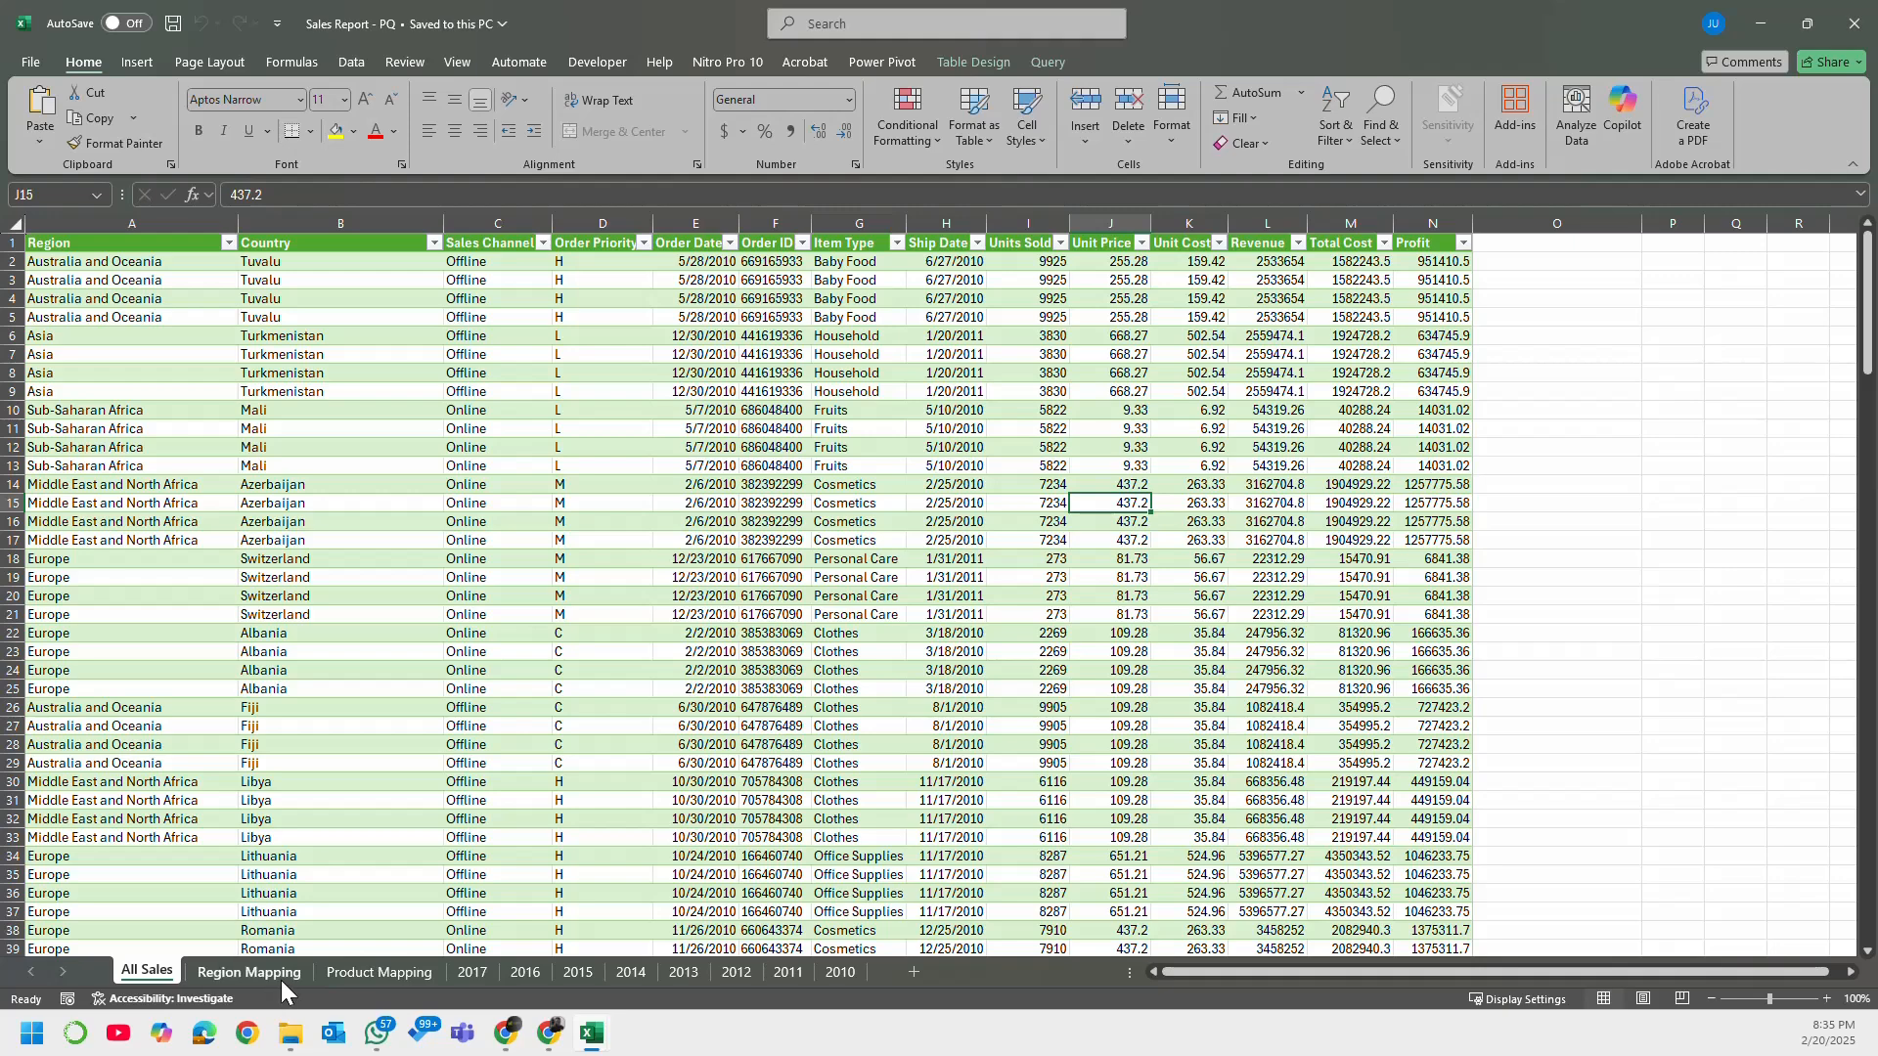
Step: Look through the Region Mapping, Product Mapping and 2017 sheets
{"action": "left_click", "coordinate": [280, 974]}
{"action": "left_click", "coordinate": [372, 975]}
{"action": "left_click", "coordinate": [460, 973]}
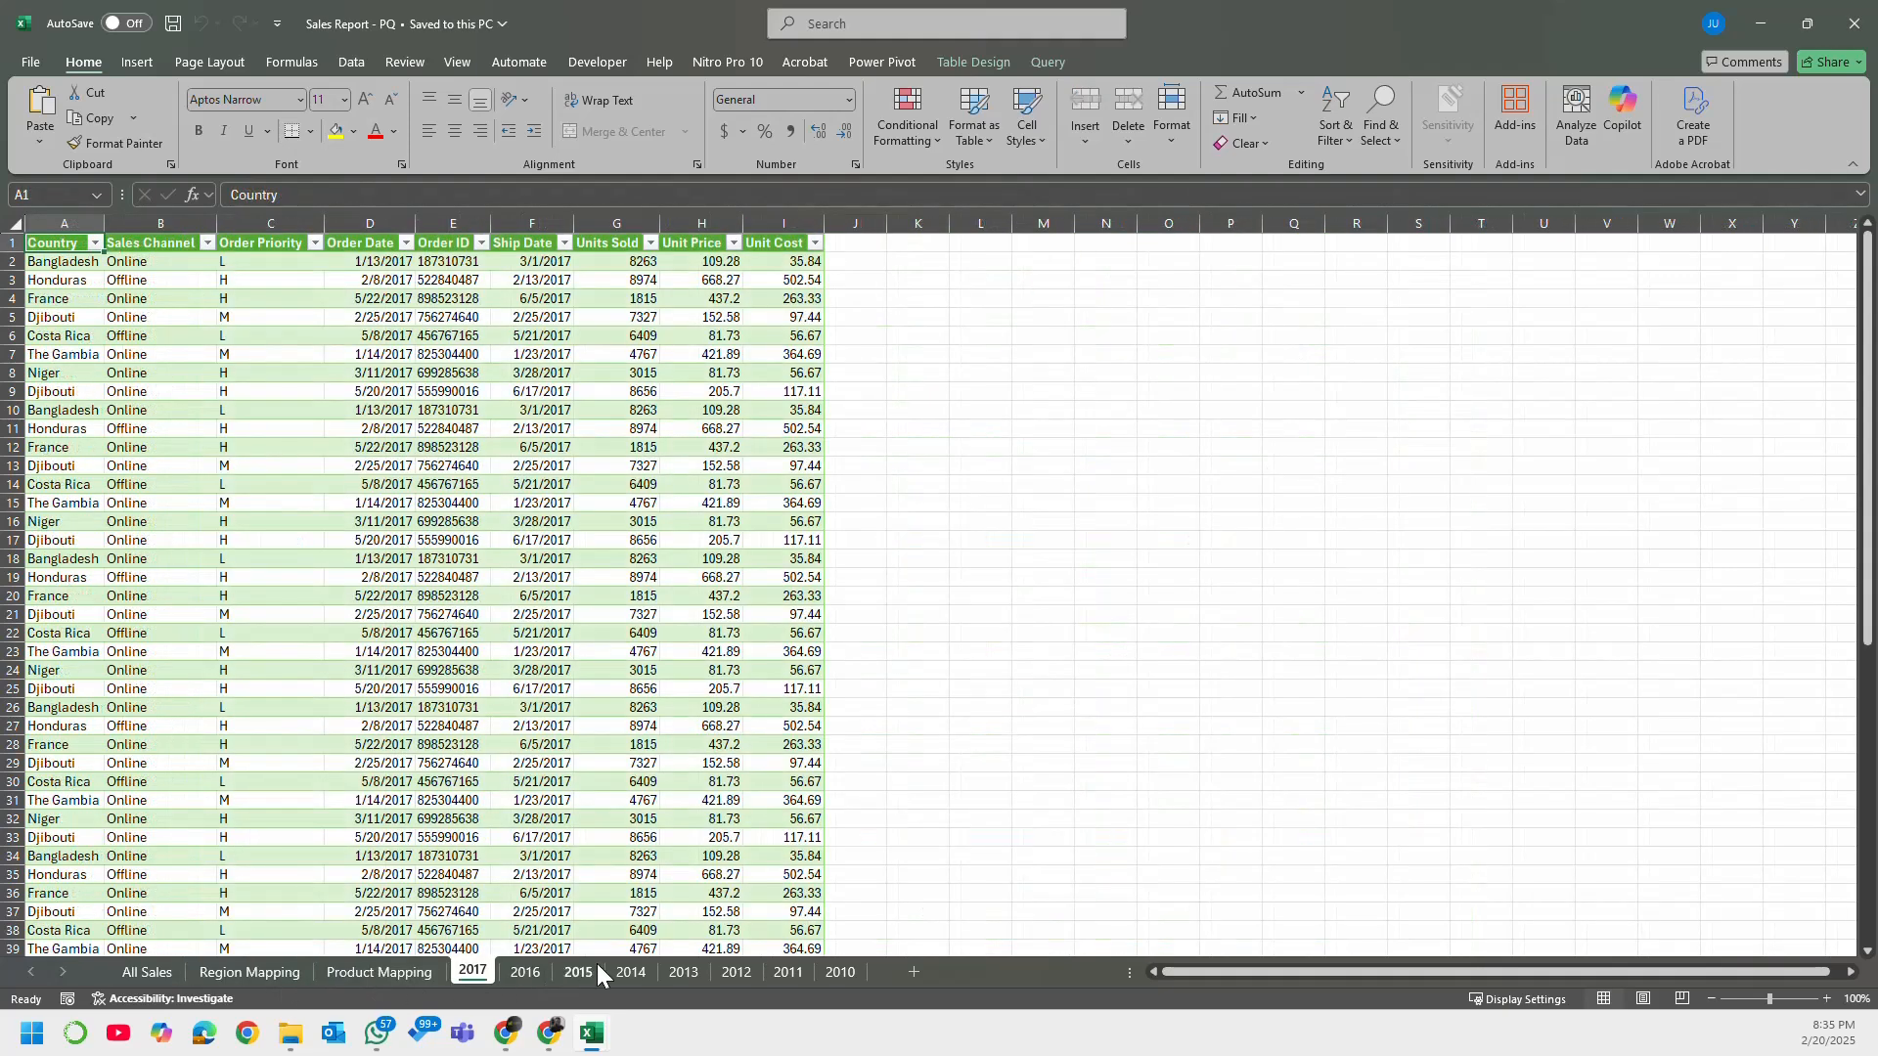
Step: Hide all sheets from Region Mapping through 2010 so that only All Sales remains
{"action": "left_click", "coordinate": [262, 972]}
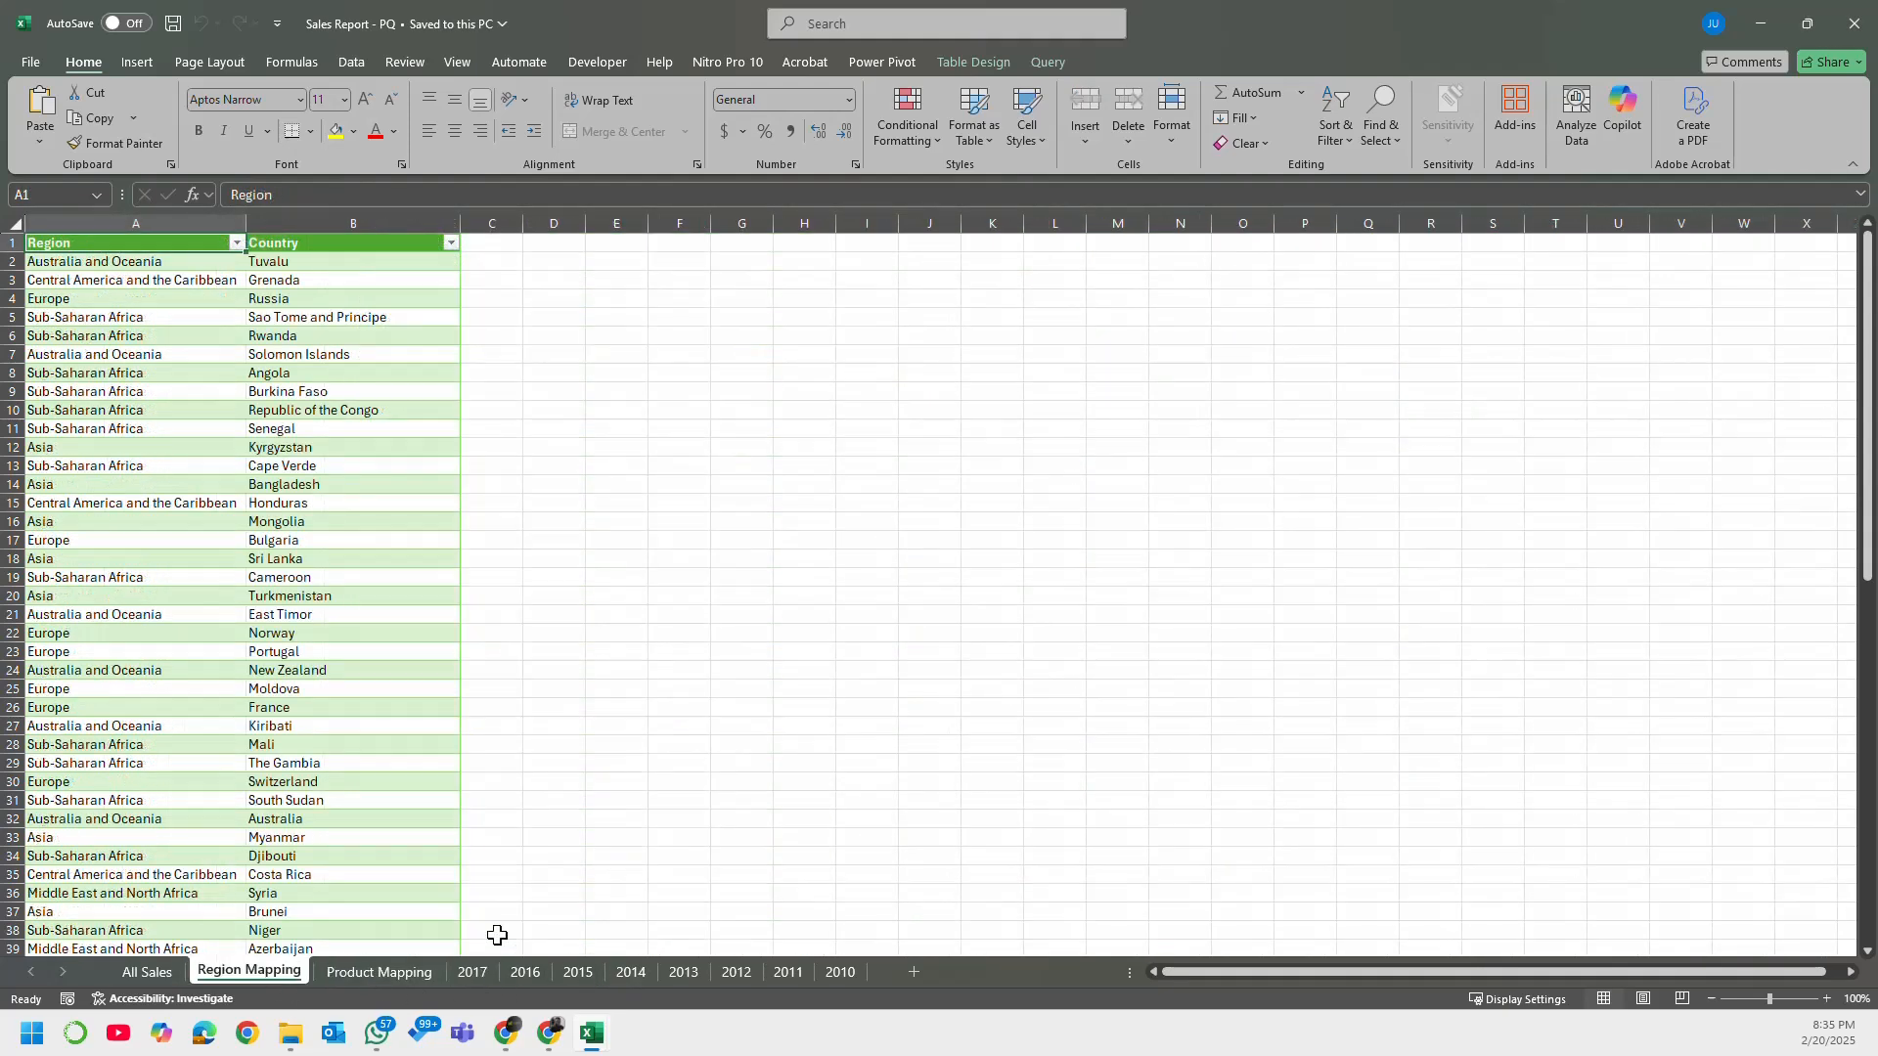
{"action": "left_click", "coordinate": [830, 976], "text": "shift"}
{"action": "right_click", "coordinate": [829, 976]}
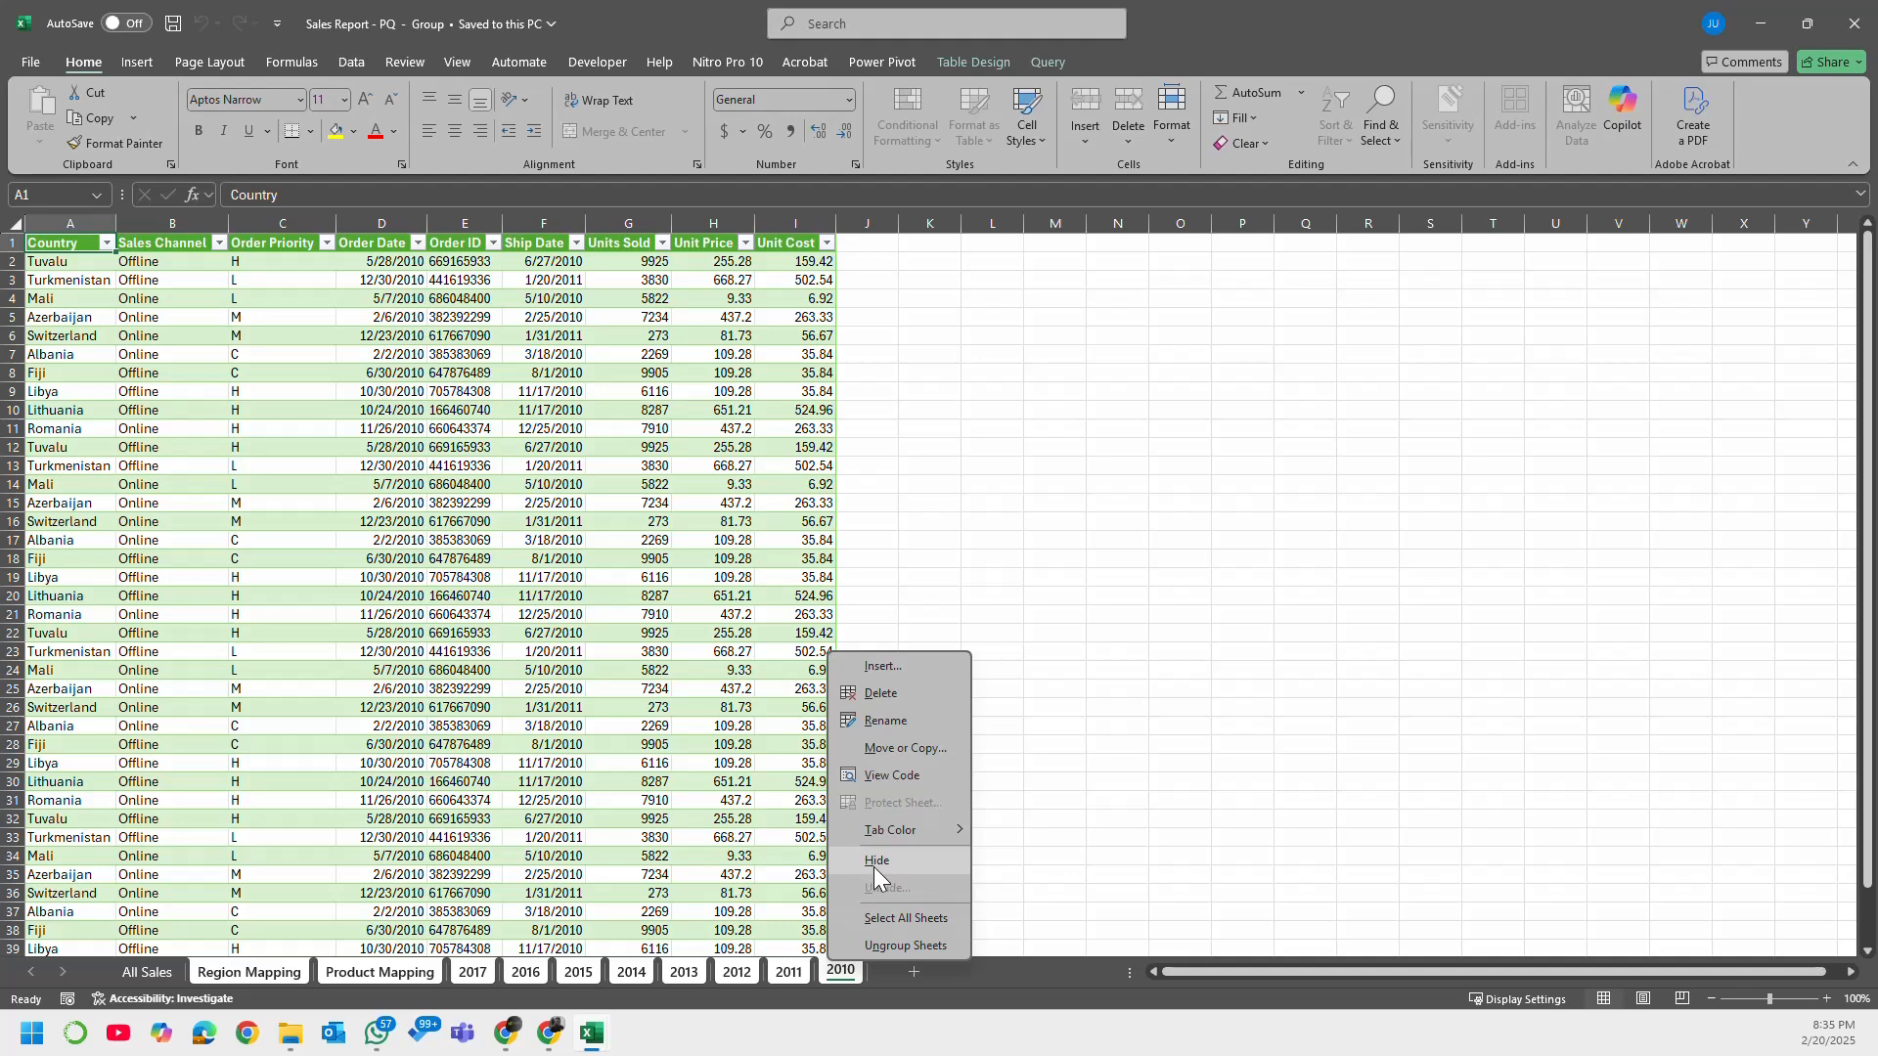
{"action": "left_click", "coordinate": [874, 864]}
{"action": "left_click", "coordinate": [282, 579]}
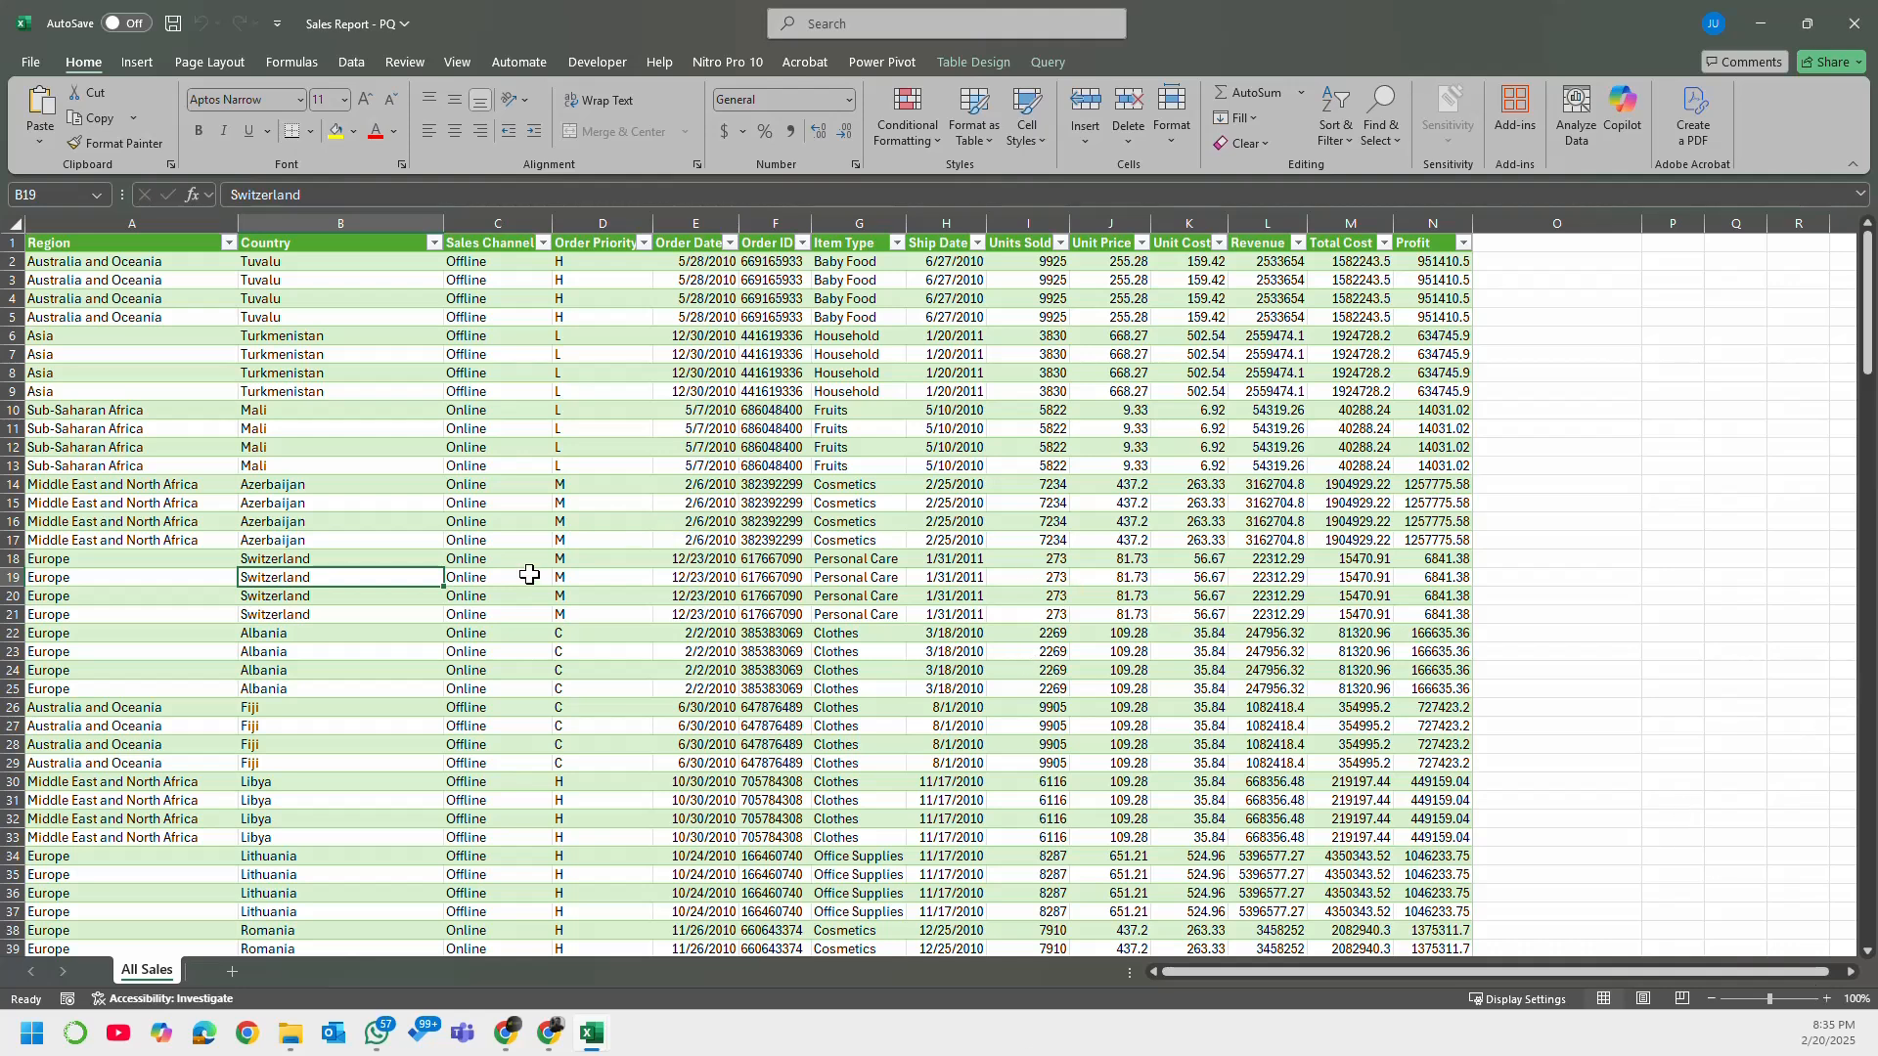
Step: Unhide all the hidden sheets from Region Mapping through 2010 at once
{"action": "right_click", "coordinate": [165, 981]}
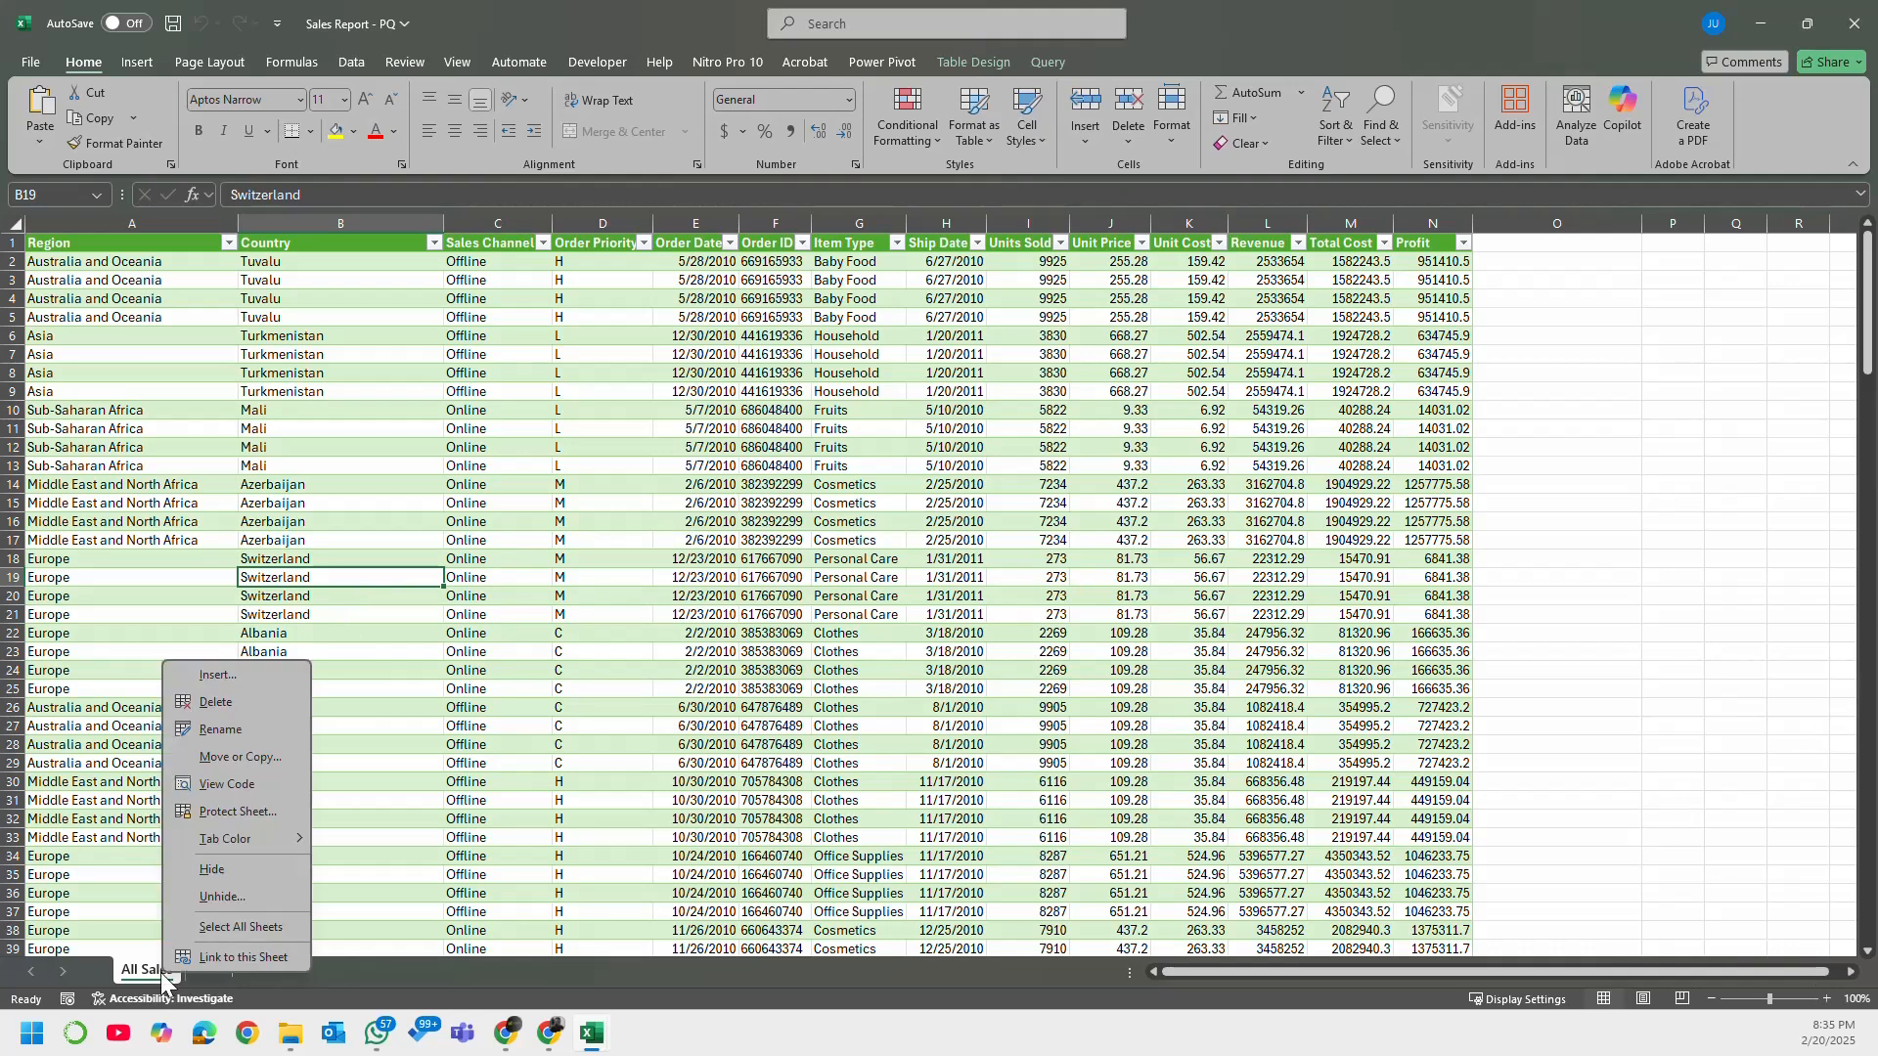
{"action": "left_click", "coordinate": [222, 896]}
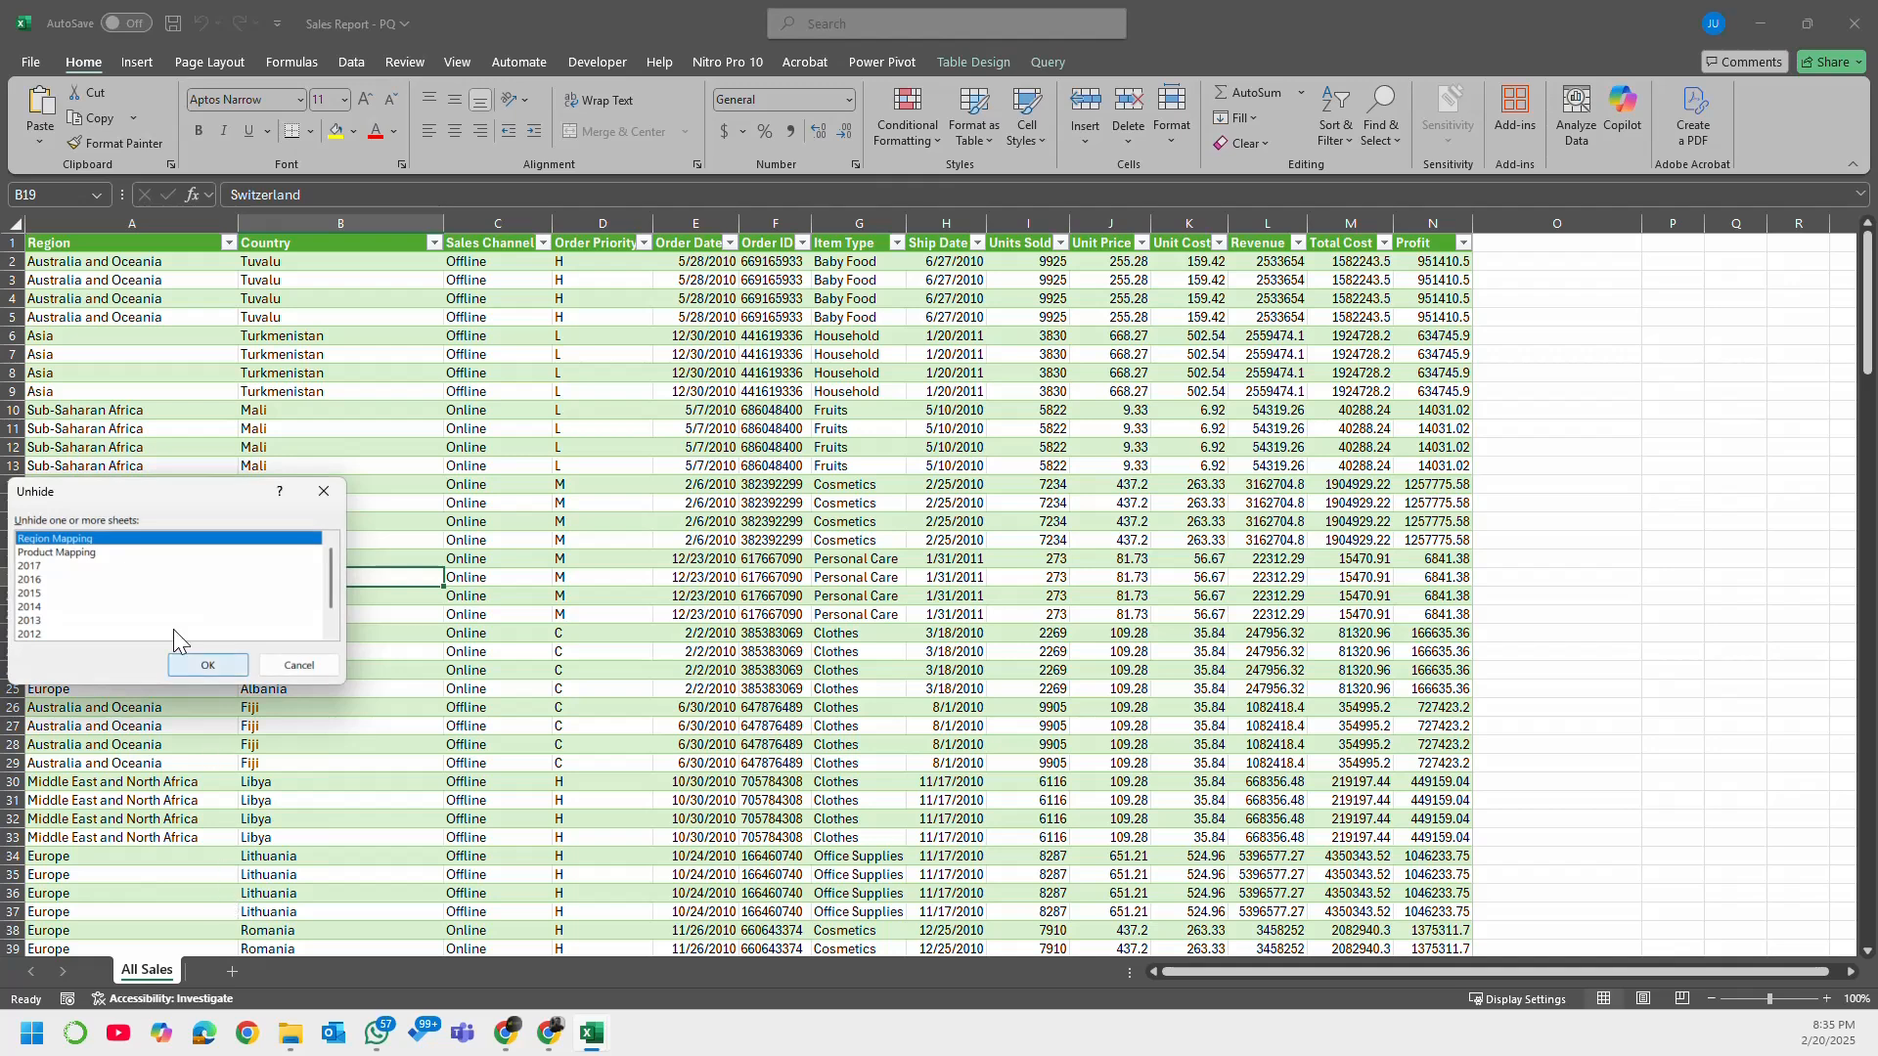
{"action": "scroll", "coordinate": [220, 616], "scroll_direction": "down", "scroll_amount": 1}
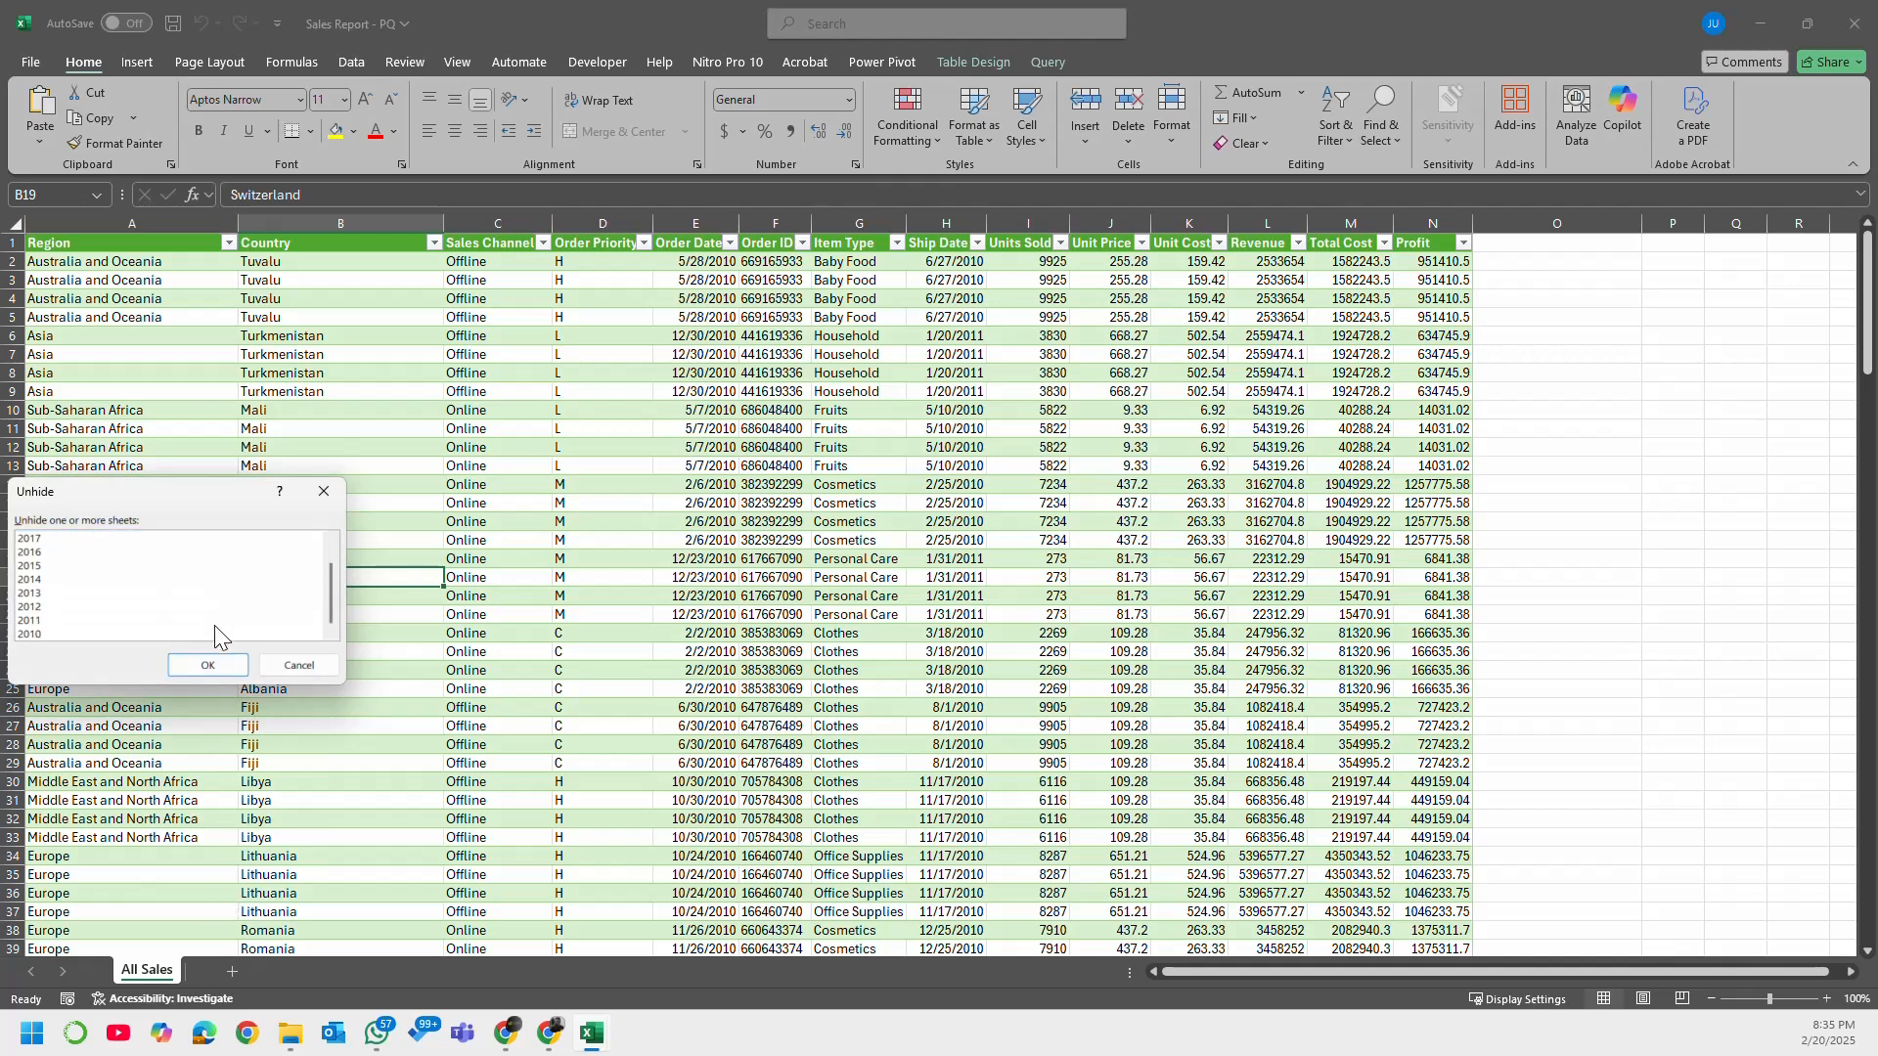
{"action": "left_click", "coordinate": [208, 631], "text": "shift"}
{"action": "scroll", "coordinate": [299, 564], "scroll_direction": "up", "scroll_amount": 1}
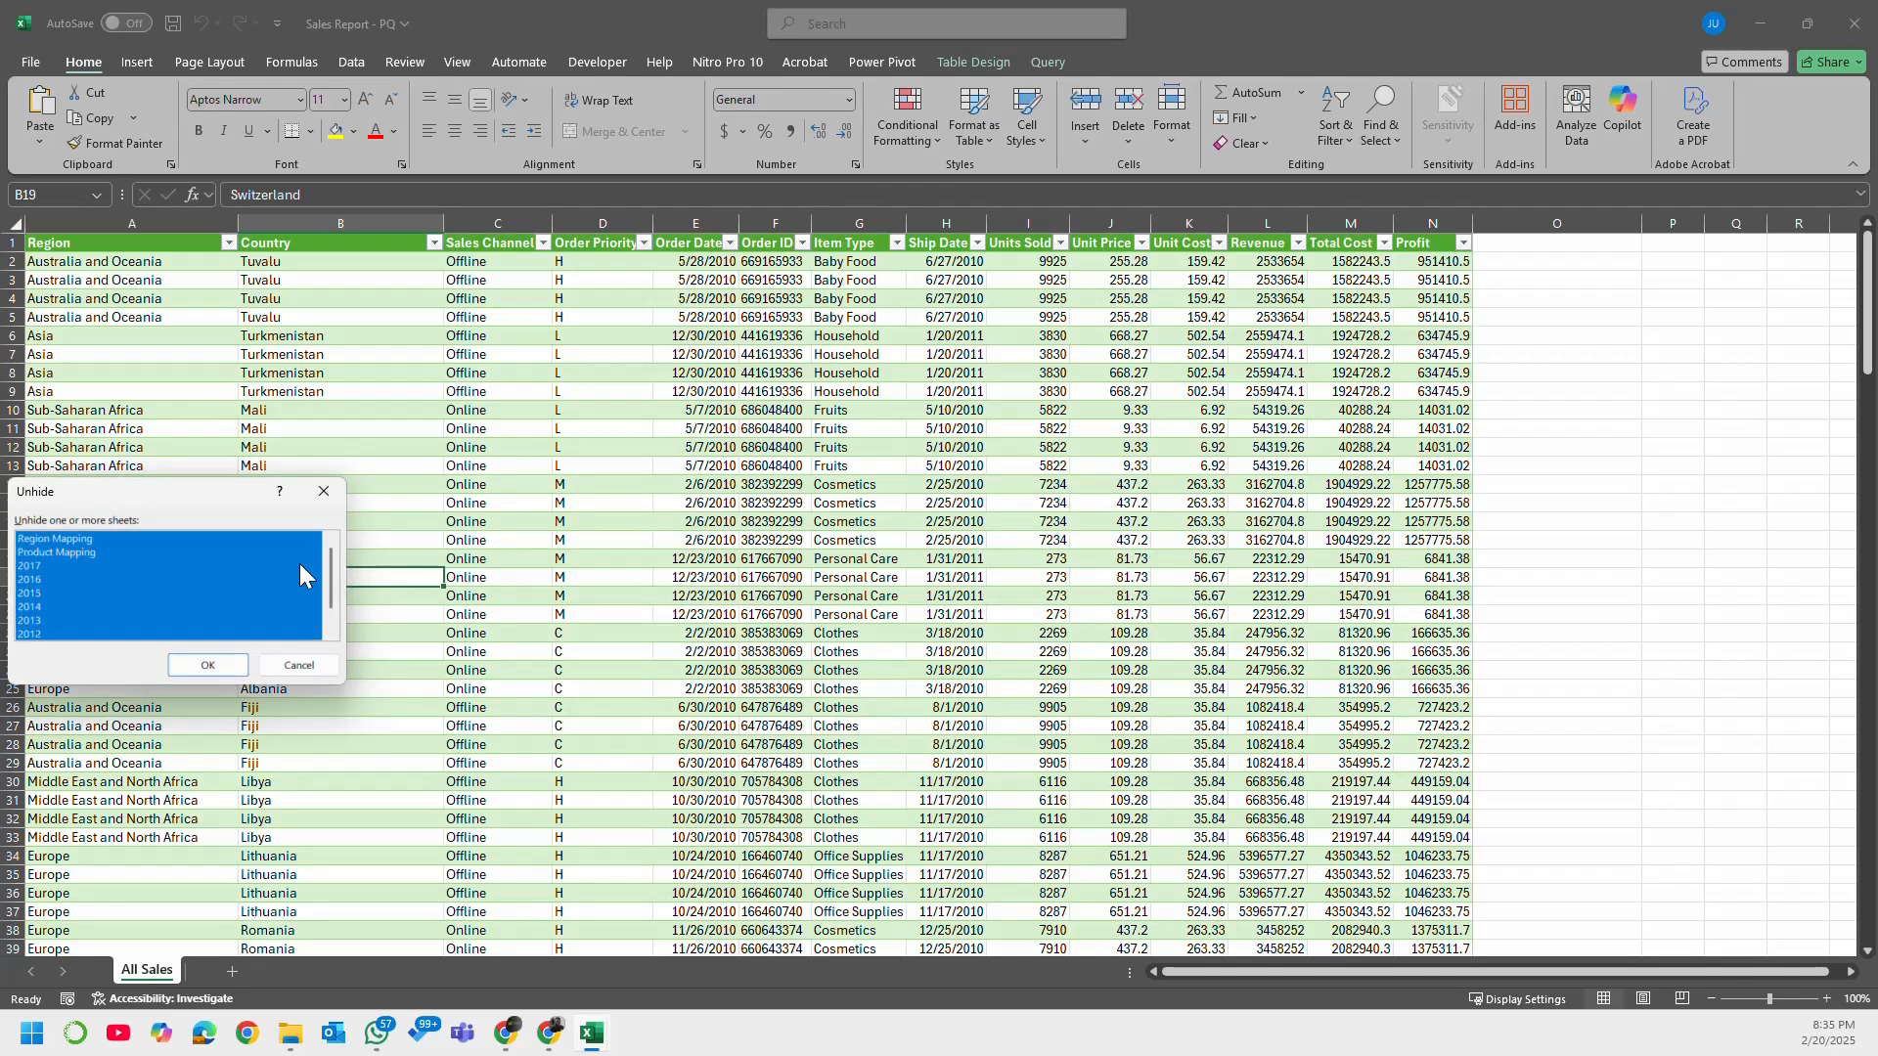
{"action": "left_click", "coordinate": [207, 665]}
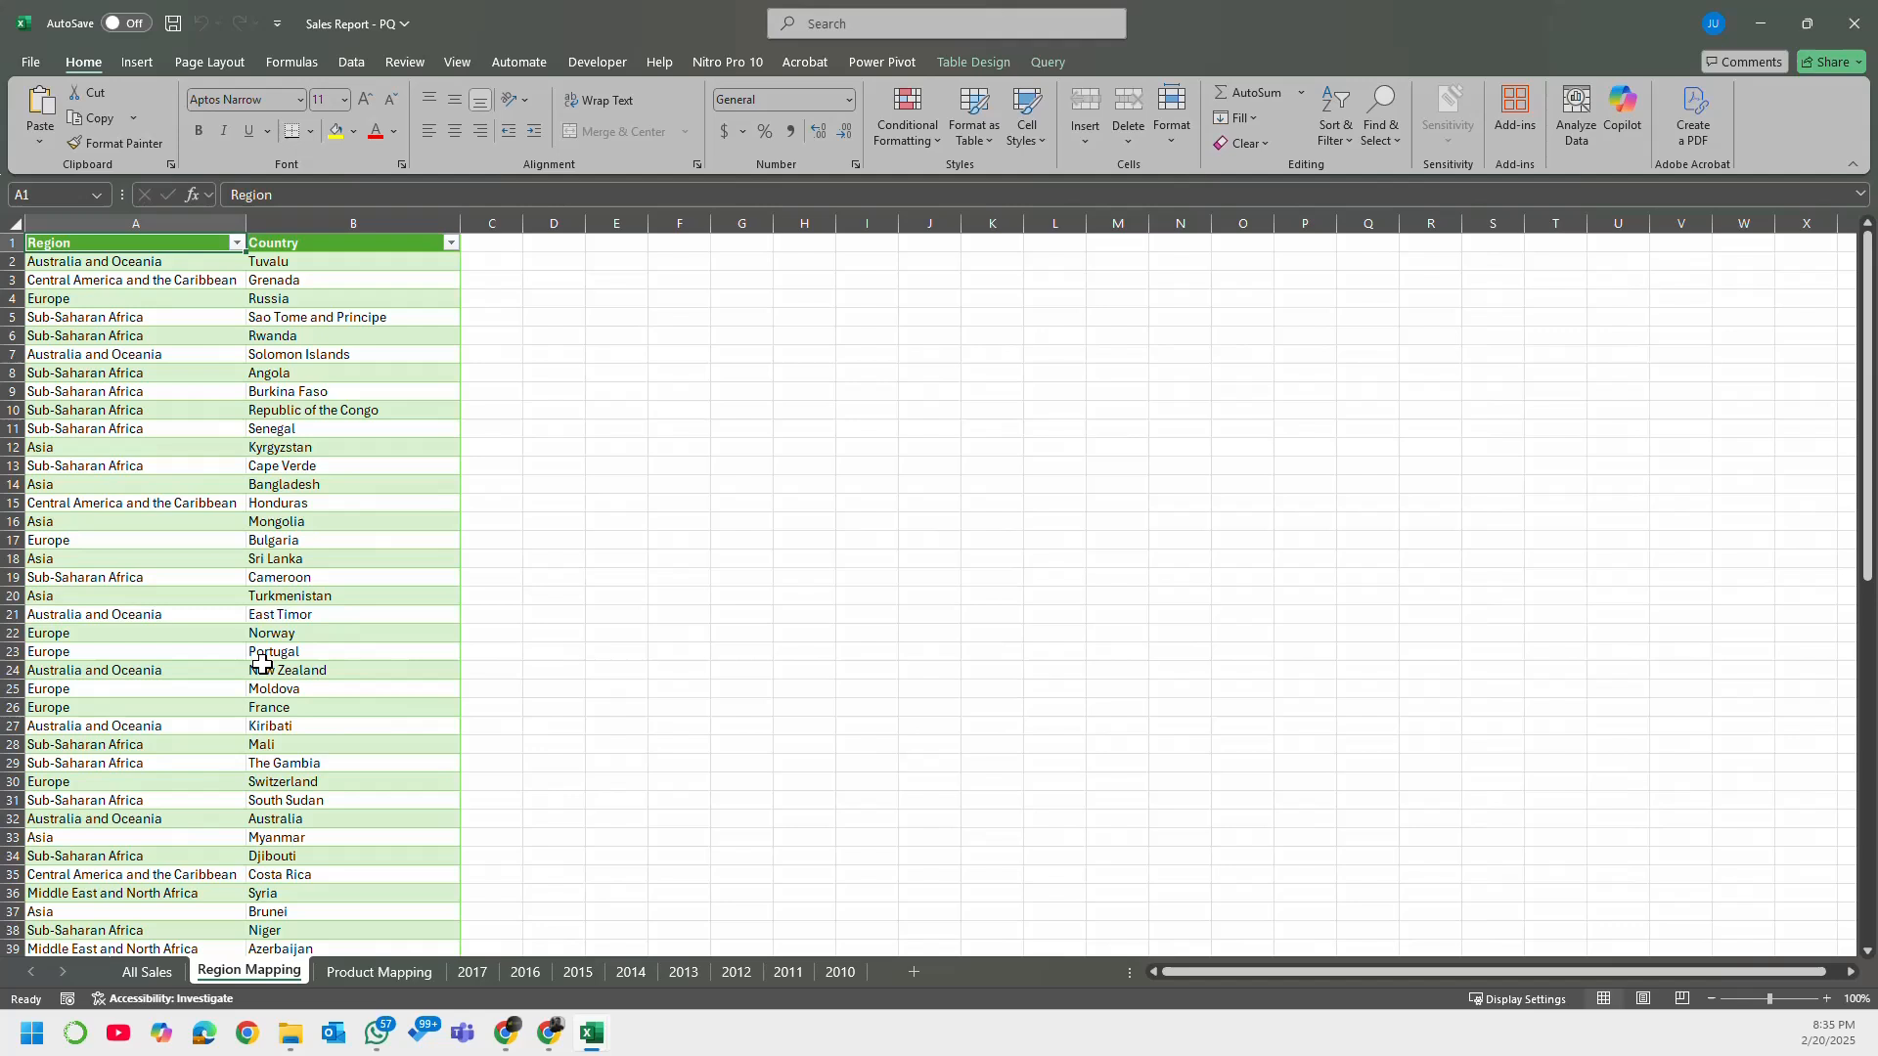
{"action": "left_click", "coordinate": [758, 706]}
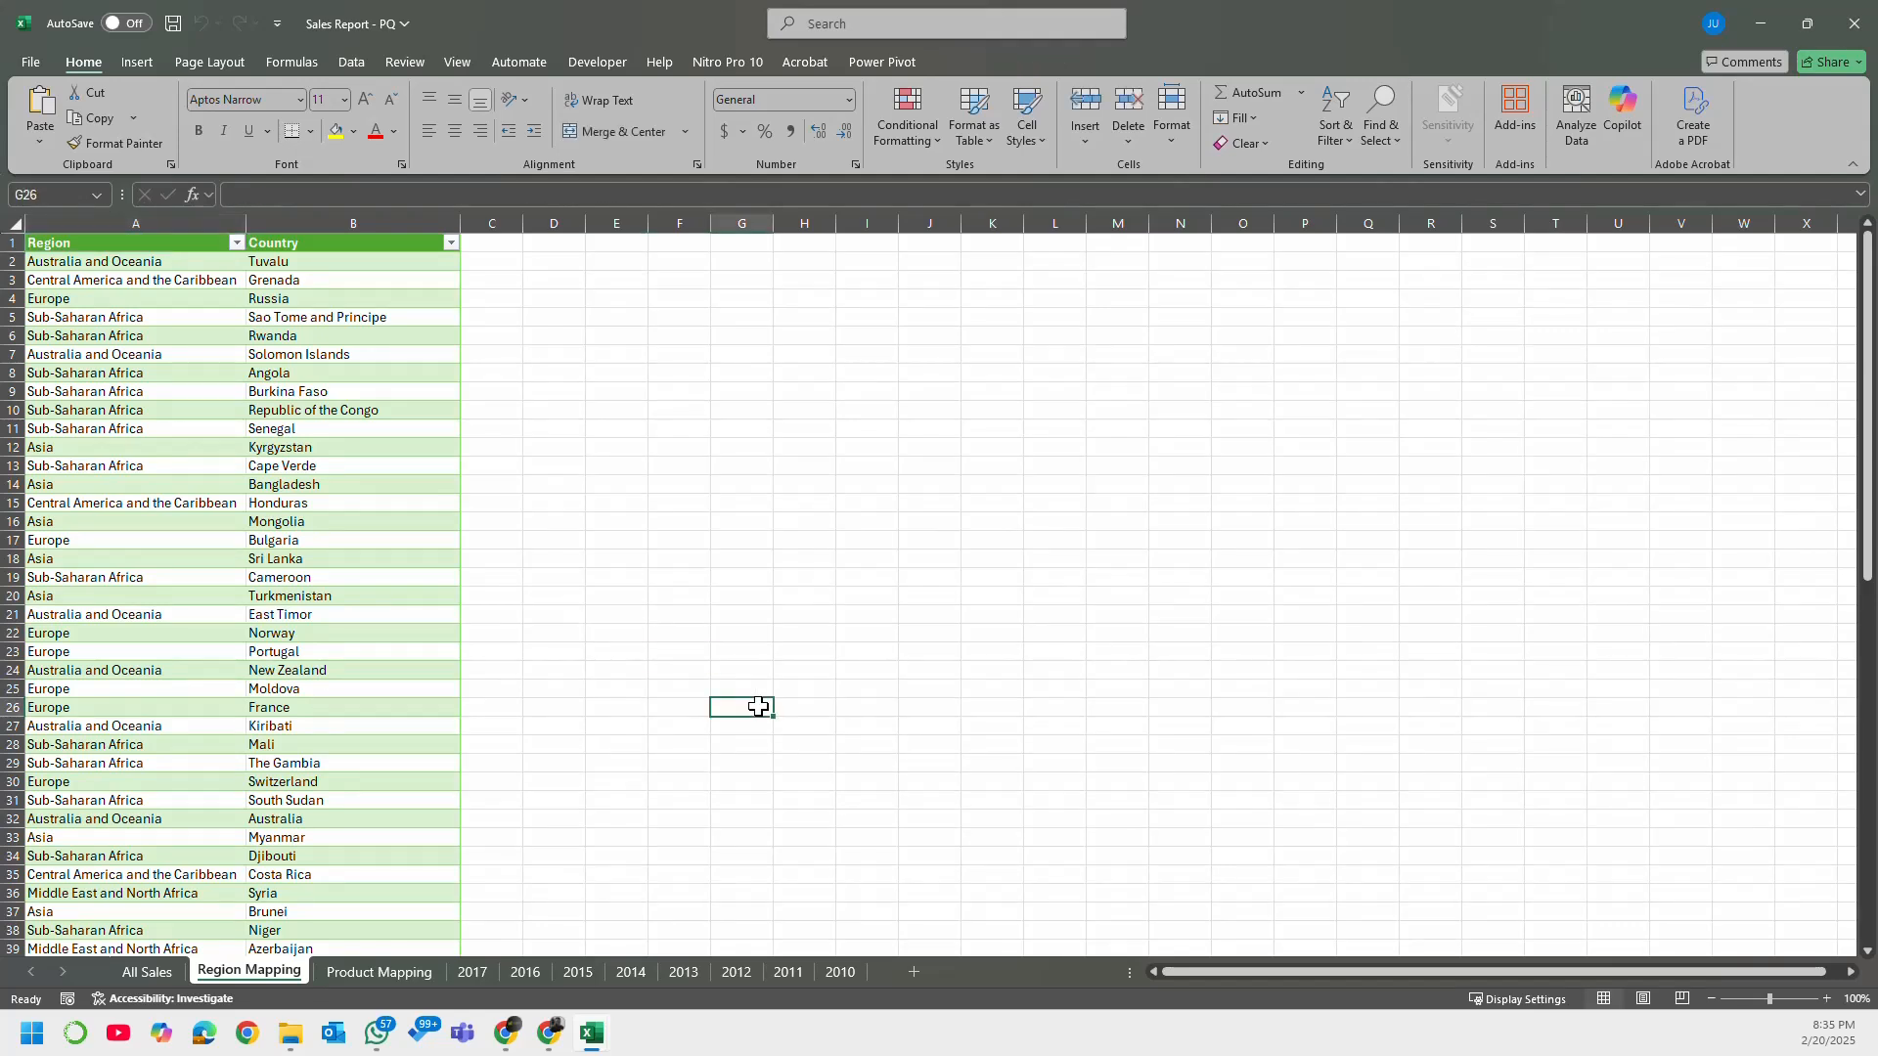
Step: Display the list of queries and connections in the workbook
{"action": "left_click", "coordinate": [376, 650]}
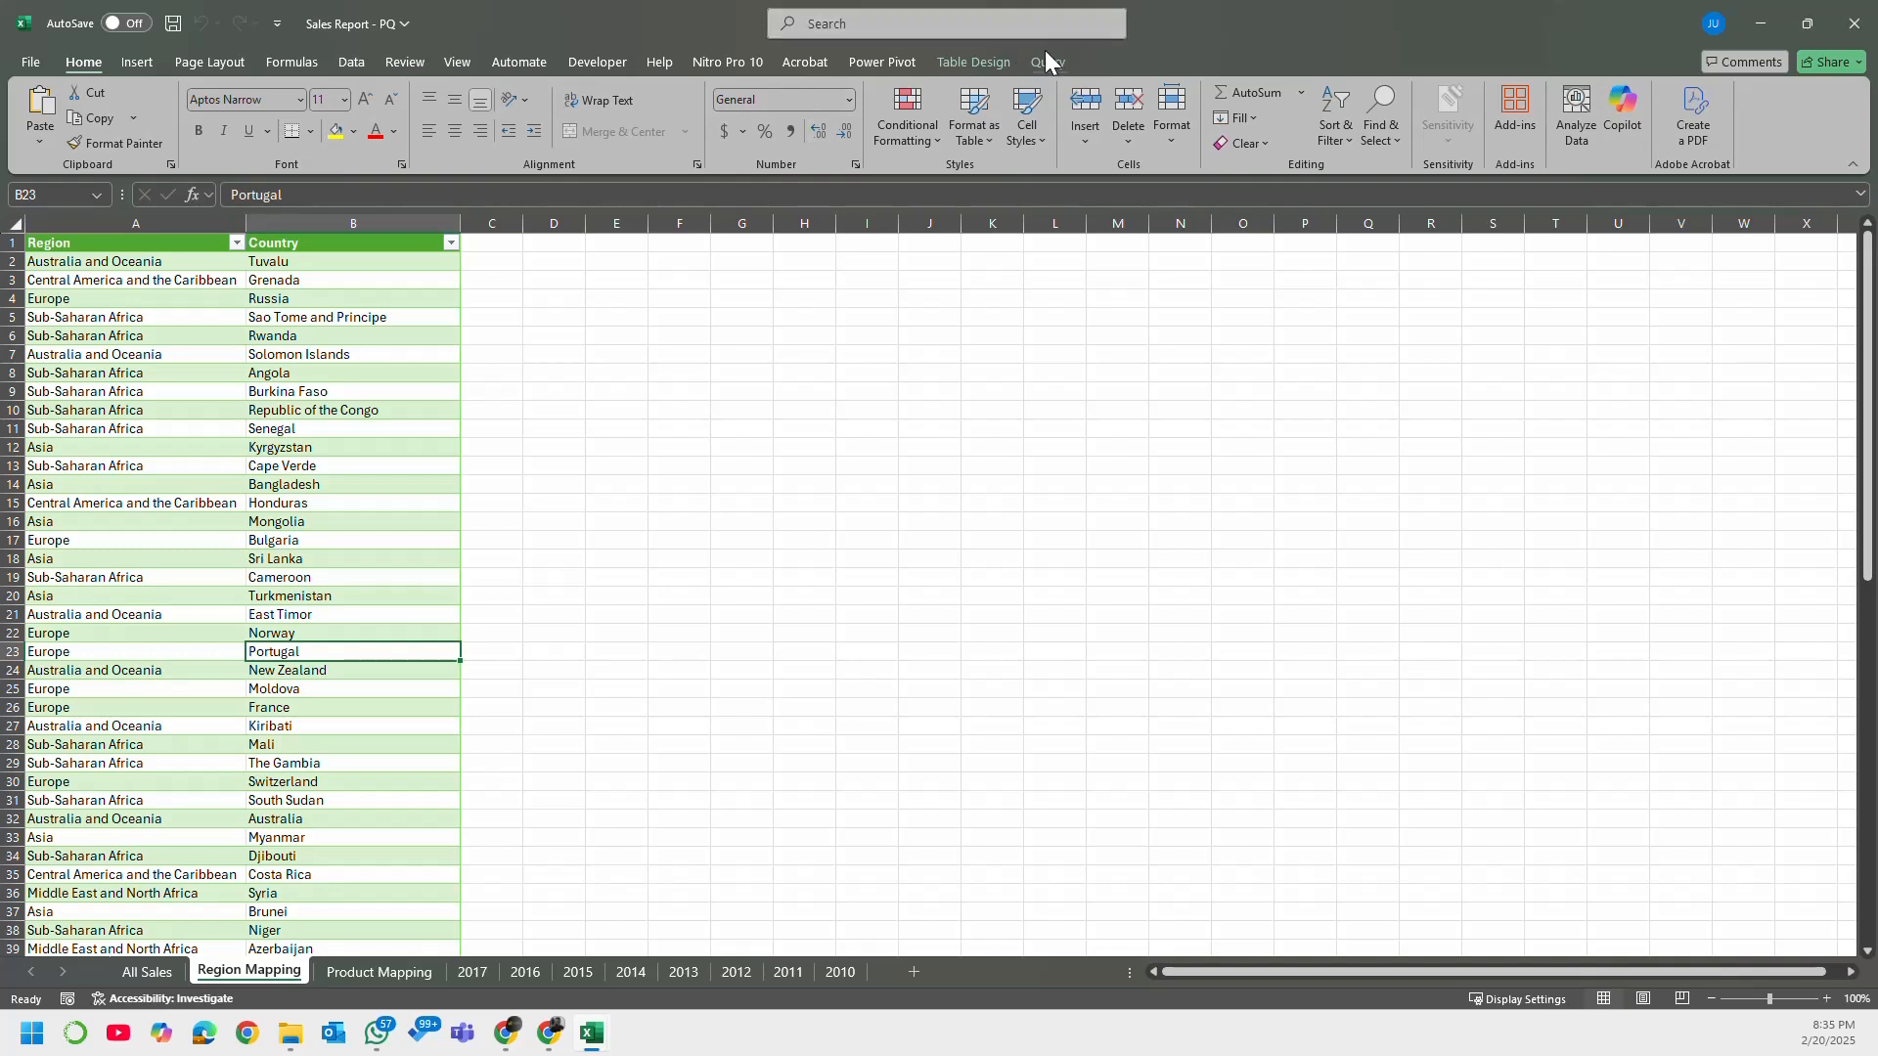
{"action": "left_click", "coordinate": [1047, 61]}
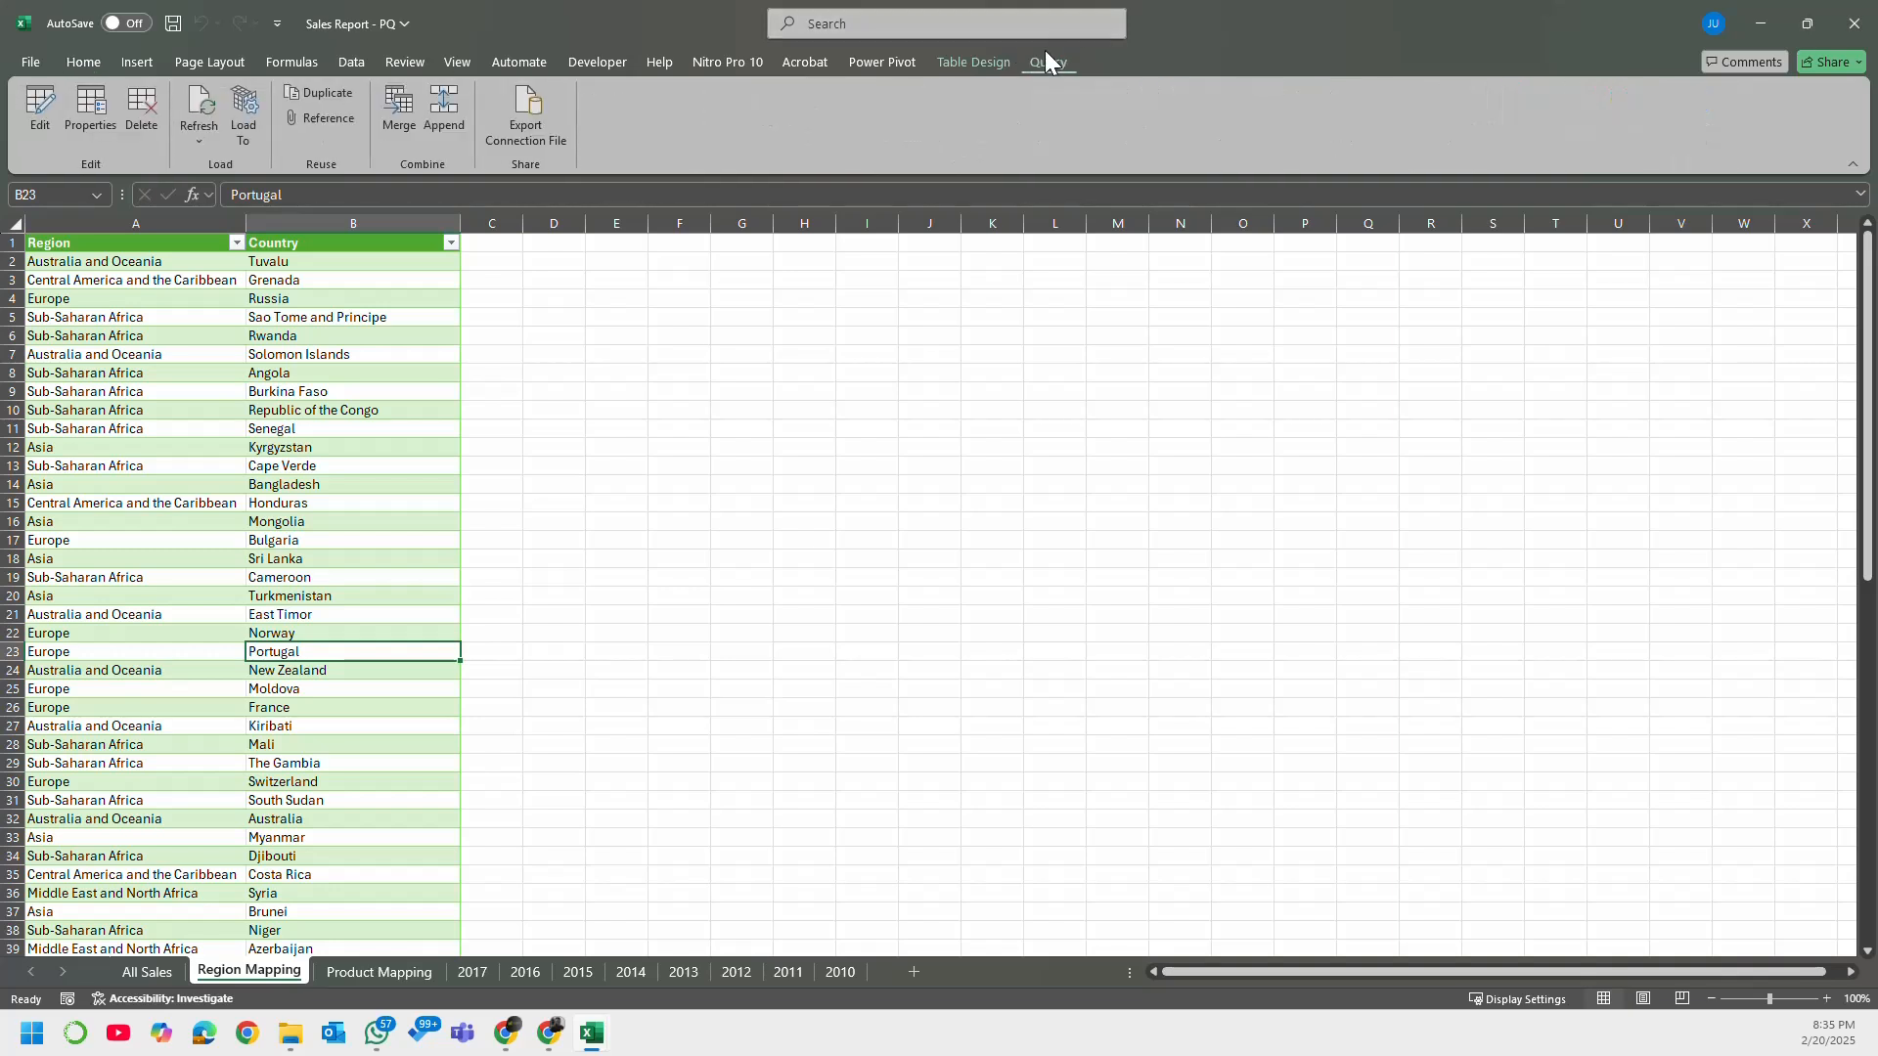
{"action": "left_click", "coordinate": [344, 62]}
{"action": "left_click", "coordinate": [483, 94]}
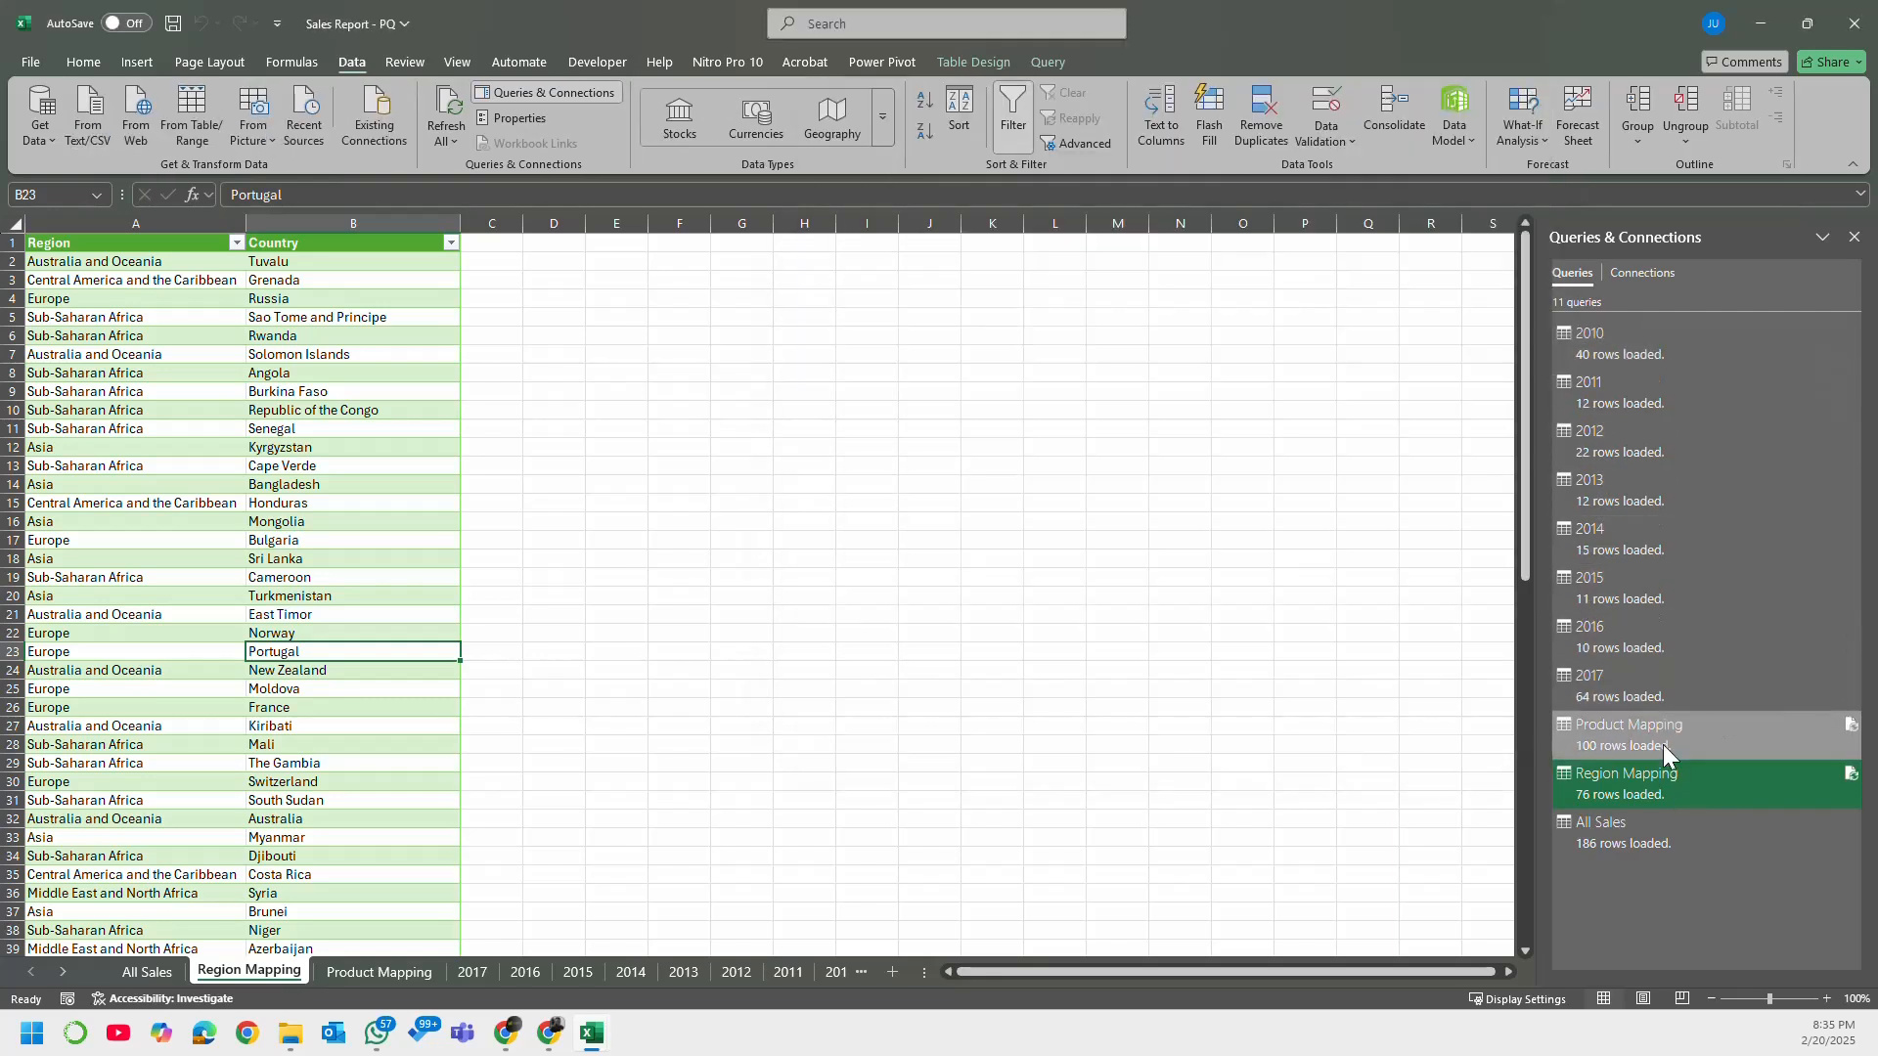
{"action": "mouse_move", "coordinate": [1663, 745]}
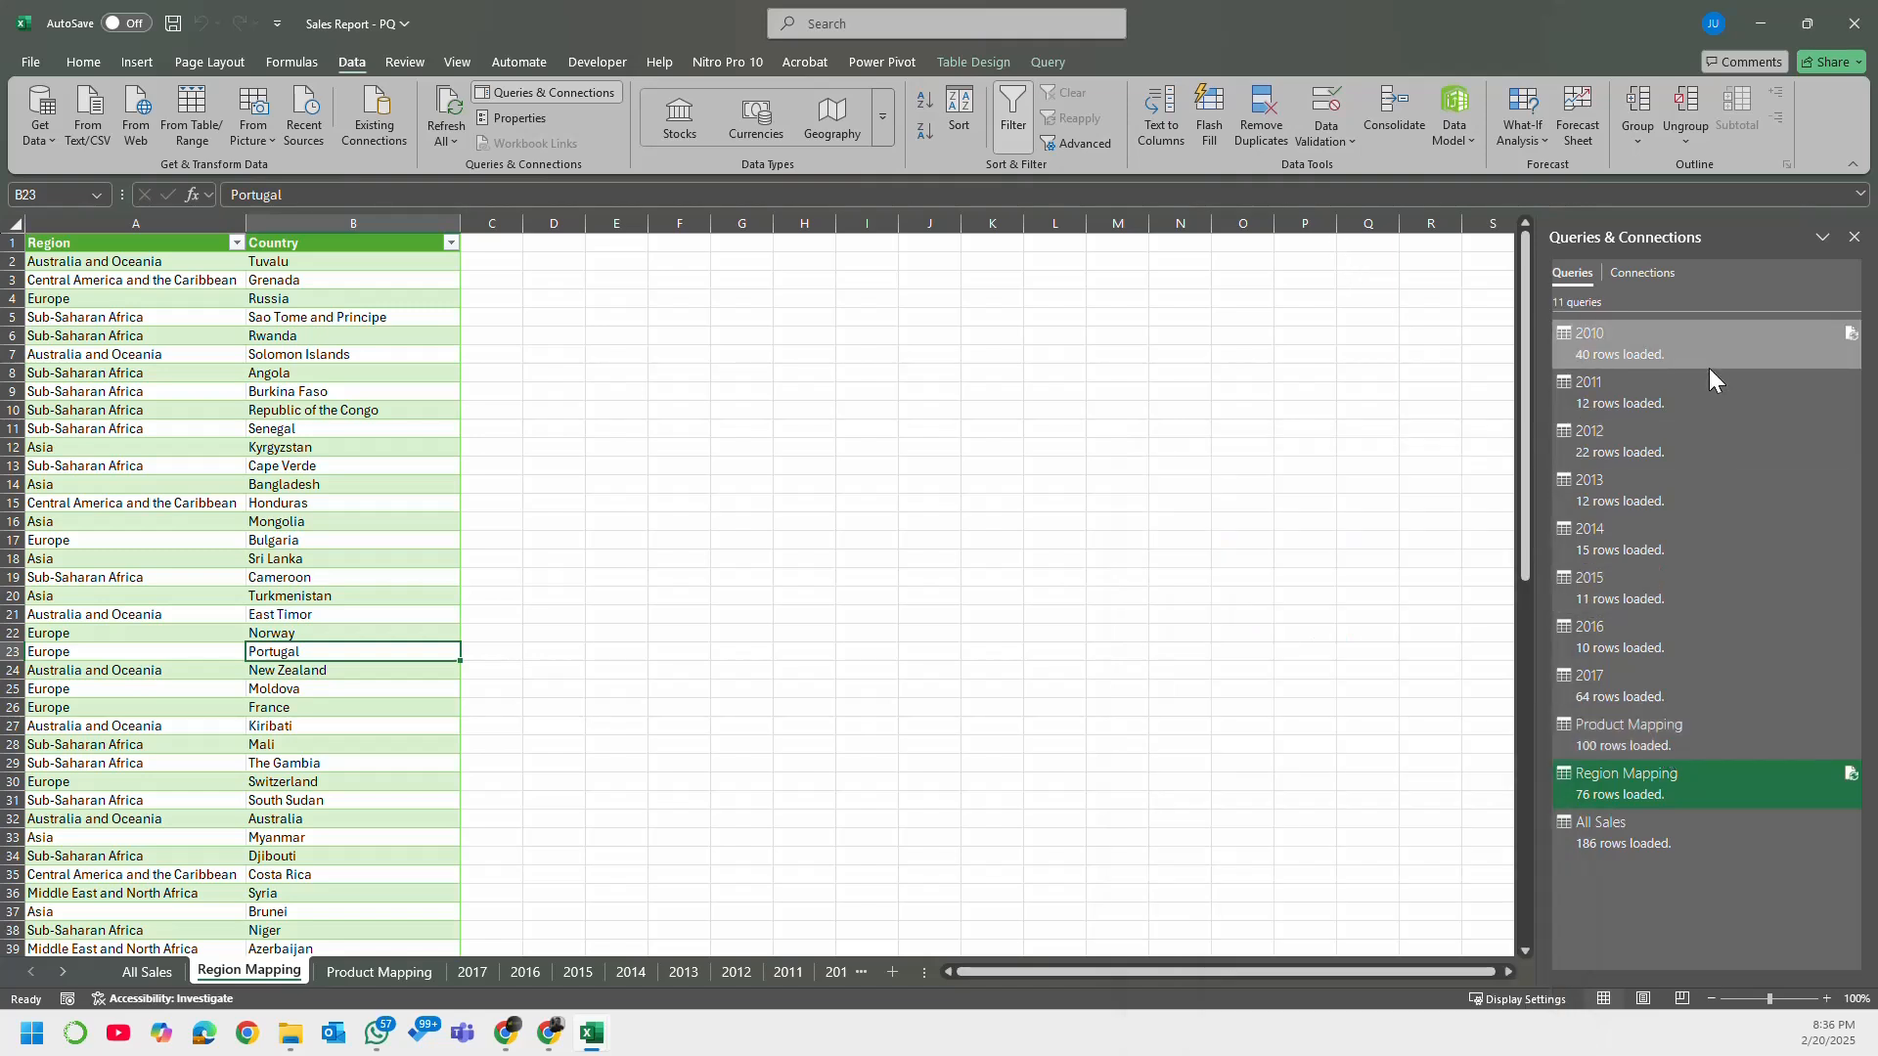
{"action": "mouse_move", "coordinate": [1710, 368]}
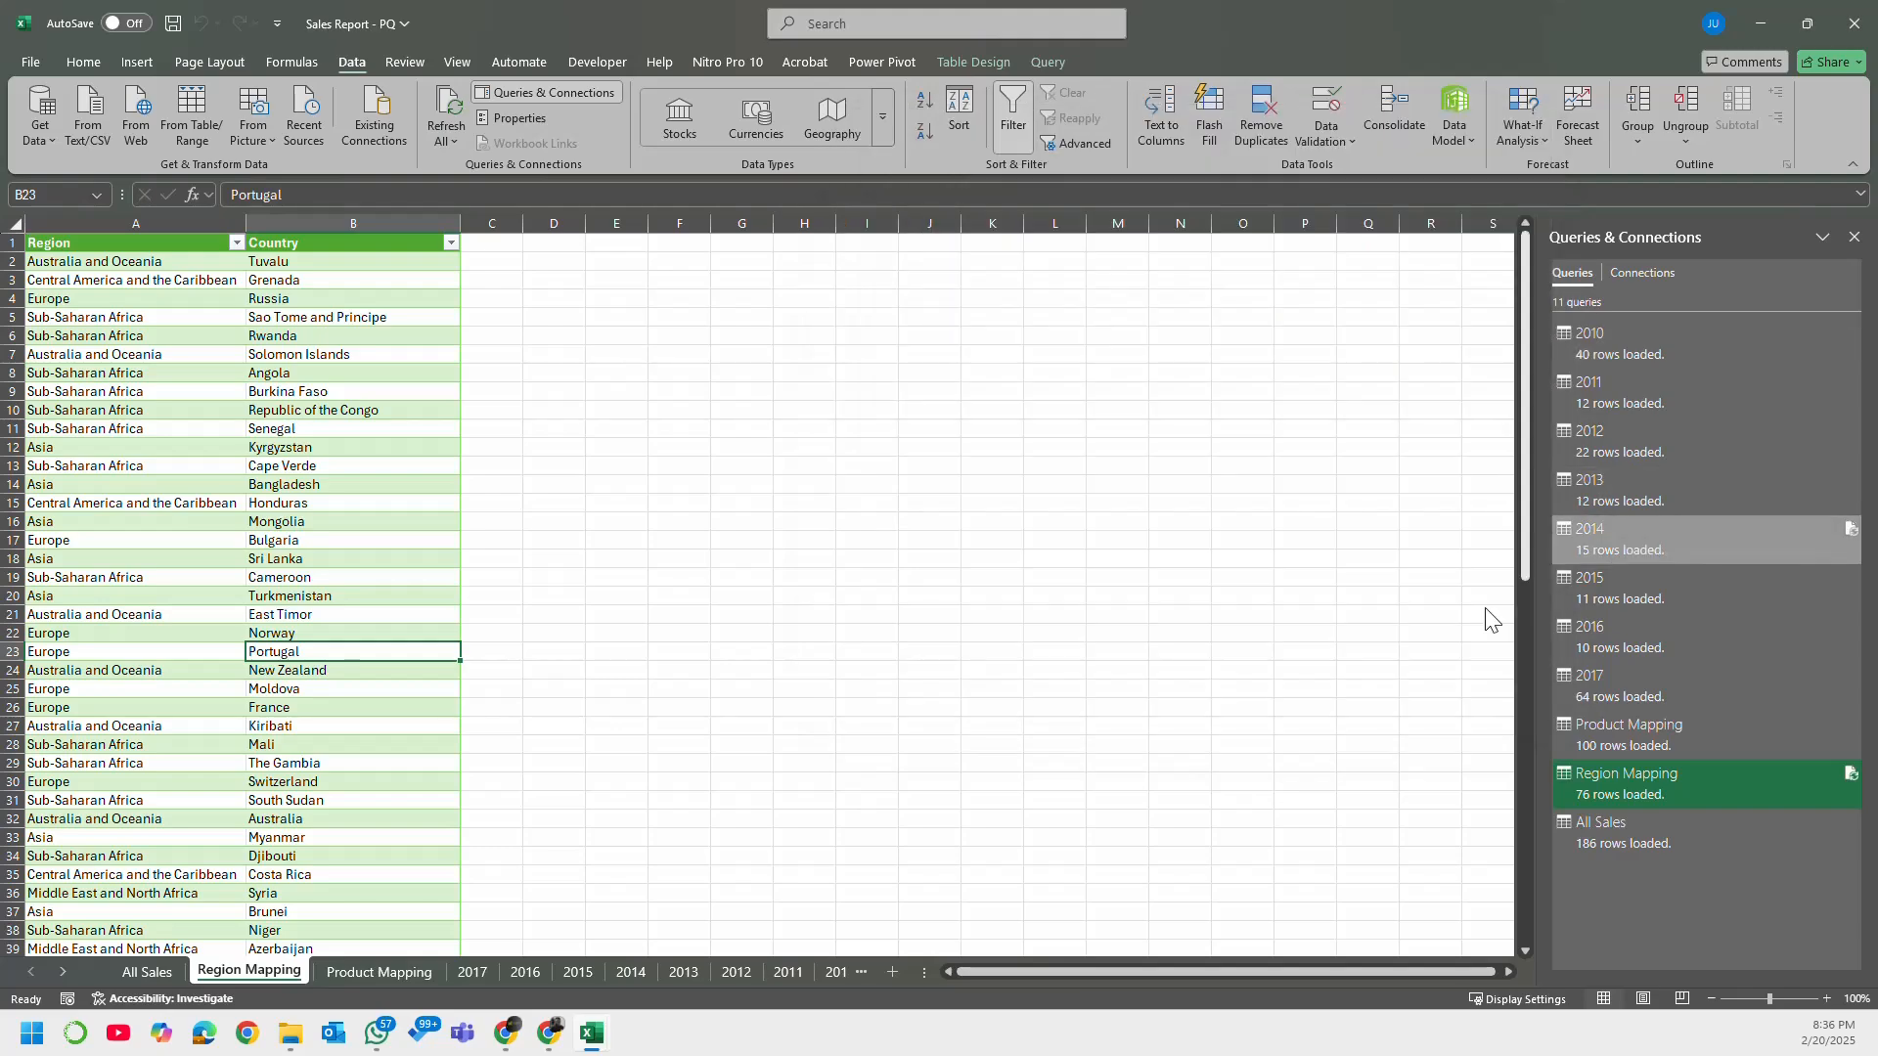
Step: Compare the All Sales query output with the Region Mapping, Product Mapping, 2017 and 2016 sheets
{"action": "left_click", "coordinate": [1651, 832]}
{"action": "left_click", "coordinate": [1294, 778]}
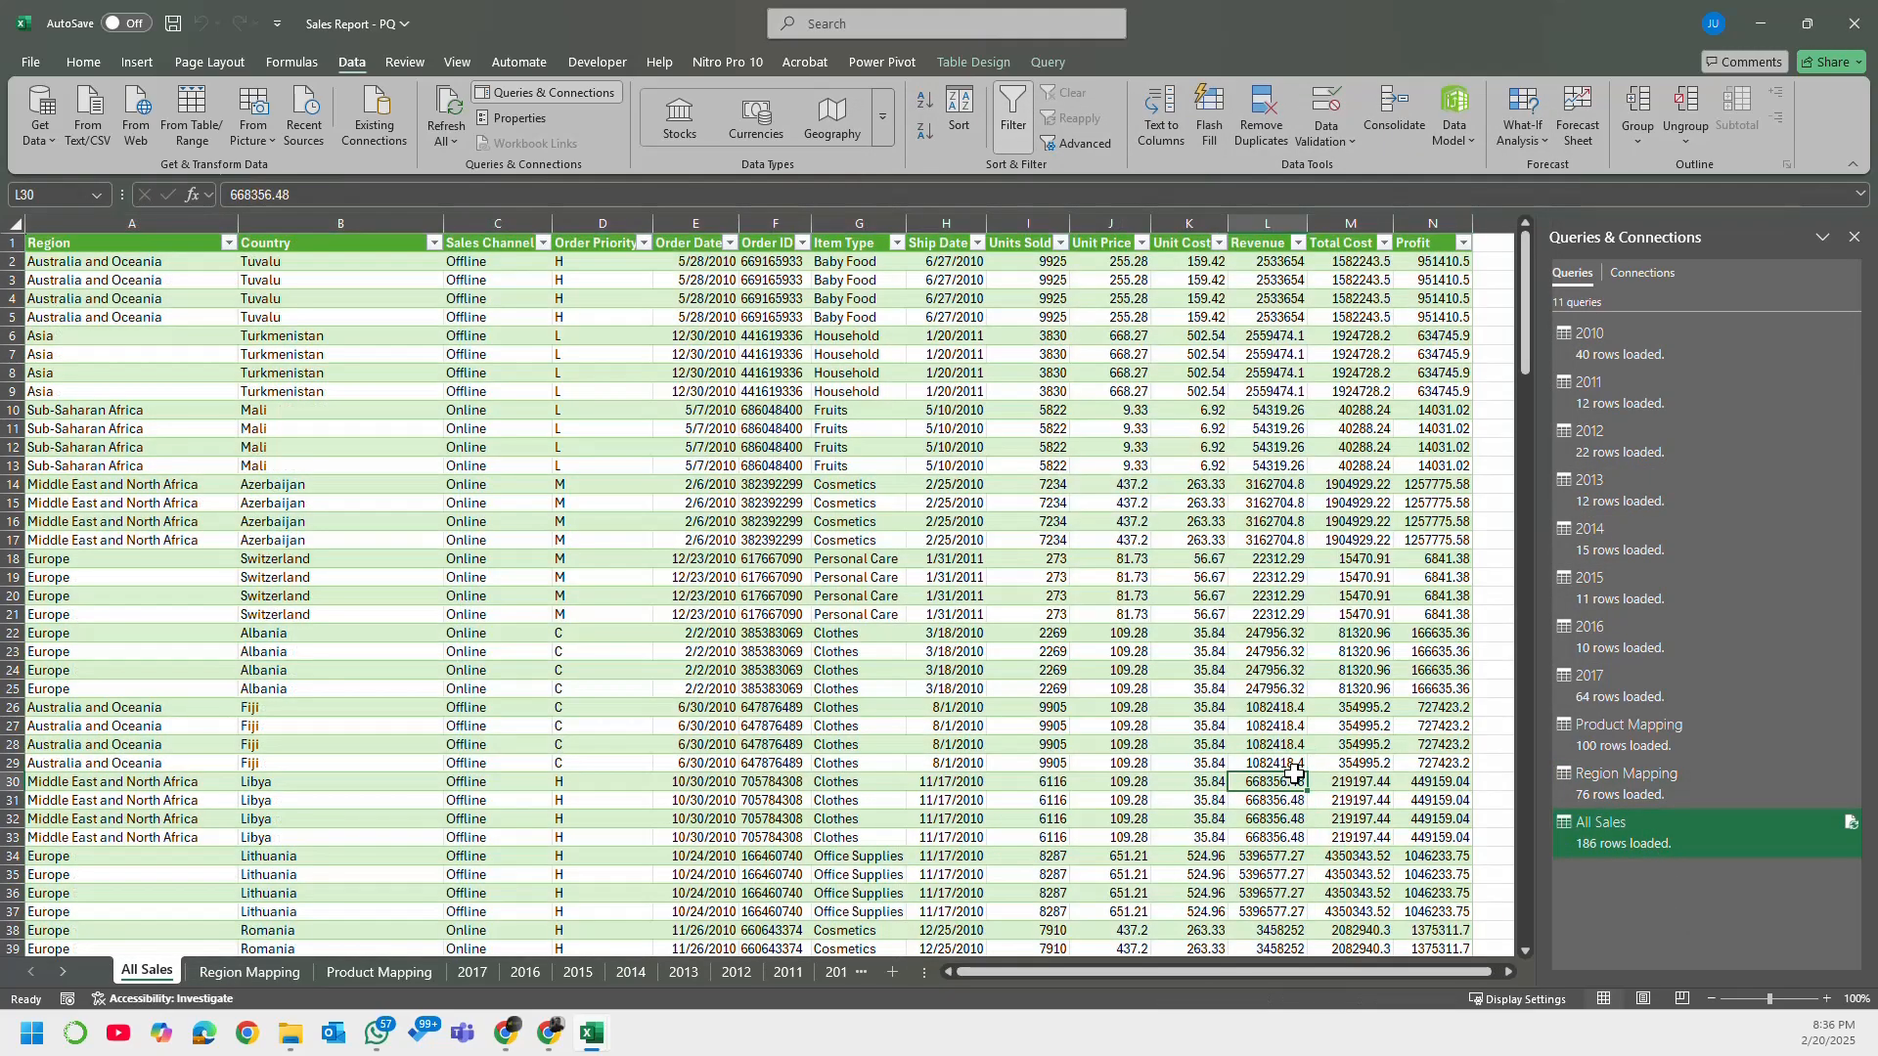
{"action": "left_click", "coordinate": [276, 975]}
{"action": "left_click", "coordinate": [378, 972]}
{"action": "left_click", "coordinate": [483, 970]}
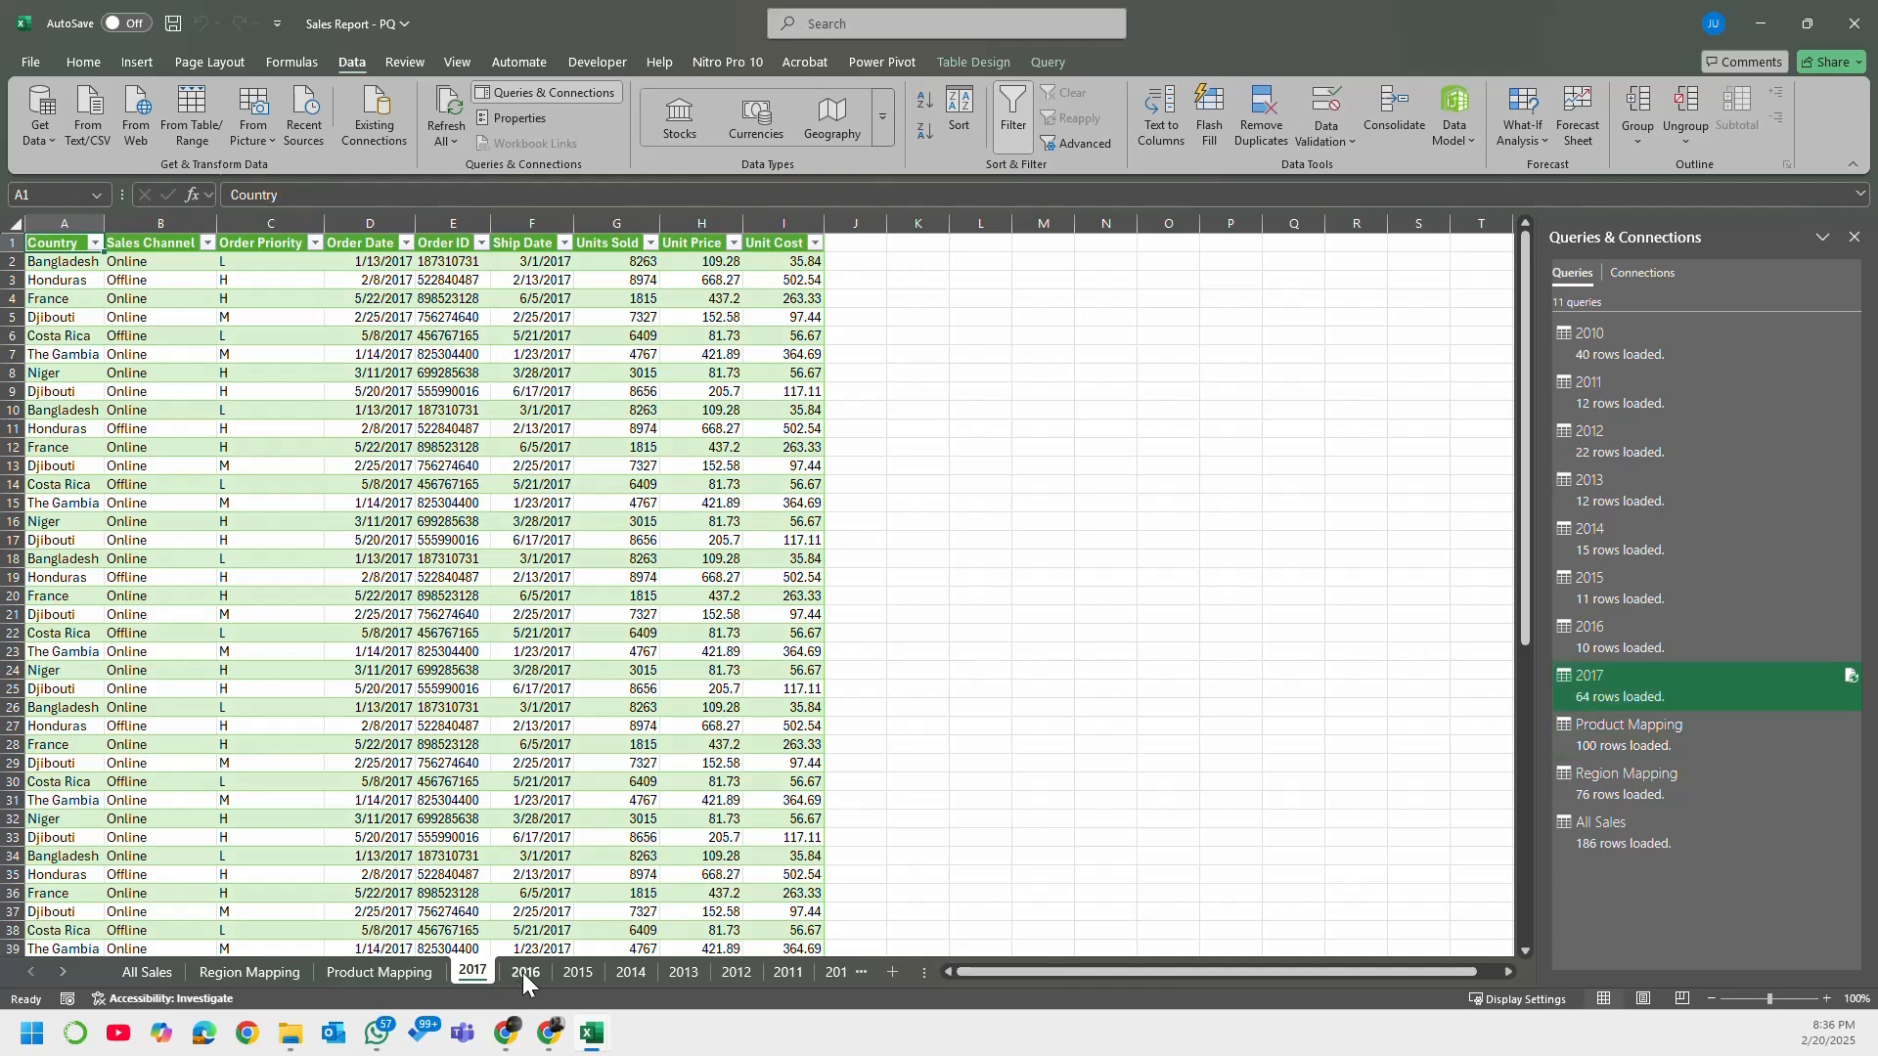
{"action": "left_click", "coordinate": [524, 972]}
{"action": "left_click", "coordinate": [181, 979]}
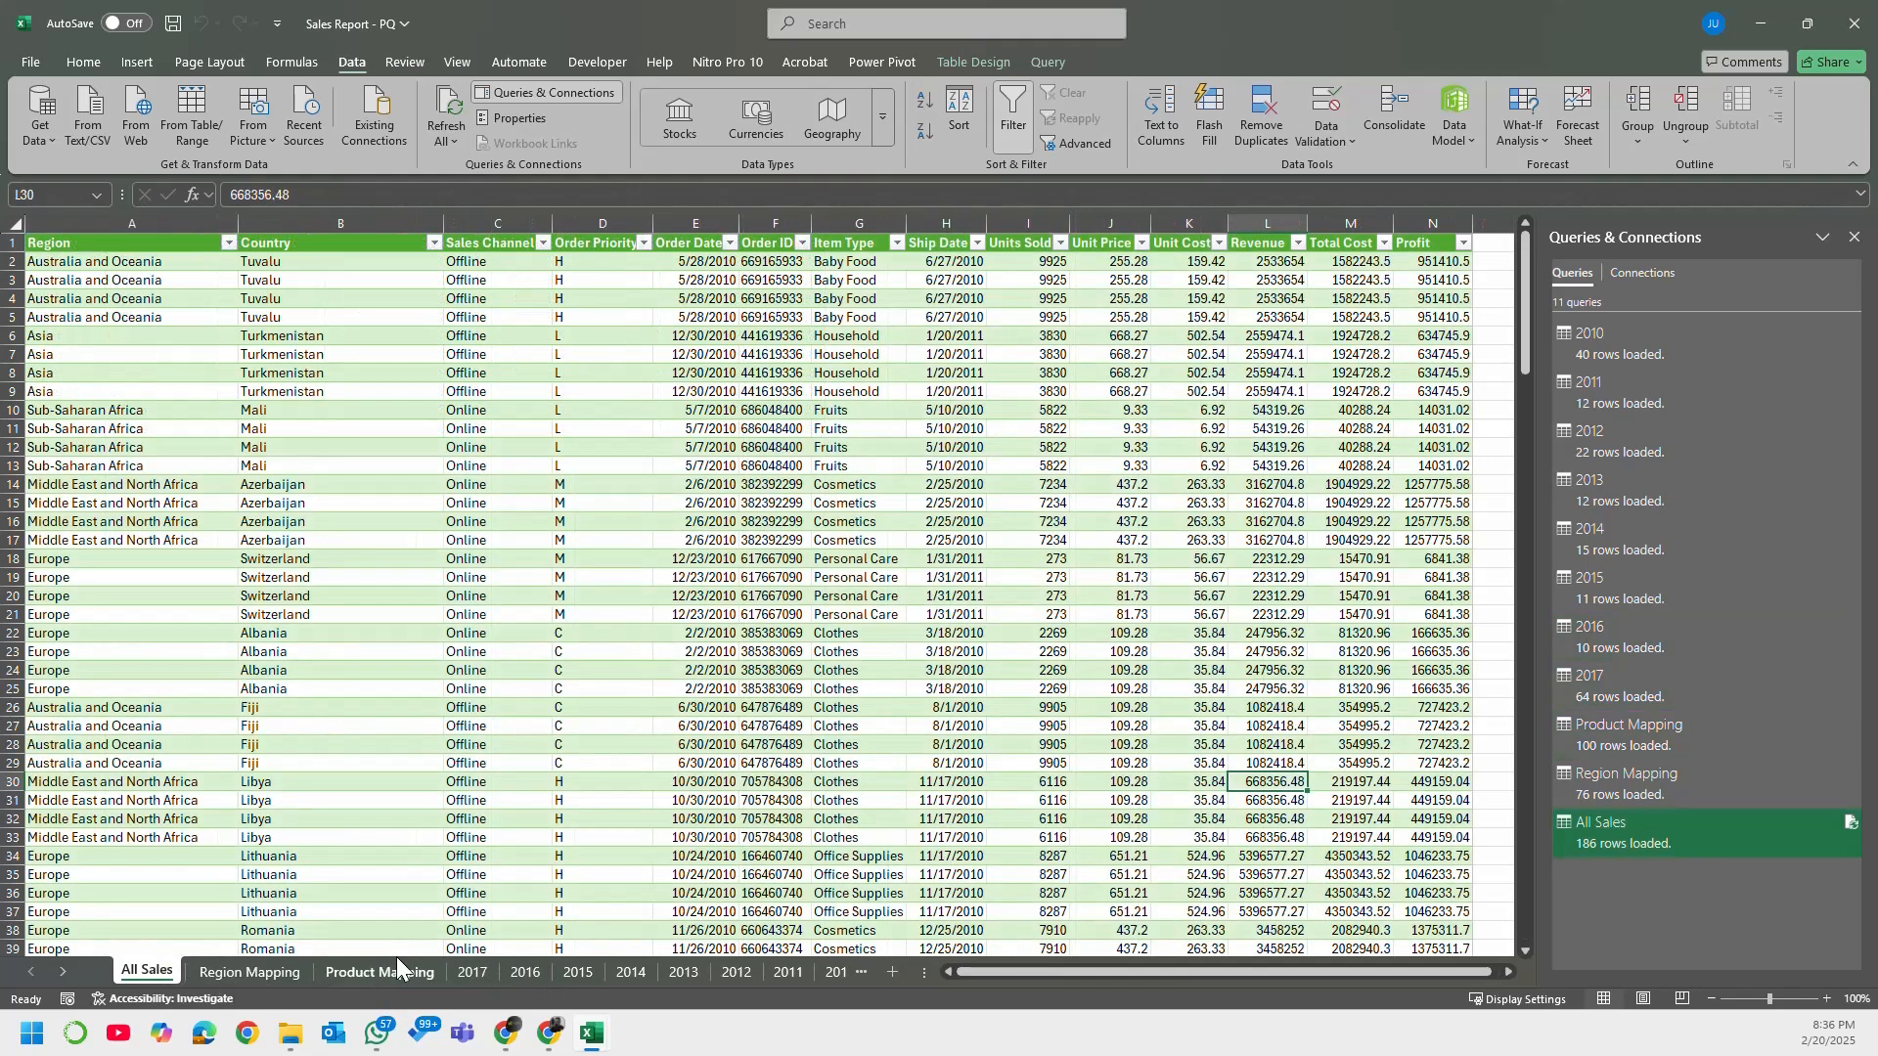
Step: Check which commands are available when the 2010 and 2011 queries are selected together
{"action": "left_click", "coordinate": [1712, 327]}
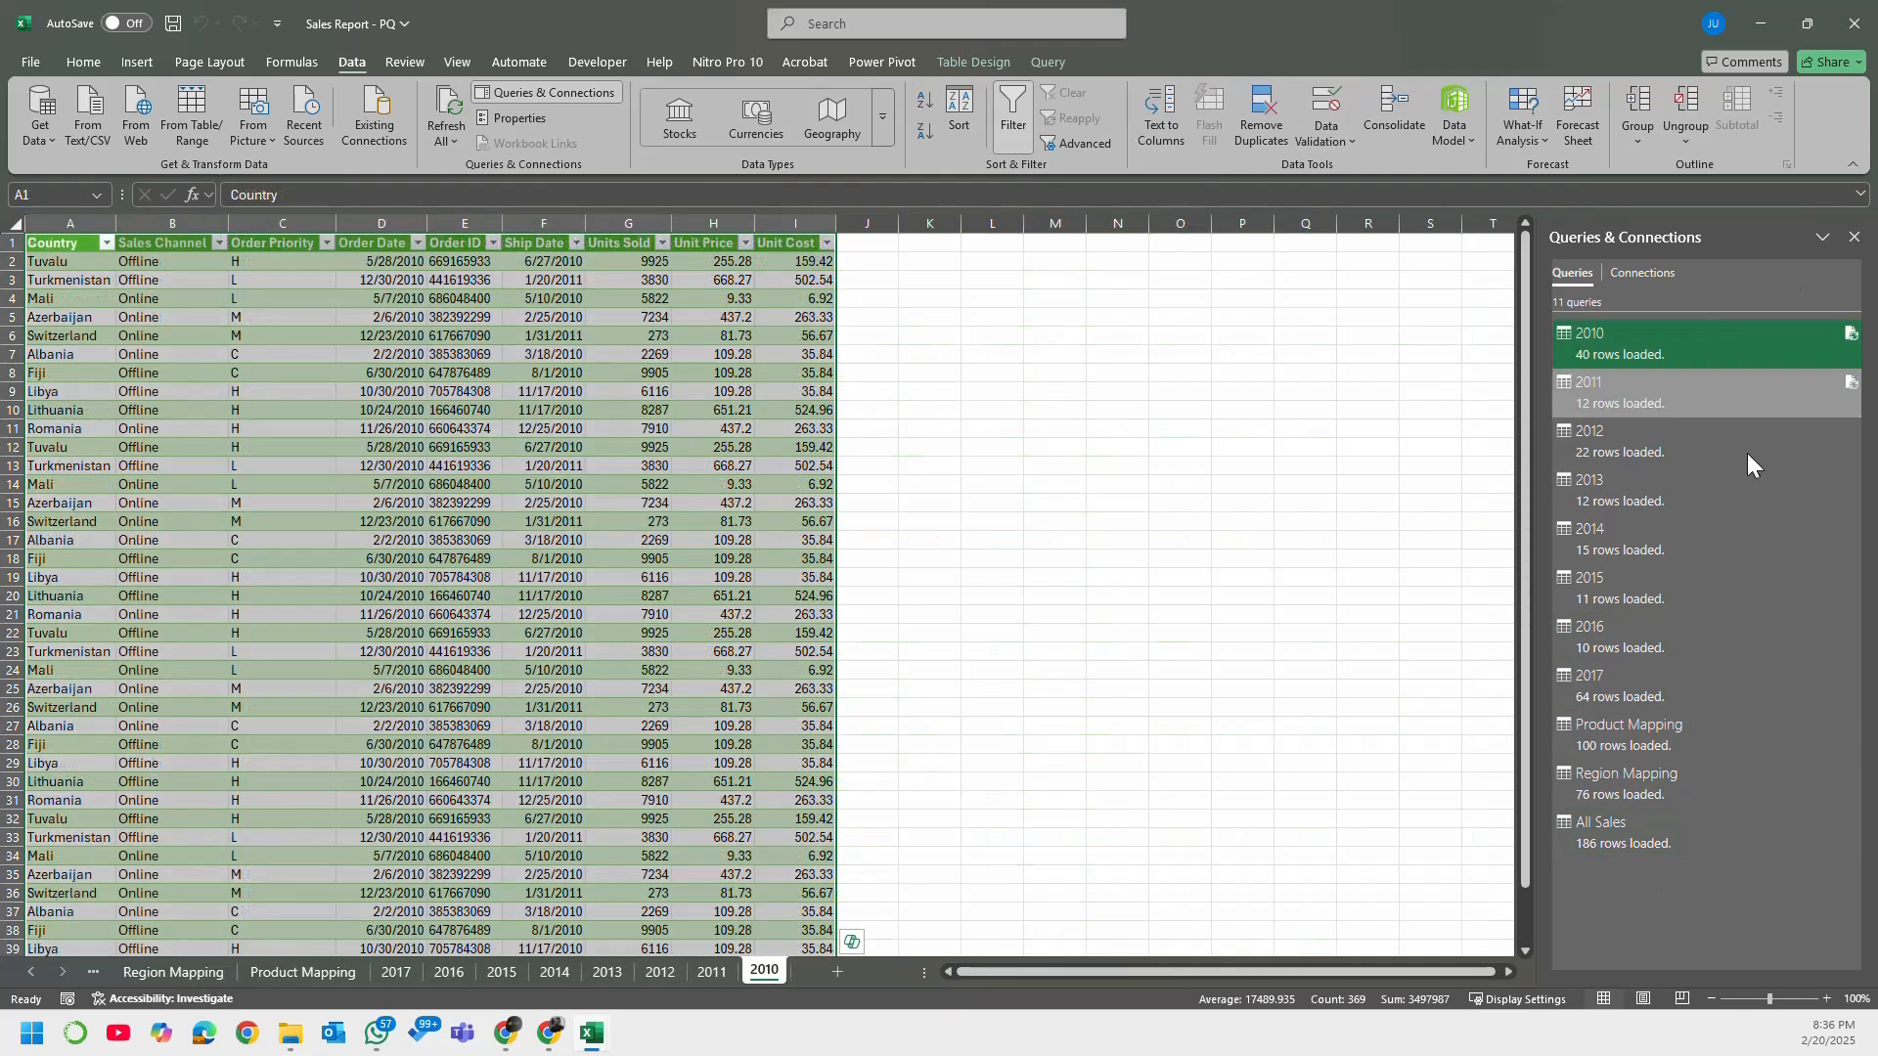
{"action": "mouse_move", "coordinate": [1698, 773]}
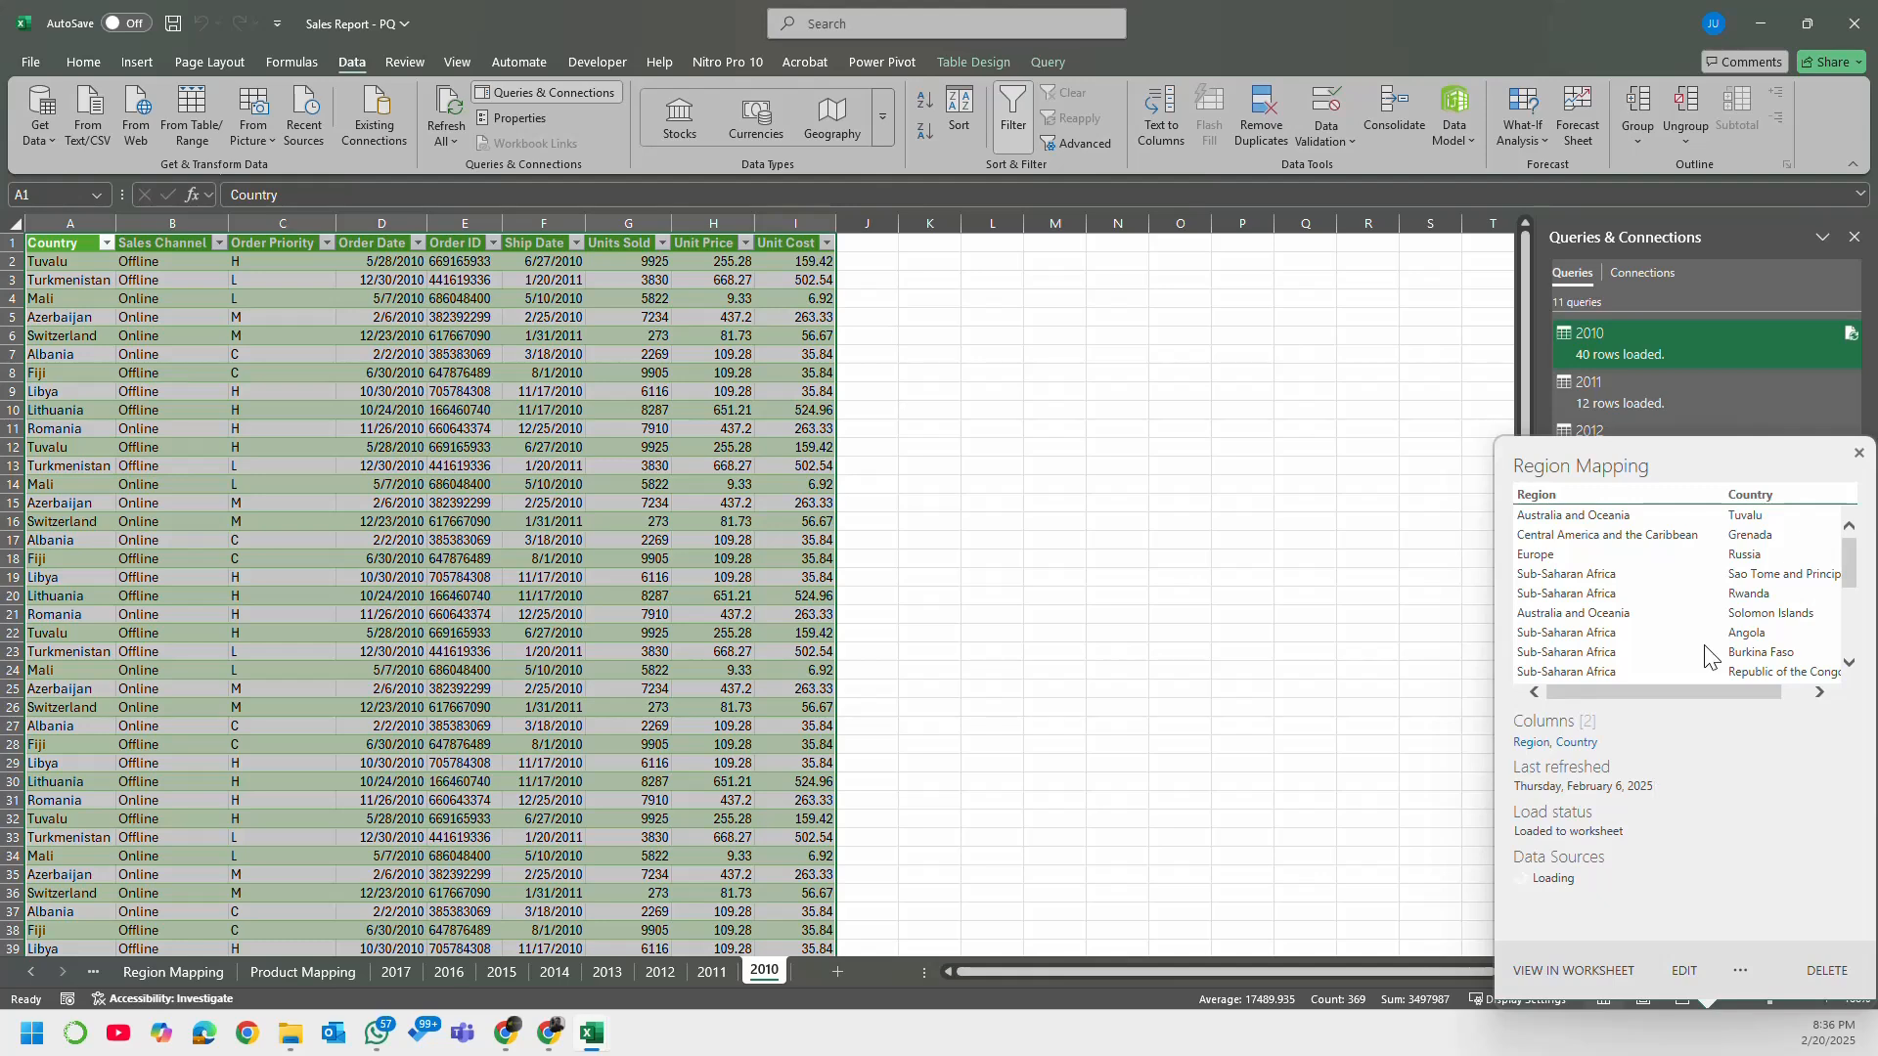
{"action": "left_click", "coordinate": [1857, 456]}
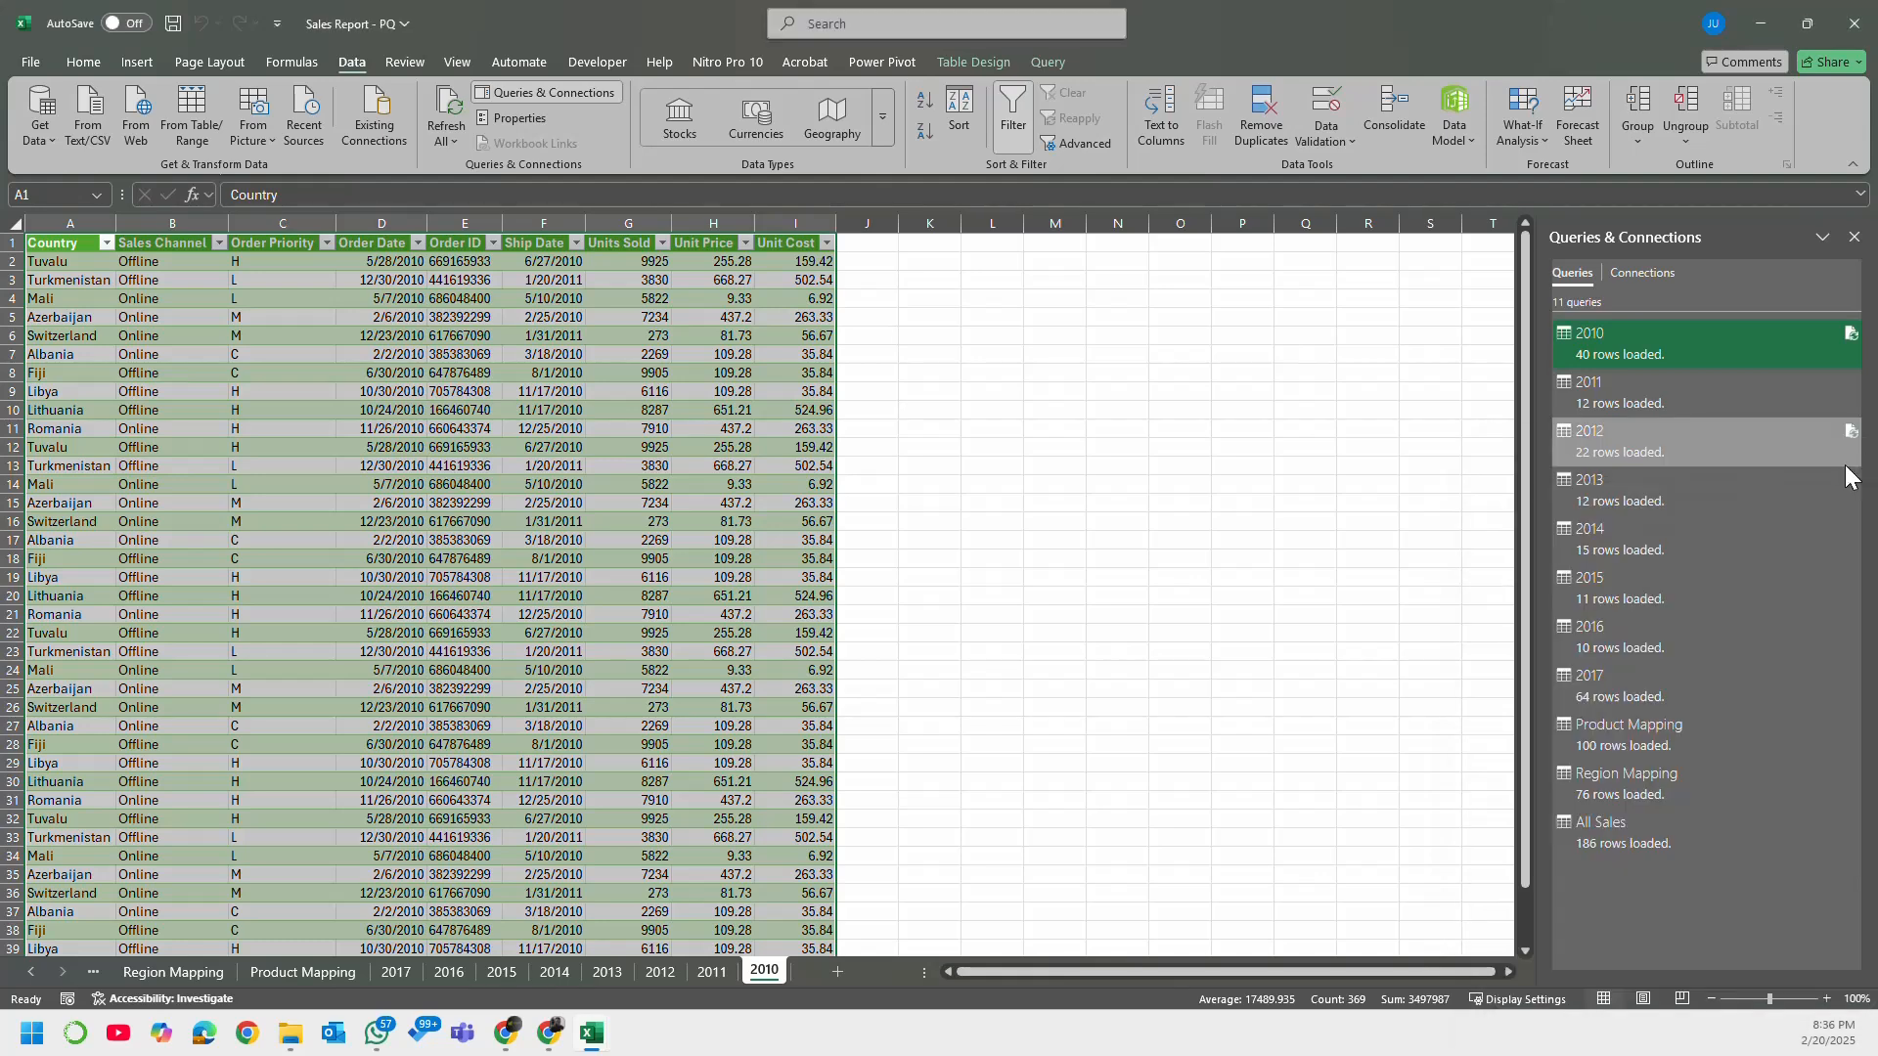
{"action": "left_click", "coordinate": [1677, 389]}
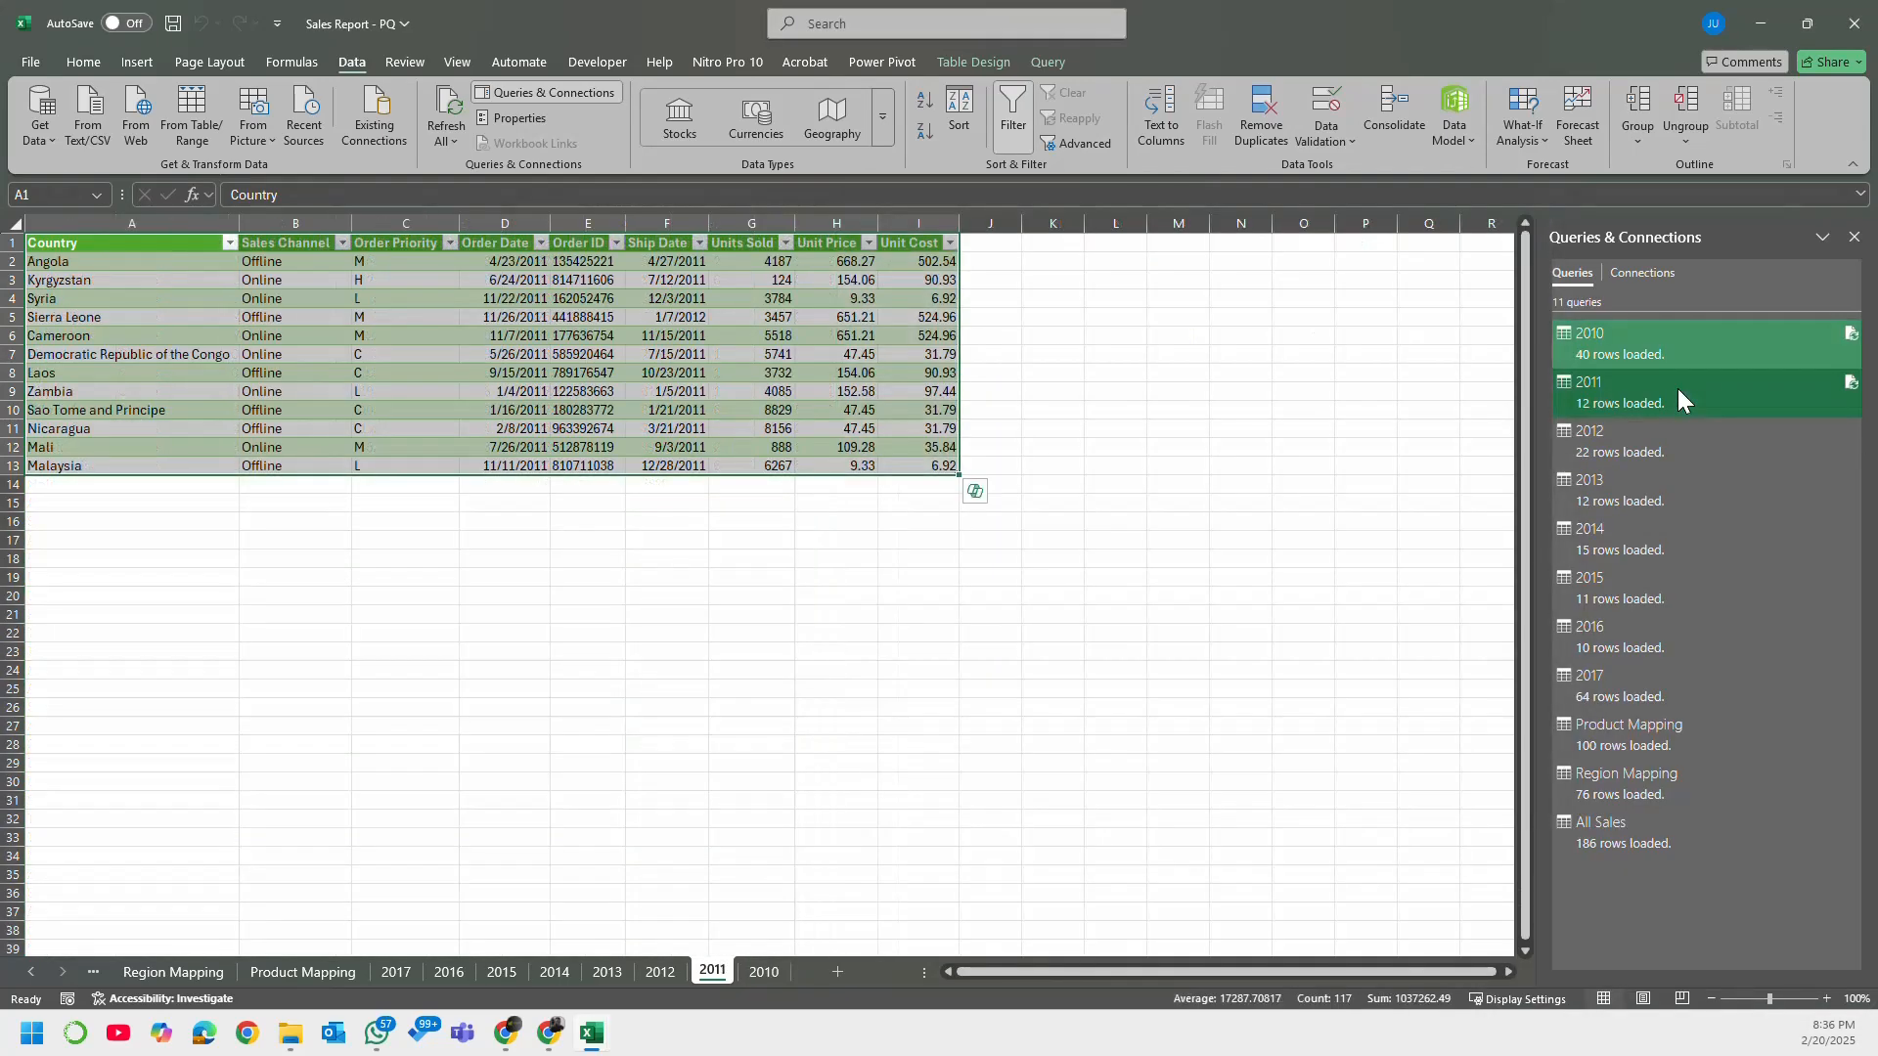
{"action": "right_click", "coordinate": [1677, 389]}
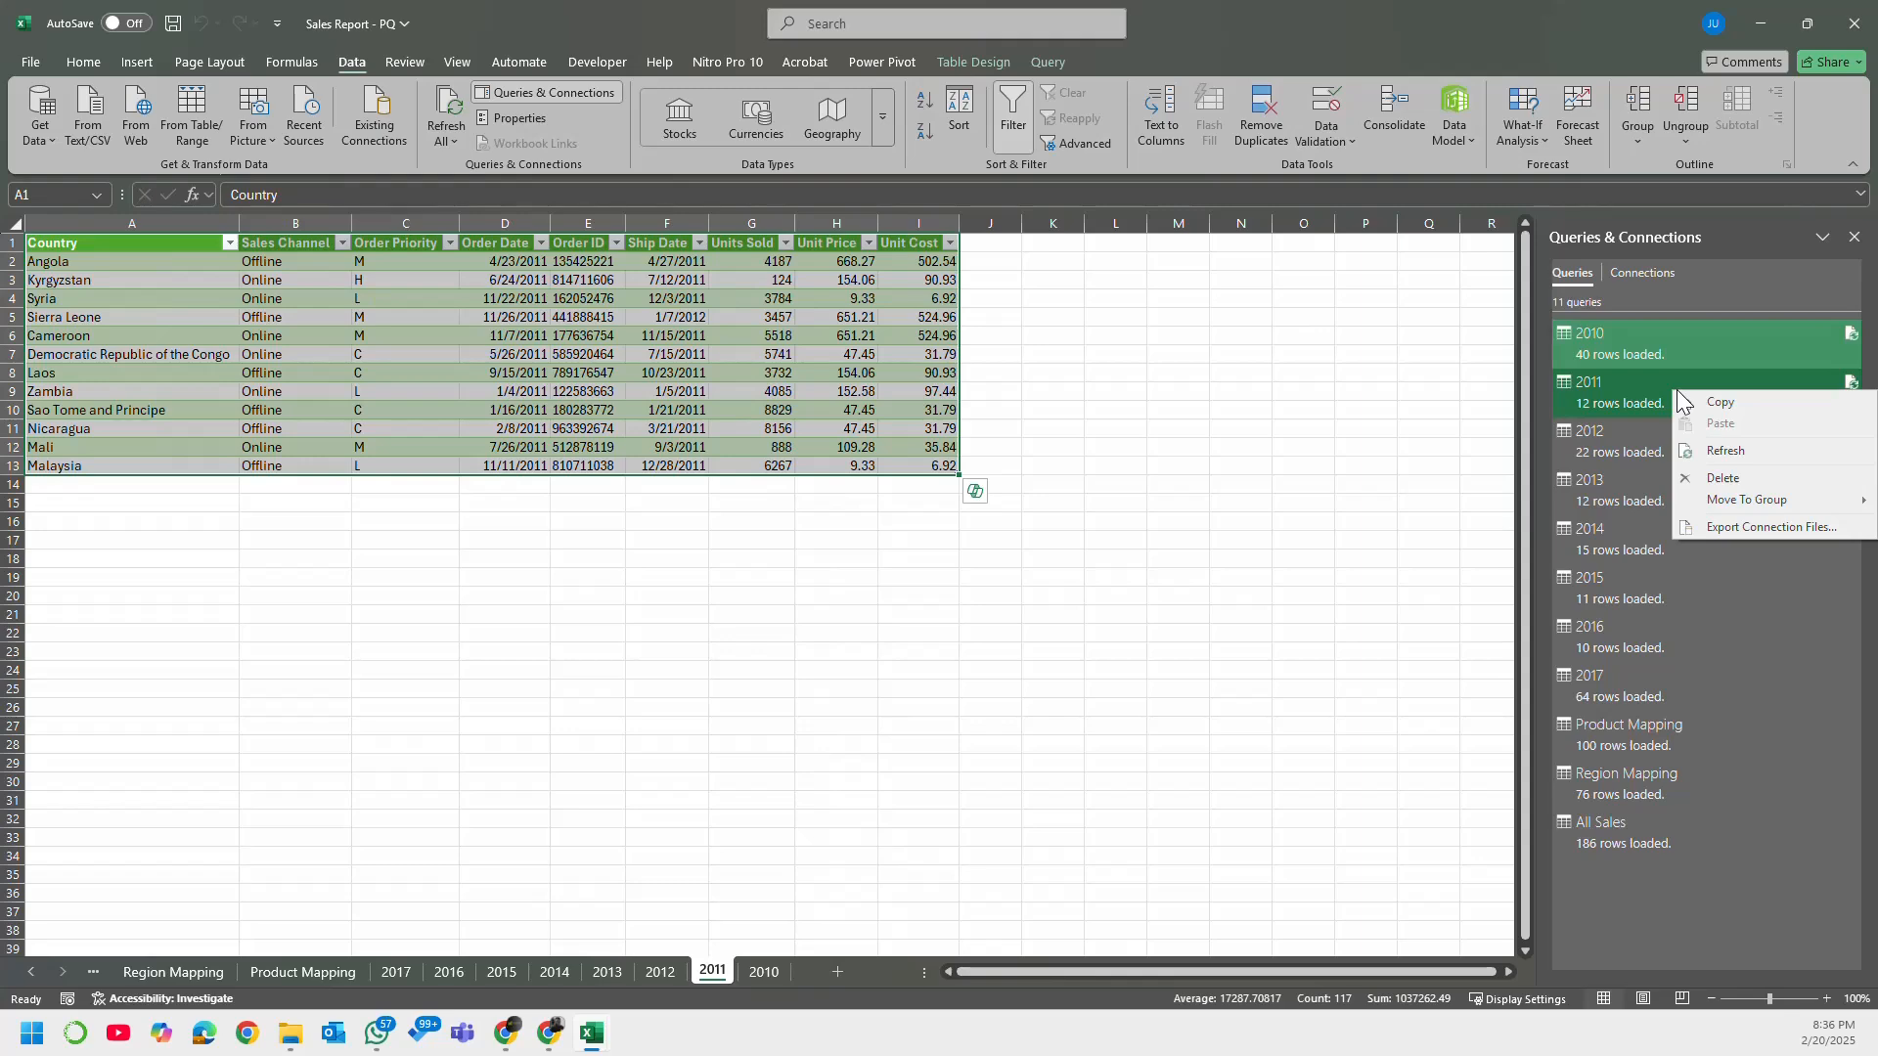
{"action": "left_click", "coordinate": [1650, 387]}
Step: Change the 2010 query's load setting to Only Create Connection and accept the deletion of its worksheet table
{"action": "left_click", "coordinate": [1717, 335]}
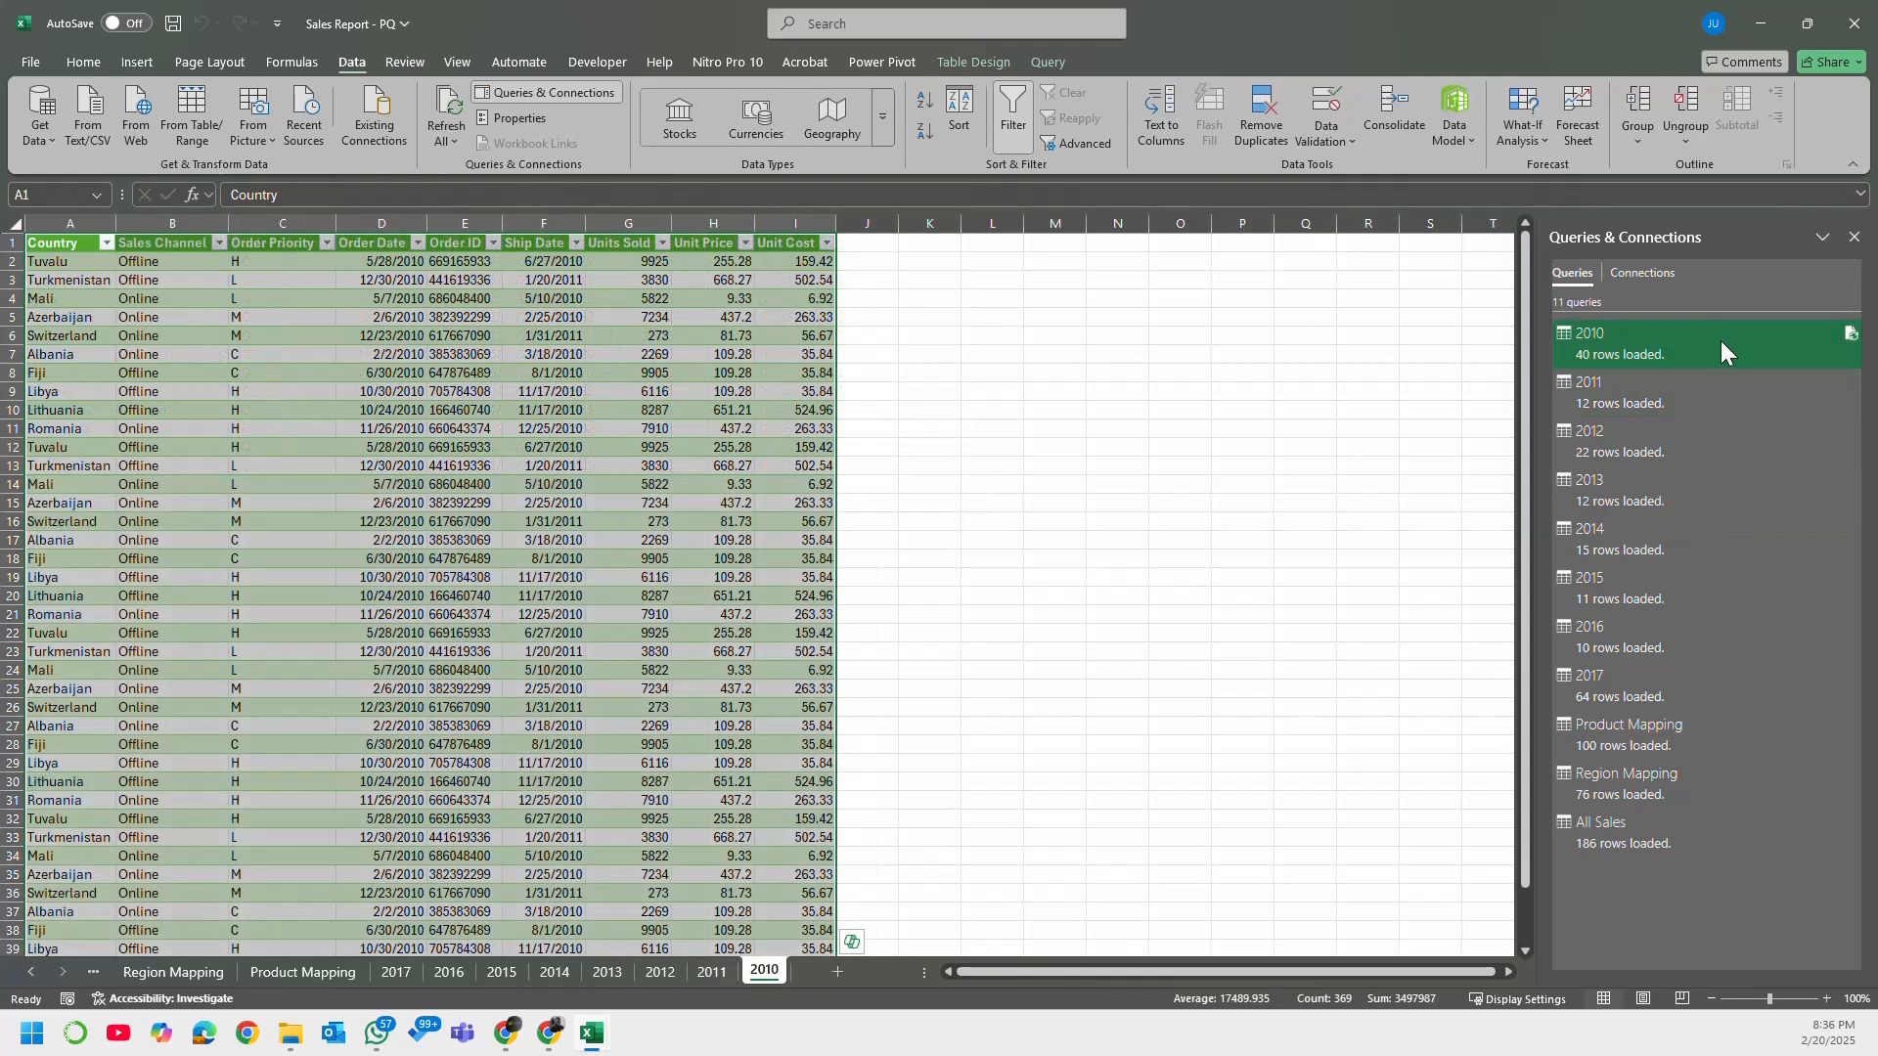
{"action": "right_click", "coordinate": [1663, 327]}
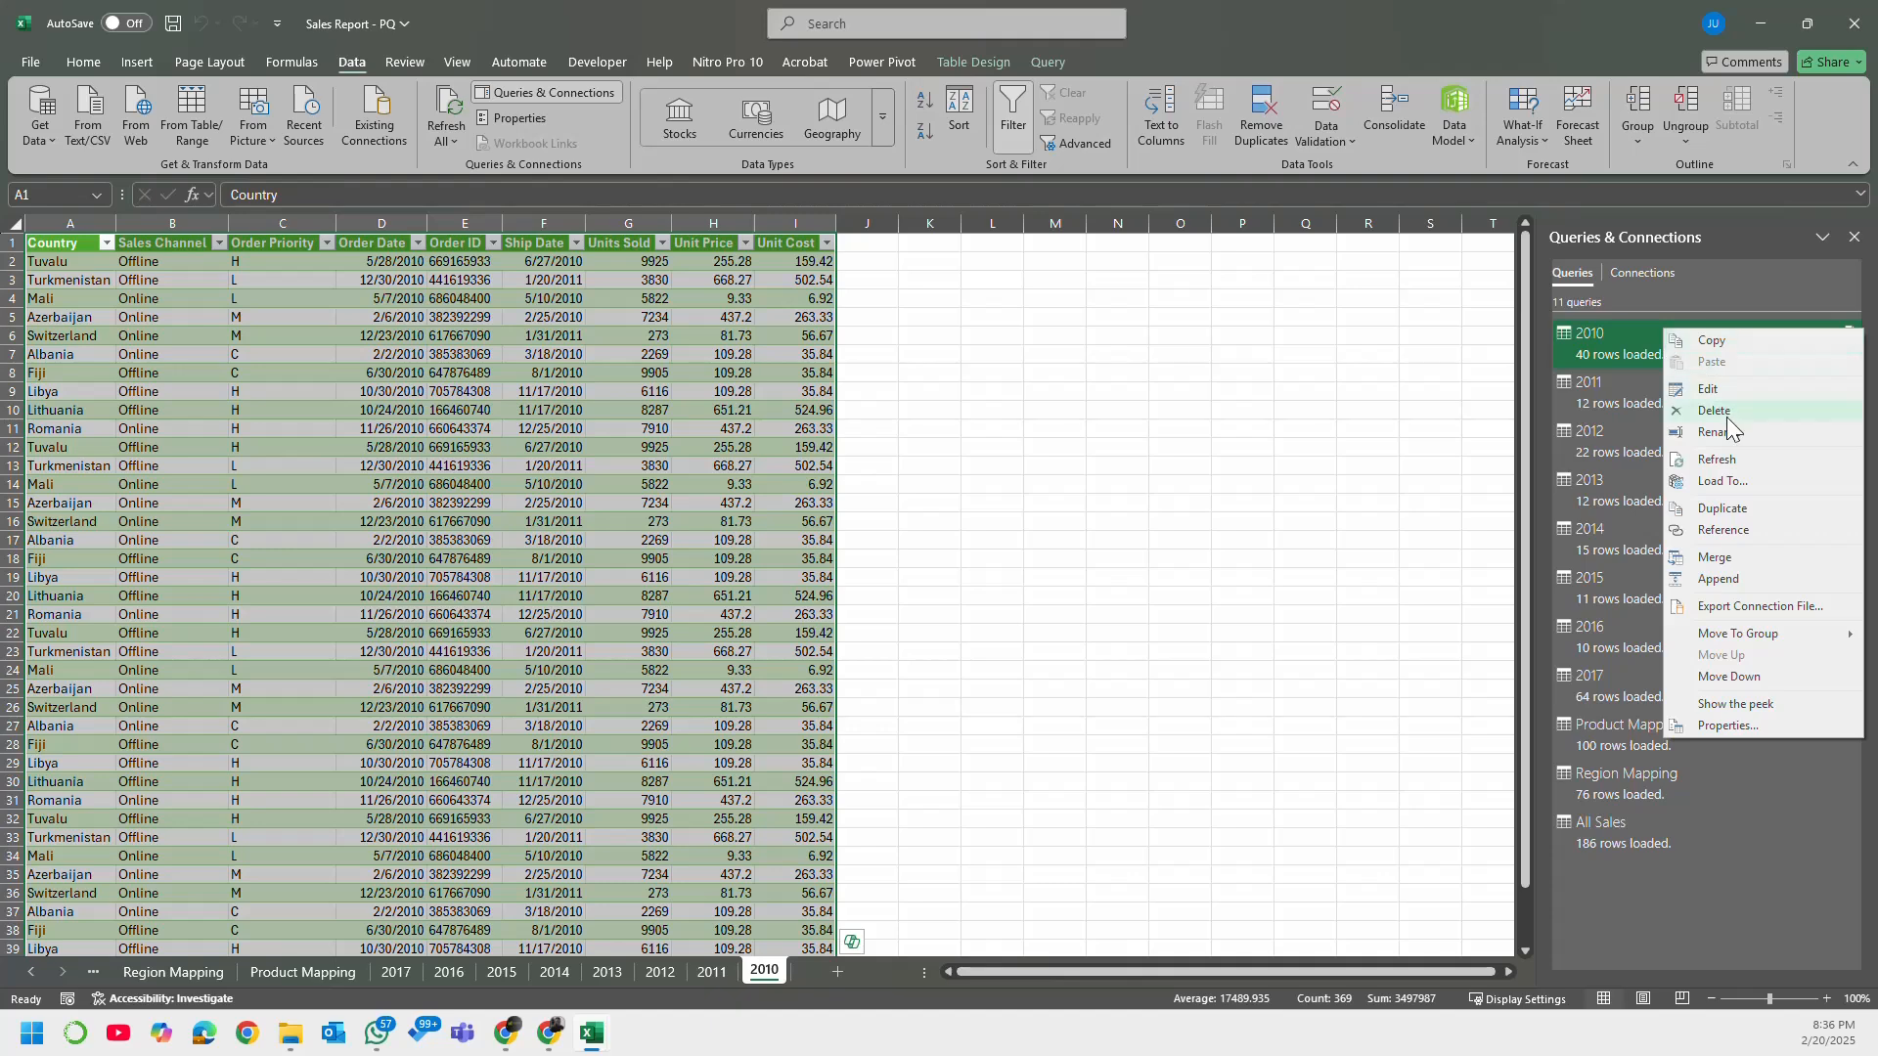
{"action": "left_click", "coordinate": [1758, 483]}
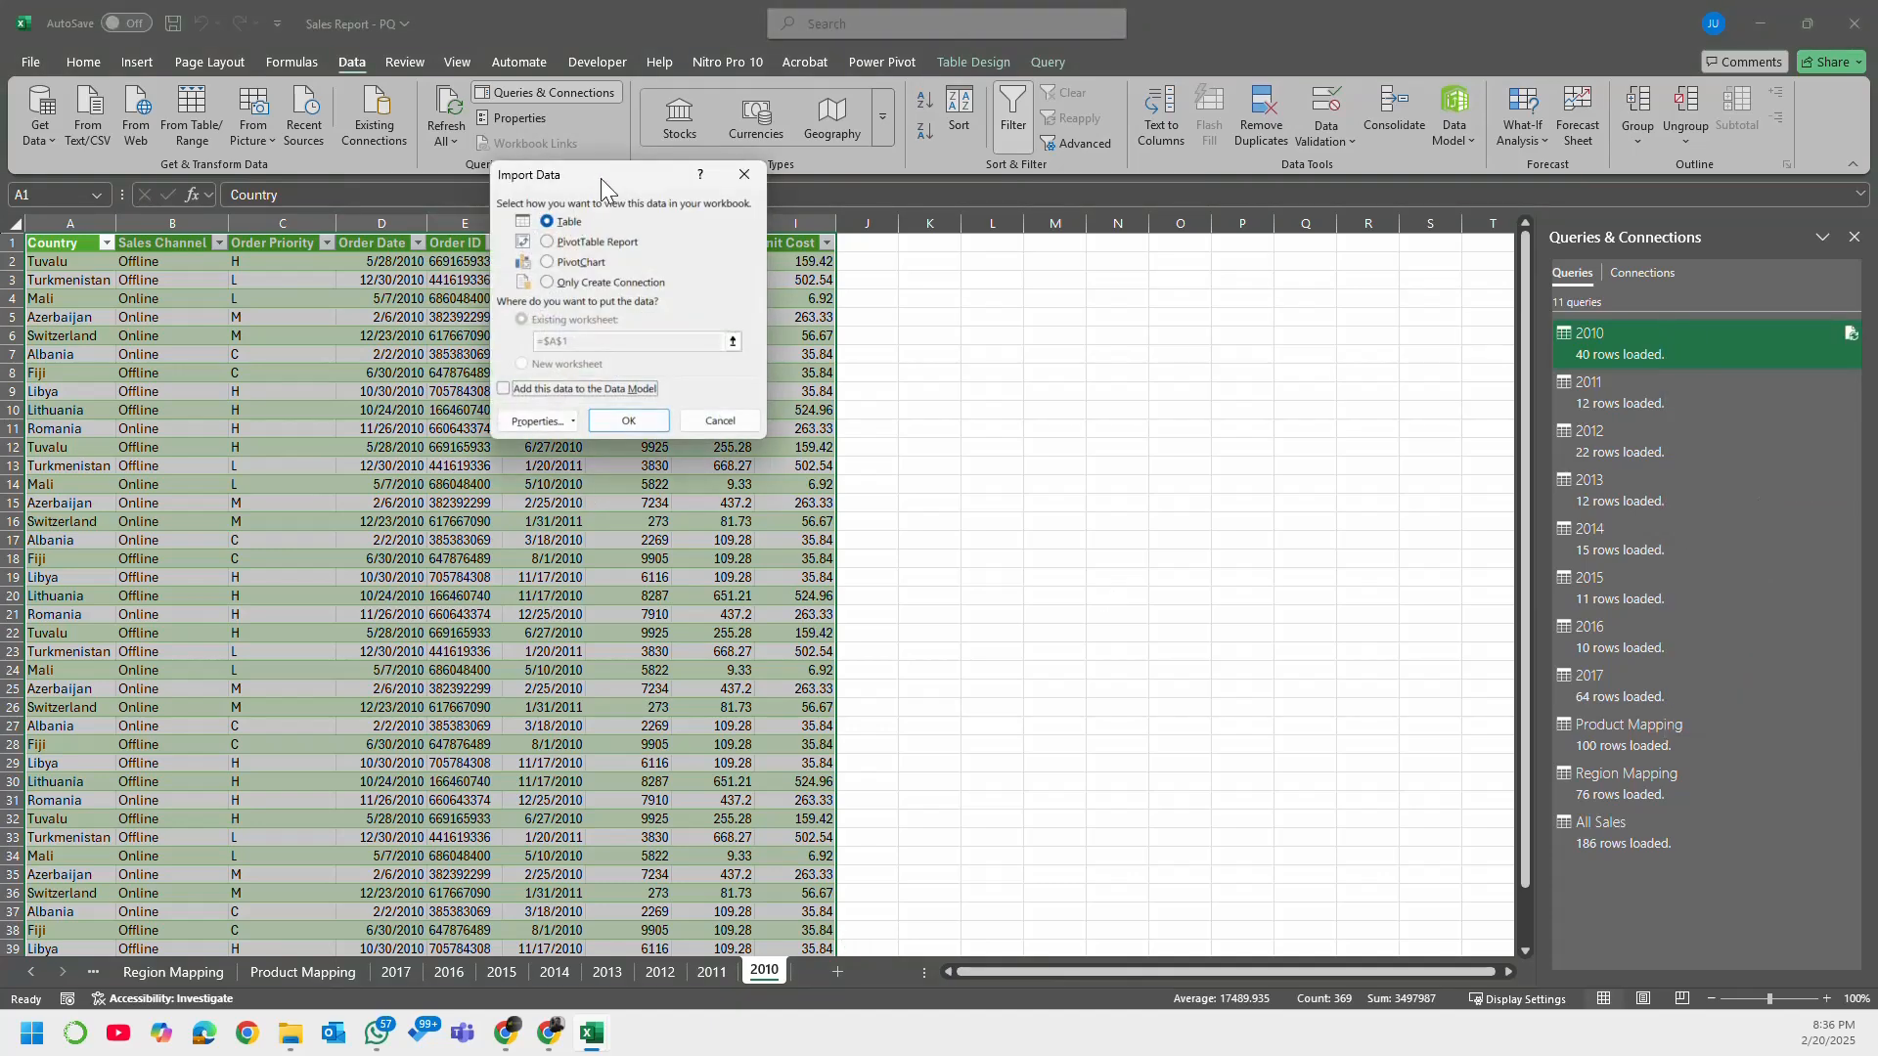
{"action": "left_click_drag", "start_coordinate": [607, 183], "coordinate": [1049, 376]}
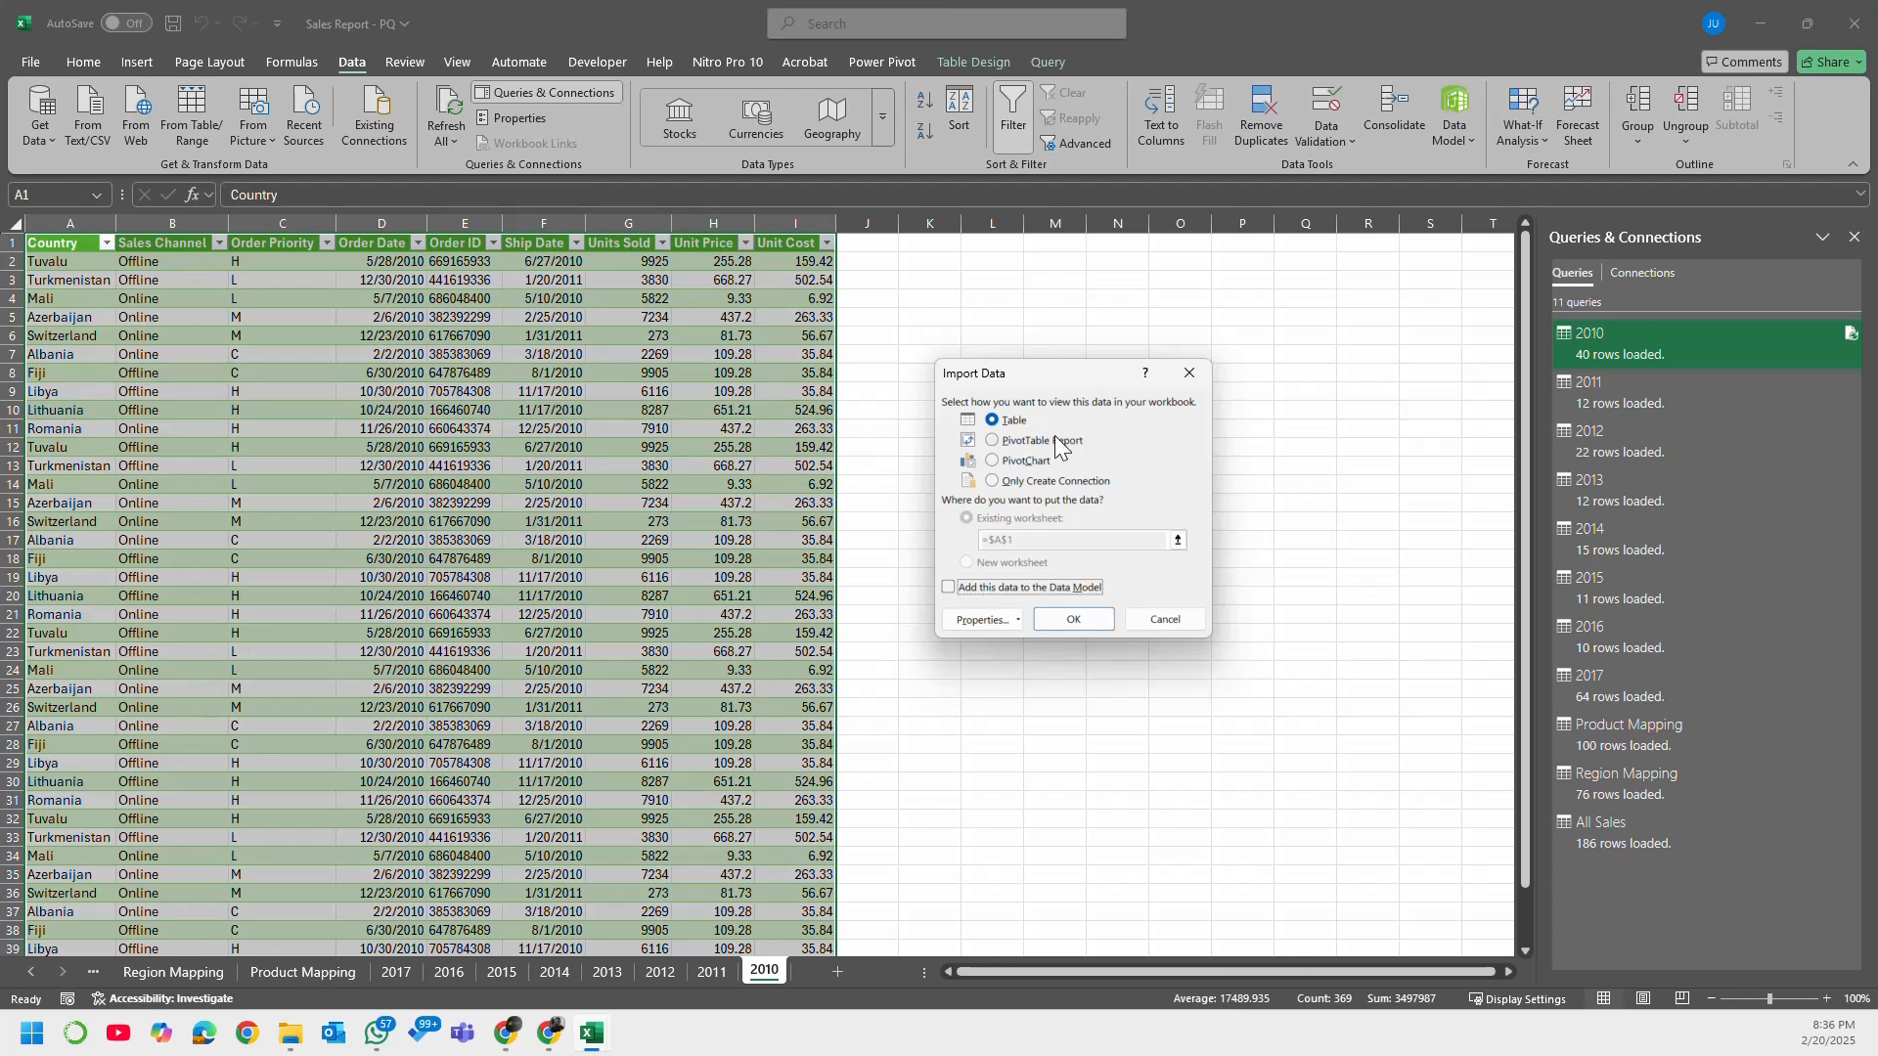
{"action": "left_click", "coordinate": [1043, 441]}
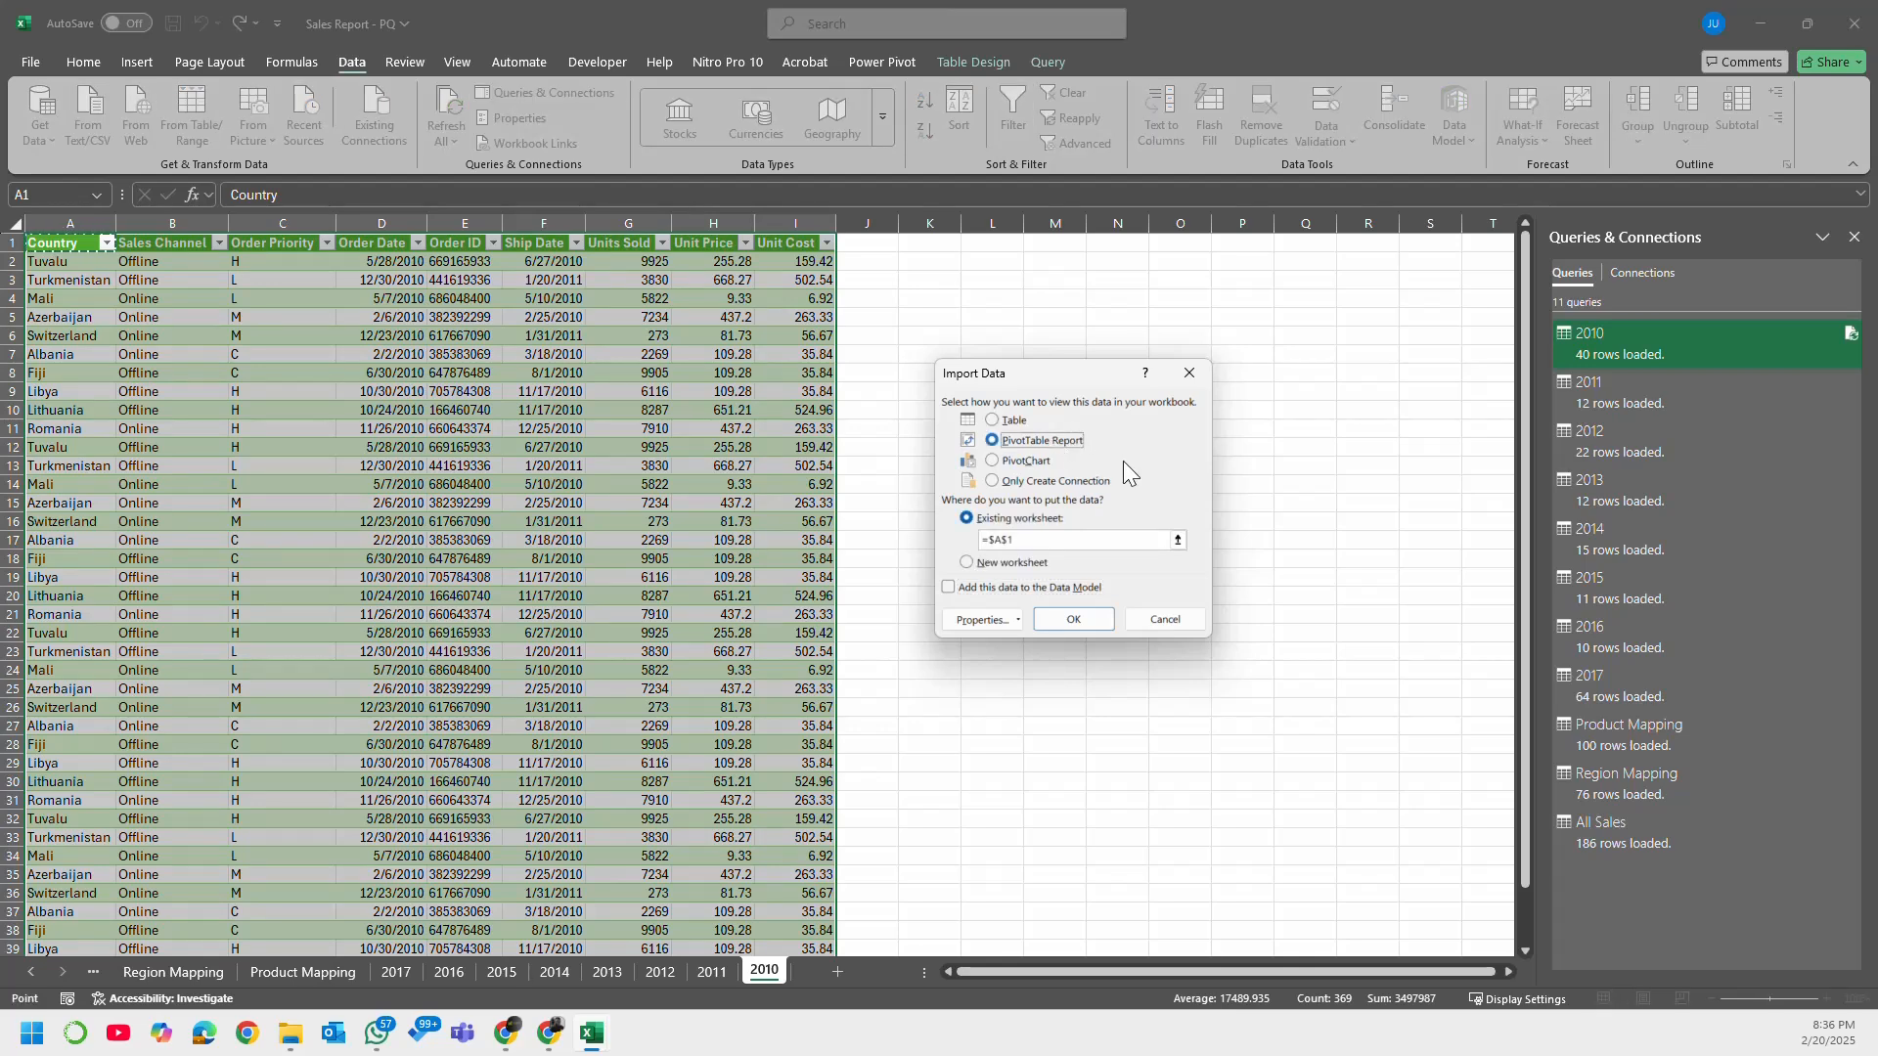
{"action": "left_click", "coordinate": [1039, 462]}
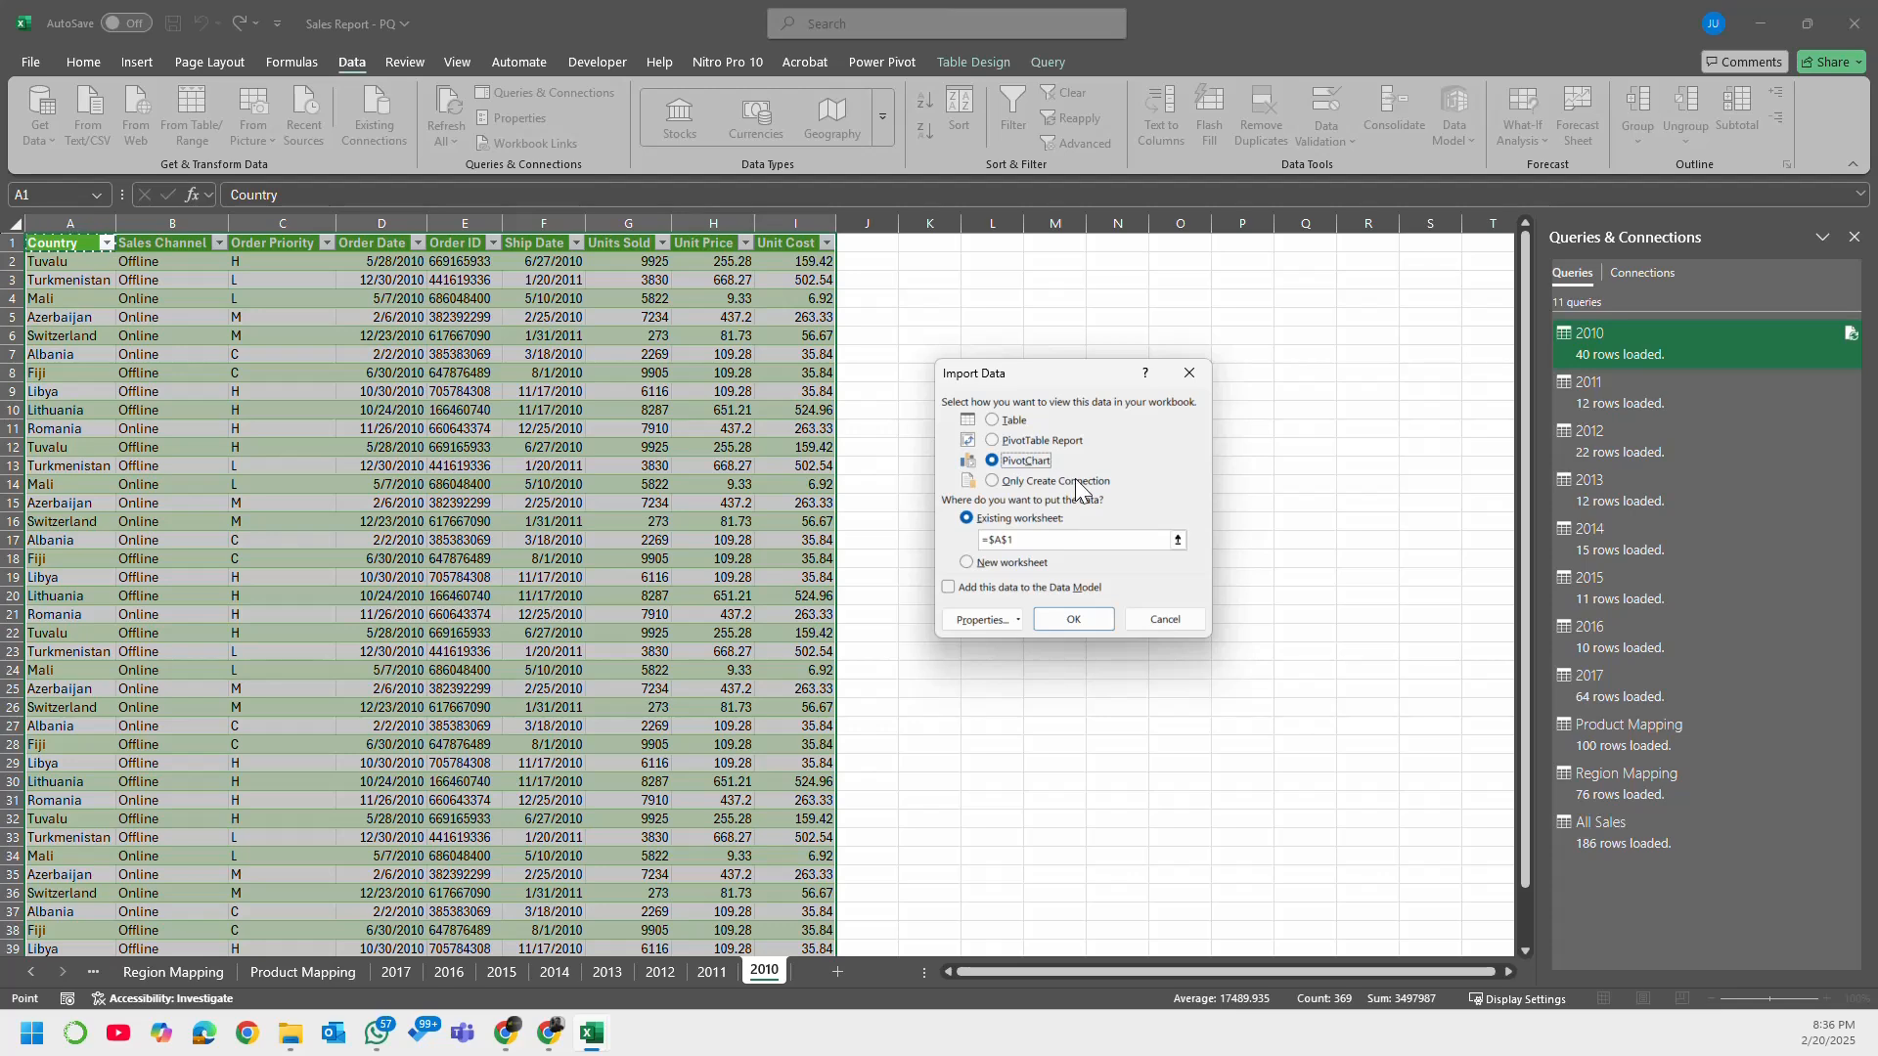
{"action": "left_click", "coordinate": [1076, 483]}
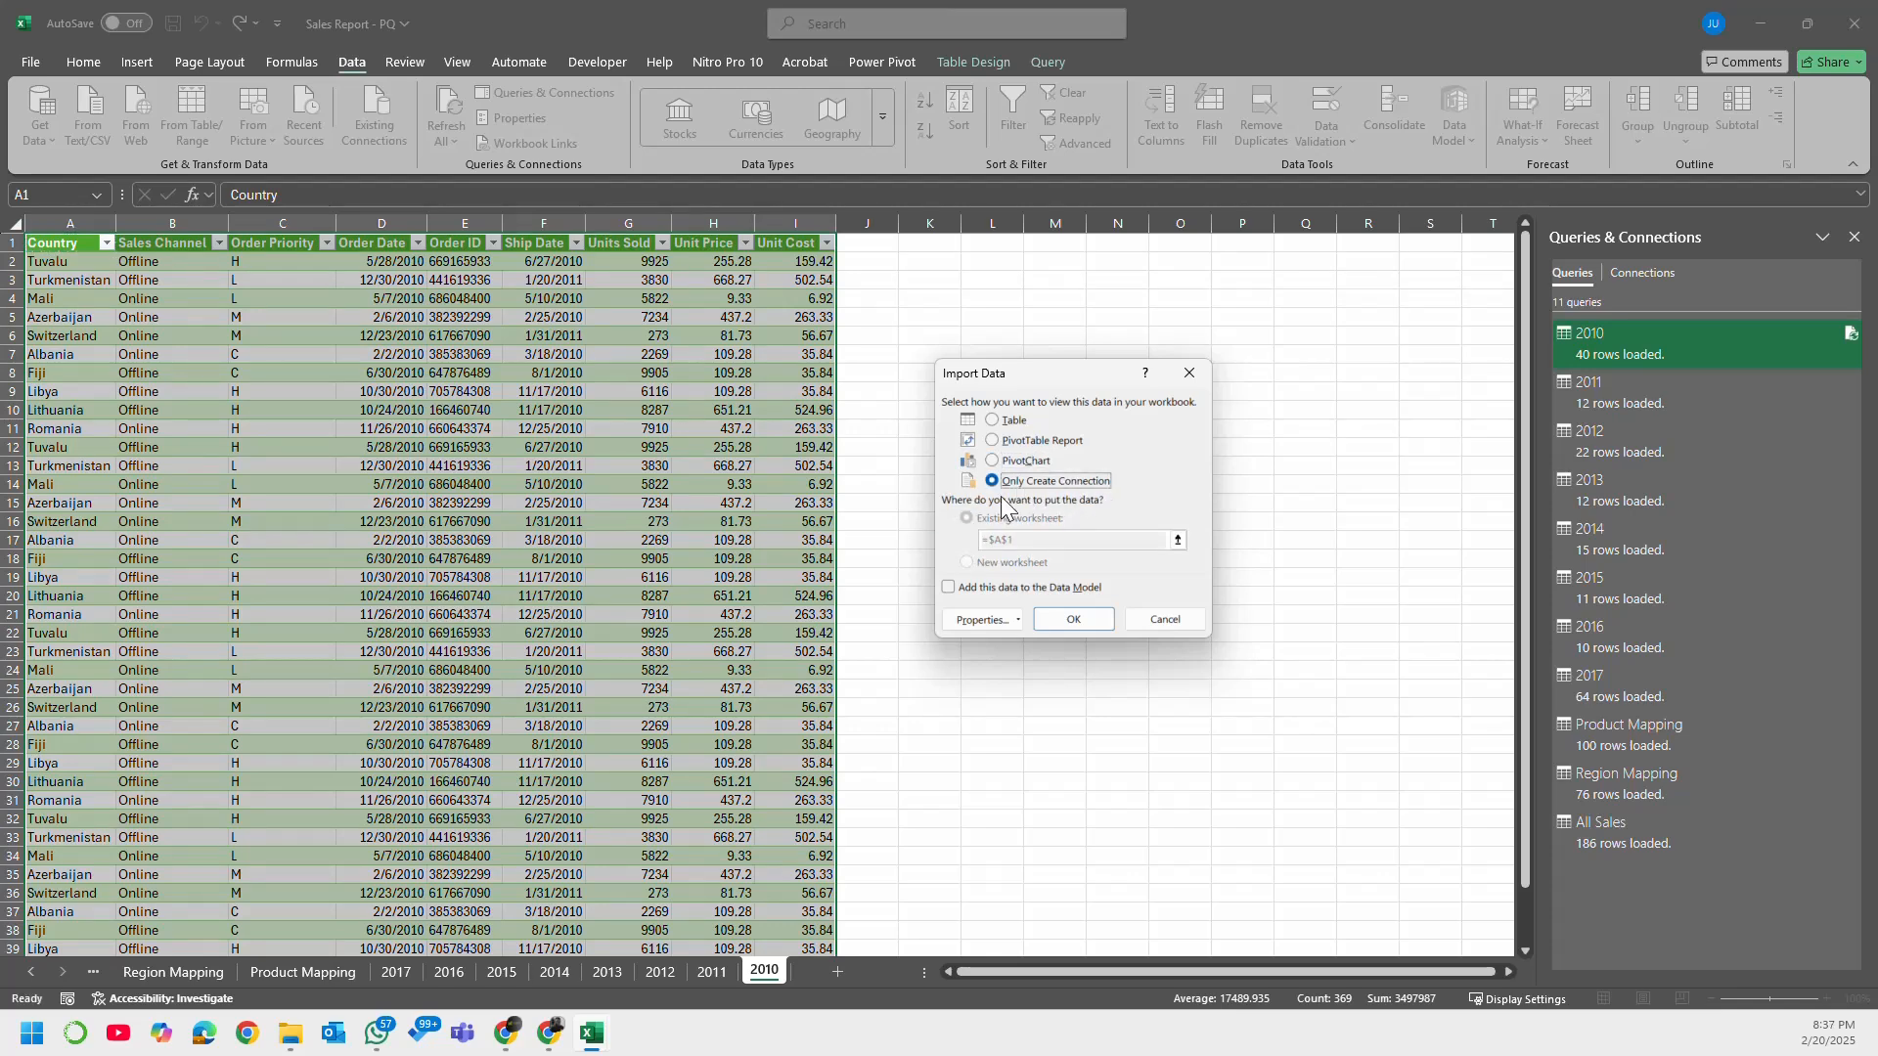
{"action": "left_click", "coordinate": [1088, 616]}
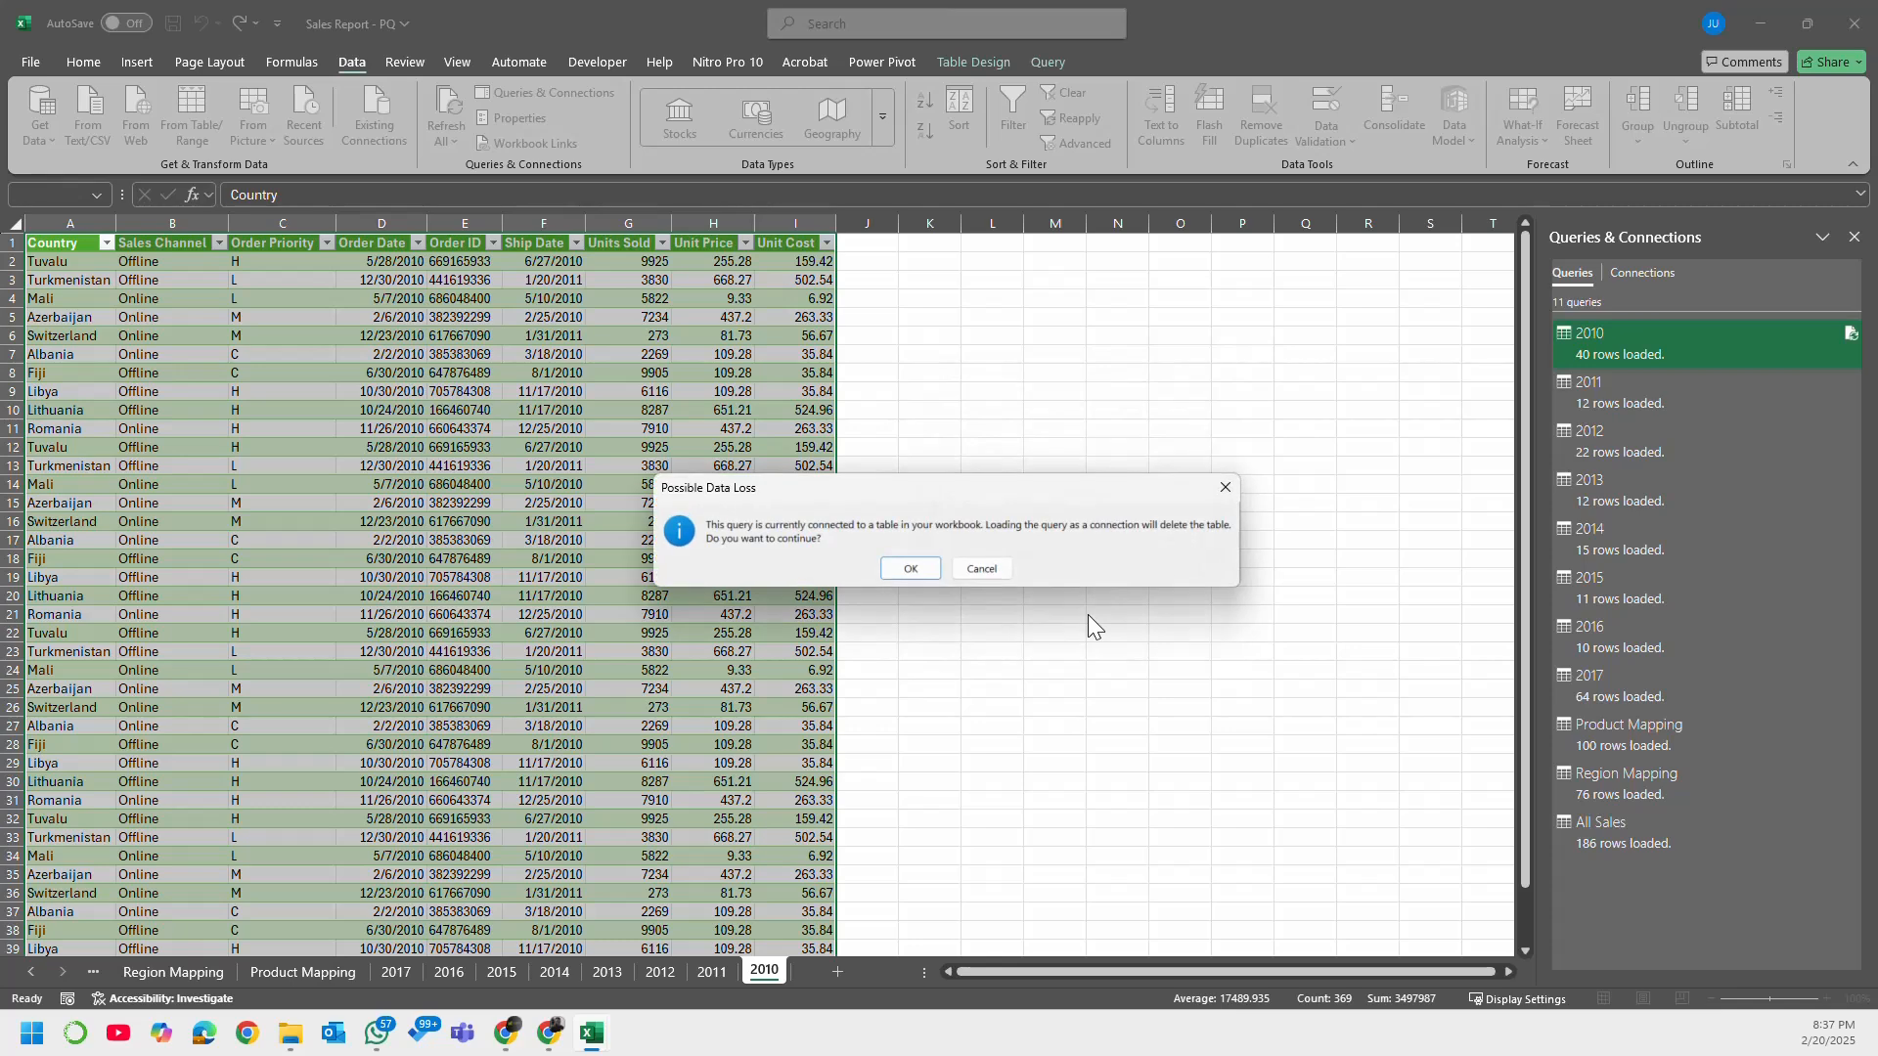
{"action": "left_click", "coordinate": [908, 569]}
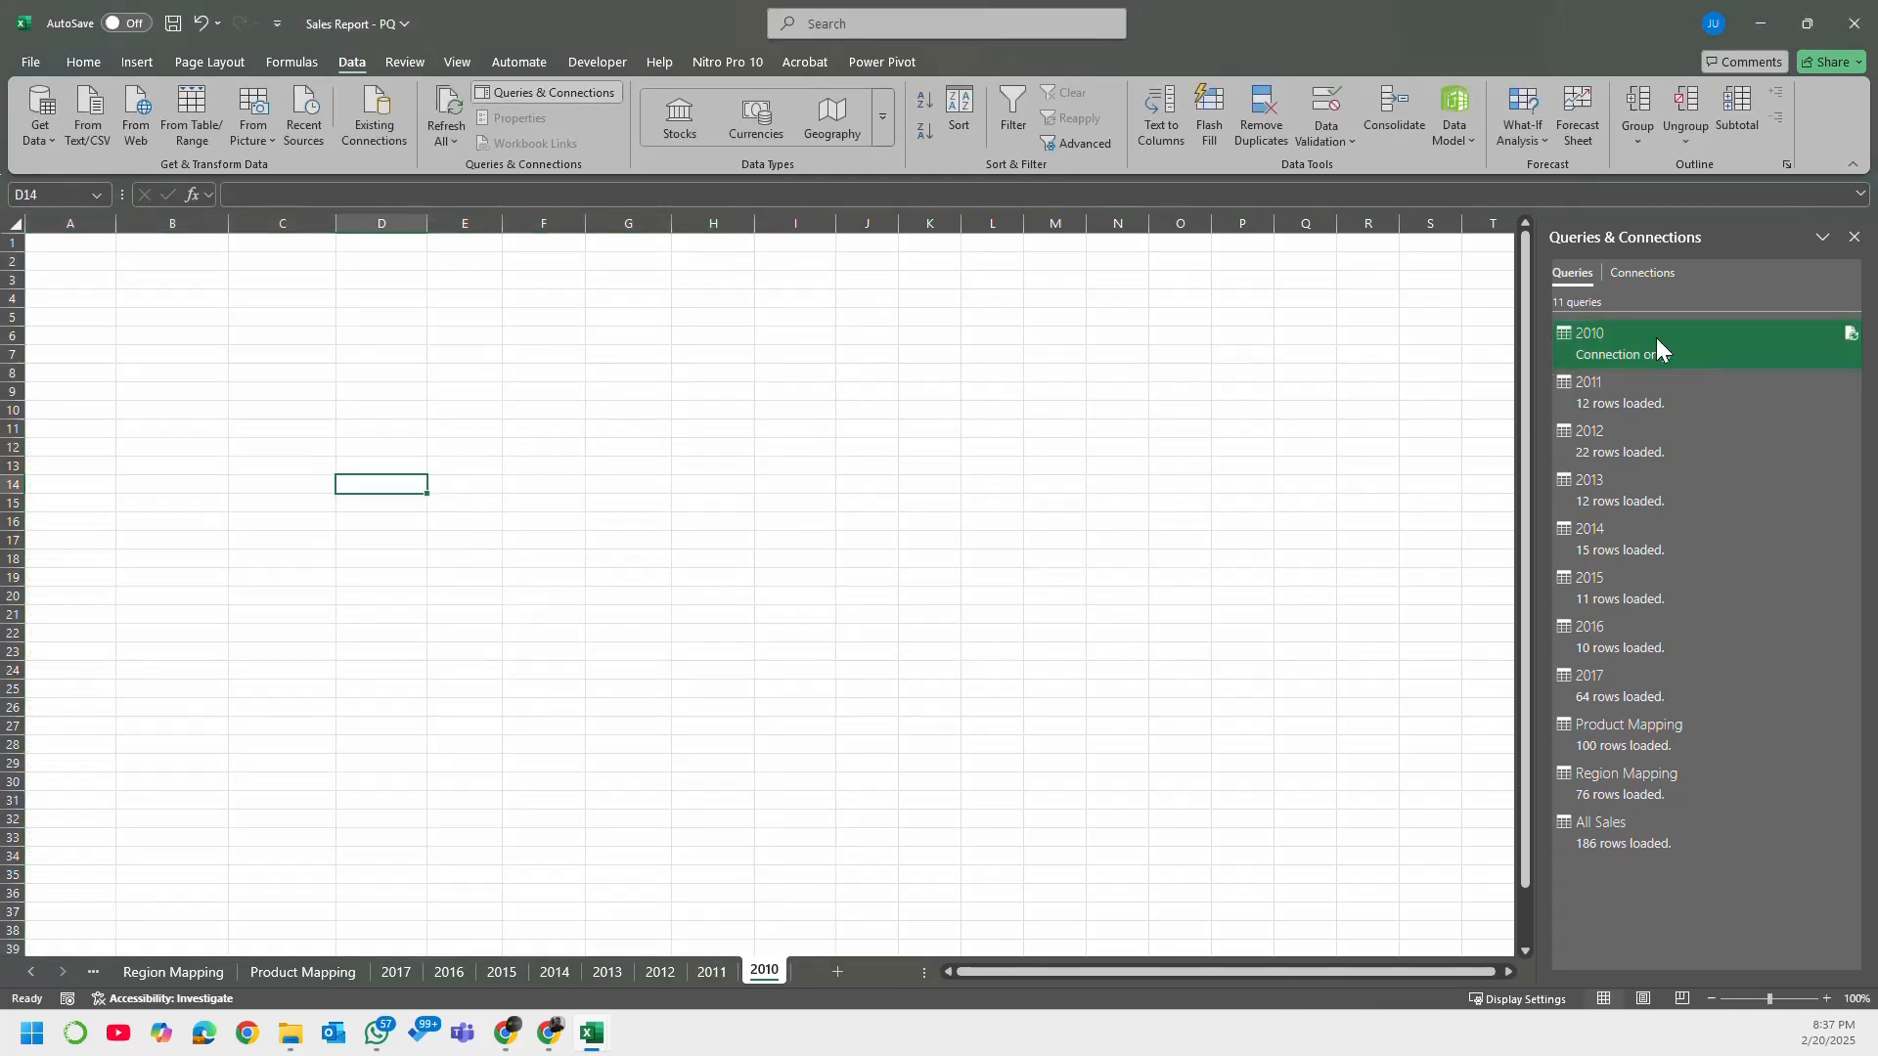
{"action": "mouse_move", "coordinate": [1610, 360]}
{"action": "left_click", "coordinate": [1604, 395]}
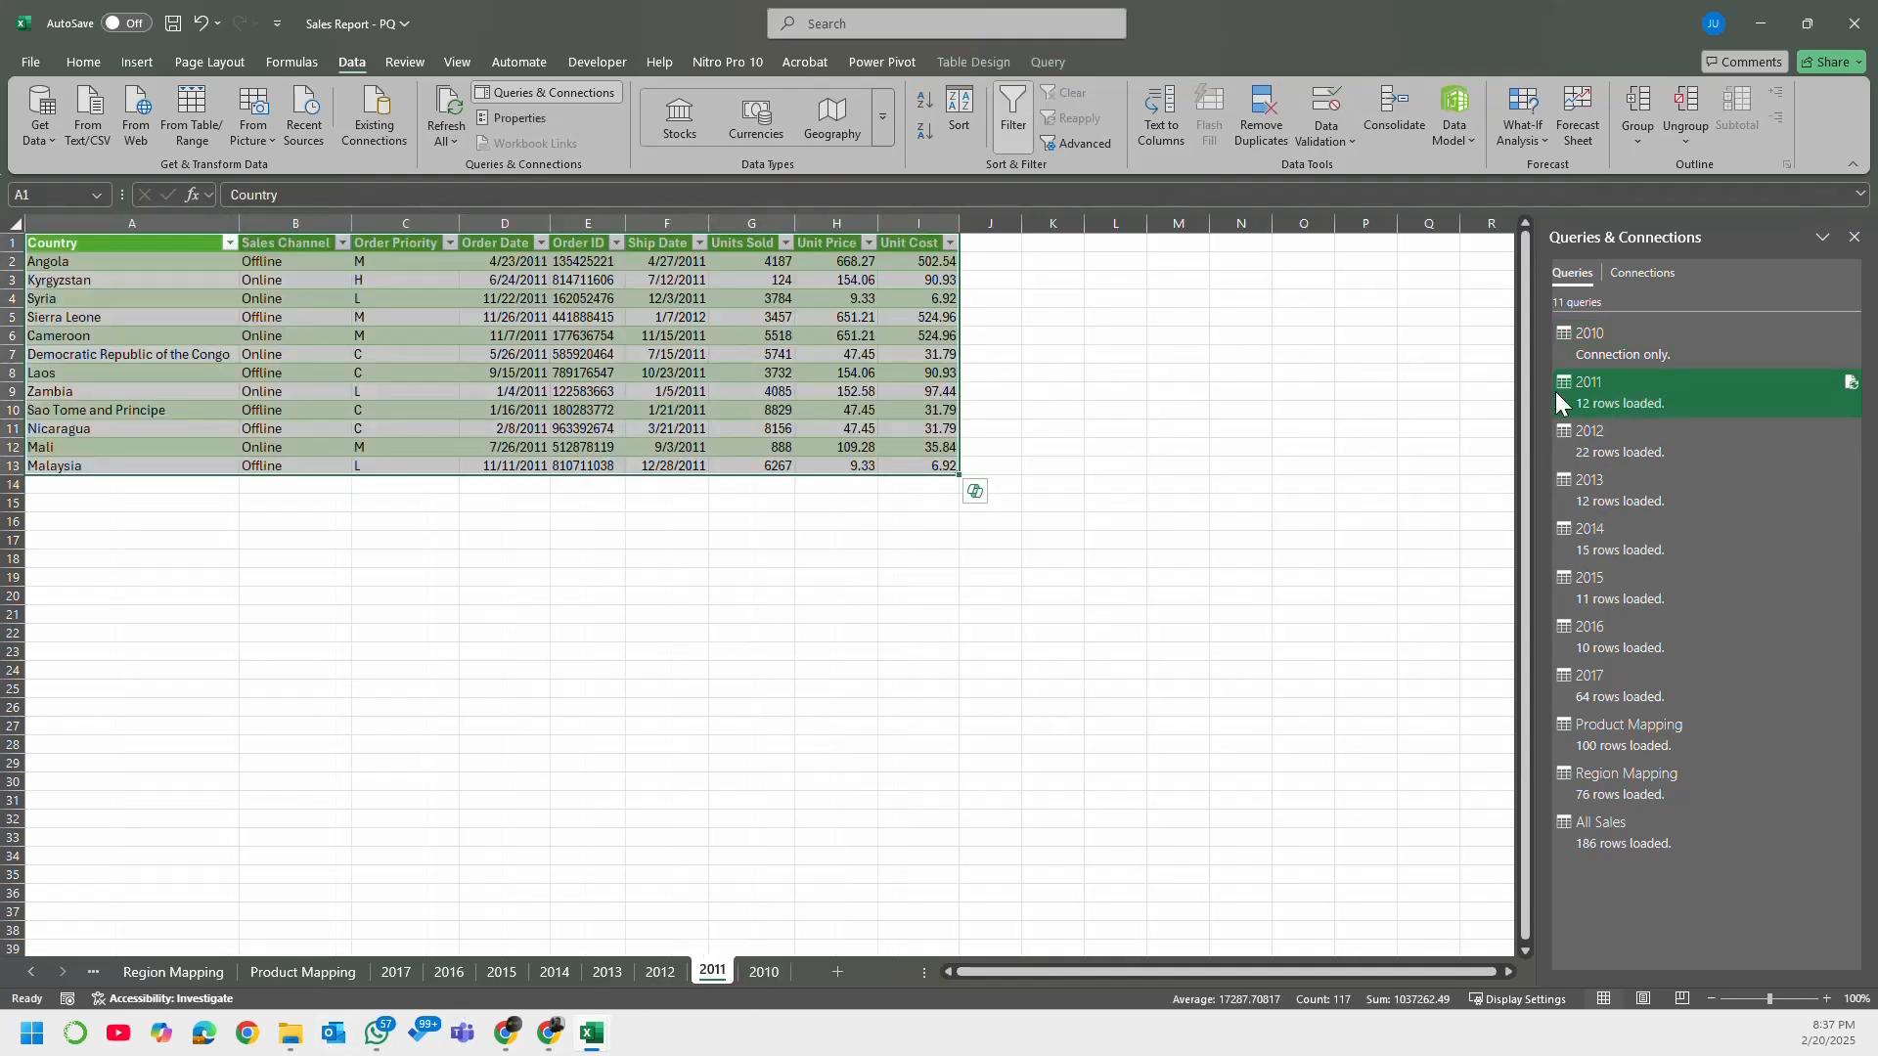
{"action": "left_click", "coordinate": [872, 280]}
{"action": "right_click", "coordinate": [862, 282]}
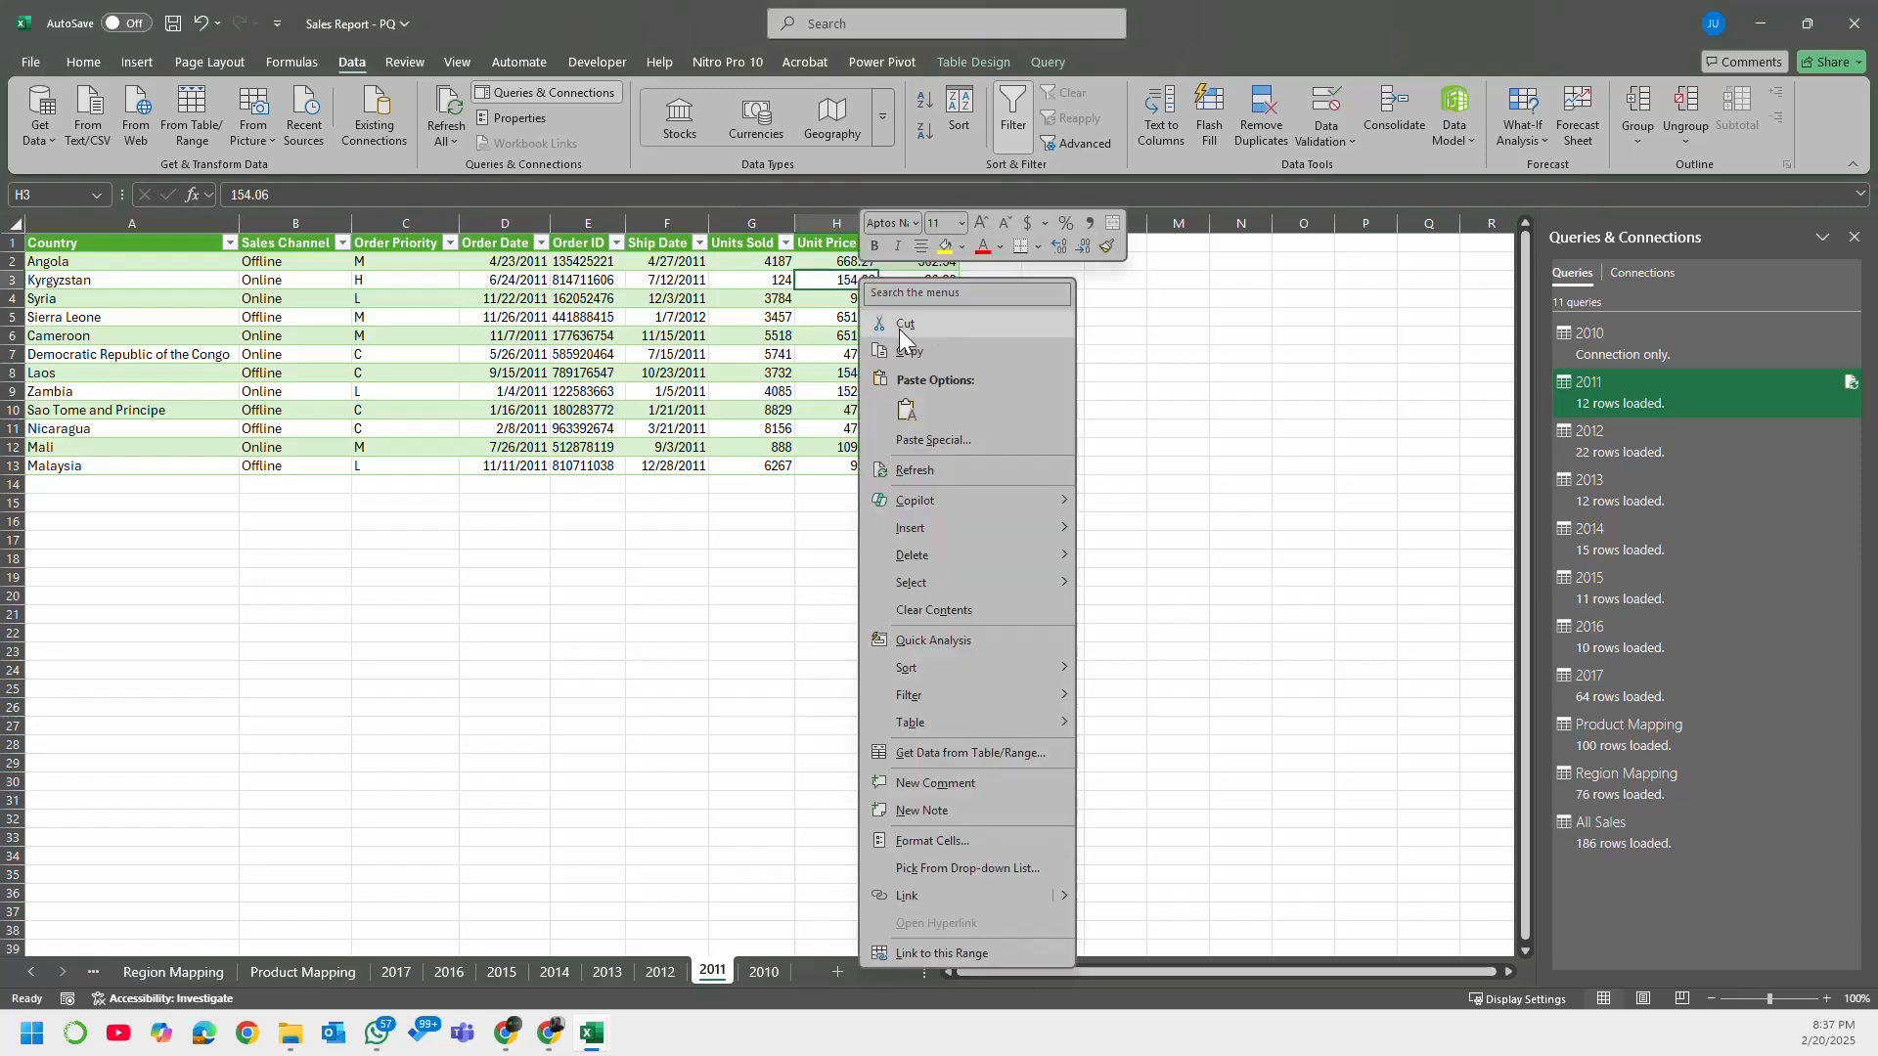
{"action": "key", "text": "Escape"}
Step: Change the 2011 query's load setting to Only Create Connection and accept the deletion of its worksheet table
{"action": "right_click", "coordinate": [1671, 390]}
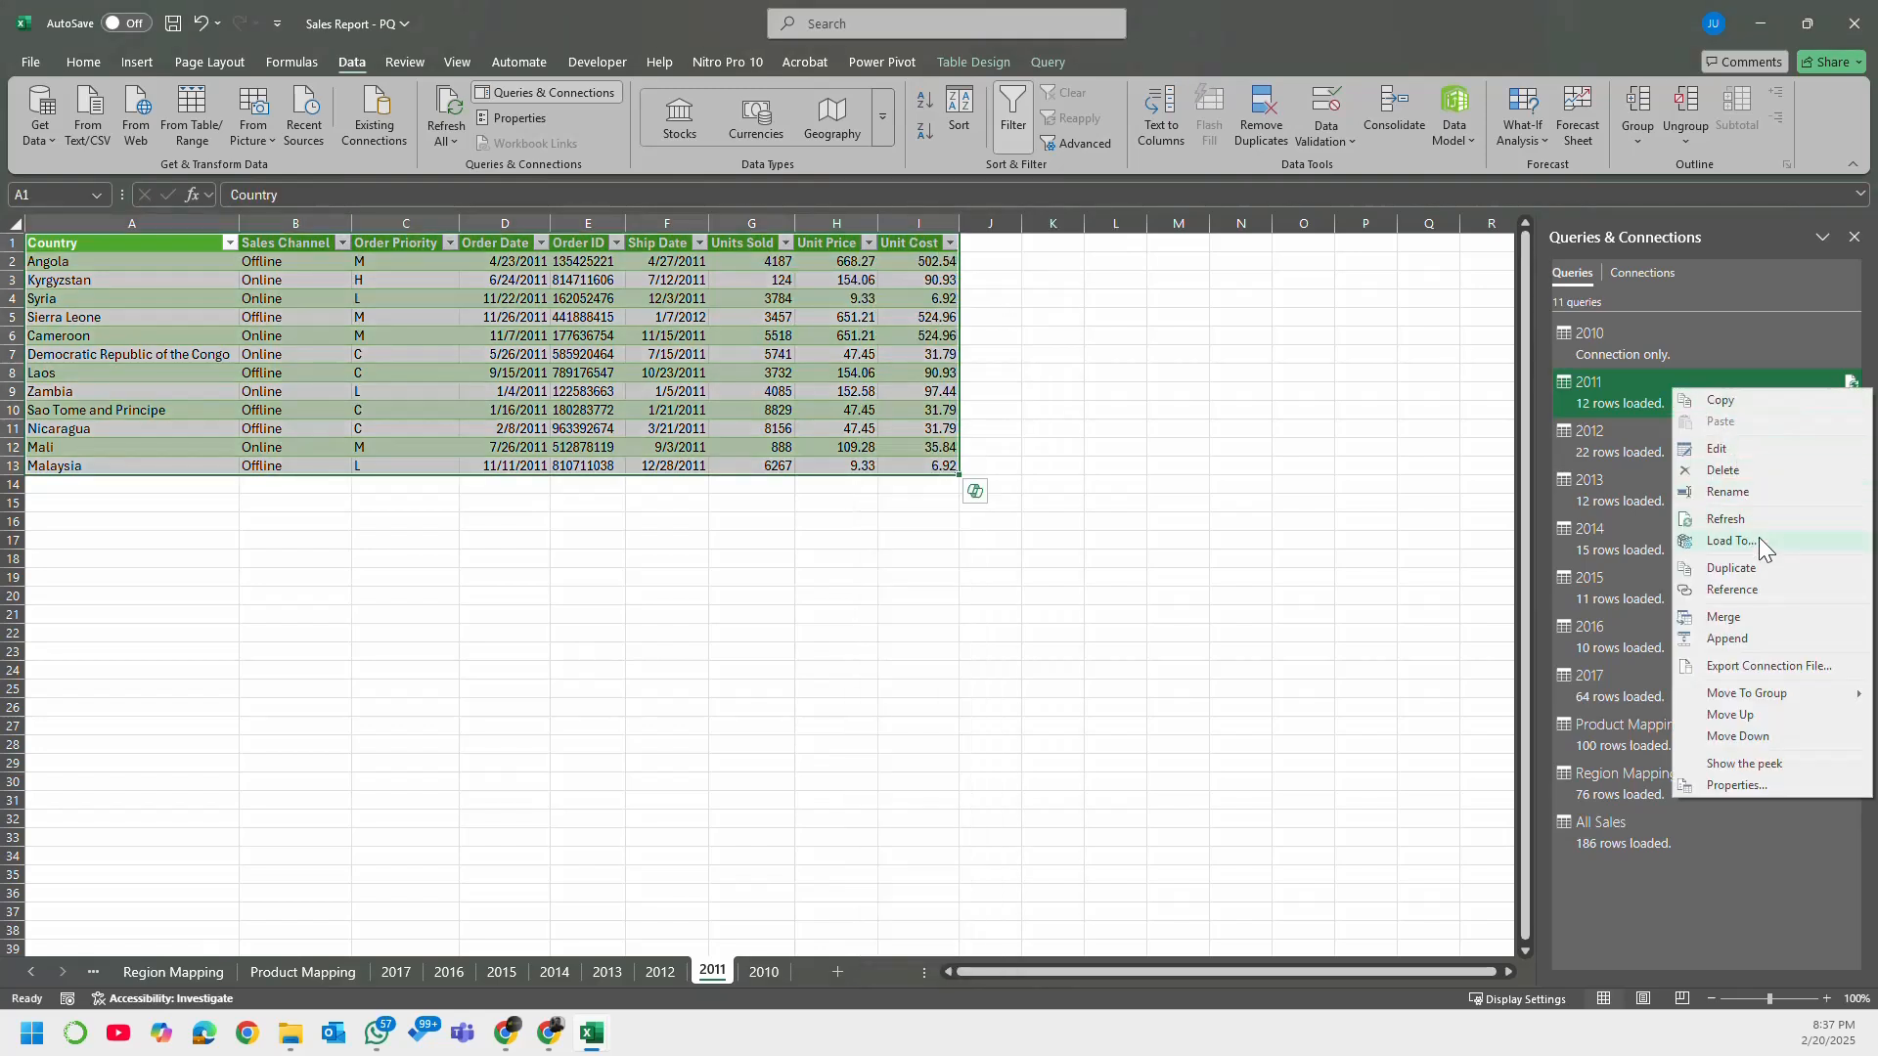
{"action": "left_click", "coordinate": [1731, 540]}
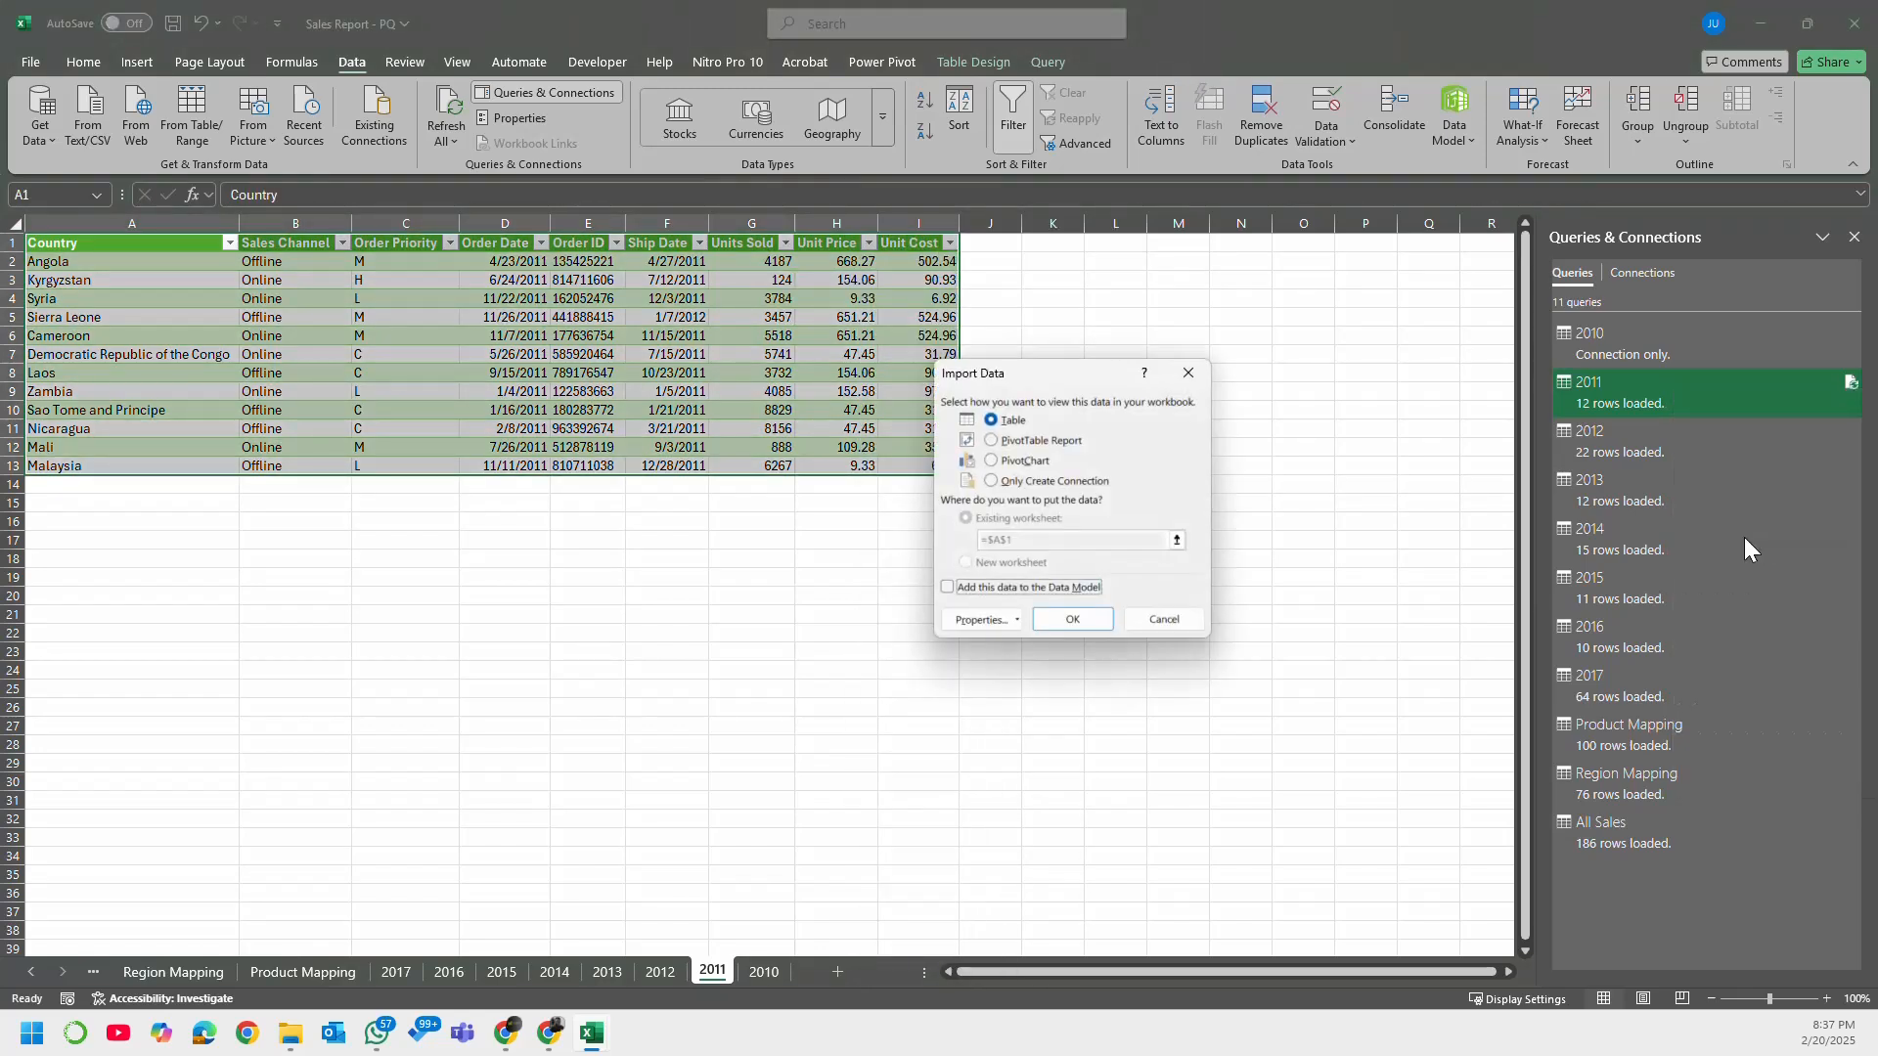
{"action": "left_click", "coordinate": [1047, 482]}
{"action": "left_click", "coordinate": [1071, 620]}
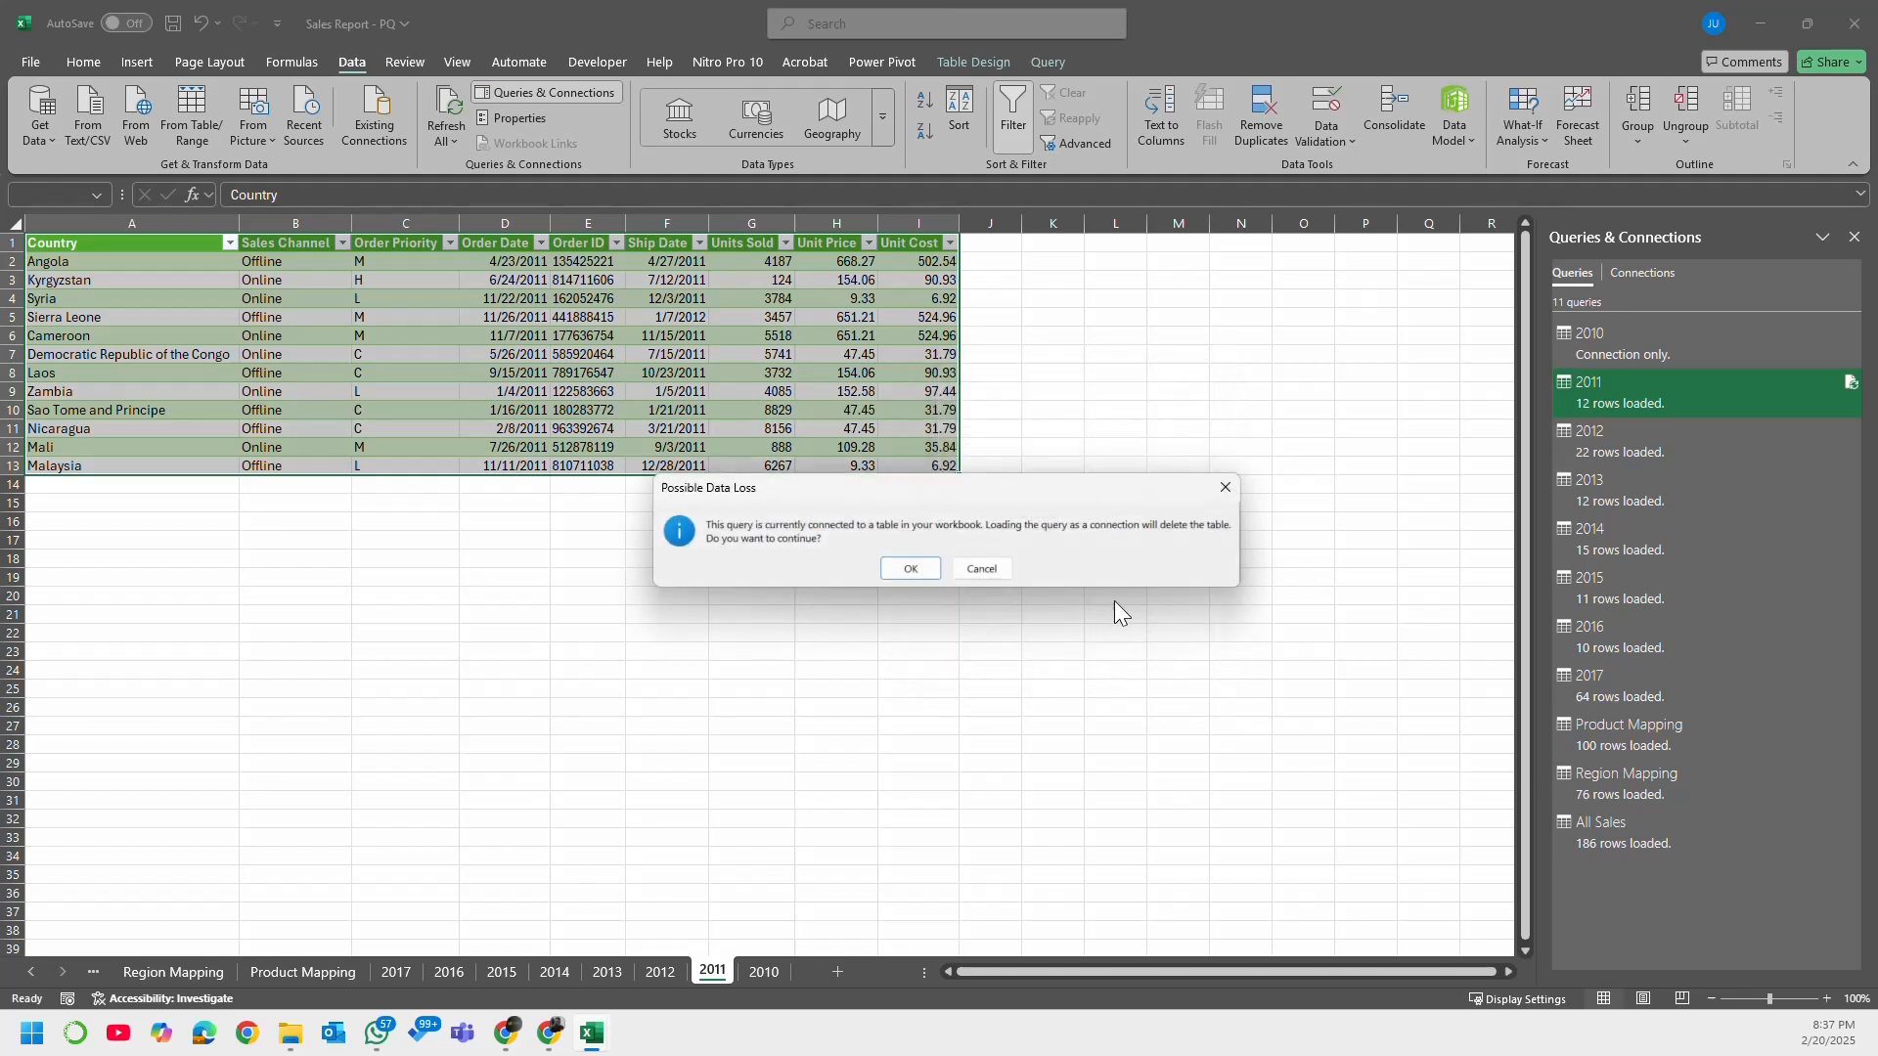
{"action": "left_click", "coordinate": [911, 569]}
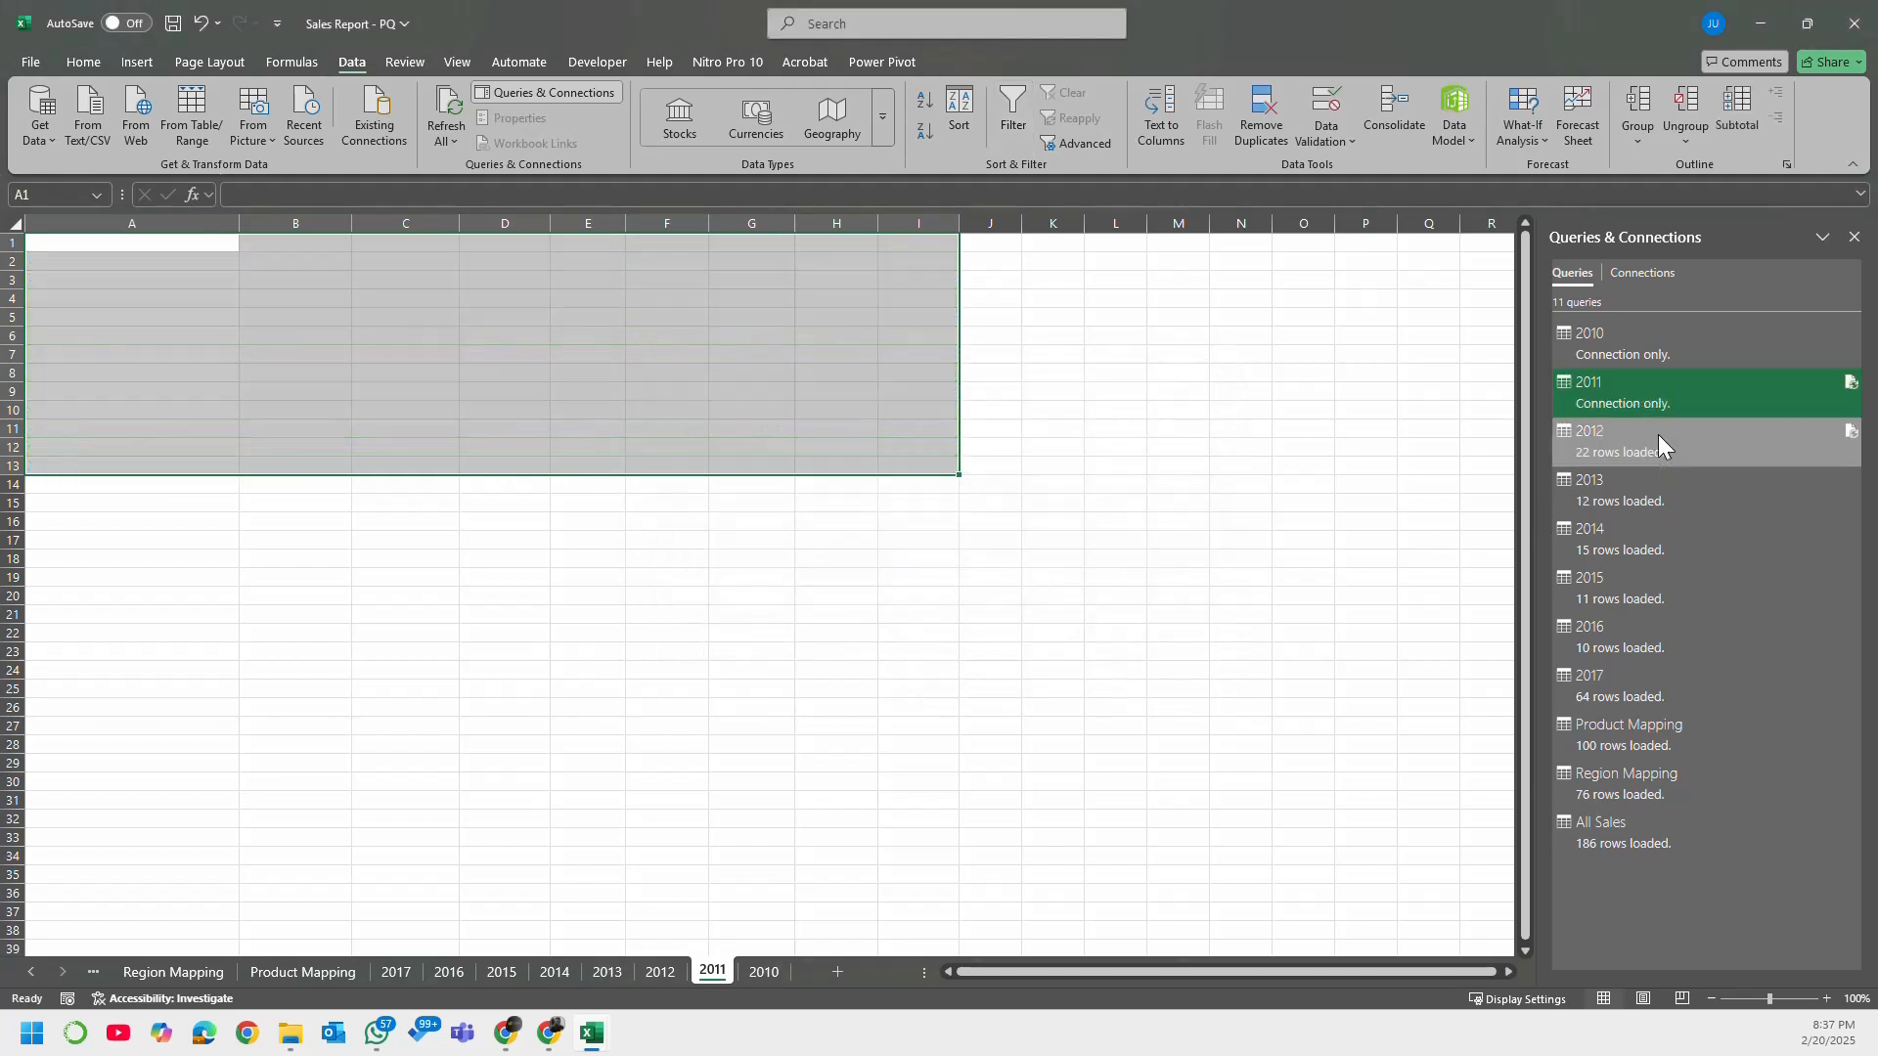
Step: Try to change the 2012 query's load setting to Only Create Connection
{"action": "left_click", "coordinate": [660, 973]}
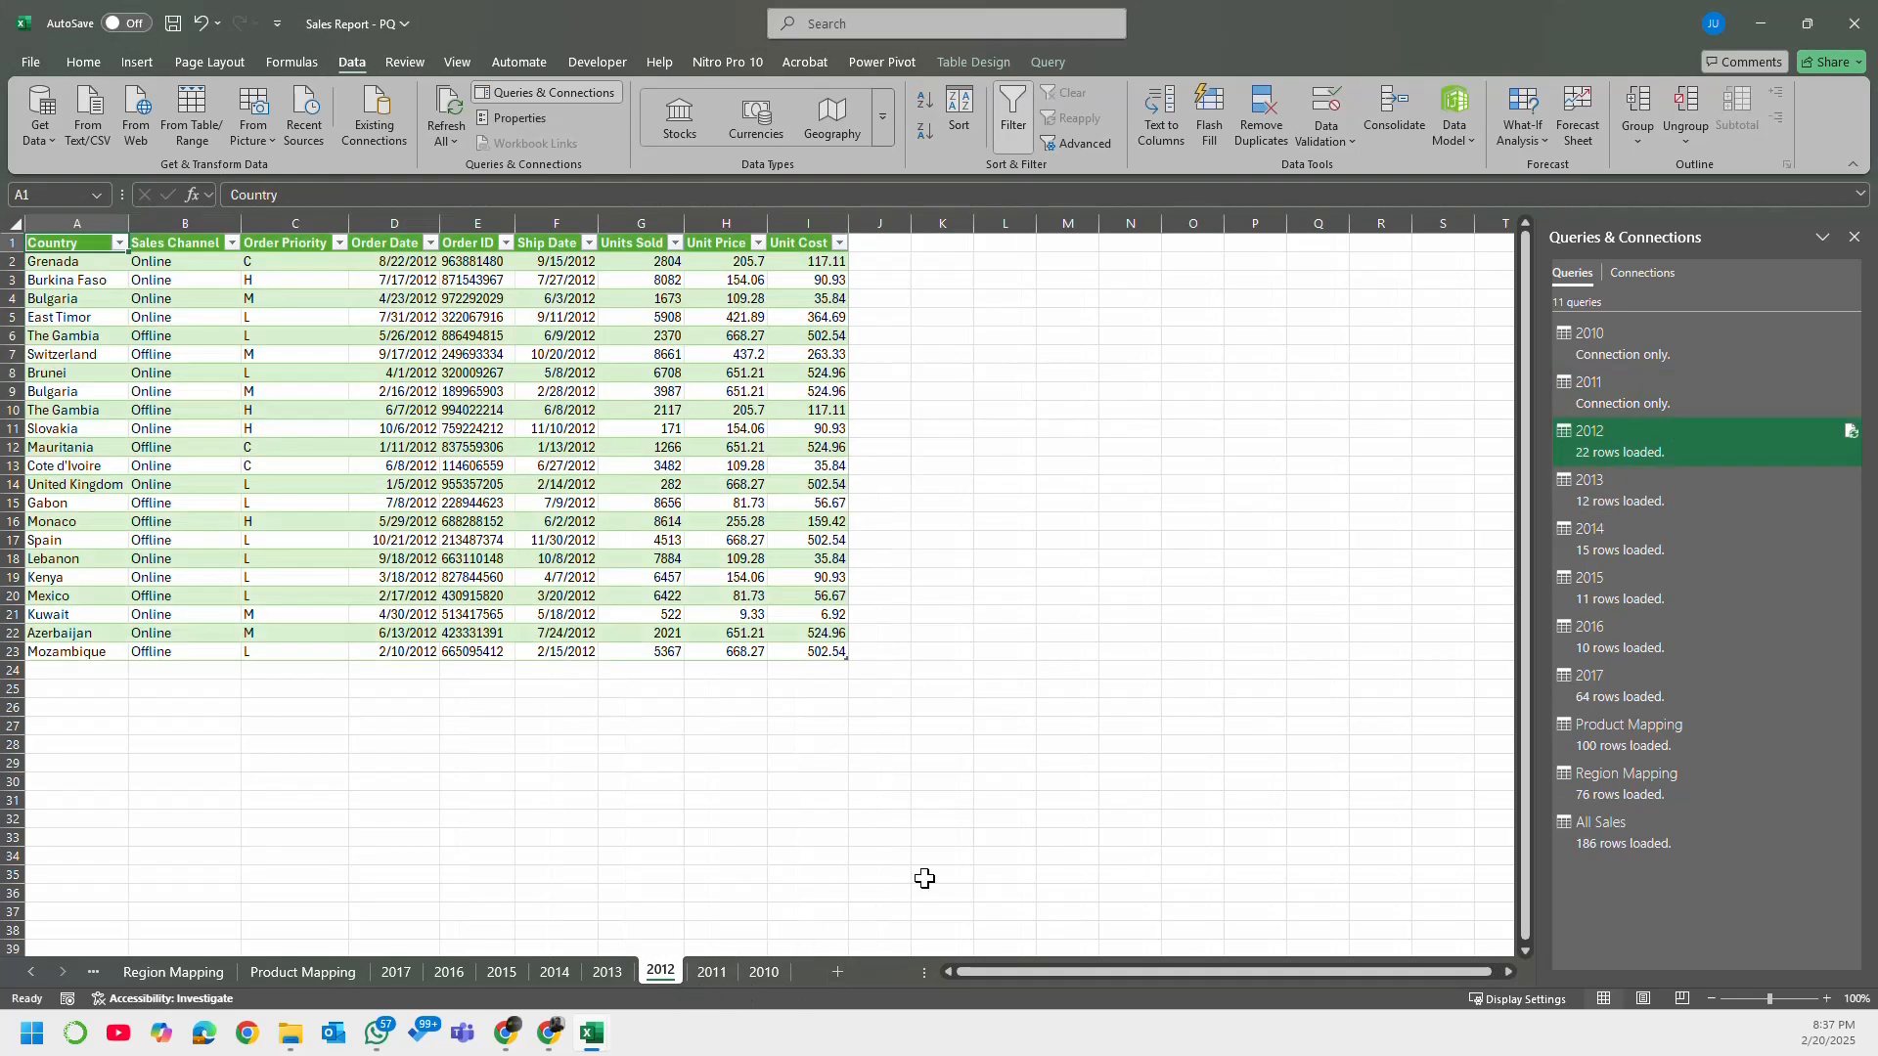
{"action": "right_click", "coordinate": [1620, 441]}
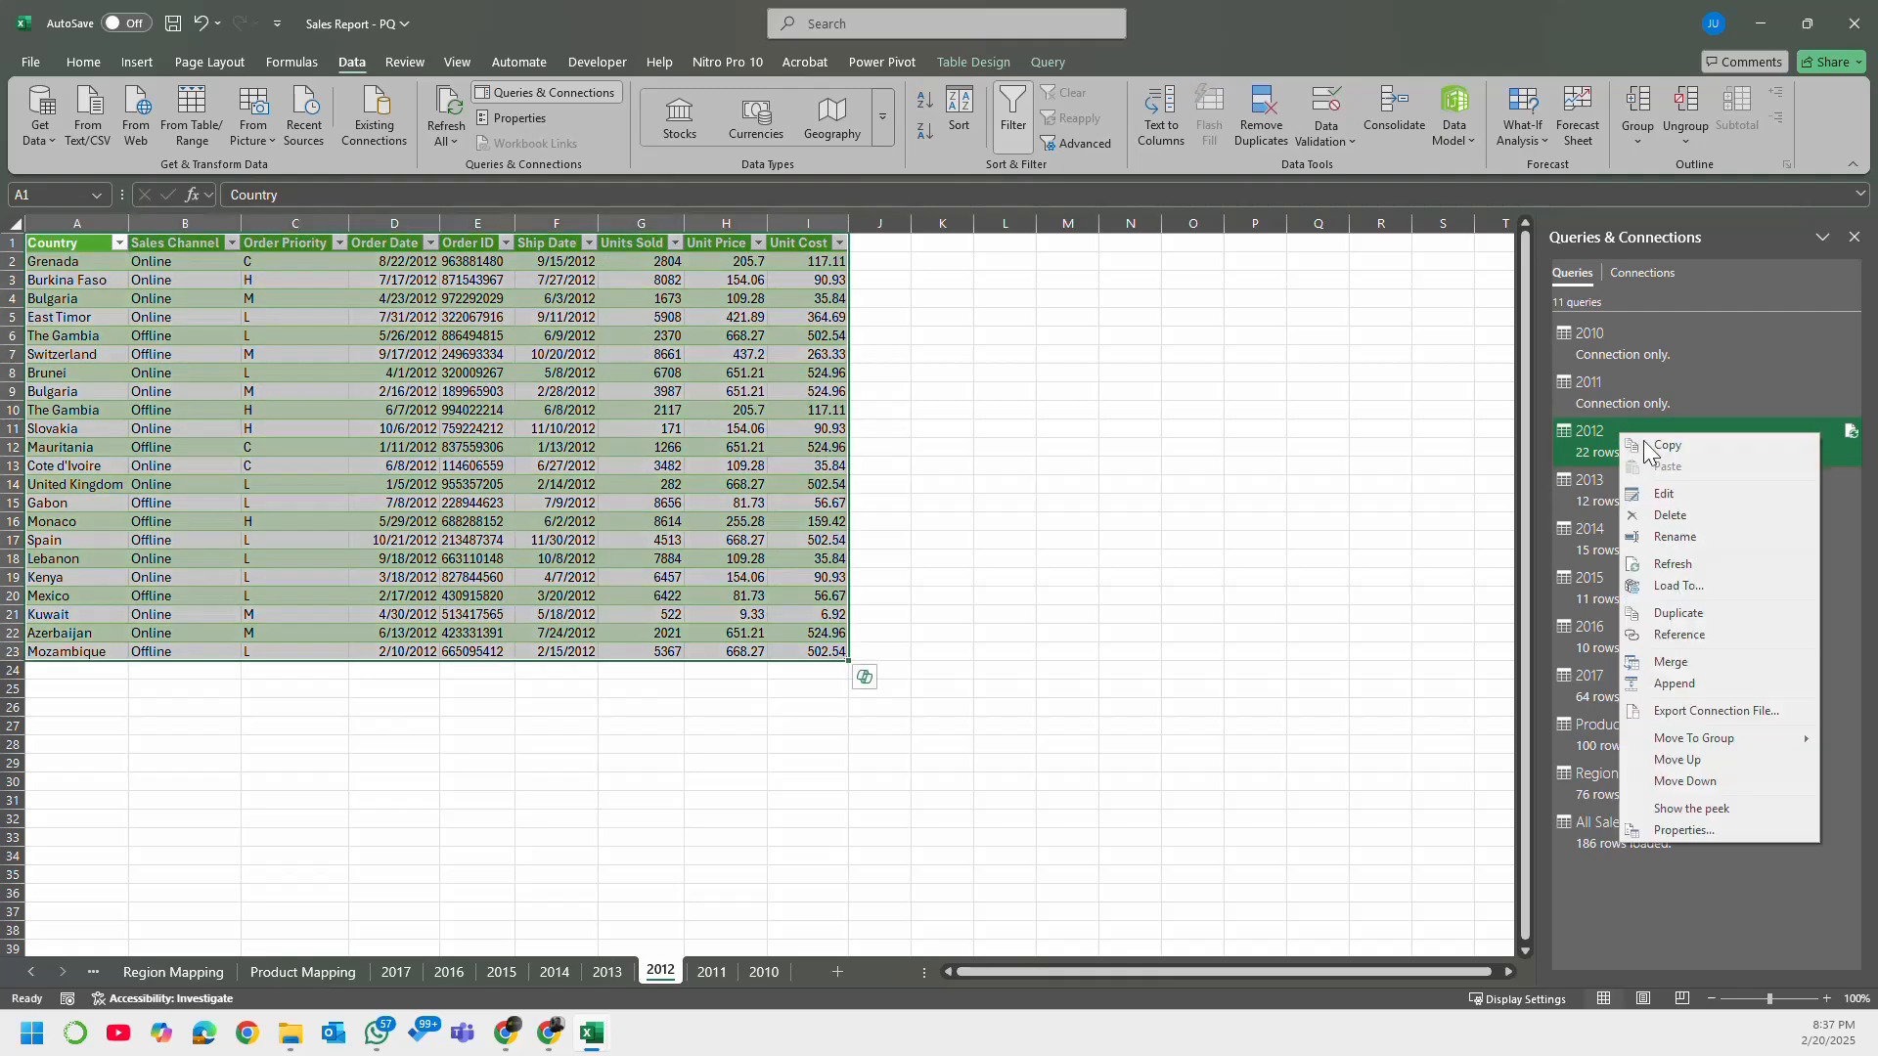
{"action": "left_click", "coordinate": [1710, 585]}
{"action": "left_click", "coordinate": [1018, 483]}
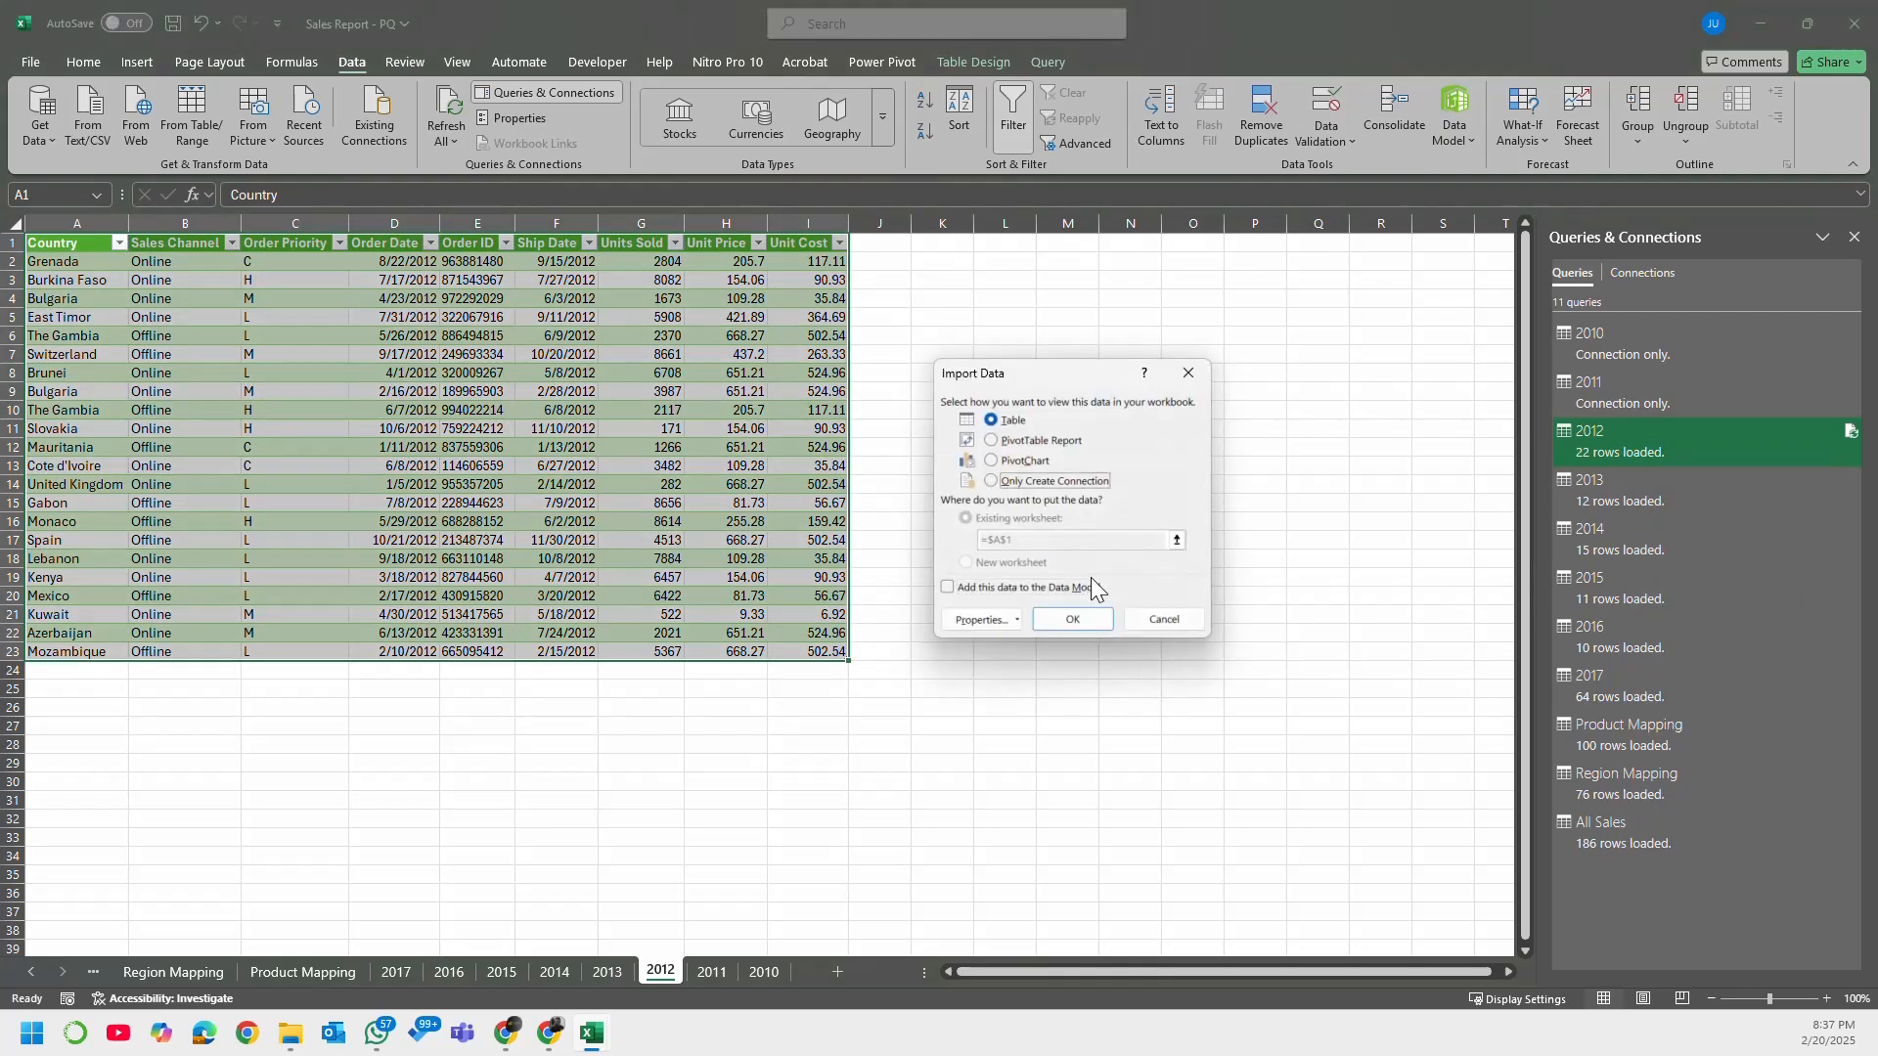
{"action": "left_click", "coordinate": [1072, 616]}
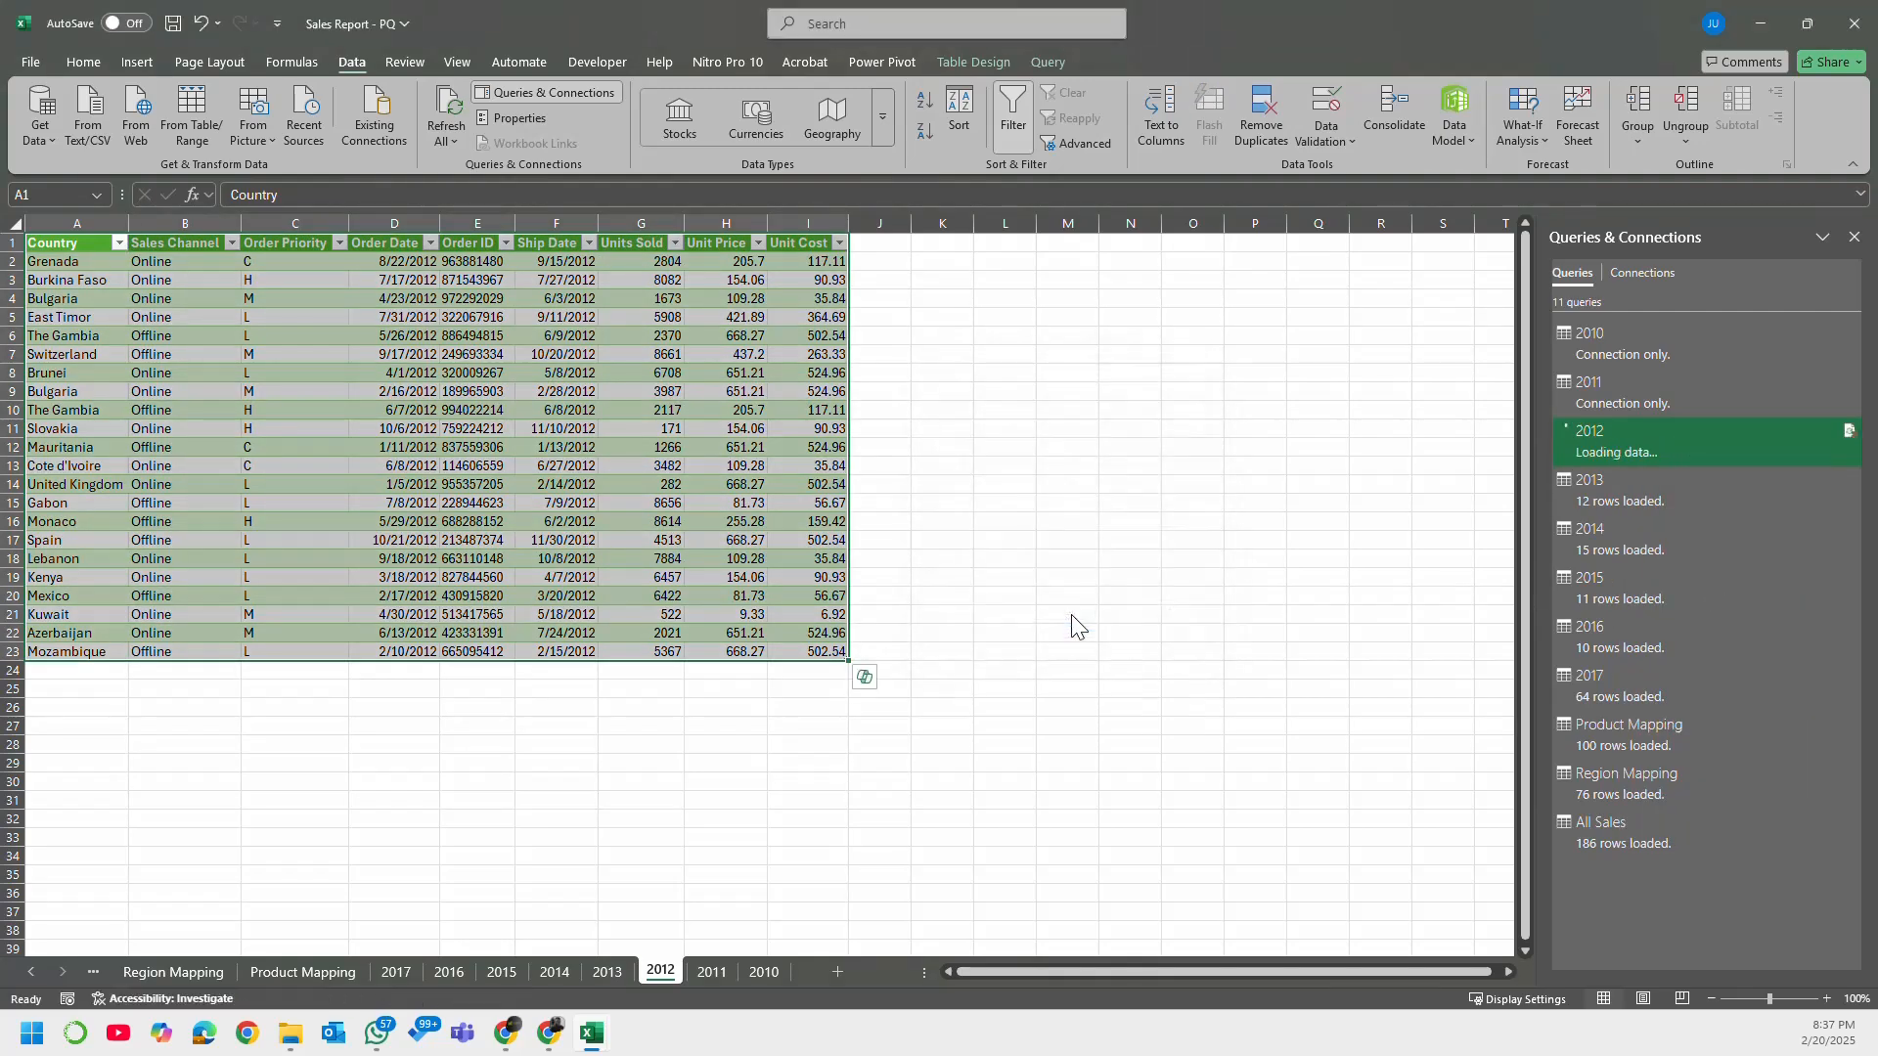
Step: Change the 2012 query's load setting to Only Create Connection and accept the deletion of its worksheet table
{"action": "right_click", "coordinate": [1620, 452]}
{"action": "left_click", "coordinate": [1679, 599]}
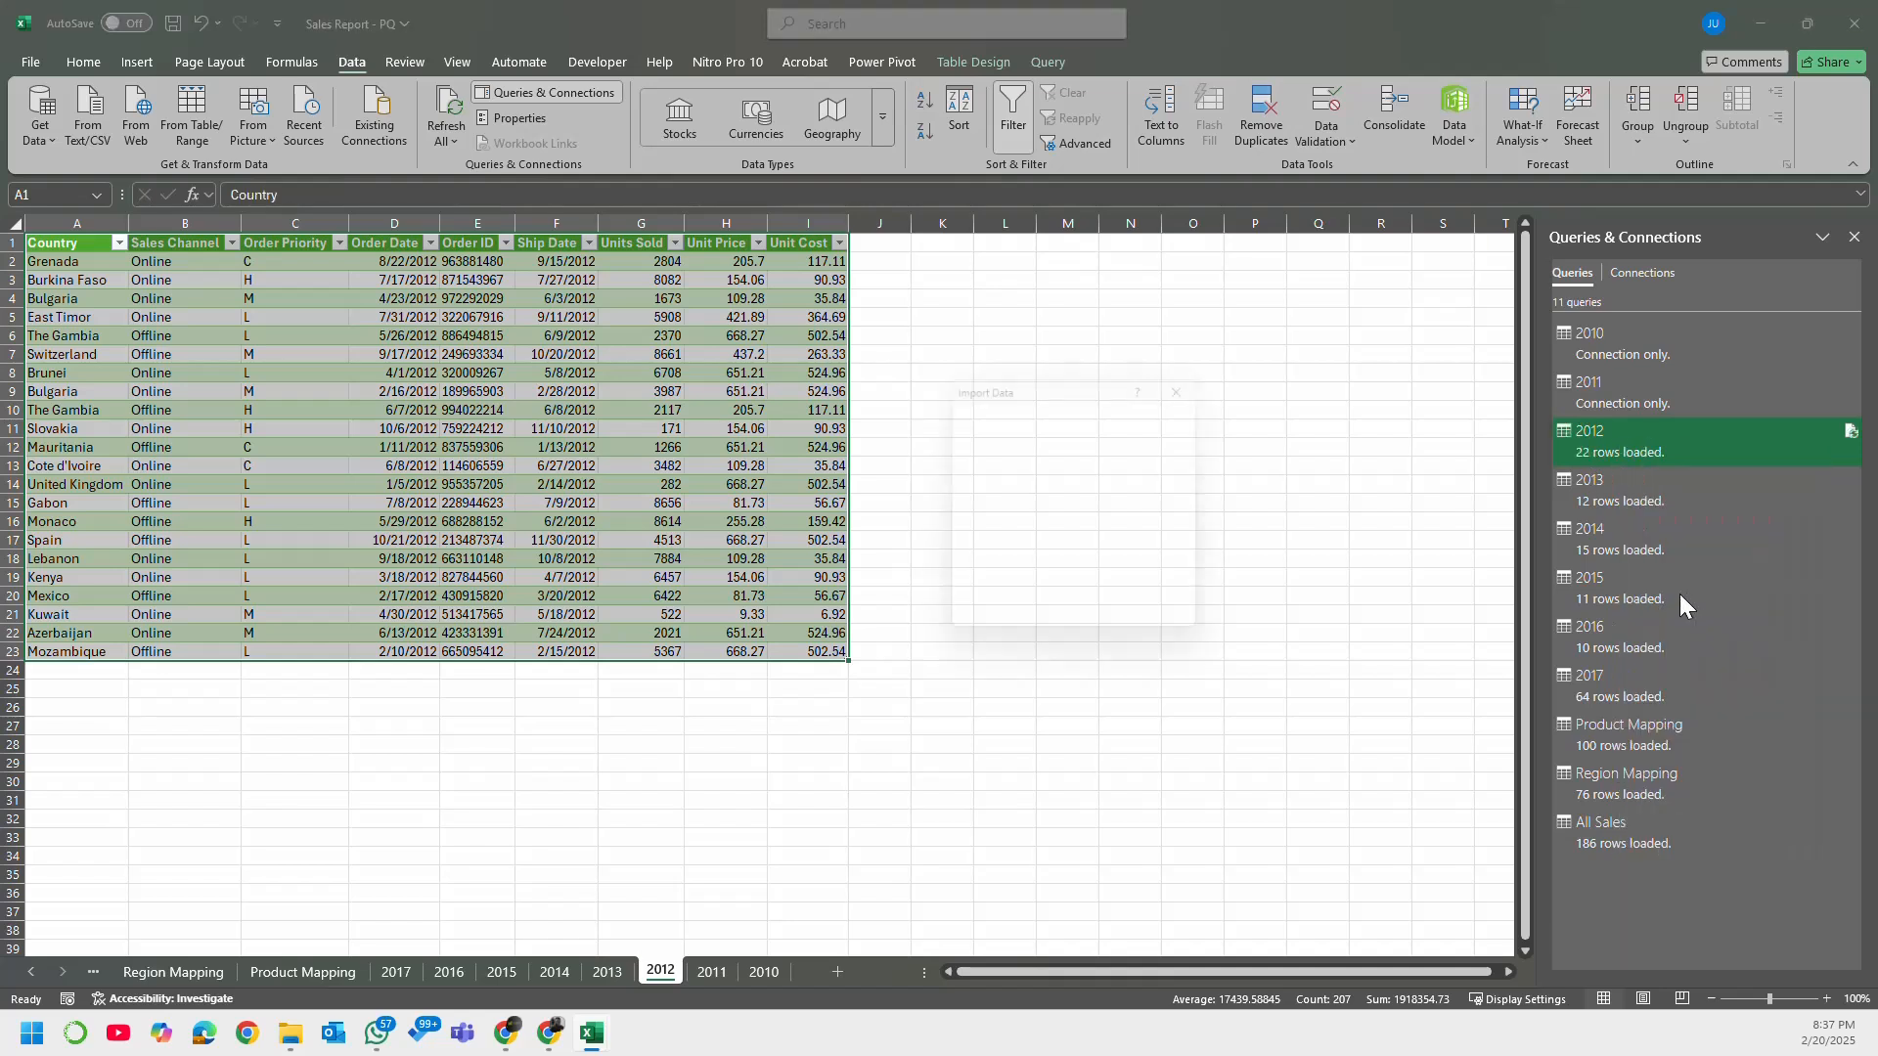
{"action": "left_click", "coordinate": [1033, 485]}
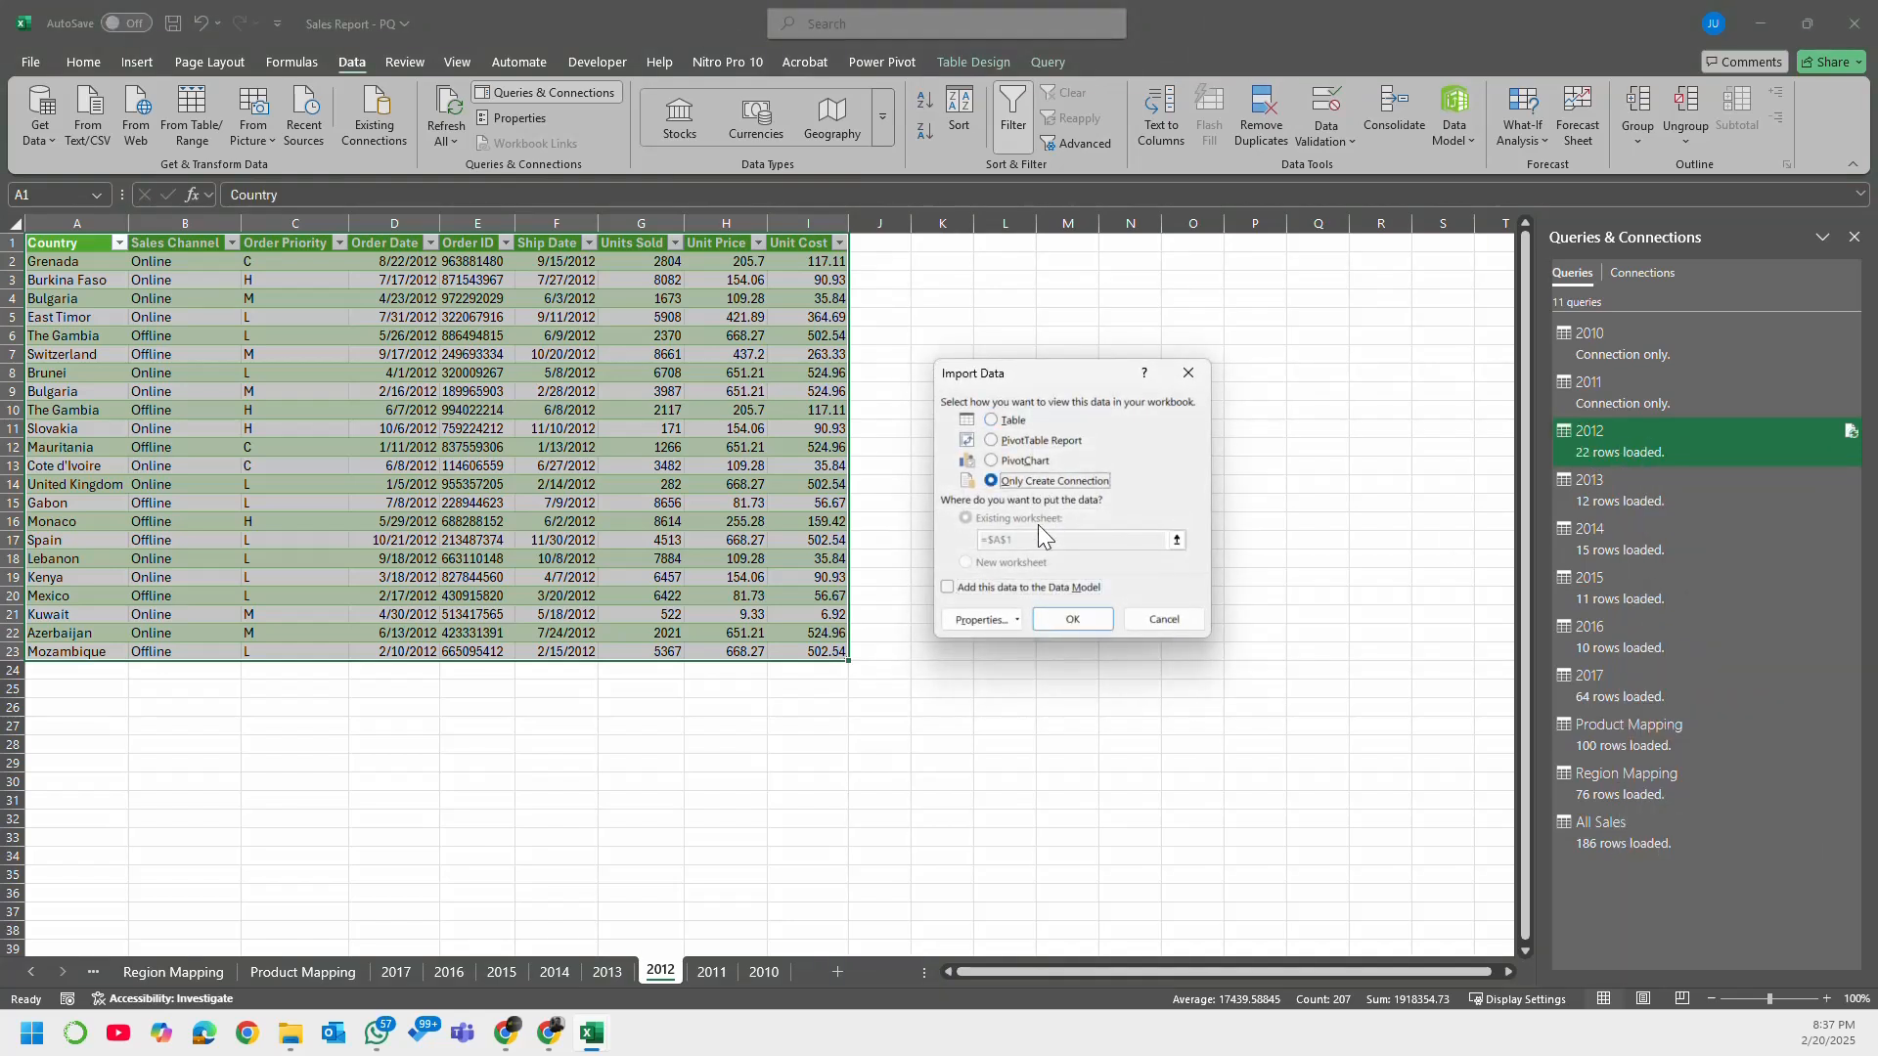
{"action": "left_click", "coordinate": [1071, 620]}
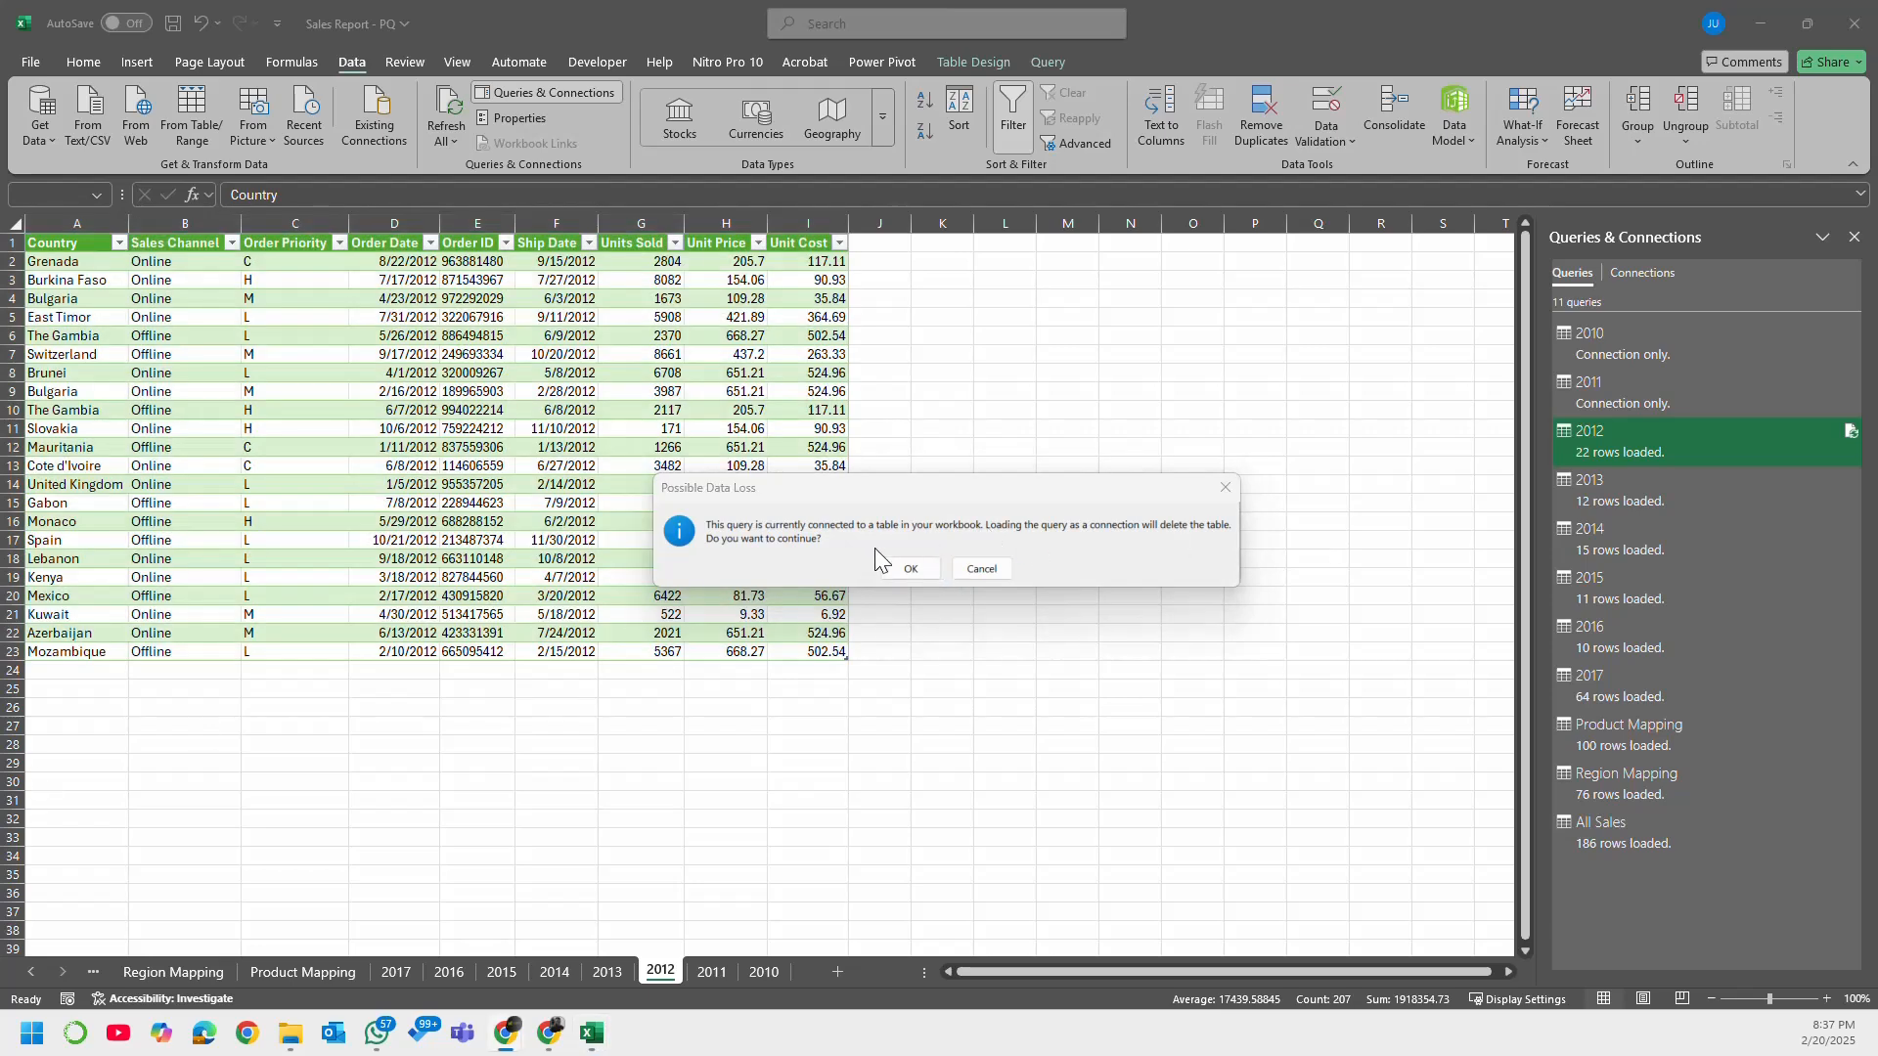
{"action": "left_click", "coordinate": [892, 568]}
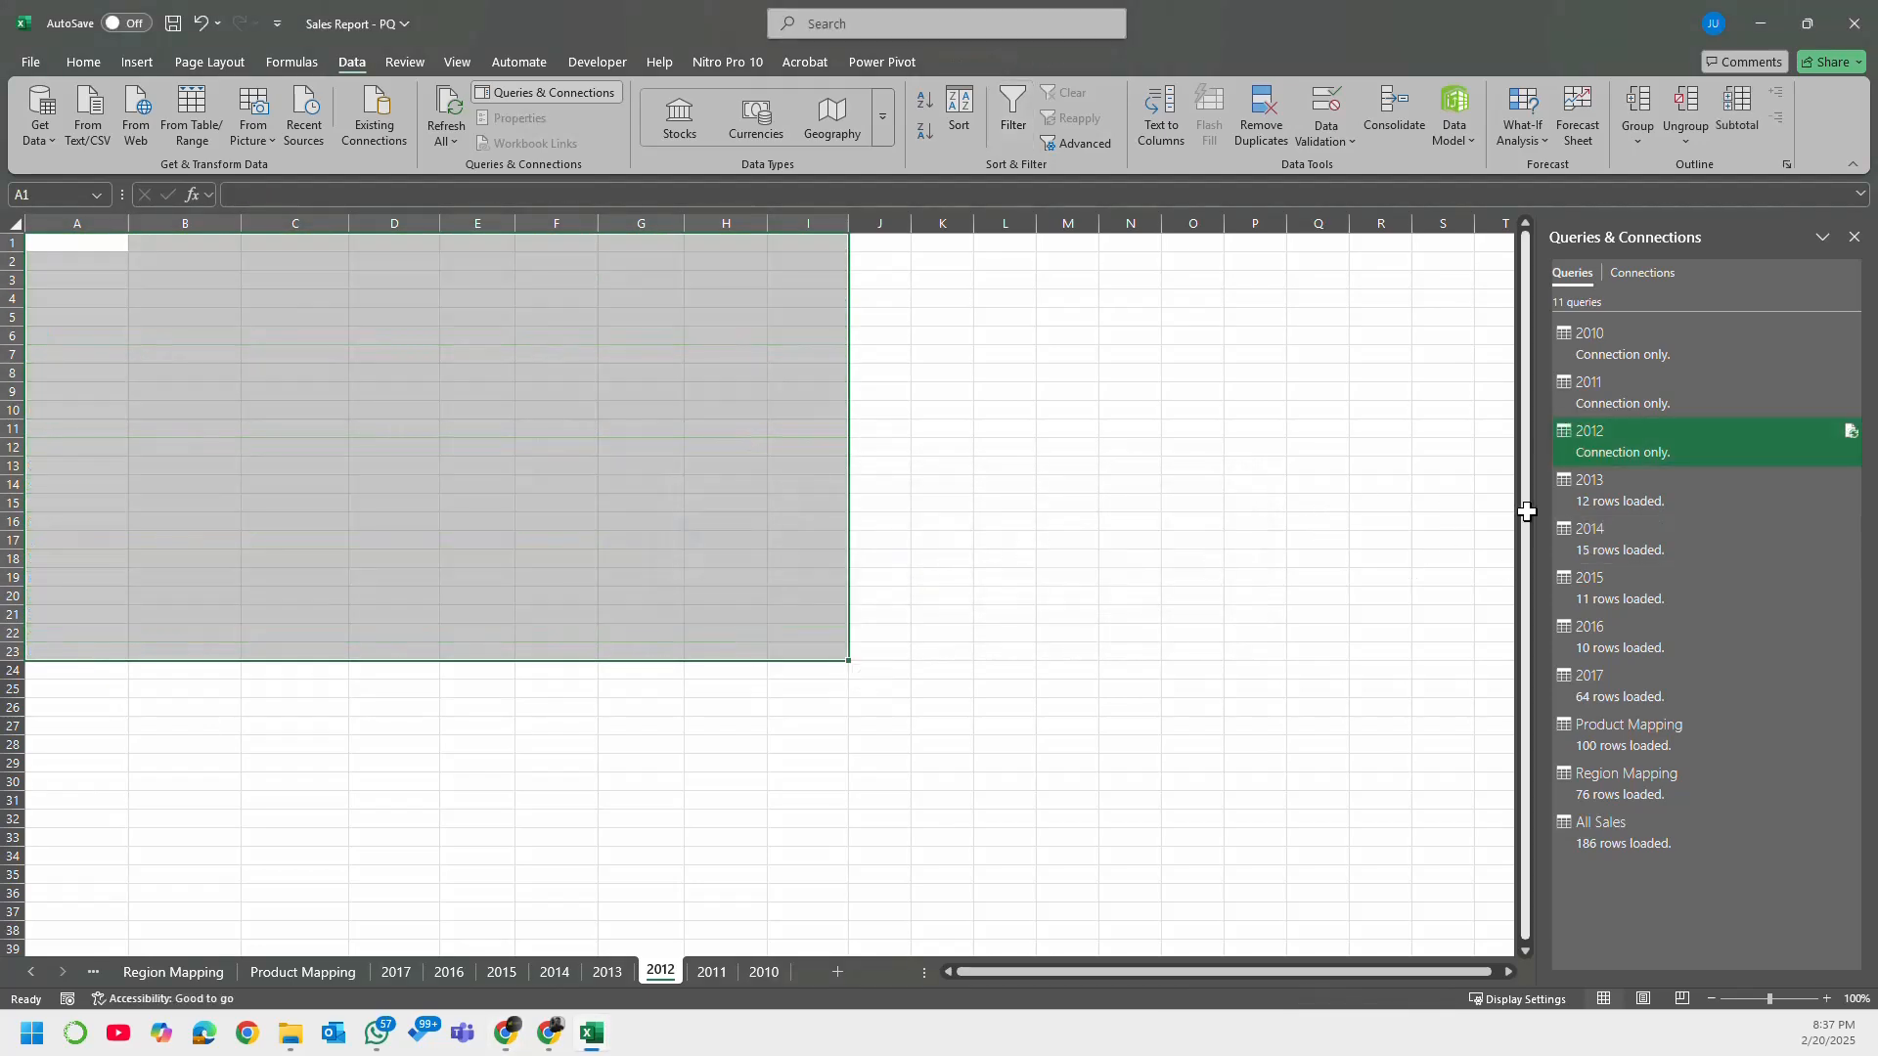
Step: Change the 2013 query's load setting to Only Create Connection and accept the deletion of its worksheet table
{"action": "left_click", "coordinate": [1606, 492]}
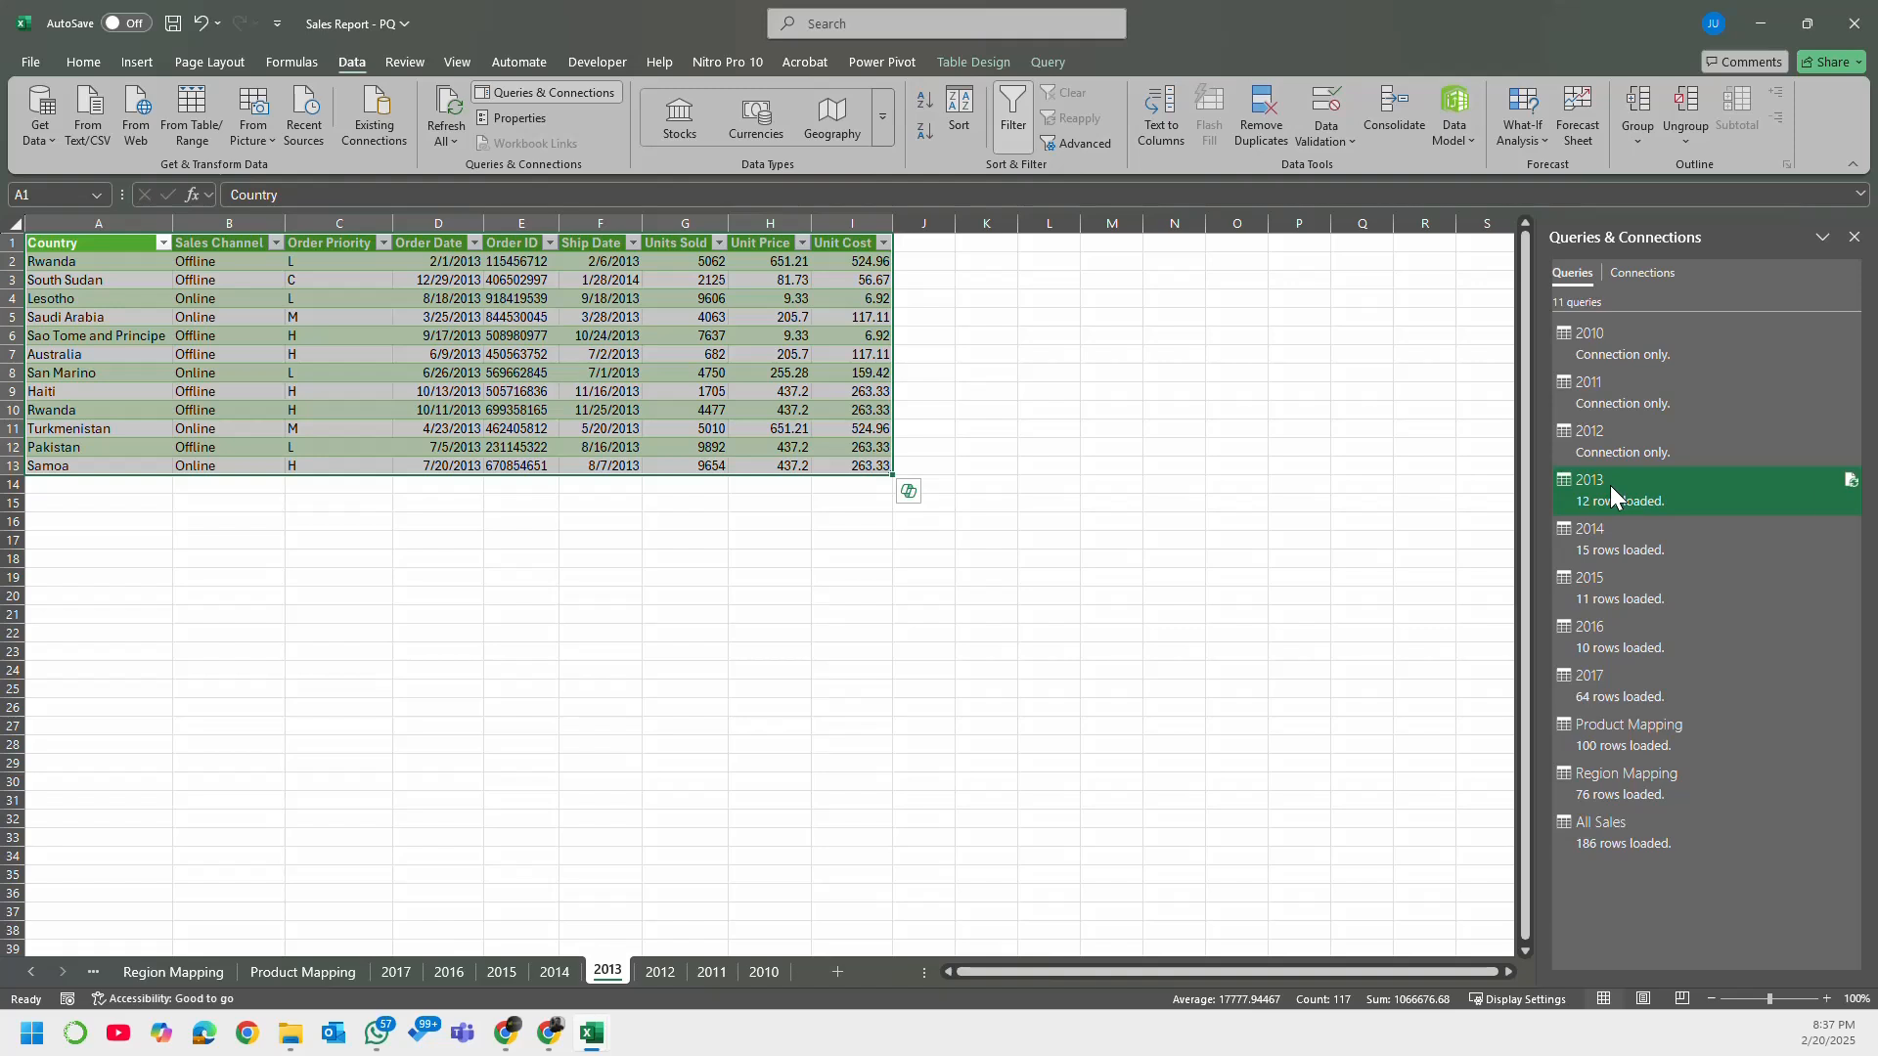
{"action": "right_click", "coordinate": [1610, 485]}
{"action": "left_click", "coordinate": [1716, 632]}
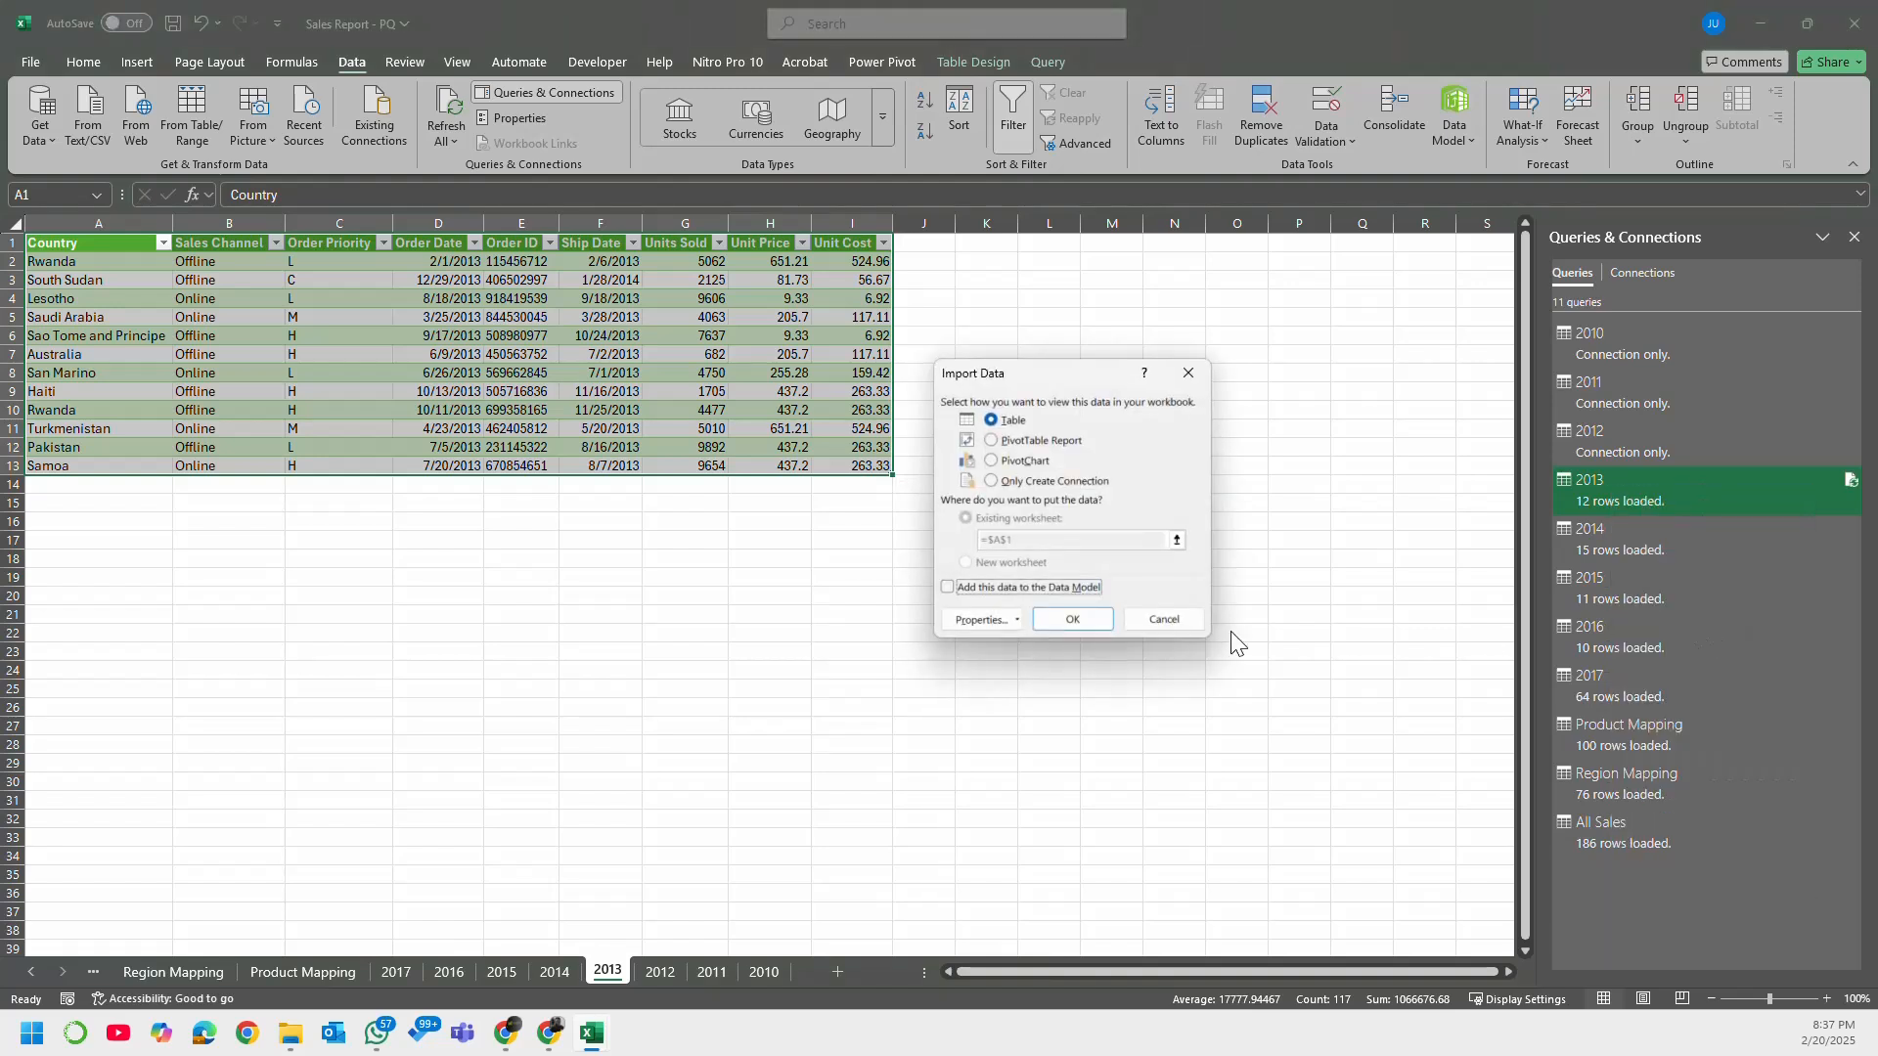
{"action": "left_click", "coordinate": [1031, 481]}
{"action": "left_click", "coordinate": [1073, 618]}
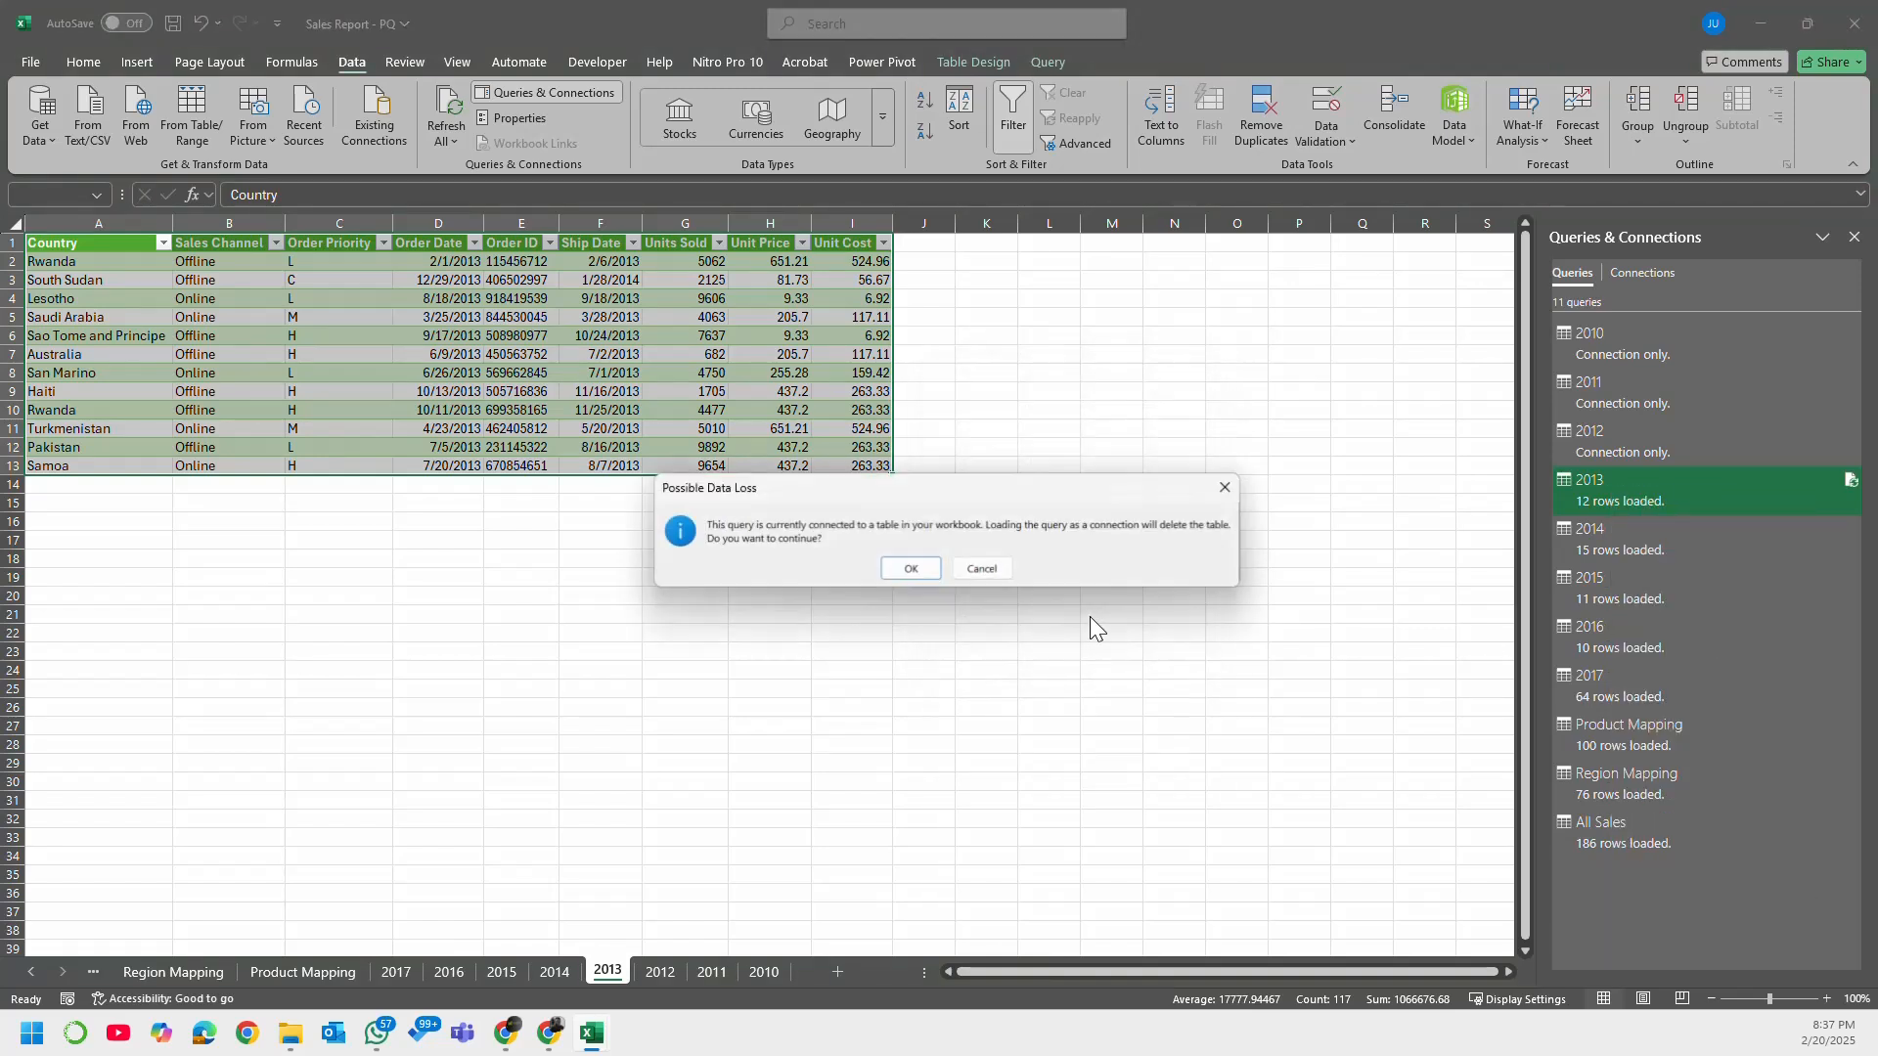
{"action": "left_click", "coordinate": [931, 566]}
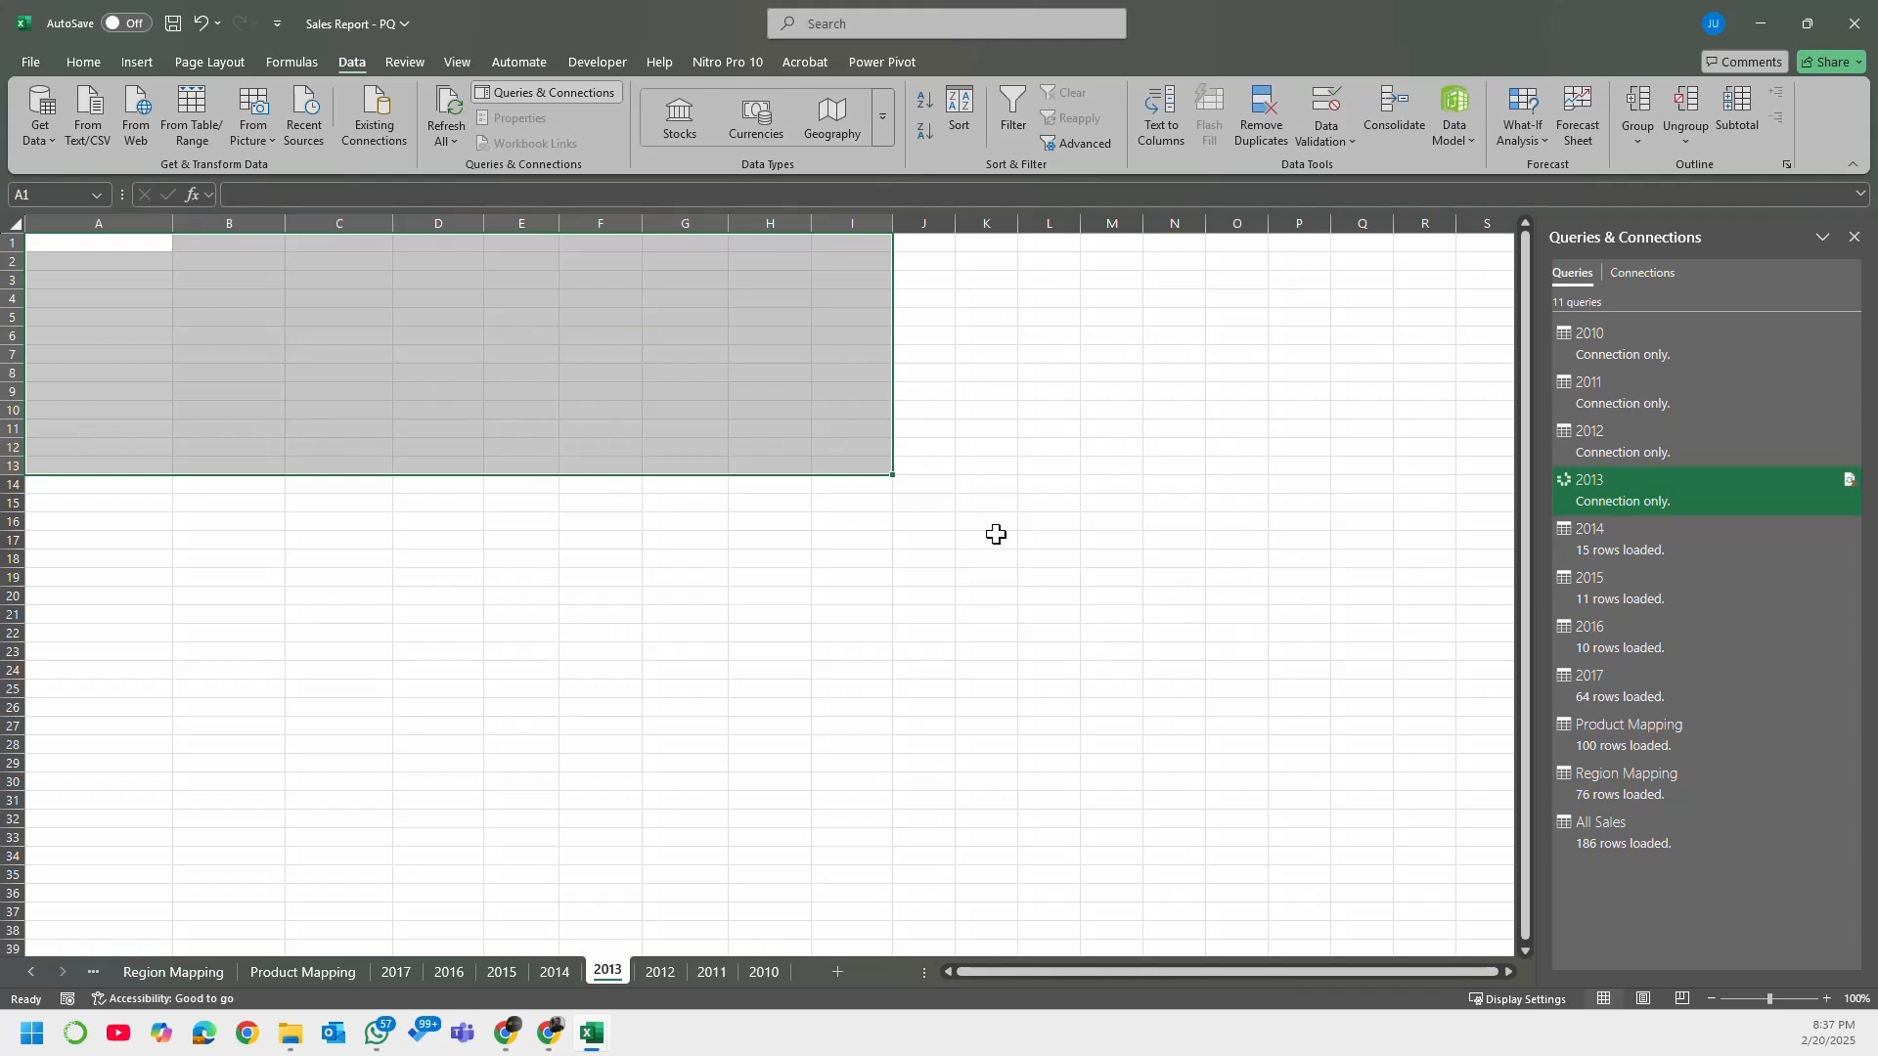
Step: Open the All Sales query in the Power Query Editor, check its Close & Load options, and close the editor
{"action": "left_click", "coordinate": [1208, 519]}
{"action": "right_click", "coordinate": [1675, 531]}
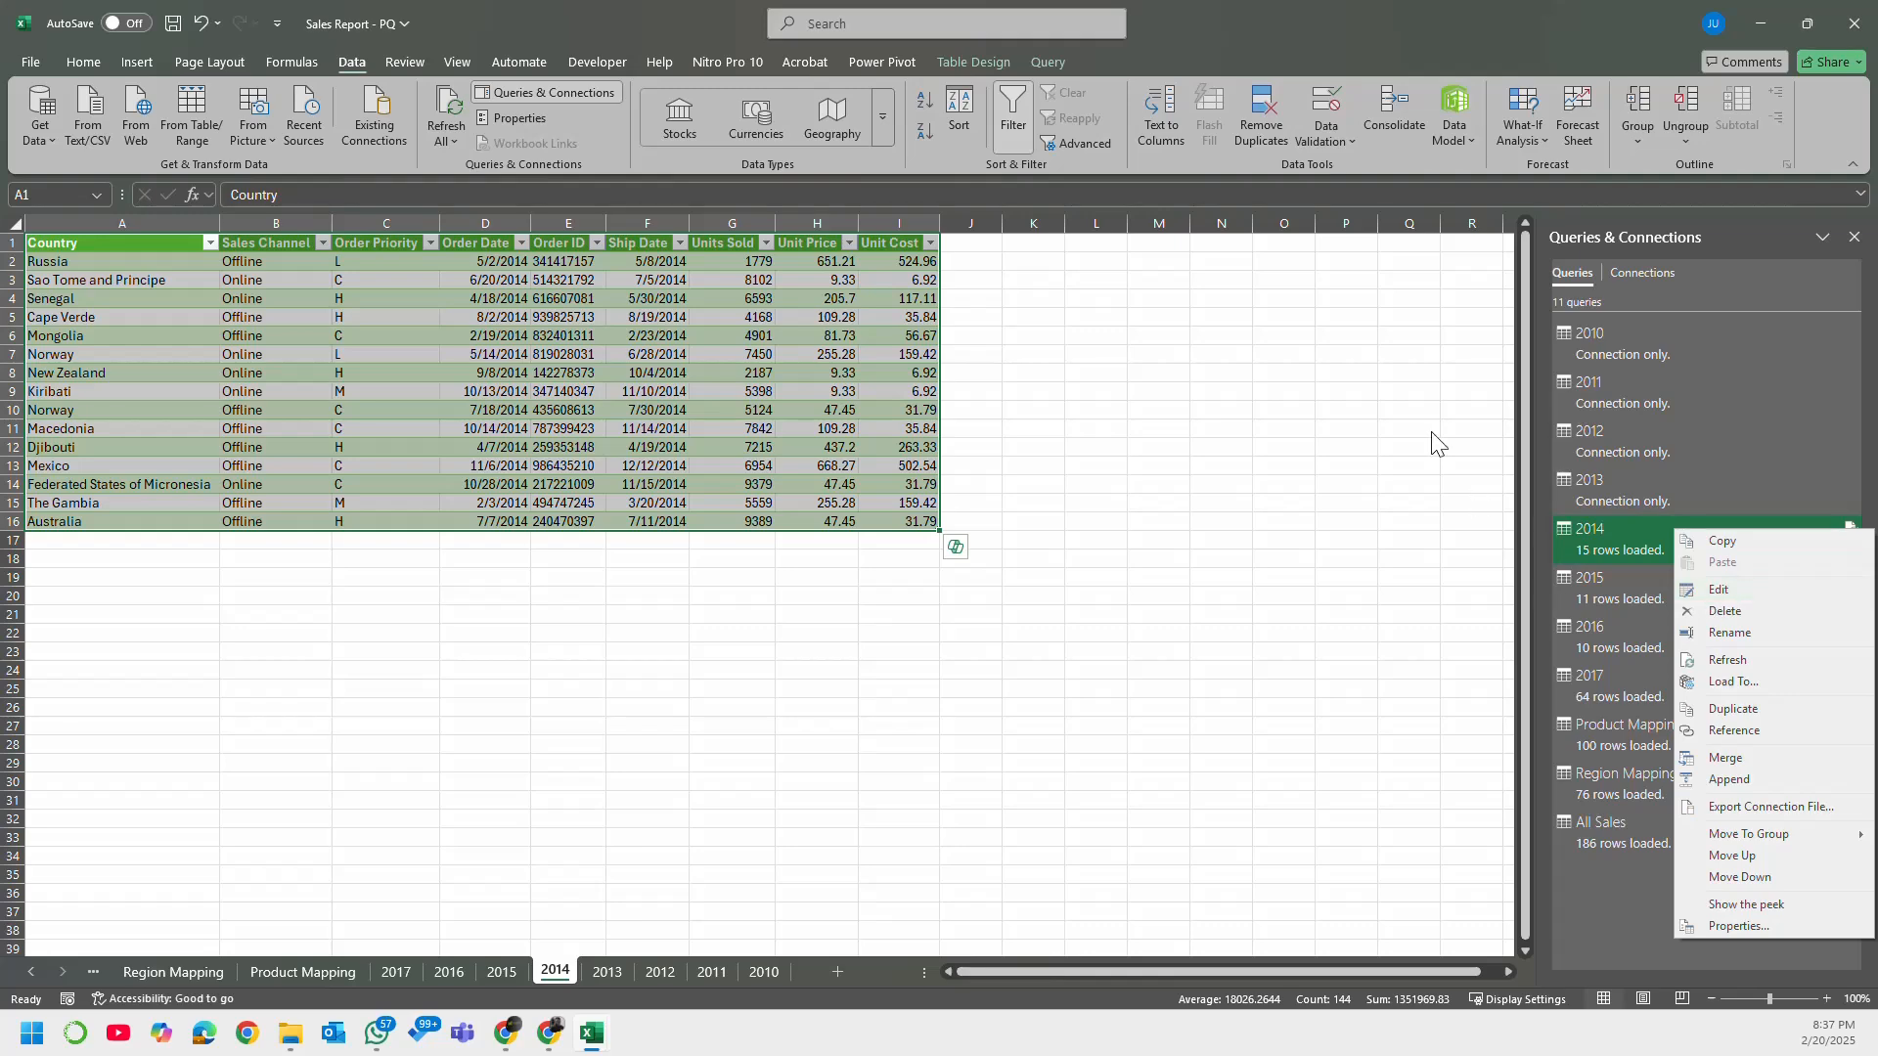
{"action": "right_click", "coordinate": [1598, 823]}
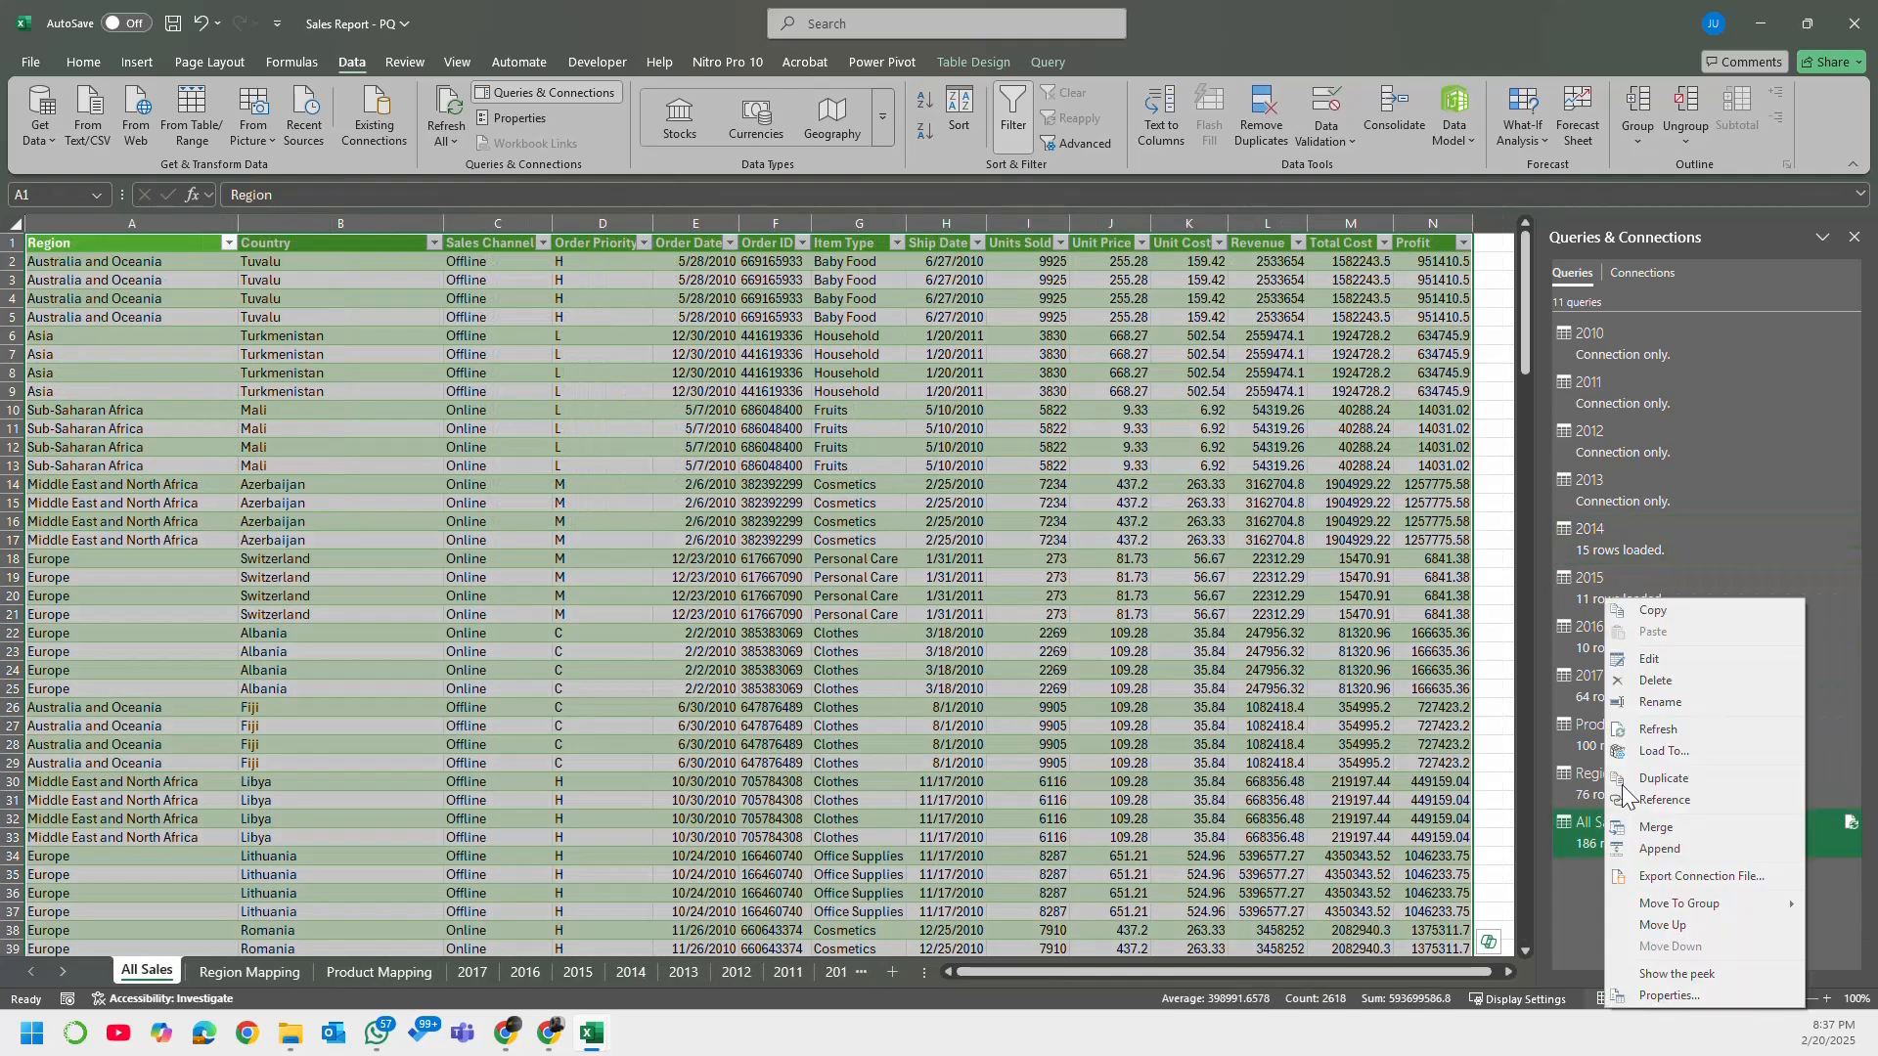
{"action": "left_click", "coordinate": [1717, 660]}
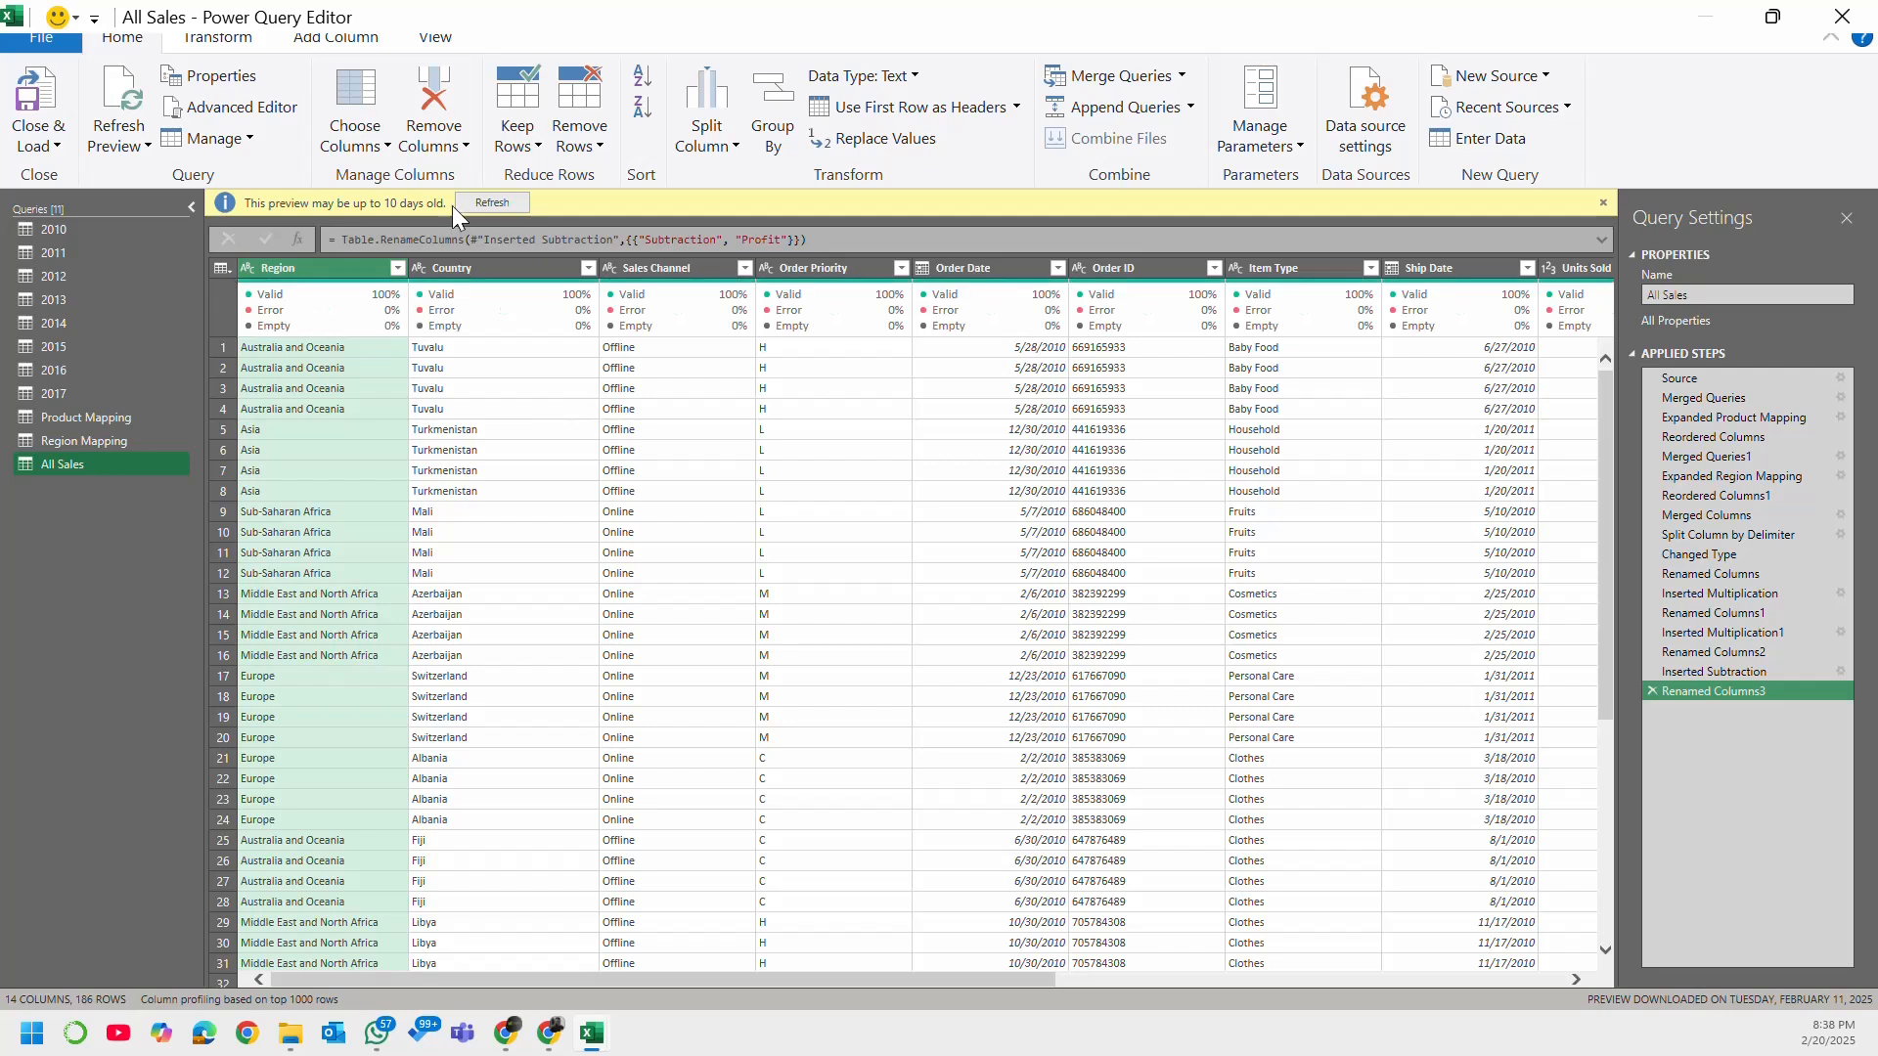
{"action": "left_click", "coordinate": [1604, 203]}
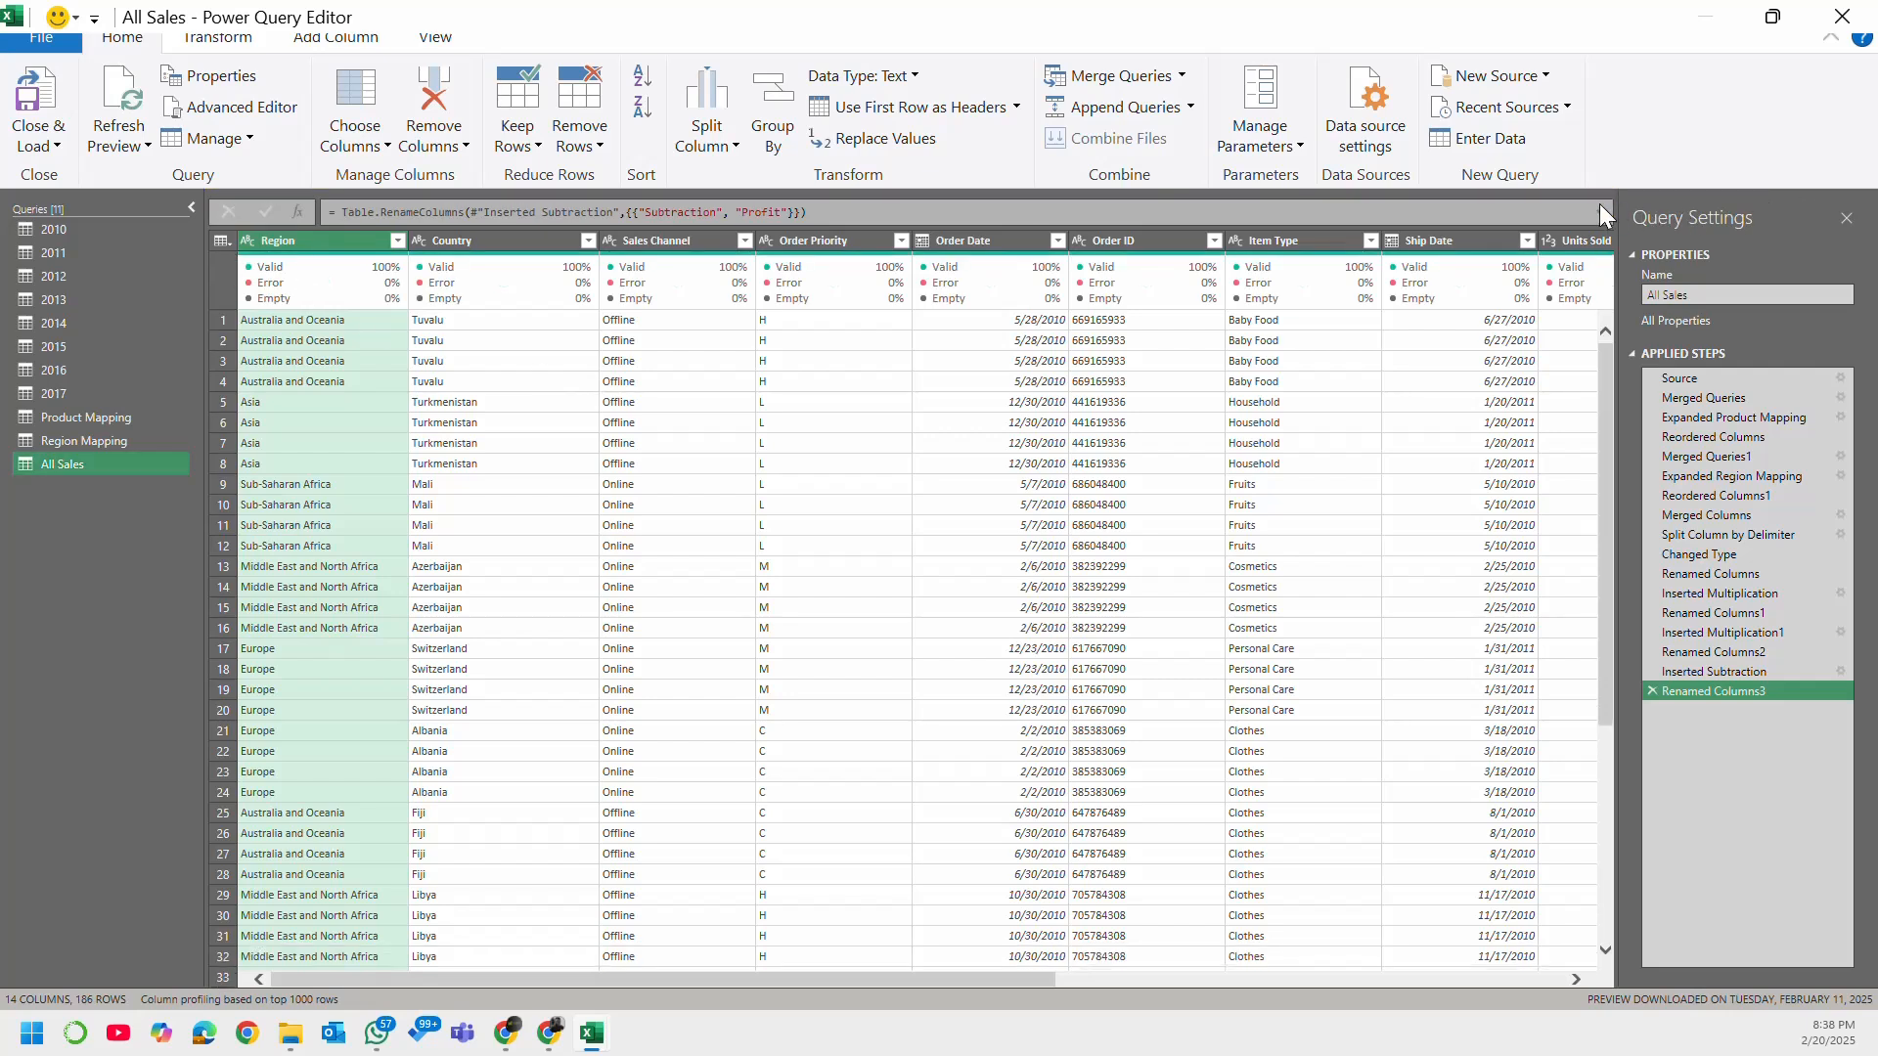
{"action": "left_click", "coordinate": [58, 146]}
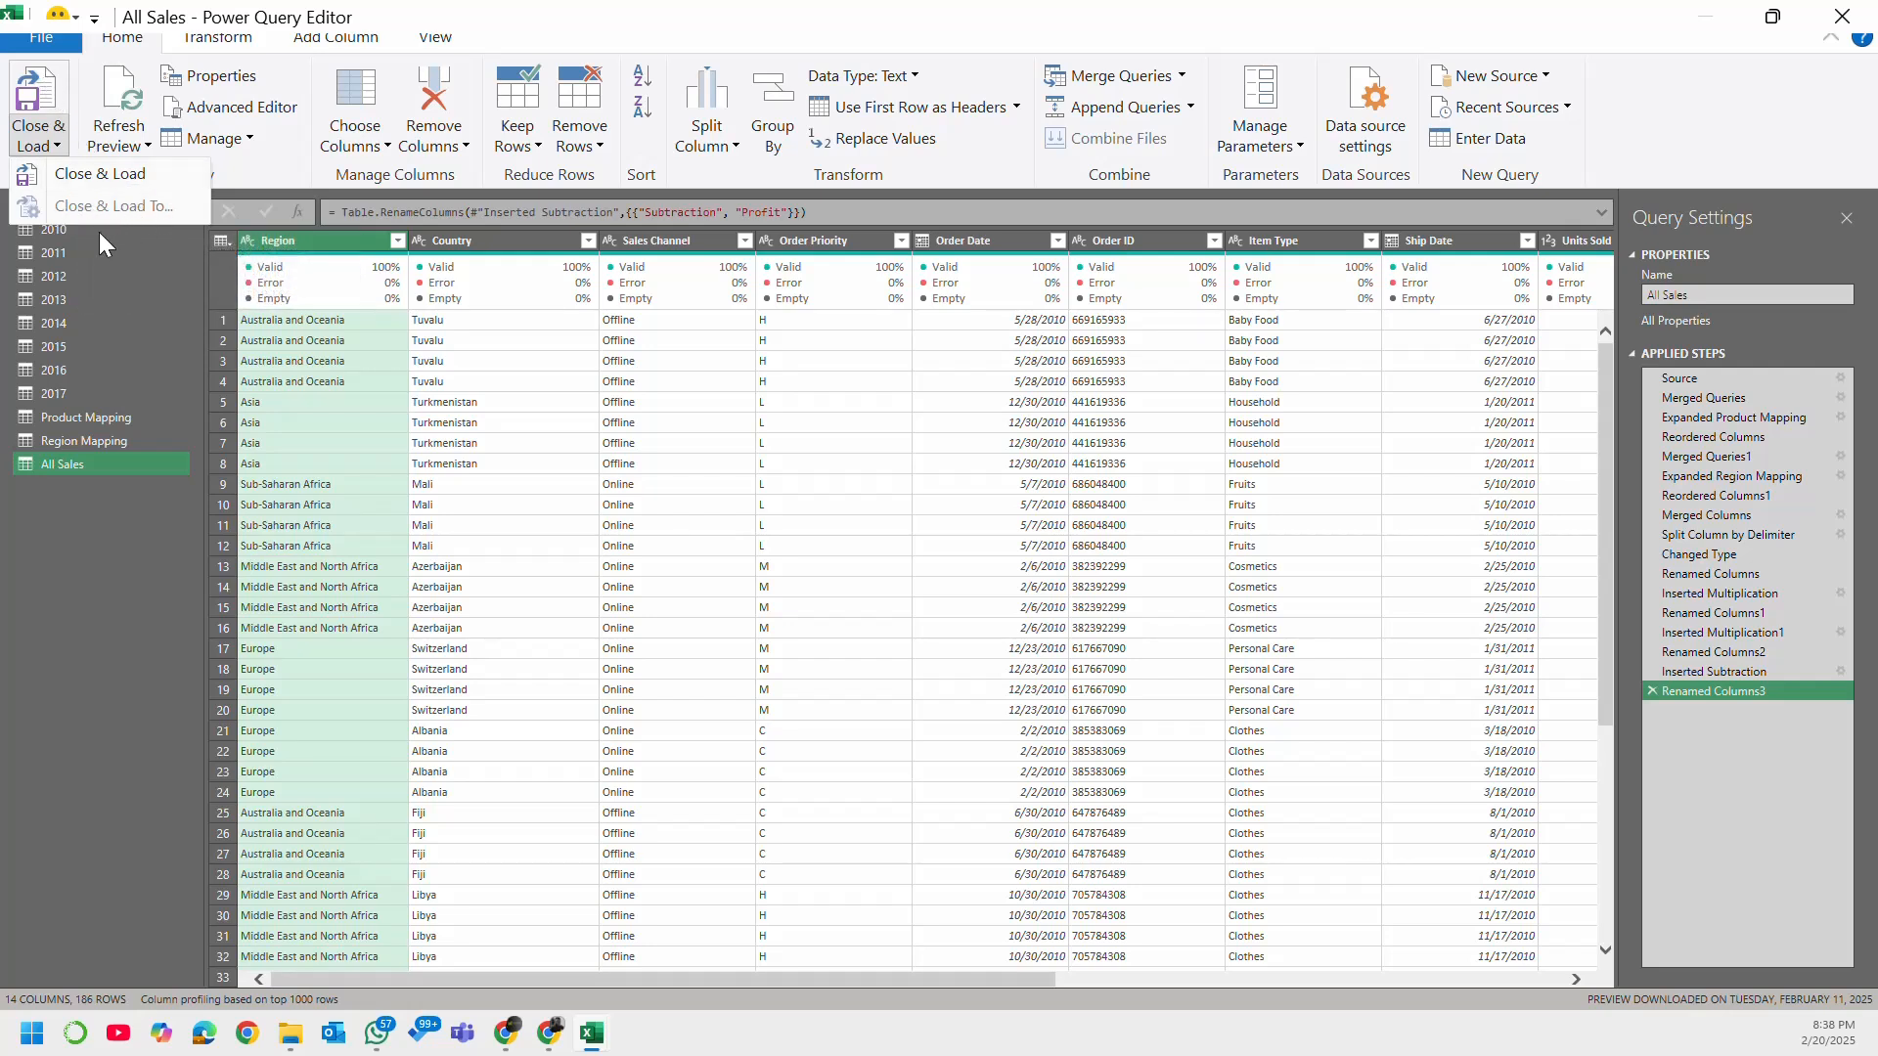
{"action": "left_click", "coordinate": [49, 139]}
{"action": "left_click", "coordinate": [1842, 16]}
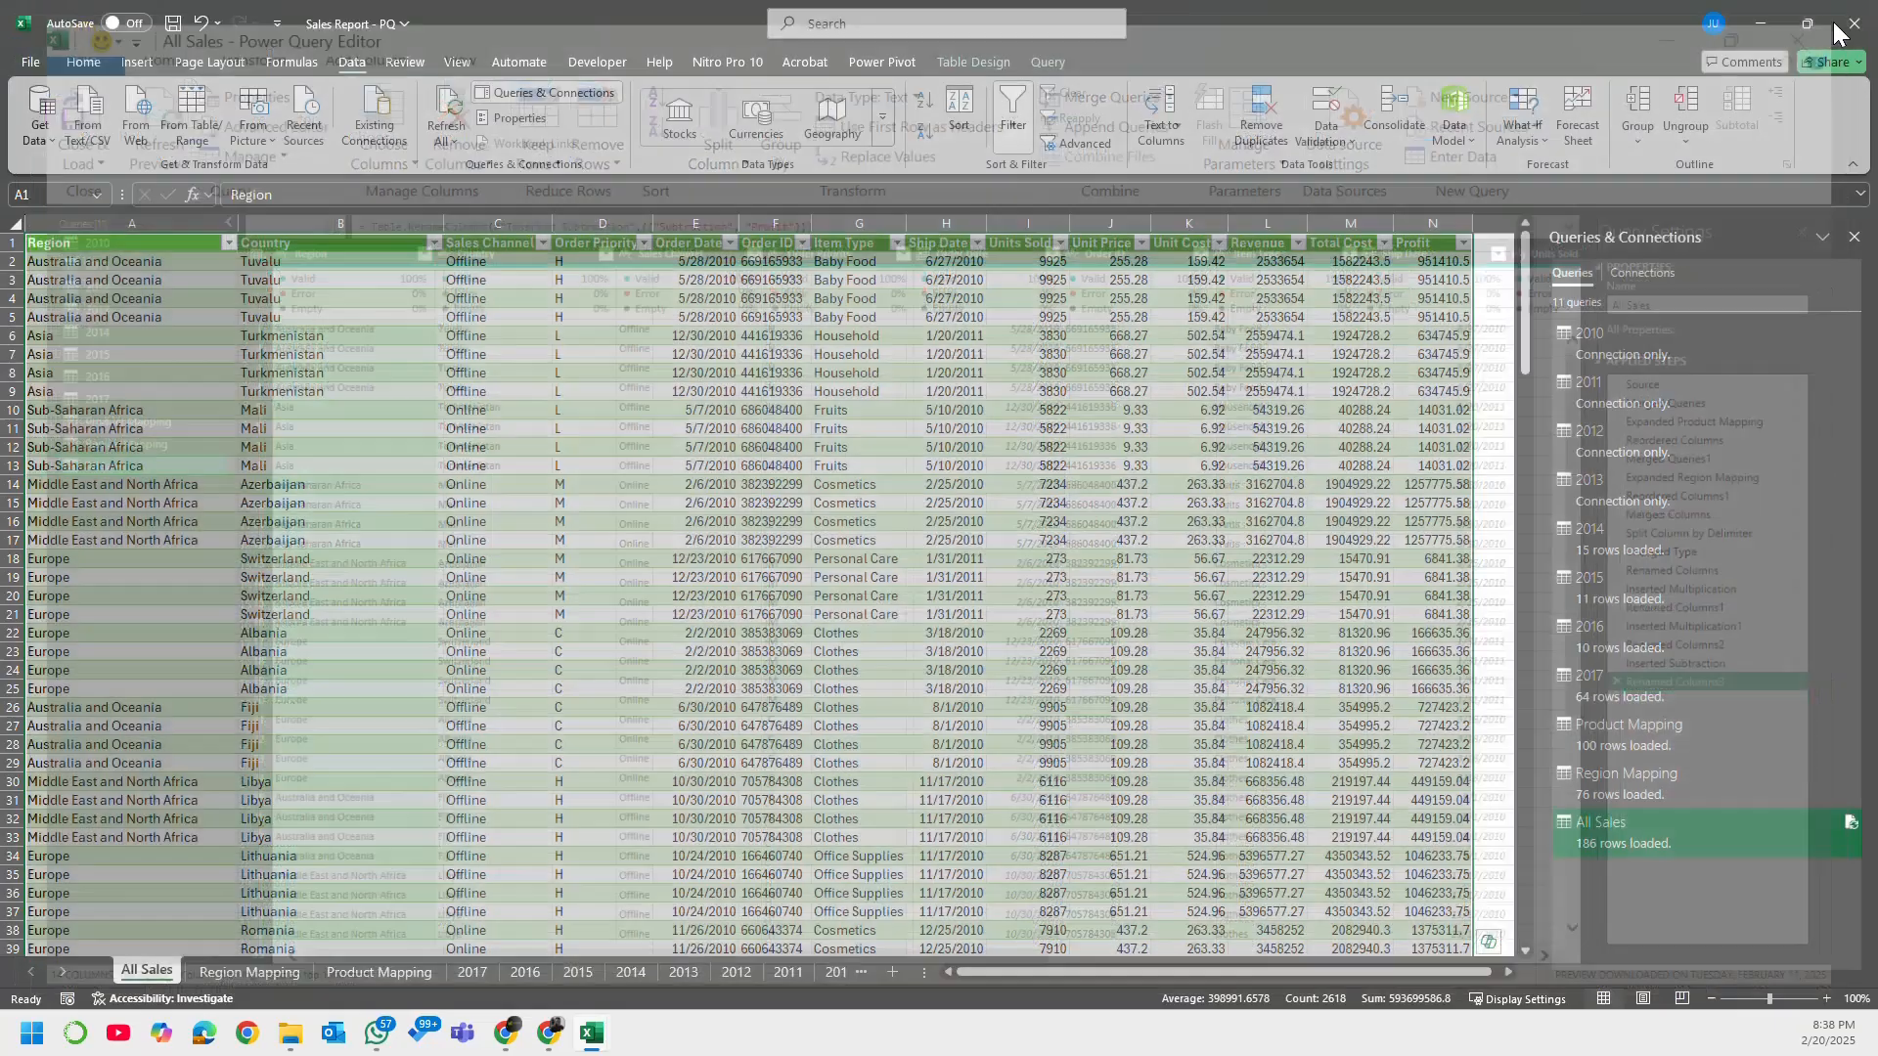
Step: Change the 2014 query's load setting to Only Create Connection and accept the deletion of its worksheet table
{"action": "left_click", "coordinate": [1646, 527]}
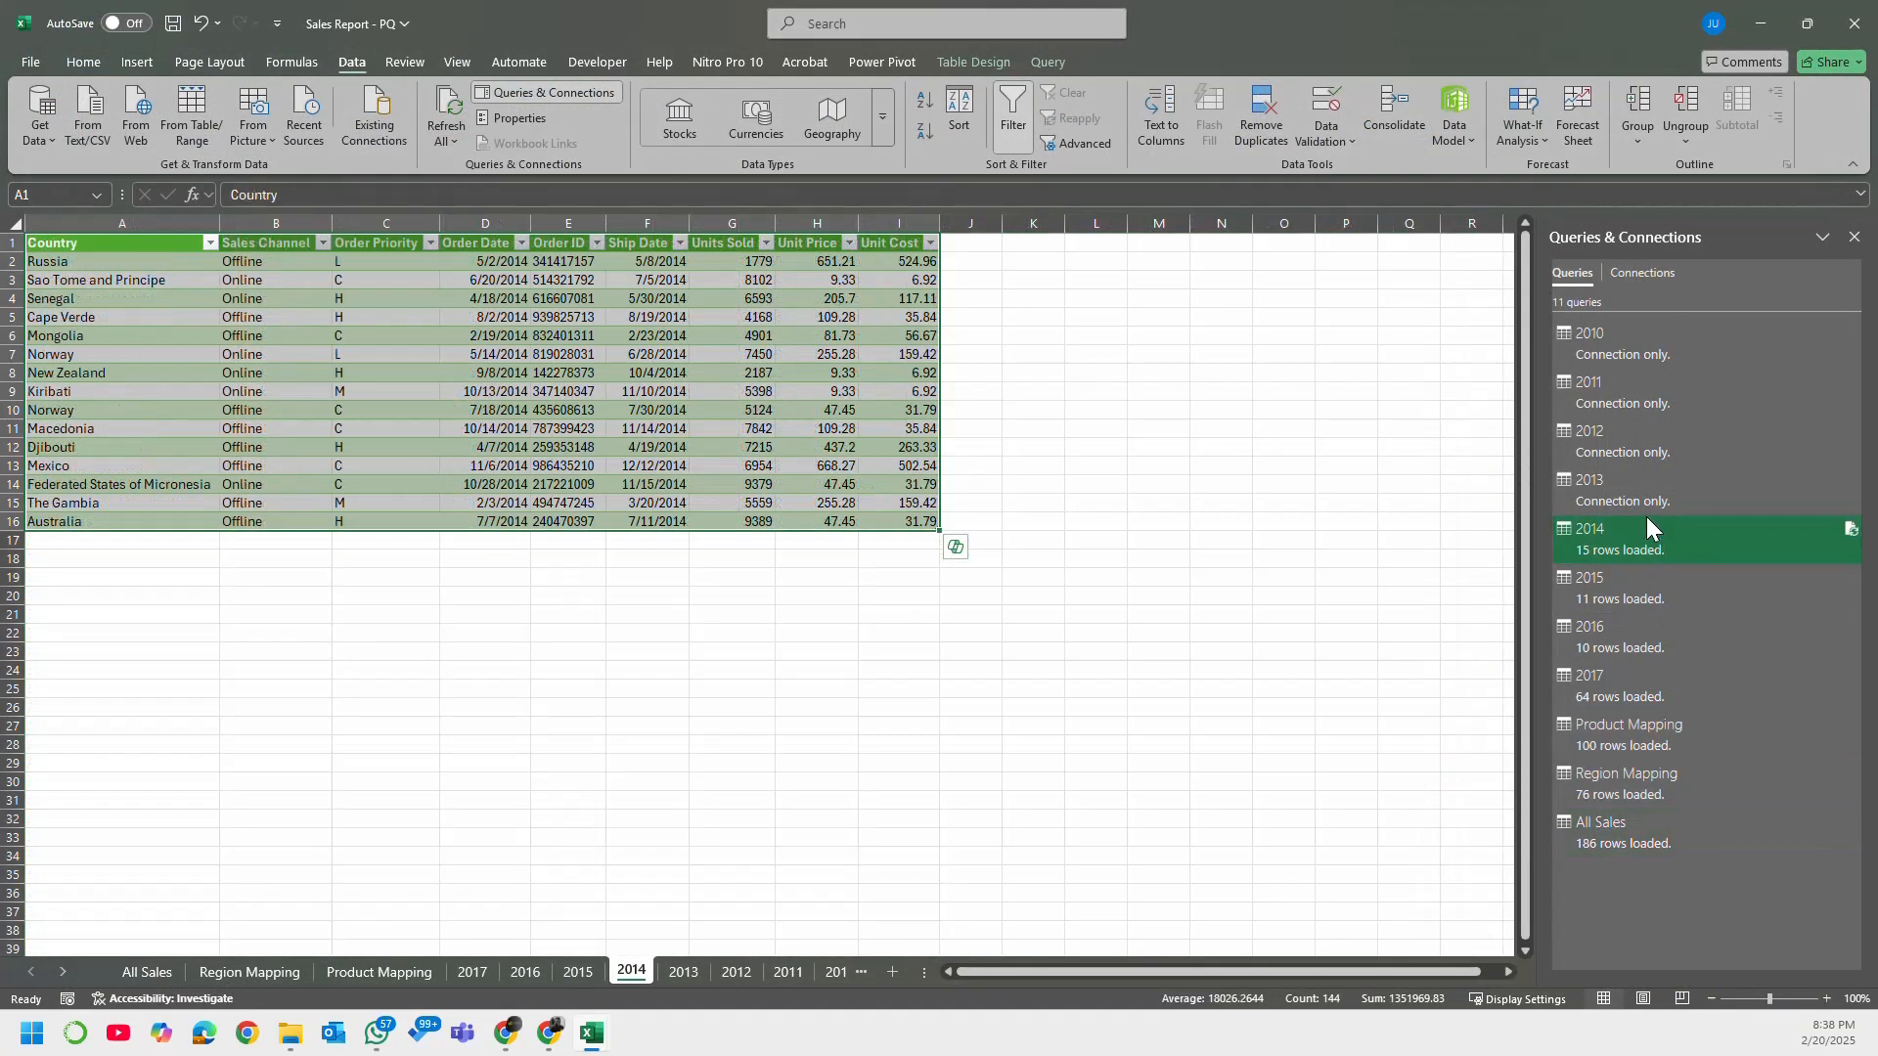
{"action": "right_click", "coordinate": [1641, 533]}
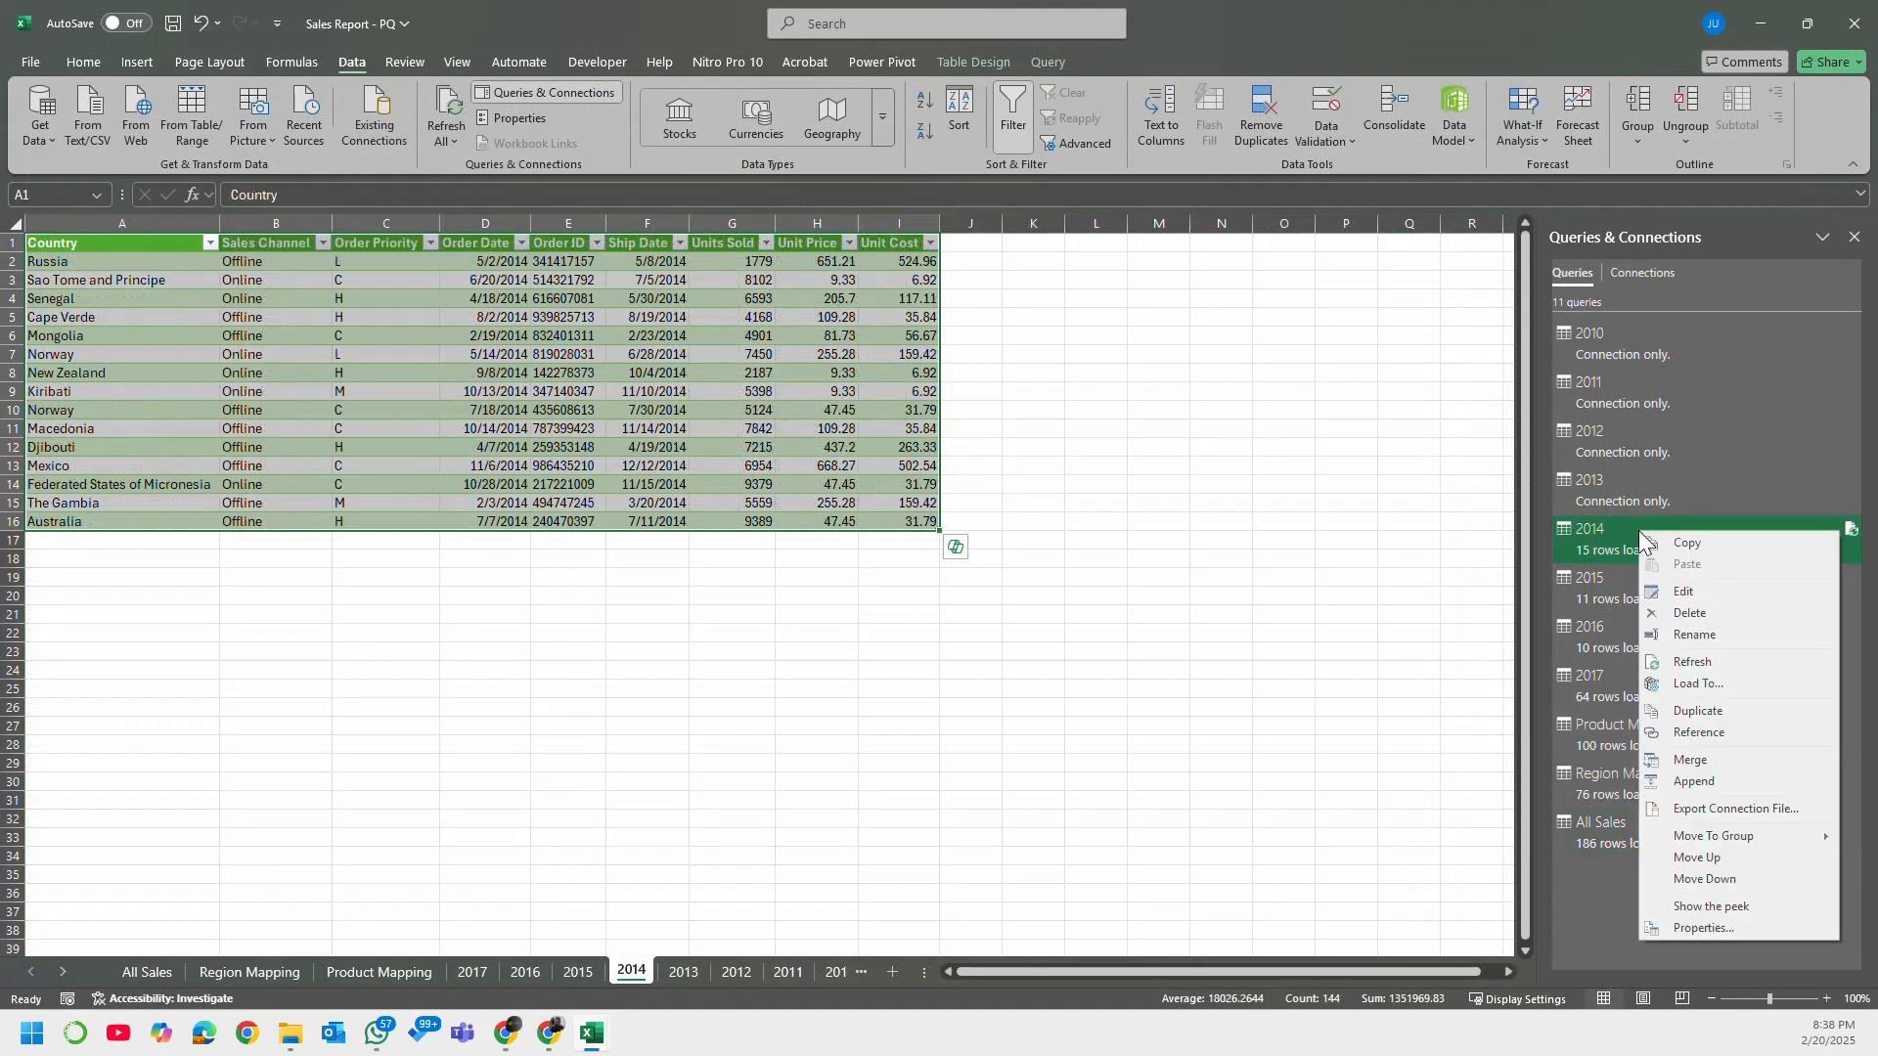
{"action": "left_click", "coordinate": [1727, 683]}
{"action": "left_click_drag", "start_coordinate": [918, 396], "coordinate": [798, 420]}
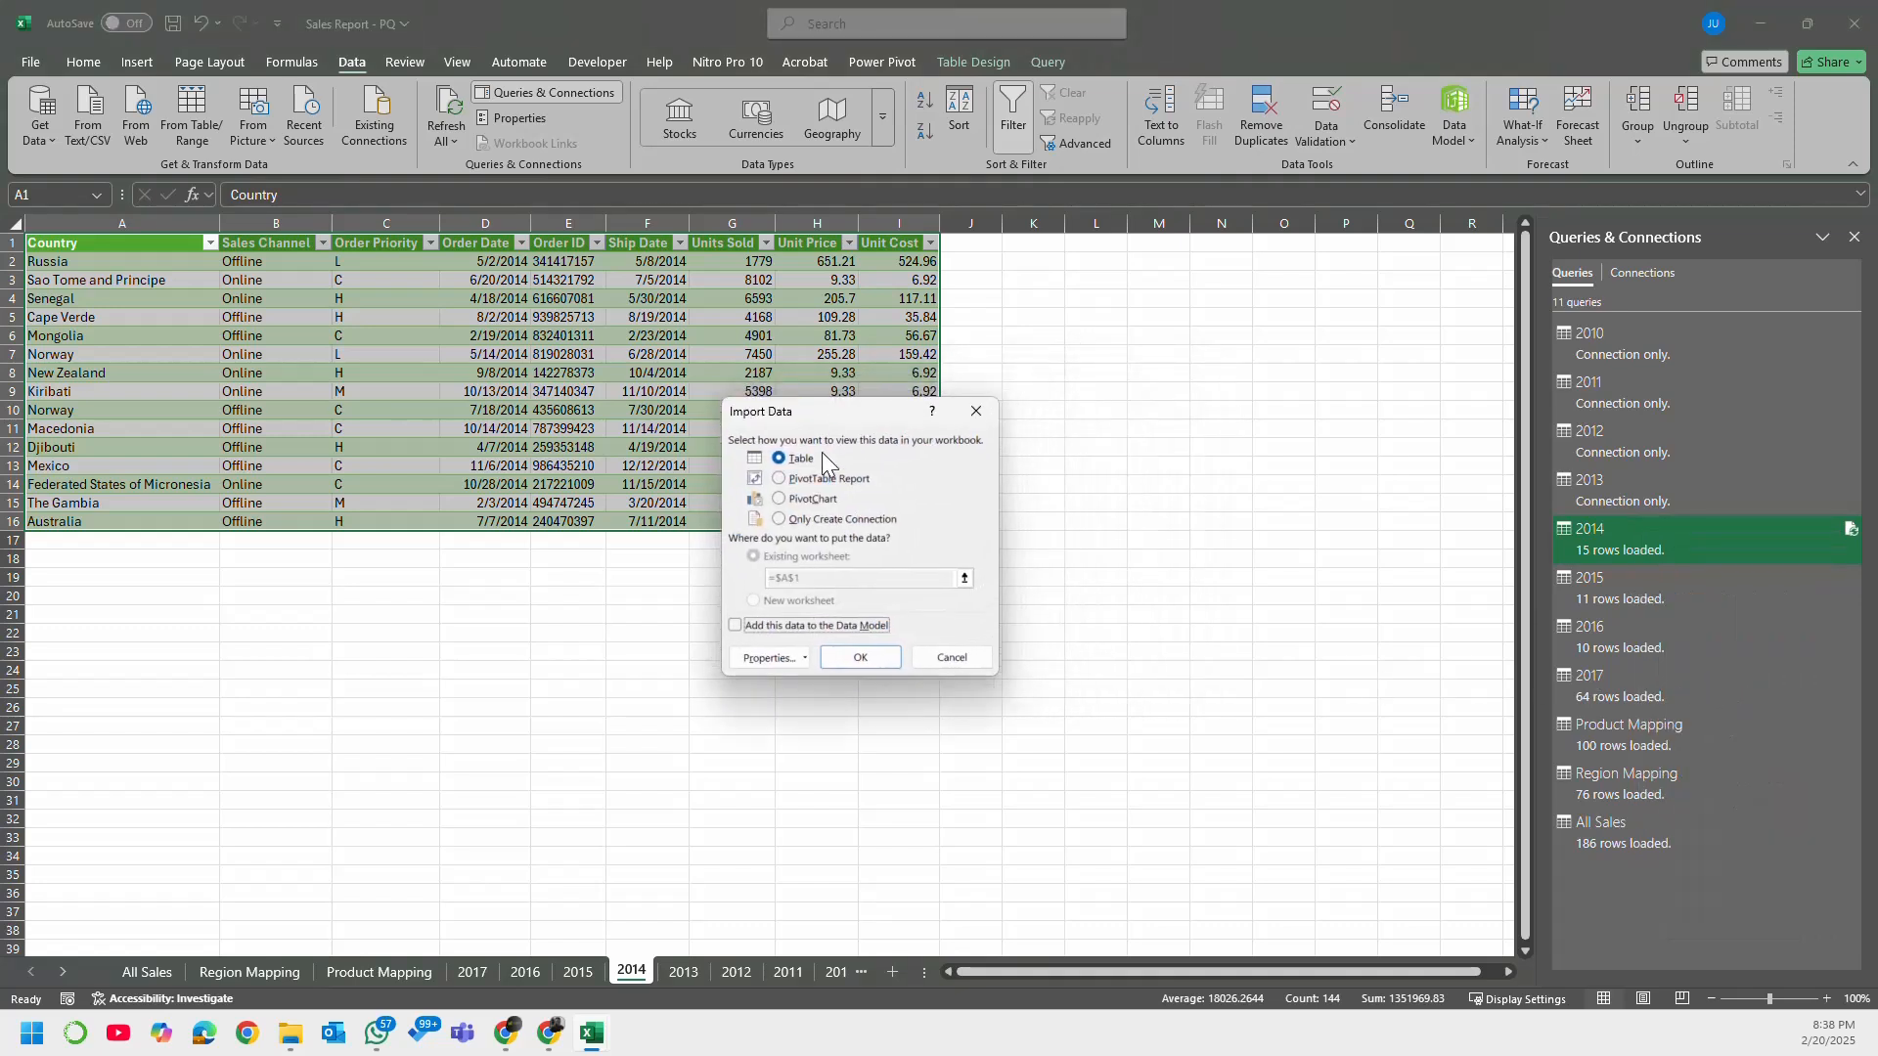
{"action": "left_click", "coordinate": [858, 524]}
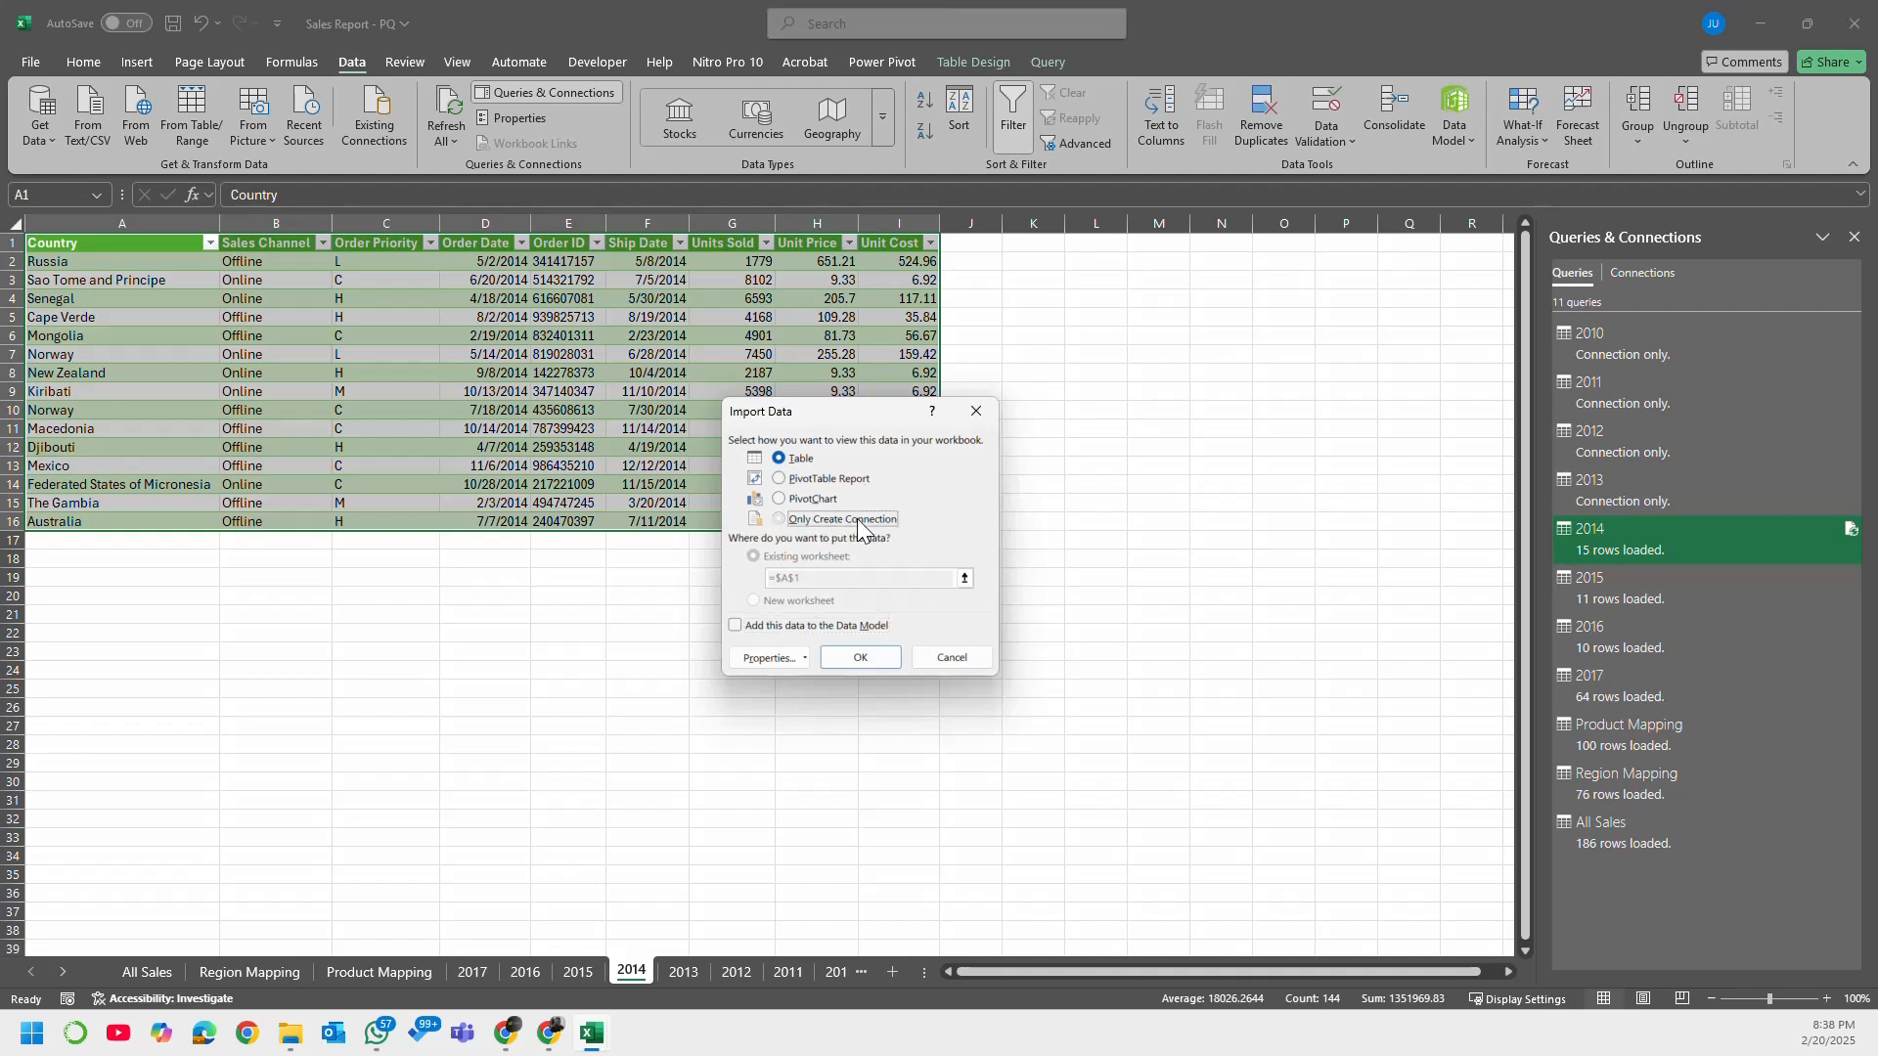
{"action": "left_click", "coordinate": [860, 657]}
{"action": "left_click", "coordinate": [890, 568]}
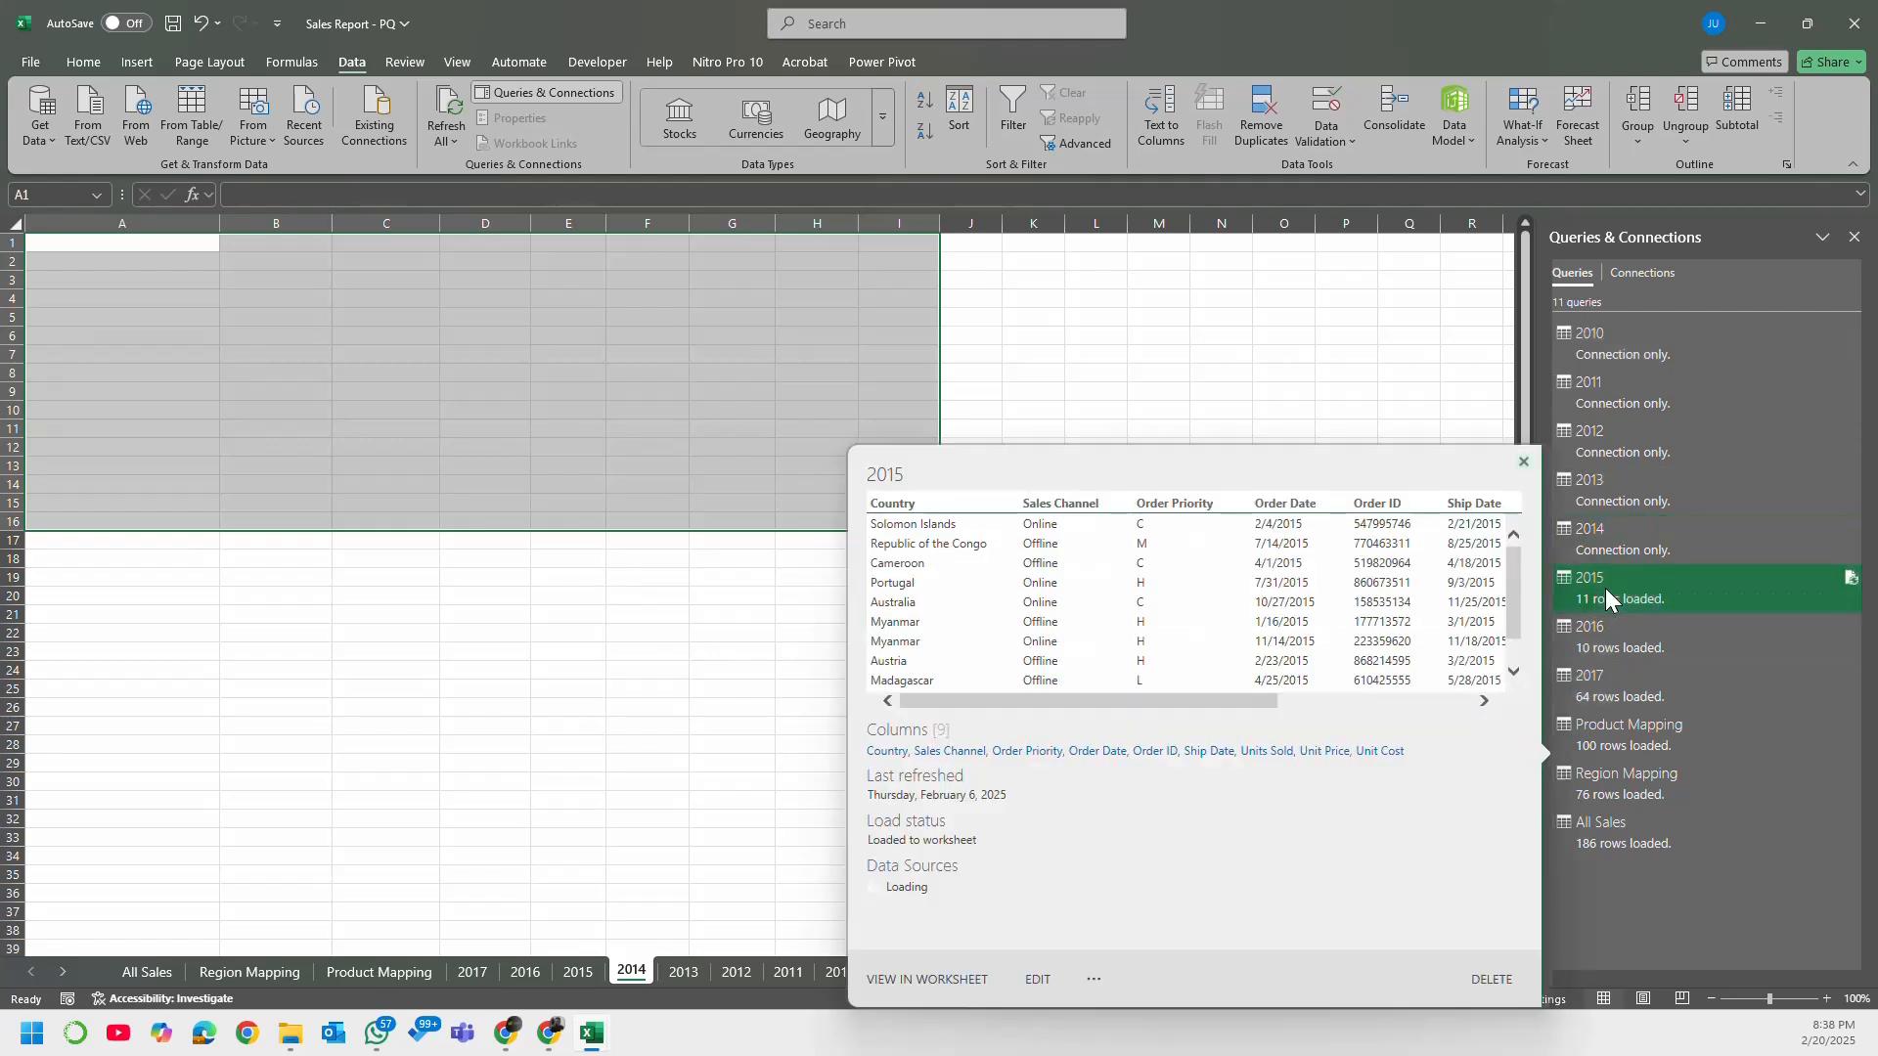
Step: Change the 2015 query's load setting to Only Create Connection and accept the deletion of its worksheet table
{"action": "right_click", "coordinate": [1605, 589]}
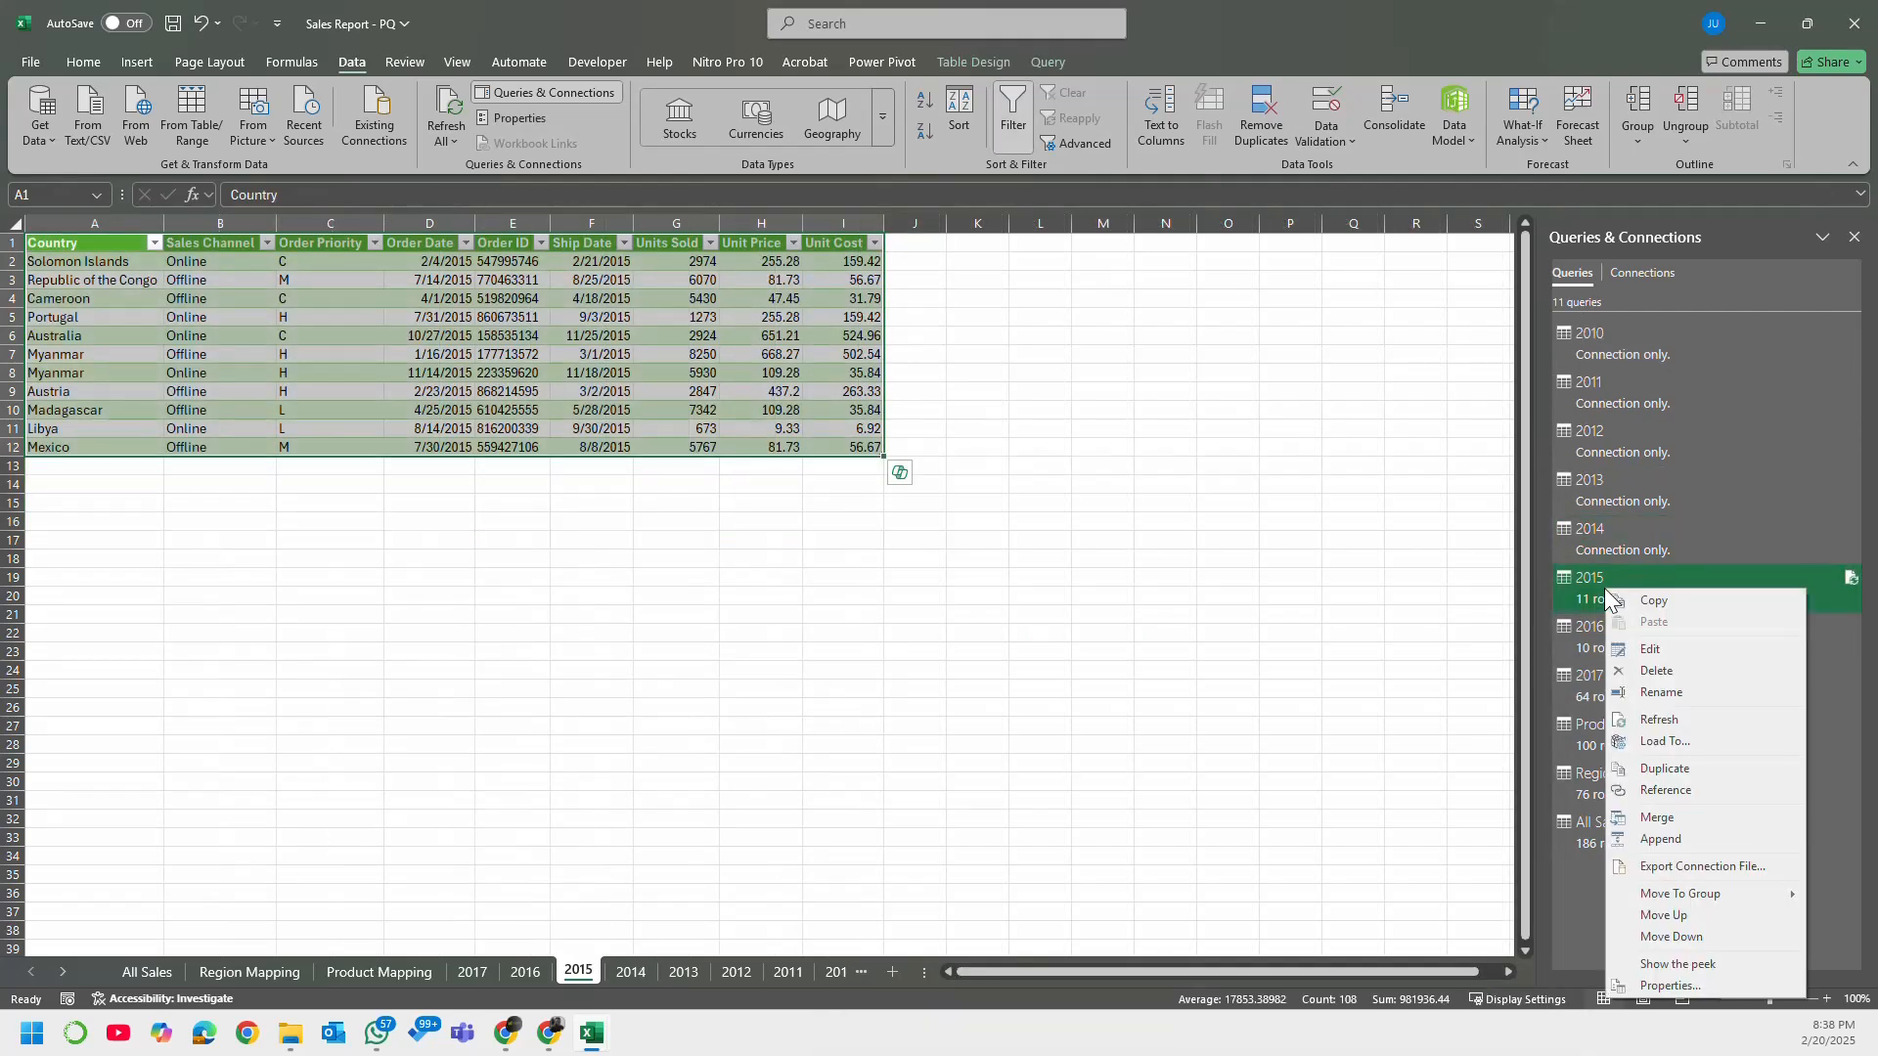
{"action": "left_click", "coordinate": [1682, 747]}
{"action": "left_click", "coordinate": [839, 519]}
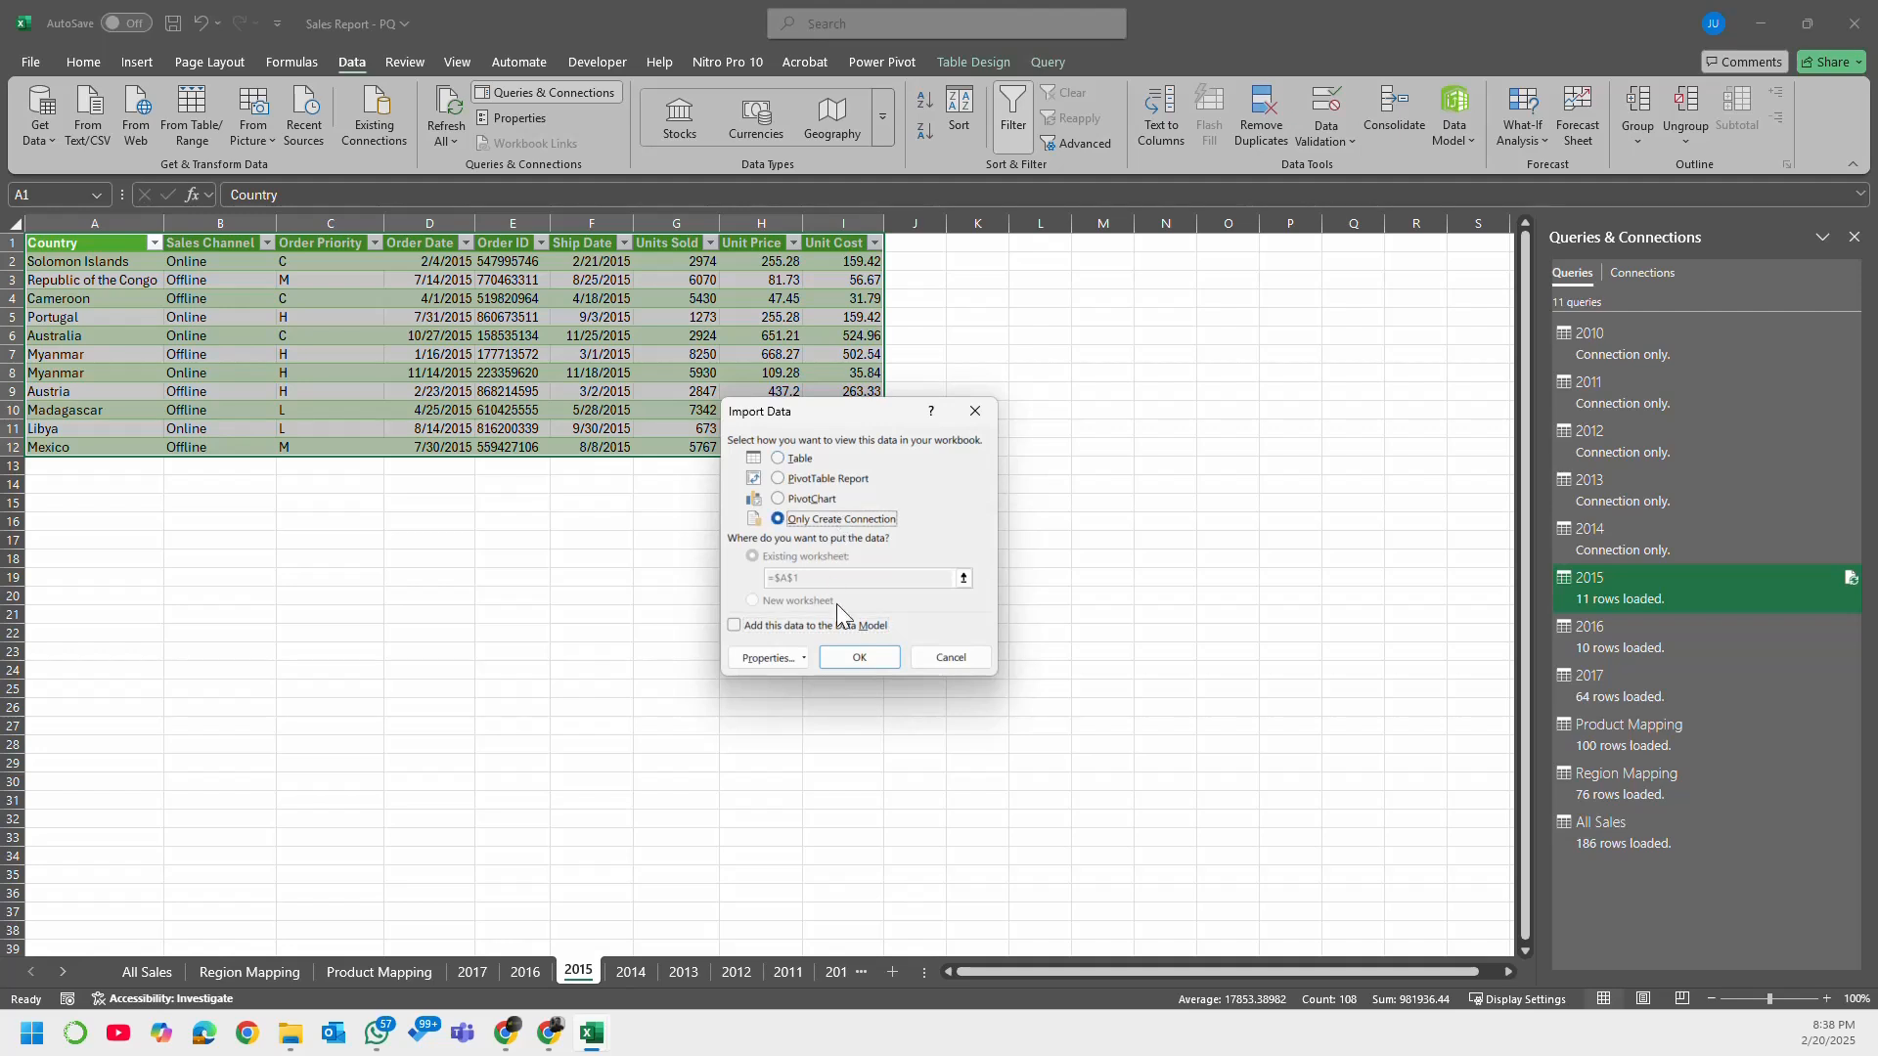
{"action": "left_click", "coordinate": [859, 658]}
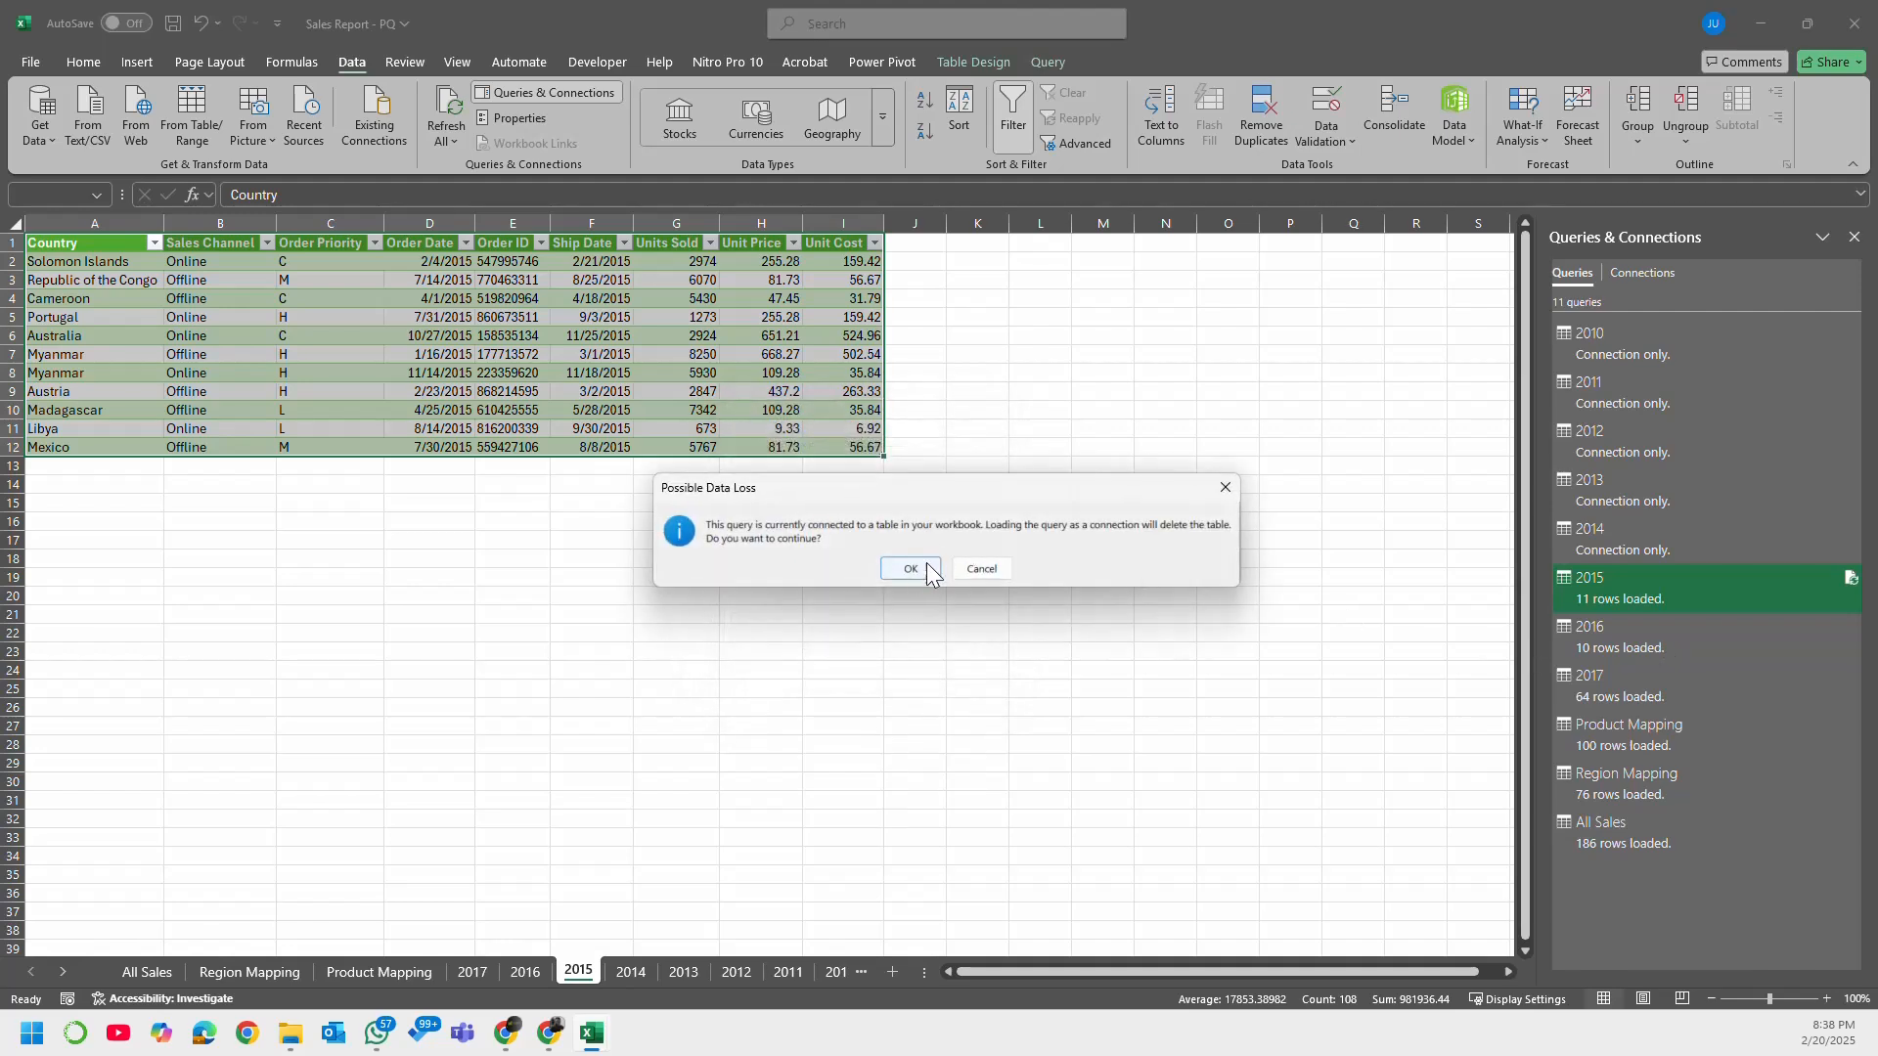
{"action": "left_click", "coordinate": [910, 569]}
Step: Change the 2016 query's load setting to Only Create Connection and accept the deletion of its worksheet table
{"action": "right_click", "coordinate": [1620, 633]}
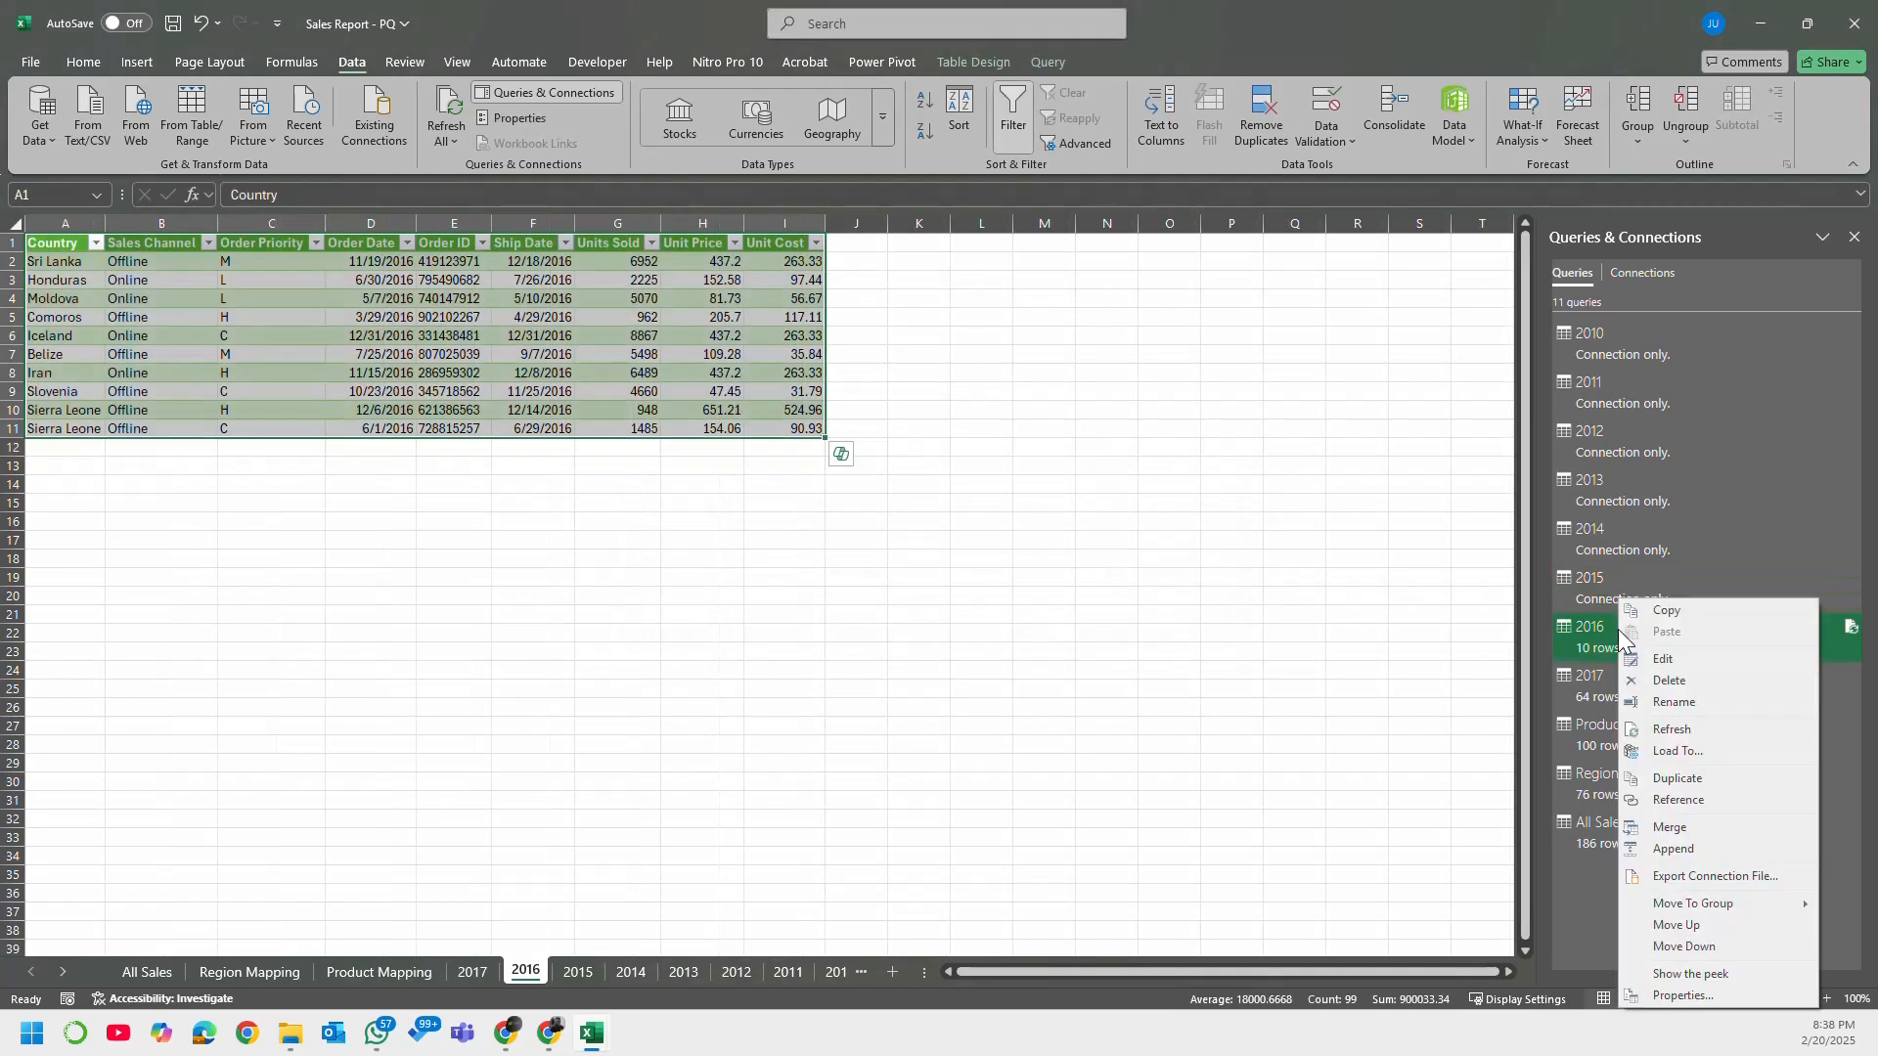
{"action": "left_click", "coordinate": [1703, 752]}
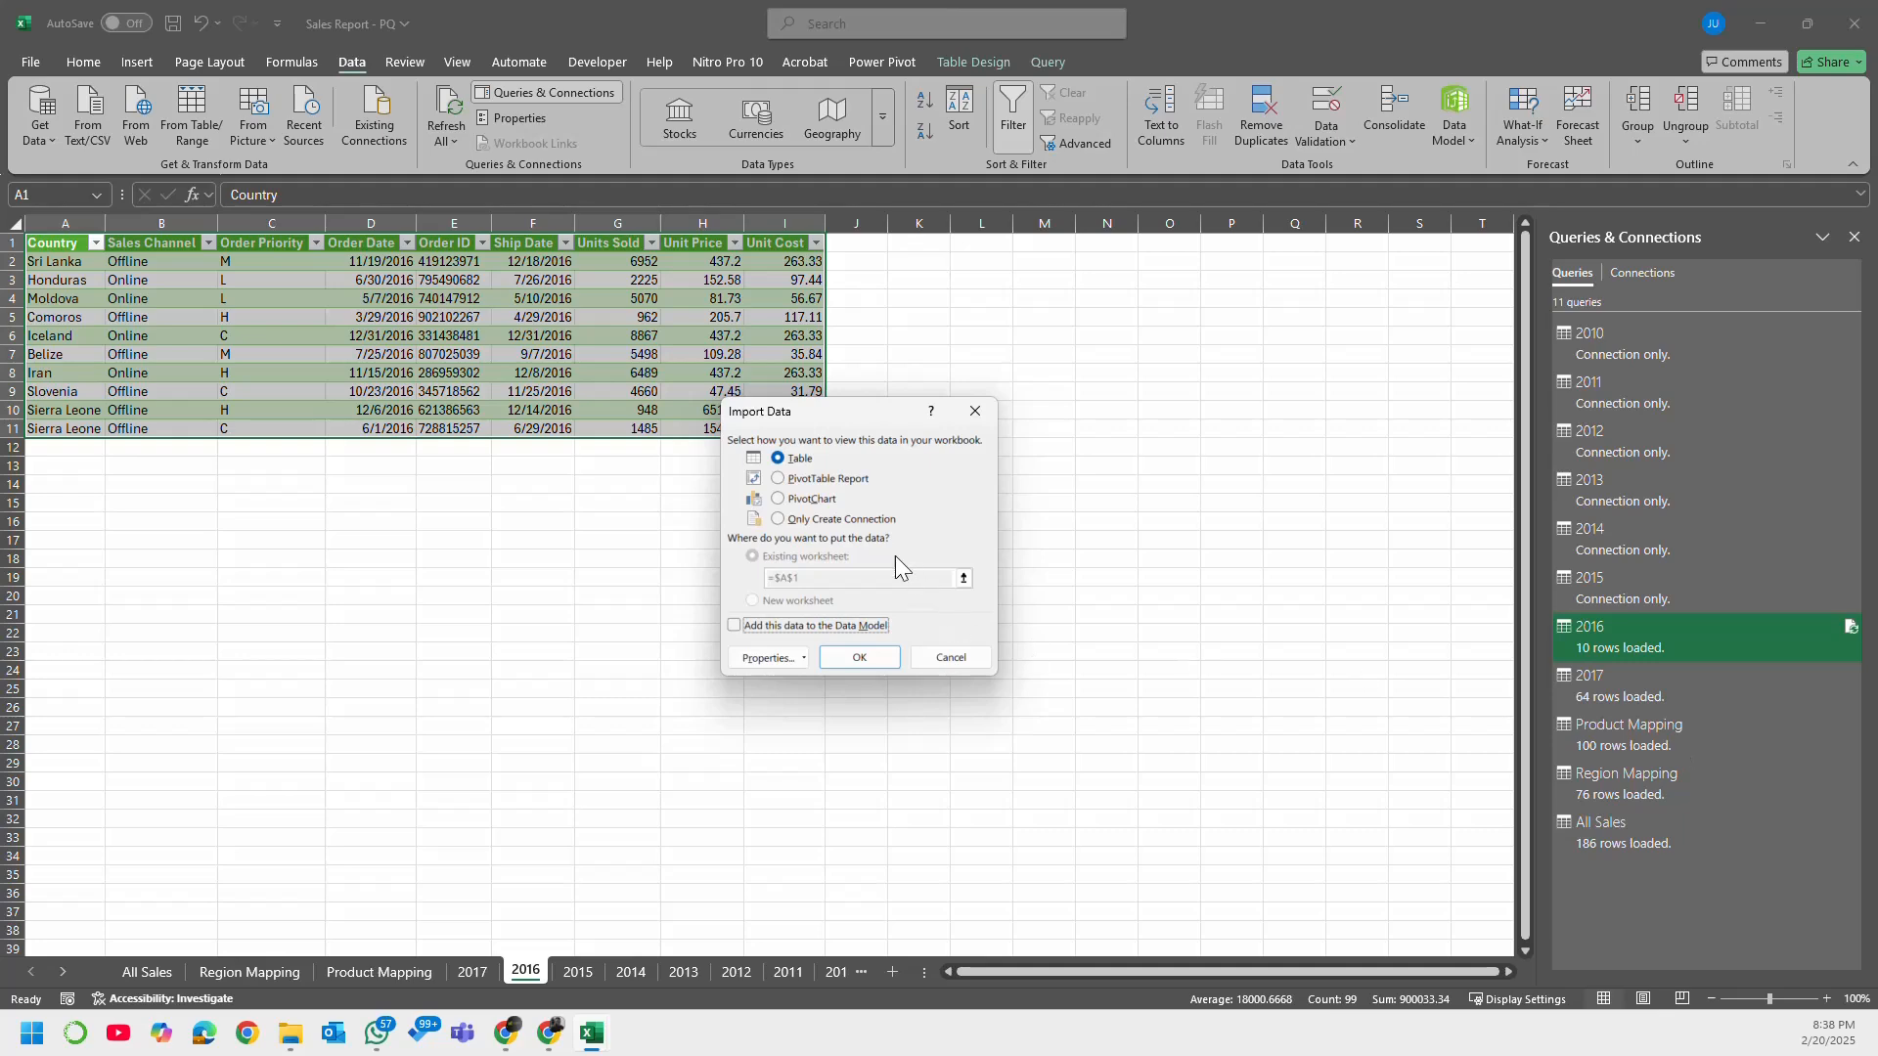
{"action": "left_click", "coordinate": [777, 518]}
{"action": "left_click", "coordinate": [858, 658]}
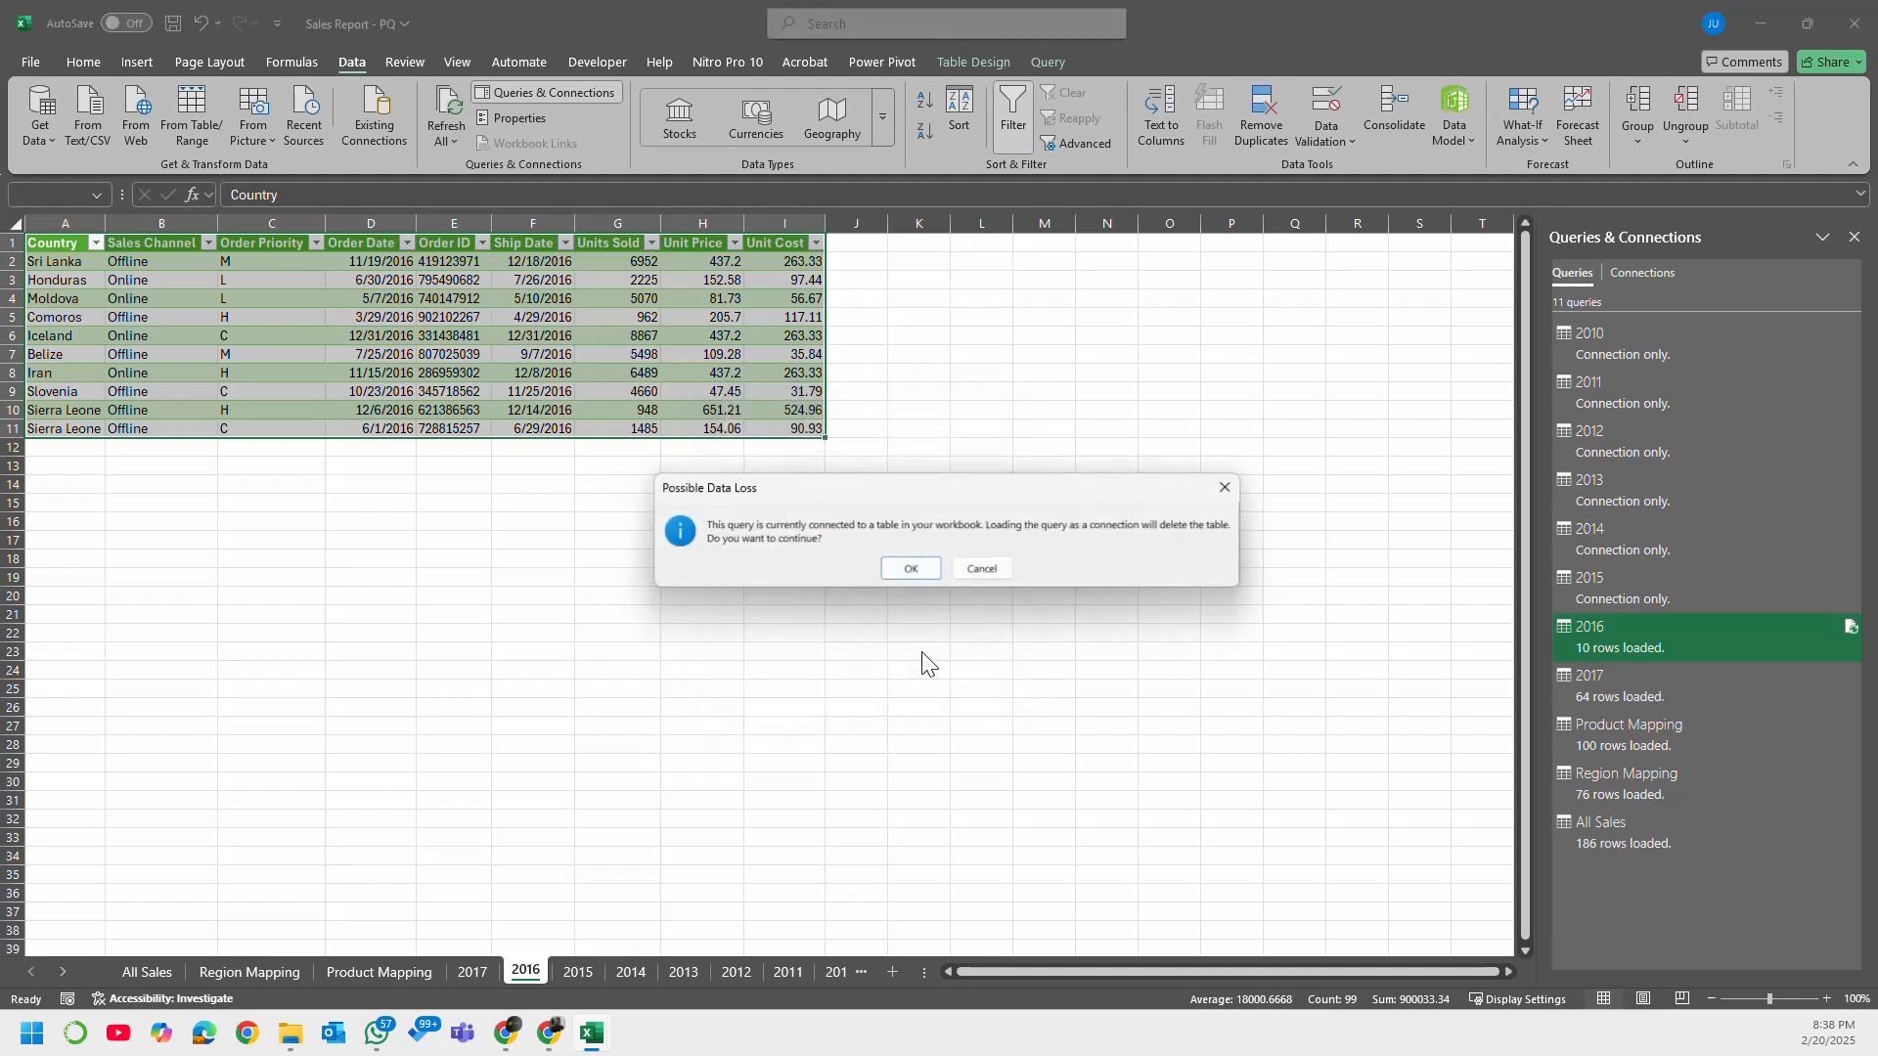
{"action": "left_click", "coordinate": [924, 575]}
Step: Change the 2017 query's load setting to Only Create Connection and accept the deletion of its worksheet table
{"action": "right_click", "coordinate": [1635, 677]}
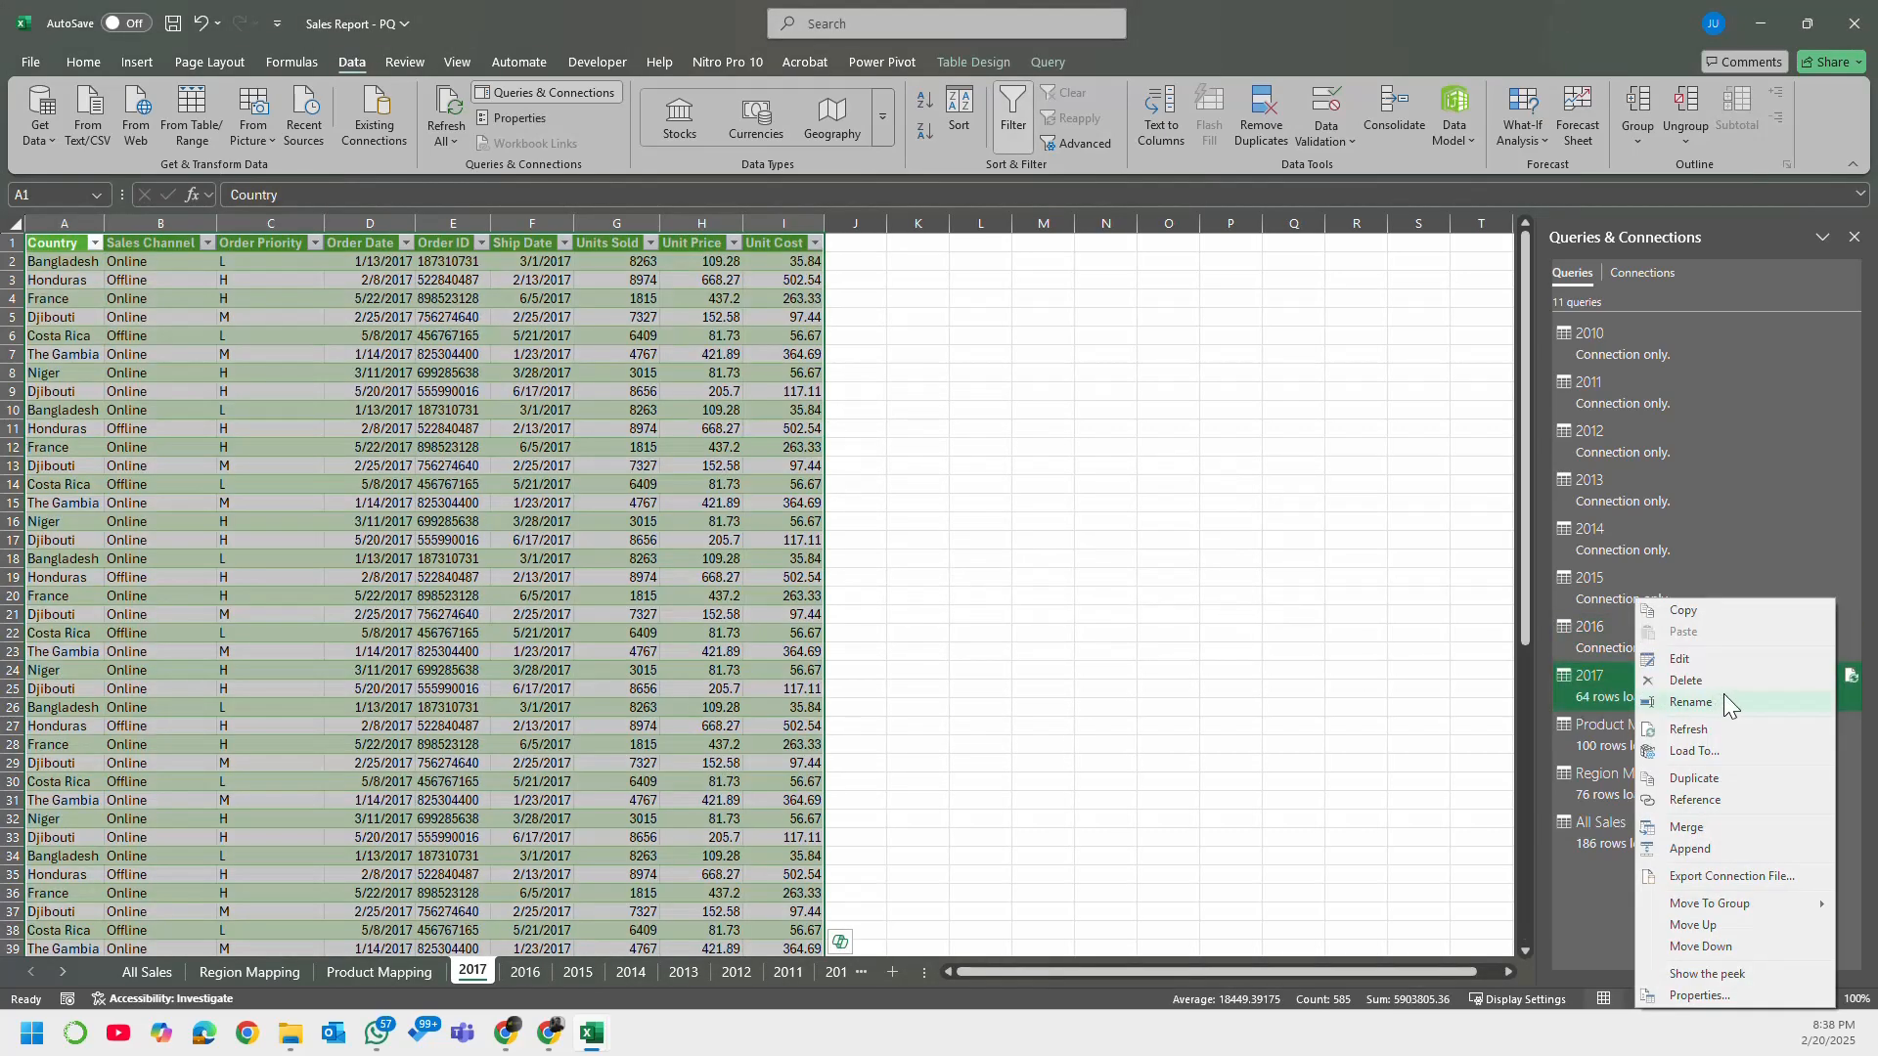
{"action": "left_click", "coordinate": [1755, 754]}
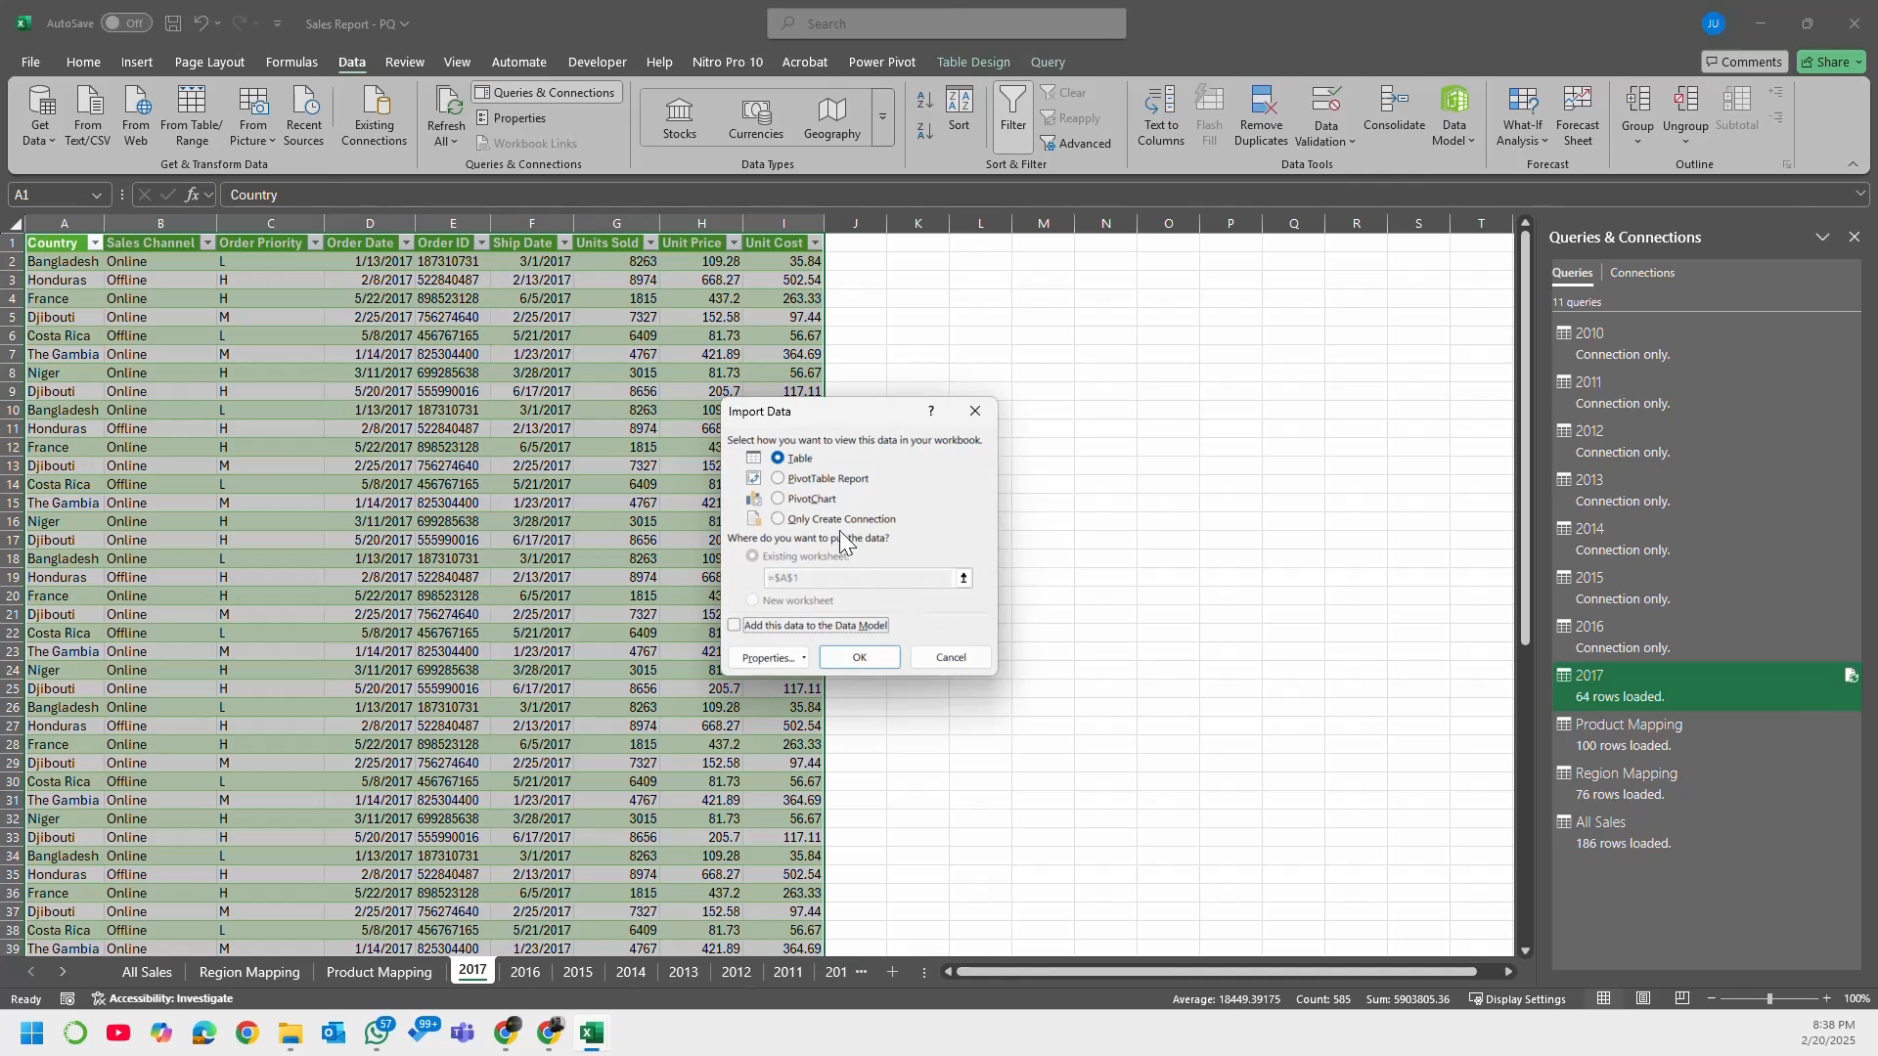
{"action": "left_click", "coordinate": [843, 520]}
{"action": "left_click", "coordinate": [860, 655]}
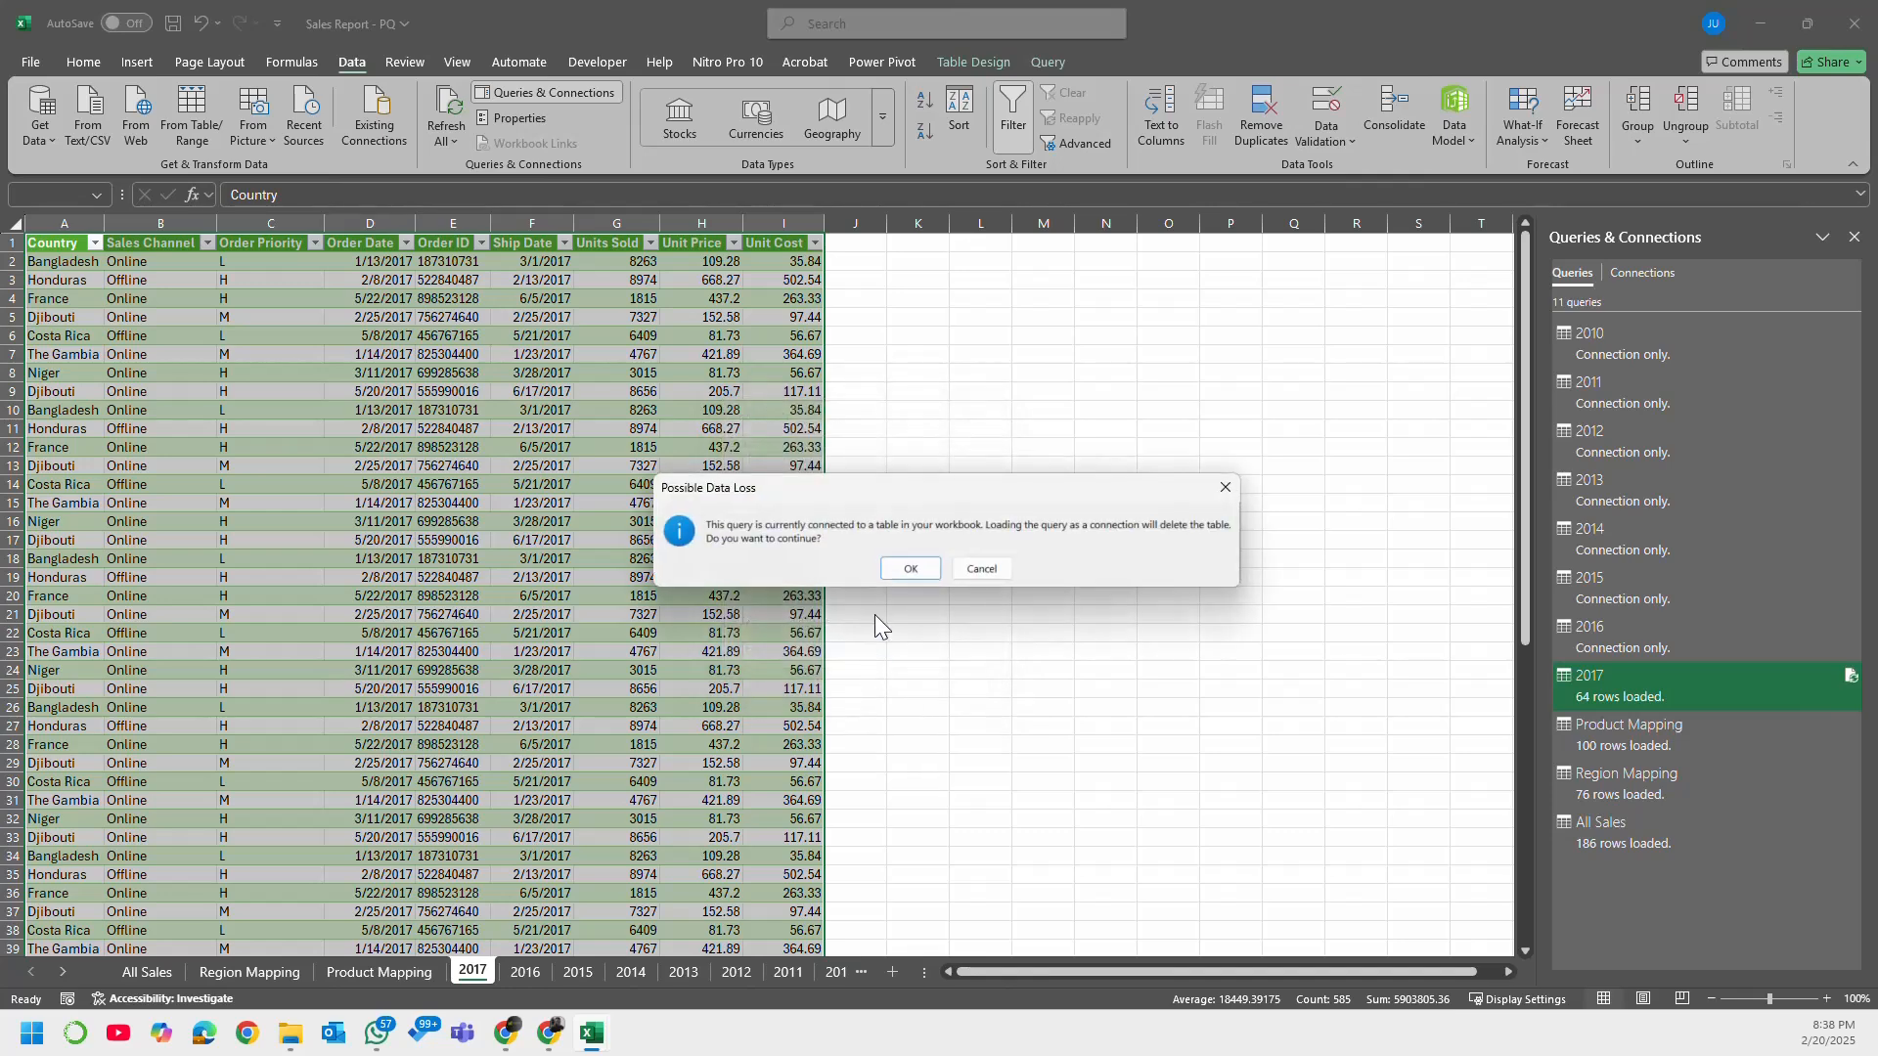
{"action": "left_click", "coordinate": [904, 569]}
Step: Change the Product Mapping query's load setting to Only Create Connection and accept the deletion of its worksheet table
{"action": "right_click", "coordinate": [1622, 731]}
{"action": "left_click", "coordinate": [1728, 750]}
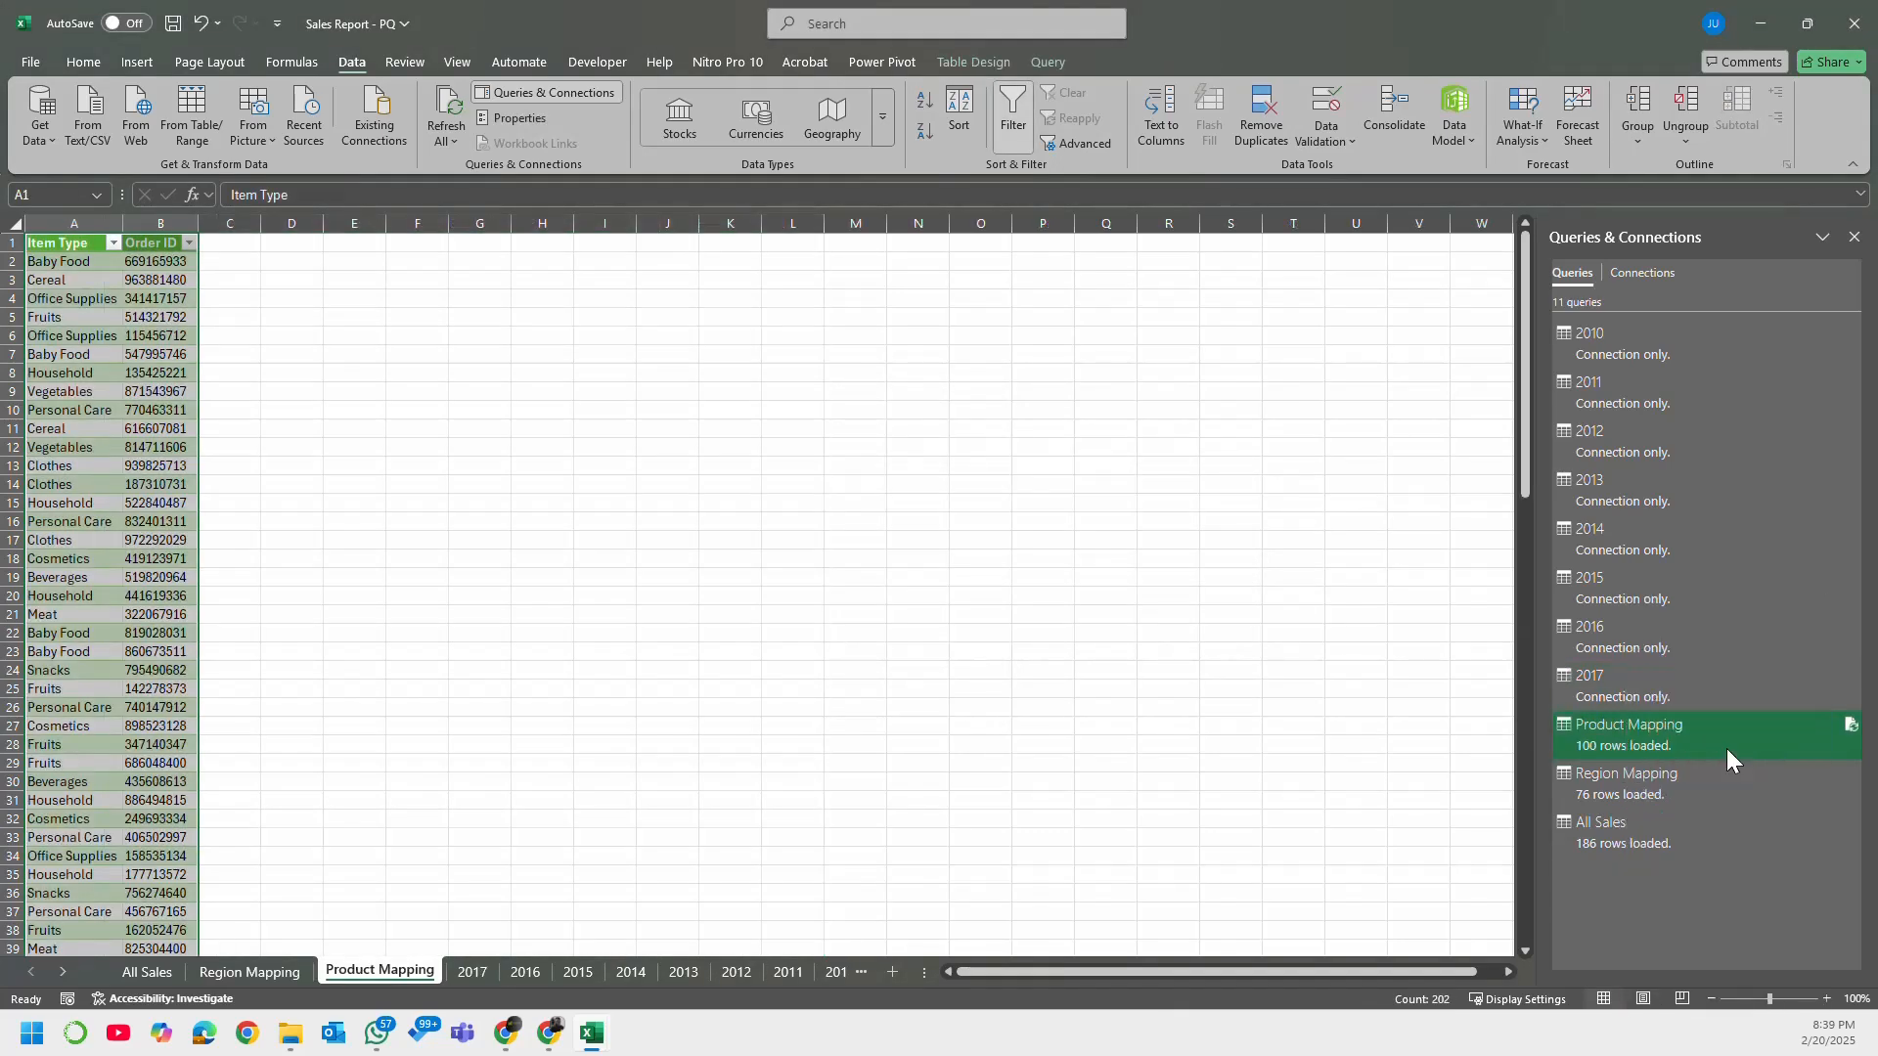
{"action": "left_click", "coordinate": [831, 520]}
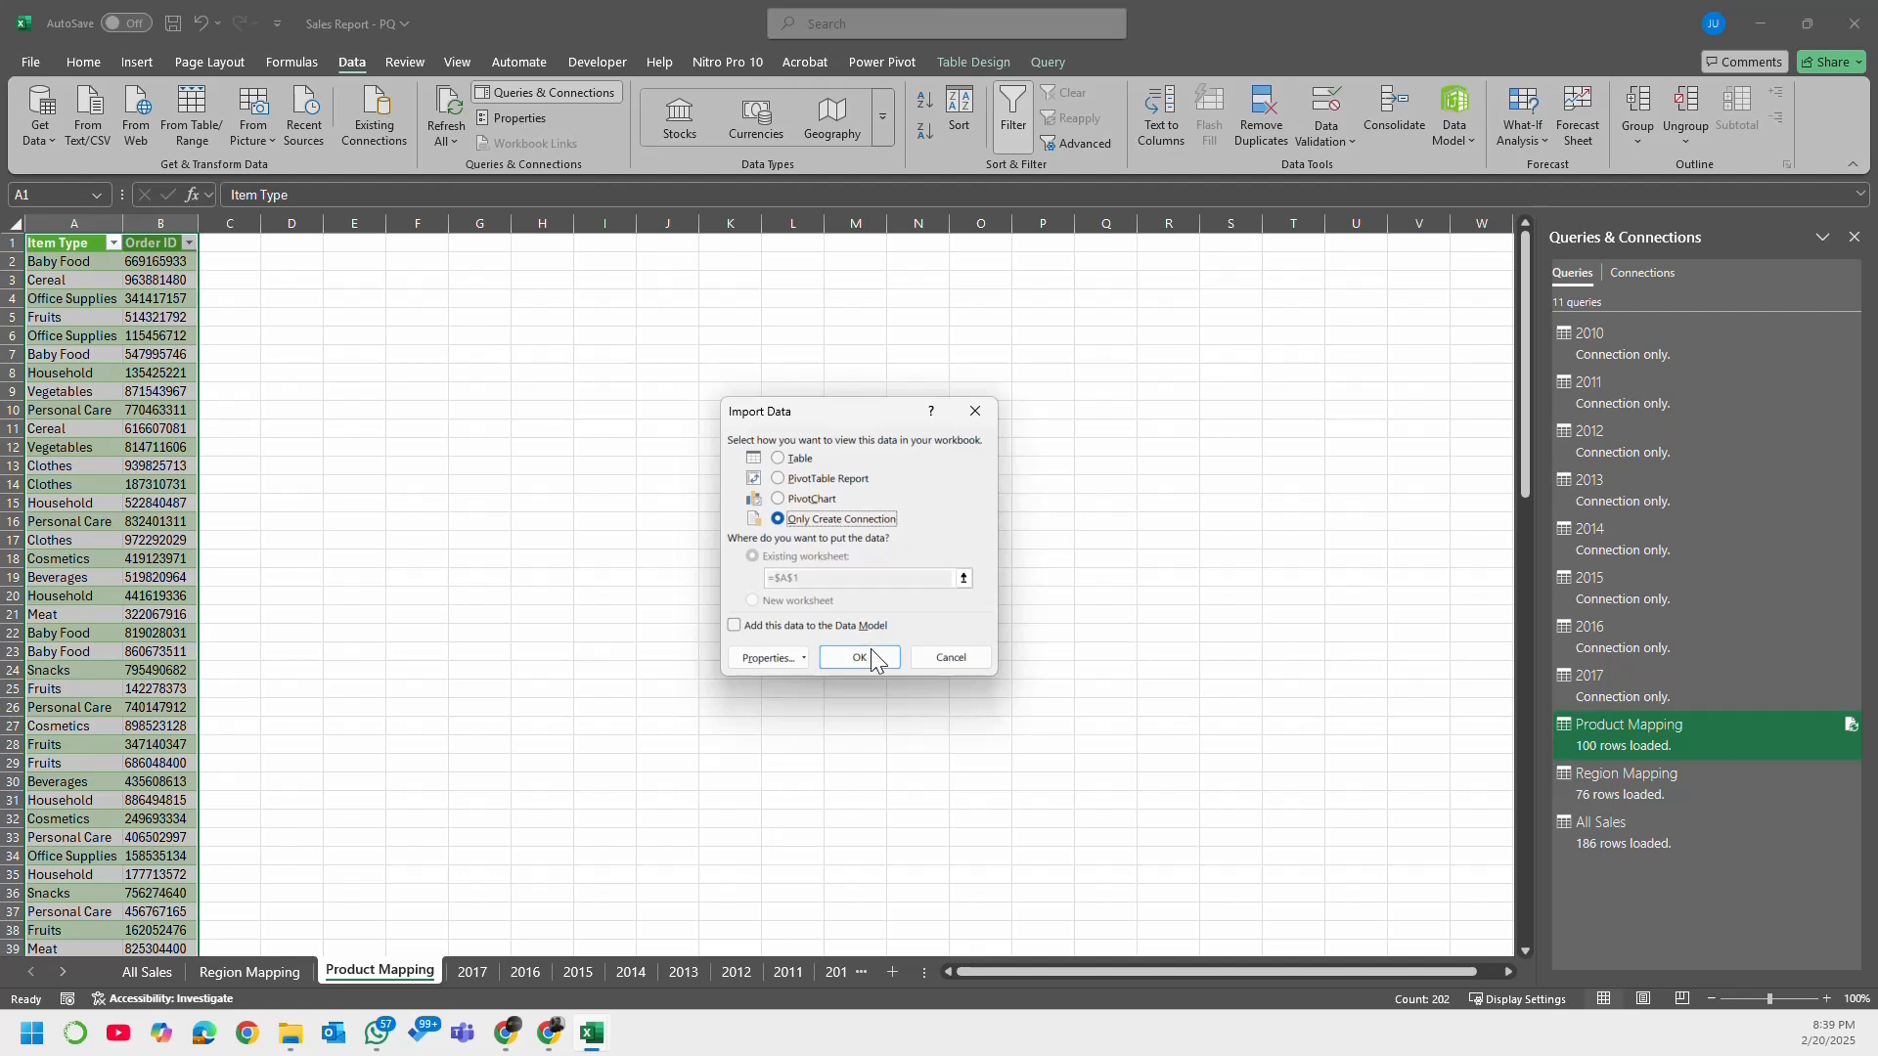
{"action": "left_click", "coordinate": [871, 651]}
{"action": "left_click", "coordinate": [910, 569]}
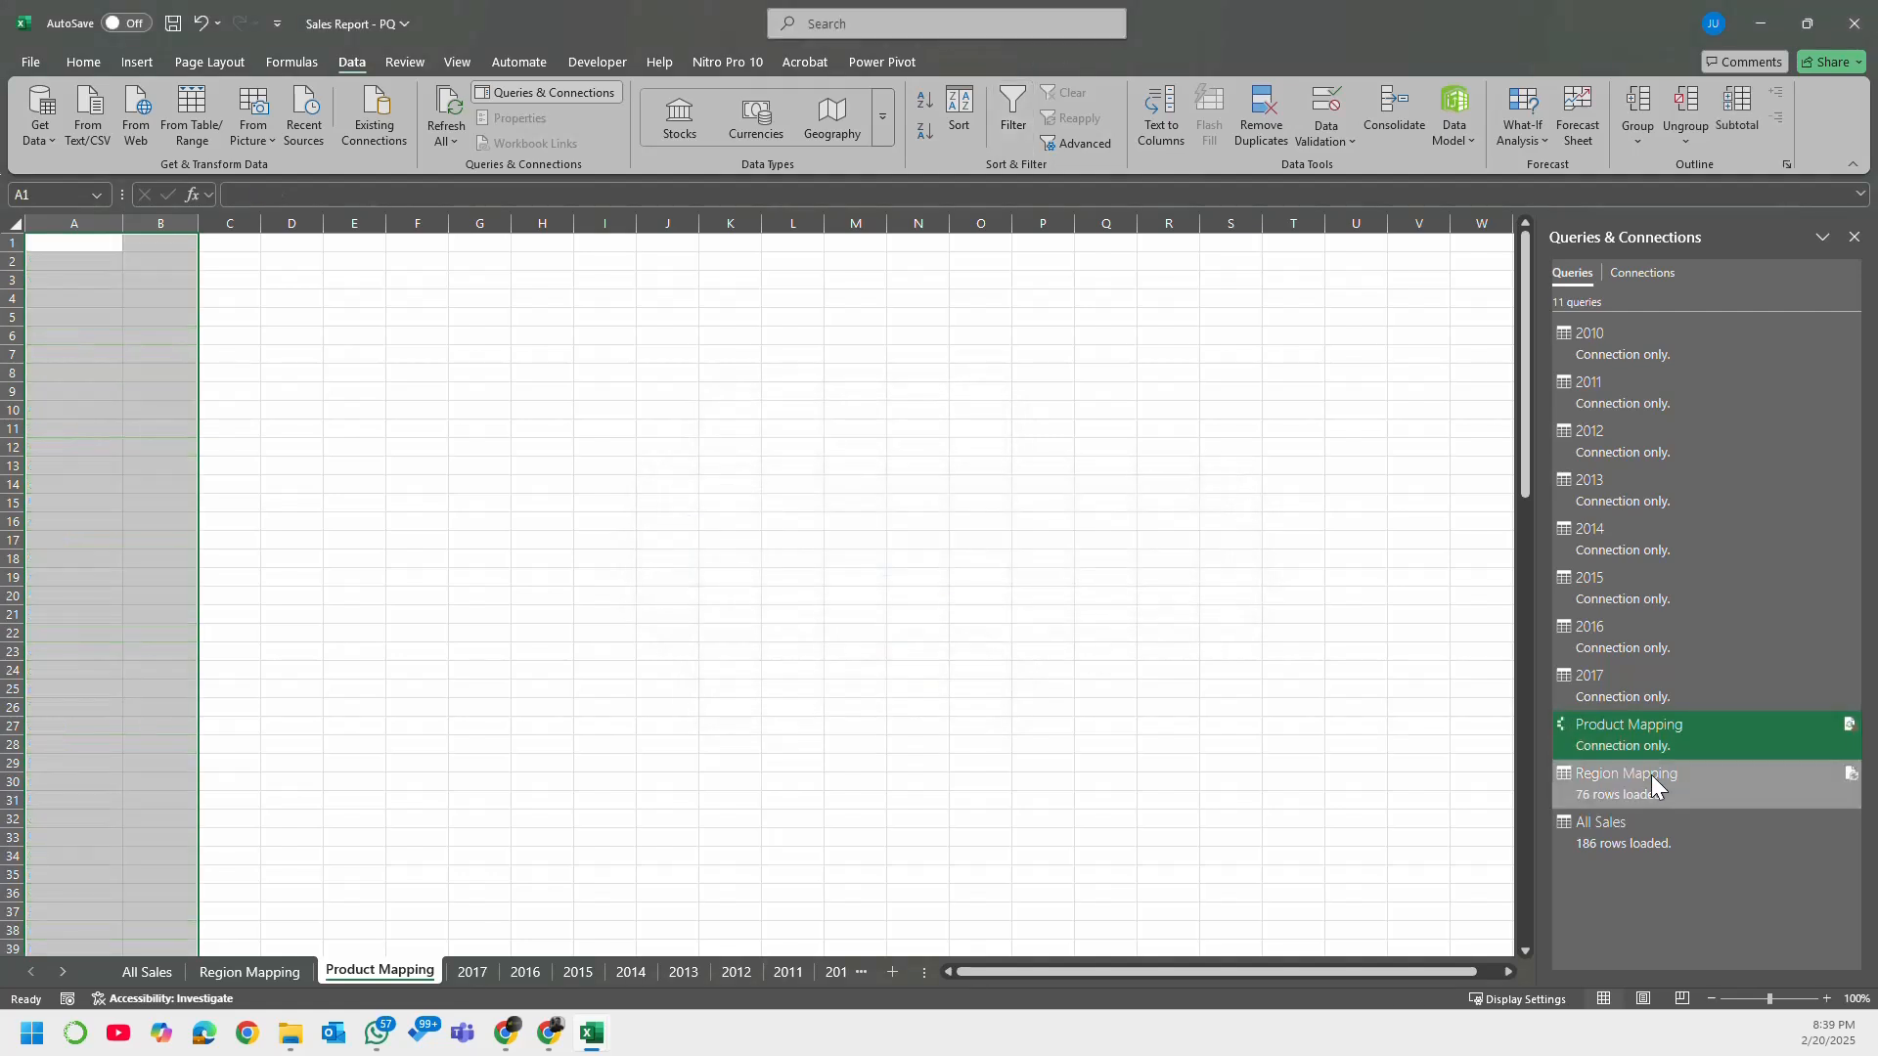
Step: Change the Region Mapping query's load setting to Only Create Connection and accept the deletion of its worksheet table
{"action": "mouse_move", "coordinate": [1647, 776]}
{"action": "left_click", "coordinate": [1374, 707]}
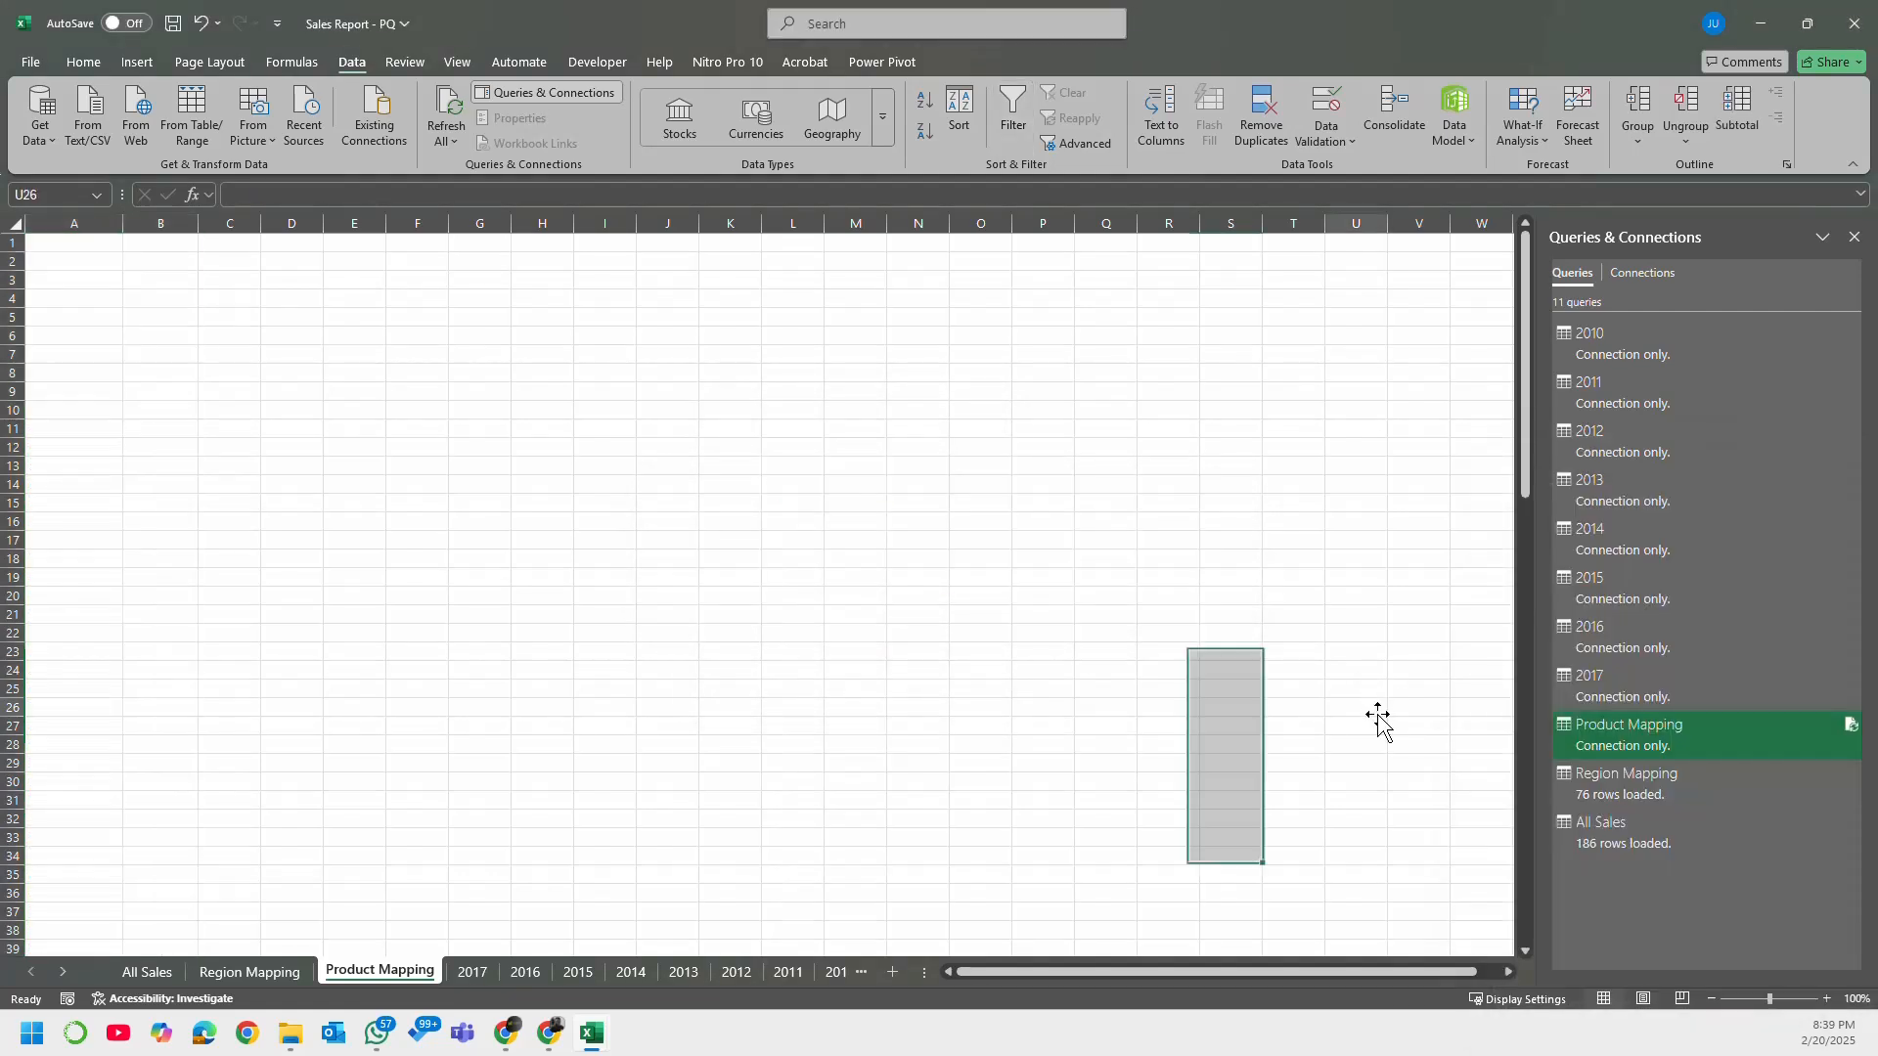
{"action": "right_click", "coordinate": [1633, 782]}
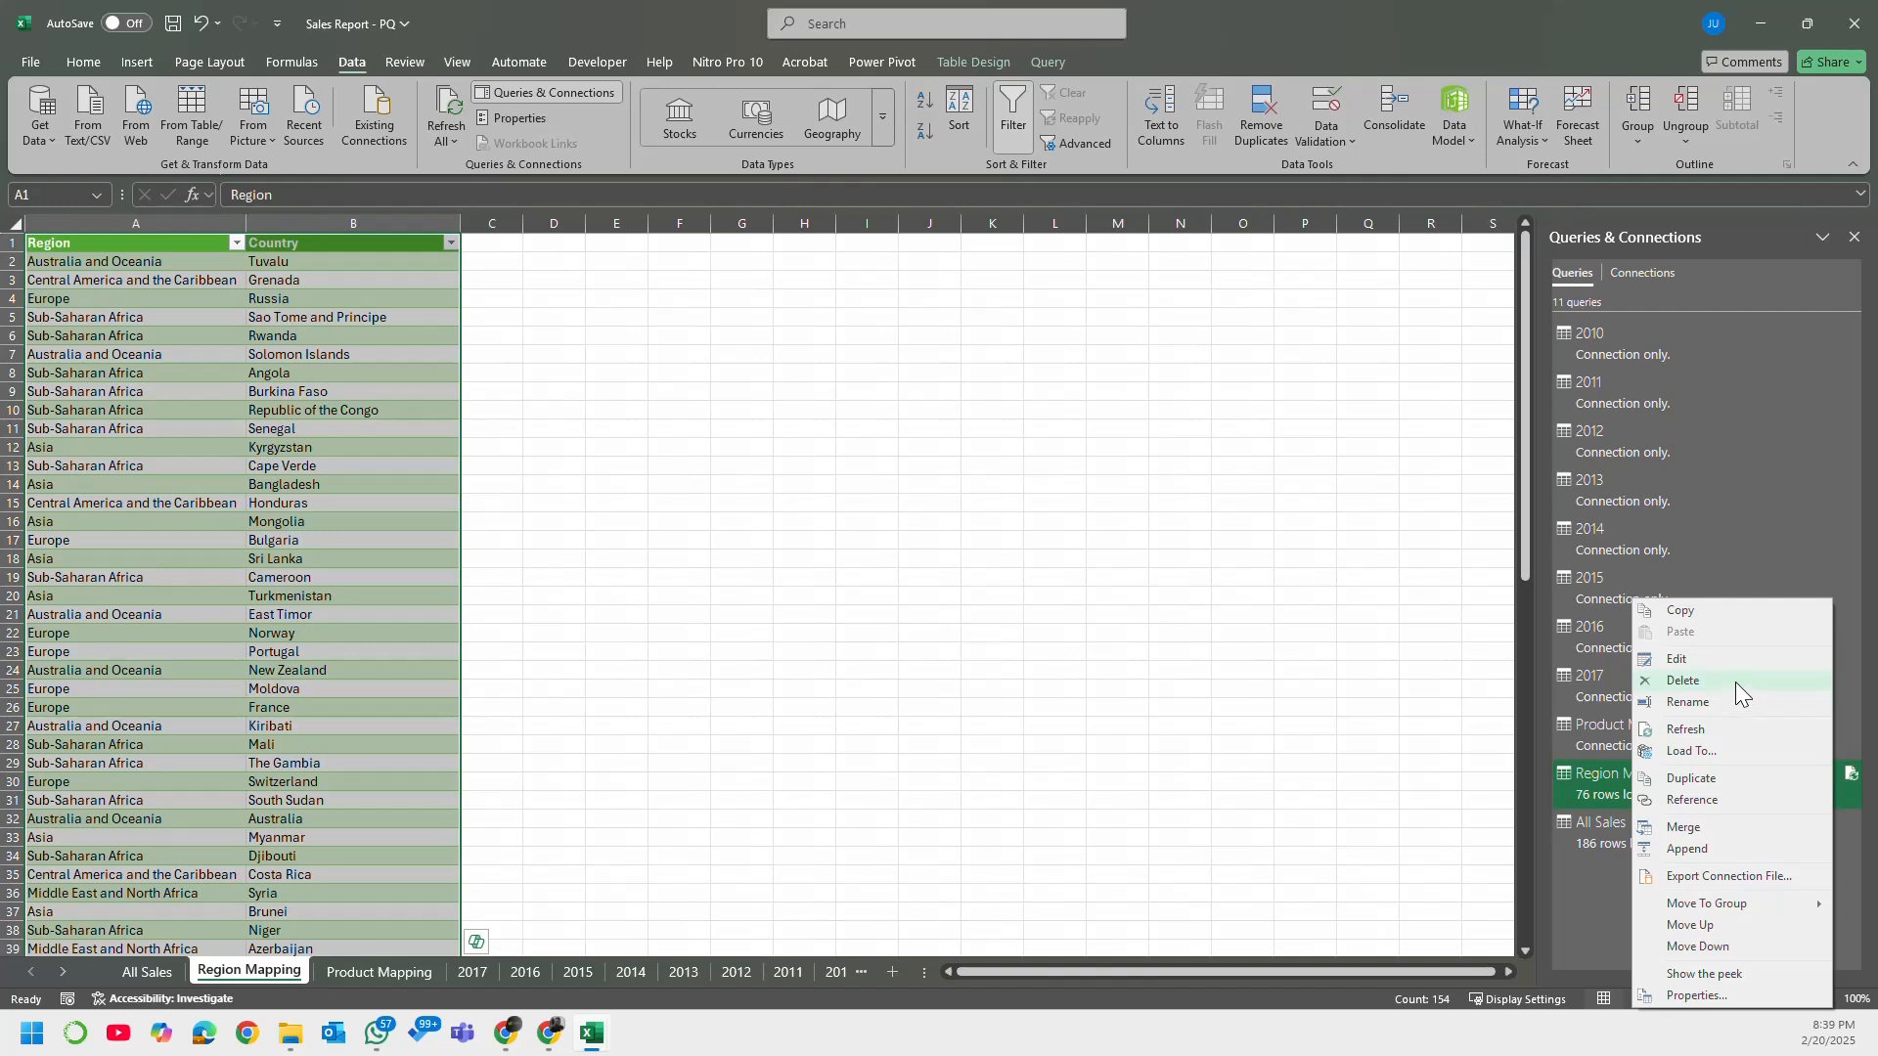
{"action": "left_click", "coordinate": [1672, 750]}
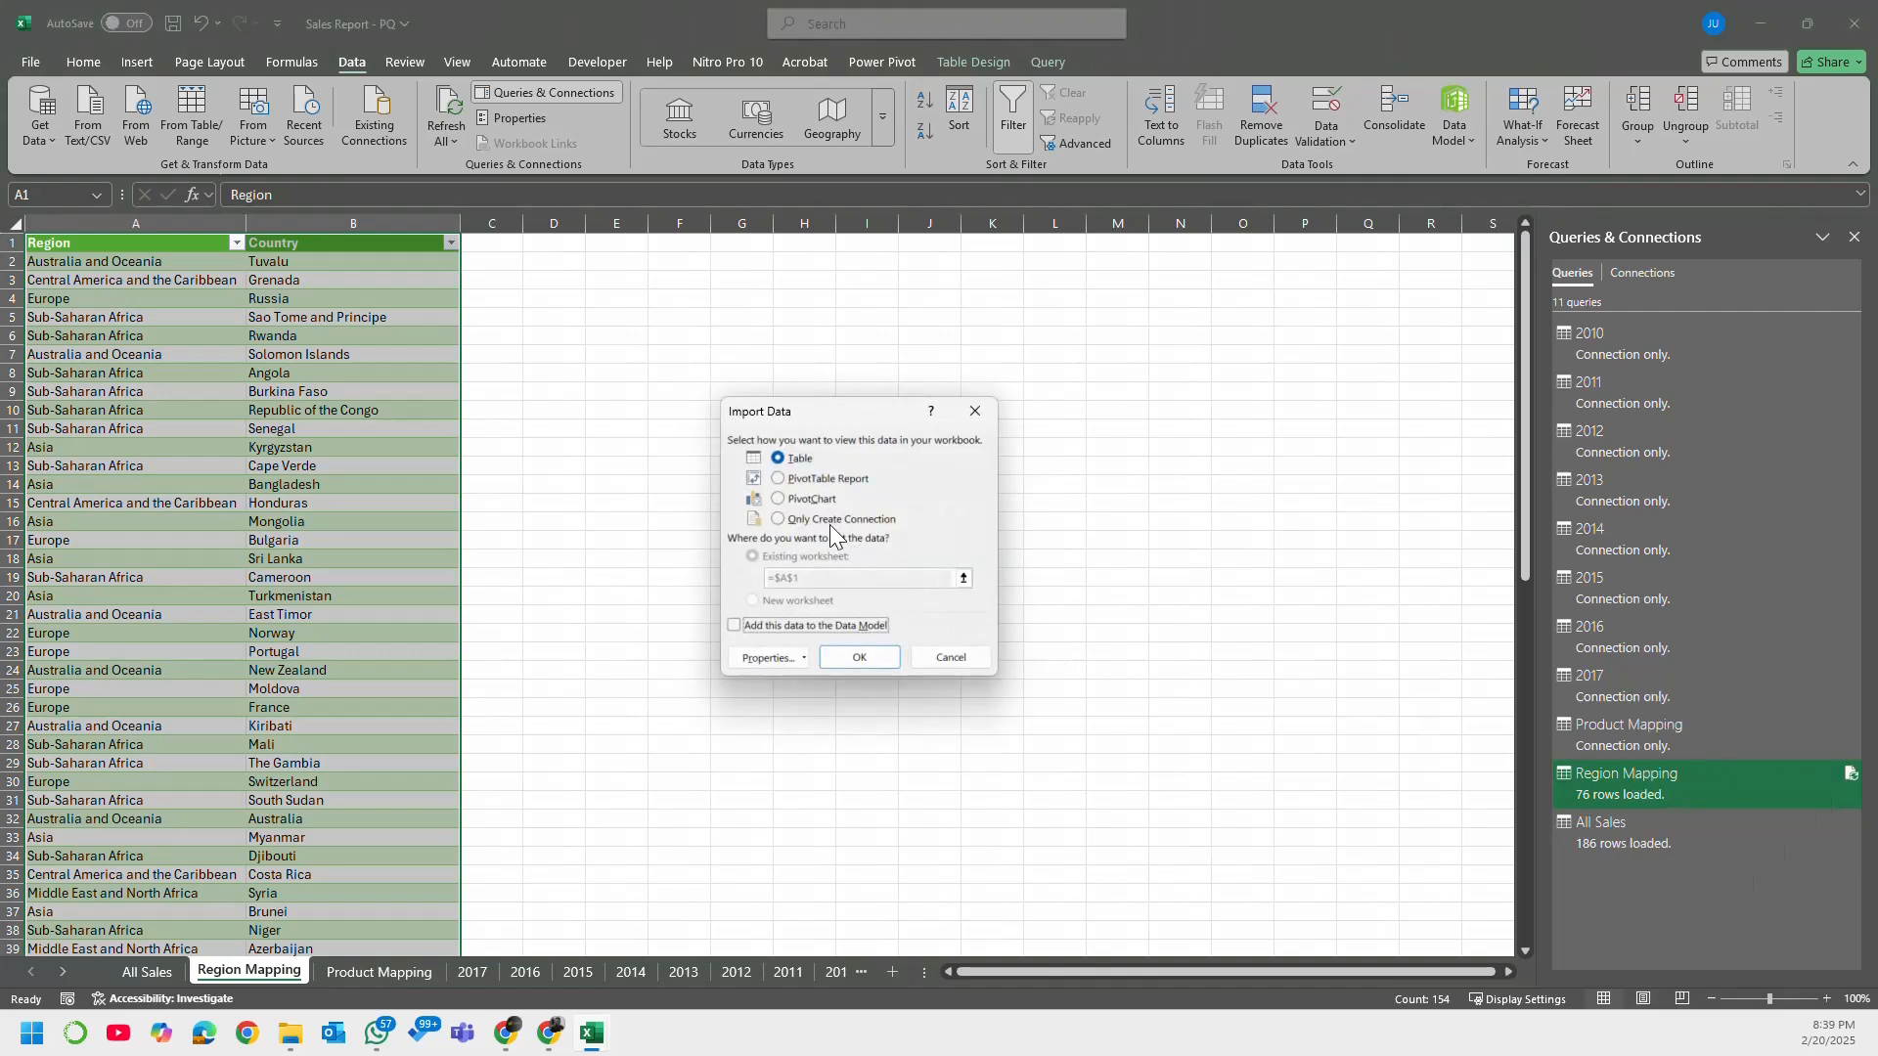
{"action": "left_click", "coordinate": [830, 520]}
{"action": "left_click", "coordinate": [859, 658]}
{"action": "left_click", "coordinate": [912, 569]}
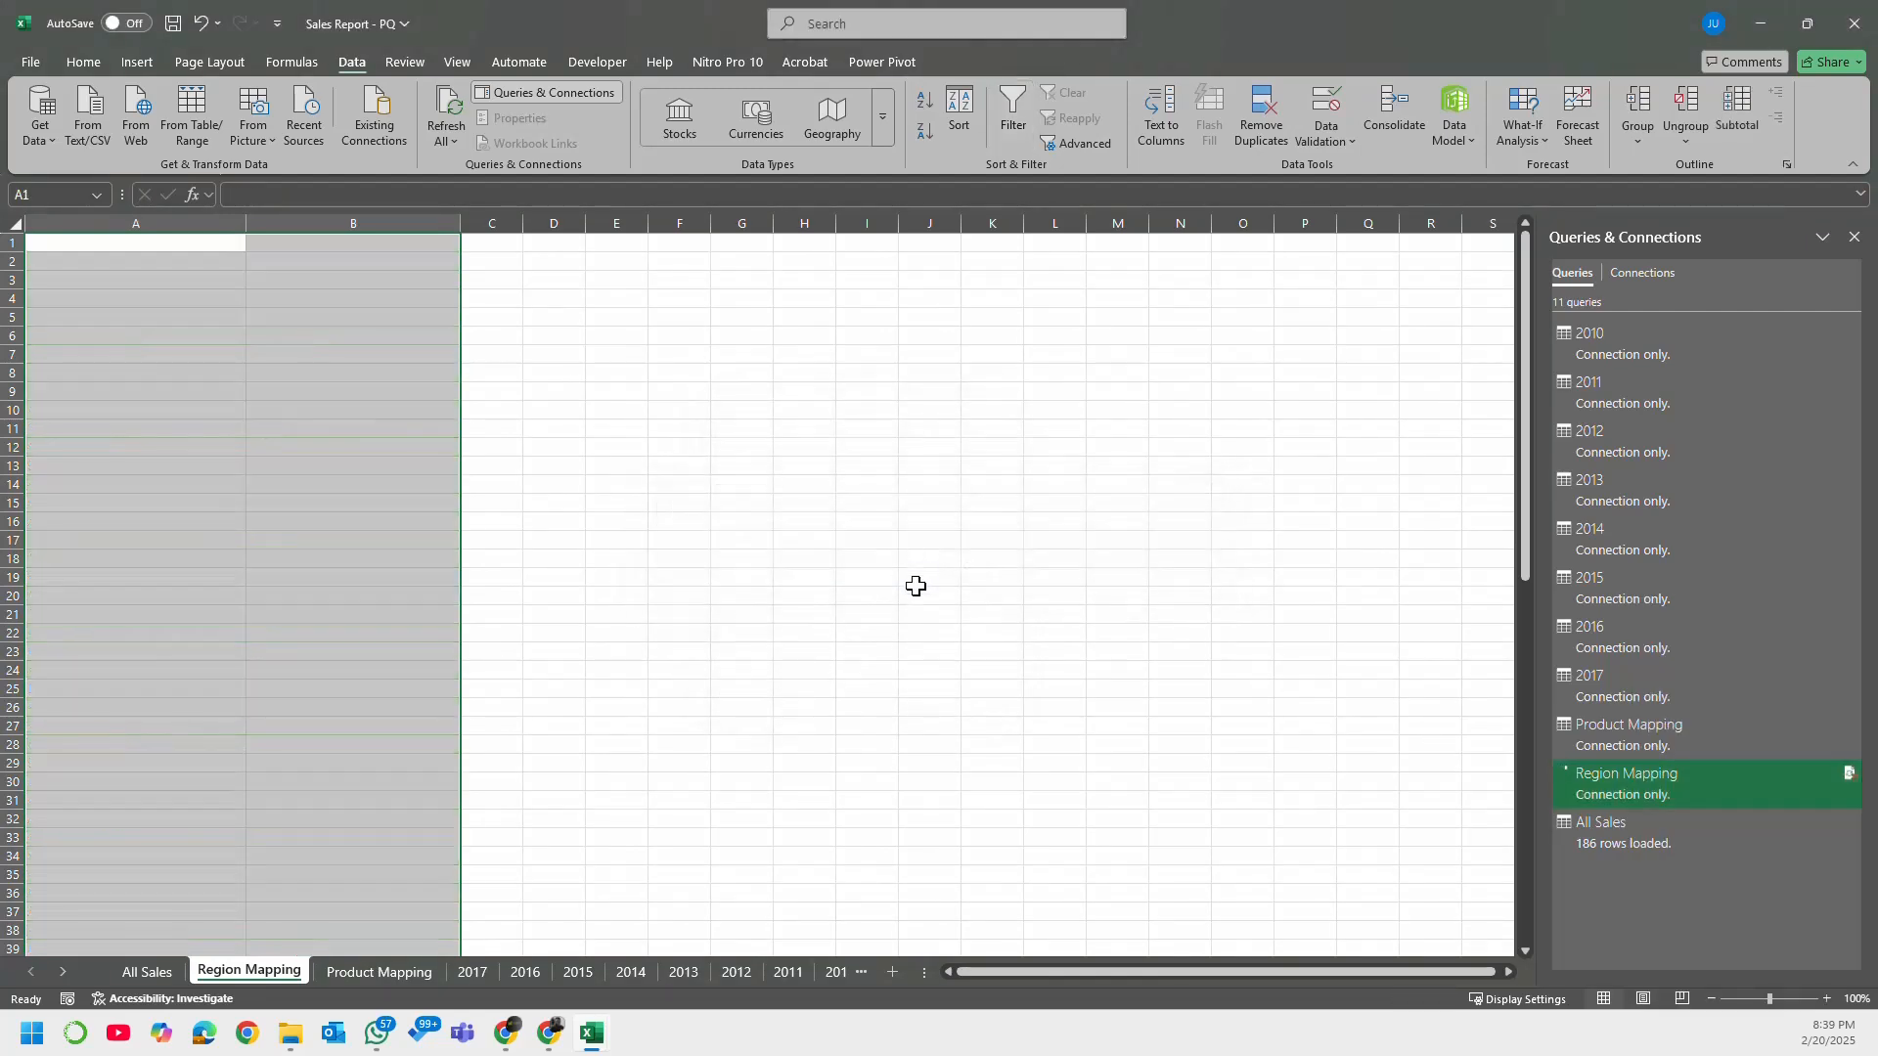
{"action": "left_click", "coordinate": [625, 716]}
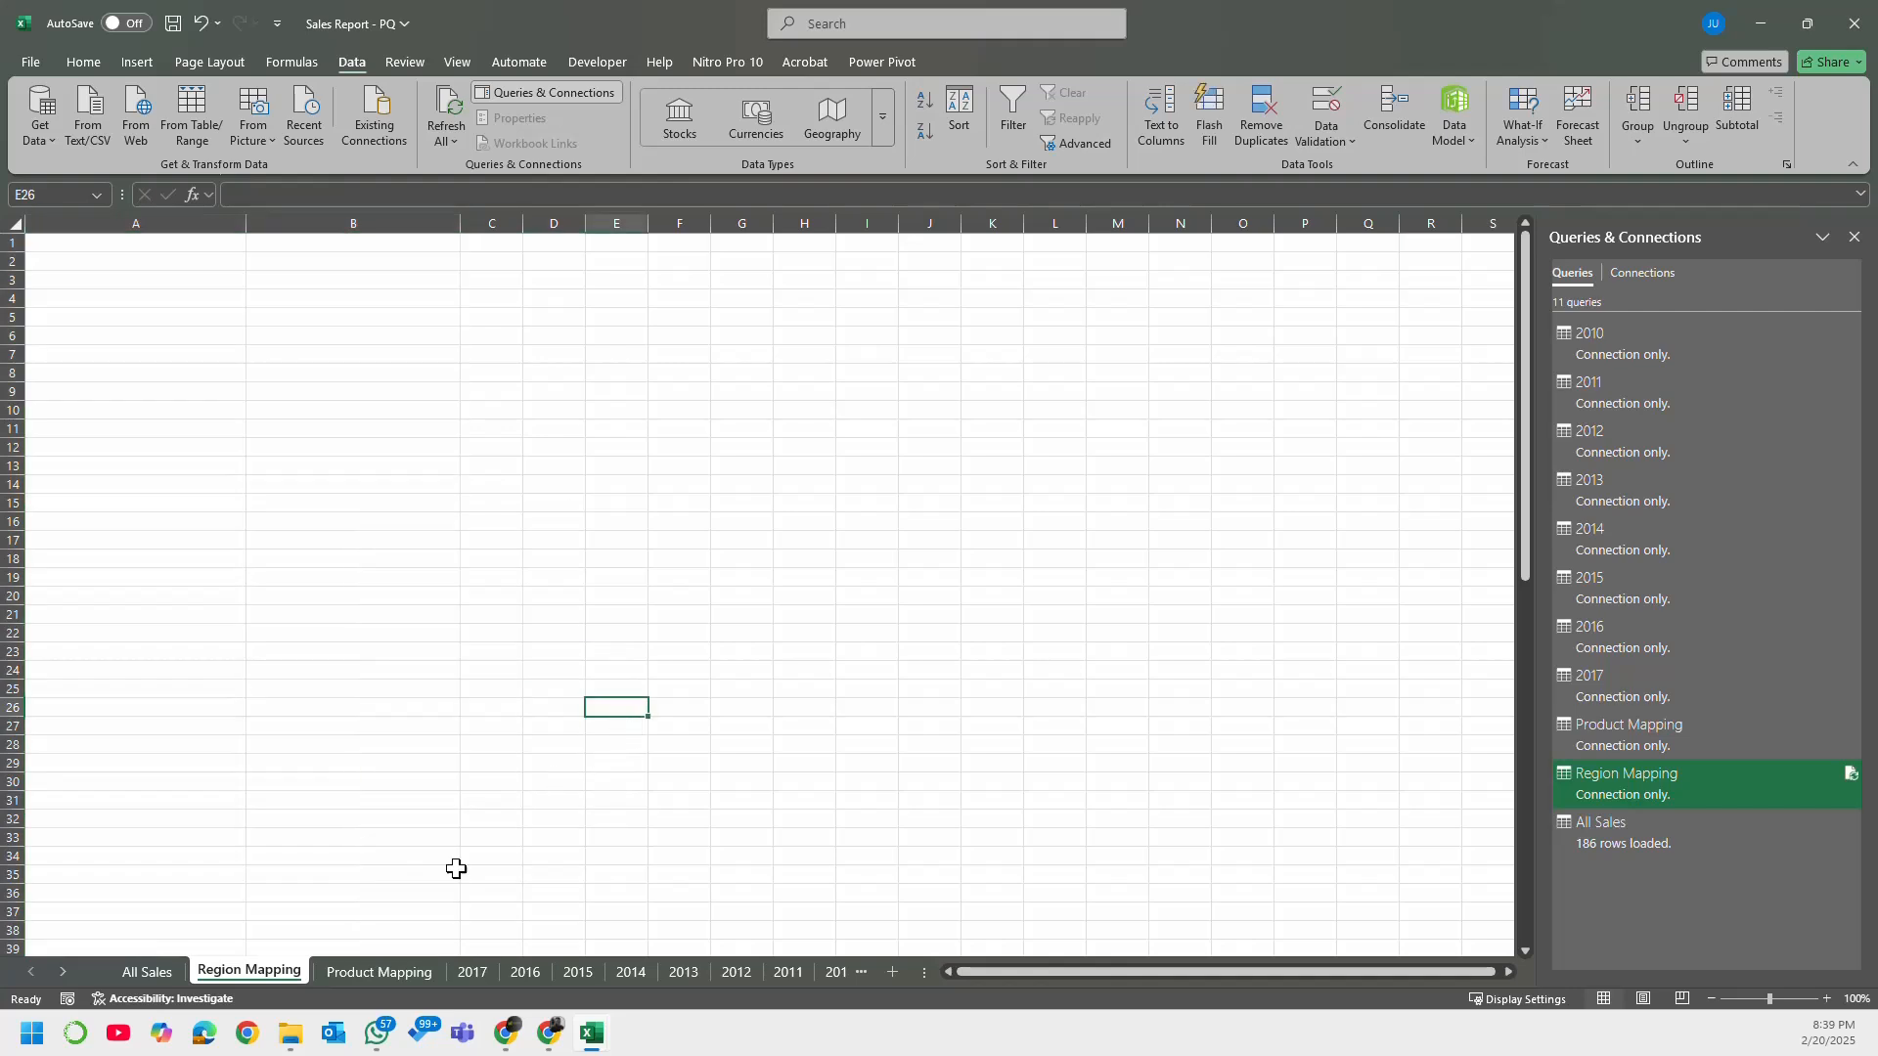
Step: Group the emptied sheets from Region Mapping and Product Mapping through 2017 to 2010 and permanently delete them, keeping only All Sales
{"action": "left_click", "coordinate": [366, 973]}
{"action": "left_click", "coordinate": [274, 973]}
{"action": "left_click", "coordinate": [831, 972], "text": "shift"}
{"action": "right_click", "coordinate": [767, 973]}
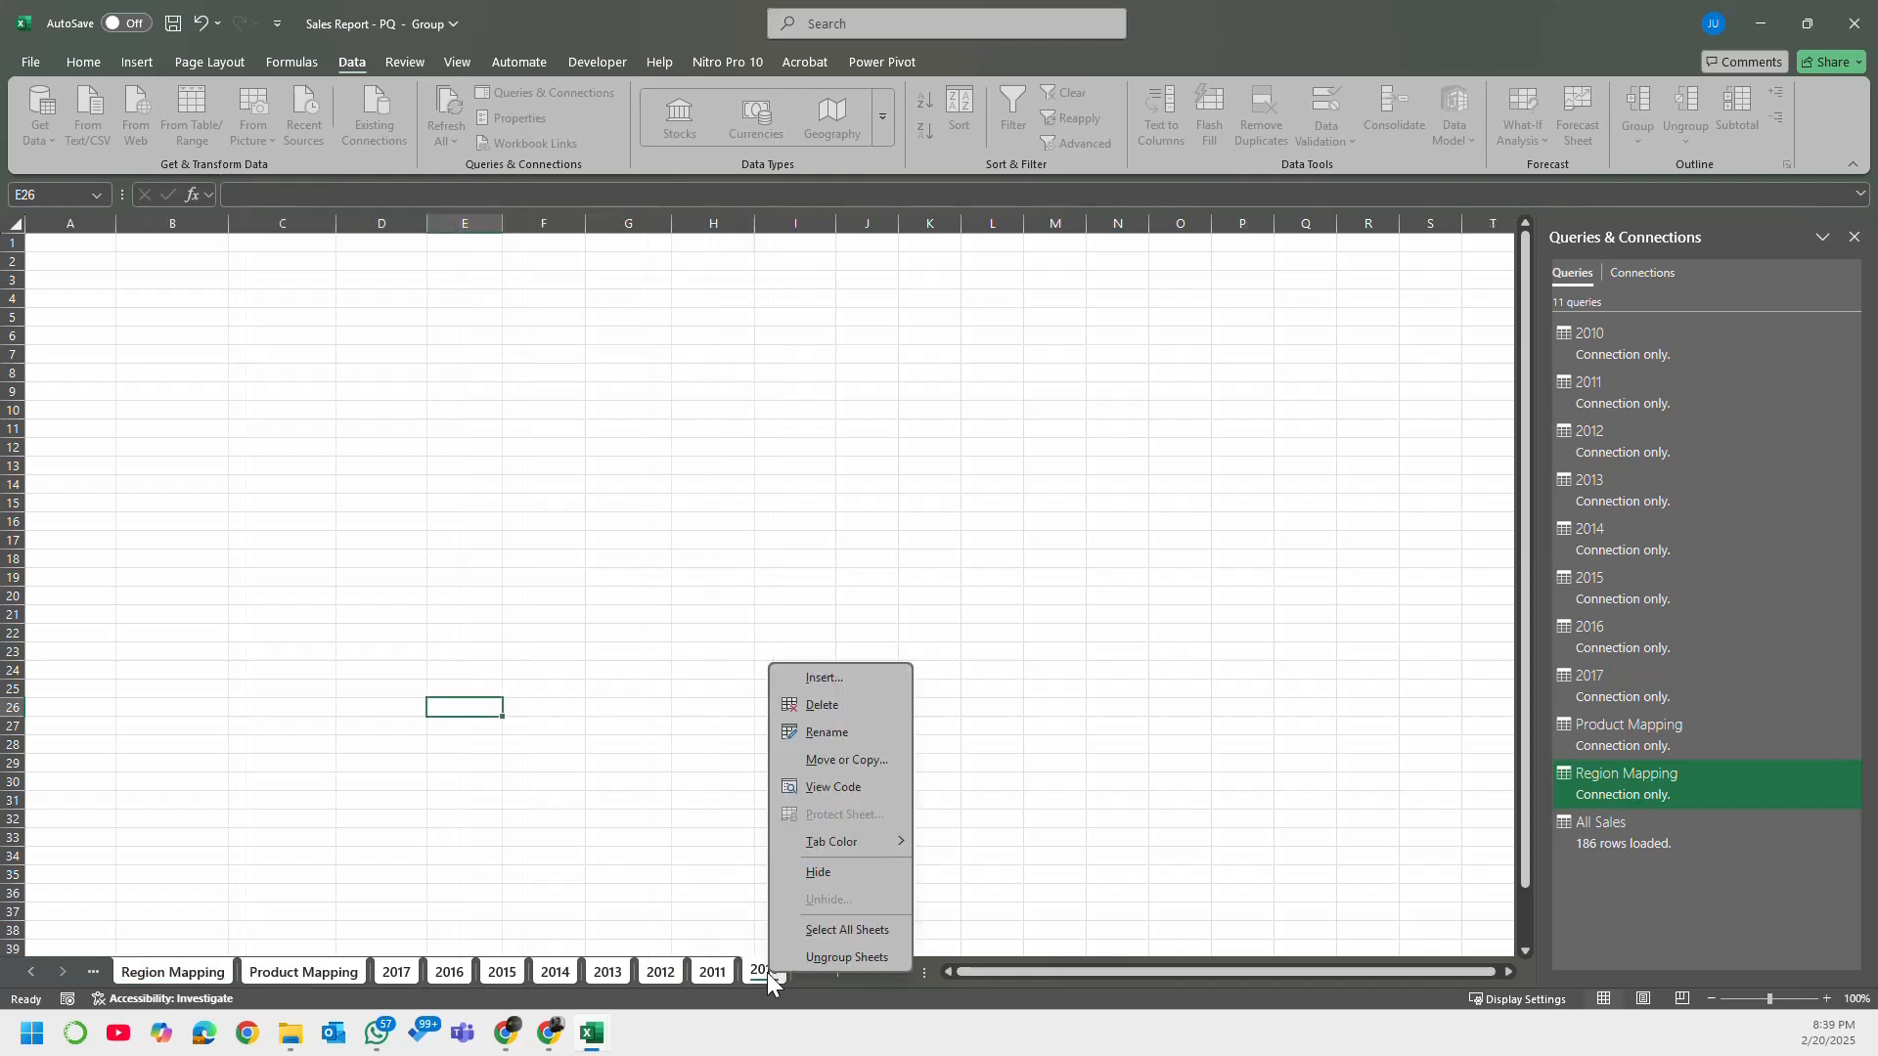
{"action": "left_click", "coordinate": [847, 705]}
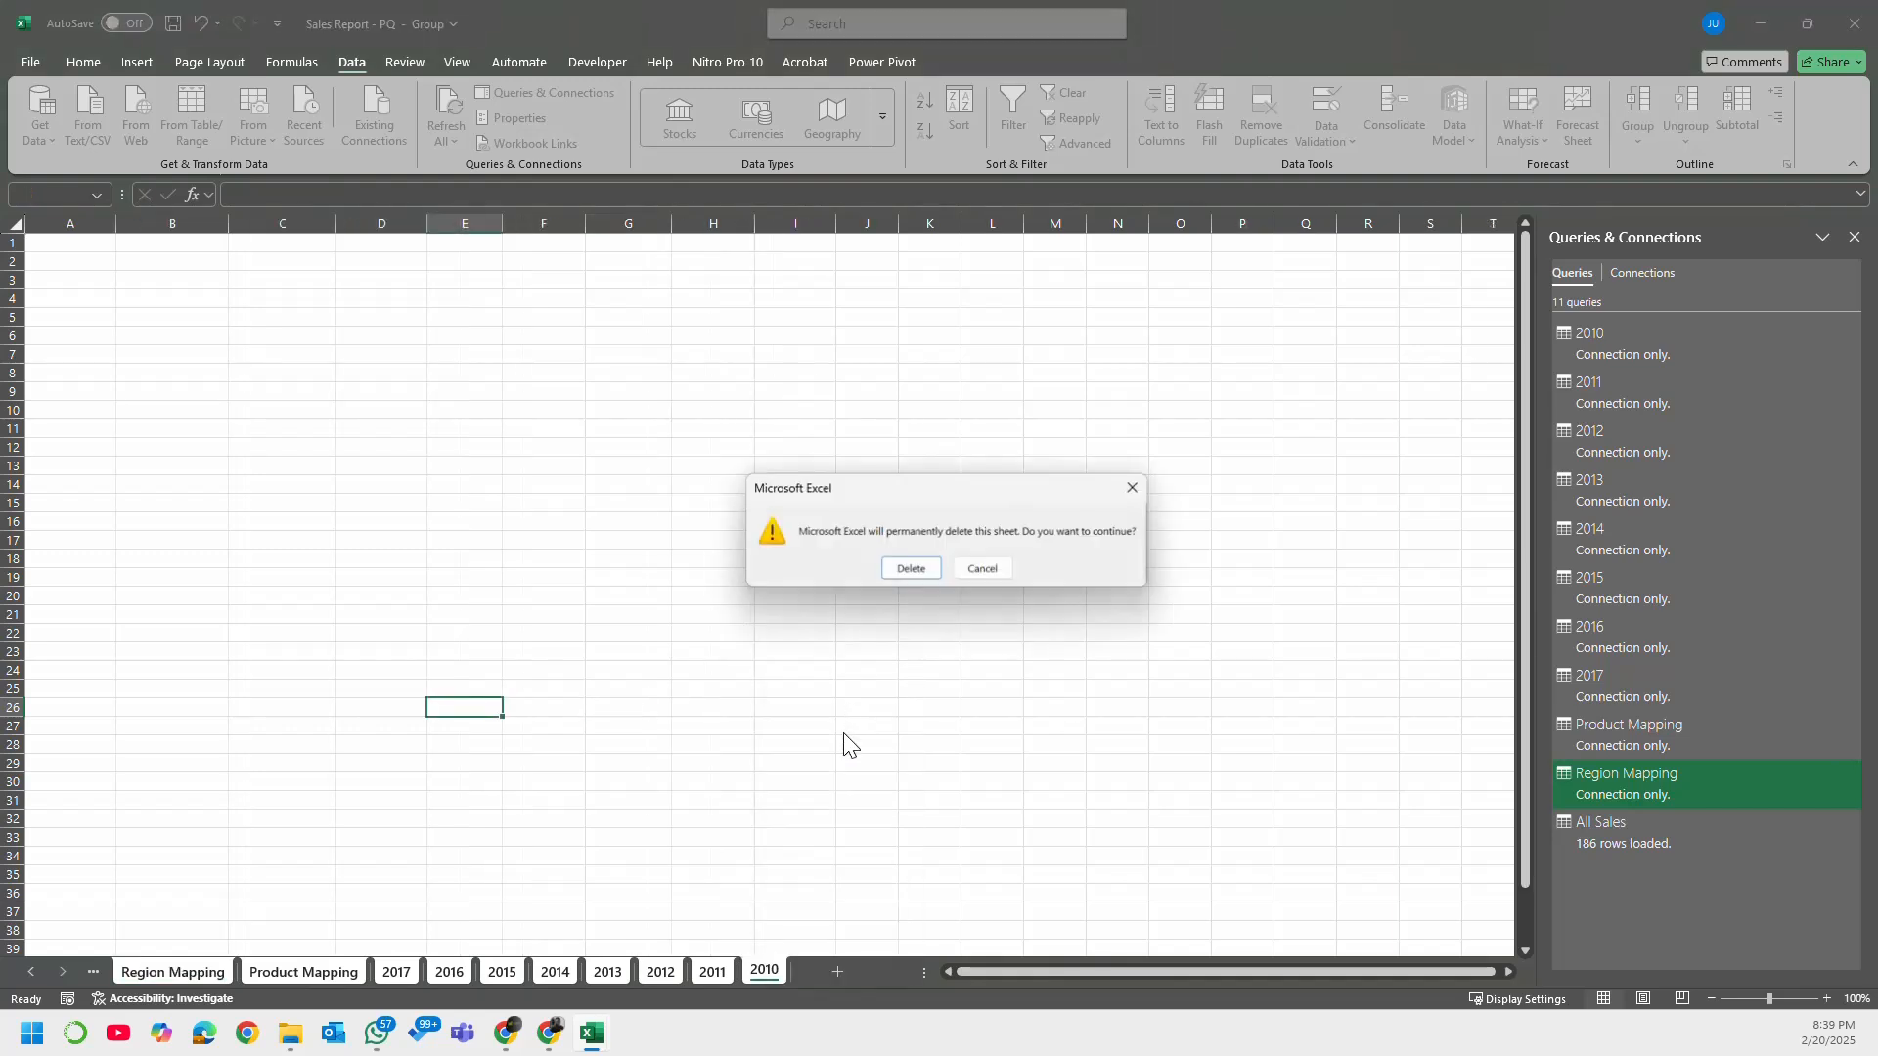
{"action": "left_click", "coordinate": [903, 566]}
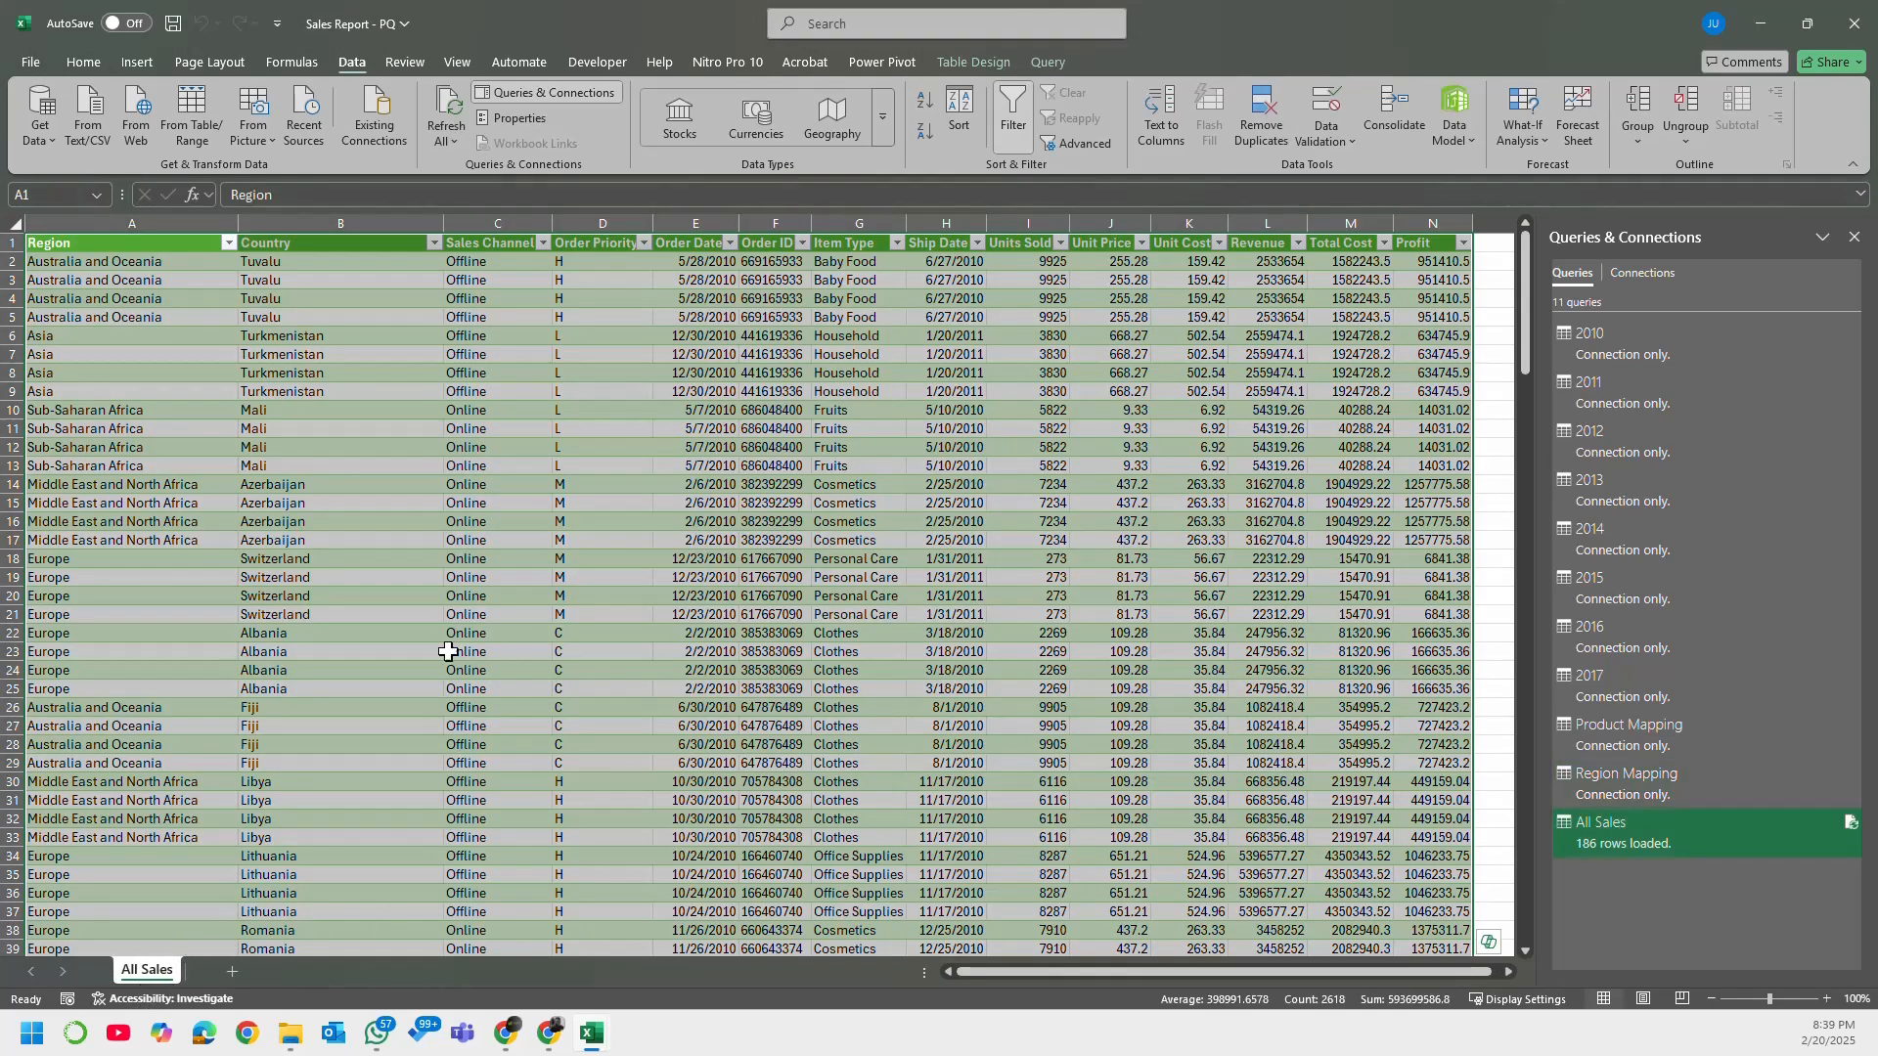
{"action": "left_click", "coordinate": [450, 651]}
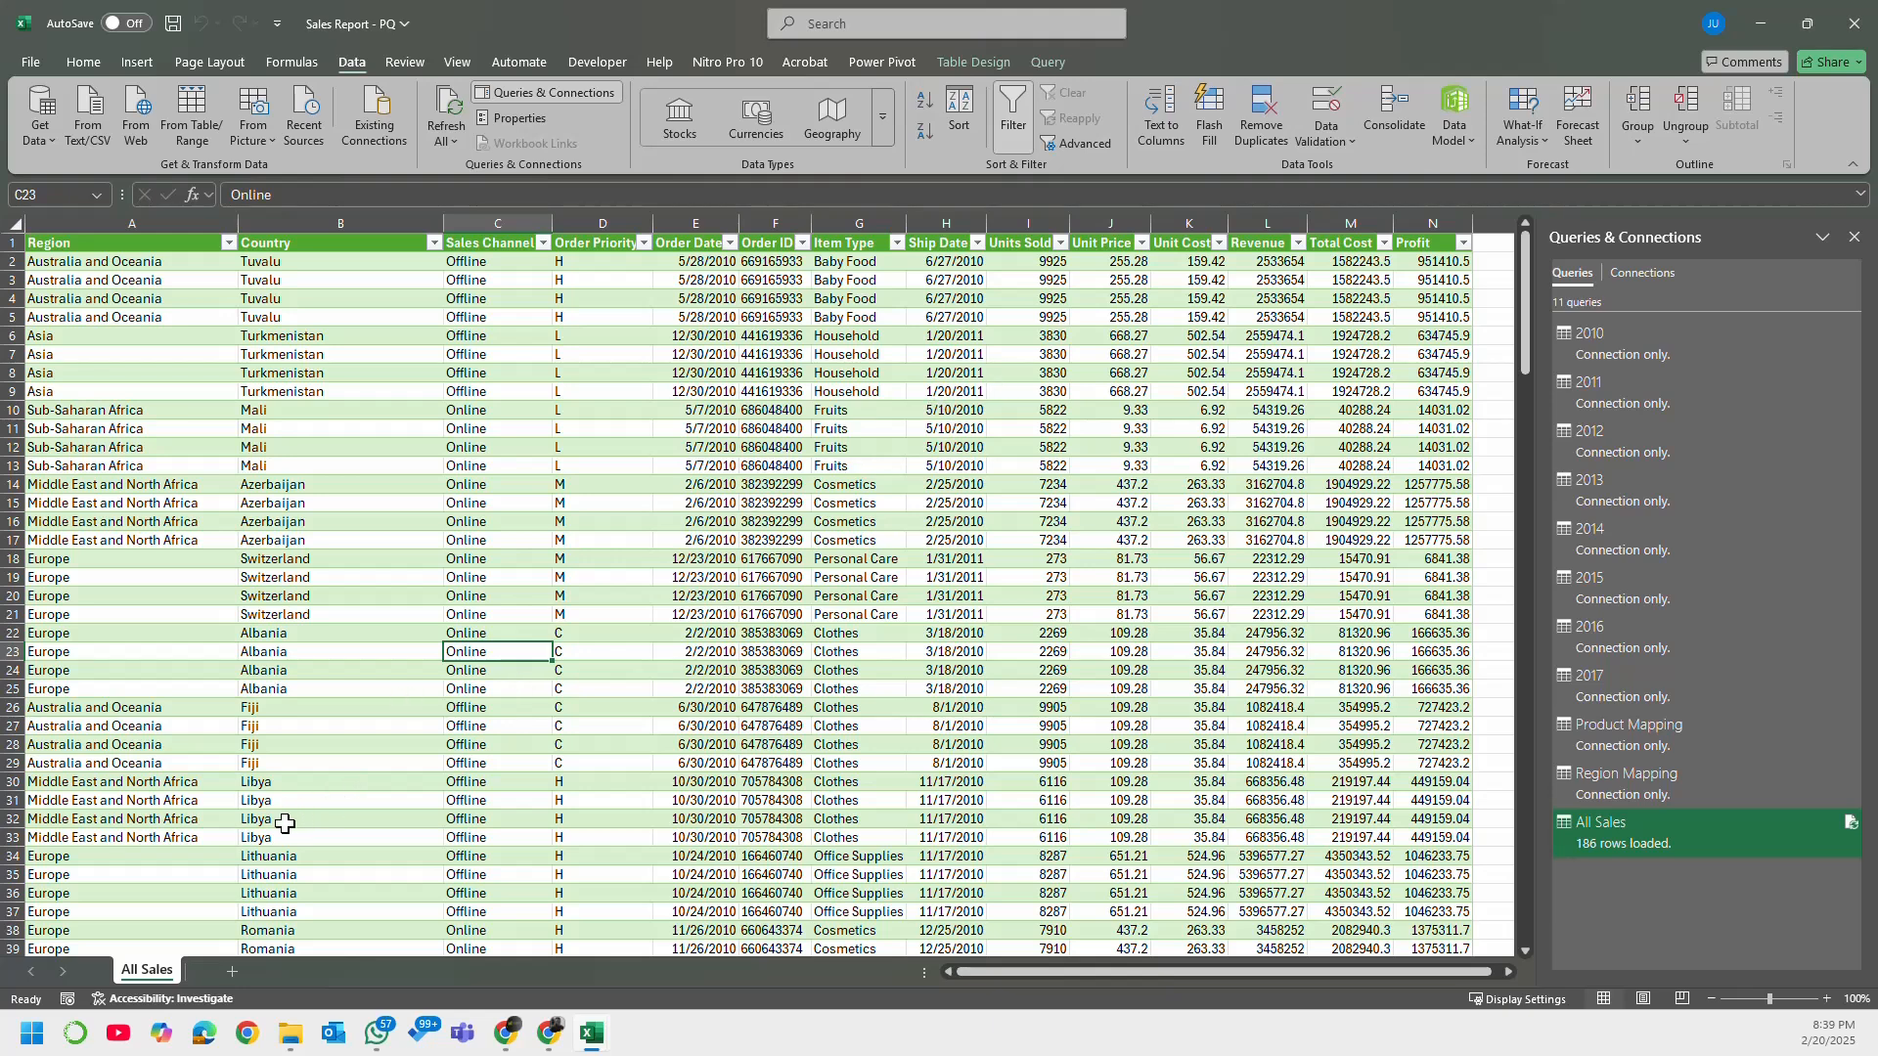
Step: Load the connection-only 2010 query as a table in a new worksheet
{"action": "left_click", "coordinate": [1665, 338]}
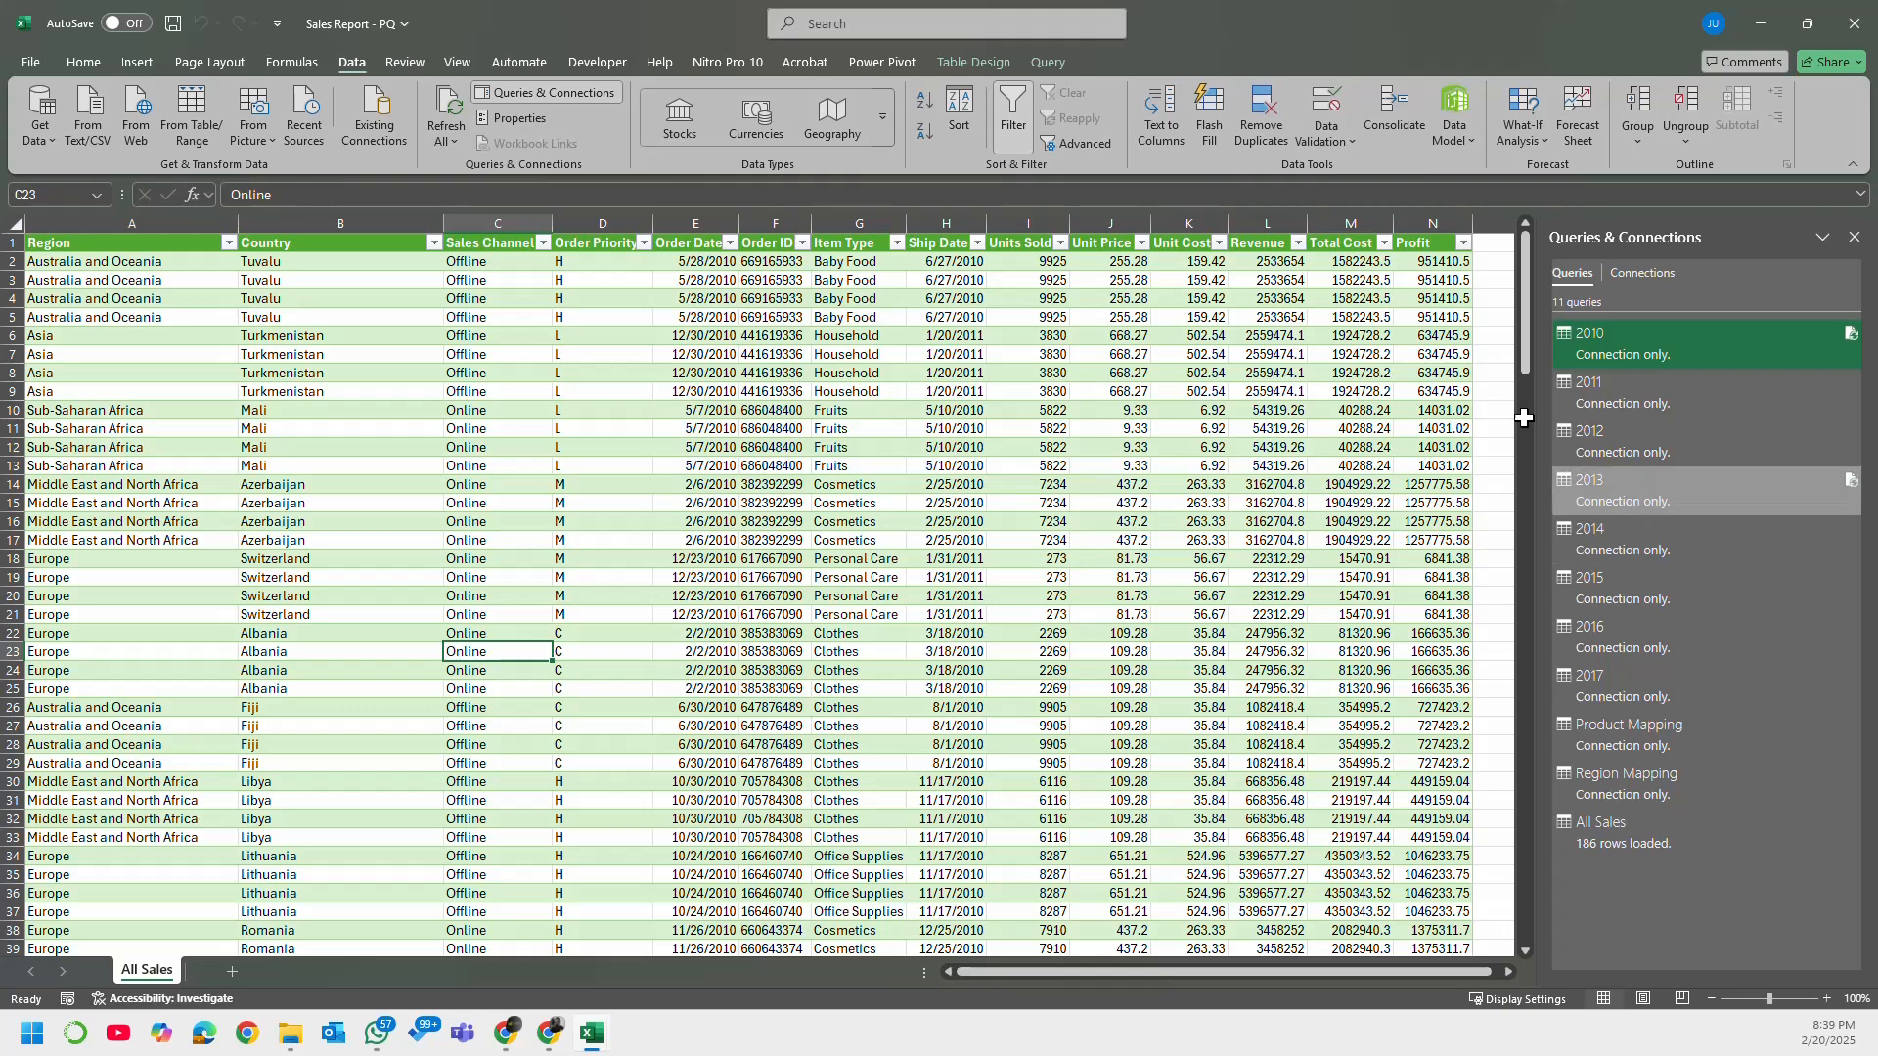
{"action": "mouse_move", "coordinate": [1658, 339]}
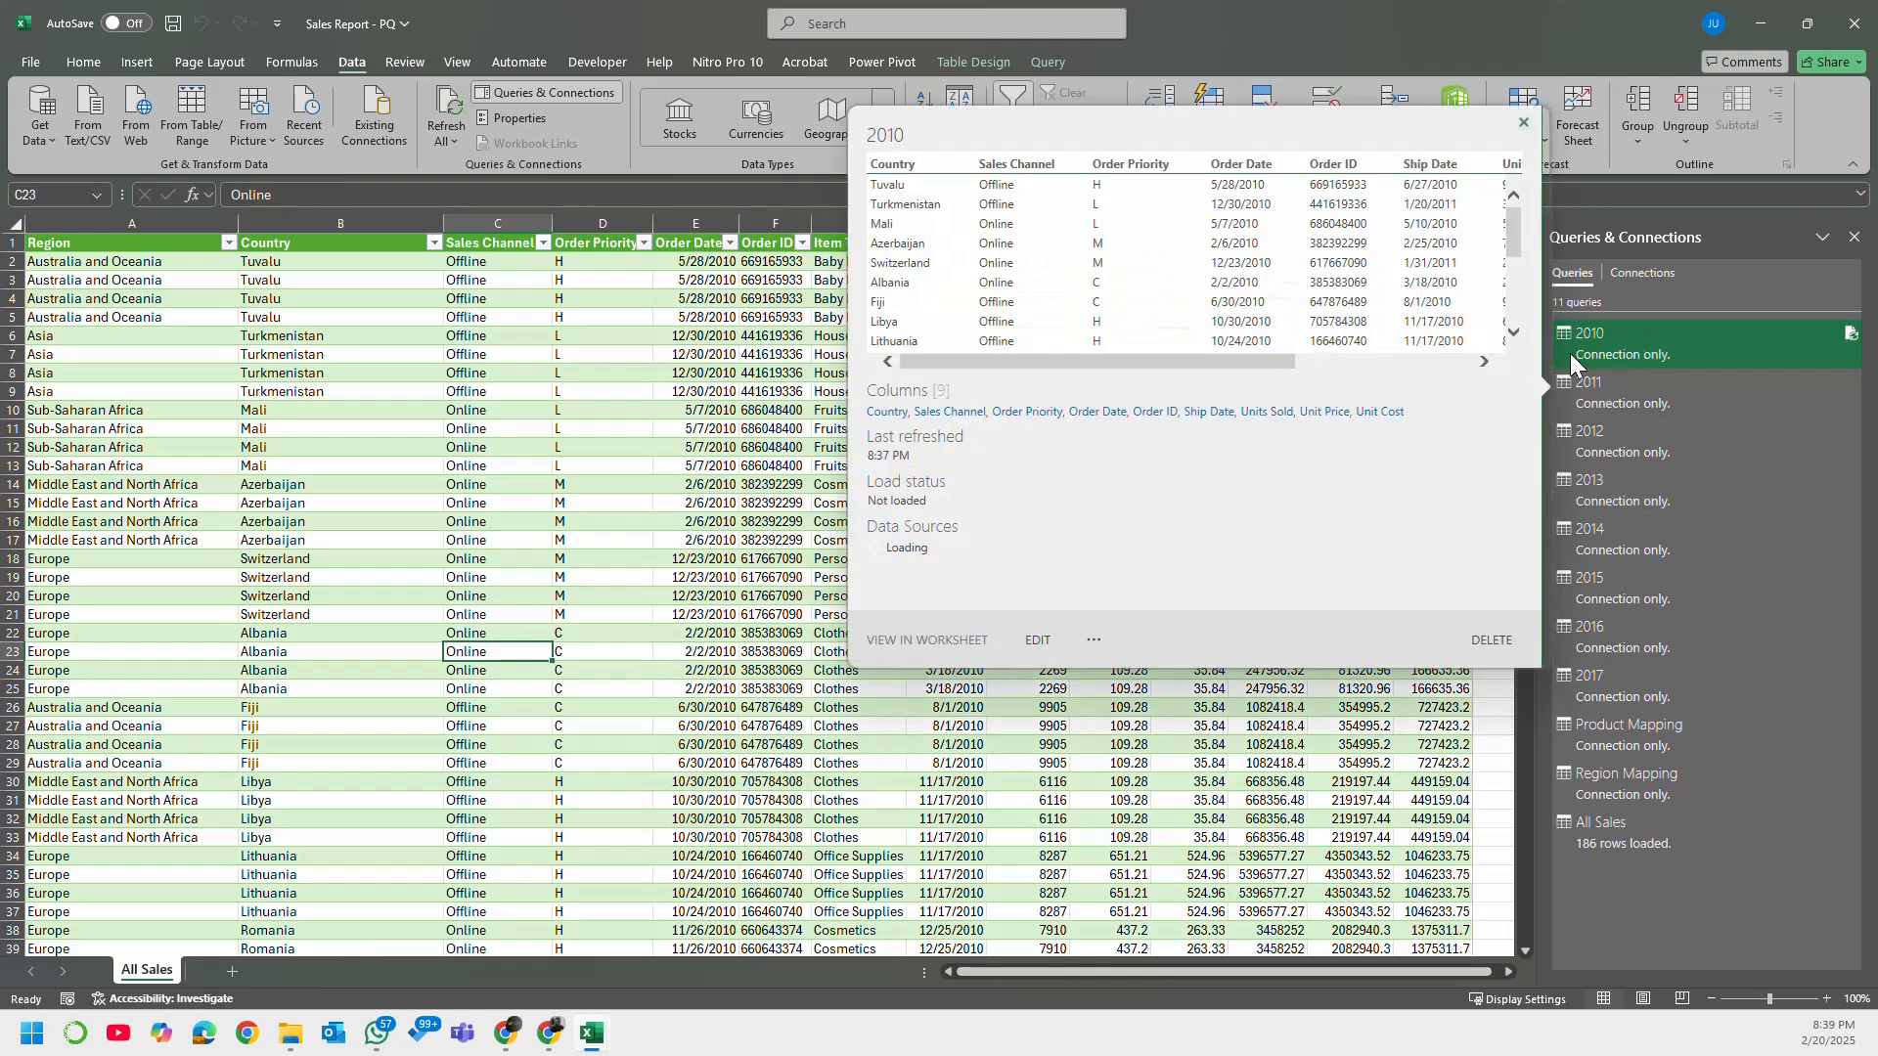
{"action": "right_click", "coordinate": [1629, 343]}
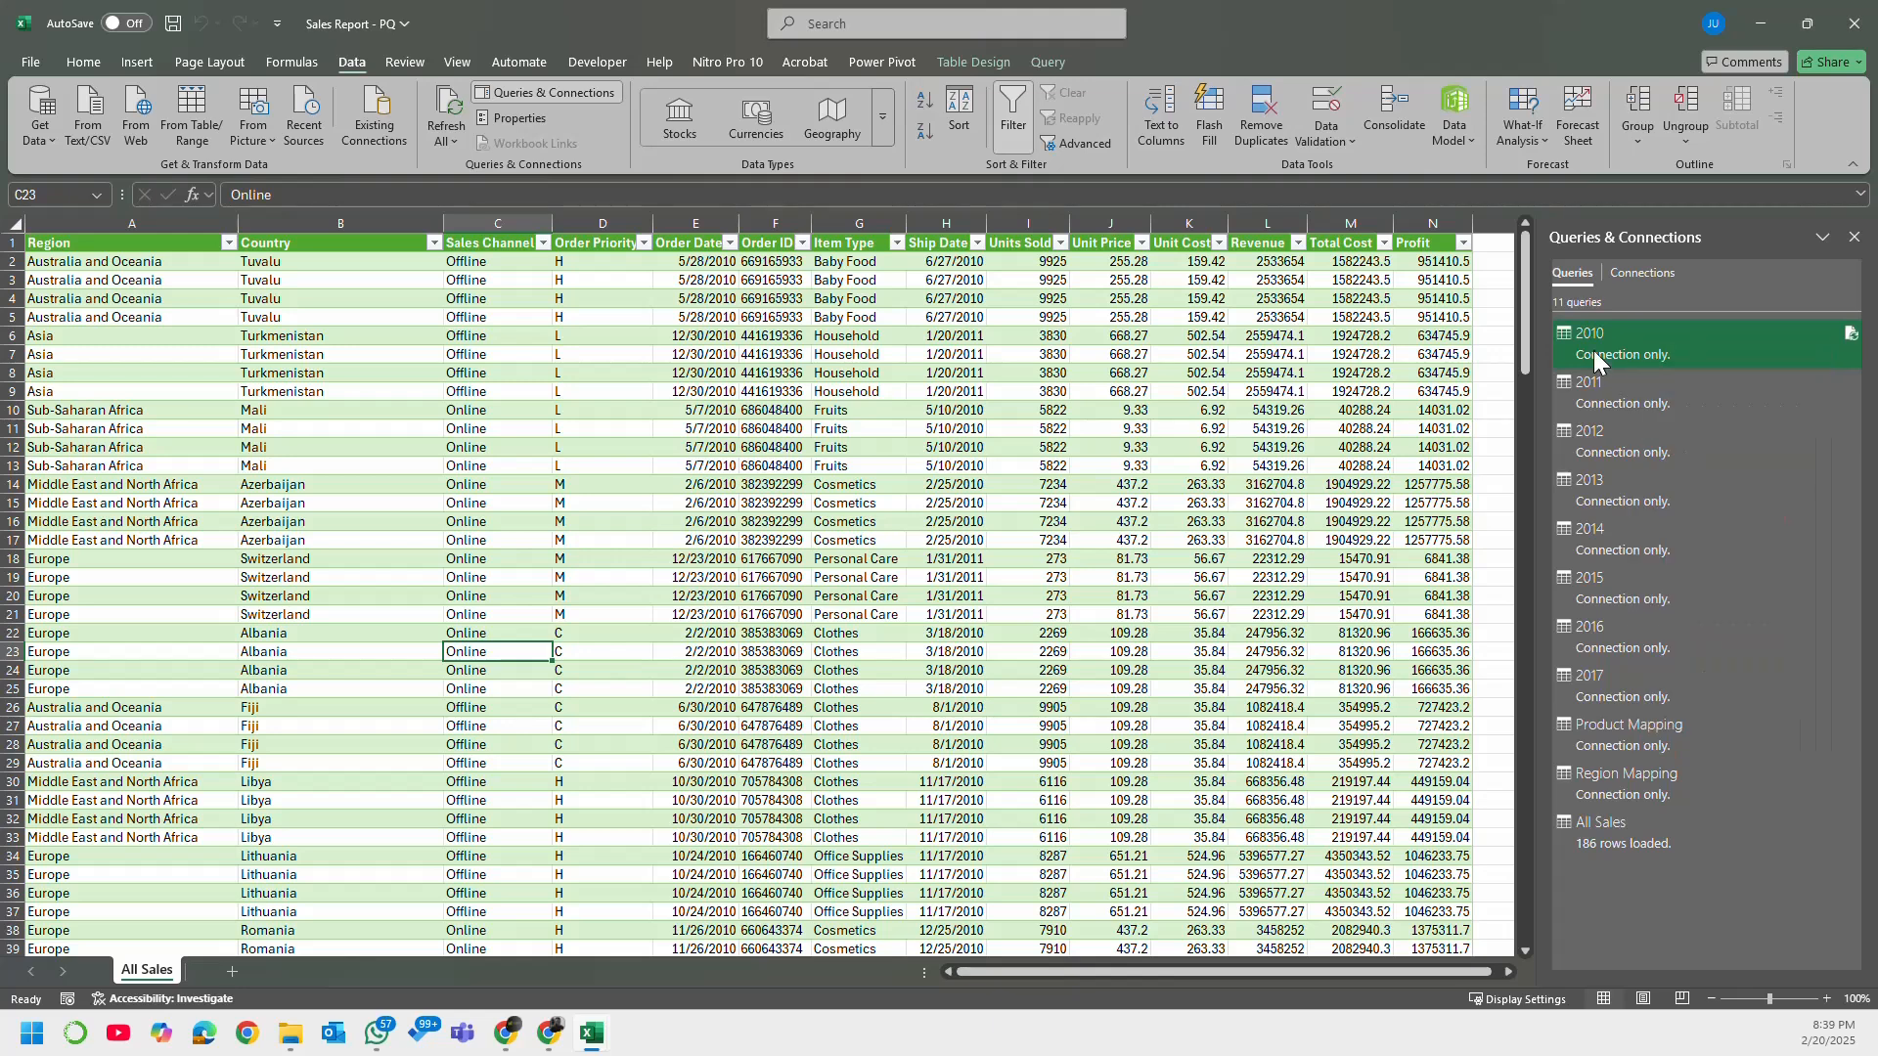
{"action": "right_click", "coordinate": [1594, 350]}
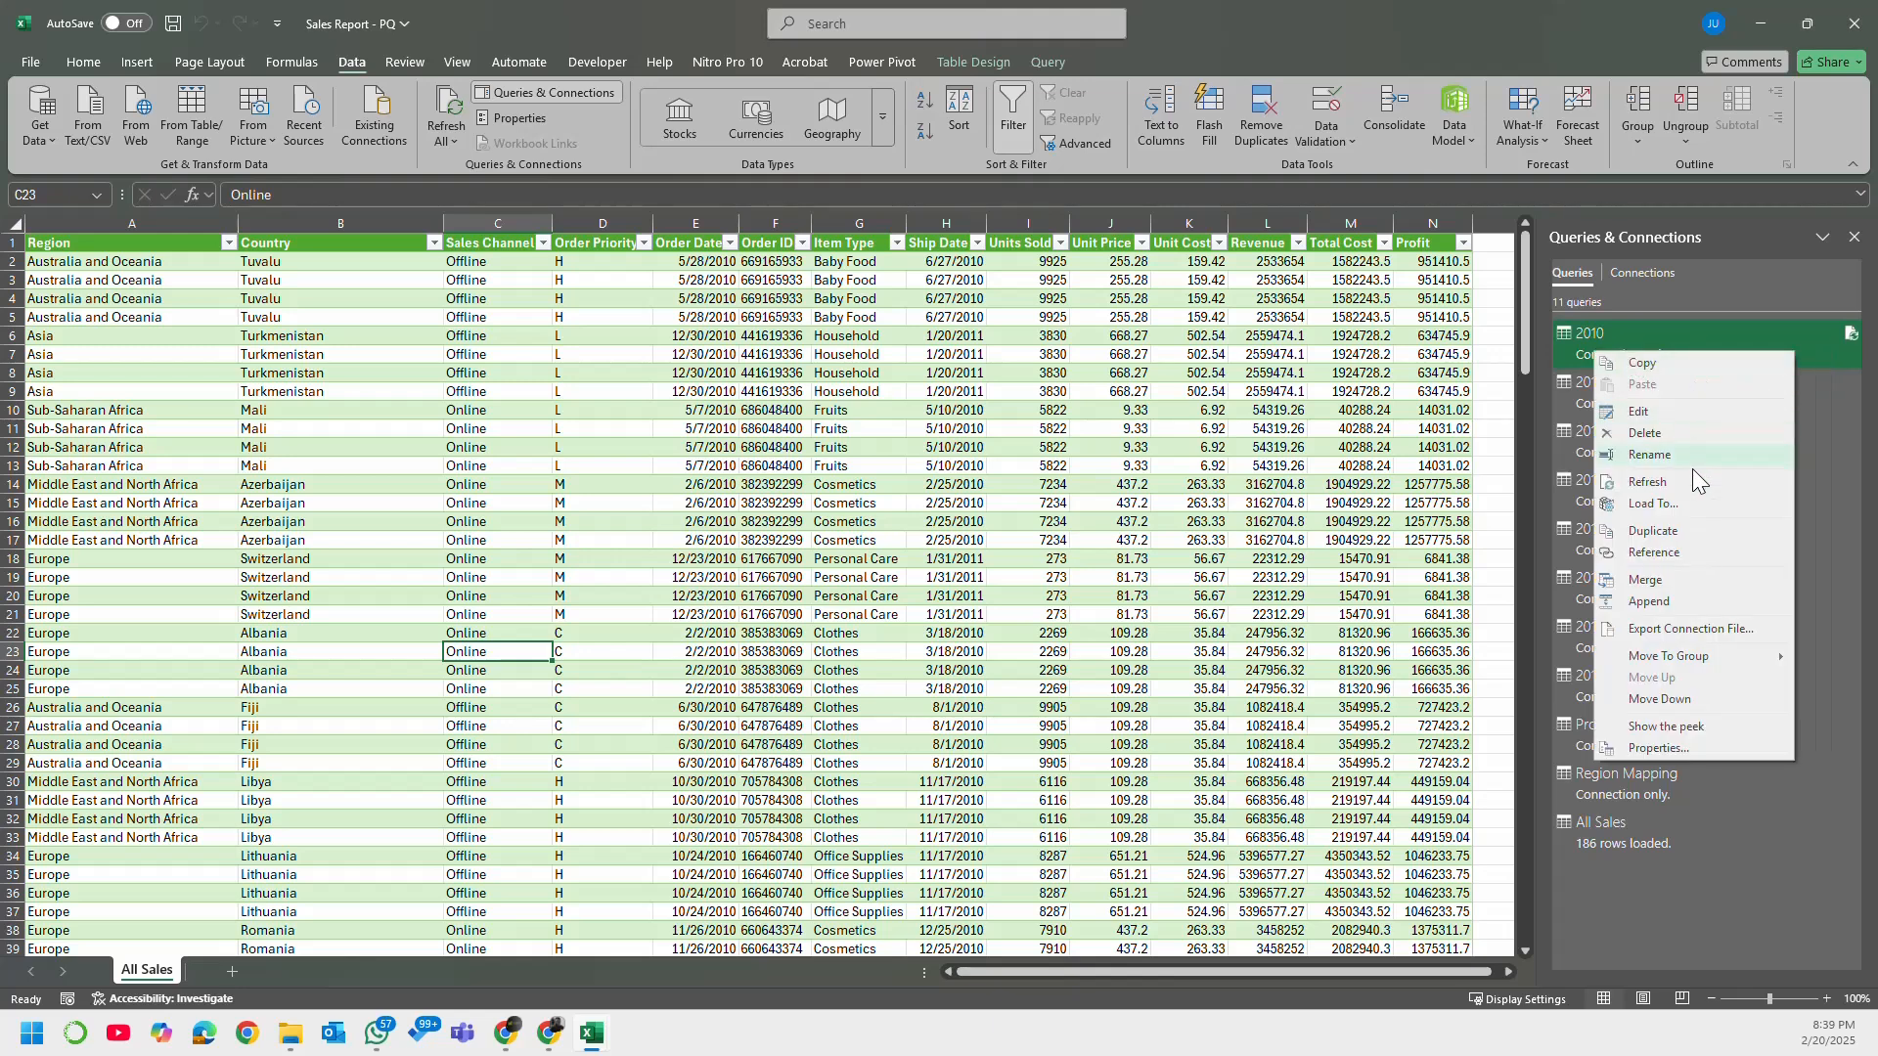
{"action": "left_click", "coordinate": [1693, 504]}
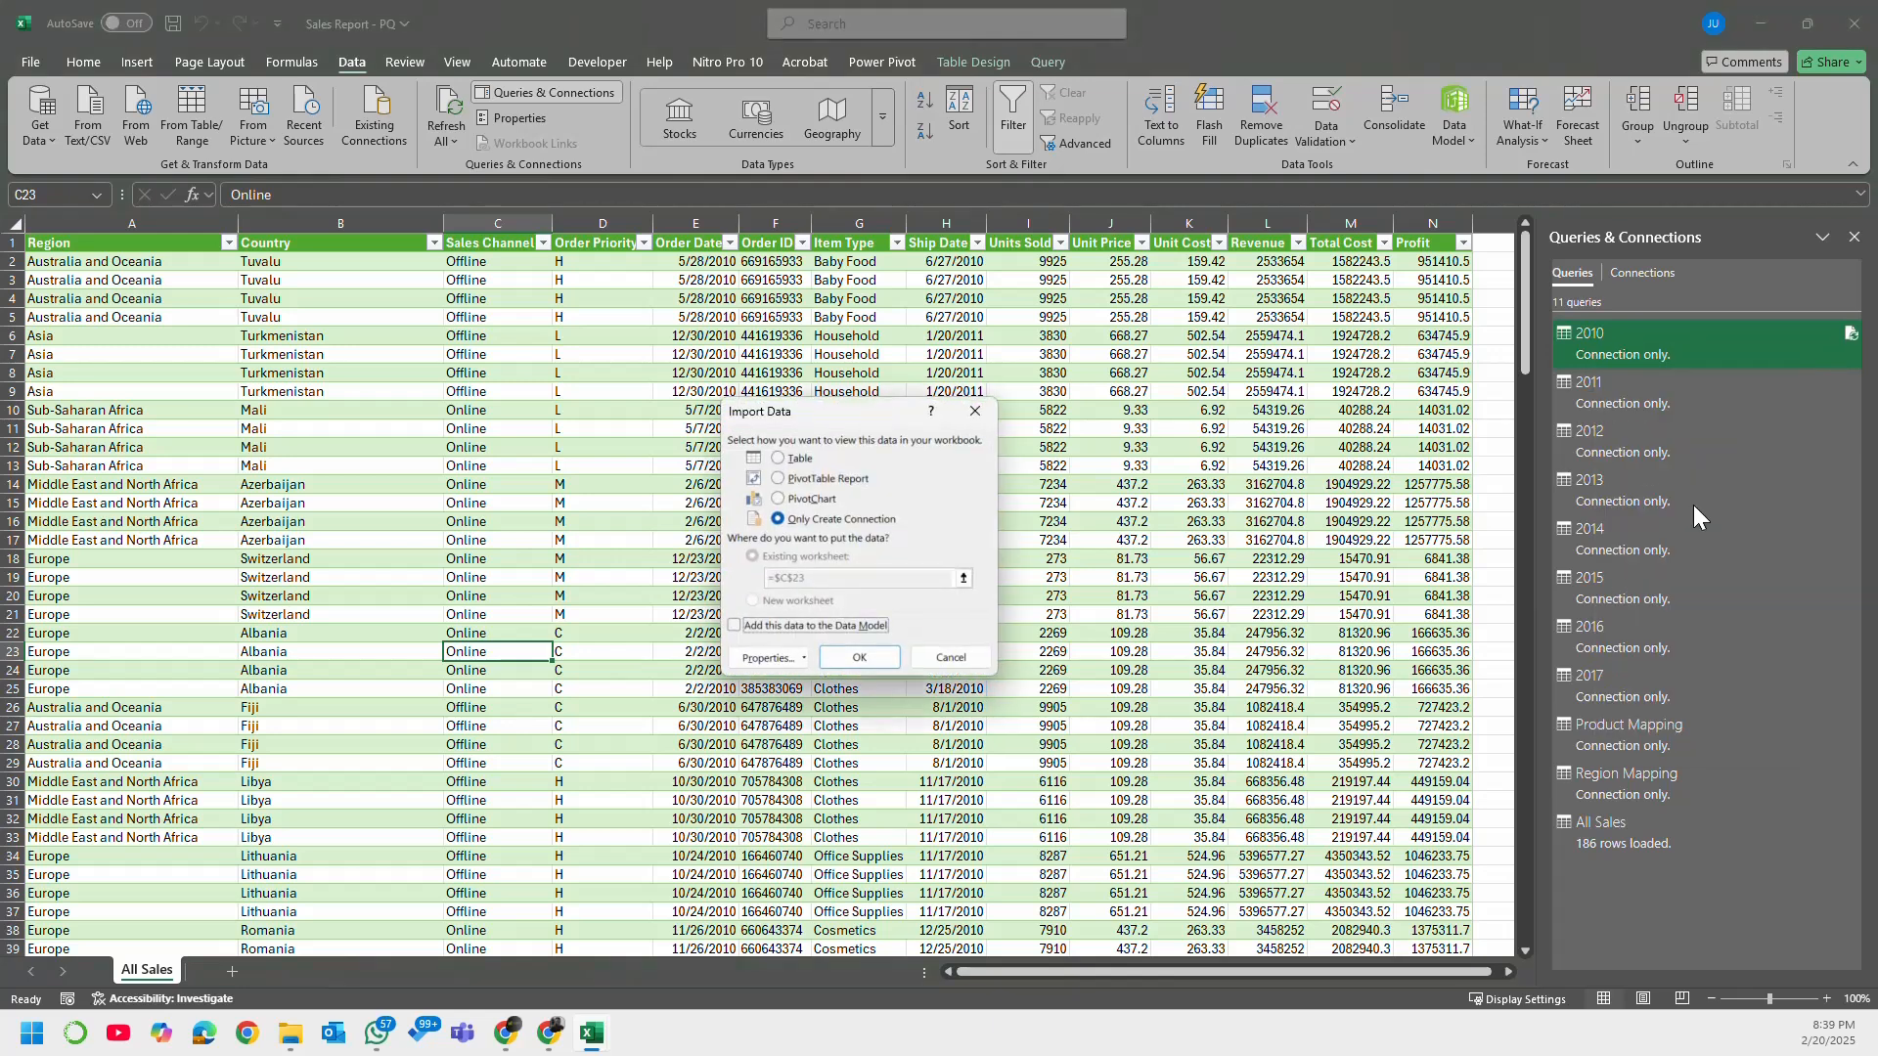
{"action": "left_click", "coordinate": [826, 464]}
{"action": "left_click", "coordinate": [797, 603]}
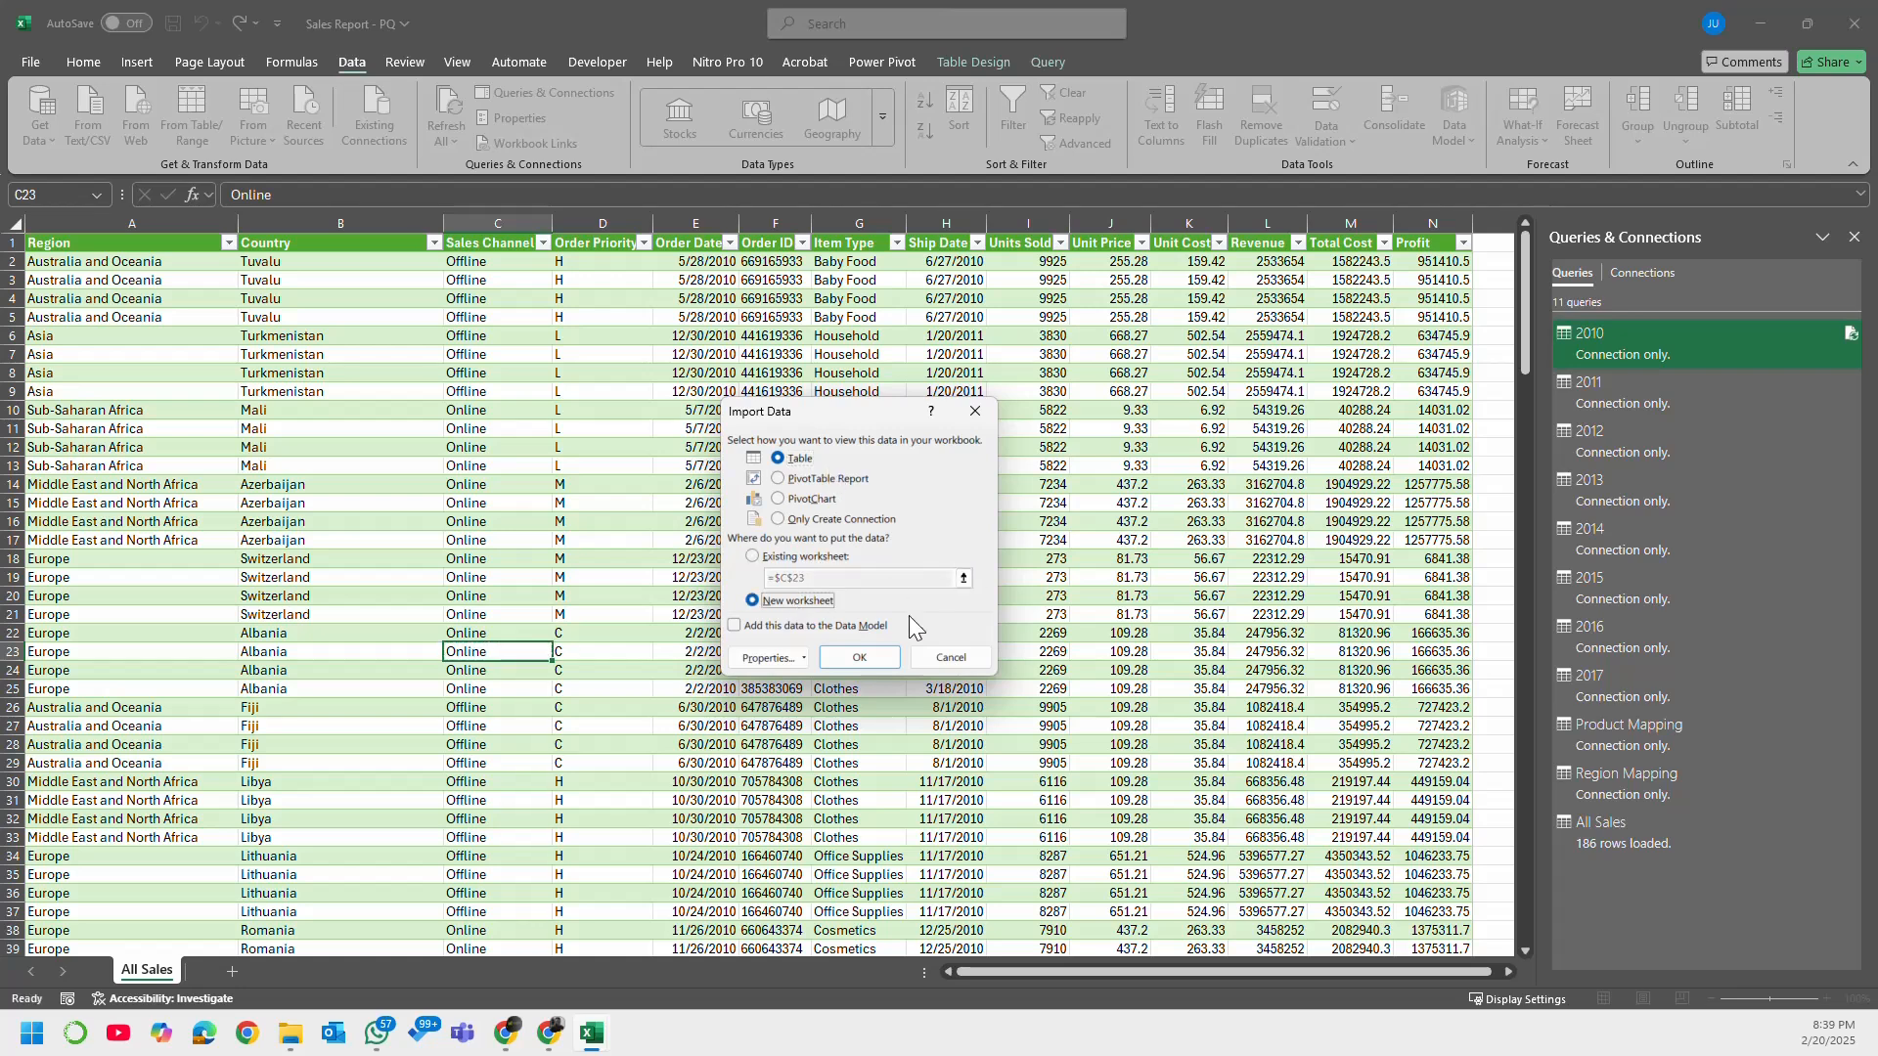
{"action": "left_click", "coordinate": [876, 660]}
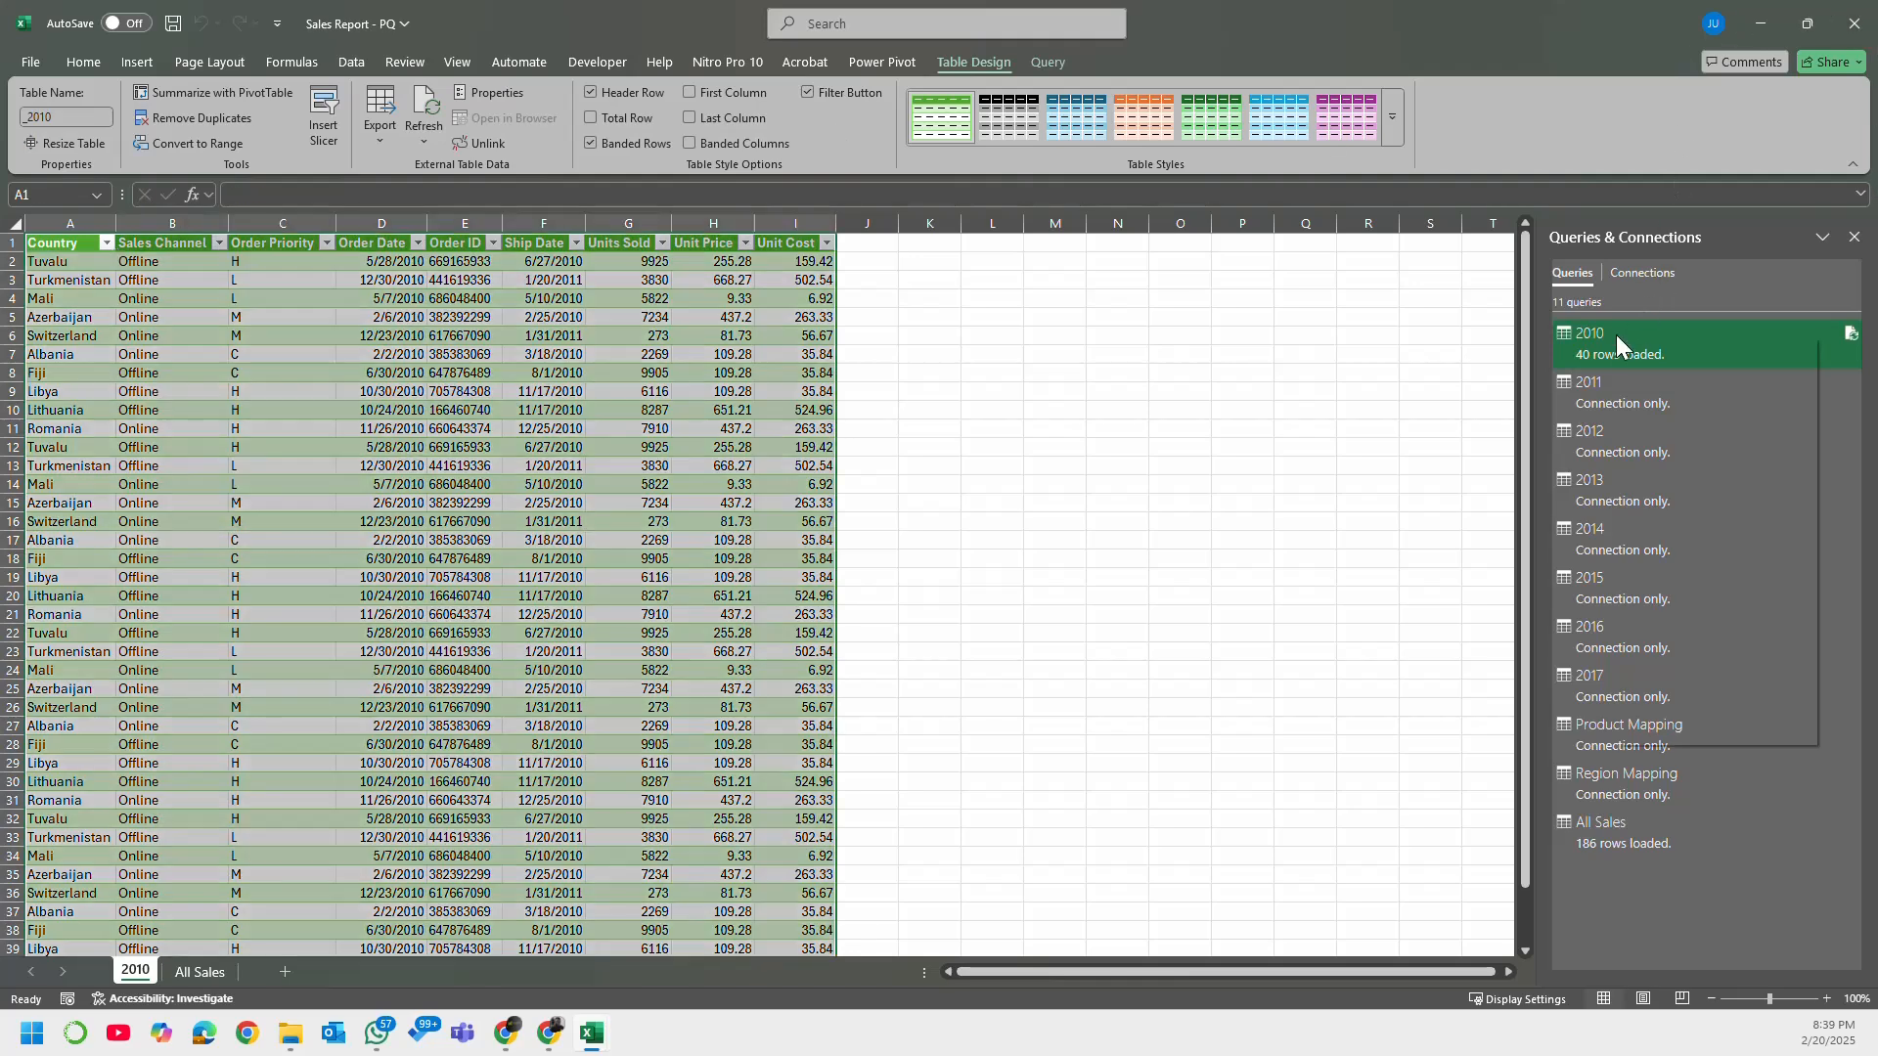
Step: Return the 2010 query to Only Create Connection and accept the deletion of its worksheet table
{"action": "right_click", "coordinate": [1616, 334]}
{"action": "left_click", "coordinate": [1727, 489]}
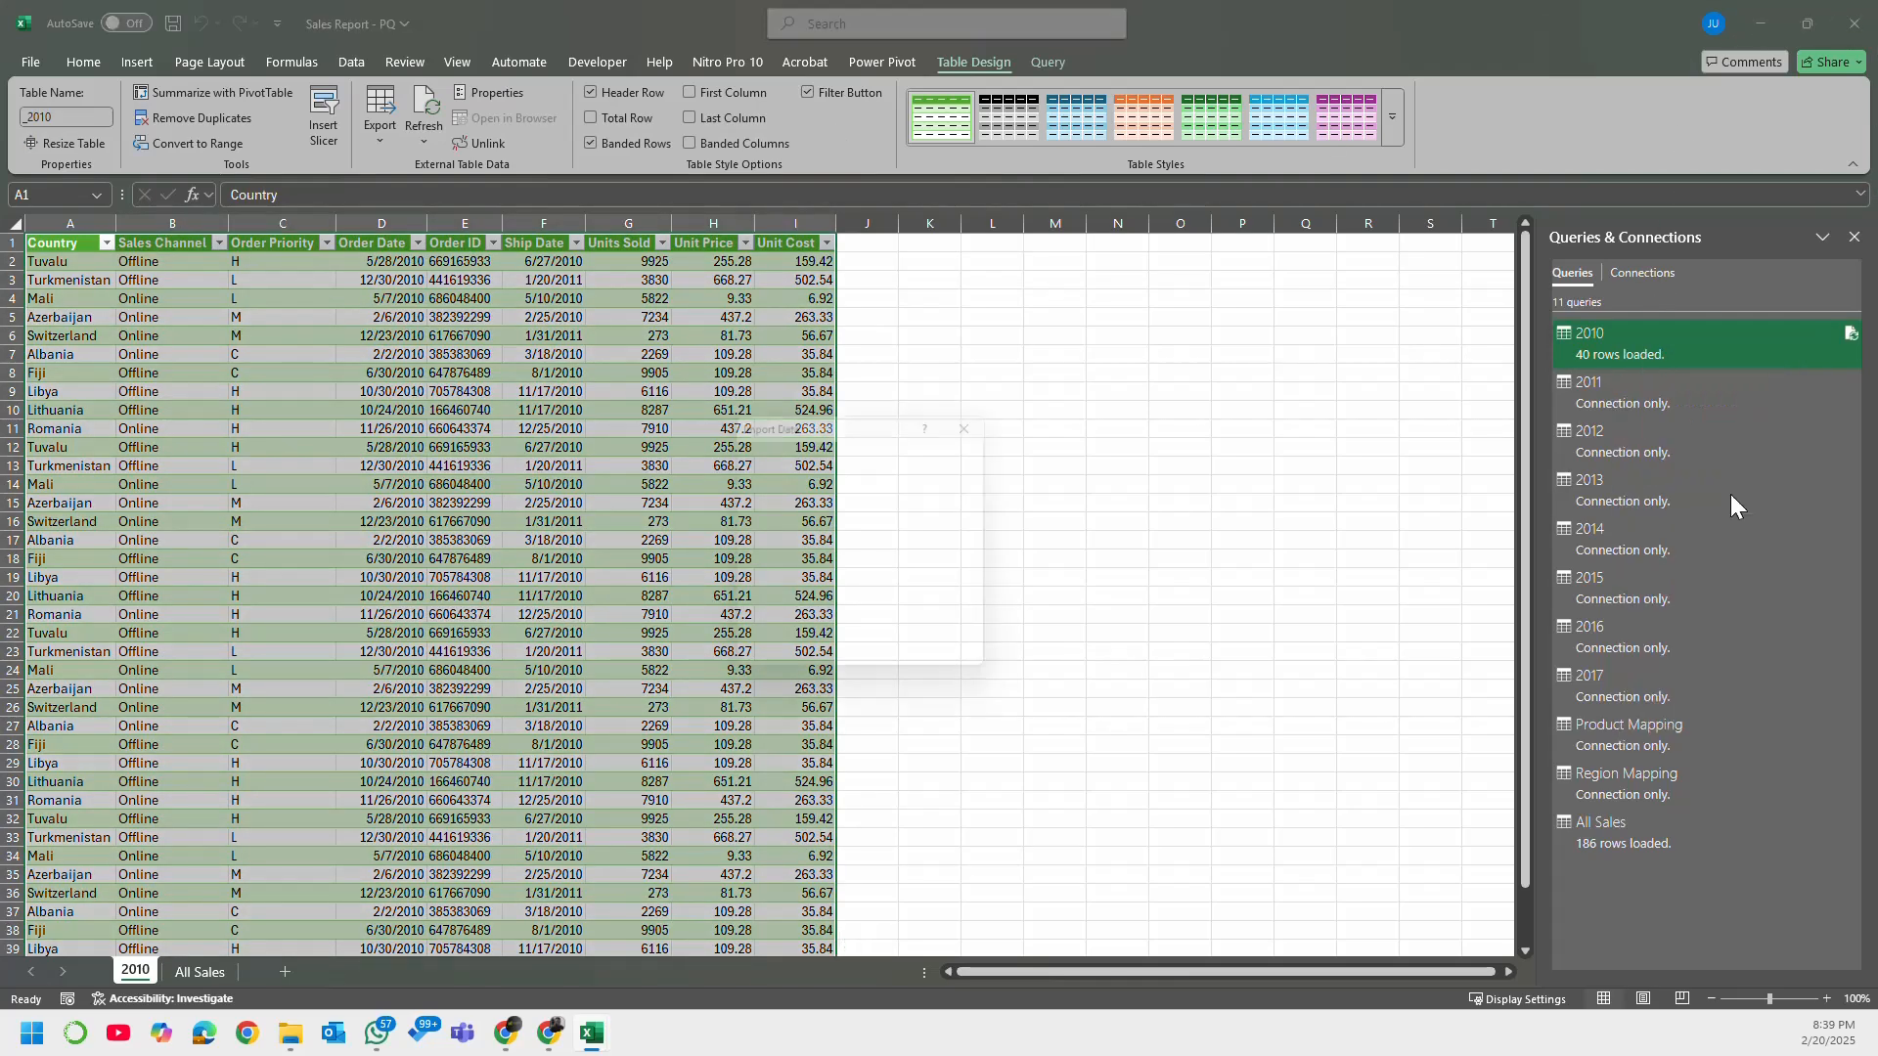
{"action": "left_click", "coordinate": [807, 520]}
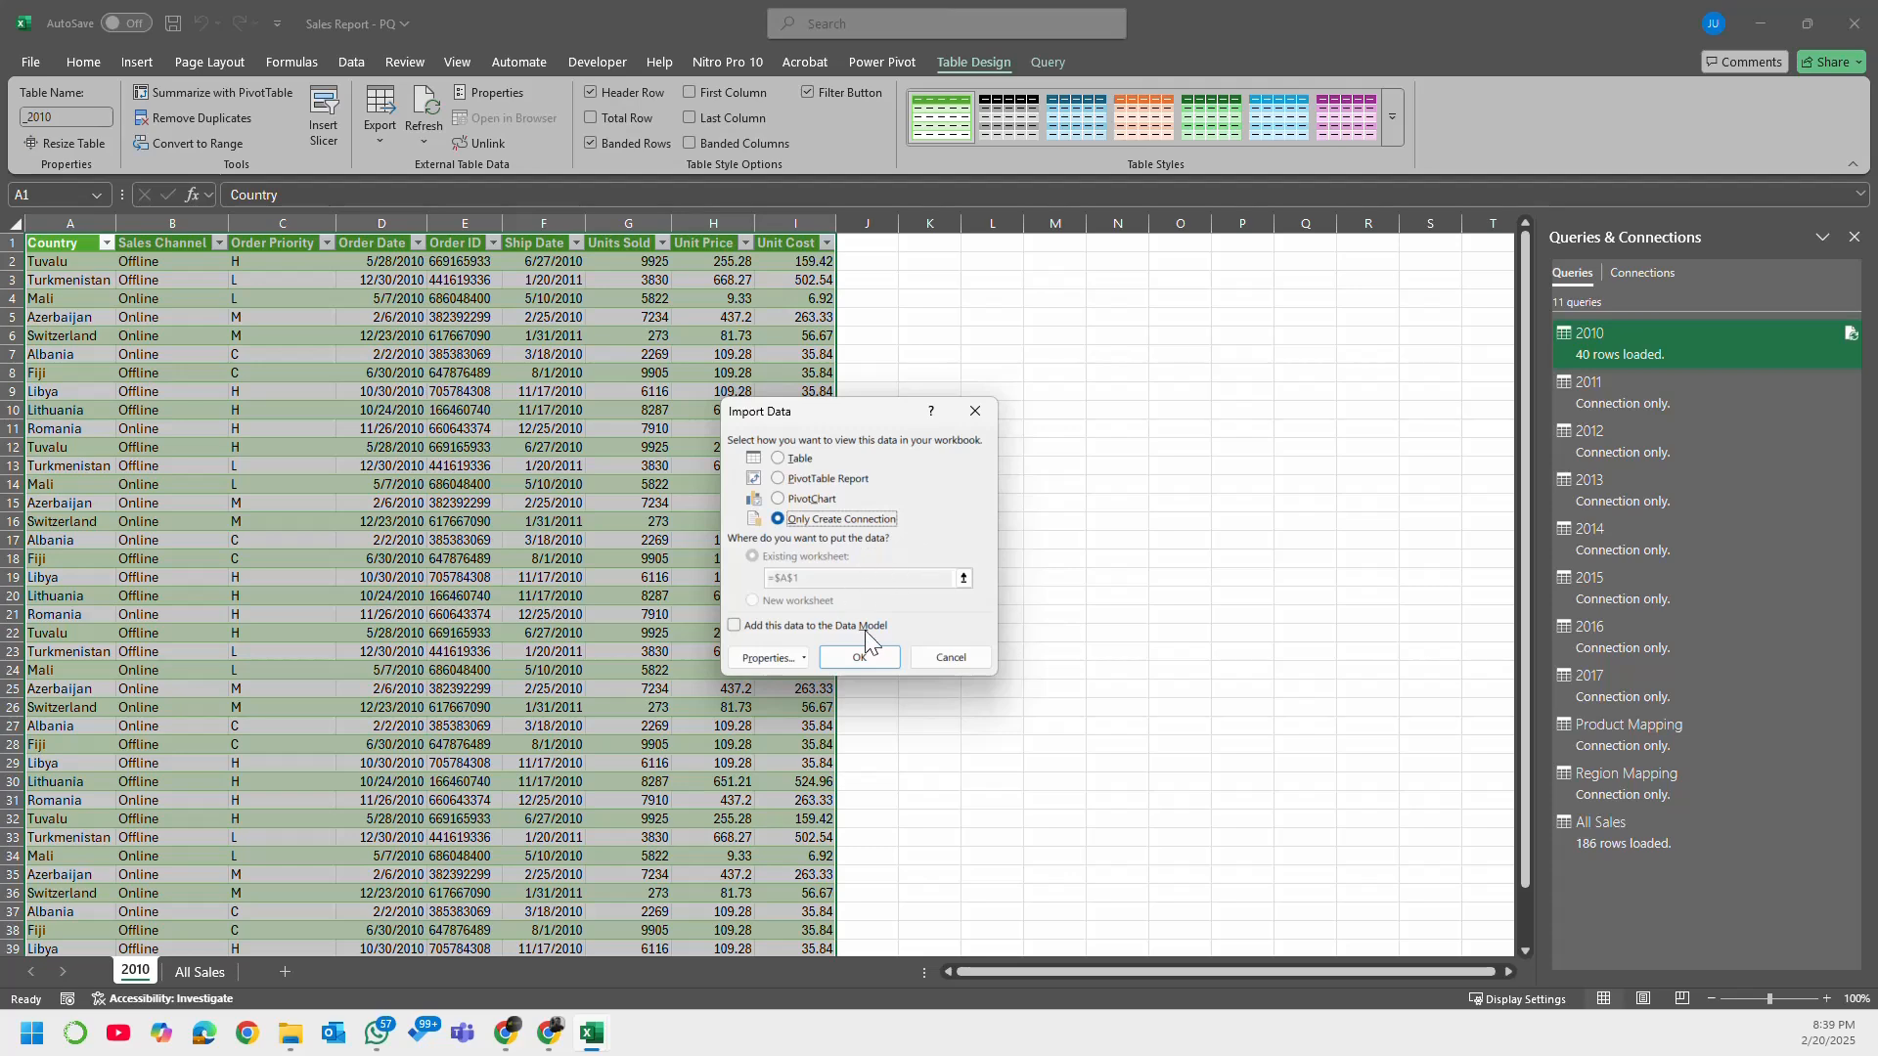
{"action": "left_click", "coordinate": [861, 655]}
{"action": "left_click", "coordinate": [909, 568]}
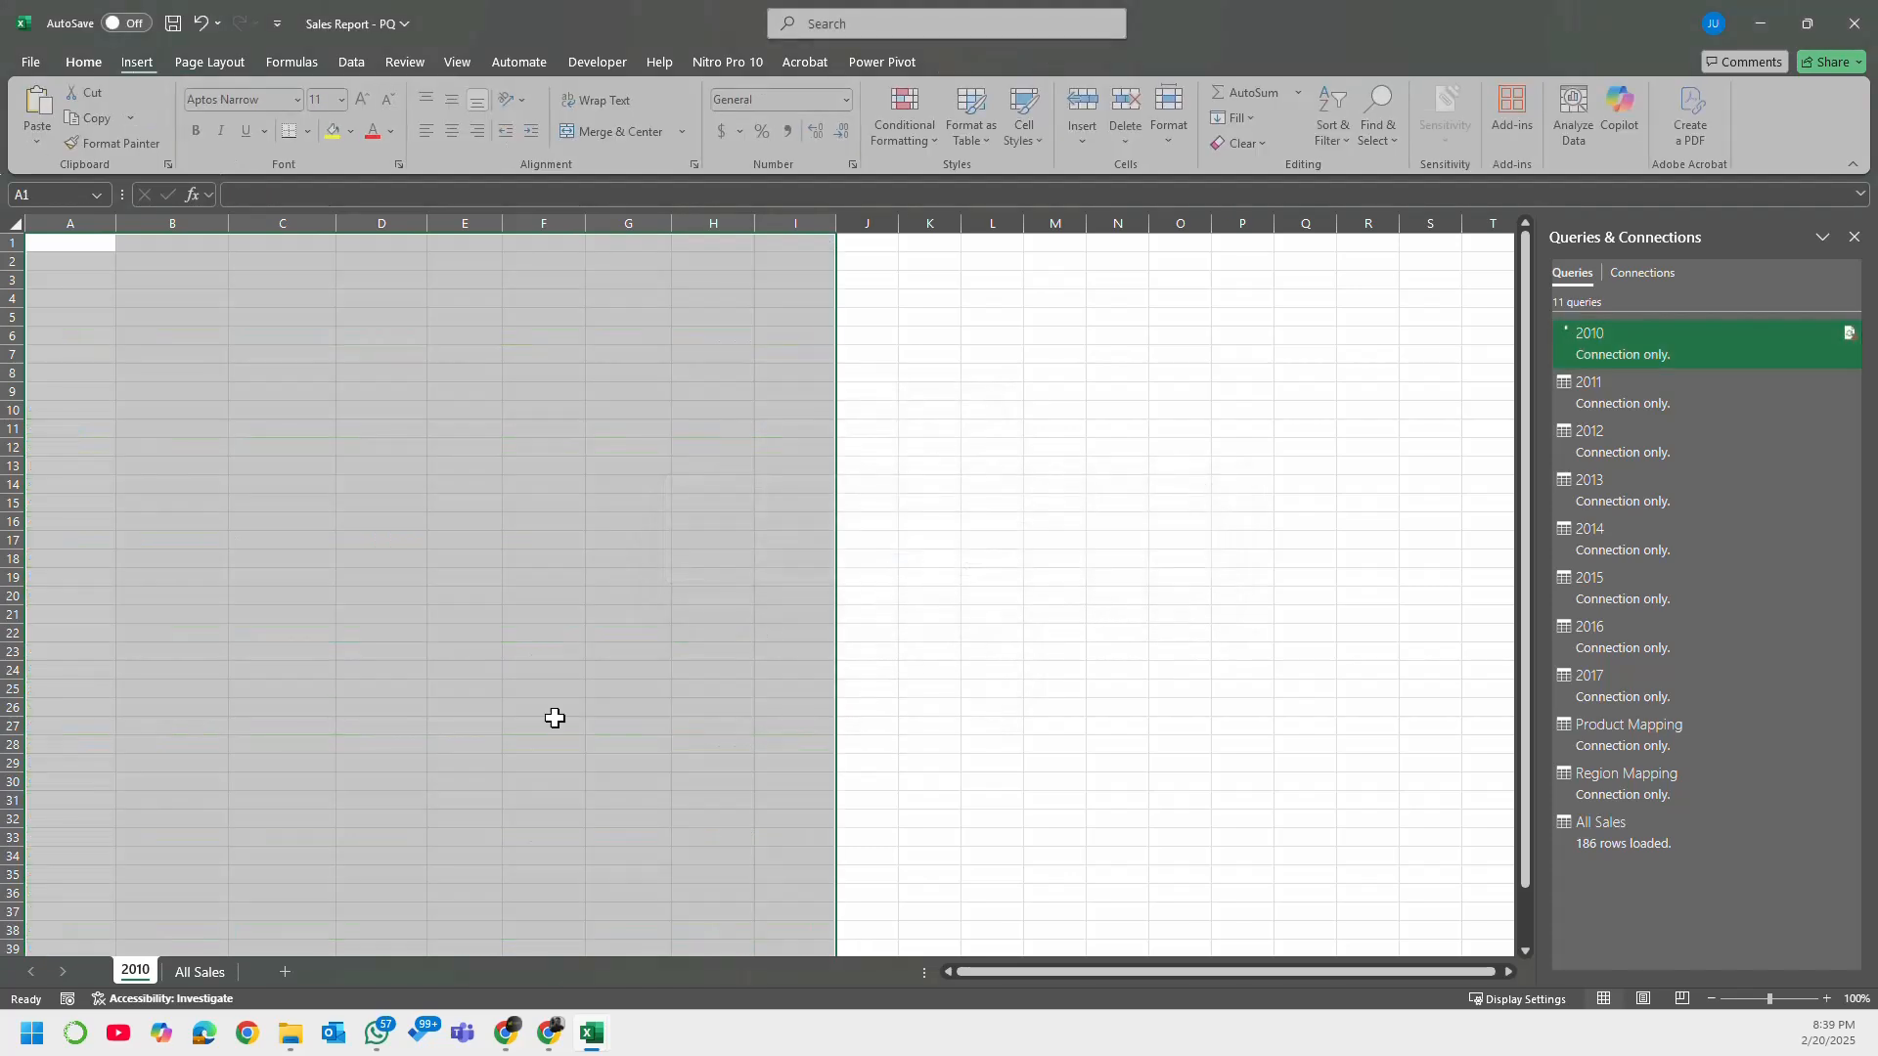
Step: Permanently delete the emptied 2010 sheet and select a cell in the All Sales table
{"action": "right_click", "coordinate": [136, 970]}
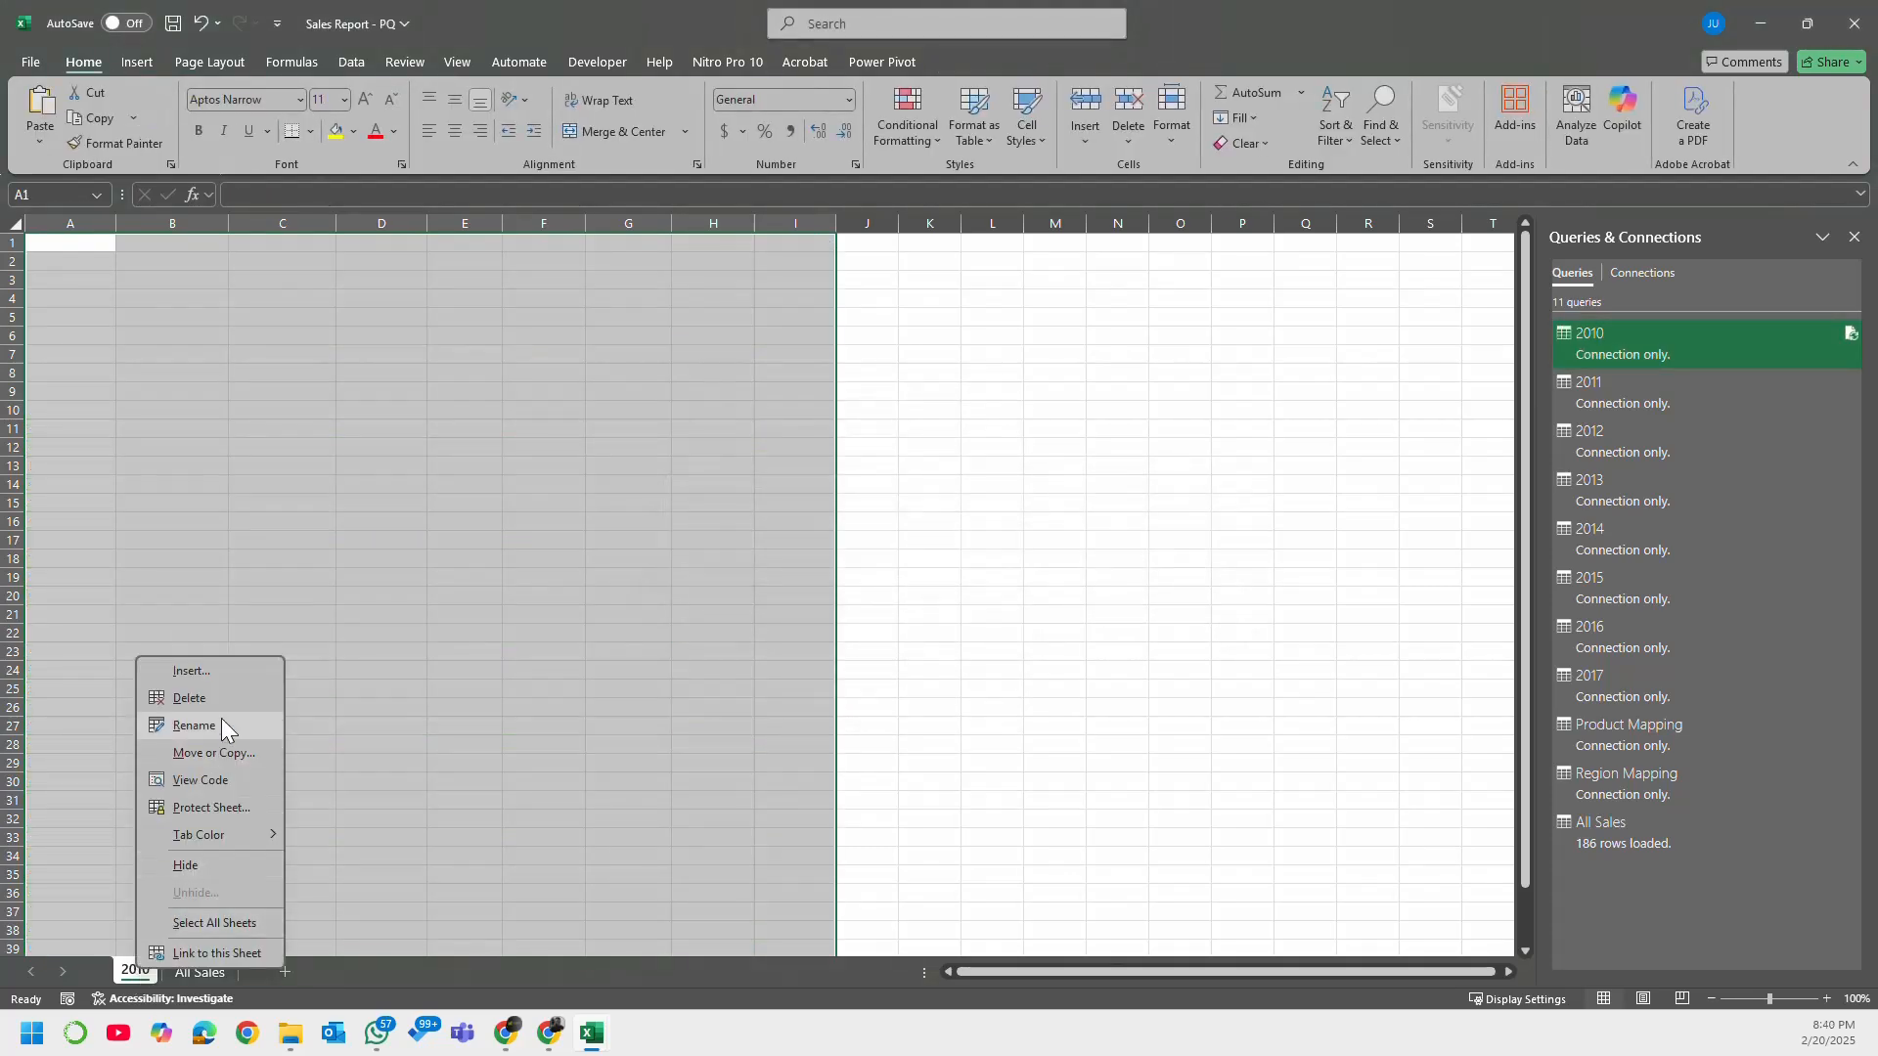
{"action": "left_click", "coordinate": [201, 699]}
{"action": "left_click", "coordinate": [910, 569]}
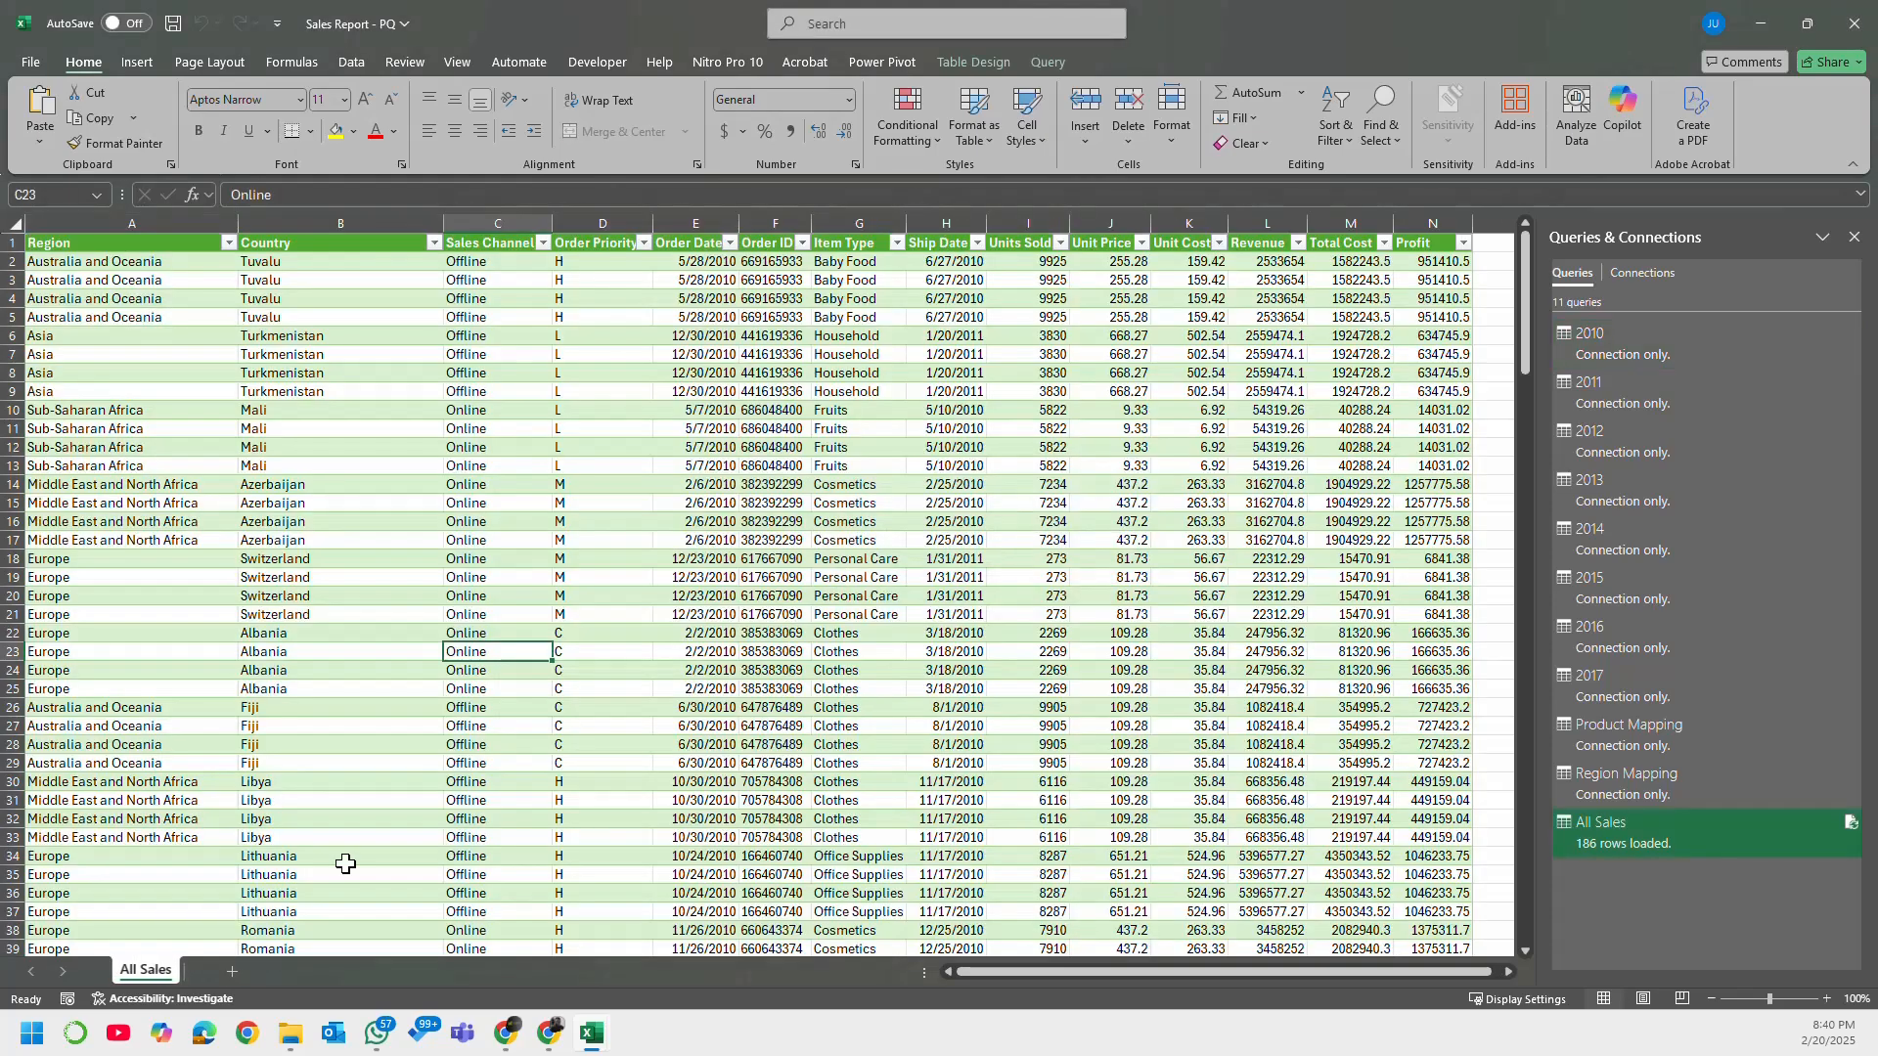
{"action": "left_click", "coordinate": [473, 504]}
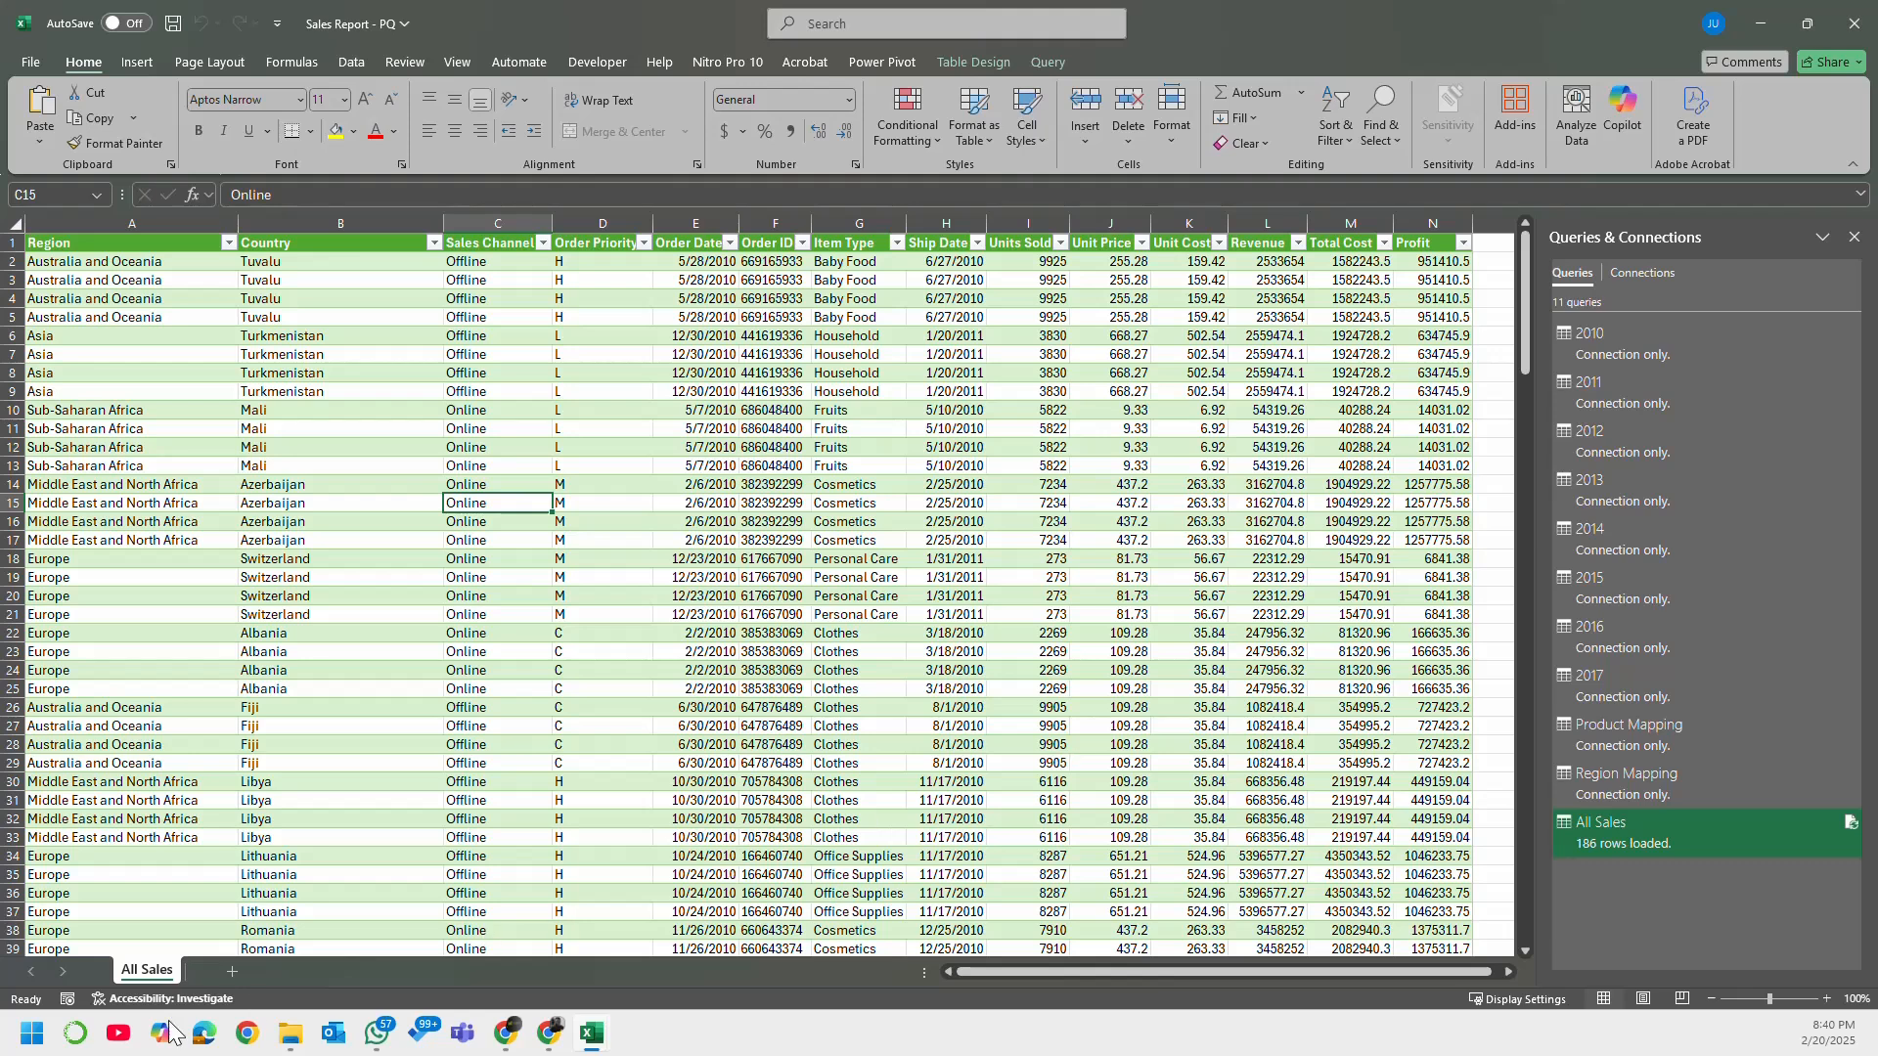
Step: Load the All Sales query as a PivotTable Report in a new worksheet, accepting the deletion of its existing table
{"action": "right_click", "coordinate": [1649, 831]}
{"action": "left_click", "coordinate": [1703, 761]}
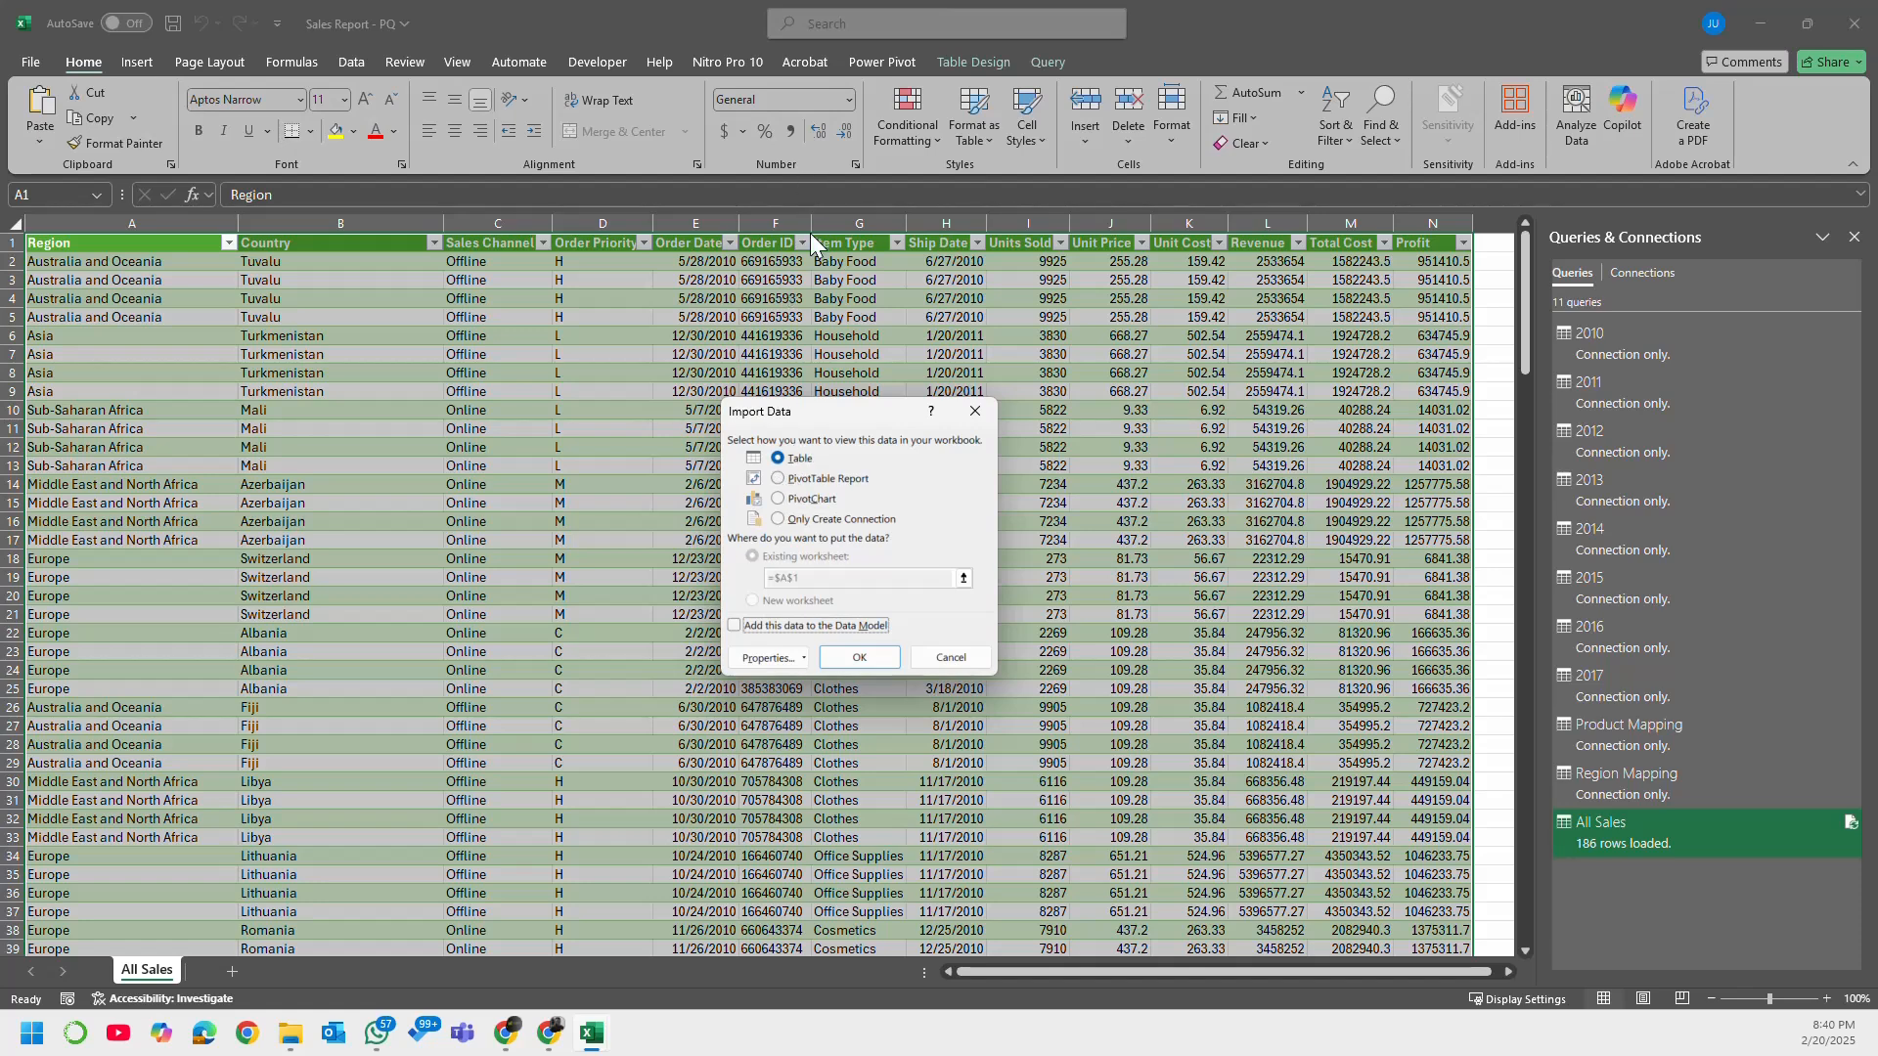
{"action": "left_click", "coordinate": [831, 479]}
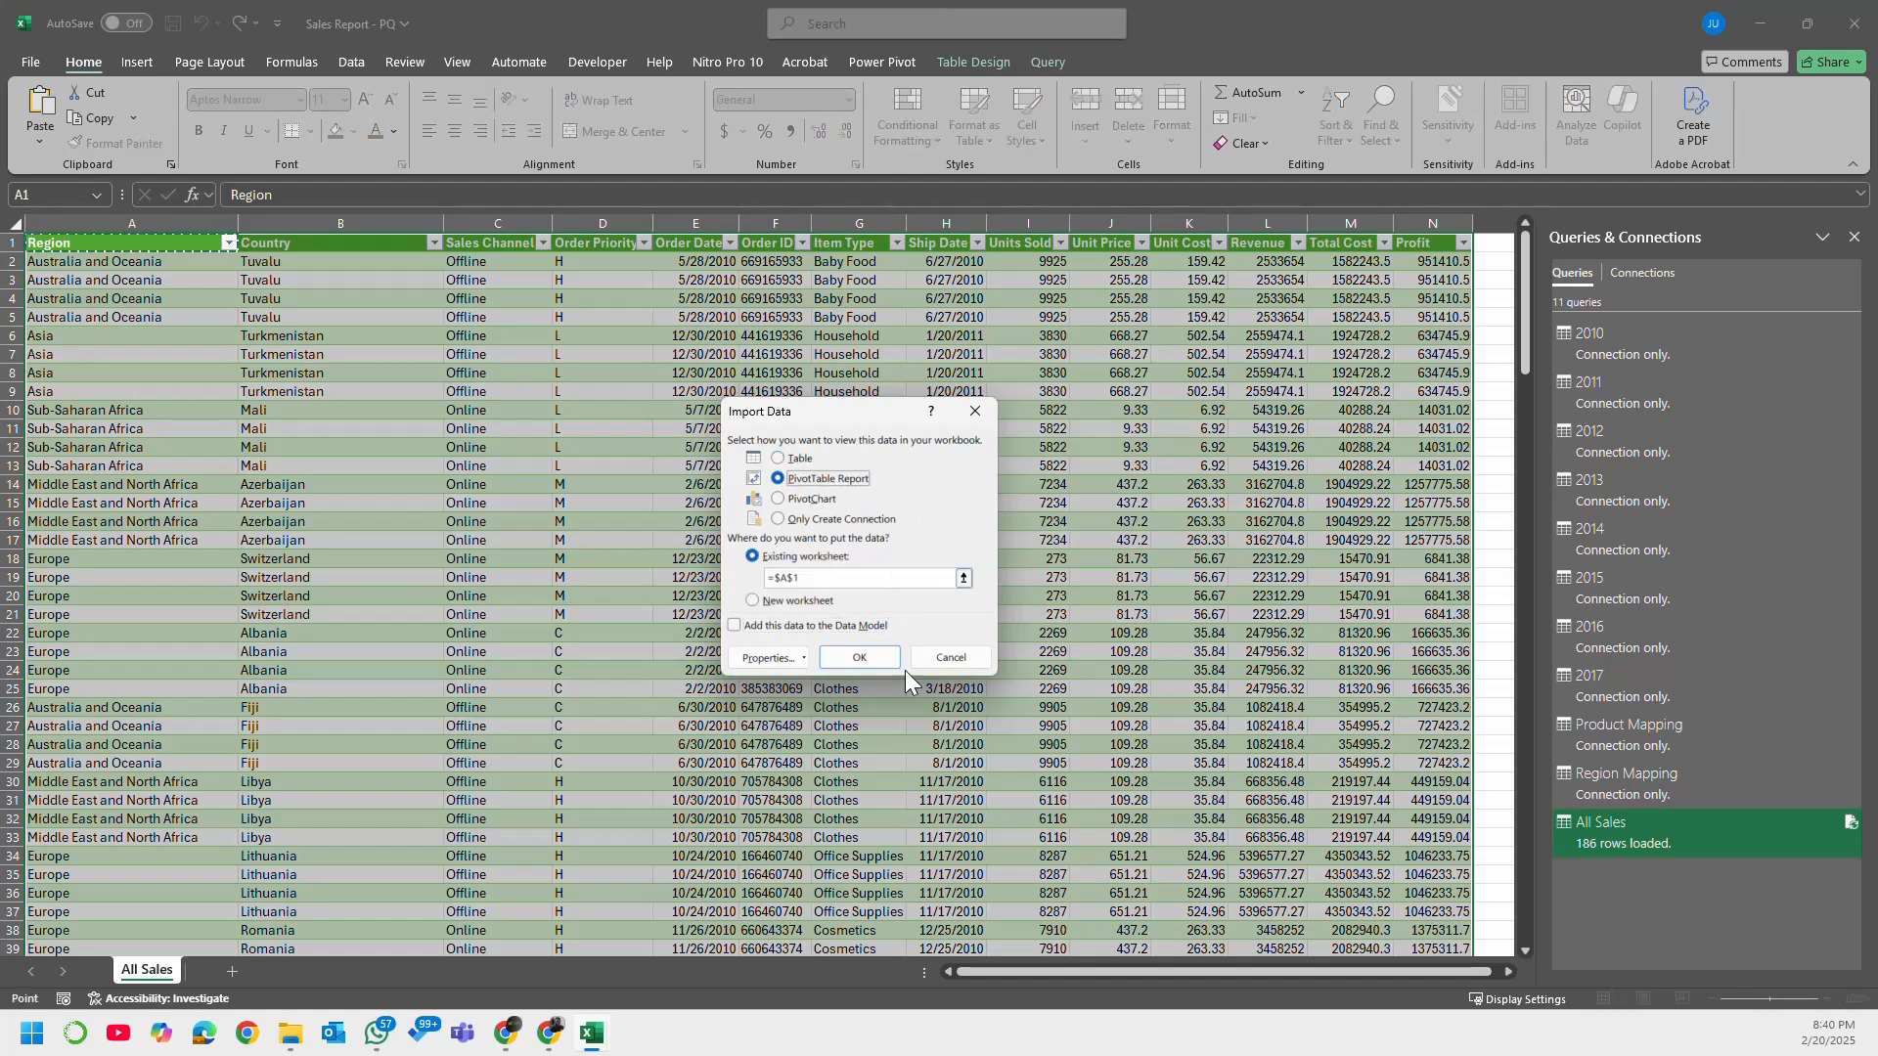
{"action": "left_click", "coordinate": [860, 658]}
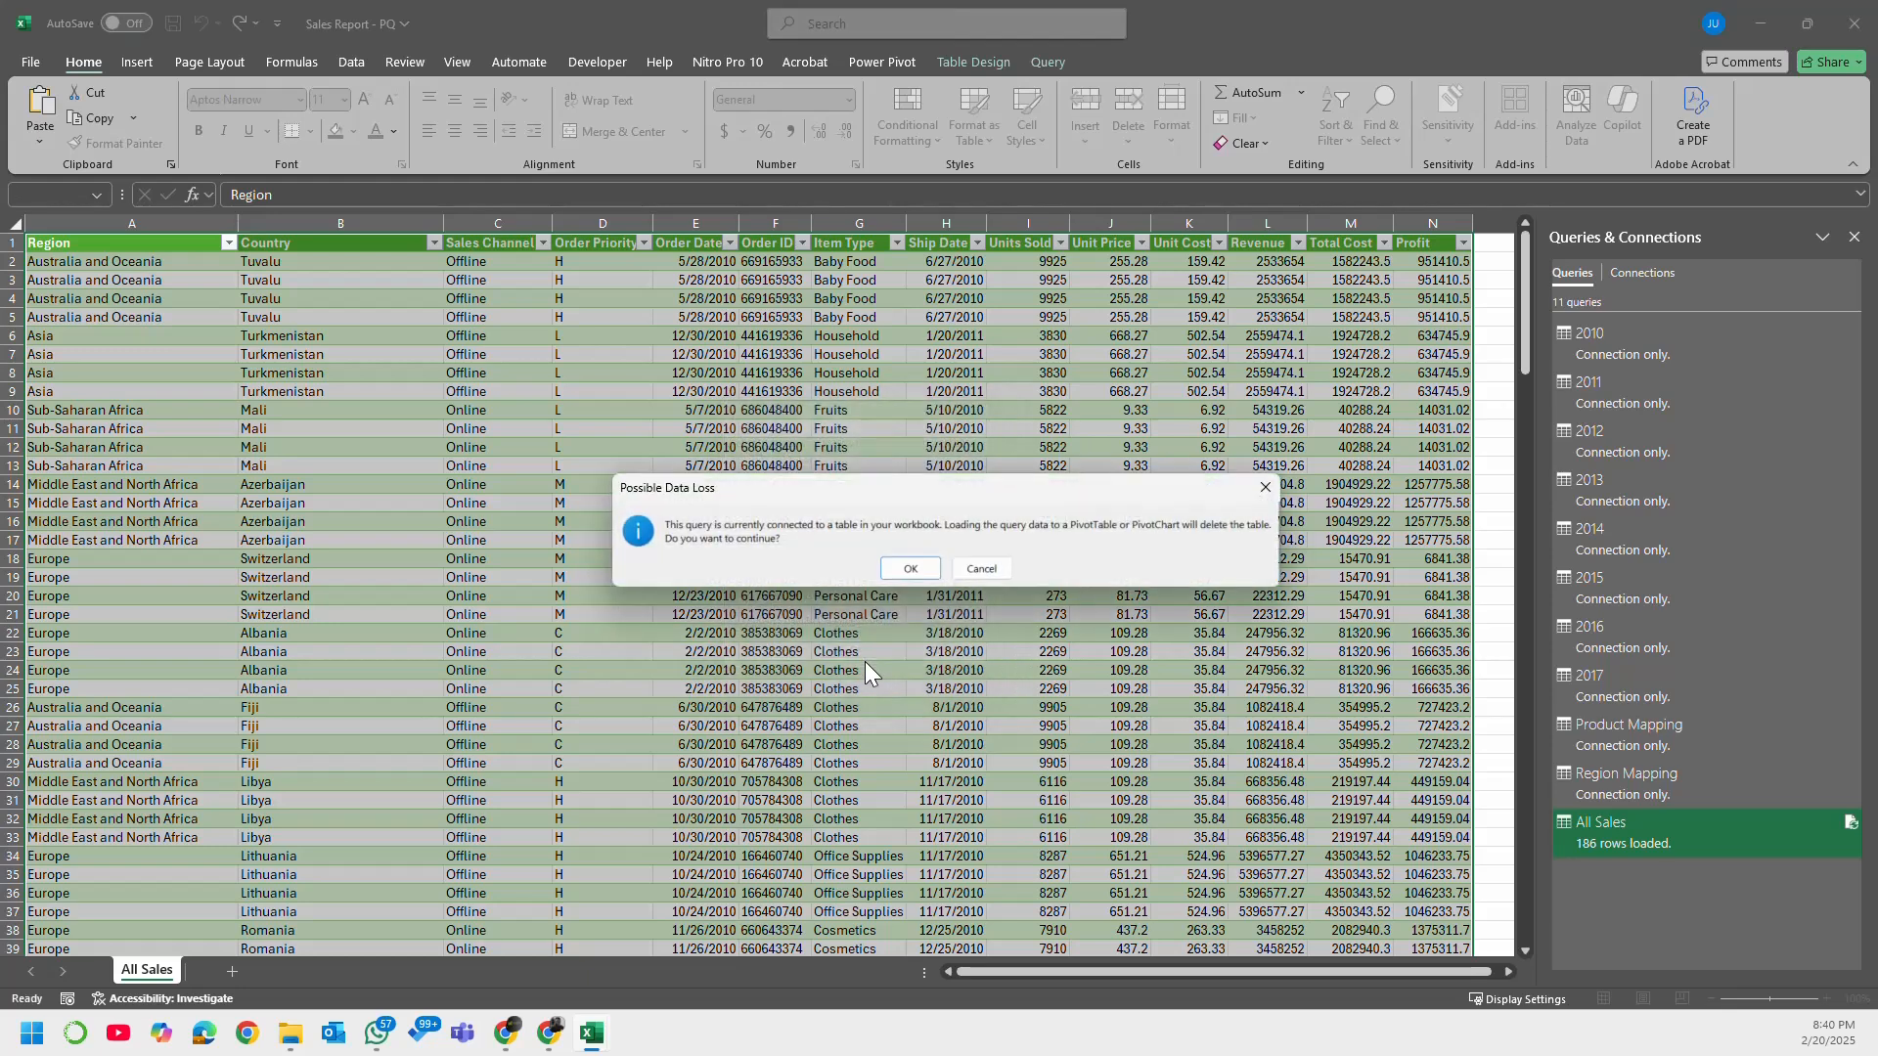
{"action": "left_click", "coordinate": [988, 571]}
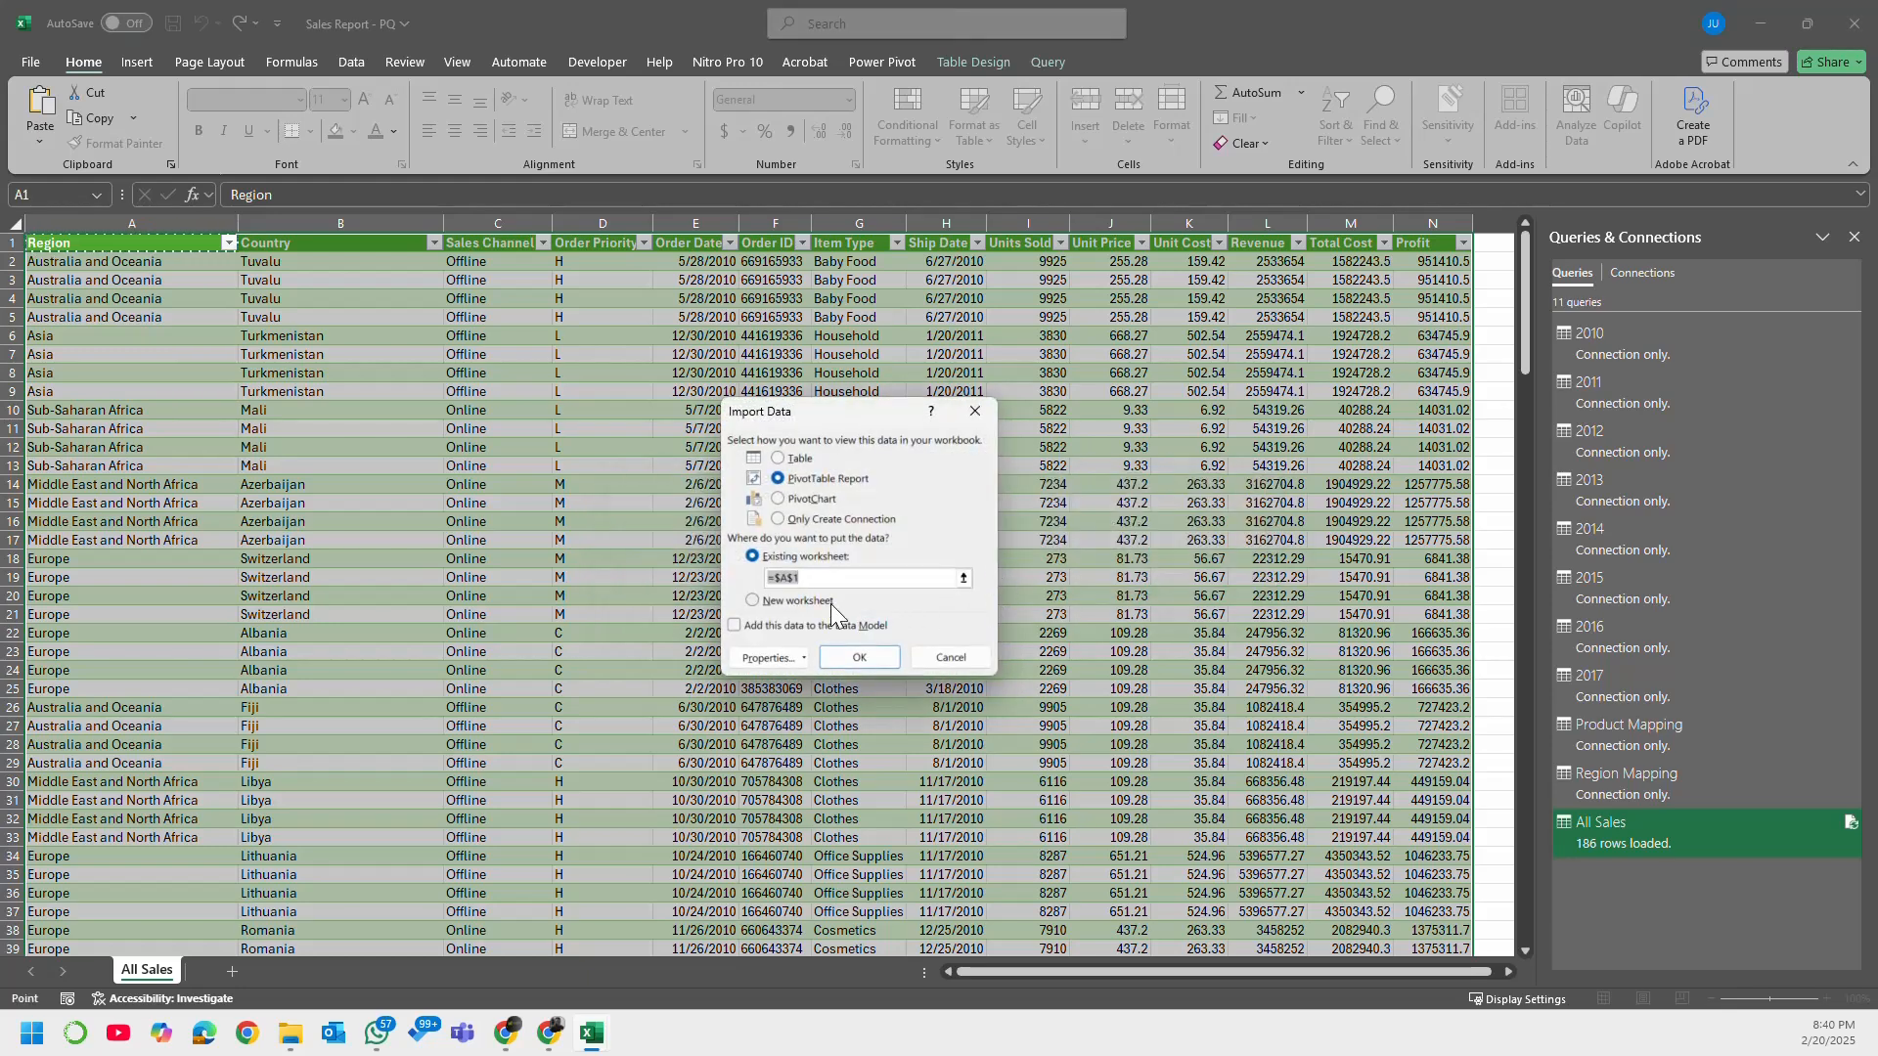
{"action": "left_click", "coordinate": [800, 602]}
{"action": "left_click", "coordinate": [857, 650]}
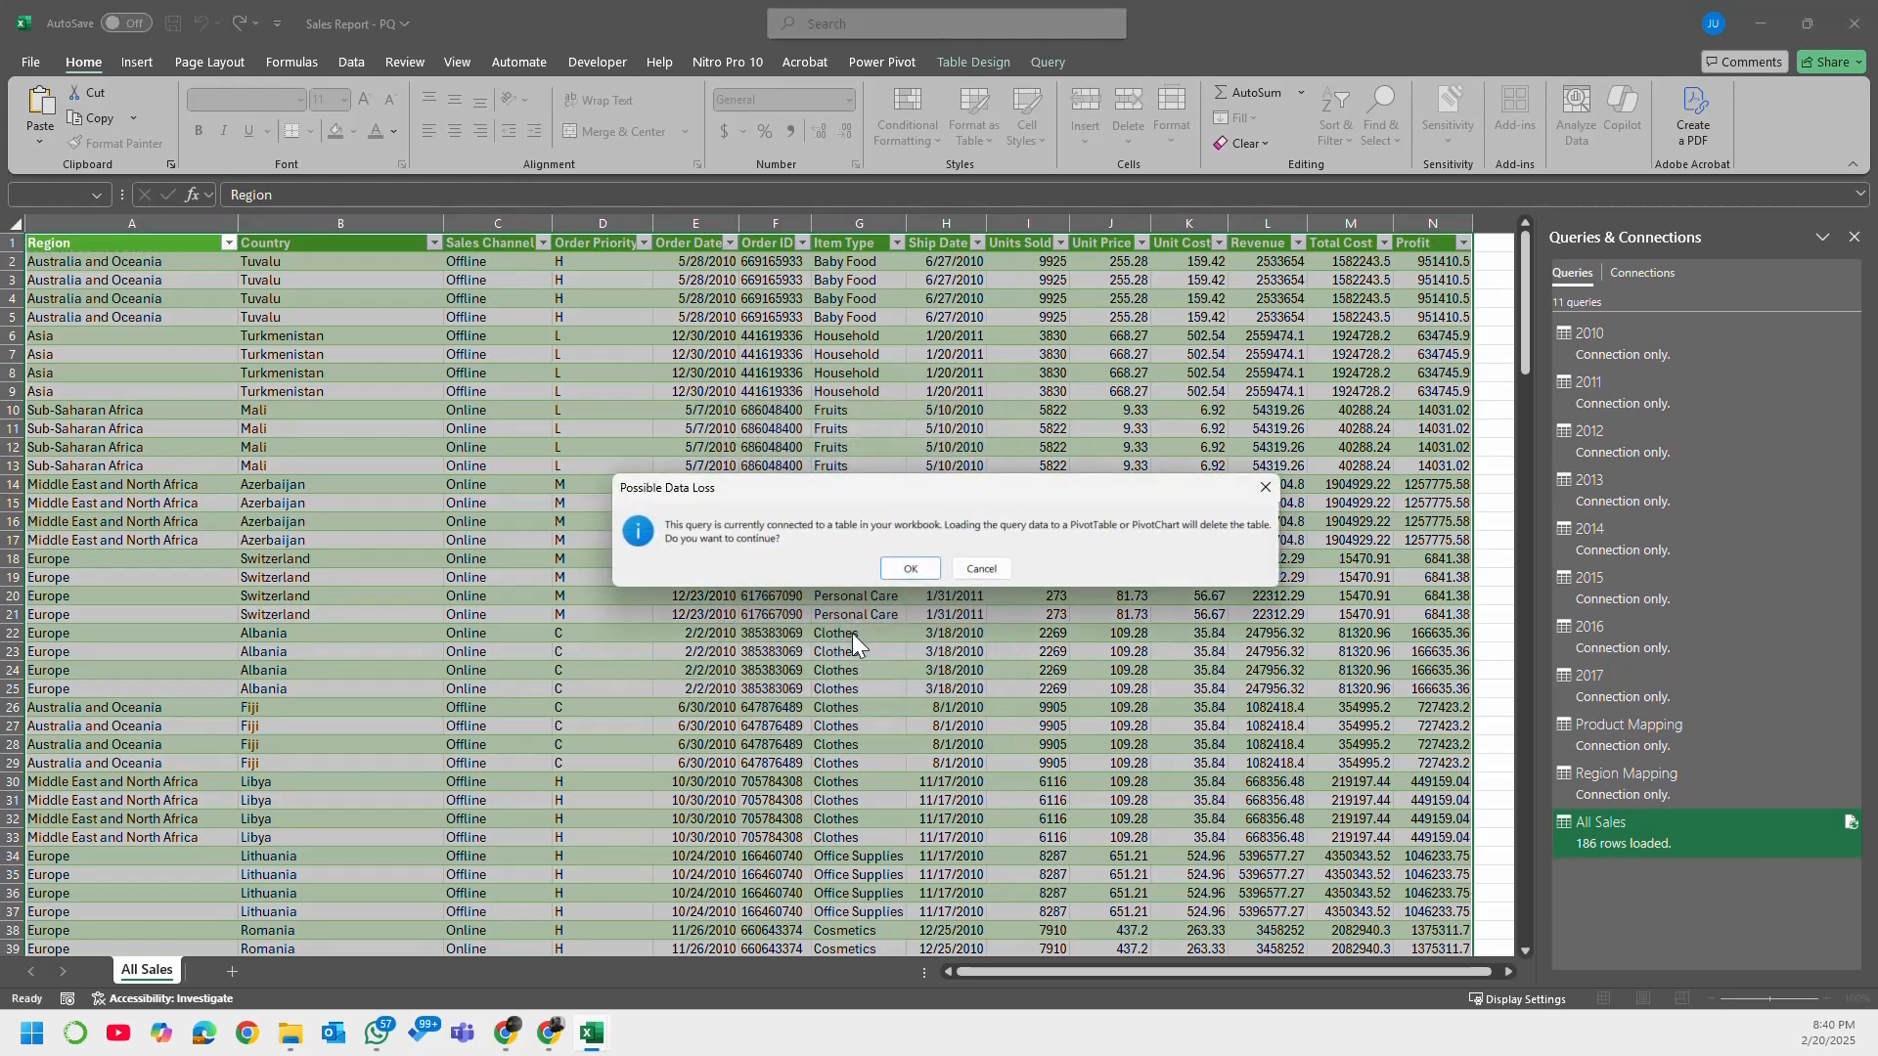
{"action": "left_click", "coordinate": [928, 570]}
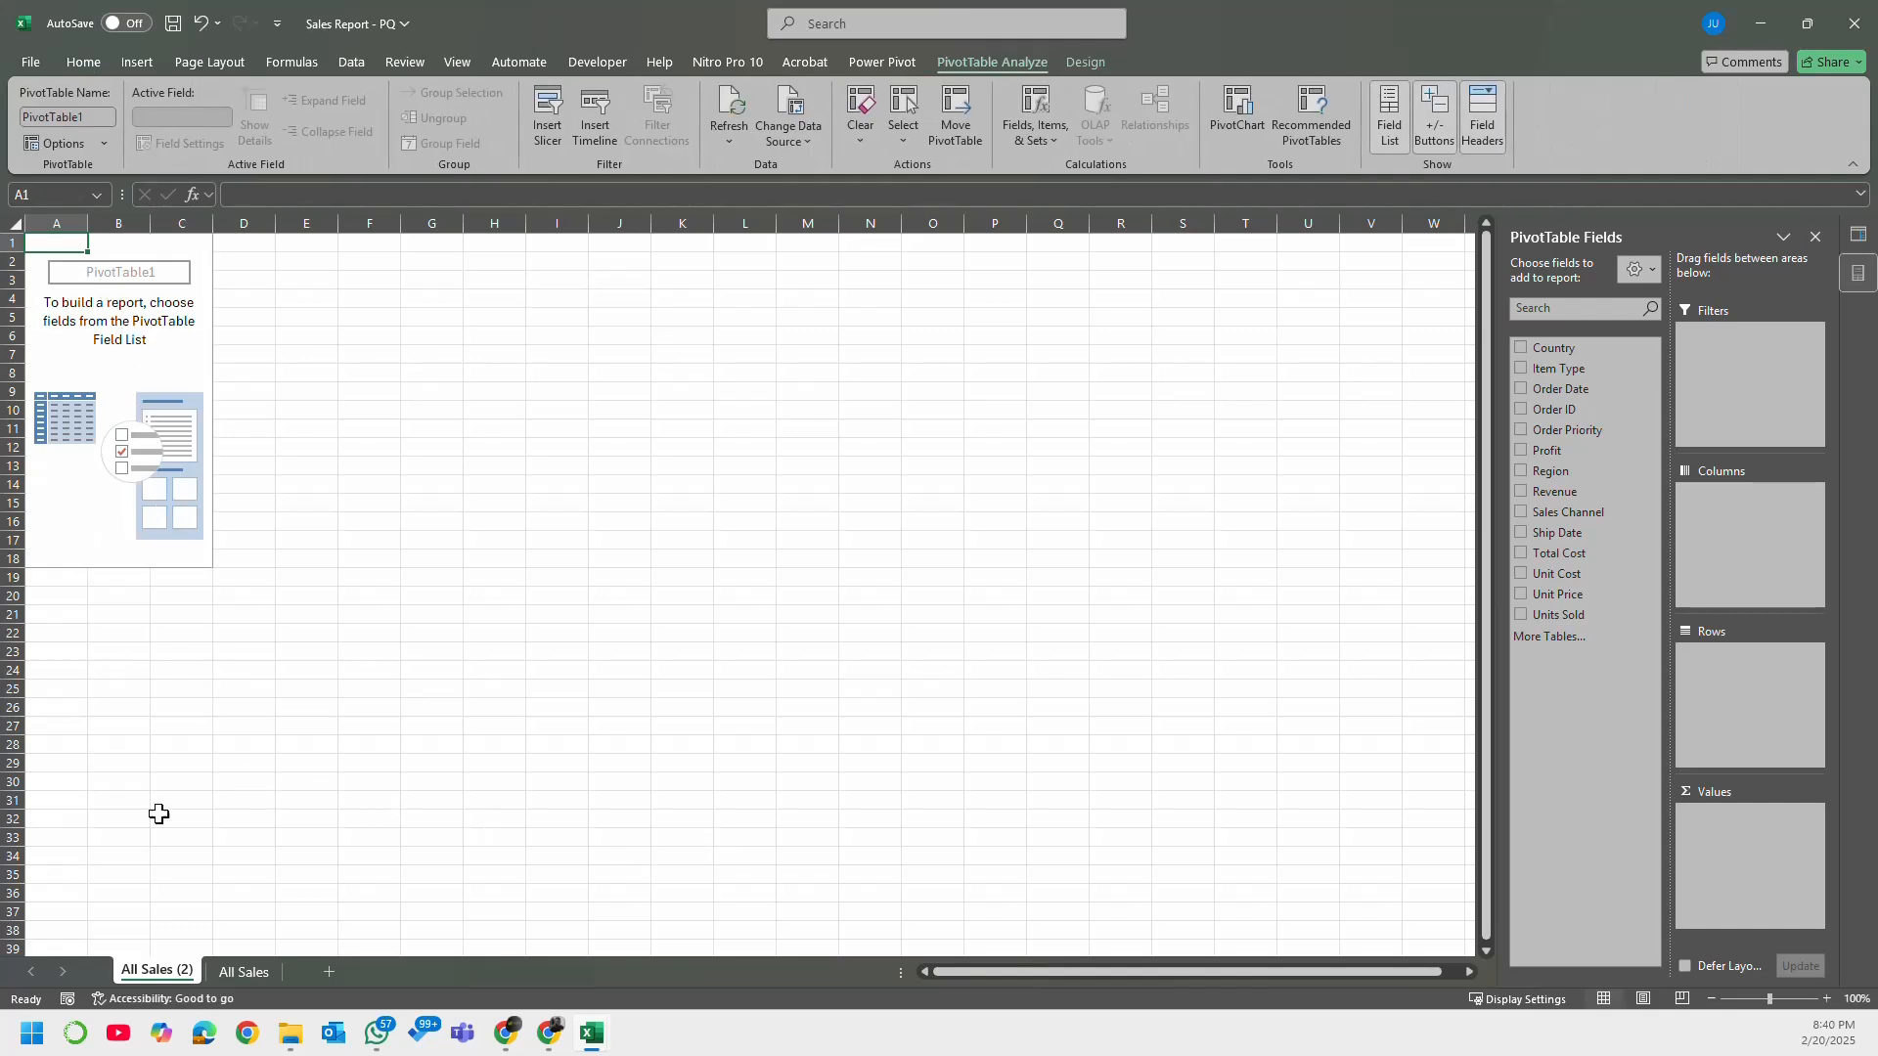
Step: Permanently delete the emptied All Sales sheet, keeping the new PivotTable sheet
{"action": "left_click", "coordinate": [255, 964]}
{"action": "right_click", "coordinate": [255, 965]}
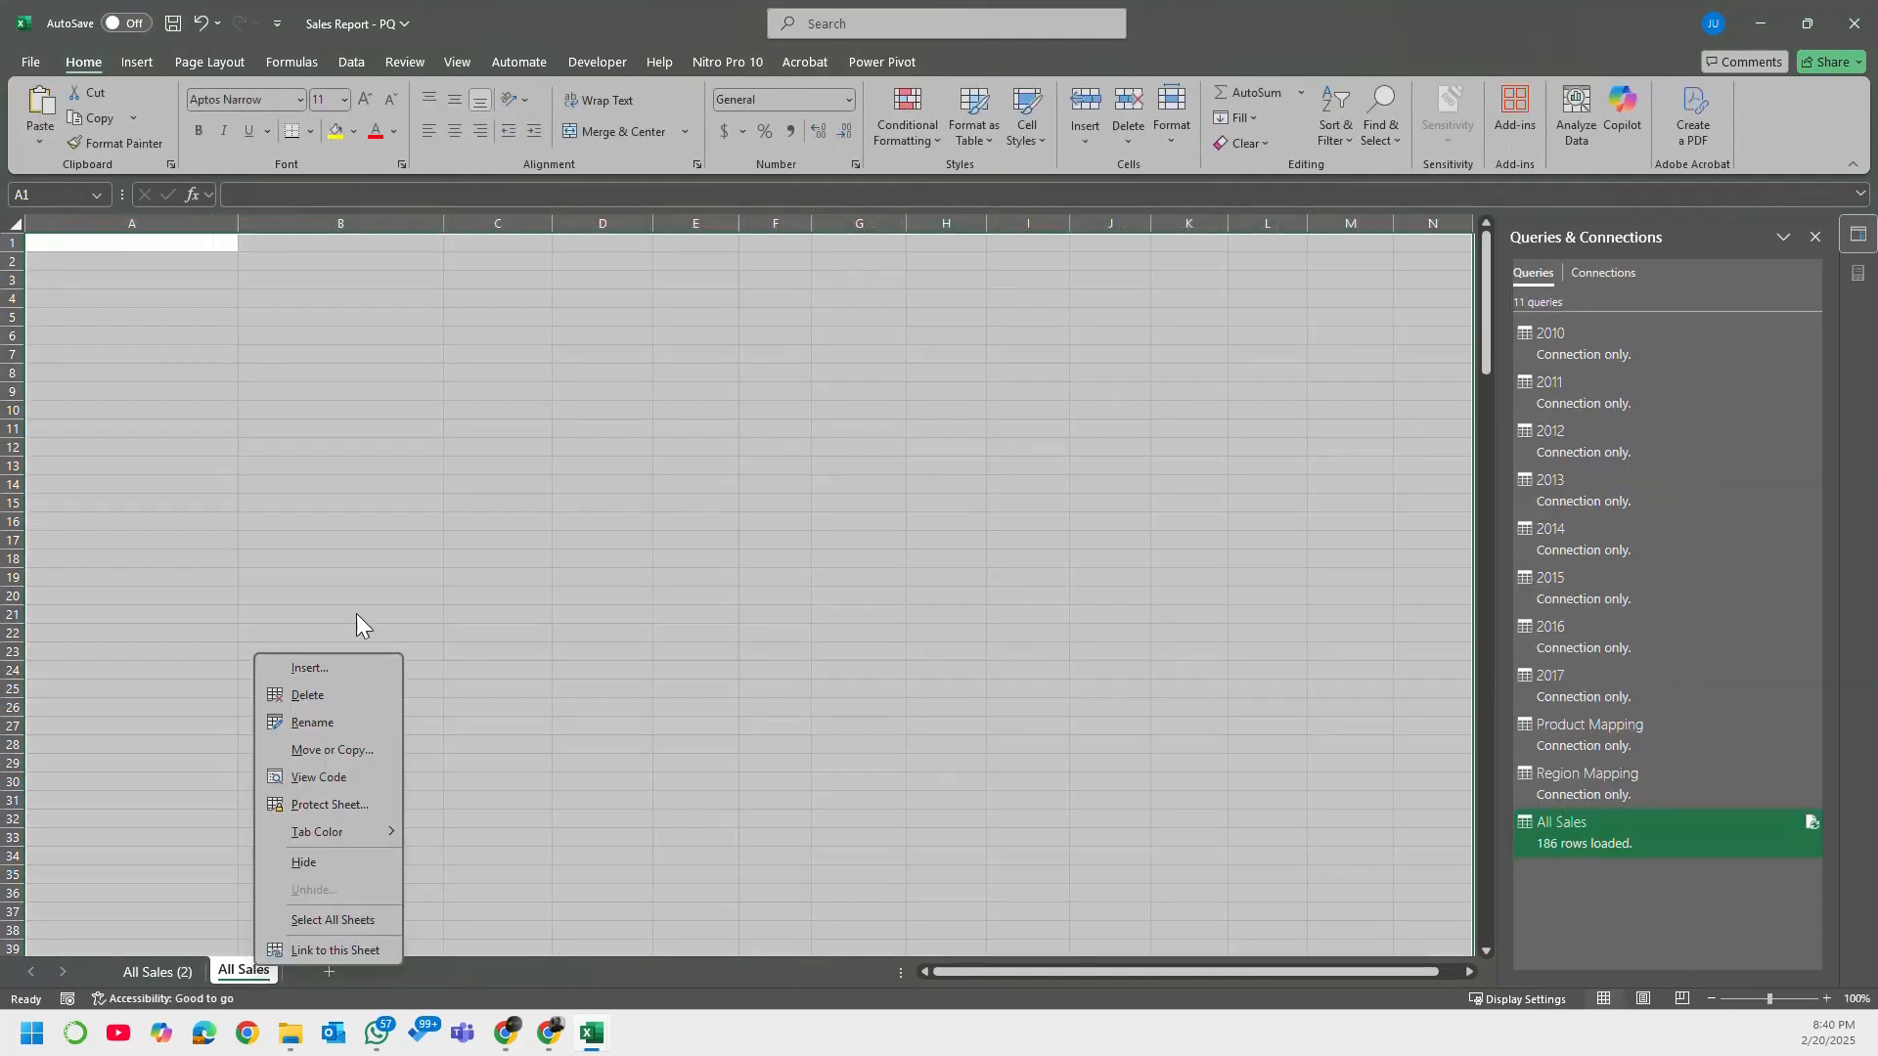
{"action": "left_click", "coordinate": [311, 696]}
{"action": "left_click", "coordinate": [910, 569]}
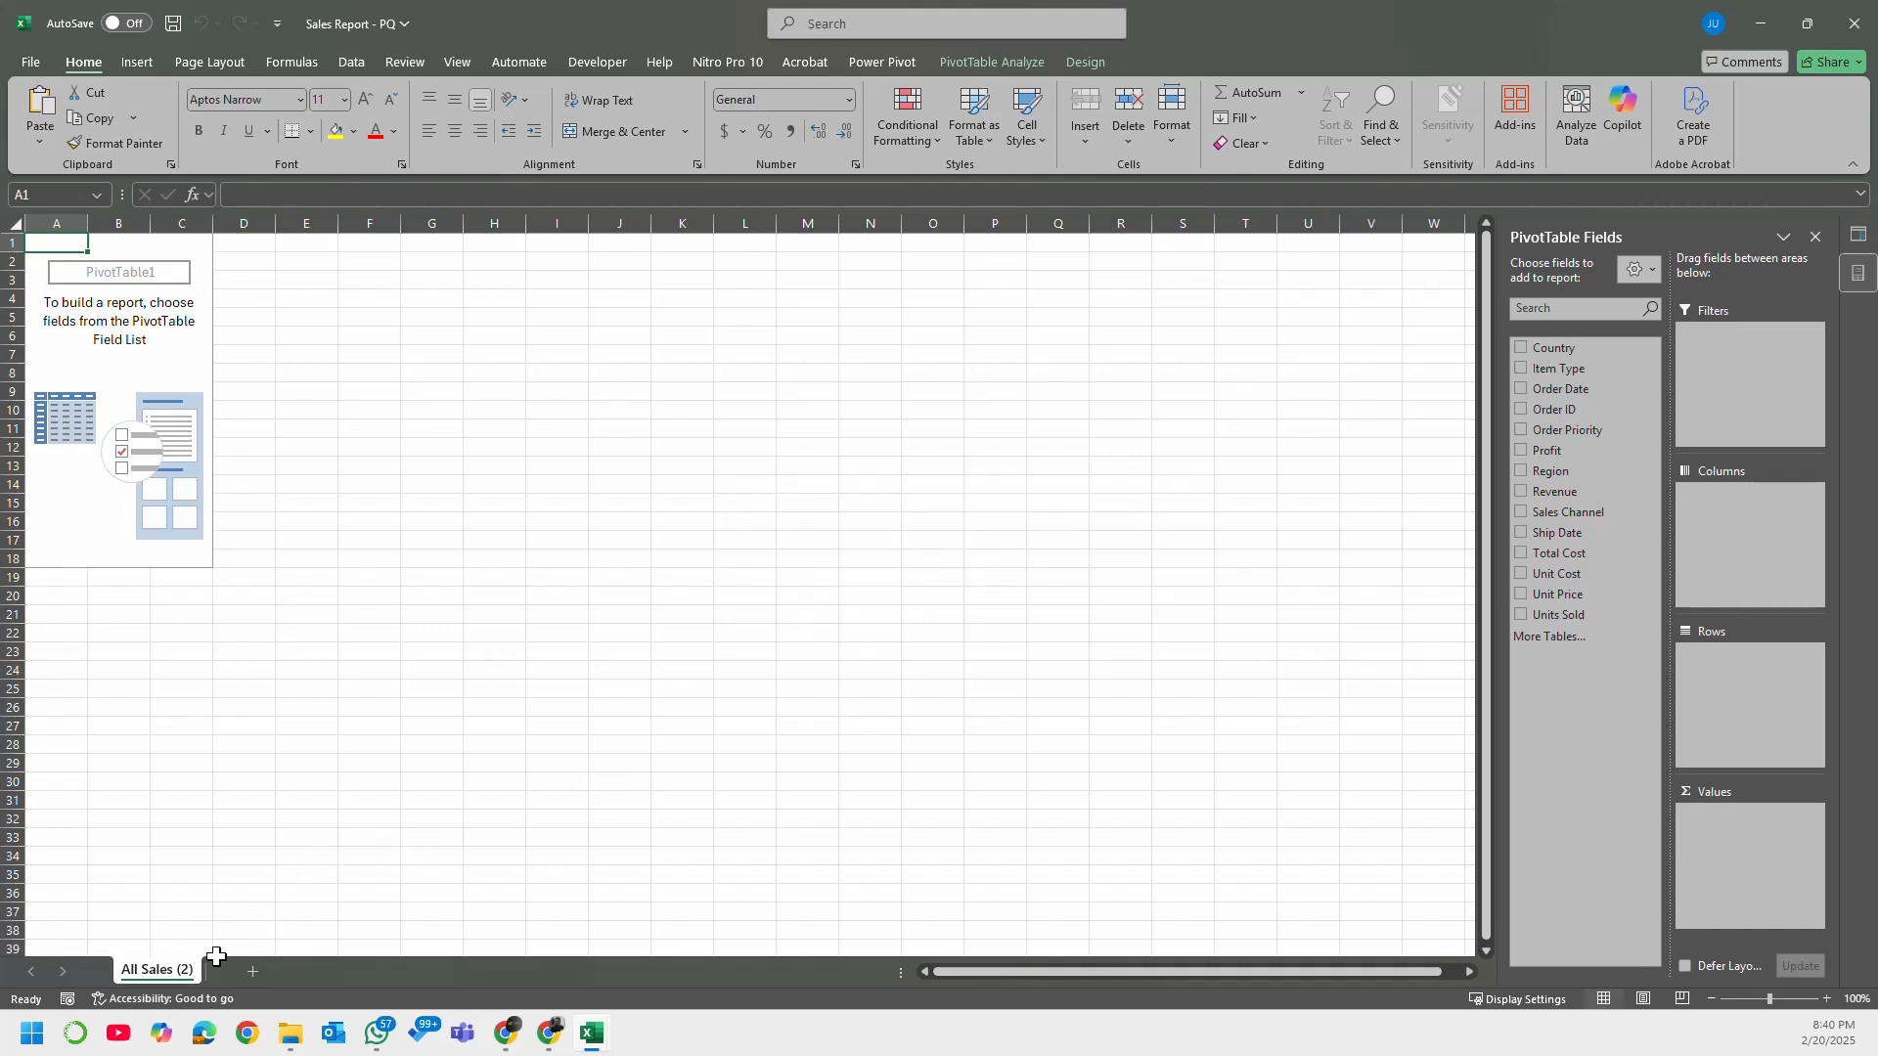
Step: Close both the Queries & Connections pane and the PivotTable Fields list
{"action": "left_click", "coordinate": [570, 670]}
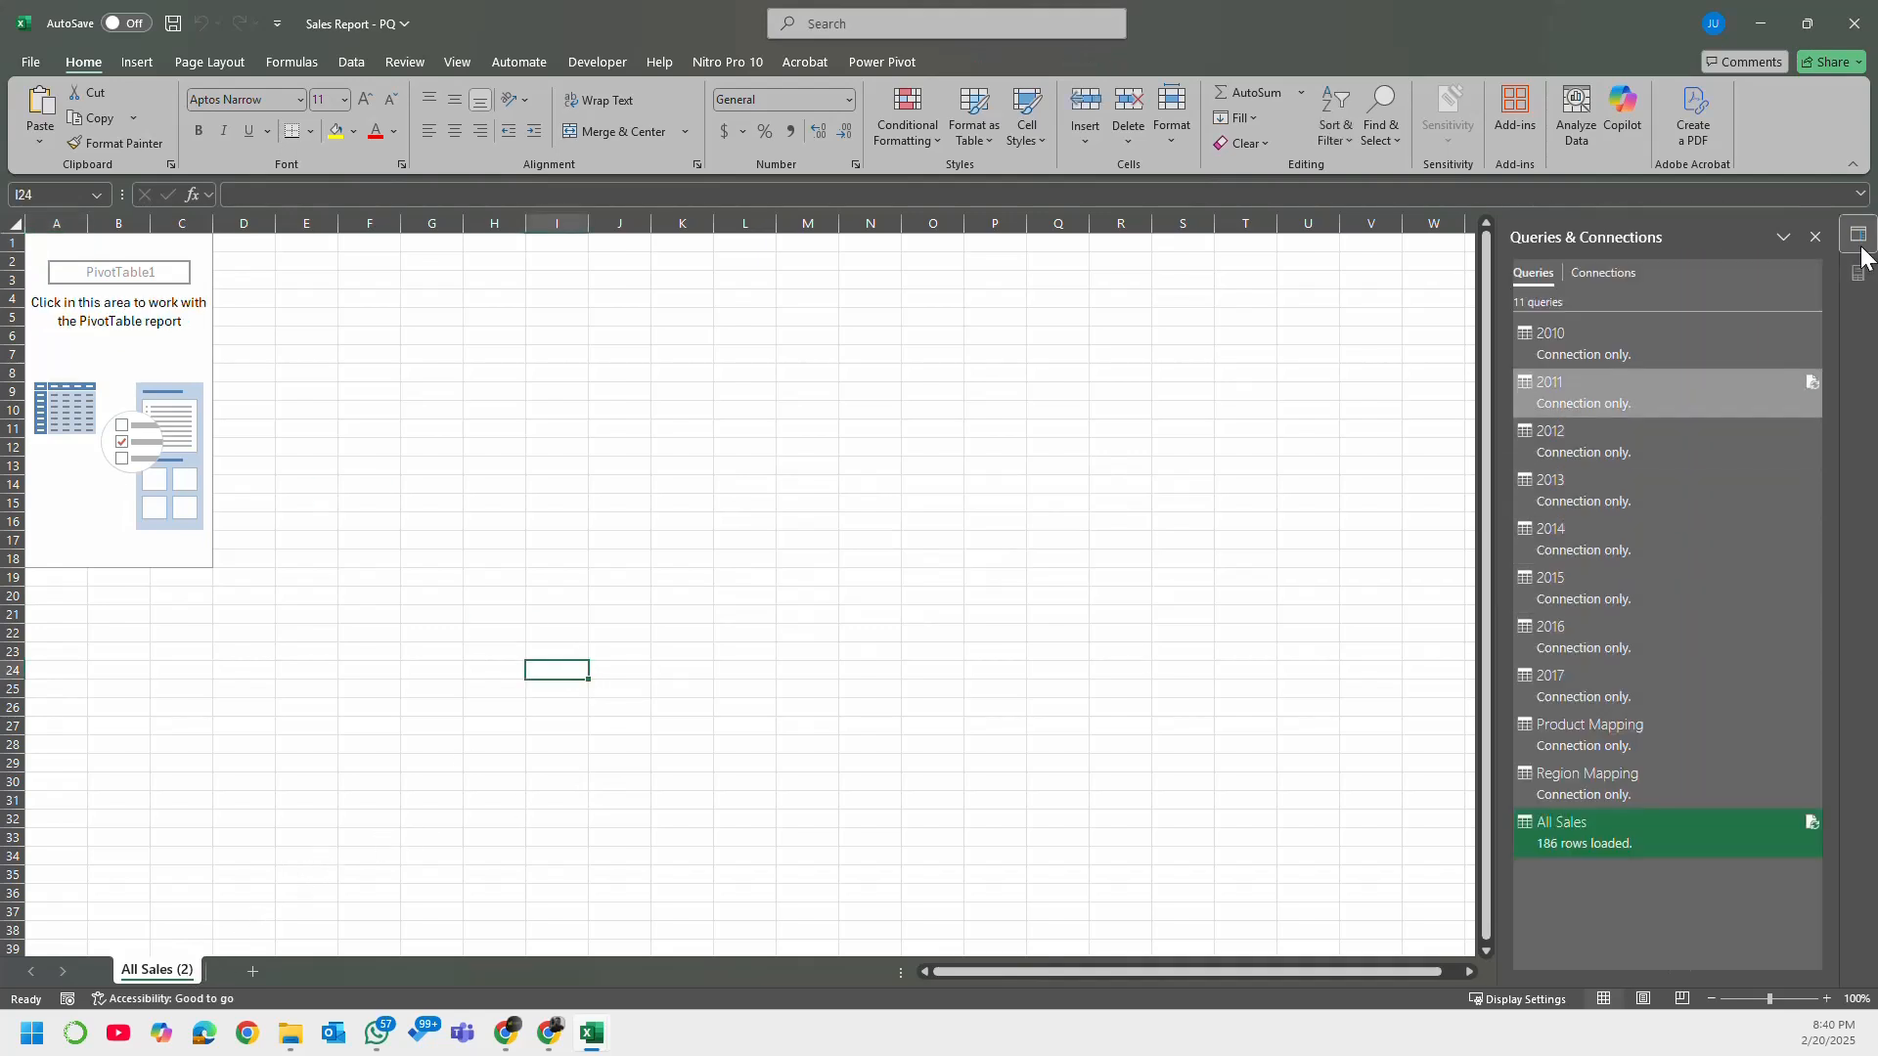
{"action": "left_click", "coordinate": [1815, 236]}
{"action": "left_click", "coordinate": [554, 630]}
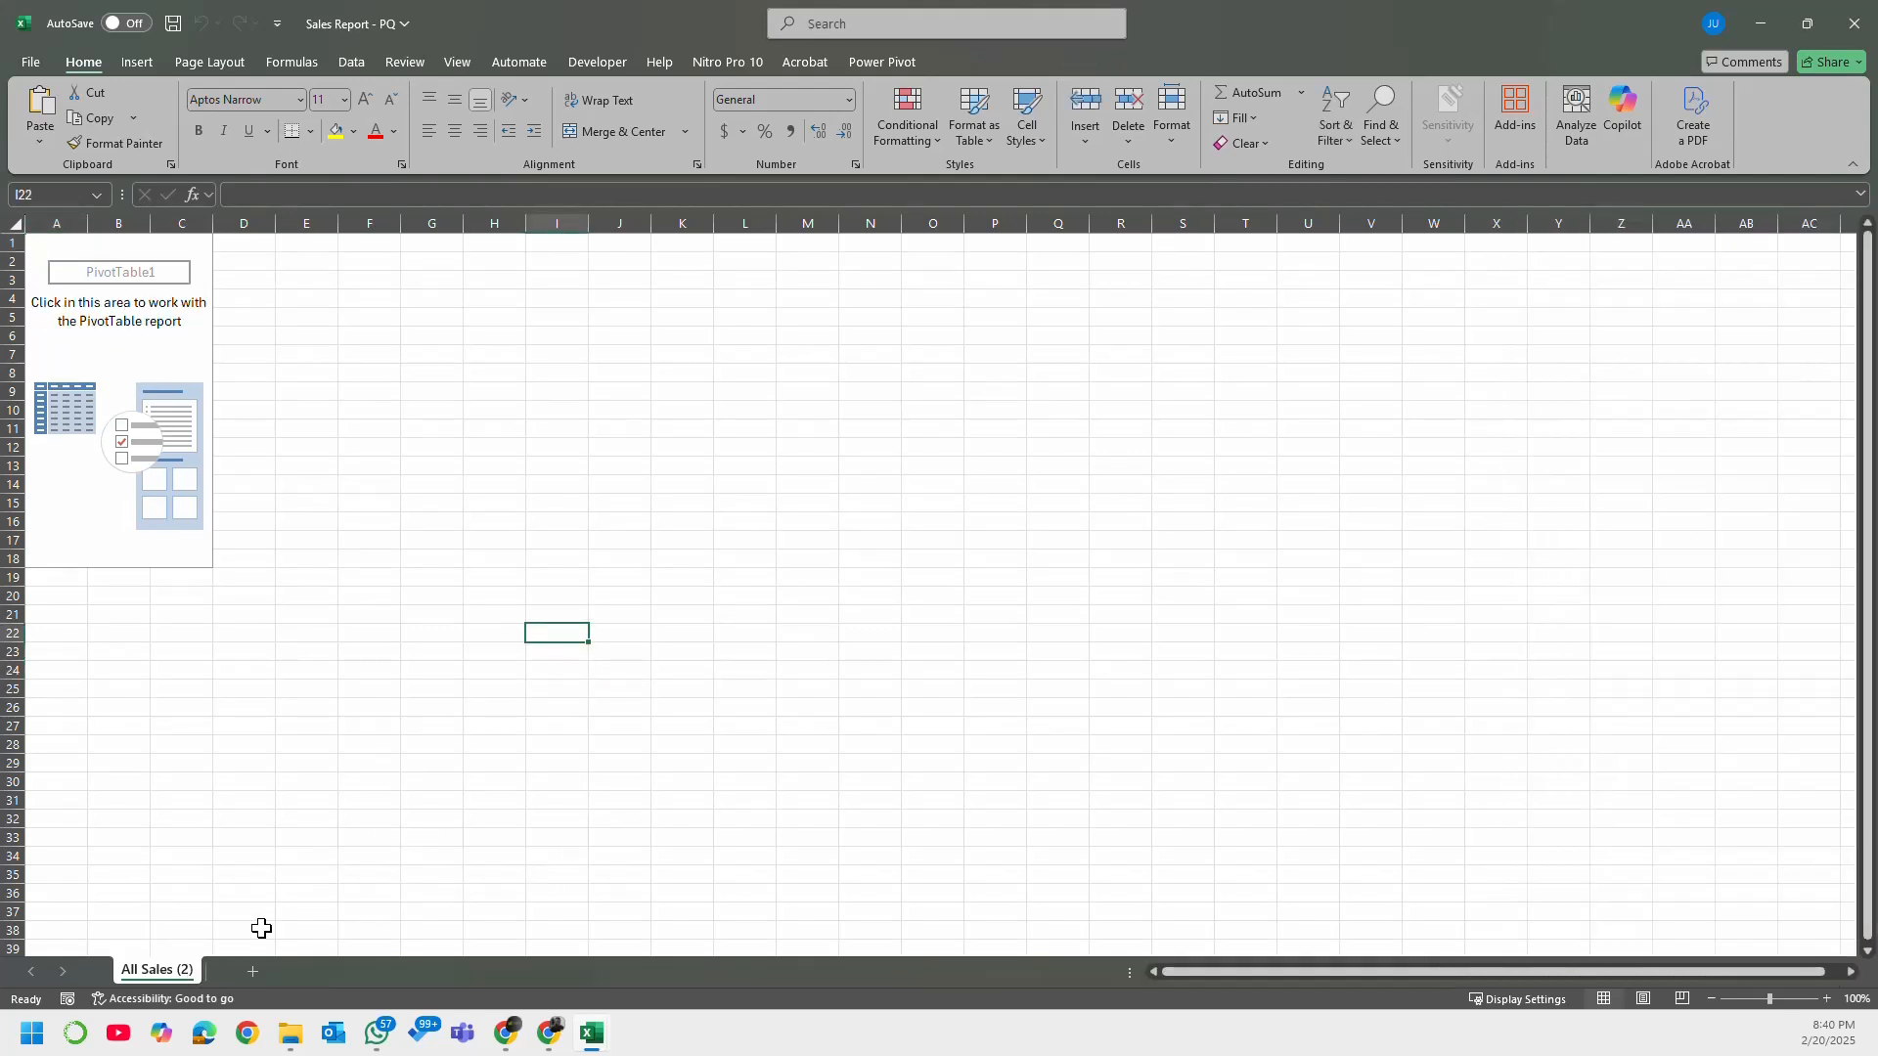
{"action": "left_click", "coordinate": [147, 277]}
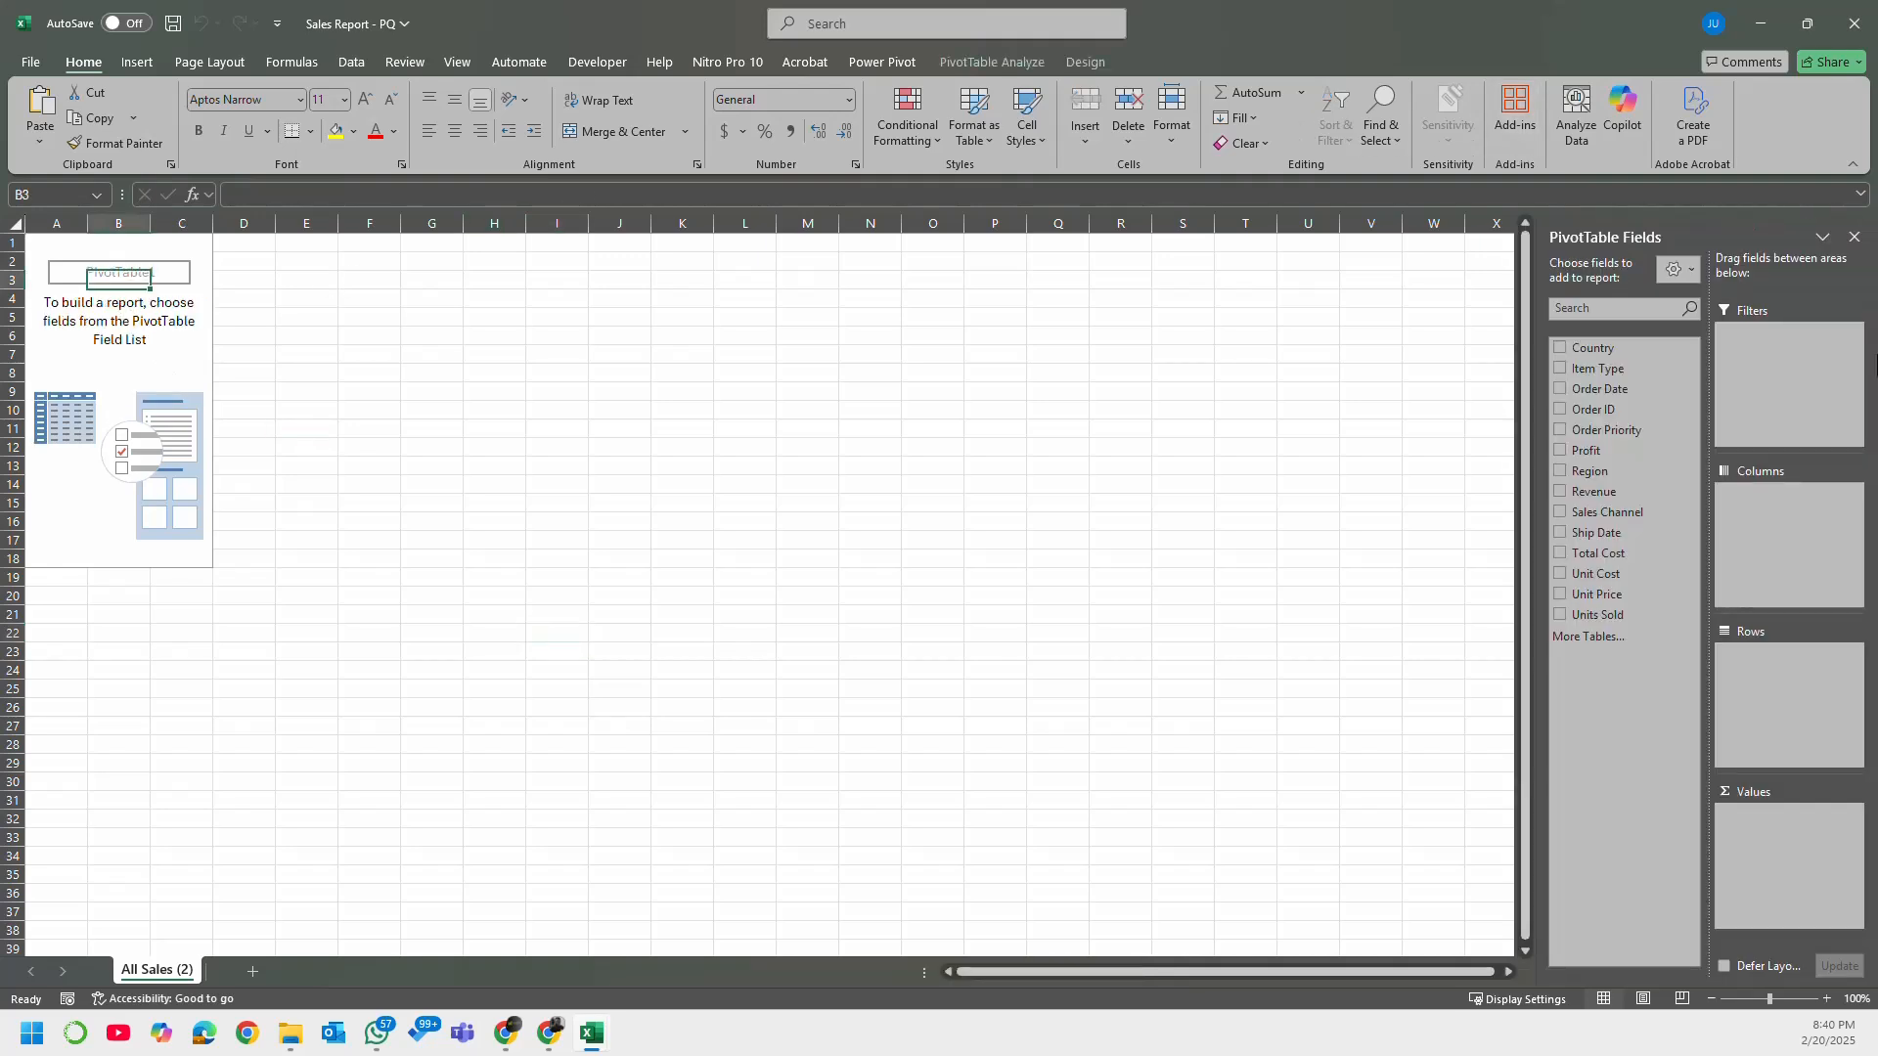
{"action": "left_click", "coordinate": [1853, 238]}
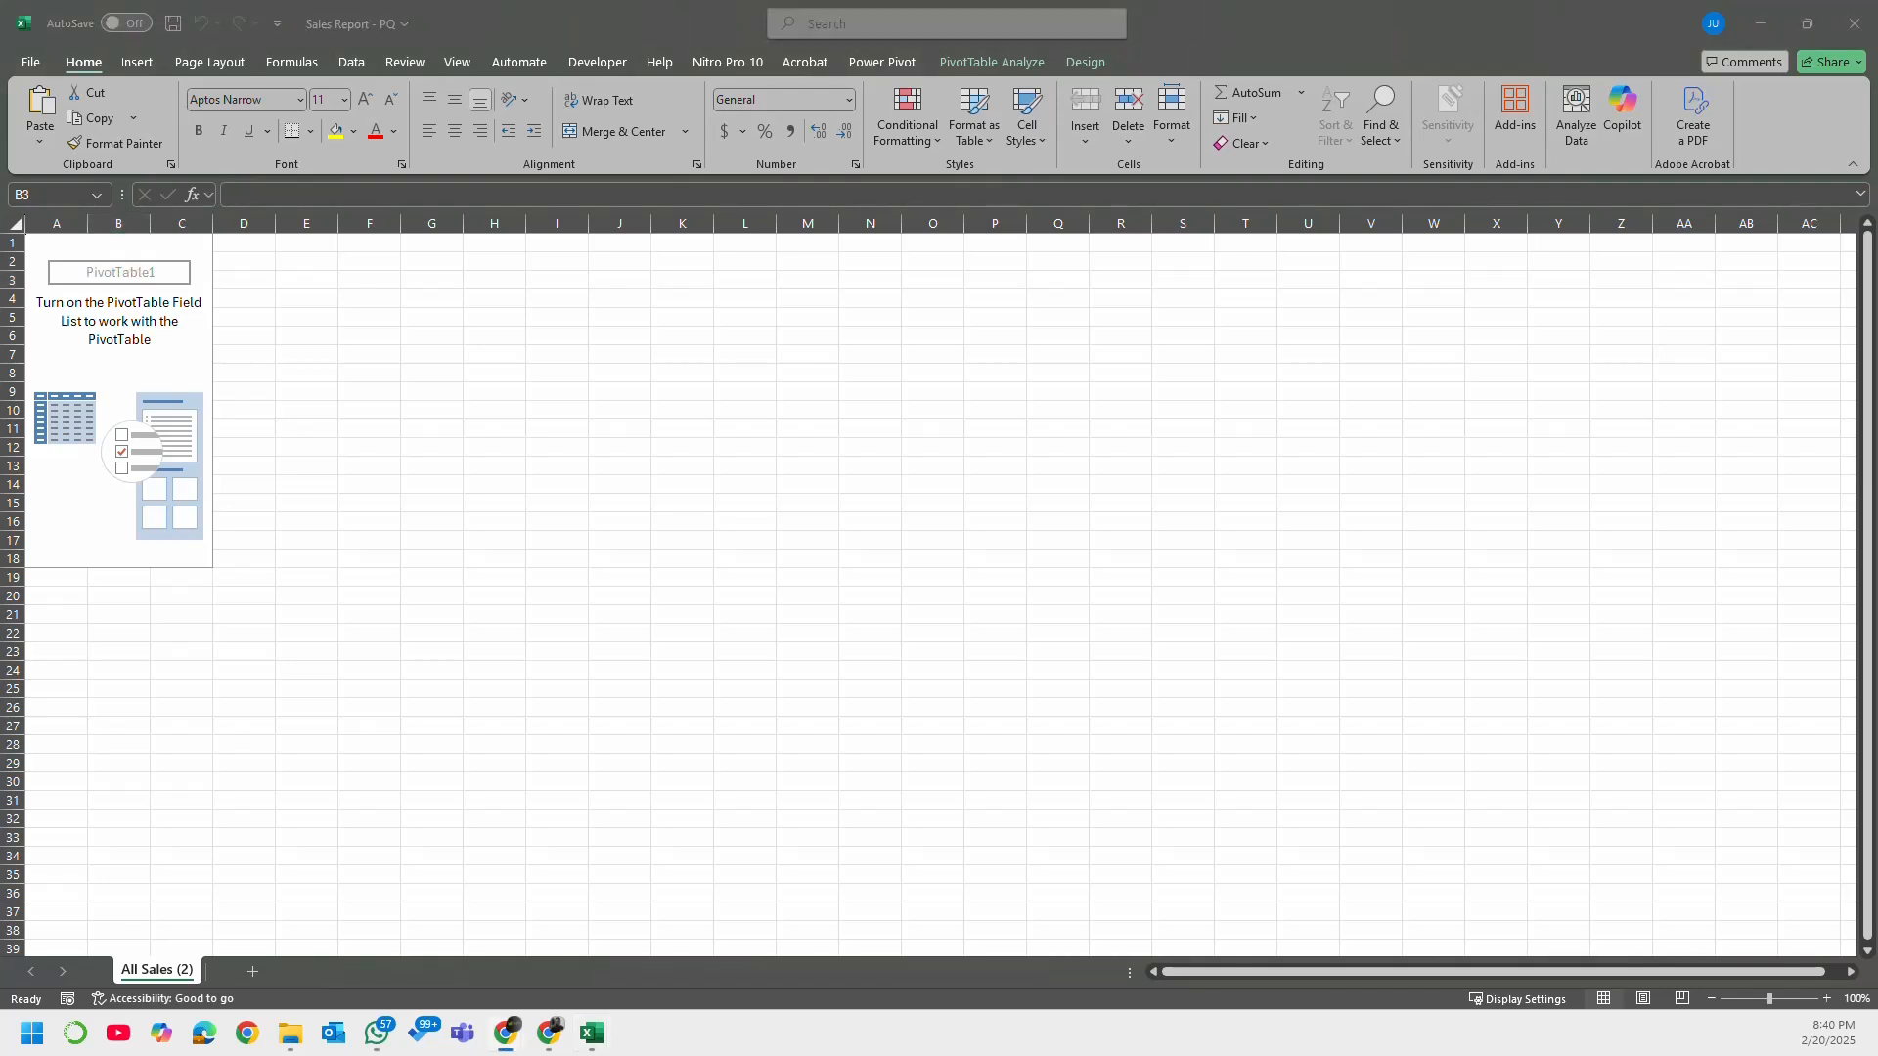
Step: Show the workbook's queries again and preview the All Sales query's columns and load status
{"action": "left_click", "coordinate": [354, 64]}
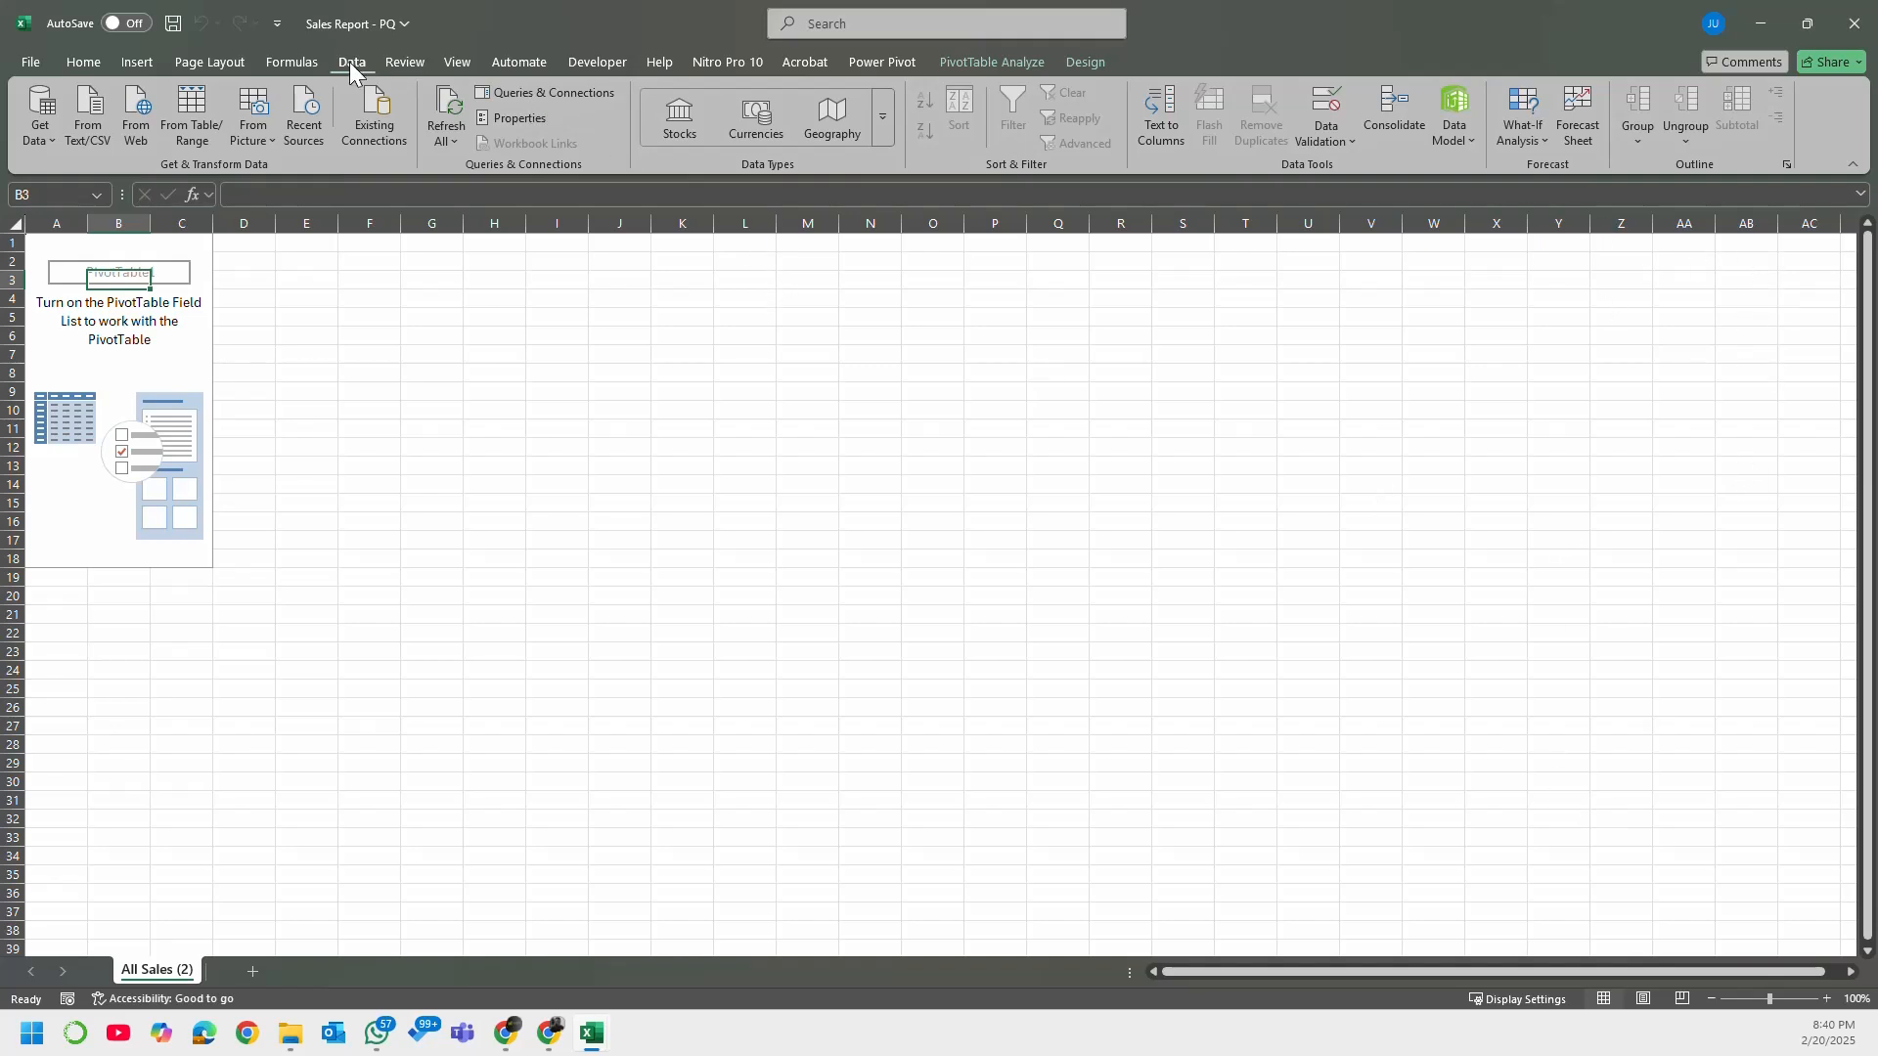
{"action": "left_click", "coordinate": [589, 92]}
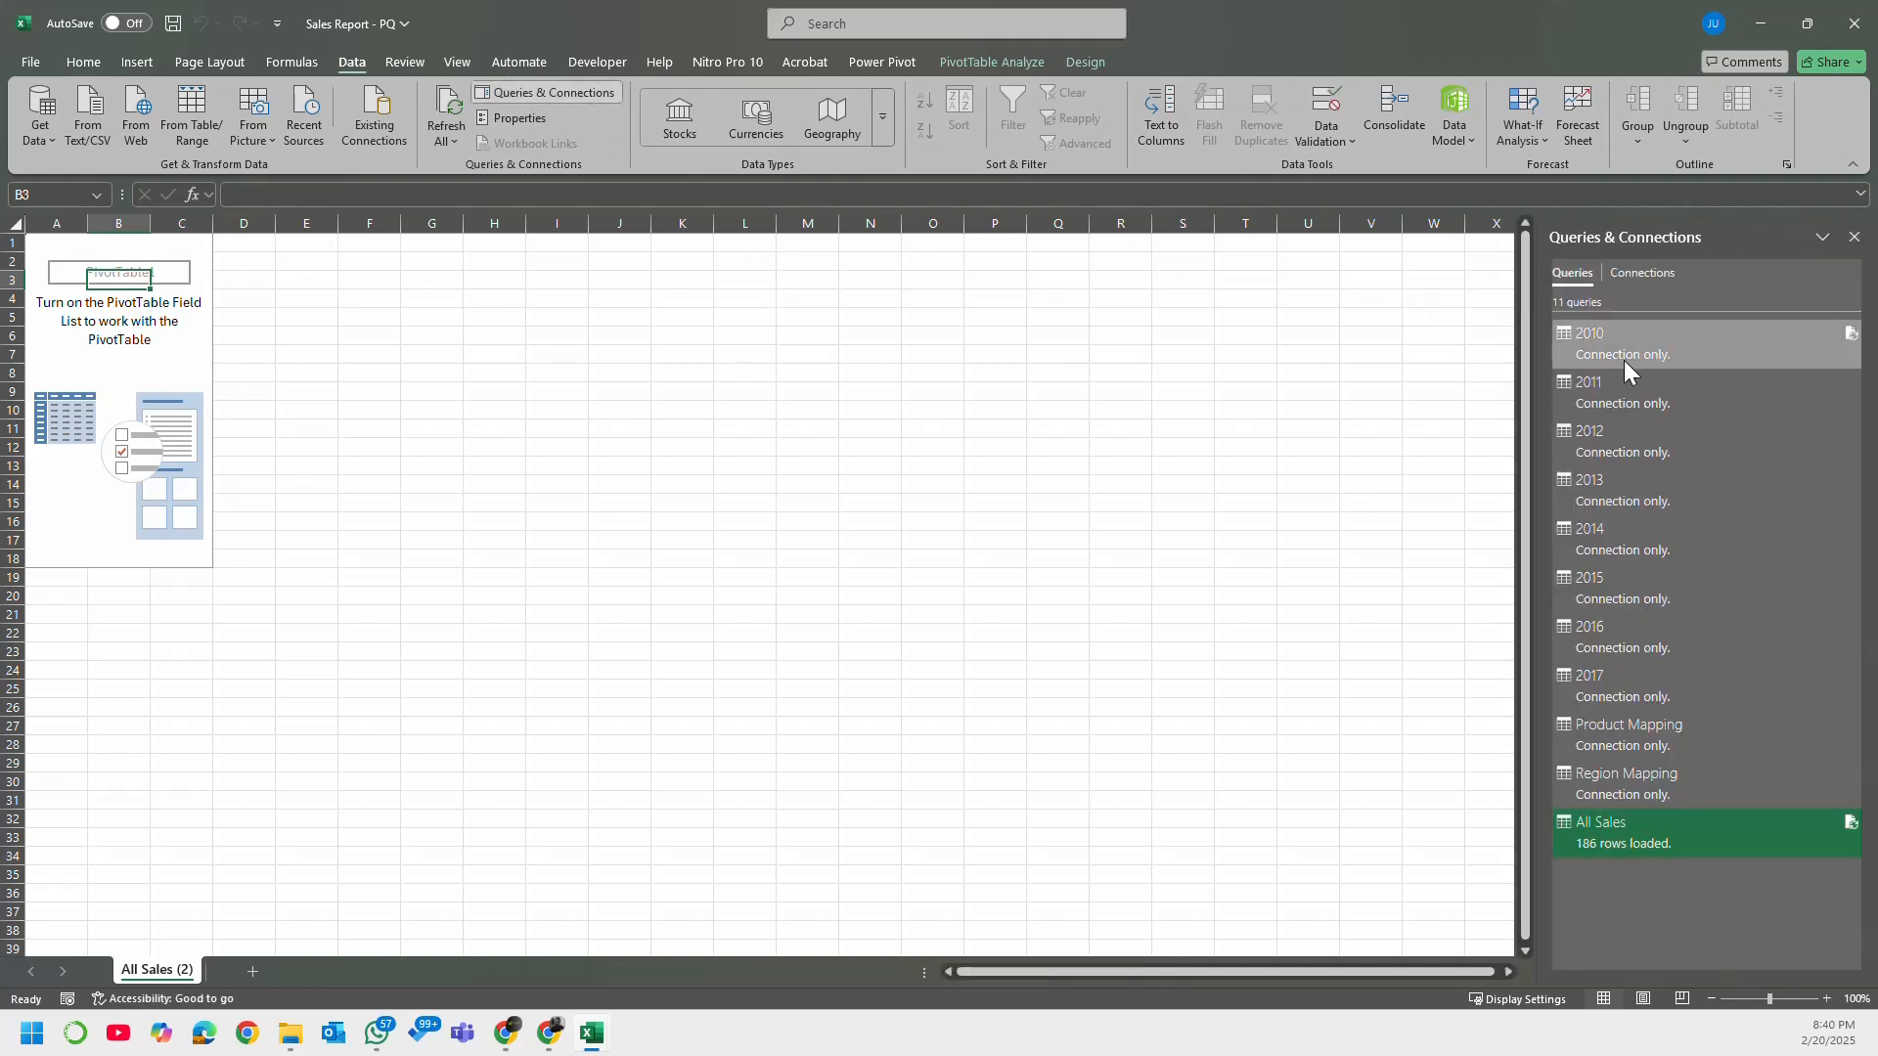
{"action": "mouse_move", "coordinate": [1610, 825]}
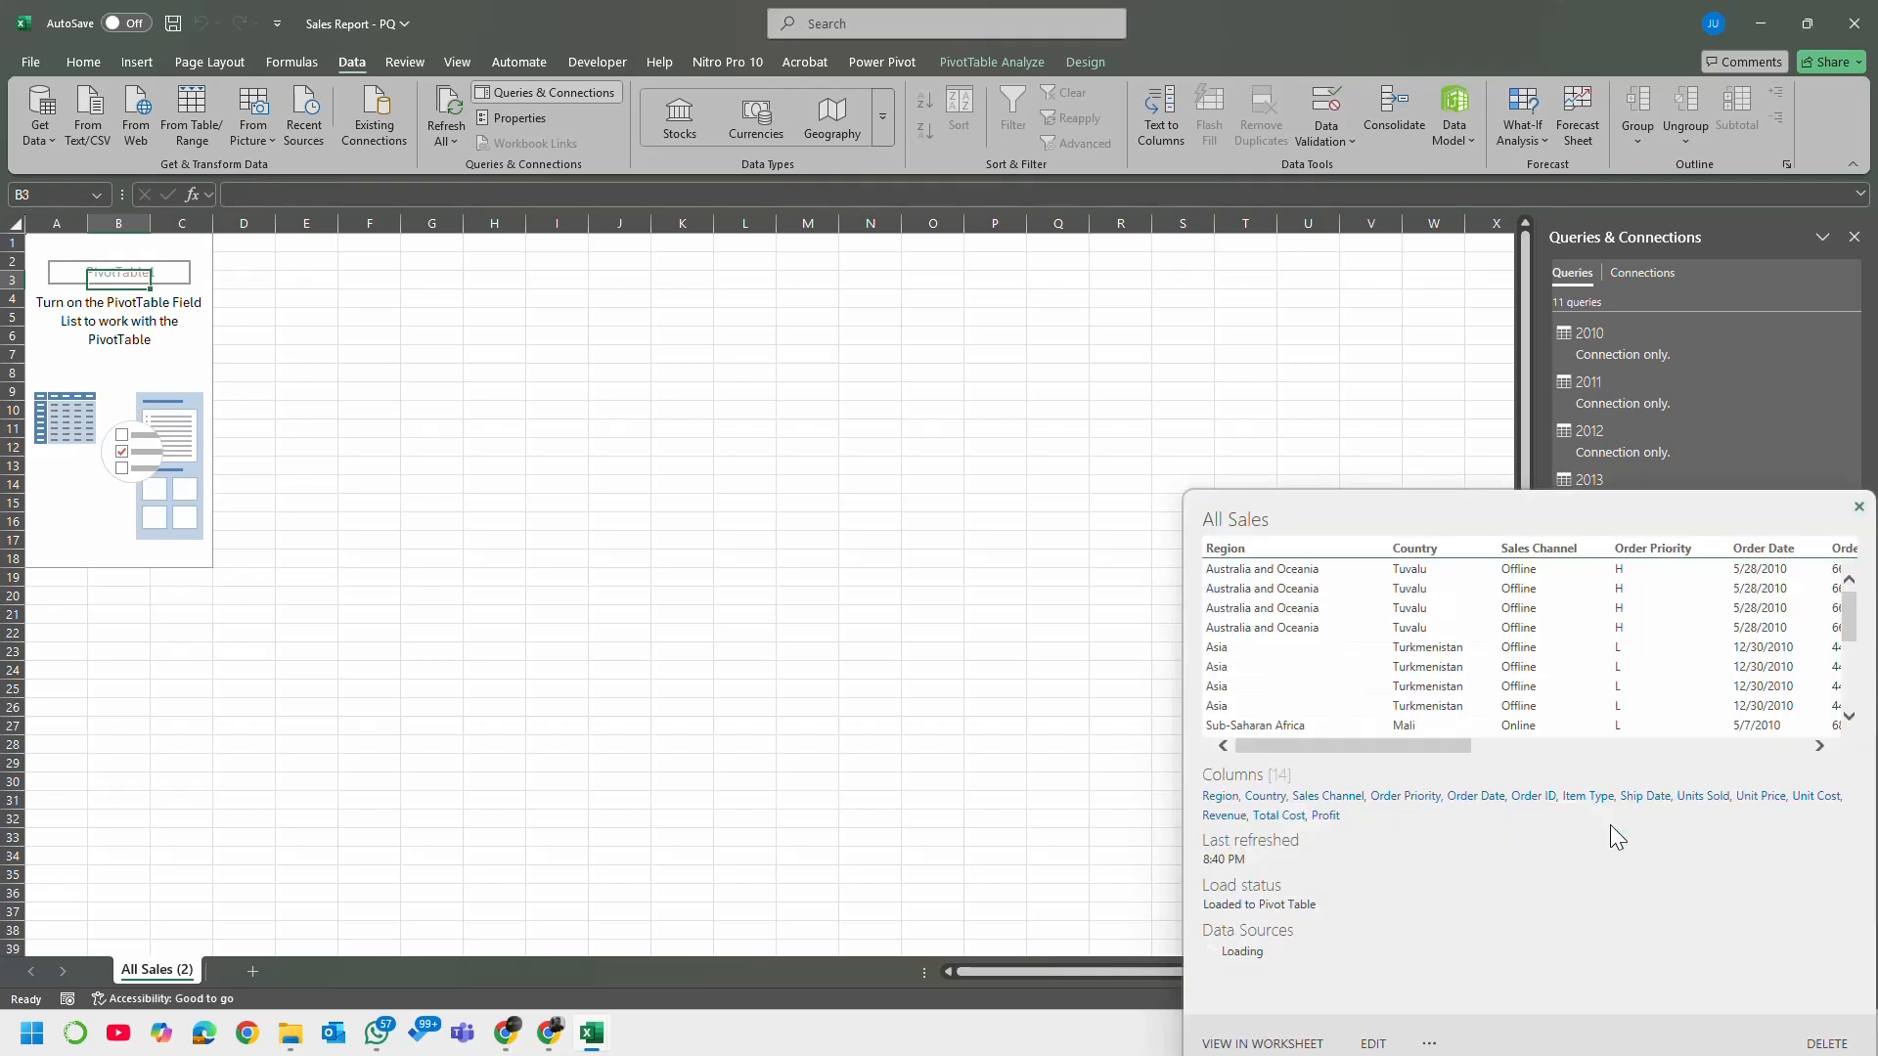
Step: Show the PivotTable field list and build the report with Region as rows and Revenue as summed values
{"action": "right_click", "coordinate": [115, 282]}
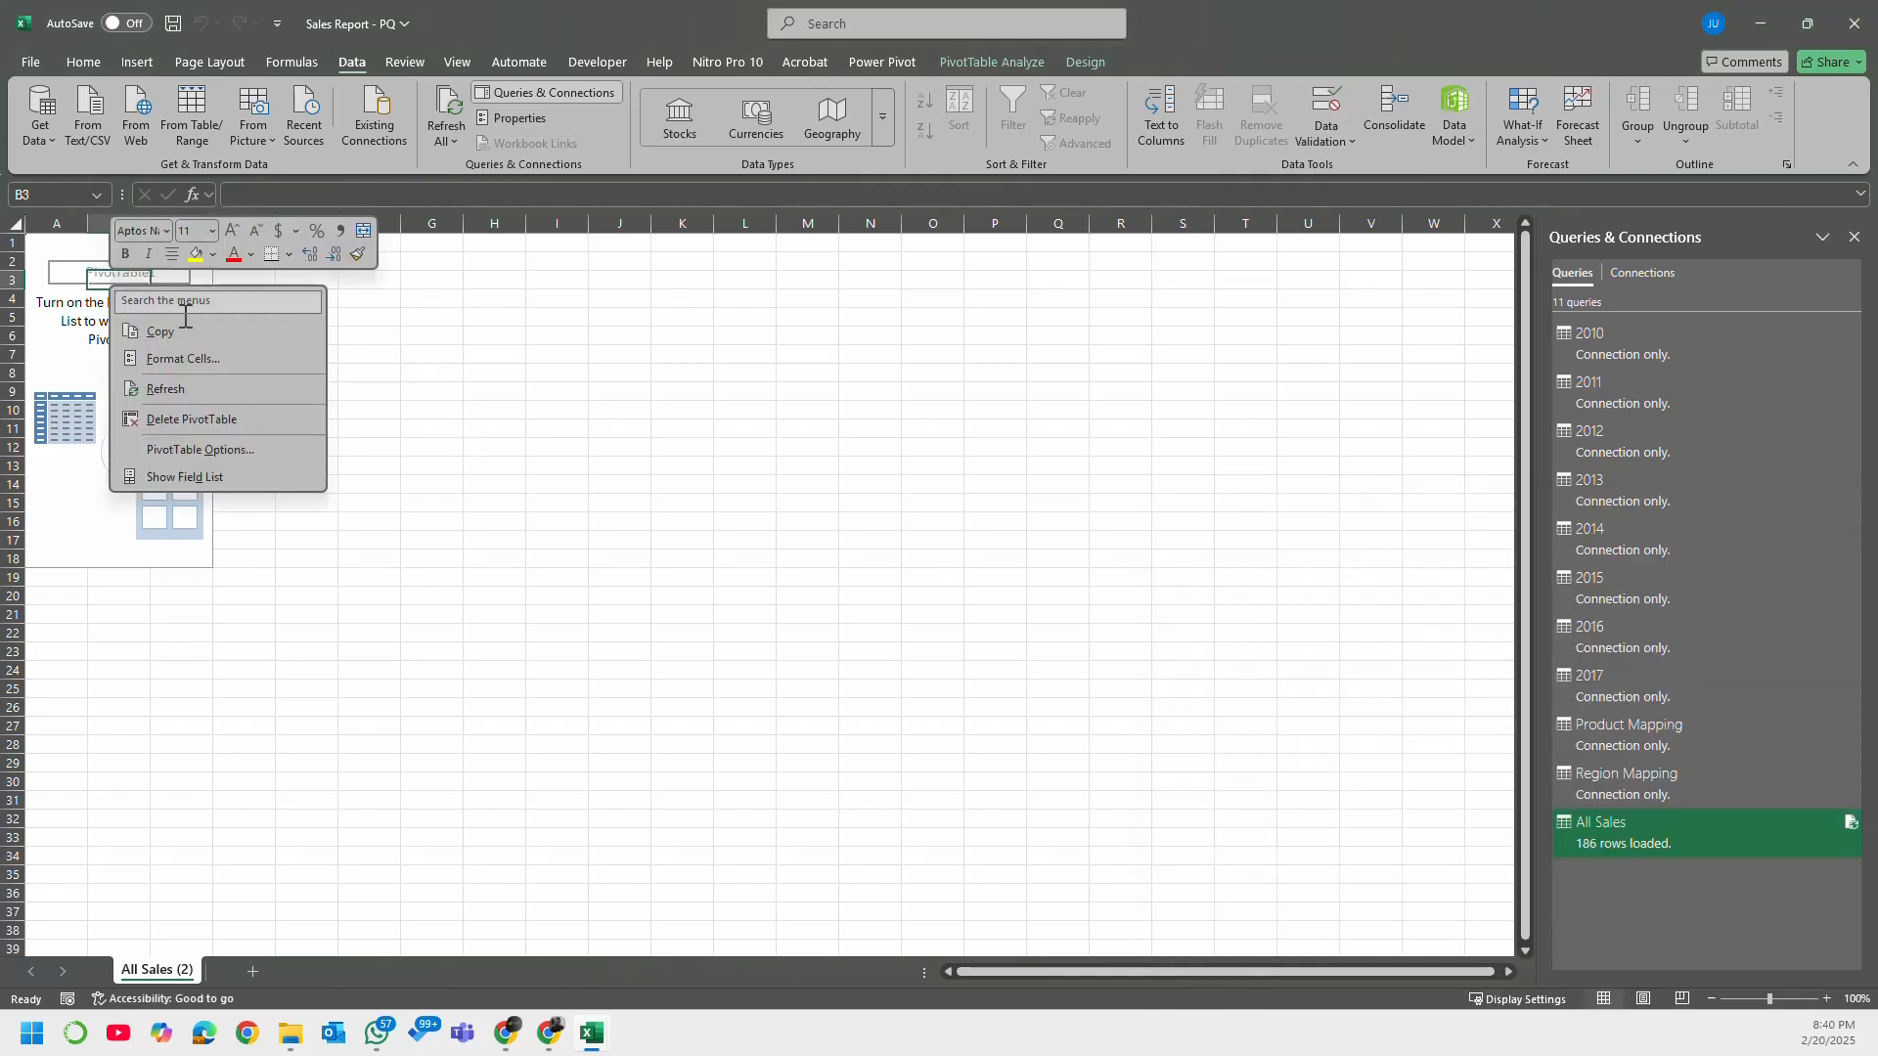
{"action": "left_click", "coordinate": [224, 480]}
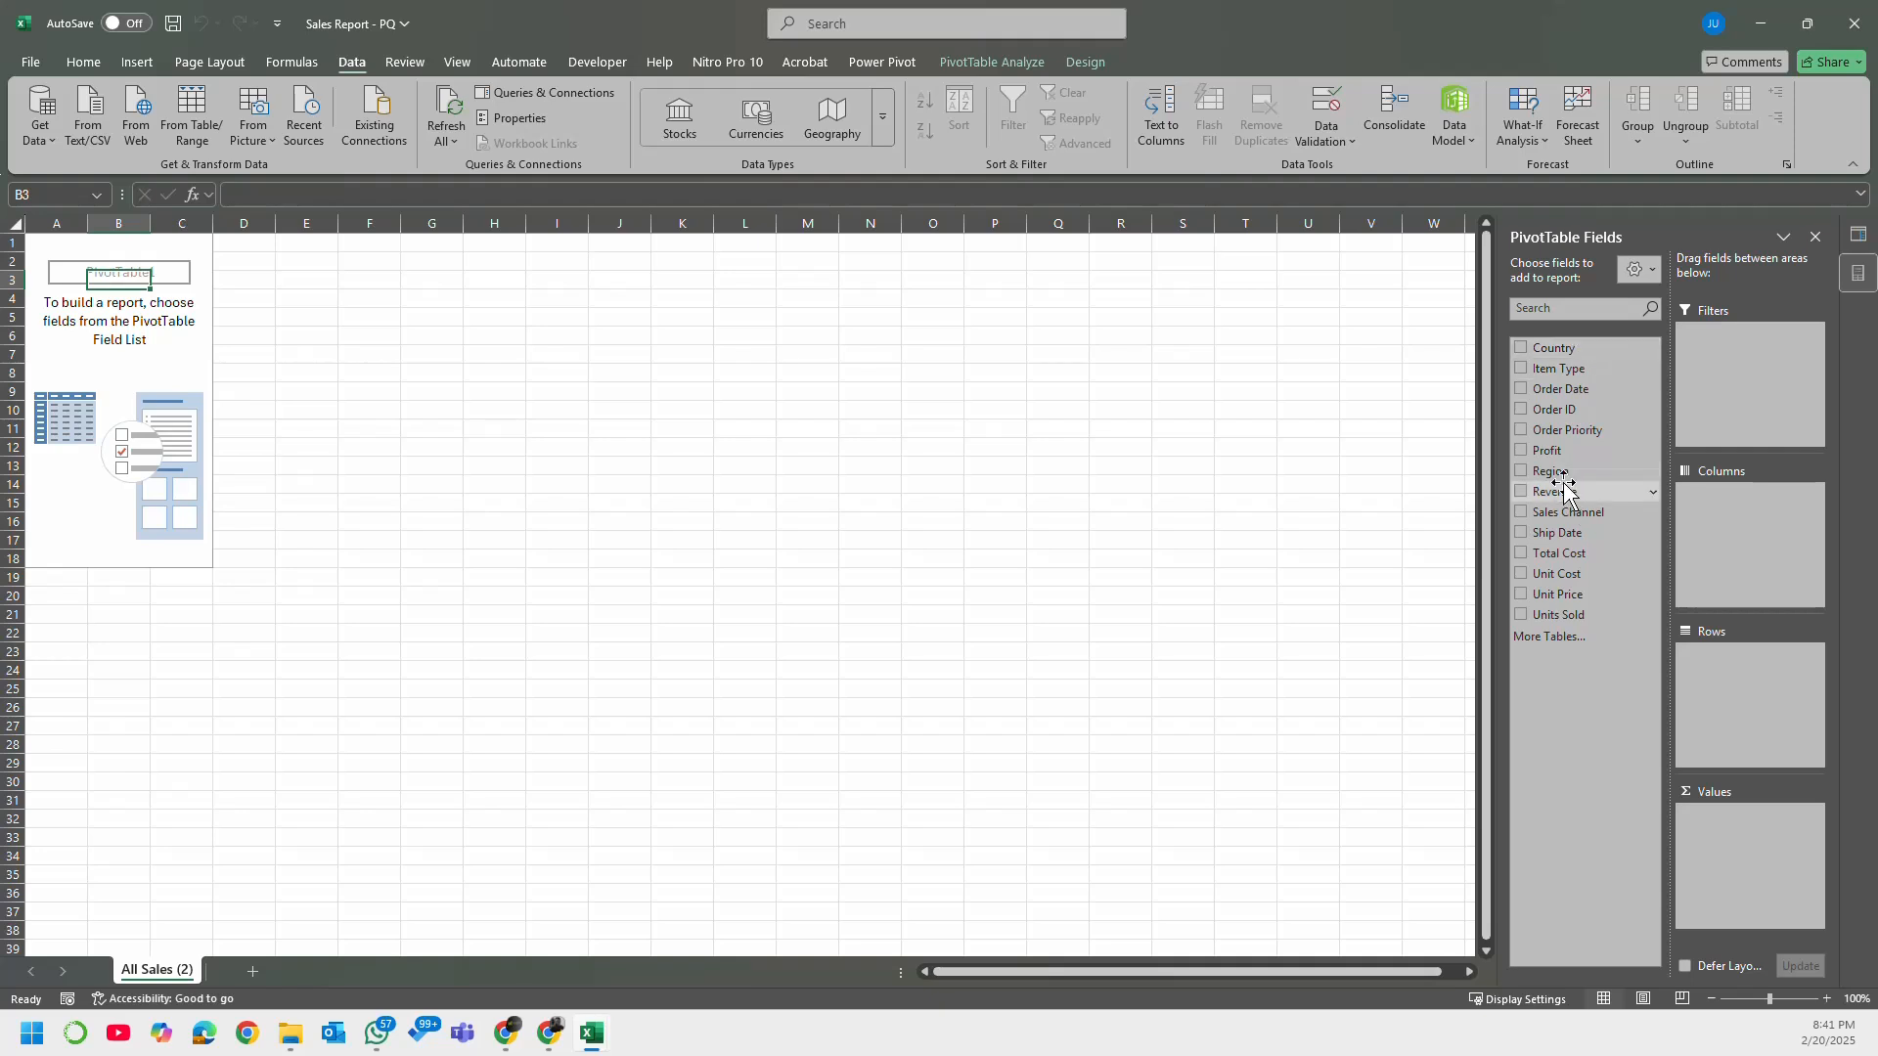
{"action": "left_click_drag", "start_coordinate": [1553, 472], "coordinate": [1716, 673]}
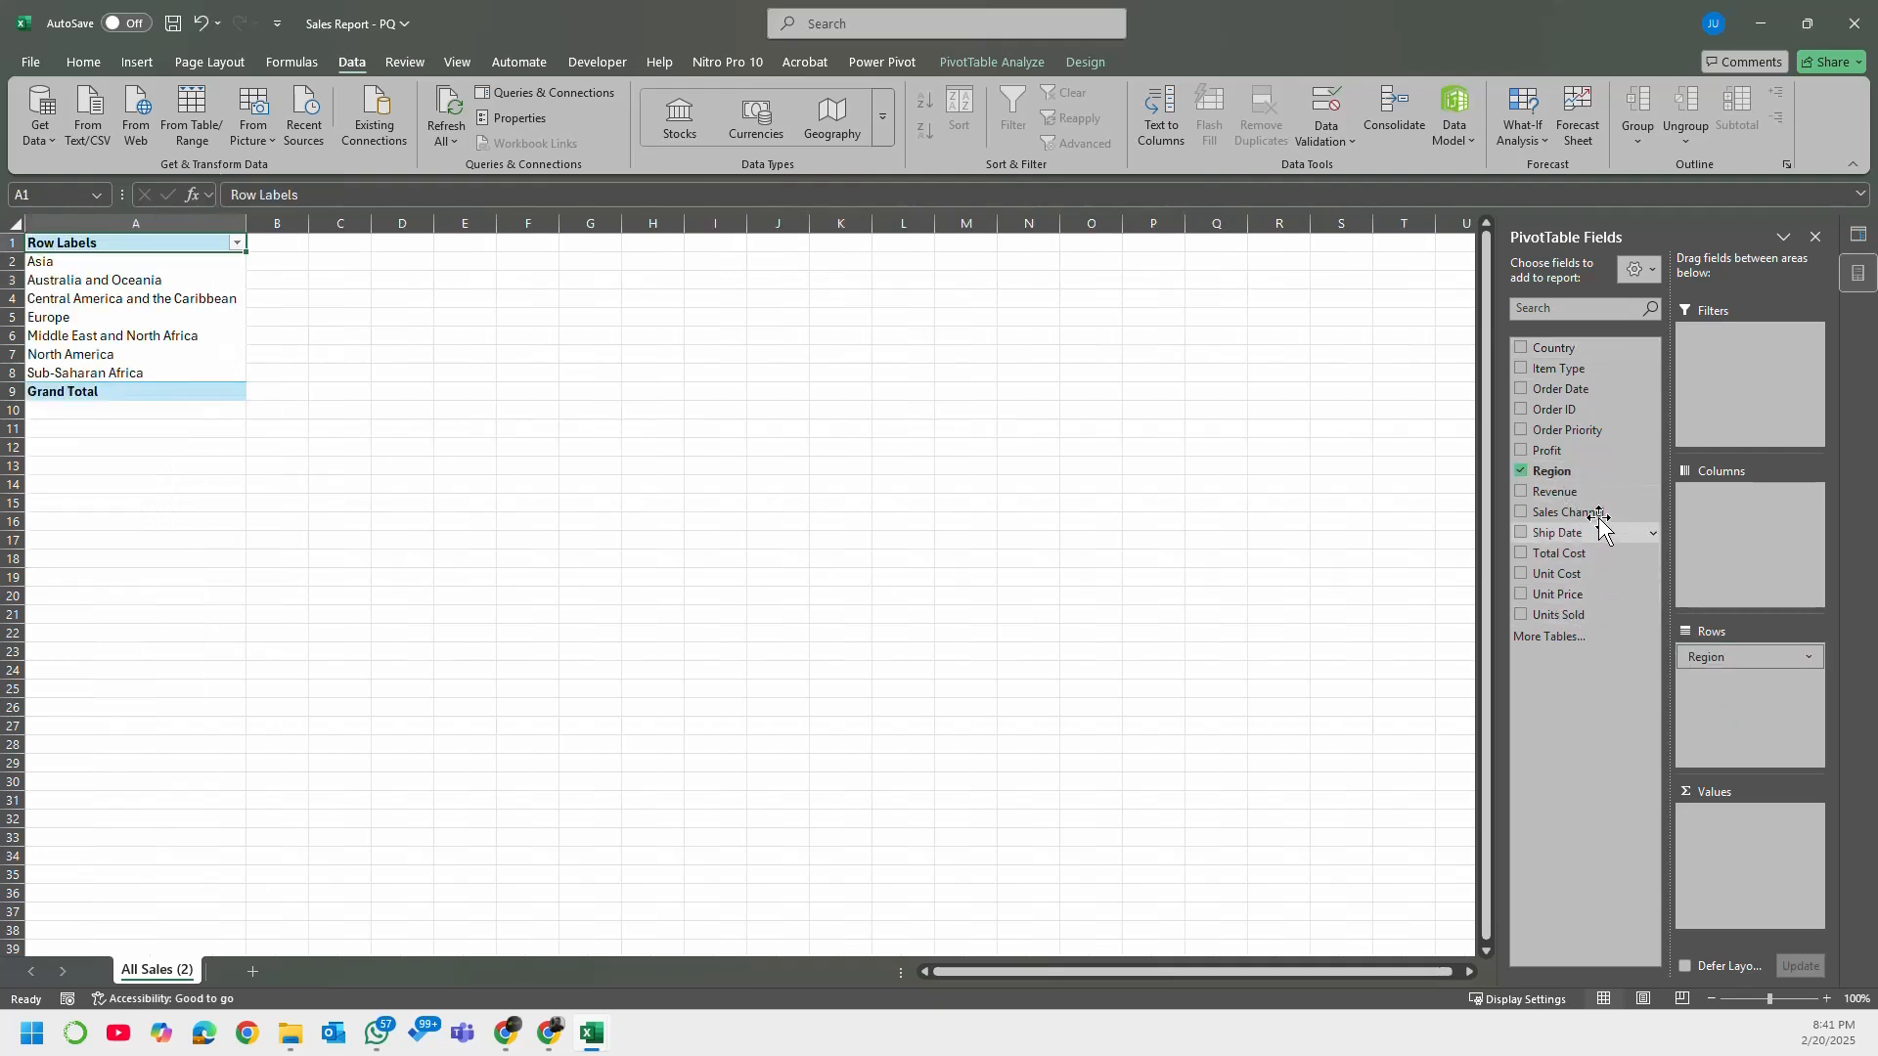
{"action": "left_click_drag", "start_coordinate": [1593, 490], "coordinate": [1740, 915]}
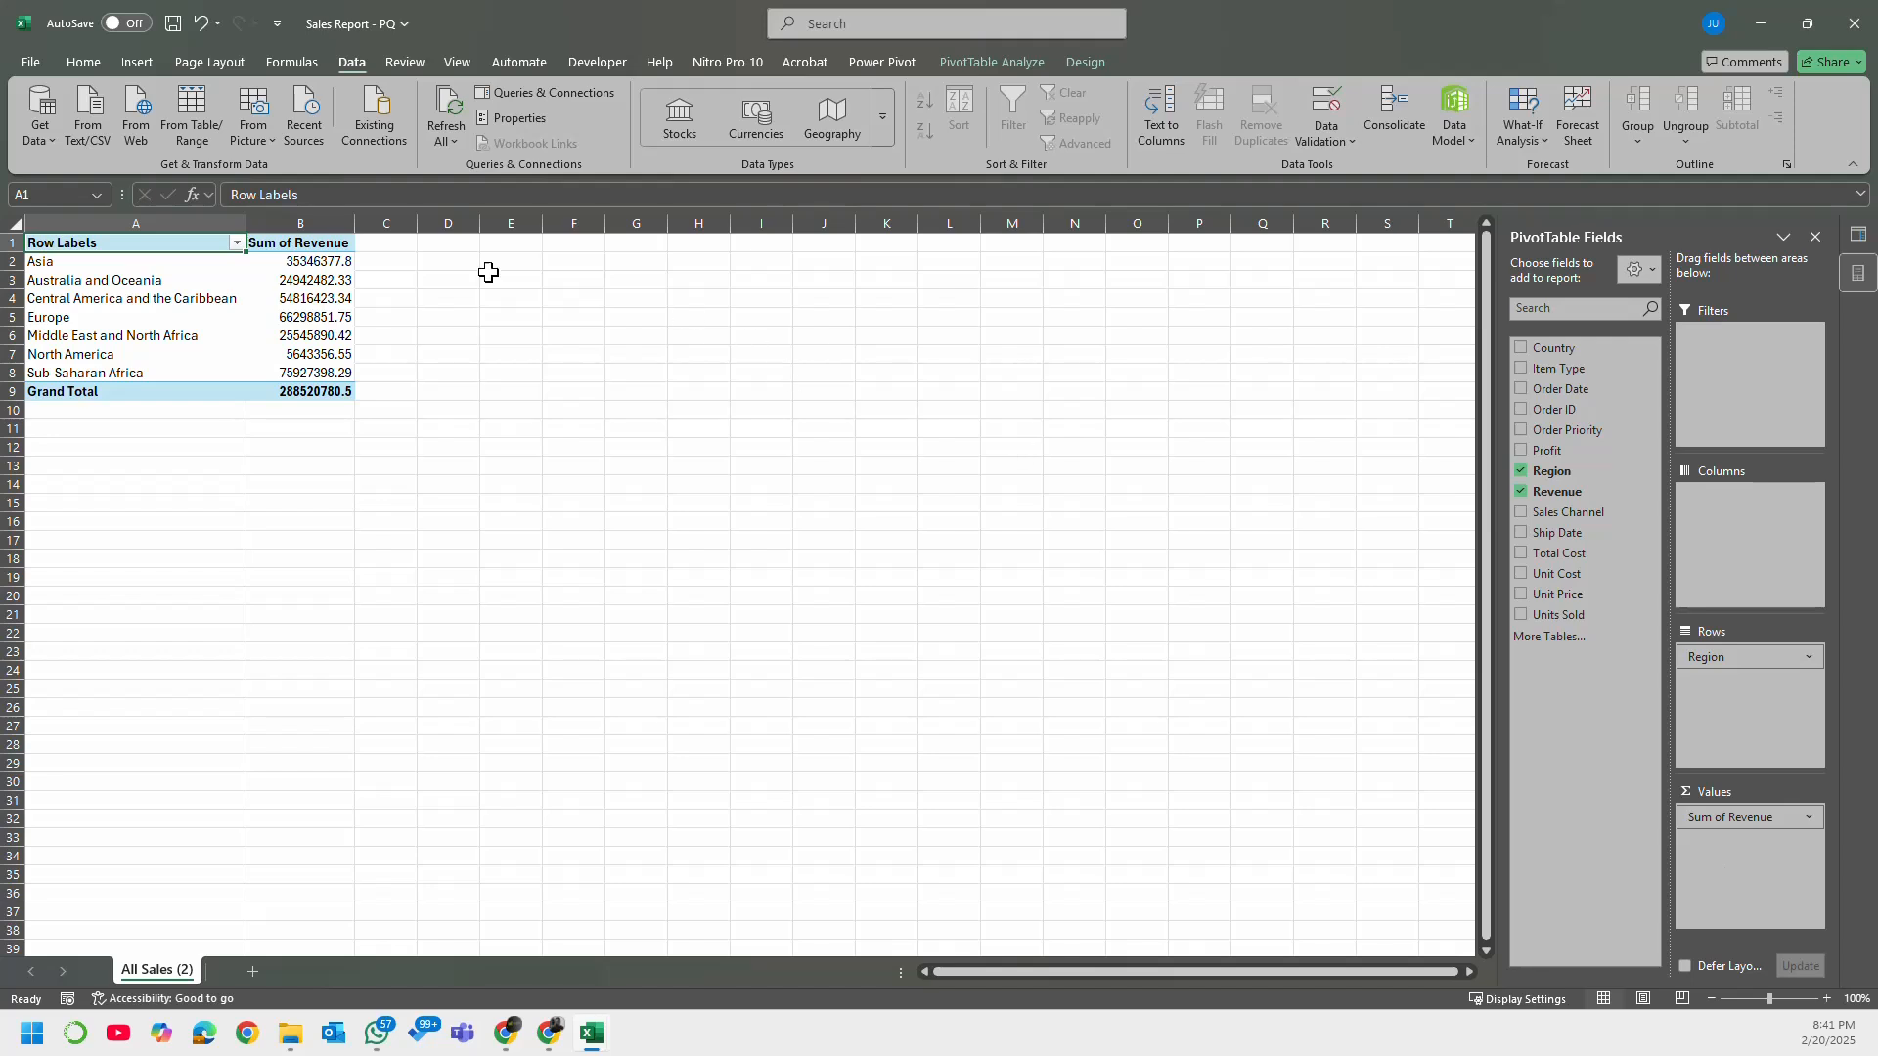
{"action": "left_click", "coordinate": [331, 261]}
{"action": "right_click", "coordinate": [330, 261]}
{"action": "key", "text": "Escape"}
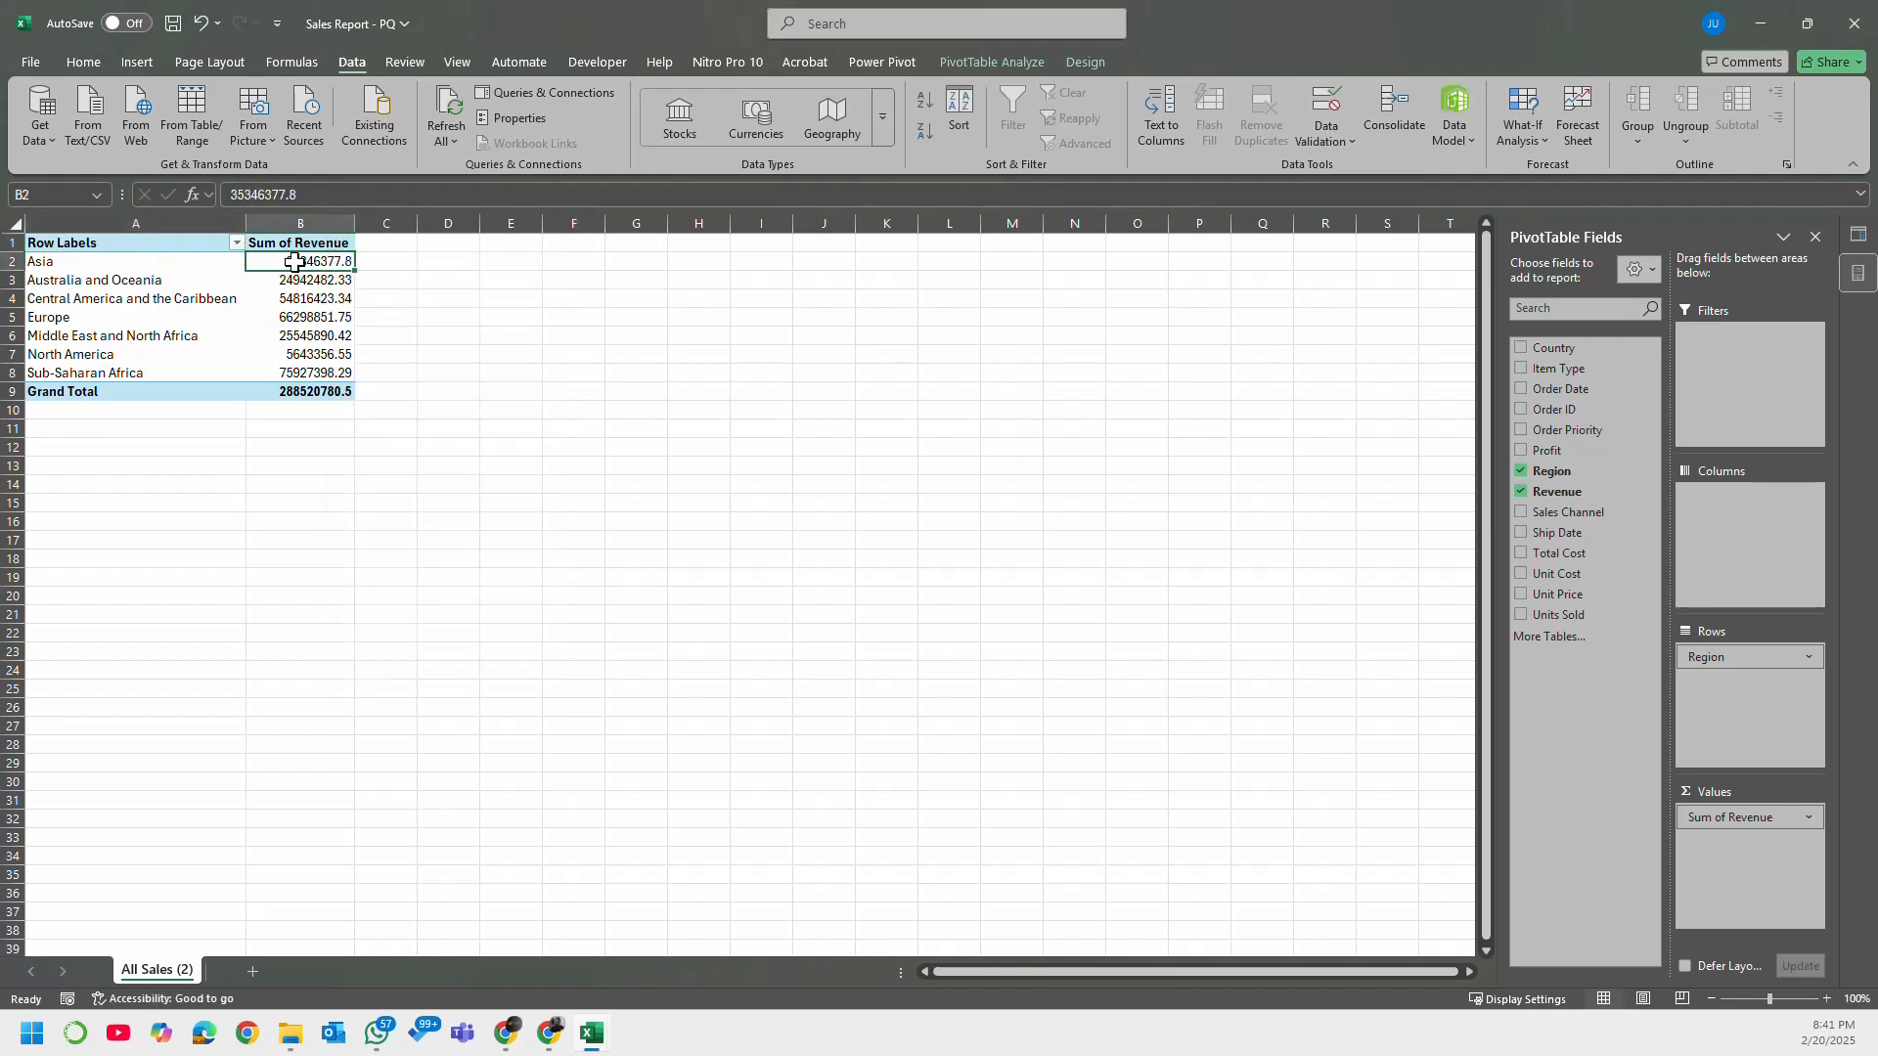
Step: Format the Sum of Revenue values, including the Grand Total, as Currency with 2 decimal places and the $ symbol
{"action": "left_click_drag", "start_coordinate": [293, 259], "coordinate": [280, 397]}
{"action": "right_click", "coordinate": [302, 345]}
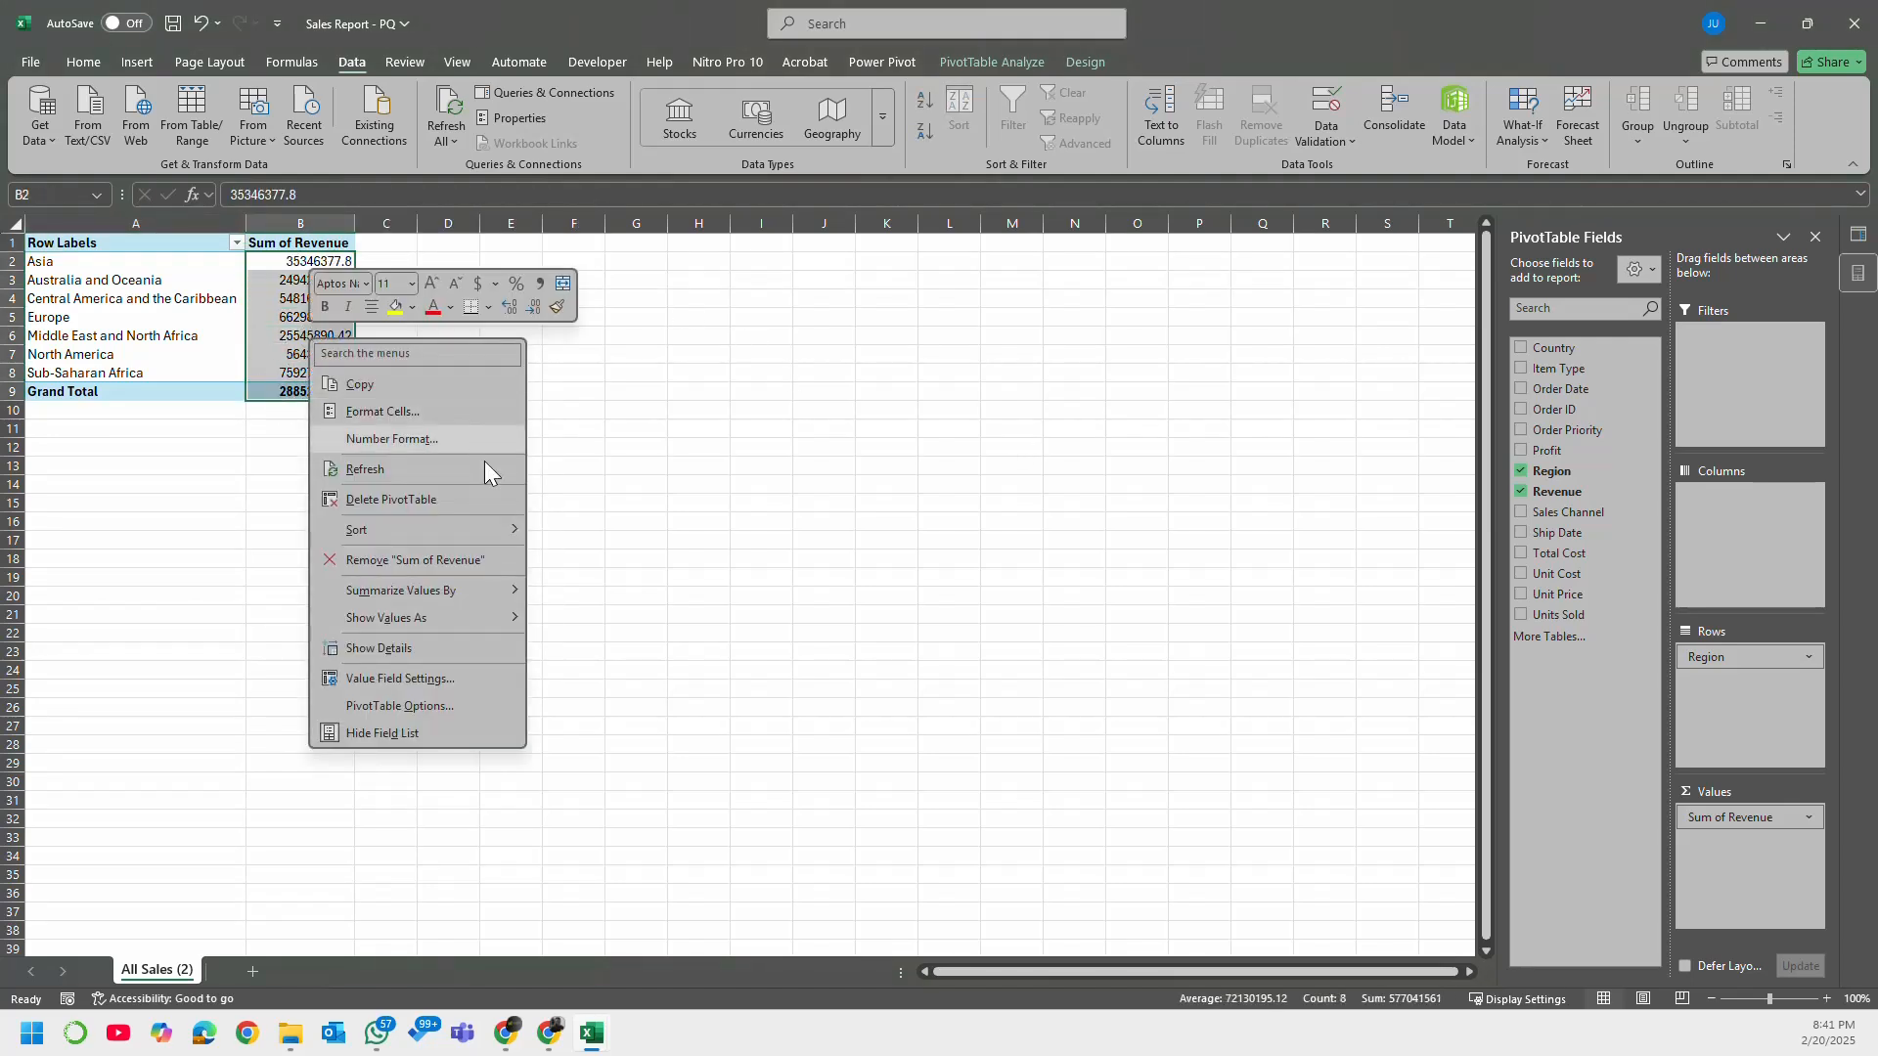
{"action": "mouse_move", "coordinate": [504, 529]}
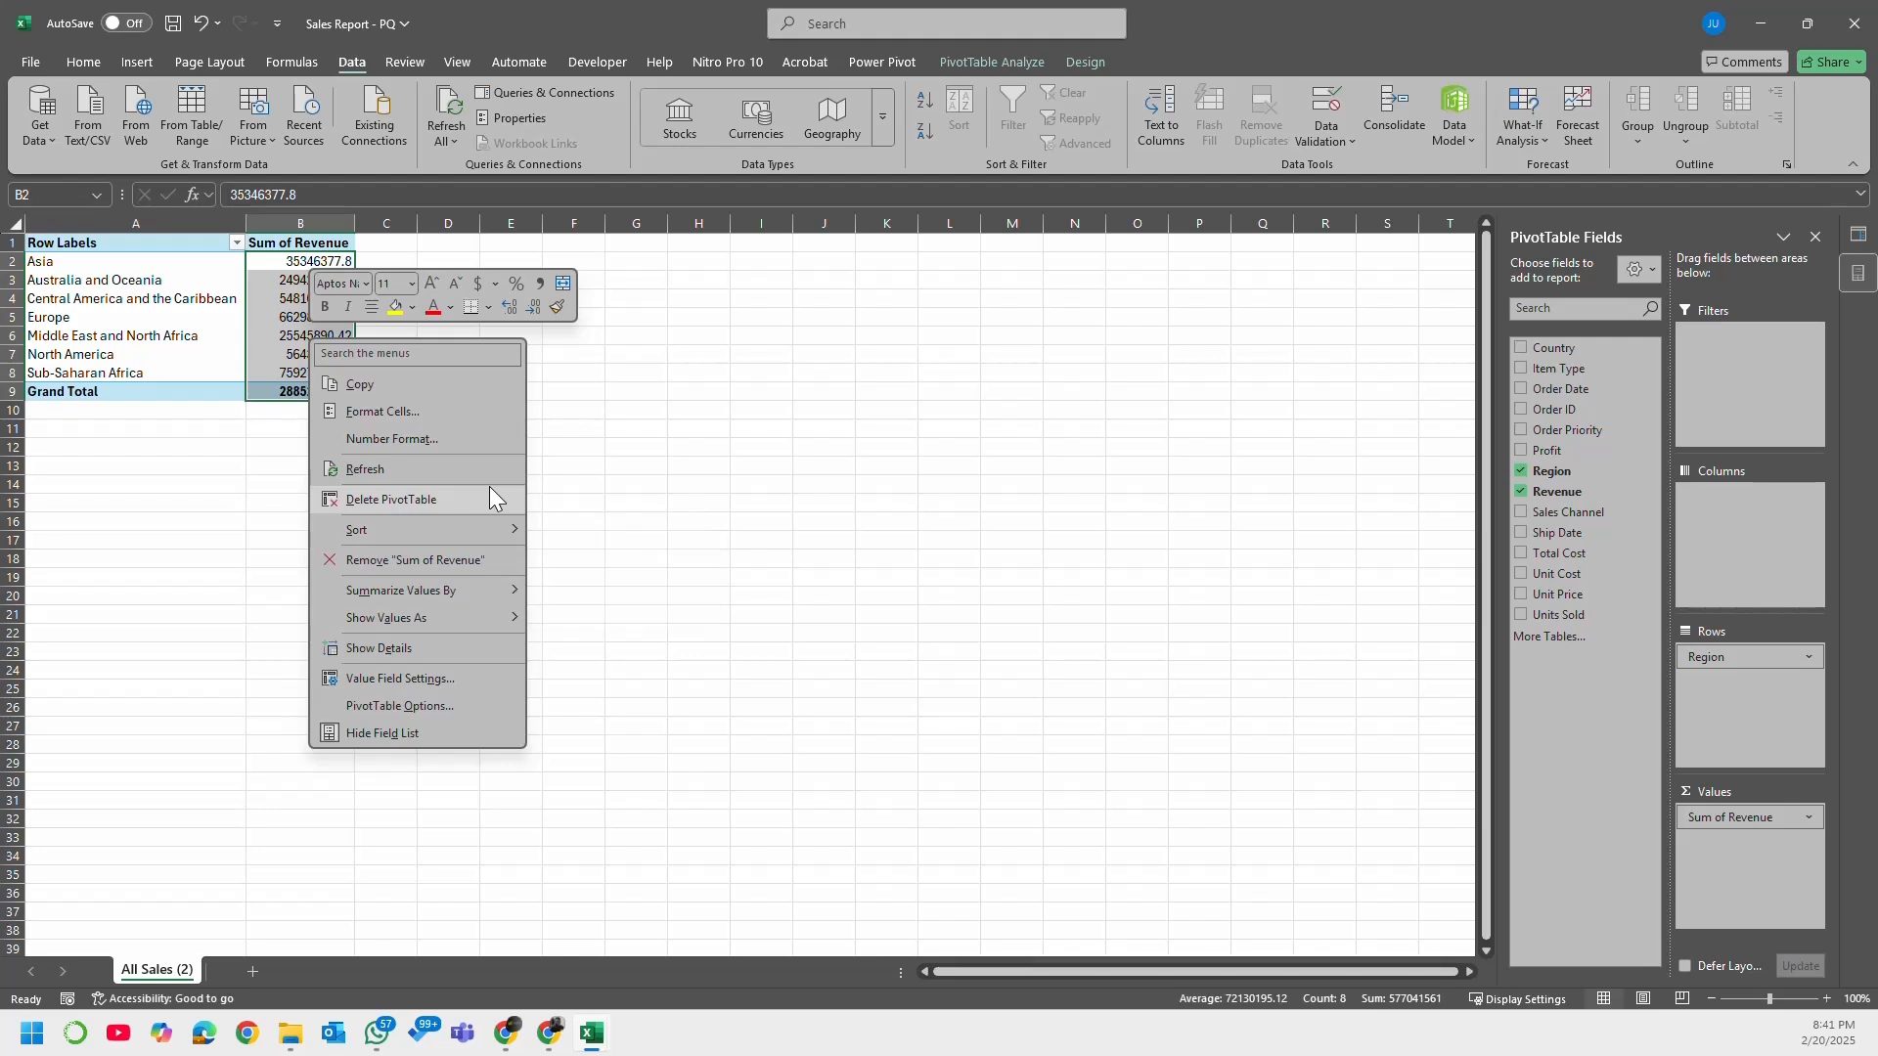
{"action": "mouse_move", "coordinate": [443, 624]}
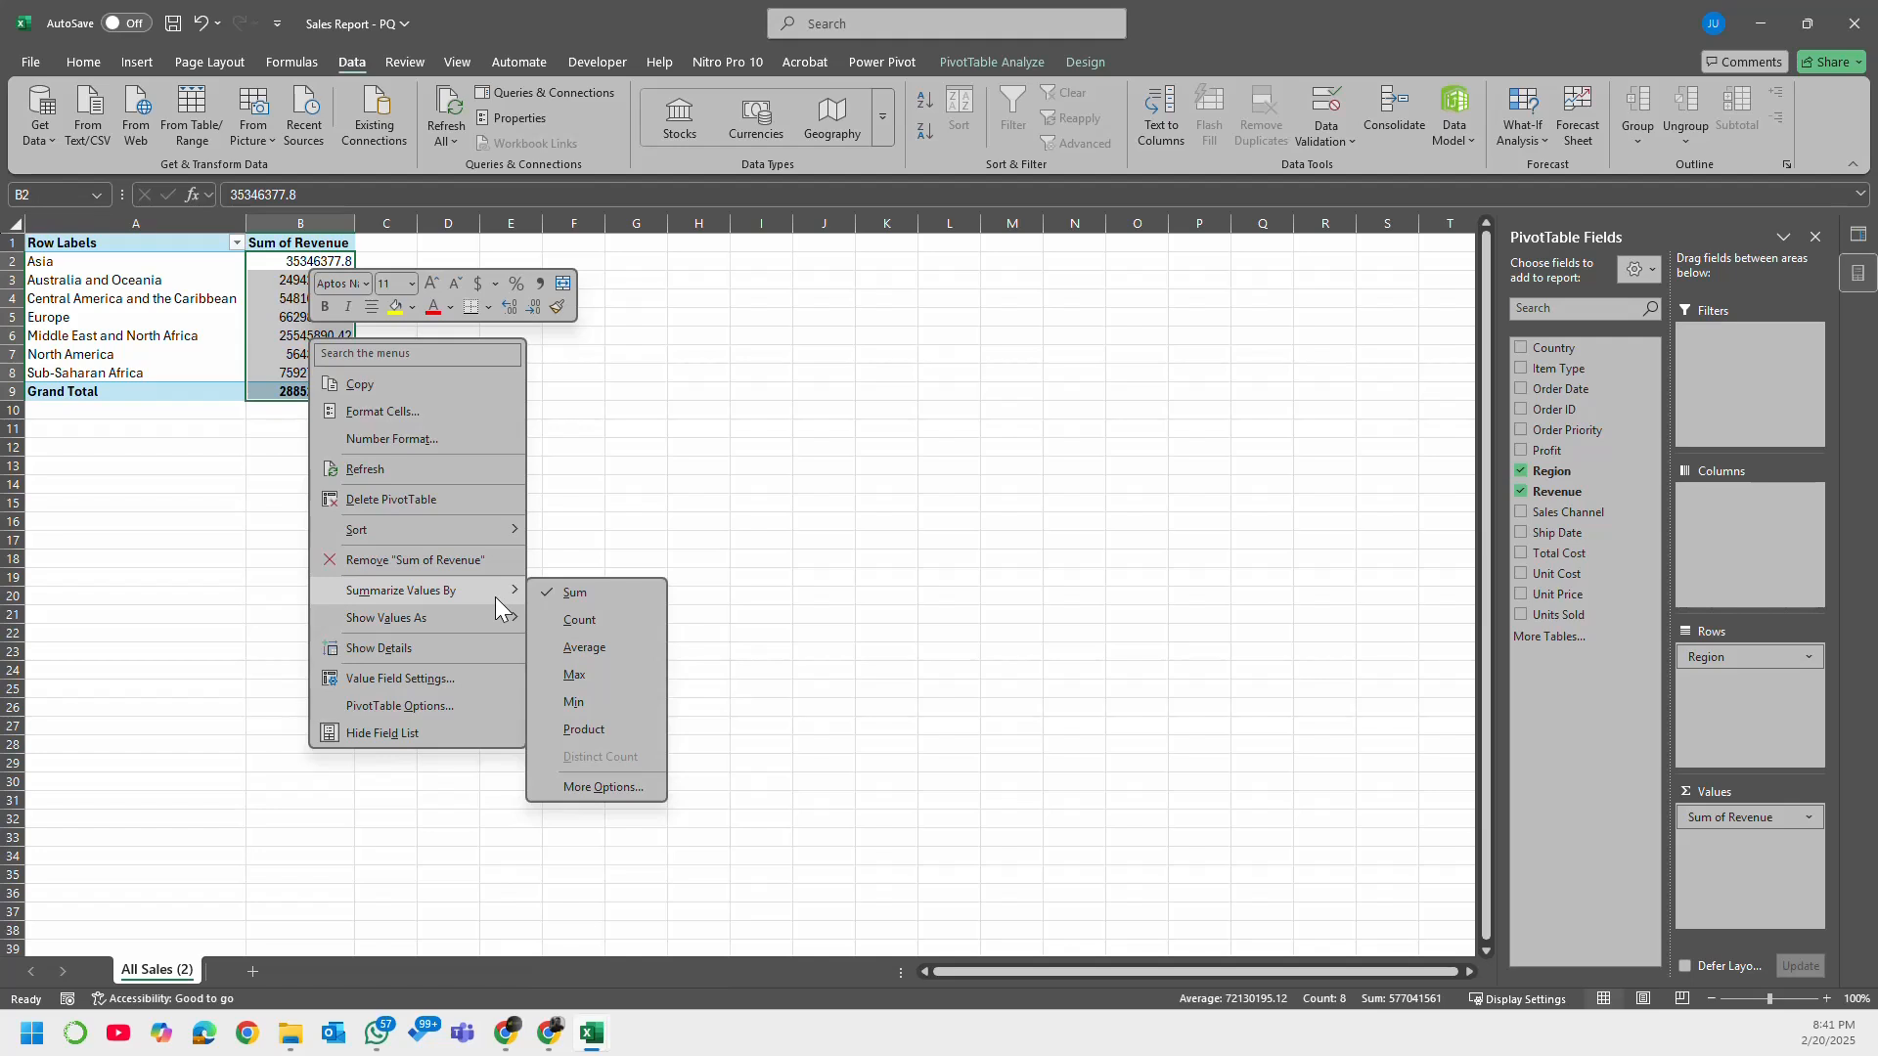
{"action": "left_click", "coordinate": [448, 411]}
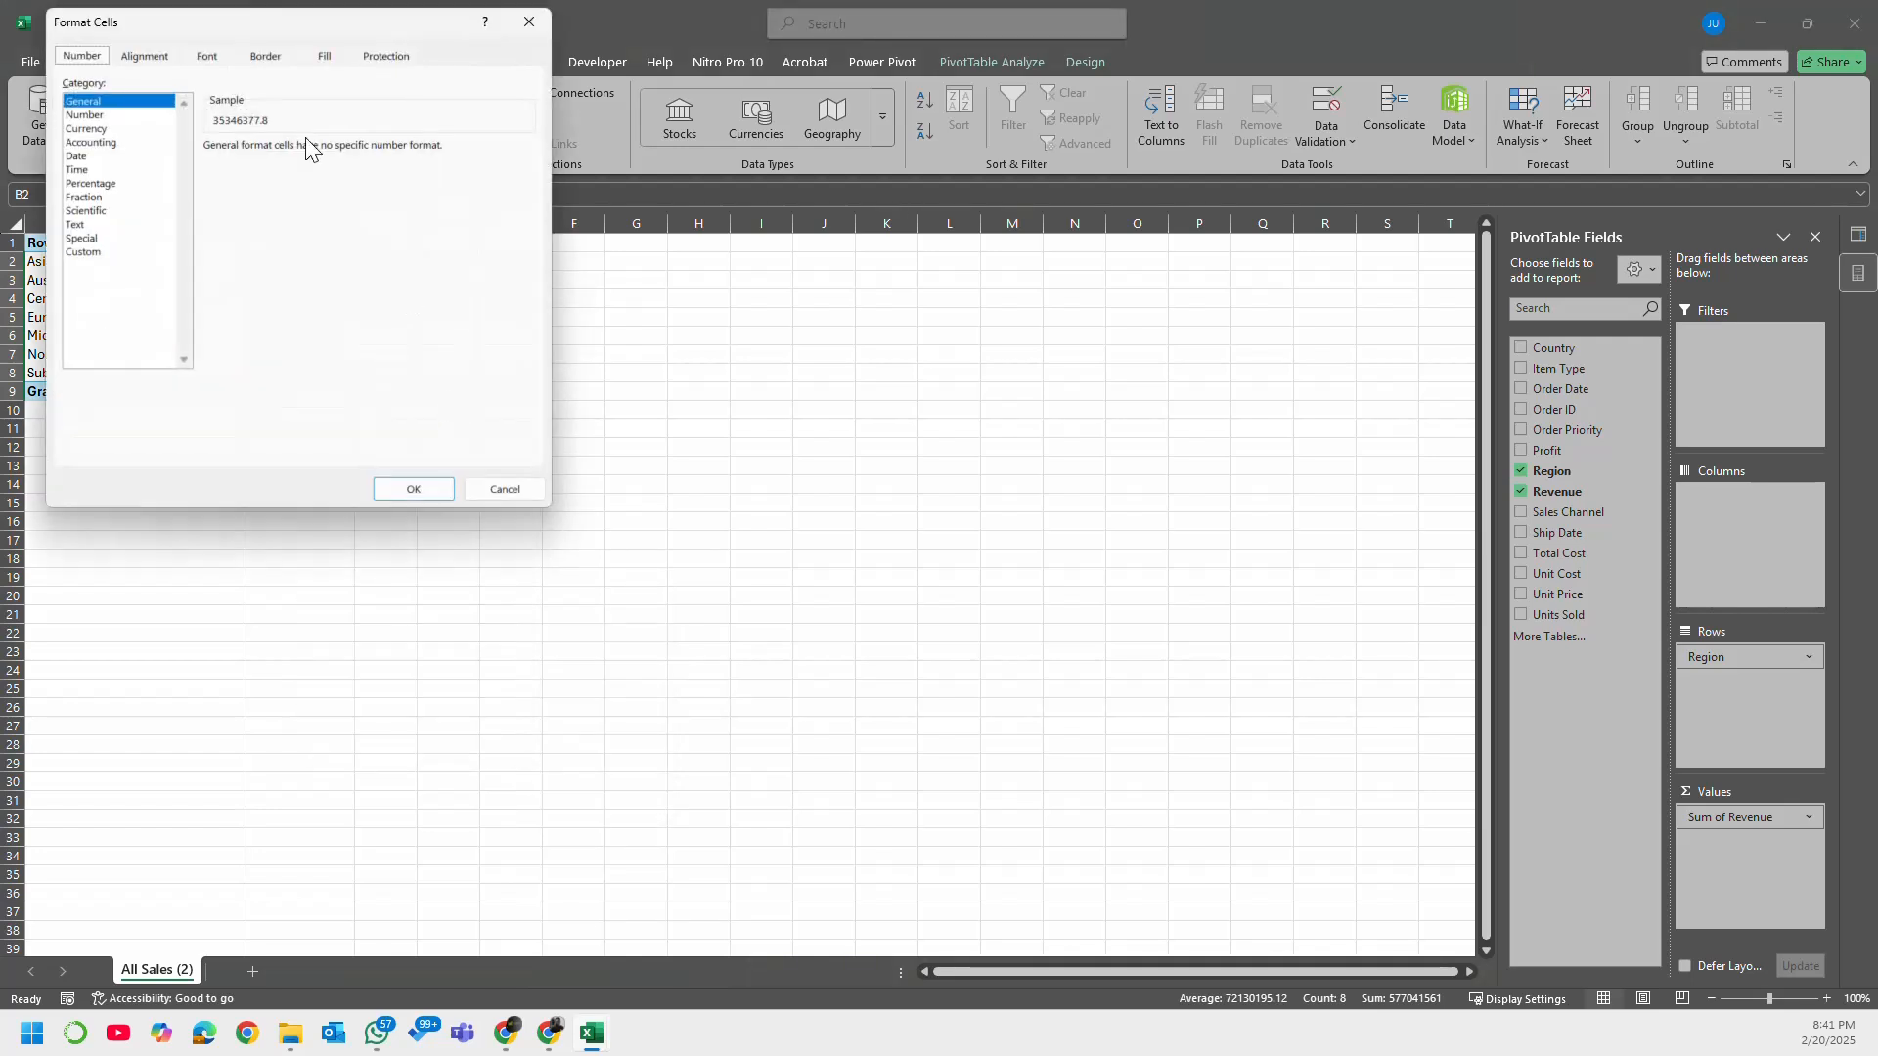
{"action": "left_click_drag", "start_coordinate": [260, 10], "coordinate": [717, 289]}
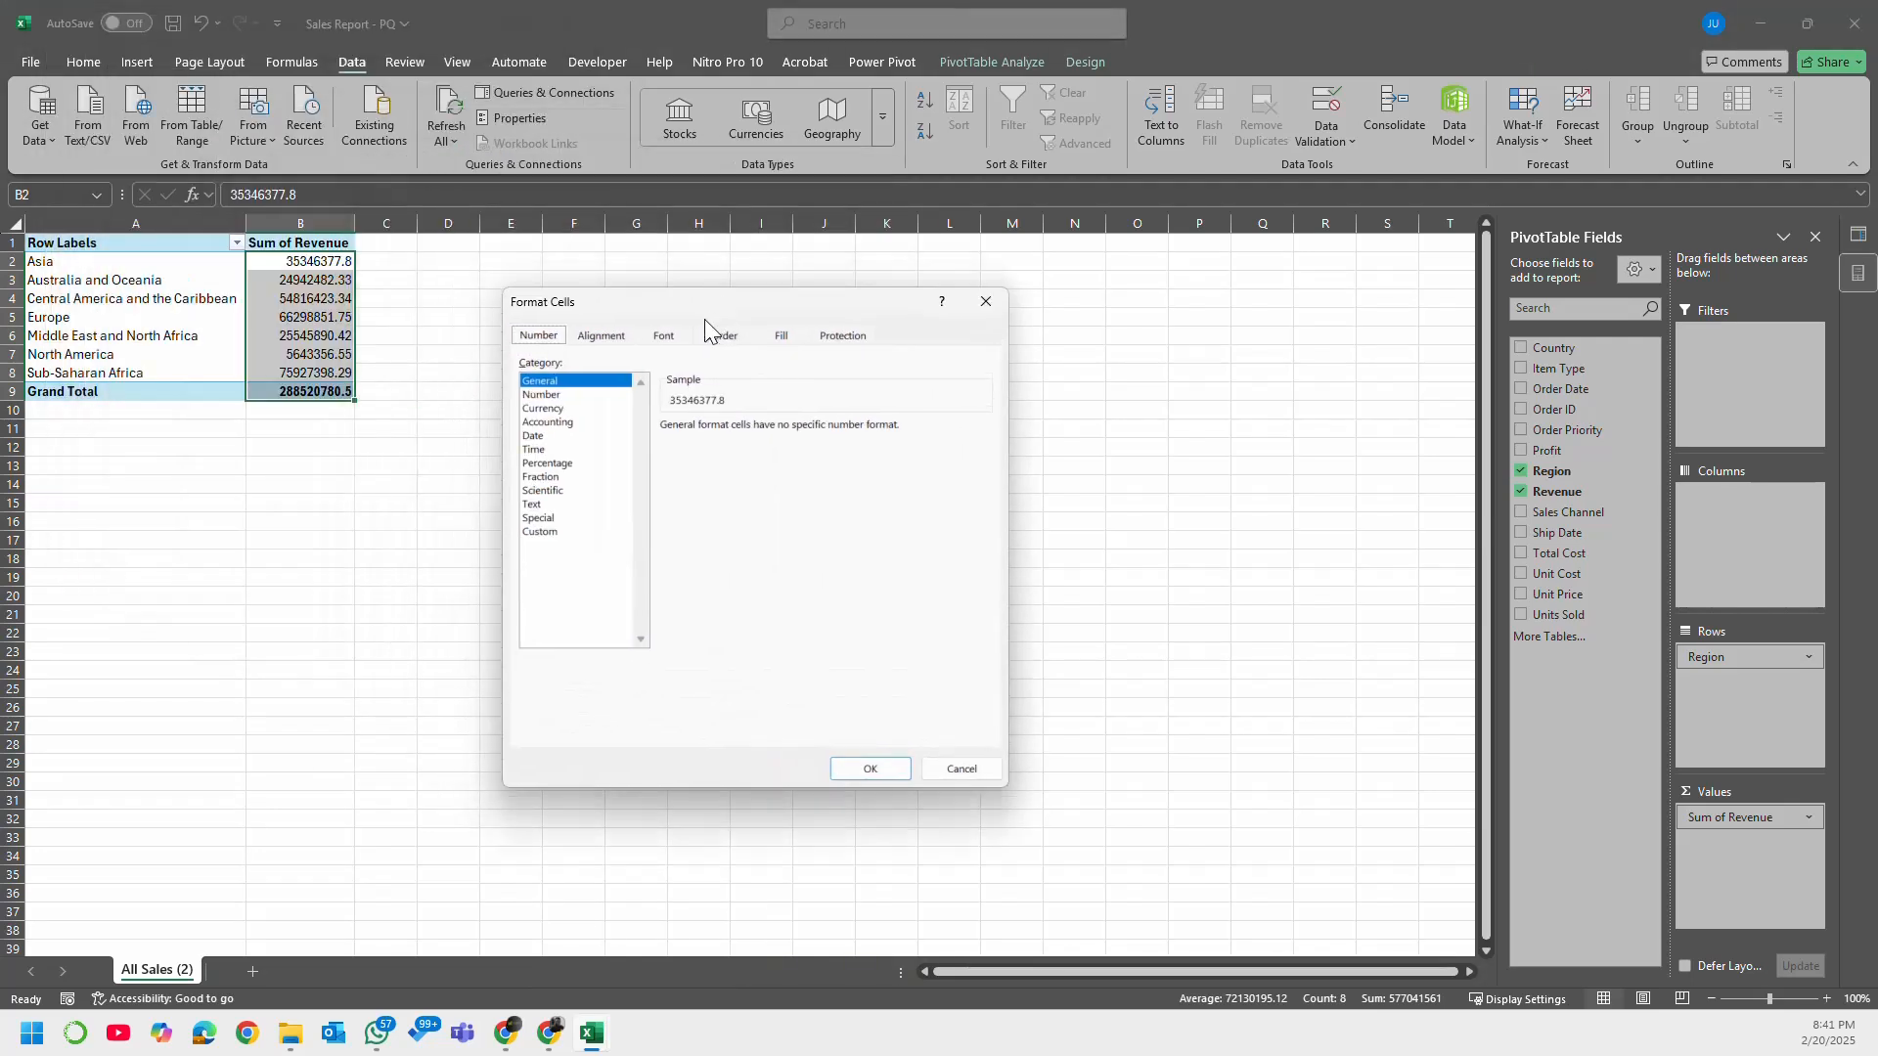
{"action": "left_click", "coordinate": [572, 396]}
{"action": "left_click", "coordinate": [553, 409]}
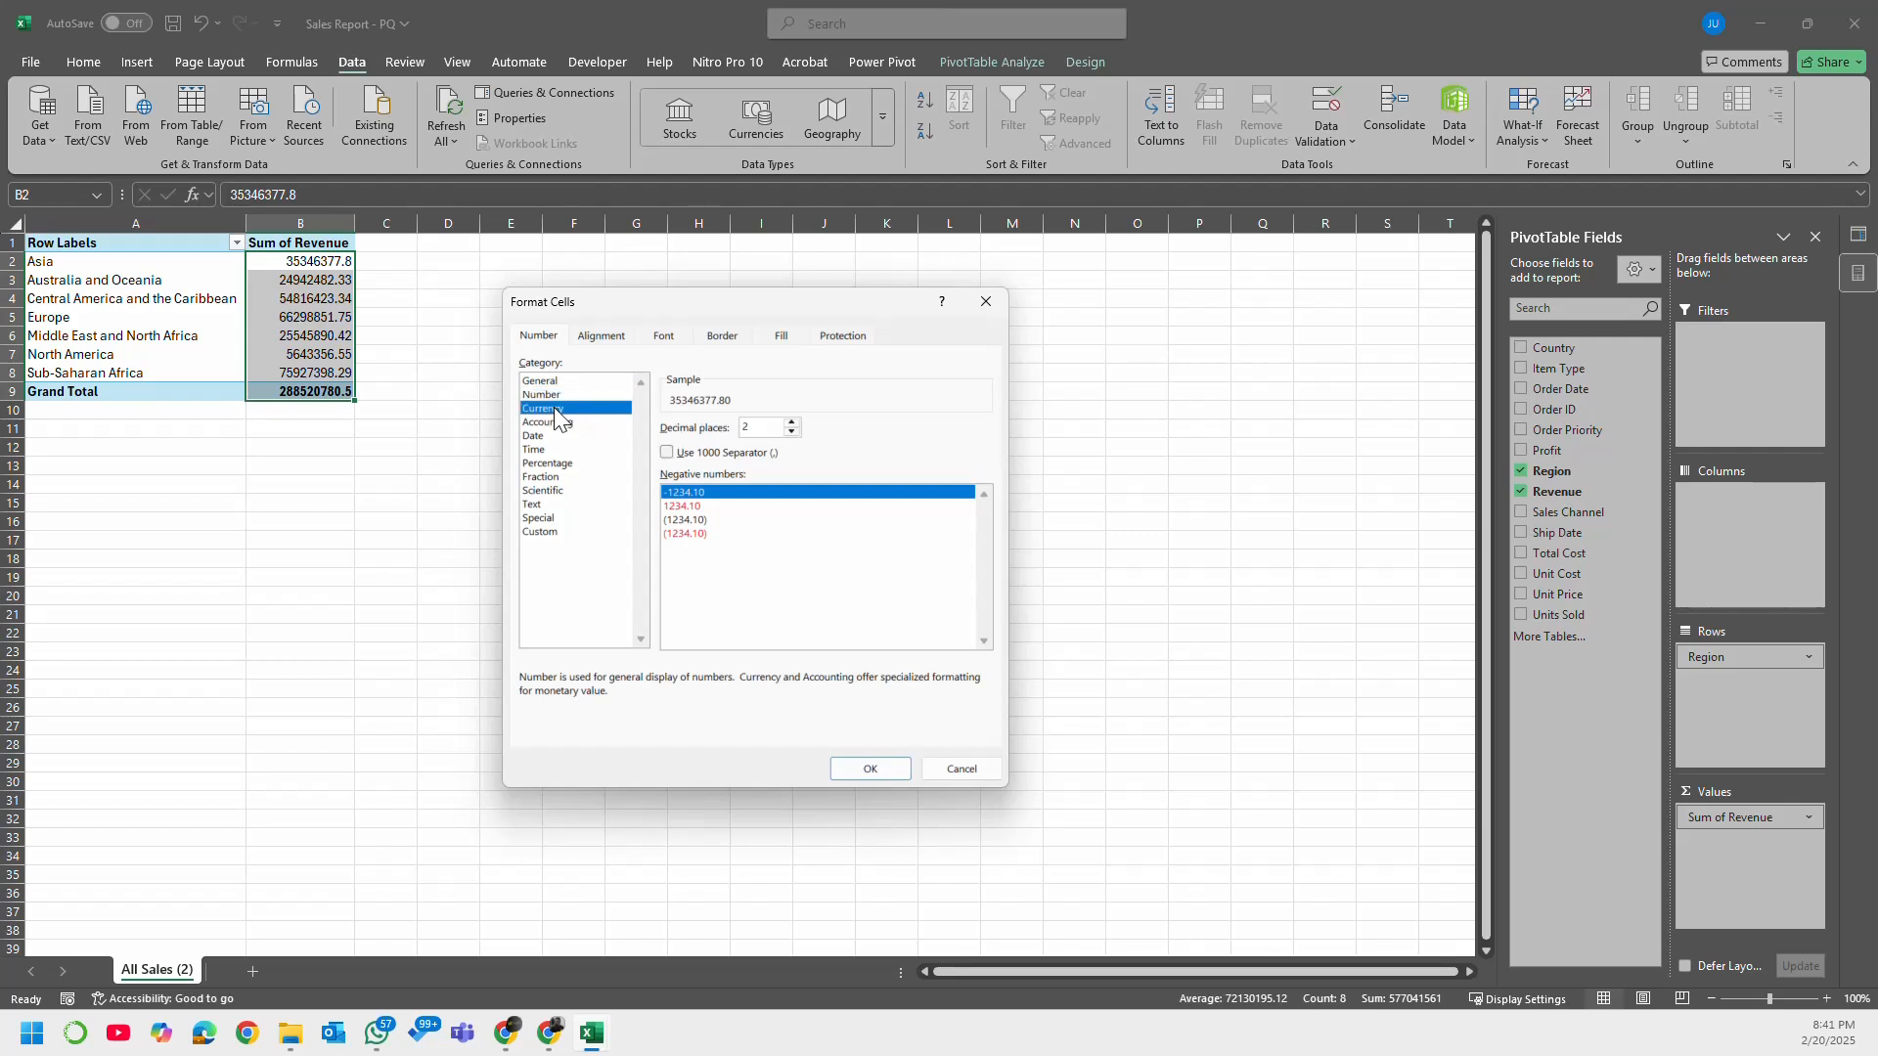
{"action": "left_click", "coordinate": [565, 436]}
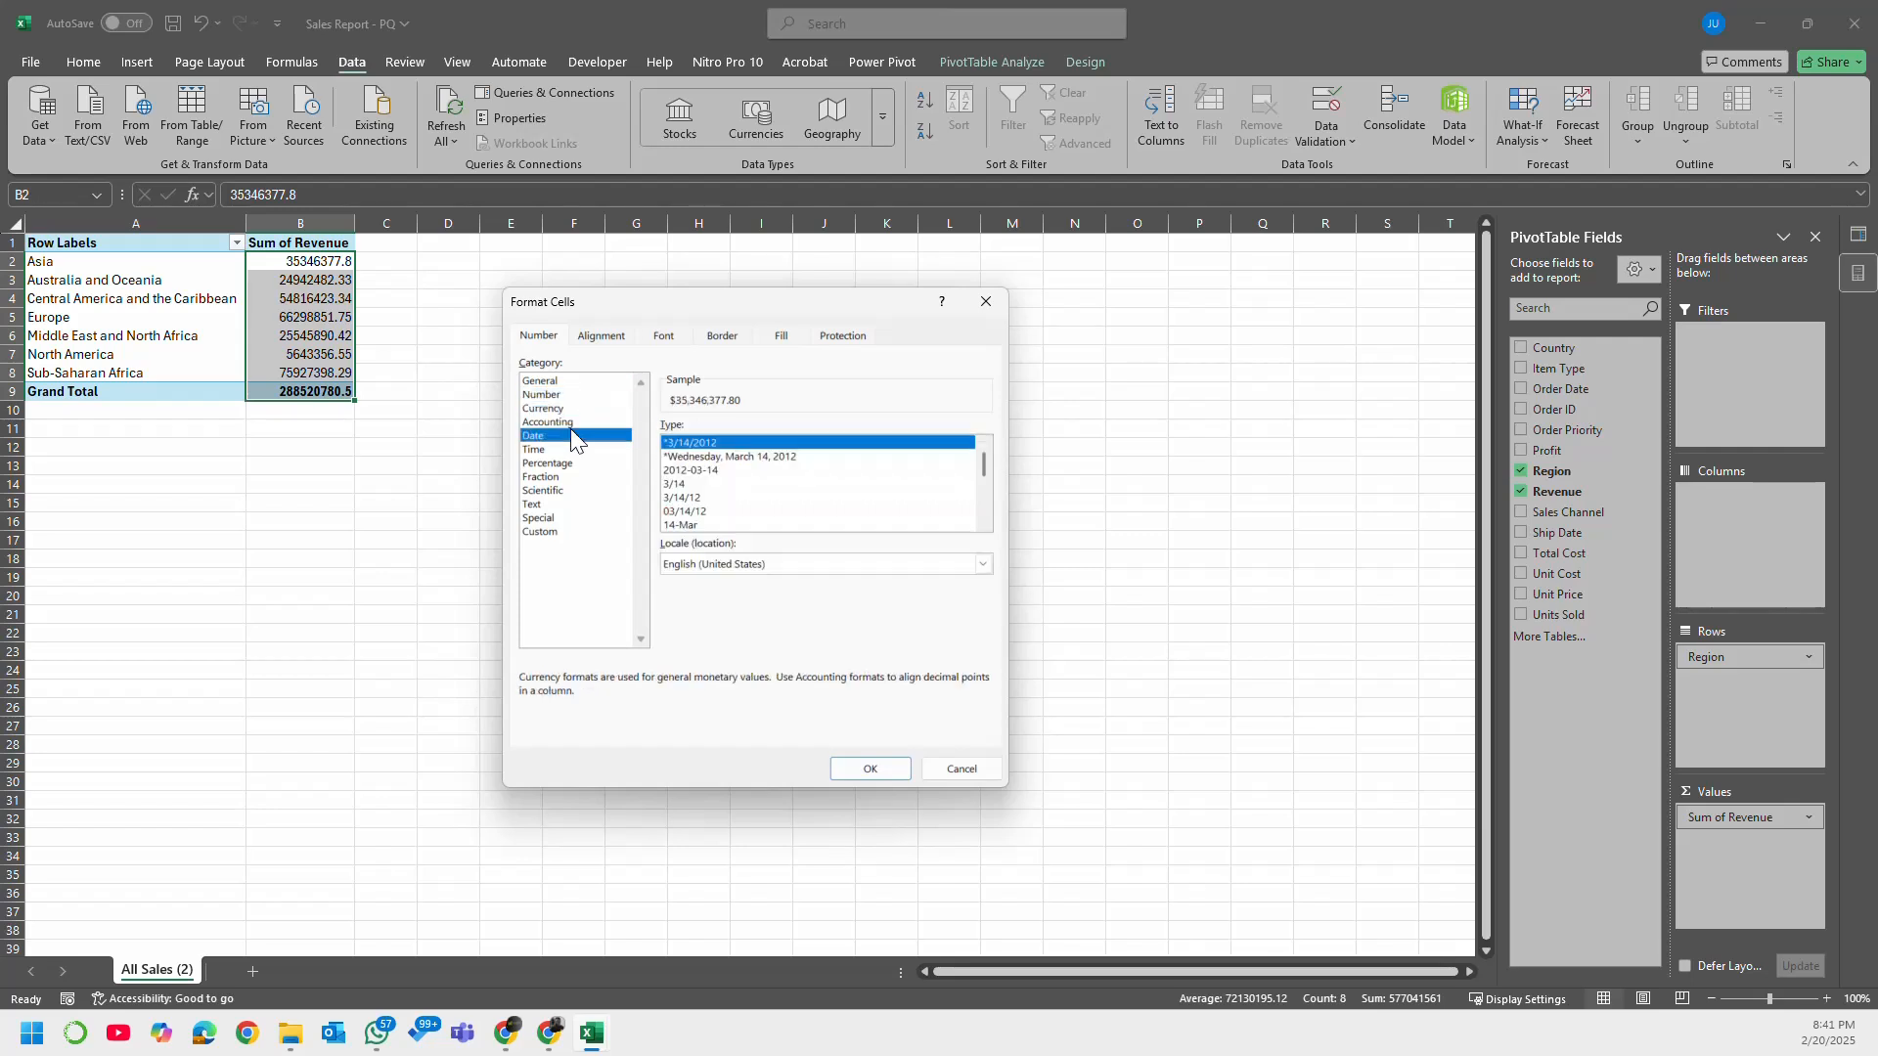
{"action": "left_click", "coordinate": [575, 452]}
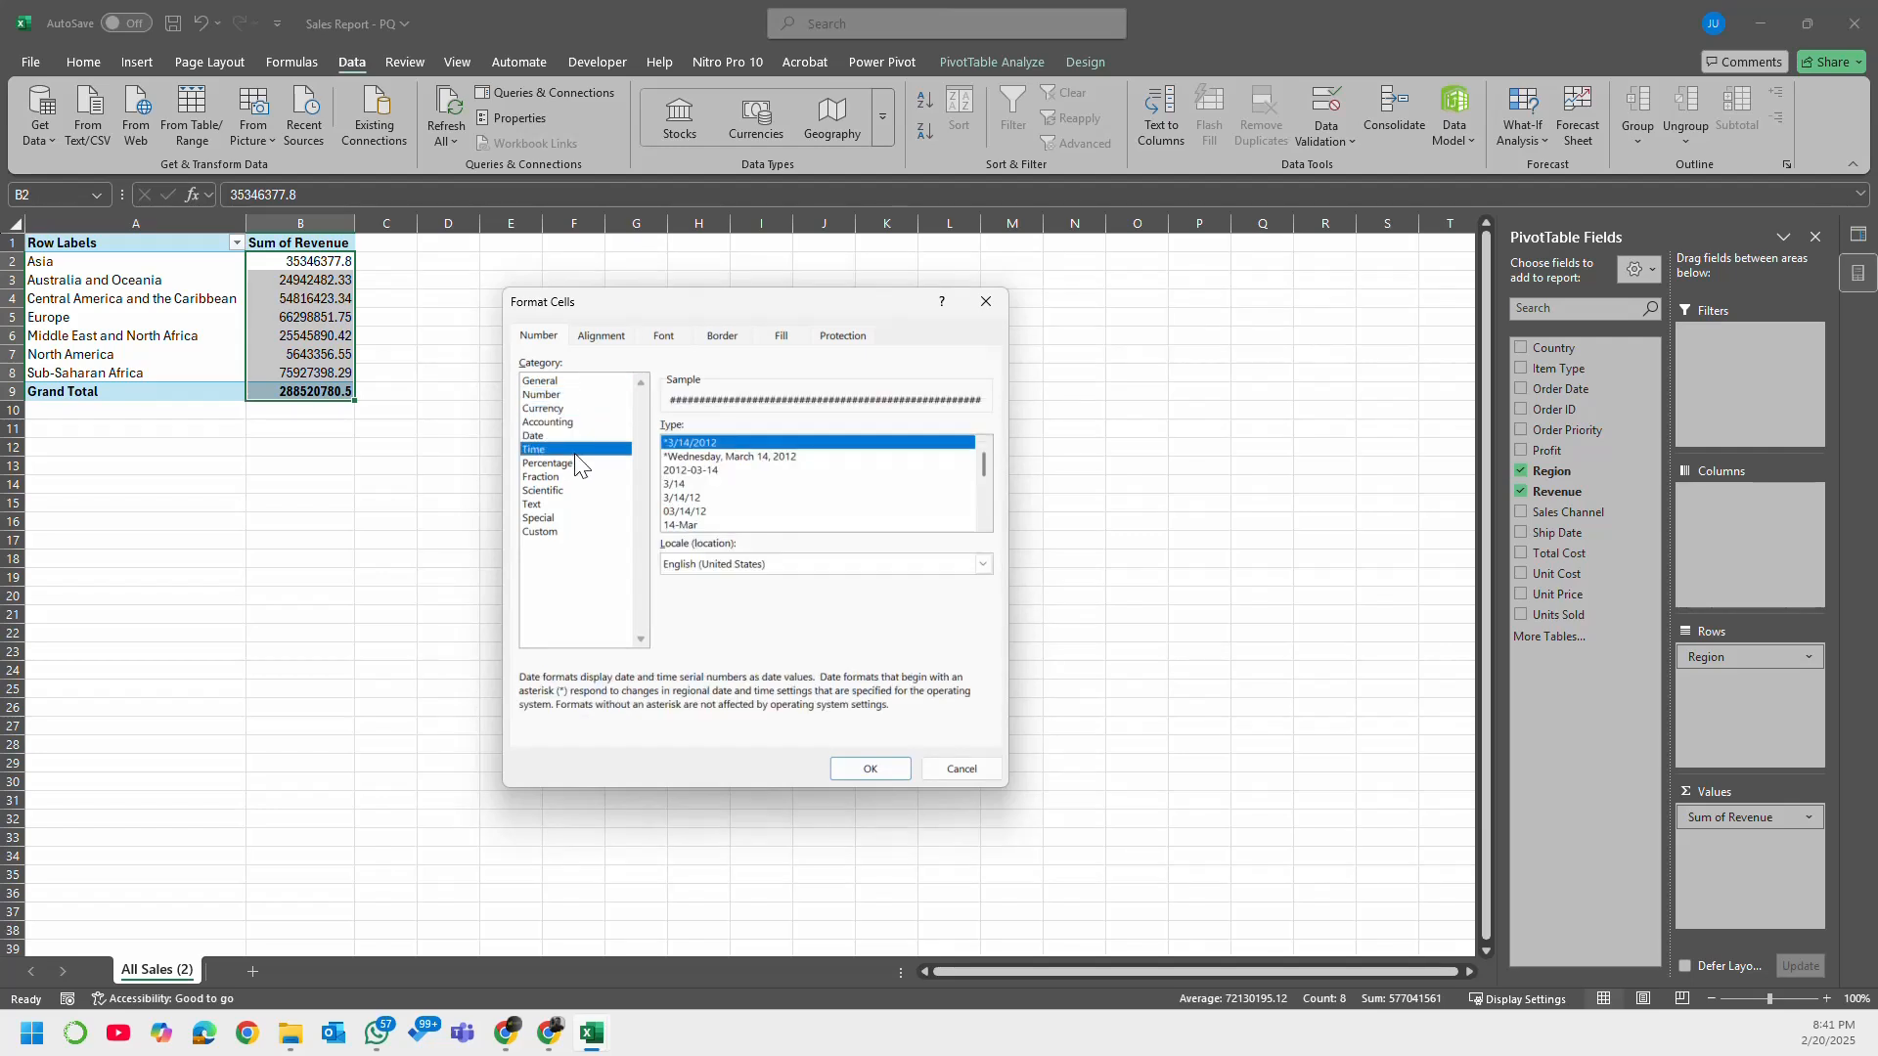
{"action": "left_click", "coordinate": [570, 464]}
{"action": "left_click", "coordinate": [572, 476]}
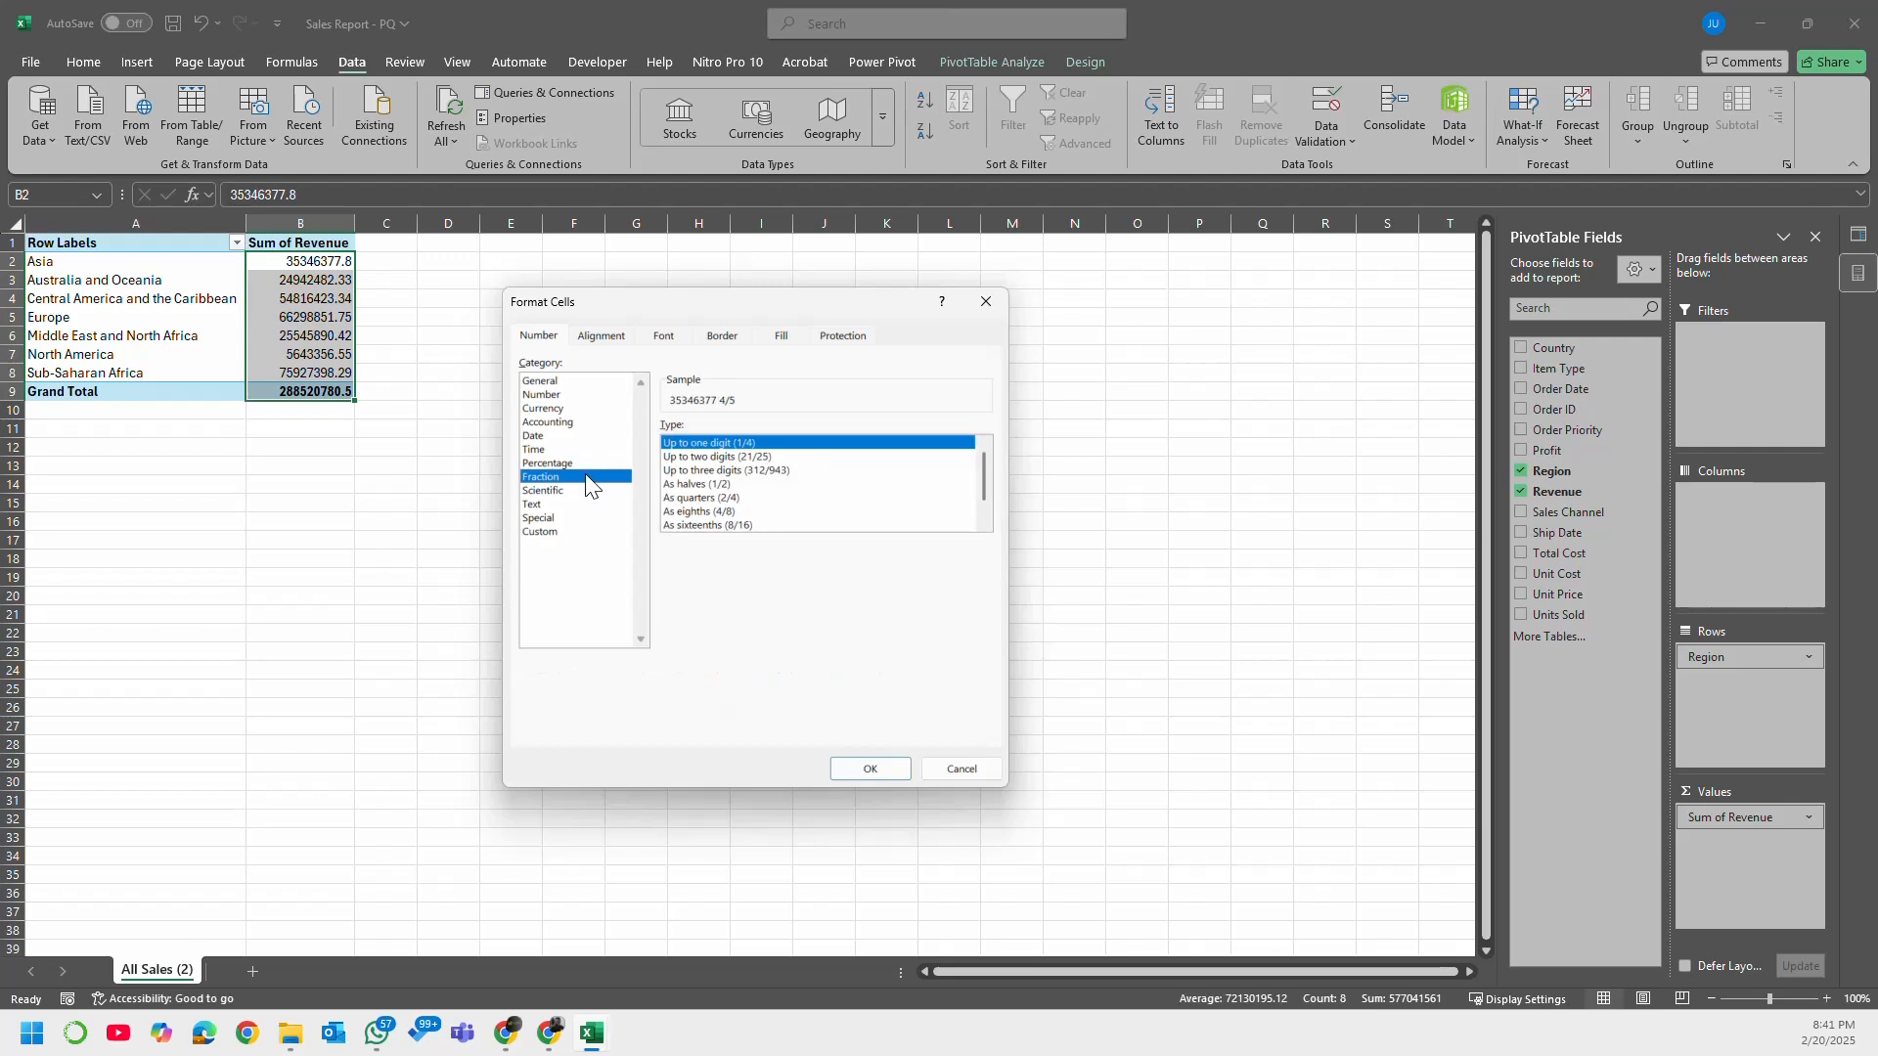
{"action": "left_click", "coordinate": [553, 395]}
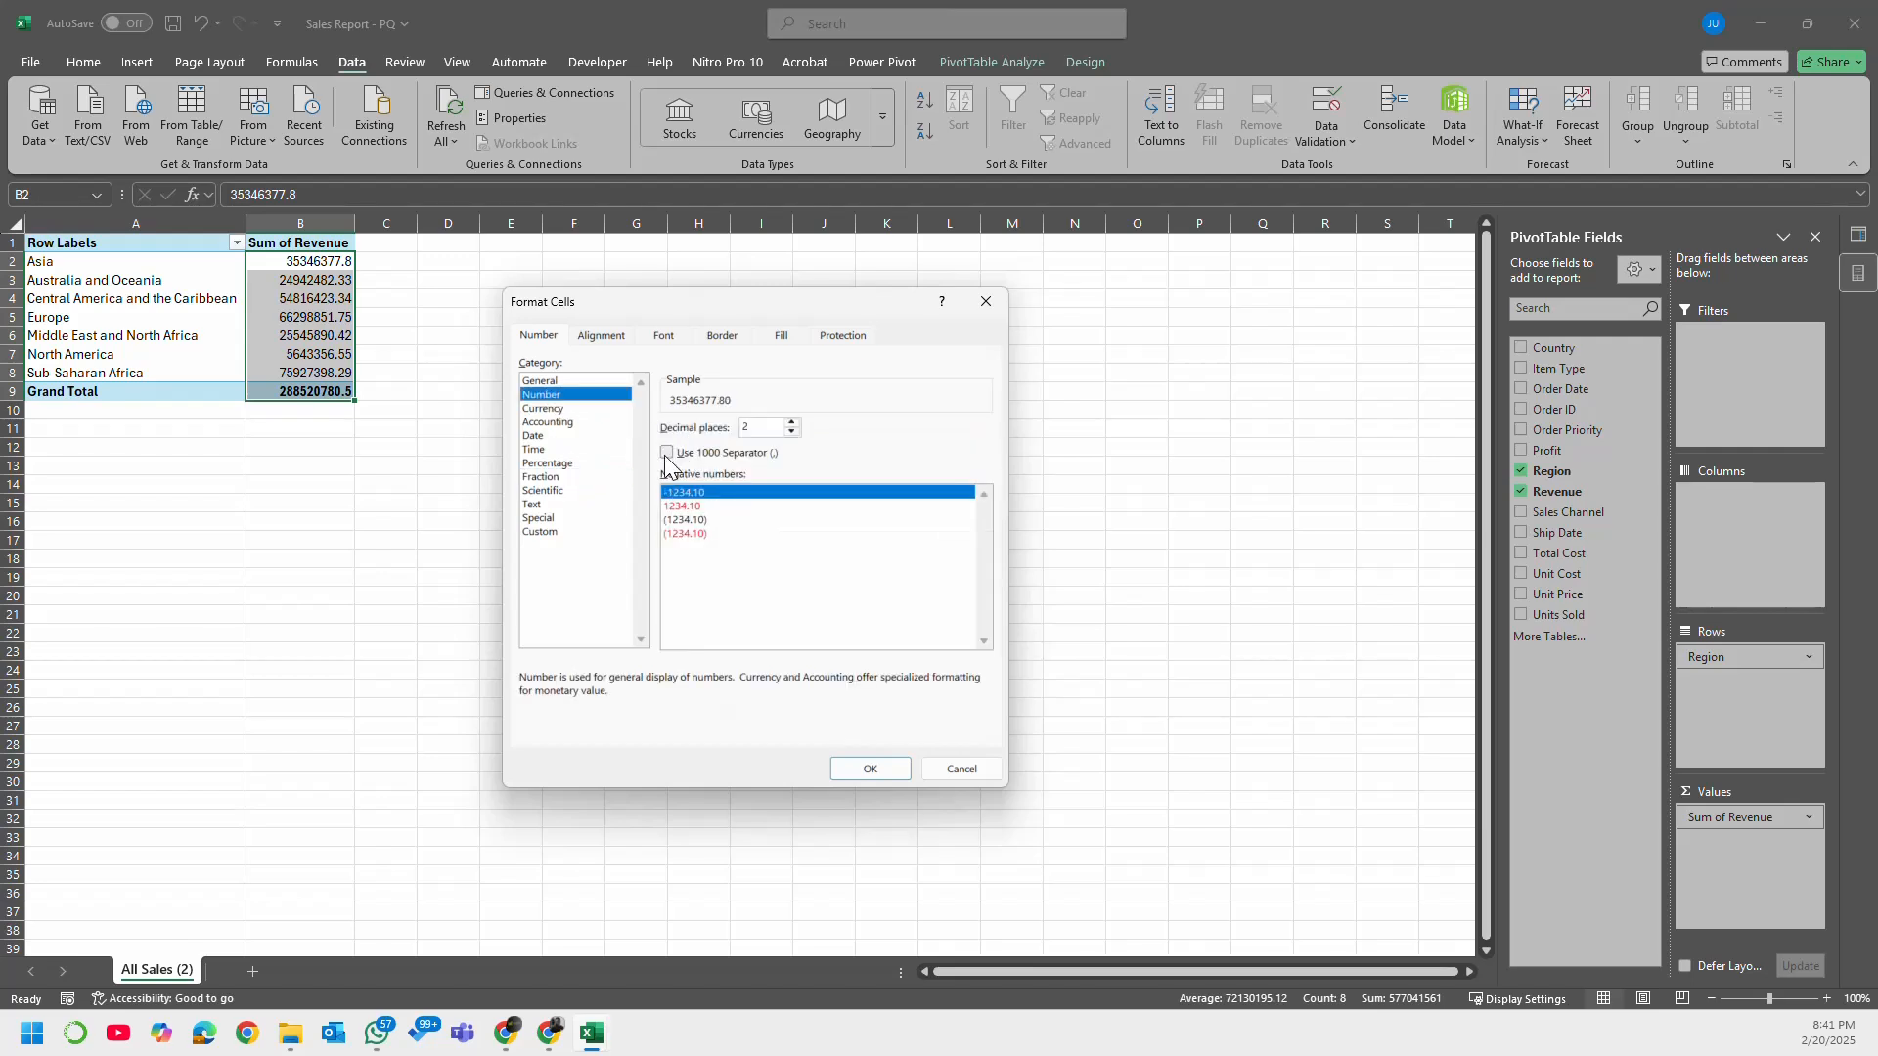
{"action": "left_click", "coordinate": [568, 409]}
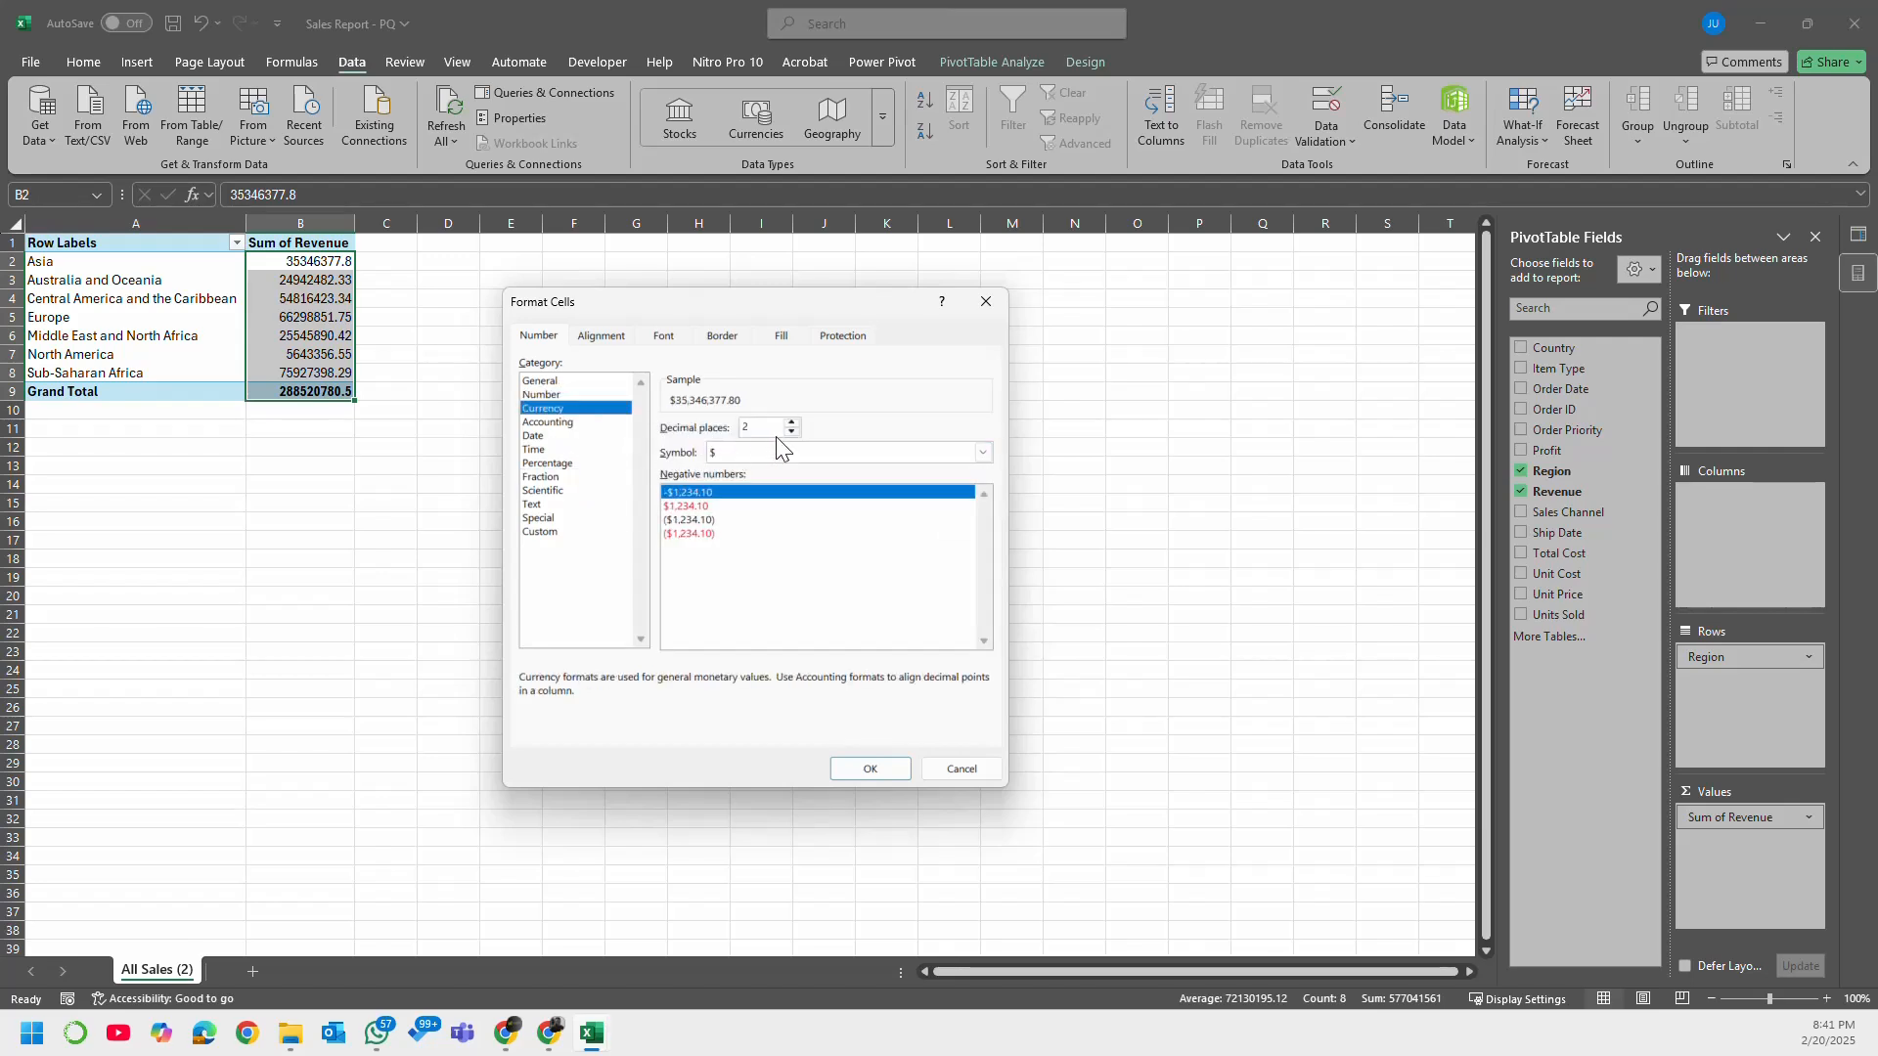
{"action": "left_click", "coordinate": [866, 769]}
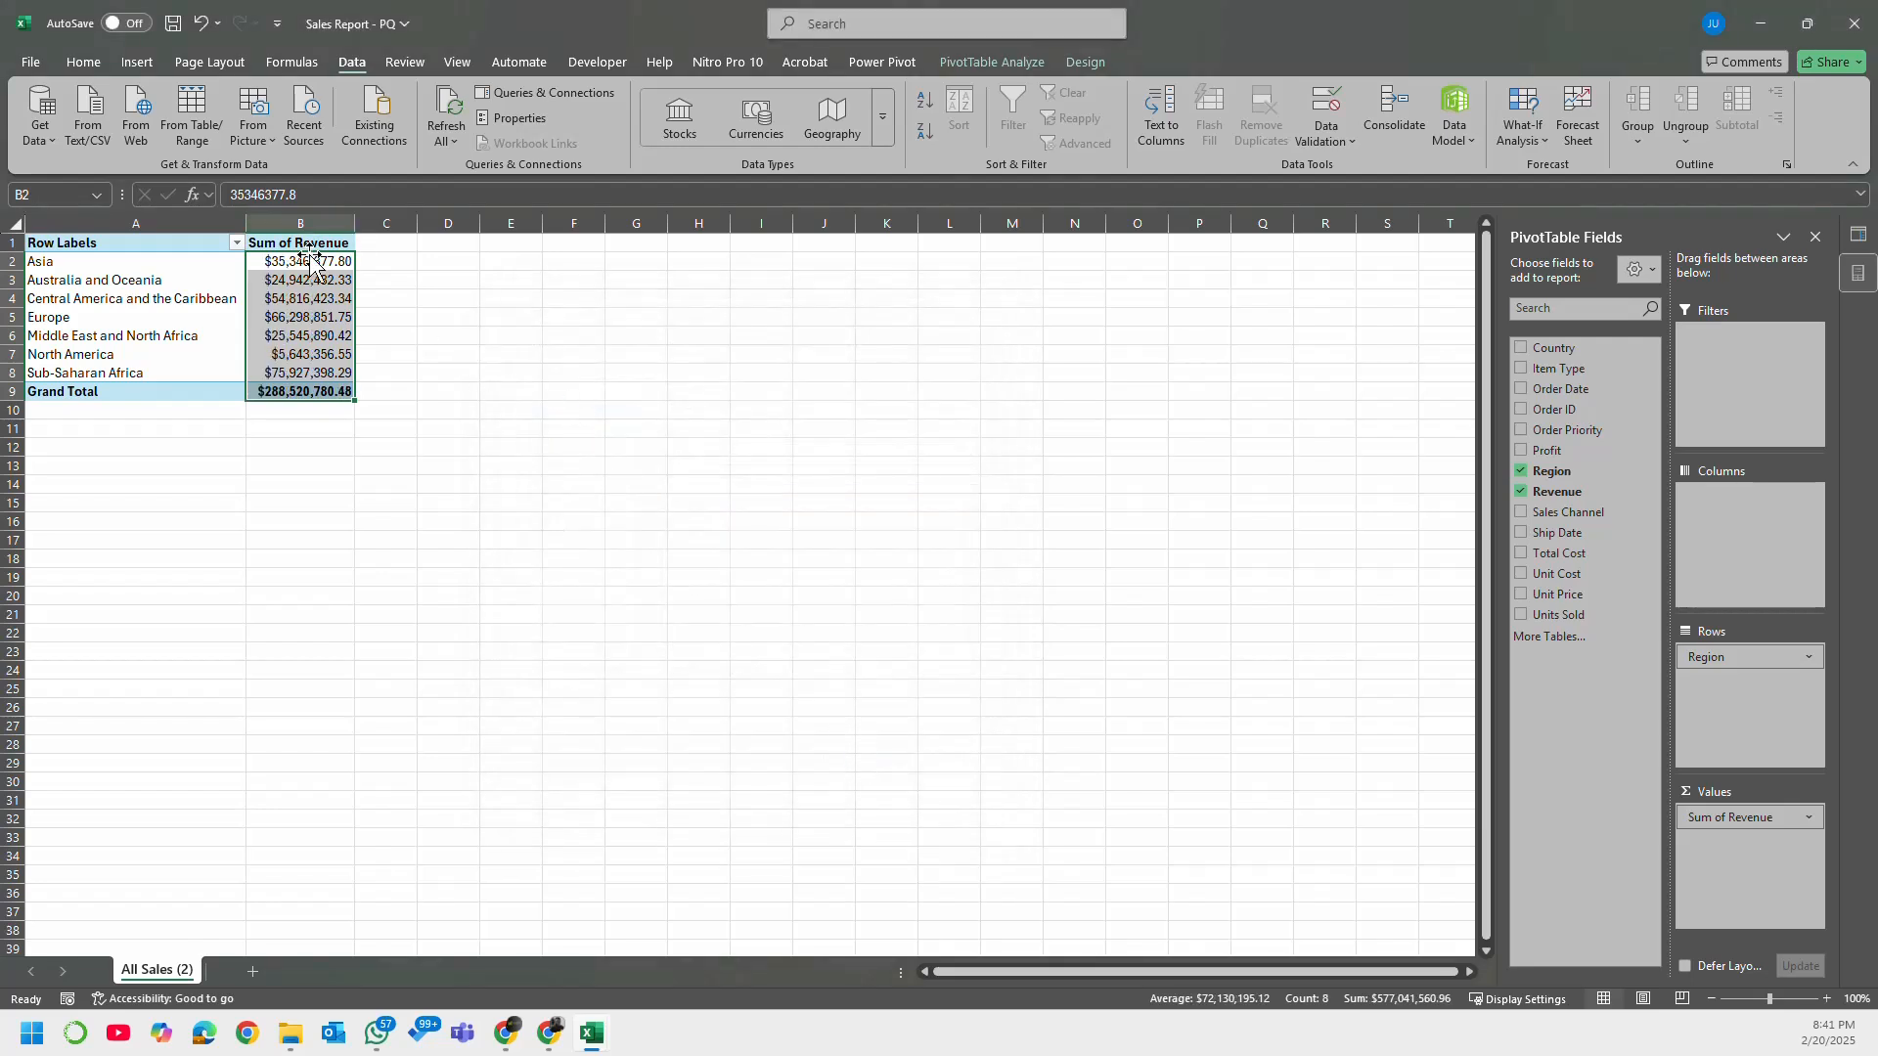
Step: Sort the PivotTable regions by Sum of Revenue from largest to smallest
{"action": "left_click", "coordinate": [315, 261]}
{"action": "right_click", "coordinate": [320, 256]}
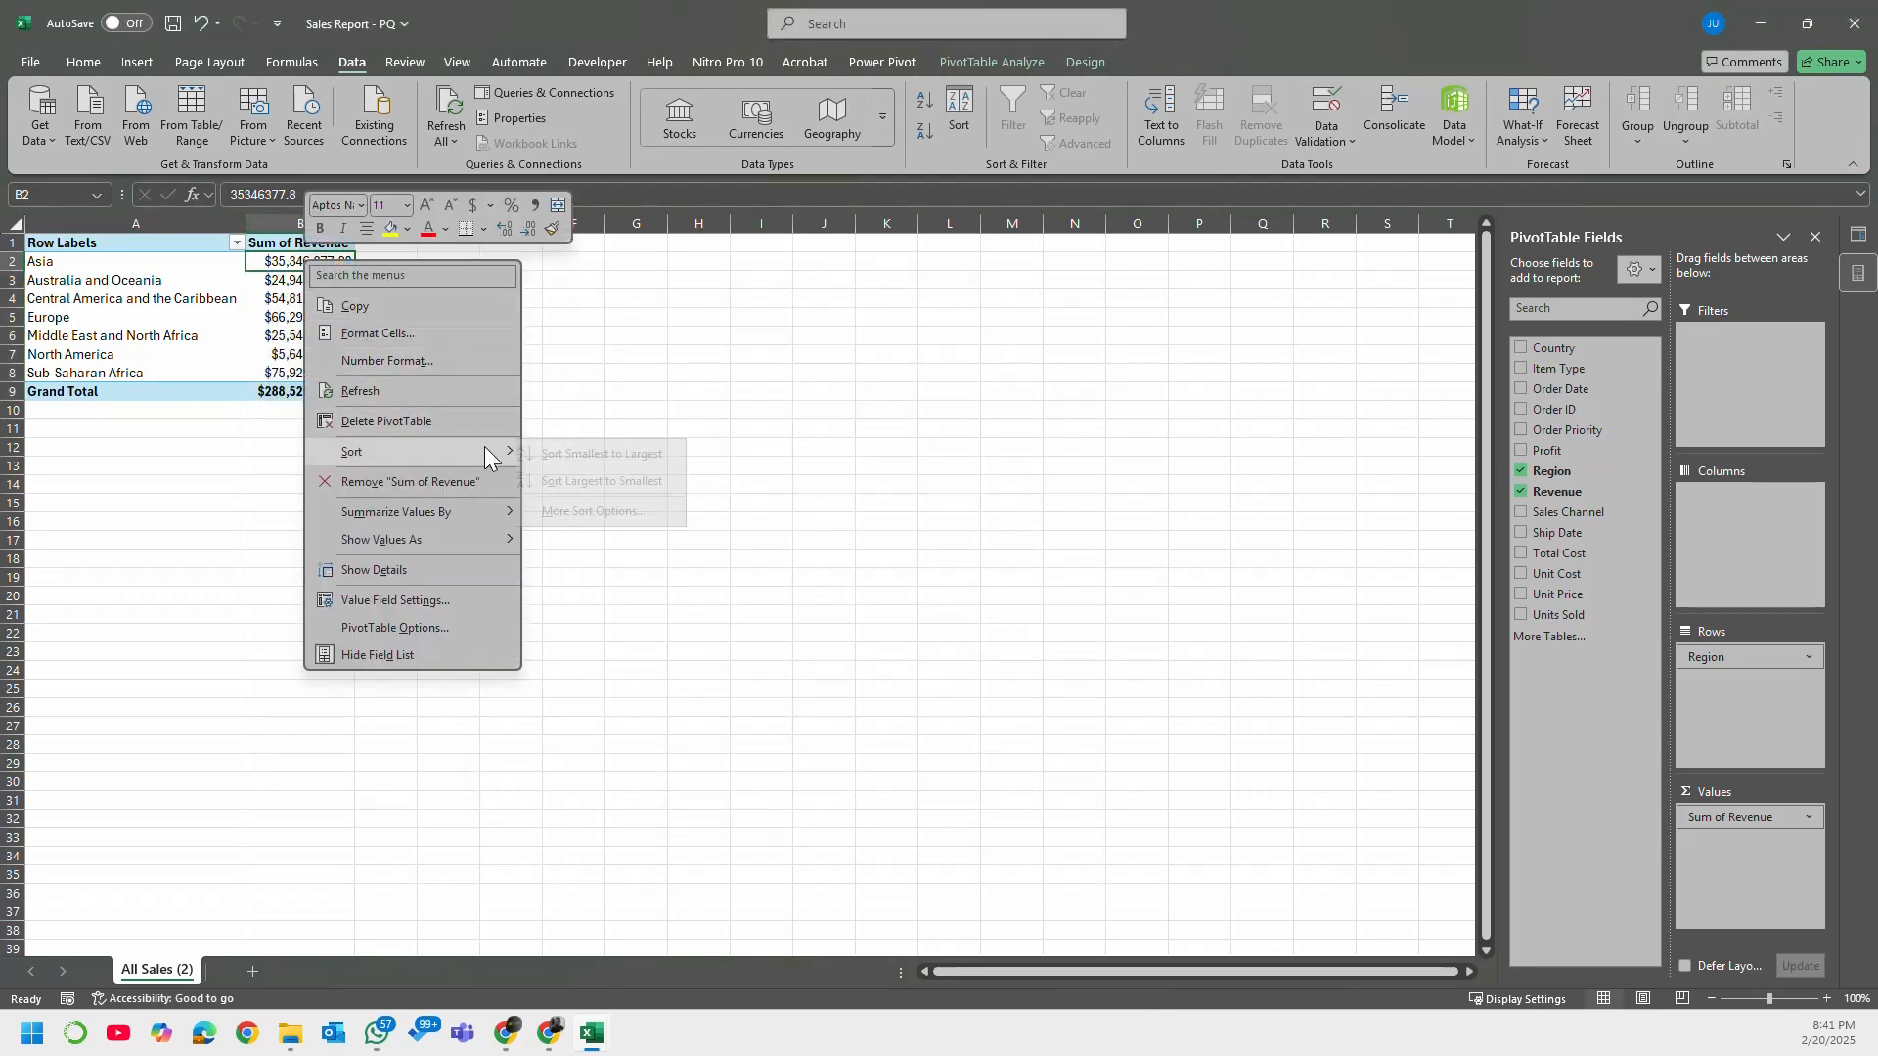
{"action": "left_click", "coordinate": [601, 479]}
Step: Close the Queries & Connections pane and select Asia's revenue value in the PivotTable
{"action": "left_click", "coordinate": [974, 518]}
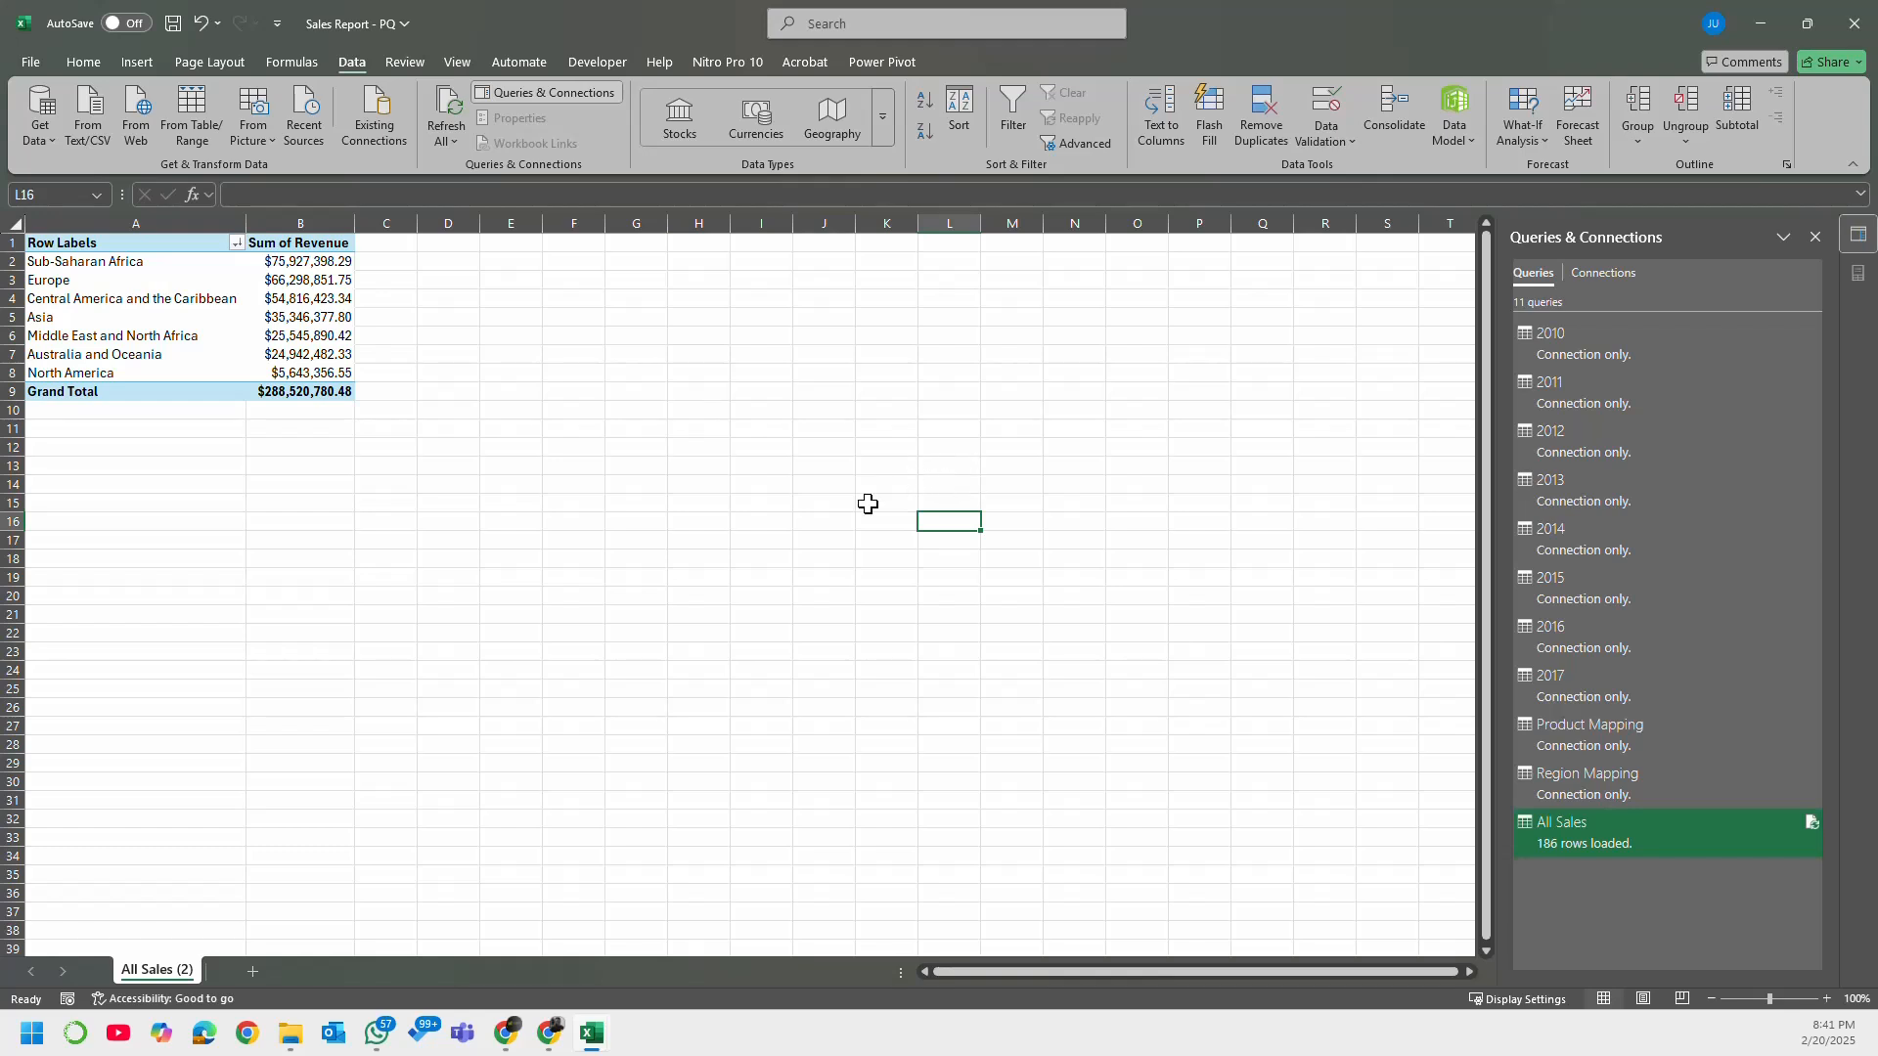
{"action": "left_click", "coordinate": [1815, 237]}
{"action": "left_click", "coordinate": [299, 316]}
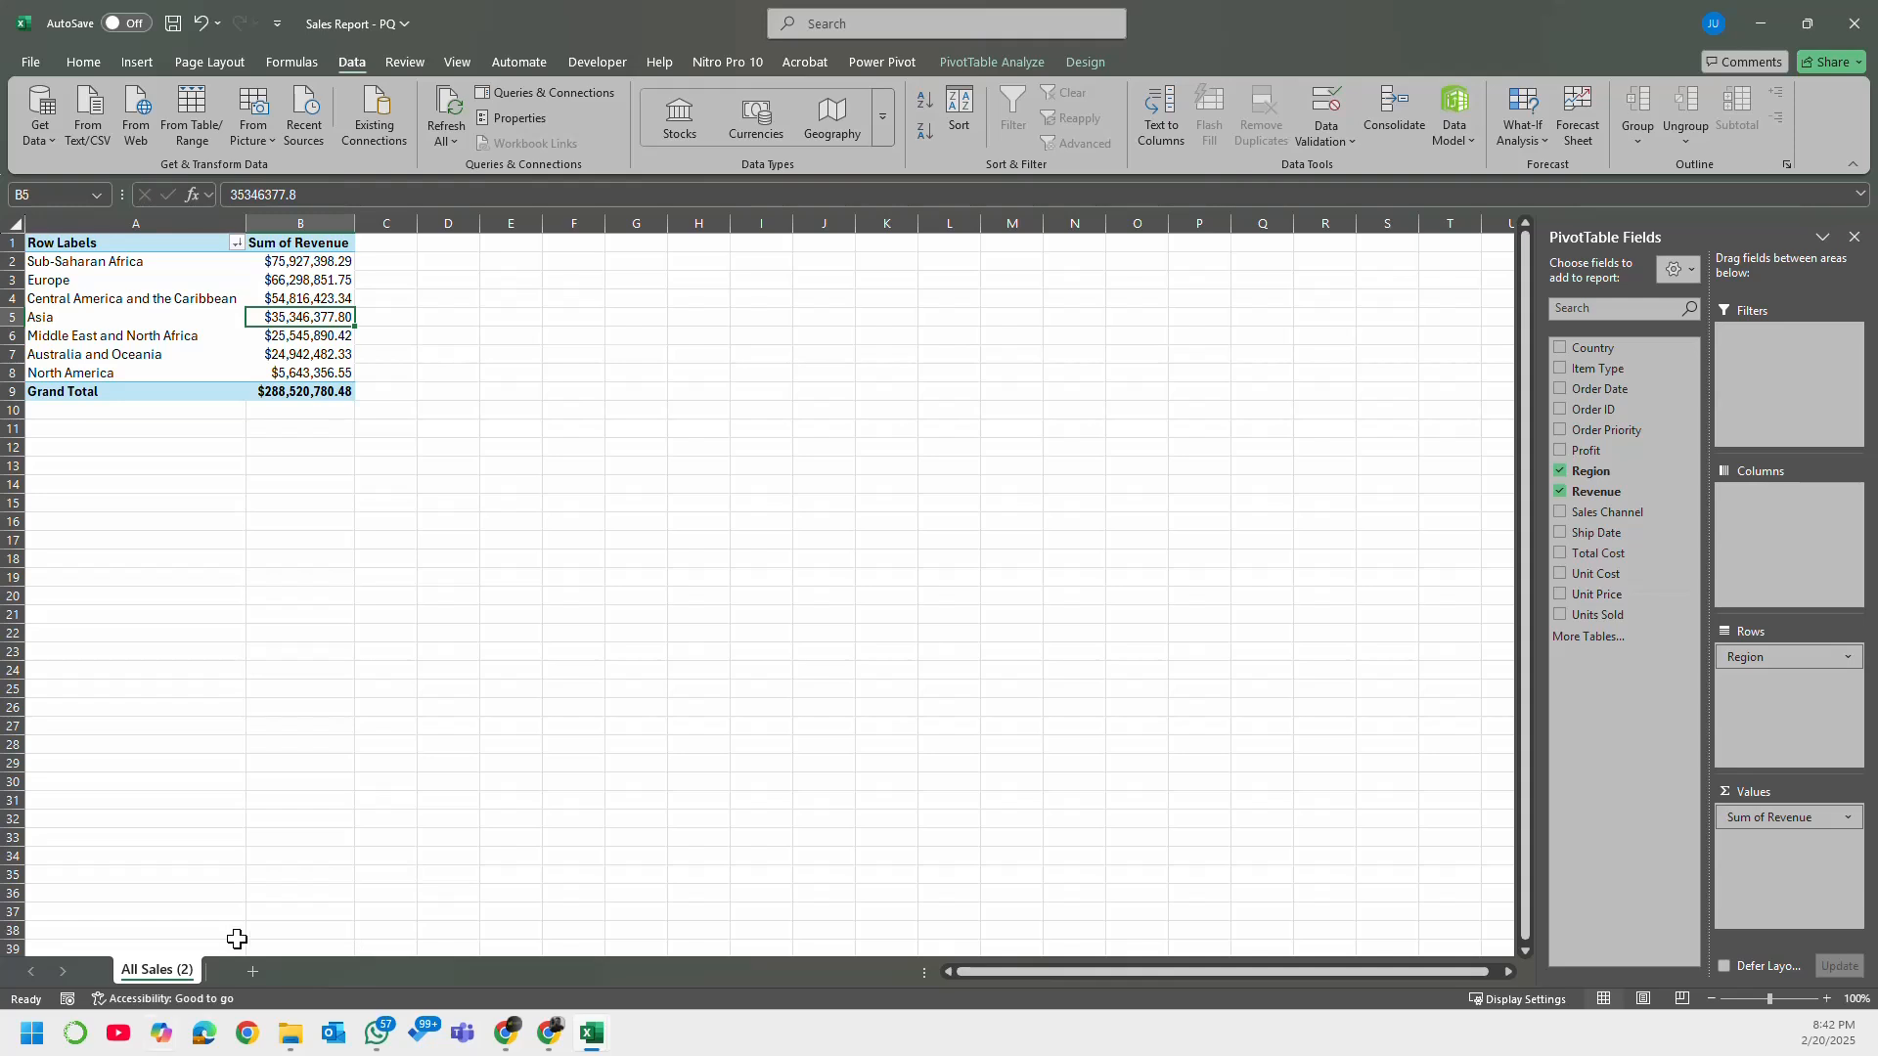
Step: Hide the gridlines on the All Sales (2) sheet and close the PivotTable Fields and Queries & Connections panes
{"action": "left_click", "coordinate": [1854, 237]}
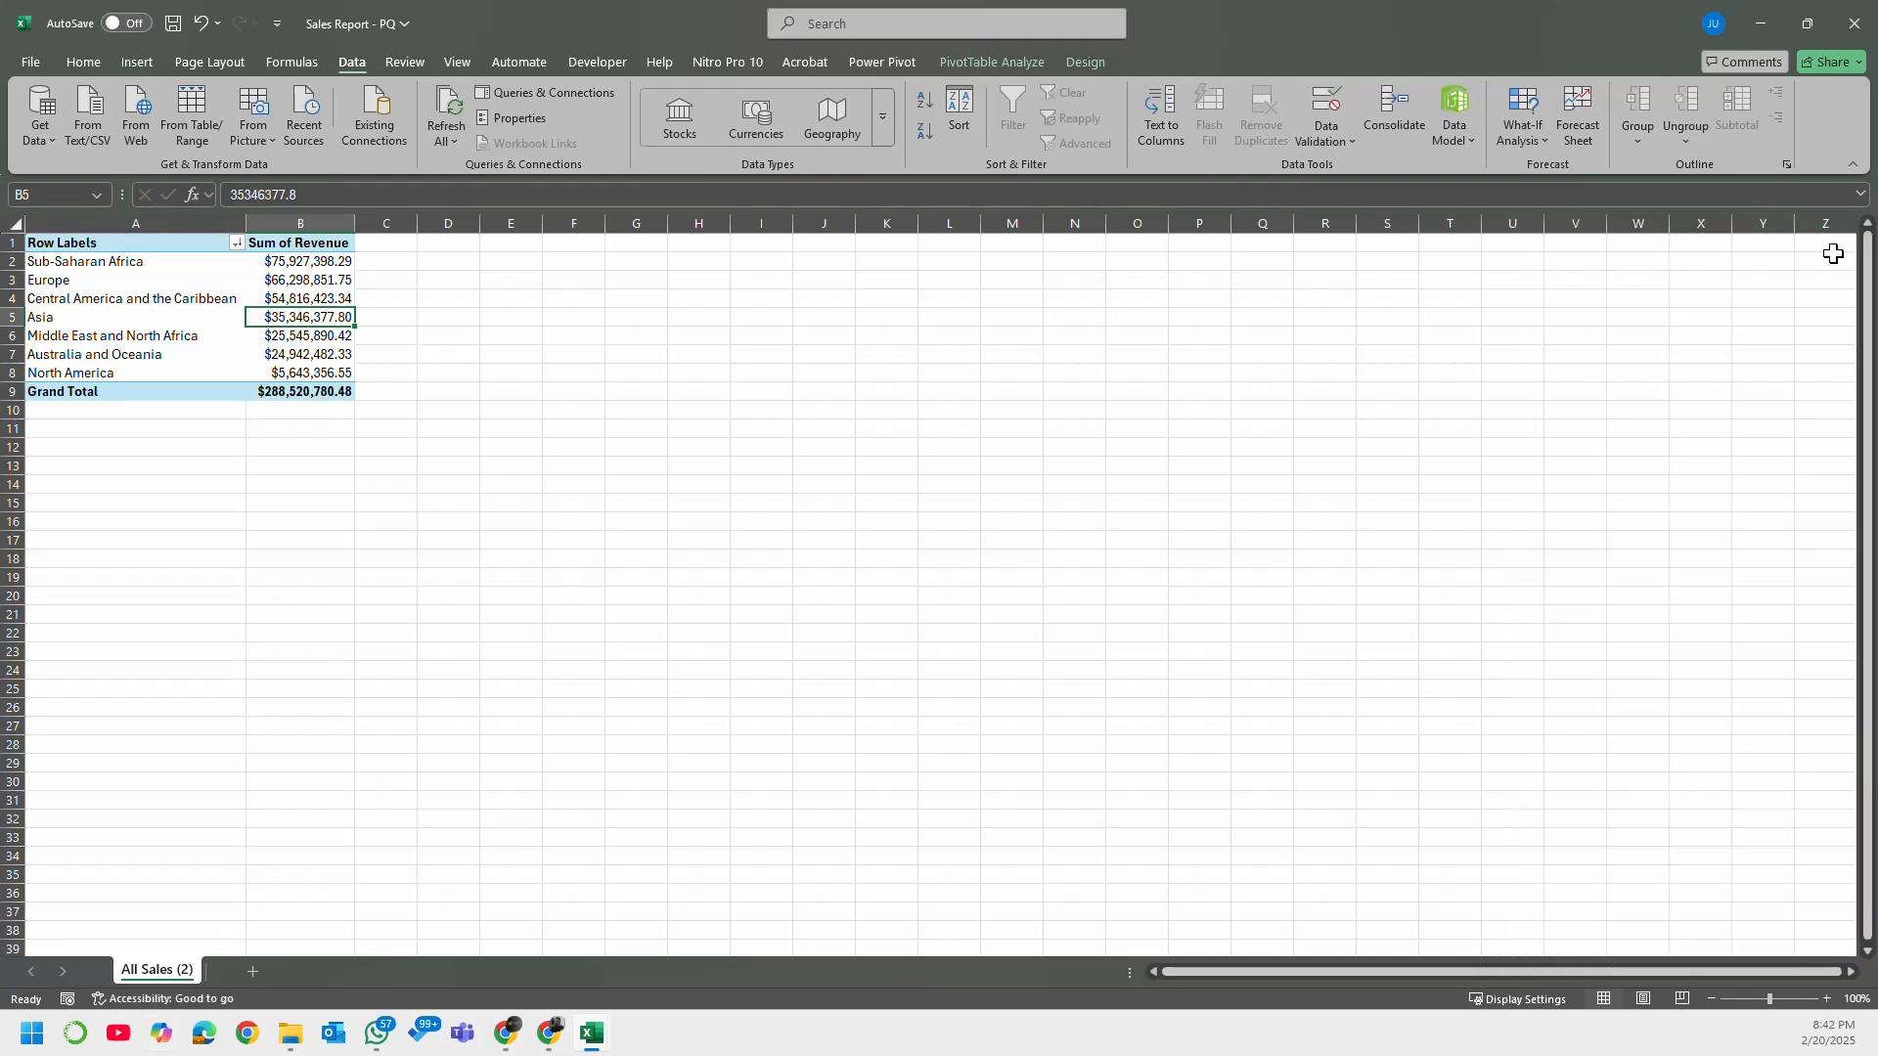
{"action": "left_click", "coordinate": [552, 92]}
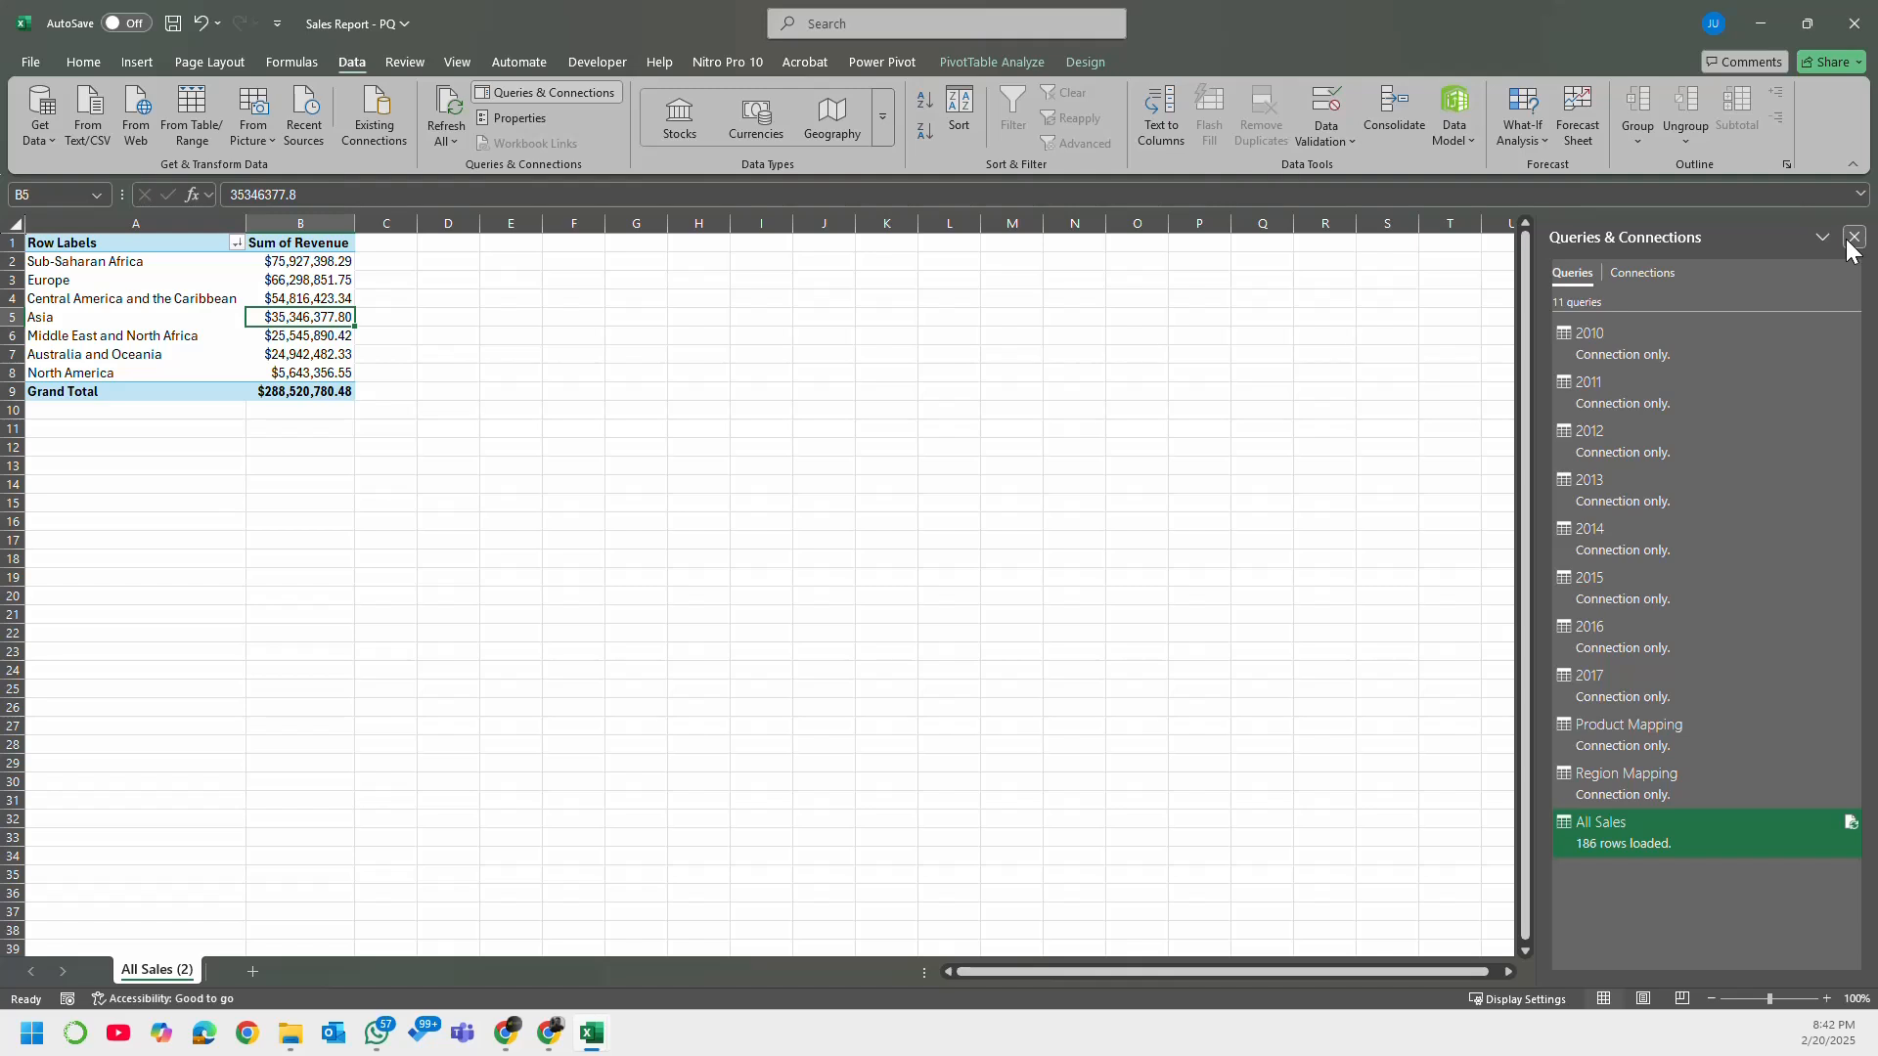
{"action": "left_click_drag", "start_coordinate": [761, 466], "coordinate": [684, 474]}
{"action": "left_click", "coordinate": [458, 62]}
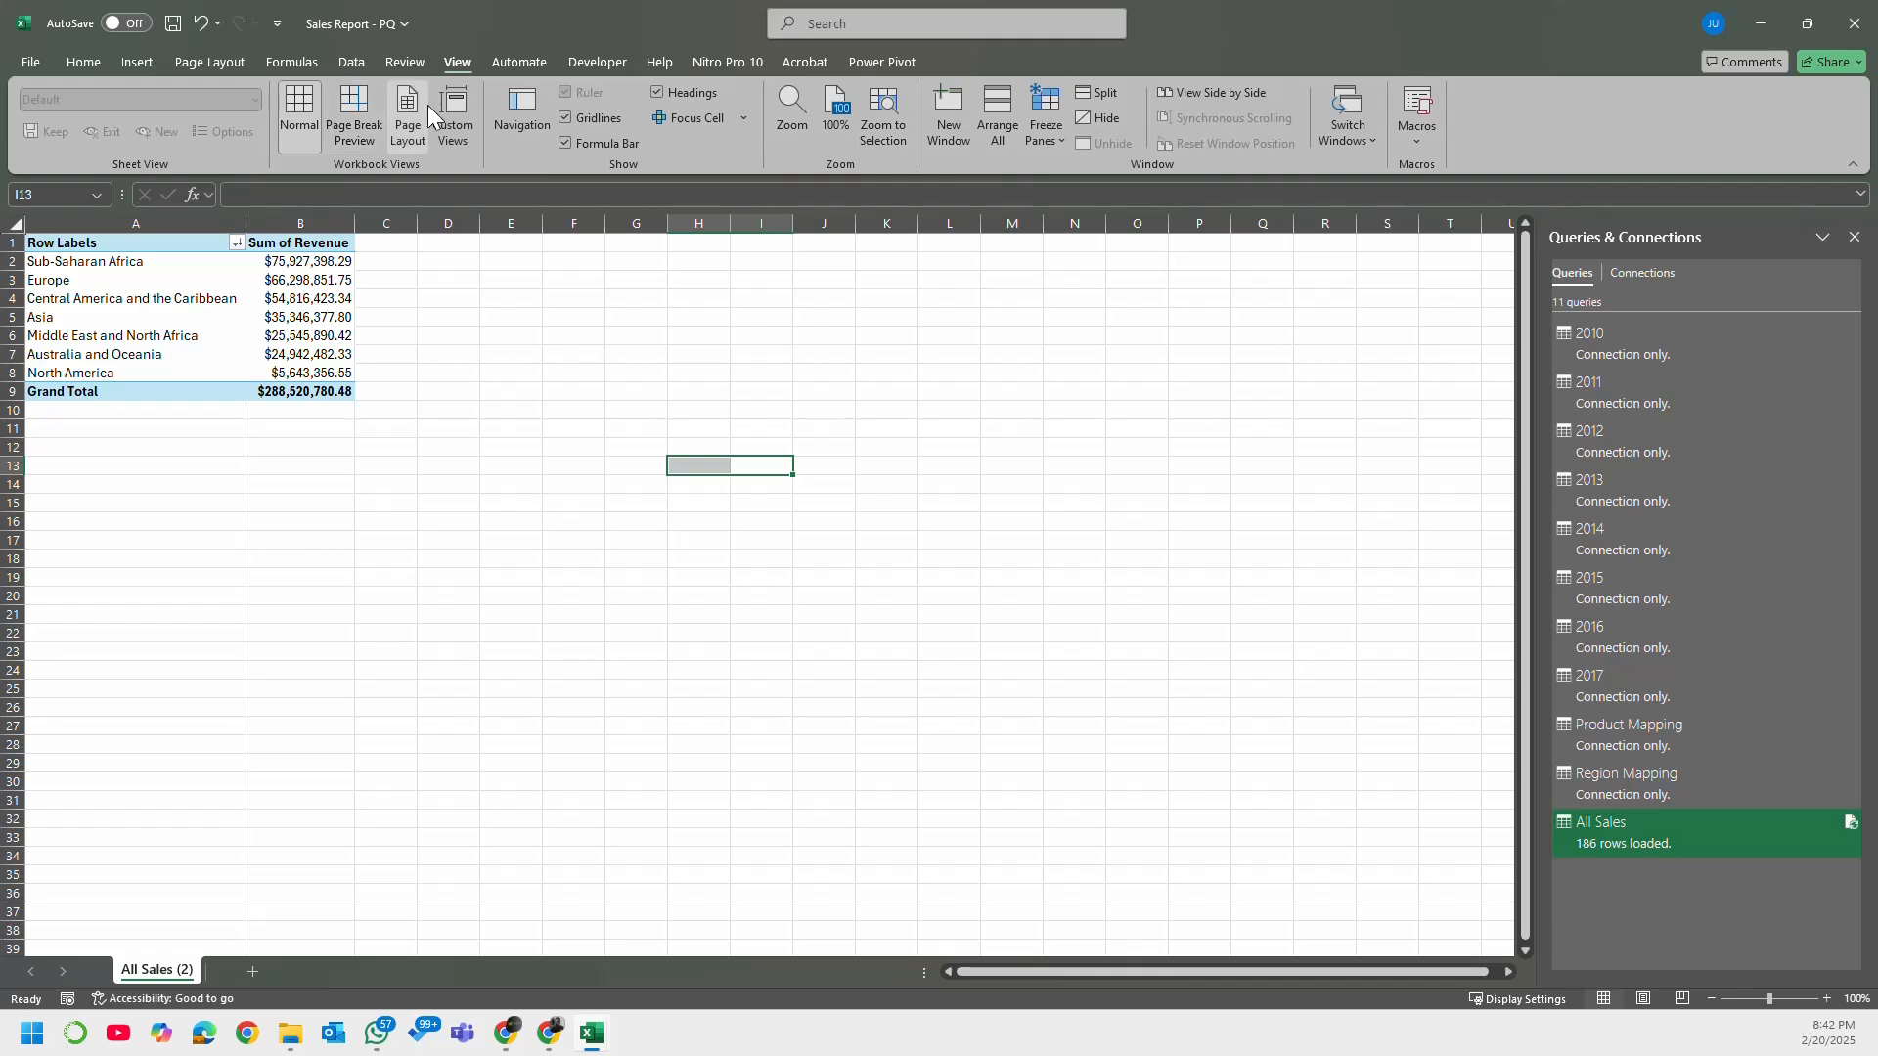
{"action": "left_click", "coordinate": [565, 118]}
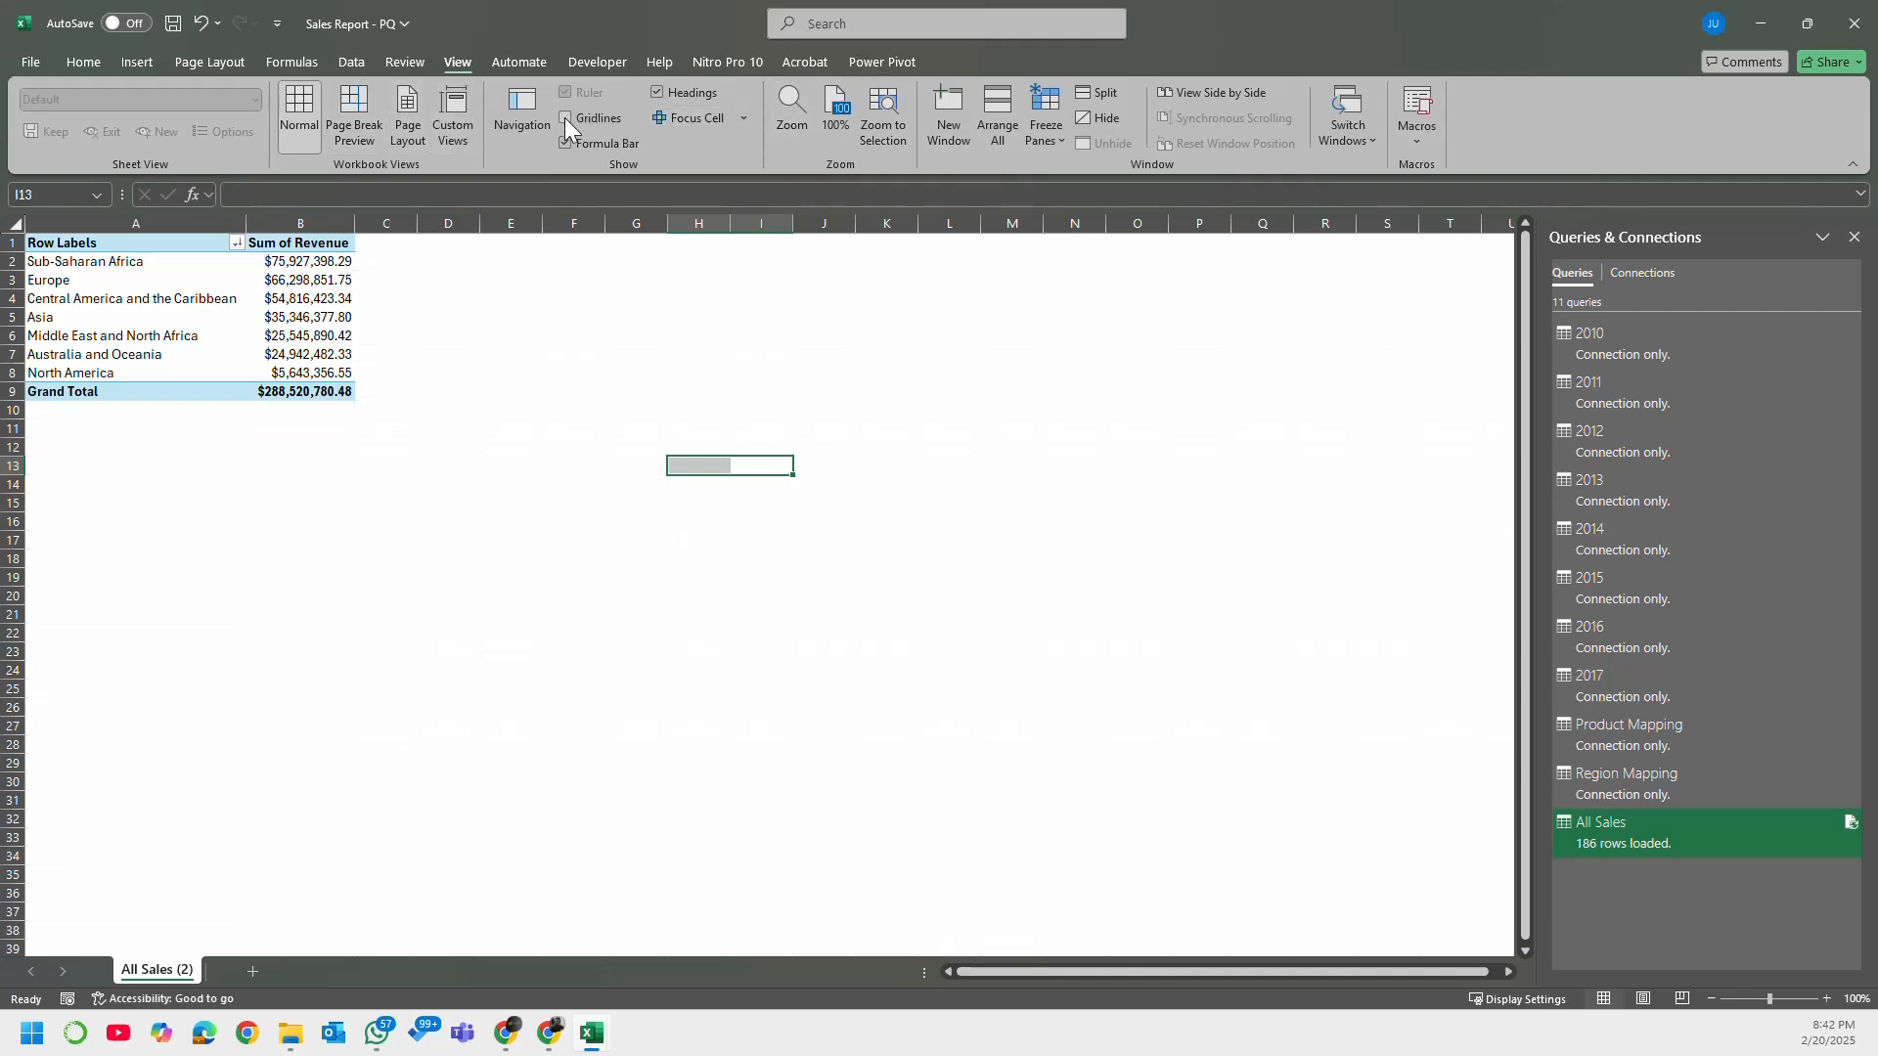
{"action": "left_click", "coordinate": [715, 412]}
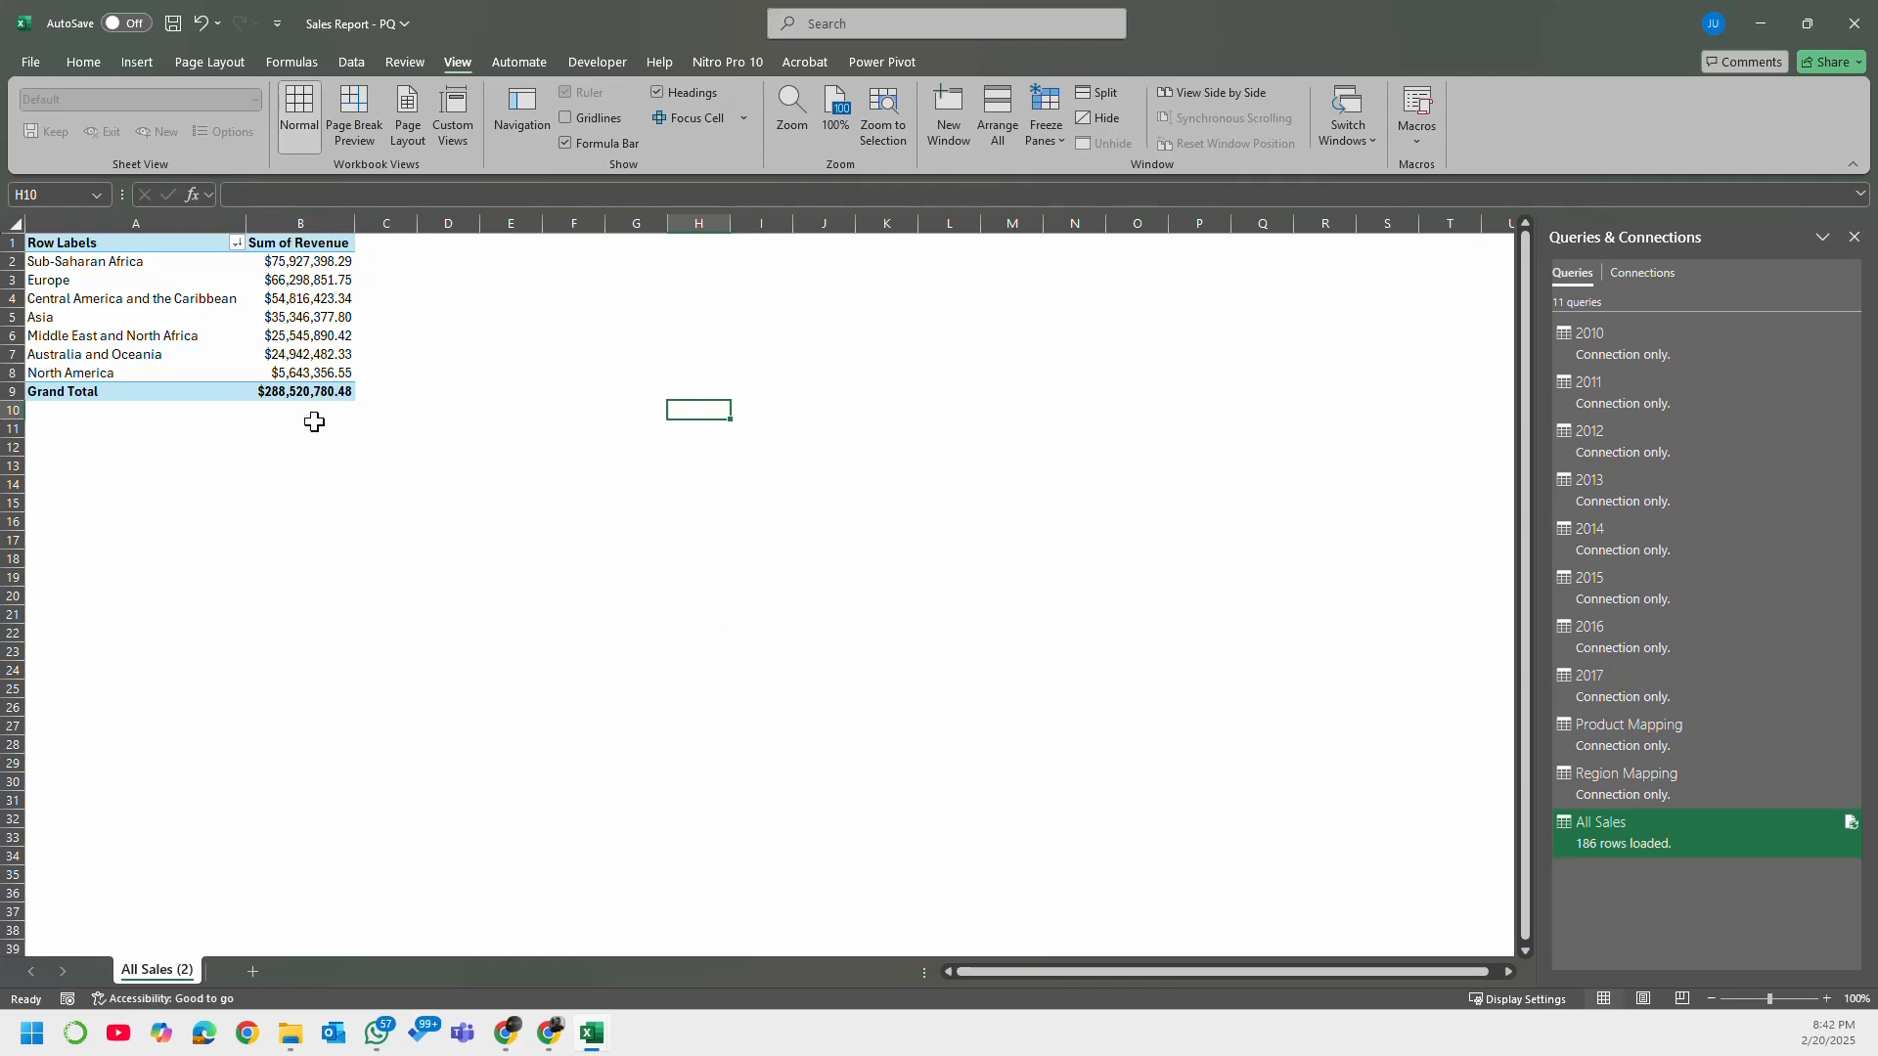
{"action": "left_click", "coordinate": [1856, 241]}
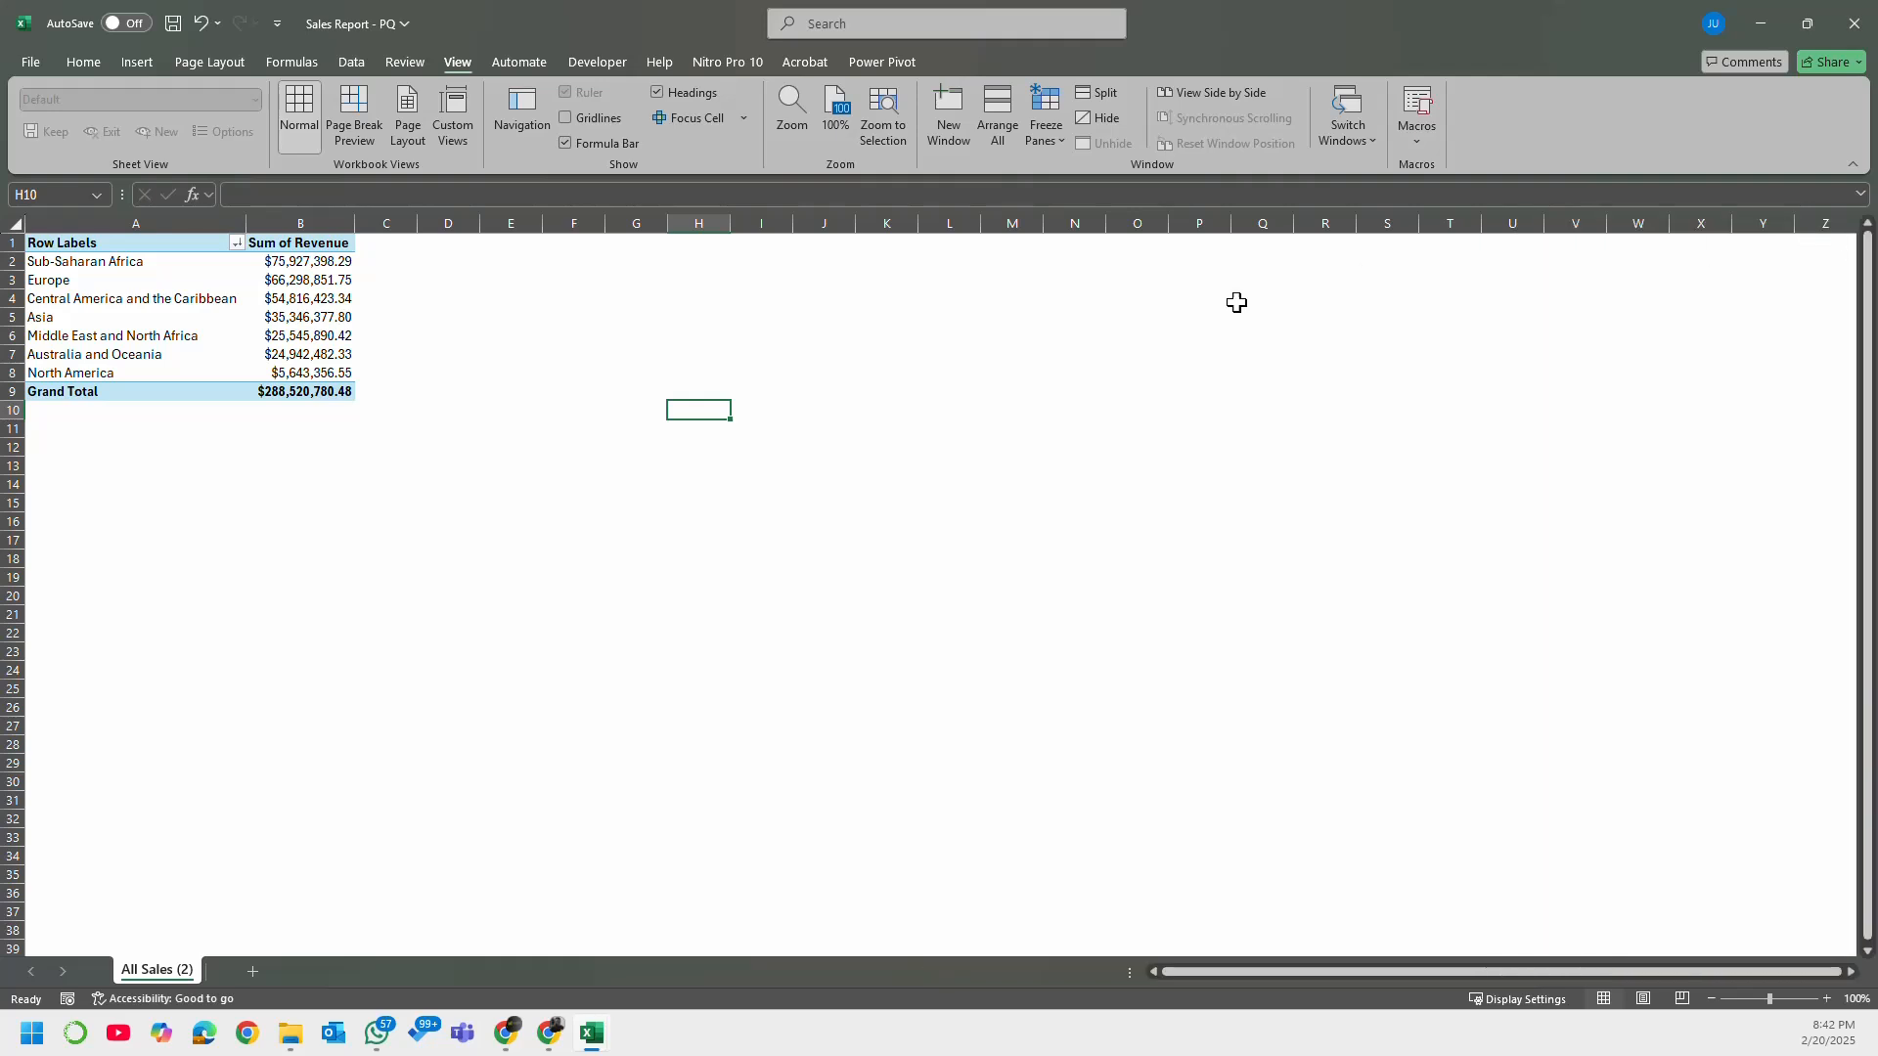
Step: Select an empty cell beside the PivotTable, then save and close the Sales Report - PQ workbook
{"action": "left_click", "coordinate": [699, 336]}
{"action": "left_click", "coordinate": [695, 298]}
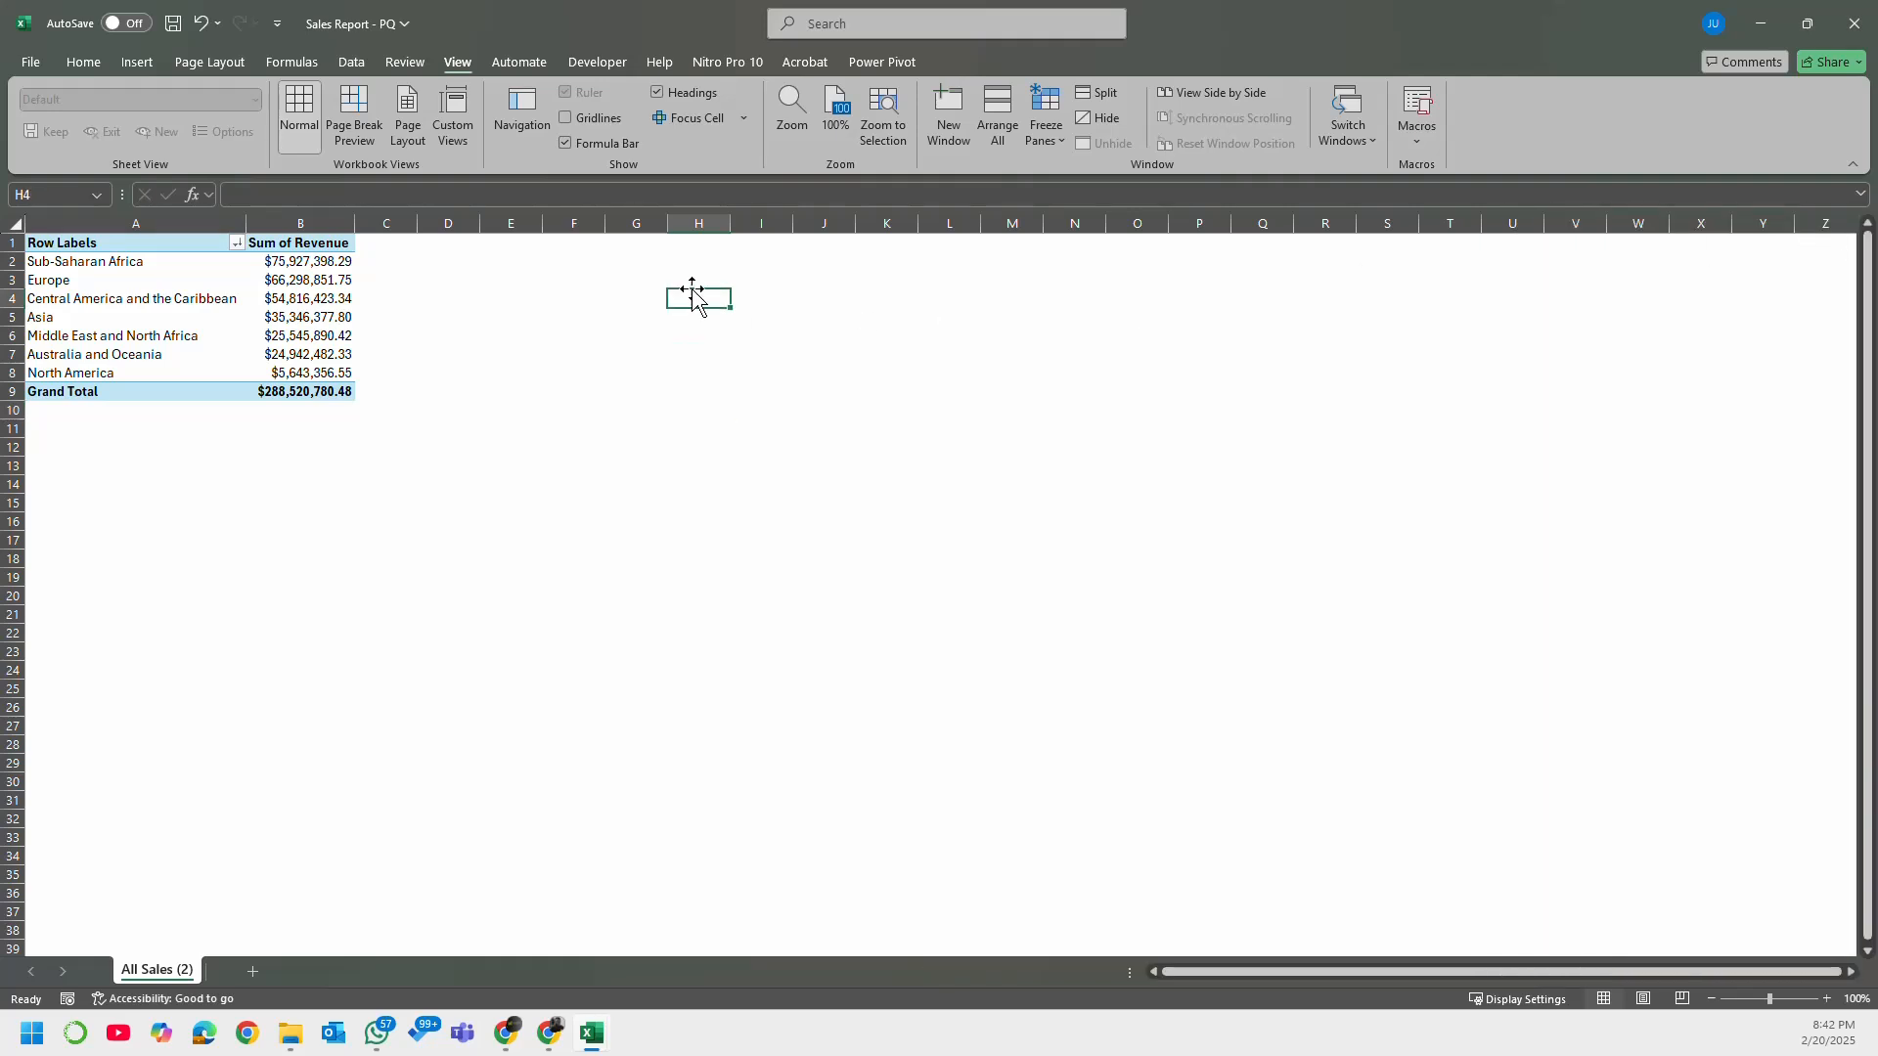
{"action": "left_click", "coordinate": [173, 25]}
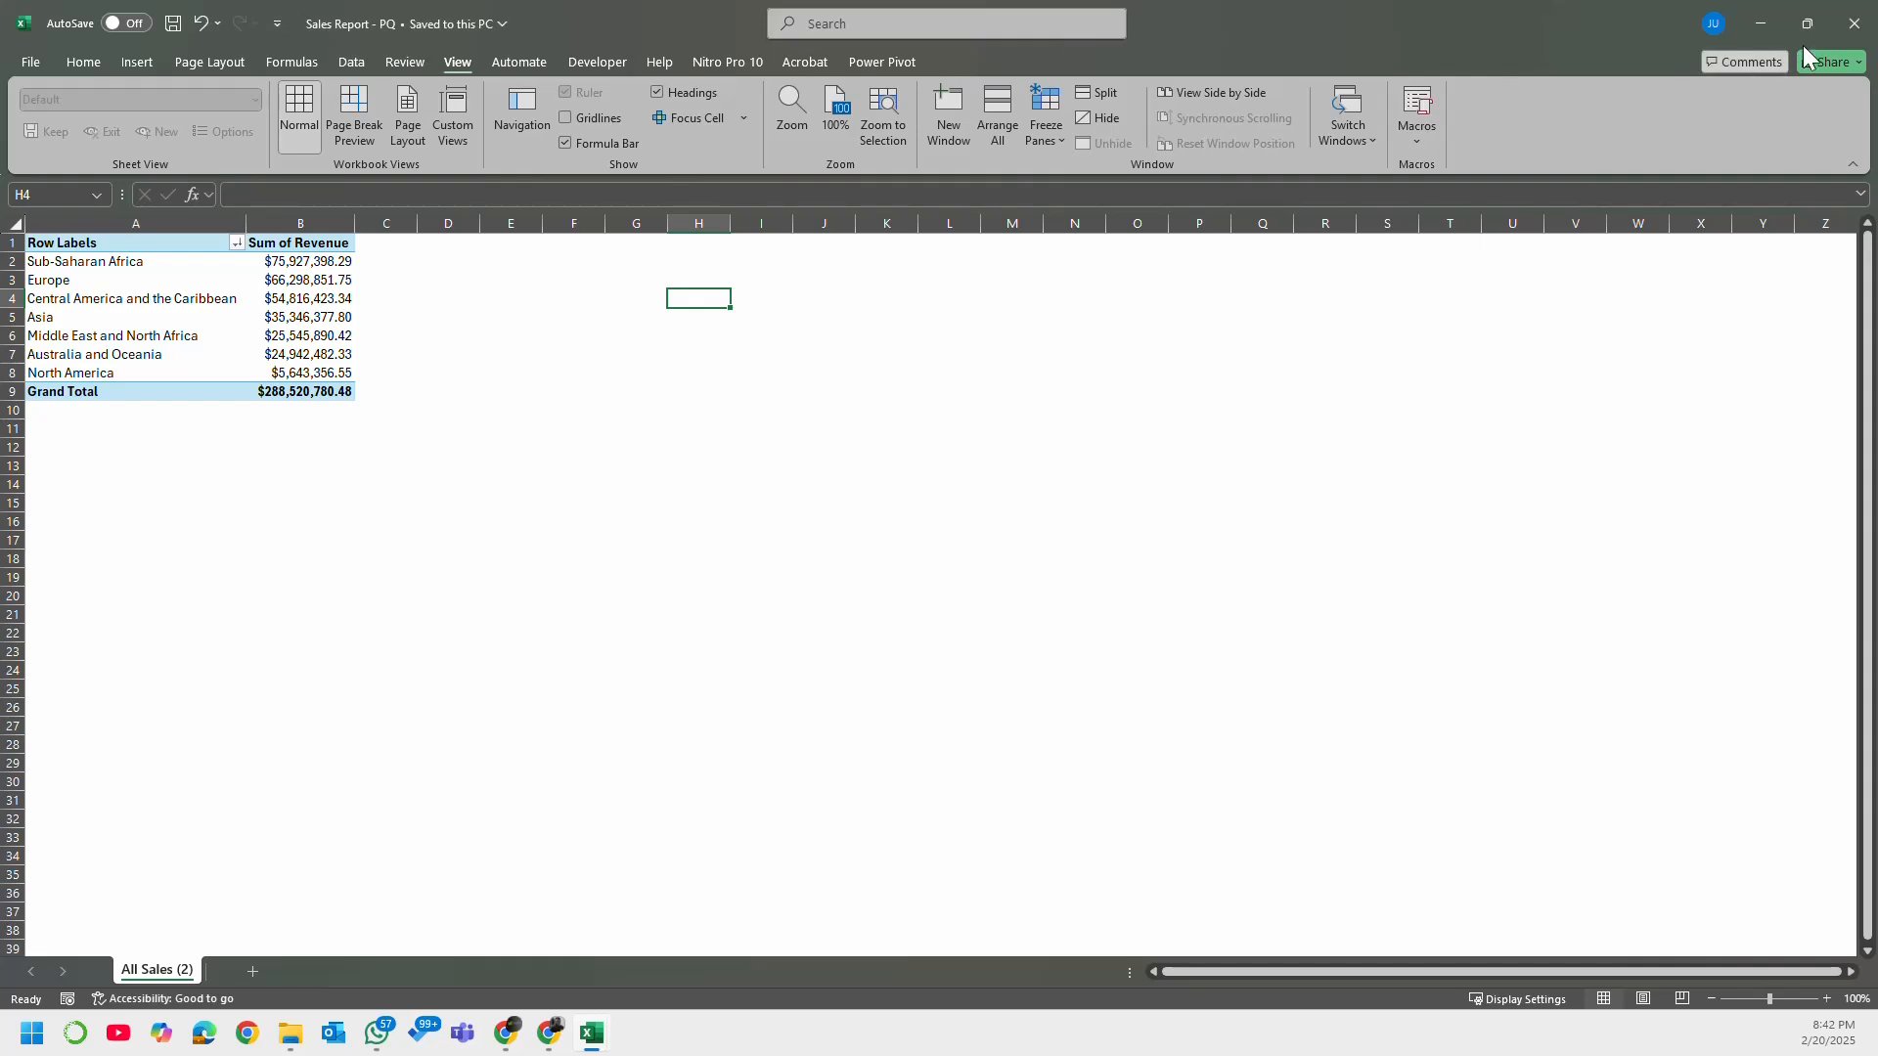
{"action": "left_click", "coordinate": [1861, 37]}
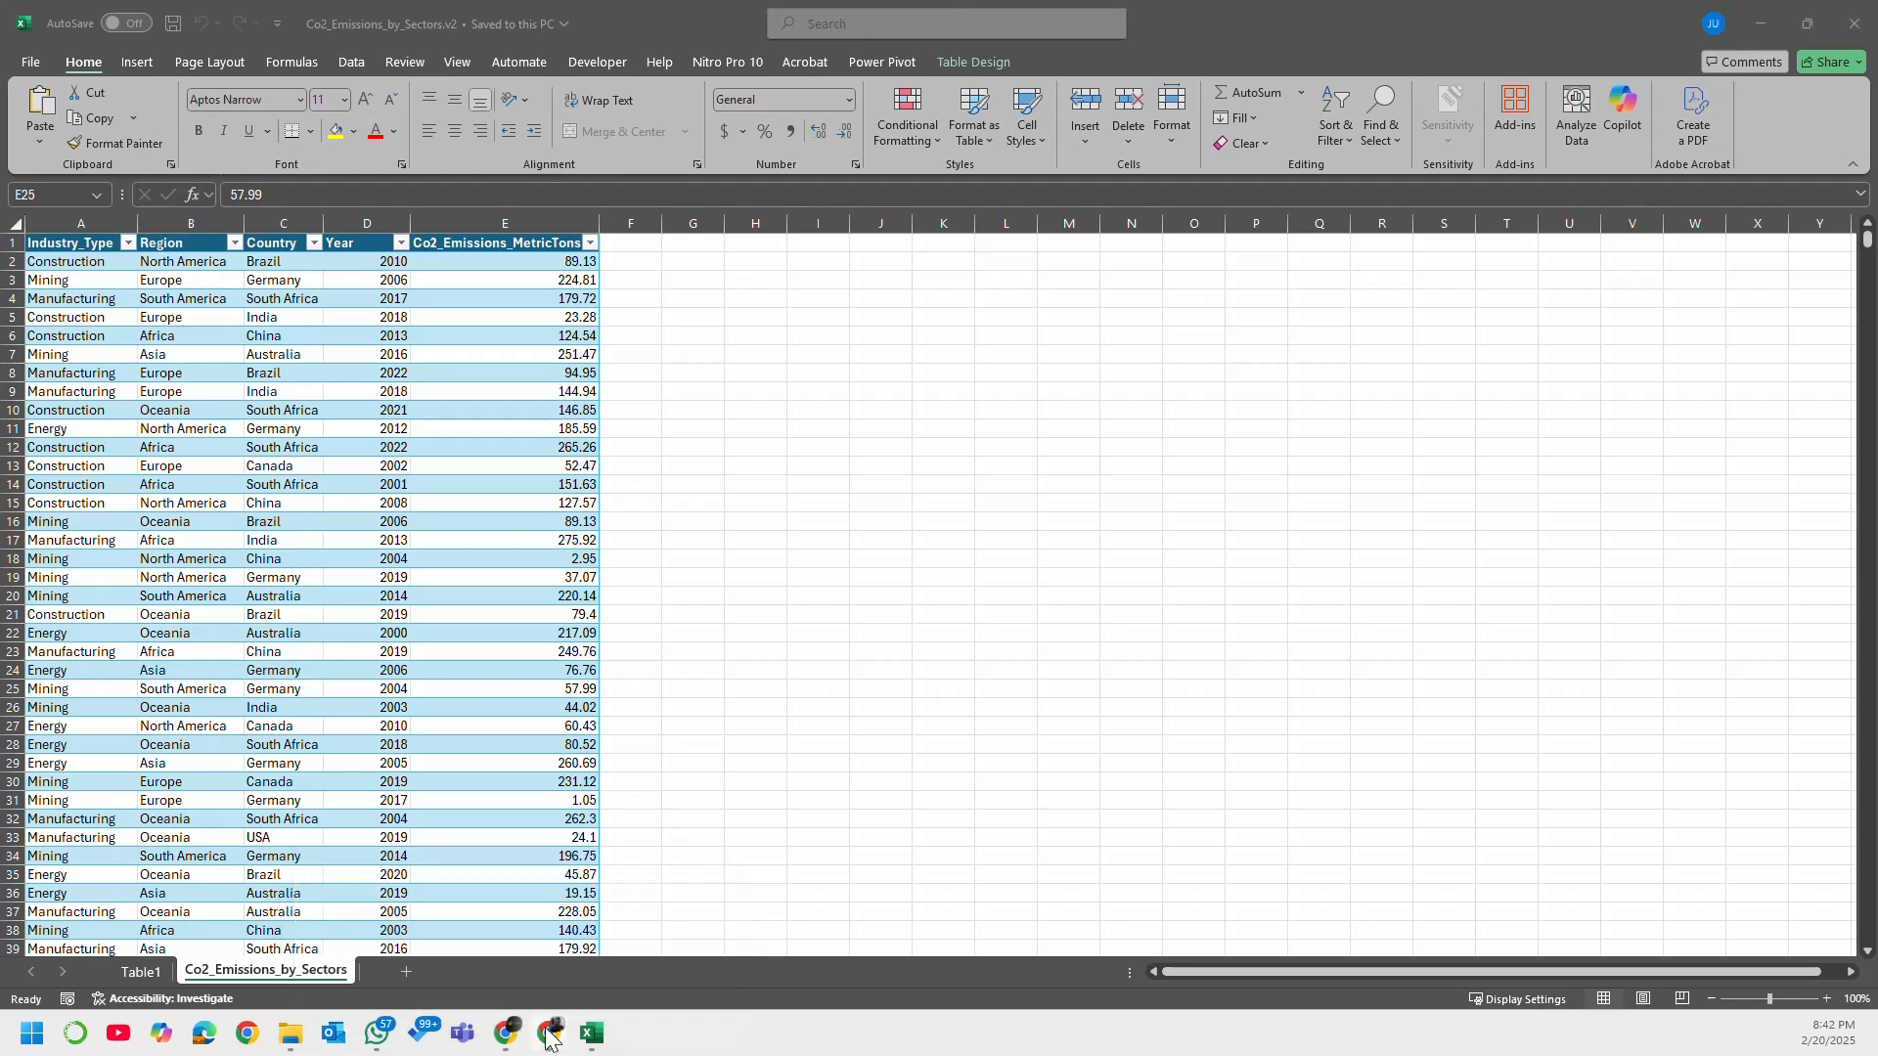
Step: Switch to Chrome and search Google for "power bi desktop"
{"action": "left_click", "coordinate": [548, 1039]}
{"action": "left_click", "coordinate": [629, 59]}
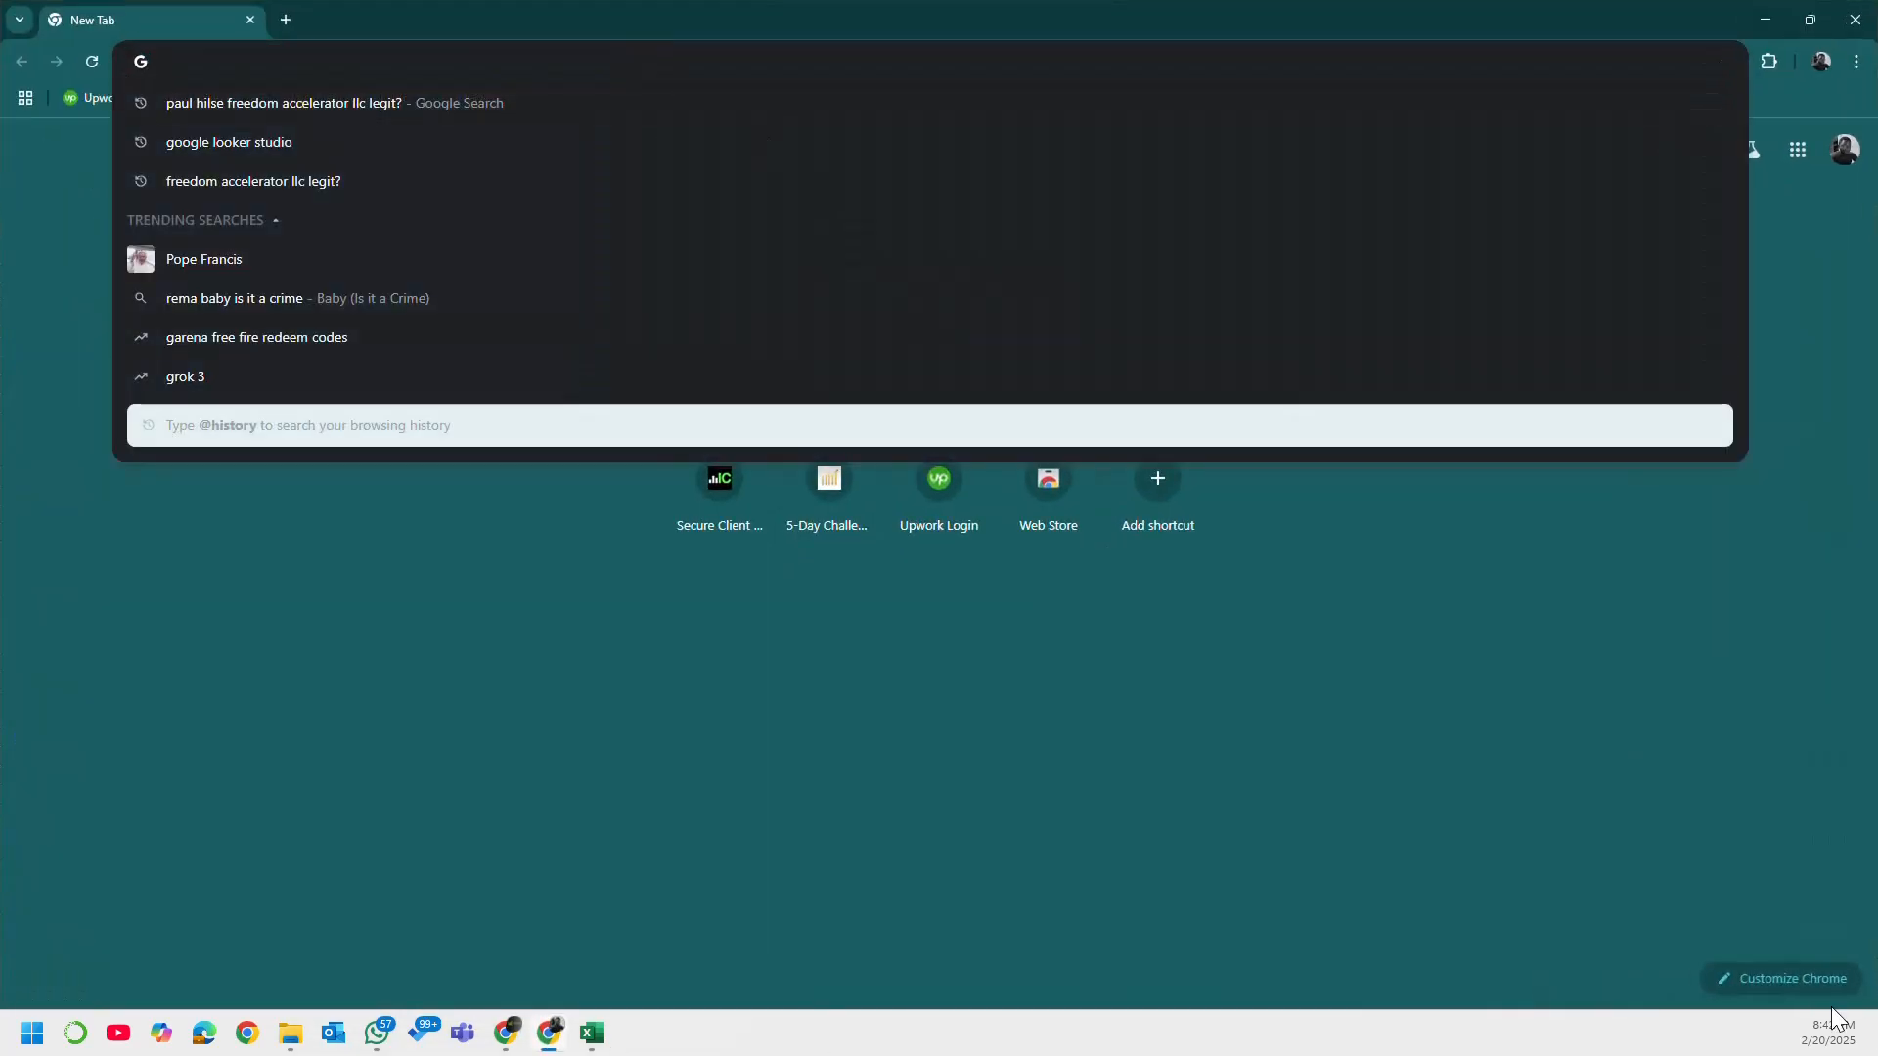
{"action": "type", "text": "power"}
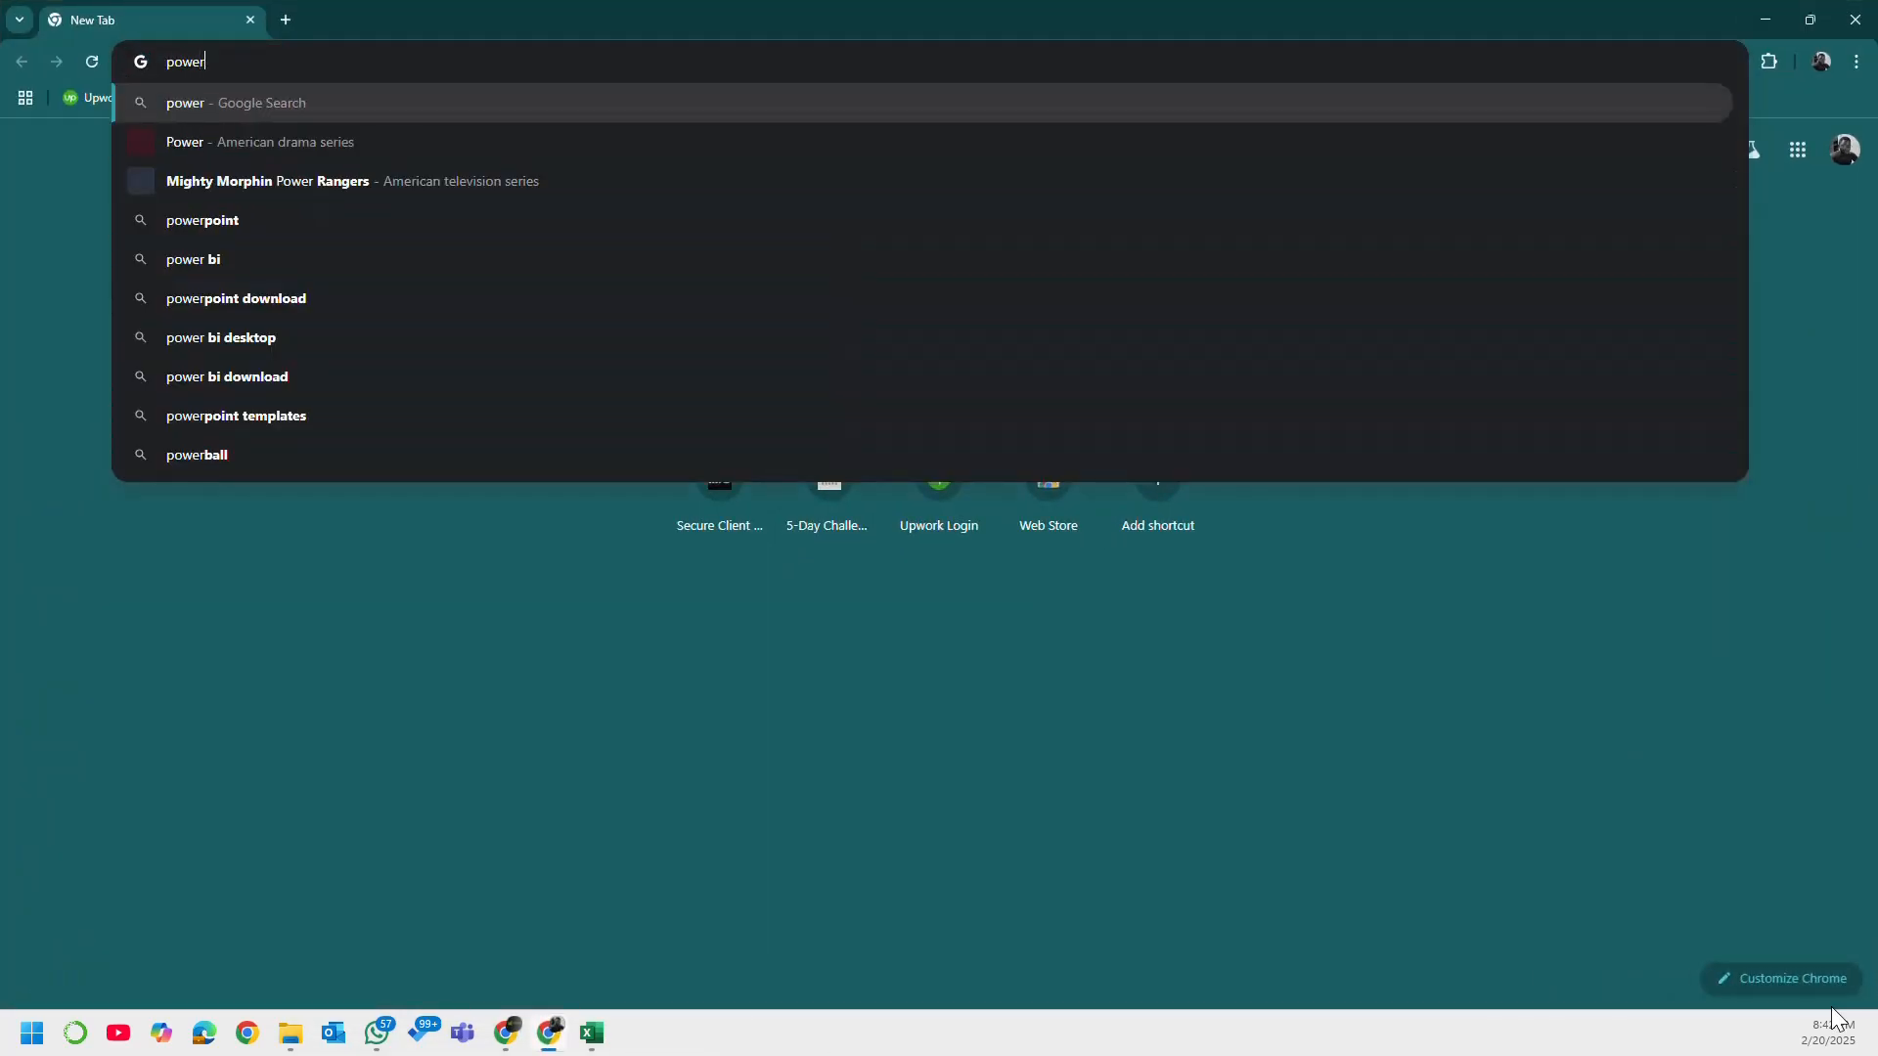
{"action": "type", "text": " bi"}
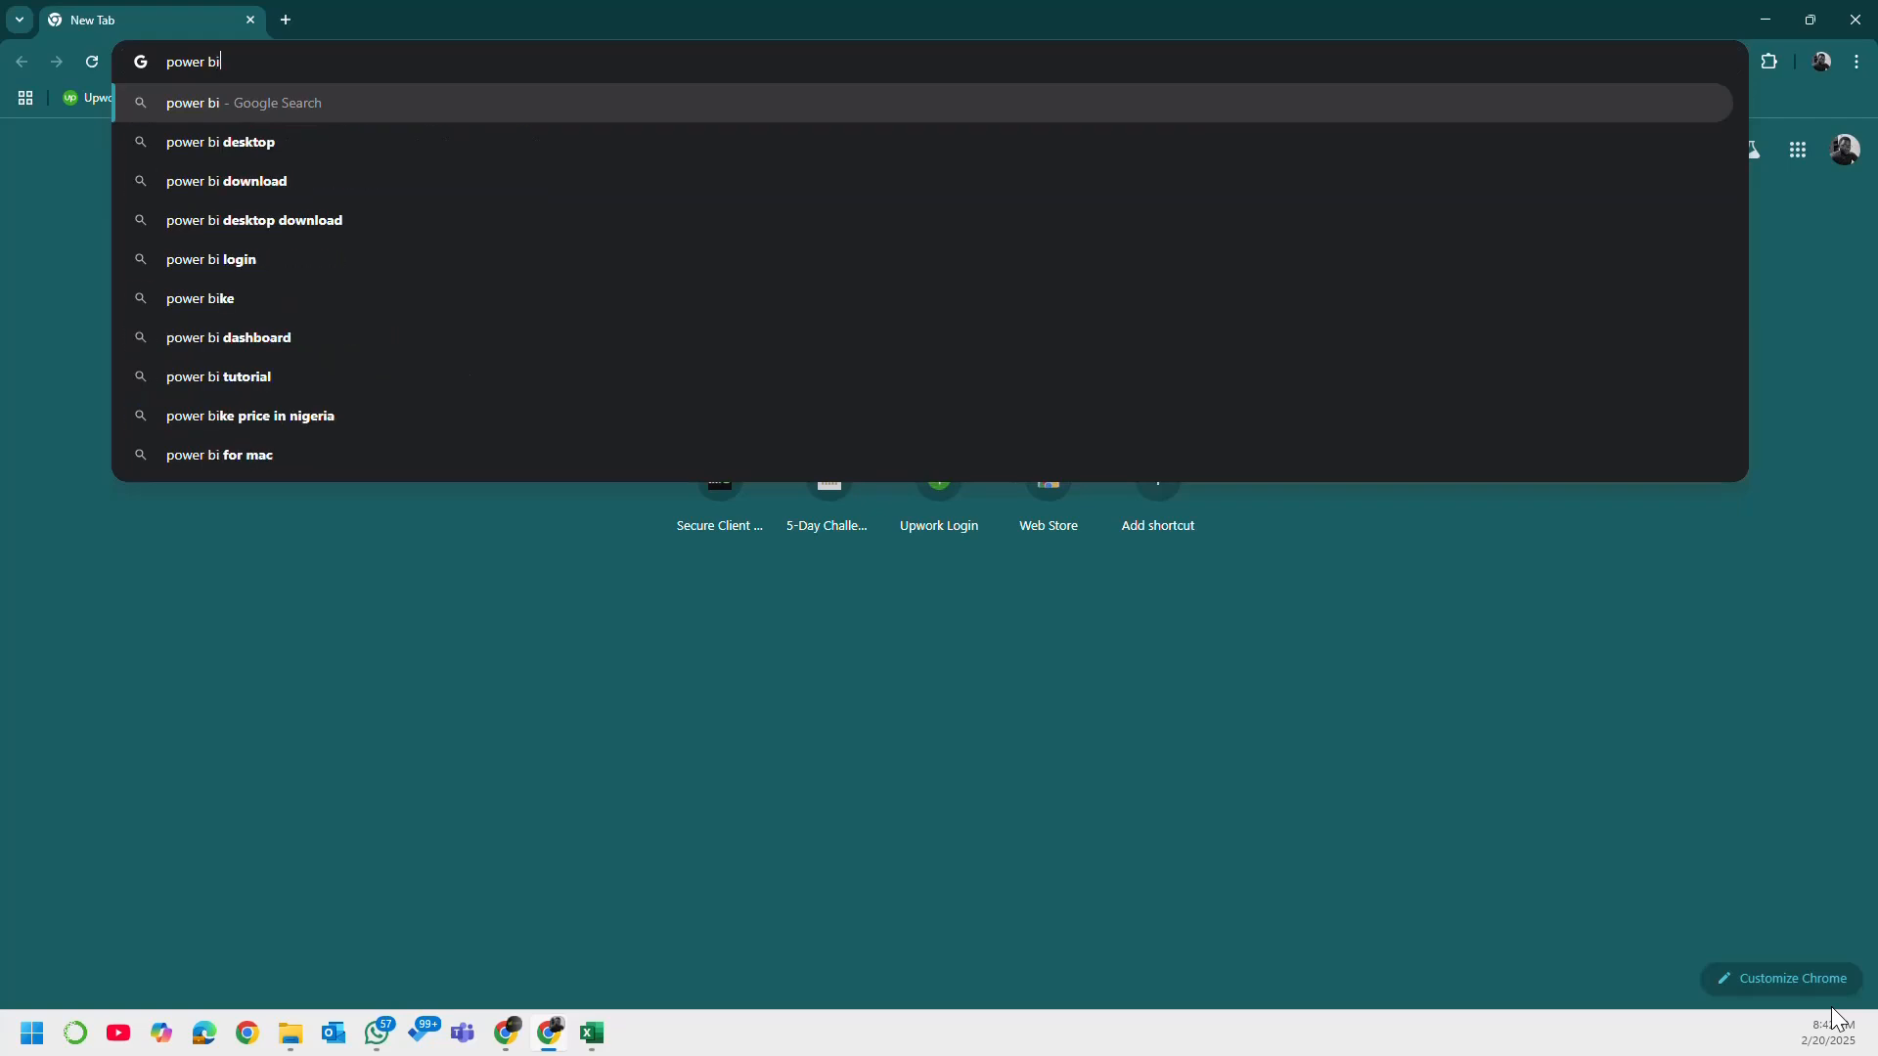
{"action": "type", "text": " d"}
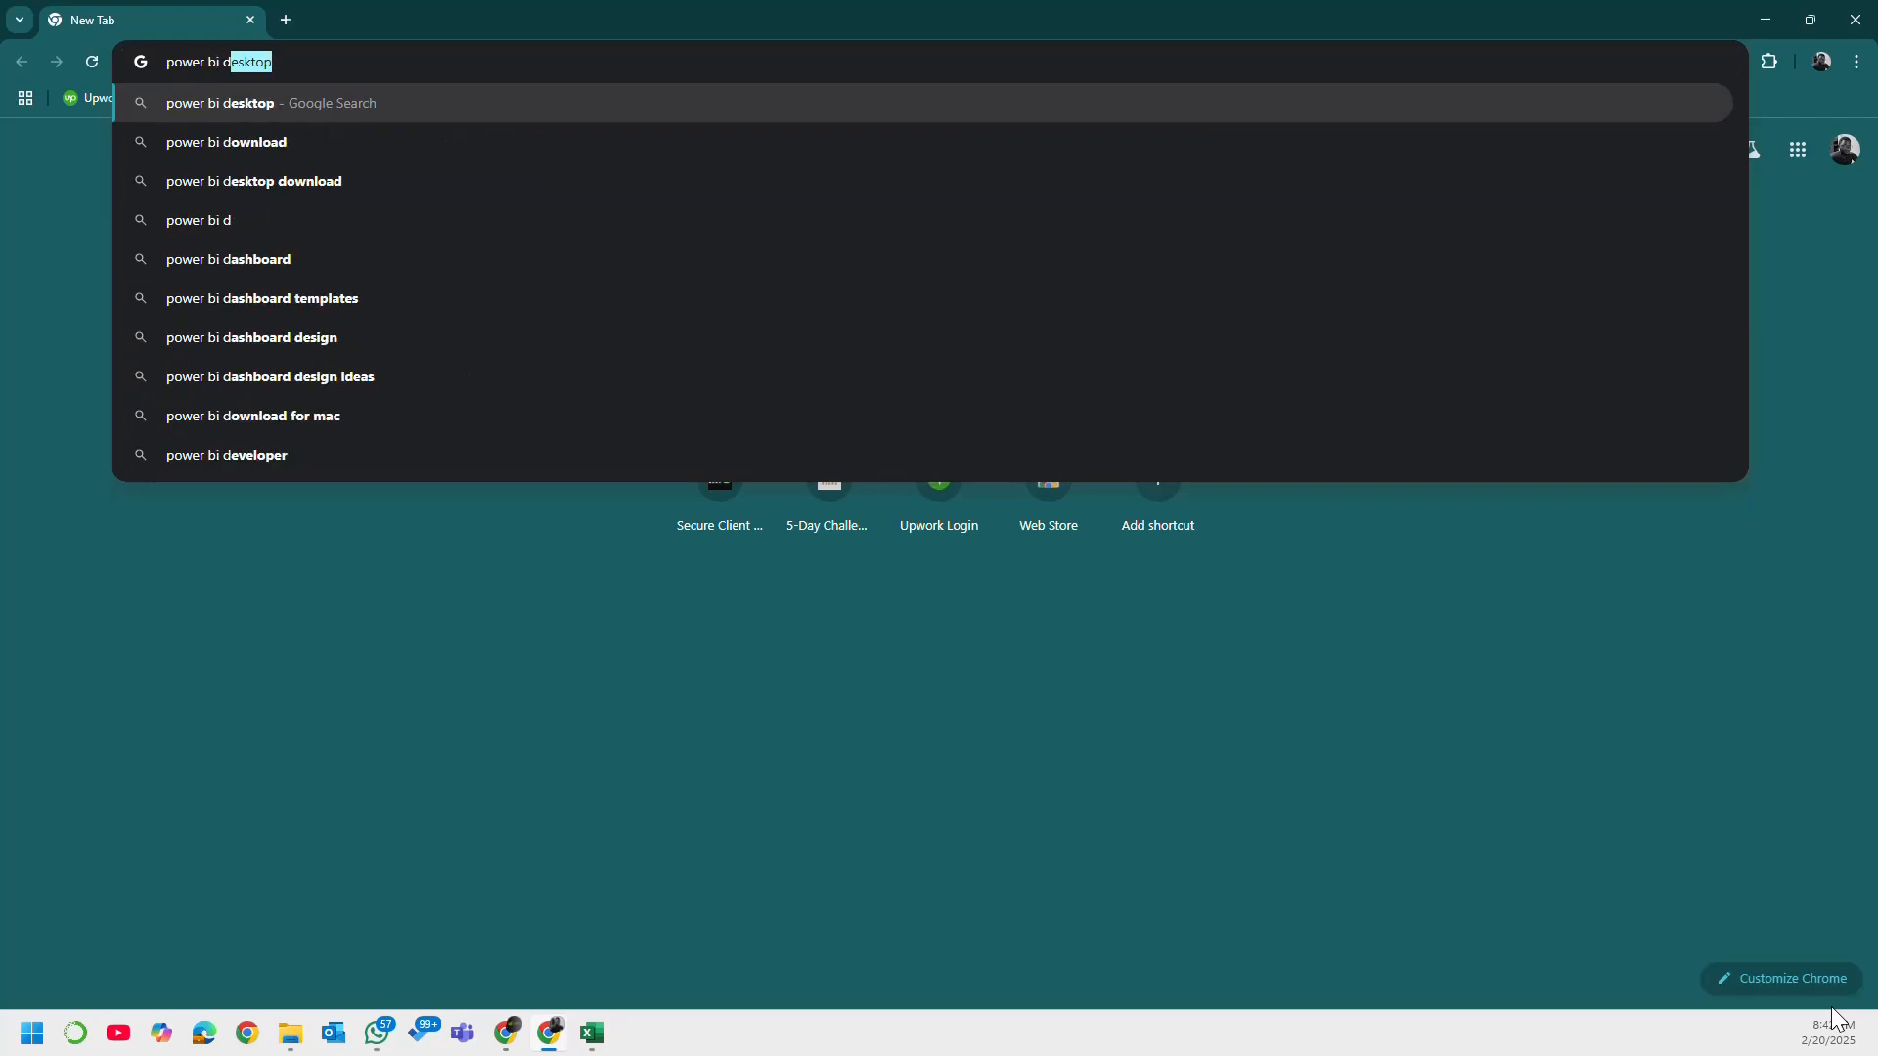
{"action": "key", "text": "Return"}
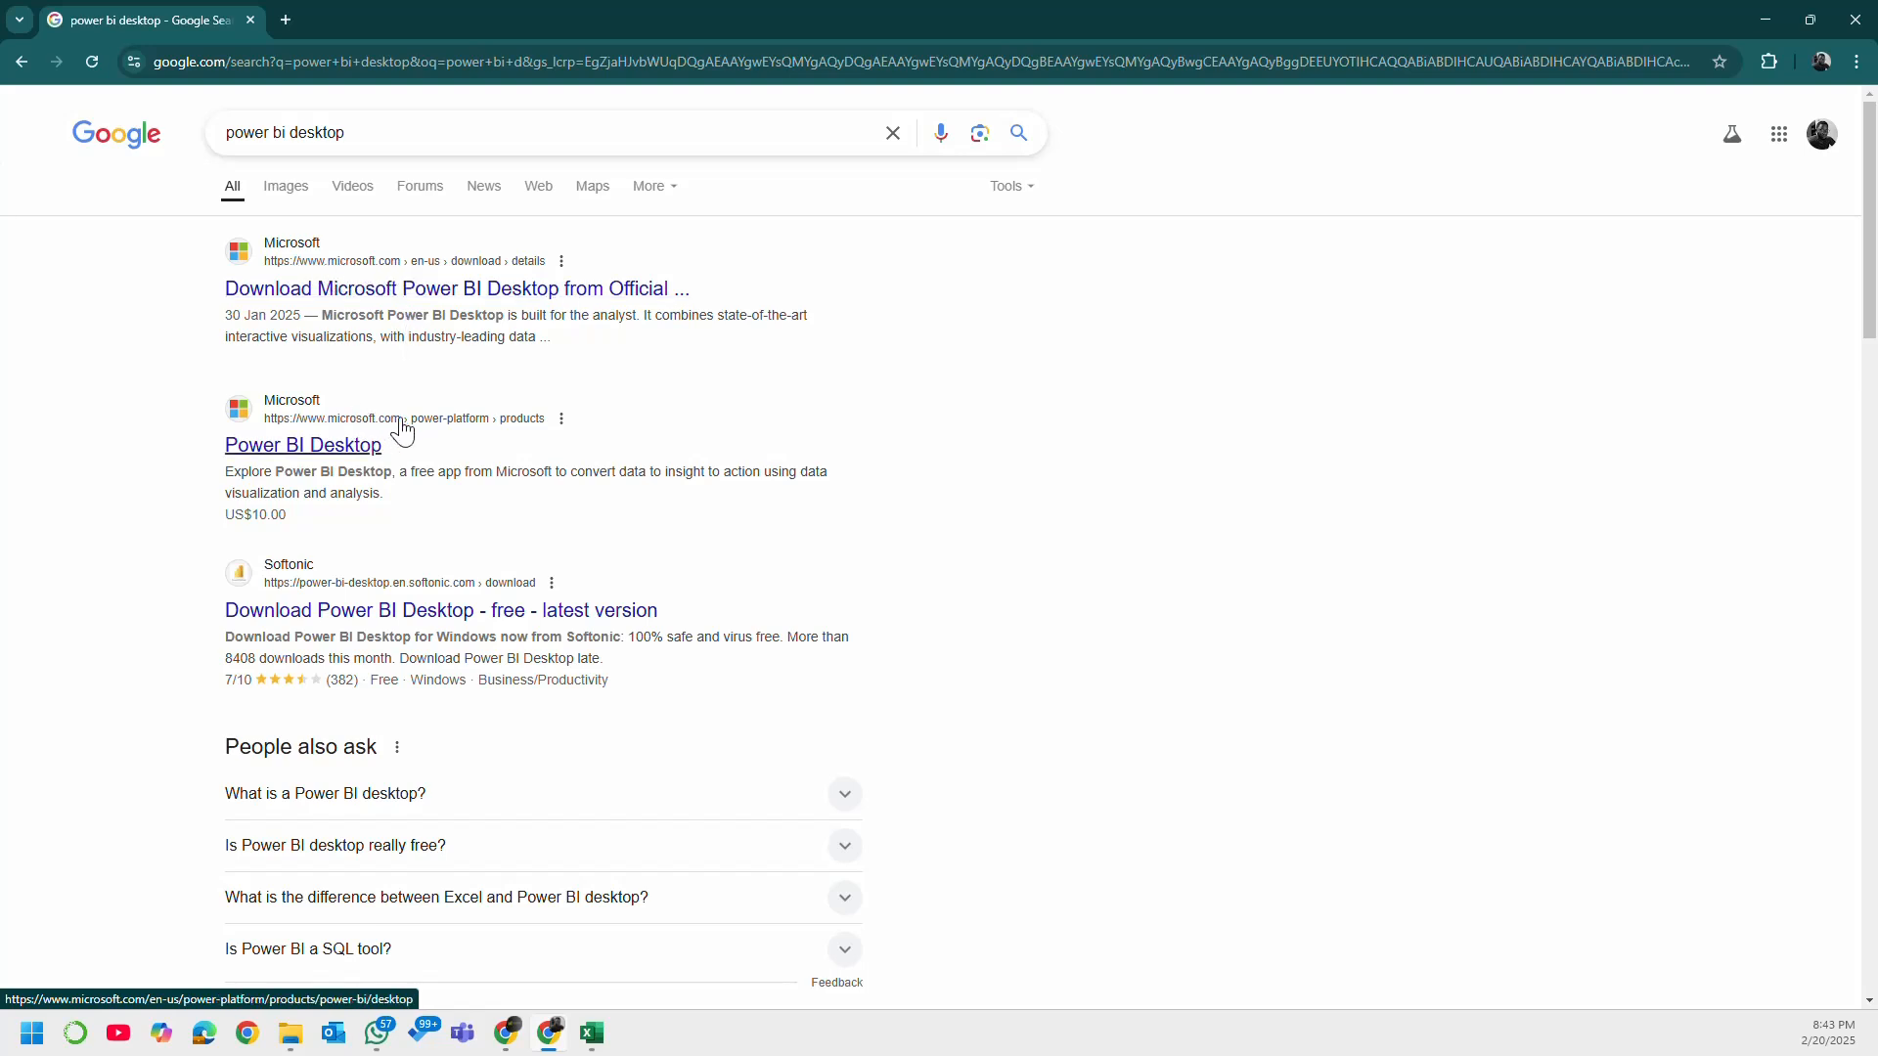
Step: Look through the search results and open Microsoft's official Power BI Desktop download page
{"action": "scroll", "coordinate": [402, 431], "scroll_direction": "down", "scroll_amount": 1}
{"action": "scroll", "coordinate": [545, 702], "scroll_direction": "down", "scroll_amount": 13}
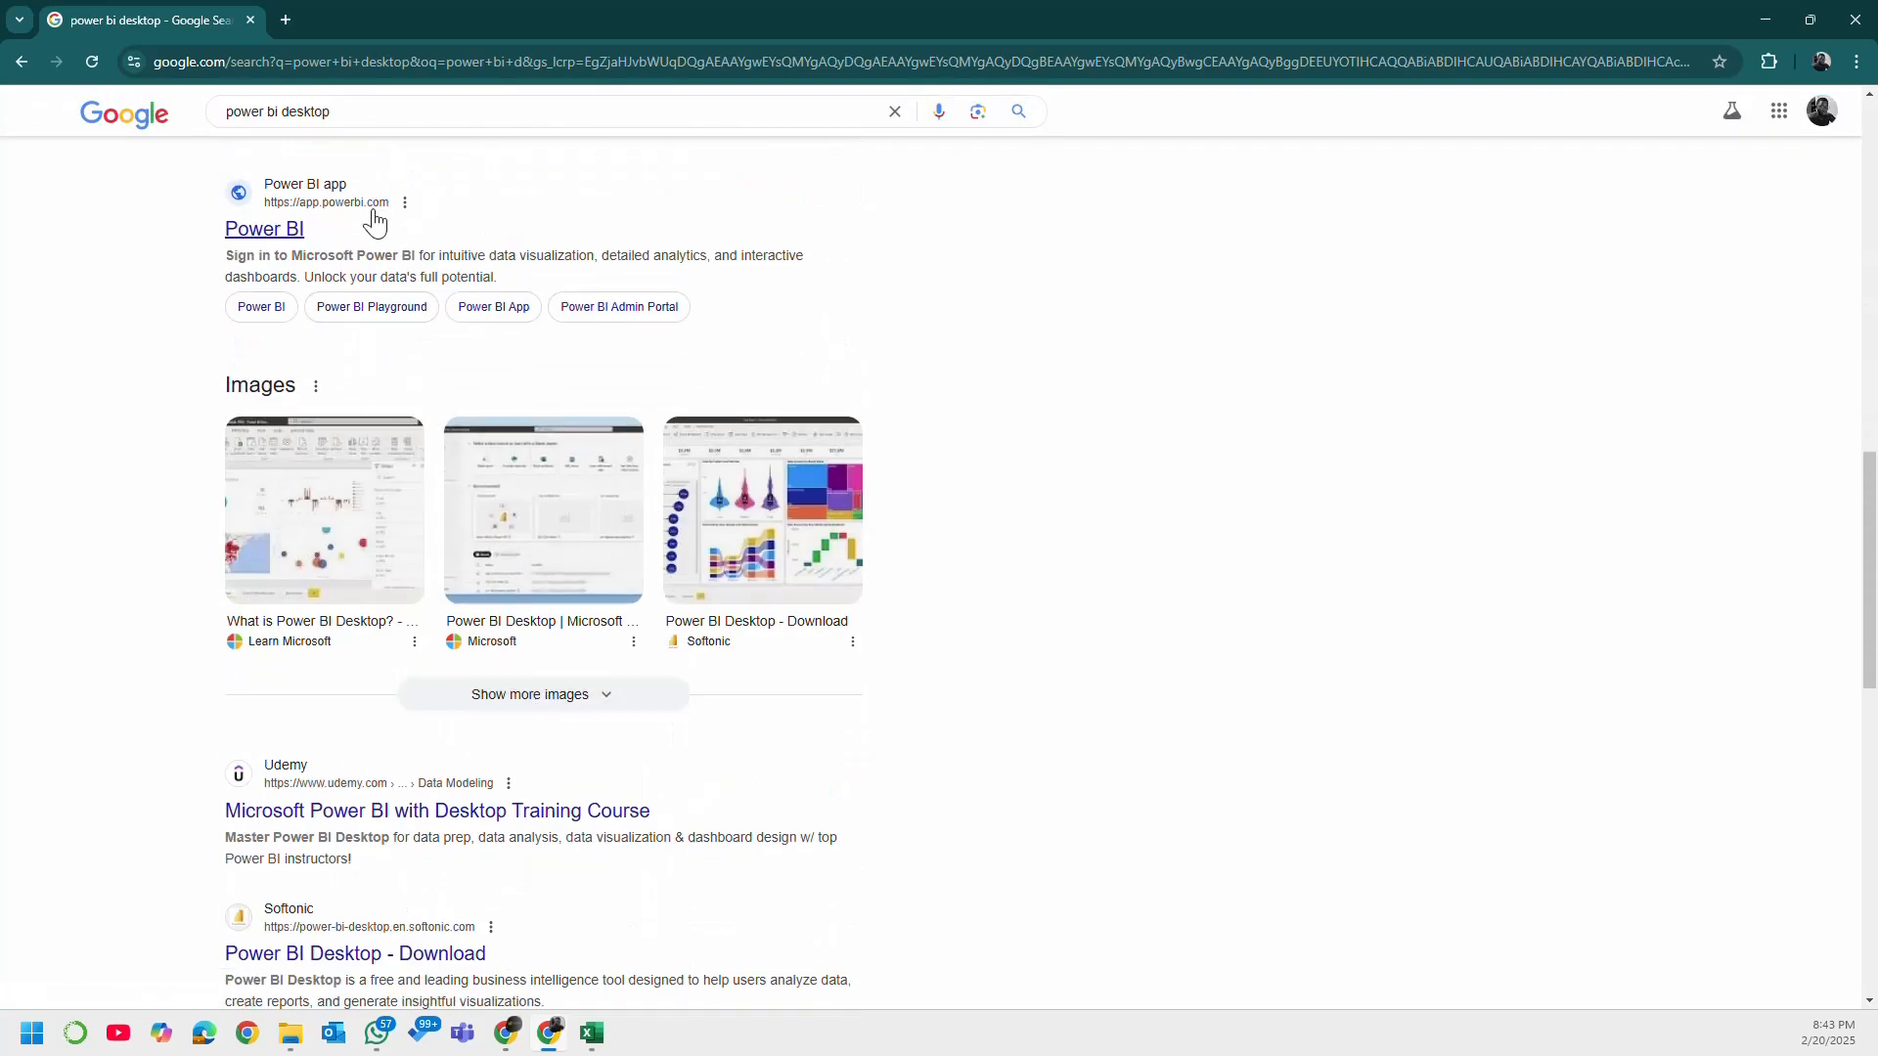
{"action": "scroll", "coordinate": [403, 508], "scroll_direction": "down", "scroll_amount": 3}
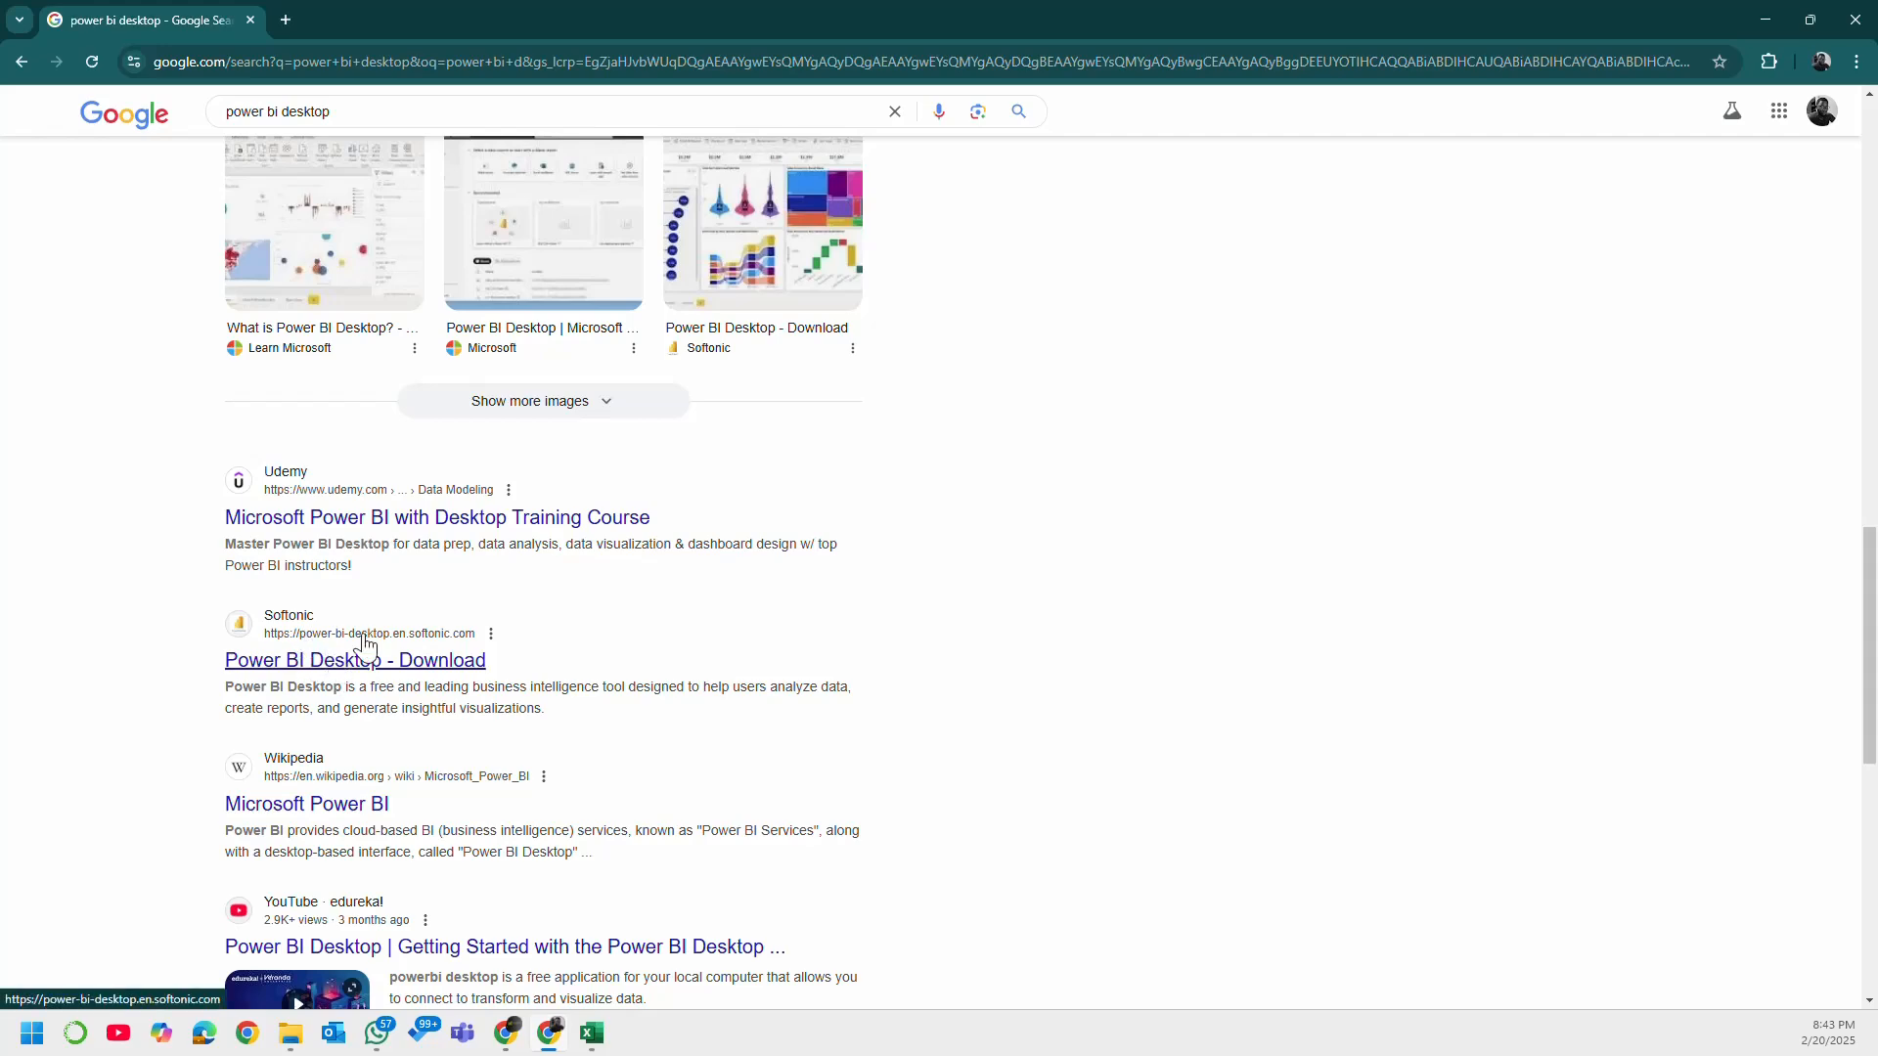
{"action": "scroll", "coordinate": [415, 491], "scroll_direction": "up", "scroll_amount": 18}
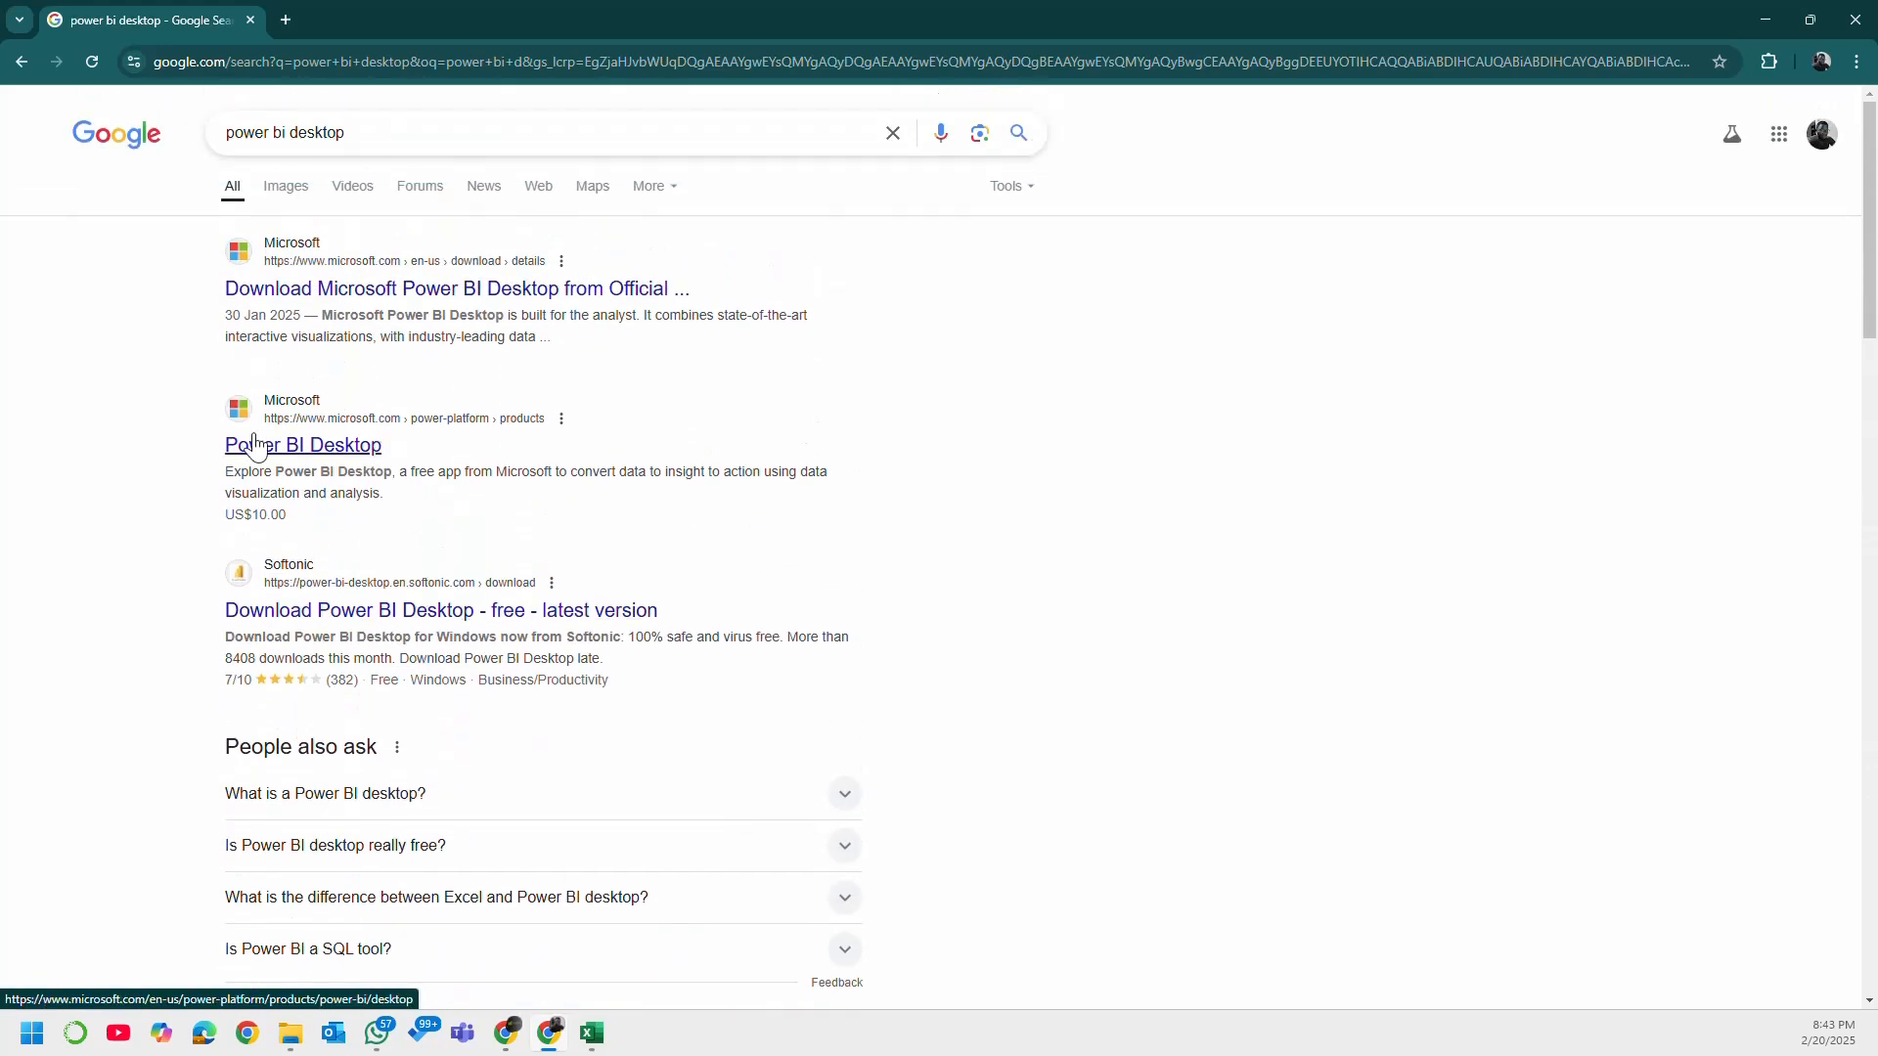
{"action": "left_click", "coordinate": [380, 299]}
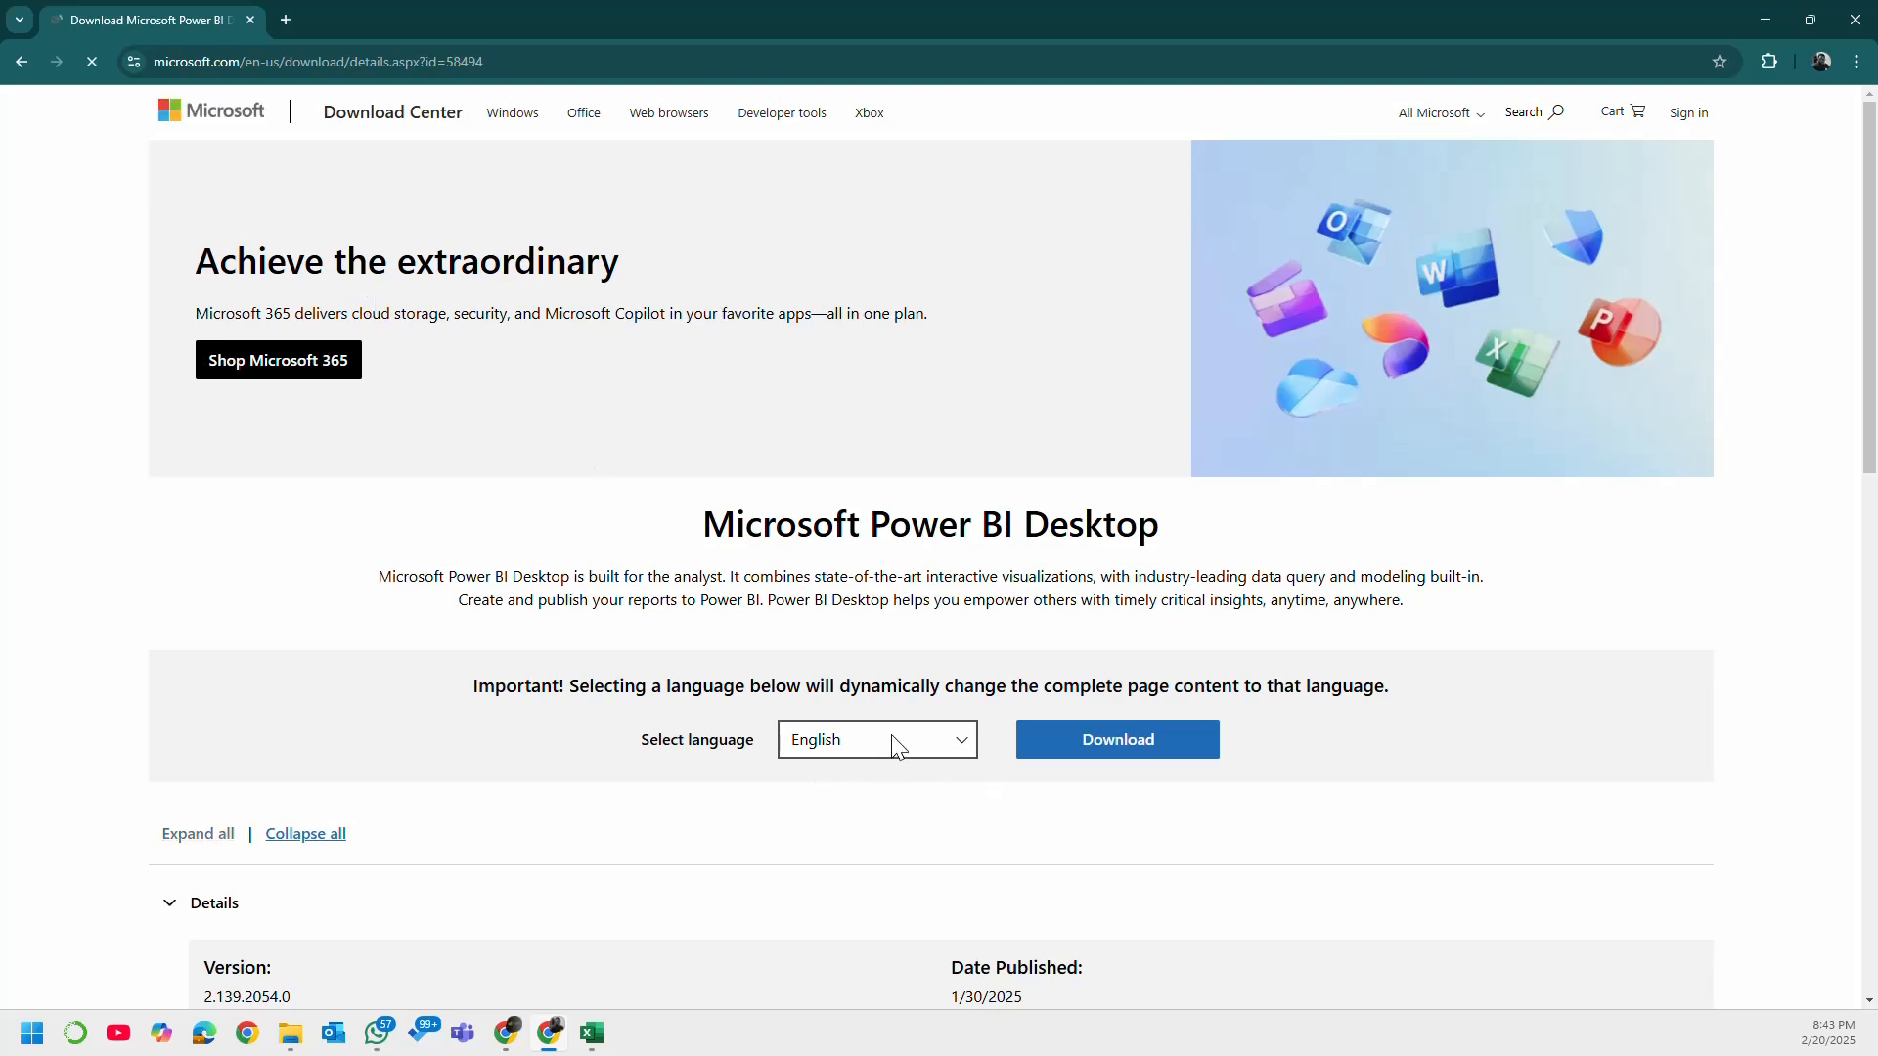
Step: Download PBIDesktopSetup_x64.exe from the Microsoft Power BI Desktop page and show the browser's recent downloads
{"action": "scroll", "coordinate": [1052, 825], "scroll_direction": "down", "scroll_amount": 2}
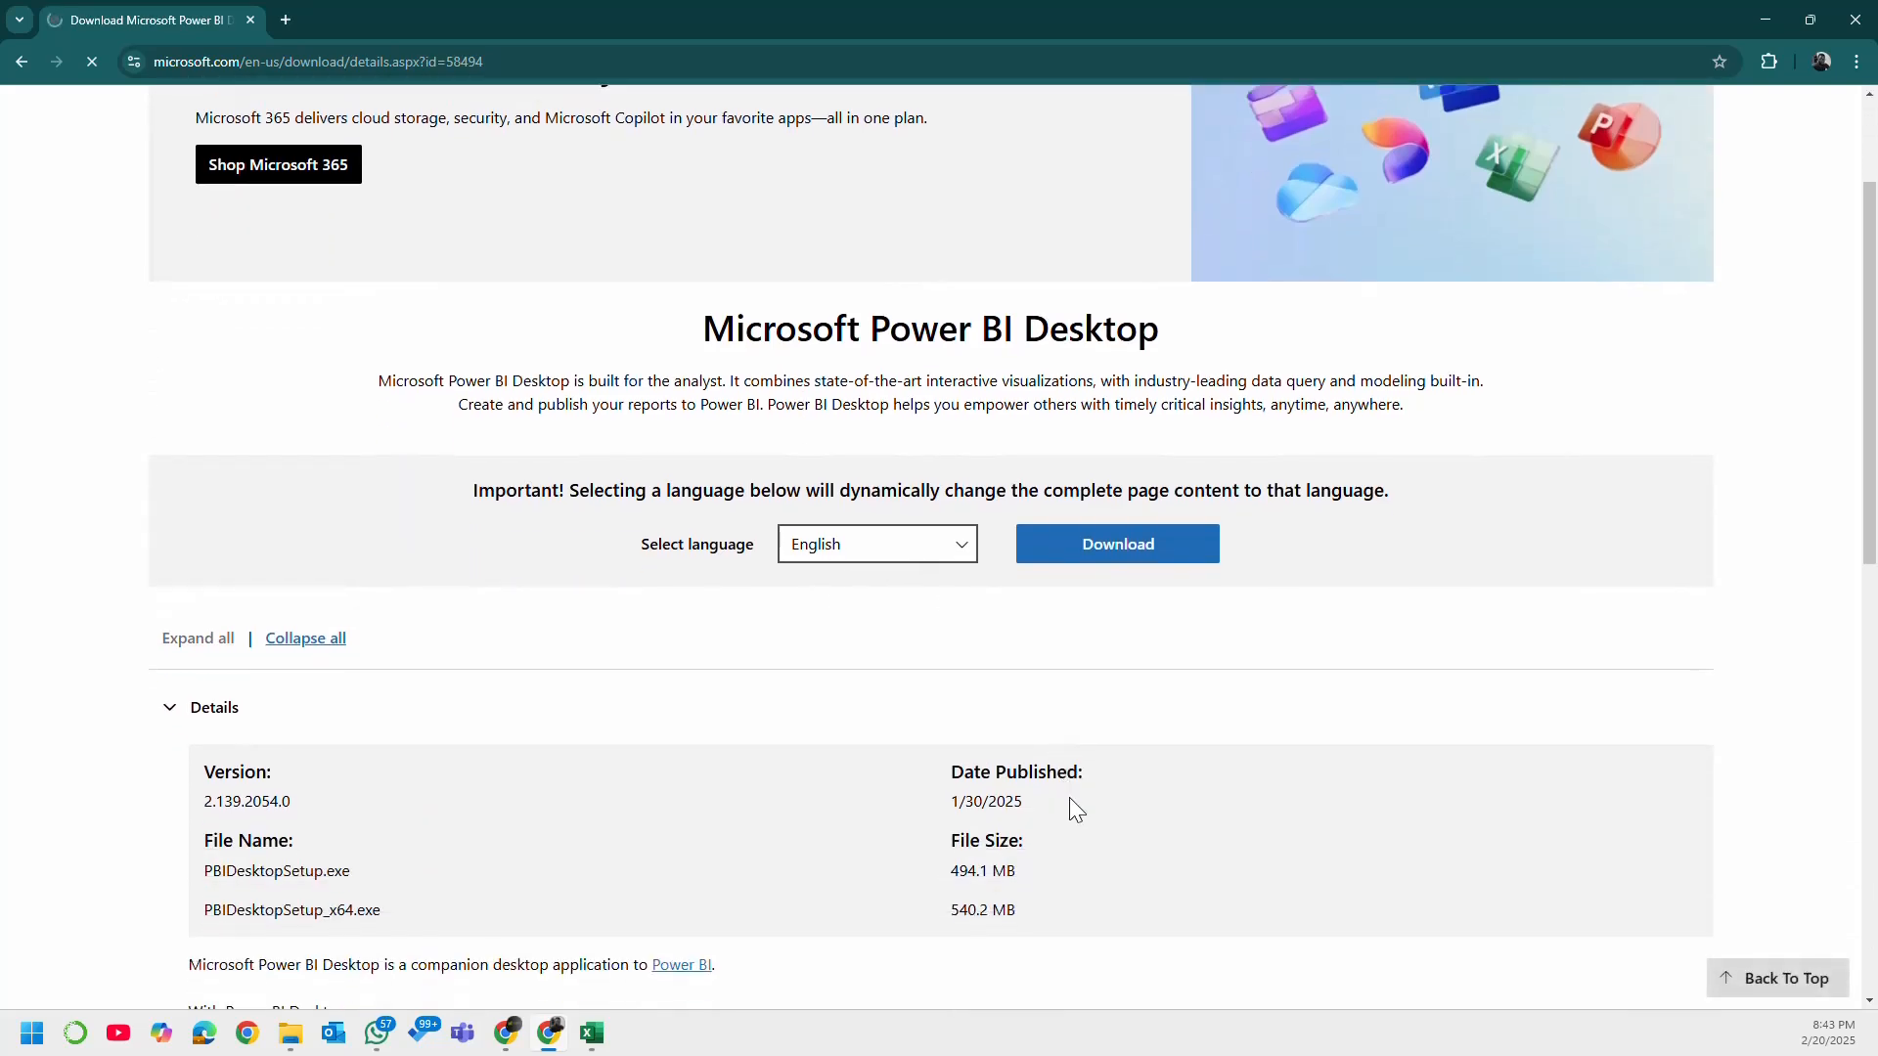
{"action": "scroll", "coordinate": [1095, 793], "scroll_direction": "up", "scroll_amount": 2}
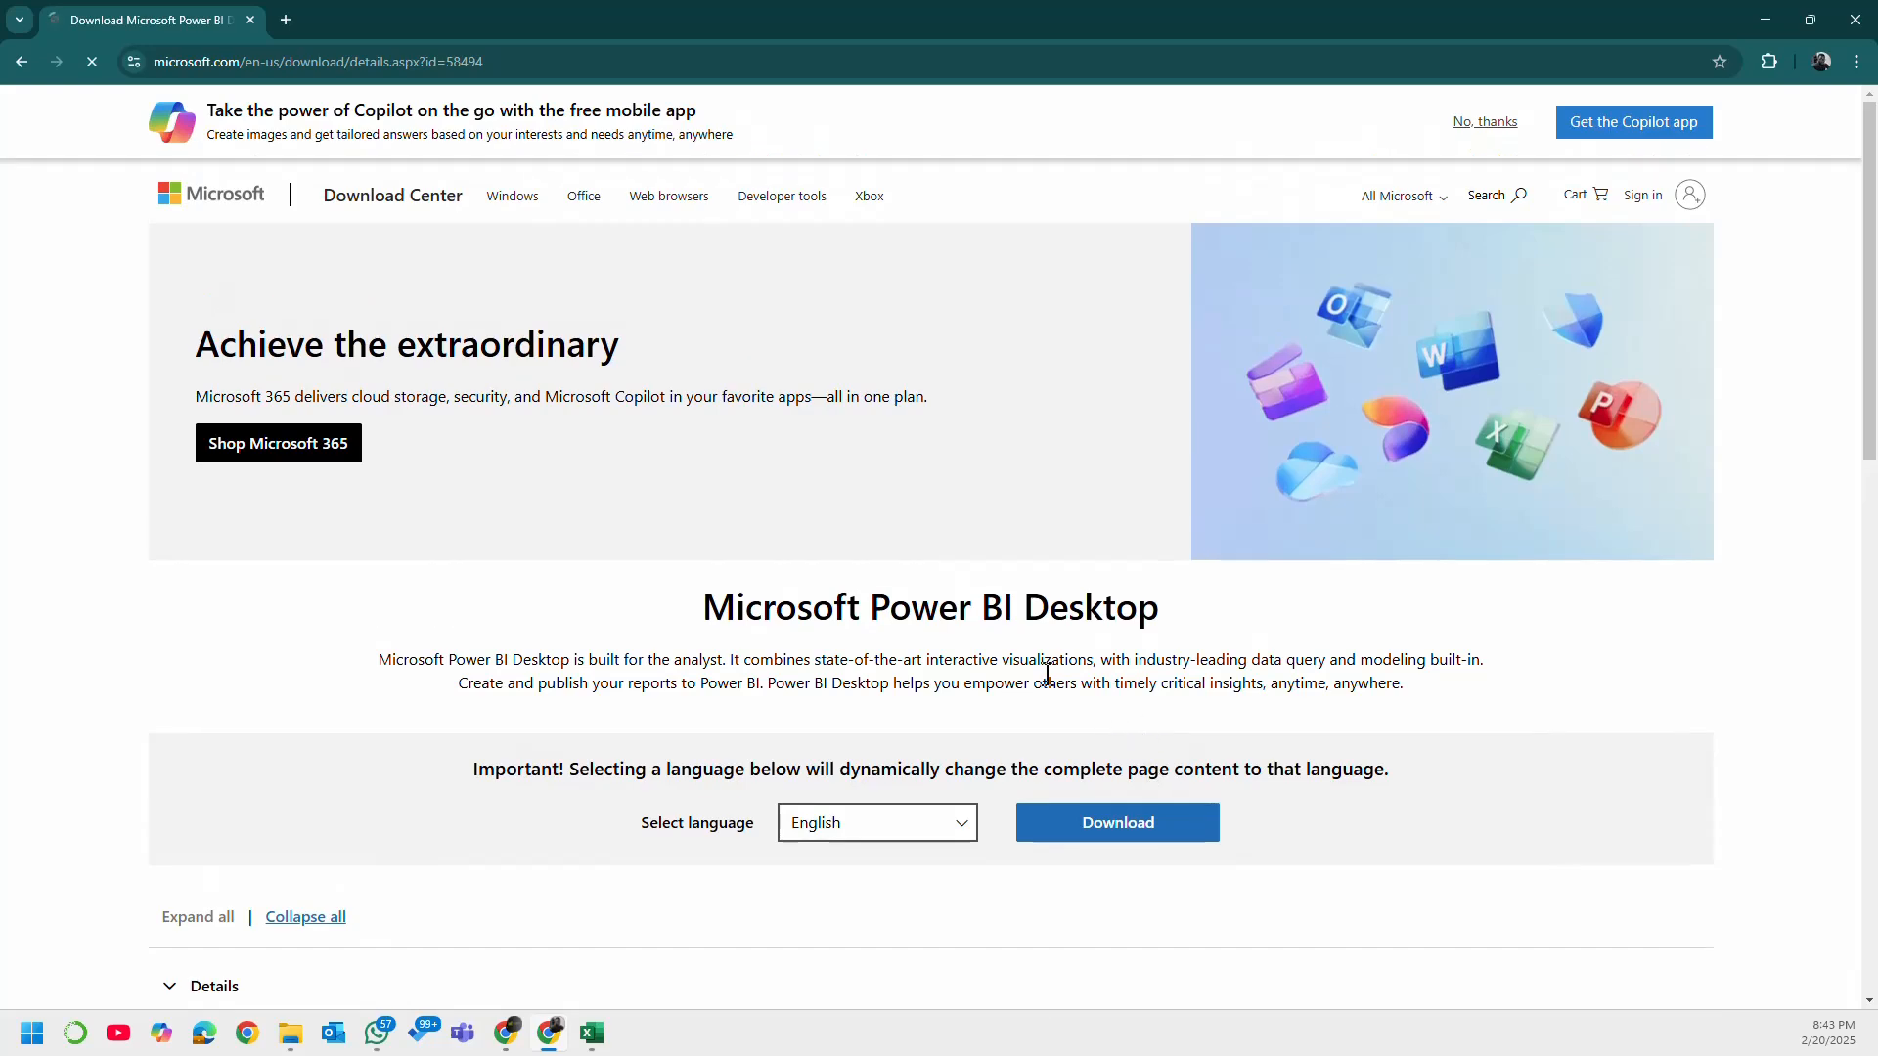
{"action": "scroll", "coordinate": [1292, 796], "scroll_direction": "down", "scroll_amount": 2}
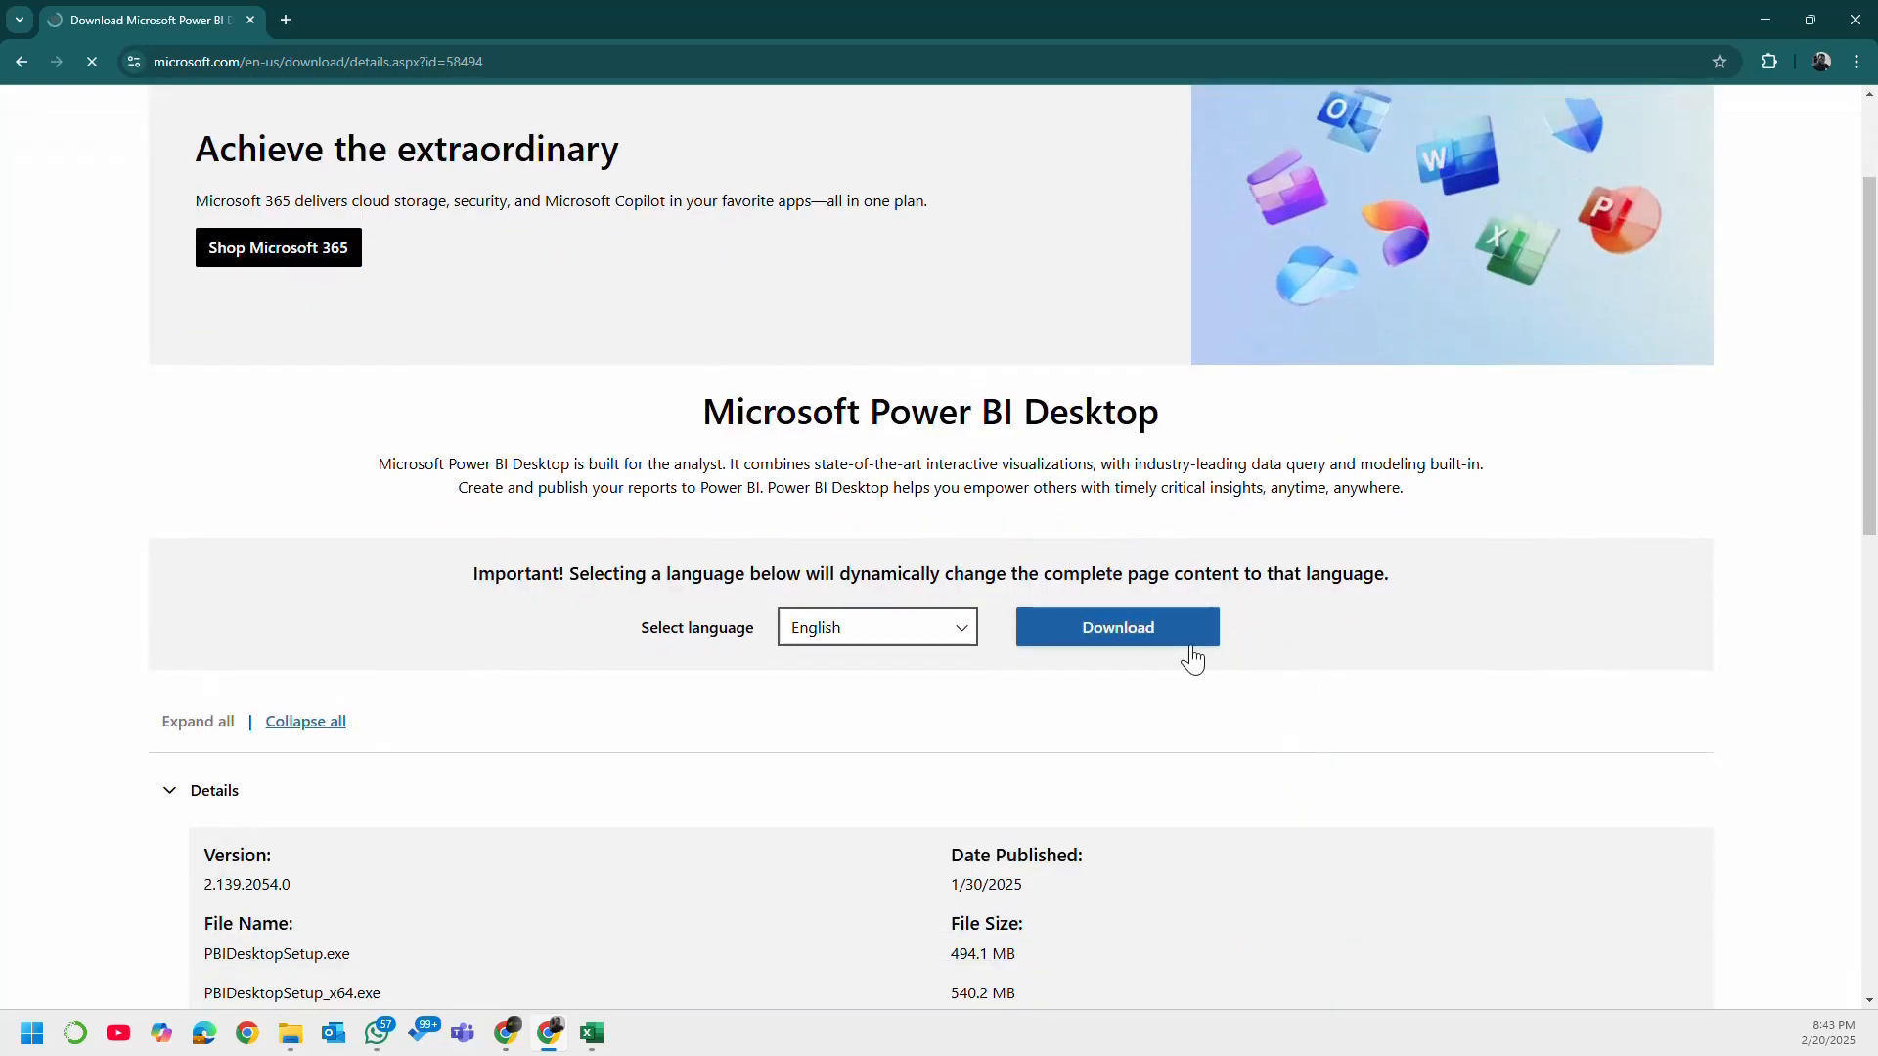
{"action": "left_click", "coordinate": [1166, 635]}
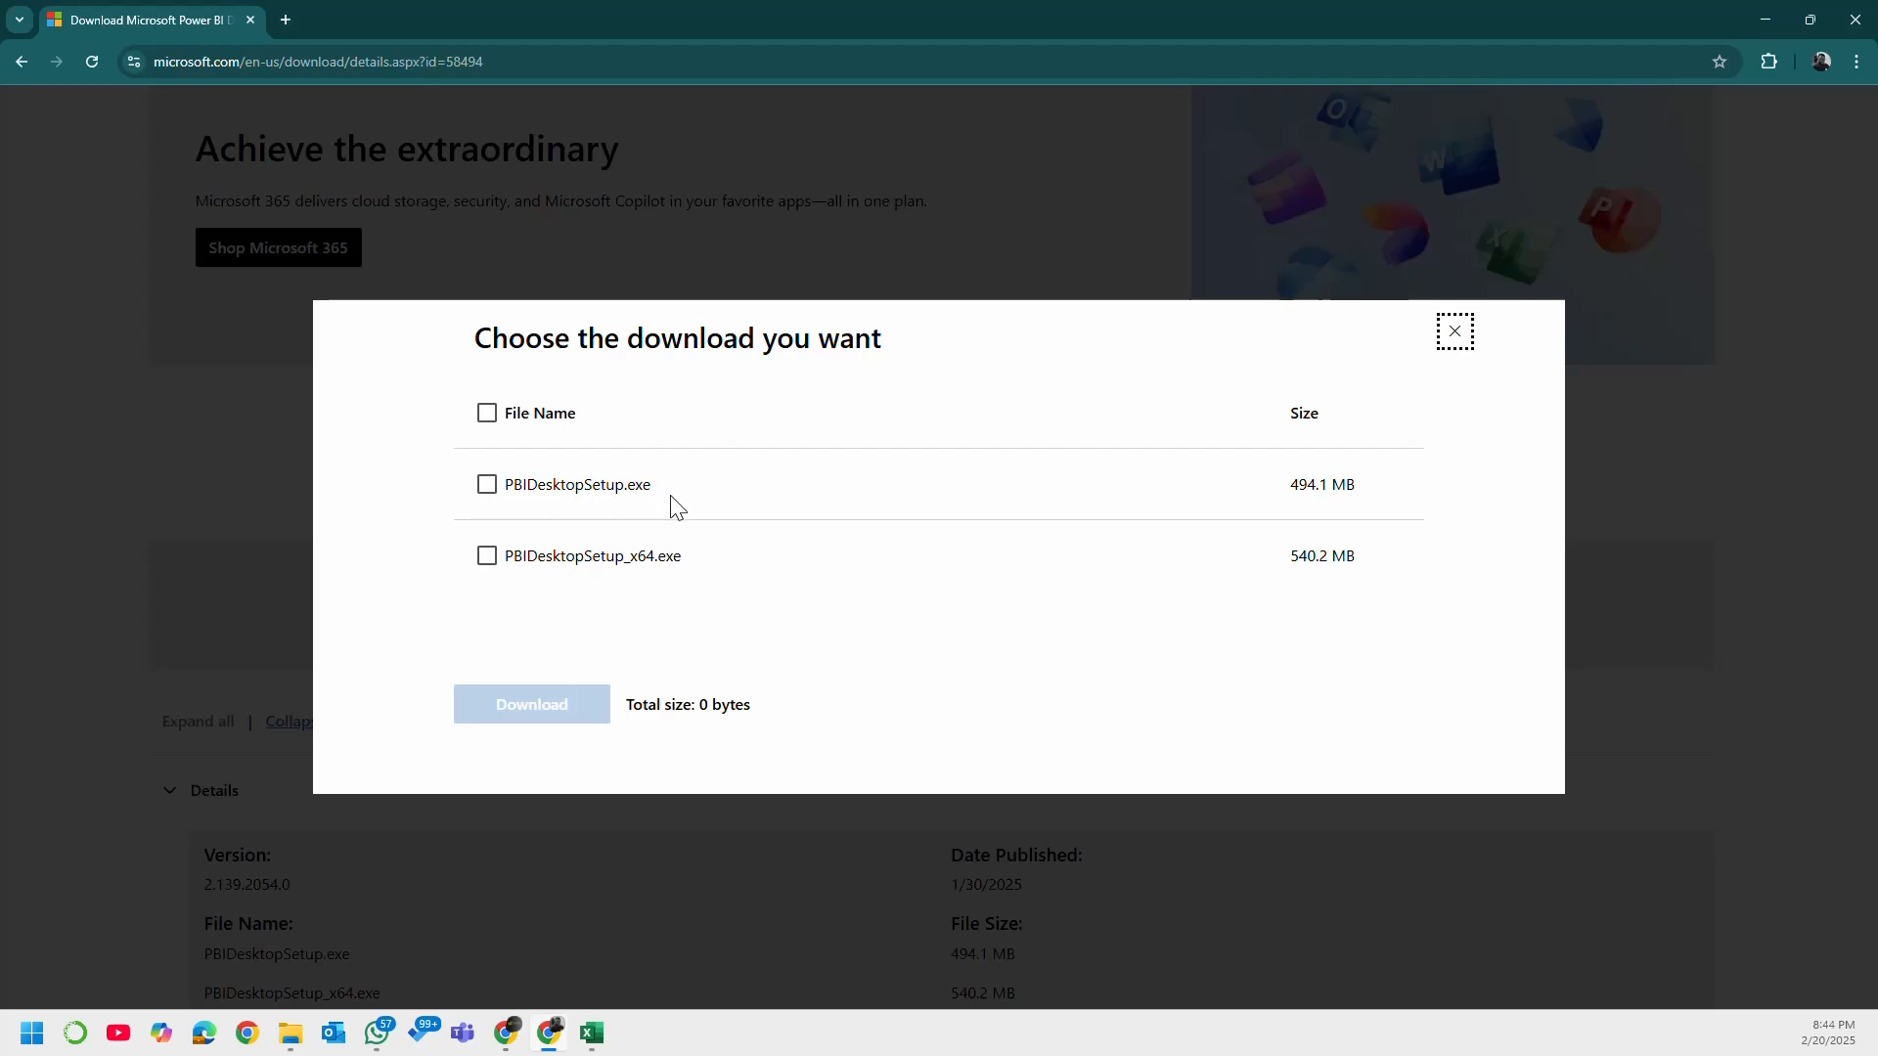
{"action": "left_click", "coordinate": [487, 558]}
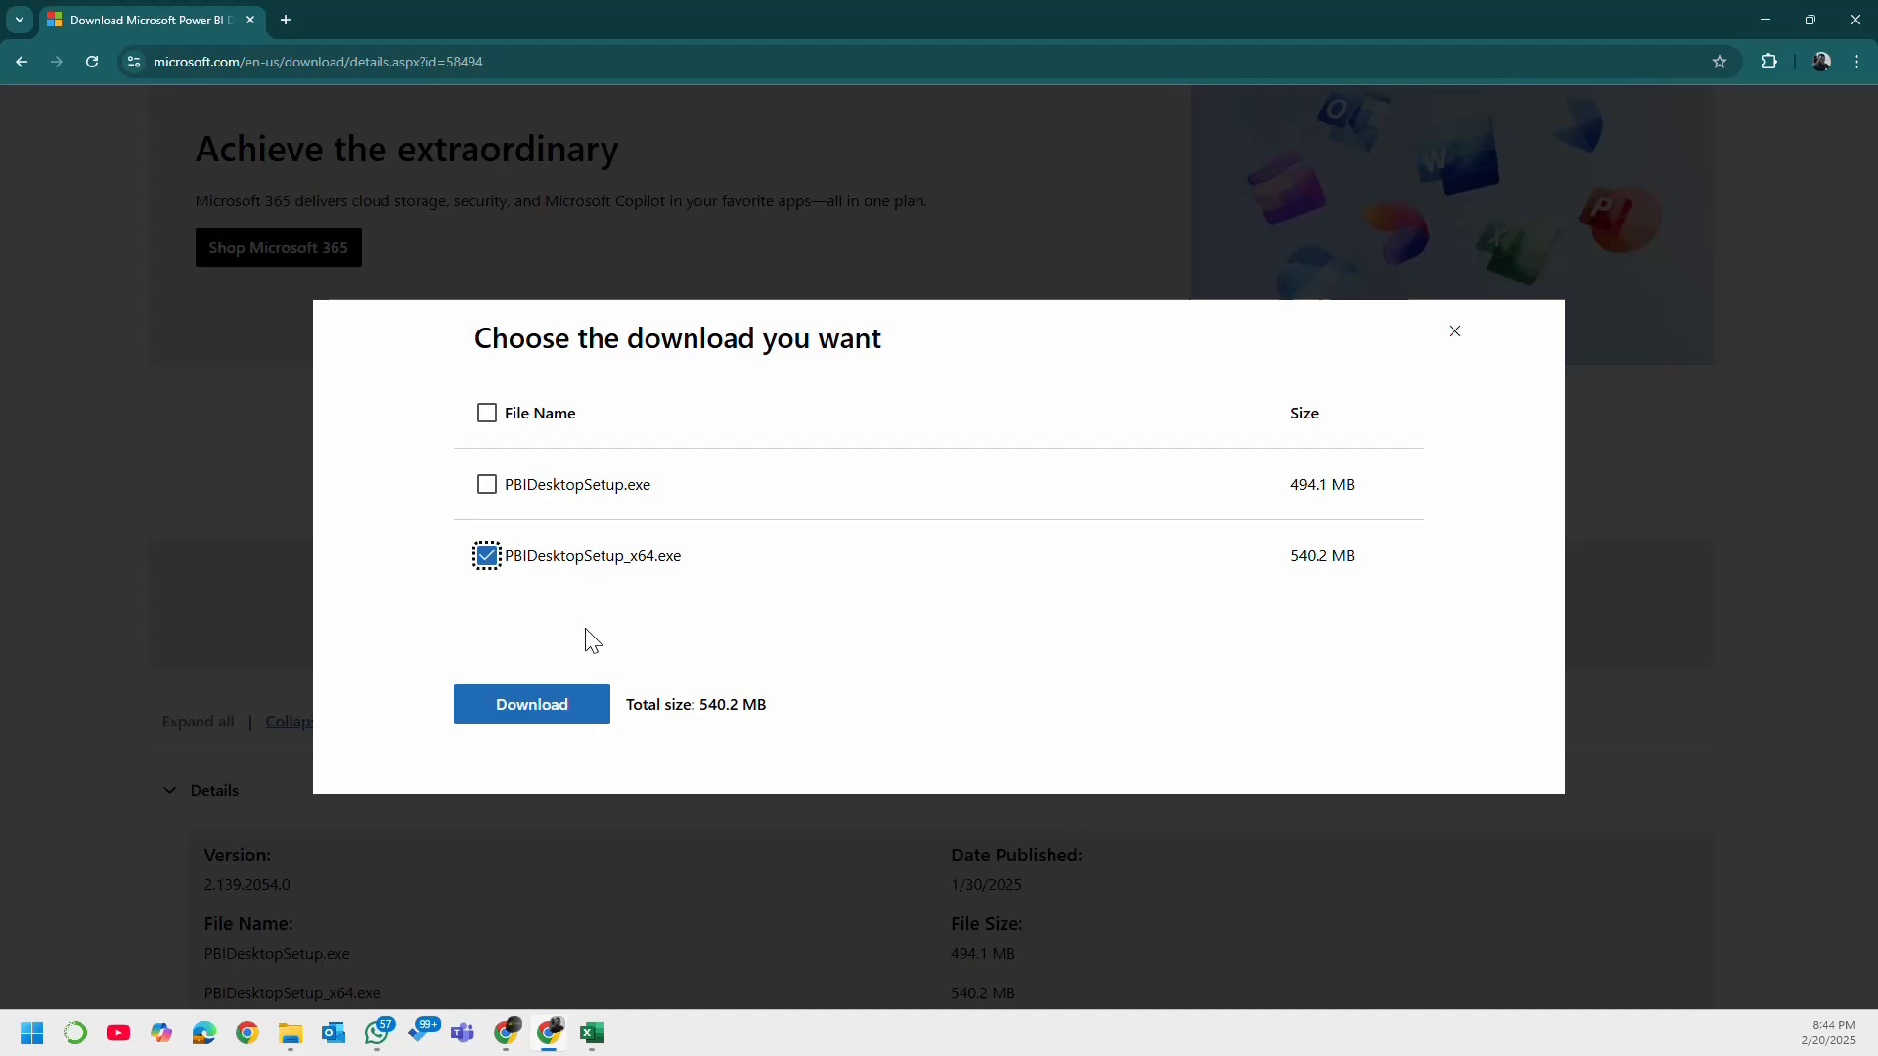
{"action": "left_click", "coordinate": [587, 707]}
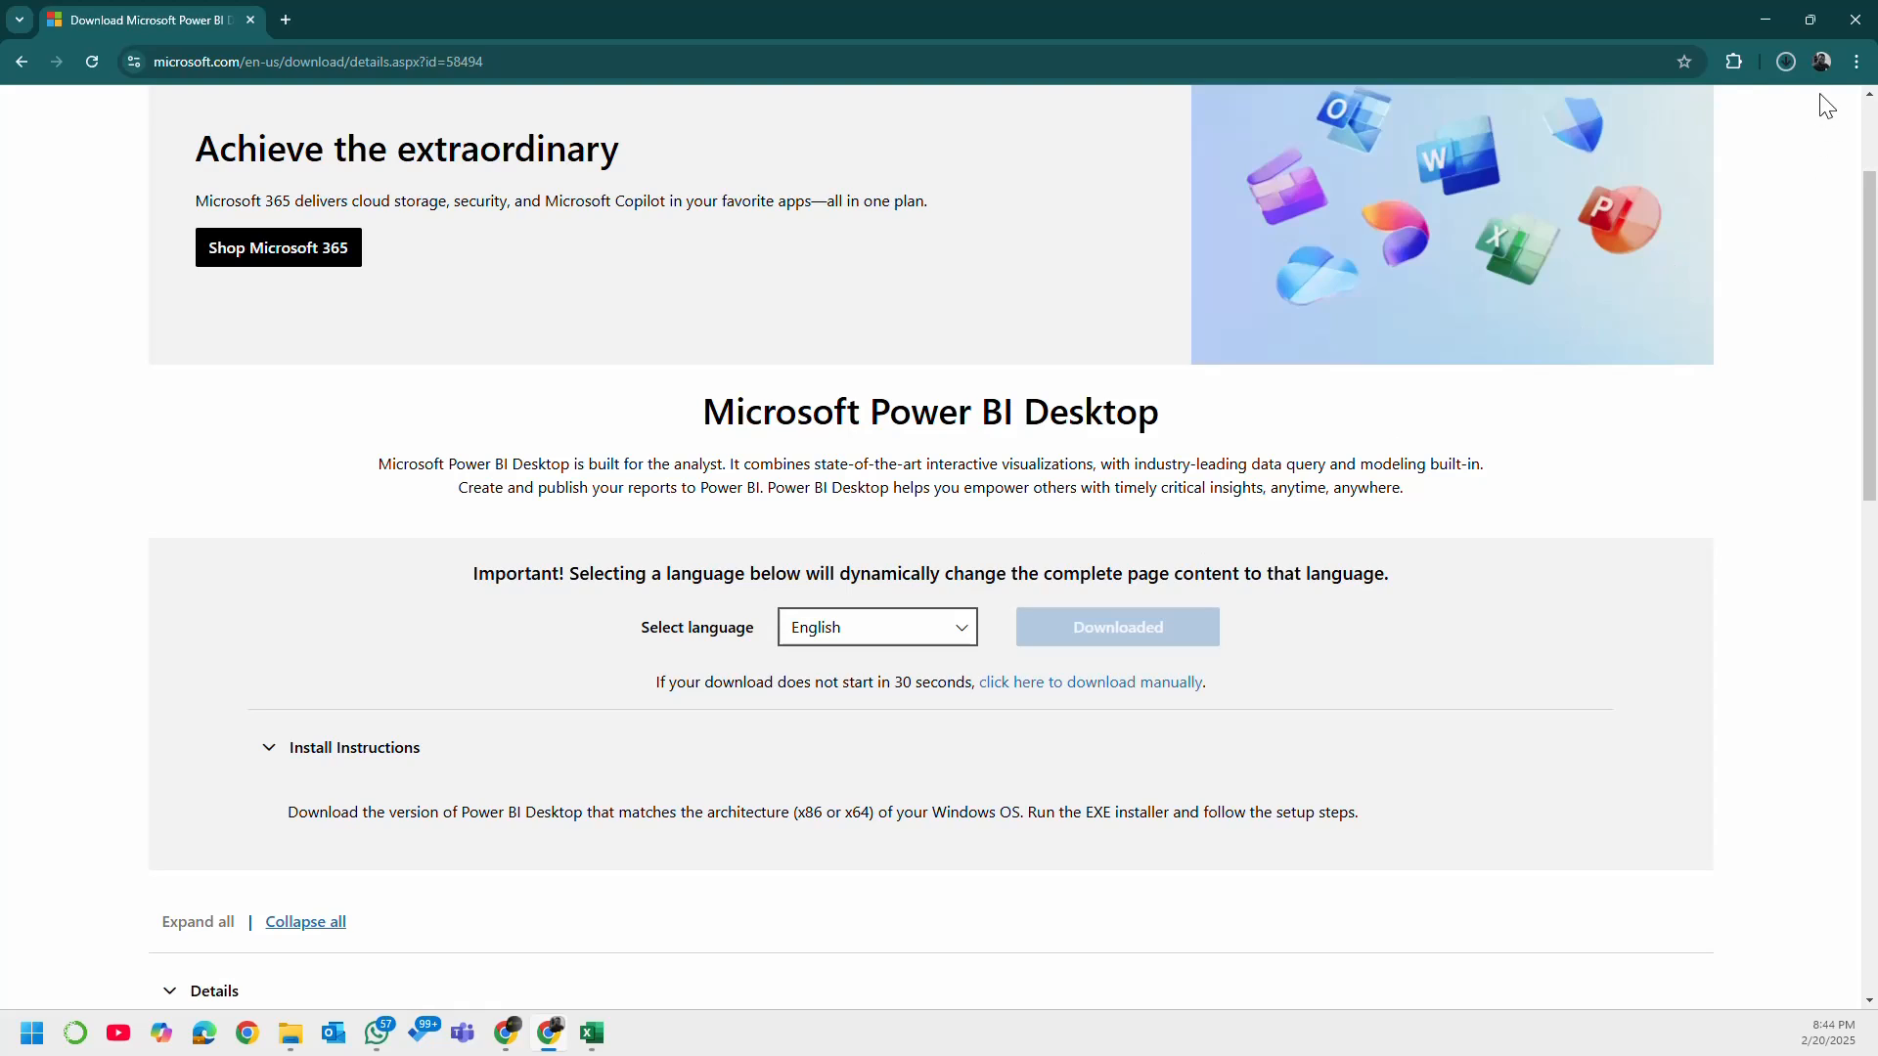
{"action": "left_click", "coordinate": [1785, 61]}
{"action": "left_click", "coordinate": [1776, 61]}
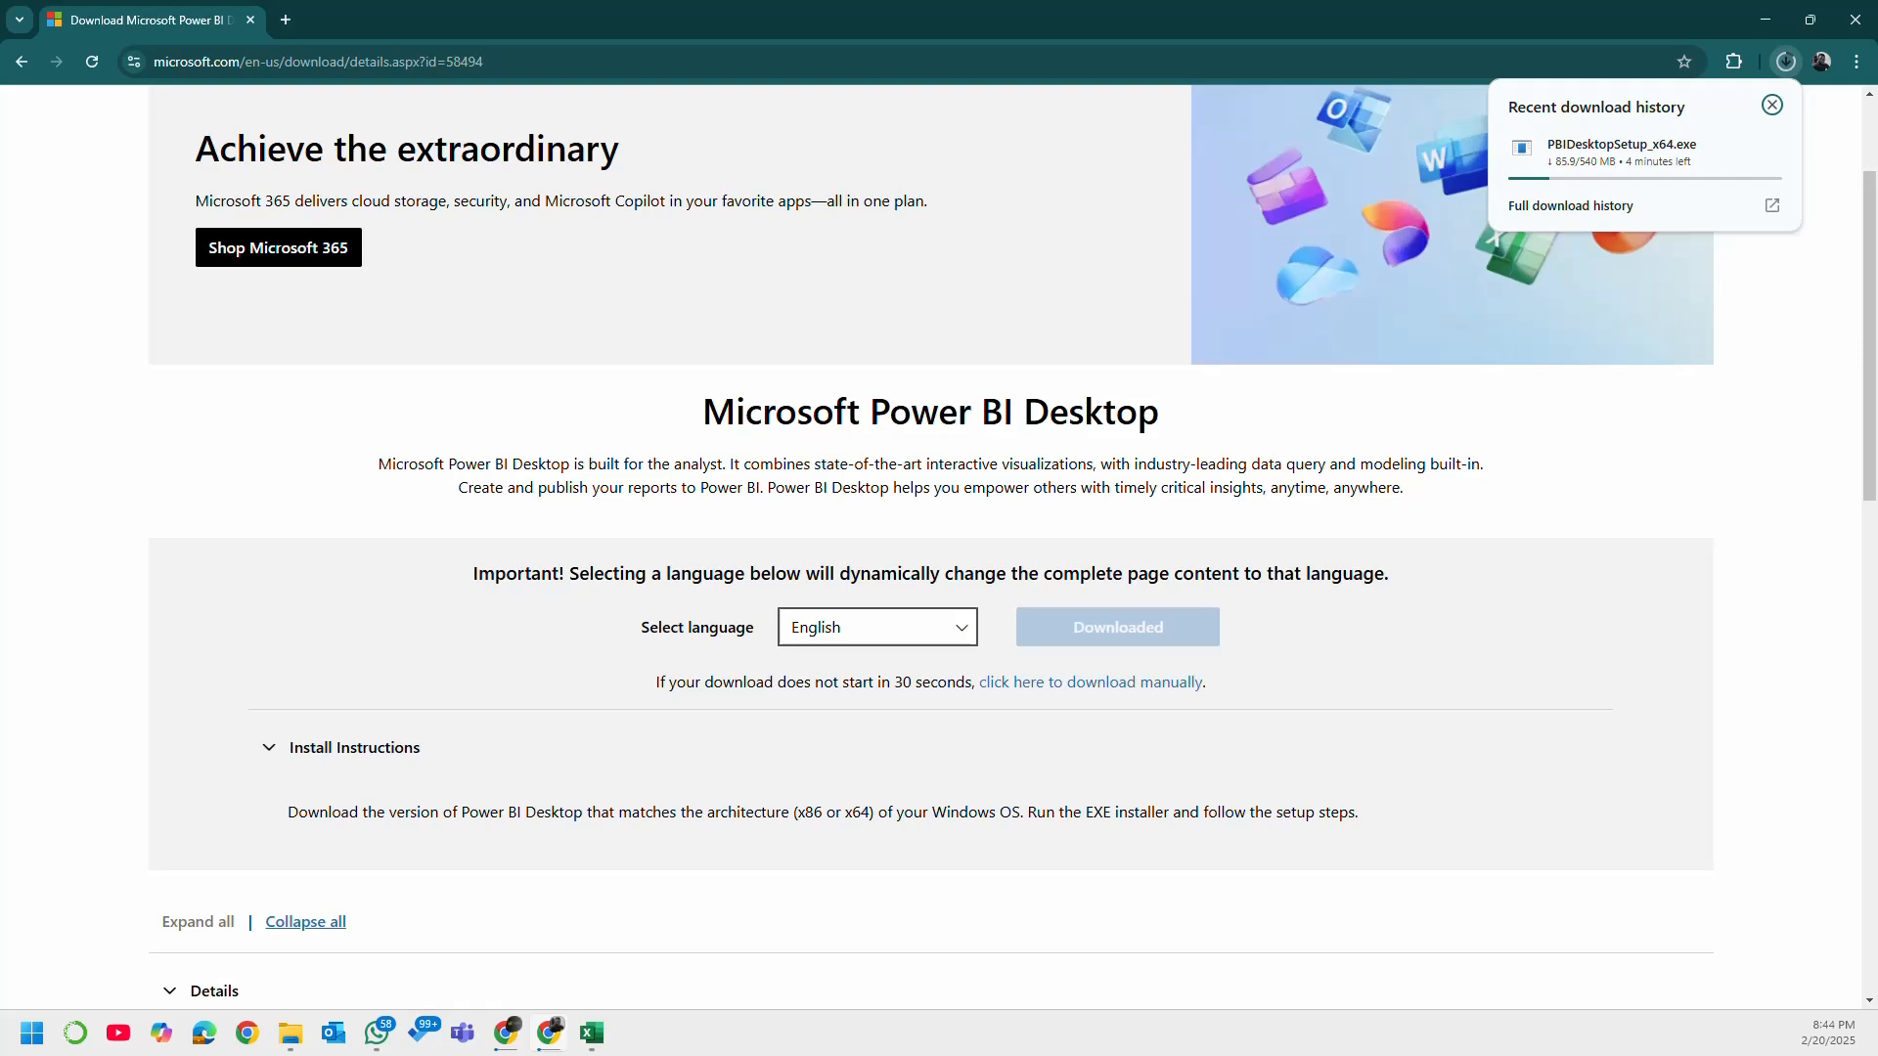
{"action": "key", "text": "super"}
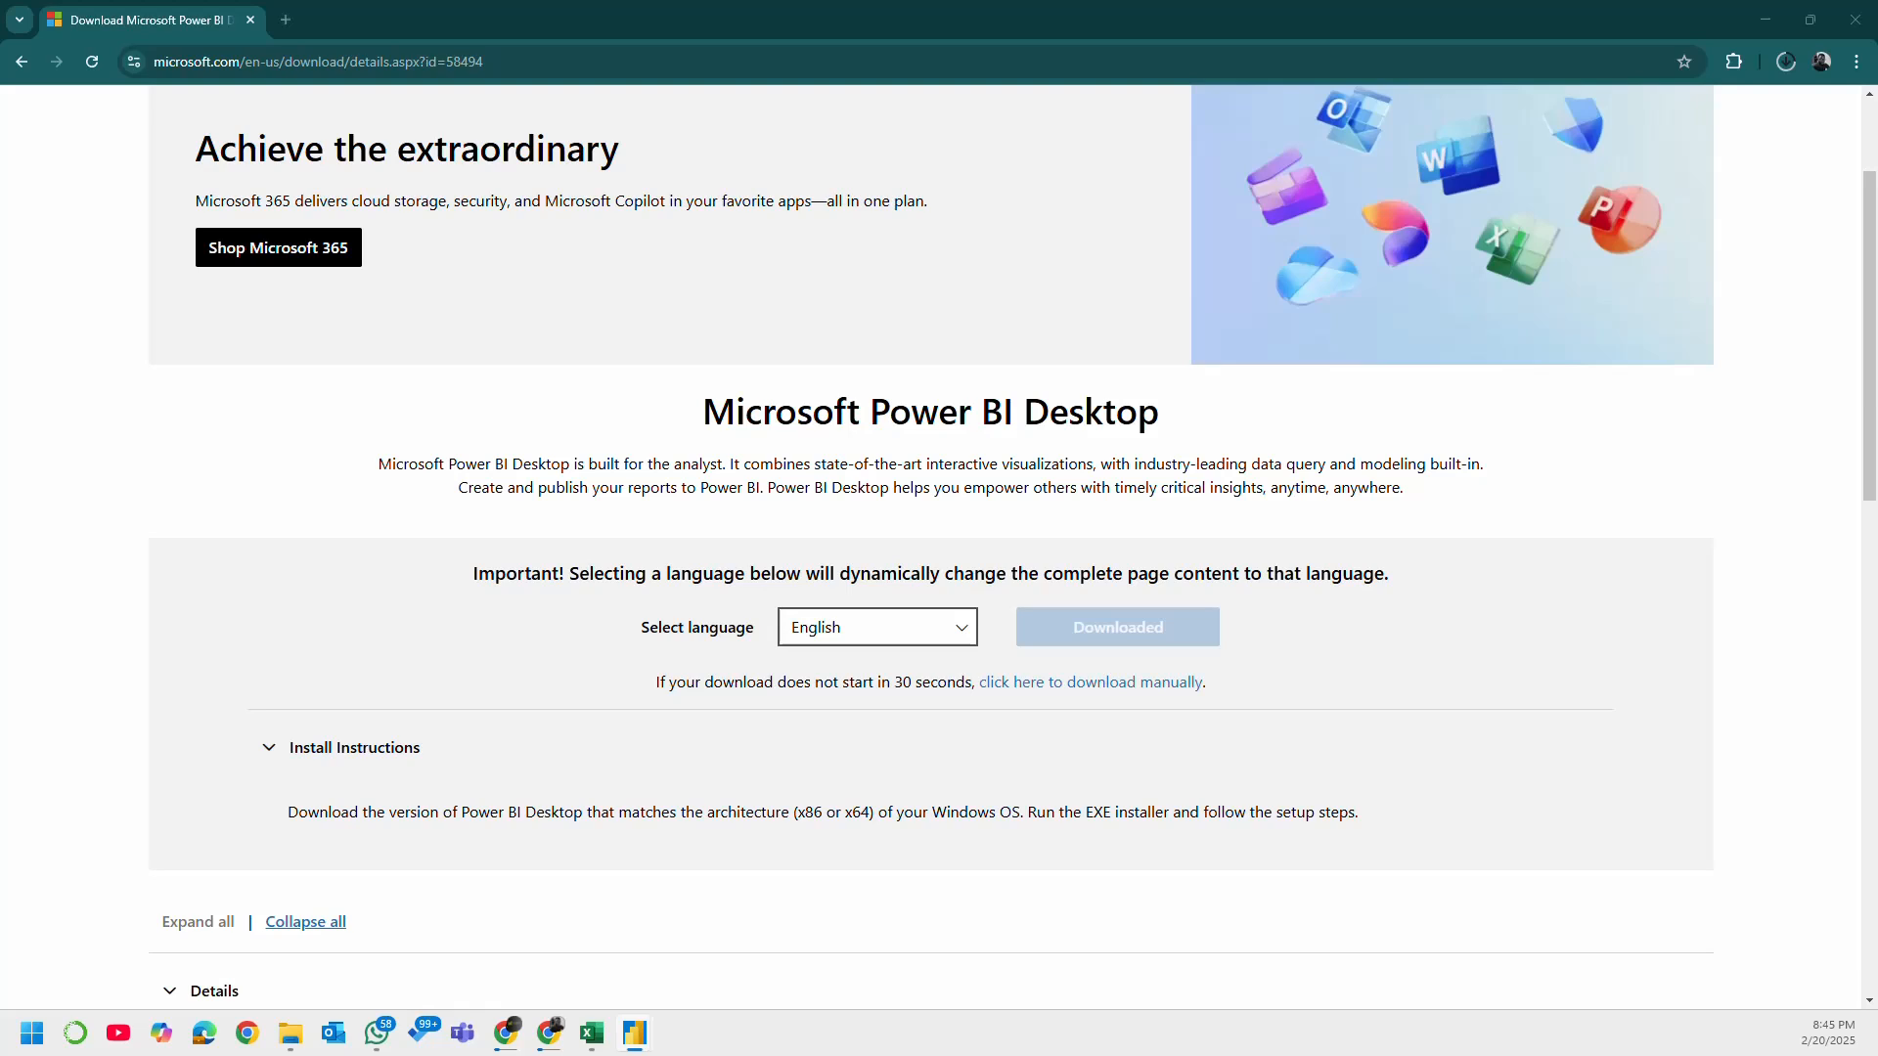
{"action": "left_click", "coordinate": [22, 1044]}
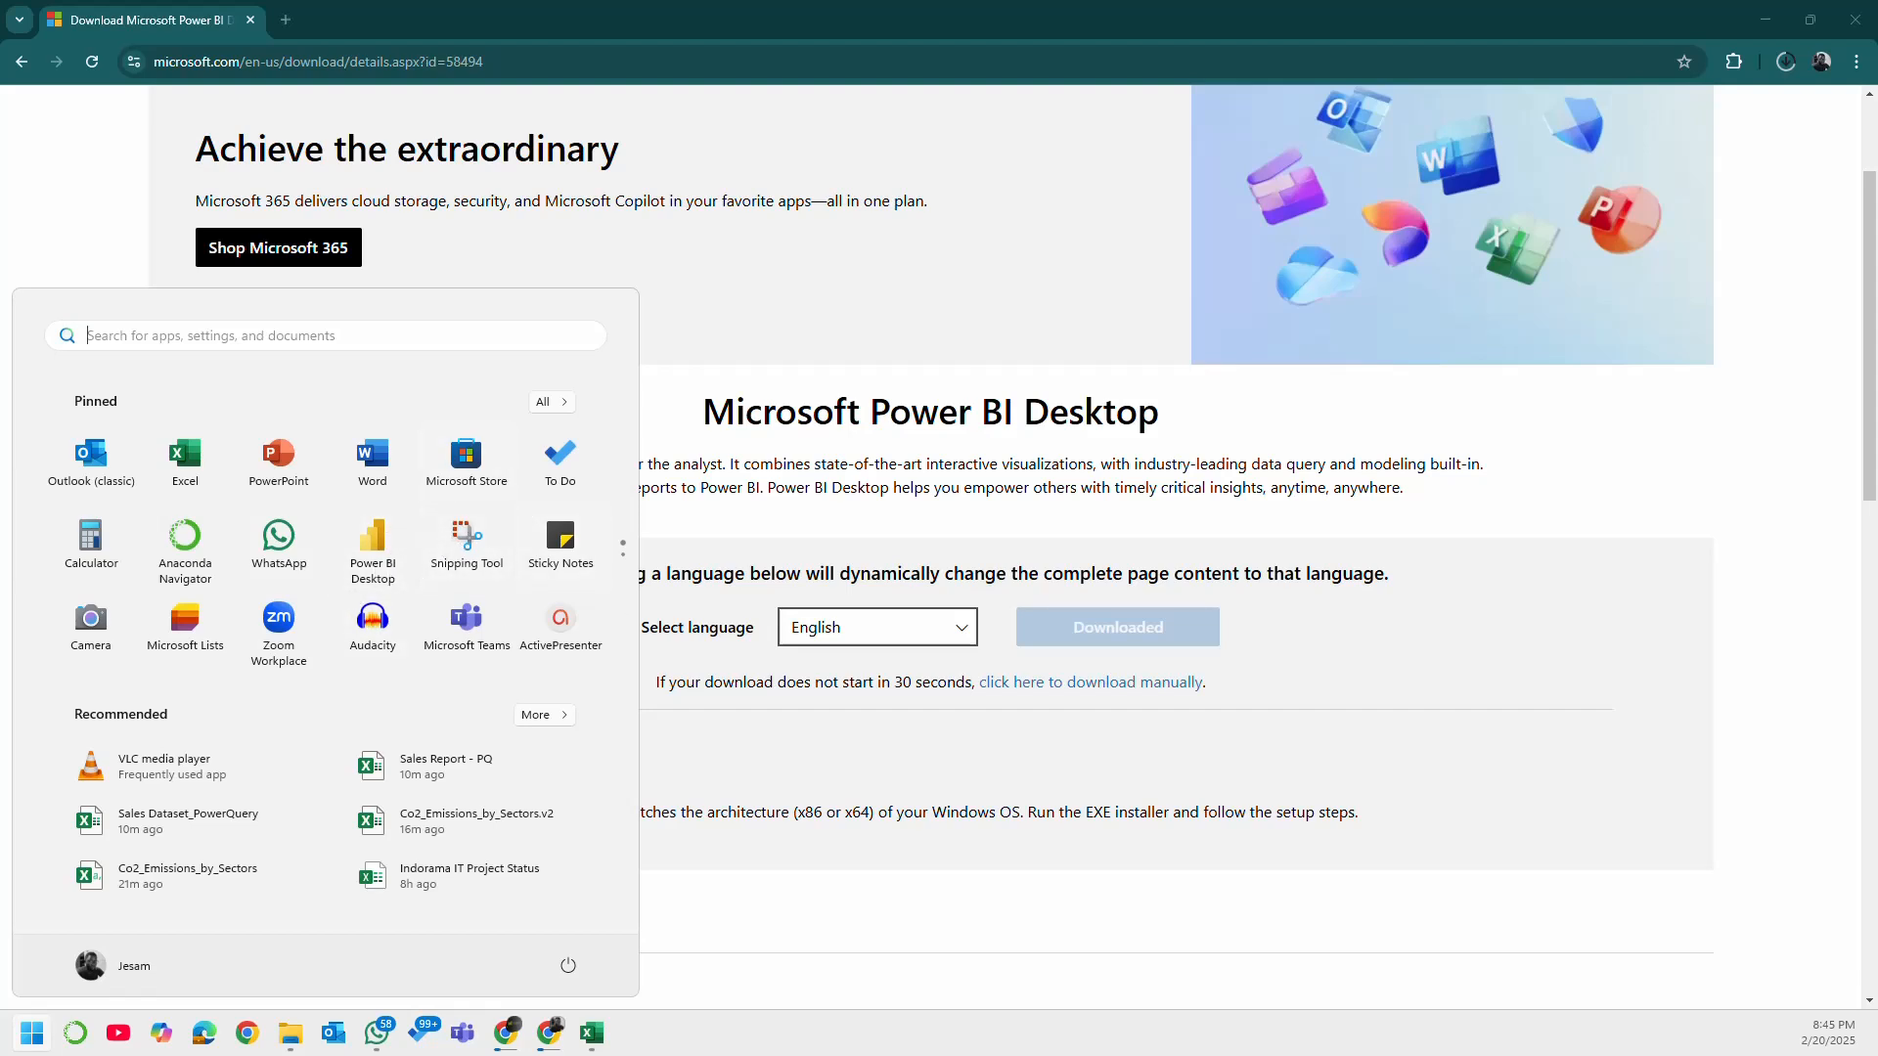
{"action": "left_click", "coordinate": [373, 538]}
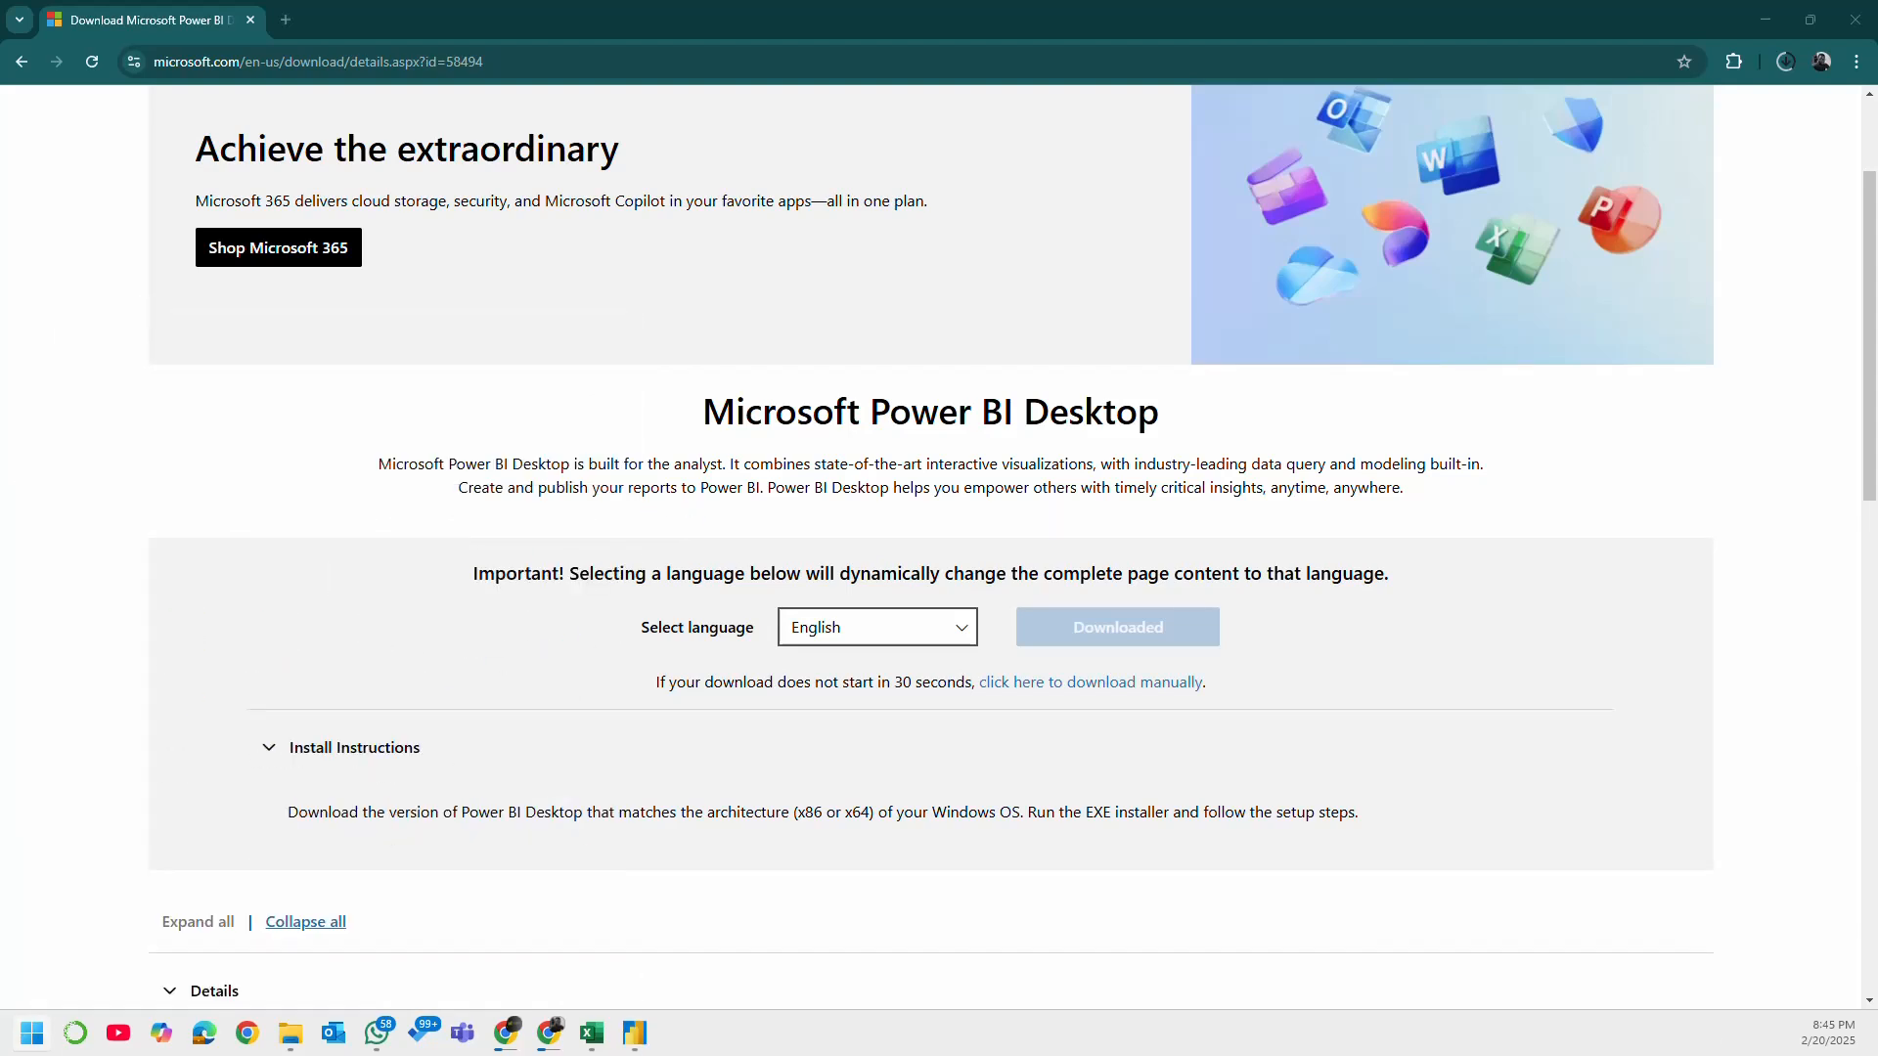
{"action": "left_click", "coordinate": [36, 1037]}
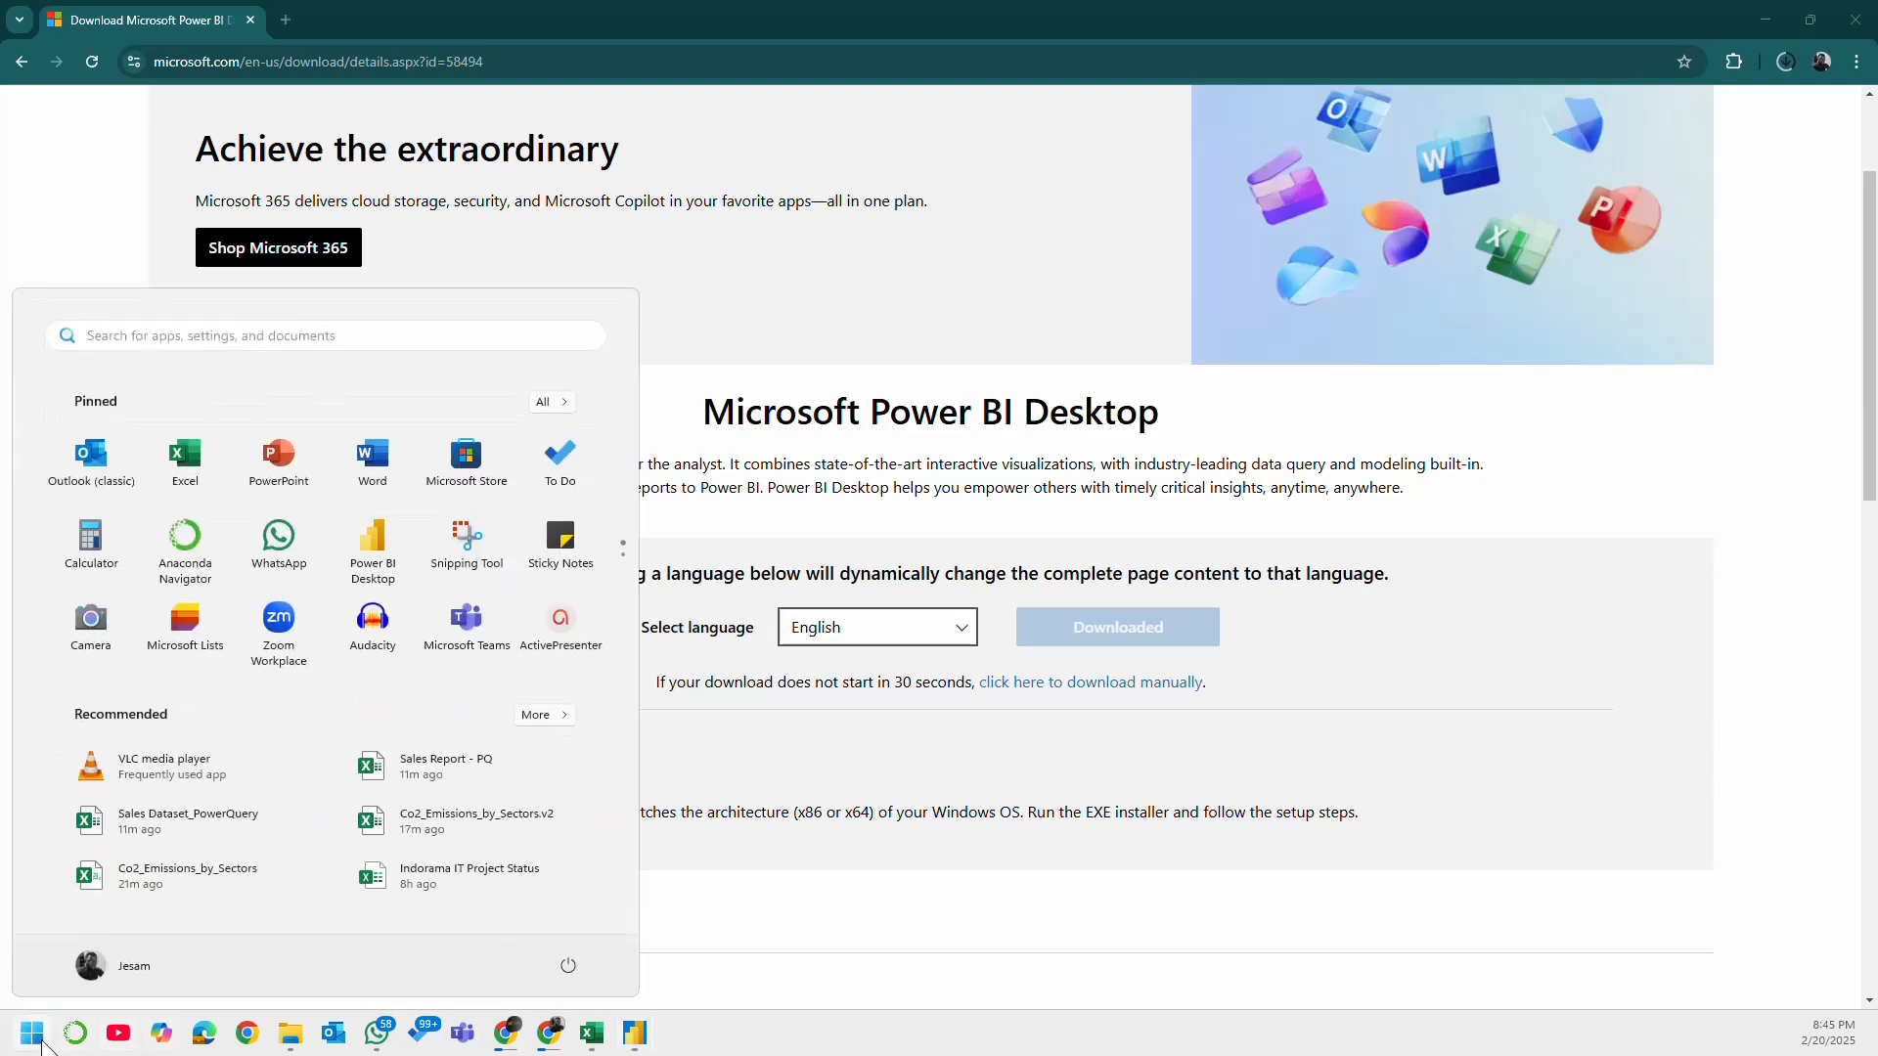
{"action": "left_click", "coordinate": [43, 1043]}
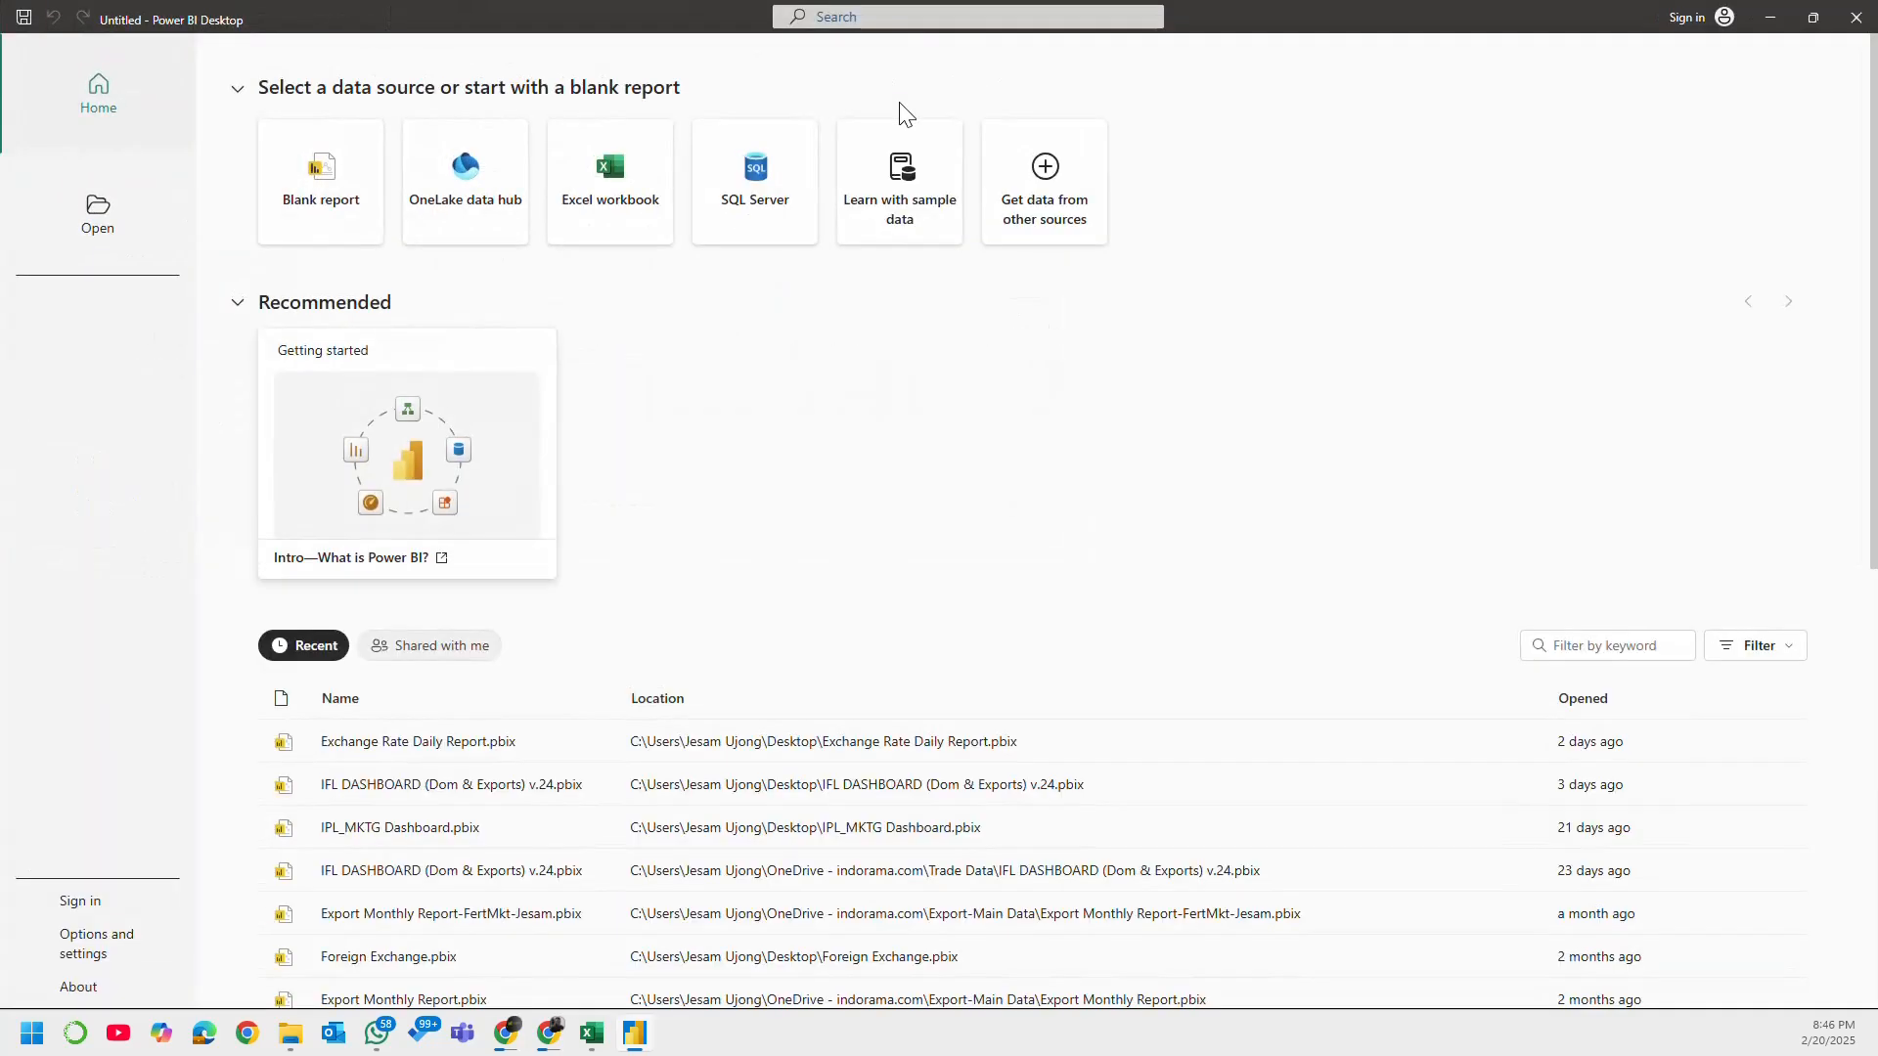
{"action": "left_click", "coordinate": [1855, 17]}
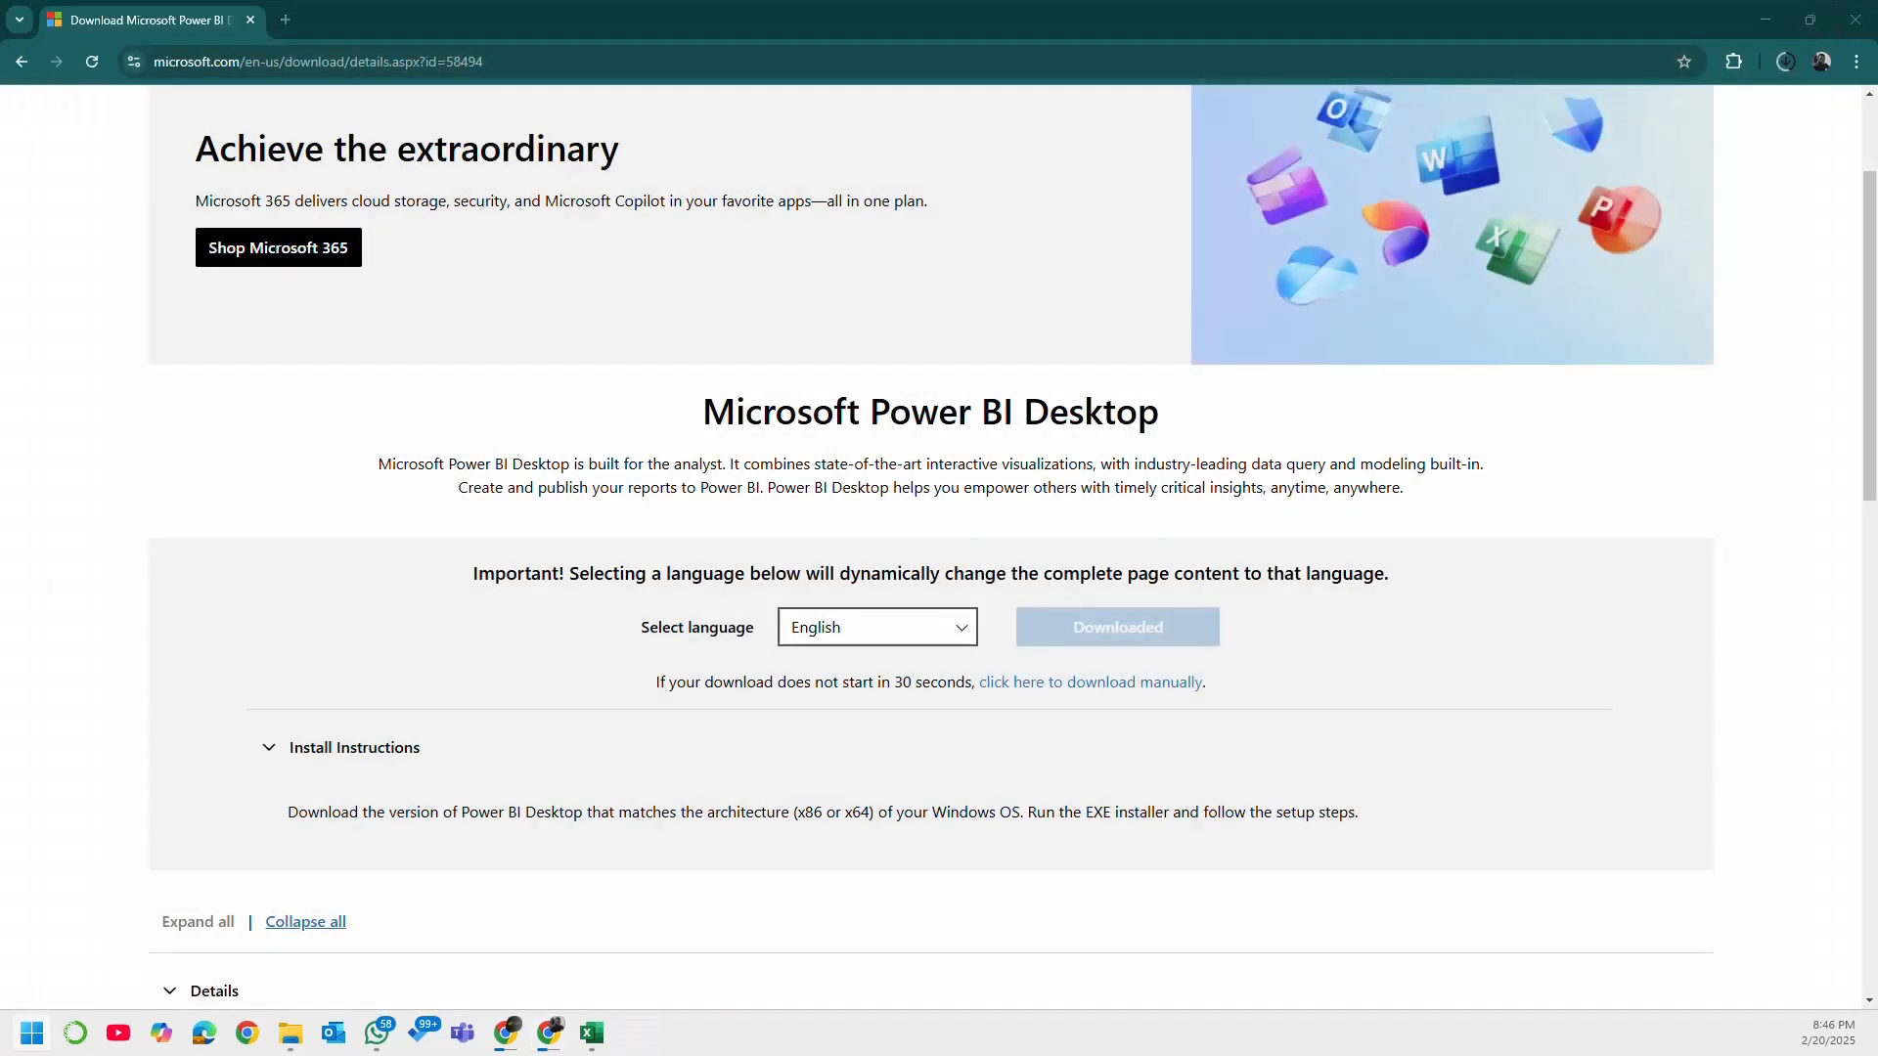
Step: Launch Power BI Desktop and dismiss the prompt to view the "Intro—What is Power BI?" content on the web
{"action": "left_click", "coordinate": [40, 1035]}
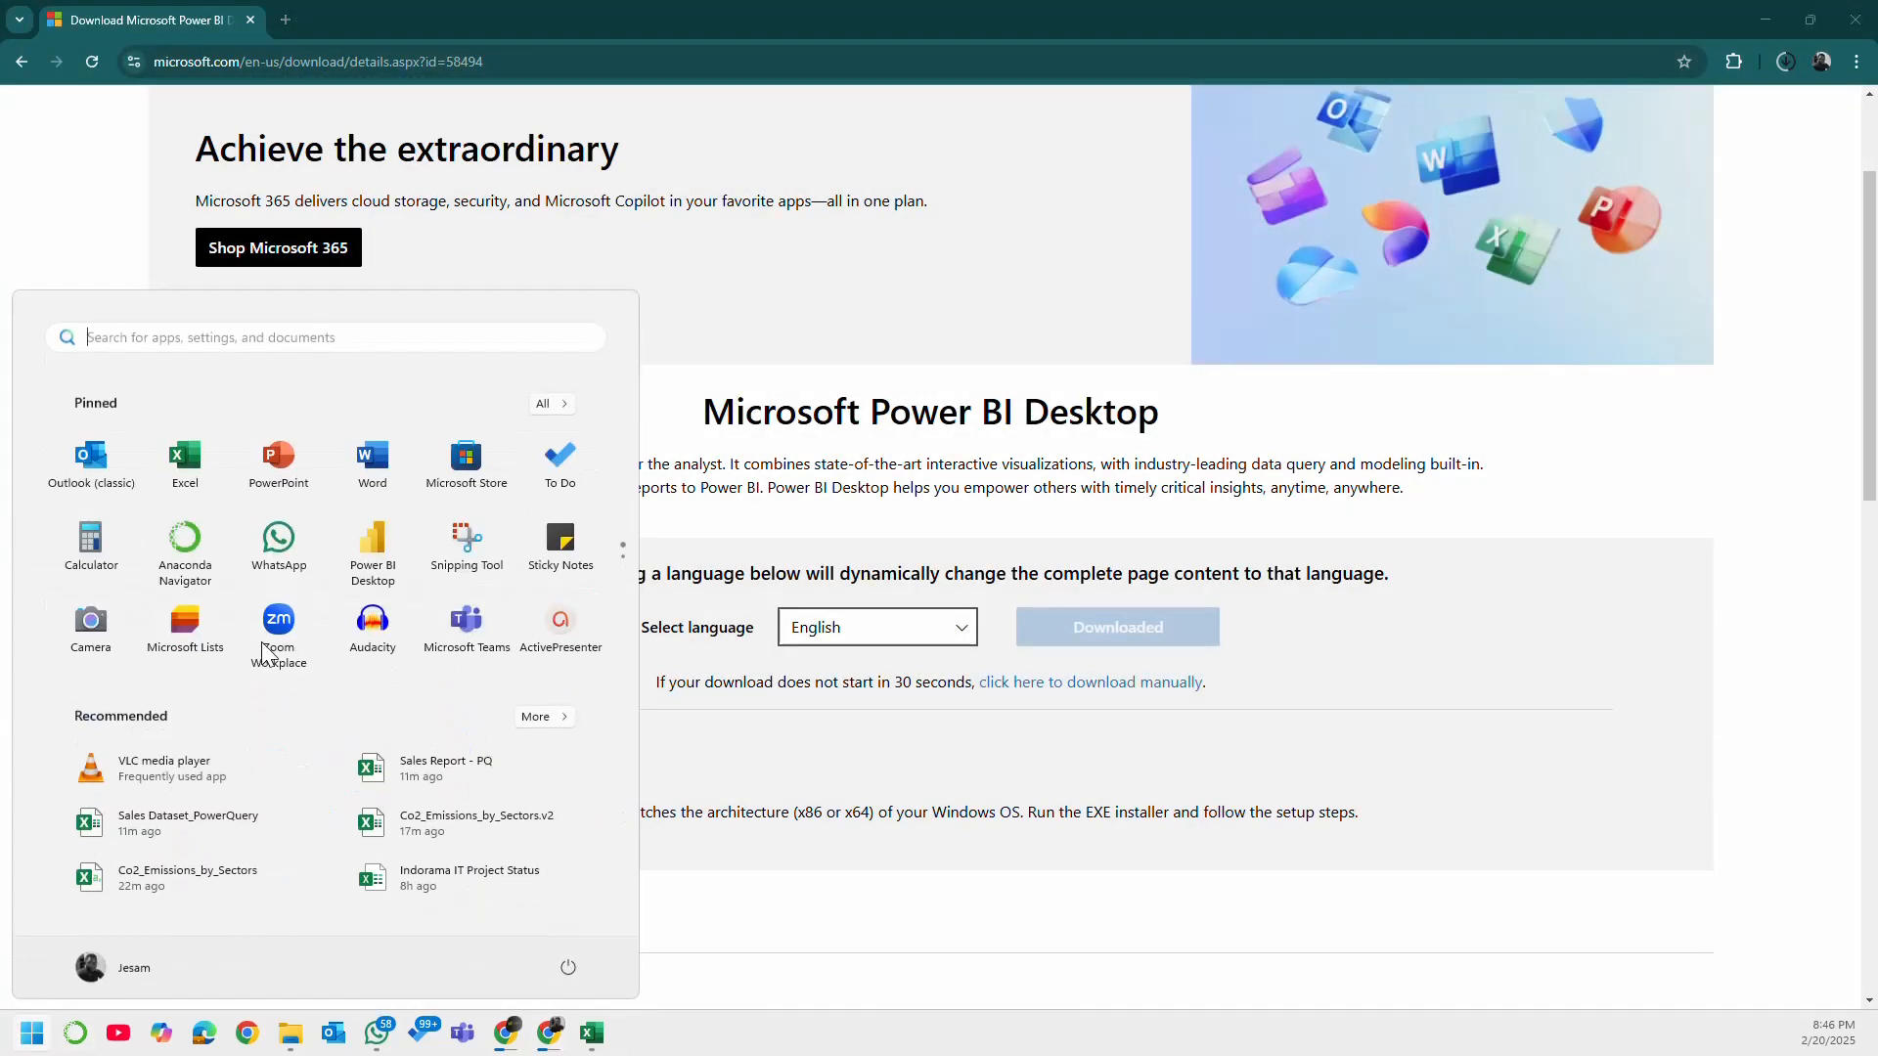
{"action": "left_click", "coordinate": [372, 548]}
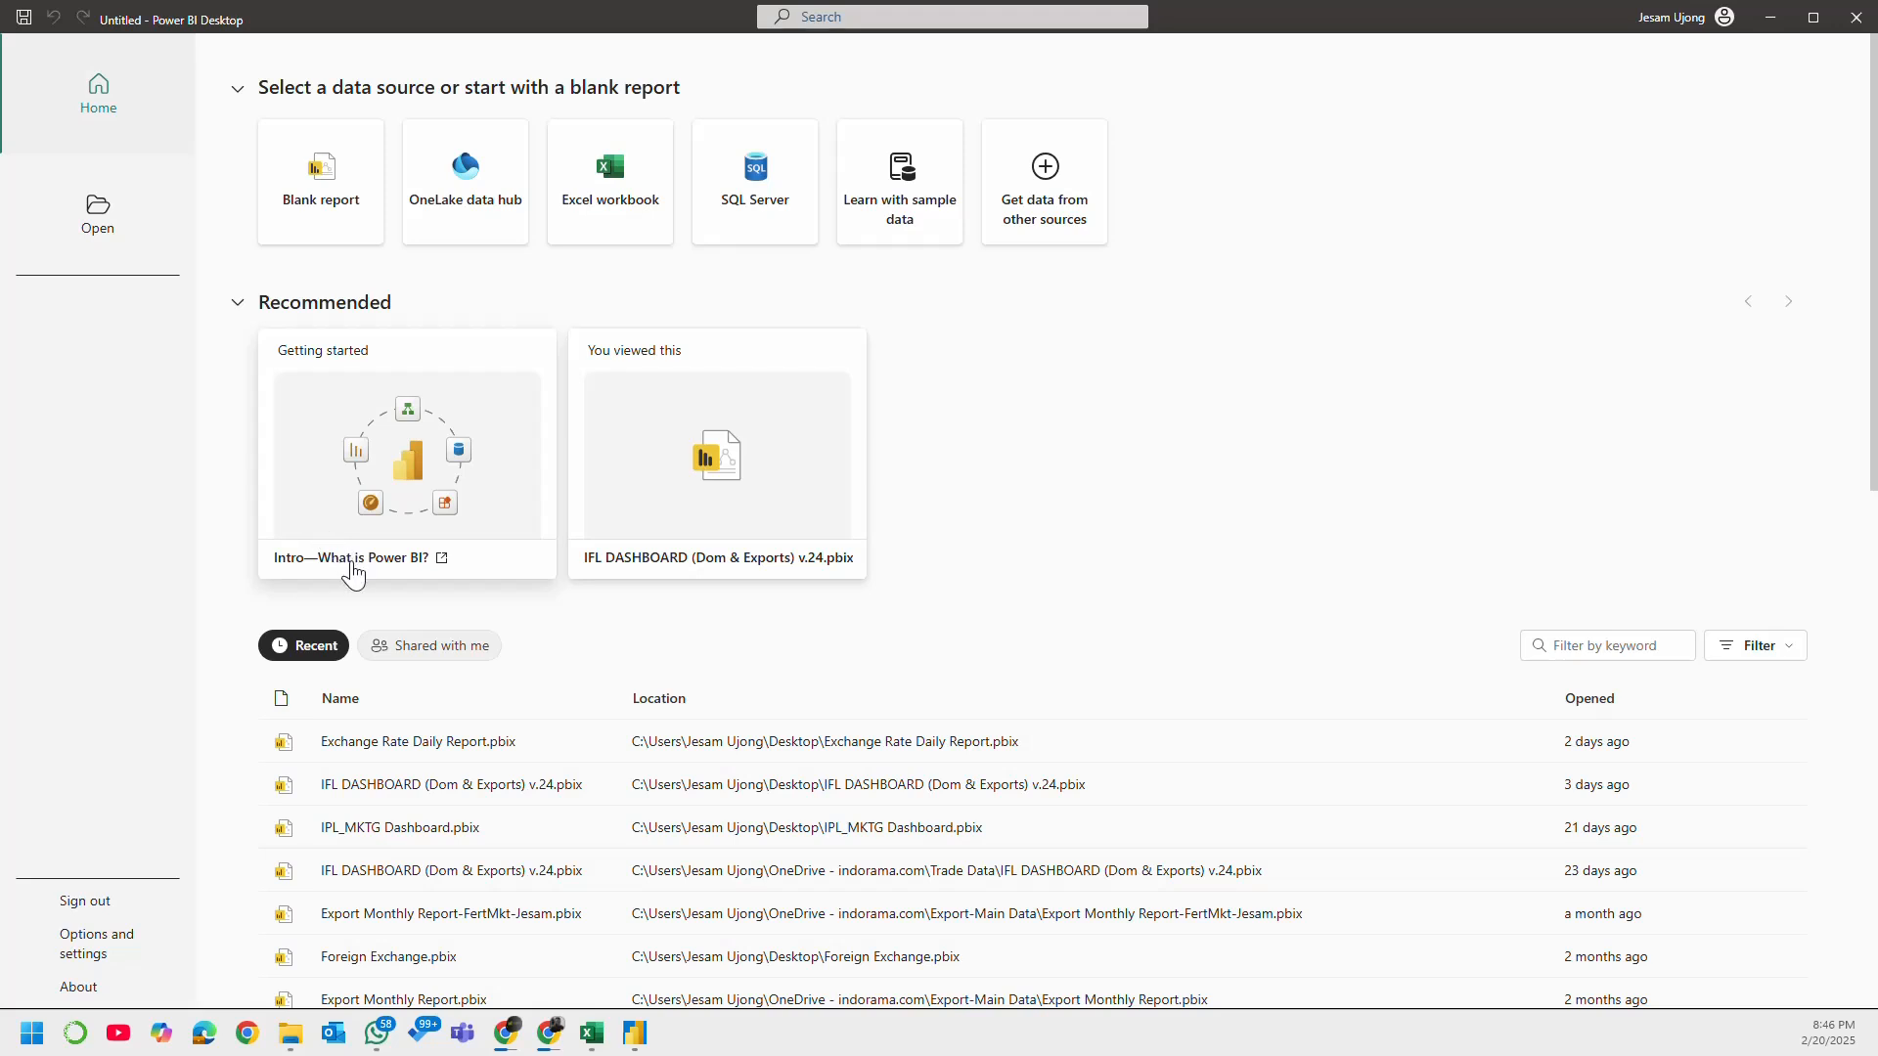
{"action": "left_click", "coordinate": [430, 429]}
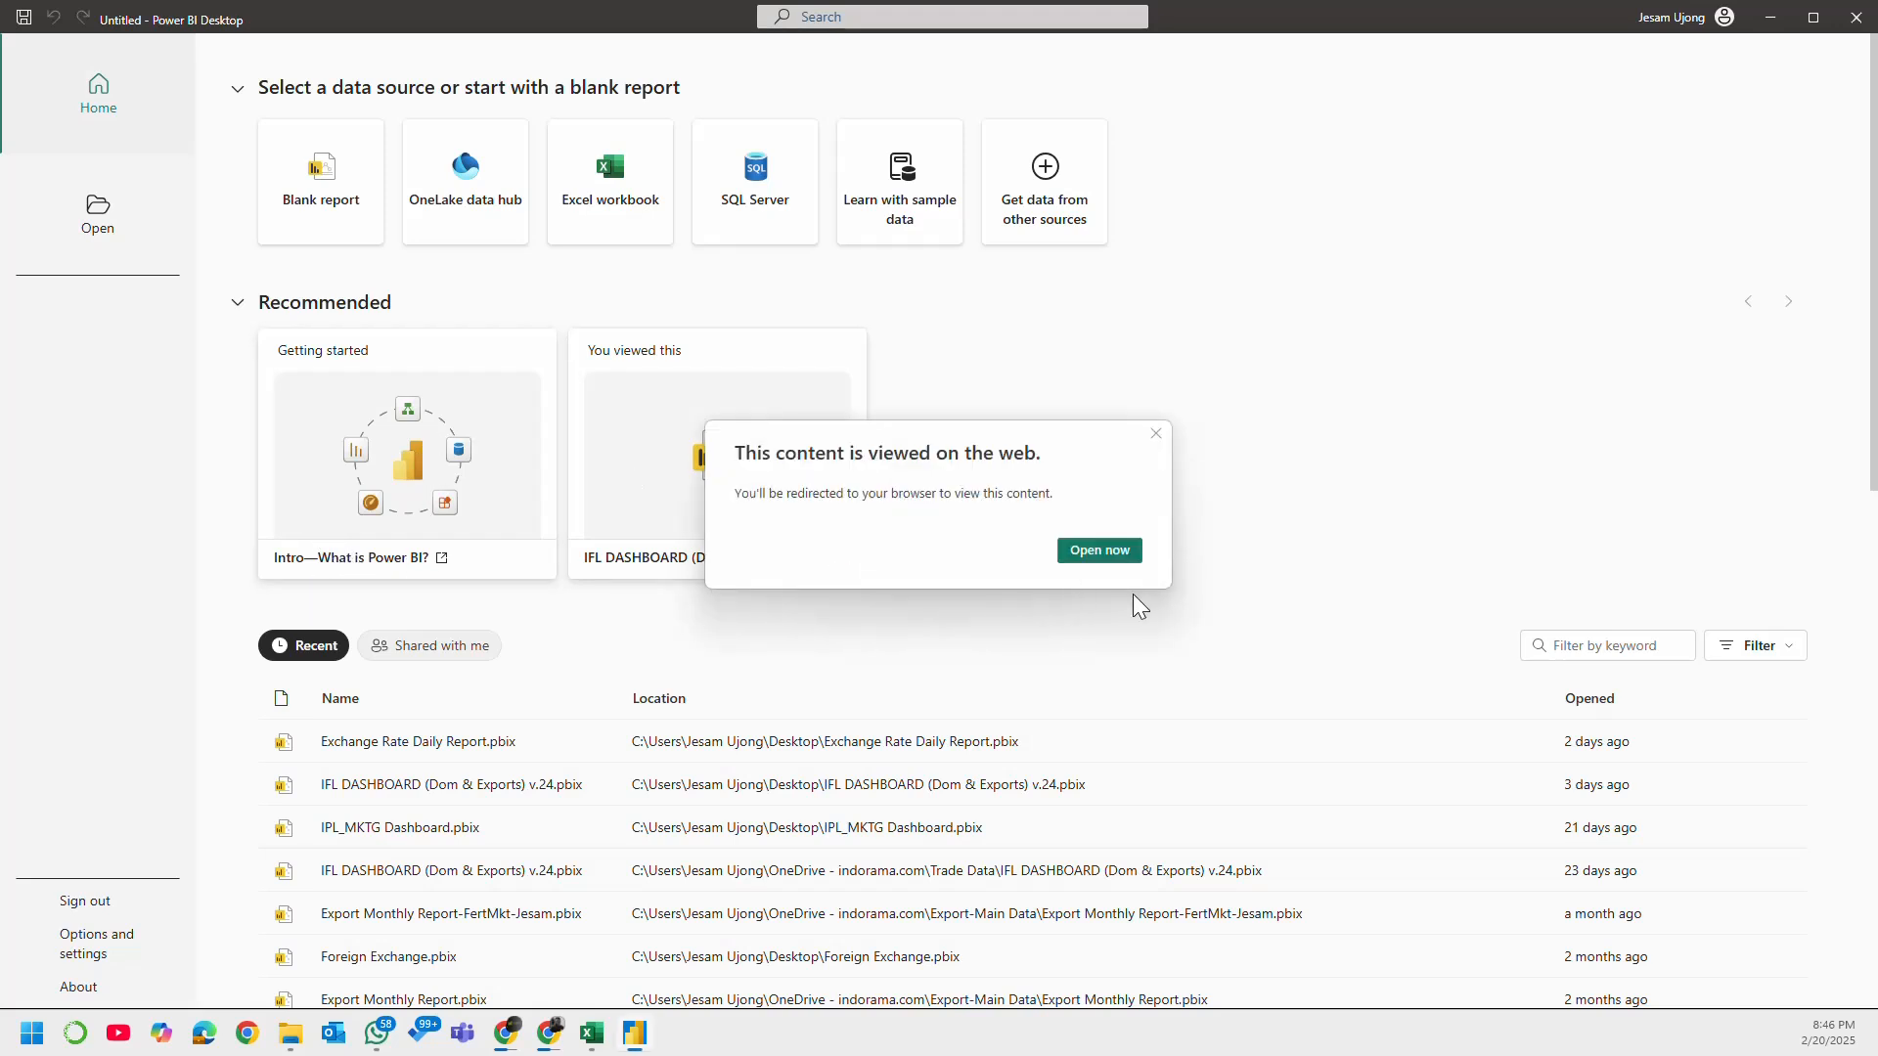
{"action": "left_click", "coordinate": [1156, 434]}
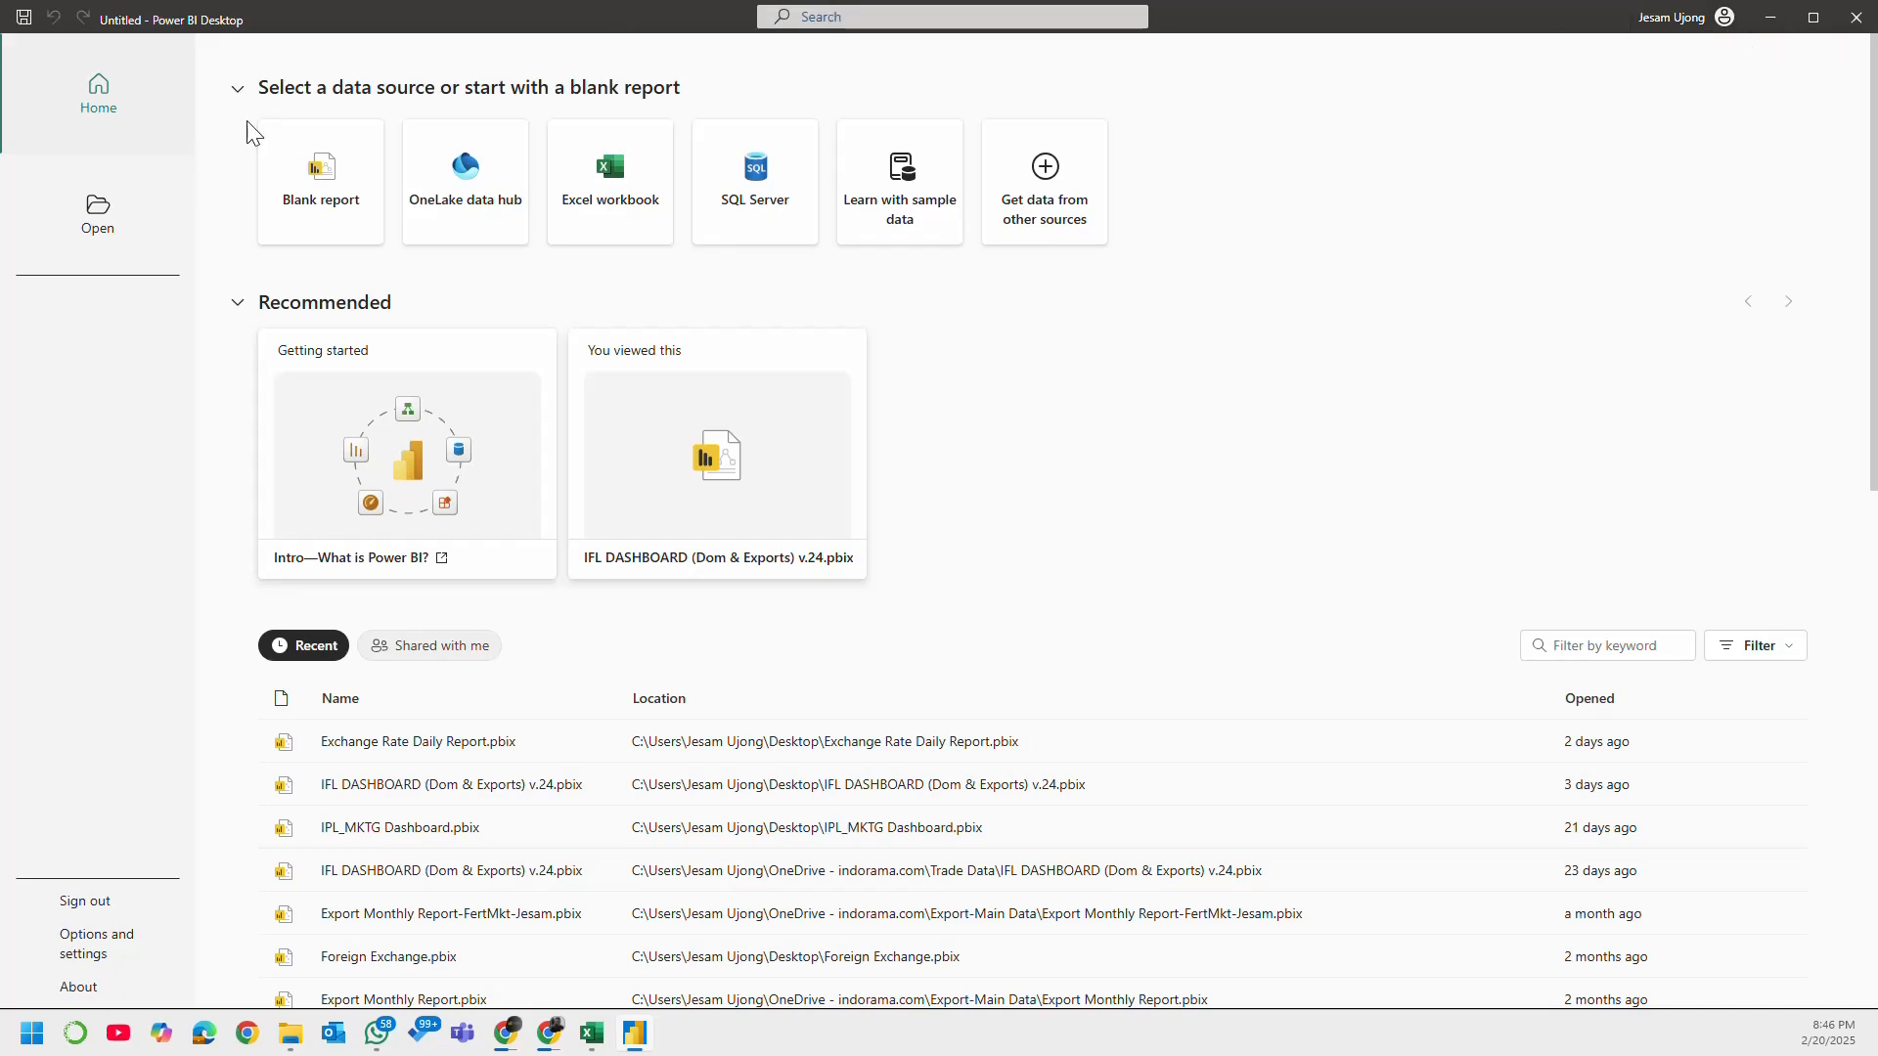
Step: Choose to get data from other sources and look through the full list of available connectors
{"action": "left_click", "coordinate": [102, 214]}
{"action": "left_click", "coordinate": [76, 145]}
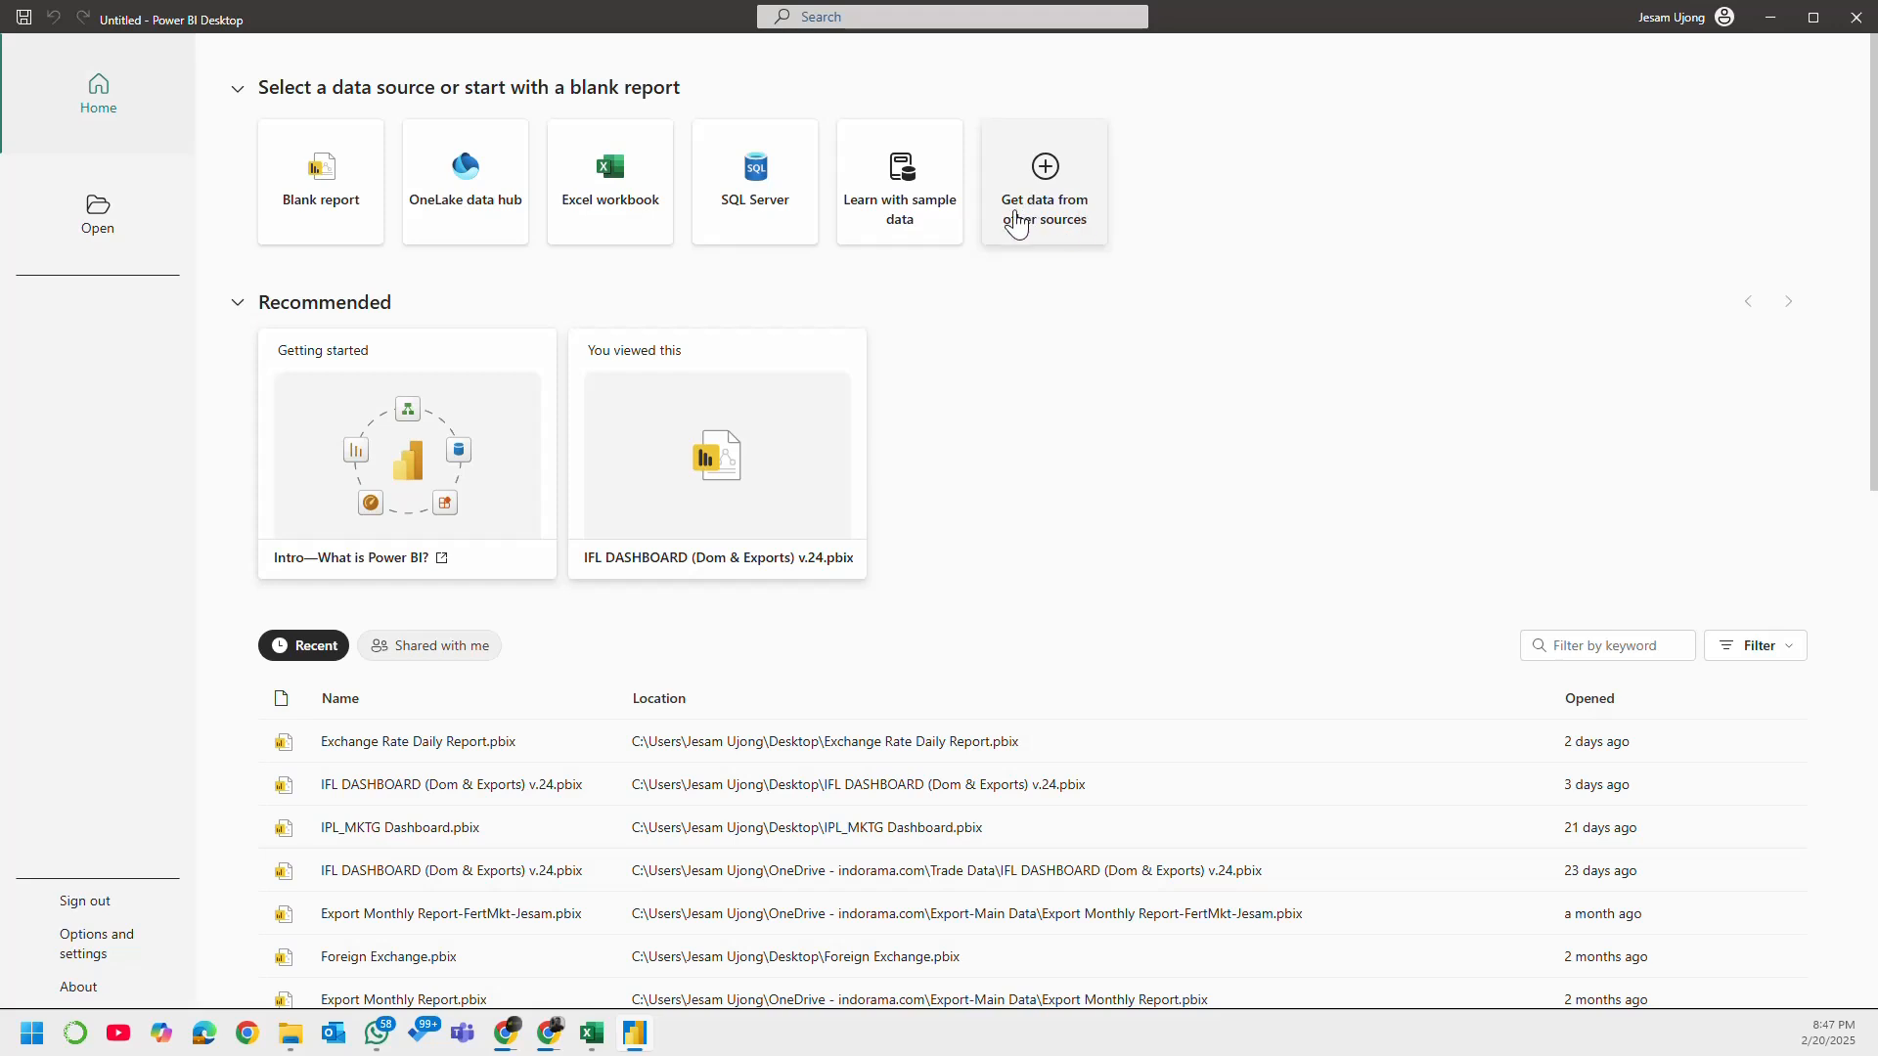
{"action": "left_click", "coordinate": [1064, 185]}
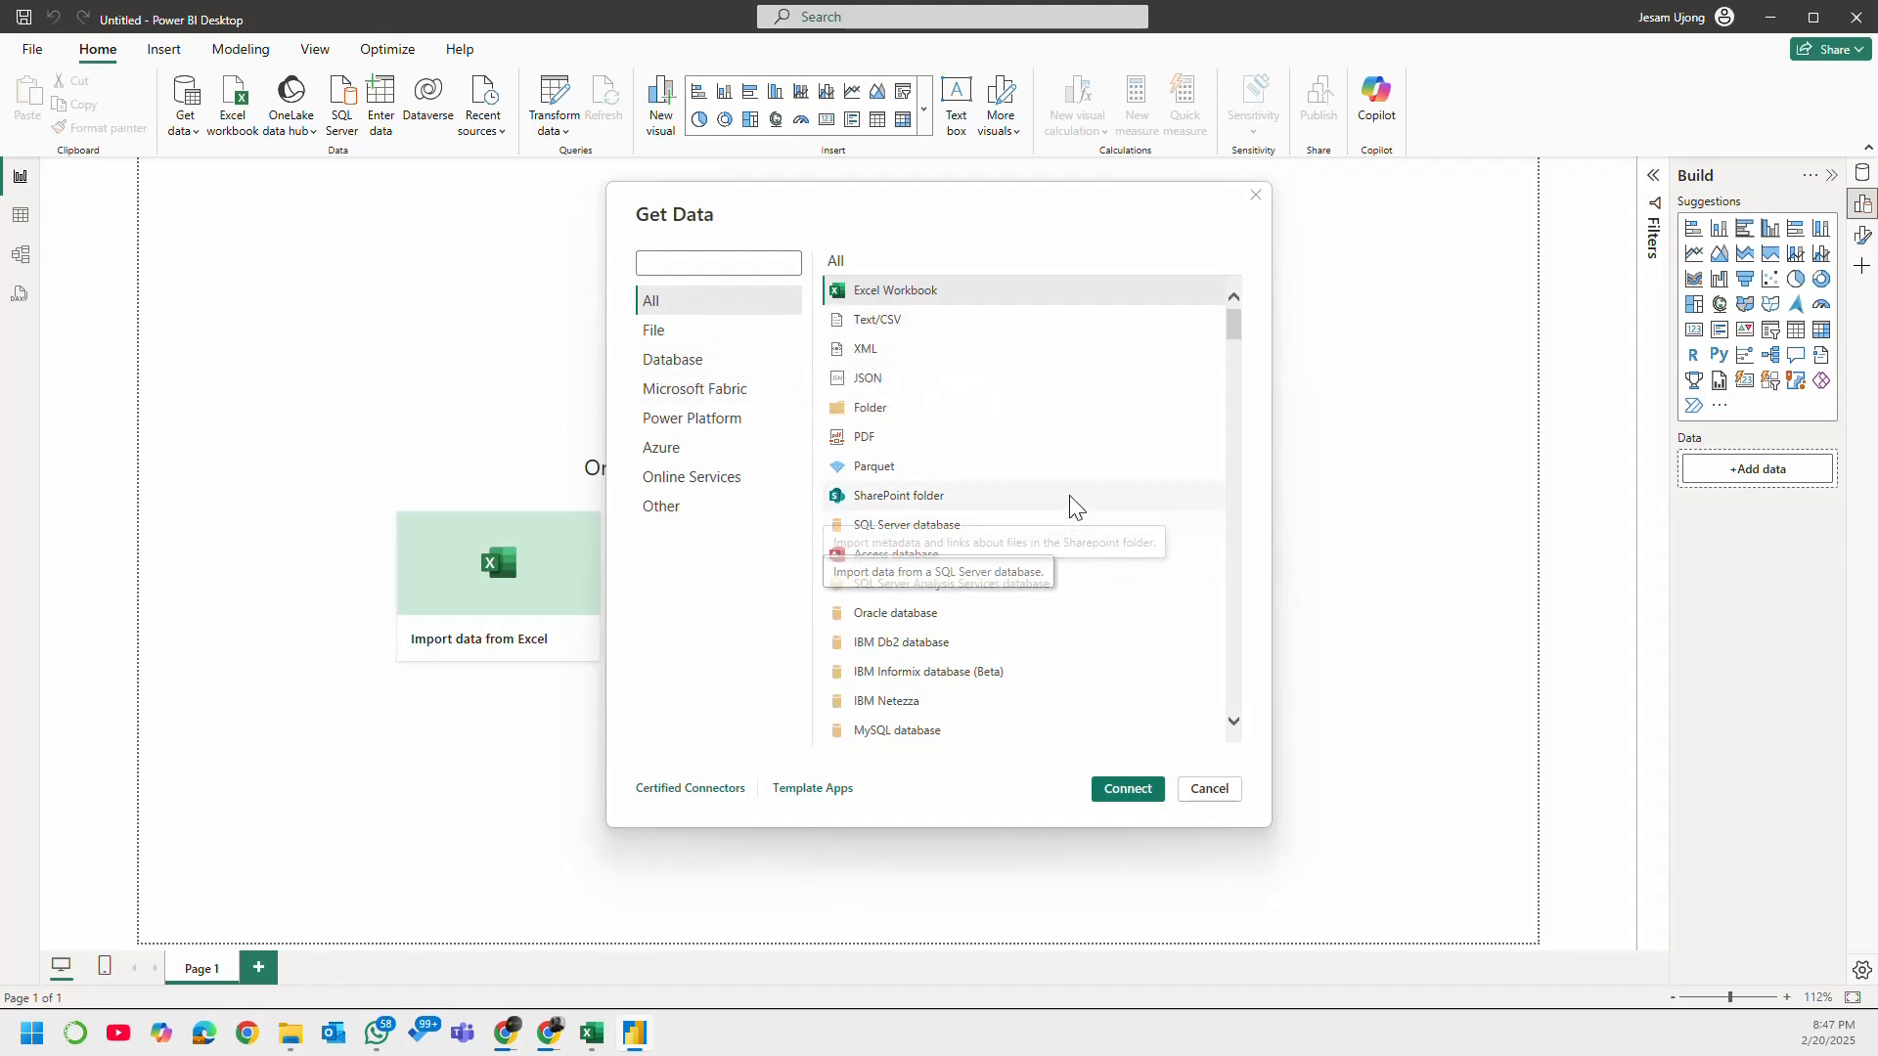
{"action": "scroll", "coordinate": [1046, 430], "scroll_direction": "down", "scroll_amount": 1}
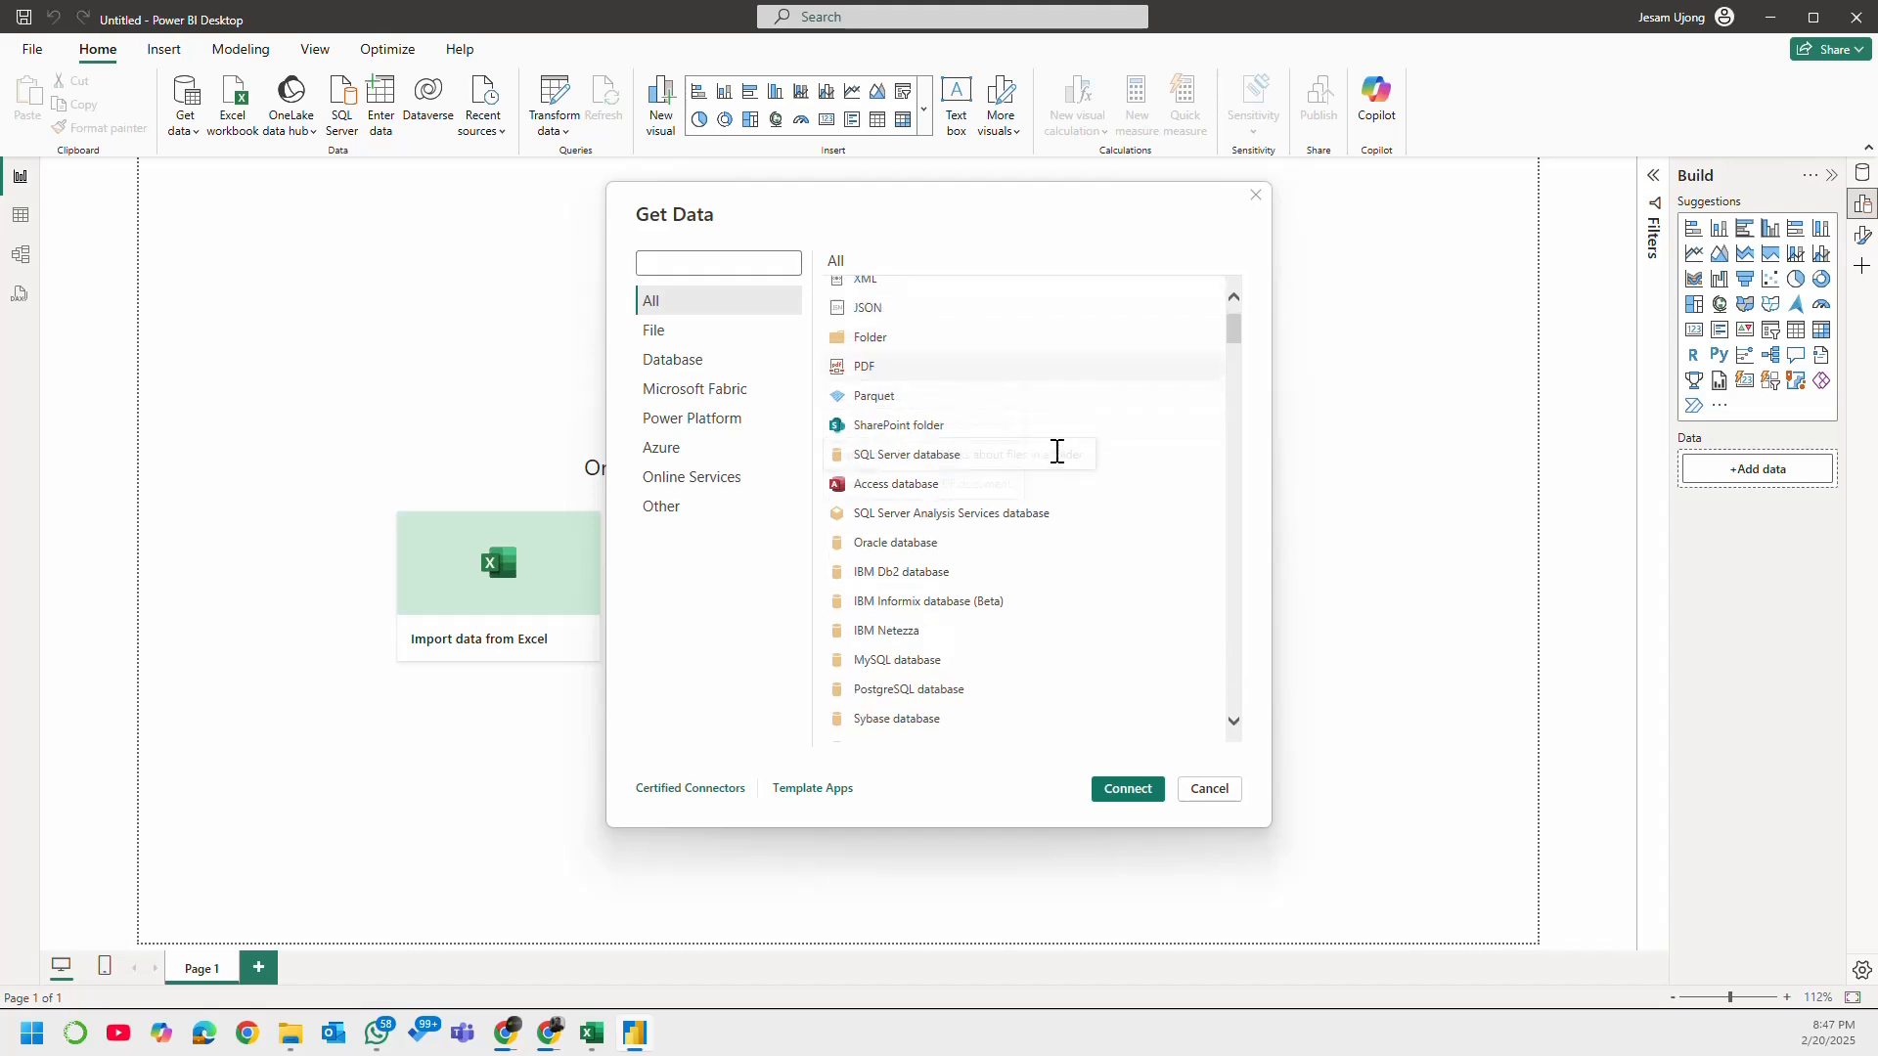
{"action": "scroll", "coordinate": [1132, 461], "scroll_direction": "down", "scroll_amount": 5}
{"action": "scroll", "coordinate": [1166, 450], "scroll_direction": "down", "scroll_amount": 4}
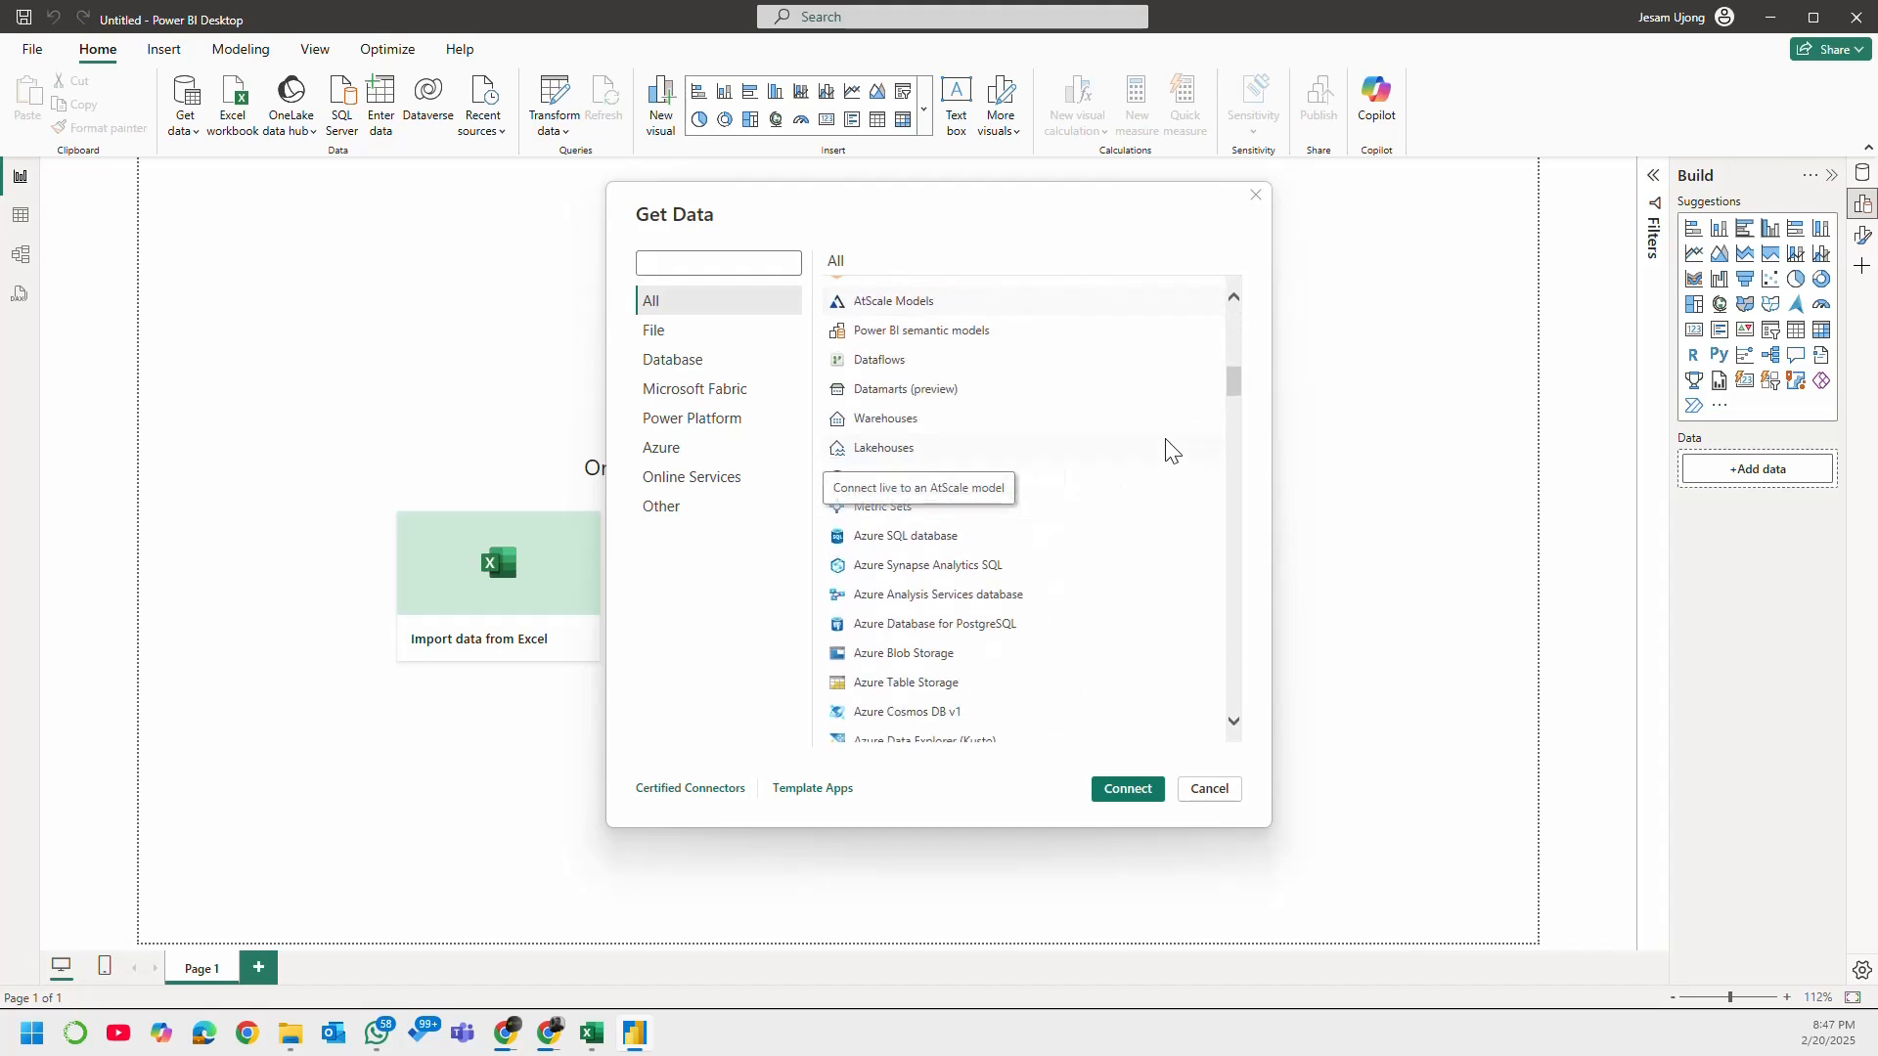
{"action": "left_click_drag", "start_coordinate": [1241, 378], "coordinate": [1053, 276]}
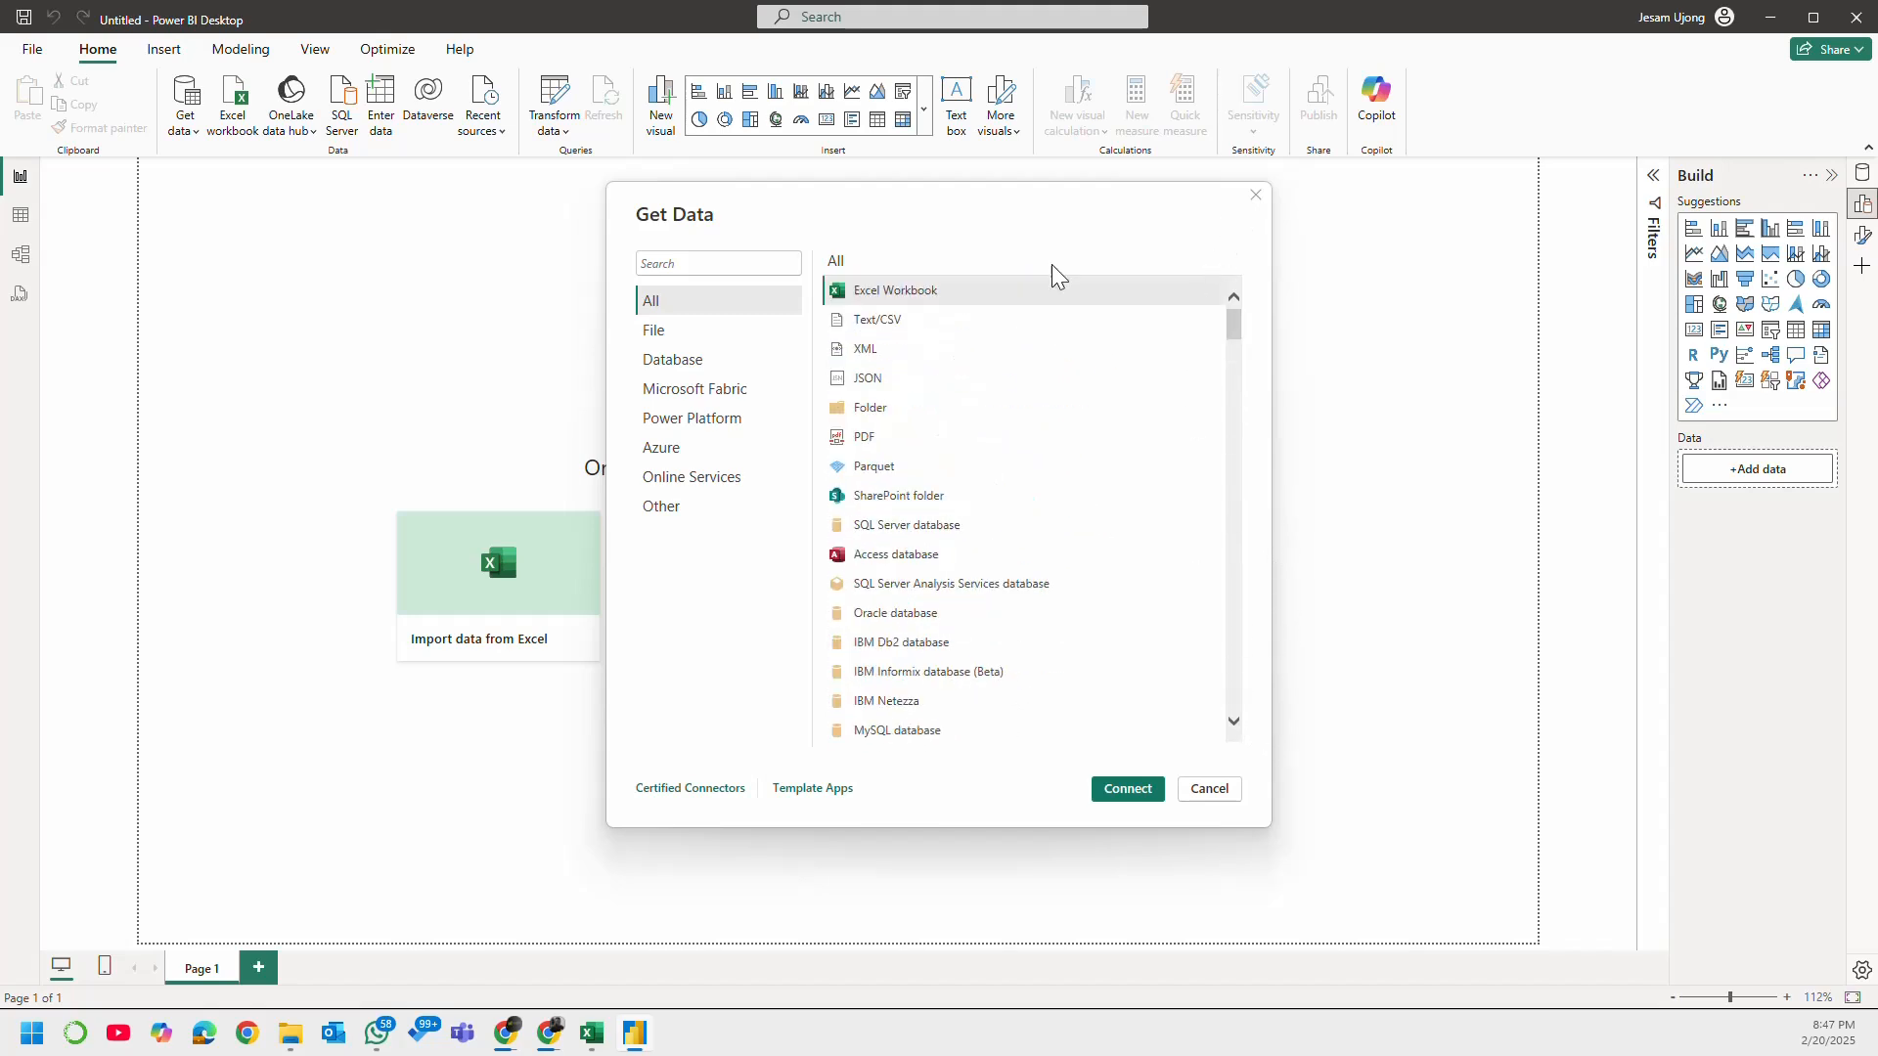
Step: Review the File, Database, Microsoft Fabric, Power Platform, Azure, Online Services and Other connector categories, and return to the All list
{"action": "left_click", "coordinate": [724, 332]}
{"action": "left_click", "coordinate": [697, 362]}
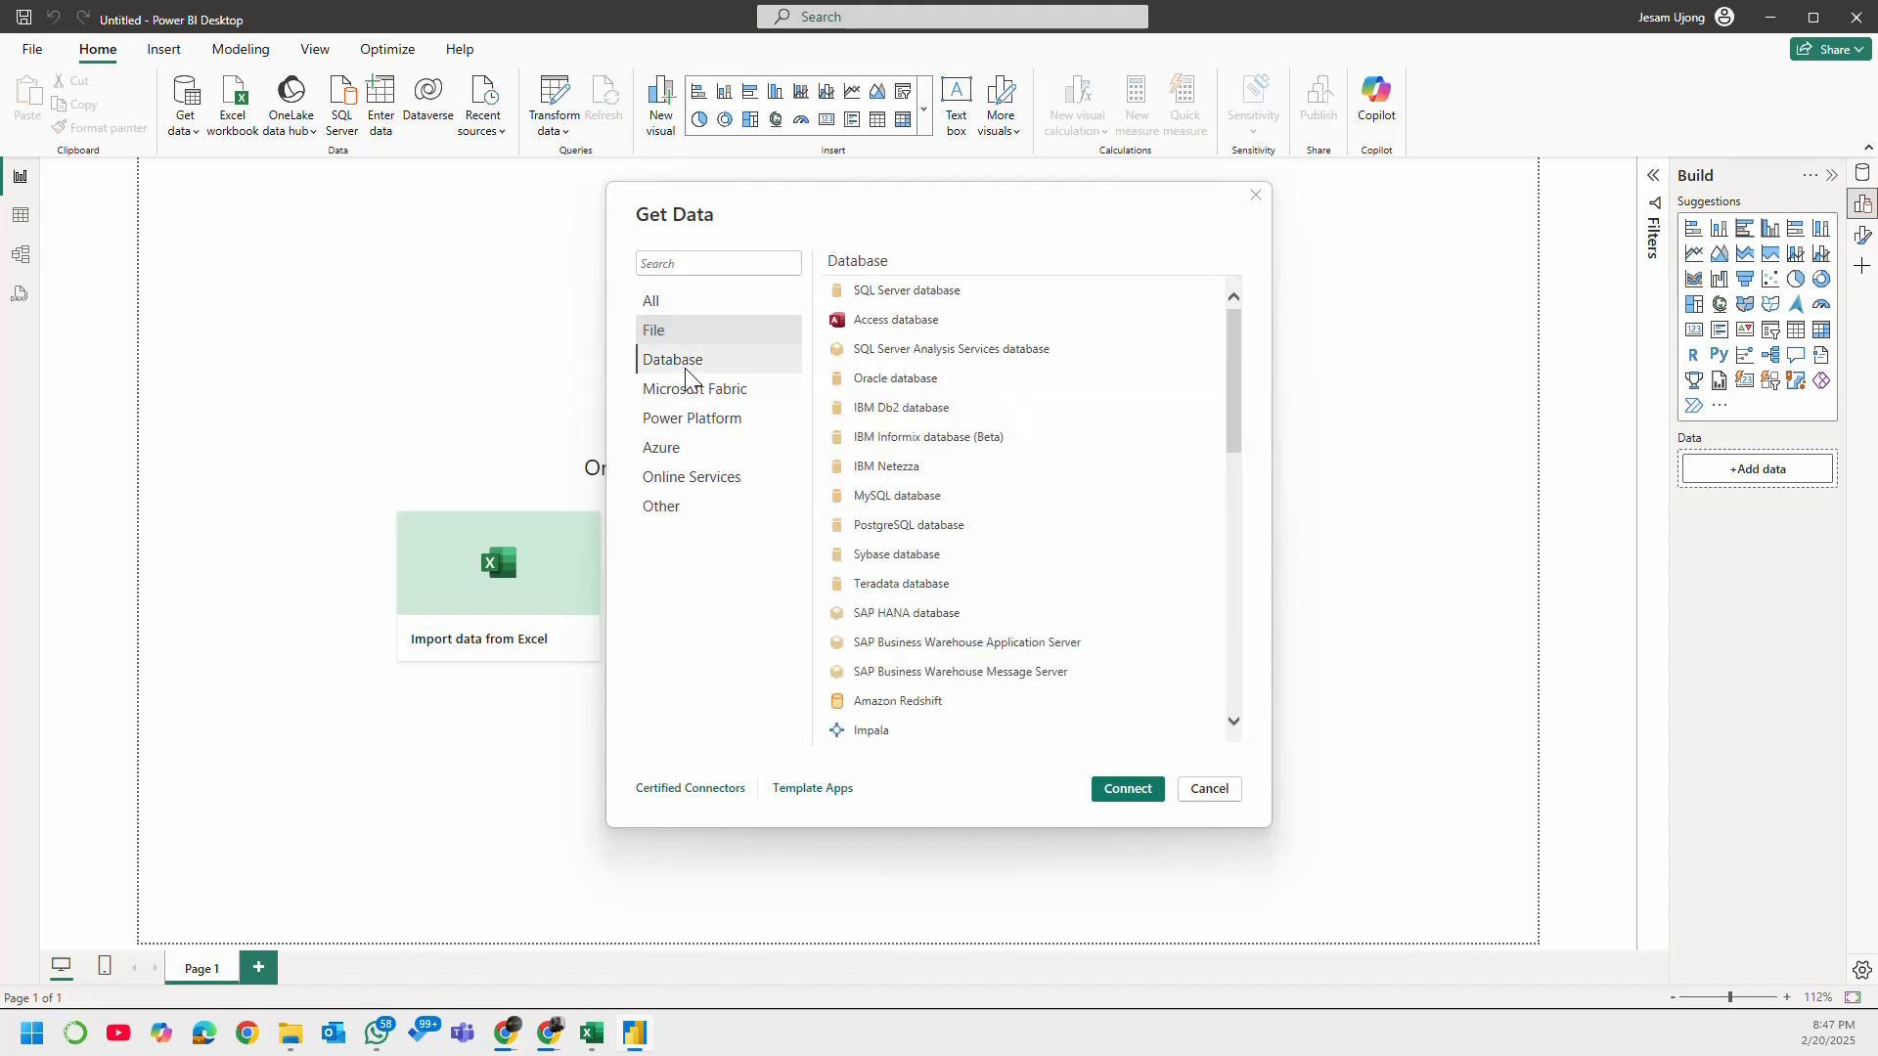
{"action": "left_click", "coordinate": [696, 392]}
{"action": "left_click", "coordinate": [744, 420]}
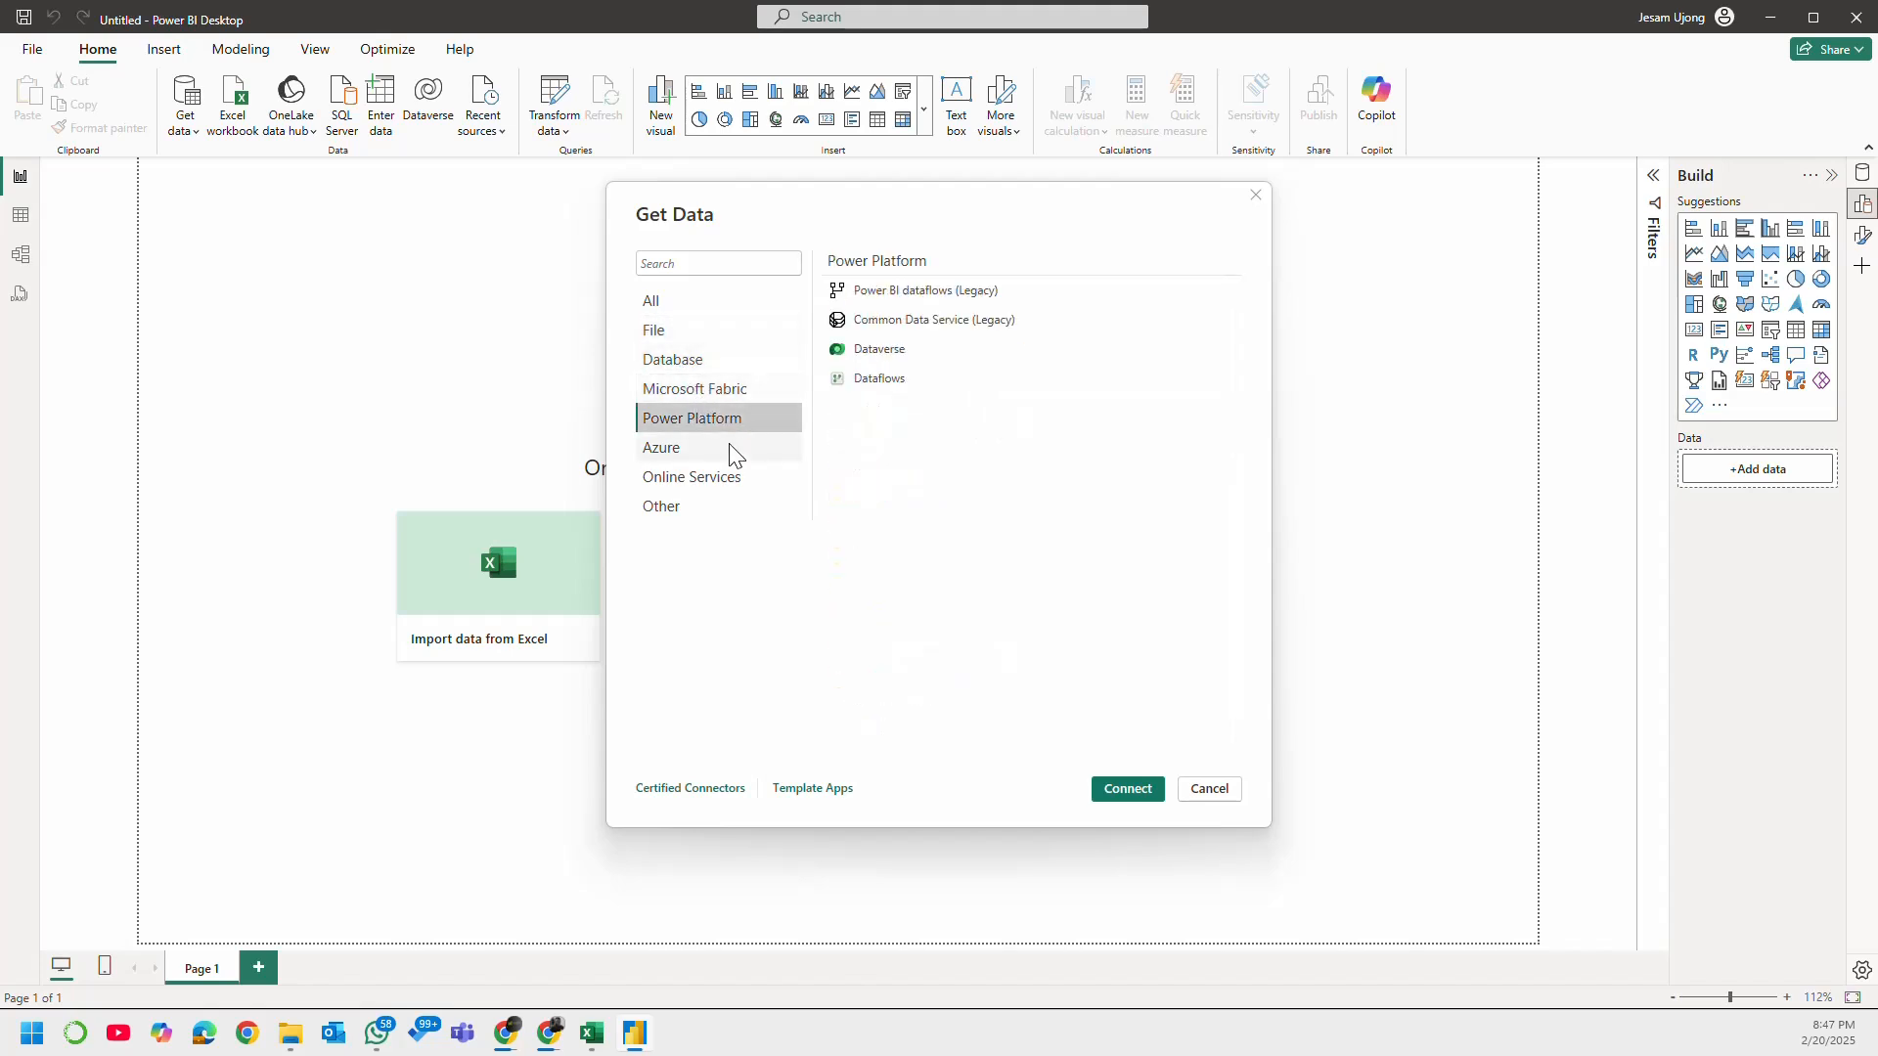
{"action": "left_click", "coordinate": [730, 449]}
{"action": "left_click", "coordinate": [726, 477]}
{"action": "left_click", "coordinate": [706, 506]}
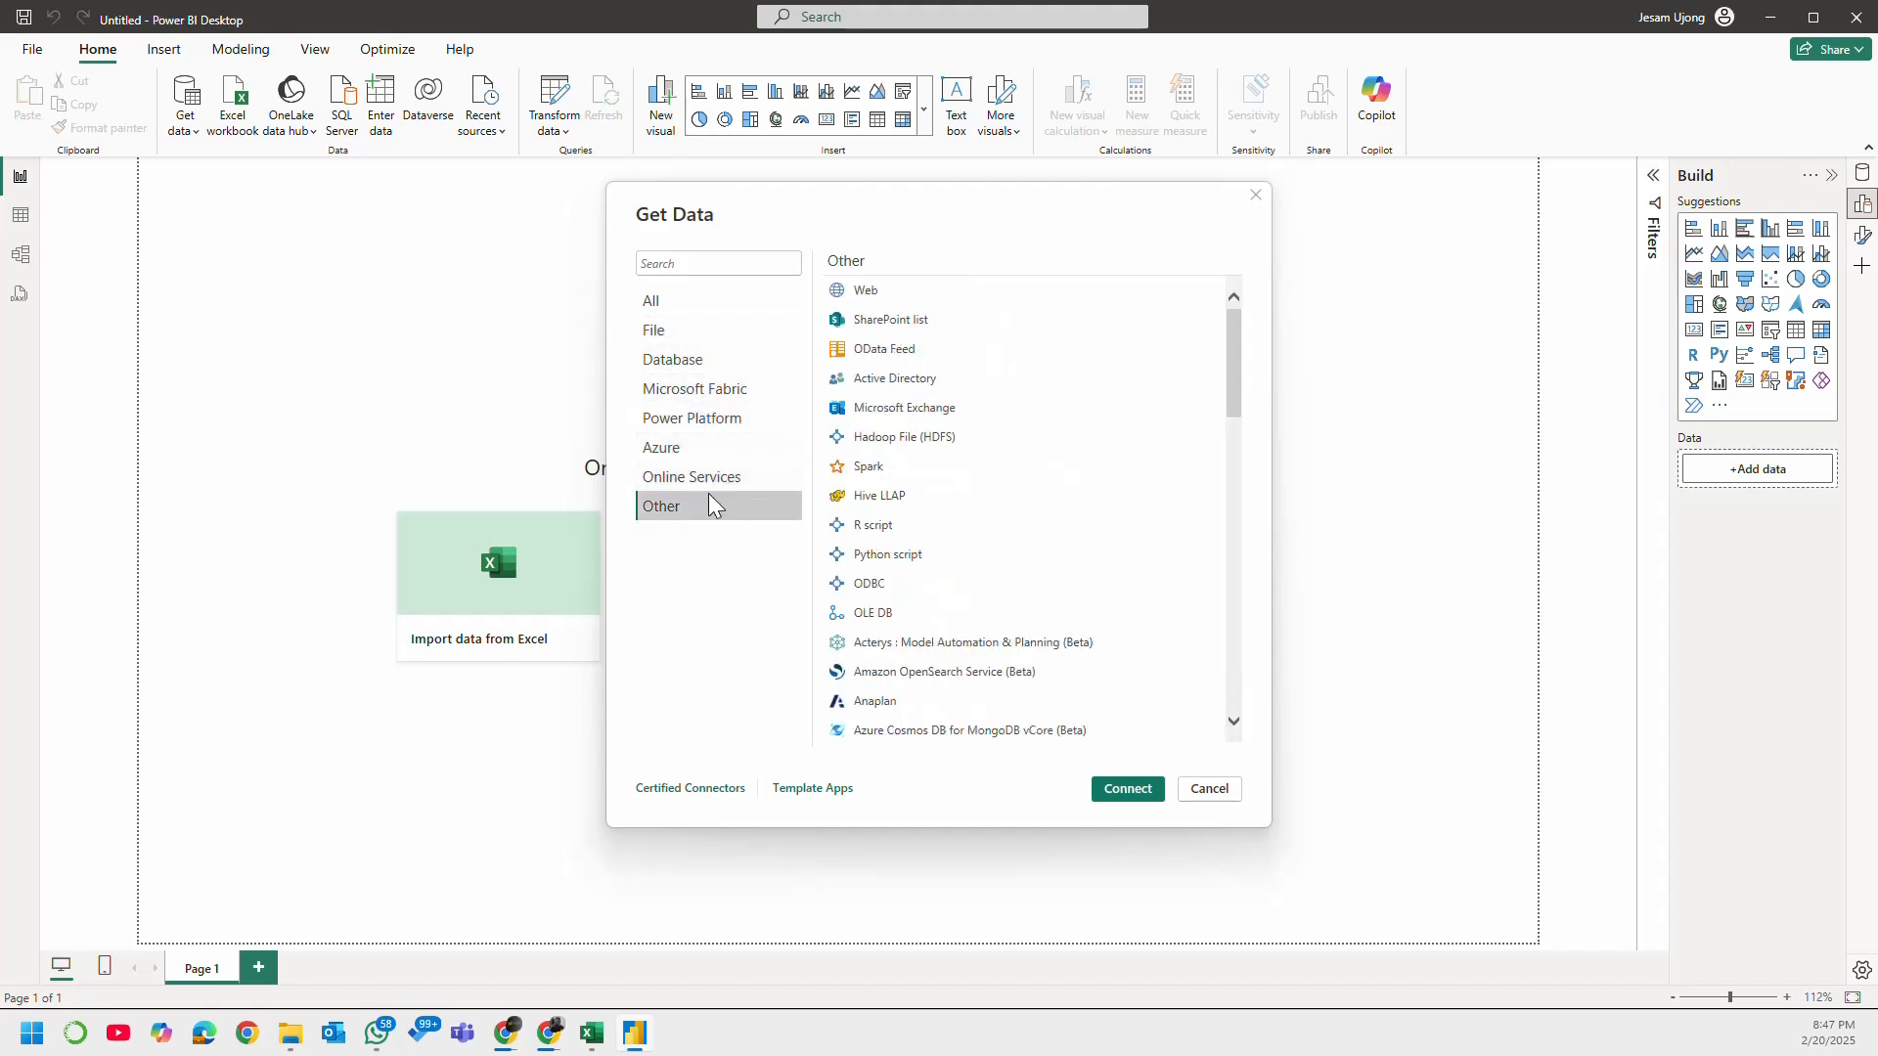
{"action": "left_click", "coordinate": [731, 478]}
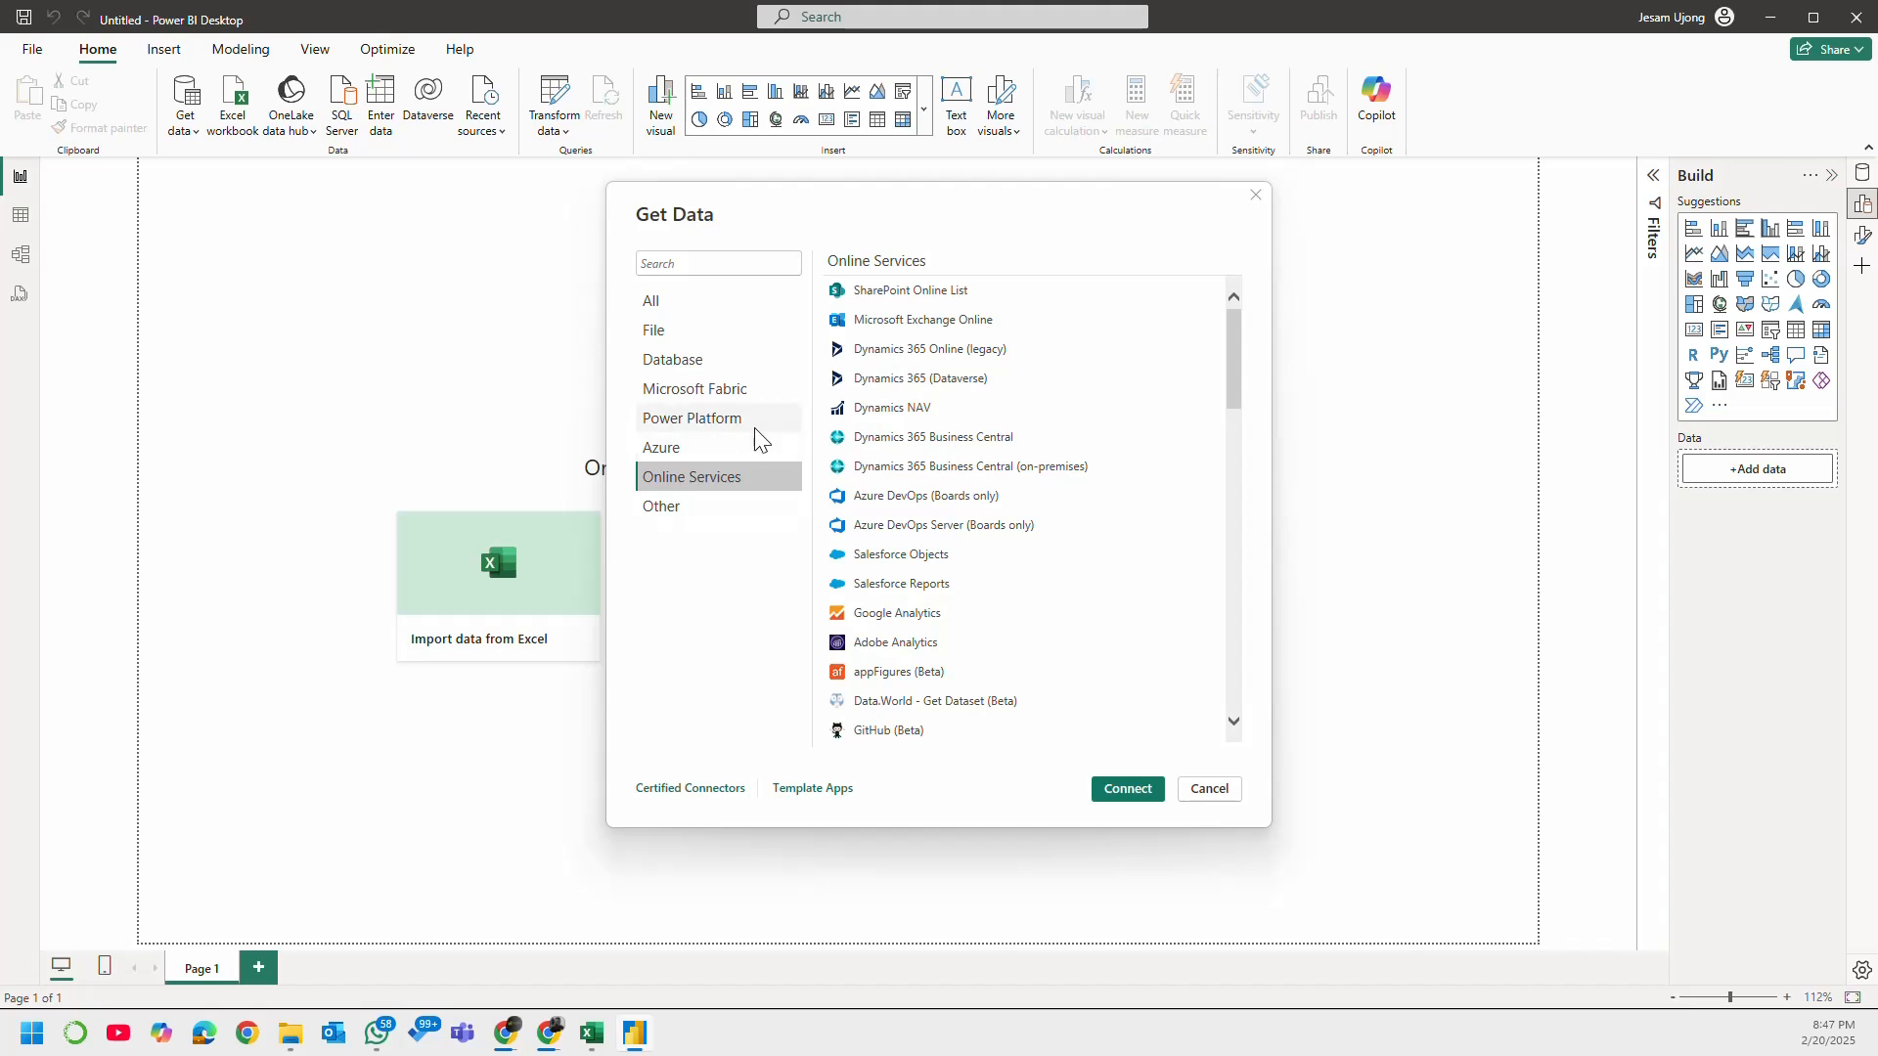
{"action": "left_click", "coordinate": [750, 442]}
{"action": "left_click", "coordinate": [769, 420]}
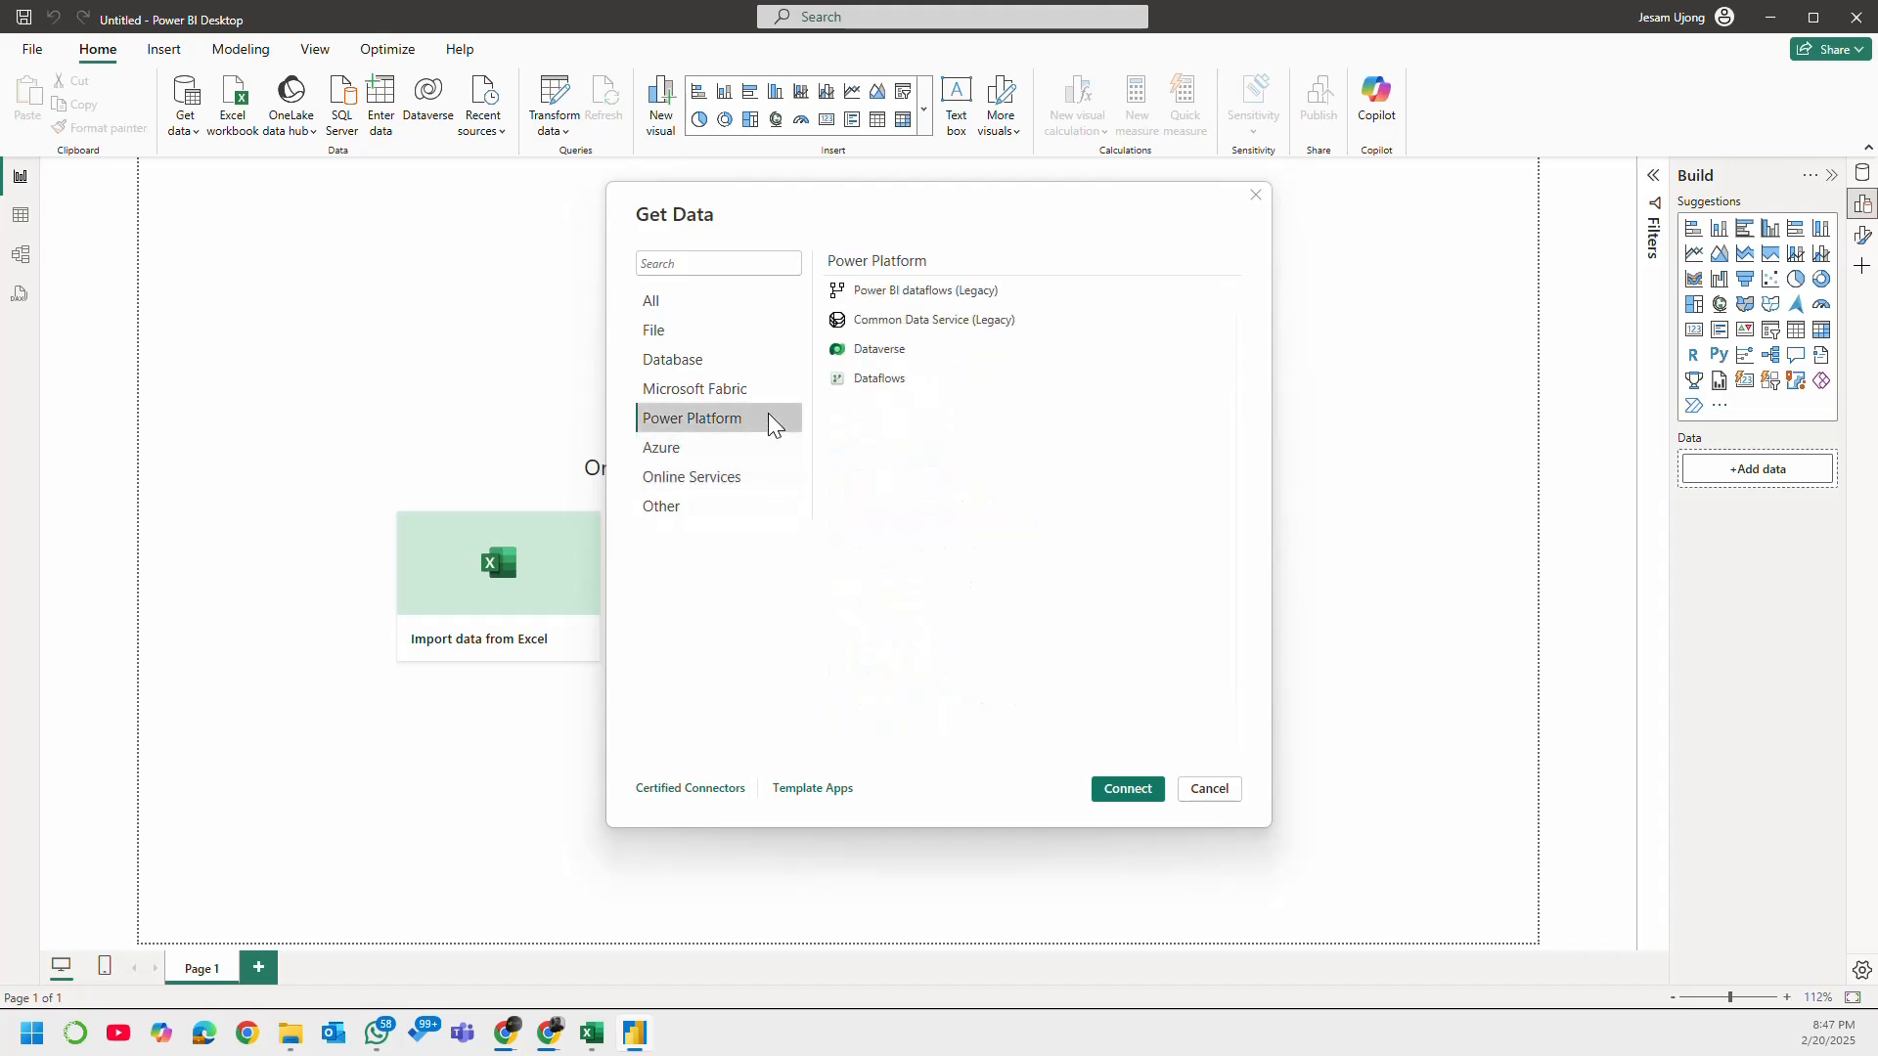
{"action": "left_click", "coordinate": [739, 306]}
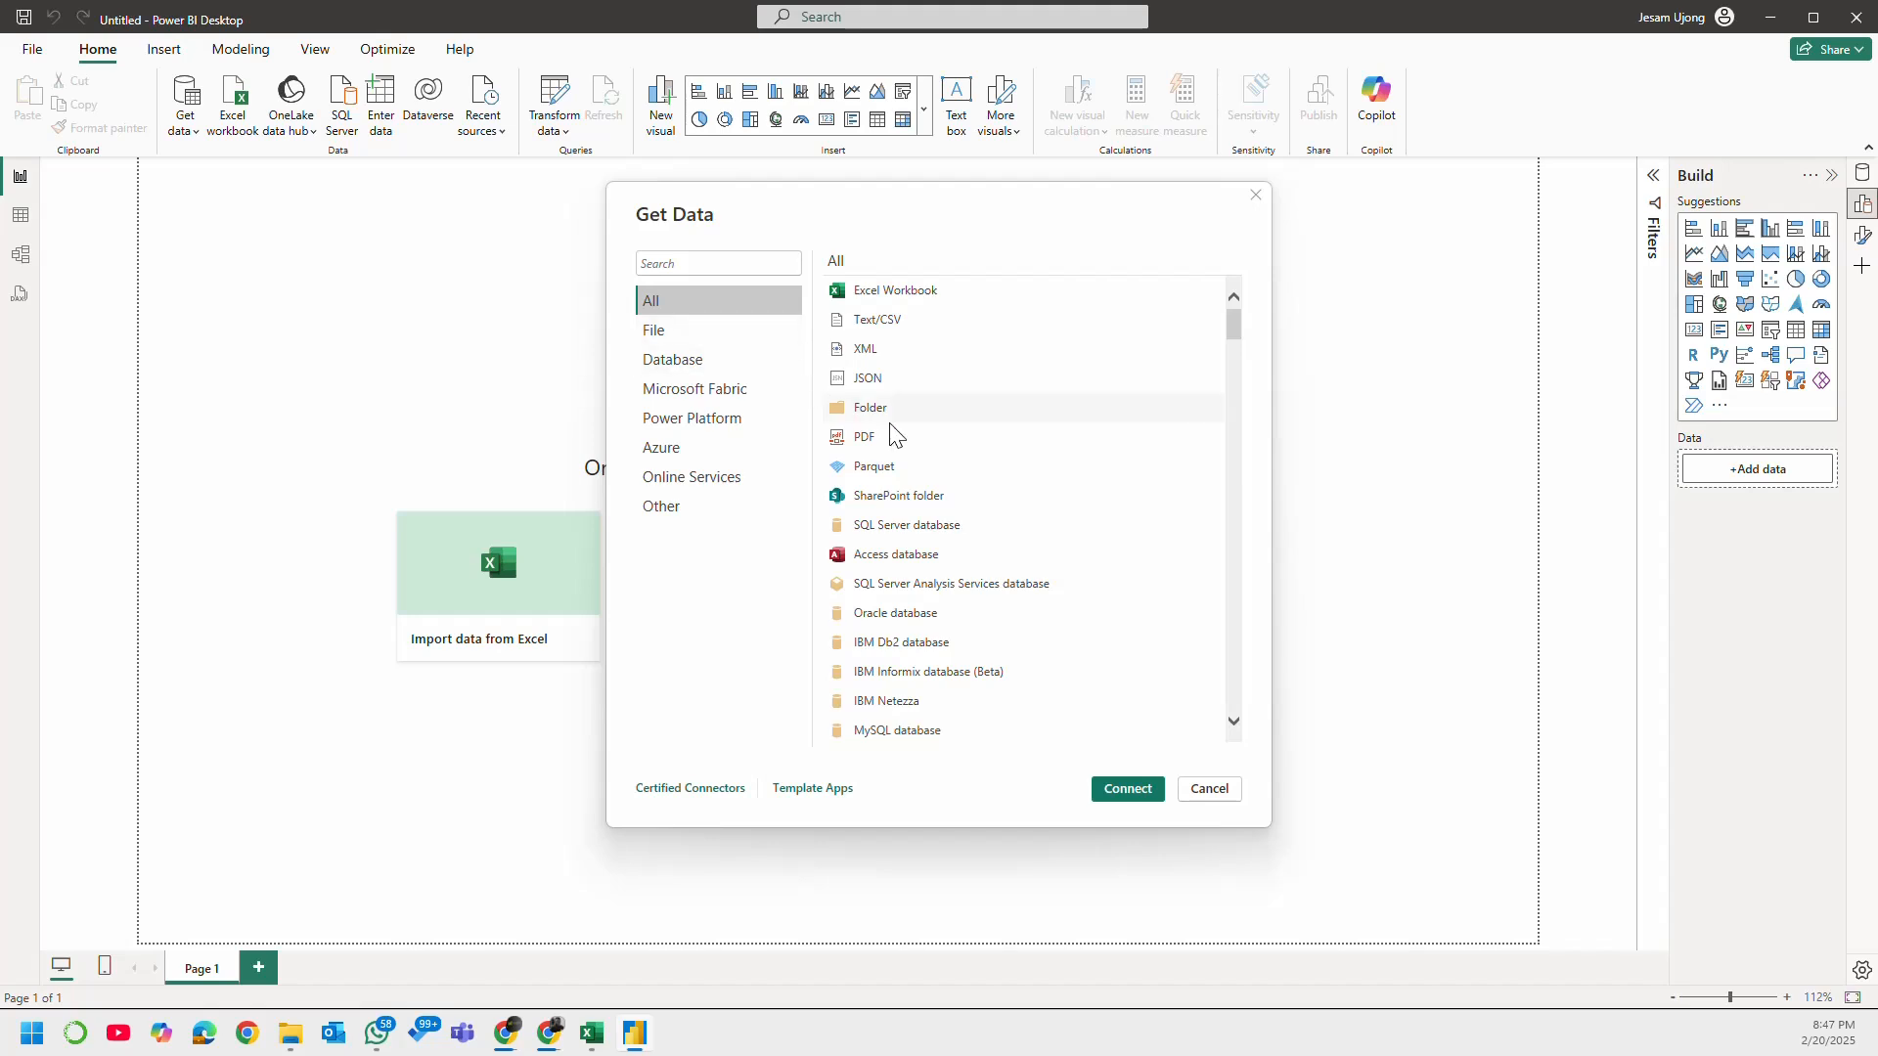
Step: Switch to Chrome to check the recent downloads on the Power BI Desktop download page, and return to Power BI Desktop
{"action": "mouse_move", "coordinate": [508, 1035]}
{"action": "left_click", "coordinate": [551, 1037]}
{"action": "left_click", "coordinate": [551, 1045]}
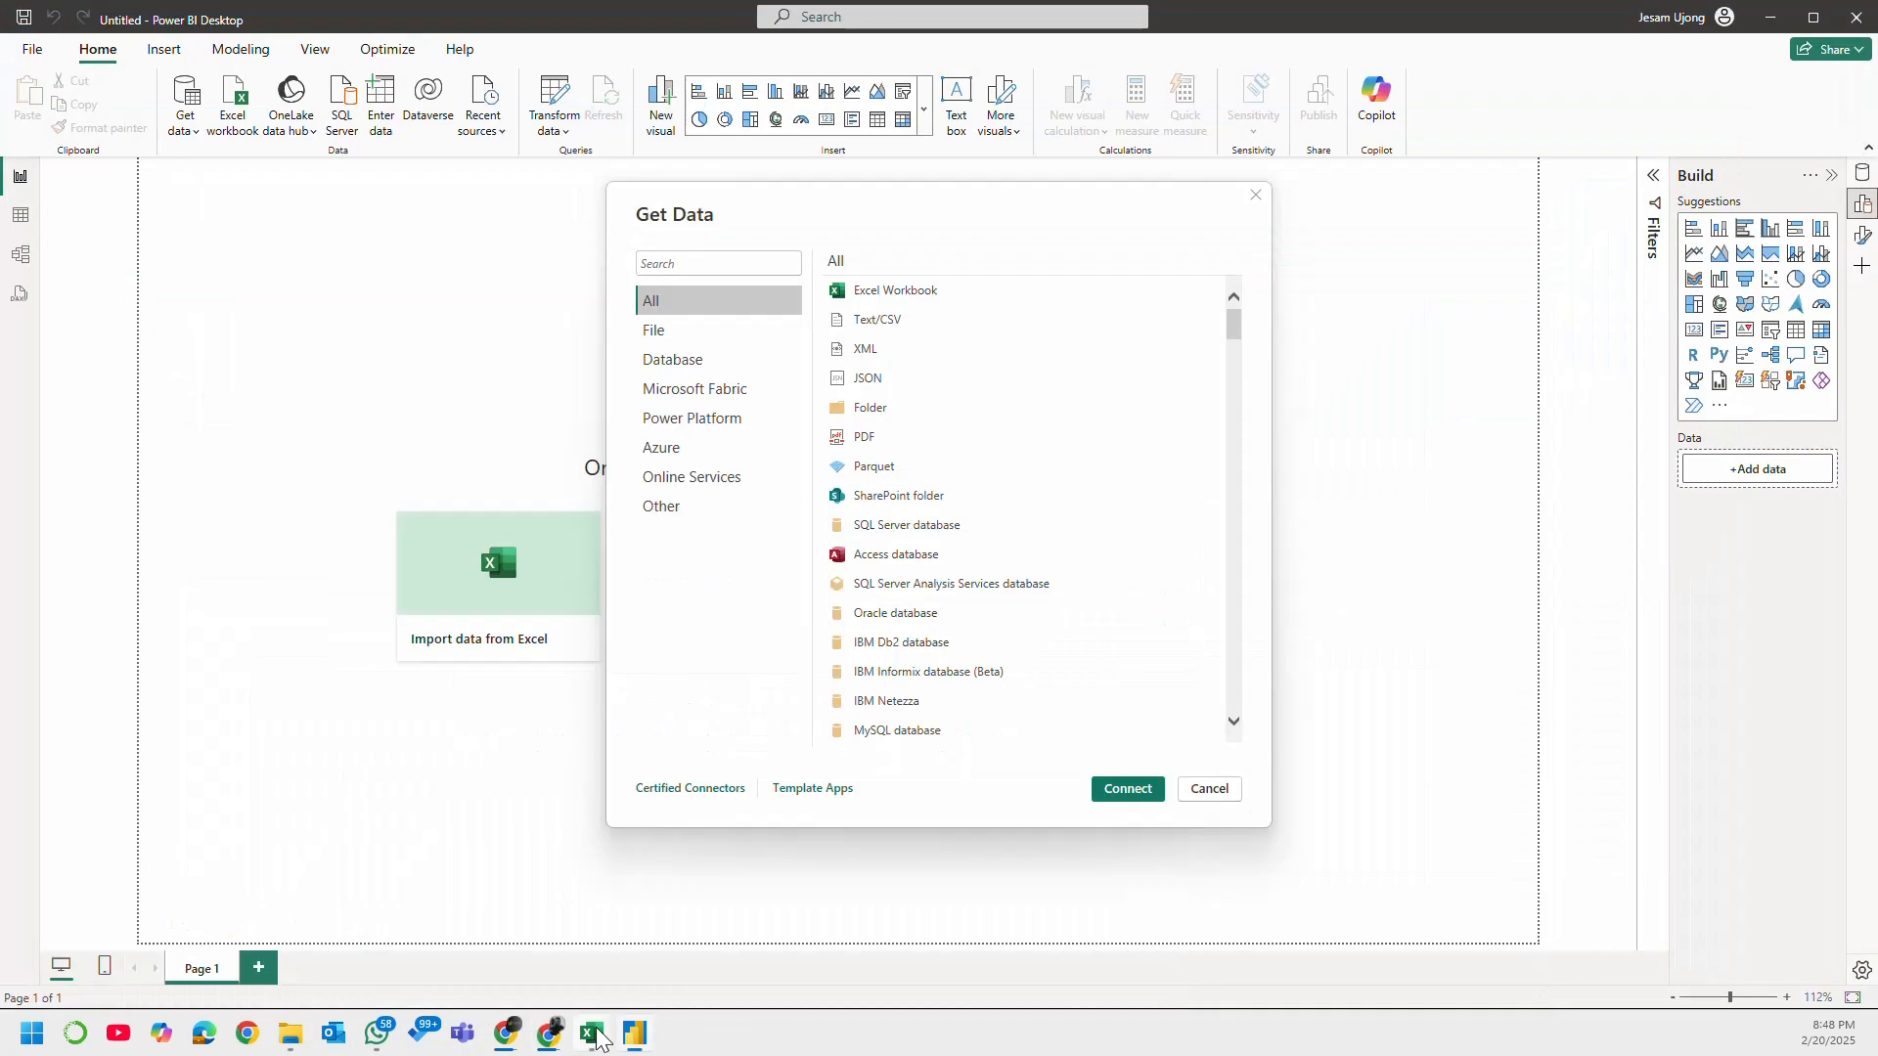
{"action": "left_click", "coordinate": [549, 1044]}
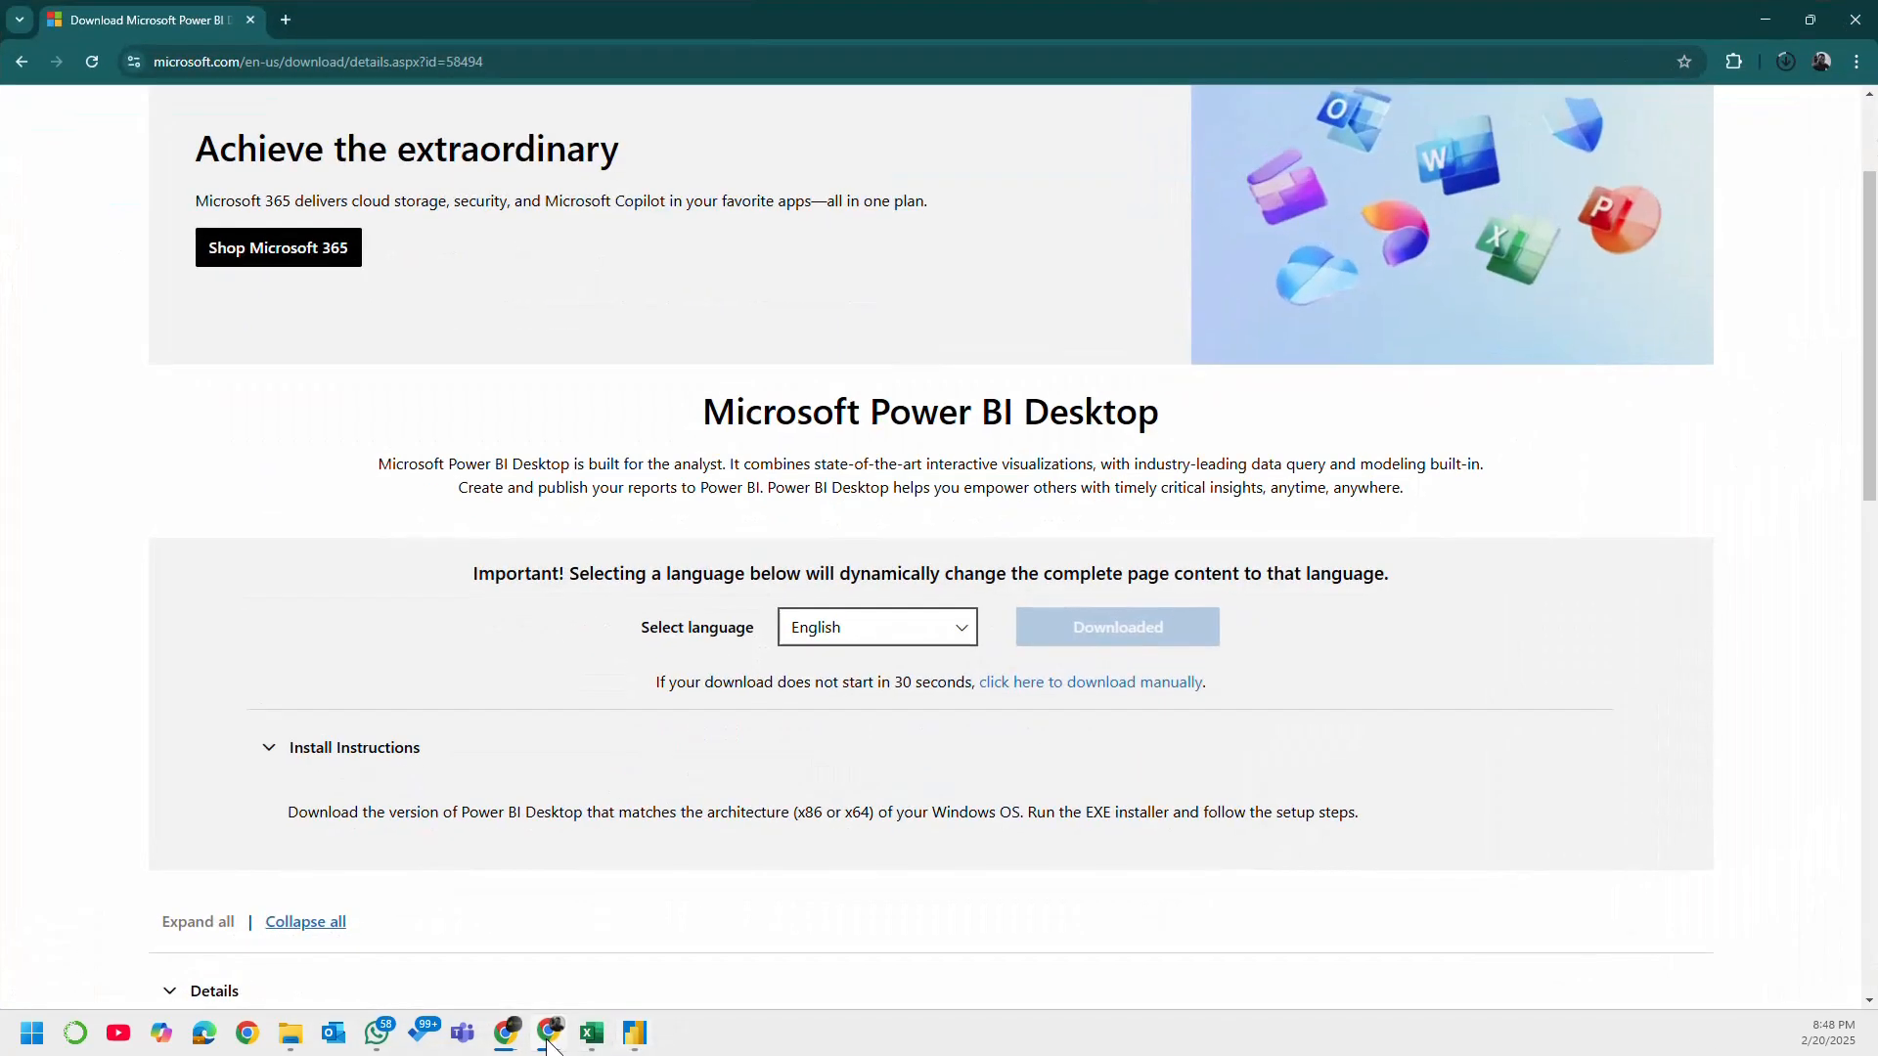
{"action": "left_click", "coordinate": [1790, 62]}
{"action": "left_click", "coordinate": [1766, 19]}
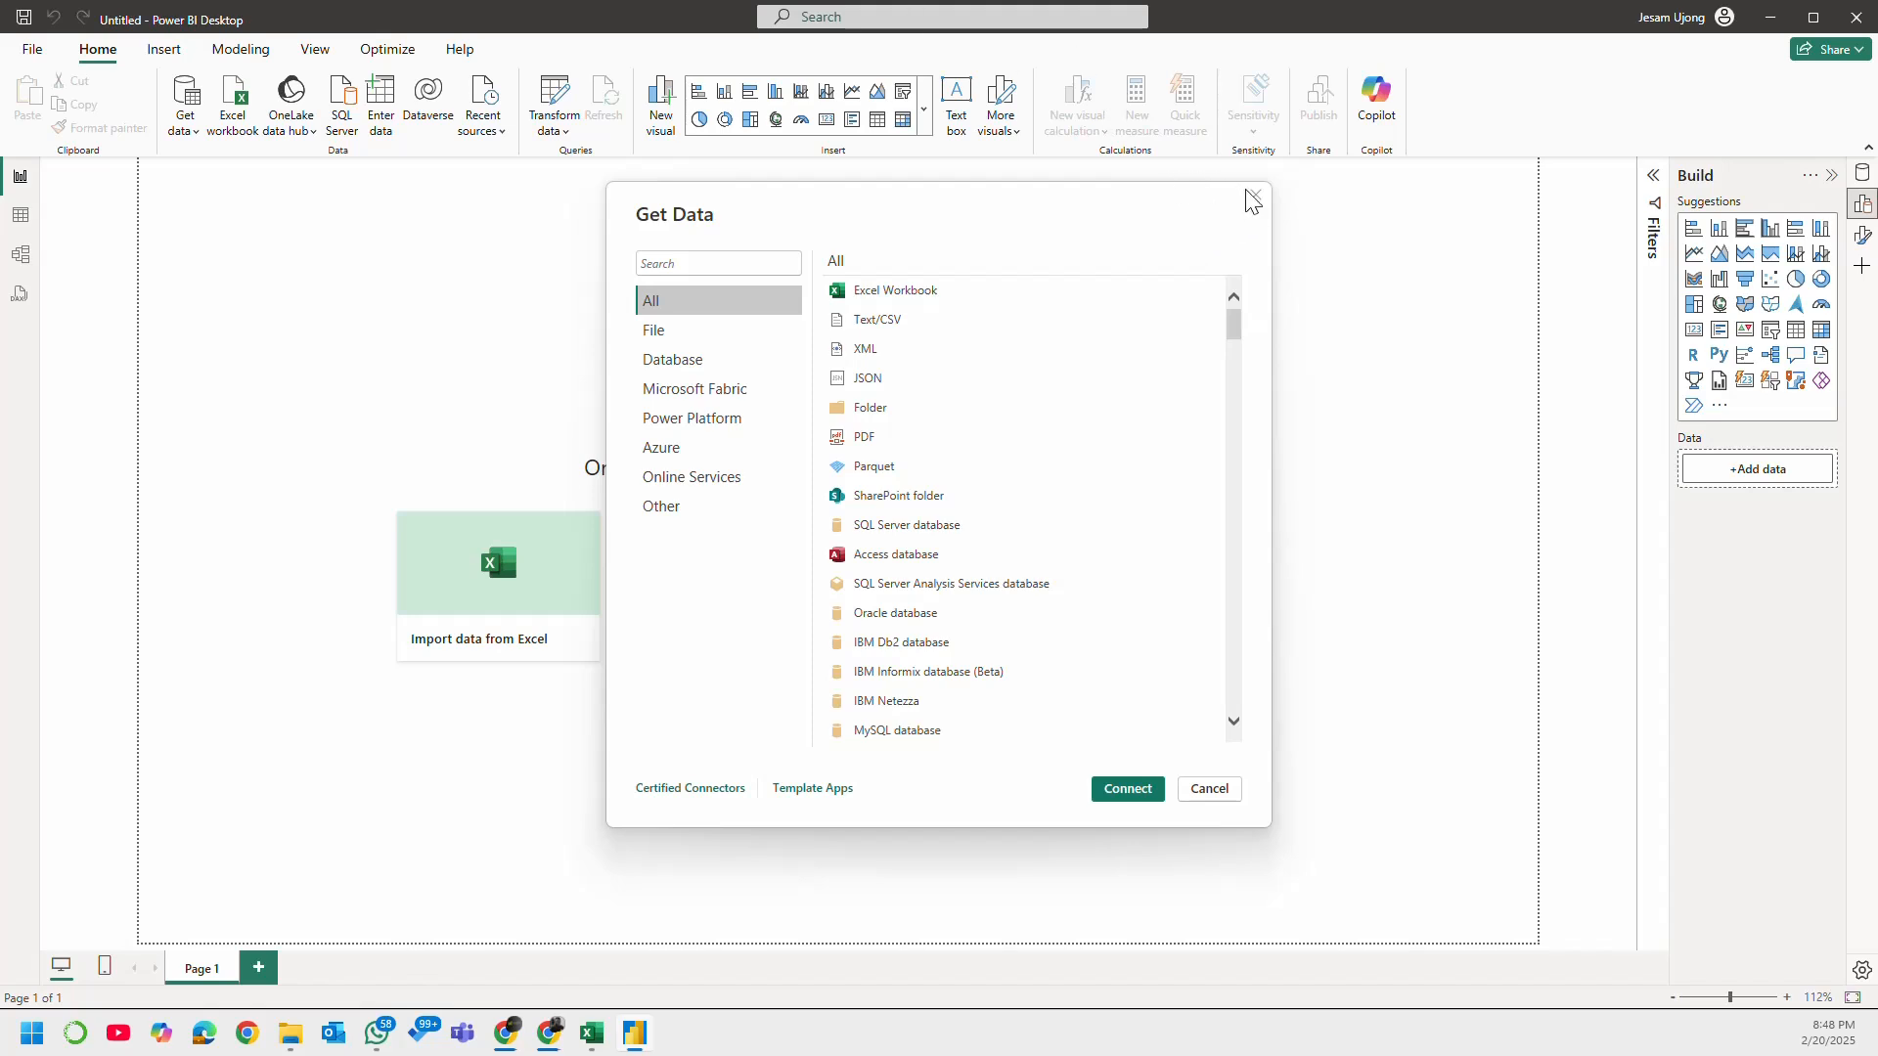
Step: Close the Get Data dialog and open Rework - Superstore.pbix from the recent reports
{"action": "left_click", "coordinate": [1255, 196]}
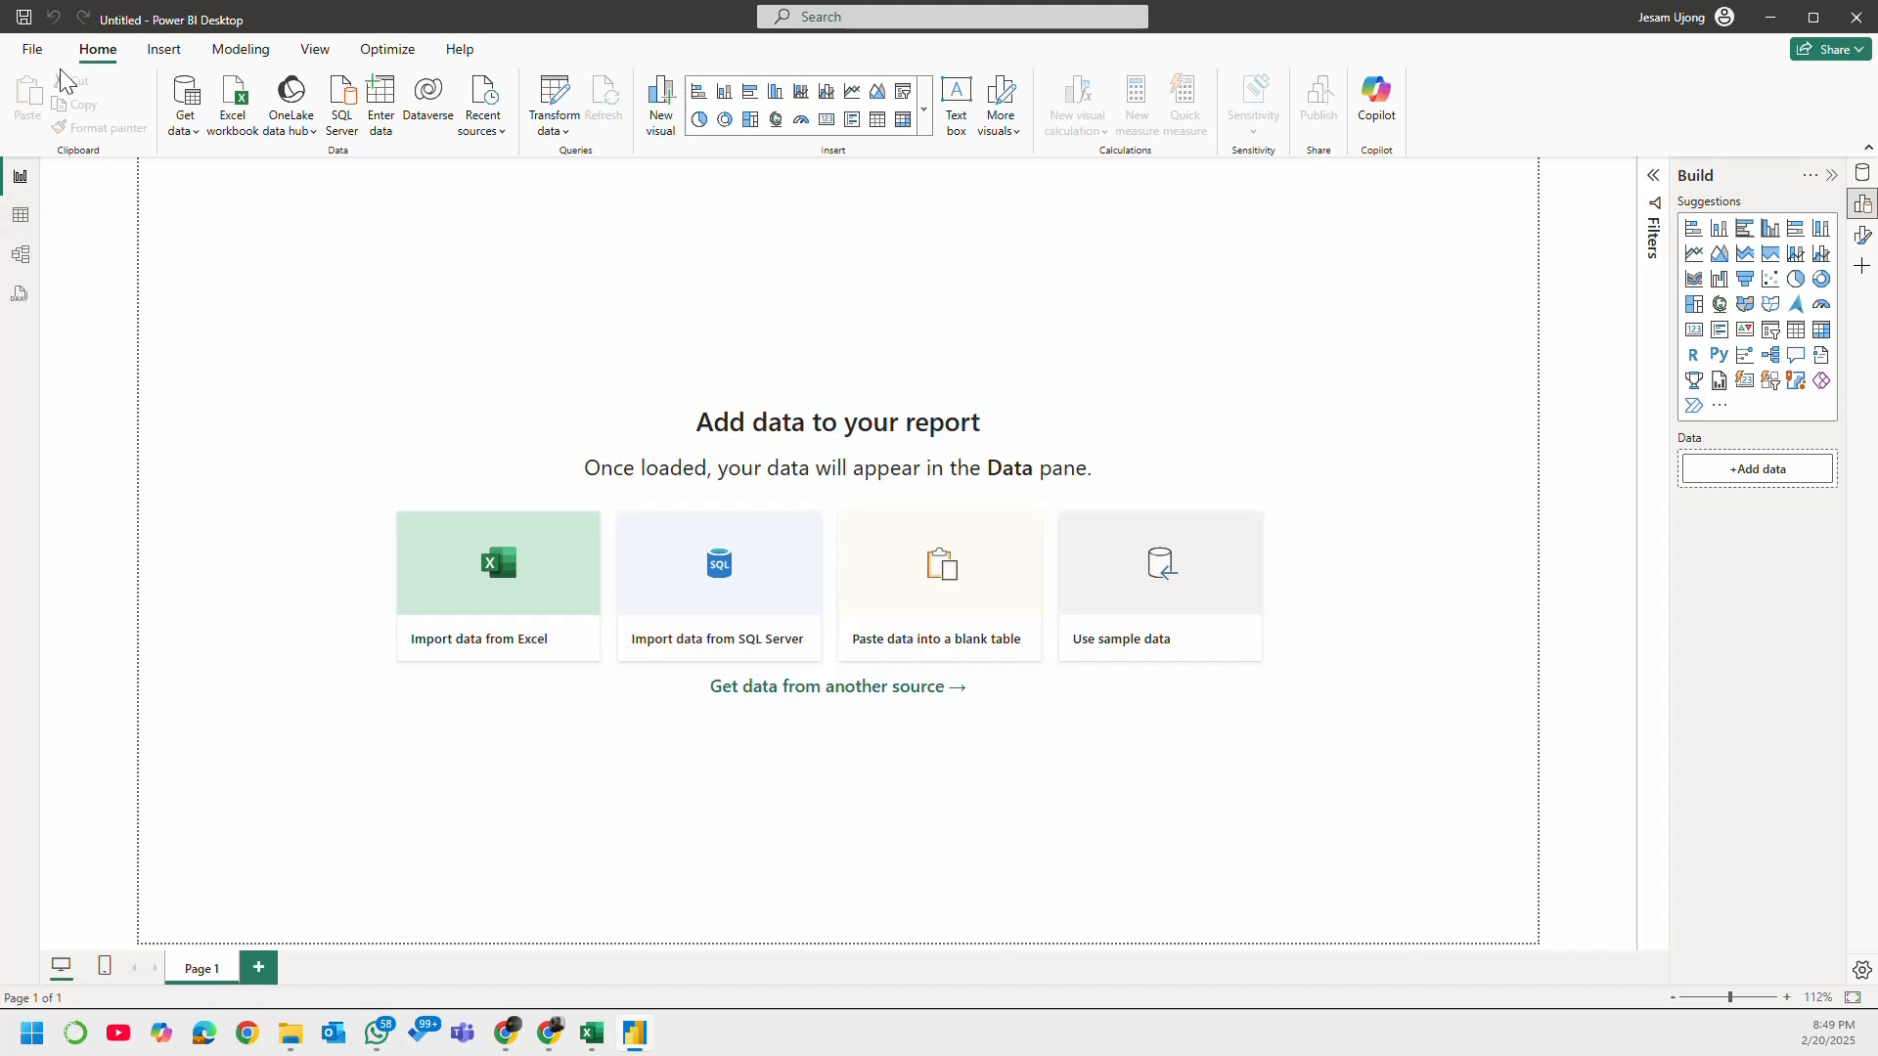
{"action": "left_click", "coordinate": [34, 51]}
{"action": "scroll", "coordinate": [614, 616], "scroll_direction": "down", "scroll_amount": 3}
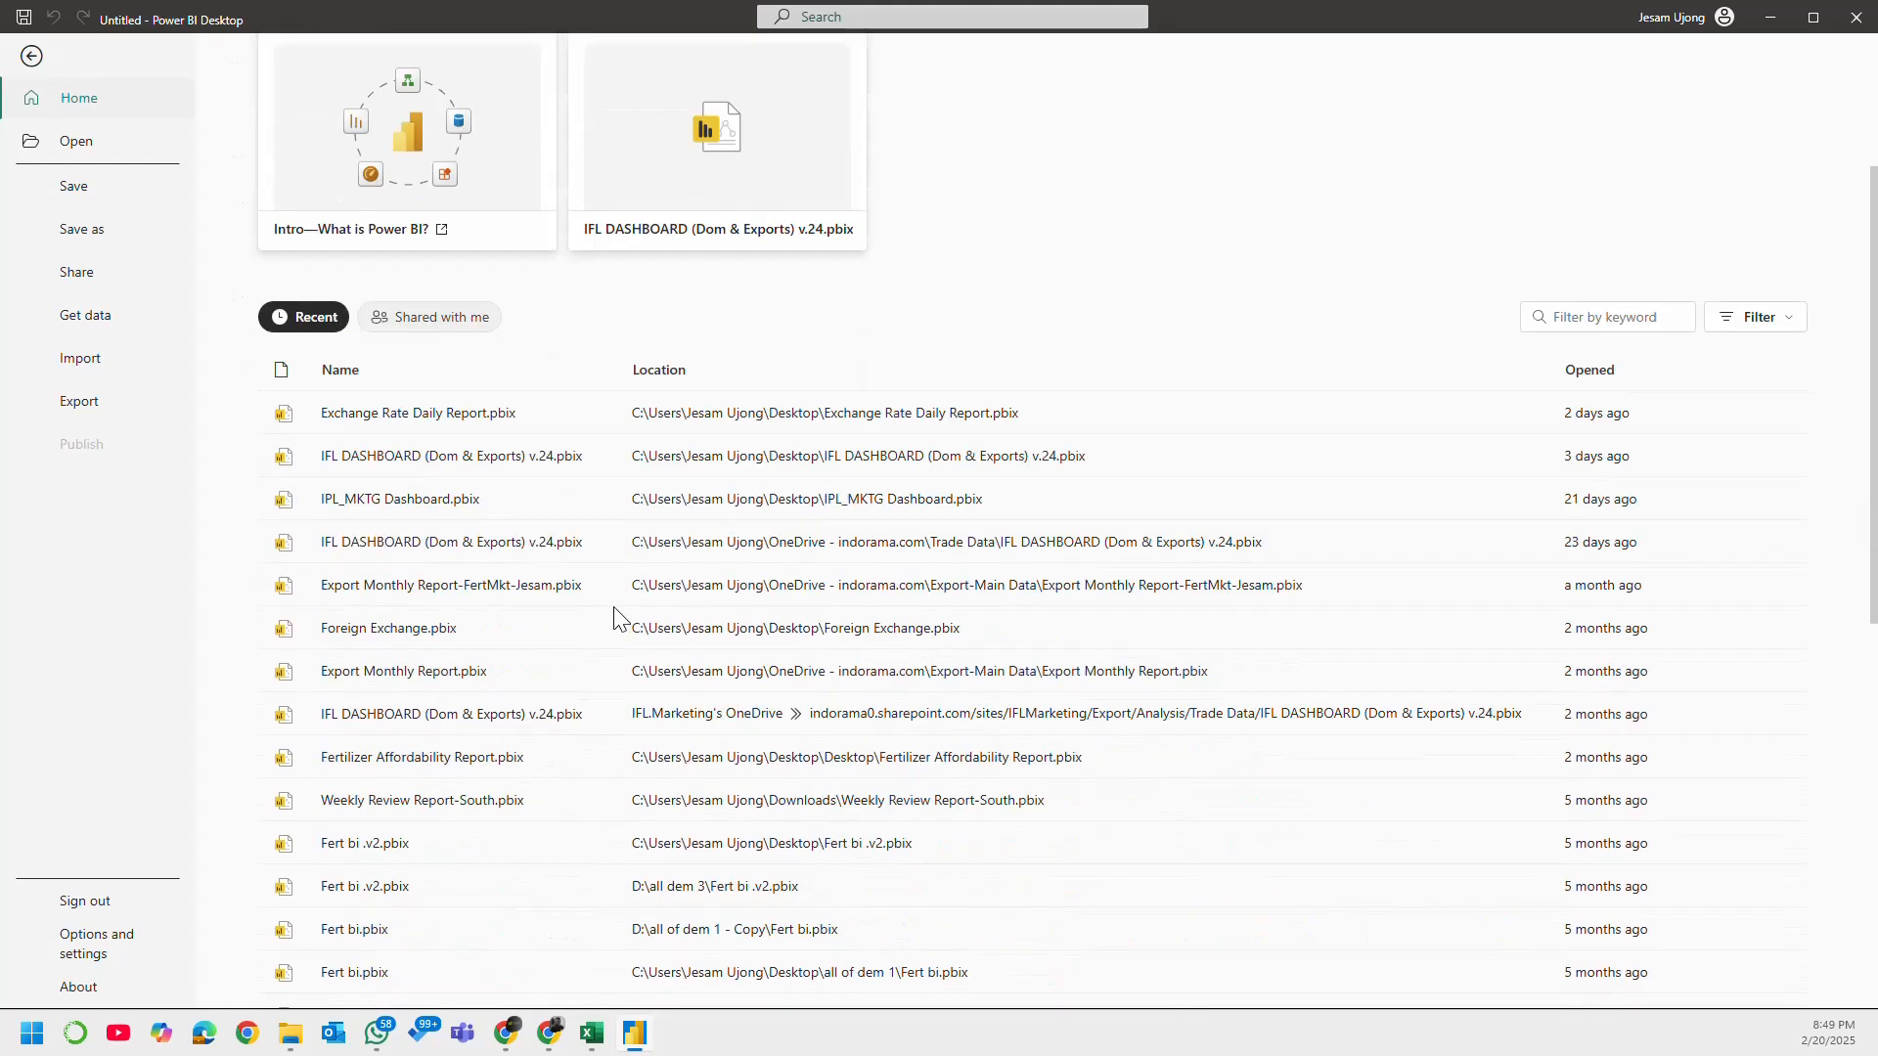
{"action": "scroll", "coordinate": [615, 616], "scroll_direction": "down", "scroll_amount": 6}
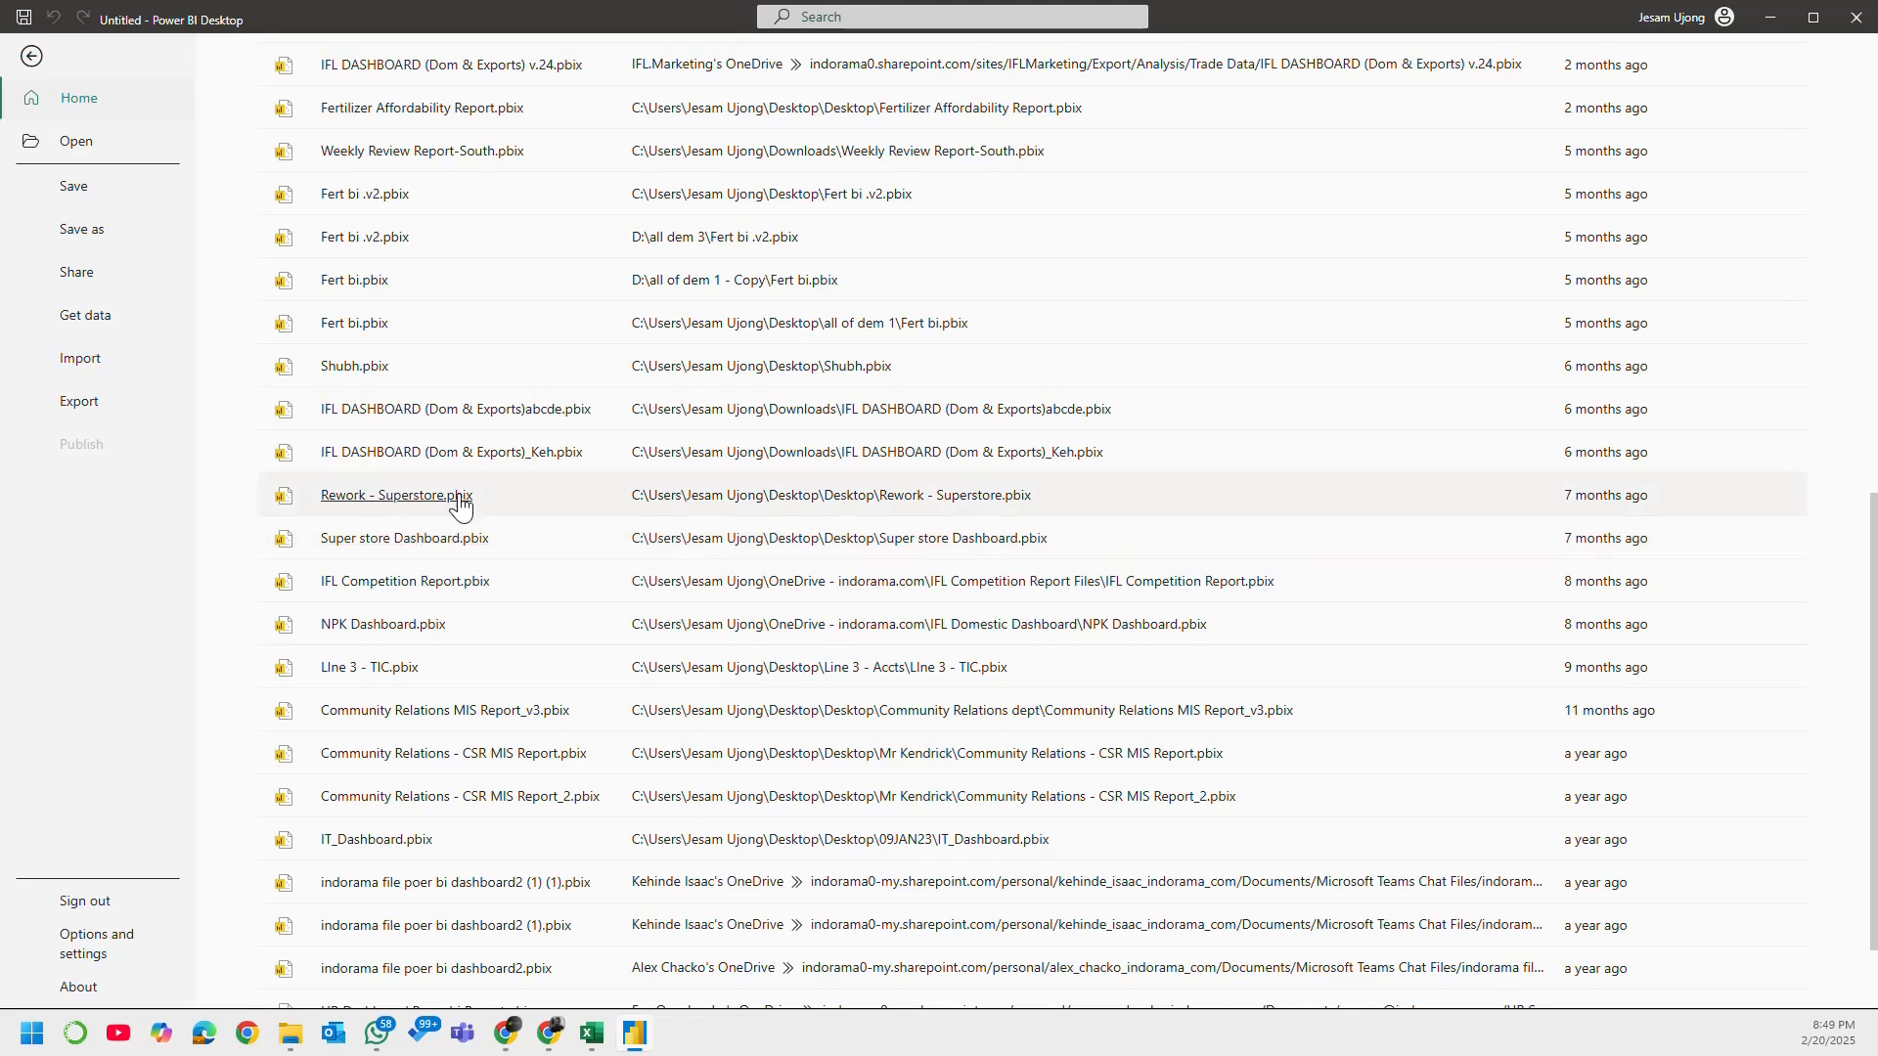
{"action": "key", "text": "Escape"}
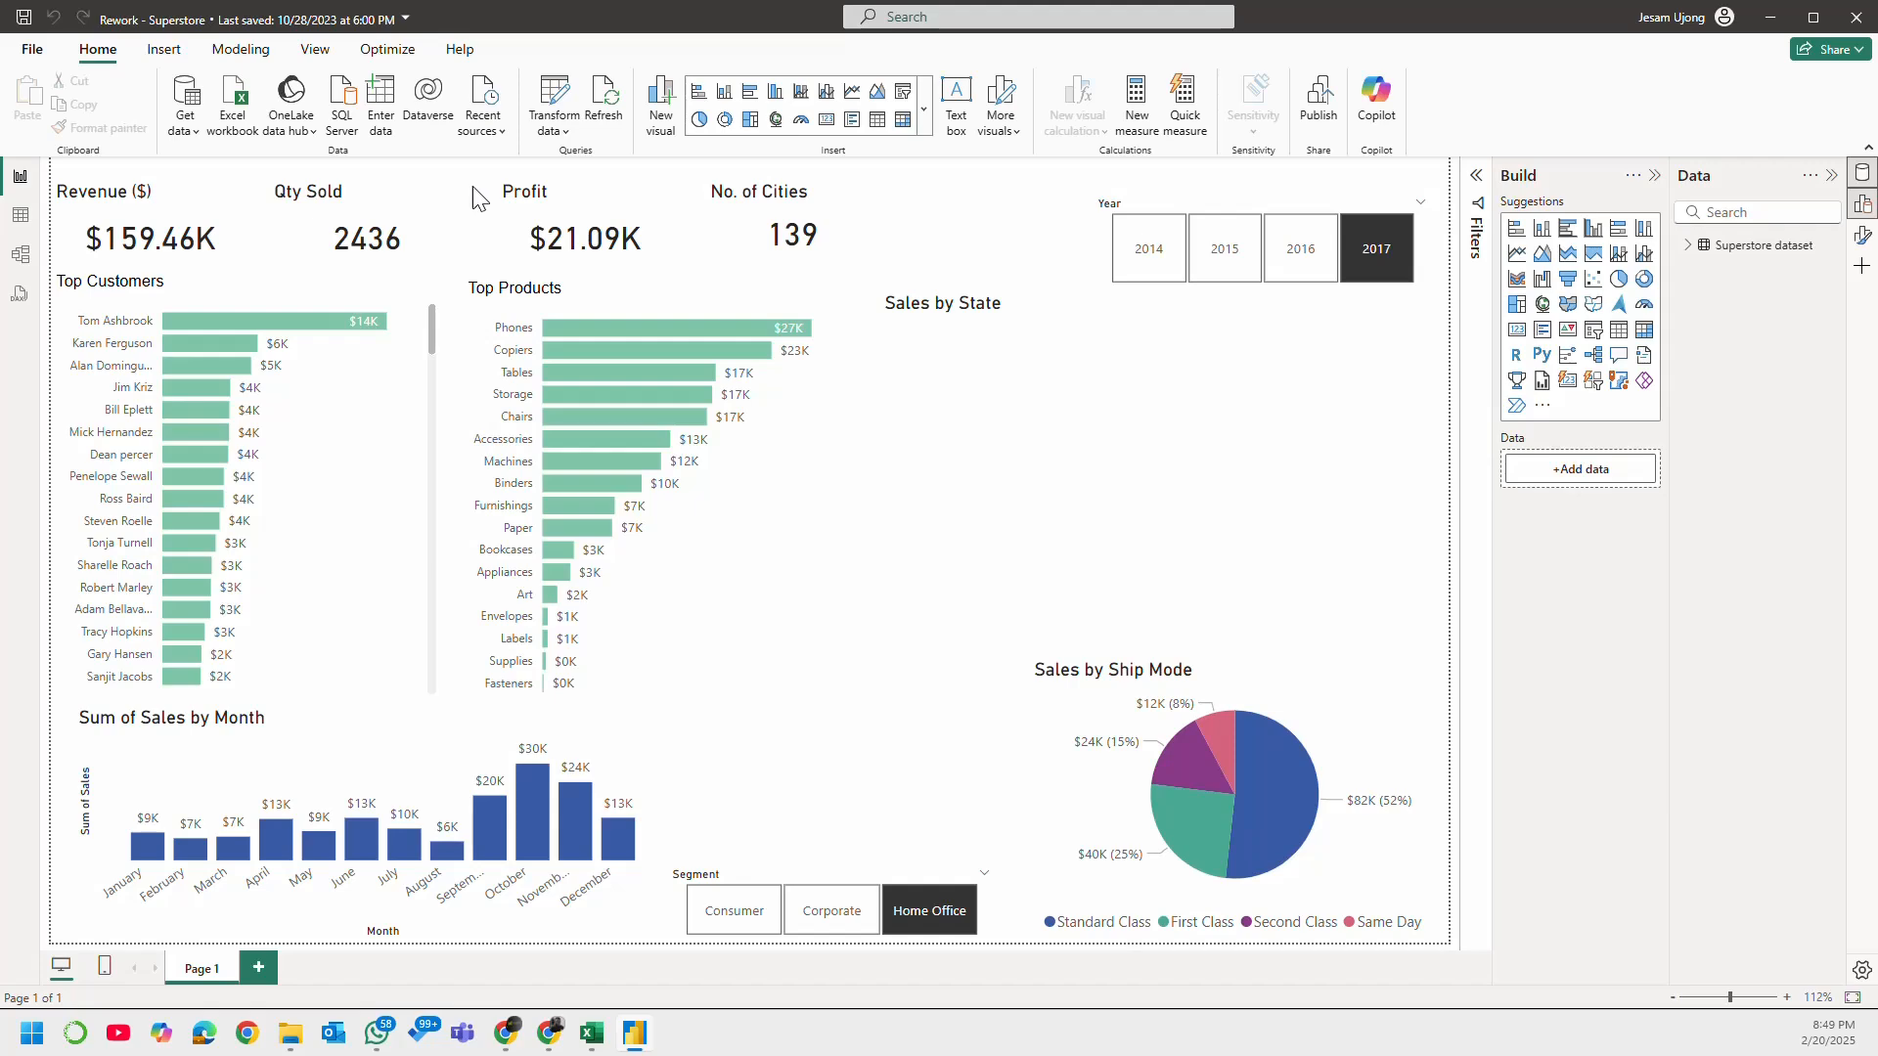
Step: Open Super store Dashboard.pbix from the recent reports and collapse the Data and Build panes
{"action": "left_click", "coordinate": [34, 50]}
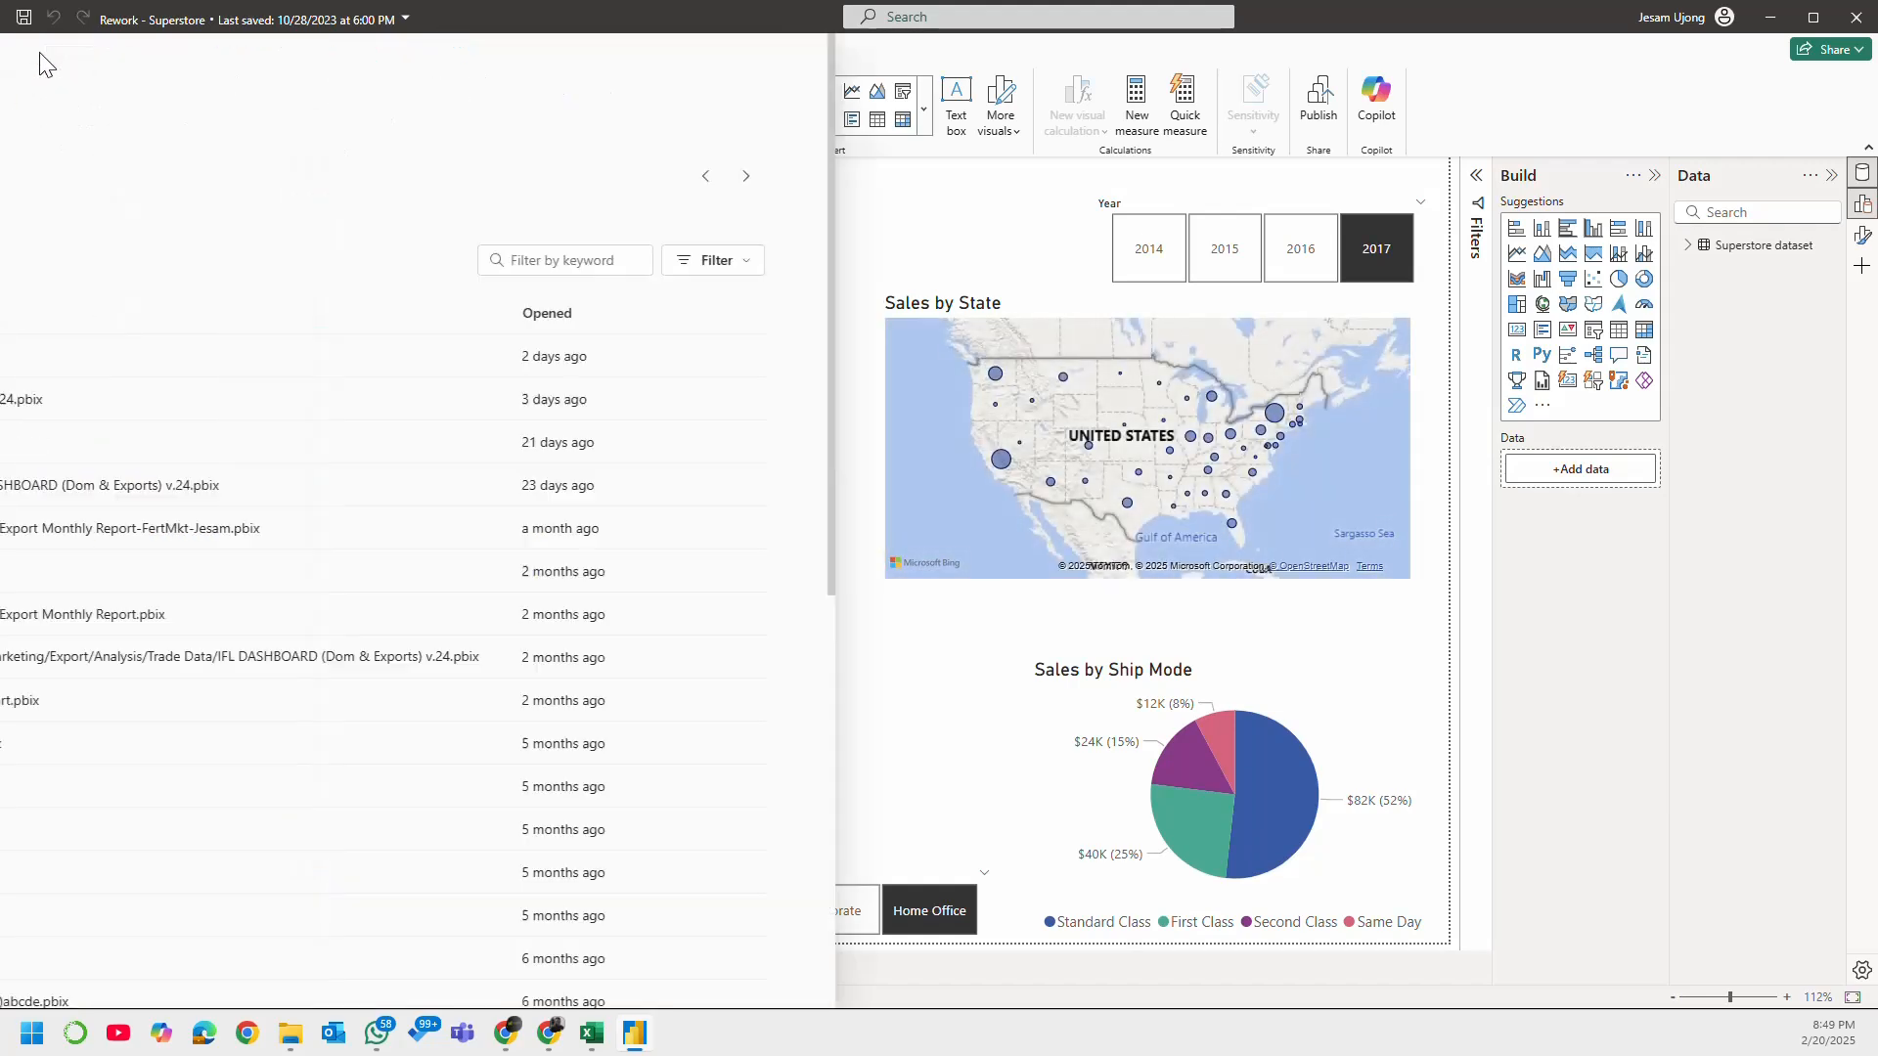
{"action": "scroll", "coordinate": [460, 880], "scroll_direction": "down", "scroll_amount": 10}
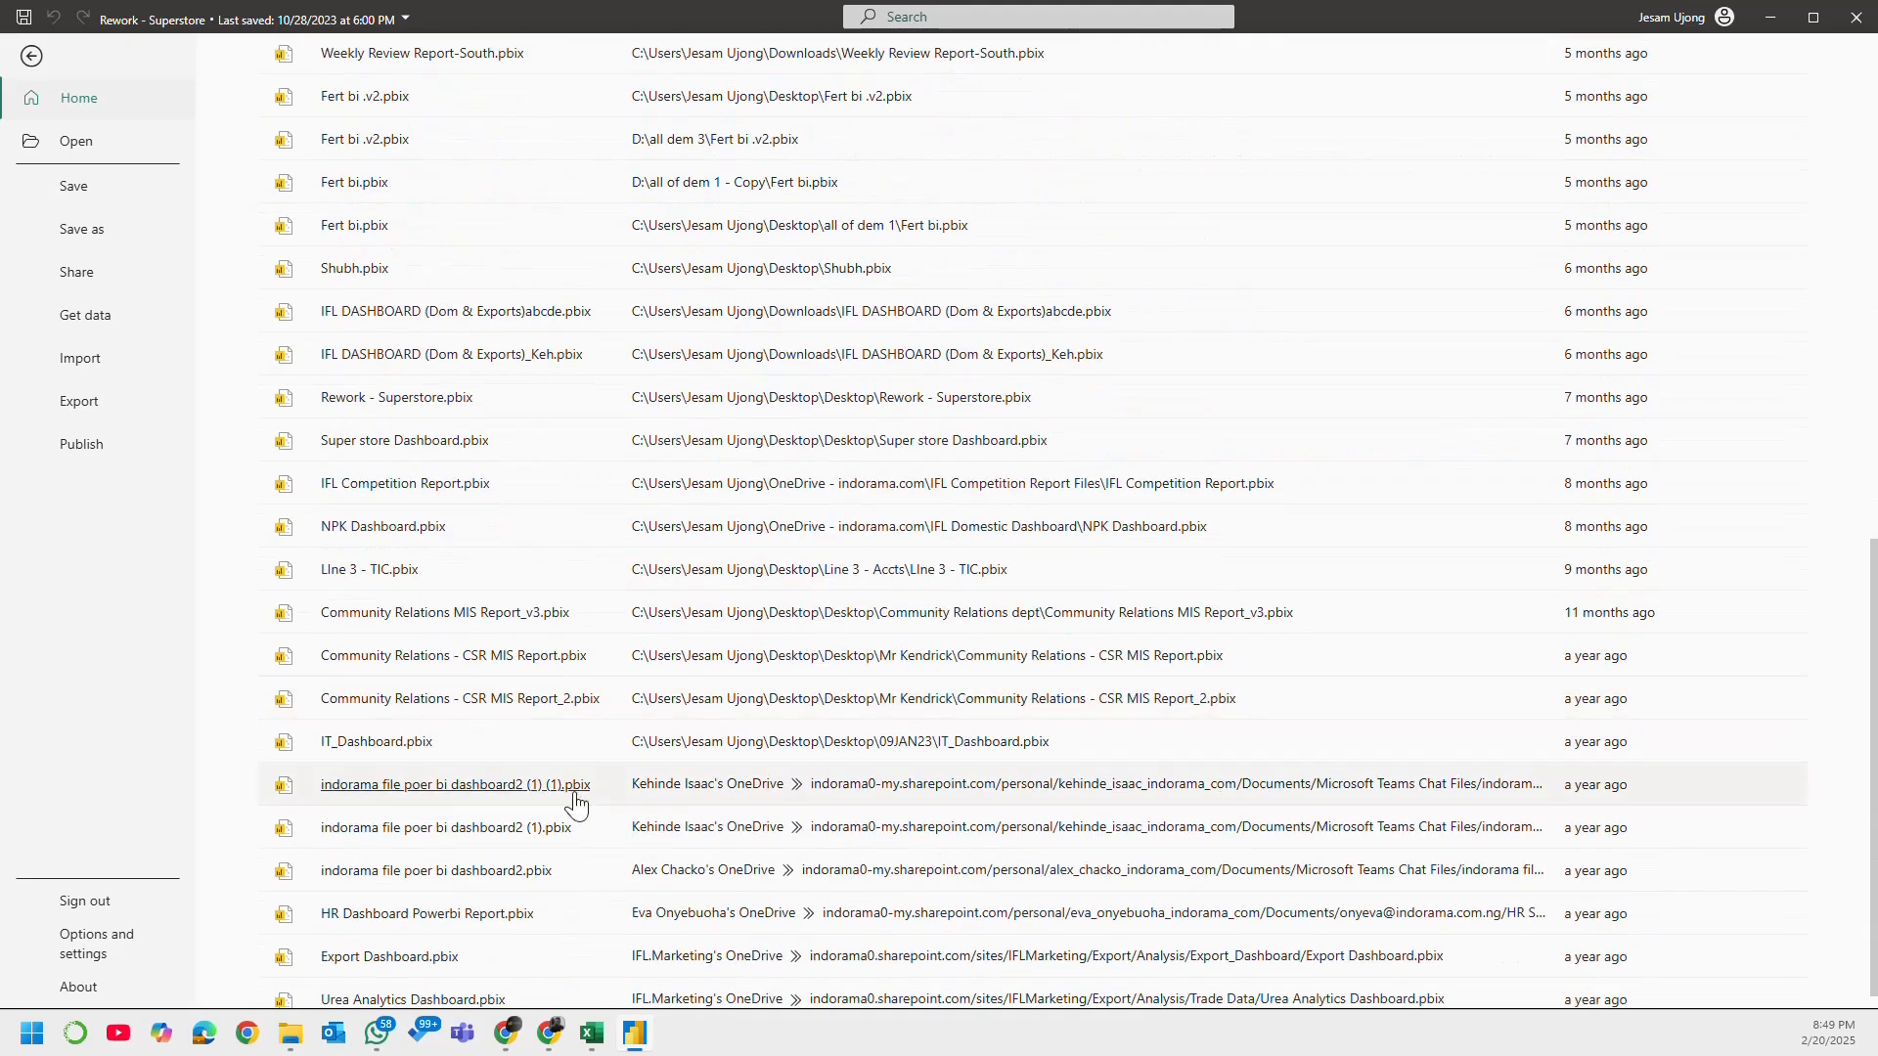
{"action": "left_click", "coordinate": [430, 442]}
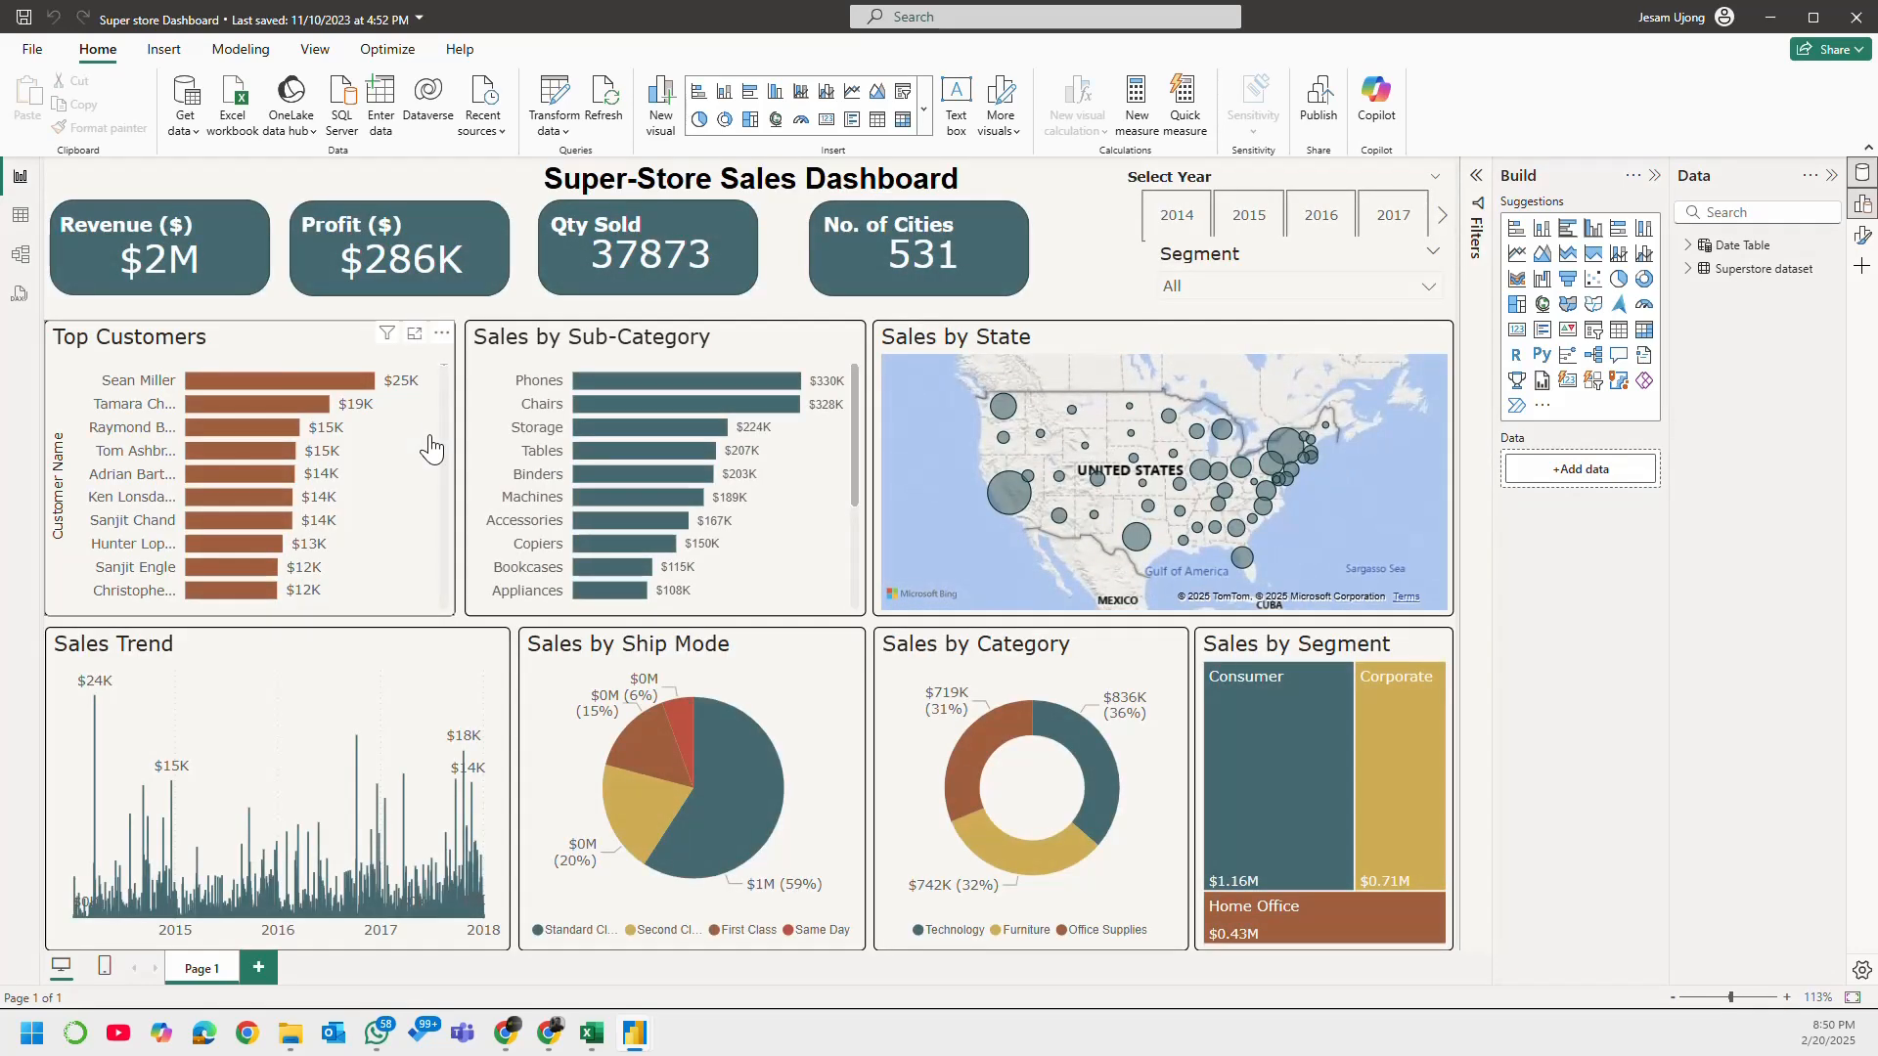
{"action": "left_click", "coordinate": [1832, 175]}
{"action": "left_click", "coordinate": [1832, 175]}
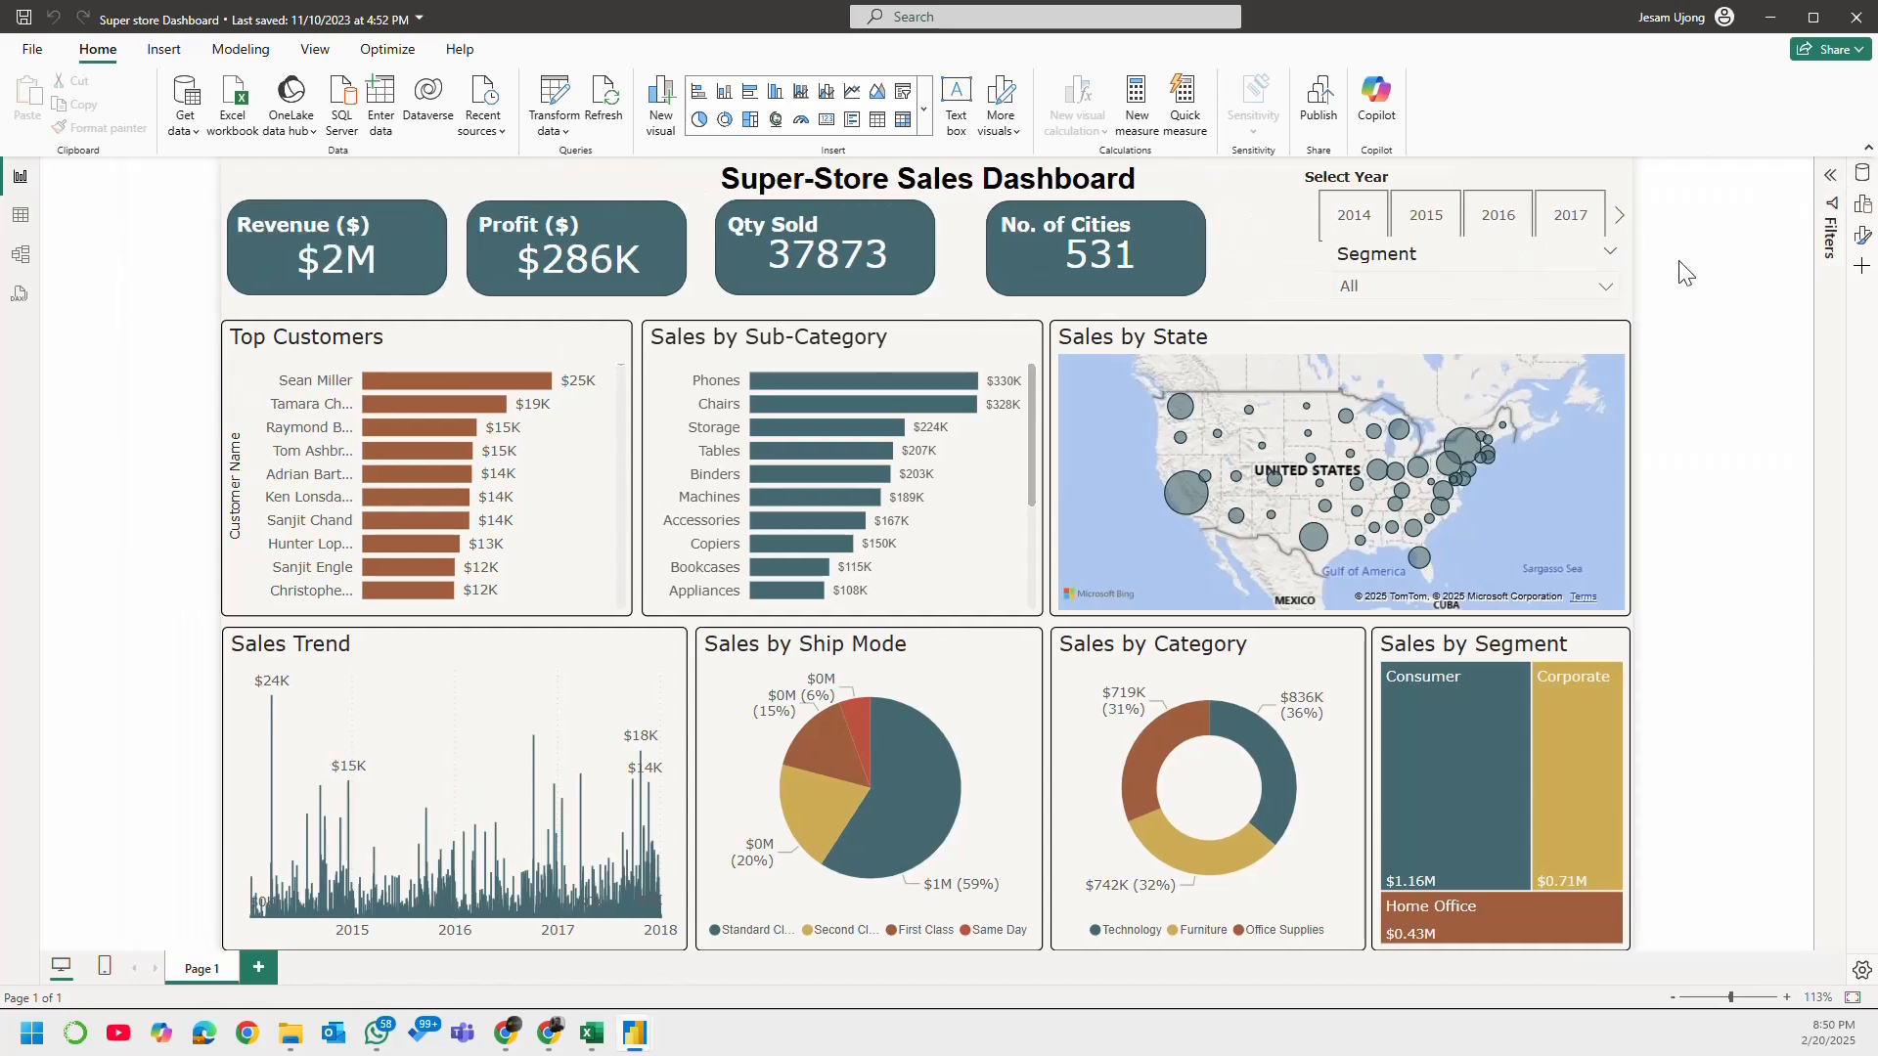
Step: Nudge the Segment and Select Year slicers into place and narrow the Select Year slicer to align its left edge with Segment
{"action": "left_click_drag", "start_coordinate": [1491, 249], "coordinate": [1481, 249]}
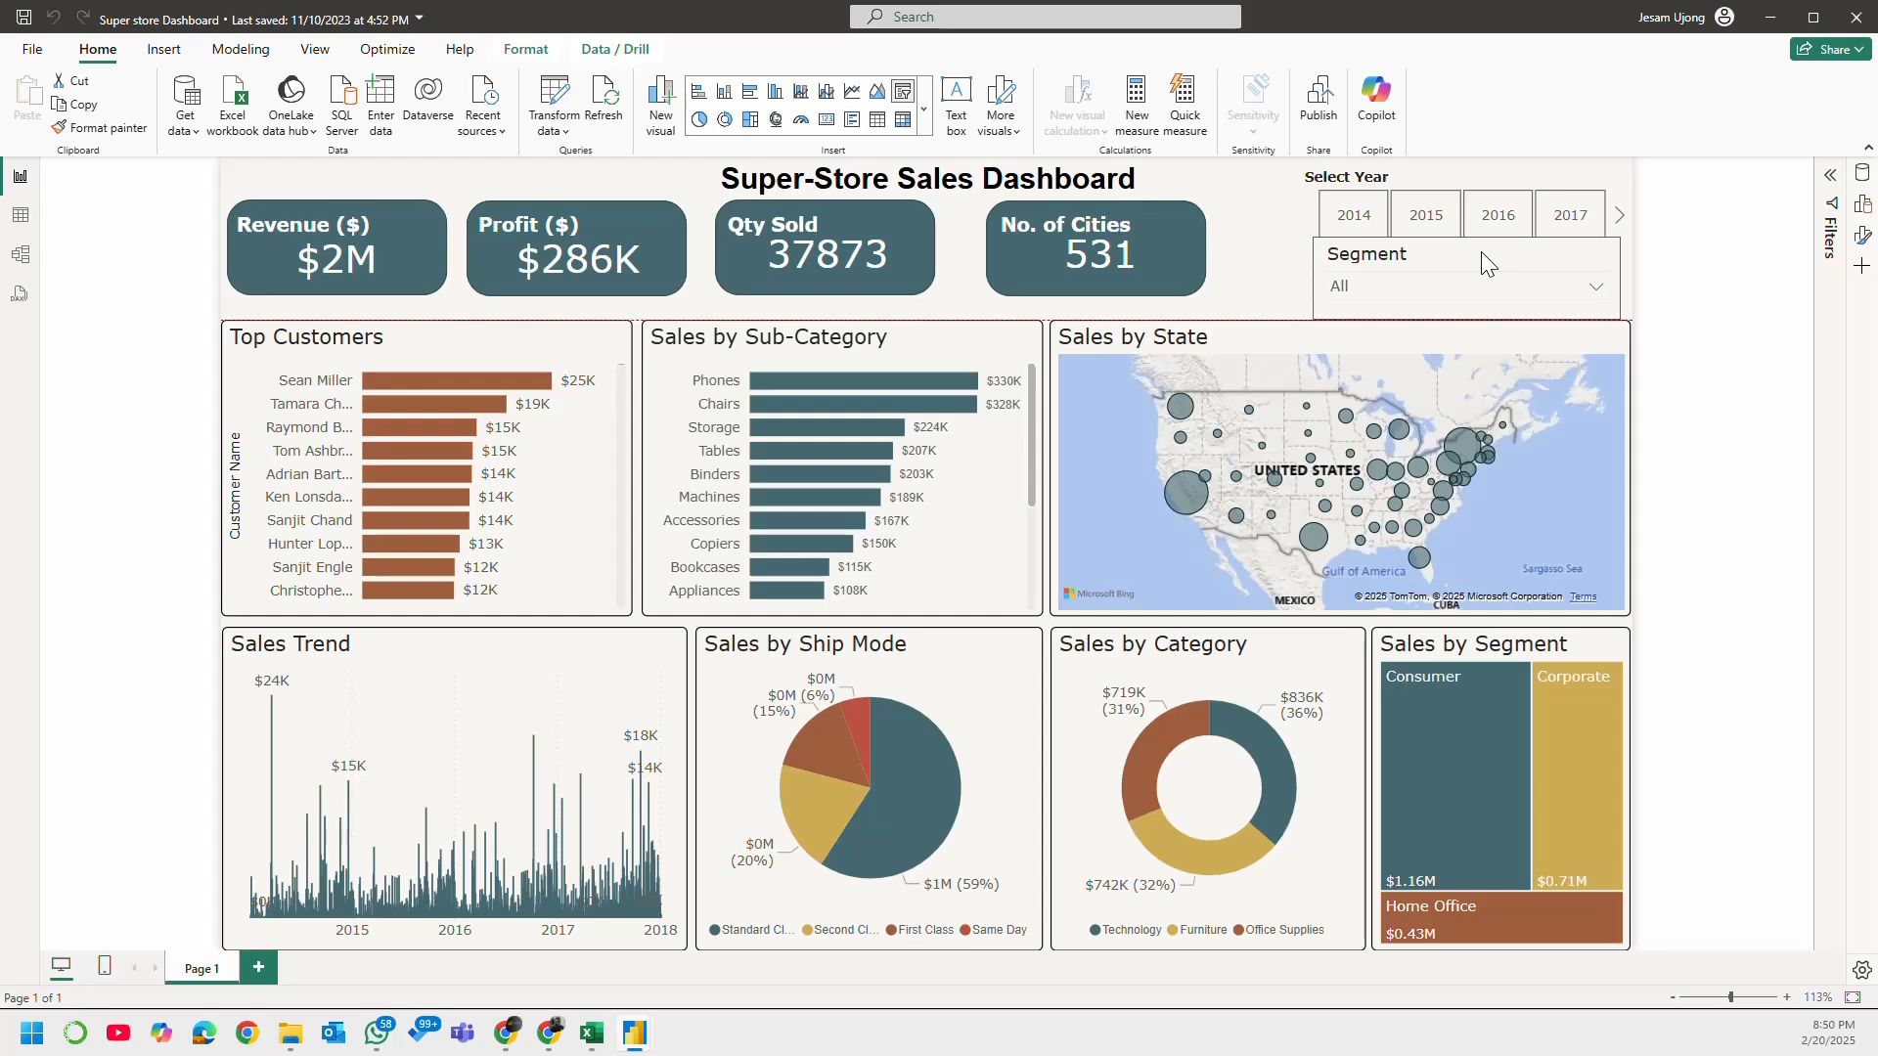
{"action": "left_click_drag", "start_coordinate": [1488, 184], "coordinate": [1487, 169]}
{"action": "left_click", "coordinate": [1283, 276]}
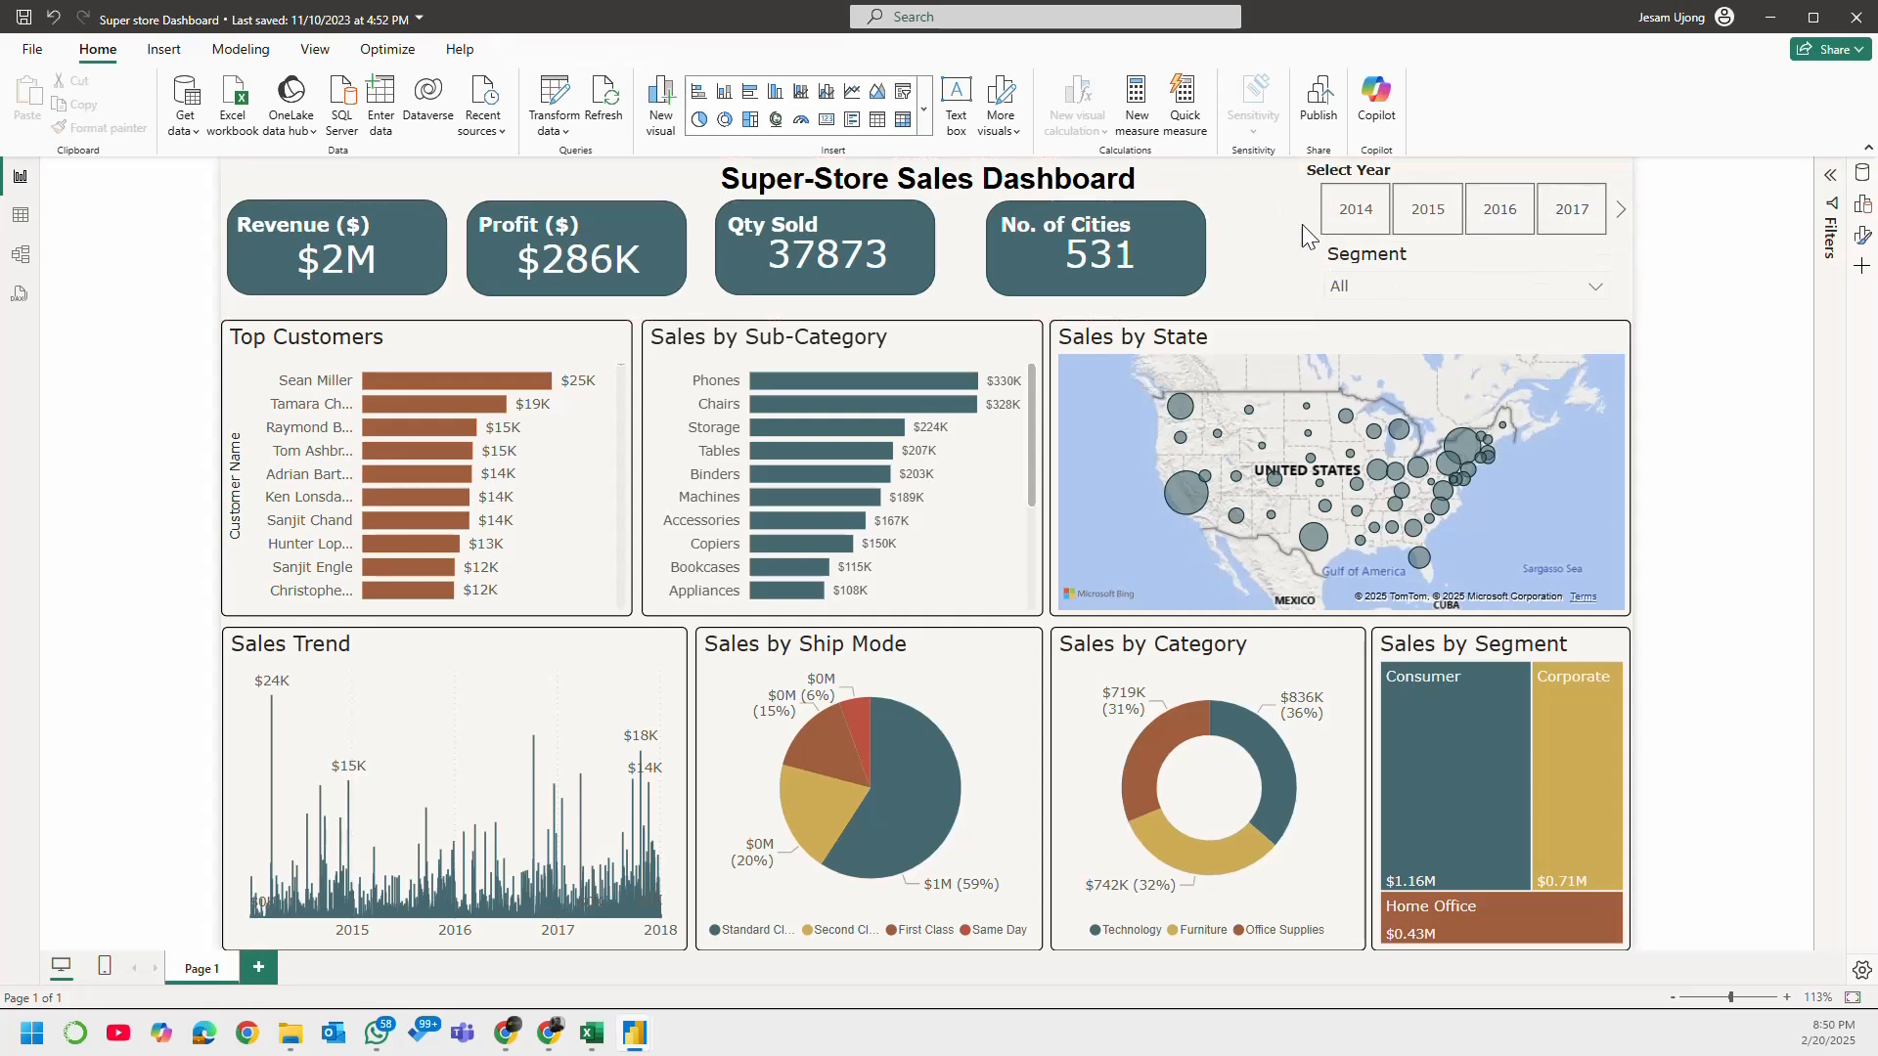
{"action": "left_click", "coordinate": [1294, 208]}
{"action": "left_click_drag", "start_coordinate": [1294, 208], "coordinate": [1313, 214]}
{"action": "left_click", "coordinate": [1282, 257]}
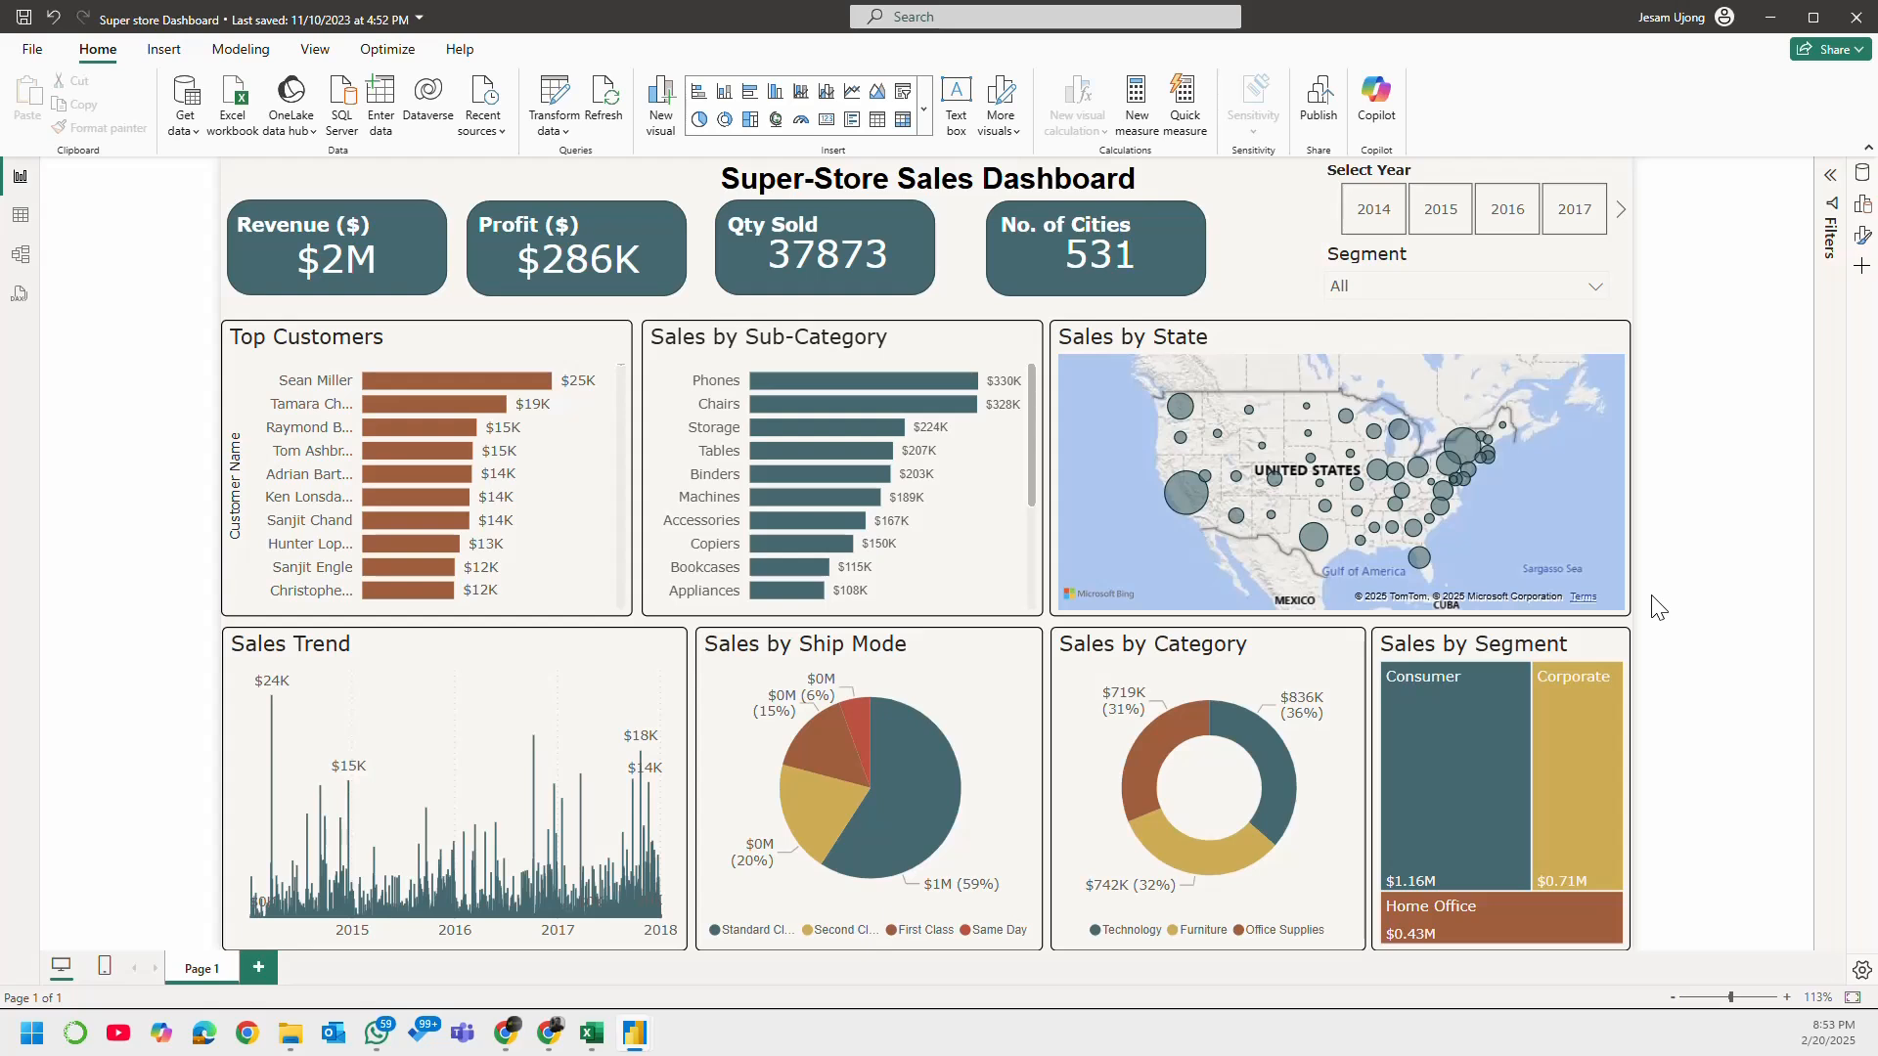
Step: Filter the dashboard by each year from 2014 to 2017 and back, and clear the year selection
{"action": "left_click", "coordinate": [1397, 229]}
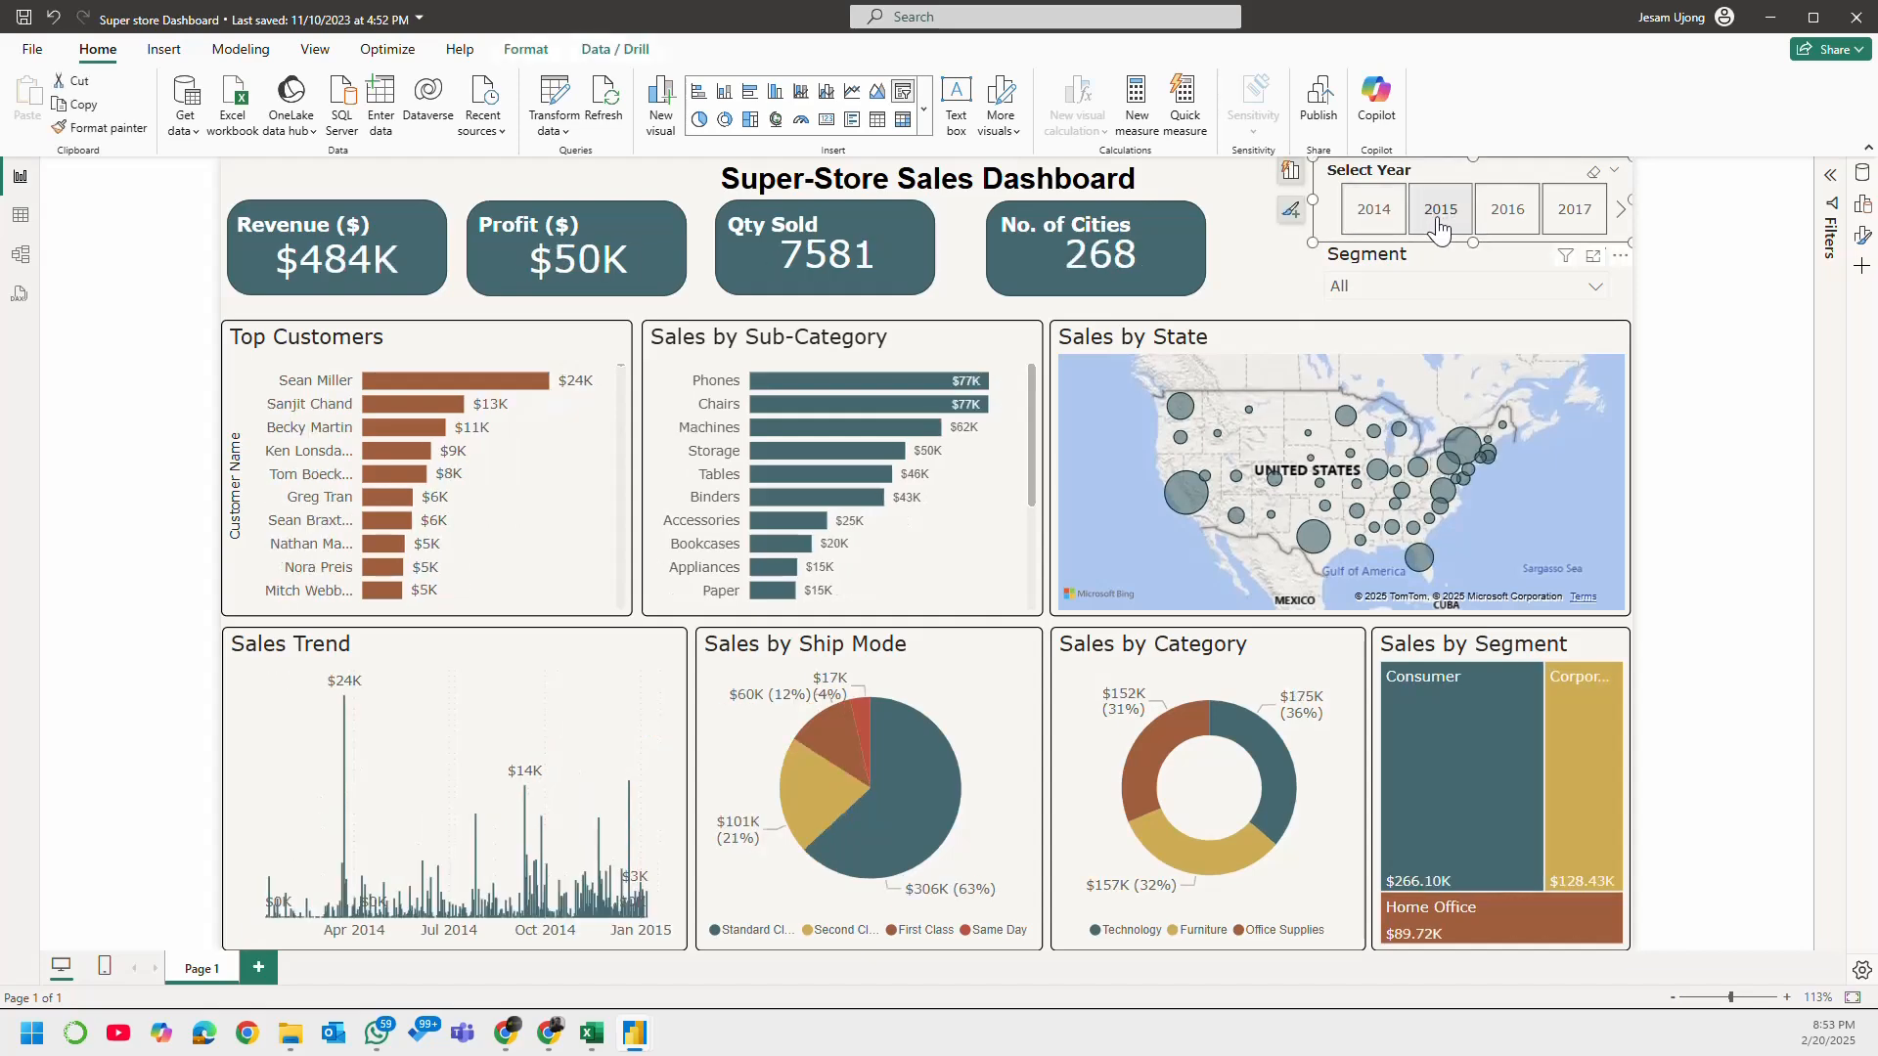
{"action": "left_click", "coordinate": [1443, 215]}
{"action": "left_click", "coordinate": [1506, 223]}
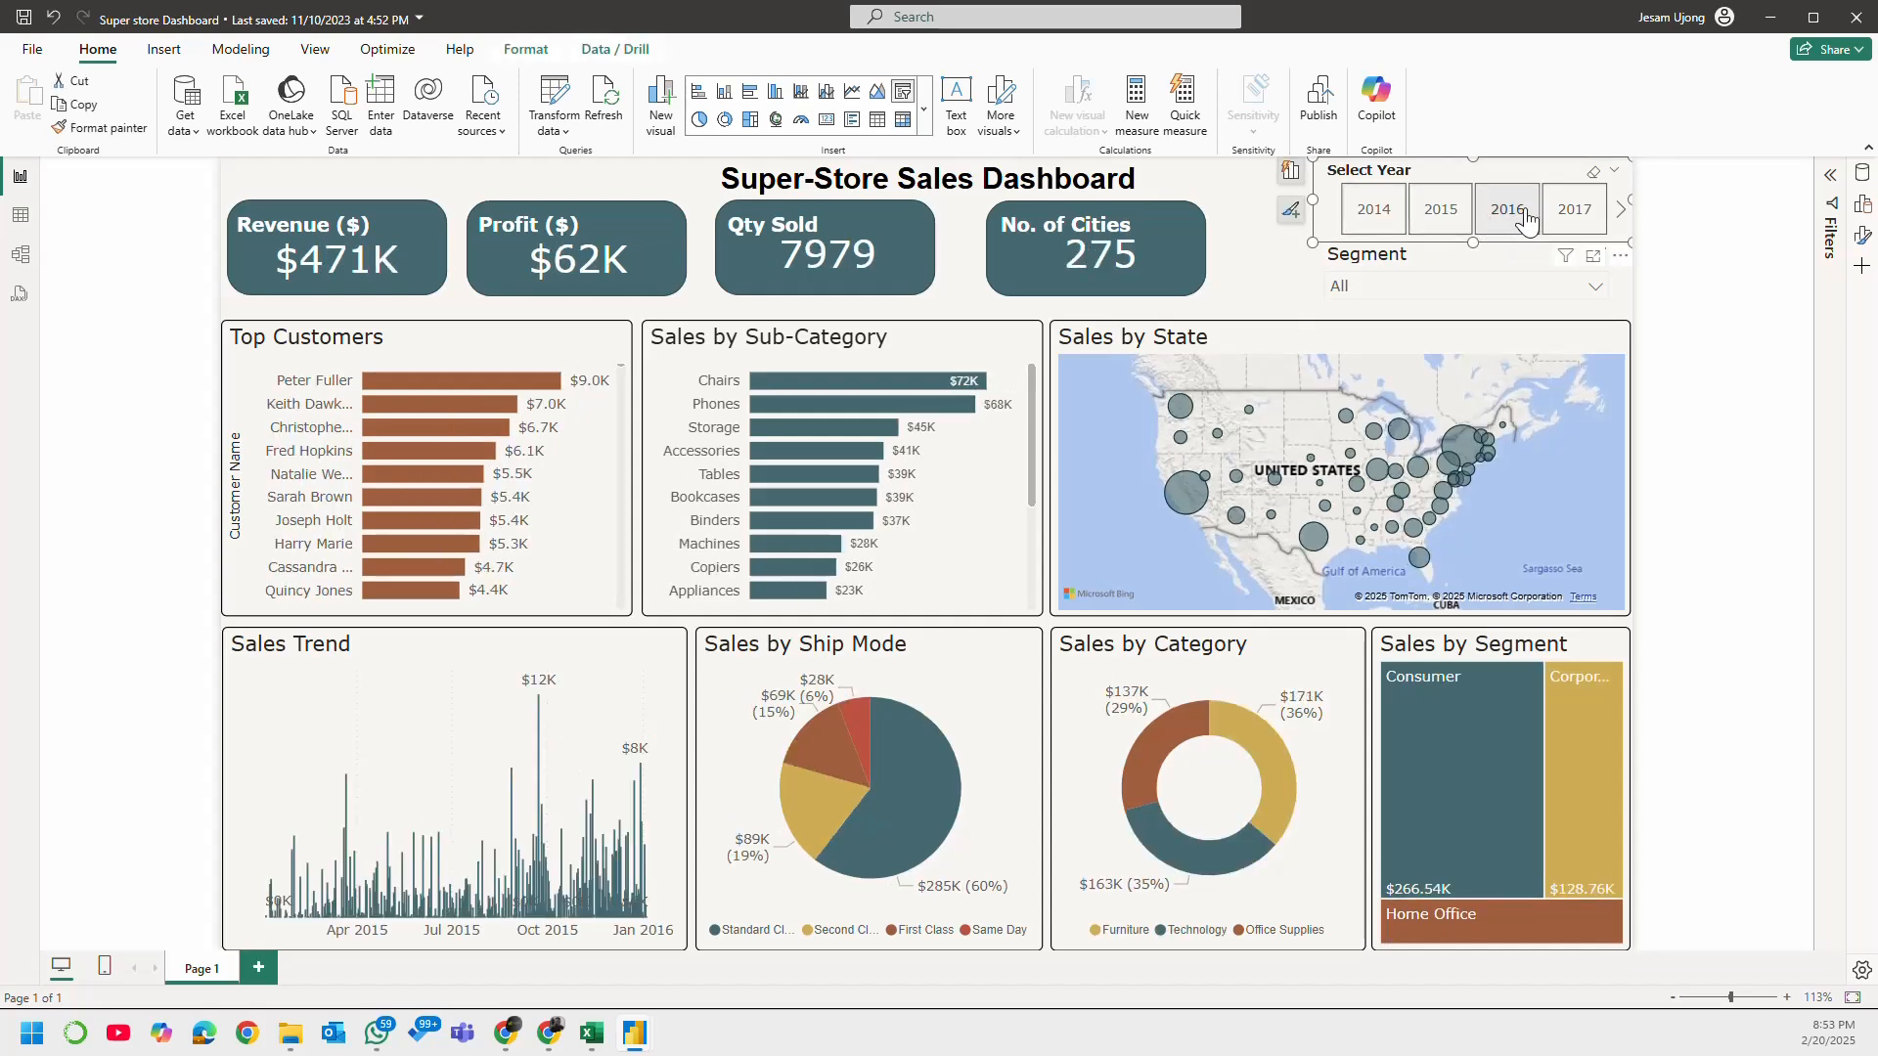
{"action": "left_click", "coordinate": [1571, 215]}
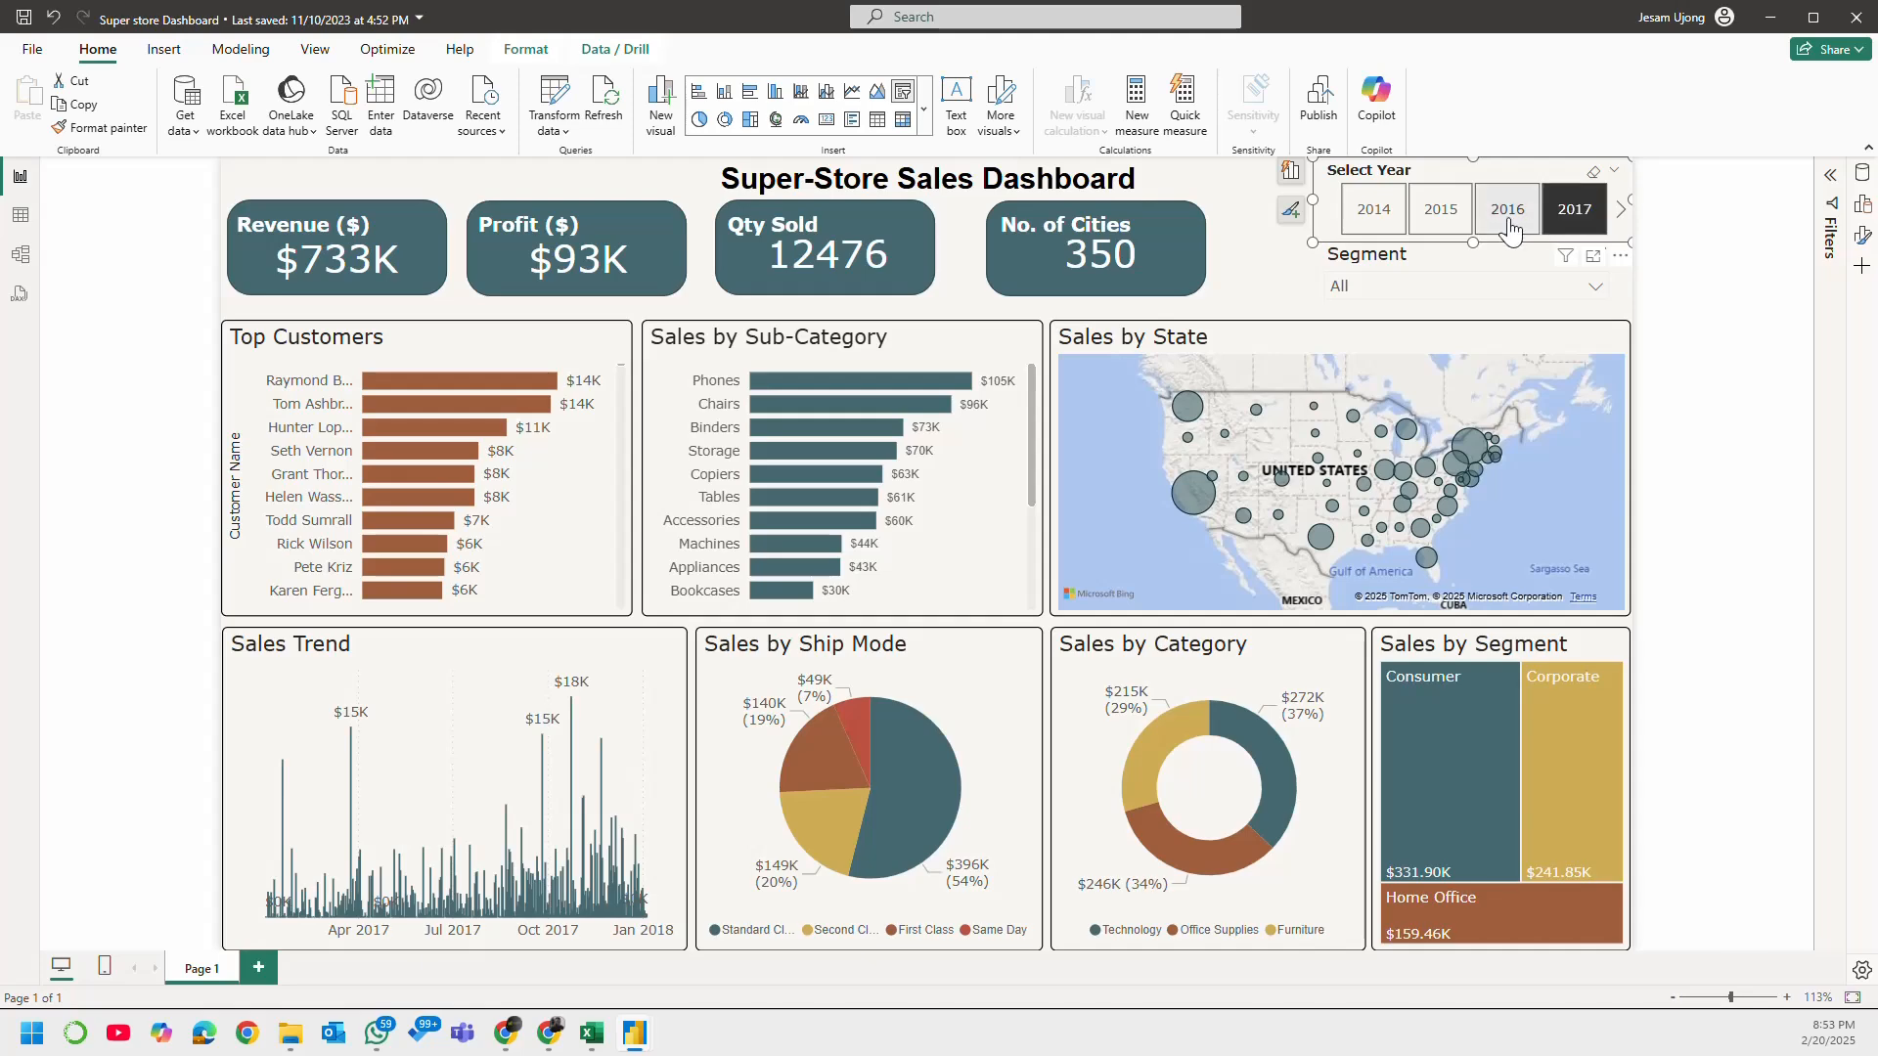
{"action": "left_click", "coordinate": [1506, 213]}
{"action": "left_click", "coordinate": [1446, 221]}
{"action": "left_click", "coordinate": [1404, 217]}
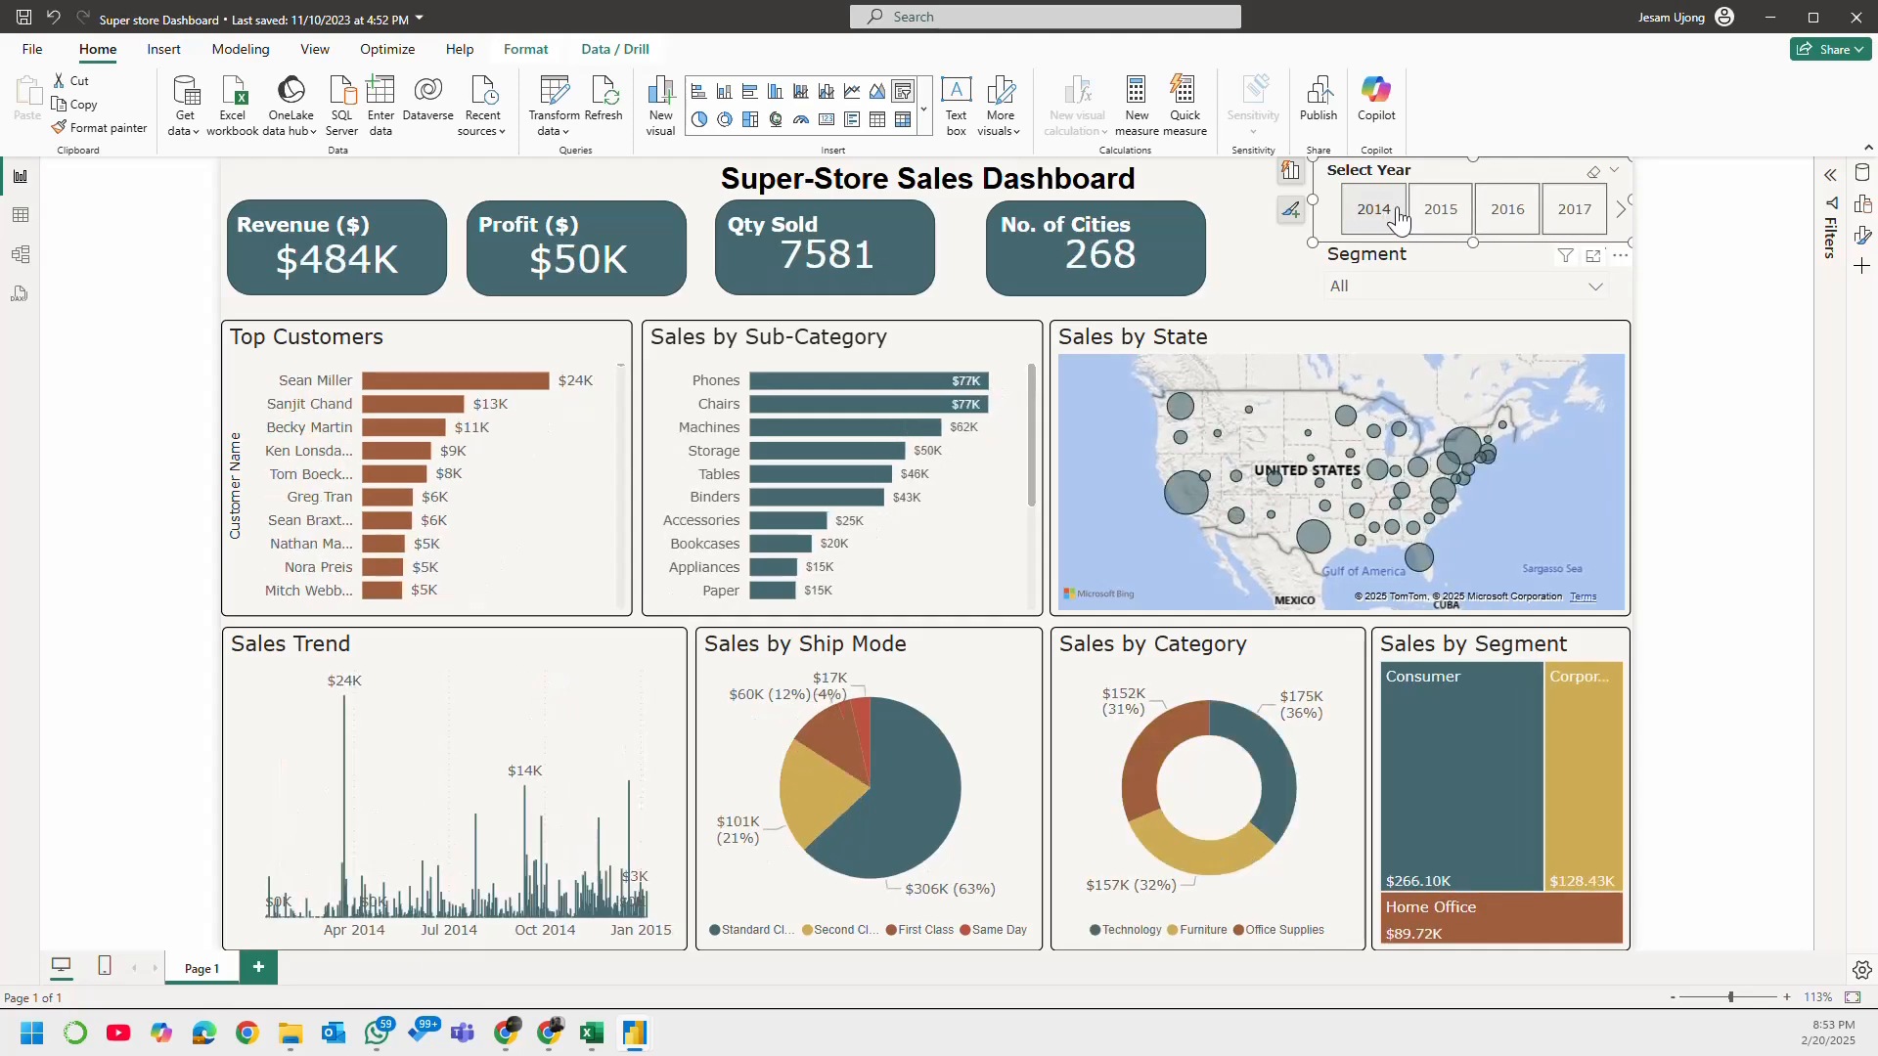
{"action": "left_click", "coordinate": [1395, 211]}
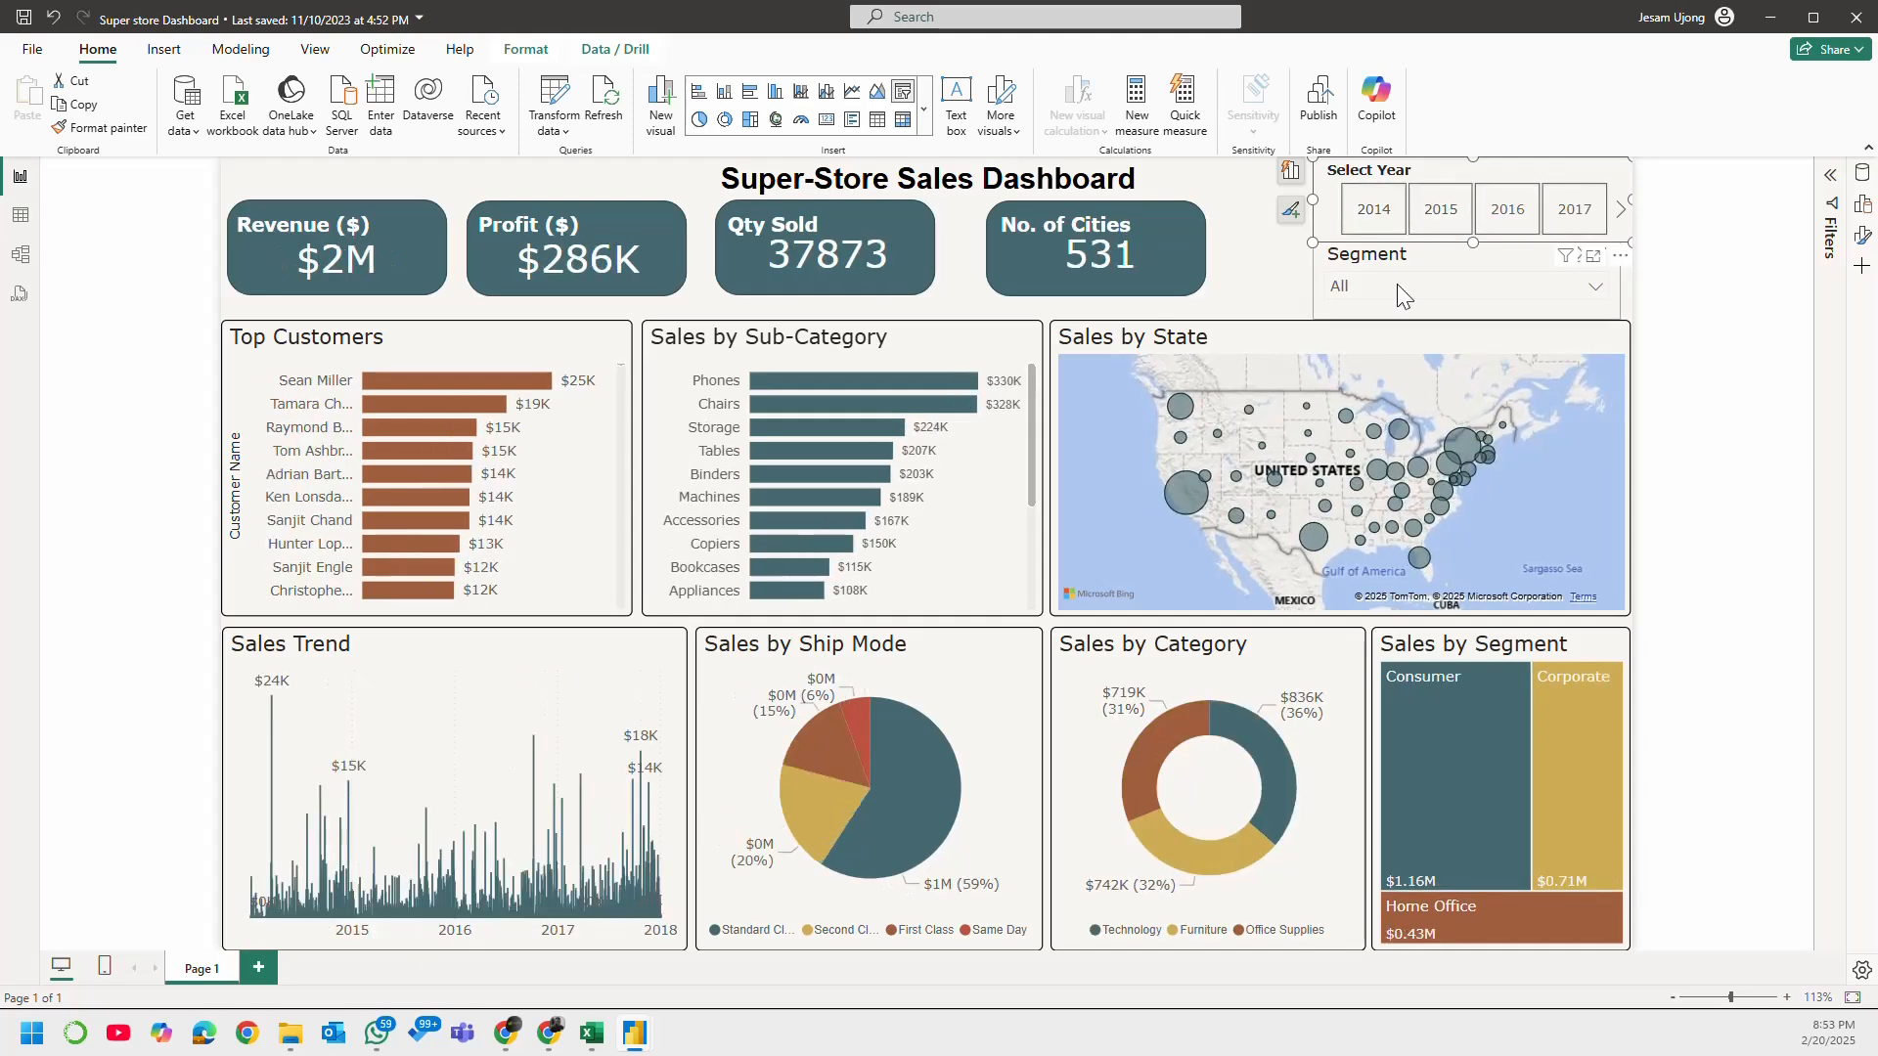
{"action": "left_click", "coordinate": [1288, 249]}
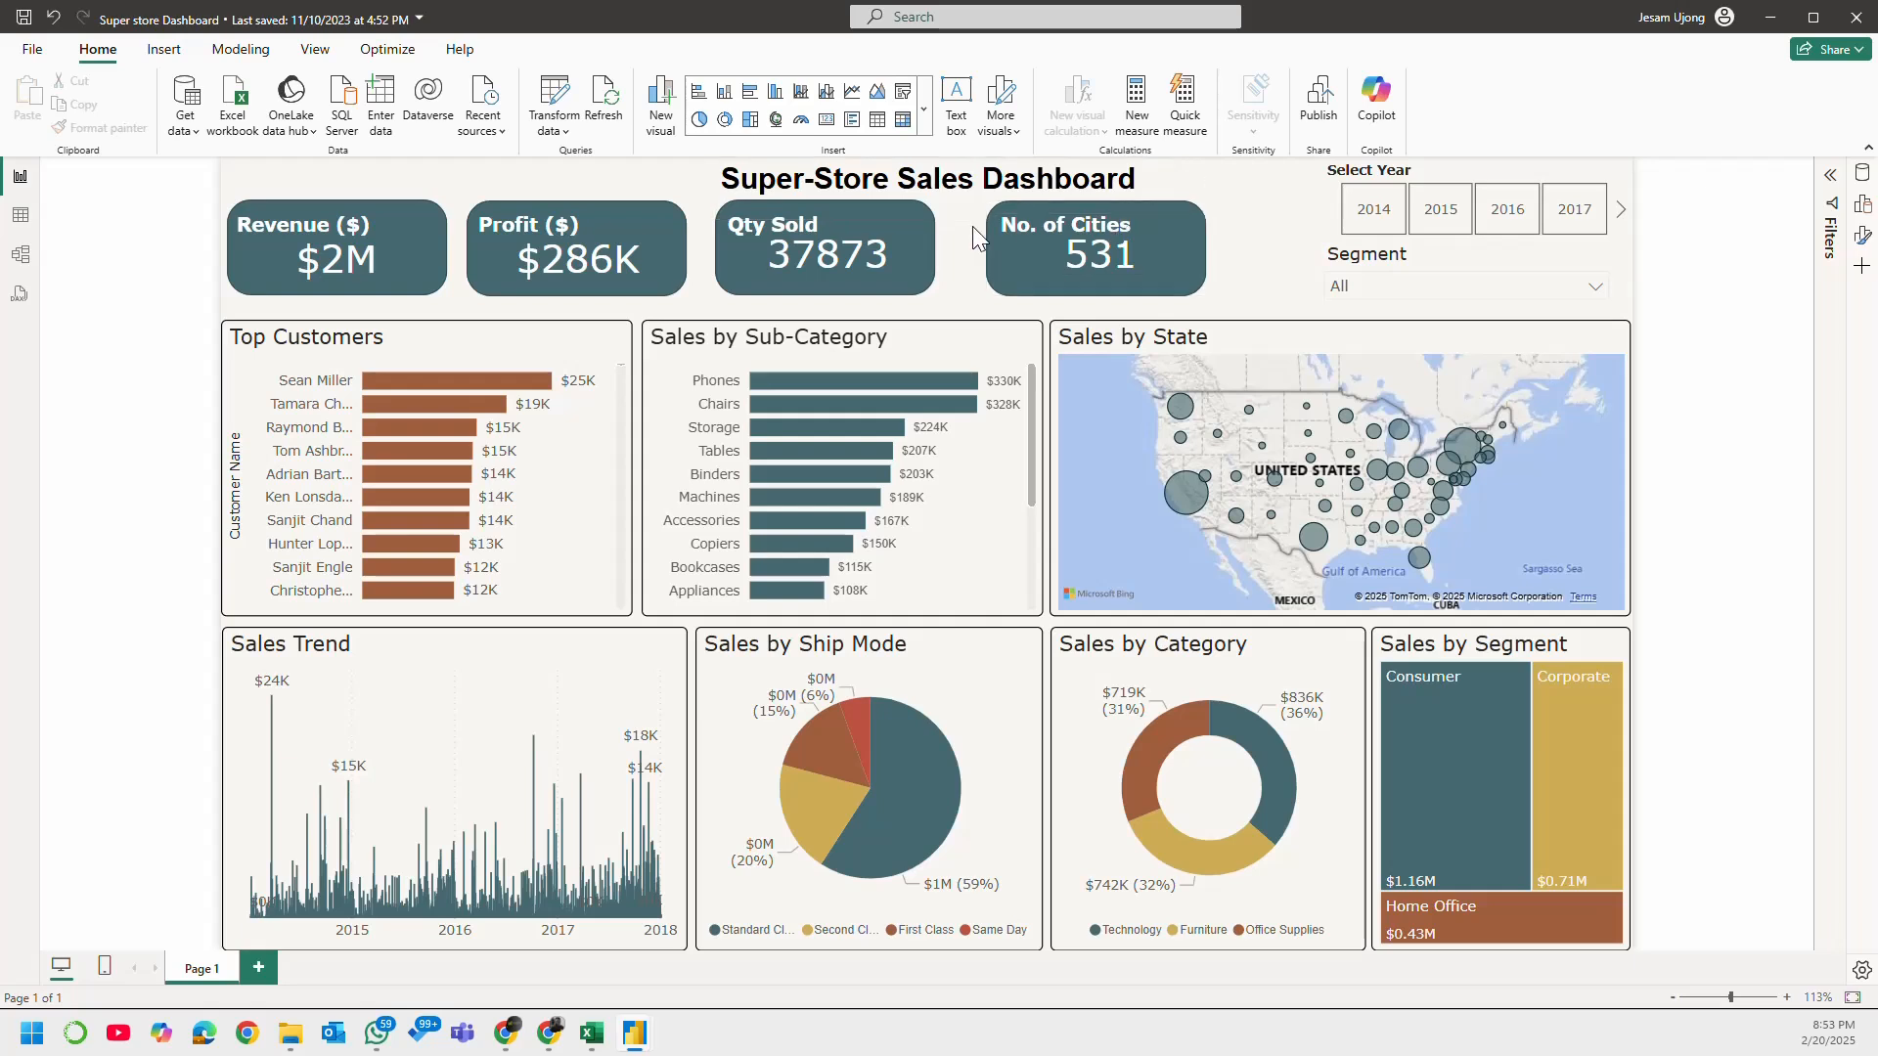
Step: Cross-highlight the dashboard by the Phones bar in the Sales by Sub-Category chart
{"action": "left_click", "coordinate": [988, 273]}
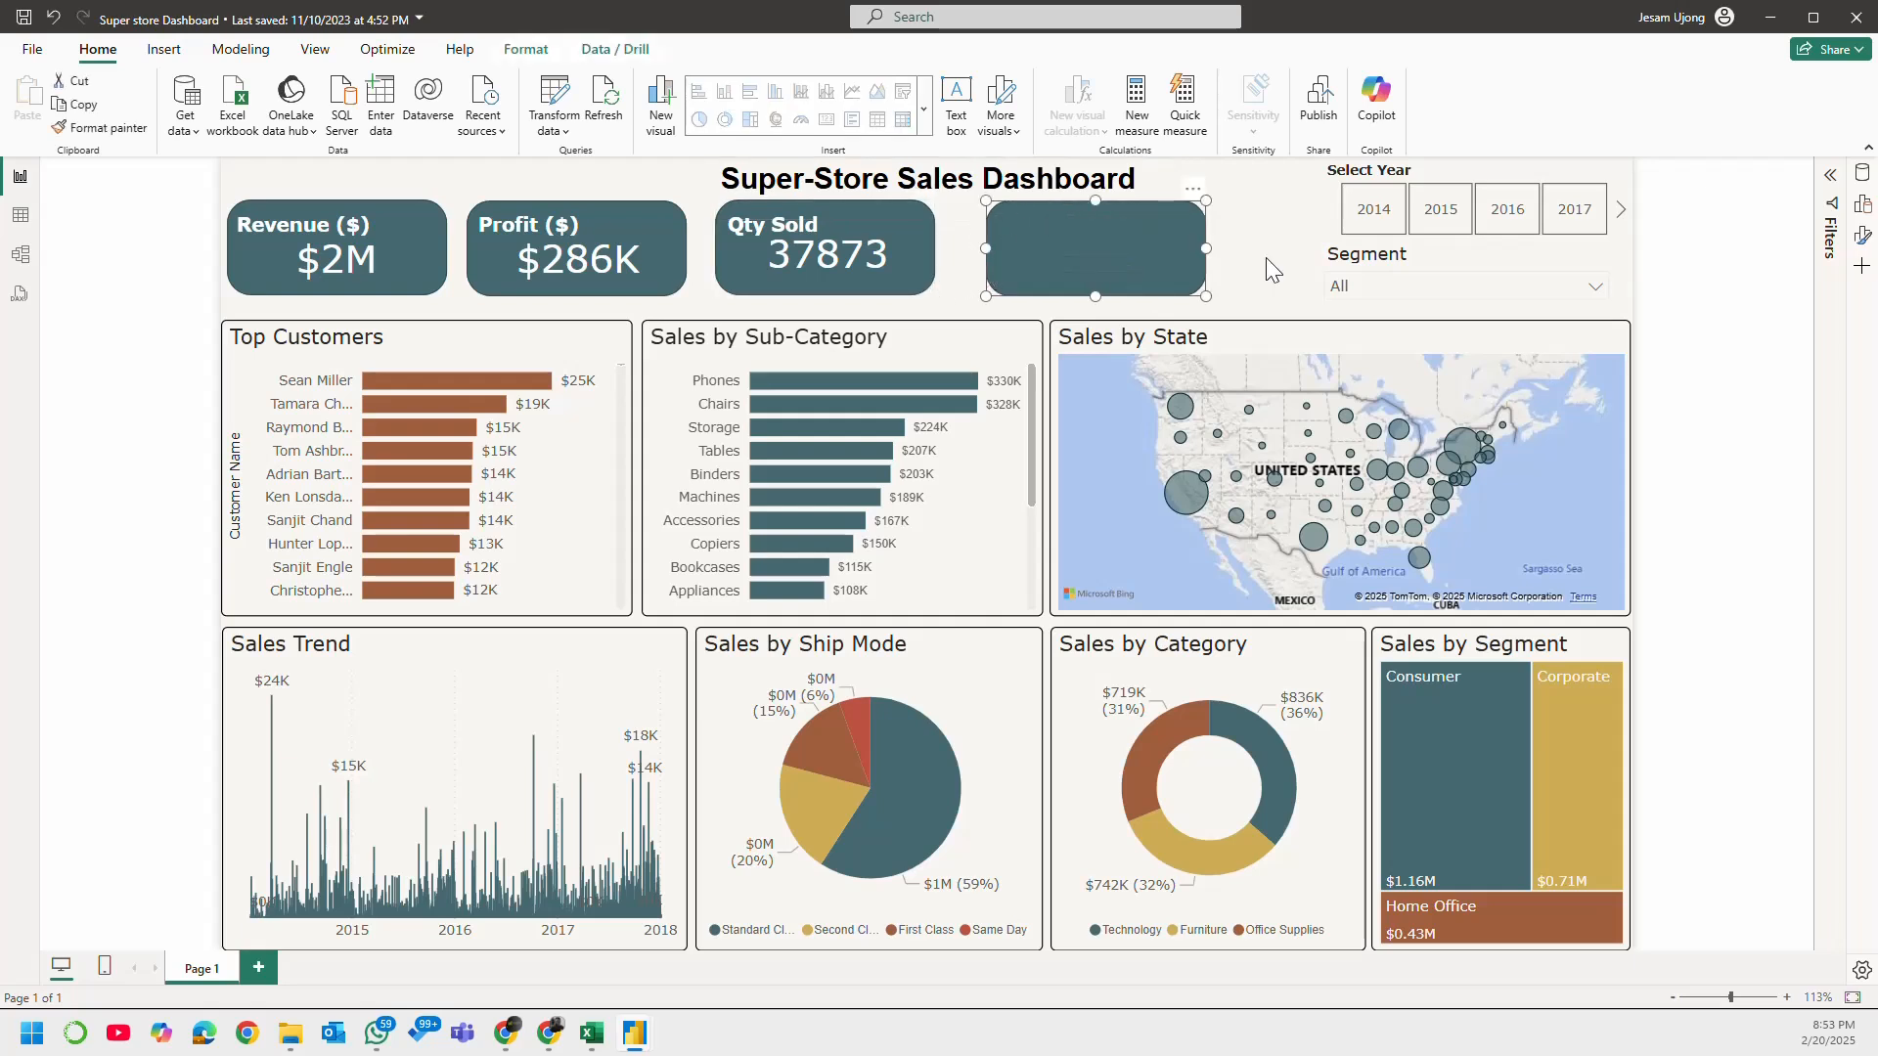
{"action": "left_click", "coordinate": [1243, 266]}
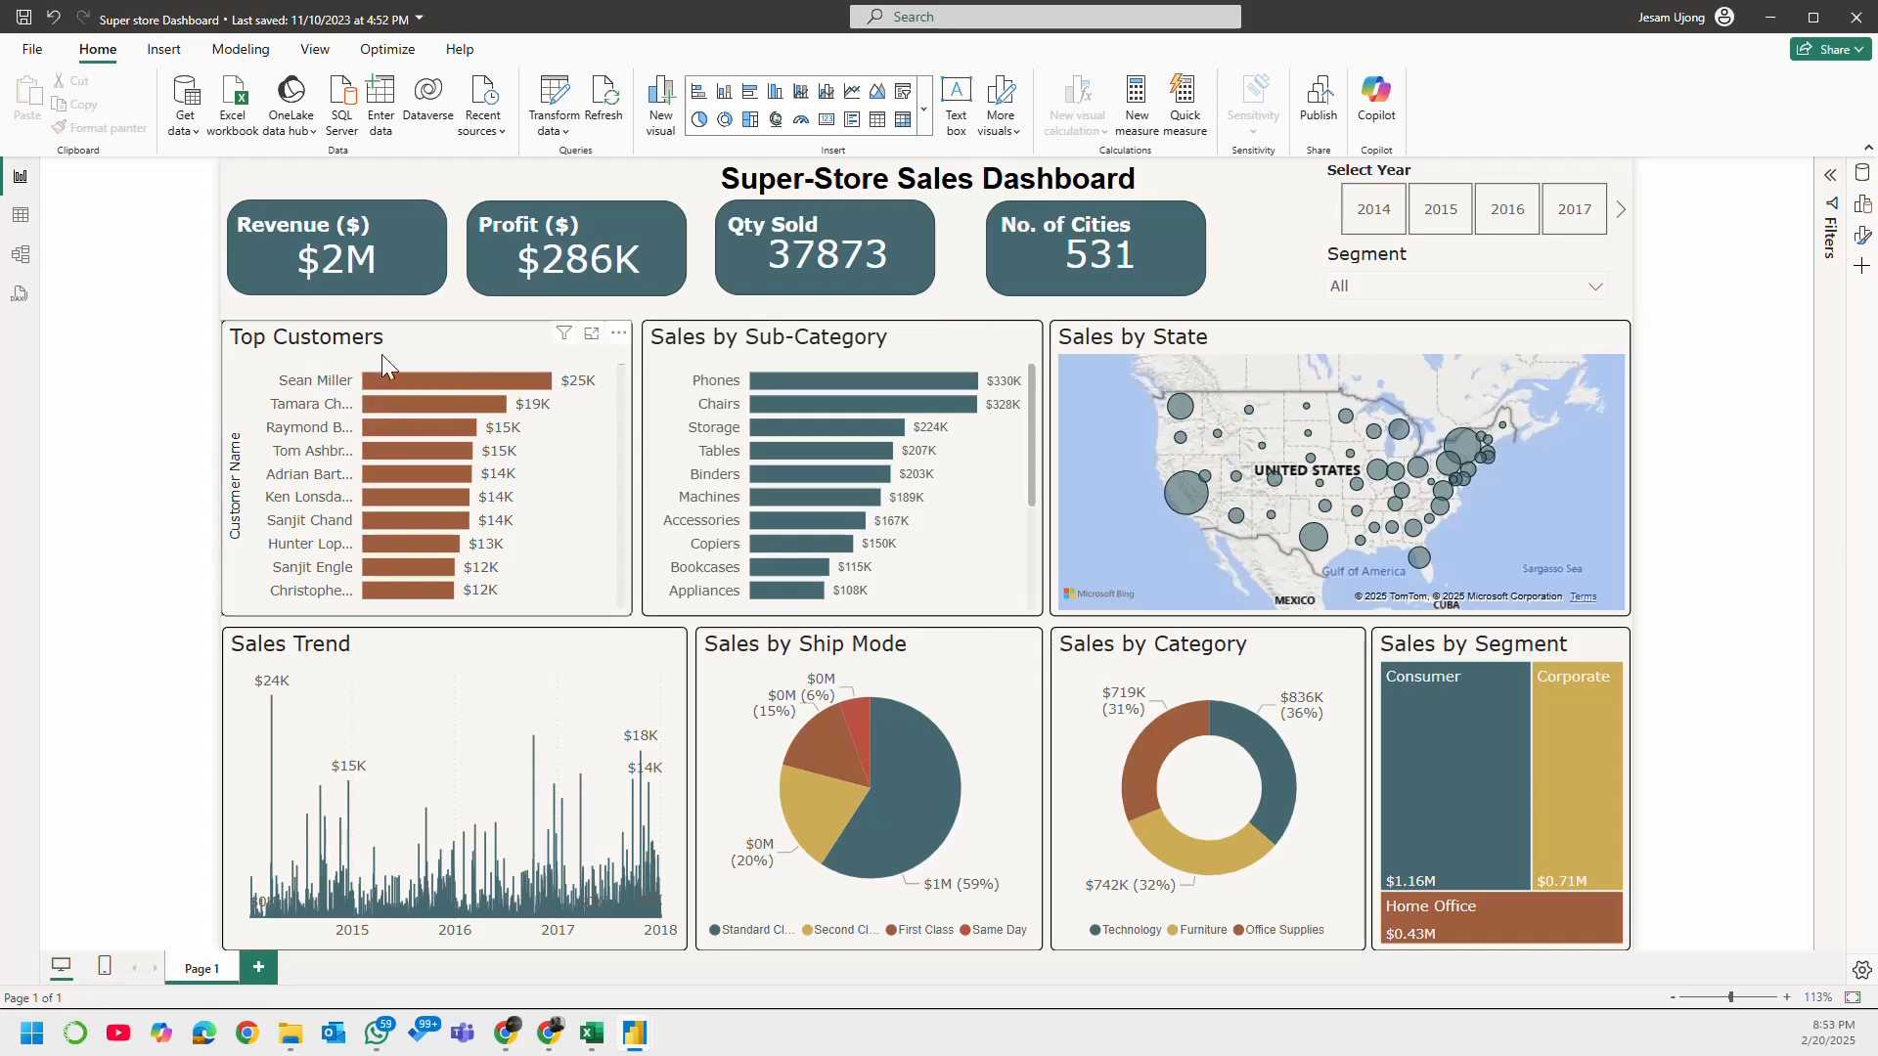
{"action": "mouse_move", "coordinate": [806, 388]}
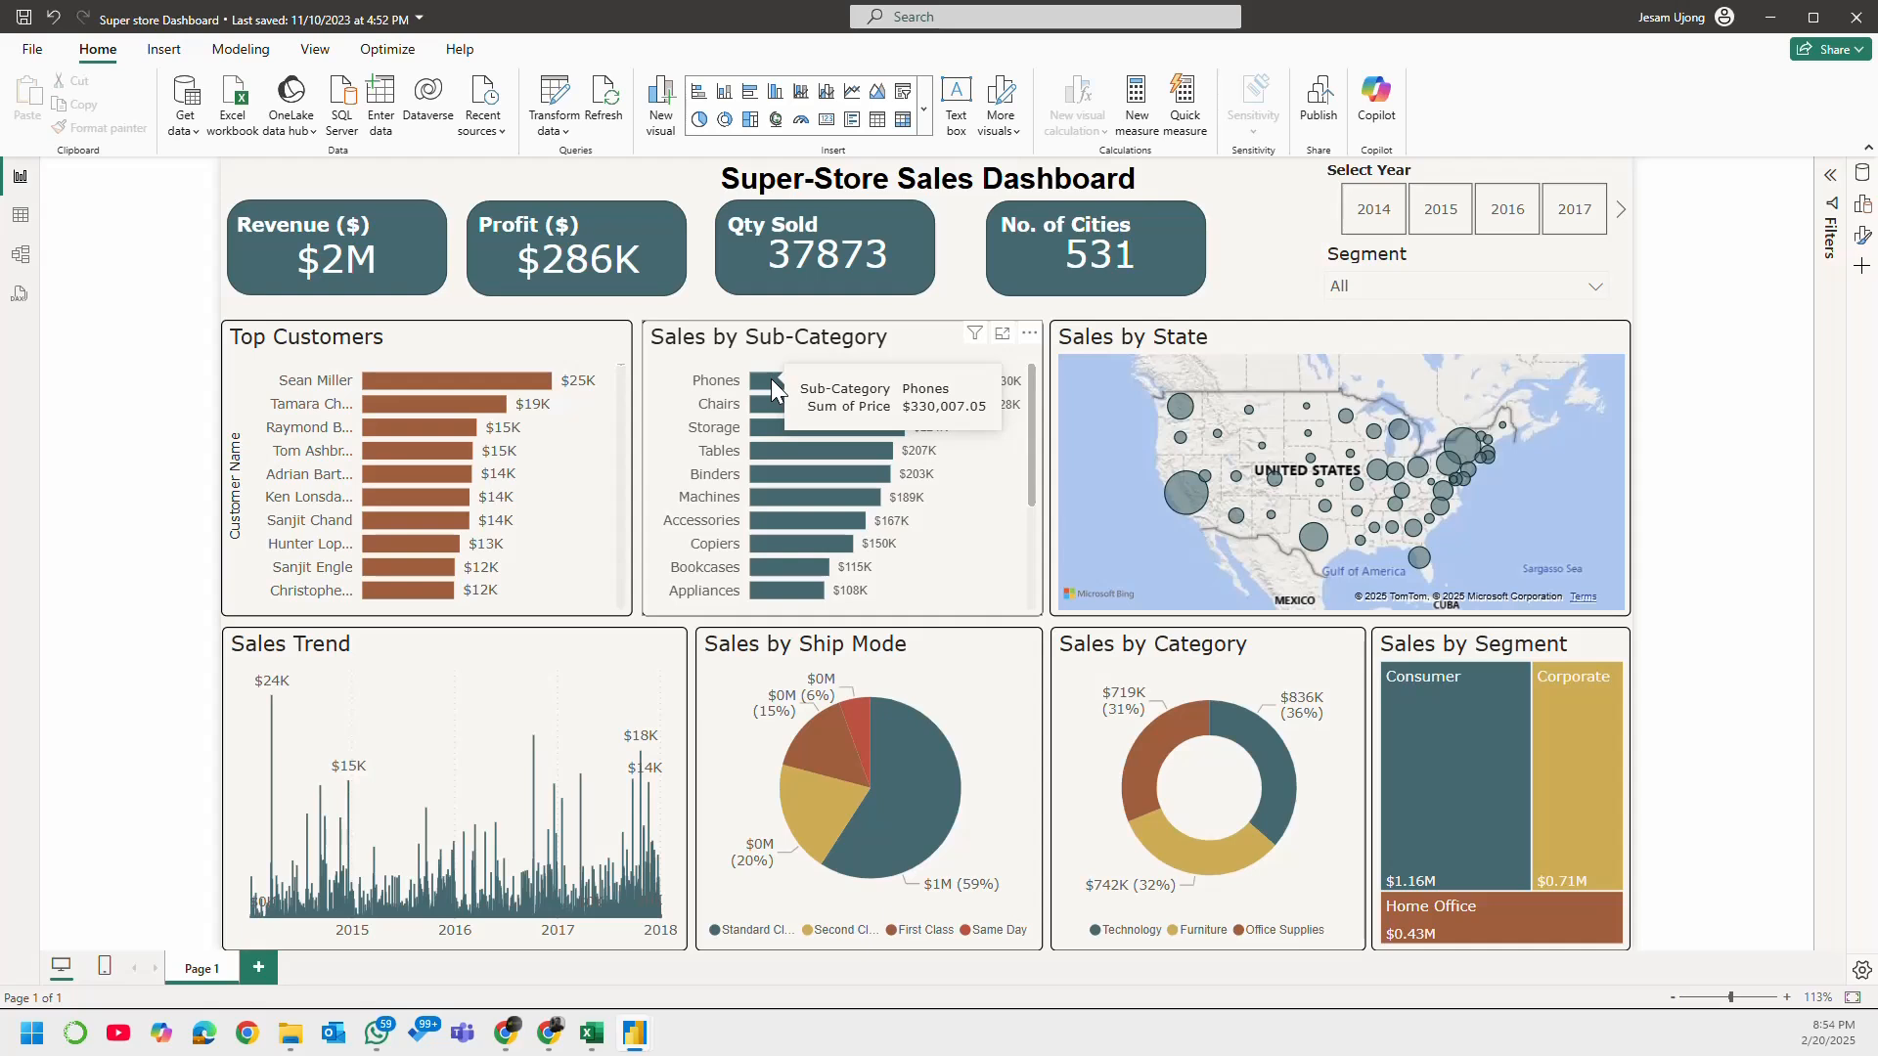
{"action": "left_click", "coordinate": [771, 386]}
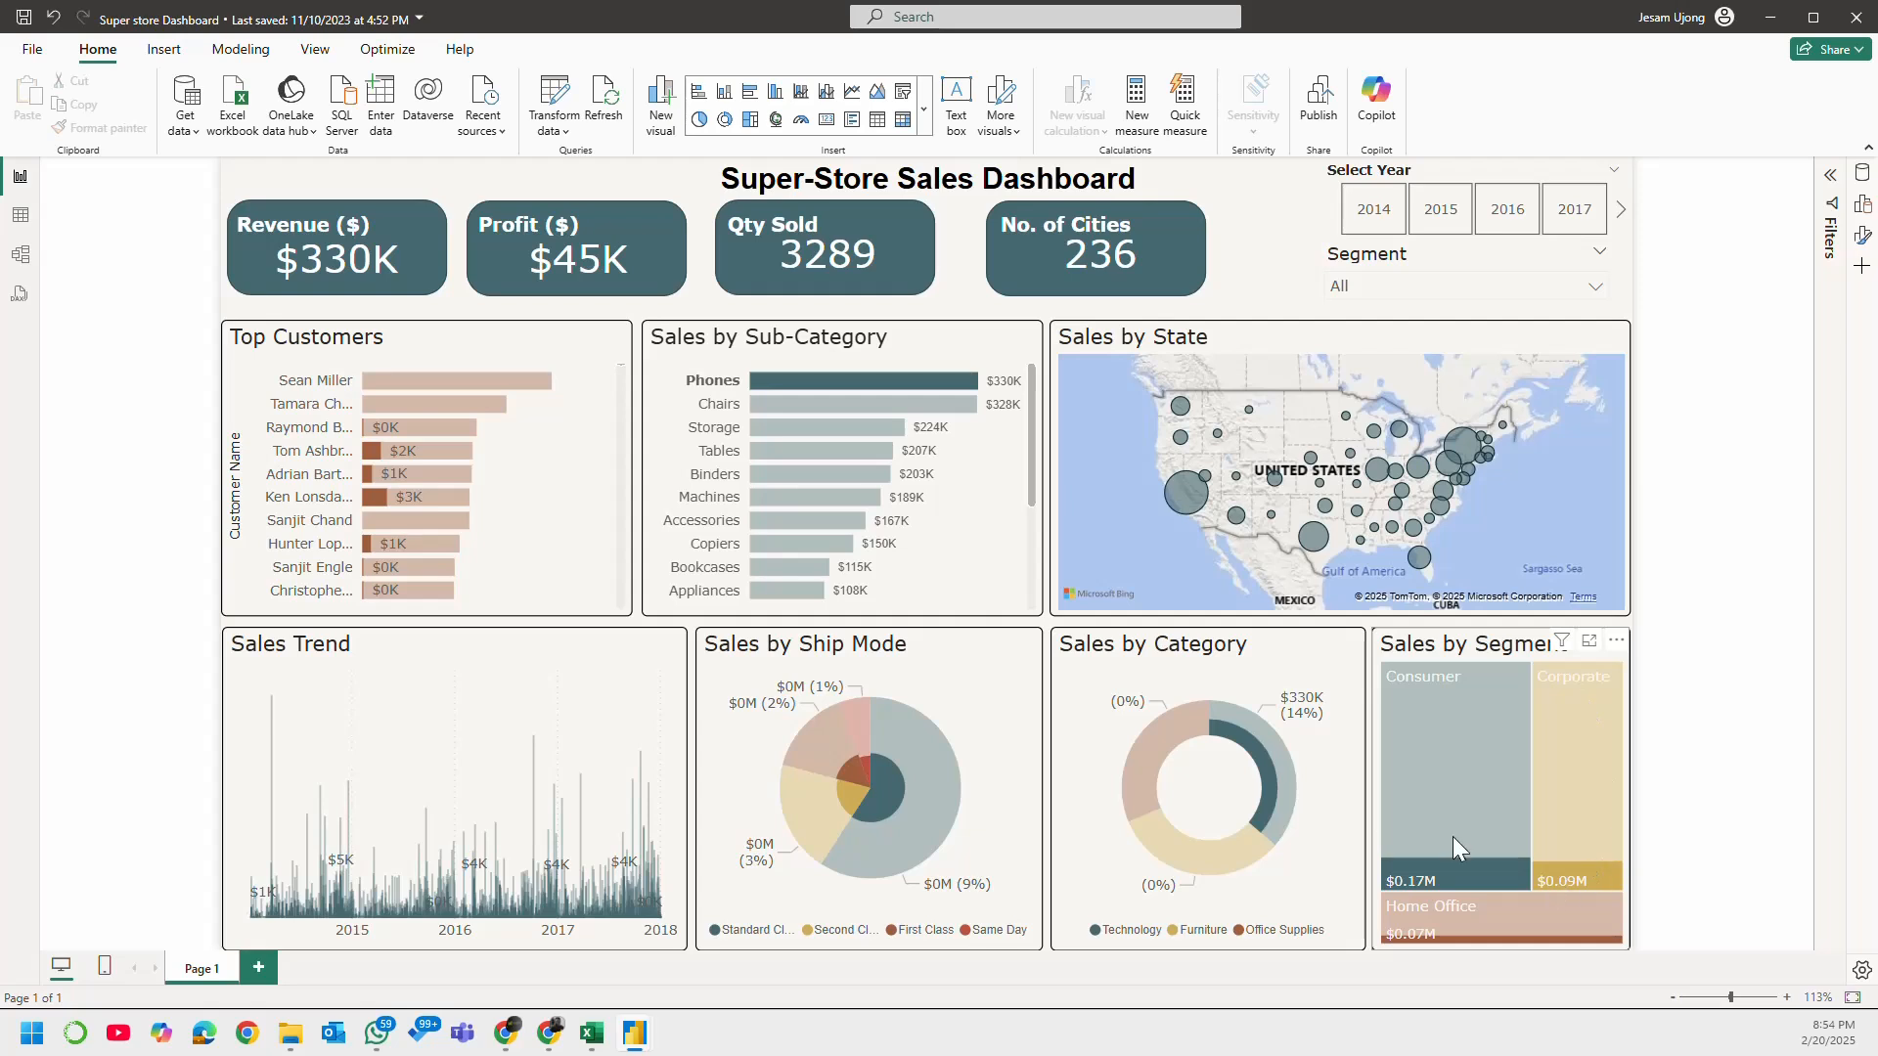
Step: Cross-highlight the dashboard by the Chairs bar and by the California bubble on the map, clearing each selection
{"action": "left_click", "coordinate": [804, 407]}
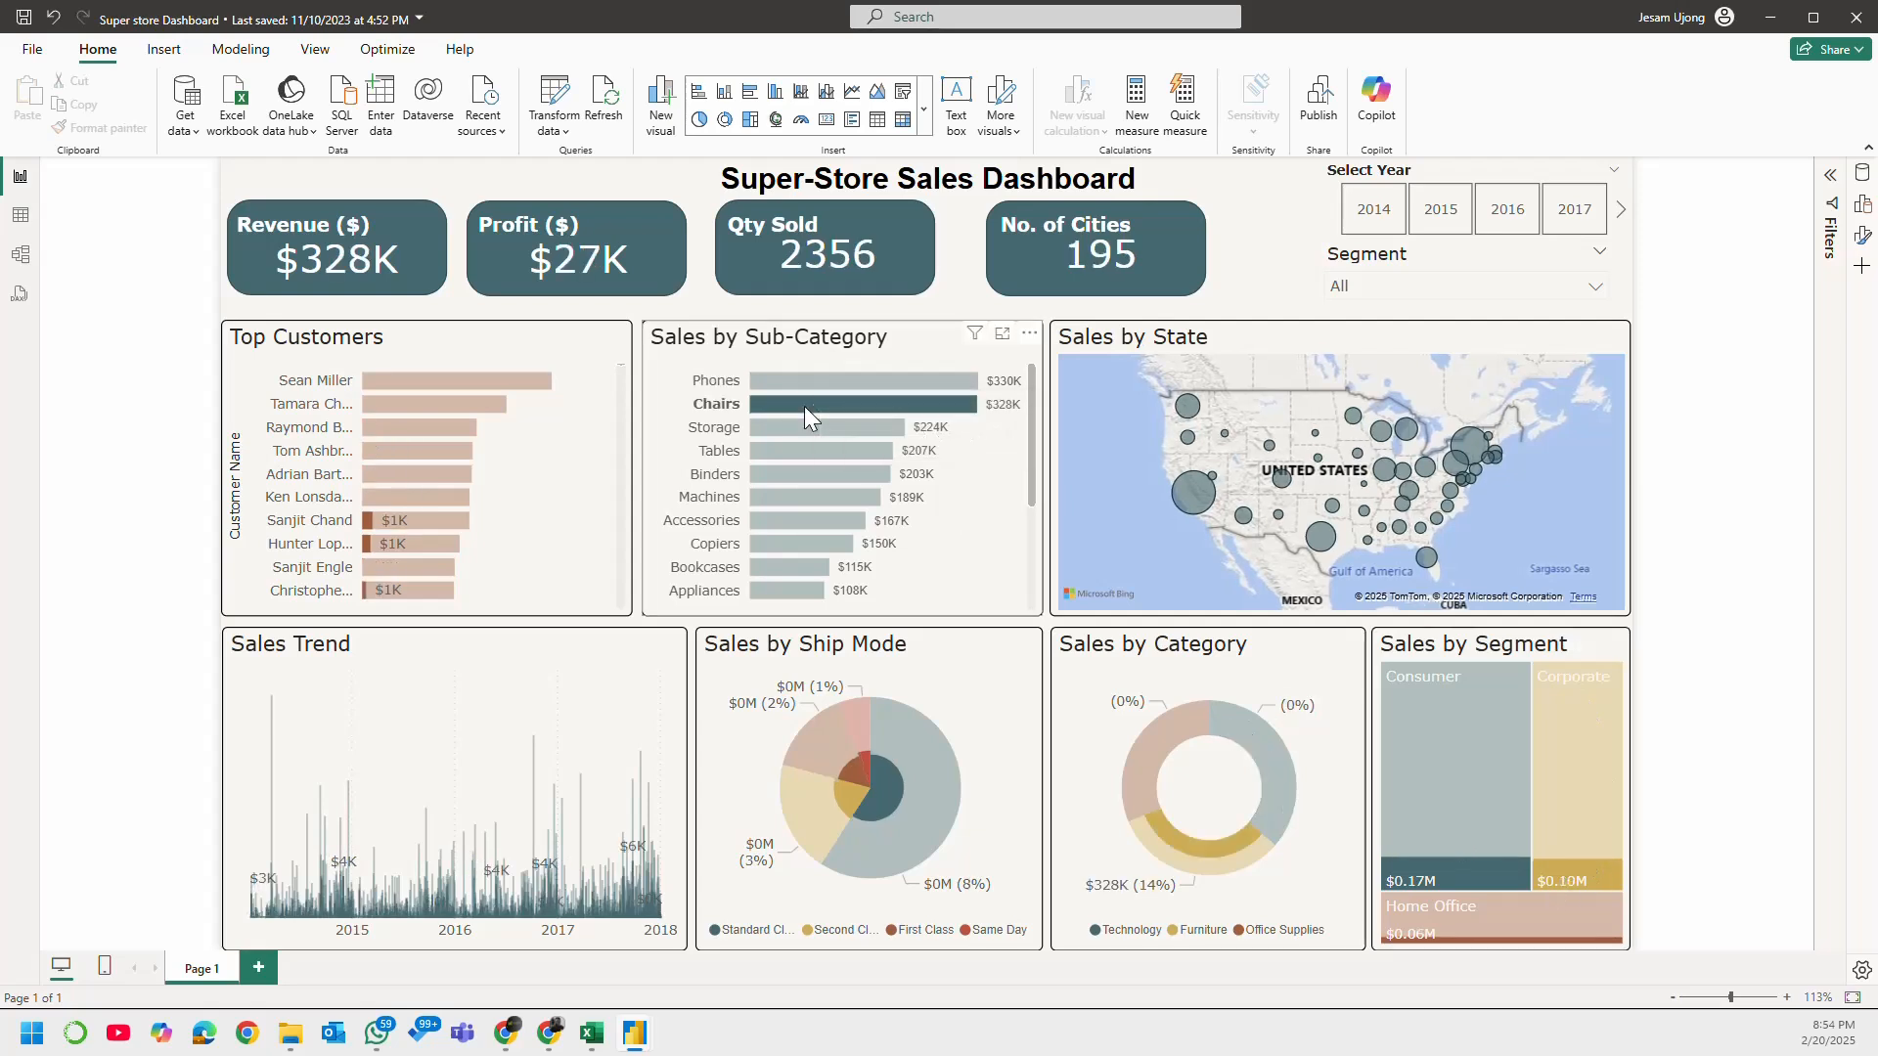
{"action": "left_click", "coordinate": [814, 407]}
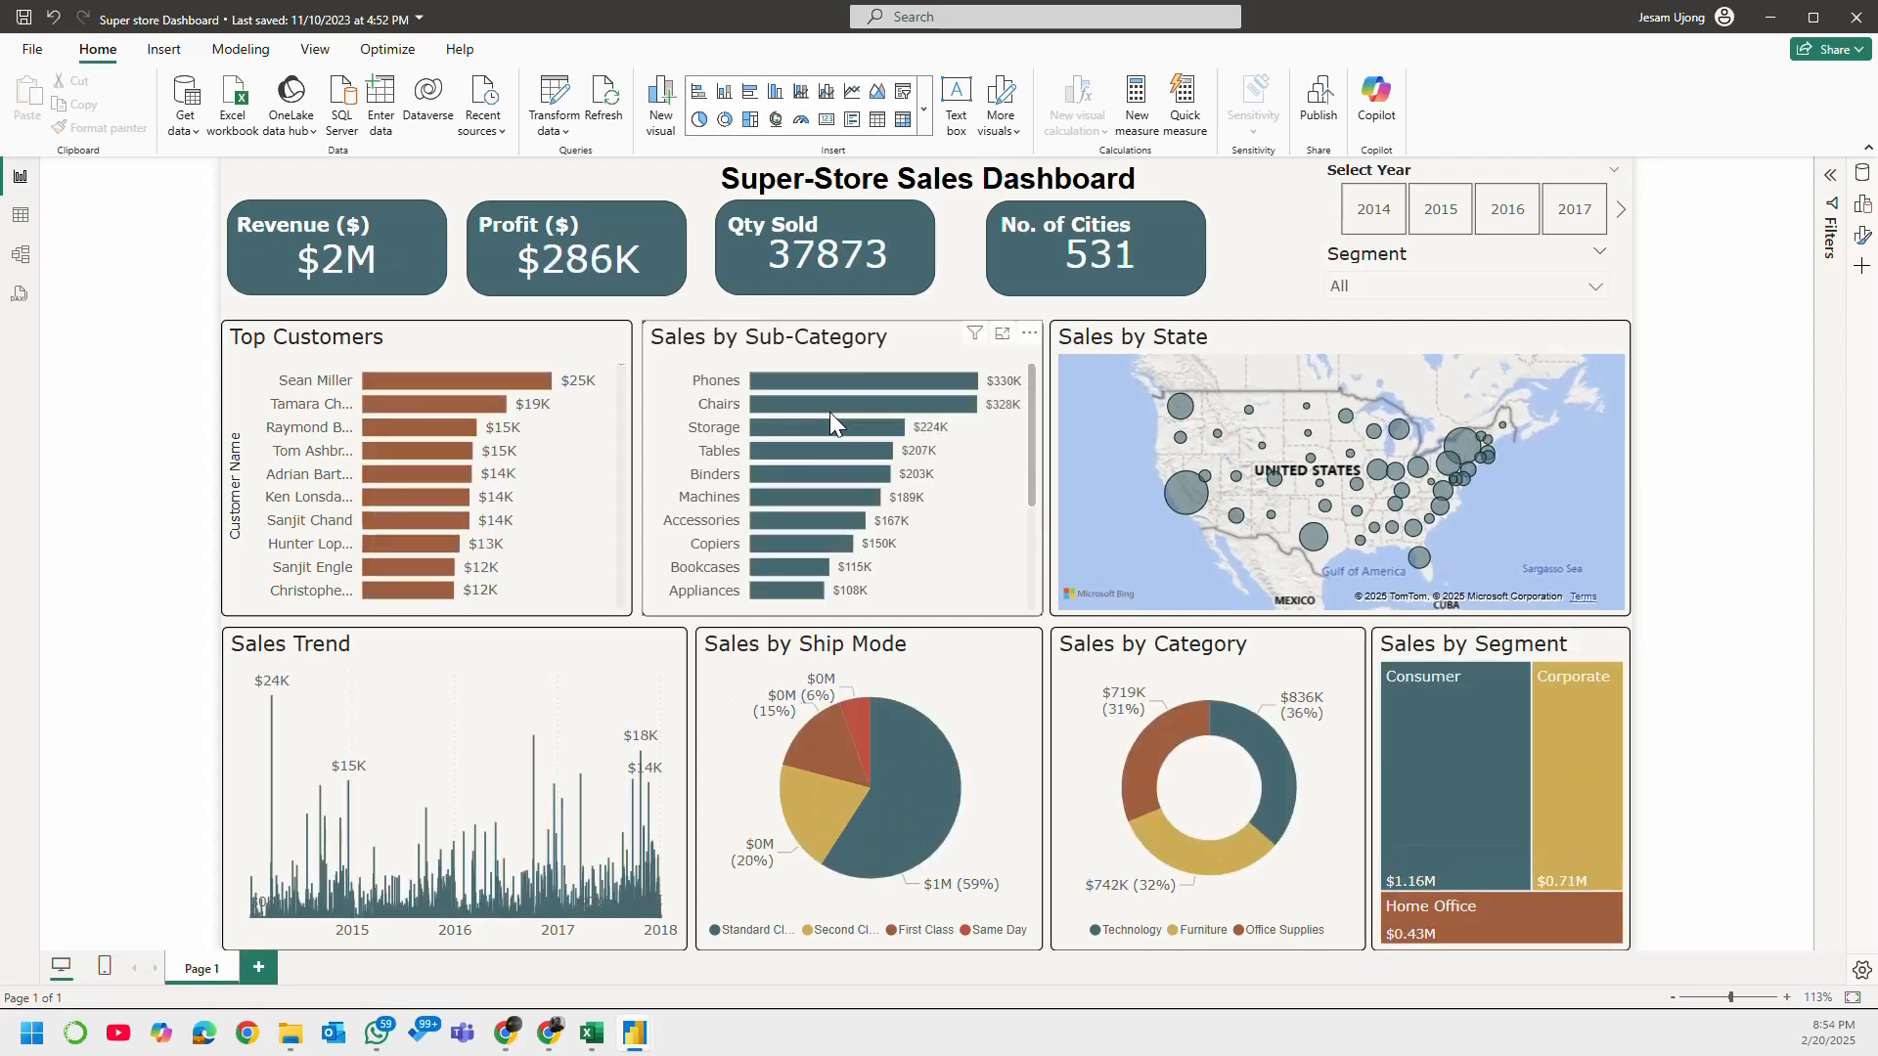
{"action": "left_click", "coordinate": [1187, 492]}
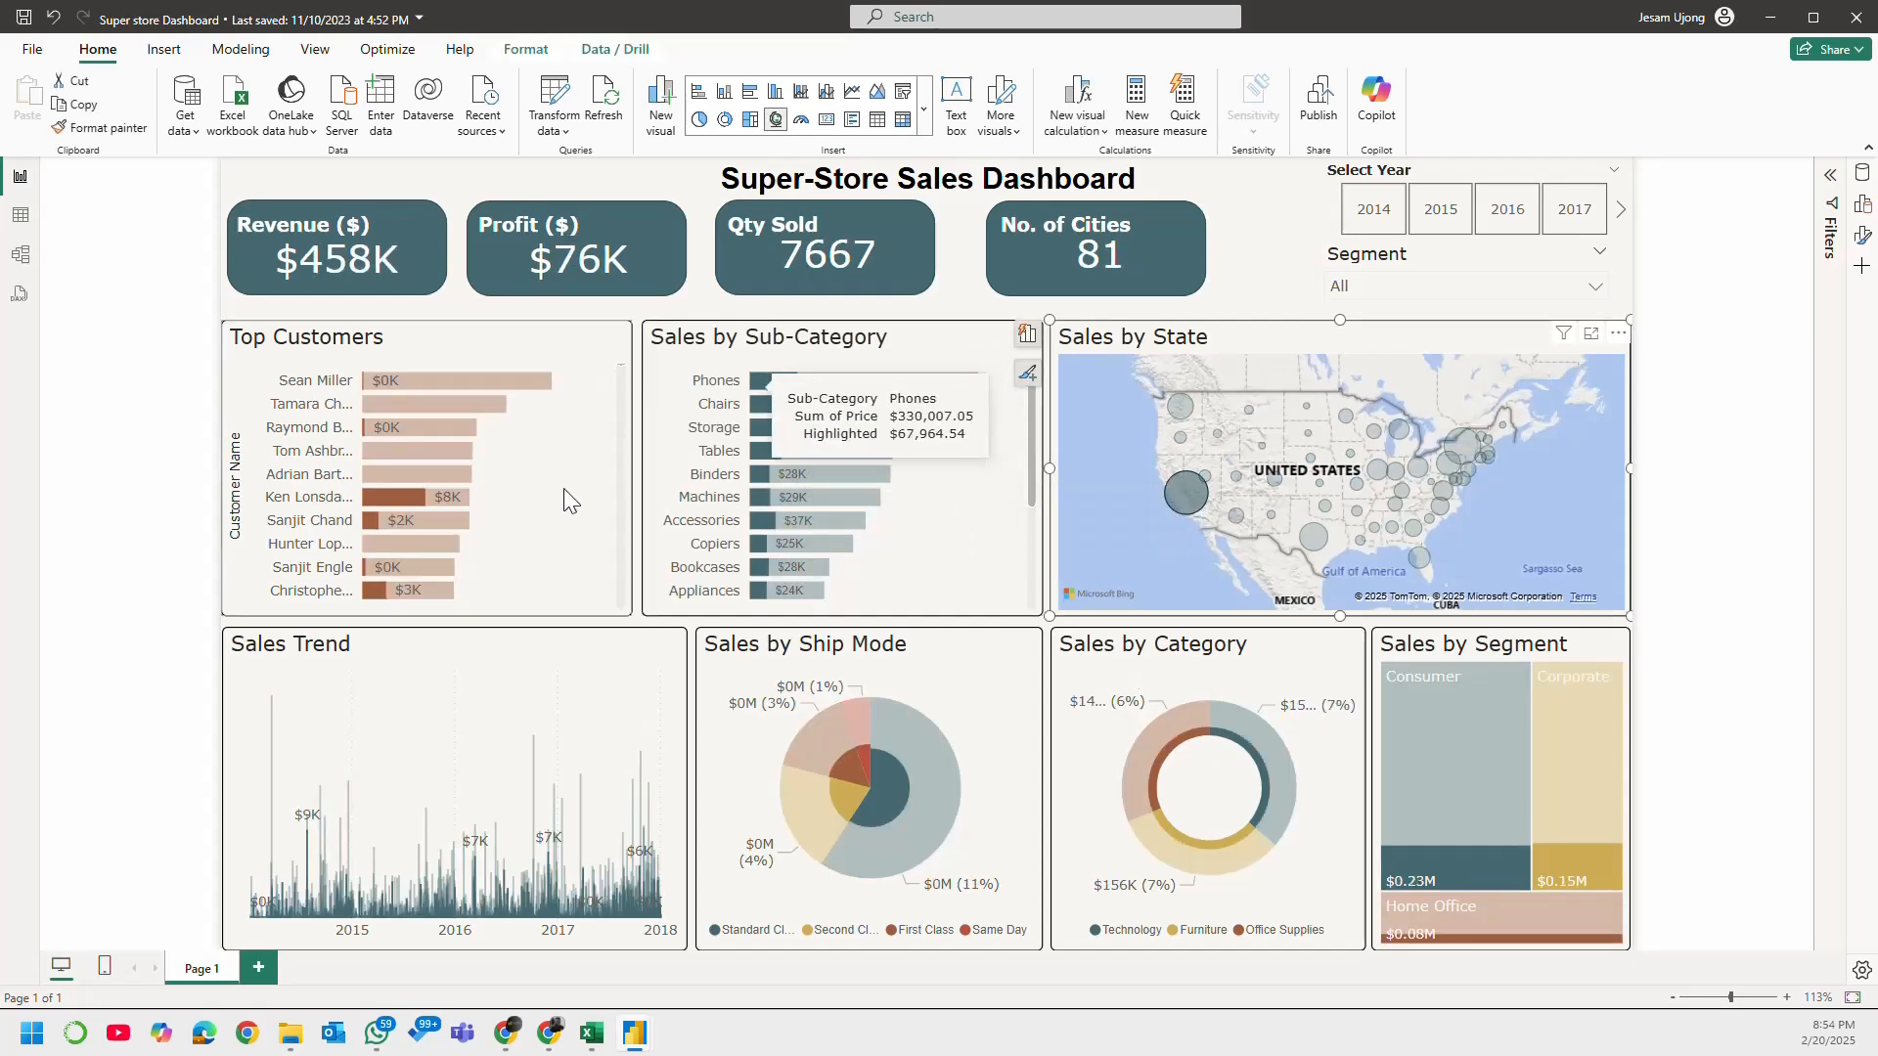
{"action": "left_click", "coordinate": [1190, 493]}
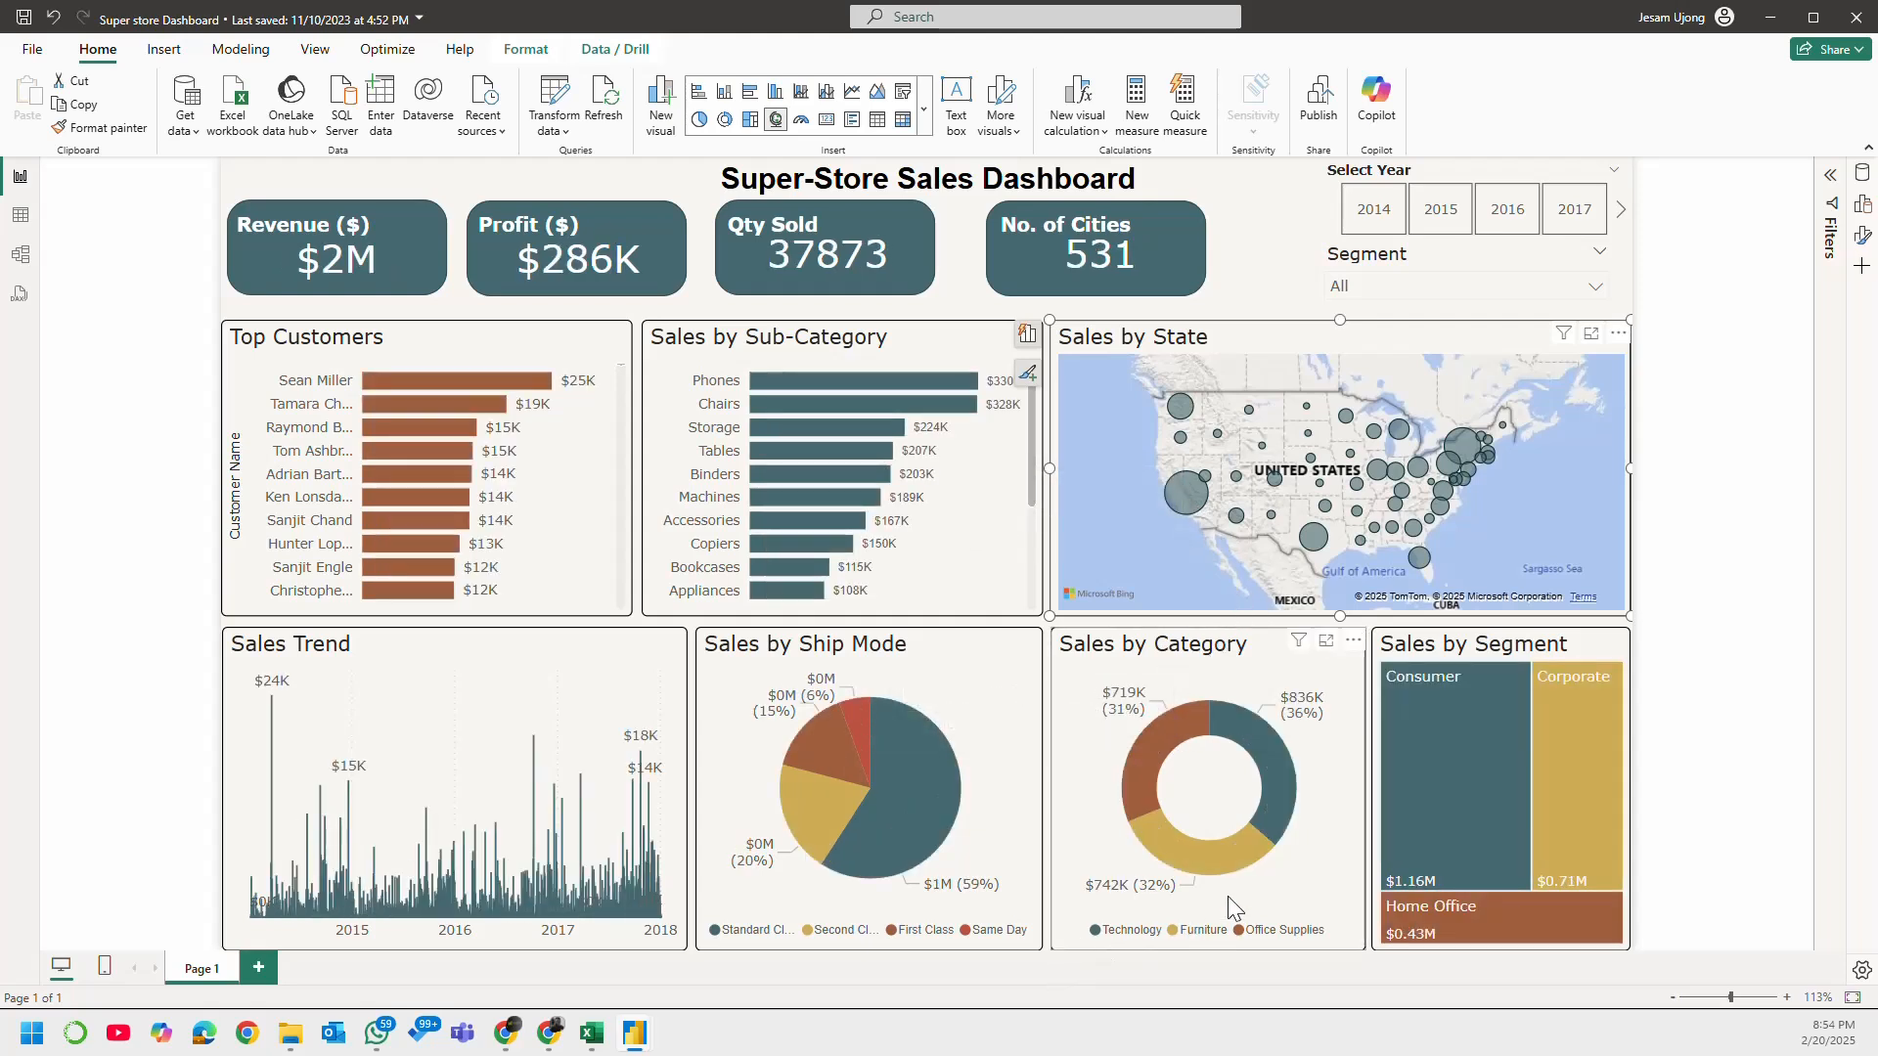
Step: Cross-highlight the dashboard by Technology in the Sales by Category donut chart and clear the selection
{"action": "left_click", "coordinate": [1285, 772]}
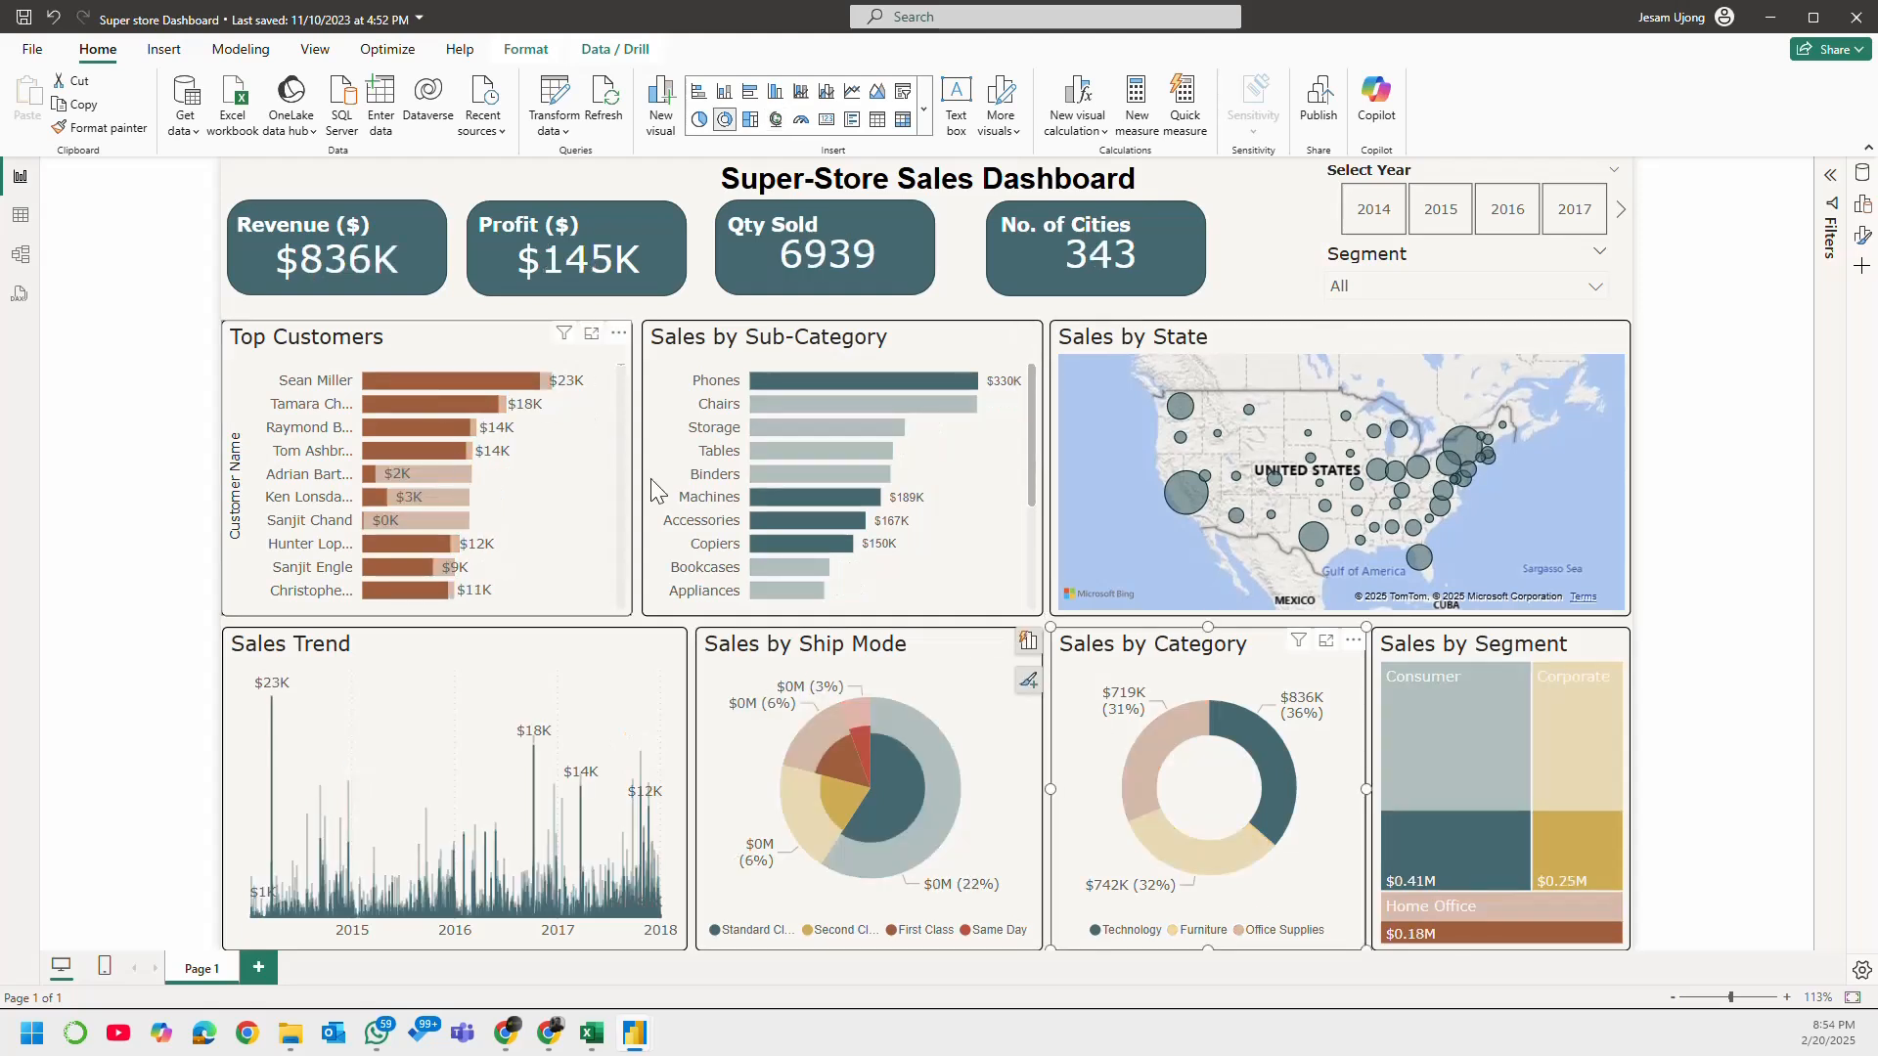
{"action": "left_click", "coordinate": [1248, 737]}
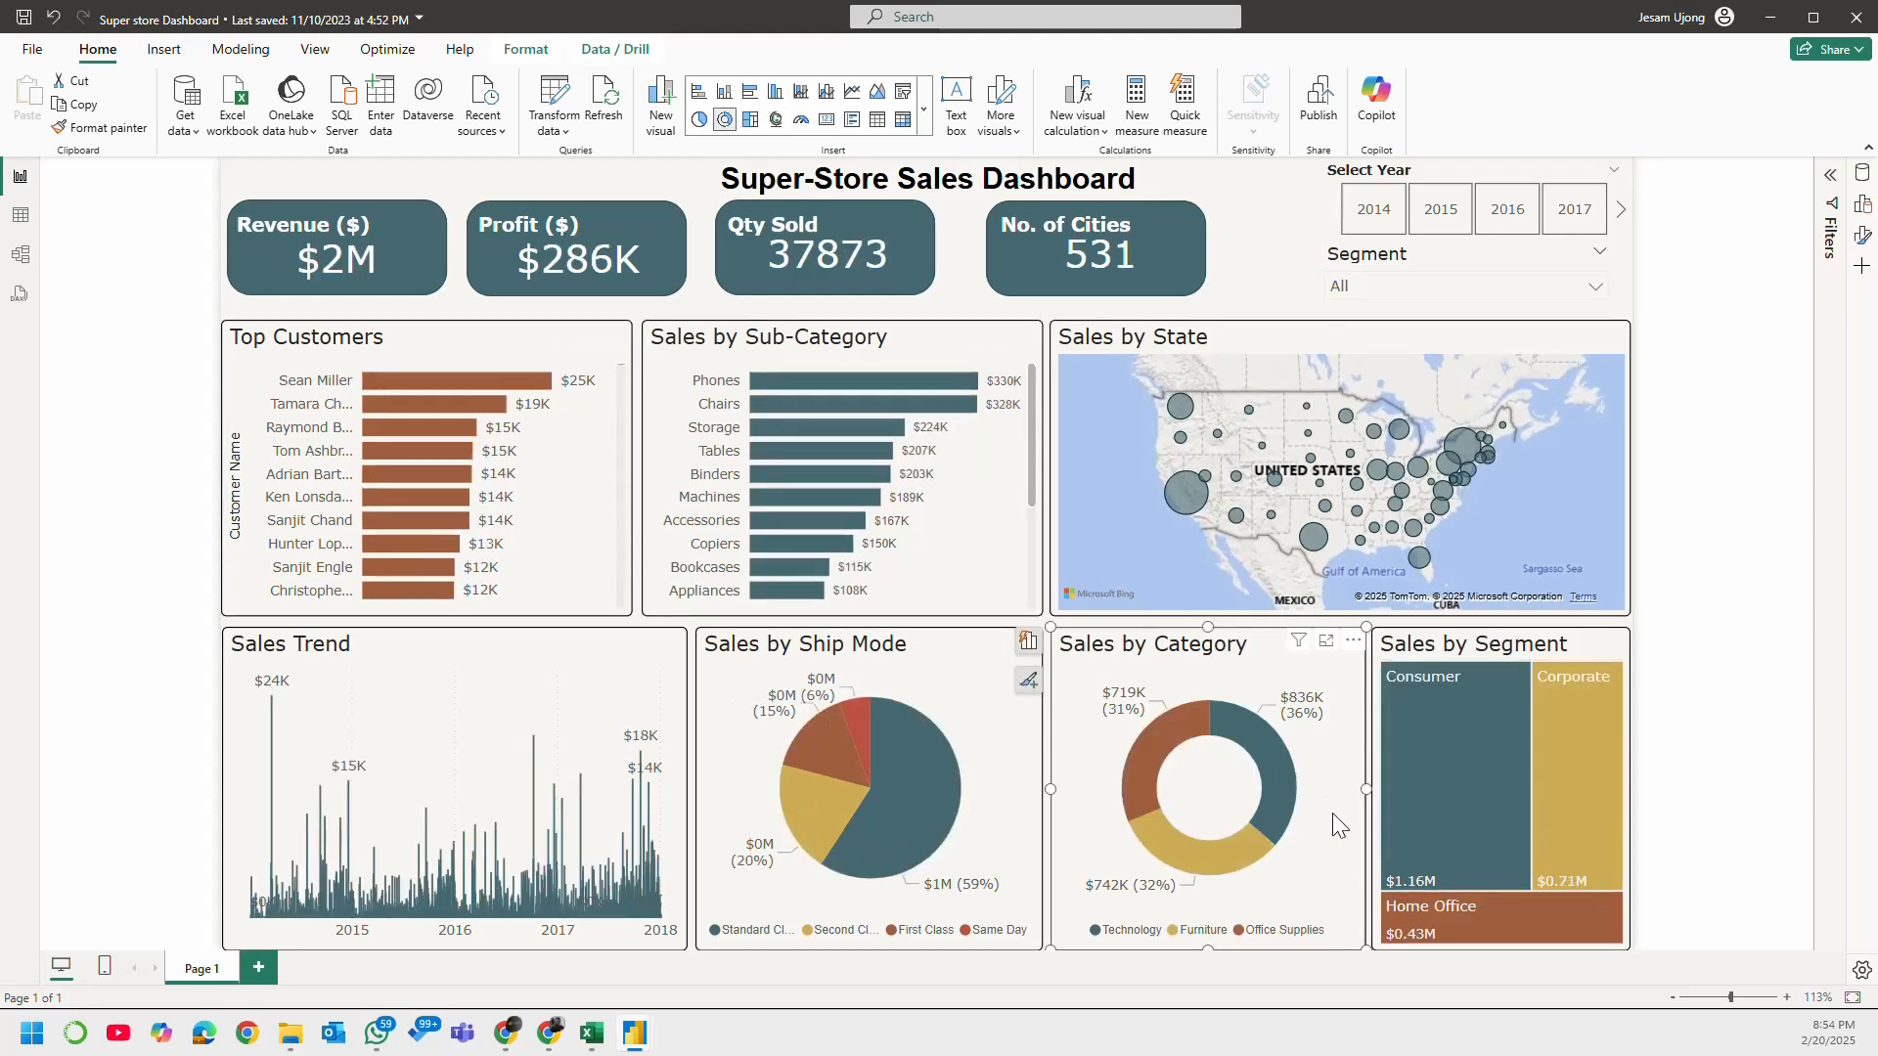
{"action": "mouse_move", "coordinate": [895, 772]}
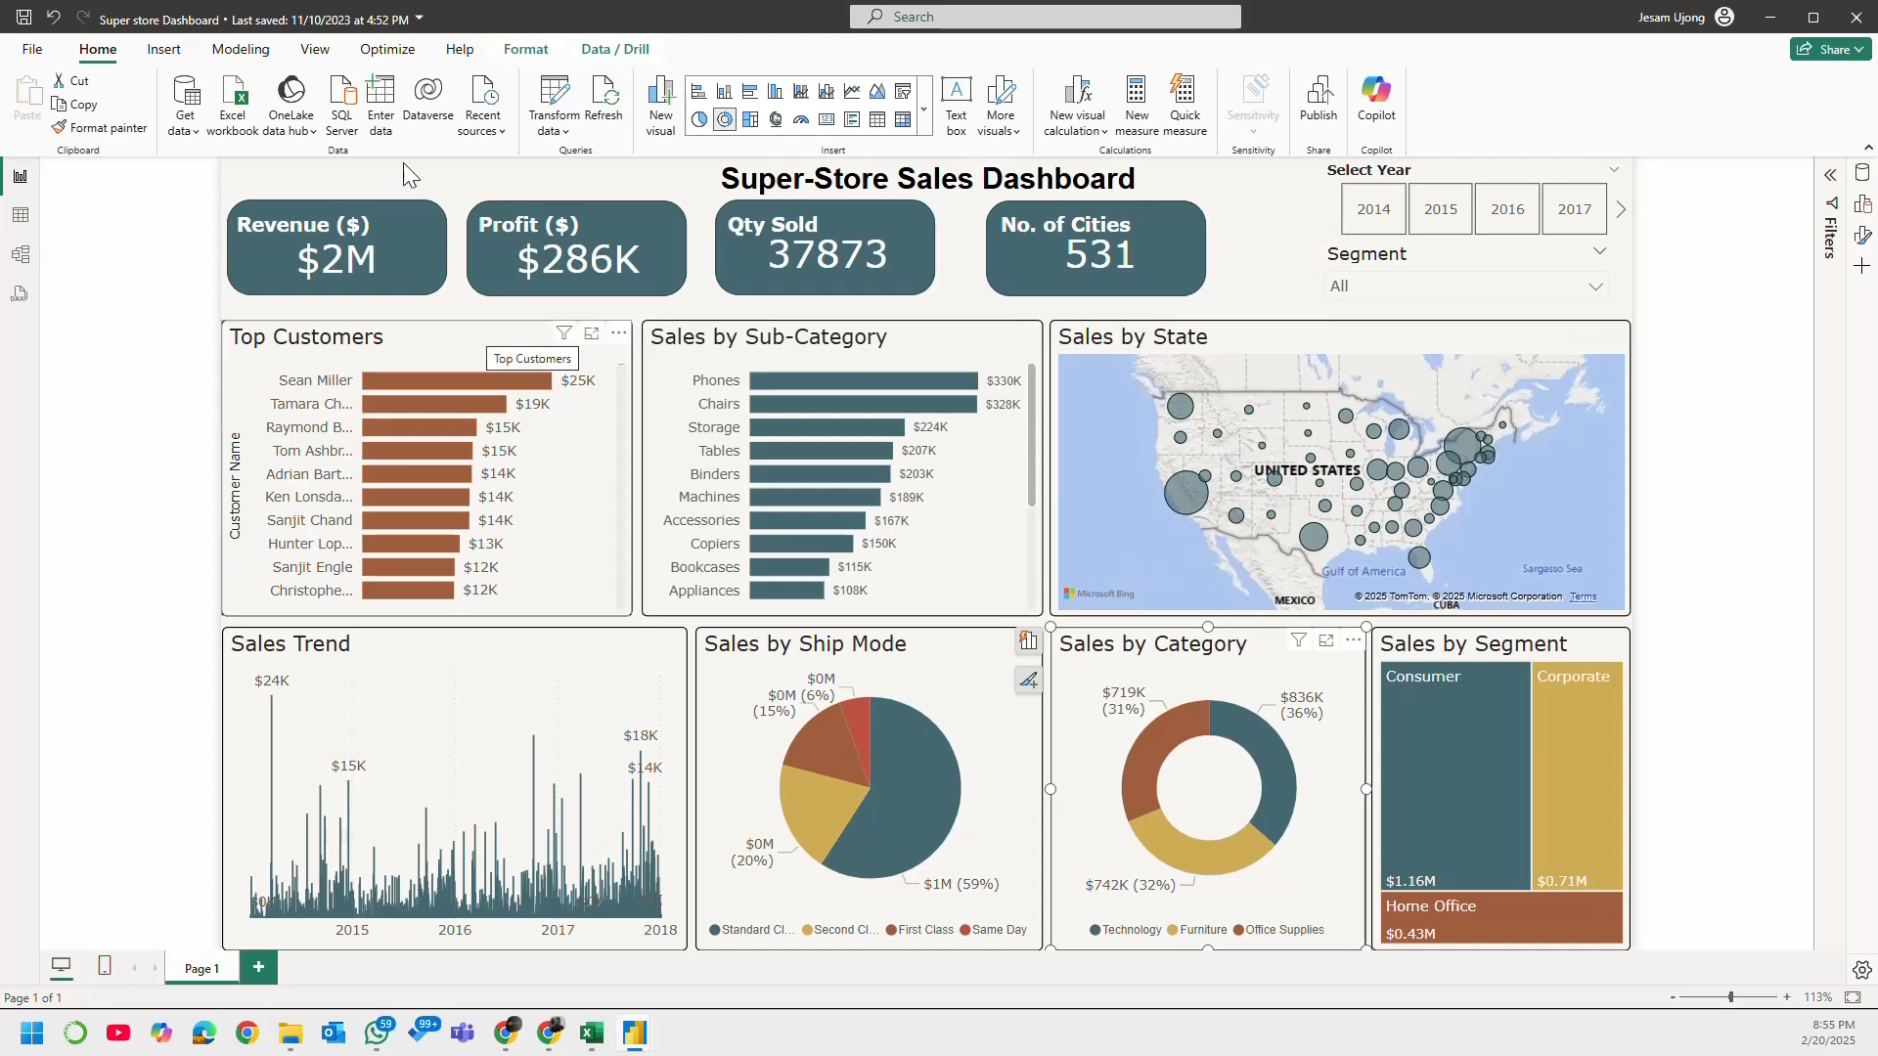
{"action": "left_click", "coordinate": [32, 51]}
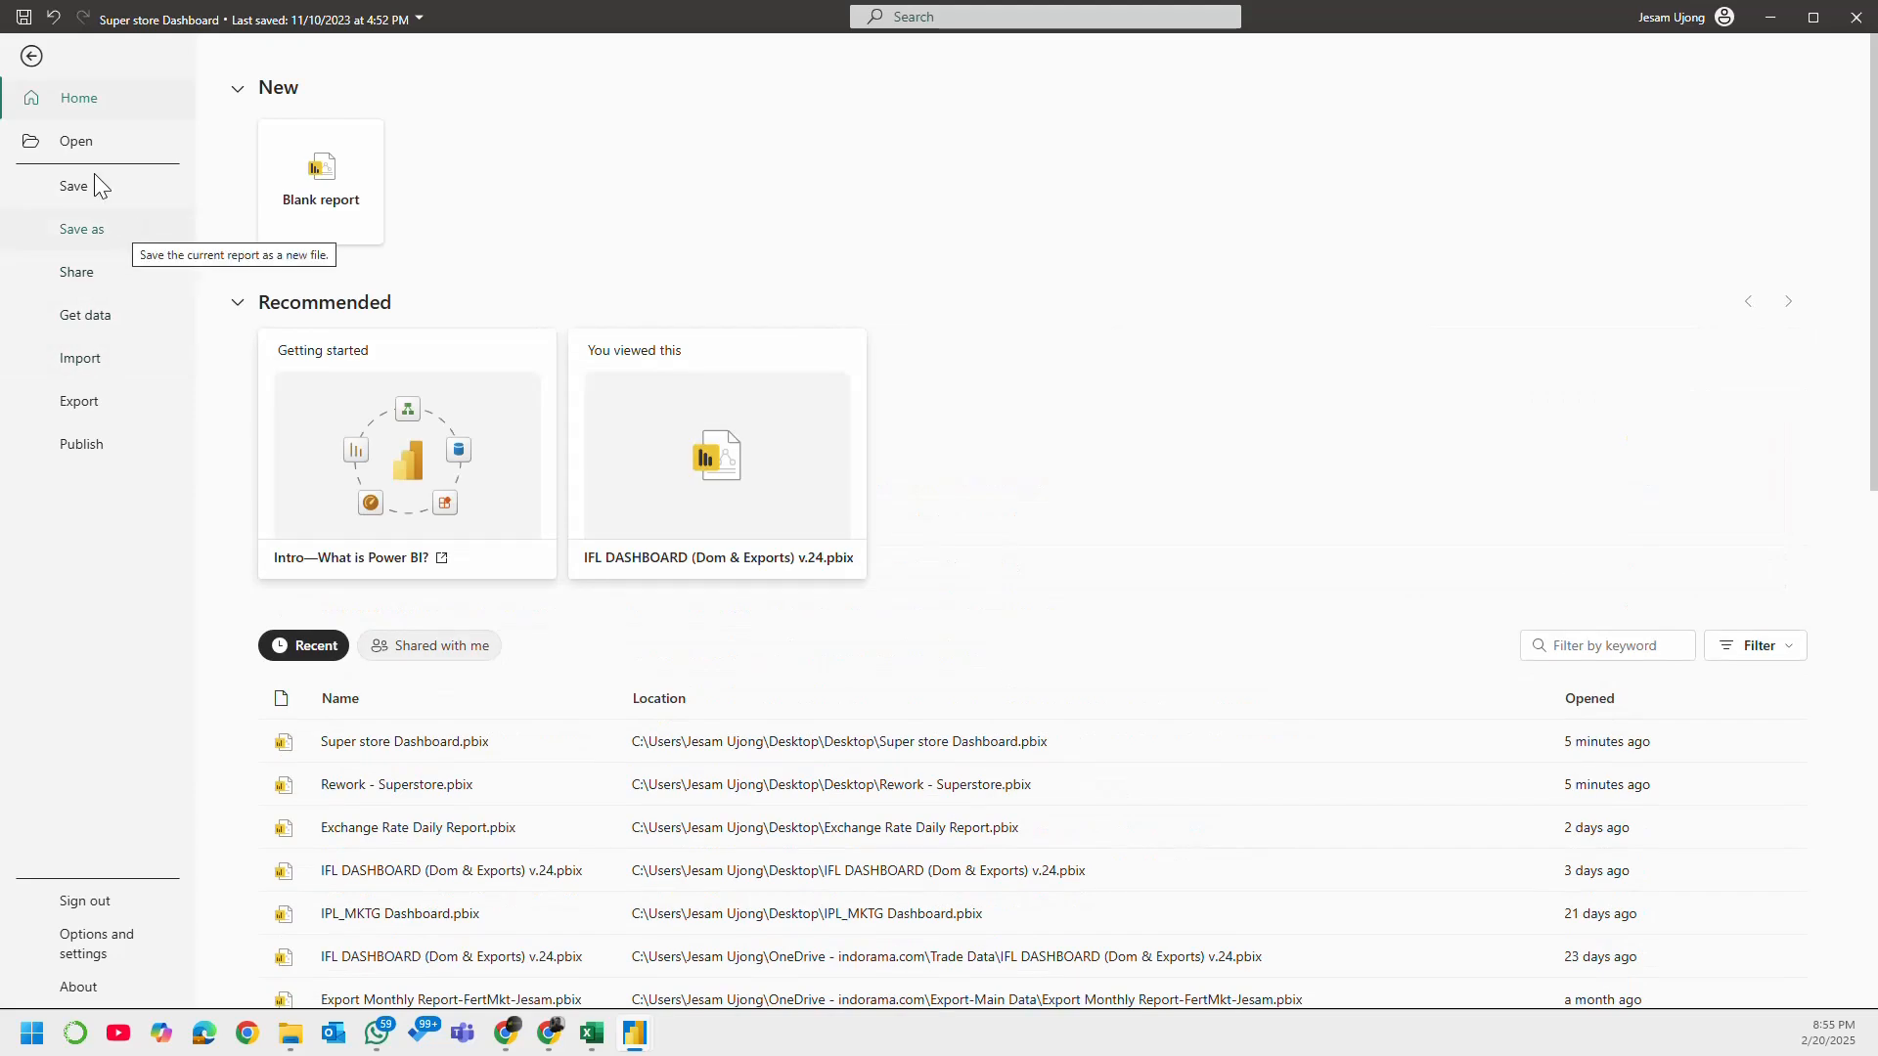
{"action": "left_click", "coordinate": [32, 74]}
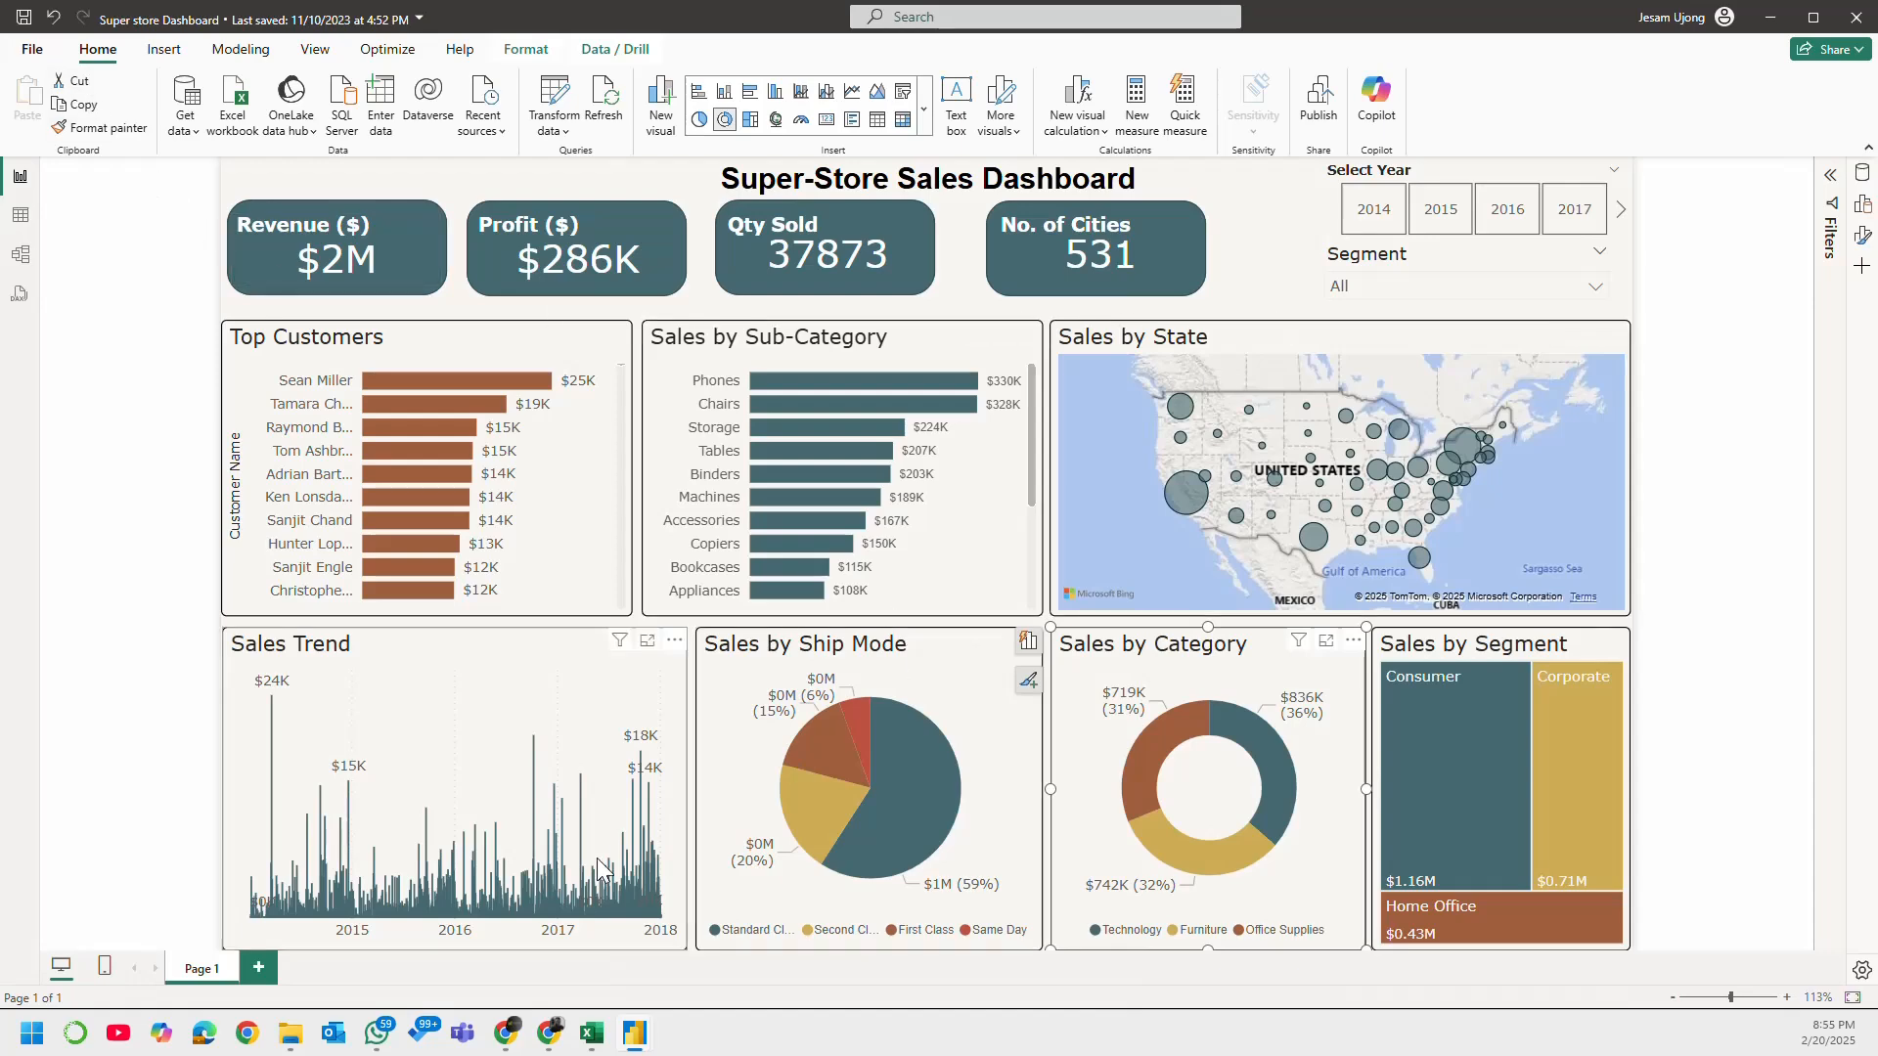
Step: Switch to Chrome and run the downloaded installer PBIDesktopSetup_x64.exe
{"action": "left_click", "coordinate": [551, 1037]}
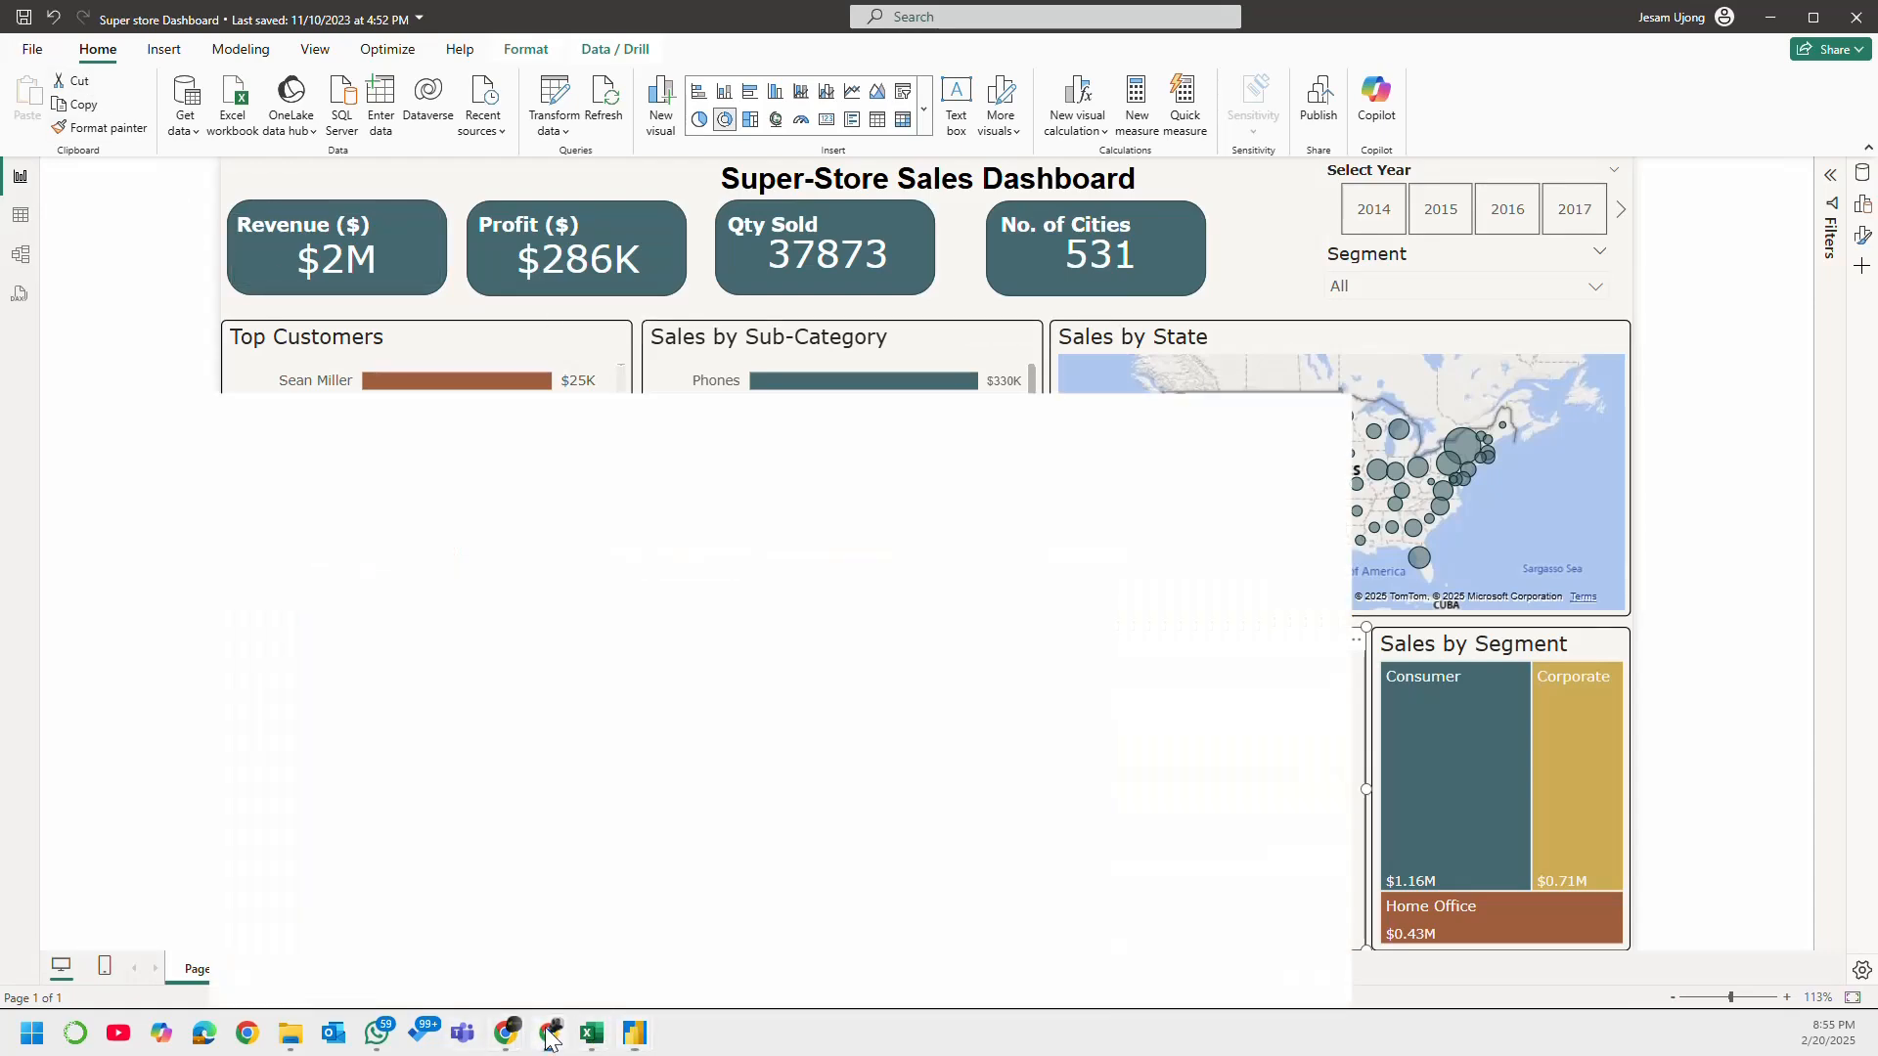
{"action": "left_click", "coordinate": [551, 1037]}
{"action": "left_click", "coordinate": [551, 1037]}
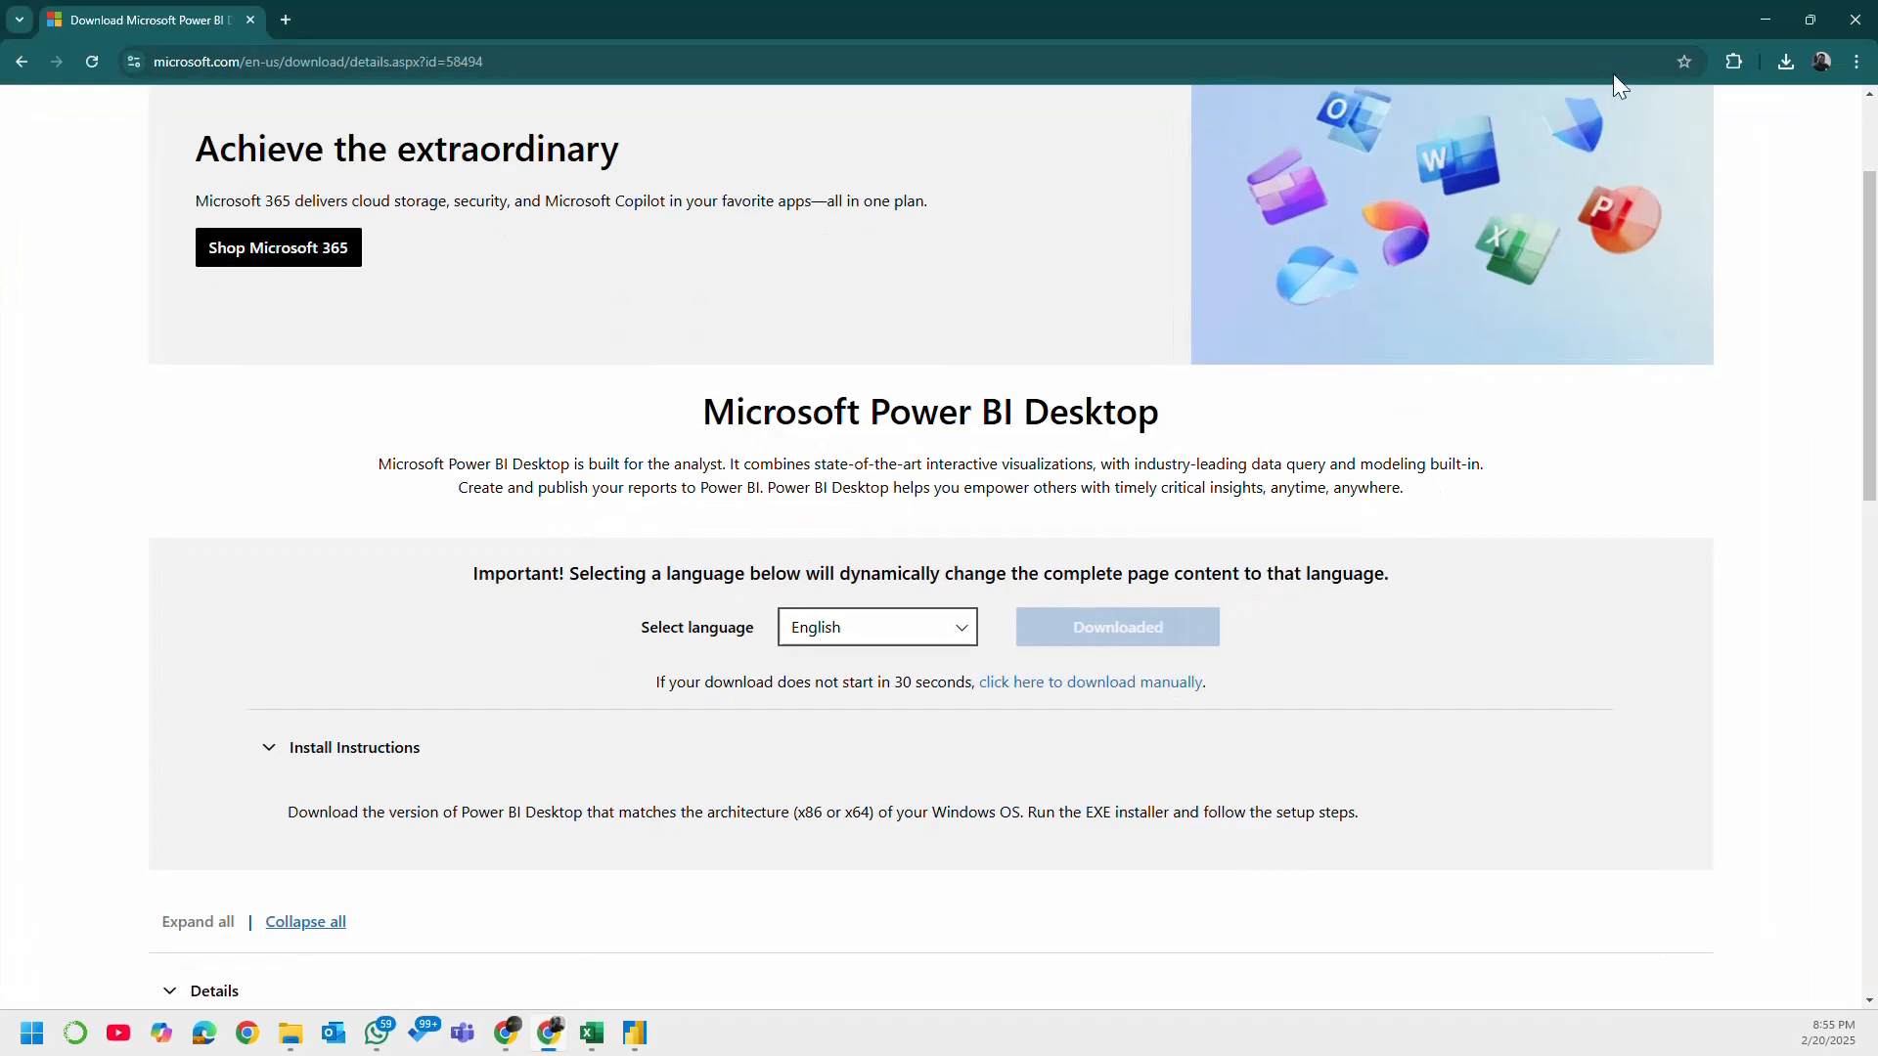
{"action": "left_click", "coordinate": [1782, 67]}
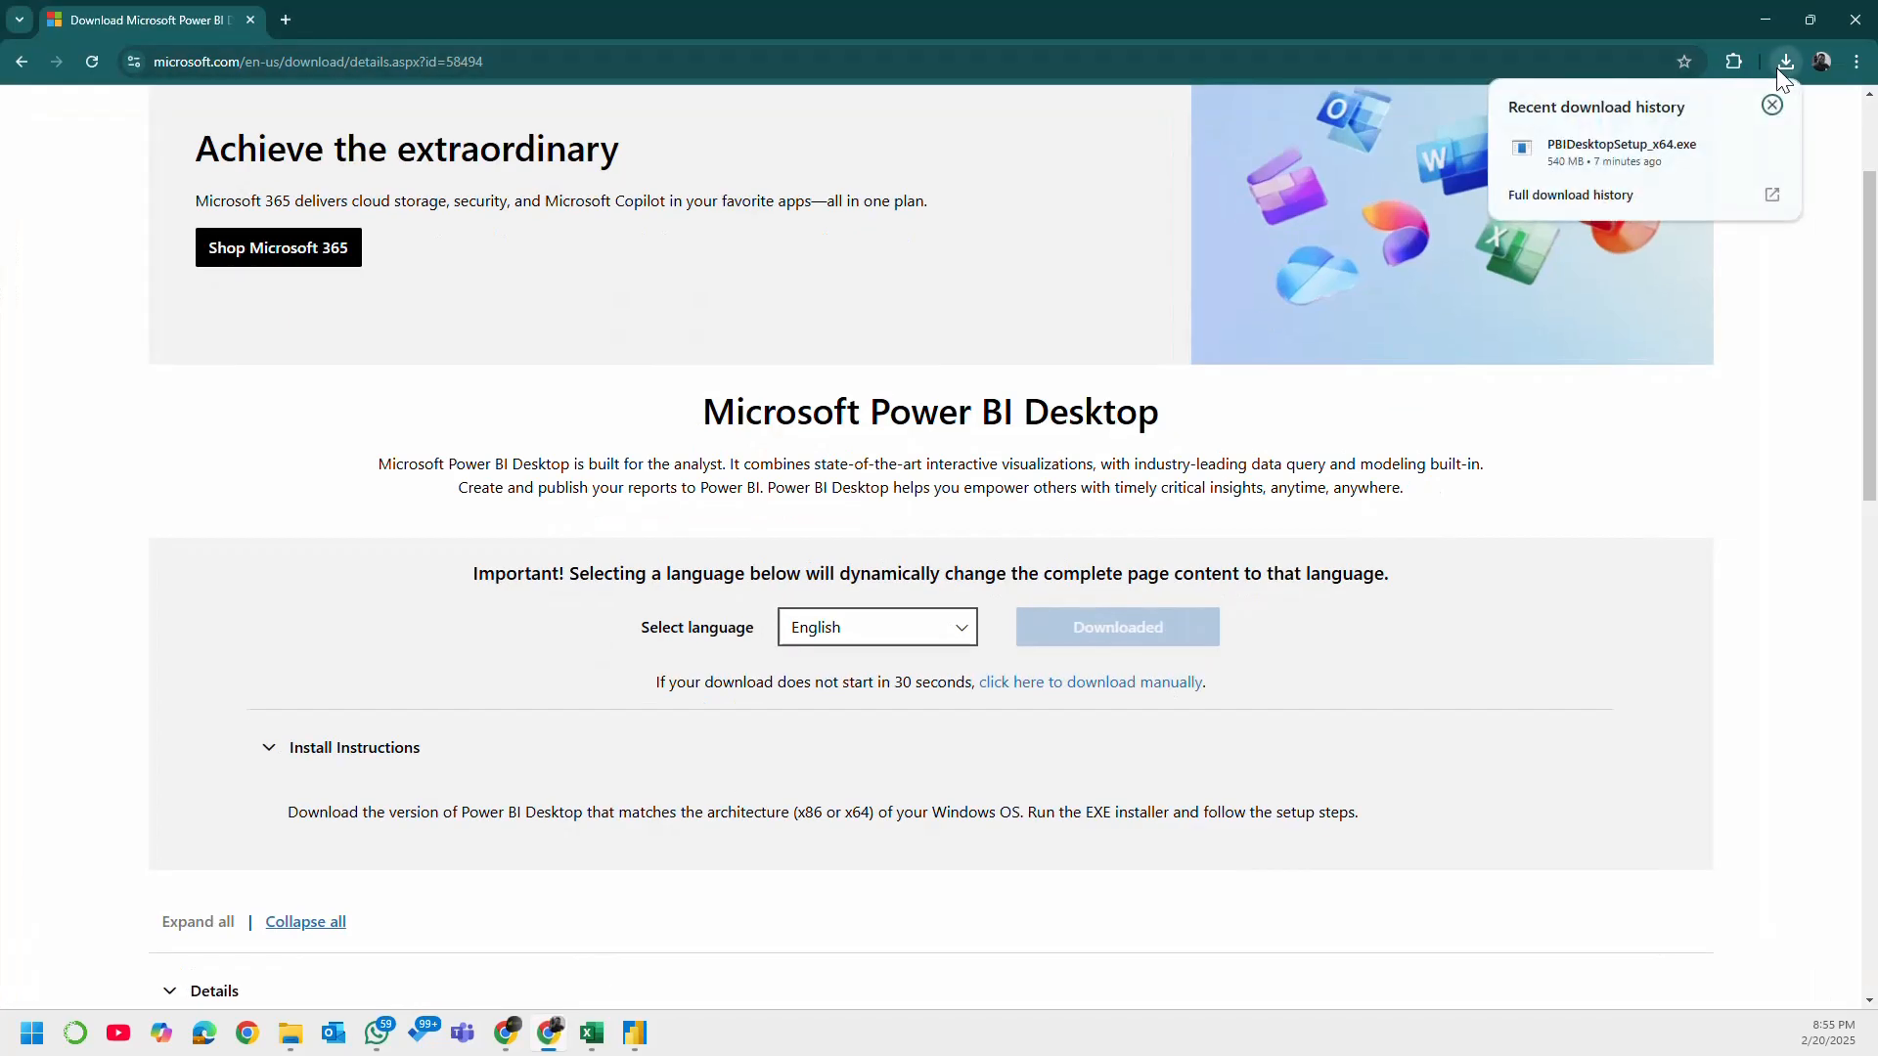
{"action": "left_click", "coordinate": [1588, 154]}
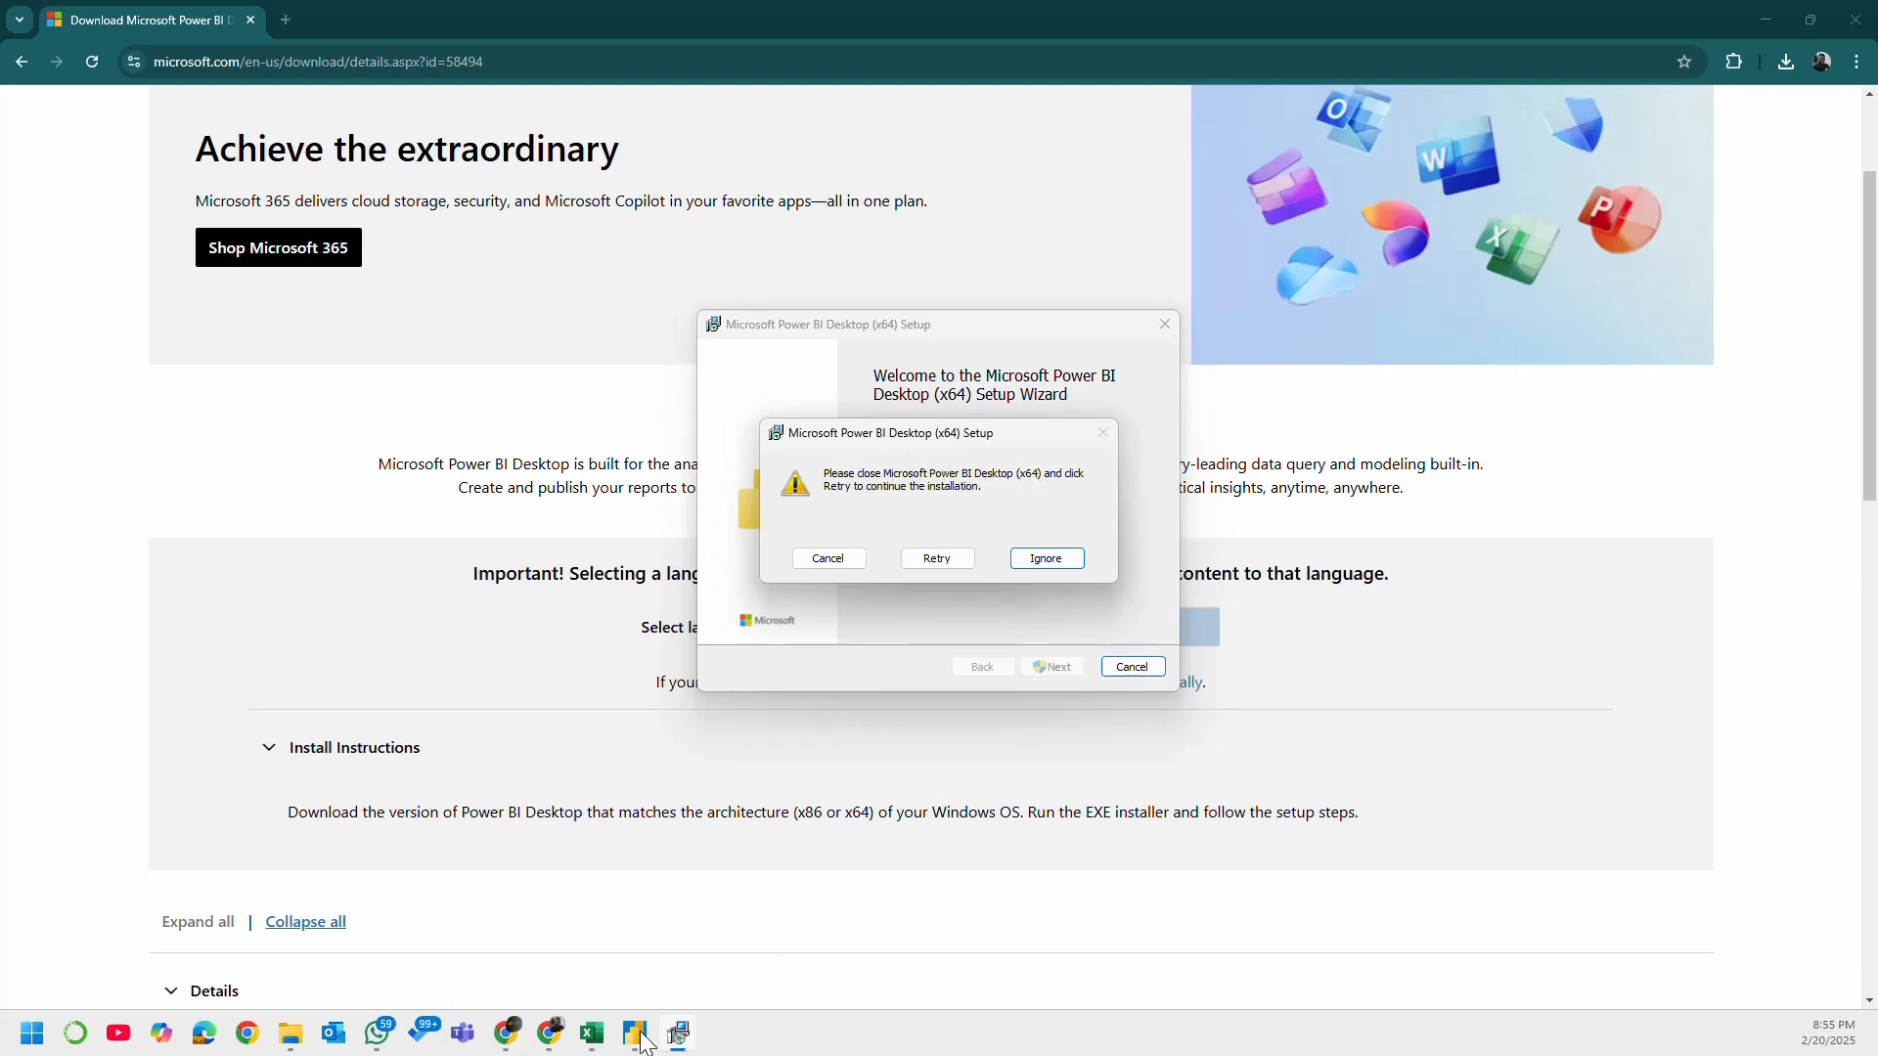
Step: Close the Super store Dashboard report without saving changes and close the Rework - Superstore report
{"action": "mouse_move", "coordinate": [640, 1035]}
{"action": "mouse_move", "coordinate": [705, 885]}
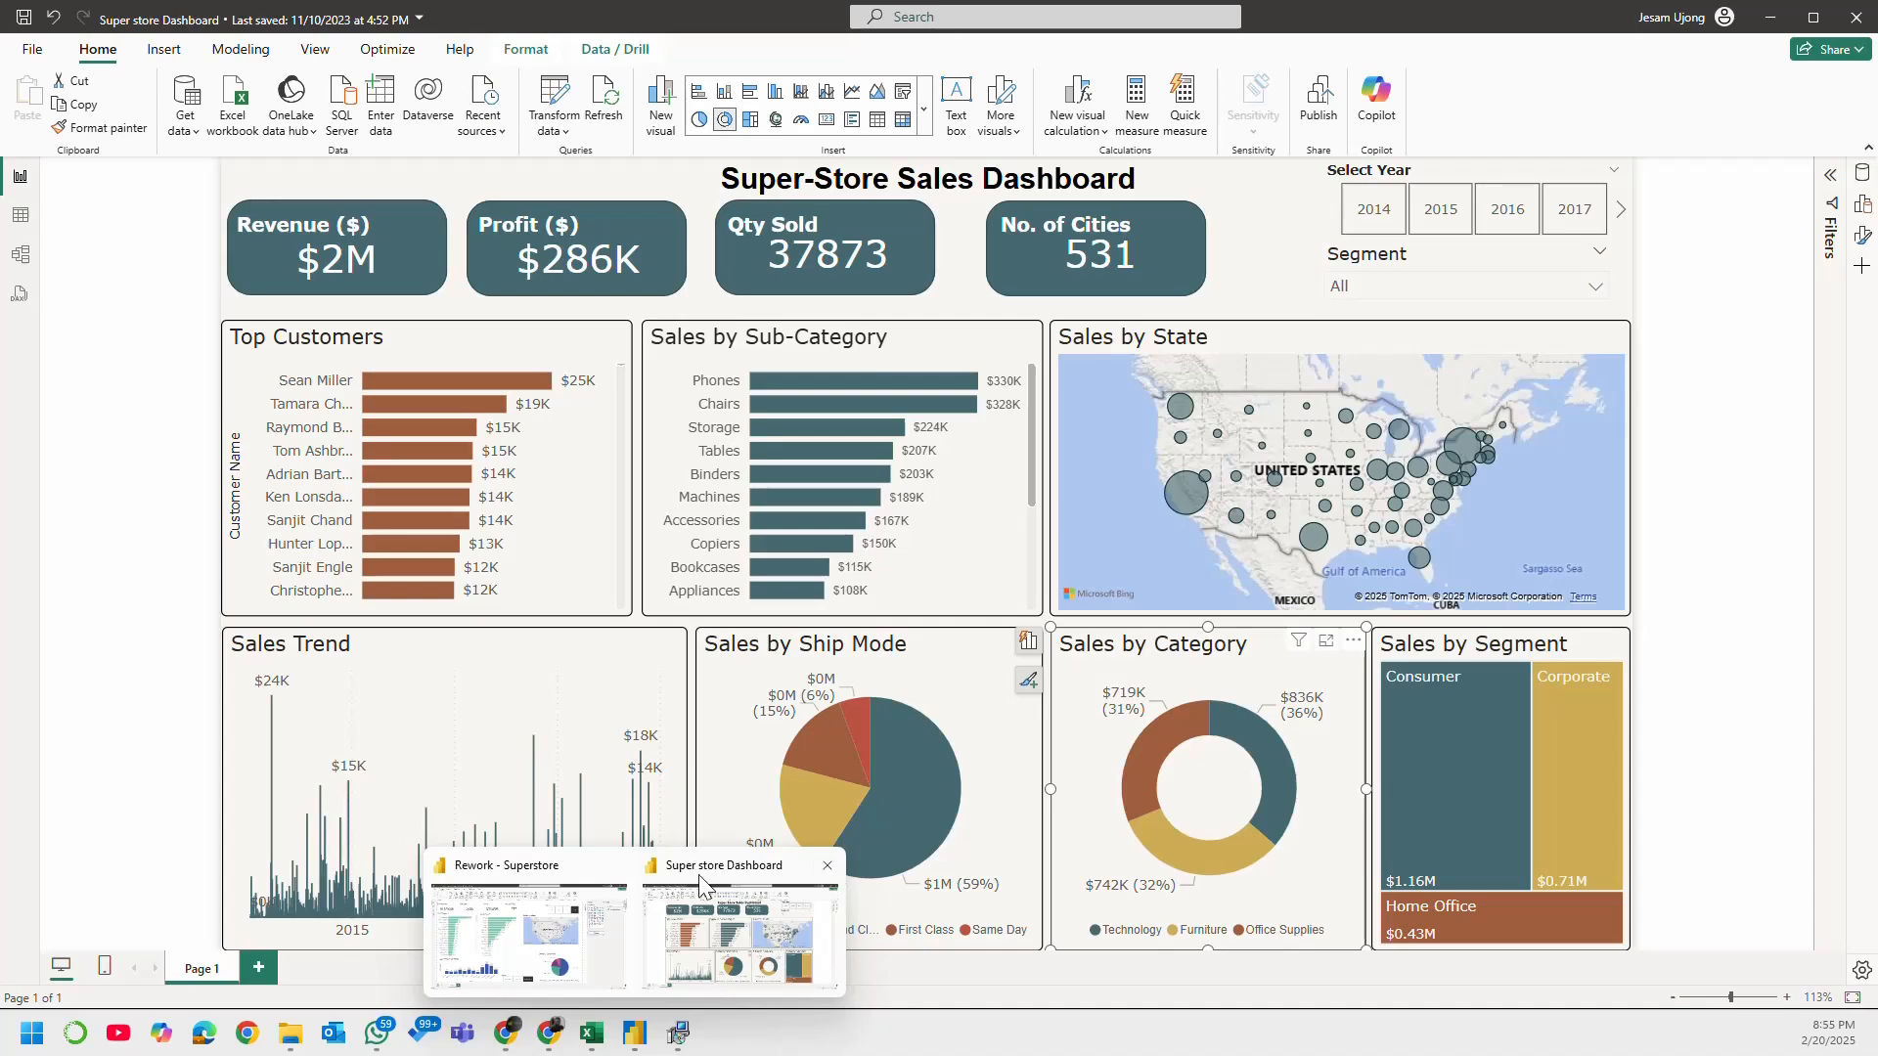
{"action": "mouse_move", "coordinate": [633, 893]}
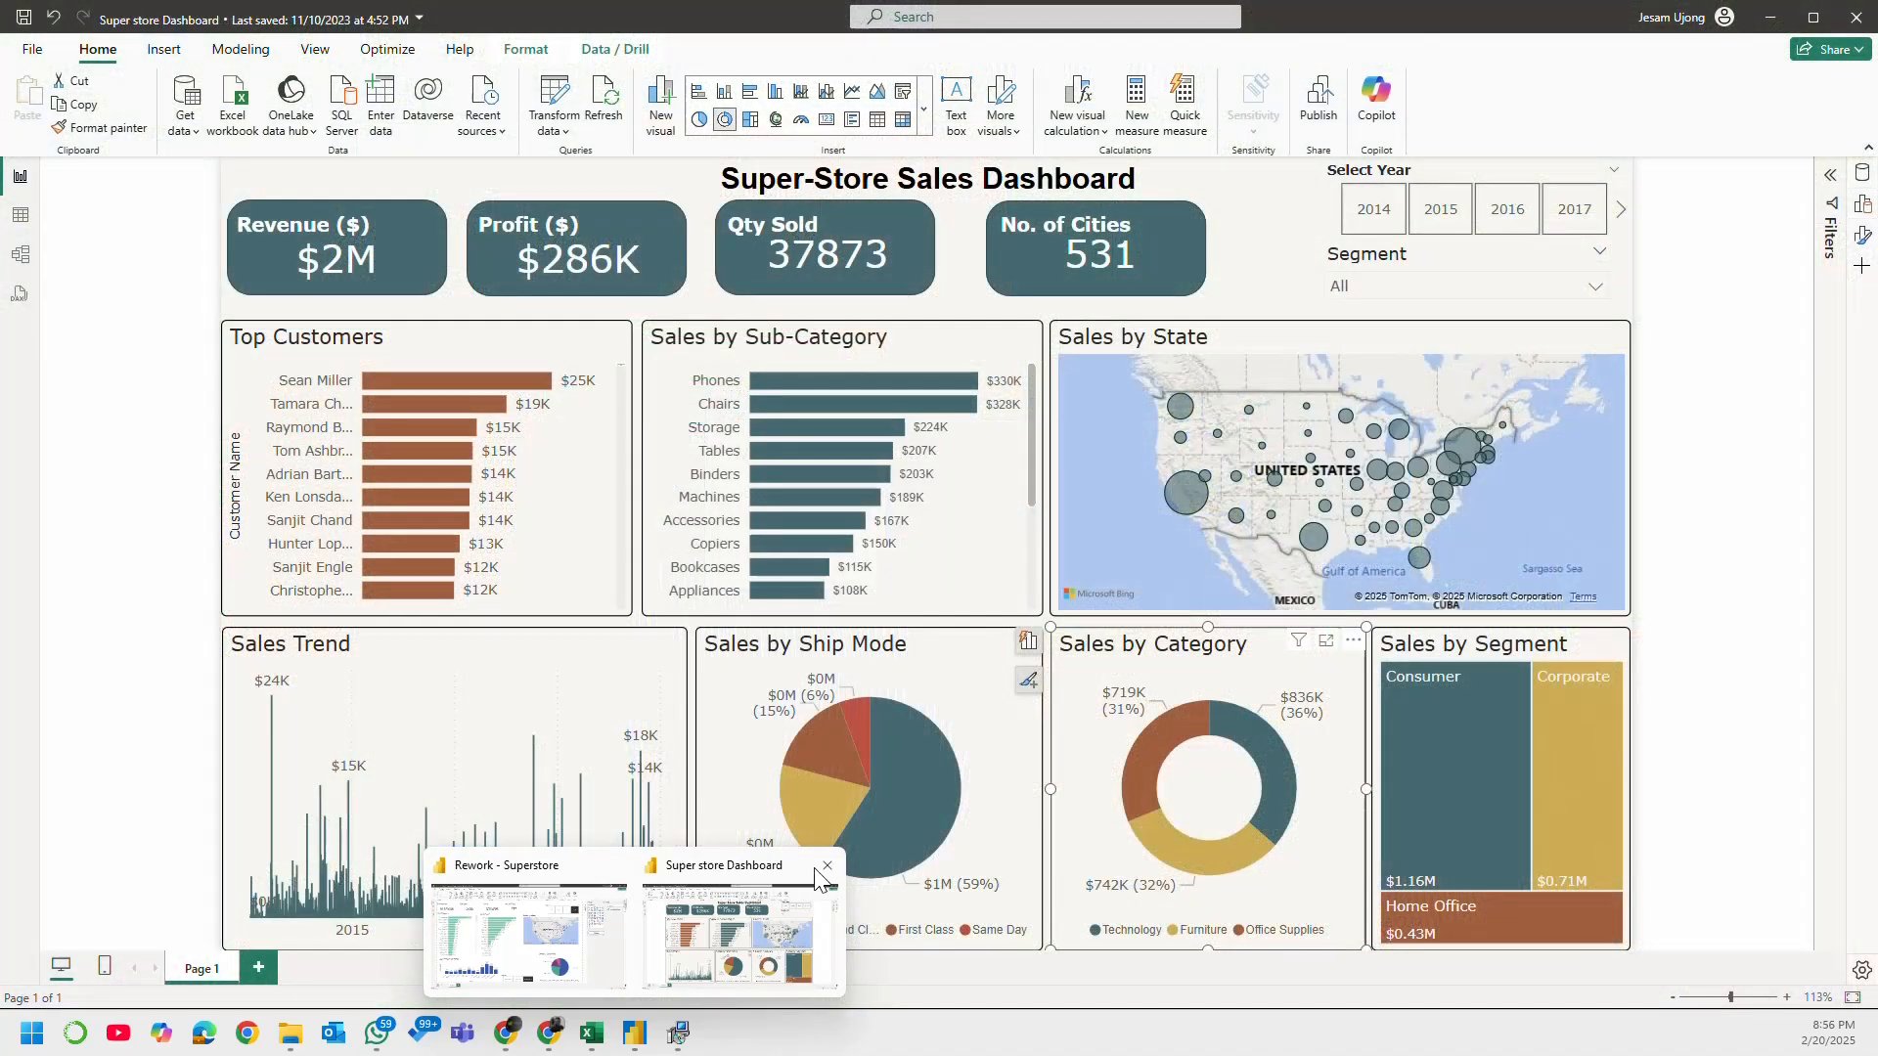
{"action": "left_click", "coordinate": [827, 867]}
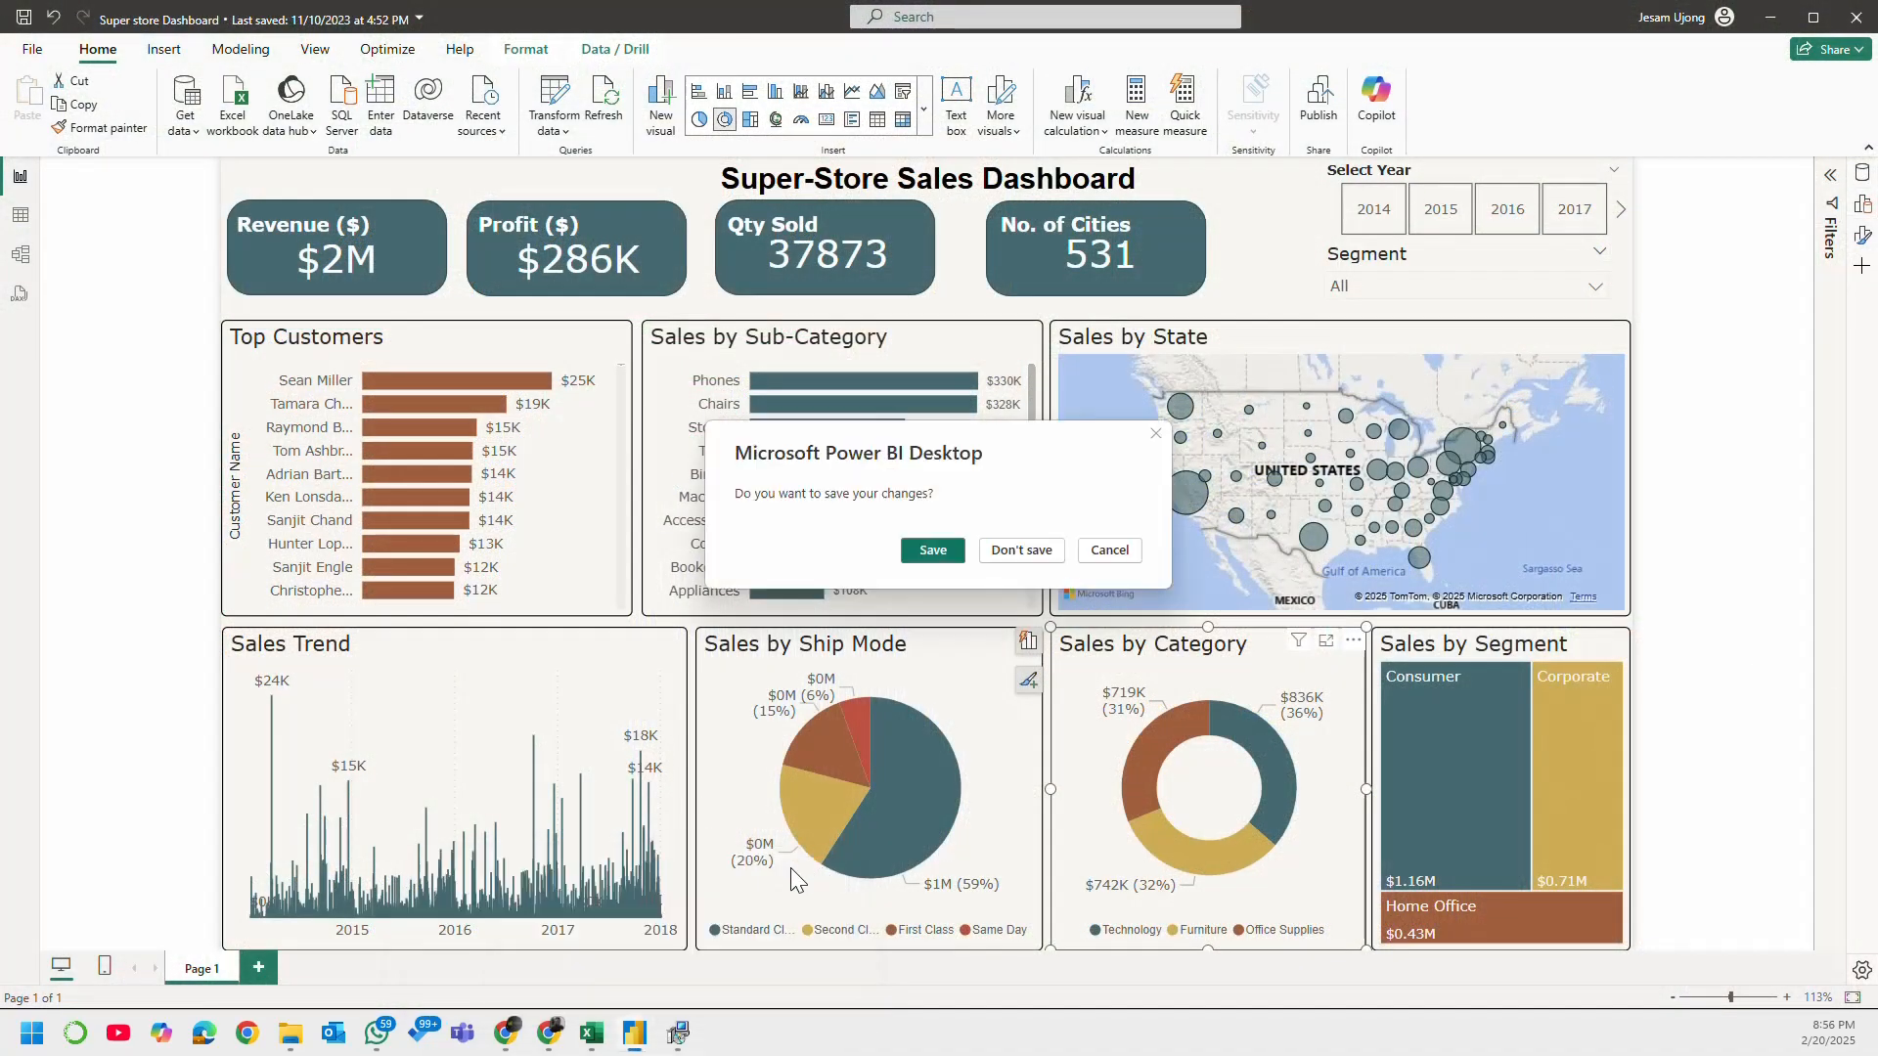
{"action": "left_click", "coordinate": [1021, 549]}
{"action": "left_click", "coordinate": [634, 1032]}
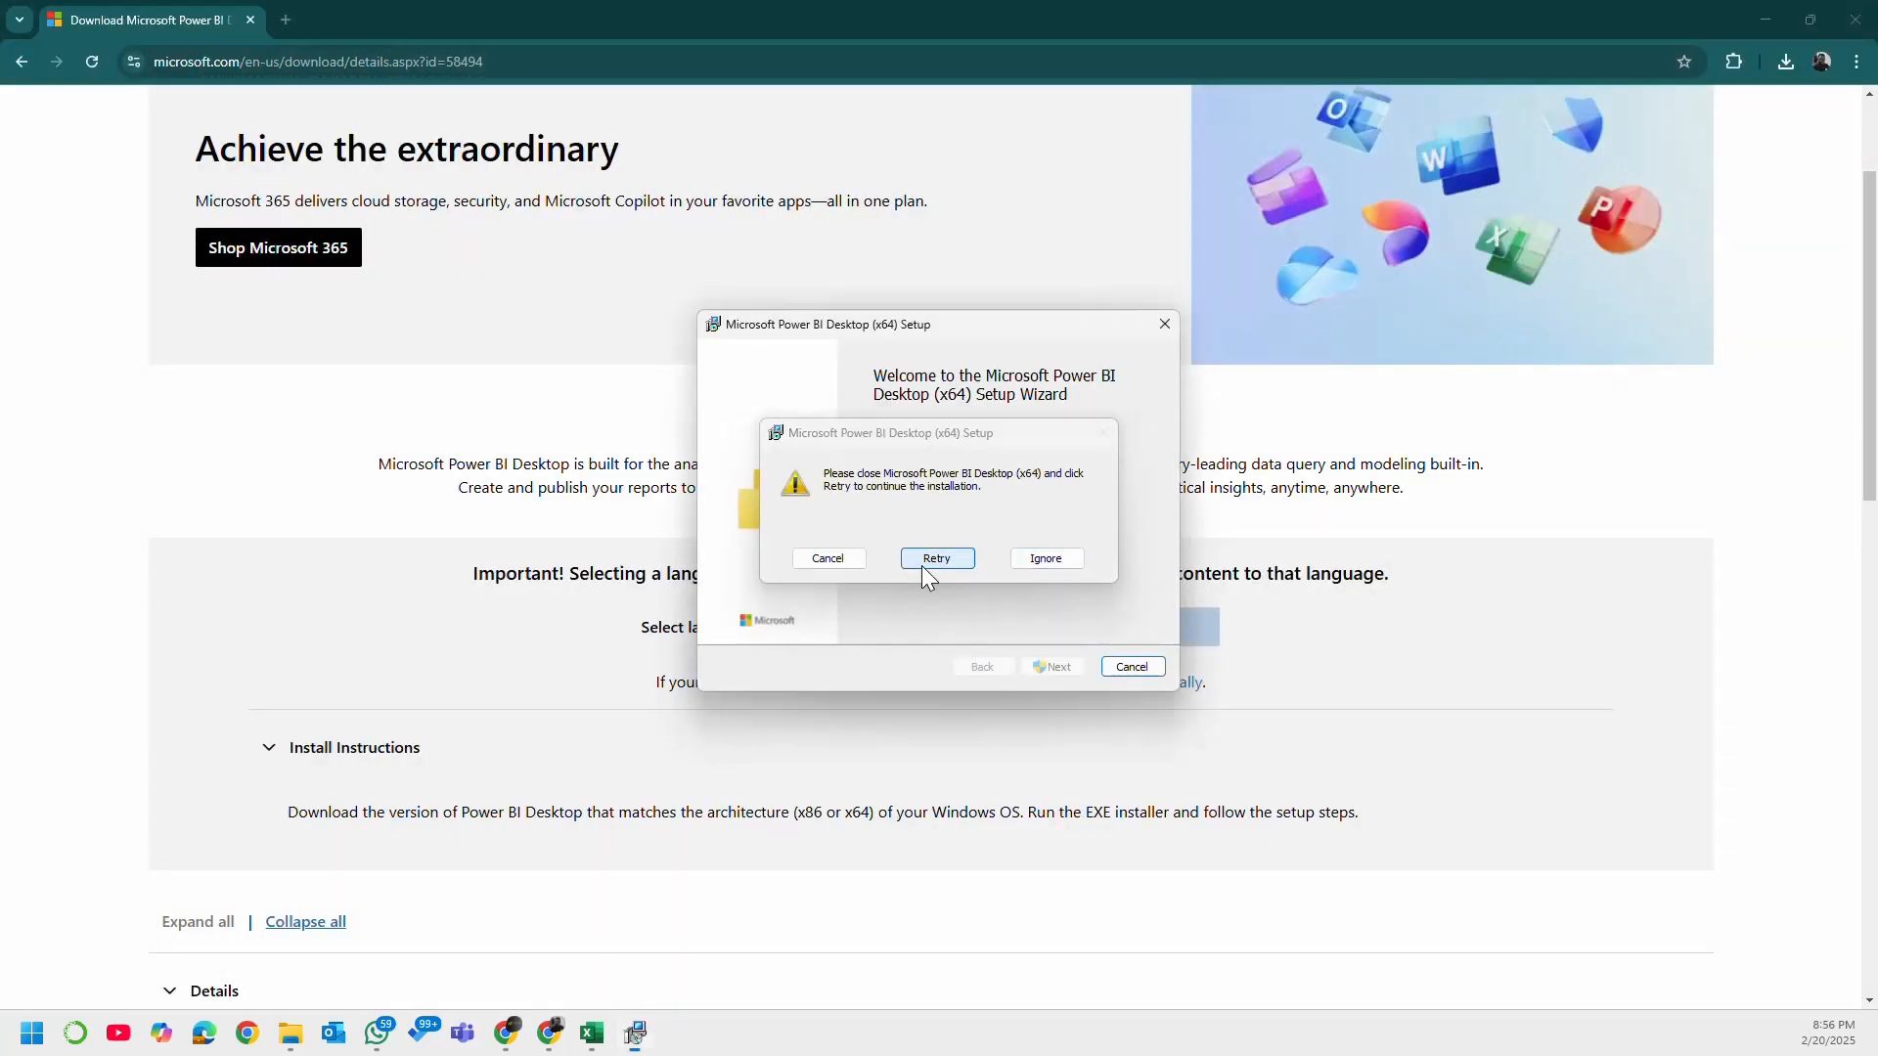
Step: Retry the setup in English, accept the license terms and start installing to the default folder with a desktop shortcut
{"action": "left_click", "coordinate": [926, 565]}
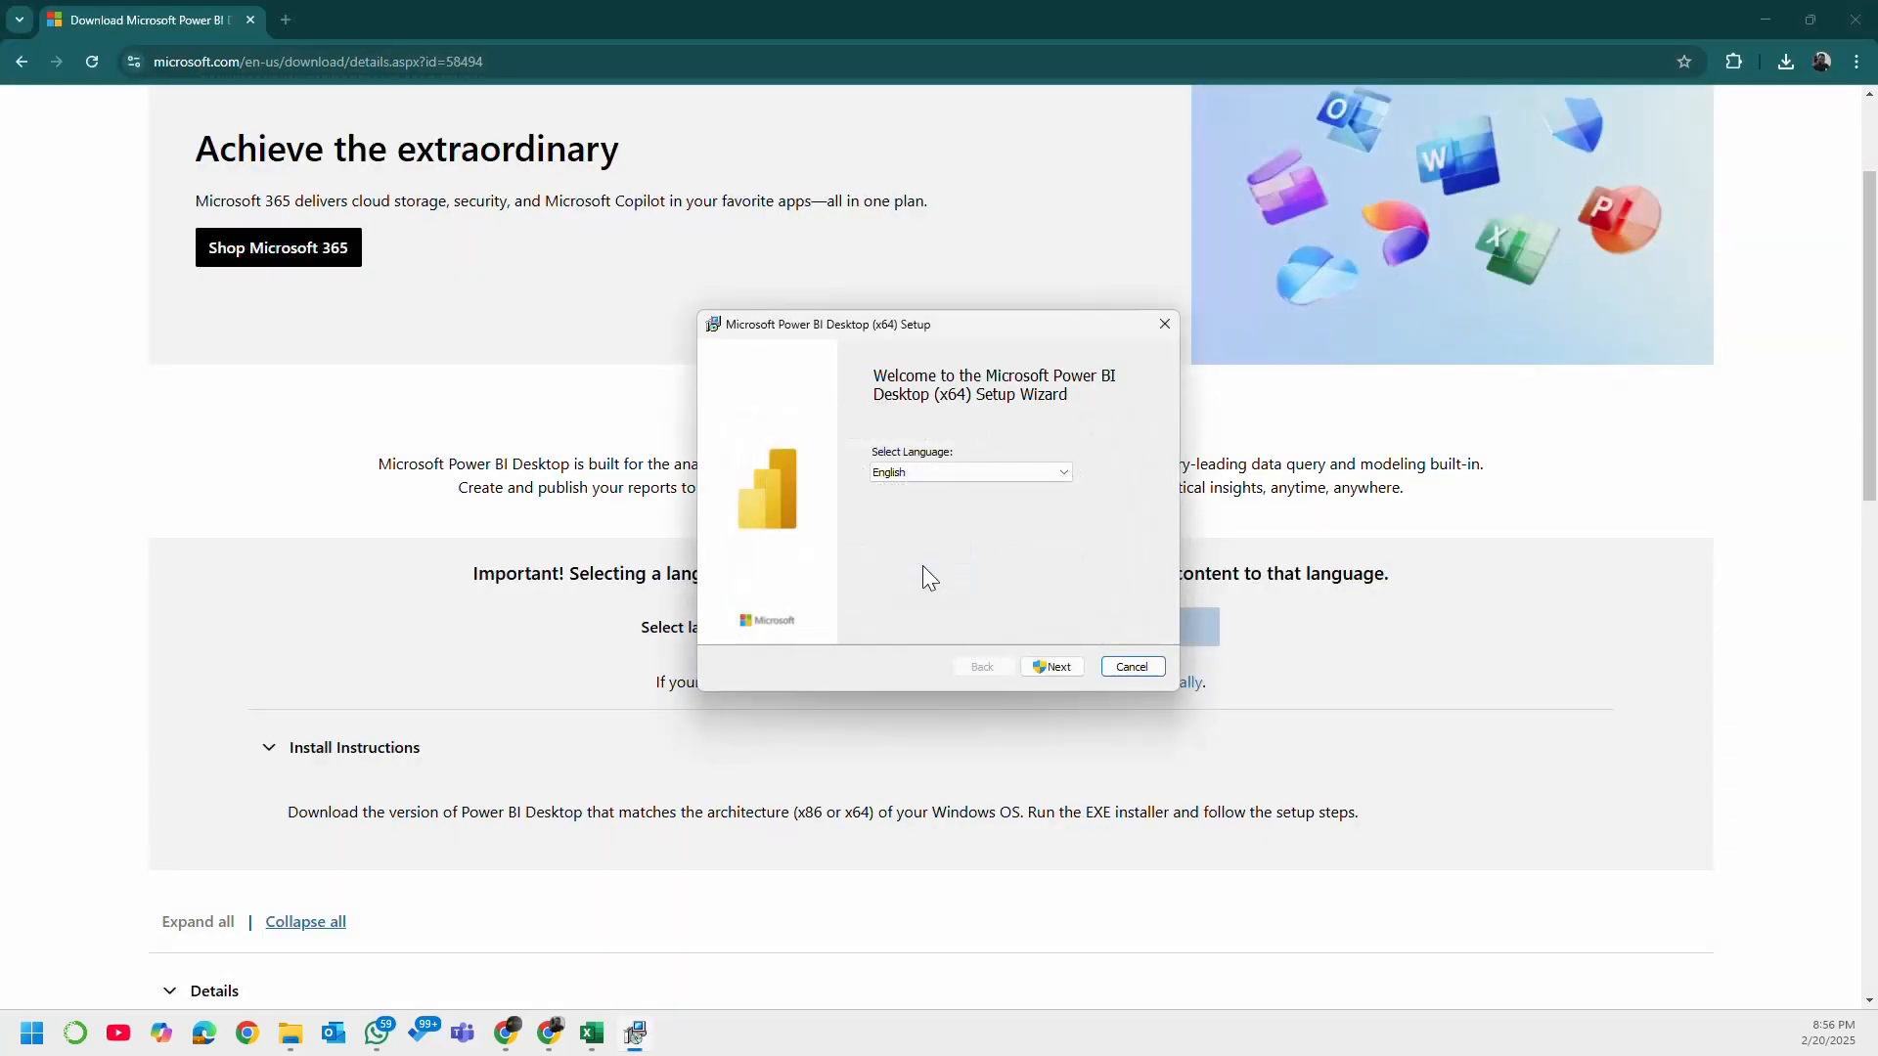
{"action": "left_click", "coordinate": [1052, 666]}
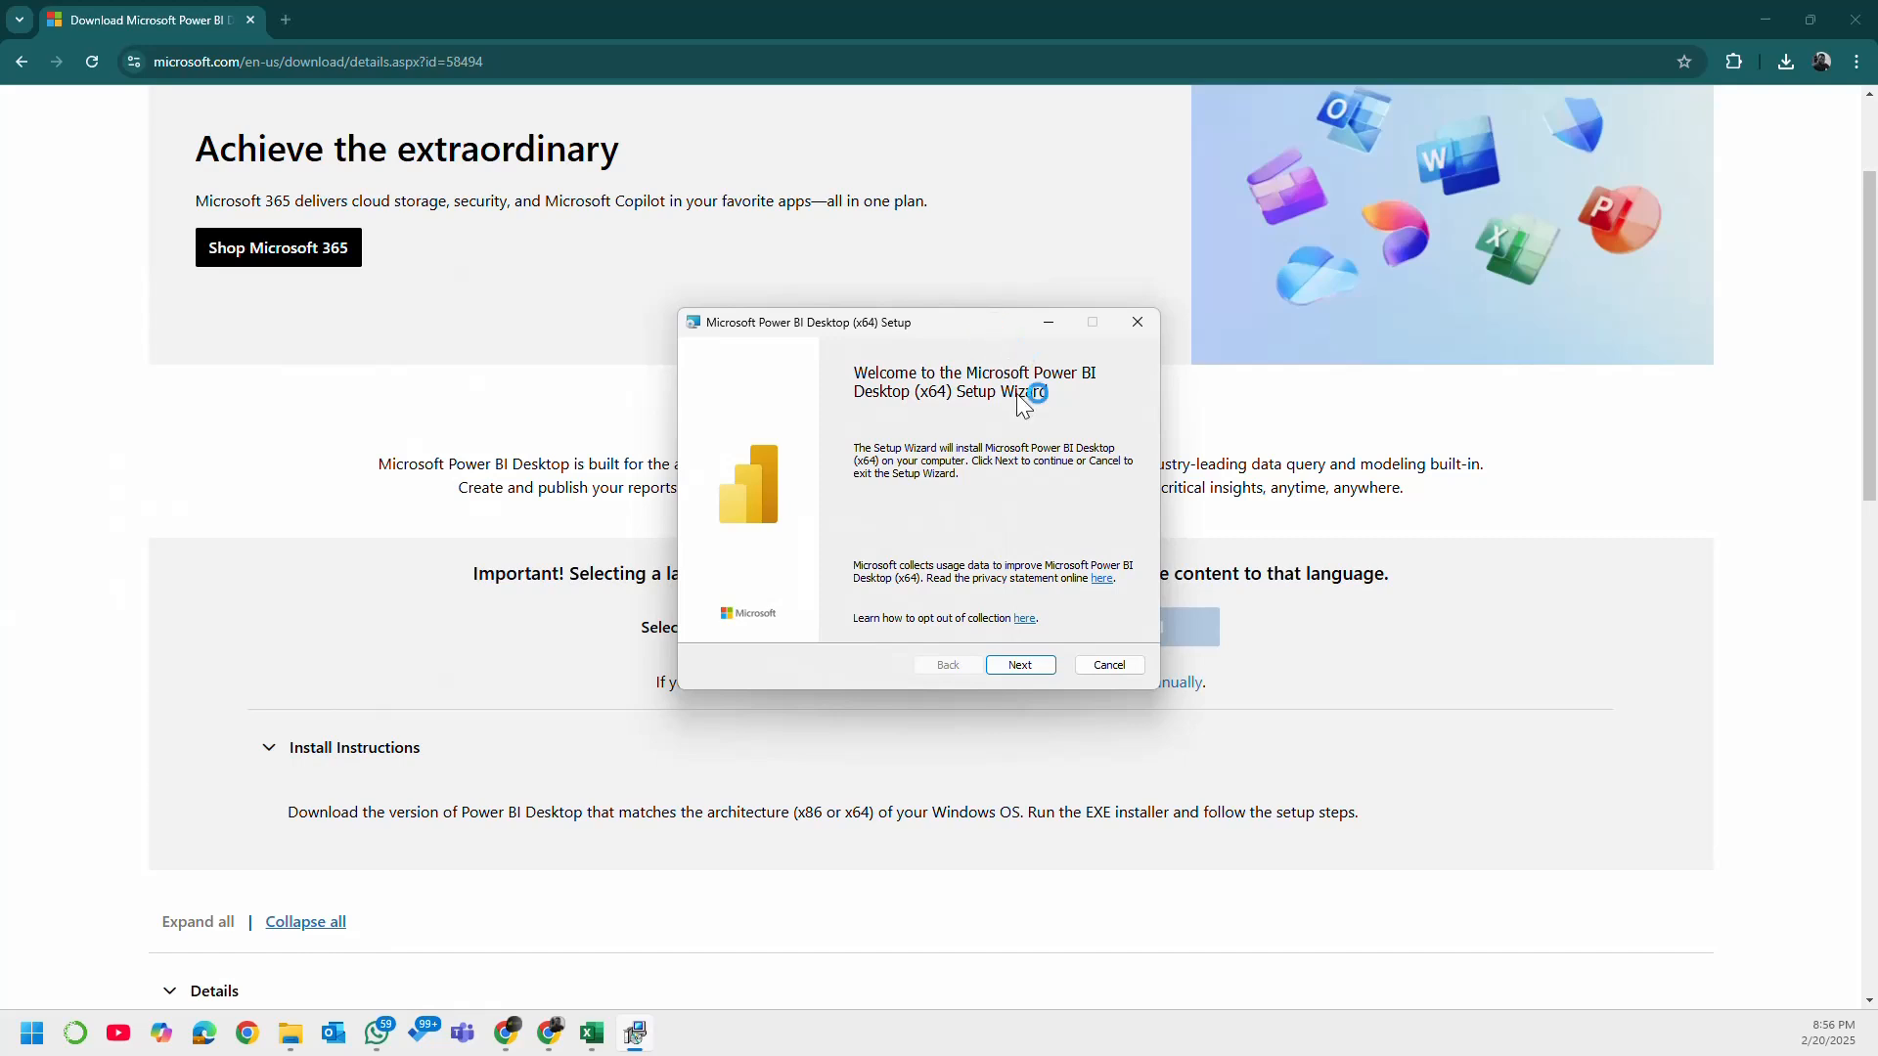
{"action": "left_click", "coordinate": [1035, 665]}
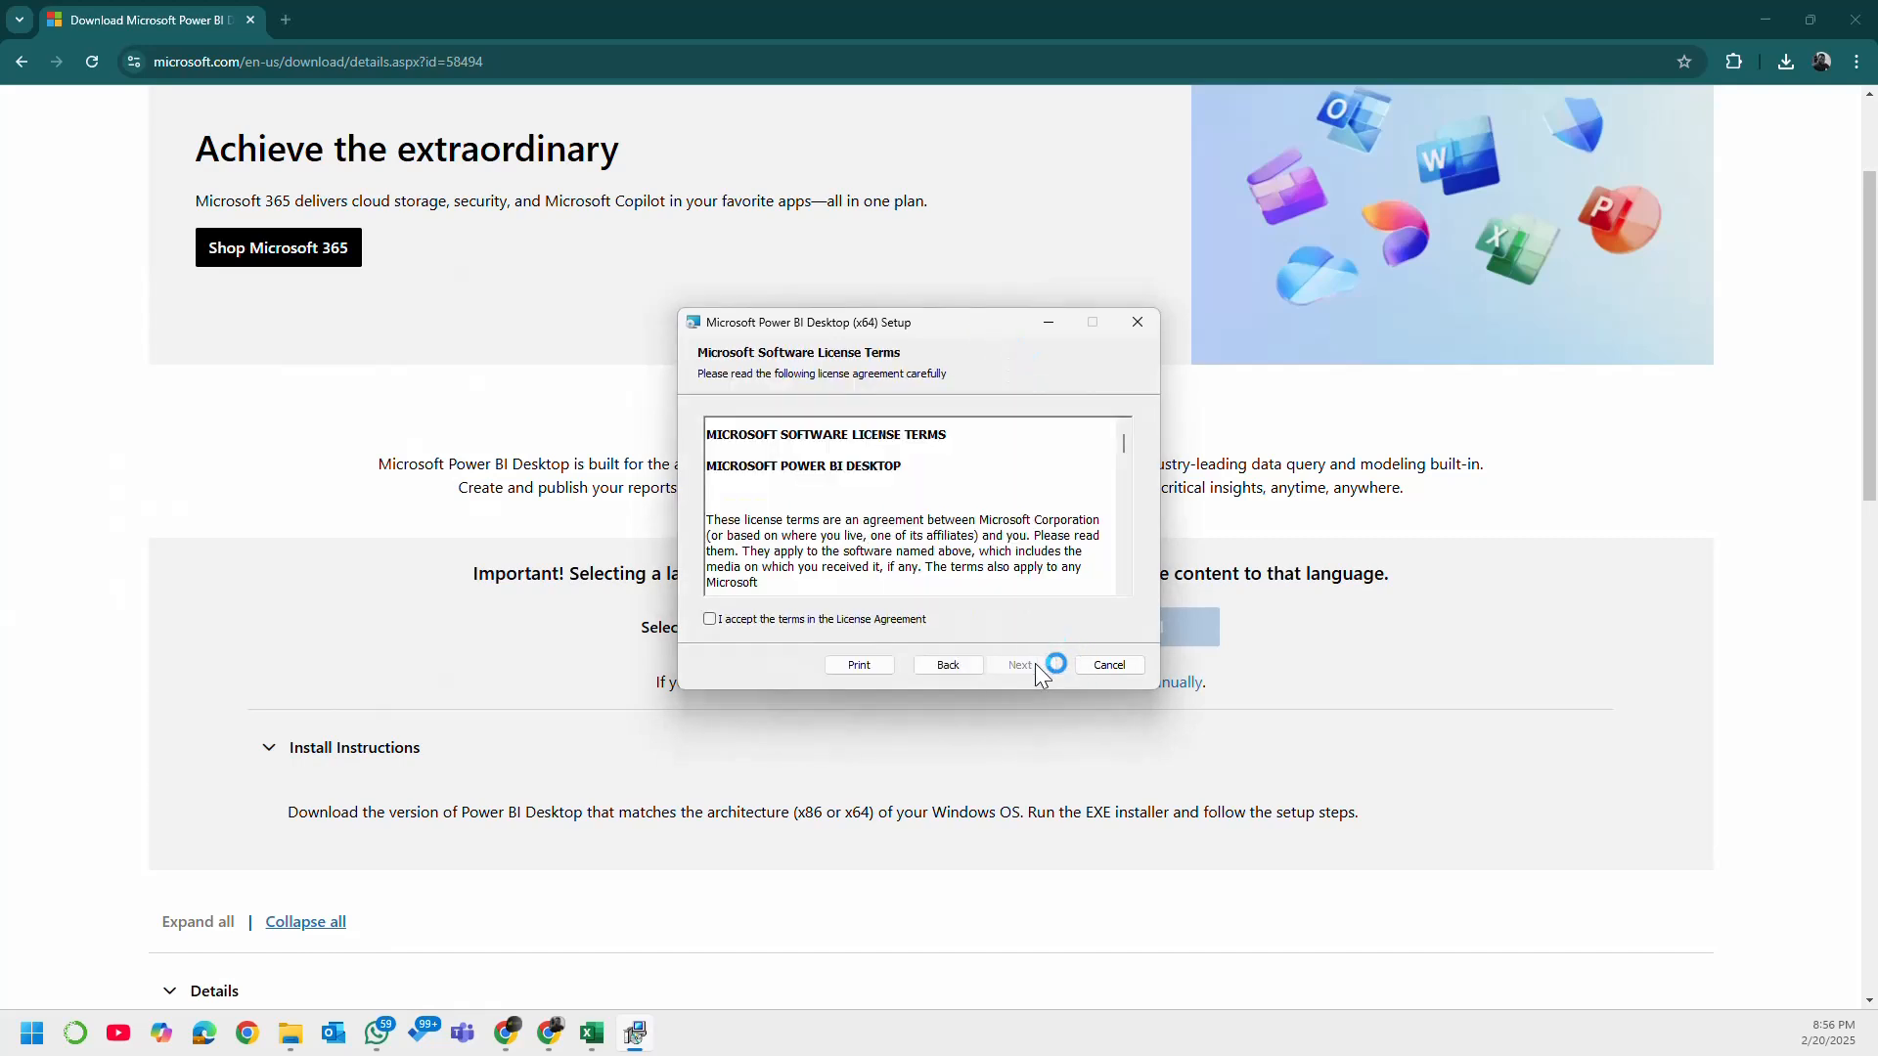
{"action": "left_click", "coordinate": [763, 619]}
{"action": "left_click", "coordinate": [1041, 666]}
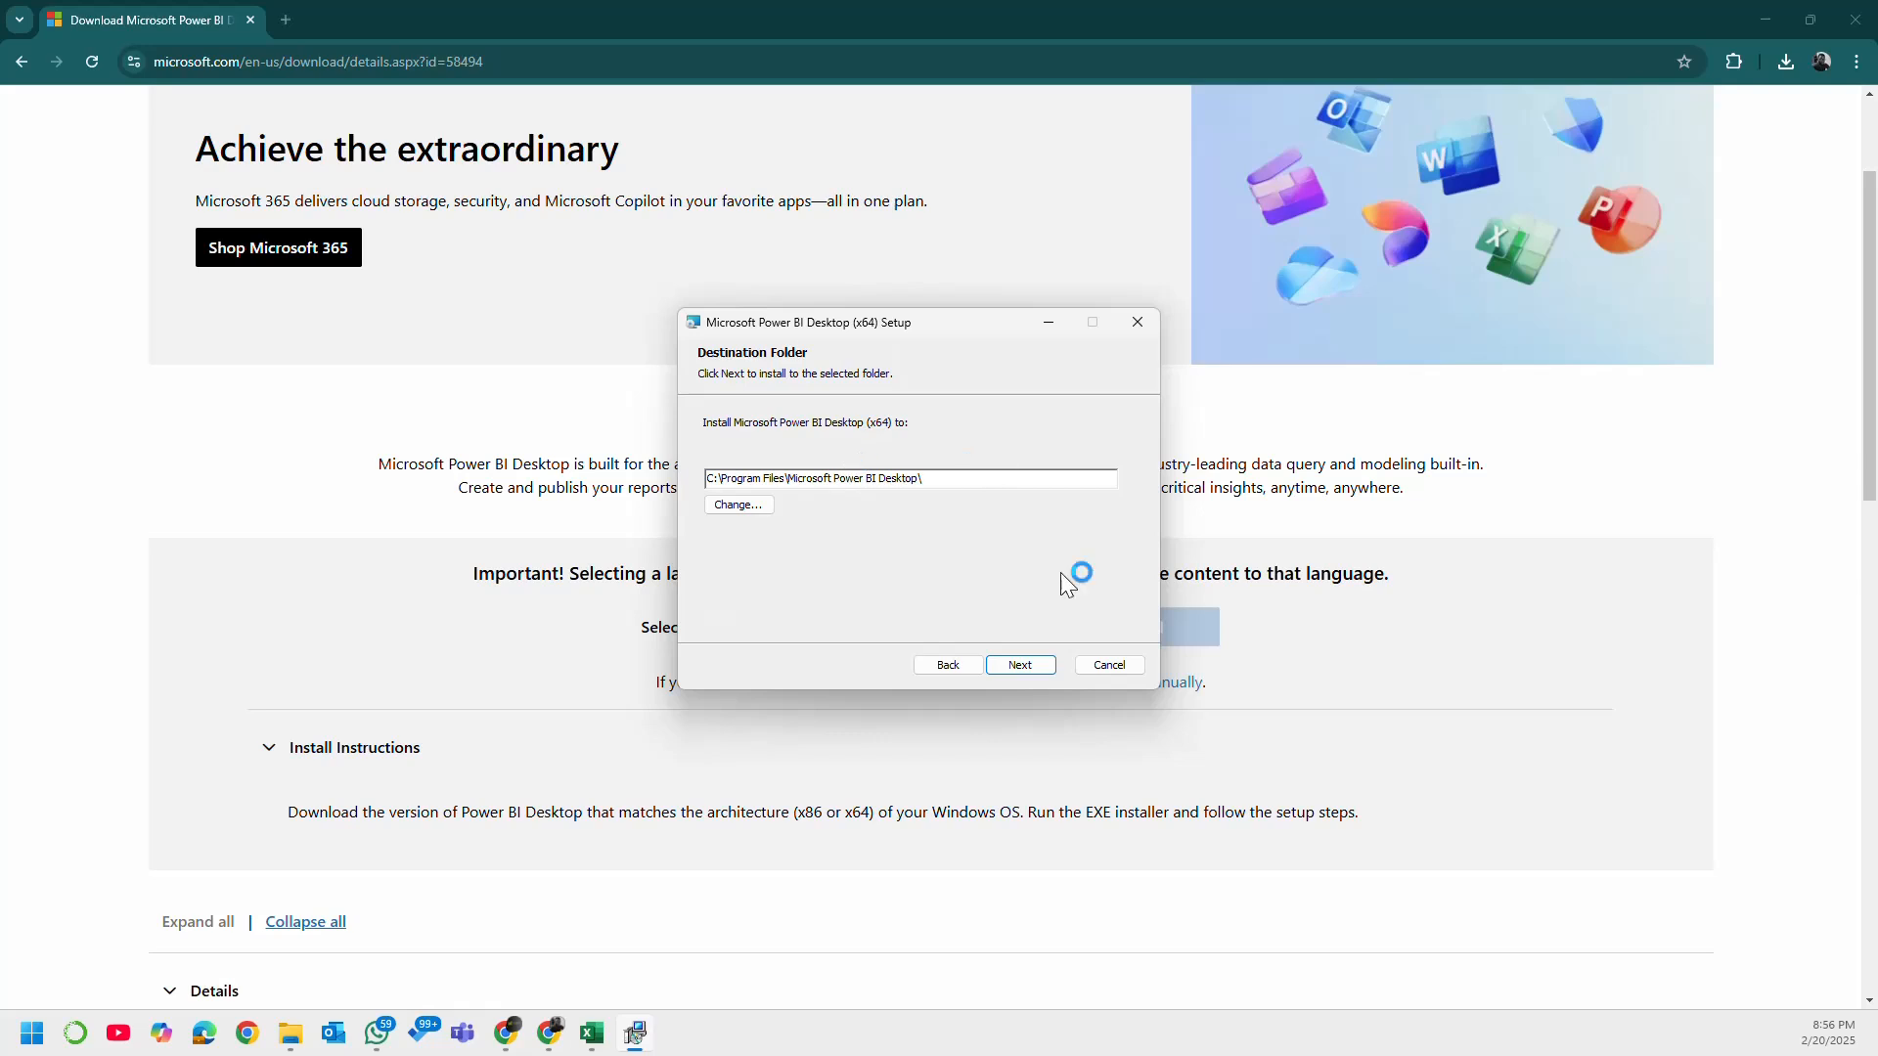
{"action": "left_click", "coordinate": [1027, 669]}
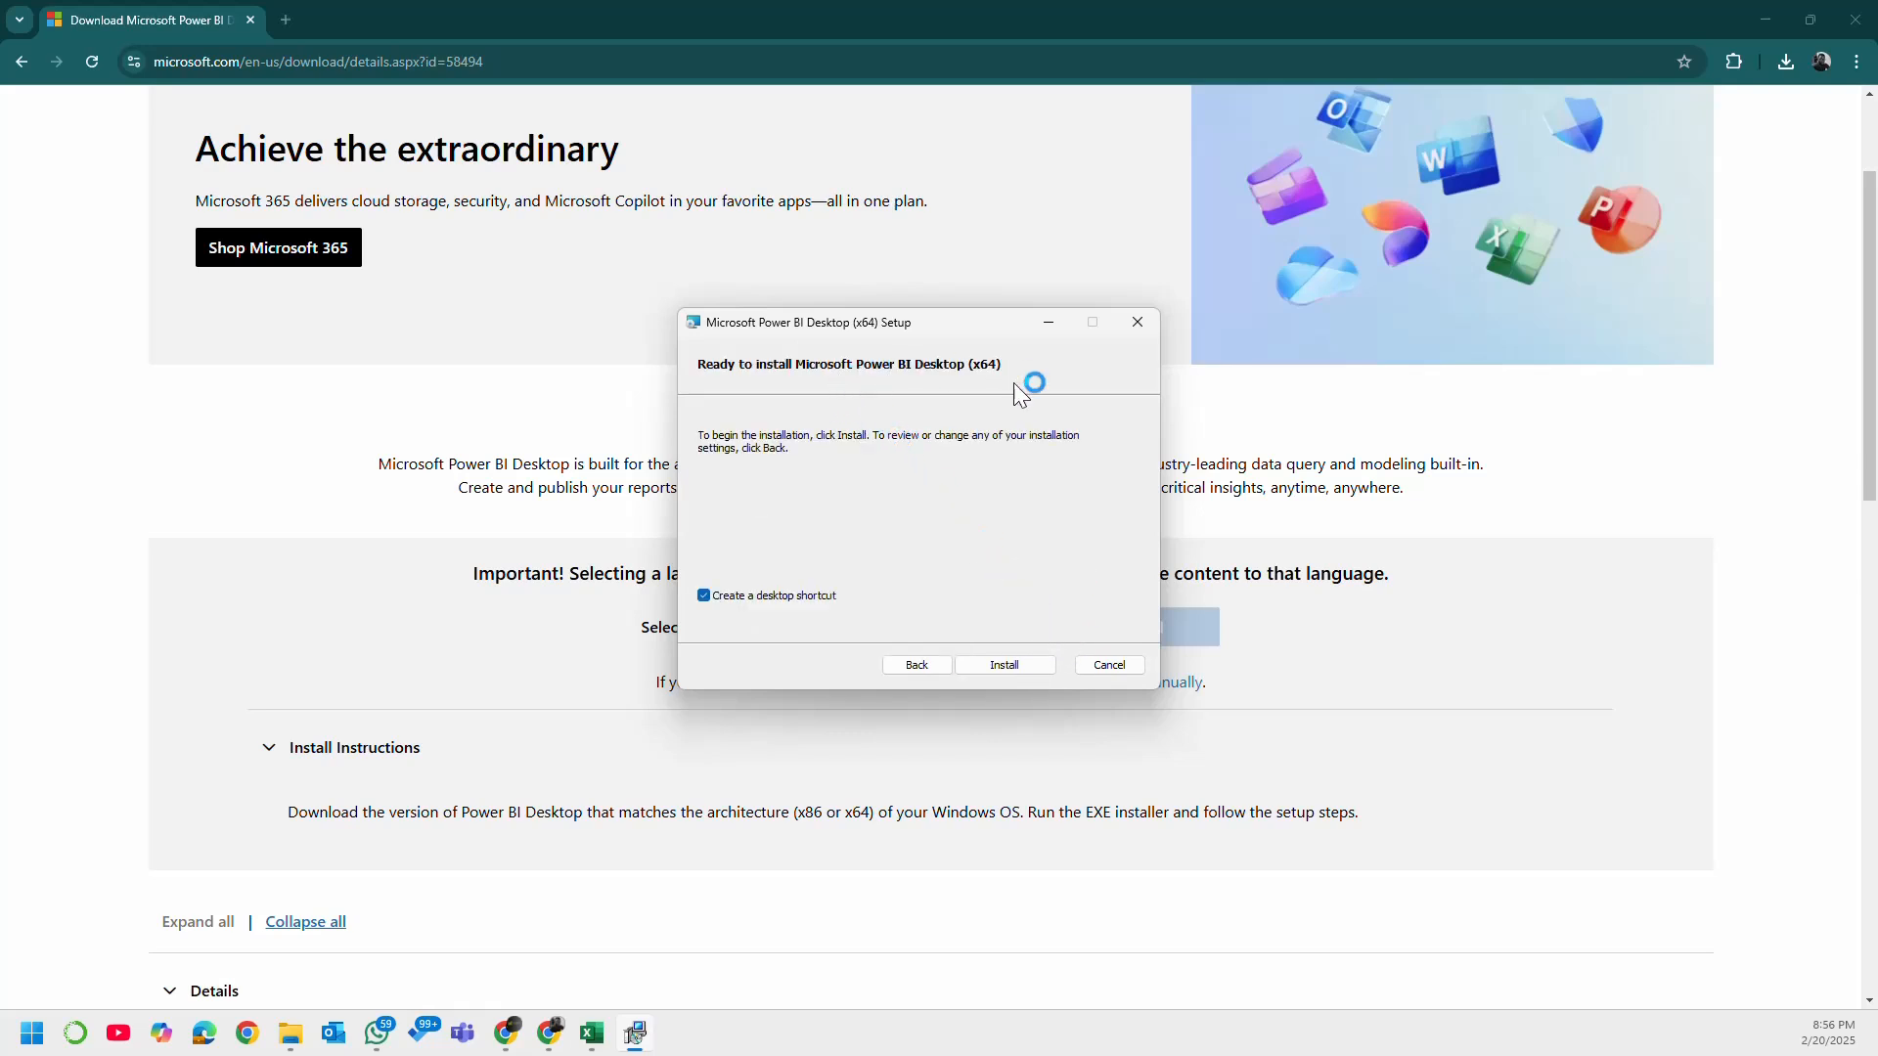
{"action": "left_click", "coordinate": [1002, 666]}
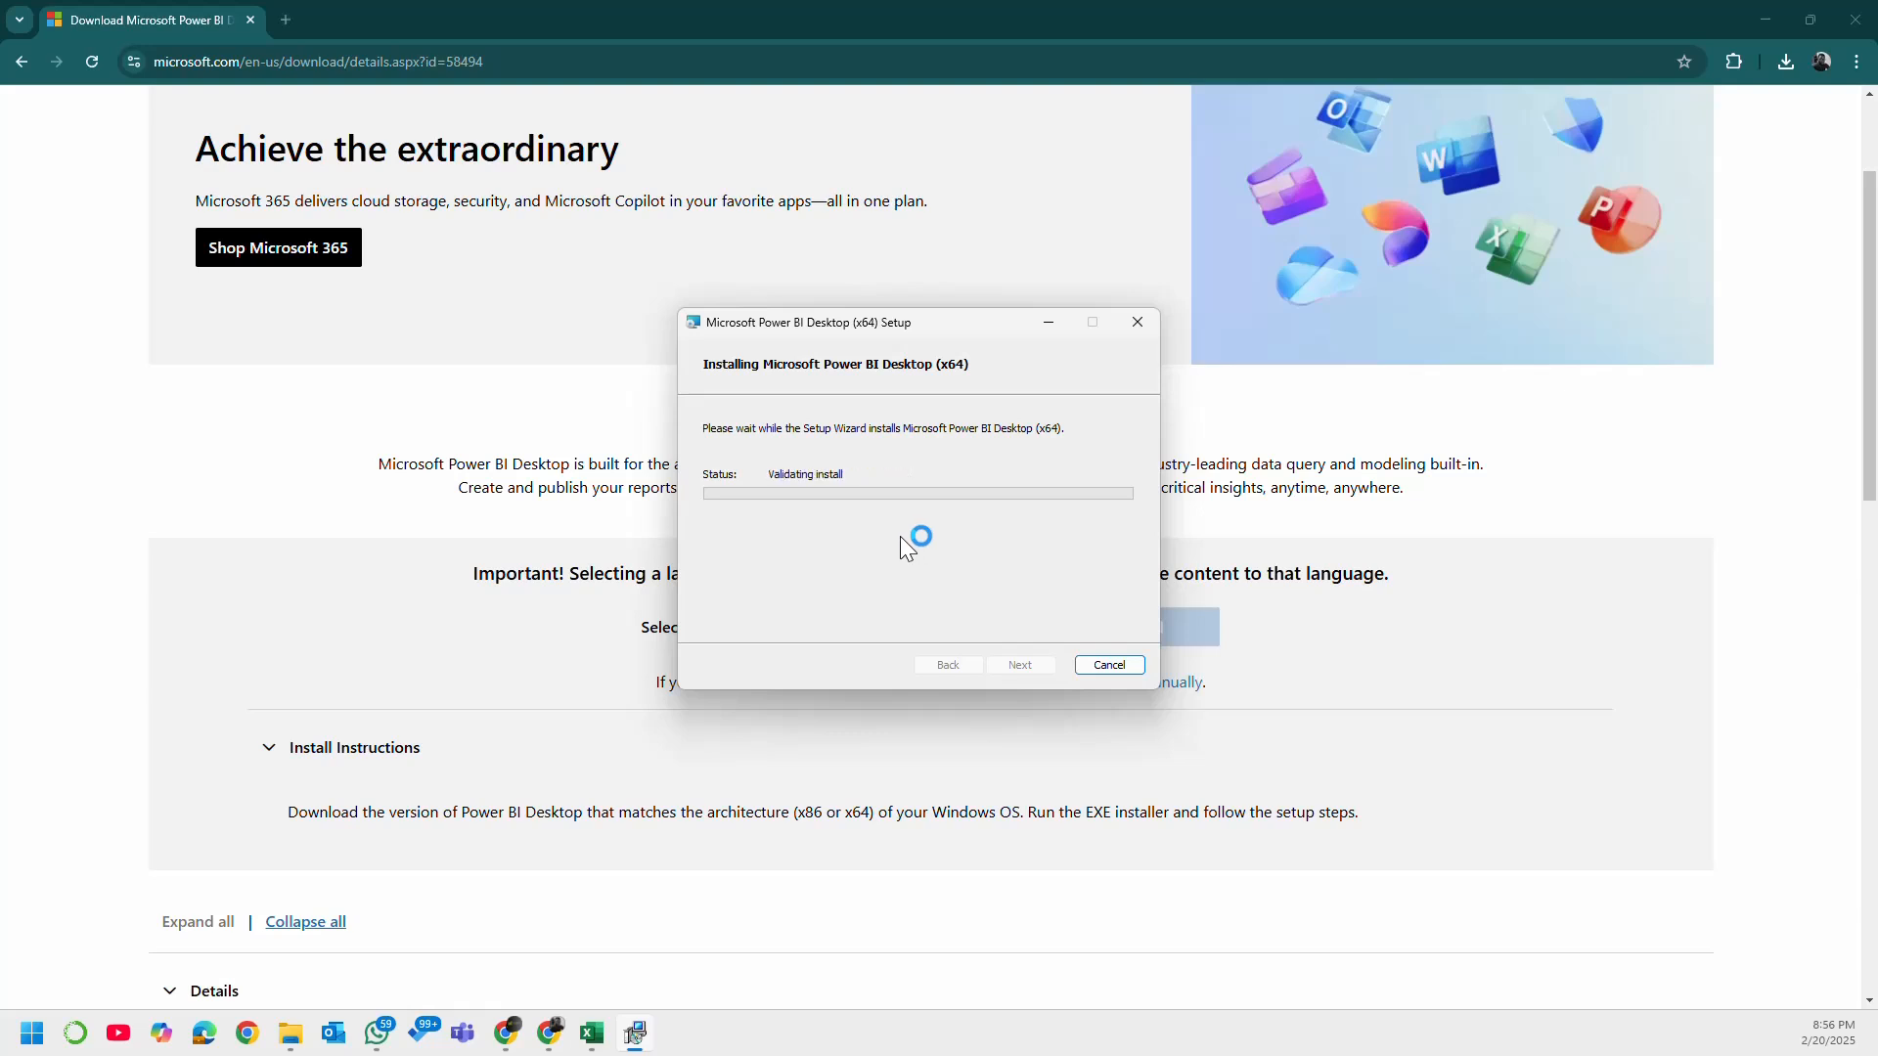
Step: Cancel the running installation and close the remaining setup window
{"action": "left_click", "coordinate": [1125, 667]}
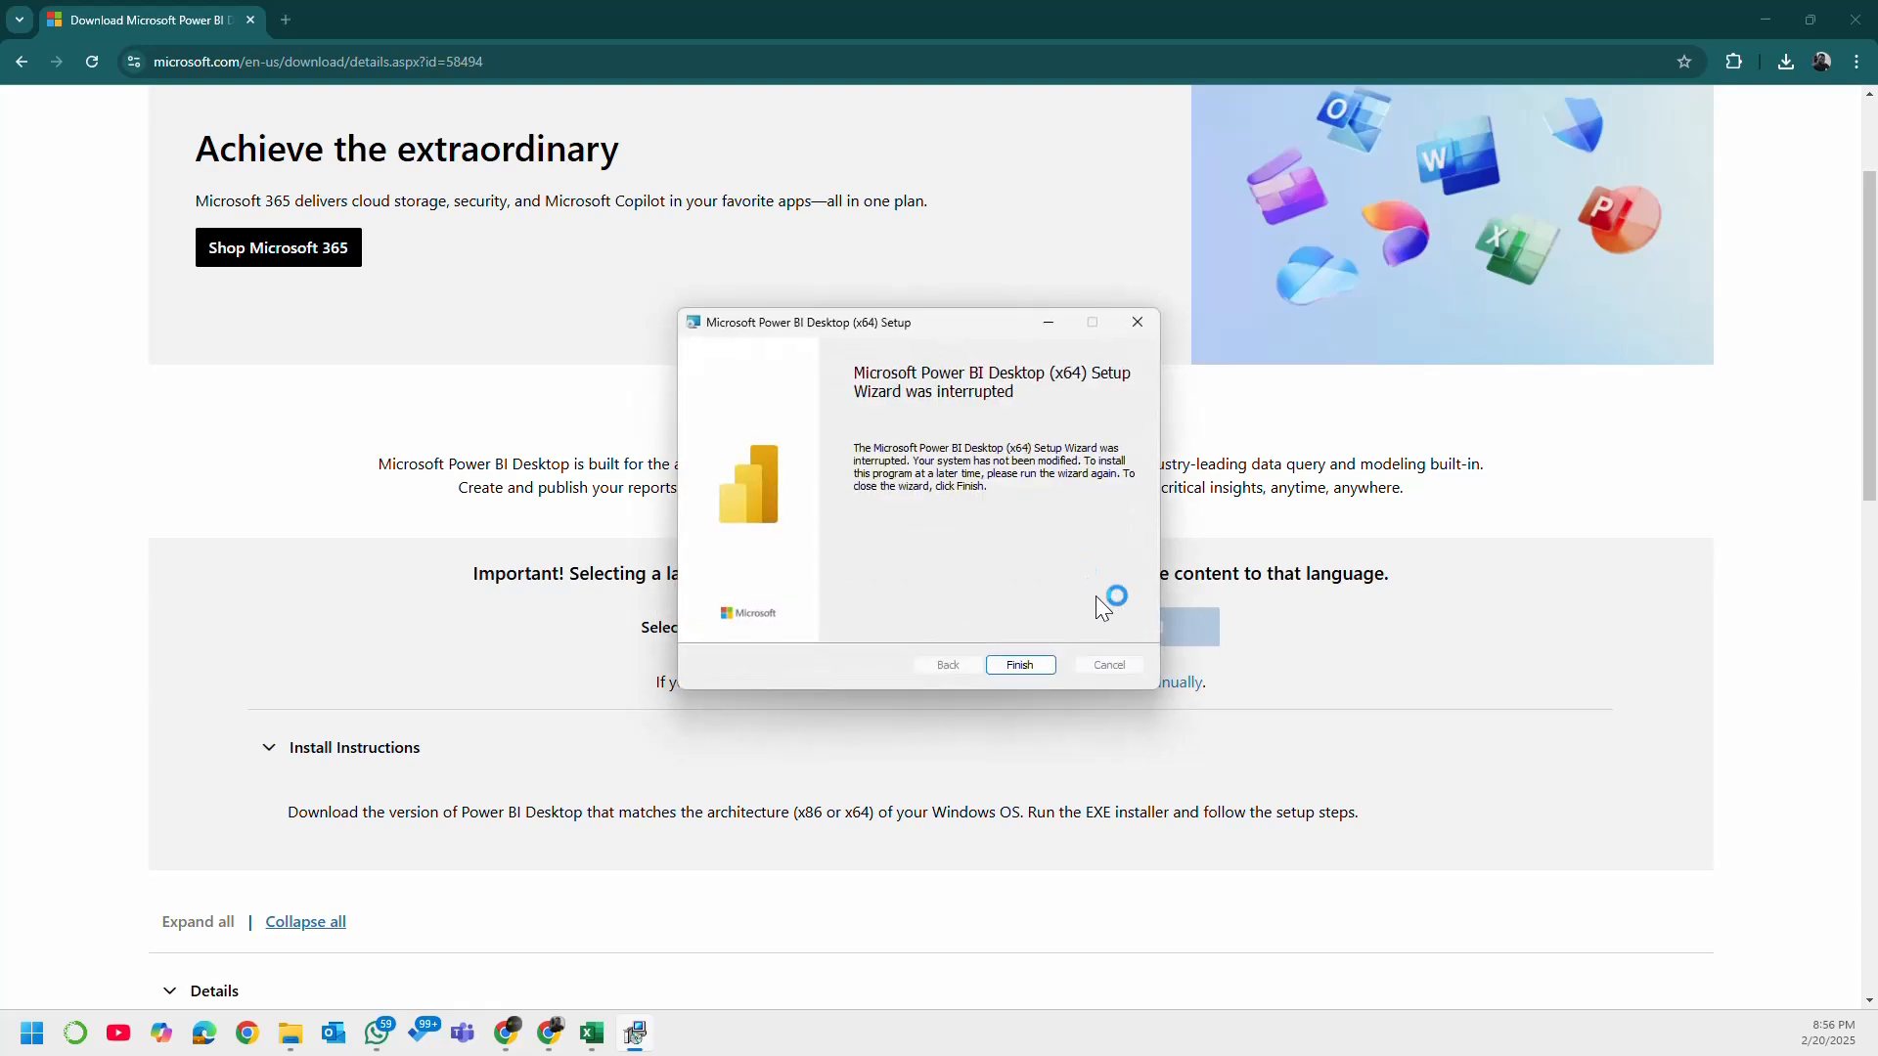
{"action": "left_click", "coordinate": [1027, 666]}
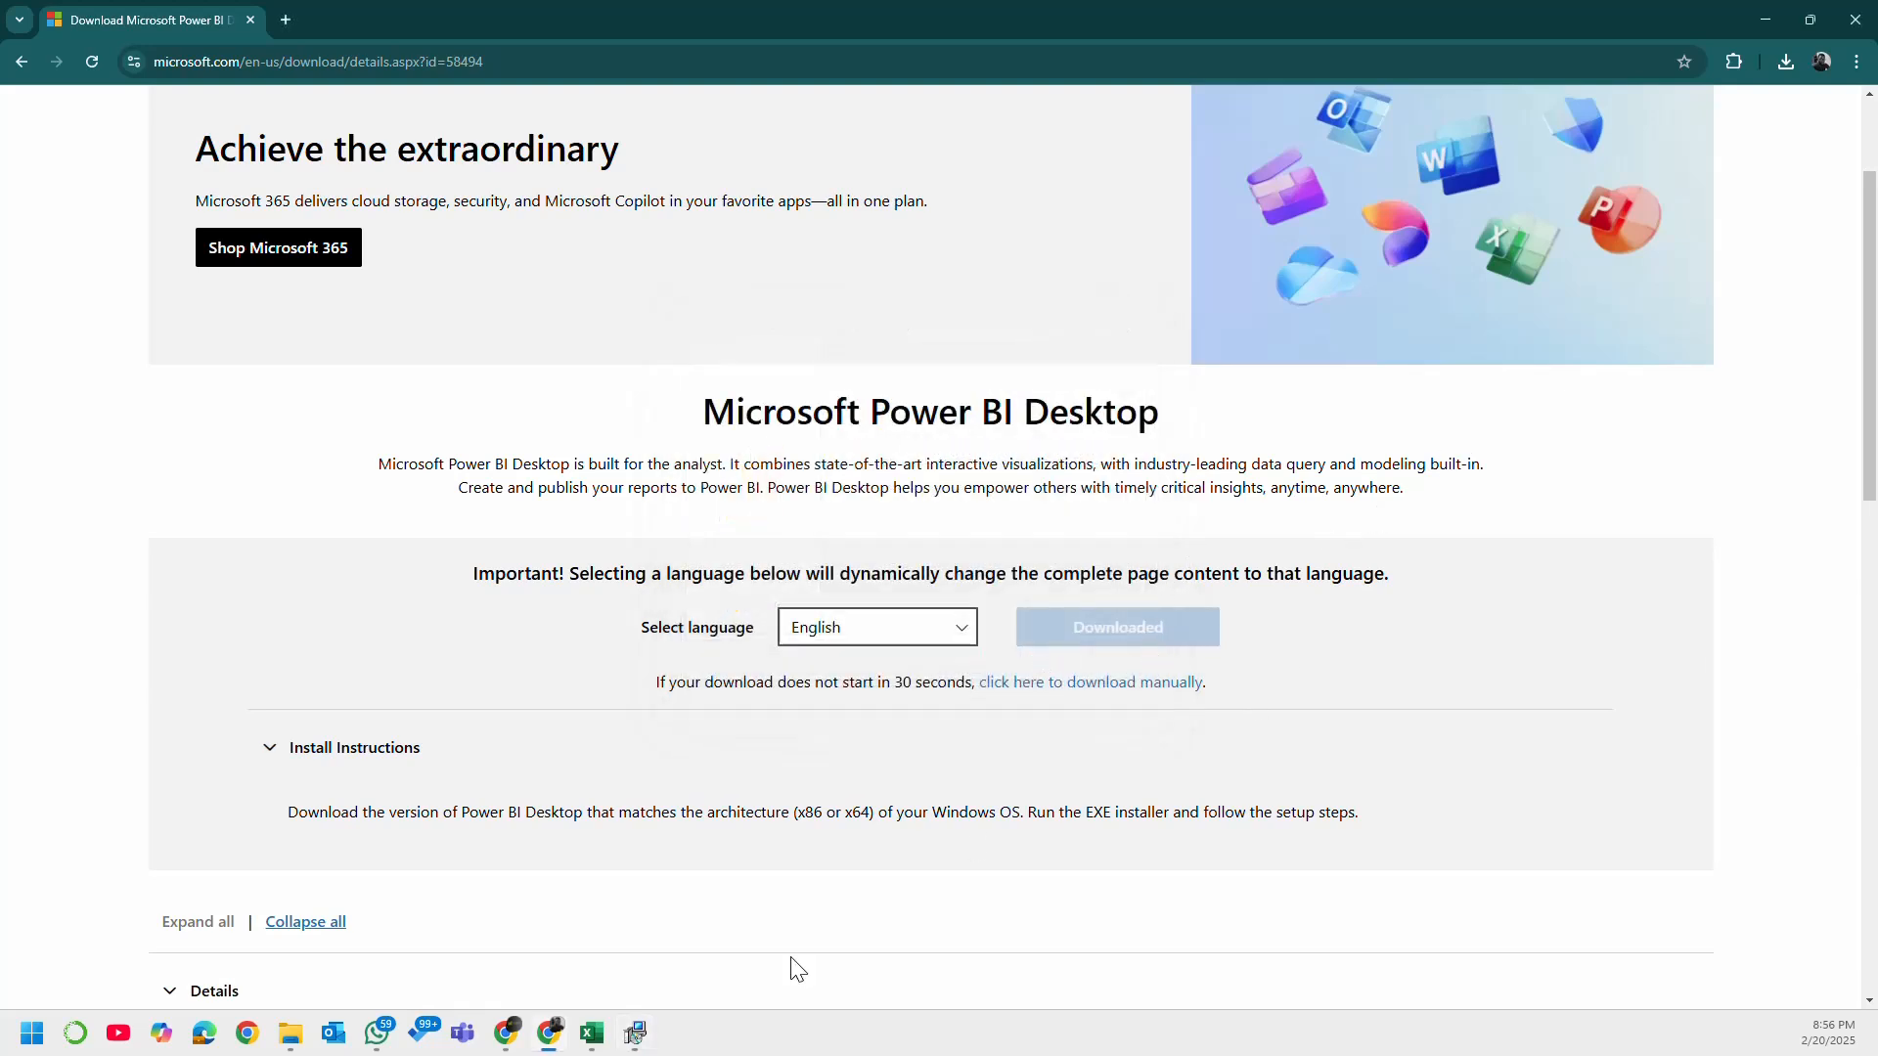
{"action": "left_click", "coordinate": [635, 1037]}
{"action": "right_click", "coordinate": [645, 1045]}
{"action": "left_click", "coordinate": [646, 983]}
Step: Launch Power BI Desktop and create a blank report
{"action": "left_click", "coordinate": [41, 1027]}
{"action": "left_click", "coordinate": [364, 556]}
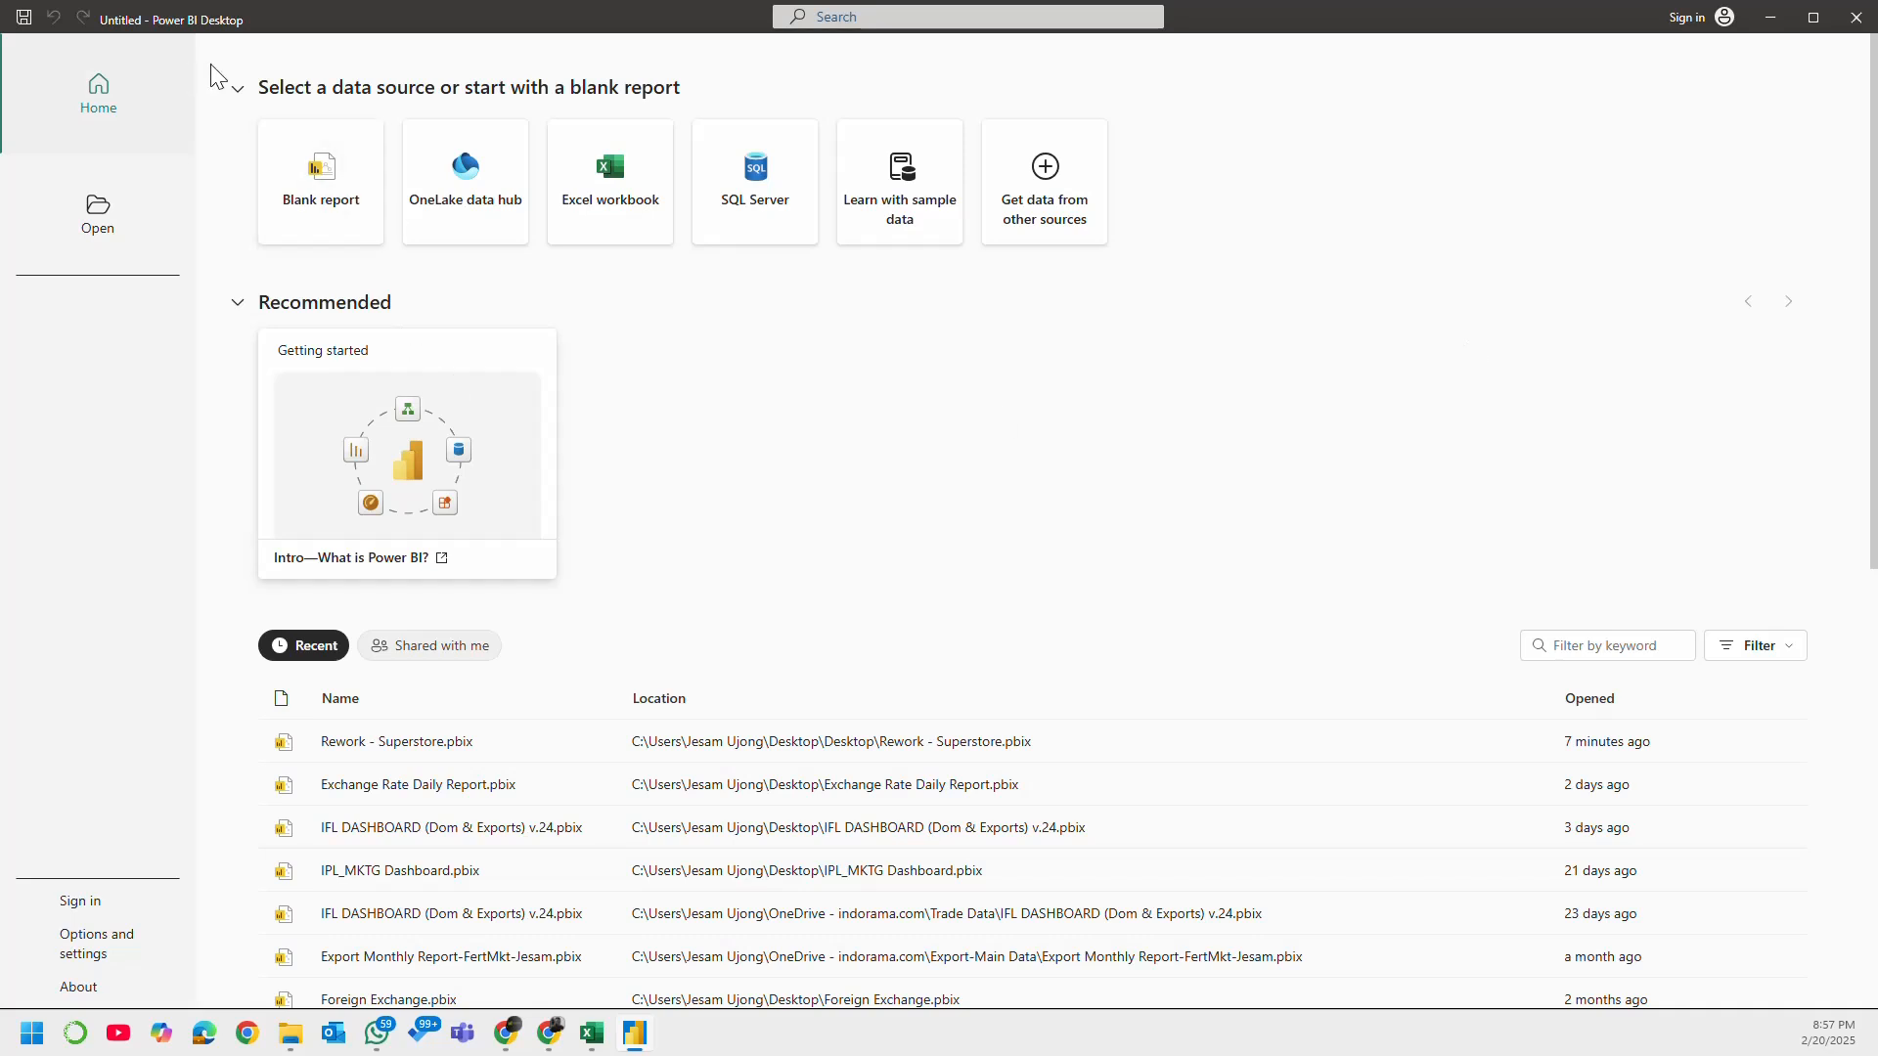
{"action": "left_click", "coordinate": [336, 189]}
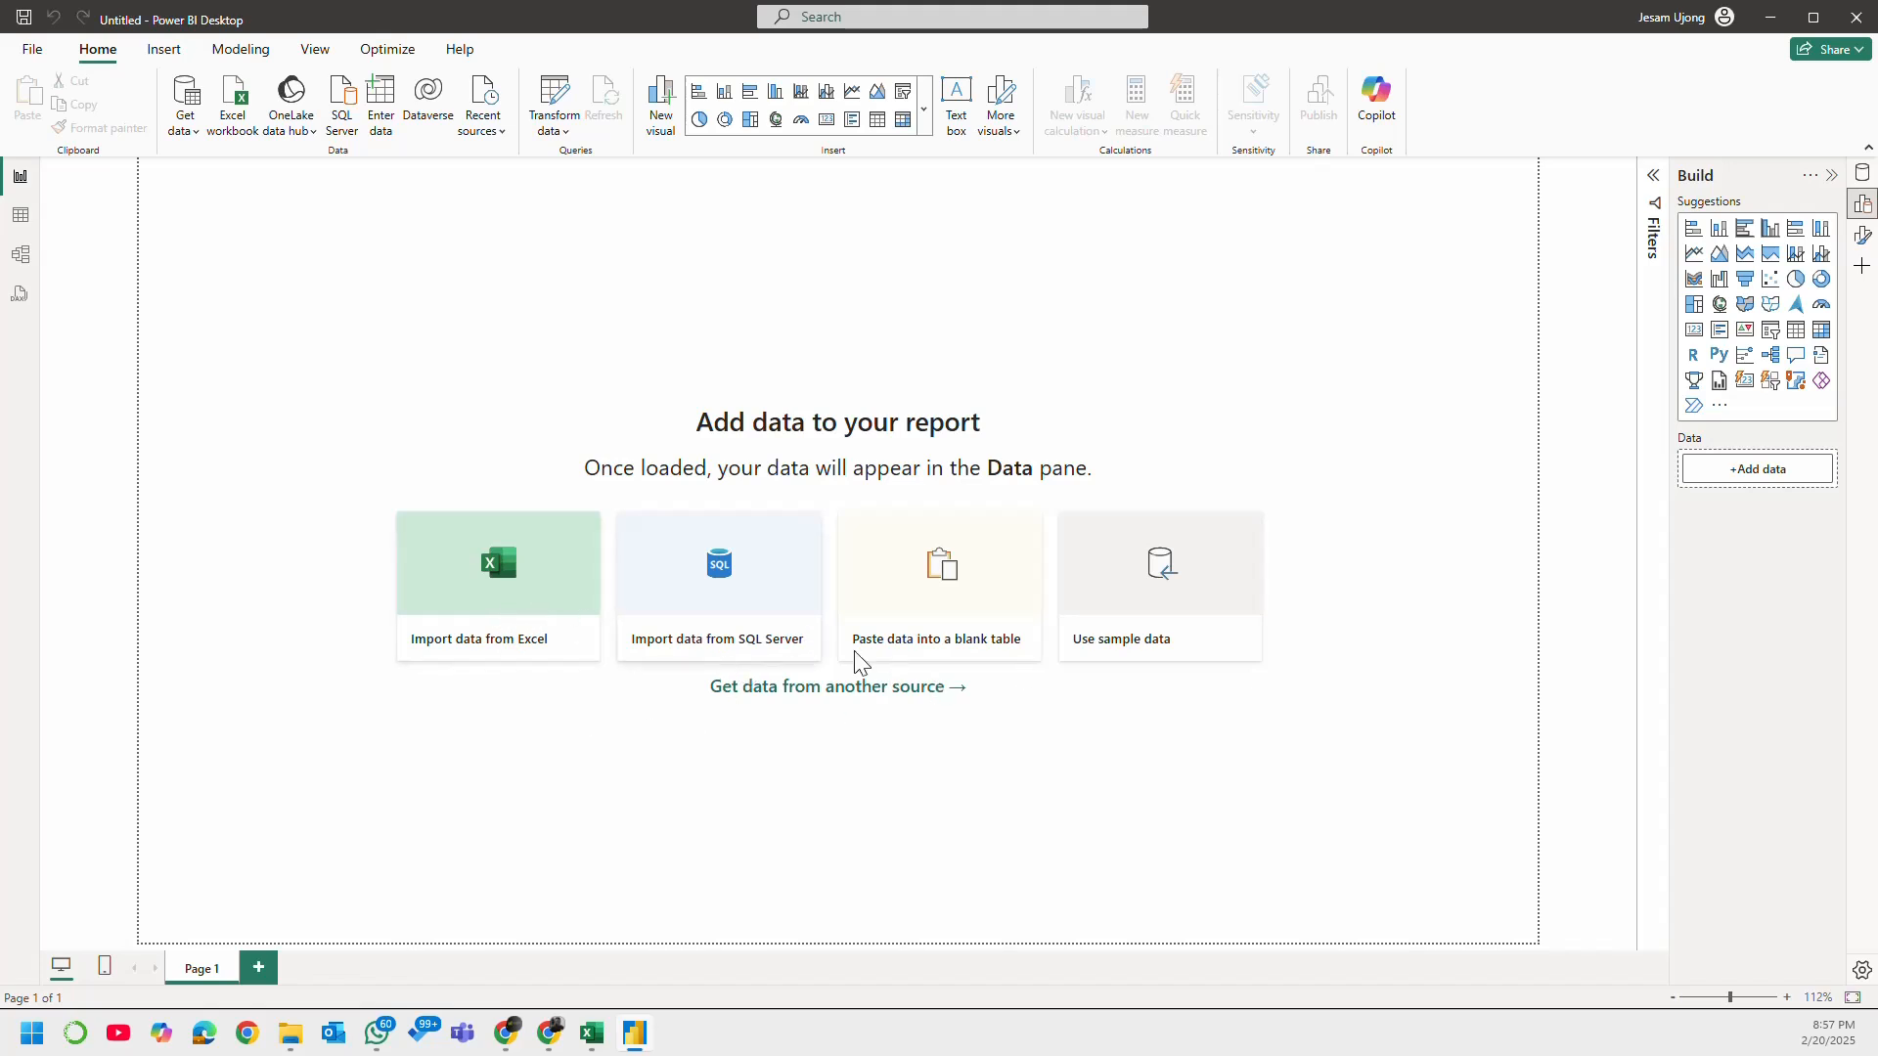
Step: View the full list of data sources and the file start page, returning to the blank report each time
{"action": "left_click", "coordinate": [912, 691]}
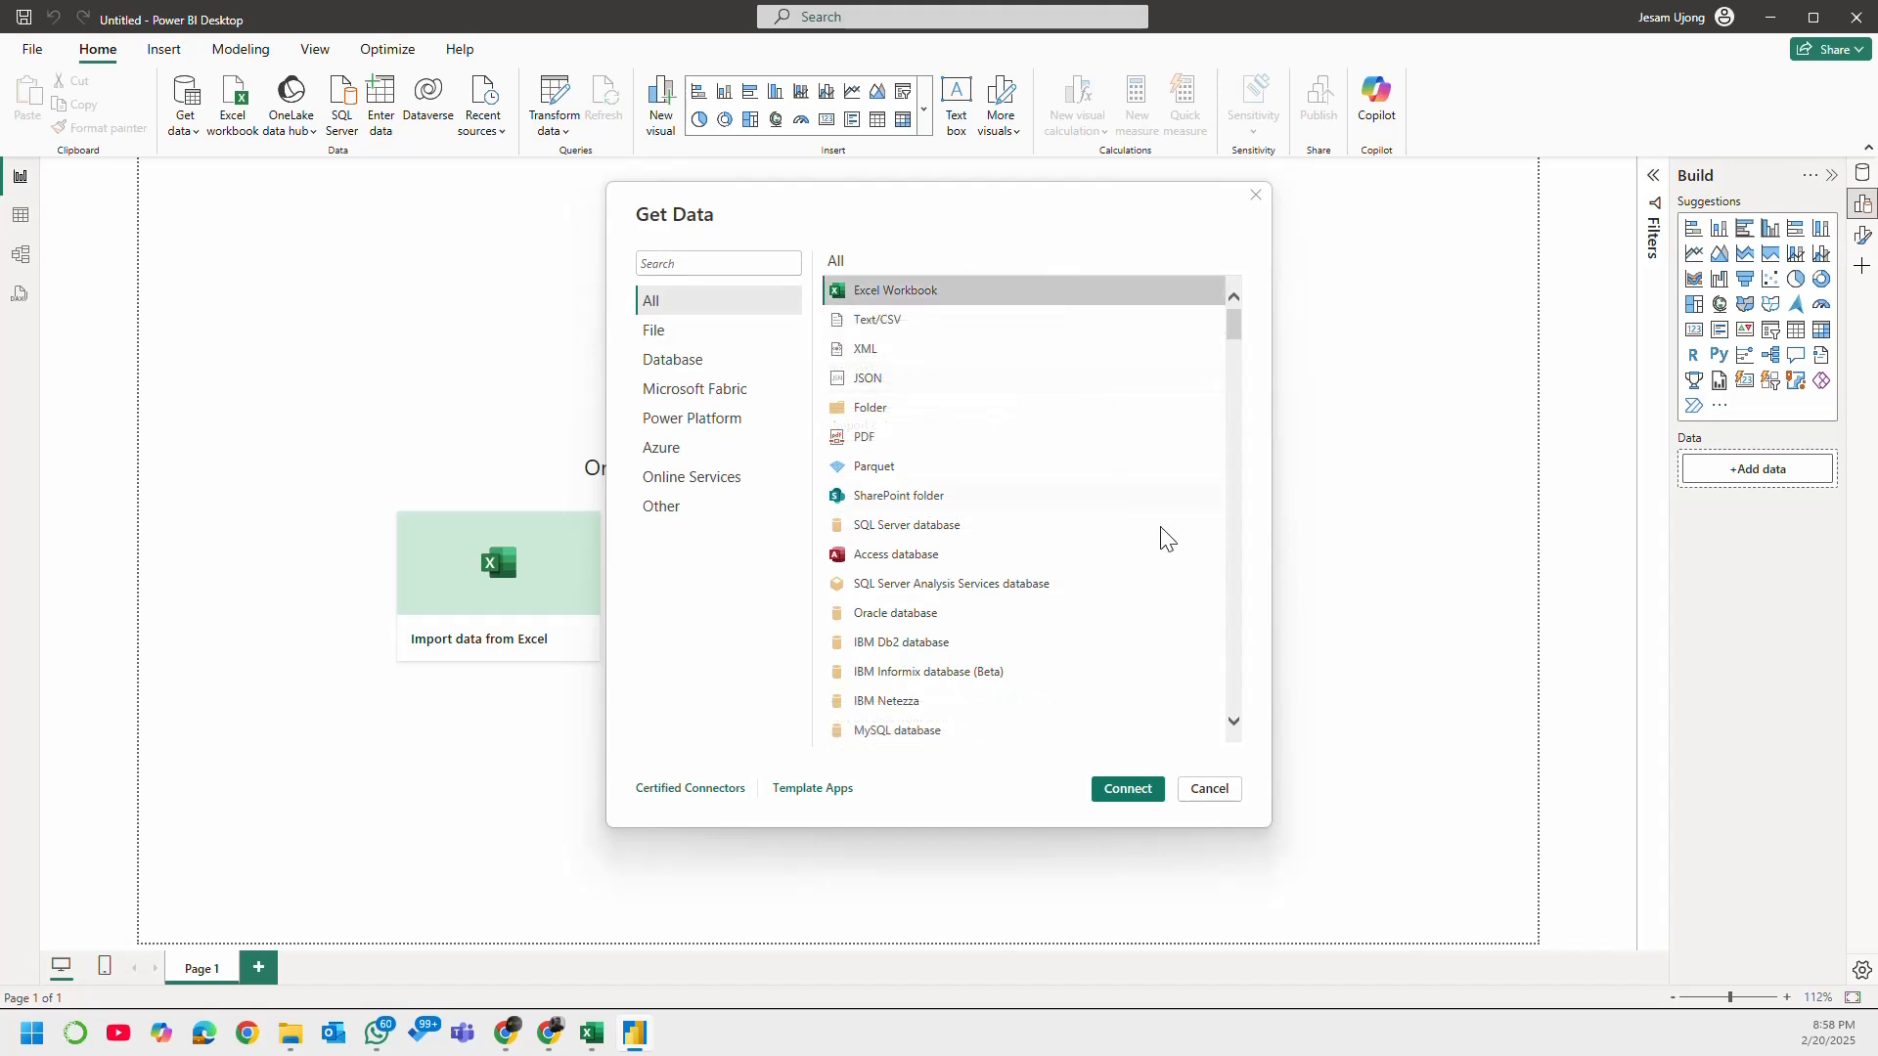
{"action": "left_click", "coordinate": [1217, 796]}
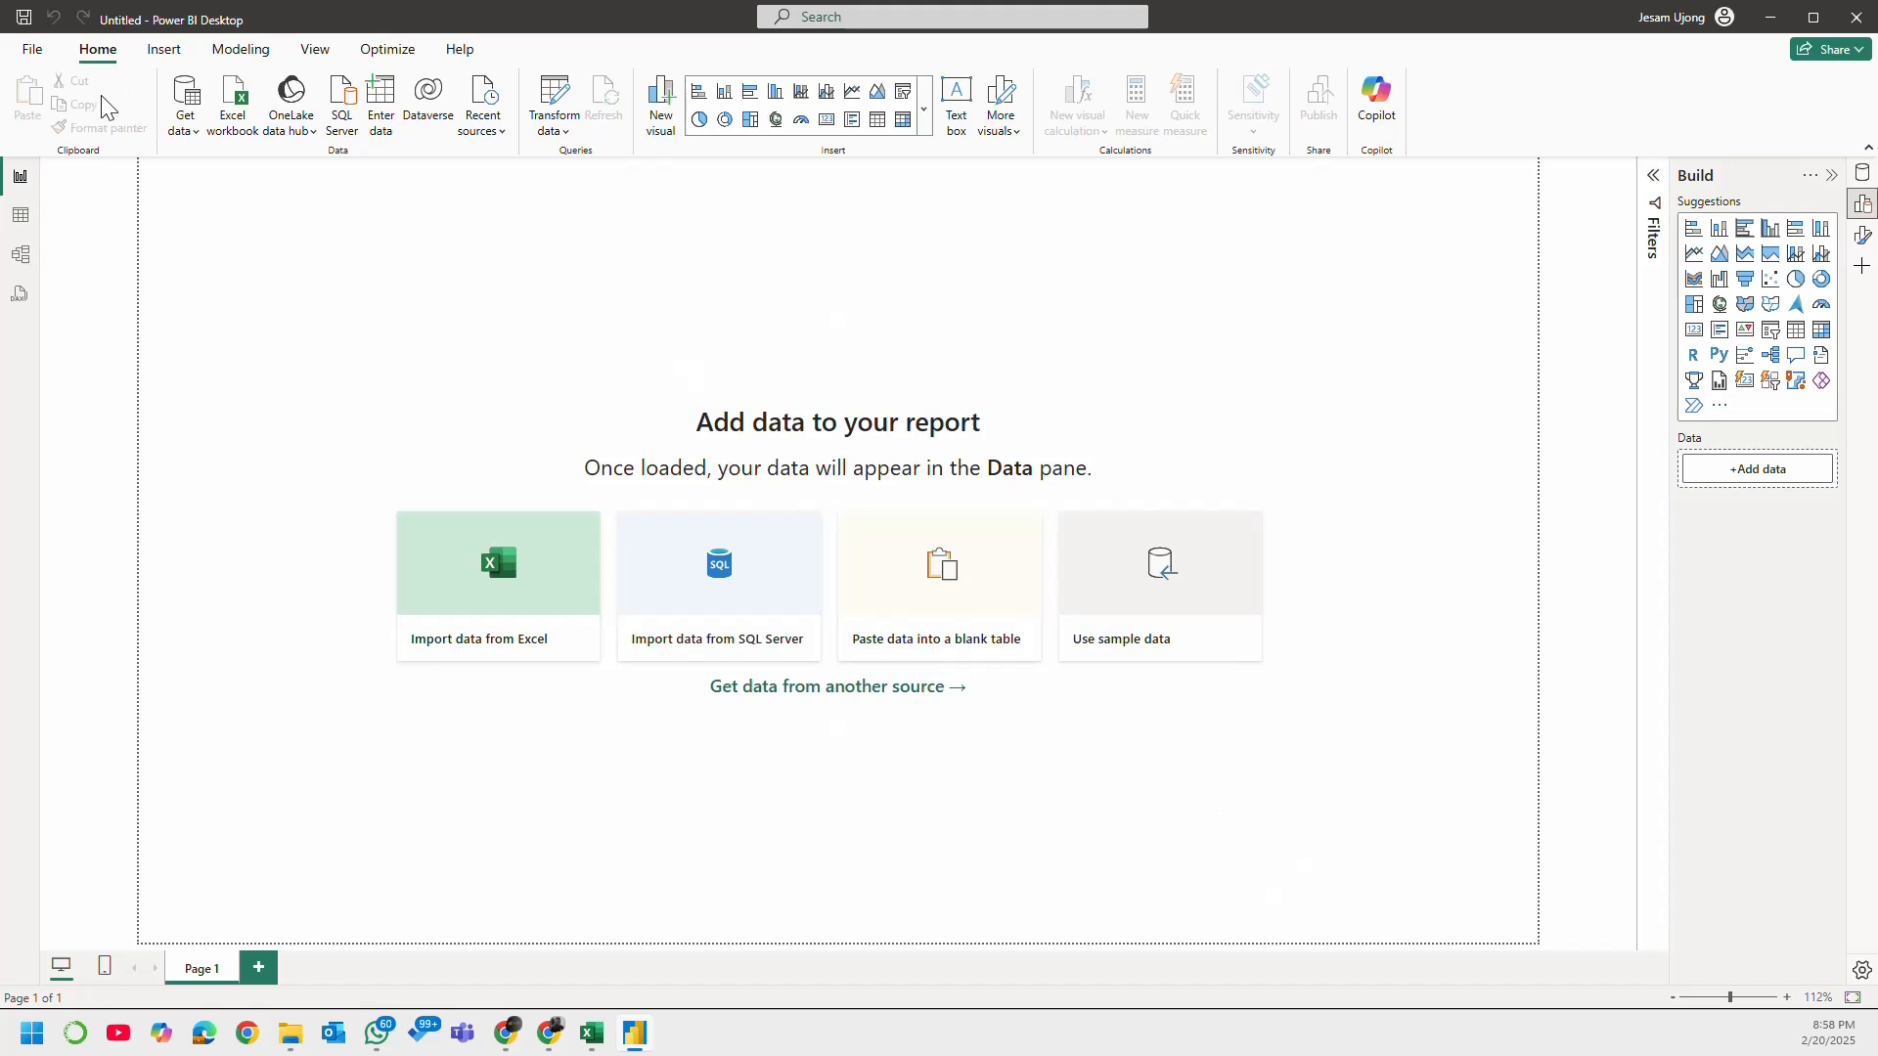
{"action": "left_click", "coordinate": [25, 51]}
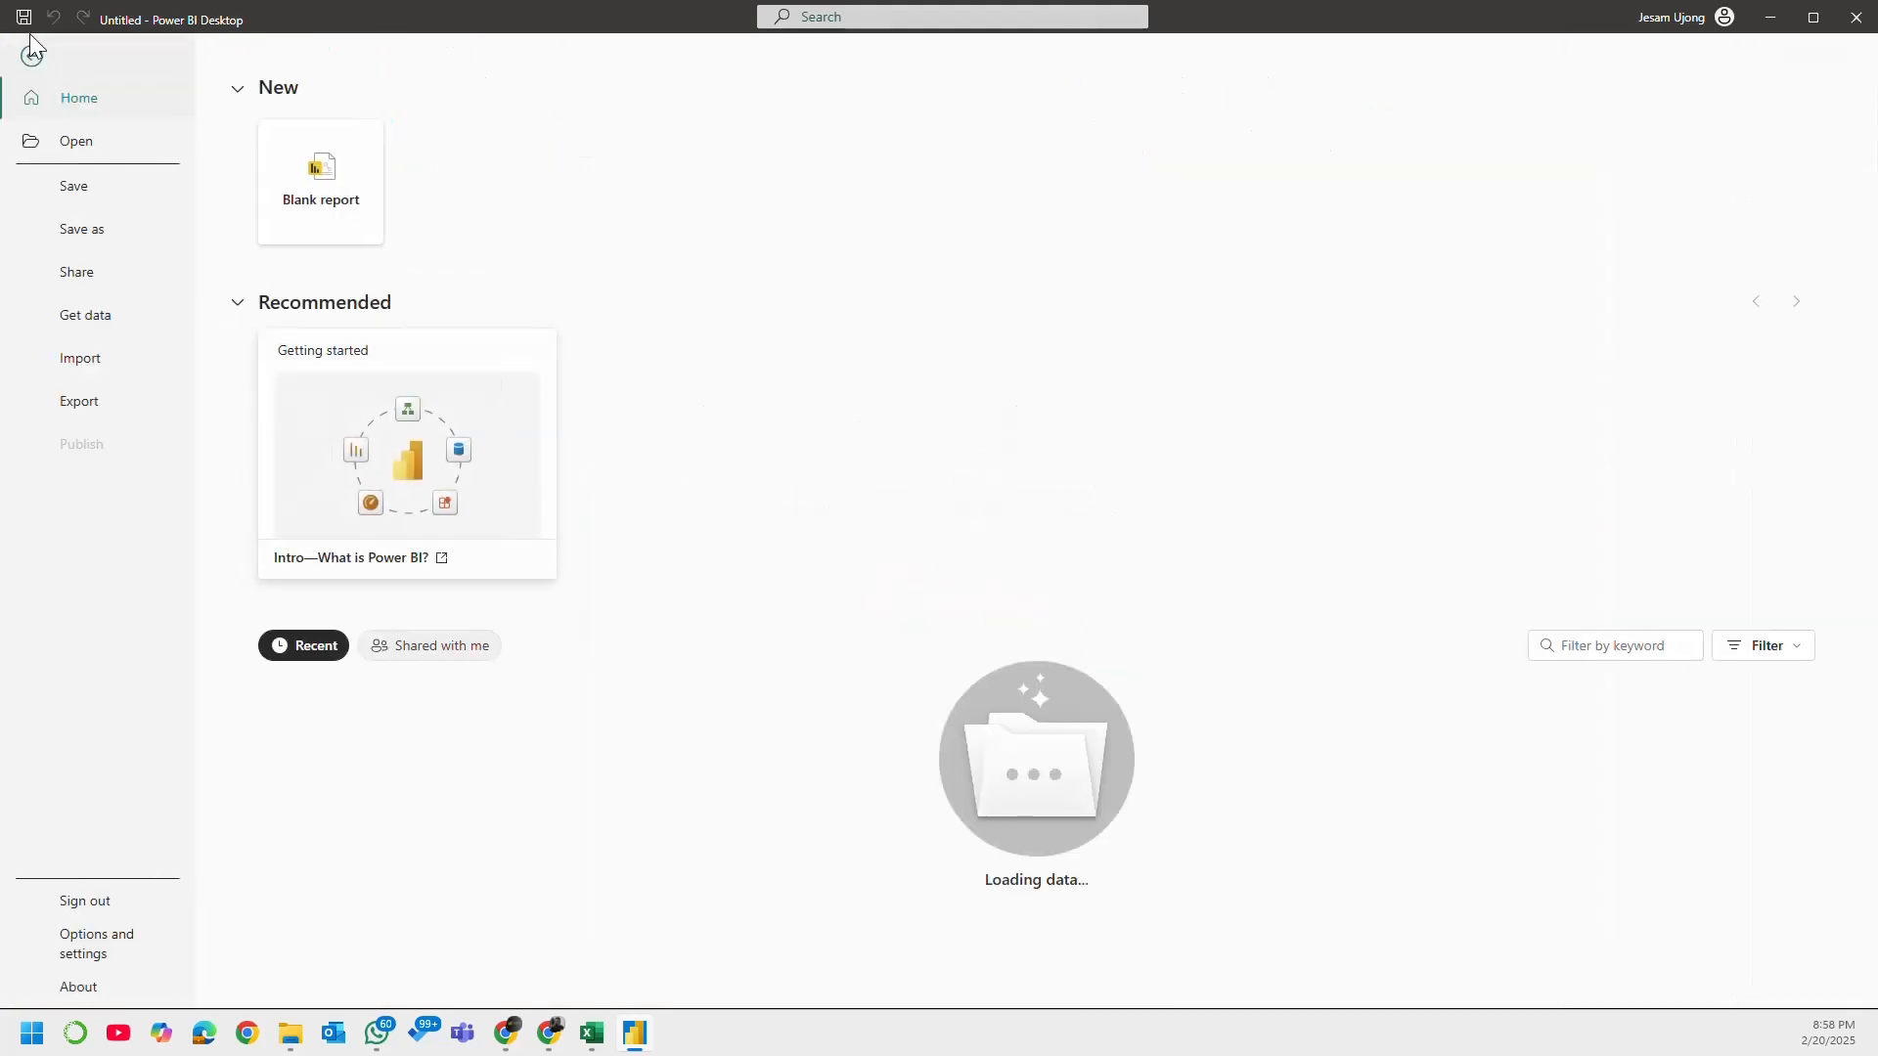
{"action": "left_click", "coordinate": [30, 57]}
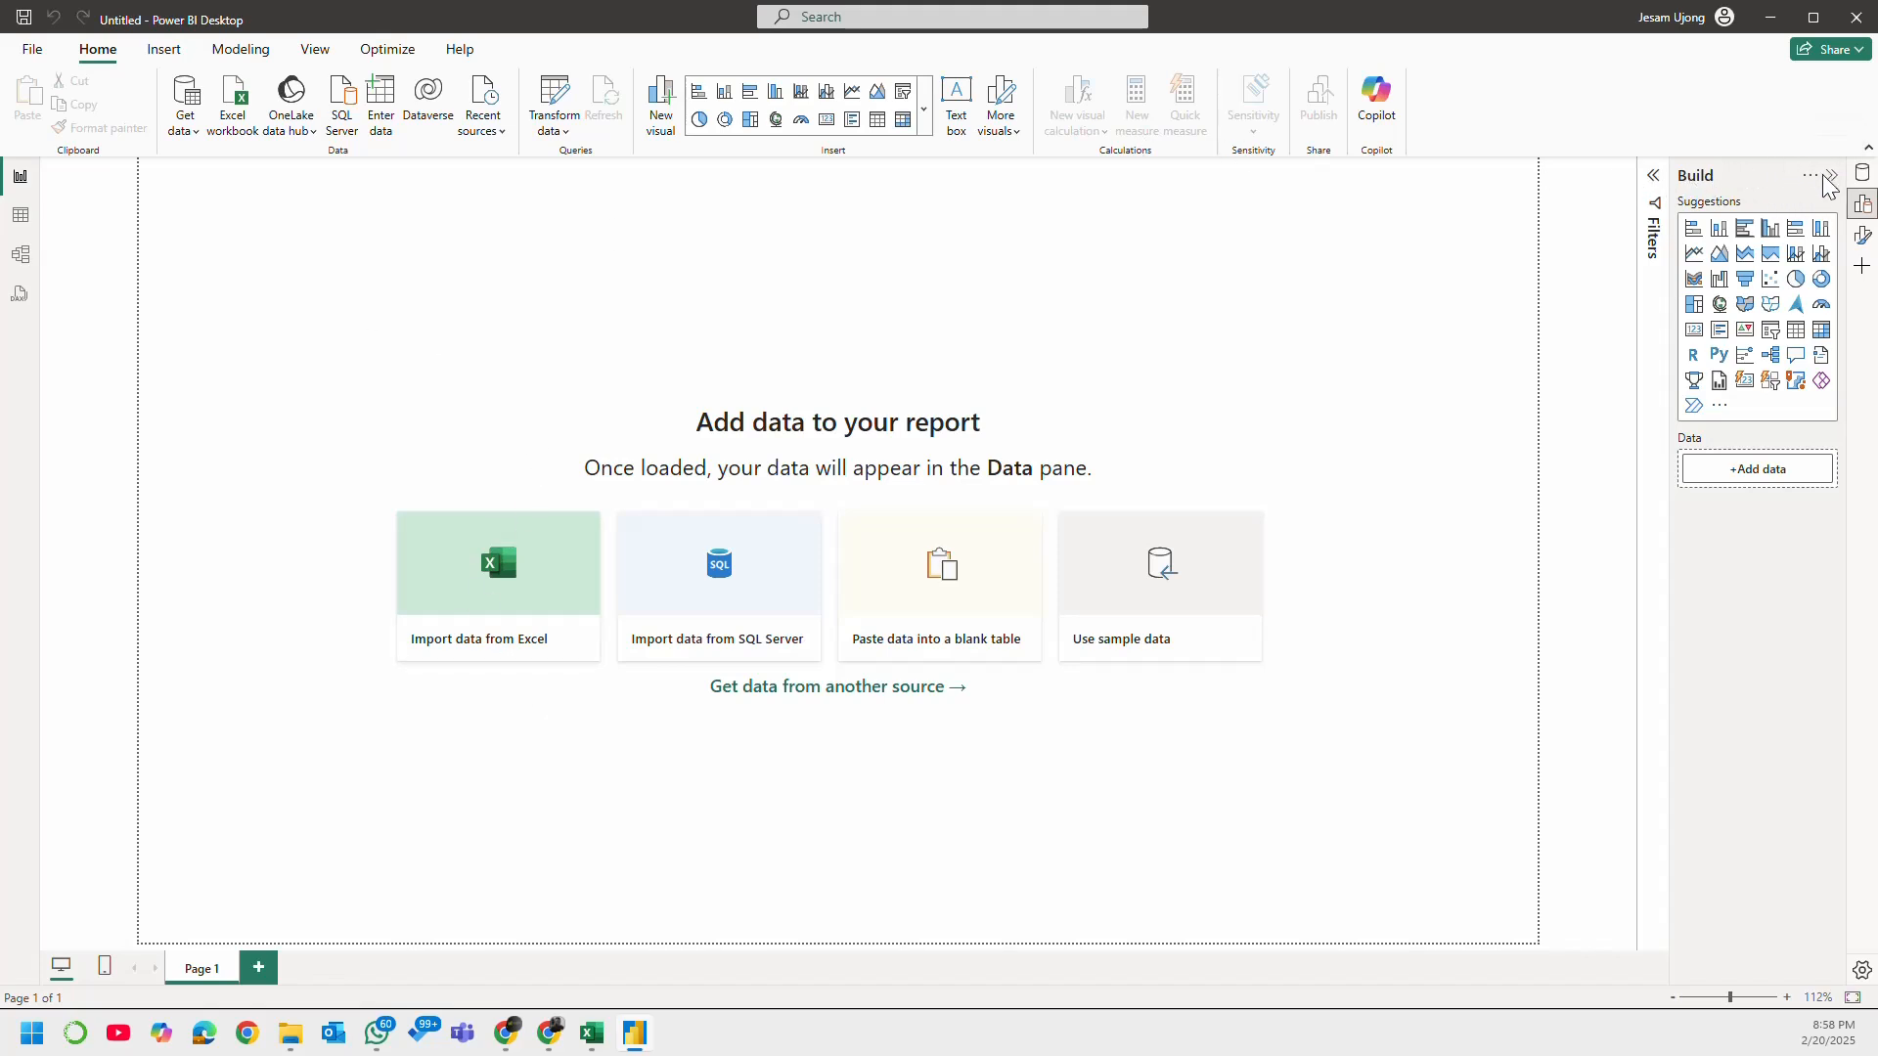
Step: Show the Format and Data panes alongside the Build pane
{"action": "left_click", "coordinate": [1862, 235]}
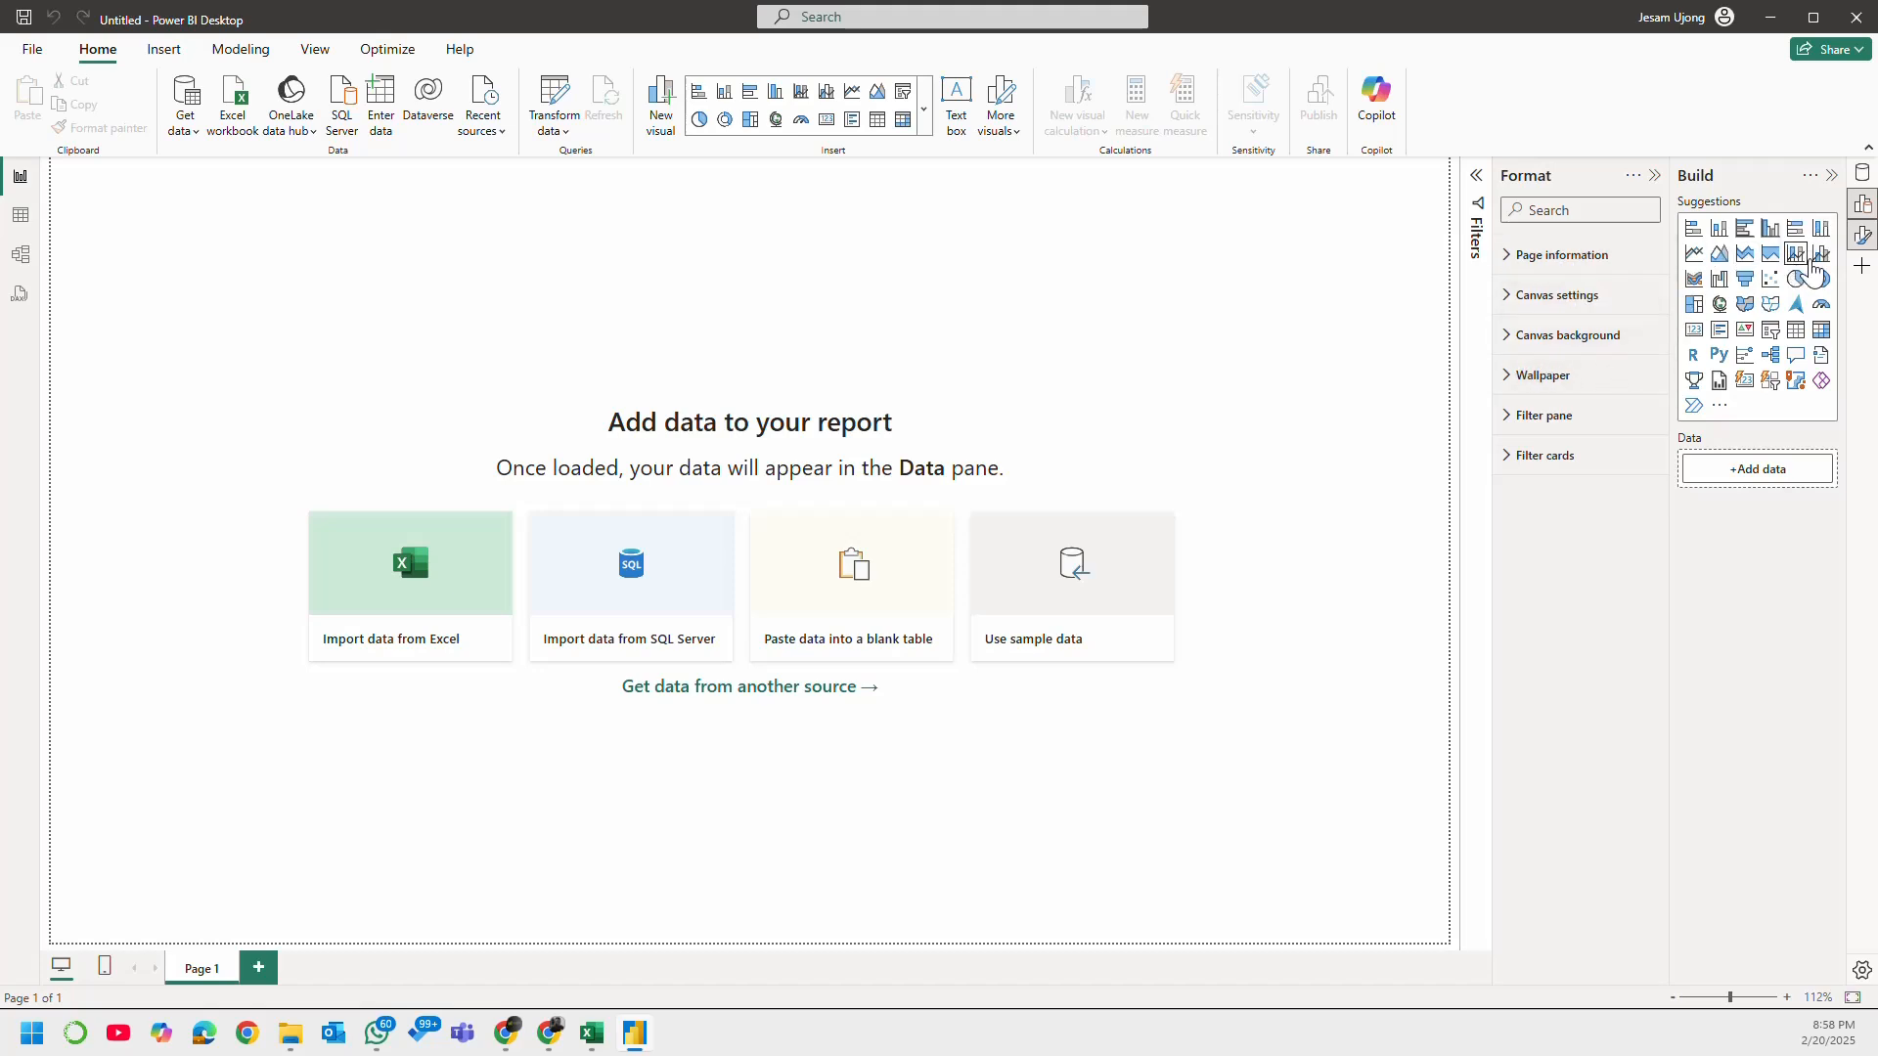
{"action": "left_click", "coordinate": [1864, 175]}
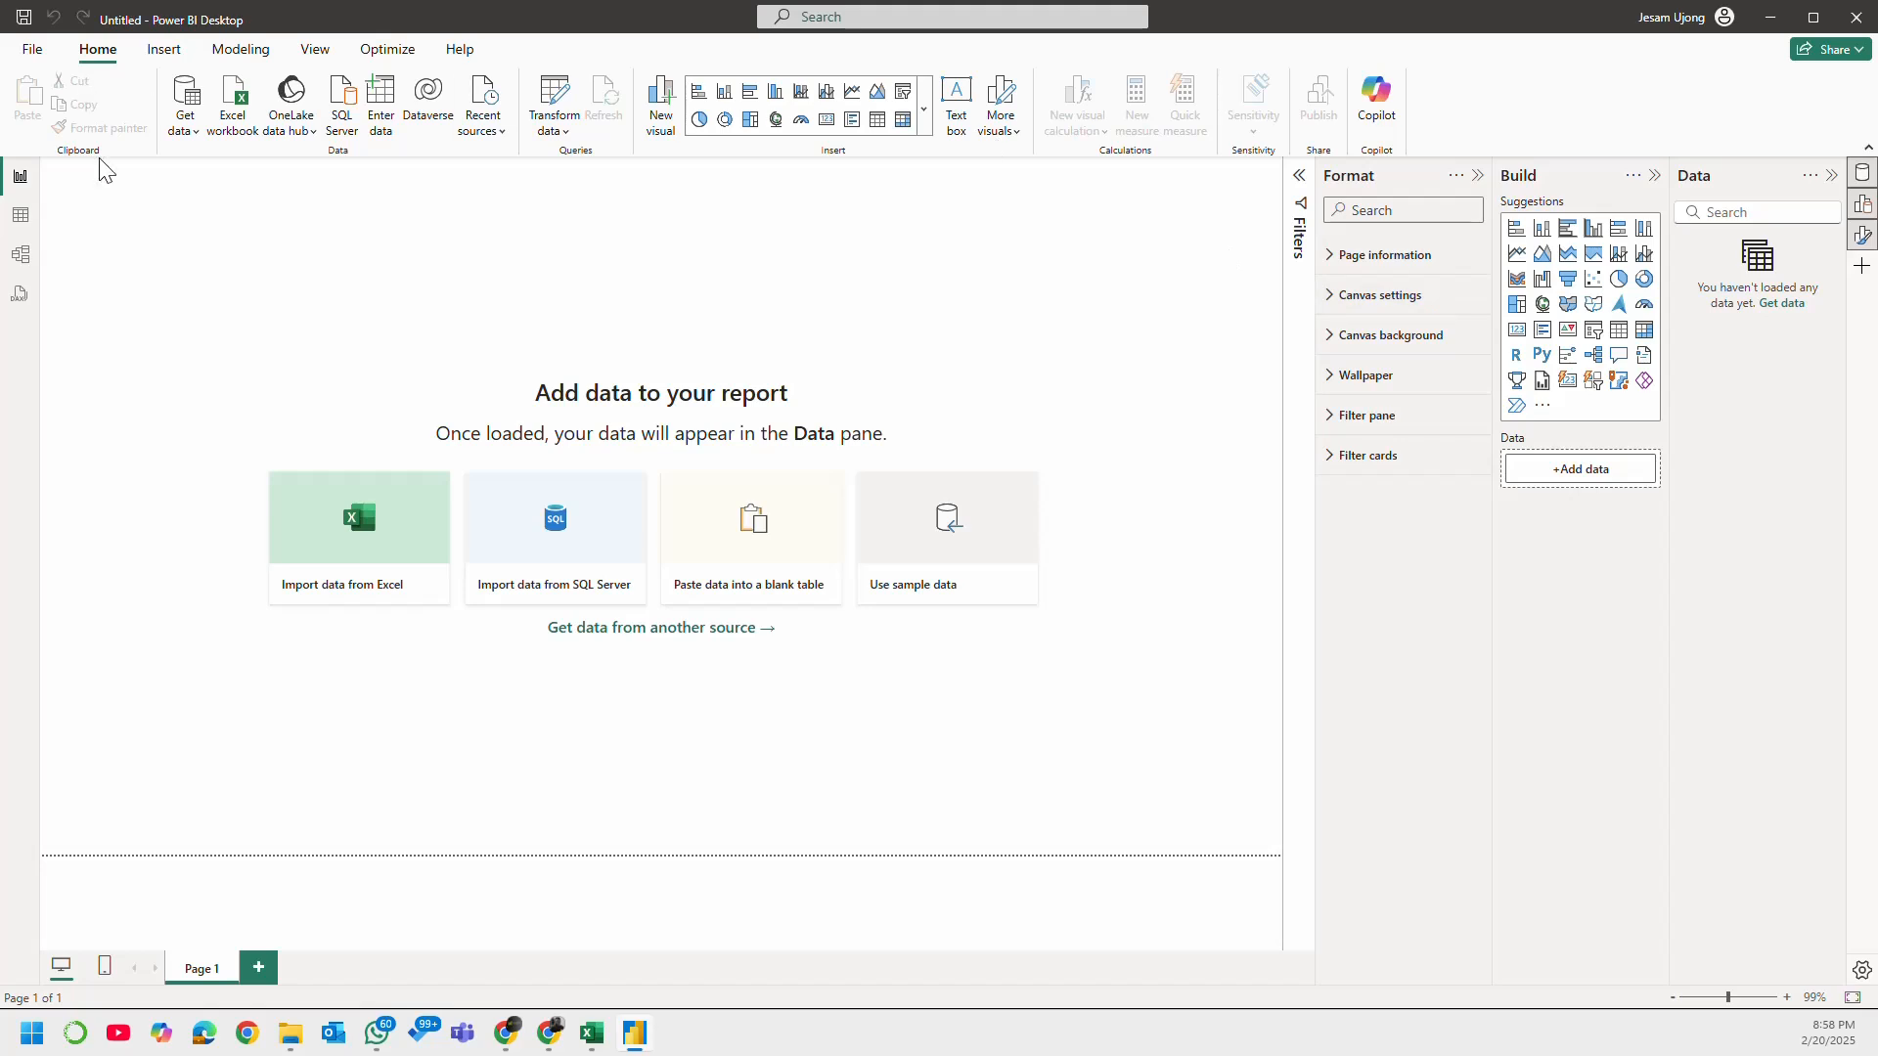
Step: Look through the Table view, the Model view and the DAX query view of the empty report
{"action": "left_click", "coordinate": [21, 217]}
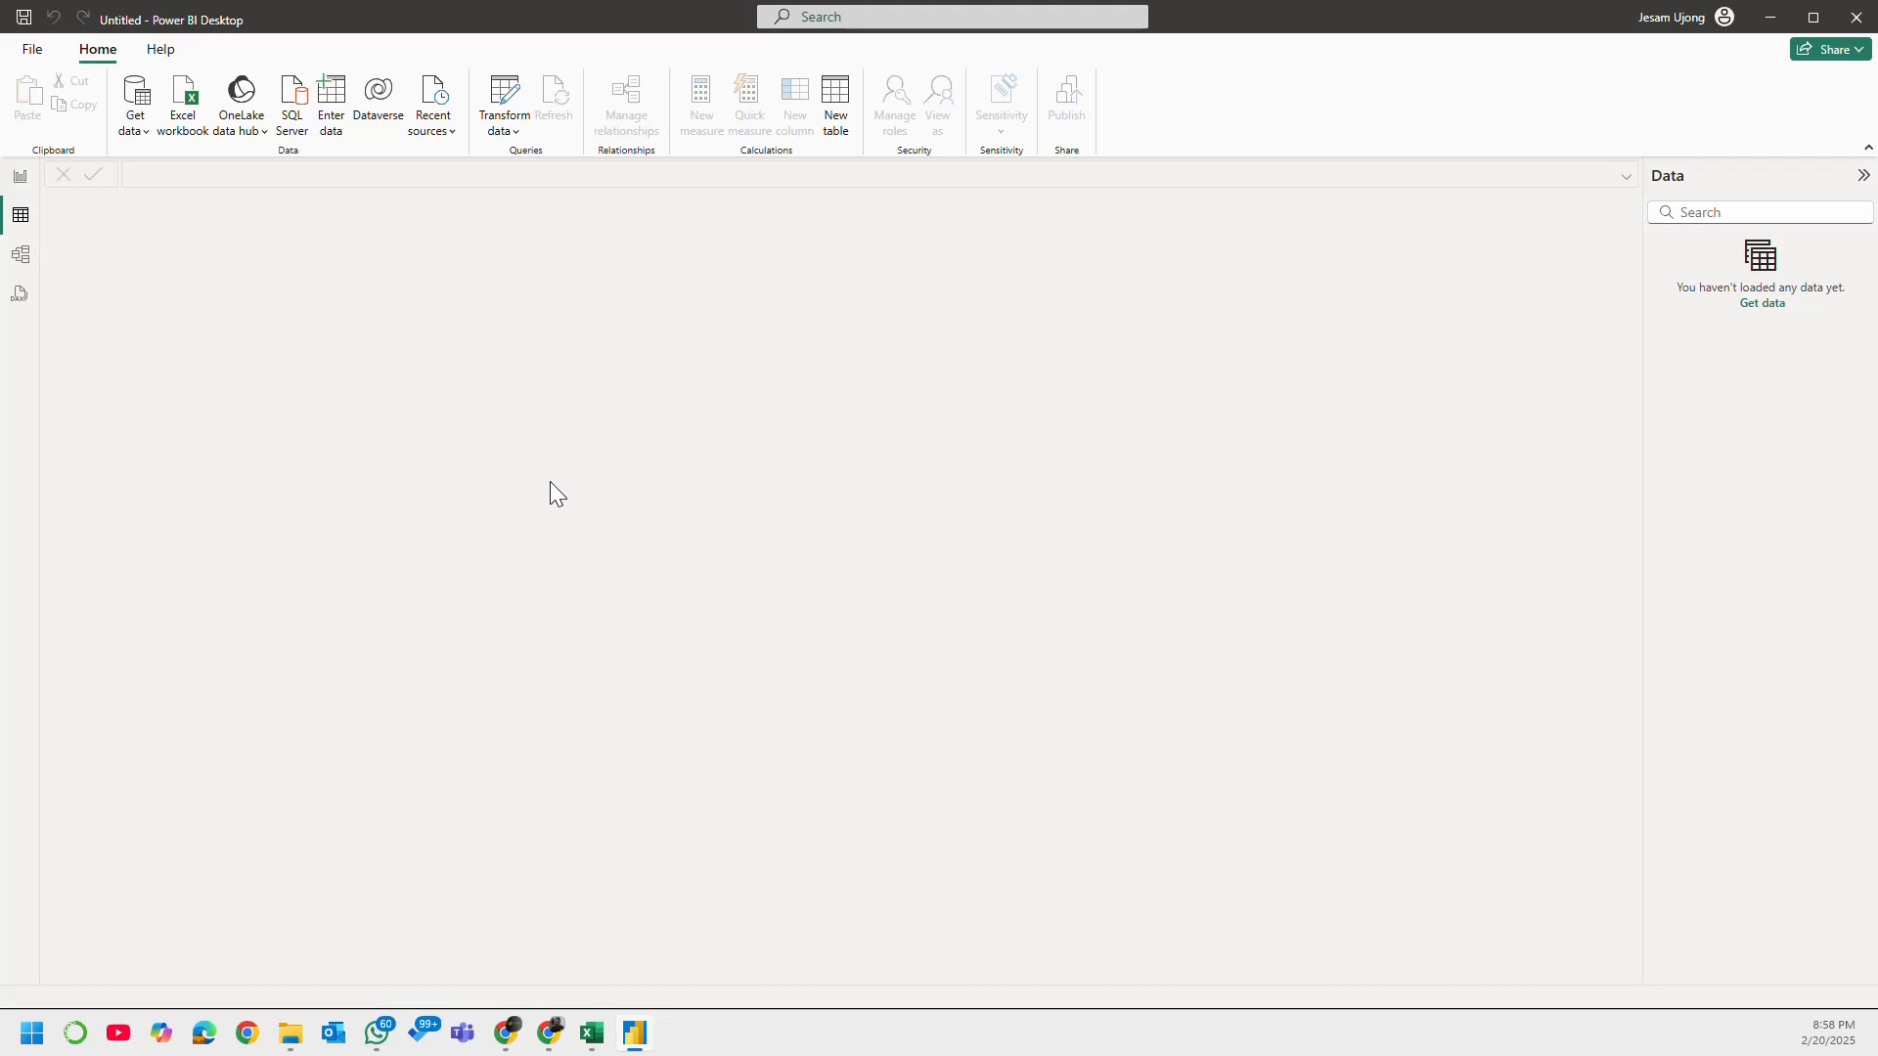
{"action": "left_click", "coordinate": [21, 255]}
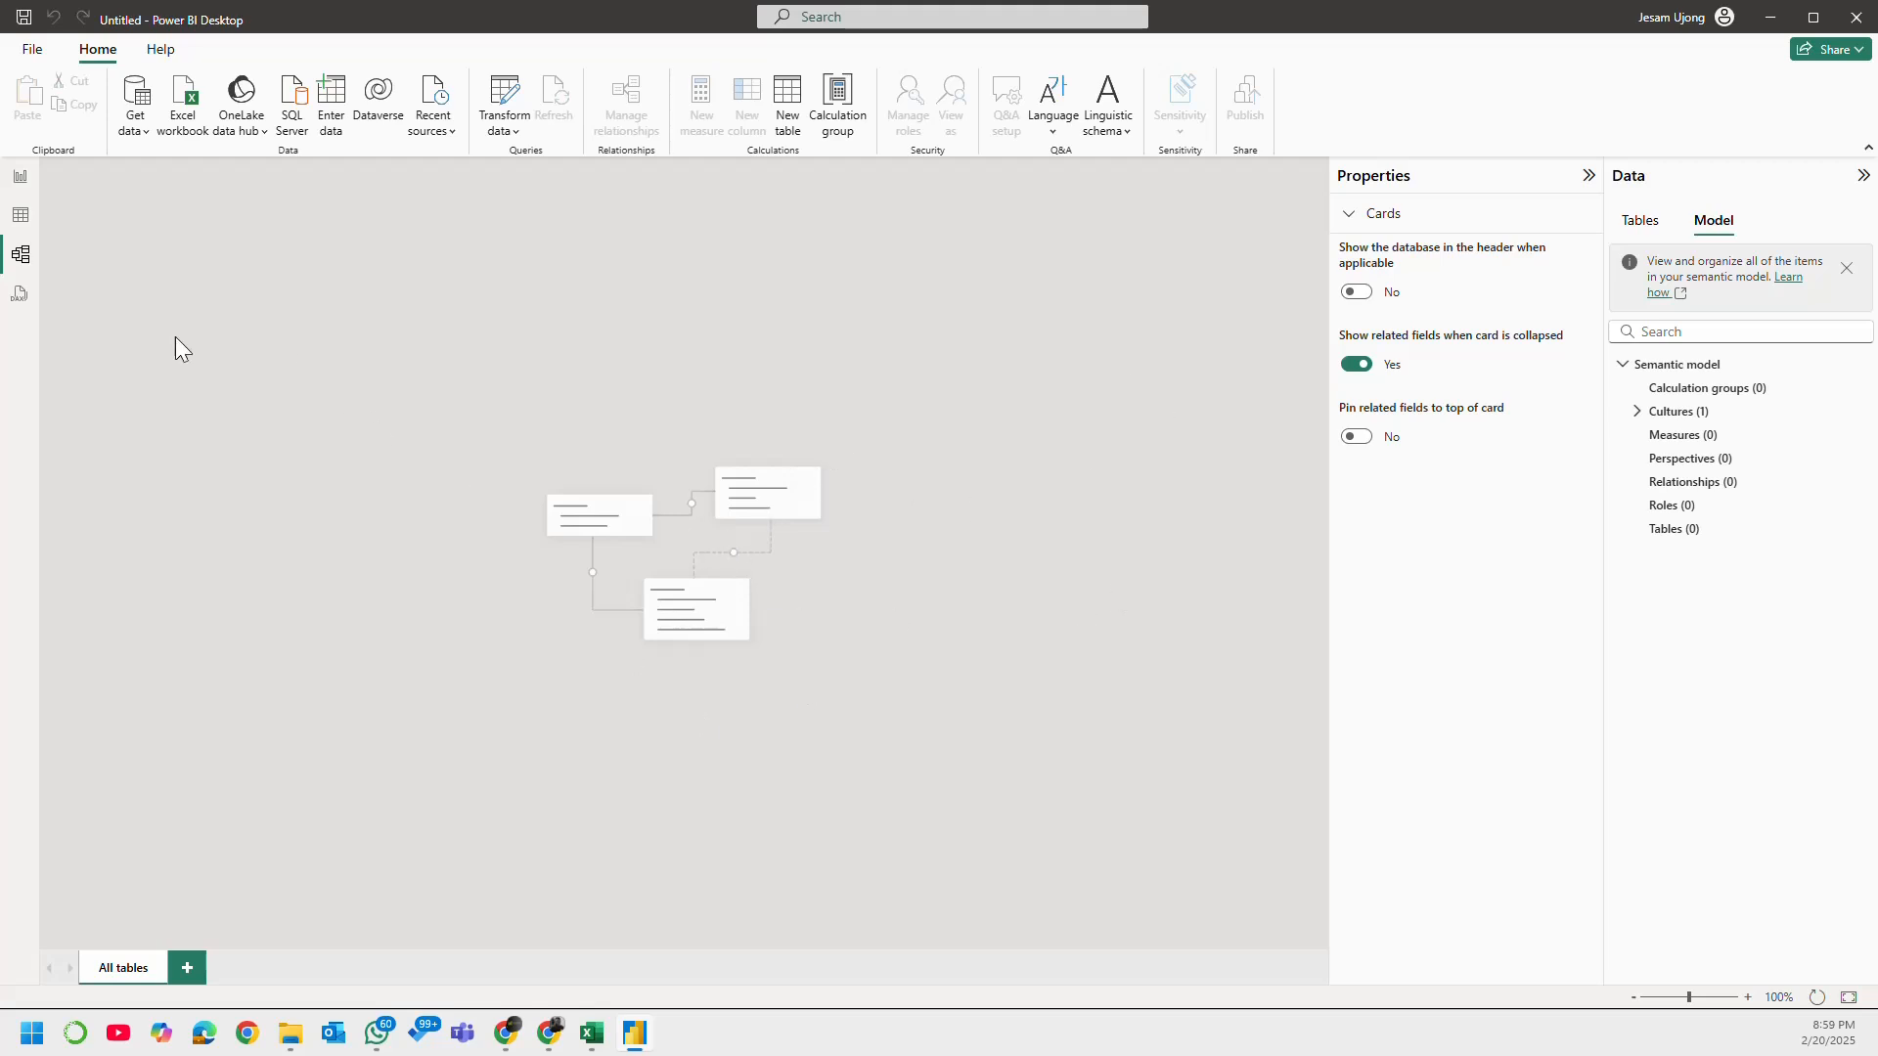
{"action": "left_click", "coordinate": [19, 296]}
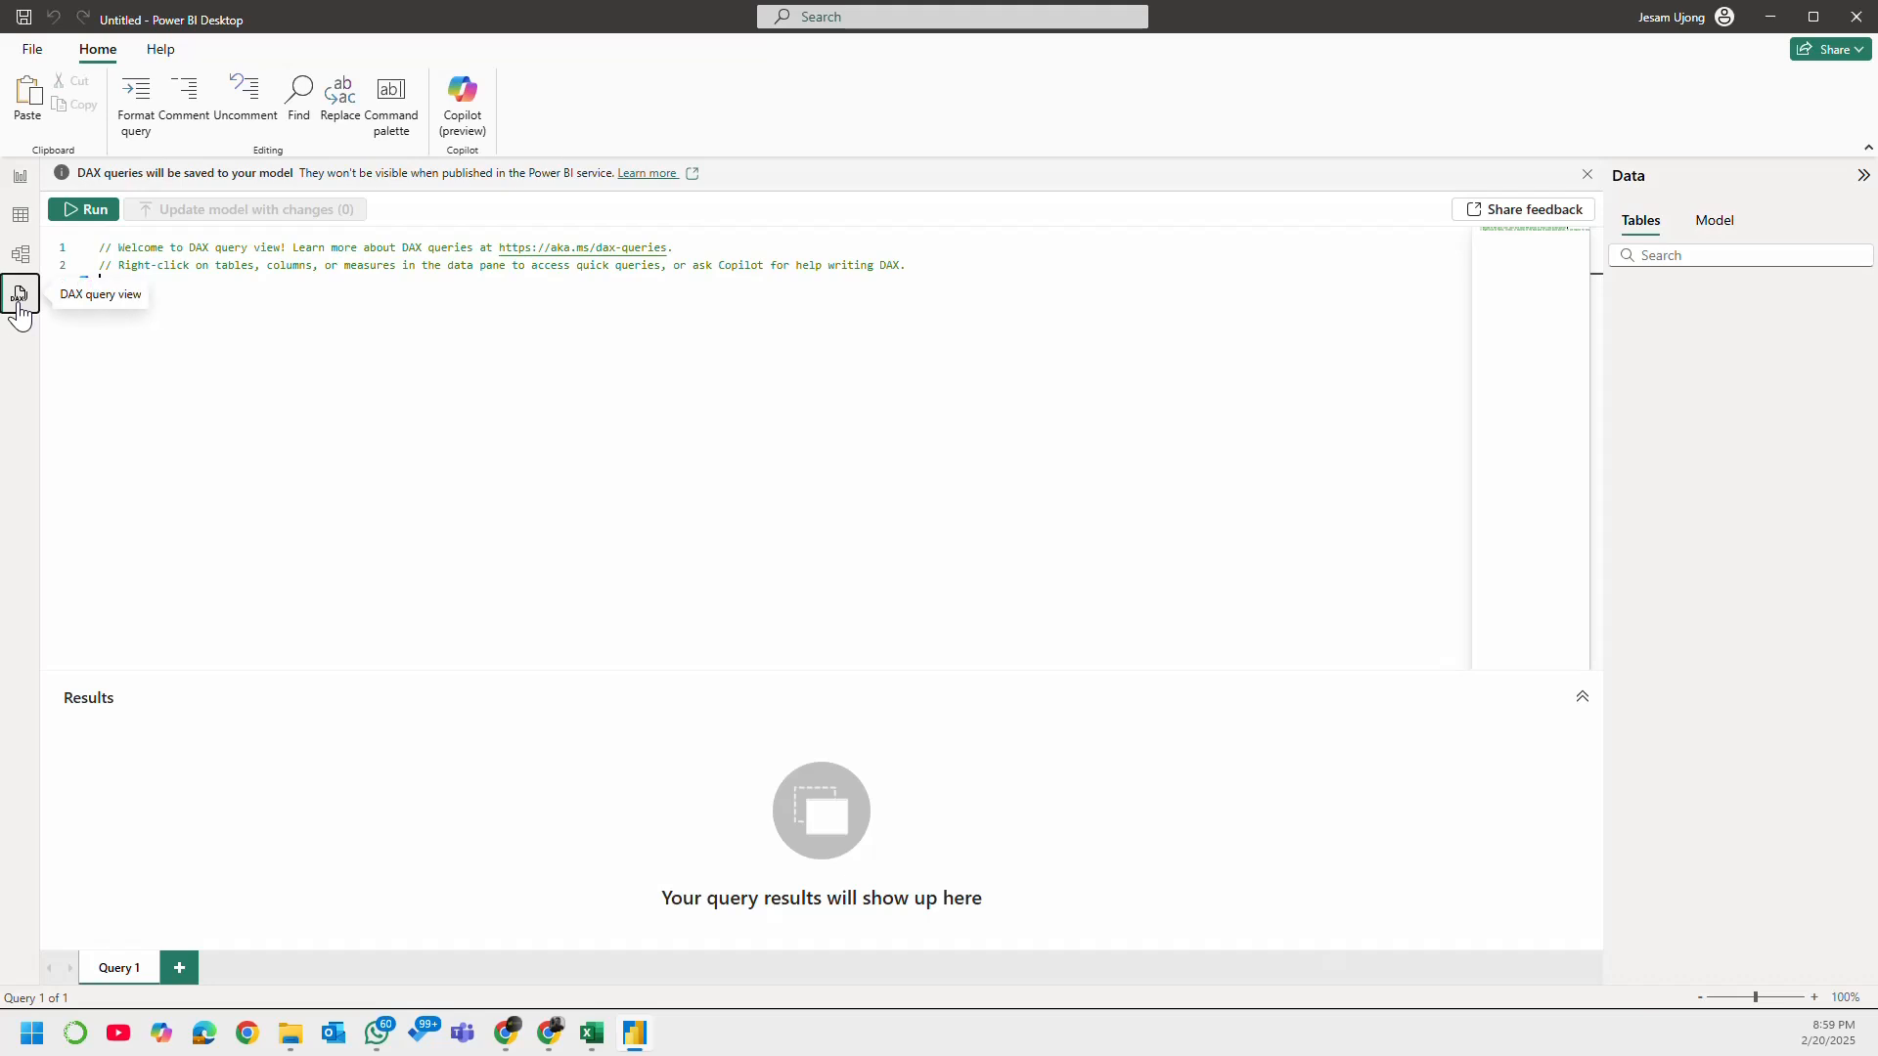
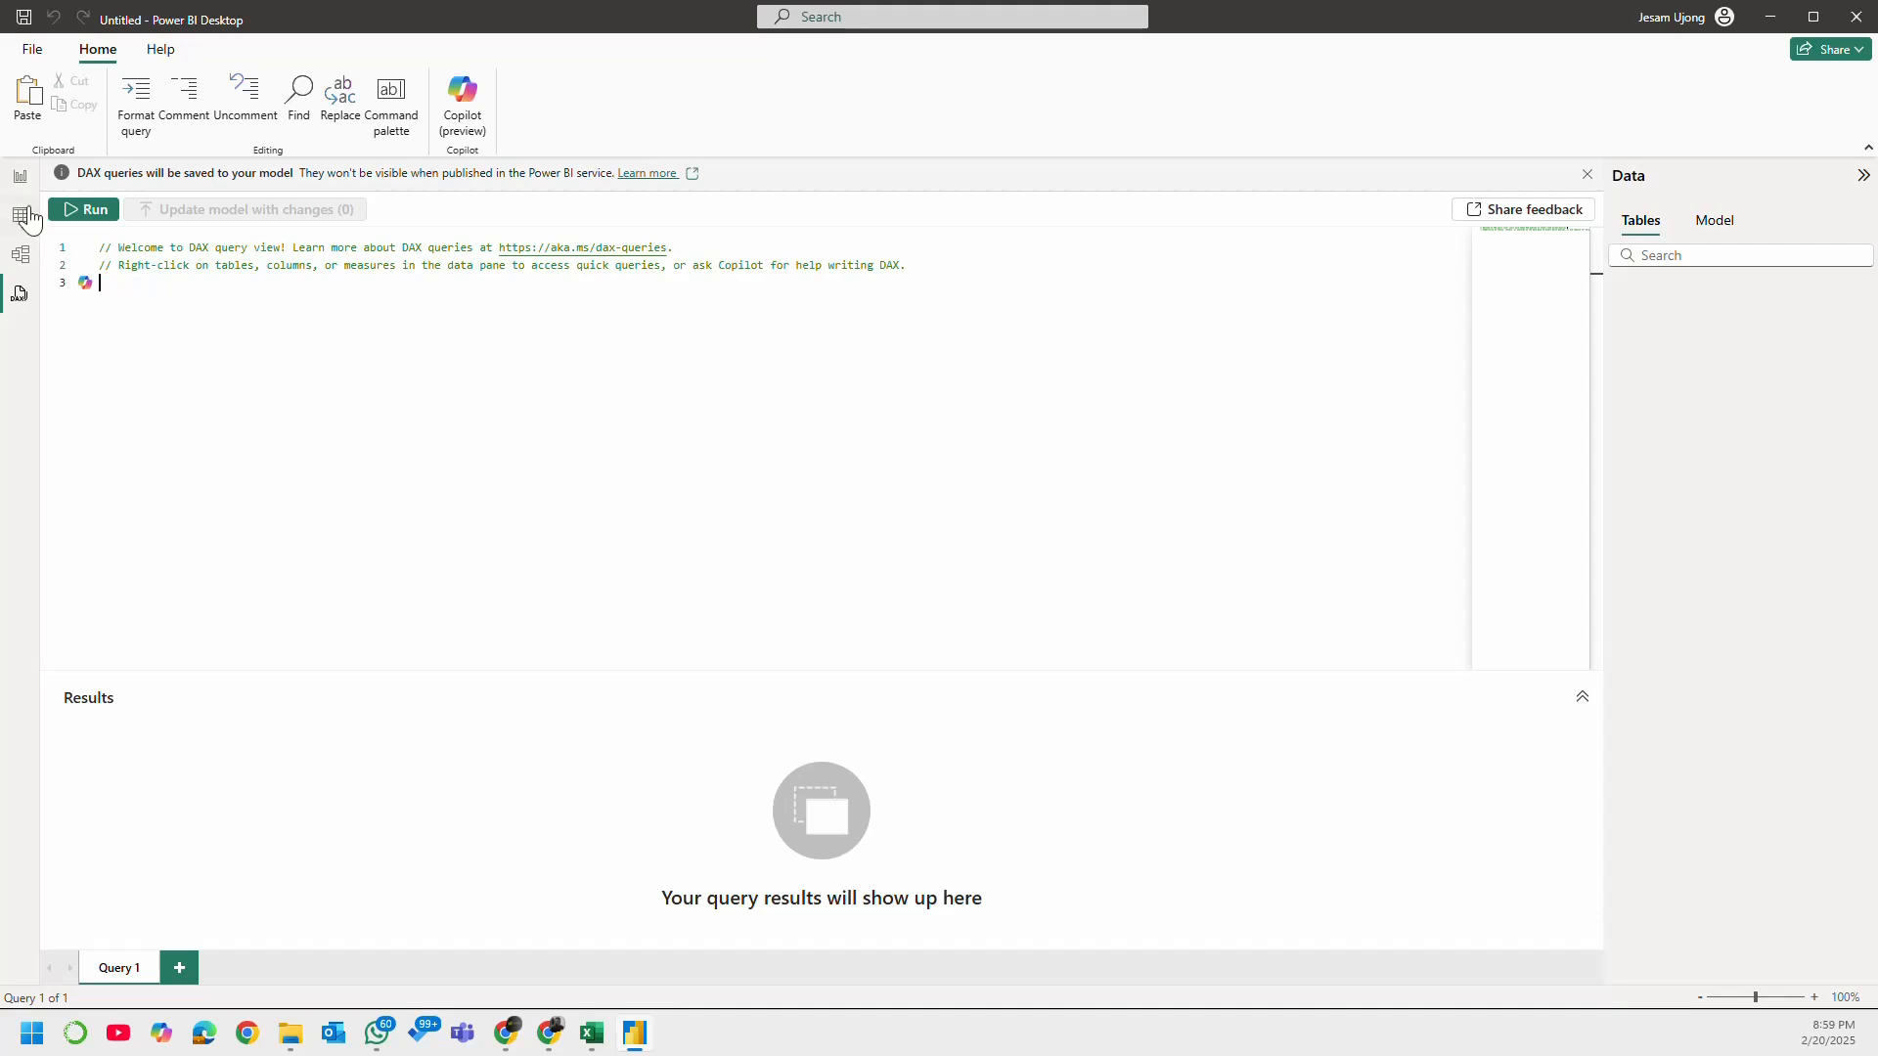
Step: Return to the Report view and collapse the Format and Data panes, leaving only the Build pane expanded
{"action": "left_click", "coordinate": [23, 180]}
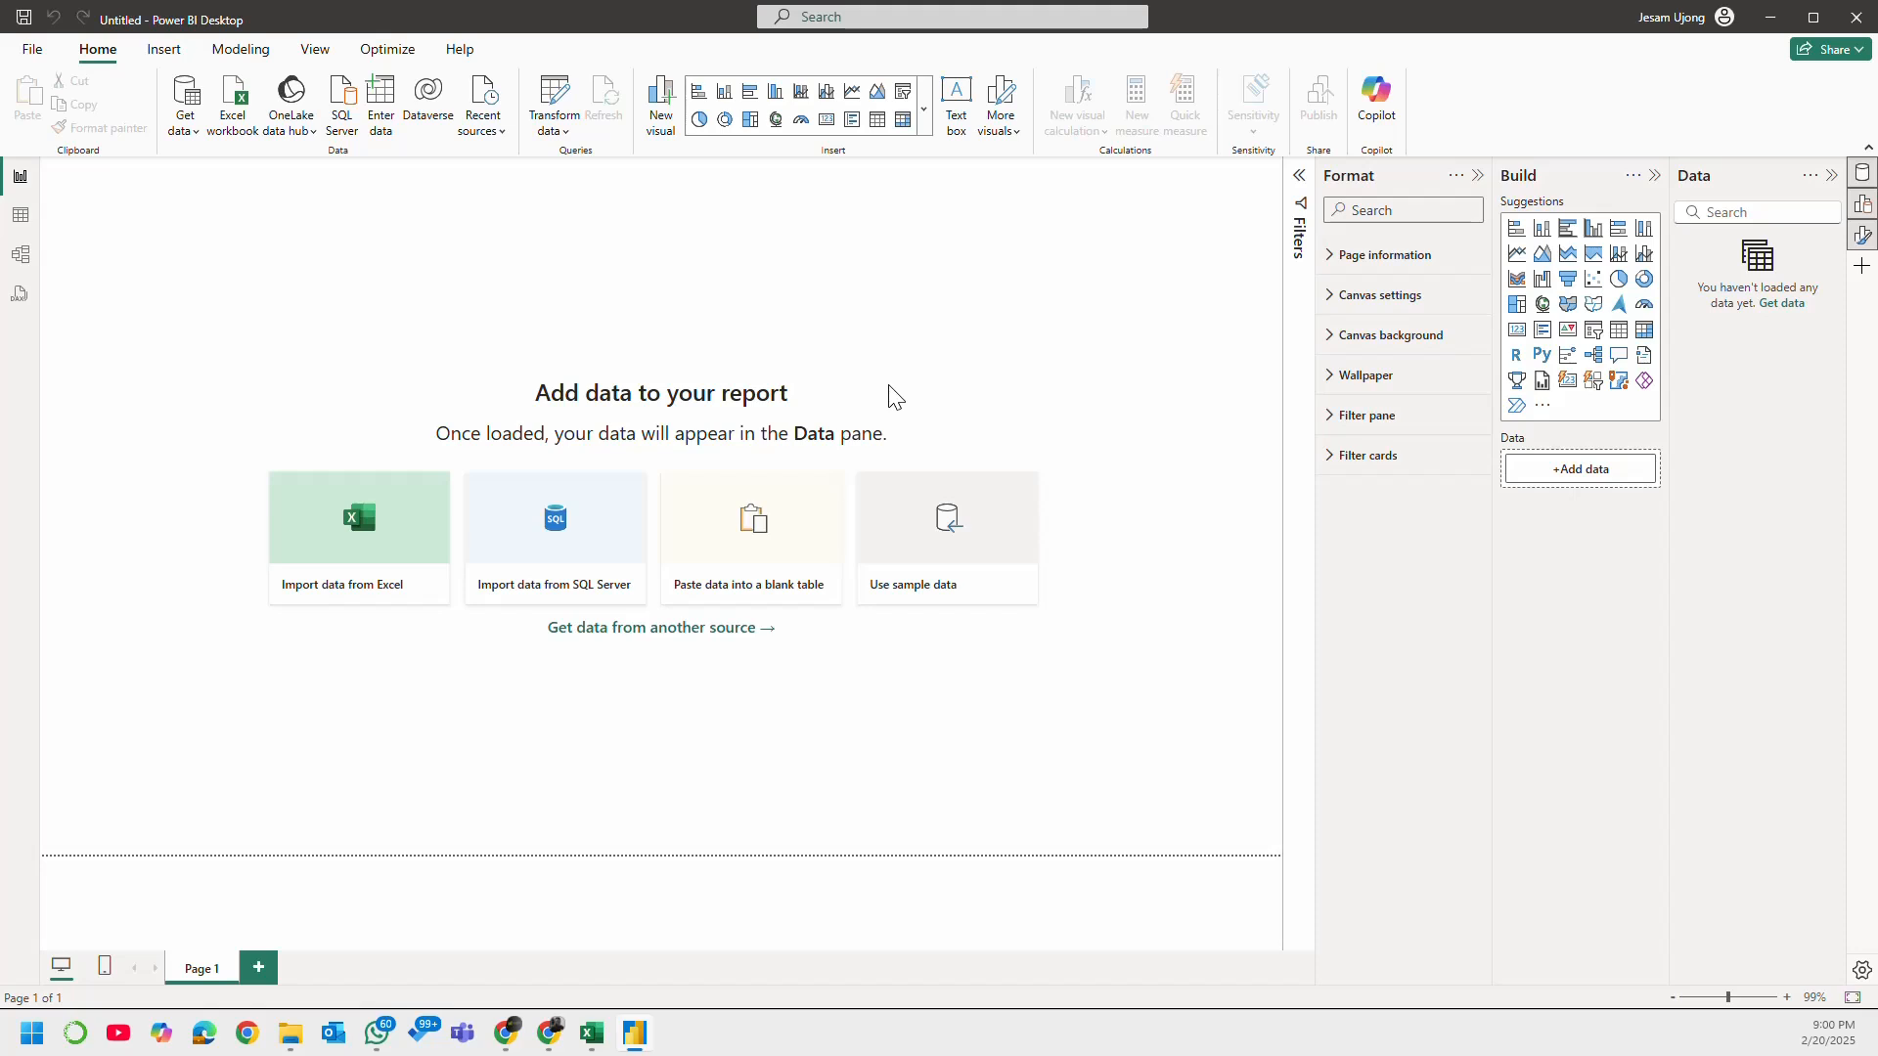
{"action": "left_click", "coordinate": [1479, 177]}
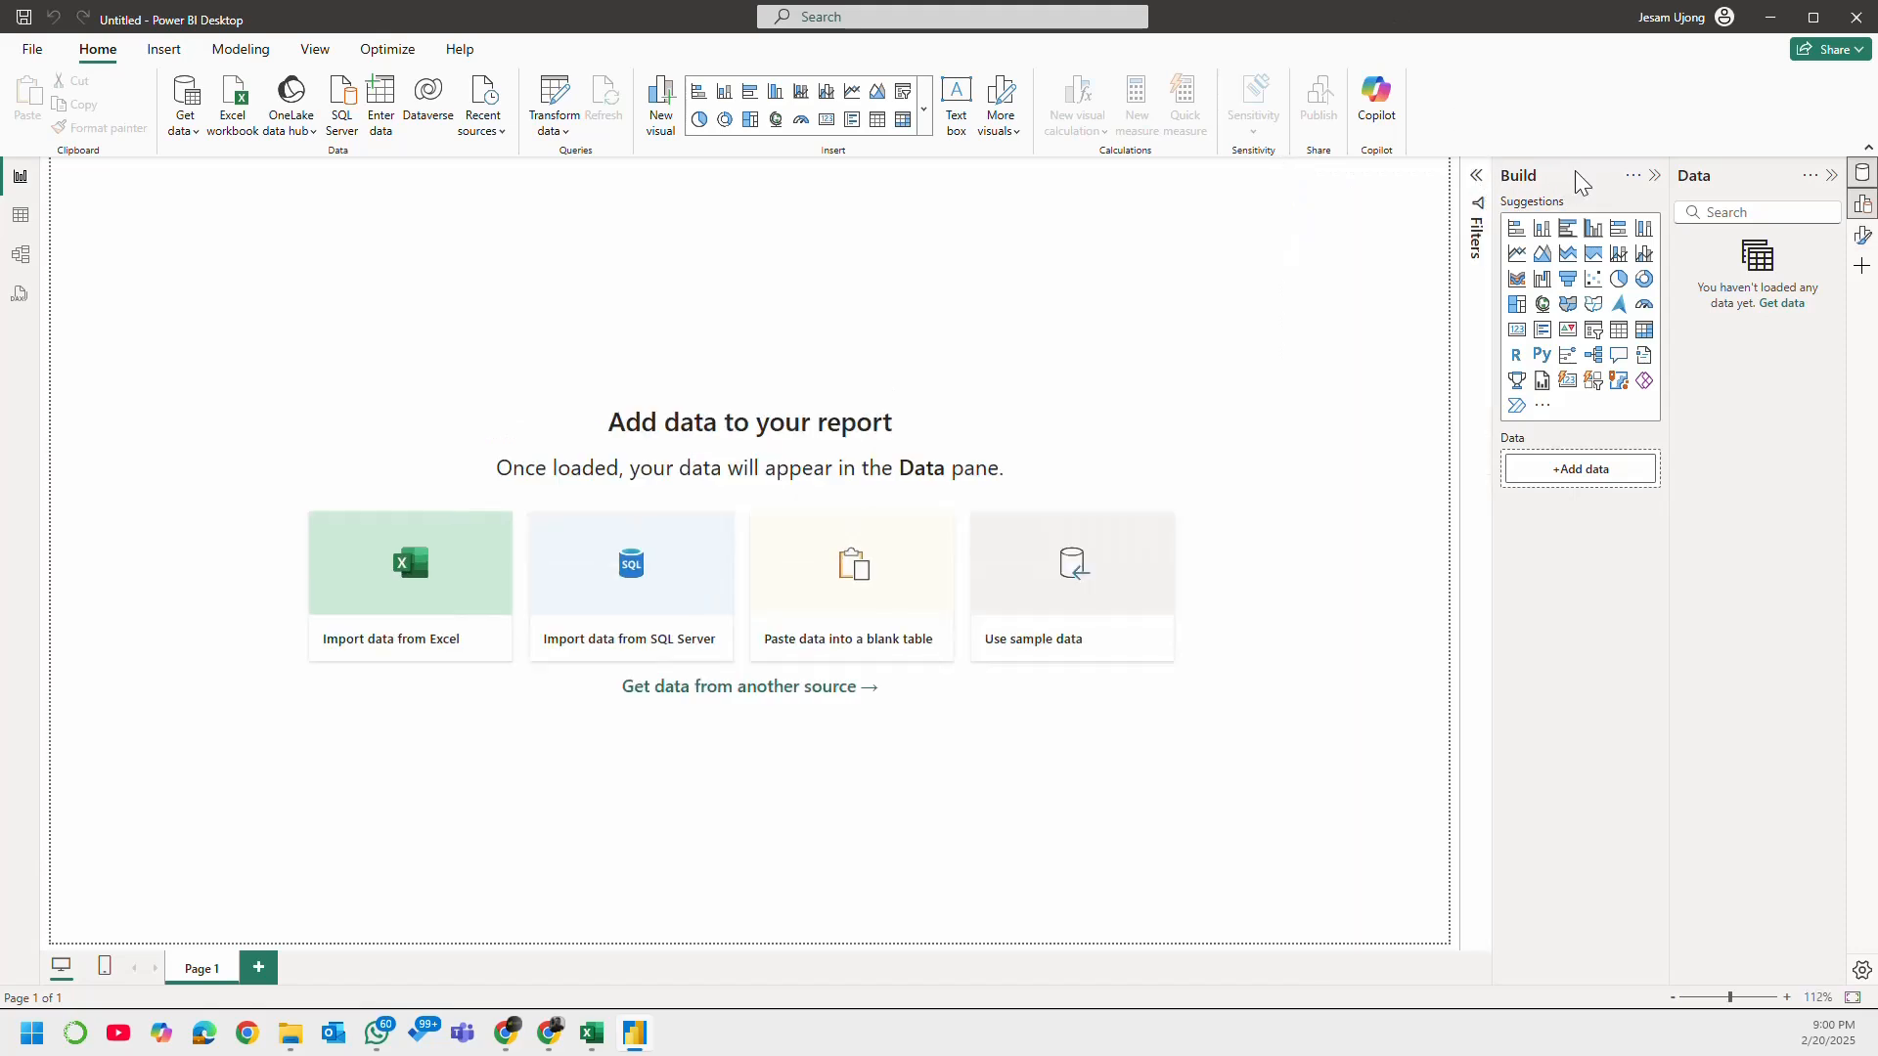
{"action": "left_click", "coordinate": [1831, 176]}
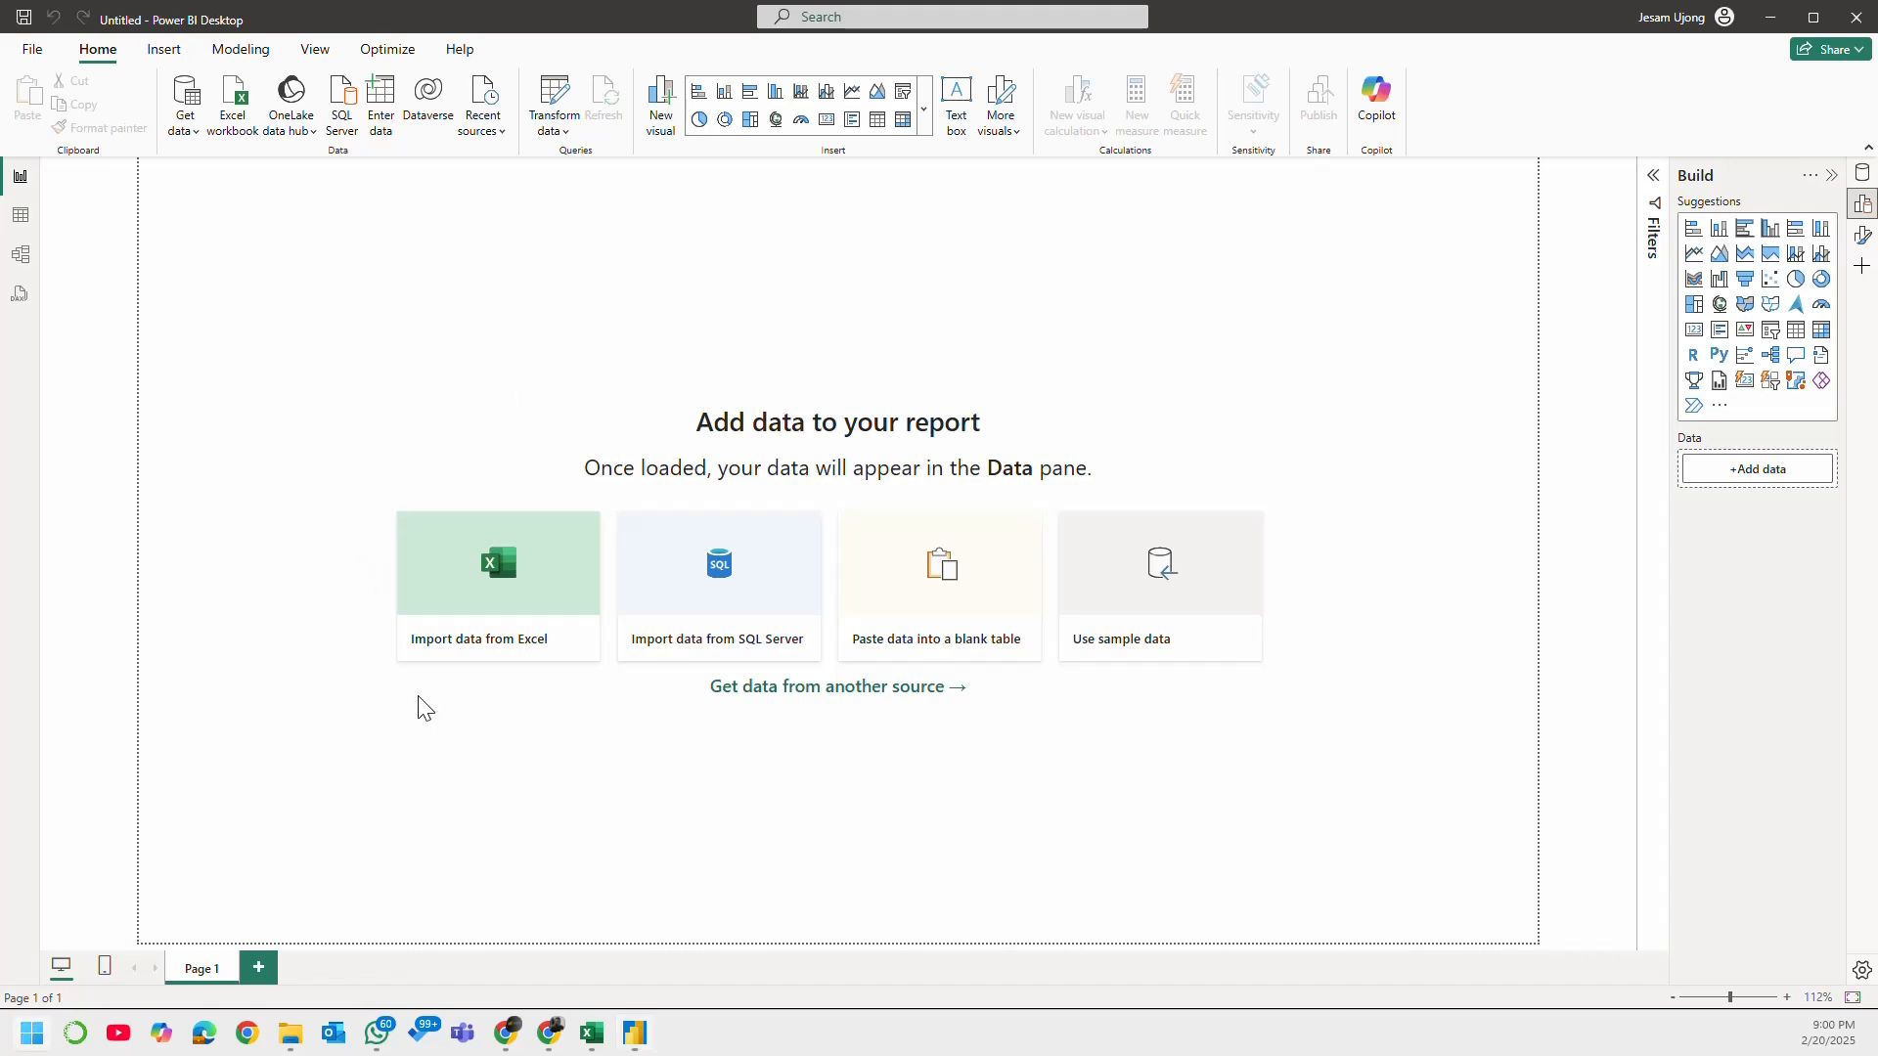
Step: Look through the open Downloads folder and Excel workbooks for the Superstore dataset, closing the Sales Dashboard_raw workbook
{"action": "key", "text": "alt+Tab"}
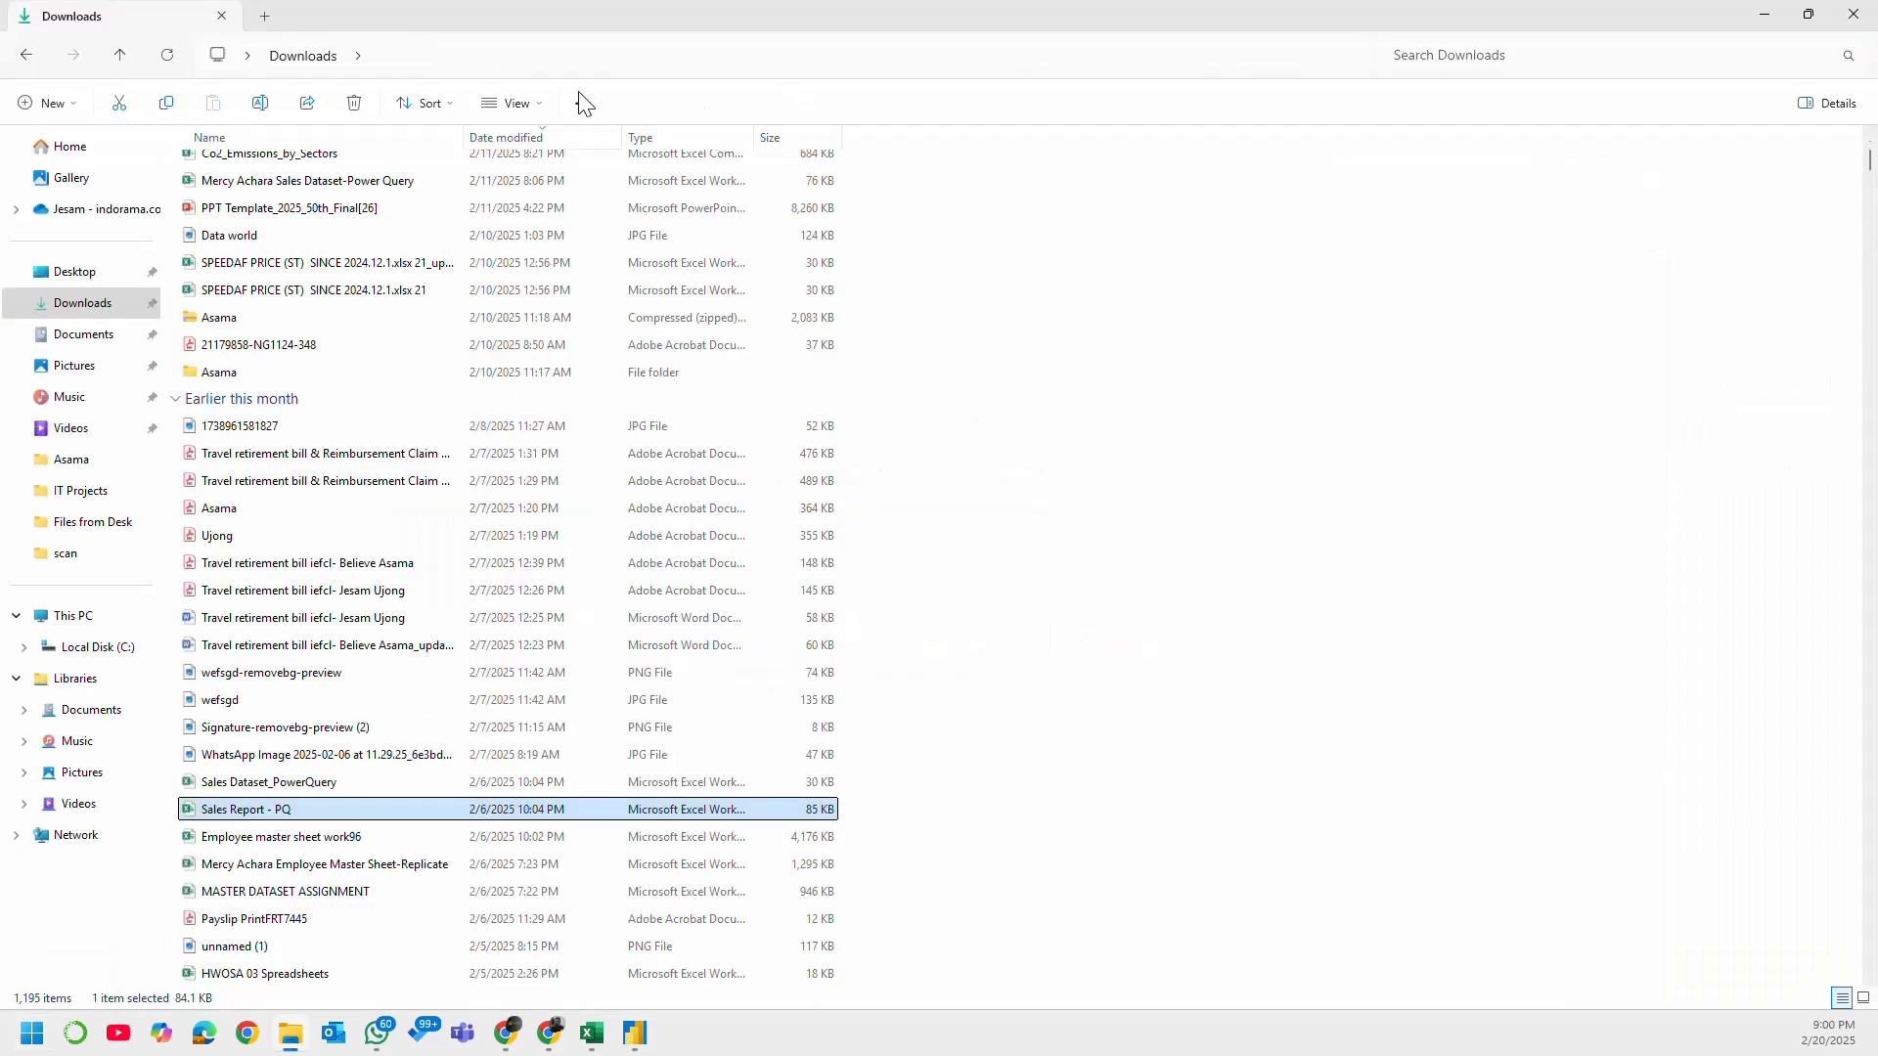
{"action": "left_click_drag", "start_coordinate": [621, 18], "coordinate": [2, 254]}
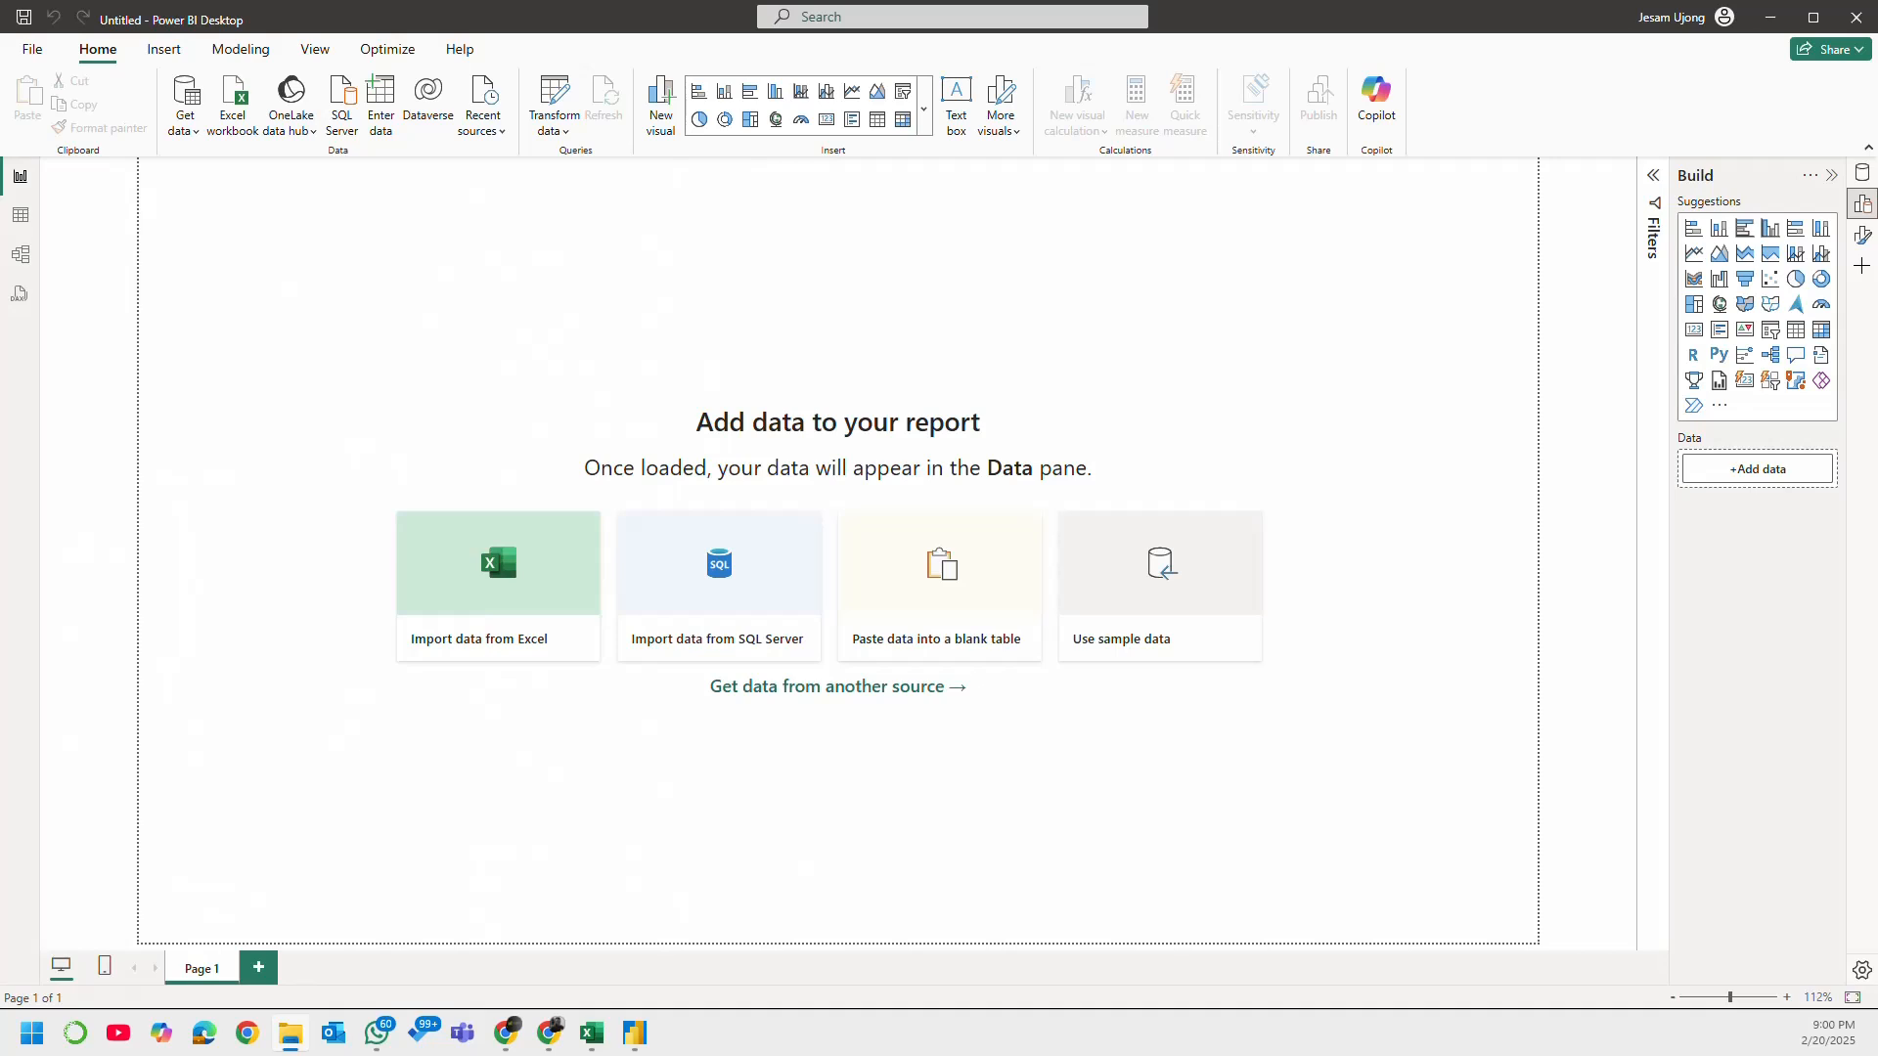
{"action": "key", "text": "alt+Tab"}
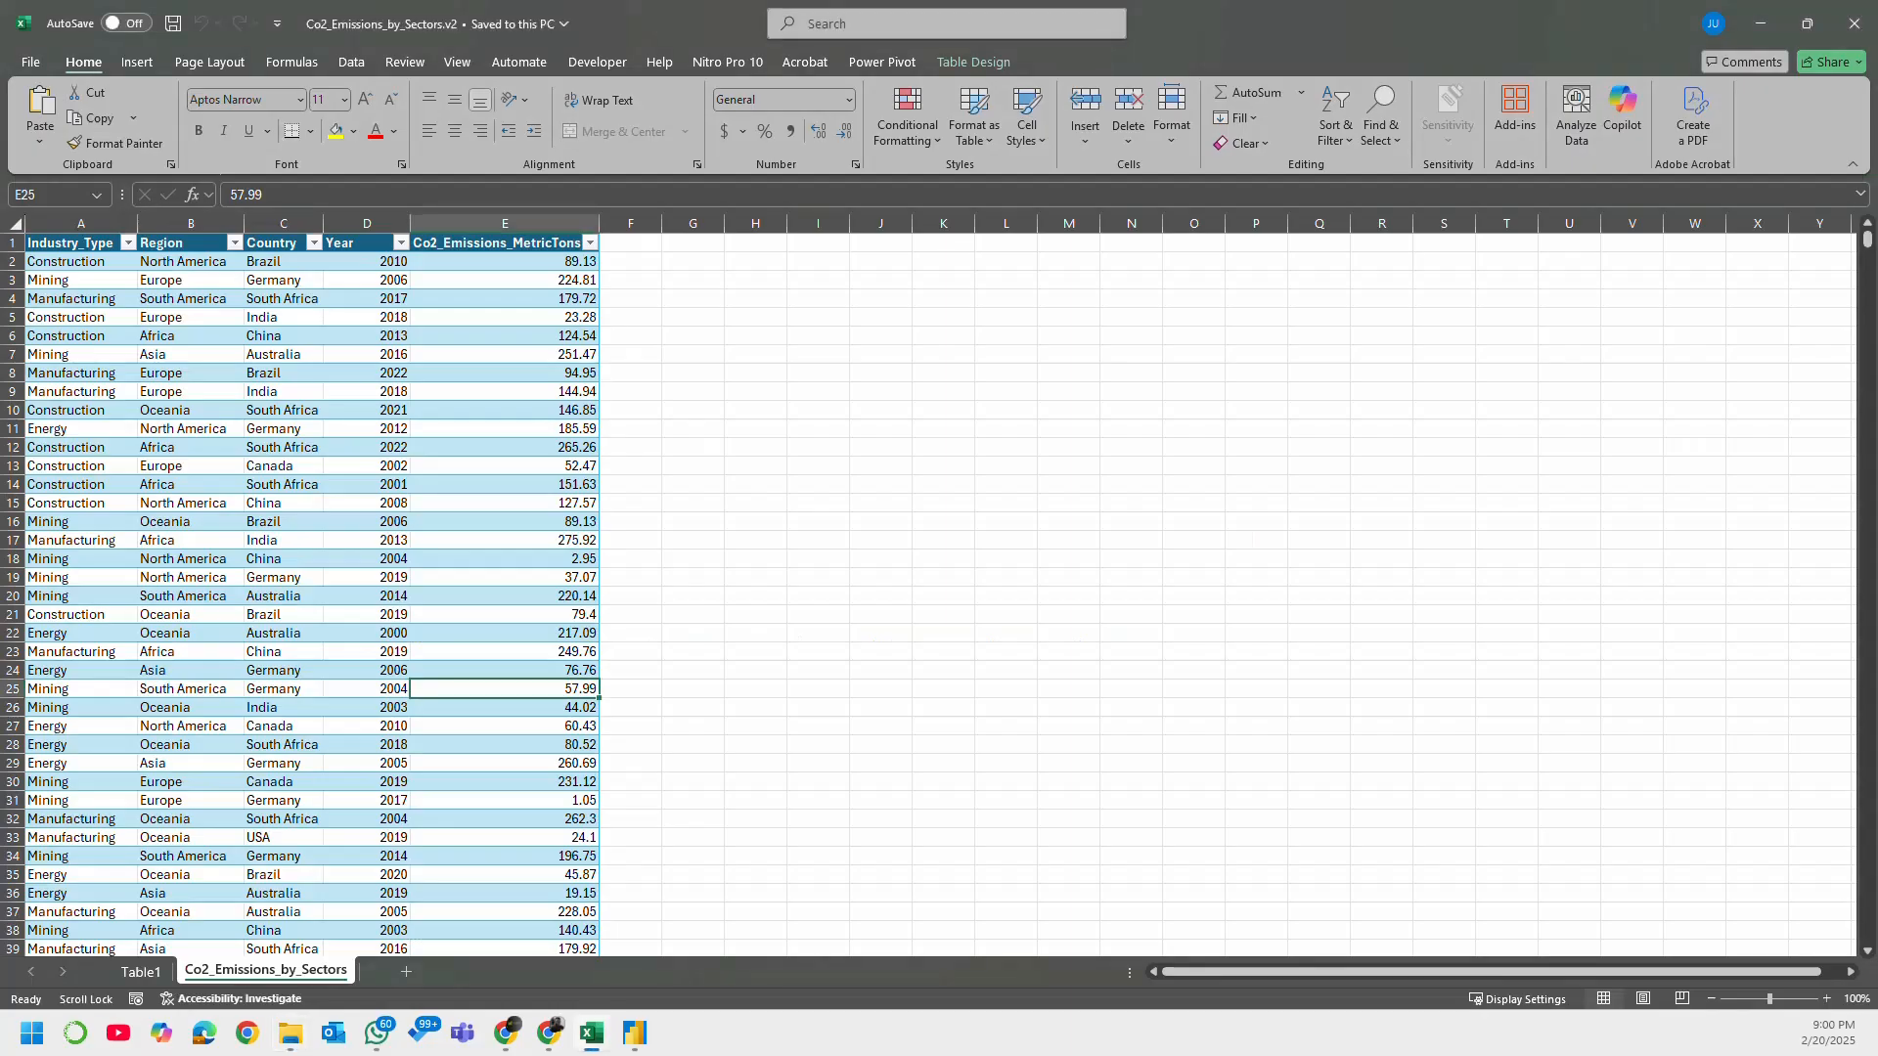
{"action": "key", "text": "alt+Tab"}
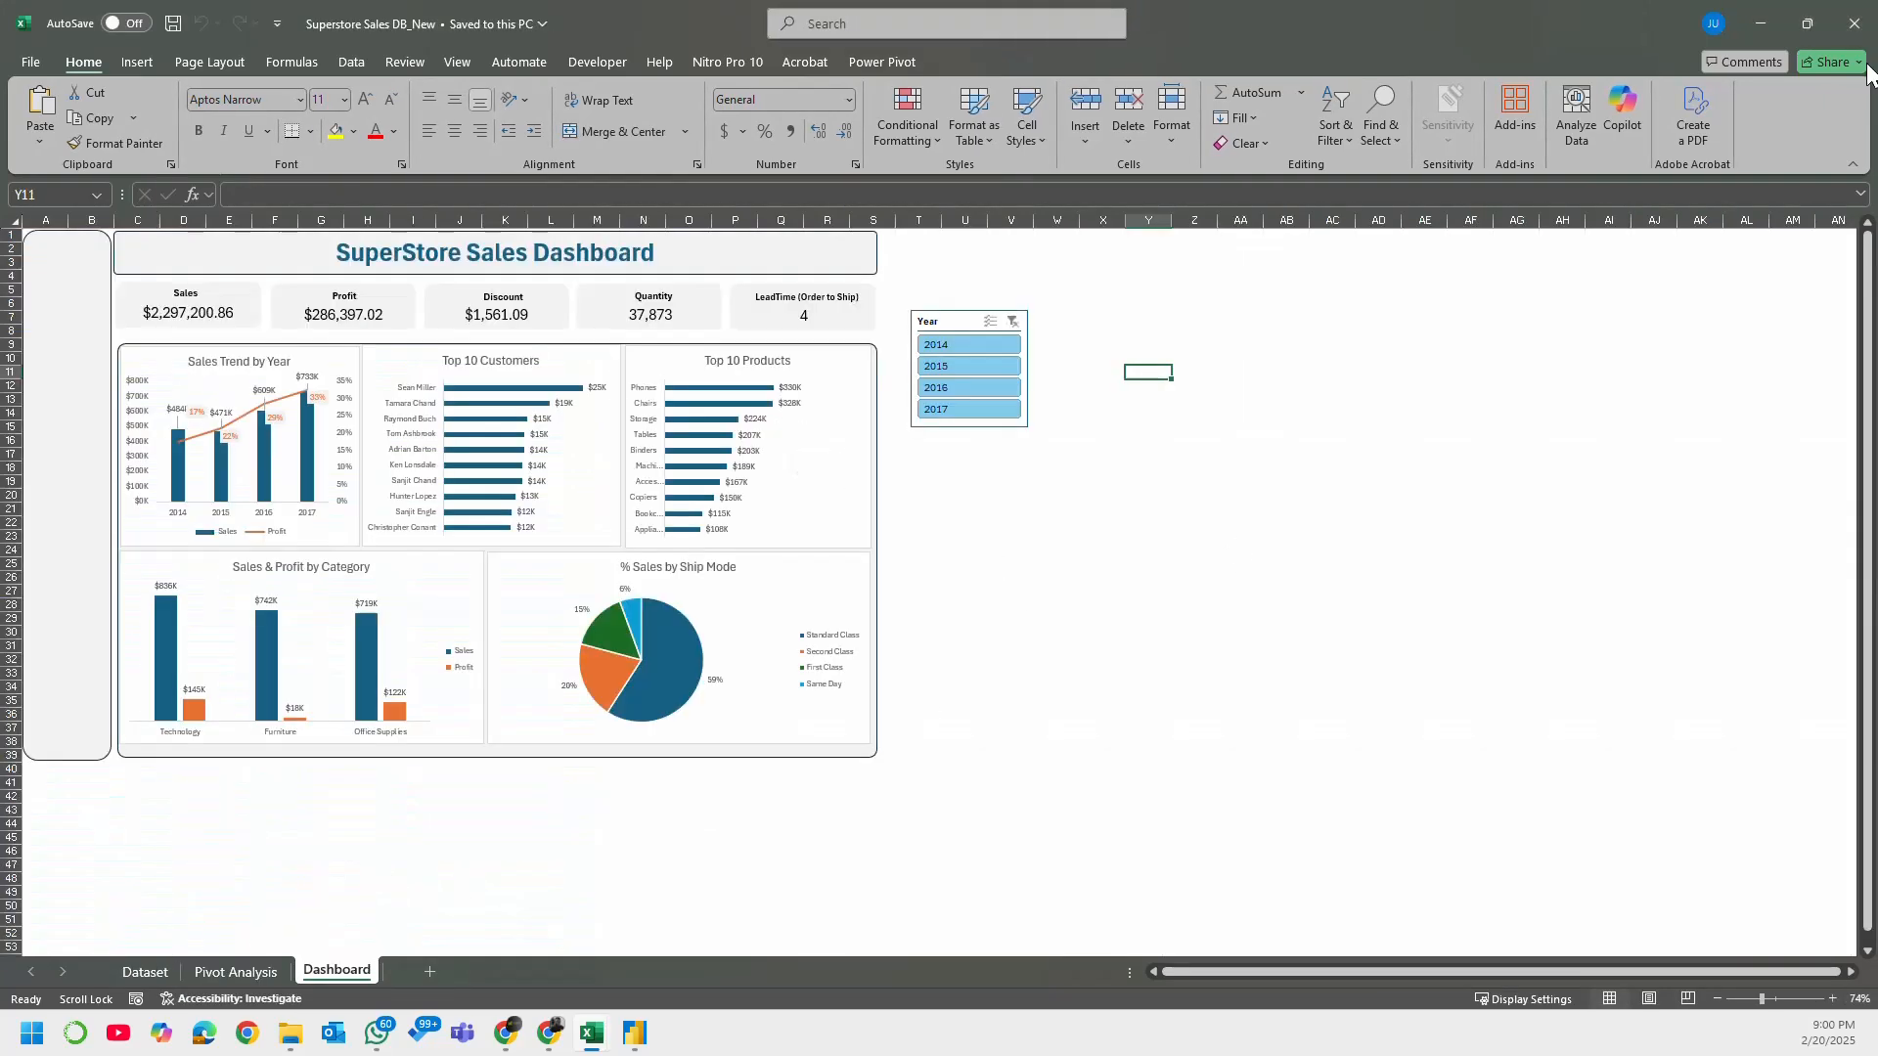
{"action": "key", "text": "alt+Tab"}
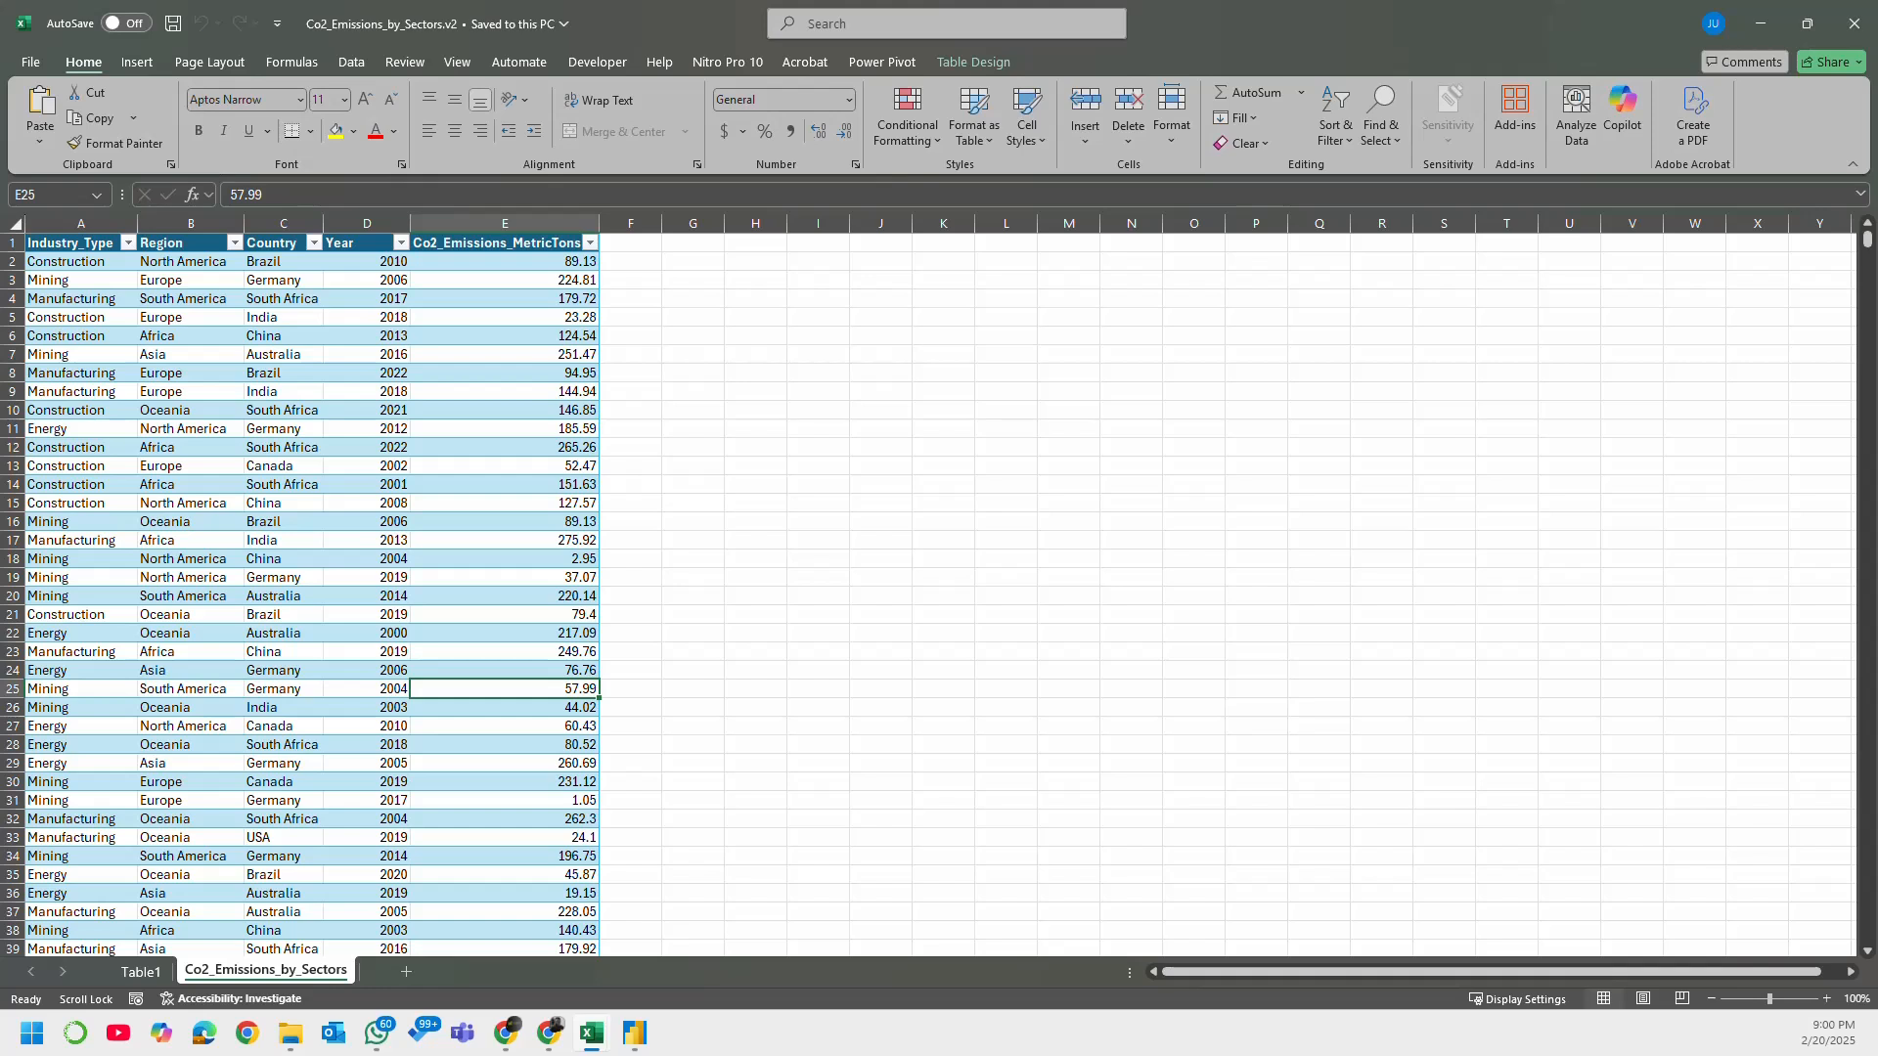
{"action": "key", "text": "alt+Tab"}
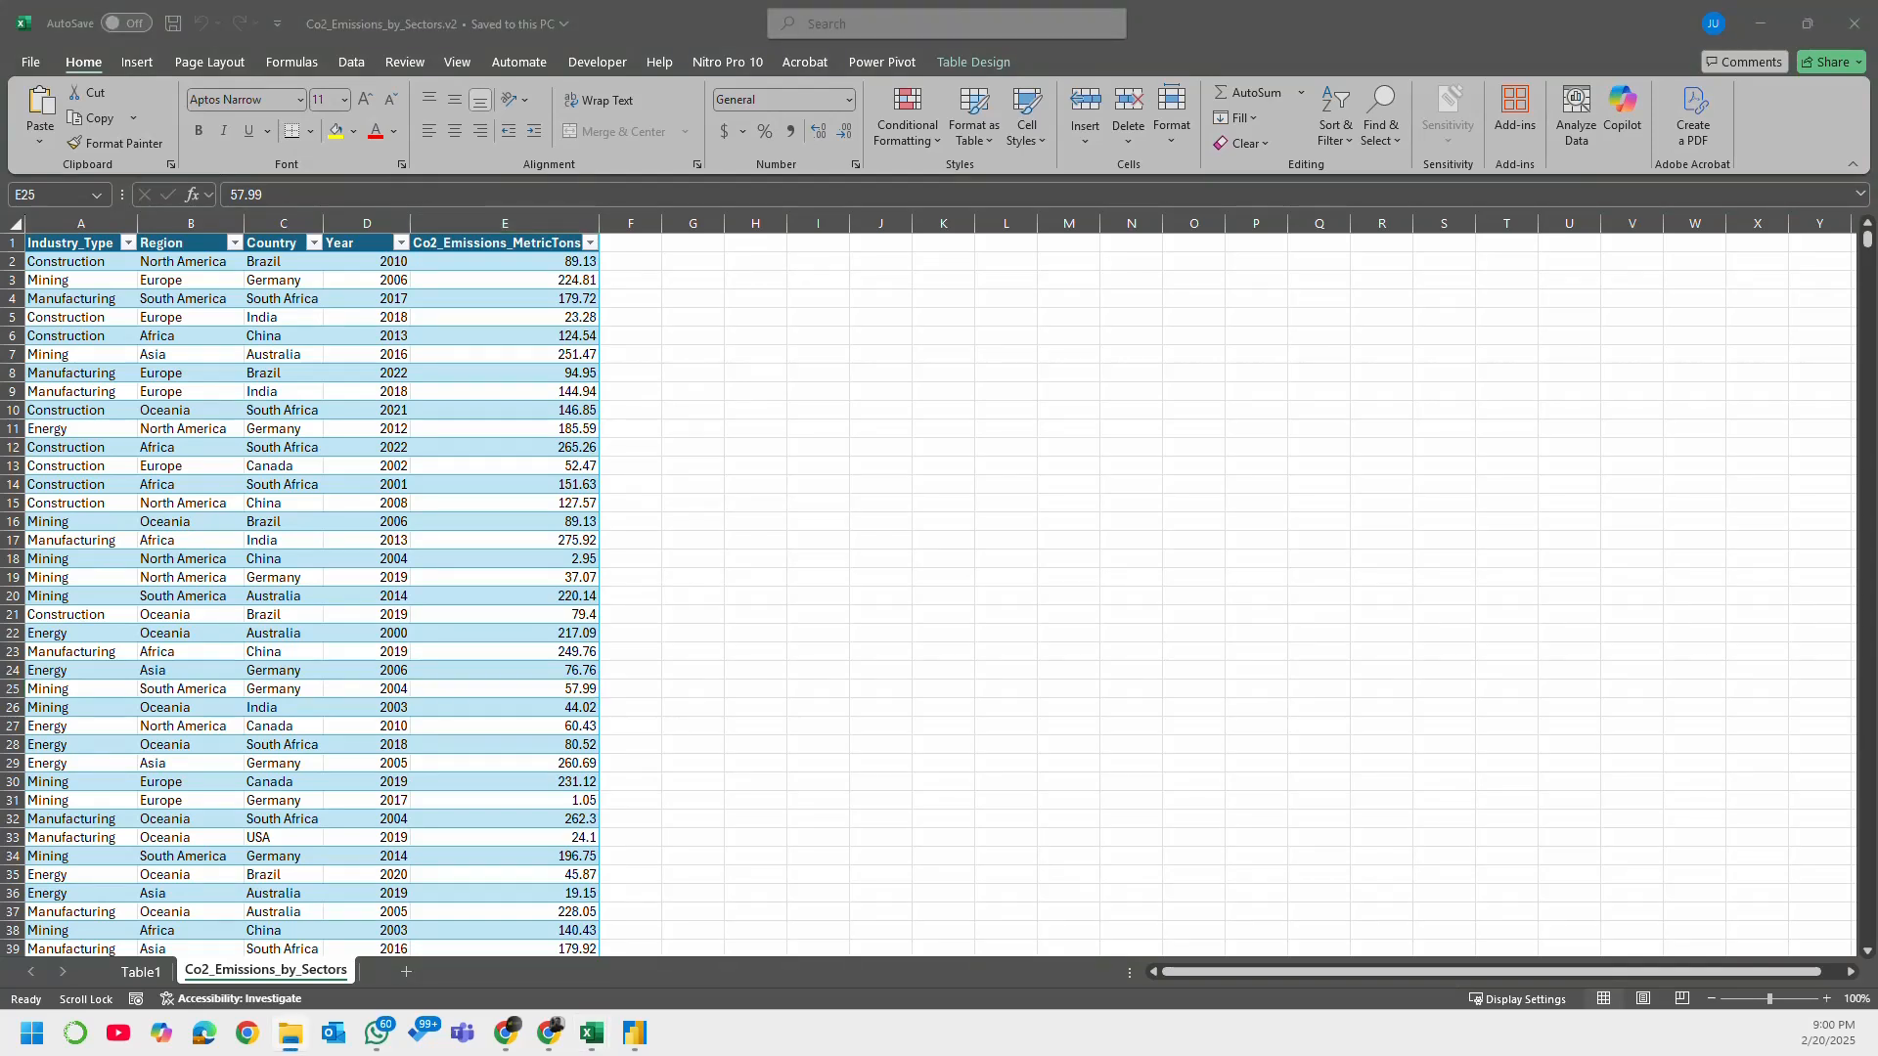
{"action": "key", "text": "alt+Tab"}
{"action": "key", "text": "alt+Tab"}
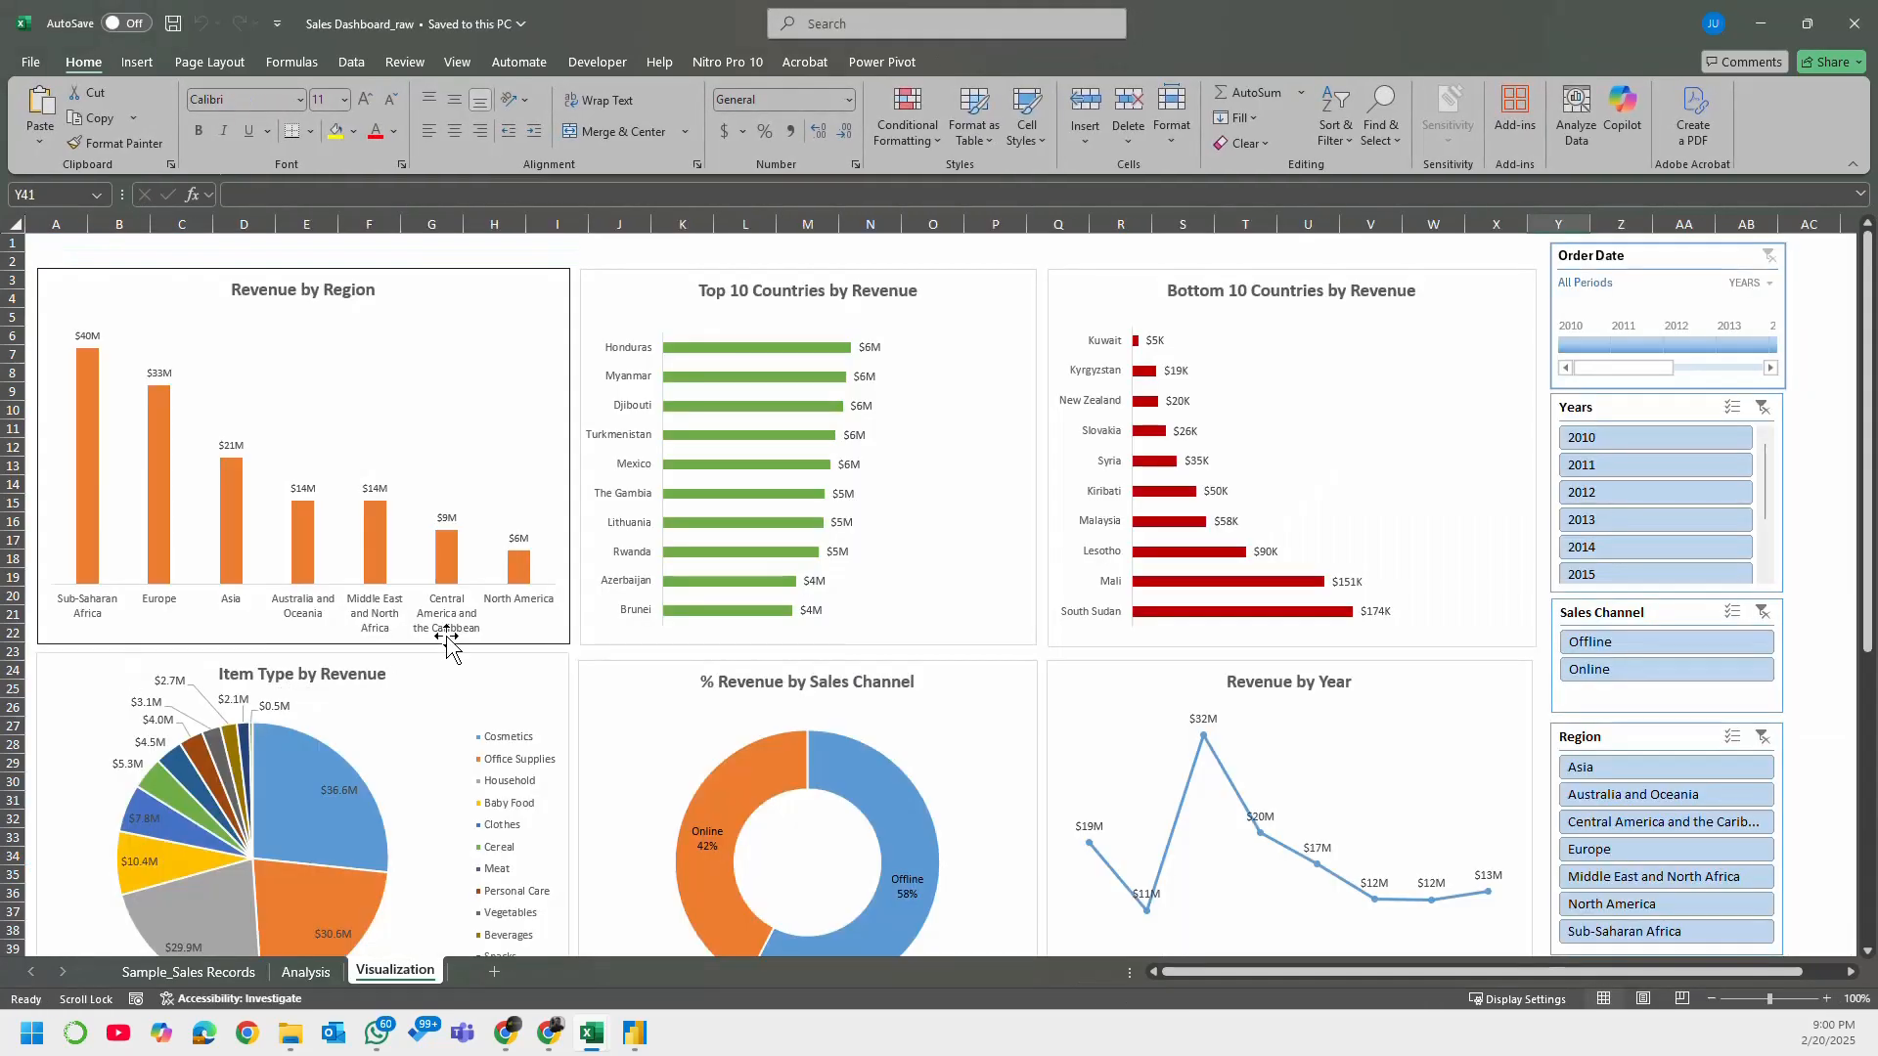
{"action": "left_click", "coordinate": [1853, 37]}
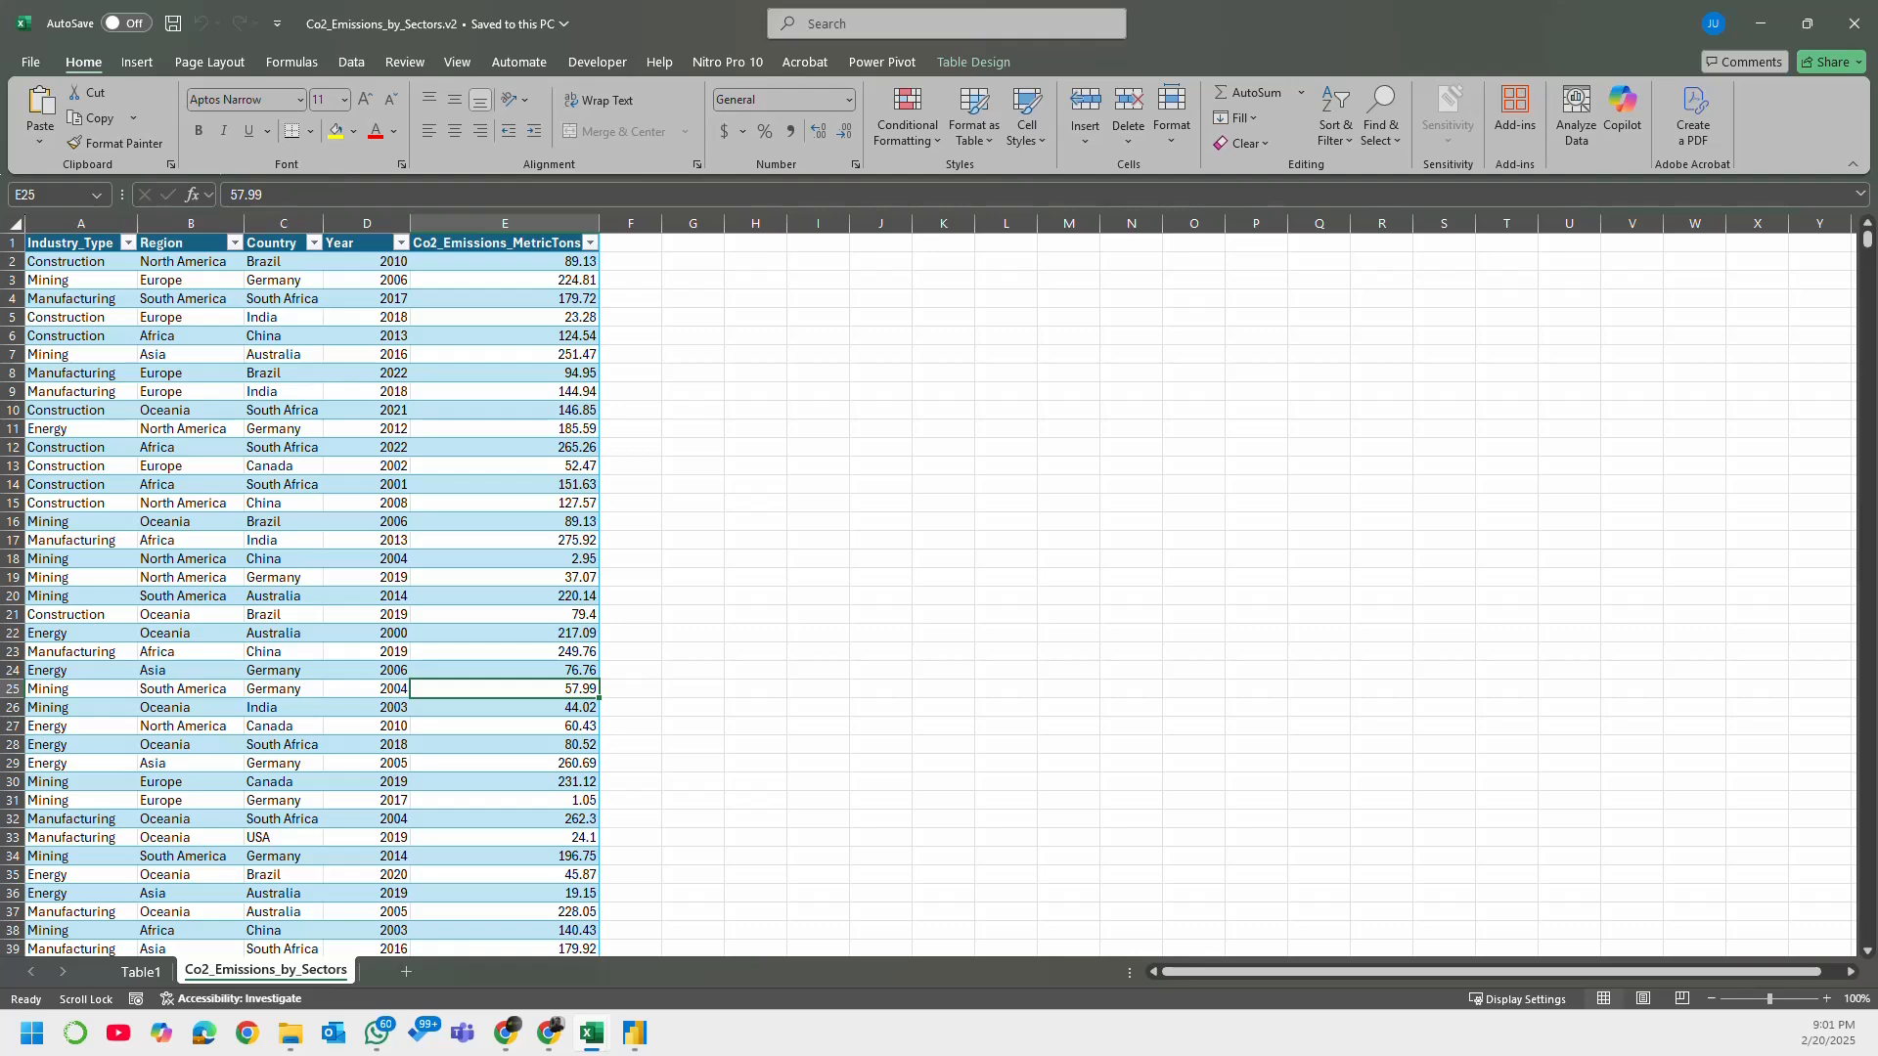
Step: Look over the columns of the Superstore Dataset - Assessment workbook, close it and switch back to Power BI Desktop
{"action": "key", "text": "alt+Tab"}
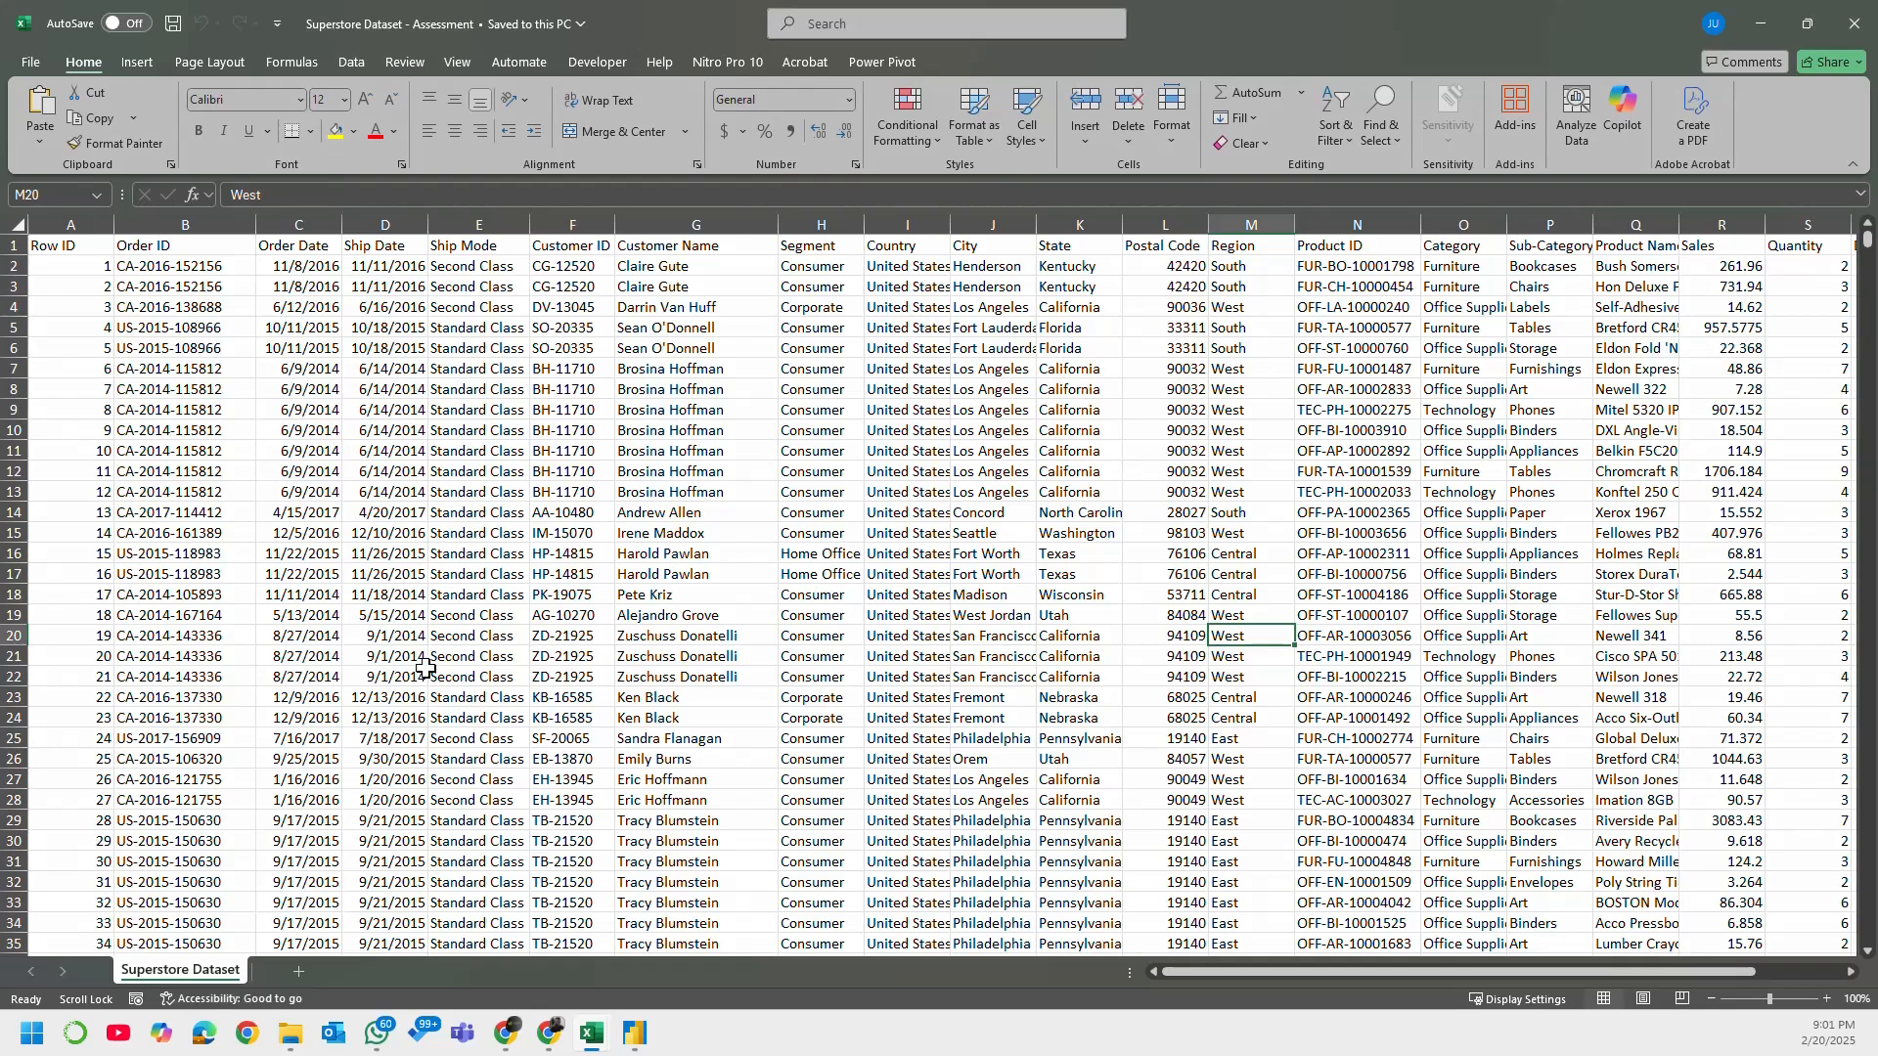
{"action": "left_click", "coordinate": [497, 537]}
{"action": "scroll", "coordinate": [547, 594], "scroll_direction": "down", "scroll_amount": 6}
{"action": "scroll", "coordinate": [587, 607], "scroll_direction": "up", "scroll_amount": 6}
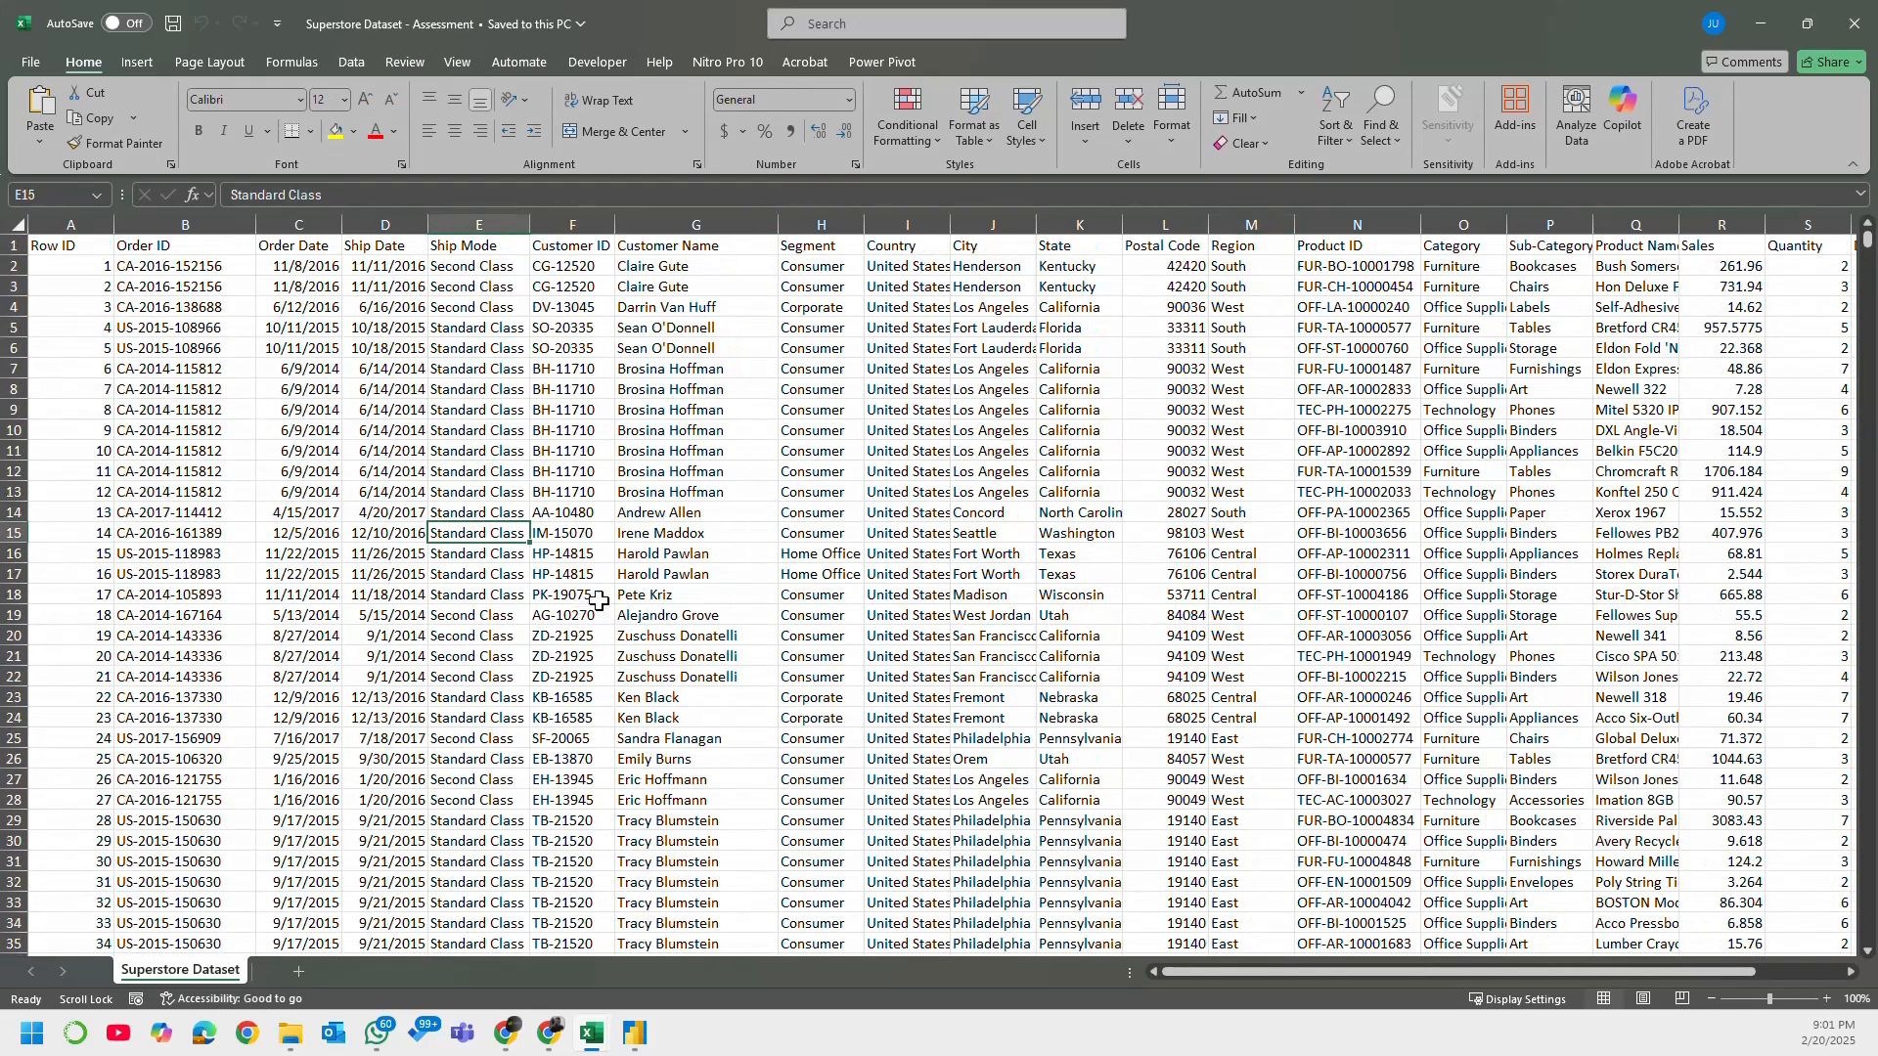
{"action": "scroll", "coordinate": [1409, 973], "scroll_direction": "right", "scroll_amount": 3}
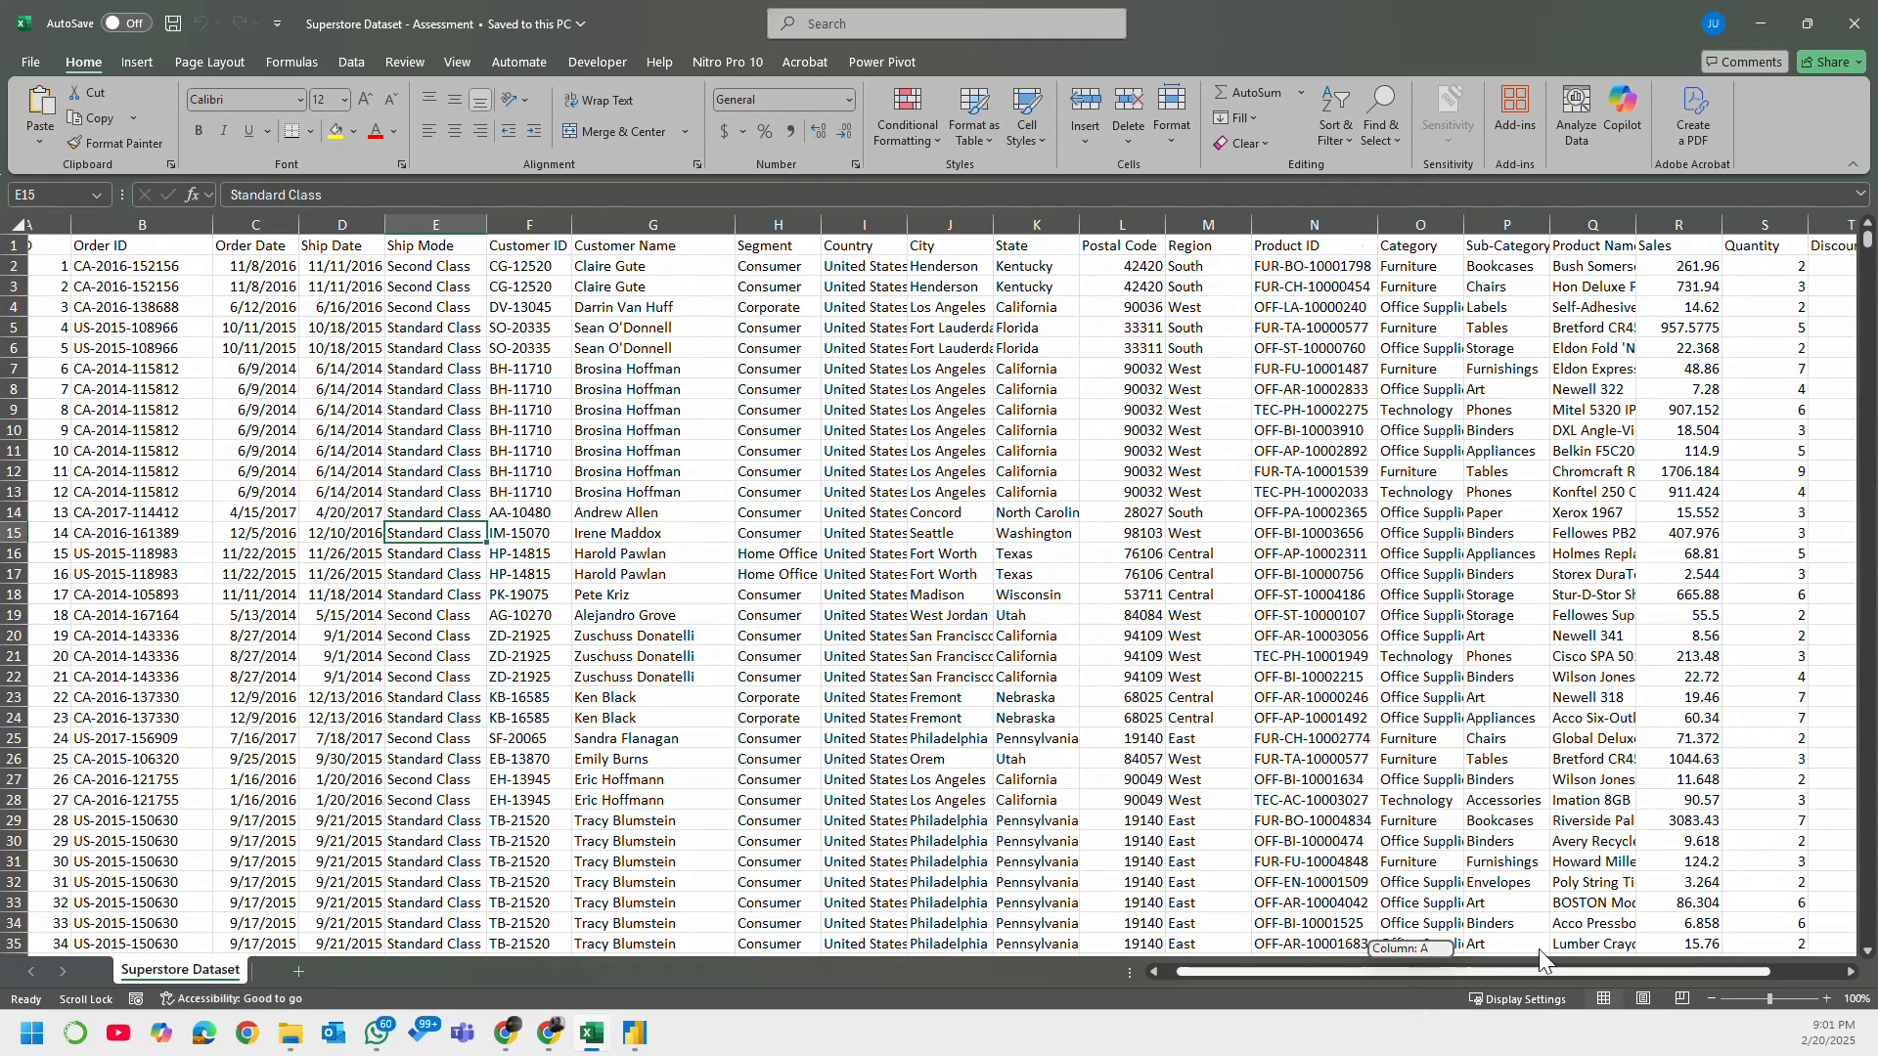
{"action": "left_click", "coordinate": [1854, 22]}
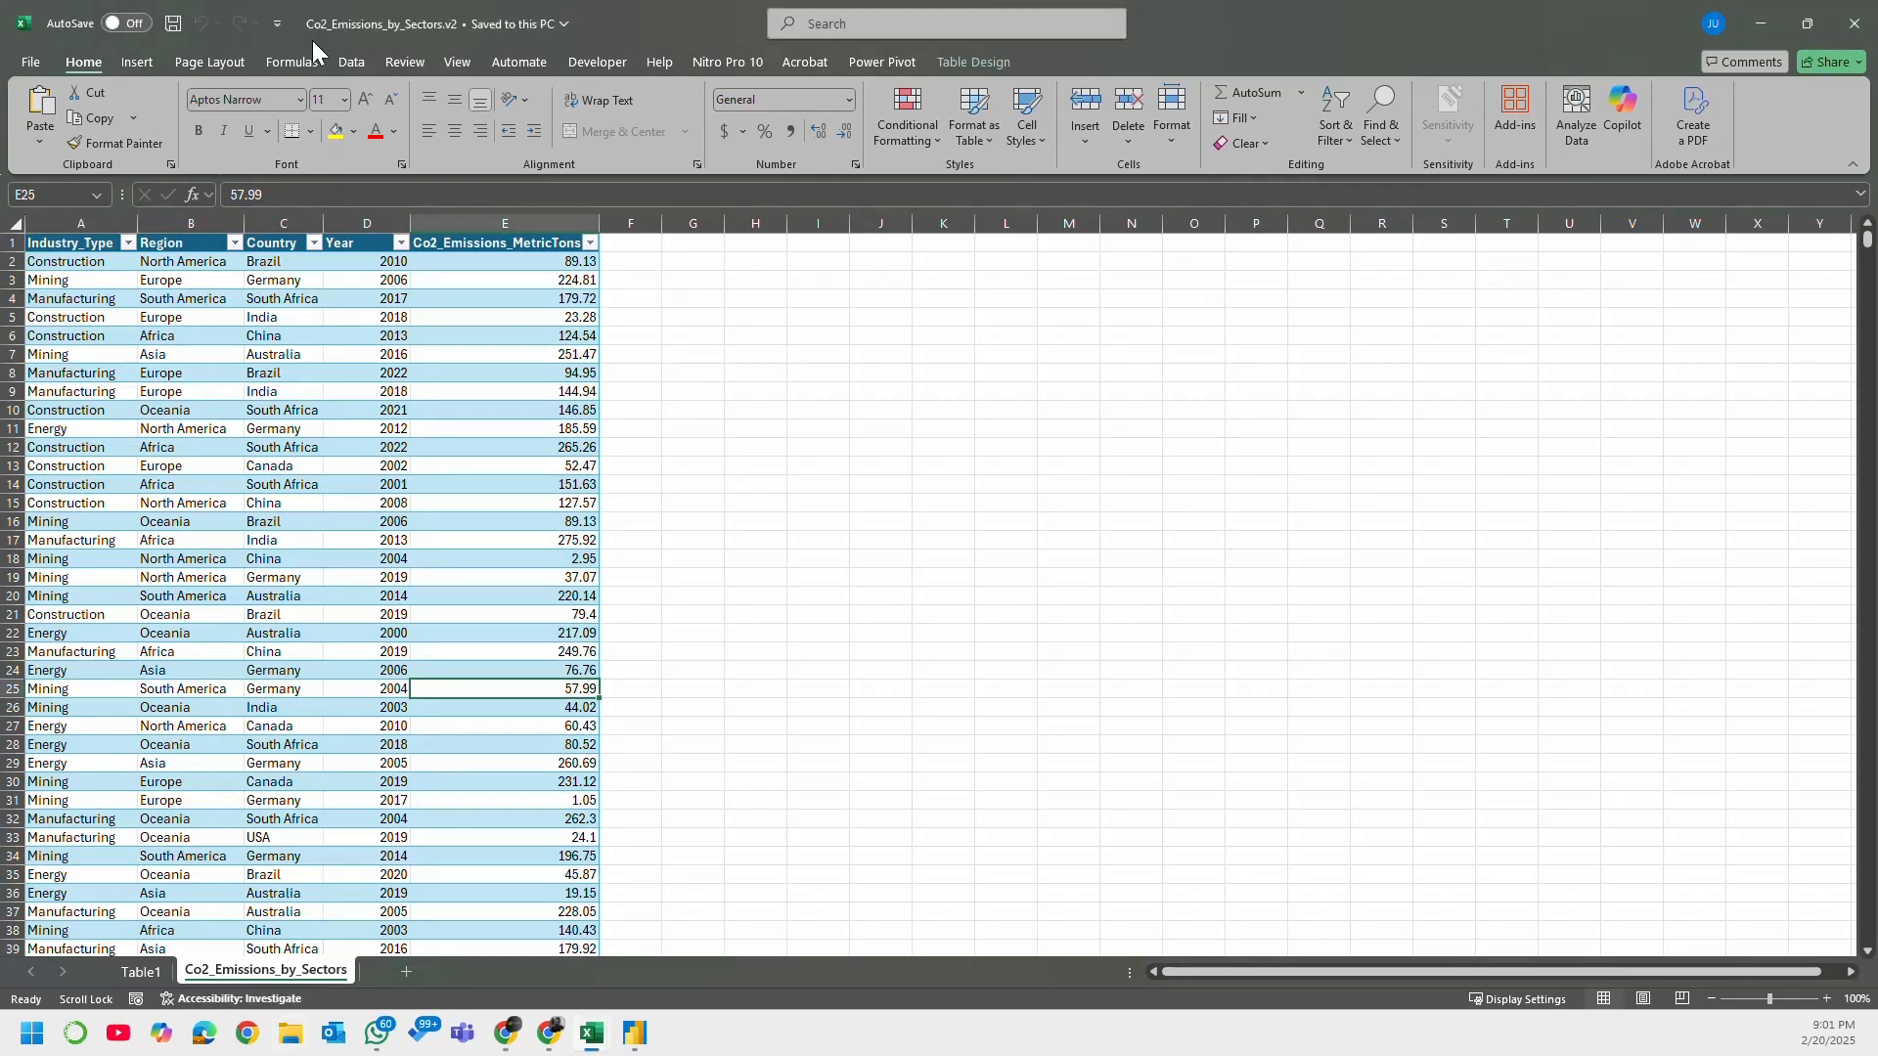
{"action": "left_click", "coordinate": [1214, 278]}
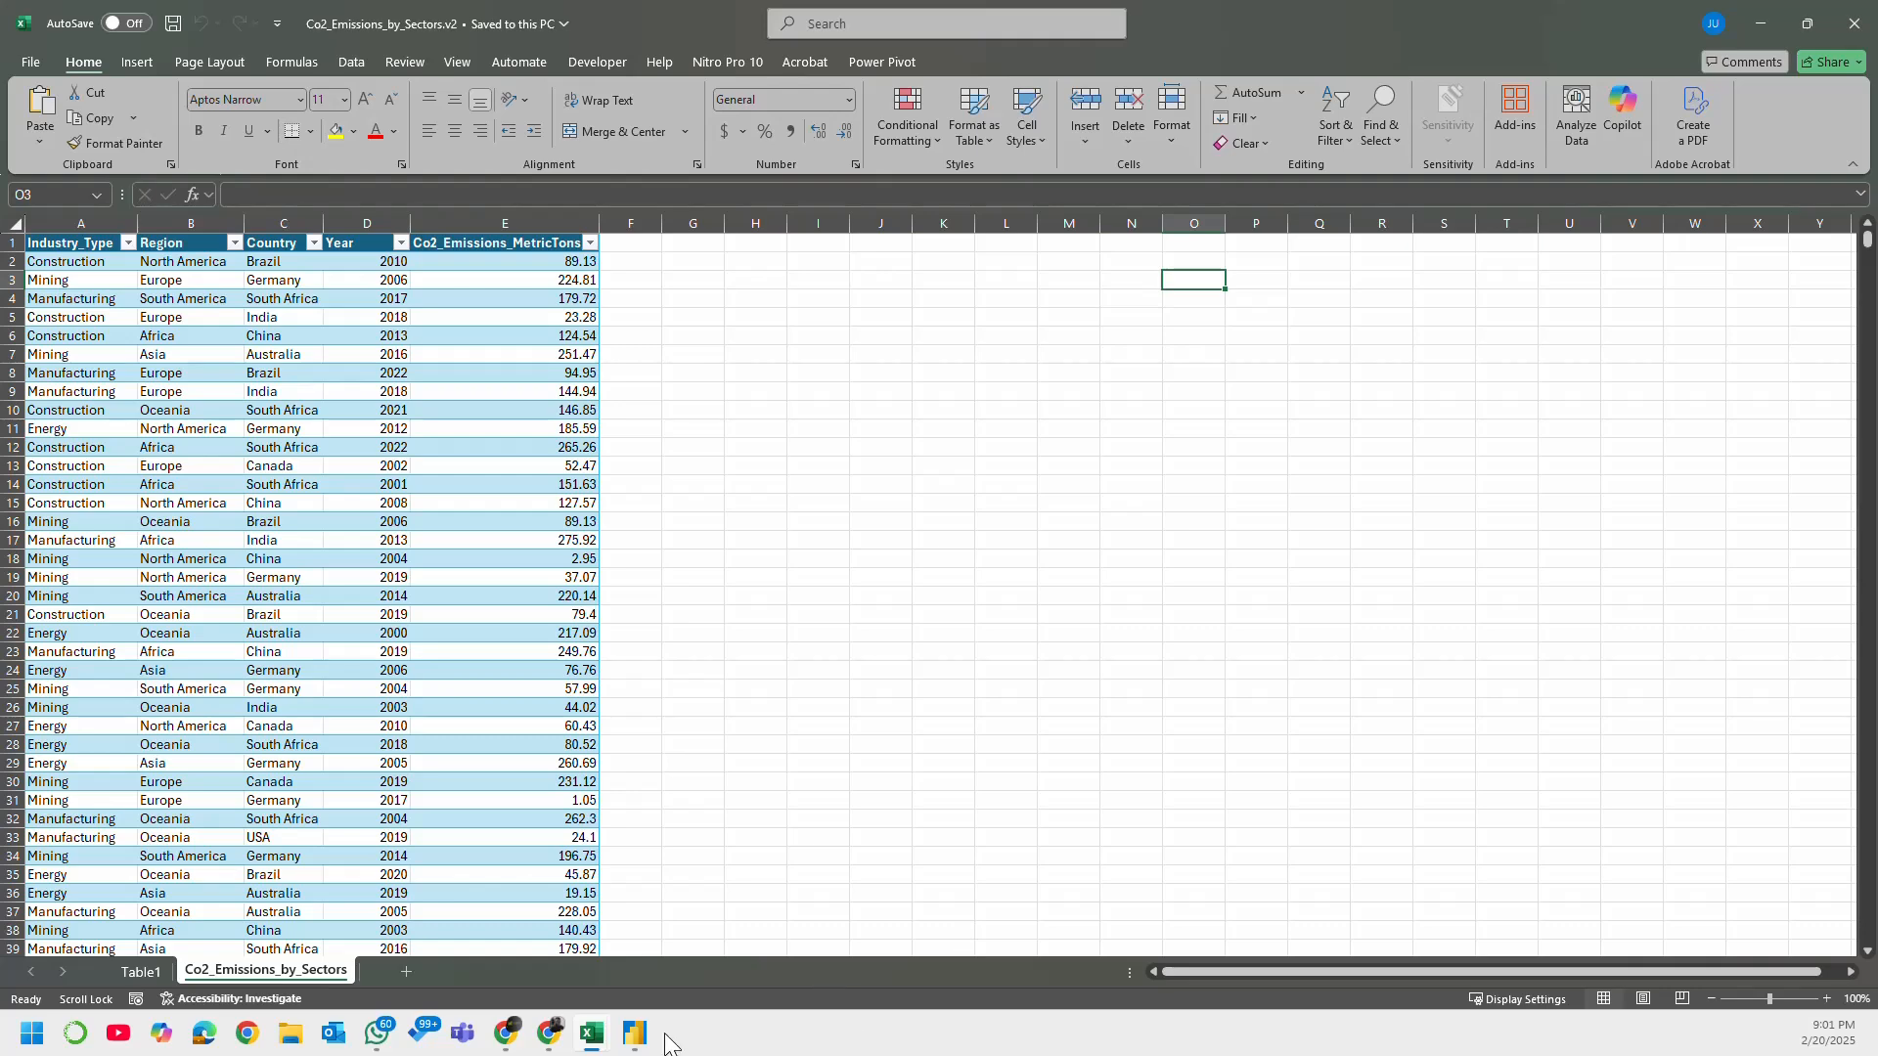
{"action": "left_click", "coordinate": [635, 1034]}
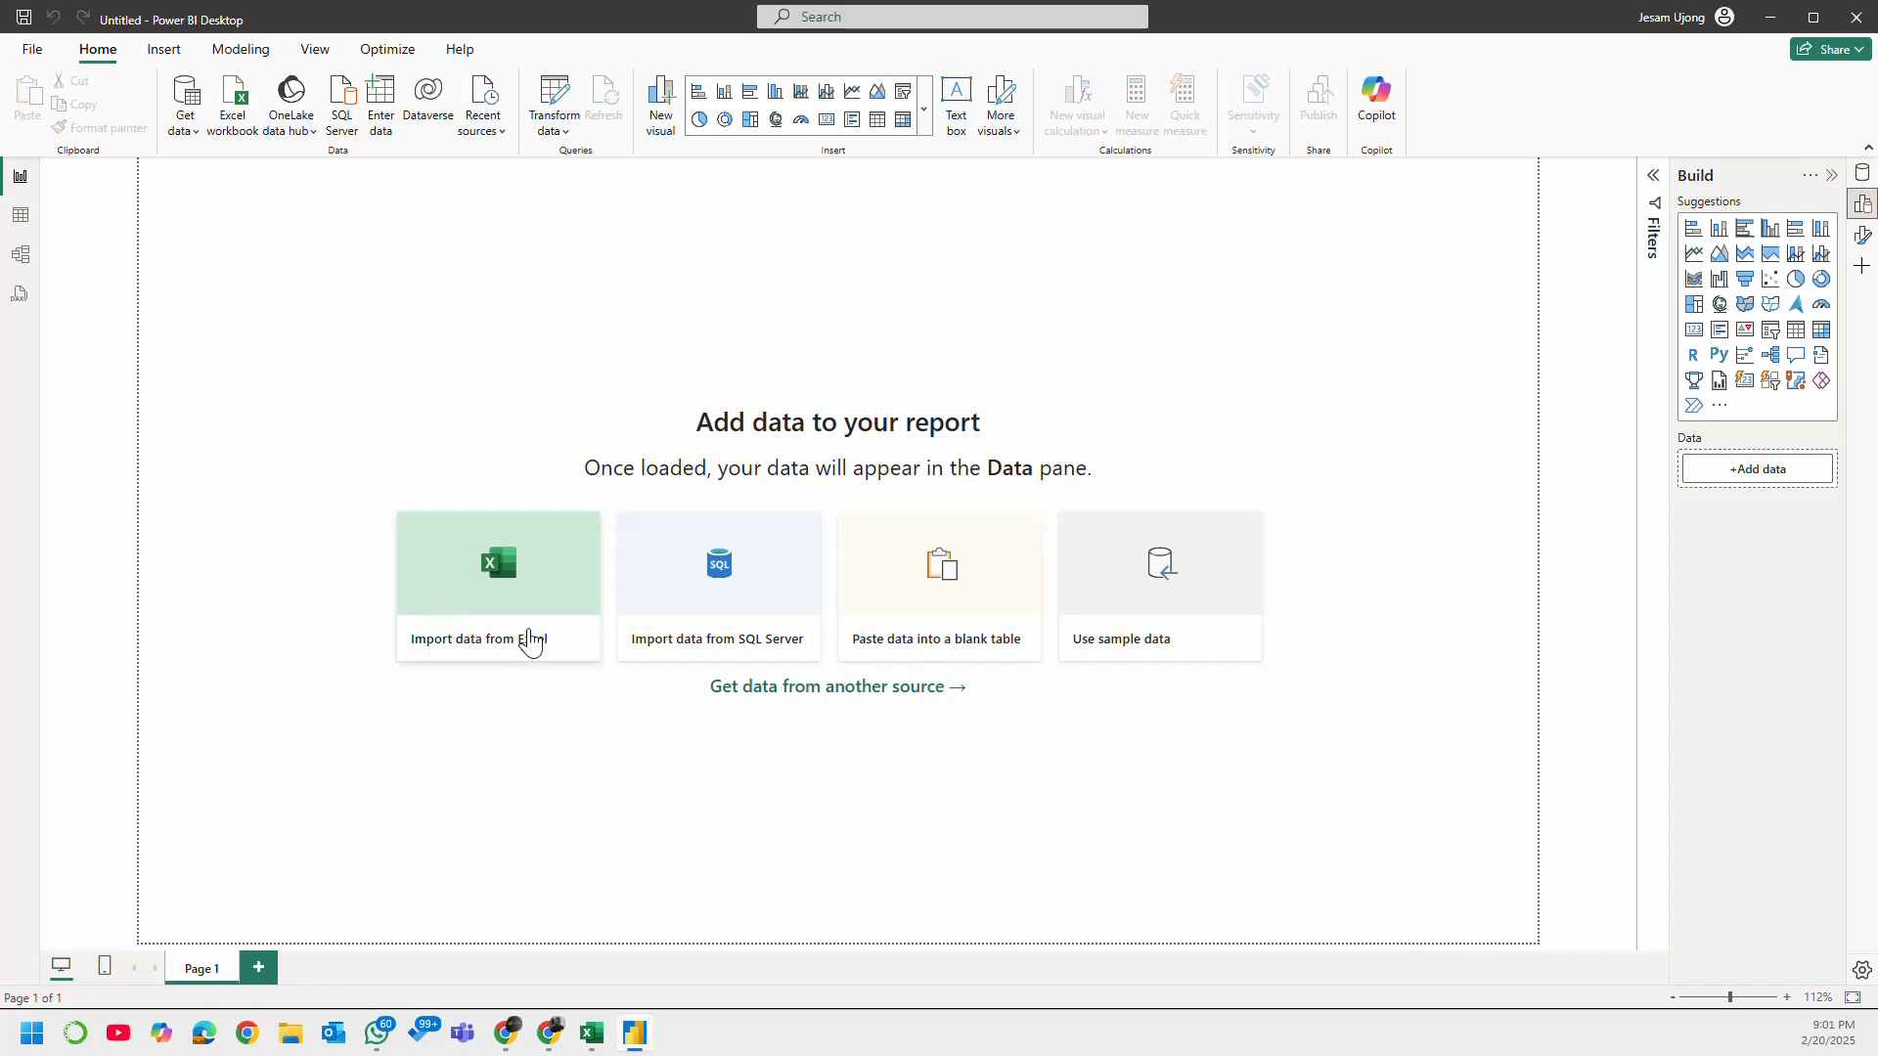
Step: Start a new data import from the full list of data sources with Excel Workbook as the source
{"action": "left_click", "coordinate": [196, 142]}
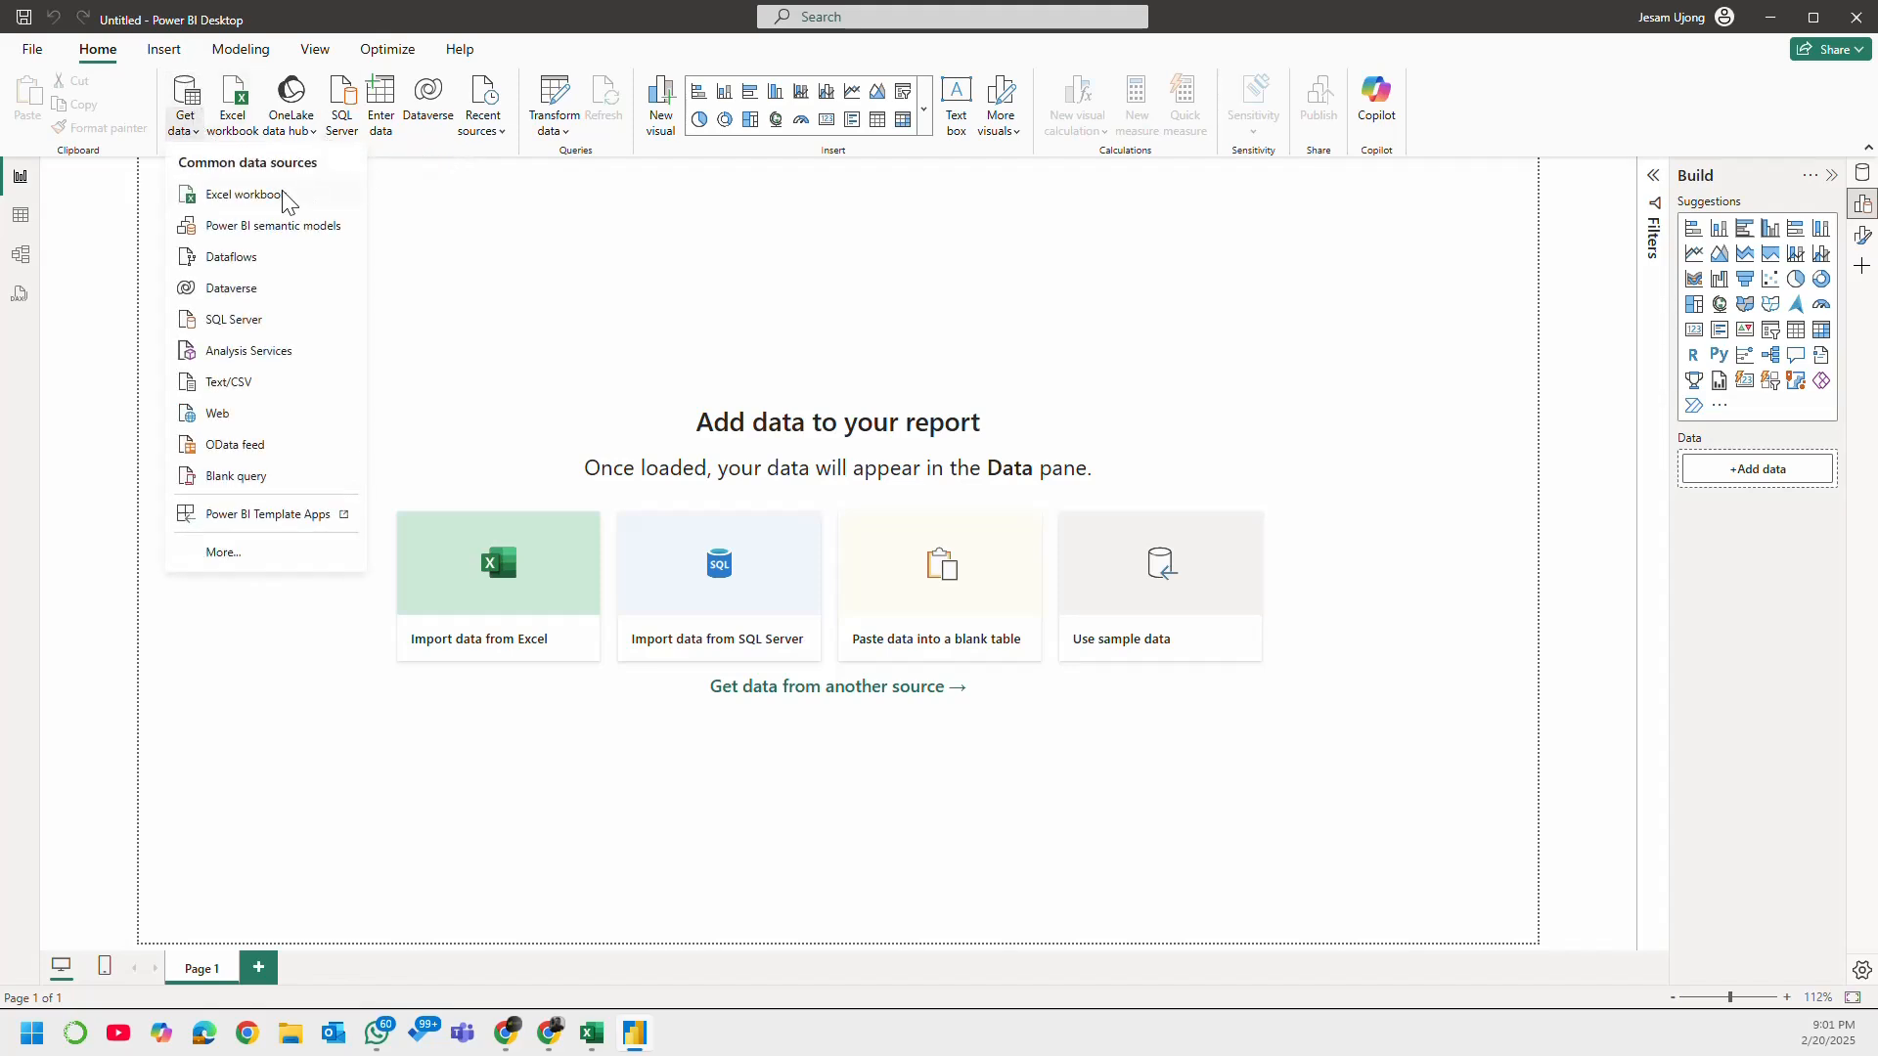
{"action": "left_click", "coordinate": [223, 553]}
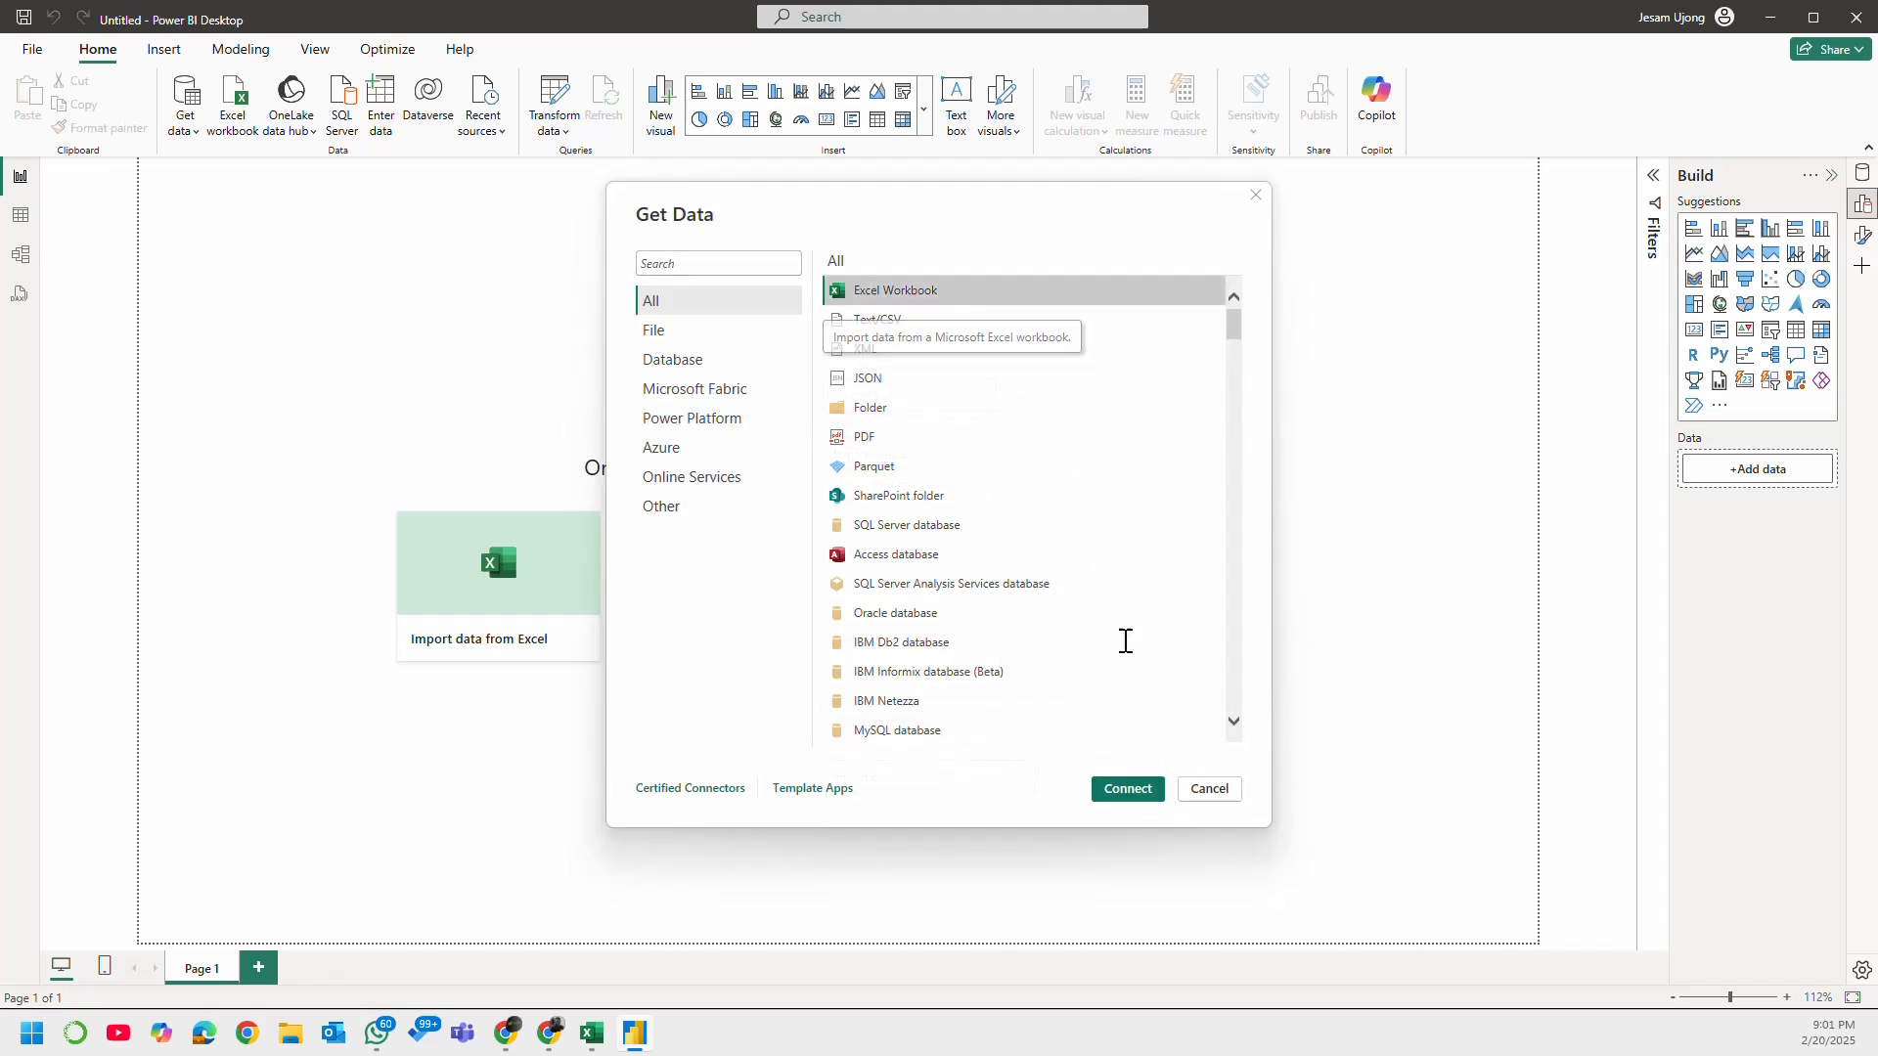
{"action": "left_click", "coordinate": [1129, 787]}
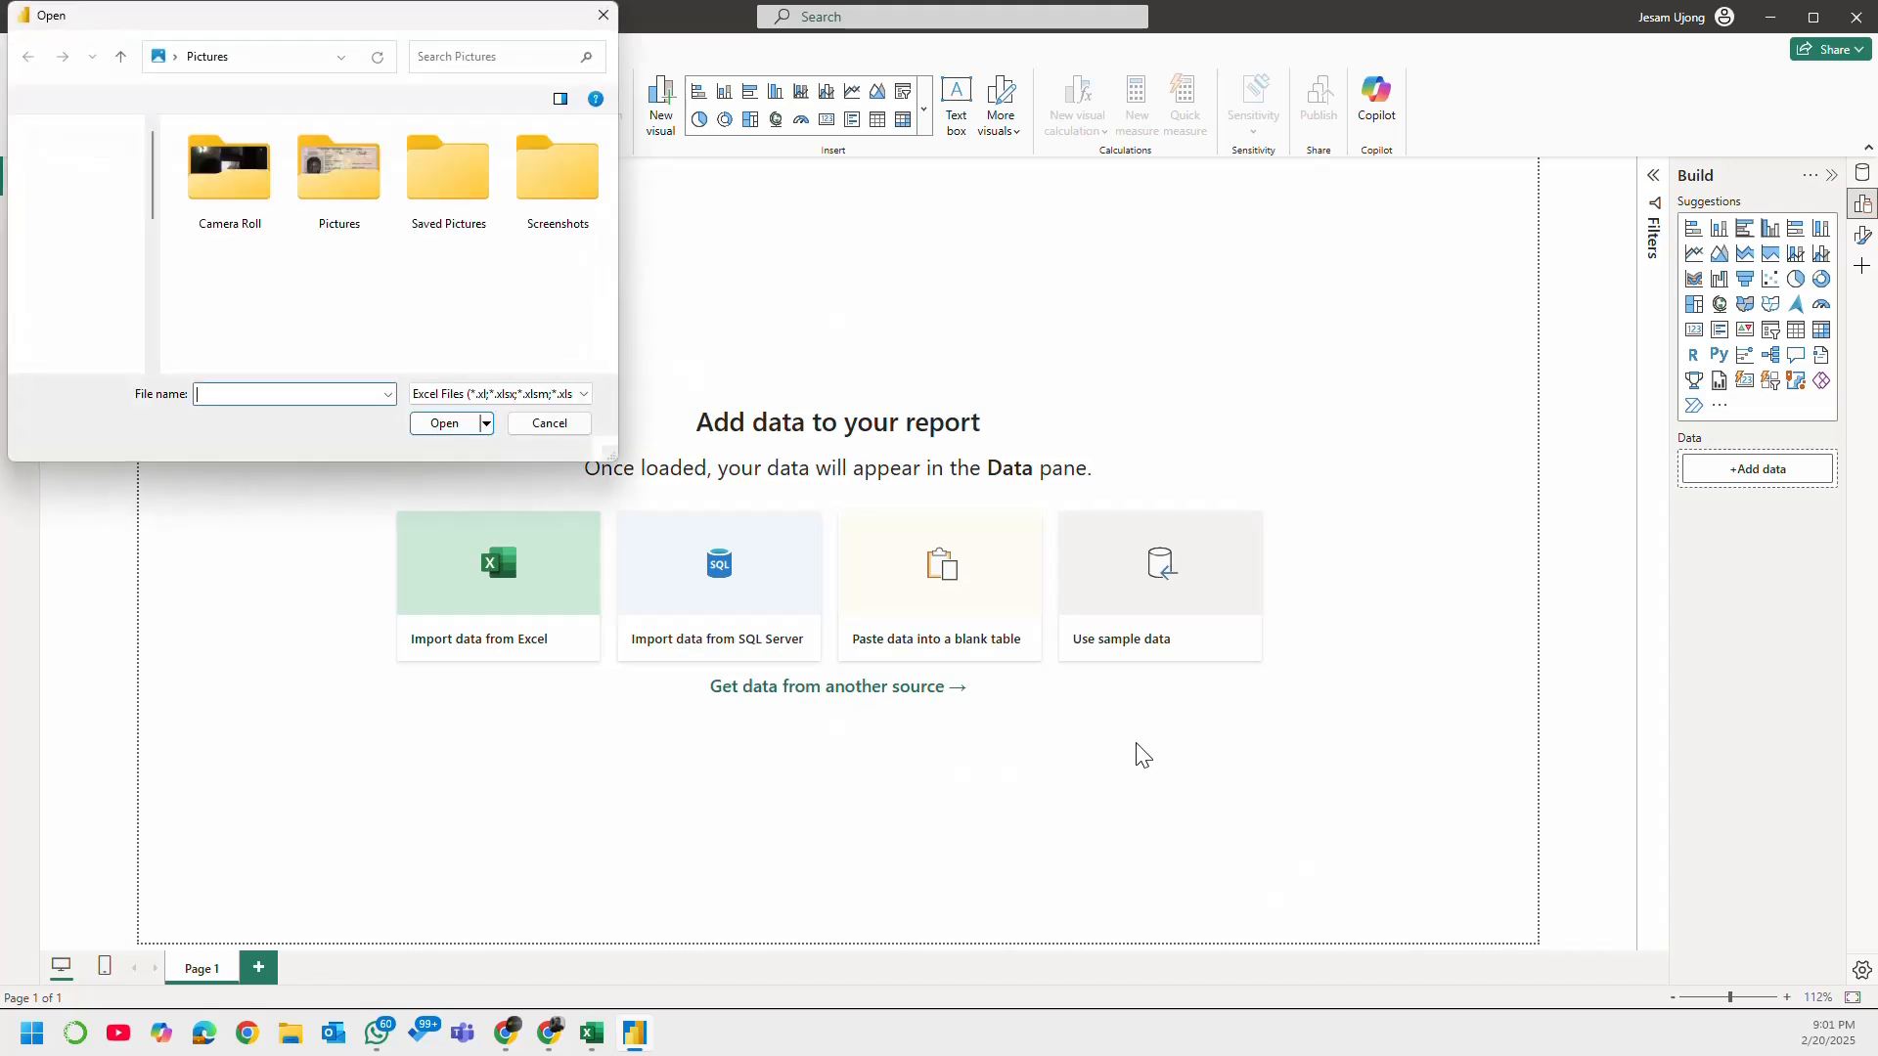
Step: Find the workbook Superstore Dataset - Assessment (1) in the Downloads folder and open it as the data source
{"action": "left_click", "coordinate": [108, 291]}
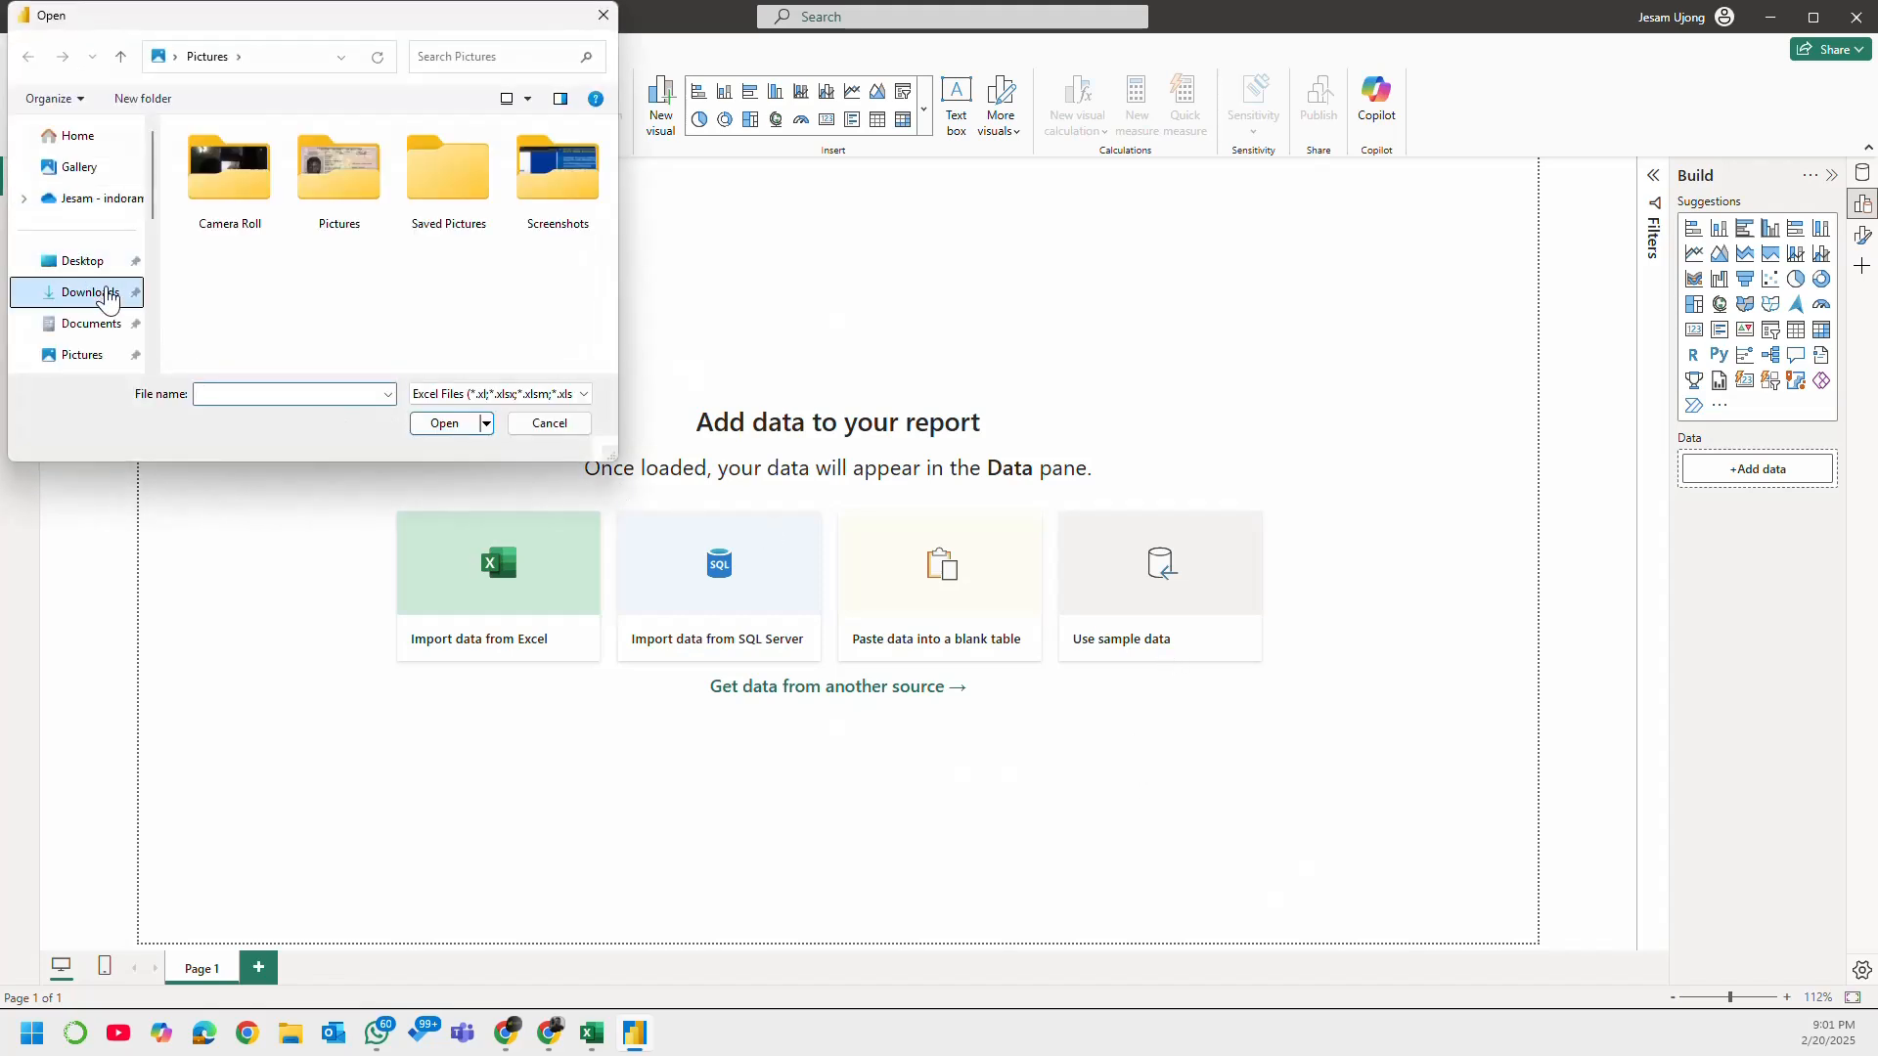
{"action": "left_click_drag", "start_coordinate": [612, 143], "coordinate": [599, 242]}
{"action": "left_click", "coordinate": [315, 284]}
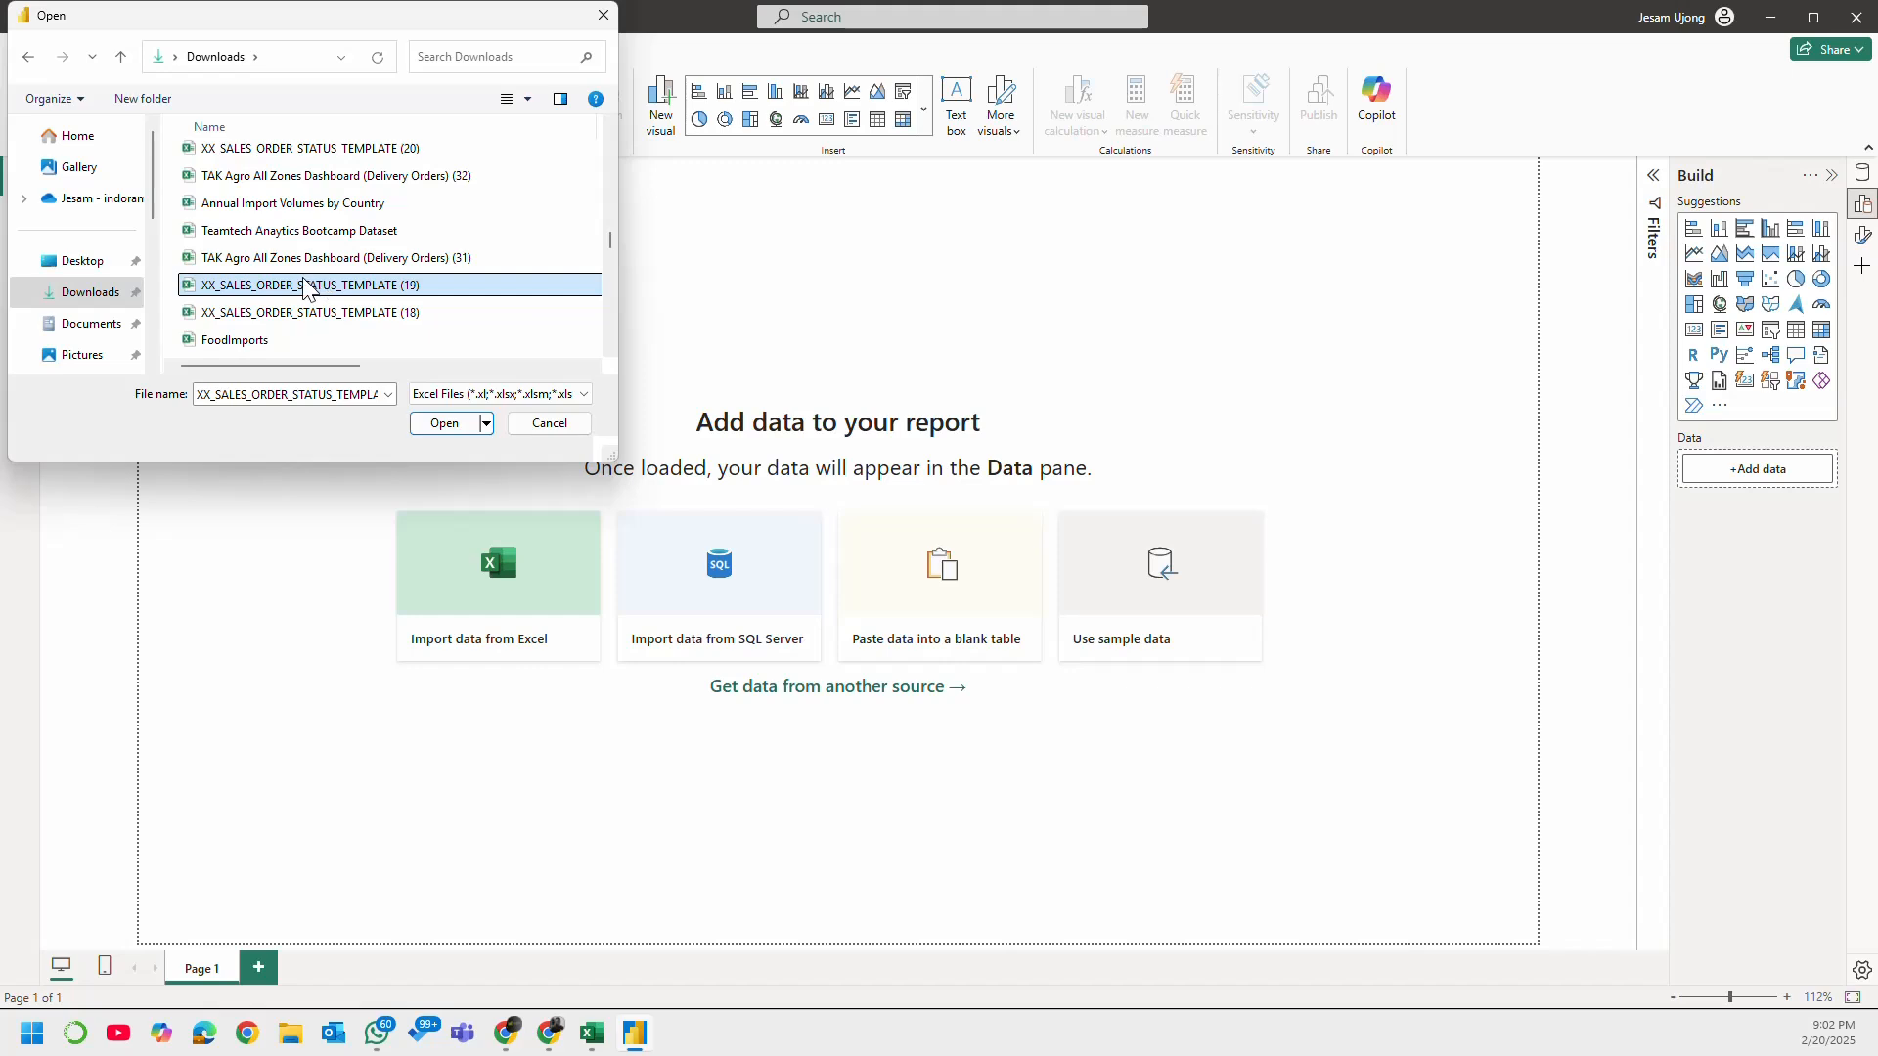
{"action": "key", "text": "s"}
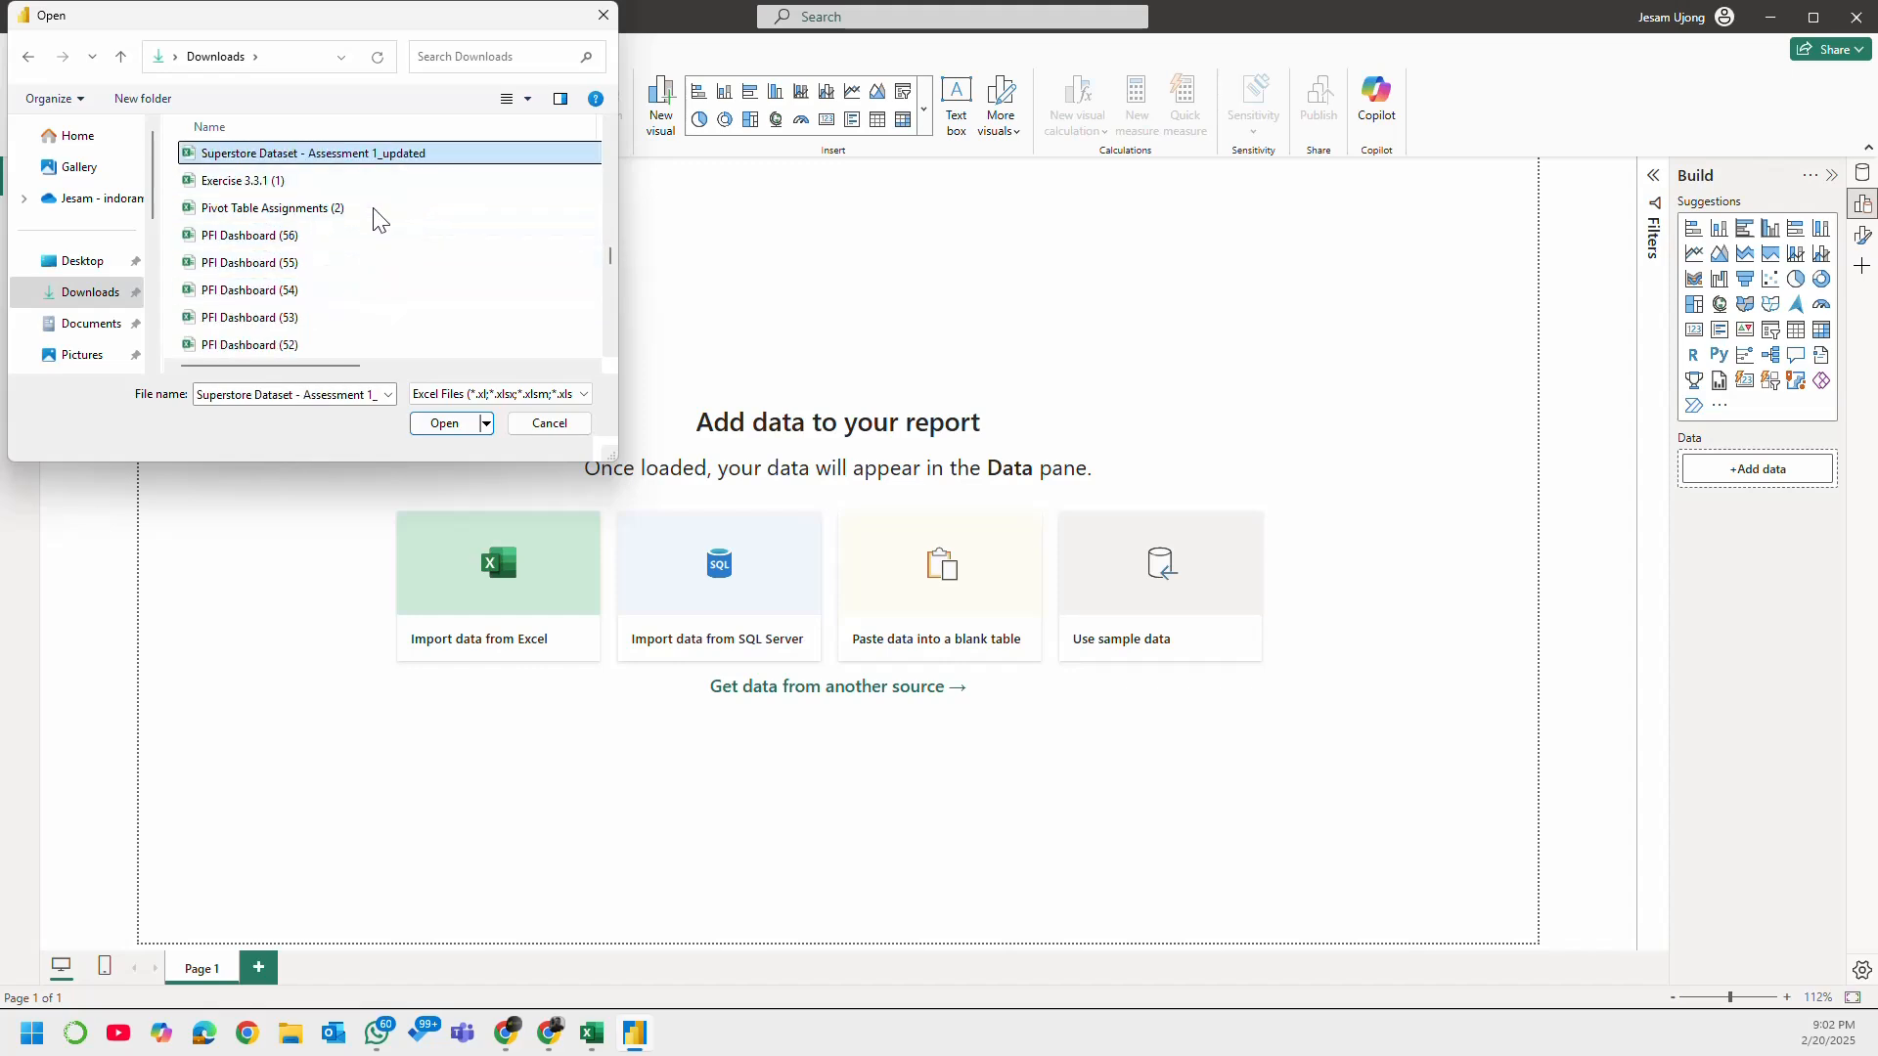
{"action": "key", "text": "s"}
{"action": "key", "text": "s"}
{"action": "key", "text": "s"}
{"action": "key", "text": "s"}
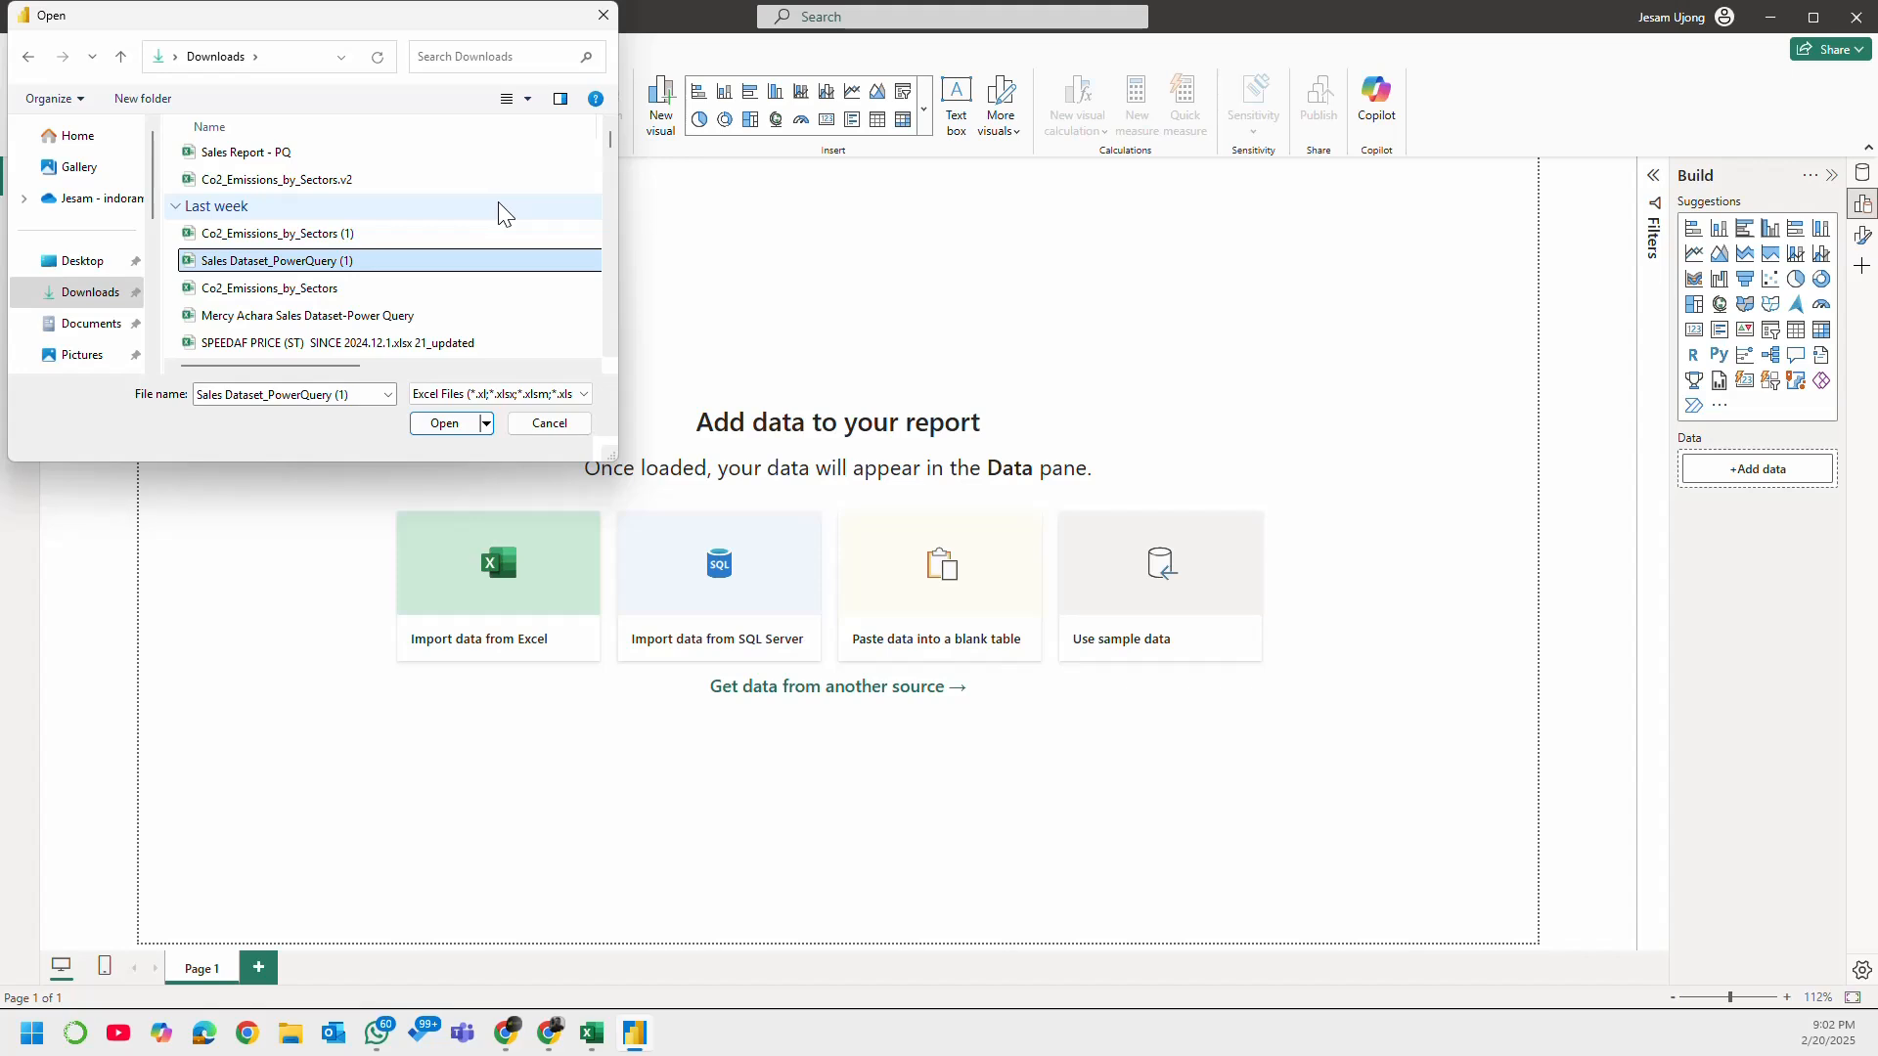
{"action": "key", "text": "s"}
{"action": "key", "text": "s"}
{"action": "key", "text": "s"}
{"action": "key", "text": "s"}
{"action": "key", "text": "s"}
{"action": "key", "text": "s"}
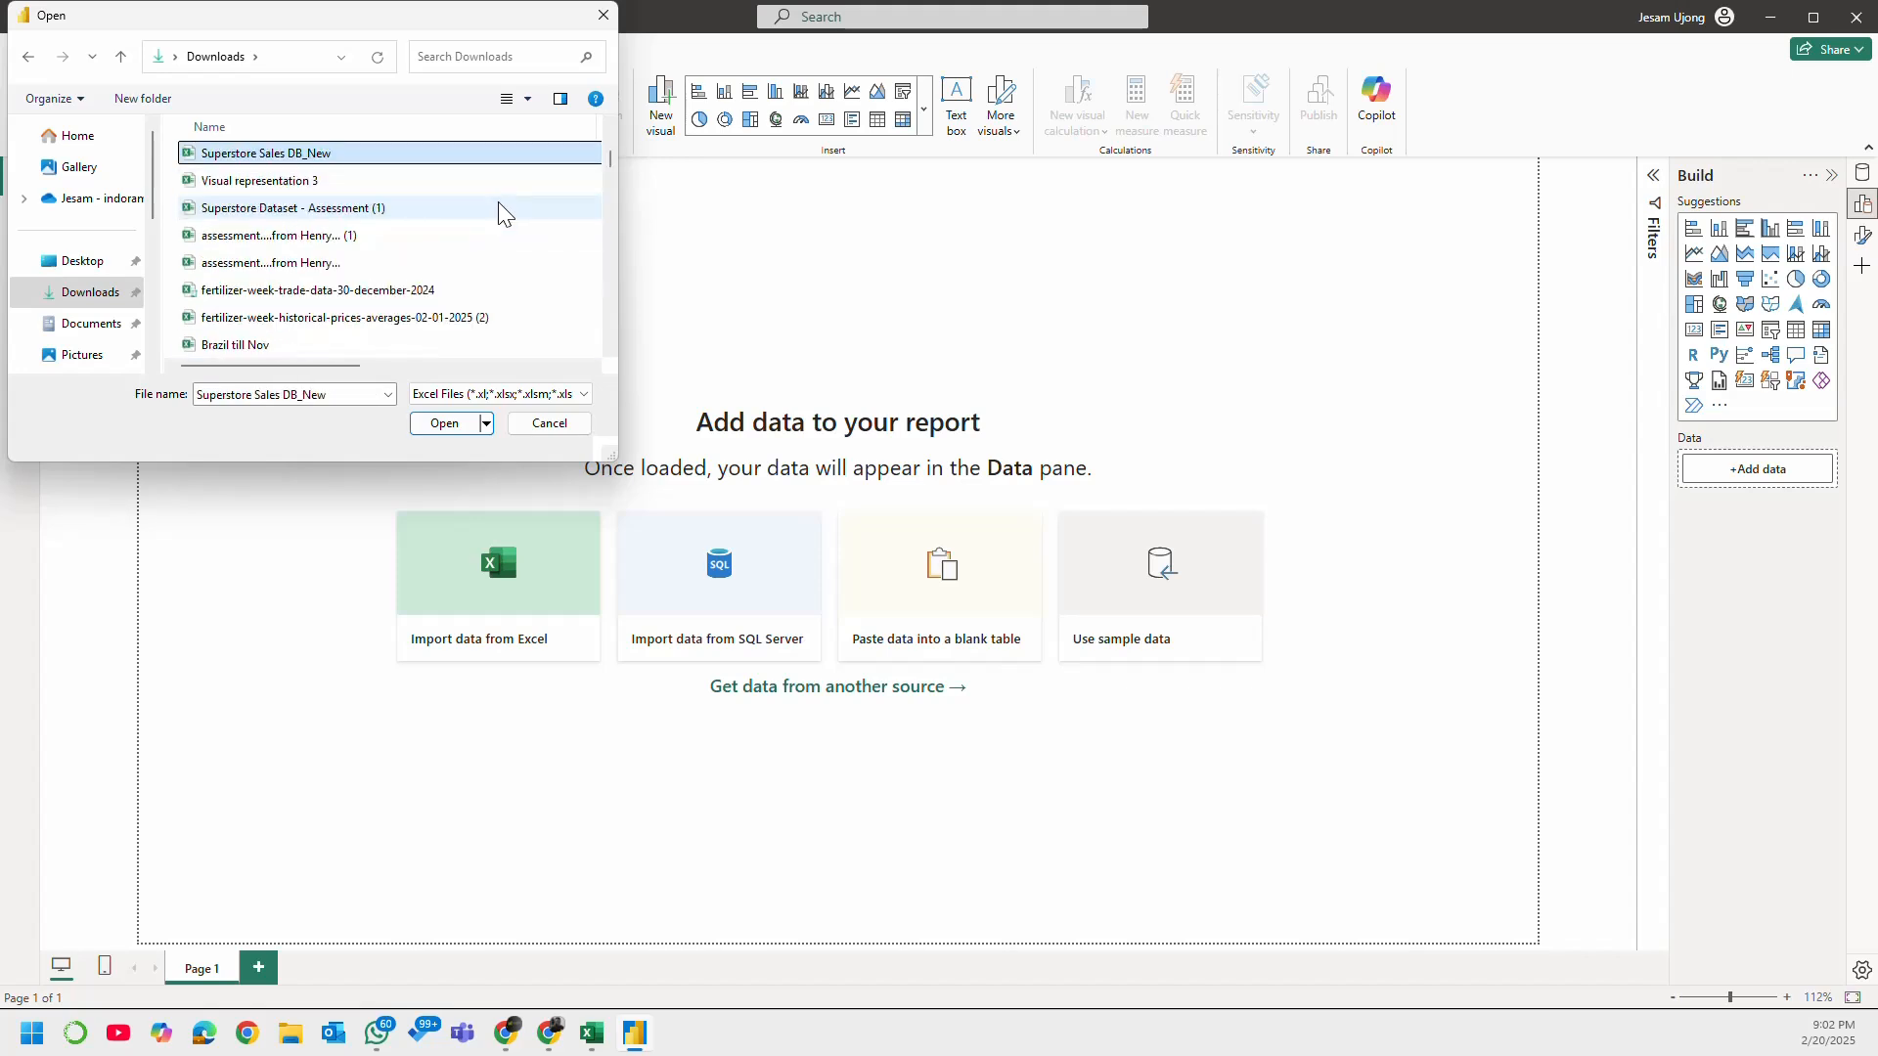
{"action": "key", "text": "s"}
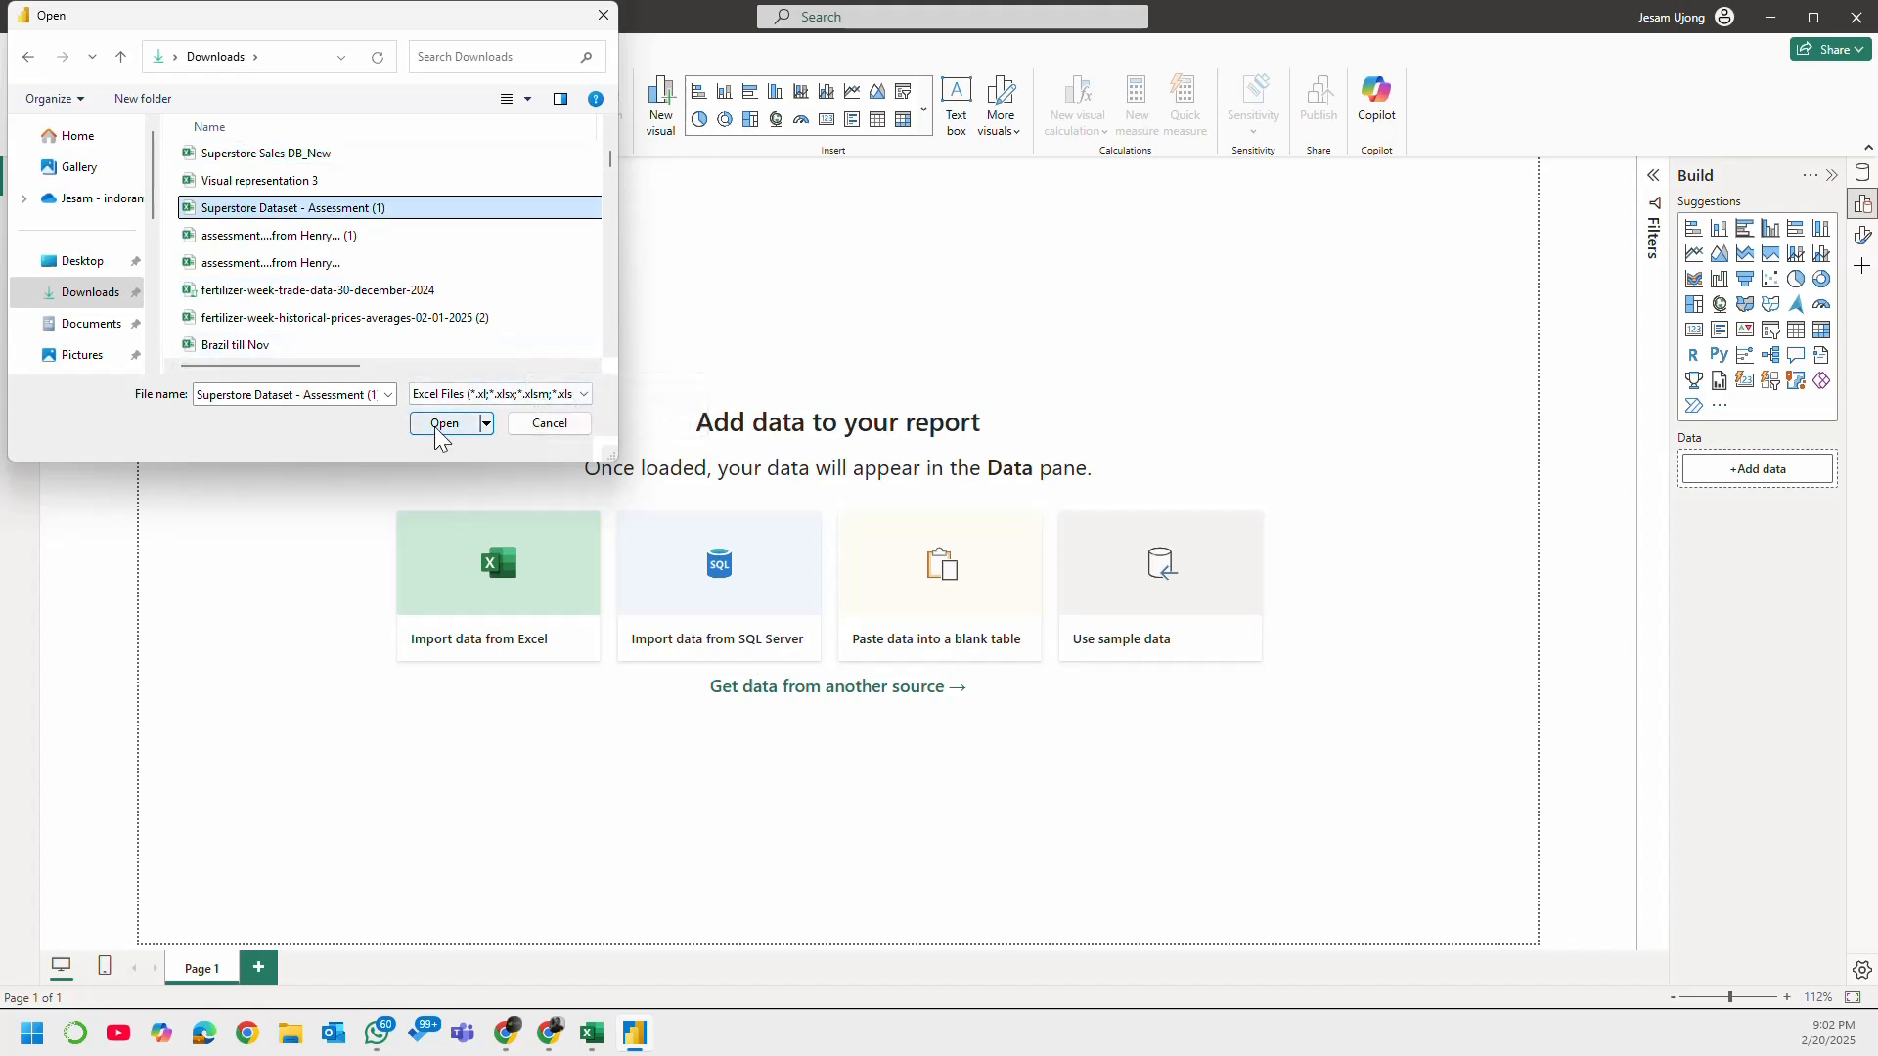
{"action": "left_click", "coordinate": [325, 211]}
{"action": "left_click", "coordinate": [443, 209]}
{"action": "left_click", "coordinate": [447, 427]}
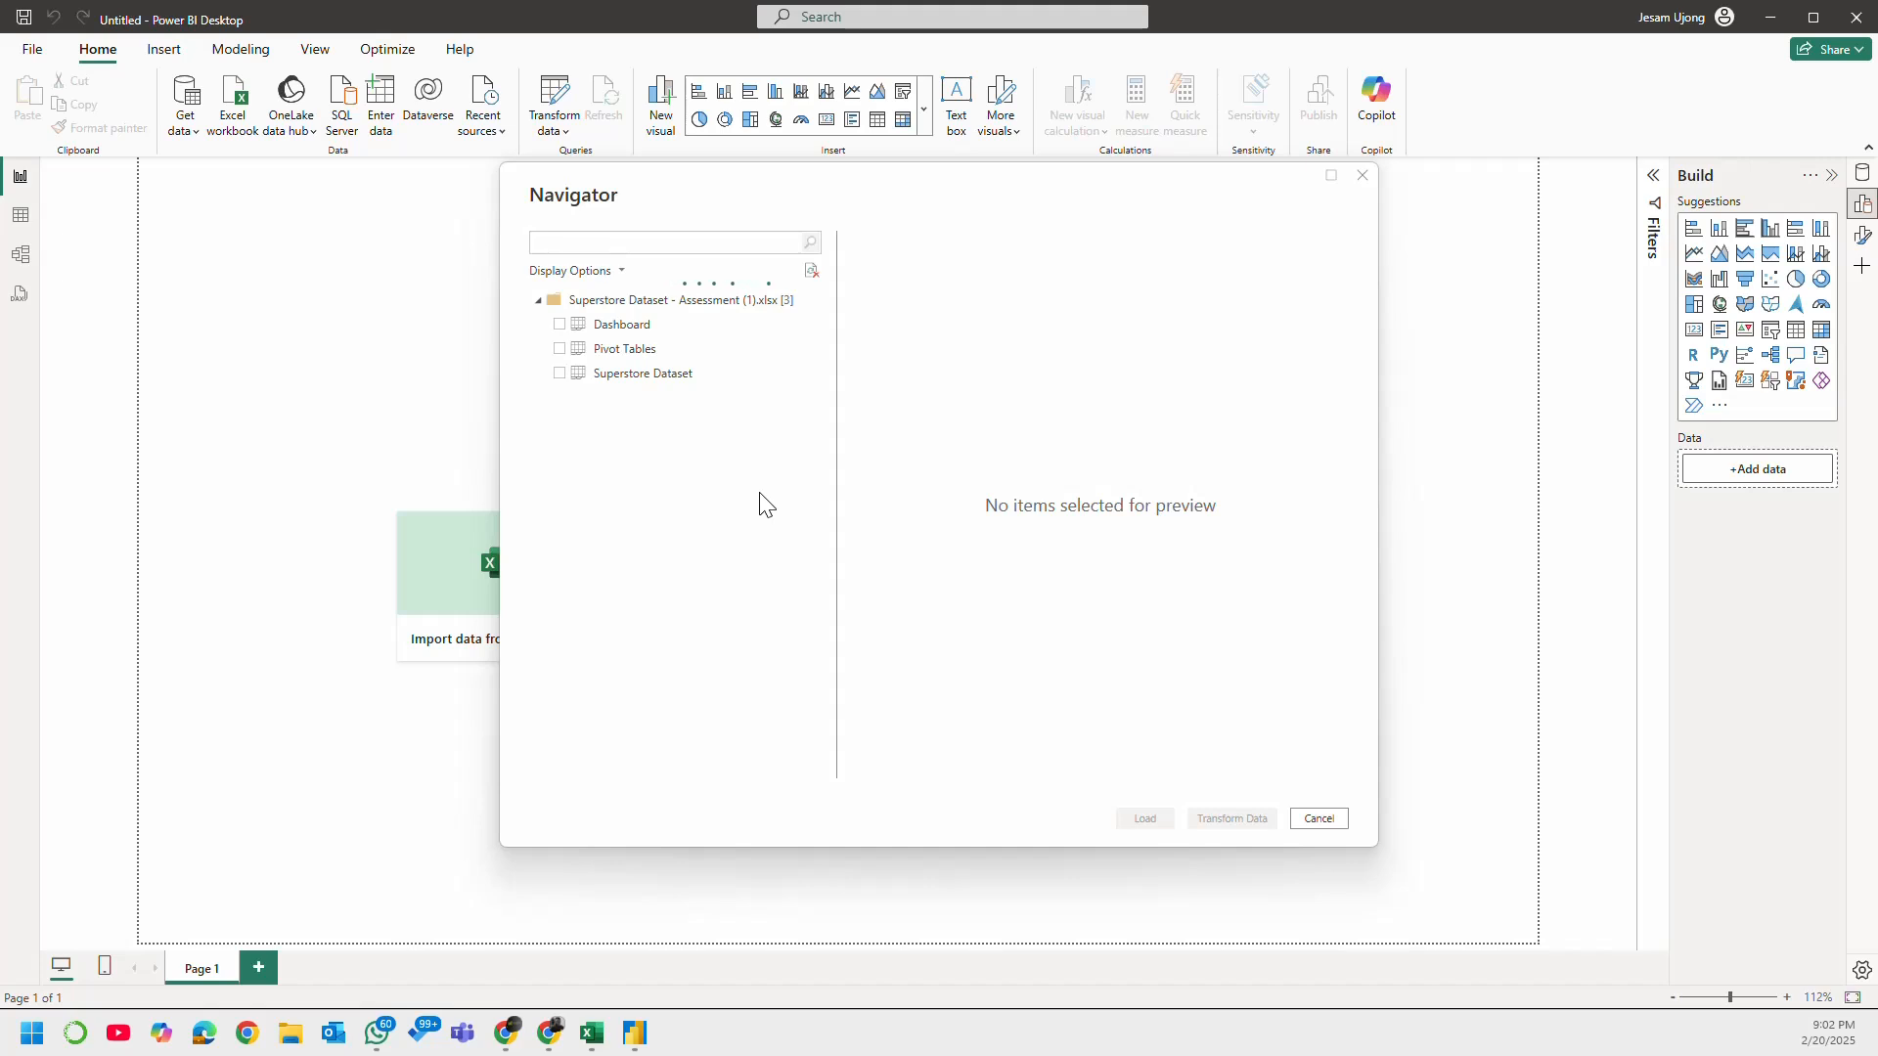
Step: Preview the workbook's Dashboard, Pivot Tables and Superstore Dataset sheets
{"action": "left_click", "coordinate": [648, 330]}
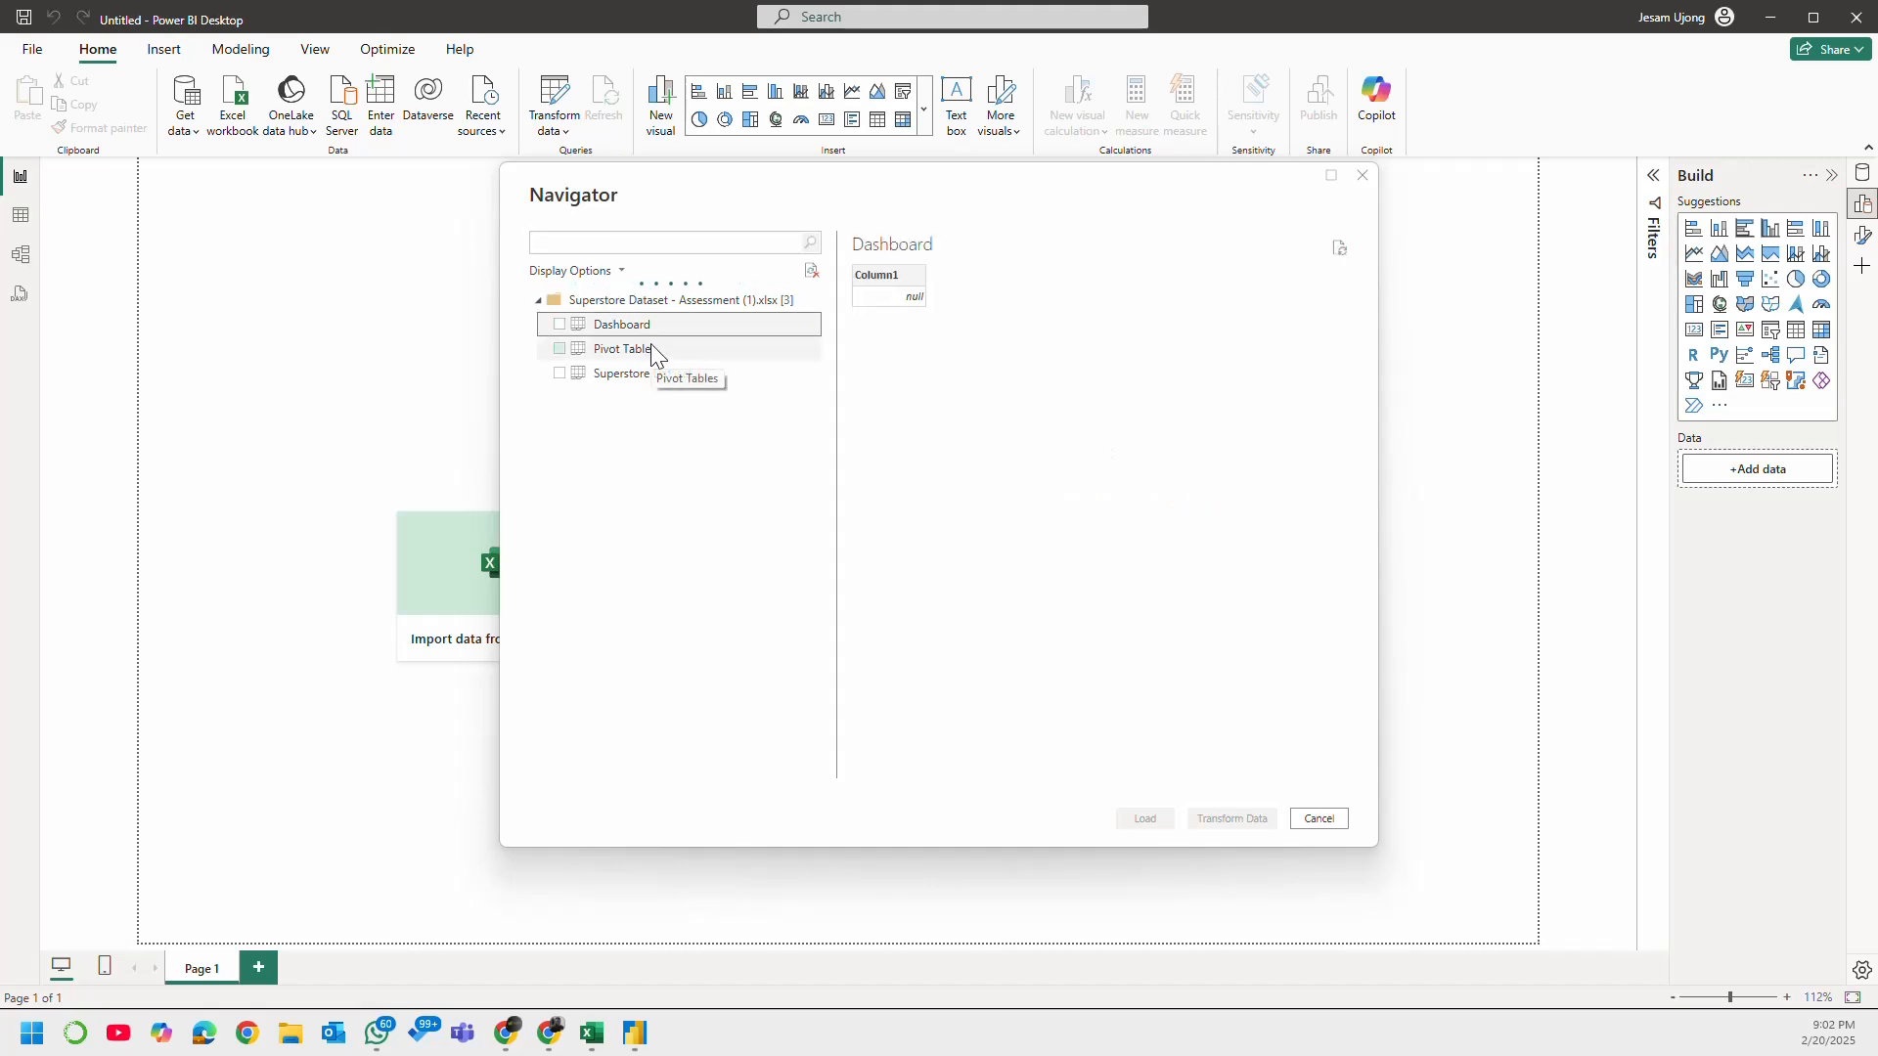
{"action": "left_click", "coordinate": [637, 358]}
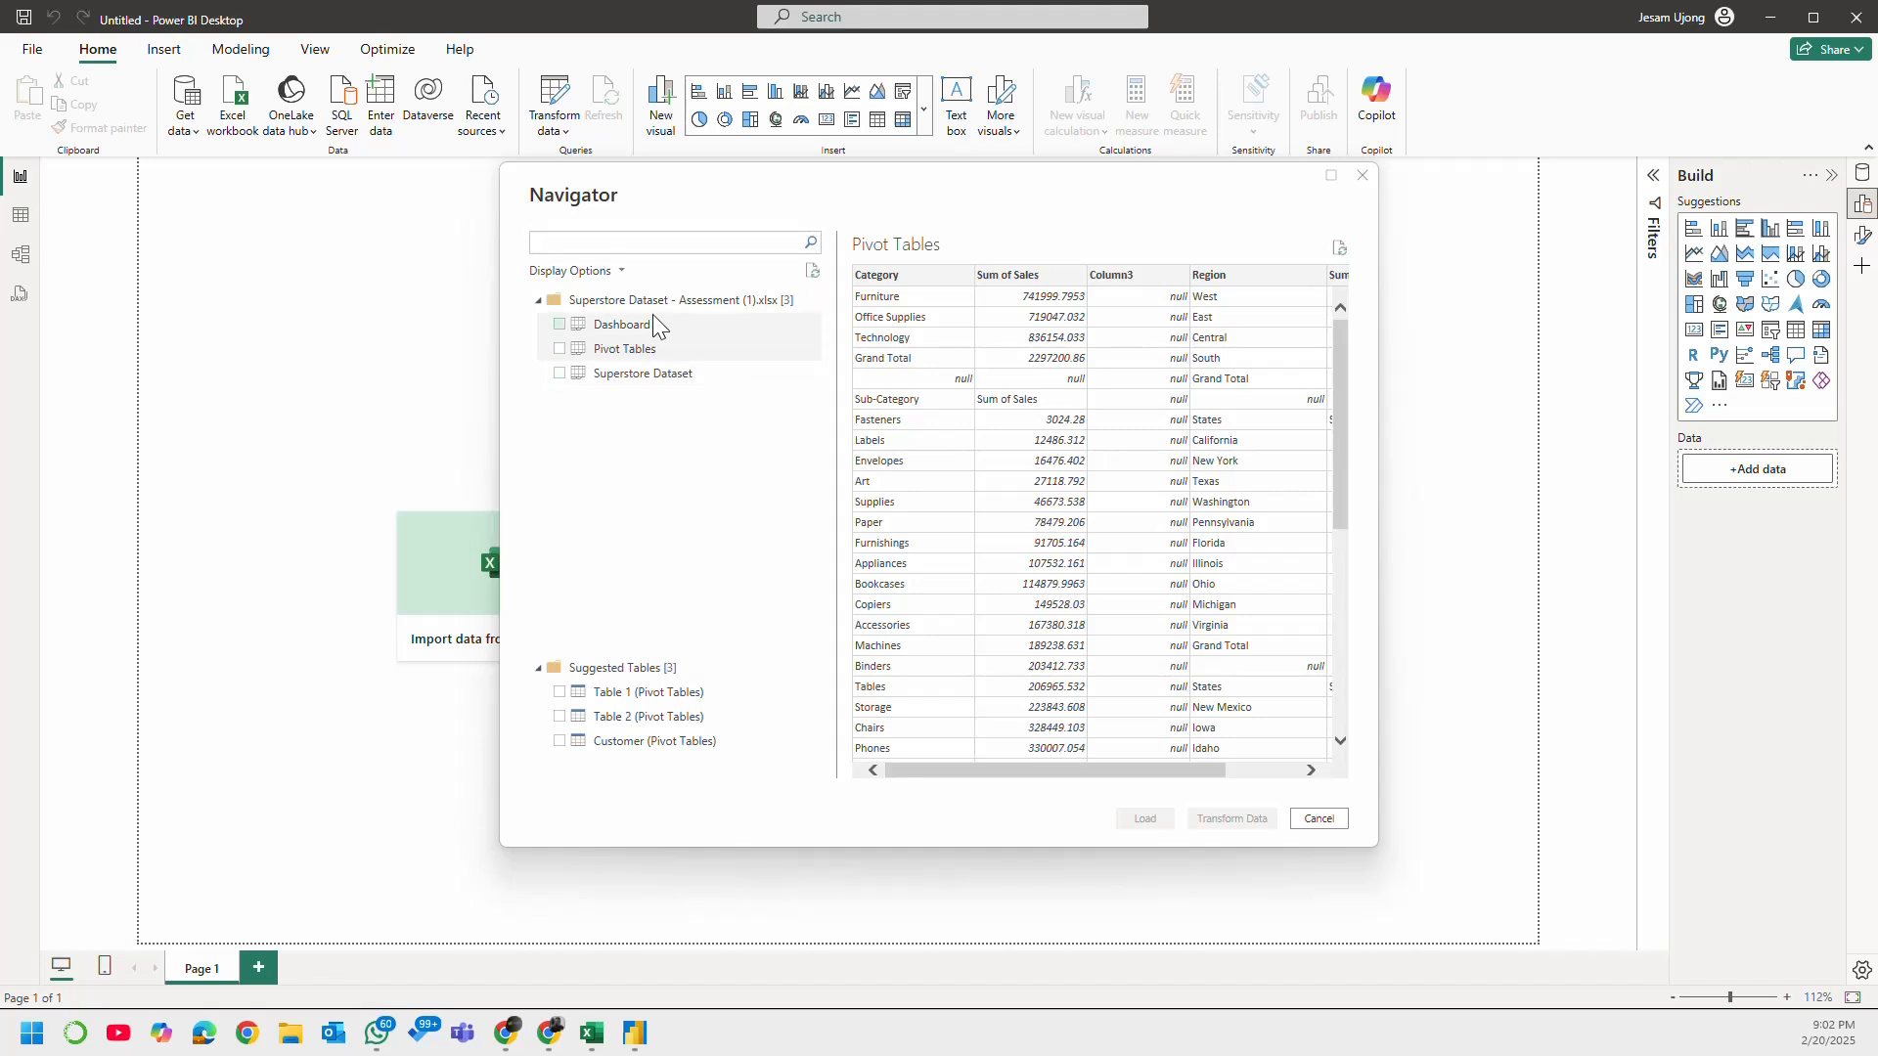
{"action": "left_click", "coordinate": [654, 324]}
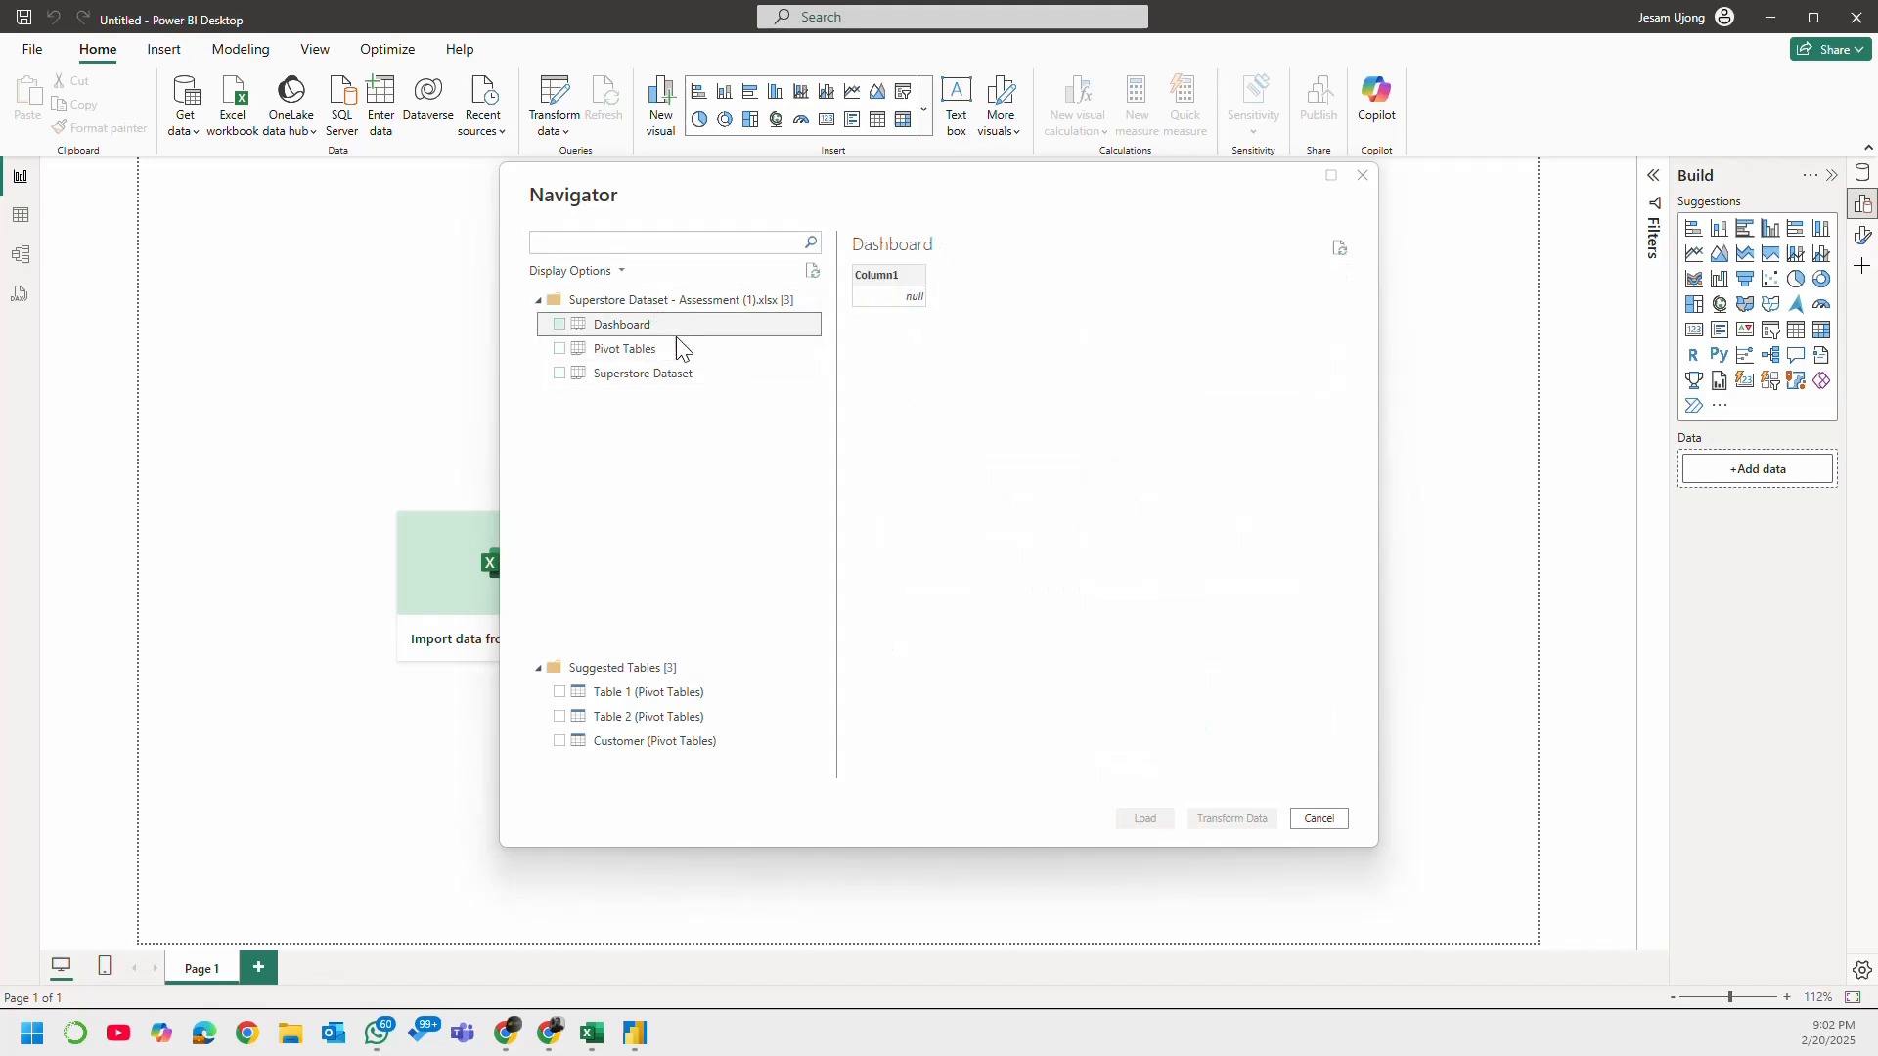
{"action": "left_click", "coordinate": [678, 349]}
{"action": "left_click", "coordinate": [688, 381]}
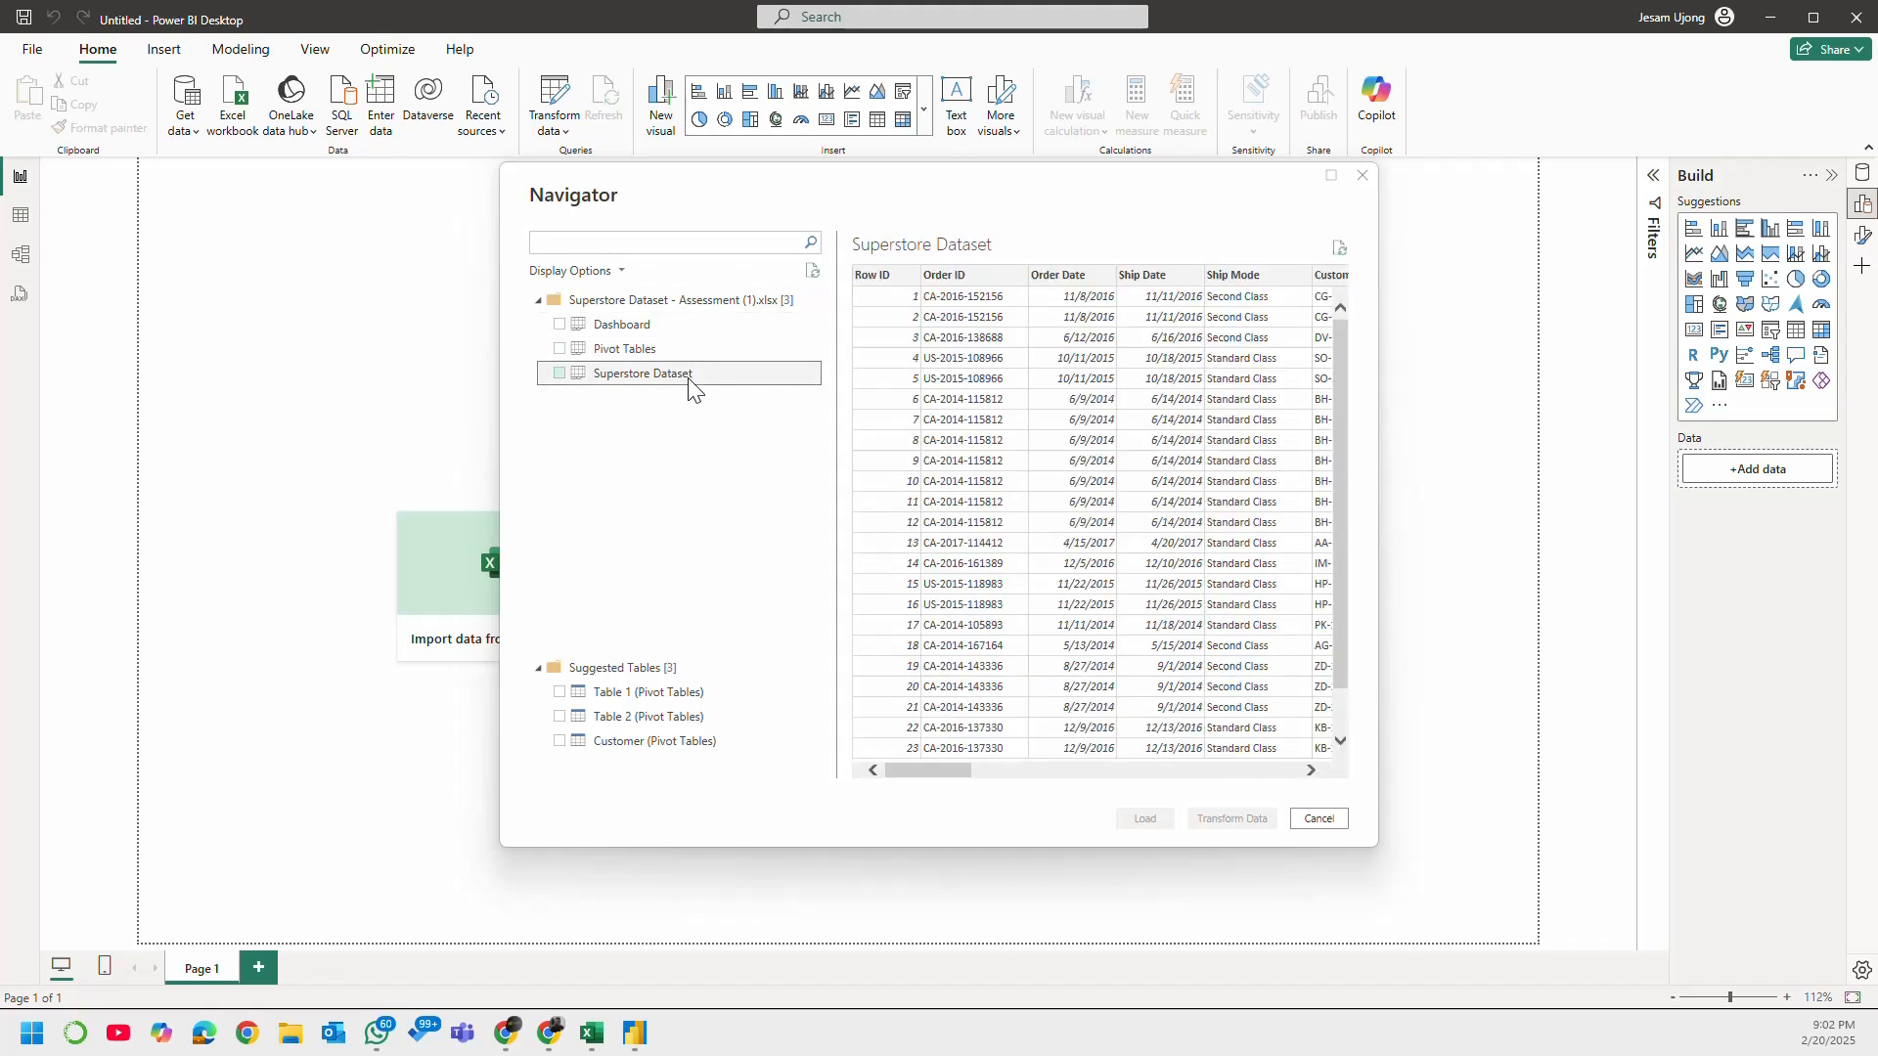
Step: Include only the Superstore Dataset sheet in the import and open it for transformation in the Power Query Editor
{"action": "left_click_drag", "start_coordinate": [942, 773], "coordinate": [696, 822]}
{"action": "left_click", "coordinate": [559, 373]}
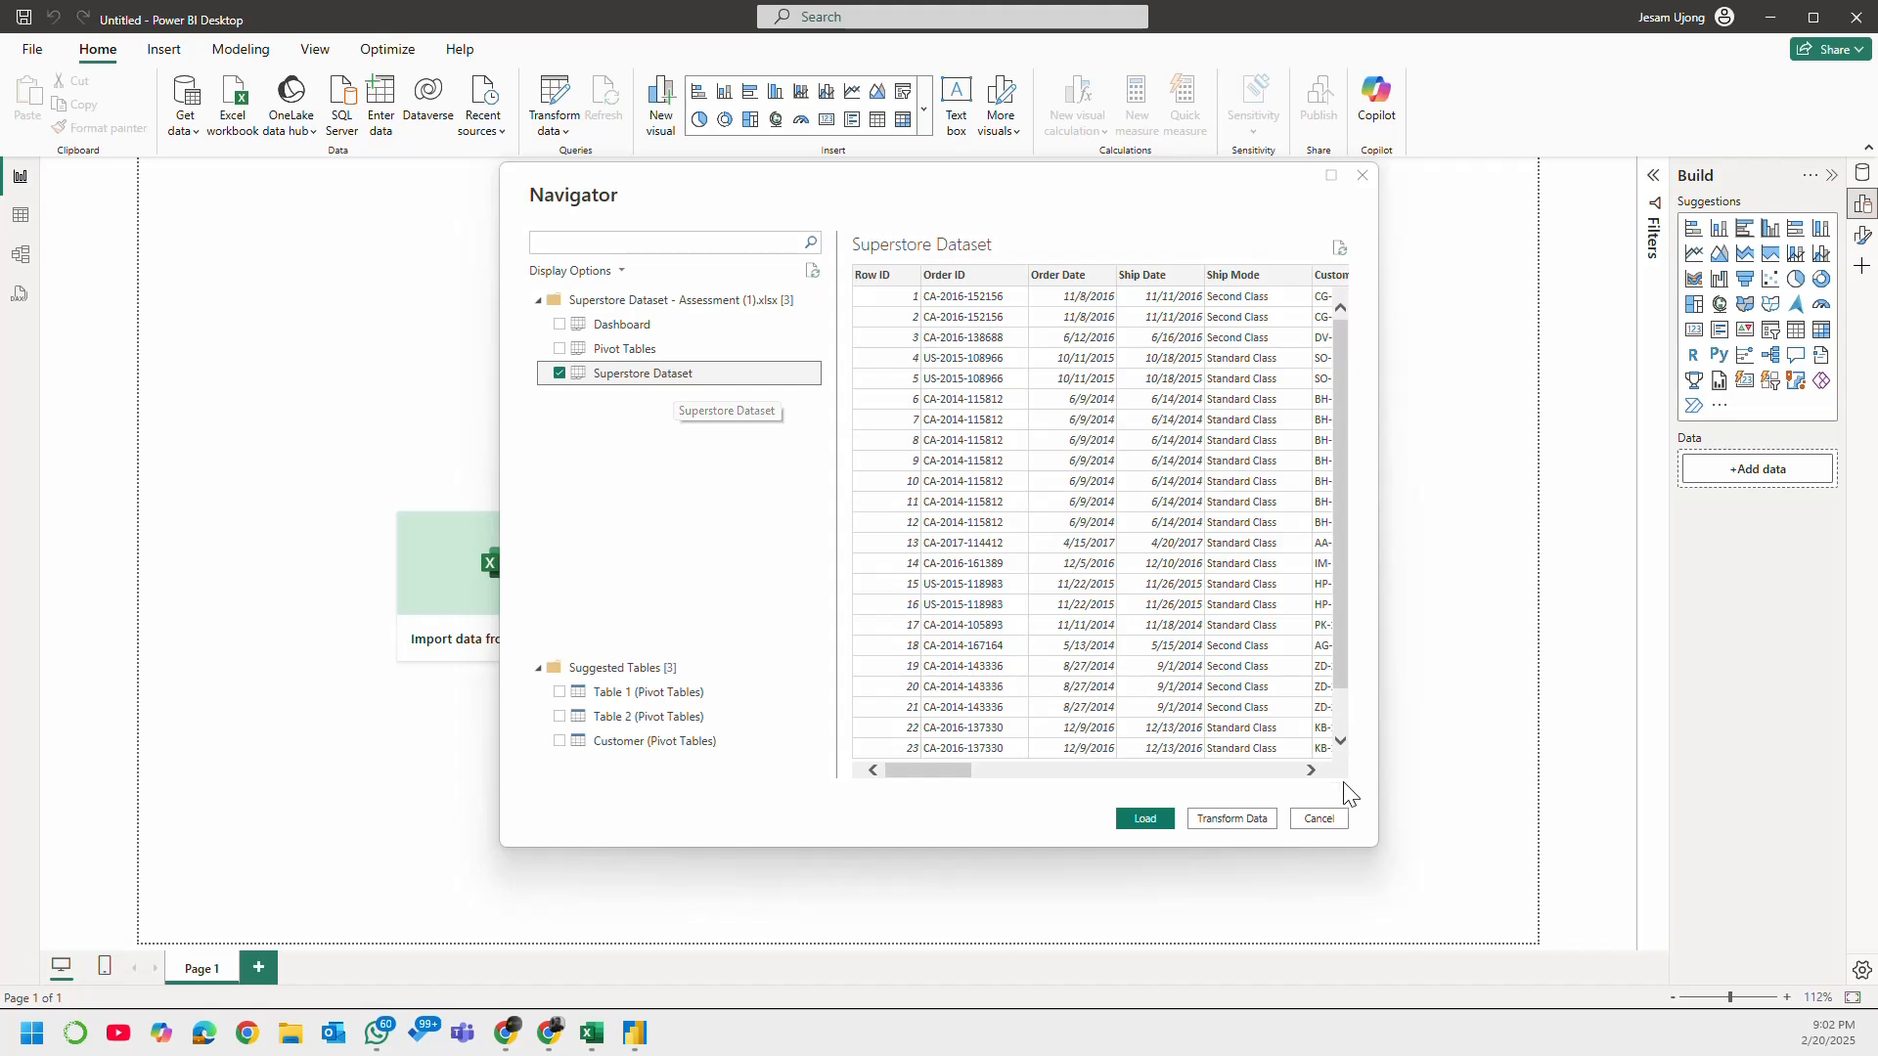
{"action": "left_click", "coordinate": [1234, 820]}
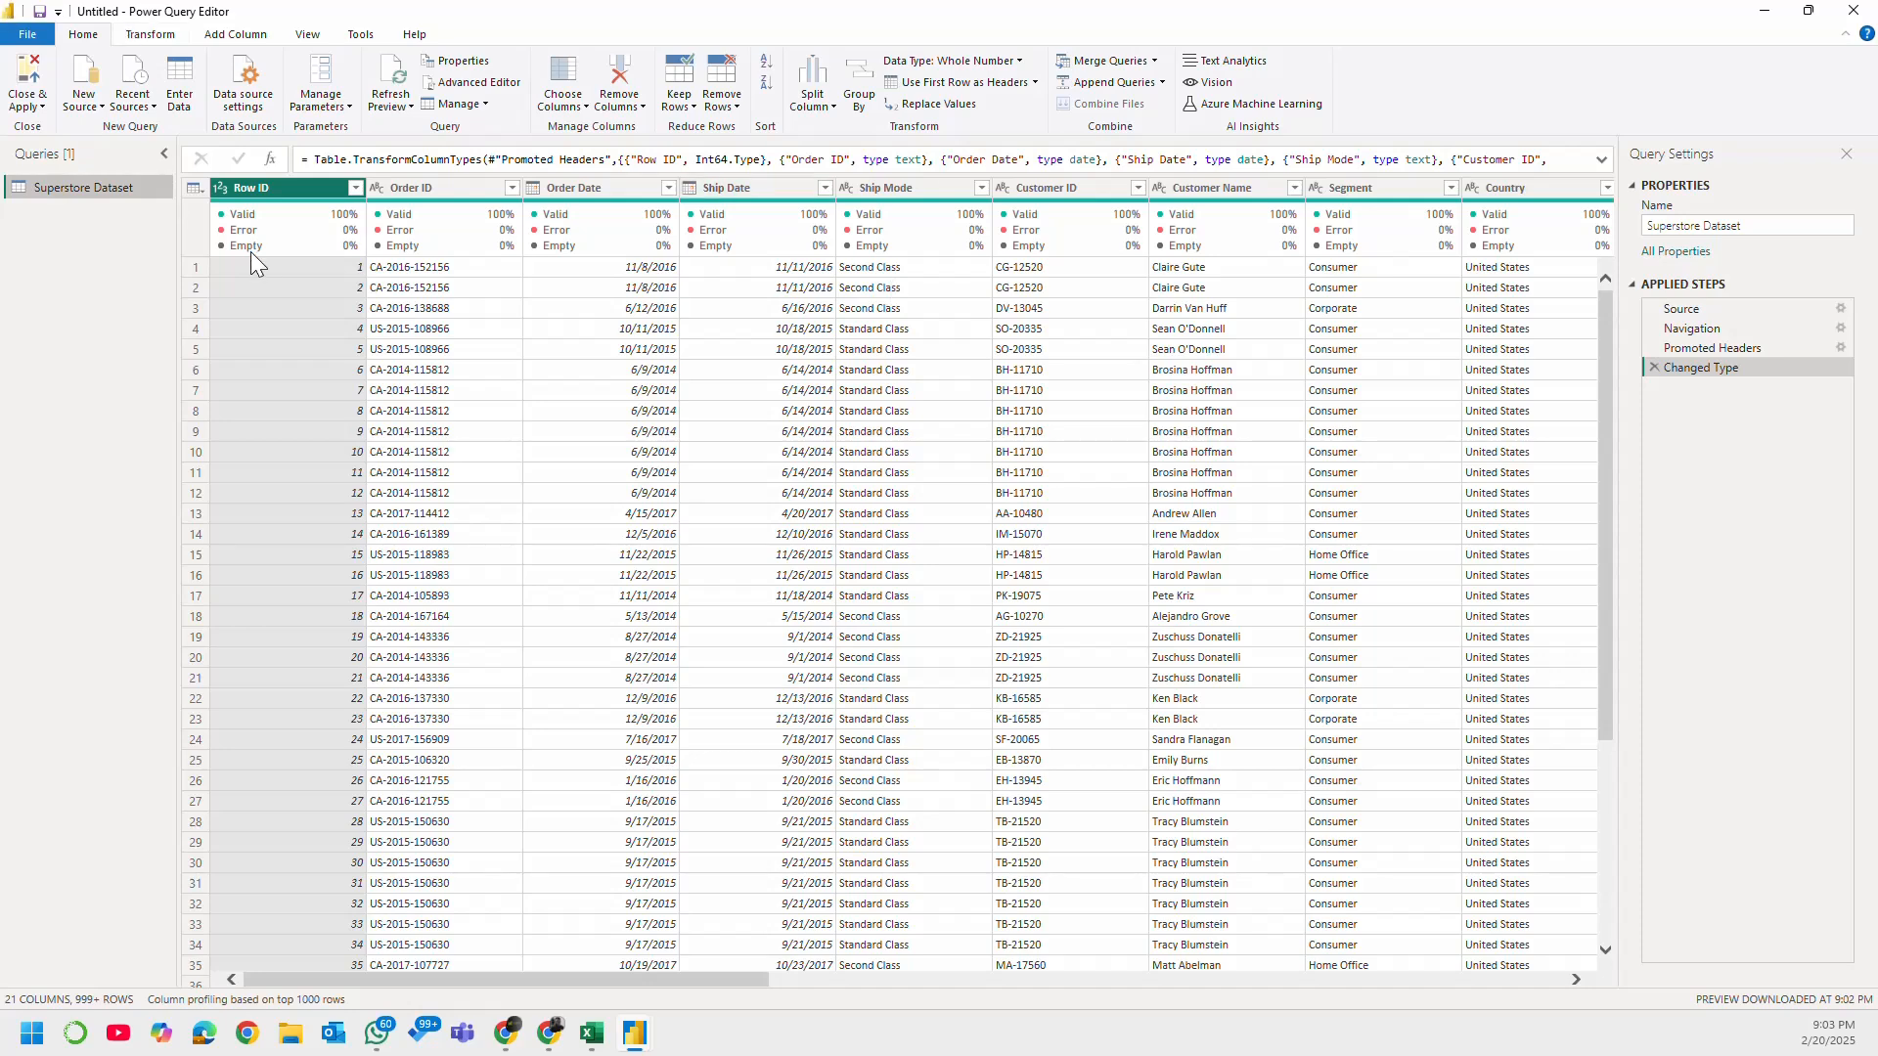
Step: Review the column quality indicators and data types of the Superstore Dataset query, focusing on the Order Date column
{"action": "mouse_move", "coordinate": [255, 244]}
{"action": "left_click_drag", "start_coordinate": [624, 981], "coordinate": [499, 945]}
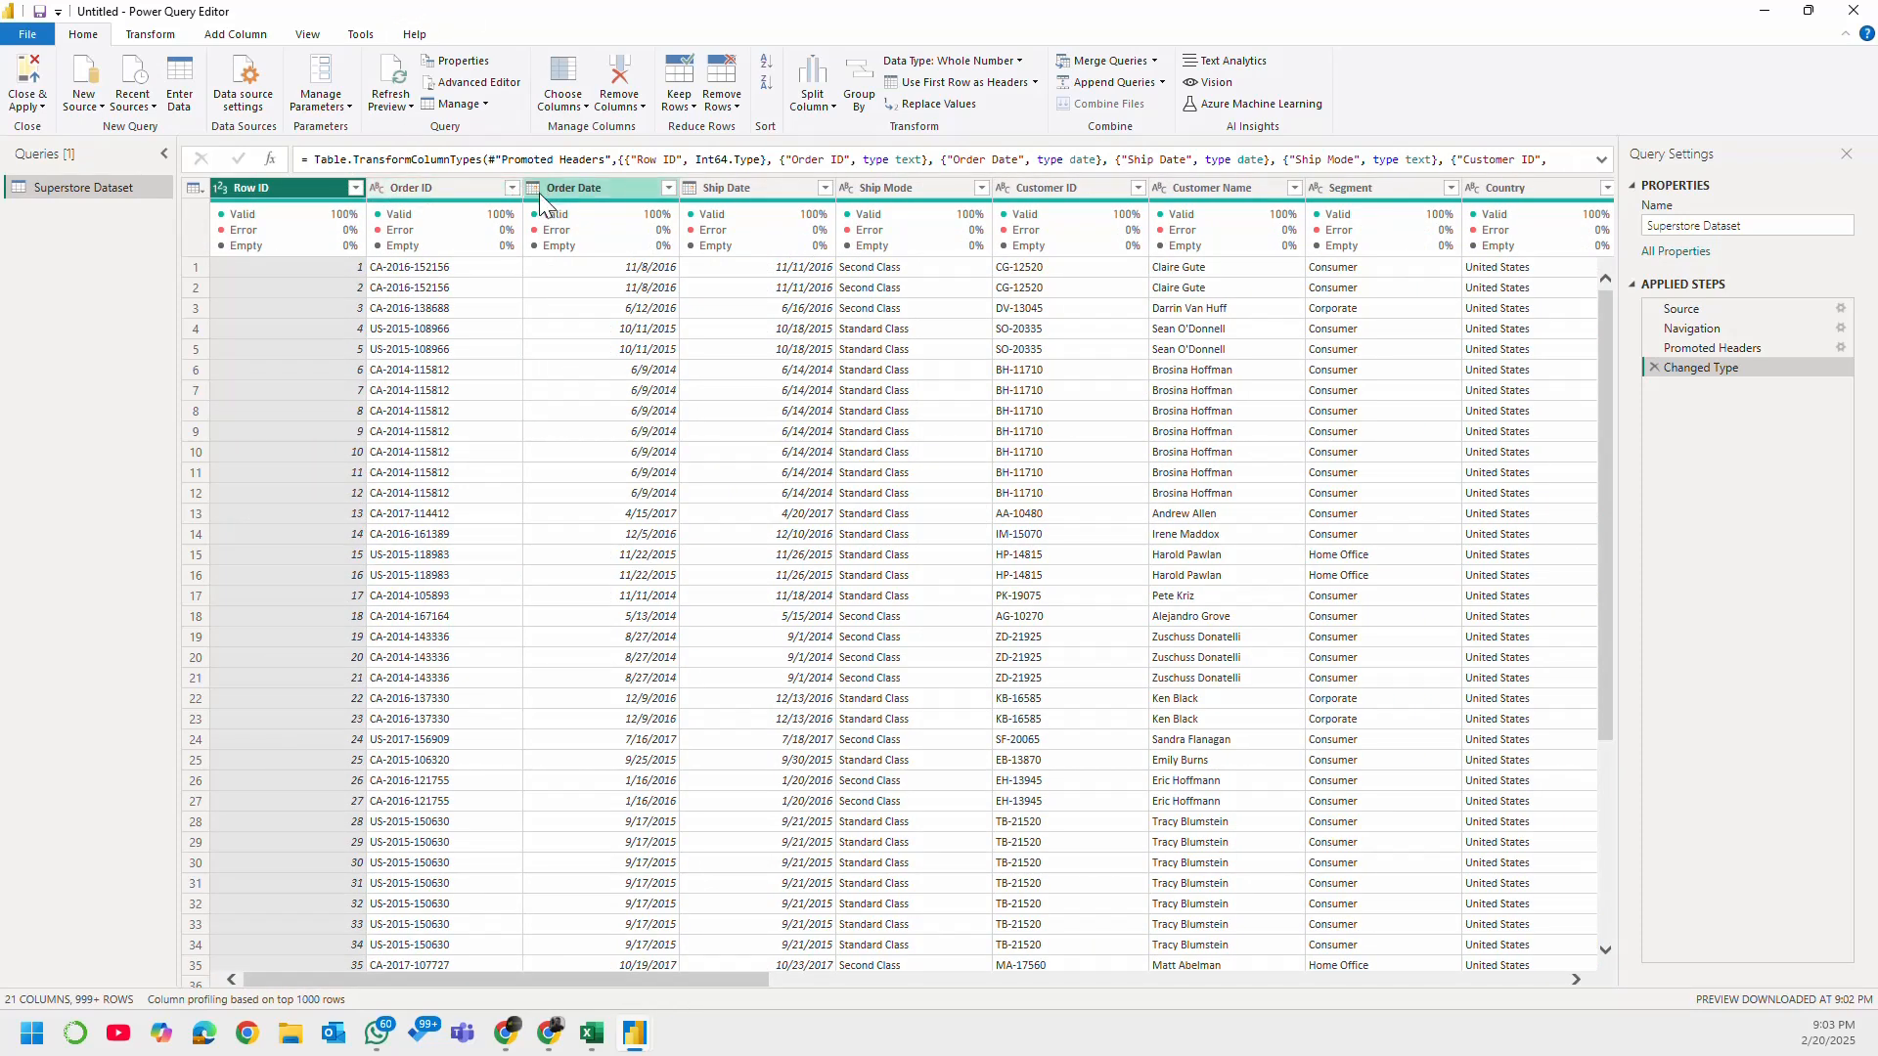
{"action": "left_click", "coordinate": [599, 191]}
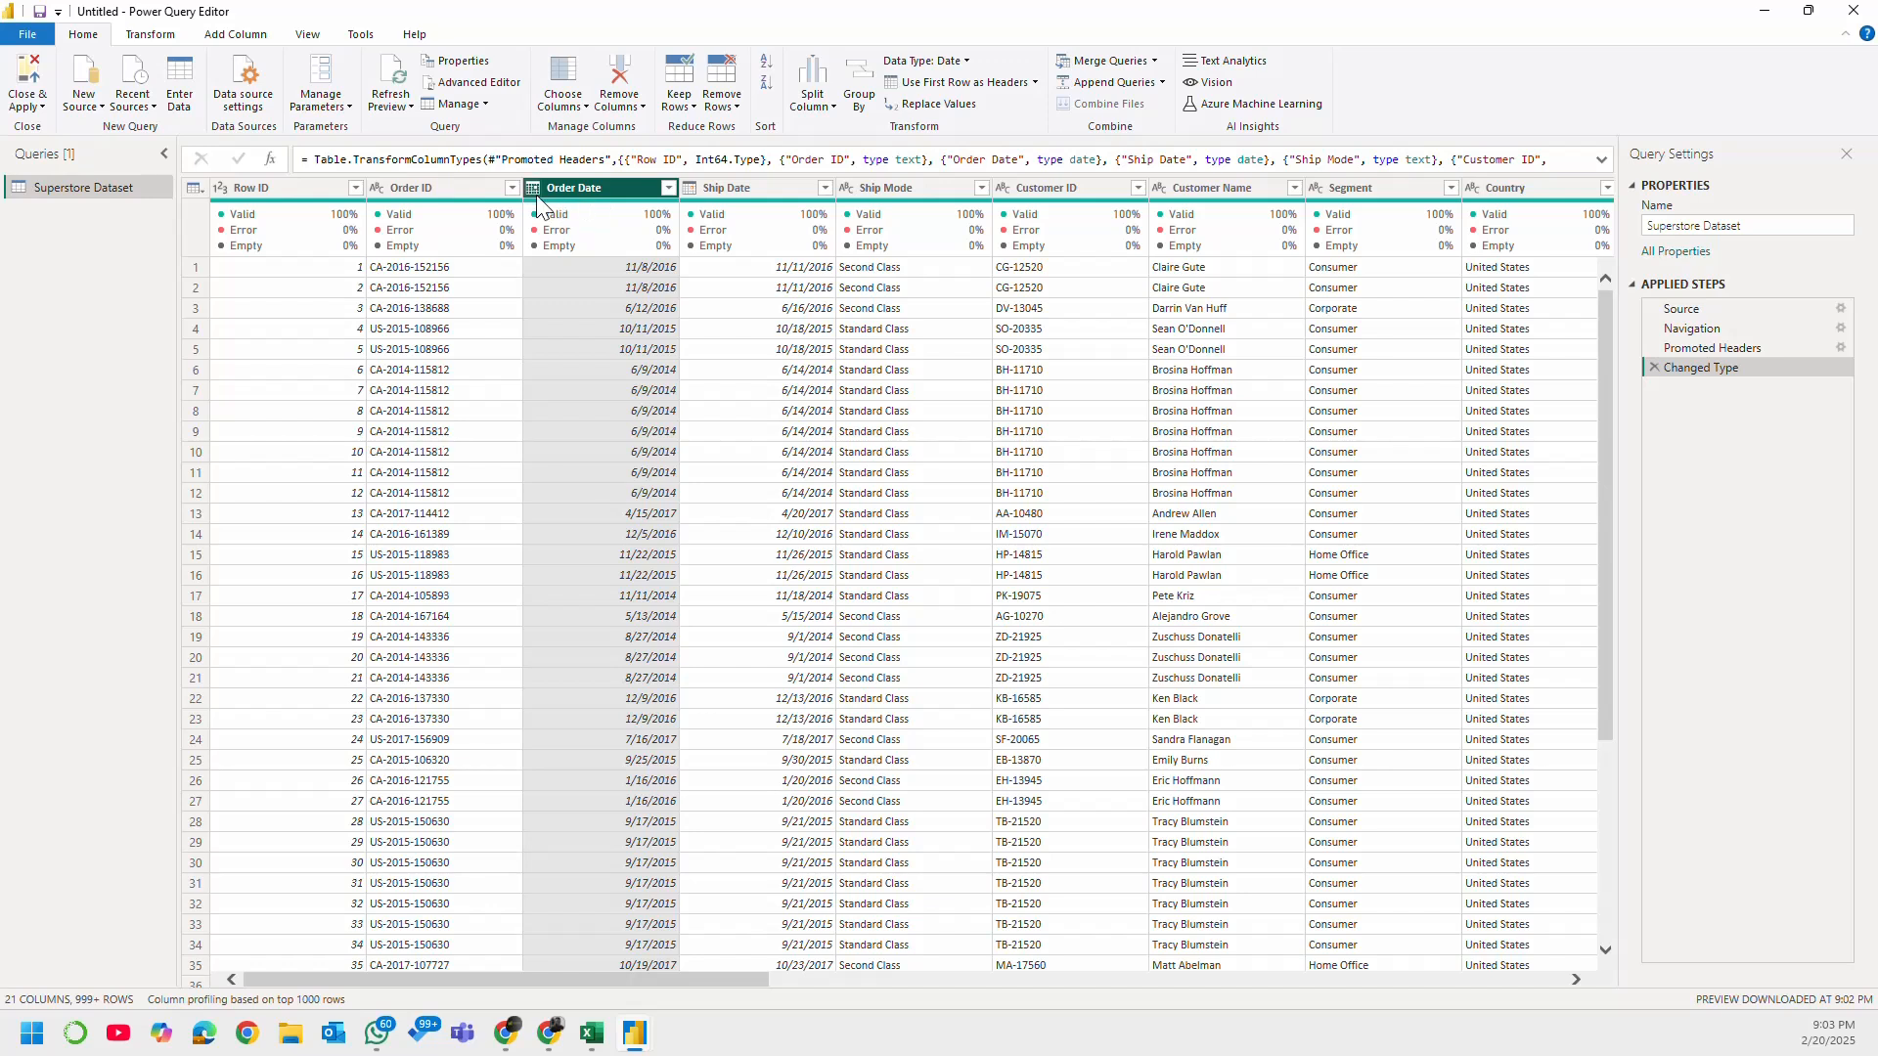
Step: Review the Ship Date and Ship Mode columns and the remaining columns of the Superstore Dataset query through Profit
{"action": "left_click", "coordinate": [769, 188]}
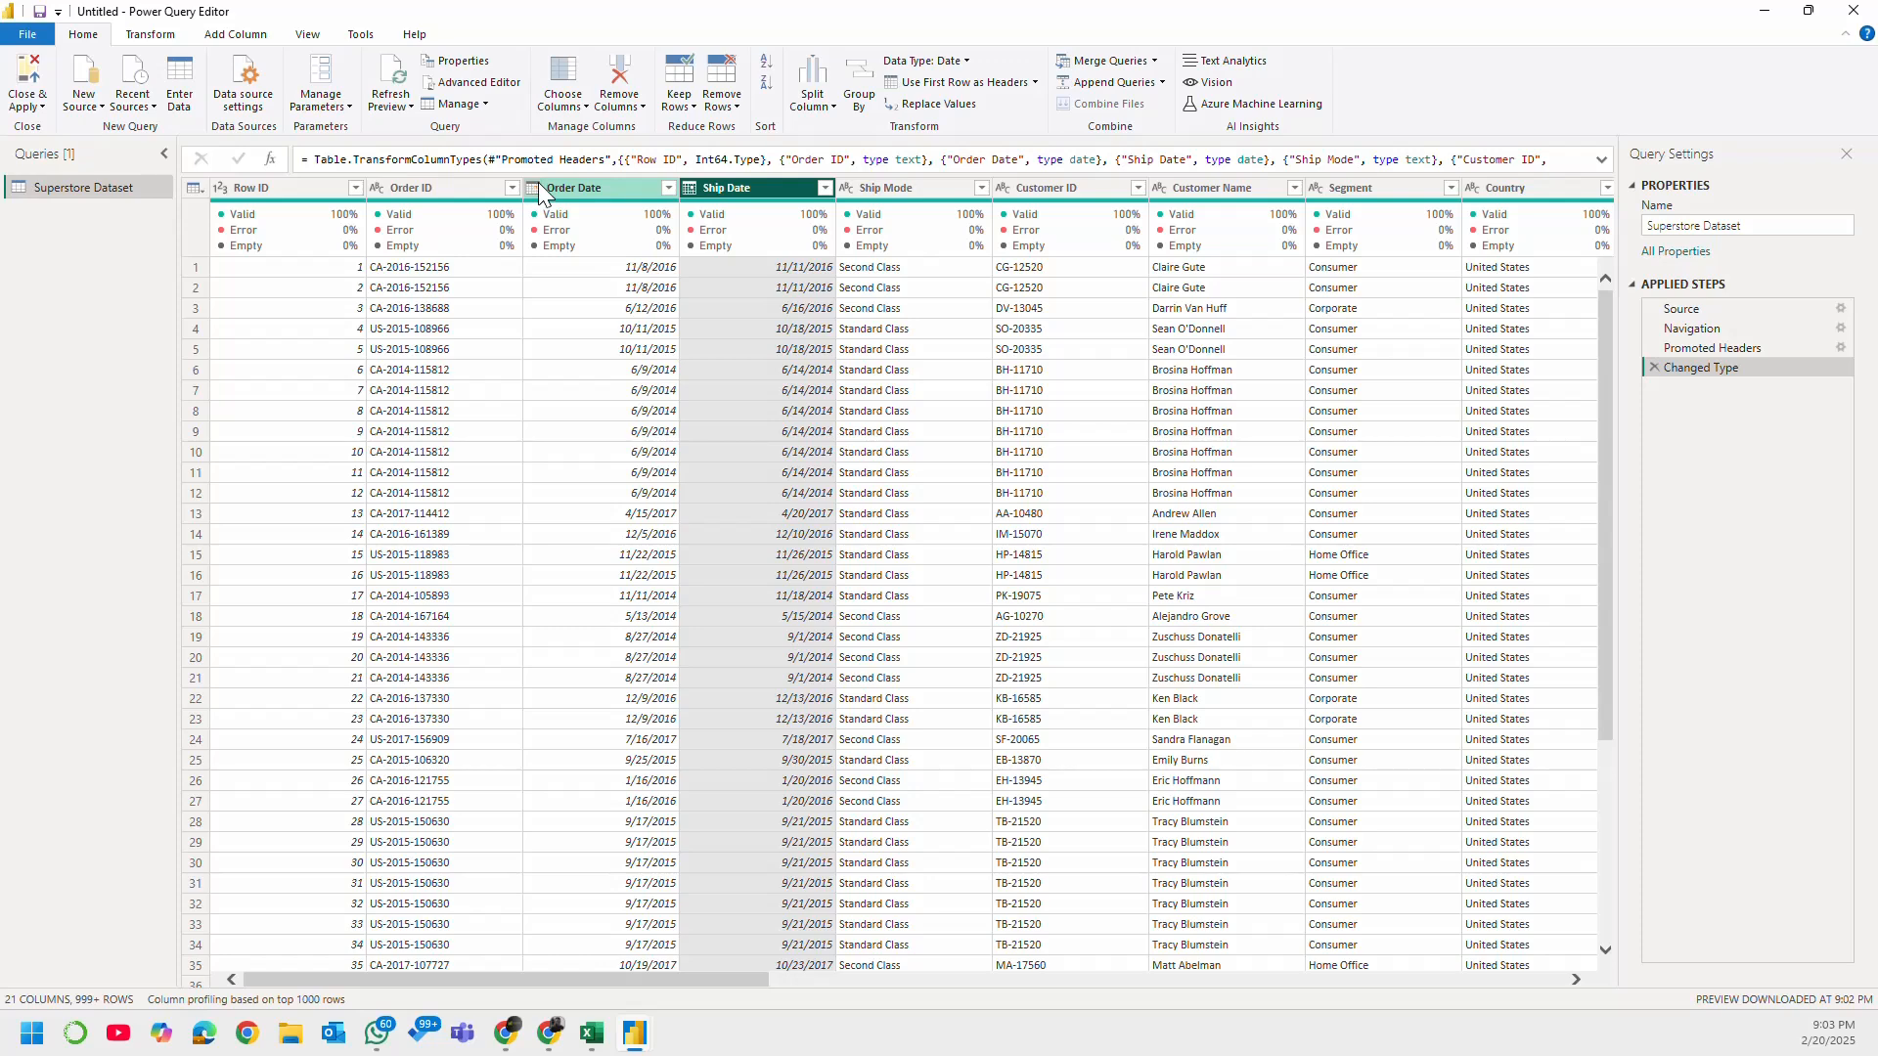
{"action": "left_click", "coordinate": [886, 188]}
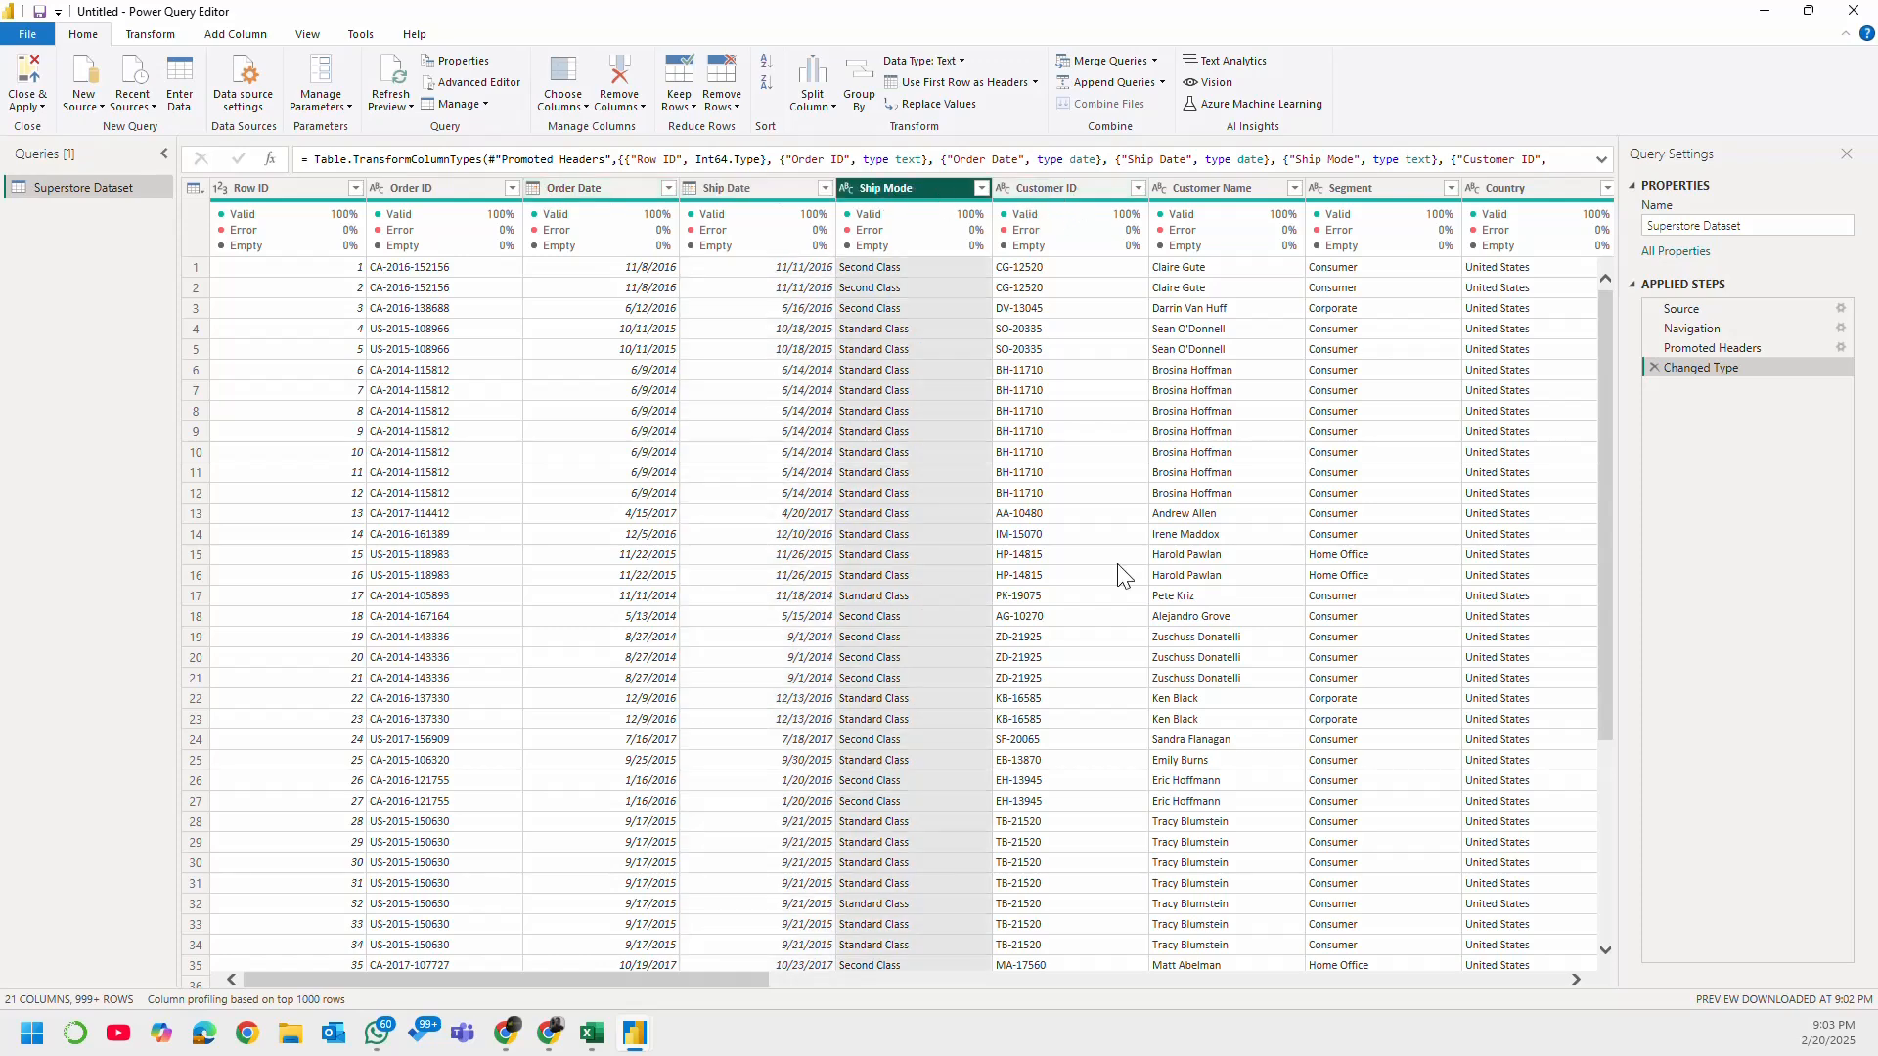
{"action": "scroll", "coordinate": [798, 971], "scroll_direction": "right", "scroll_amount": 5}
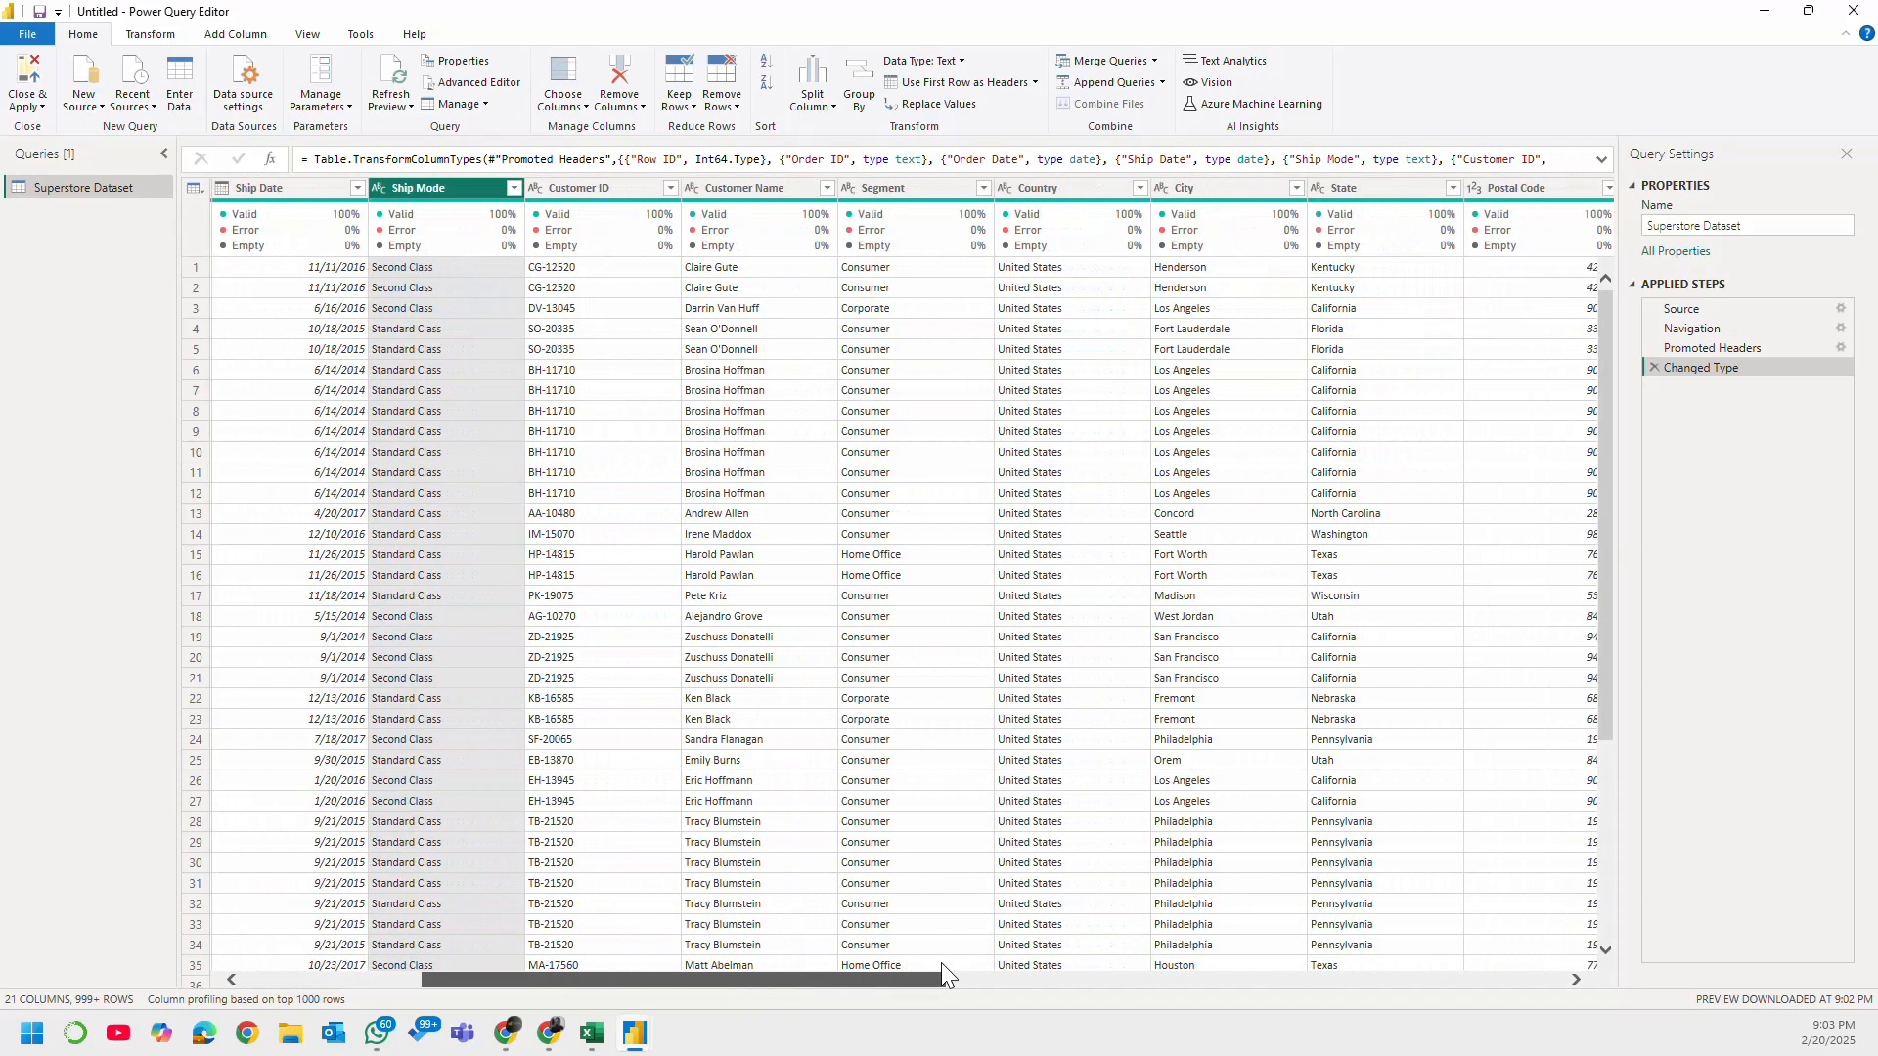
{"action": "left_click_drag", "start_coordinate": [945, 965], "coordinate": [1562, 969]}
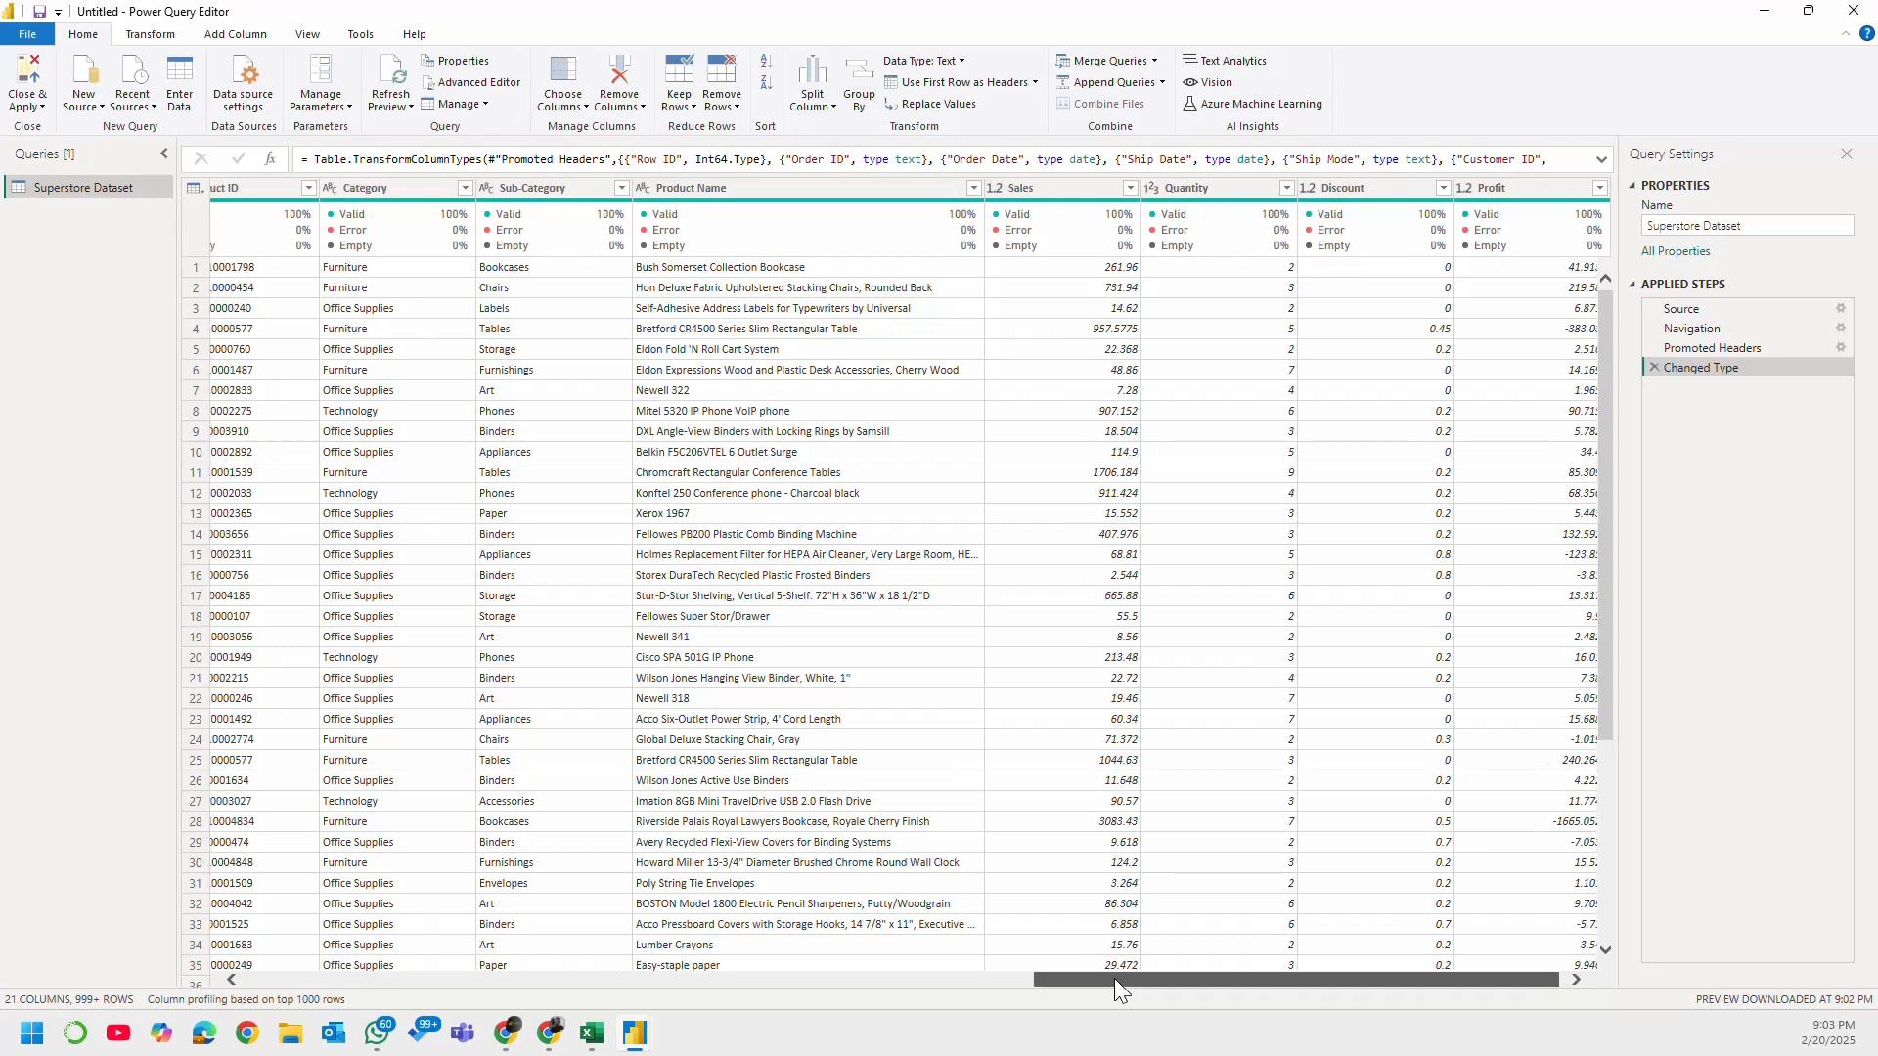
{"action": "left_click_drag", "start_coordinate": [1113, 978], "coordinate": [178, 943]}
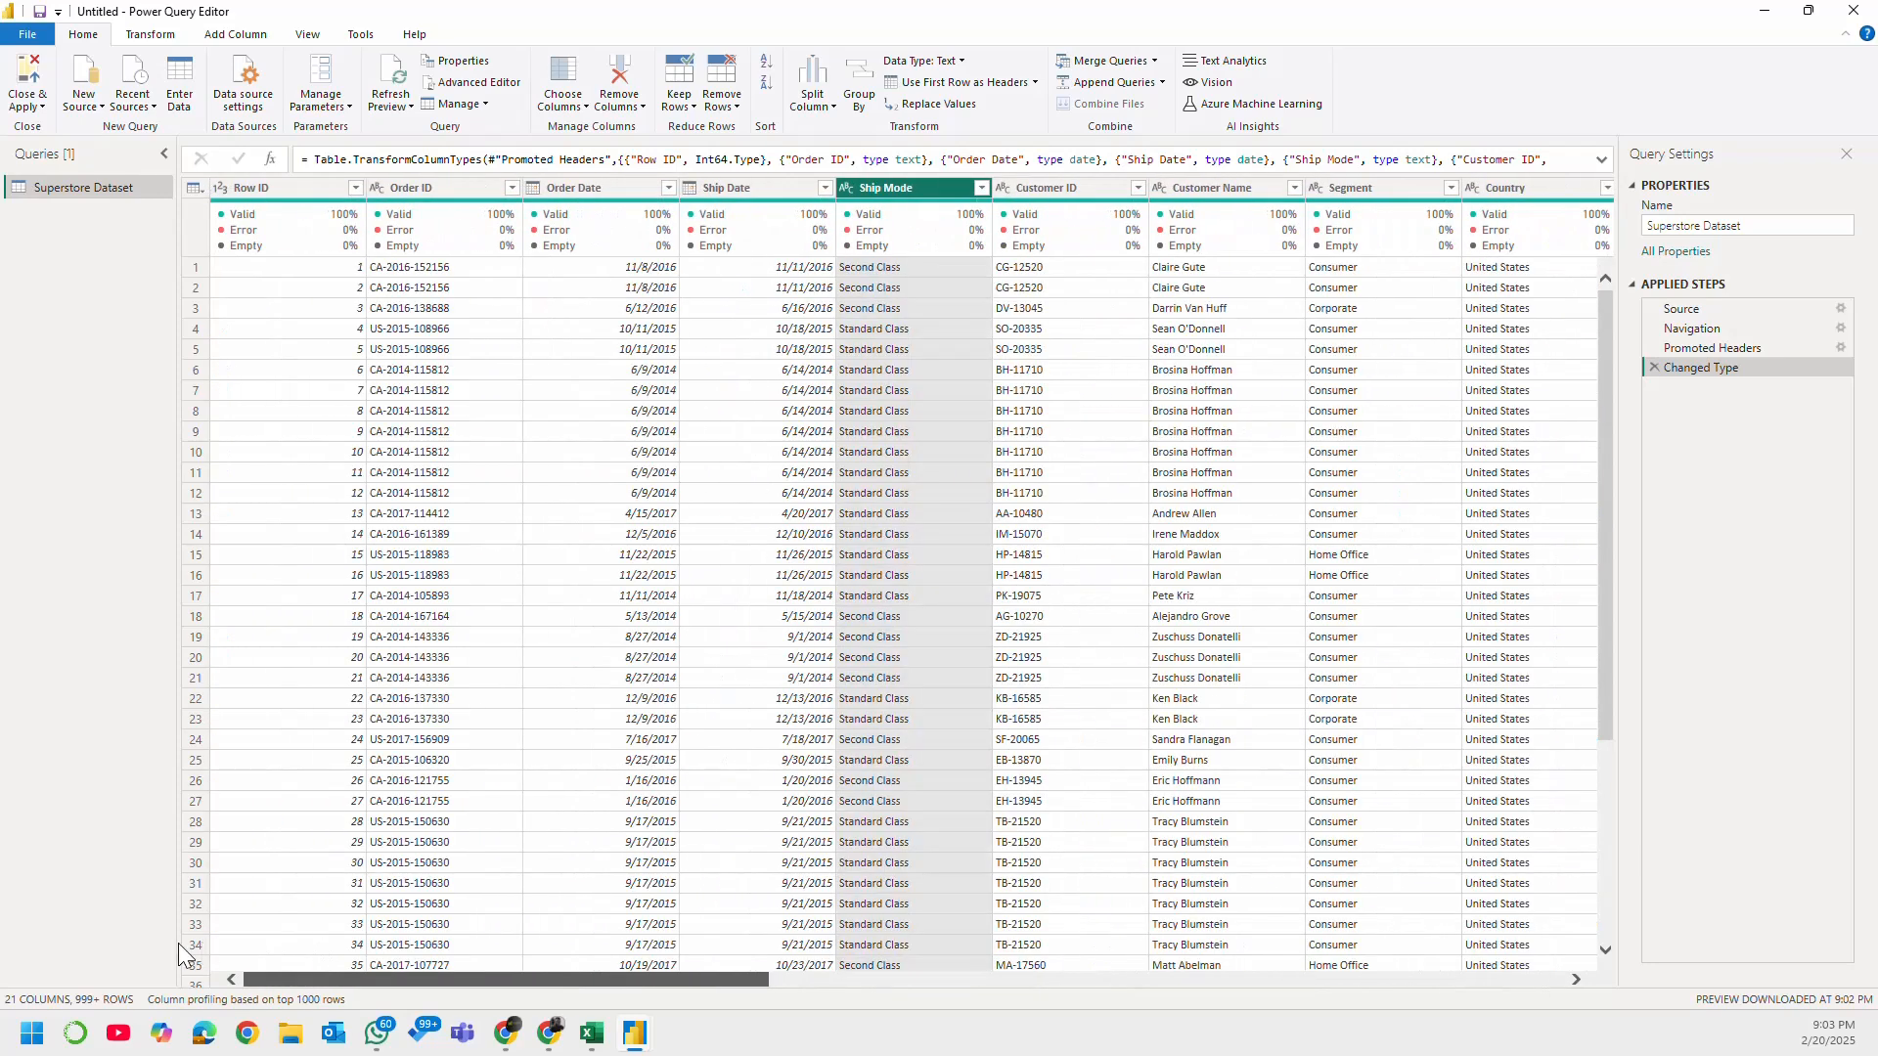
Step: Close the Power Query Editor and apply the query so the Superstore Dataset loads into the report
{"action": "left_click", "coordinate": [41, 106]}
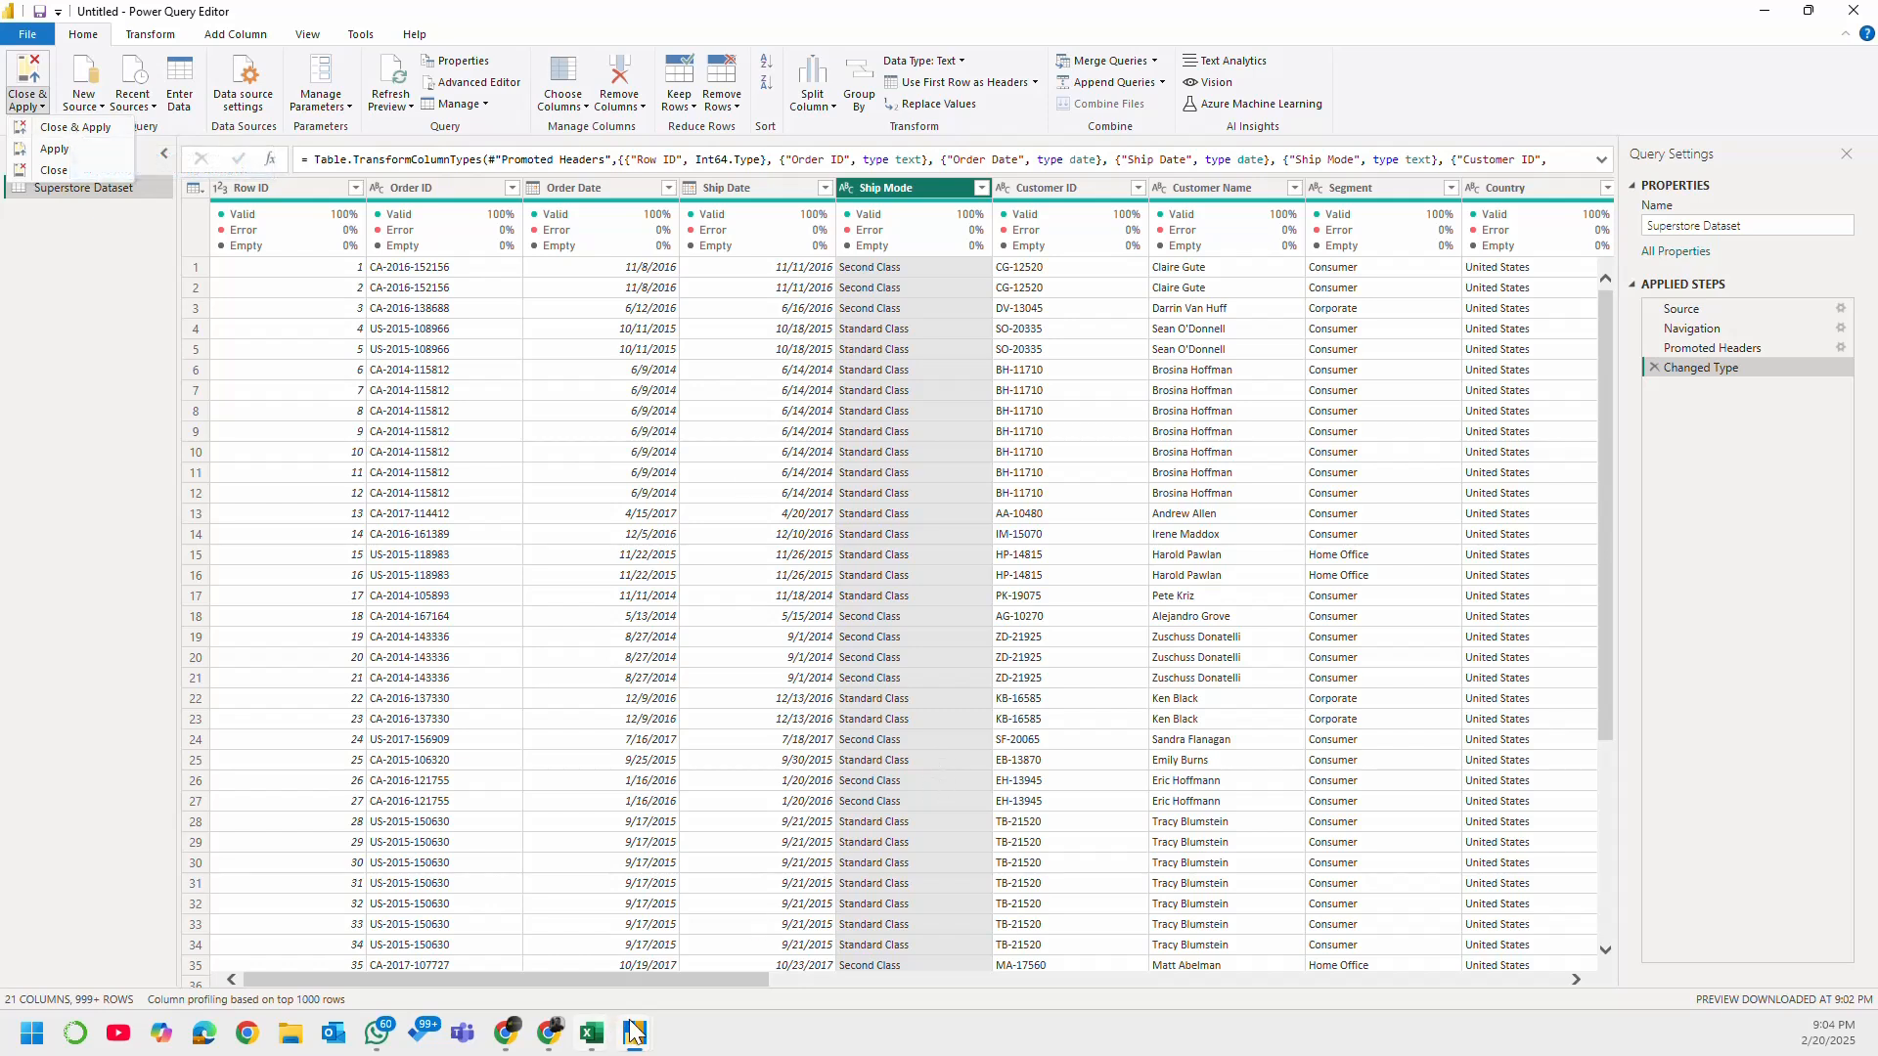
{"action": "left_click", "coordinate": [659, 976]}
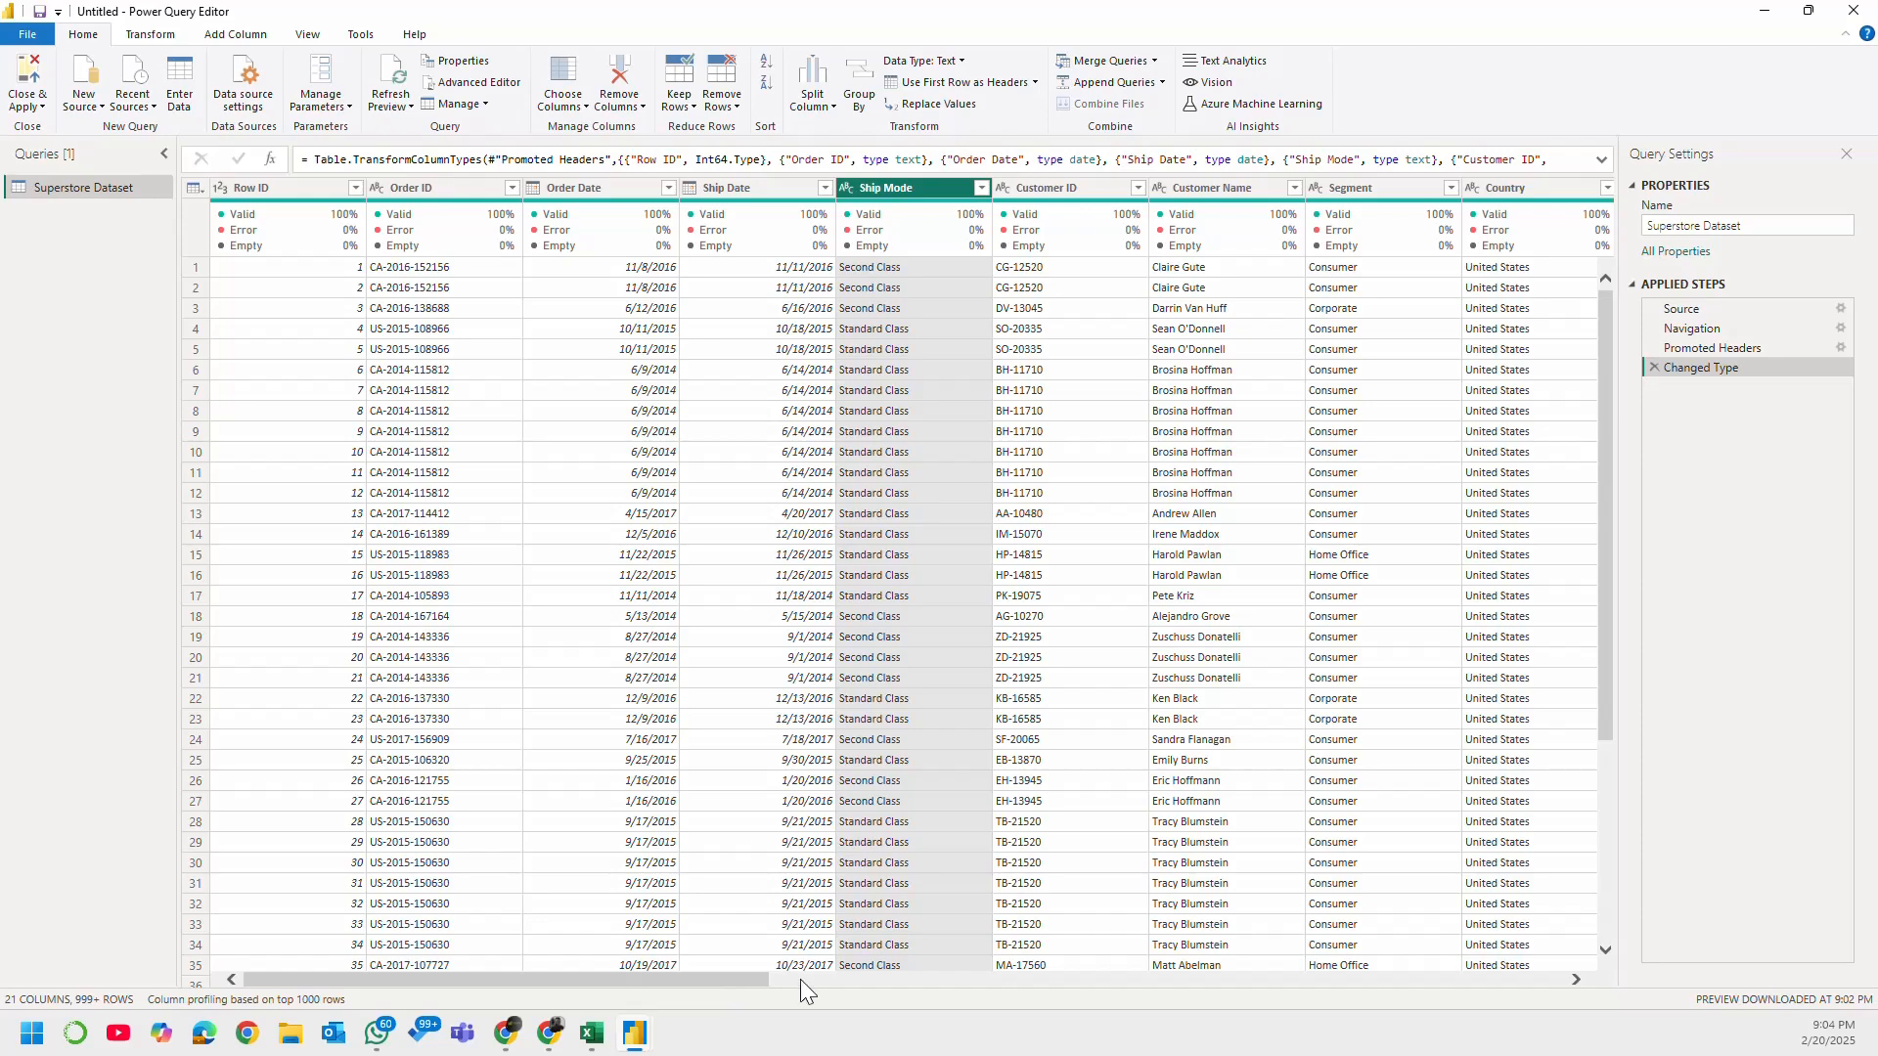
{"action": "left_click_drag", "start_coordinate": [768, 980], "coordinate": [491, 1016]}
{"action": "left_click", "coordinate": [28, 73]}
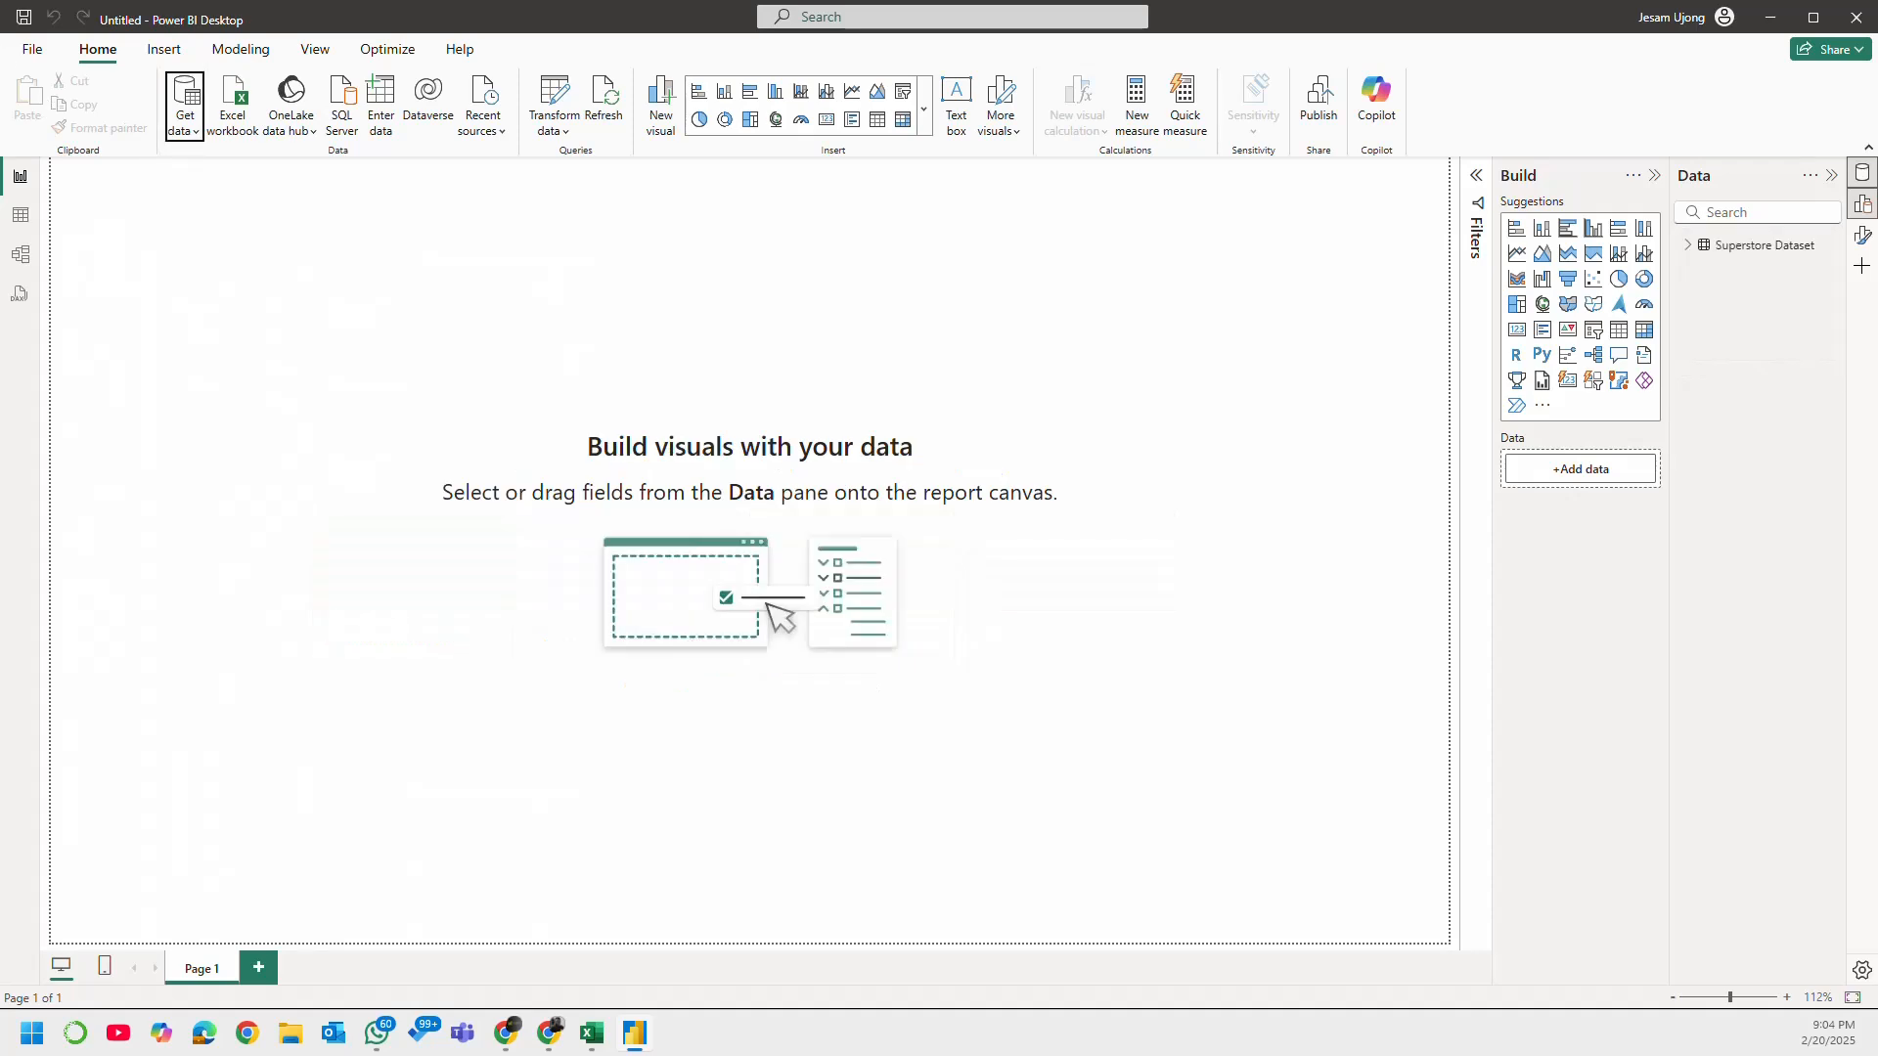
Step: Look briefly at the table and model views, return to the report view and list the Superstore Dataset fields
{"action": "left_click", "coordinate": [20, 213]}
{"action": "left_click", "coordinate": [20, 179]}
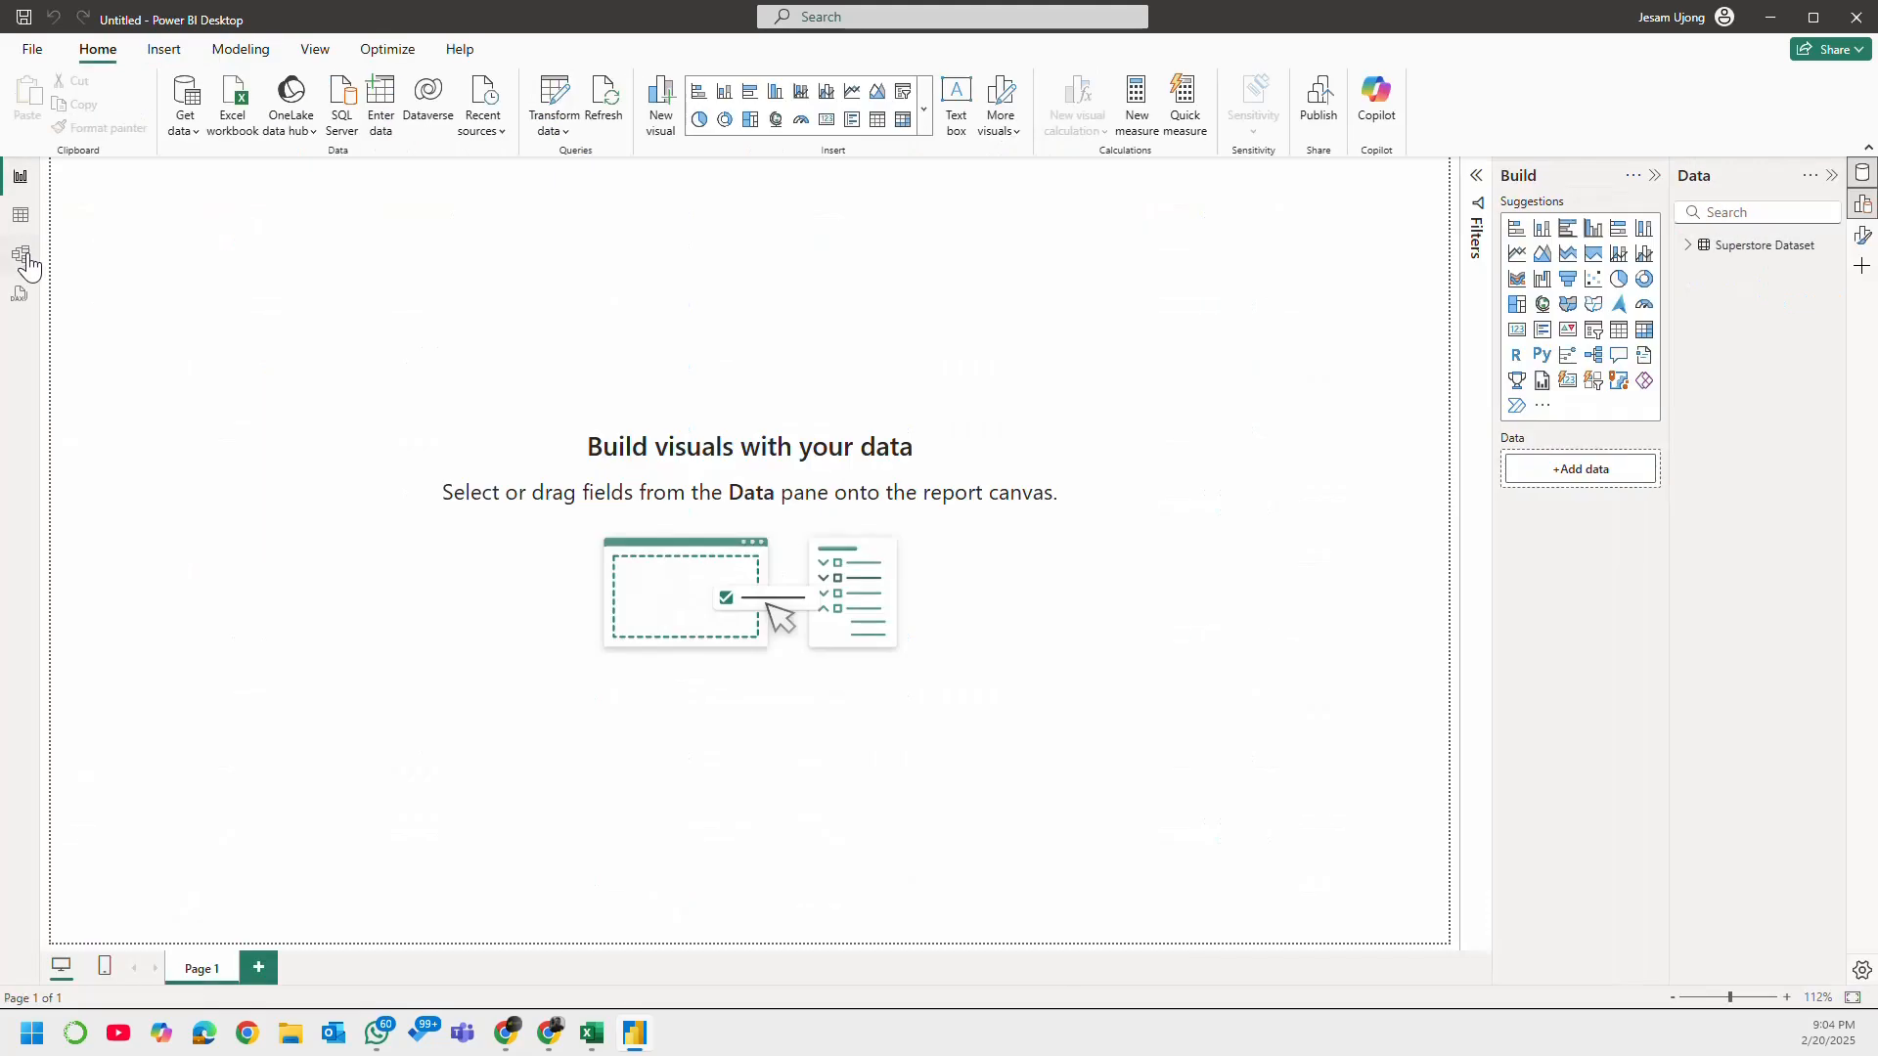
{"action": "left_click", "coordinate": [21, 255]}
{"action": "left_click", "coordinate": [22, 180]}
{"action": "left_click", "coordinate": [1690, 247]}
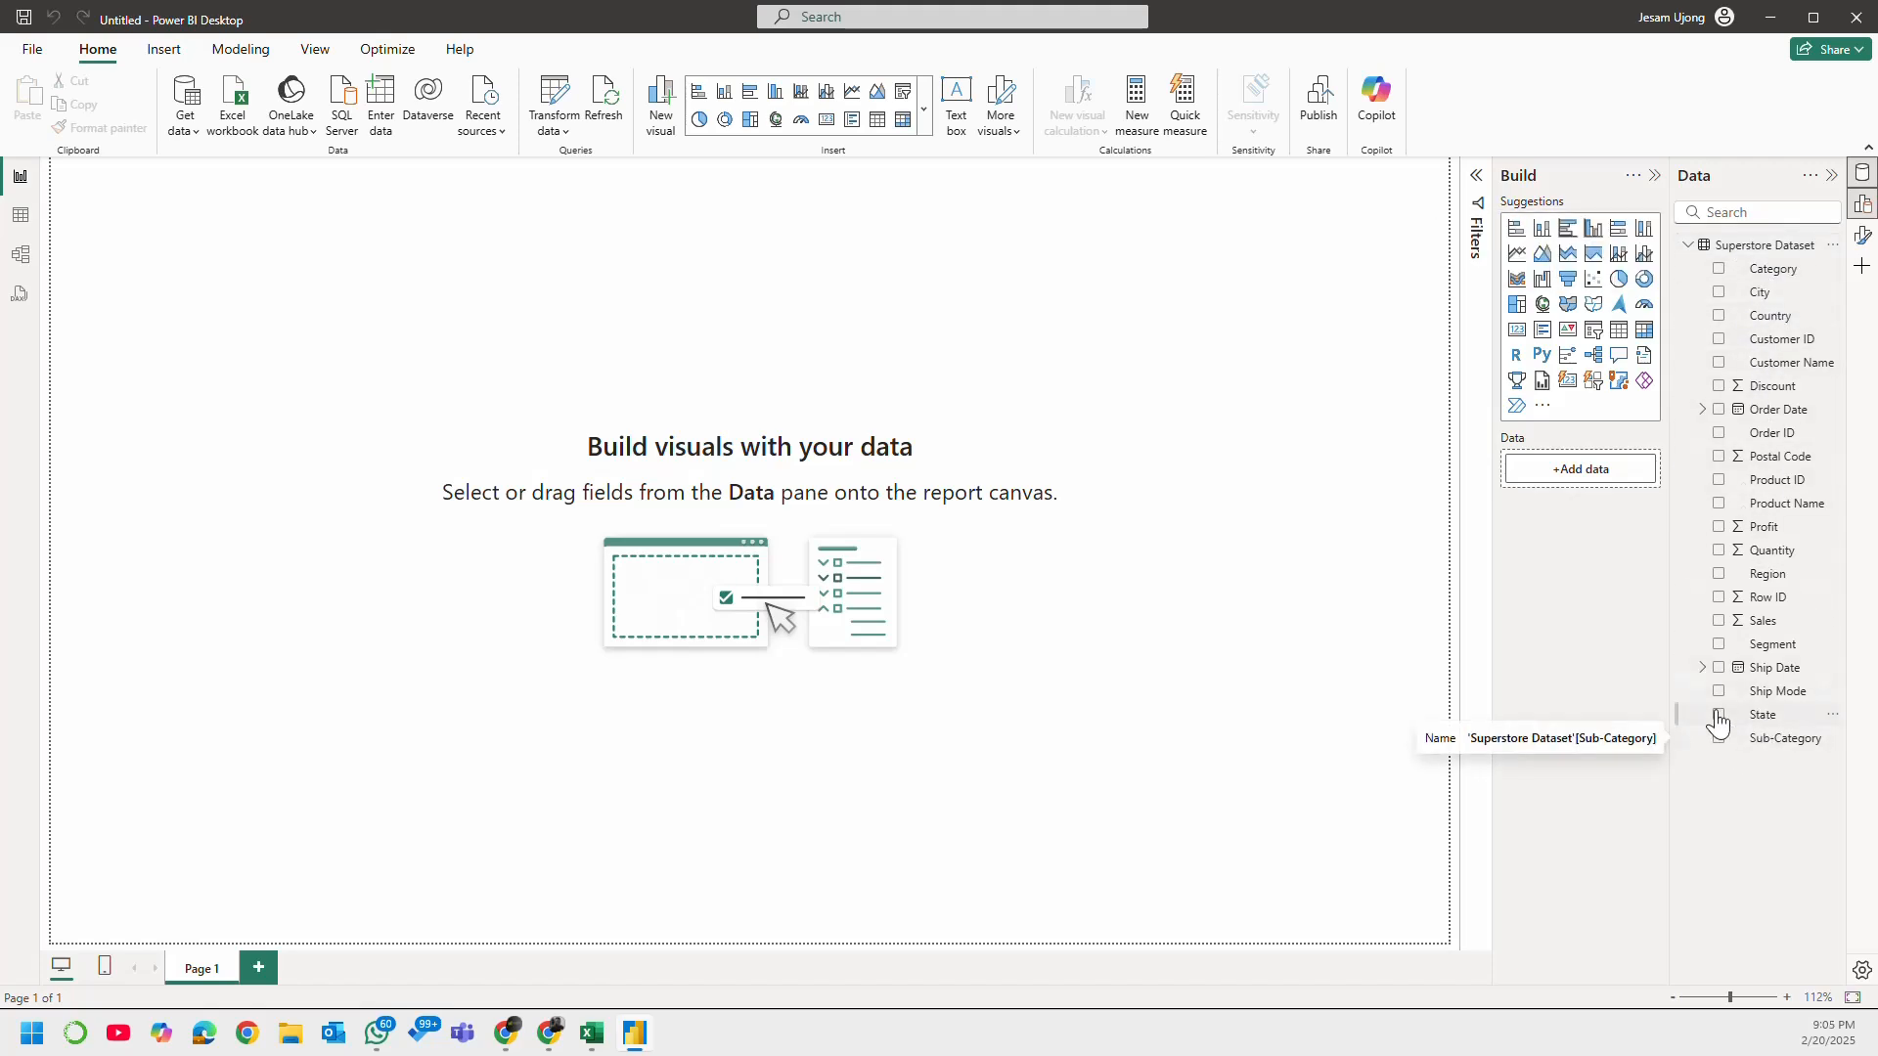
Step: Examine the loaded Superstore Dataset rows and its field list in the table view
{"action": "left_click", "coordinate": [14, 223]}
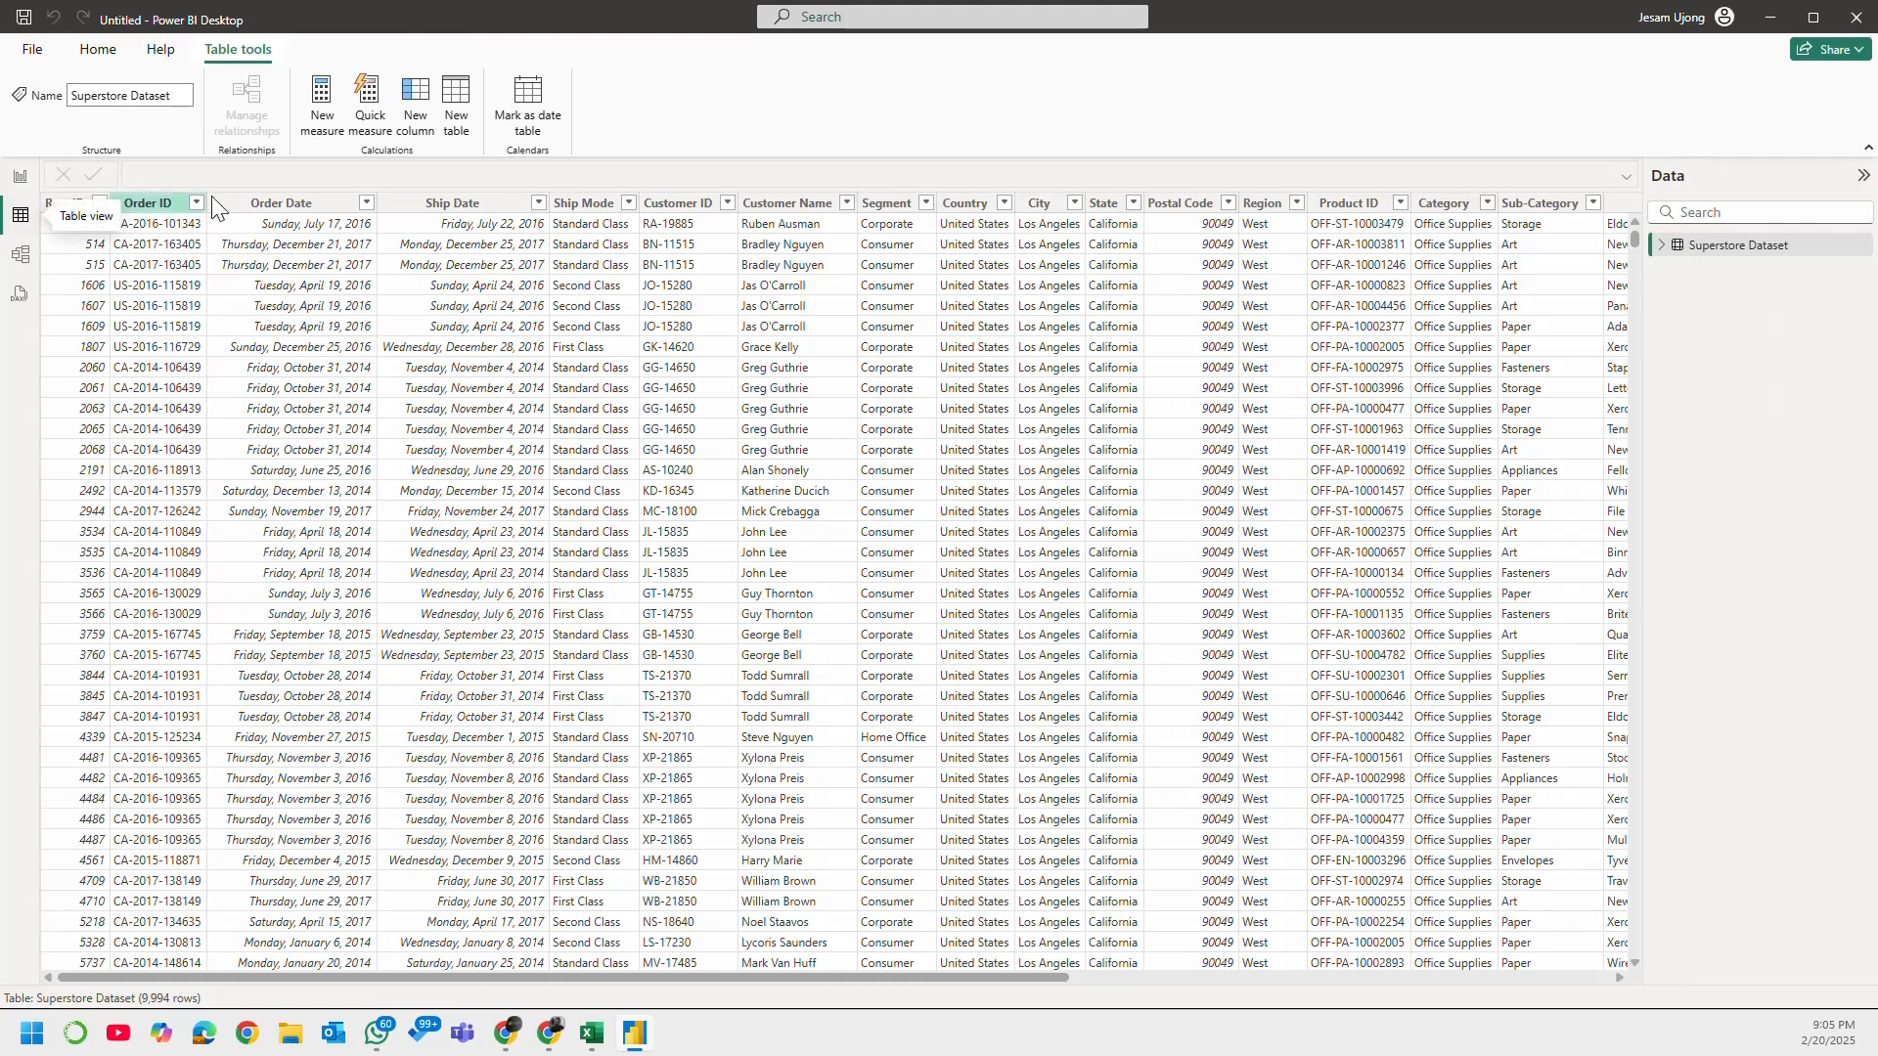
{"action": "left_click", "coordinate": [1662, 246]}
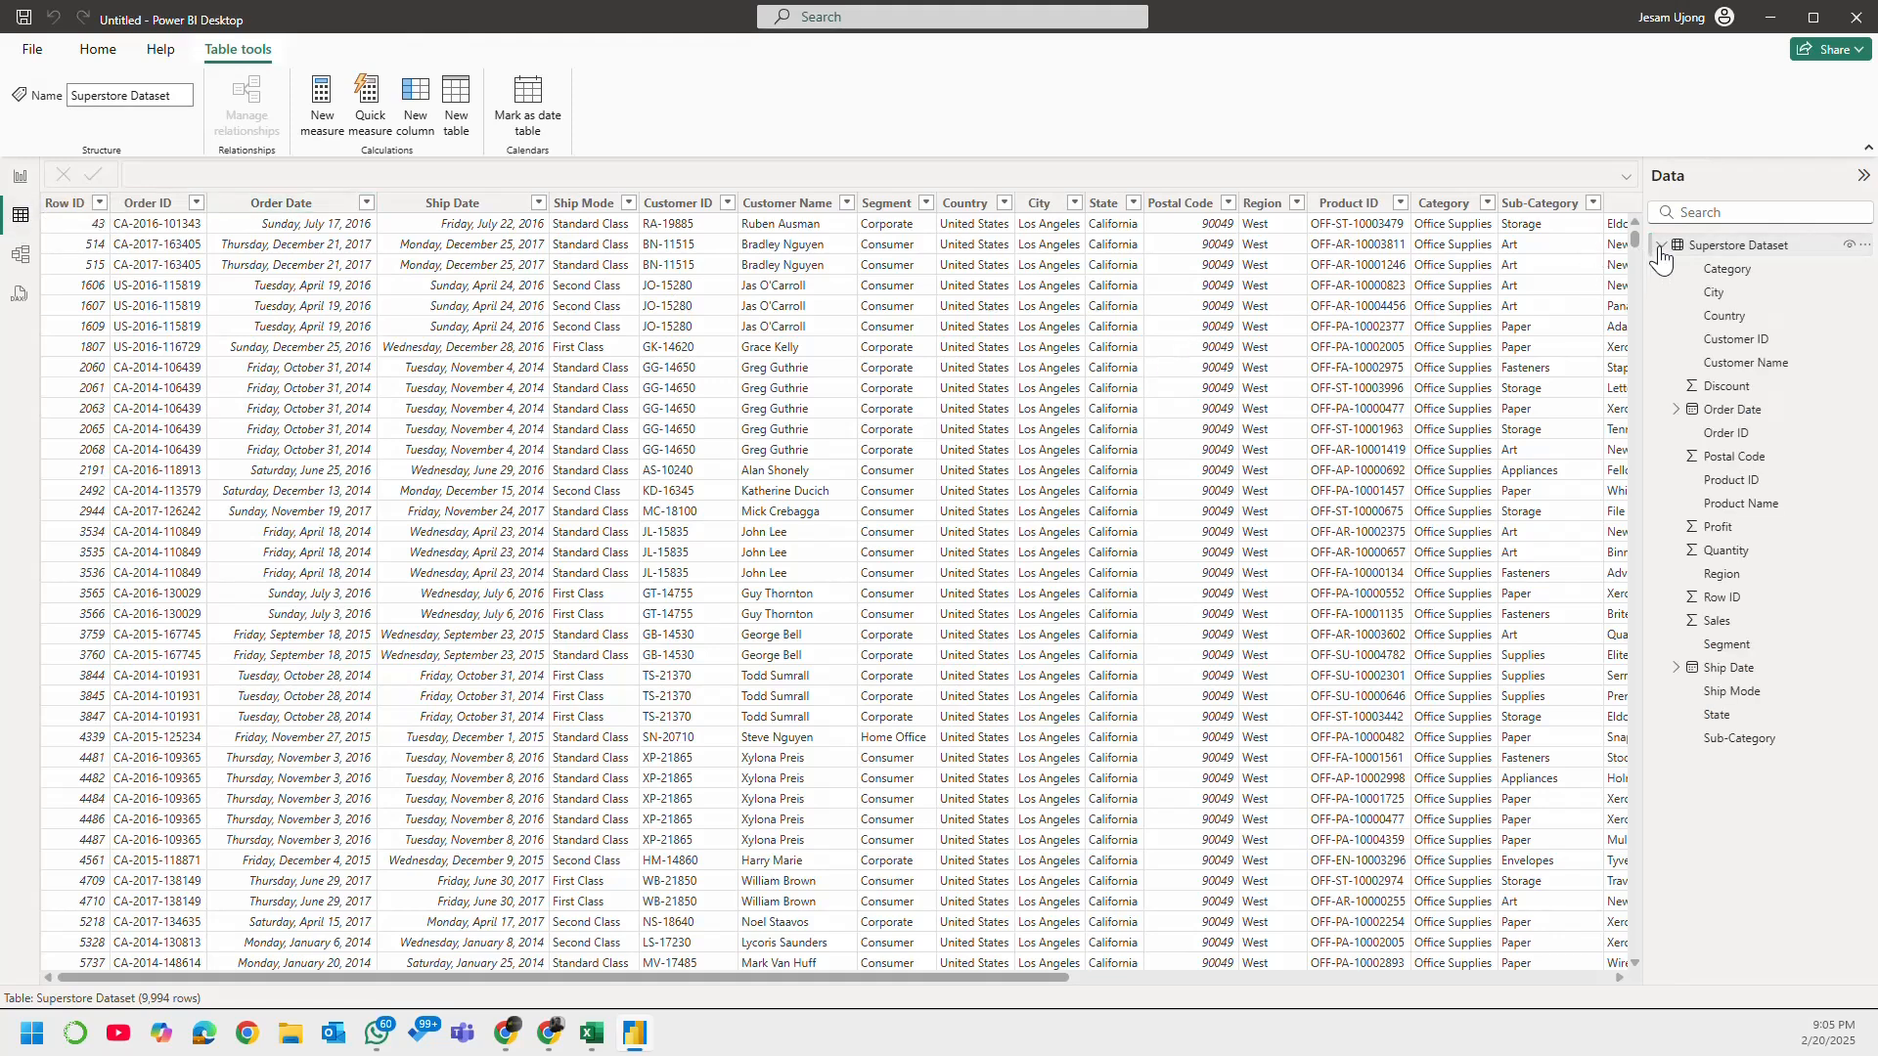
{"action": "left_click", "coordinate": [1662, 247]}
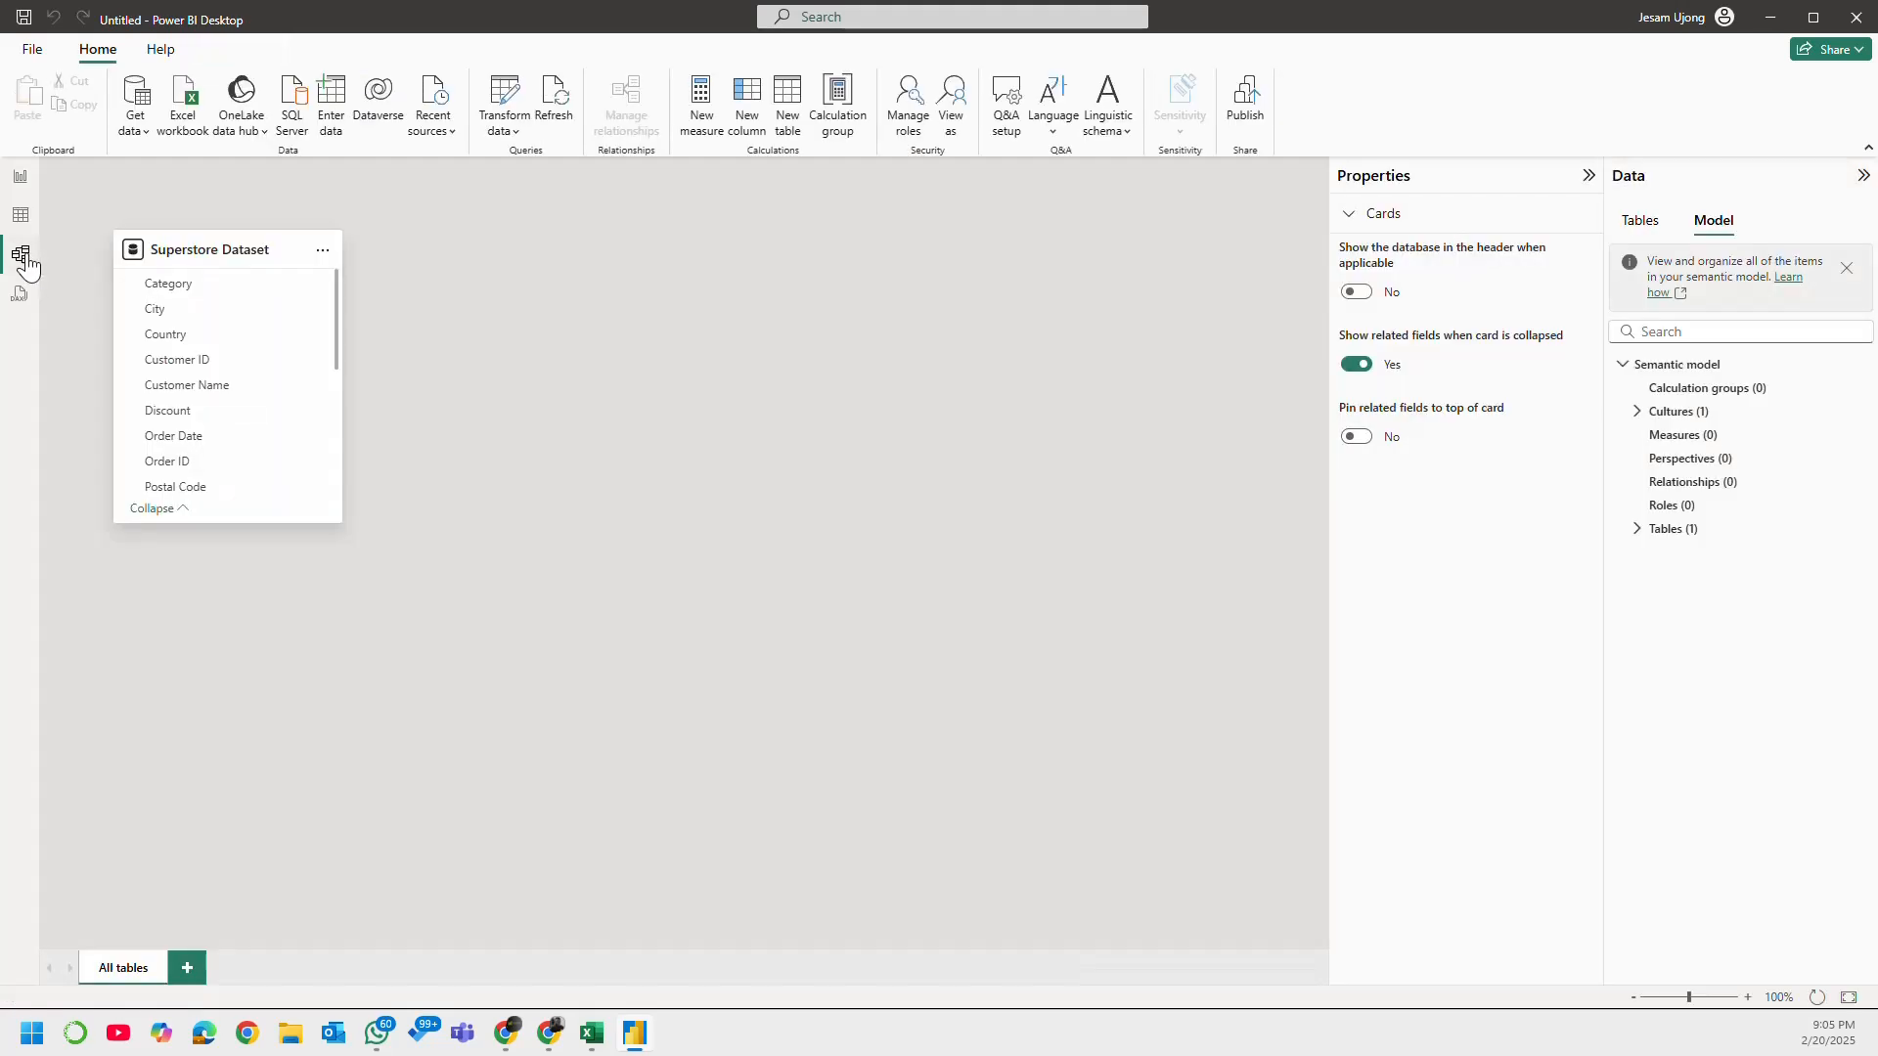
Step: In the model view, reposition the Superstore Dataset table card and lengthen it to show all its fields
{"action": "left_click", "coordinate": [20, 255]}
{"action": "left_click_drag", "start_coordinate": [208, 253], "coordinate": [337, 270]}
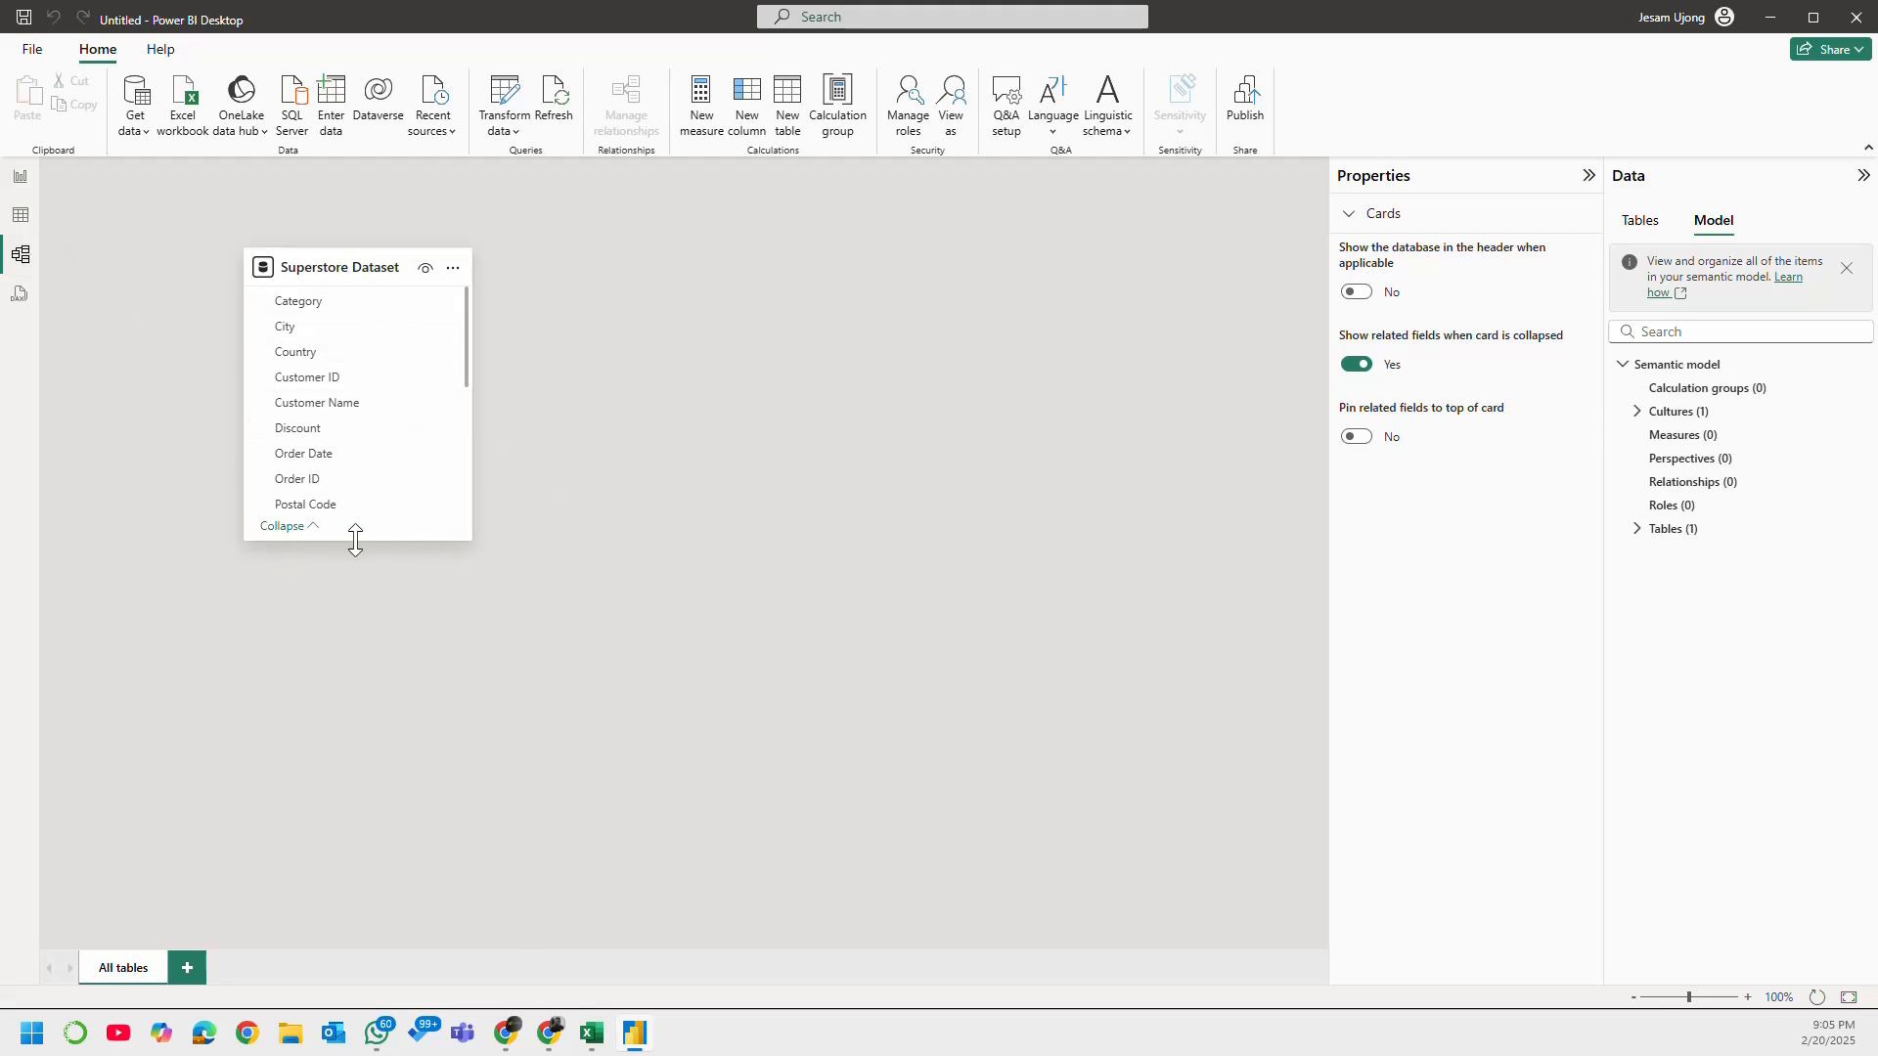
{"action": "left_click_drag", "start_coordinate": [356, 541], "coordinate": [389, 858]}
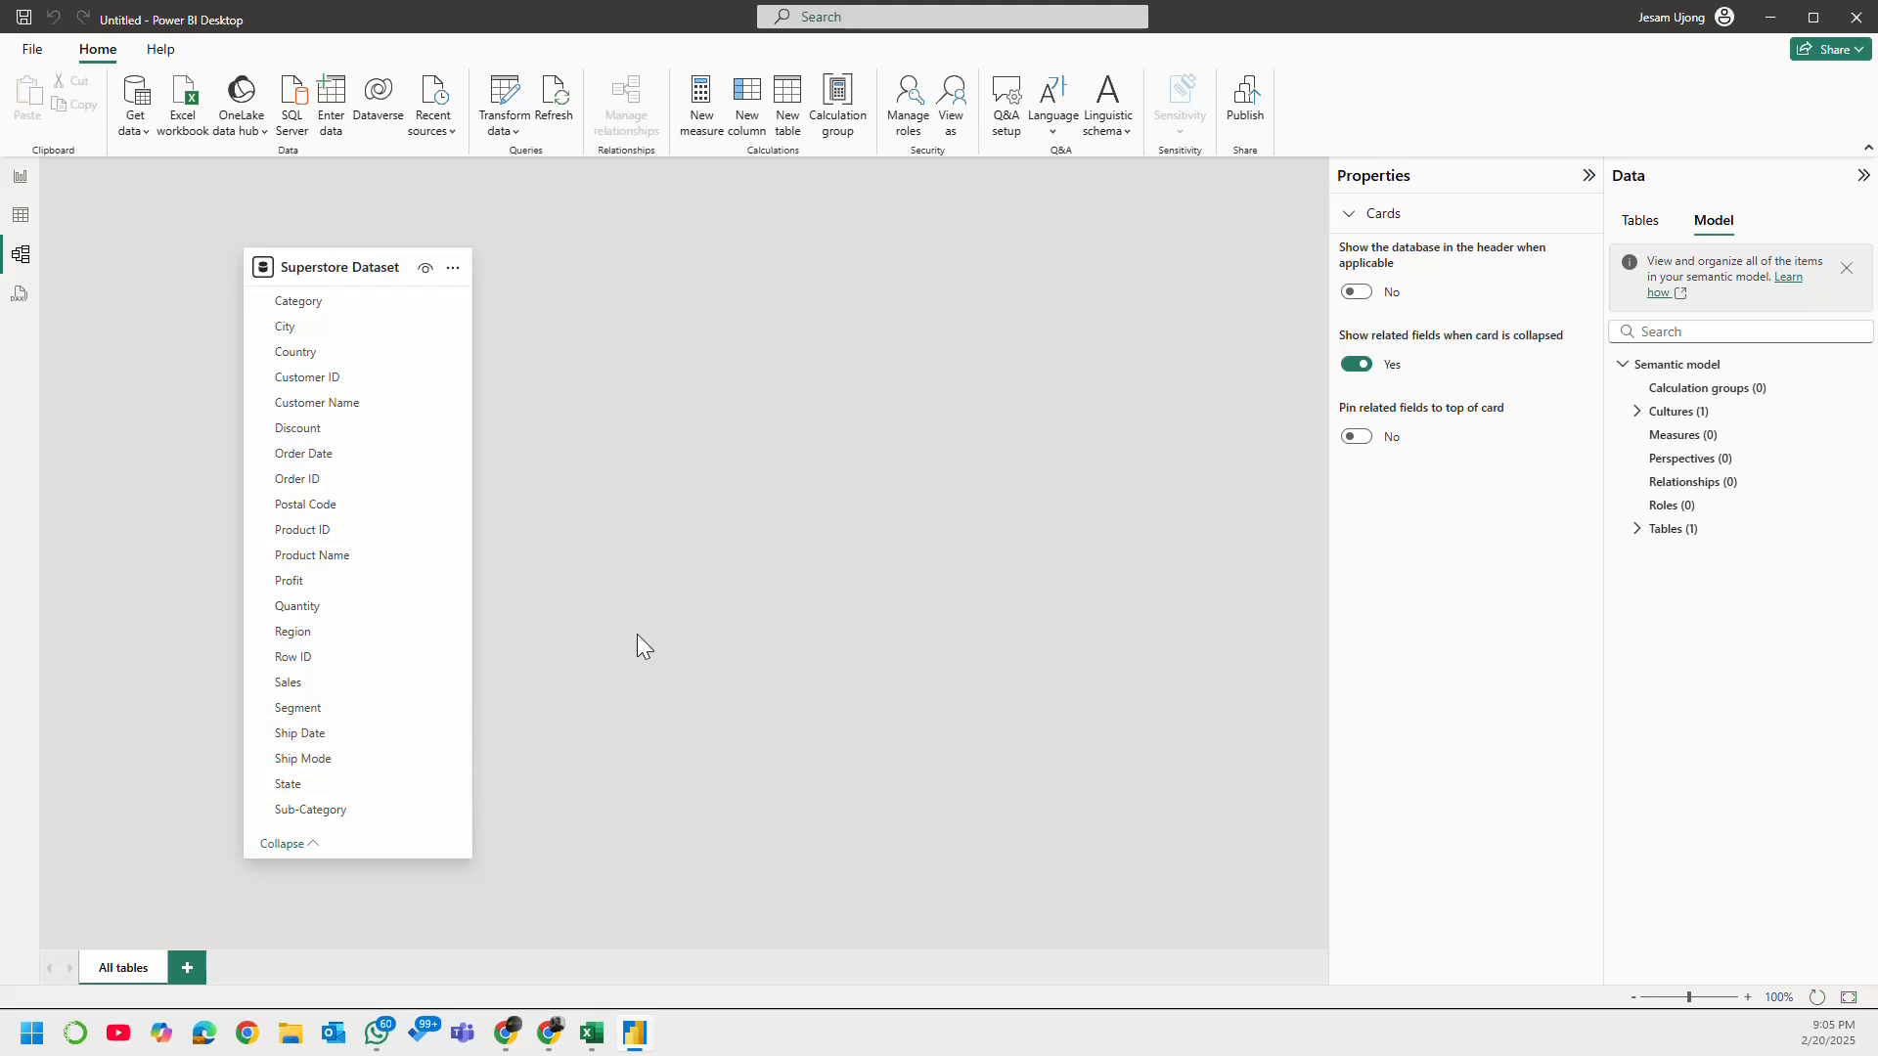
Step: Collapse the Properties and Data panes in the model view and shift the Superstore Dataset card further right
{"action": "left_click", "coordinate": [1588, 176]}
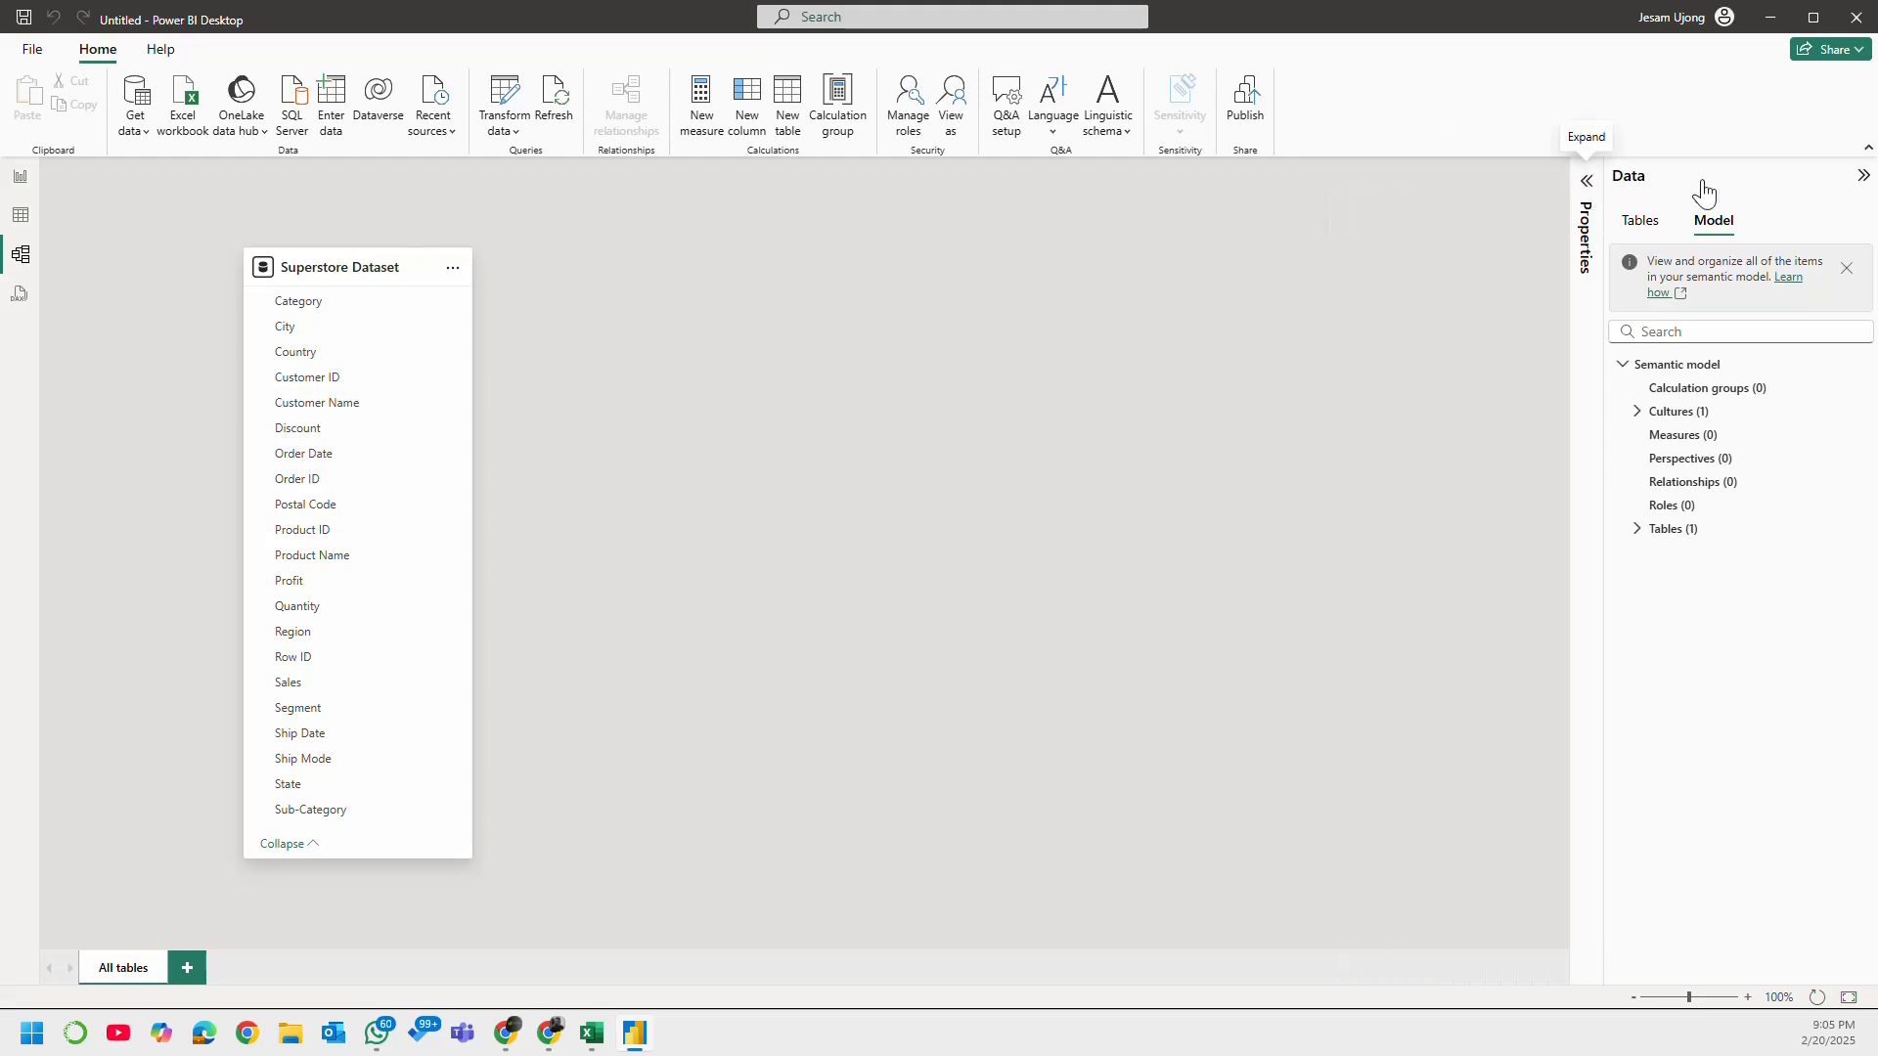
{"action": "left_click", "coordinate": [1863, 176]}
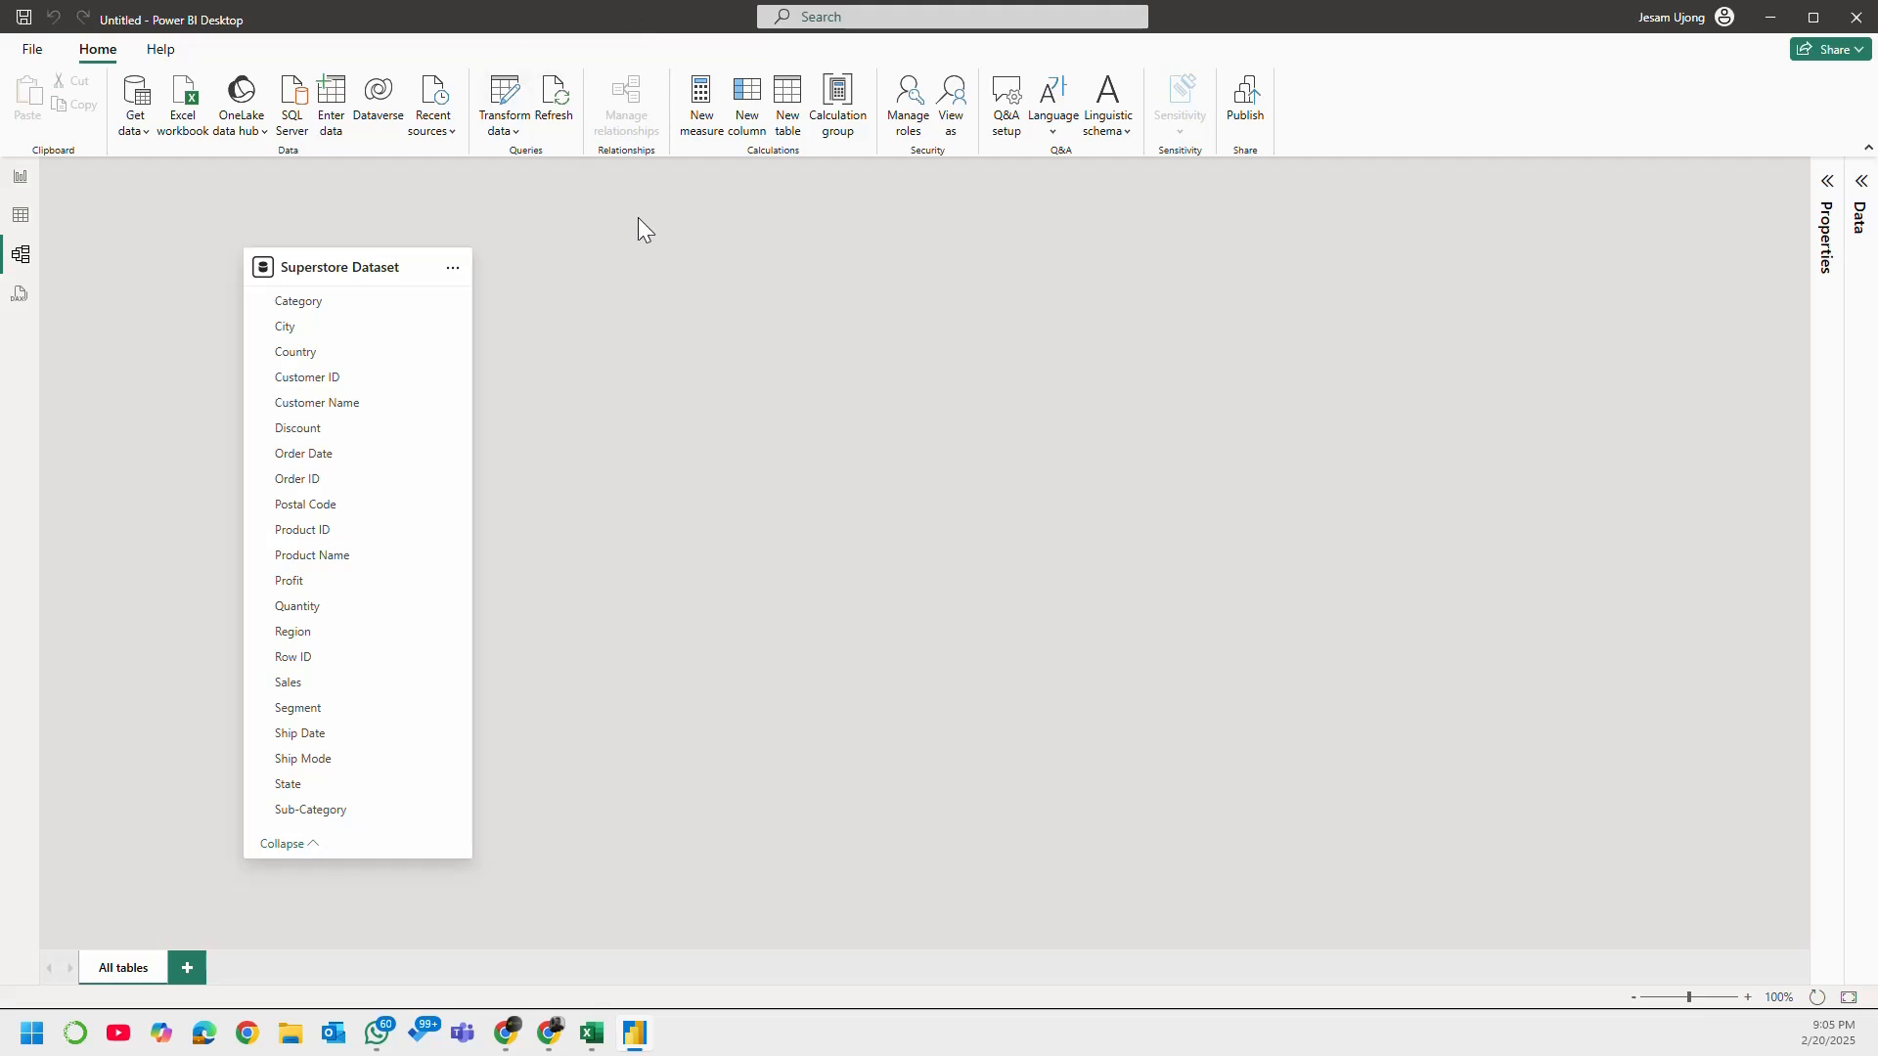
{"action": "left_click_drag", "start_coordinate": [383, 284], "coordinate": [543, 266]}
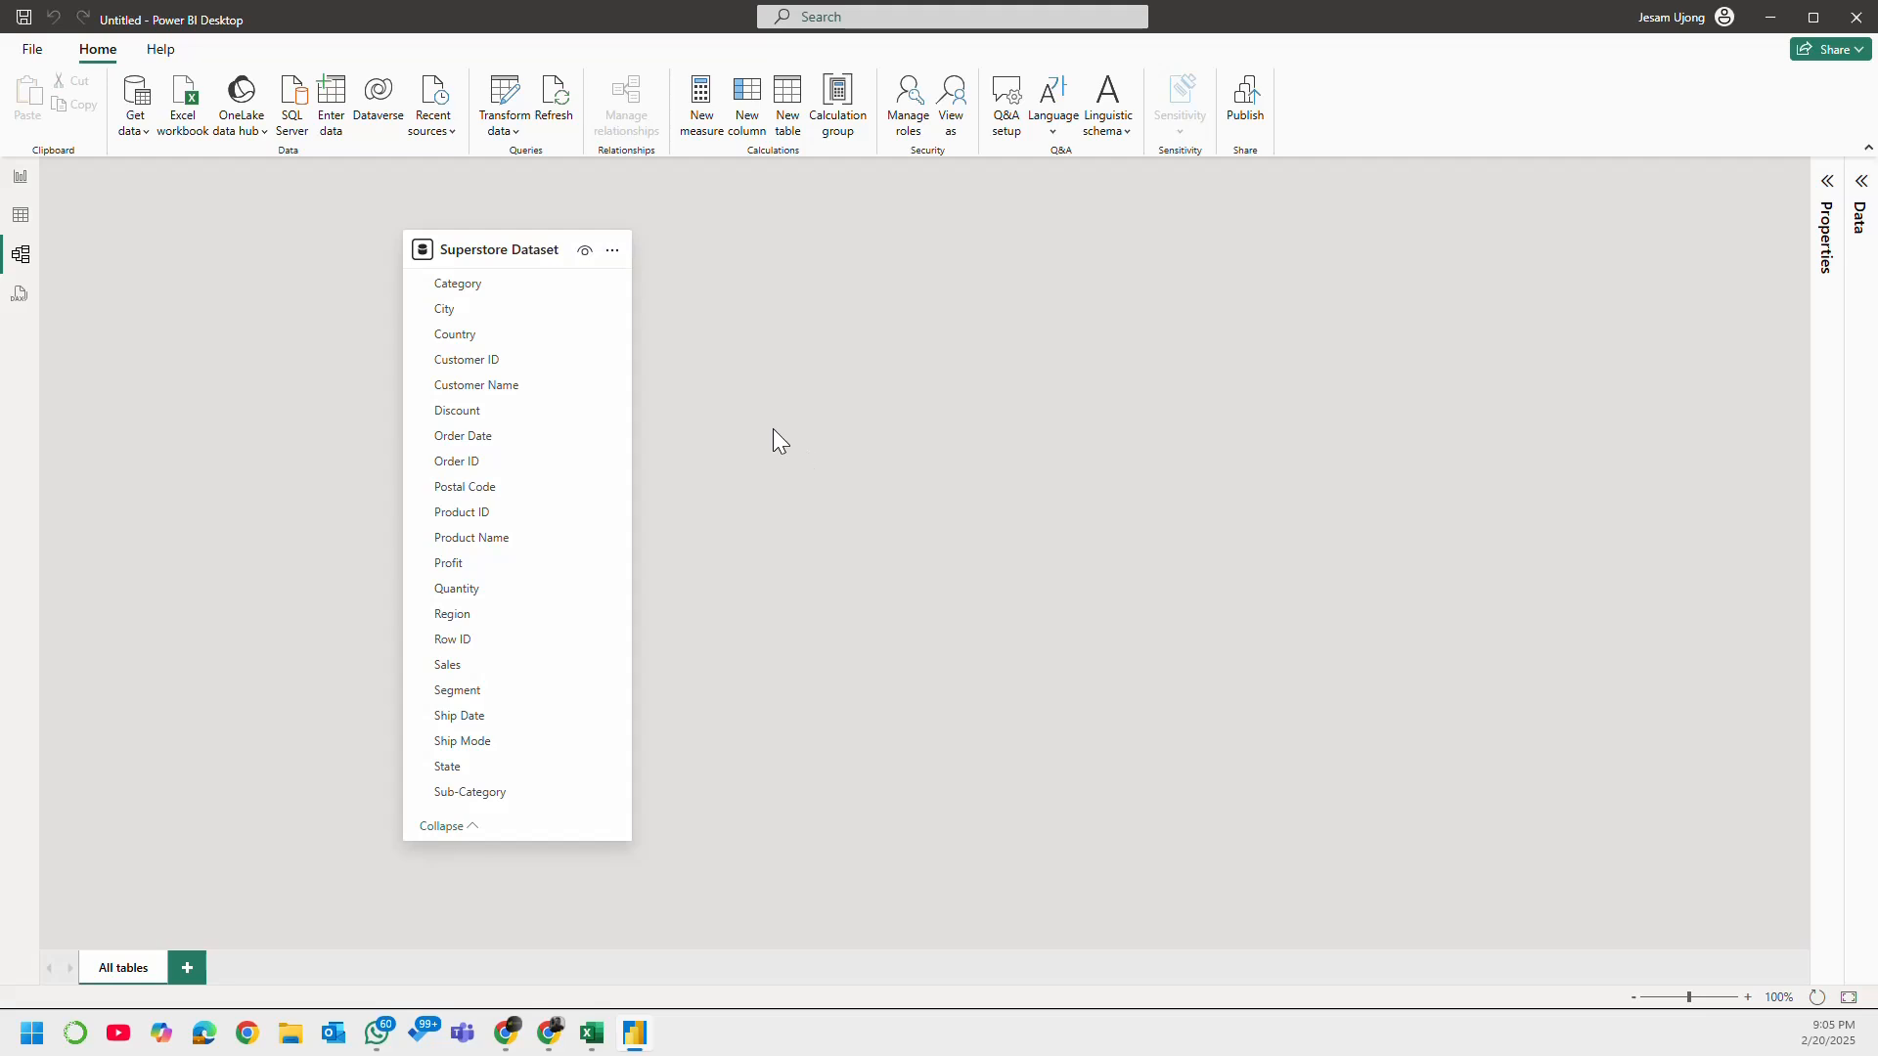
Step: Add a card visual for Sales to the report page and shrink it into the page's top-left corner
{"action": "left_click", "coordinate": [34, 177]}
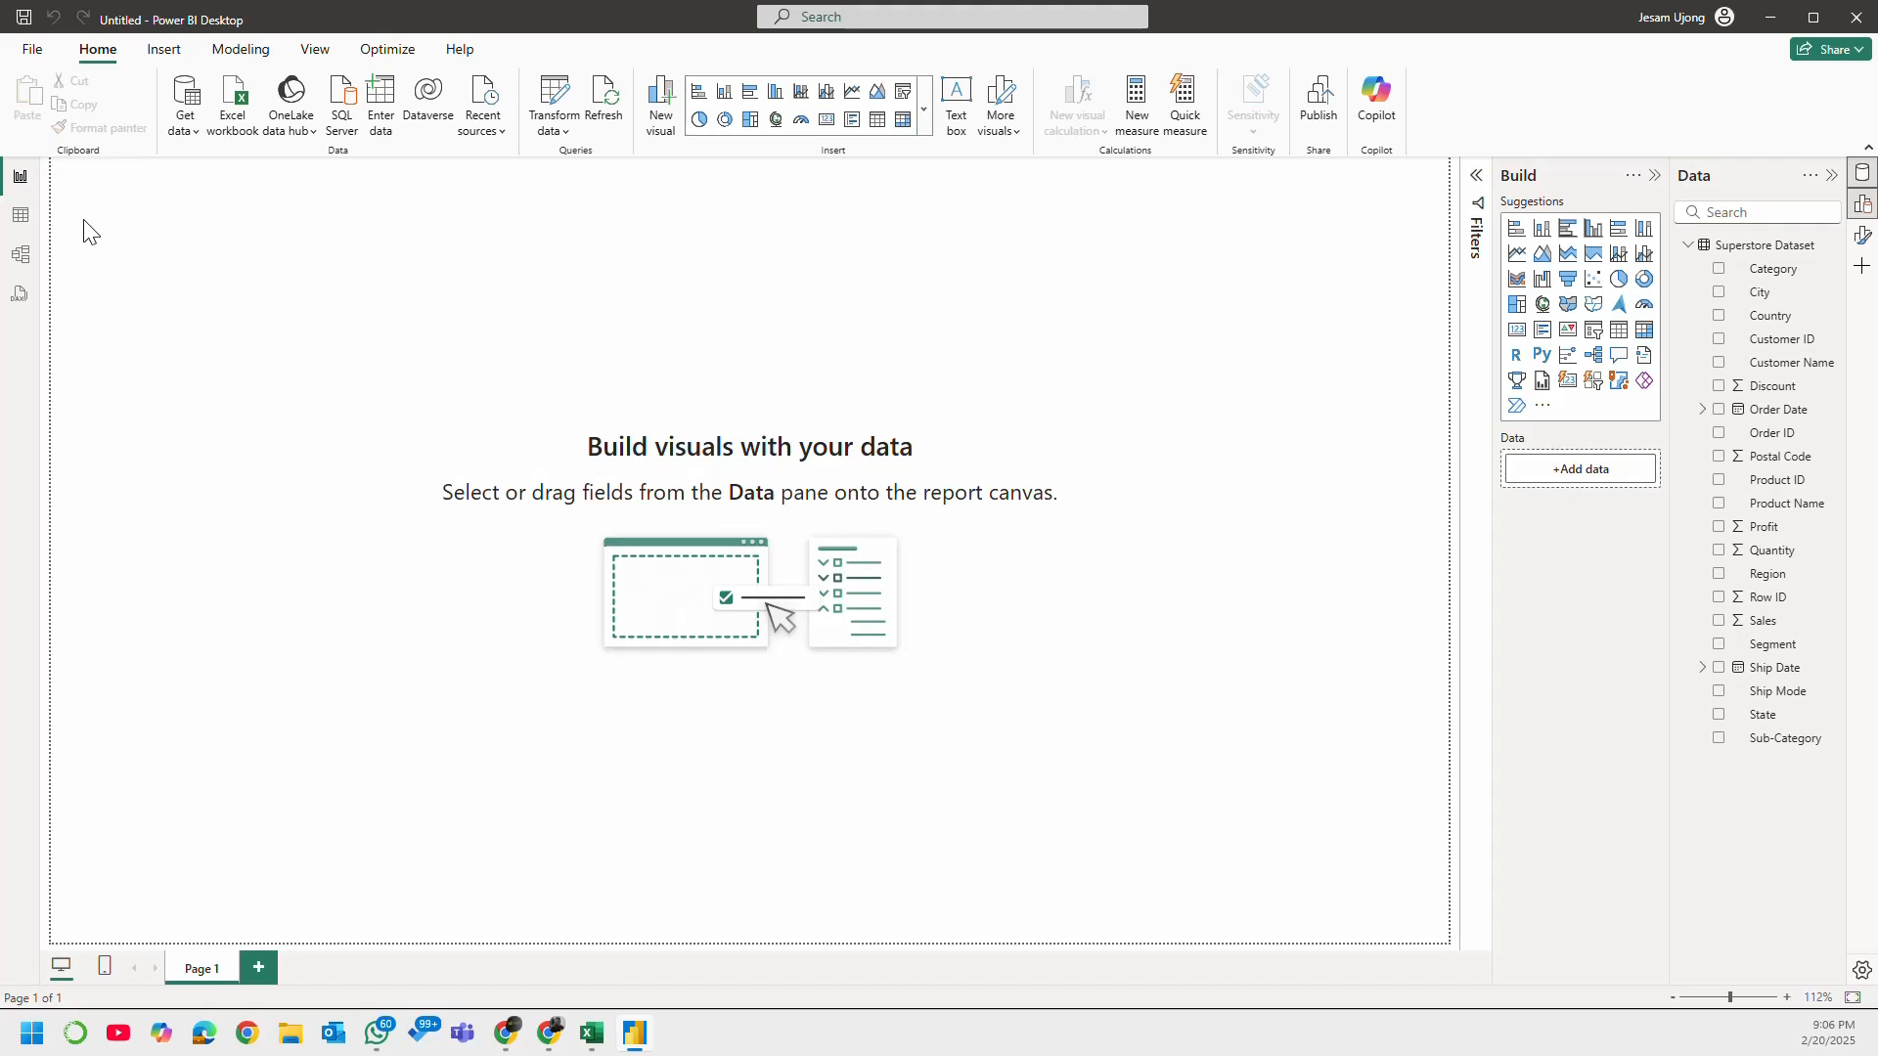
{"action": "left_click", "coordinate": [1518, 334]}
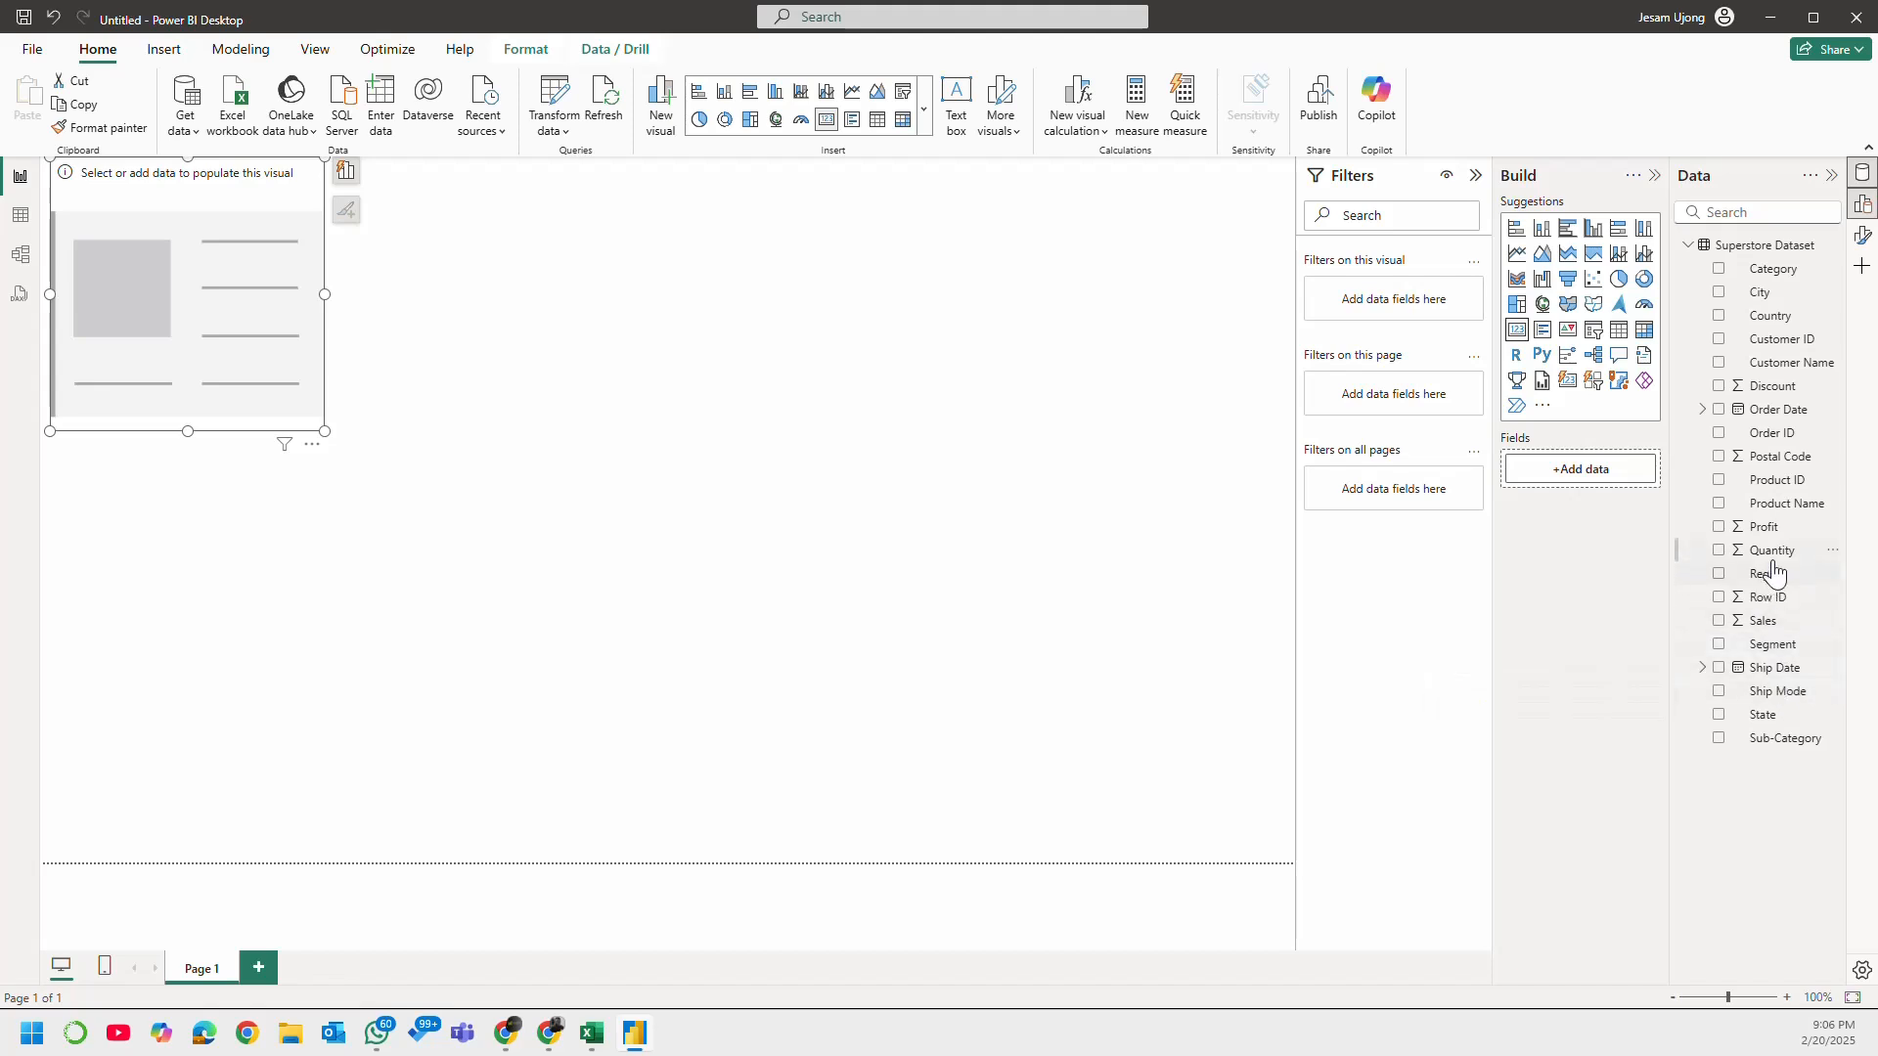
{"action": "left_click", "coordinate": [1720, 624]}
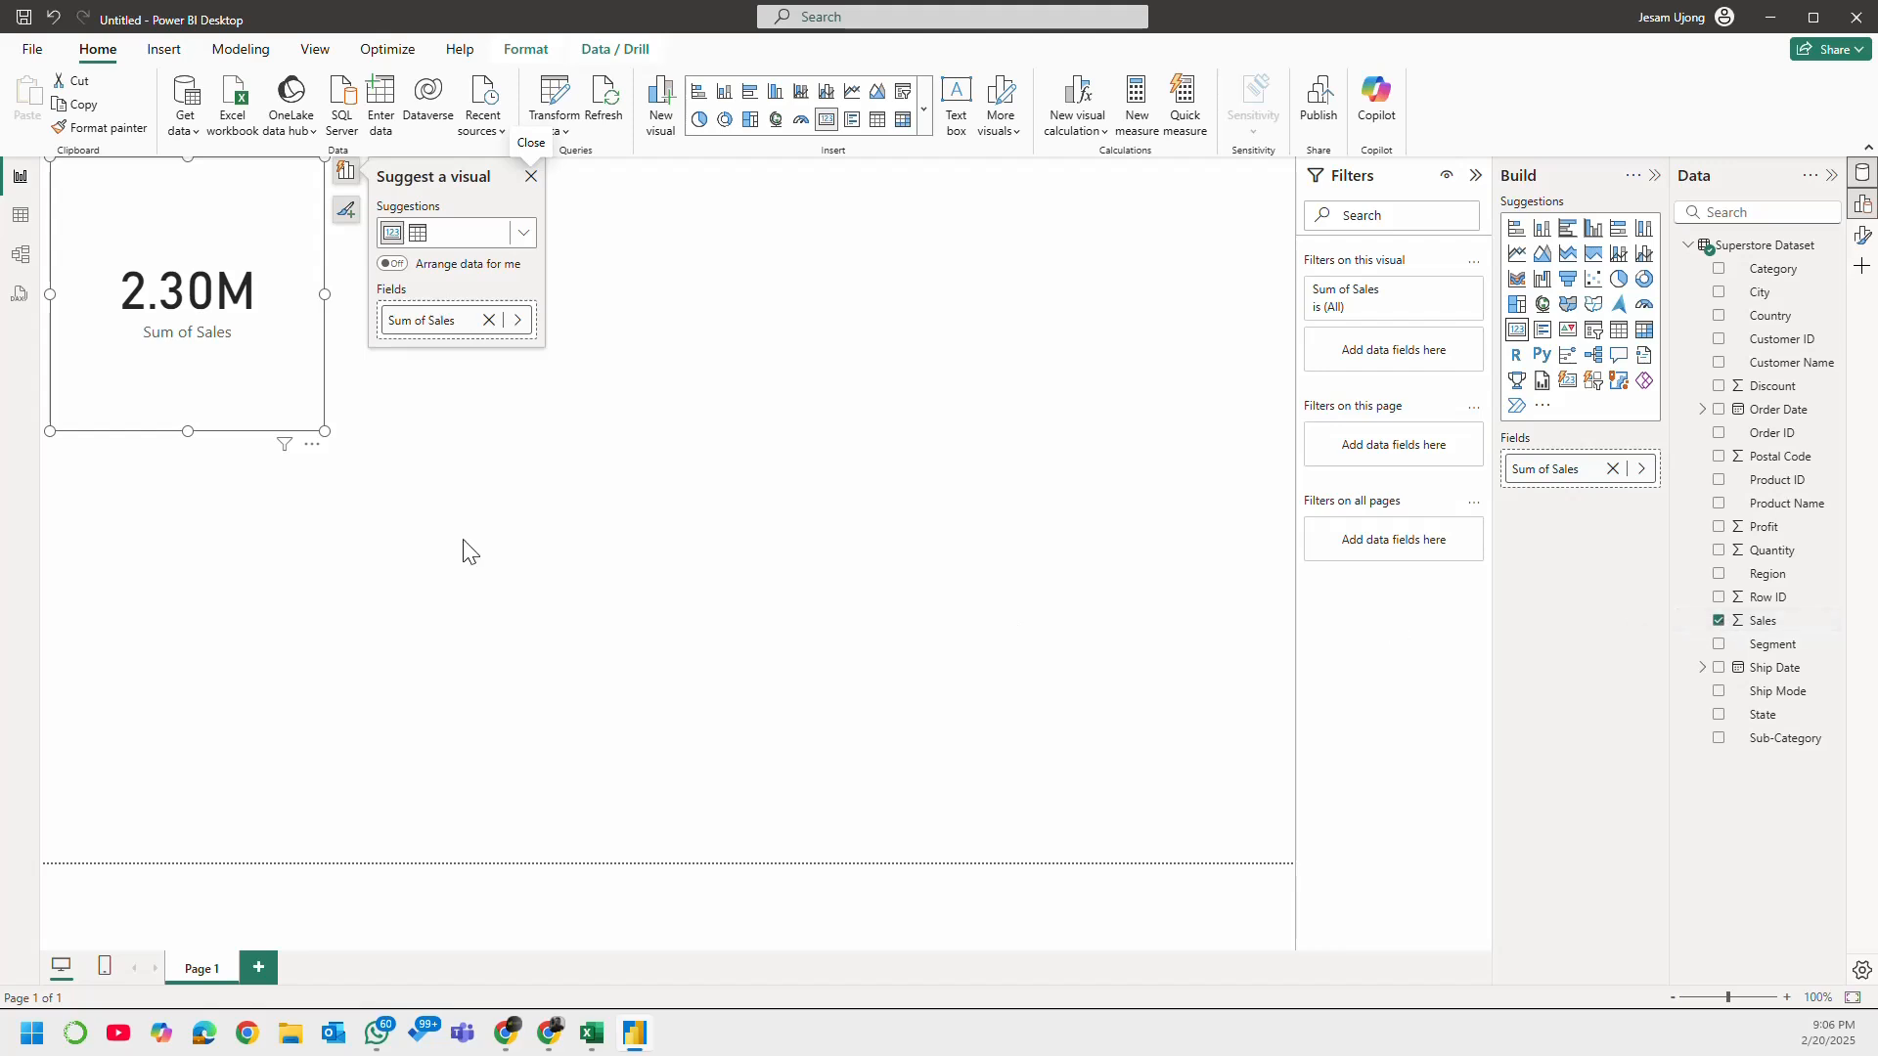
{"action": "left_click_drag", "start_coordinate": [325, 432], "coordinate": [276, 266]}
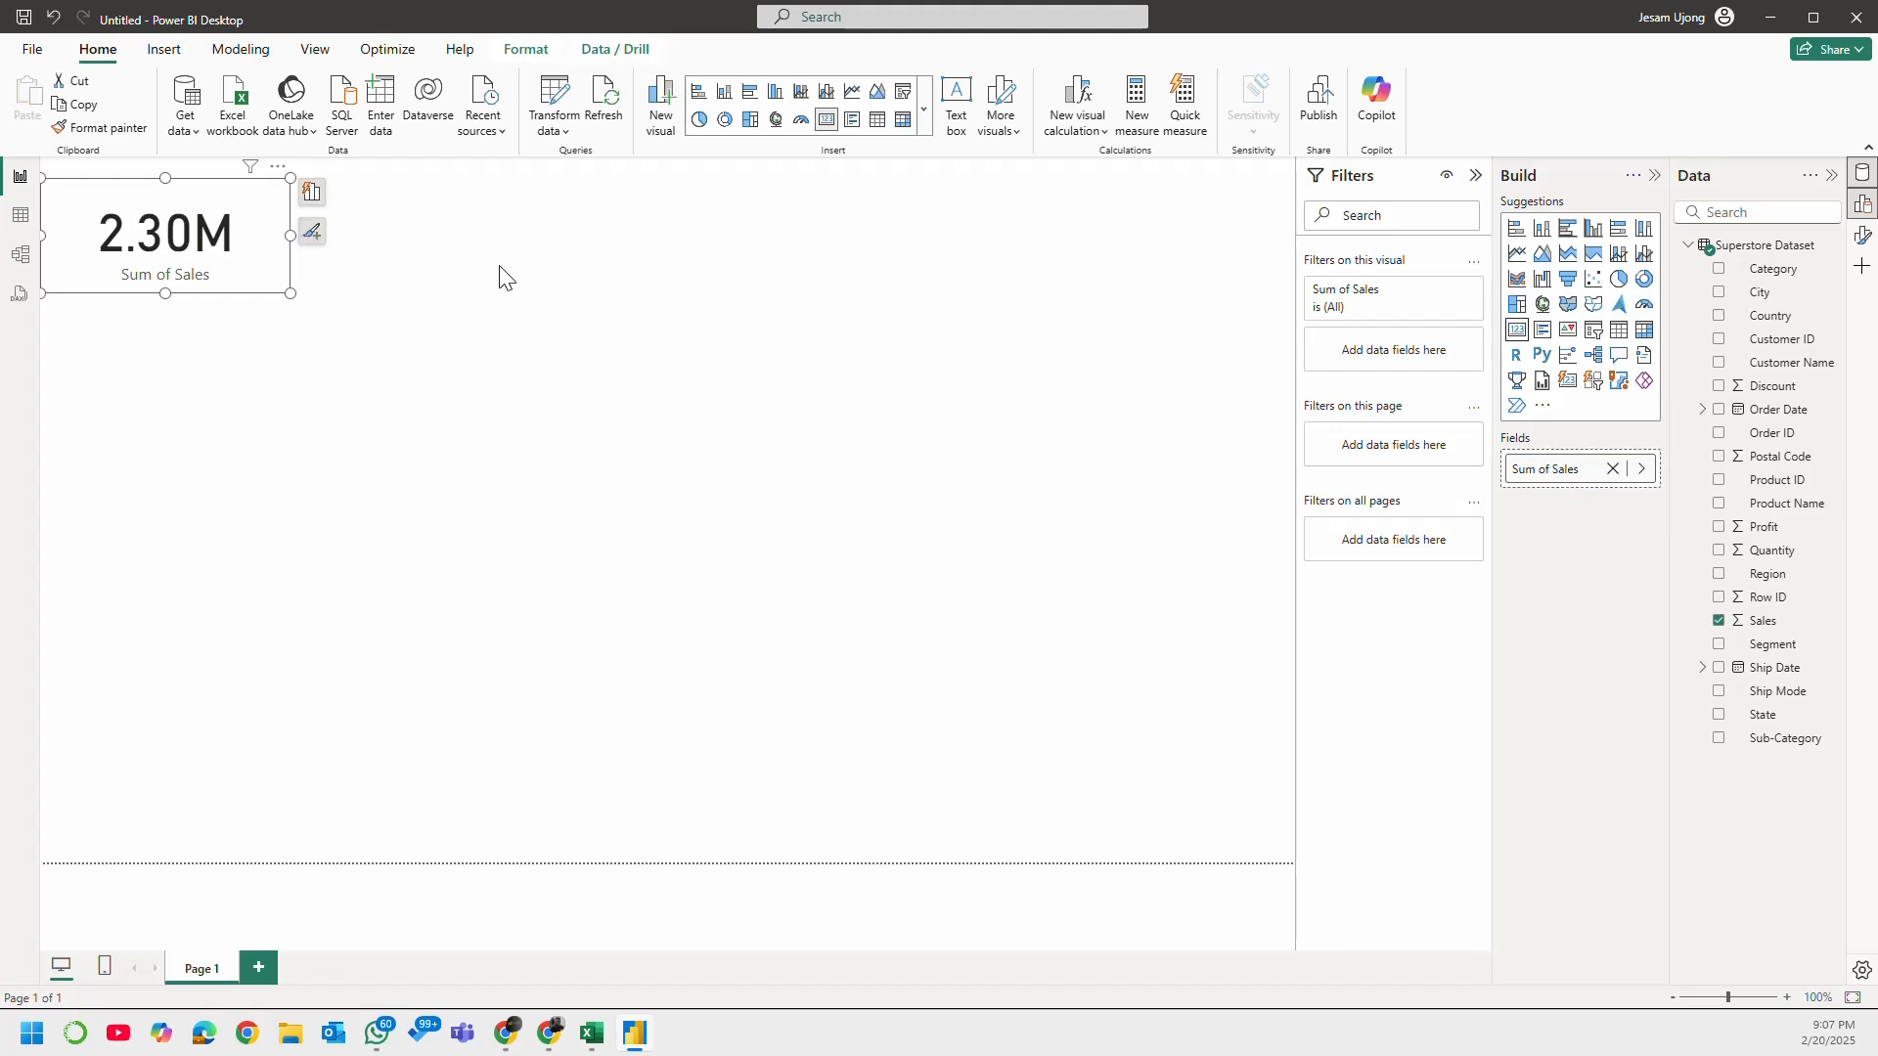
Step: Duplicate the Sales card, place the copy to its right, and replace its field with Quantity
{"action": "left_click", "coordinate": [445, 217]}
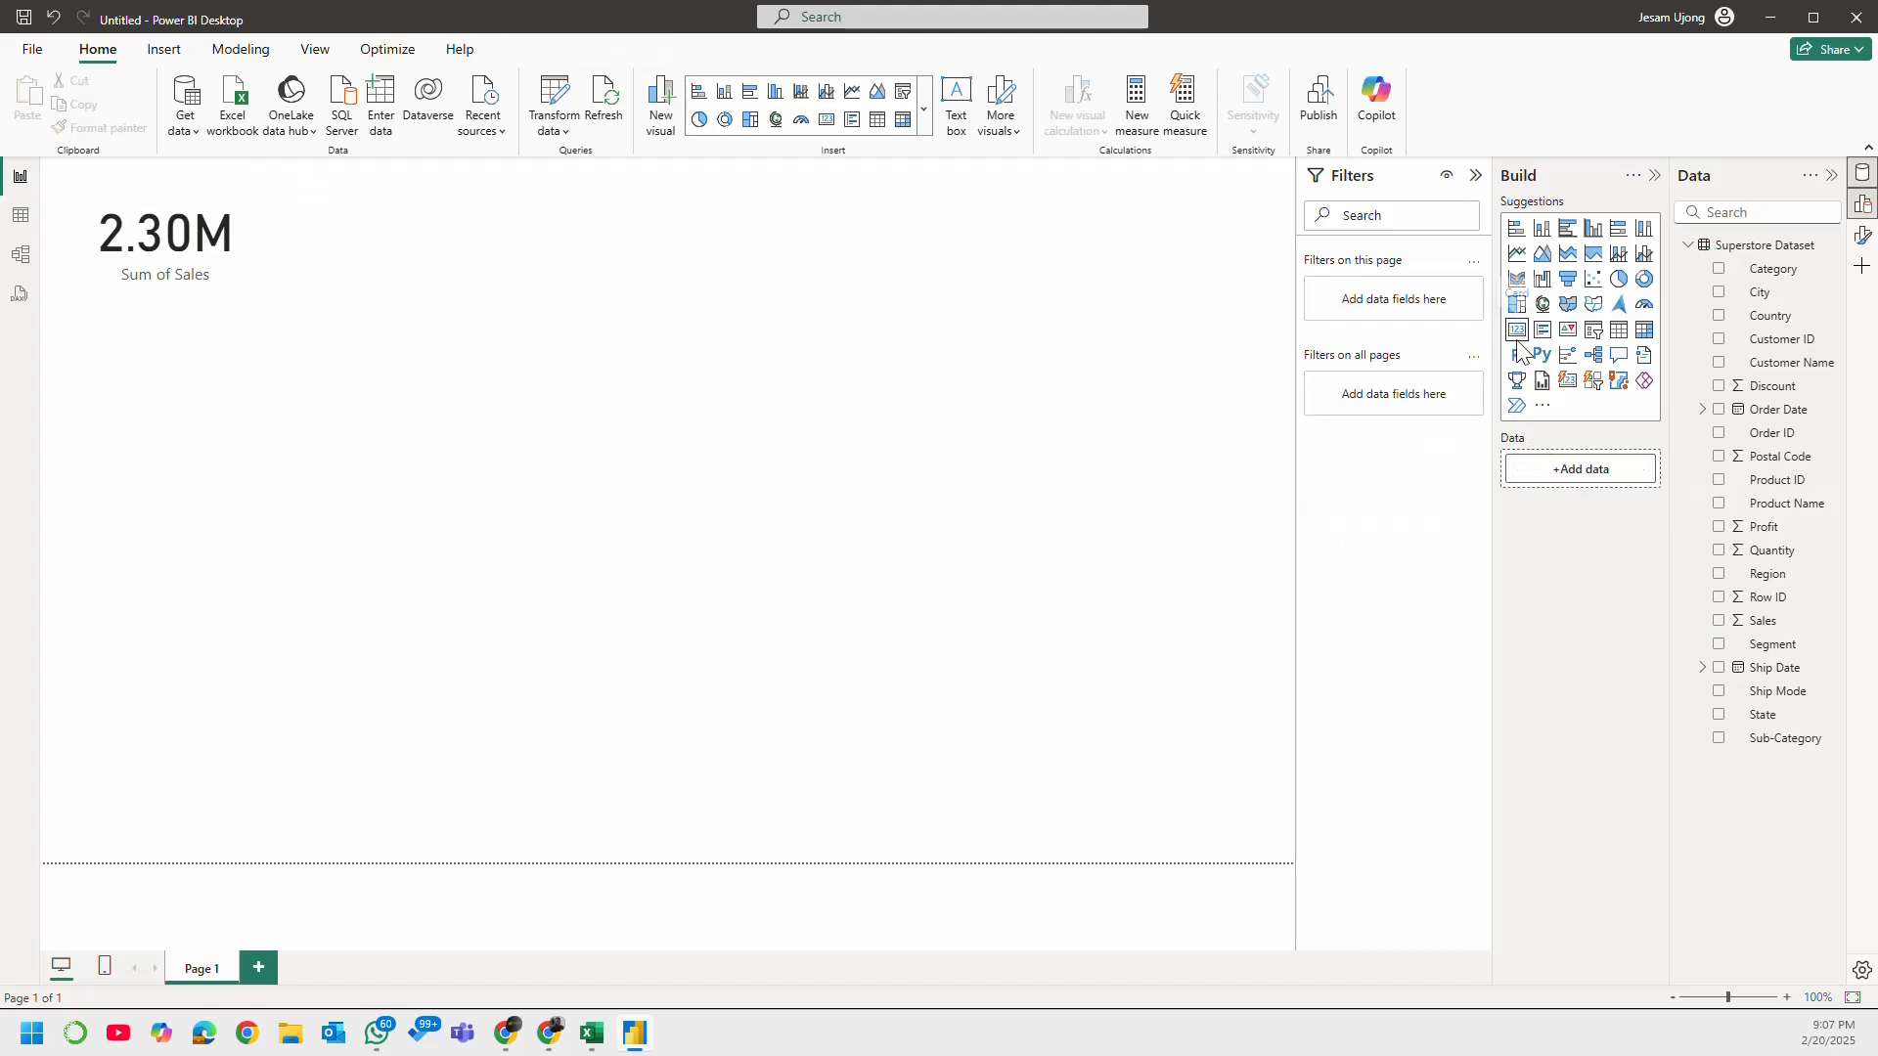
{"action": "left_click", "coordinate": [235, 233]}
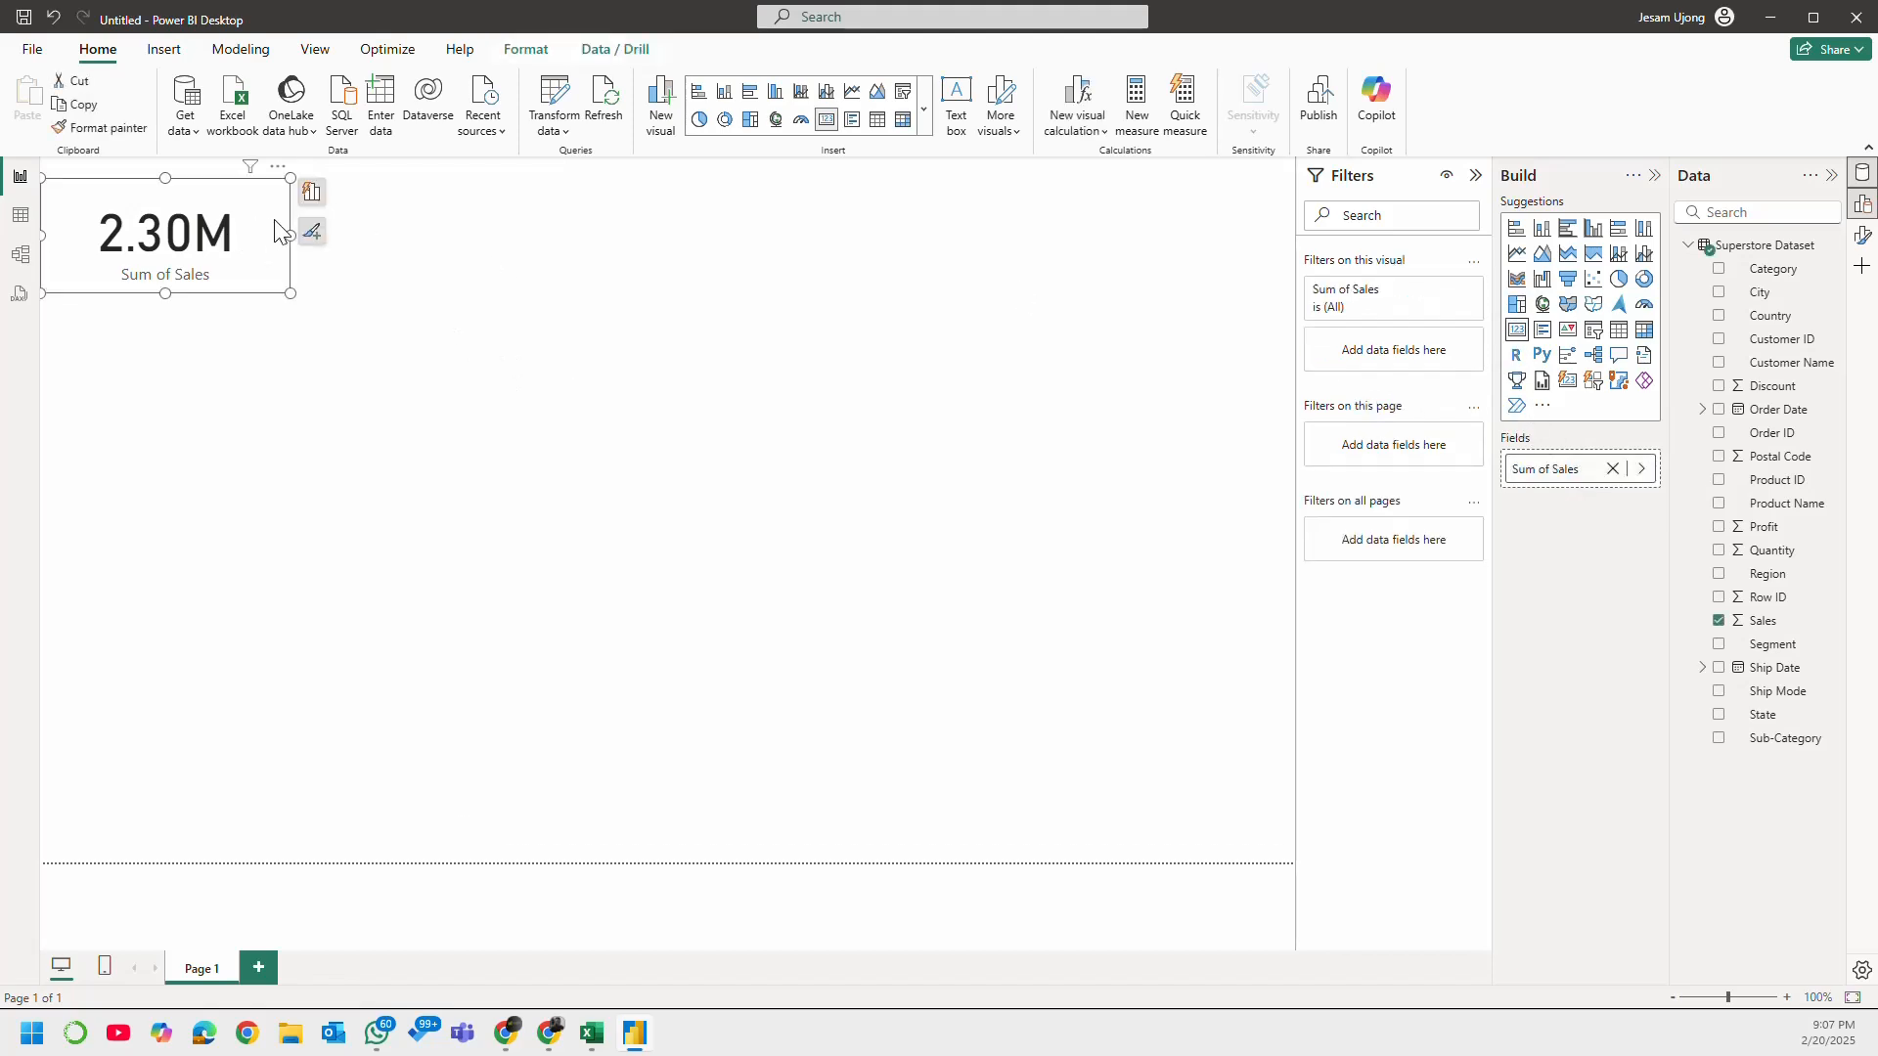
{"action": "key", "text": "ctrl+c"}
{"action": "key", "text": "ctrl+v"}
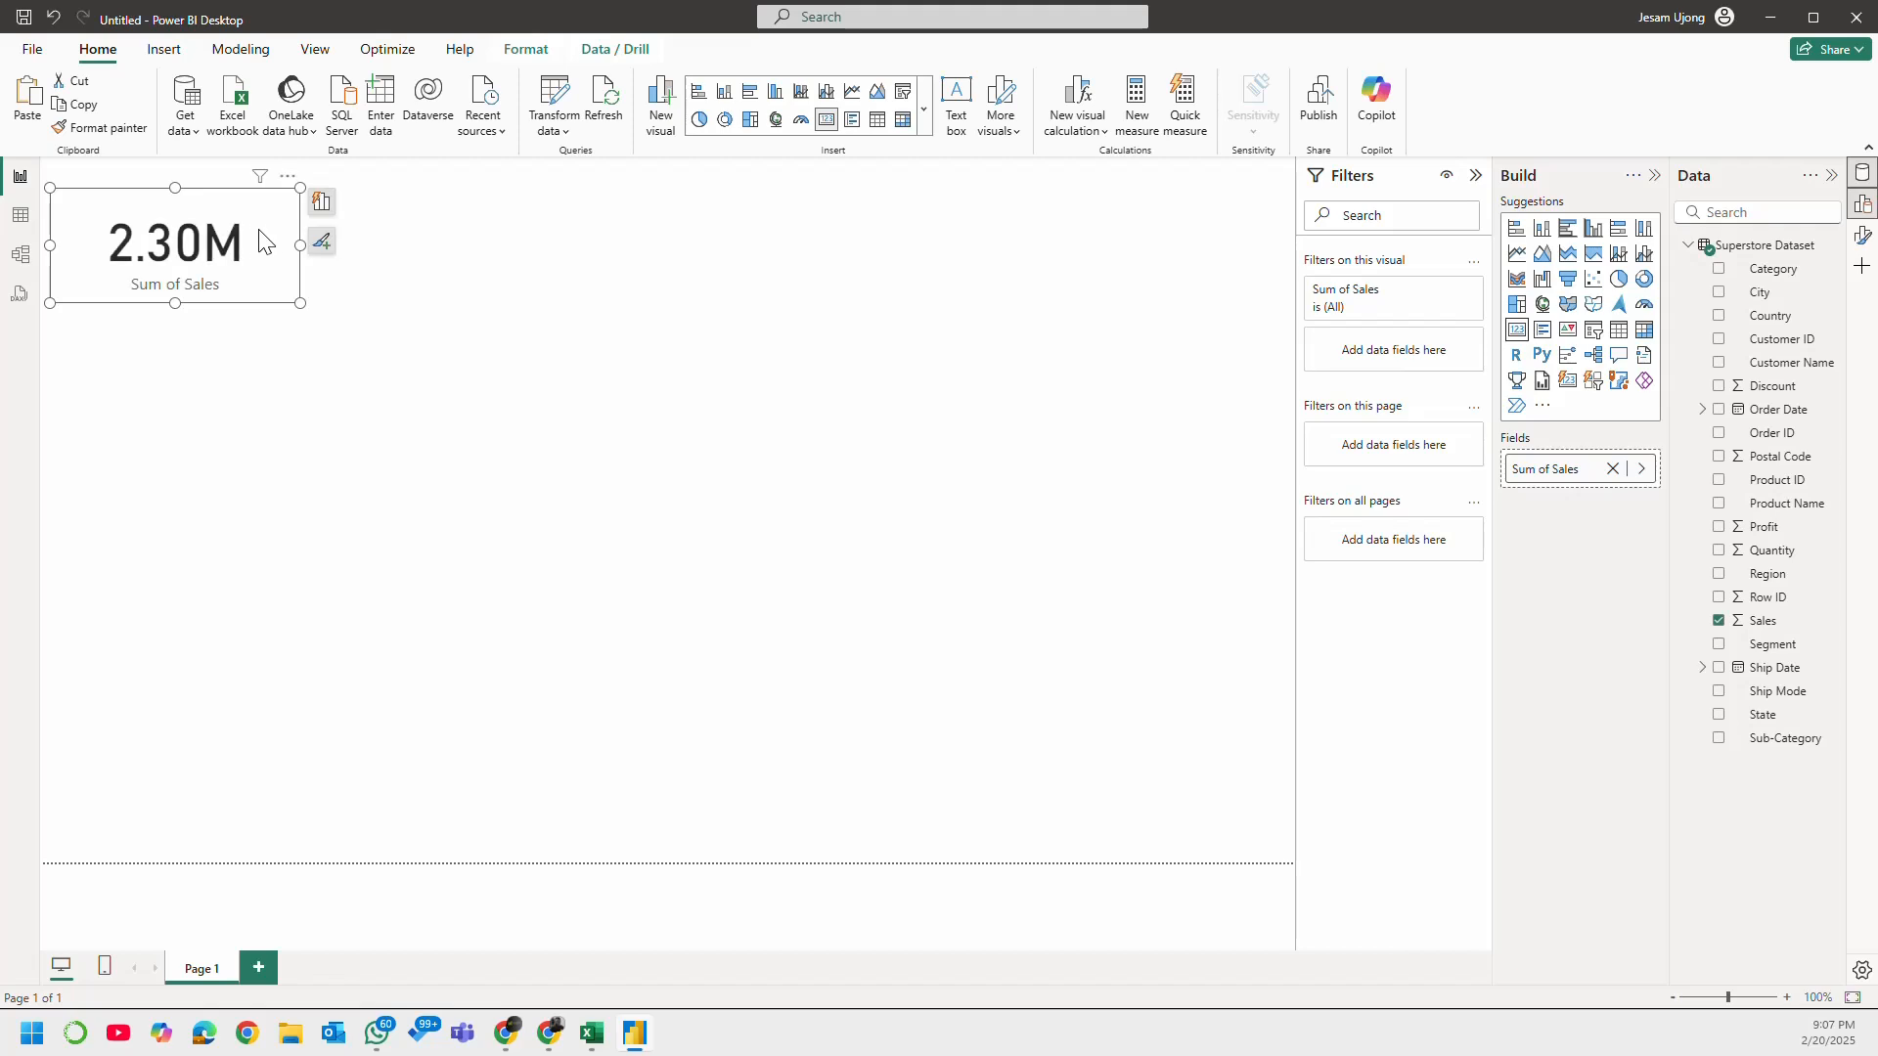
{"action": "left_click_drag", "start_coordinate": [260, 239], "coordinate": [490, 250]}
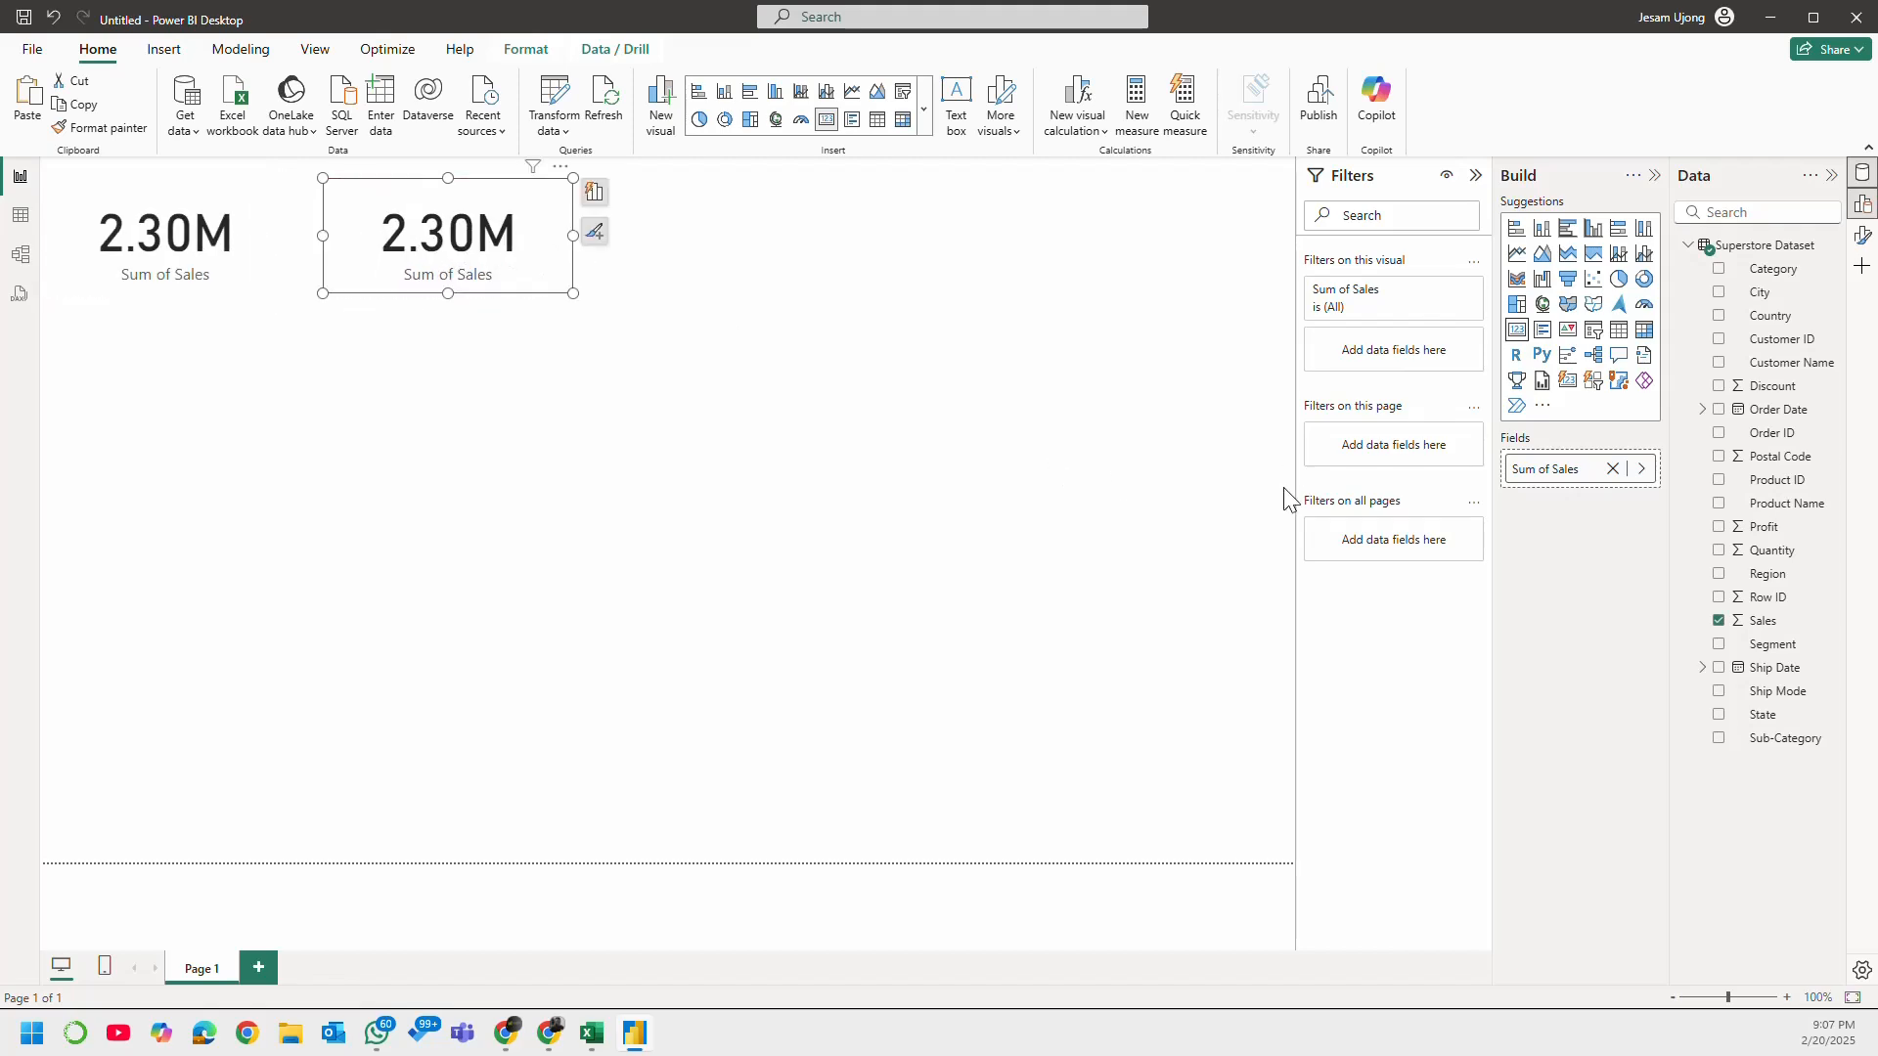
{"action": "left_click", "coordinate": [1719, 622]}
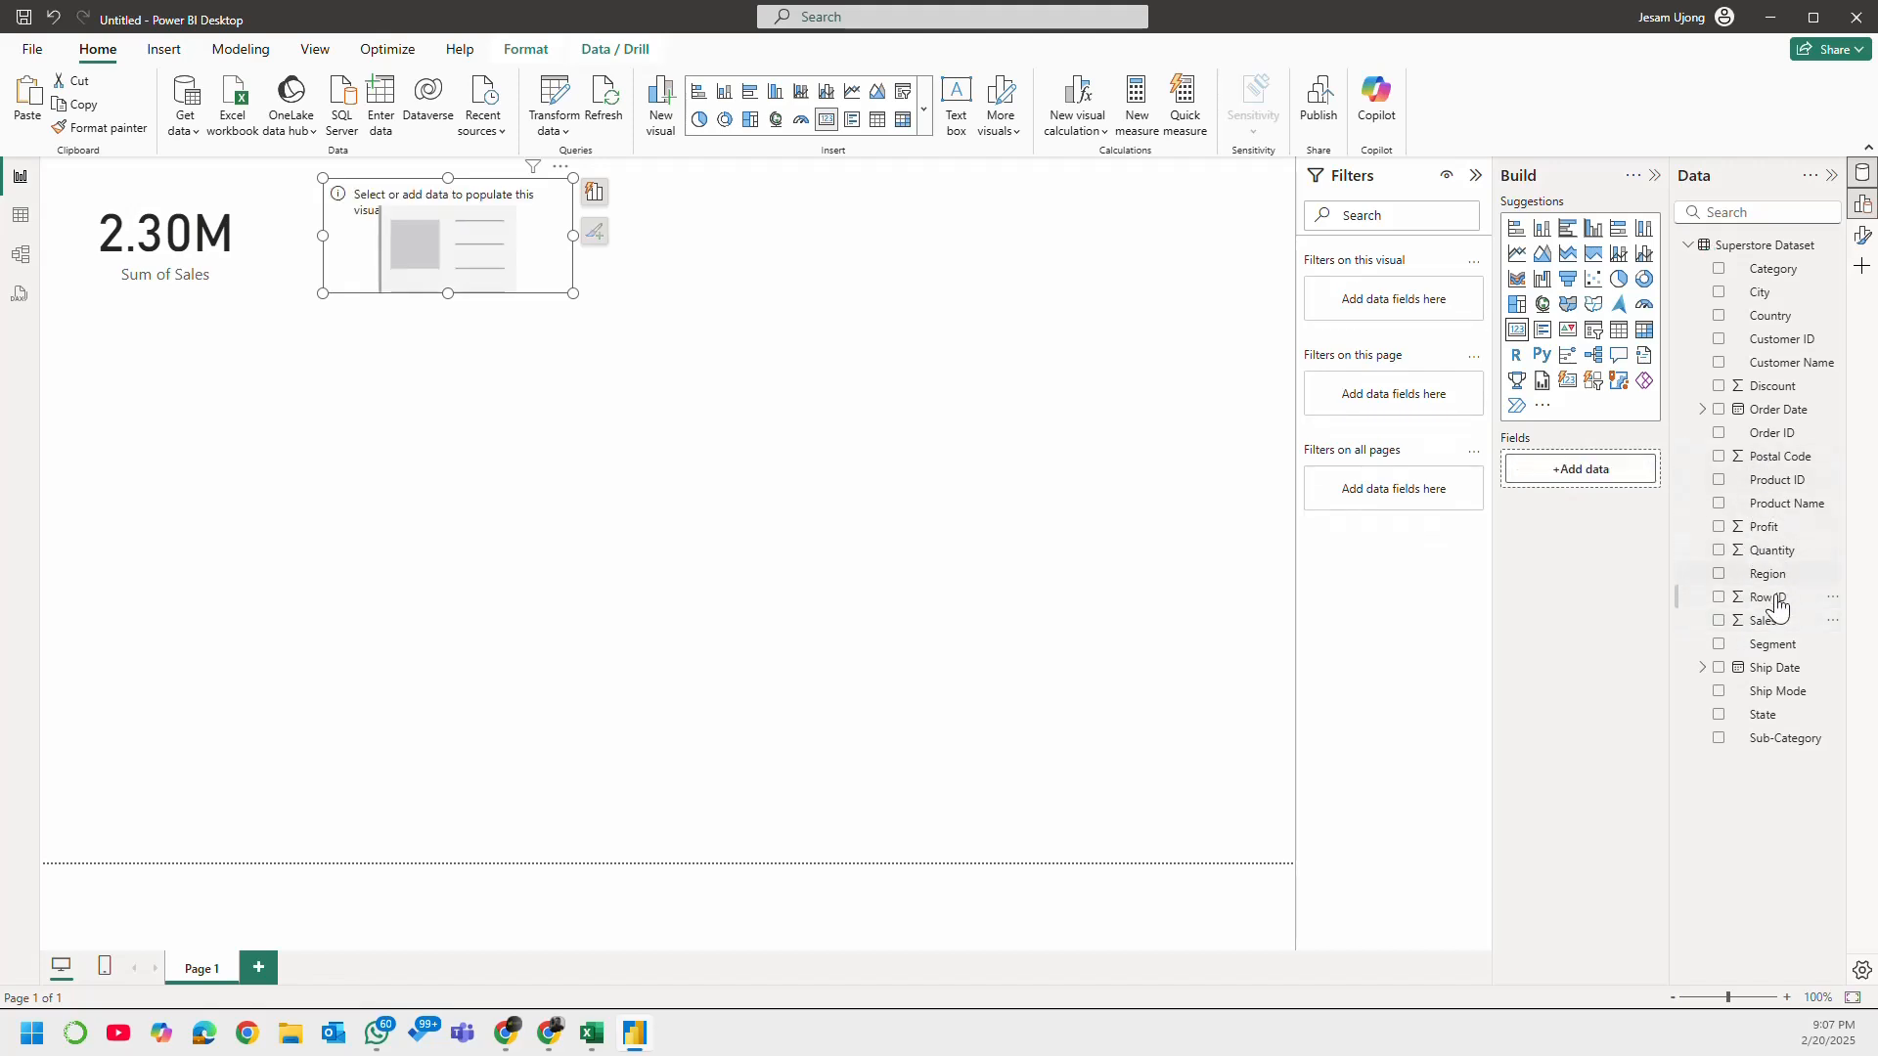
{"action": "left_click", "coordinate": [1718, 549]}
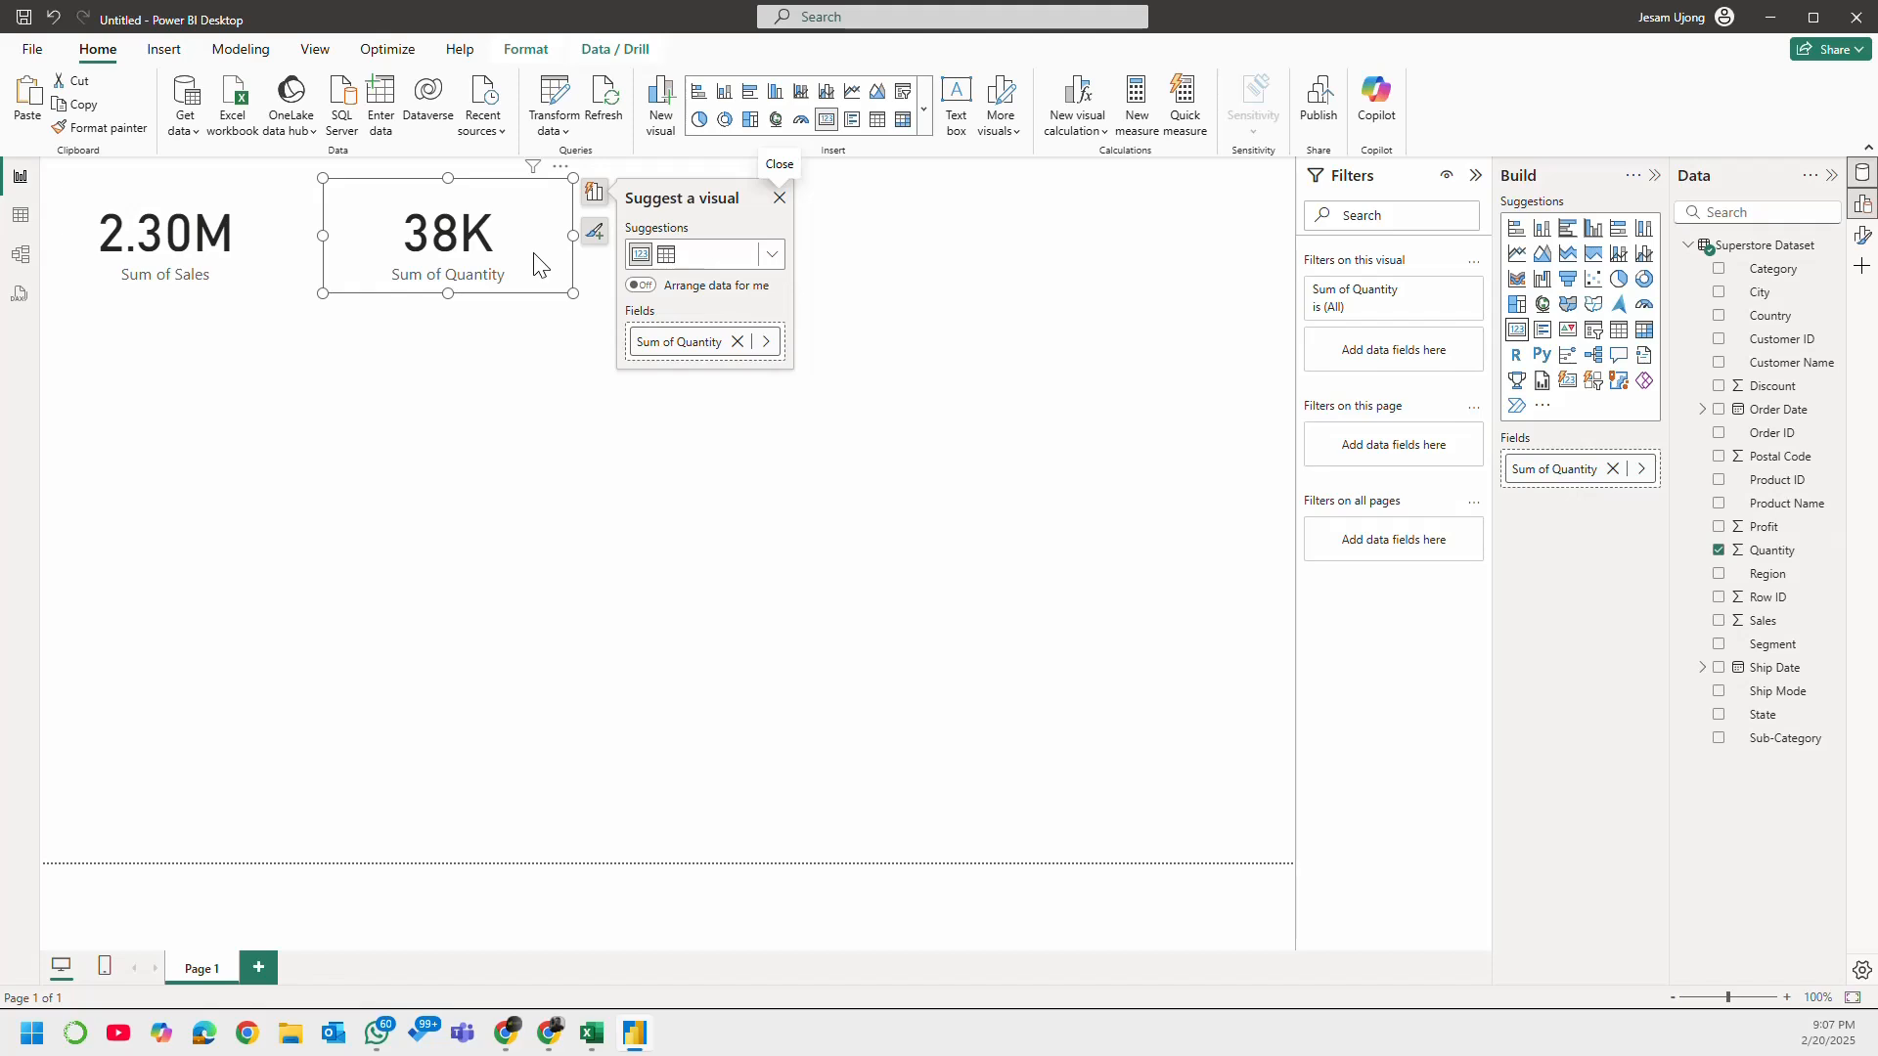
{"action": "left_click", "coordinate": [587, 362]}
Step: Paste another Sales card to the right of the Quantity card and replace its field with Profit
{"action": "key", "text": "ctrl+v"}
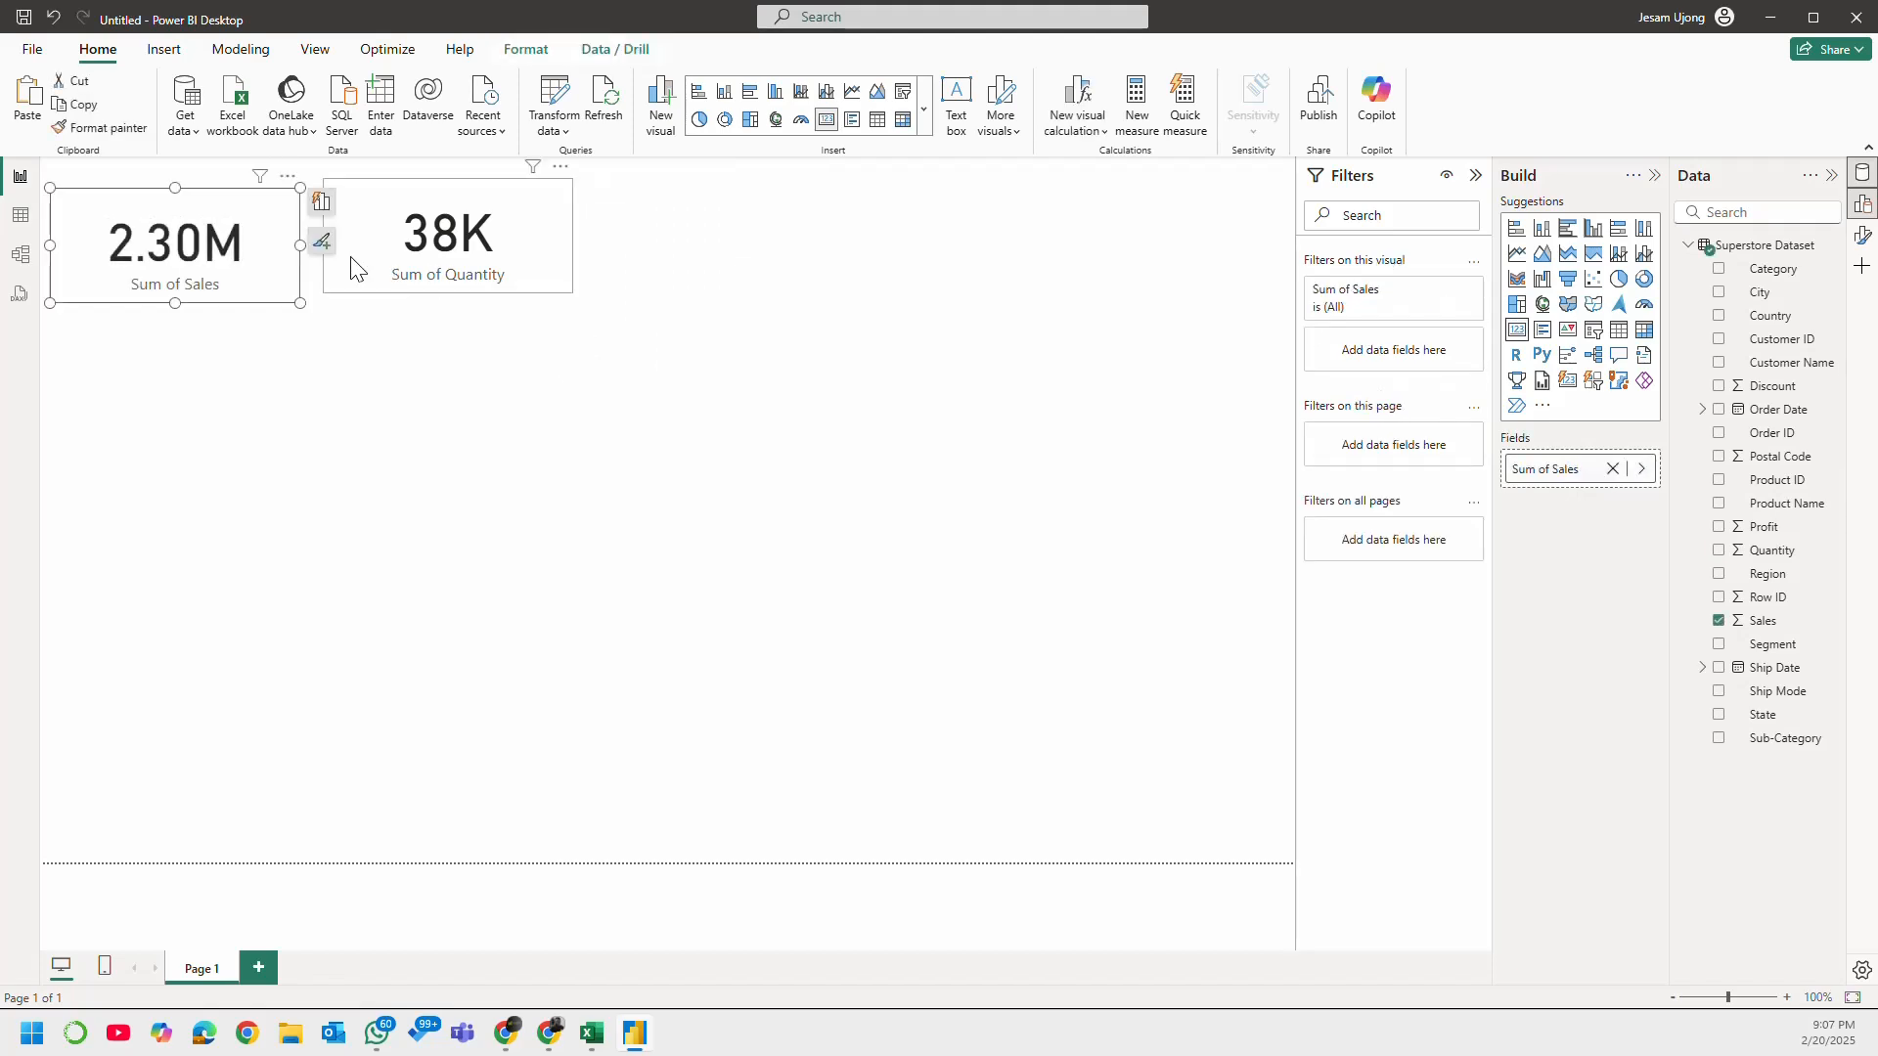
{"action": "left_click_drag", "start_coordinate": [252, 241], "coordinate": [818, 239]}
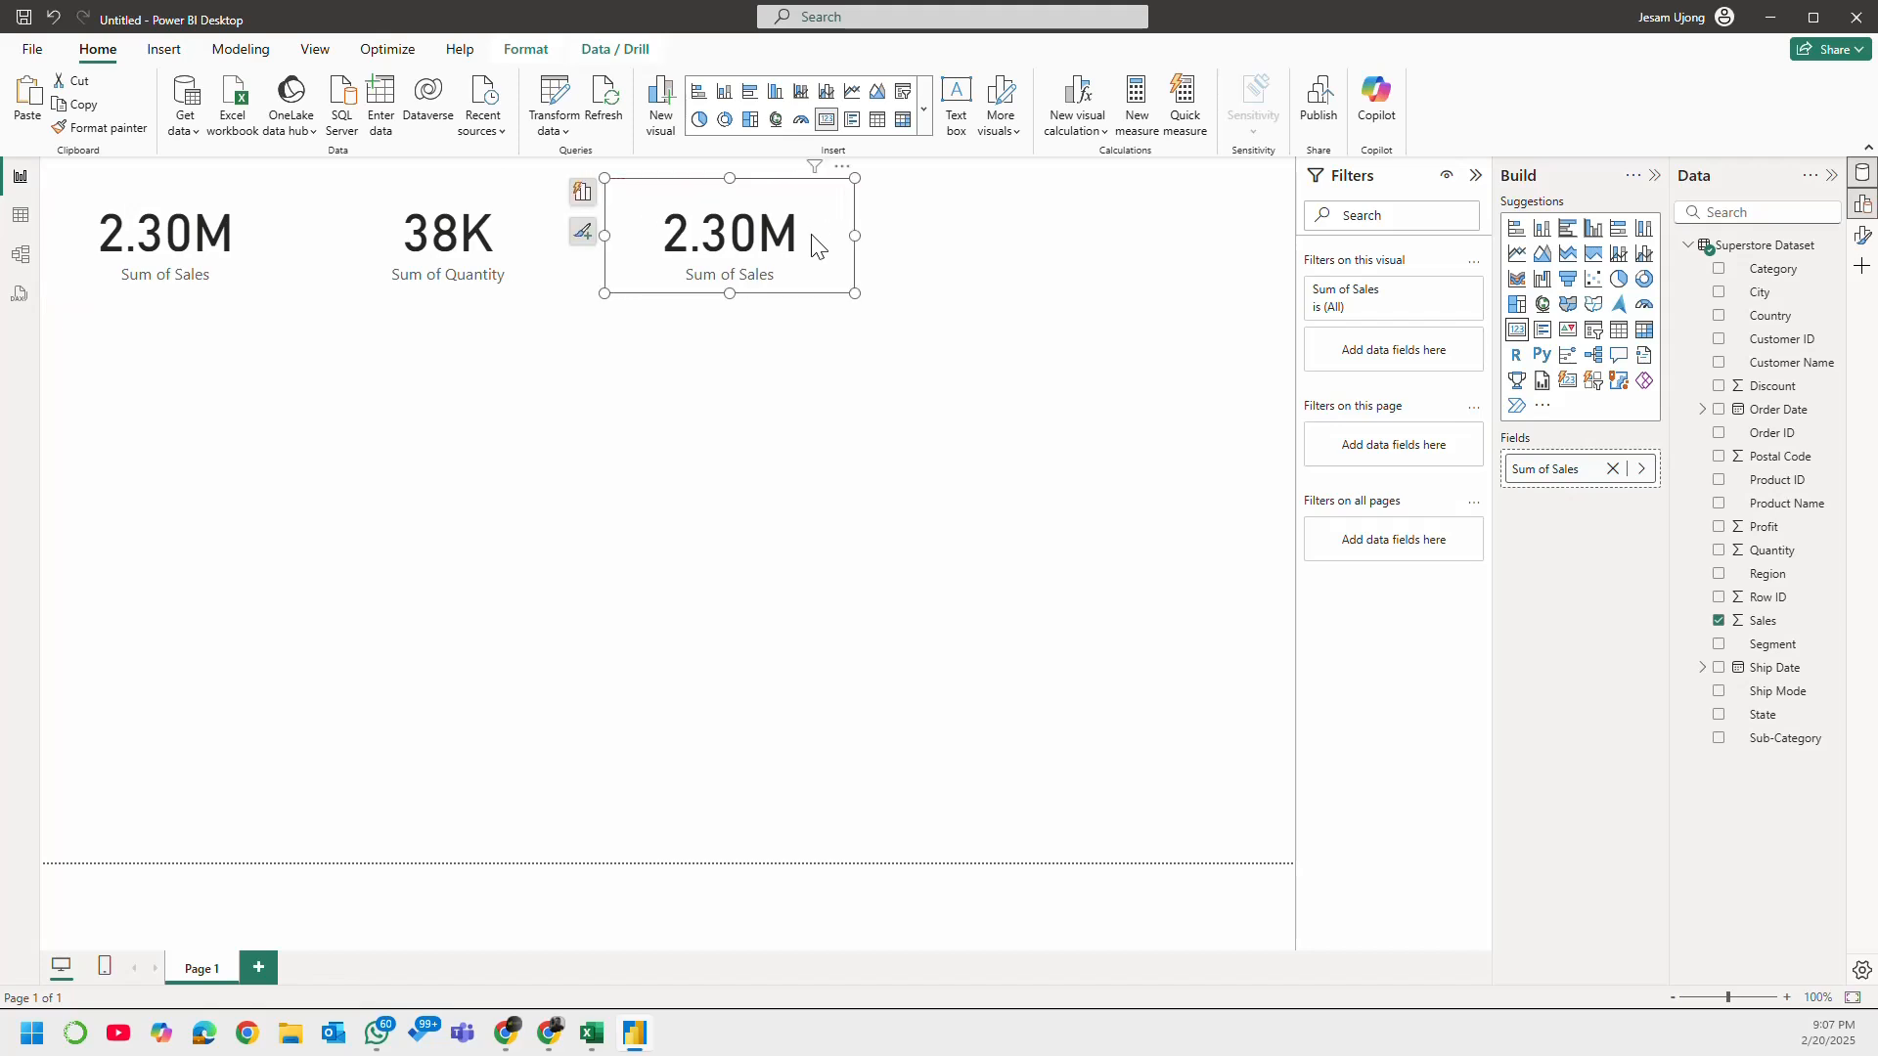
{"action": "left_click", "coordinate": [1720, 622]}
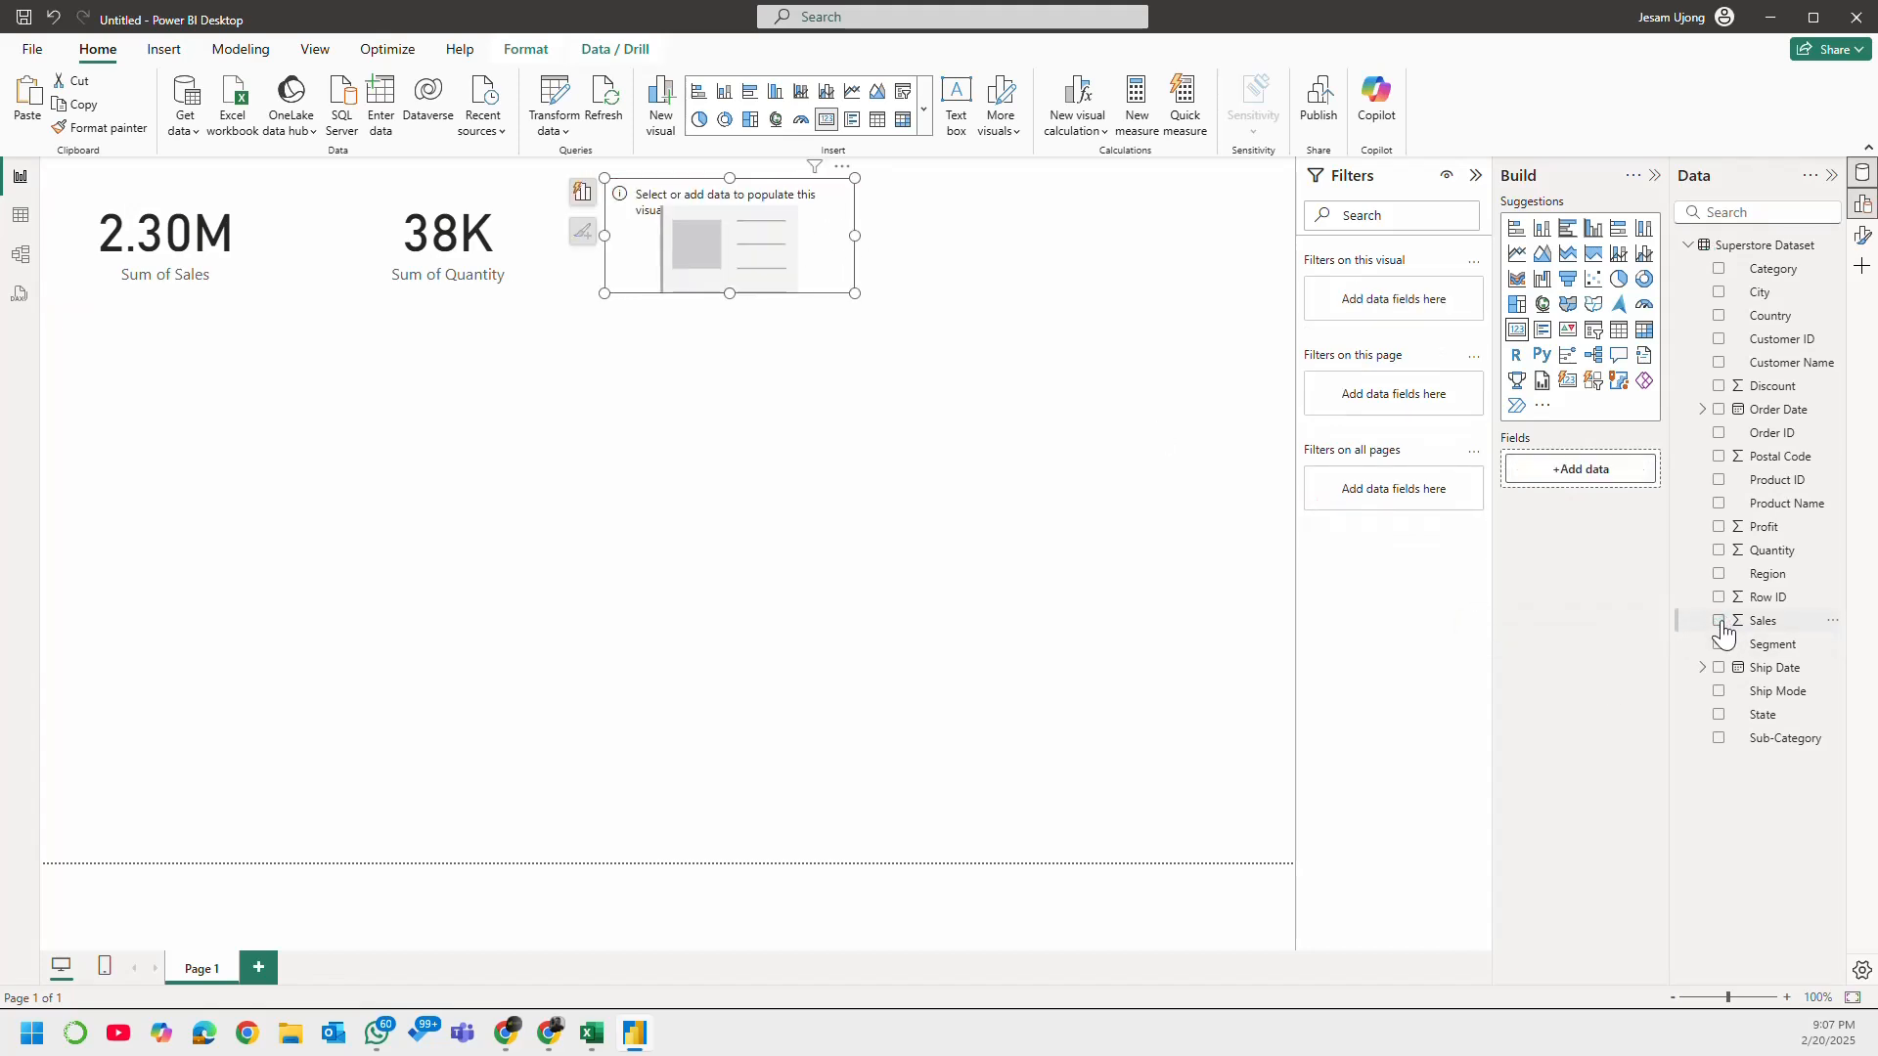
{"action": "left_click", "coordinate": [1720, 528]}
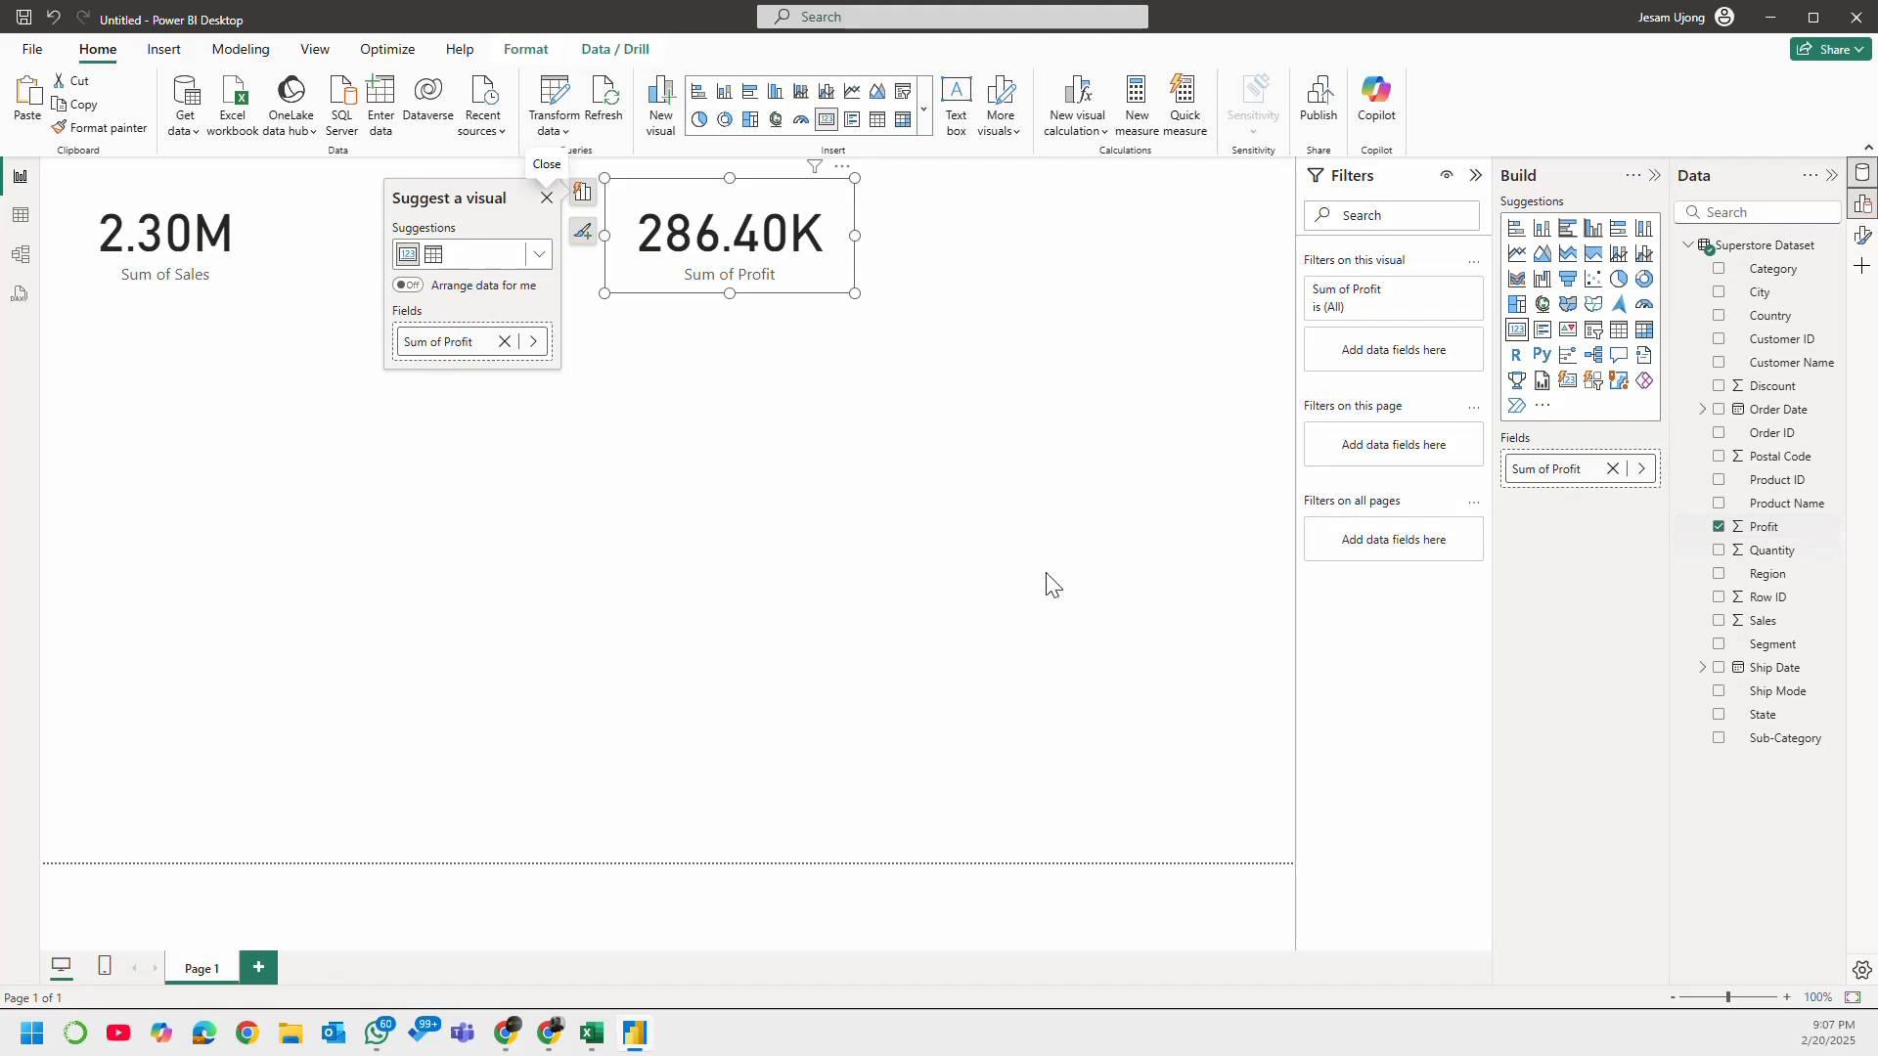
{"action": "left_click", "coordinate": [776, 356]}
Step: Paste another Sales card to the right of the Profit card, replace its field with Discount, and nudge it further right
{"action": "left_click", "coordinate": [168, 260]}
{"action": "key", "text": "ctrl+c"}
{"action": "key", "text": "ctrl+v"}
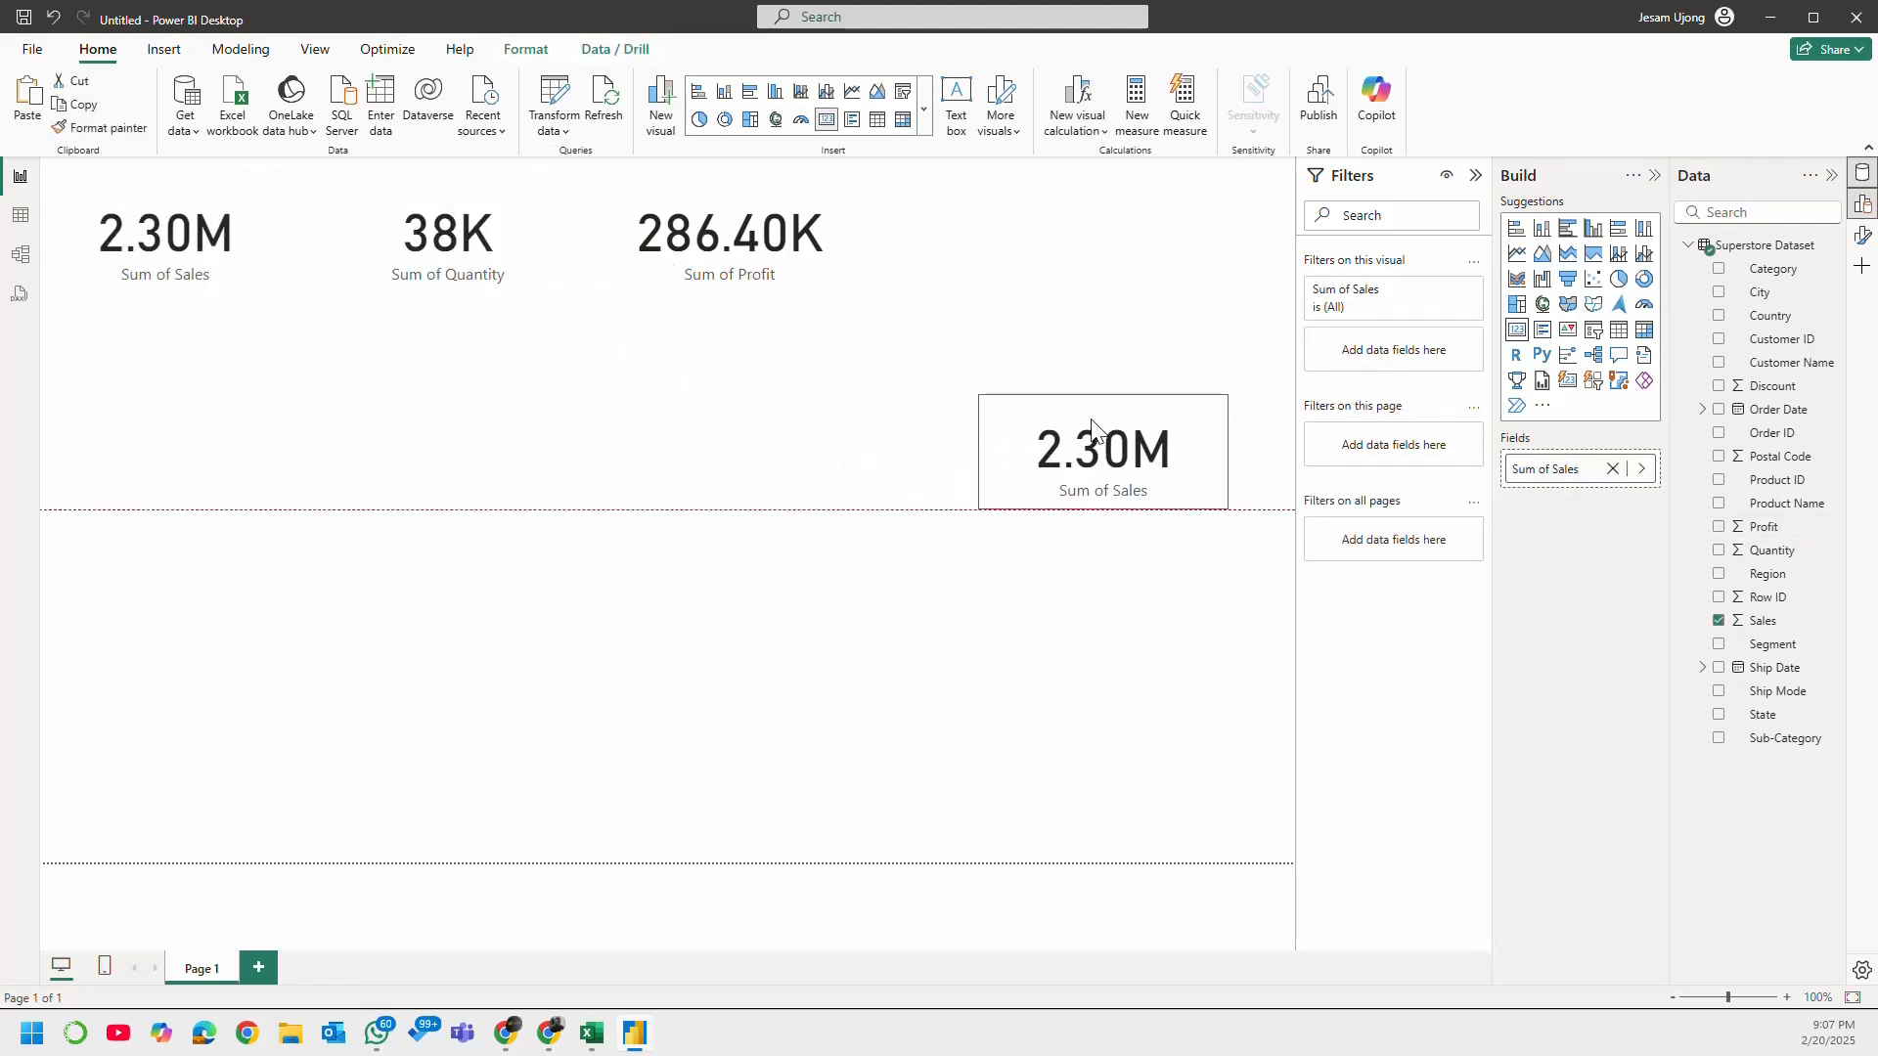
{"action": "left_click_drag", "start_coordinate": [1089, 457], "coordinate": [1017, 237]}
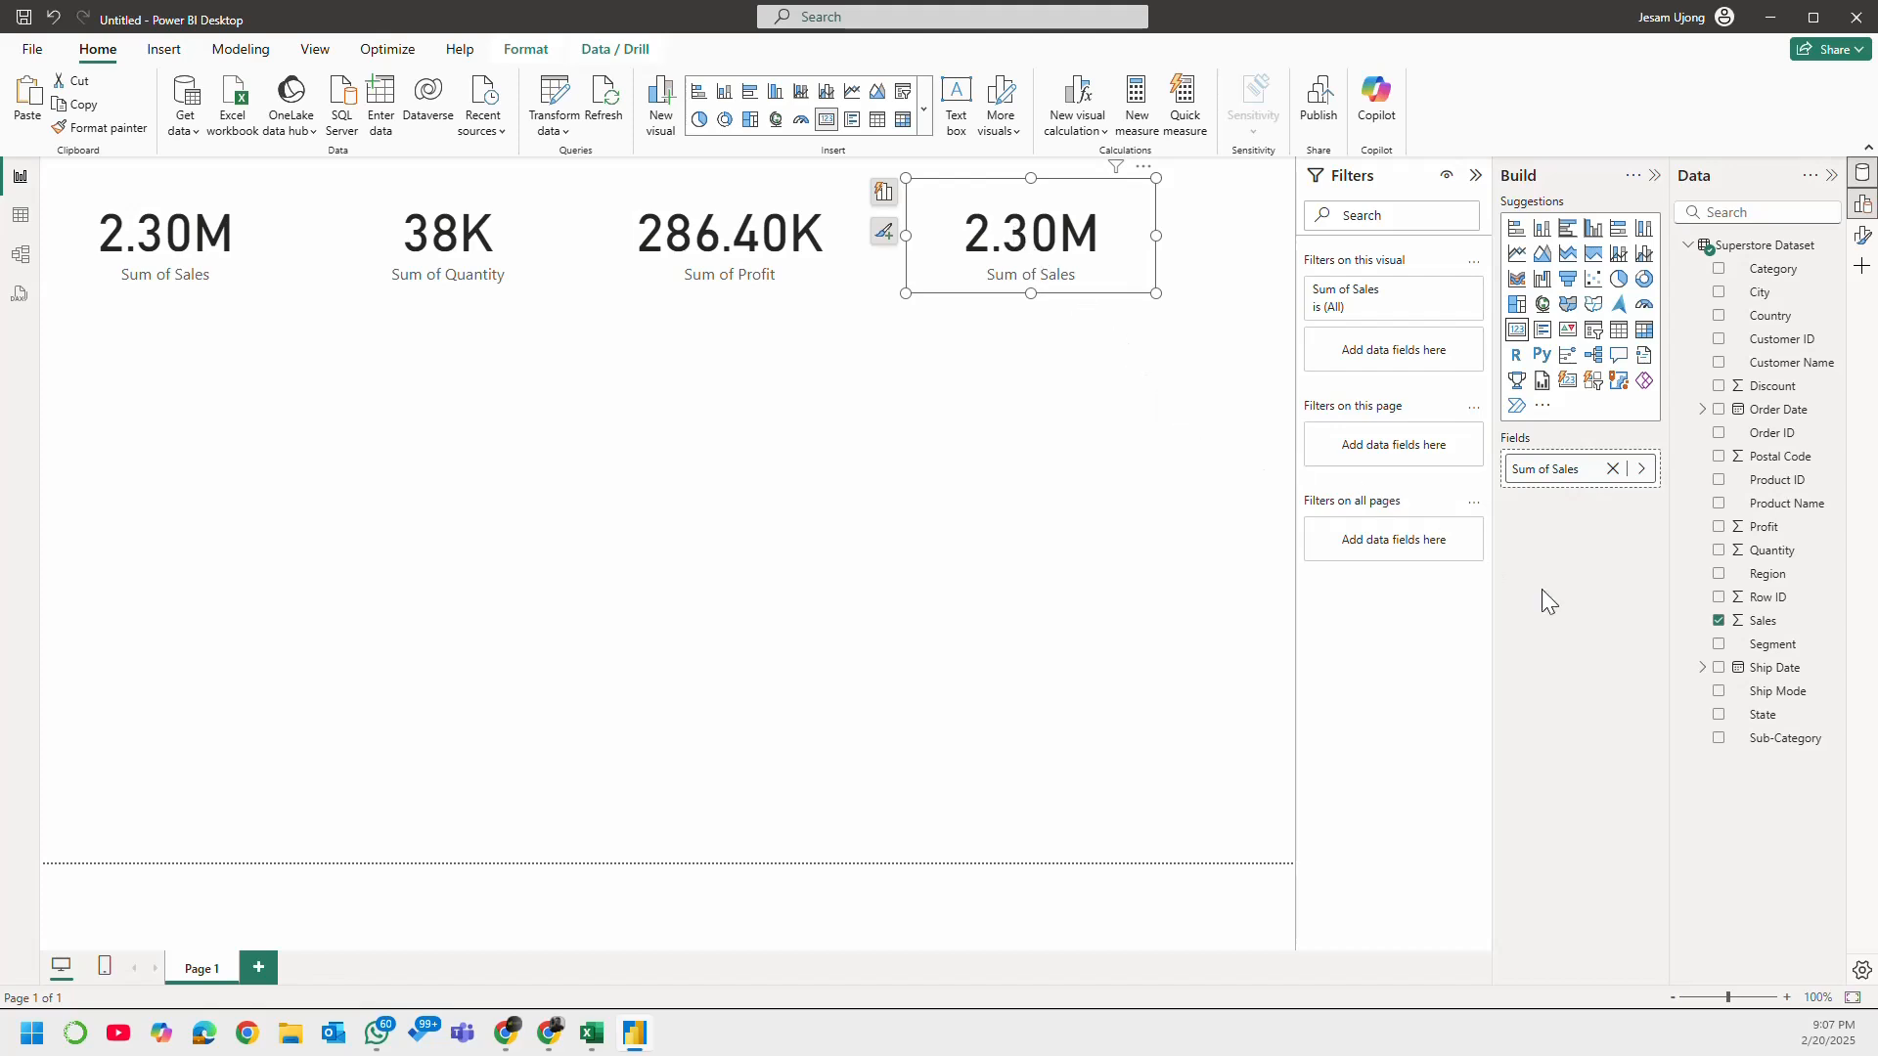
{"action": "left_click", "coordinate": [1718, 622]}
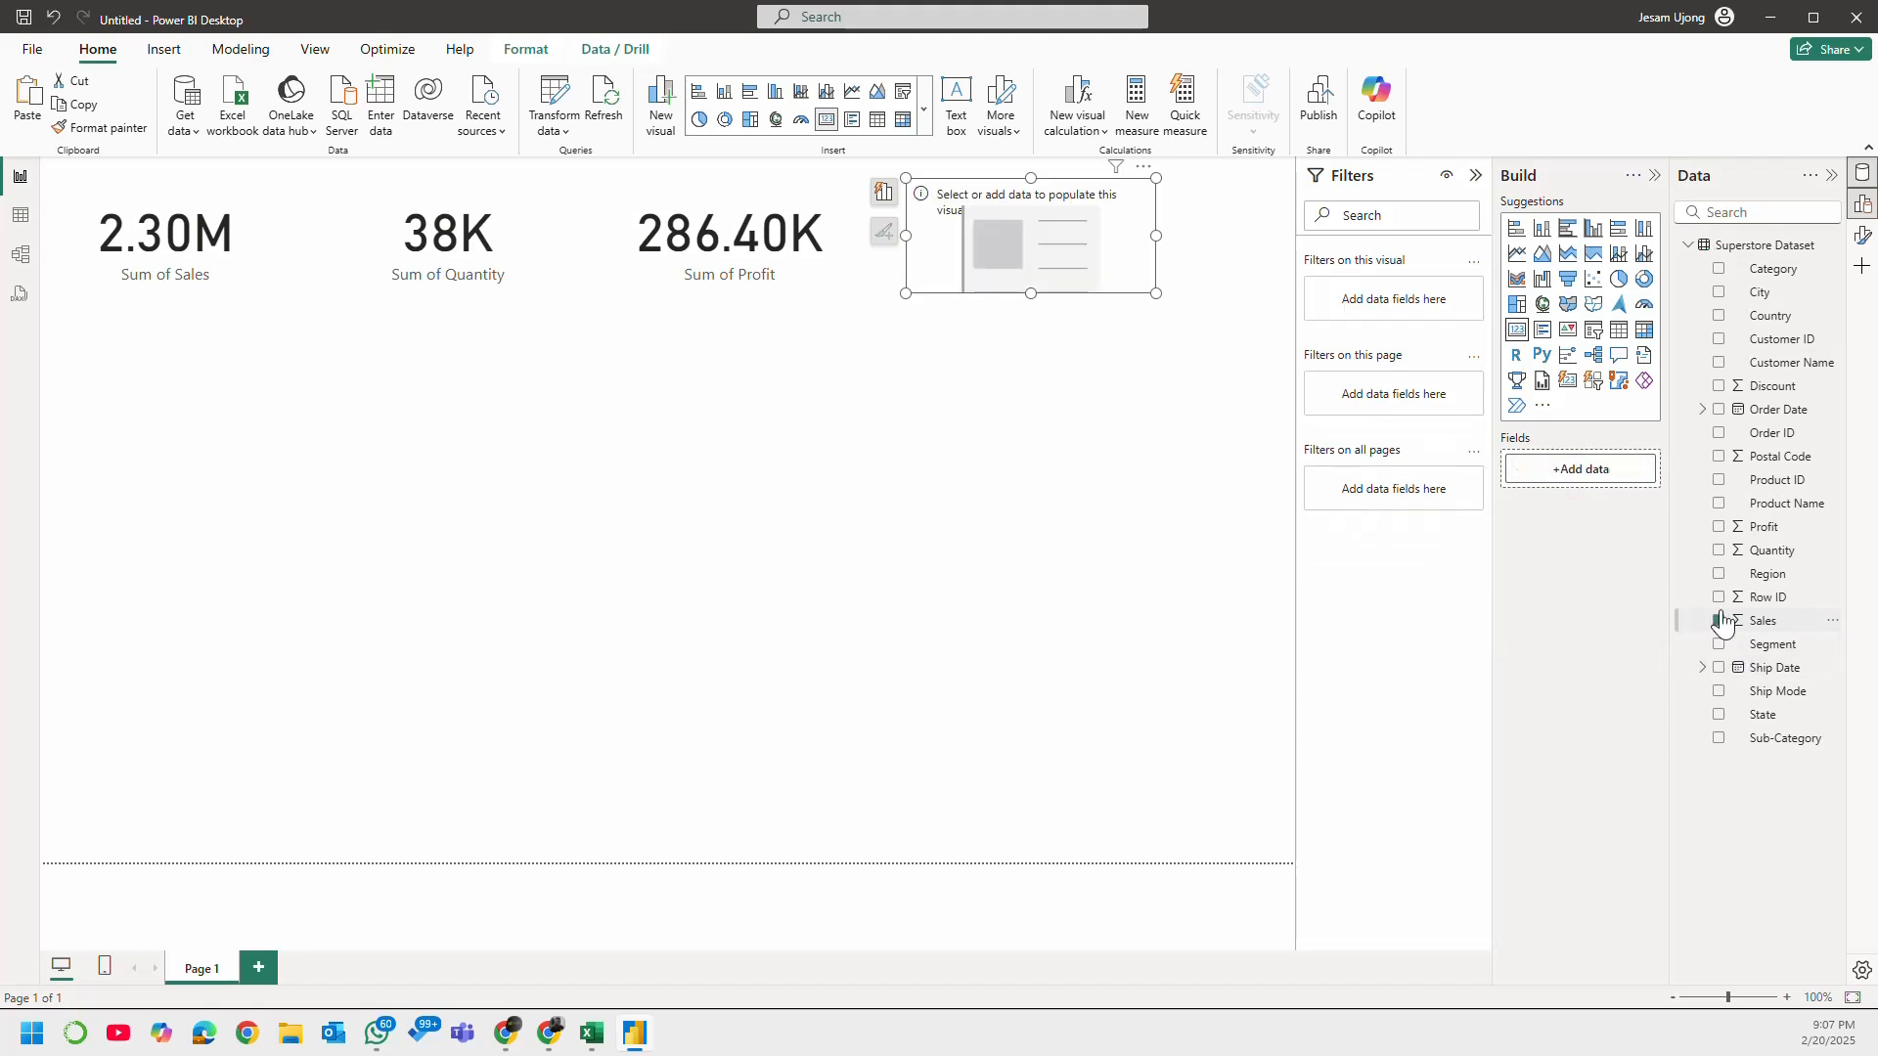
{"action": "left_click", "coordinate": [1719, 385]}
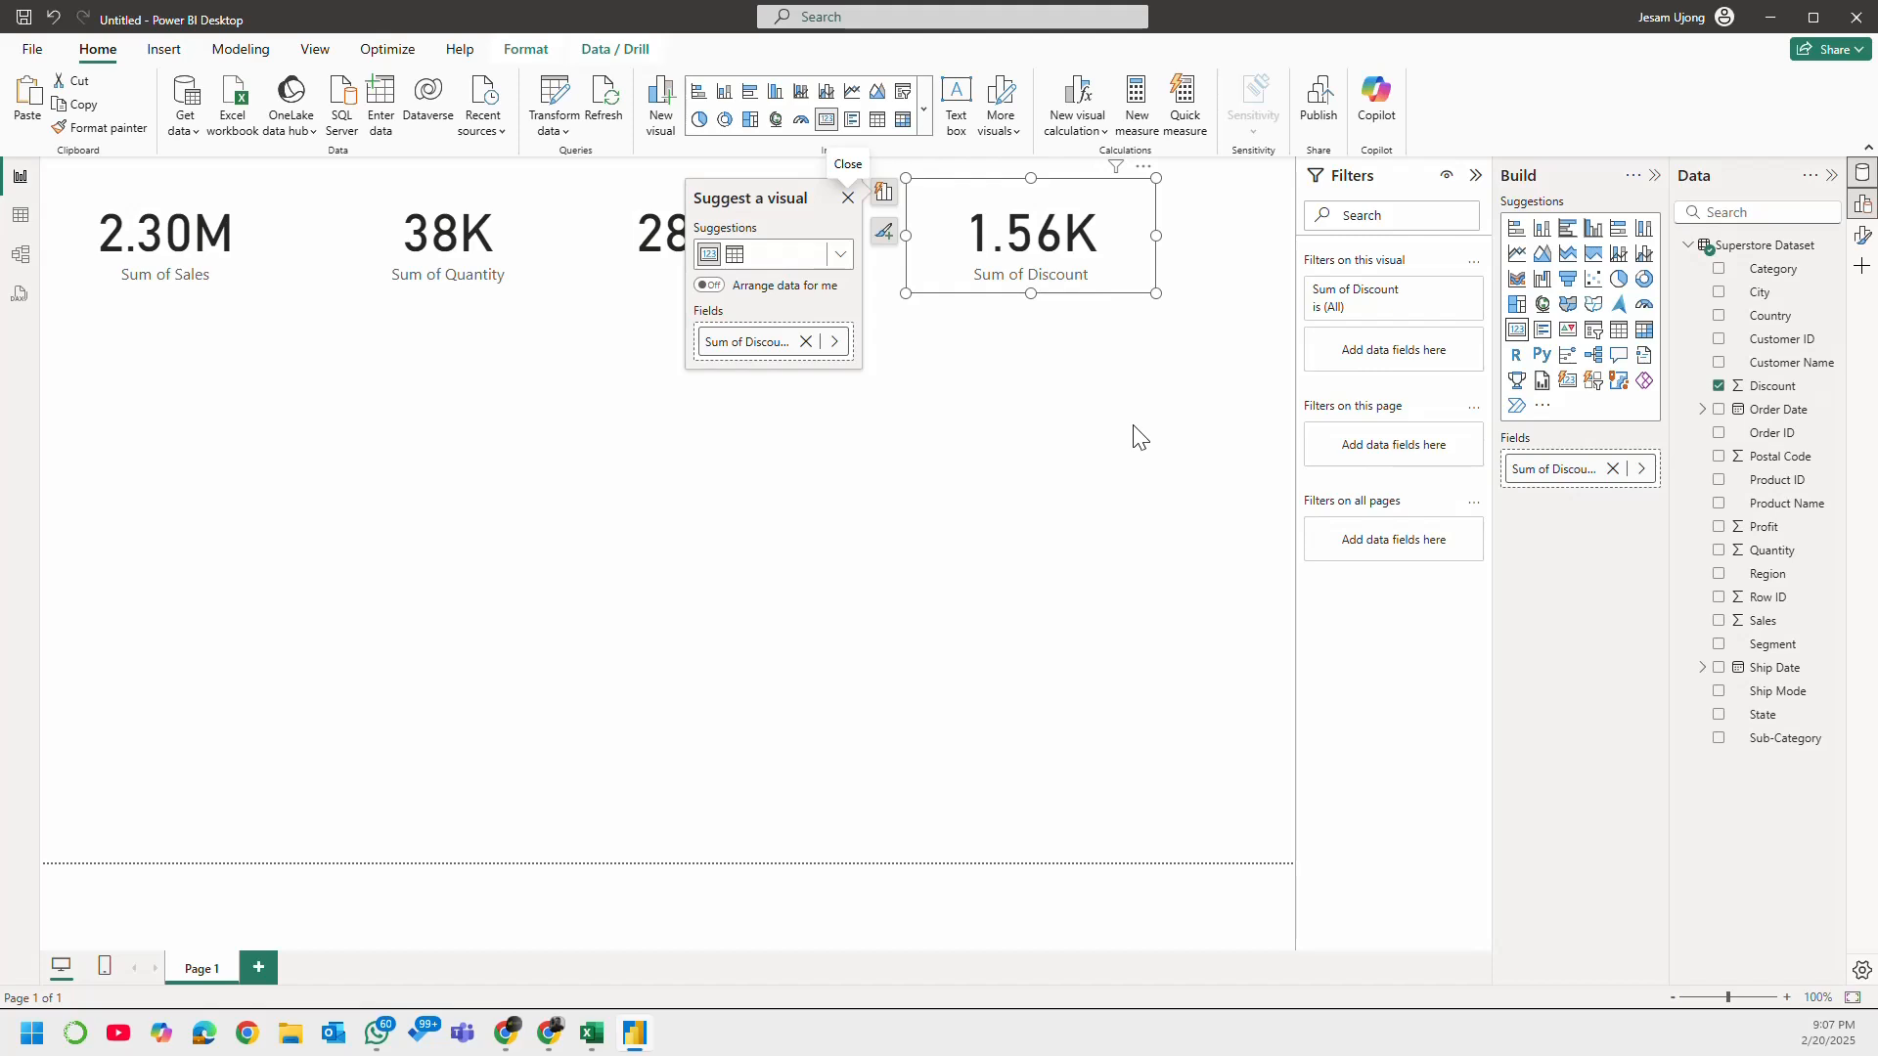
{"action": "left_click", "coordinate": [1186, 355]}
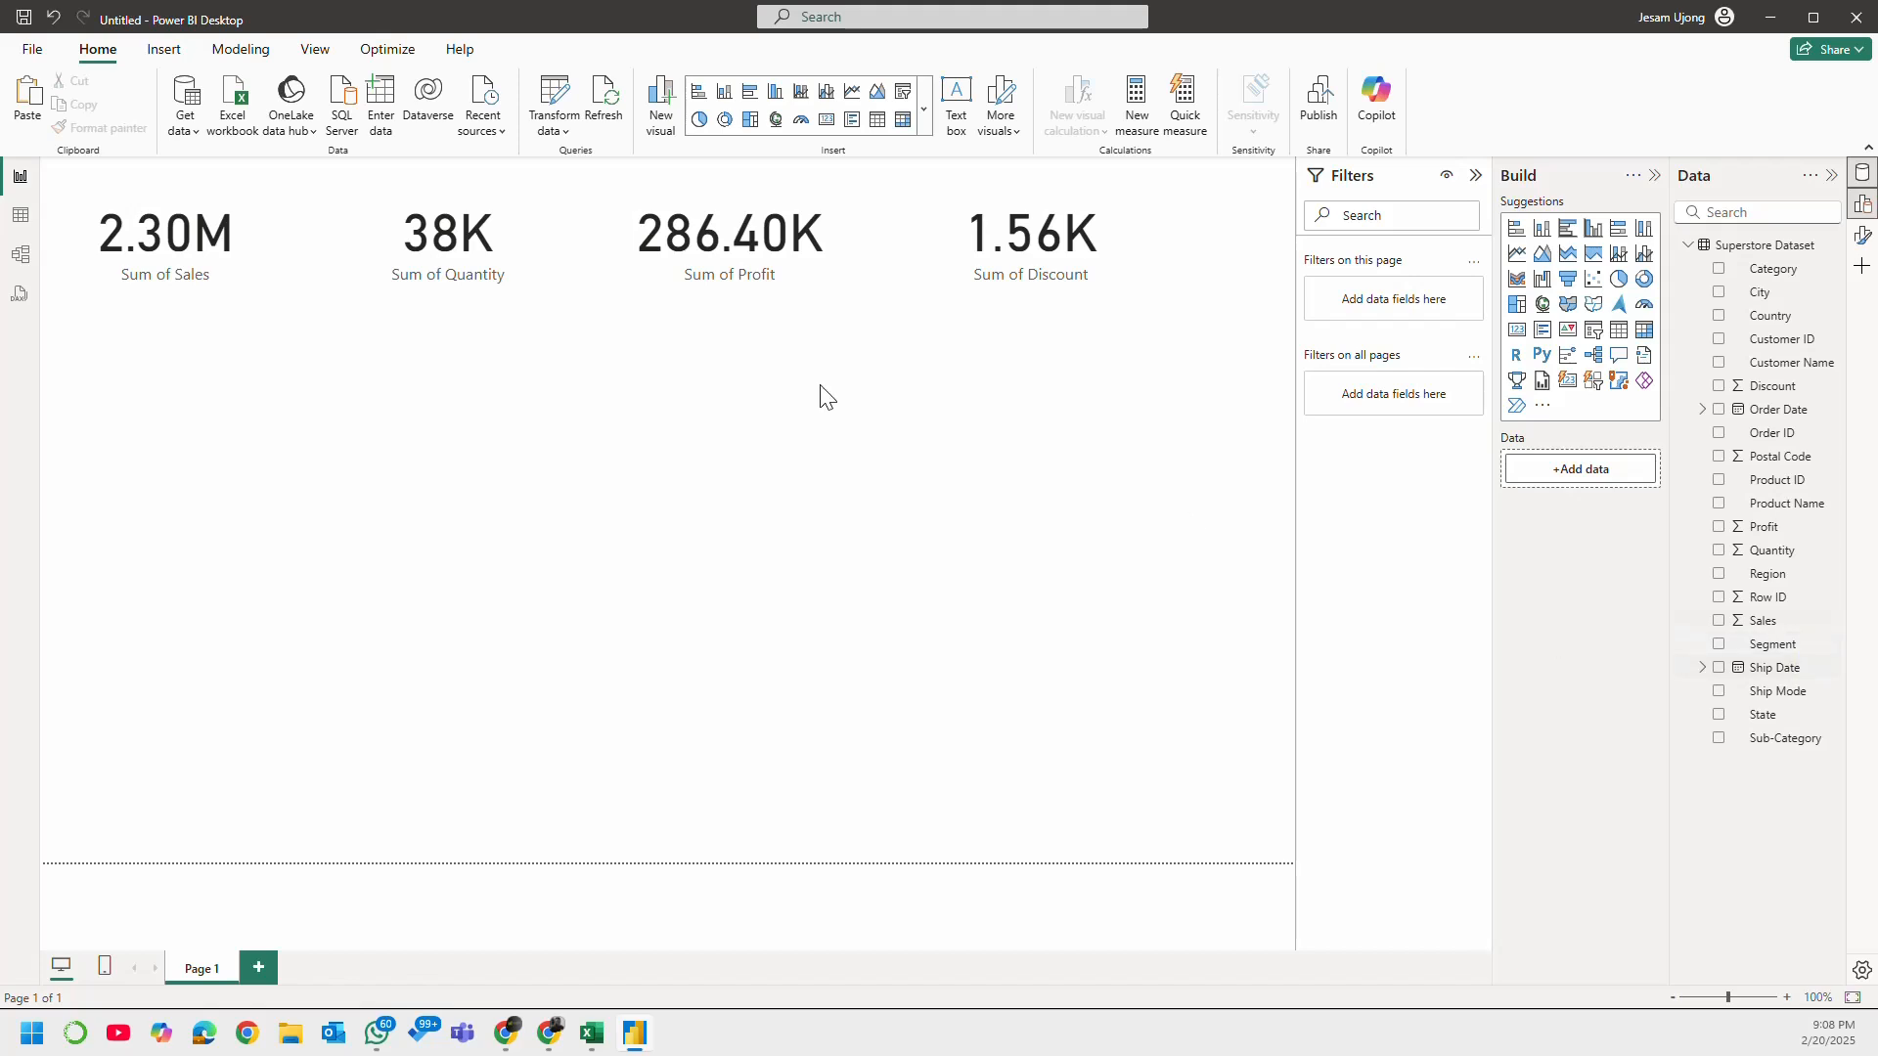
{"action": "left_click_drag", "start_coordinate": [1008, 245], "coordinate": [1022, 240]}
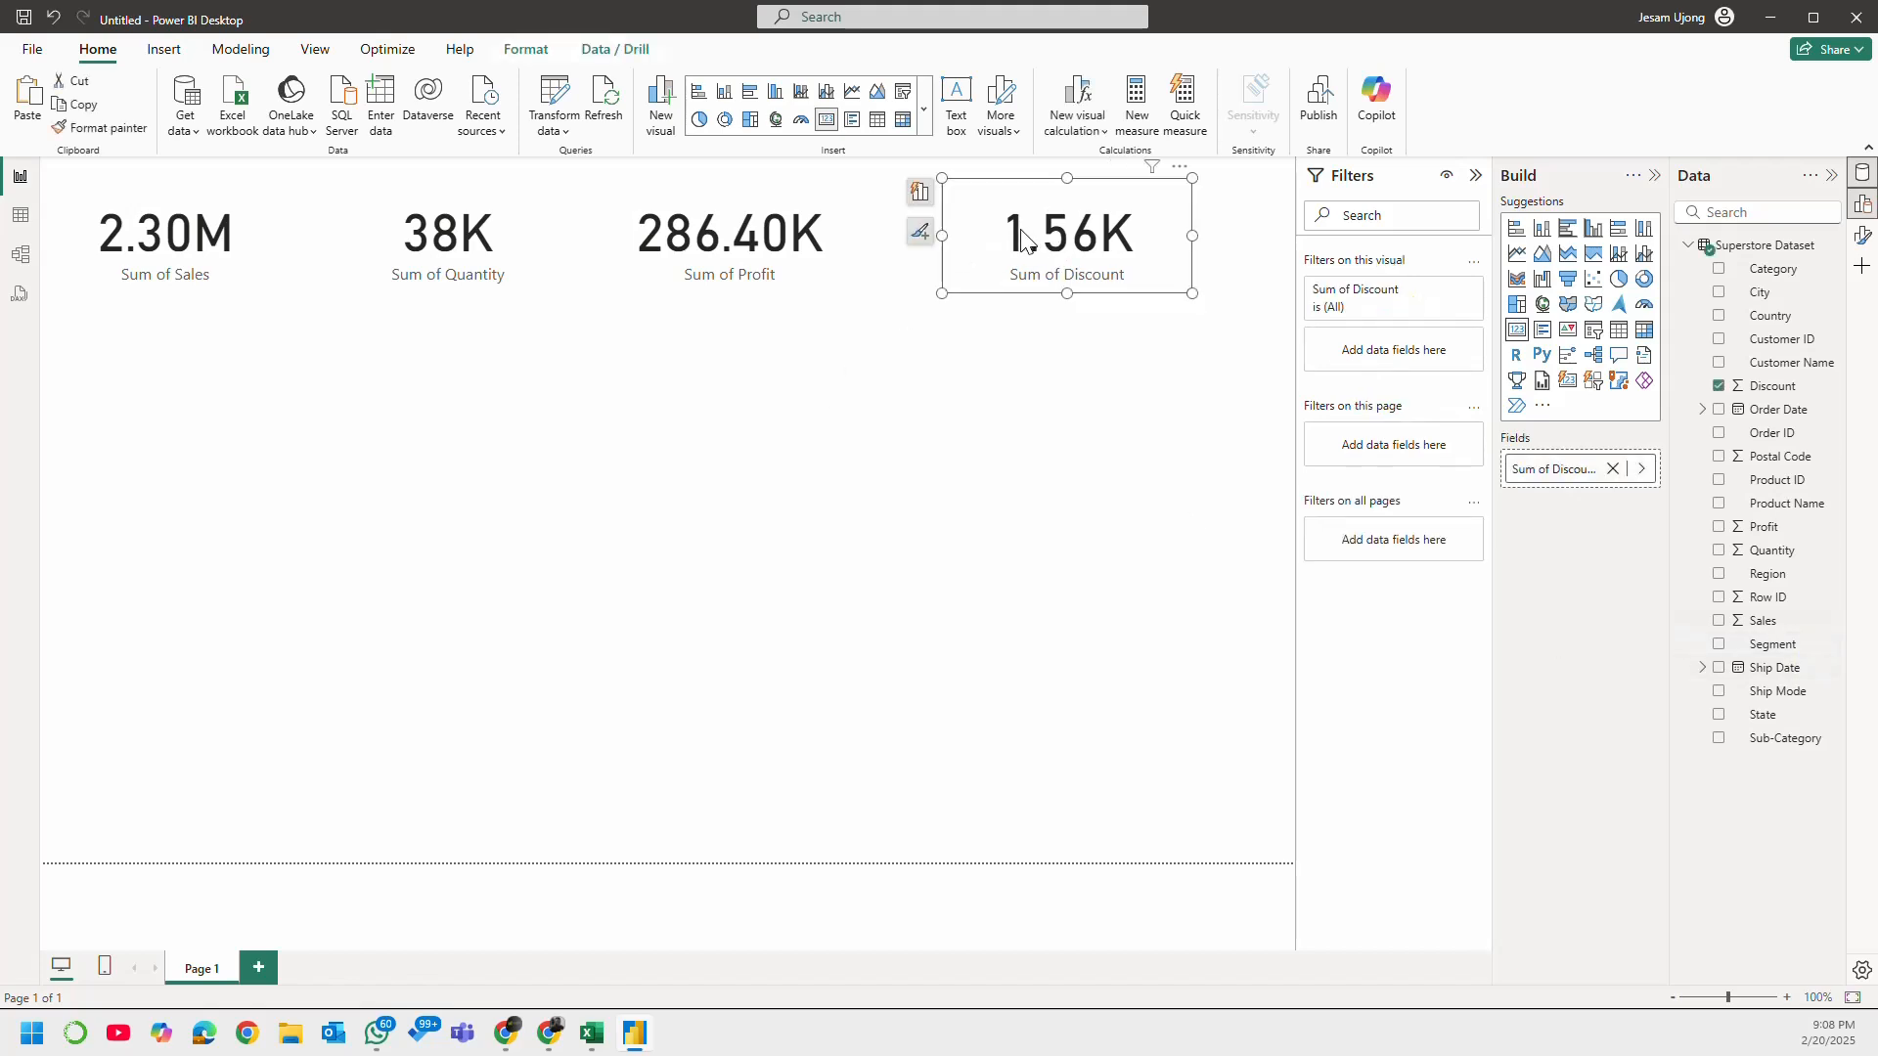
{"action": "left_click", "coordinate": [420, 391]}
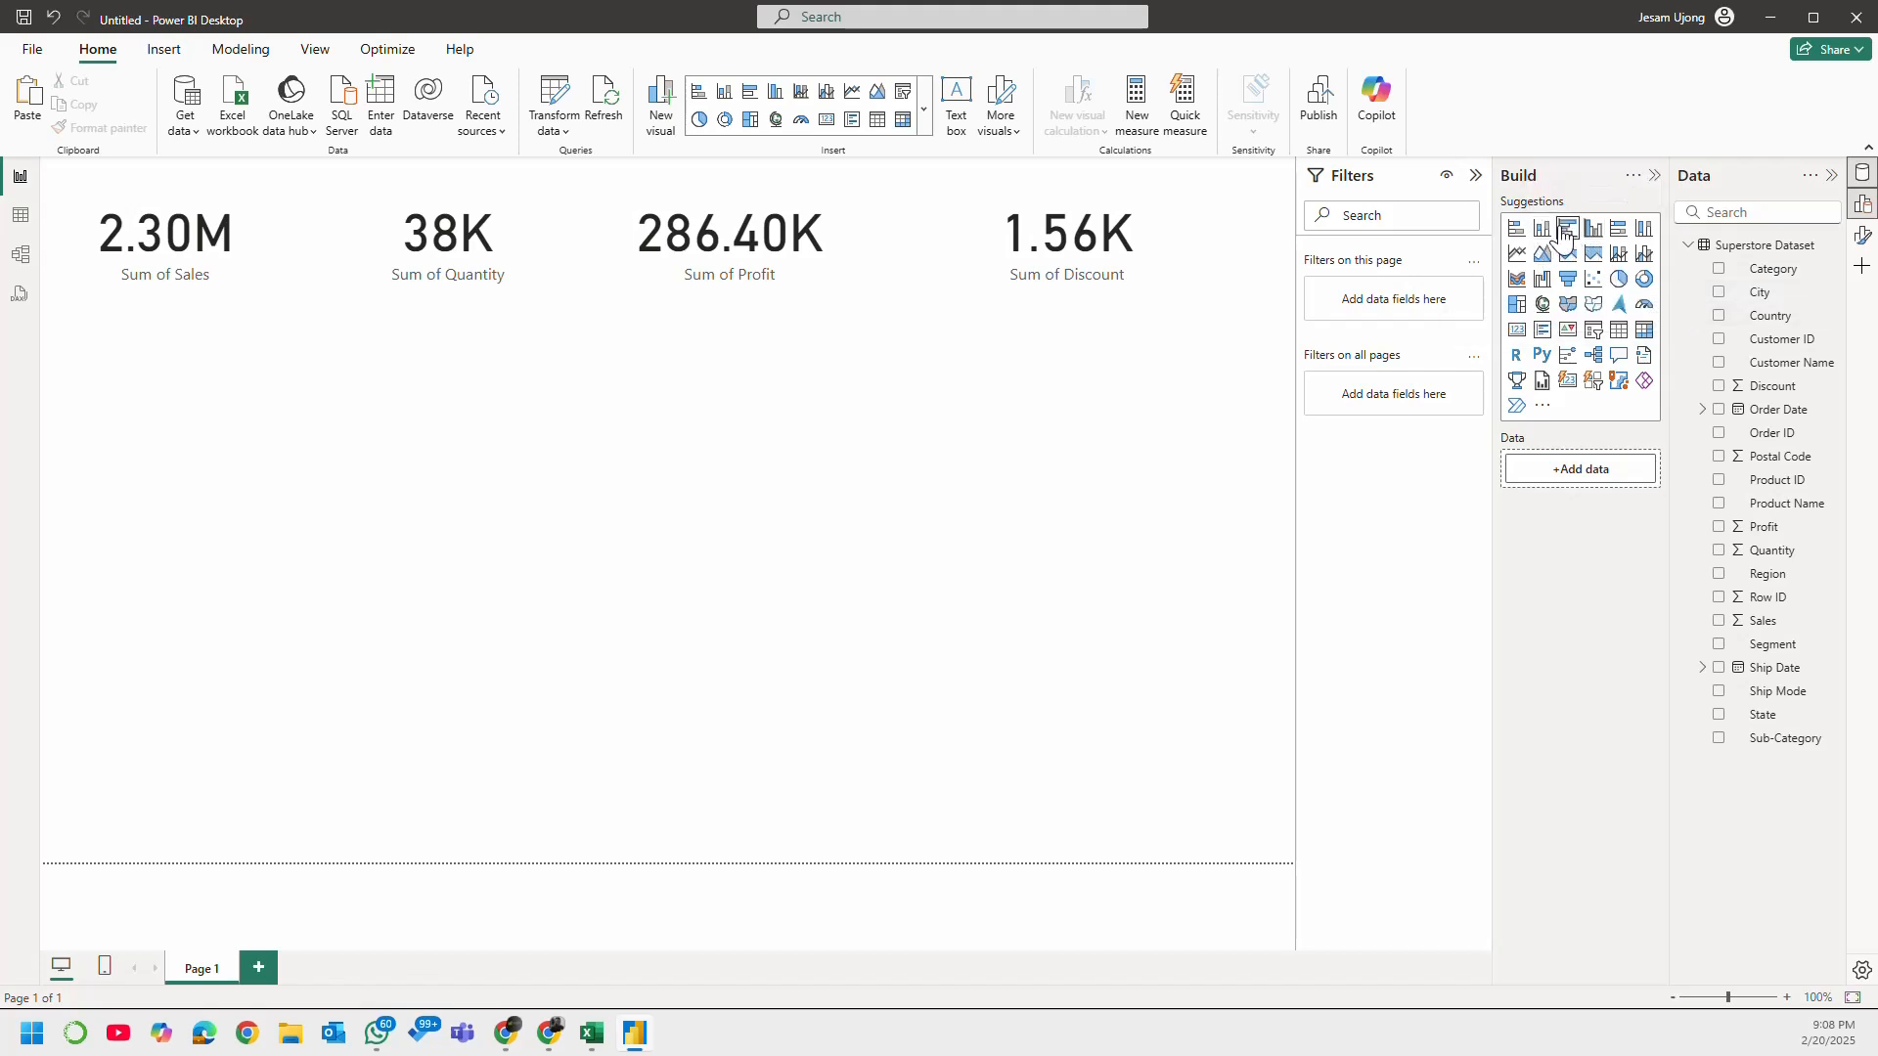
Step: Add a stacked column chart of Sales by Order Date below the Sales card and enlarge it to about half the page width
{"action": "left_click", "coordinate": [1646, 234]}
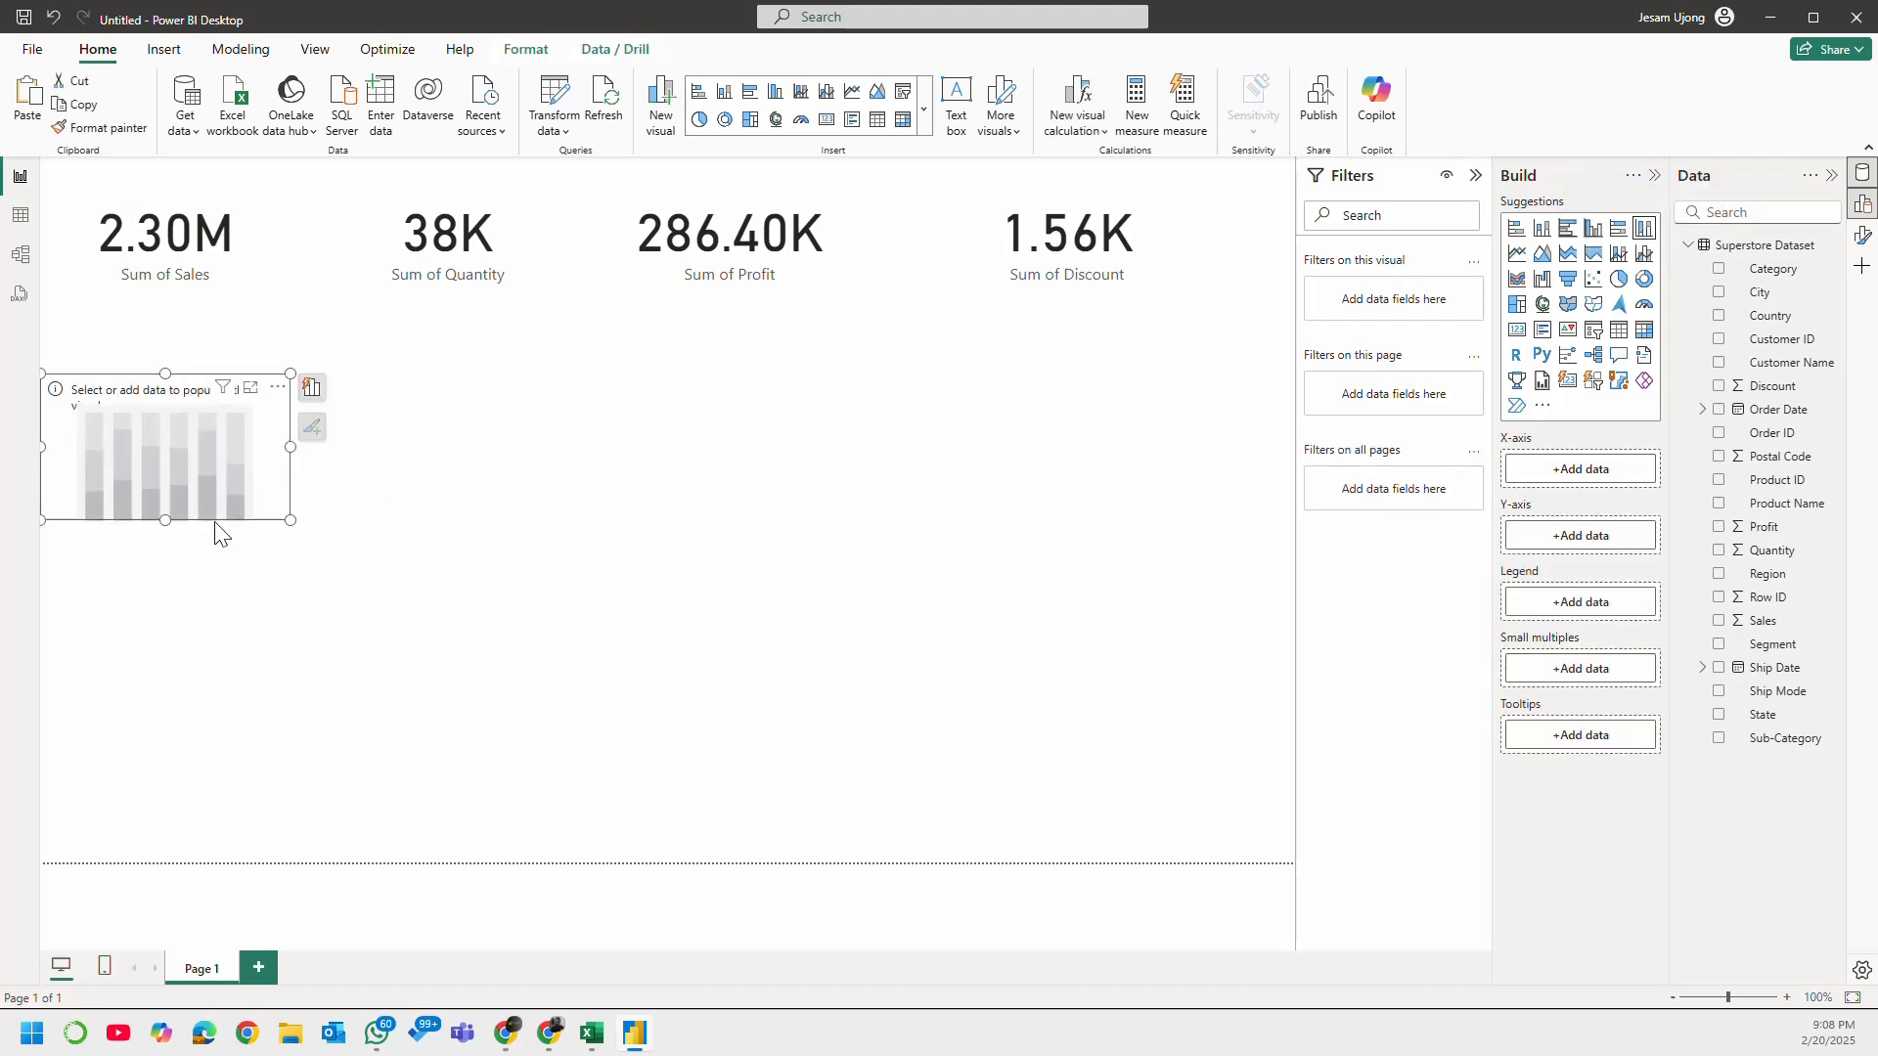
{"action": "key", "text": "Delete"}
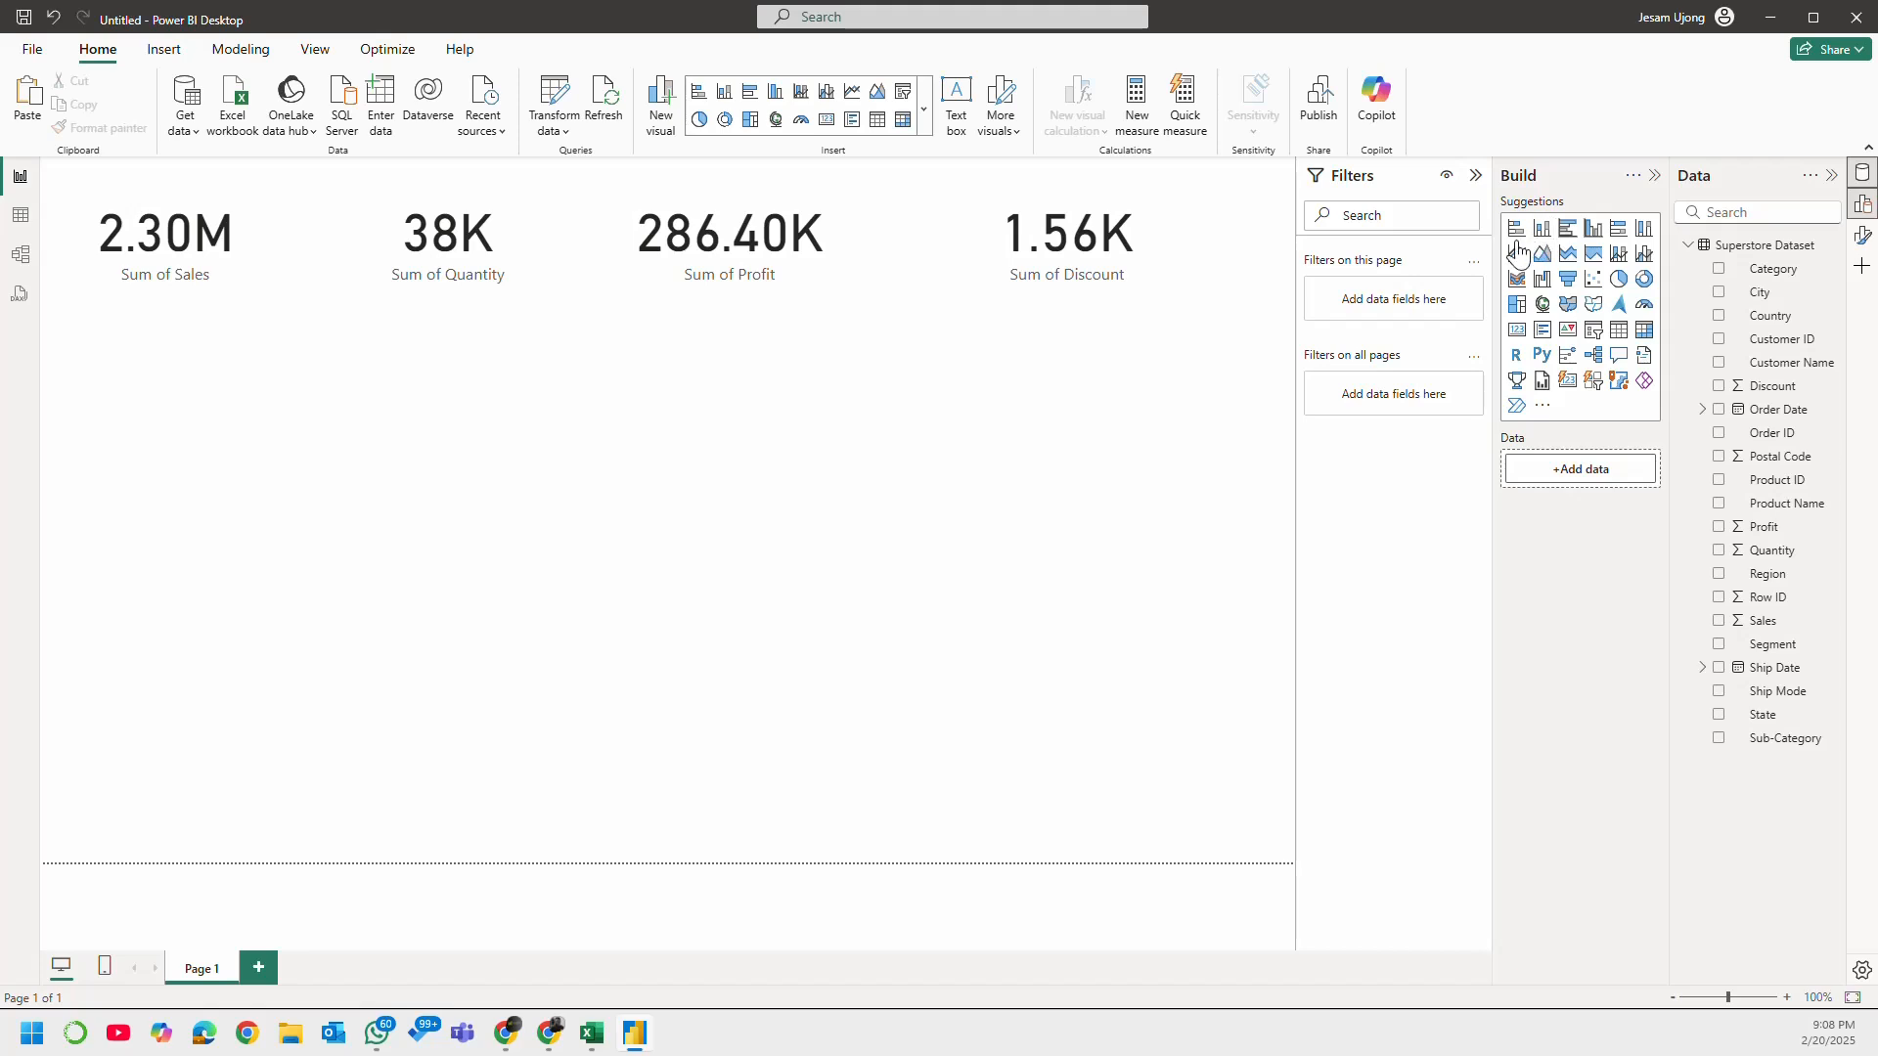
{"action": "left_click", "coordinate": [1543, 228]}
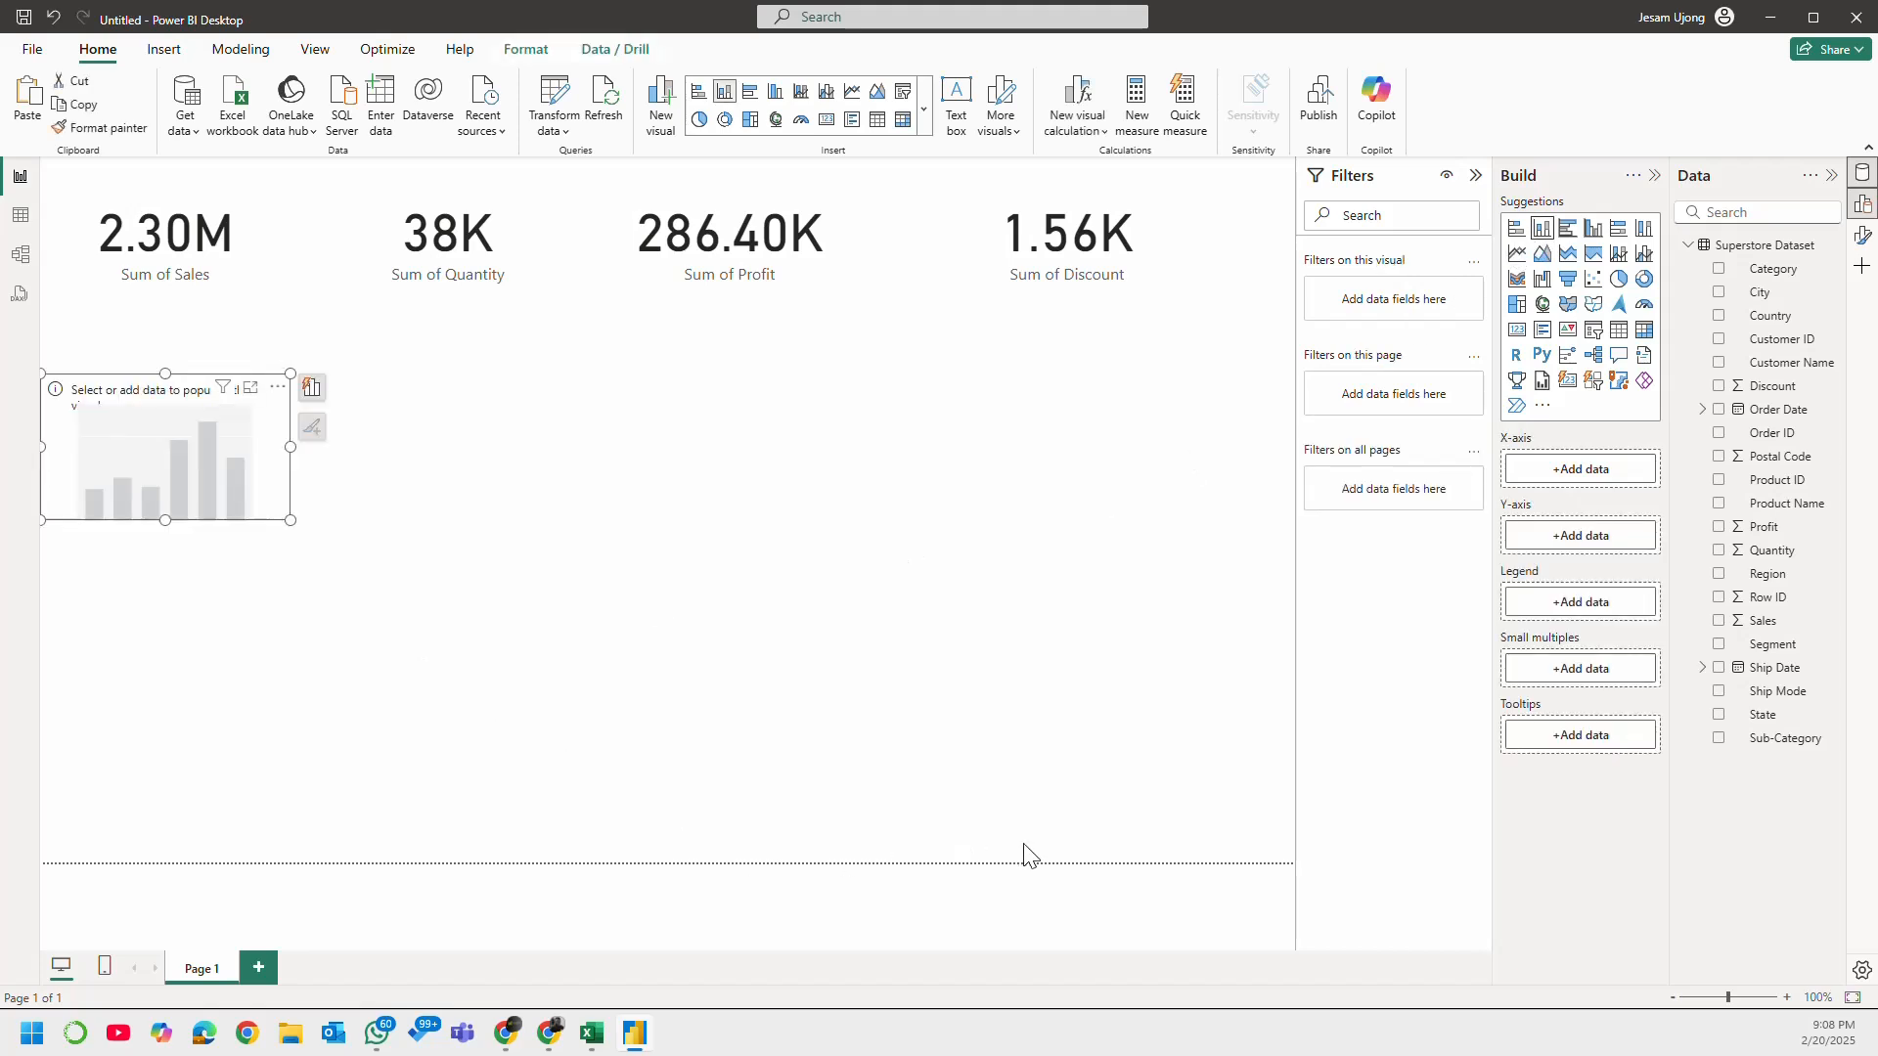
{"action": "left_click", "coordinate": [1720, 622]}
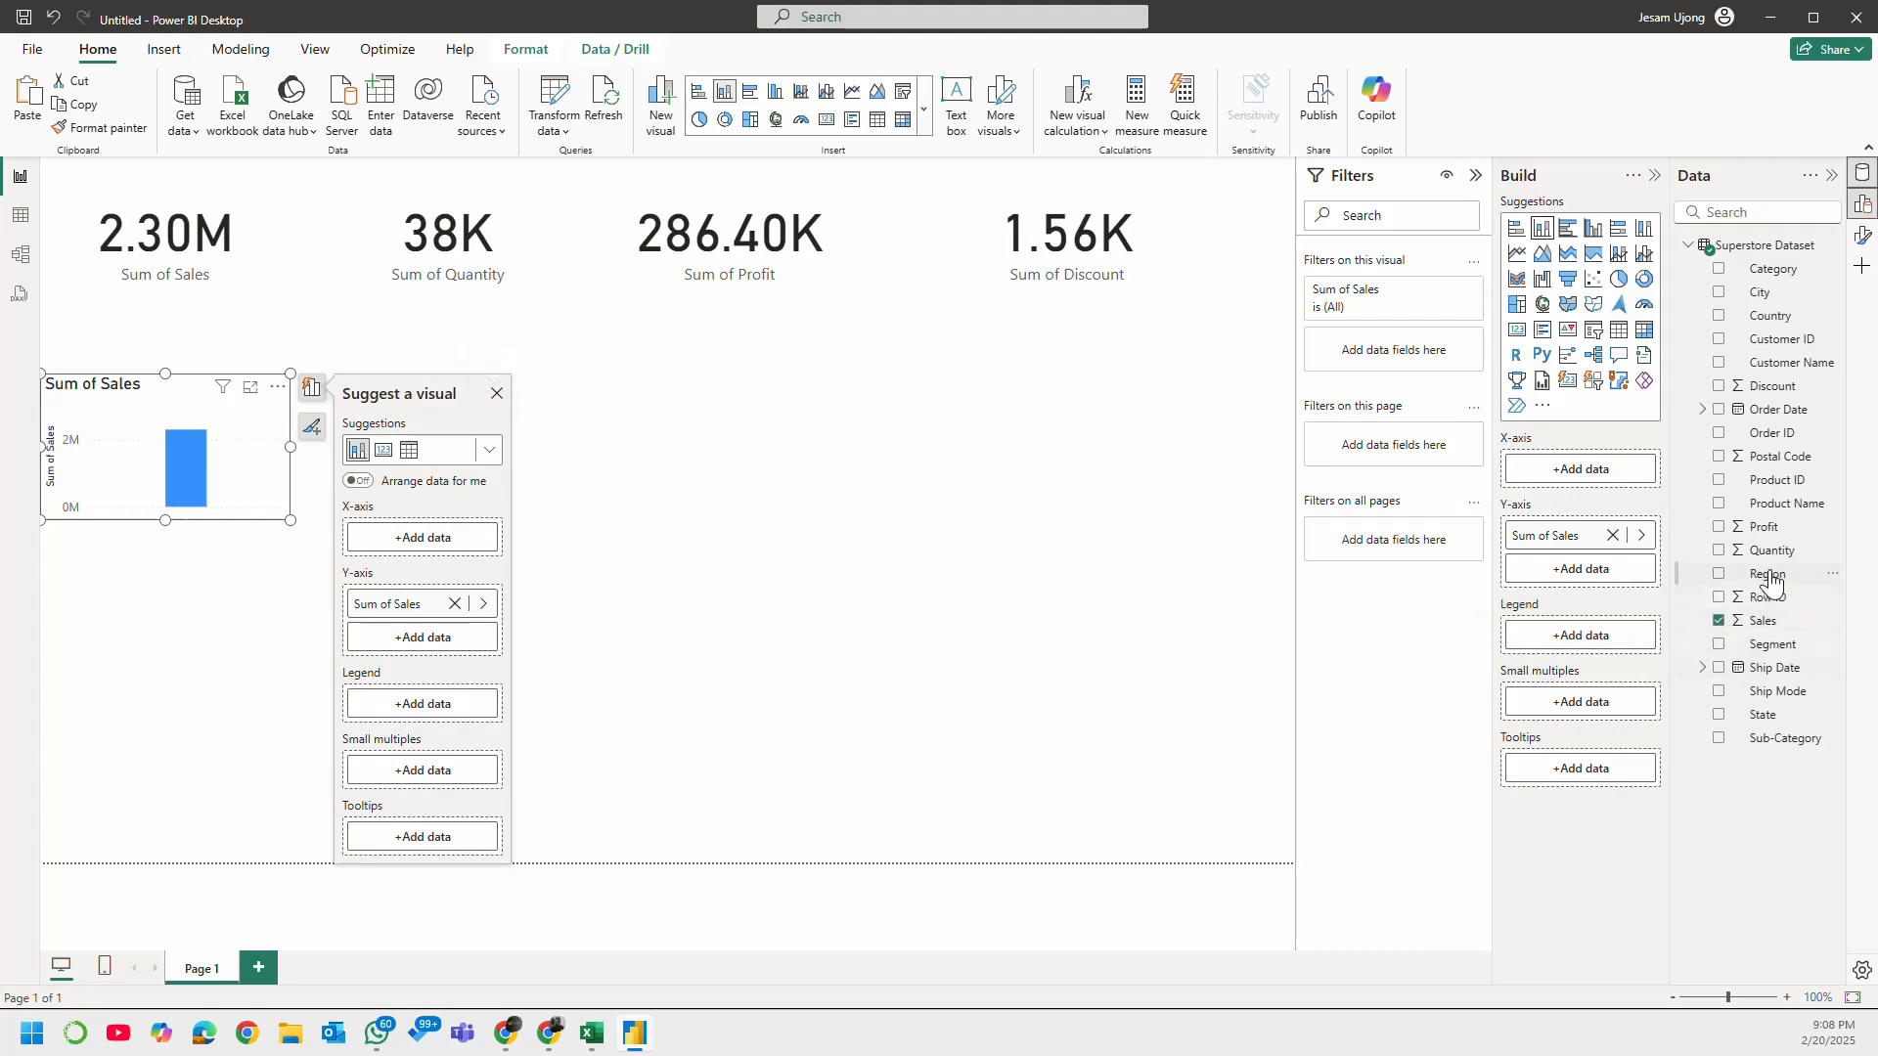
{"action": "left_click", "coordinate": [1720, 411]}
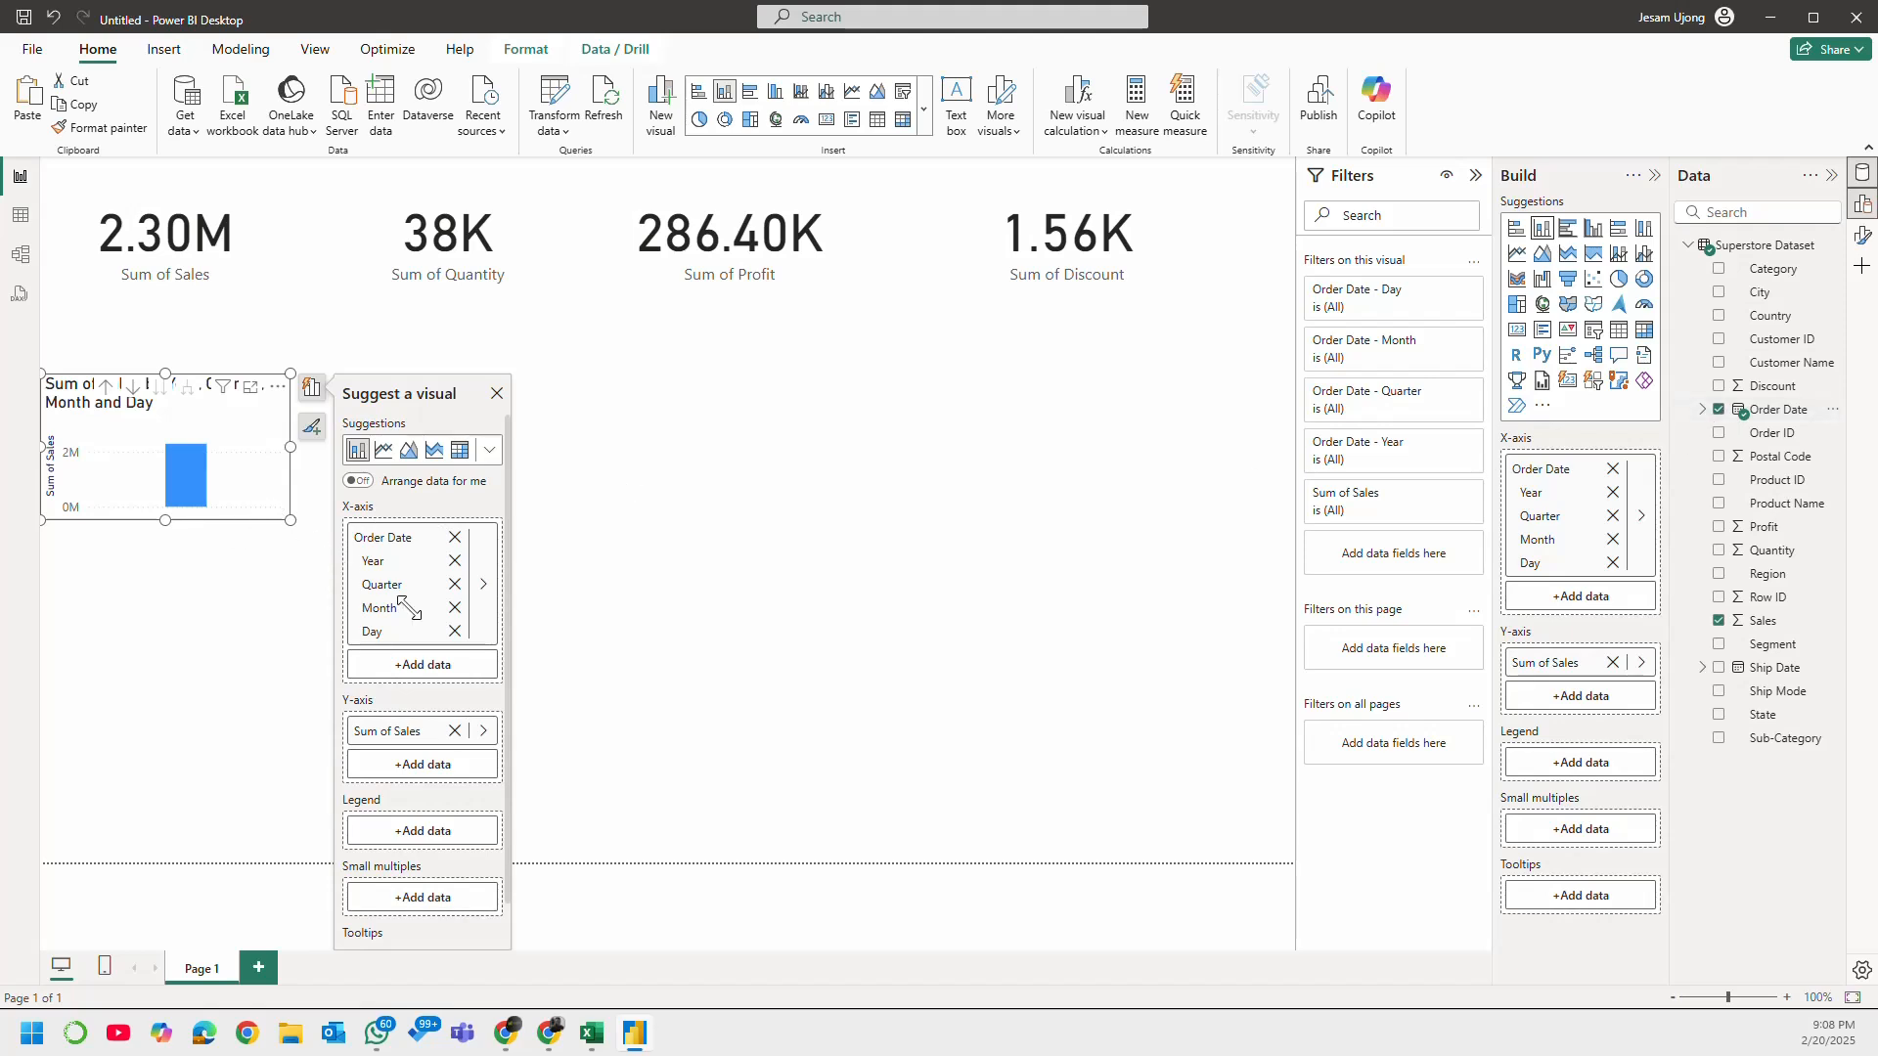
{"action": "left_click_drag", "start_coordinate": [407, 606], "coordinate": [720, 734]}
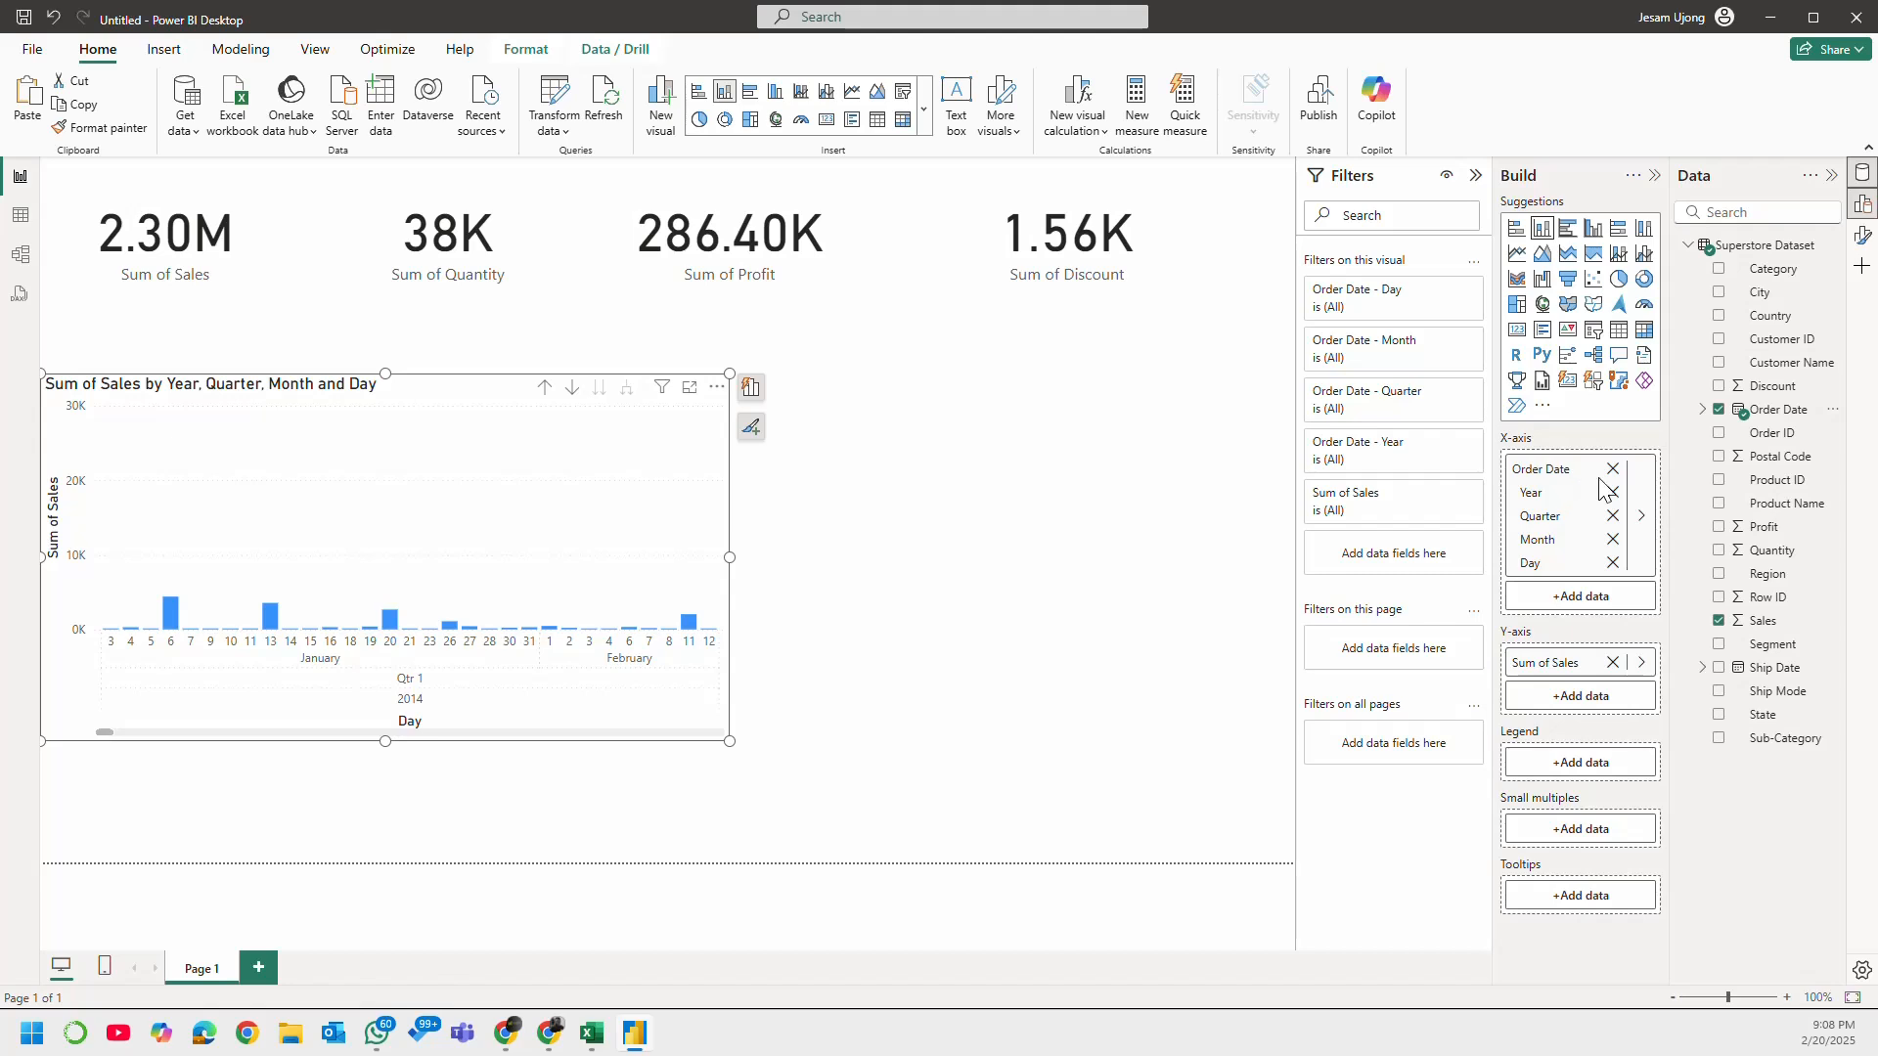
Step: Remove Day, Month and Quarter from the column chart's X-axis and shrink the chart to about a third of the page width
{"action": "left_click", "coordinate": [1614, 563]}
{"action": "left_click", "coordinate": [1612, 540]}
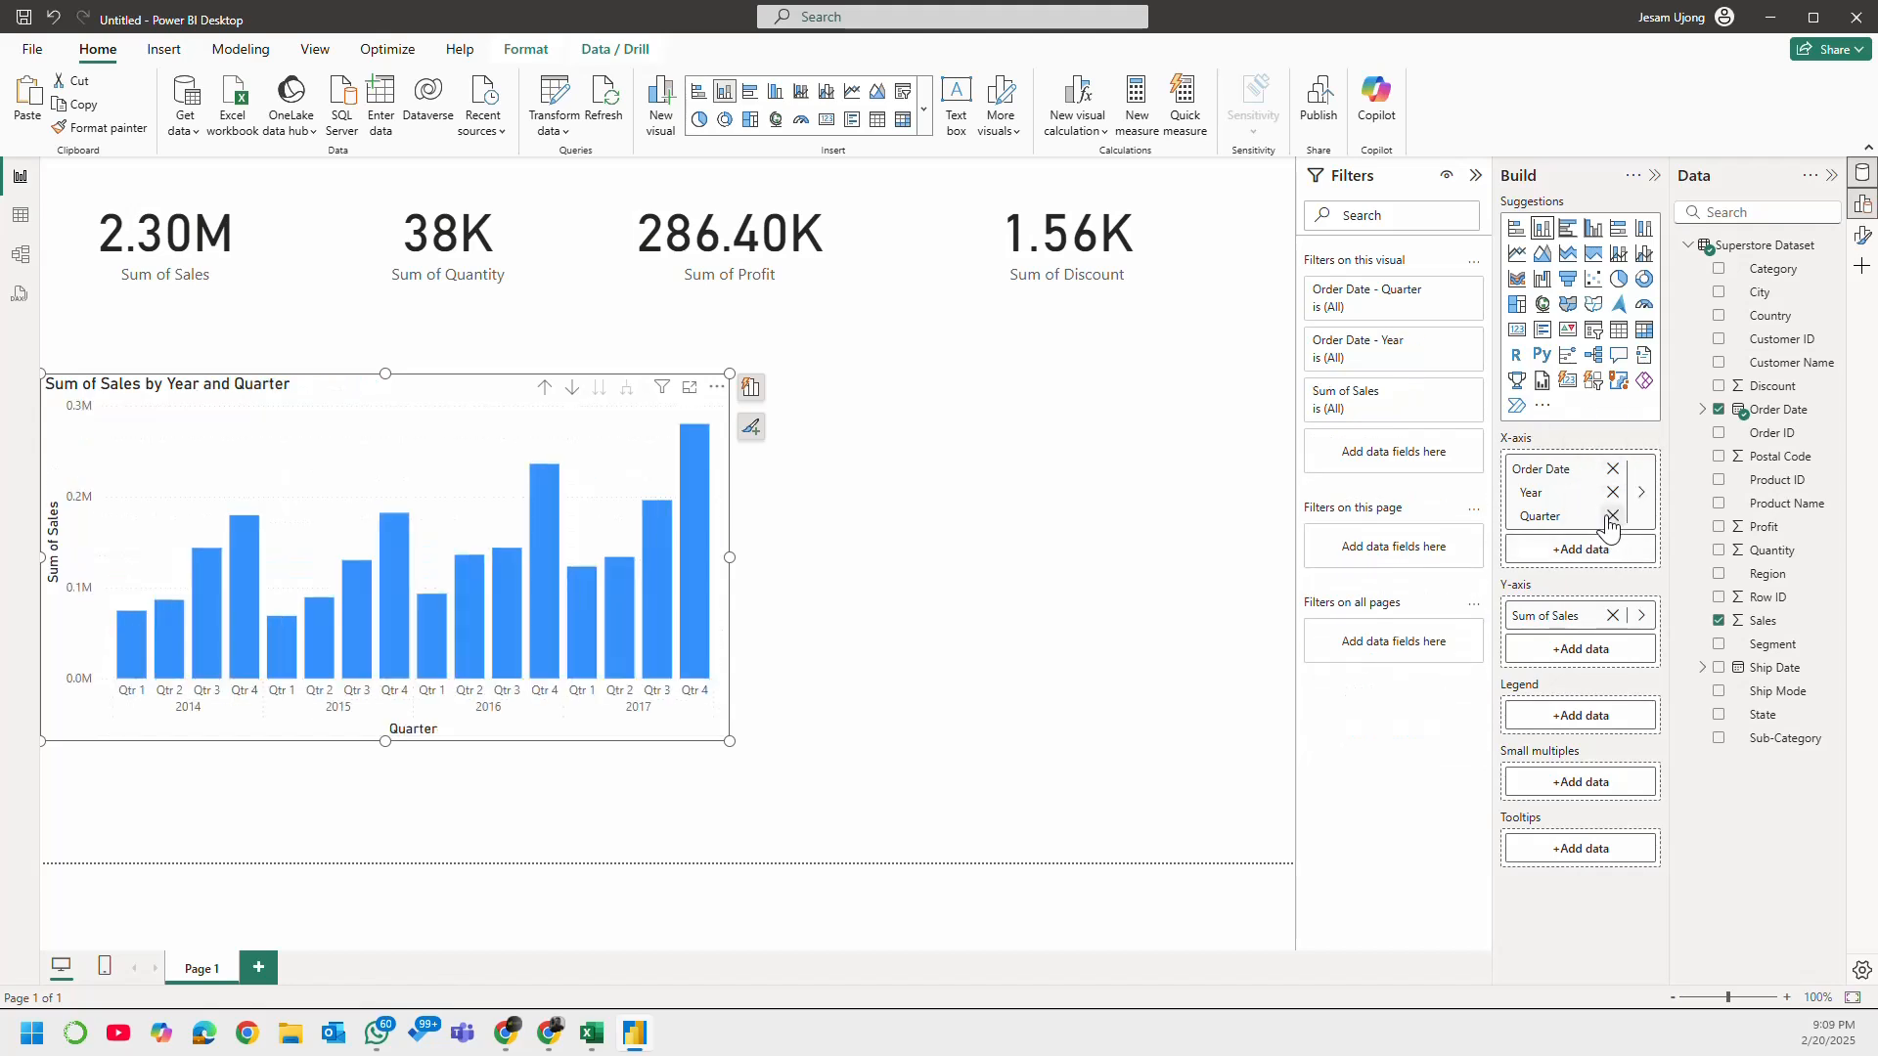
{"action": "left_click", "coordinate": [1613, 517]}
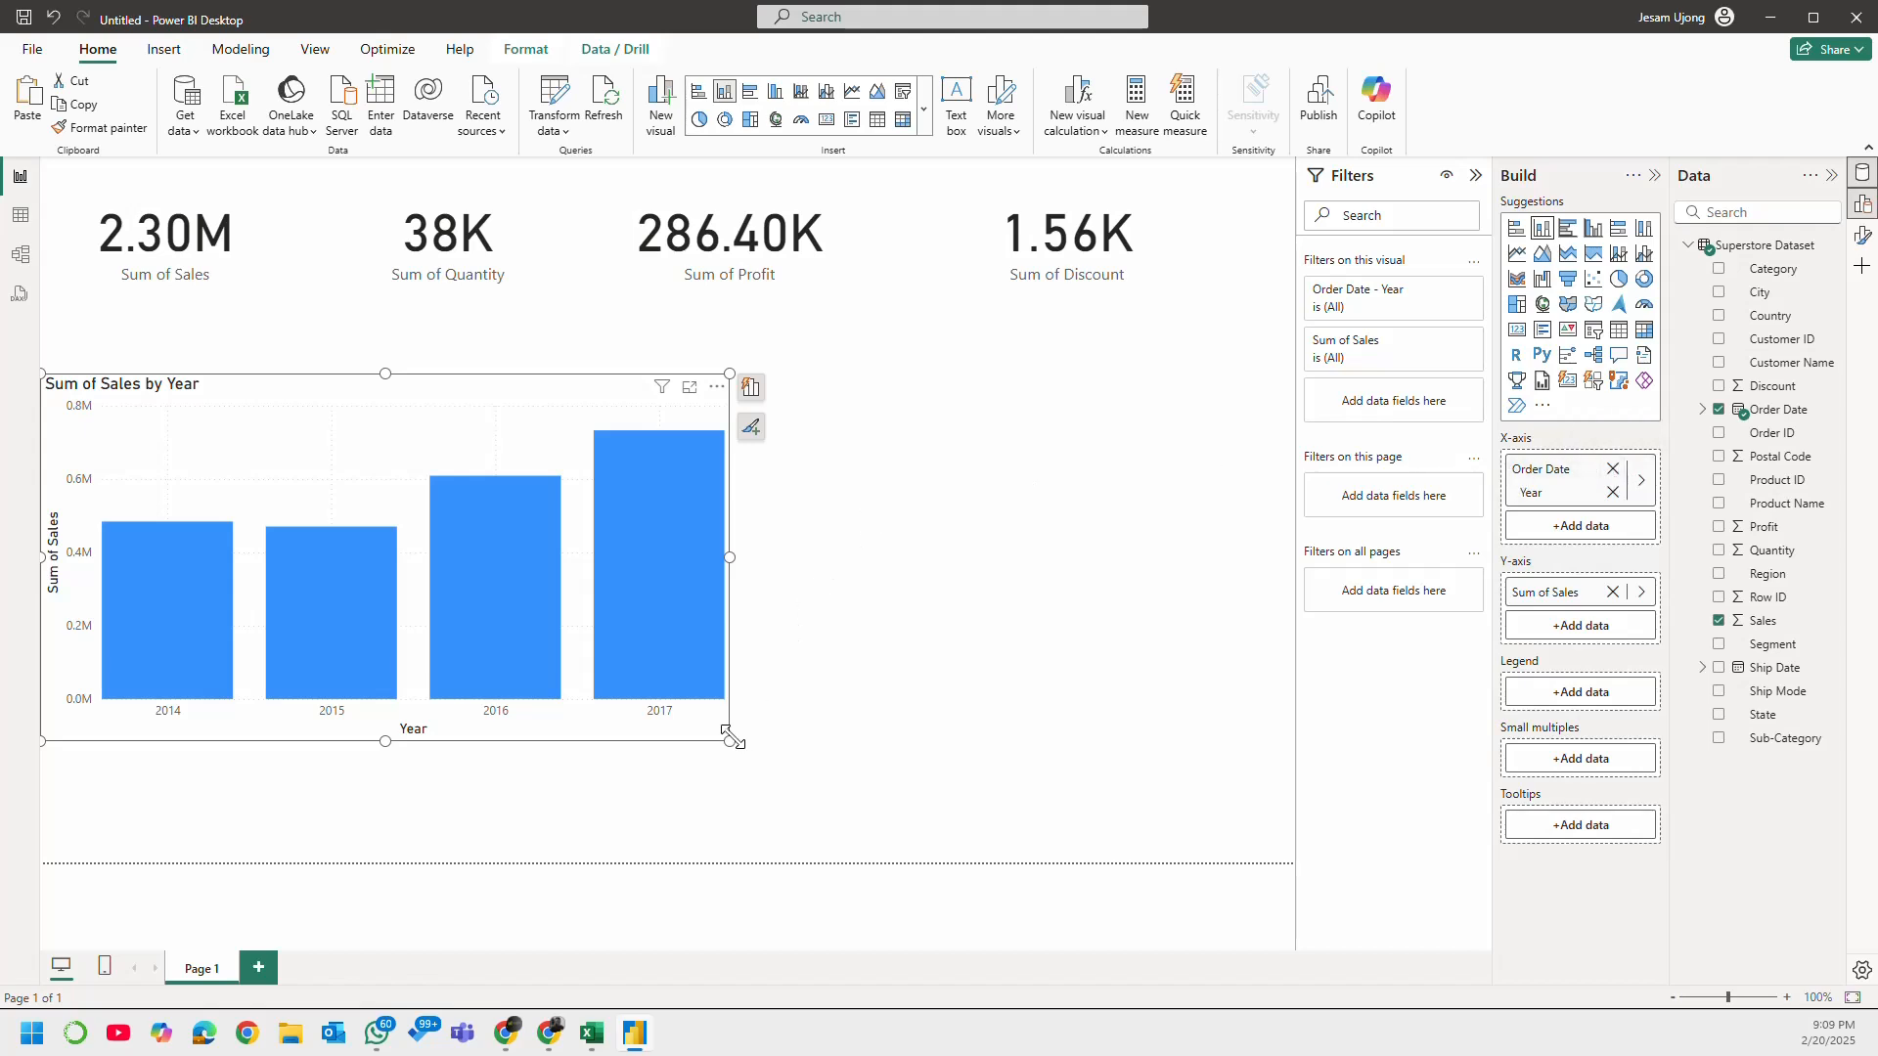
{"action": "left_click_drag", "start_coordinate": [728, 741], "coordinate": [524, 681]}
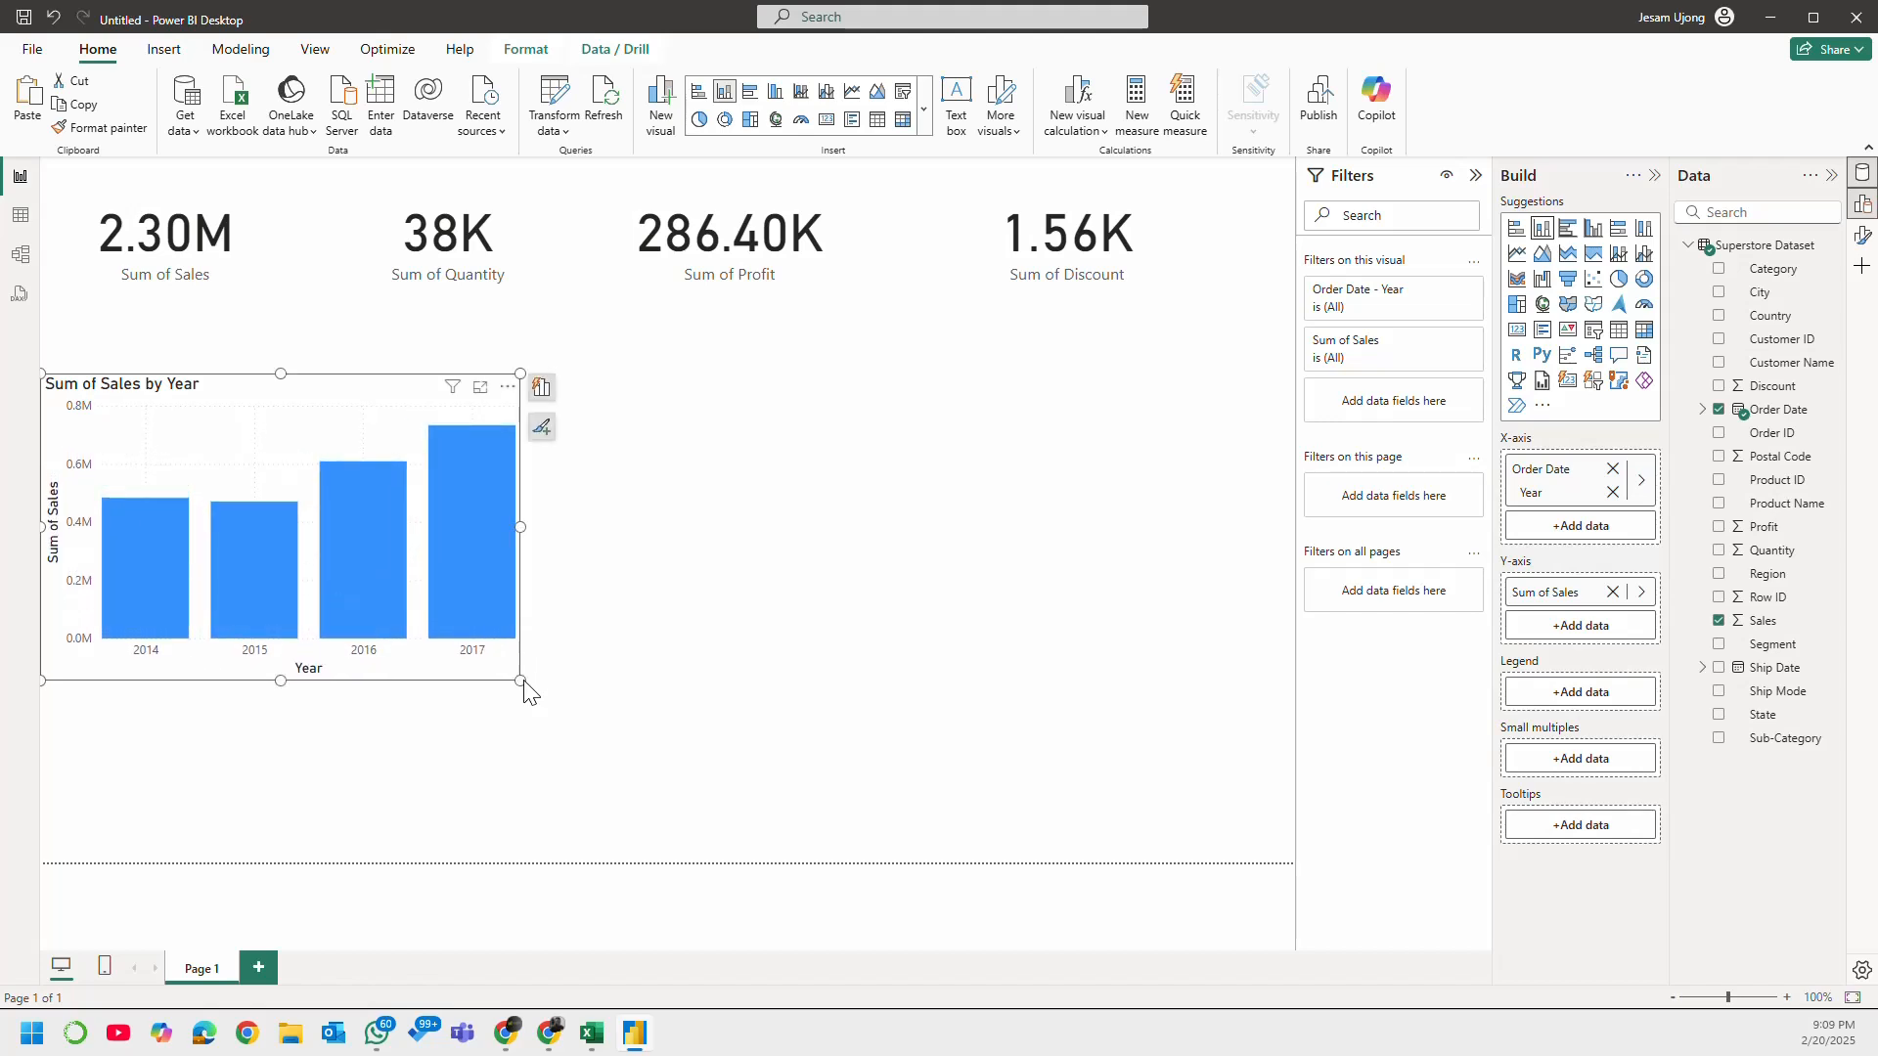
{"action": "left_click_drag", "start_coordinate": [521, 690], "coordinate": [437, 665]}
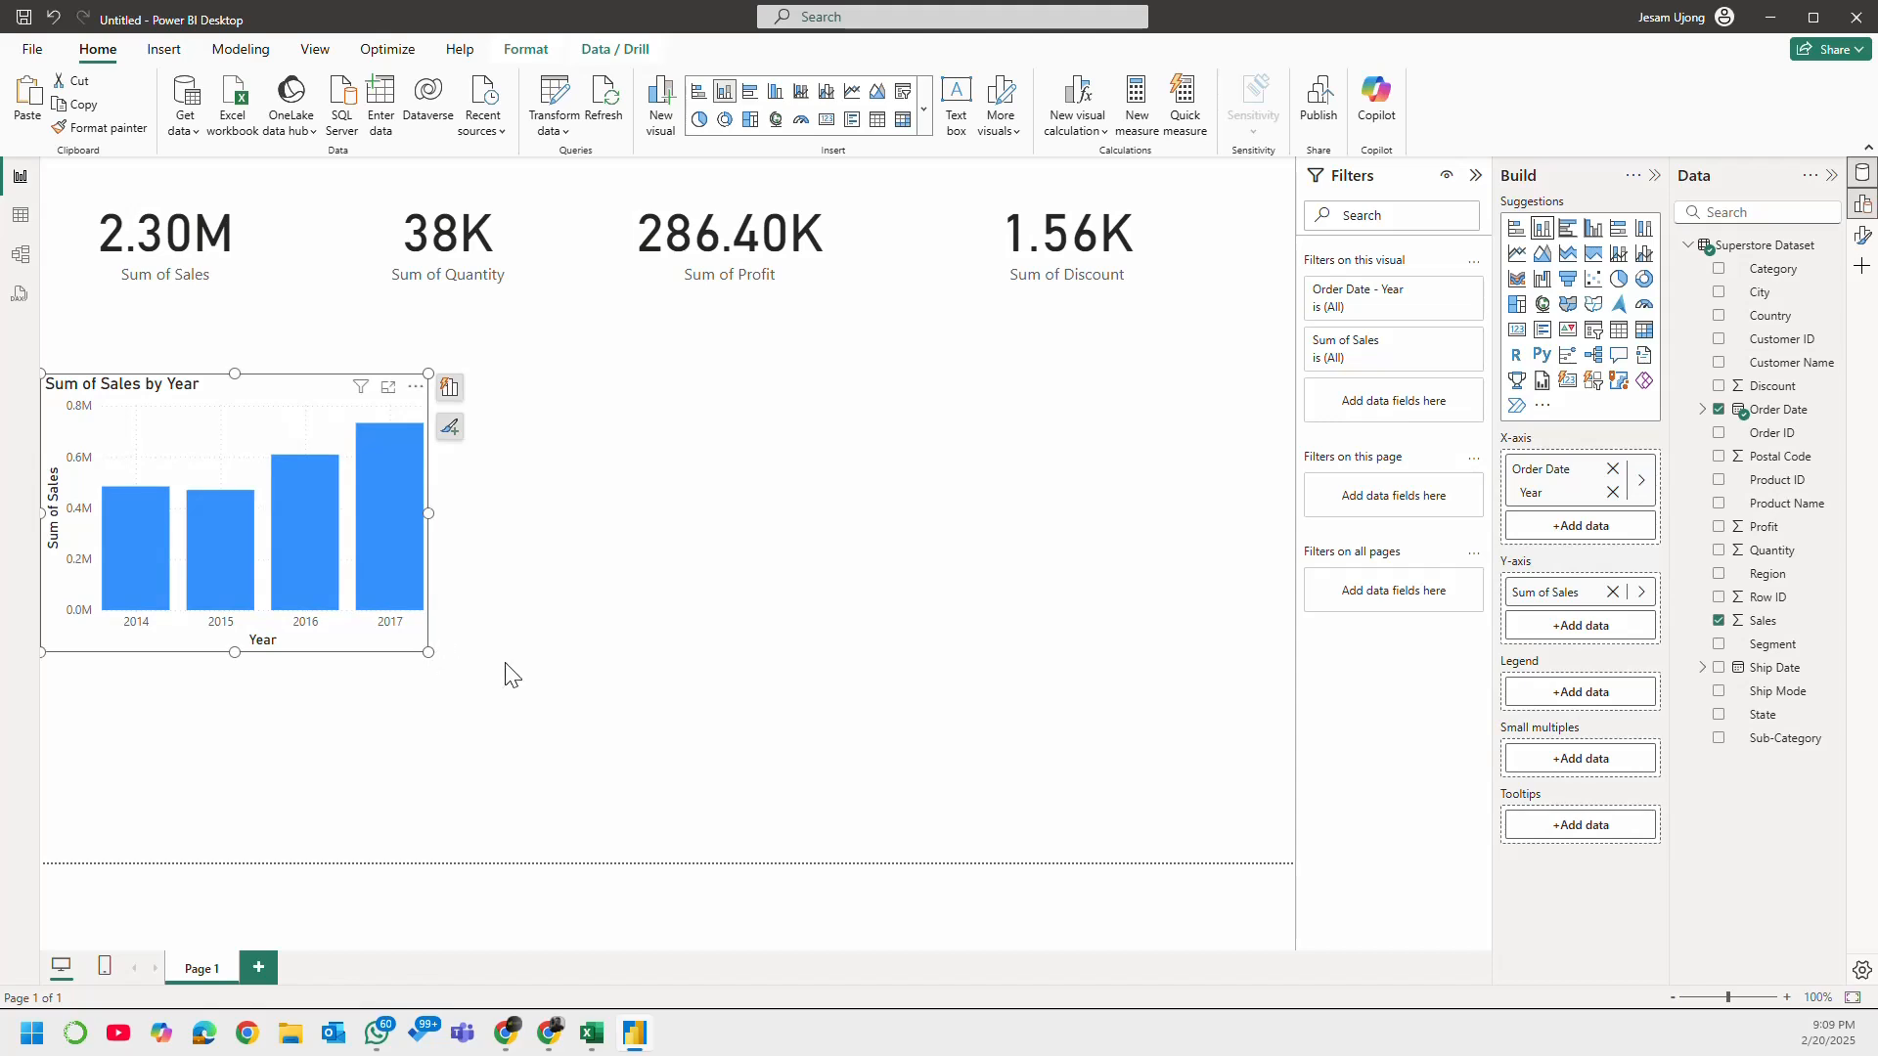
{"action": "left_click", "coordinate": [603, 574]}
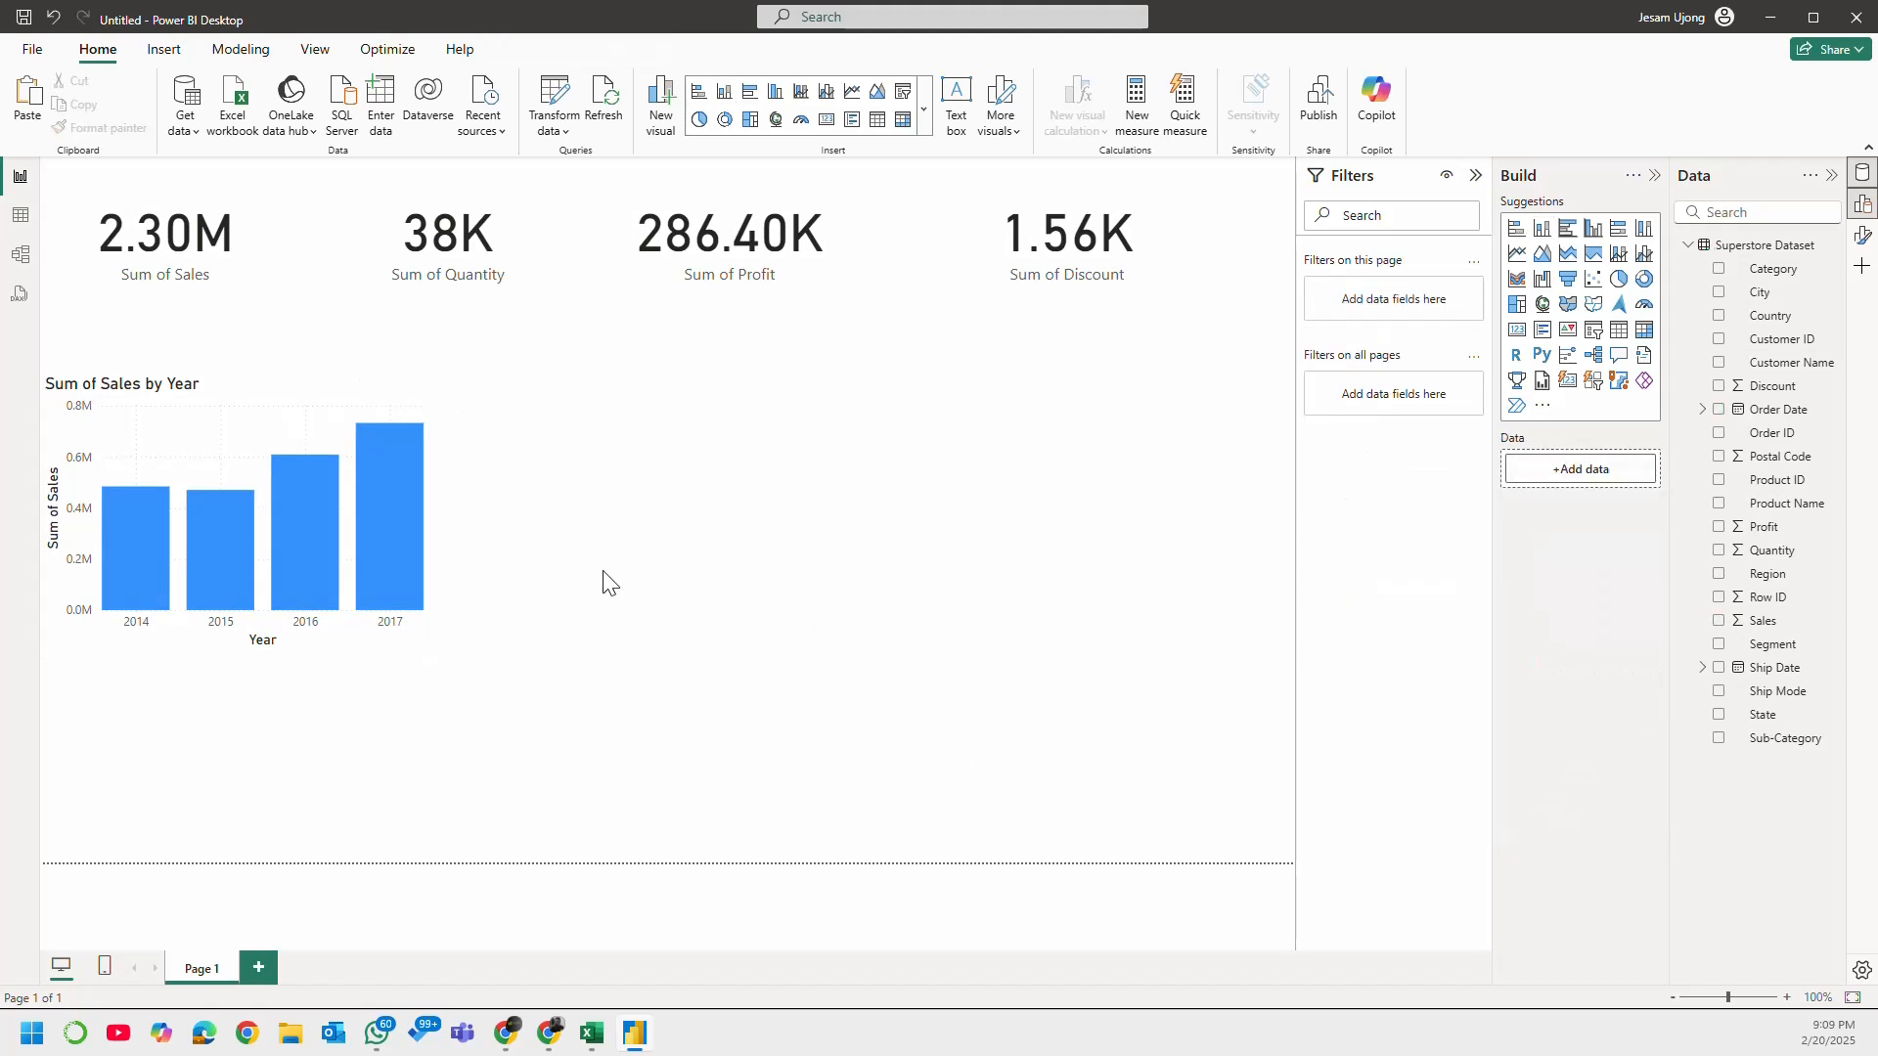
{"action": "left_click", "coordinate": [333, 389]}
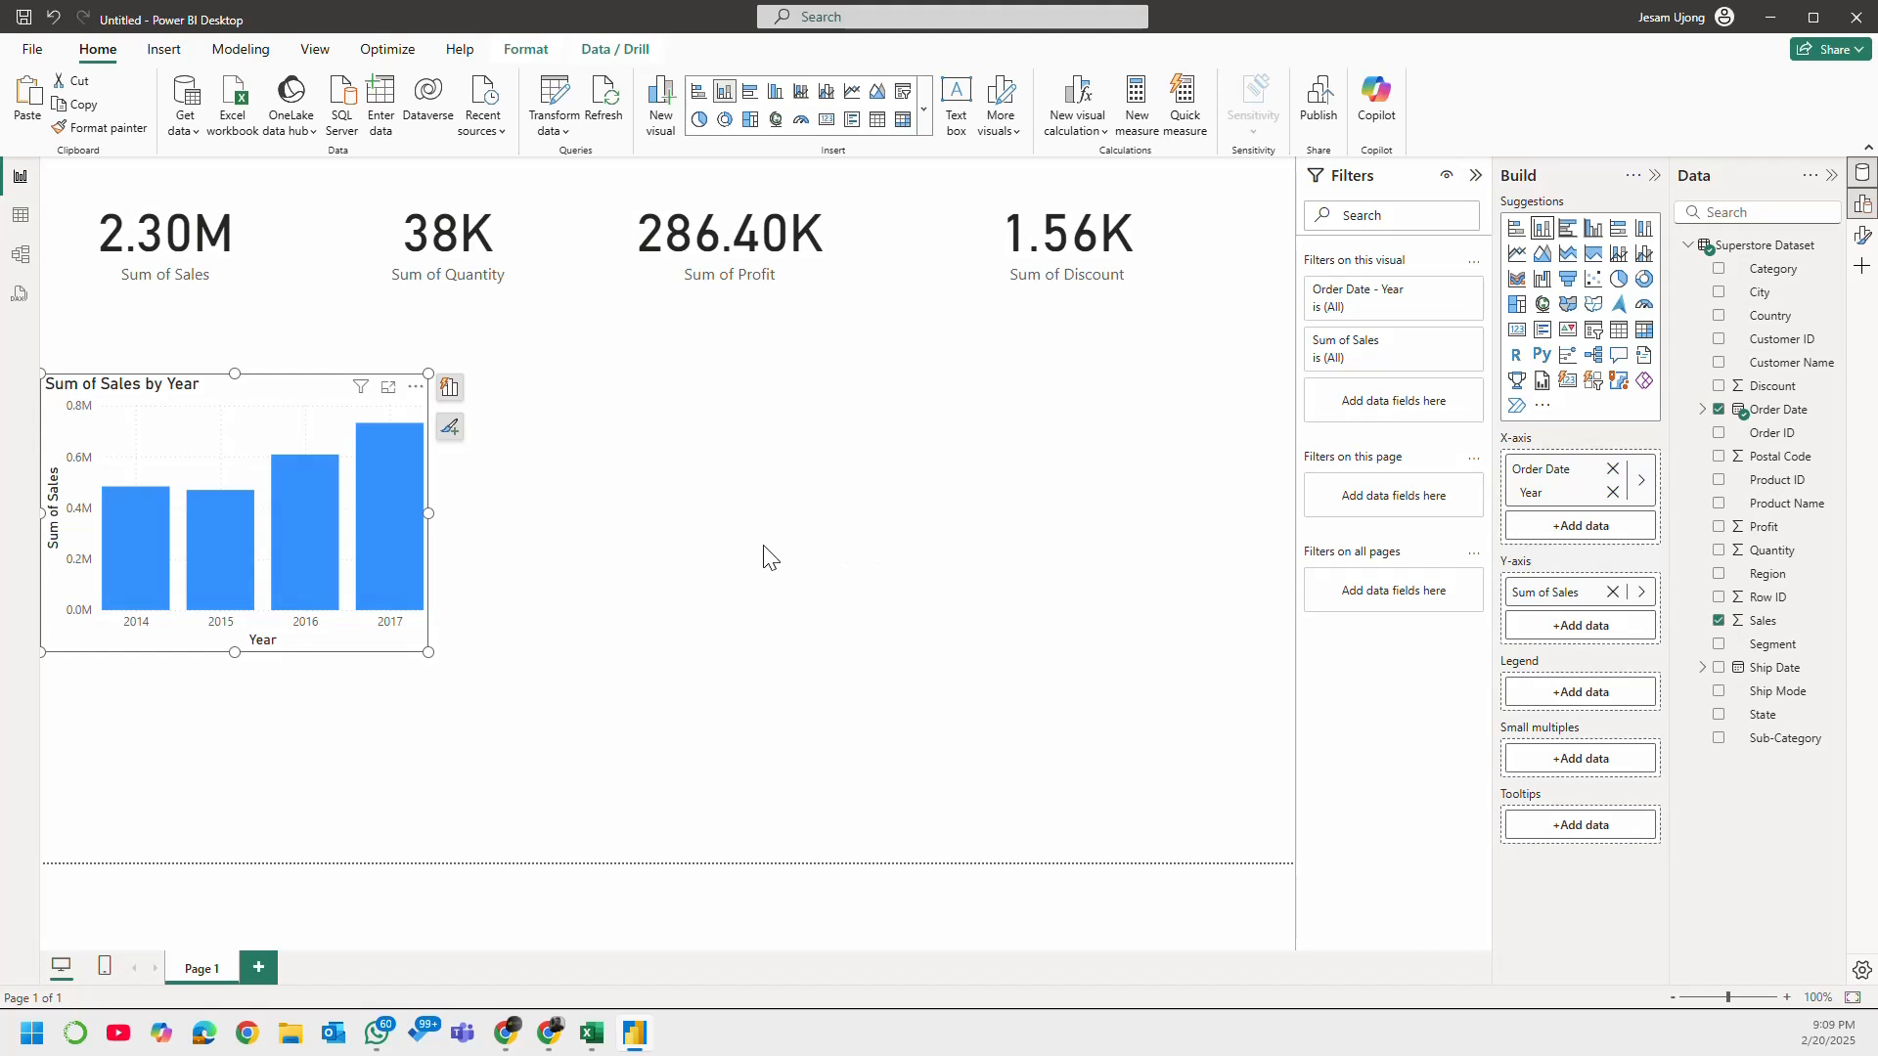
{"action": "left_click", "coordinate": [681, 523]}
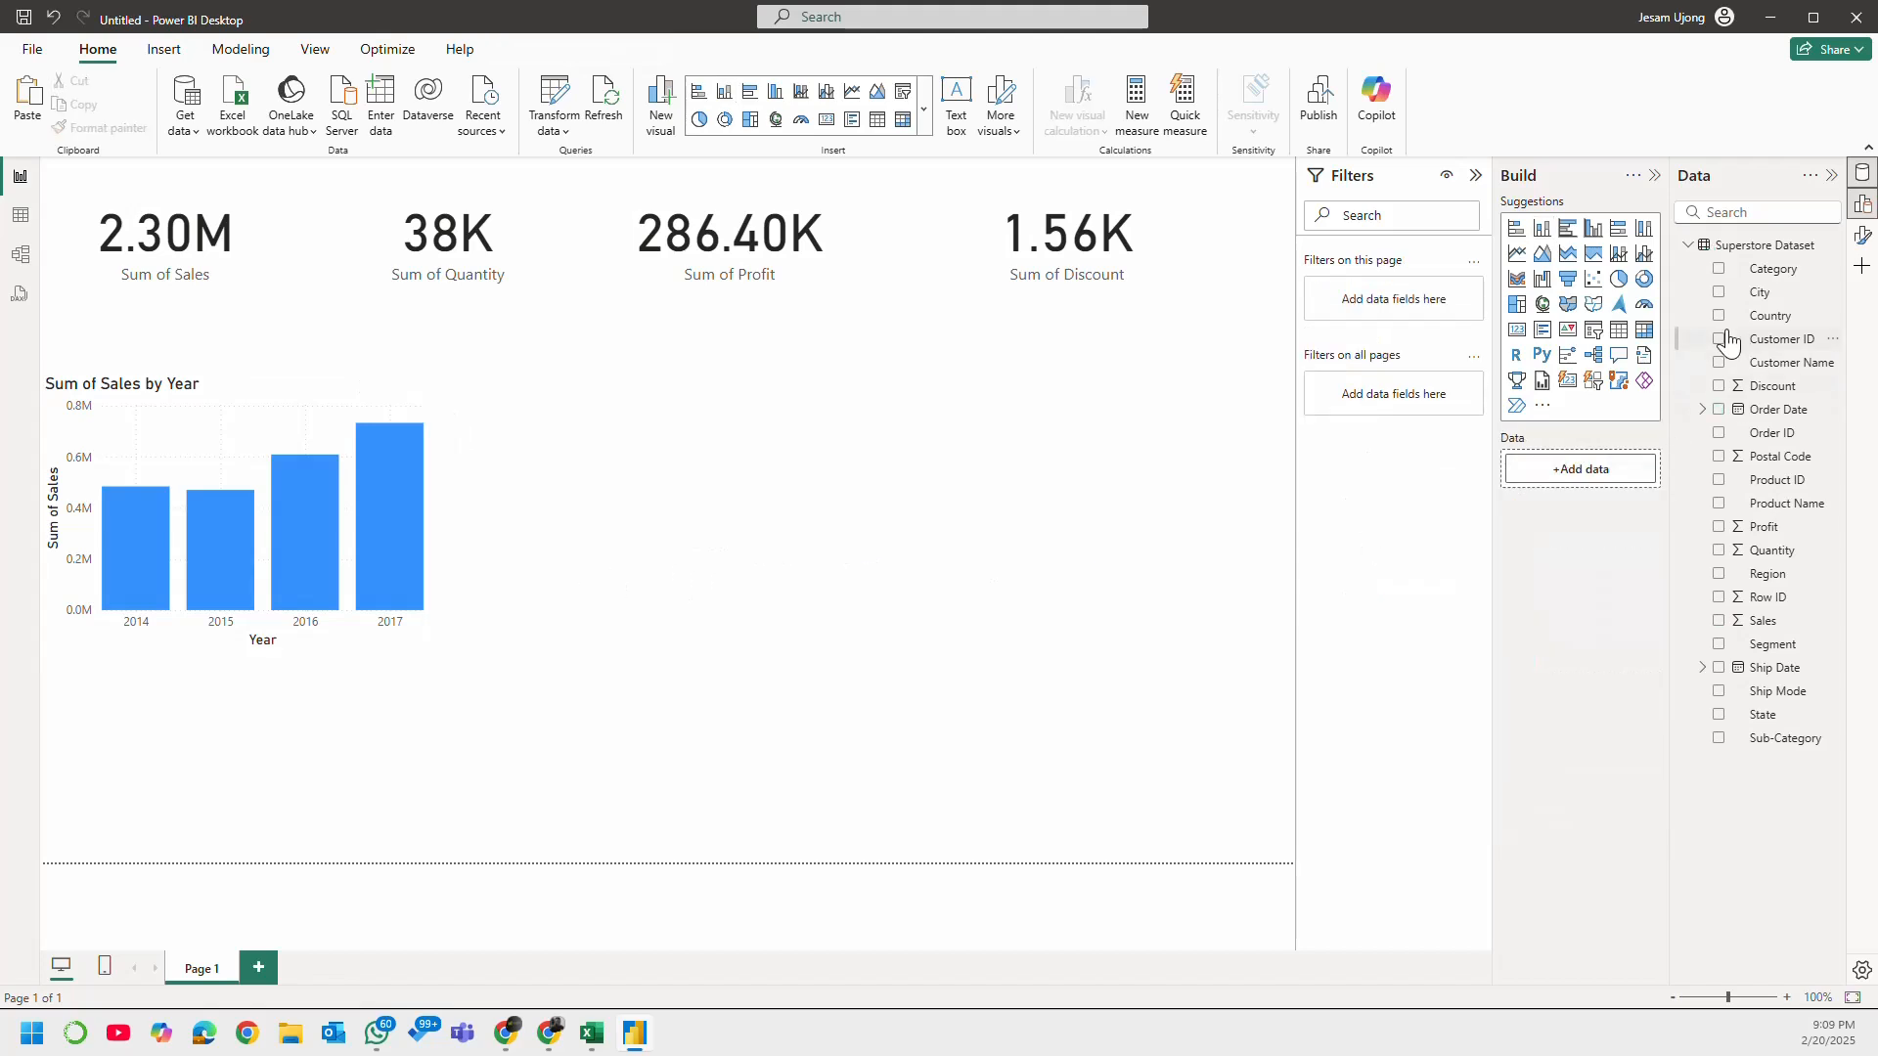
Step: Add a donut chart of Sales by Category, enlarge it slightly, and place it just right of the column chart
{"action": "left_click", "coordinate": [1644, 281]}
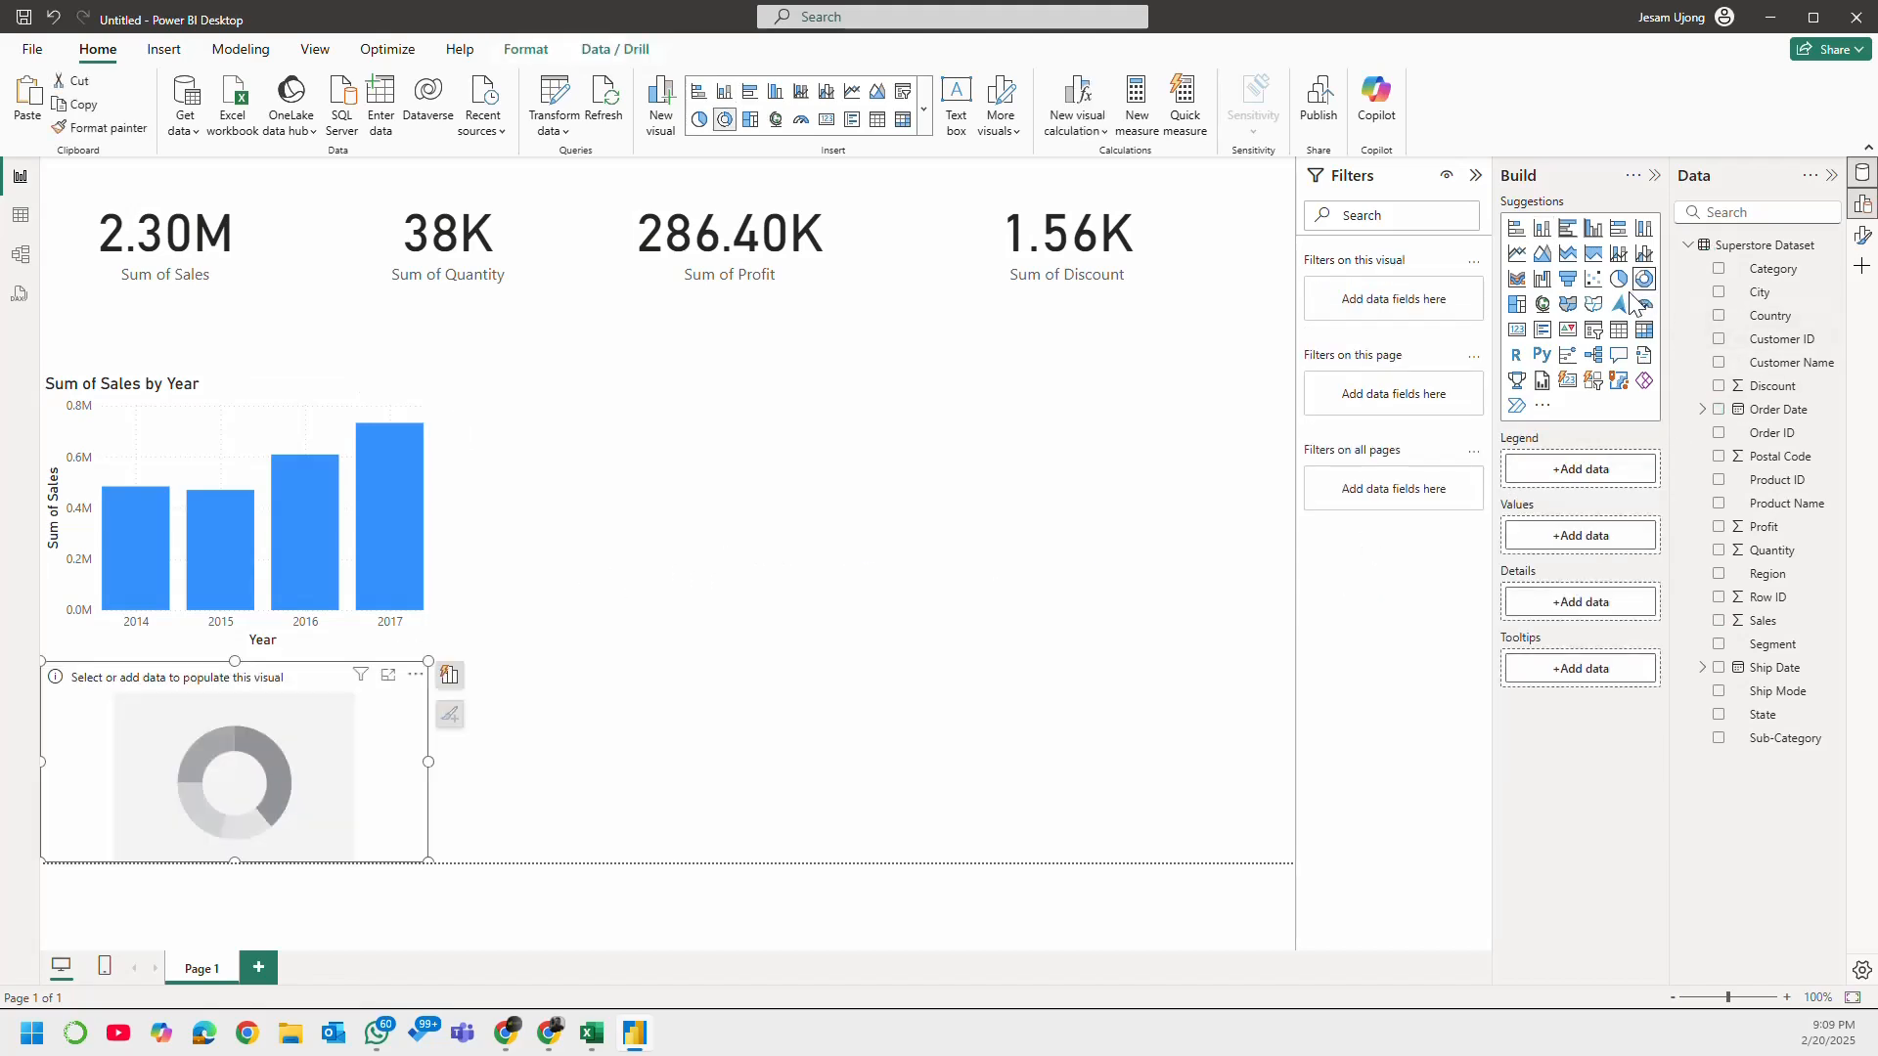
{"action": "left_click_drag", "start_coordinate": [291, 684], "coordinate": [855, 448]}
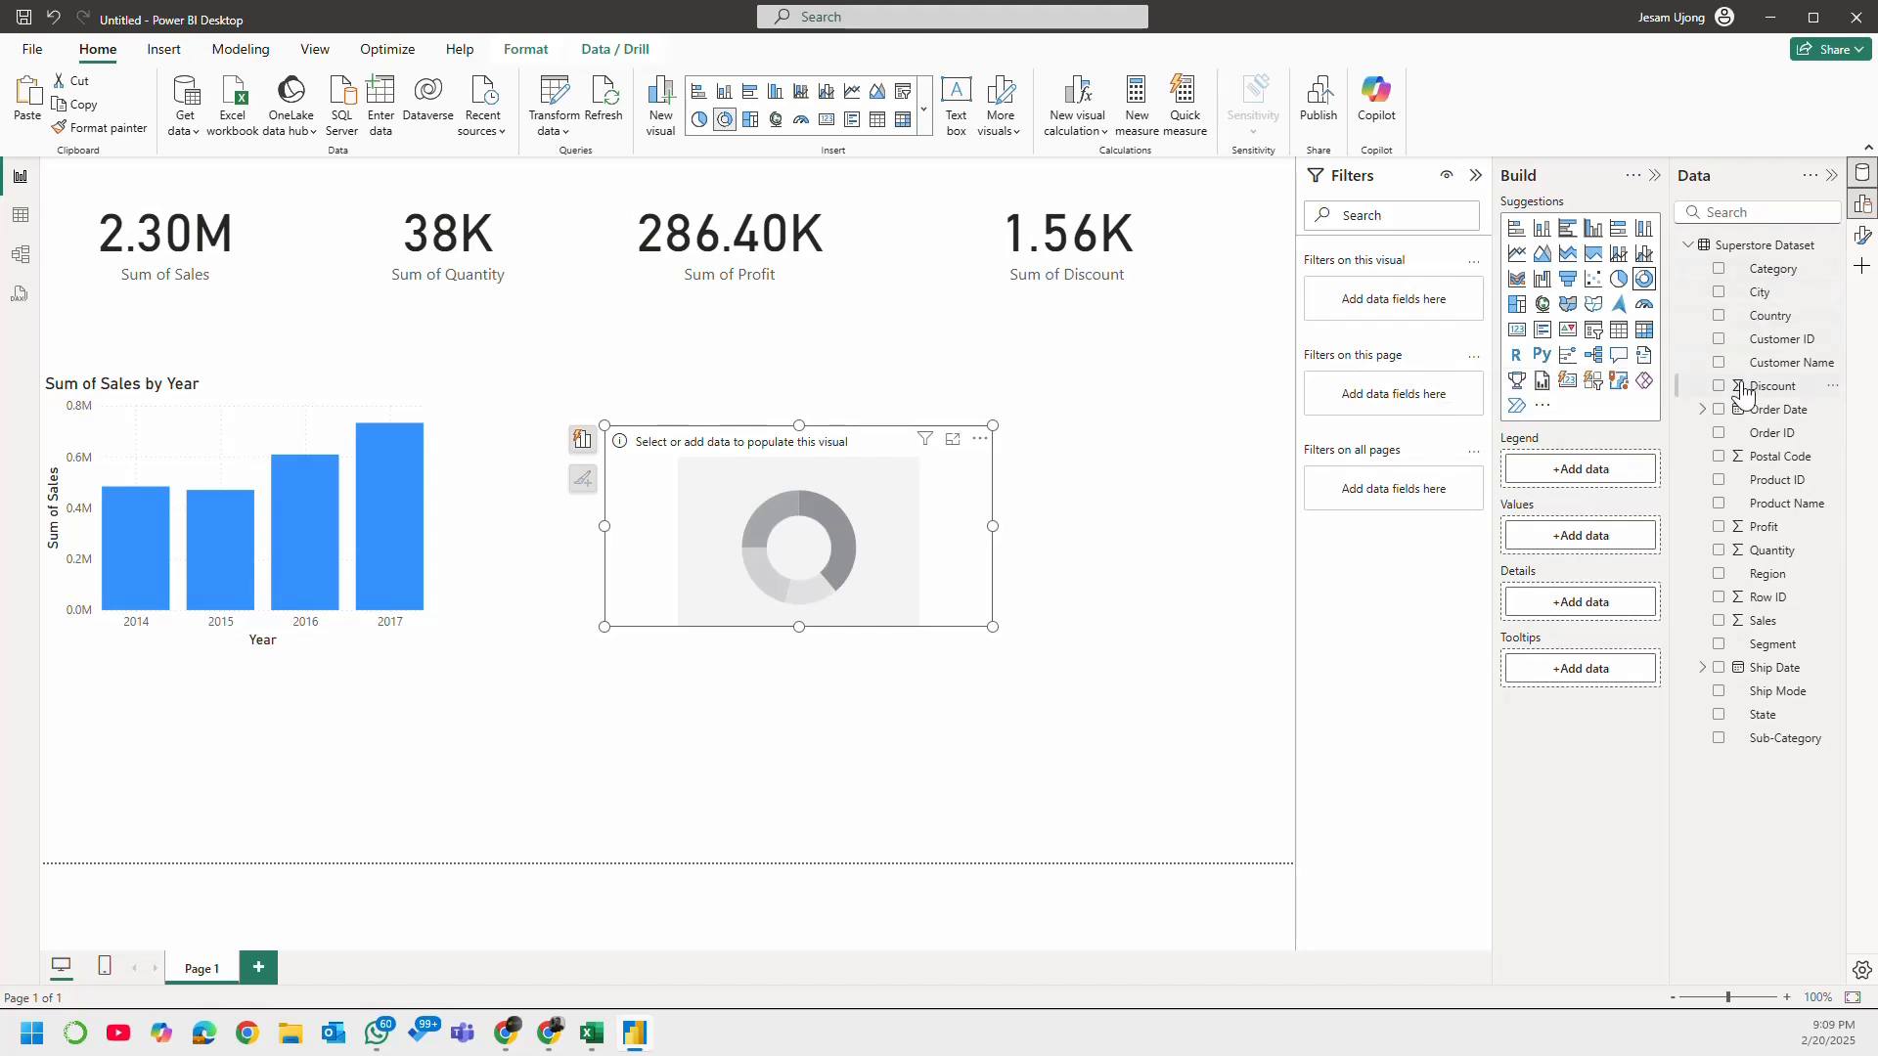
{"action": "left_click", "coordinate": [1718, 272]}
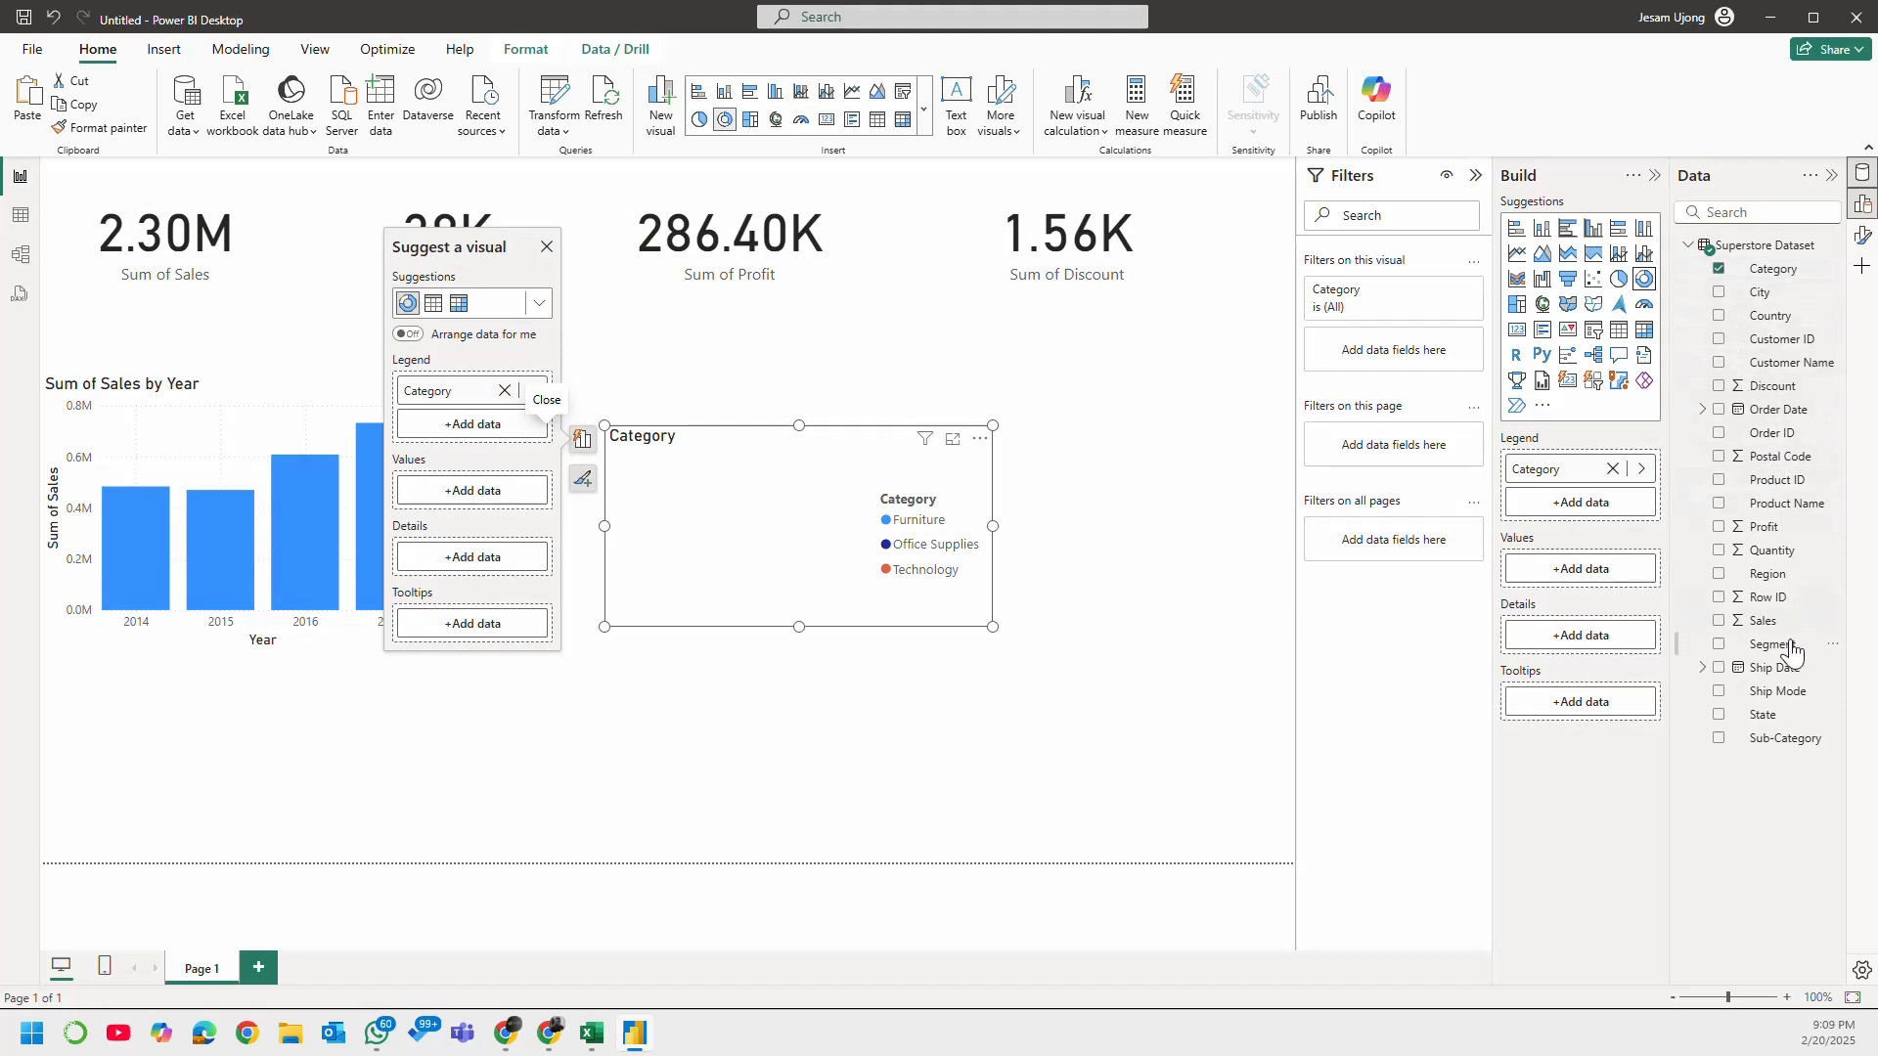
{"action": "left_click", "coordinate": [1719, 621]}
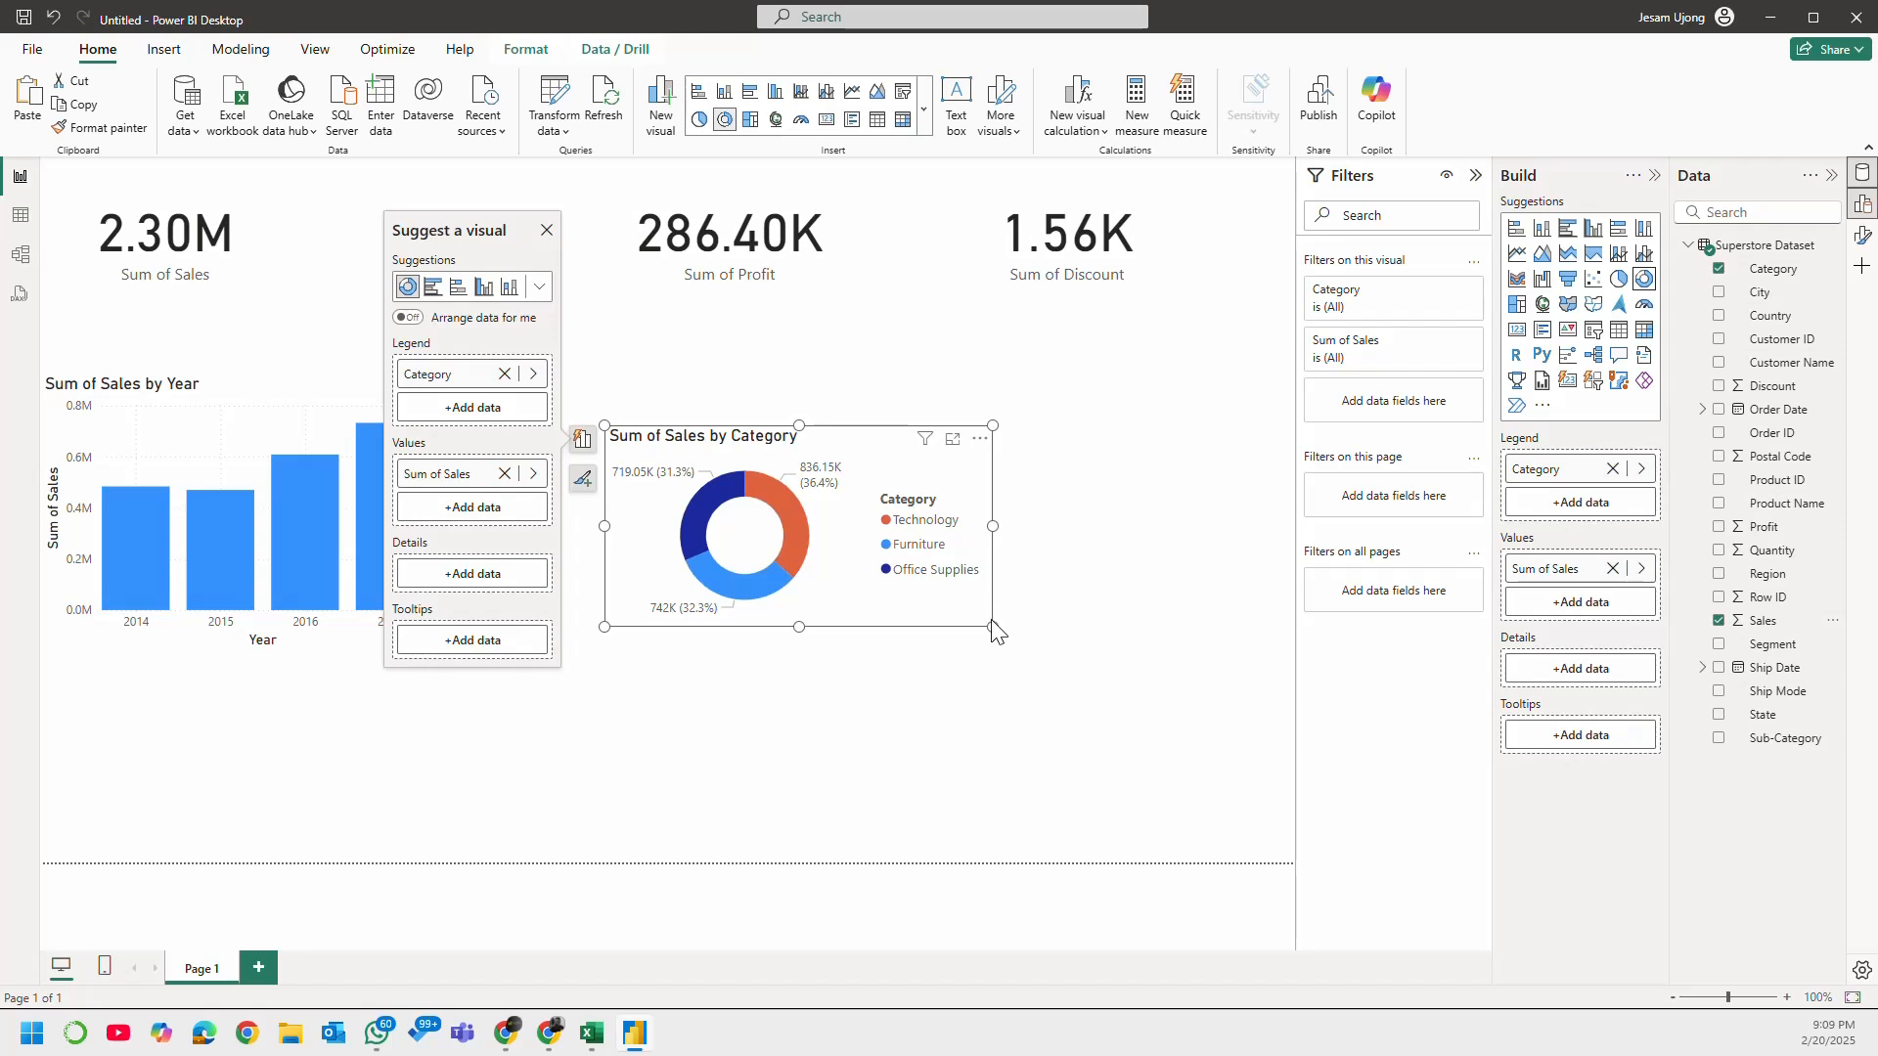
{"action": "left_click_drag", "start_coordinate": [988, 627], "coordinate": [1014, 693]}
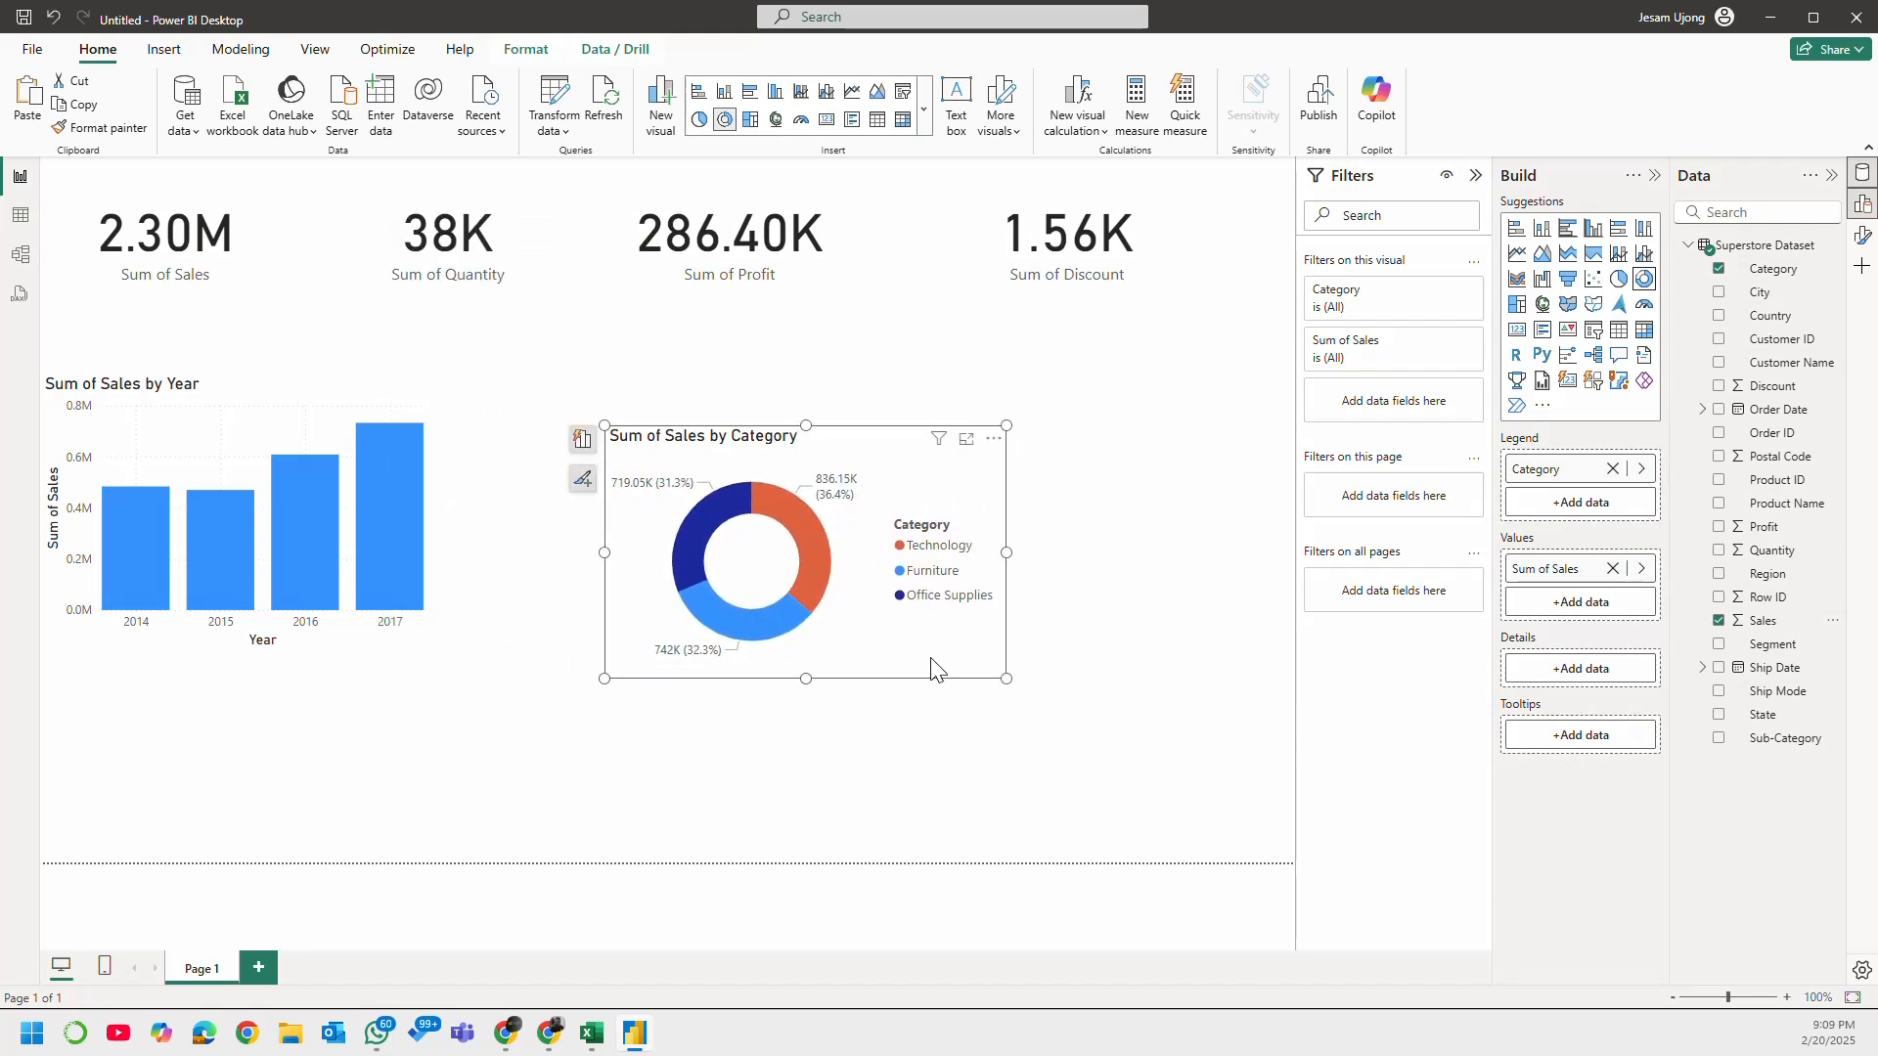
{"action": "mouse_move", "coordinate": [925, 650]}
{"action": "left_mouse_down"}
{"action": "mouse_move", "coordinate": [790, 593]}
{"action": "mouse_move", "coordinate": [893, 631]}
{"action": "left_mouse_up"}
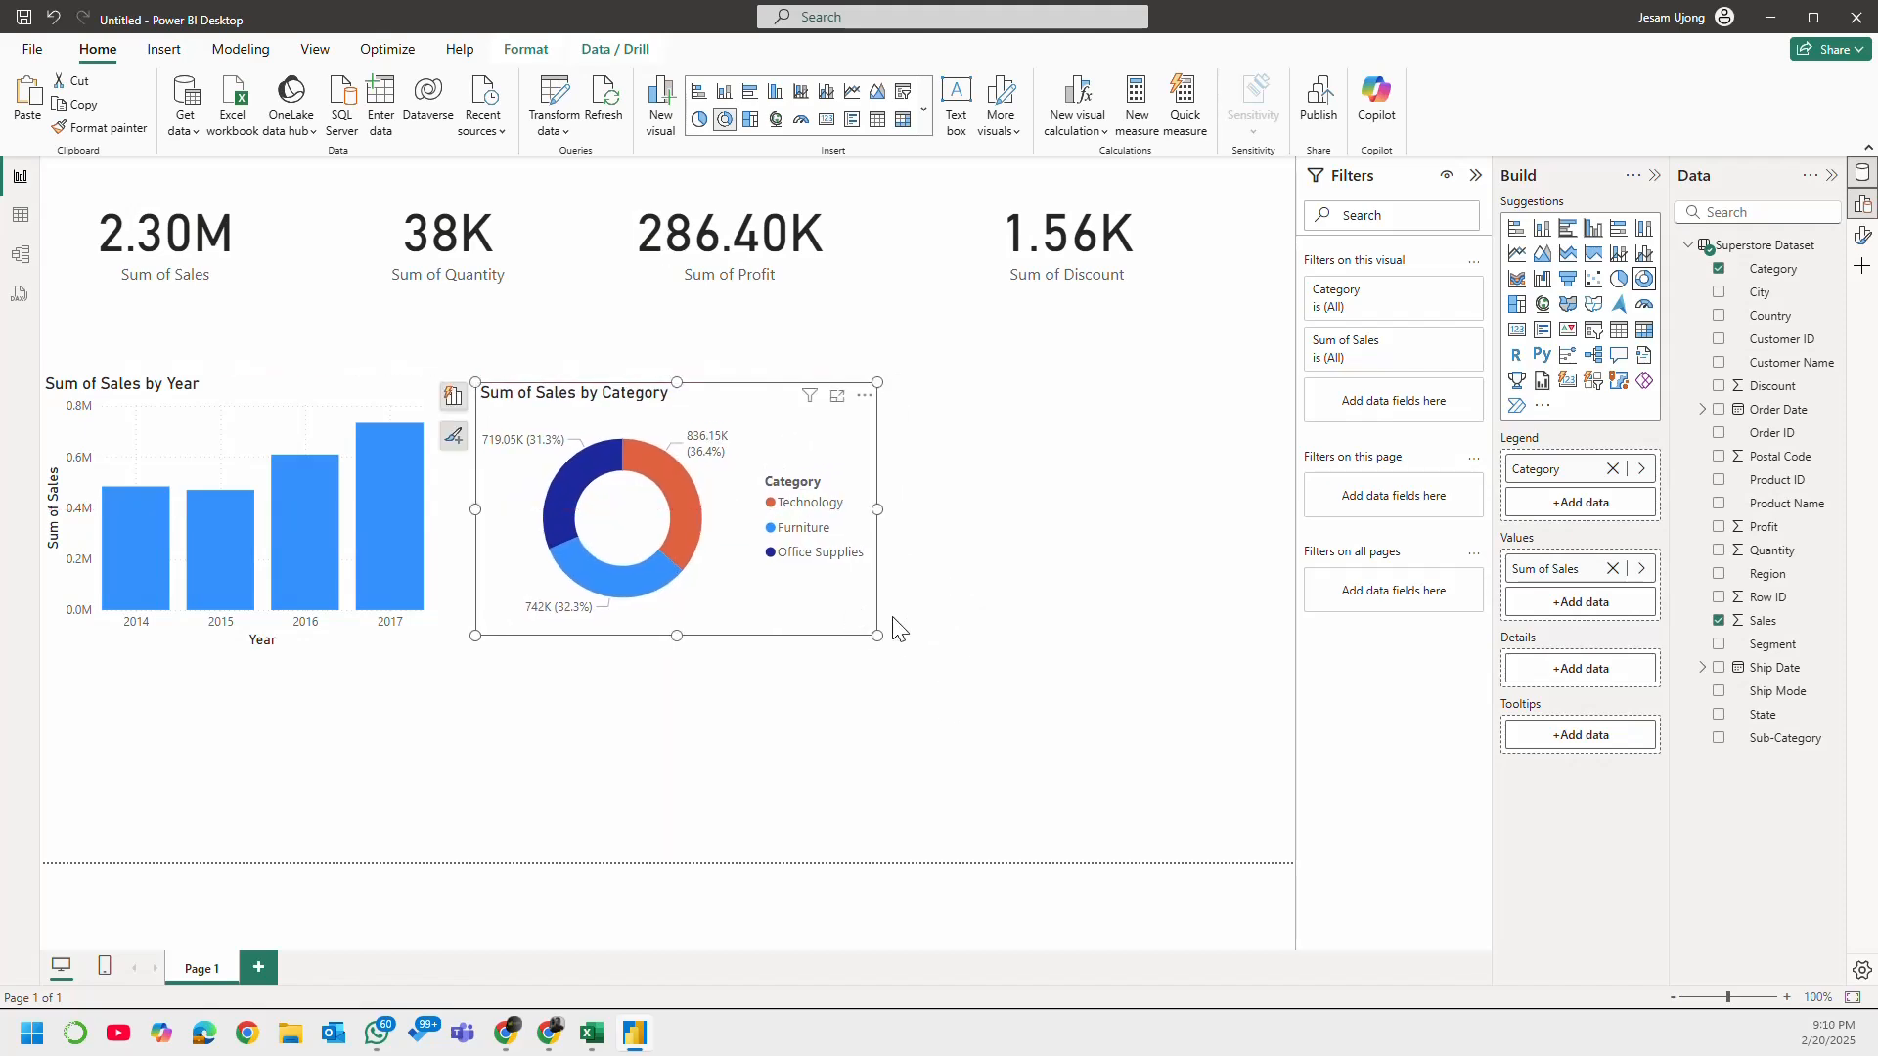
{"action": "left_click", "coordinate": [1002, 612]}
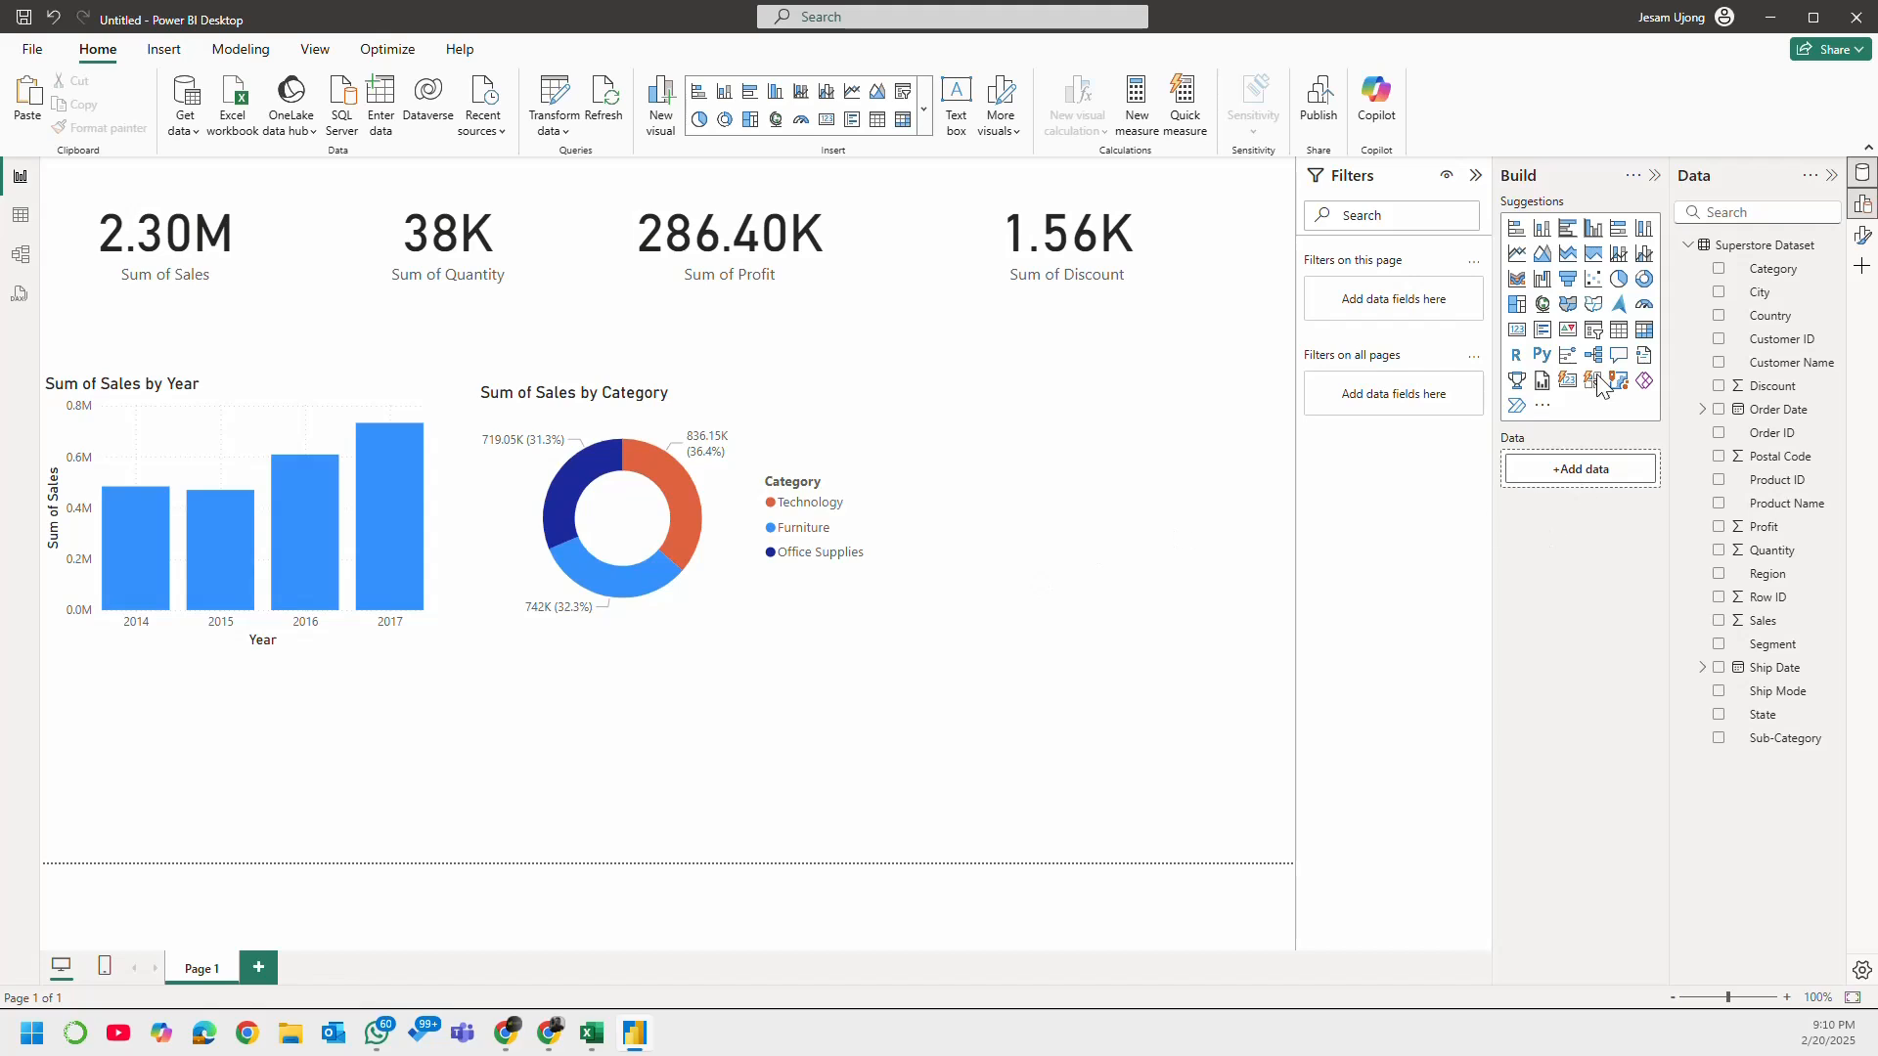
{"action": "left_click", "coordinate": [1568, 231]}
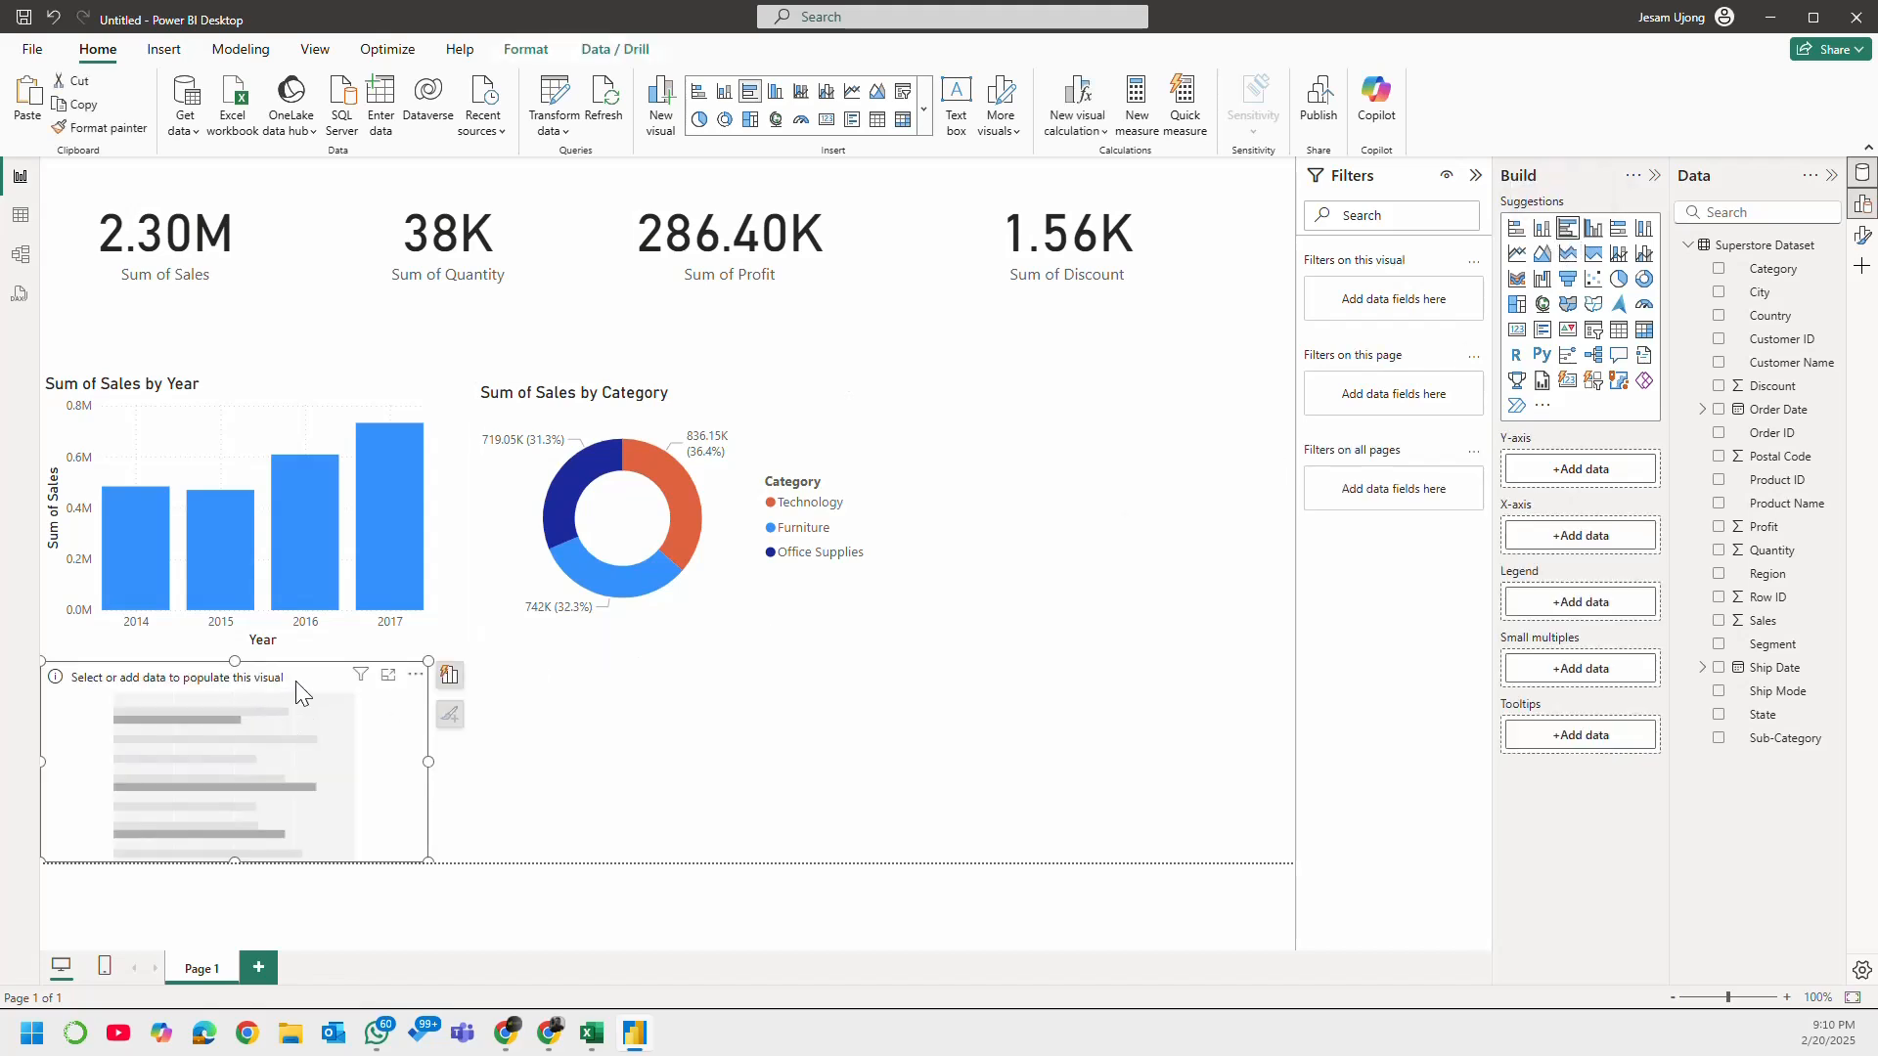
{"action": "left_click_drag", "start_coordinate": [309, 685], "coordinate": [1178, 483]}
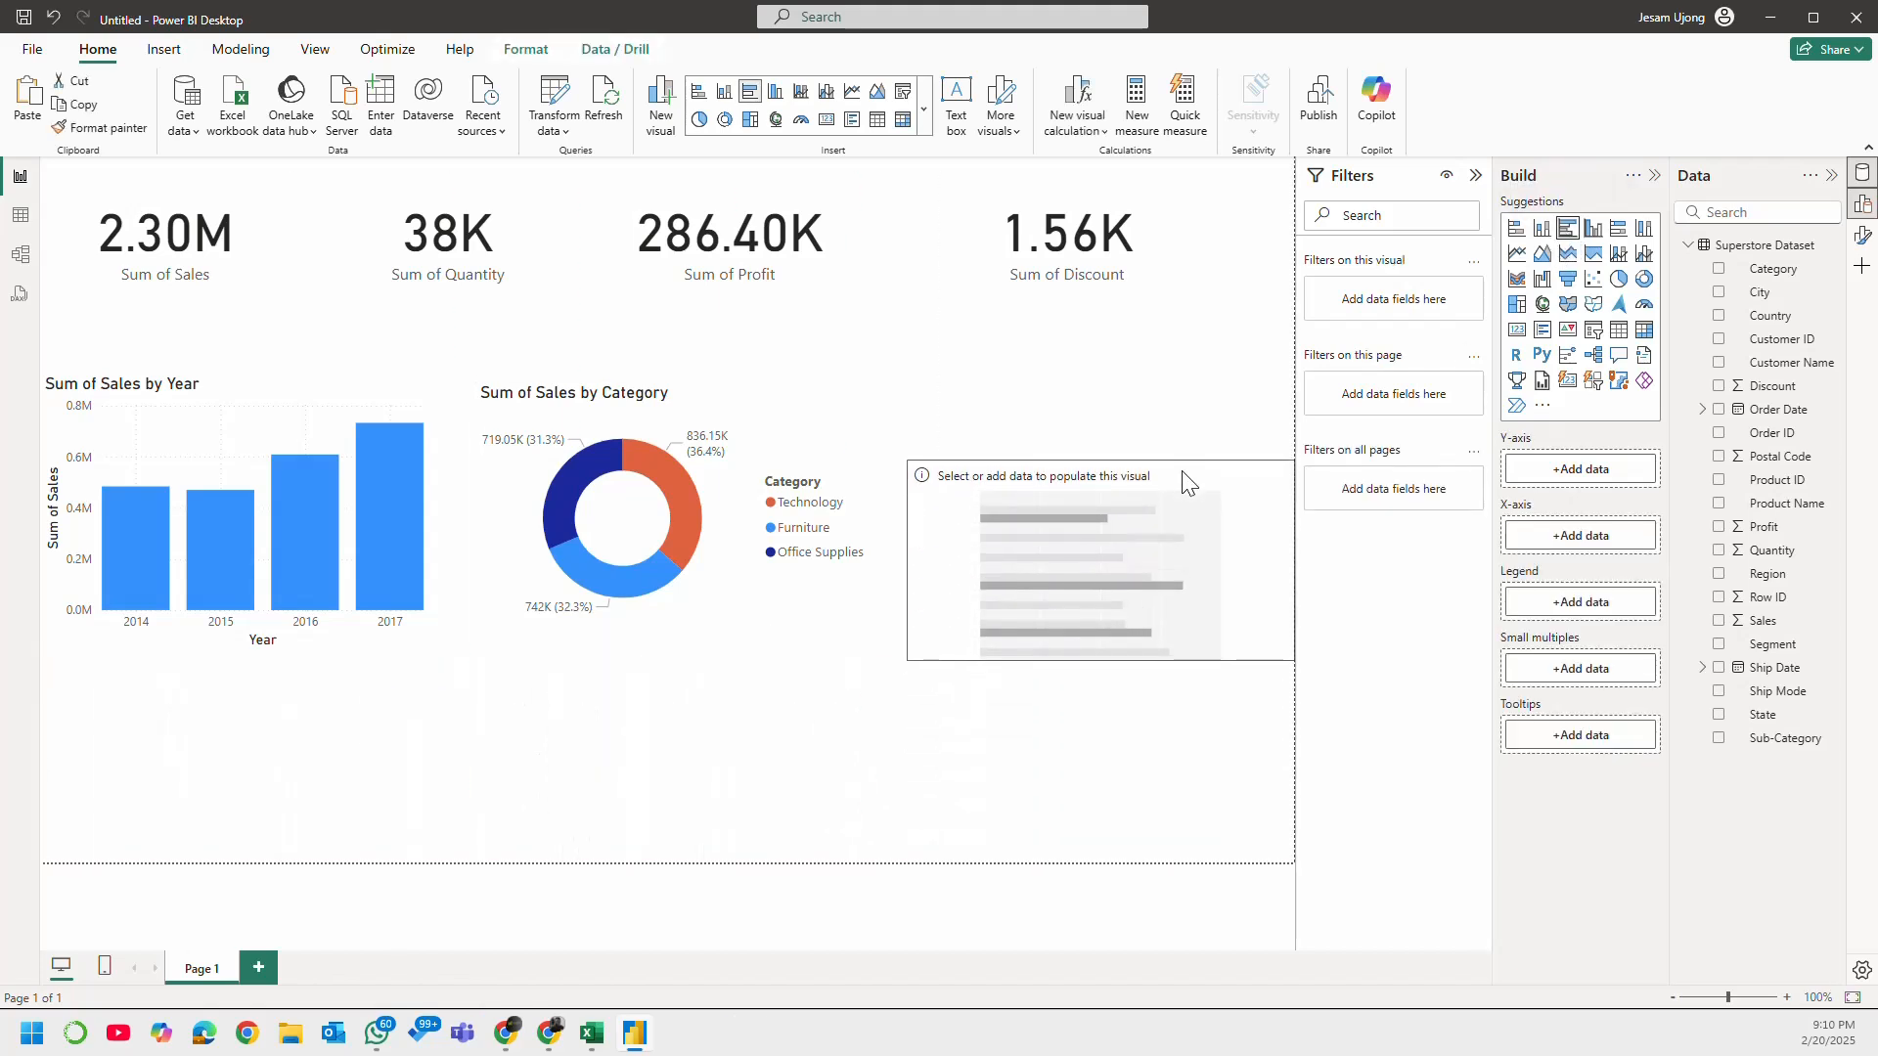
{"action": "key", "text": "Delete"}
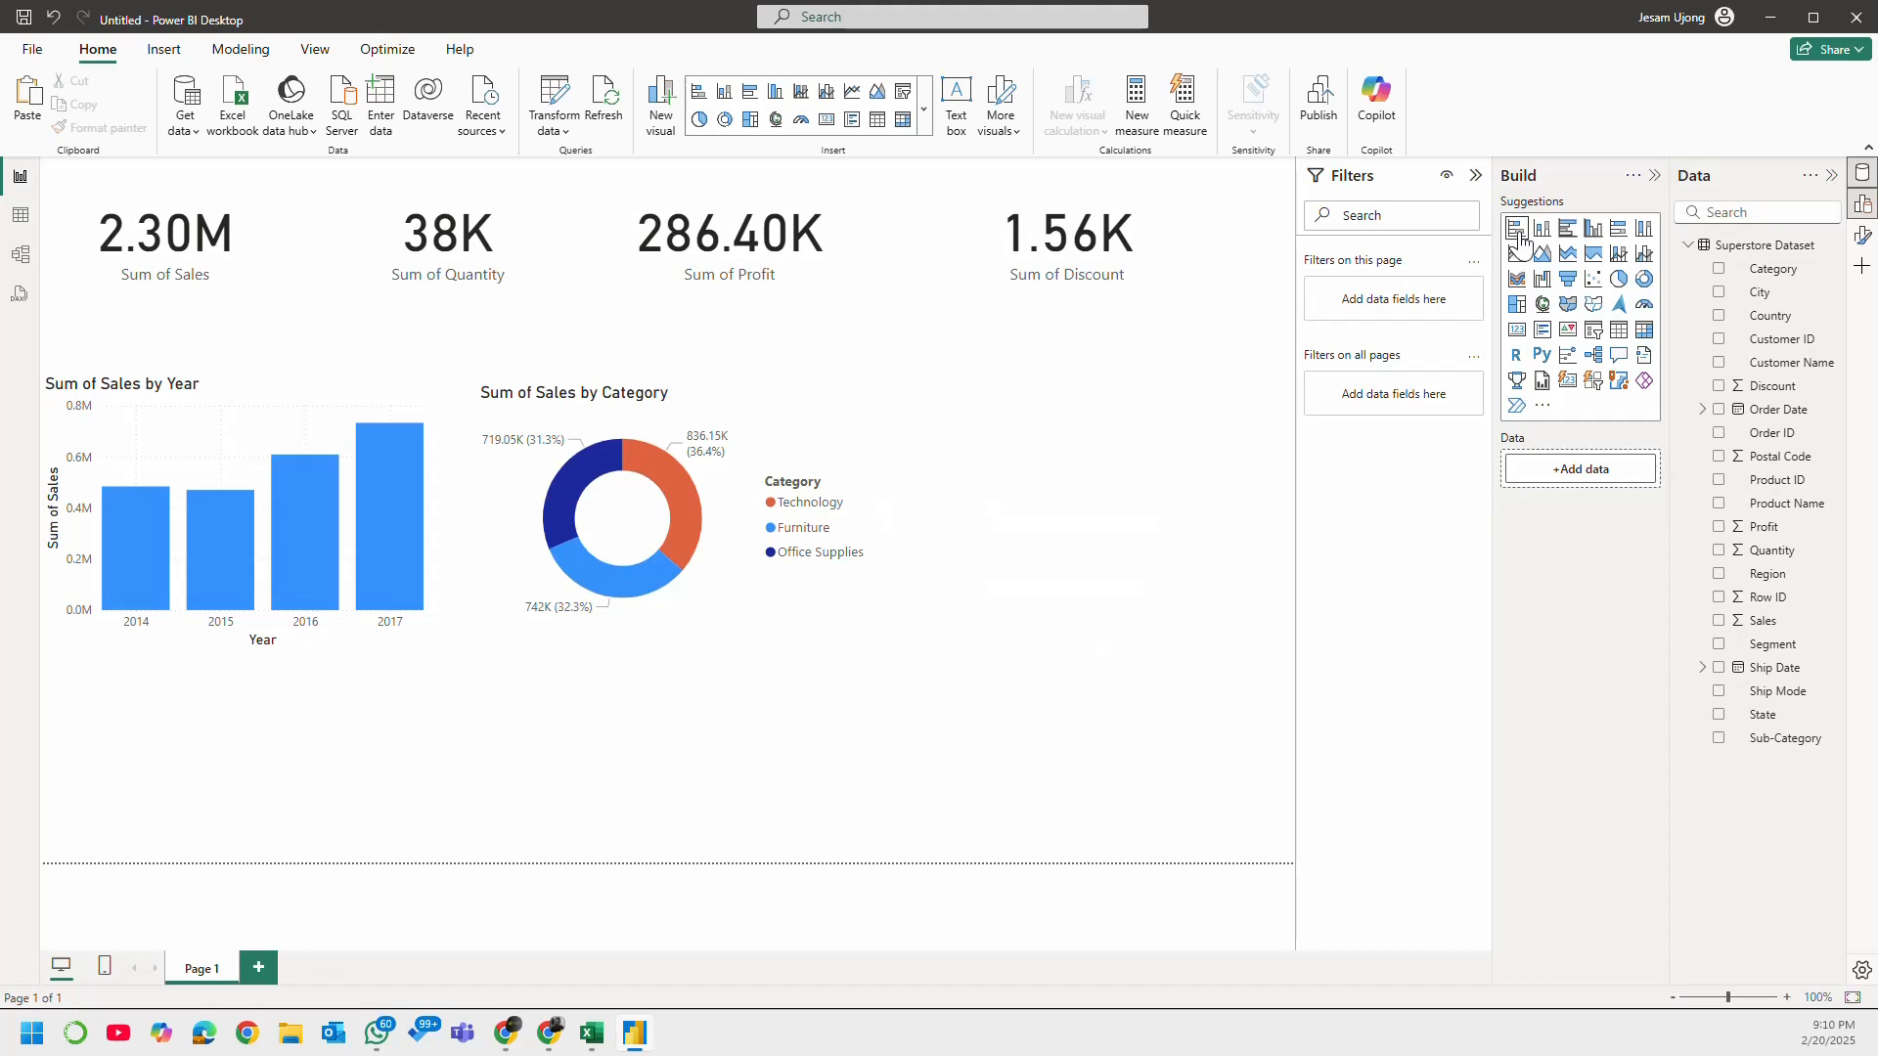
Step: Add a clustered bar chart of Sales by Customer Name to the right of the donut chart and make it taller
{"action": "left_click", "coordinate": [1568, 228]}
{"action": "left_click_drag", "start_coordinate": [396, 741], "coordinate": [1283, 435]}
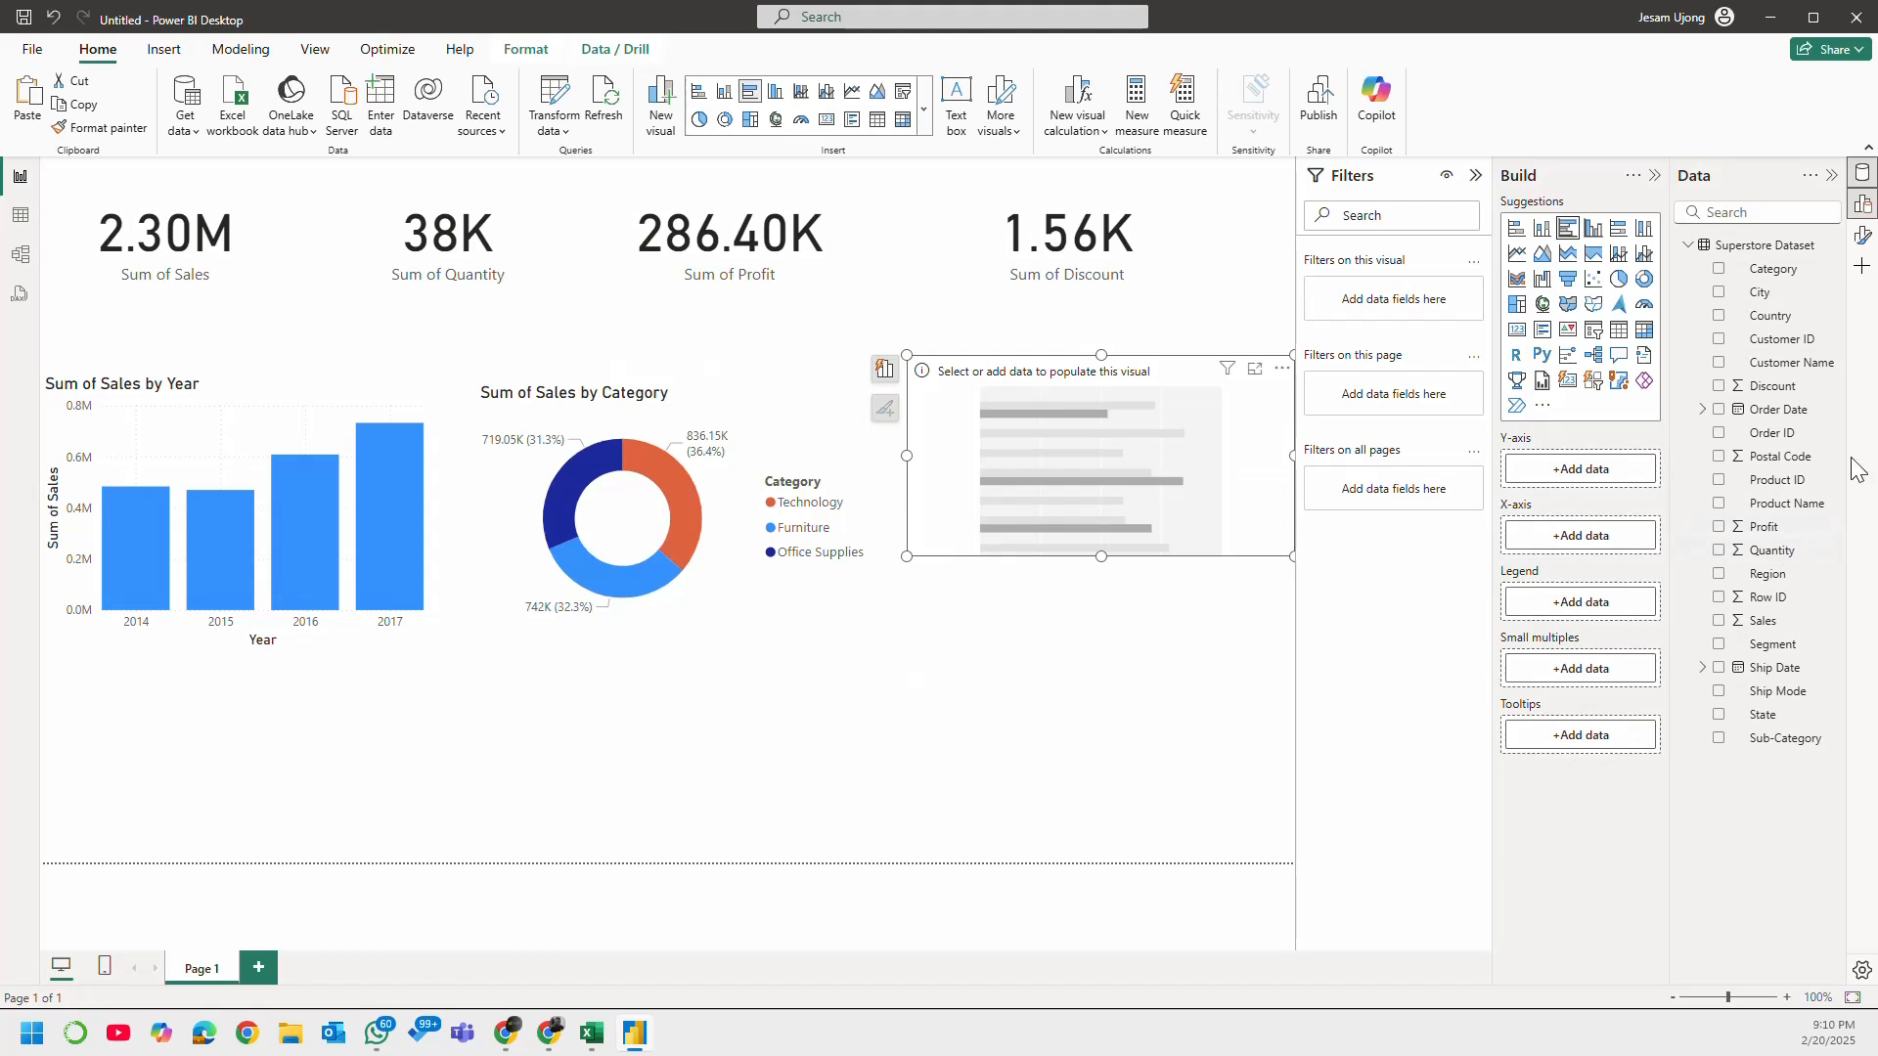
{"action": "left_click", "coordinate": [1719, 364]}
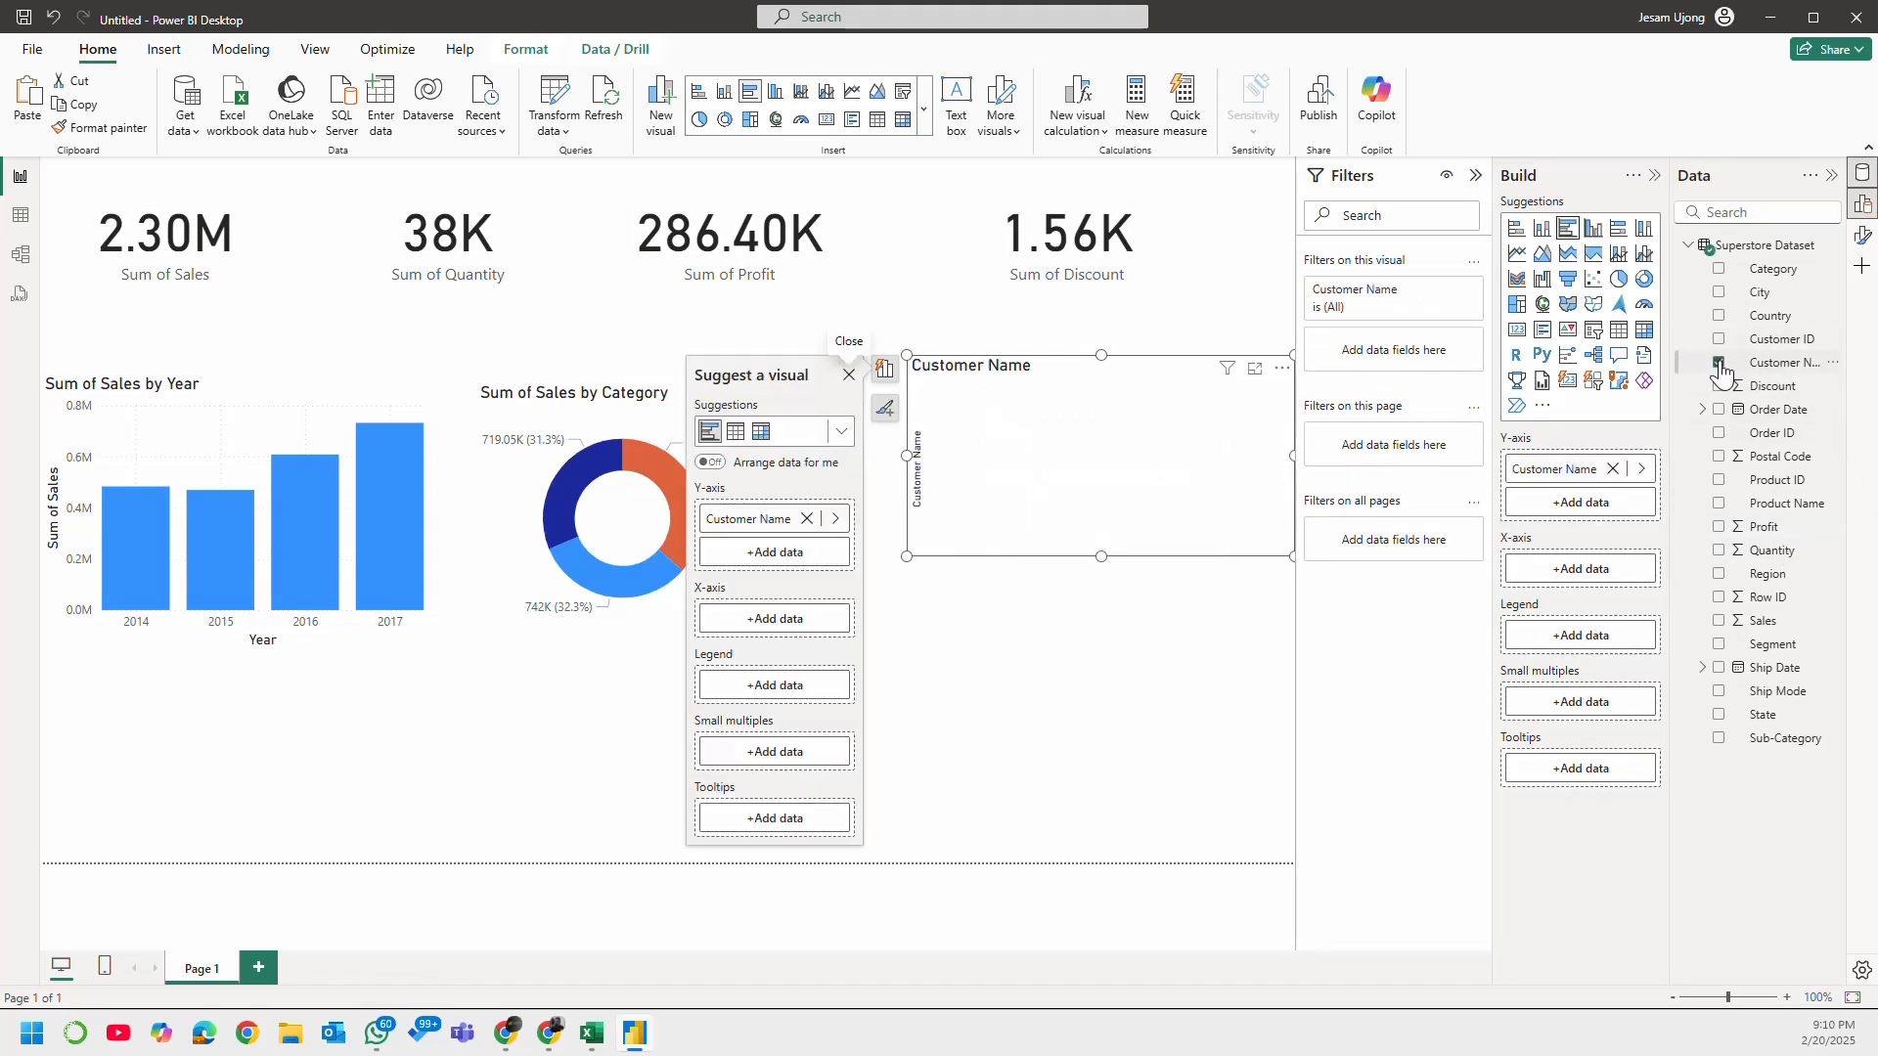
{"action": "left_click", "coordinate": [1721, 622]}
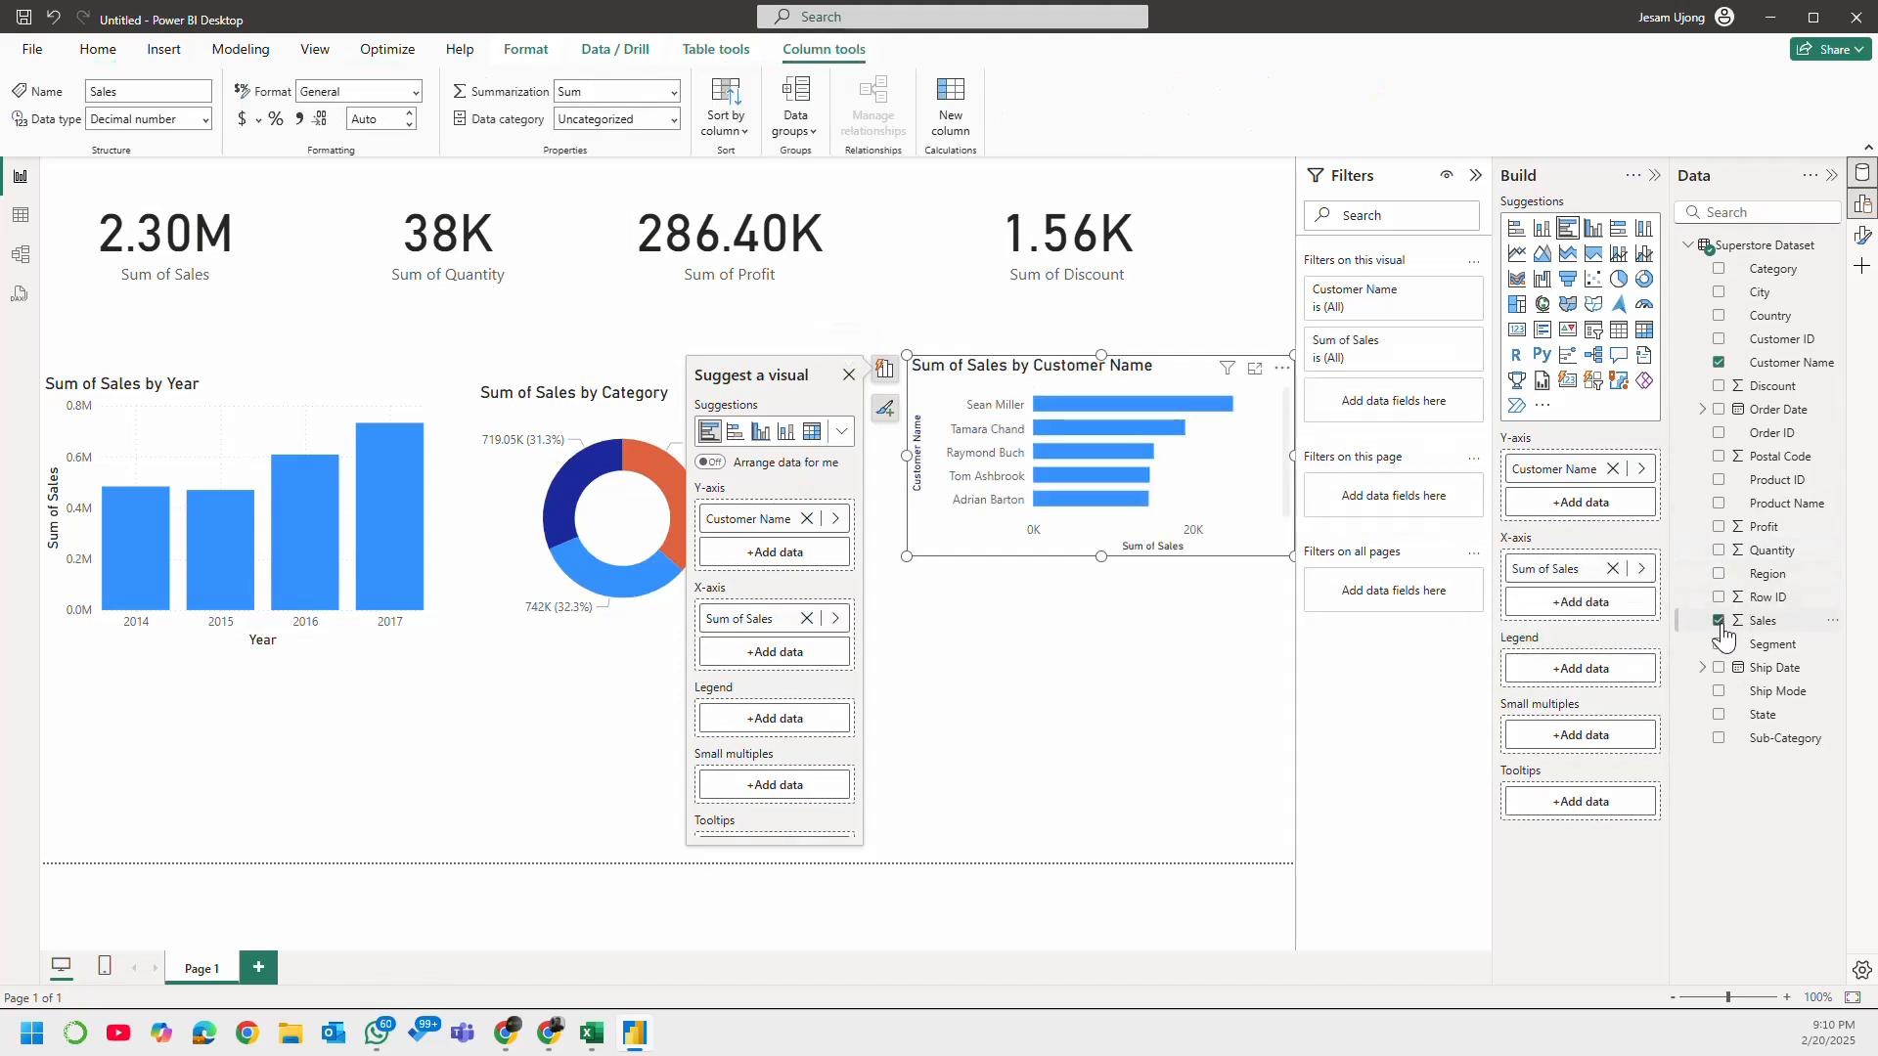
{"action": "left_click_drag", "start_coordinate": [1101, 555], "coordinate": [1228, 644]}
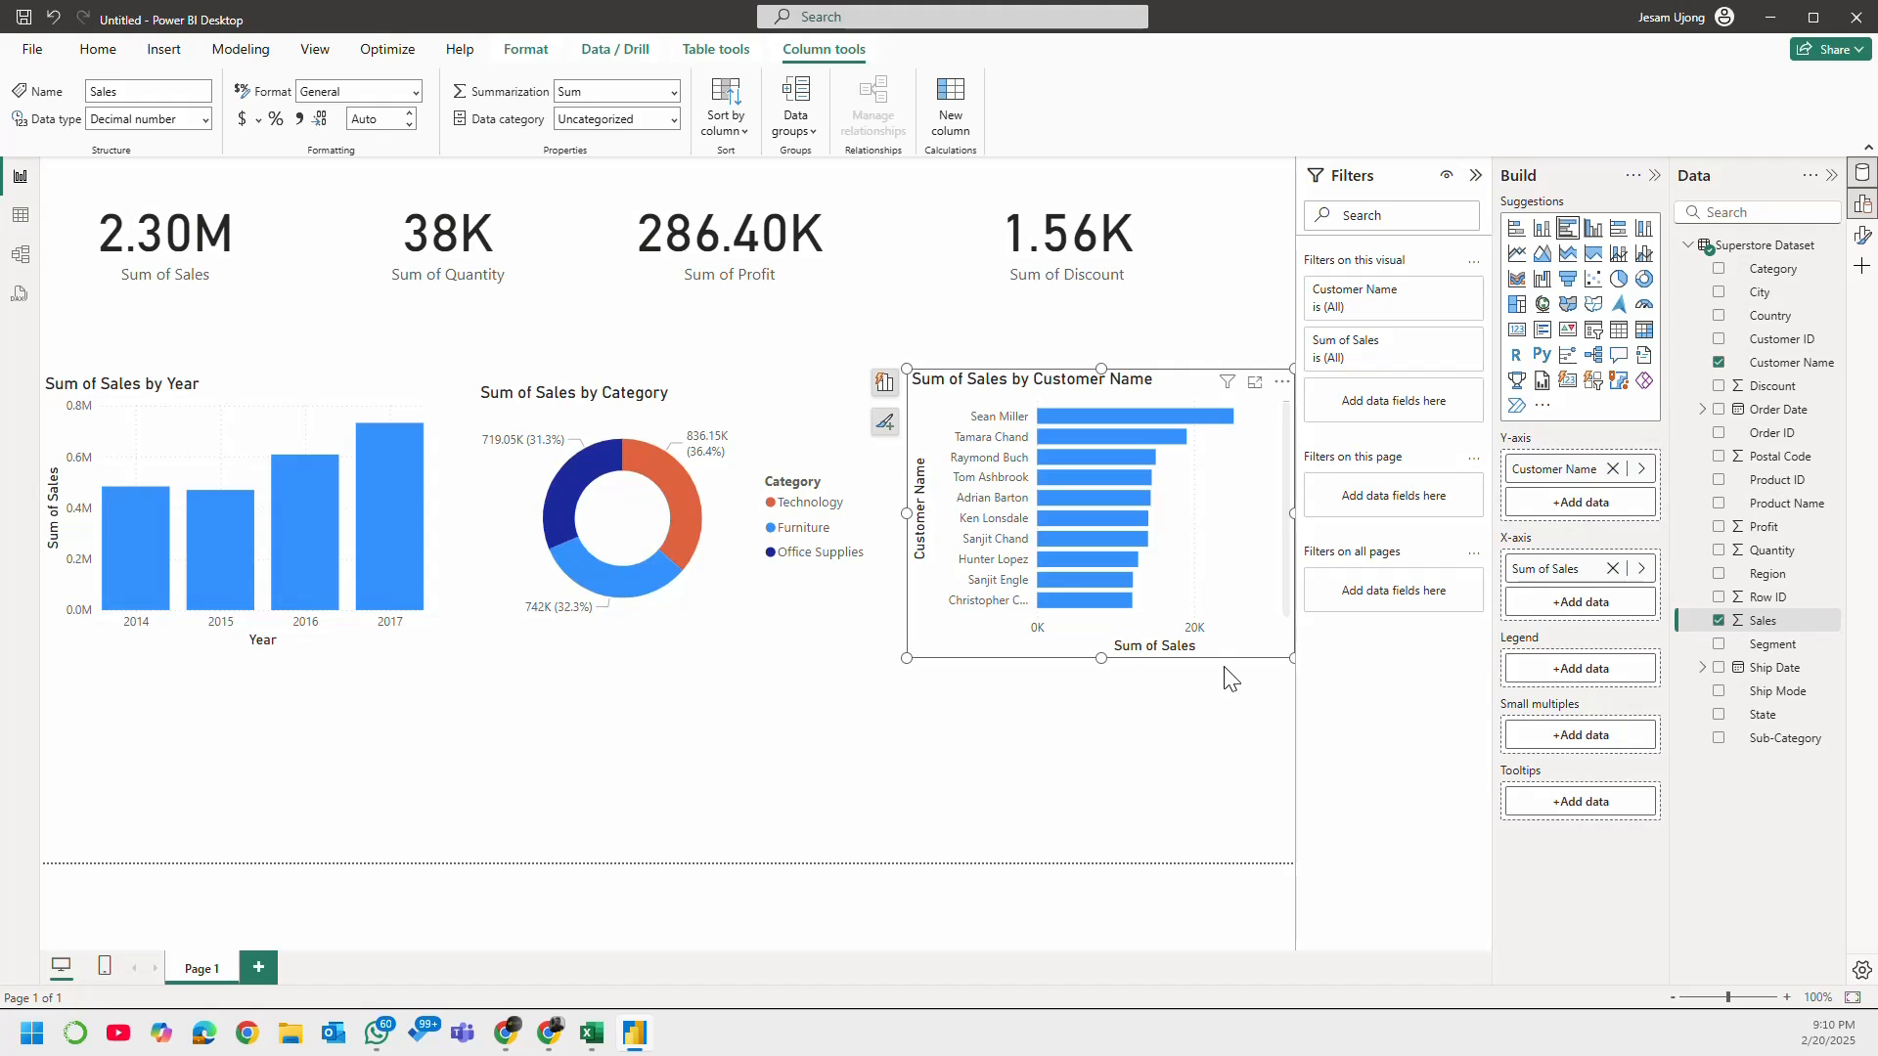
{"action": "left_click", "coordinate": [1031, 717]}
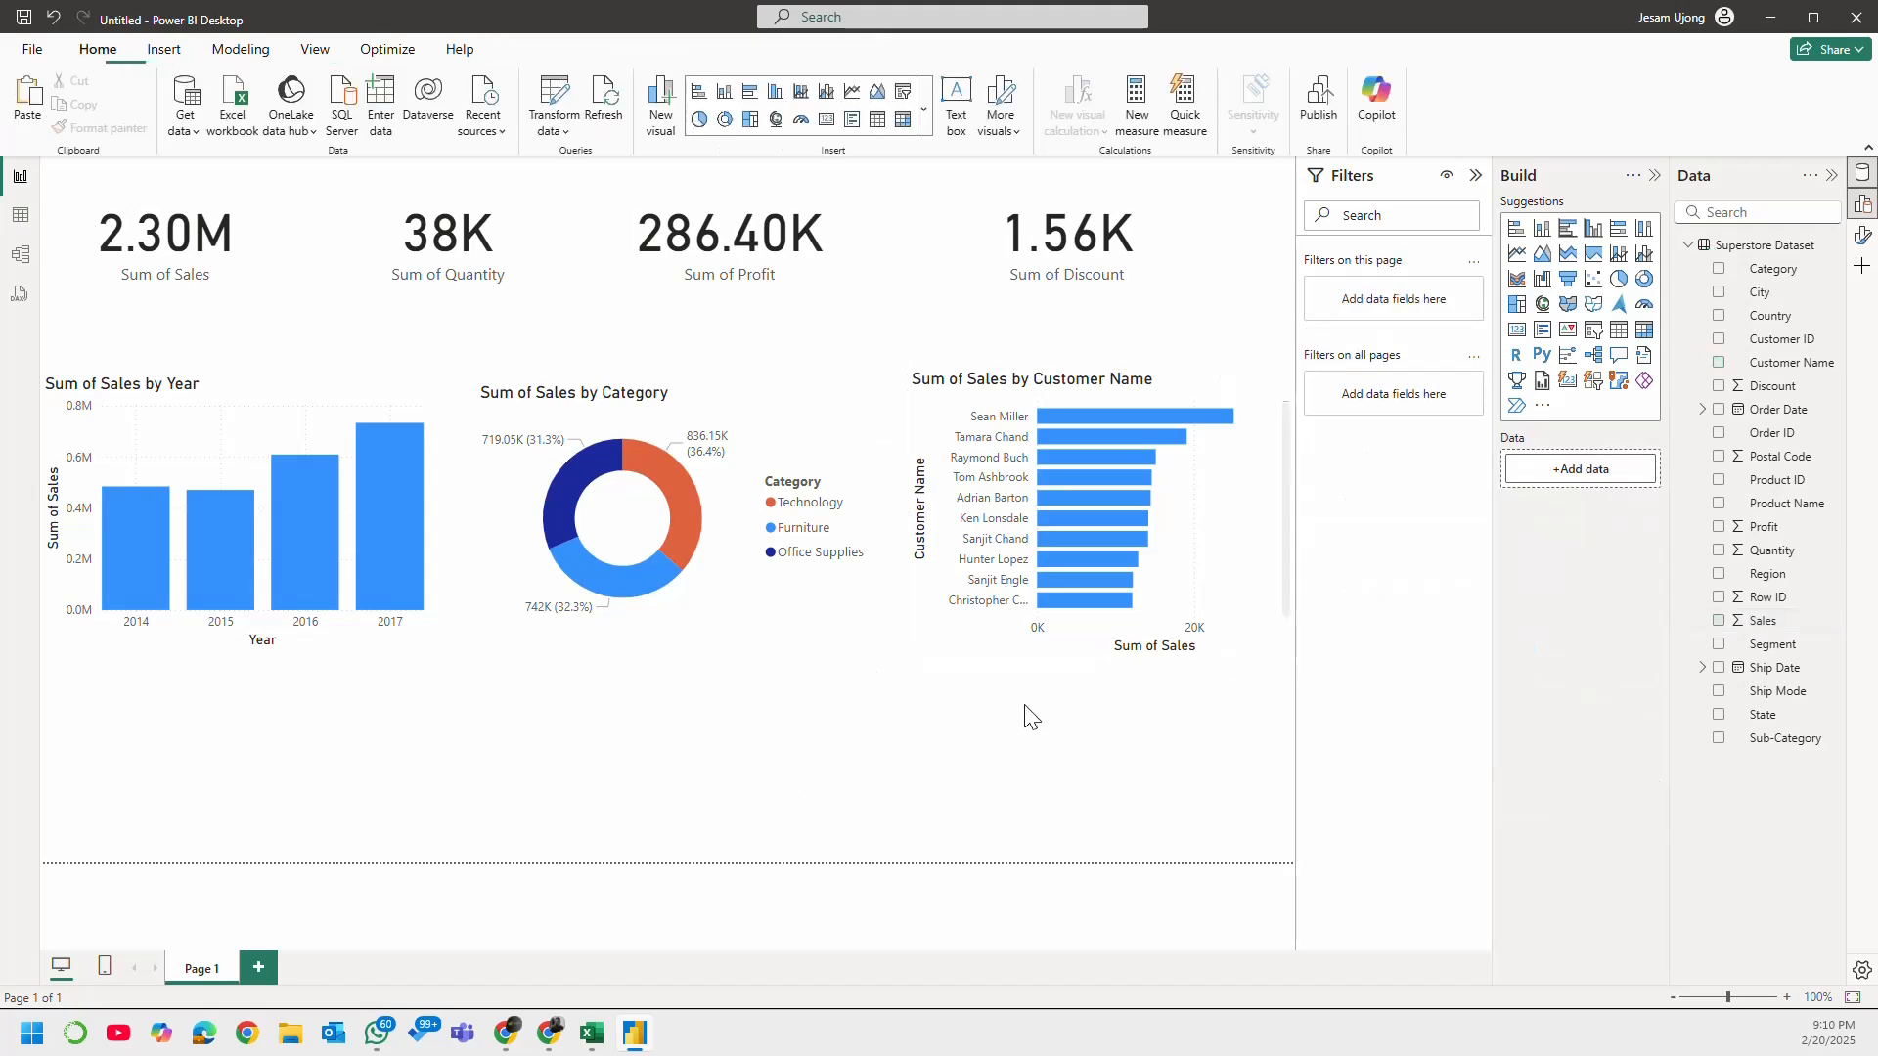
Step: Add a clustered bar chart of Profit by Region below the Sales by Year chart, and move the Sales by Year chart up slightly
{"action": "left_click", "coordinate": [1718, 576]}
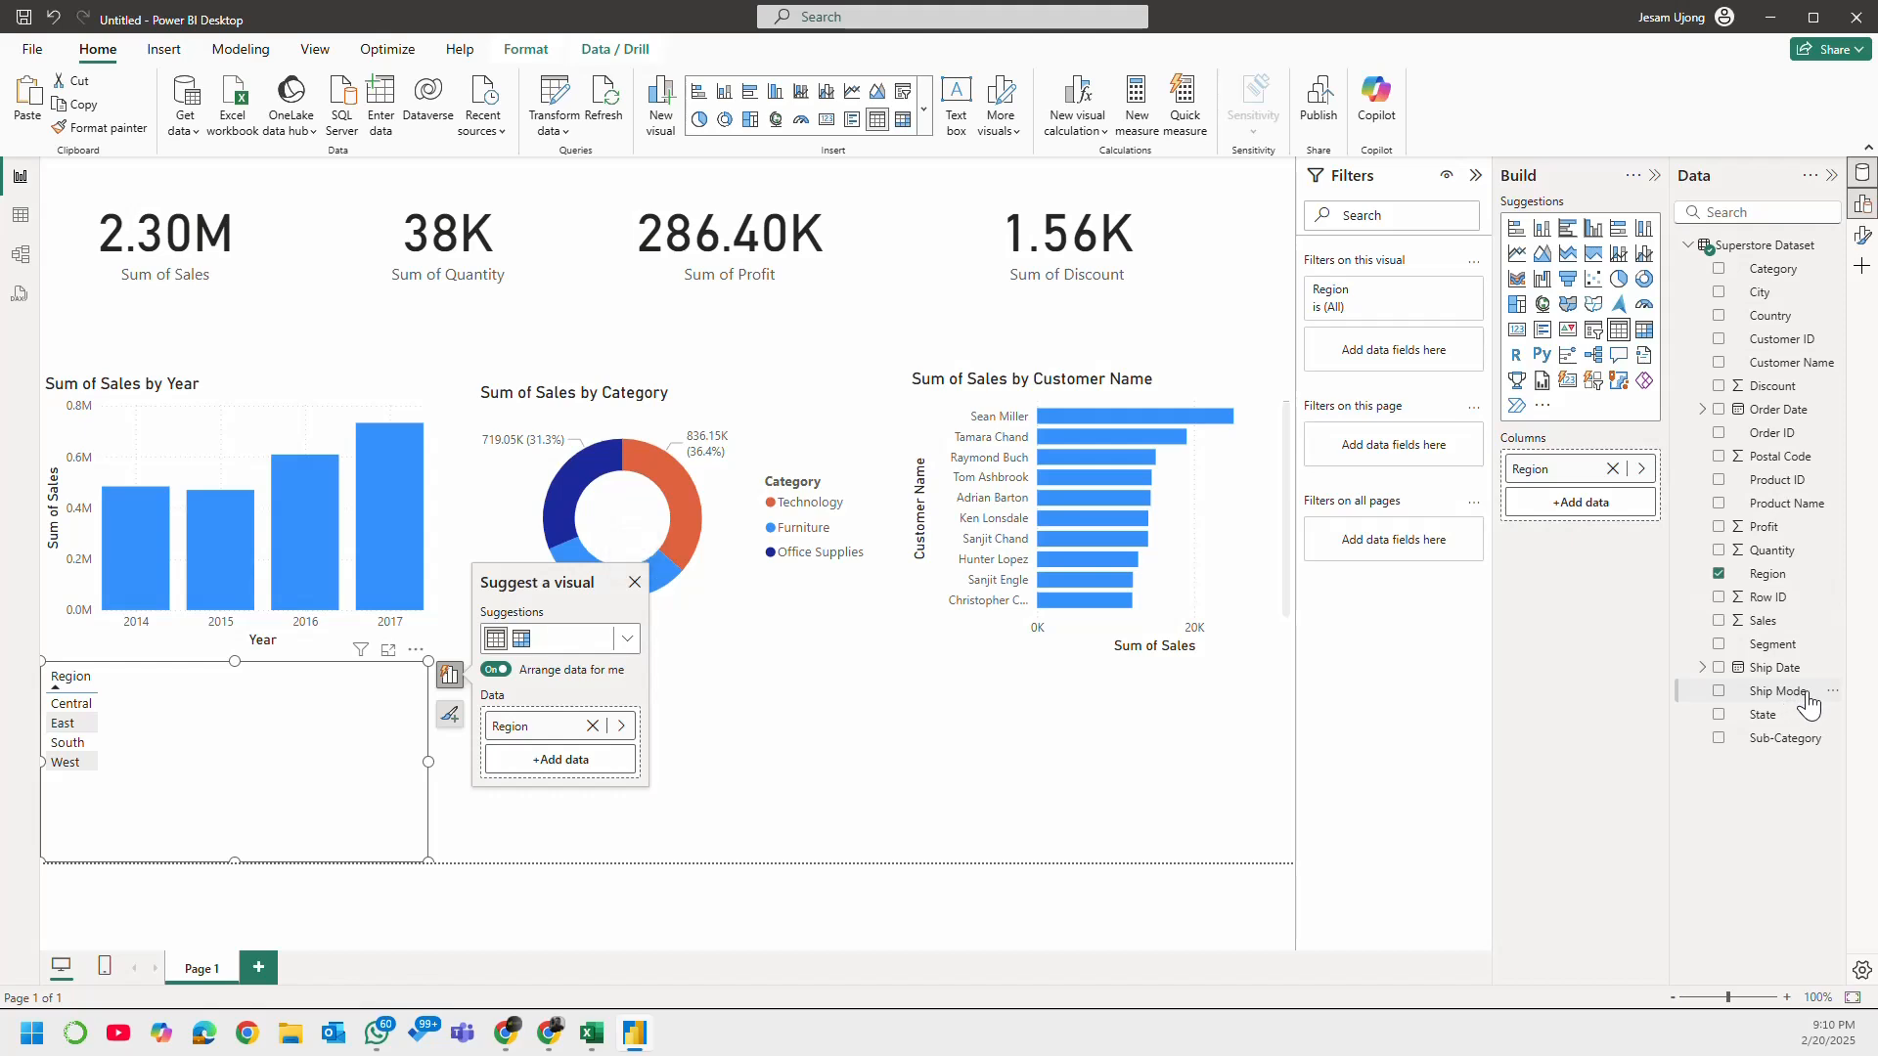
{"action": "left_click", "coordinate": [1723, 533]}
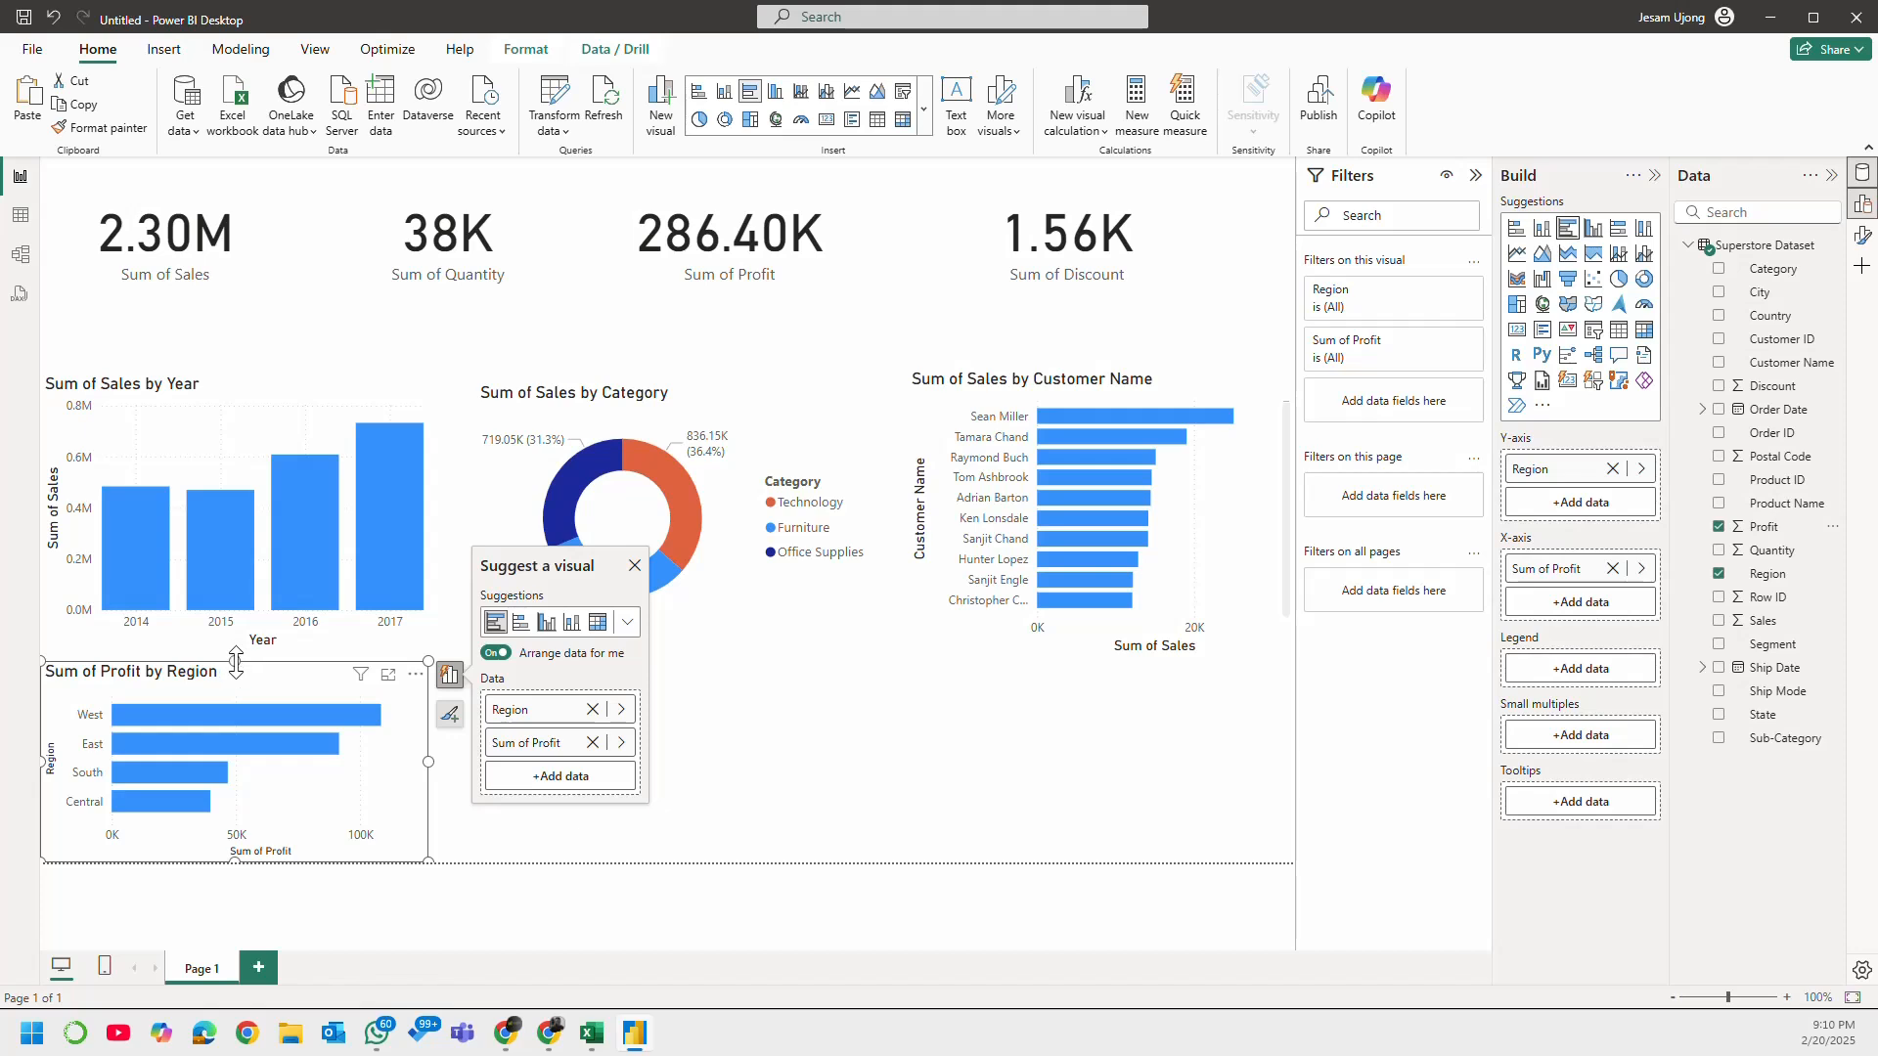
{"action": "left_click_drag", "start_coordinate": [414, 638], "coordinate": [418, 603]}
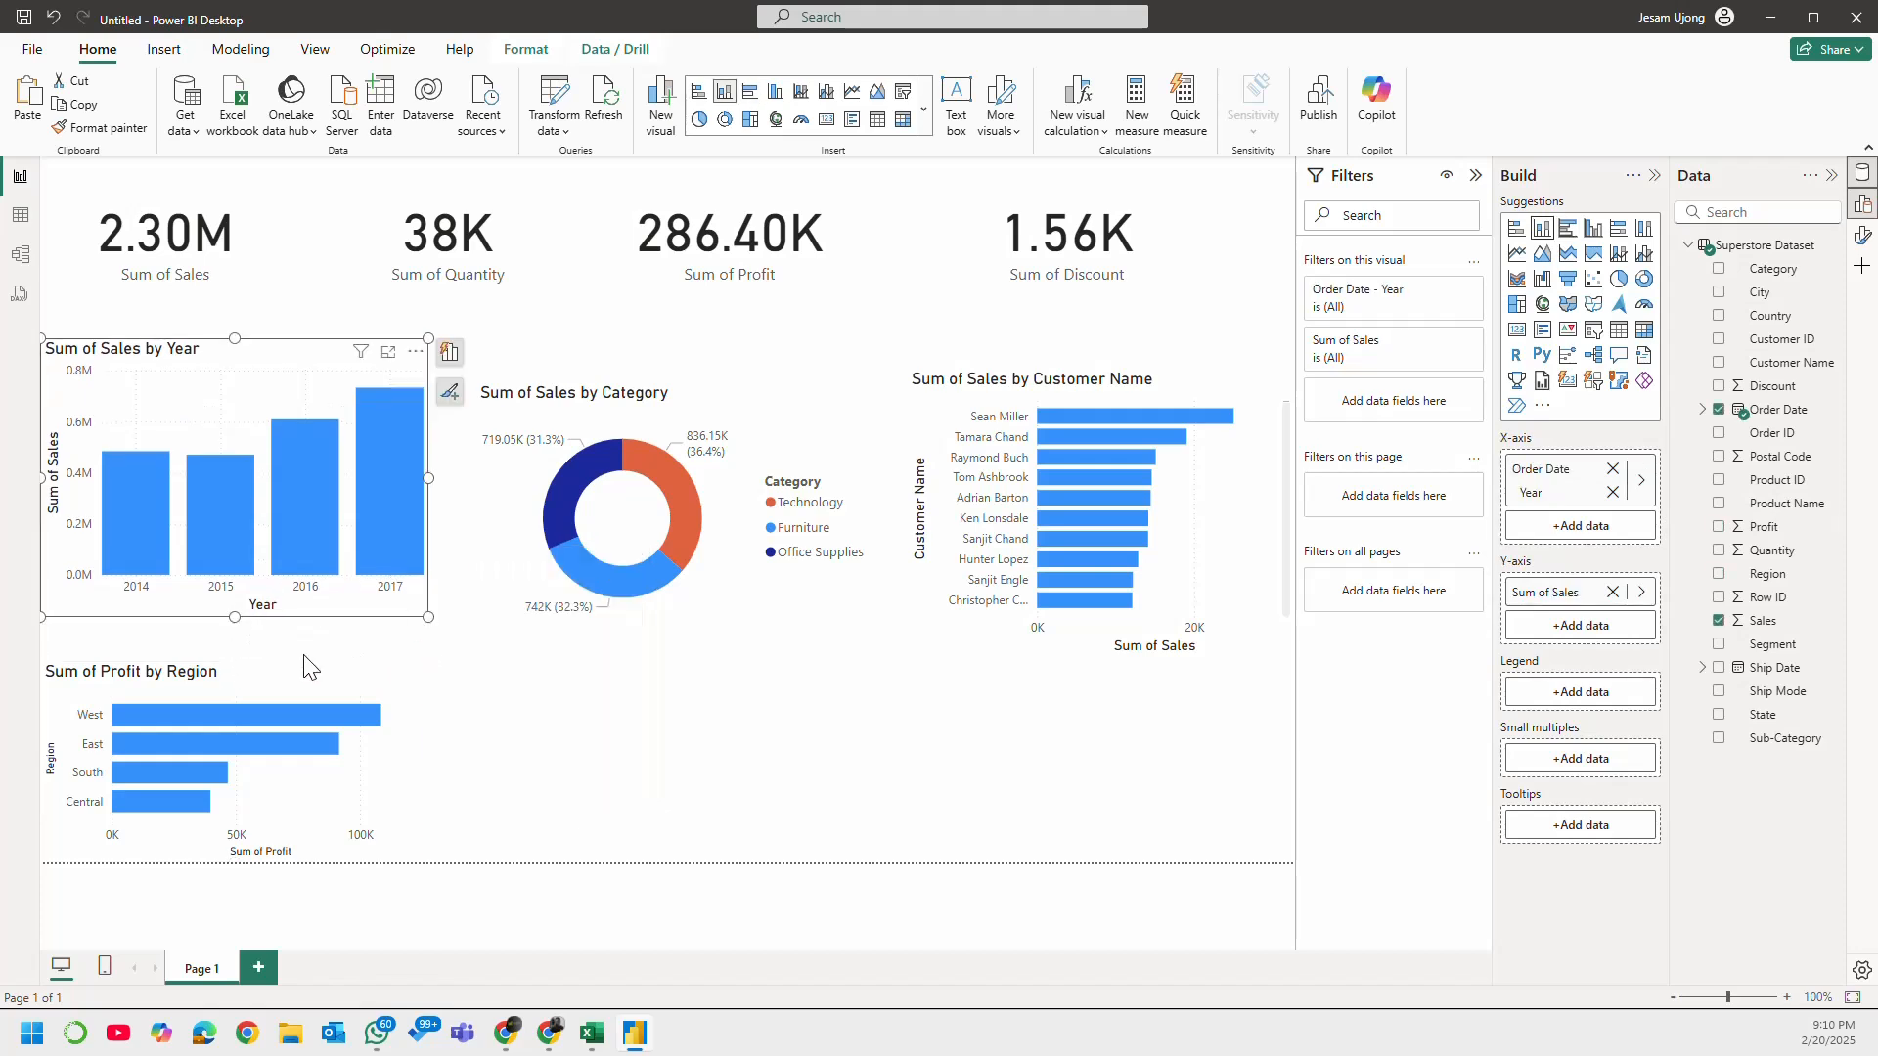
Step: Extend the Profit by Region chart slightly upward and make it a little narrower
{"action": "left_click", "coordinate": [261, 665]}
{"action": "left_click", "coordinate": [258, 674]}
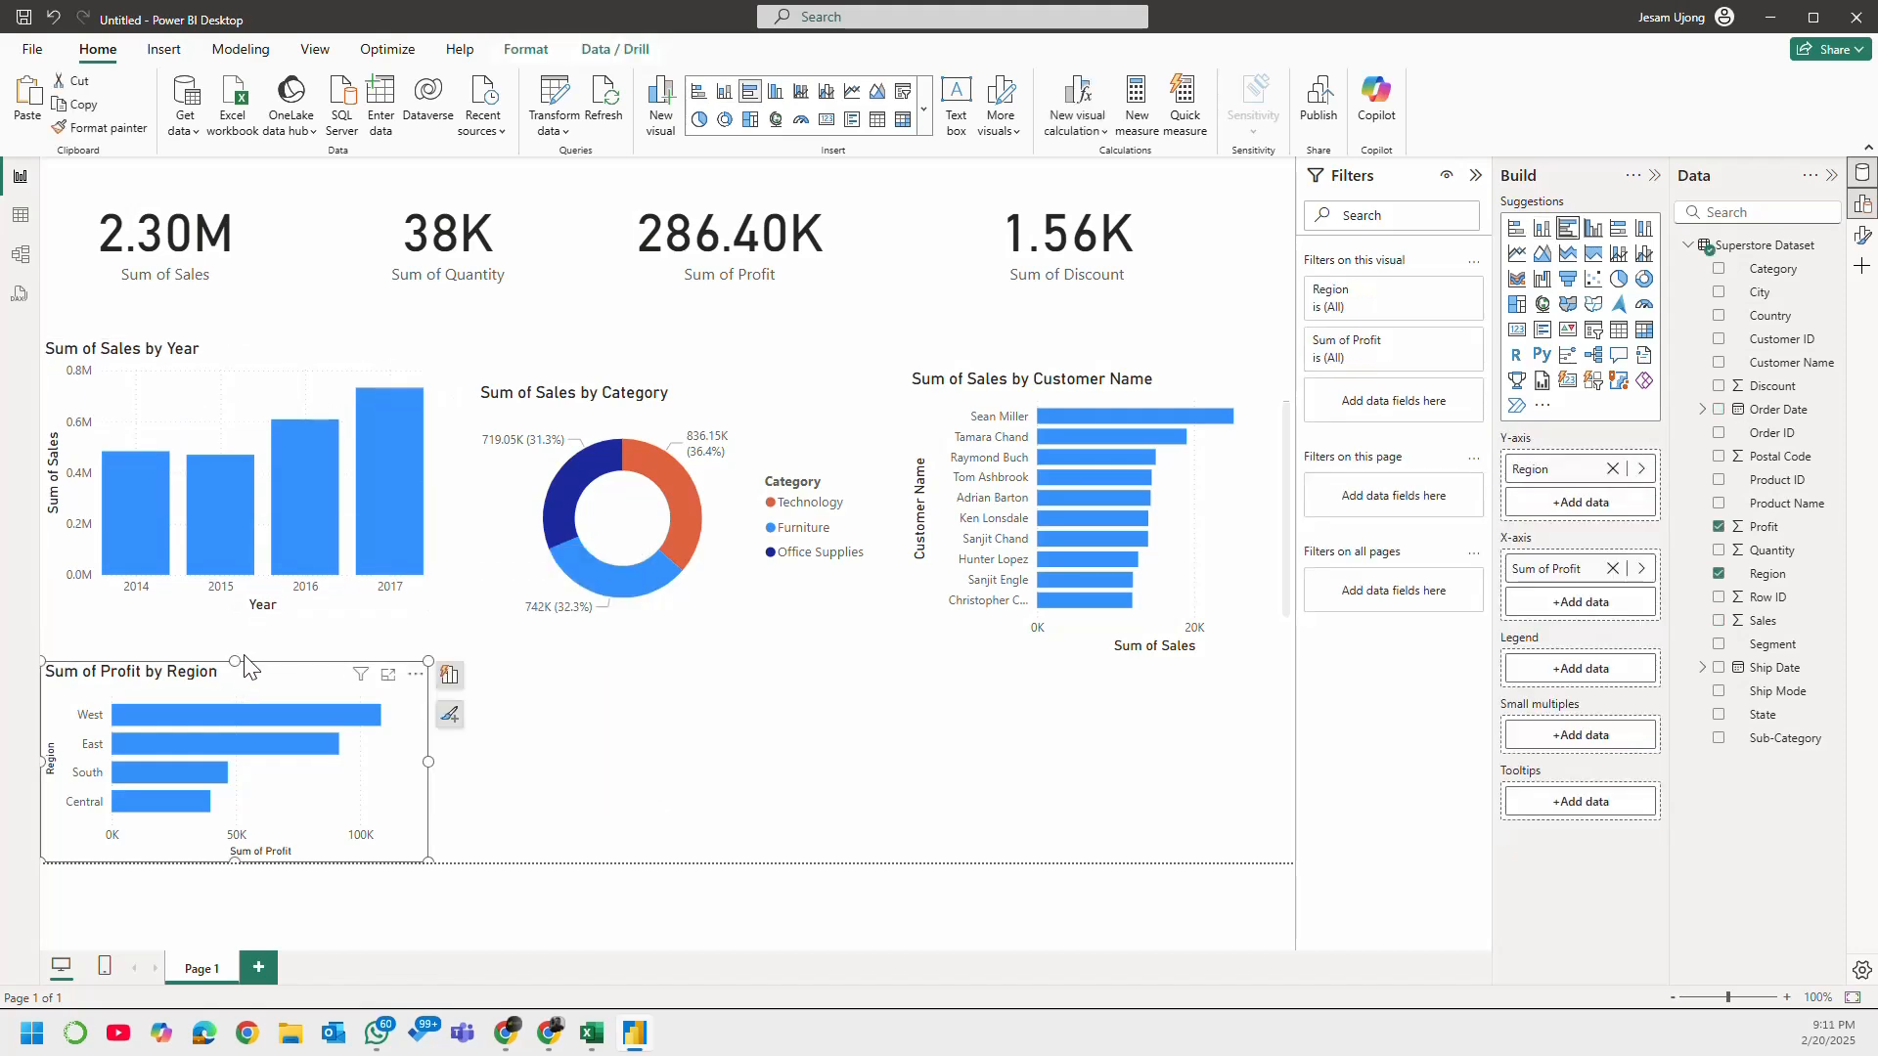
{"action": "left_click_drag", "start_coordinate": [236, 661], "coordinate": [232, 636]}
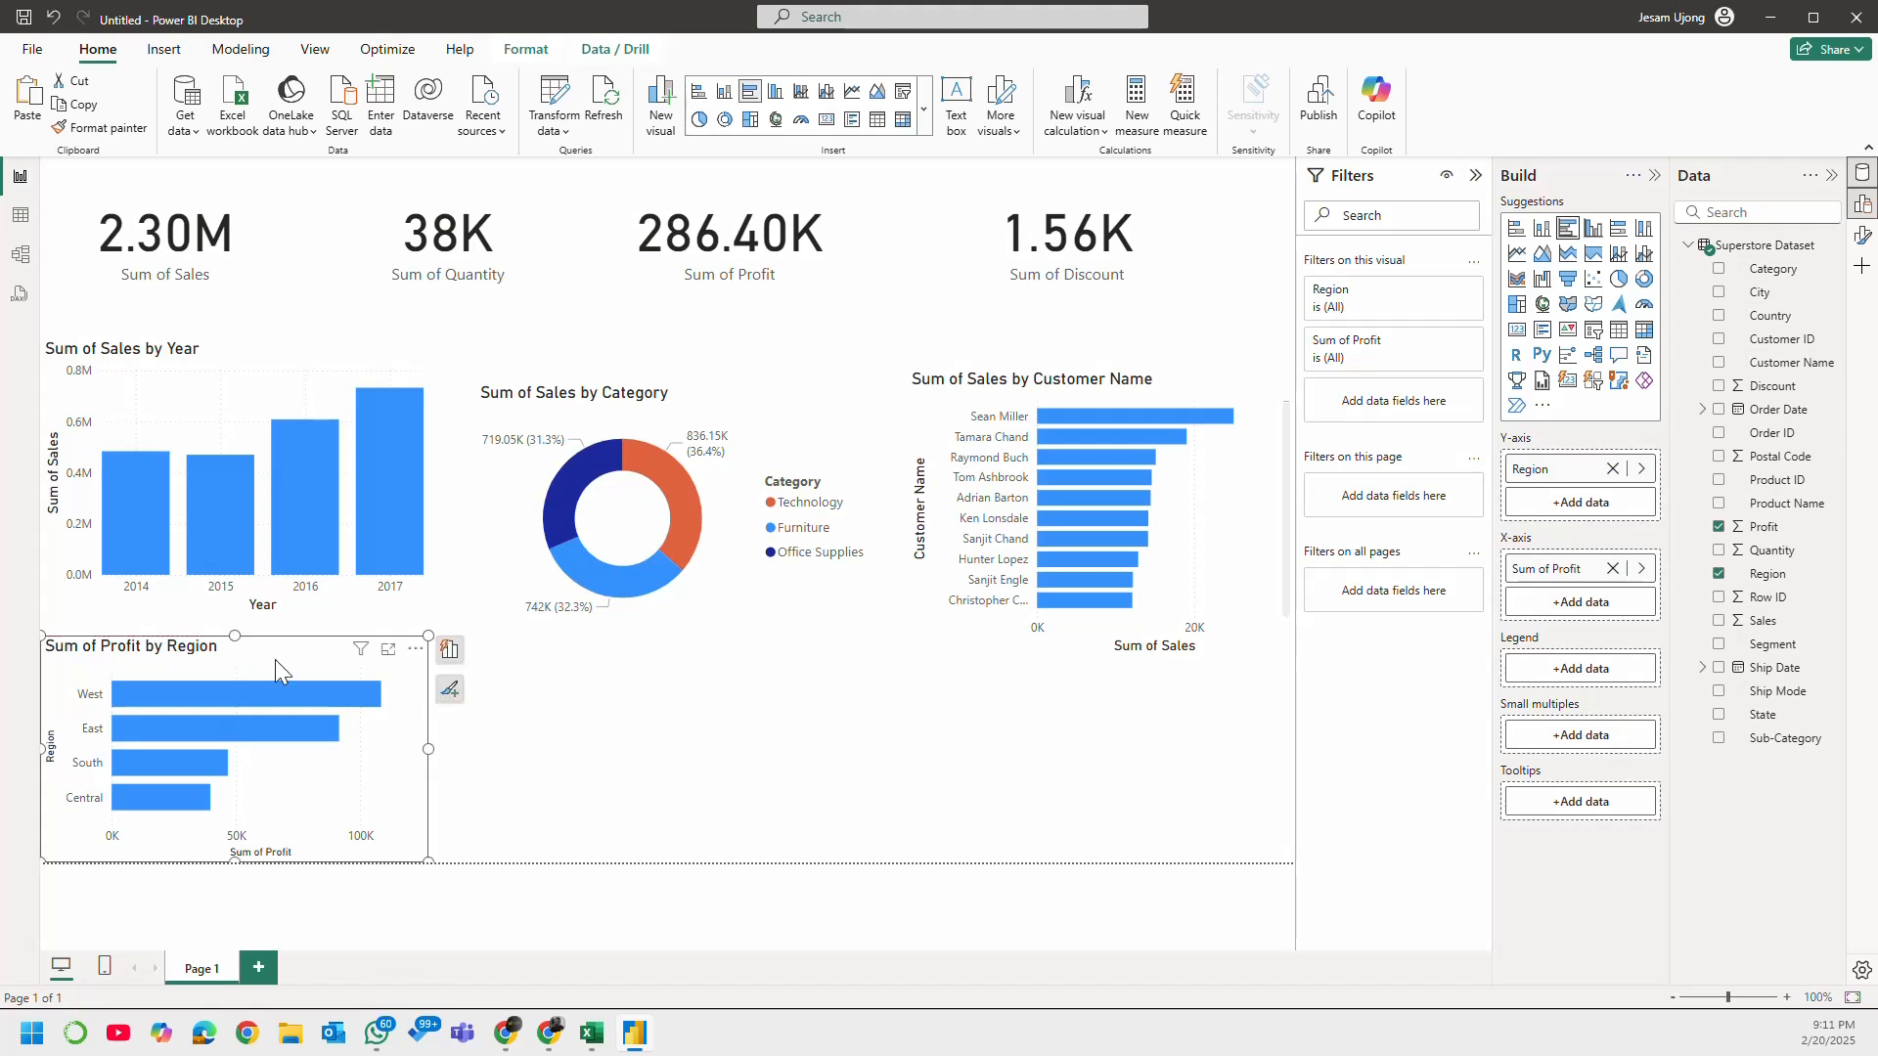
{"action": "left_click_drag", "start_coordinate": [417, 750], "coordinate": [380, 762]}
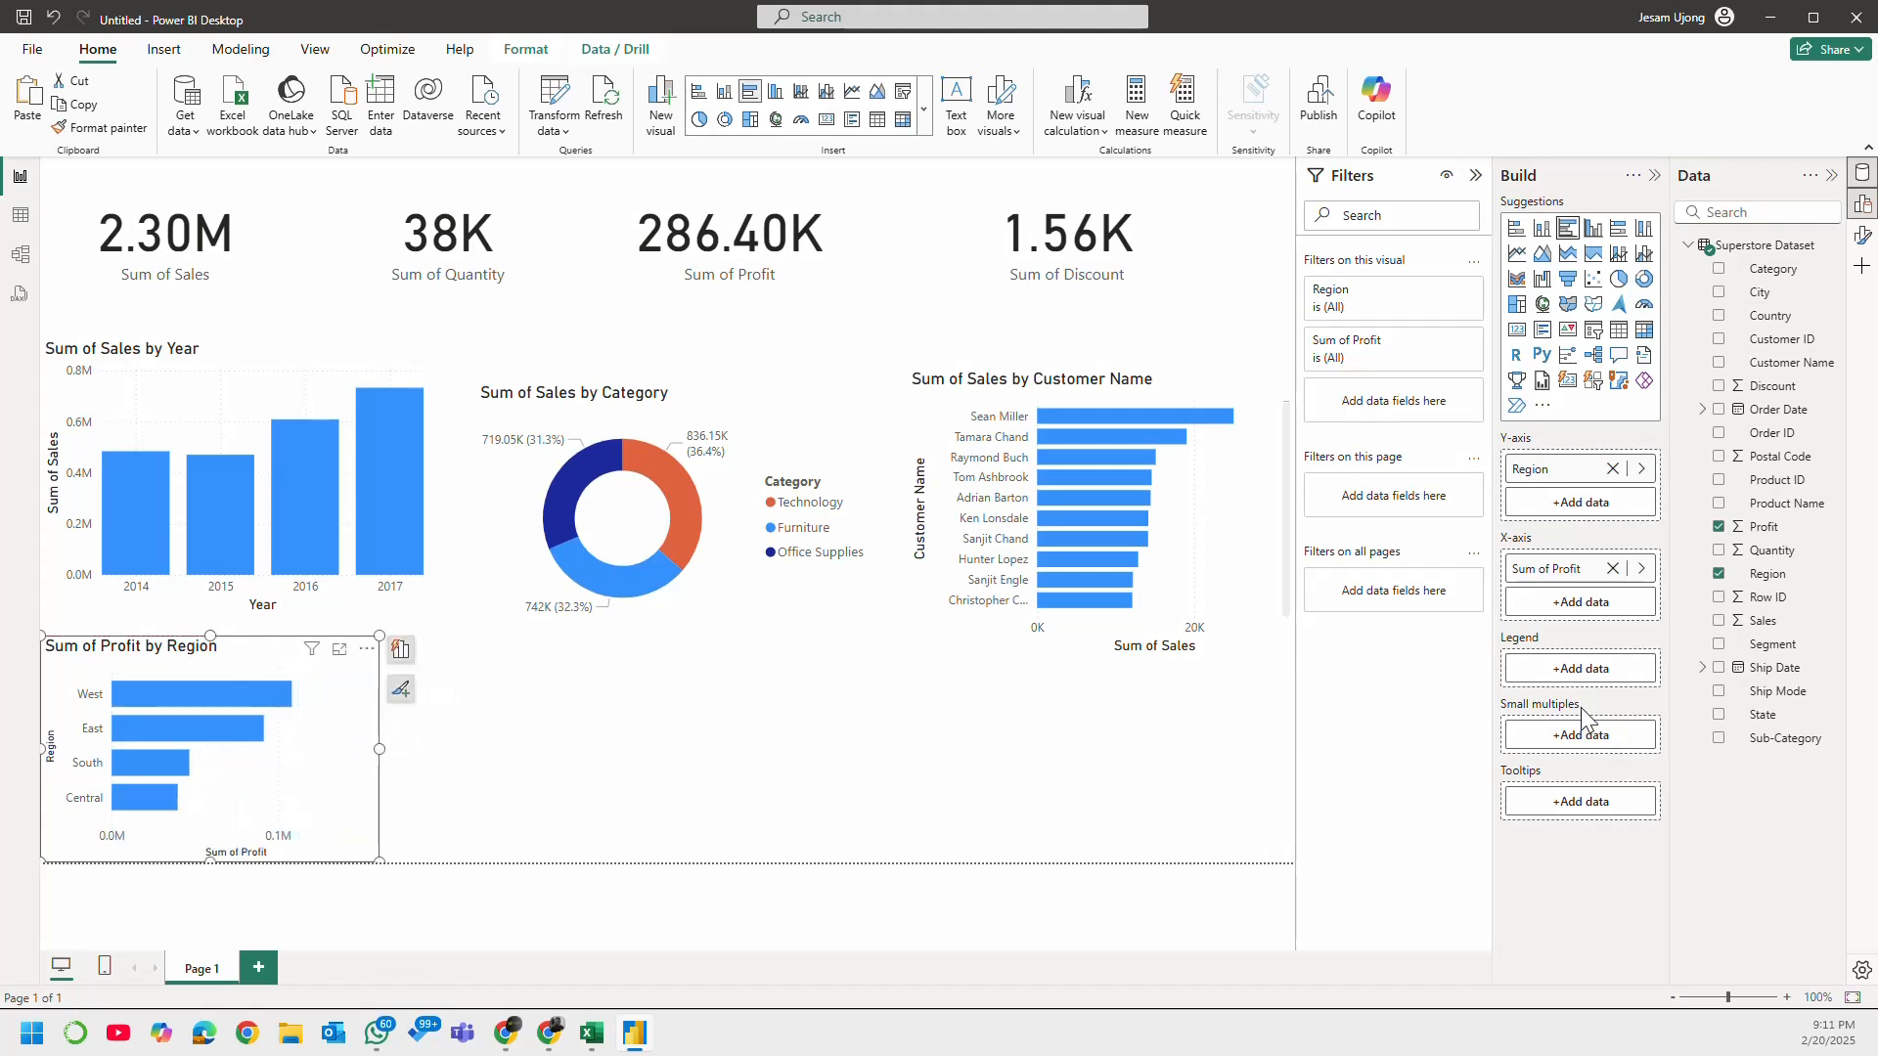
Step: Add a map with City as location and Sales as bubble size beside the Profit by Region chart, and enlarge it to about half the page width
{"action": "left_click", "coordinate": [685, 754]}
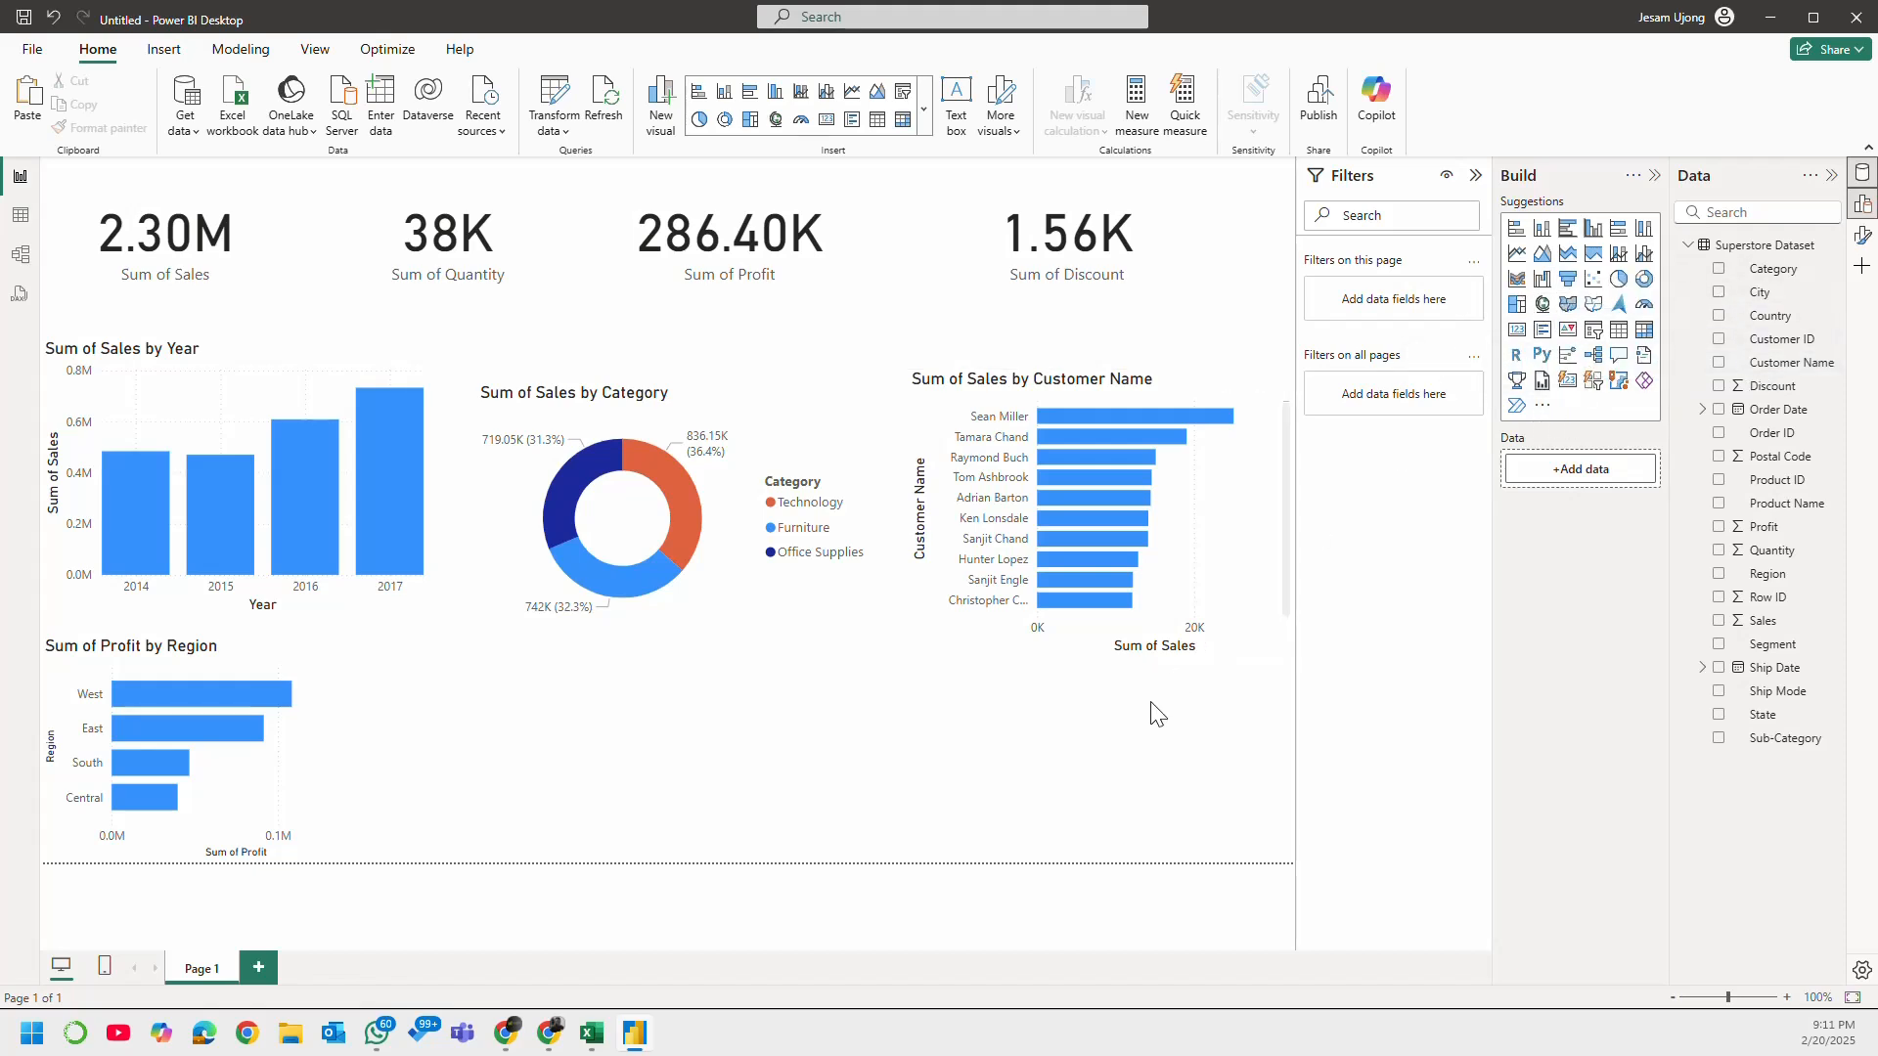
{"action": "left_click", "coordinate": [1542, 307]}
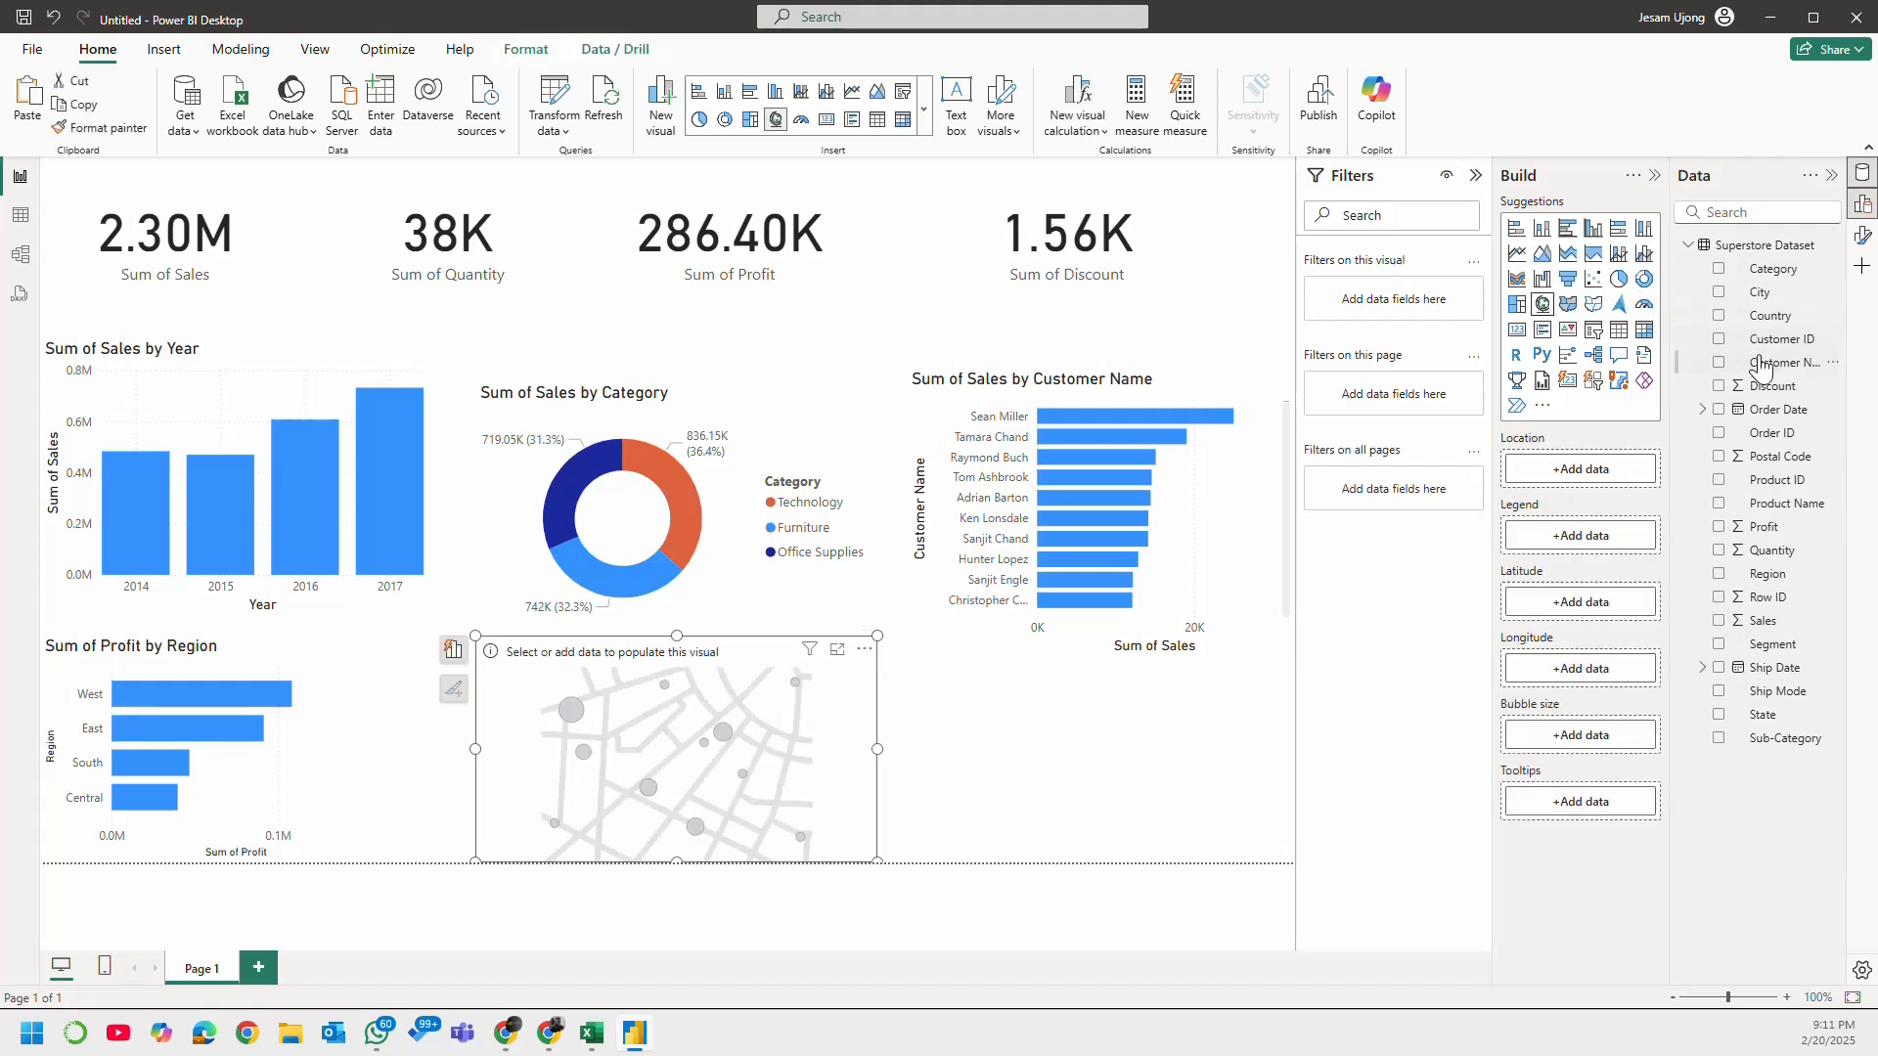
{"action": "left_click", "coordinate": [1718, 294]}
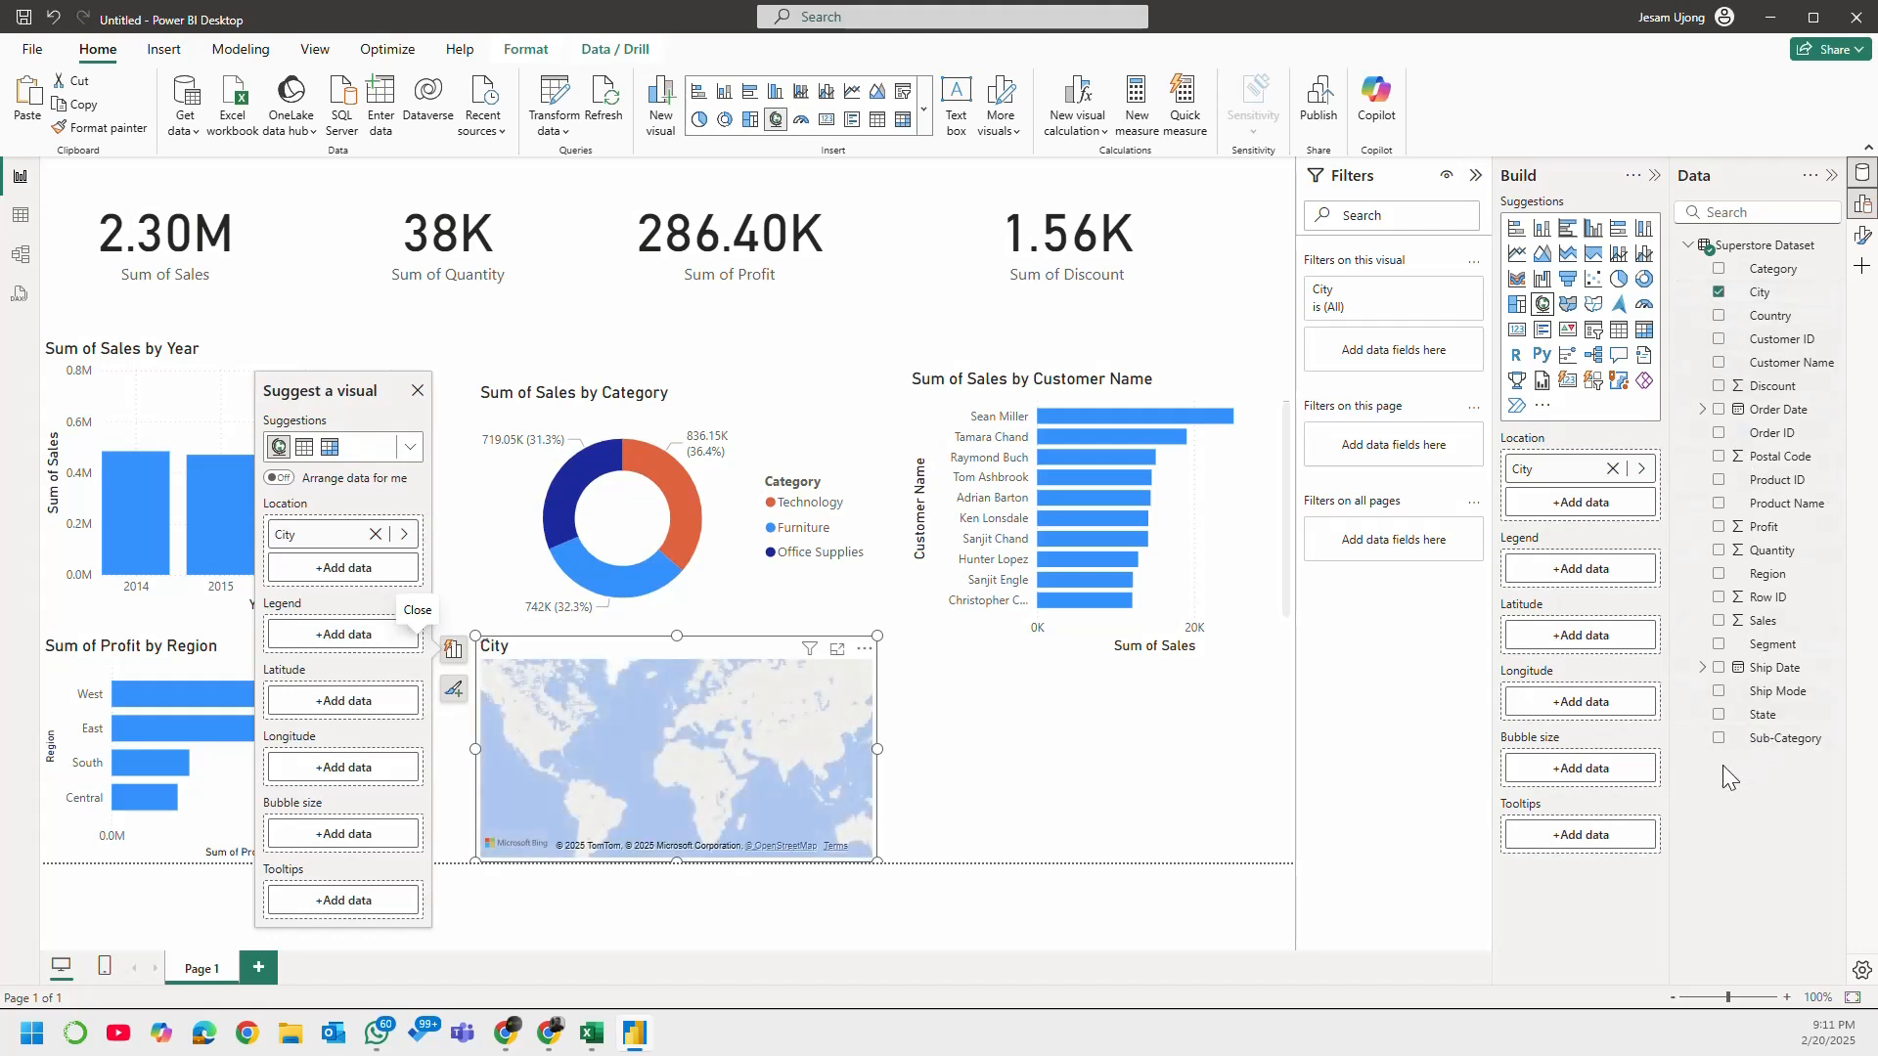
{"action": "left_click", "coordinate": [1718, 621]}
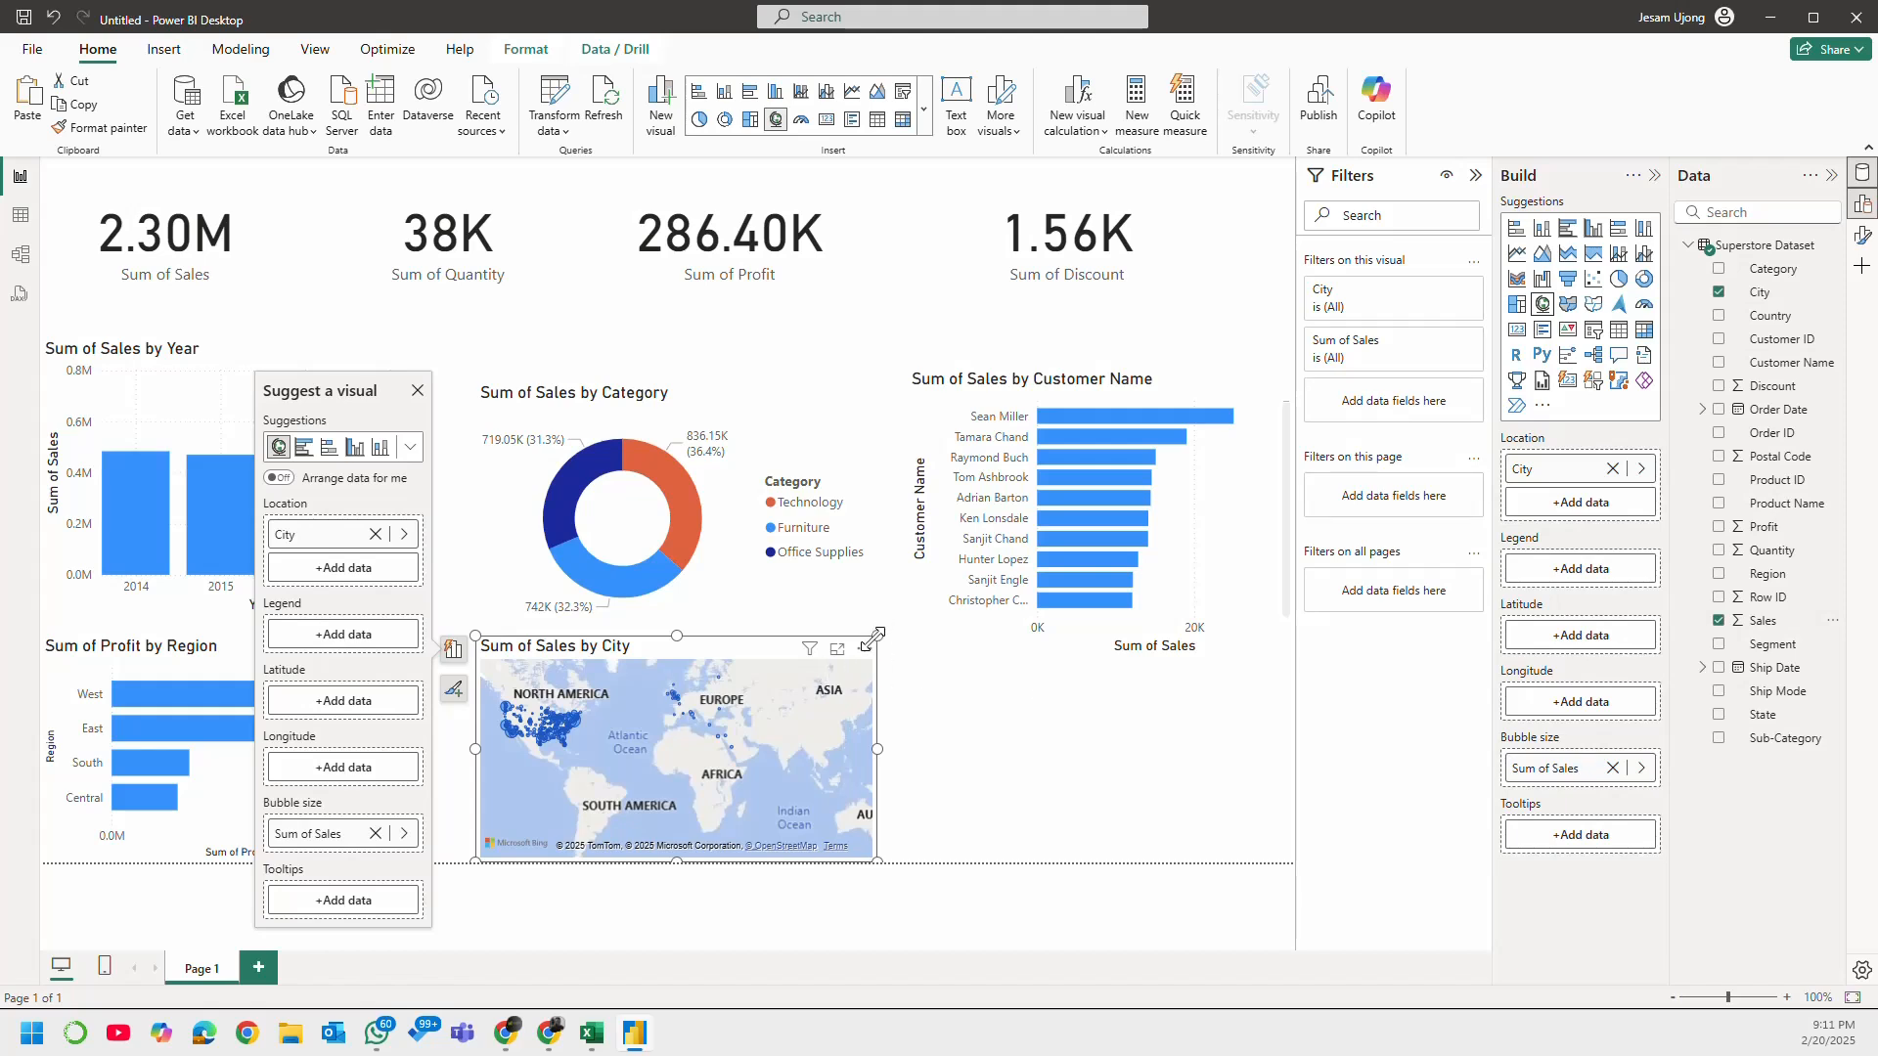
{"action": "left_click_drag", "start_coordinate": [874, 638], "coordinate": [1154, 602]}
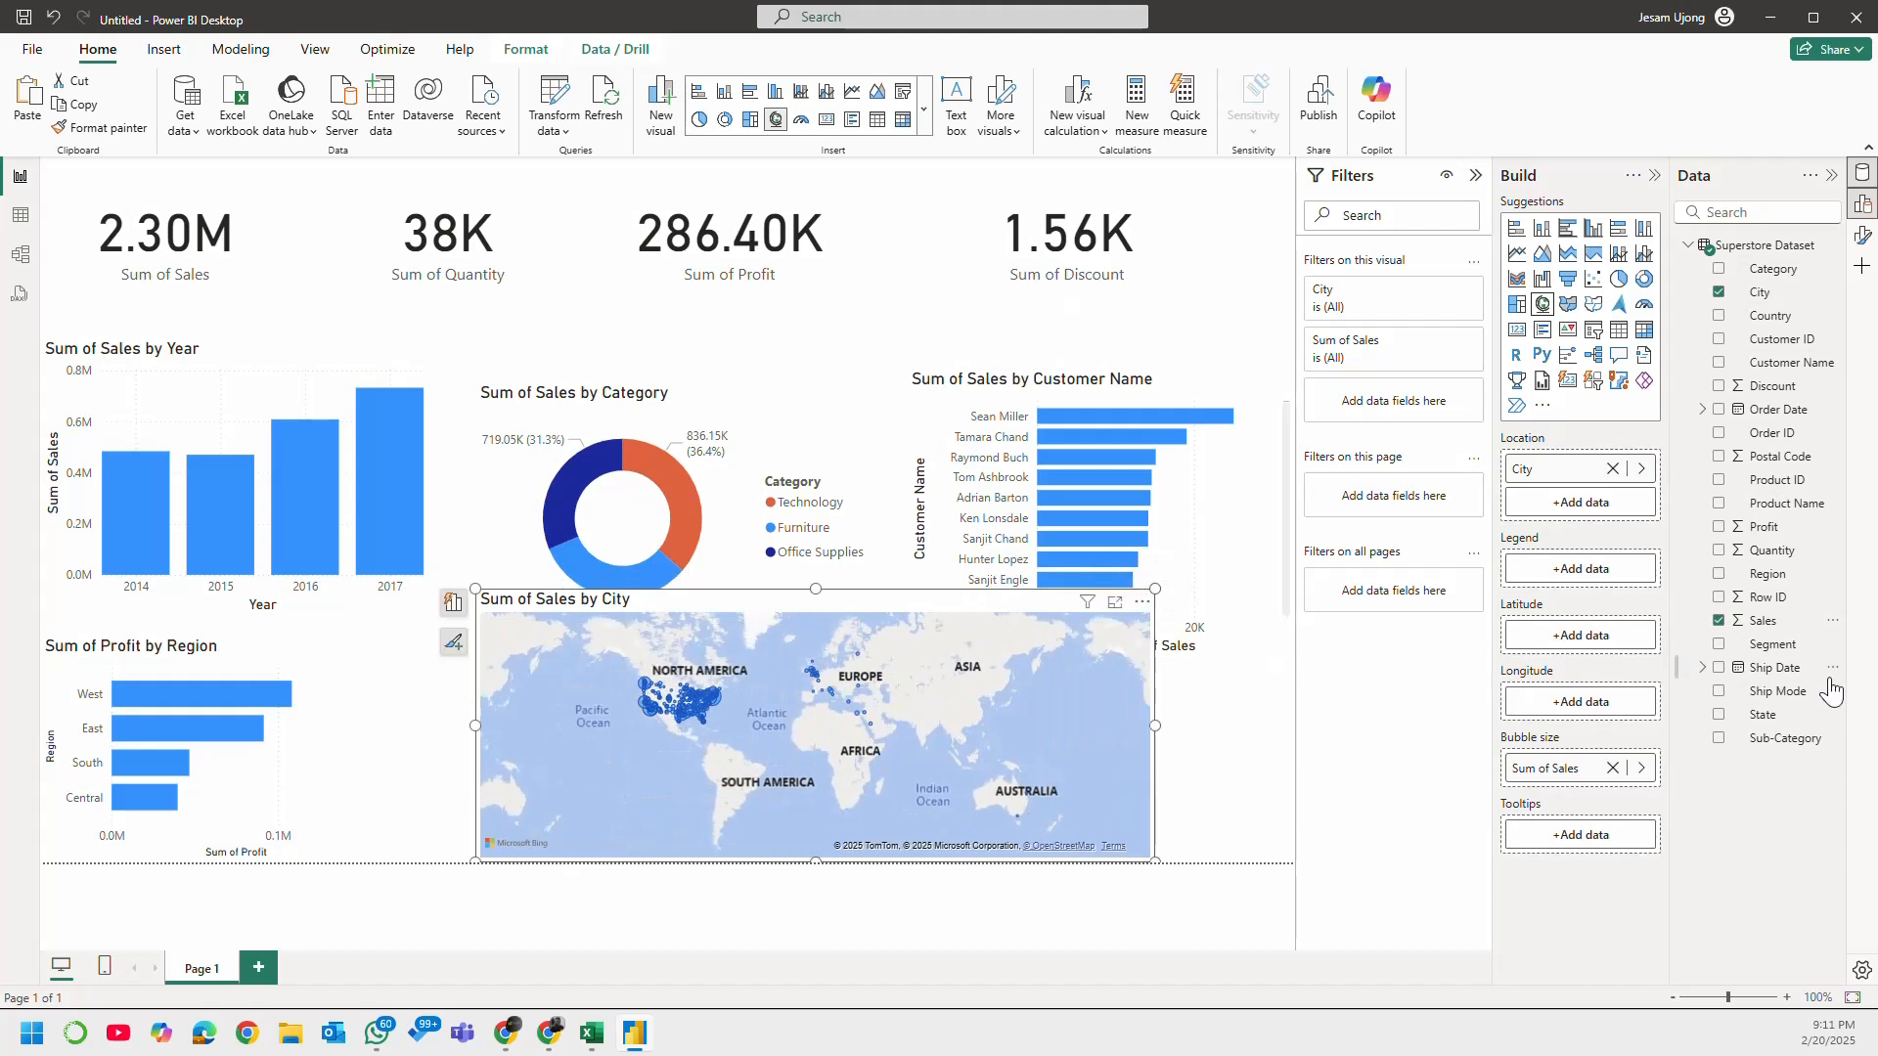
Step: Try Country in place of City as the map's location field
{"action": "left_click", "coordinate": [1720, 293]}
{"action": "left_click", "coordinate": [1720, 315]}
{"action": "left_click_drag", "start_coordinate": [1572, 579], "coordinate": [1576, 462]}
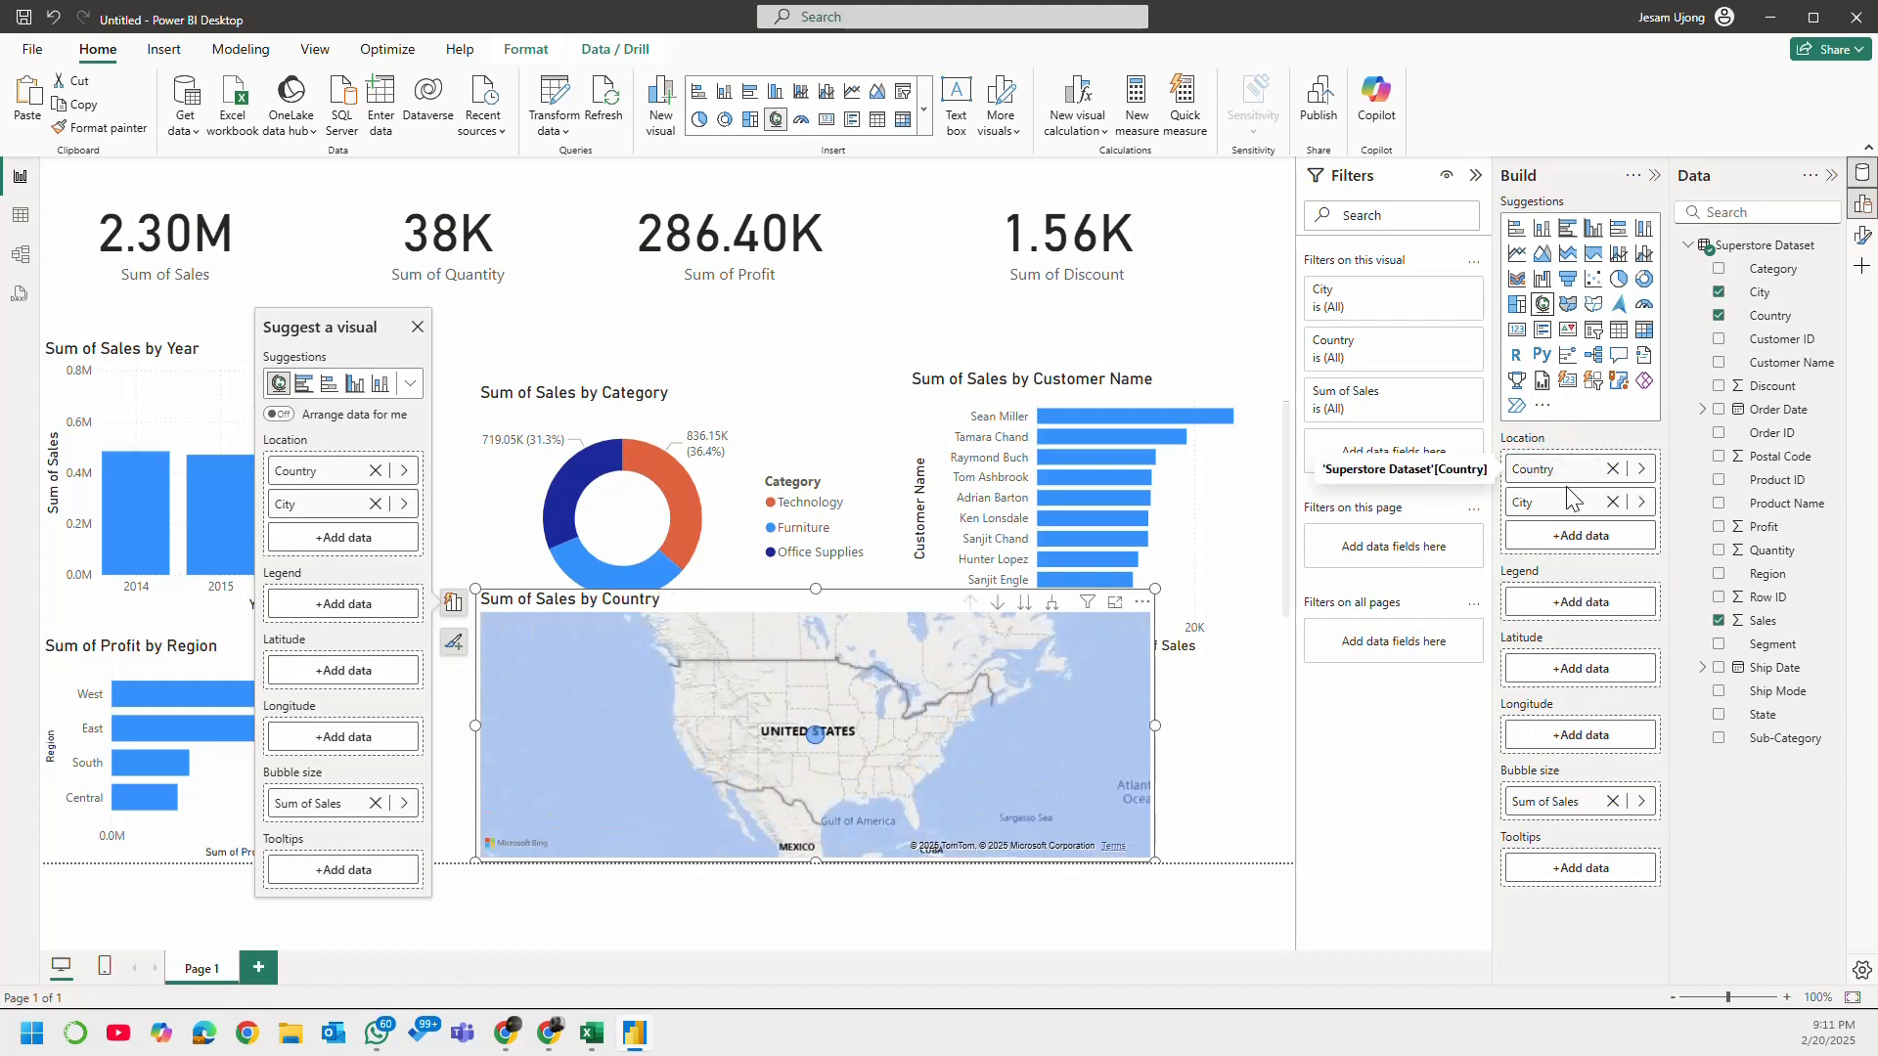
{"action": "left_click", "coordinate": [1610, 502]}
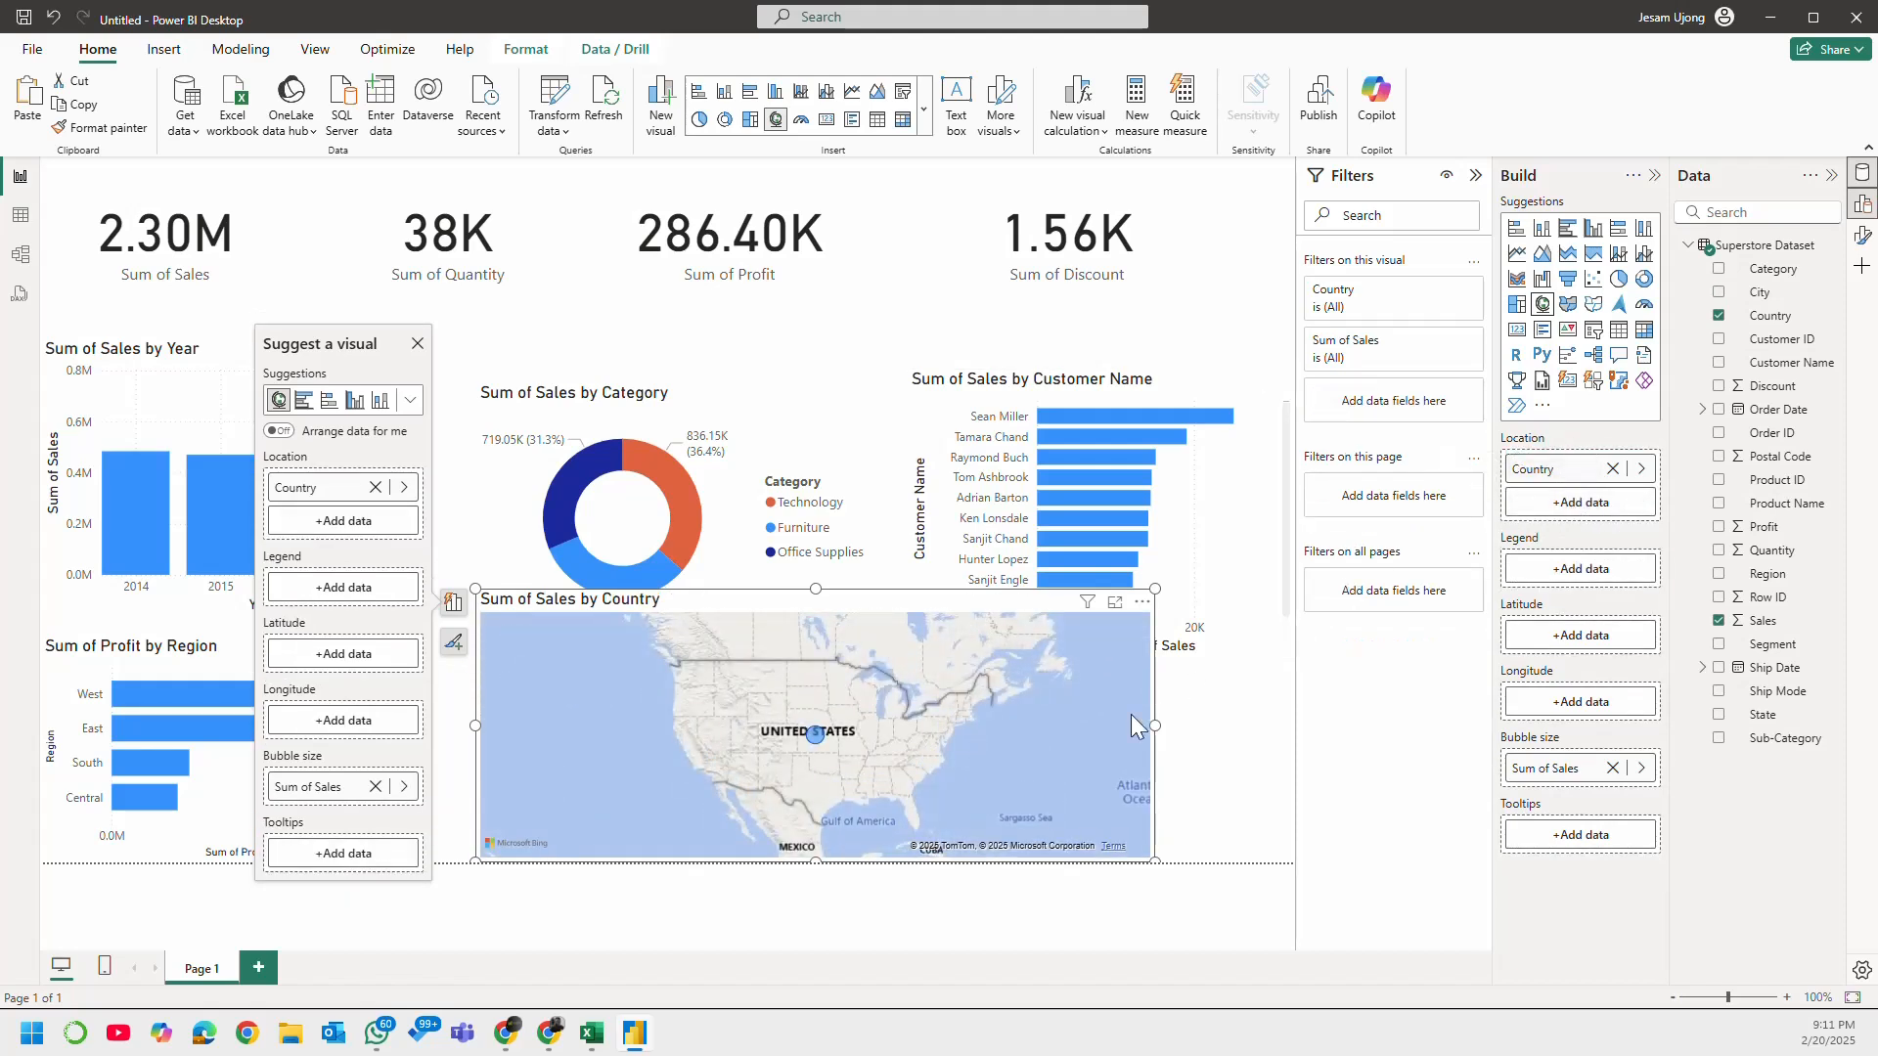
{"action": "scroll", "coordinate": [814, 718], "scroll_direction": "up", "scroll_amount": 5}
{"action": "scroll", "coordinate": [814, 718], "scroll_direction": "down", "scroll_amount": 5}
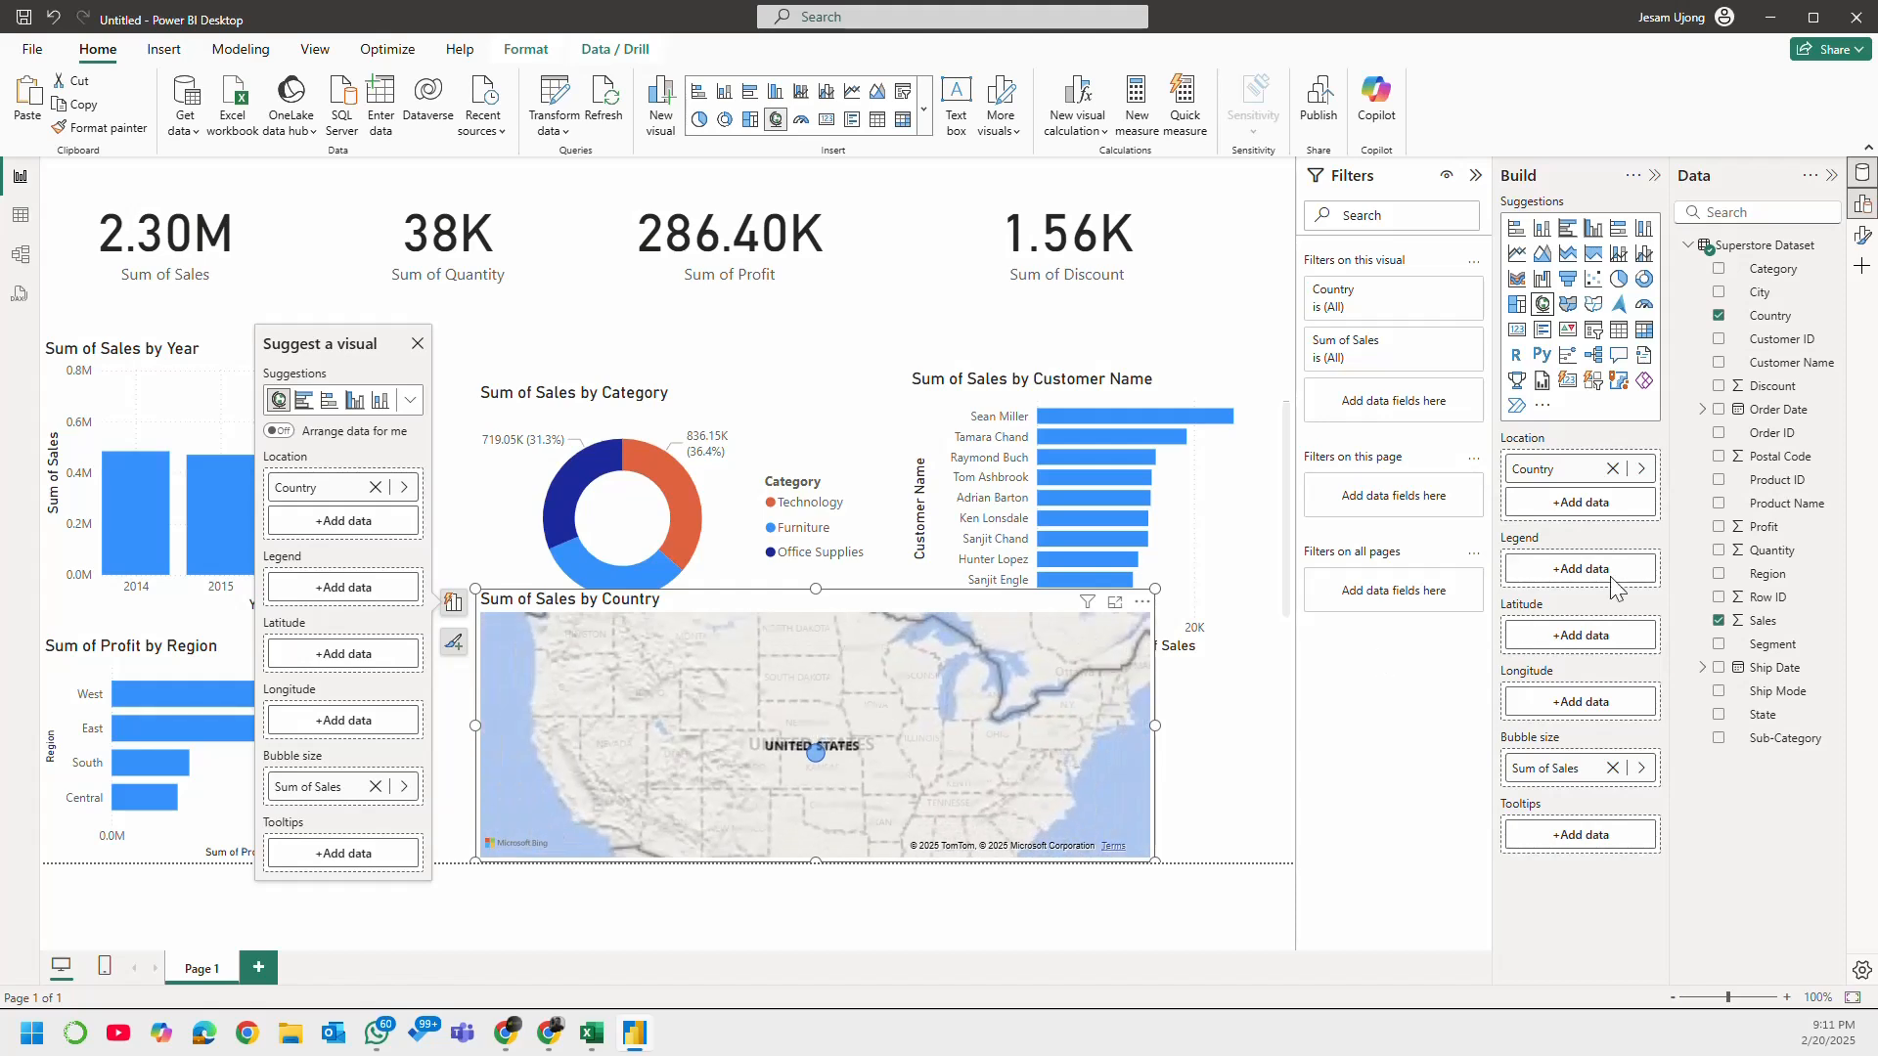
Step: Replace Country with City as the map's location field and inspect the plotted cities
{"action": "left_click", "coordinate": [1612, 468]}
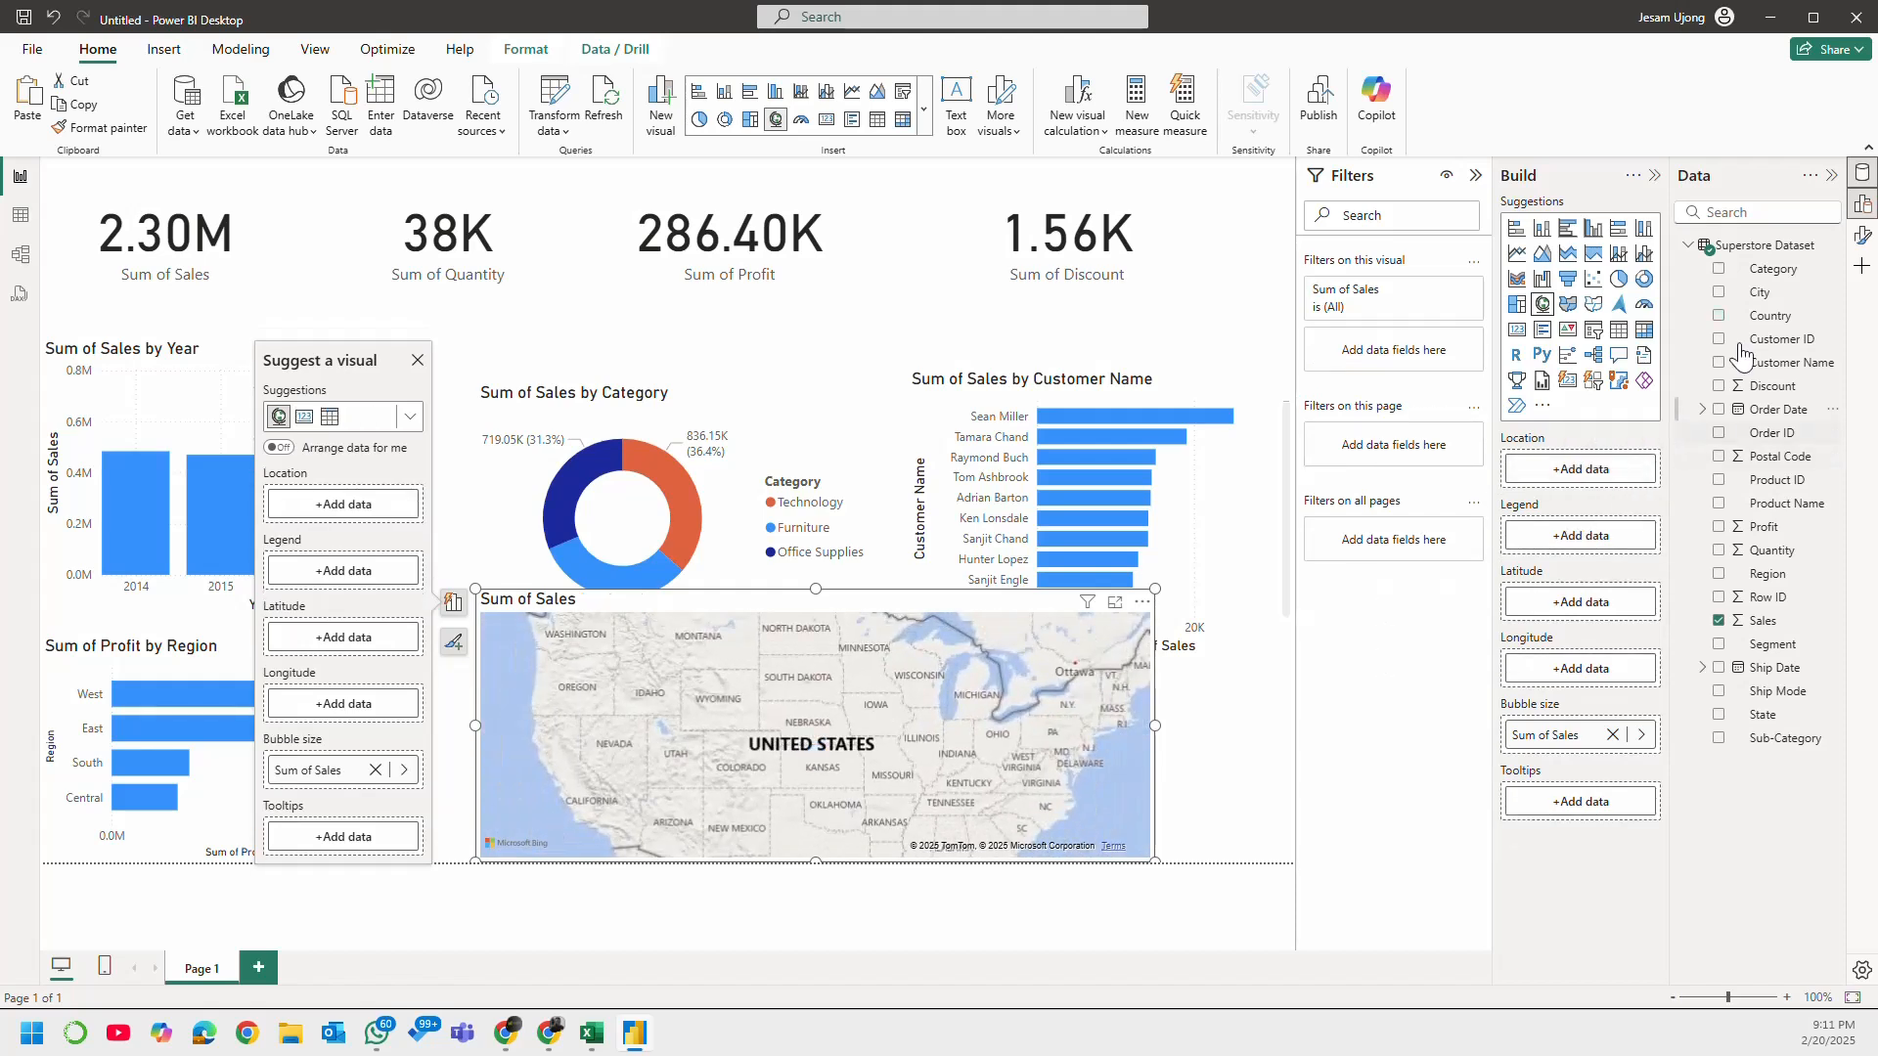
{"action": "left_click", "coordinate": [1719, 292]}
{"action": "scroll", "coordinate": [949, 747], "scroll_direction": "up", "scroll_amount": 4}
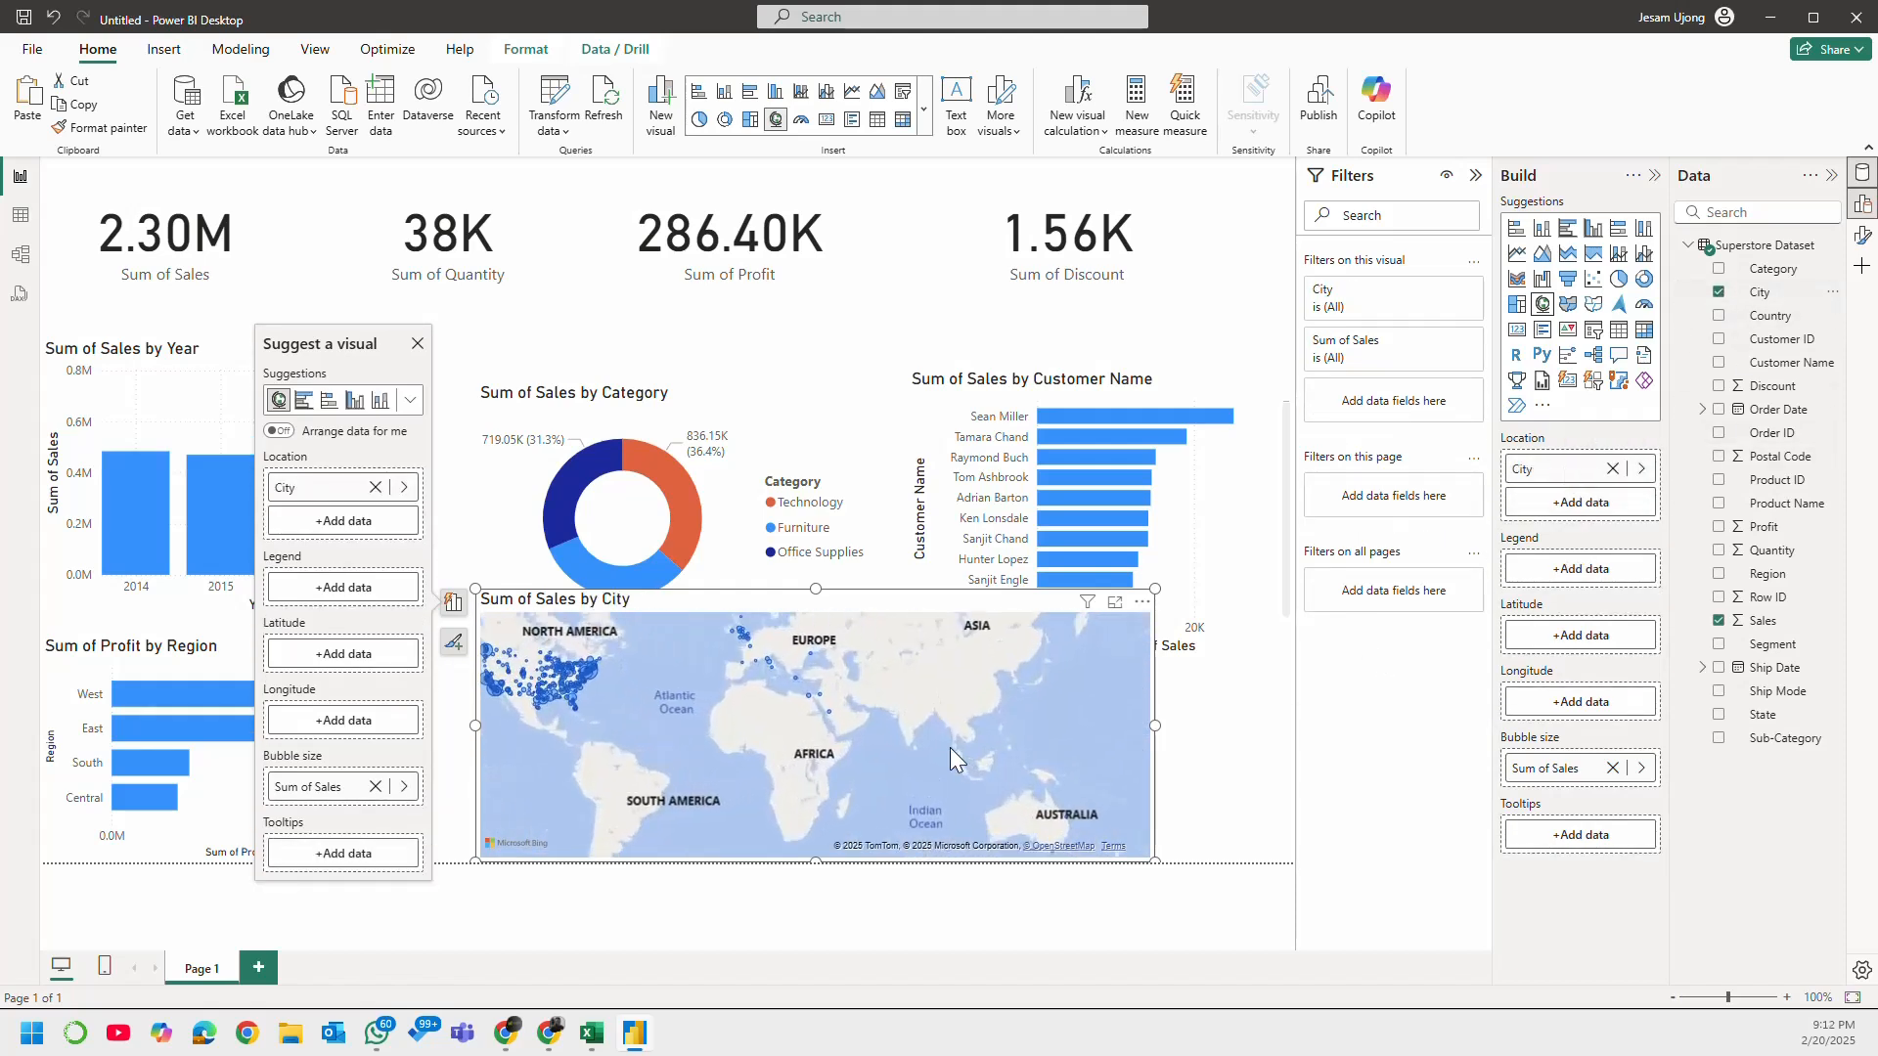
{"action": "left_click_drag", "start_coordinate": [727, 794], "coordinate": [784, 821]}
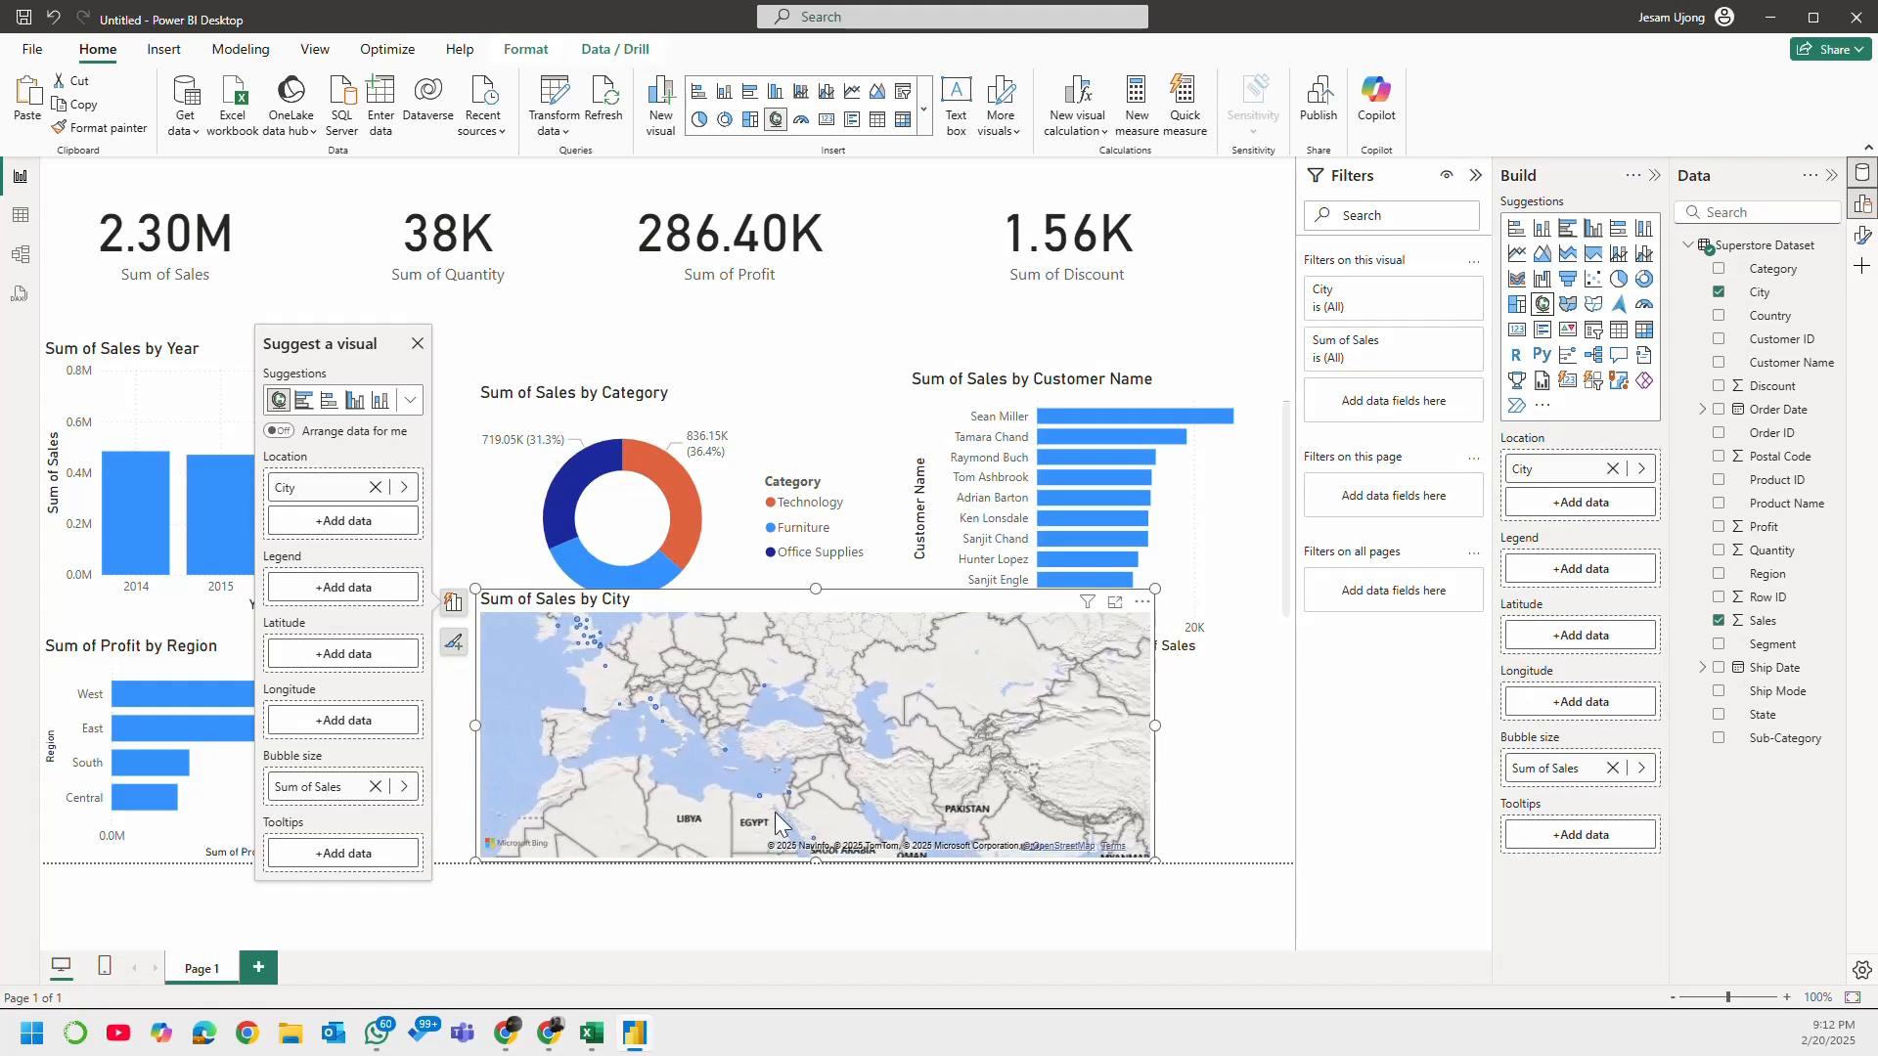
{"action": "mouse_move", "coordinate": [650, 702]}
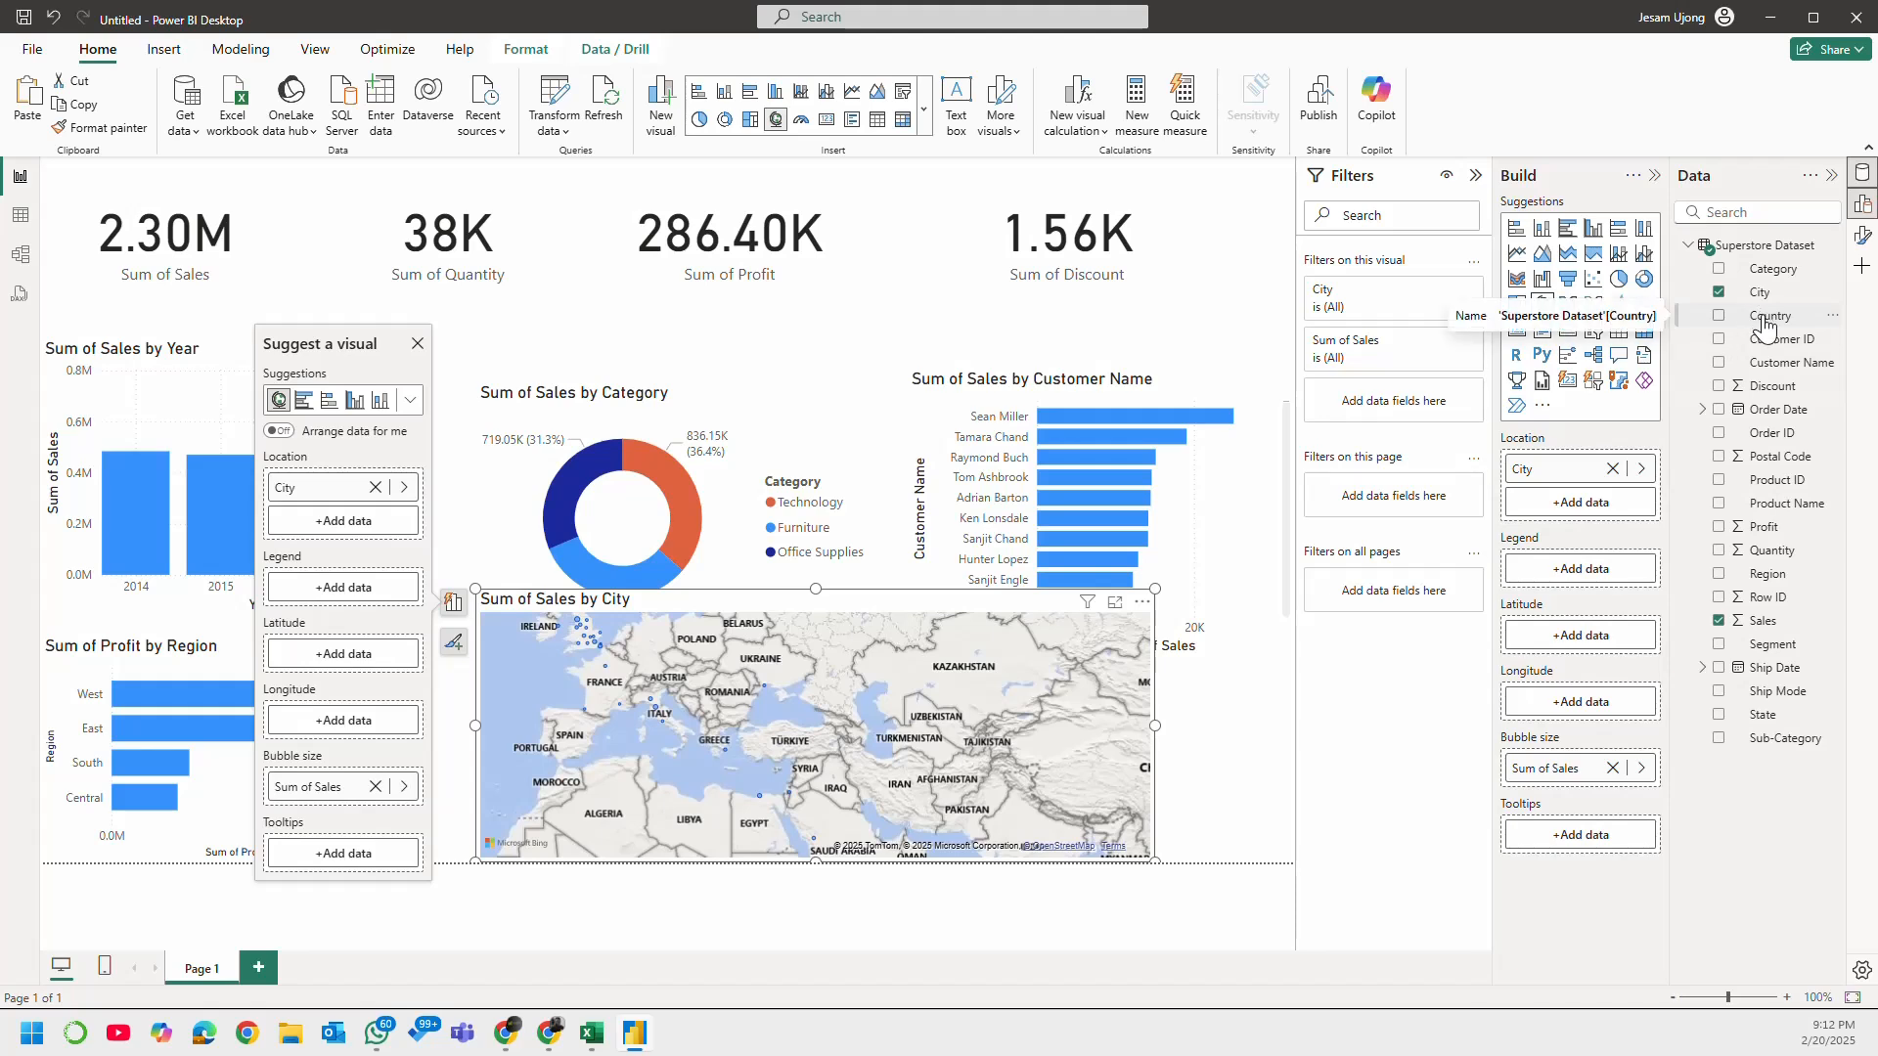
Step: Try Country above City in the map's location fields, and remove Country again
{"action": "left_click_drag", "start_coordinate": [1765, 328], "coordinate": [1585, 464]}
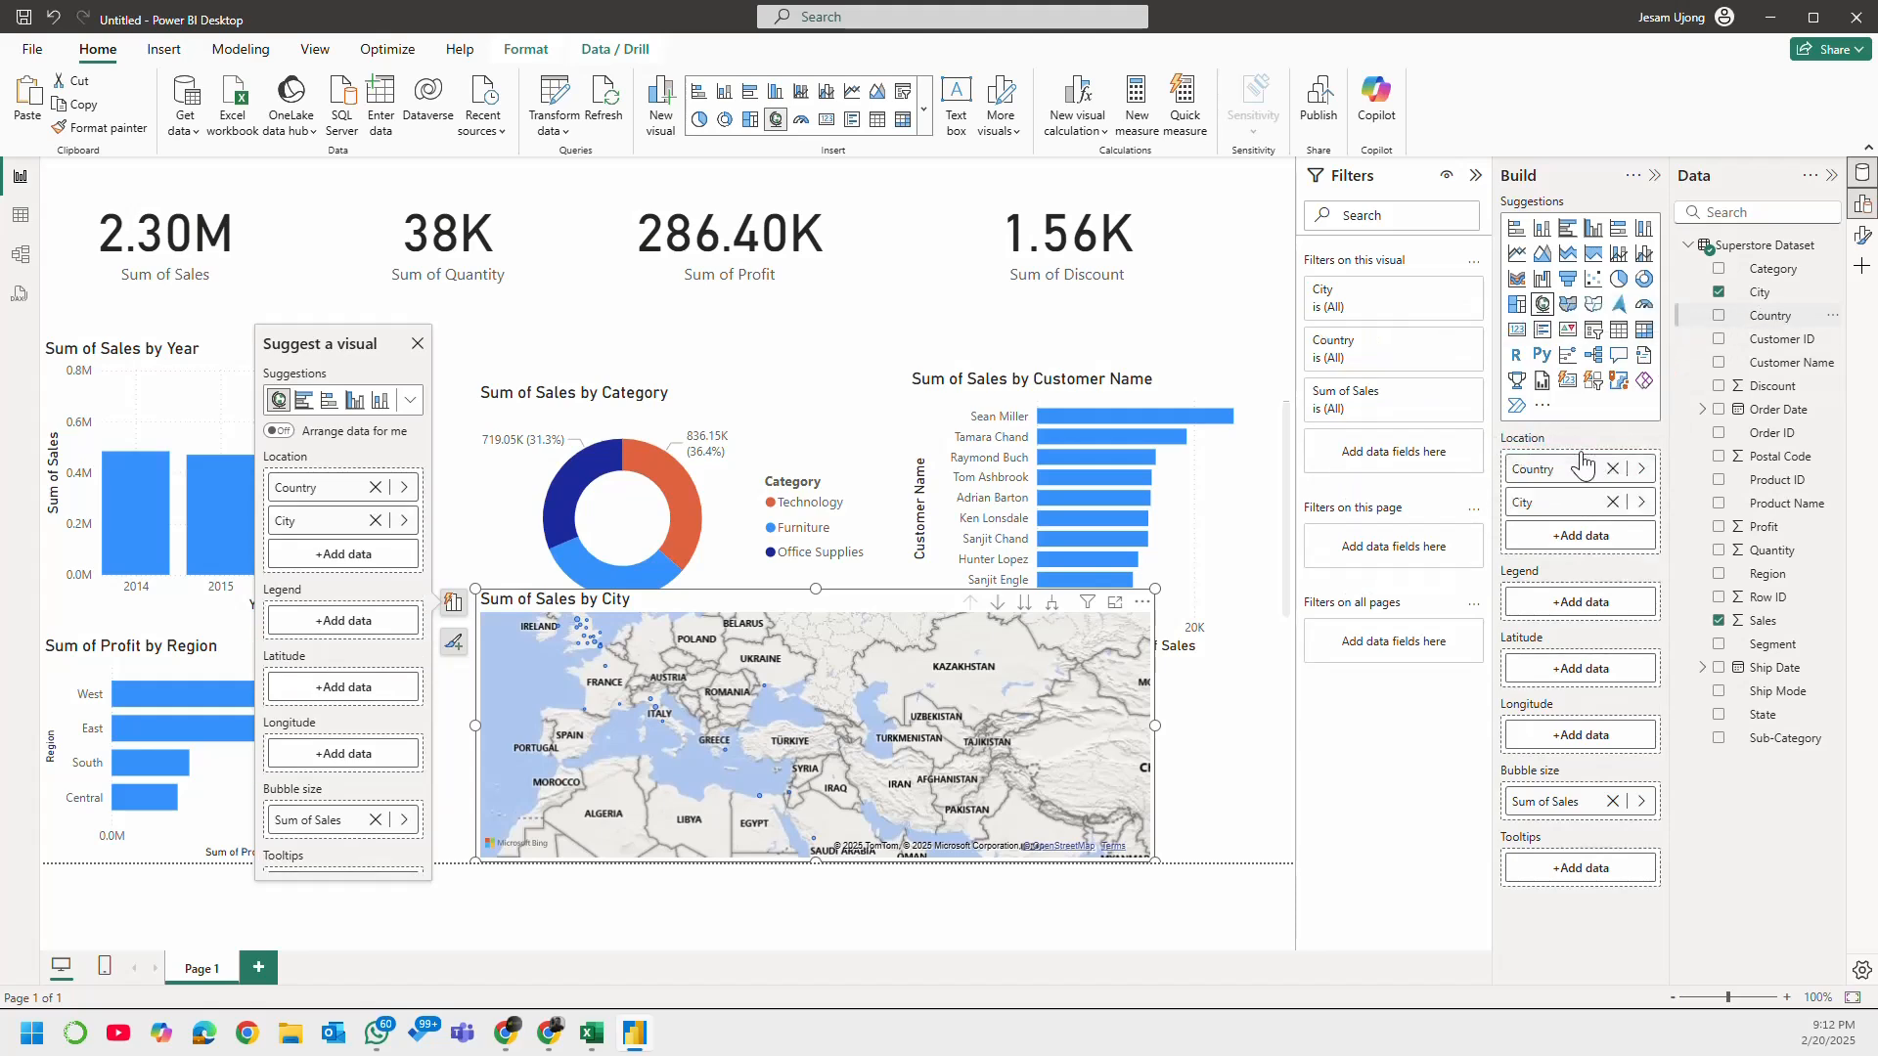
{"action": "scroll", "coordinate": [1065, 705], "scroll_direction": "down", "scroll_amount": 3}
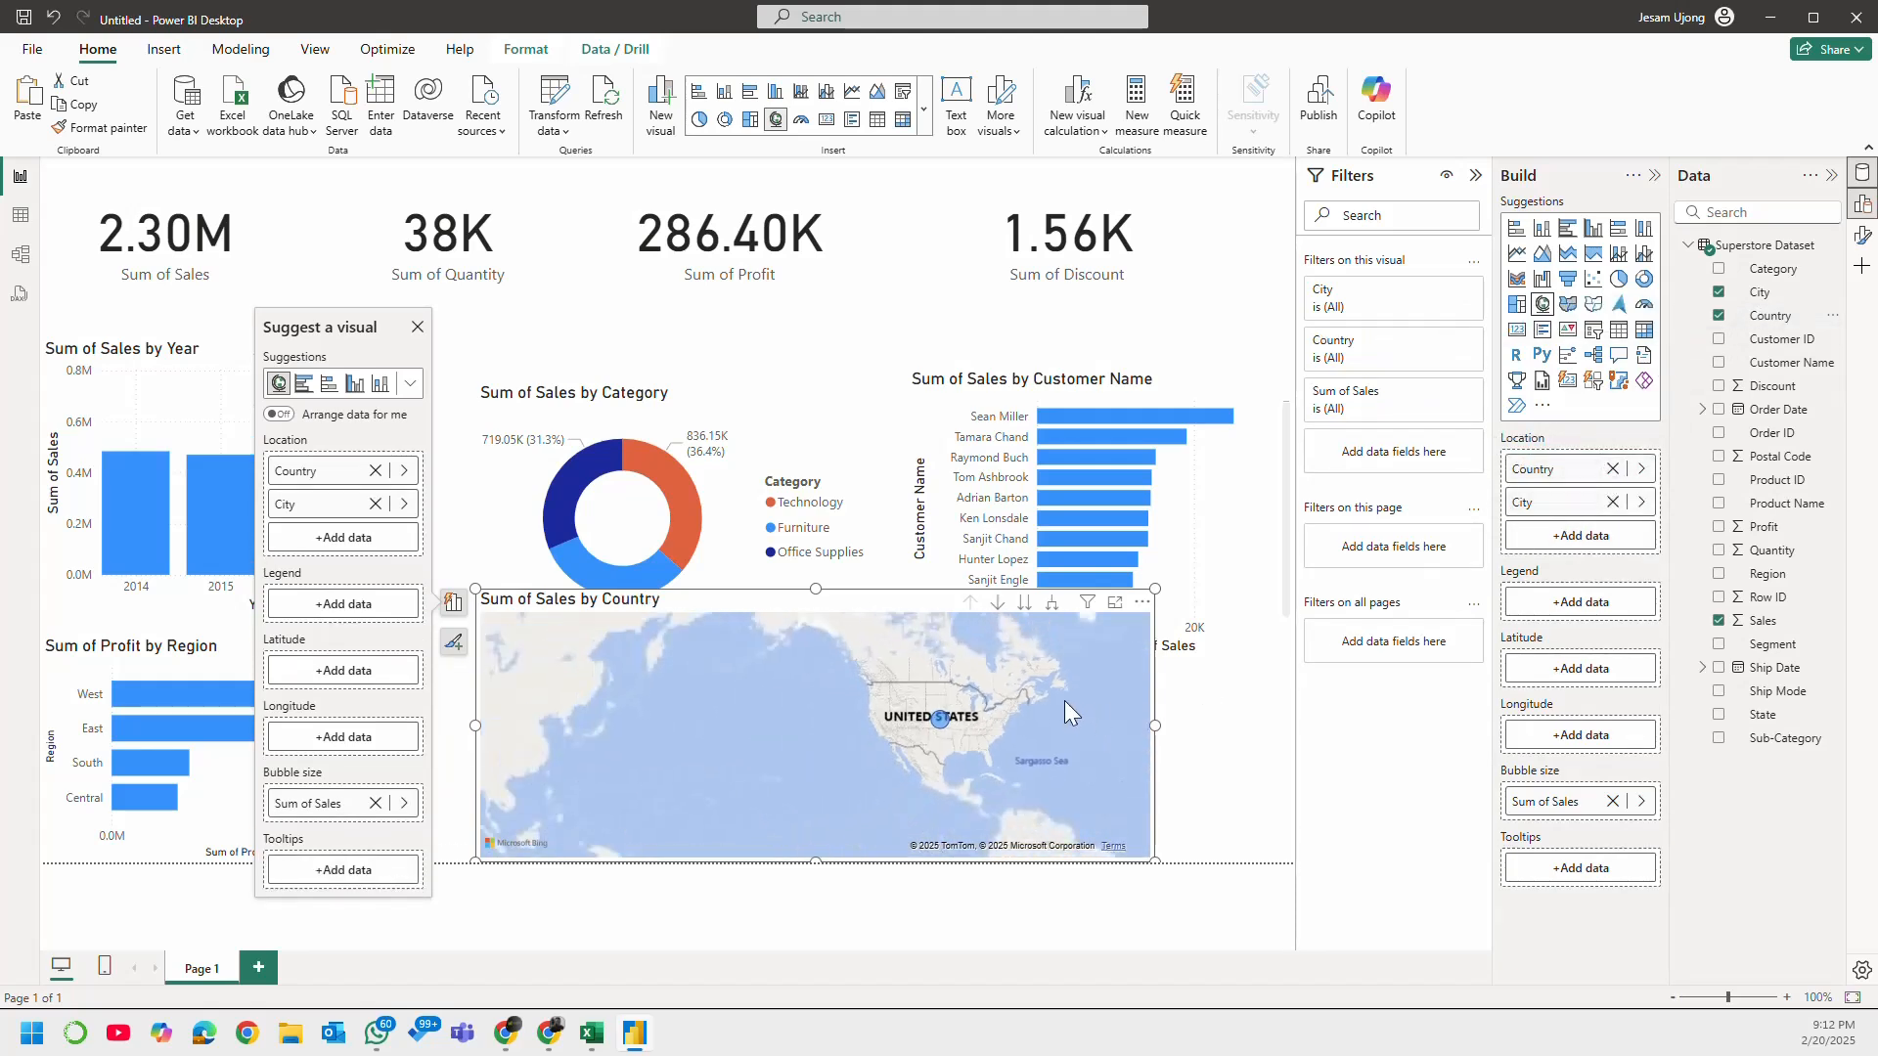
{"action": "left_click", "coordinate": [1612, 470]}
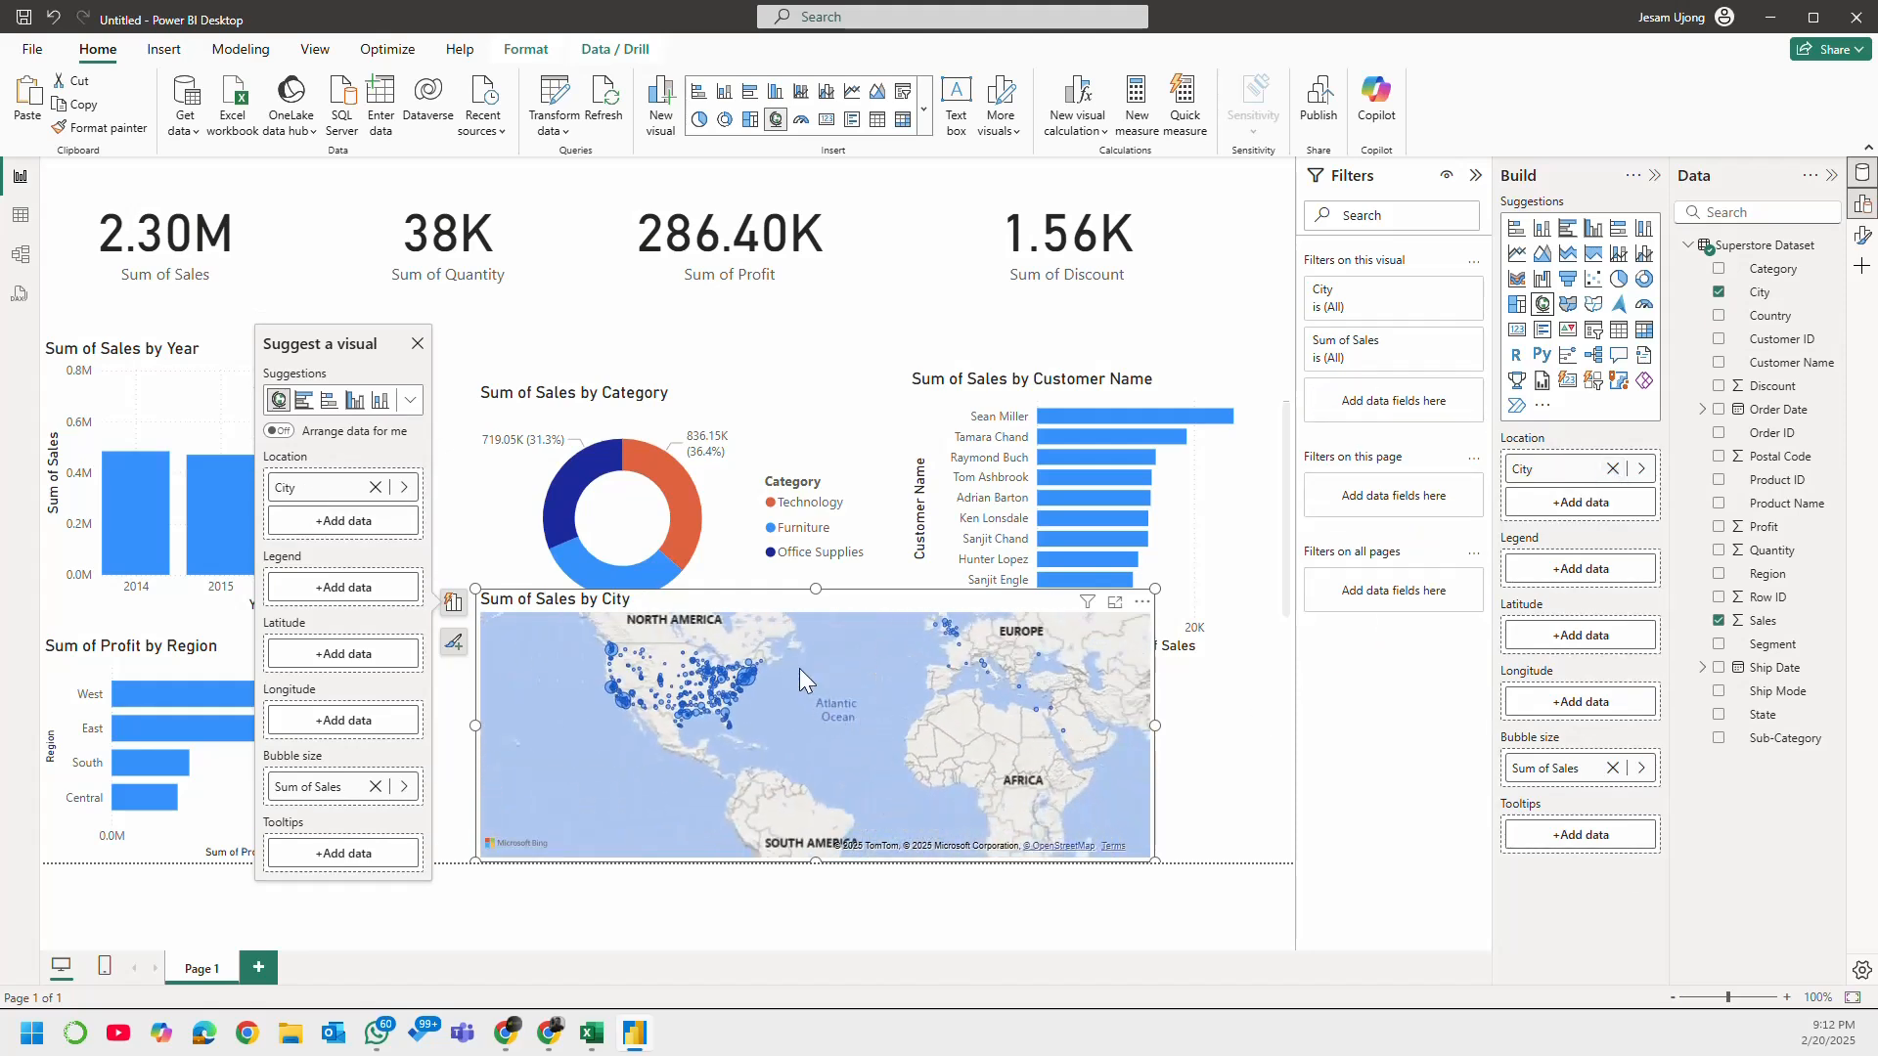
{"action": "scroll", "coordinate": [866, 712], "scroll_direction": "down", "scroll_amount": 2}
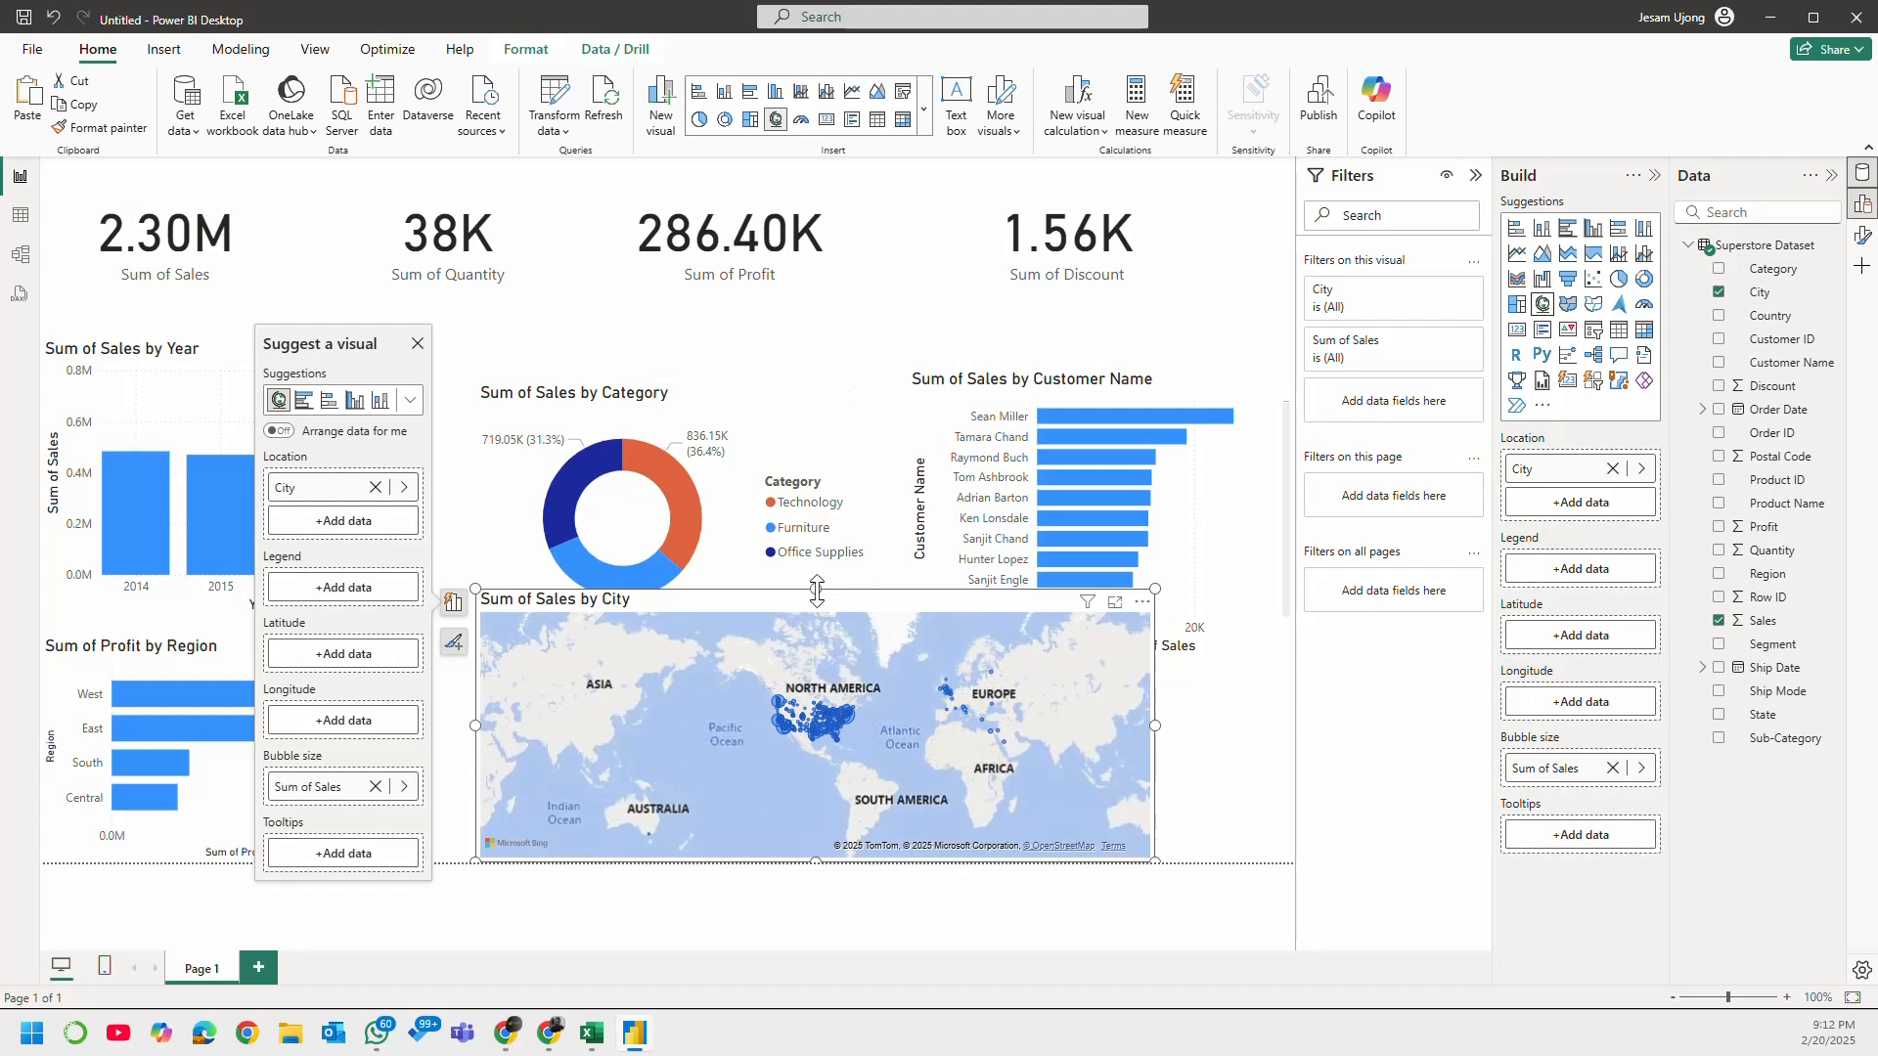
Step: Shrink the Sales by City map to fit below the donut chart, about a third of the page wide, and shift it slightly left
{"action": "left_click_drag", "start_coordinate": [816, 590], "coordinate": [819, 636]}
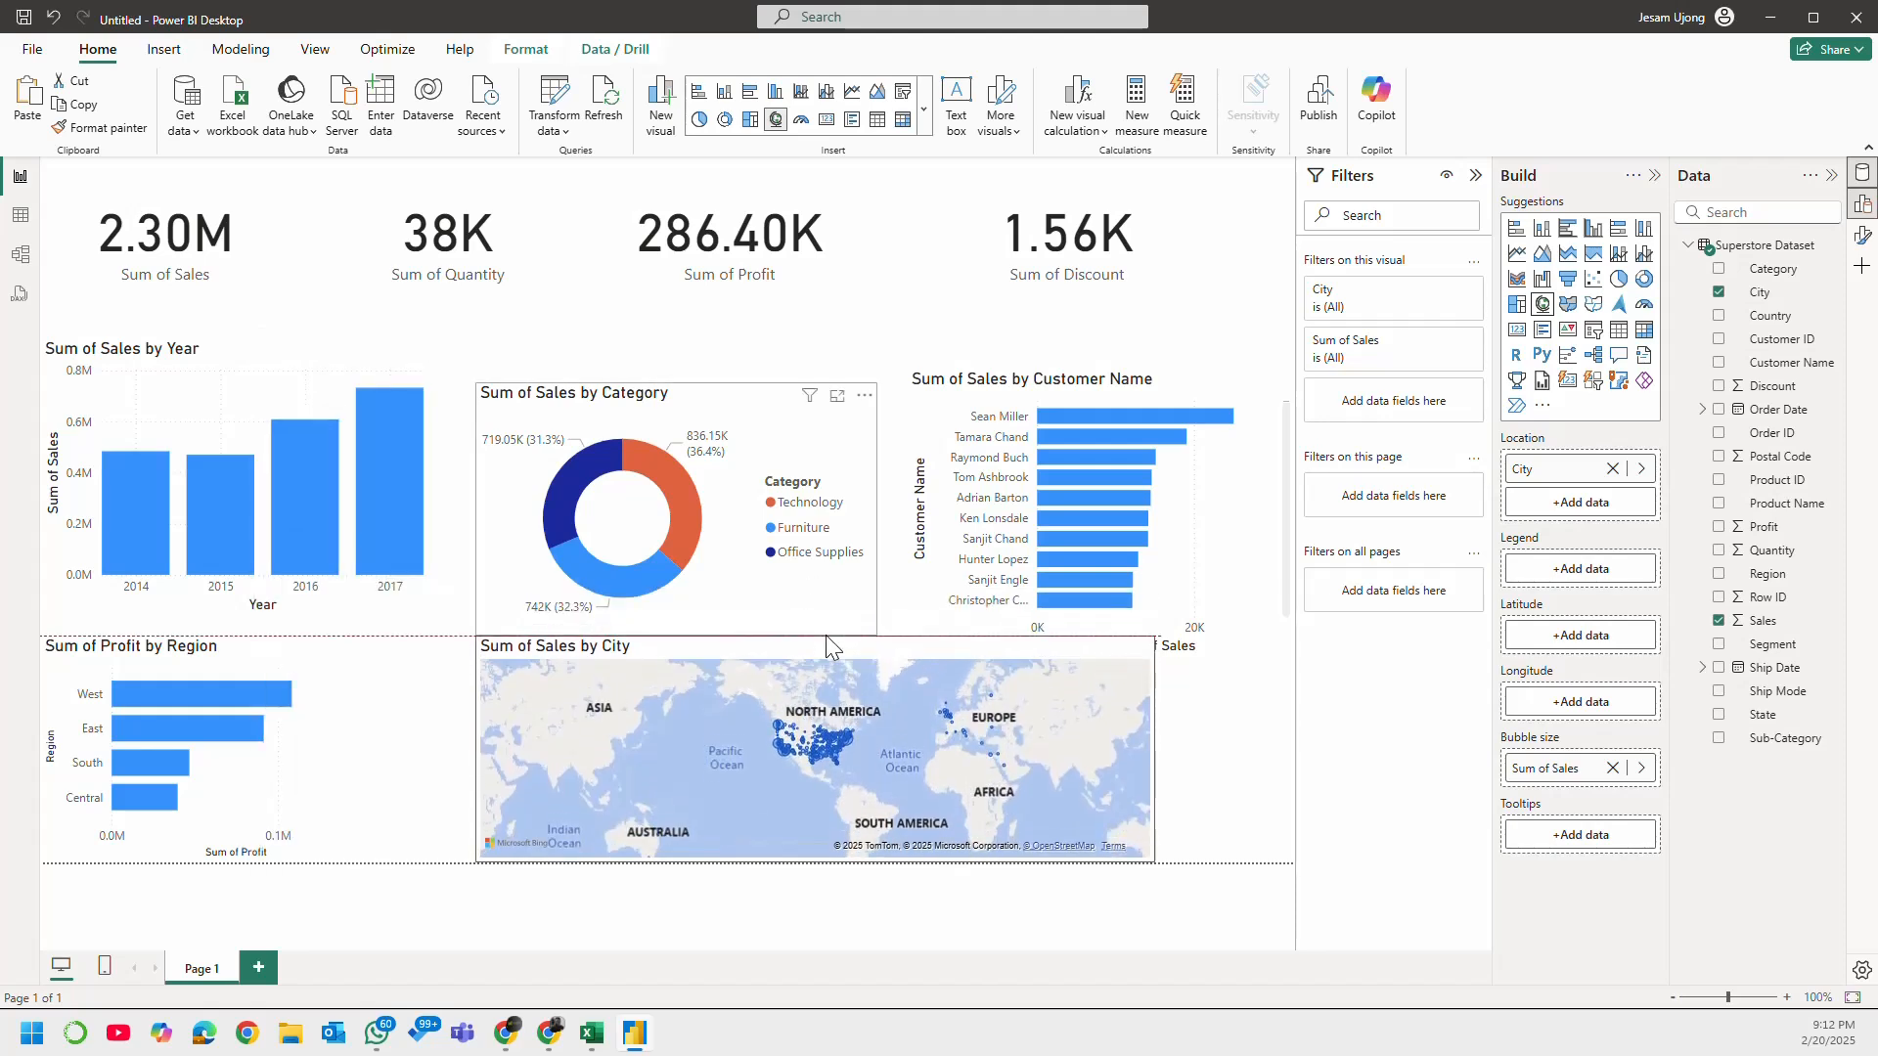
{"action": "left_click_drag", "start_coordinate": [1156, 749], "coordinate": [900, 749]}
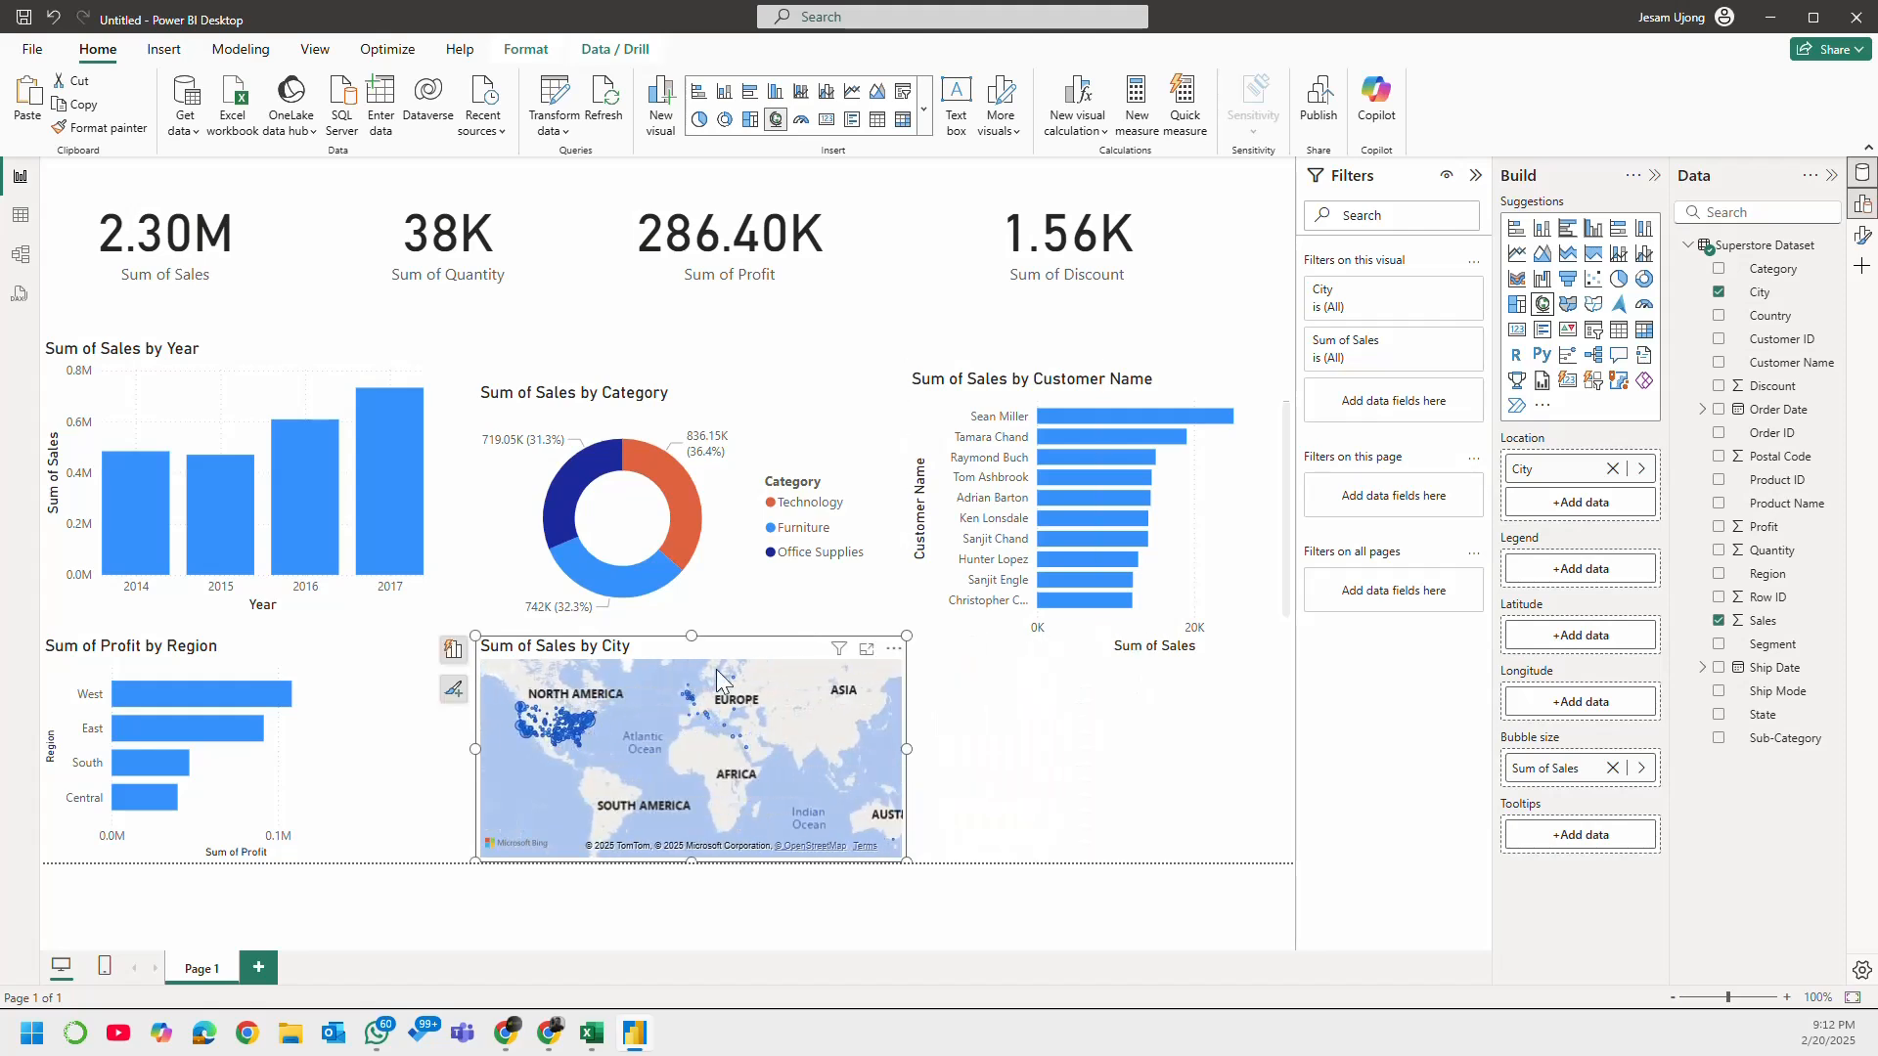
{"action": "mouse_move", "coordinate": [703, 646]}
{"action": "left_mouse_down"}
{"action": "mouse_move", "coordinate": [677, 649]}
{"action": "mouse_move", "coordinate": [695, 652]}
{"action": "left_mouse_up"}
Step: Add a new visual with the Ship Mode field in the empty space beside the map
{"action": "left_click", "coordinate": [1159, 783]}
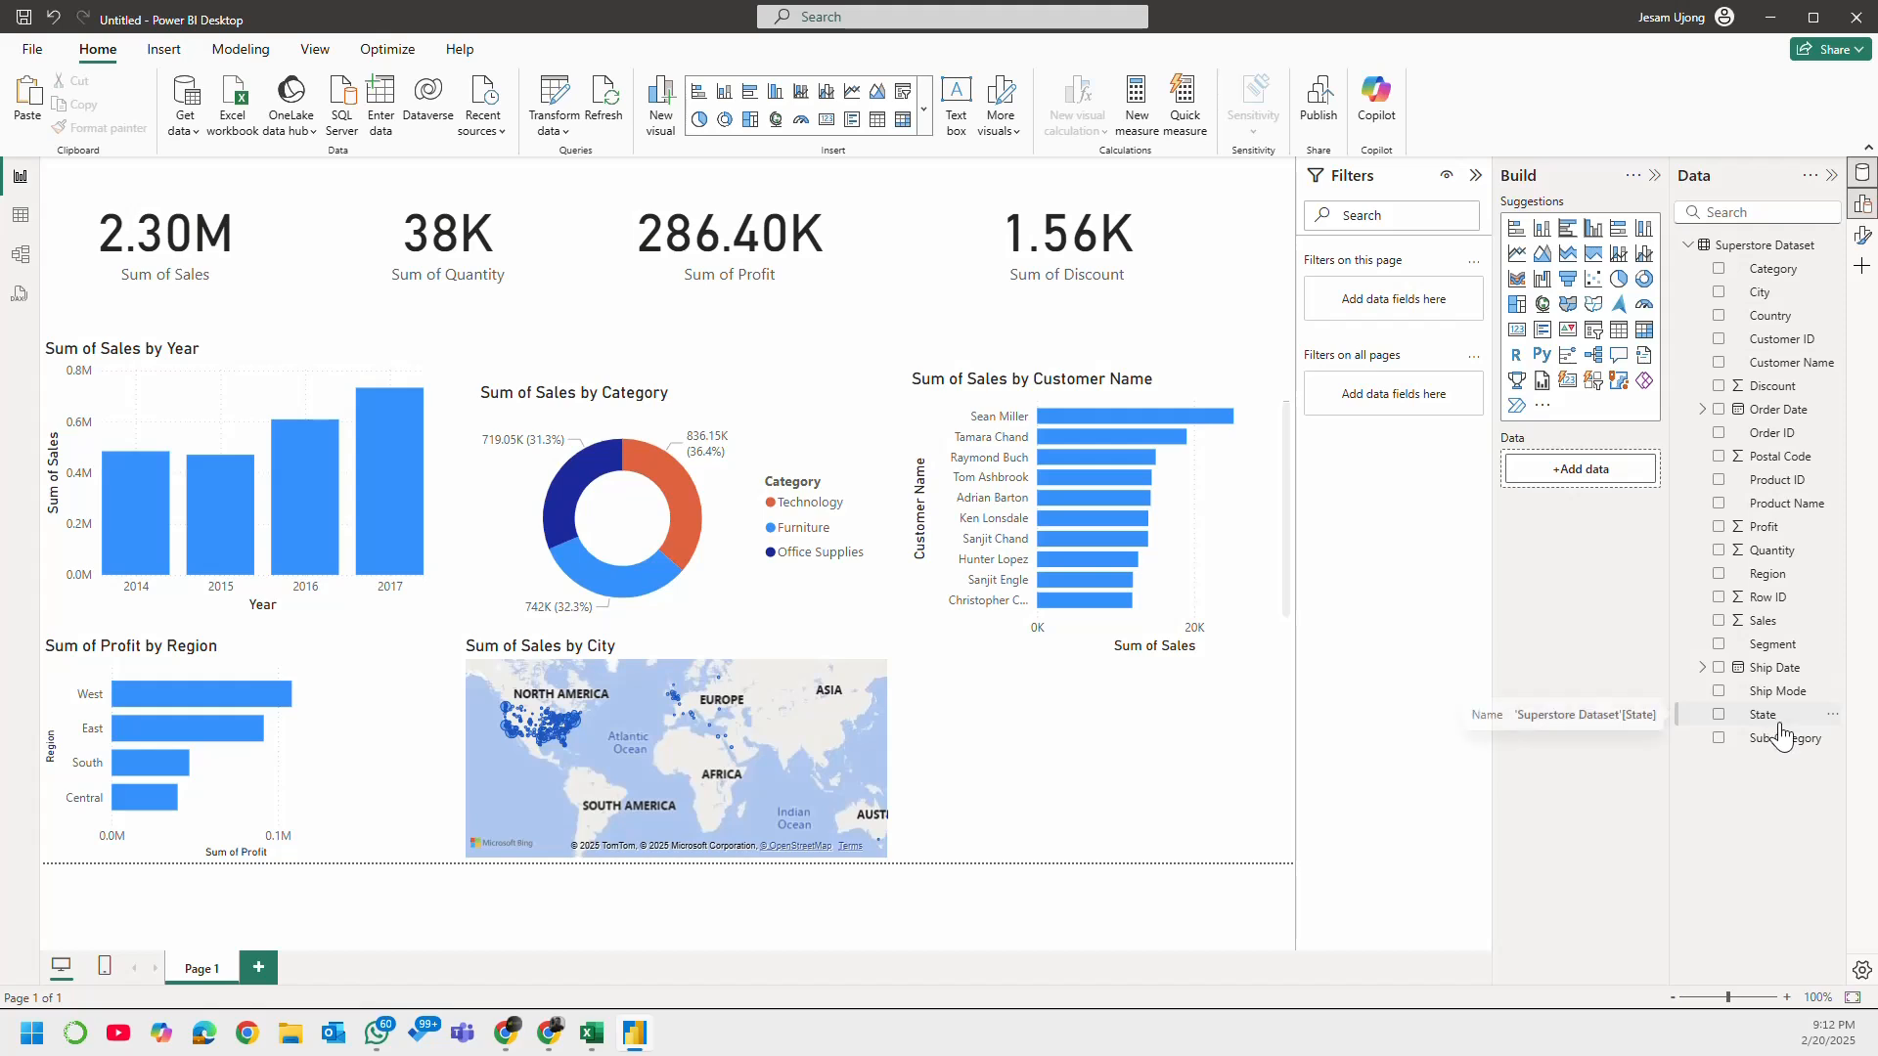
{"action": "left_click", "coordinate": [1720, 693]}
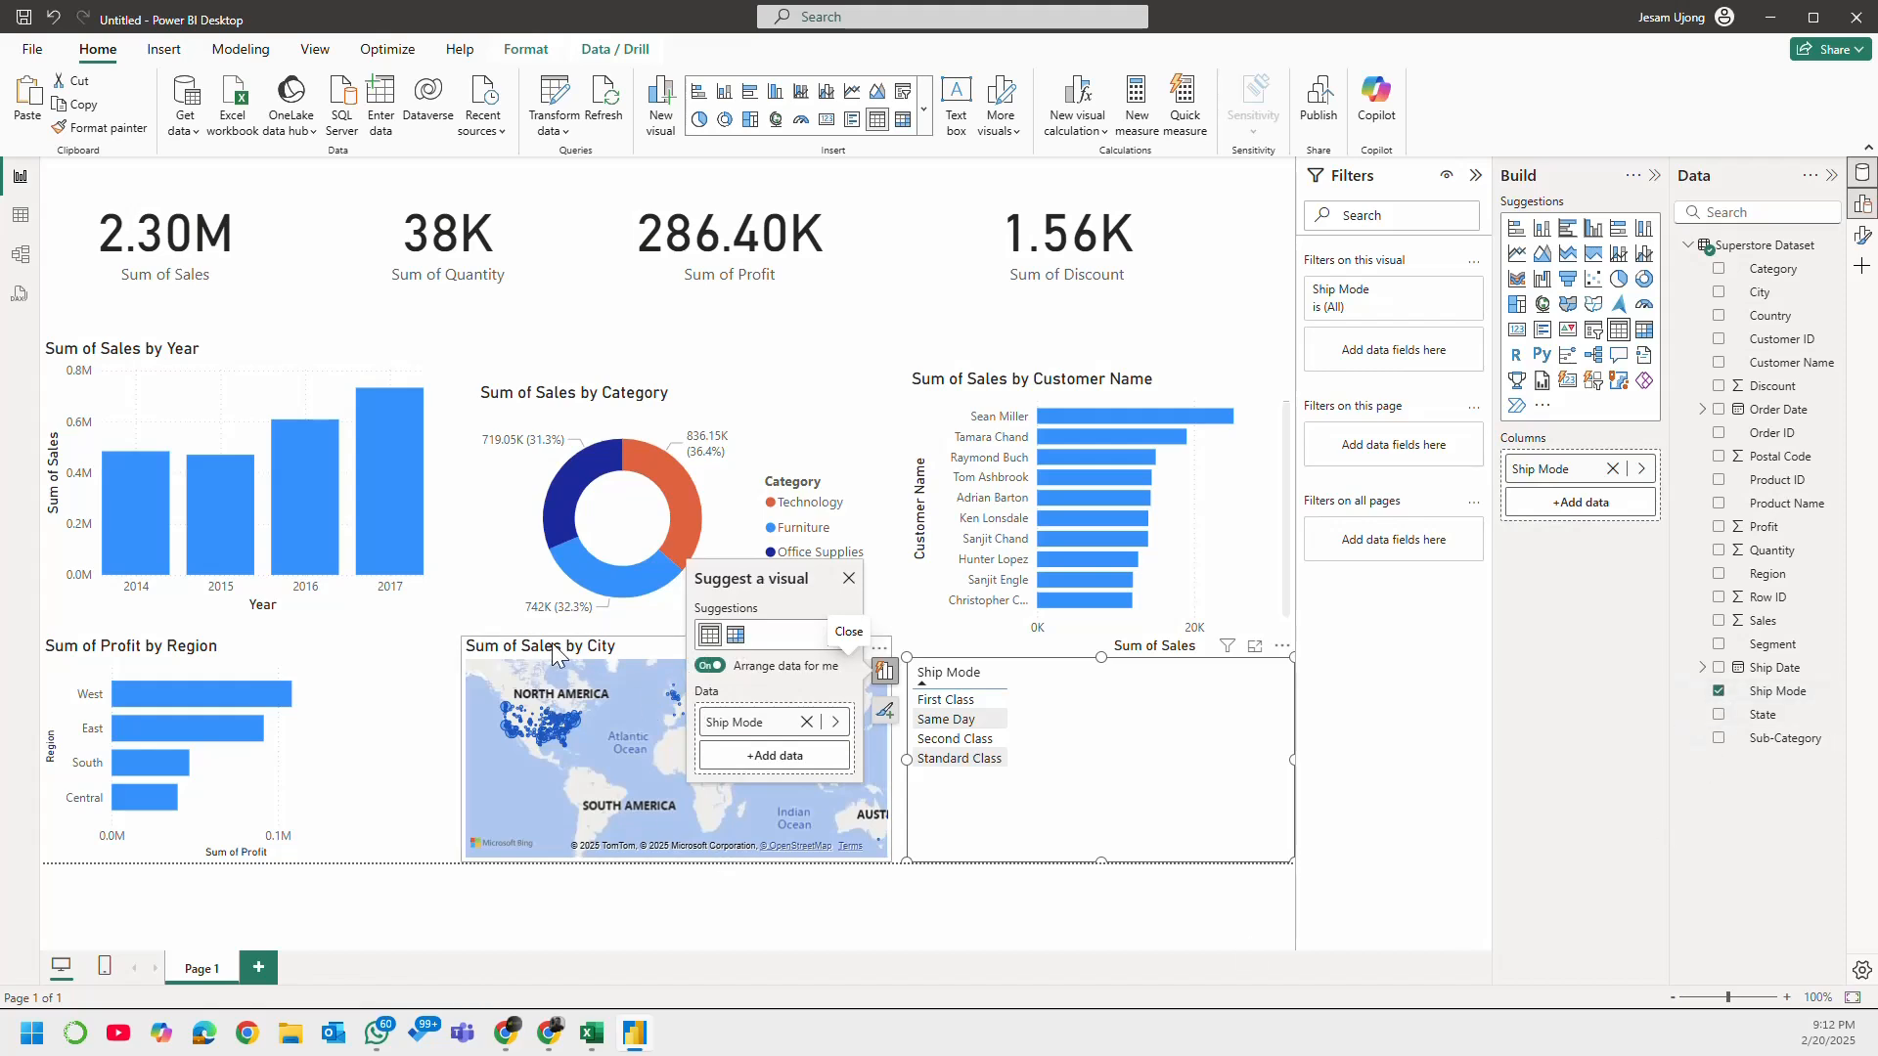
Step: Replace City with State as the location field of the Sales map
{"action": "left_click", "coordinate": [582, 657]}
{"action": "left_click", "coordinate": [1719, 623]}
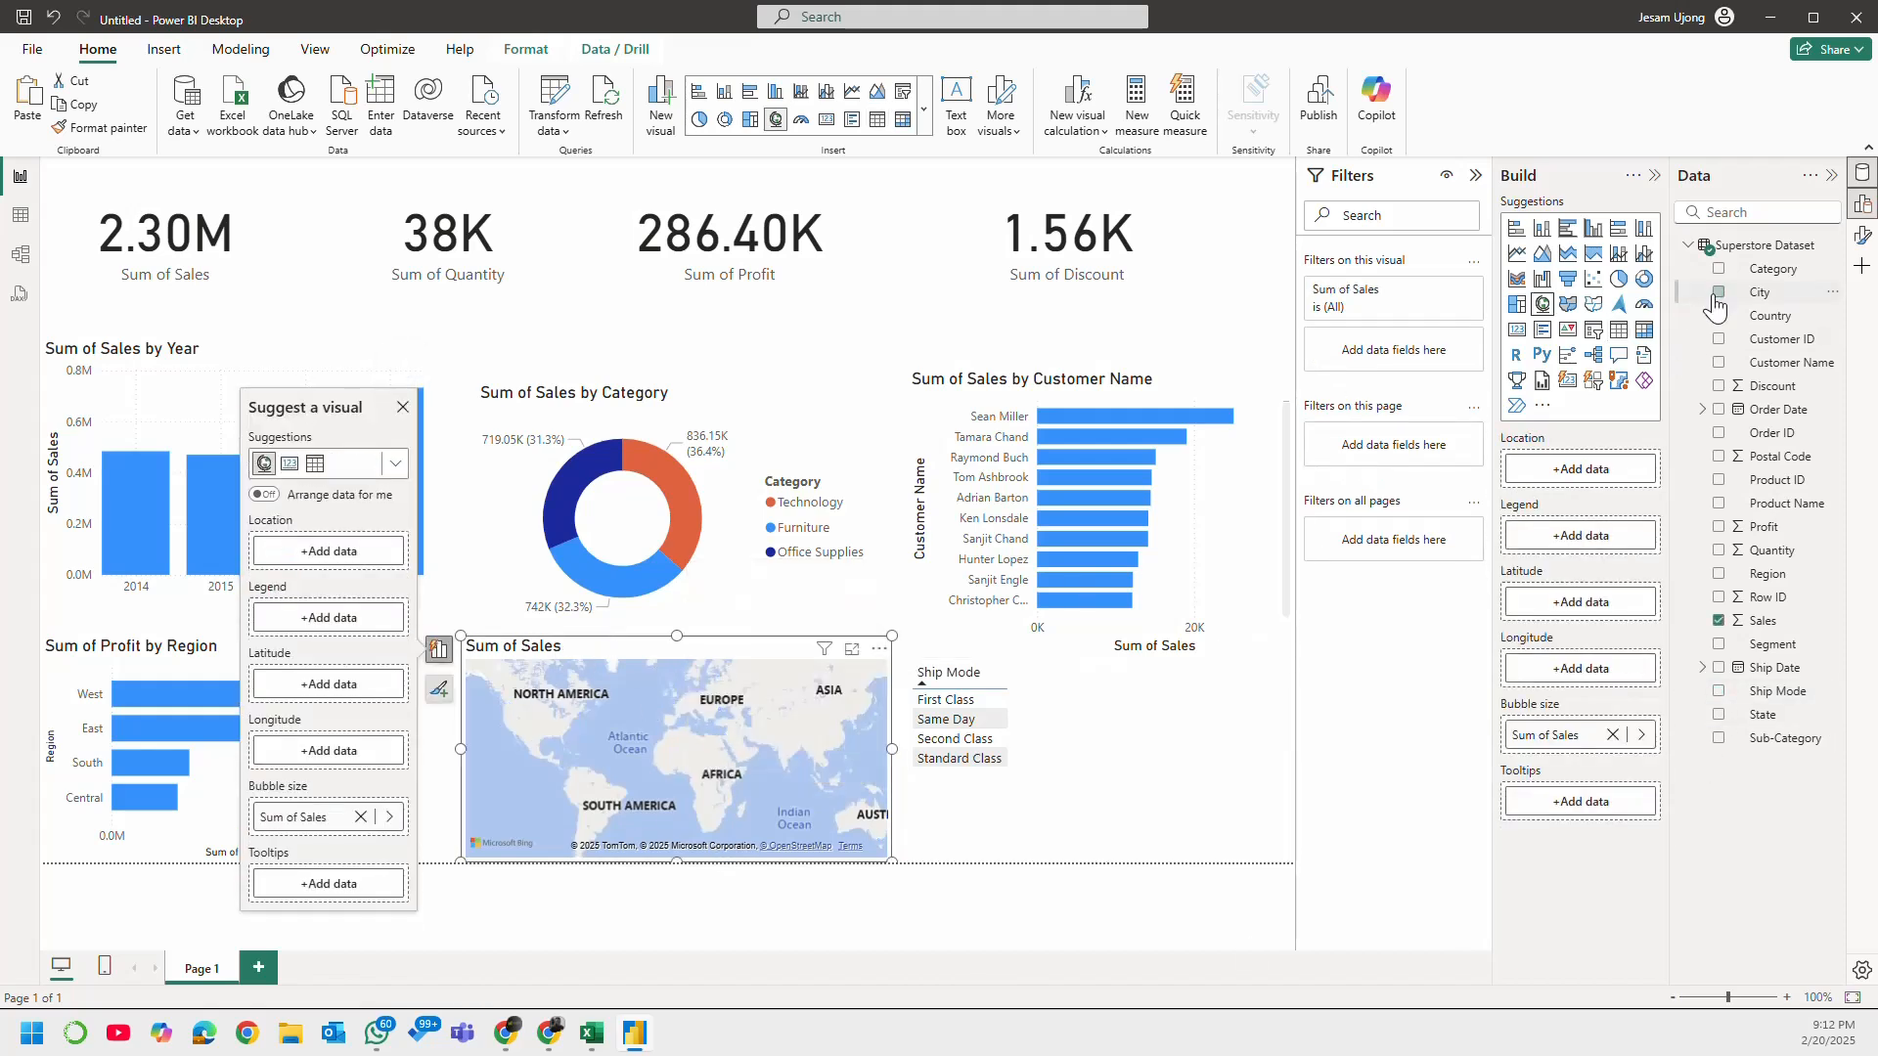
{"action": "left_click", "coordinate": [1719, 716]}
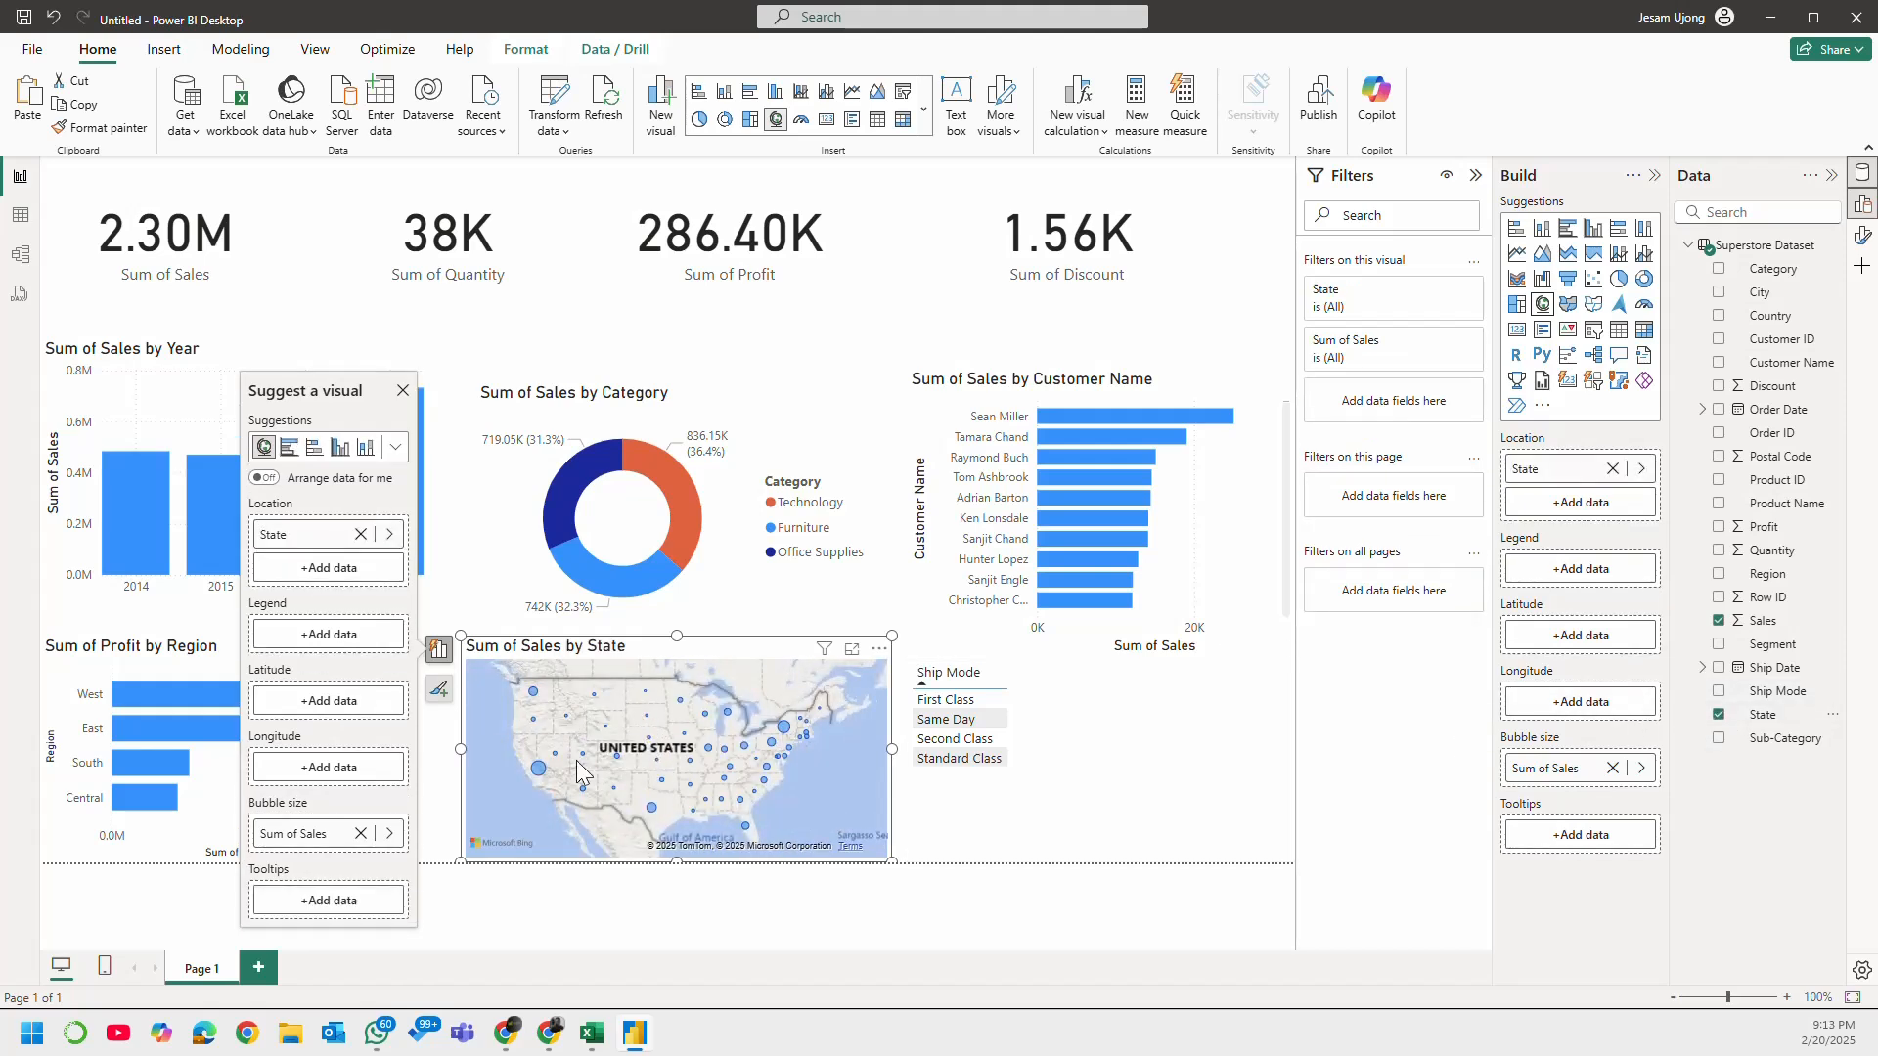
{"action": "left_click", "coordinate": [438, 649]}
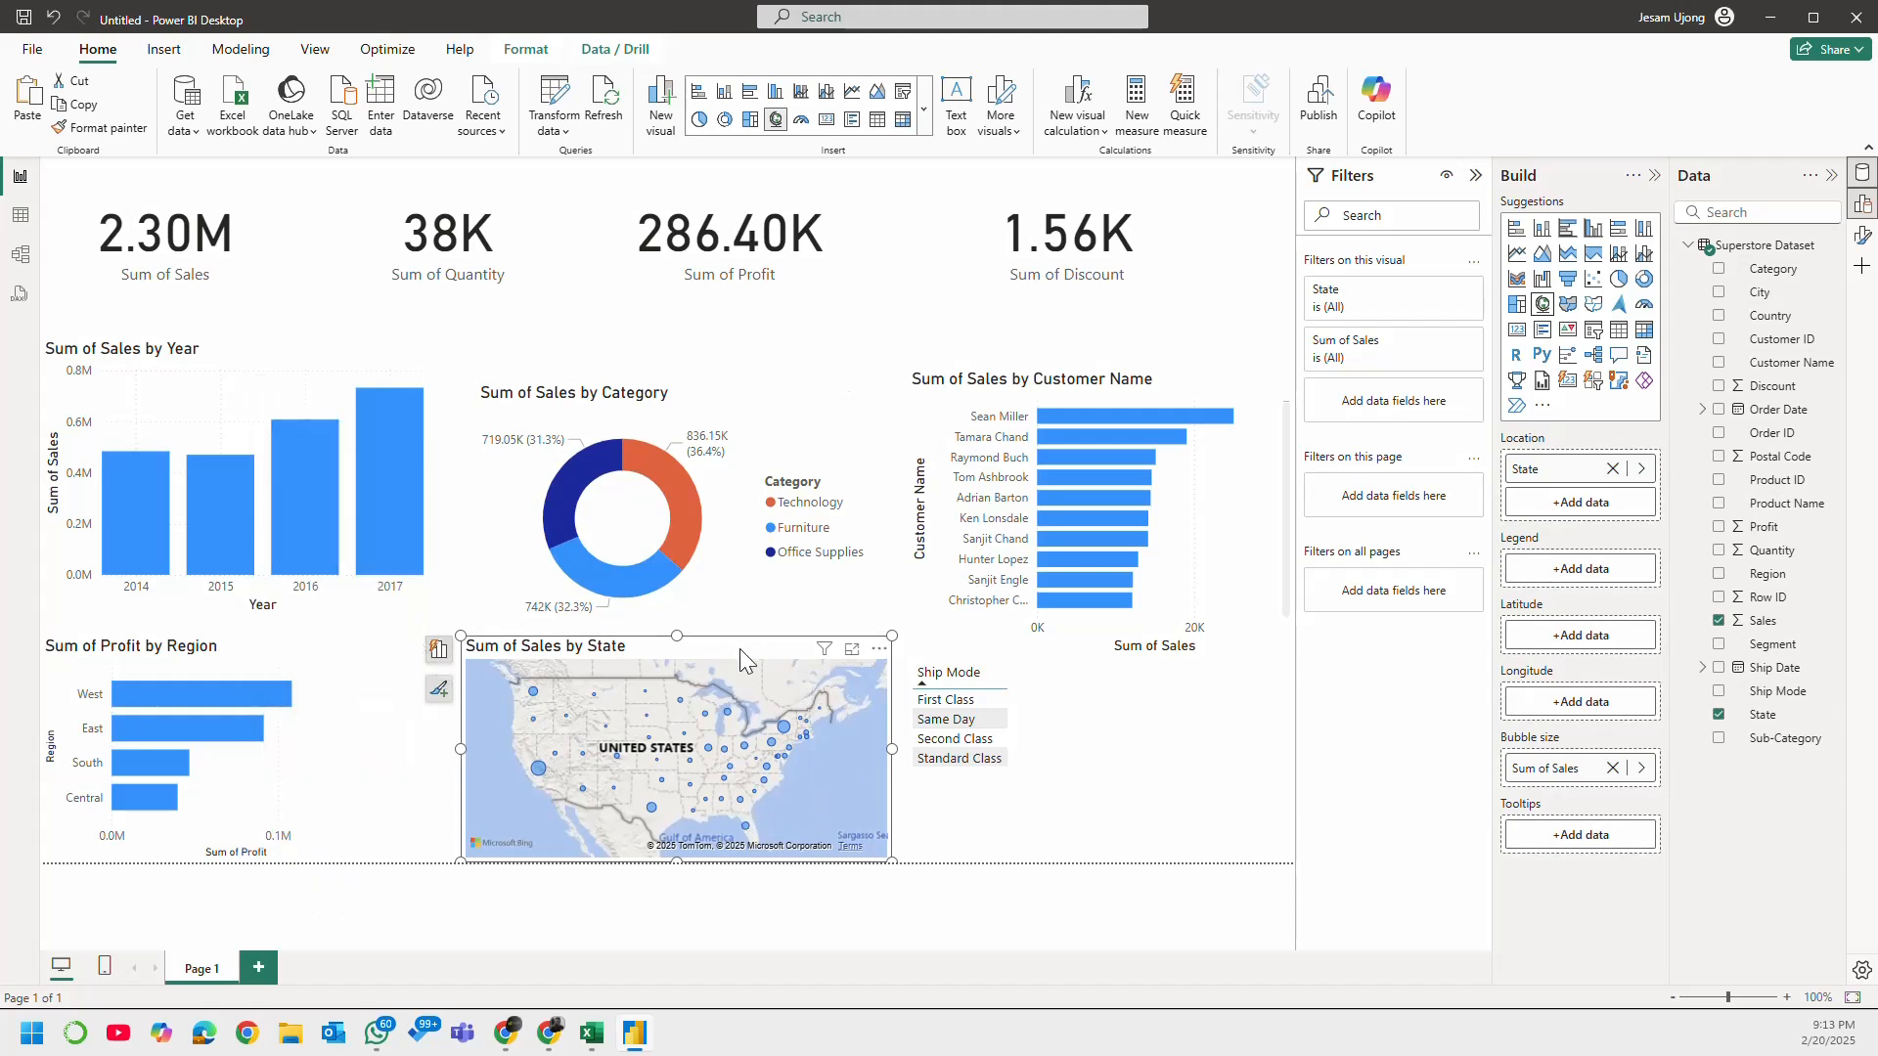
Step: Add Quantity to the Ship Mode visual and convert it to a pie chart
{"action": "left_click", "coordinate": [1164, 763]}
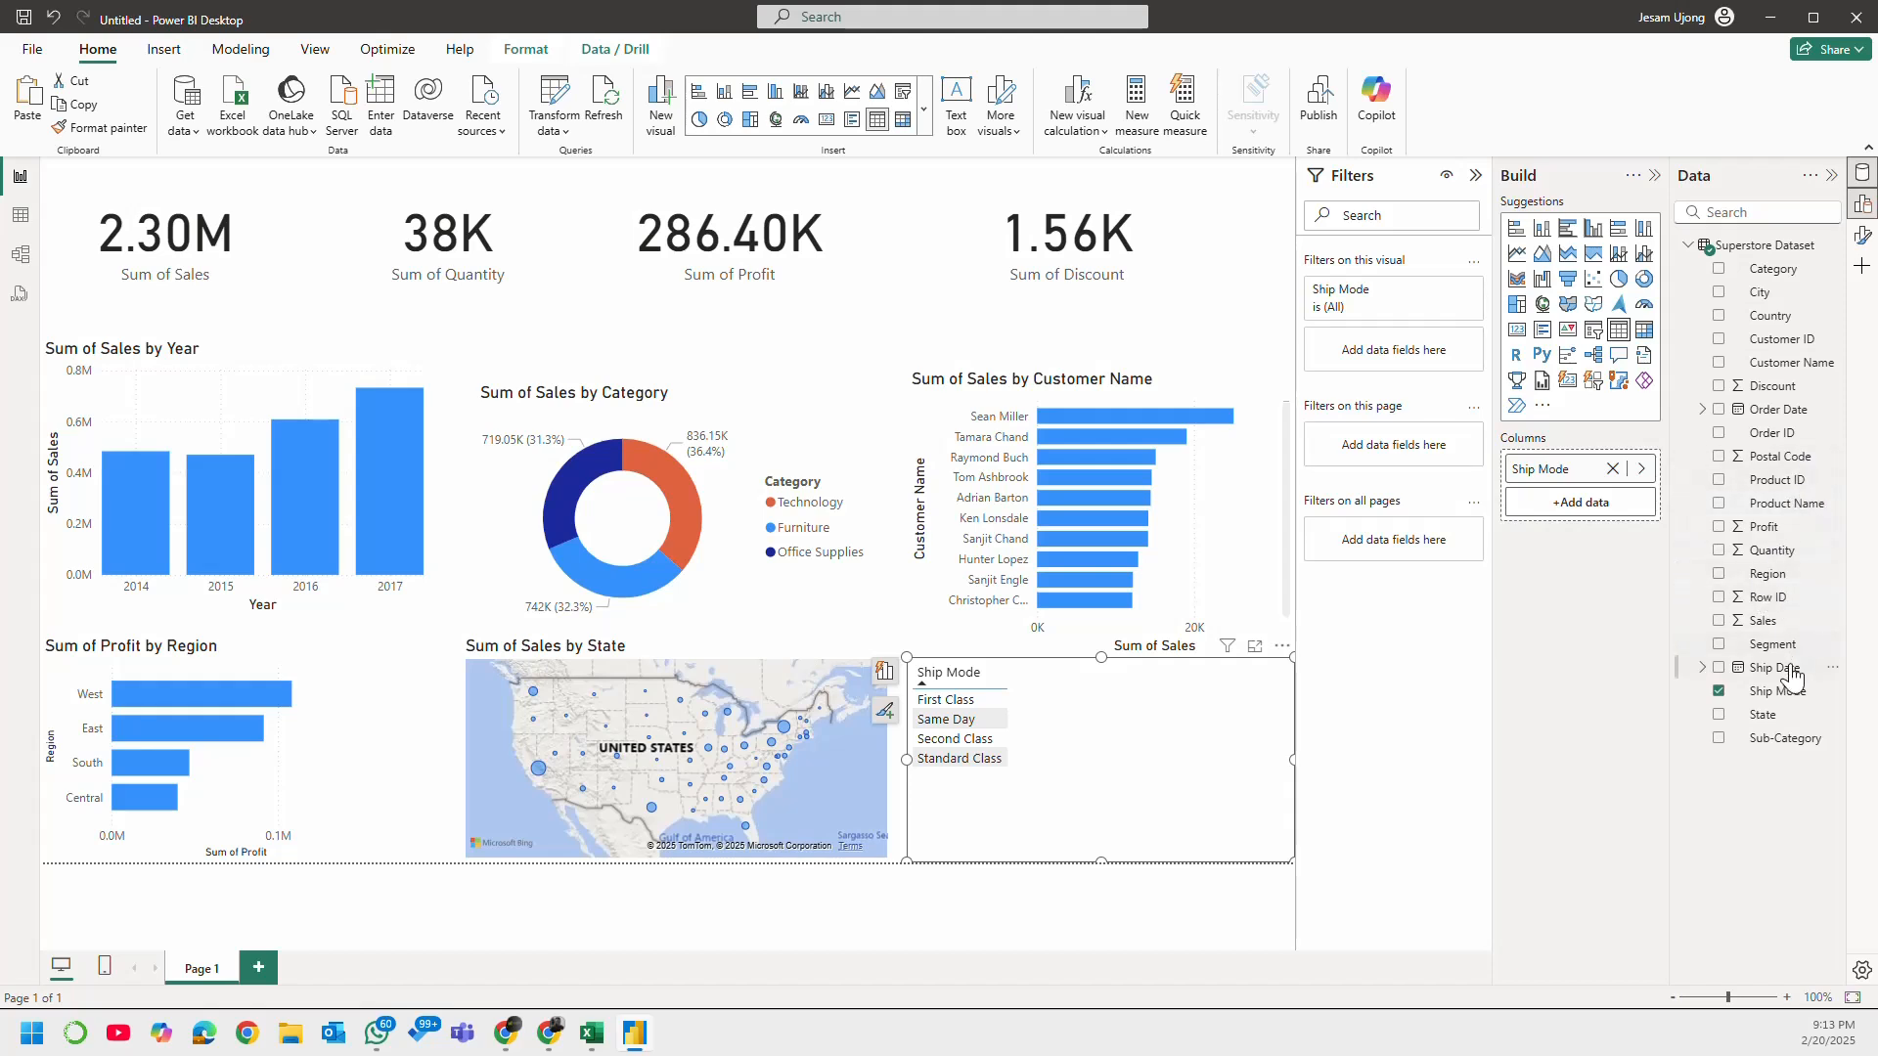
{"action": "left_click", "coordinate": [1719, 550]}
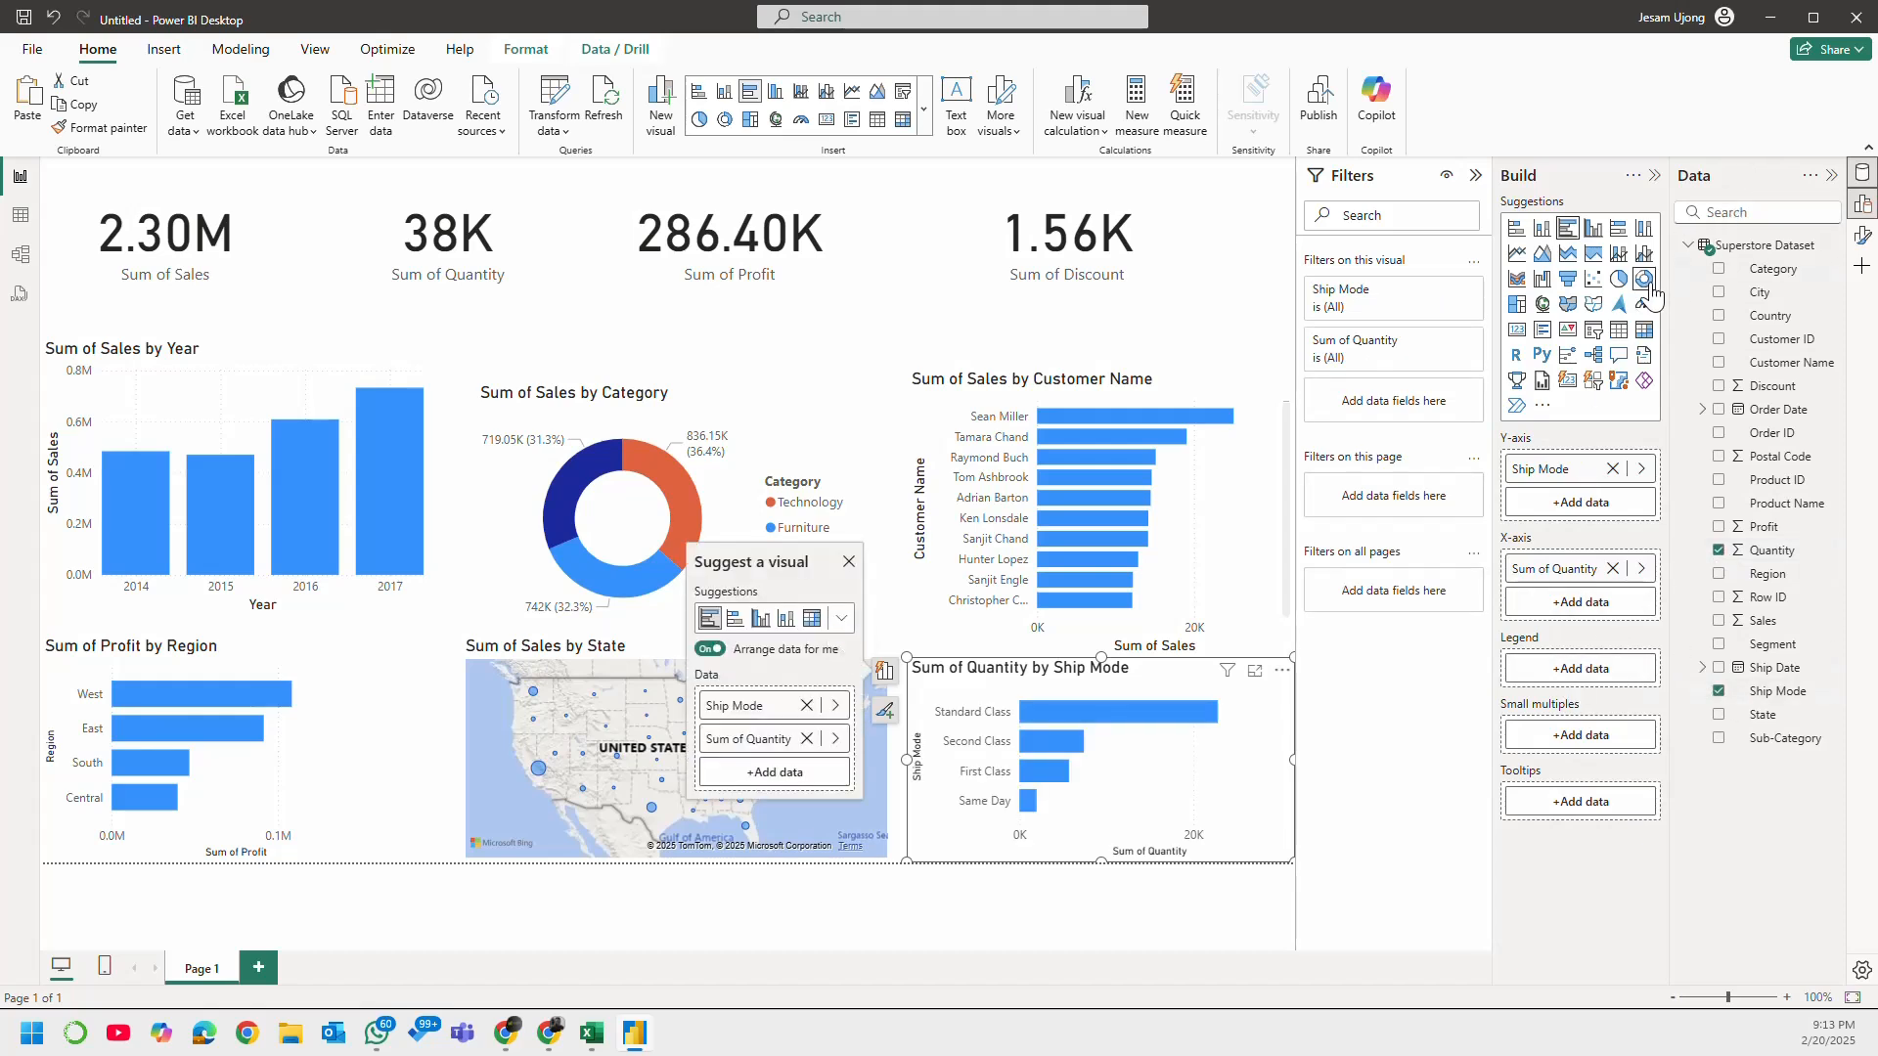
{"action": "left_click", "coordinate": [1621, 281]}
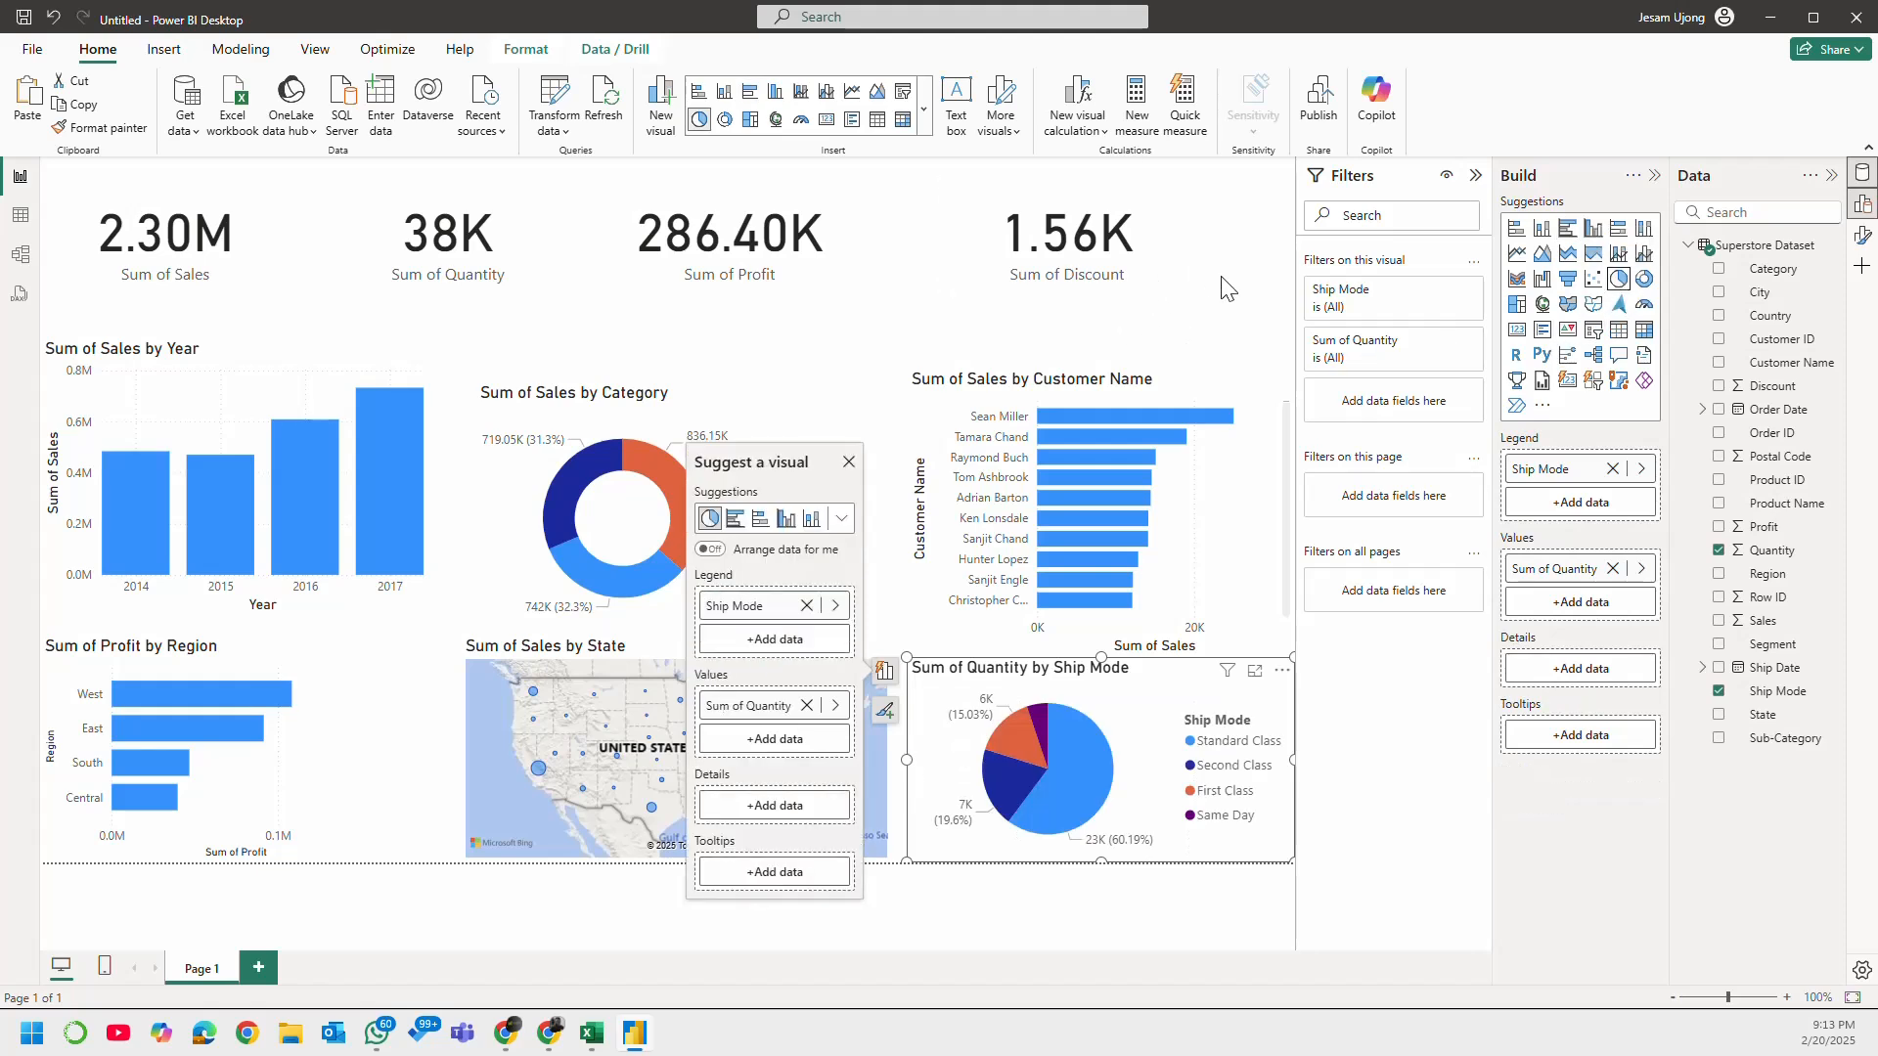
{"action": "left_click", "coordinate": [1235, 331]}
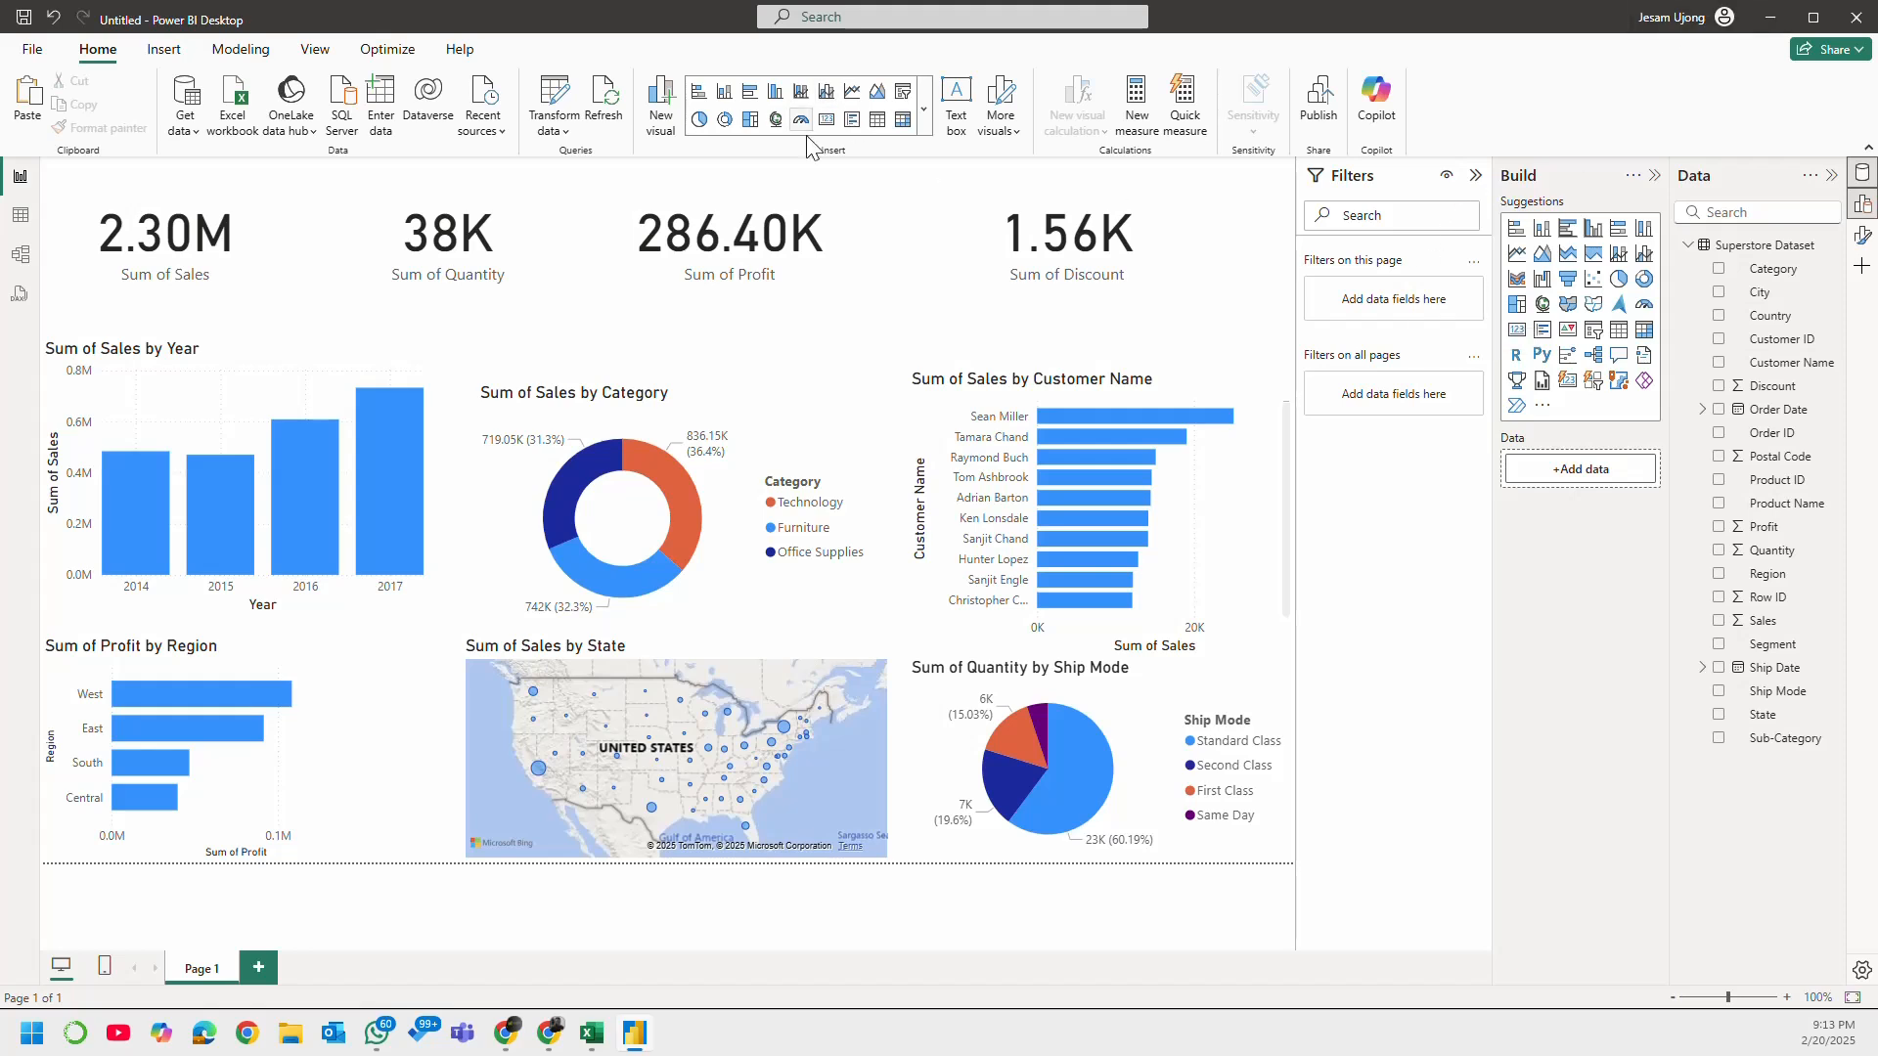
Step: Start saving the report file, and cancel without saving
{"action": "key", "text": "ctrl+s"}
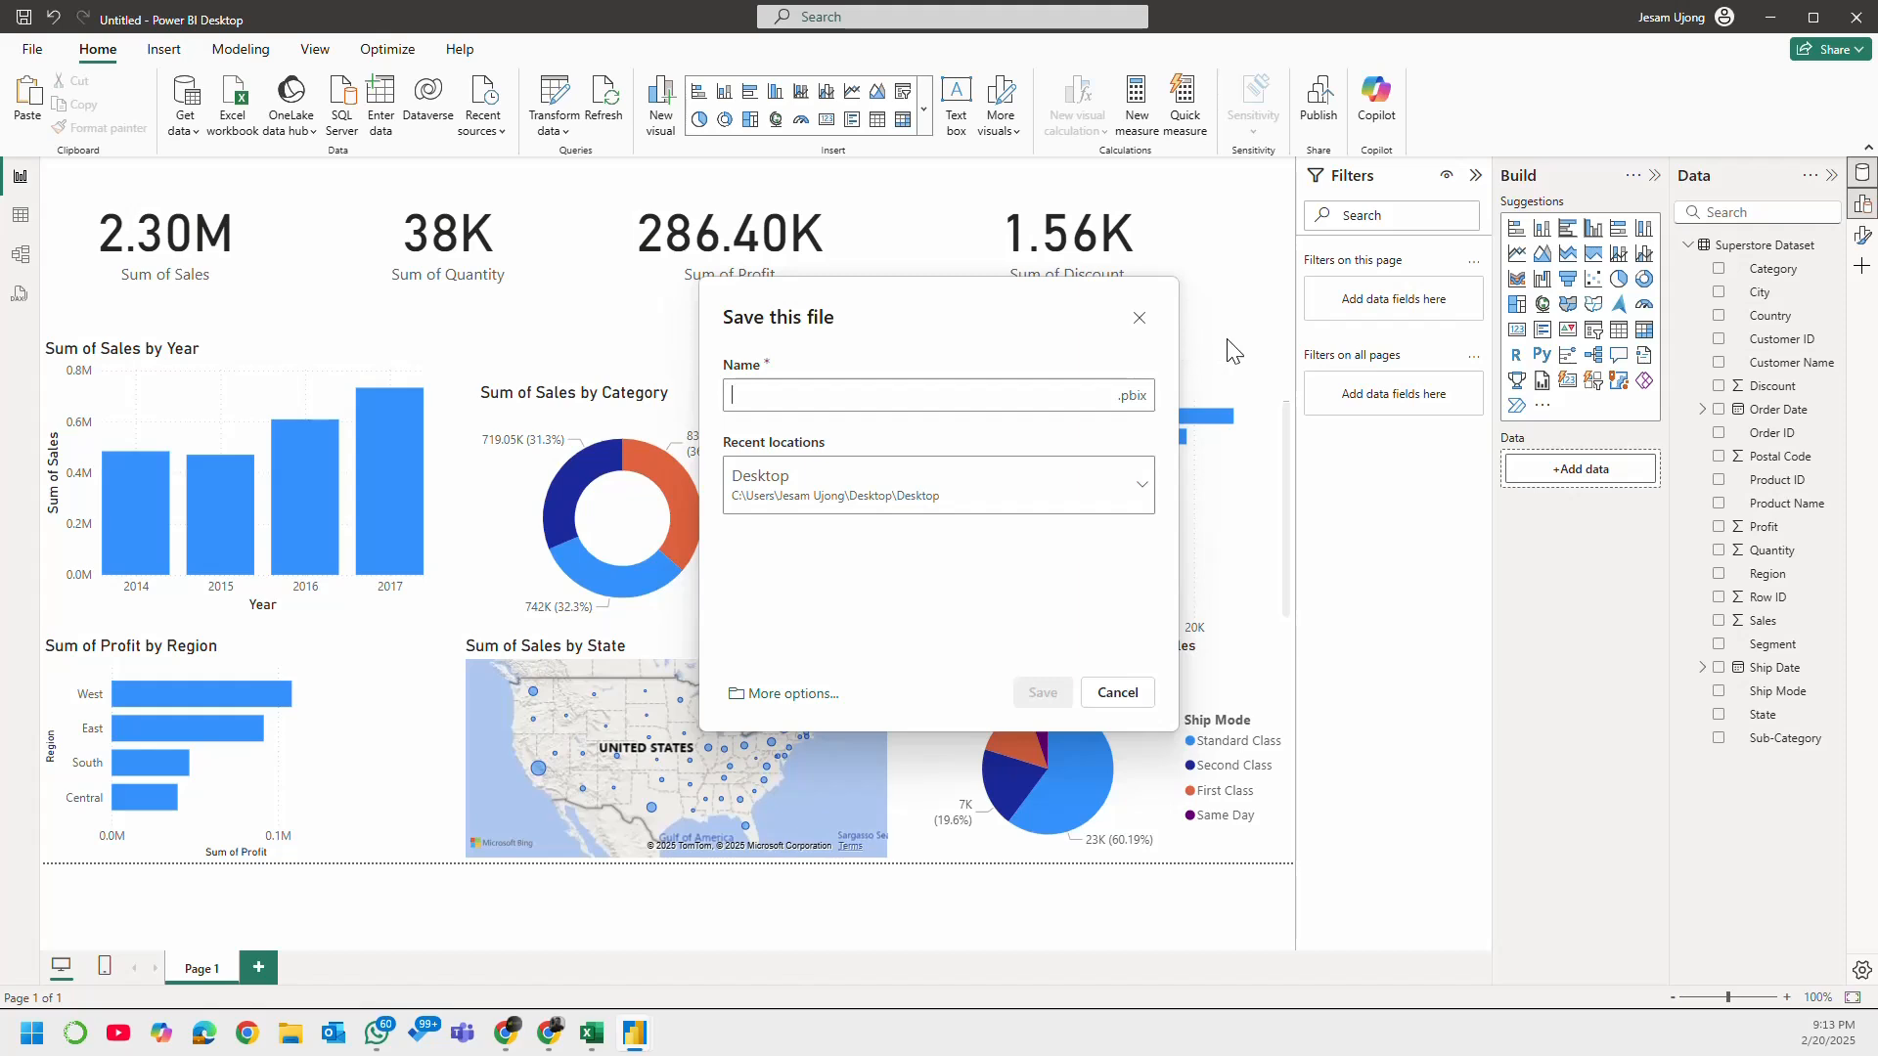
{"action": "left_click", "coordinate": [1140, 318]}
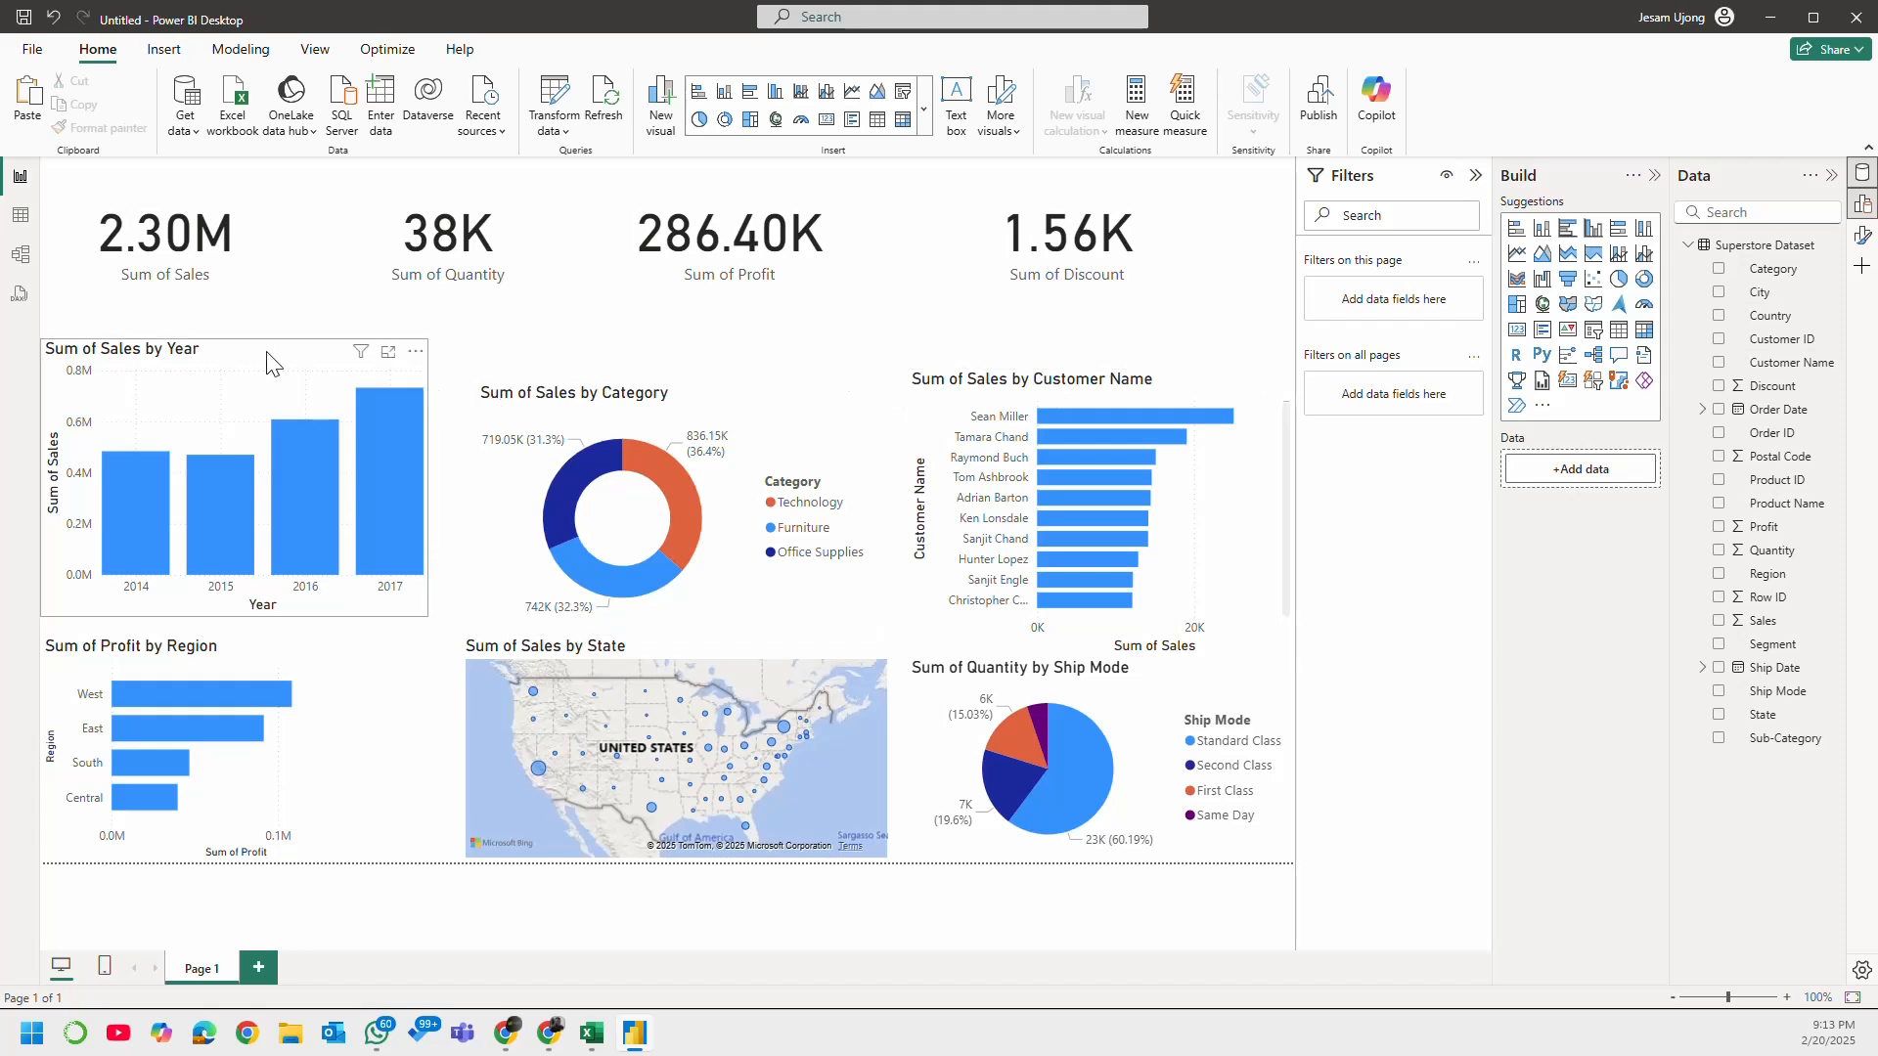
{"action": "left_click", "coordinate": [284, 231]}
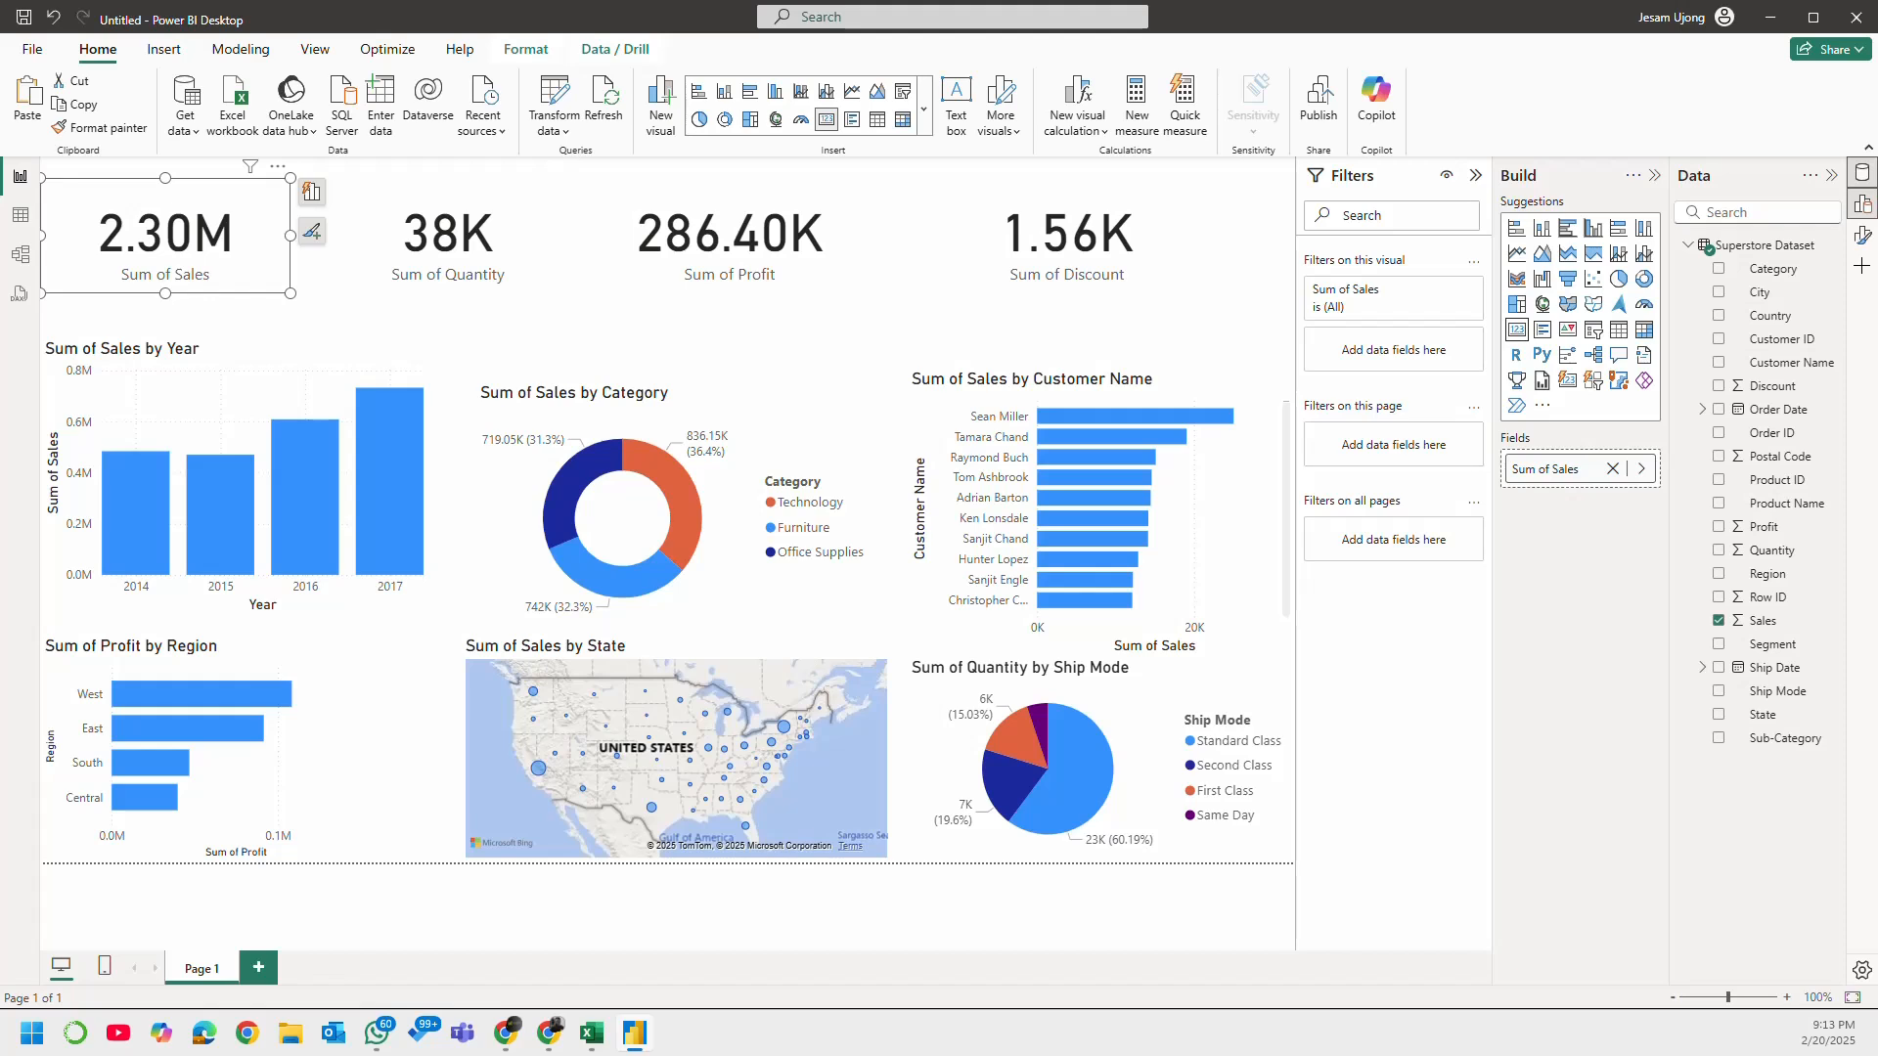
{"action": "left_click", "coordinate": [555, 286]}
{"action": "left_click", "coordinate": [762, 293]}
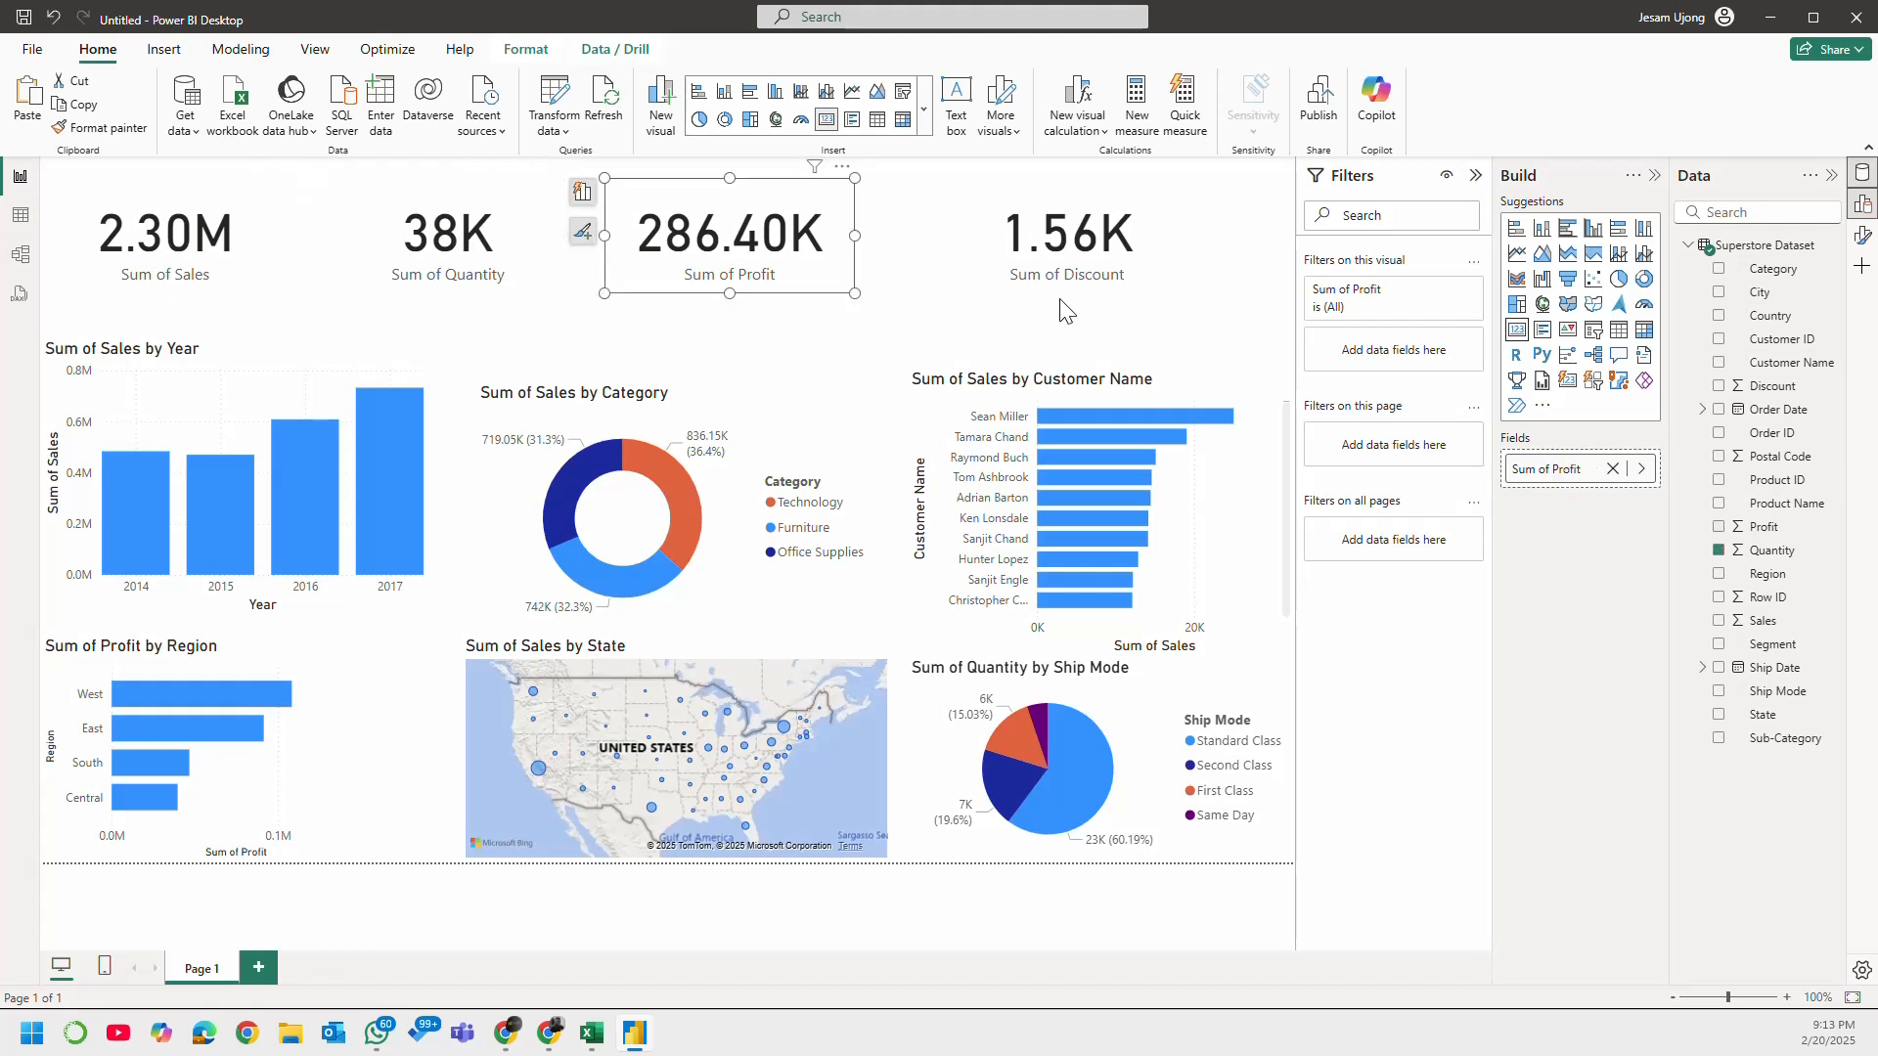
{"action": "left_click", "coordinate": [1079, 291]}
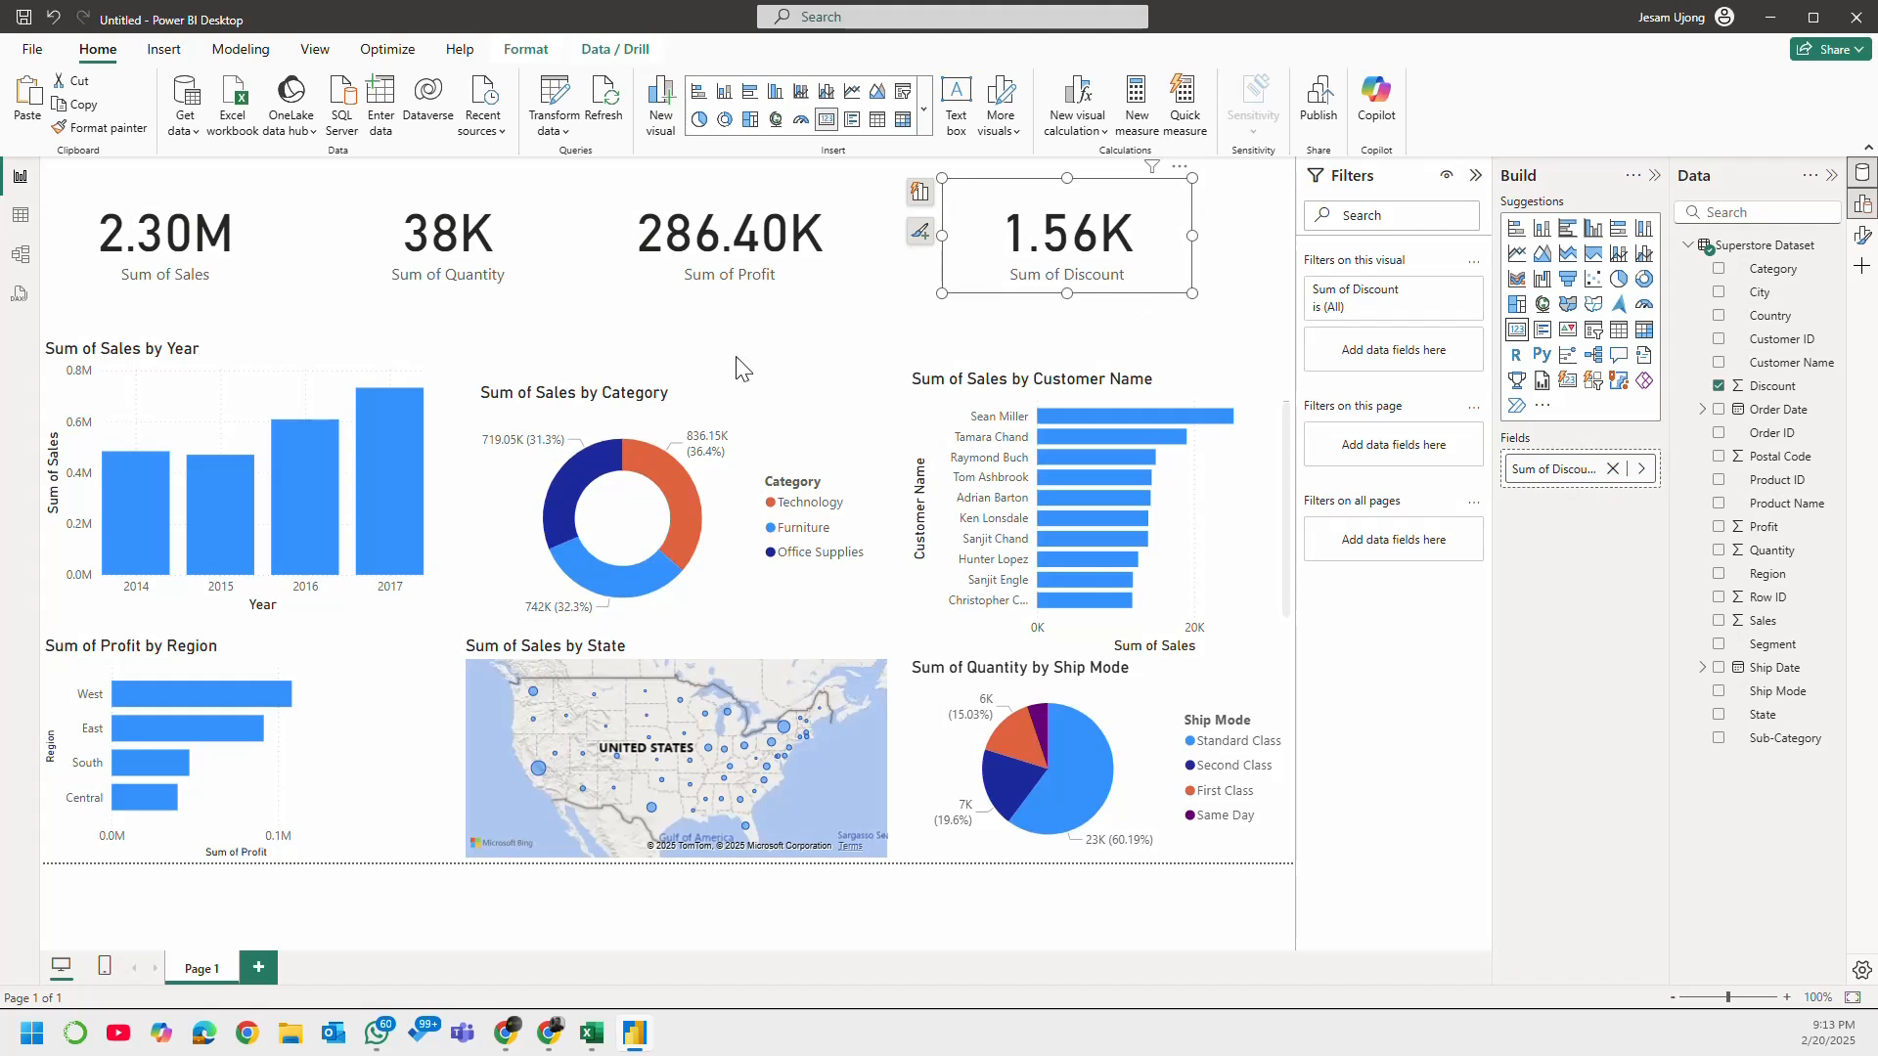
{"action": "left_click", "coordinate": [305, 371]}
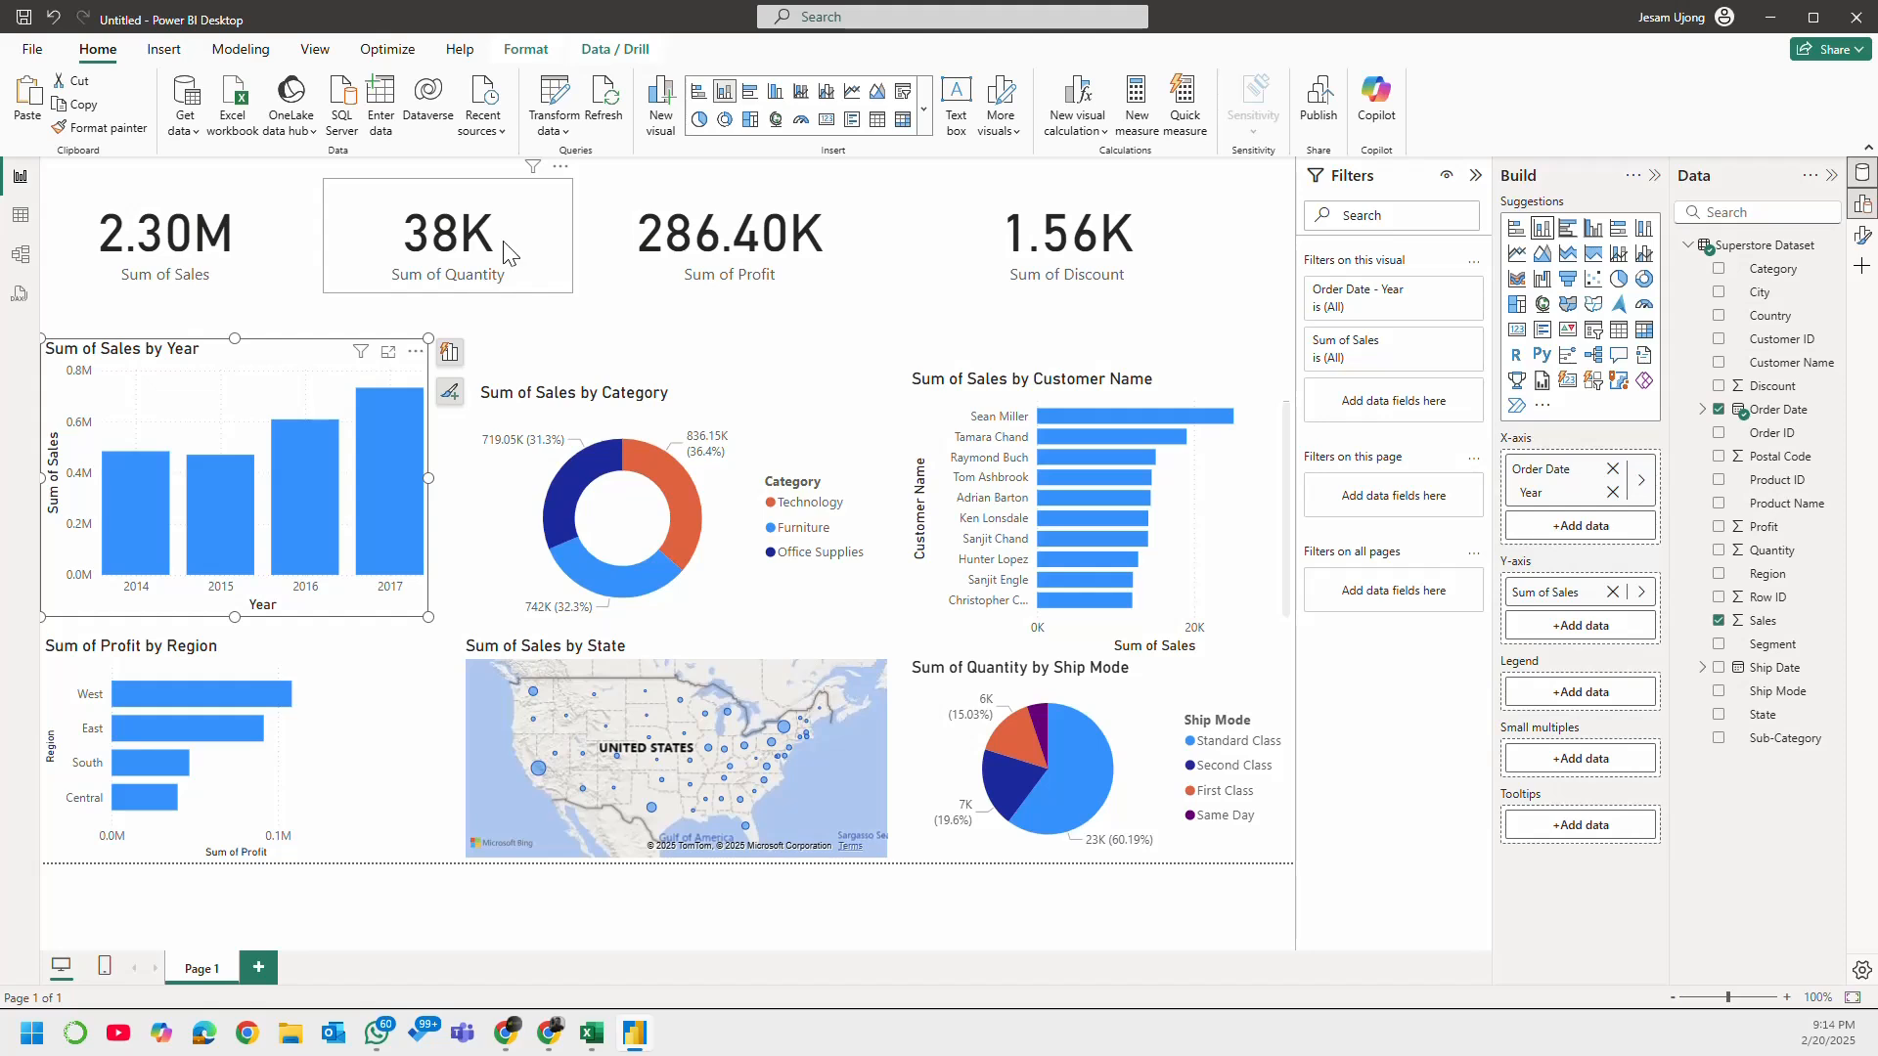
Step: Move the Sales, Quantity, Profit and Discount cards slightly down so they sit in one row closer to the charts
{"action": "left_click", "coordinate": [262, 256]}
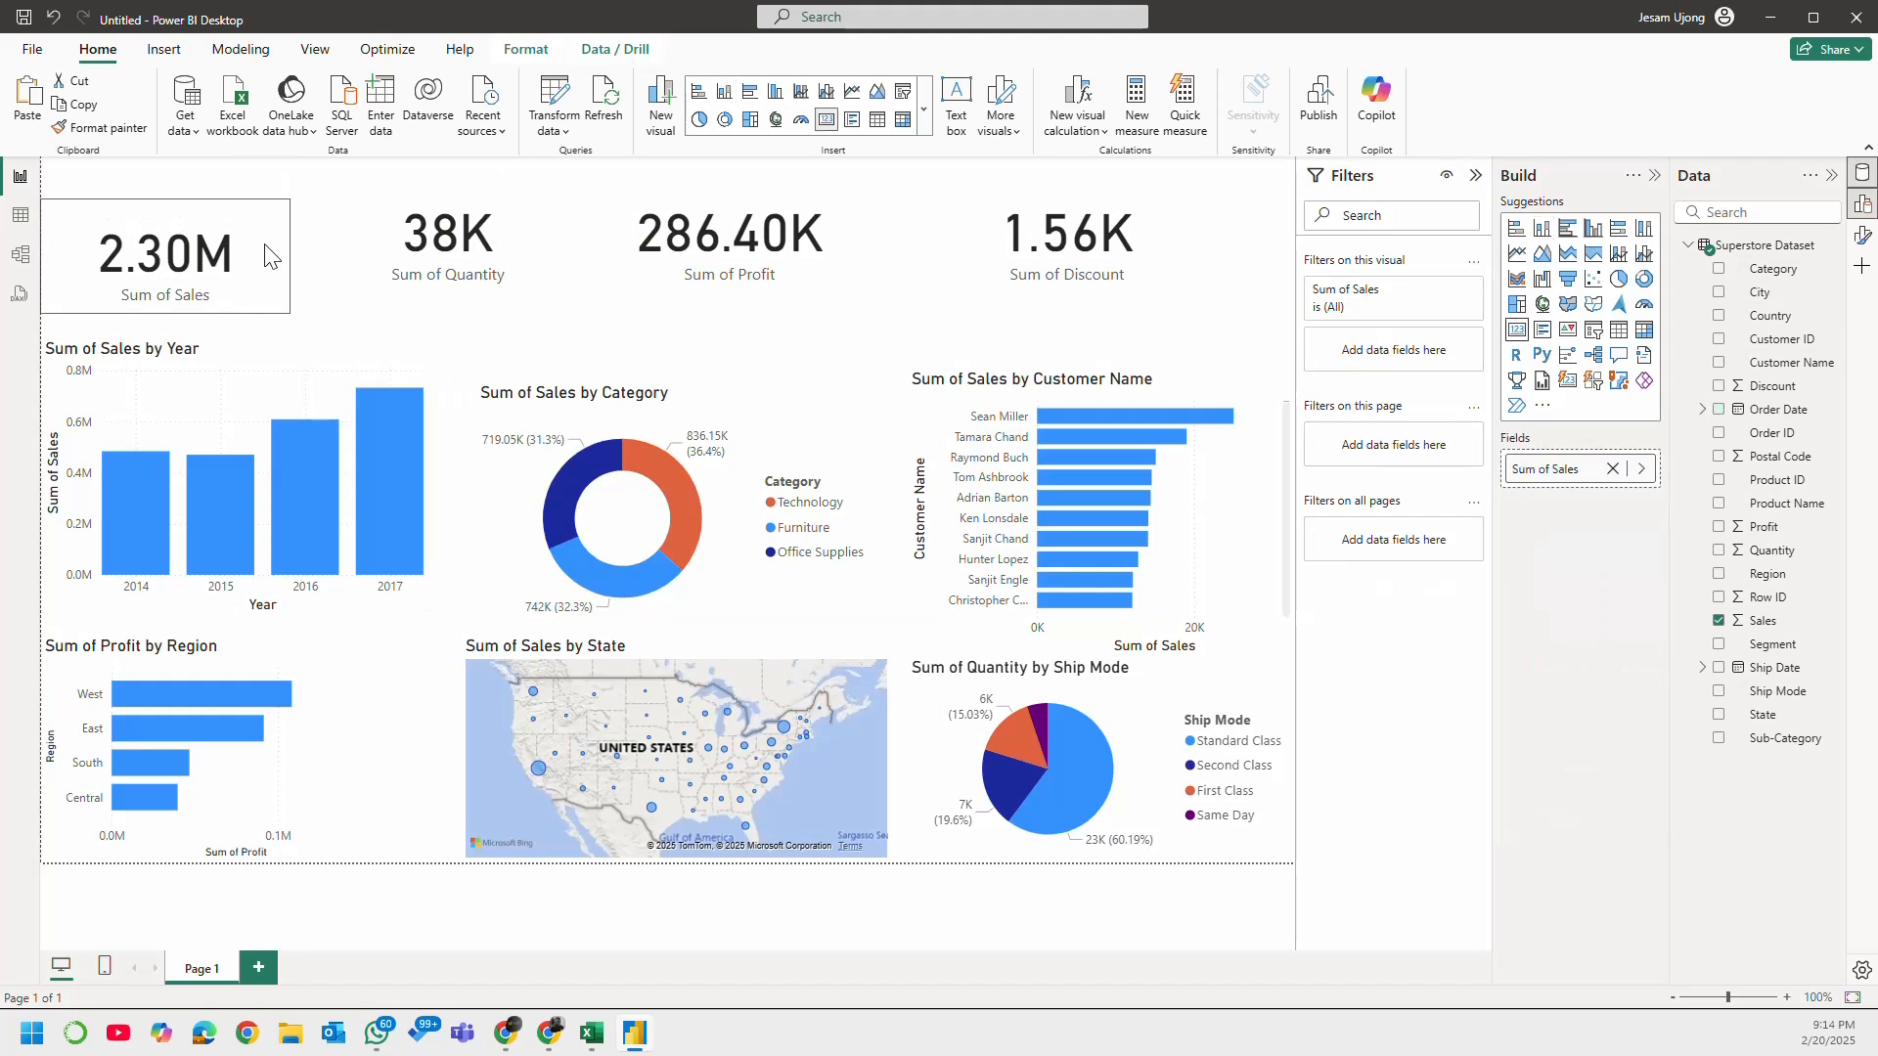
{"action": "left_click_drag", "start_coordinate": [262, 253], "coordinate": [276, 273]}
{"action": "left_click_drag", "start_coordinate": [519, 266], "coordinate": [524, 285]}
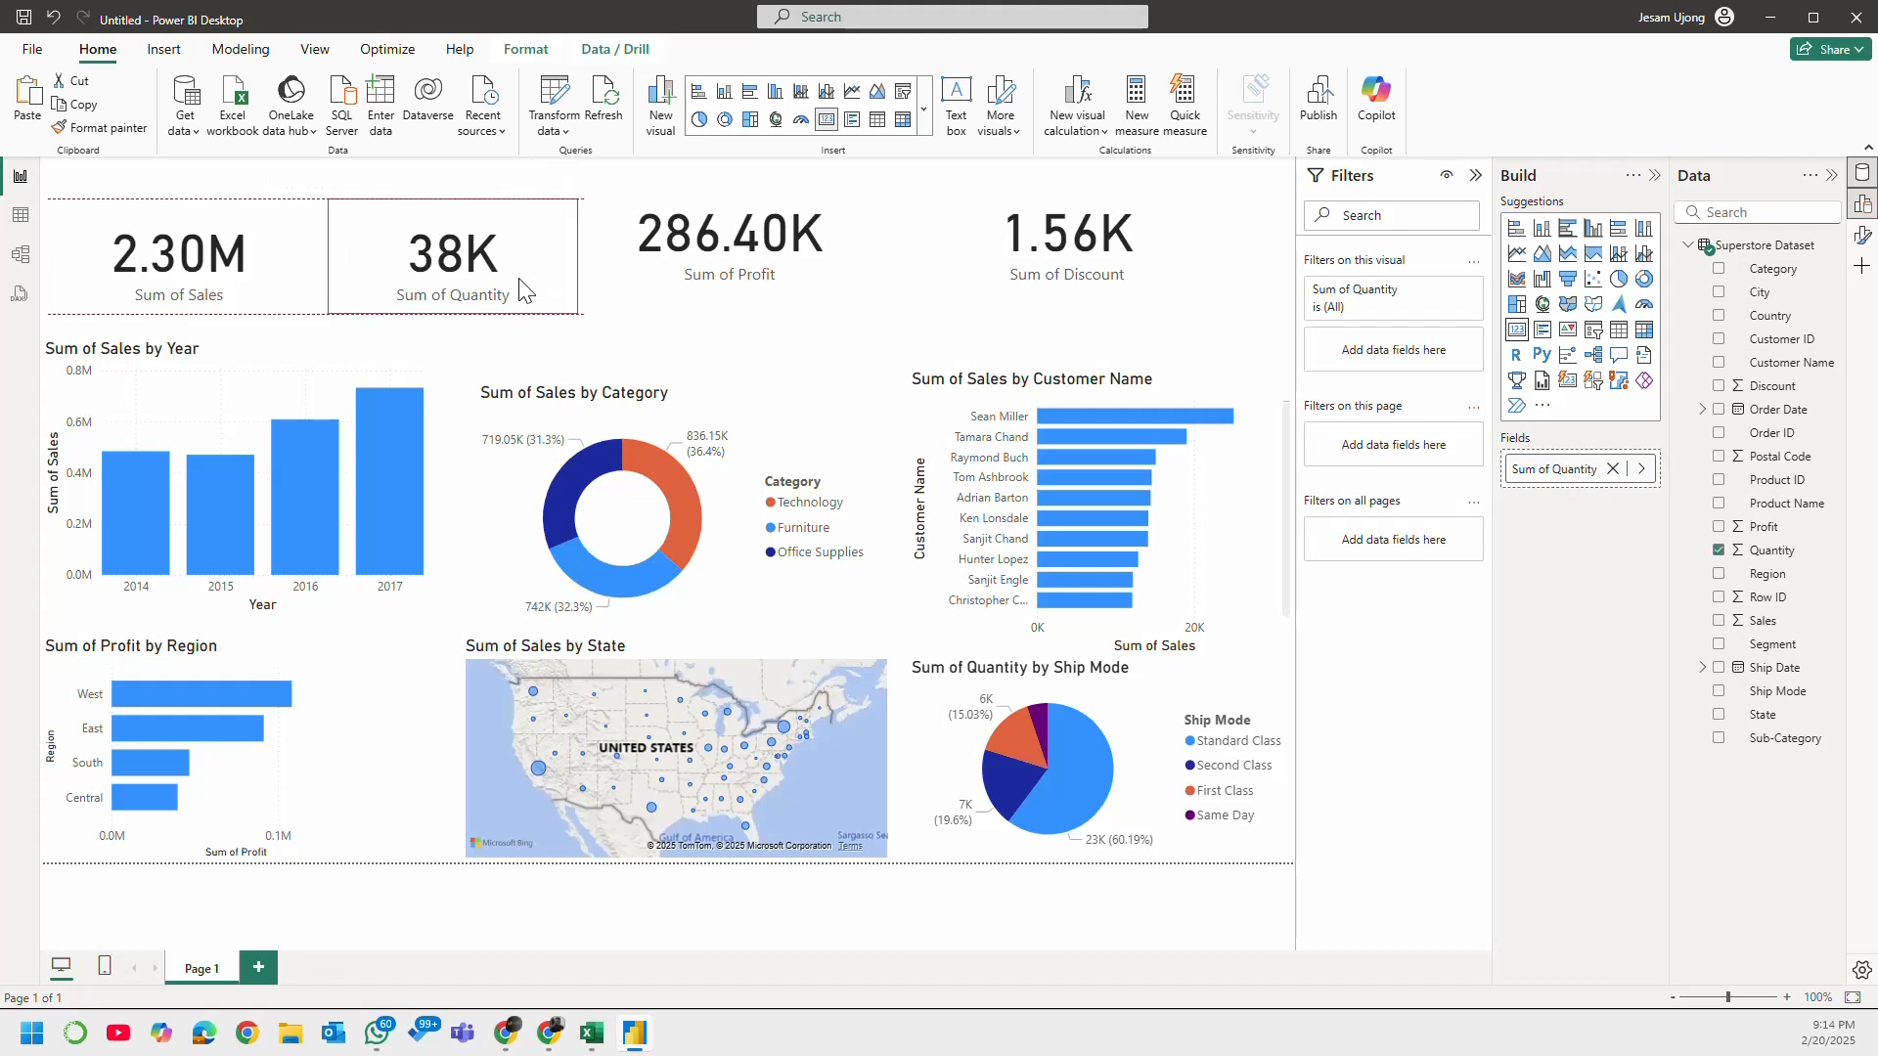
{"action": "left_click_drag", "start_coordinate": [782, 272], "coordinate": [785, 293]}
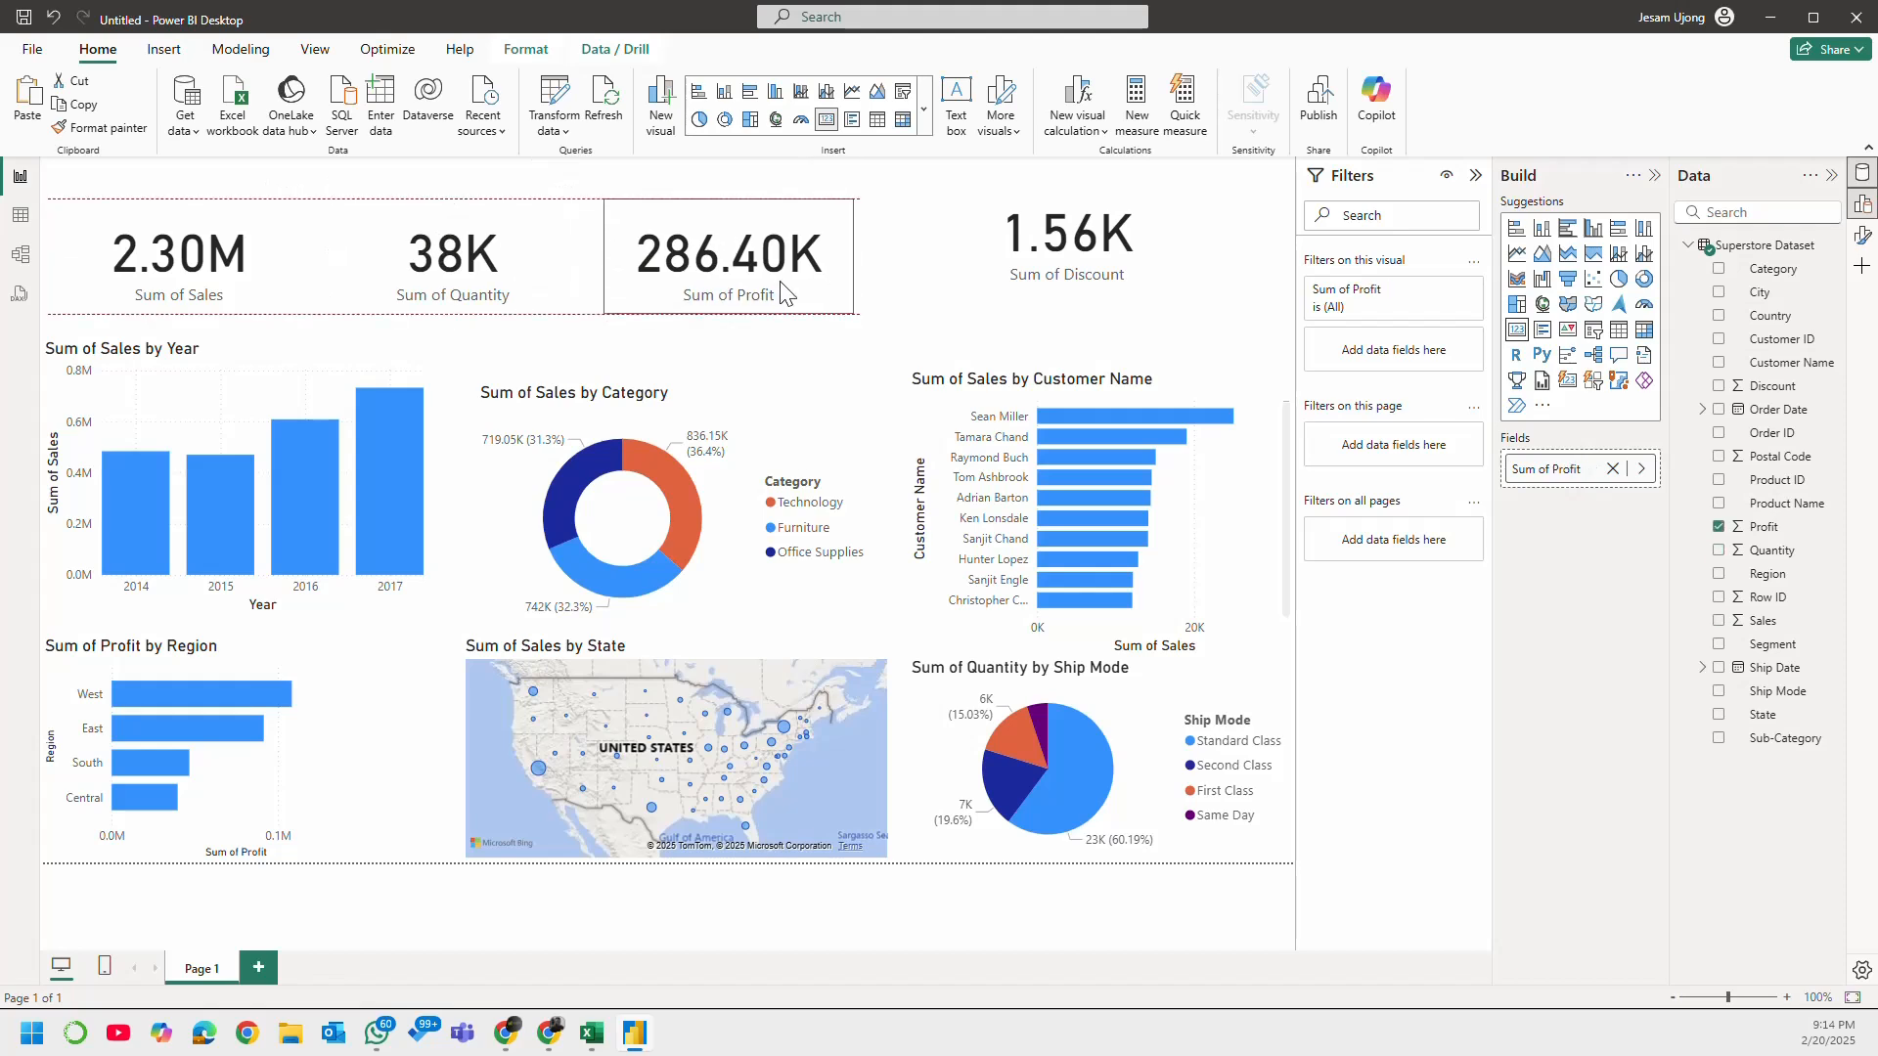
{"action": "left_click", "coordinate": [1013, 284]}
{"action": "left_click_drag", "start_coordinate": [1069, 297], "coordinate": [1072, 306]}
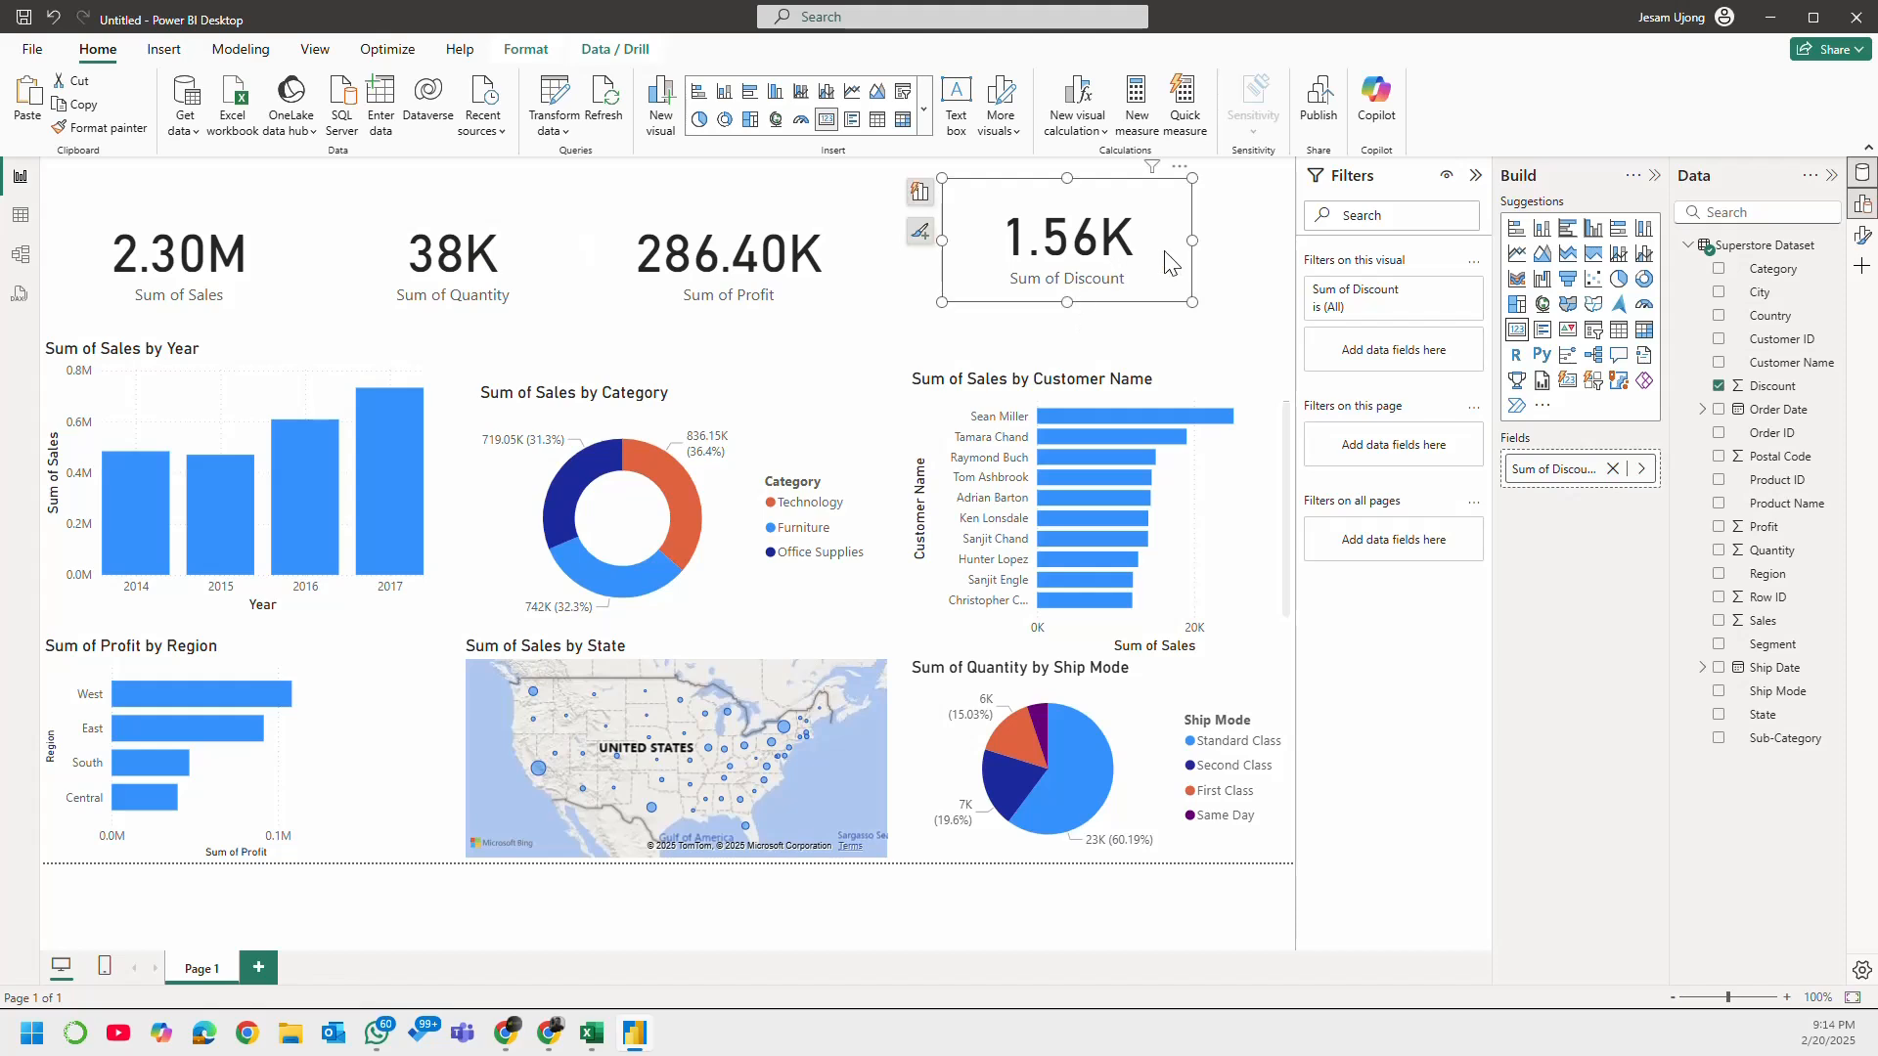
{"action": "left_click_drag", "start_coordinate": [1164, 253], "coordinate": [1159, 271]}
{"action": "left_click_drag", "start_coordinate": [1063, 322], "coordinate": [1062, 314]}
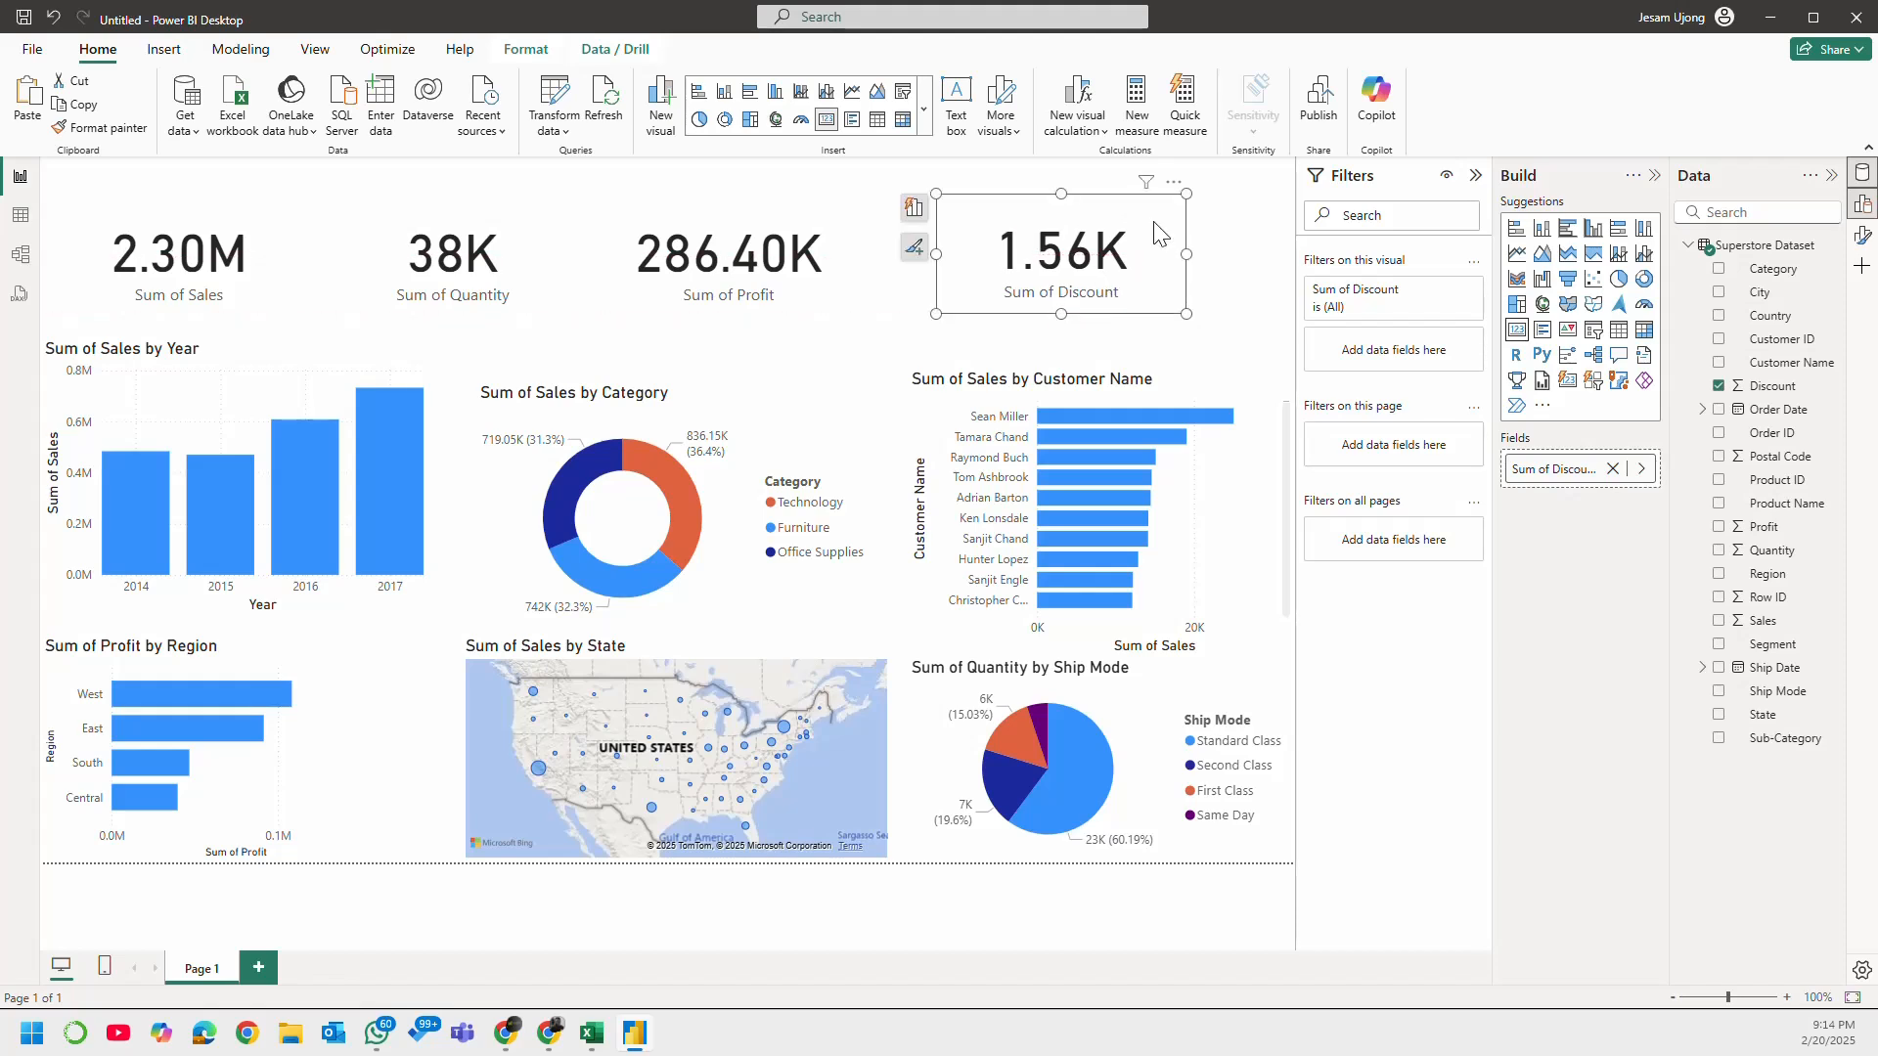
{"action": "left_click", "coordinate": [1234, 343]}
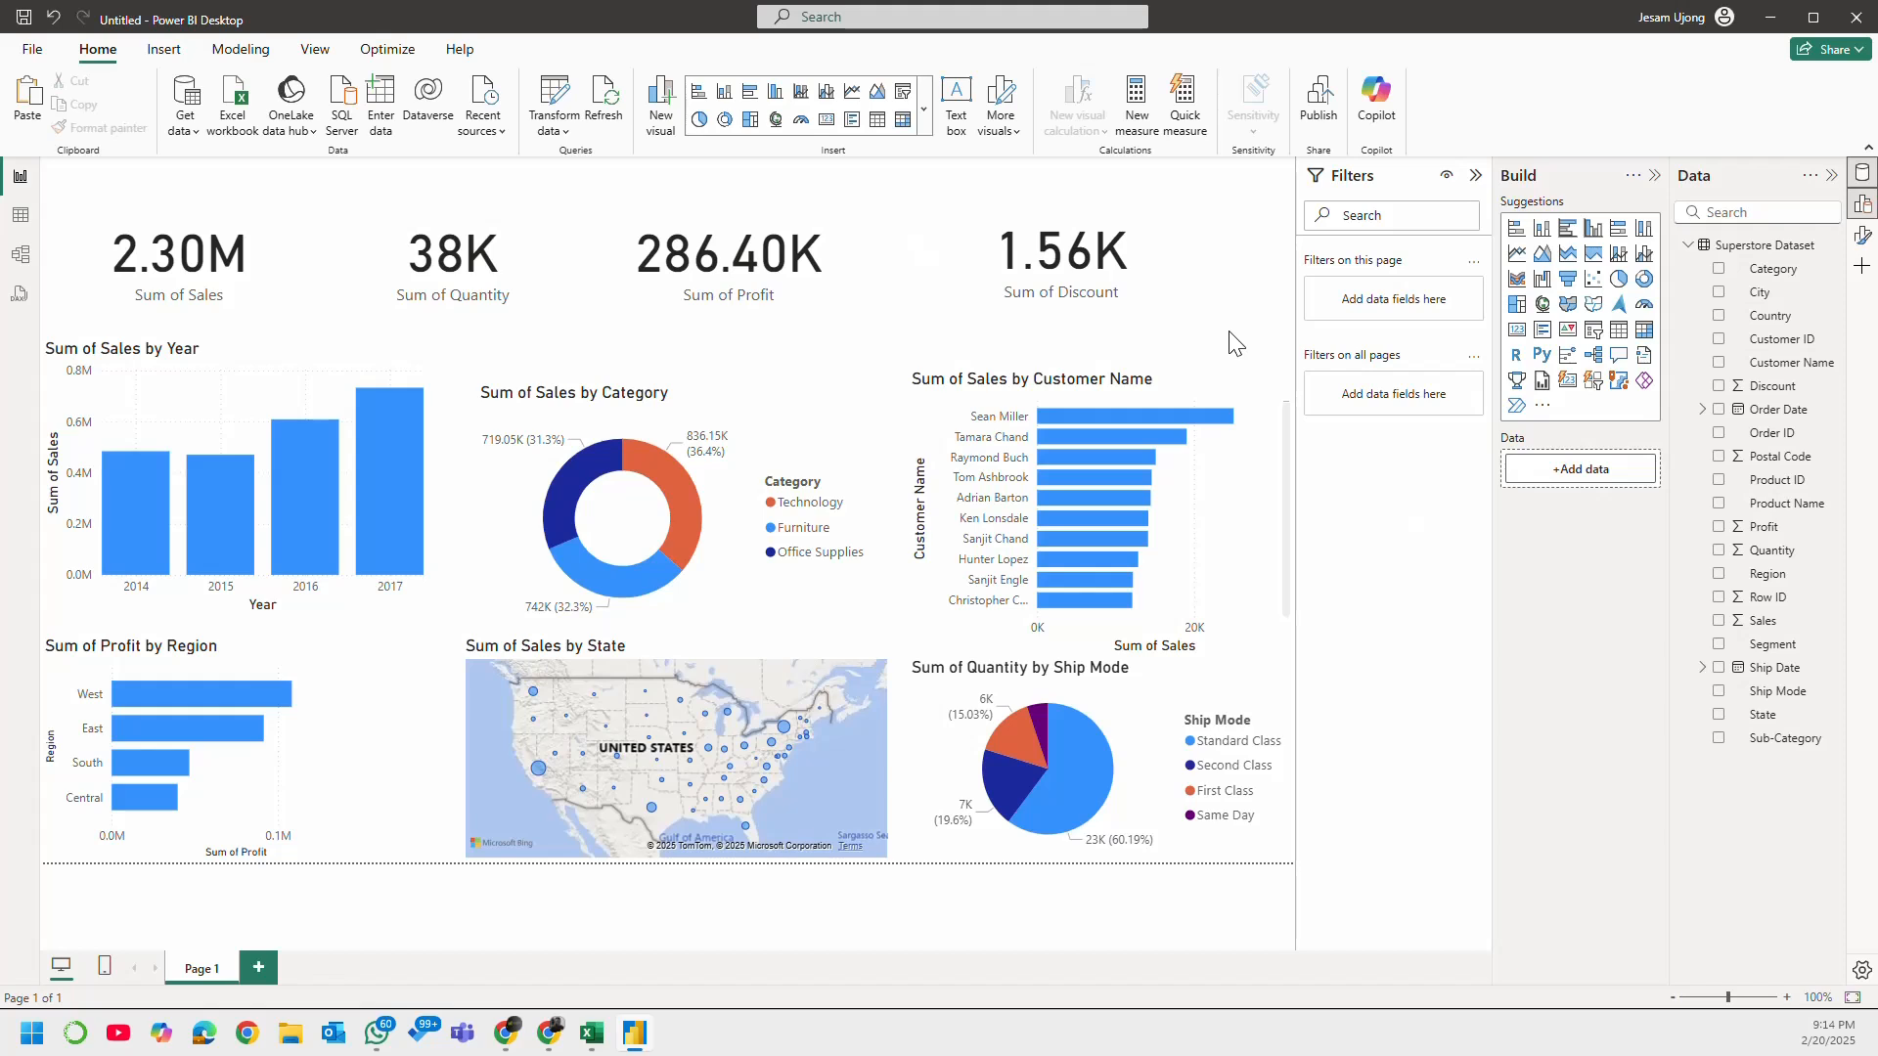
Step: Move the category donut and customer bar chart up level with the yearly sales chart, and nudge the three visuals below them up
{"action": "left_click_drag", "start_coordinate": [738, 391], "coordinate": [740, 378]}
{"action": "left_click_drag", "start_coordinate": [1102, 383], "coordinate": [1103, 354]}
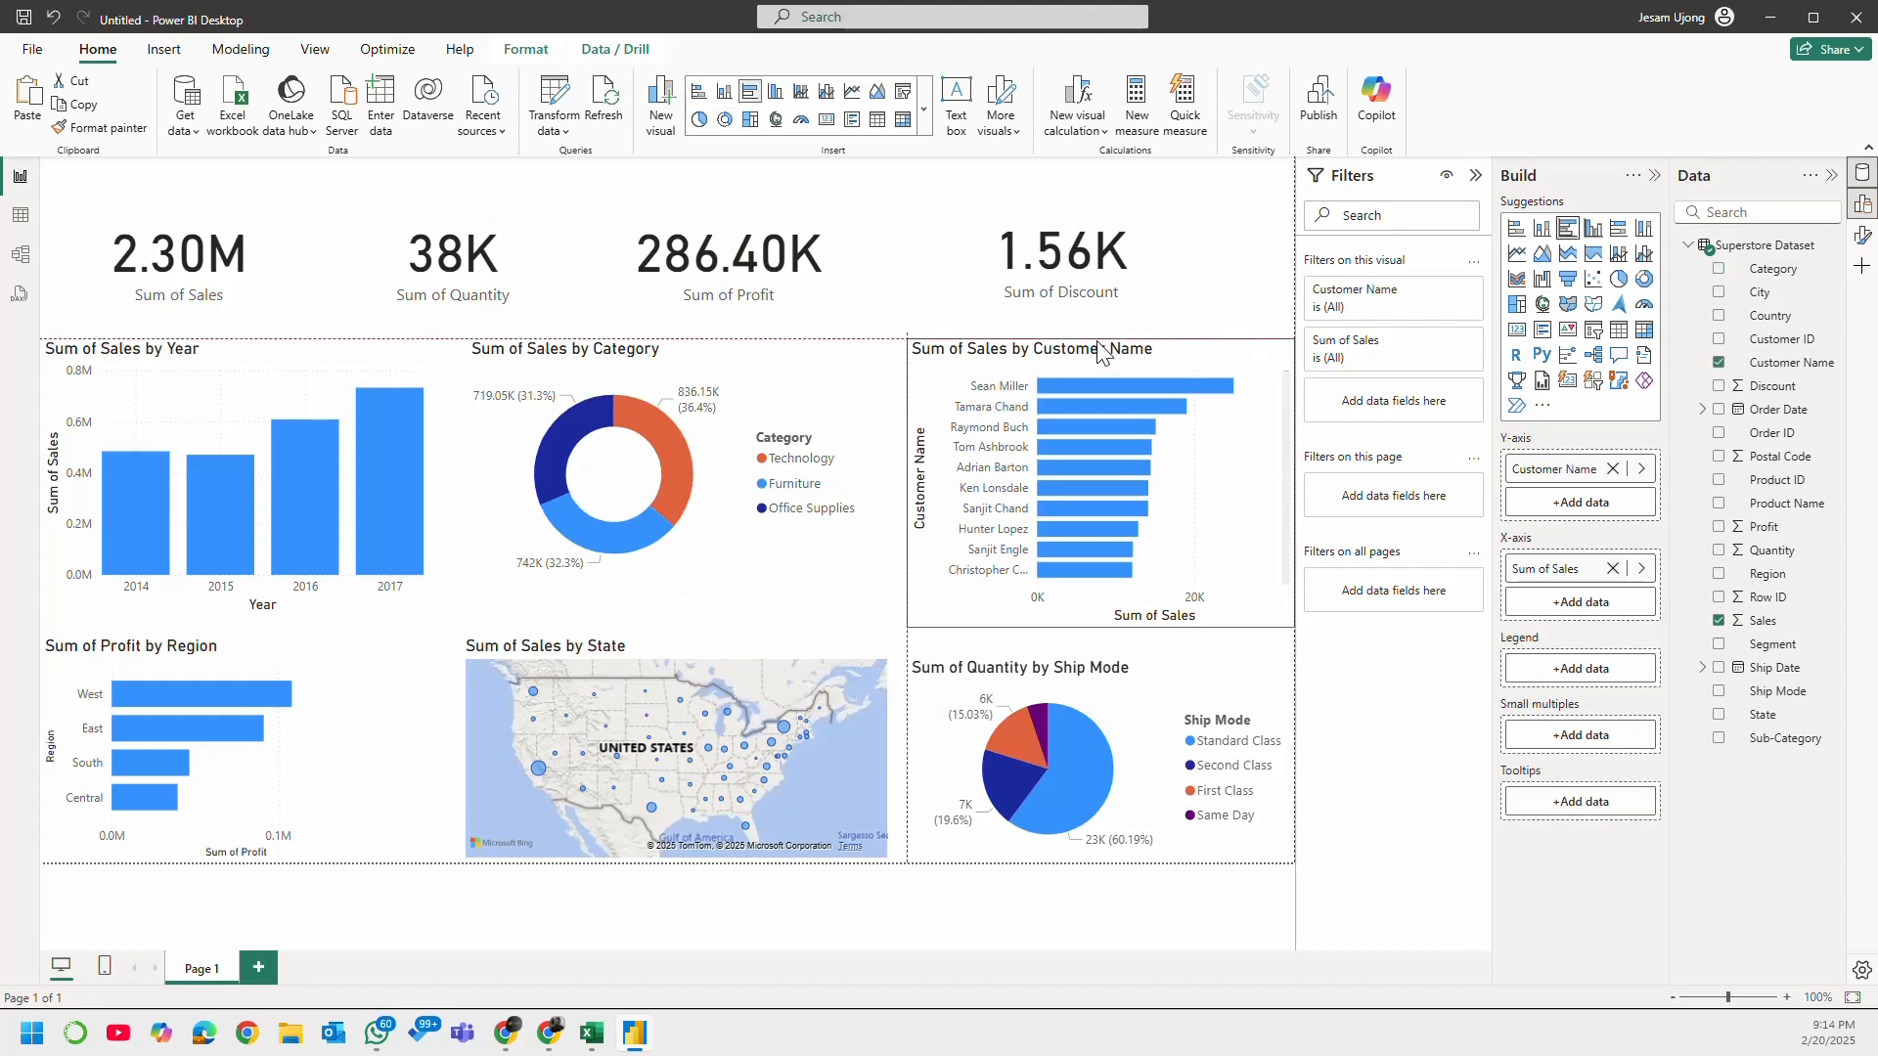
{"action": "left_click", "coordinate": [727, 649]}
{"action": "left_click_drag", "start_coordinate": [726, 646], "coordinate": [726, 643]}
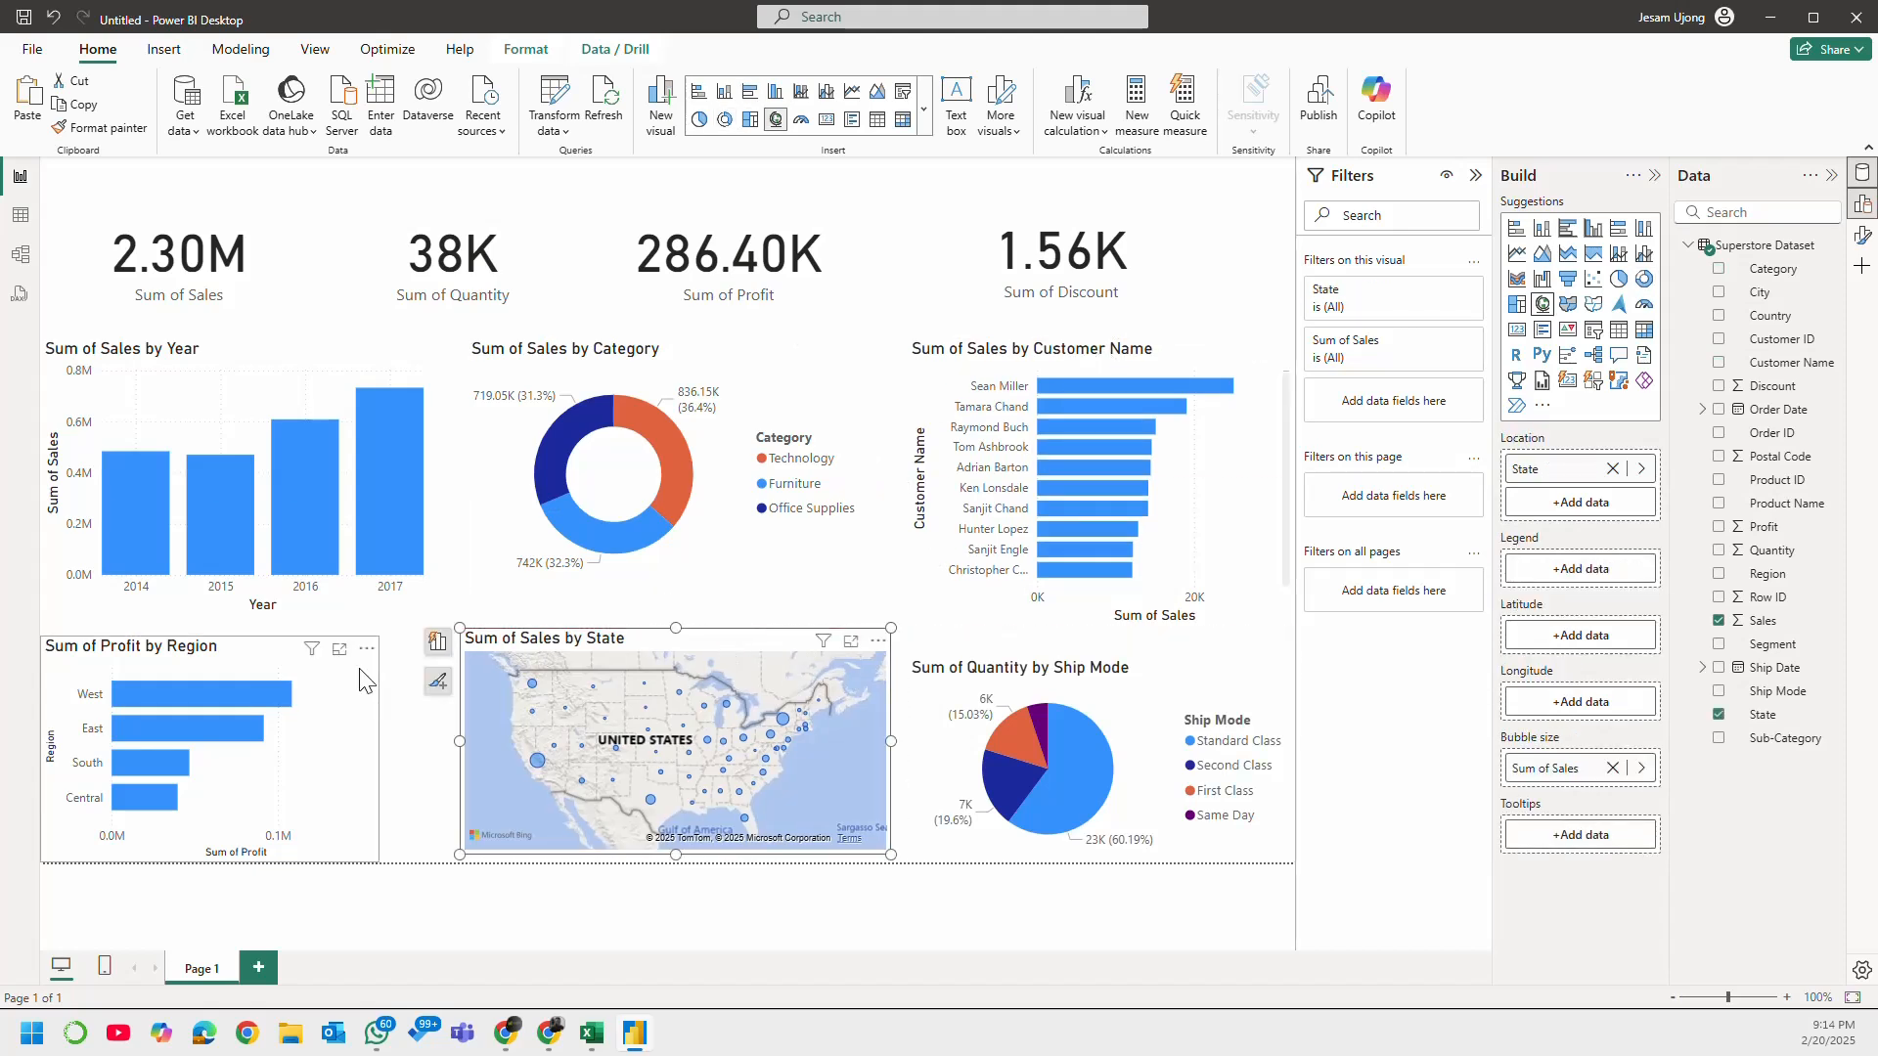
{"action": "left_click_drag", "start_coordinate": [367, 680], "coordinate": [381, 672]}
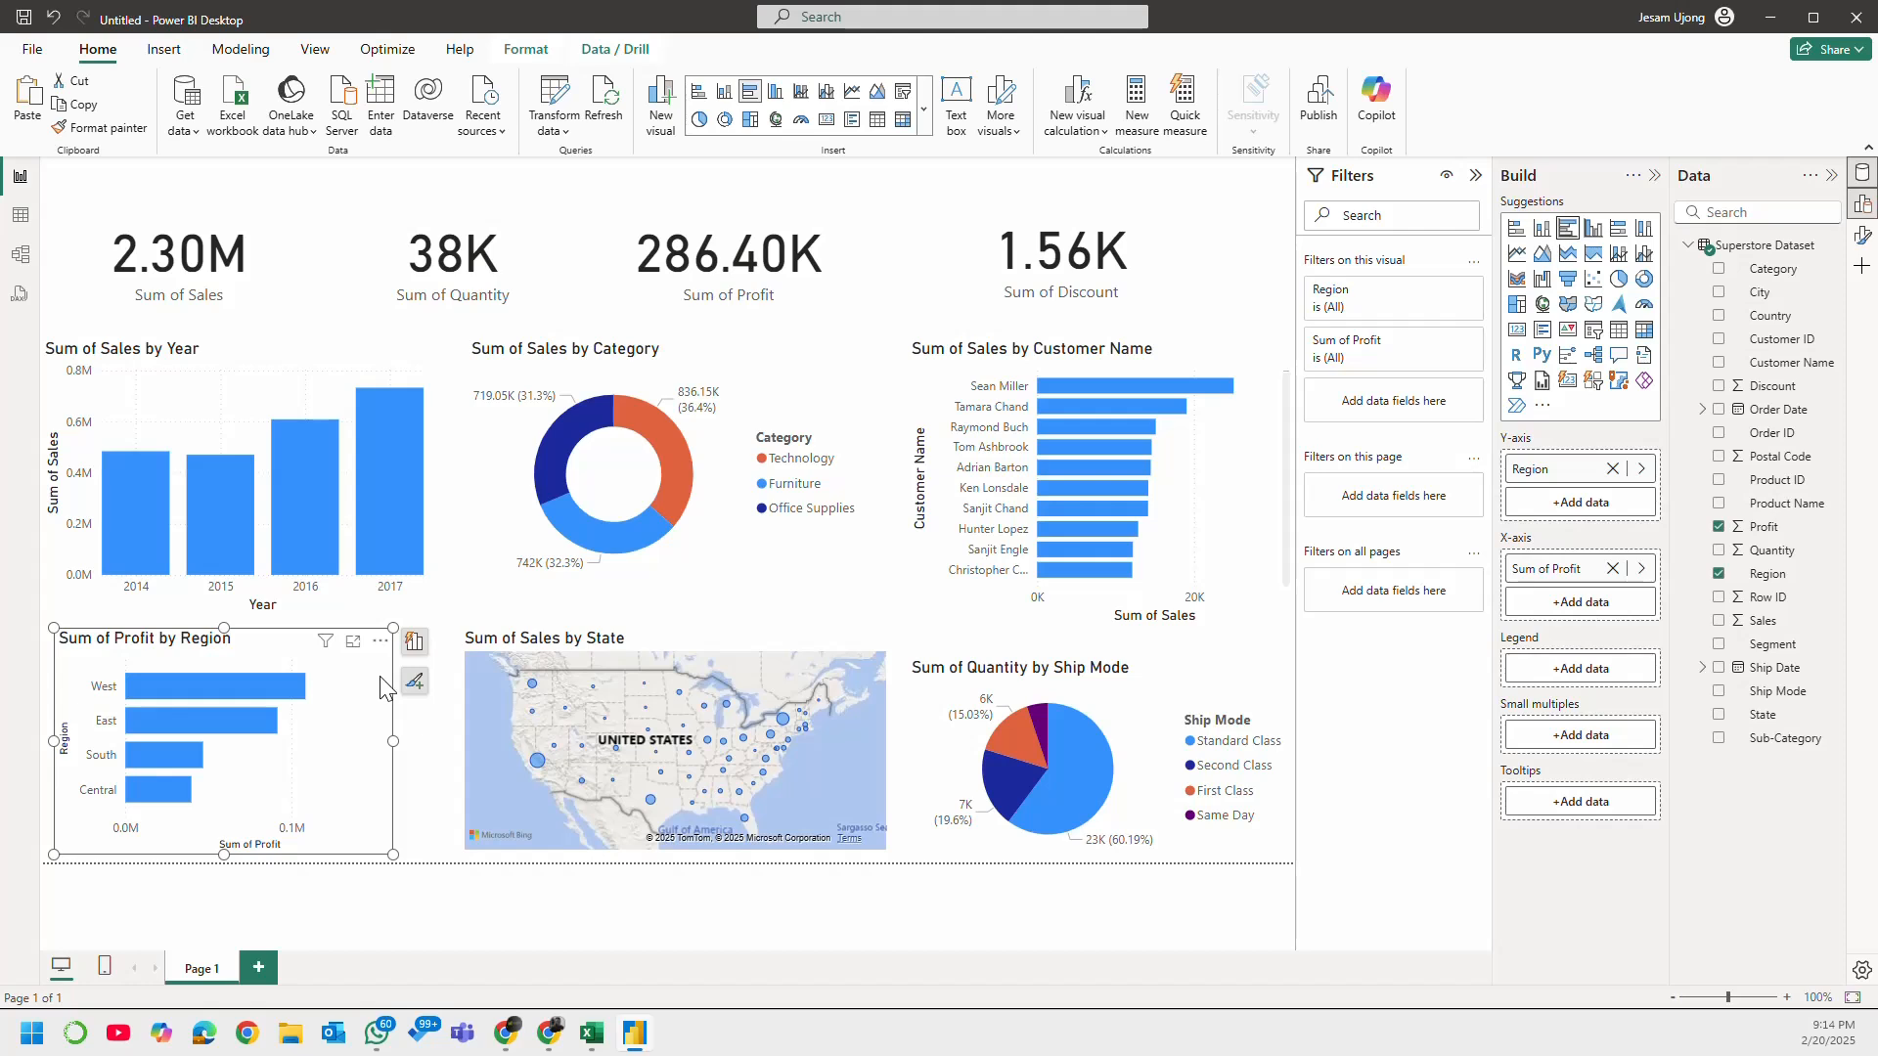
{"action": "left_click_drag", "start_coordinate": [1169, 700], "coordinate": [1169, 692]}
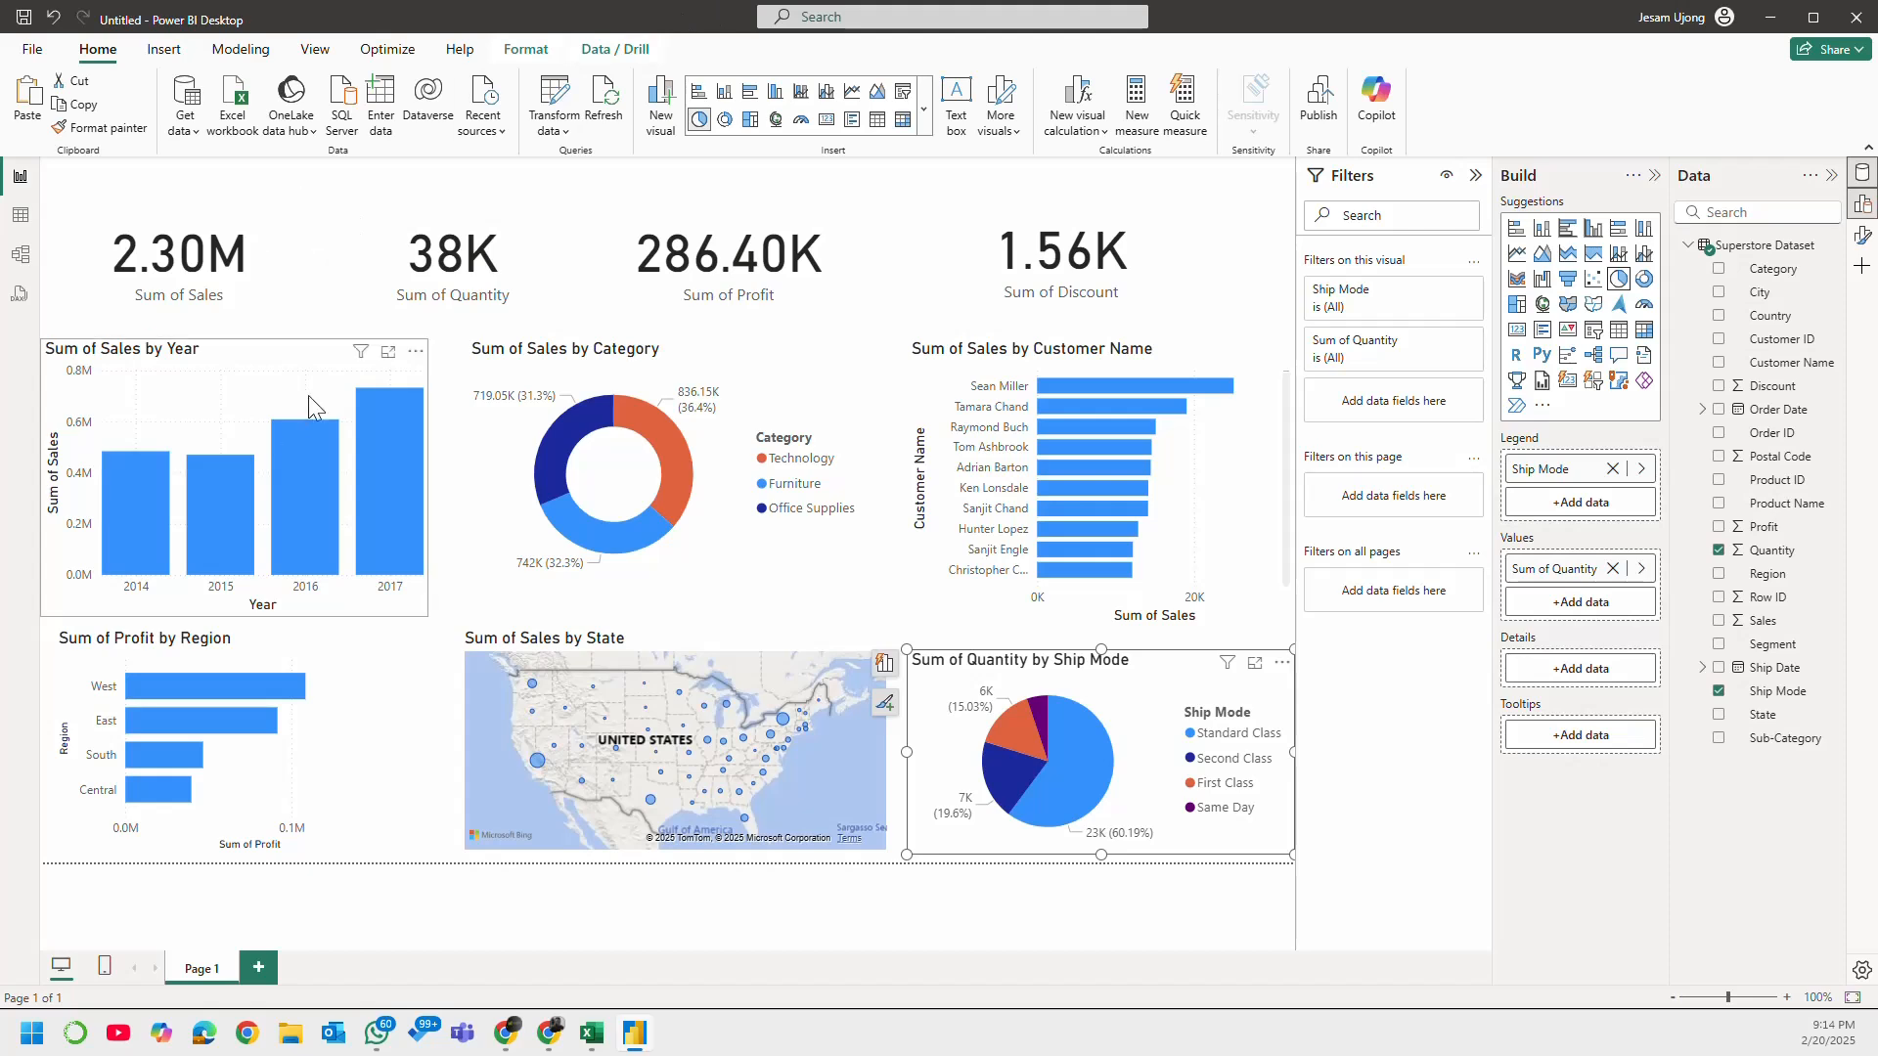
Step: Collapse the filters and open the visual formatting options for the Sum of Sales by Year column chart
{"action": "left_click", "coordinate": [353, 366]}
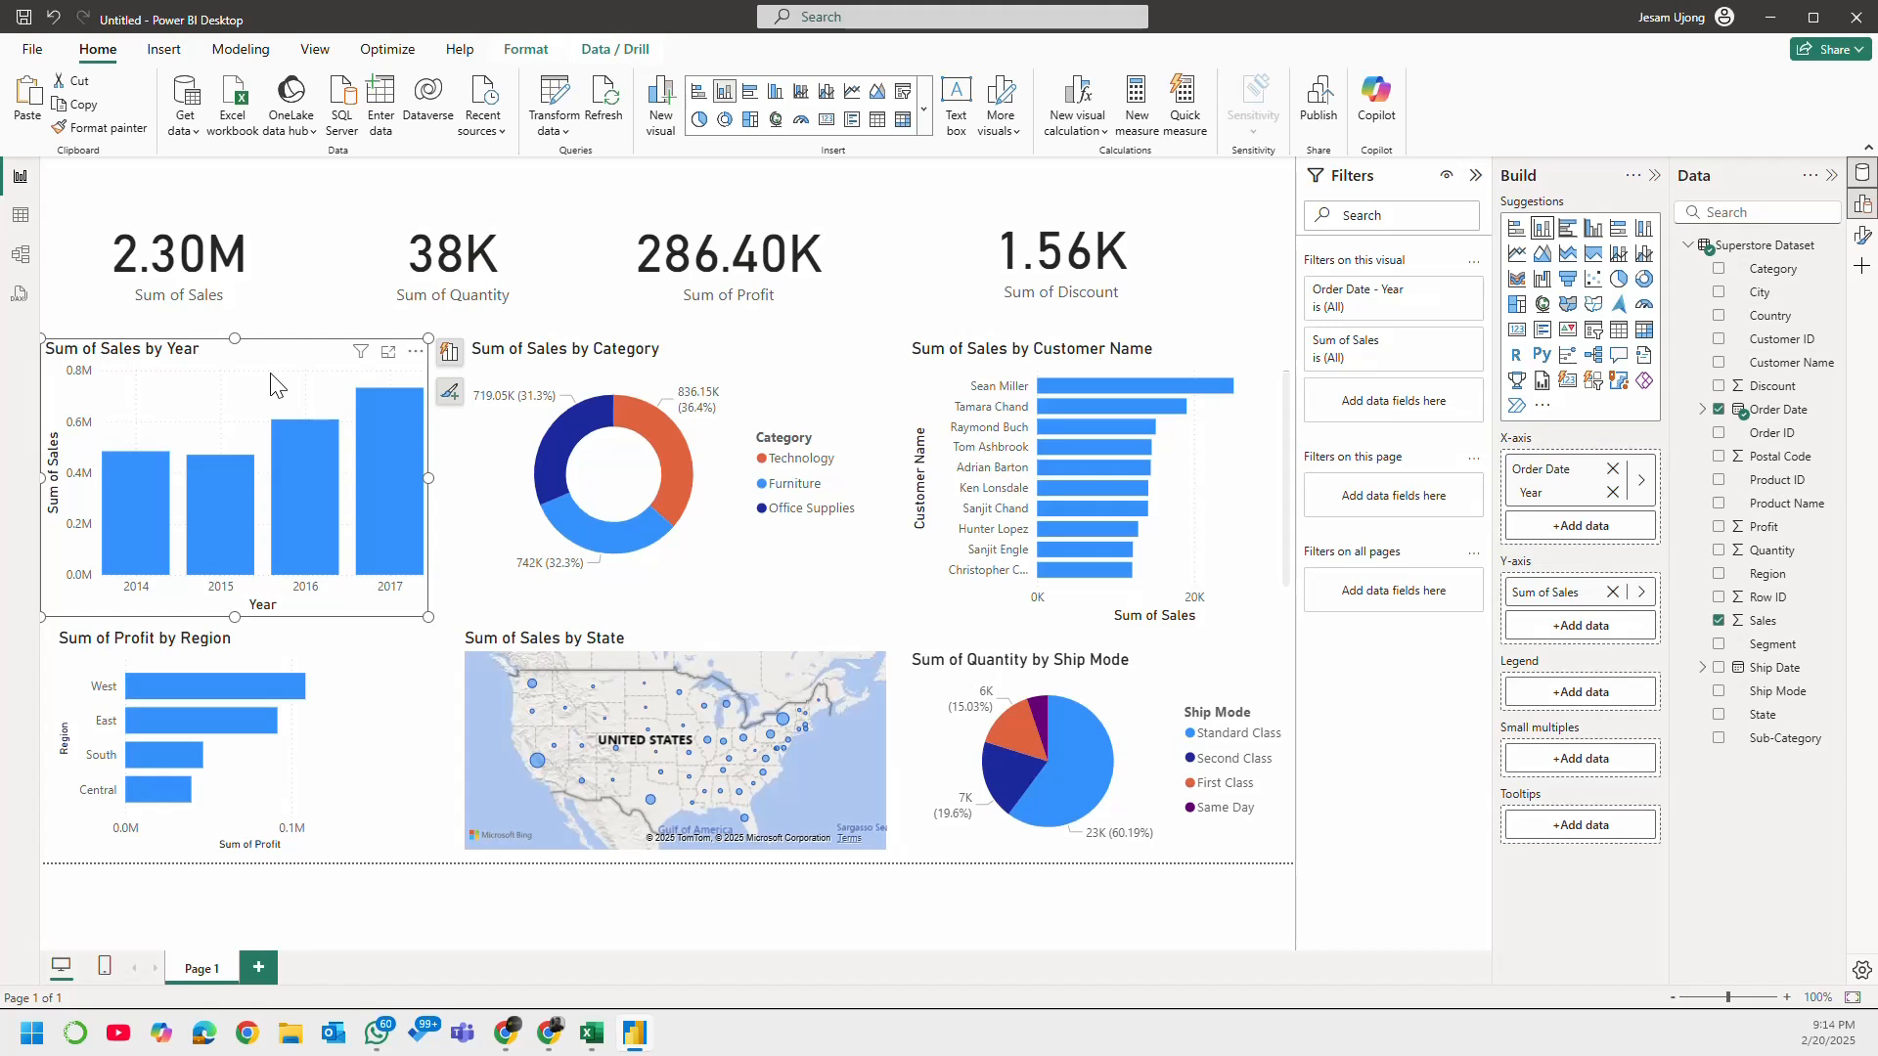
{"action": "left_click", "coordinate": [1476, 176]}
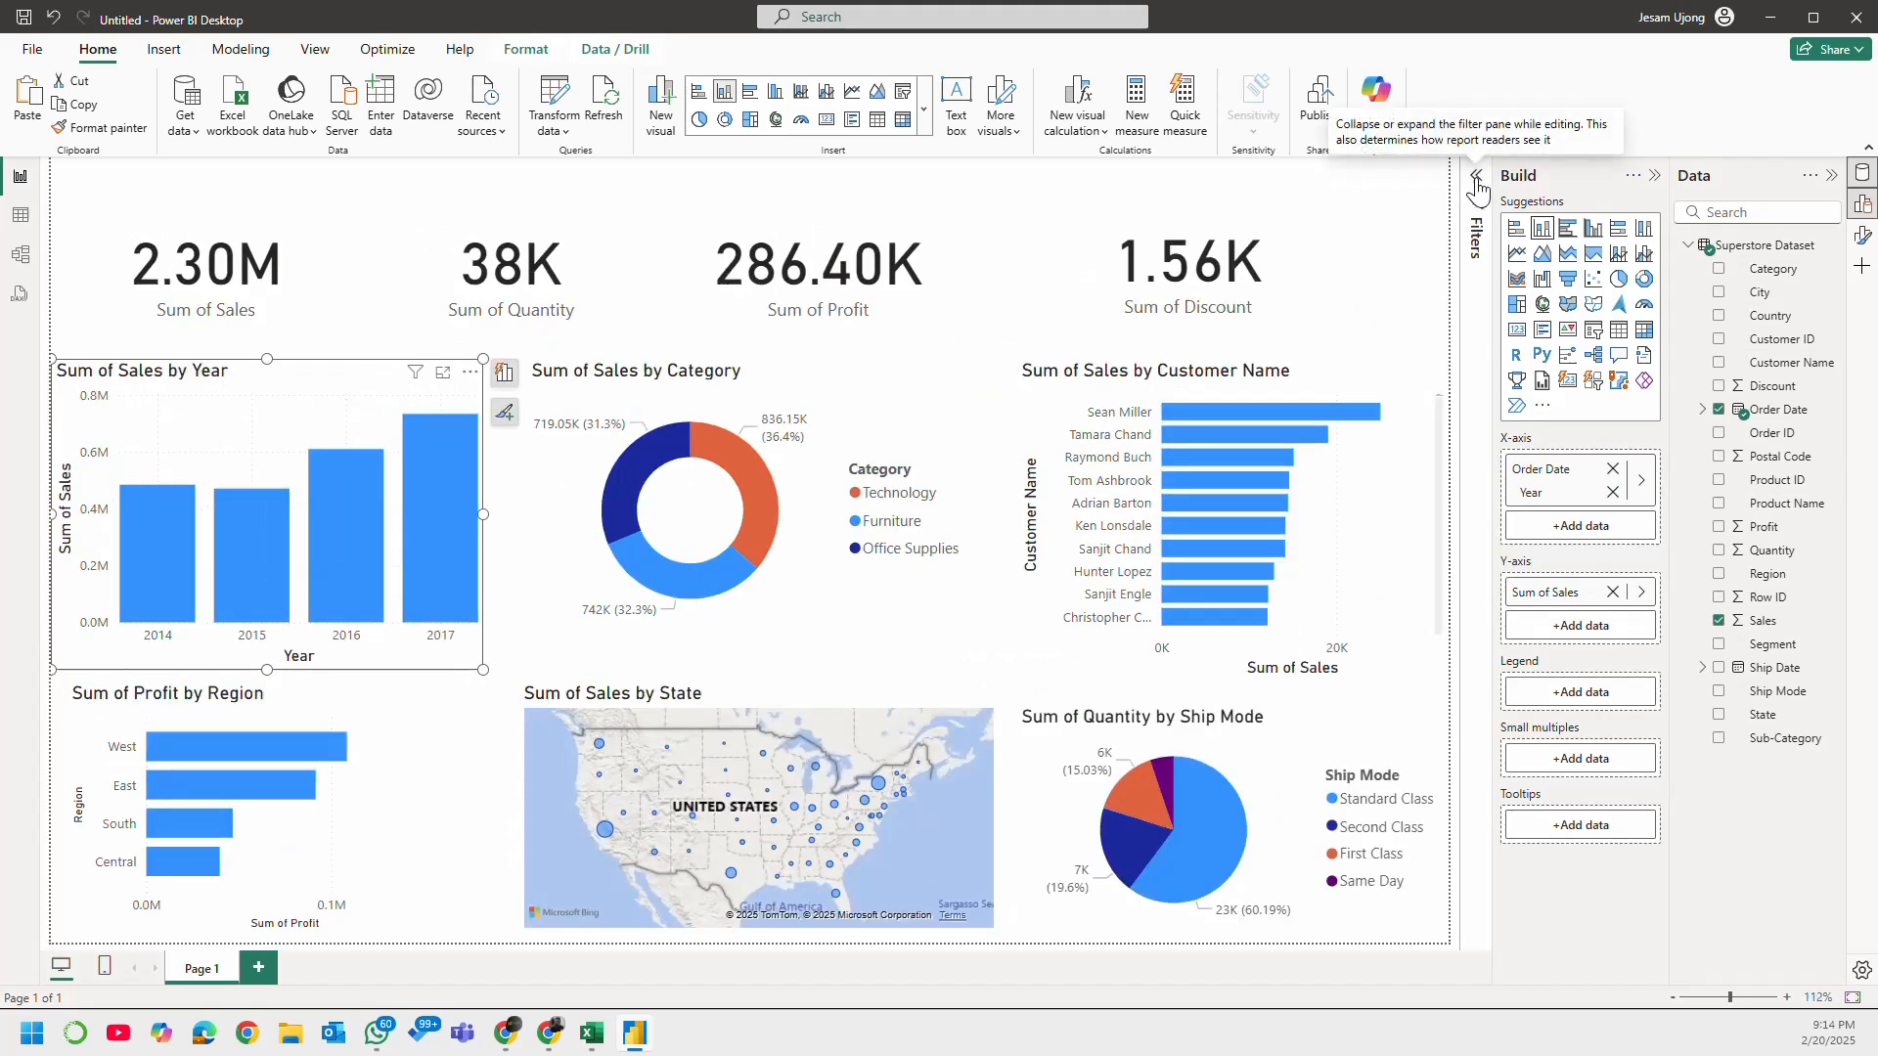
{"action": "left_click", "coordinate": [1861, 245]}
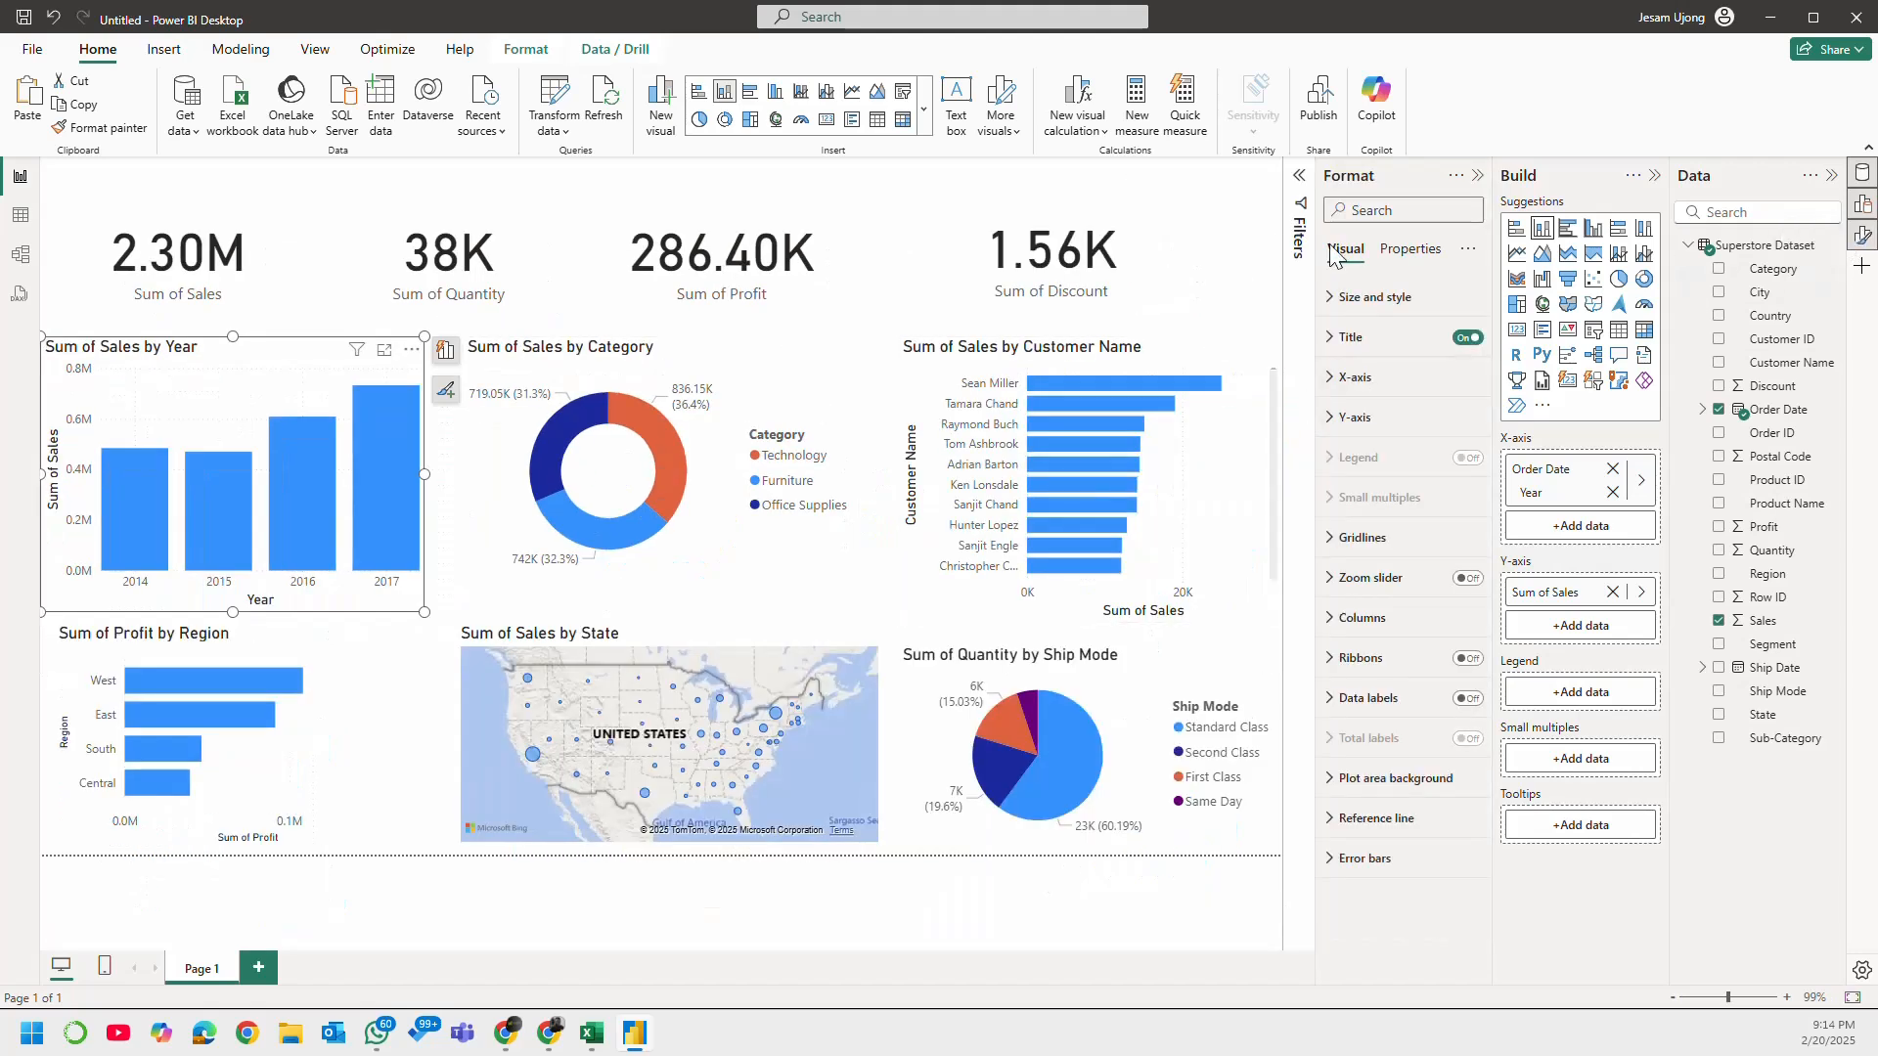
{"action": "left_click", "coordinate": [1418, 258]}
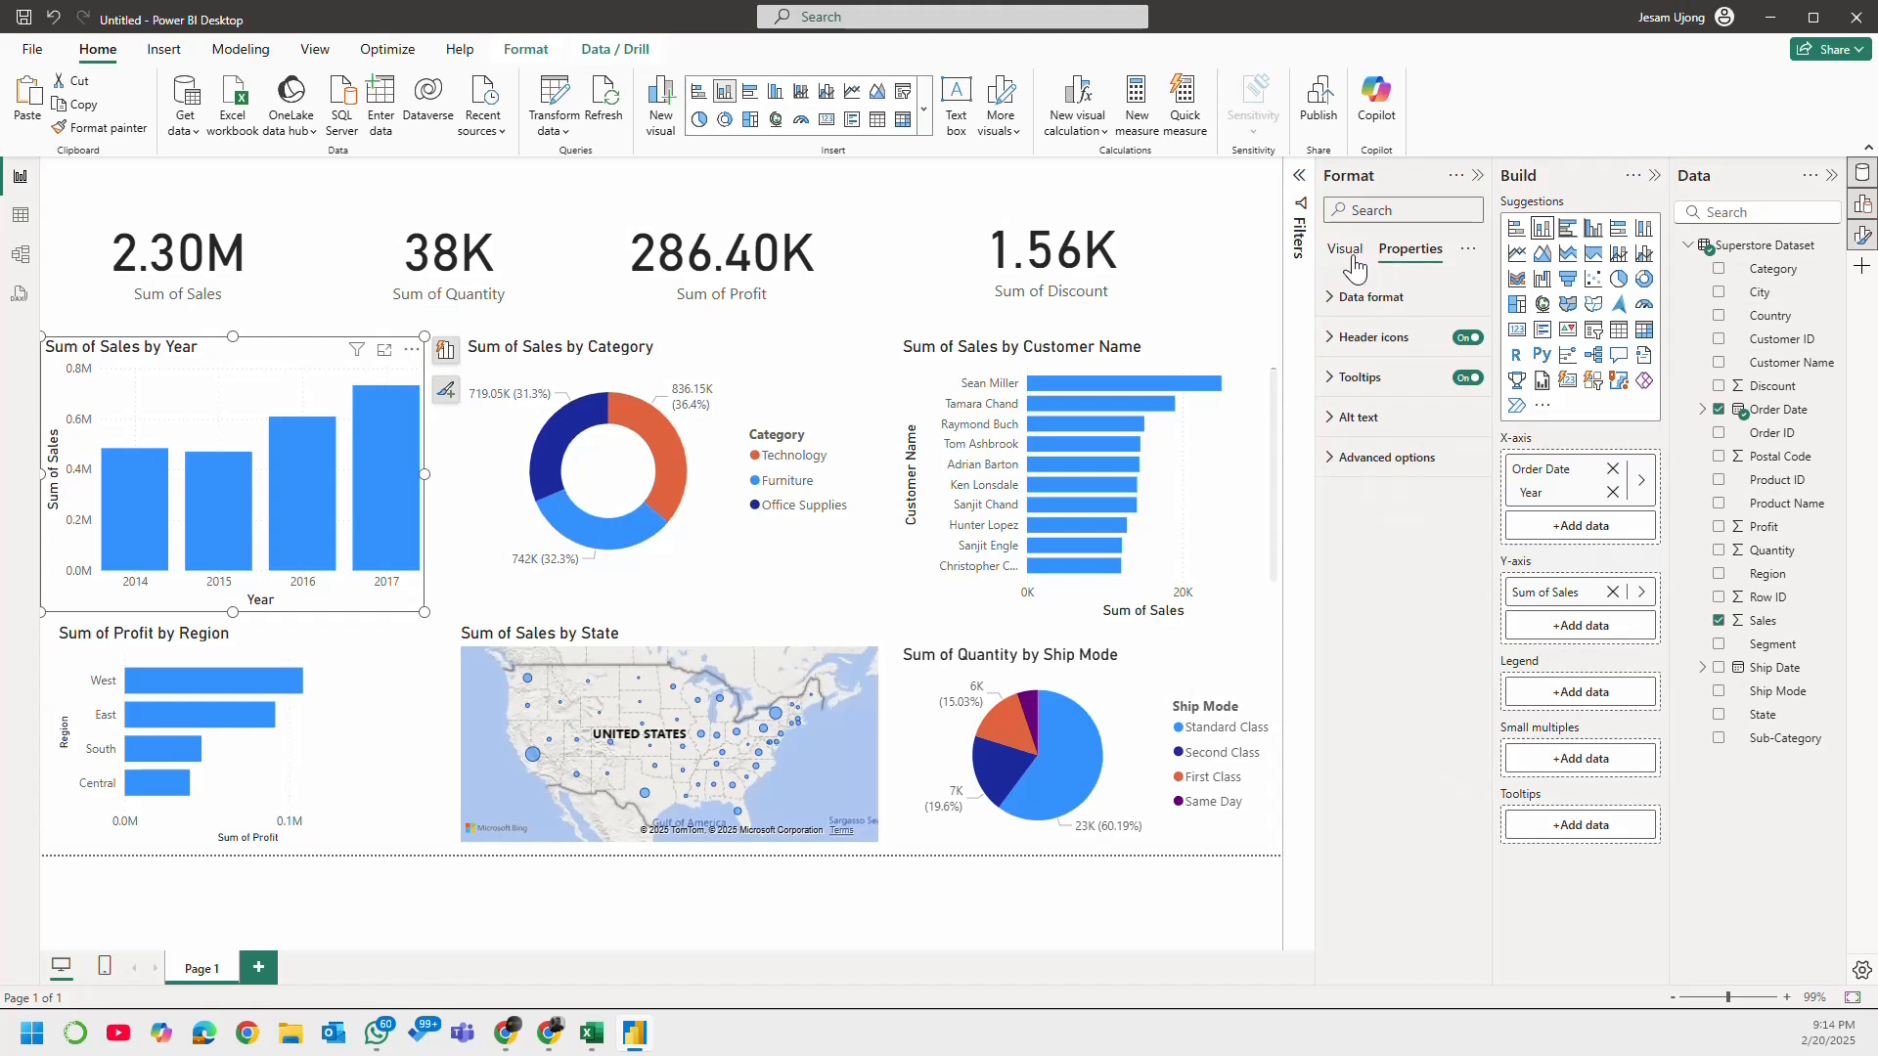
{"action": "left_click", "coordinate": [1348, 257]}
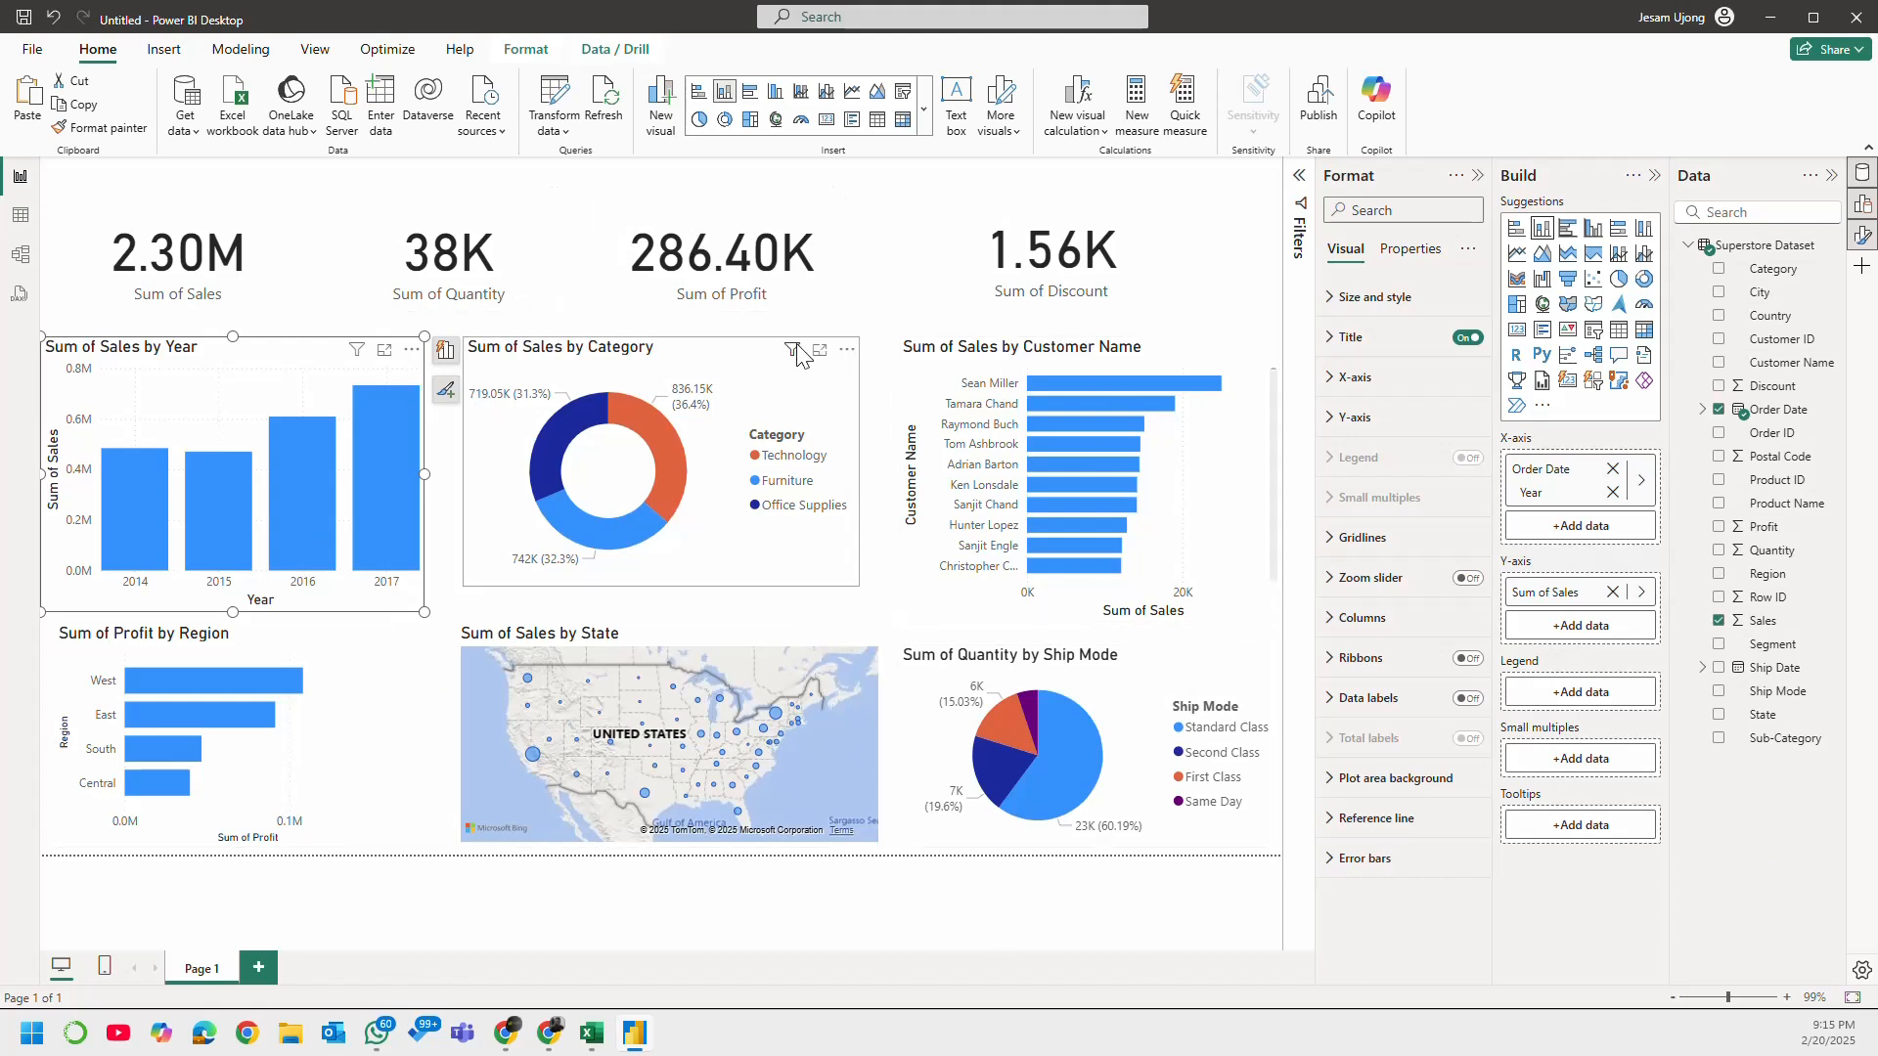
Step: Shorten the yearly column chart's title to "Sales by Year"
{"action": "mouse_move", "coordinate": [793, 354]}
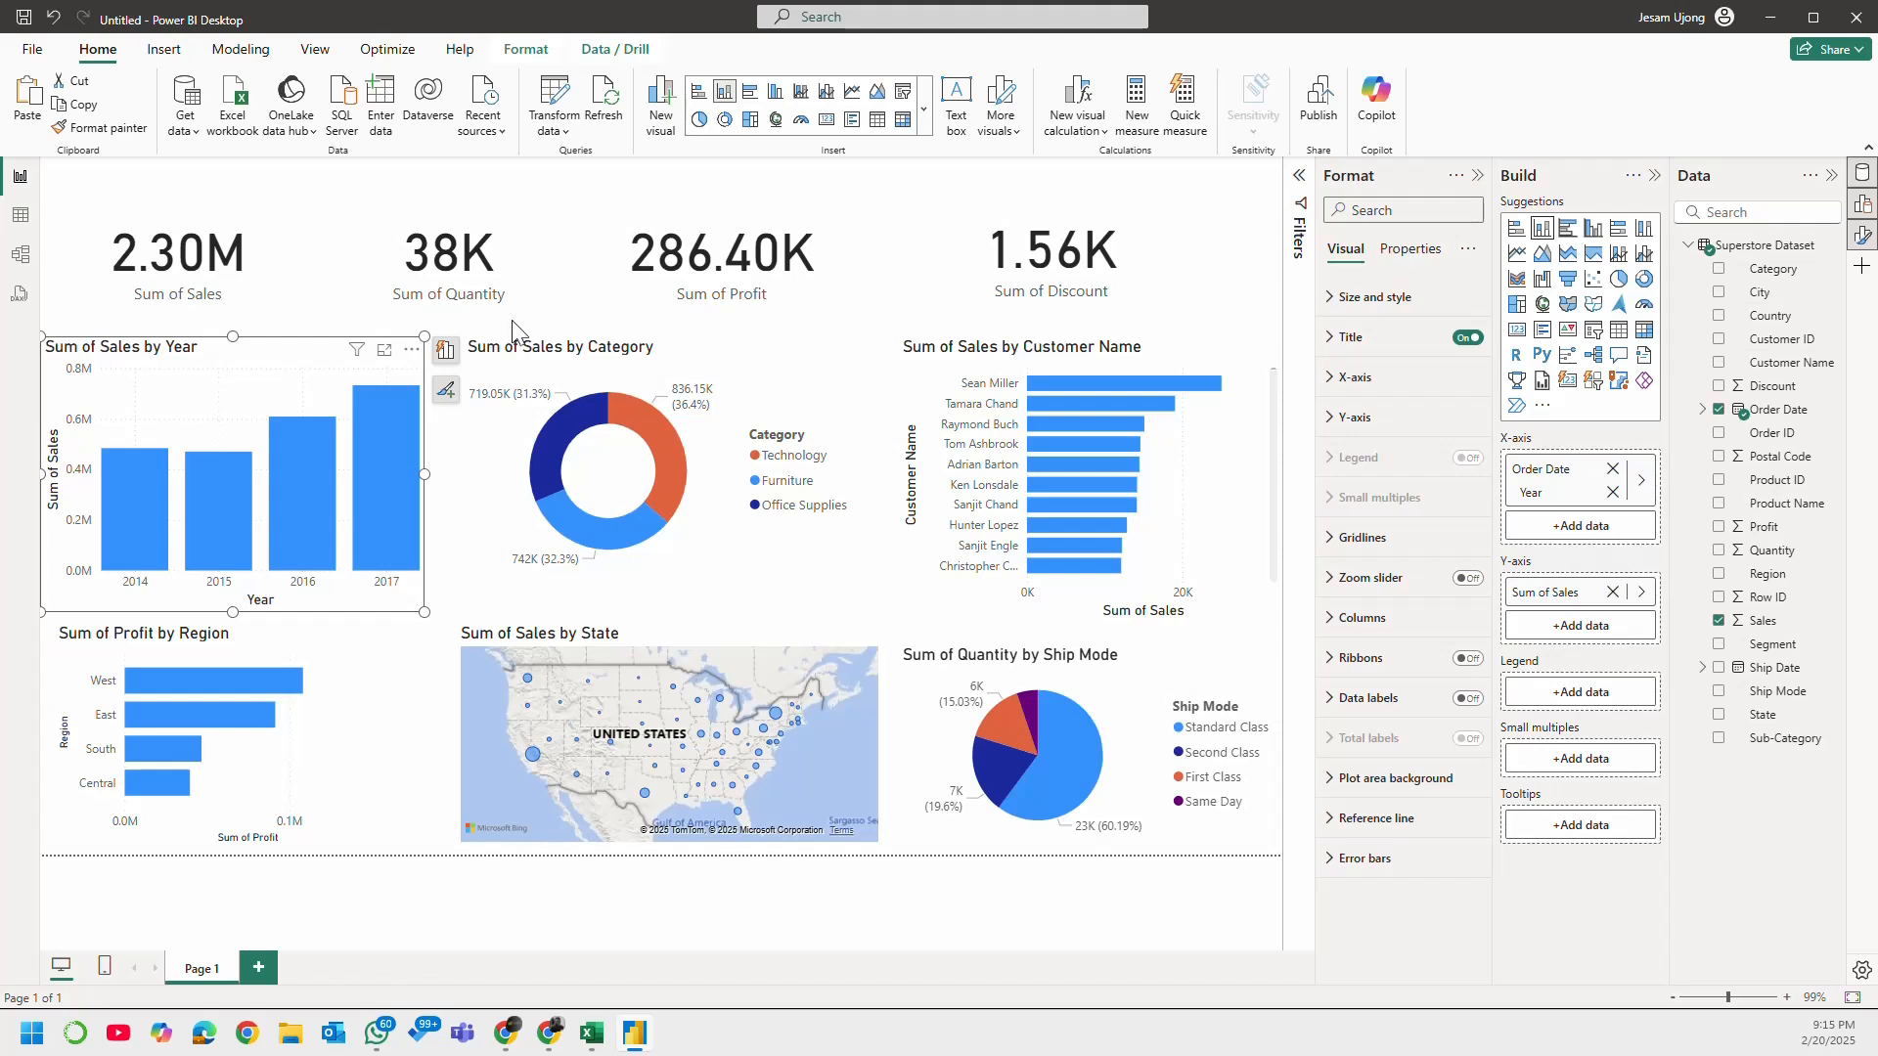
{"action": "left_click", "coordinate": [1342, 342]}
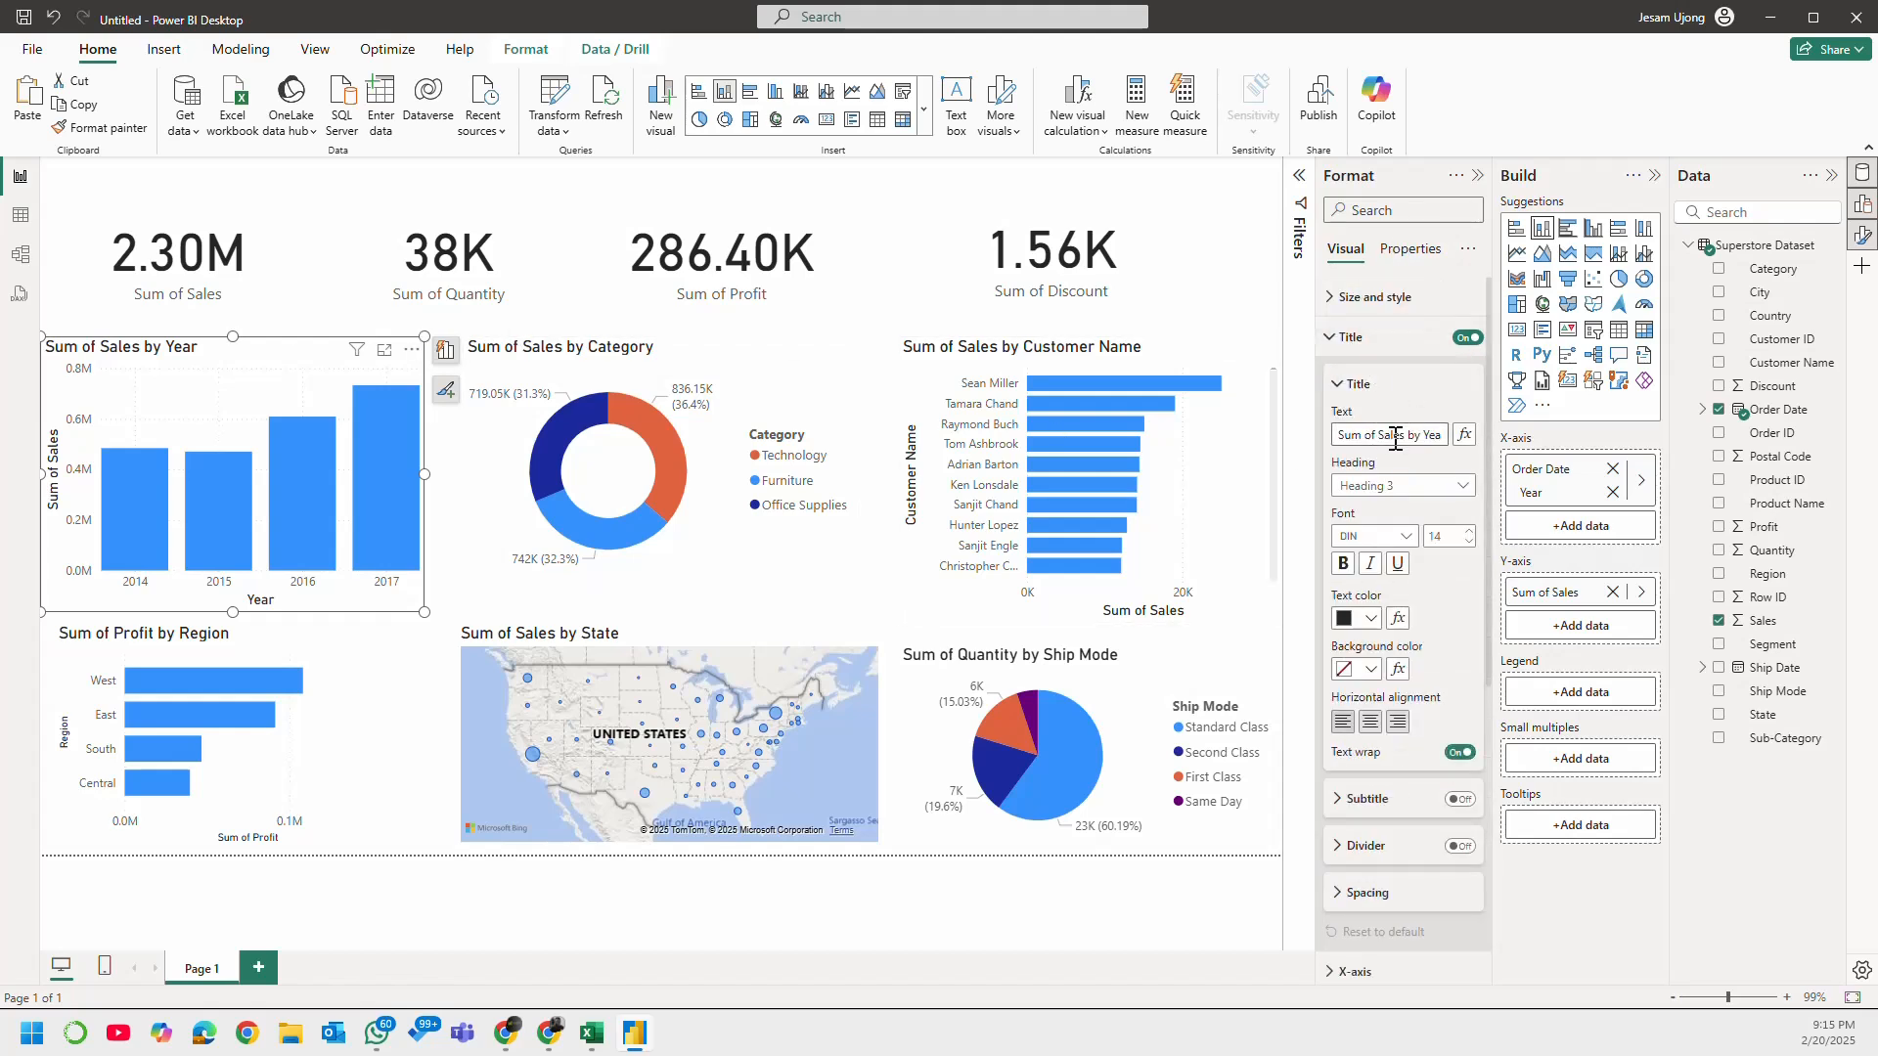
{"action": "left_click_drag", "start_coordinate": [1377, 434], "coordinate": [1336, 434]}
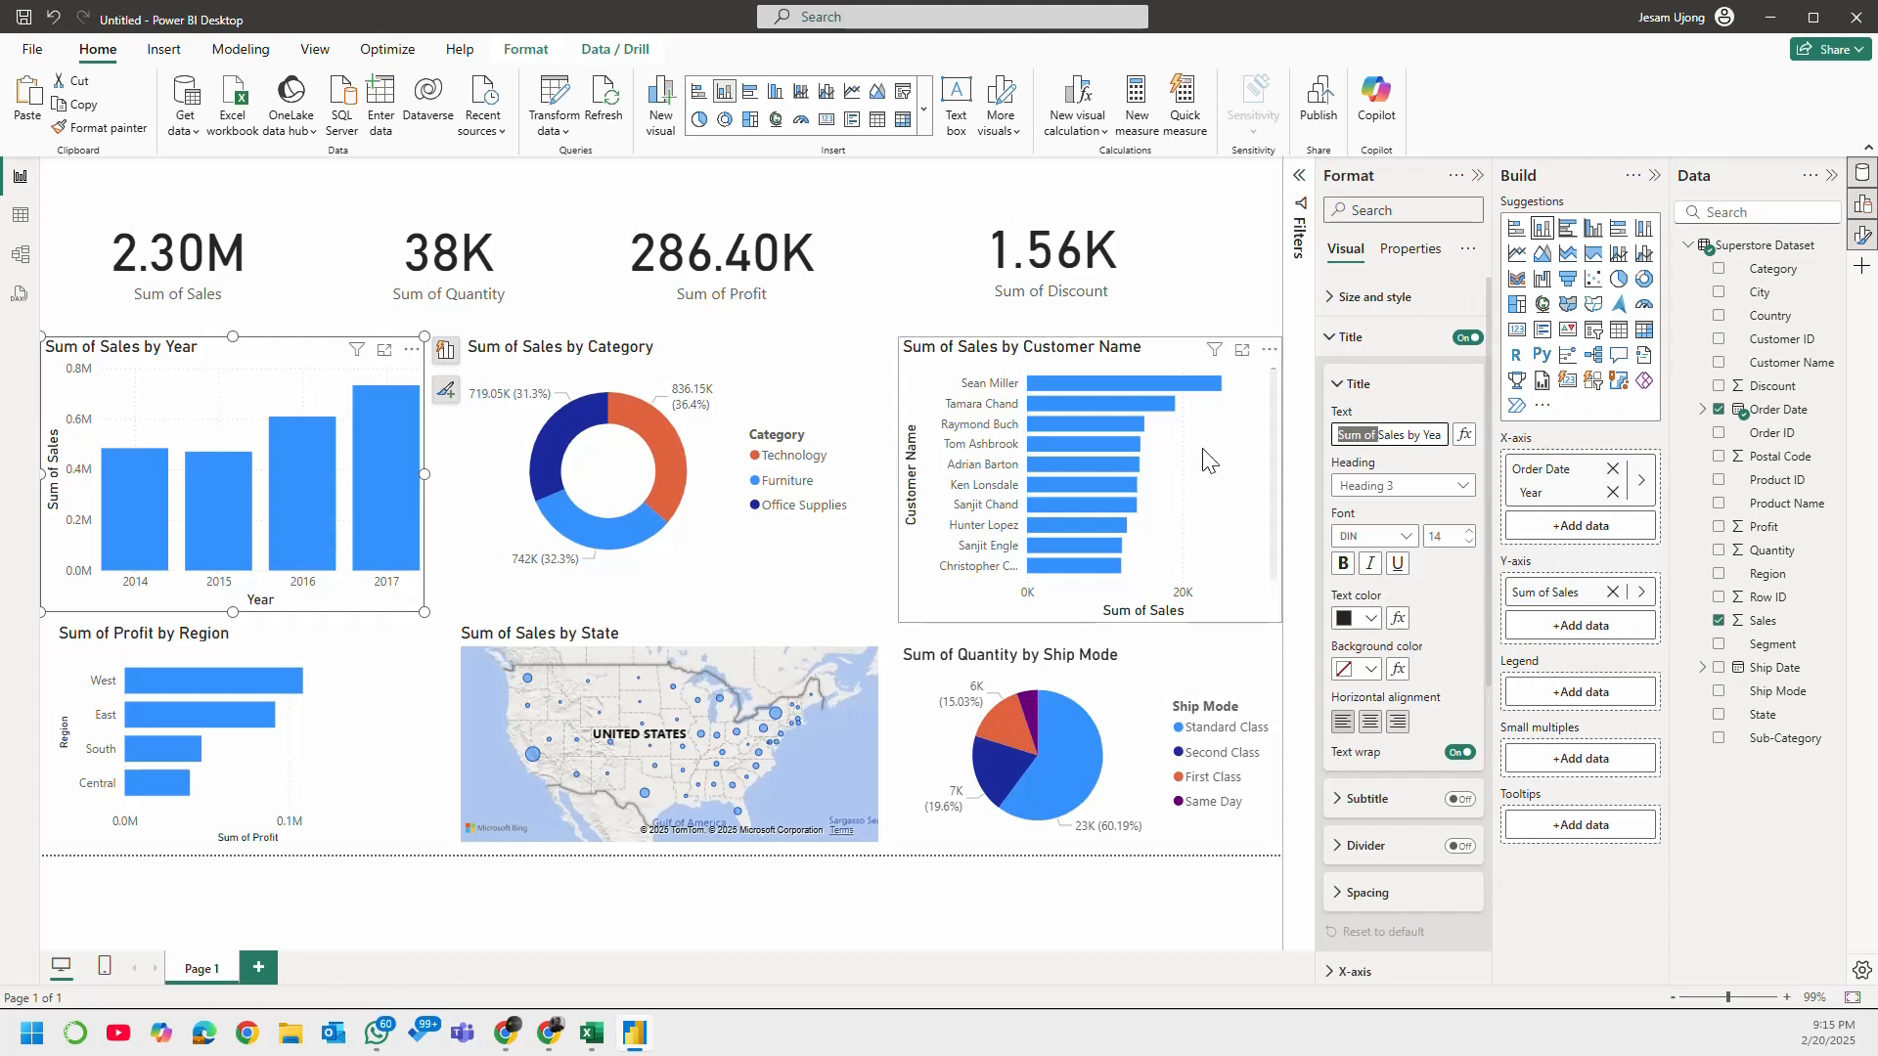
{"action": "key", "text": "BackSpace"}
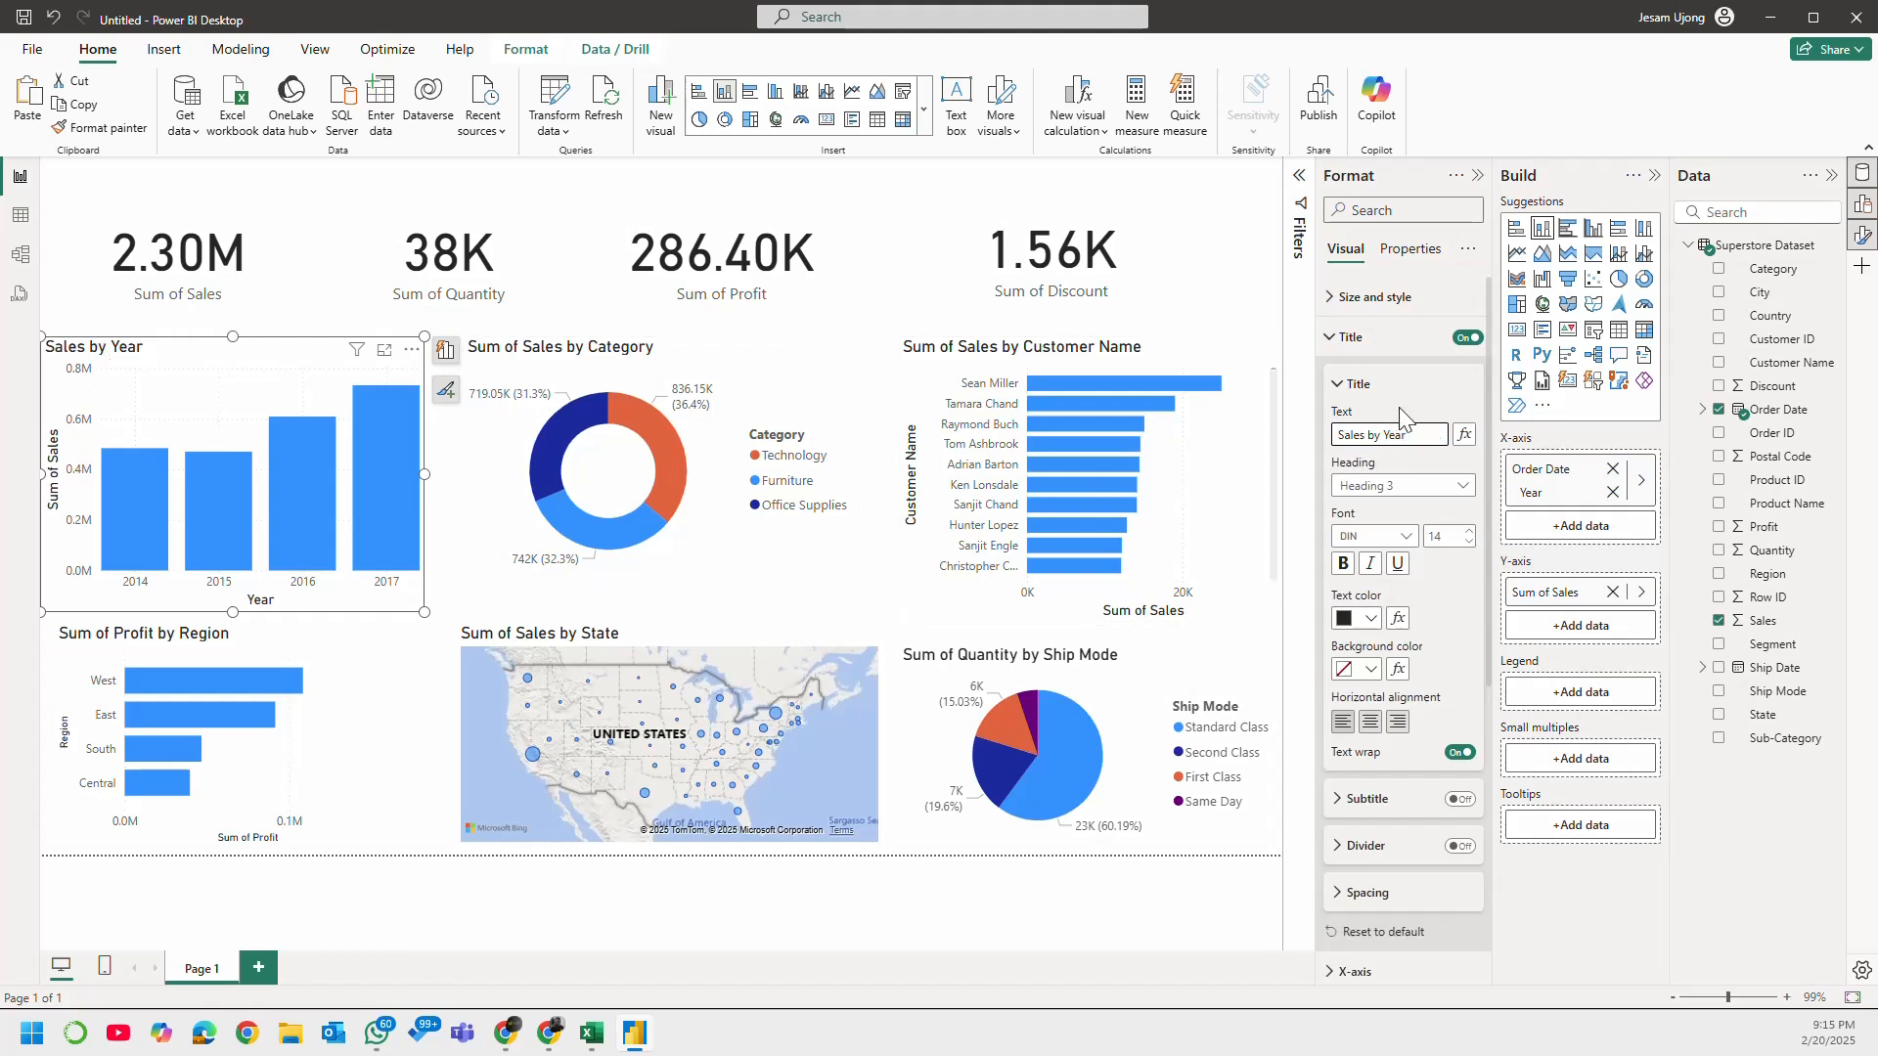
{"action": "left_click", "coordinate": [1340, 391]}
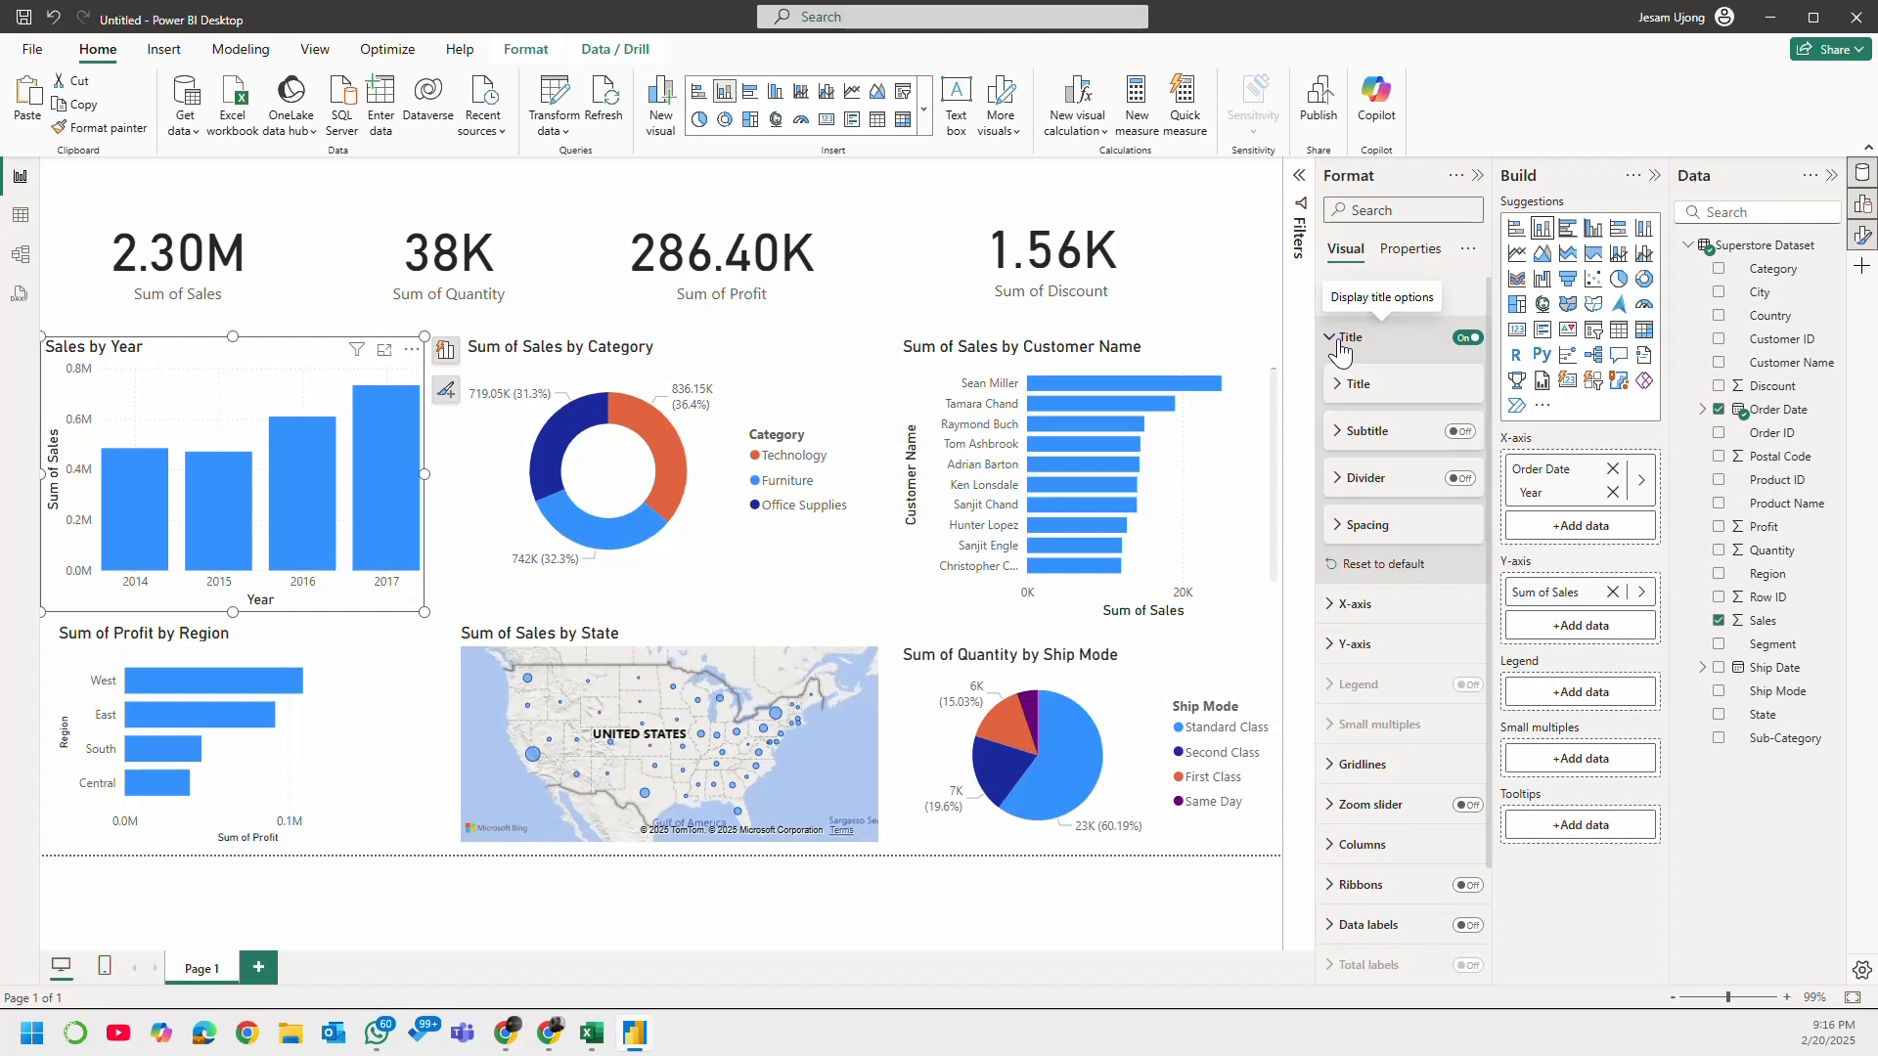
{"action": "left_click", "coordinate": [1340, 344]}
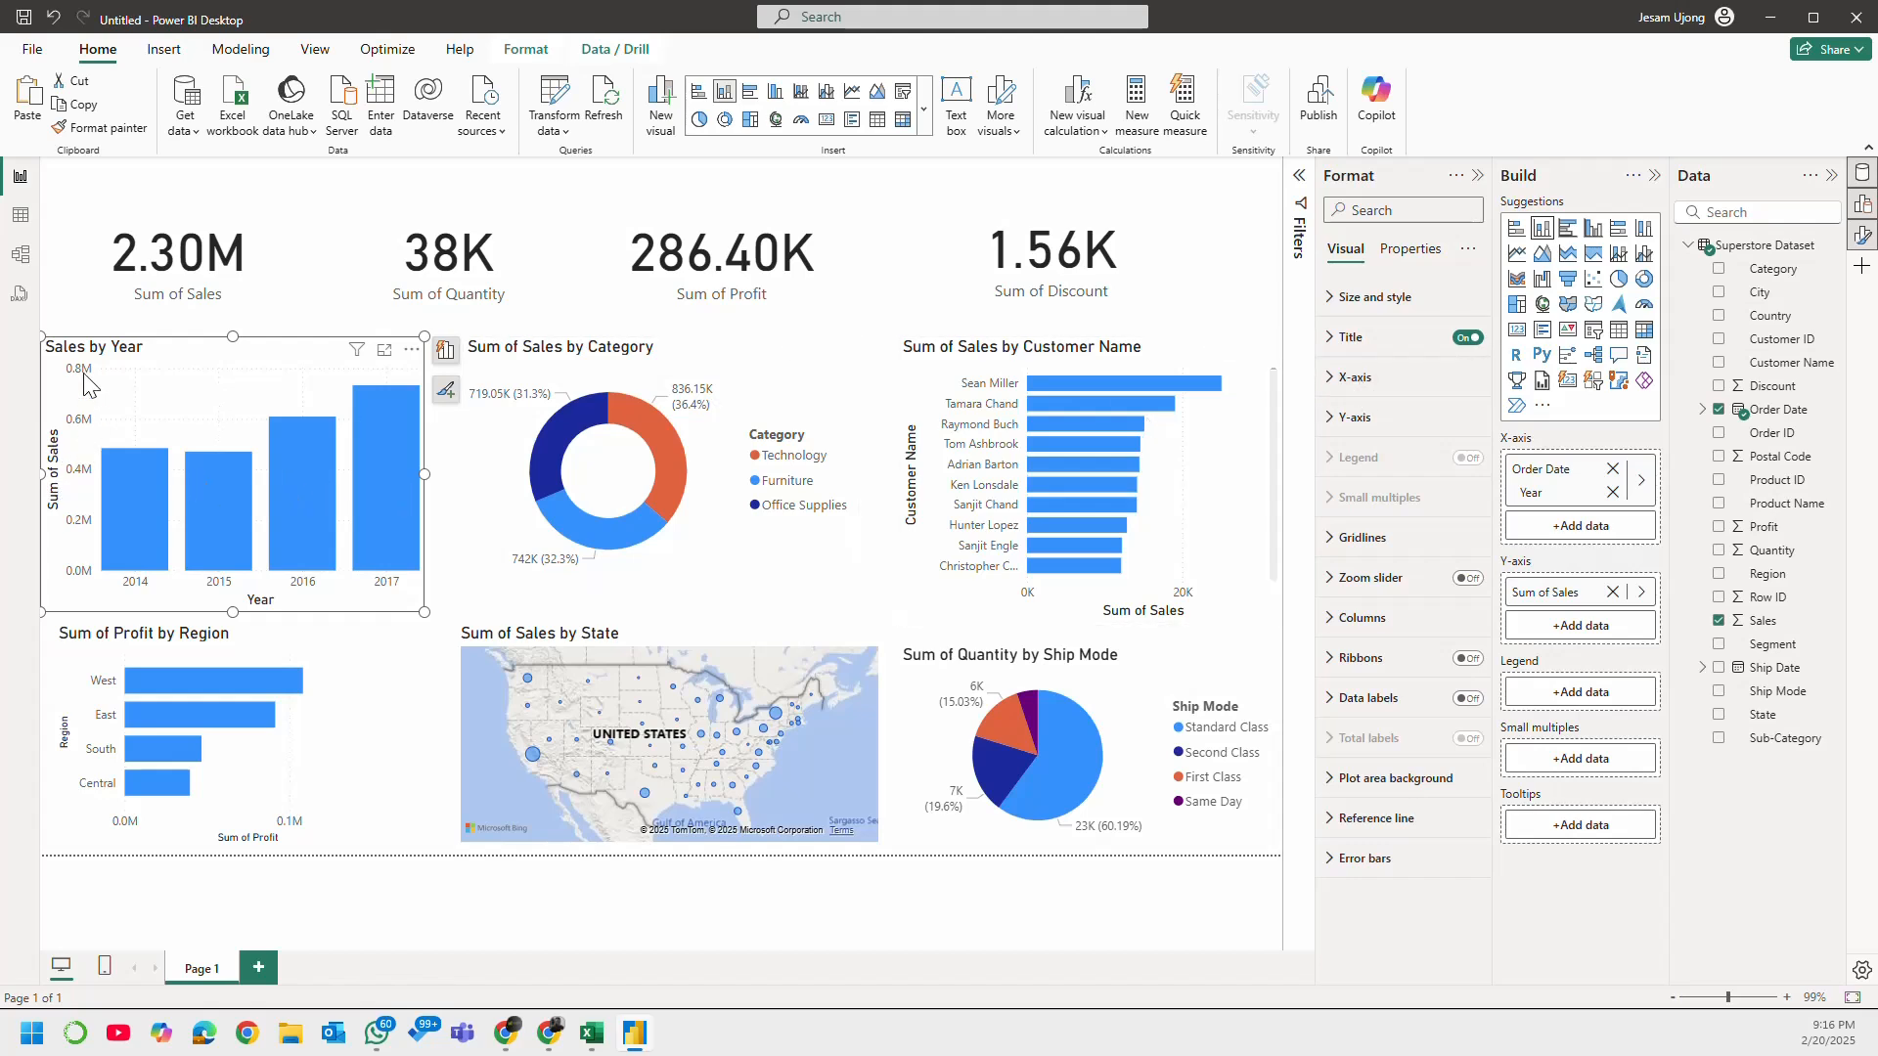
Step: Turn off the y-axis values and y-axis title on the Sales by Year chart
{"action": "left_click", "coordinate": [1341, 421]}
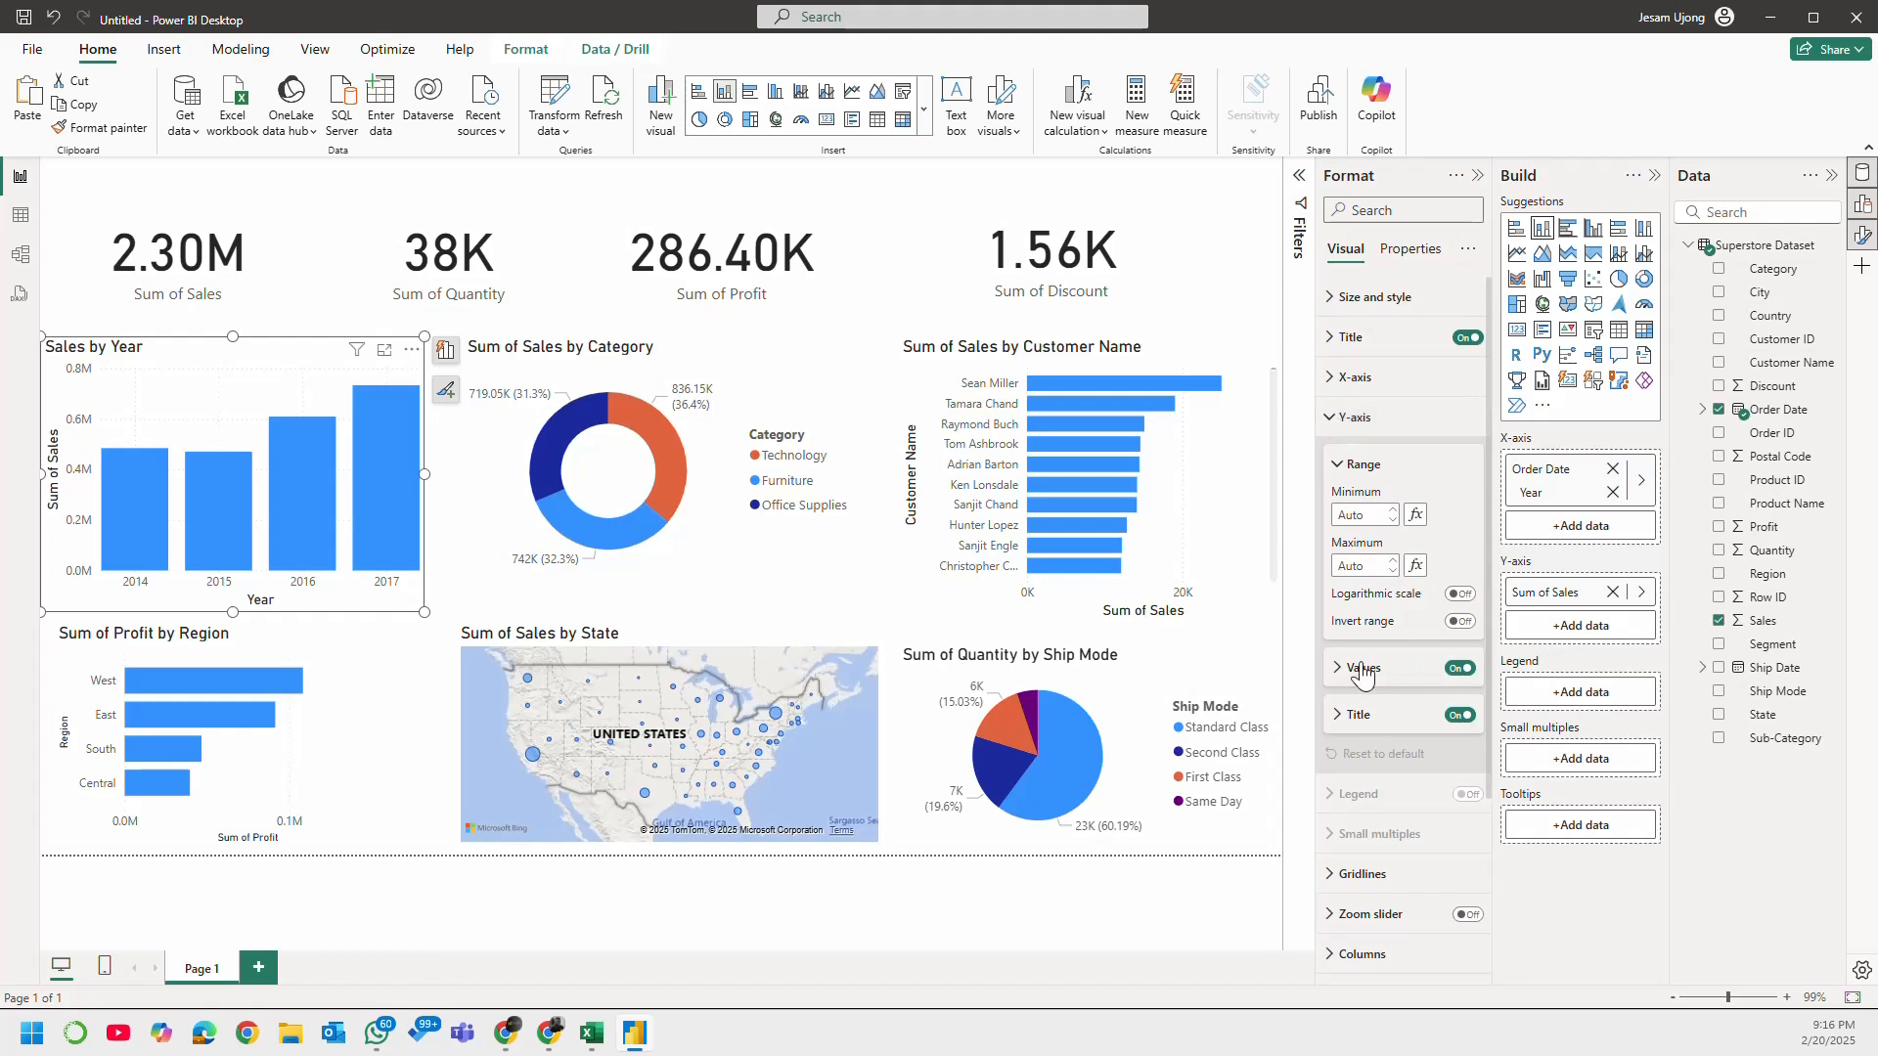
{"action": "left_click", "coordinate": [1460, 670]}
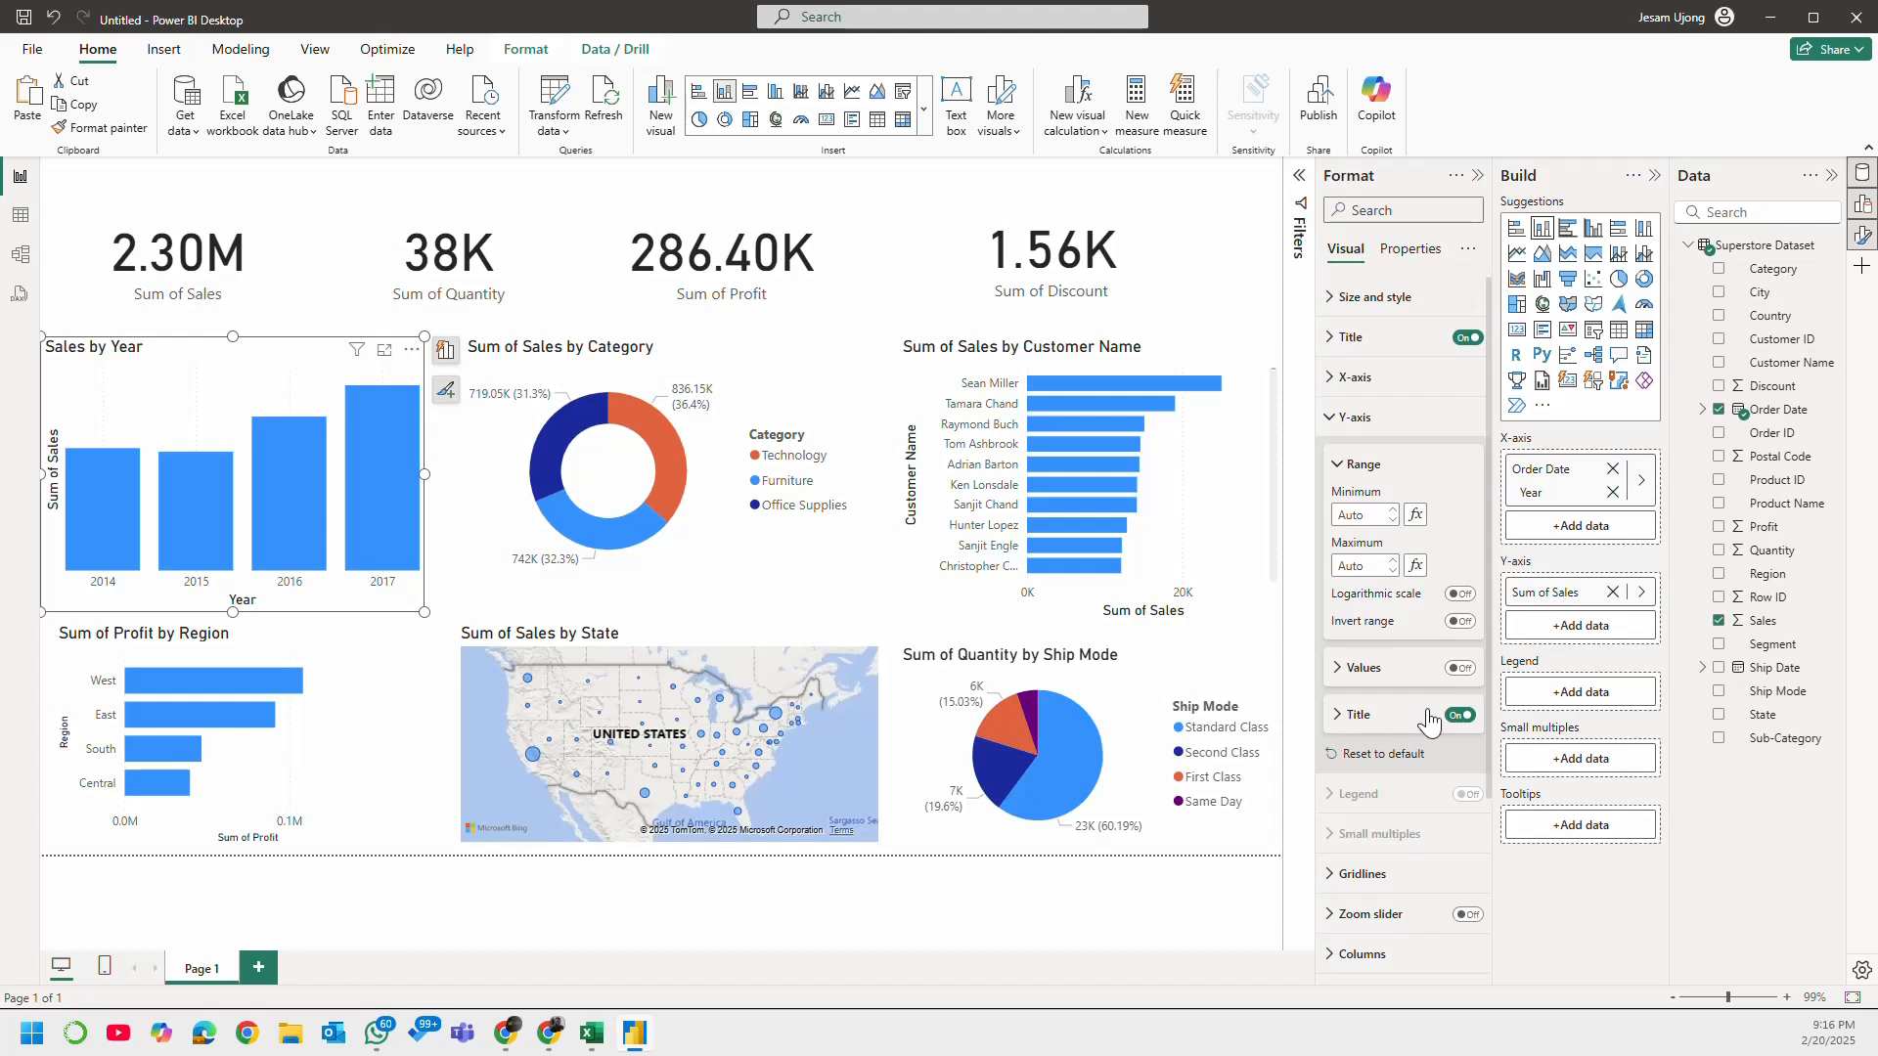
{"action": "left_click", "coordinate": [1460, 715]}
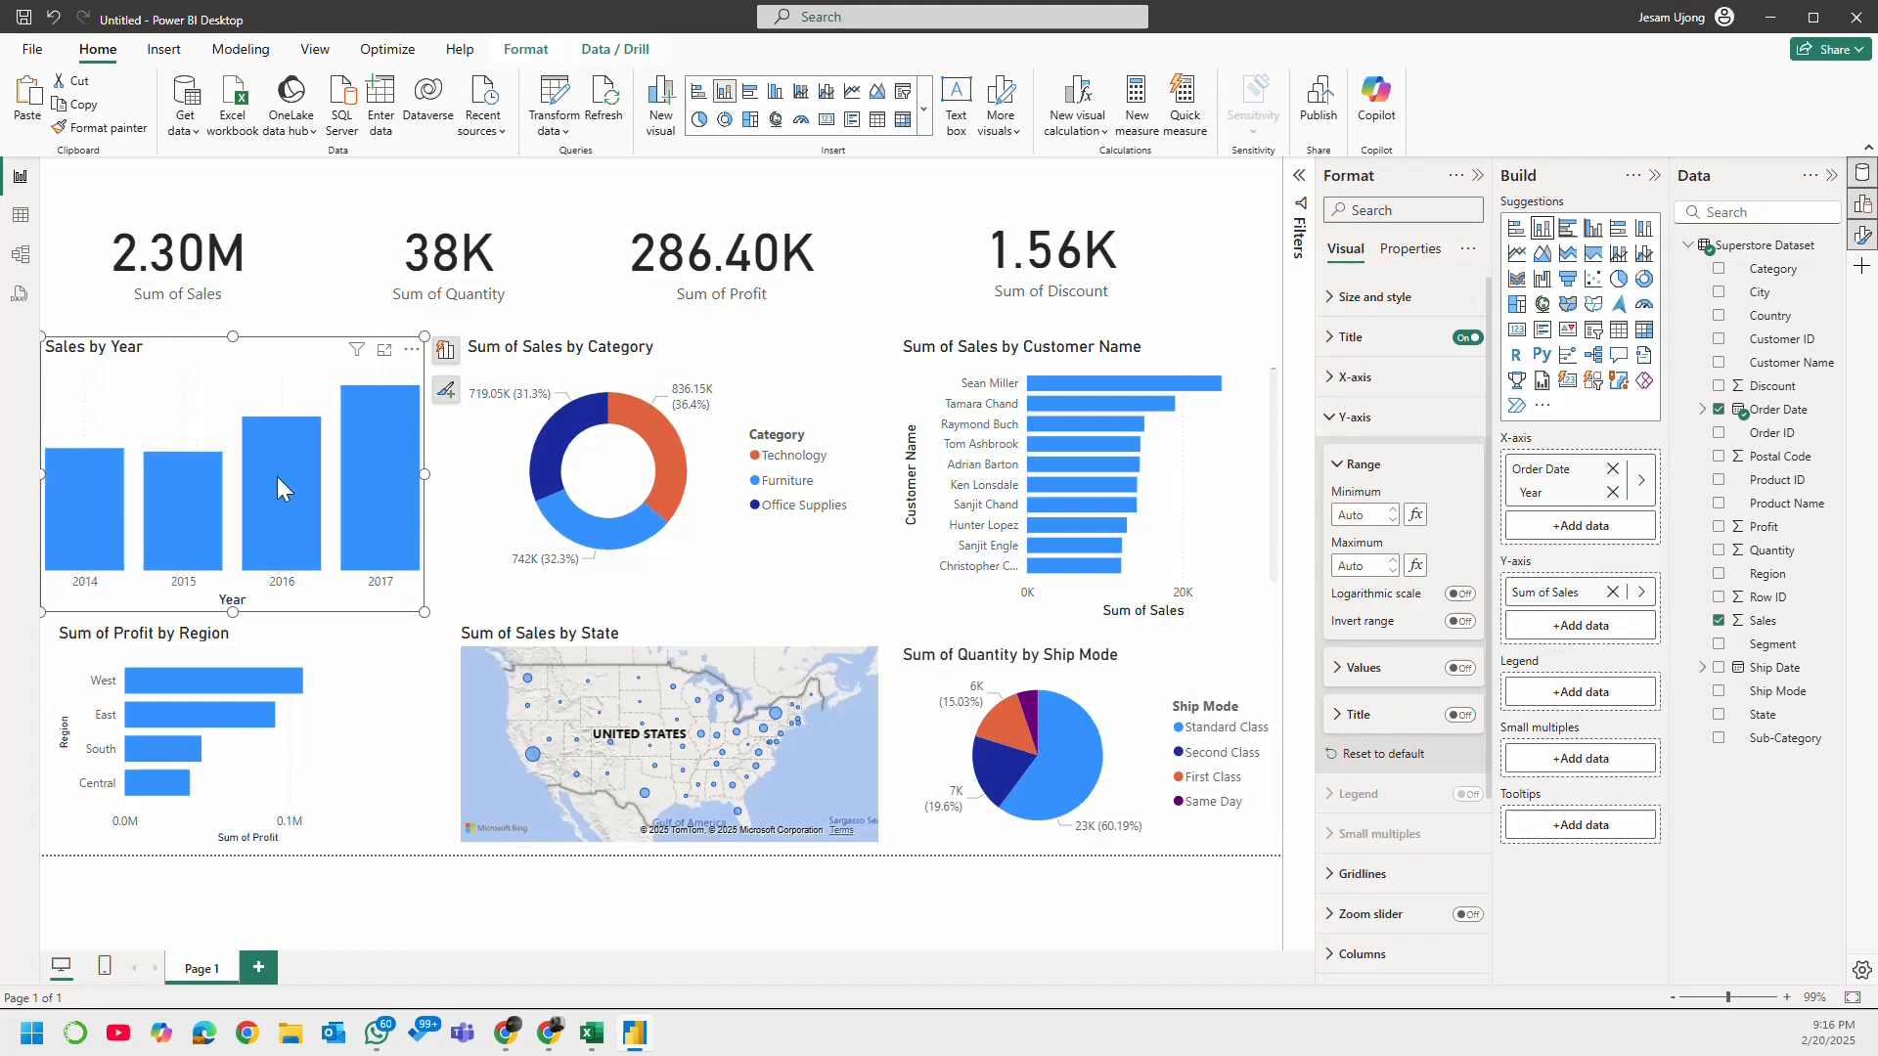
{"action": "mouse_move", "coordinate": [395, 507]}
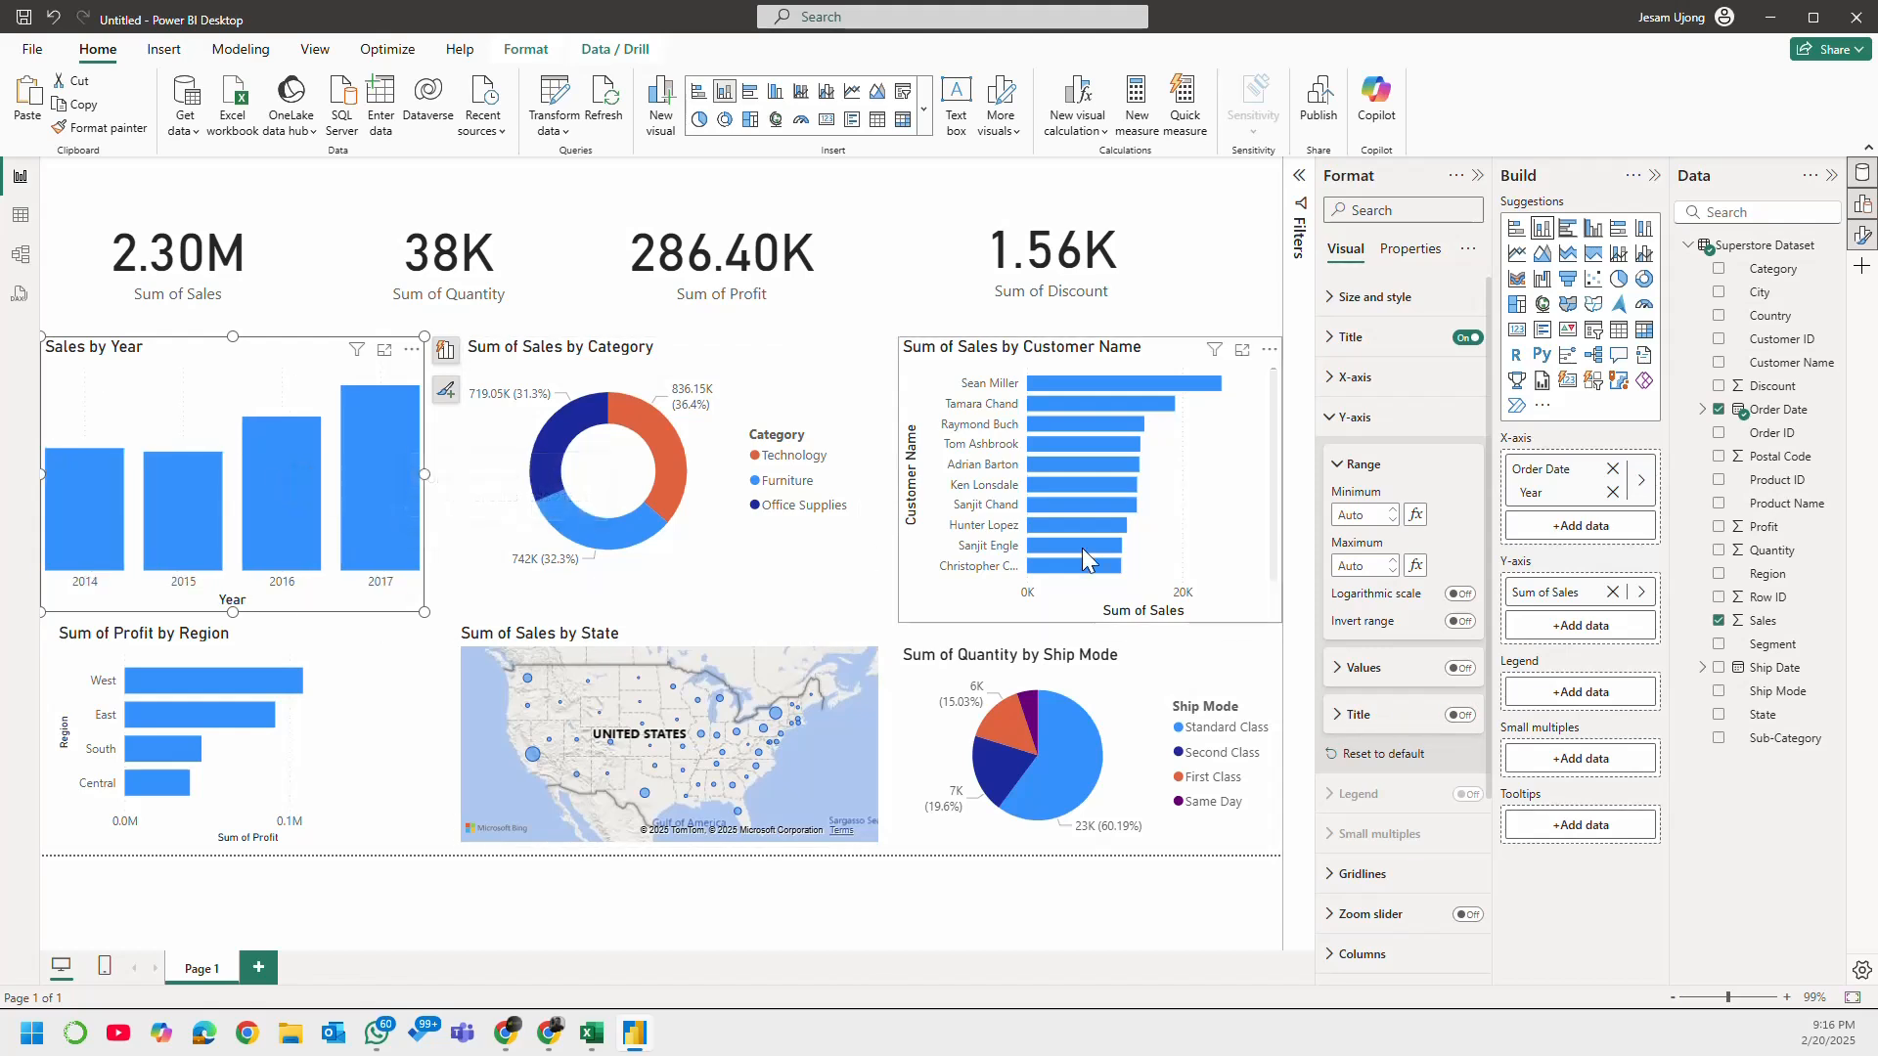
{"action": "left_click", "coordinate": [1332, 418]}
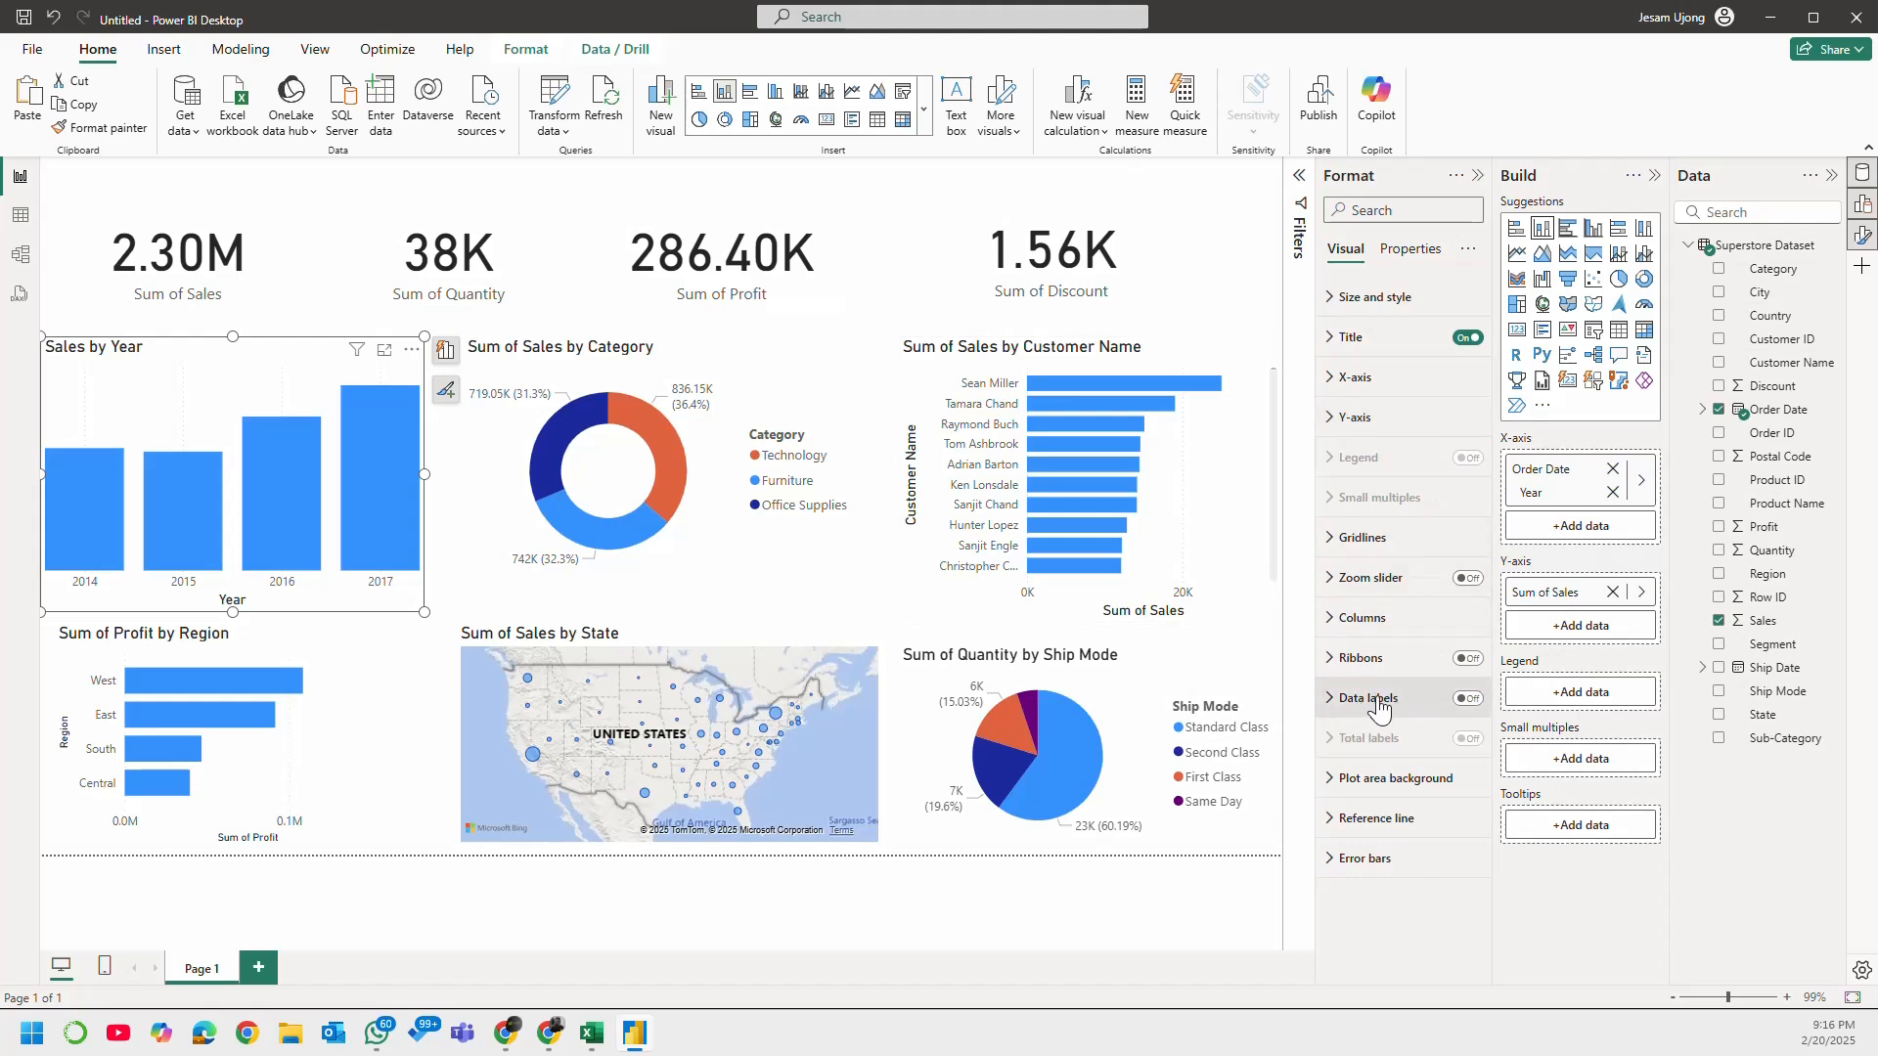
Step: Turn on data labels and turn off the x-axis title on the Sales by Year chart
{"action": "left_click", "coordinate": [1466, 700]}
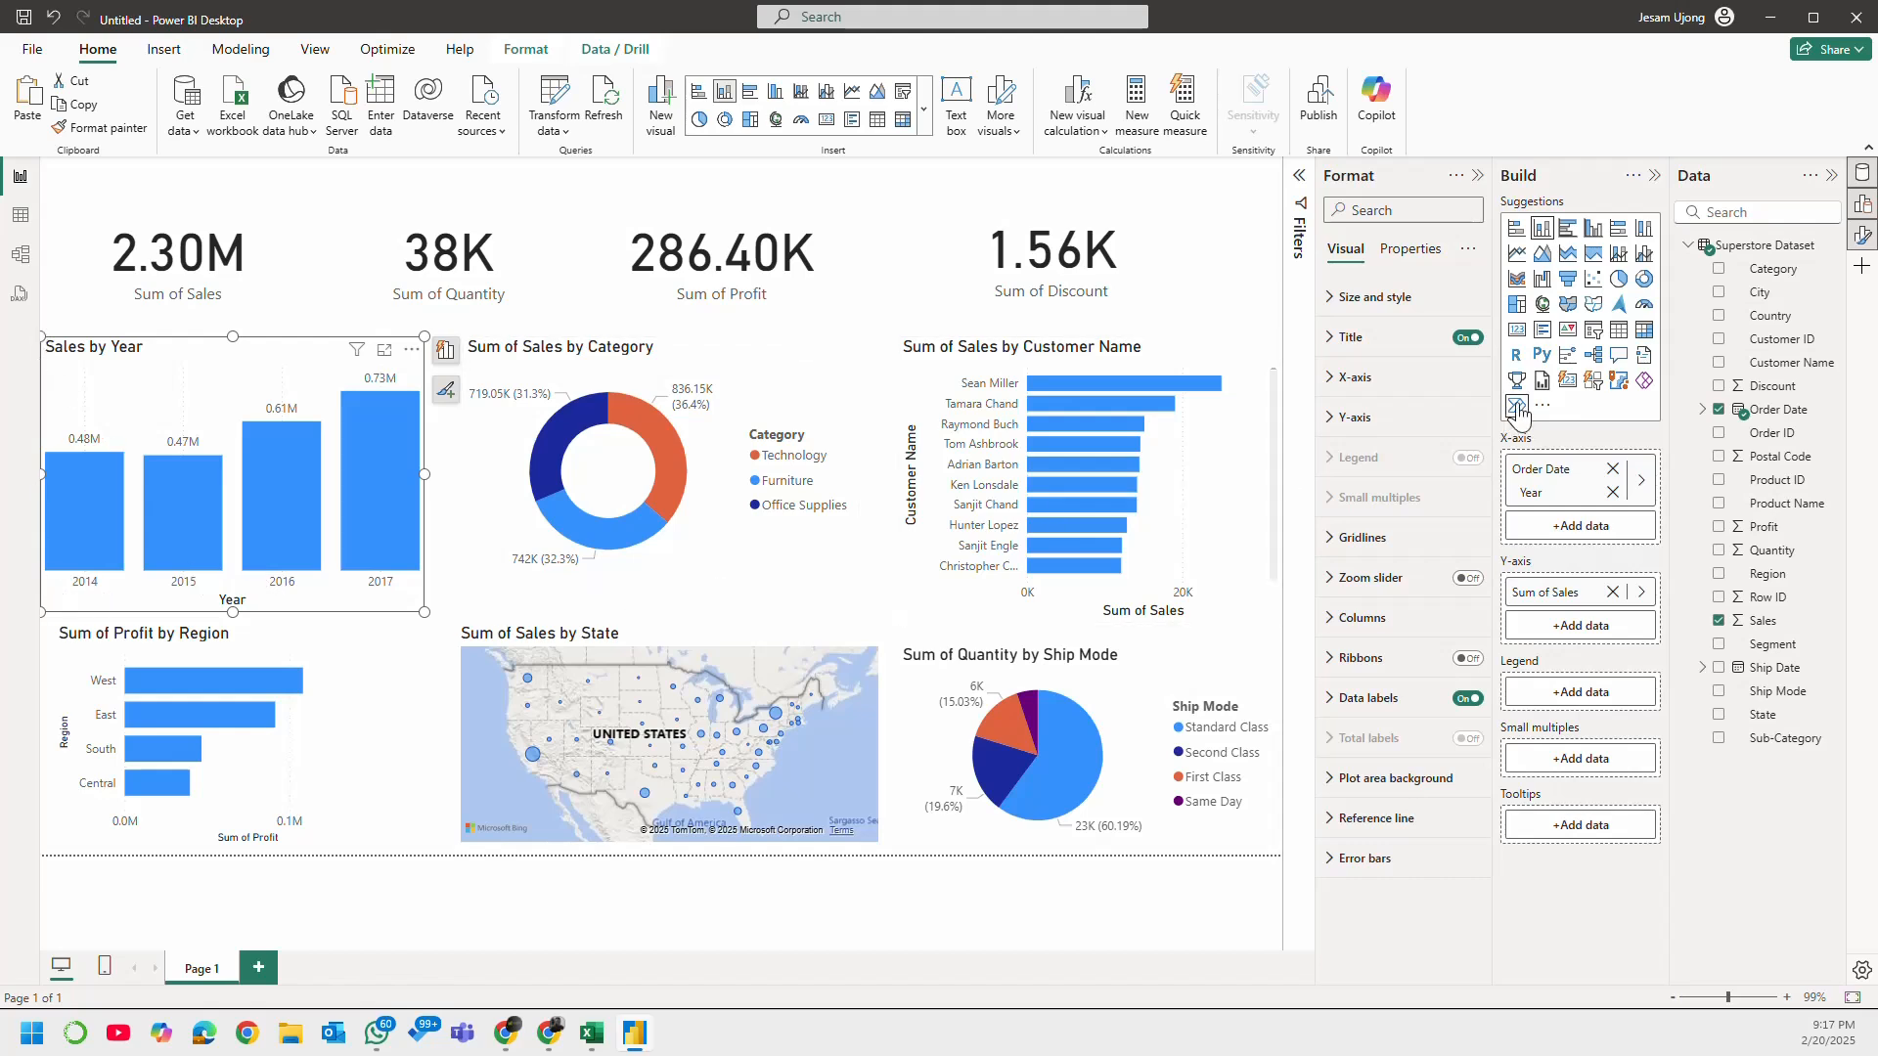
{"action": "left_click", "coordinate": [1342, 391]}
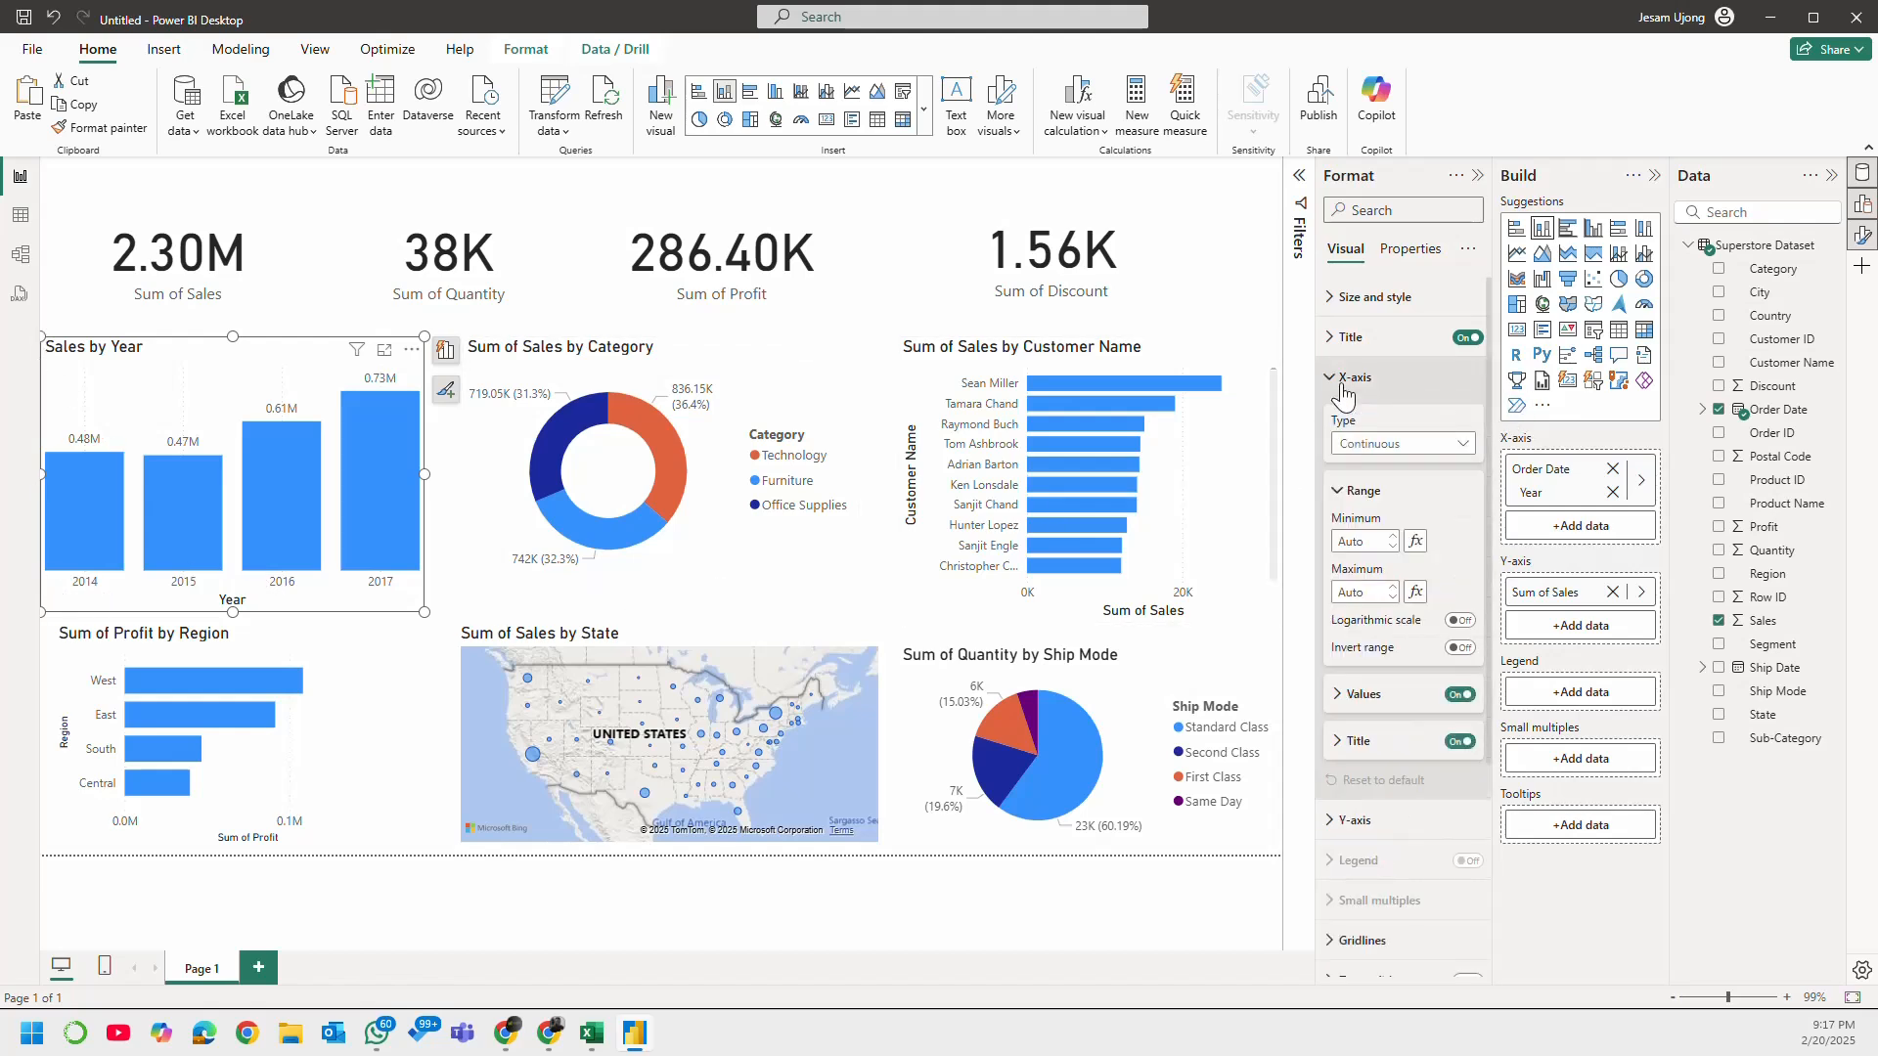
{"action": "left_click", "coordinate": [1460, 740]}
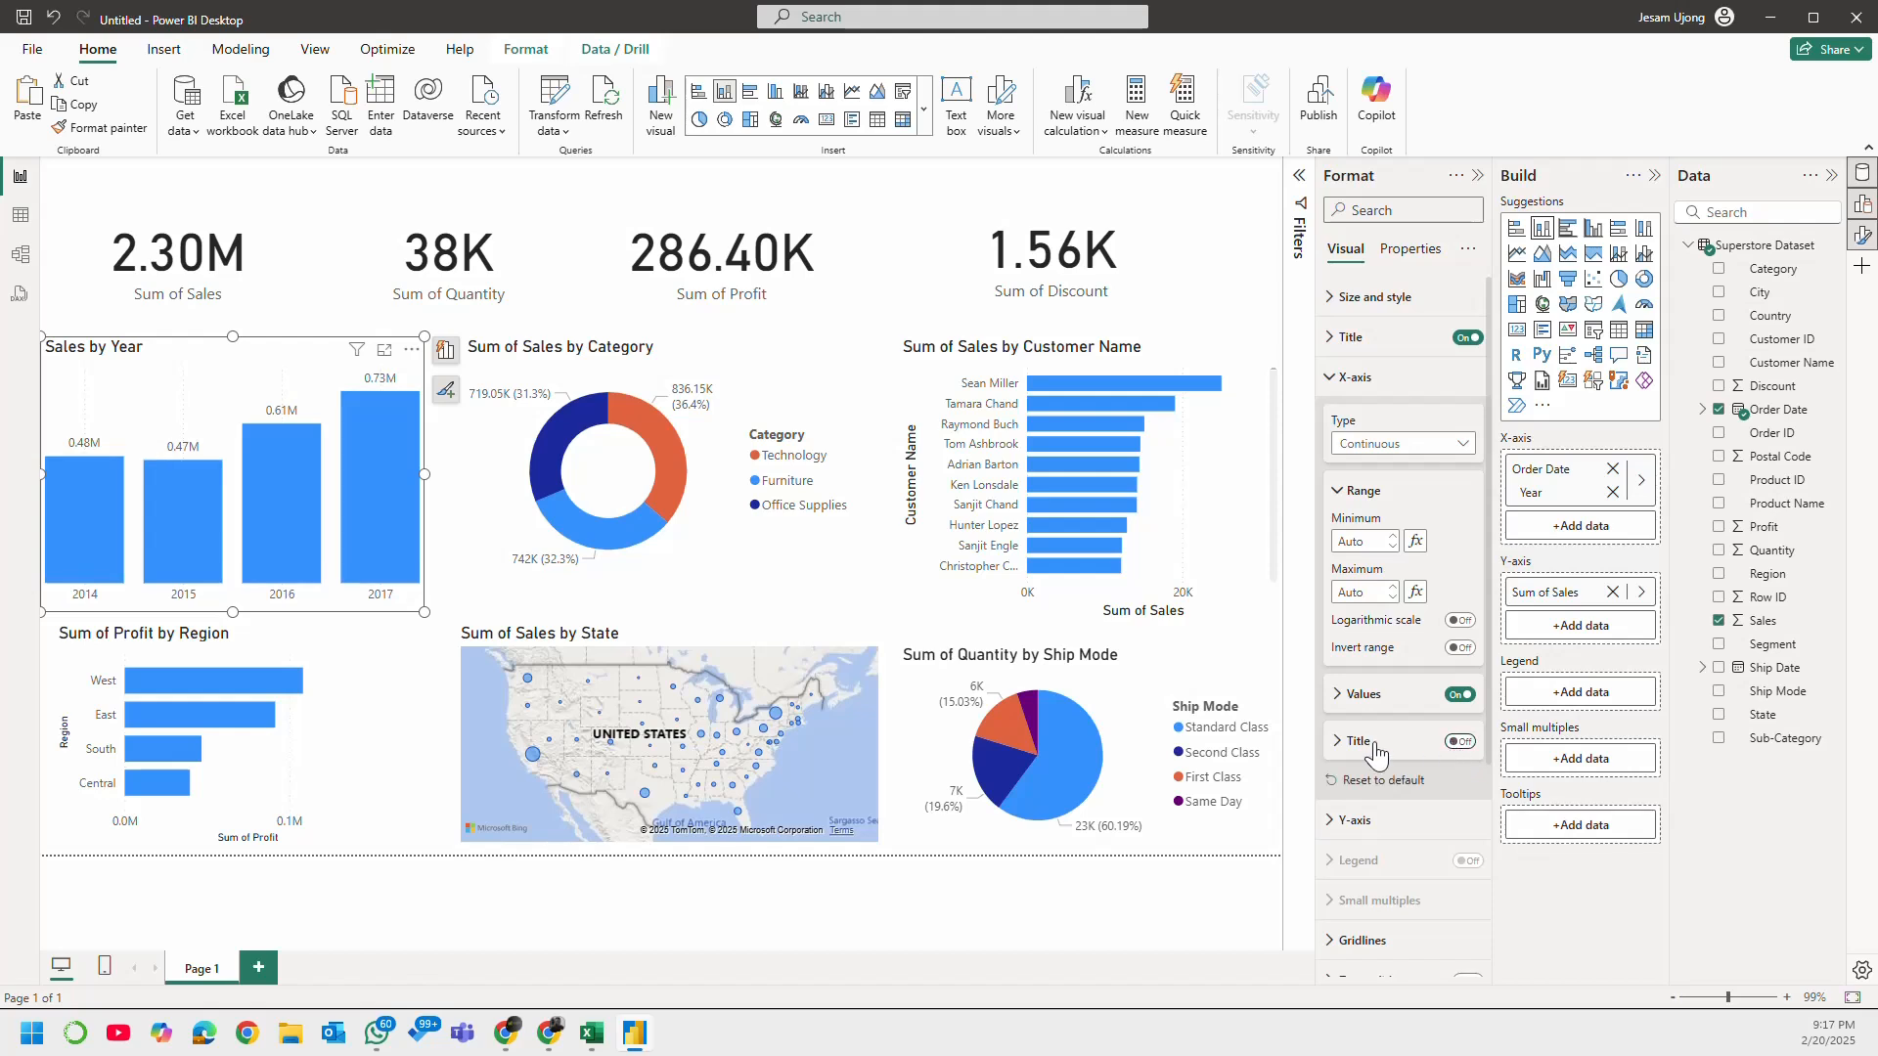
{"action": "left_click", "coordinate": [1339, 384]}
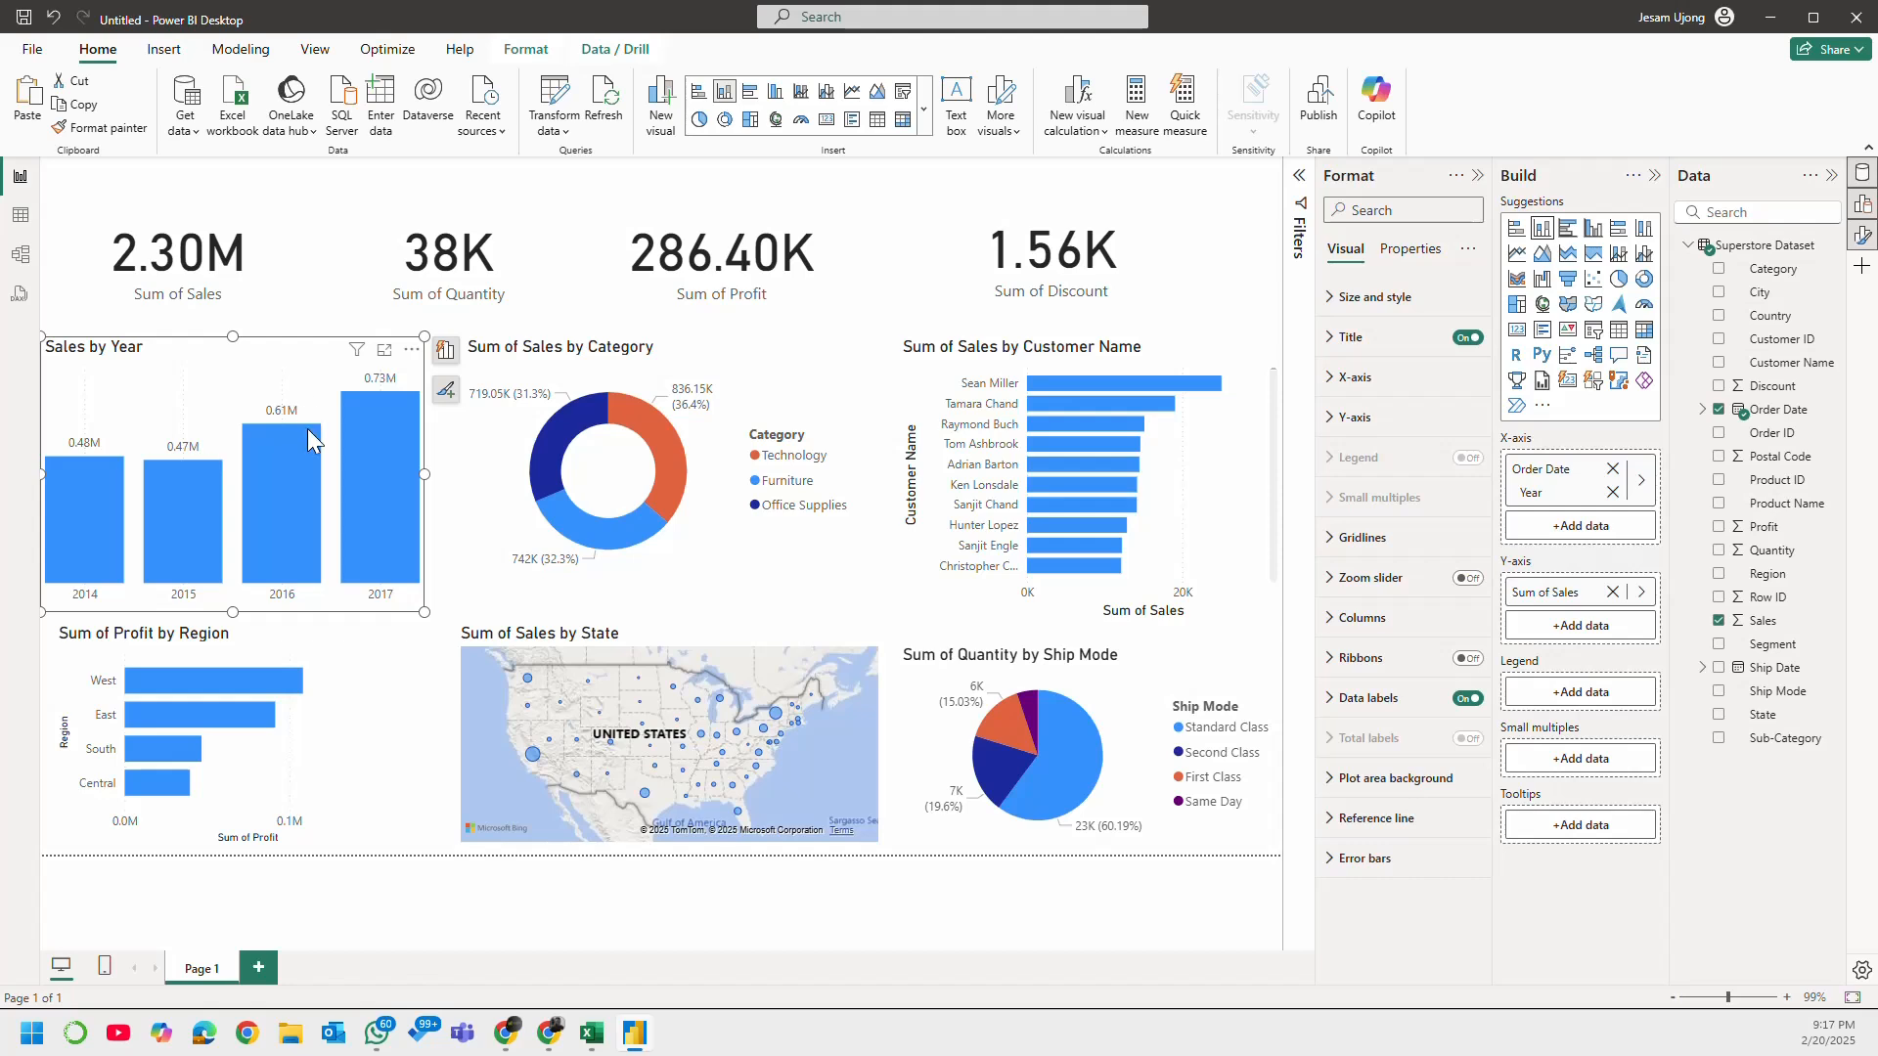
Step: Turn off the vertical gridlines on the Sales by Year column chart
{"action": "left_click", "coordinate": [1362, 537]}
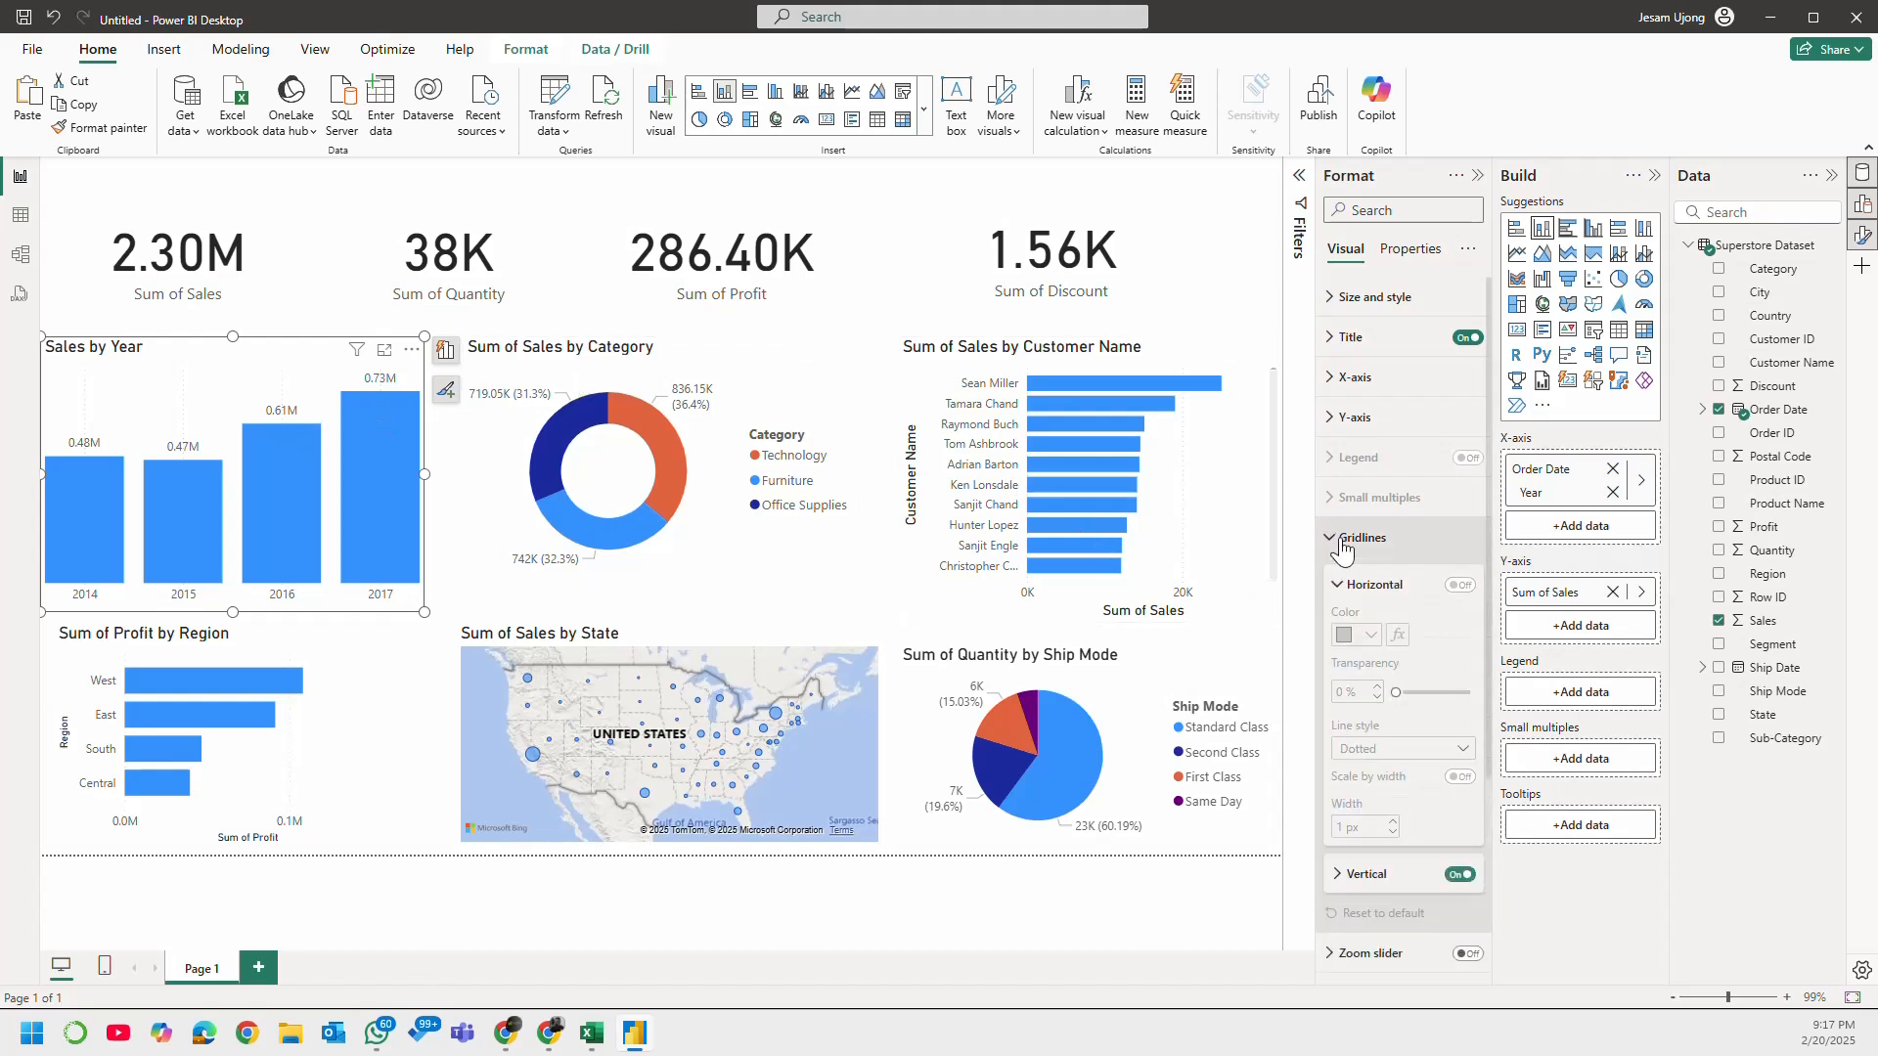
{"action": "left_click", "coordinate": [1460, 874]}
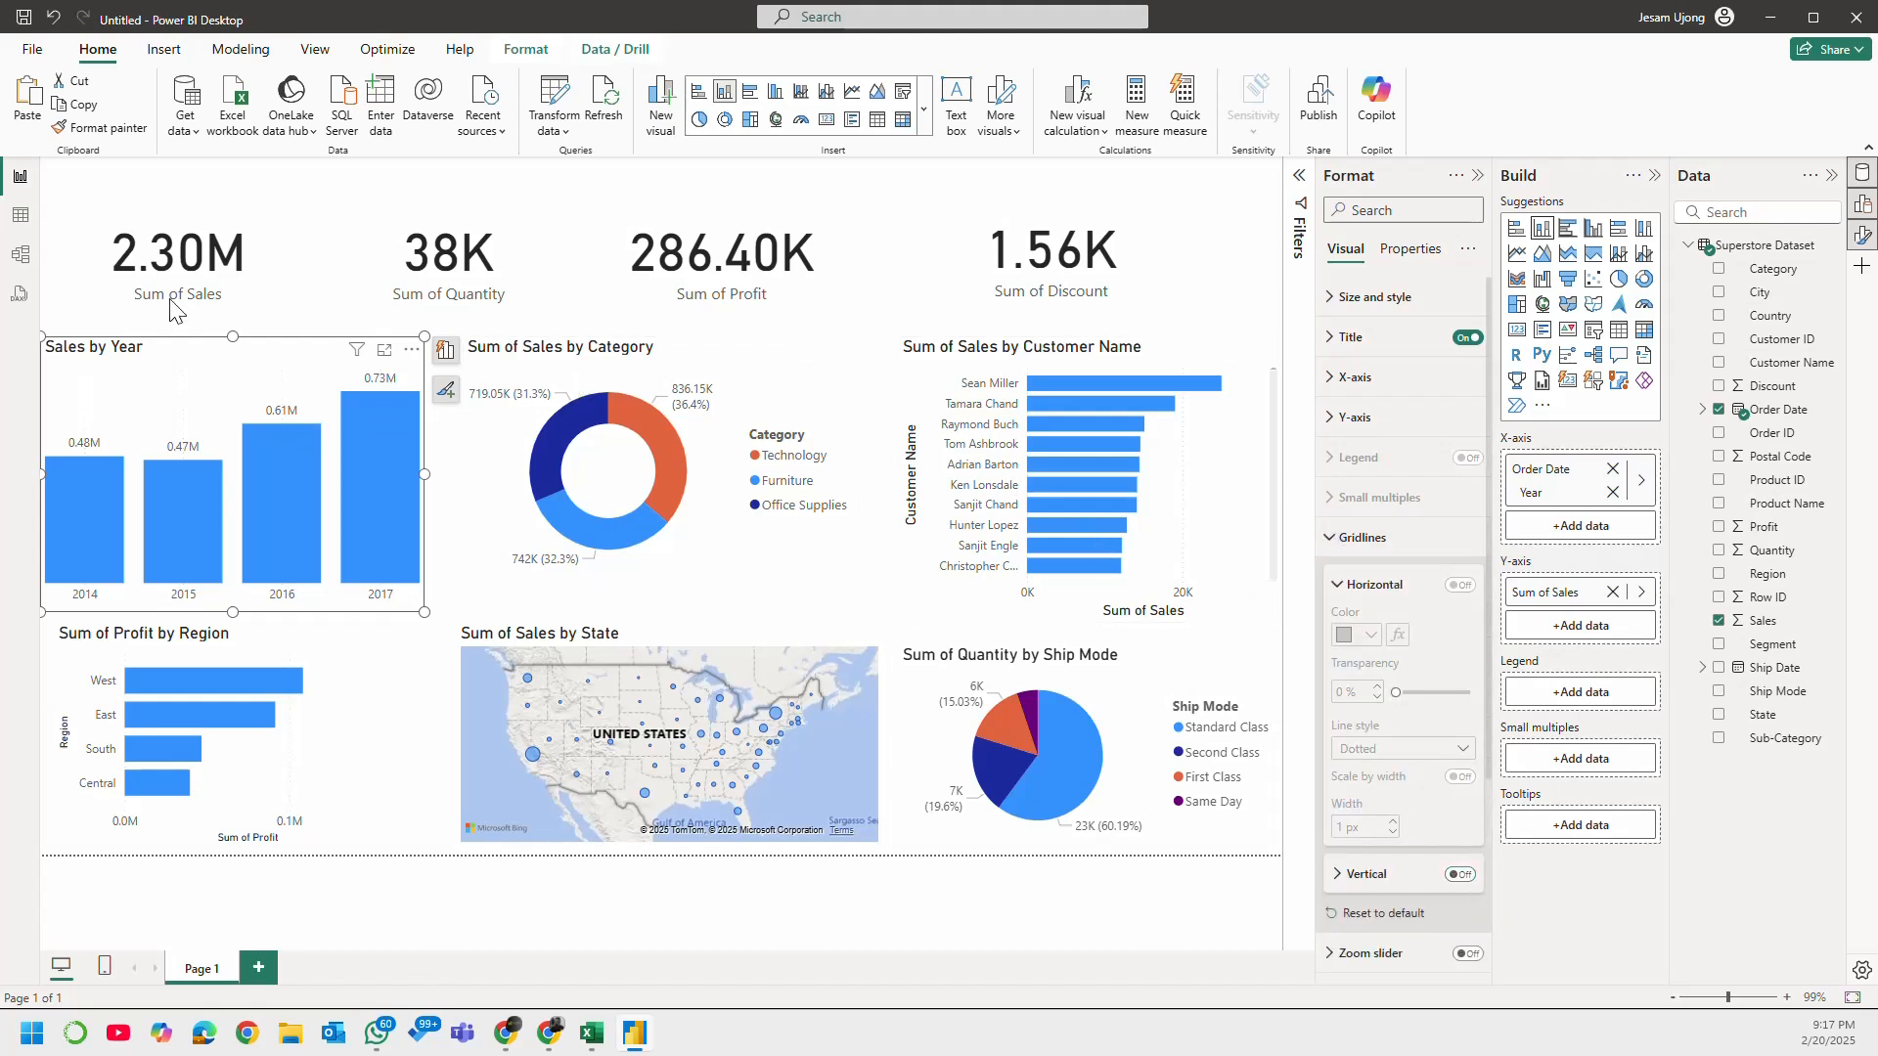
{"action": "left_click", "coordinate": [1330, 537]}
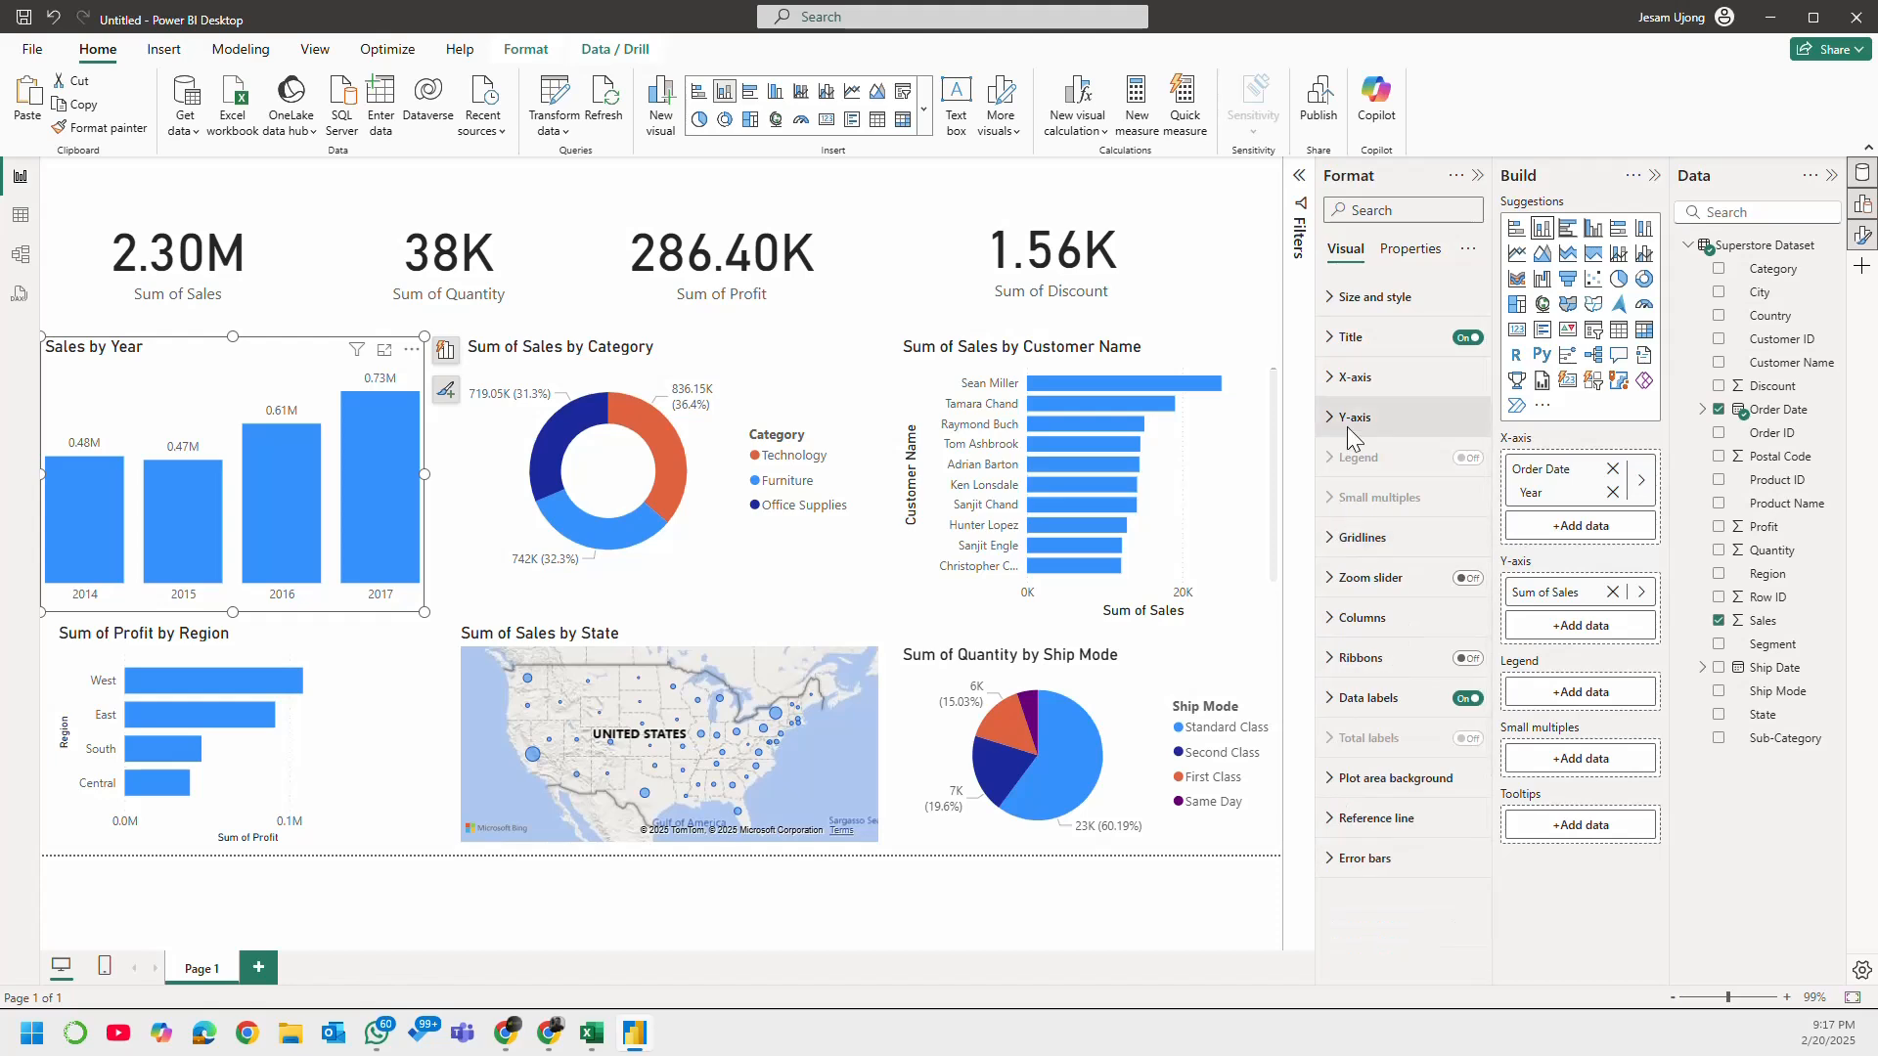
Step: Shorten the category donut chart's title to "Sales by Category"
{"action": "left_click", "coordinate": [732, 361]}
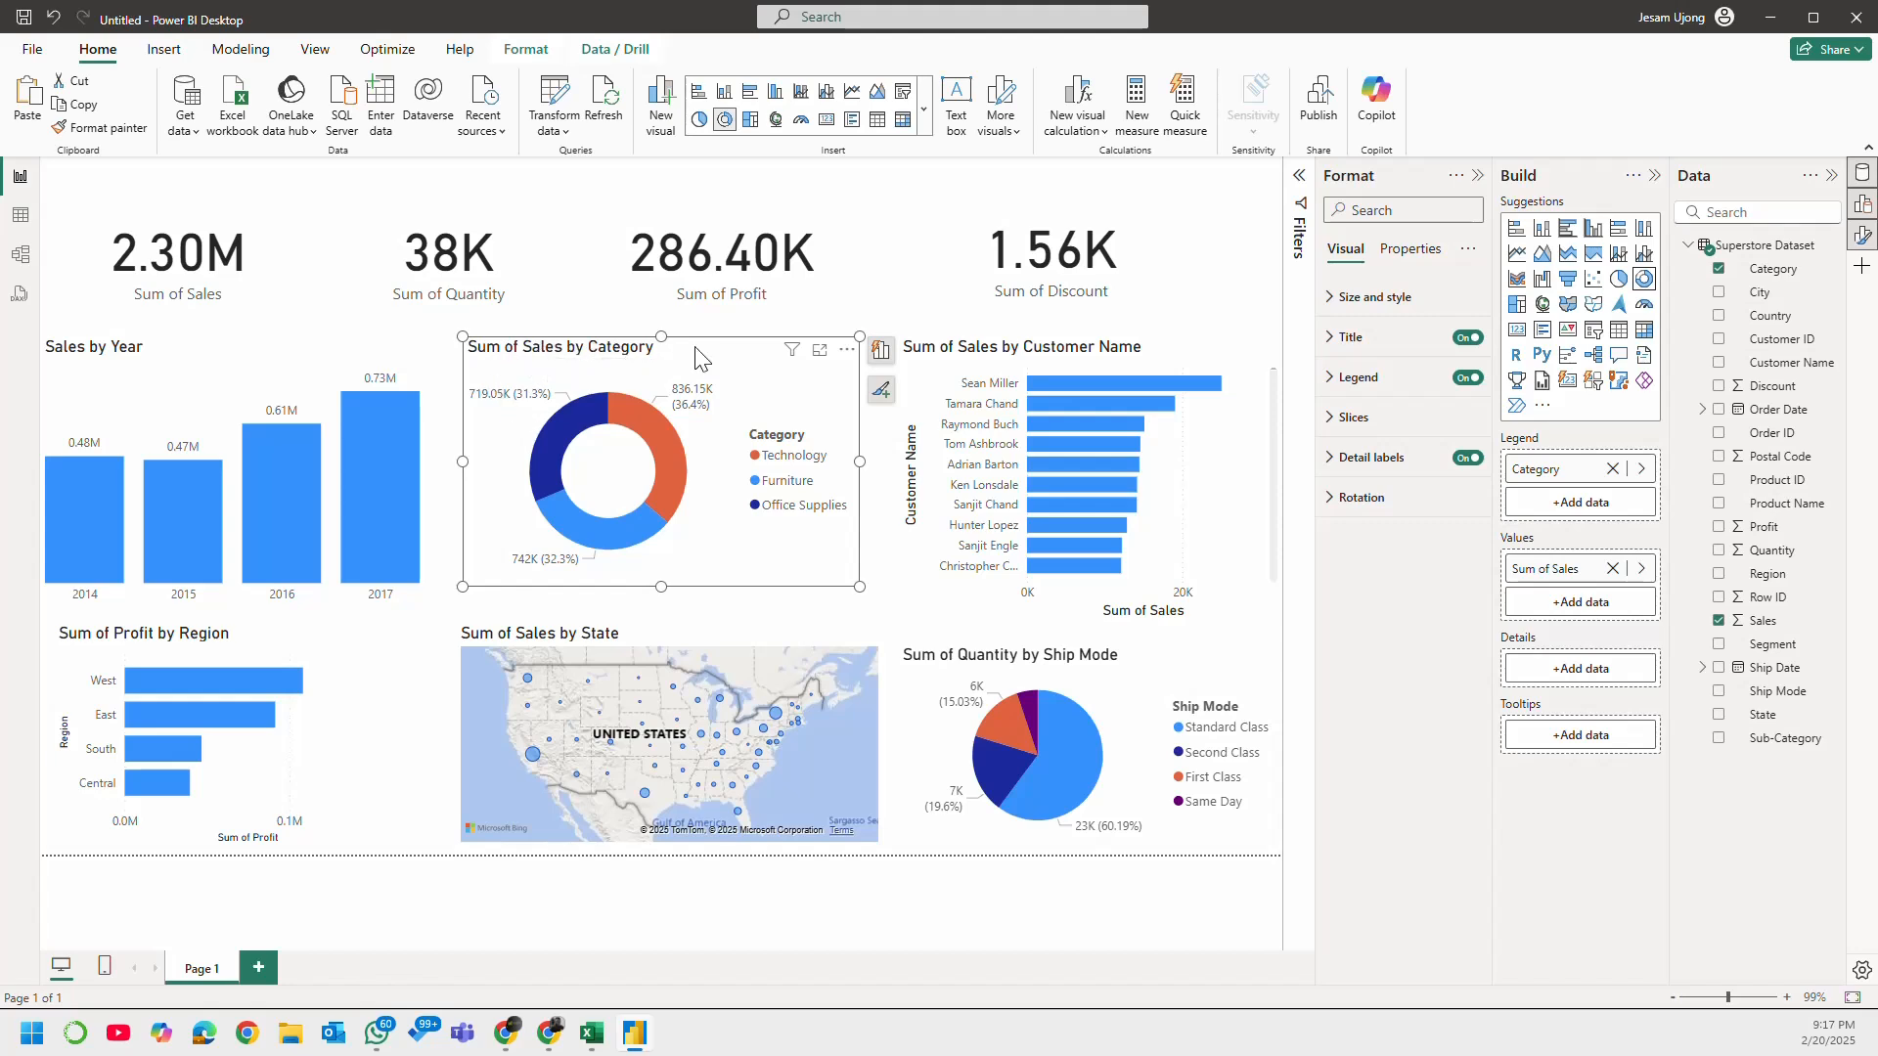
{"action": "left_click", "coordinate": [1348, 338]}
{"action": "left_click", "coordinate": [1372, 393]}
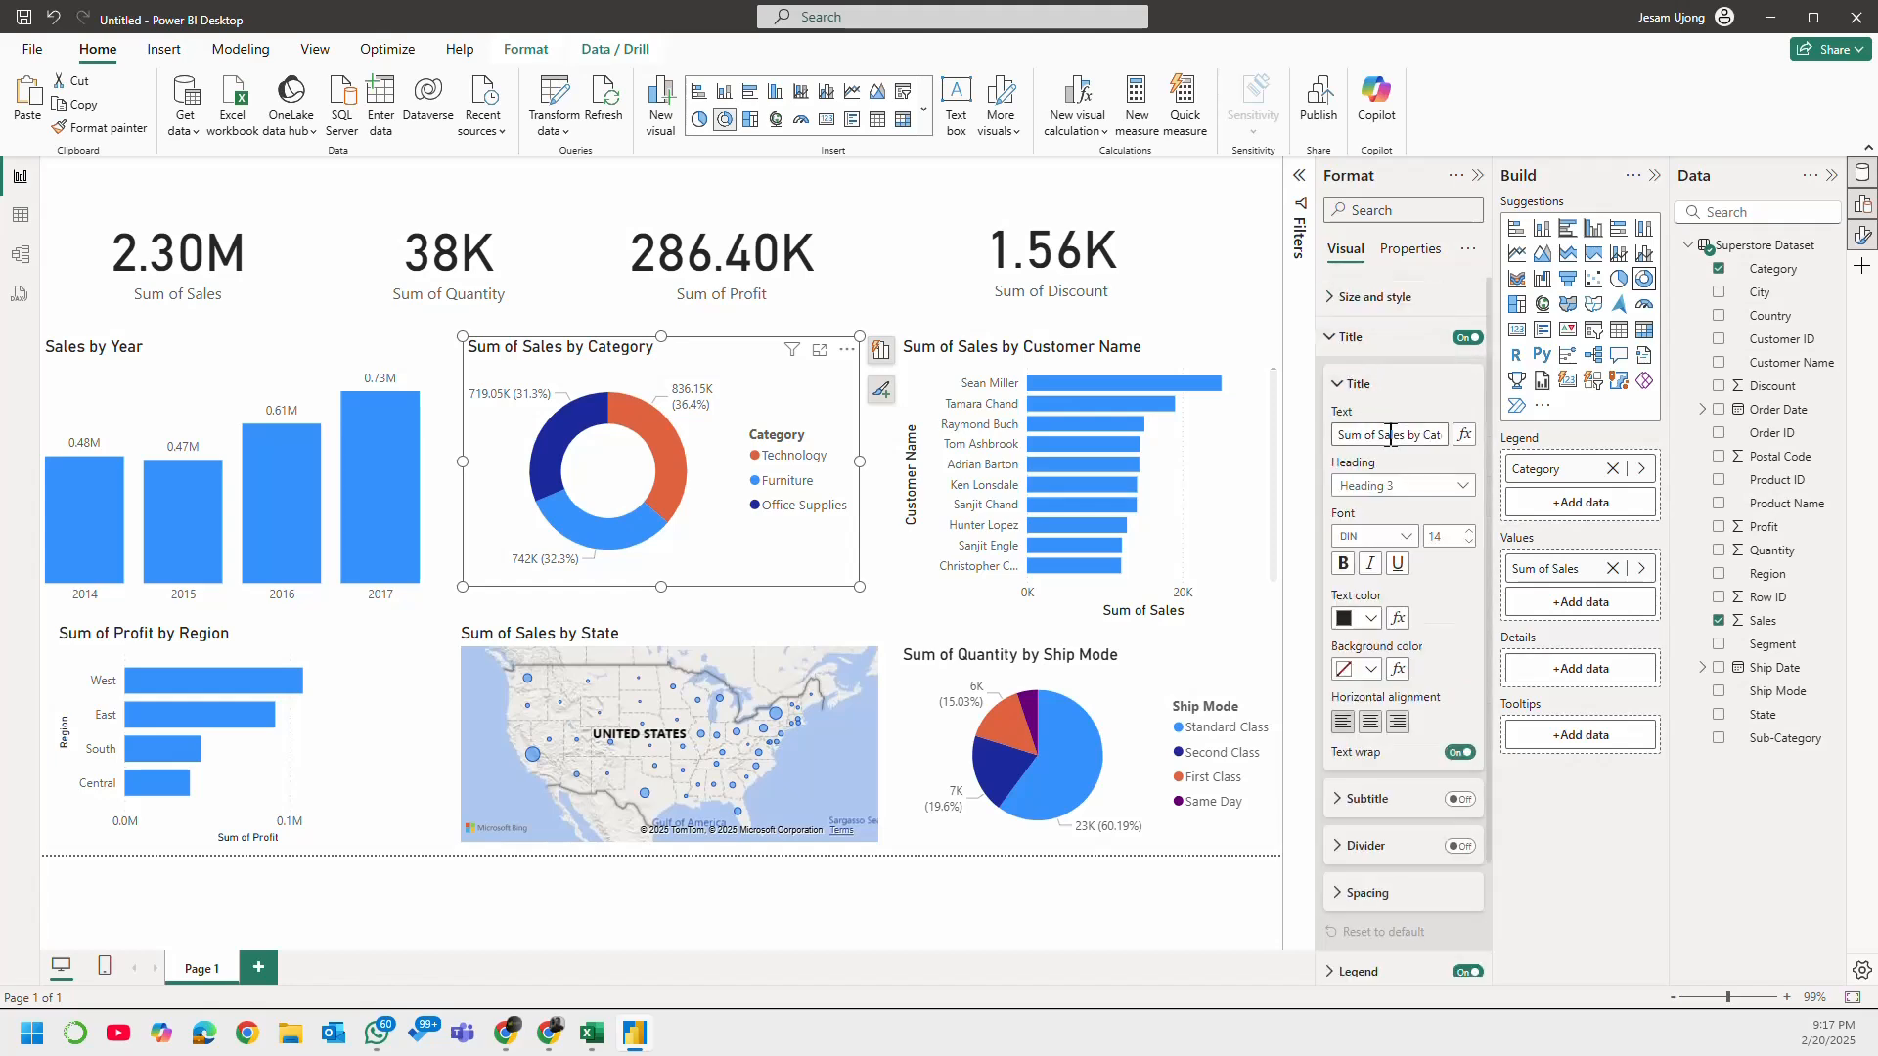
{"action": "left_click_drag", "start_coordinate": [1399, 435], "coordinate": [1323, 448]}
{"action": "key", "text": "BackSpace"}
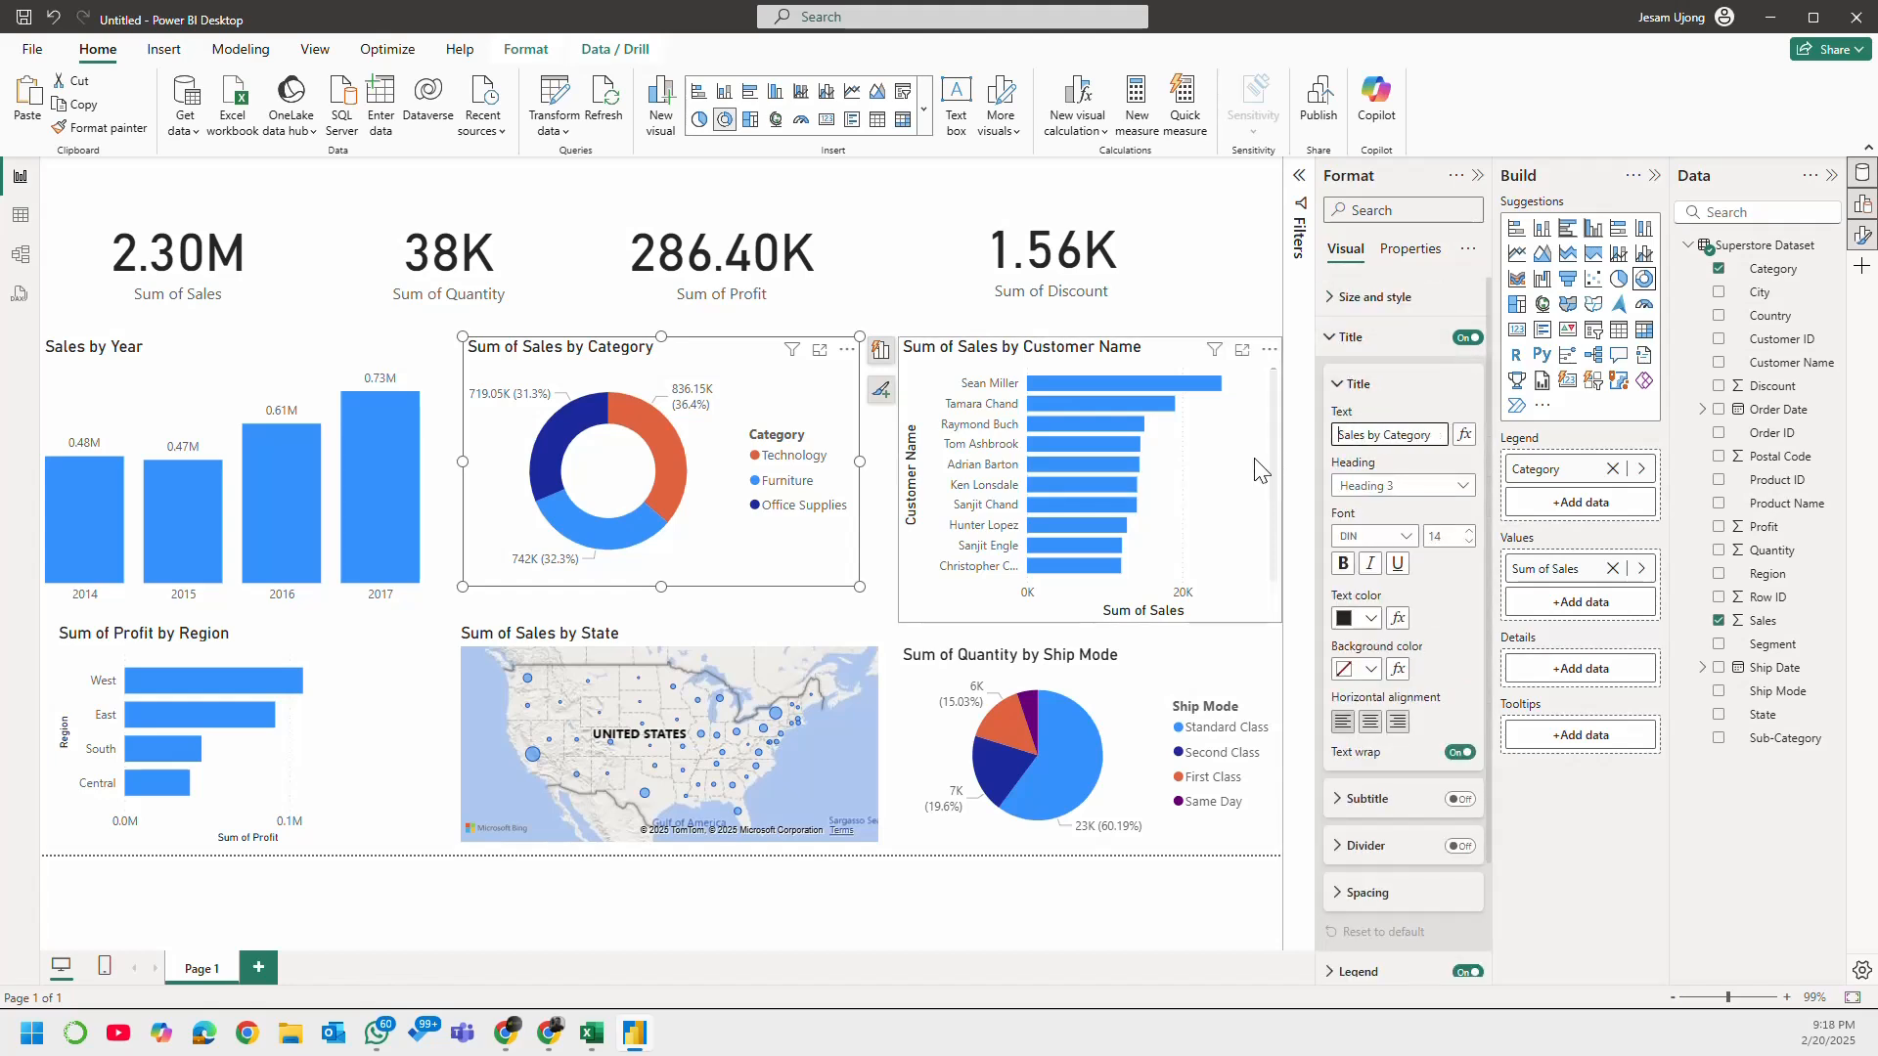
{"action": "left_click", "coordinate": [1356, 385]}
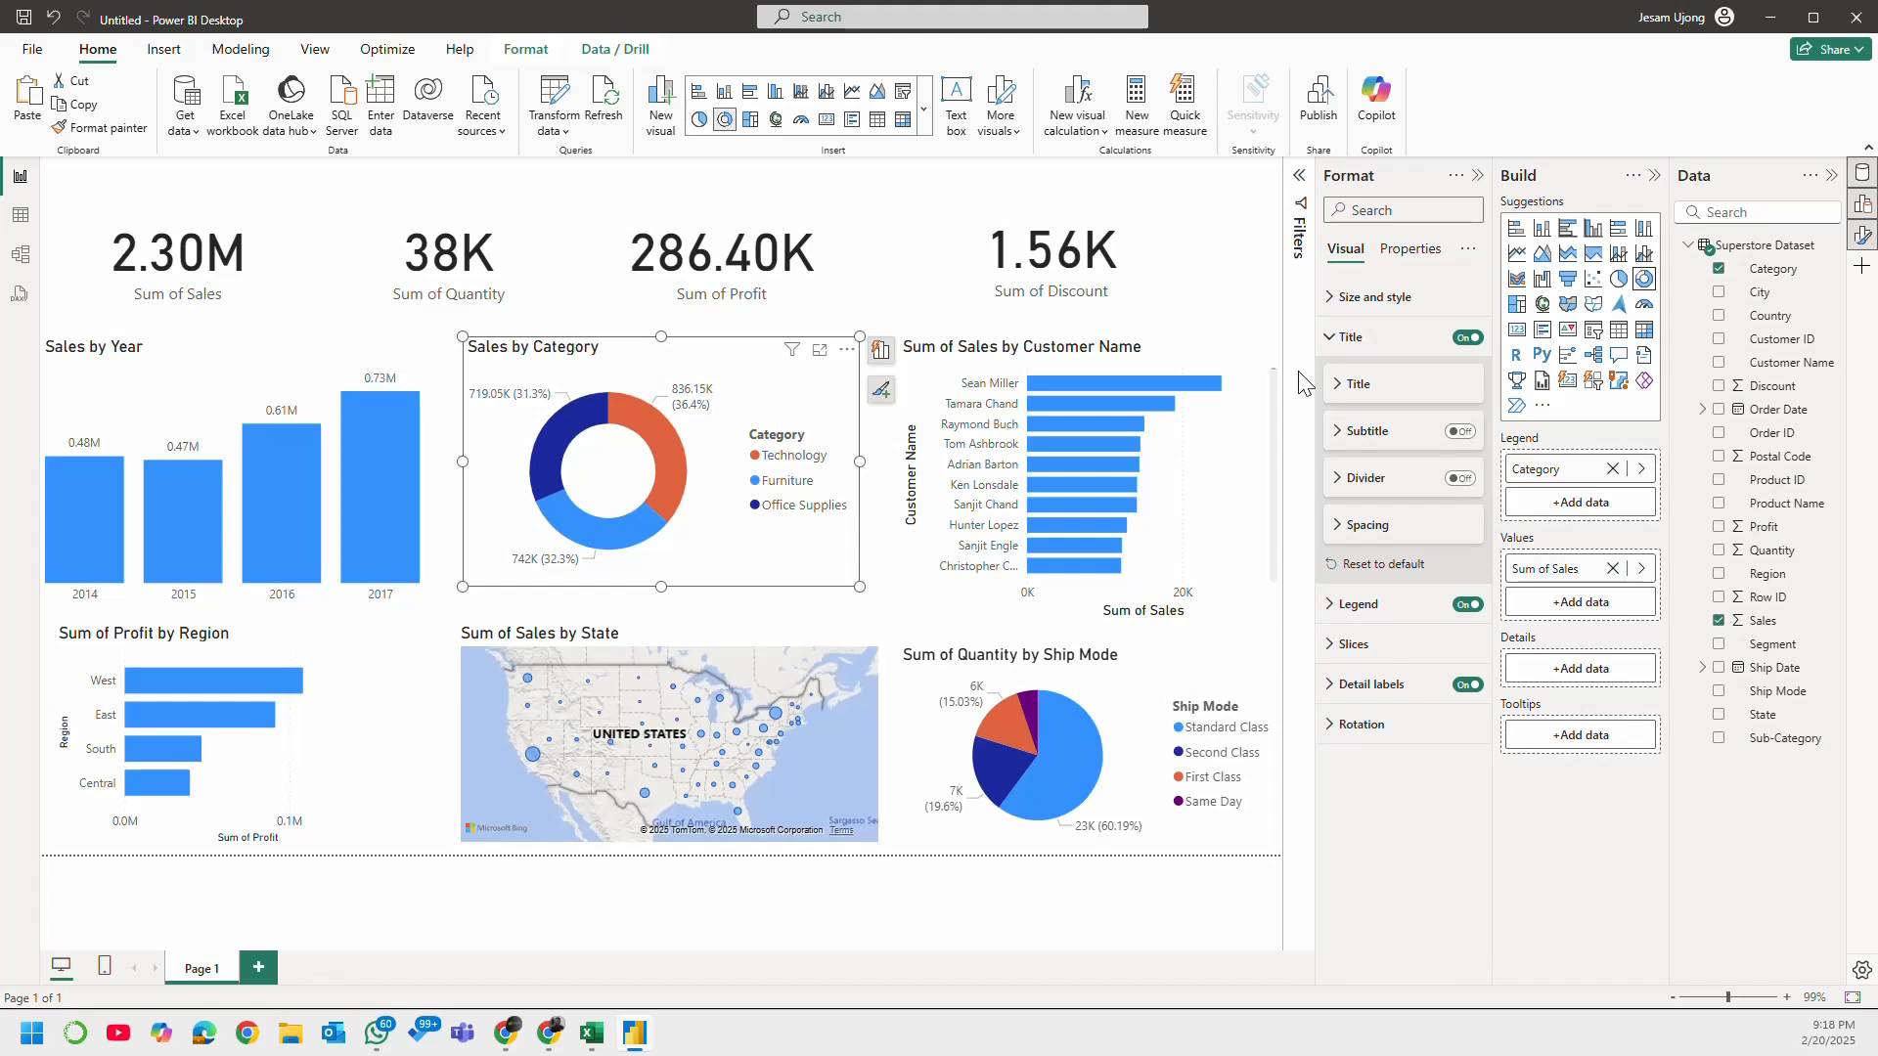
{"action": "left_click", "coordinate": [1347, 344]}
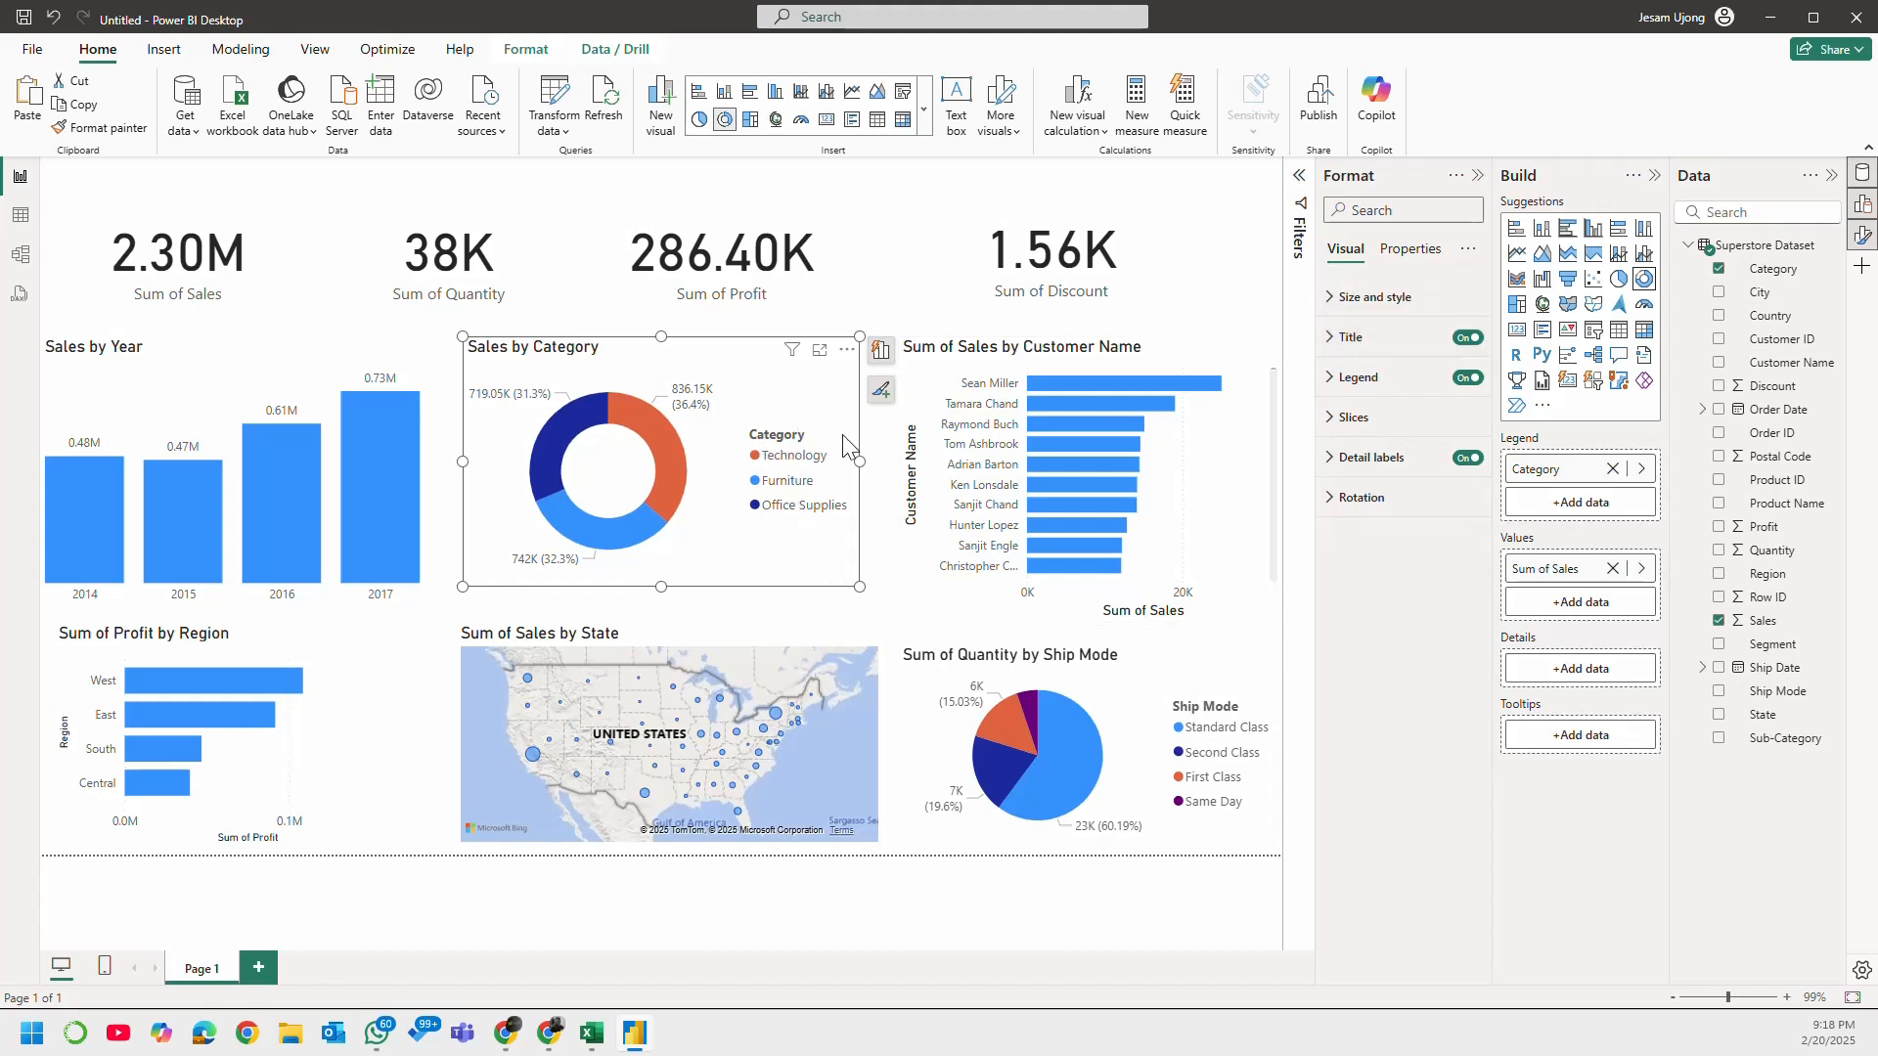
Step: Turn off the legend title on the Sales by Category donut chart
{"action": "left_click", "coordinate": [1338, 387]}
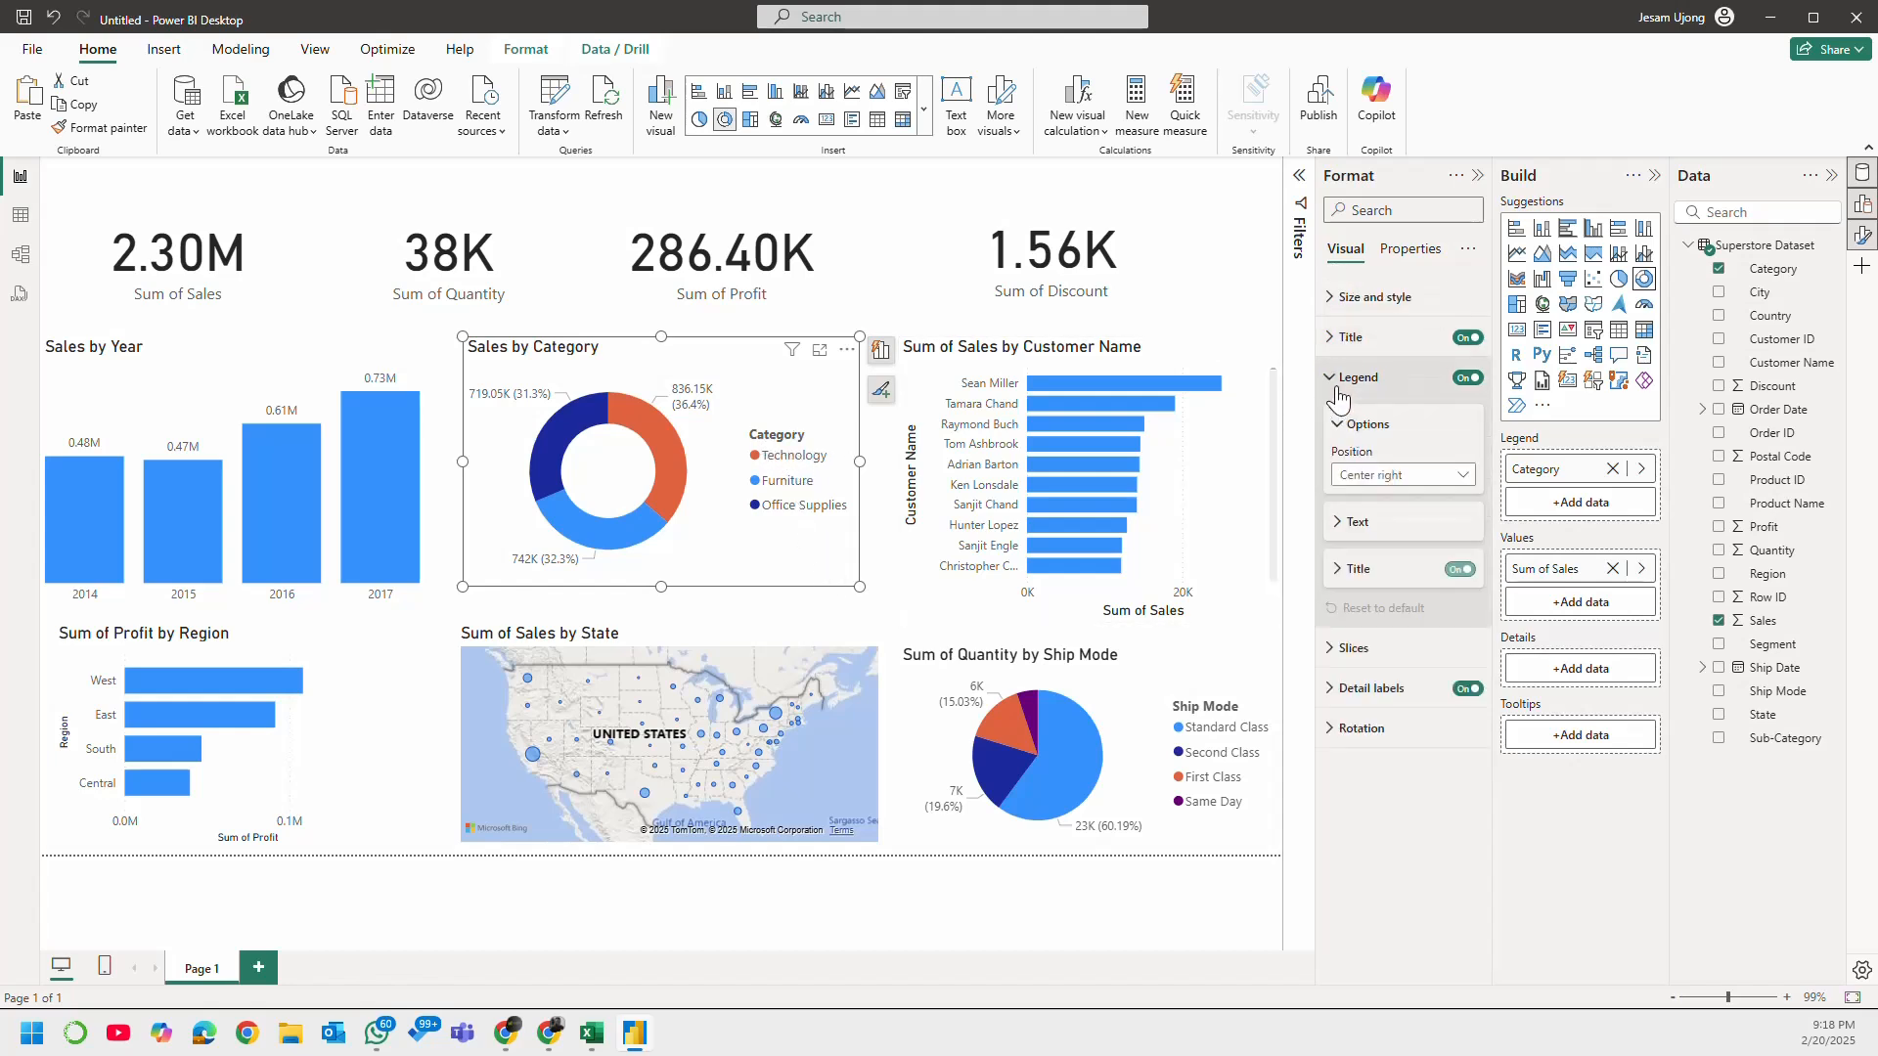
{"action": "left_click", "coordinate": [1458, 572]}
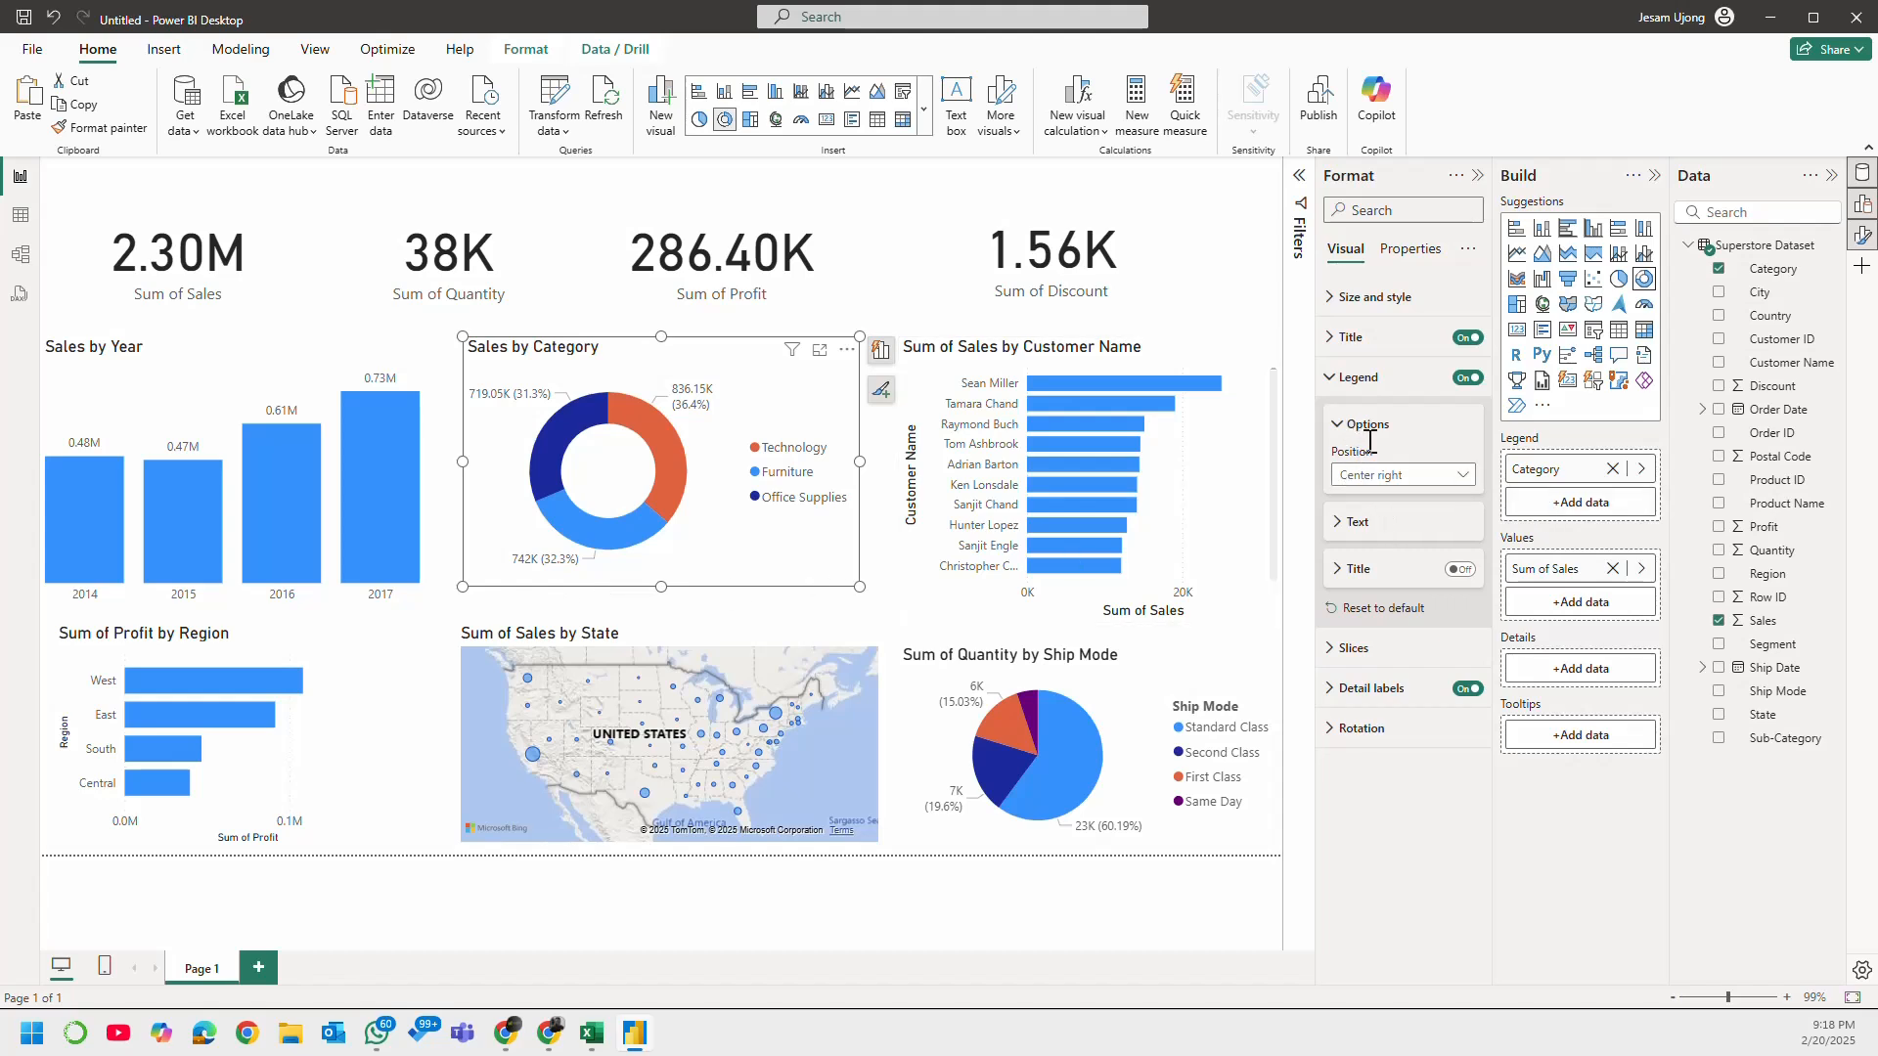
Step: Try the bottom center, top center and top right legend positions on the donut chart, and set the legend back to center right
{"action": "left_click", "coordinate": [1387, 477]}
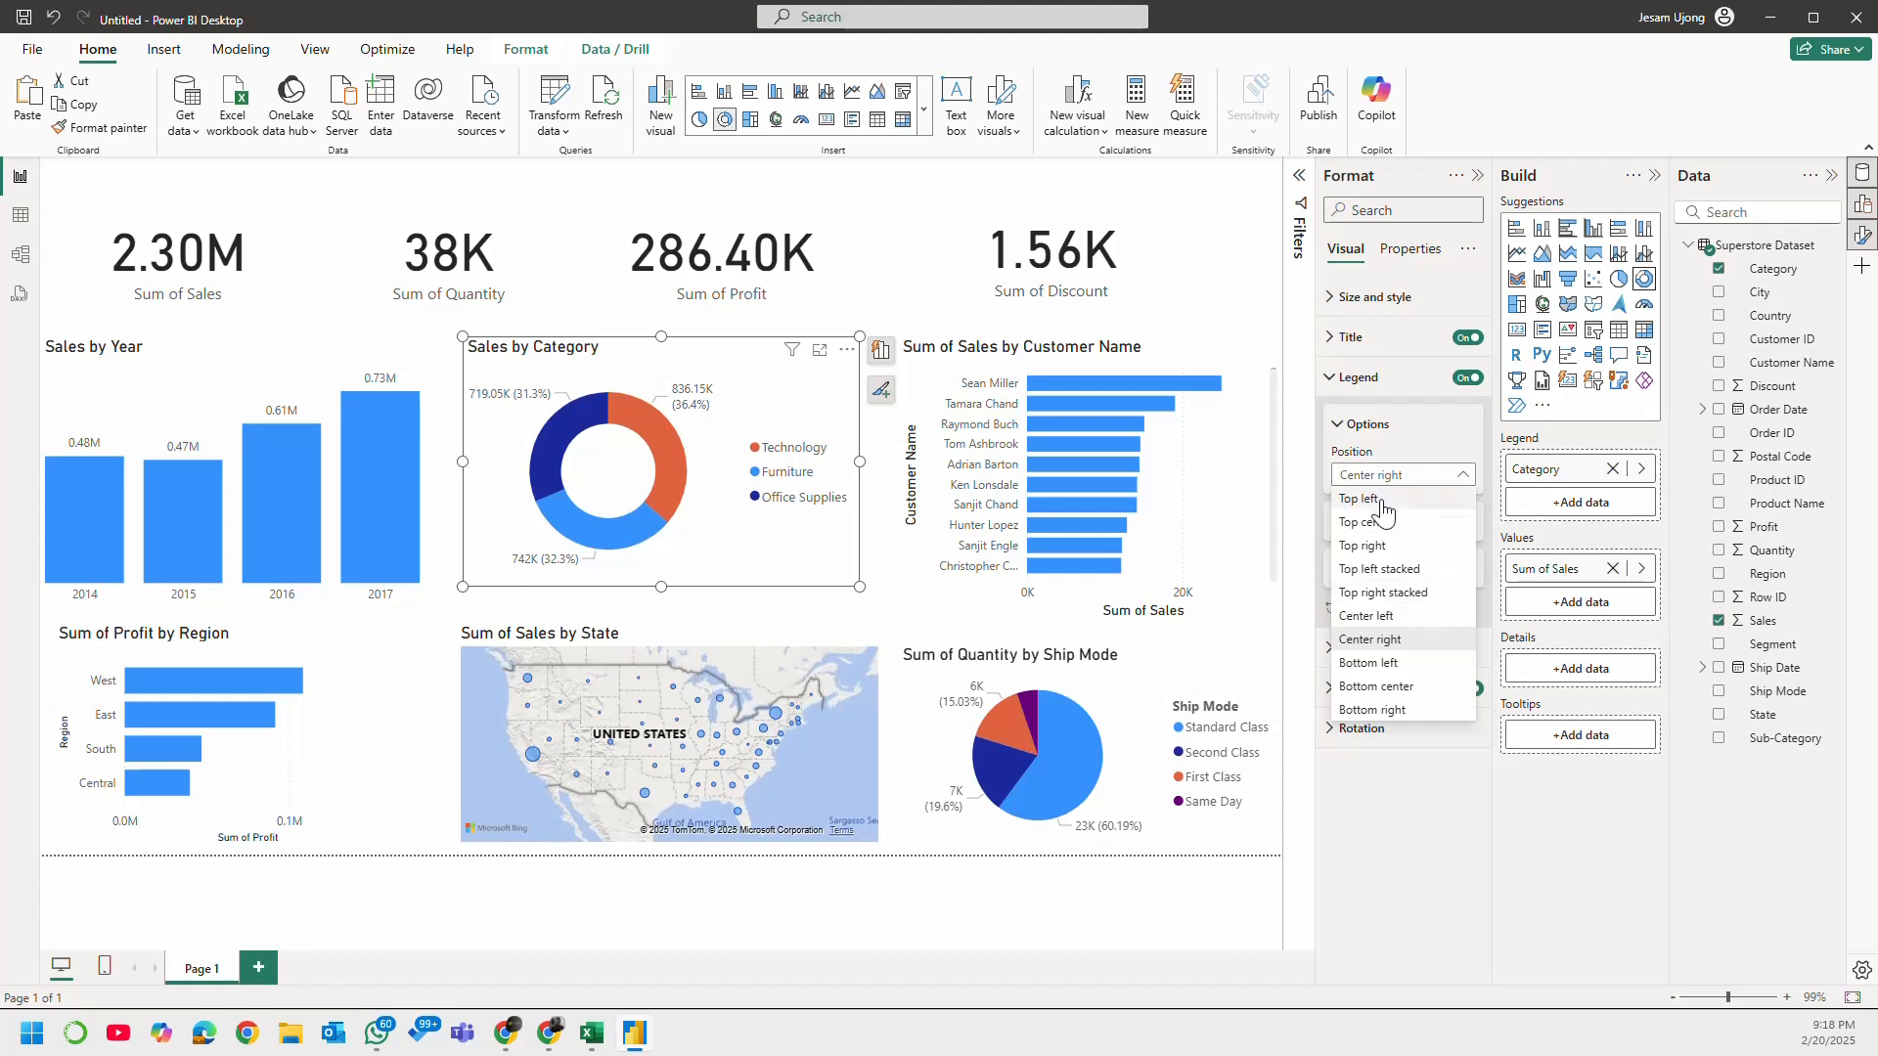
{"action": "left_click", "coordinate": [1417, 688]}
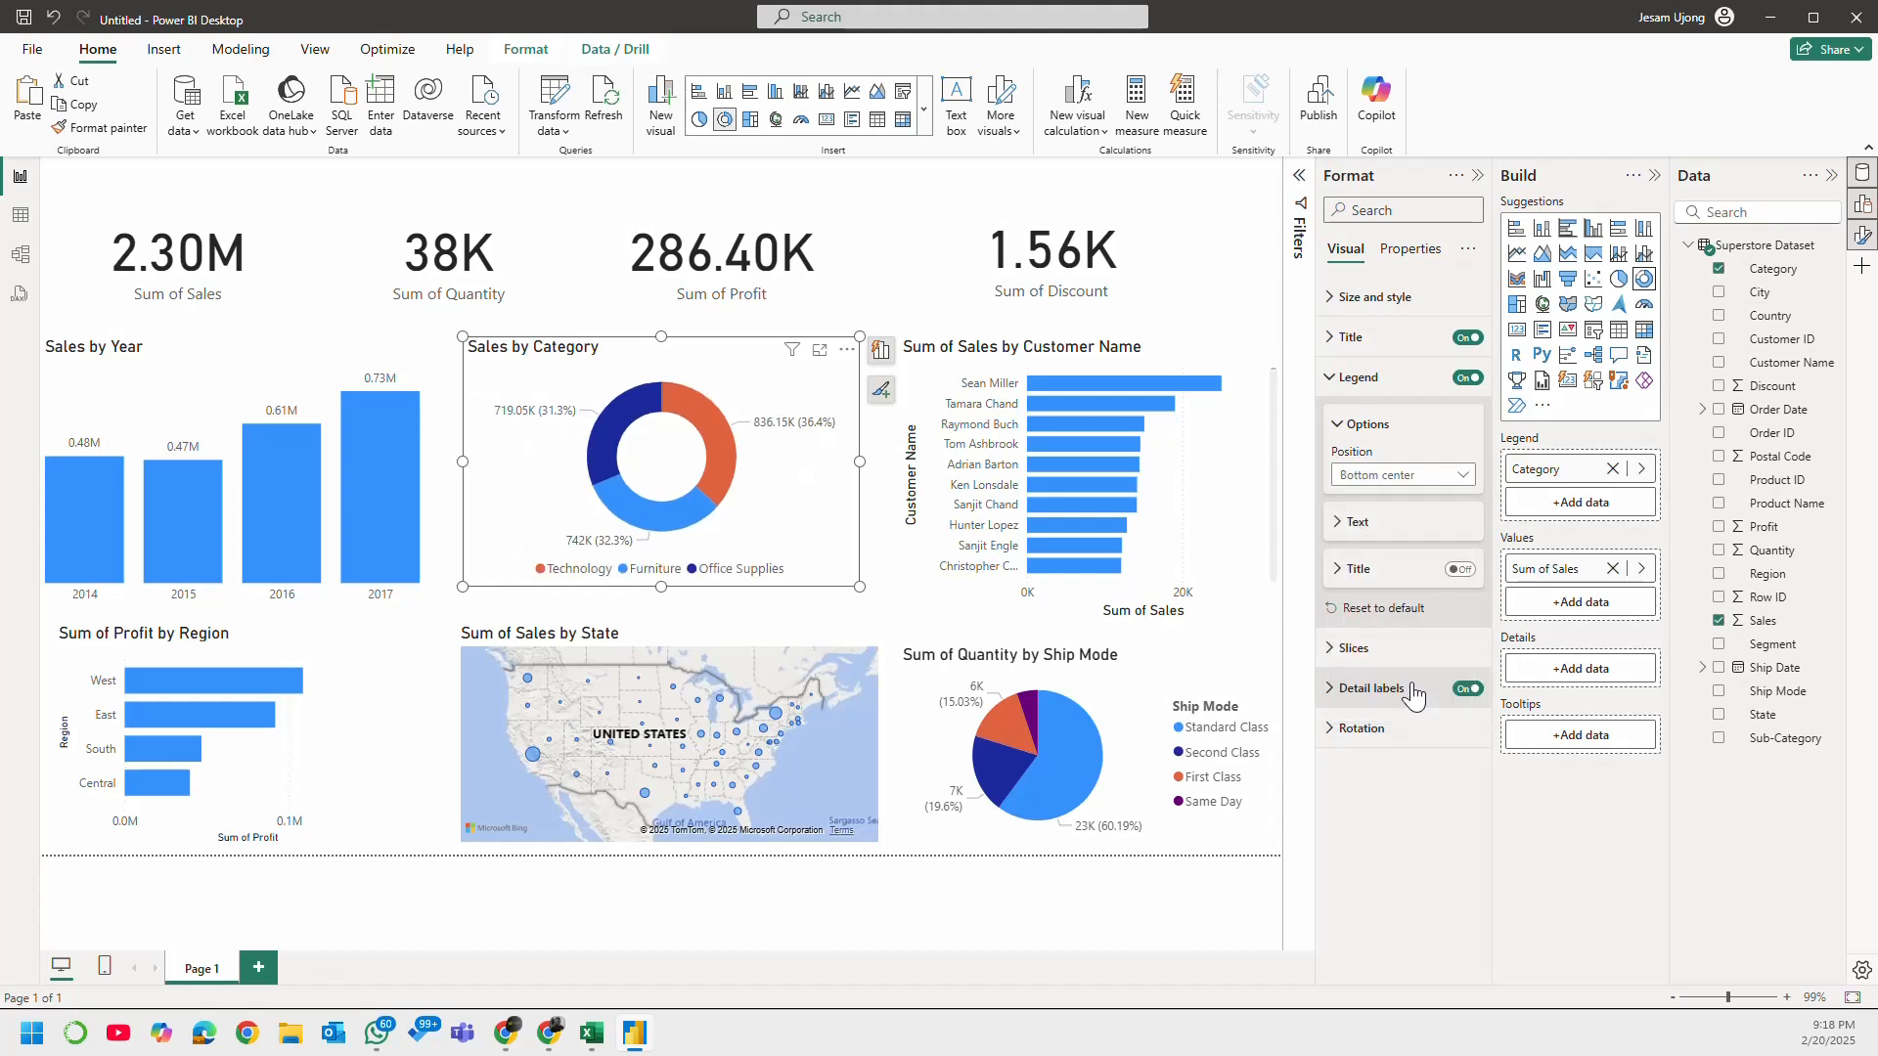
{"action": "left_click", "coordinate": [1382, 476]}
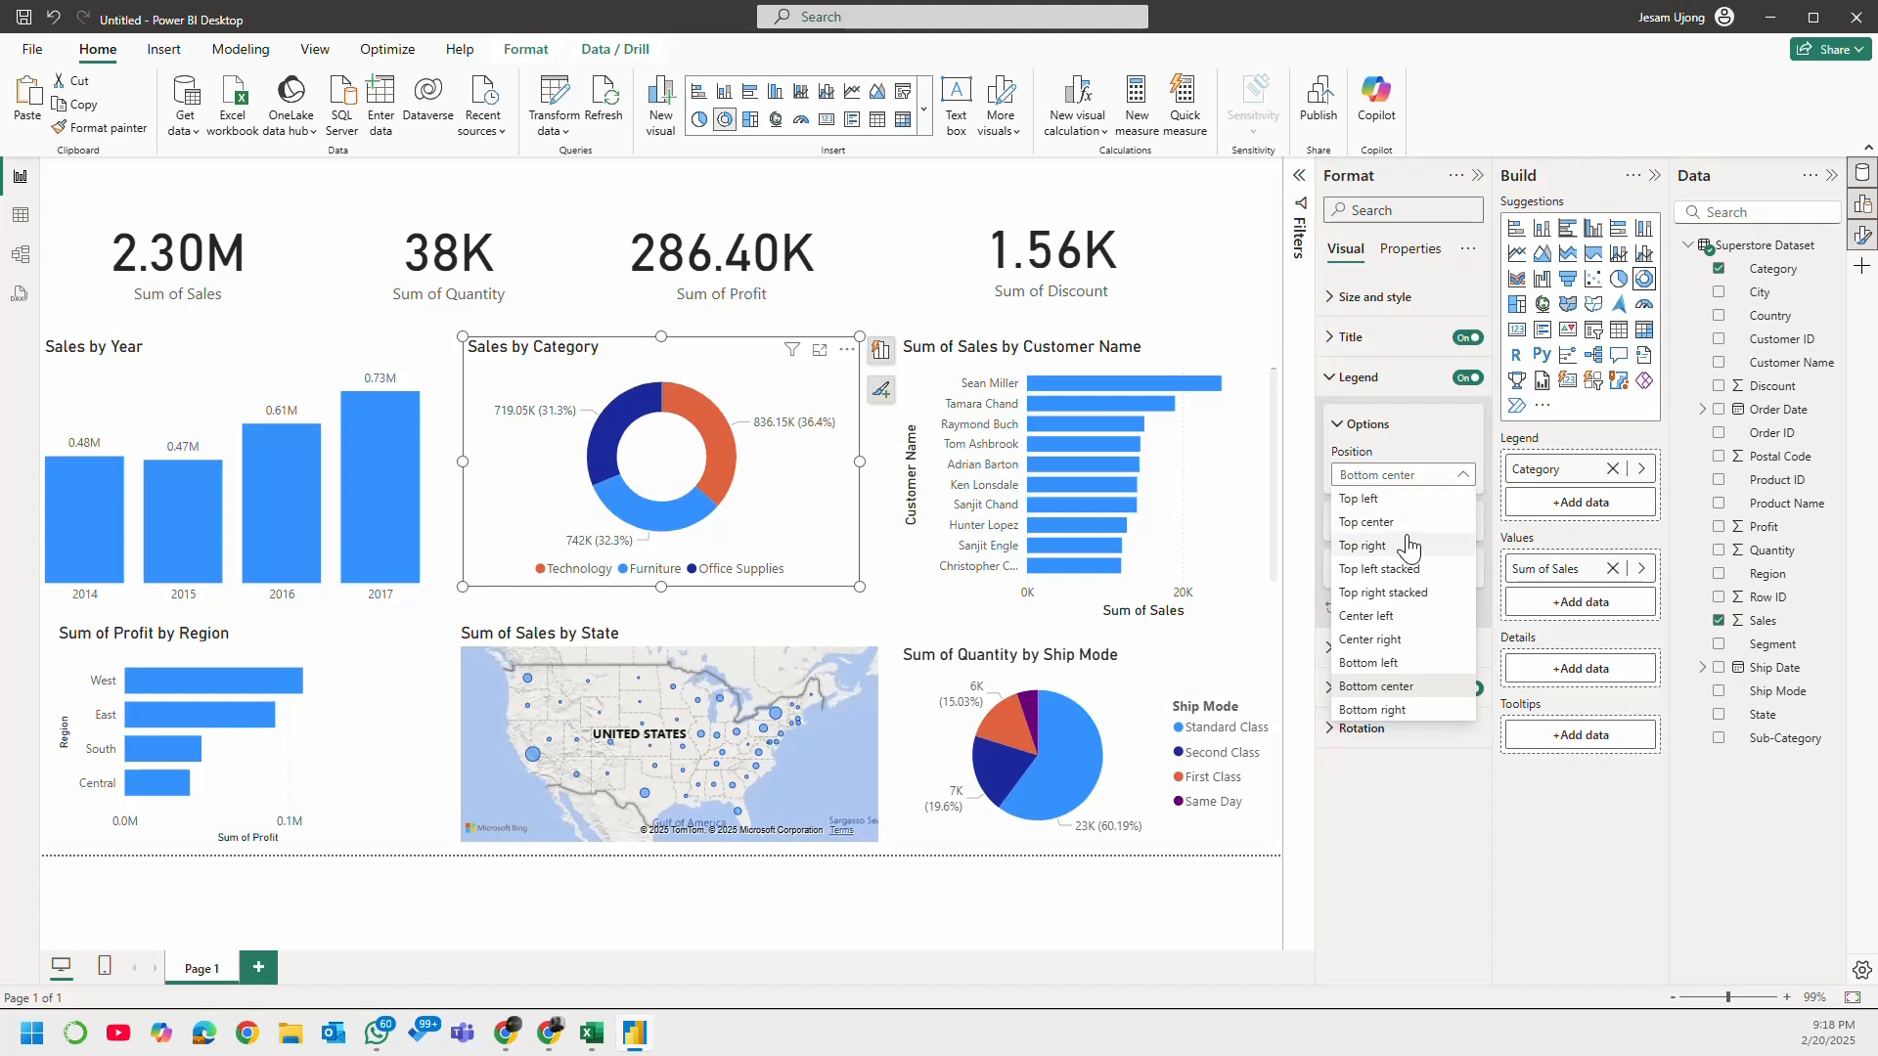
{"action": "left_click", "coordinate": [1406, 539]}
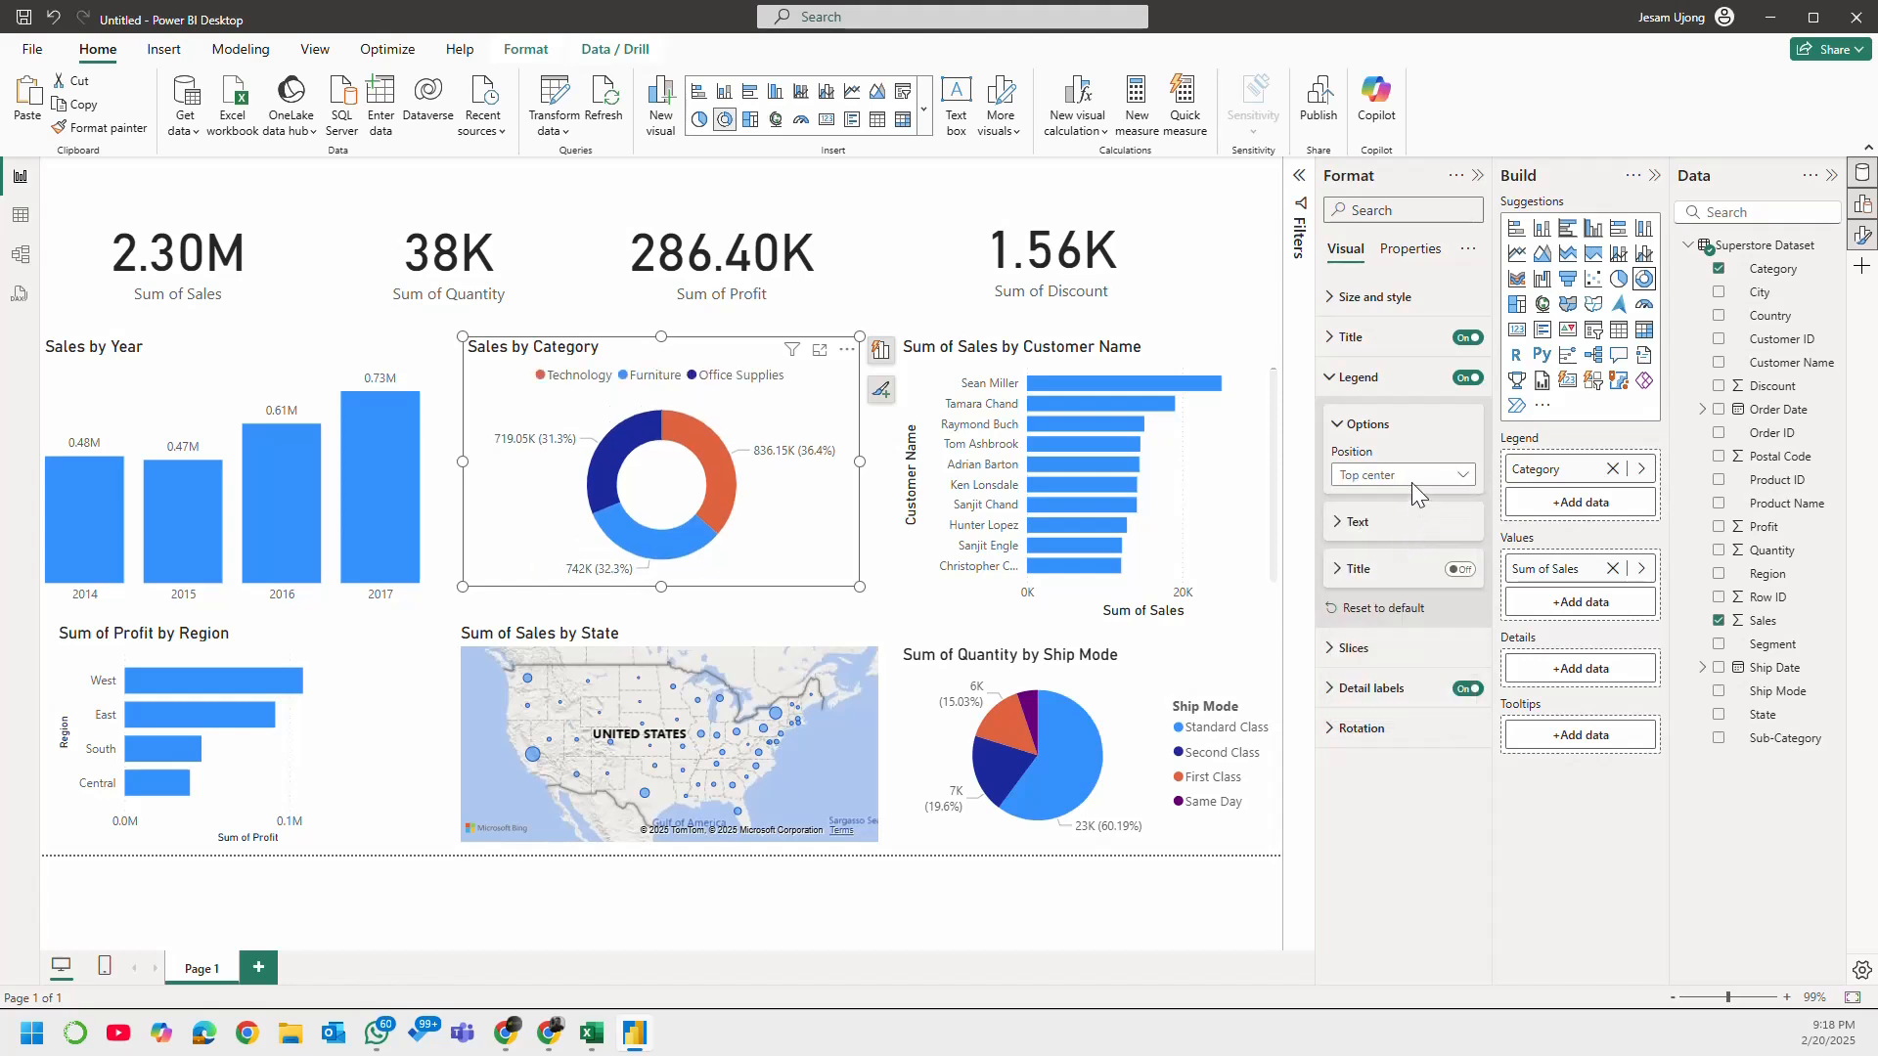
{"action": "left_click", "coordinate": [1411, 481]}
{"action": "left_click", "coordinate": [1415, 539]}
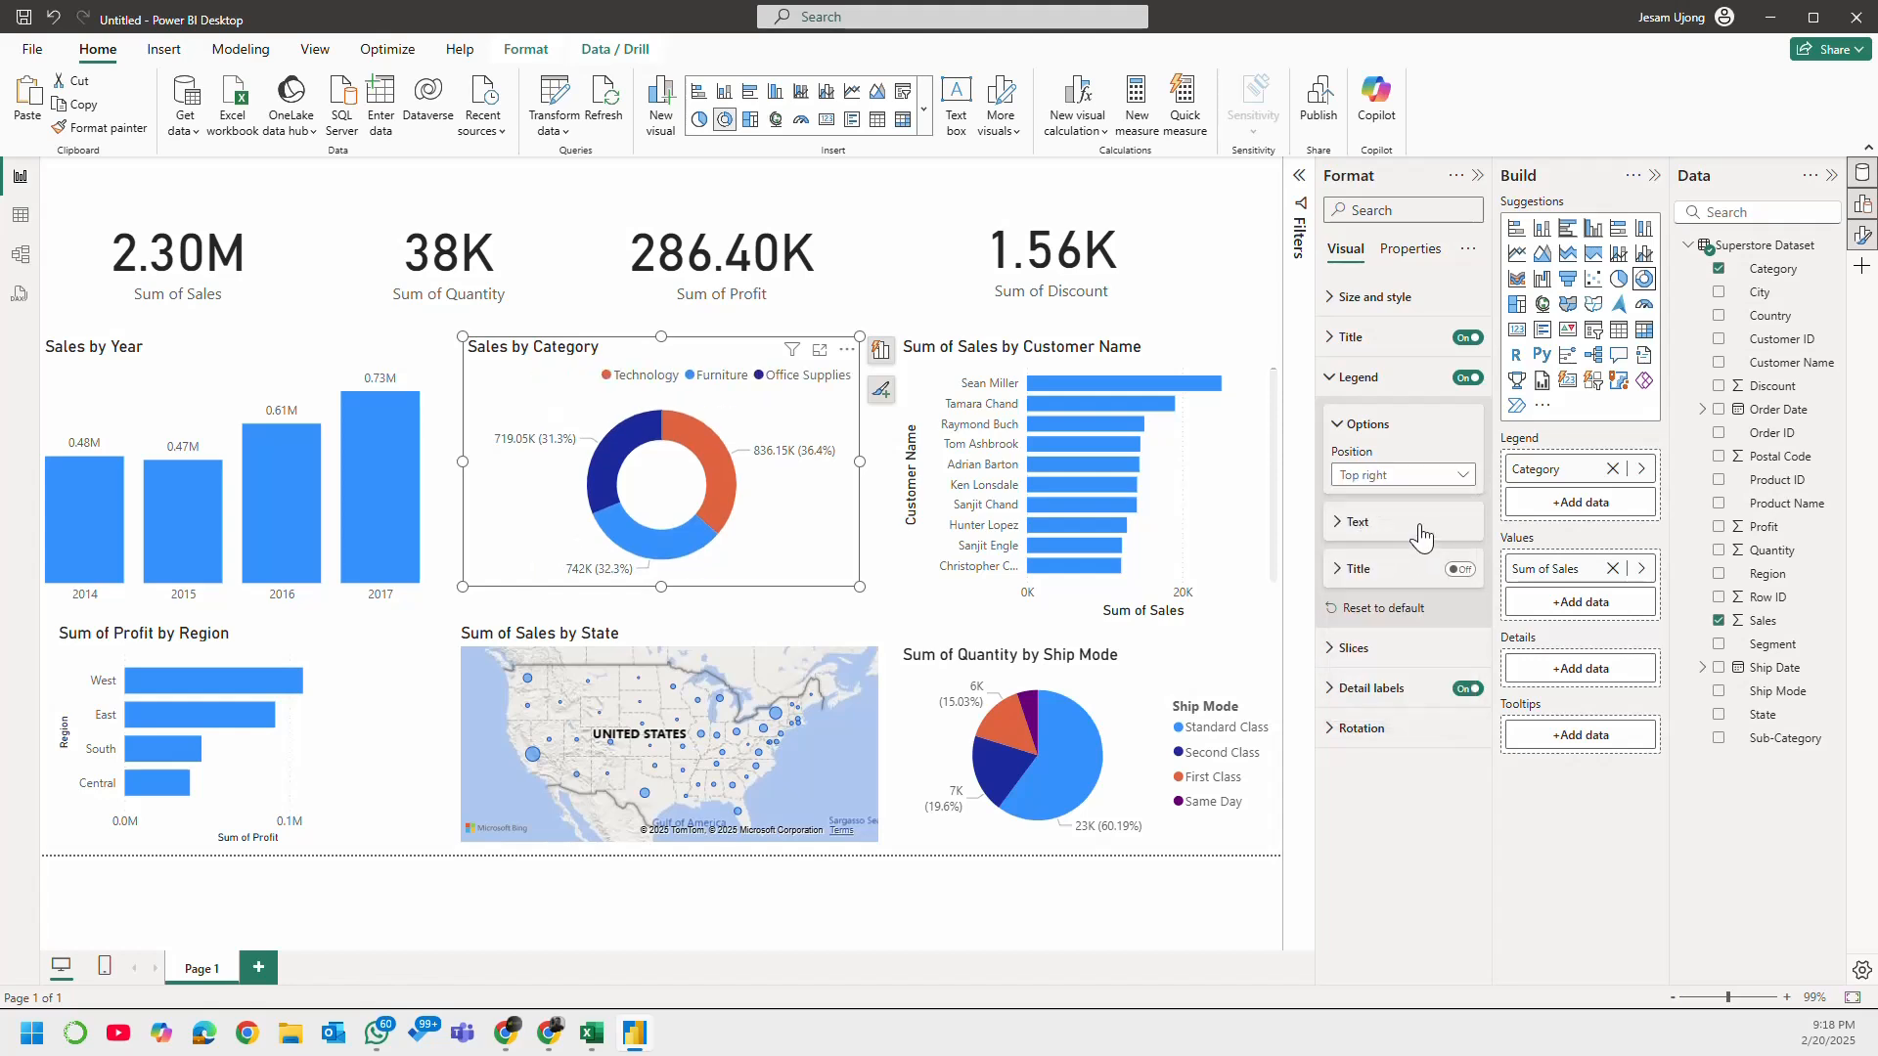
{"action": "left_click", "coordinate": [1426, 482]}
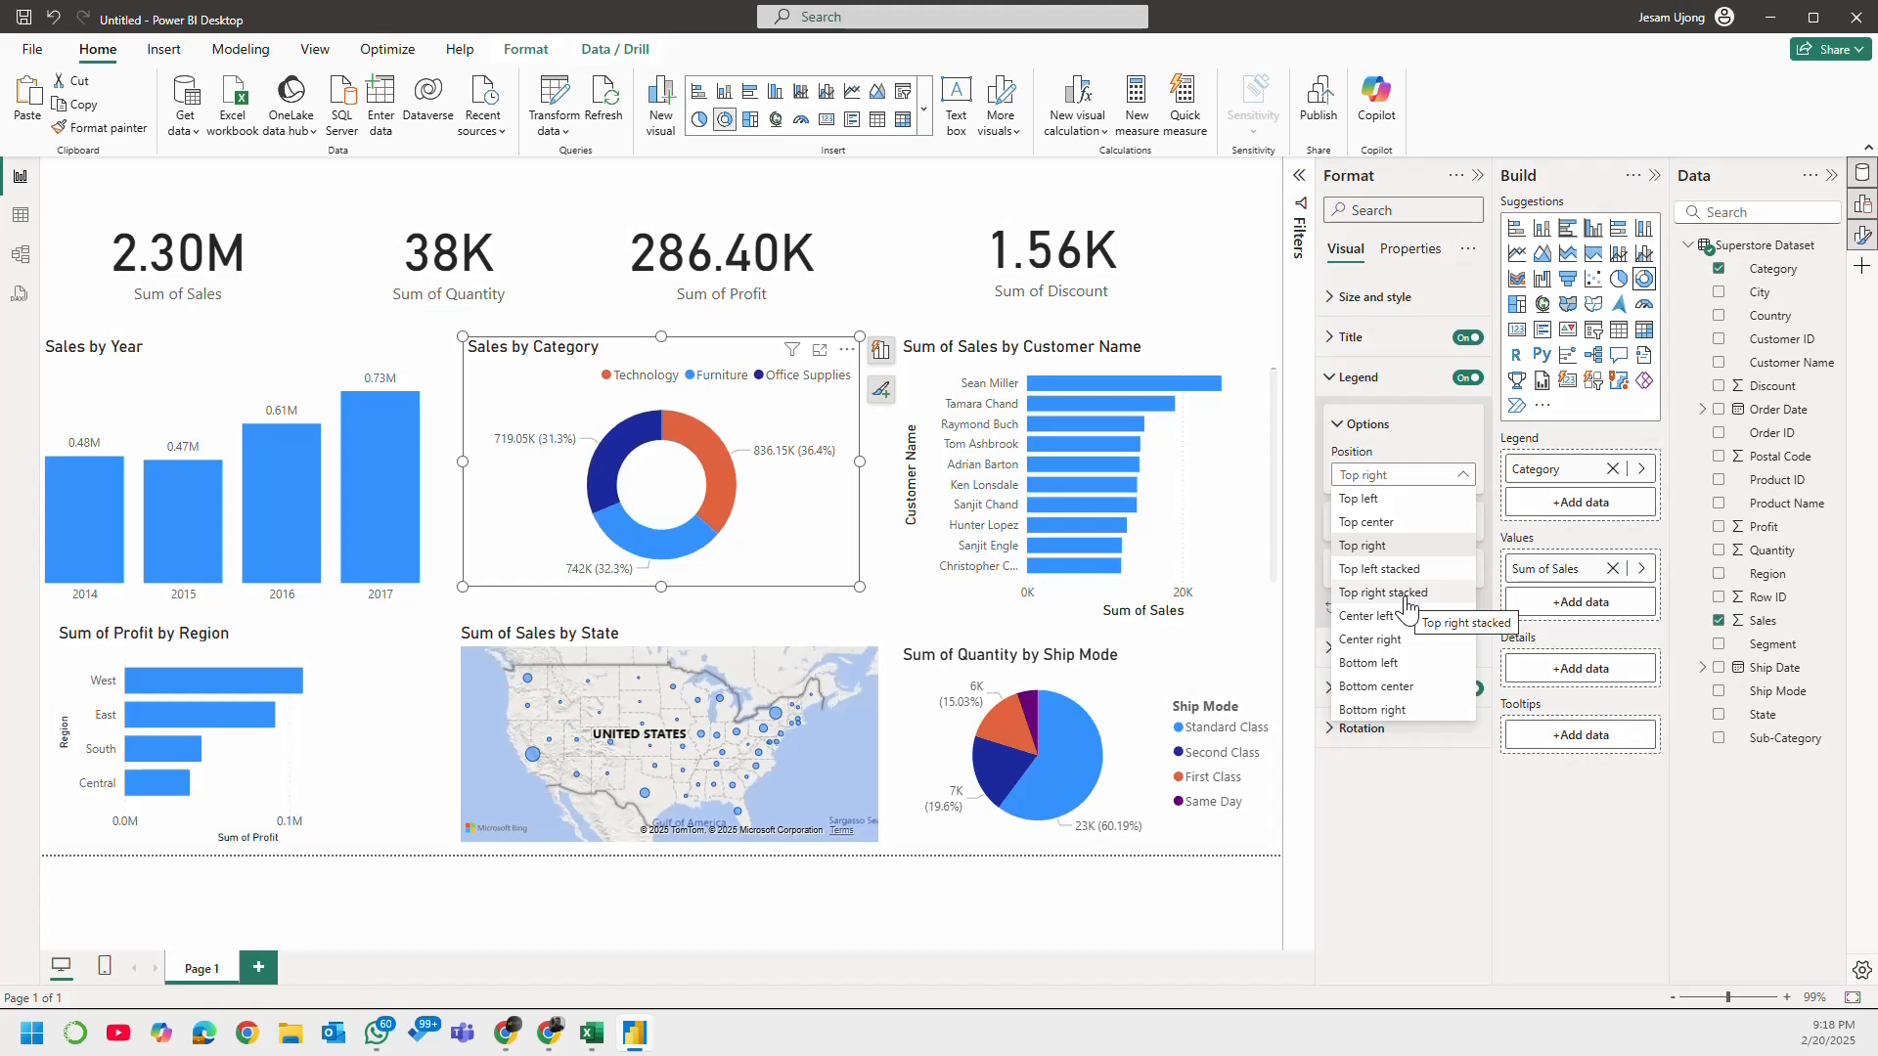
{"action": "left_click", "coordinate": [1415, 641]}
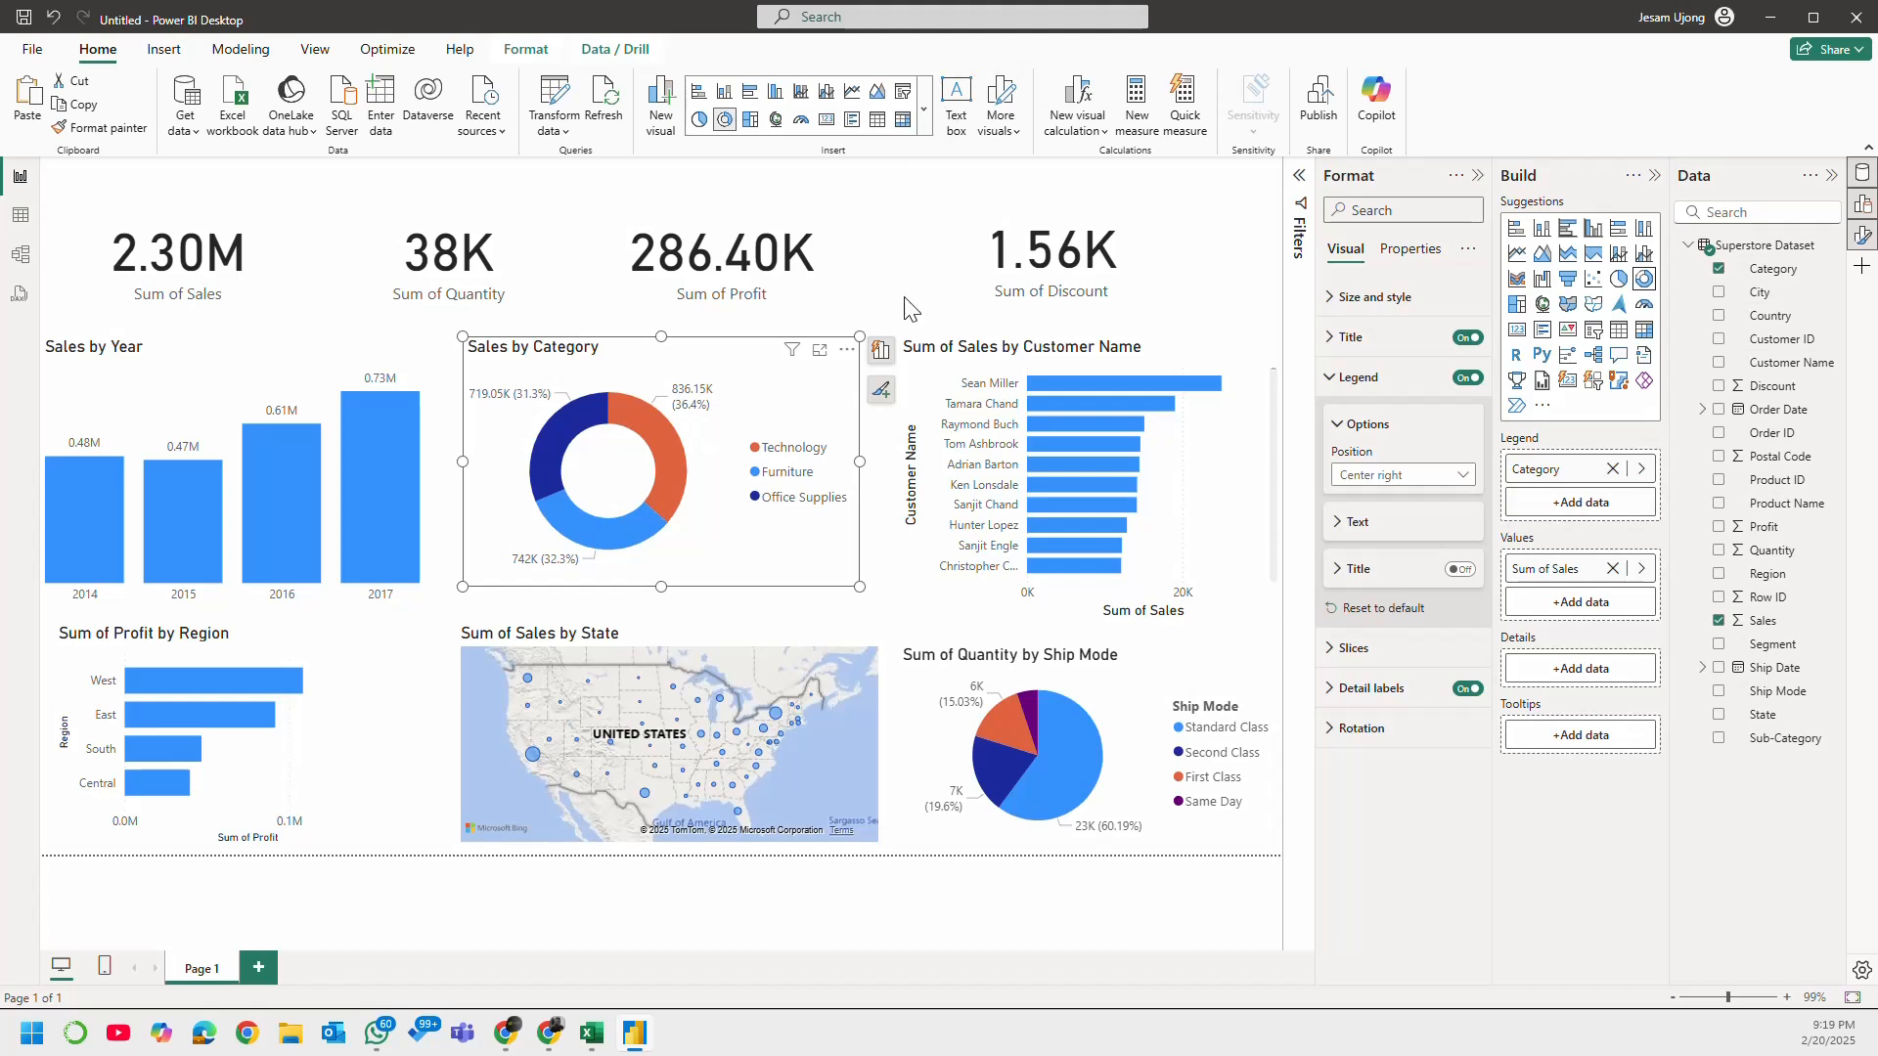
Step: Shorten the customer bar chart's title to "Sales by Customer Name"
{"action": "left_click", "coordinate": [916, 411]}
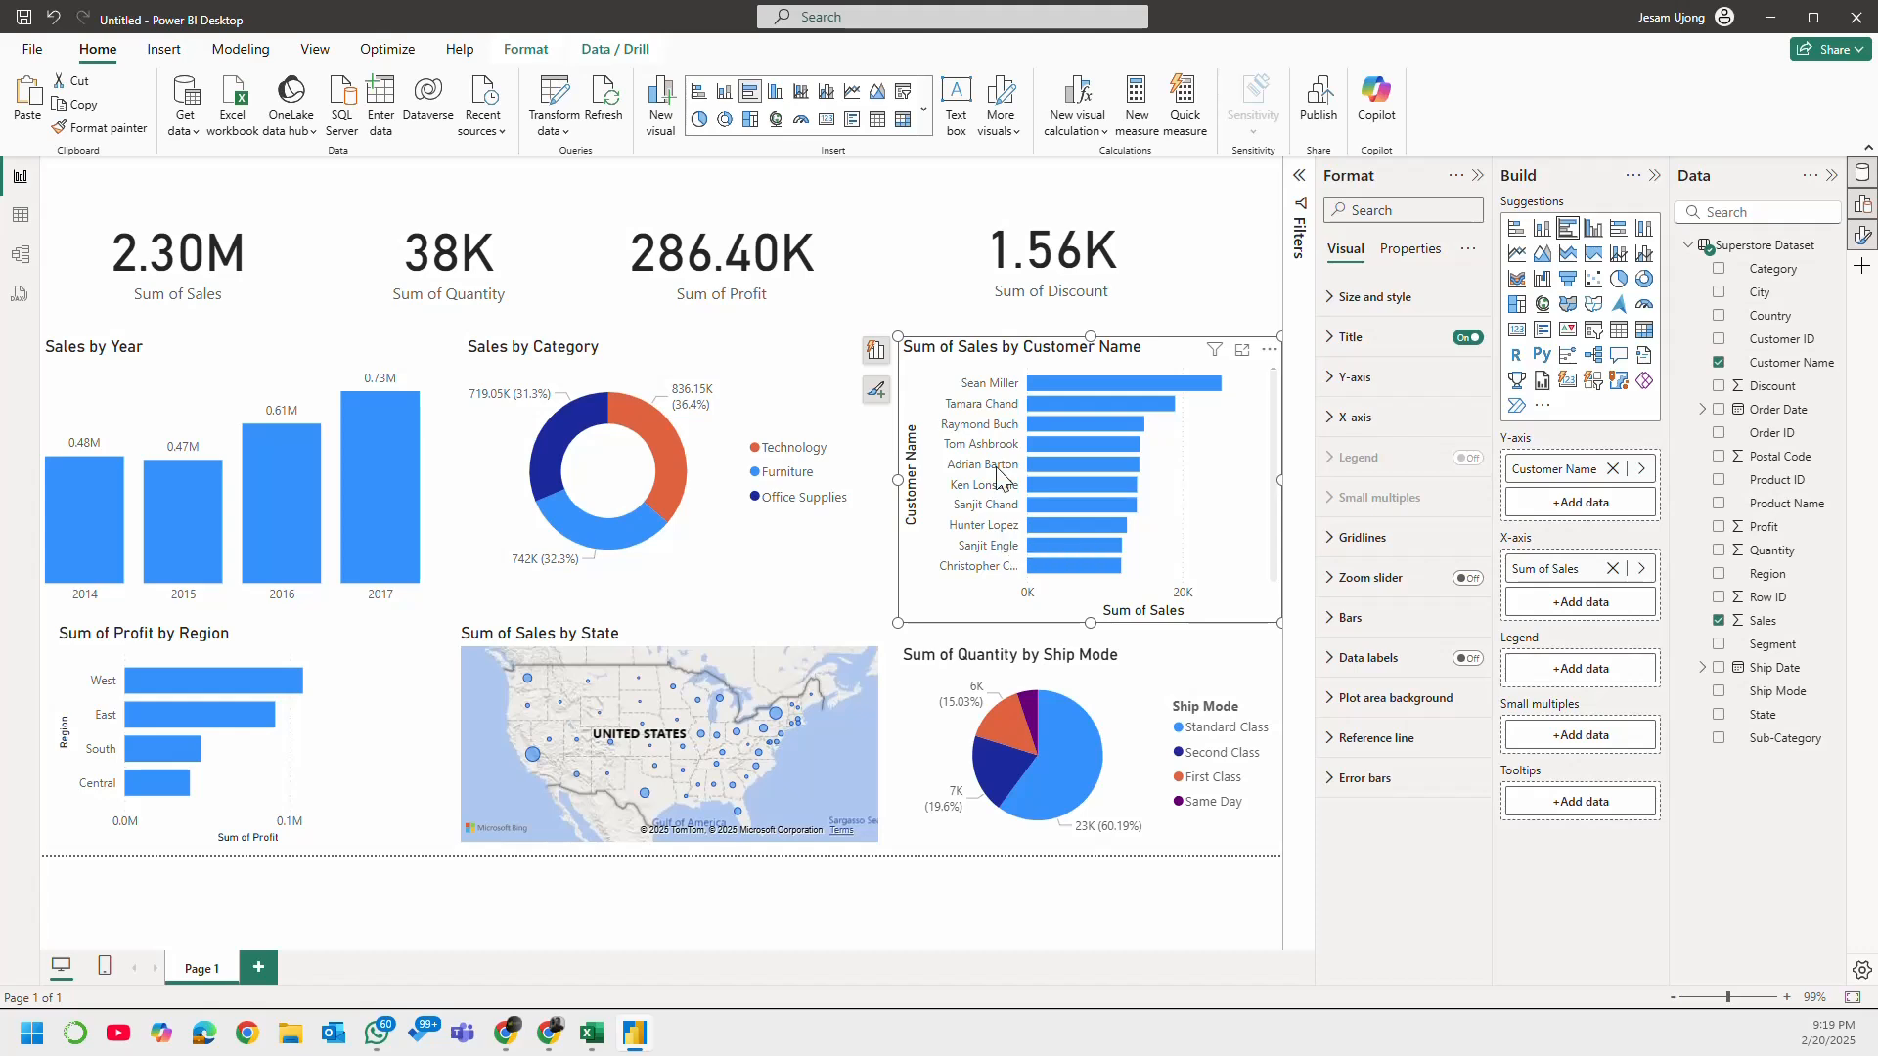
{"action": "left_click", "coordinate": [1351, 336]}
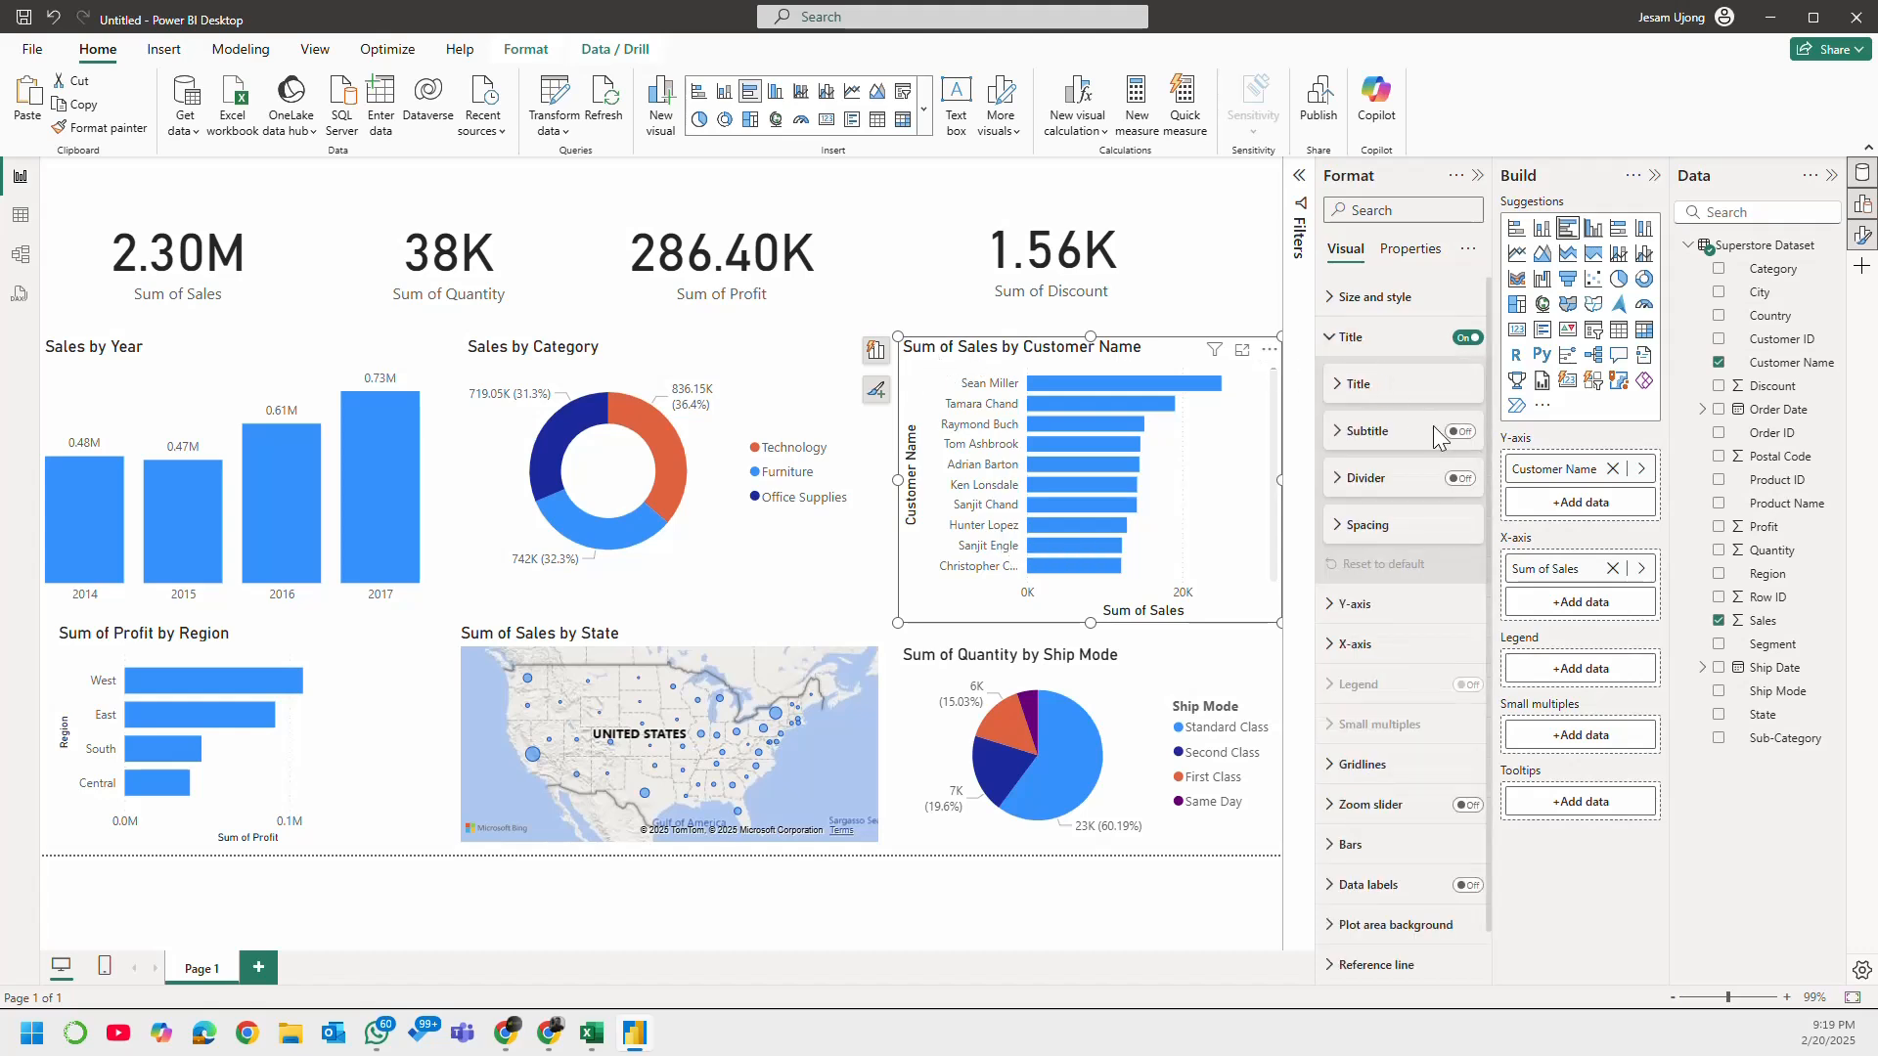
{"action": "left_click", "coordinate": [1357, 388]}
{"action": "left_click_drag", "start_coordinate": [1380, 436], "coordinate": [1171, 460]}
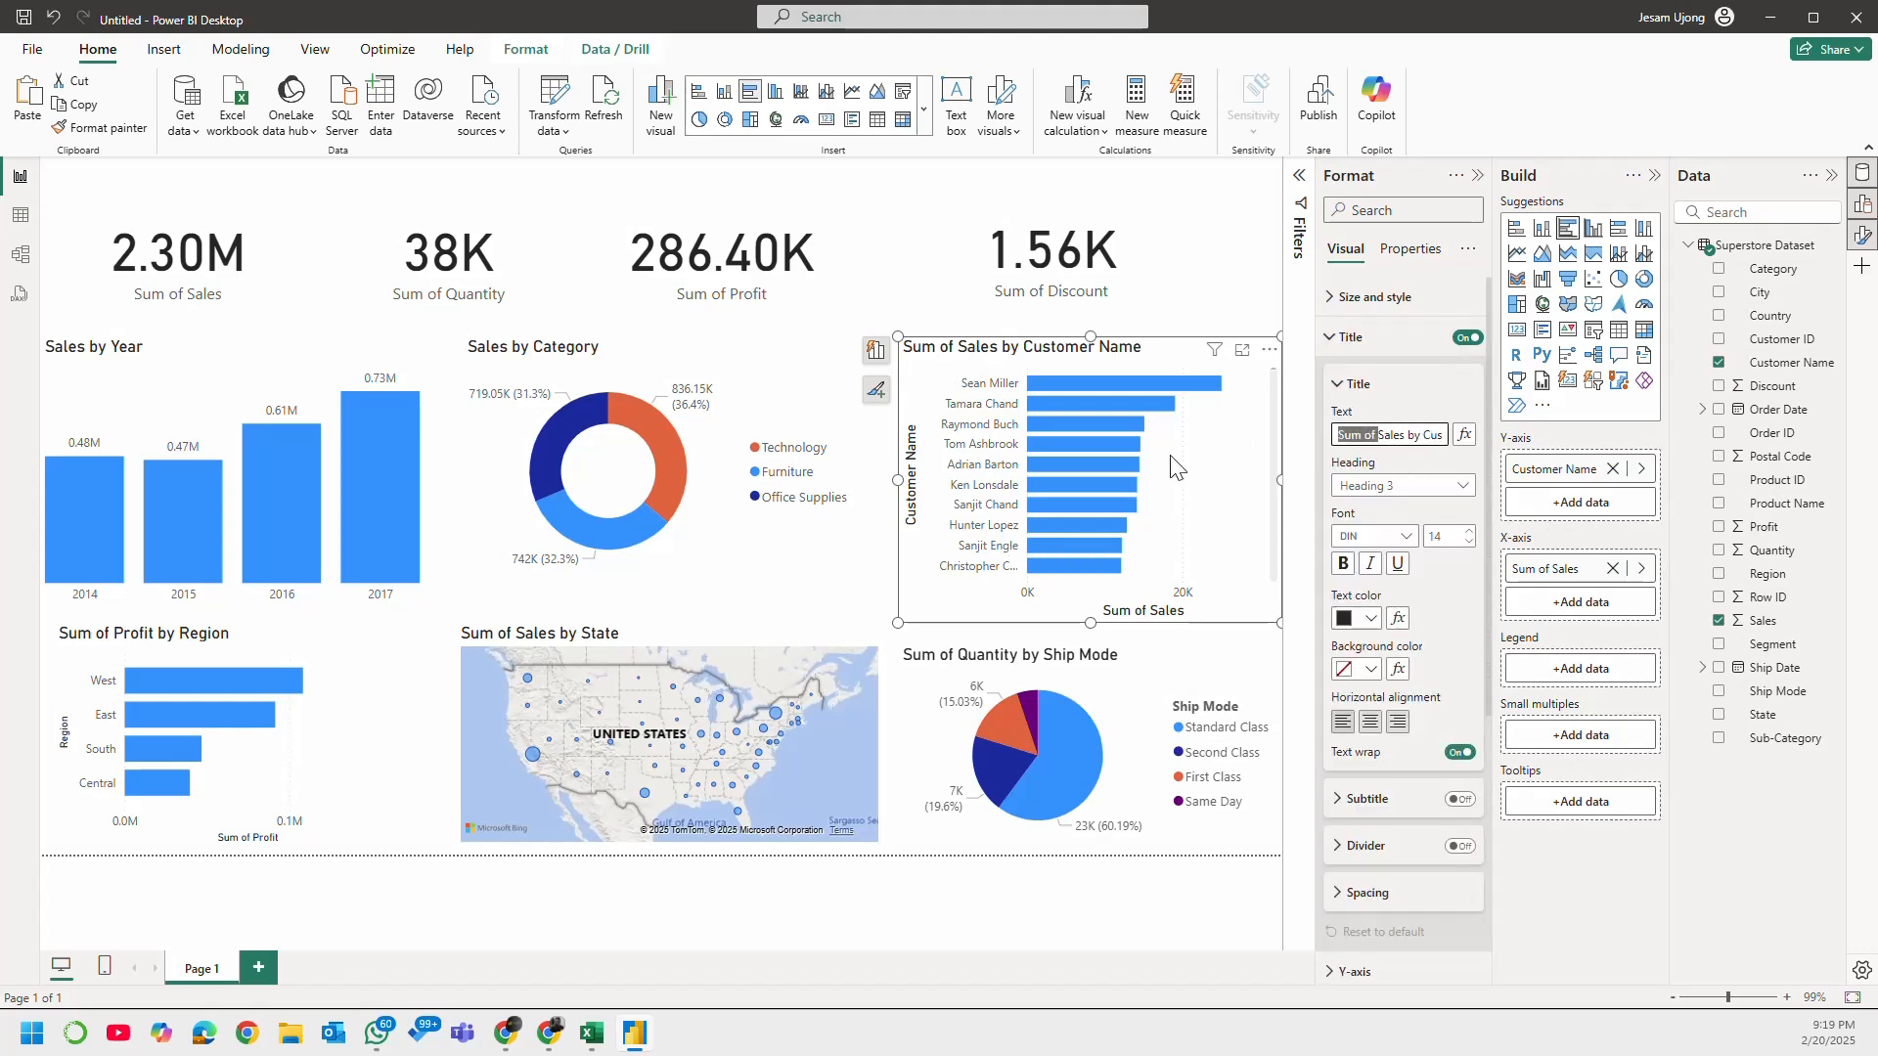
{"action": "key", "text": "BackSpace"}
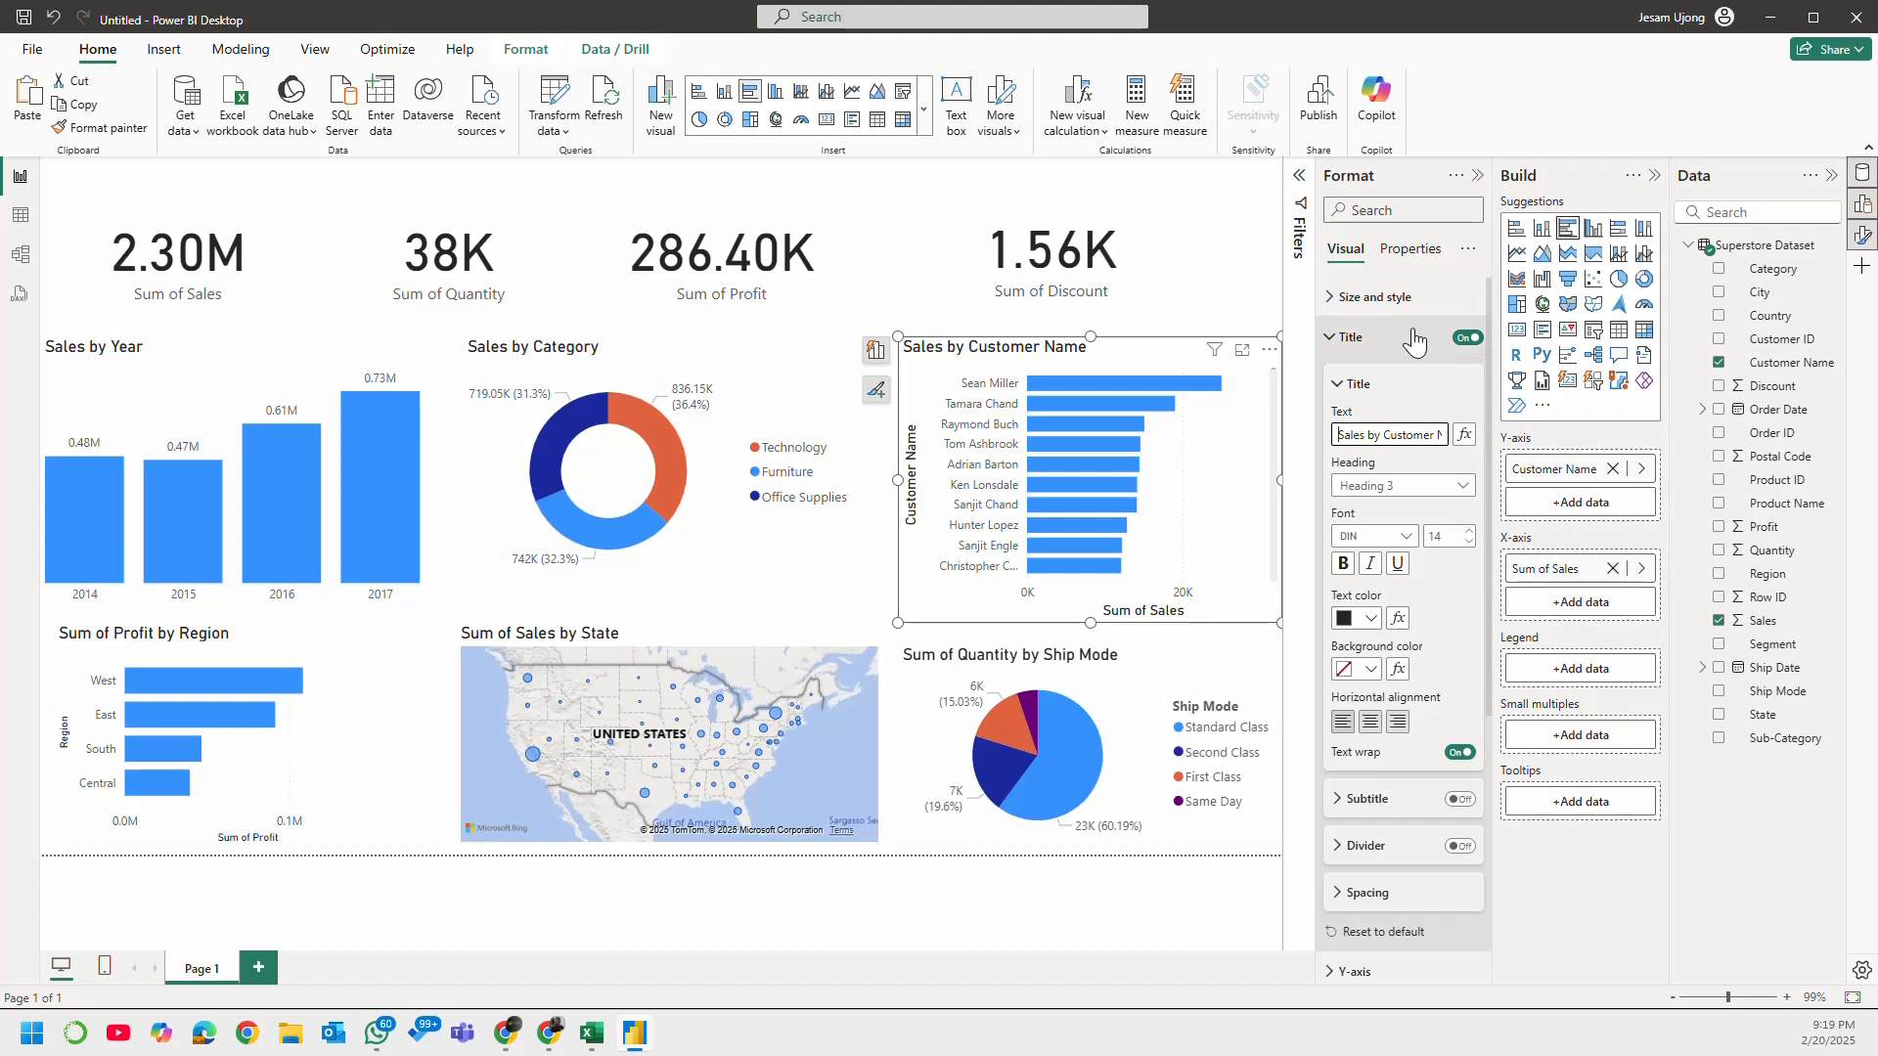
{"action": "left_click", "coordinate": [1370, 338]}
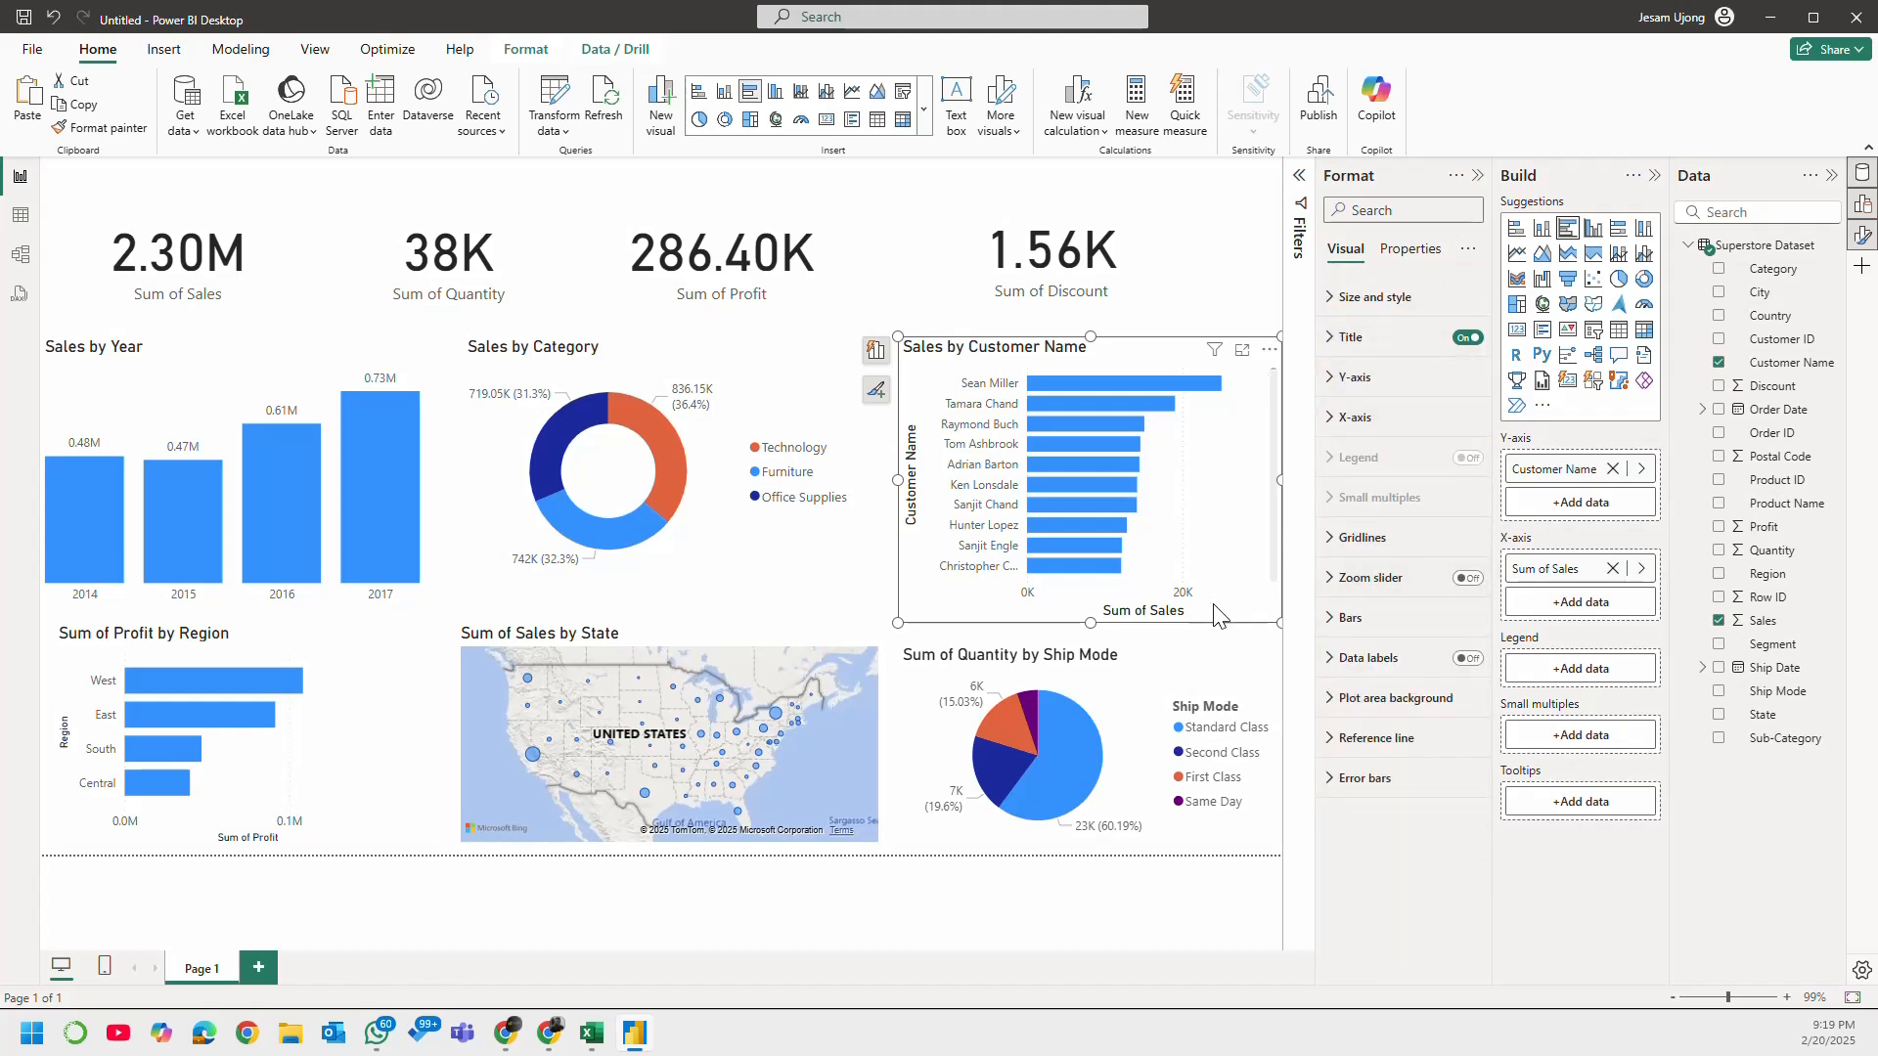
Step: Turn off the y-axis title and turn on data labels on the Sales by Customer Name bar chart
{"action": "left_click", "coordinate": [1355, 377]}
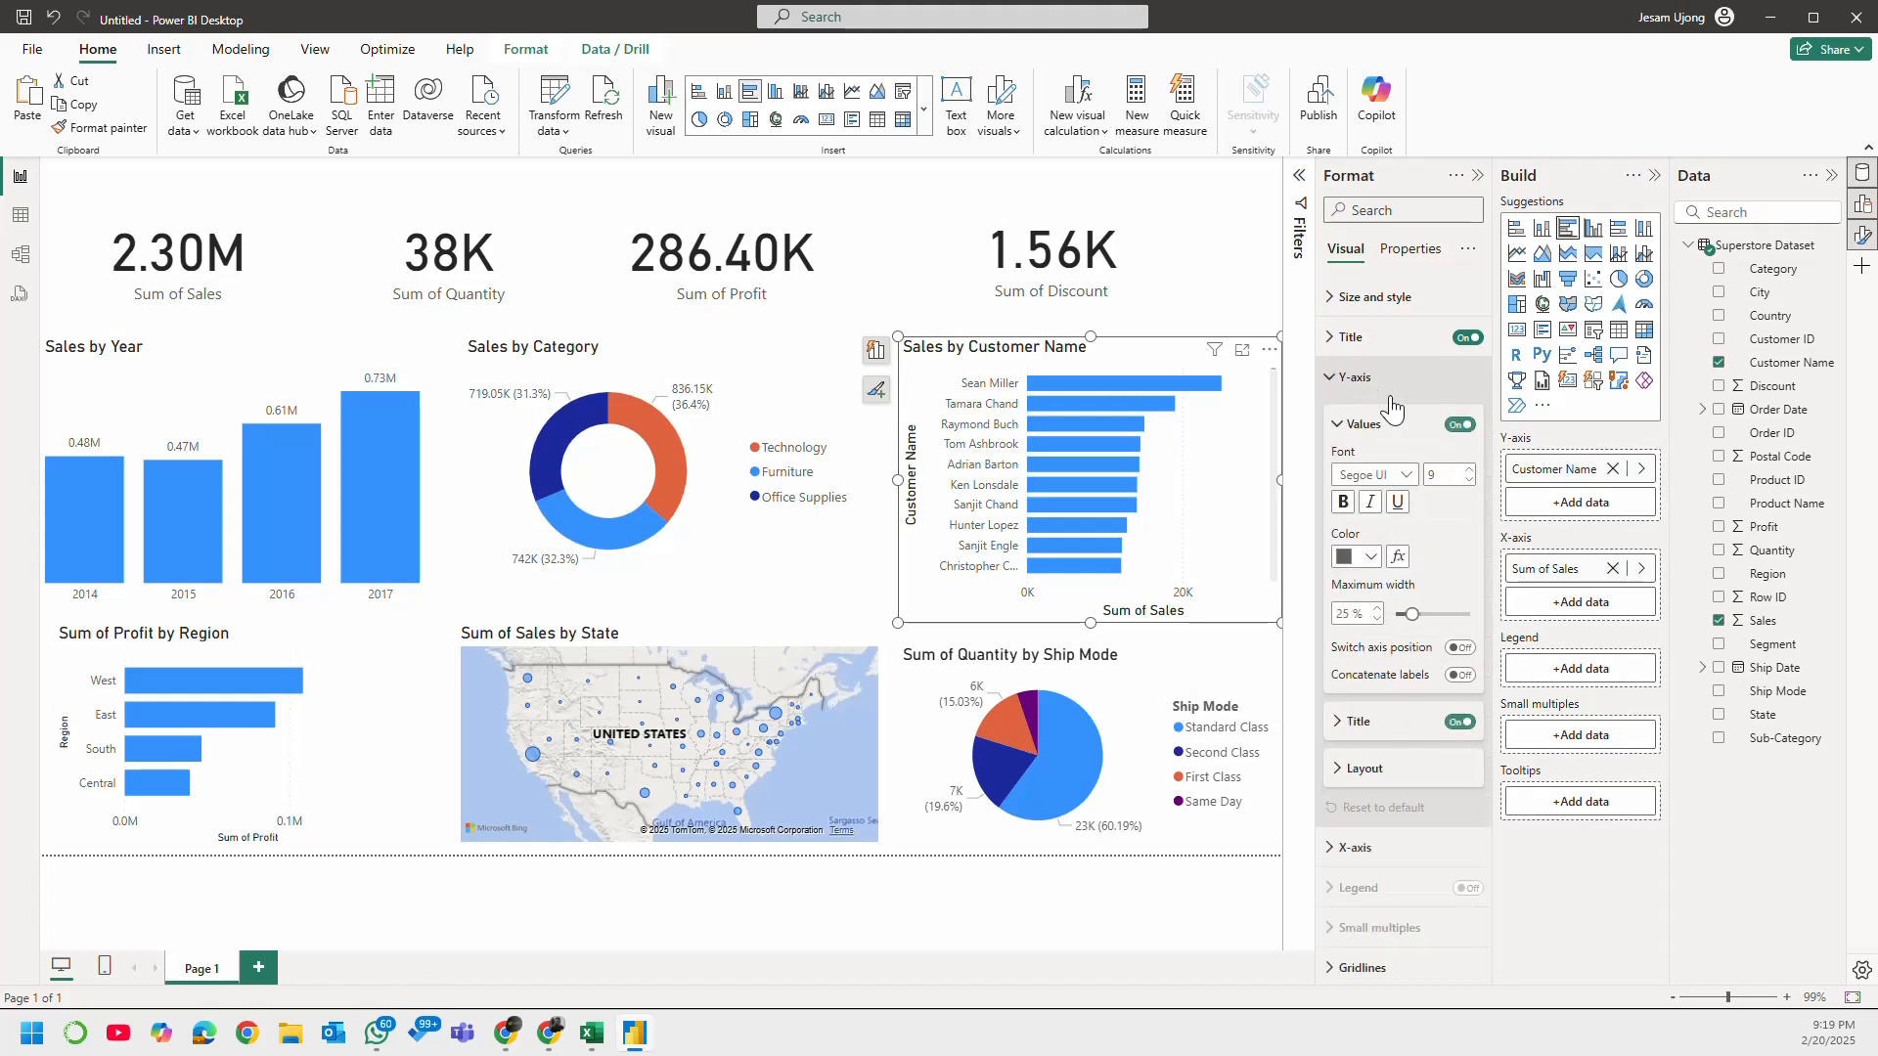
{"action": "left_click", "coordinate": [1458, 723]}
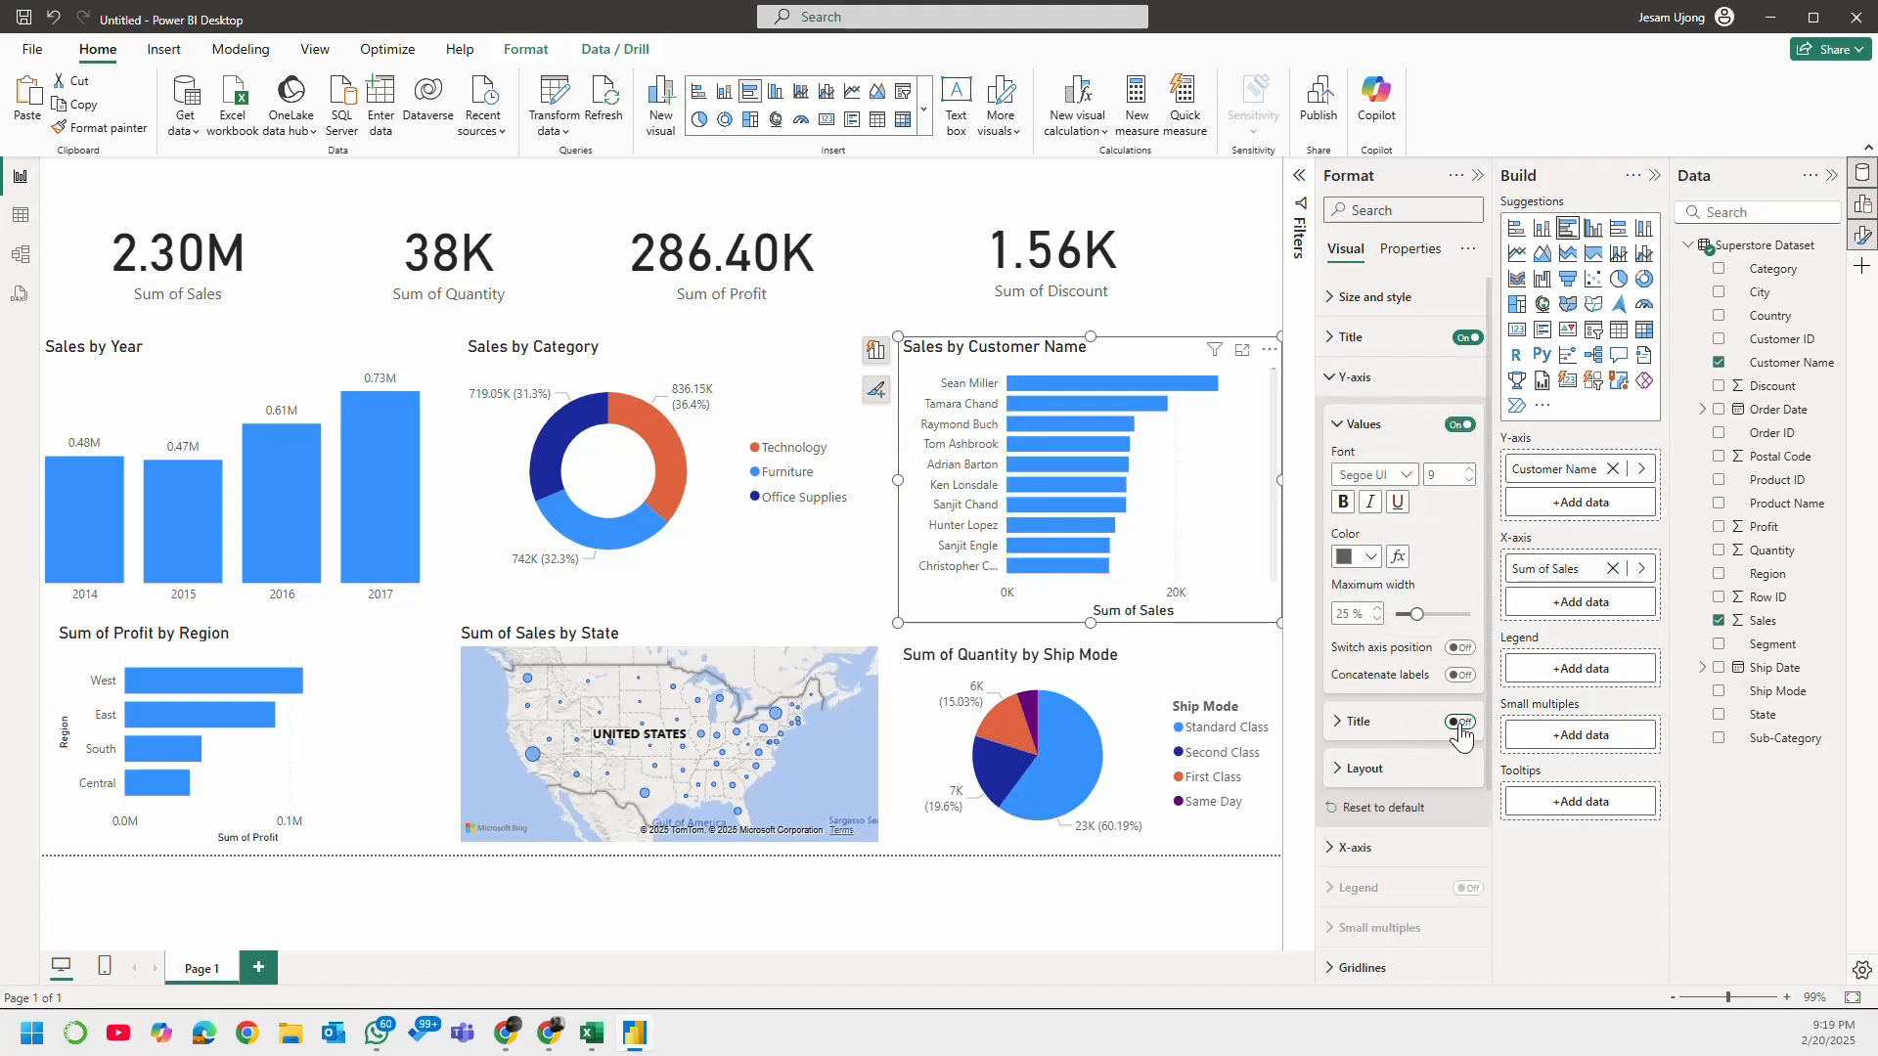
{"action": "left_click", "coordinate": [1334, 384]}
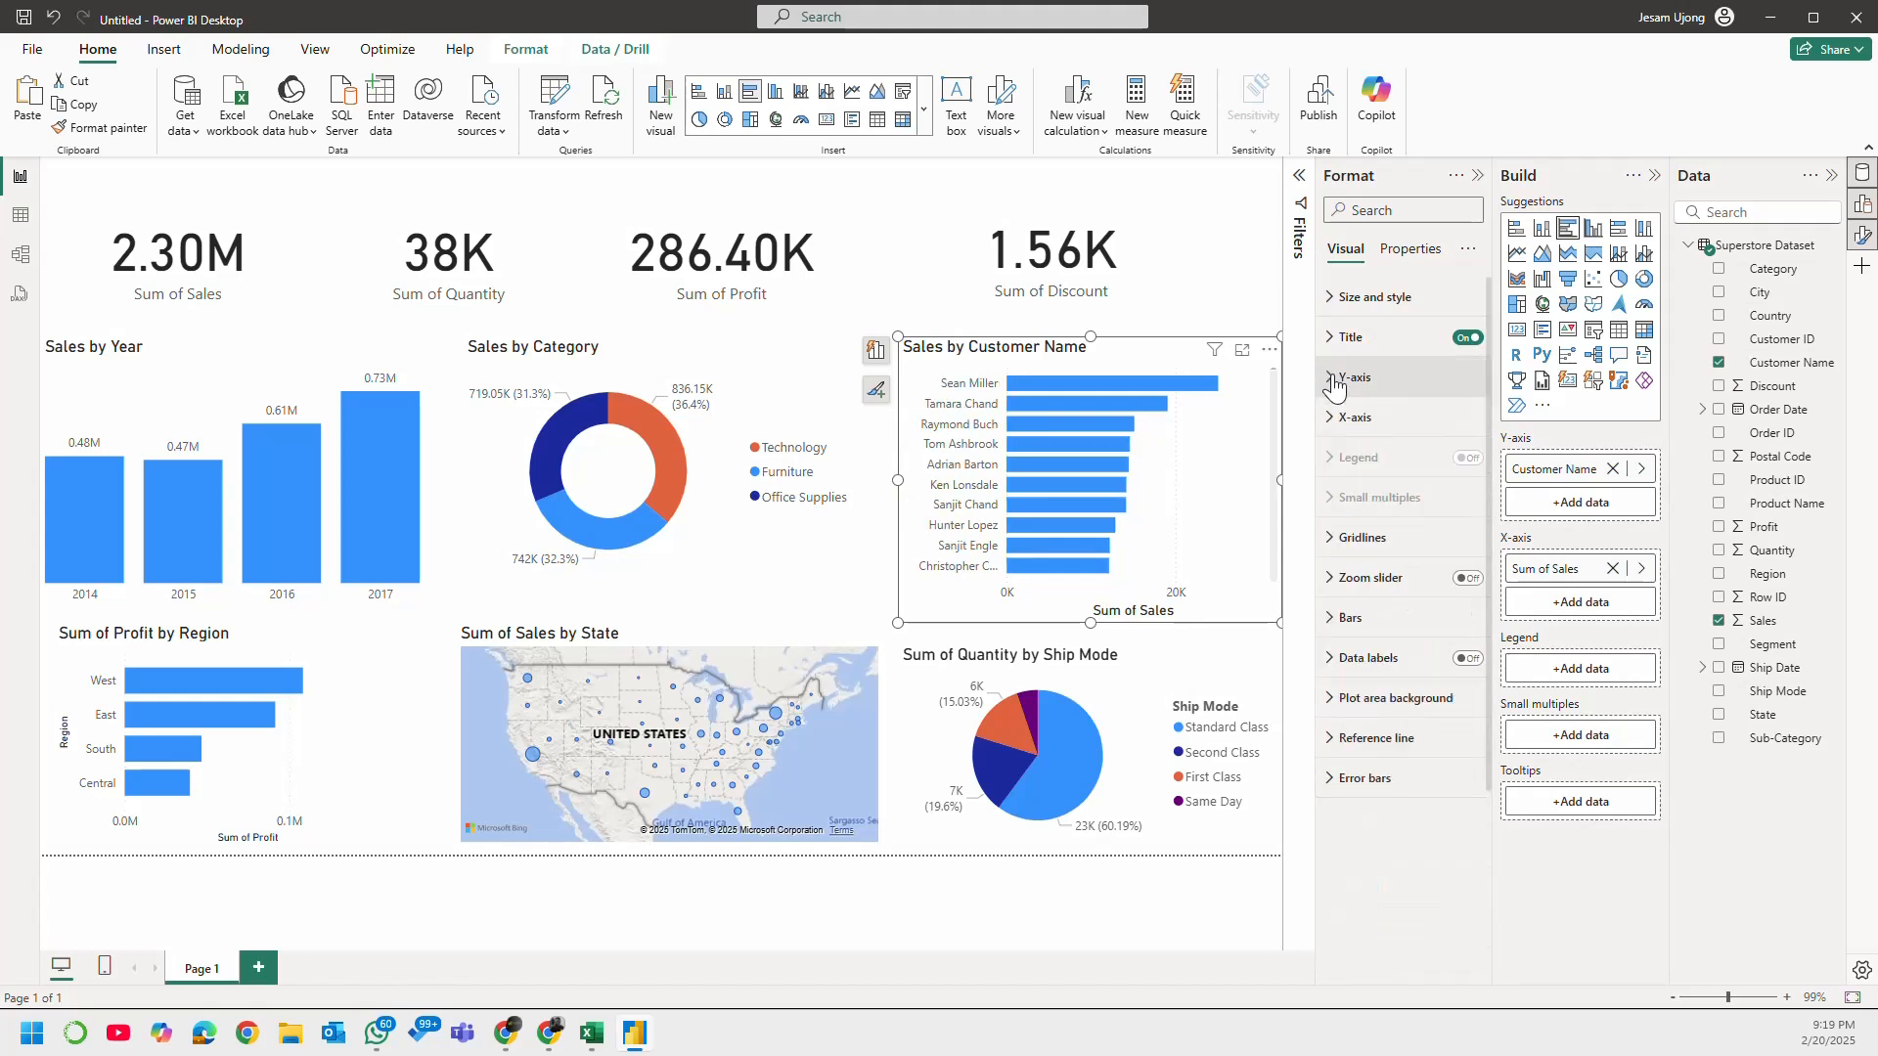
{"action": "left_click", "coordinate": [1467, 657]}
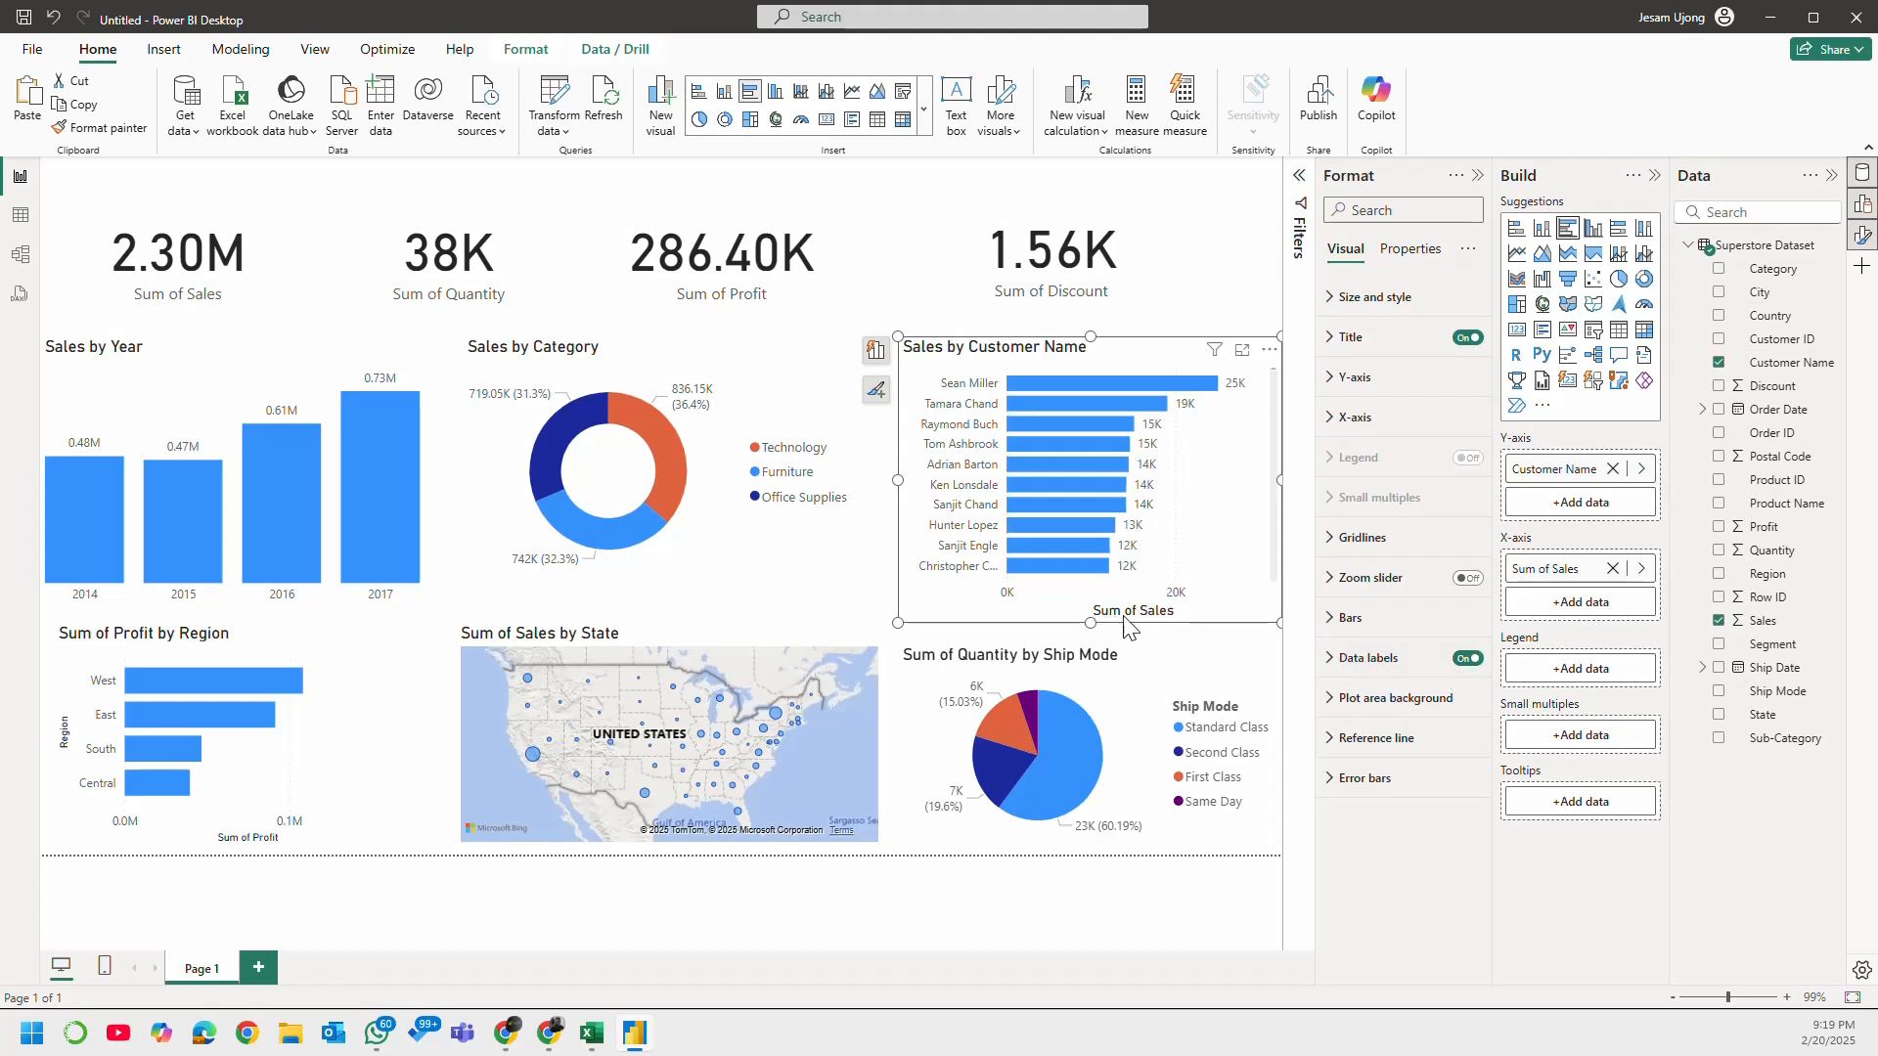
Step: Turn off the x-axis title and x-axis values on the Sales by Customer Name bar chart
{"action": "mouse_move", "coordinate": [1442, 489]}
{"action": "left_click", "coordinate": [1355, 417]}
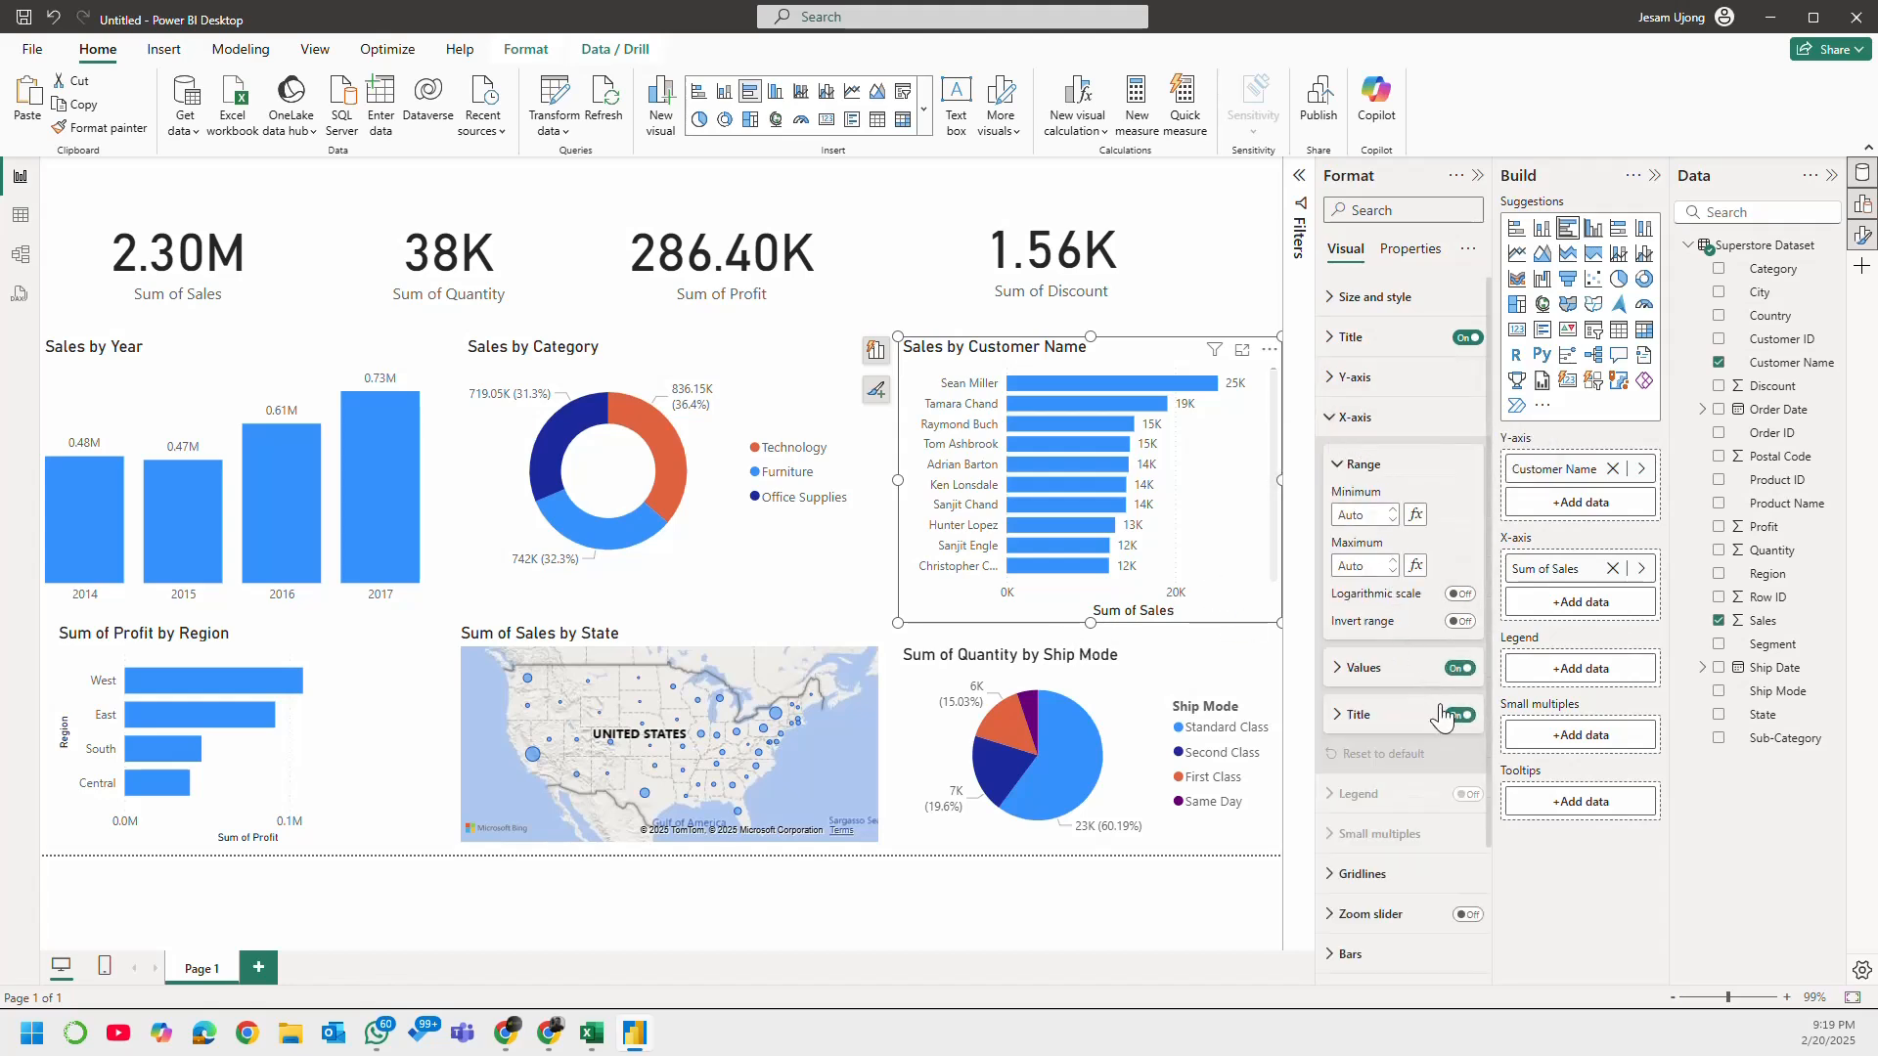
{"action": "left_click", "coordinate": [1342, 418]}
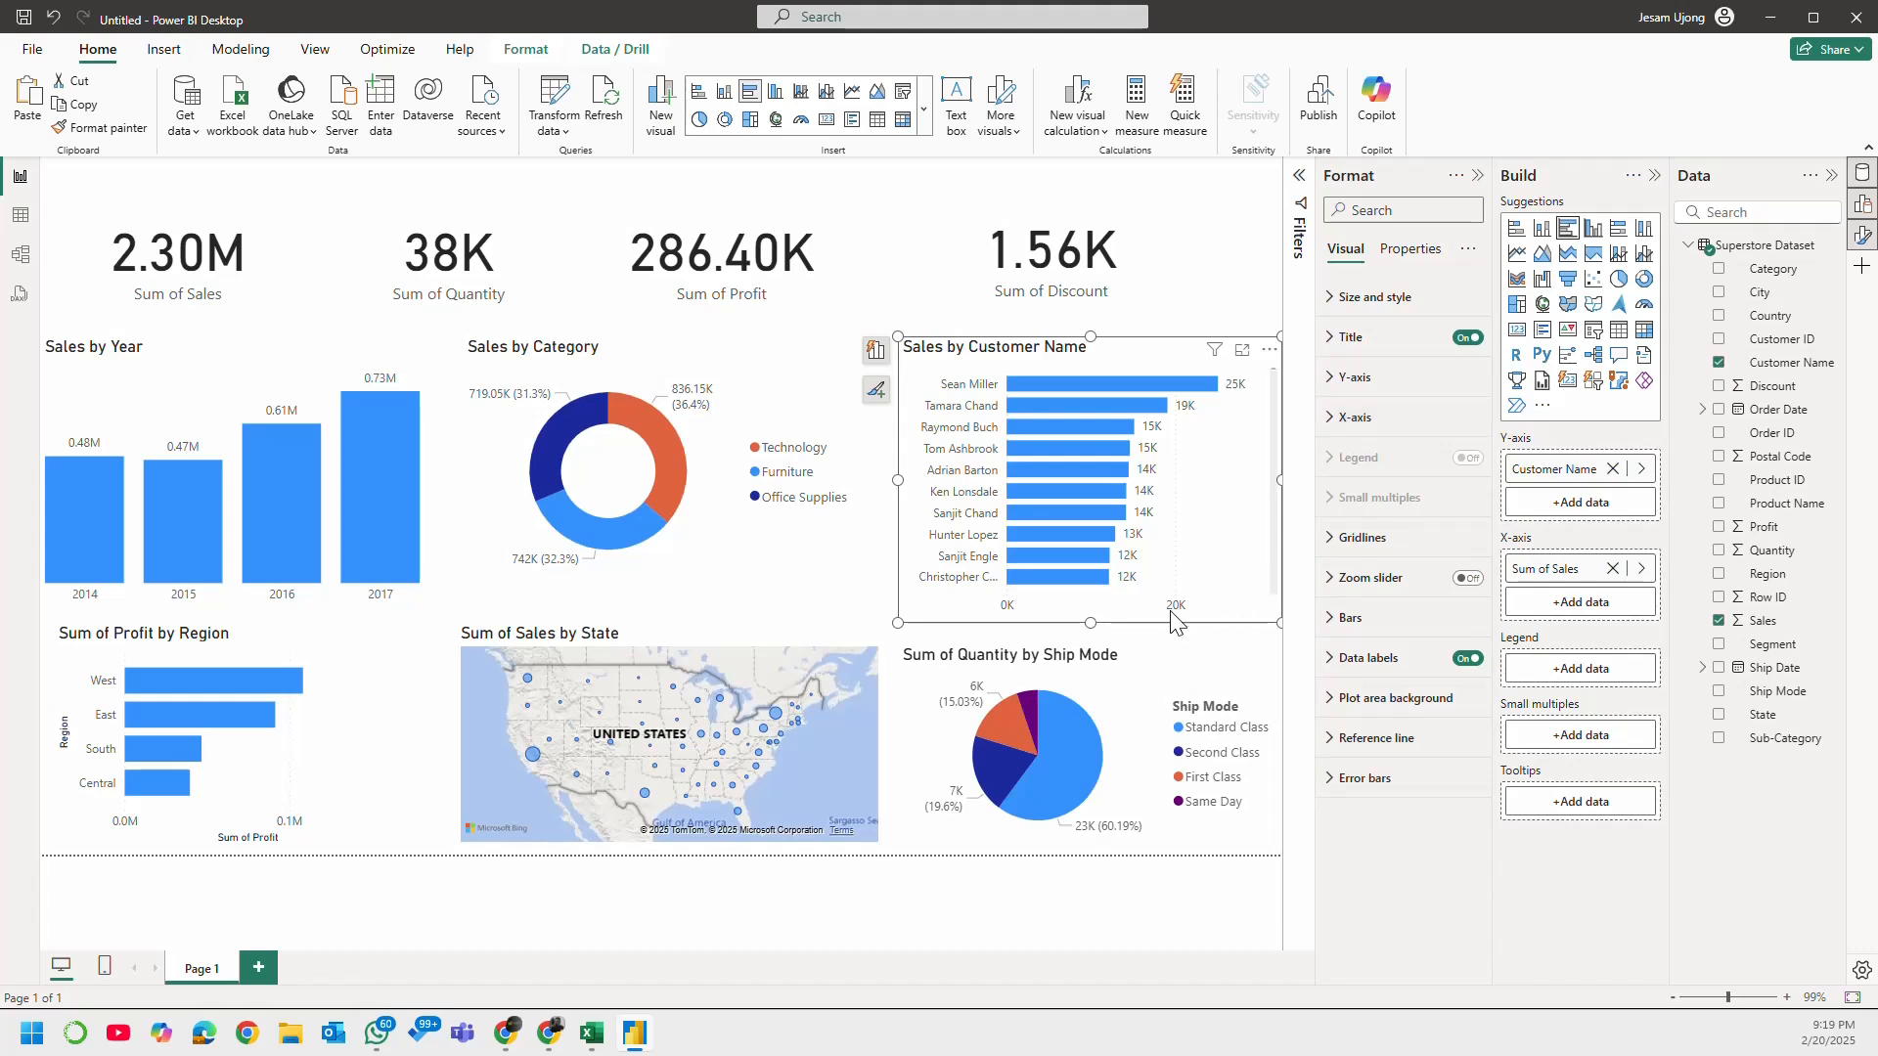
{"action": "left_click", "coordinate": [1355, 418]}
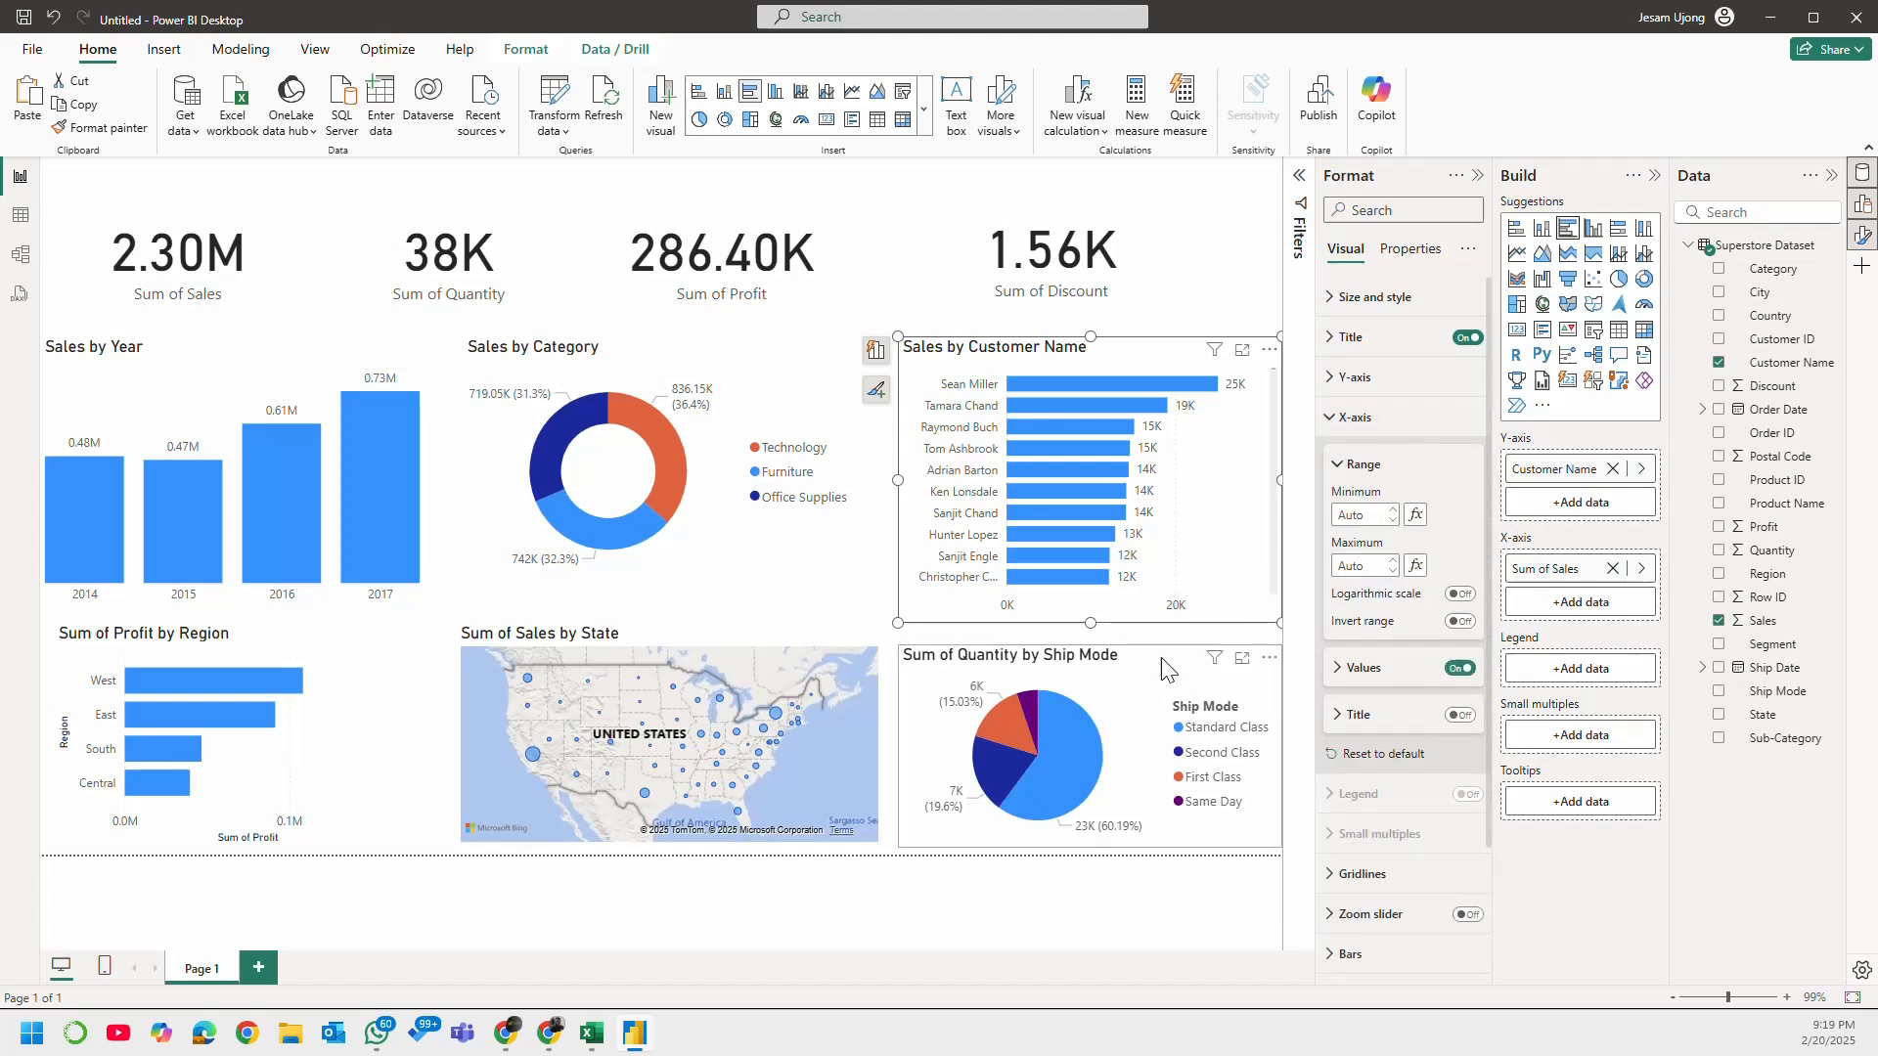
{"action": "left_click", "coordinate": [1457, 668]}
{"action": "left_click", "coordinate": [1348, 421]}
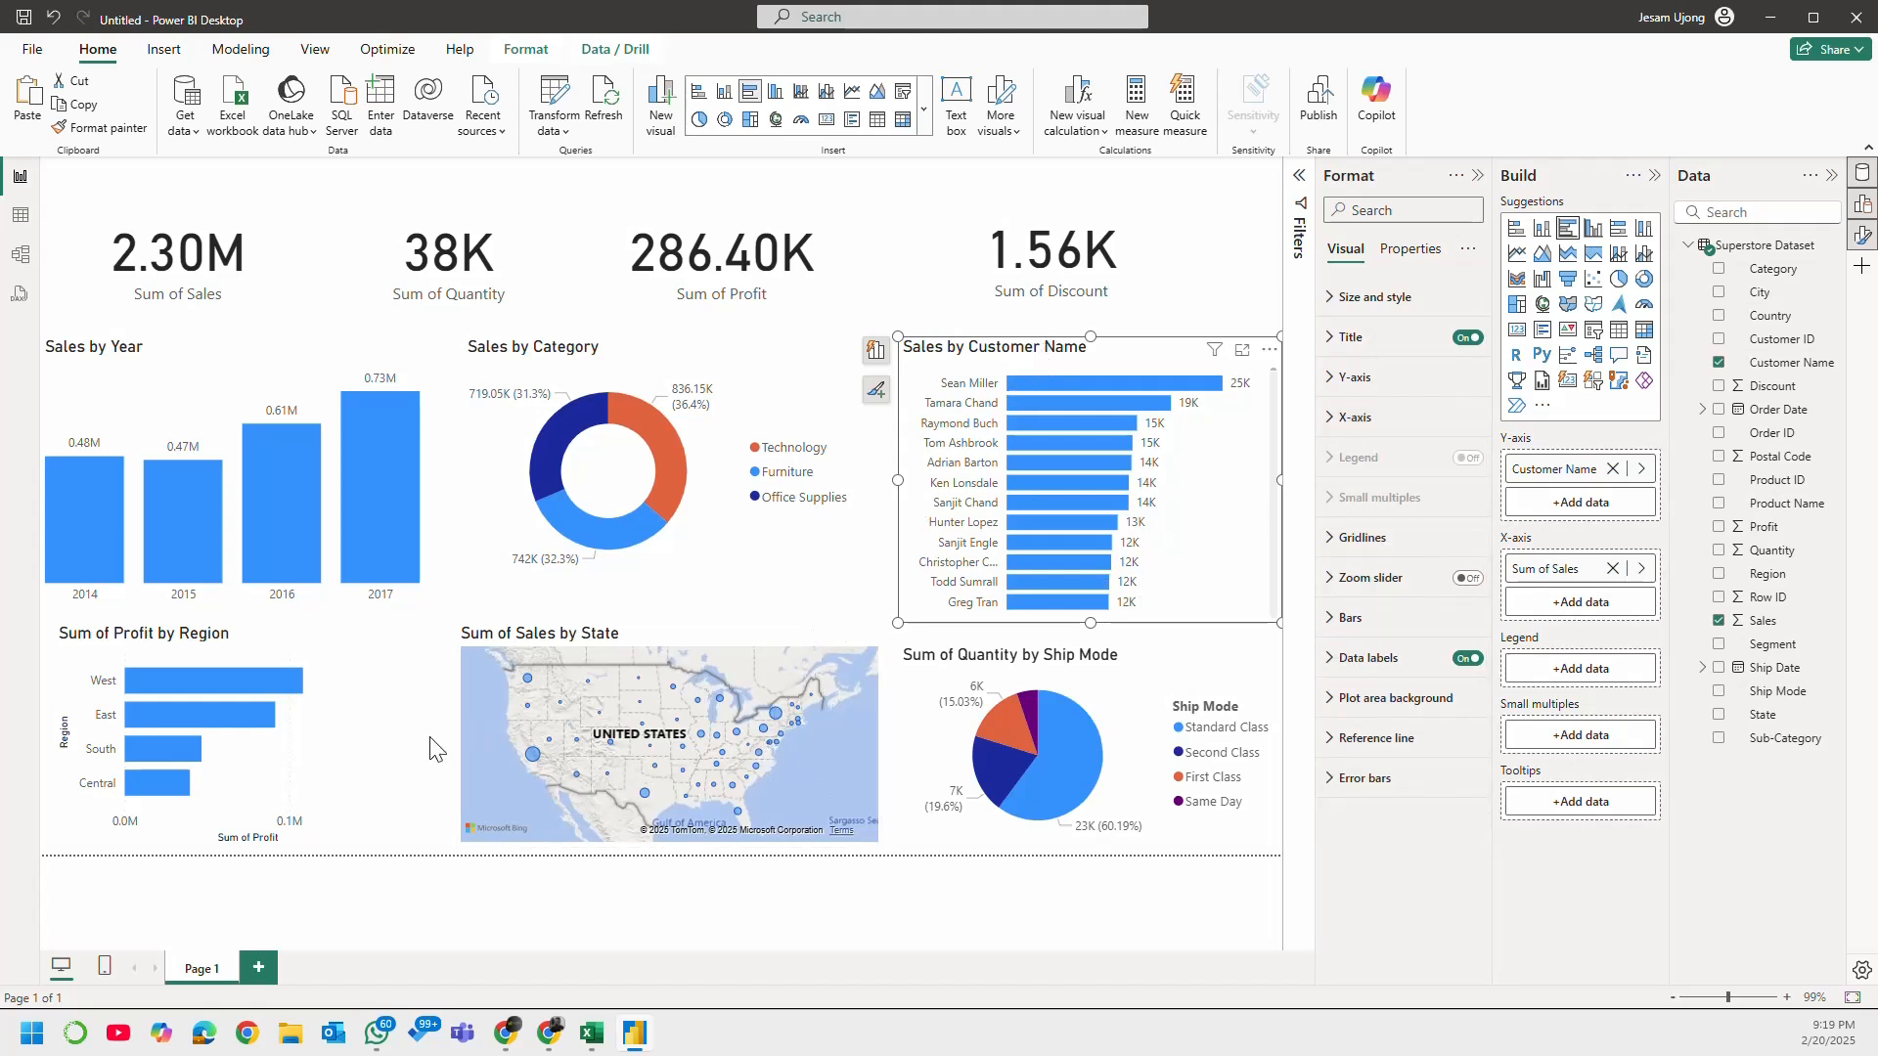
{"action": "left_click", "coordinate": [347, 770]}
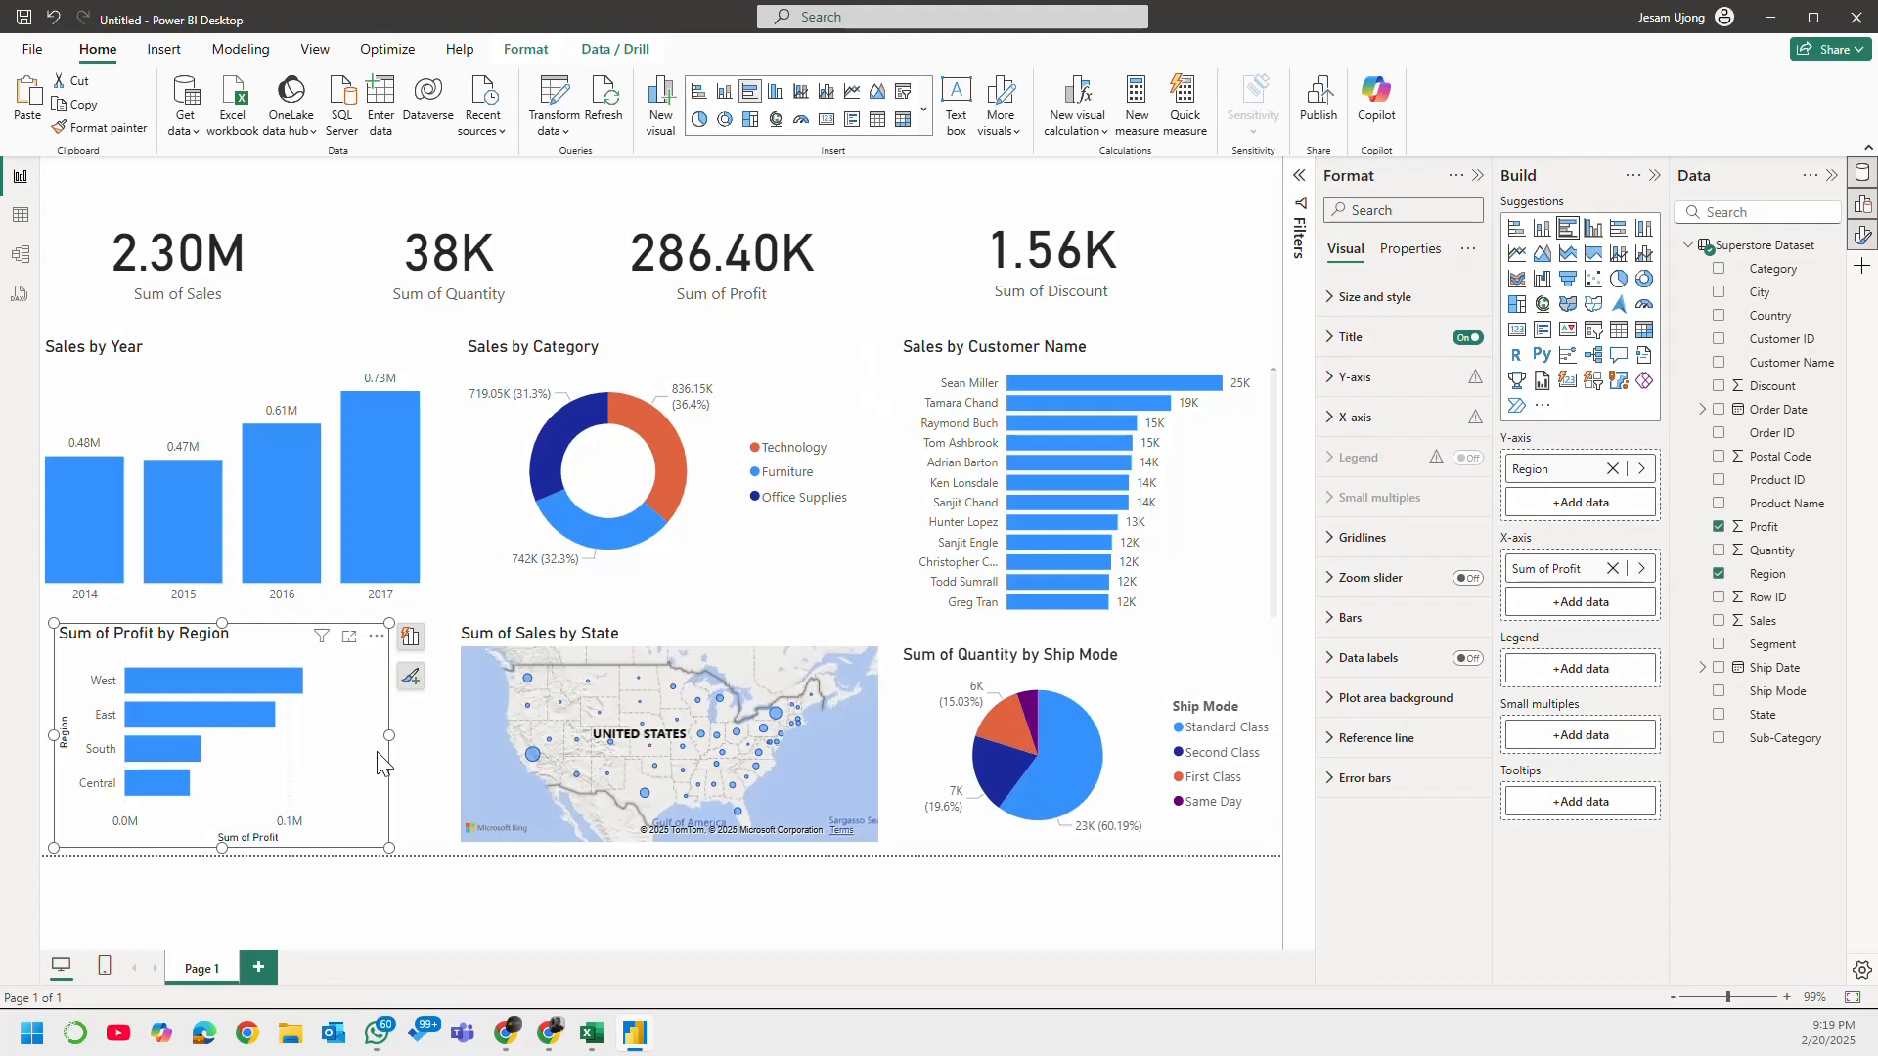
{"action": "left_click", "coordinate": [454, 748]}
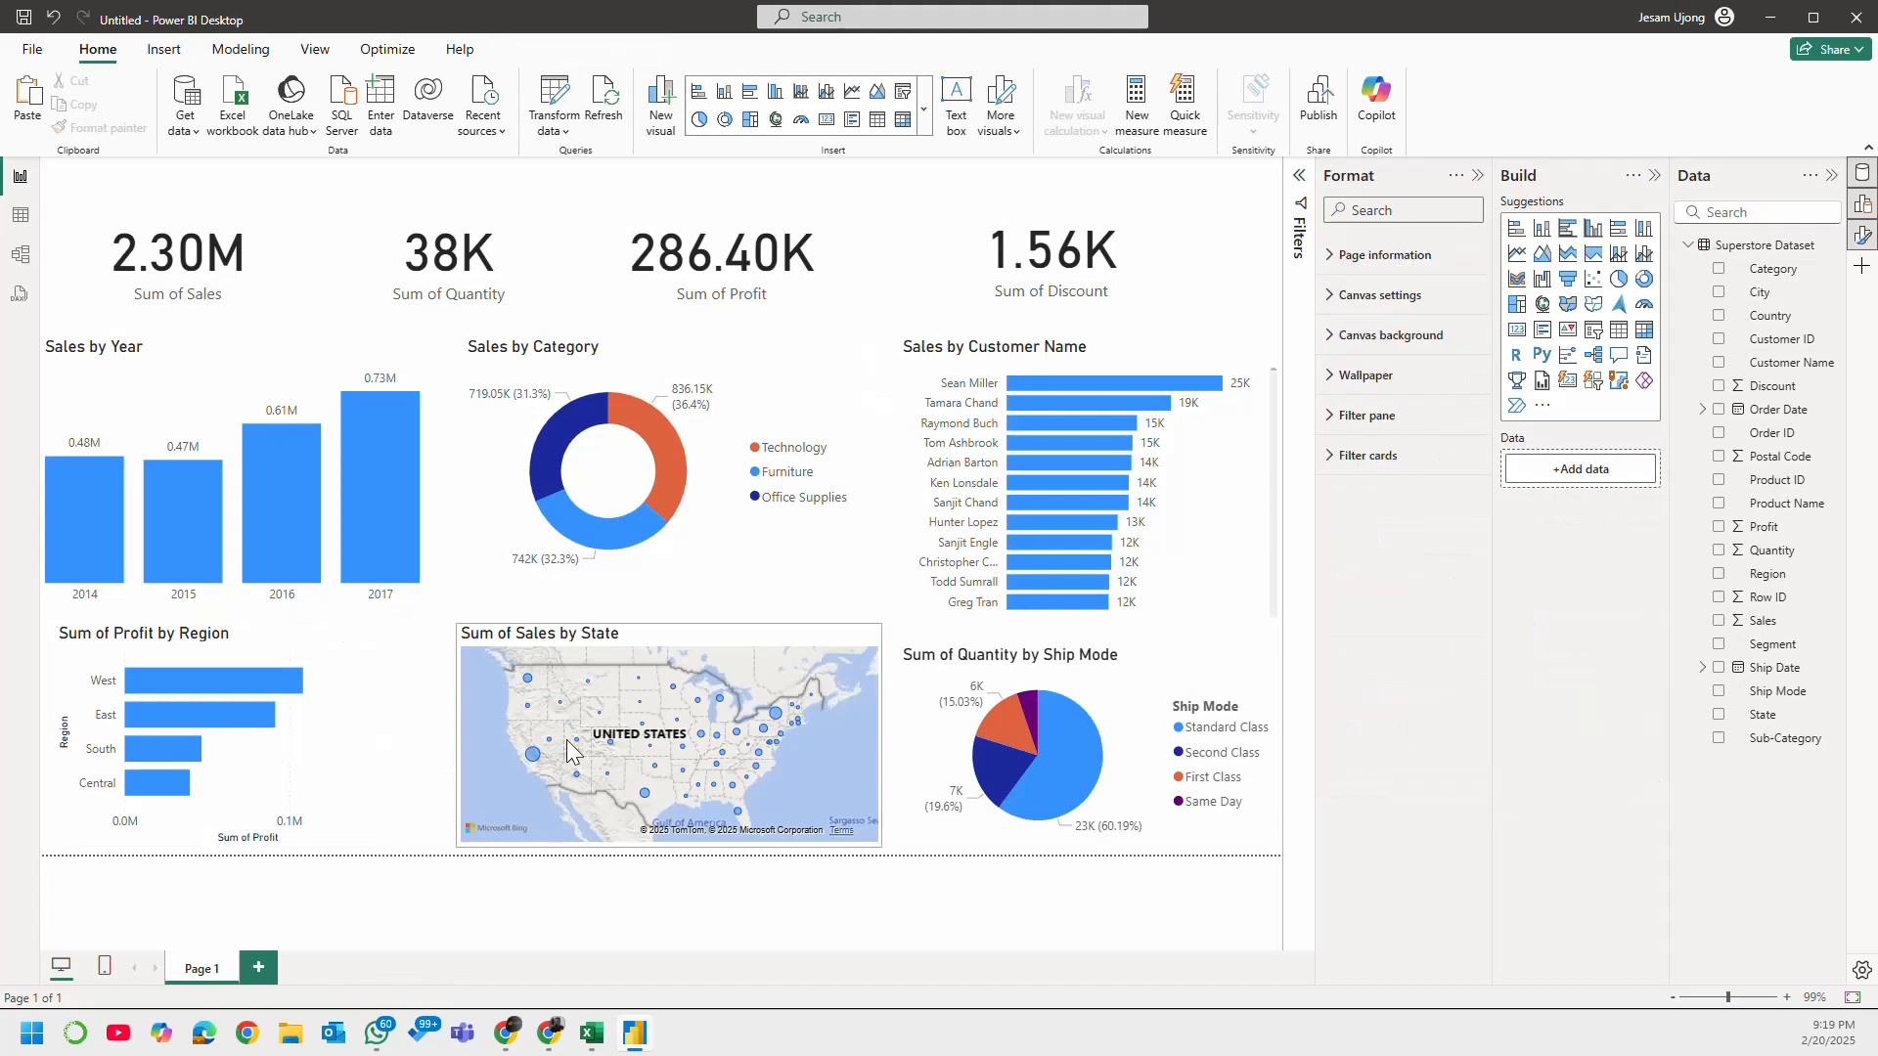
{"action": "left_click", "coordinate": [1169, 665]}
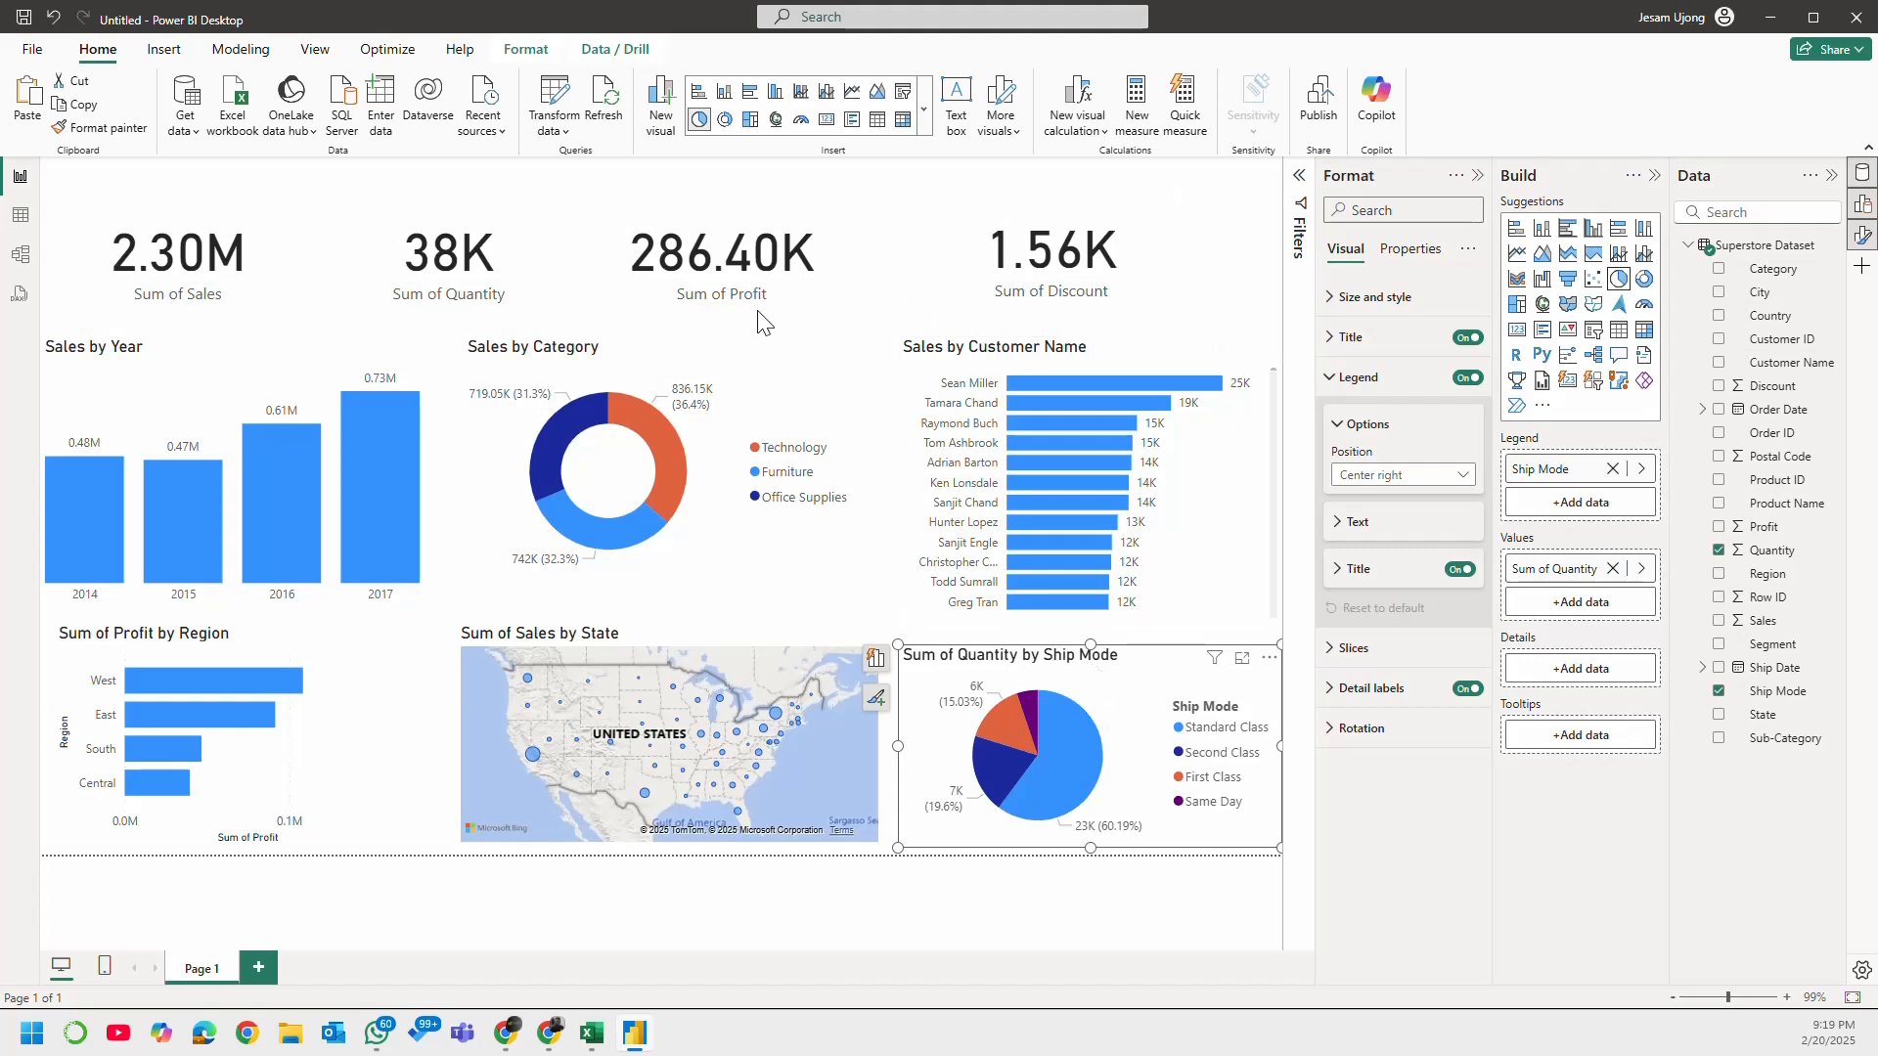
Step: Move the Sum of Quantity and Sum of Sales cards slightly up and to the right on the report page
{"action": "left_click", "coordinate": [279, 292]}
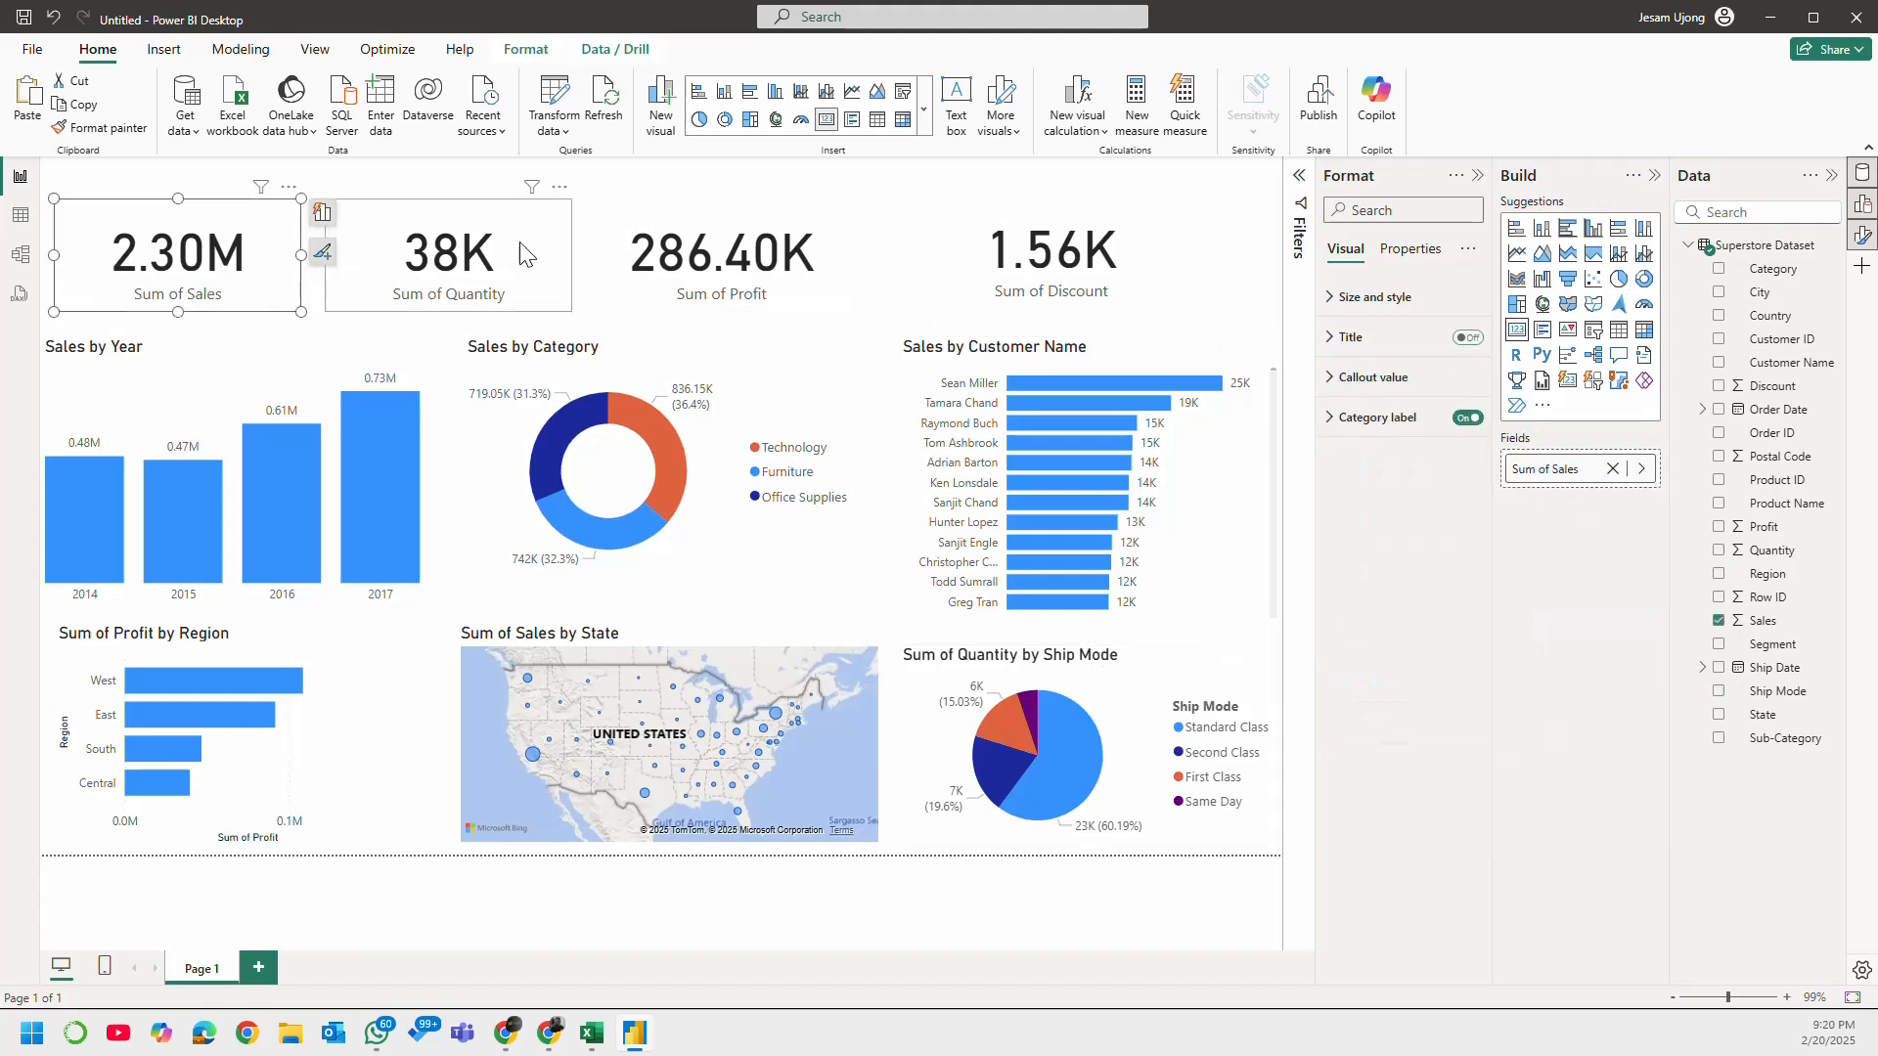
{"action": "left_click_drag", "start_coordinate": [513, 243], "coordinate": [522, 237]}
{"action": "left_click_drag", "start_coordinate": [218, 261], "coordinate": [232, 258]}
{"action": "left_click", "coordinate": [215, 358]}
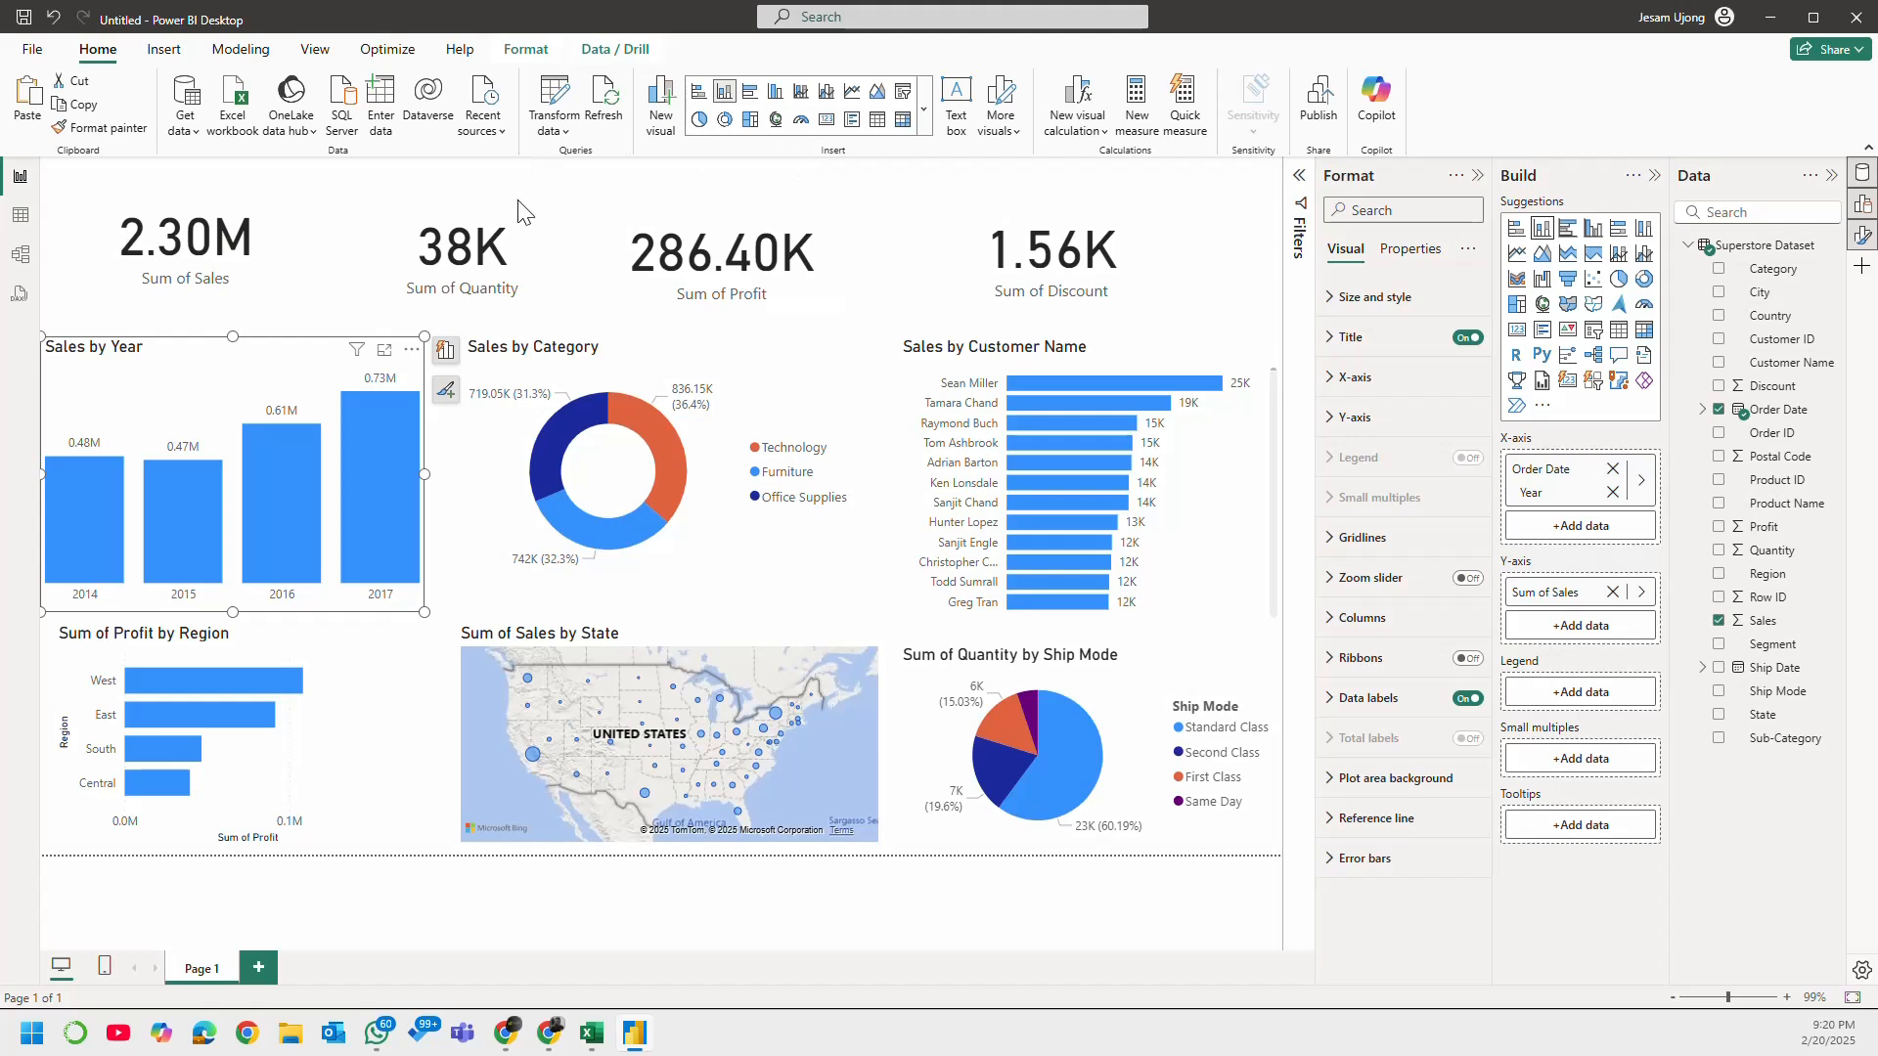
{"action": "left_click", "coordinate": [161, 49]}
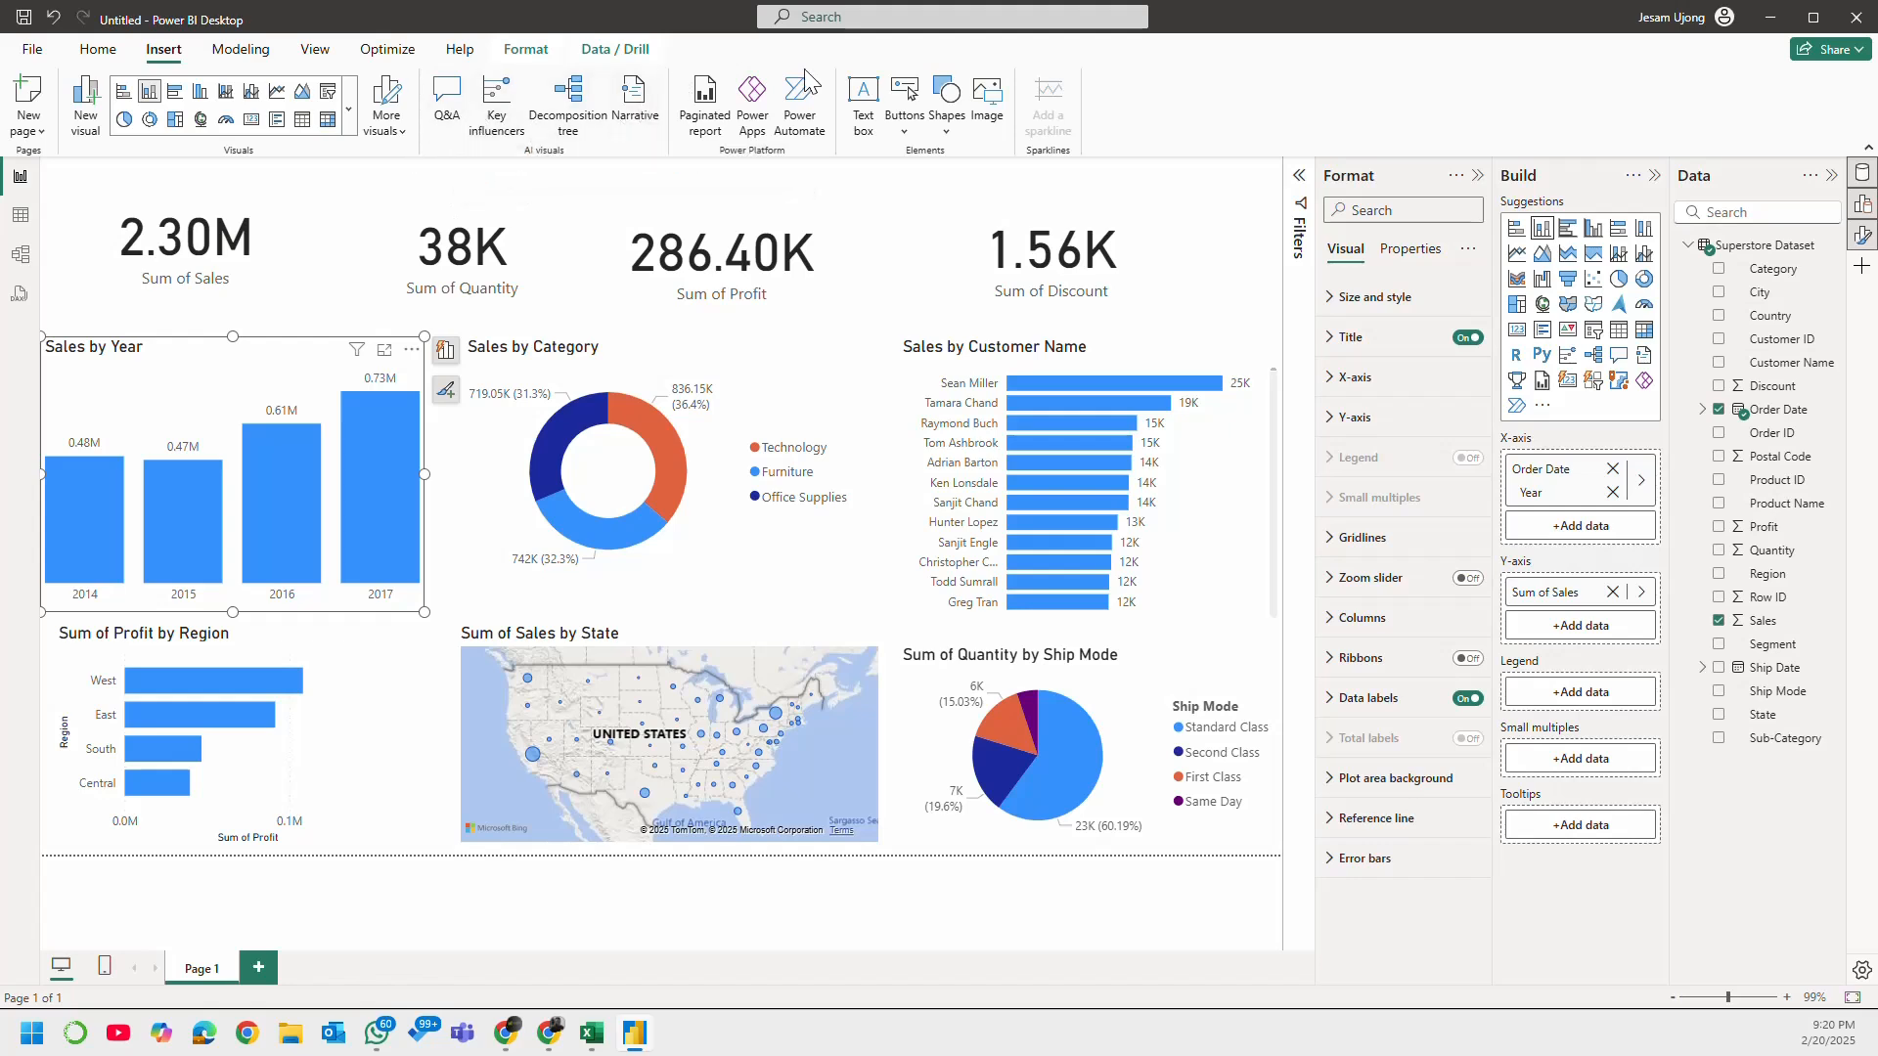
{"action": "left_click", "coordinate": [951, 112]}
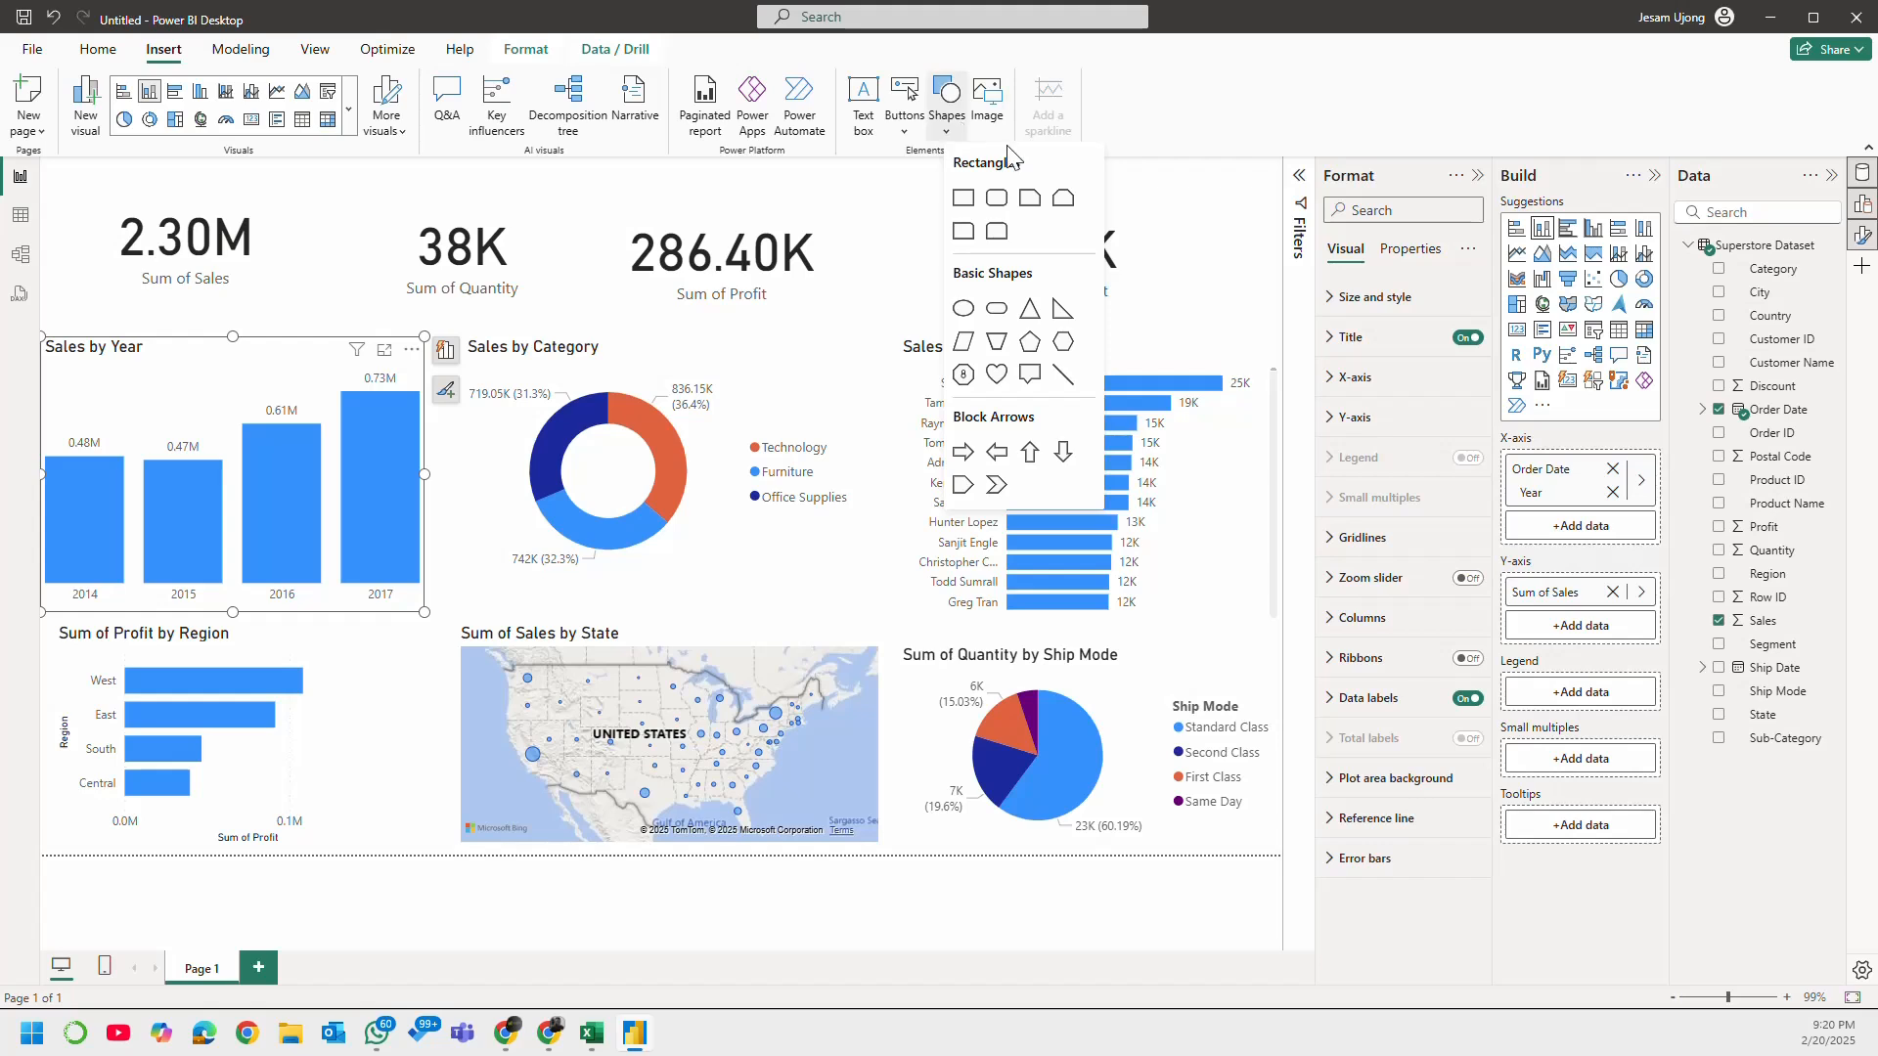
{"action": "left_click", "coordinate": [997, 197]}
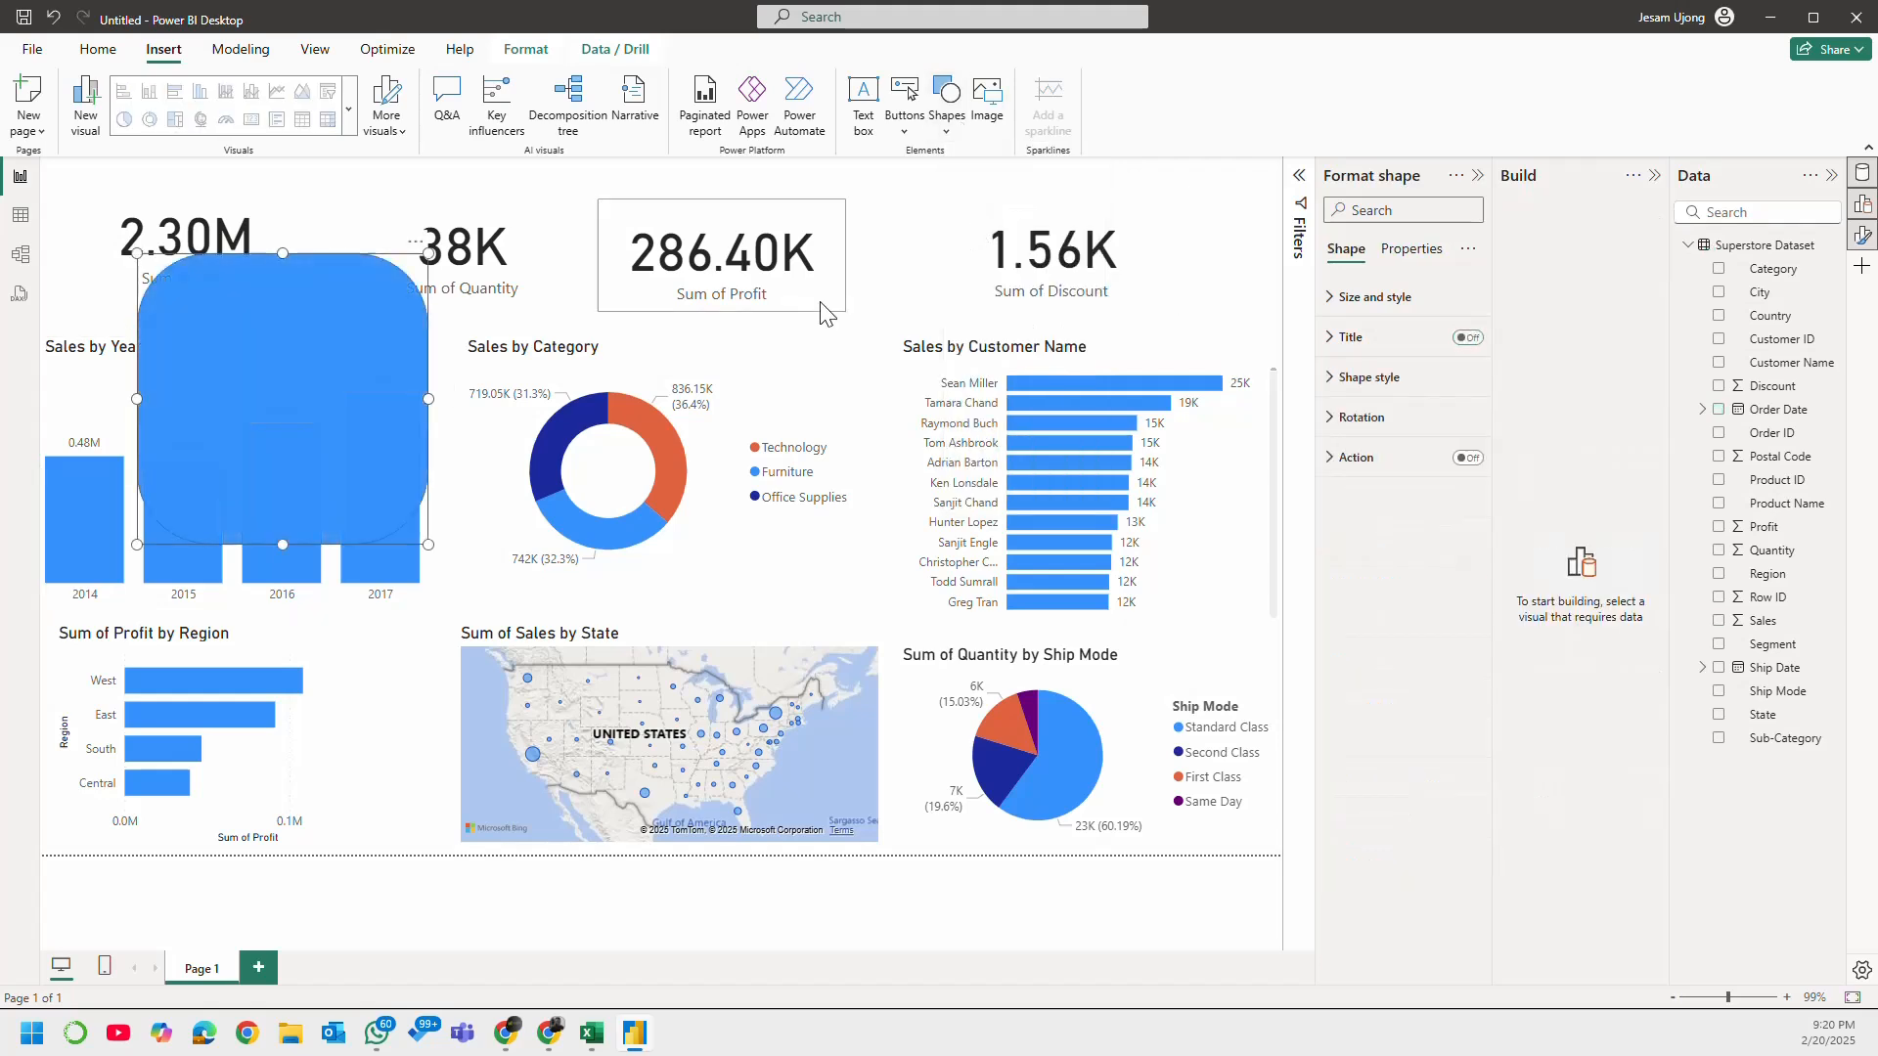
{"action": "left_click_drag", "start_coordinate": [244, 356], "coordinate": [131, 408]}
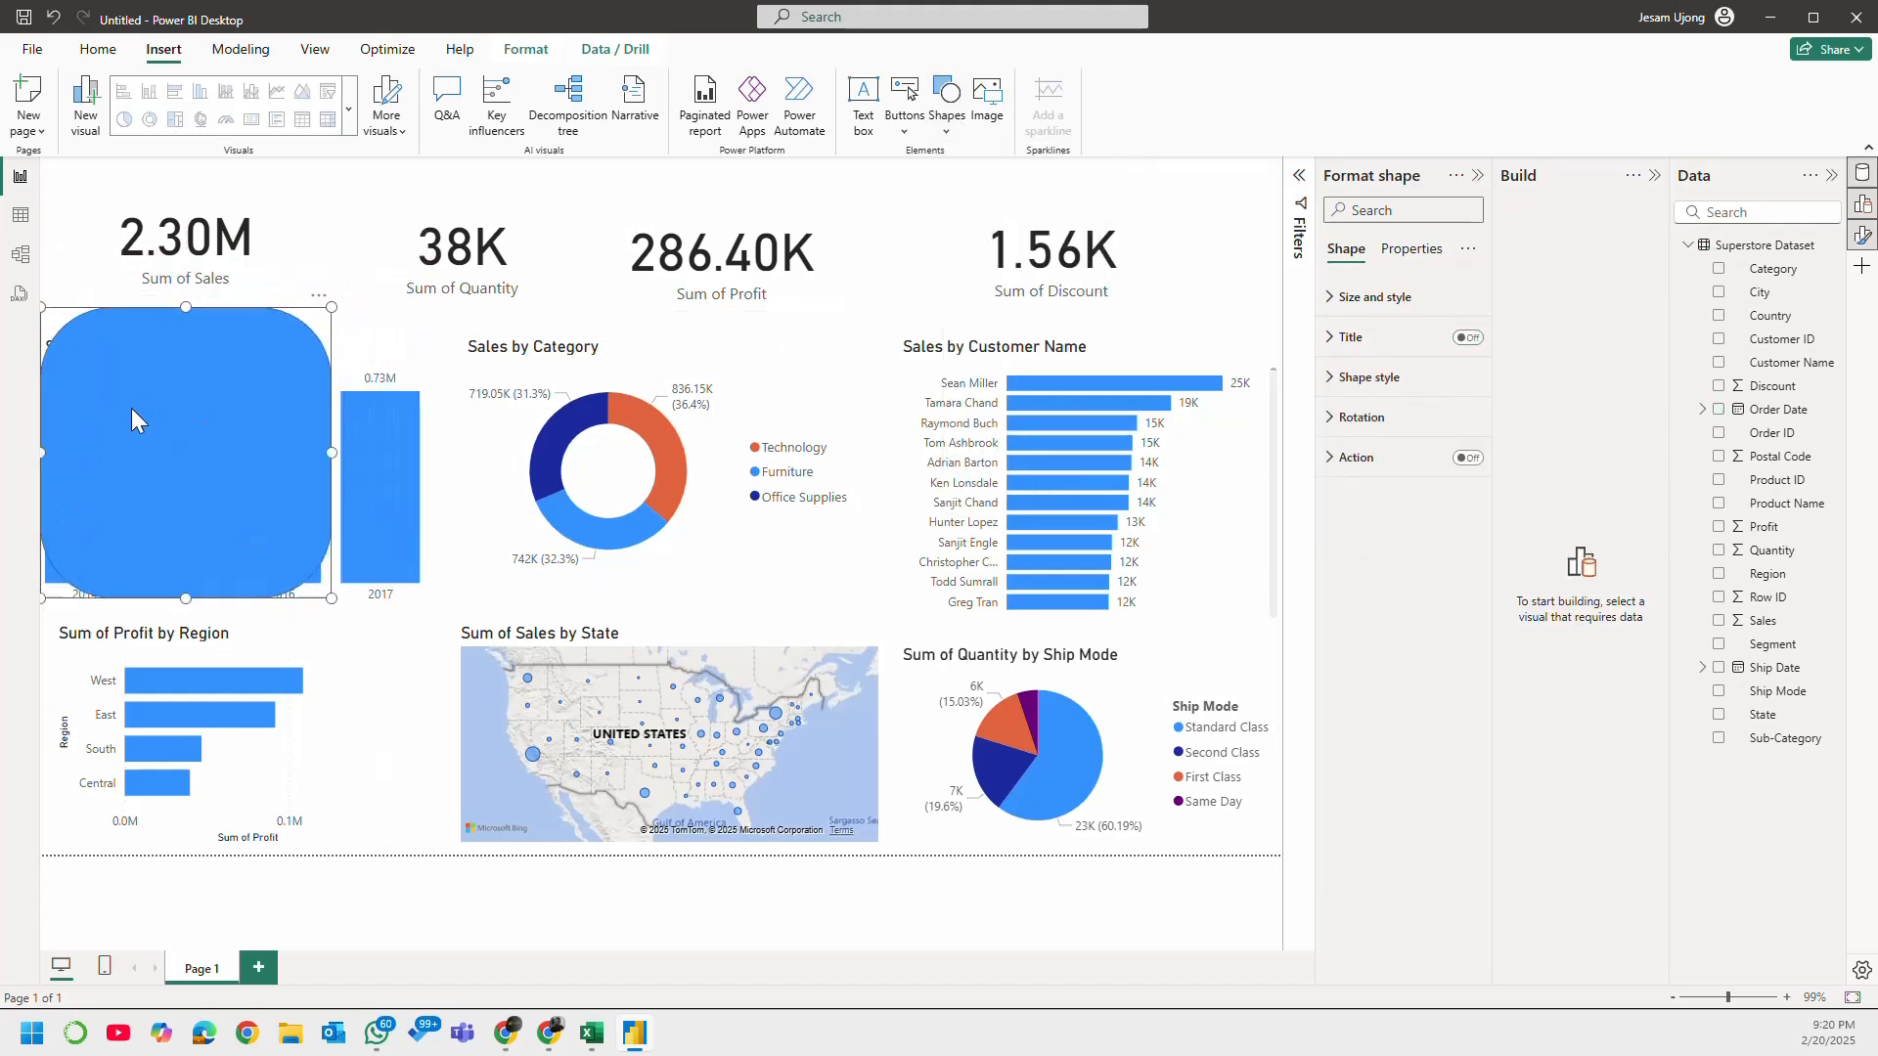
{"action": "left_click_drag", "start_coordinate": [331, 448], "coordinate": [437, 468]}
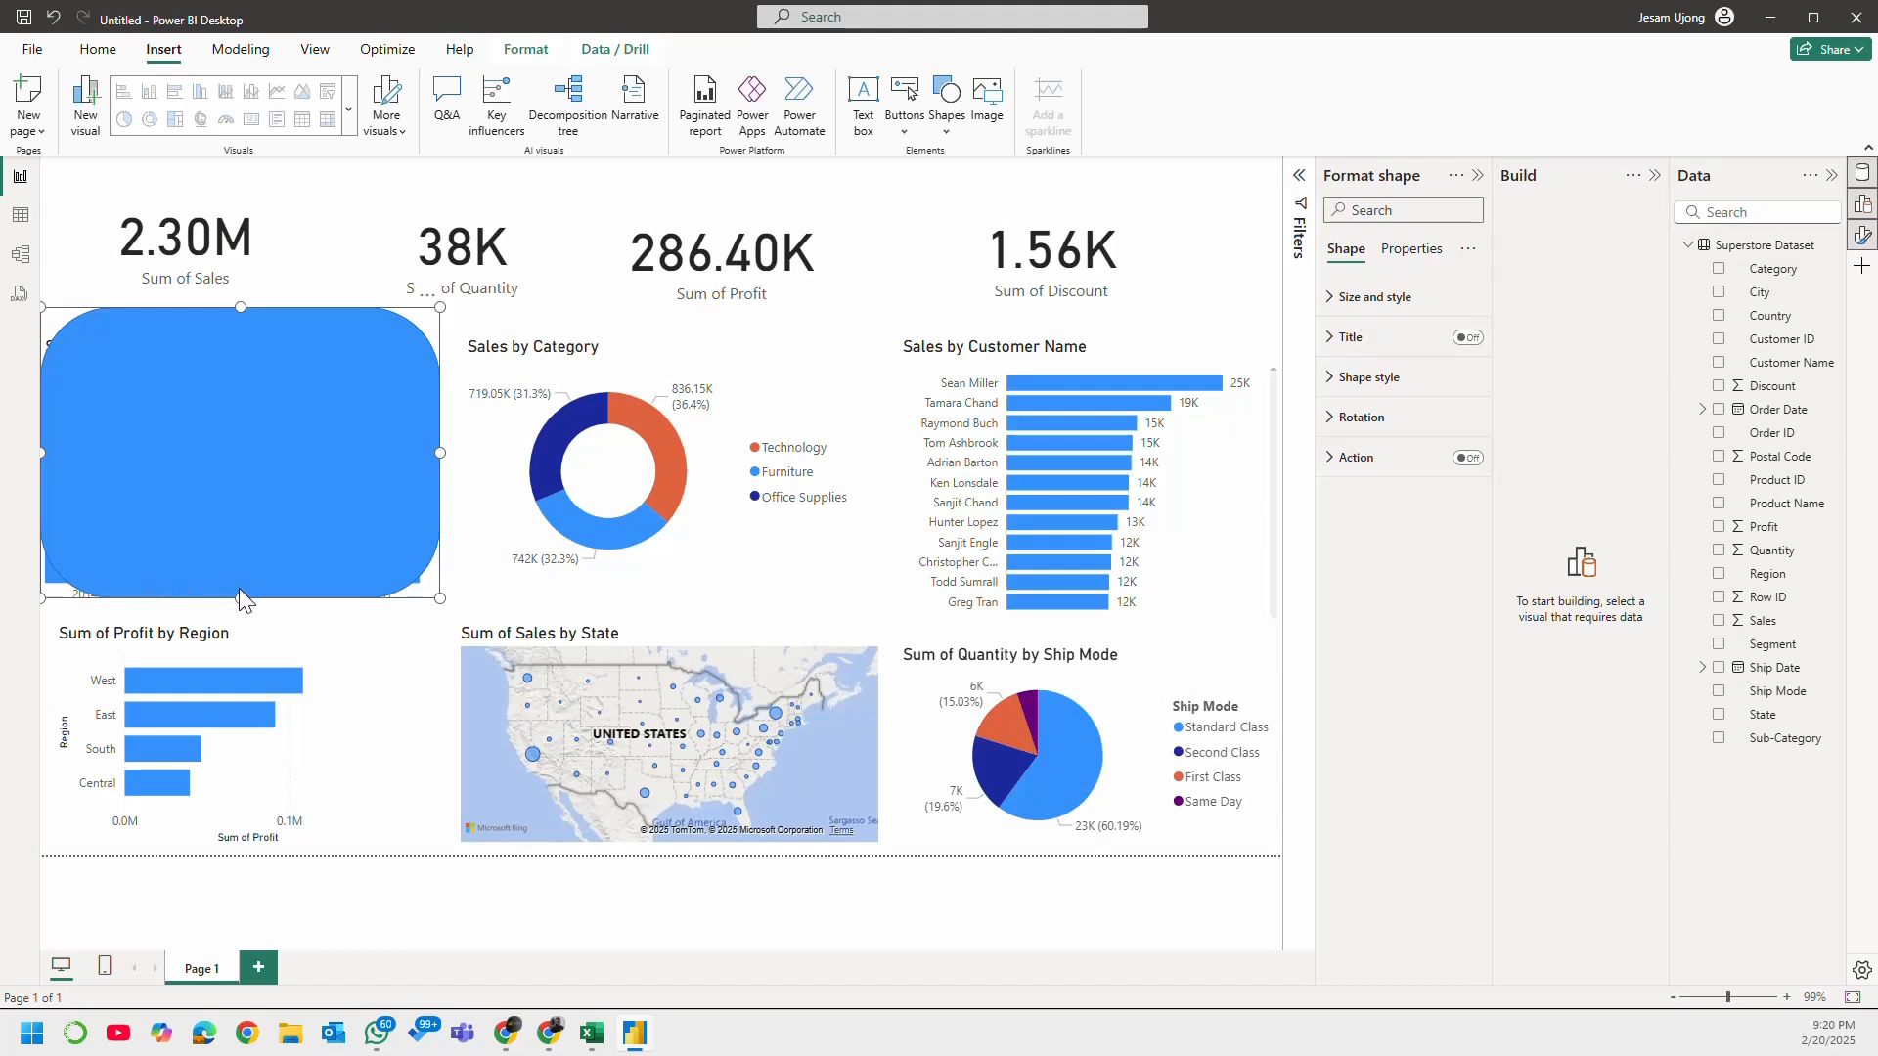
{"action": "left_click_drag", "start_coordinate": [242, 600], "coordinate": [243, 608]}
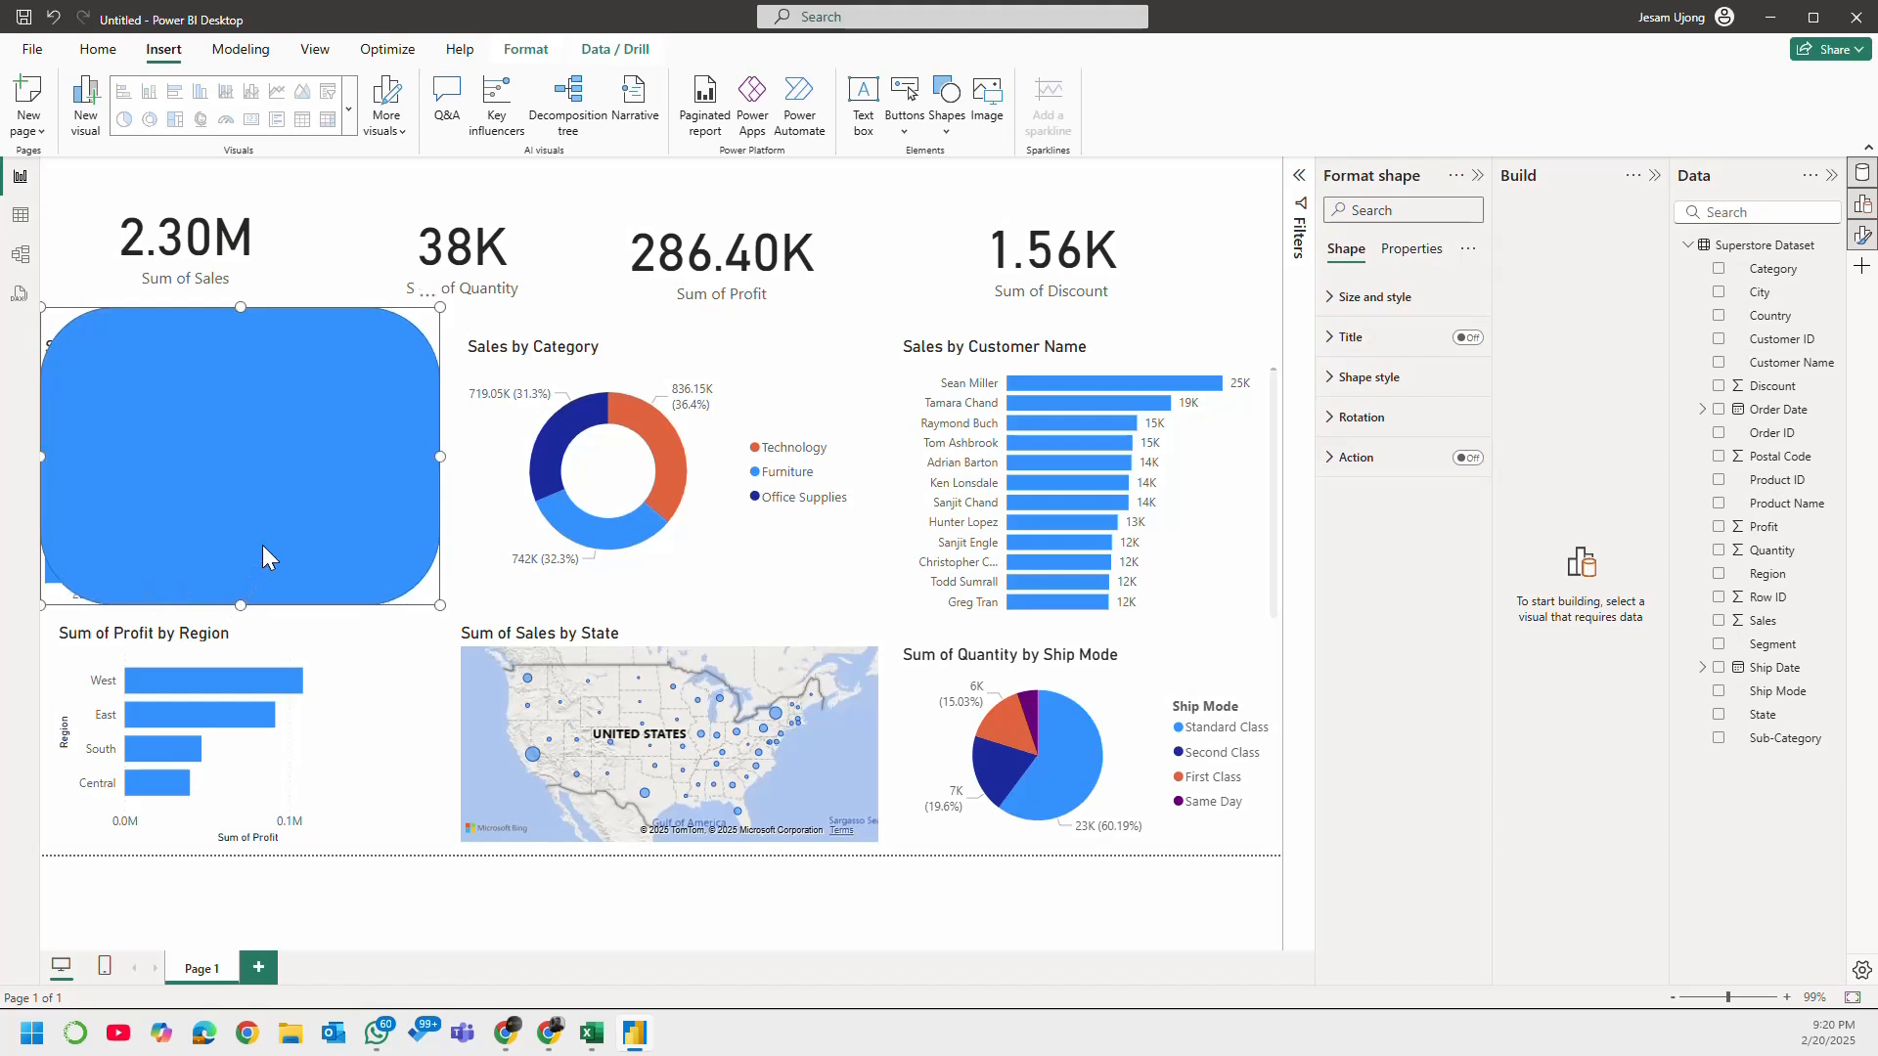
{"action": "key", "text": "Delete"}
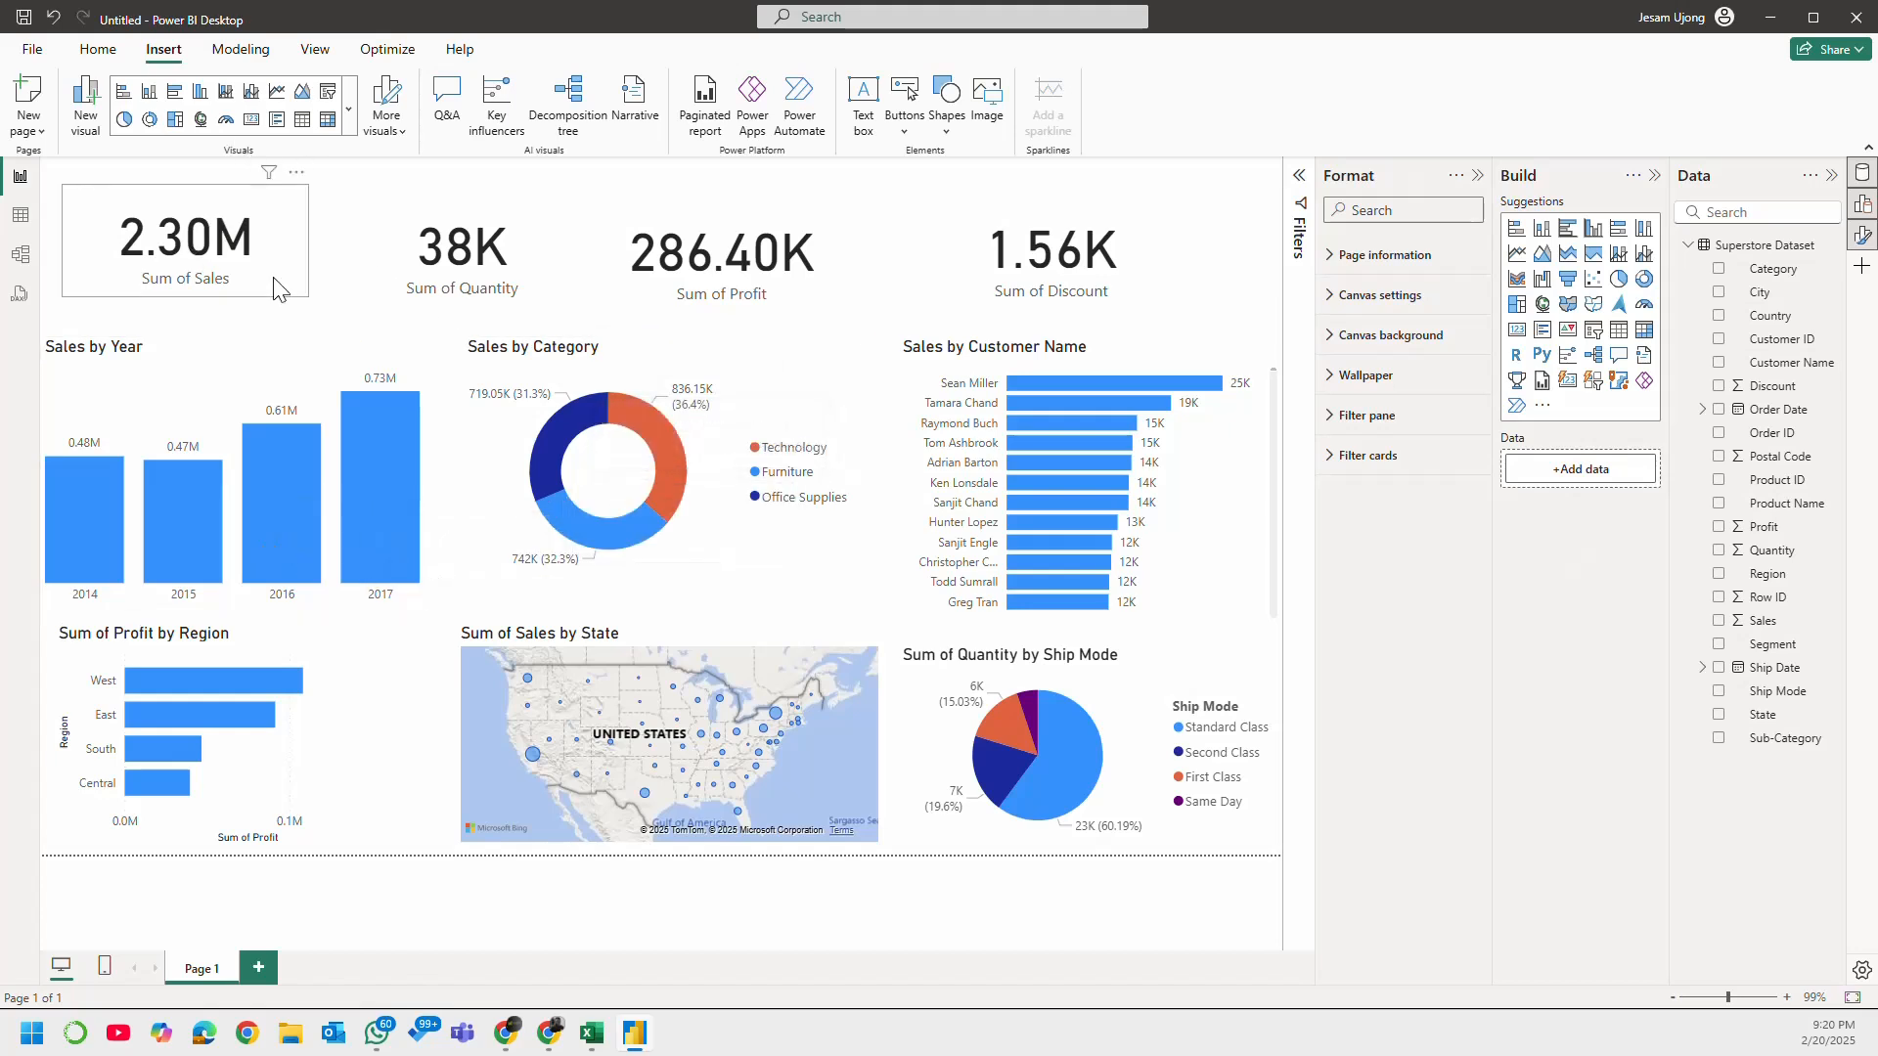
Step: Examine the Sum of Sales card's size and style, title, callout value and category label formatting options
{"action": "left_click", "coordinate": [299, 291]}
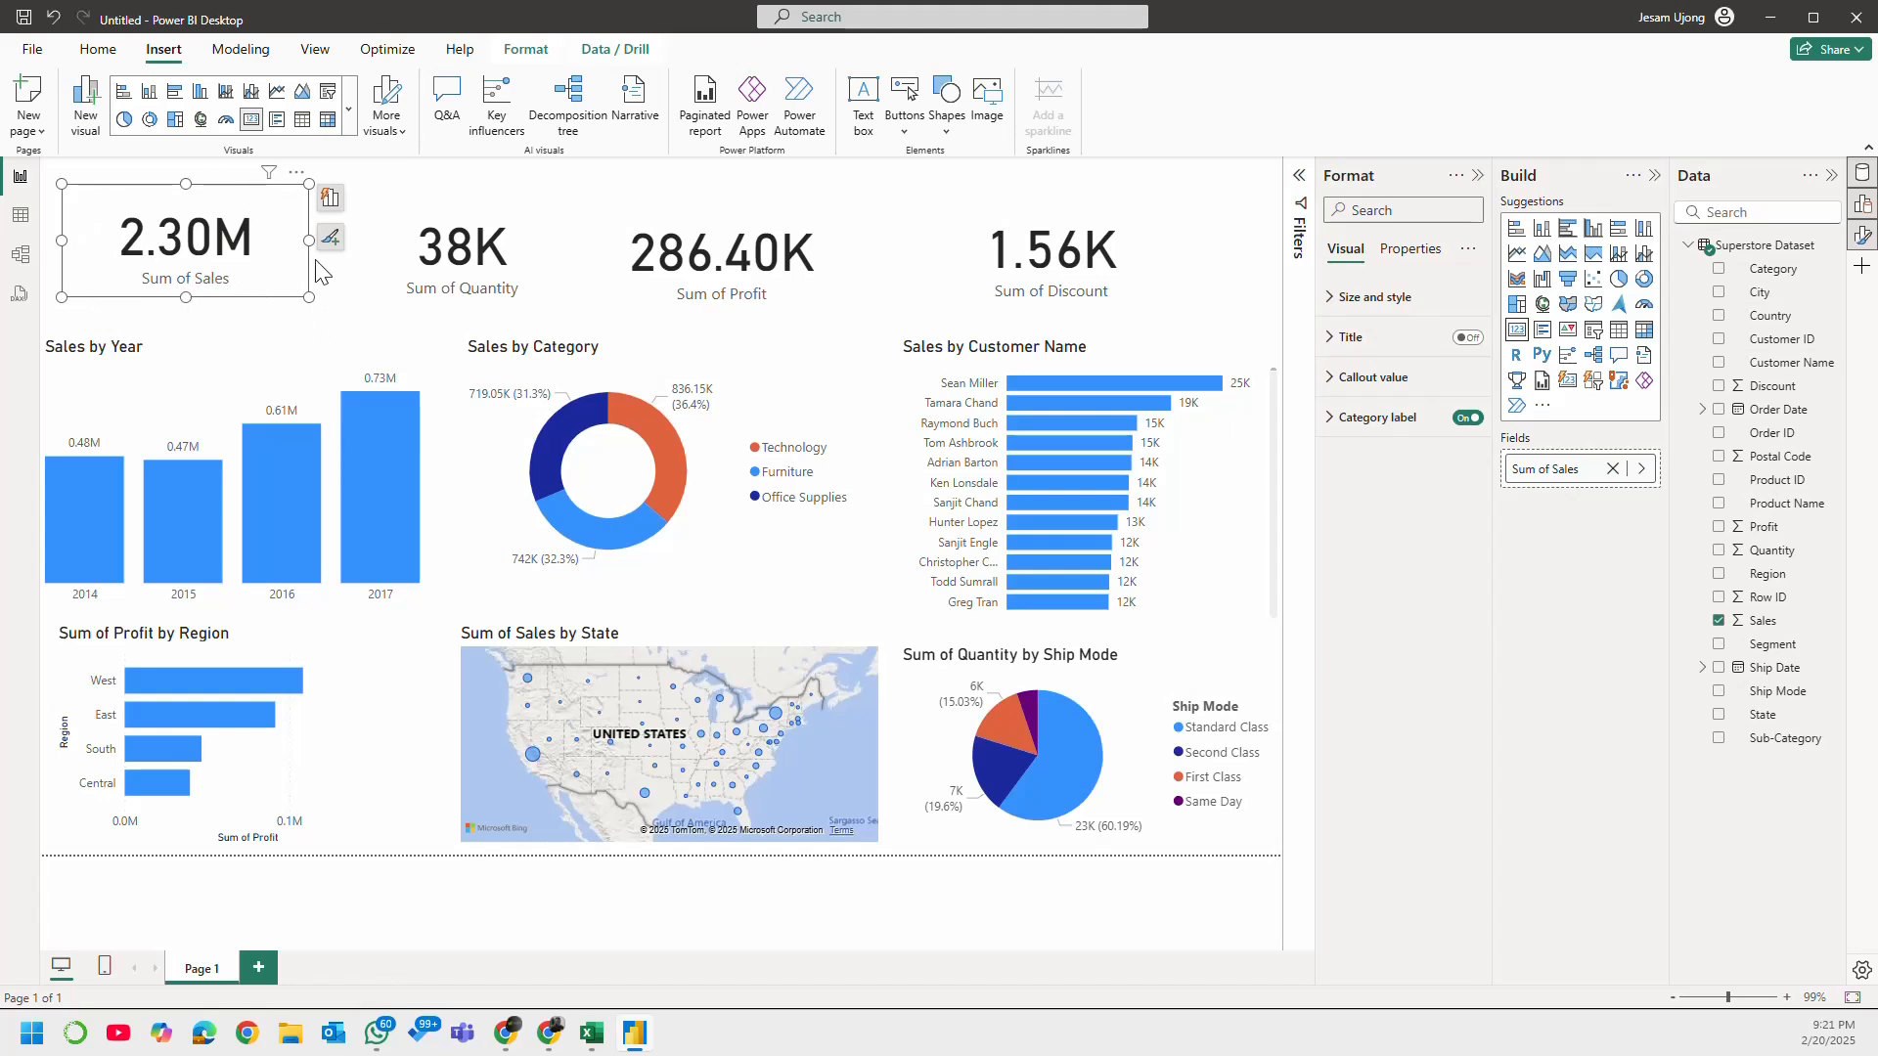
{"action": "left_click", "coordinate": [1345, 430]}
{"action": "left_click", "coordinate": [1370, 431]}
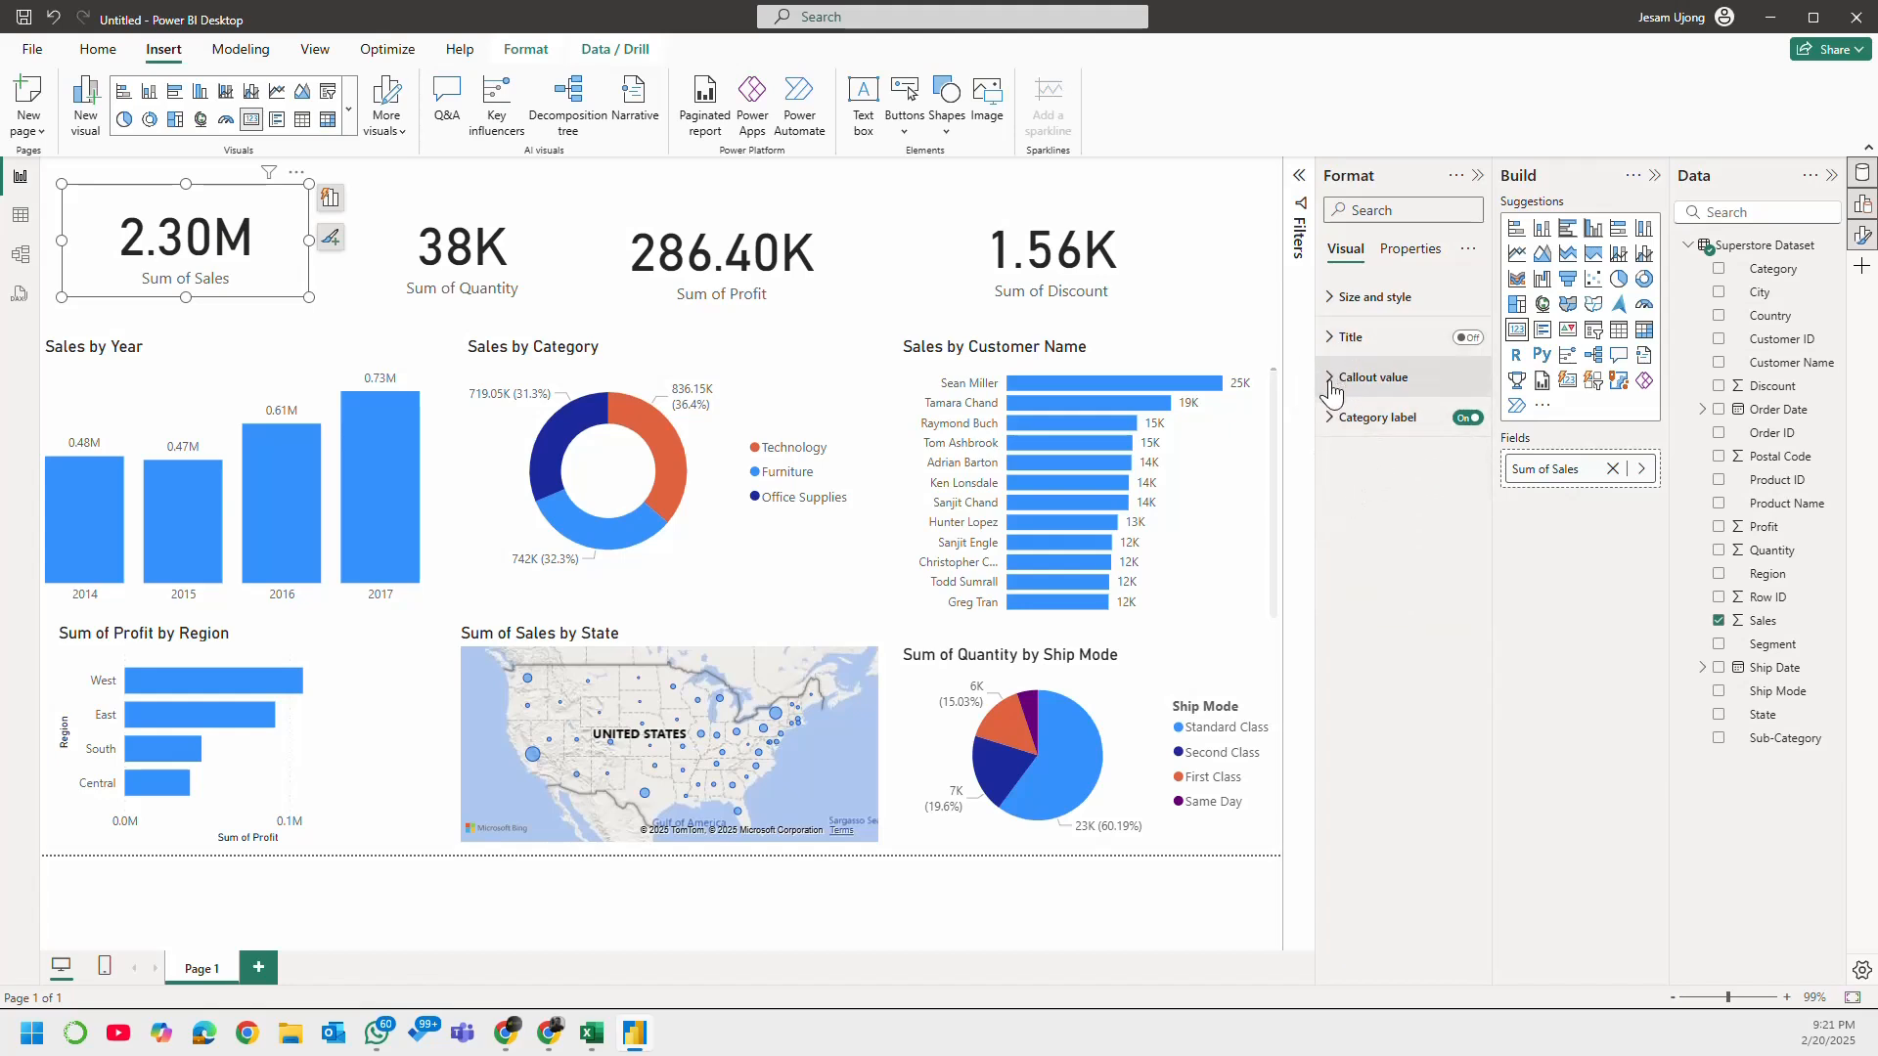
{"action": "left_click", "coordinate": [1332, 390]}
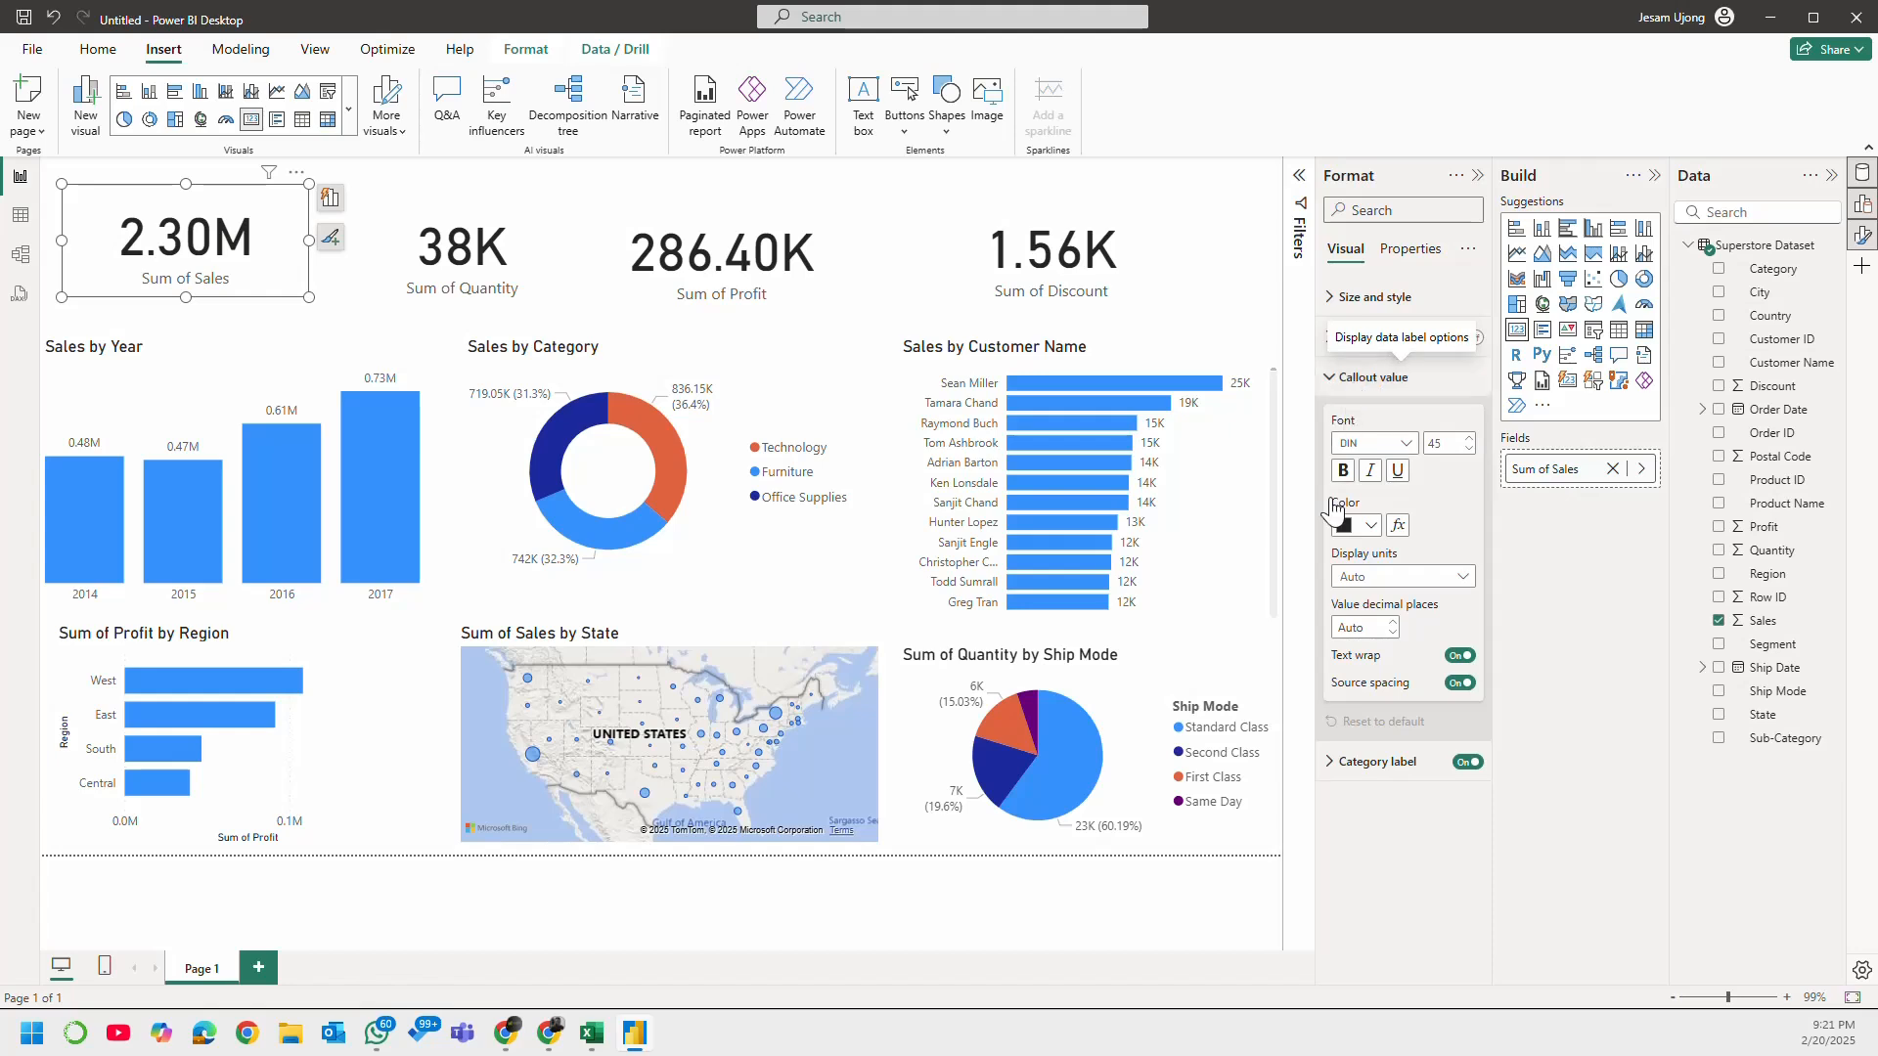
{"action": "left_click", "coordinate": [1349, 338]}
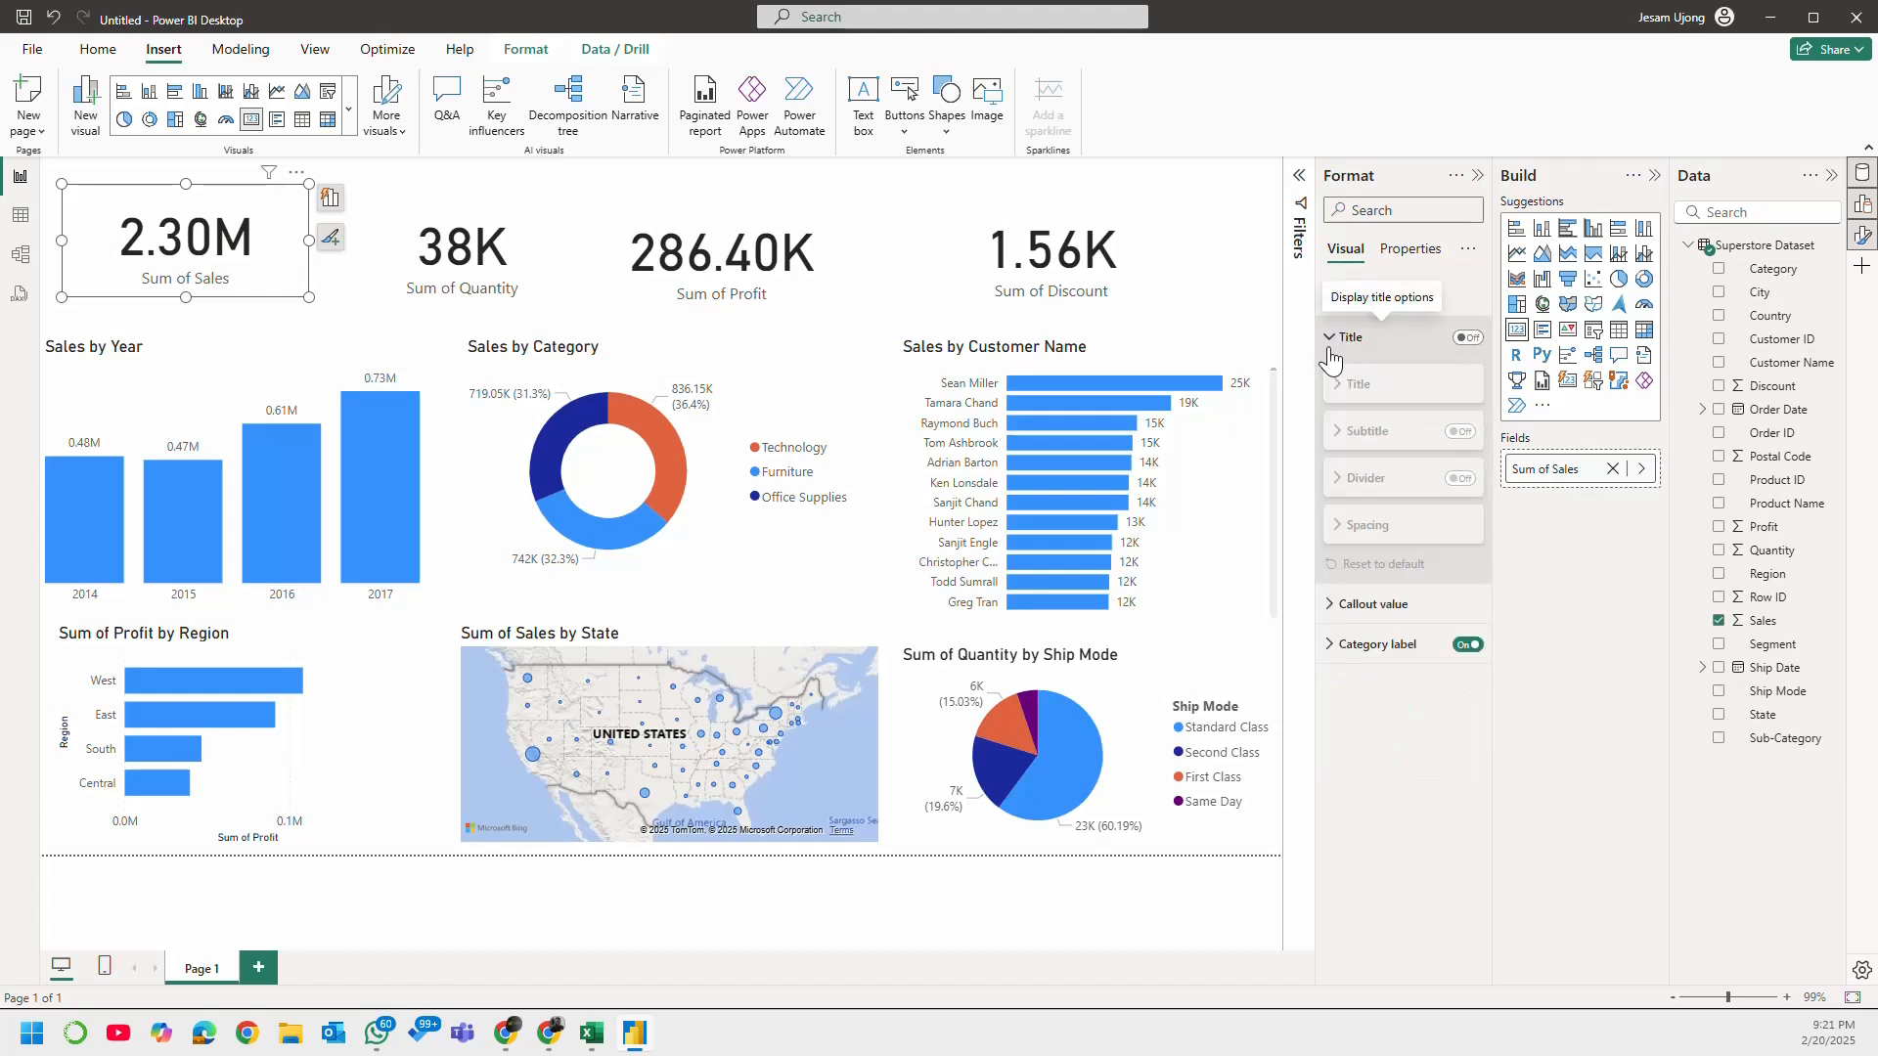
{"action": "left_click", "coordinate": [1347, 342]}
{"action": "left_click", "coordinate": [1347, 311]}
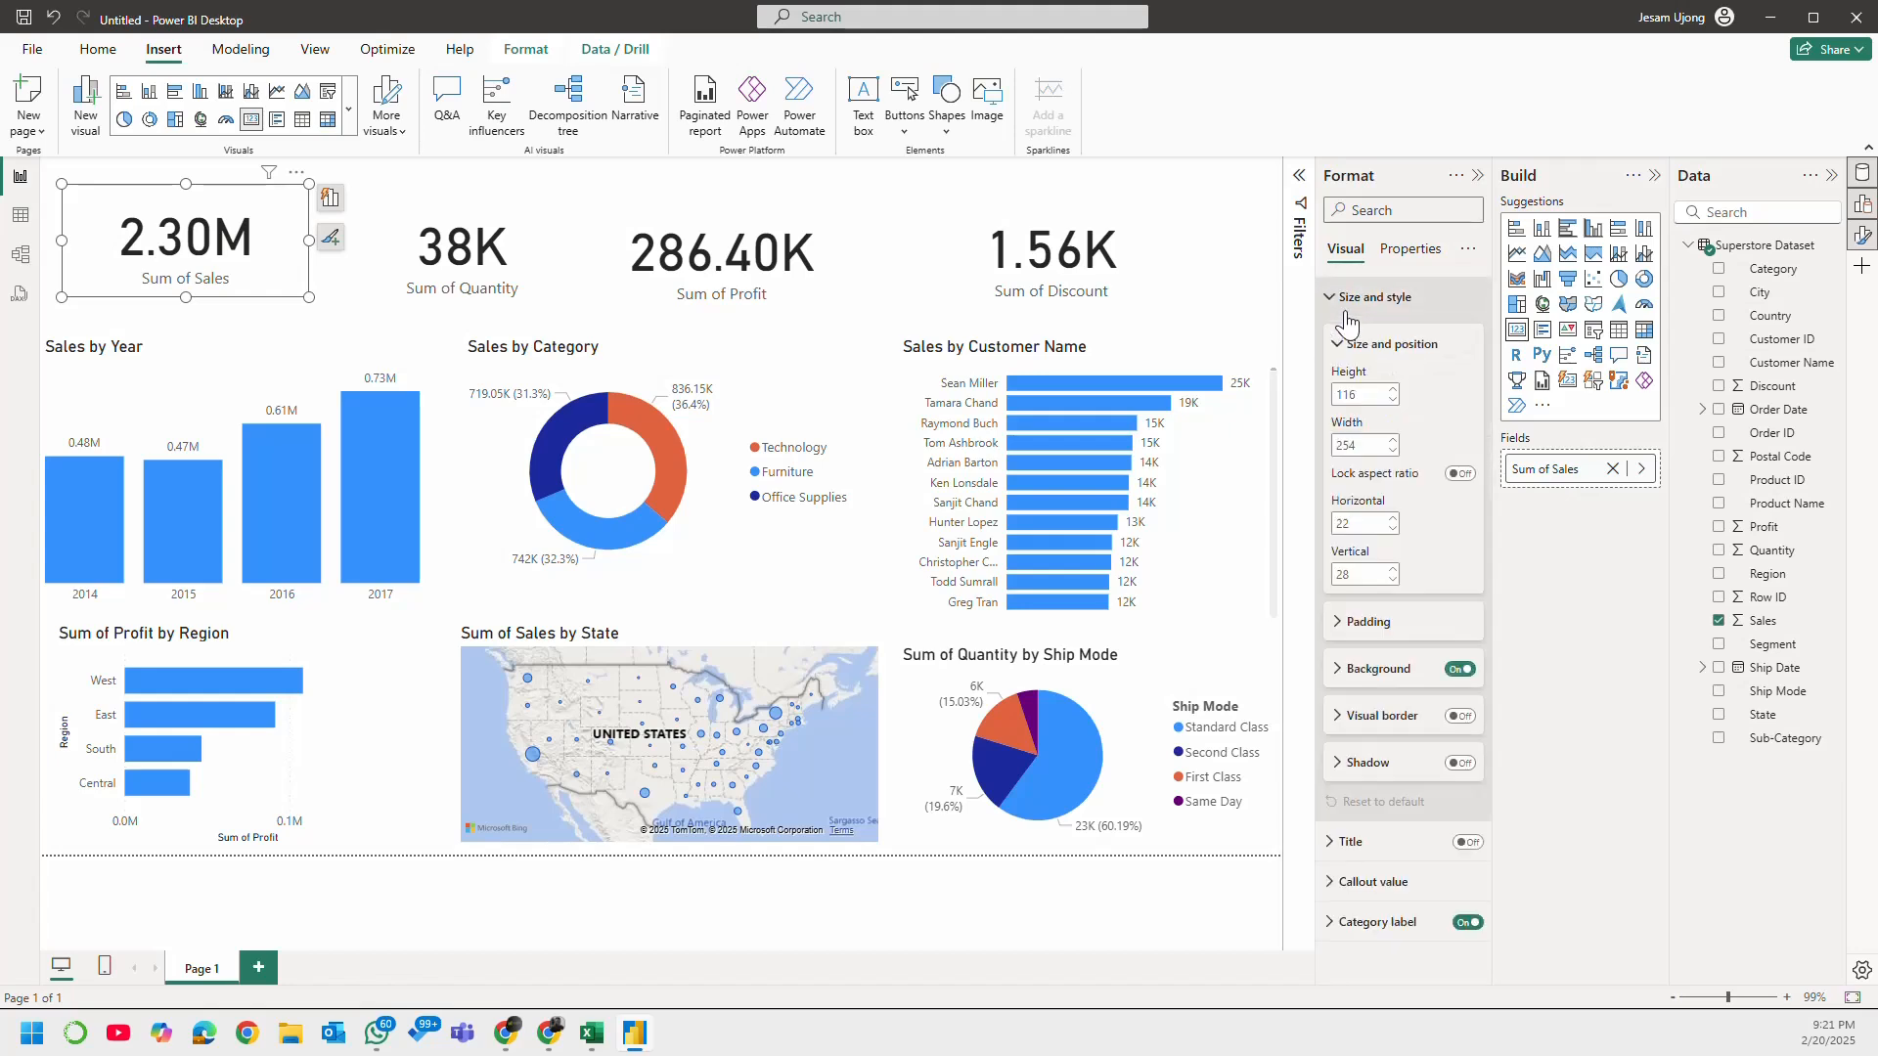
{"action": "left_click", "coordinate": [1347, 311]}
{"action": "left_click", "coordinate": [1359, 417]}
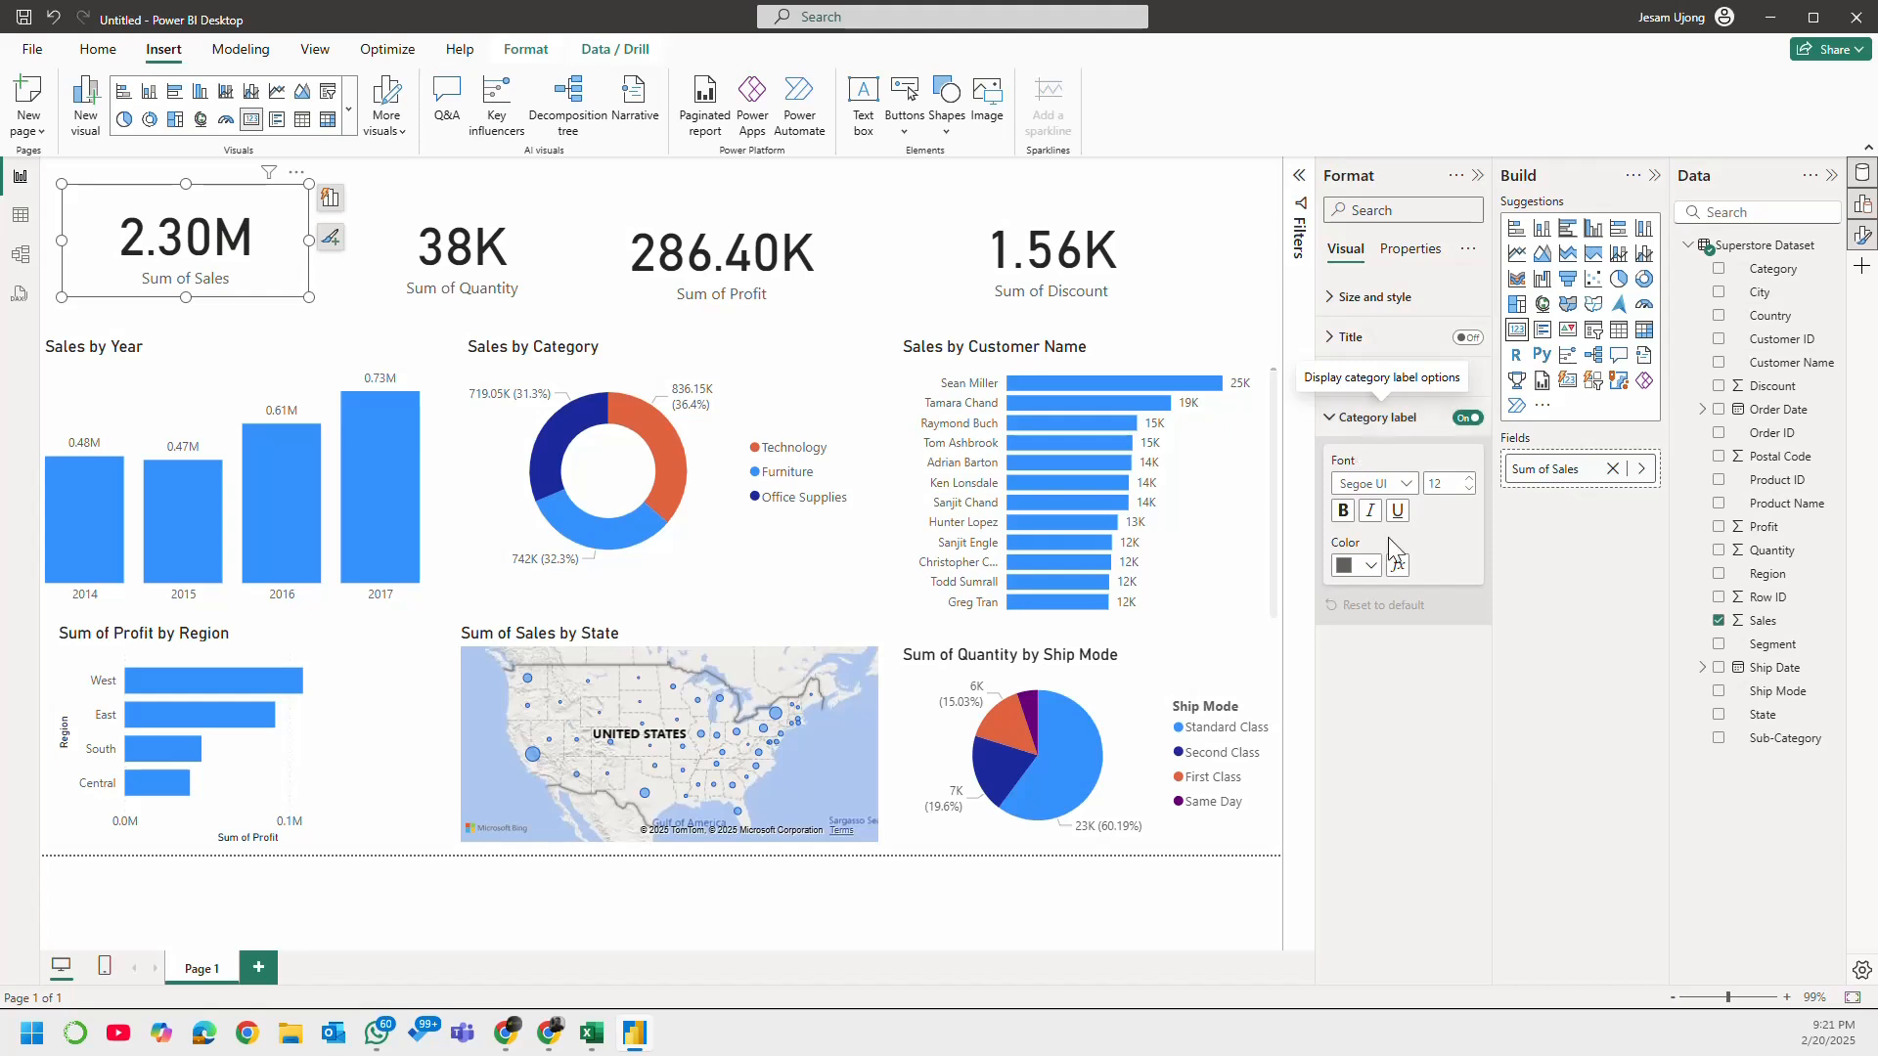
{"action": "left_click", "coordinate": [1350, 418]}
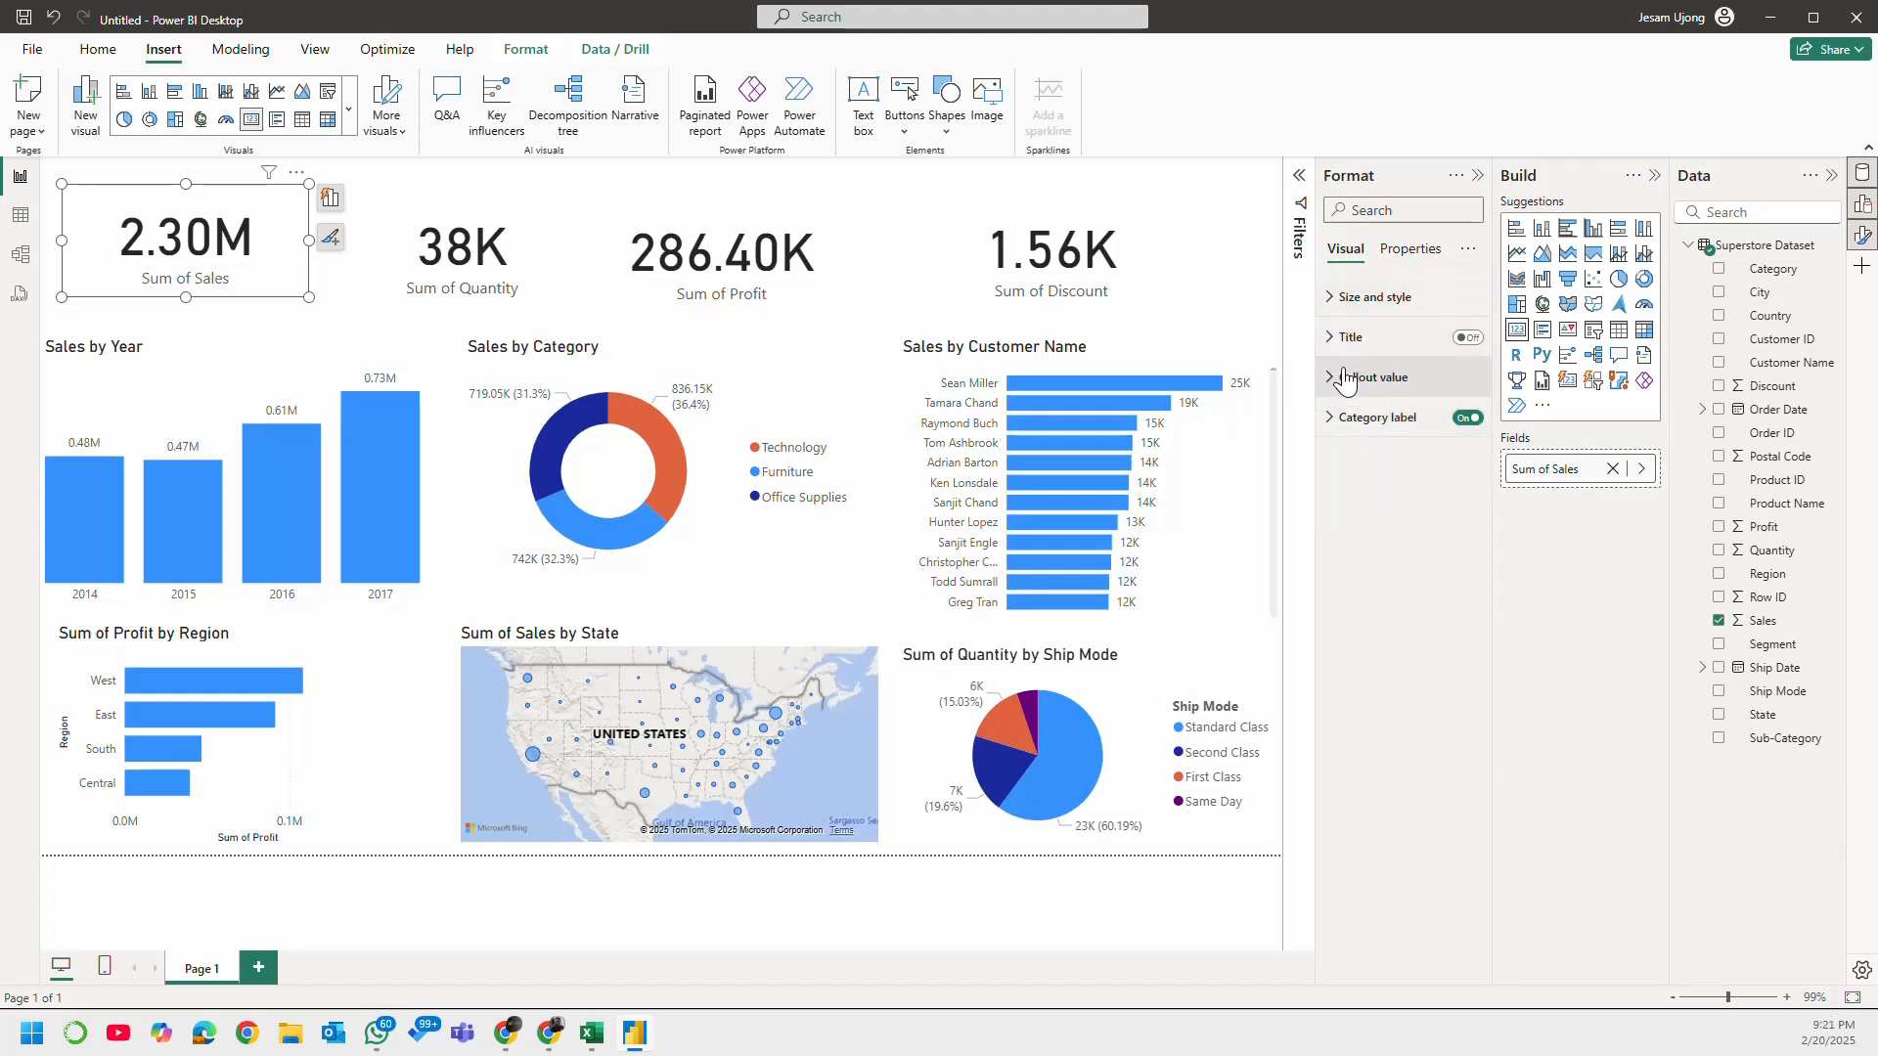
{"action": "left_click", "coordinate": [1332, 341]}
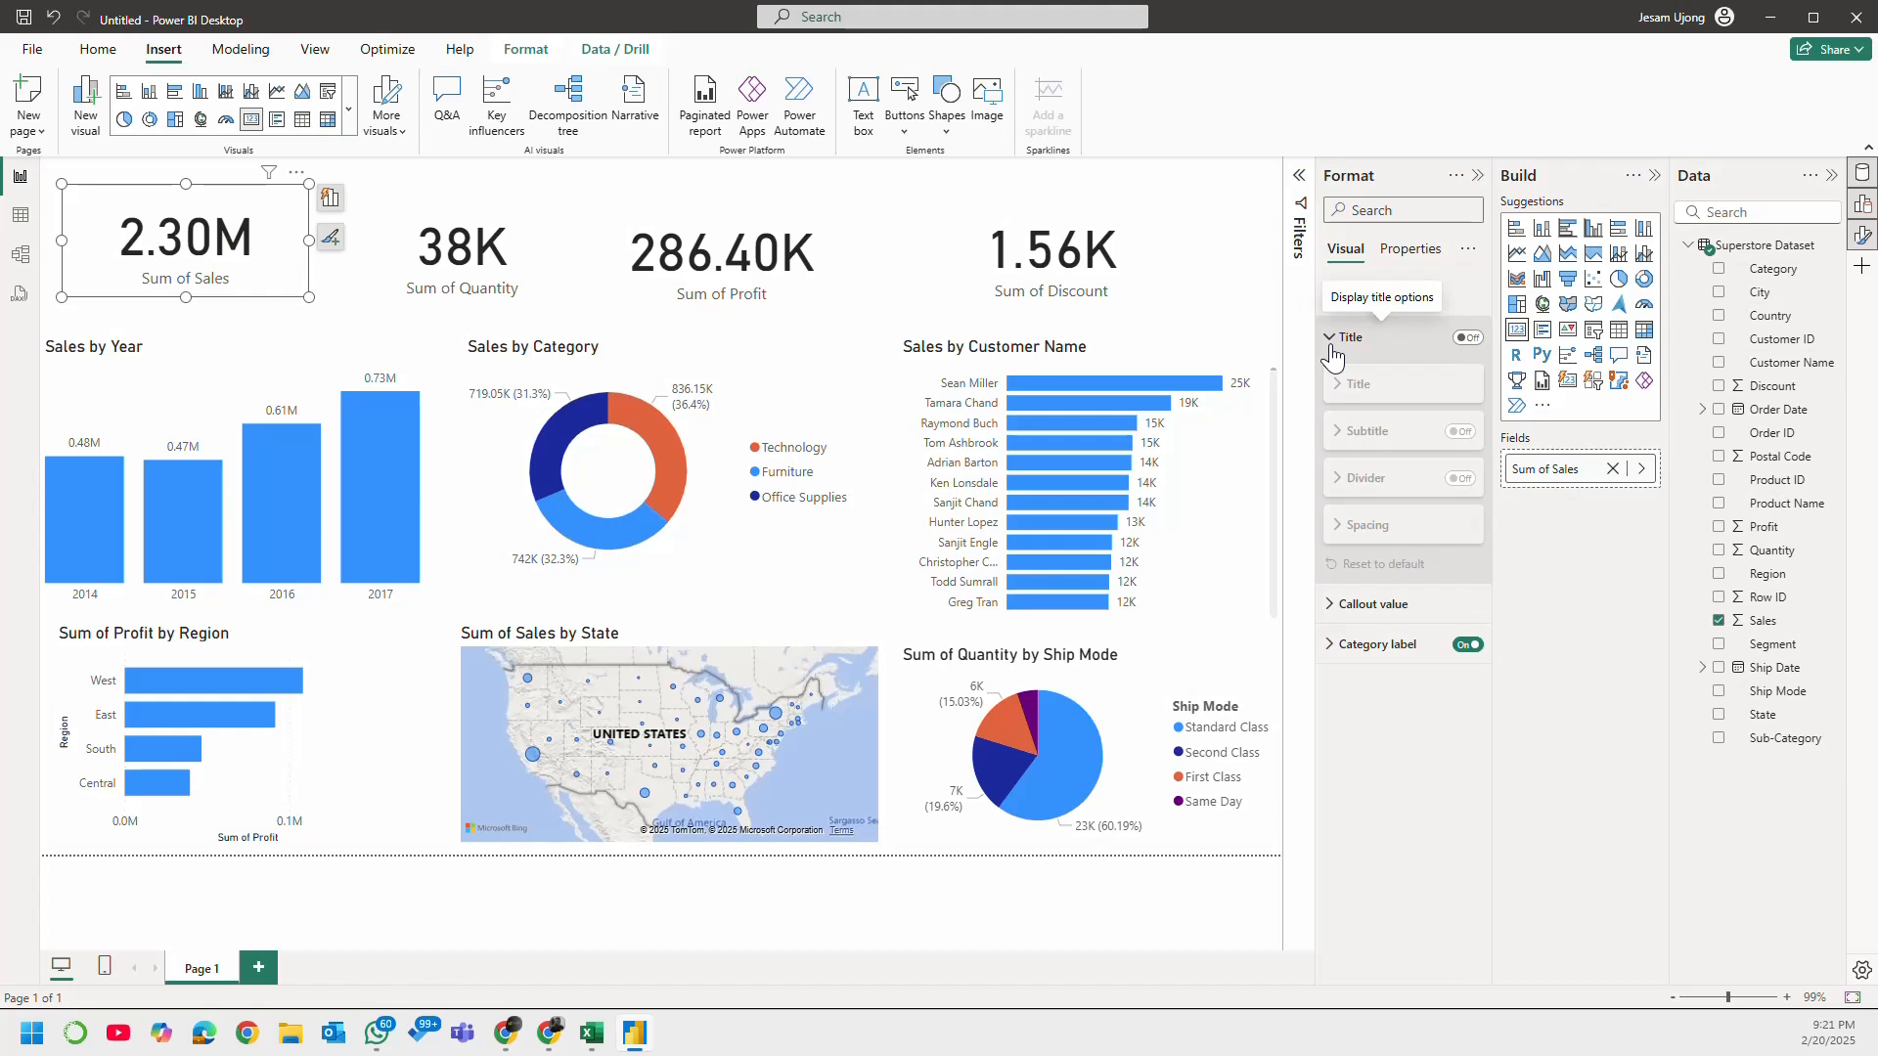
{"action": "left_click", "coordinate": [1332, 339]}
{"action": "left_click", "coordinate": [1328, 302]}
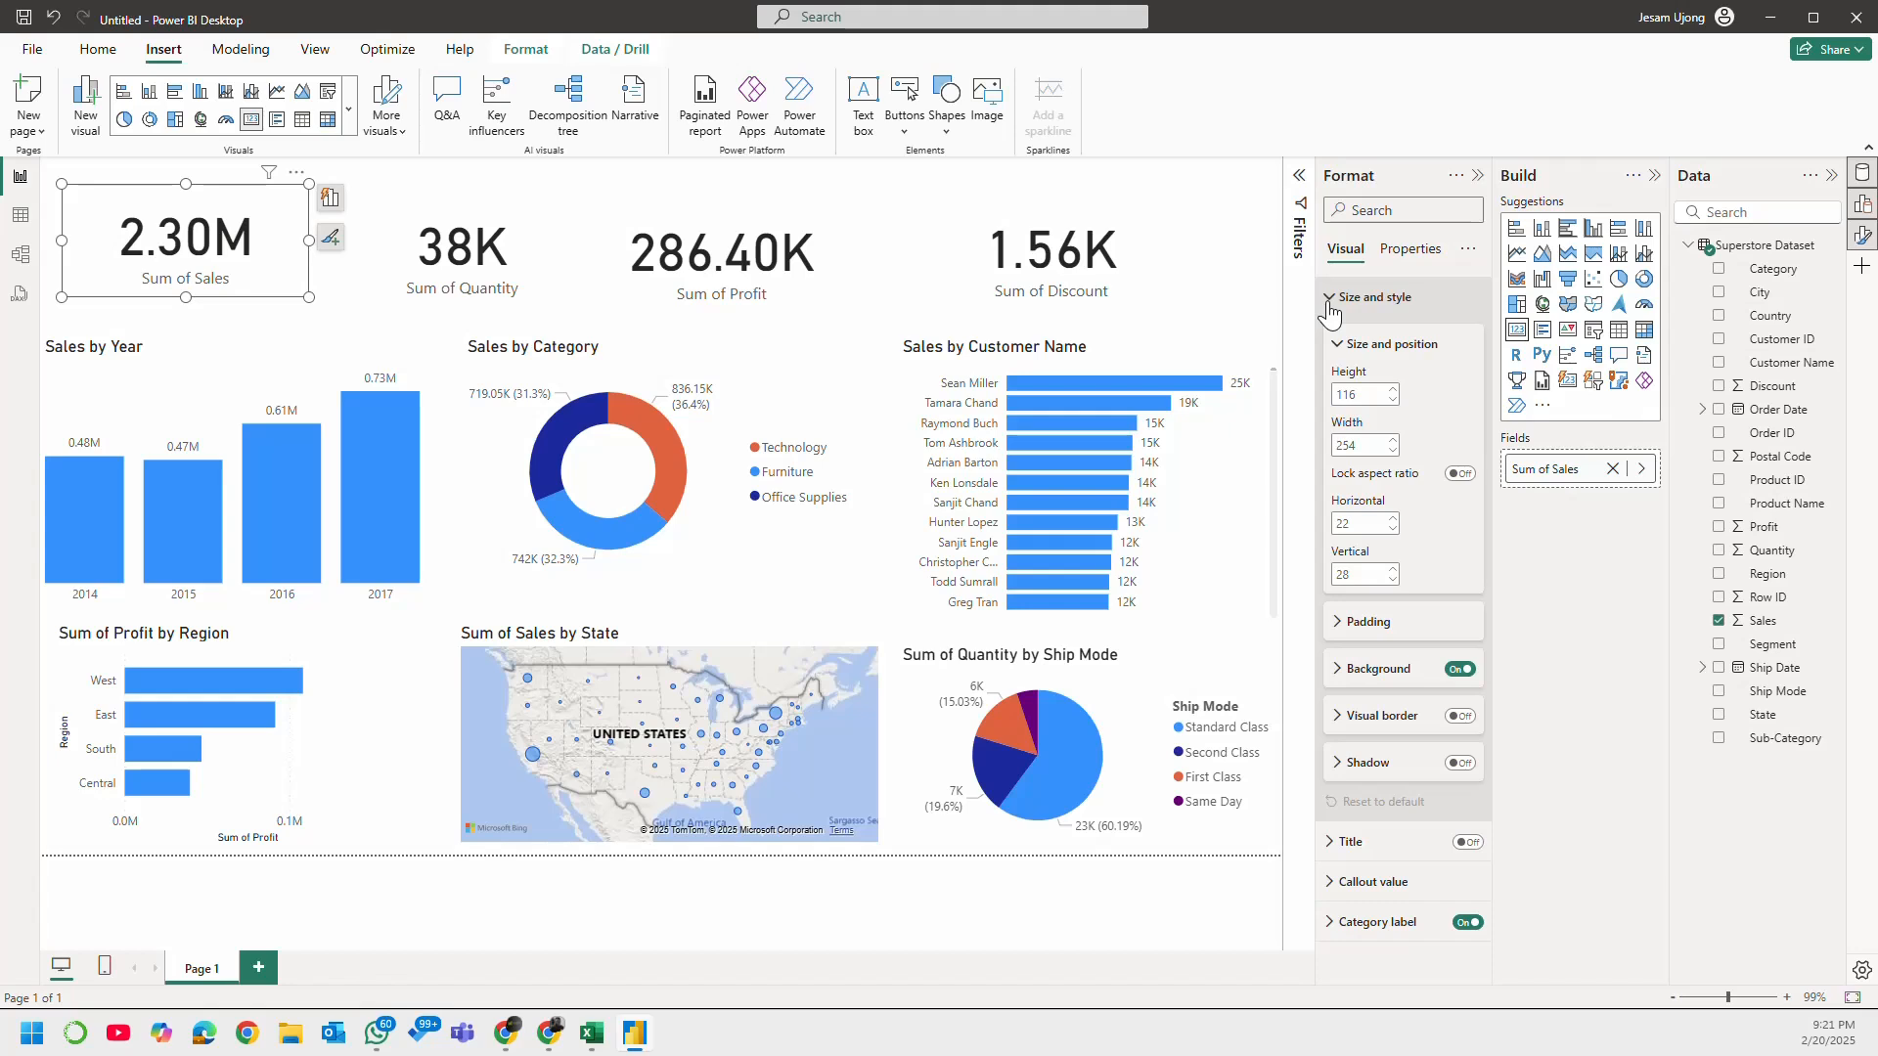
{"action": "left_click", "coordinate": [1329, 300]}
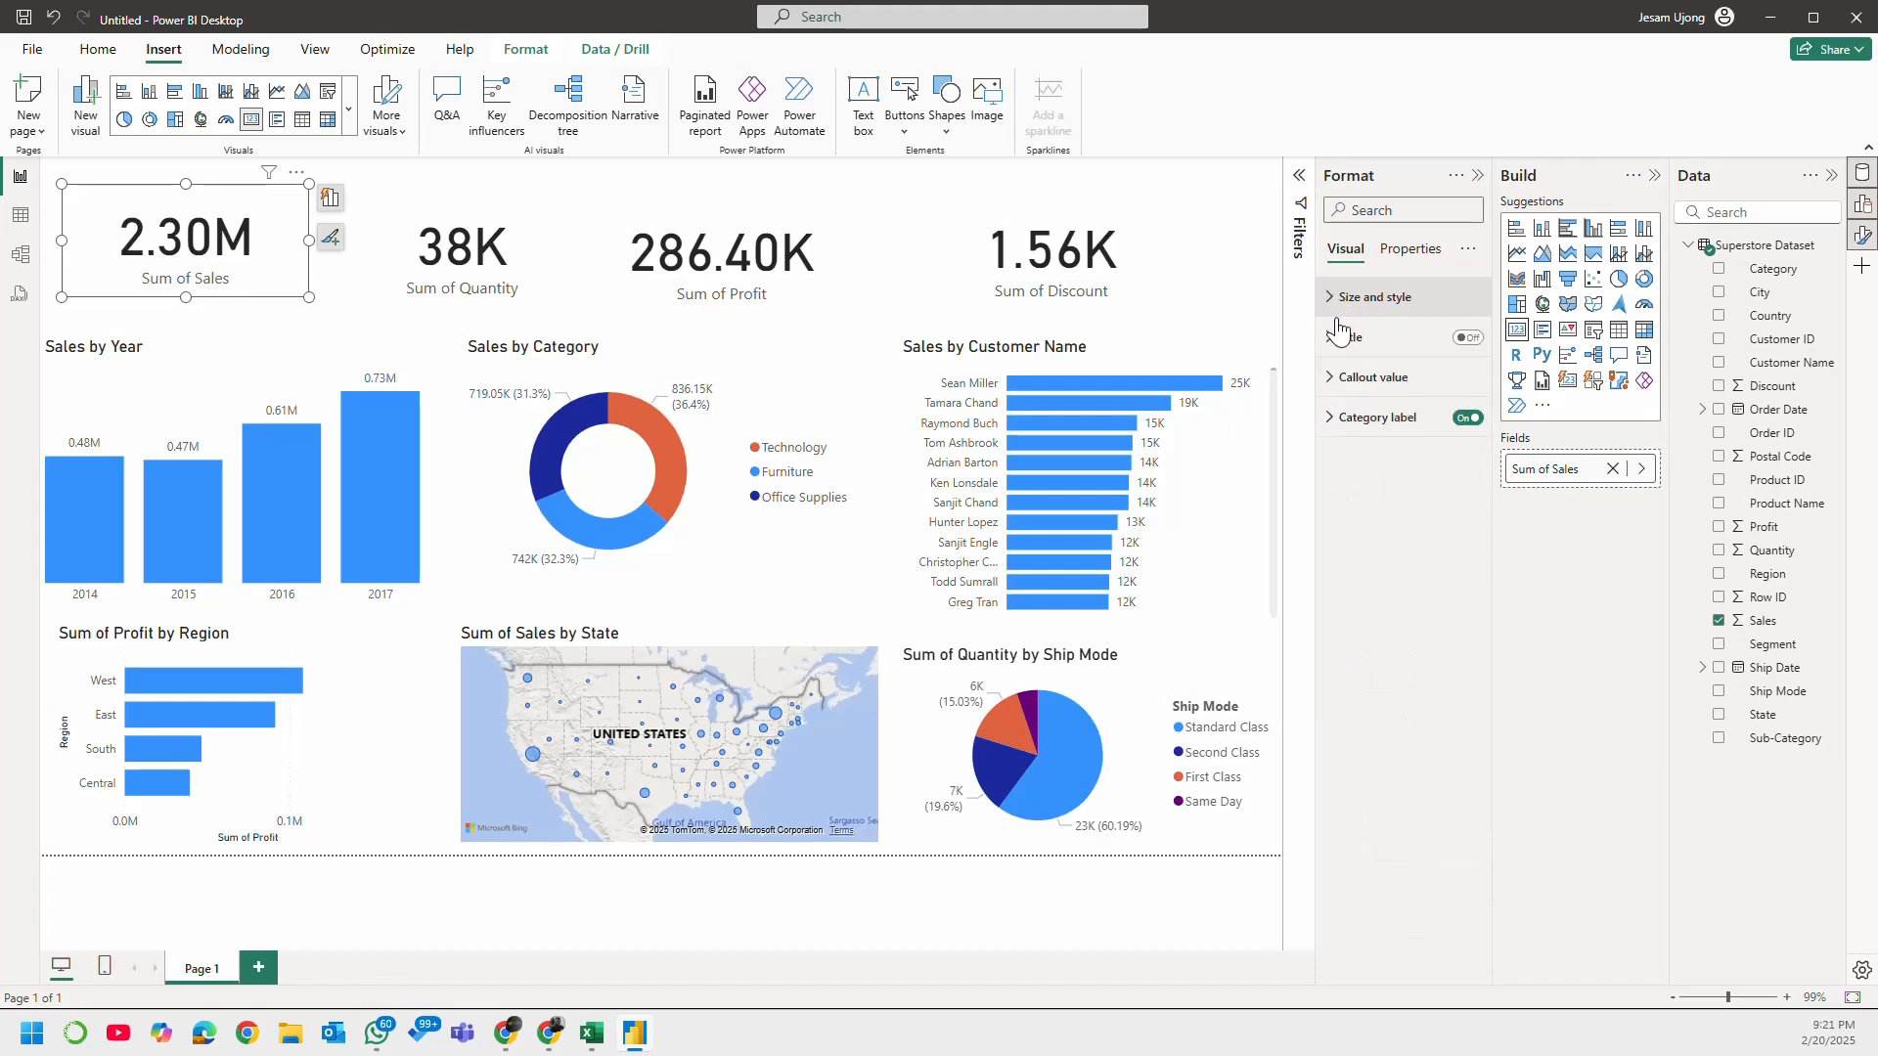
{"action": "left_click", "coordinate": [1338, 427]}
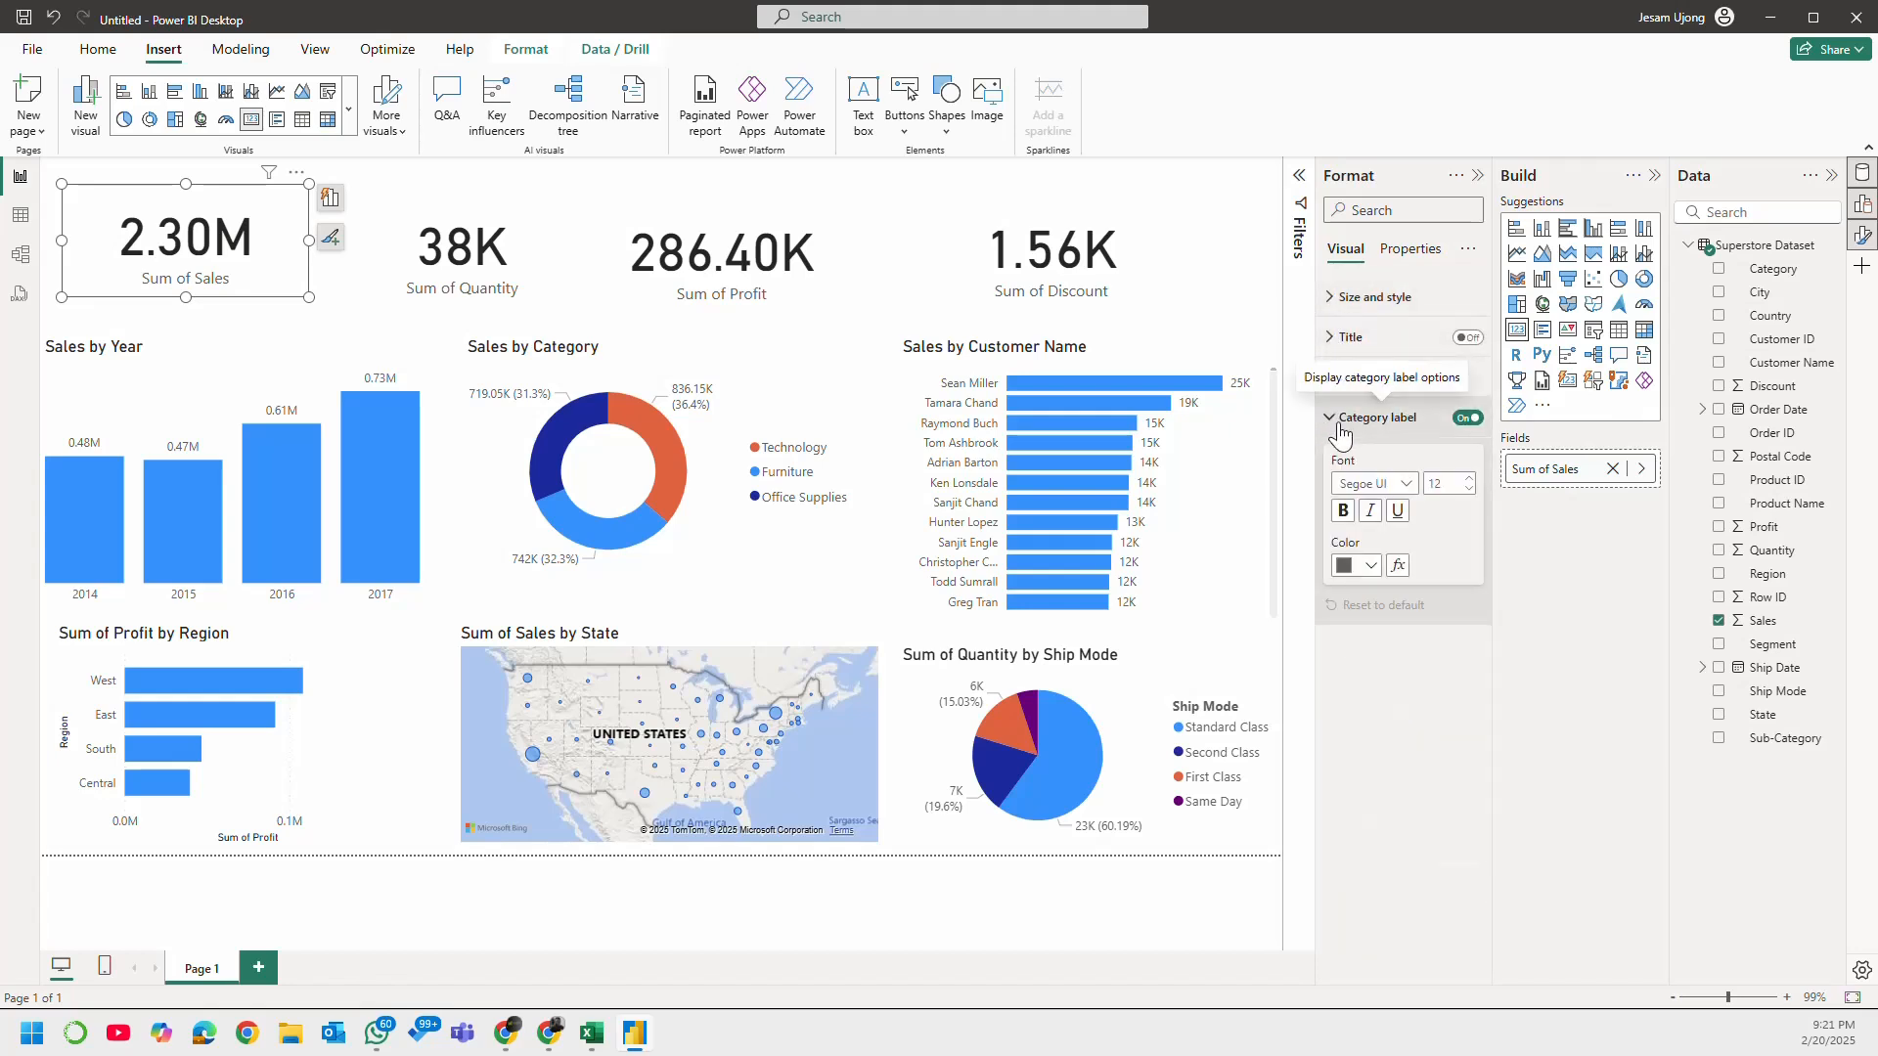
{"action": "left_click", "coordinate": [1339, 426]}
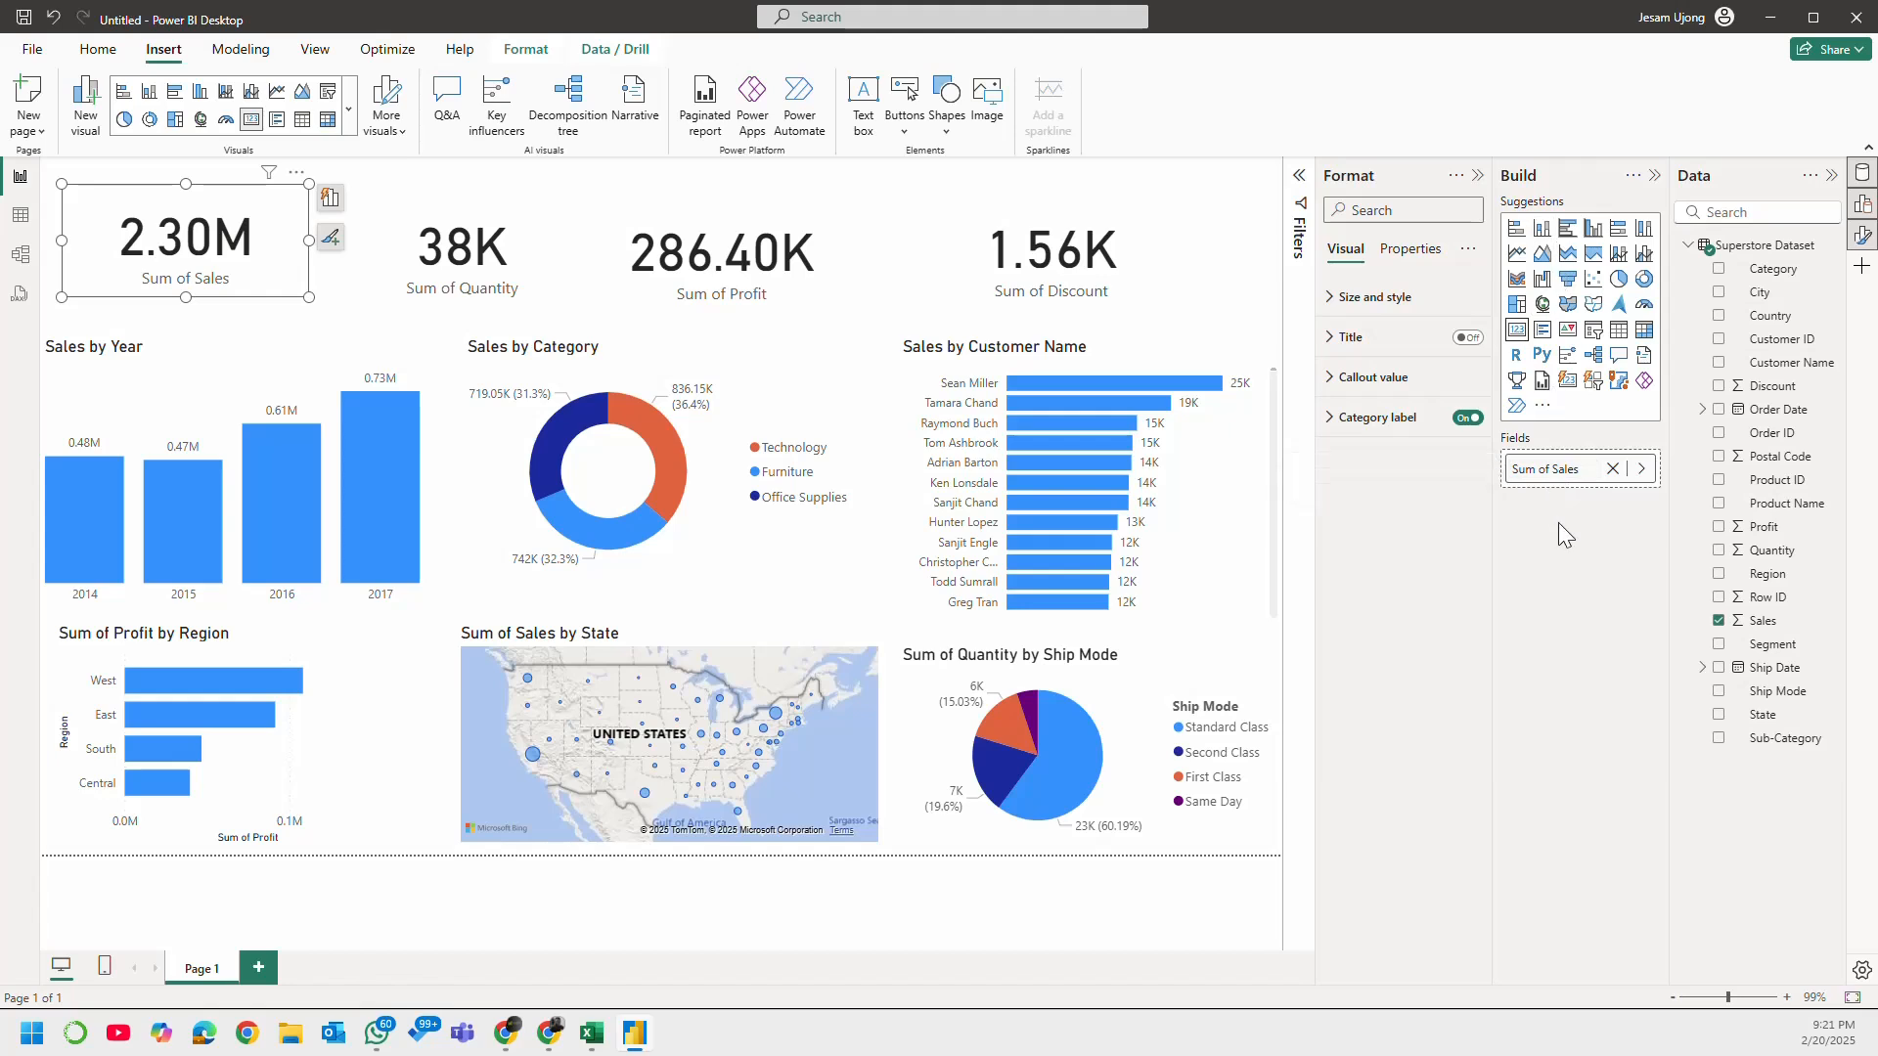
Step: Rename the Sum of Sales card's field to "Total Sales" for this visual
{"action": "right_click", "coordinate": [1547, 478]}
{"action": "left_click_drag", "start_coordinate": [1553, 473], "coordinate": [1370, 483]}
{"action": "type", "text": "Total"}
{"action": "left_click", "coordinate": [1591, 538]}
Step: Make the category label of the Total Sales card bold and colour it red
{"action": "left_click", "coordinate": [1332, 303]}
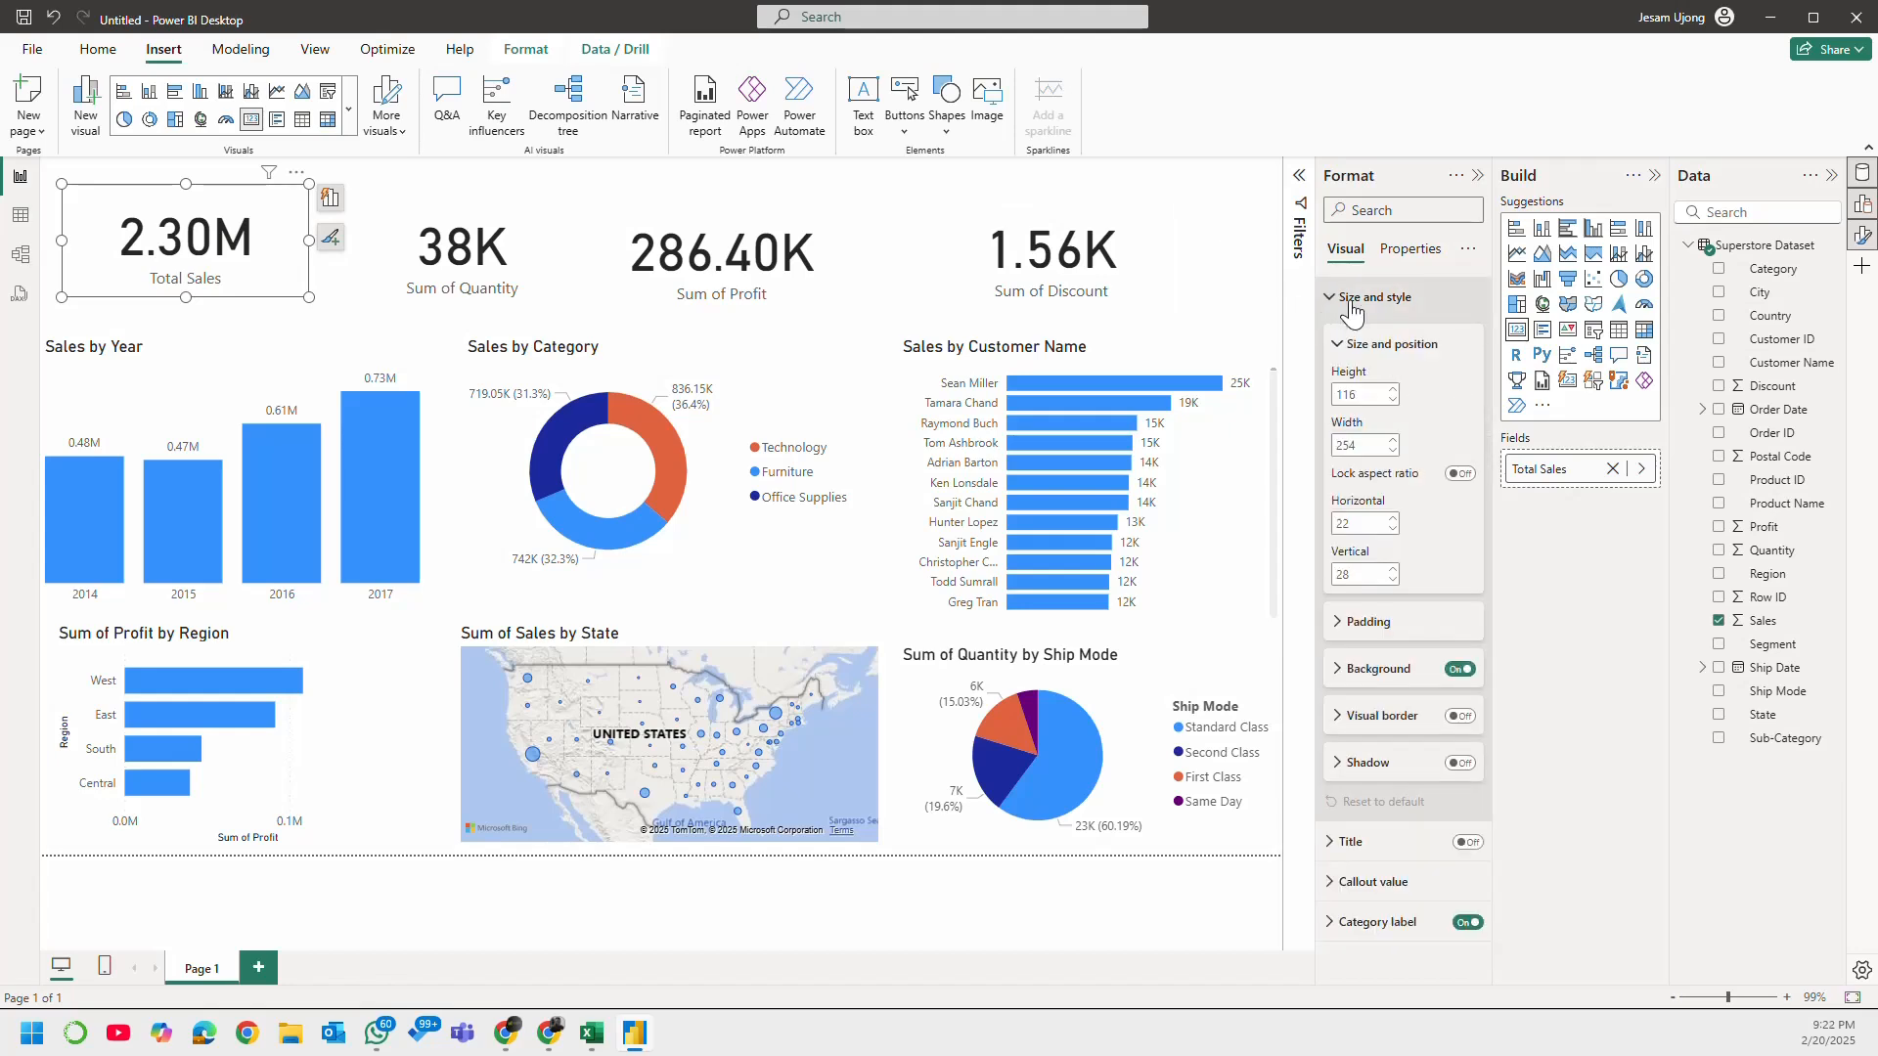
{"action": "left_click", "coordinate": [1351, 303]}
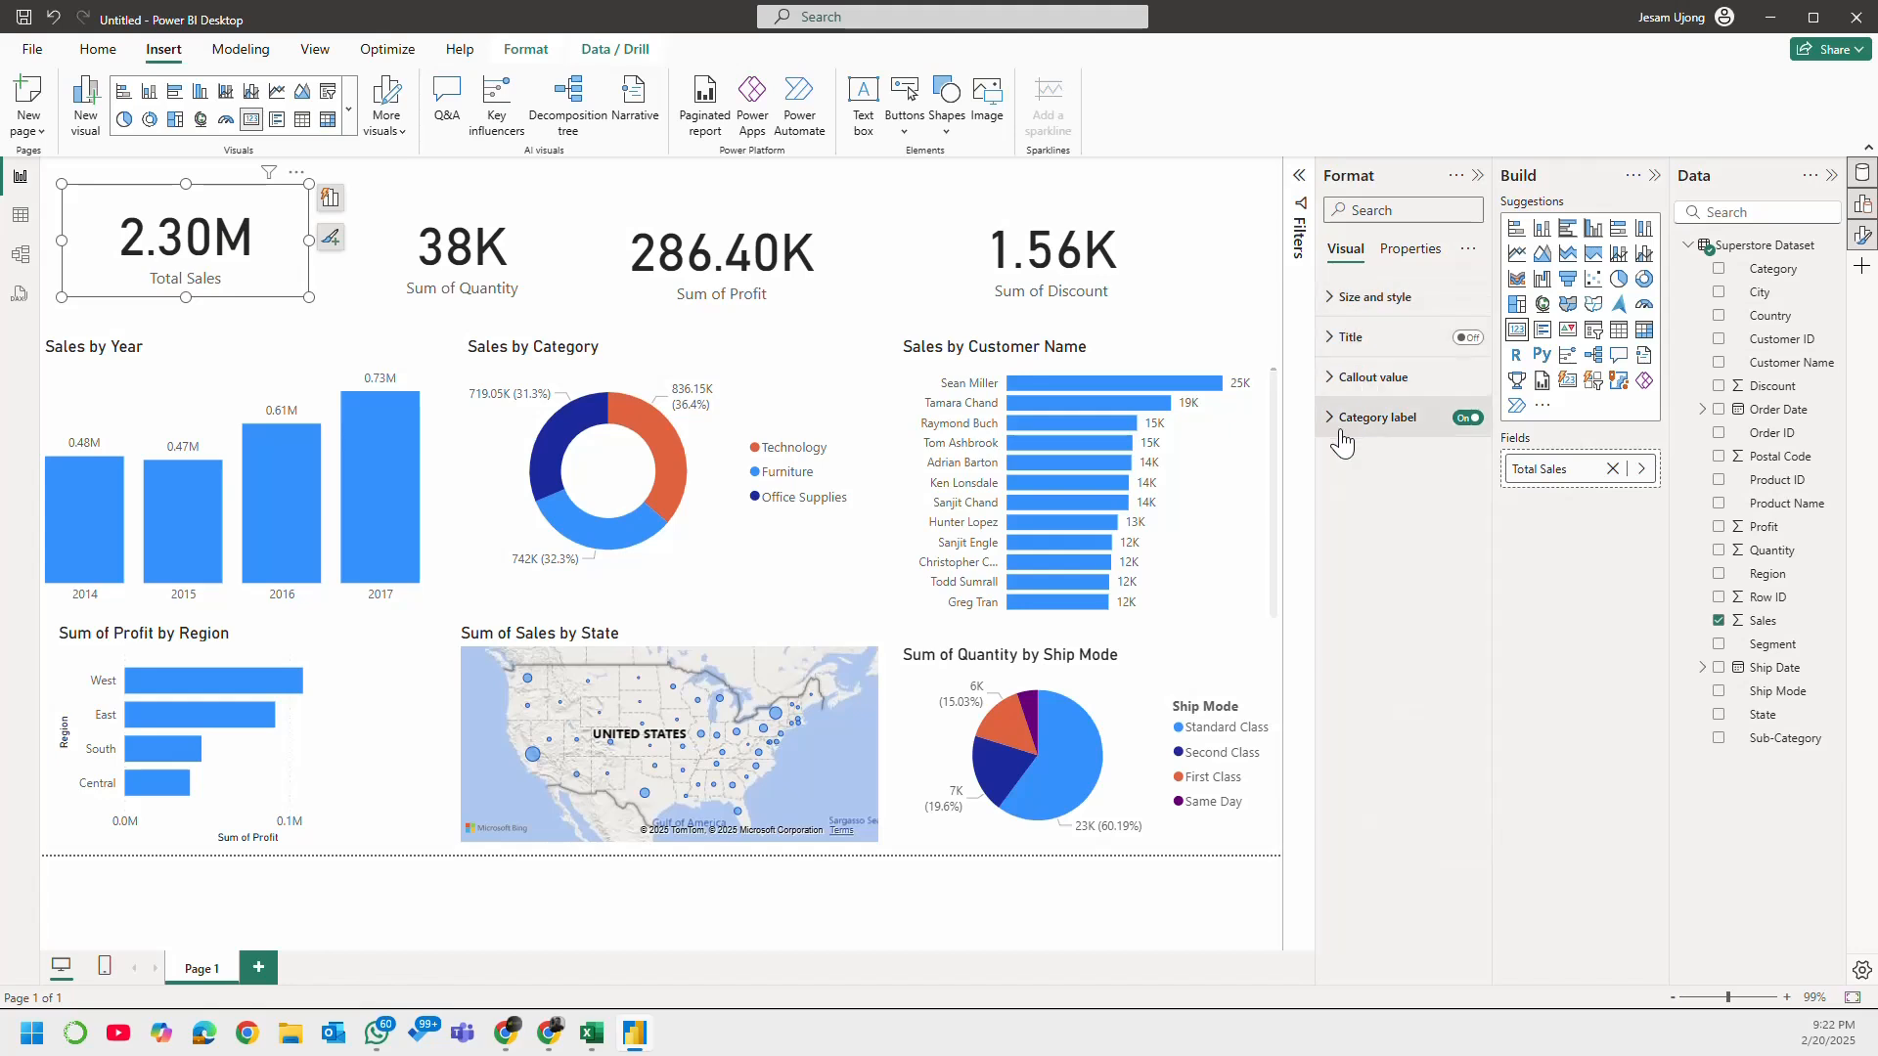
{"action": "left_click", "coordinate": [1350, 425]}
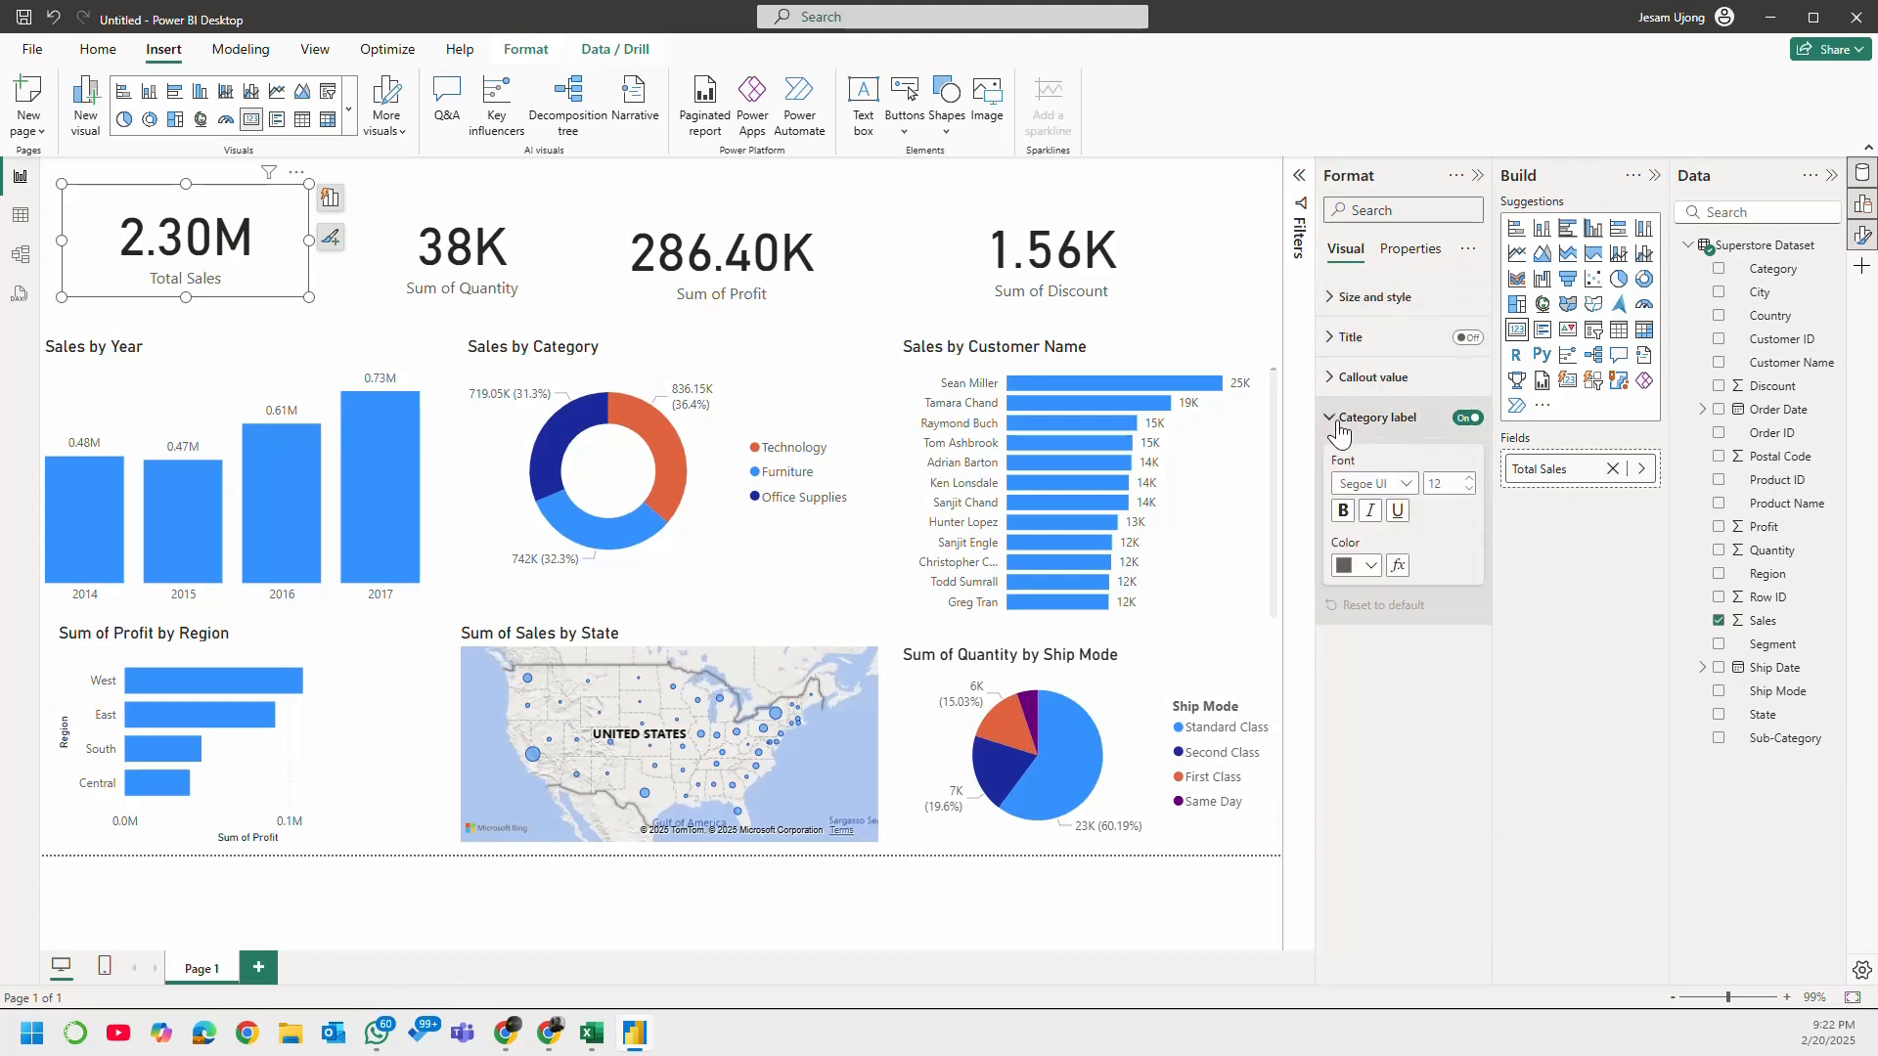
{"action": "left_click", "coordinate": [1342, 512]}
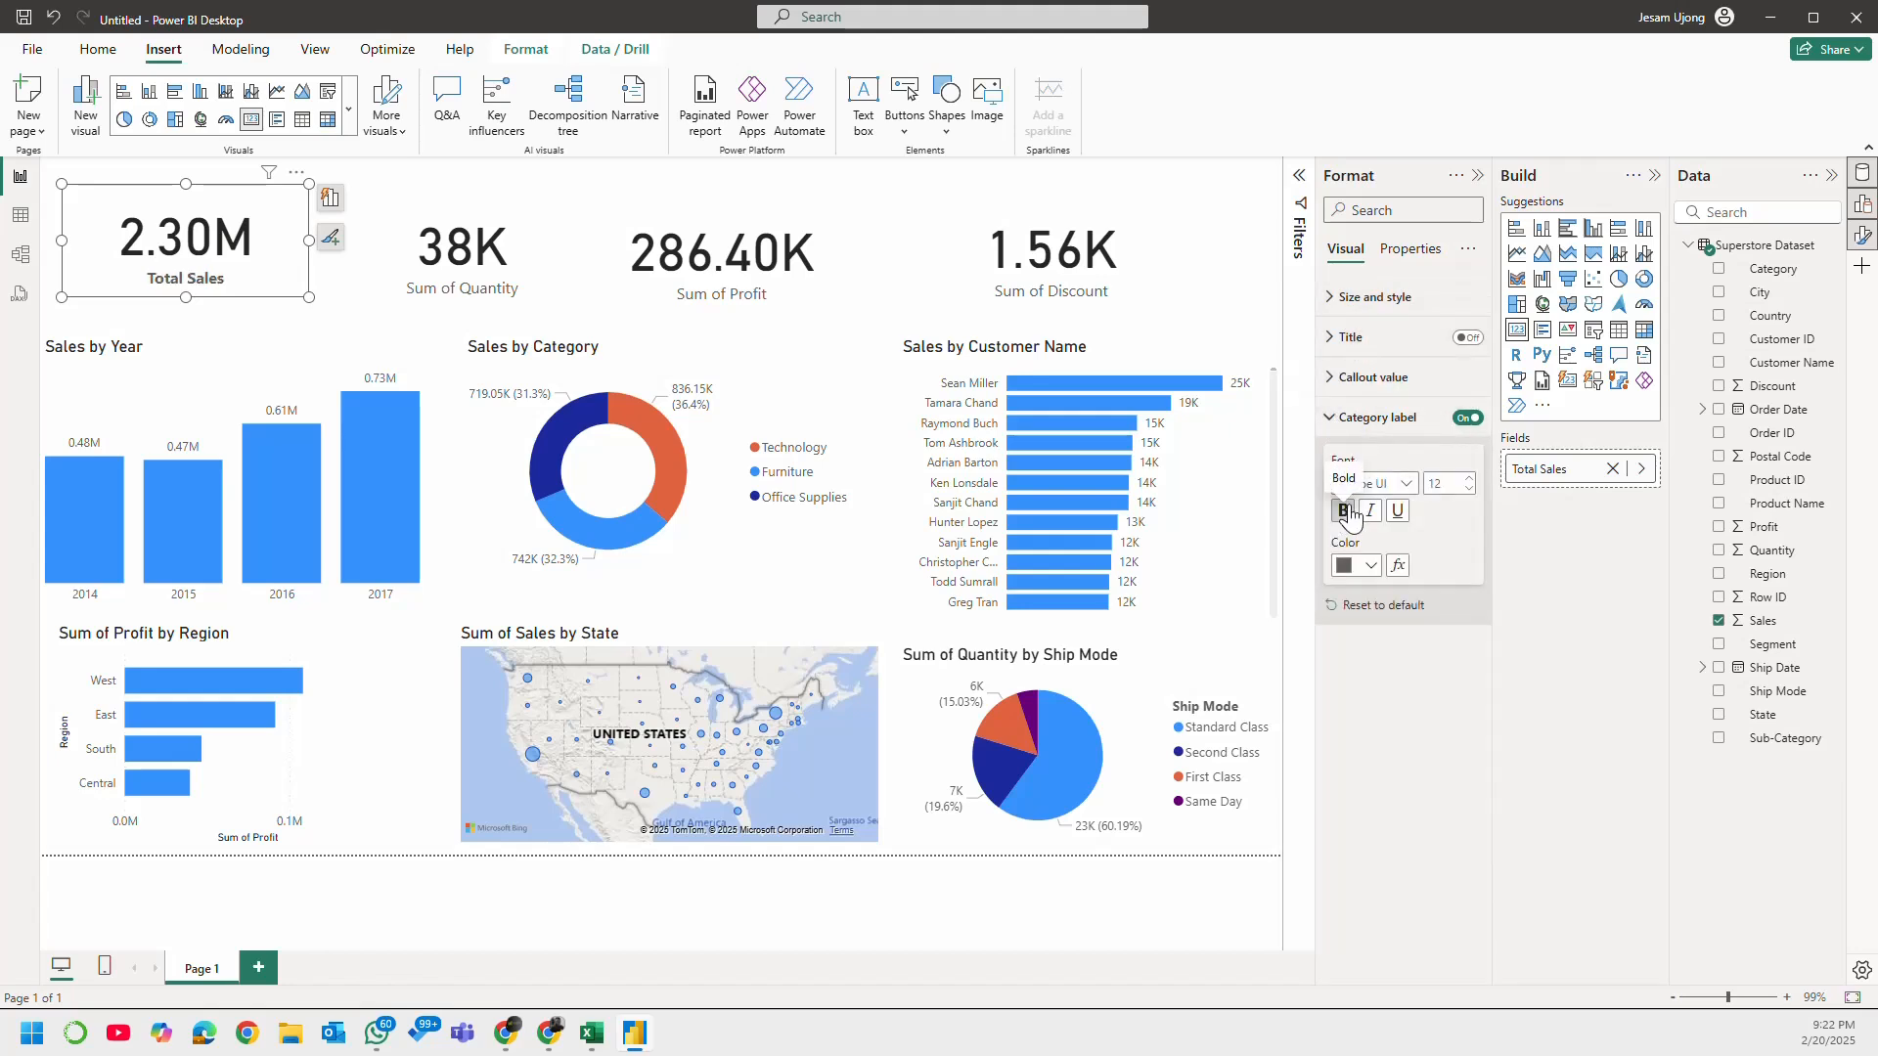
{"action": "left_click", "coordinate": [1373, 566]}
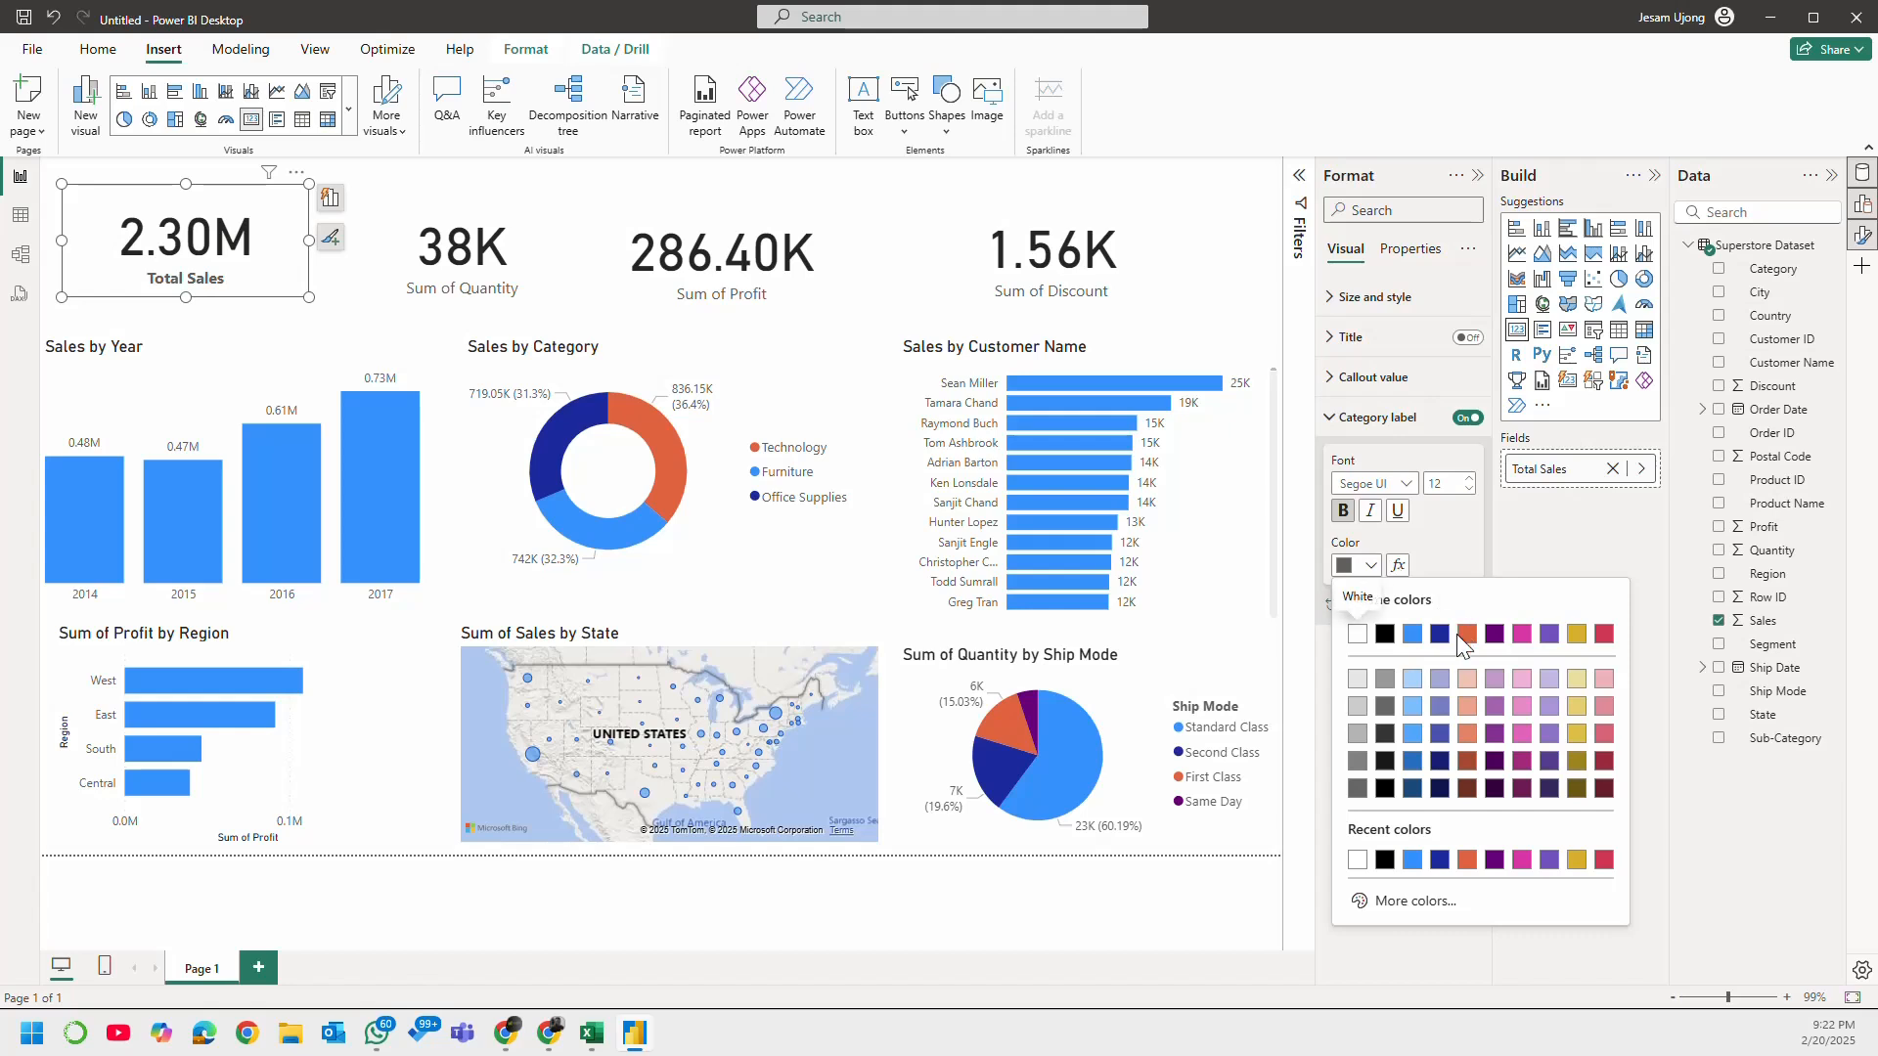
{"action": "left_click", "coordinate": [1440, 634]}
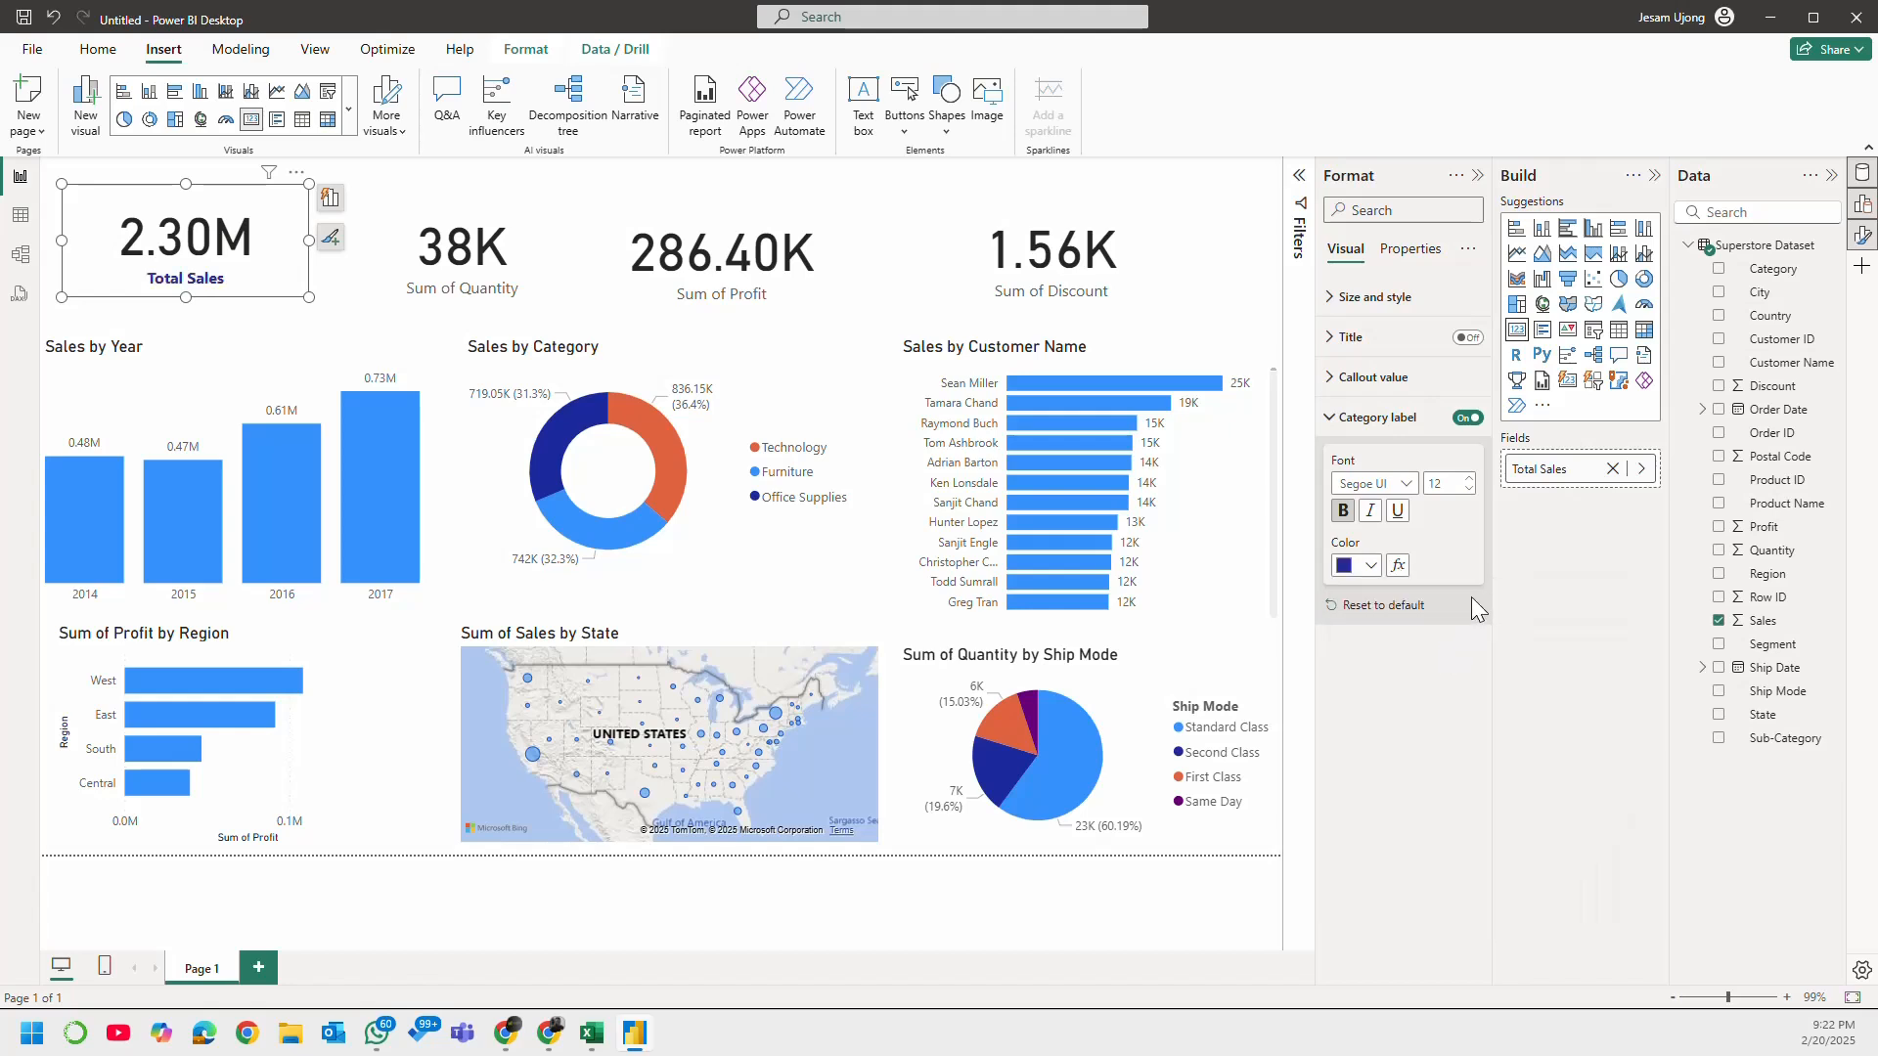
{"action": "left_click", "coordinate": [1356, 567]}
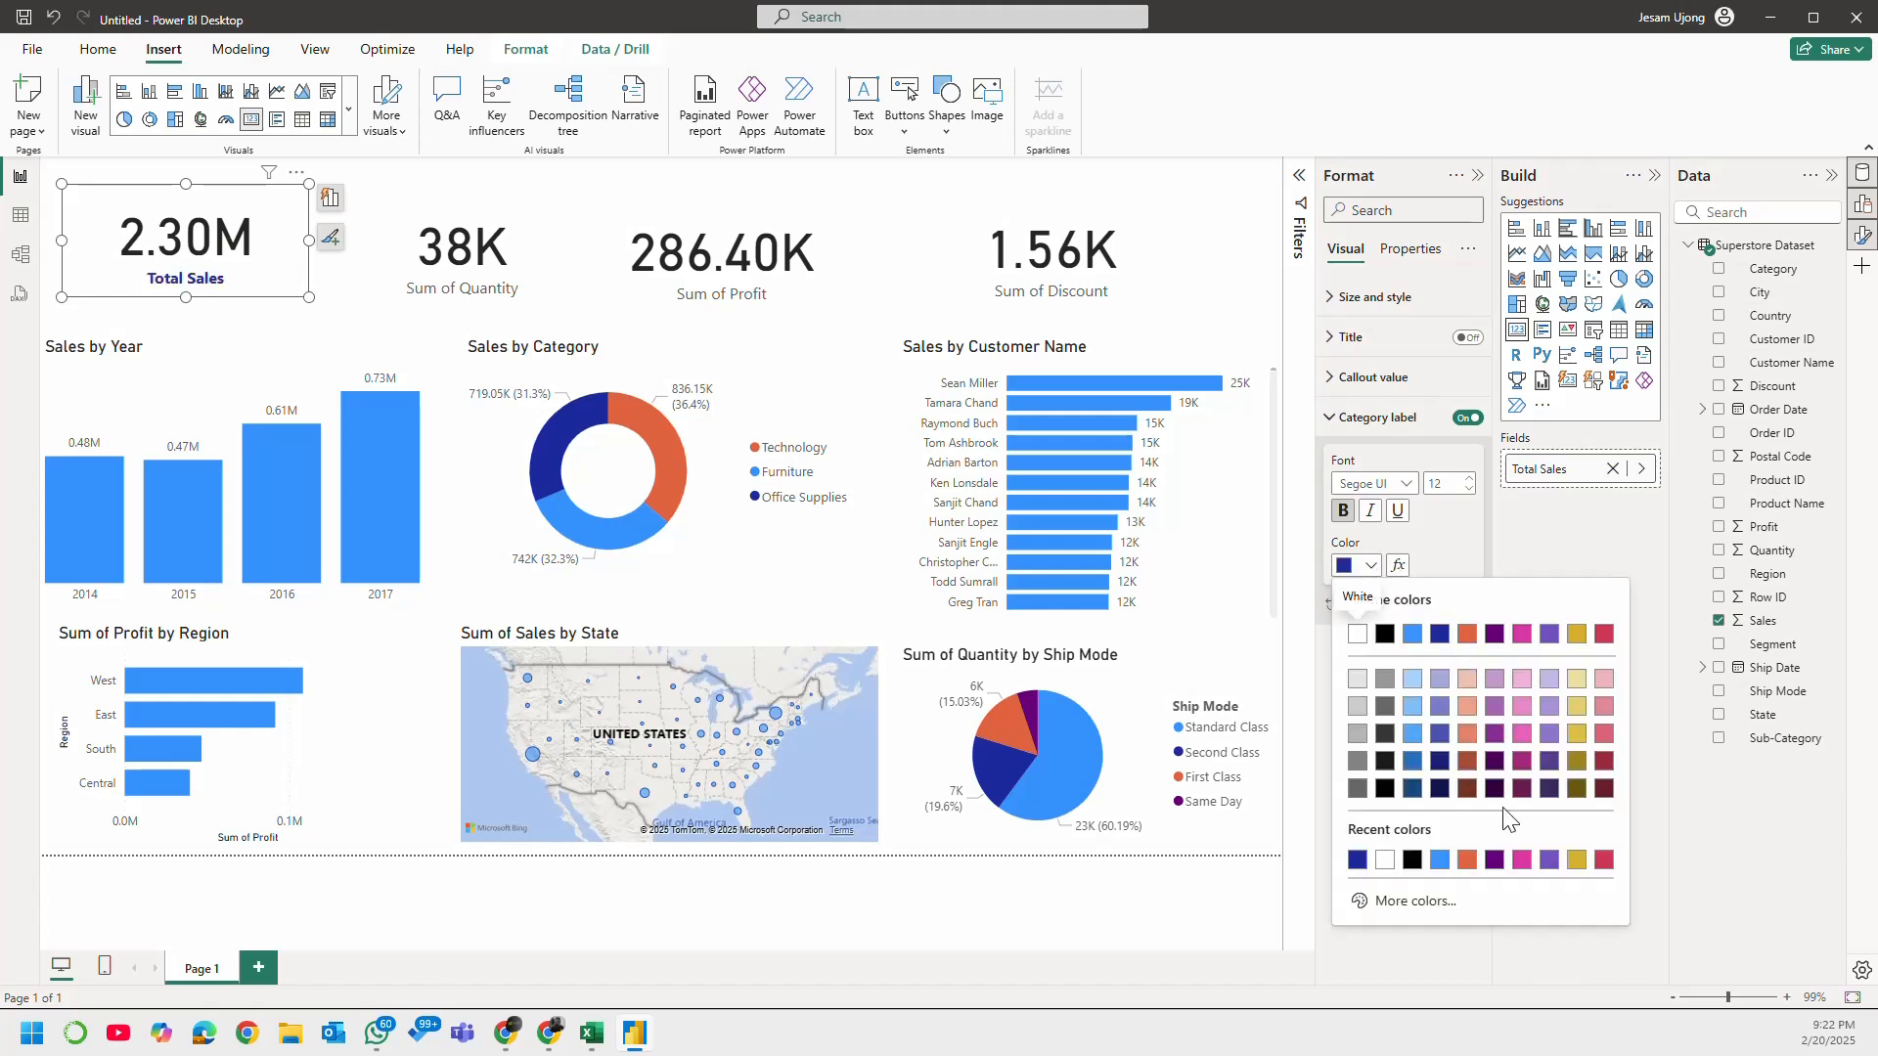
{"action": "left_click", "coordinate": [1604, 635]}
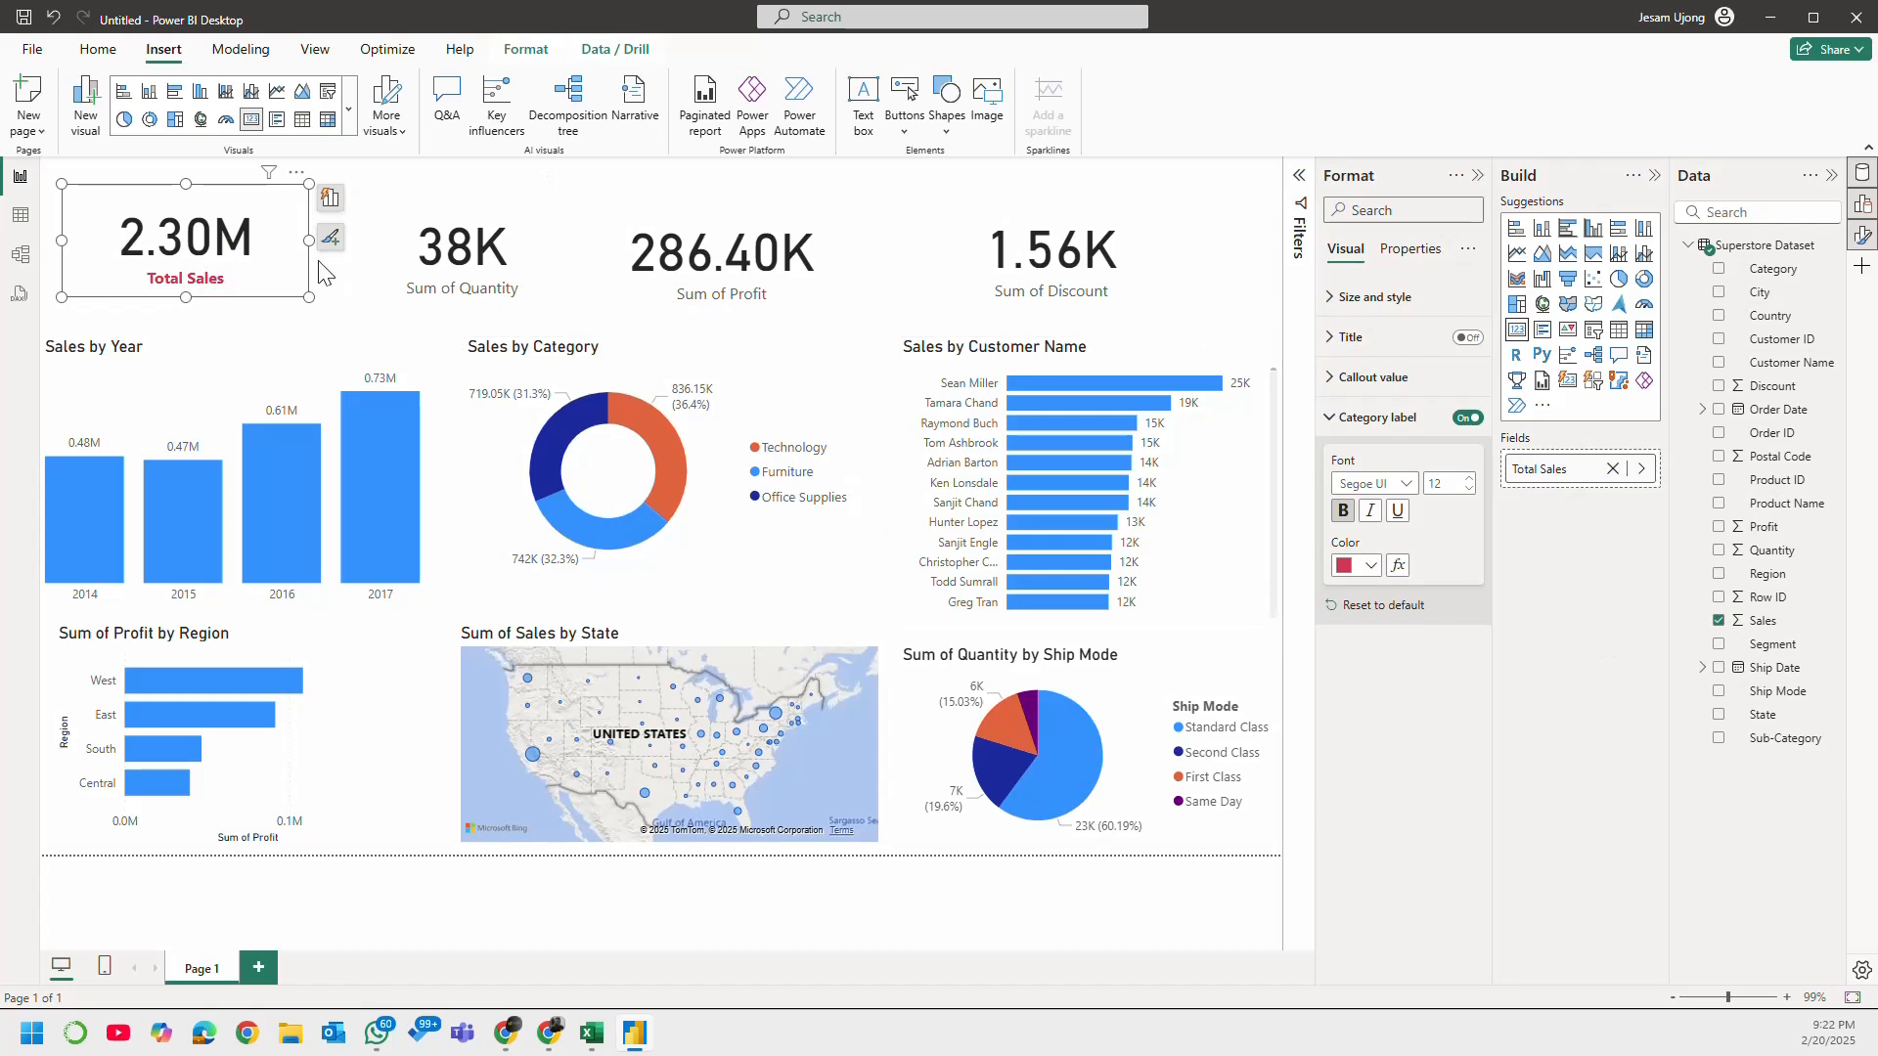
Step: Copy the Total Sales card's formatting onto the Sum of Quantity, Sum of Profit and Sum of Discount cards with Format painter
{"action": "left_click_drag", "start_coordinate": [416, 264], "coordinate": [418, 267]}
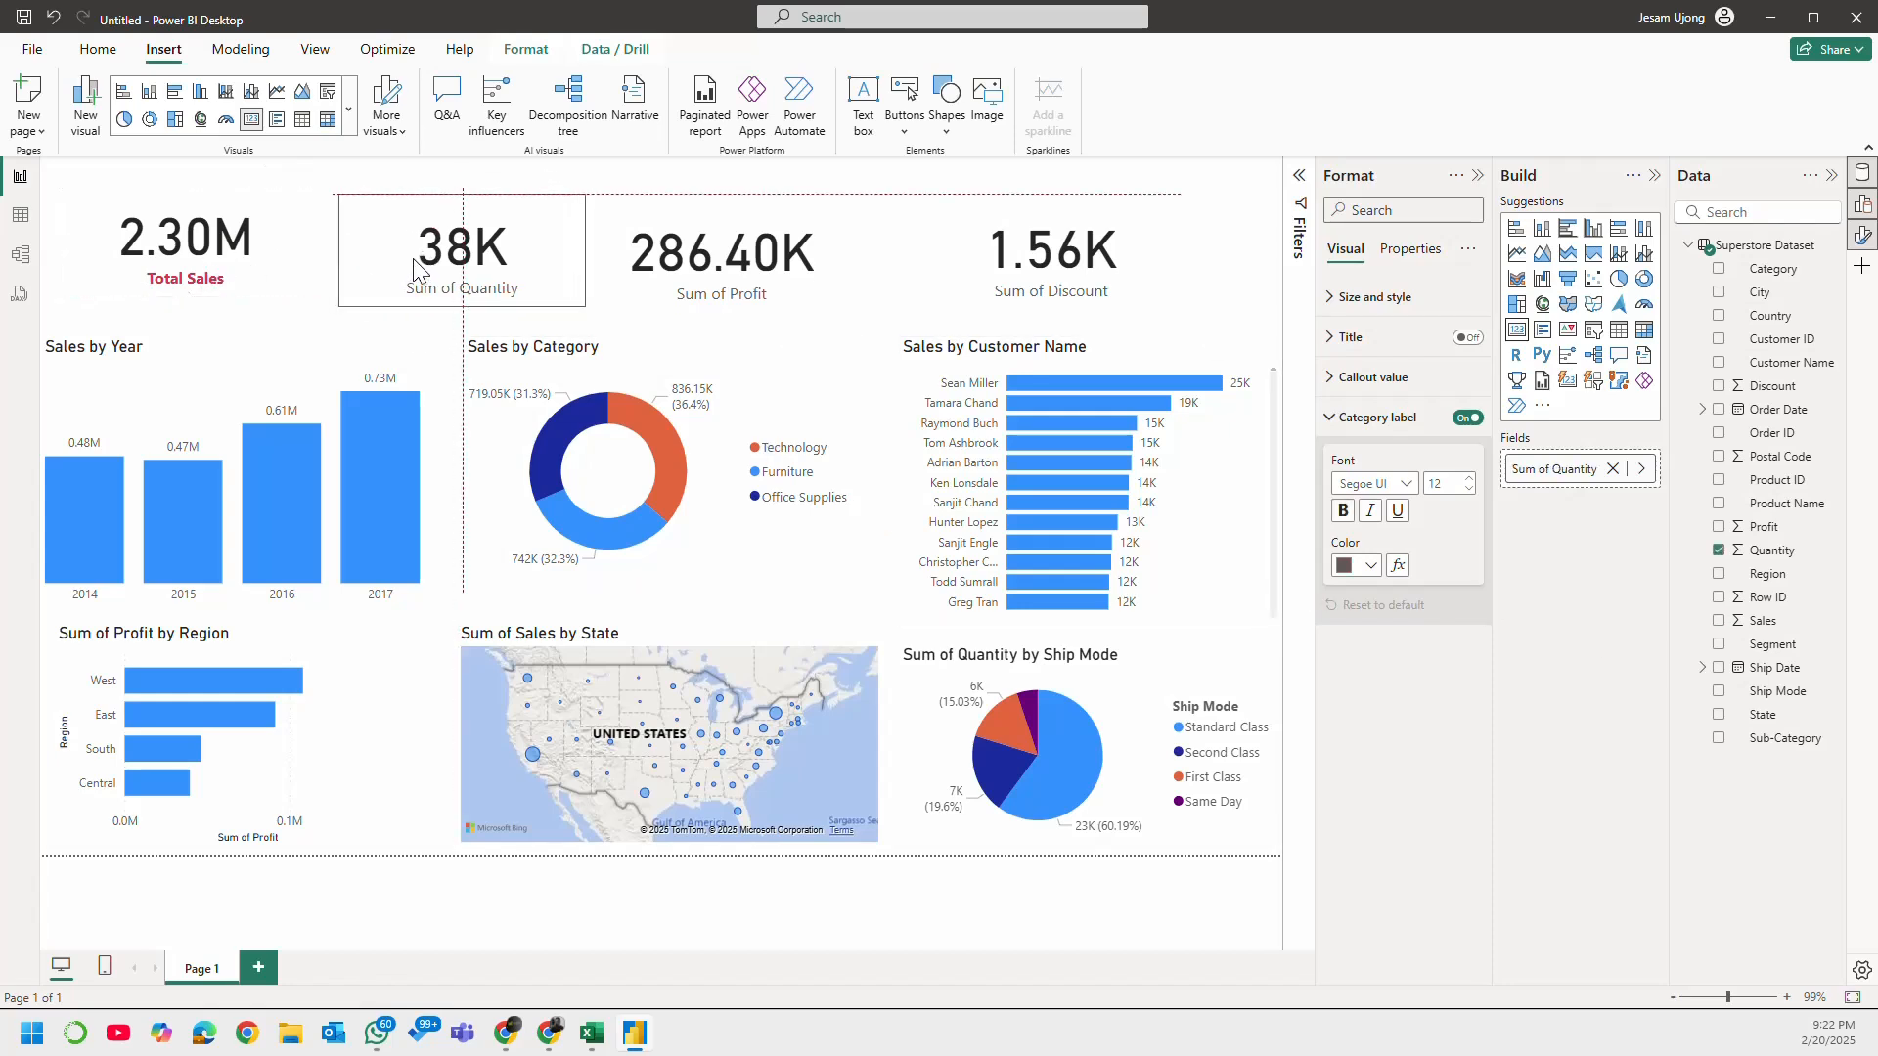
{"action": "left_click", "coordinate": [210, 254]}
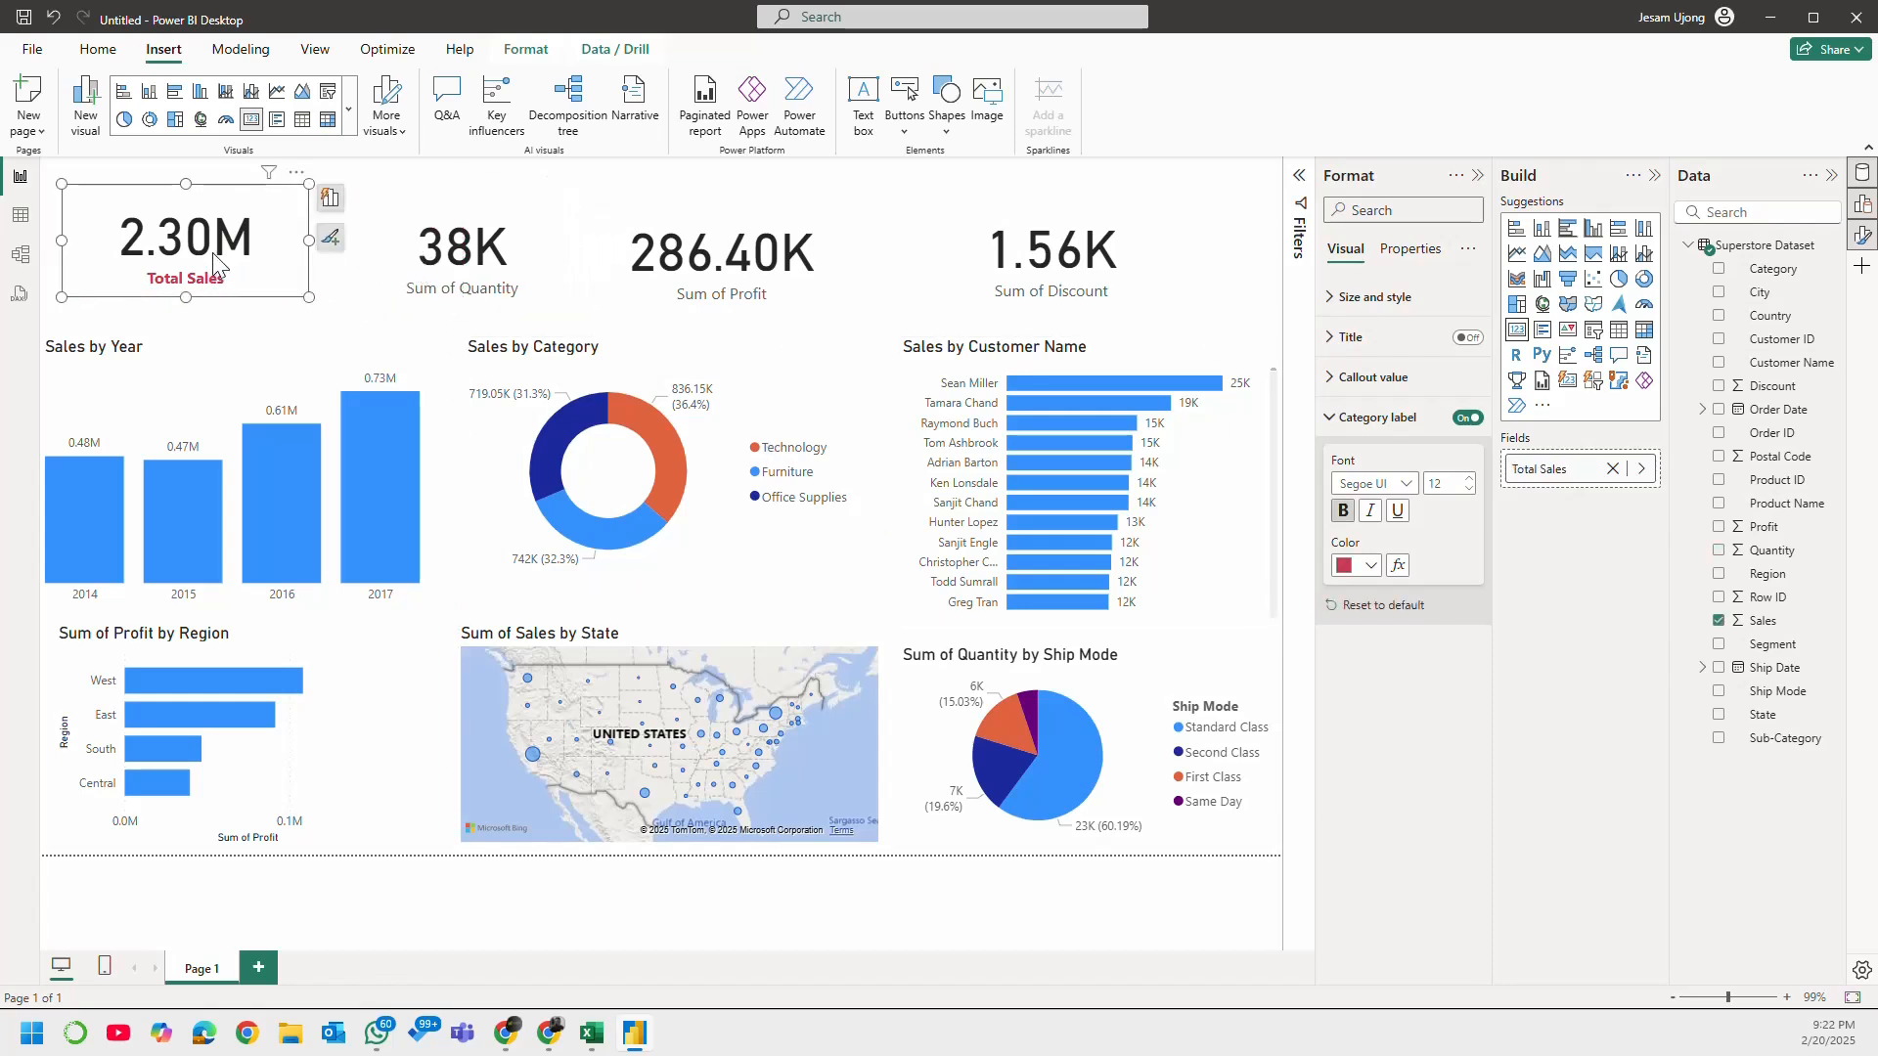
{"action": "left_click", "coordinate": [103, 57]}
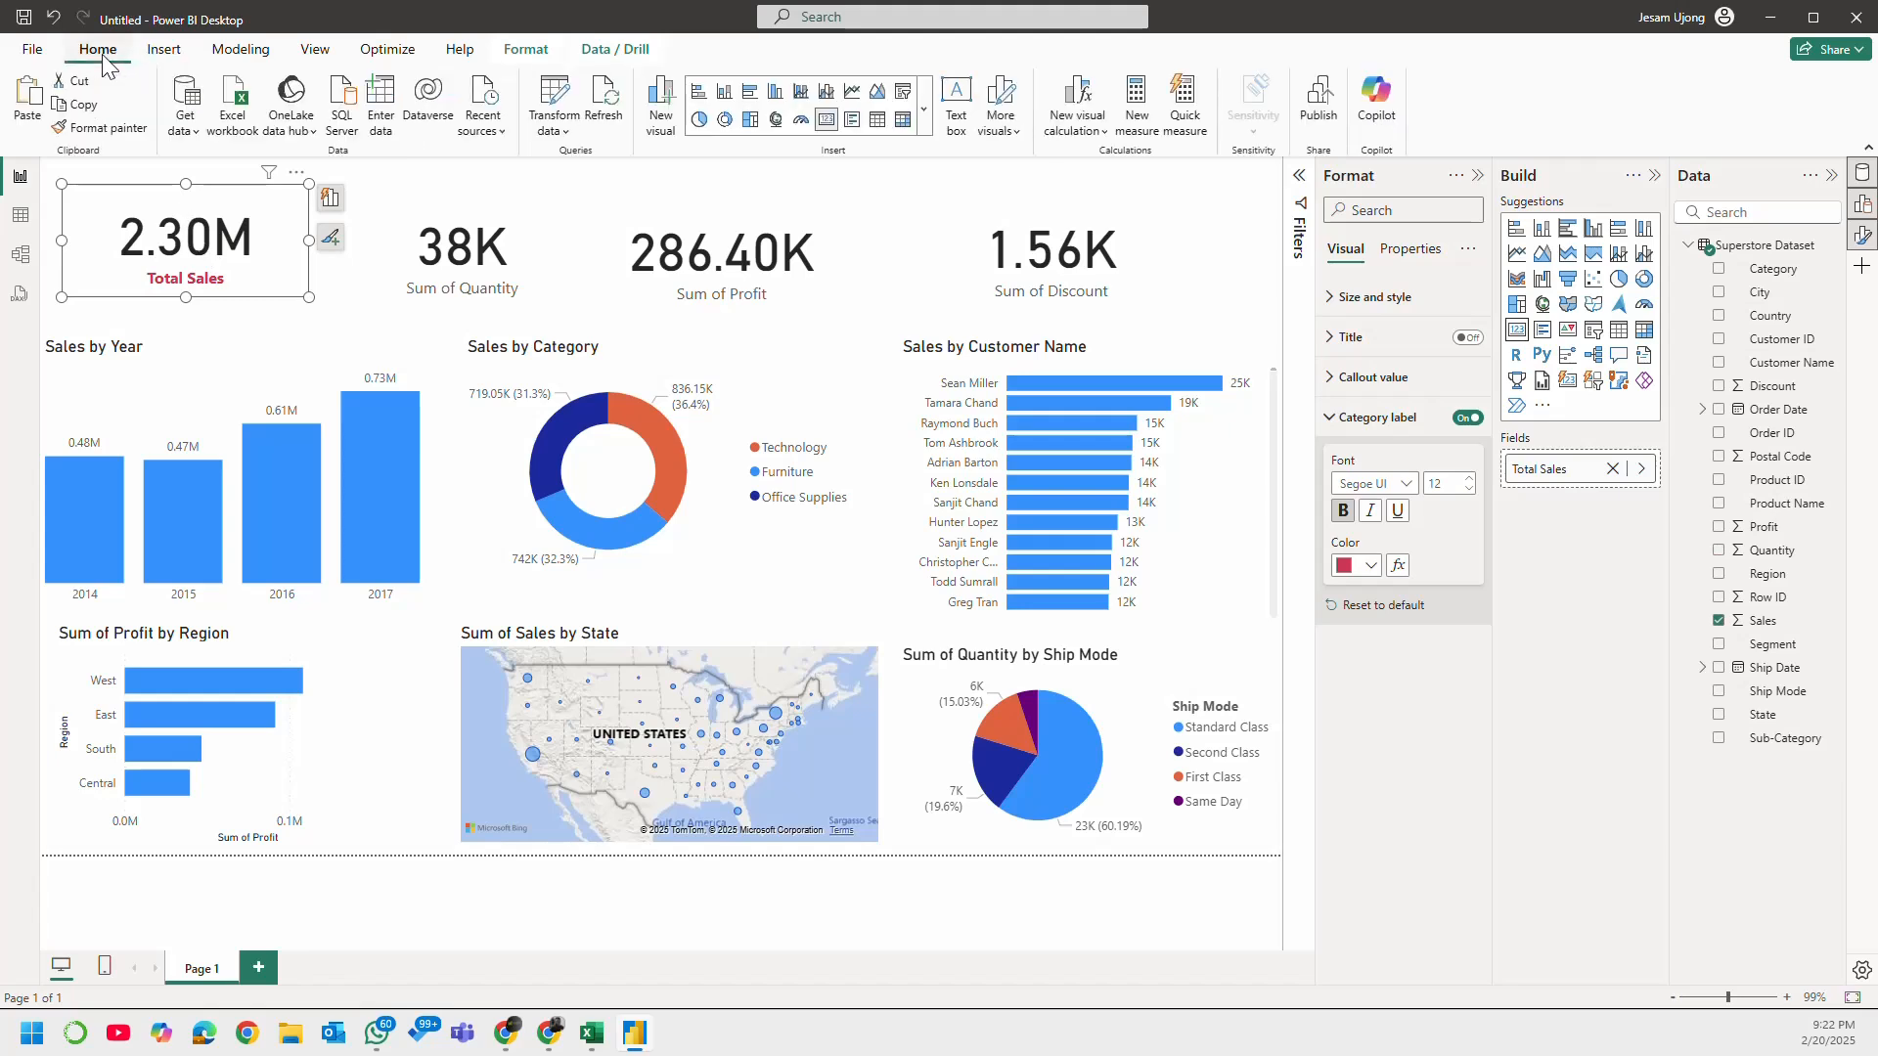
{"action": "left_click", "coordinate": [101, 129]}
{"action": "left_click", "coordinate": [494, 273]}
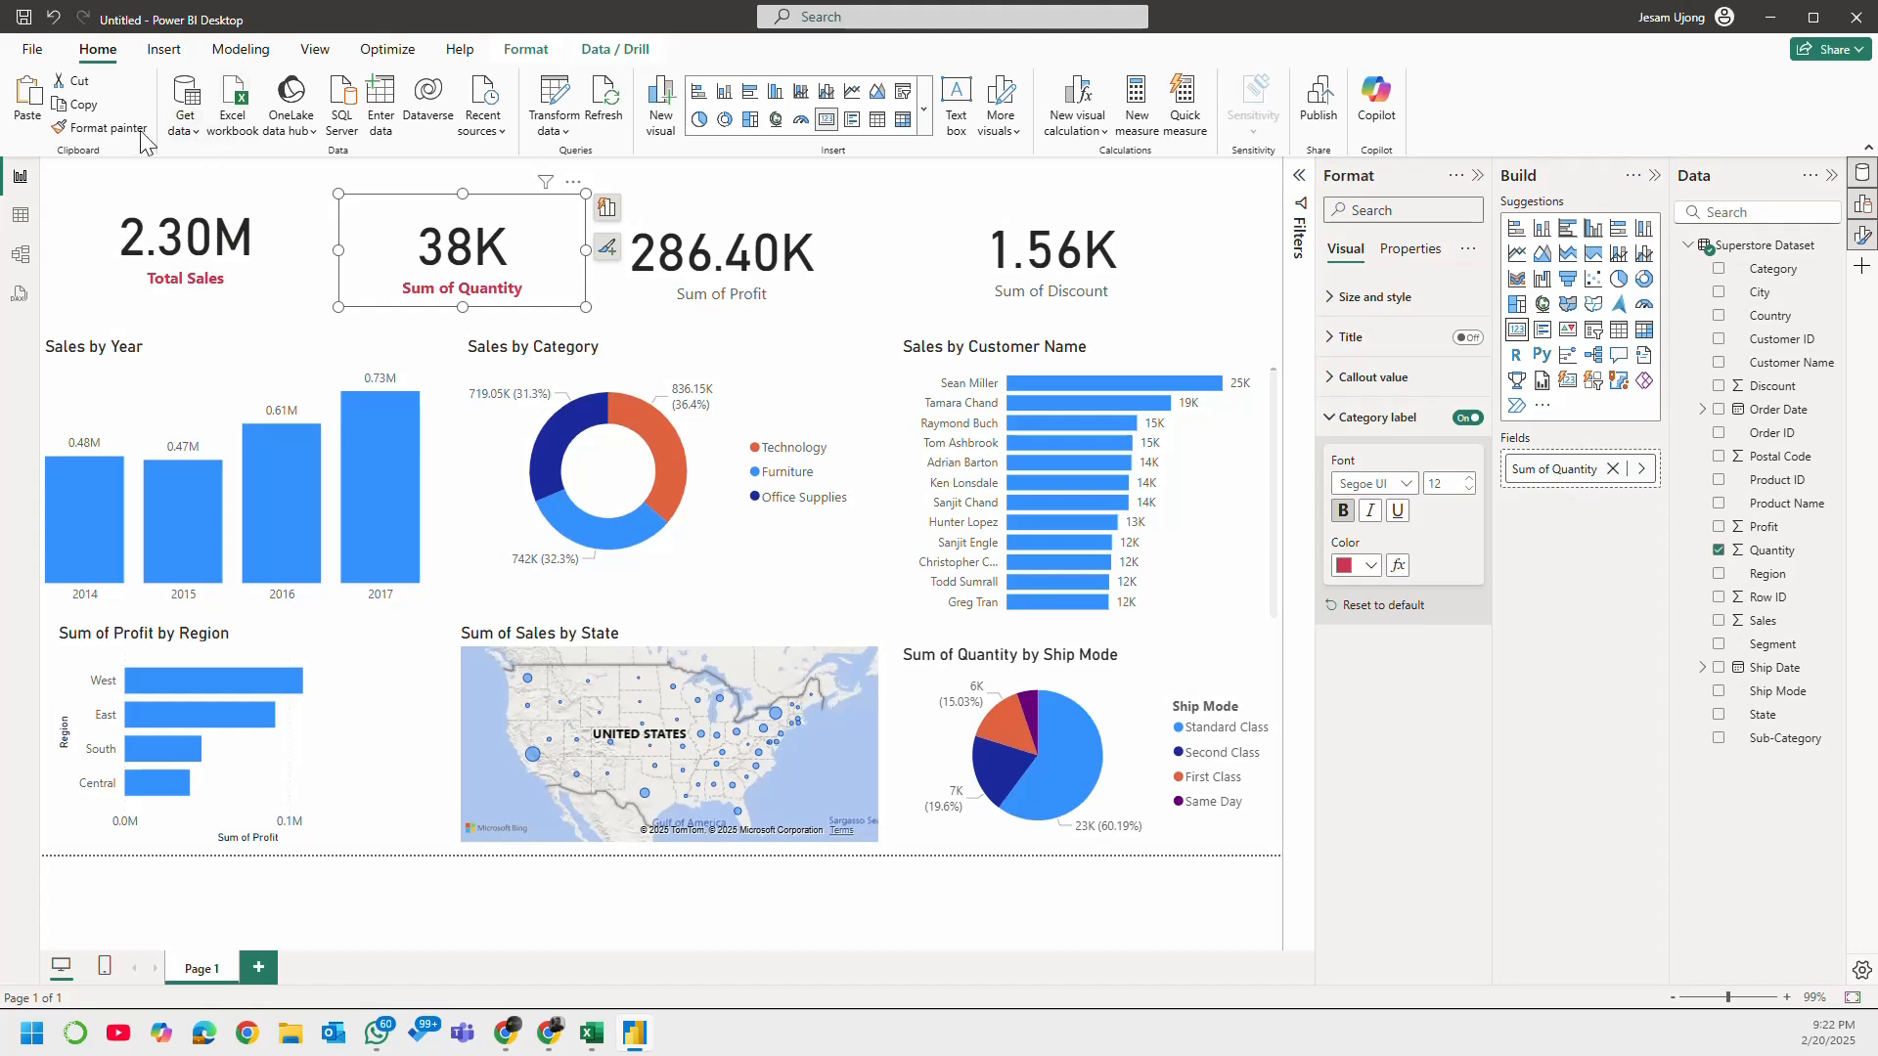
{"action": "left_click", "coordinate": [101, 128]}
{"action": "left_click", "coordinate": [695, 262]}
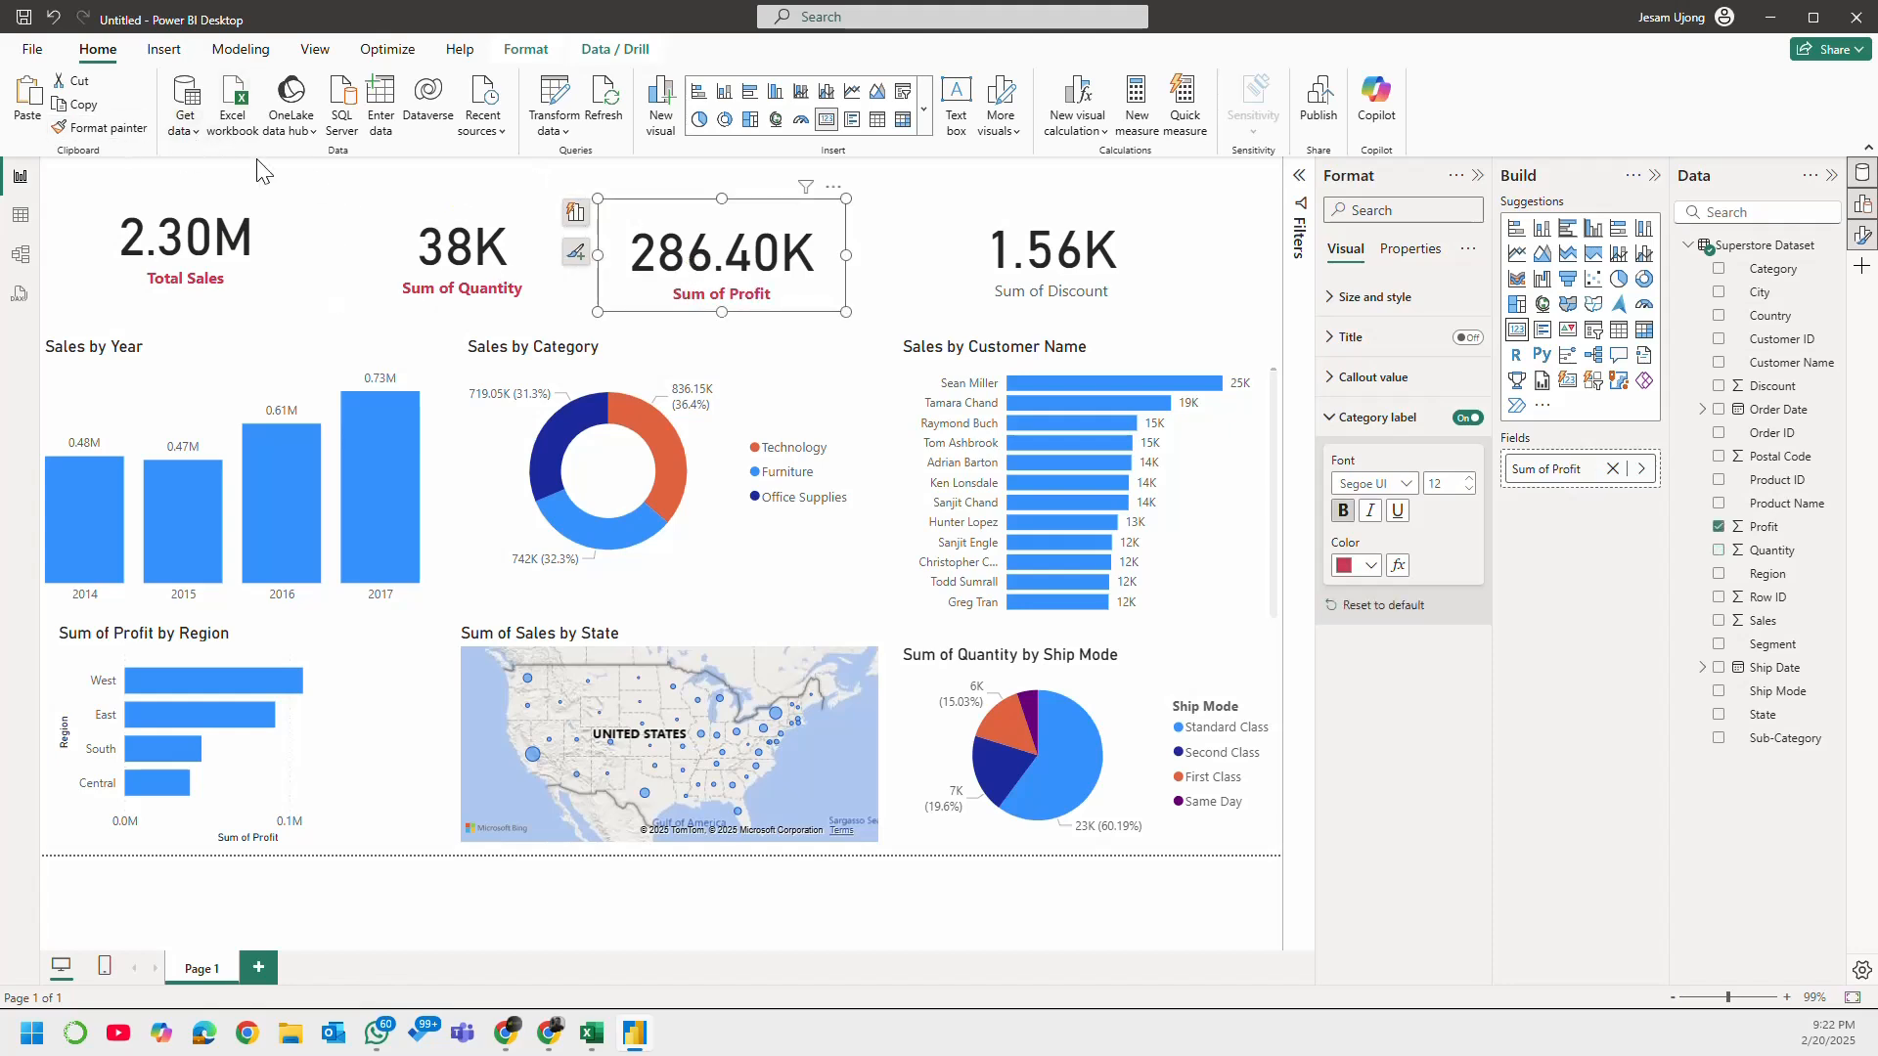
{"action": "left_click", "coordinate": [101, 129]}
{"action": "left_click", "coordinate": [1045, 284]}
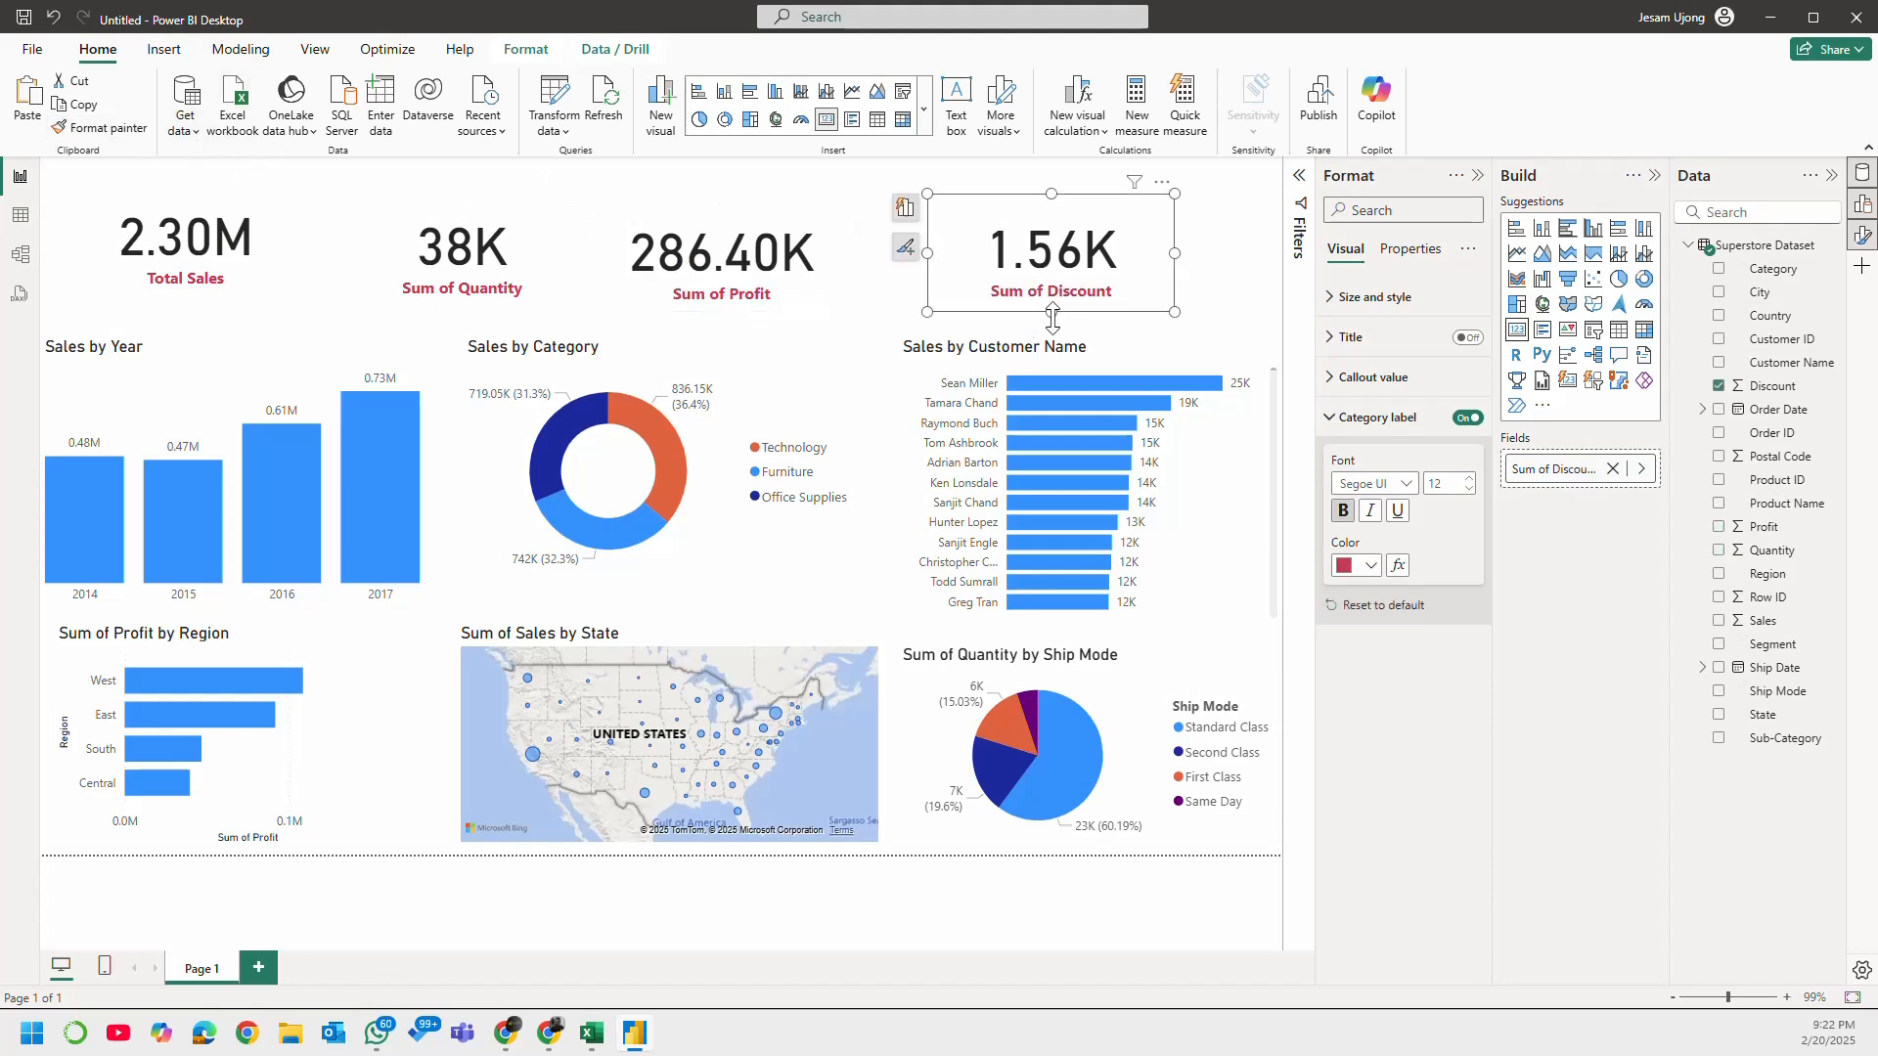
Step: Line up the Quantity, Profit and Discount cards in a row with Total Sales, and shift the Sales by Year chart slightly right
{"action": "left_click_drag", "start_coordinate": [728, 279], "coordinate": [726, 263]}
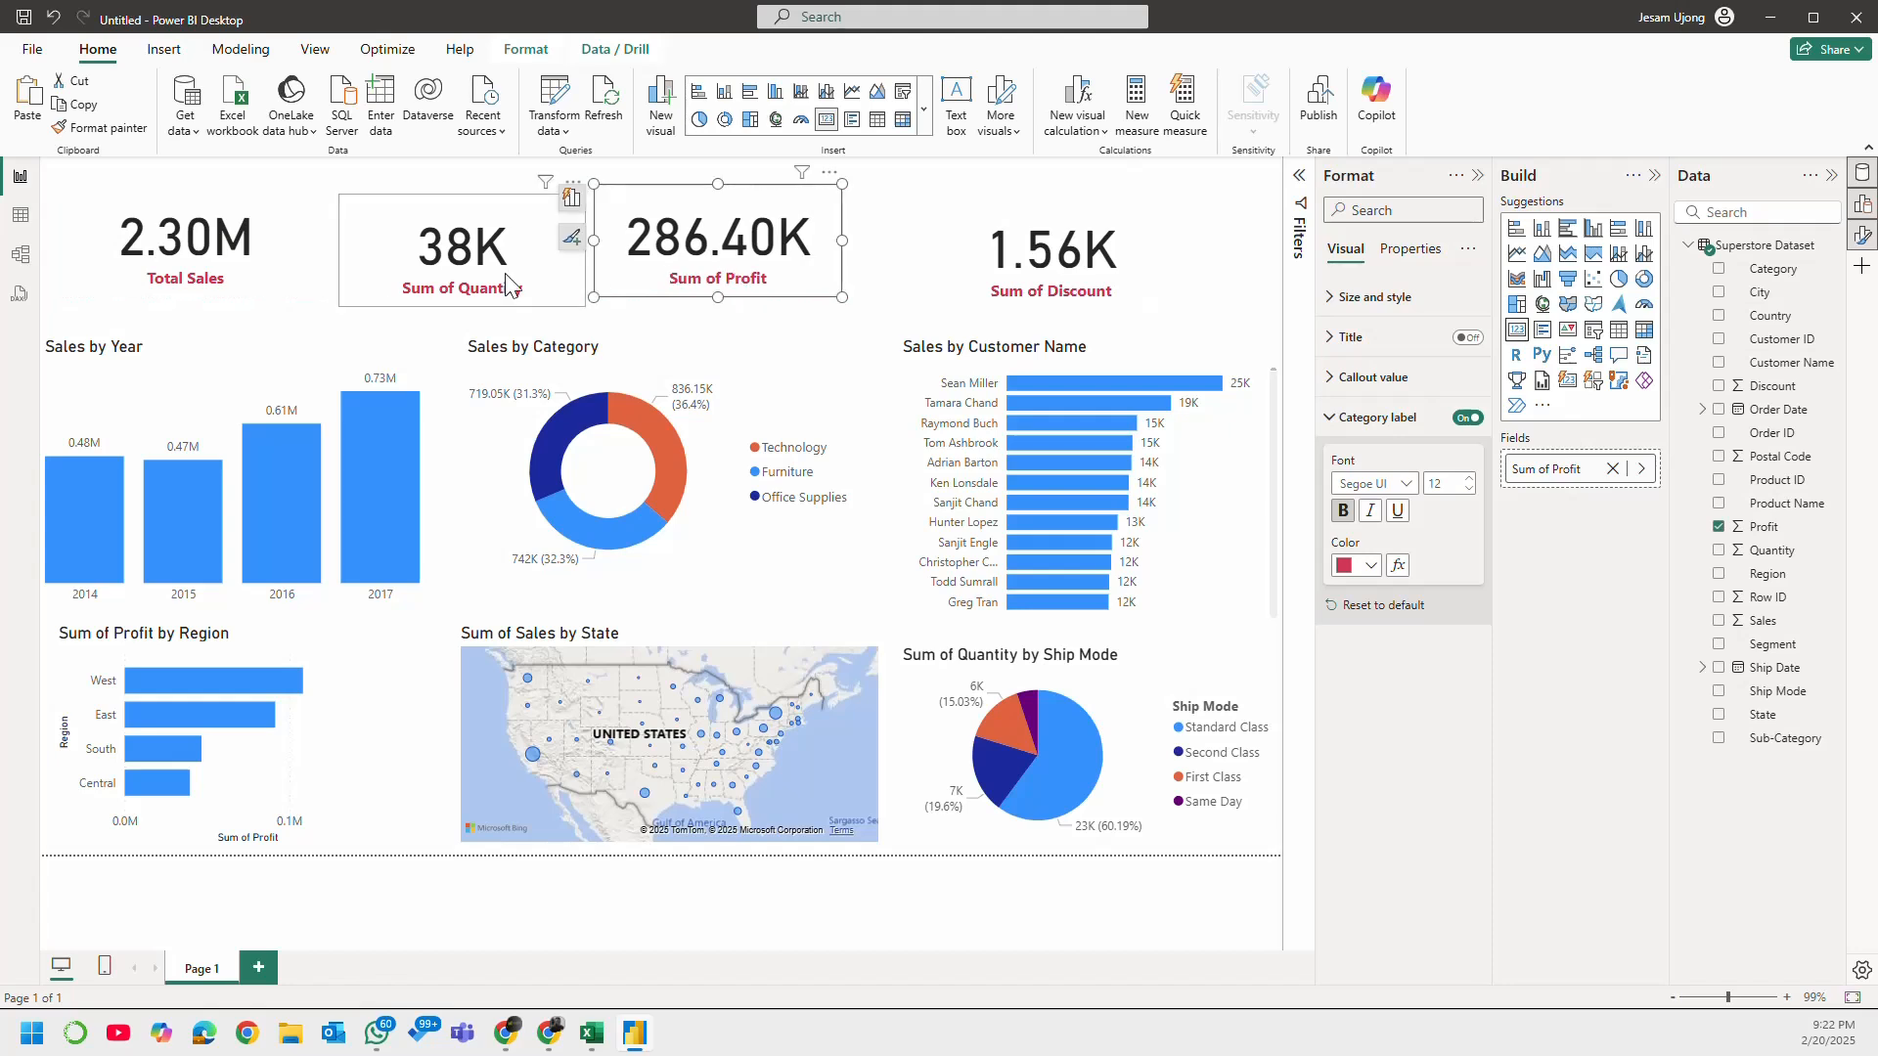
{"action": "mouse_move", "coordinate": [504, 274]}
{"action": "left_mouse_down"}
{"action": "mouse_move", "coordinate": [504, 250]}
{"action": "mouse_move", "coordinate": [497, 270]}
{"action": "left_mouse_up"}
{"action": "left_click_drag", "start_coordinate": [789, 237], "coordinate": [797, 240]}
{"action": "left_click_drag", "start_coordinate": [1024, 262], "coordinate": [1024, 252]}
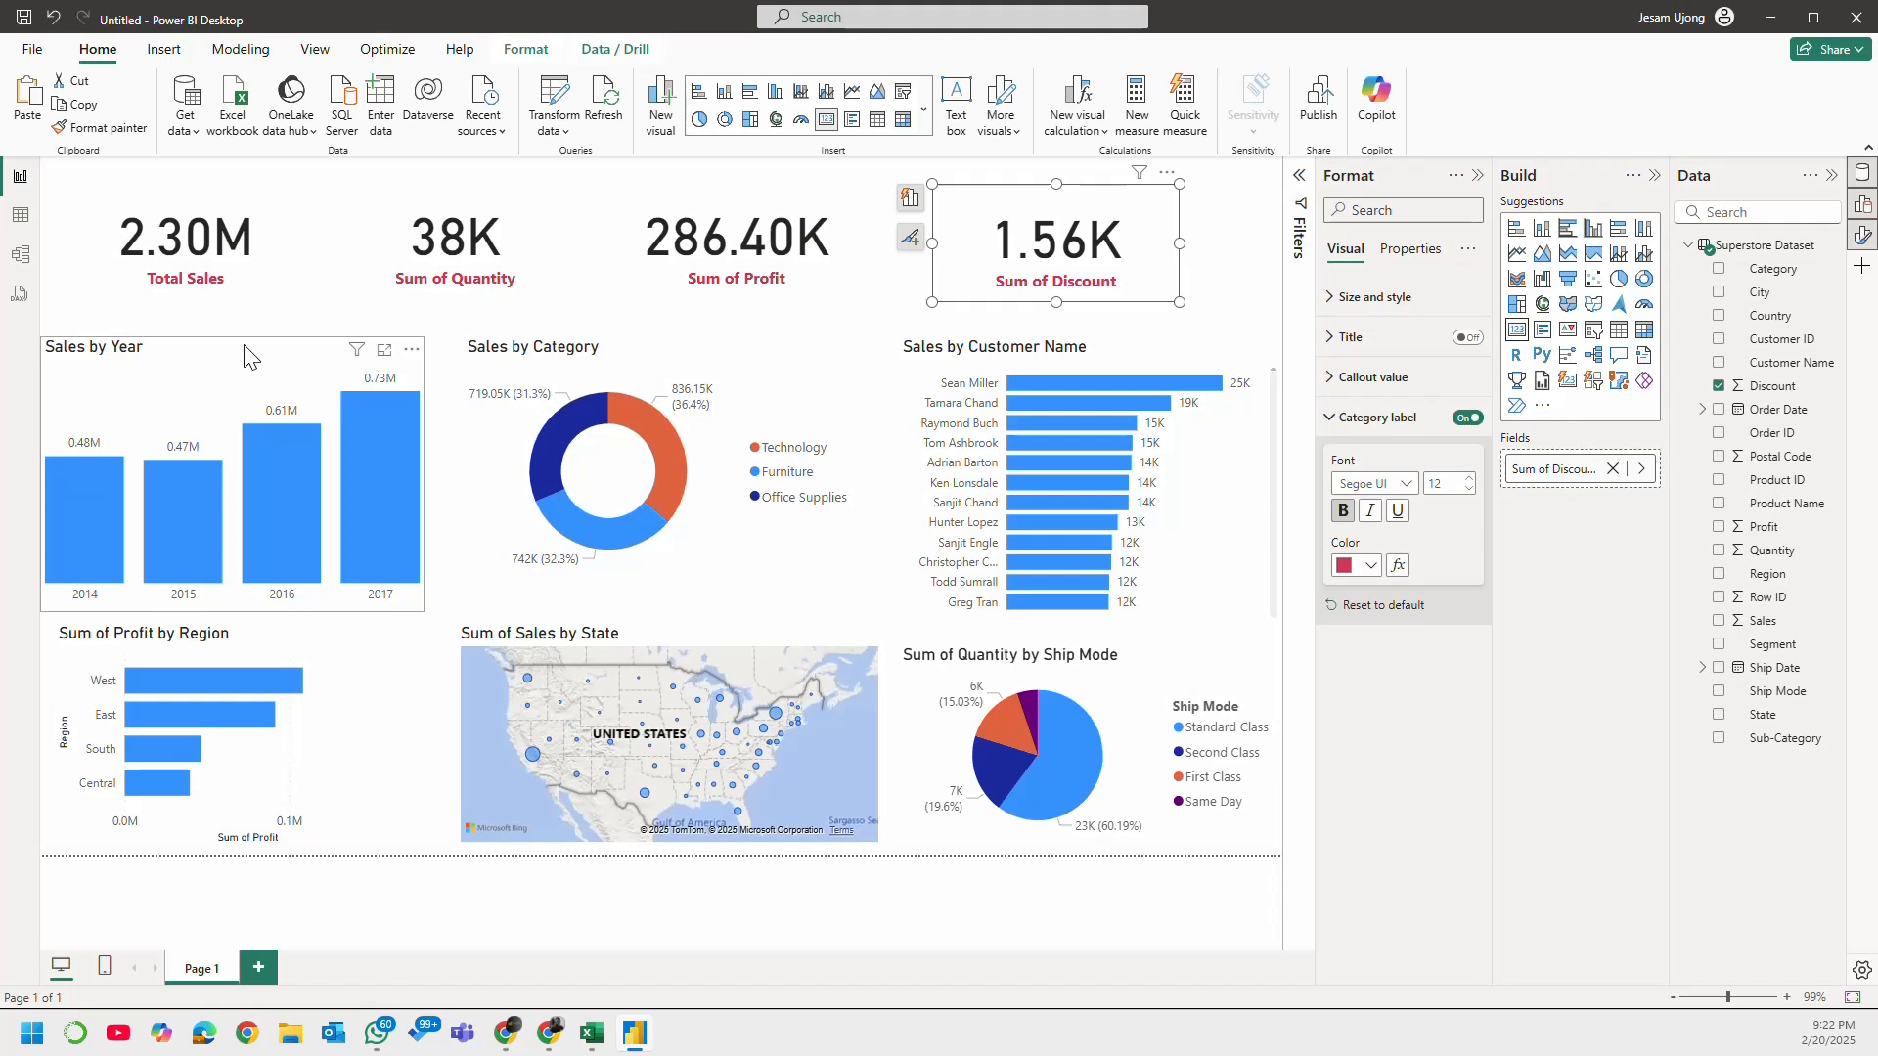
{"action": "left_click_drag", "start_coordinate": [247, 347], "coordinate": [272, 355]}
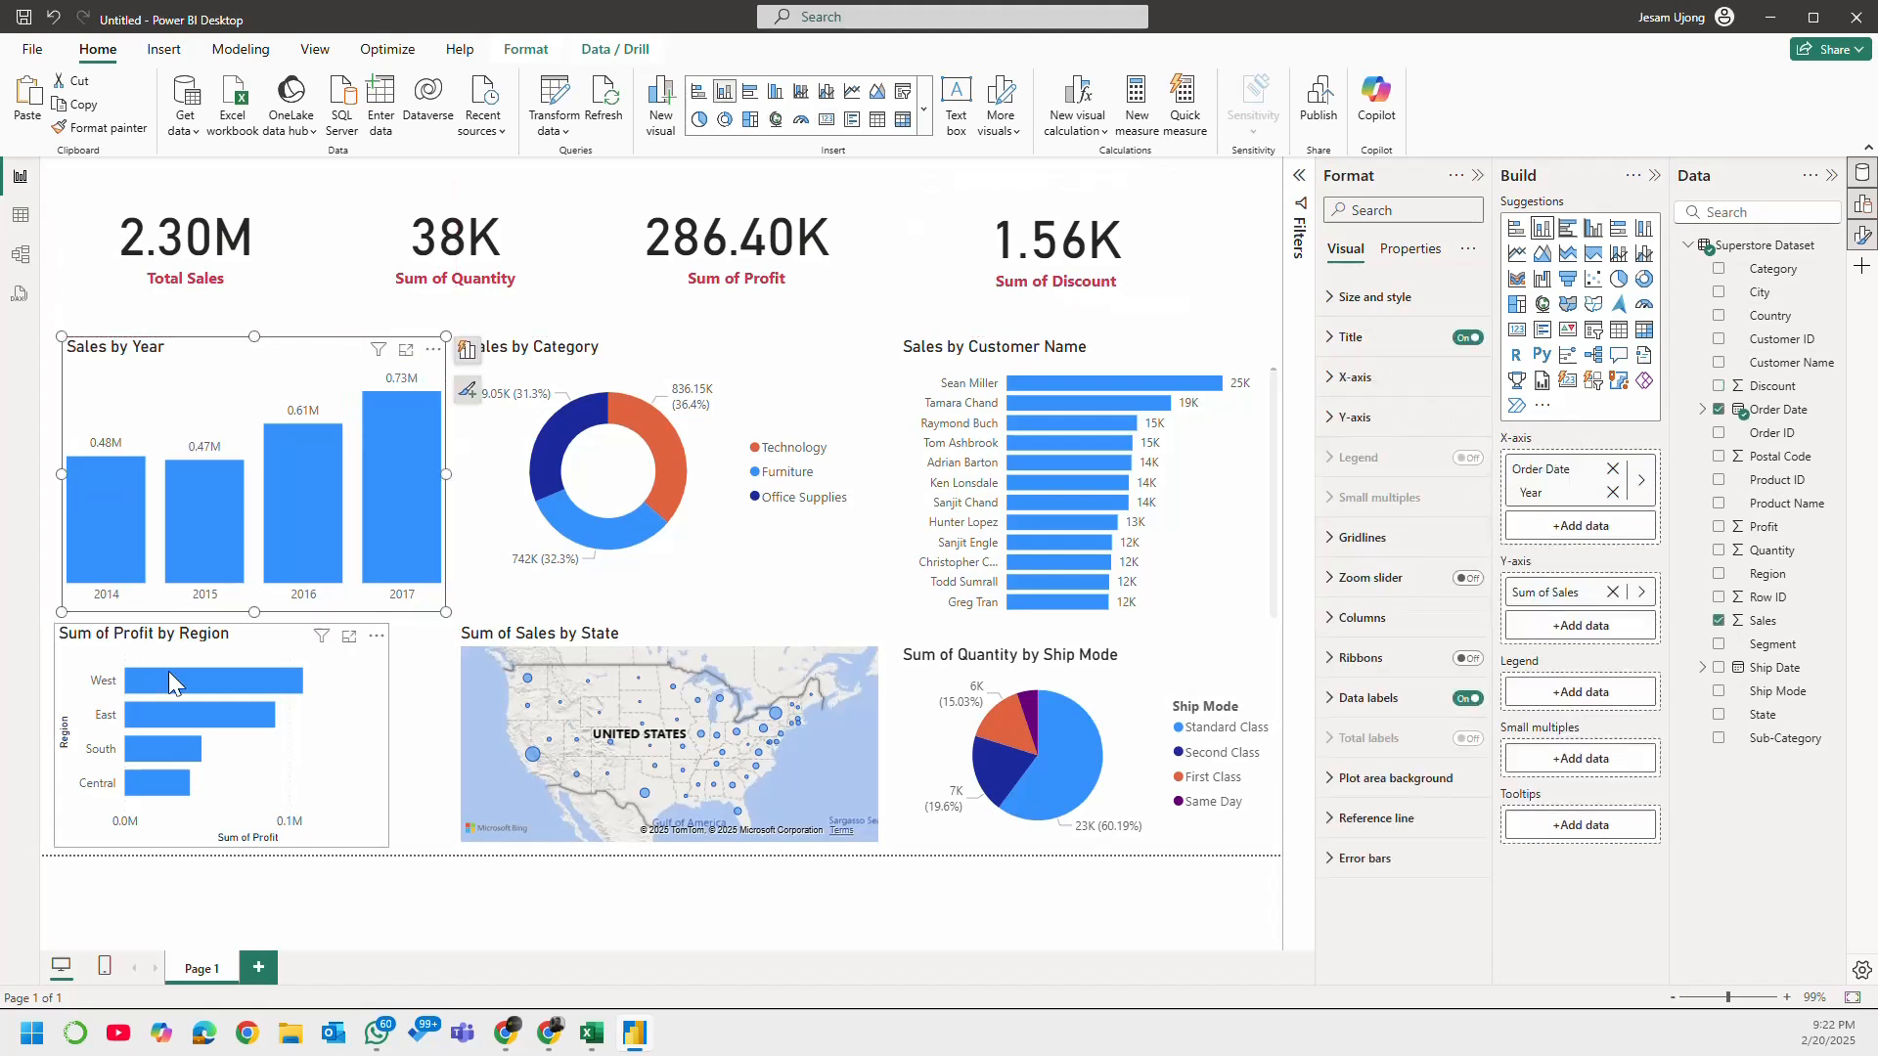
Step: Move the Sum of Profit by Region chart slightly right and widen it toward the map
{"action": "left_click_drag", "start_coordinate": [256, 643], "coordinate": [270, 639]}
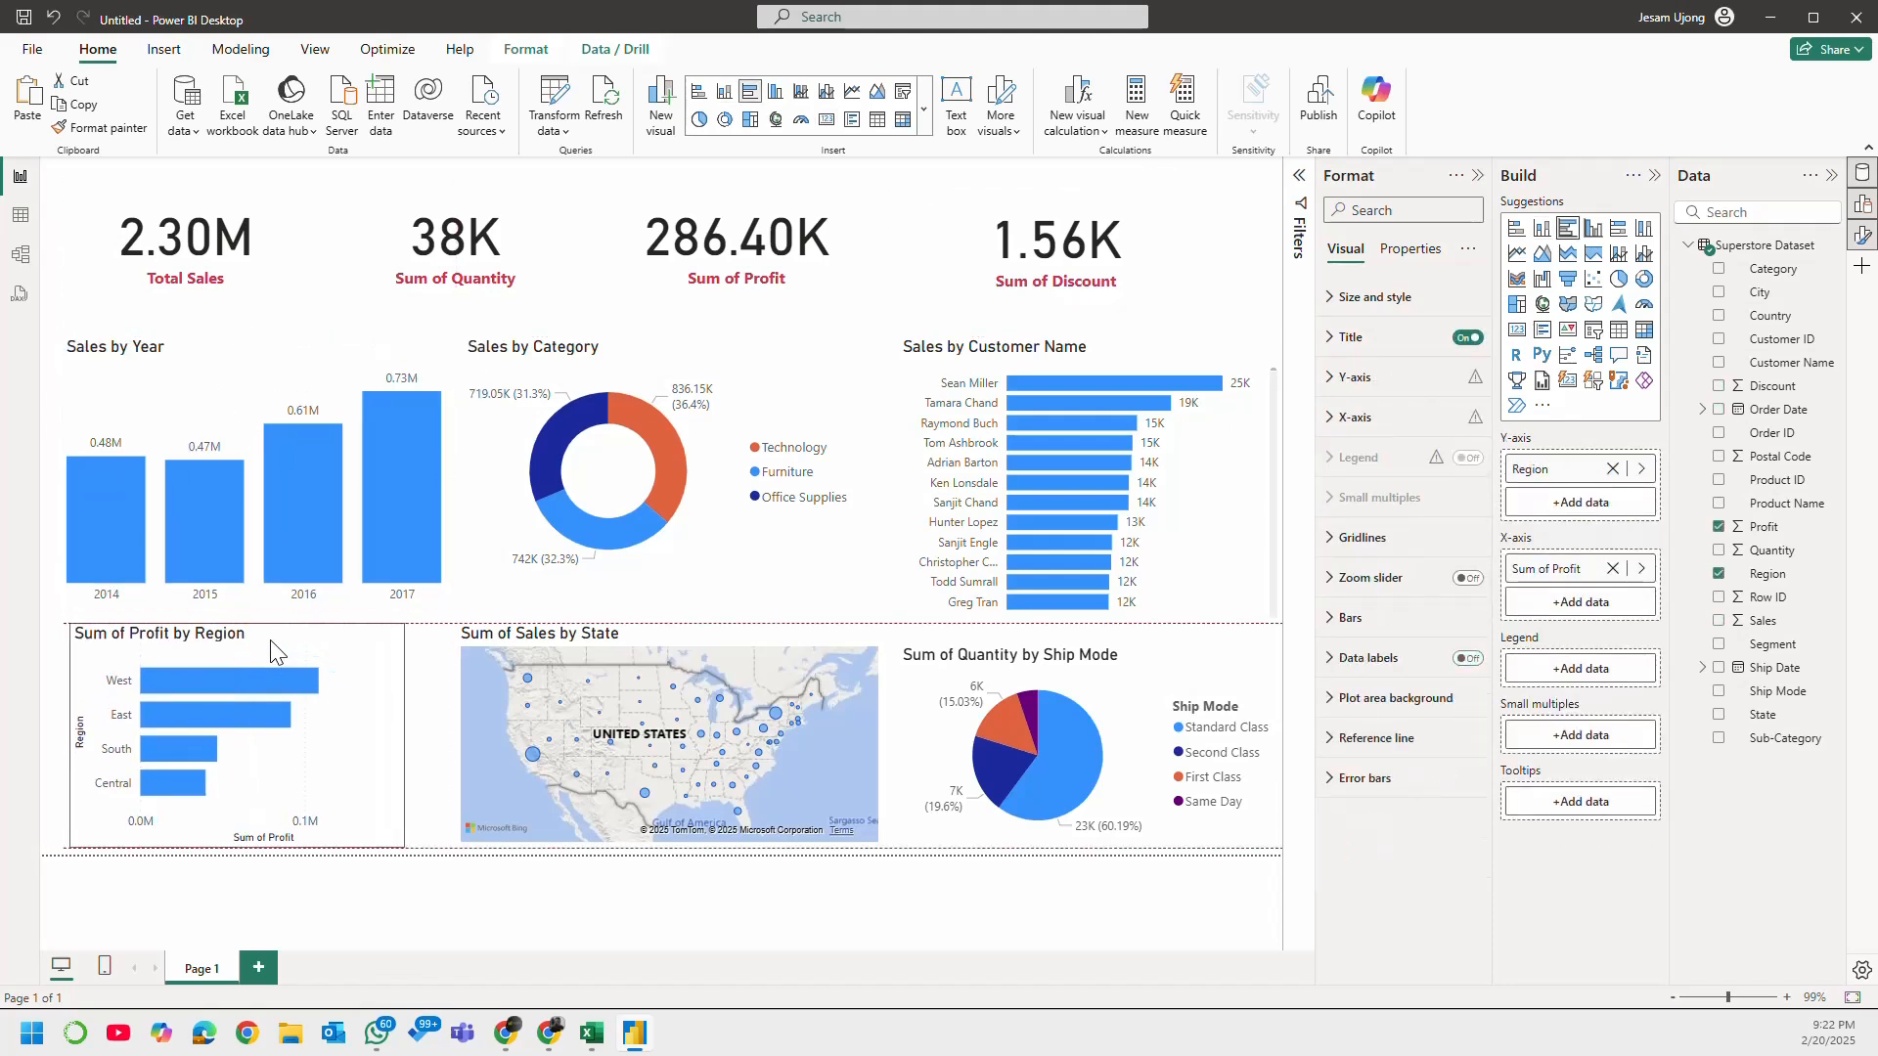
{"action": "left_click_drag", "start_coordinate": [405, 741], "coordinate": [426, 740]}
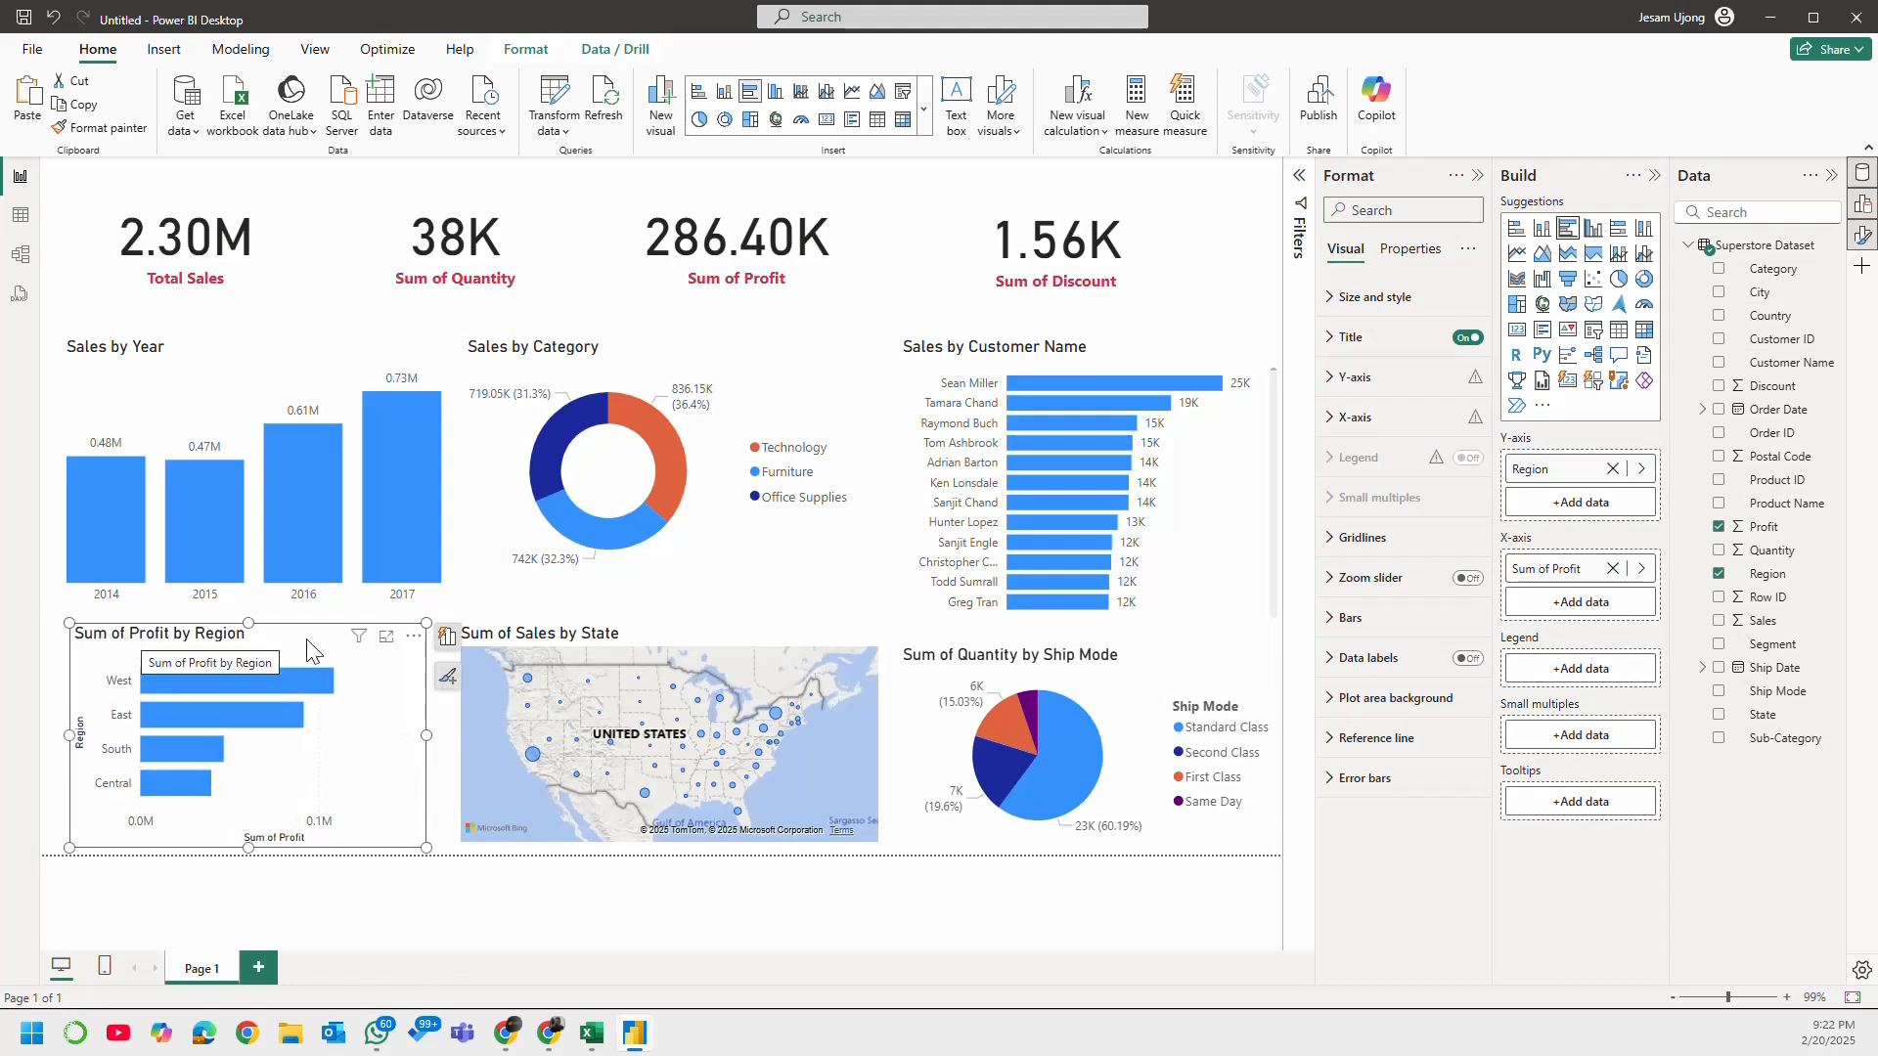
Step: Rename the Sum of Quantity card's field to "Total Quantity" for this visual
{"action": "left_click", "coordinate": [479, 285]}
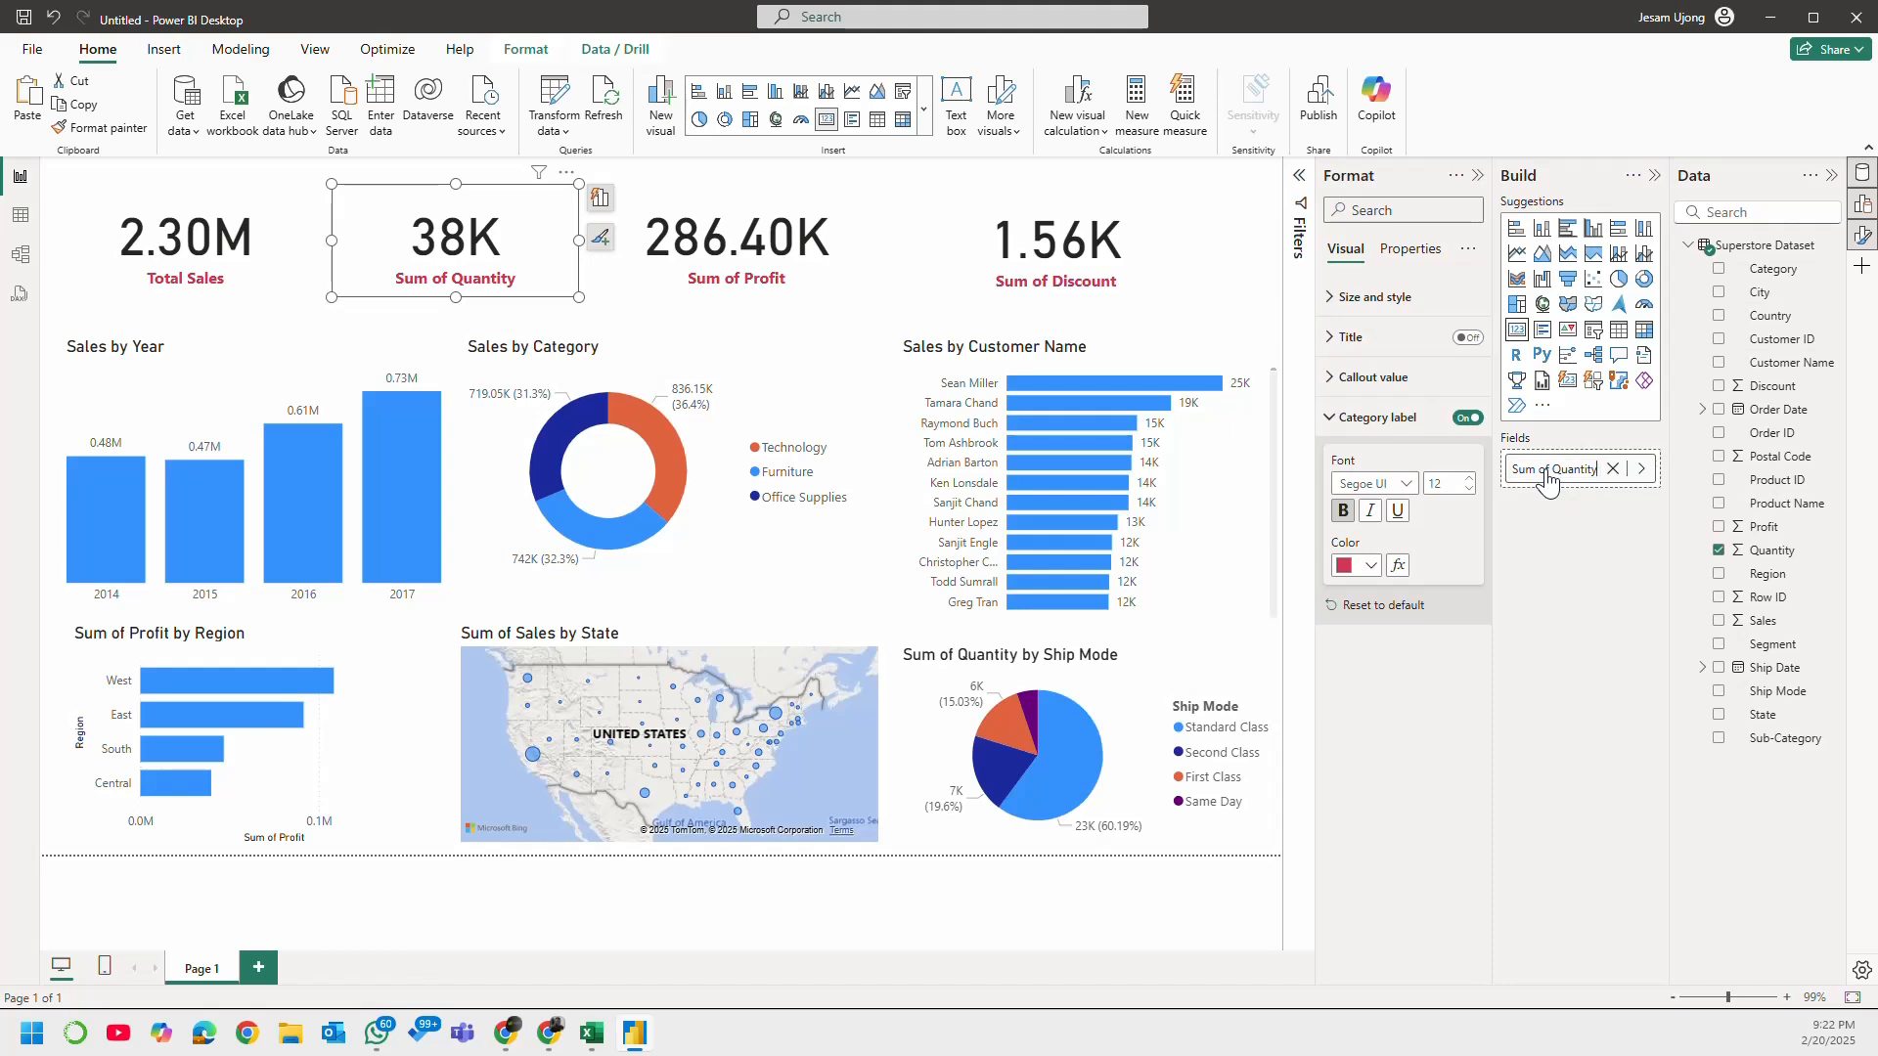
{"action": "left_click_drag", "start_coordinate": [1552, 469], "coordinate": [1514, 480]}
{"action": "type", "text": "Total"}
{"action": "key", "text": "Return"}
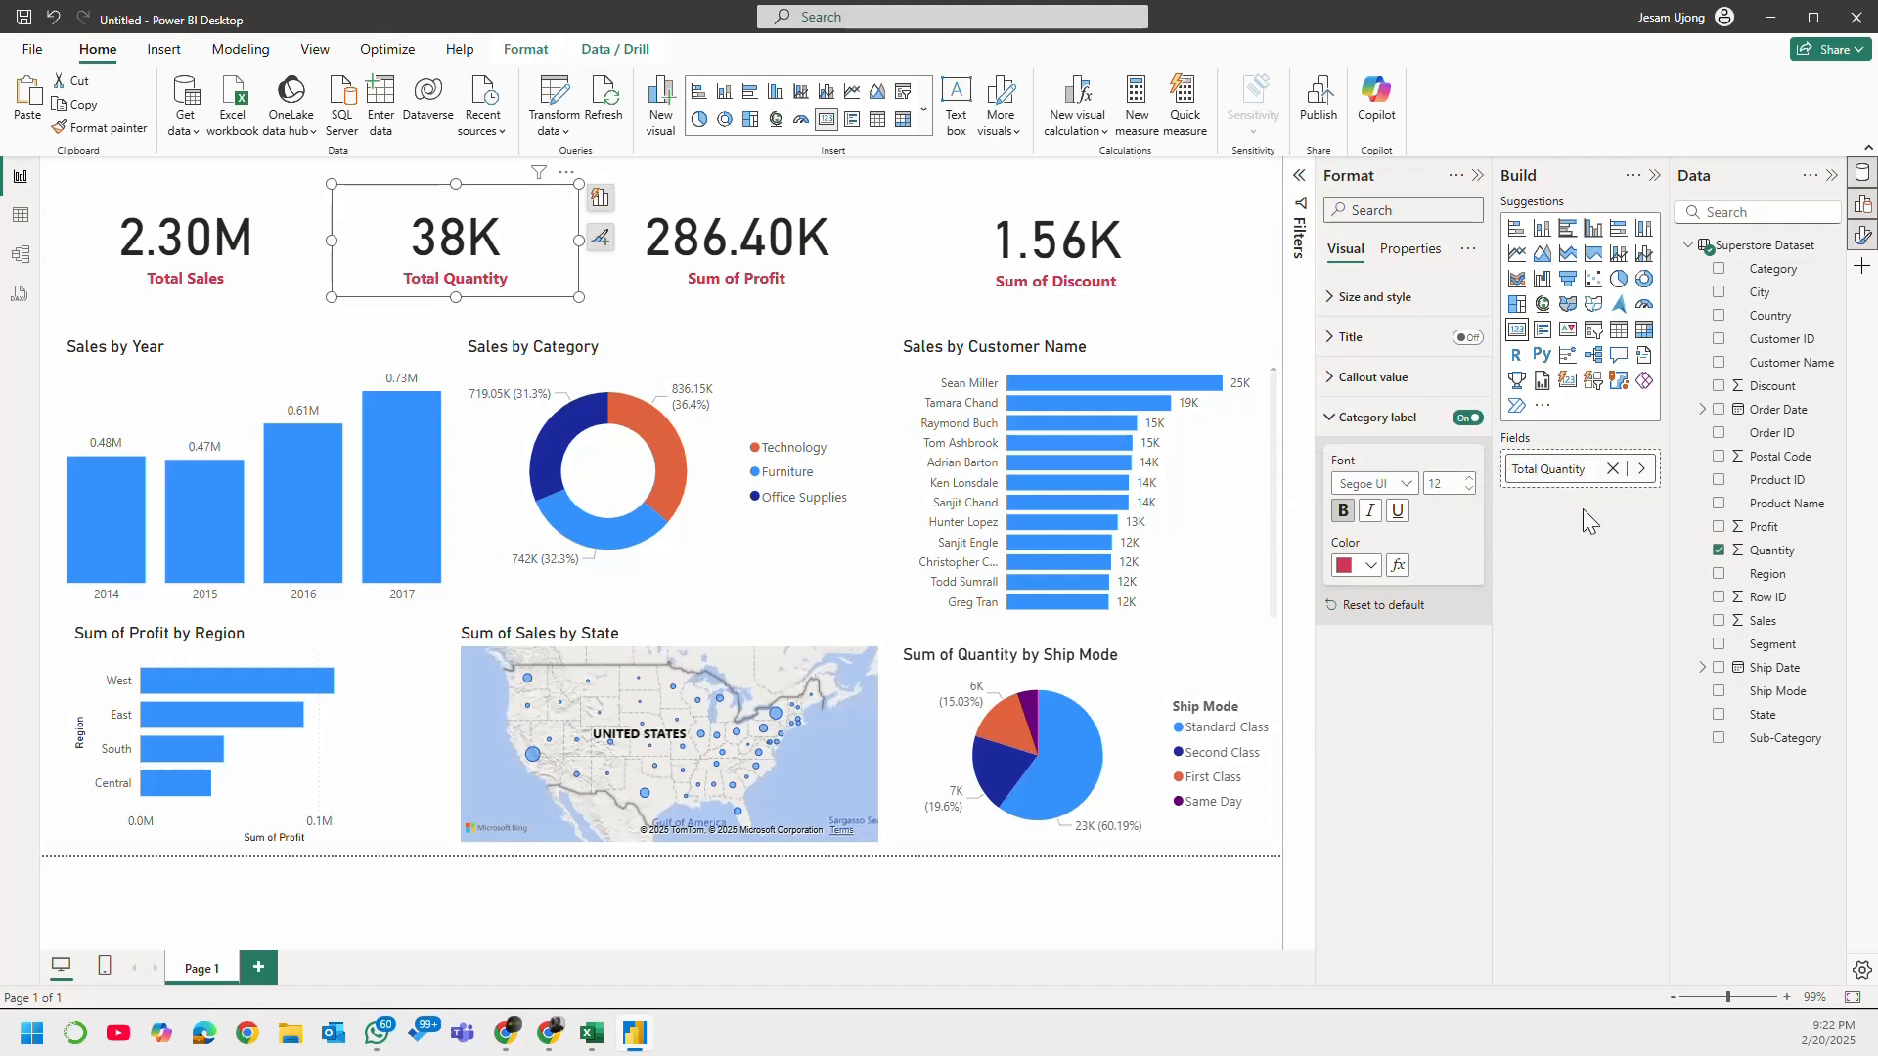
Step: Rename the Sum of Profit card's field to "Total Profit" for this visual
{"action": "left_click", "coordinate": [794, 286]}
{"action": "double_click", "coordinate": [1552, 468]}
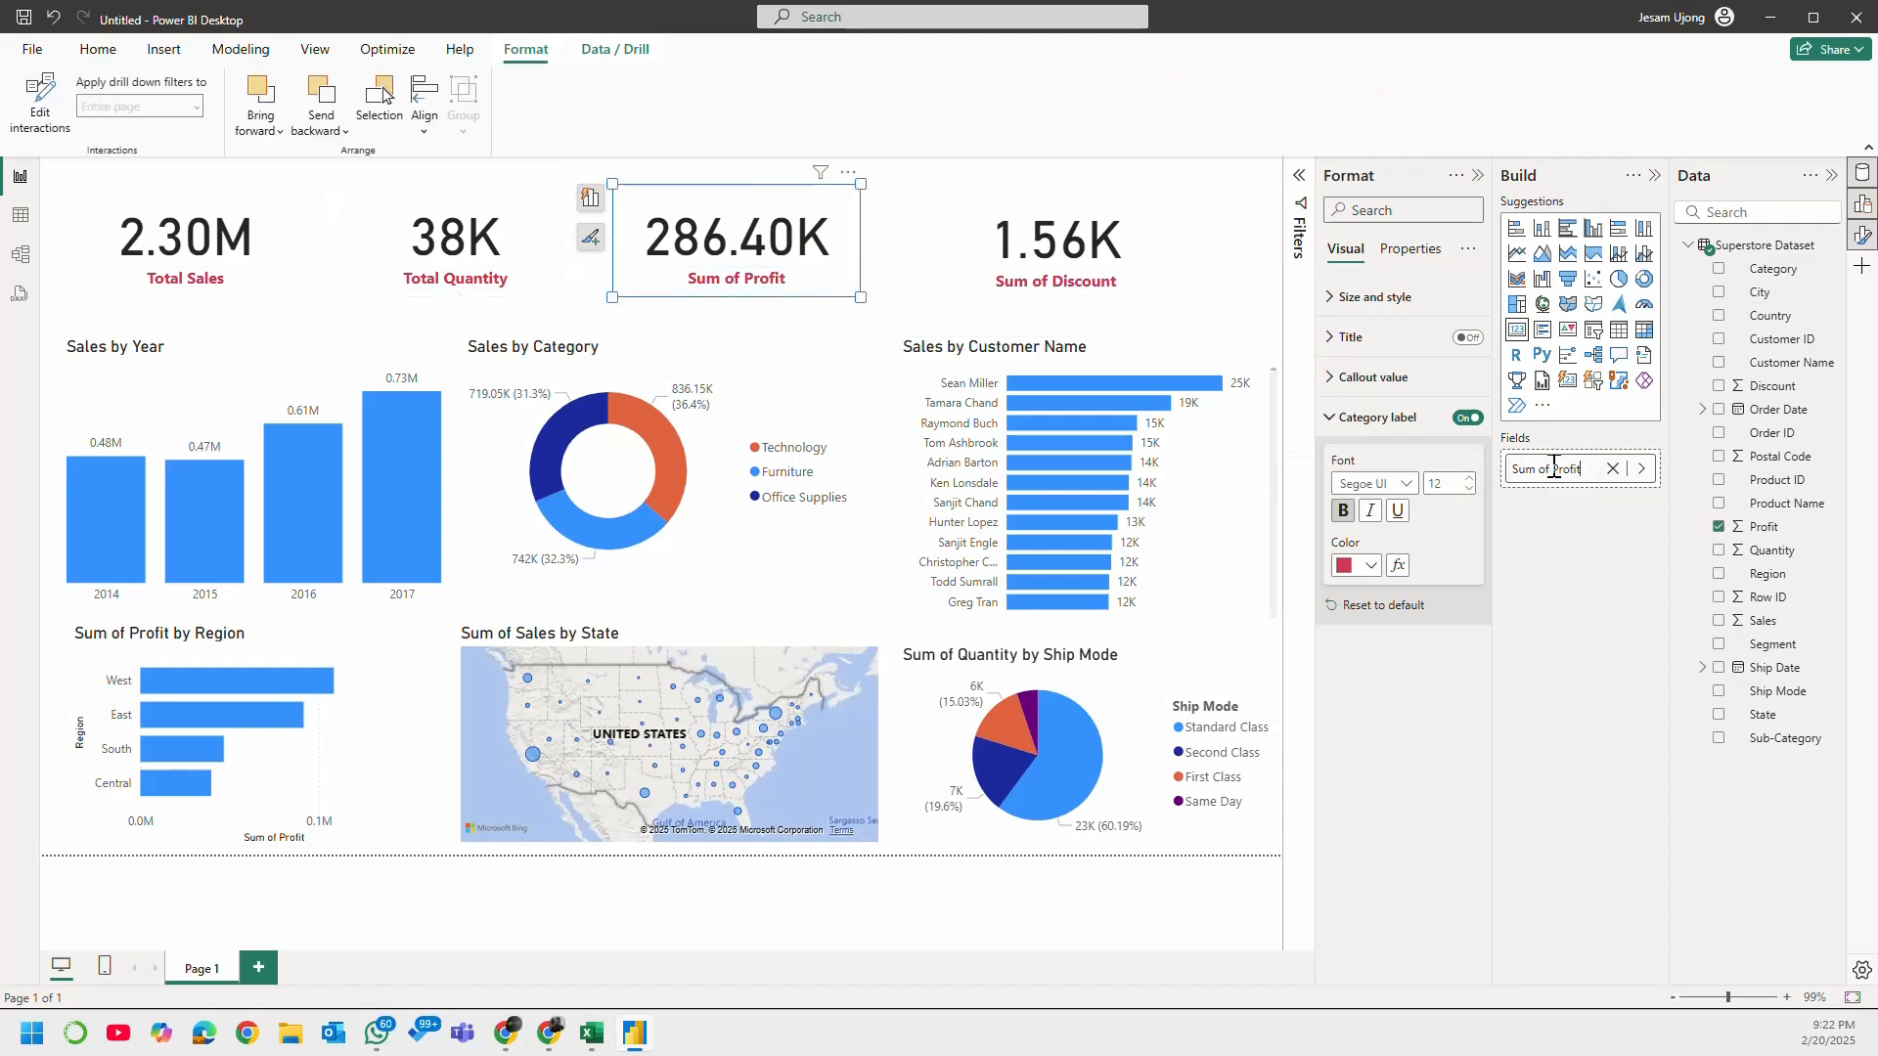
{"action": "left_click_drag", "start_coordinate": [1552, 468], "coordinate": [1515, 469]}
{"action": "type", "text": "Total"}
{"action": "left_click", "coordinate": [1577, 551]}
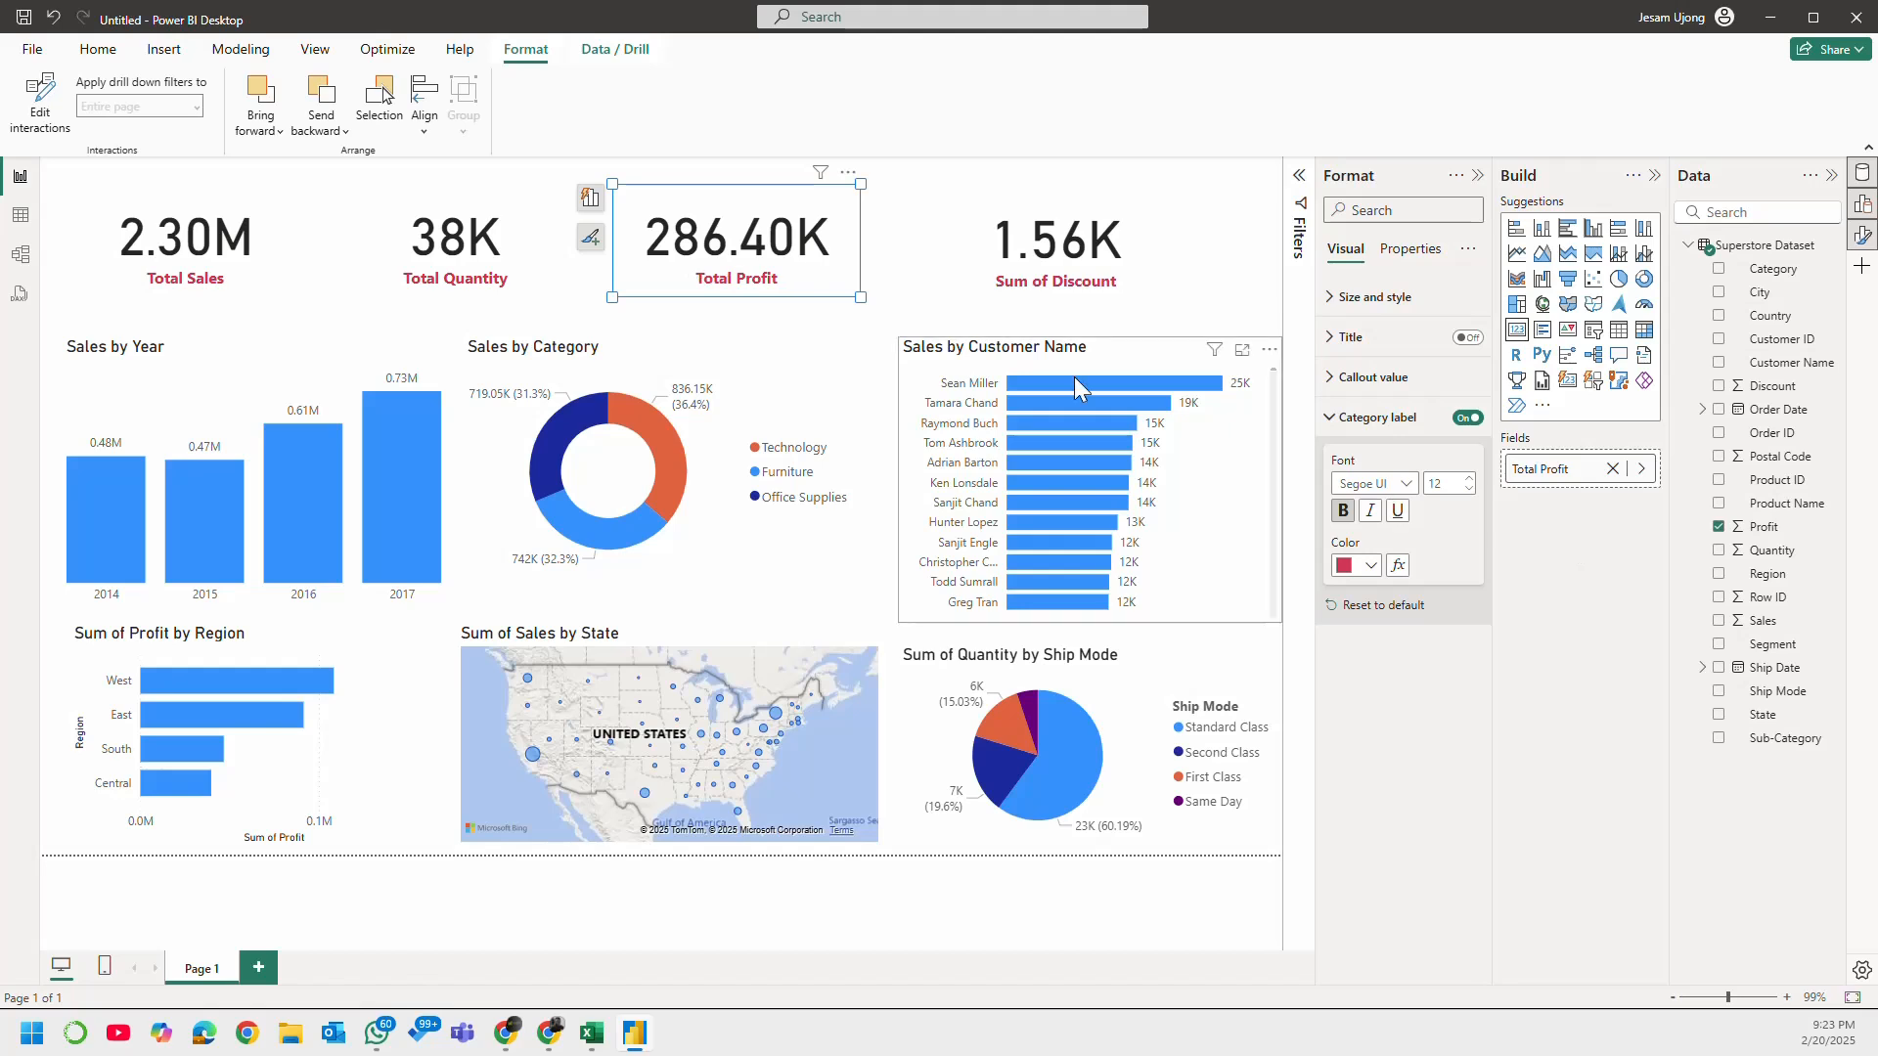
Step: Rename the Sum of Discount card's field to "Total Discount" for this visual and deselect the card
{"action": "left_click", "coordinate": [1056, 282]}
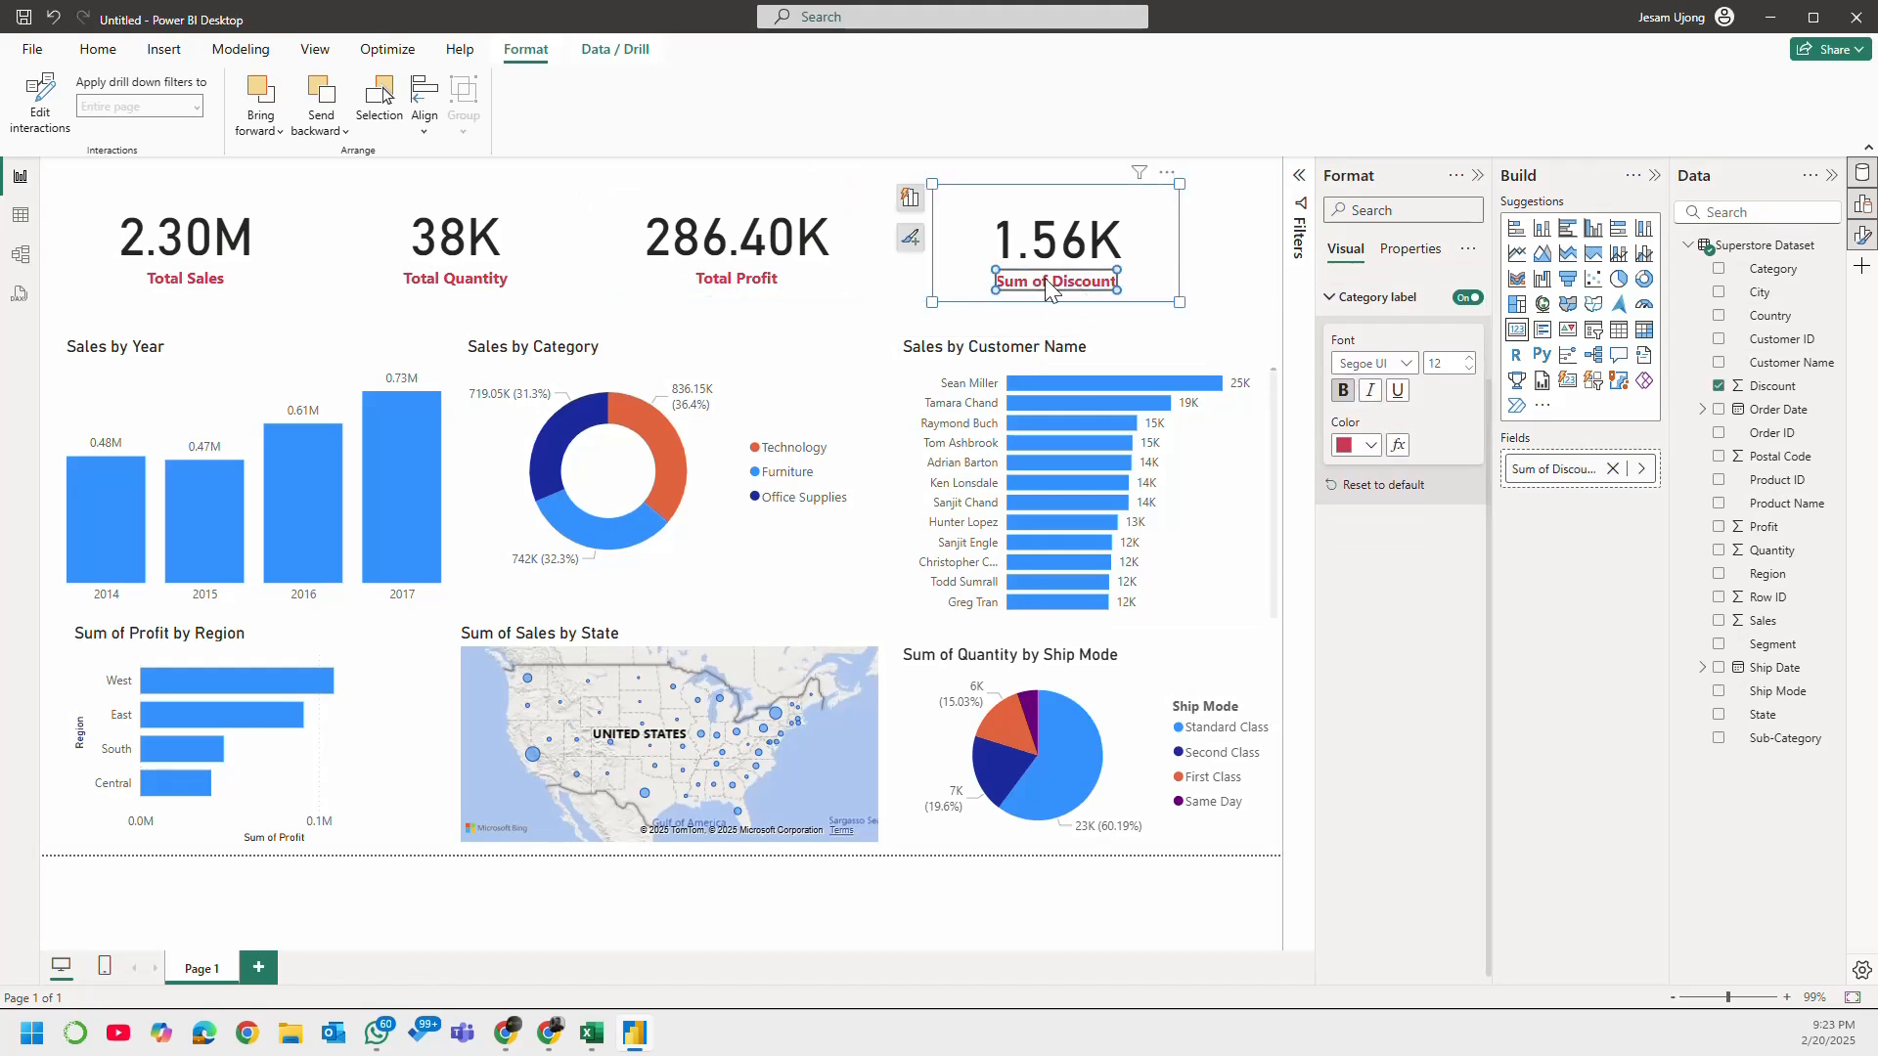
{"action": "double_click", "coordinate": [1549, 469]}
{"action": "left_click", "coordinate": [1551, 469]}
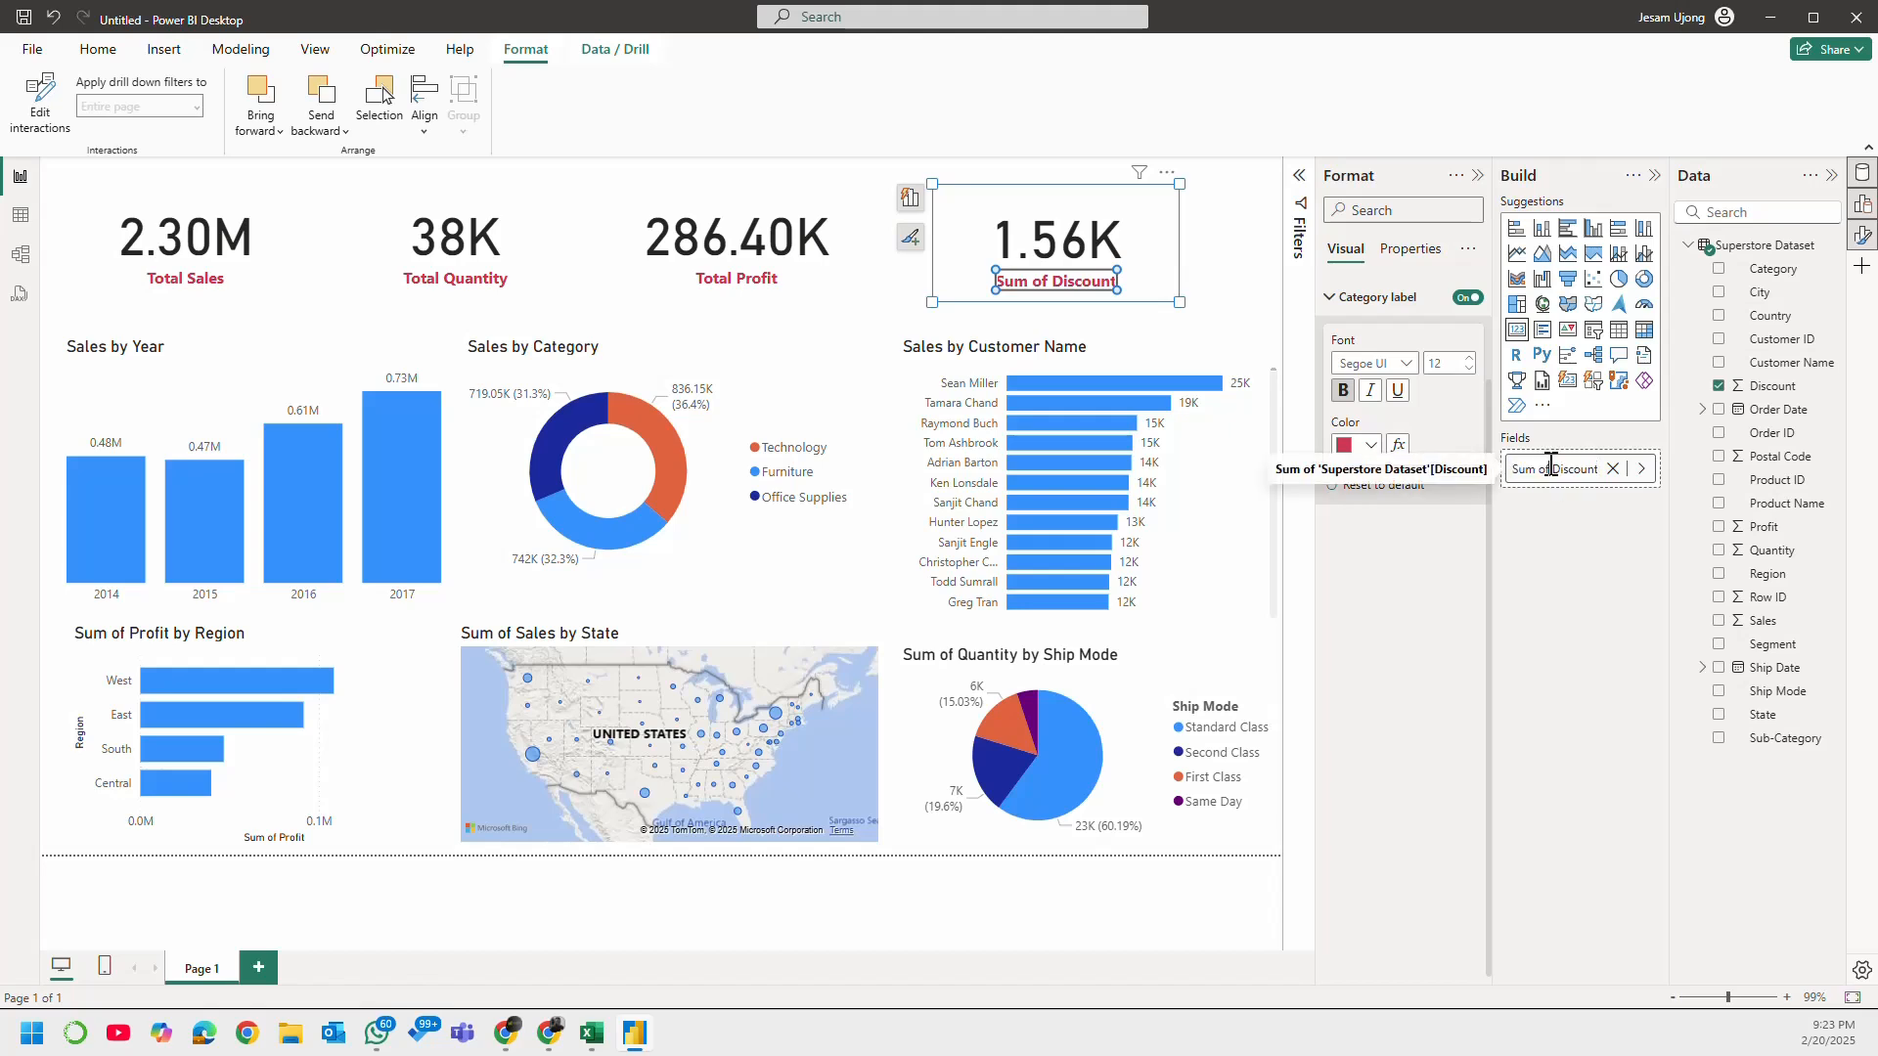
{"action": "left_click_drag", "start_coordinate": [1553, 468], "coordinate": [1418, 472]}
{"action": "type", "text": "Total"}
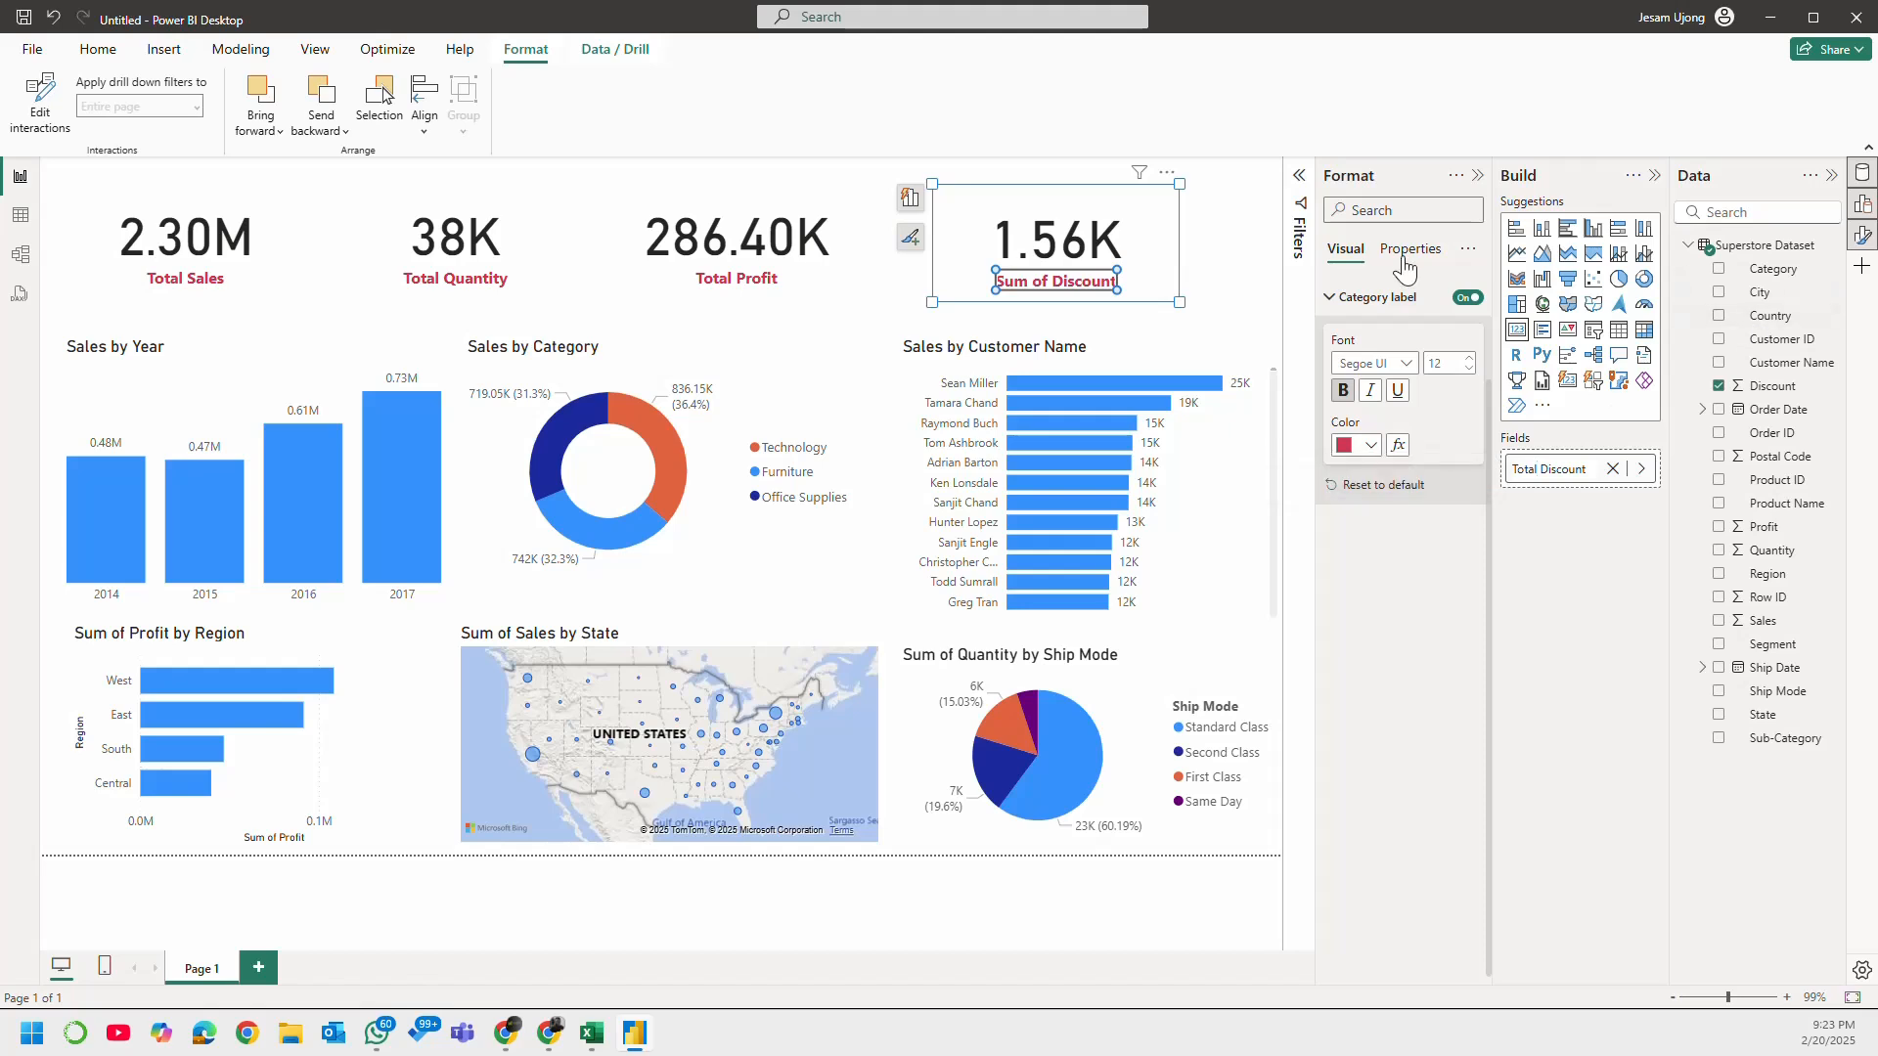
{"action": "left_click", "coordinate": [1568, 538]}
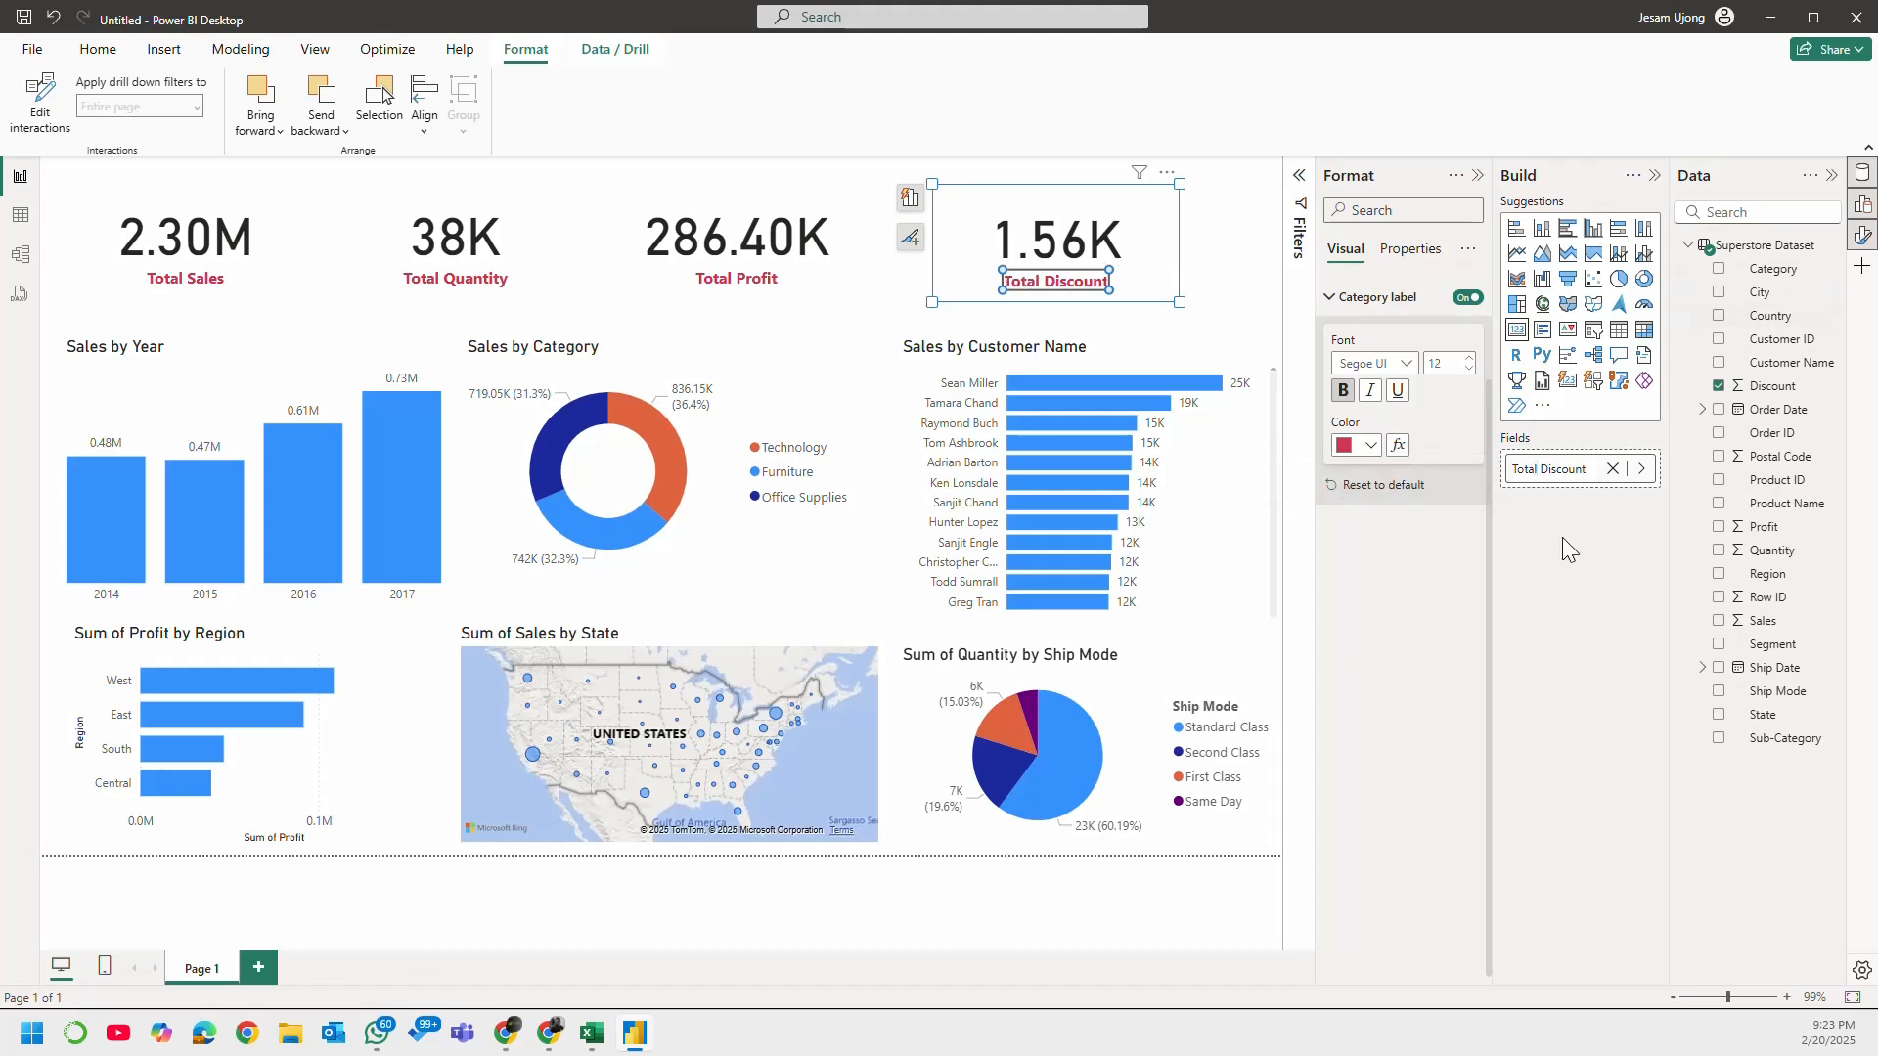
{"action": "left_click", "coordinate": [1213, 230]}
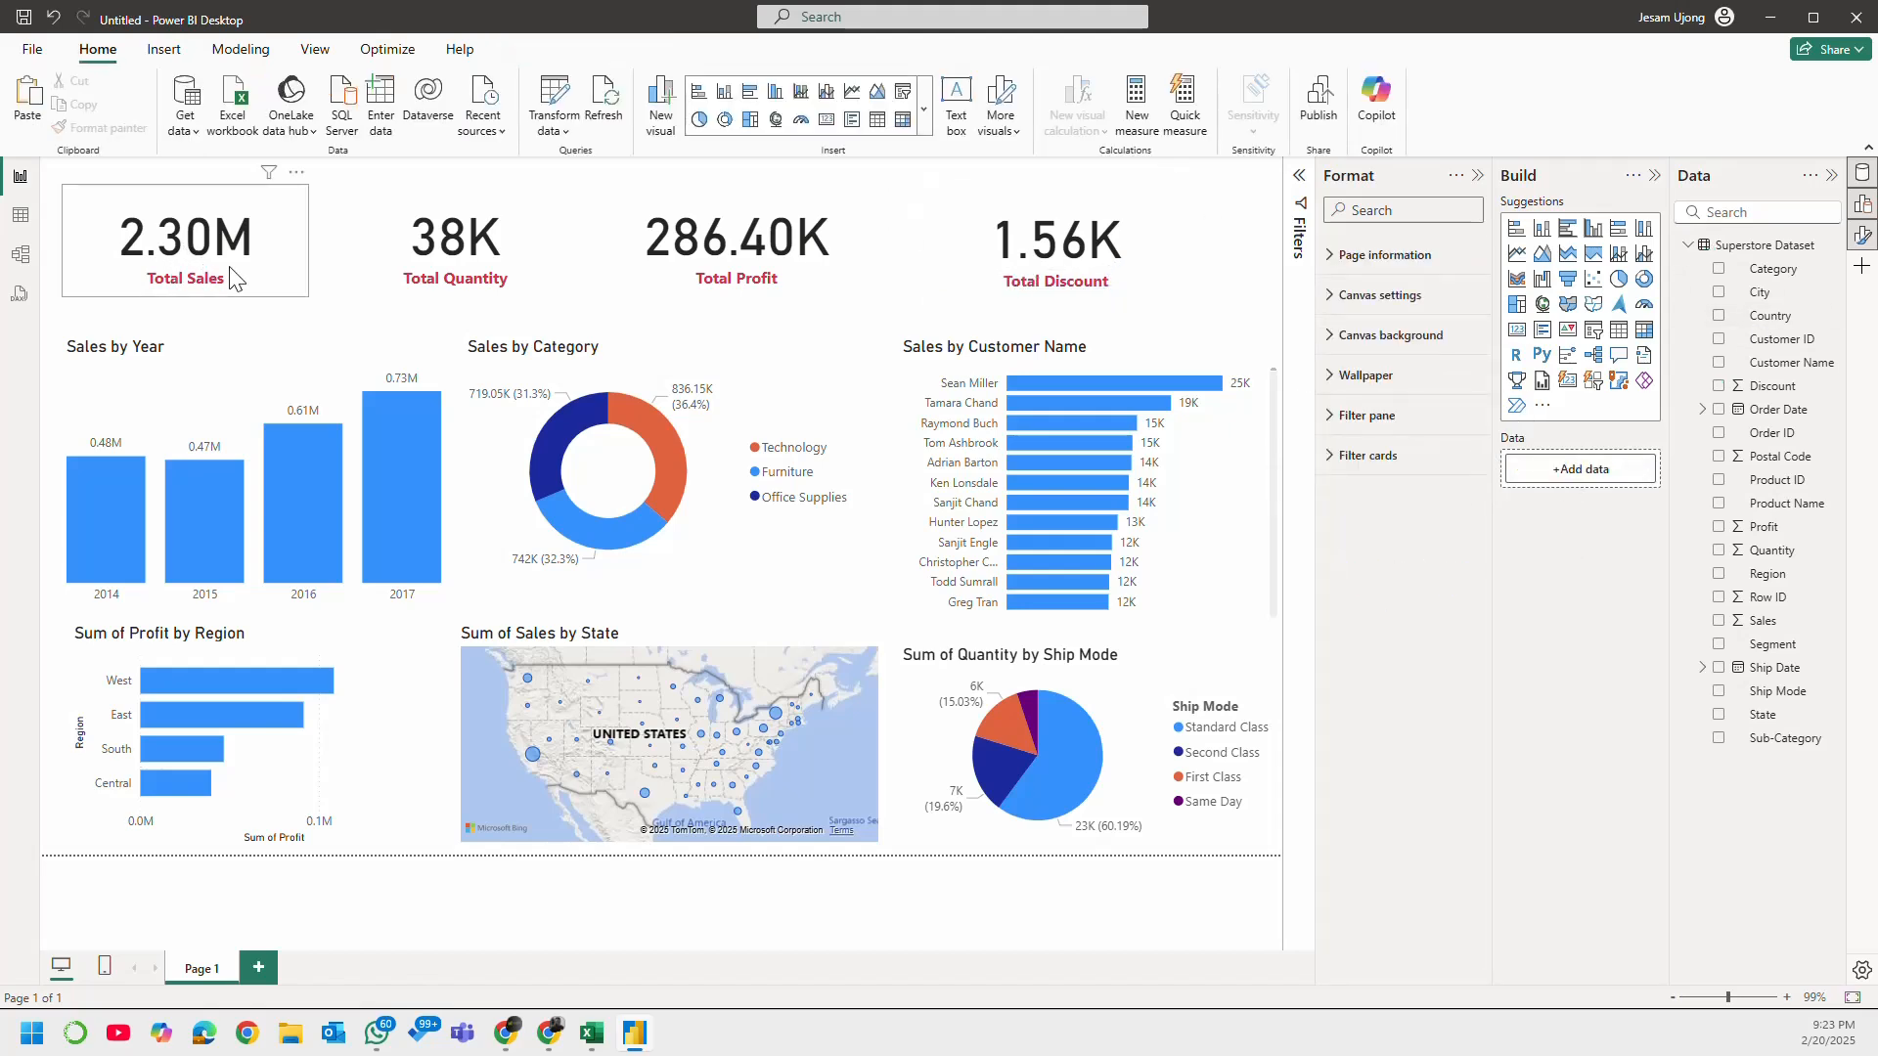
Step: Move the Total Sales card and the Sales by Year chart down slightly
{"action": "left_click", "coordinate": [262, 287]}
{"action": "left_click_drag", "start_coordinate": [264, 284], "coordinate": [266, 313]}
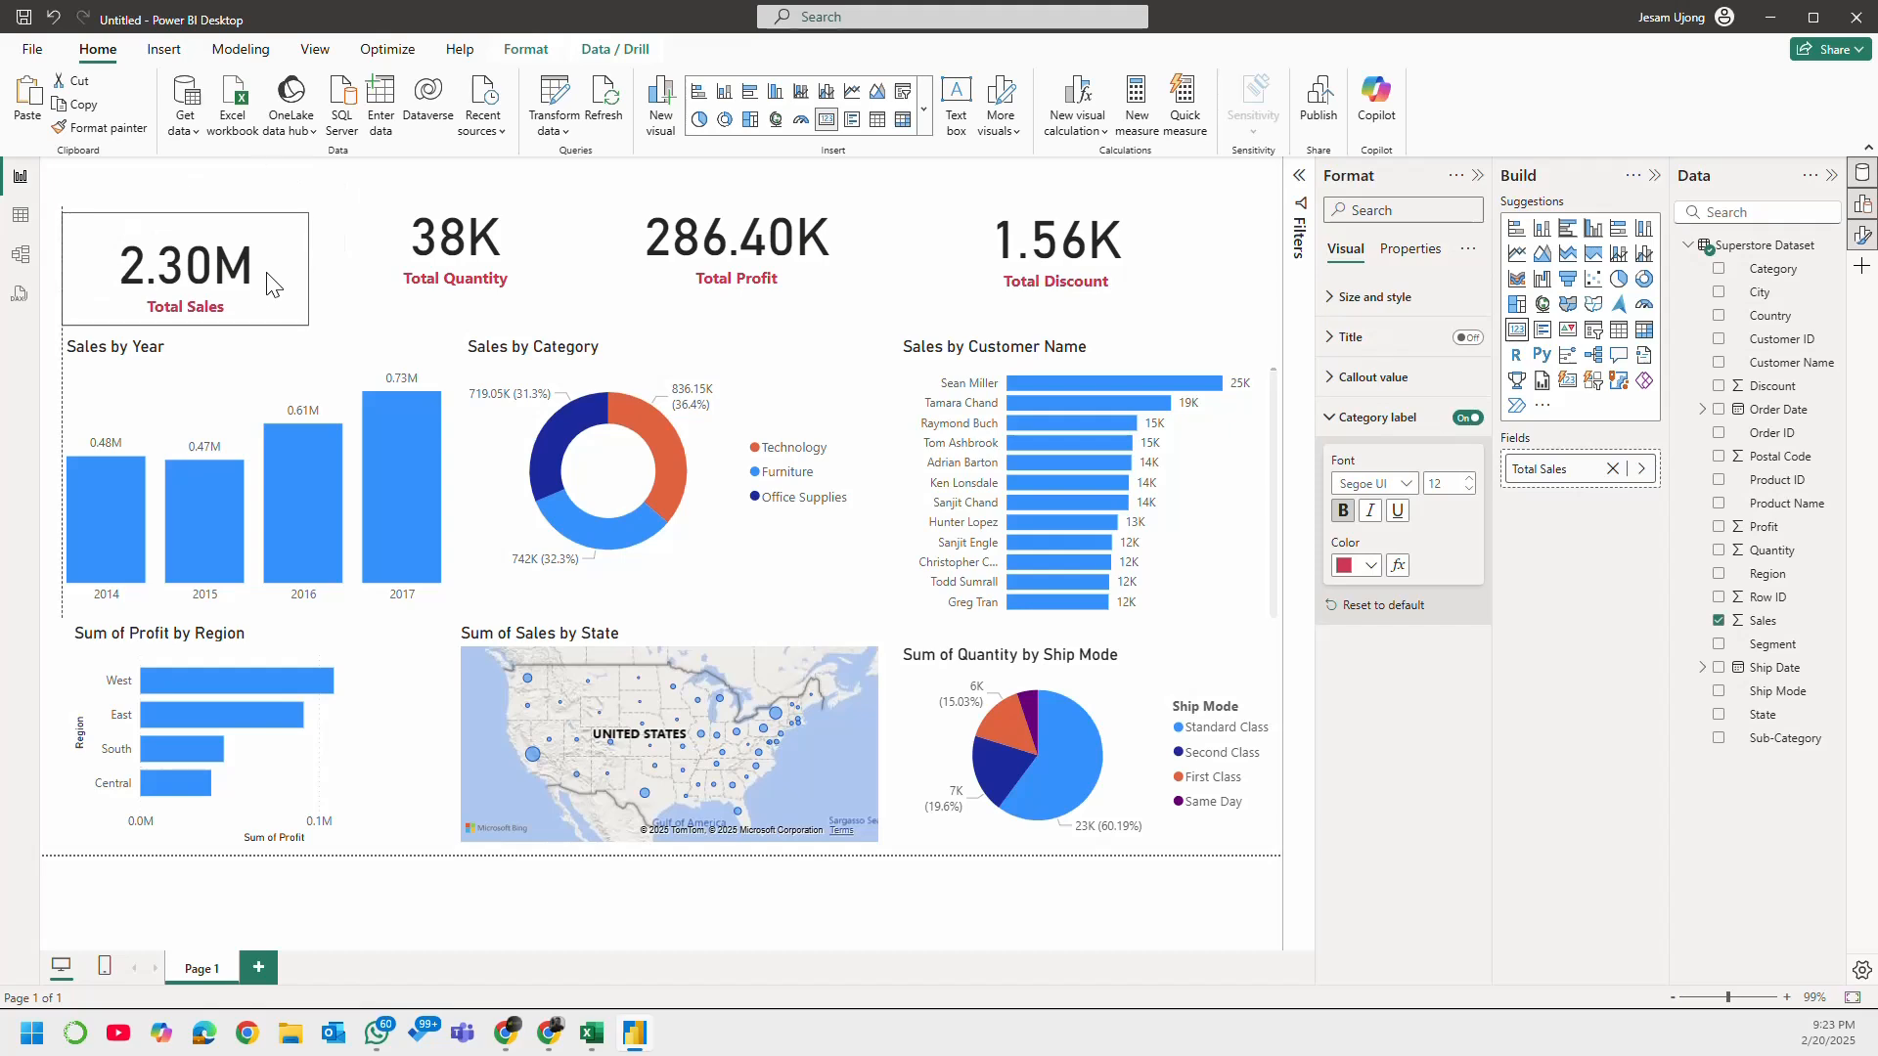
{"action": "left_click_drag", "start_coordinate": [291, 396], "coordinate": [289, 417]}
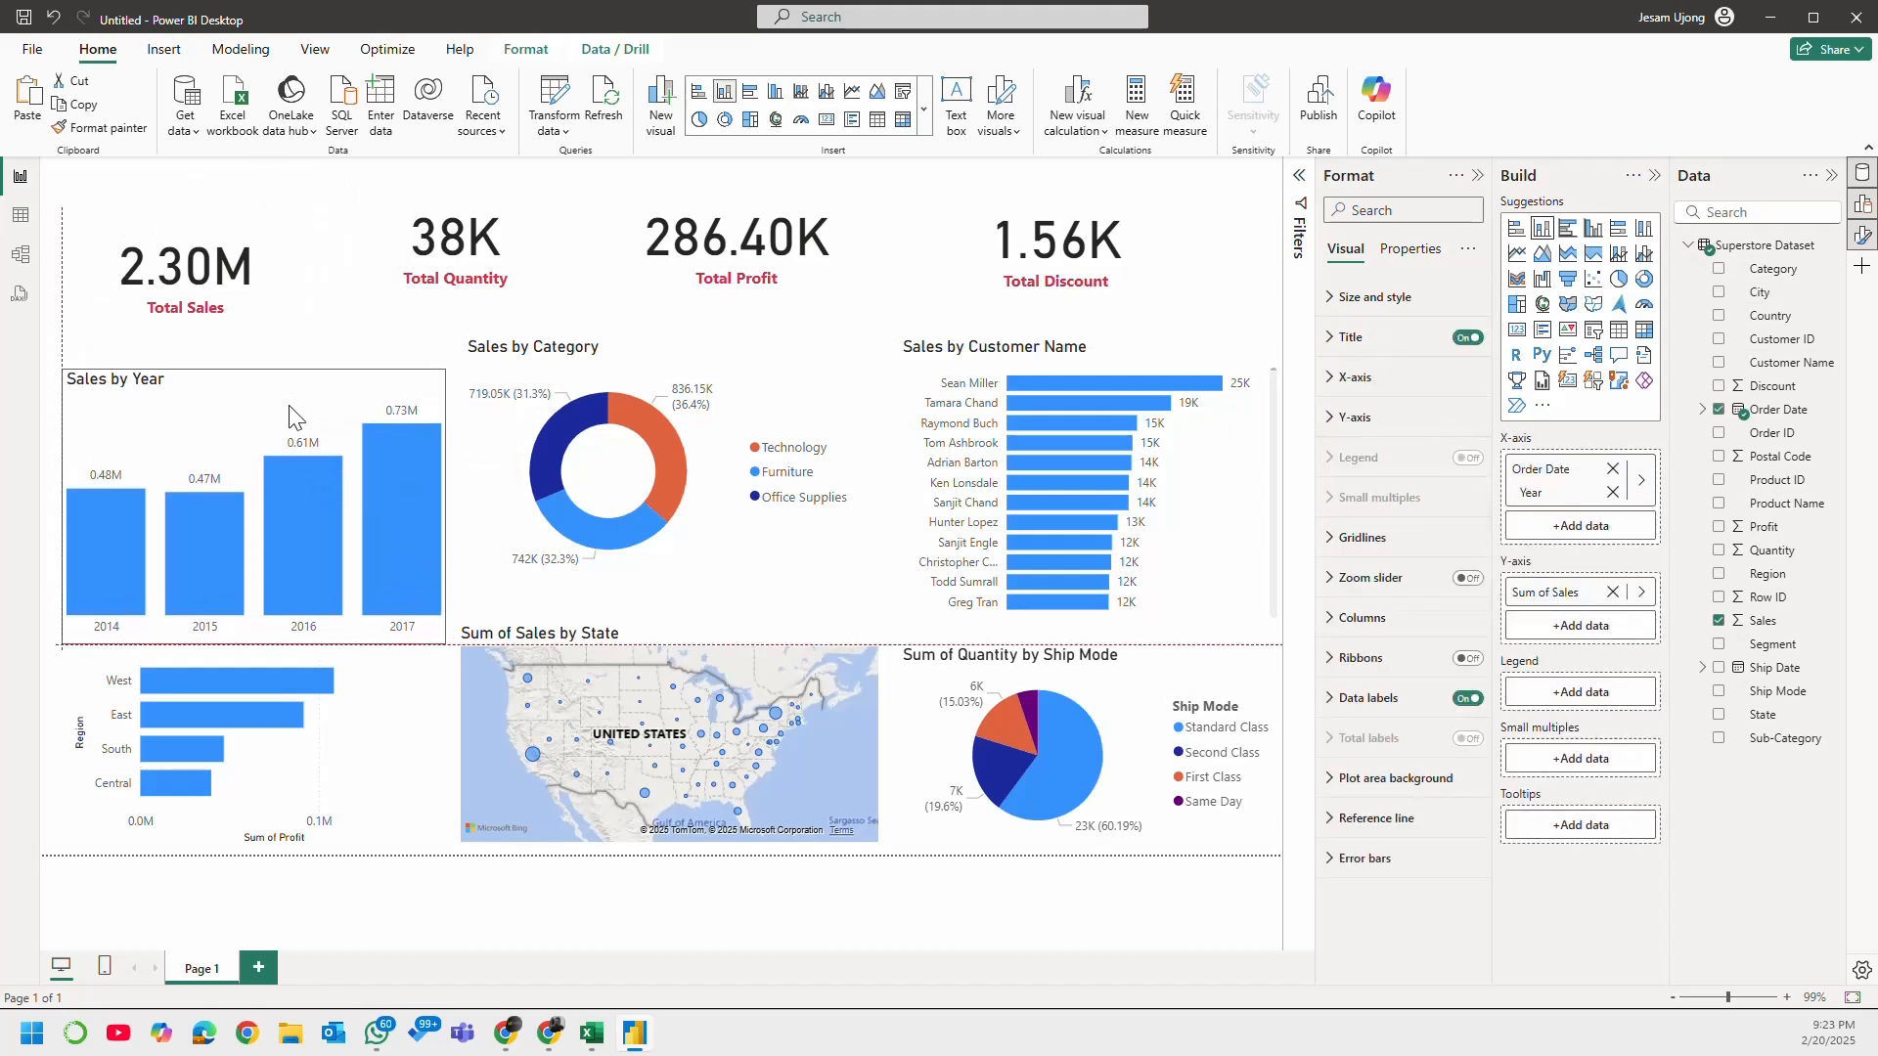
Step: Align the Sum of Profit by Region chart's left edge with Sales by Year and lower its top edge to clear that chart
{"action": "left_click", "coordinate": [303, 713]}
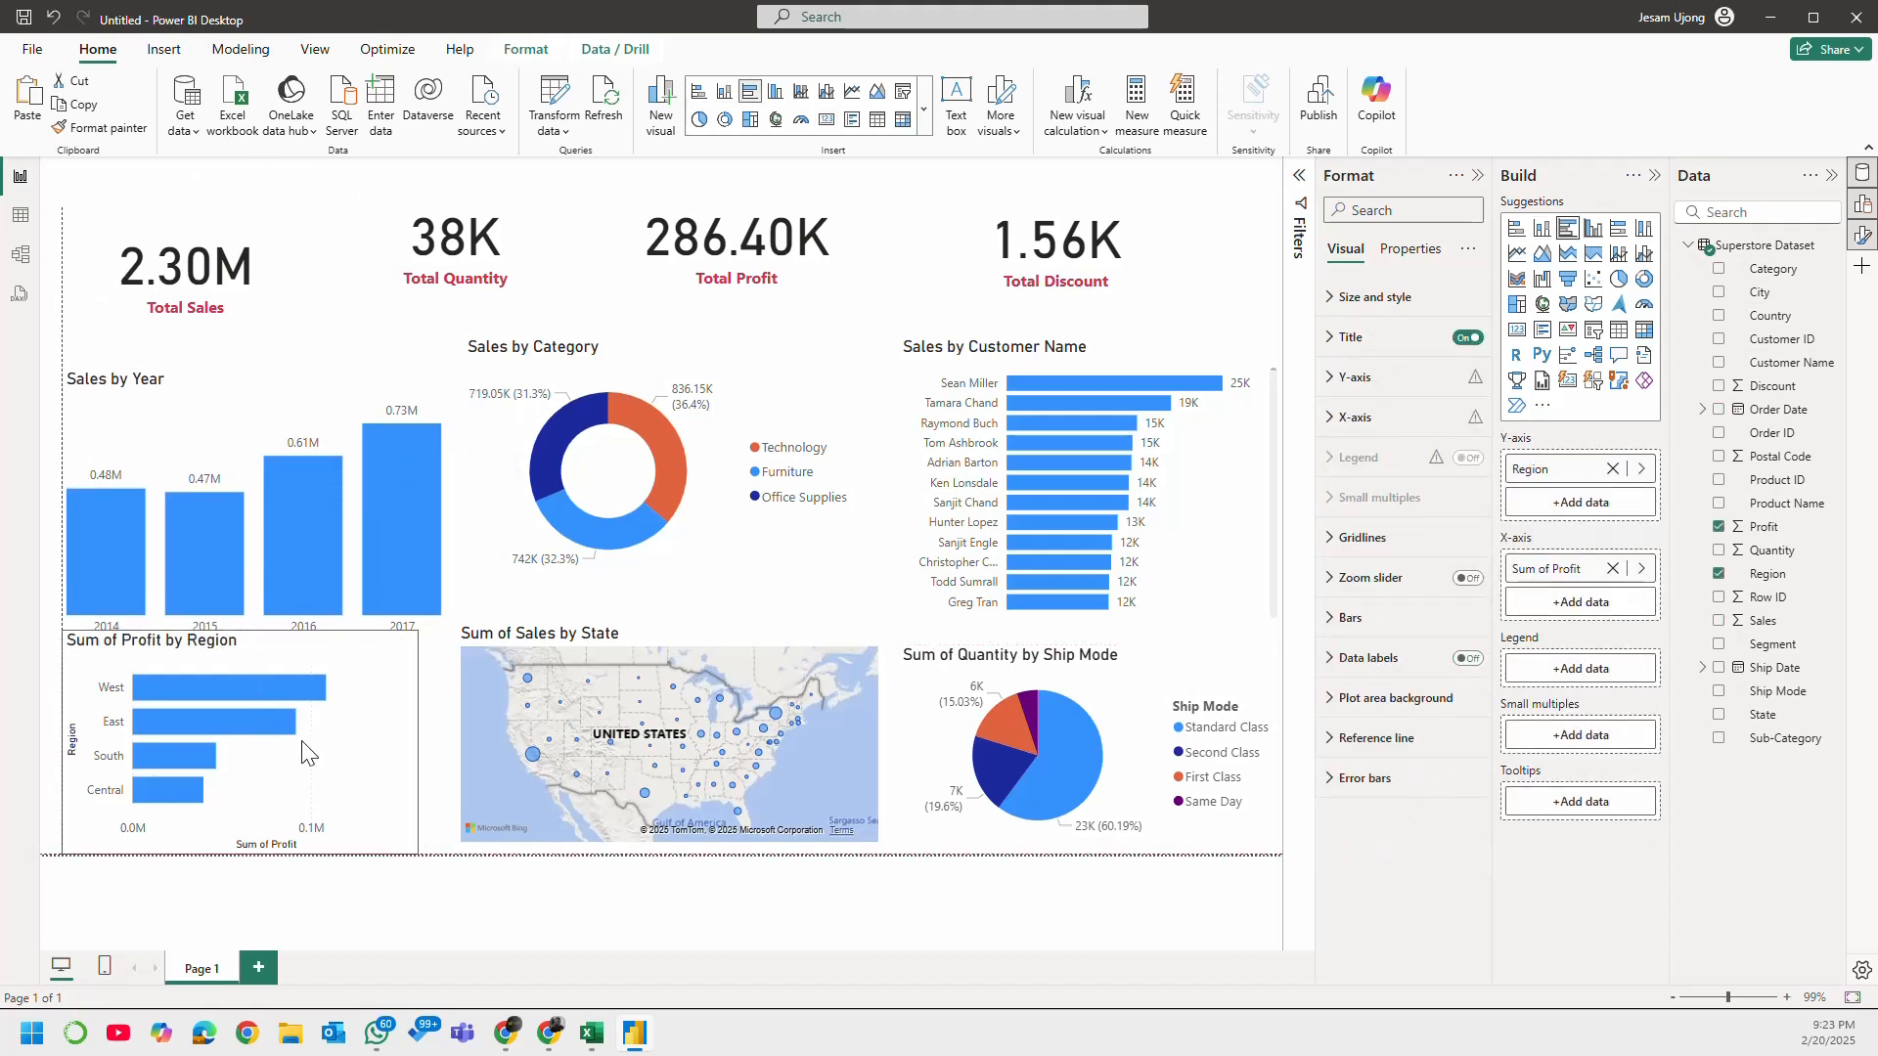
{"action": "mouse_move", "coordinate": [311, 746]}
{"action": "left_mouse_down"}
{"action": "mouse_move", "coordinate": [258, 720]}
{"action": "mouse_move", "coordinate": [326, 759]}
{"action": "left_mouse_up"}
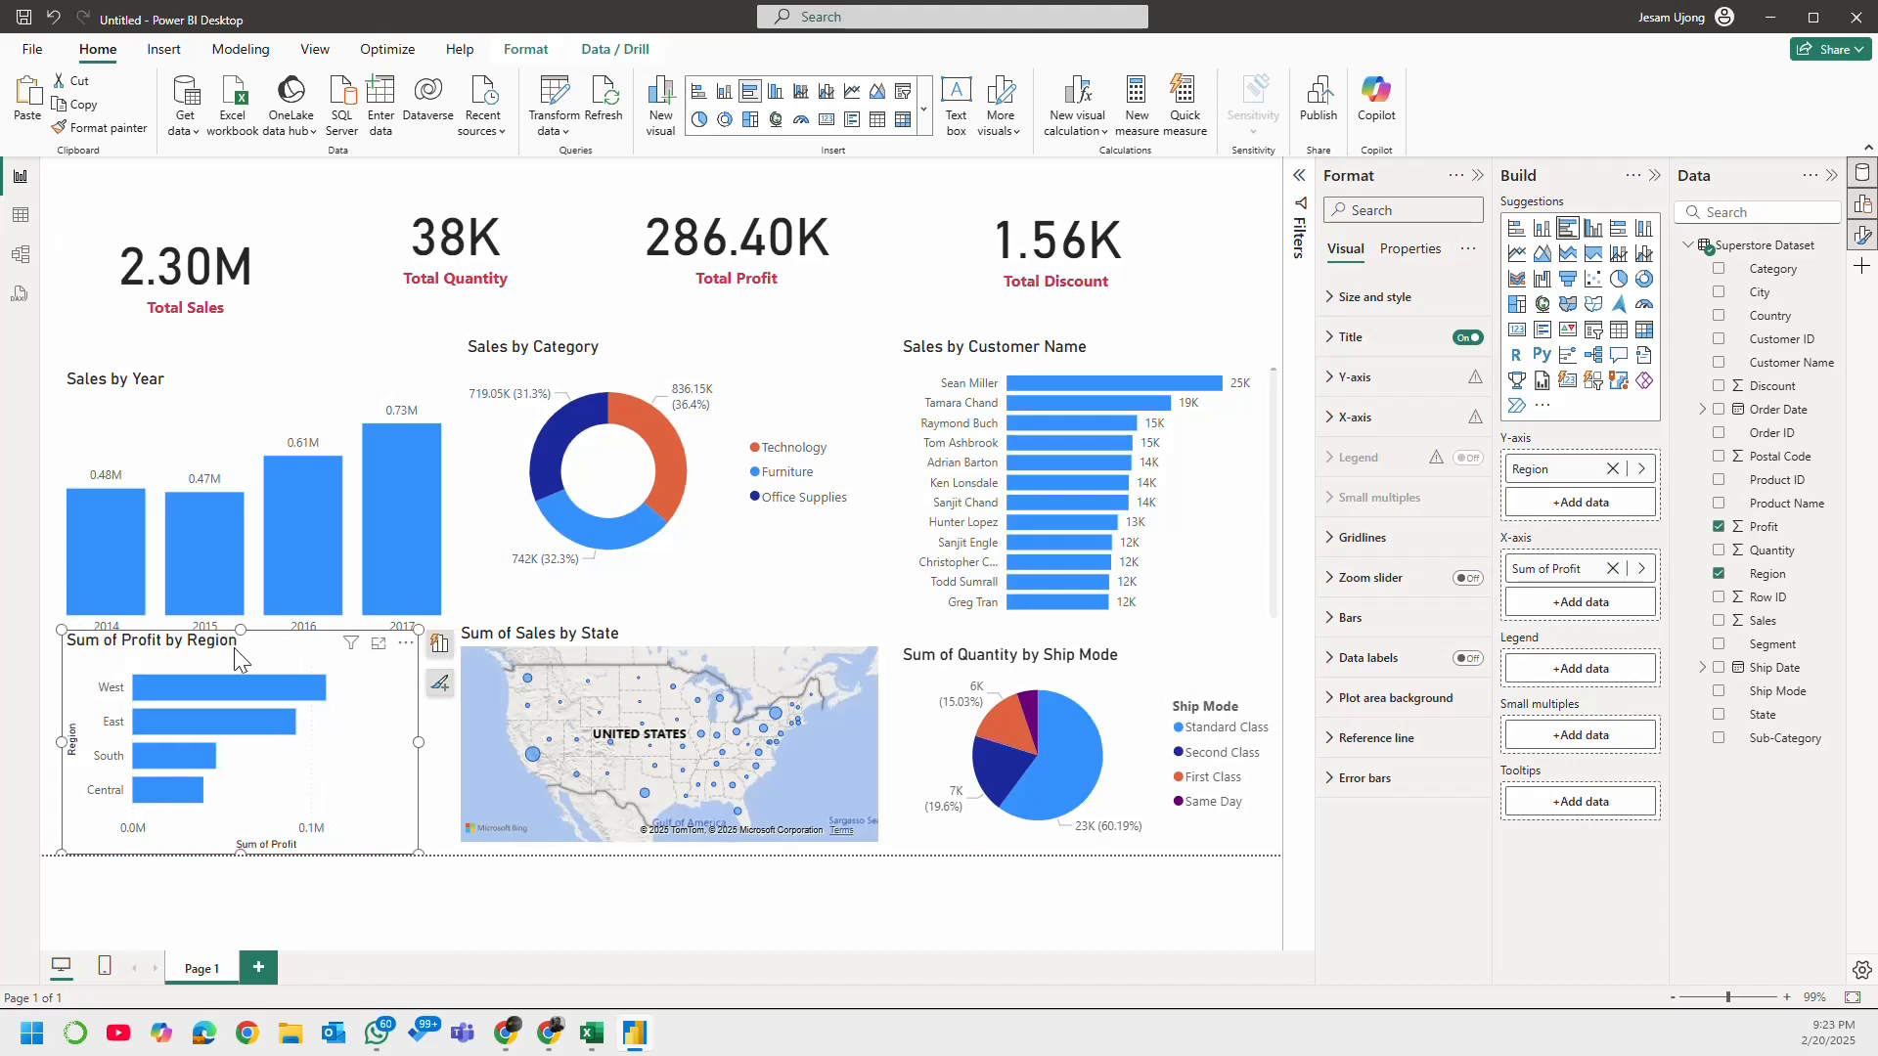
{"action": "left_click_drag", "start_coordinate": [233, 648], "coordinate": [242, 658]}
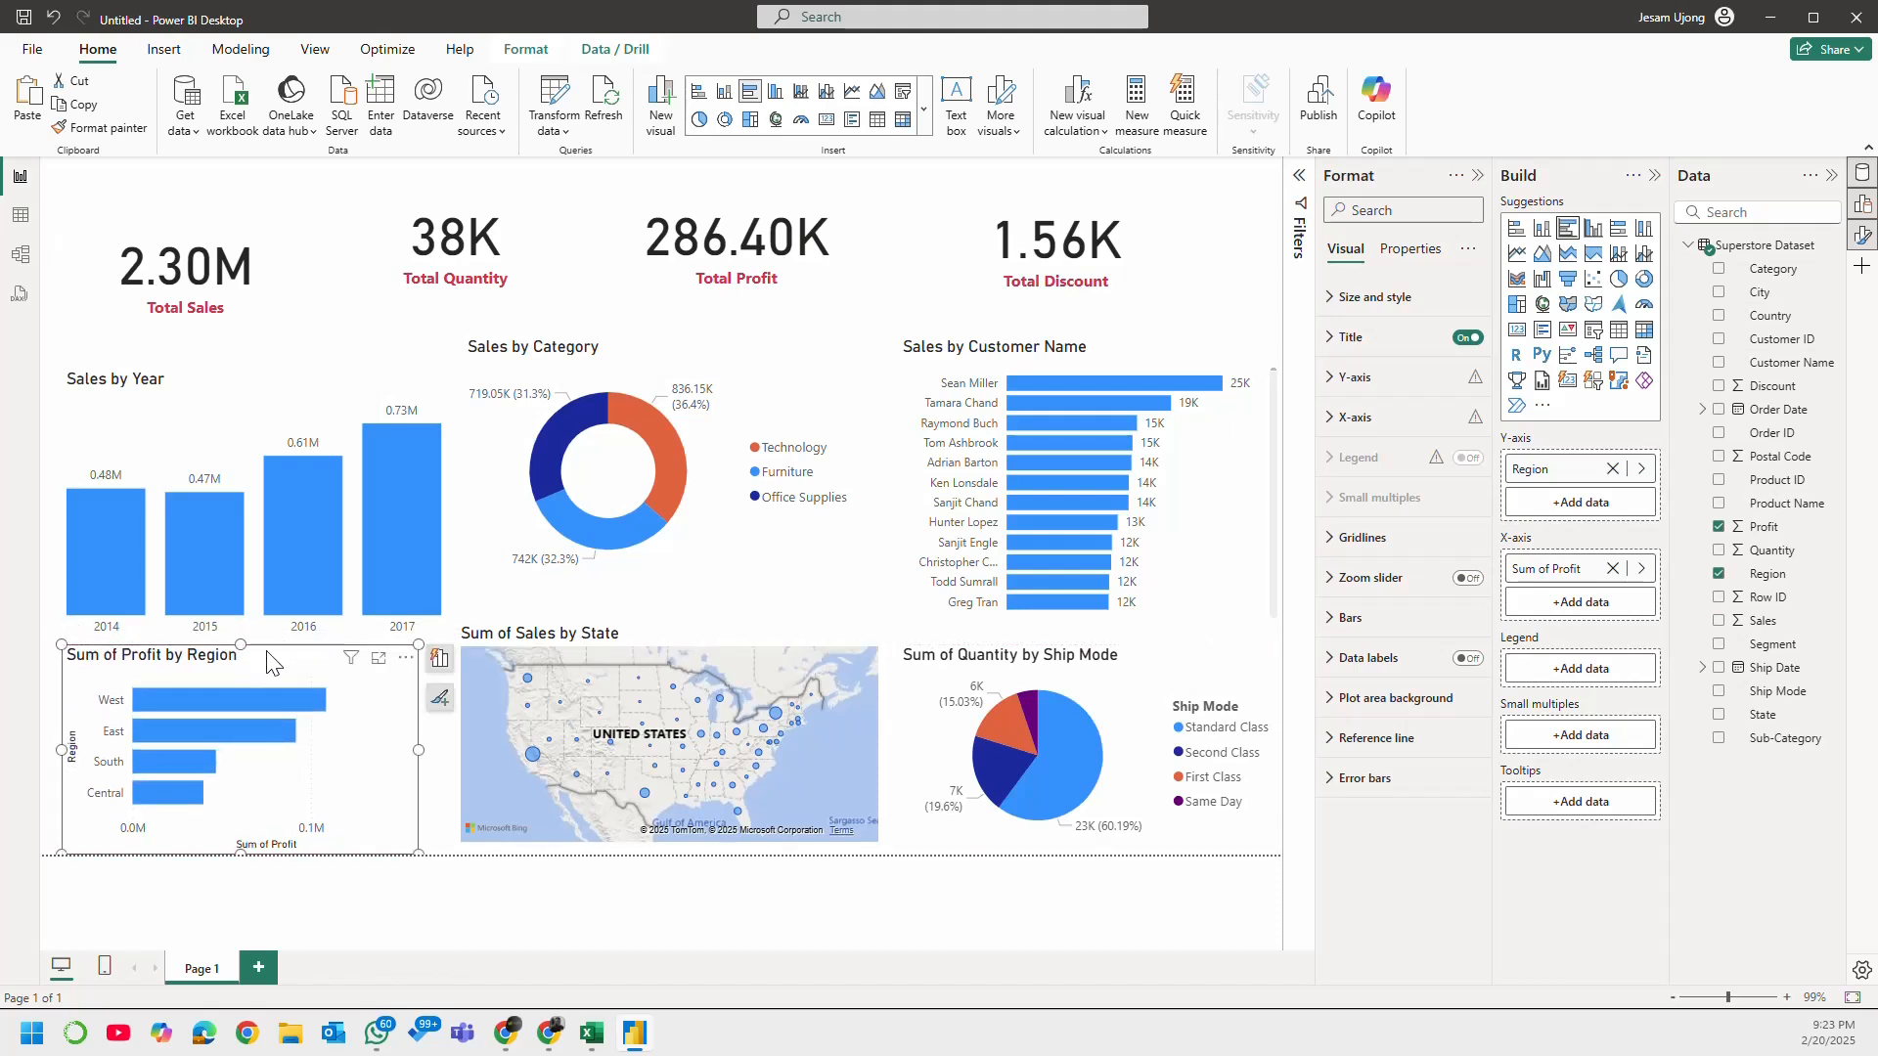
Step: Shorten the Sum of Sales by State map and the Sum of Quantity by Ship Mode pie chart from their top edges
{"action": "left_click", "coordinate": [578, 654]}
{"action": "left_click_drag", "start_coordinate": [673, 634], "coordinate": [673, 659]}
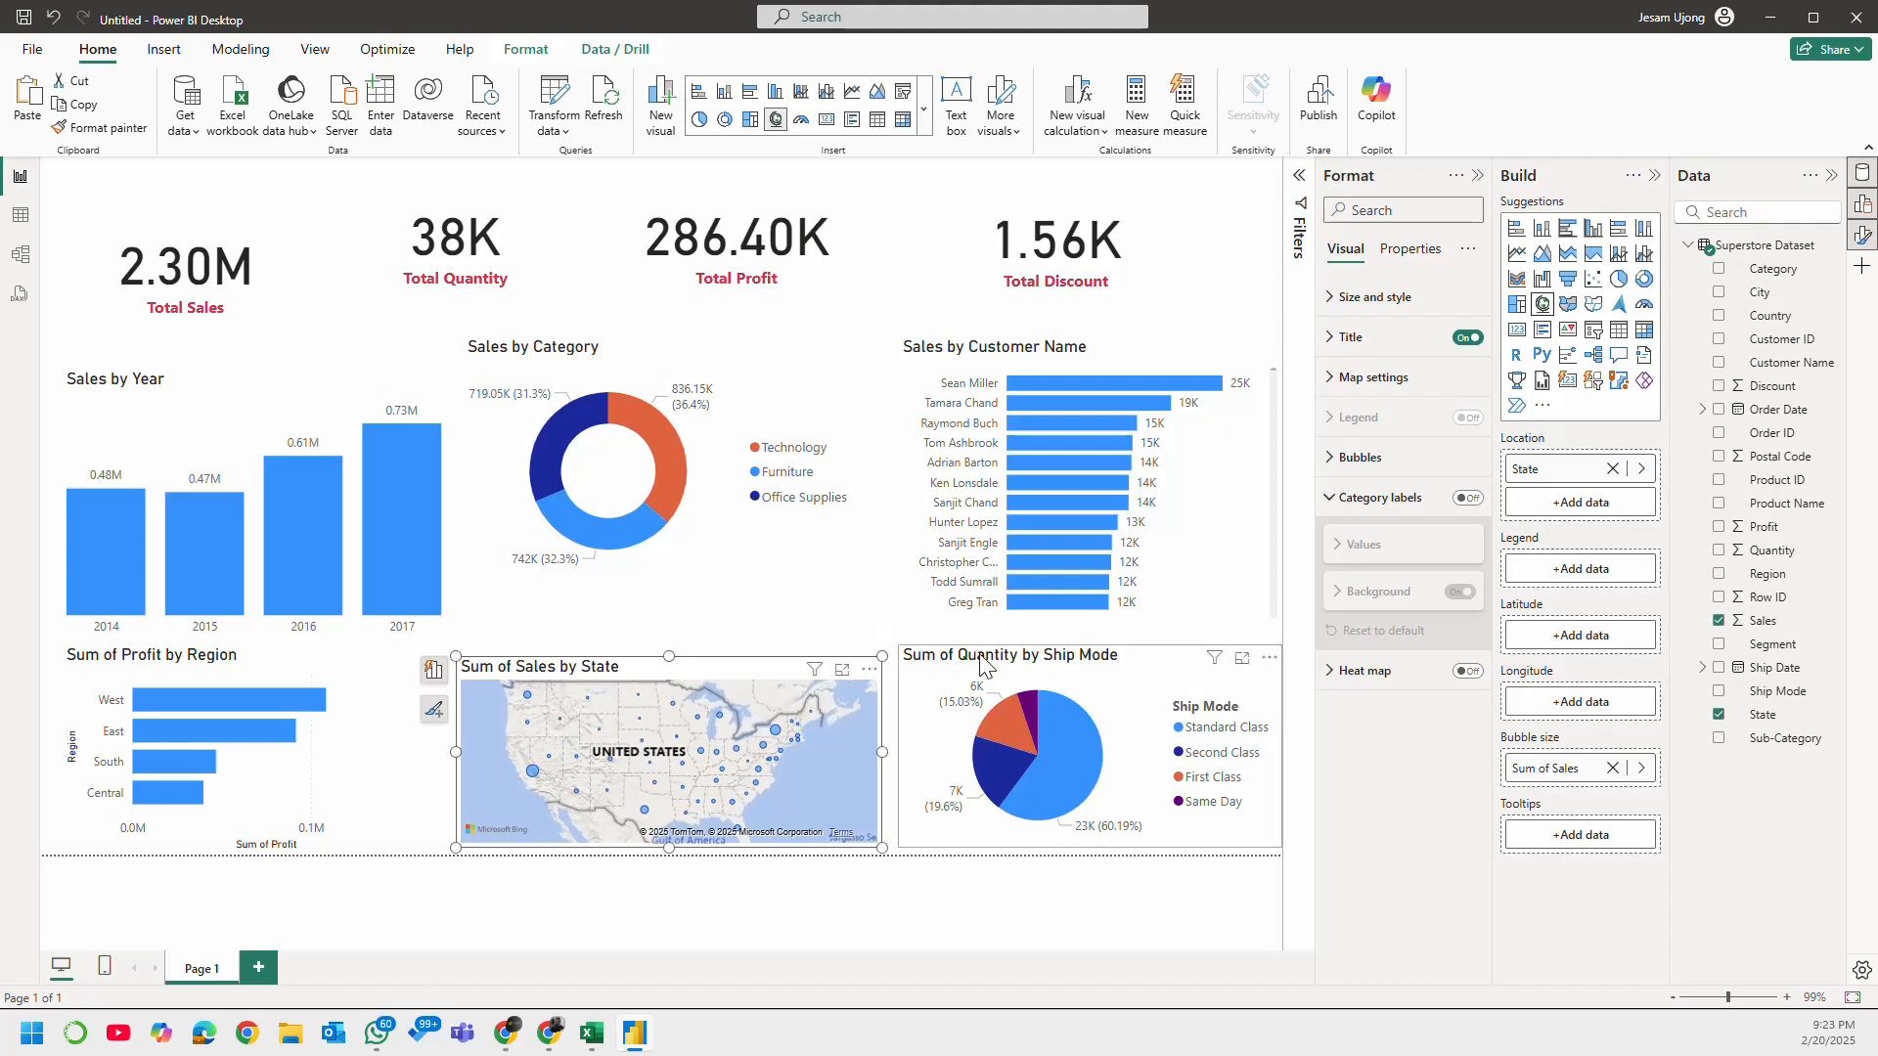
{"action": "left_click", "coordinate": [1049, 657]}
{"action": "left_click_drag", "start_coordinate": [1091, 638], "coordinate": [1091, 656]}
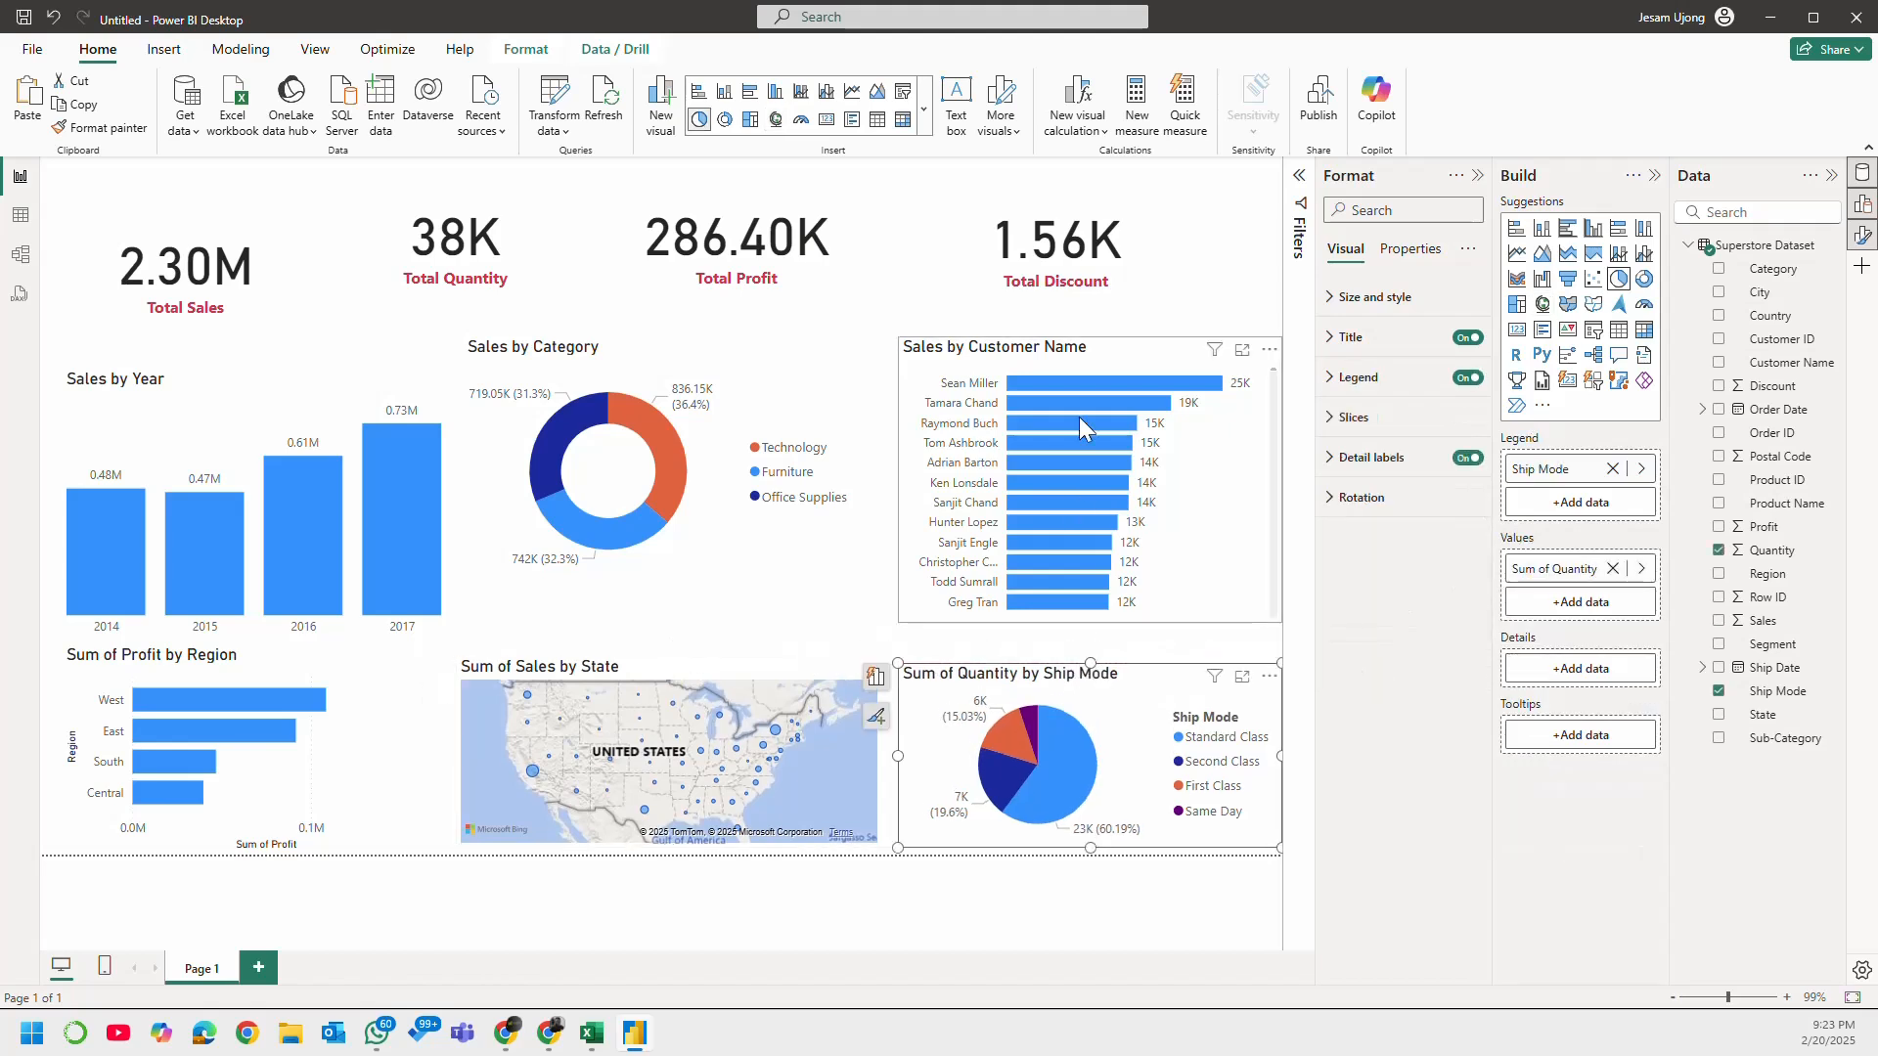
Step: Lower the Sales by Customer Name chart's top edge and move the Sales by Category donut down level with Sales by Year
{"action": "left_click_drag", "start_coordinate": [1099, 338], "coordinate": [1088, 377]}
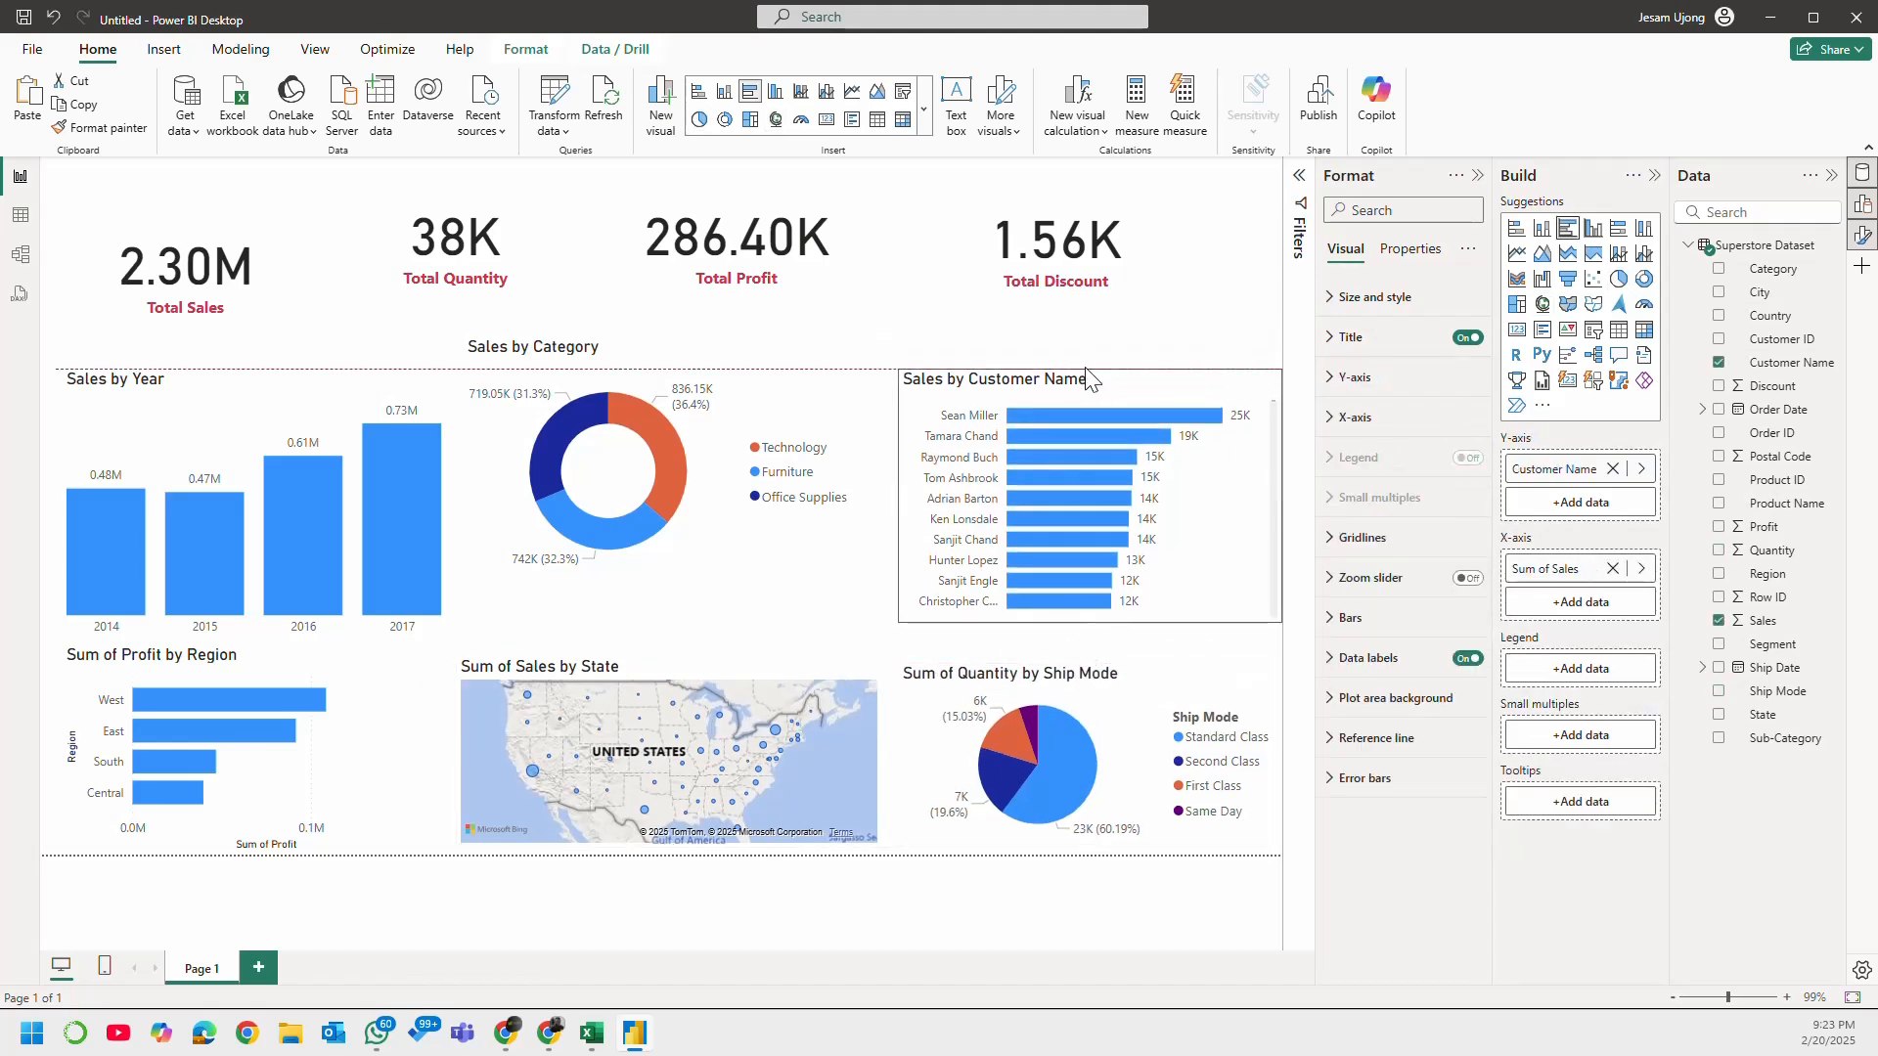
{"action": "left_click", "coordinate": [719, 375]}
{"action": "left_click_drag", "start_coordinate": [719, 374], "coordinate": [722, 405]}
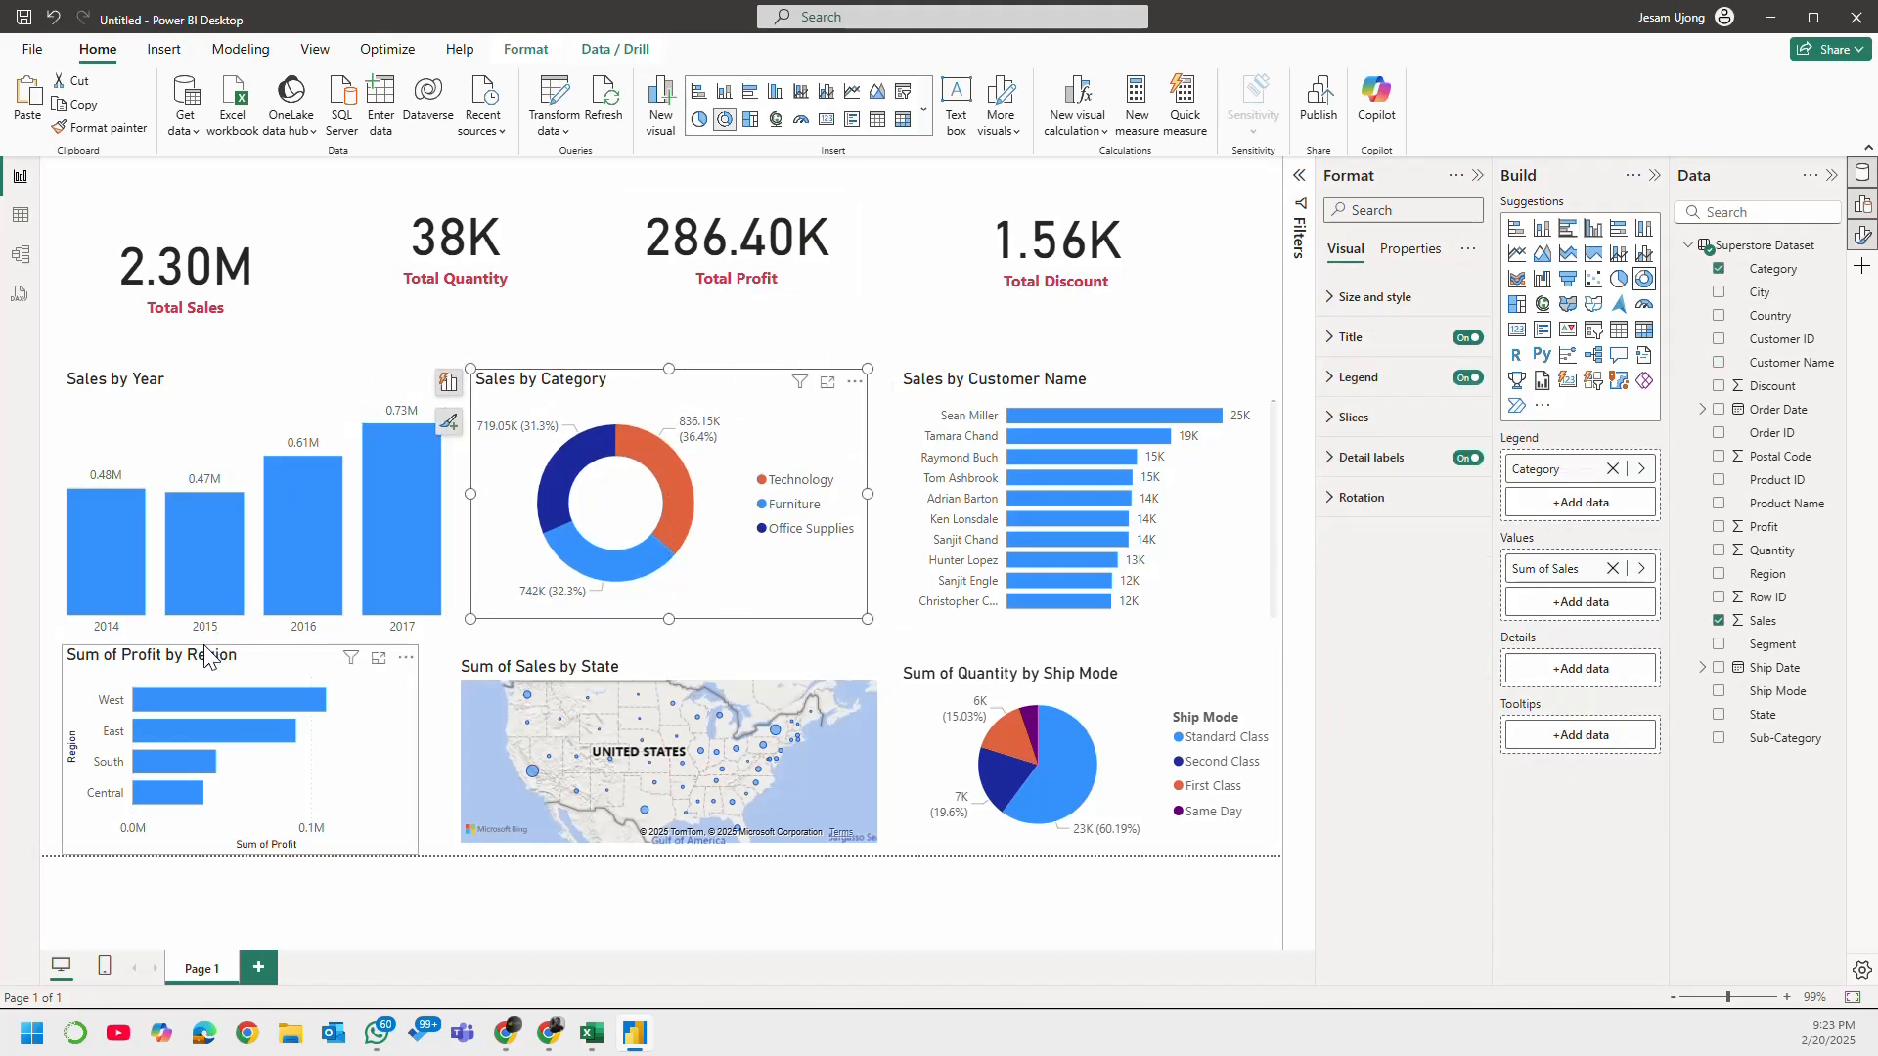
Step: Shorten the Sales by Year chart from its bottom edge and extend the Sales by Category donut's bottom edge slightly
{"action": "left_click", "coordinate": [235, 622]}
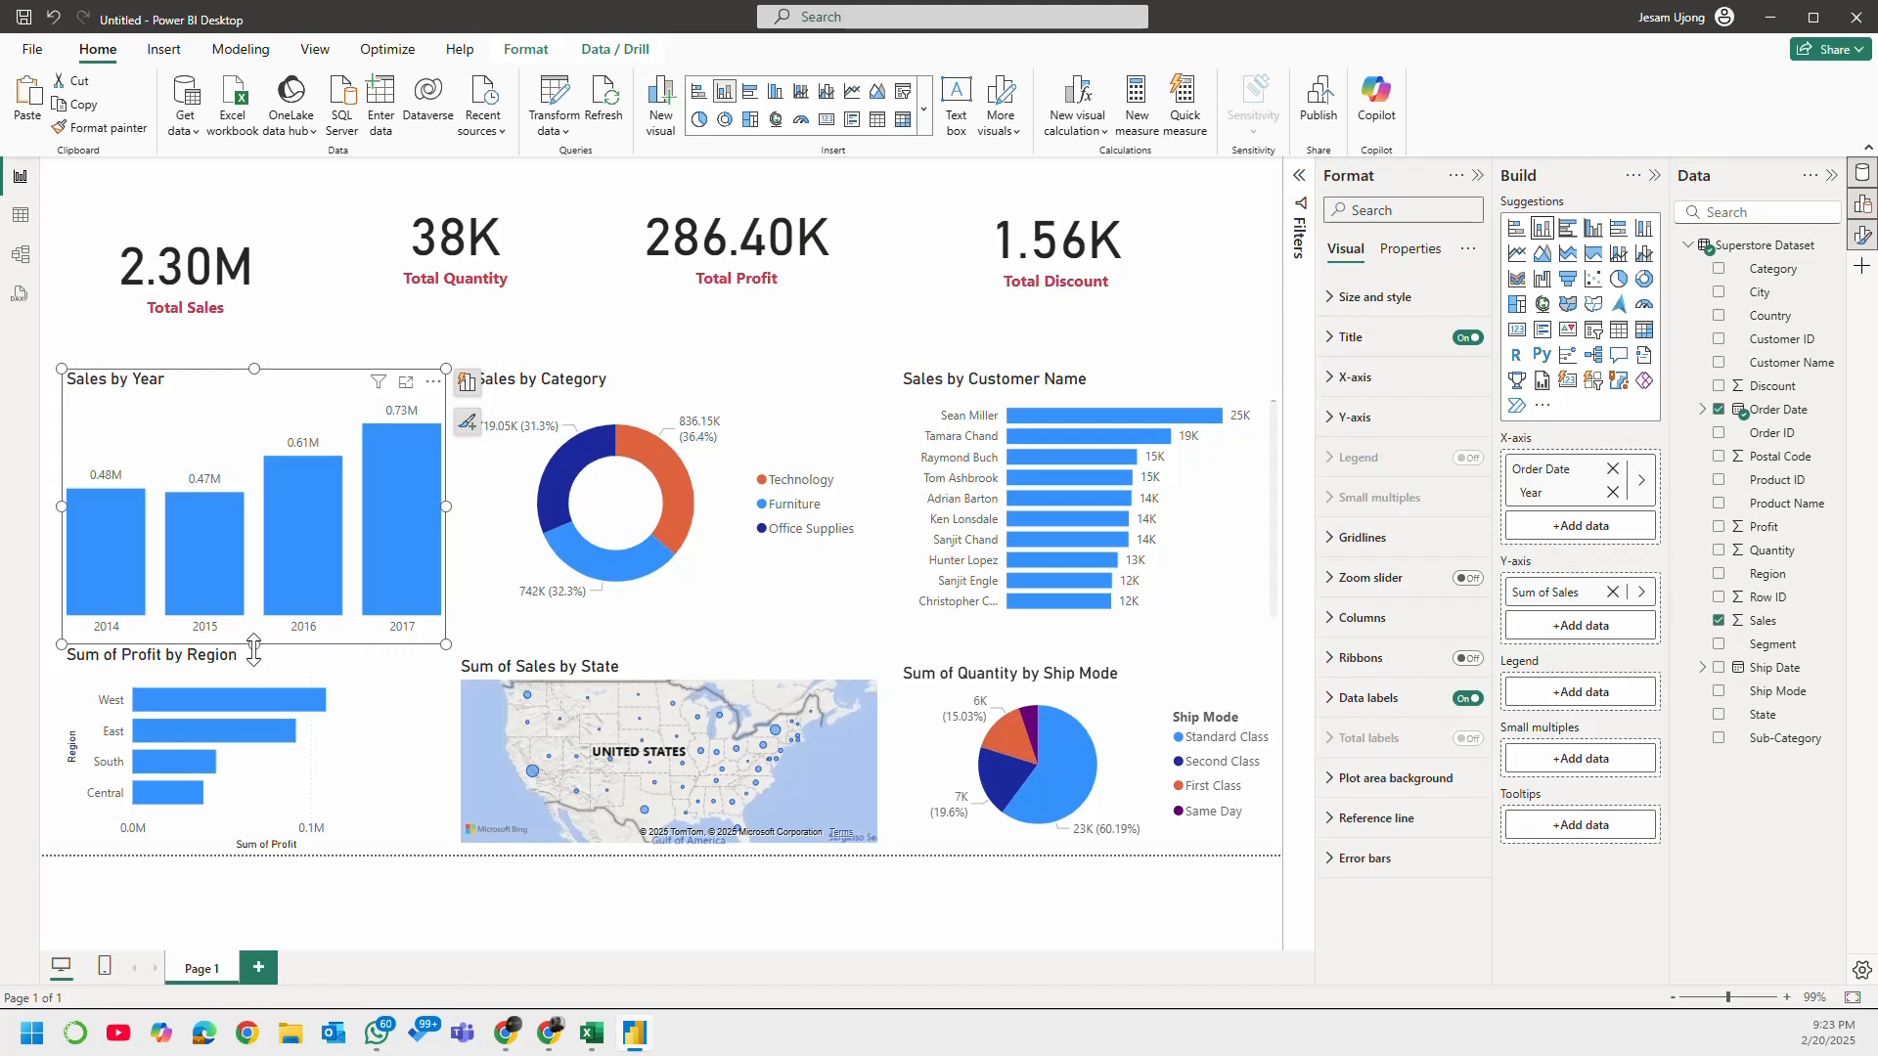
{"action": "left_click_drag", "start_coordinate": [253, 646], "coordinate": [252, 620]}
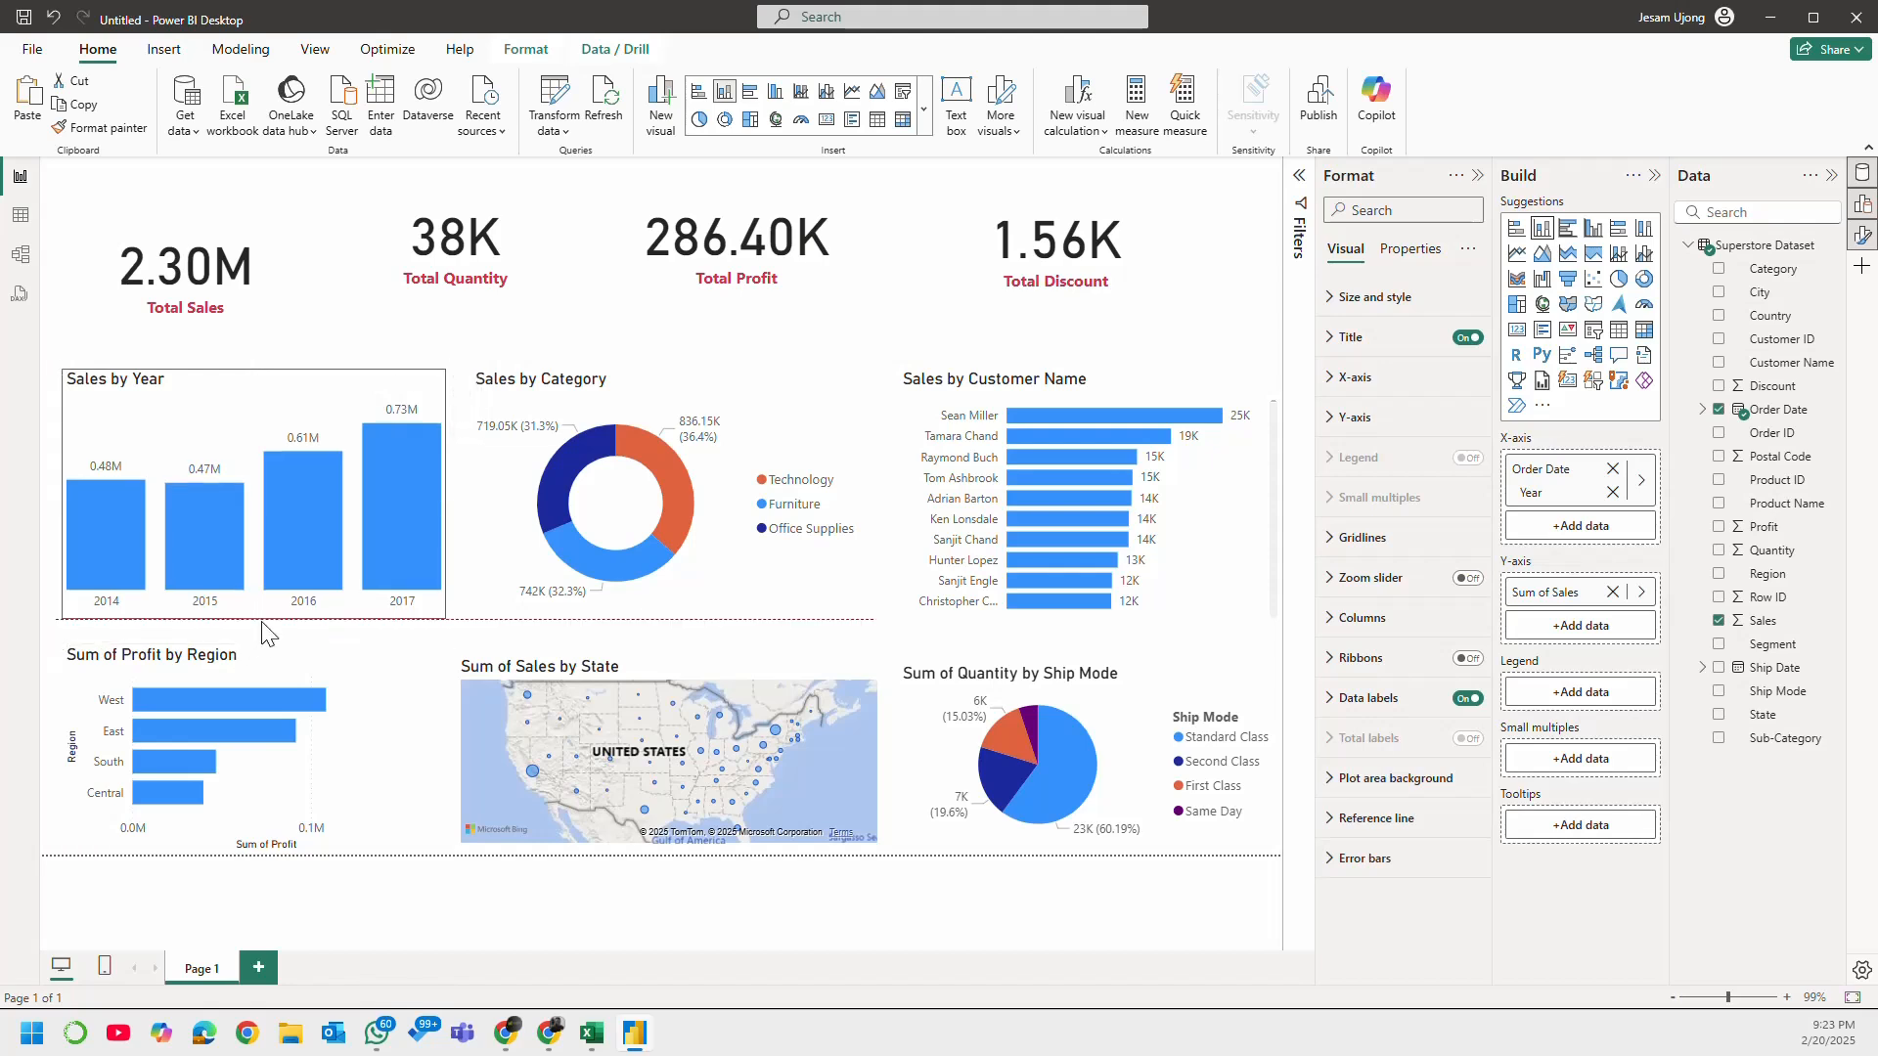
{"action": "left_click", "coordinate": [709, 626]}
{"action": "left_click", "coordinate": [201, 381]}
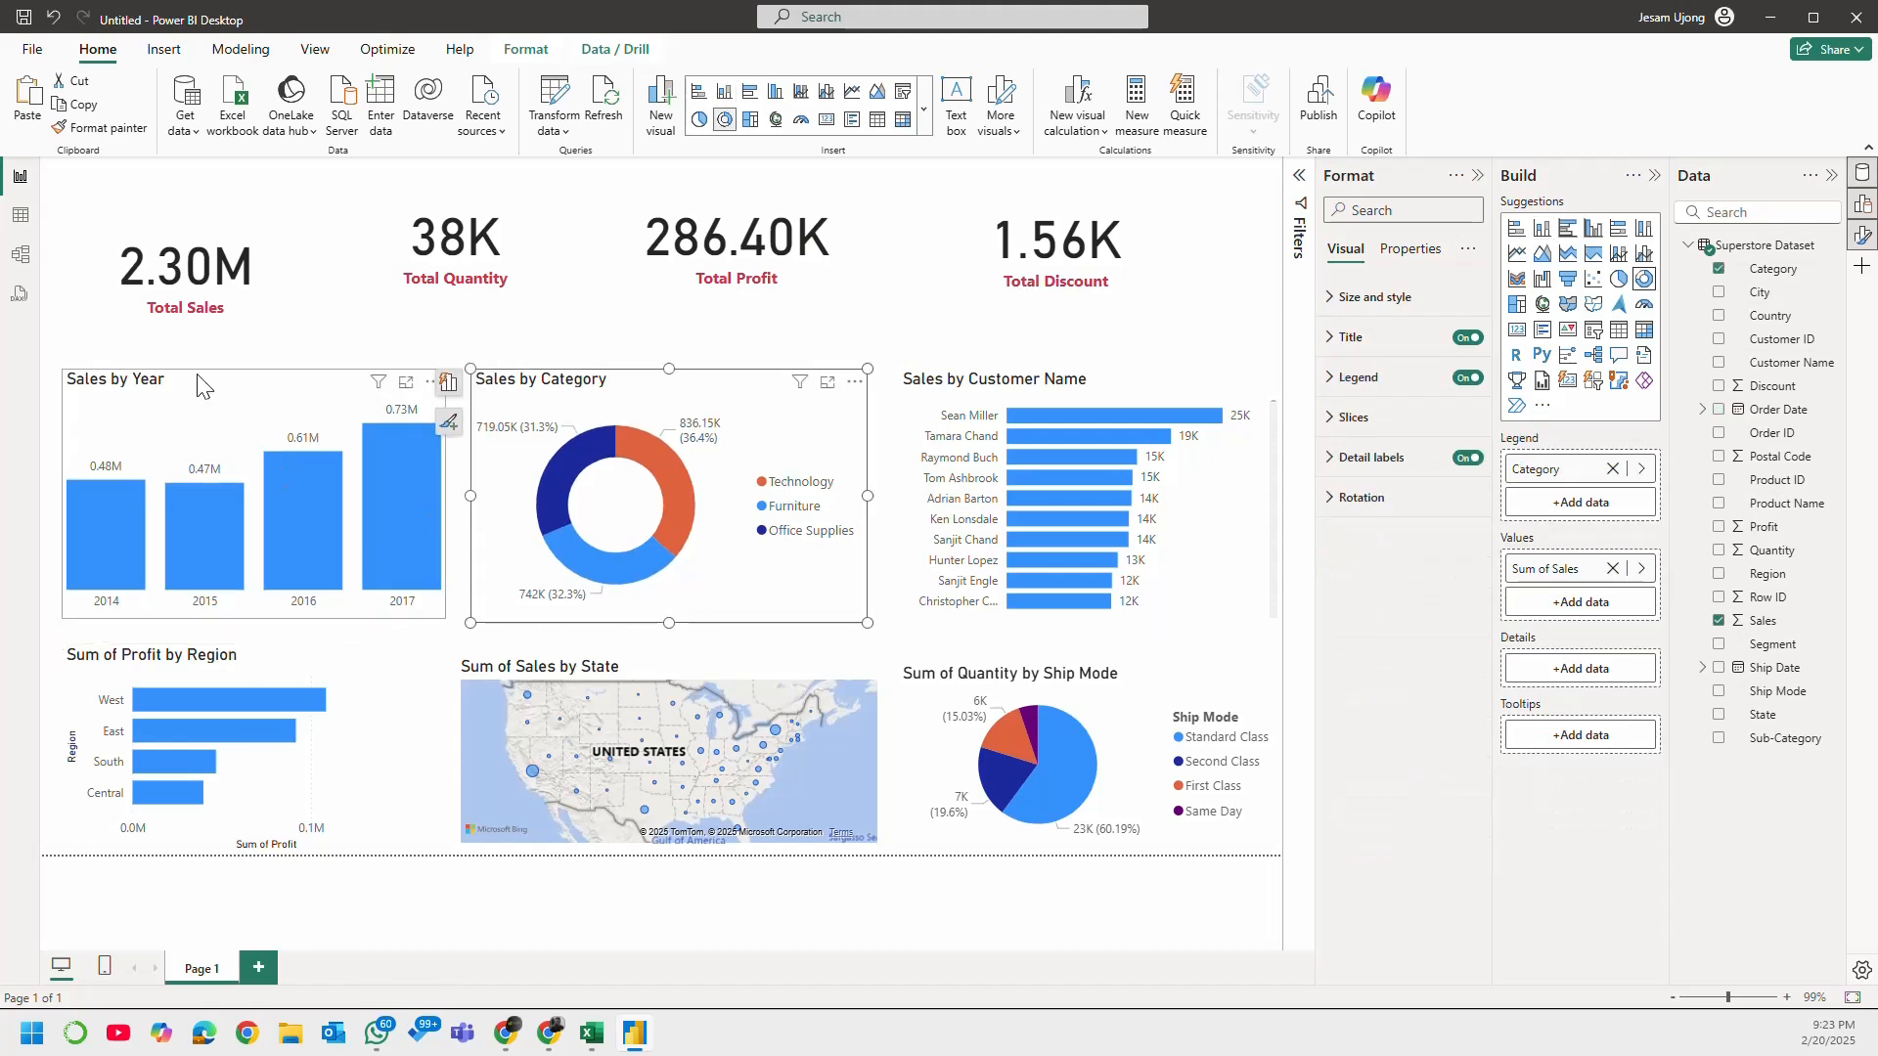
Step: Move the four KPI cards down into a row just above the charts
{"action": "left_click_drag", "start_coordinate": [504, 264], "coordinate": [501, 304]}
{"action": "left_click_drag", "start_coordinate": [234, 279], "coordinate": [233, 296]}
{"action": "left_click_drag", "start_coordinate": [762, 298], "coordinate": [771, 339]}
{"action": "left_click_drag", "start_coordinate": [1051, 260], "coordinate": [1057, 305]}
Step: Select the Total Sales, Total Quantity, Total Profit and Total Discount cards together
{"action": "left_click", "coordinate": [286, 295]}
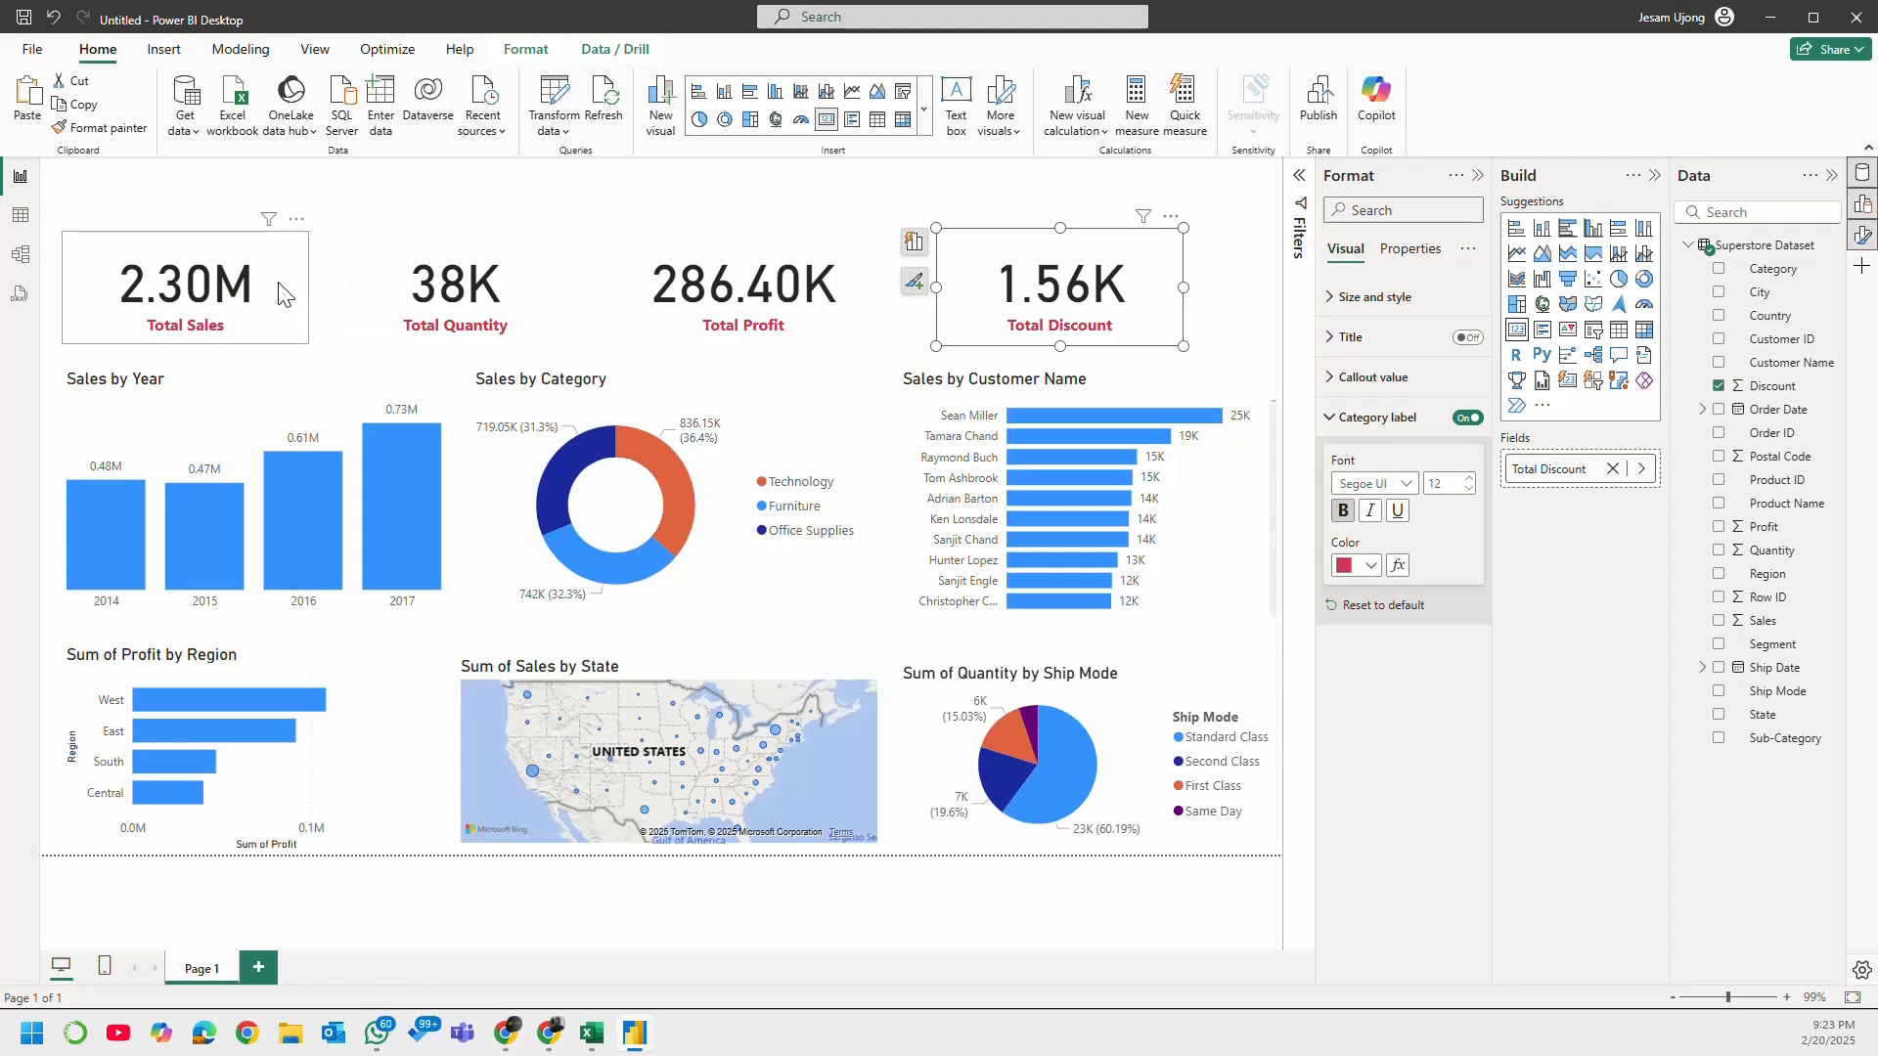
{"action": "left_click", "coordinate": [472, 283]}
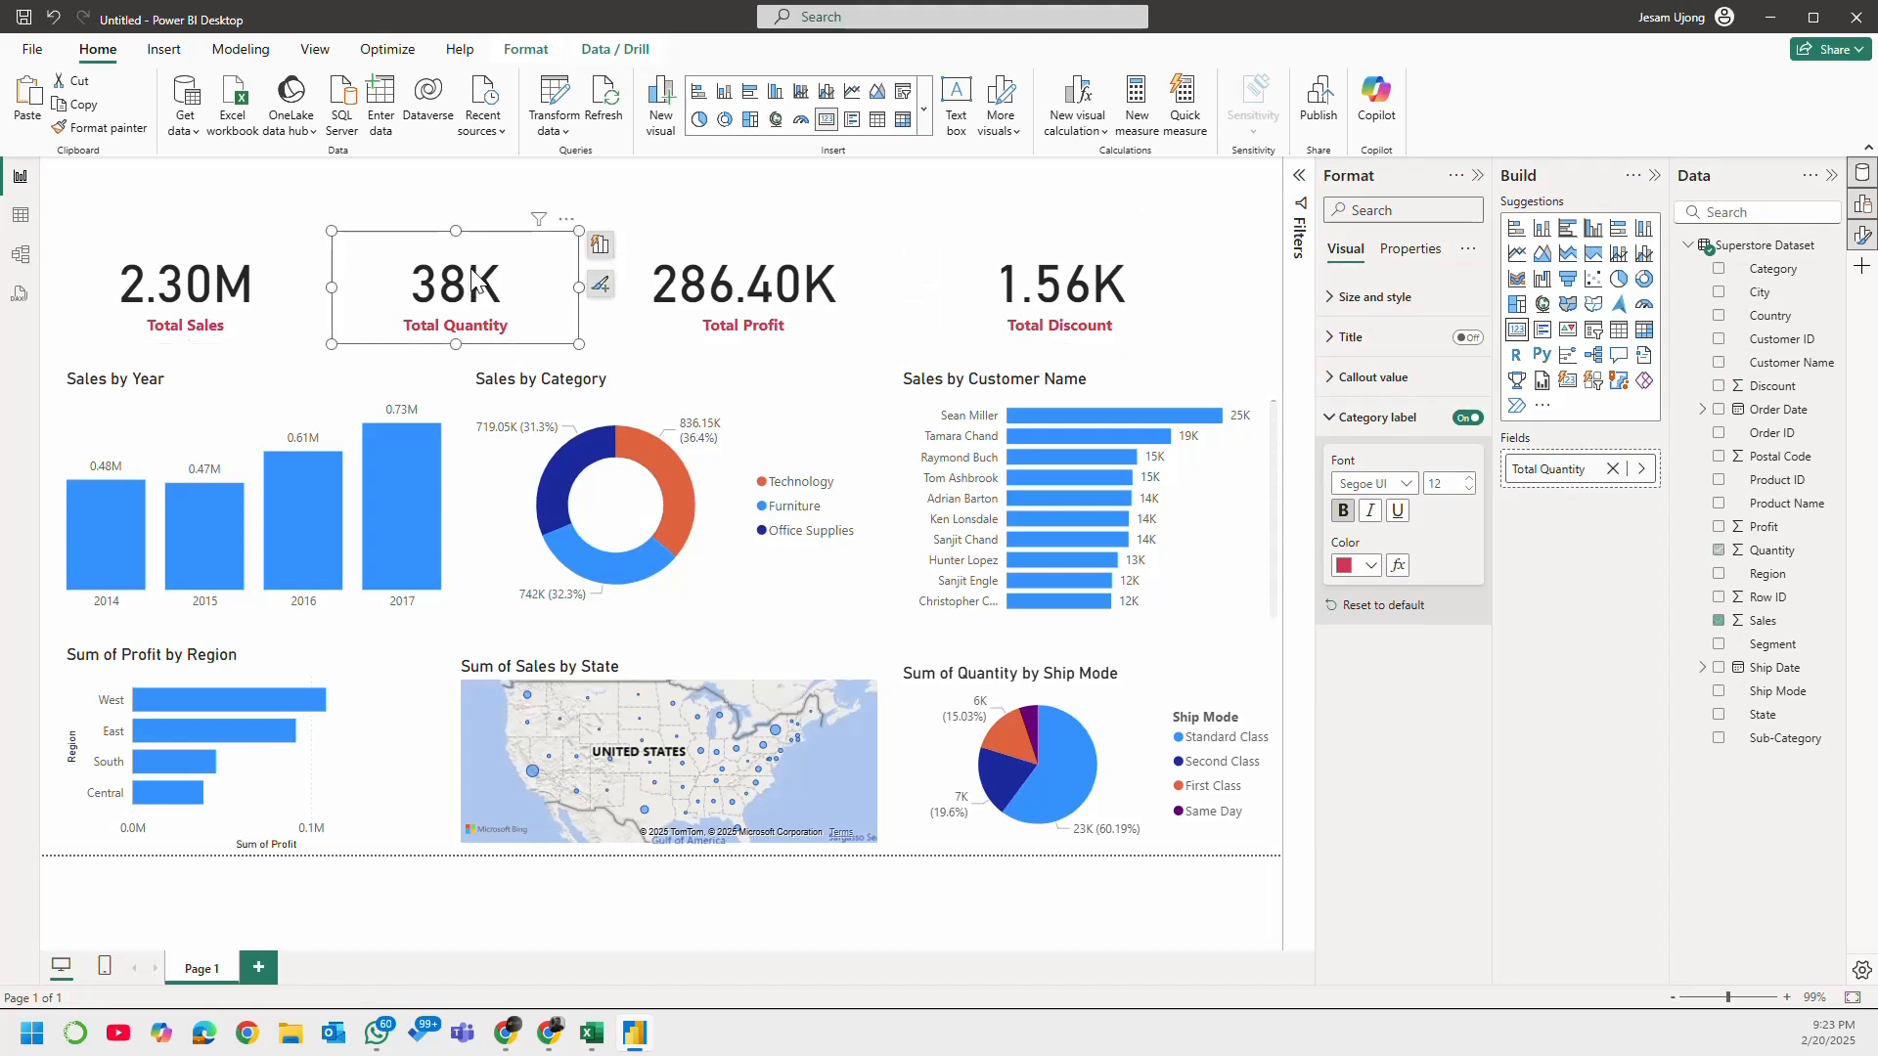
{"action": "left_click", "coordinate": [256, 284], "text": "ctrl"}
{"action": "left_click", "coordinate": [736, 298], "text": "ctrl"}
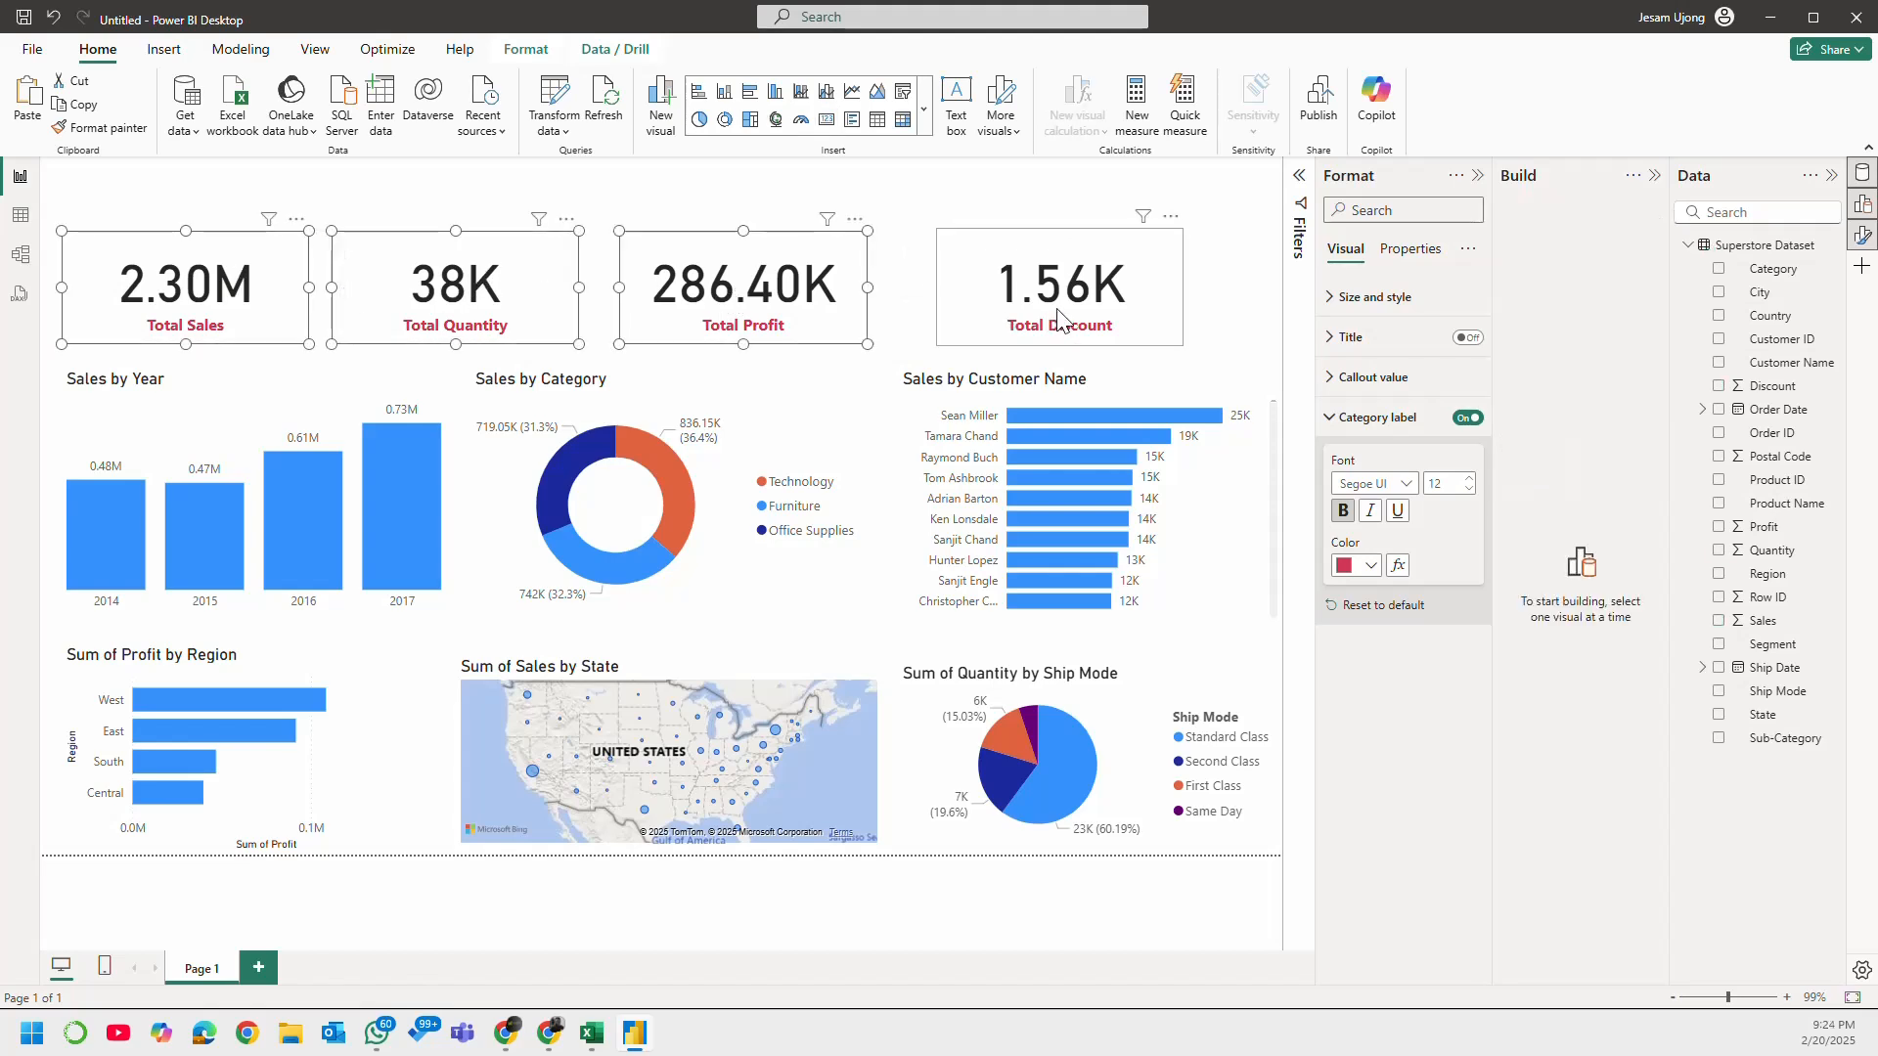
{"action": "left_click", "coordinate": [1061, 294], "text": "ctrl"}
Step: Try Align center and Align middle on the four selected KPI cards, and undo both alignments
{"action": "left_click", "coordinate": [519, 51]}
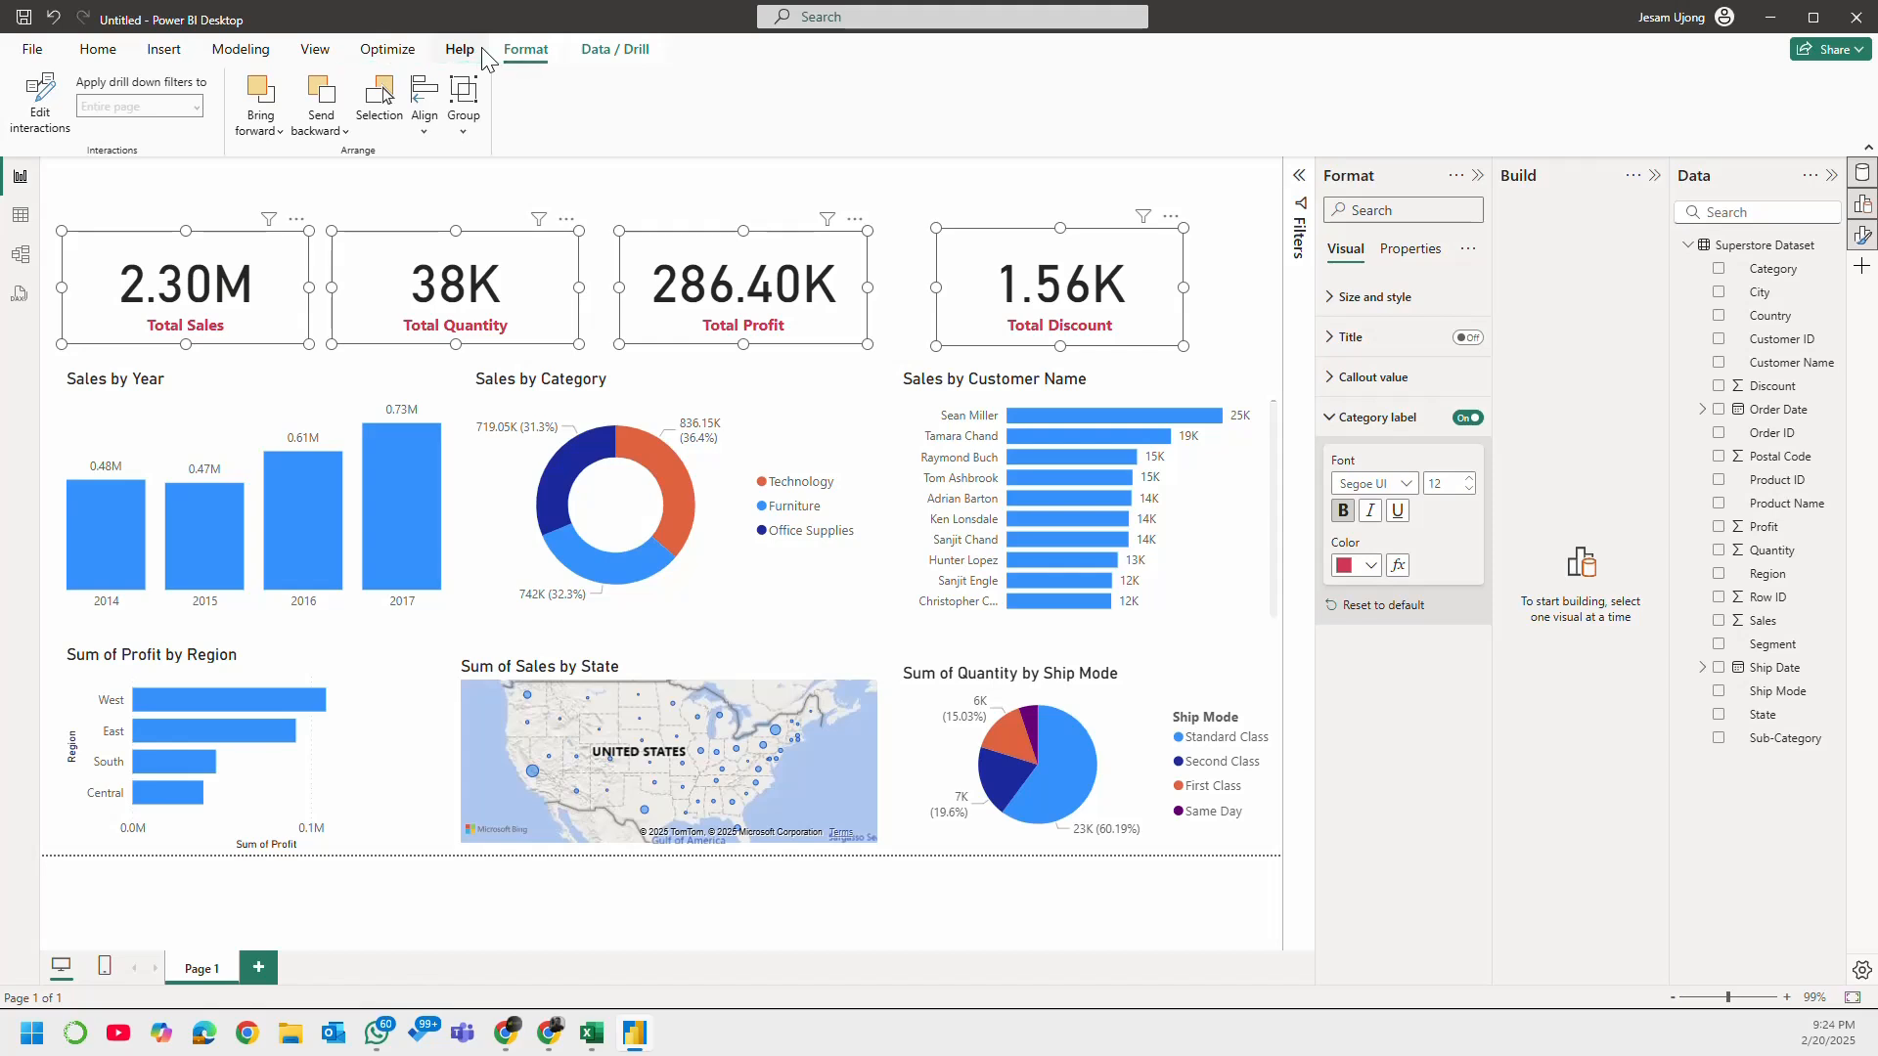
{"action": "left_click", "coordinate": [472, 129]}
{"action": "left_click", "coordinate": [433, 131]}
{"action": "left_click", "coordinate": [521, 195]}
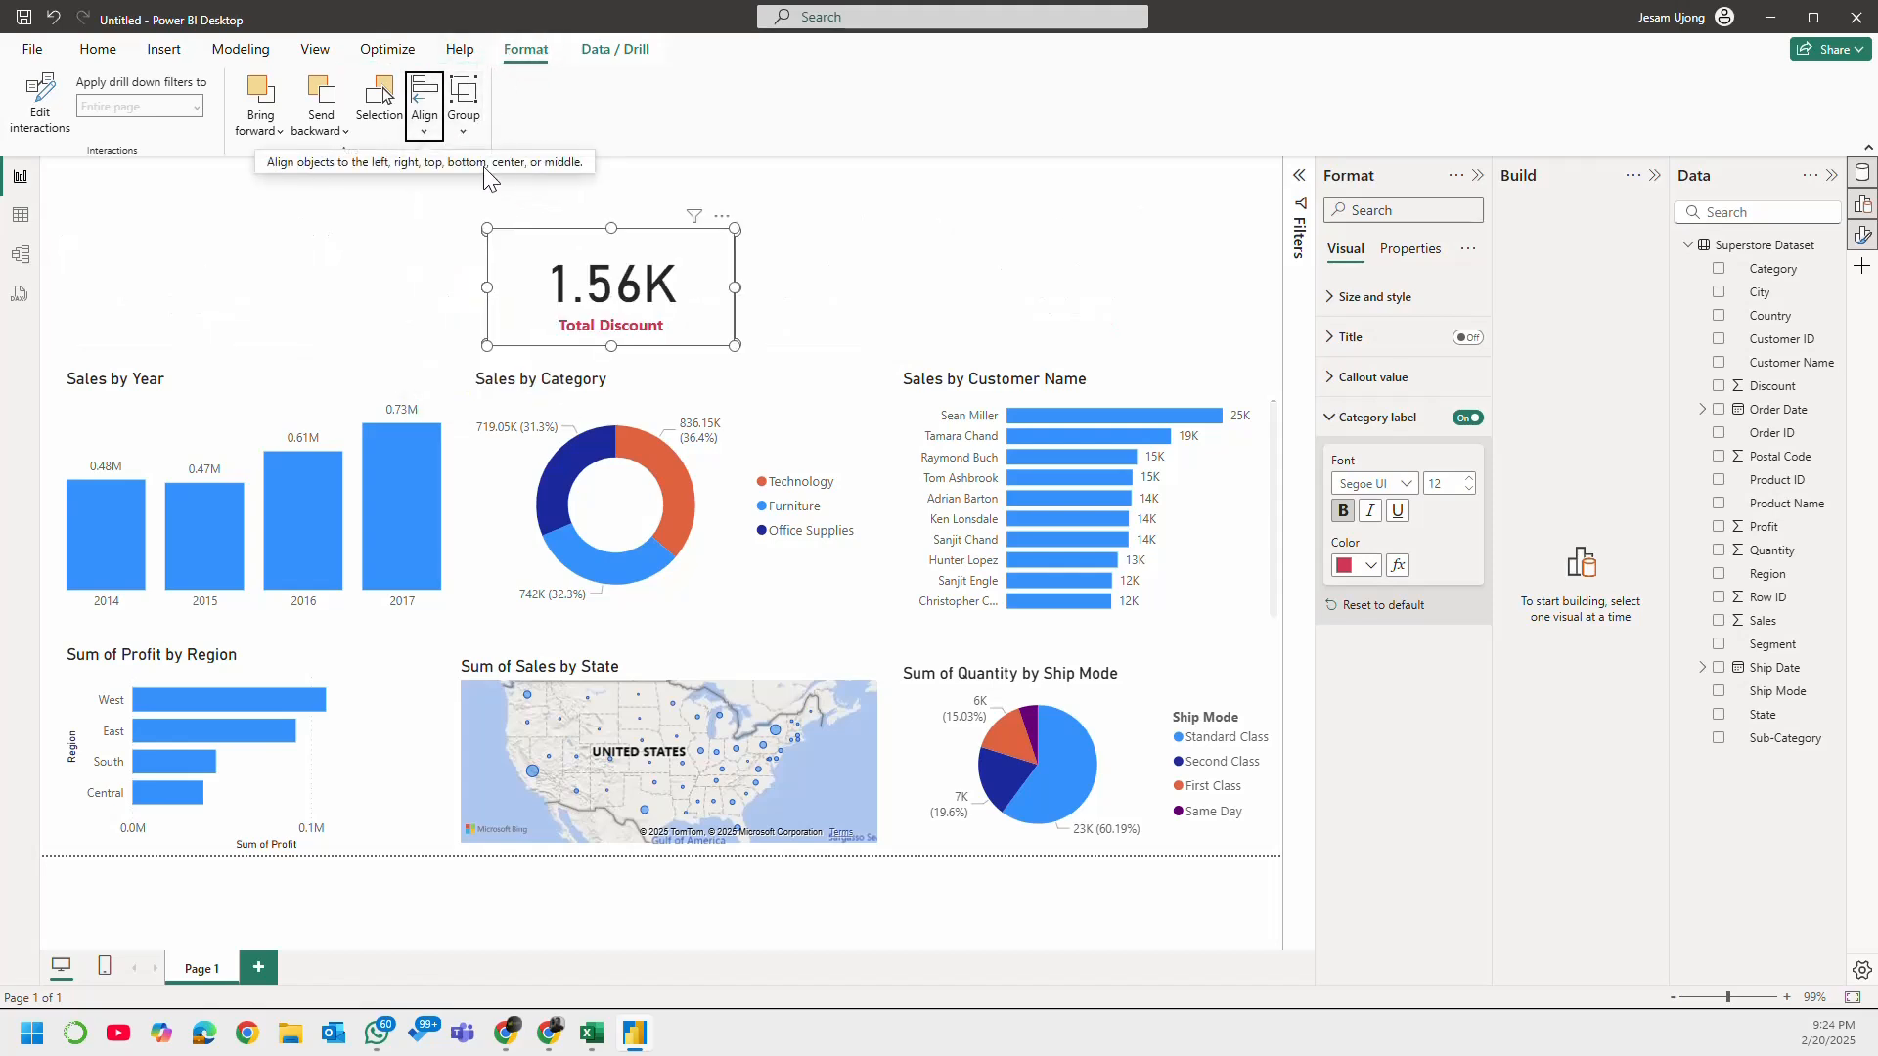
{"action": "left_click", "coordinate": [428, 125]}
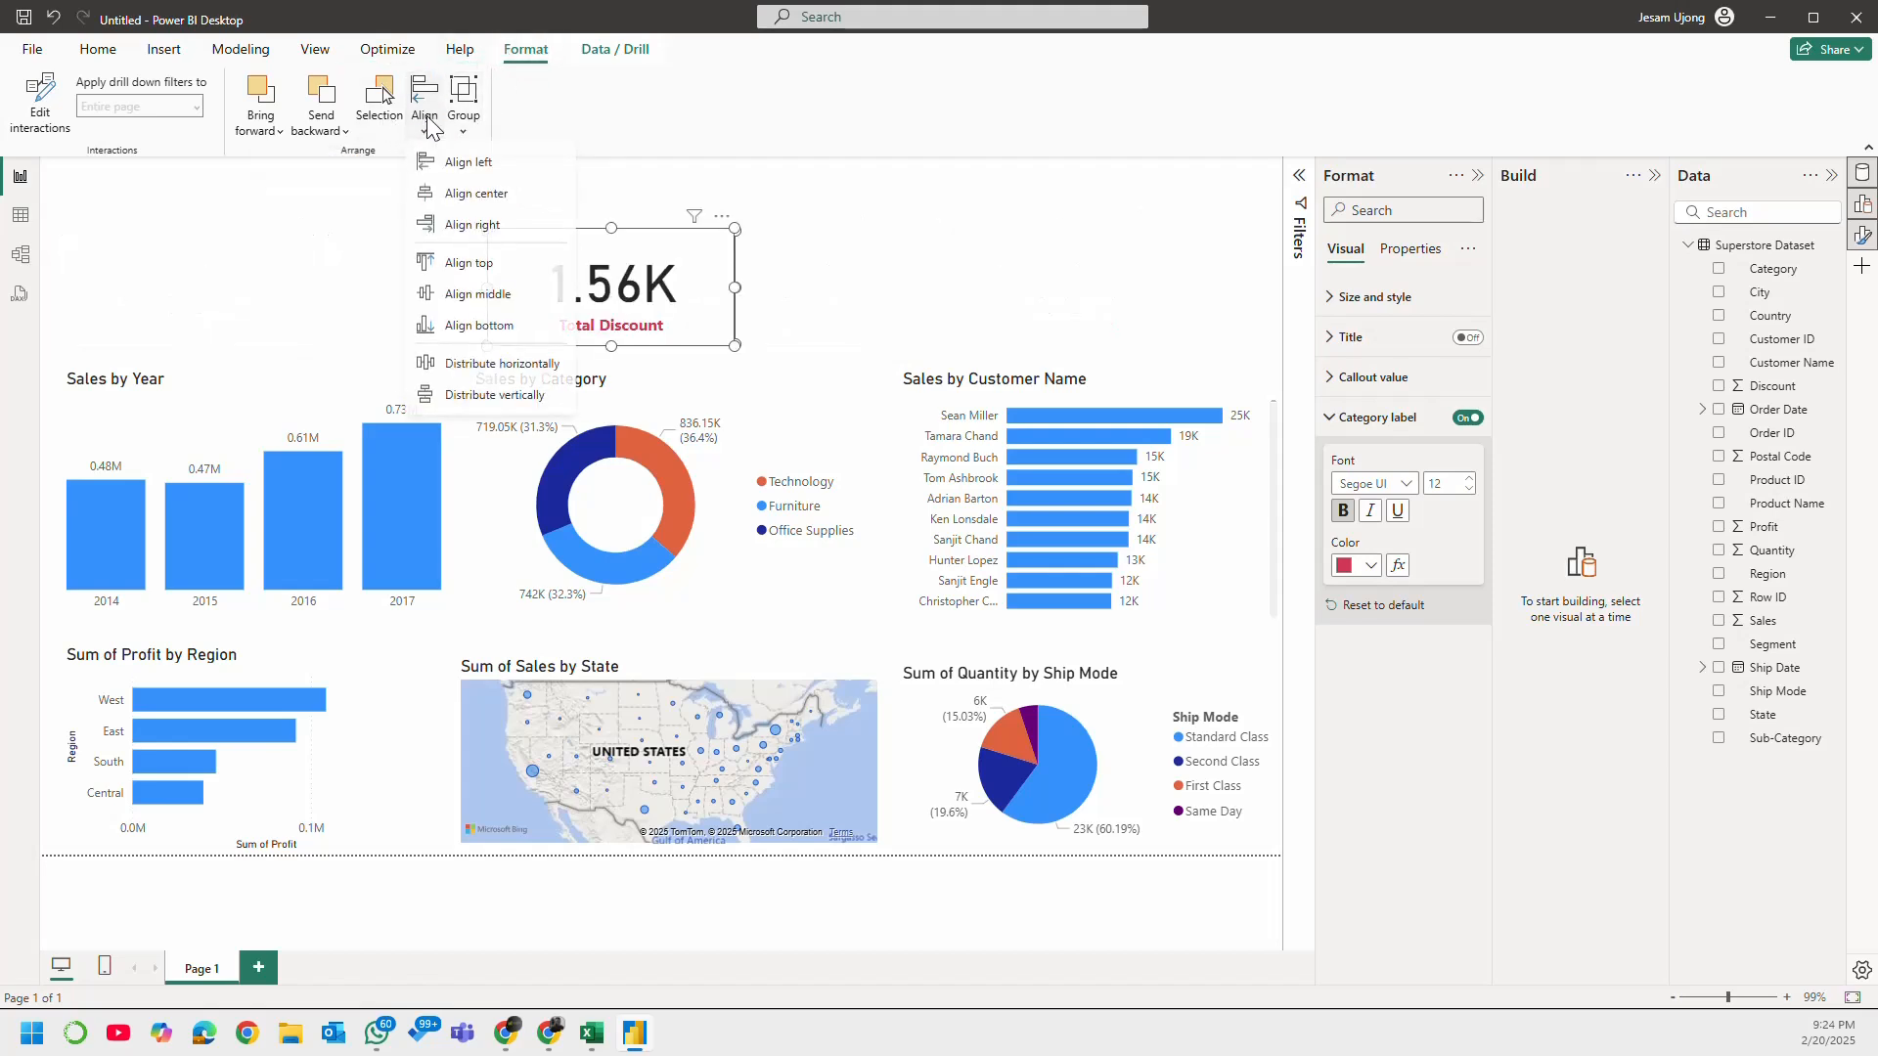
{"action": "left_click", "coordinate": [502, 291]}
{"action": "key", "text": "ctrl+z"}
{"action": "key", "text": "ctrl+z"}
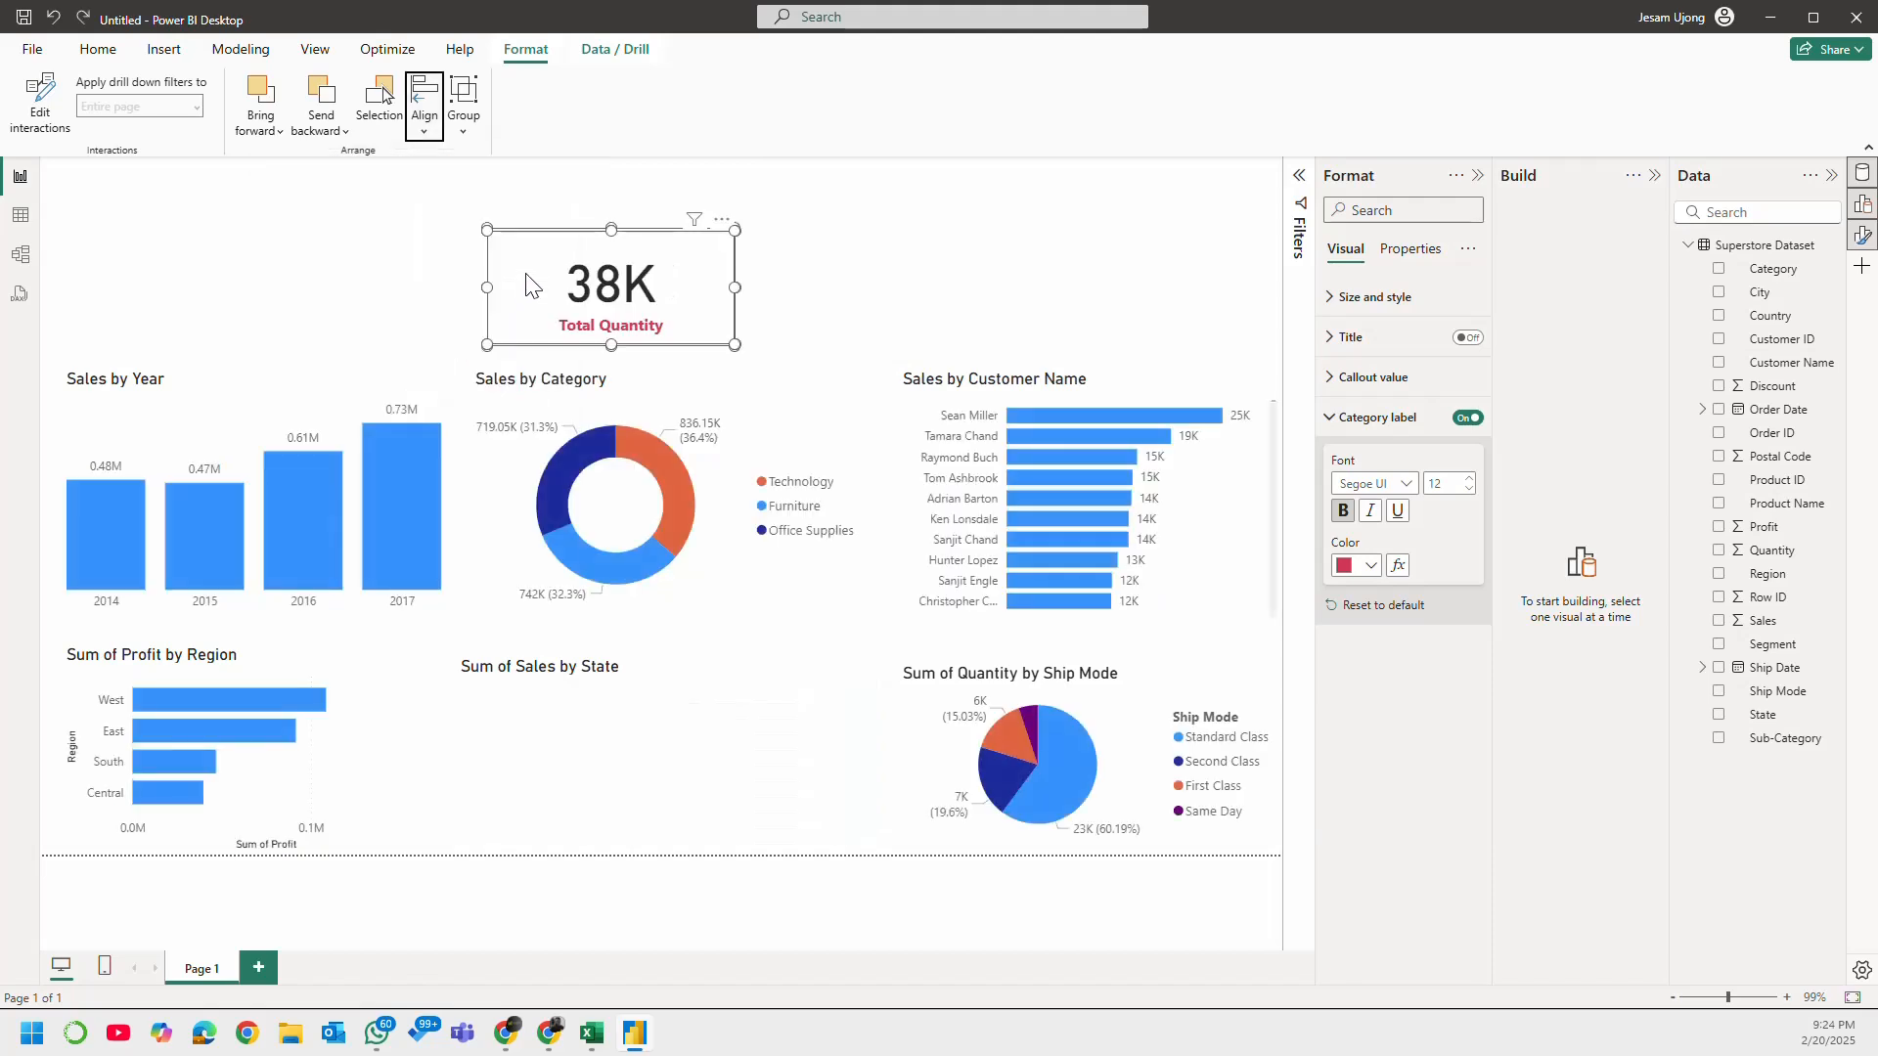
Step: Apply Align middle to the four KPI cards and clear the selection
{"action": "left_click", "coordinate": [427, 122]}
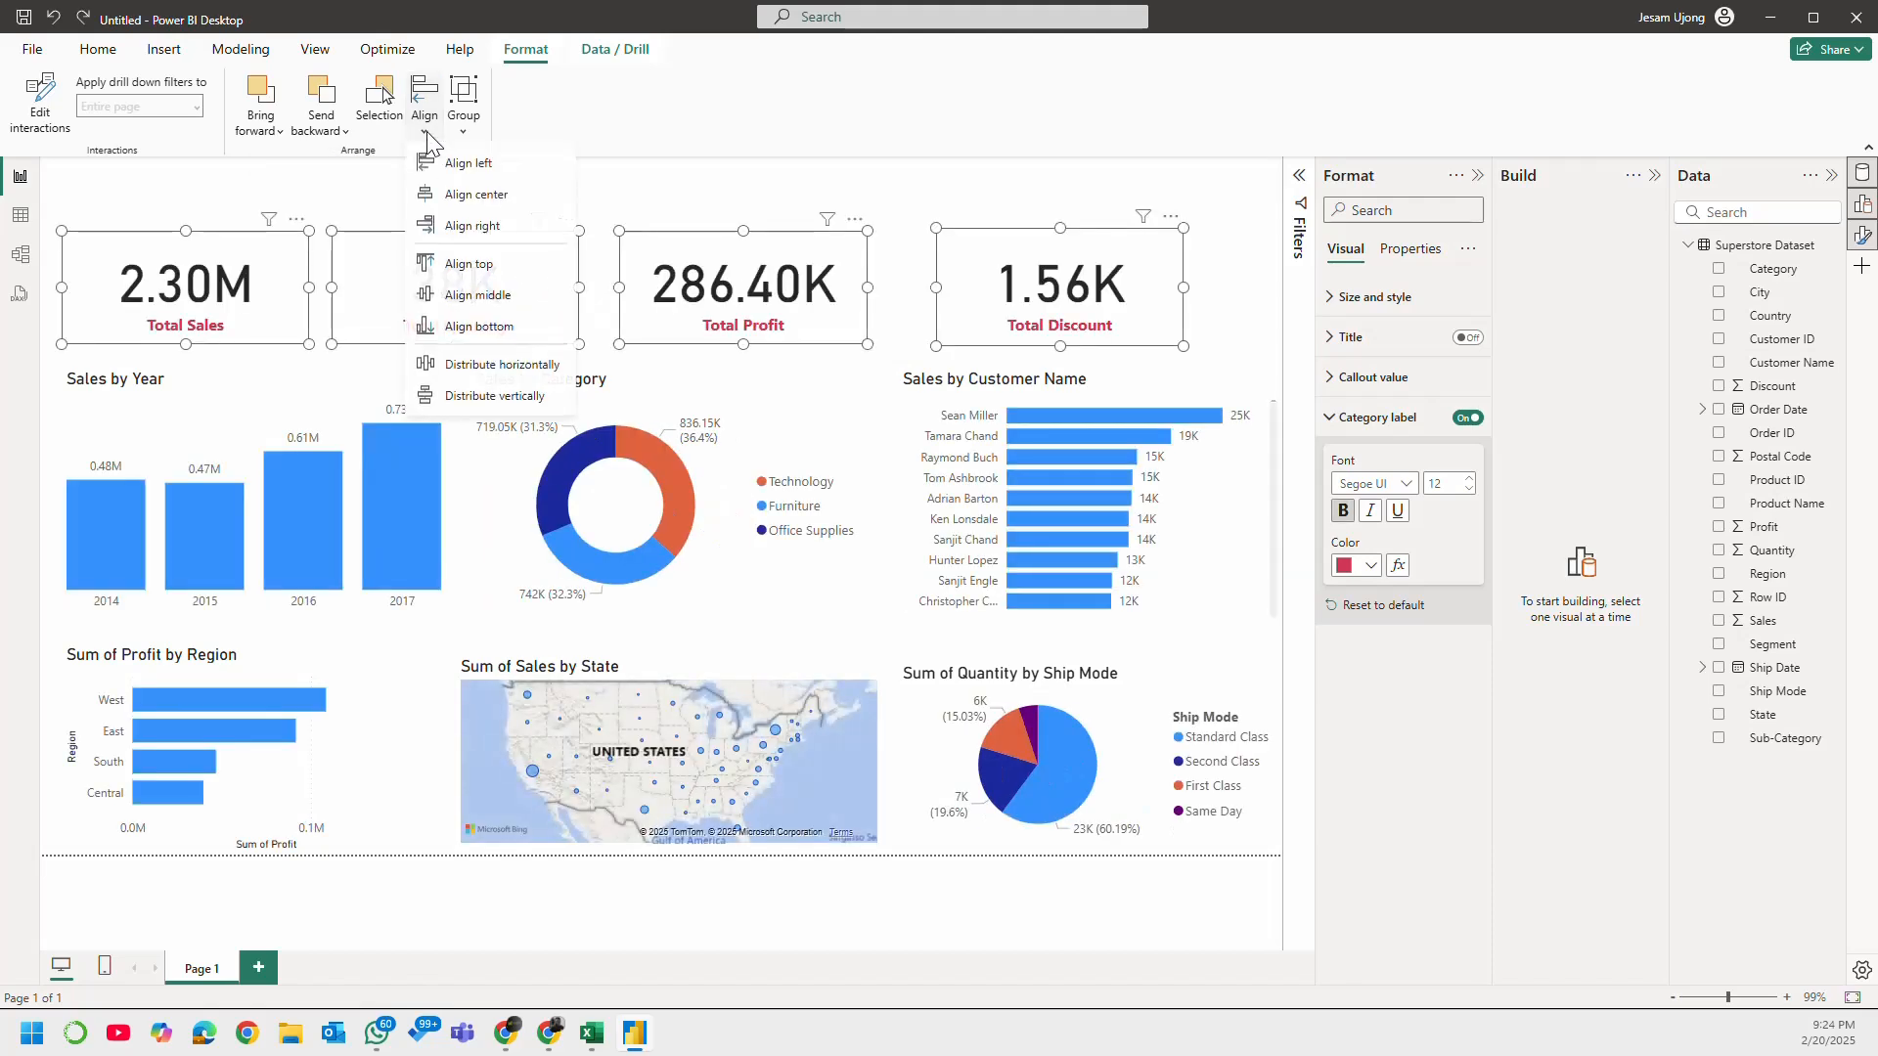
{"action": "left_click", "coordinate": [507, 305]}
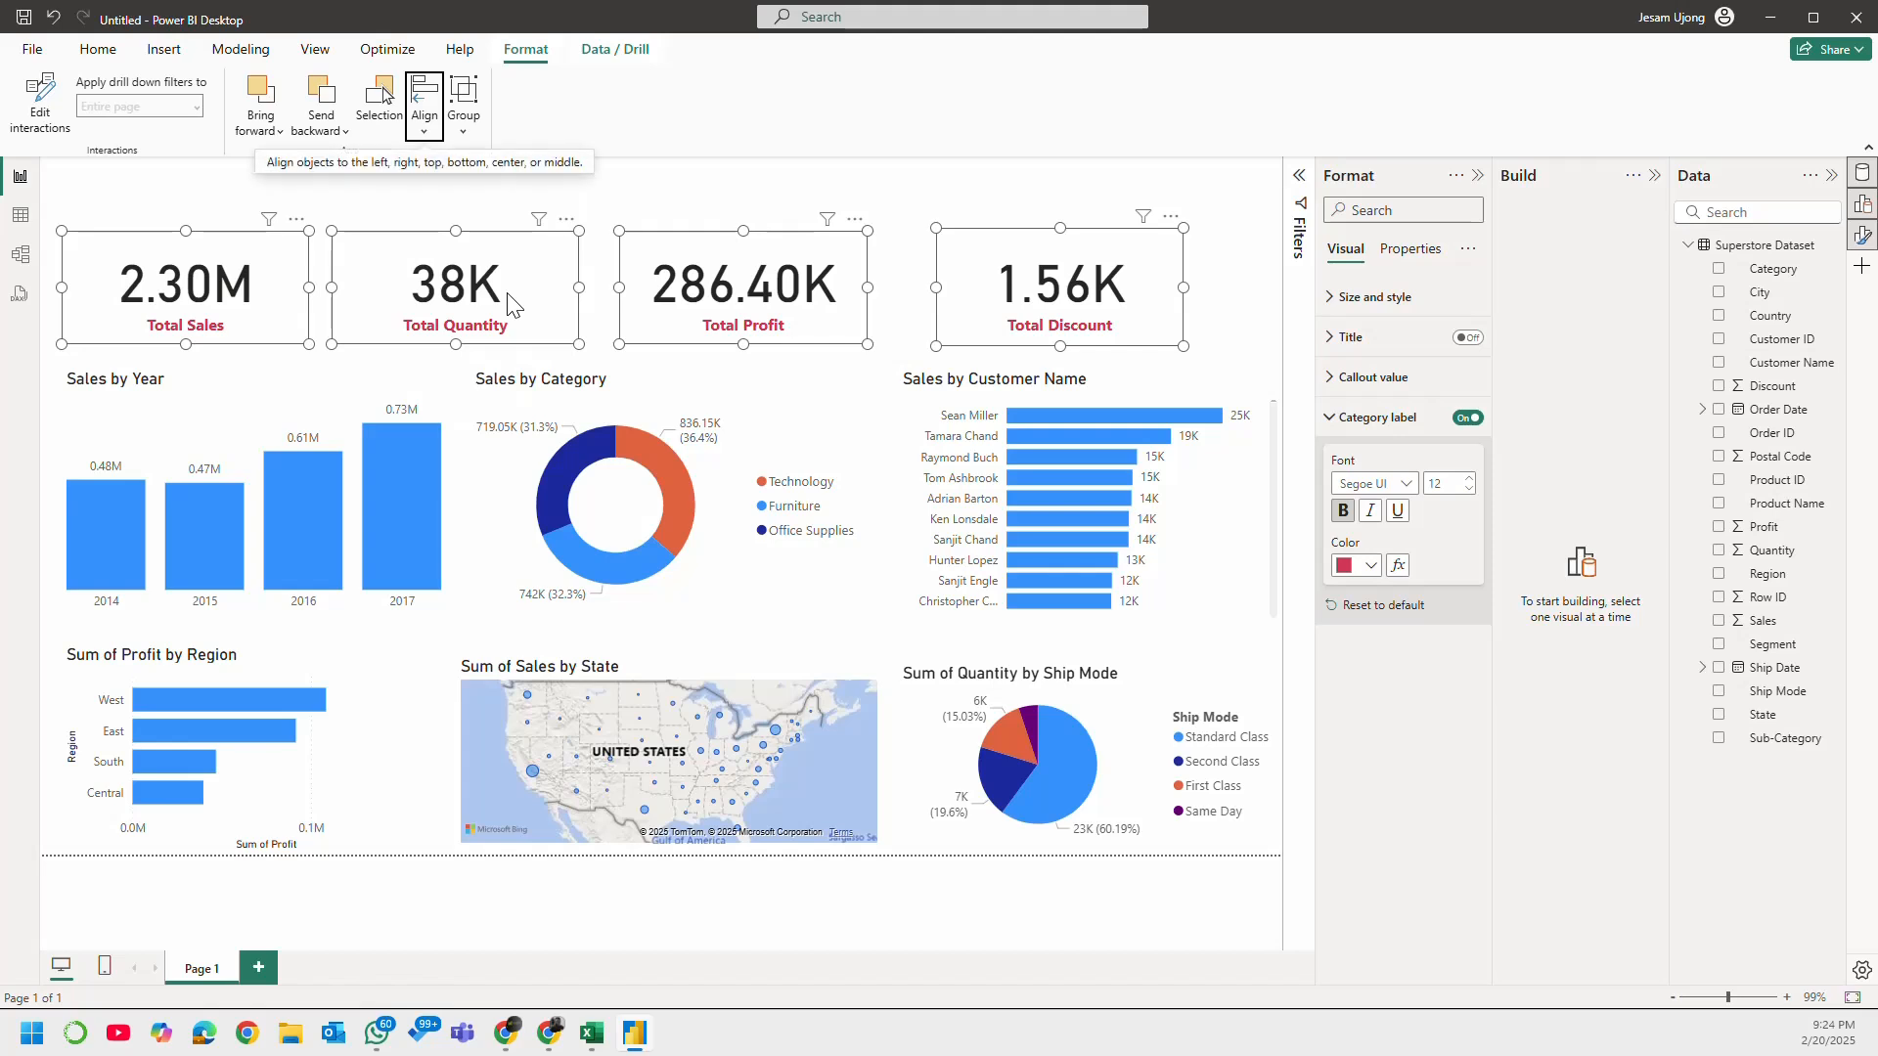
{"action": "left_click", "coordinate": [684, 217]}
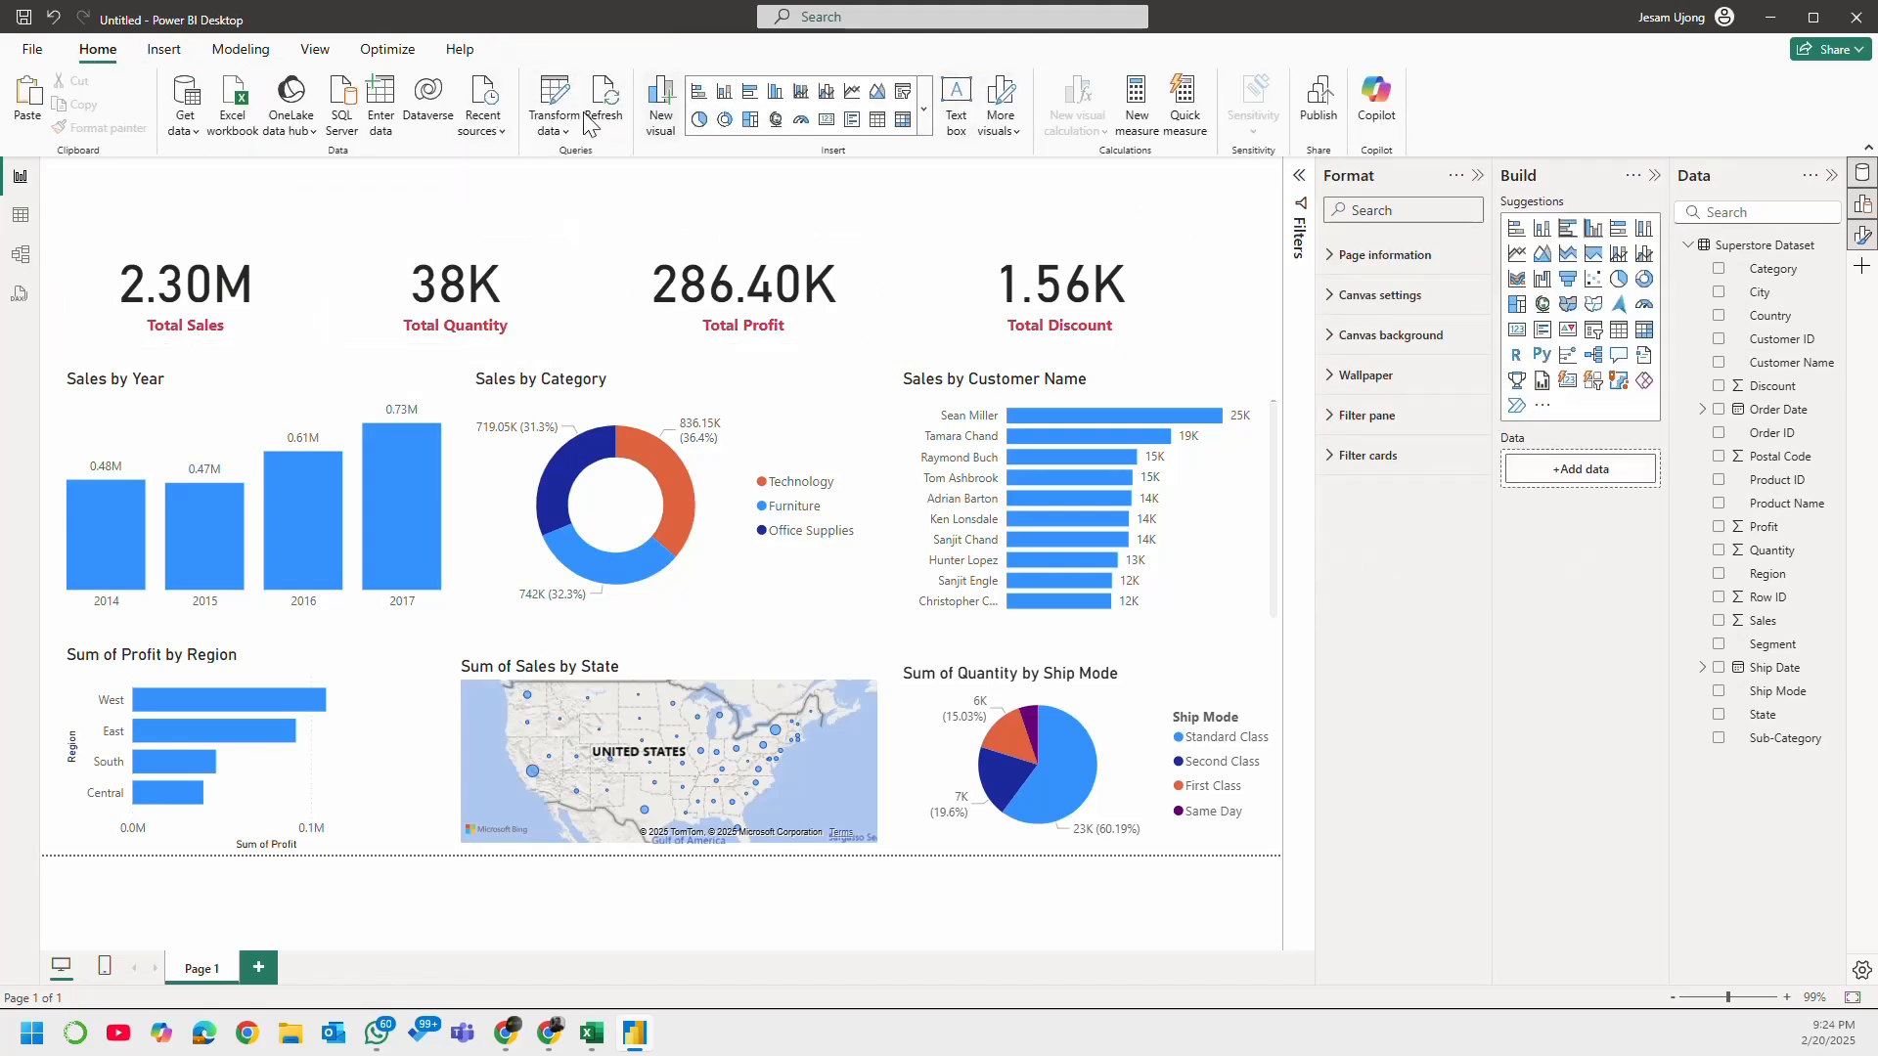
Step: Insert a text box on the report page
{"action": "left_click", "coordinate": [963, 106]}
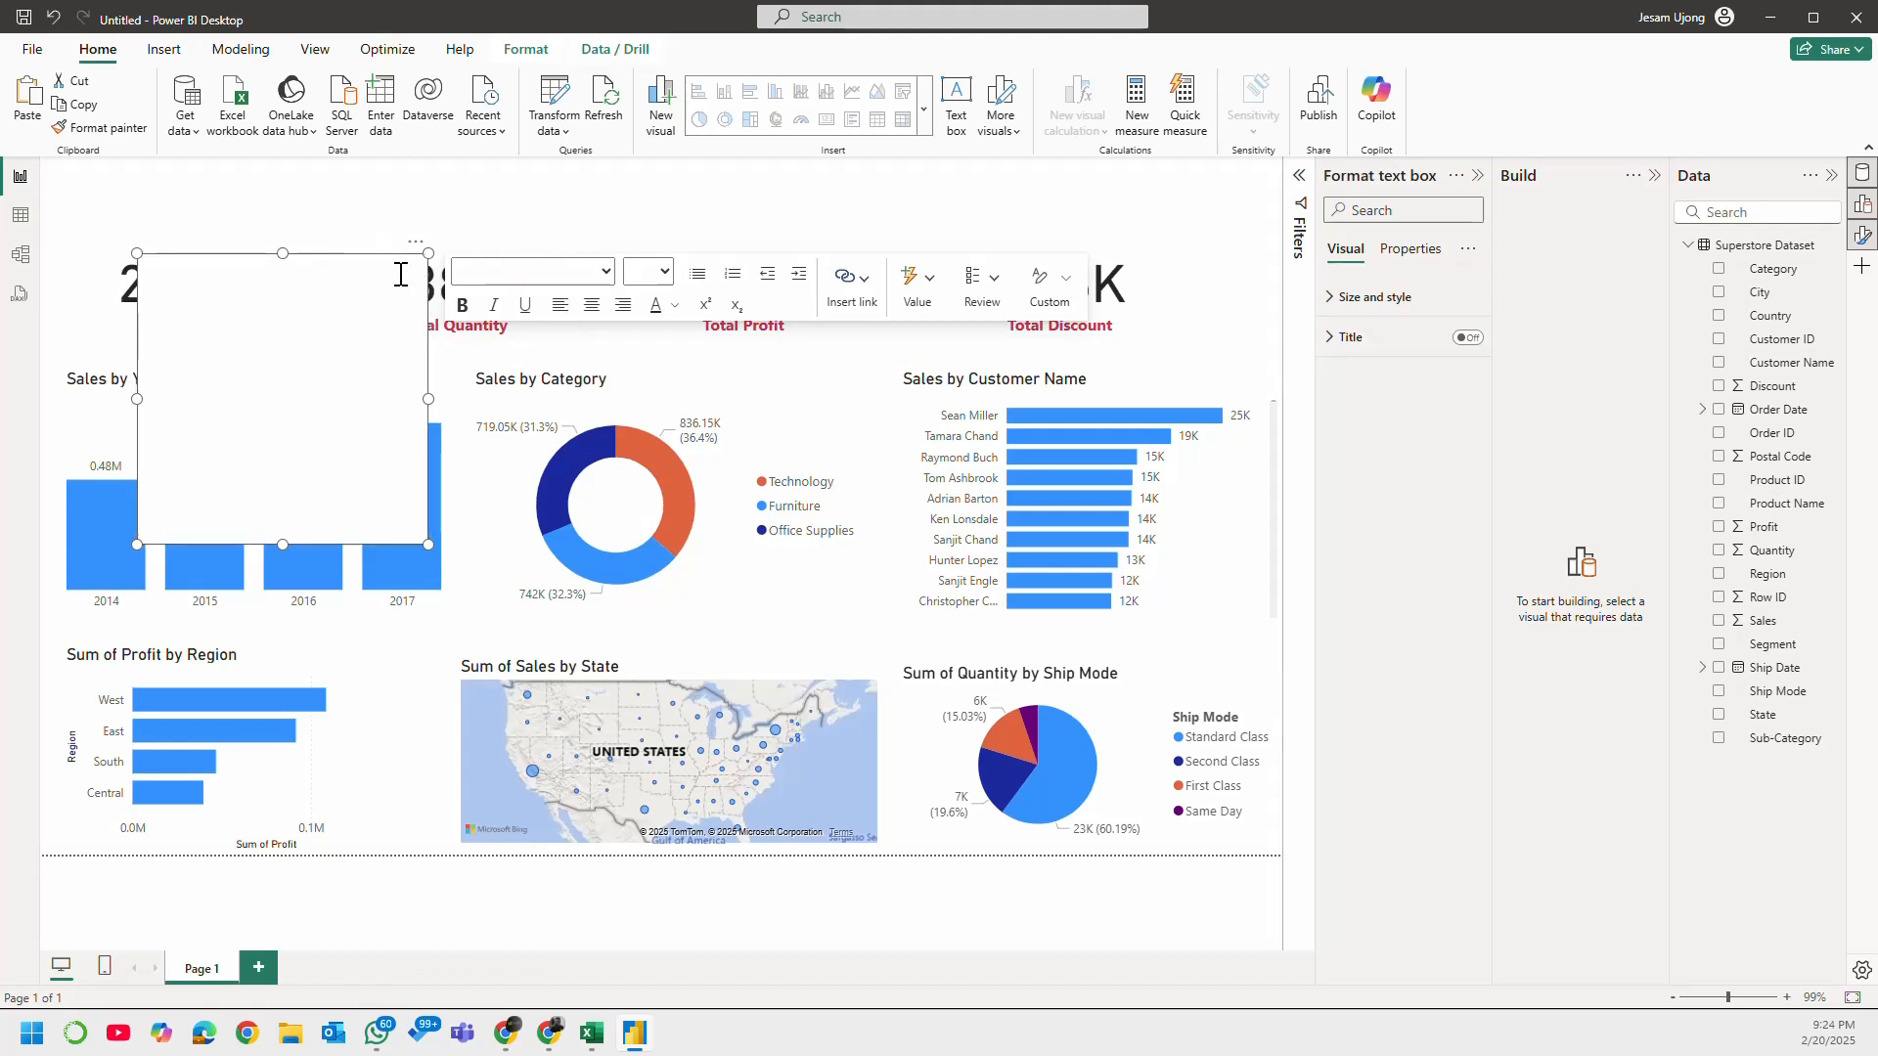
Step: Delete the empty text box and insert a rectangle shape on the report page
{"action": "key", "text": "Delete"}
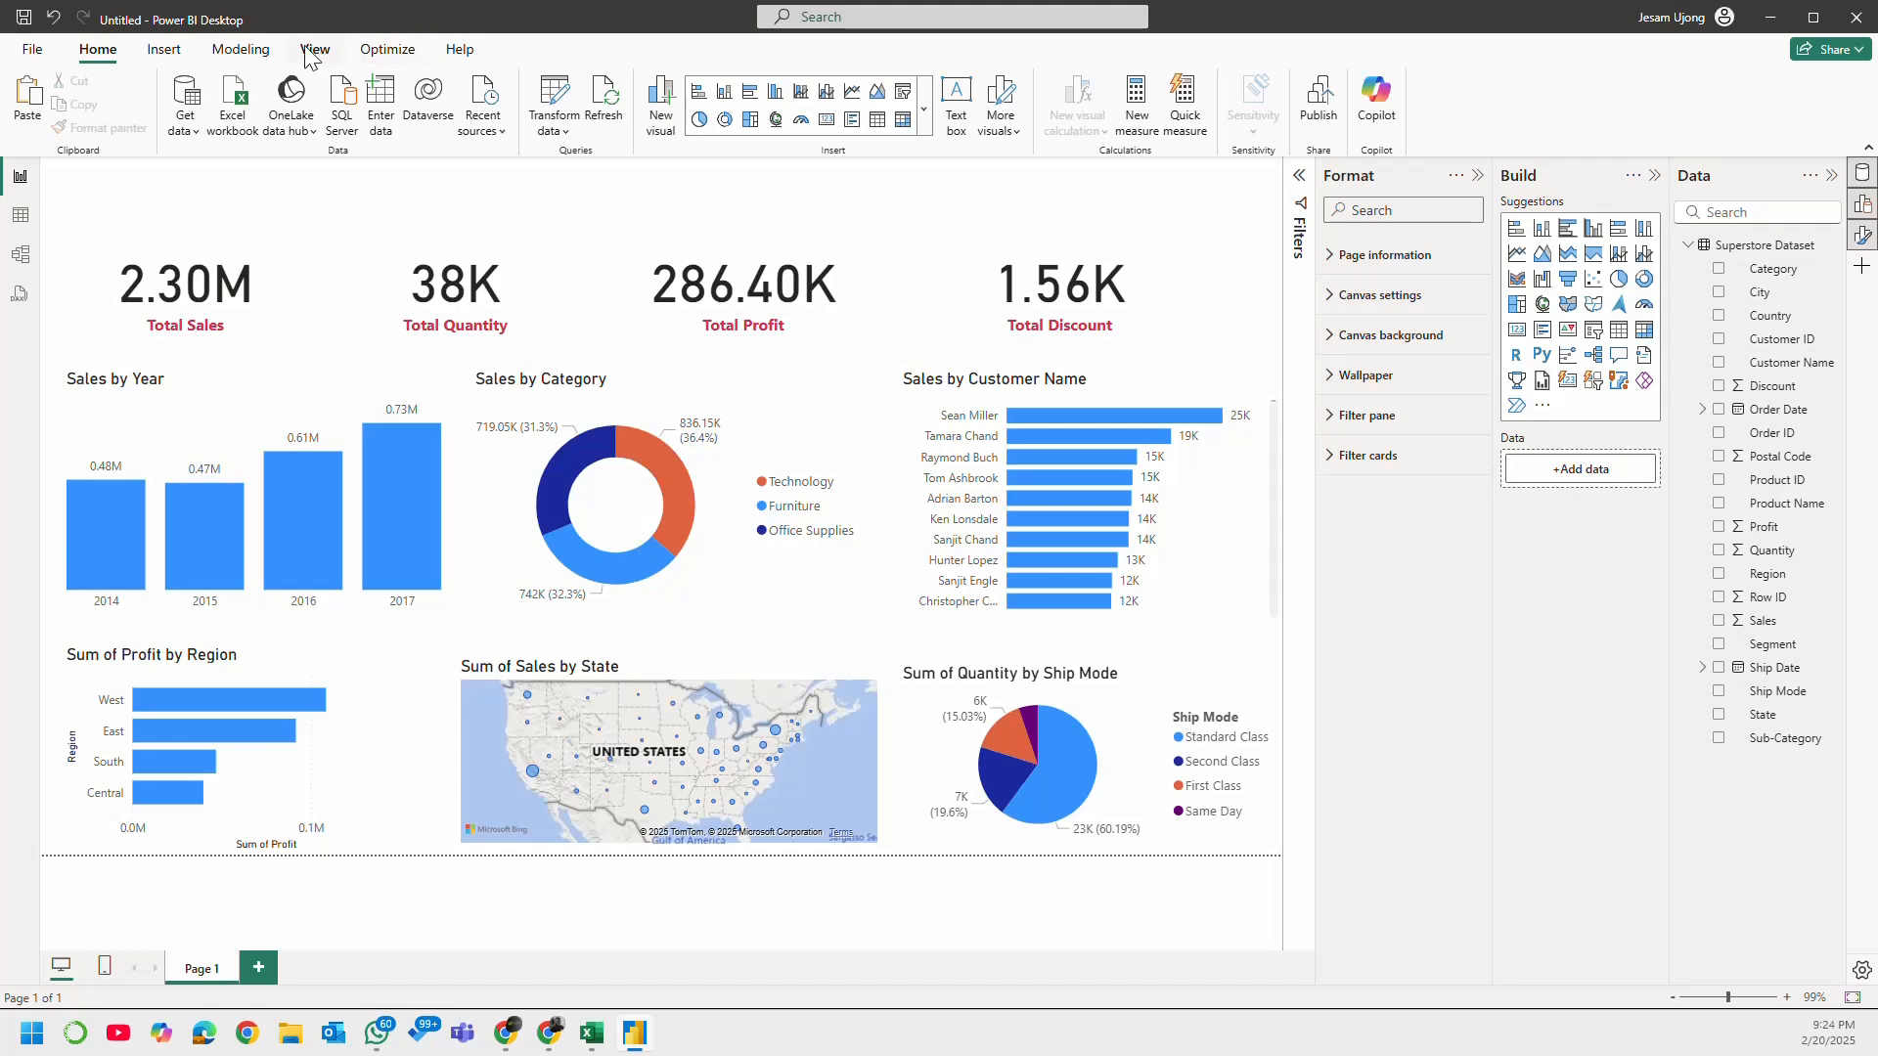
{"action": "left_click", "coordinate": [163, 50]}
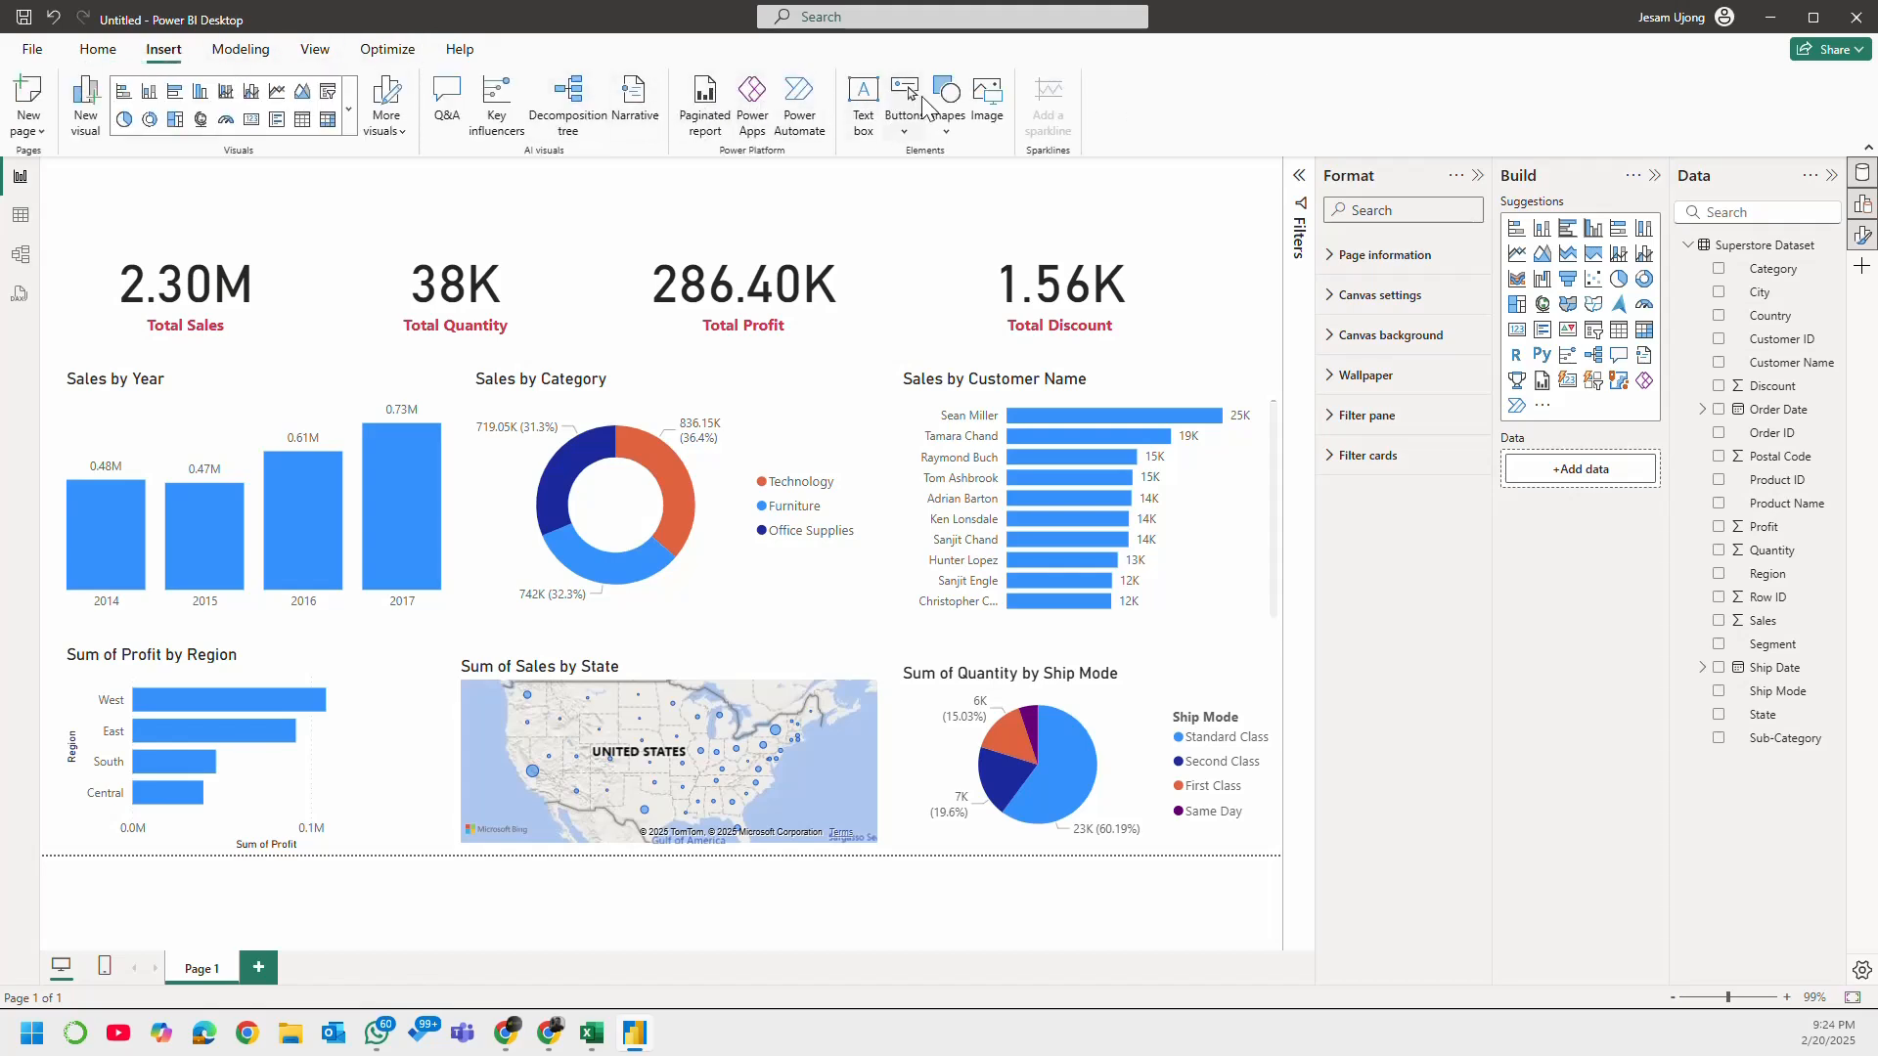
{"action": "left_click", "coordinate": [947, 102]}
{"action": "left_click", "coordinate": [982, 206]}
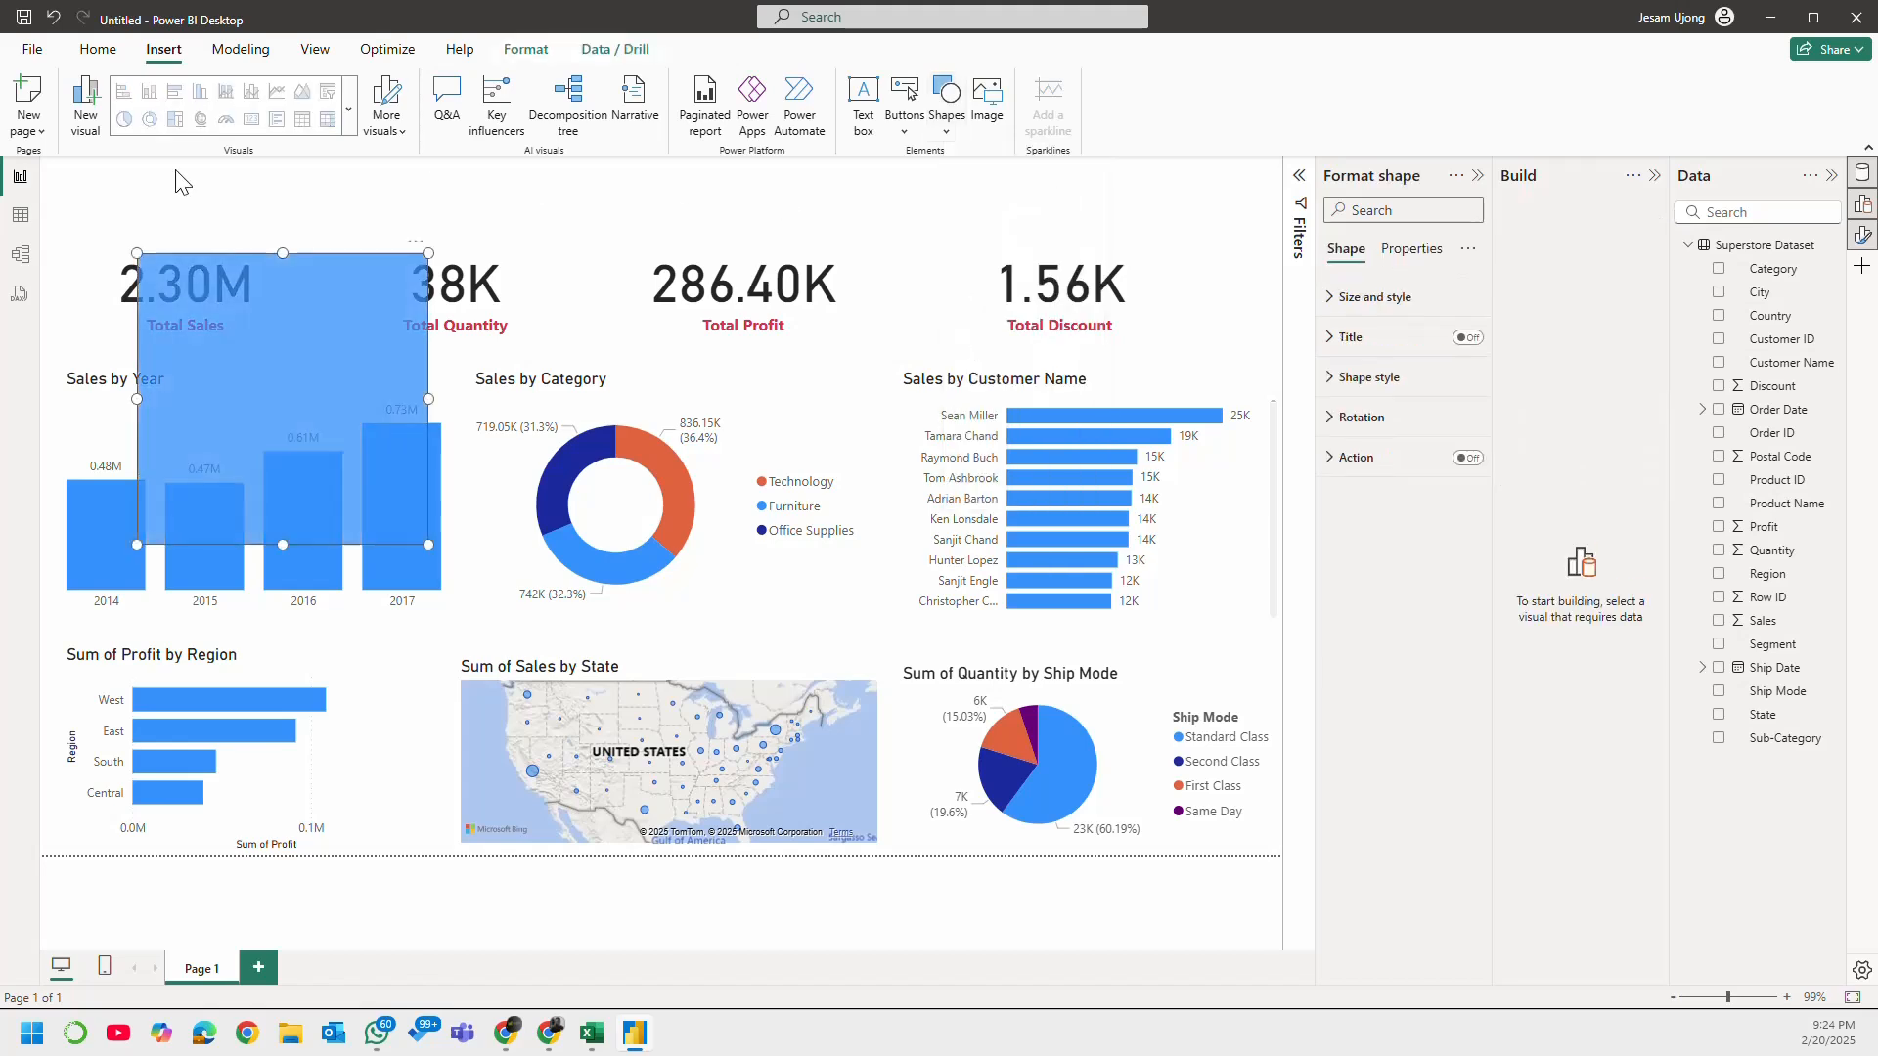
Step: Move the rectangle to the page's upper-left corner and resize it into a full-width banner about 1280 wide and 76 high
{"action": "left_click_drag", "start_coordinate": [260, 275], "coordinate": [190, 214]}
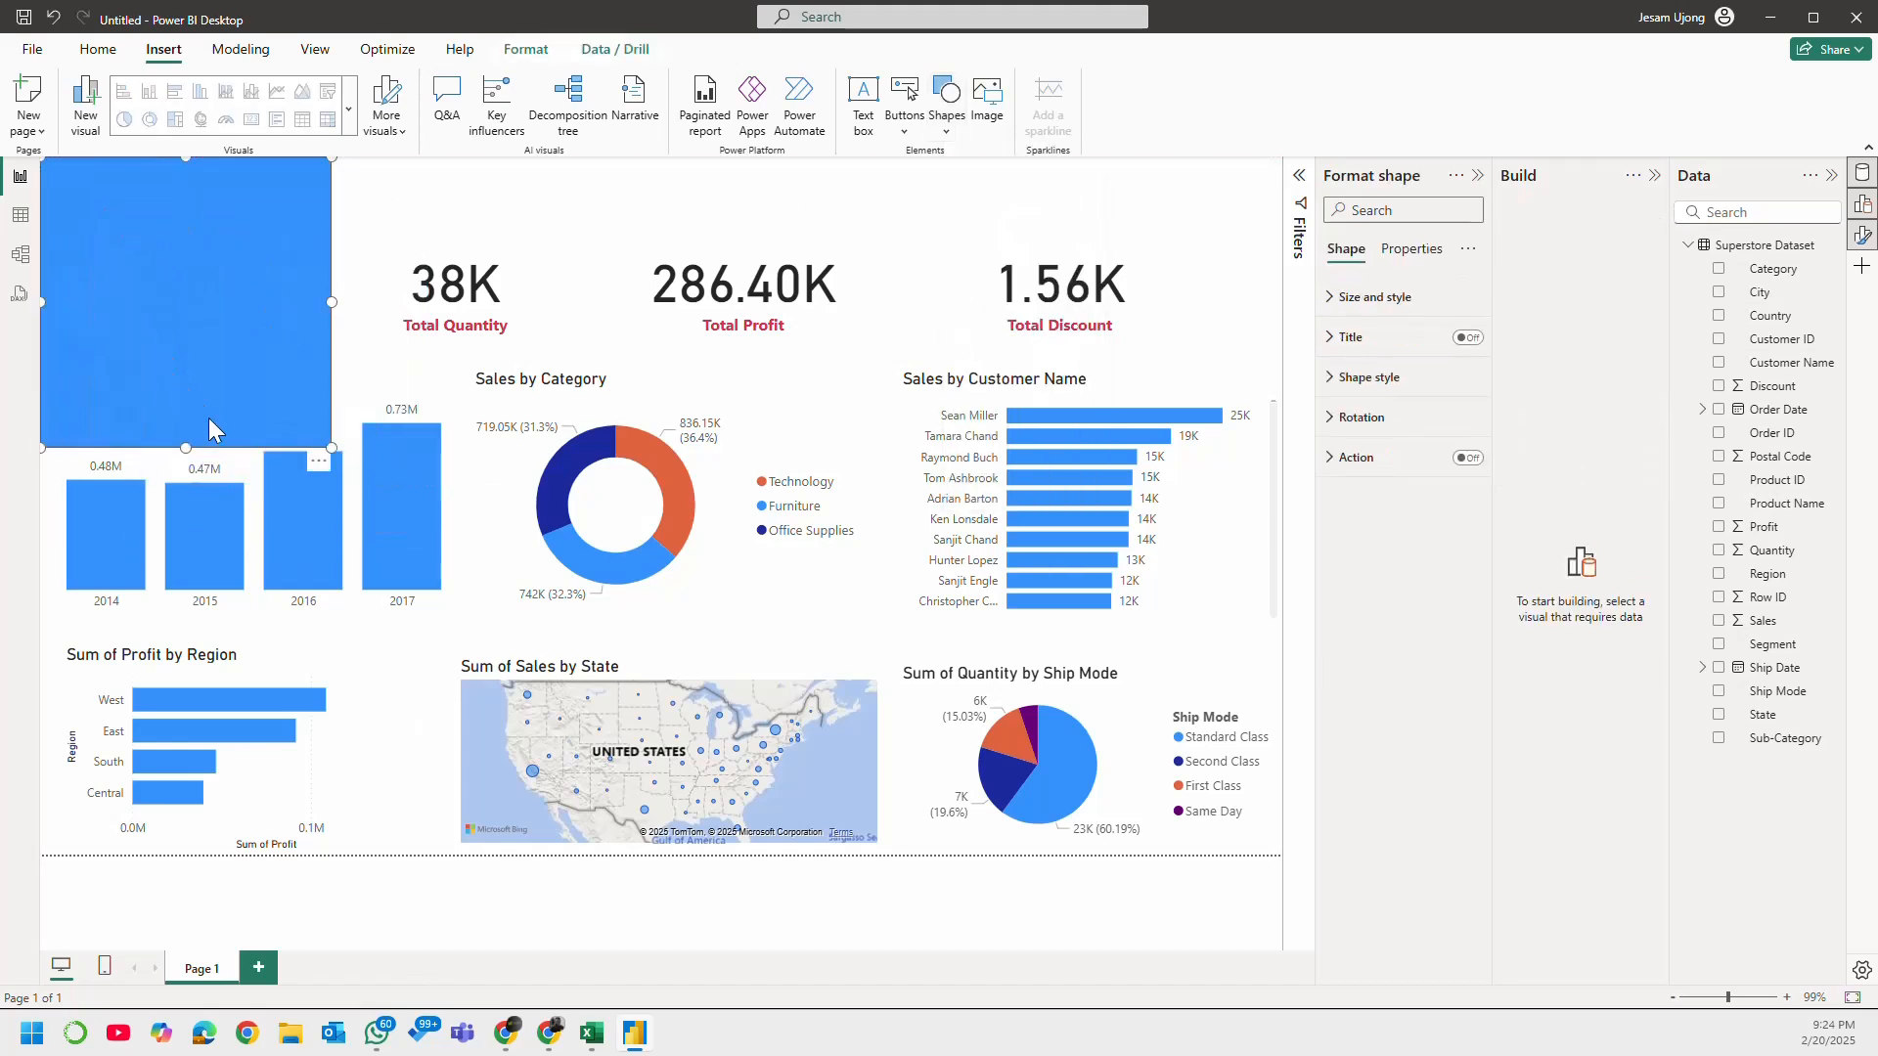
{"action": "left_click_drag", "start_coordinate": [185, 447], "coordinate": [186, 231]}
{"action": "left_click_drag", "start_coordinate": [330, 190], "coordinate": [1282, 192]}
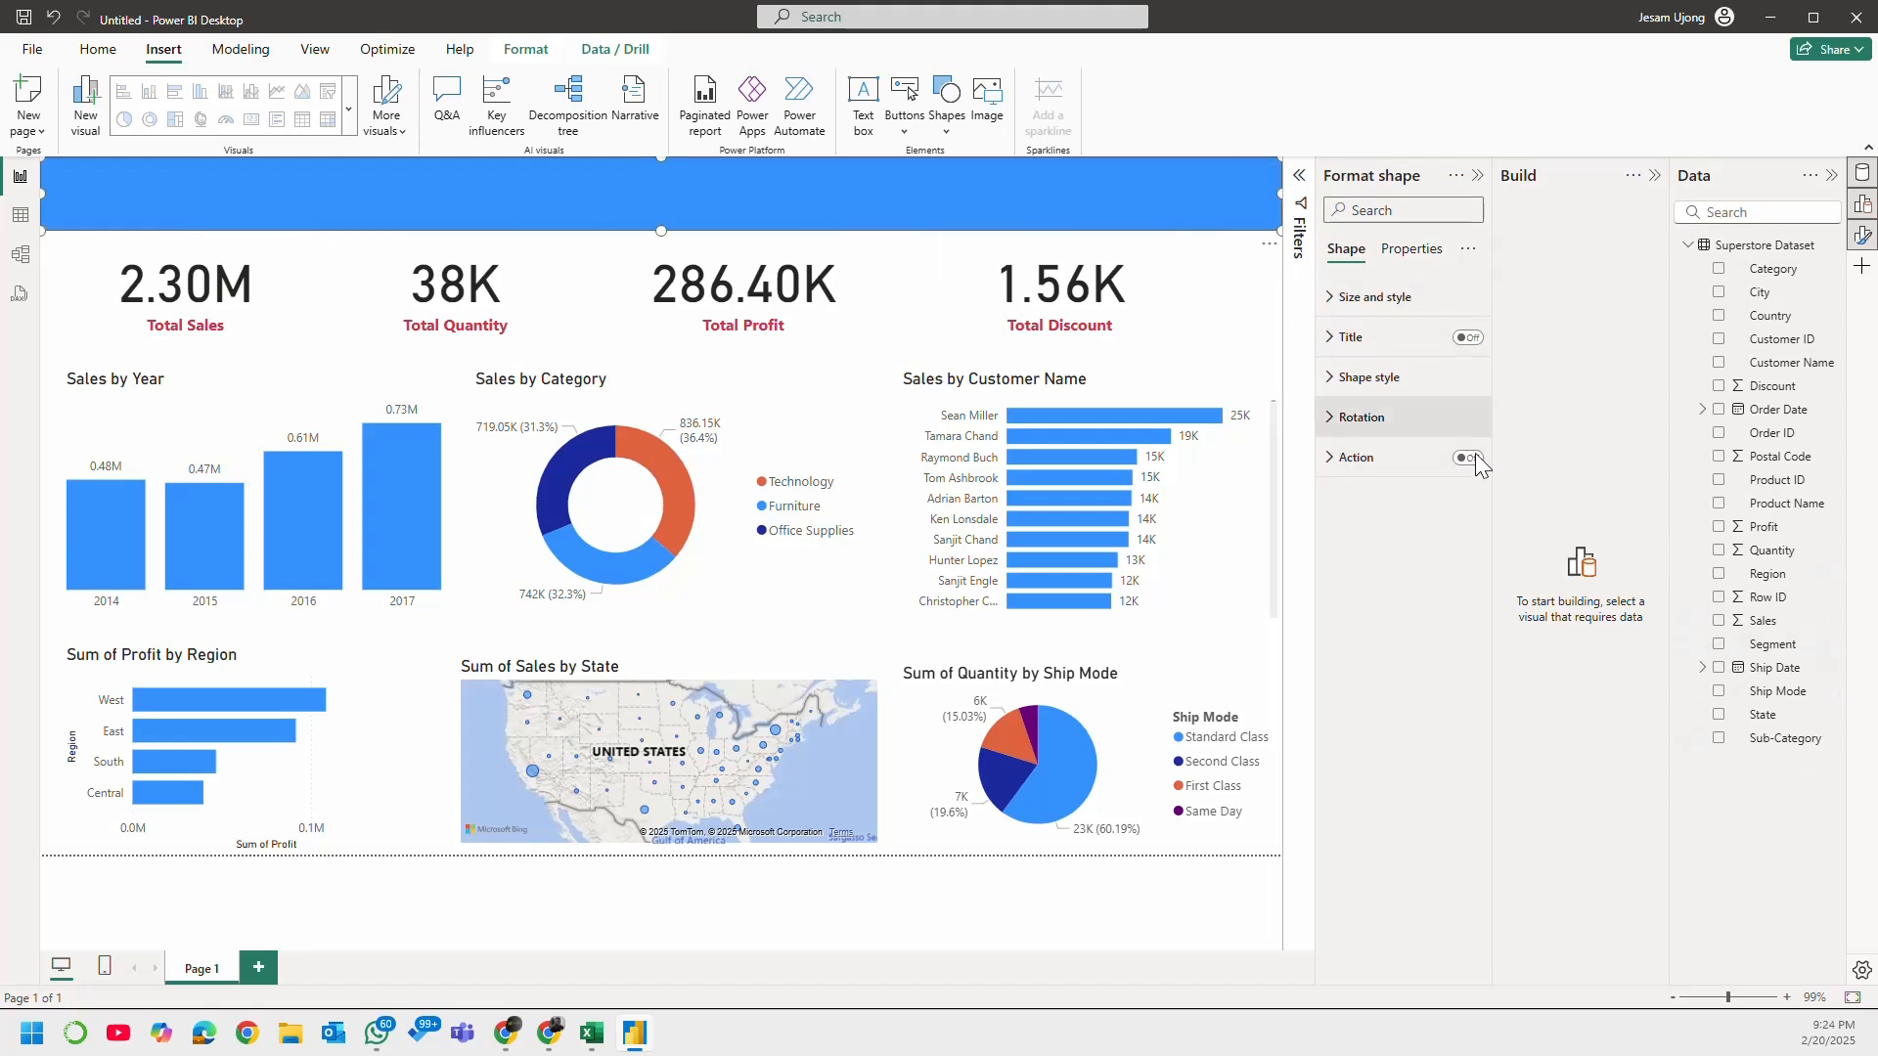
{"action": "left_click", "coordinate": [1368, 299]}
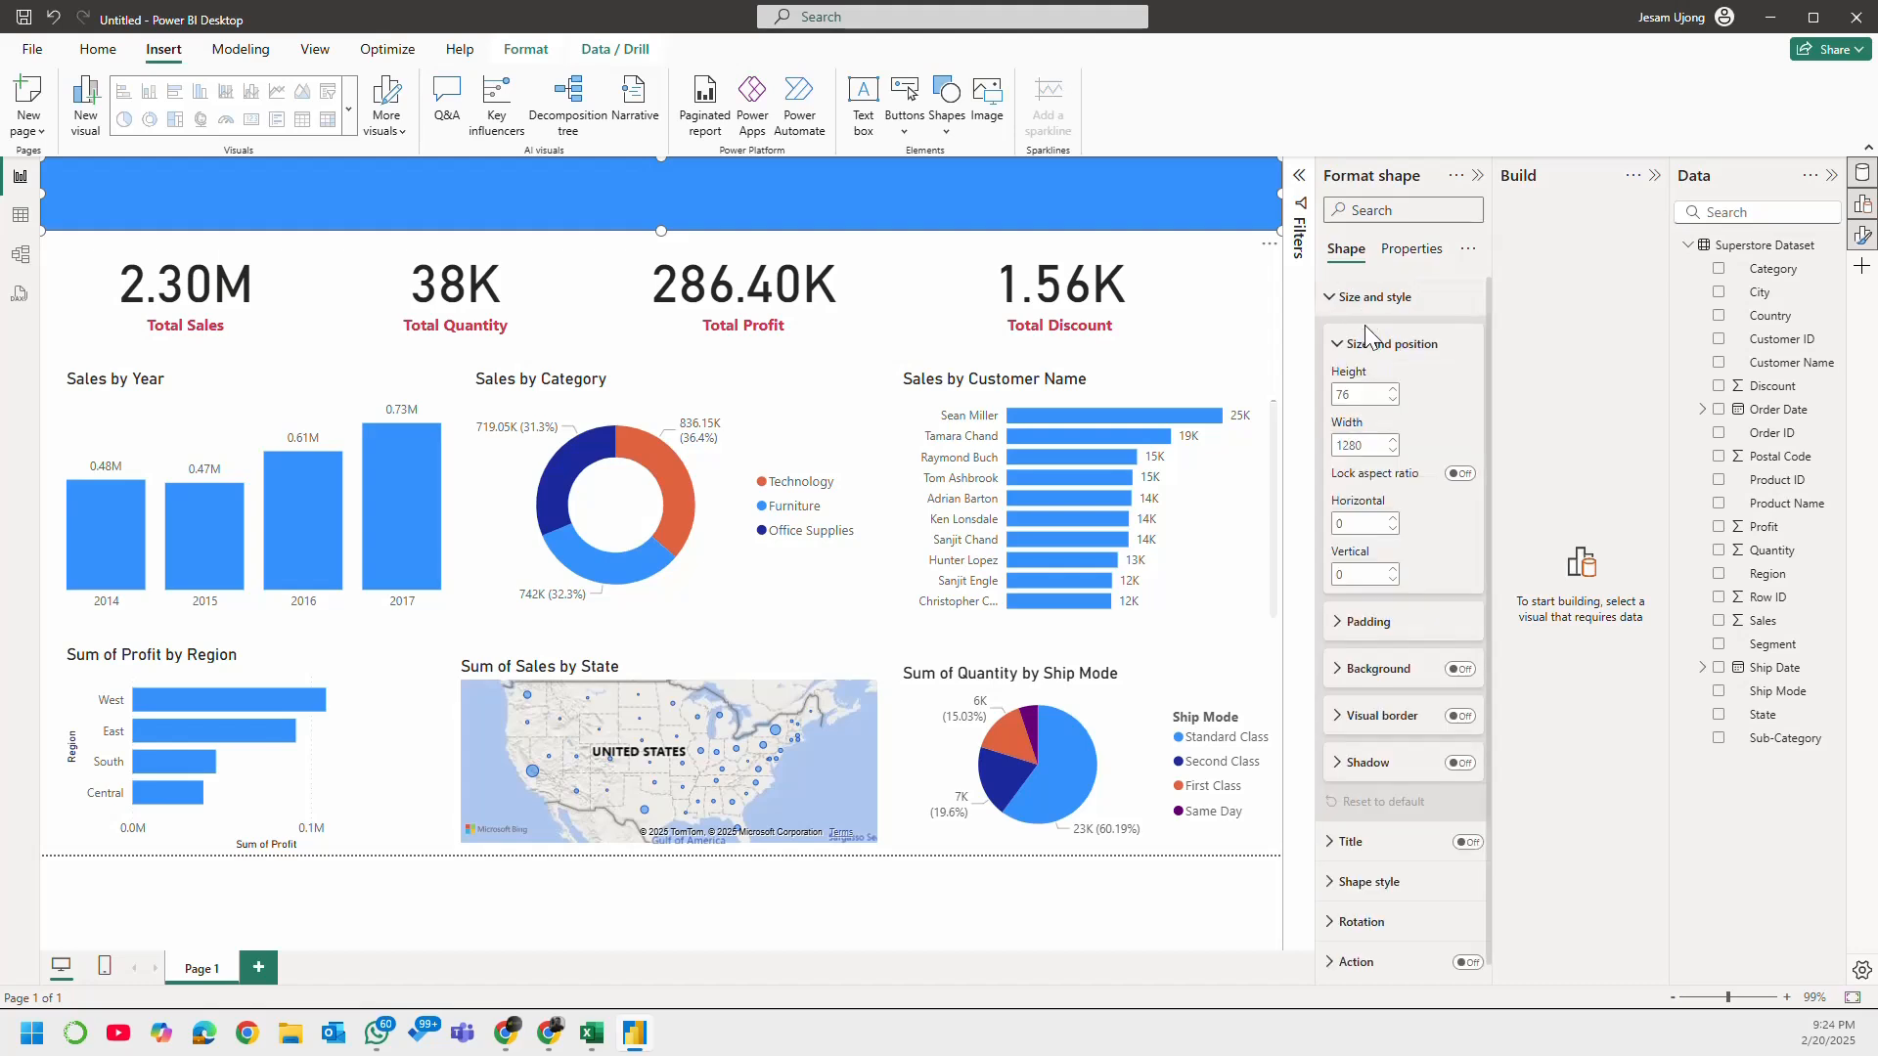
{"action": "scroll", "coordinate": [1413, 612], "scroll_direction": "down", "scroll_amount": 1}
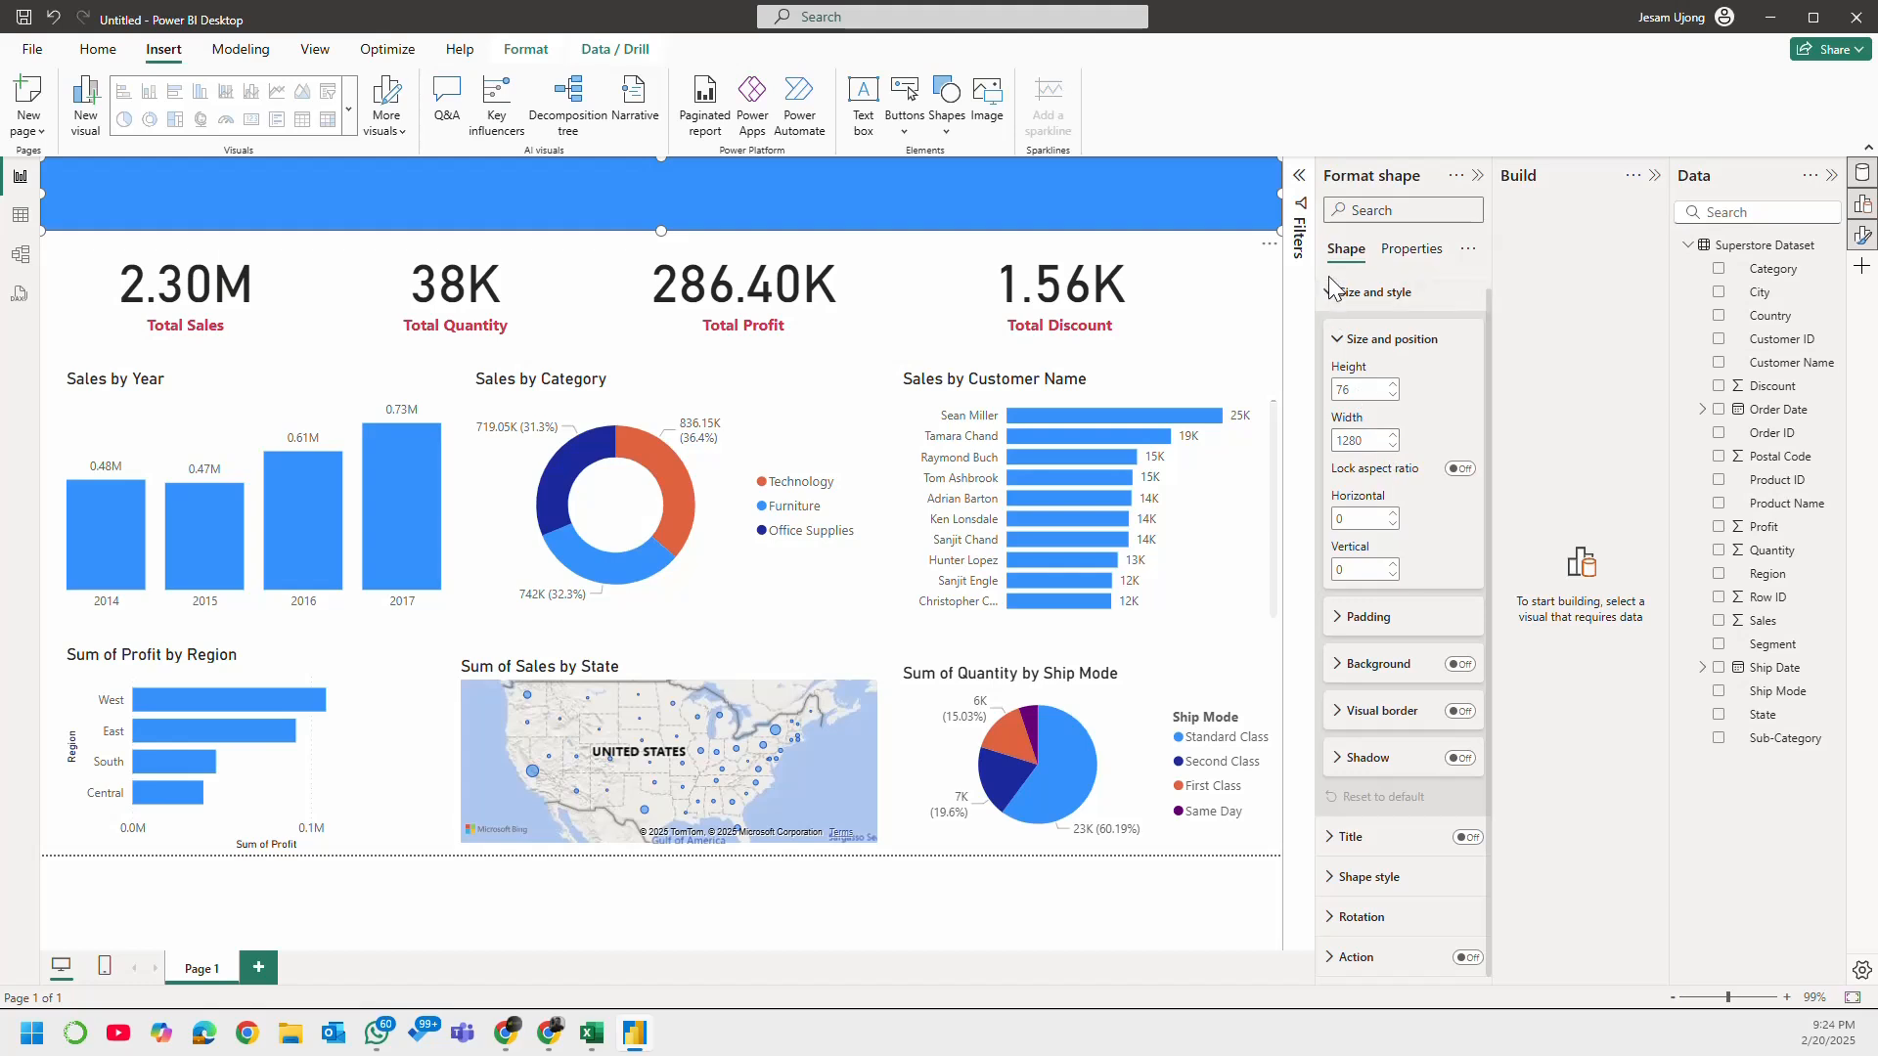
{"action": "left_click", "coordinate": [1343, 304]}
Step: Try the recent dark blue #12239E and deeper custom blues as the banner's fill colour
{"action": "left_click", "coordinate": [1362, 379]}
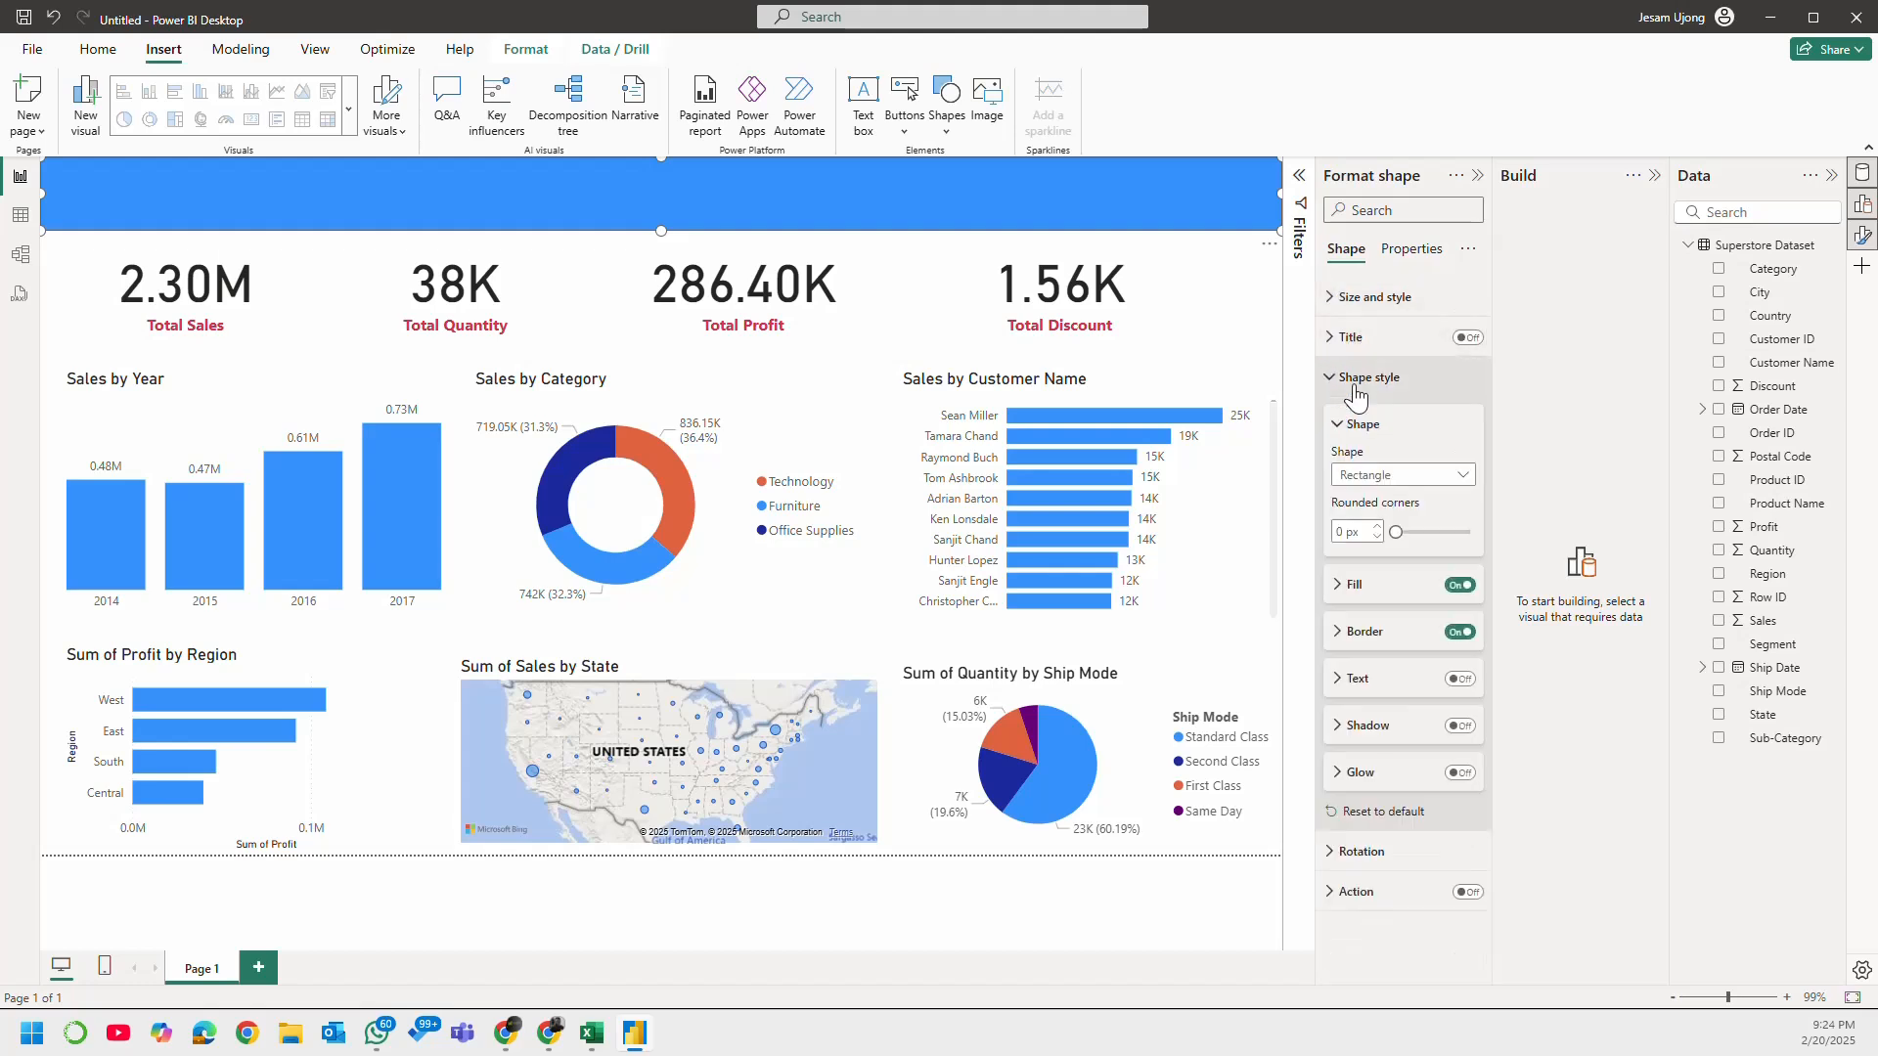
{"action": "left_click", "coordinate": [1382, 587]}
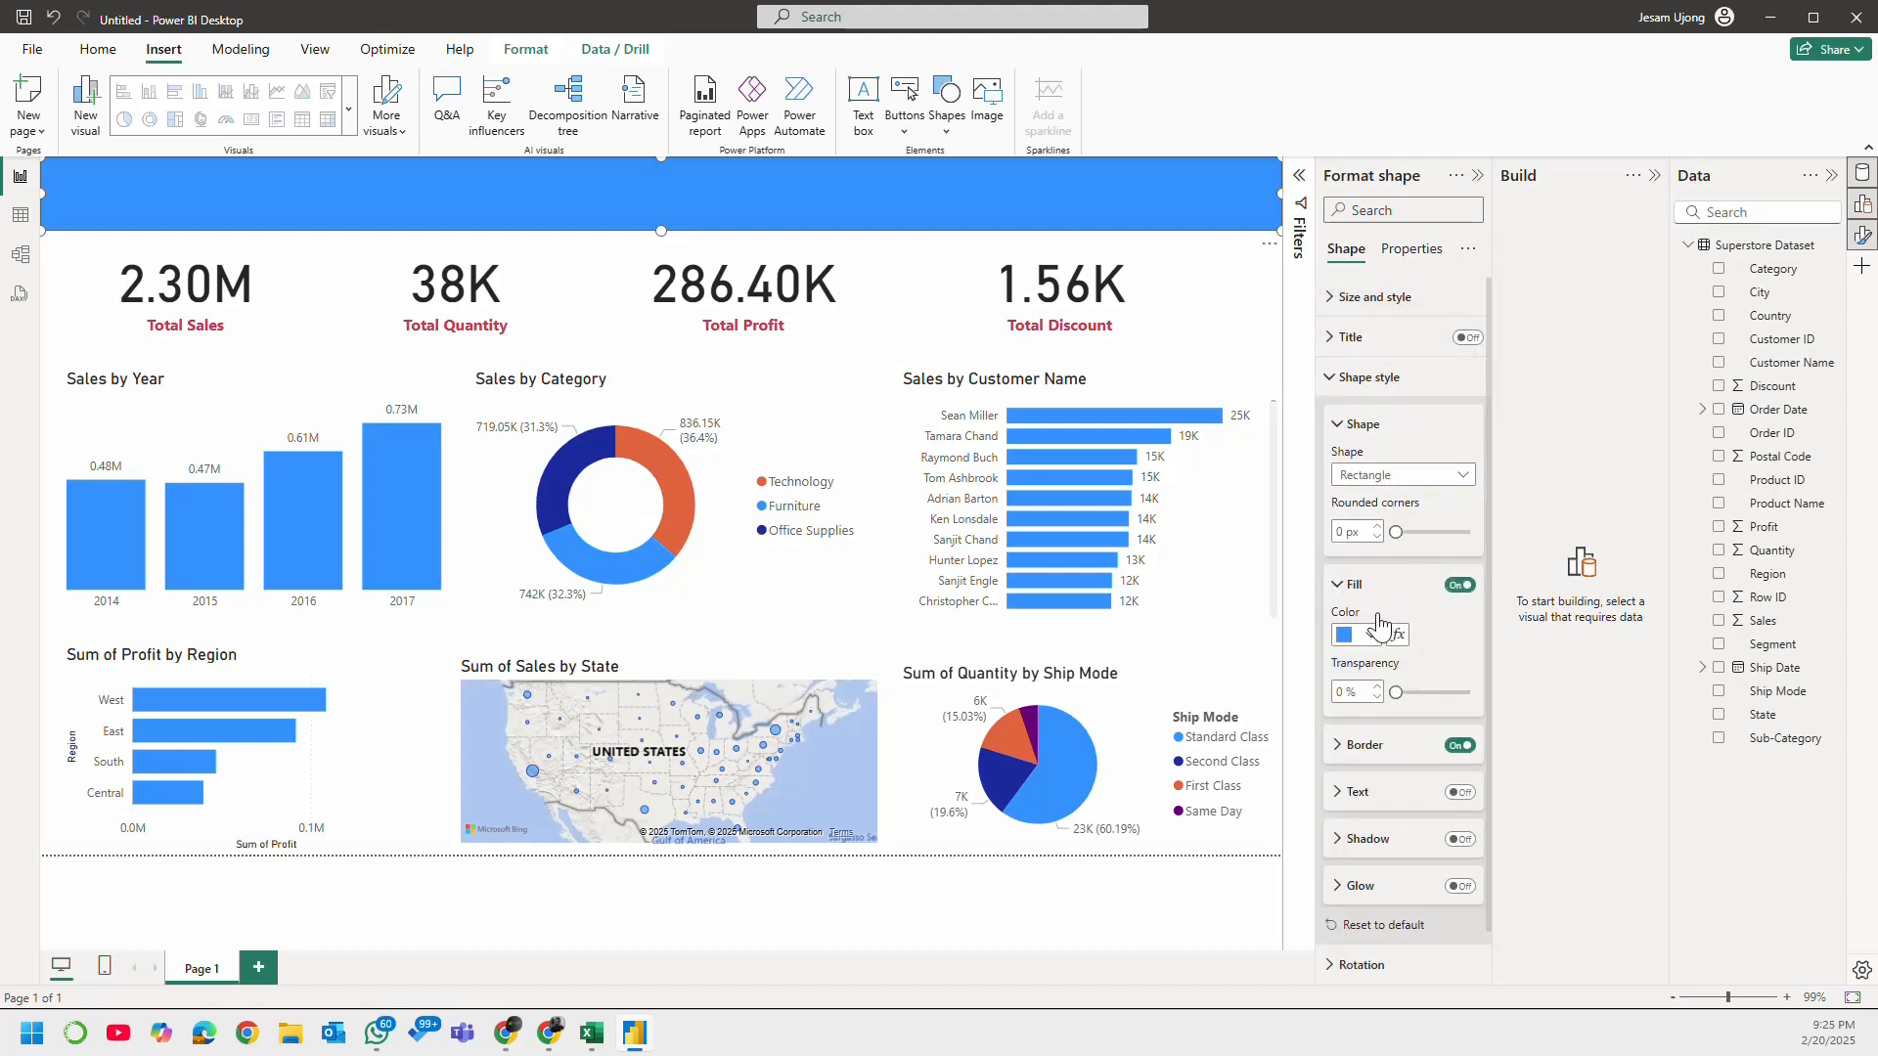
{"action": "left_click", "coordinate": [1369, 638]}
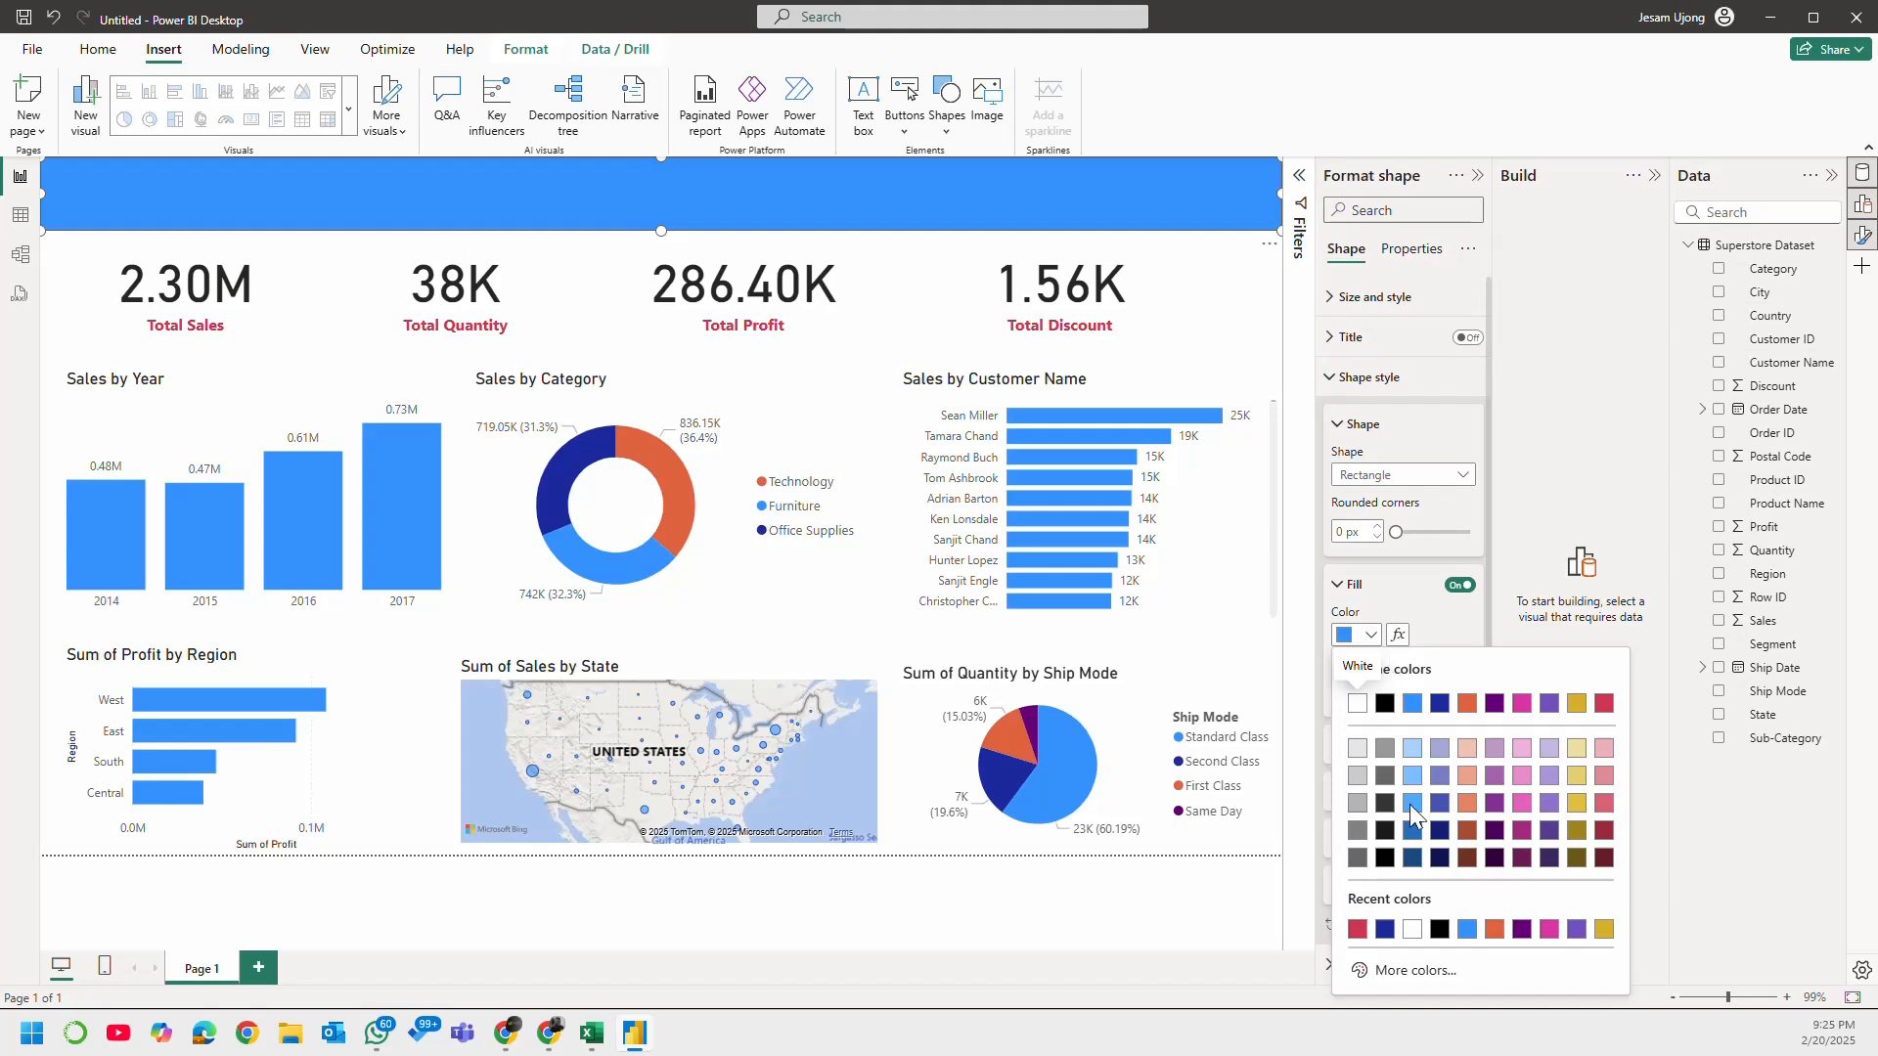
{"action": "left_click", "coordinate": [1385, 929]}
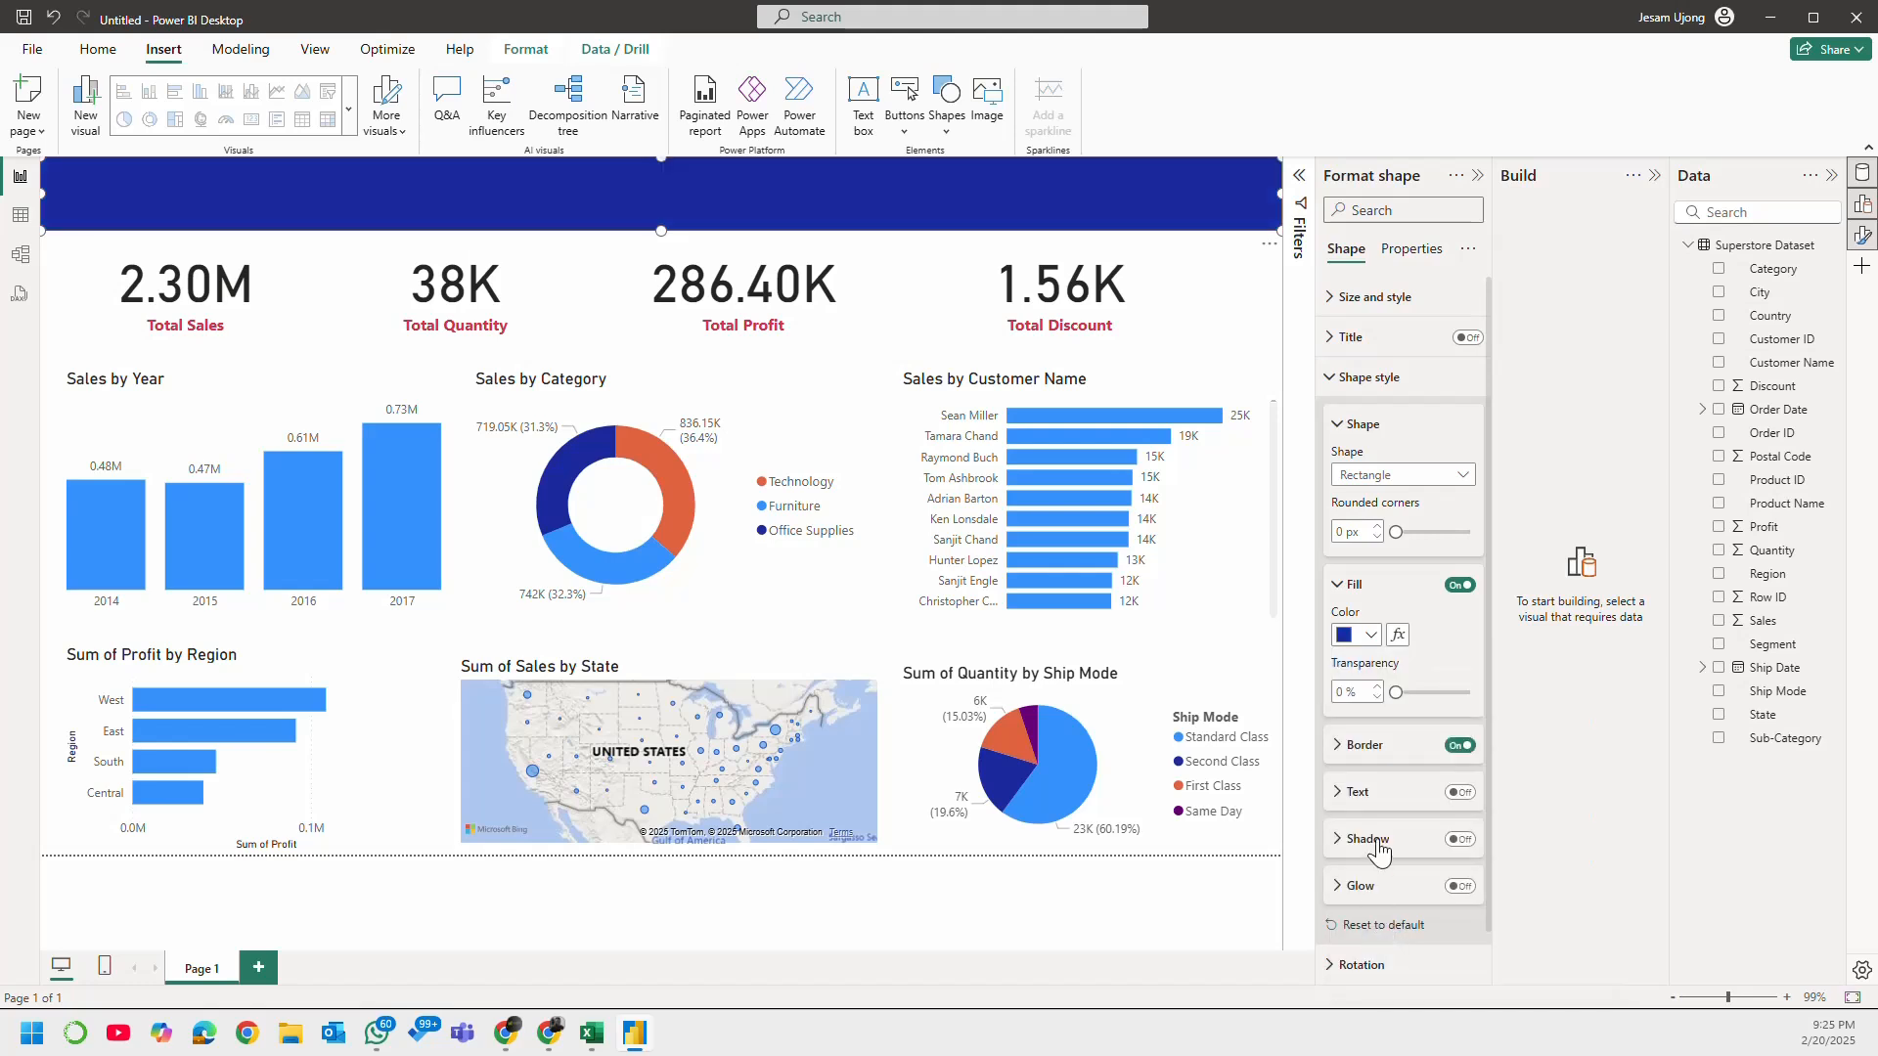
{"action": "left_click", "coordinate": [1364, 637]}
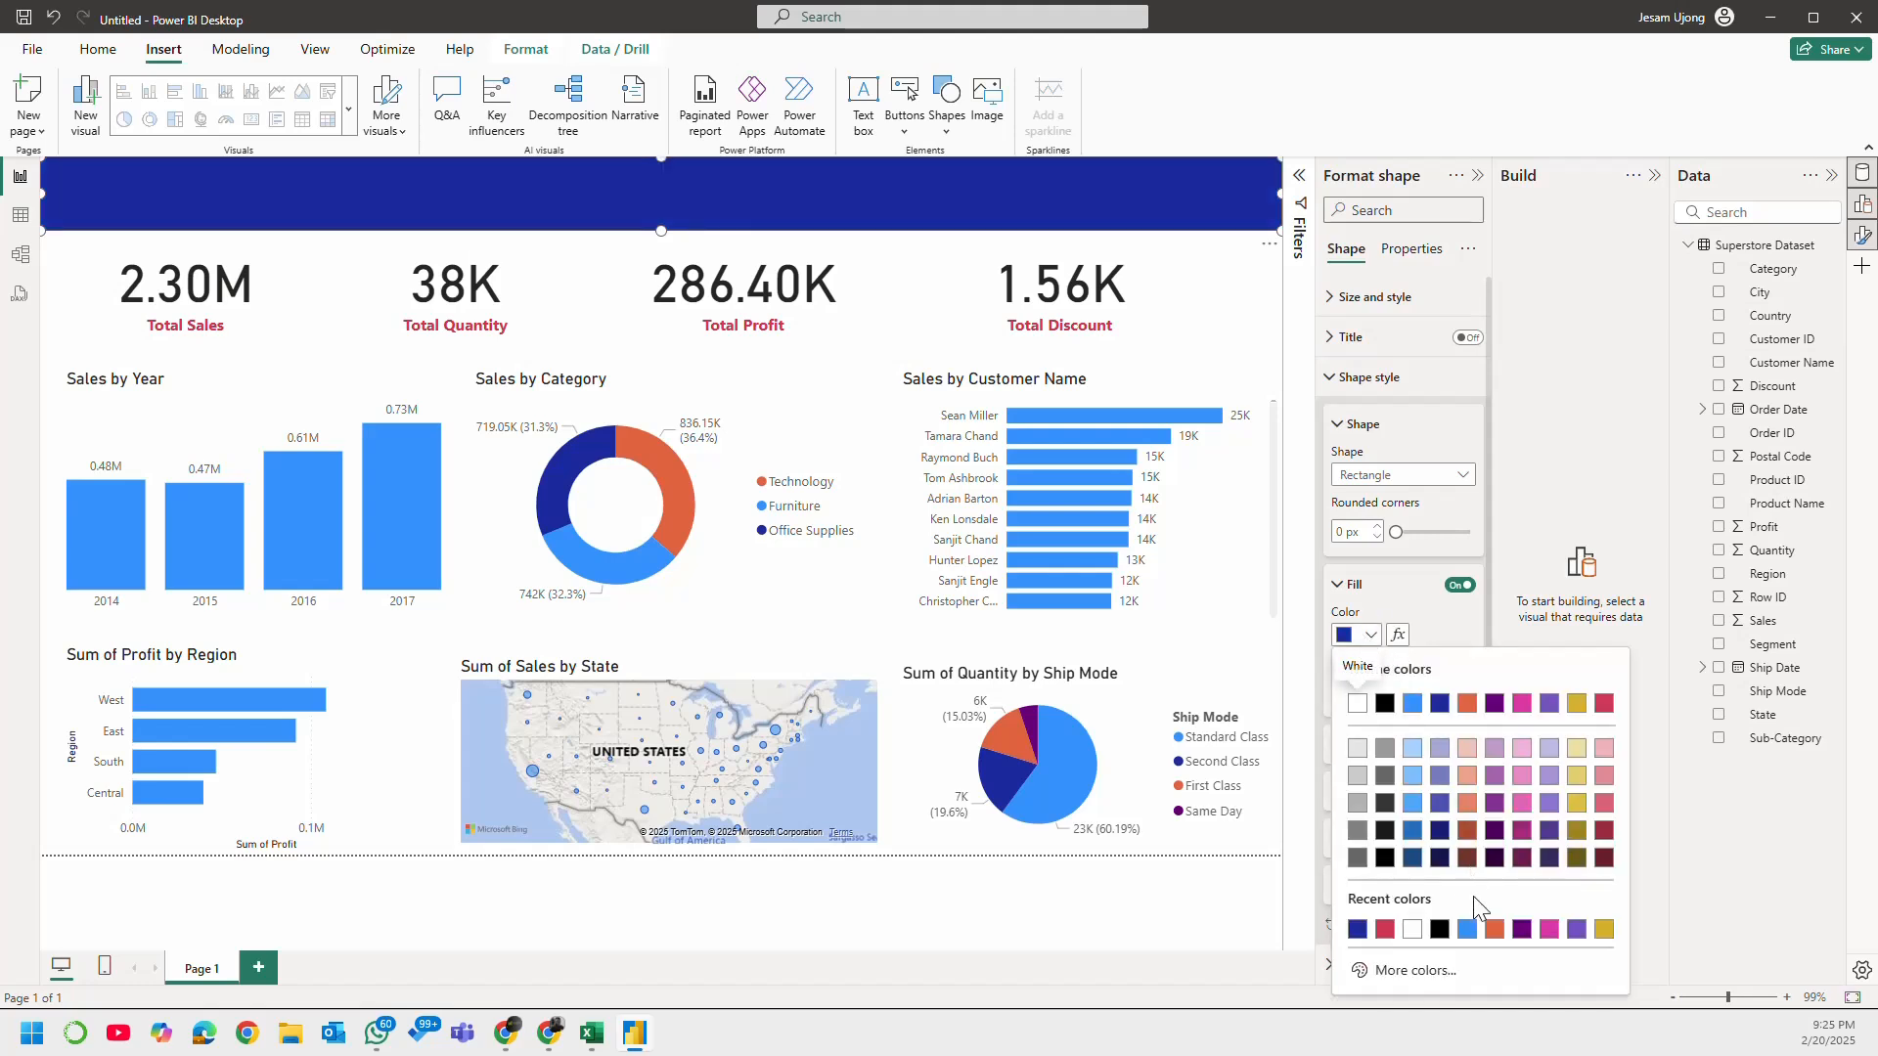
{"action": "left_click", "coordinate": [1421, 974]}
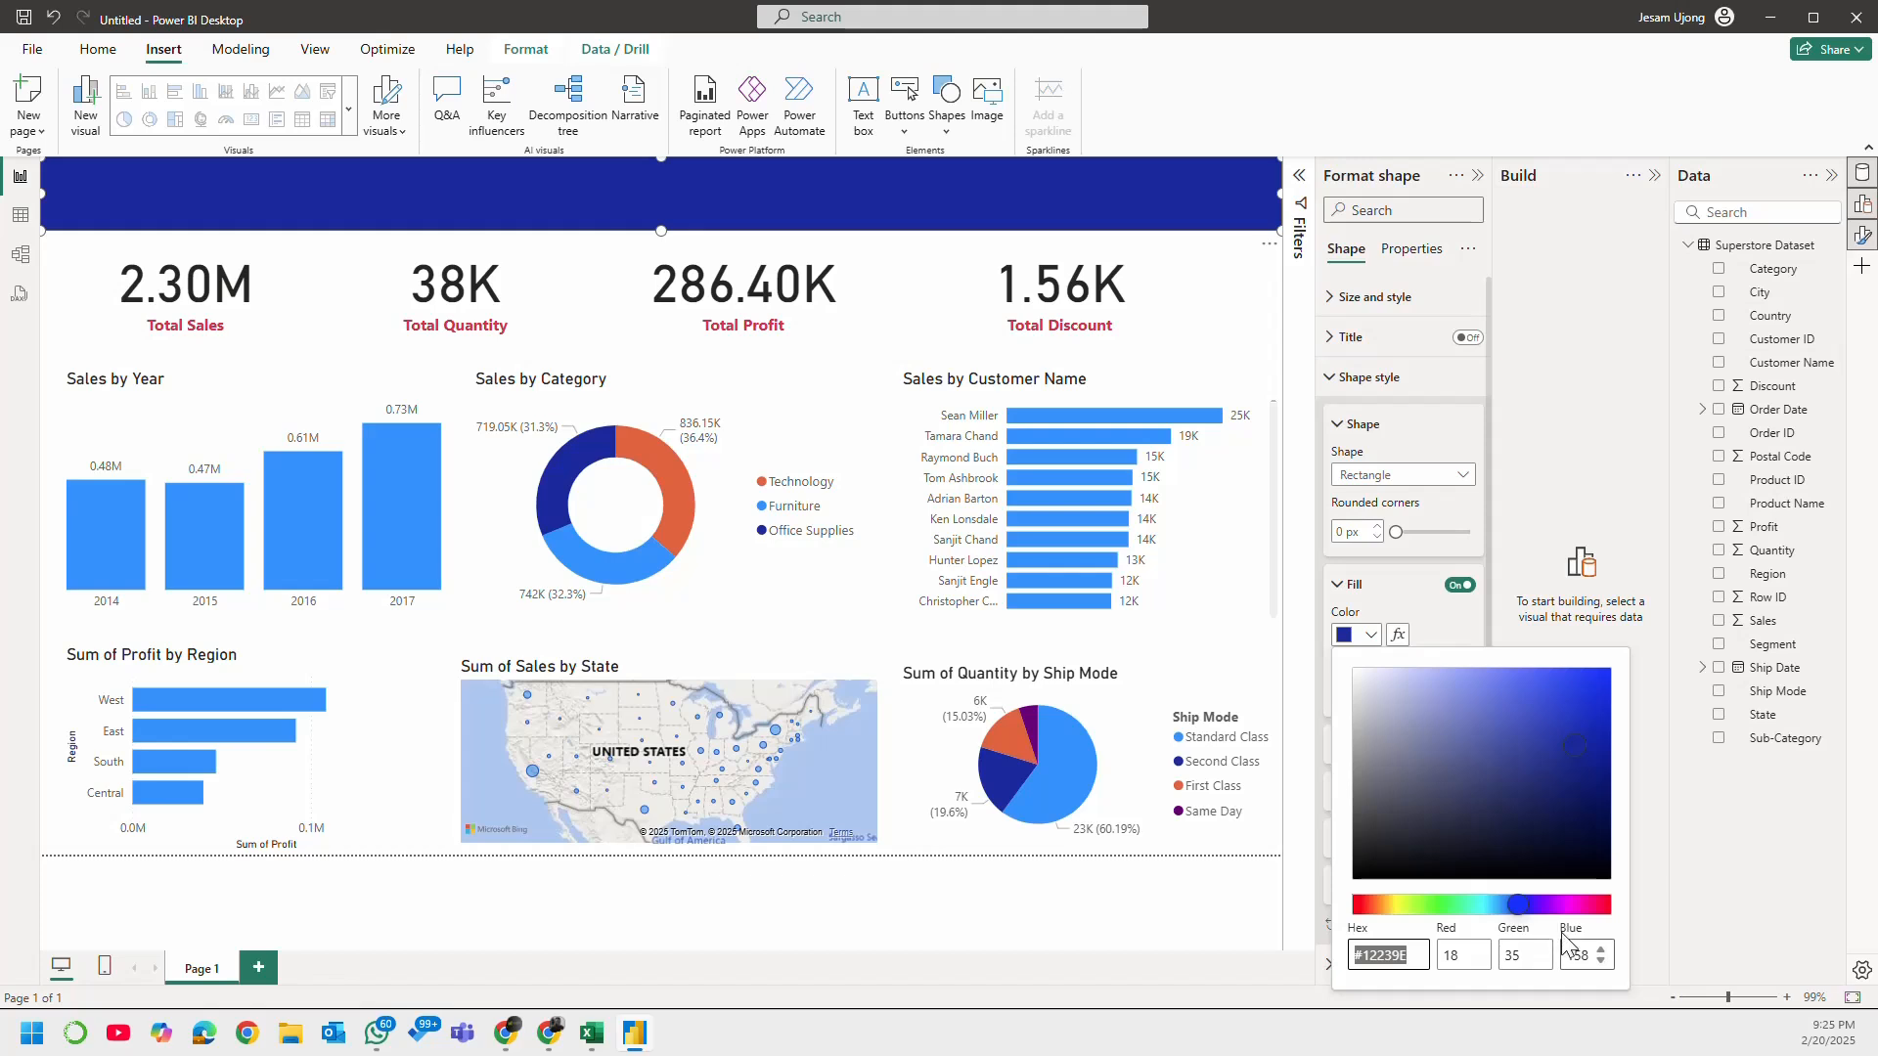
{"action": "left_click", "coordinate": [1604, 783]}
{"action": "left_click", "coordinate": [1608, 763]}
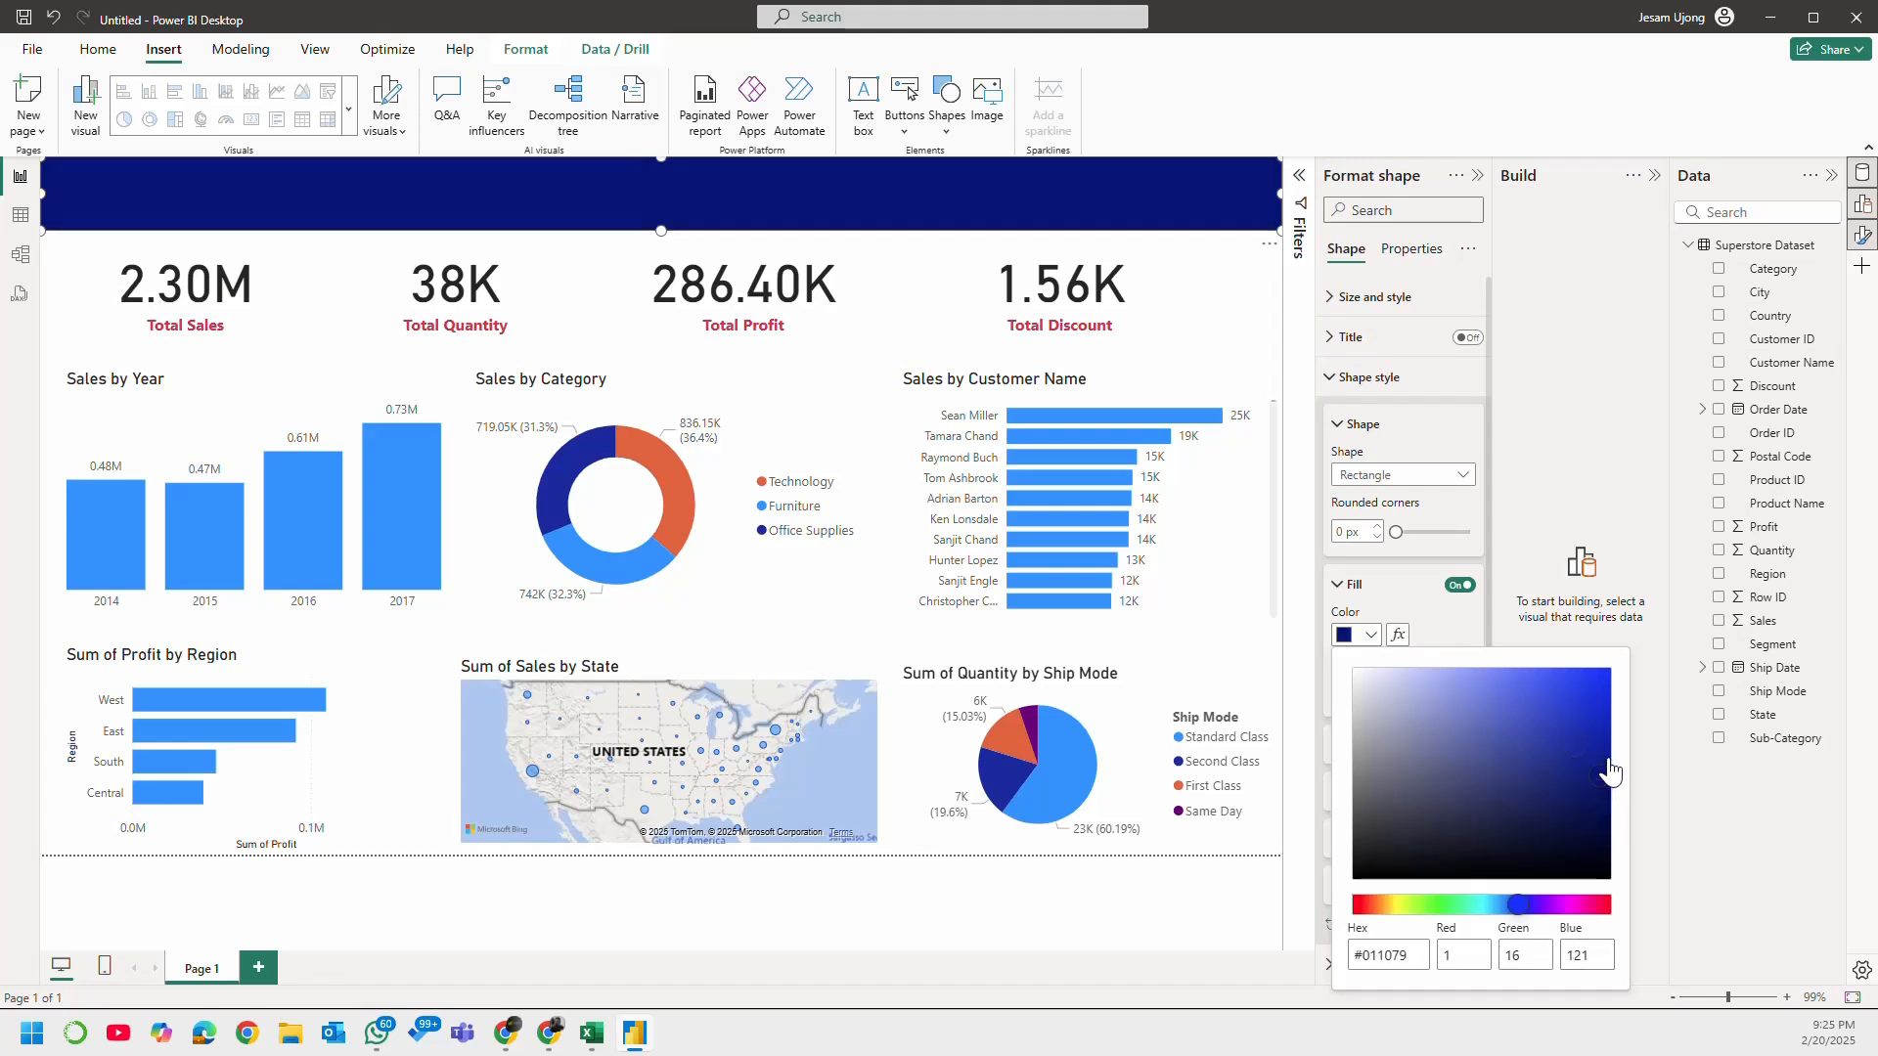
{"action": "left_click", "coordinate": [1475, 626]}
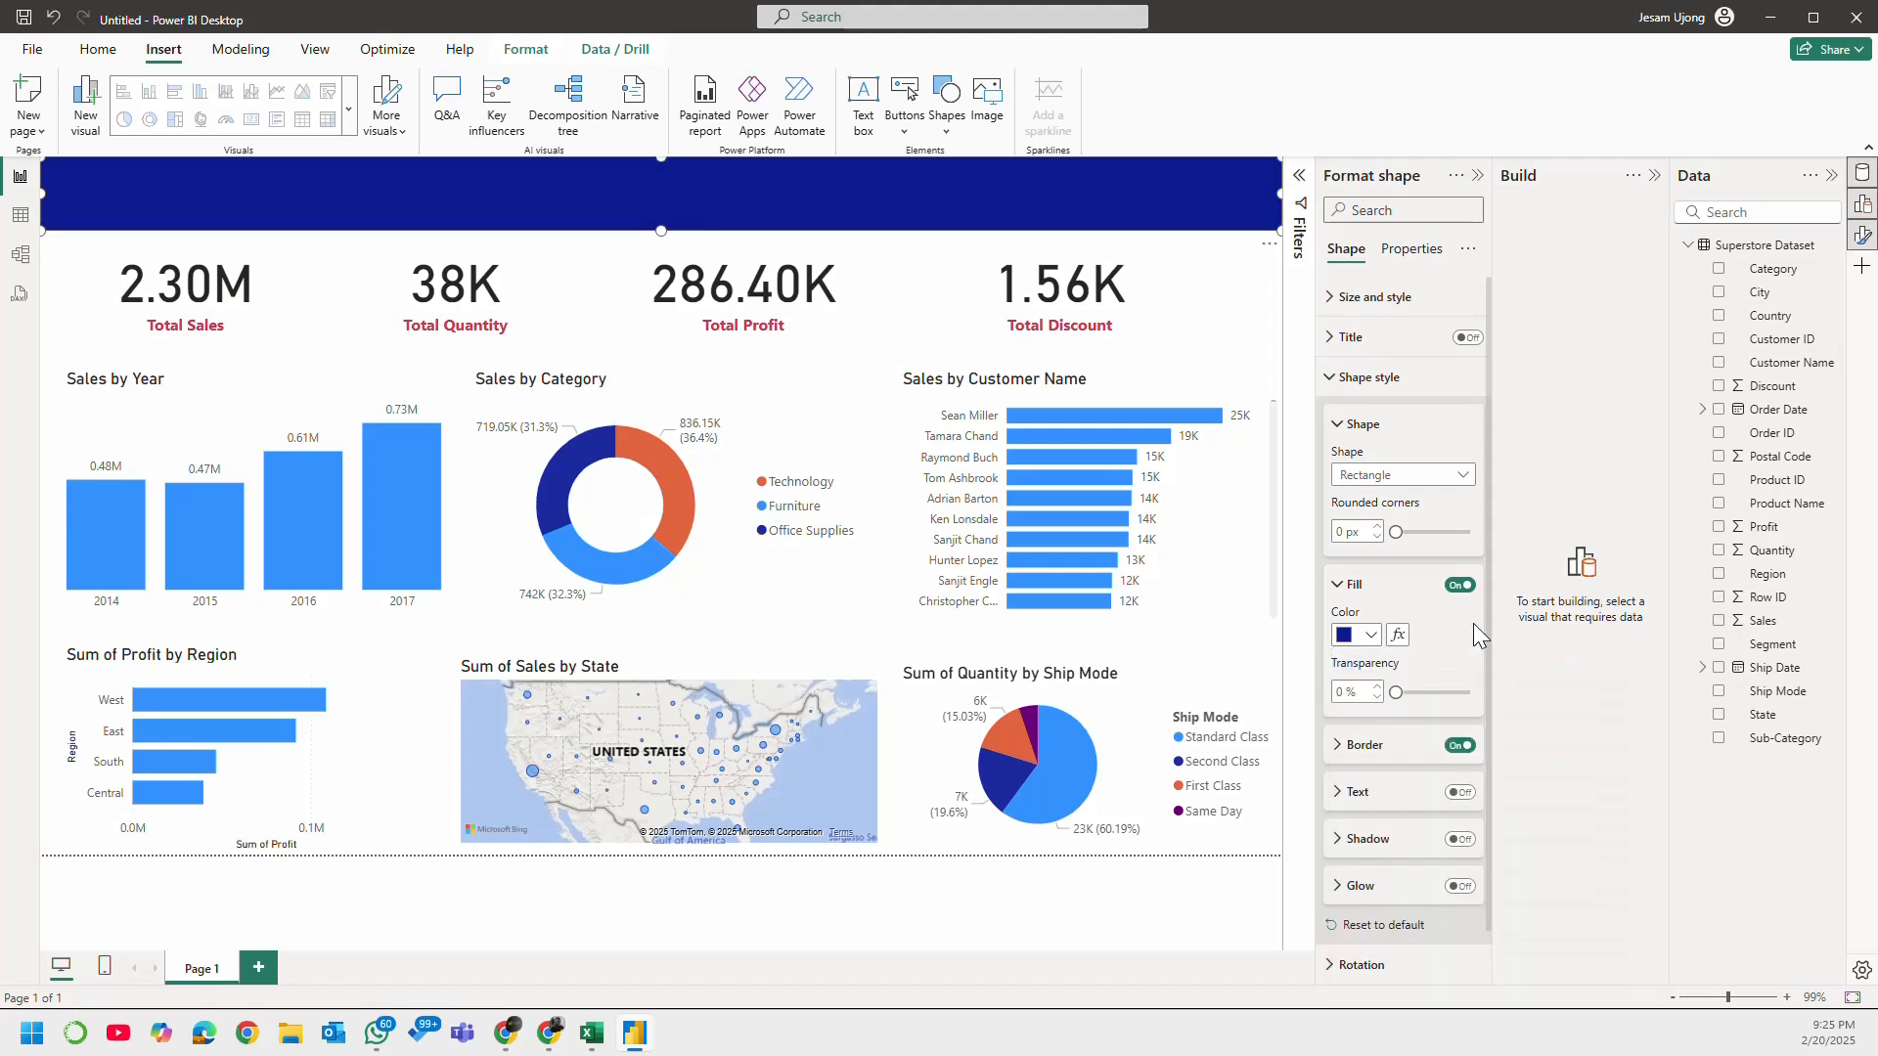
Step: Fill the banner with the darkest shade of the light-blue theme colour and clear the selection
{"action": "left_click", "coordinate": [1372, 635]}
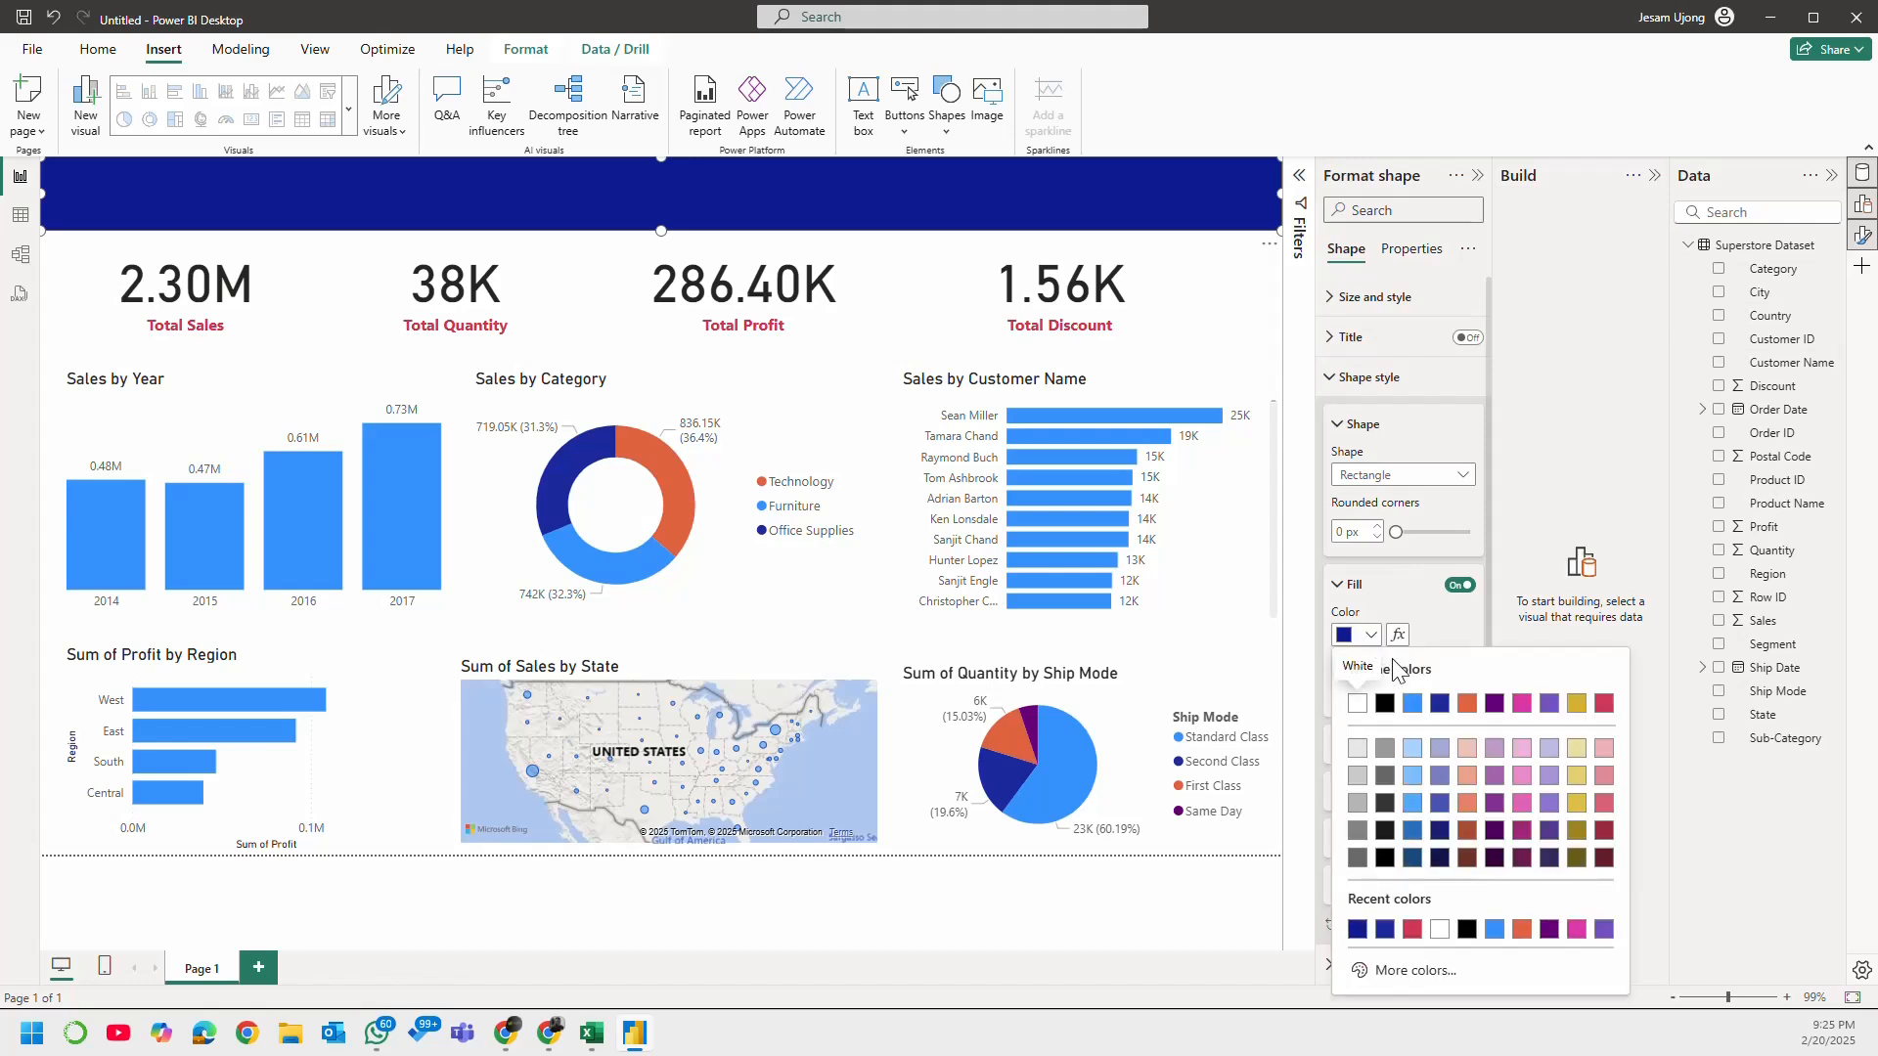
{"action": "left_click", "coordinate": [1413, 859]}
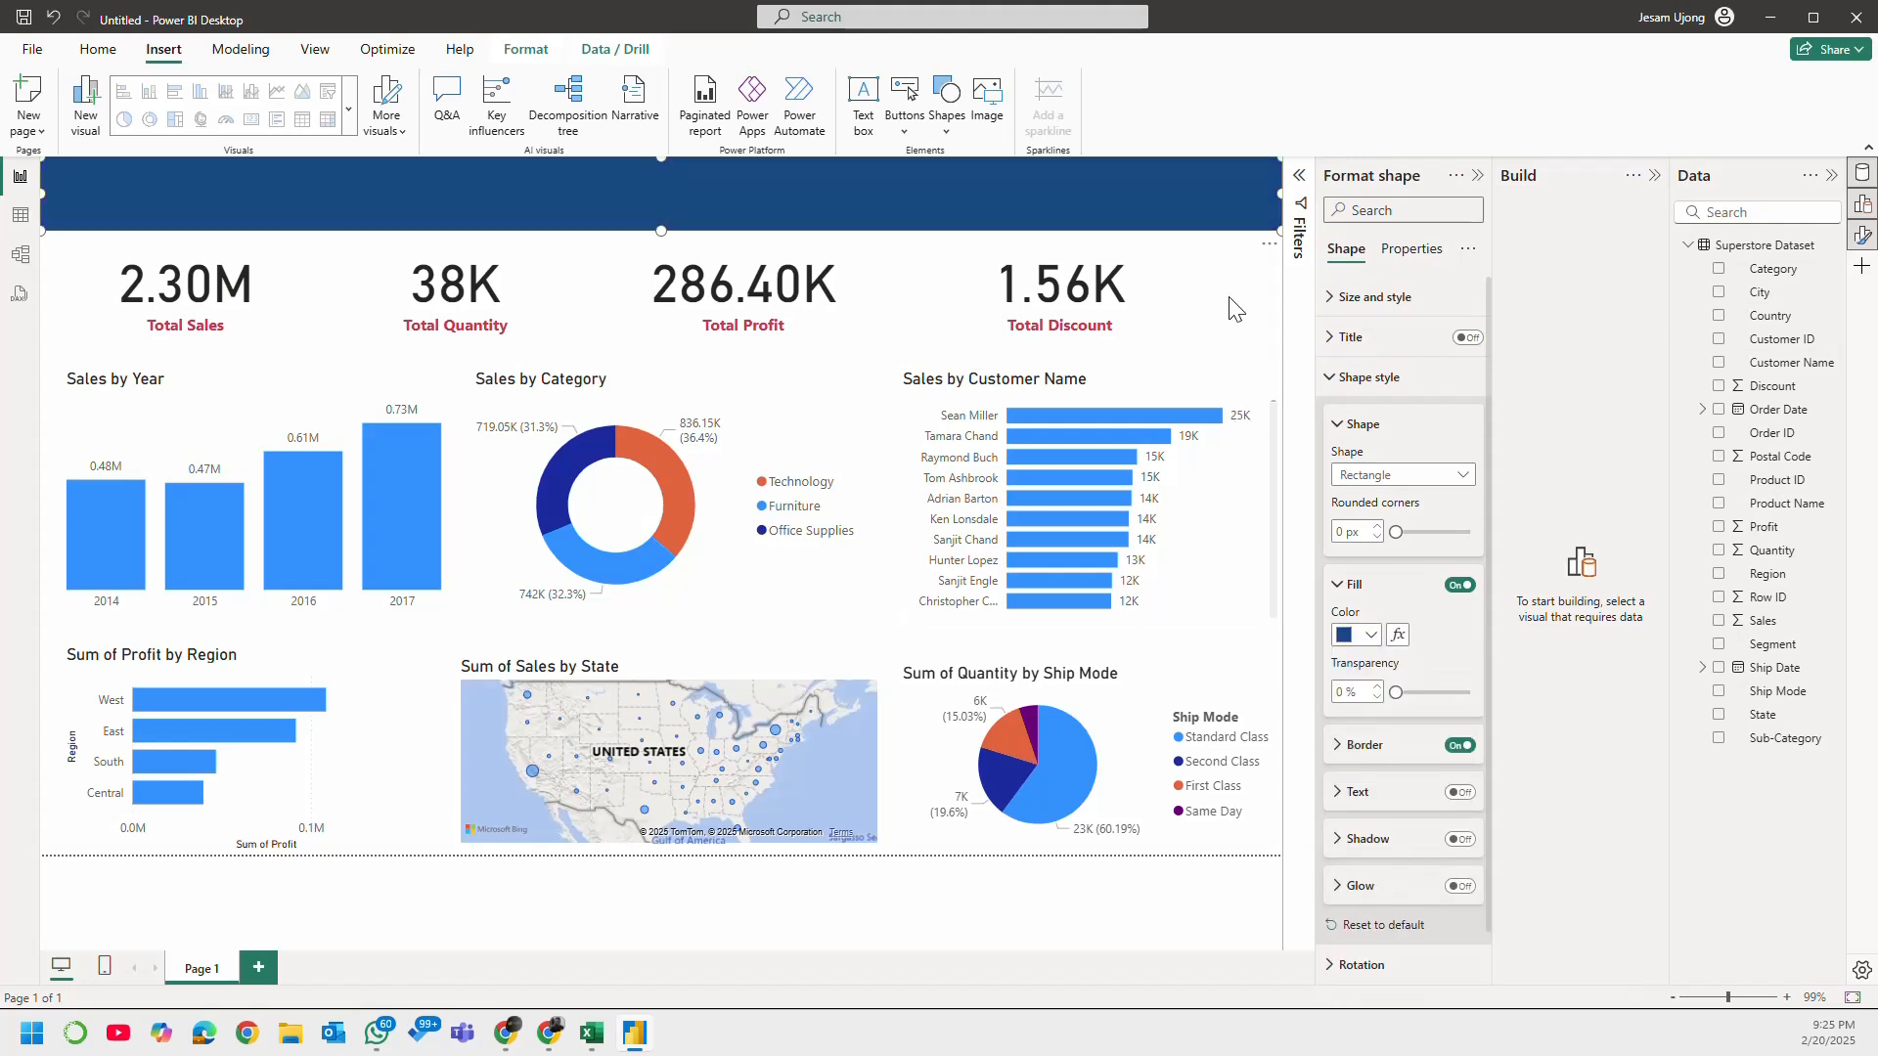
{"action": "left_click", "coordinate": [1239, 262]}
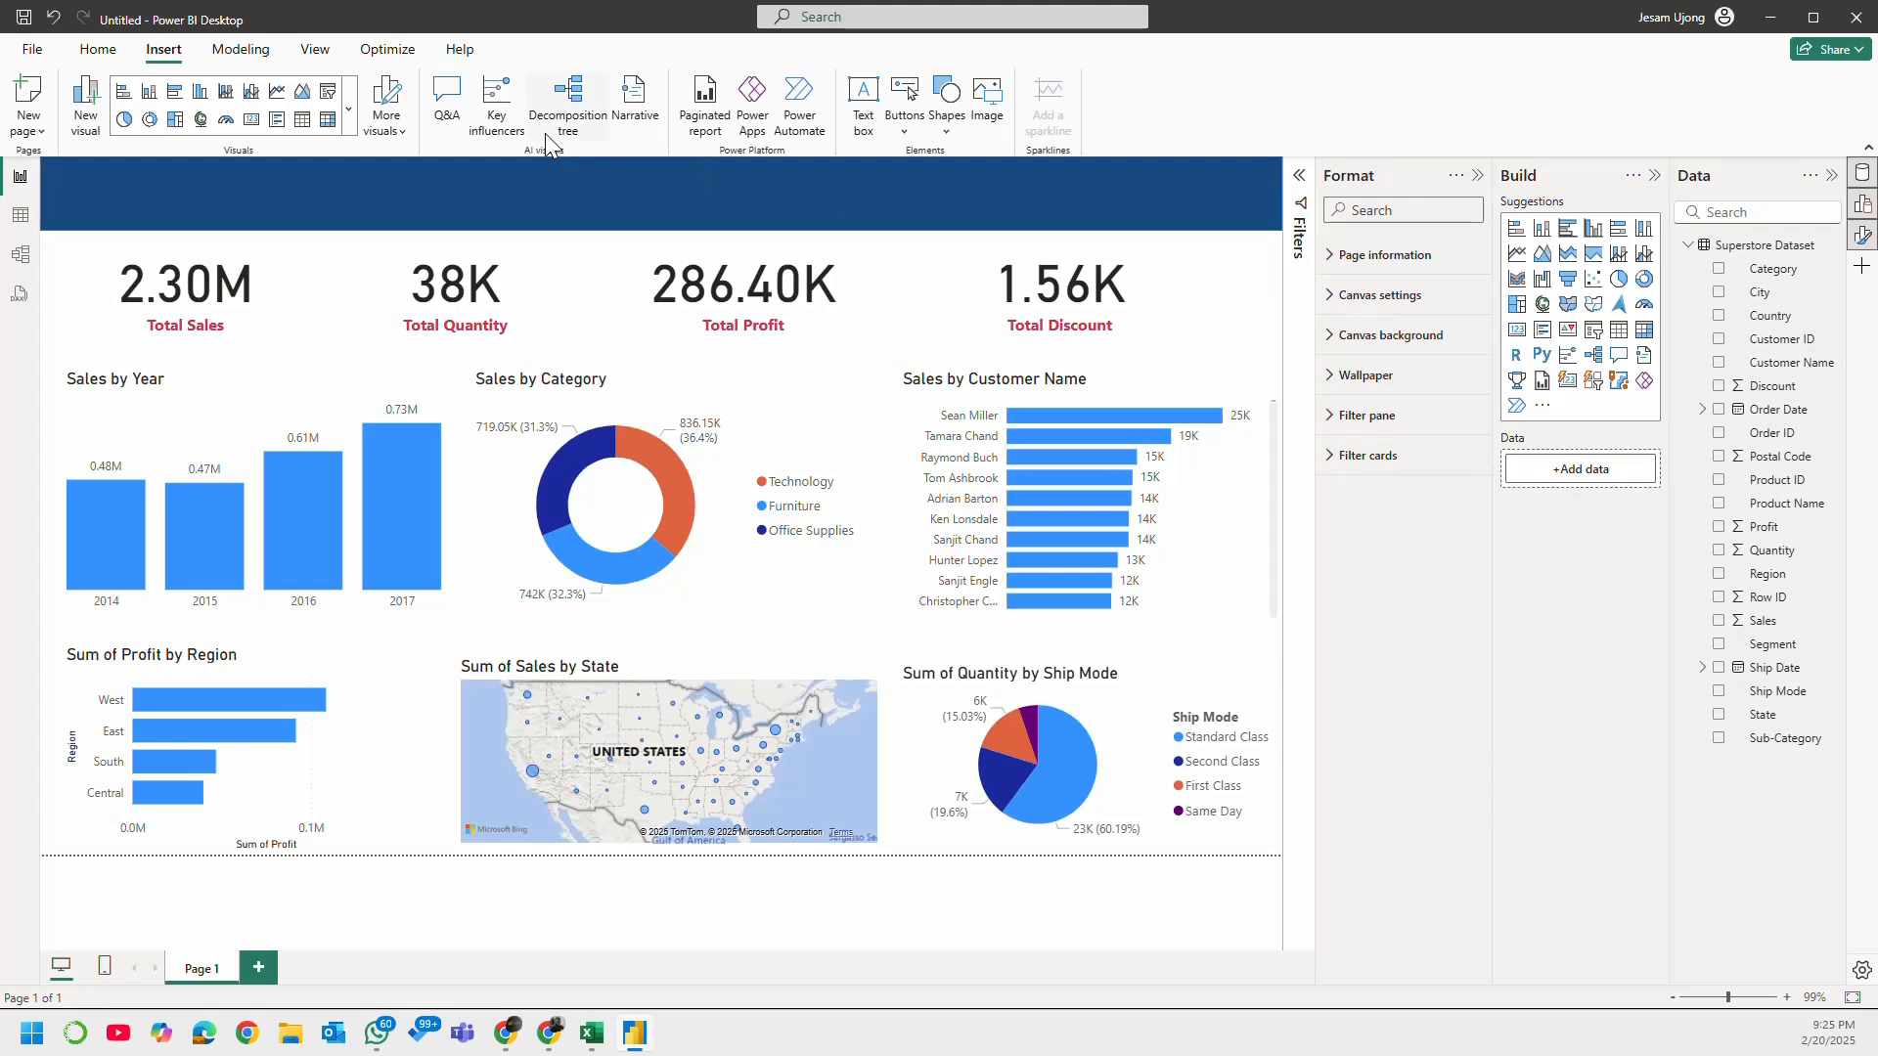
Step: Select the banner, turn on its shape text and expand the text settings
{"action": "left_click", "coordinate": [556, 185]}
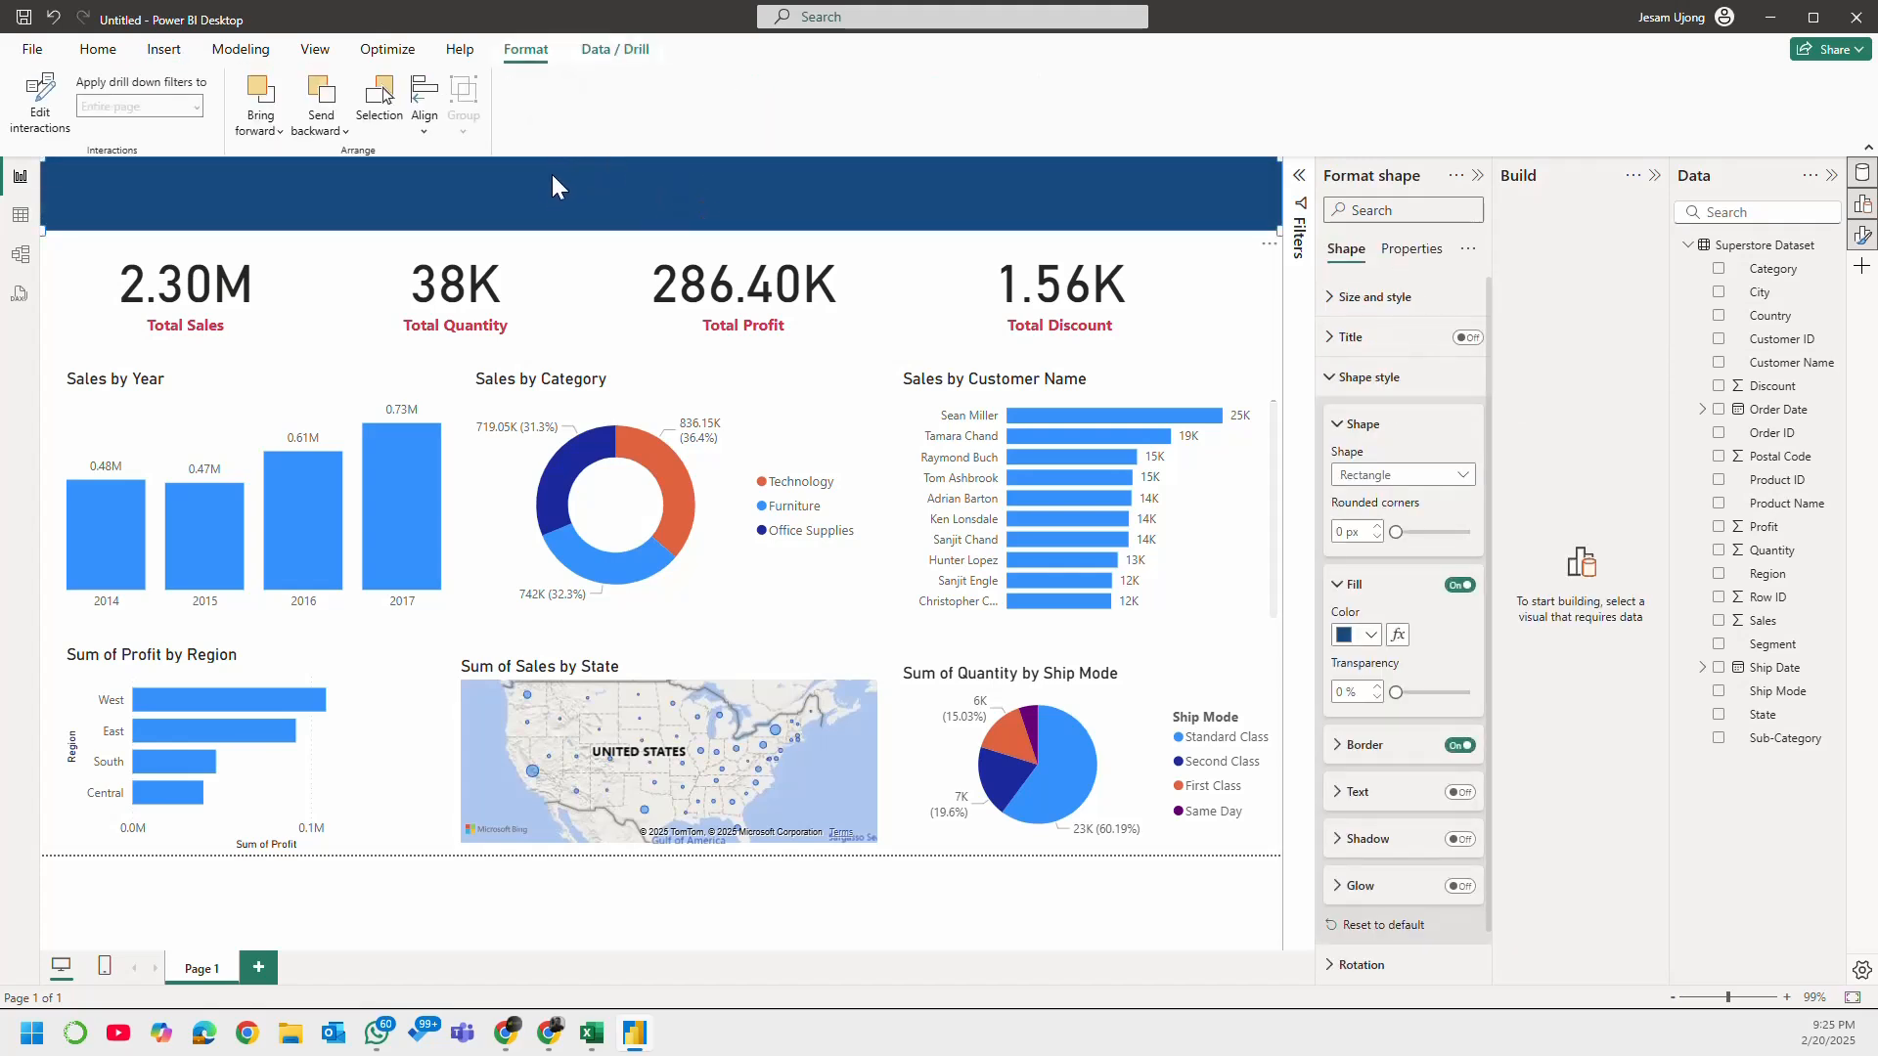
{"action": "left_click", "coordinate": [1356, 379]}
{"action": "left_click", "coordinate": [1338, 384]}
{"action": "left_click", "coordinate": [1460, 792]}
{"action": "left_click", "coordinate": [1361, 797]}
{"action": "scroll", "coordinate": [1365, 802], "scroll_direction": "down", "scroll_amount": 3}
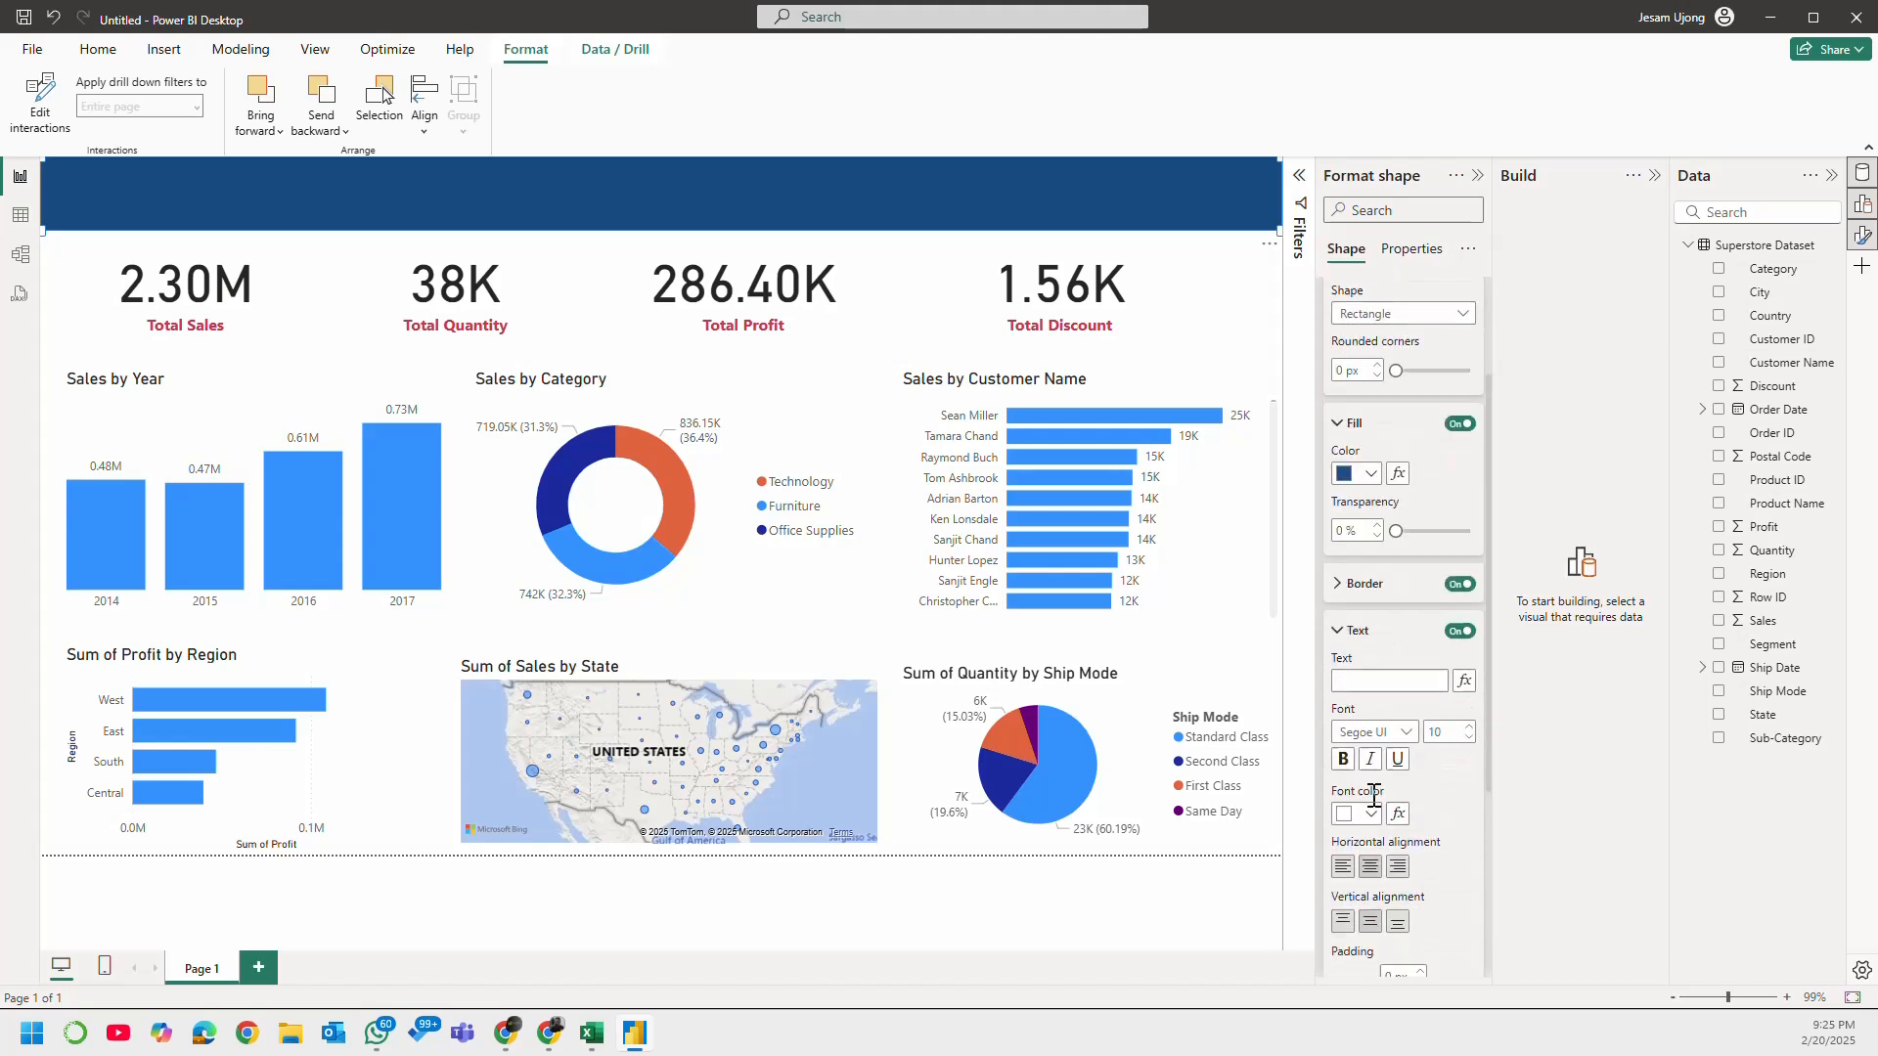
Step: Enter "SUPERSTORE SALES DASHBOARD" as the banner's text
{"action": "left_click", "coordinate": [1358, 549]}
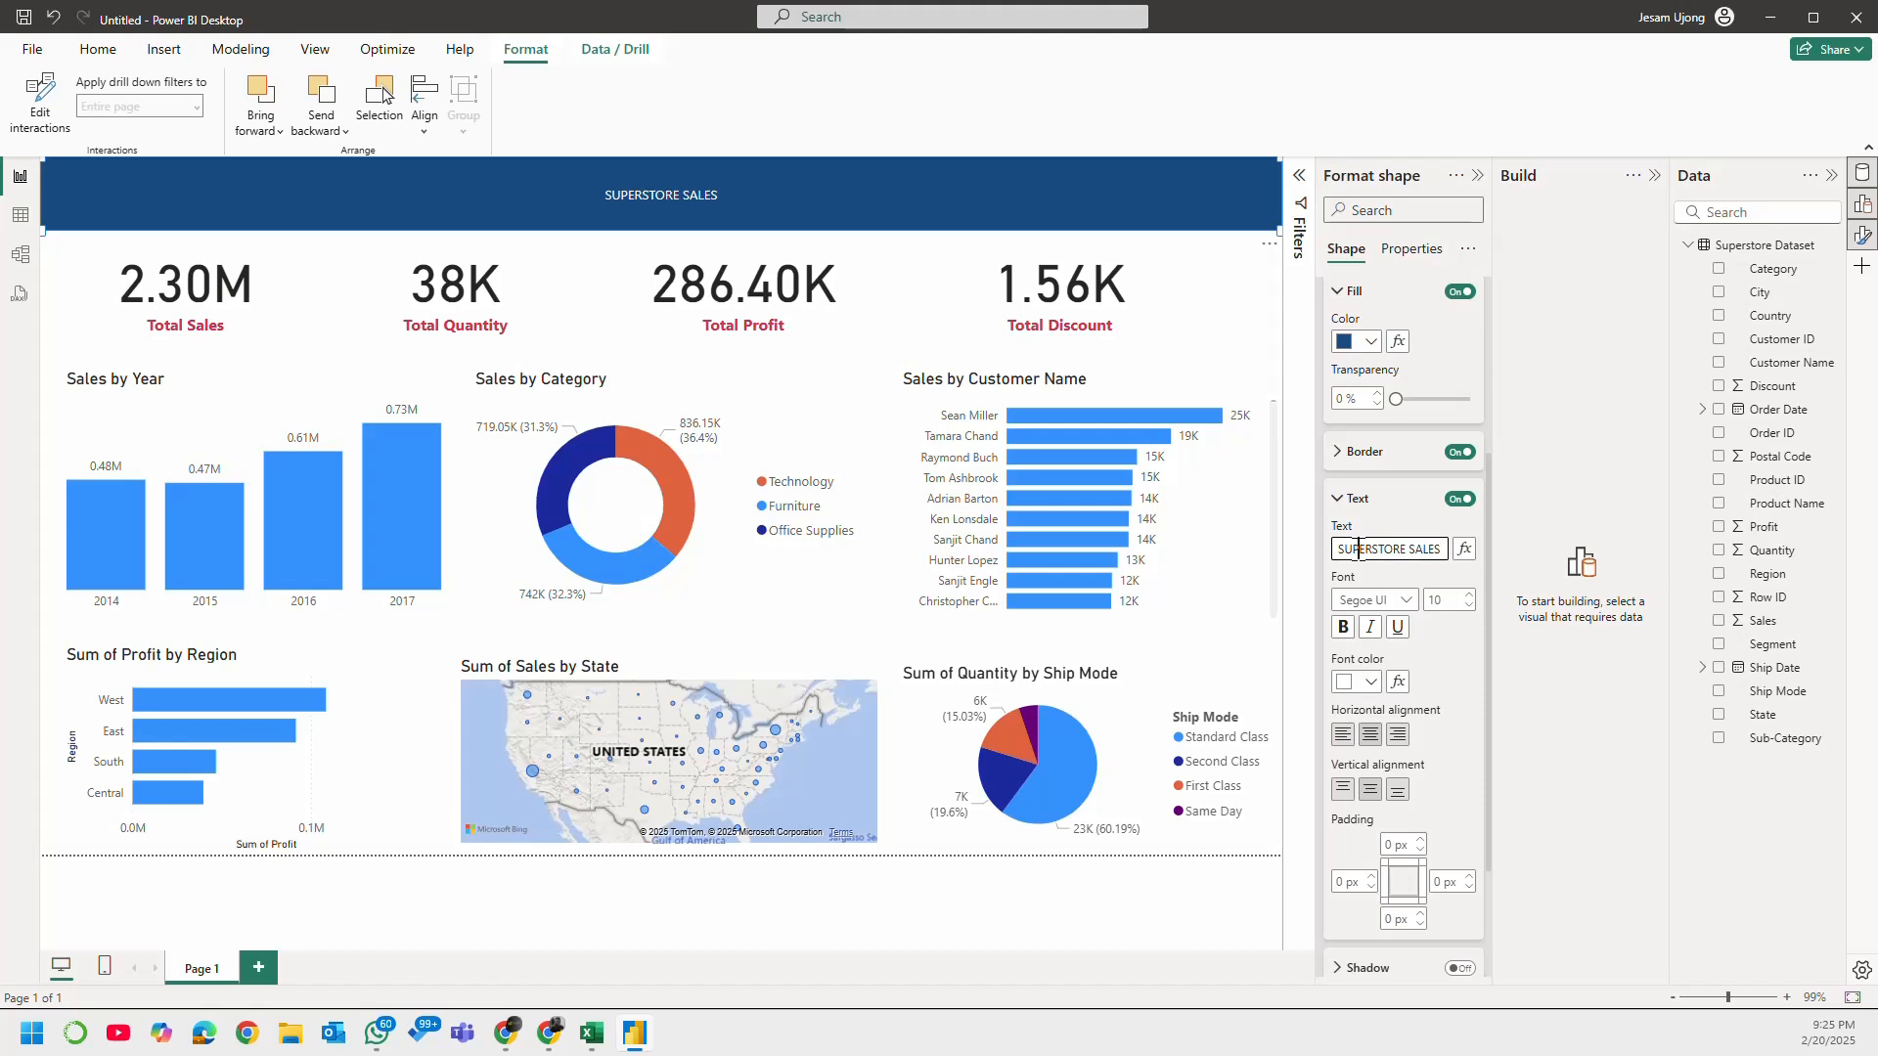
{"action": "type", "text": "ANAL;YT"}
{"action": "key", "text": "BackSpace"}
{"action": "key", "text": "BackSpace"}
{"action": "key", "text": "BackSpace"}
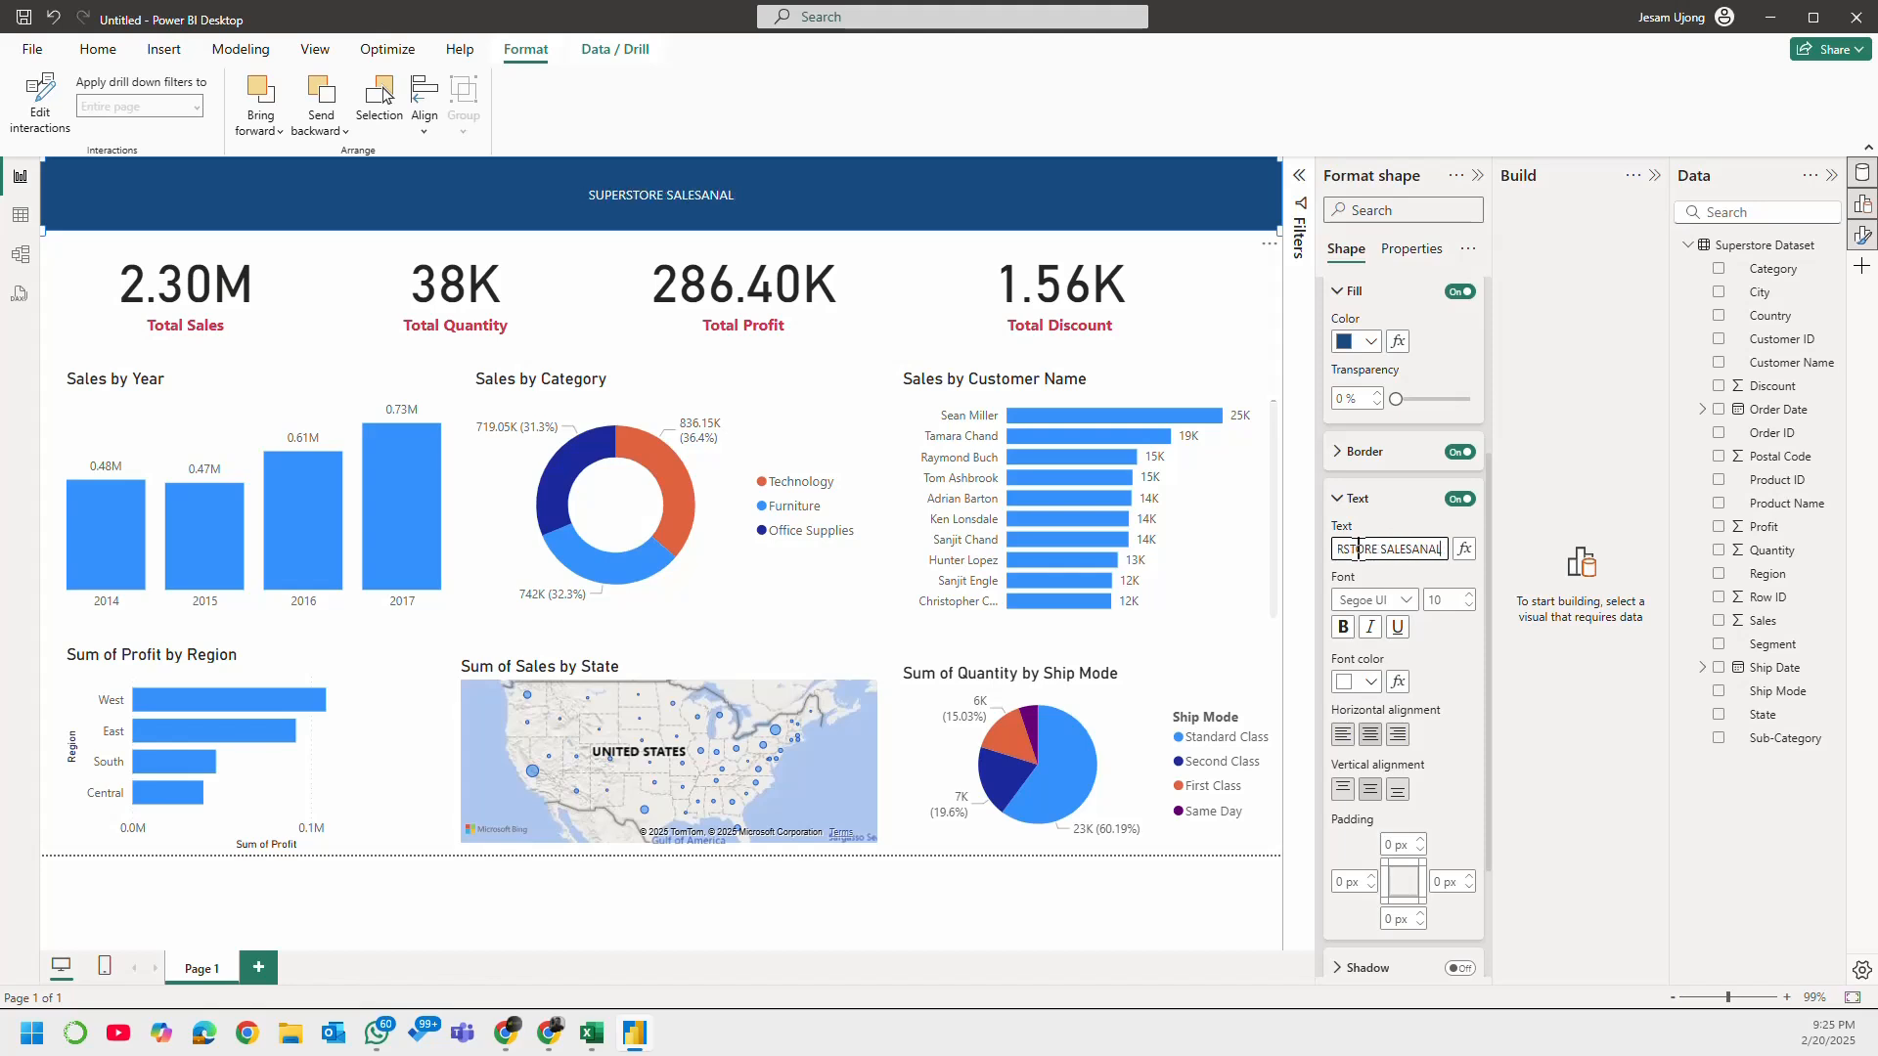
{"action": "key", "text": "BackSpace"}
{"action": "key", "text": "BackSpace"}
{"action": "key", "text": "BackSpace"}
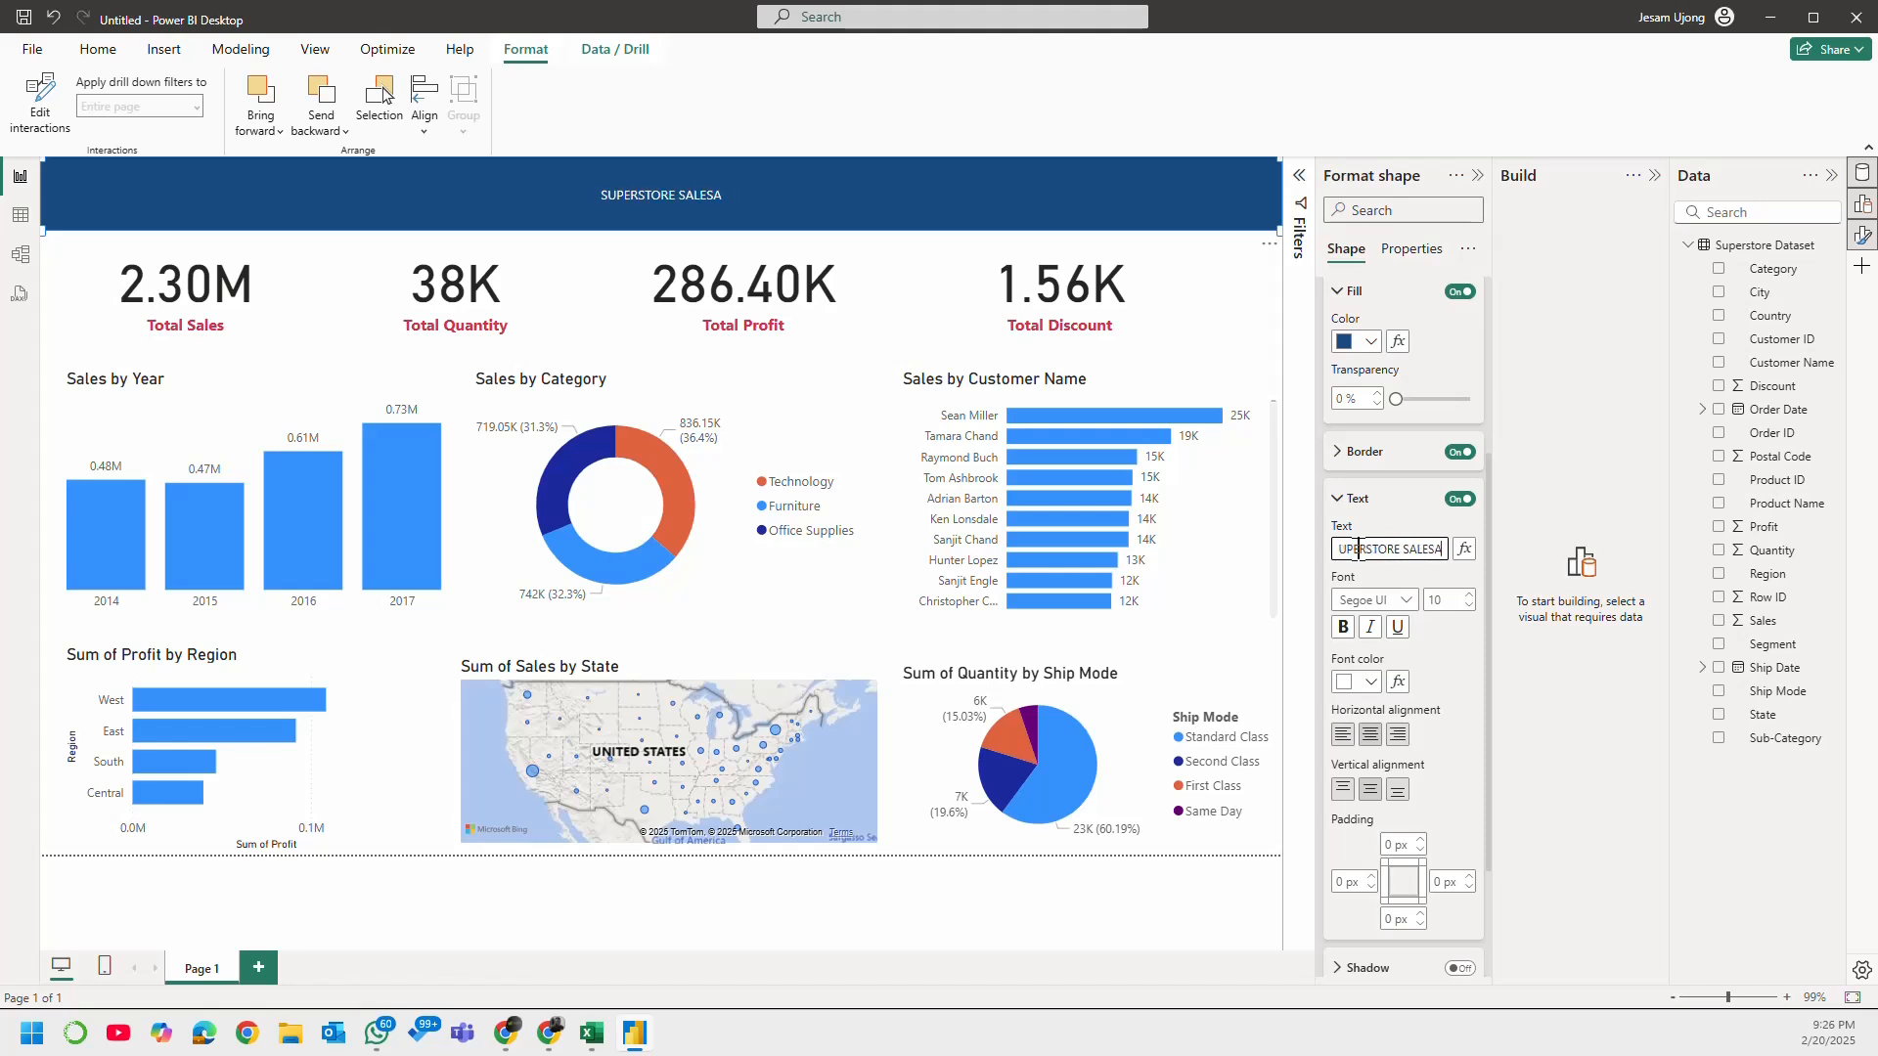
{"action": "key", "text": "BackSpace"}
{"action": "type", "text": "DASHBOARD"}
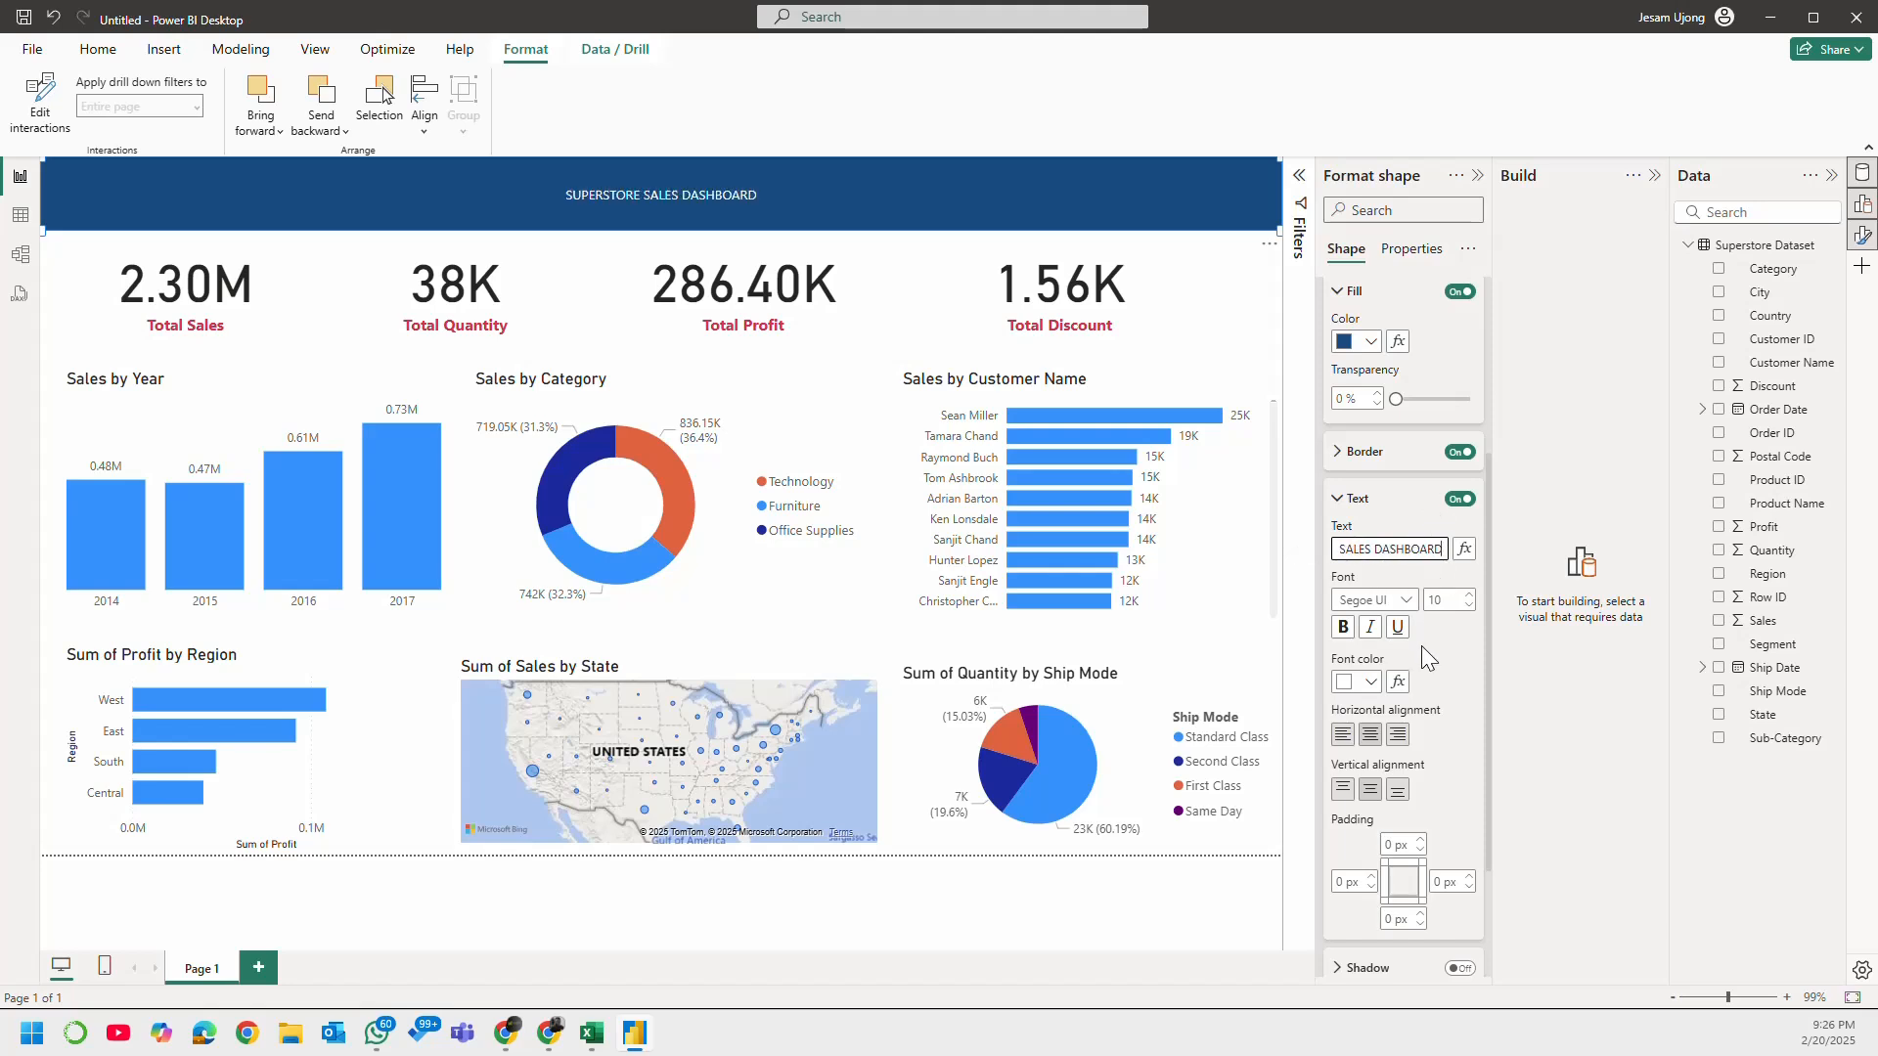
Step: Set the banner text to size 25 and bold, then collapse the shape settings and clear the selection
{"action": "left_click", "coordinate": [1469, 596]}
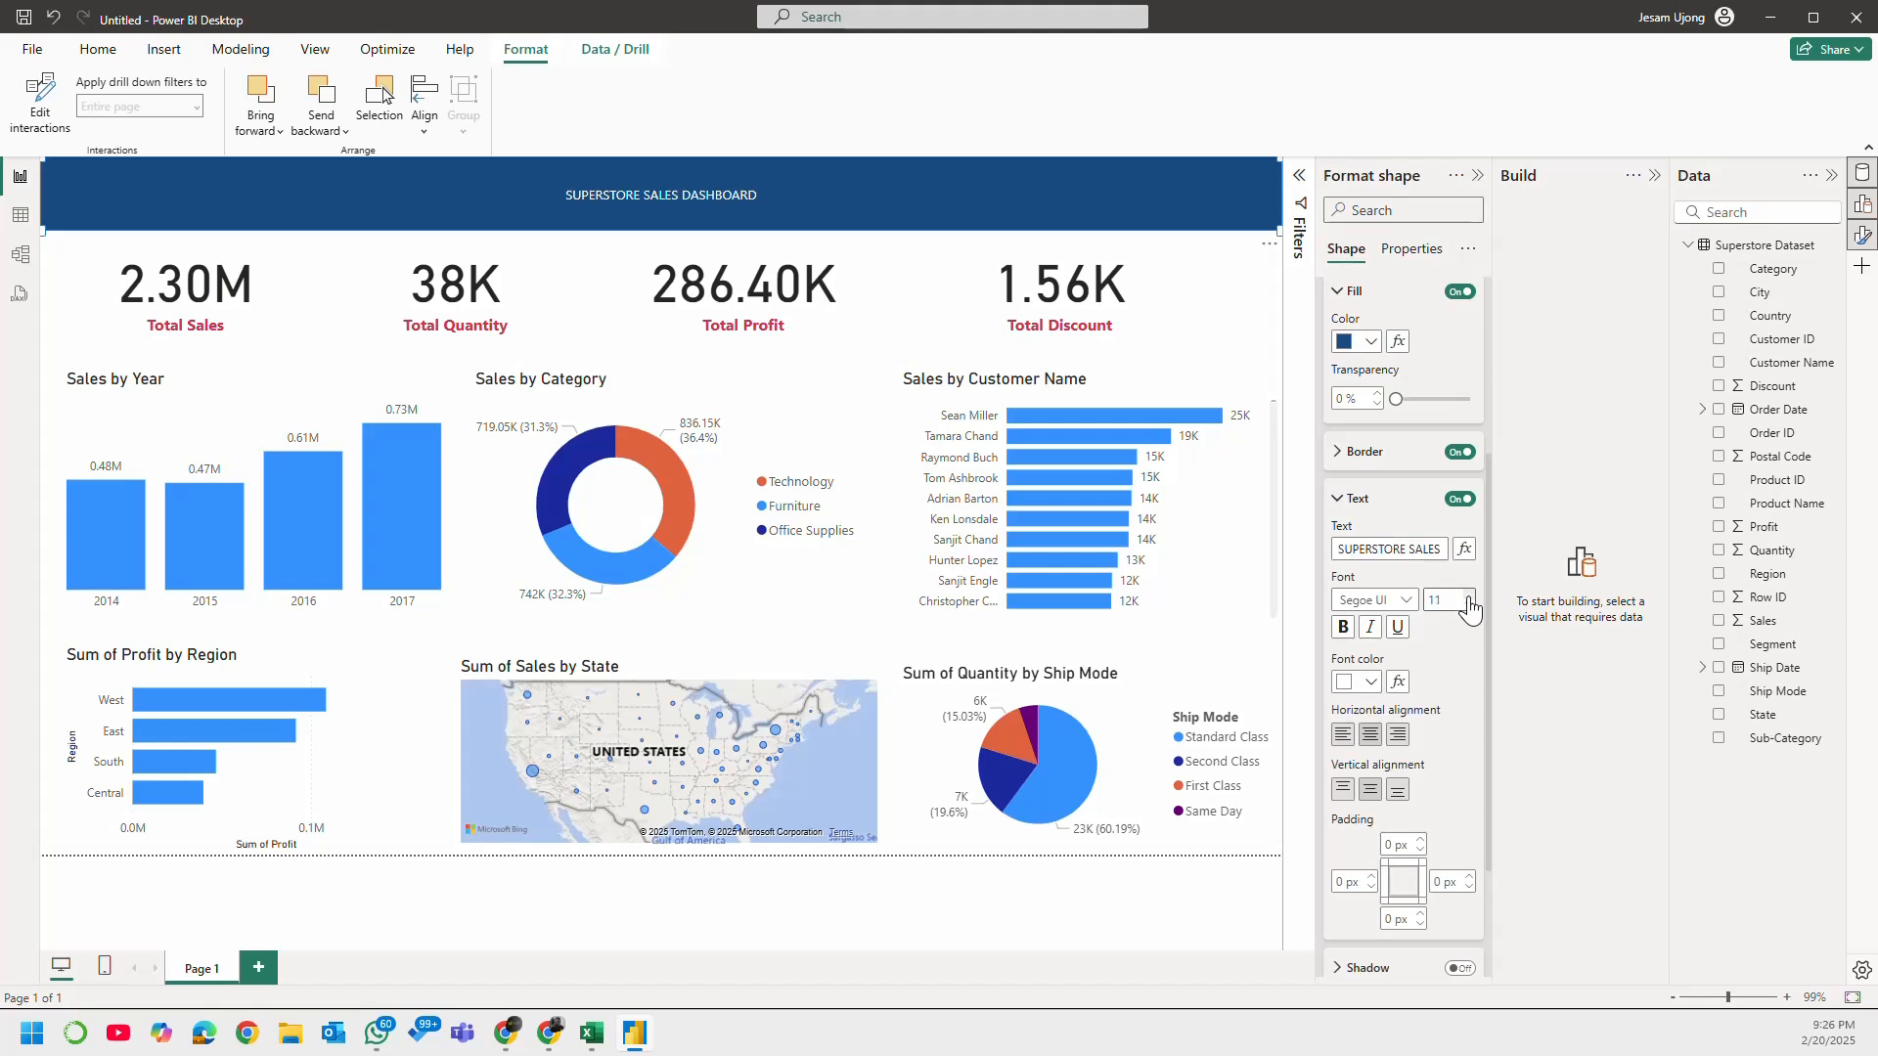
{"action": "left_click", "coordinate": [1469, 595]}
{"action": "left_click_drag", "start_coordinate": [1451, 600], "coordinate": [1386, 608]}
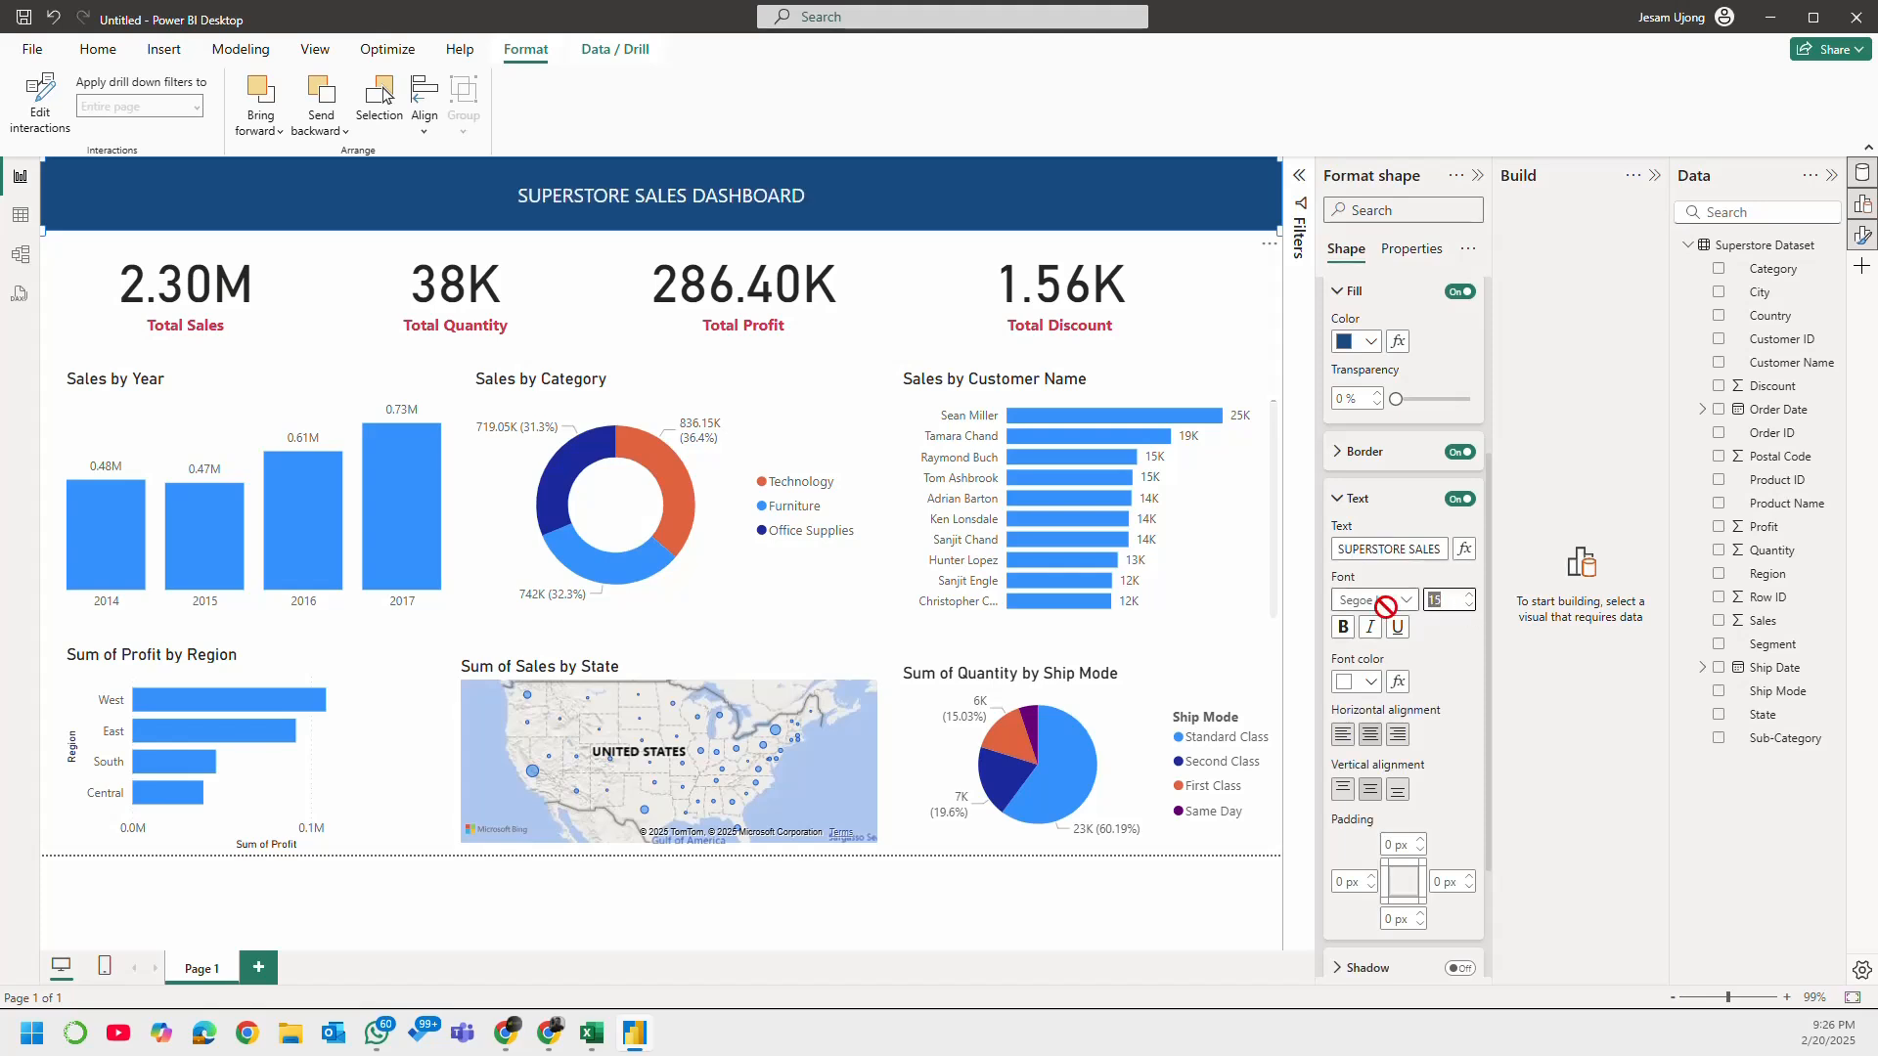
{"action": "type", "text": "25"}
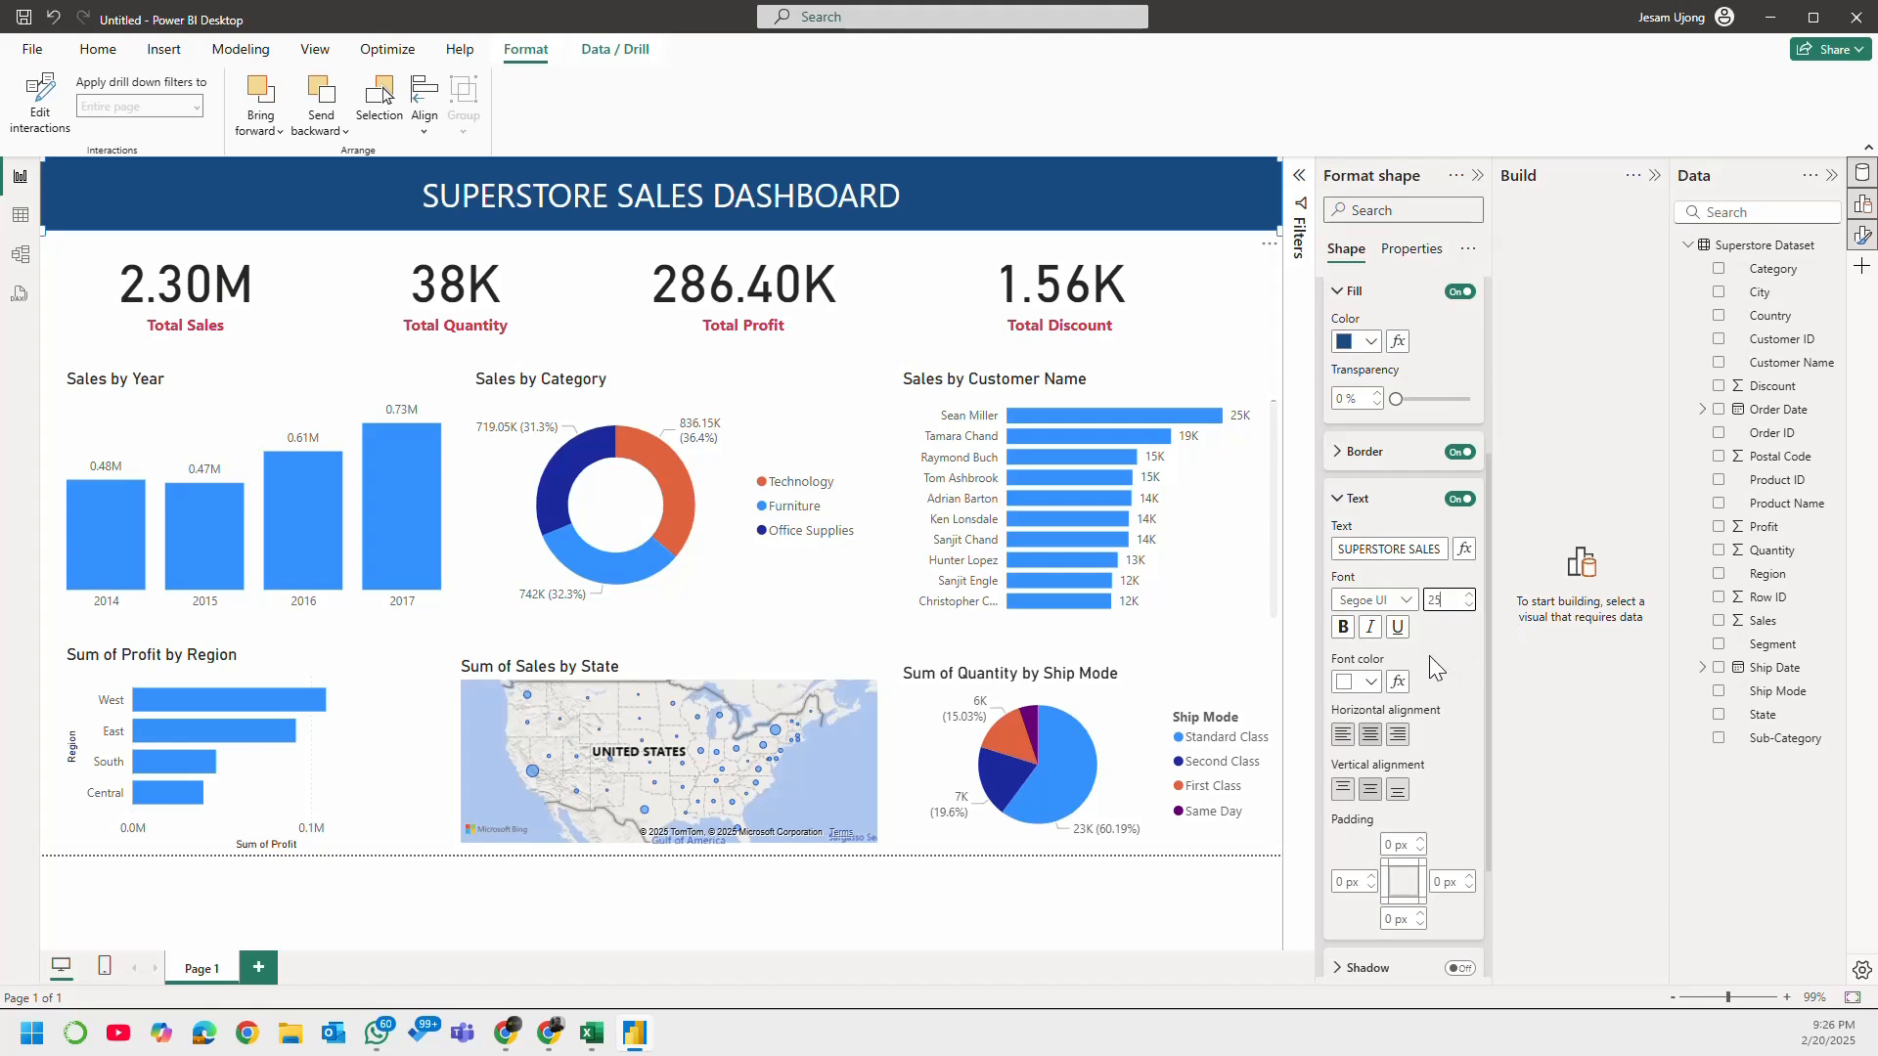
{"action": "left_click", "coordinate": [1348, 630]}
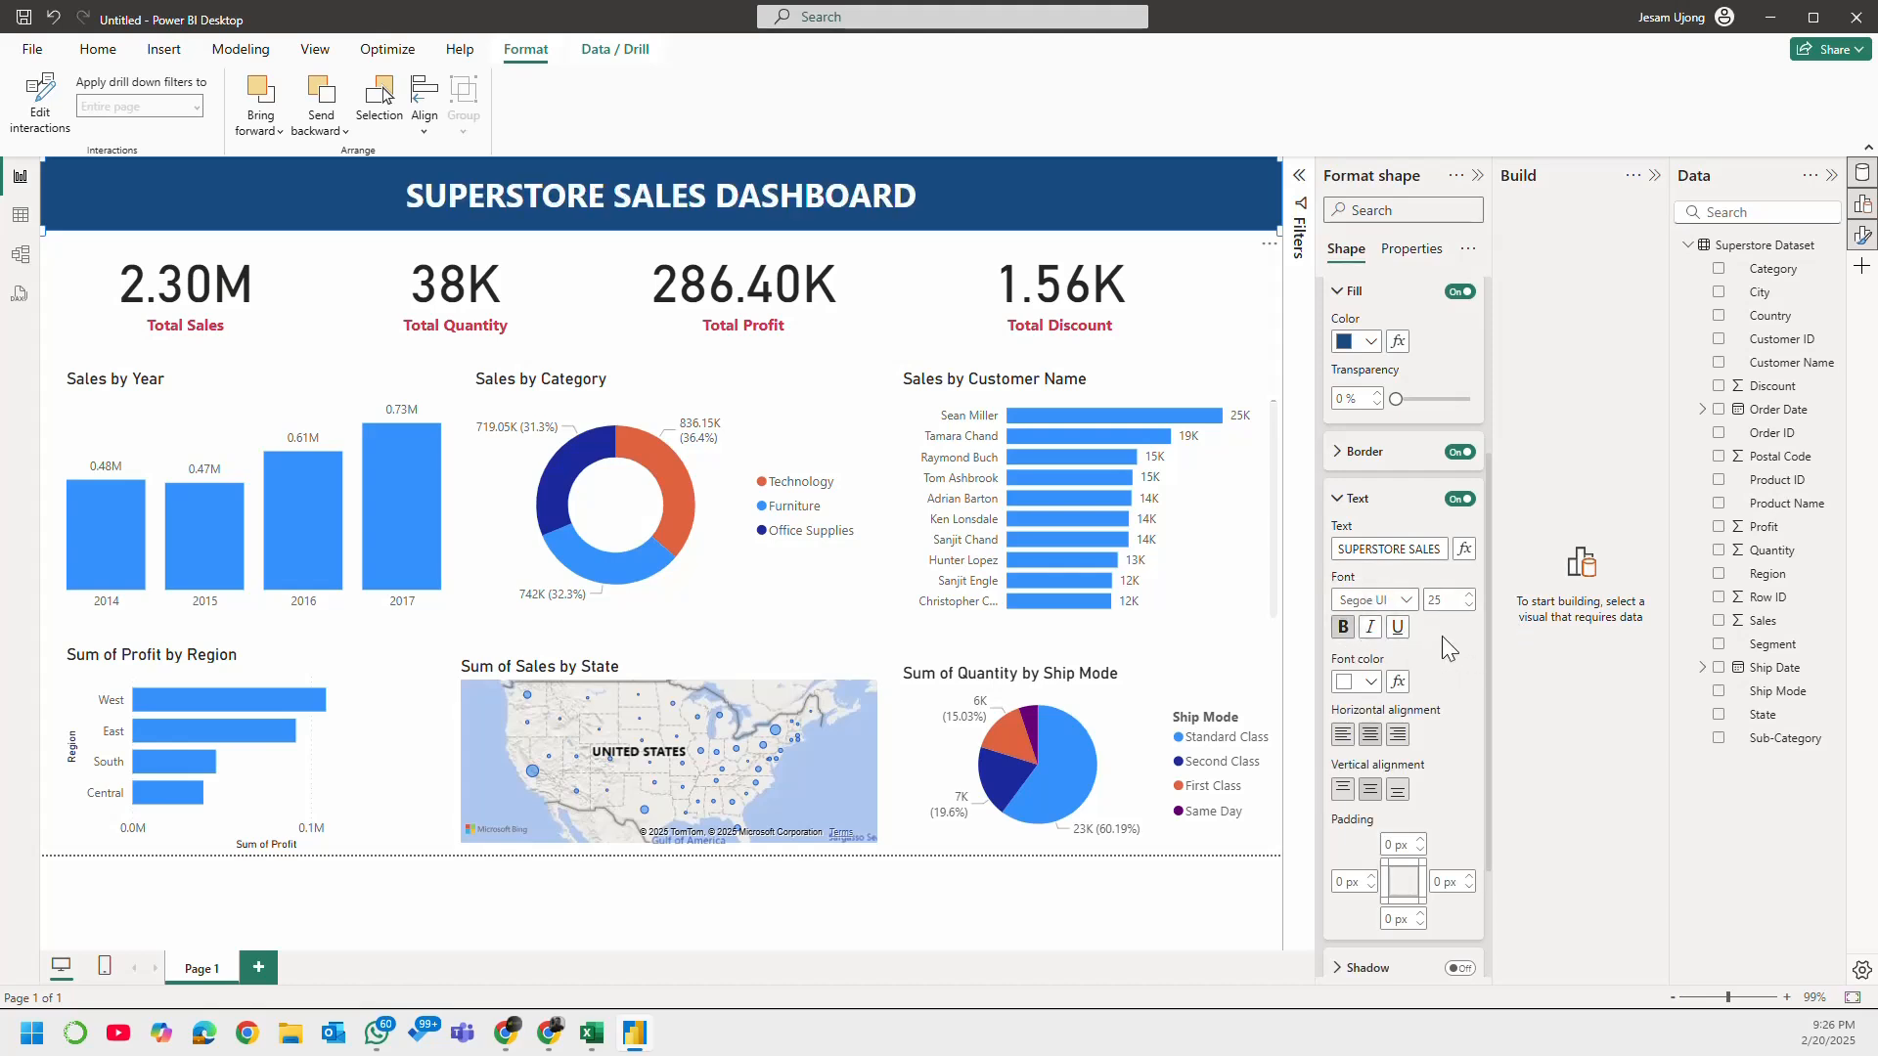
{"action": "left_click", "coordinate": [1342, 497]}
{"action": "scroll", "coordinate": [1369, 470], "scroll_direction": "up", "scroll_amount": 1}
{"action": "left_click", "coordinate": [1316, 377]}
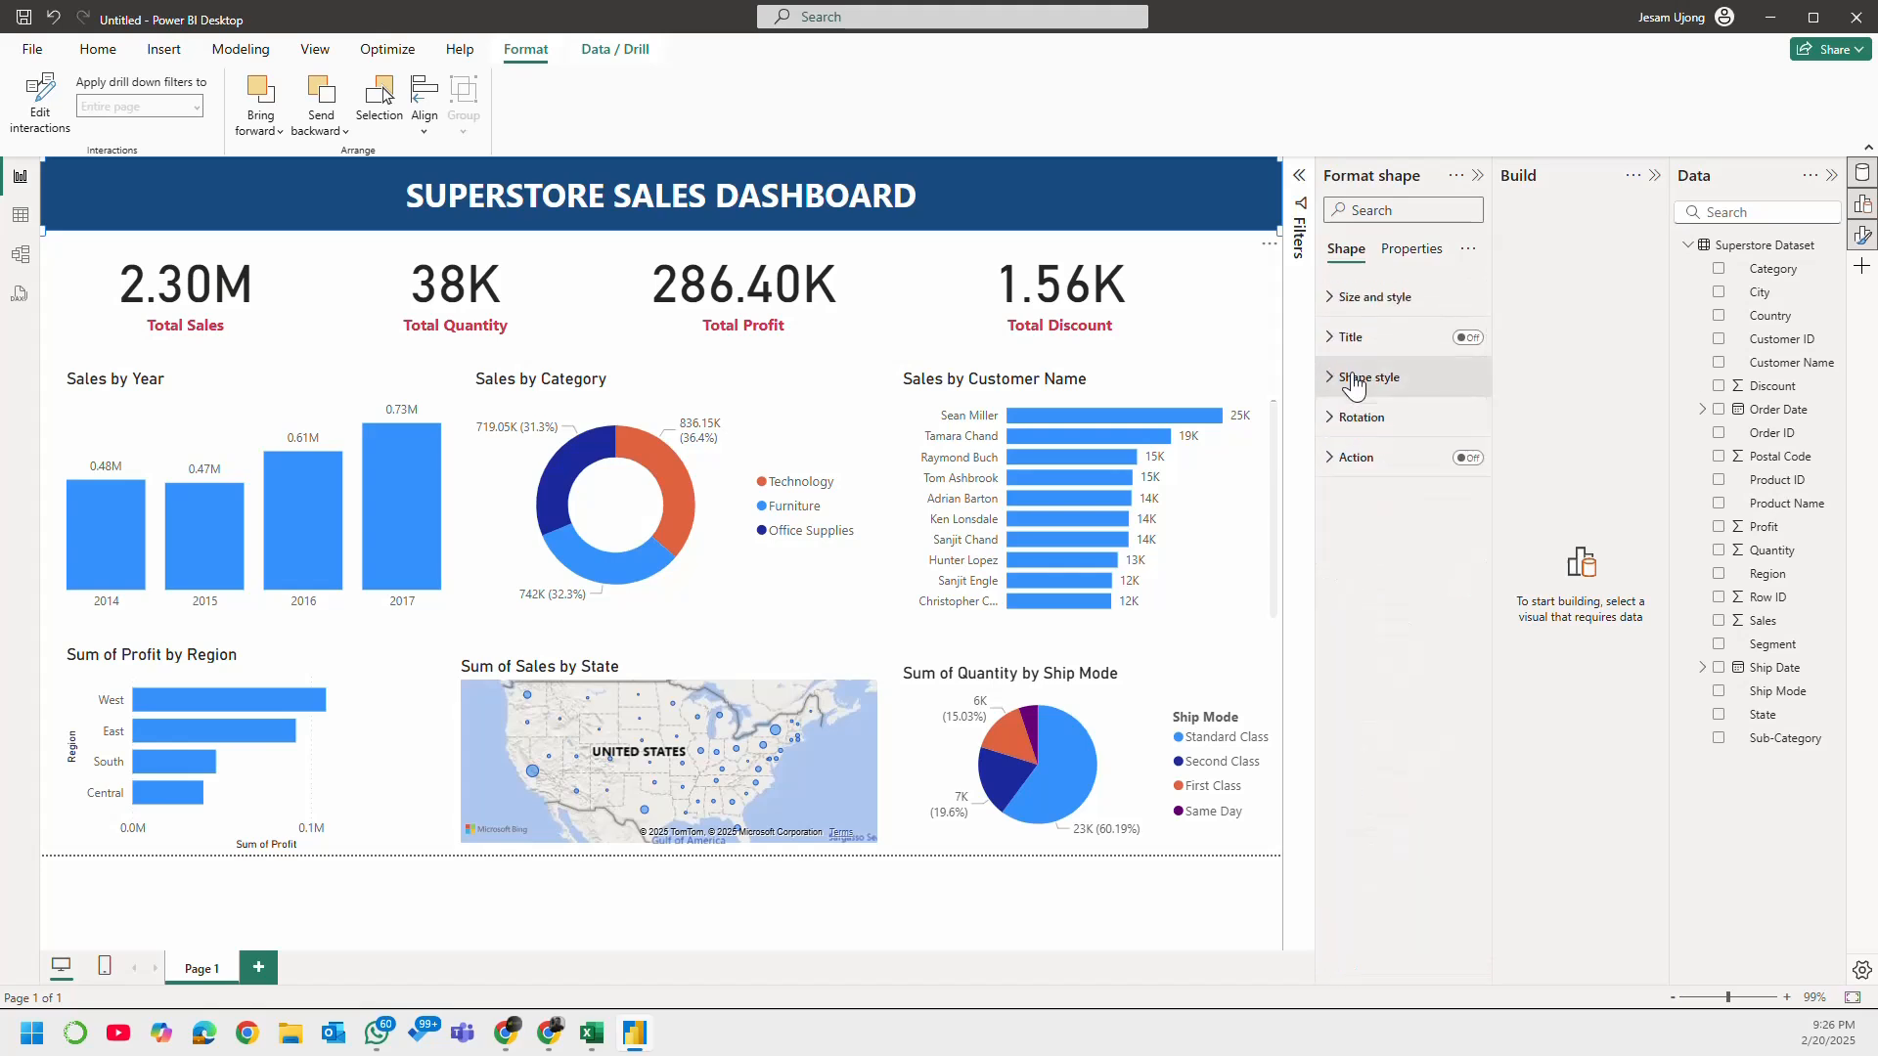
{"action": "left_click", "coordinate": [1269, 303]}
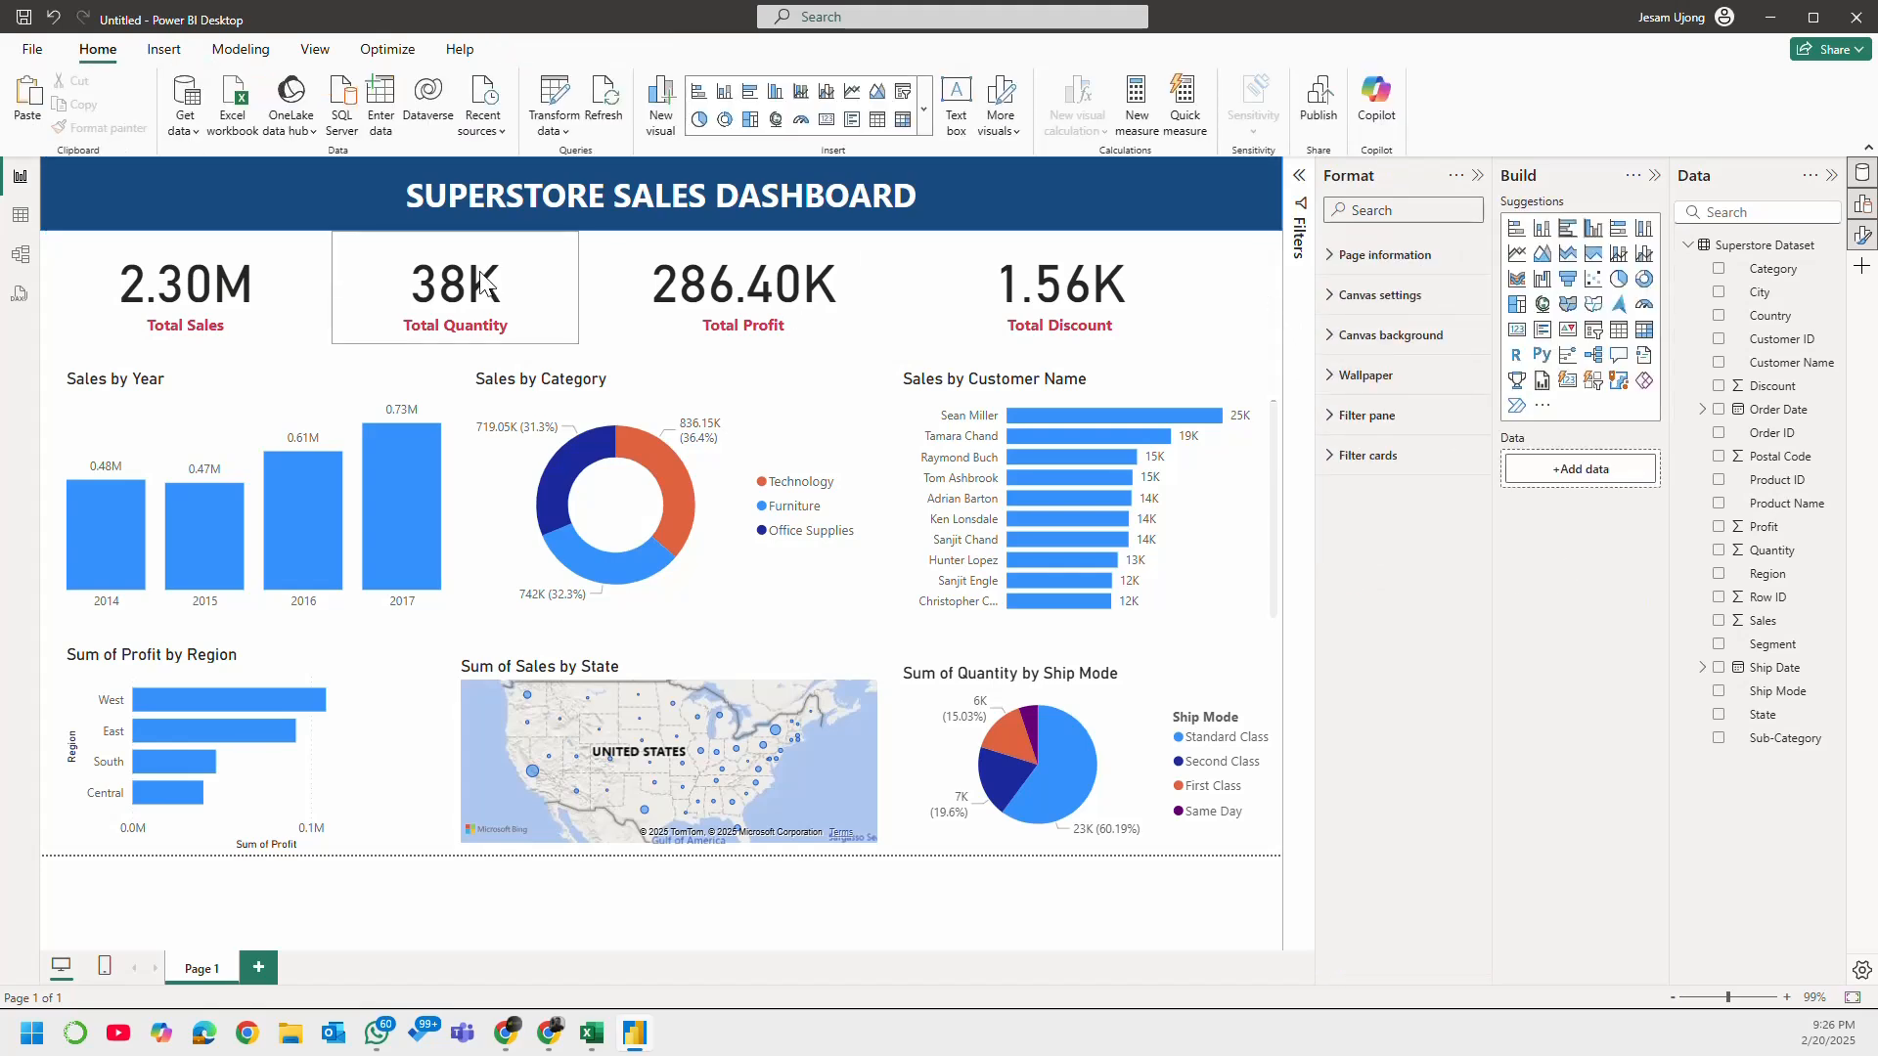
Step: Shorten the Total Sales and Total Quantity cards from their upper edges to leave a gap below the banner
{"action": "left_click", "coordinate": [295, 296]}
{"action": "left_click_drag", "start_coordinate": [185, 232], "coordinate": [190, 242]}
{"action": "left_click", "coordinate": [505, 262]}
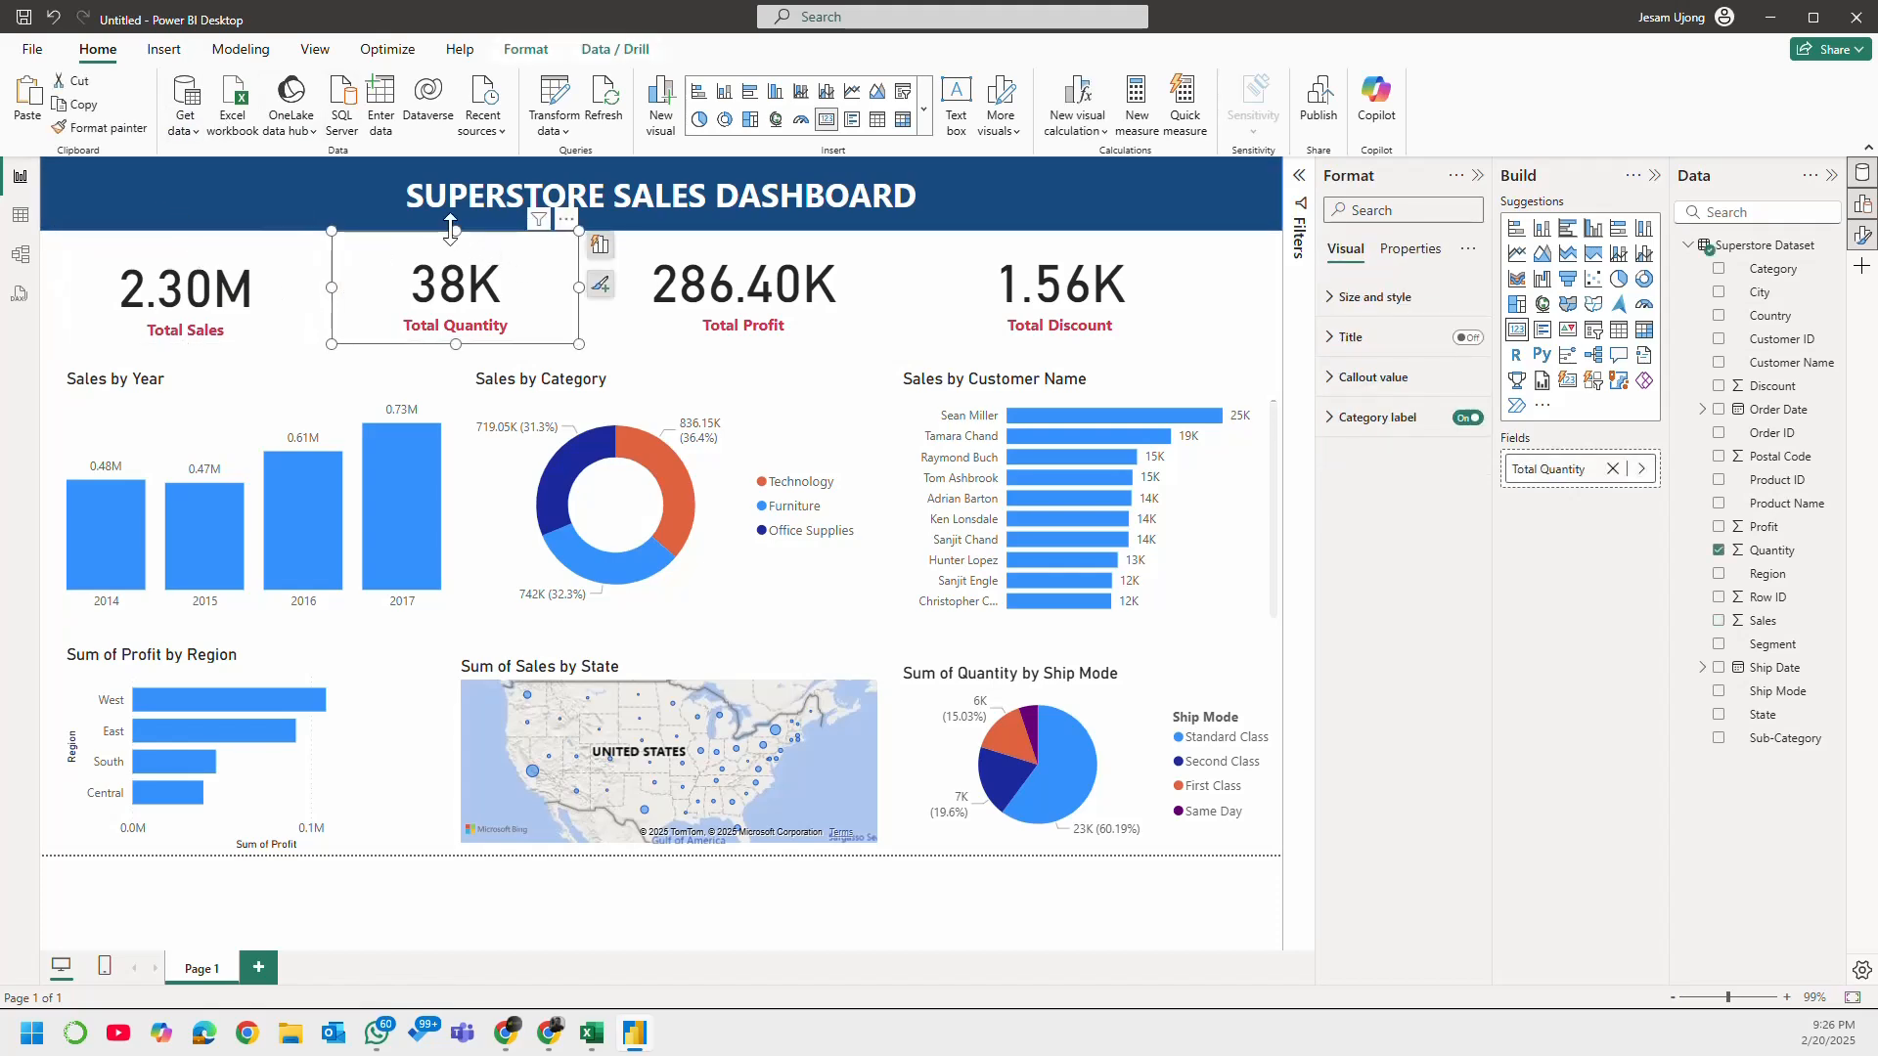
{"action": "left_click_drag", "start_coordinate": [453, 230], "coordinate": [456, 247]}
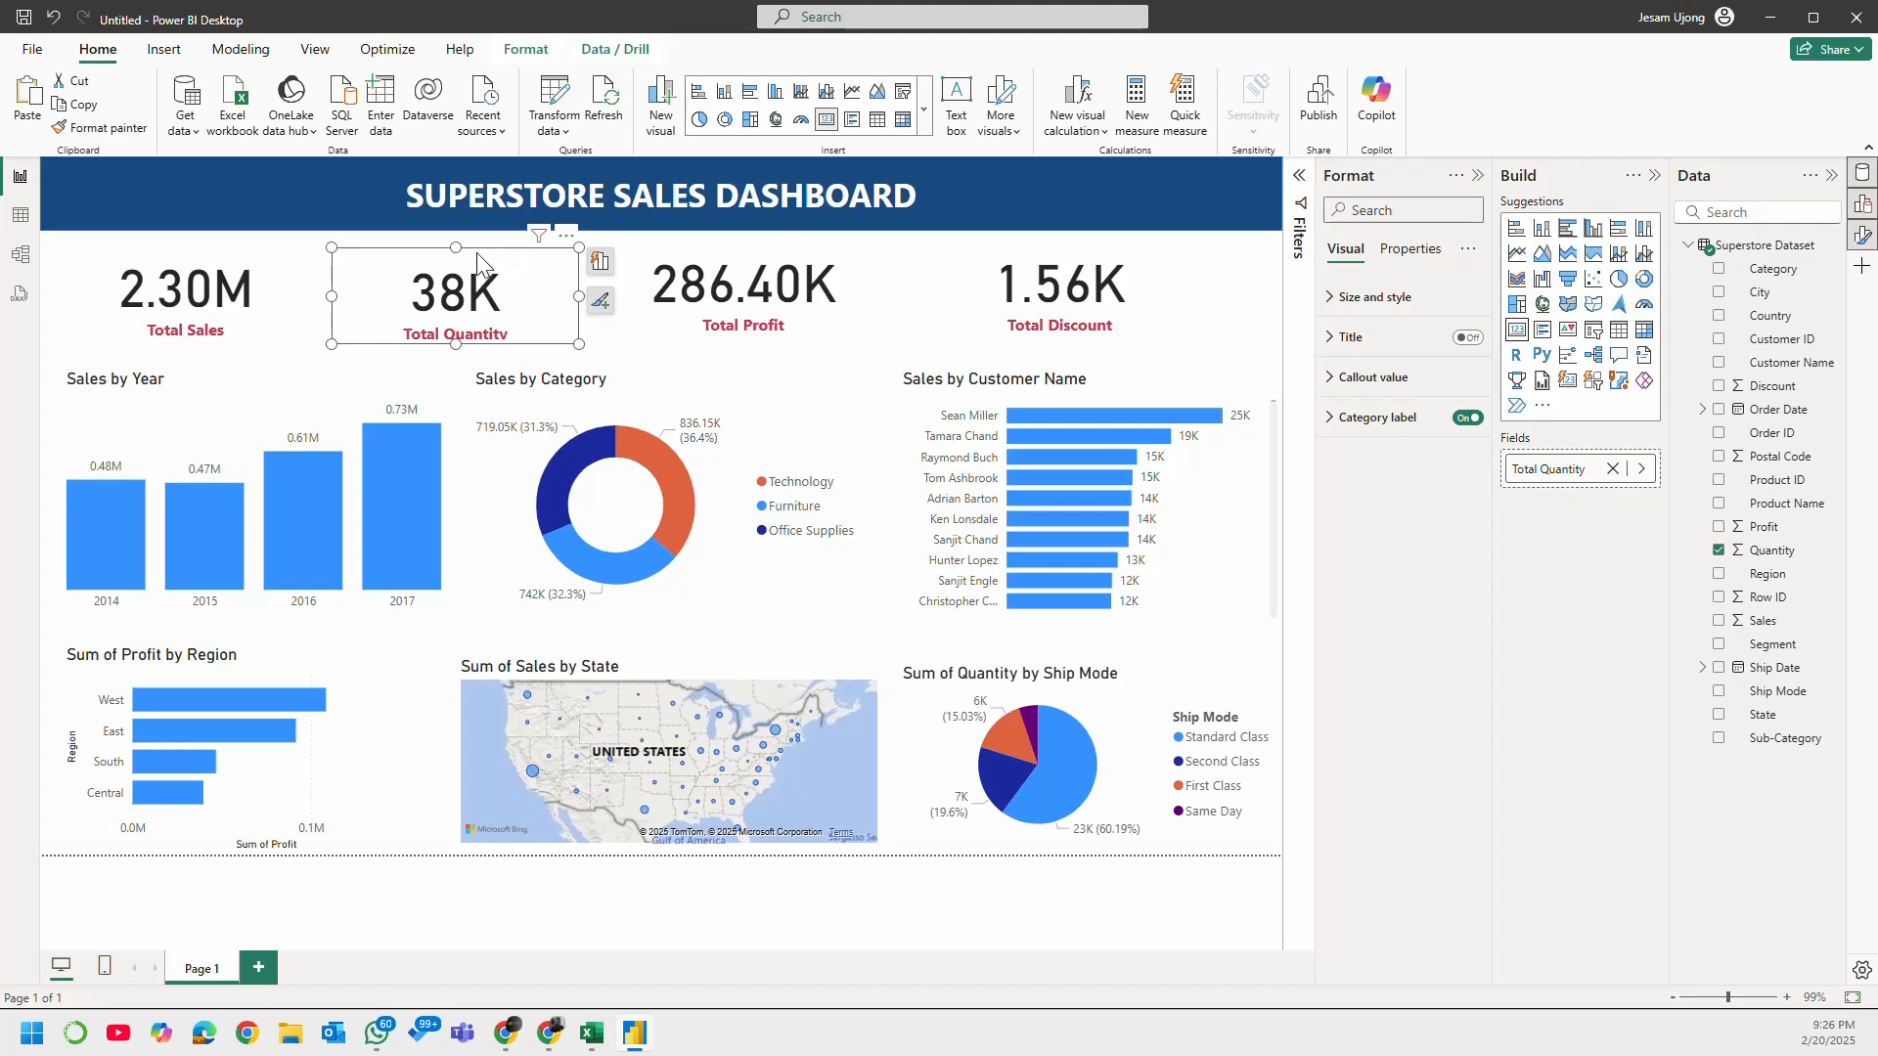
{"action": "left_click", "coordinate": [235, 287]}
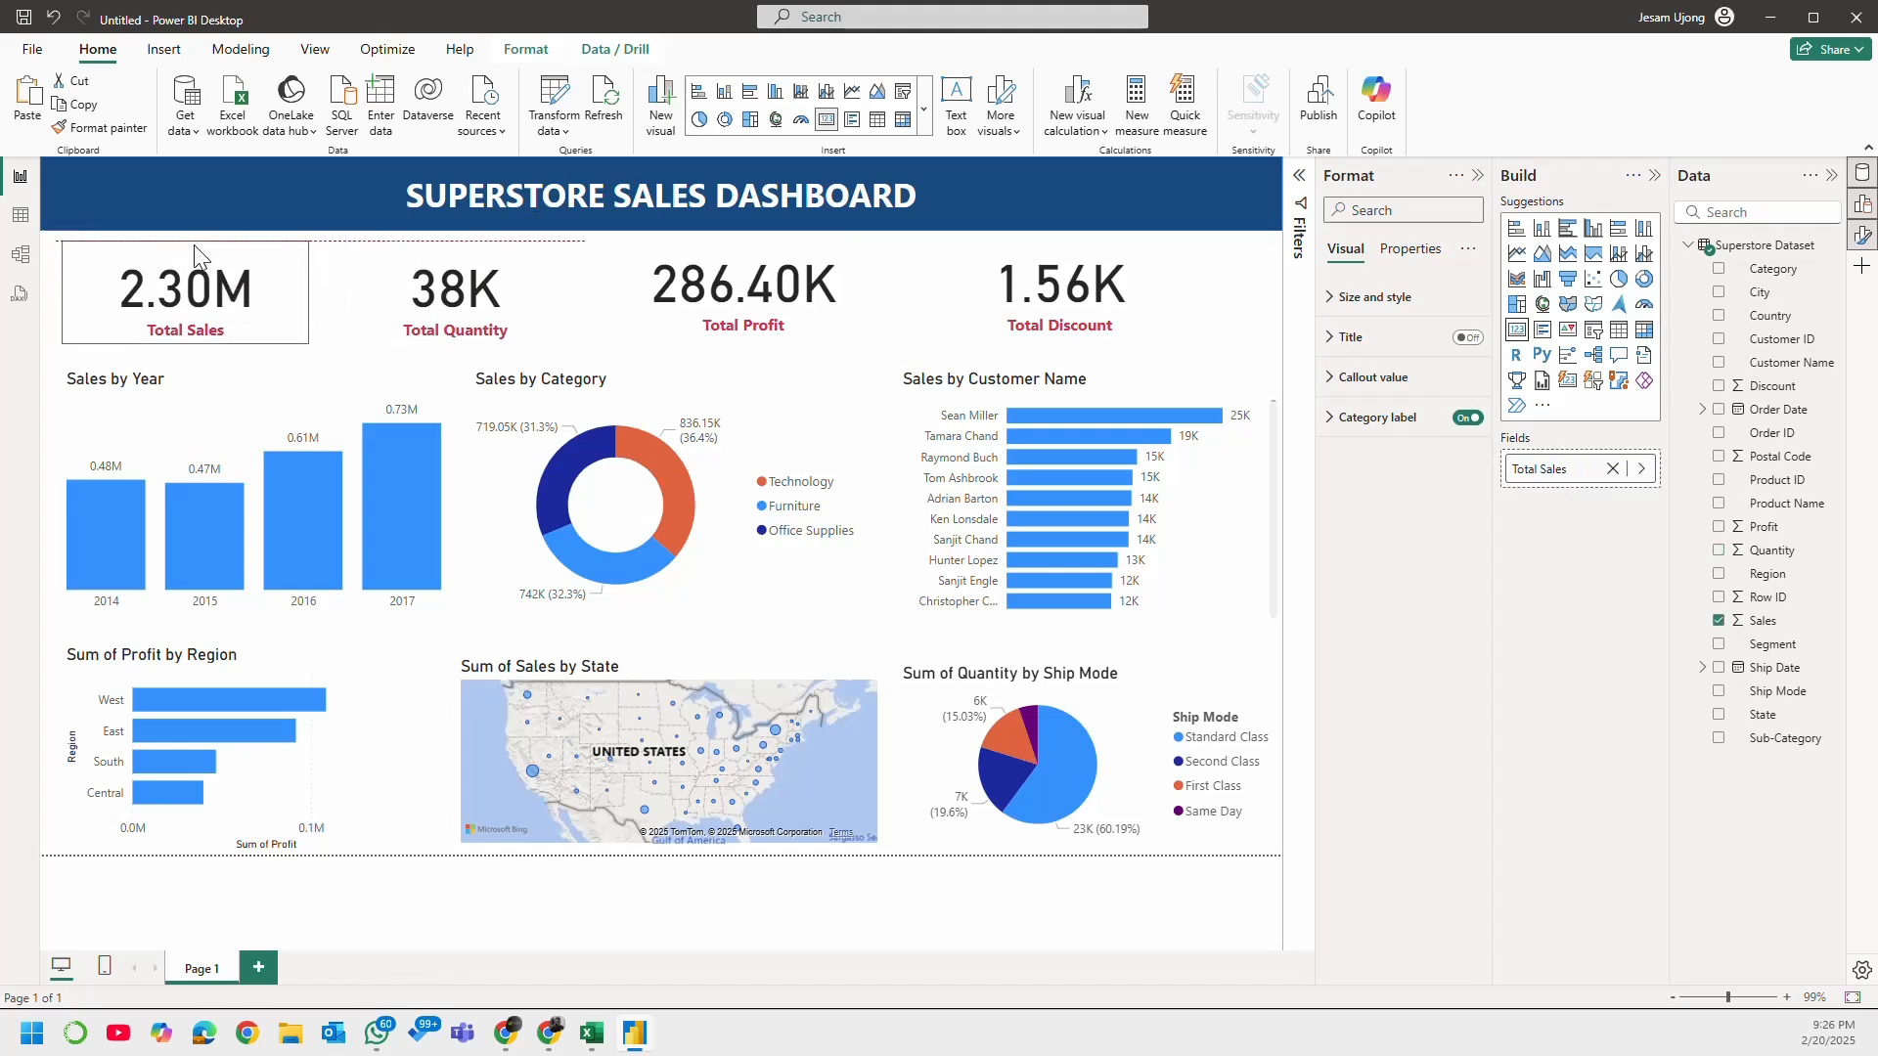
Step: Shift the Total Sales card slightly right and up, and clear the selection
{"action": "left_click", "coordinate": [747, 341]}
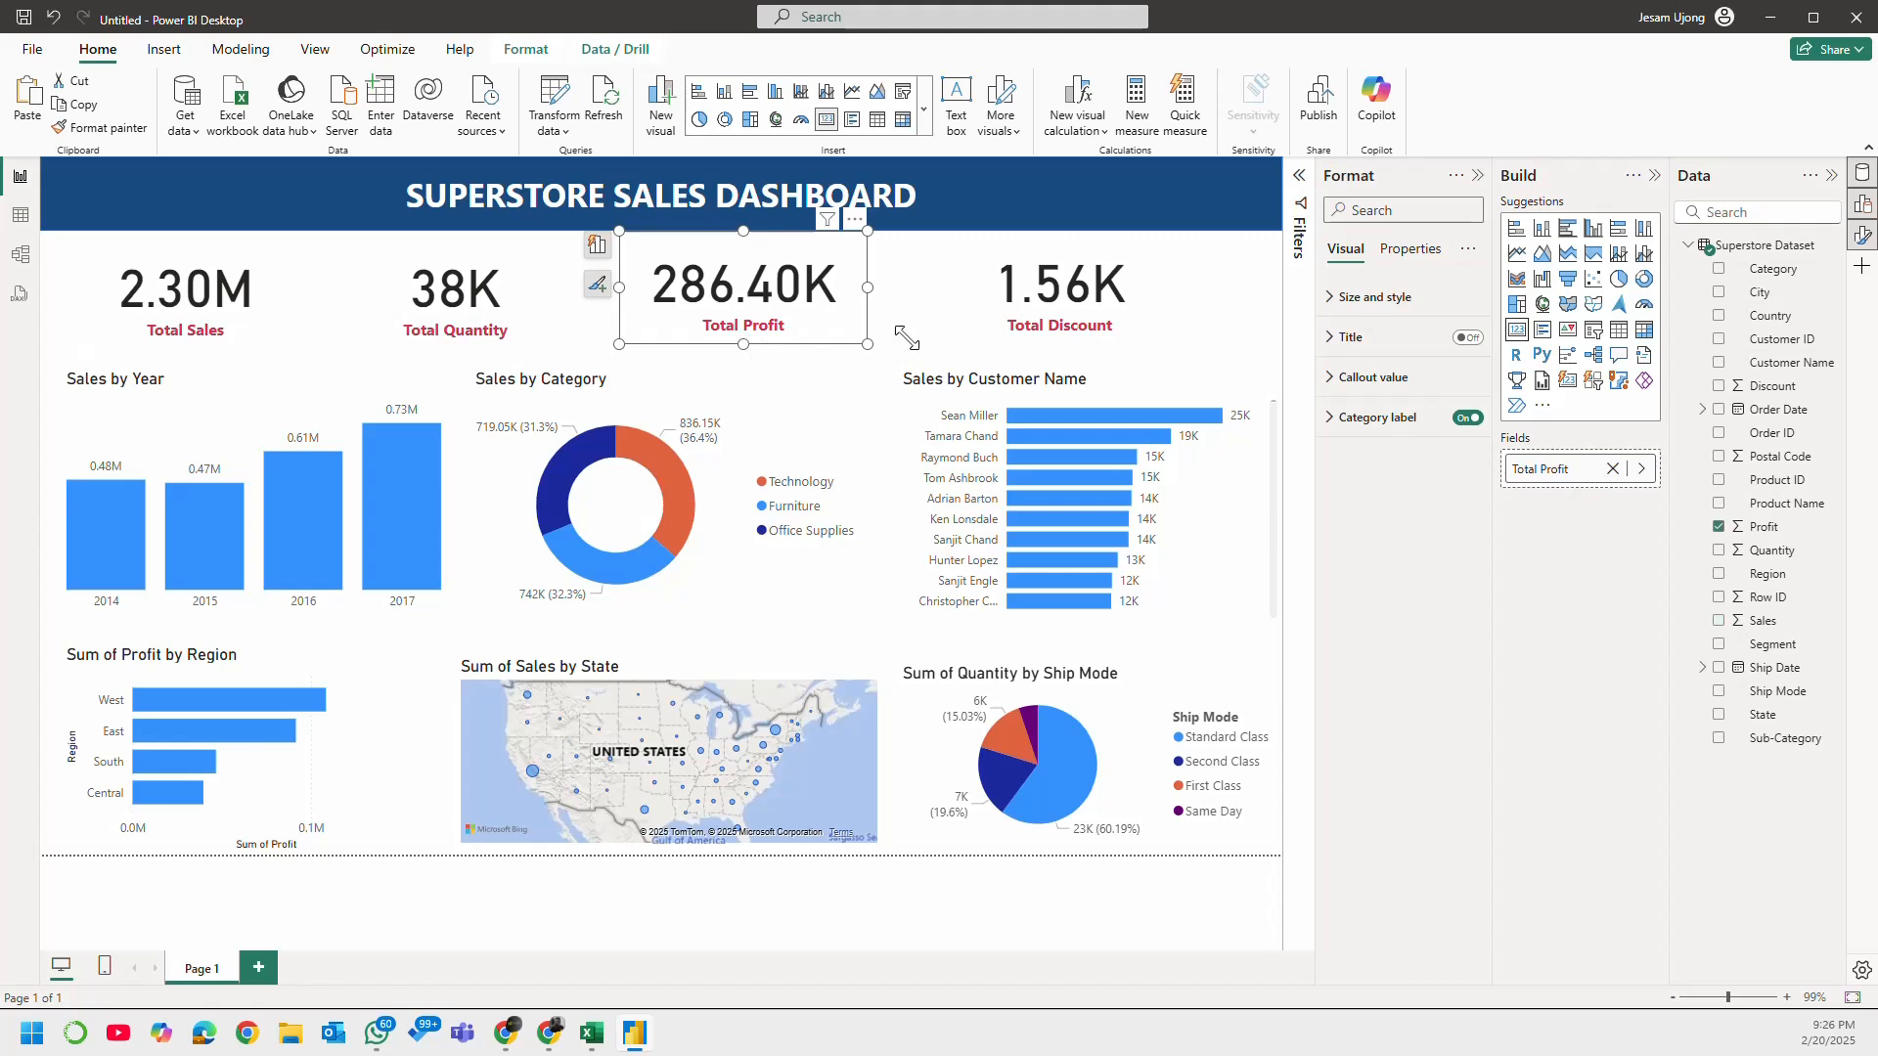
{"action": "left_click", "coordinate": [299, 297]}
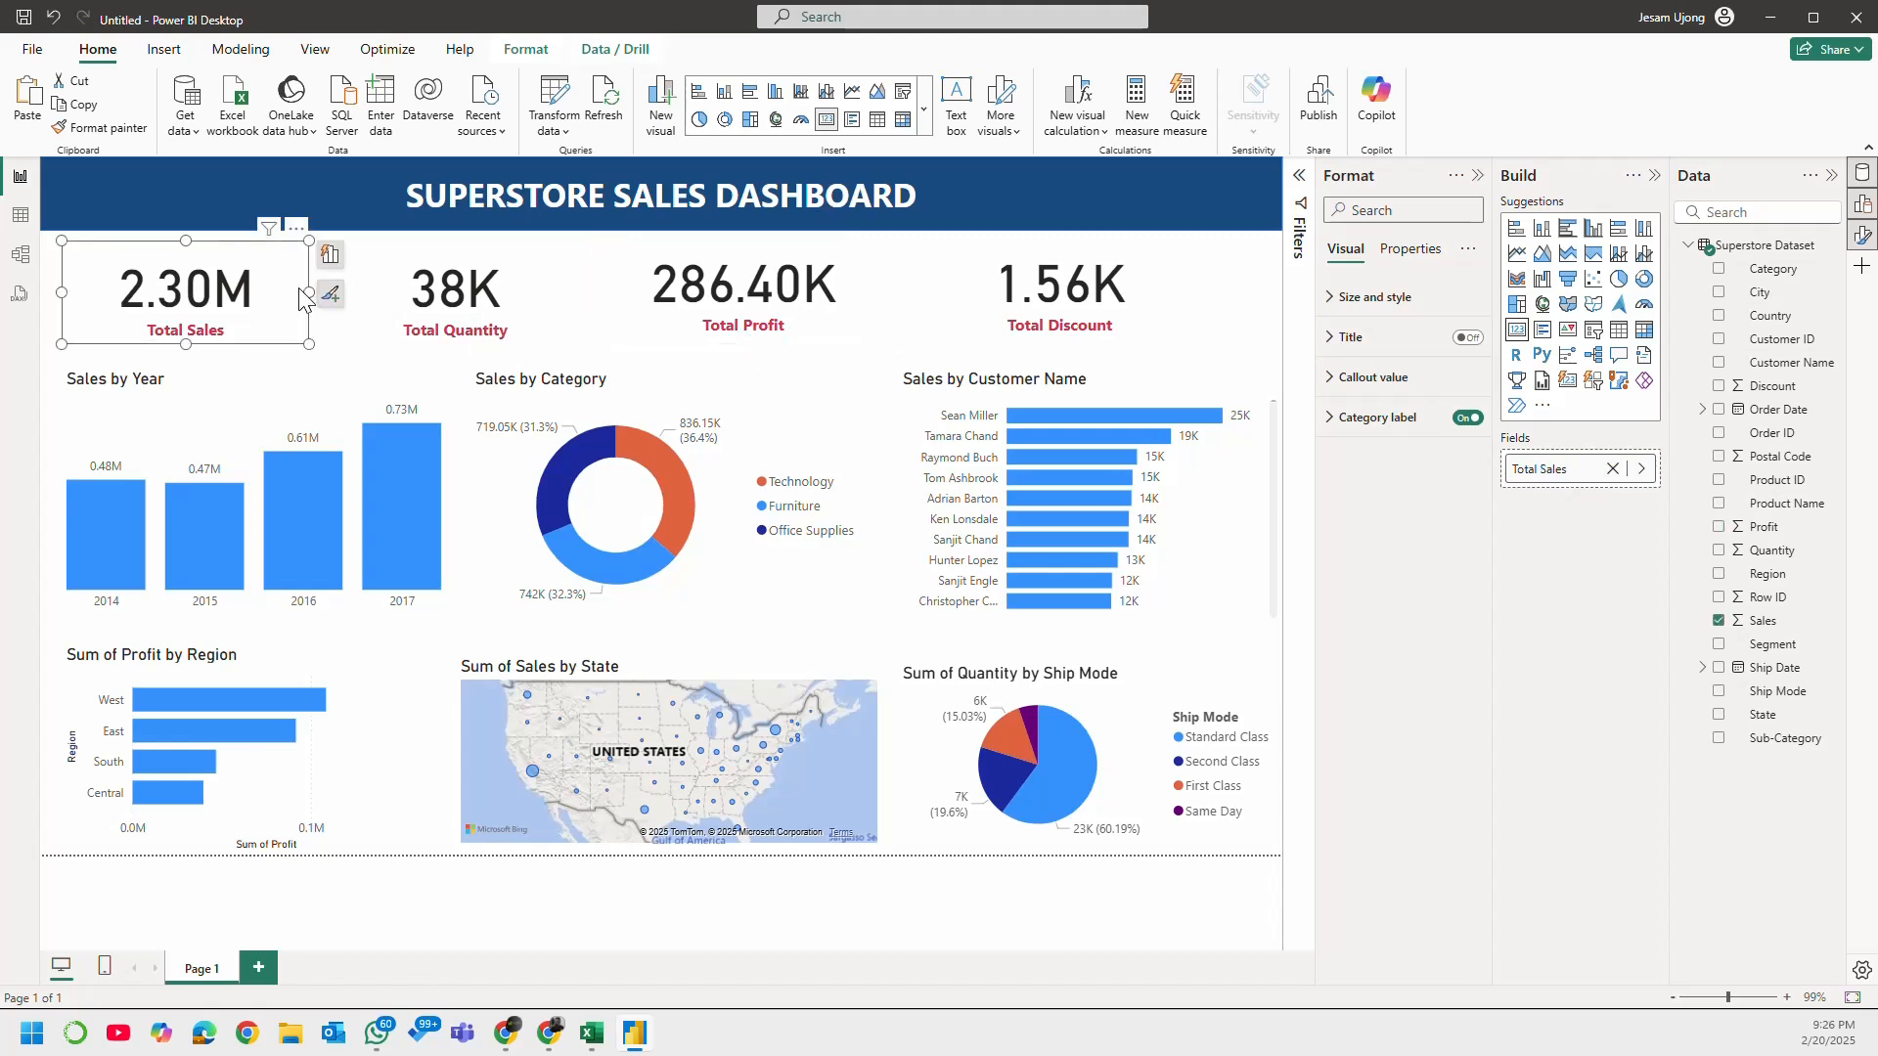
{"action": "left_click_drag", "start_coordinate": [300, 291], "coordinate": [307, 284]}
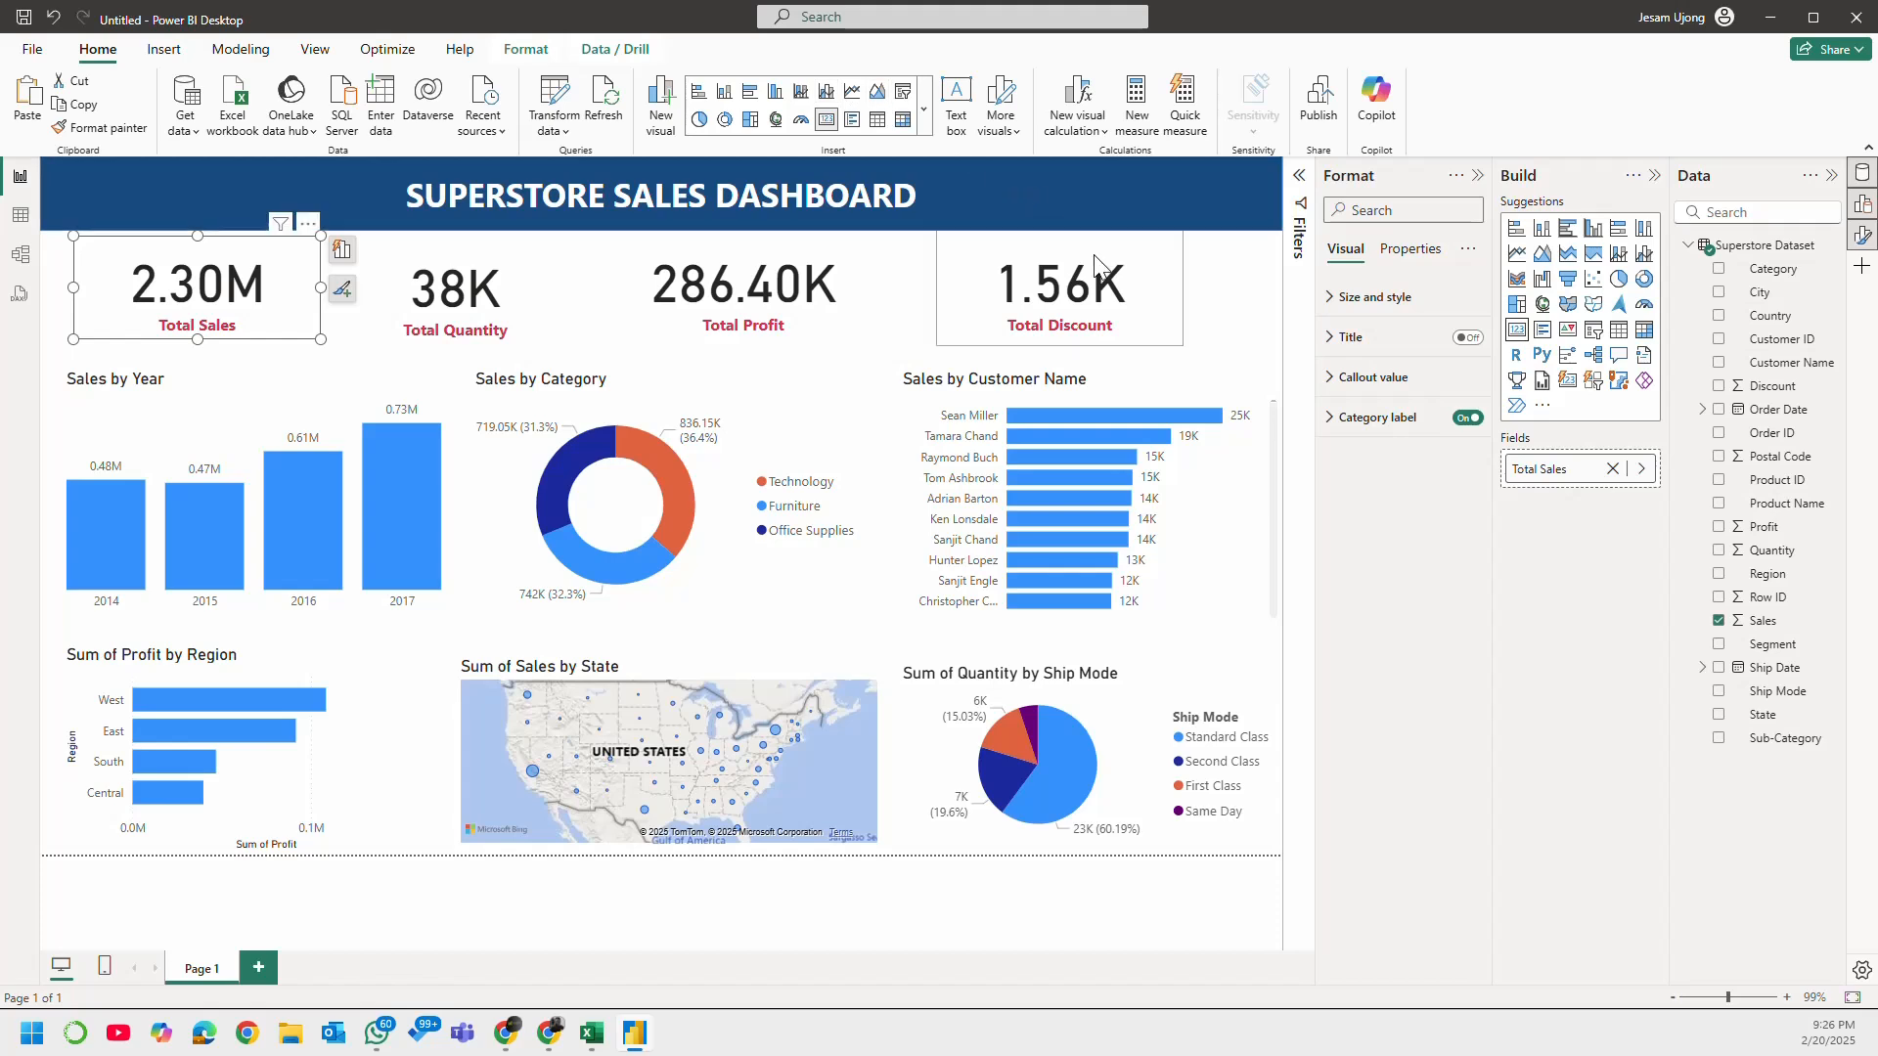
{"action": "left_click", "coordinate": [1253, 285]}
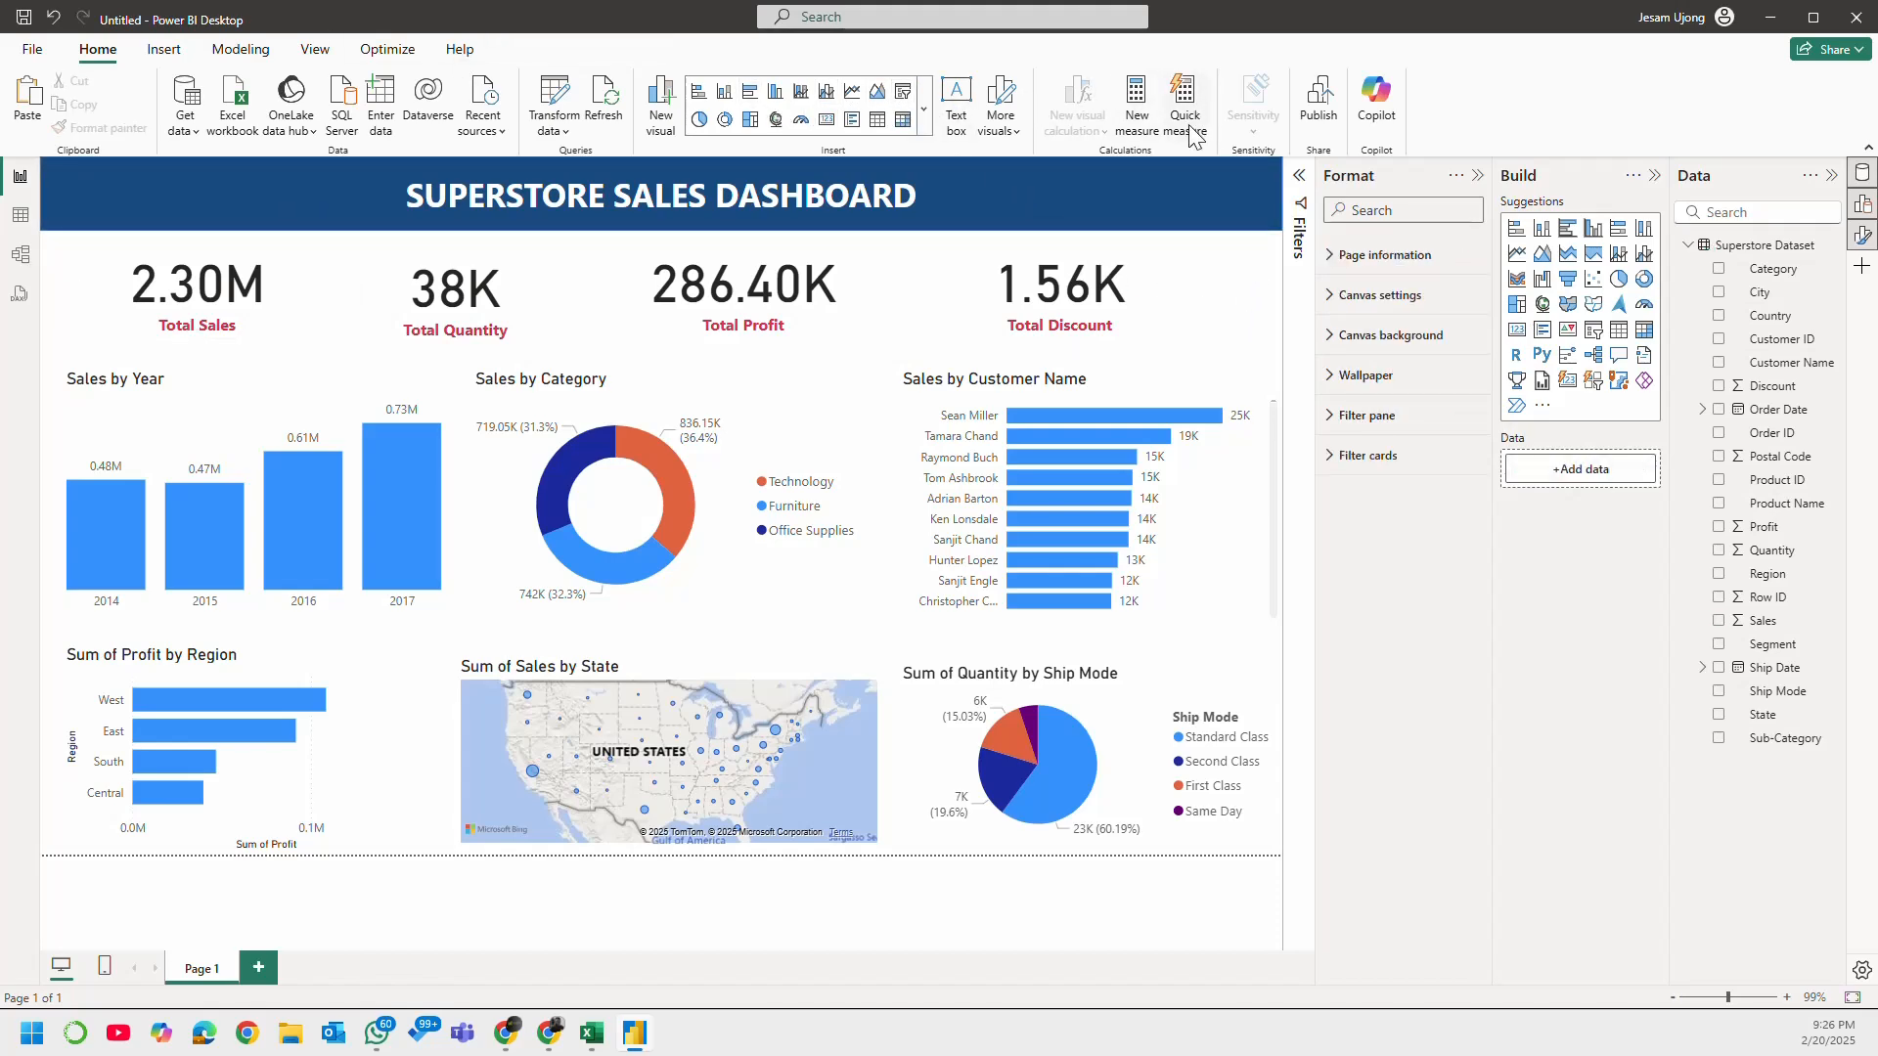
Step: Insert a rectangle and fit it over the Total Sales card, about 254 wide by 113 high
{"action": "left_click", "coordinate": [163, 49]}
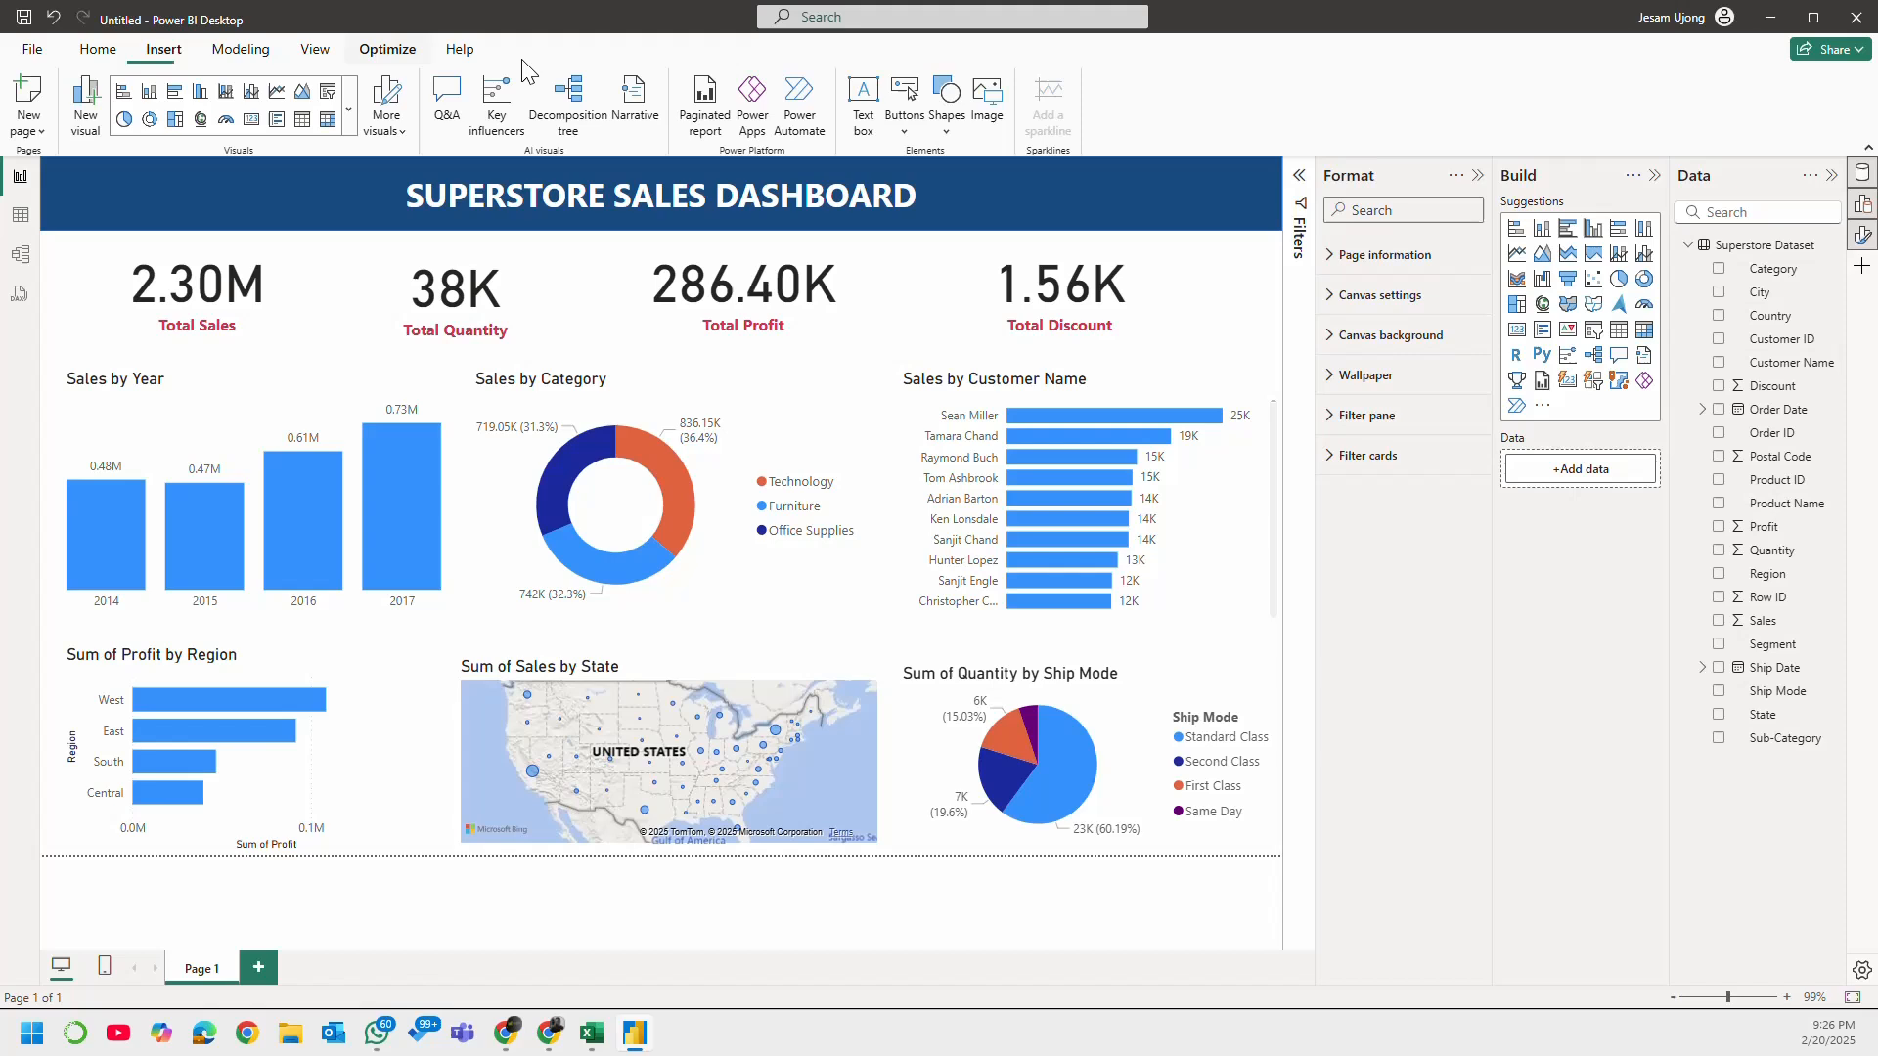
{"action": "left_click", "coordinate": [953, 123]}
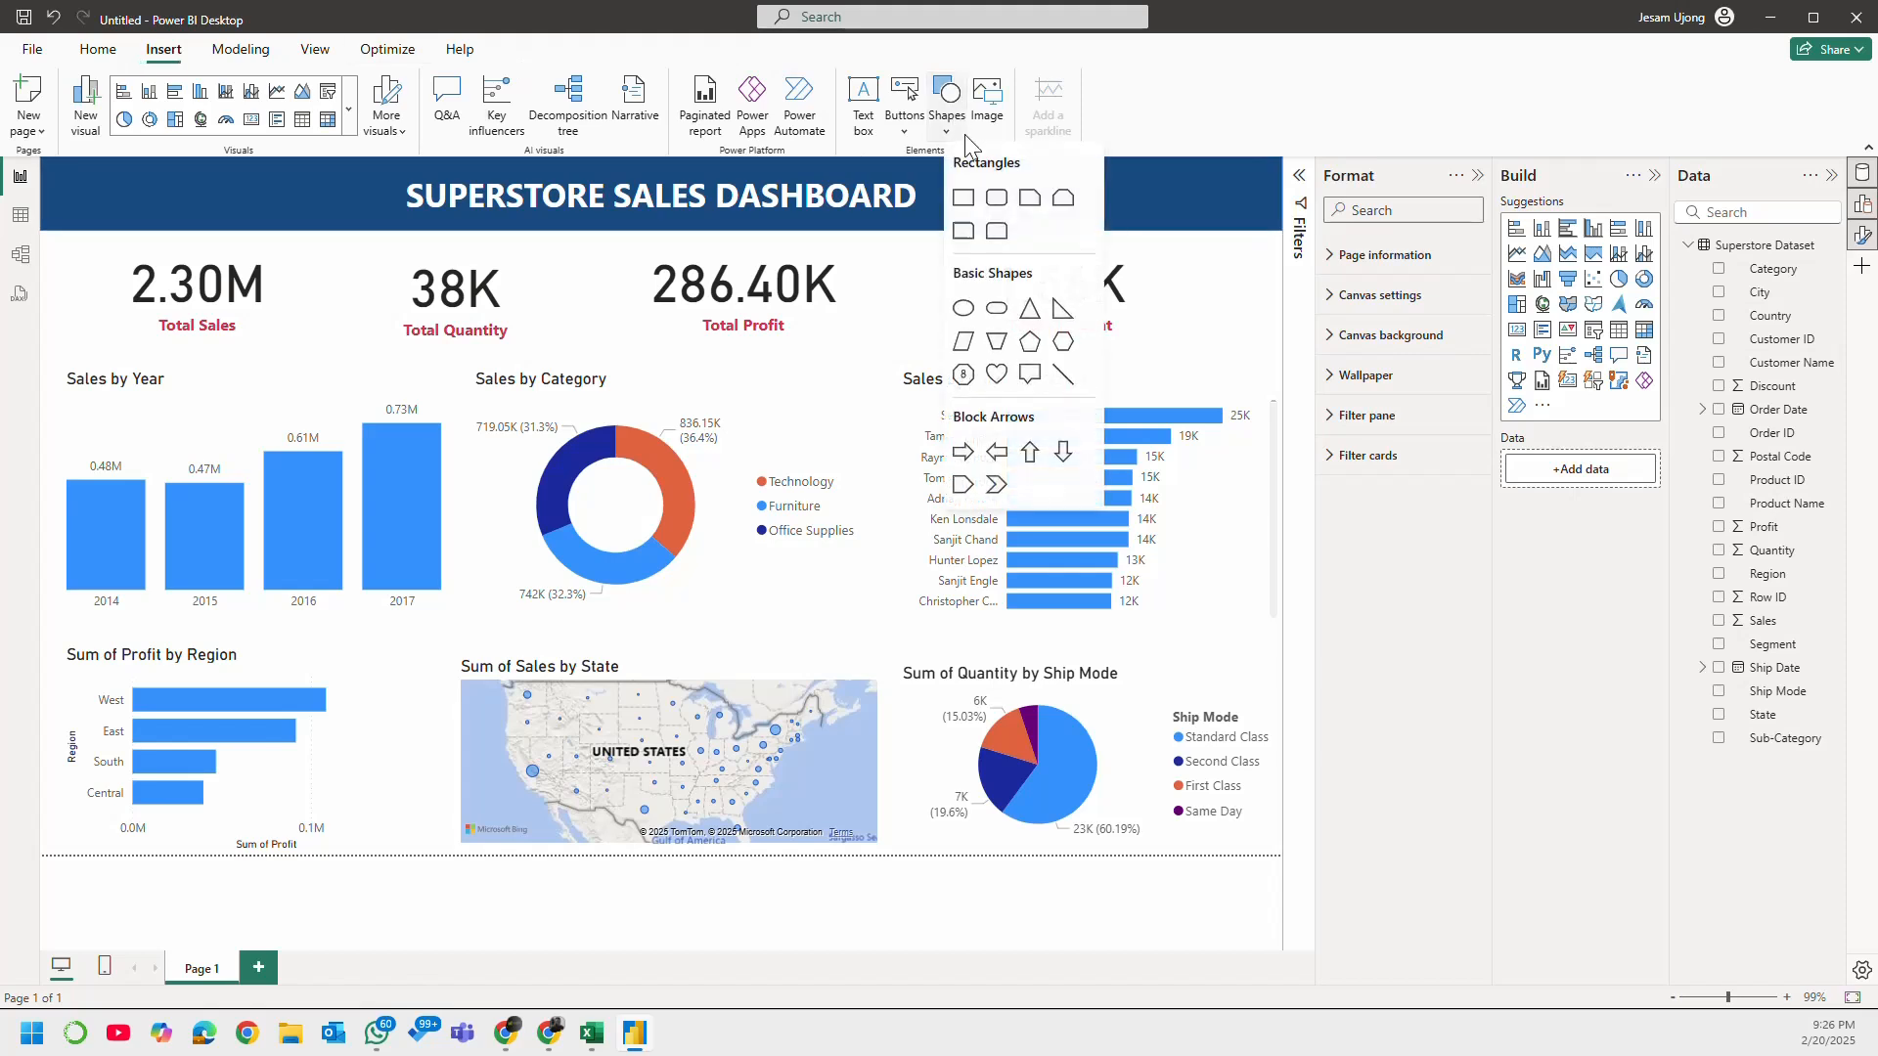
{"action": "left_click", "coordinate": [977, 209]}
{"action": "left_click_drag", "start_coordinate": [161, 278], "coordinate": [256, 413]}
{"action": "left_click_drag", "start_coordinate": [230, 528], "coordinate": [214, 344]}
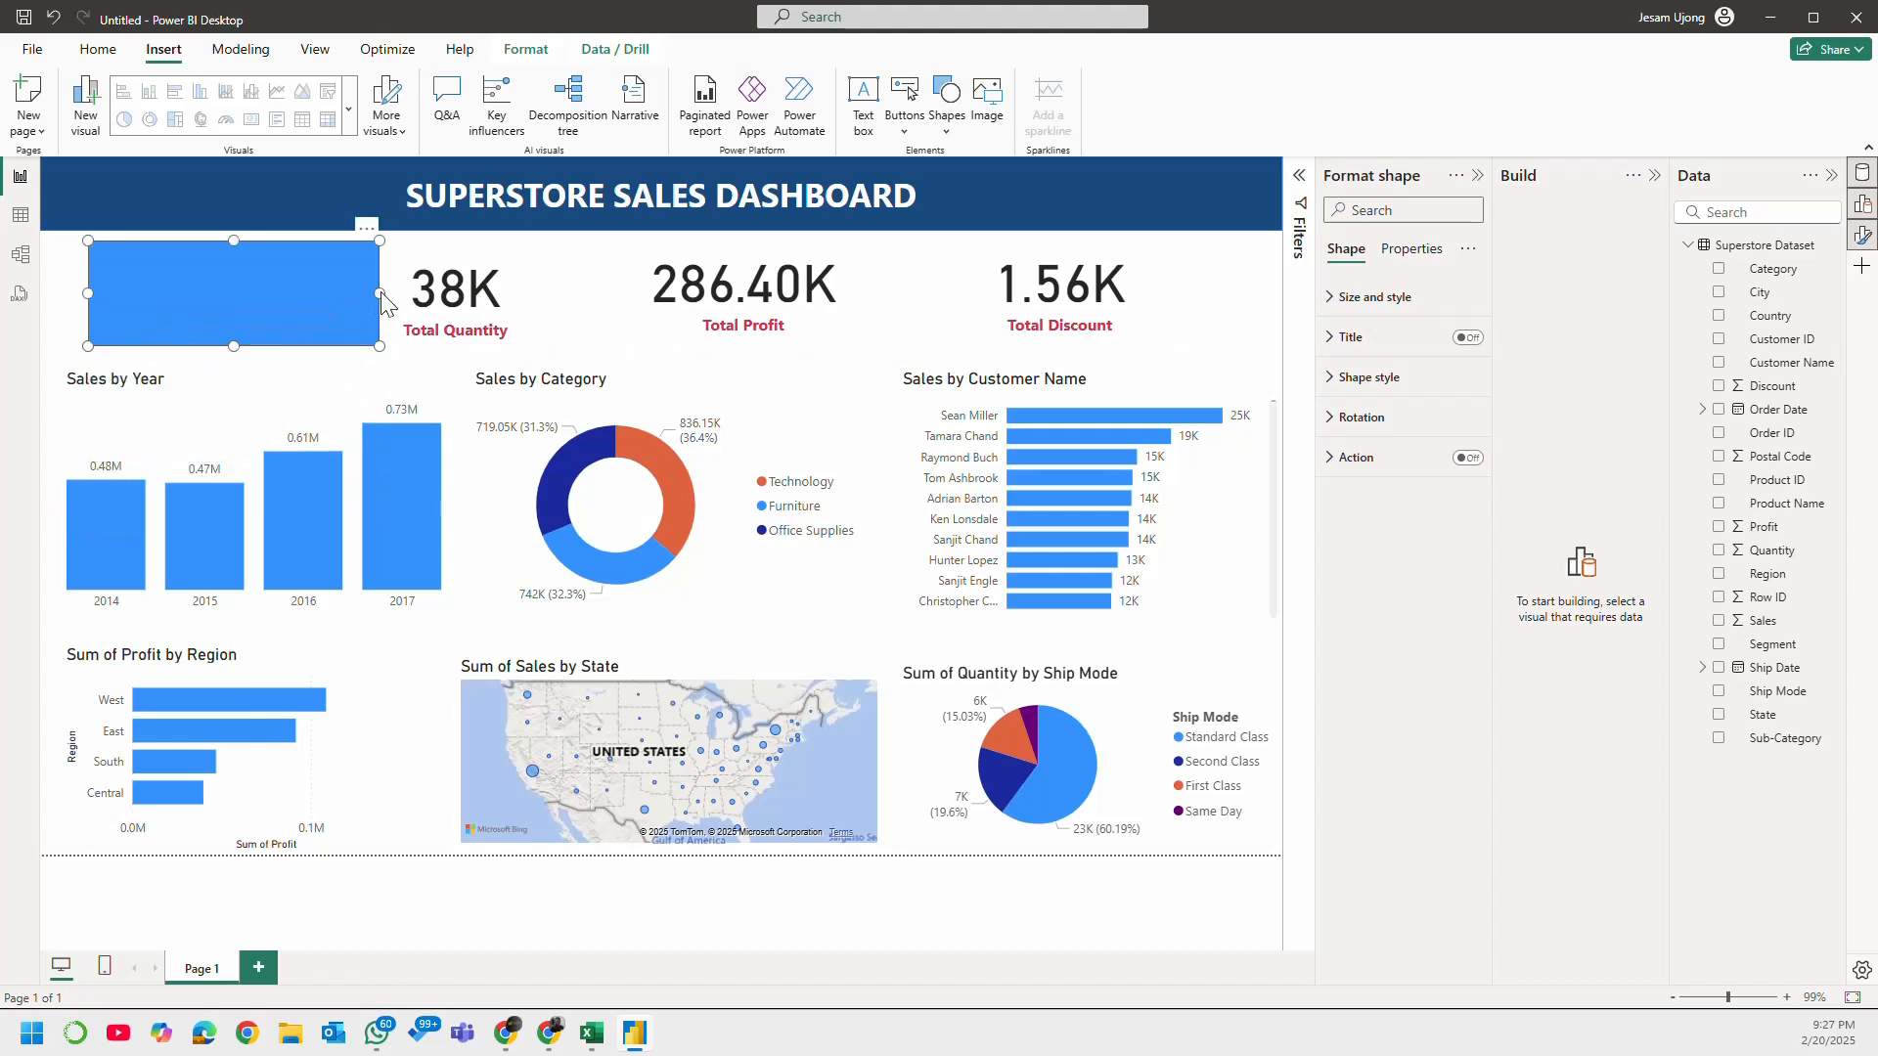
{"action": "left_click_drag", "start_coordinate": [380, 293], "coordinate": [332, 296]}
{"action": "left_click_drag", "start_coordinate": [91, 285], "coordinate": [74, 302]}
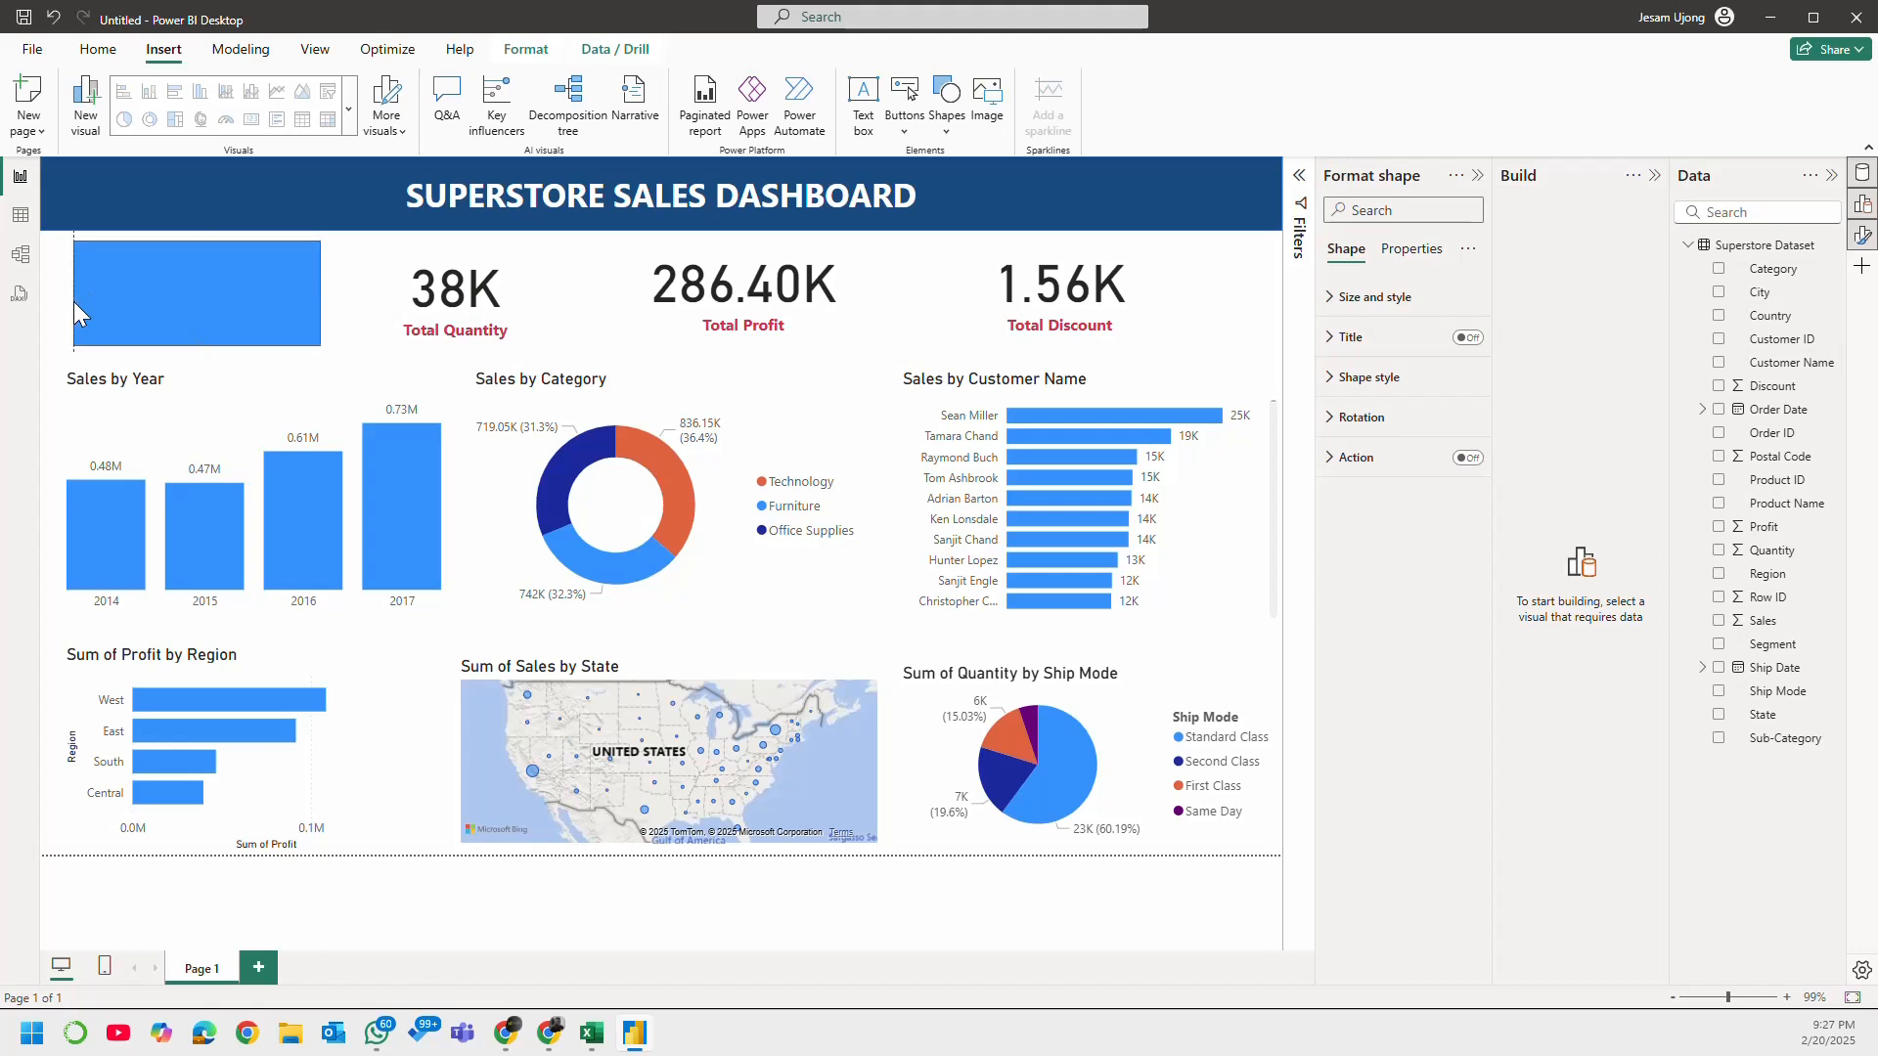
{"action": "left_click_drag", "start_coordinate": [196, 239], "coordinate": [197, 236]}
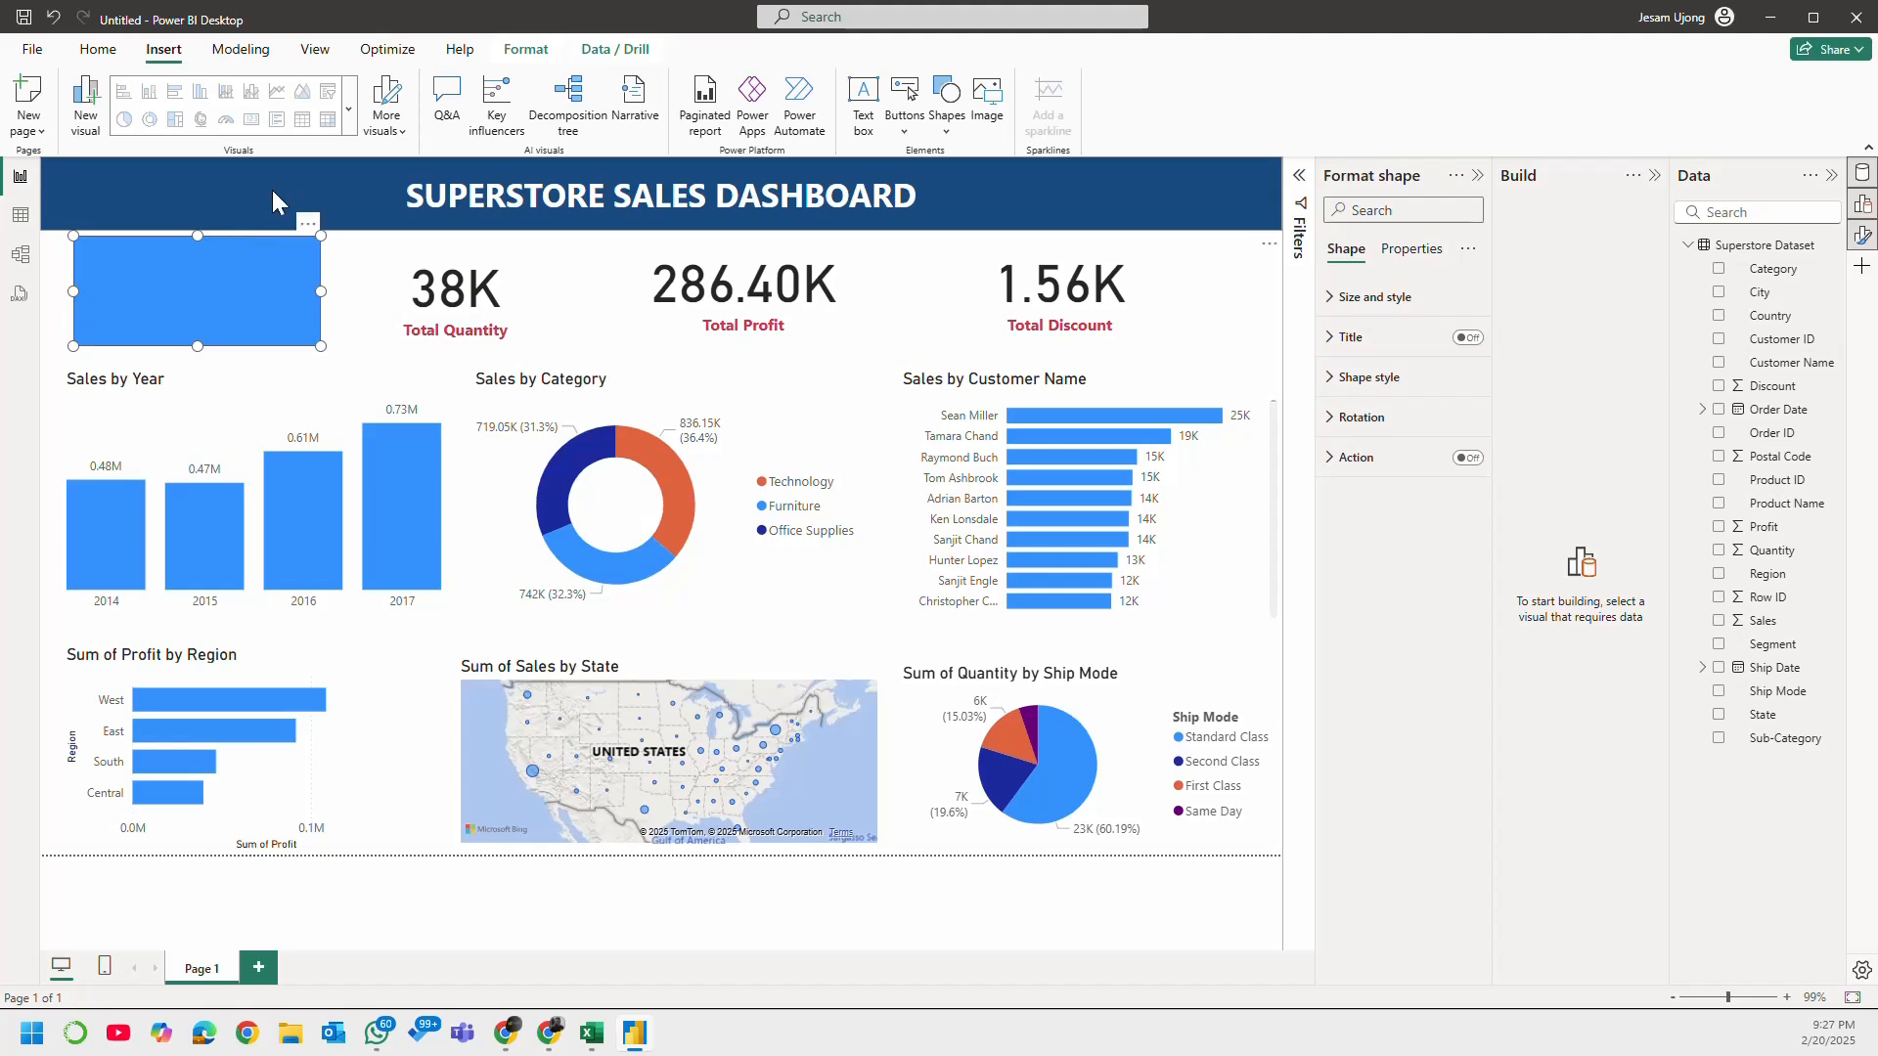
Step: Copy the title banner's formatting onto the new rectangle with Format painter
{"action": "left_click", "coordinate": [184, 195]}
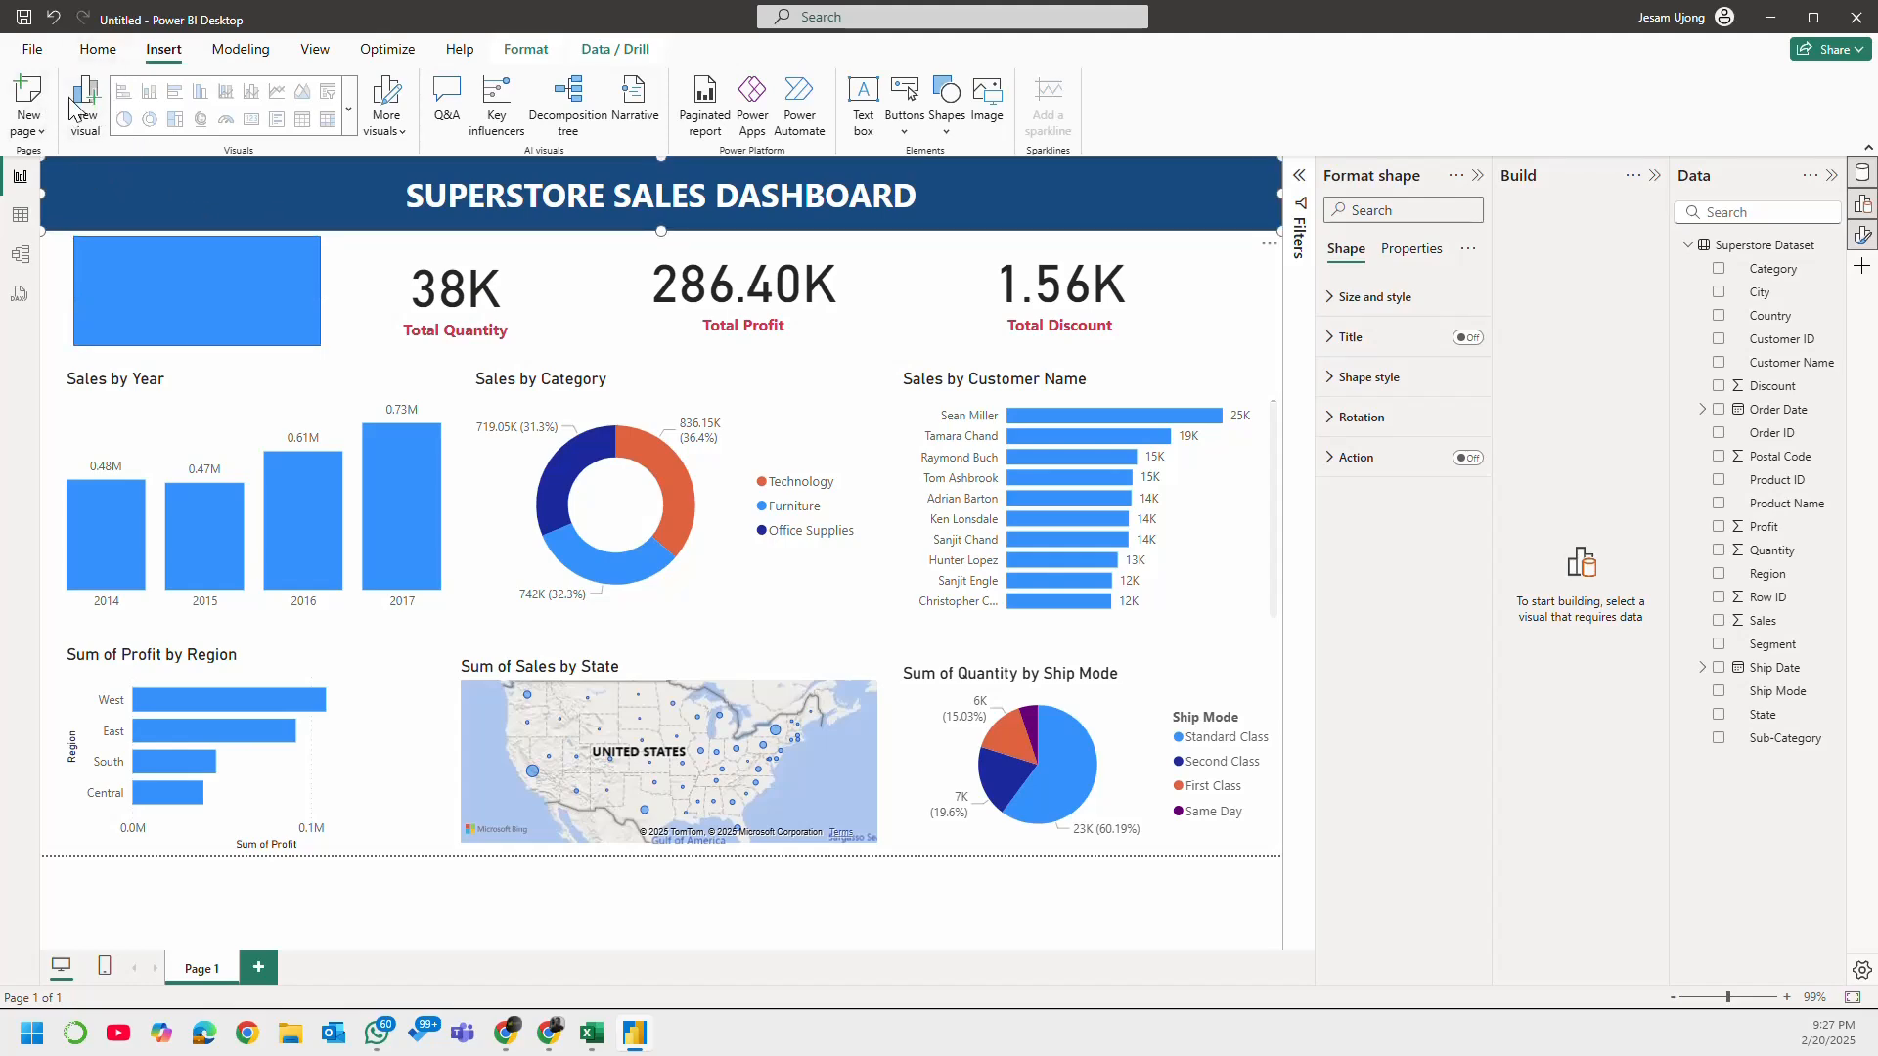
{"action": "left_click", "coordinate": [37, 51]}
{"action": "left_click", "coordinate": [36, 59]}
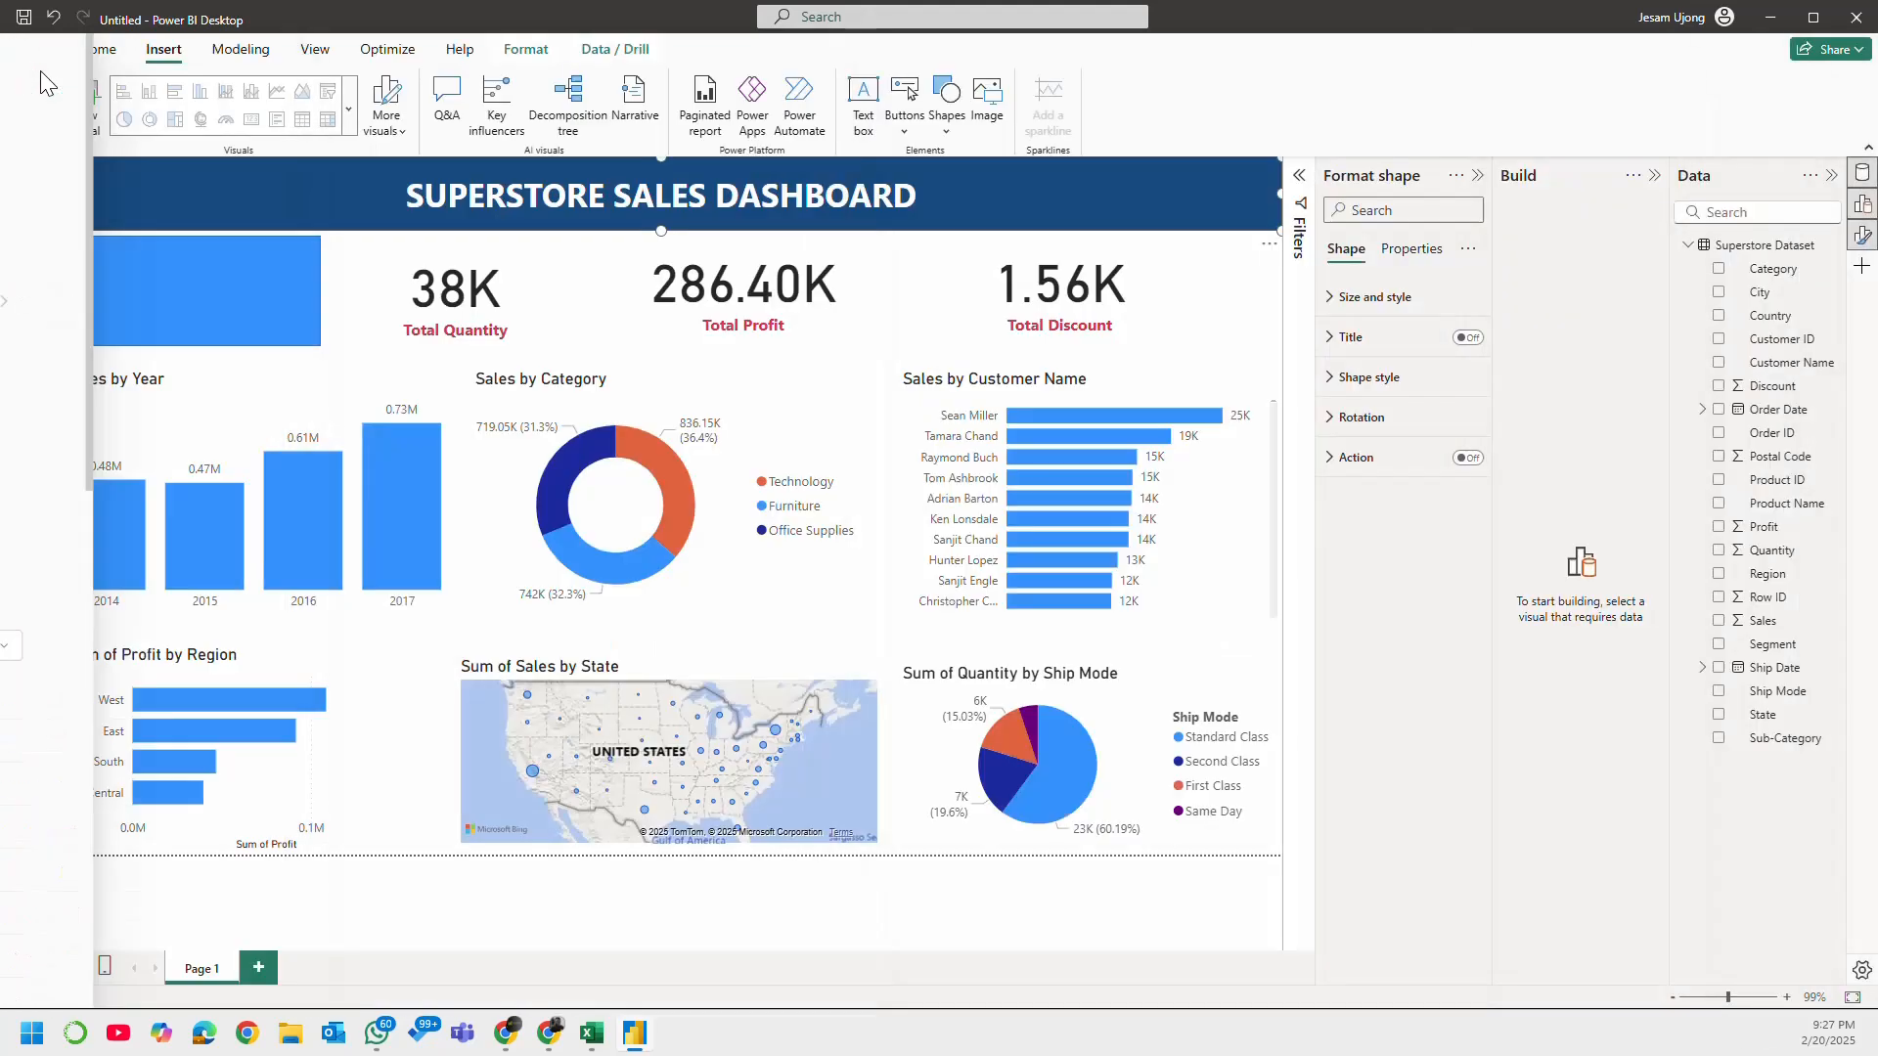
{"action": "left_click", "coordinate": [98, 127]}
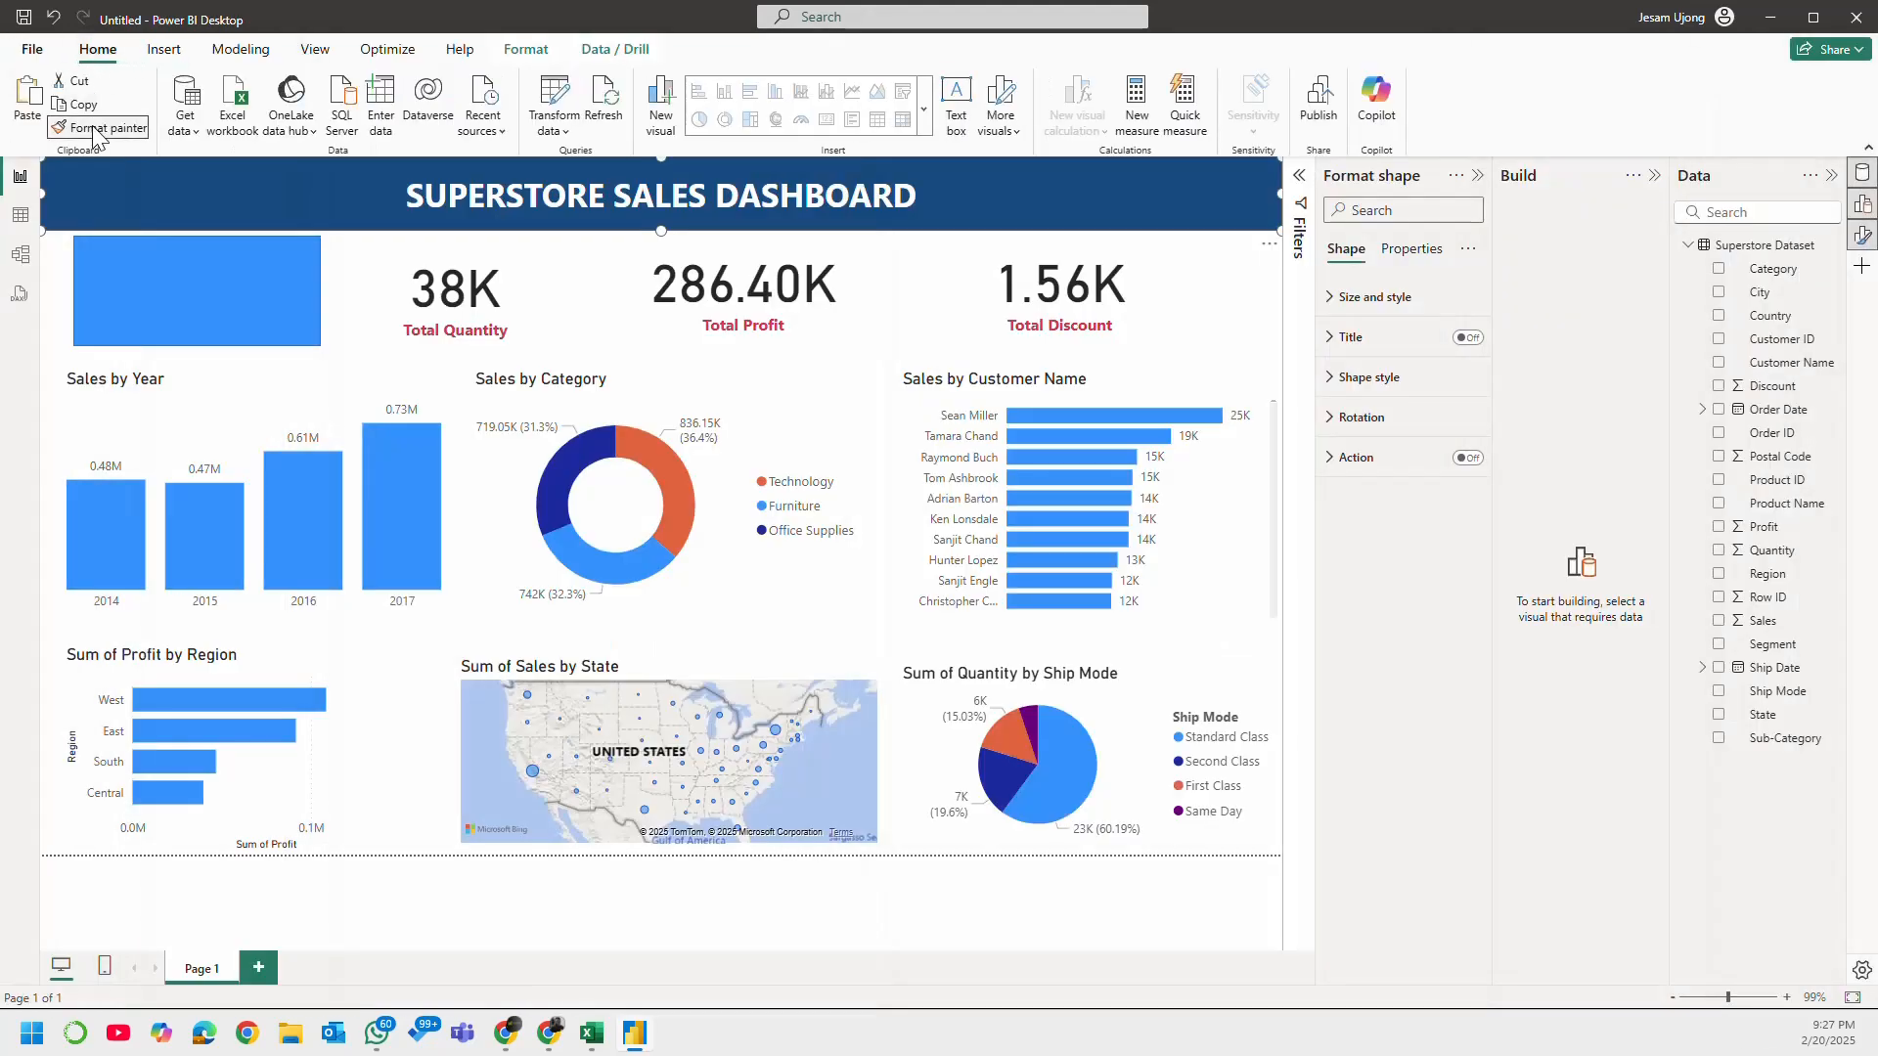
{"action": "left_click", "coordinate": [246, 301]}
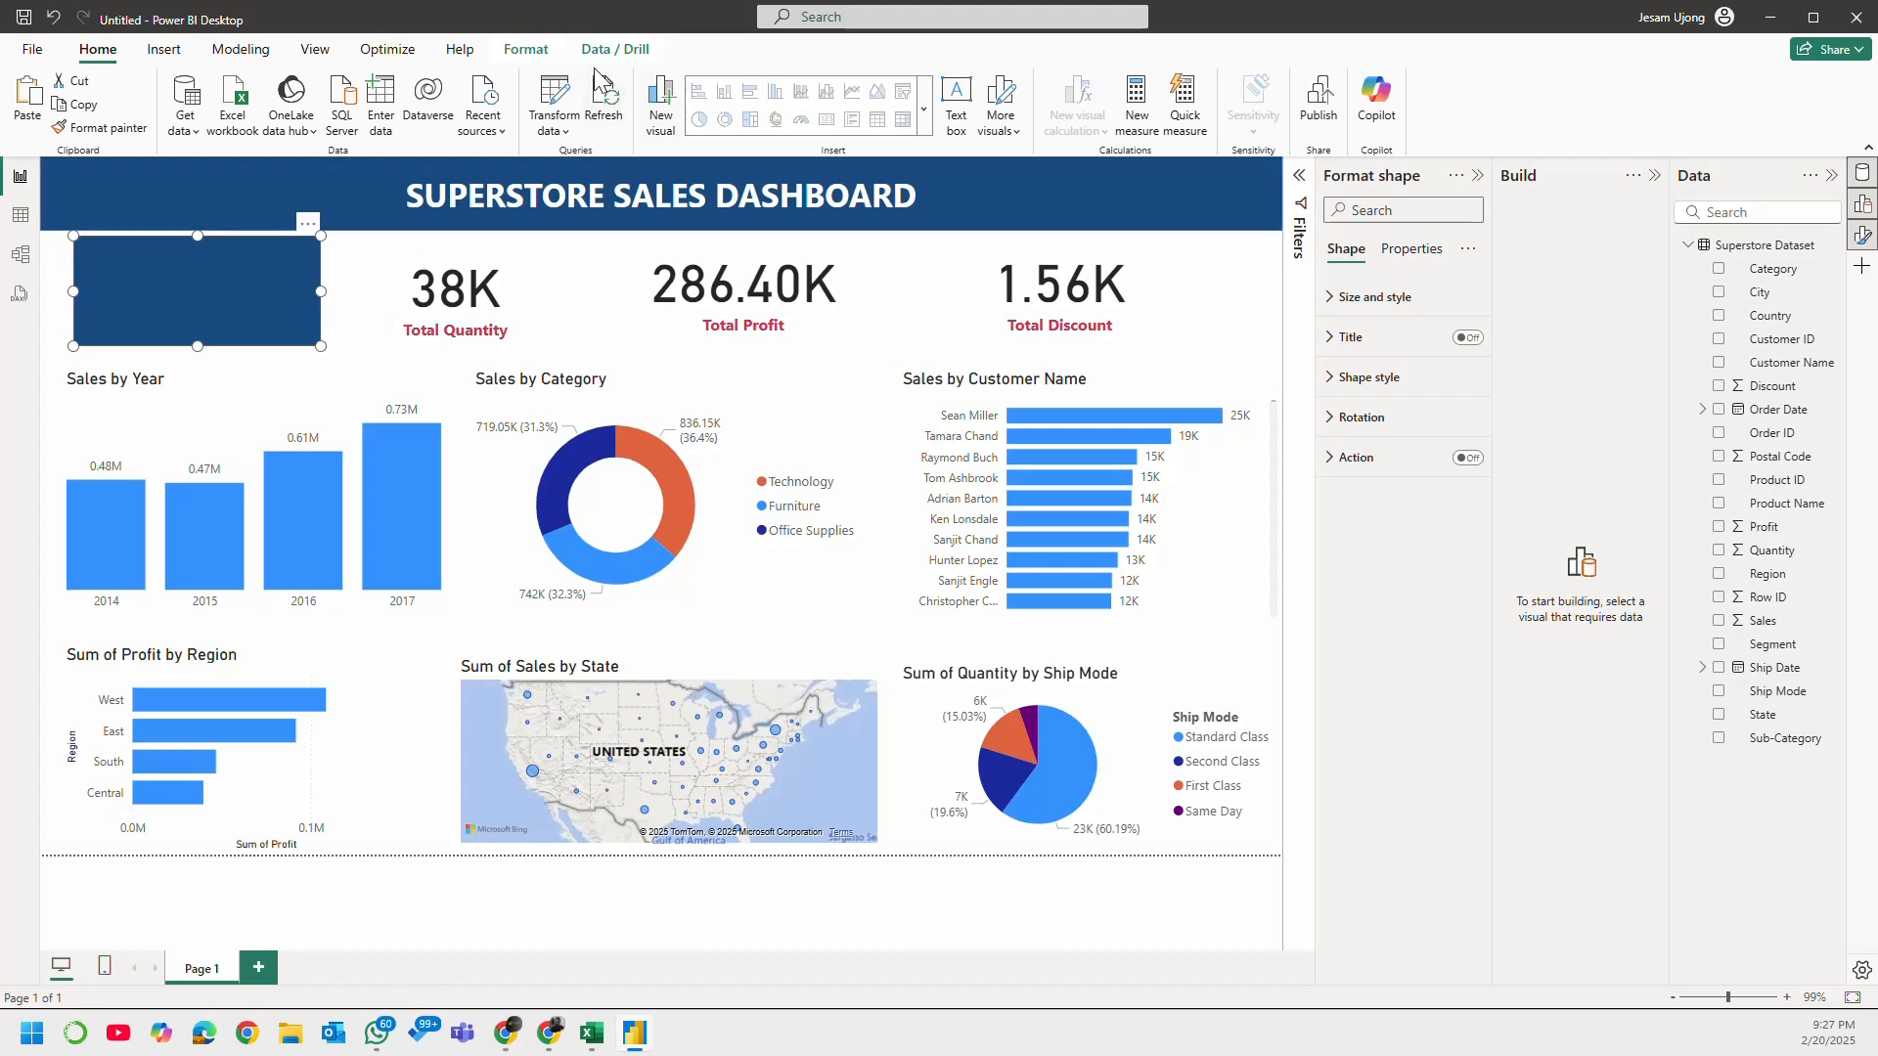
Step: Send the dark blue rectangle behind the Total Sales card and clear the selection
{"action": "left_click", "coordinate": [525, 48]}
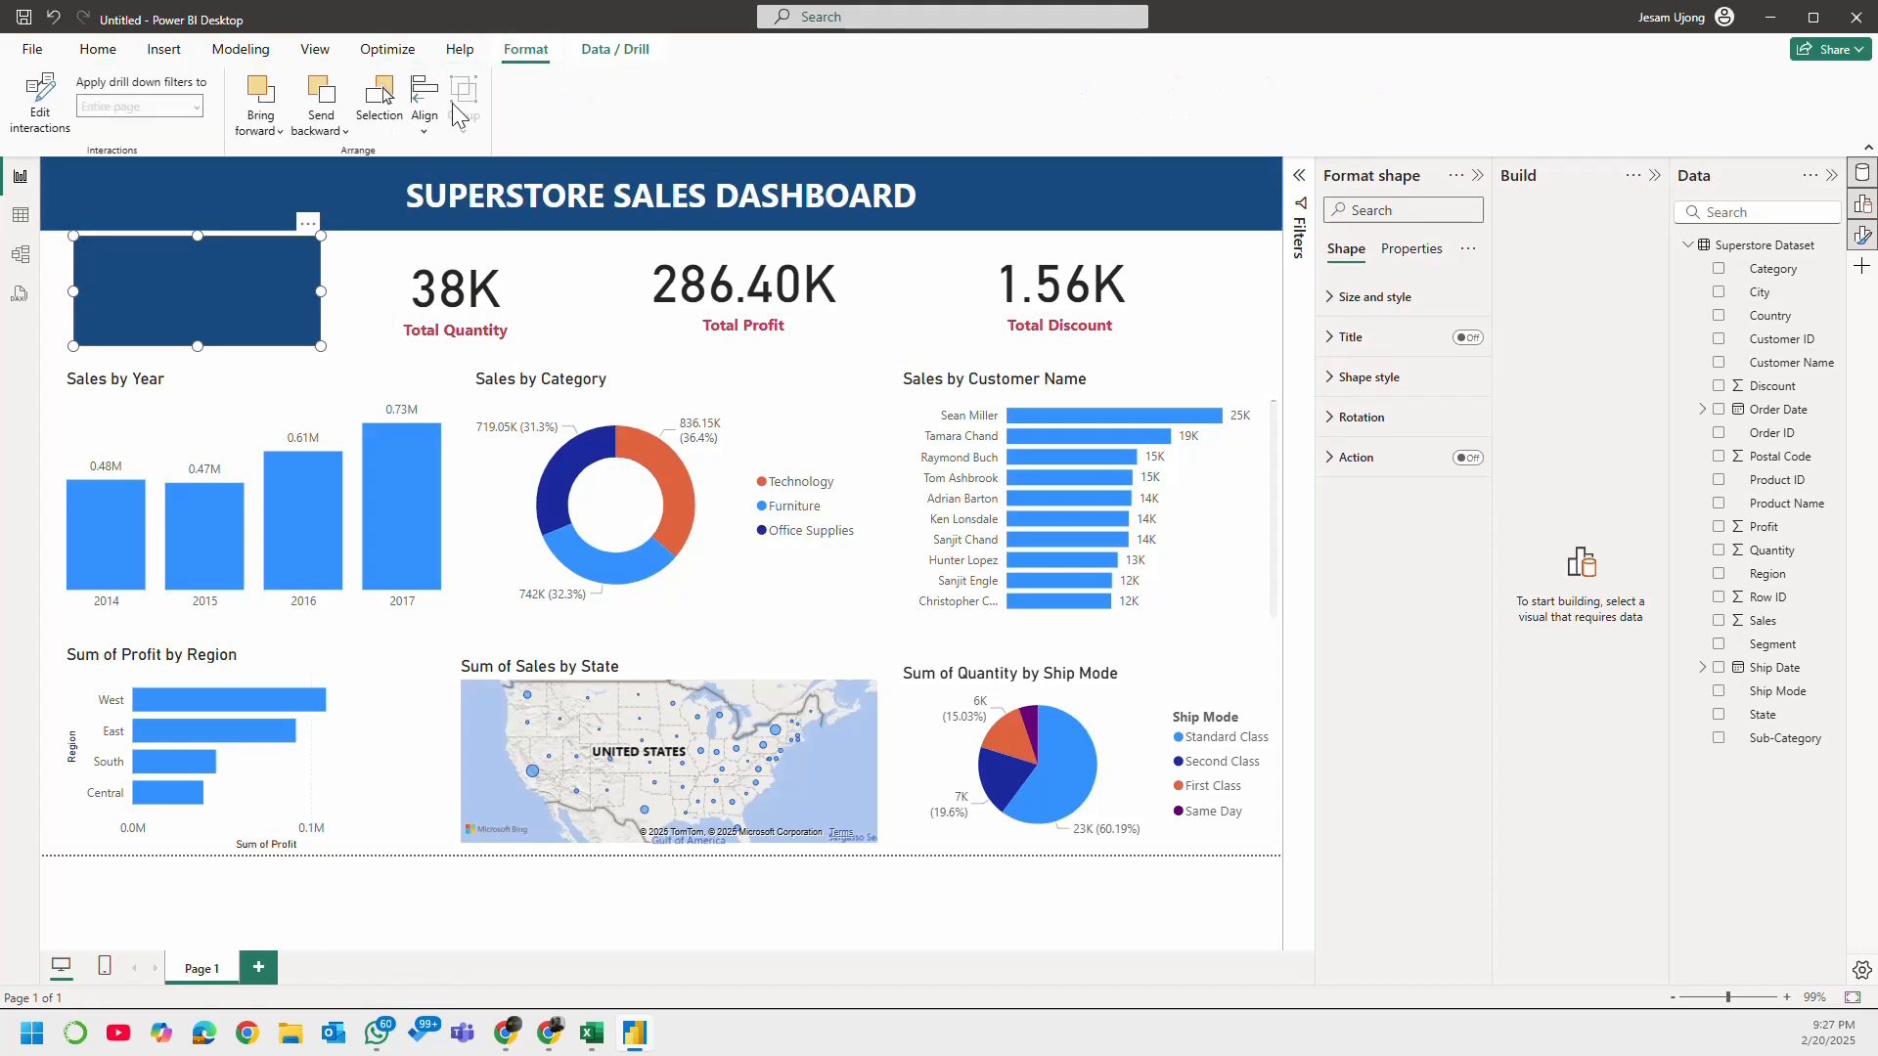
{"action": "left_click", "coordinate": [425, 103]}
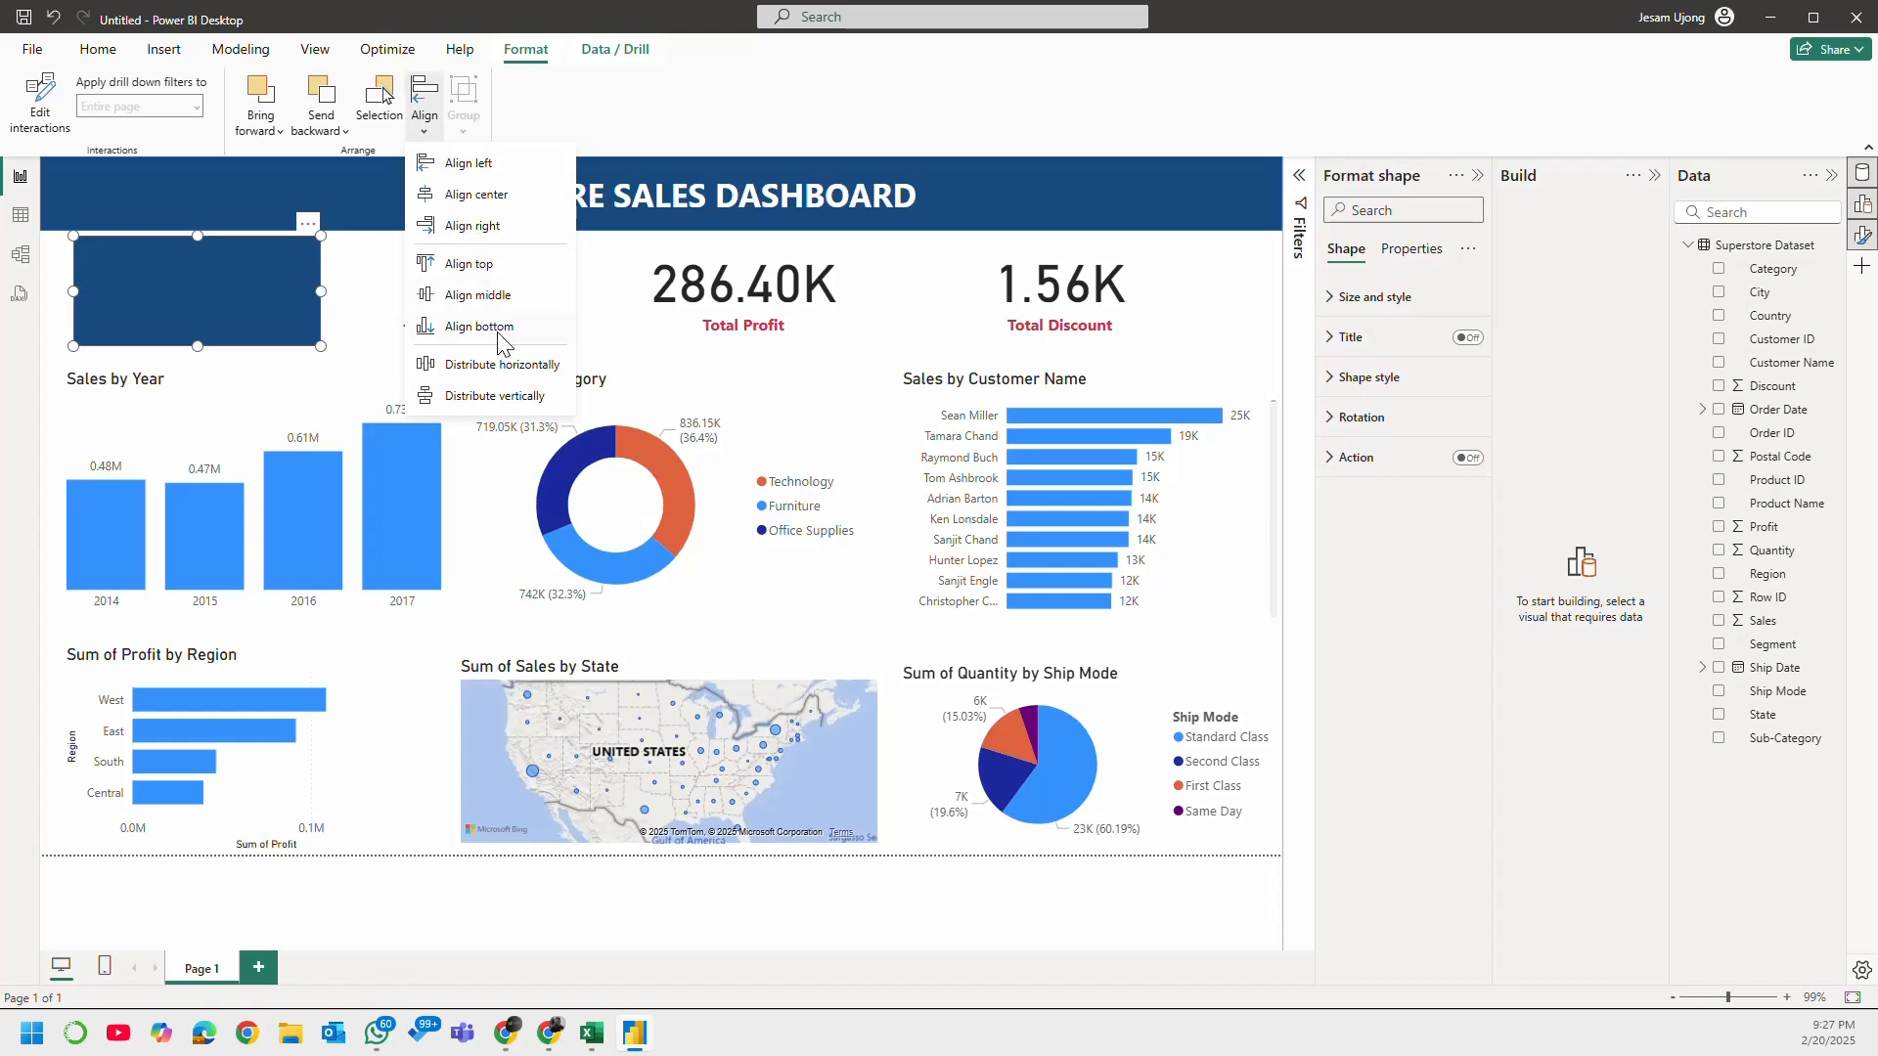
{"action": "left_click", "coordinate": [326, 137]}
{"action": "left_click", "coordinate": [373, 195]}
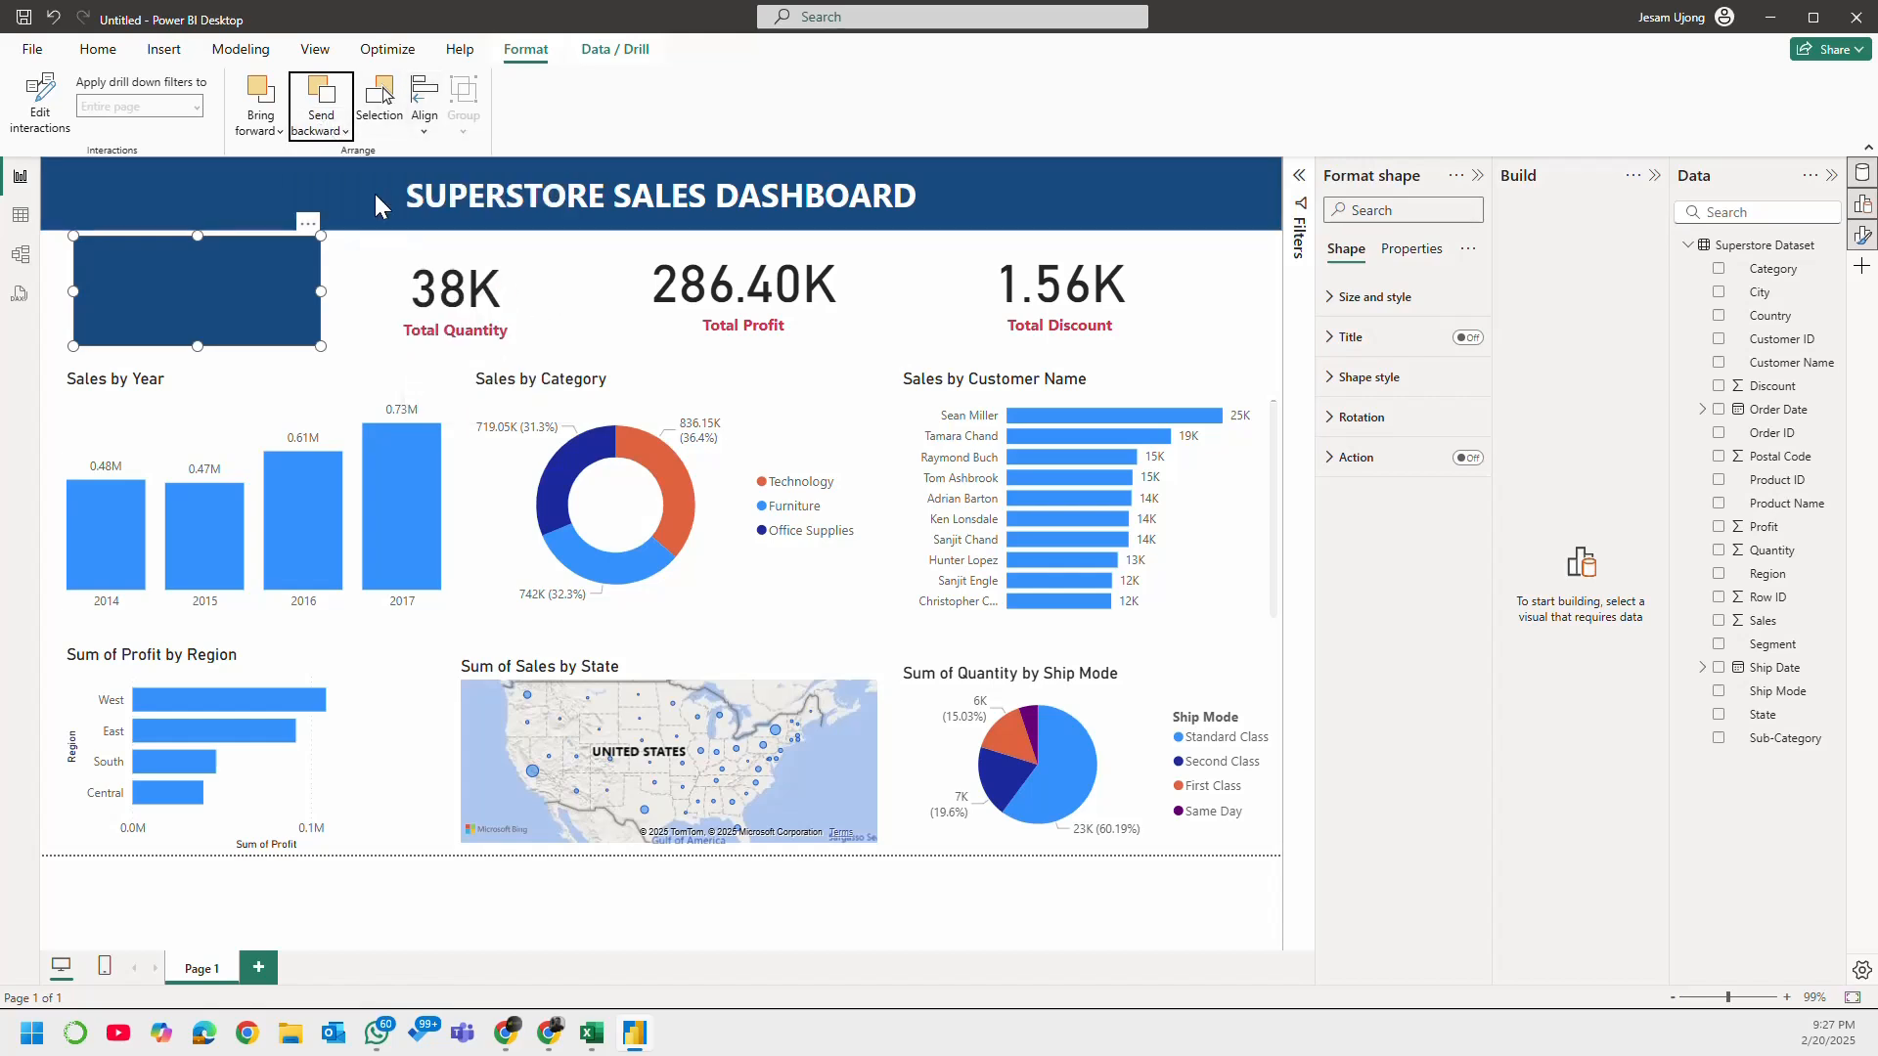
{"action": "left_click", "coordinate": [1260, 312]}
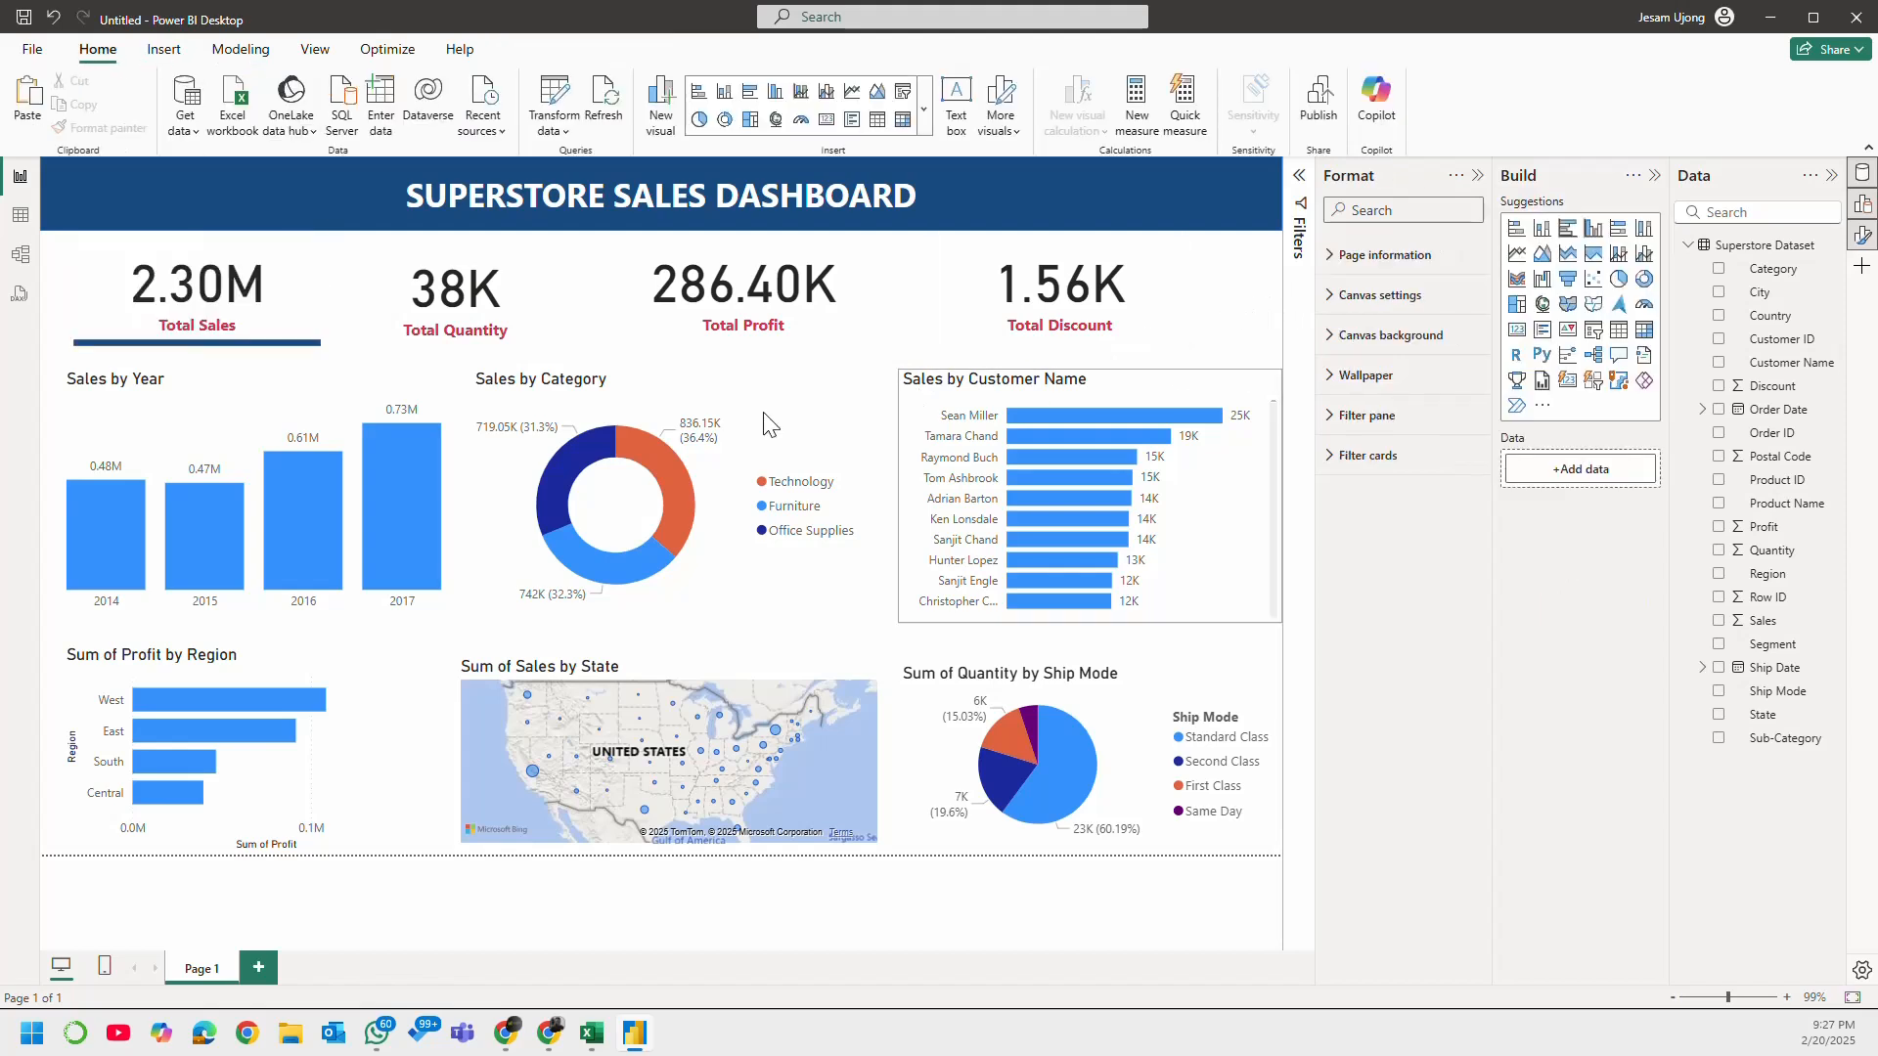
Step: Nudge the Total Sales card down slightly to centre it on the rectangle behind it
{"action": "left_click", "coordinate": [279, 311]}
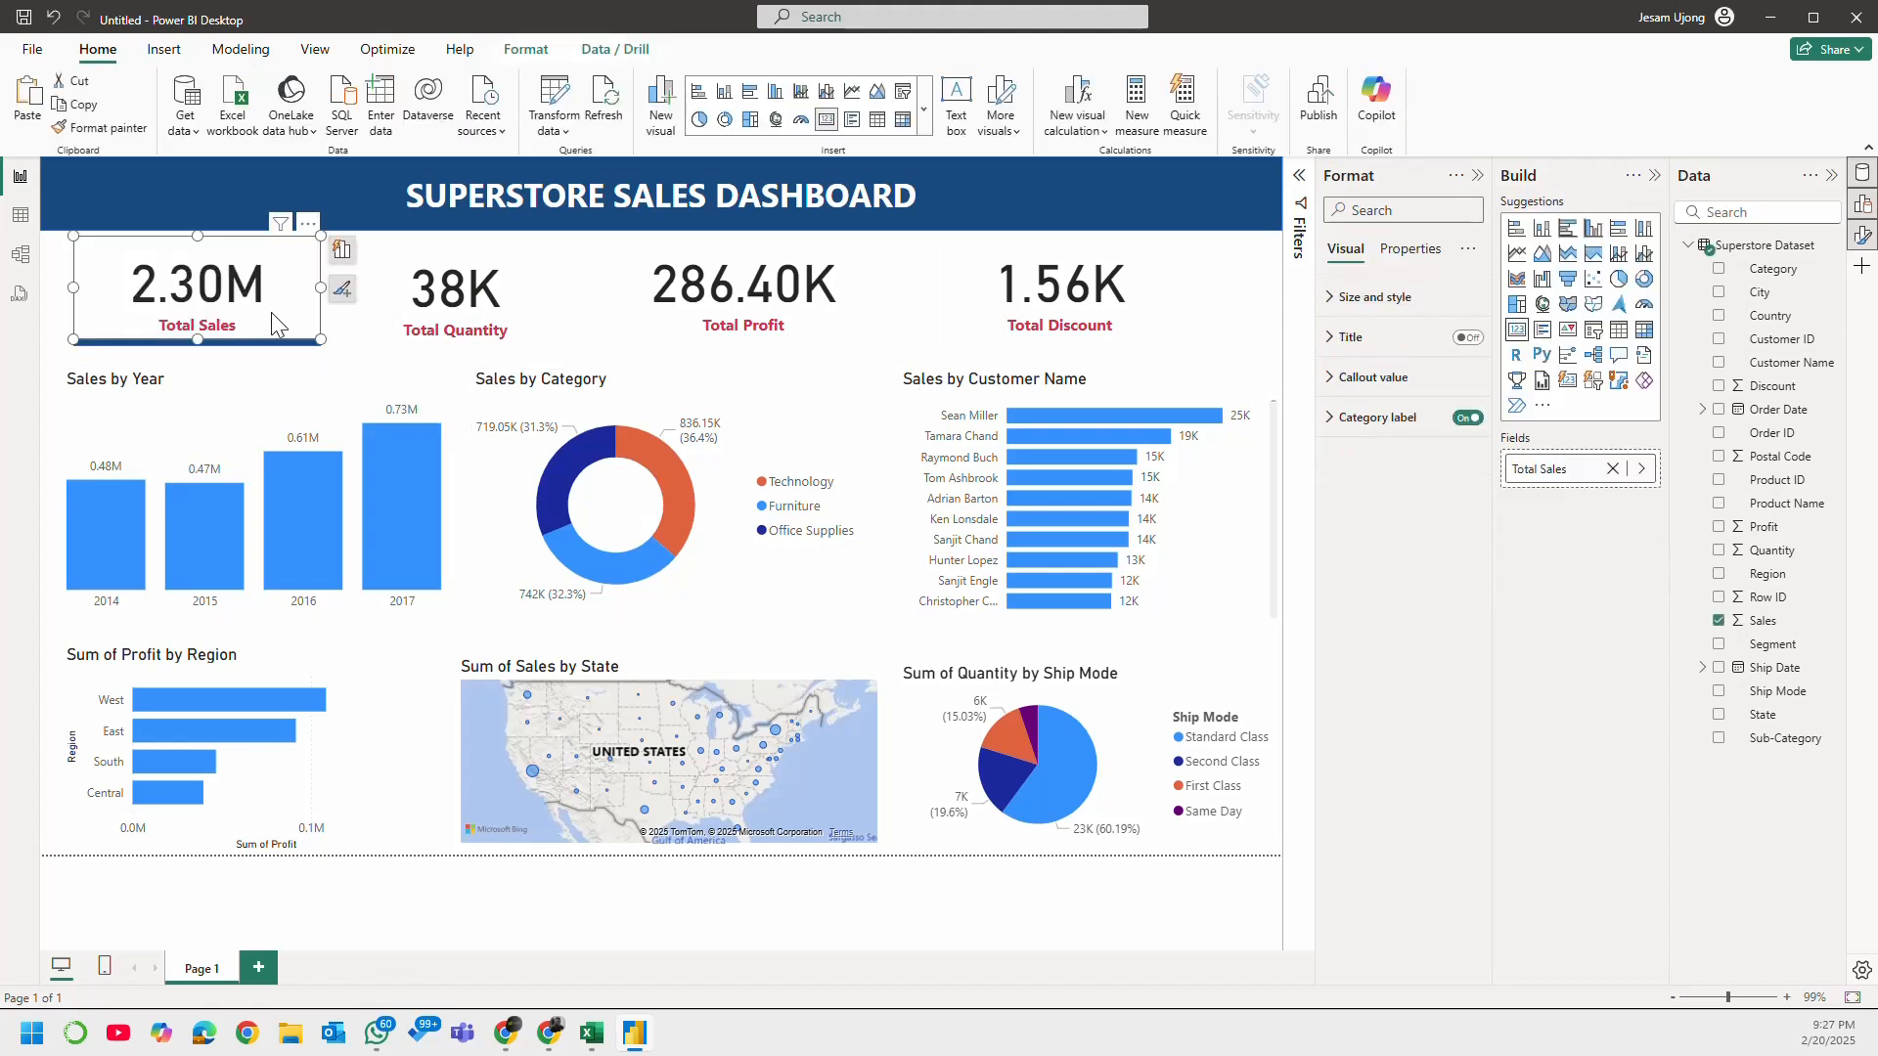
{"action": "key", "text": "Down"}
{"action": "key", "text": "Down"}
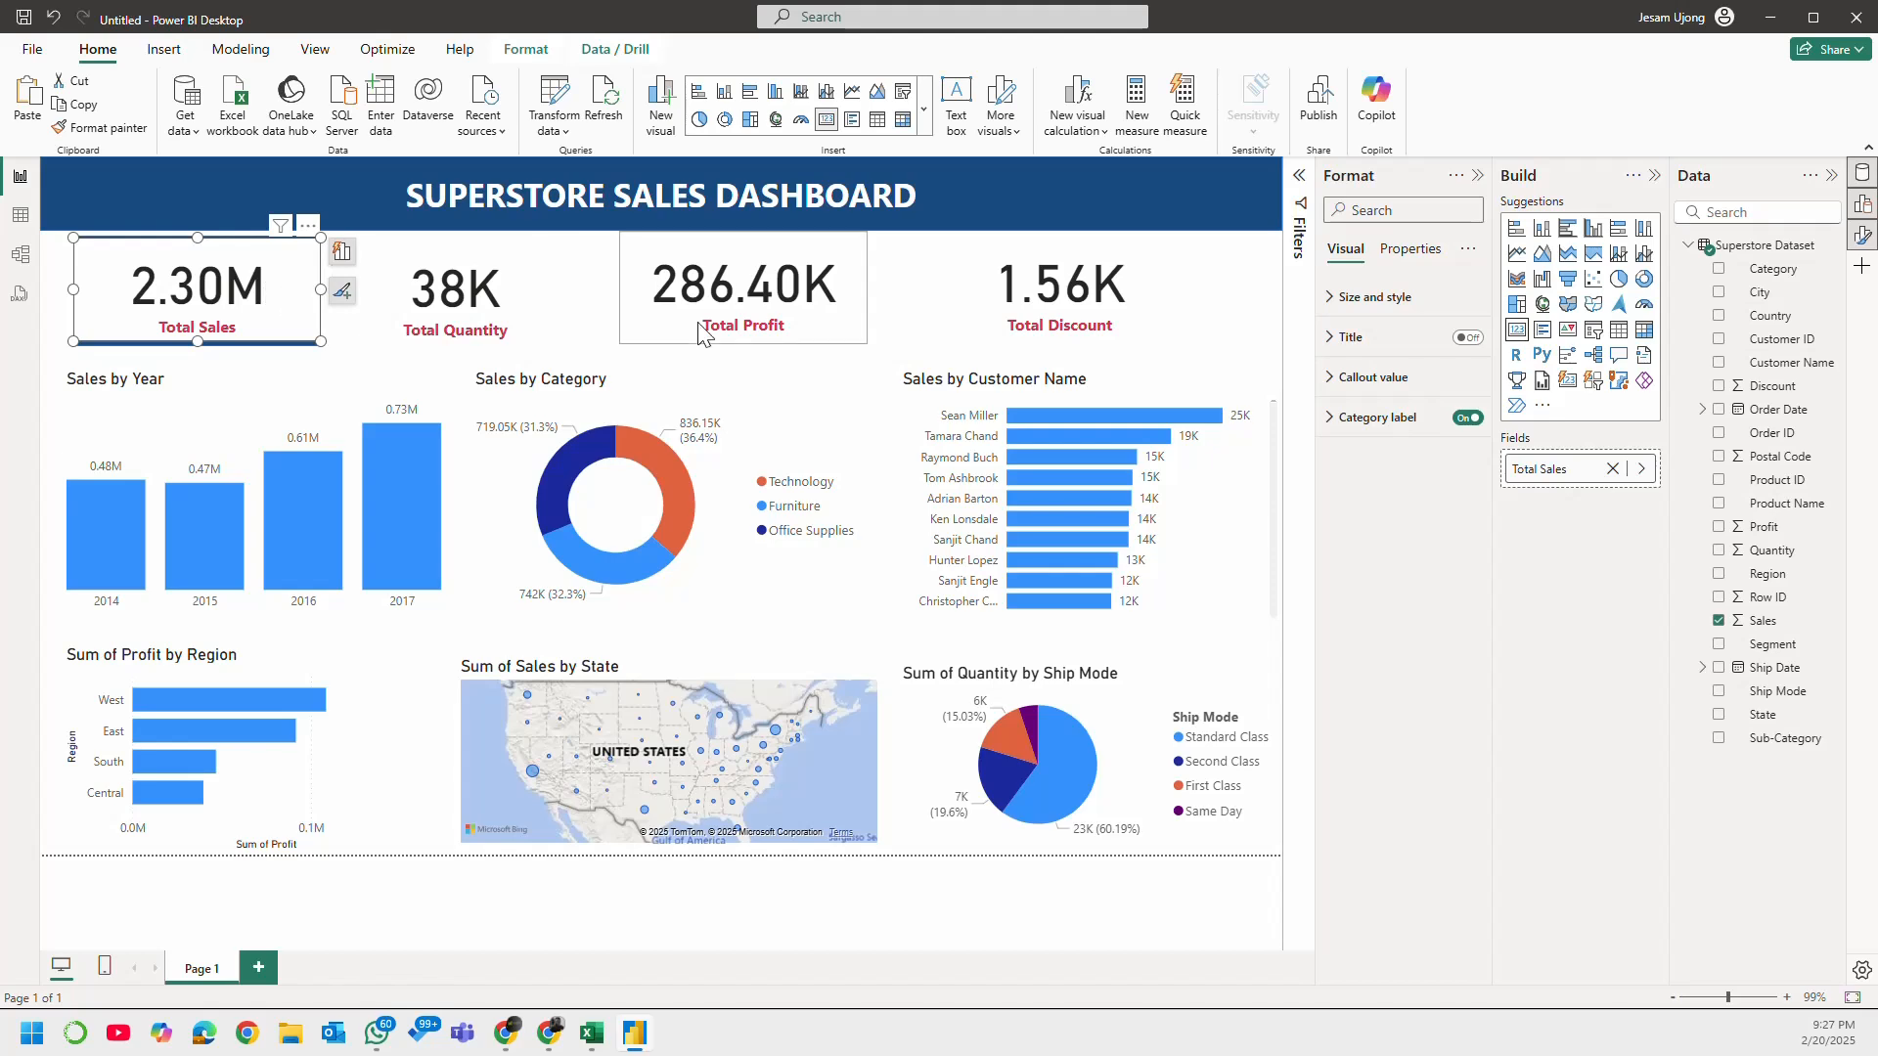
Step: Turn off the Total Sales card's background in its size and style settings
{"action": "left_click", "coordinate": [1334, 421]}
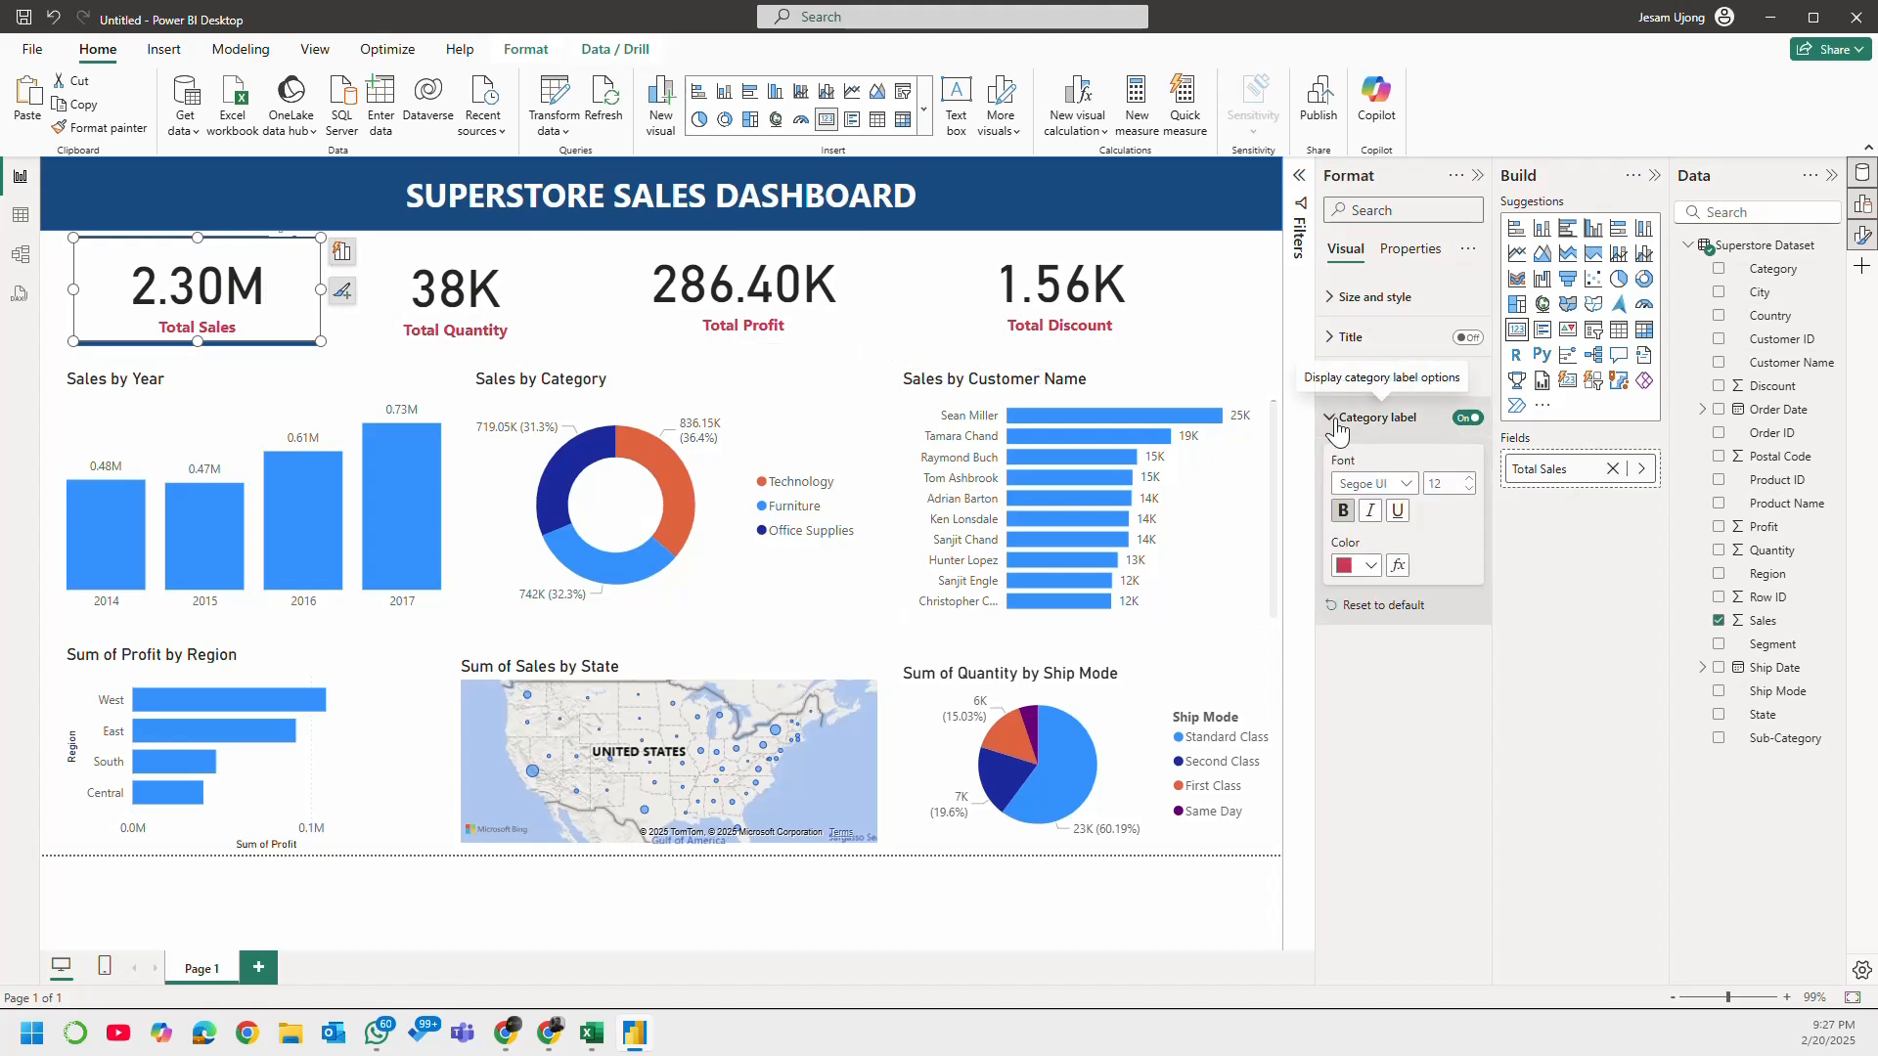
{"action": "left_click", "coordinate": [1335, 420]}
{"action": "left_click", "coordinate": [1337, 300]}
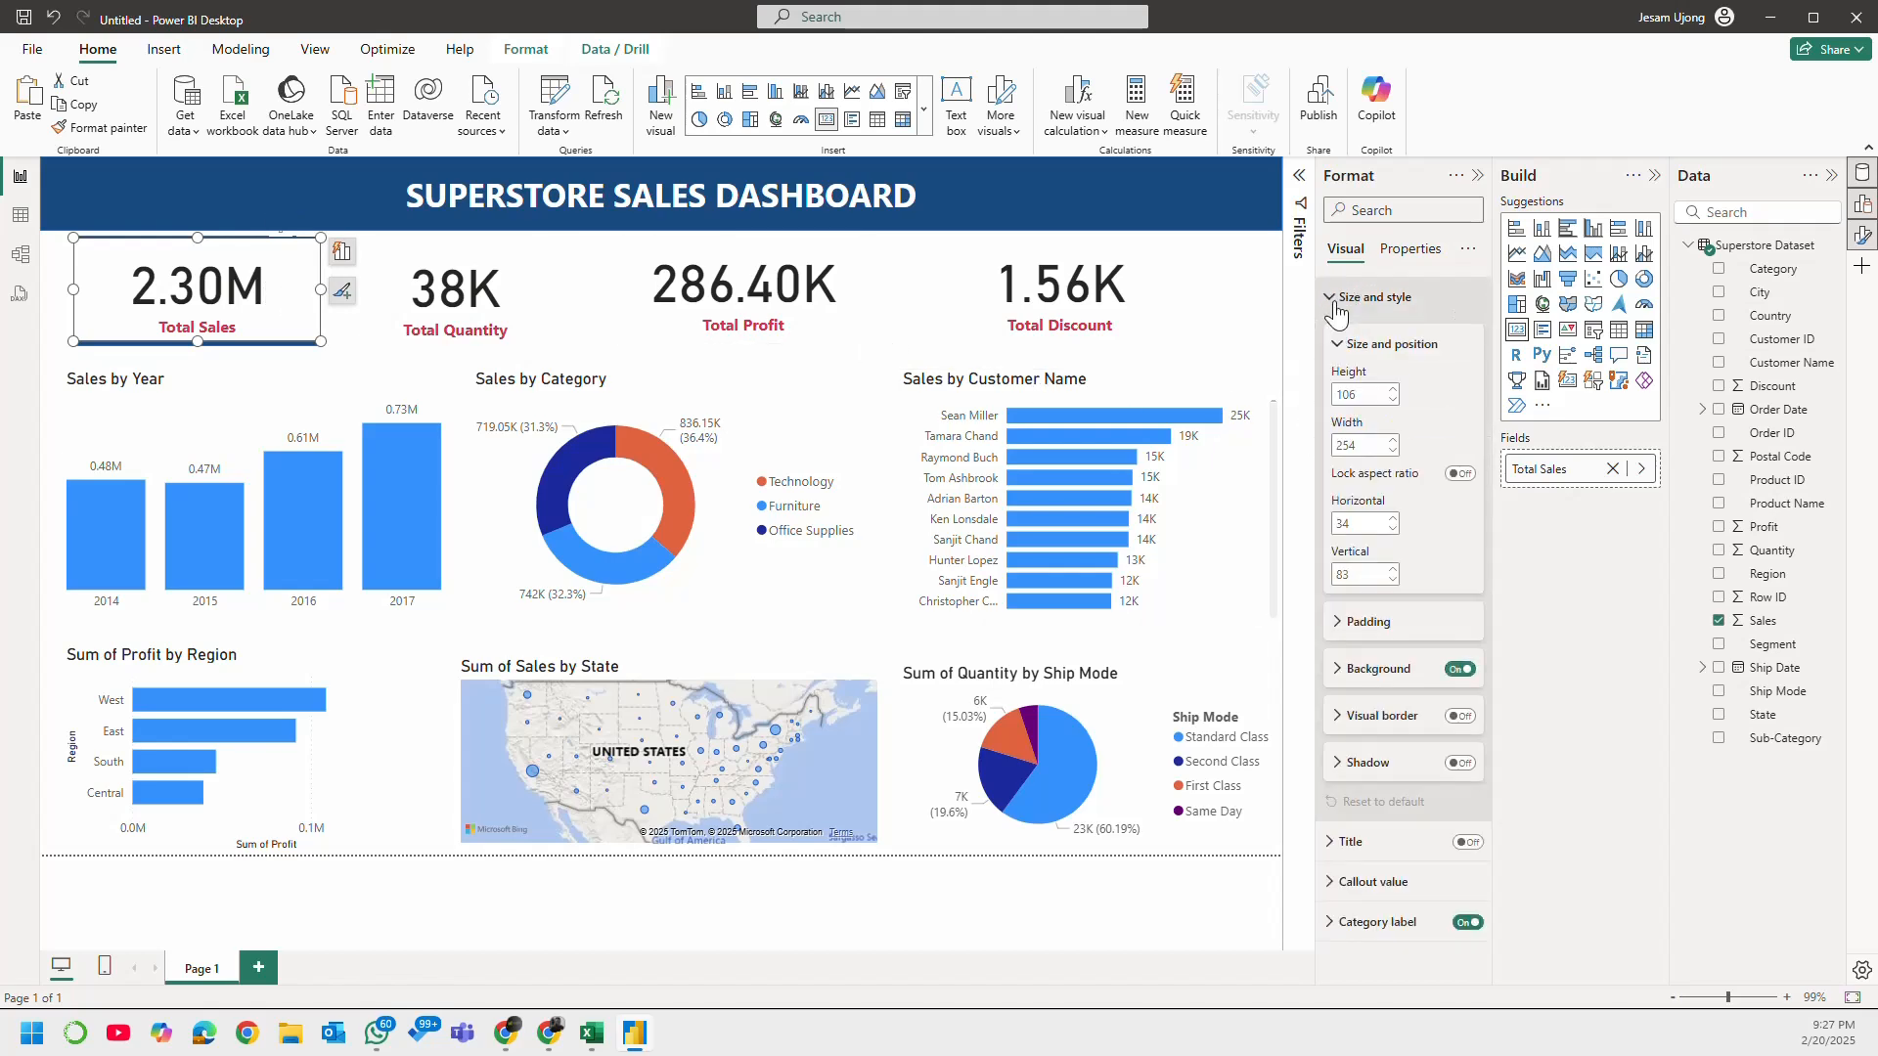
{"action": "left_click", "coordinate": [1457, 671]}
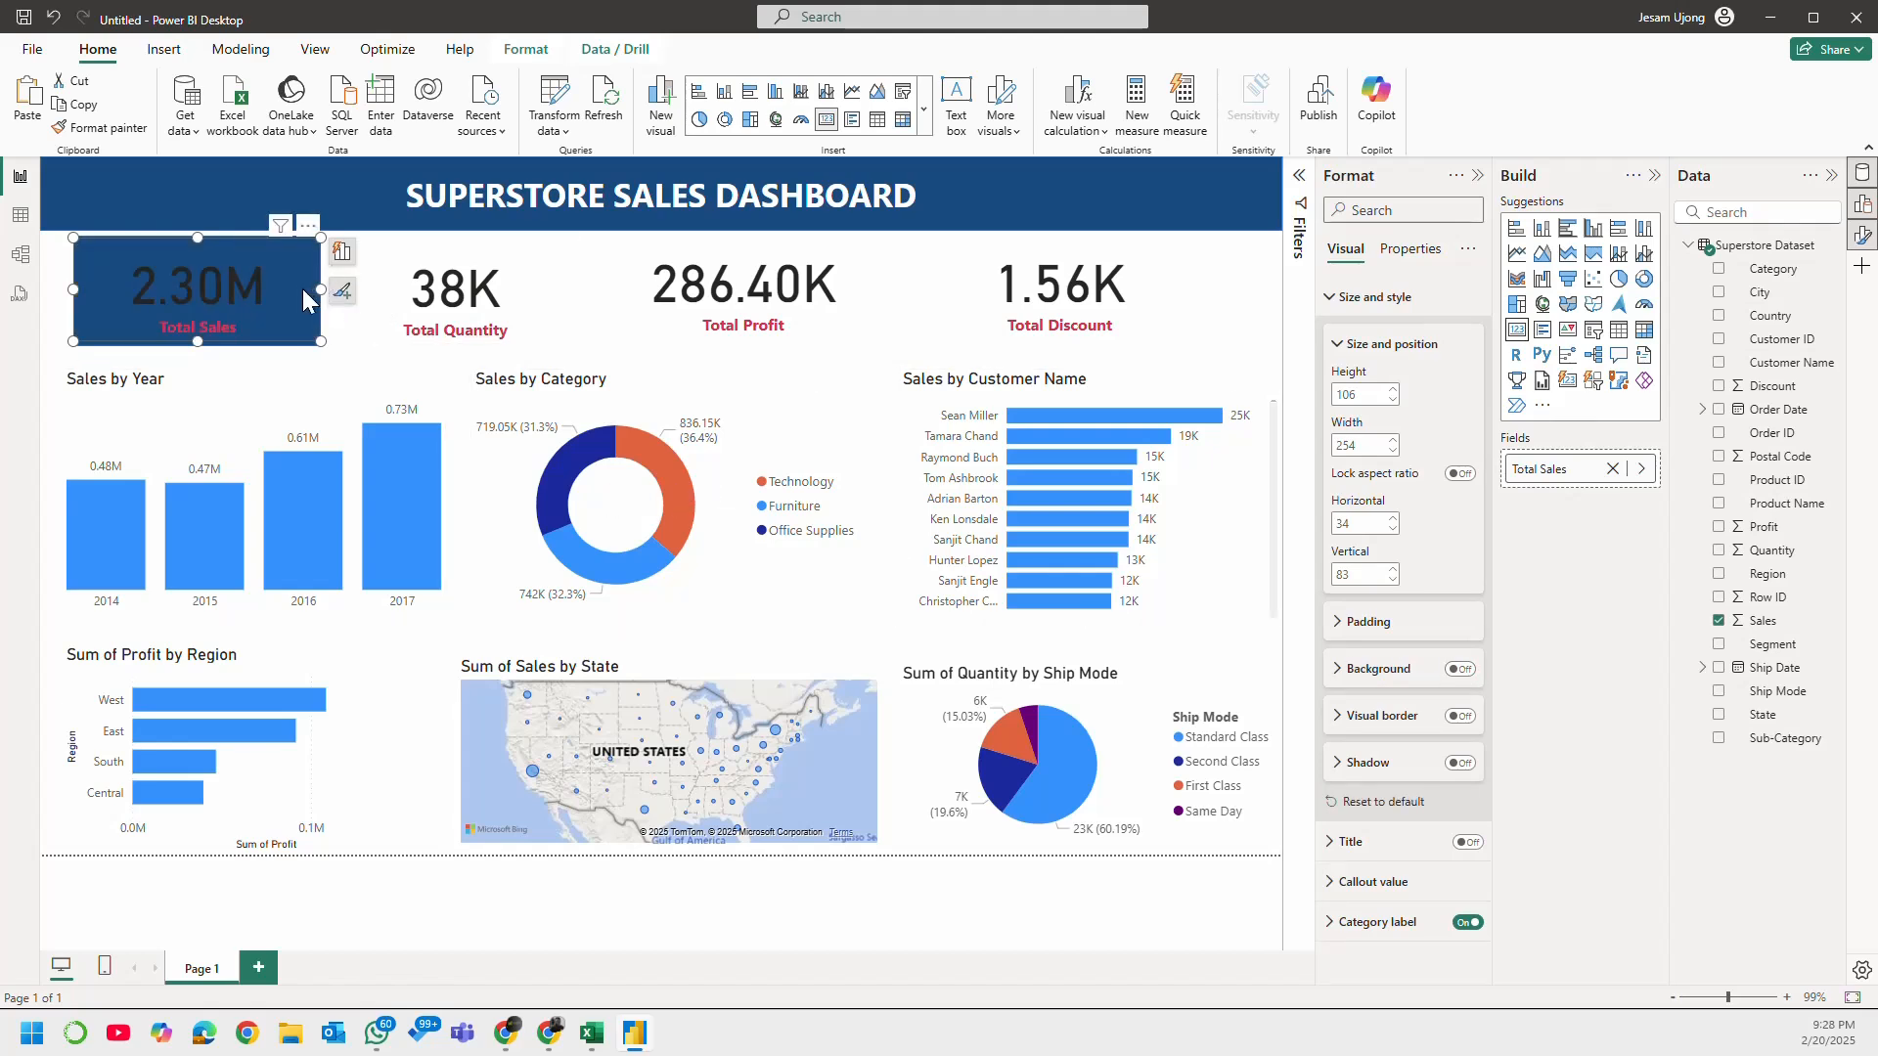
Step: Set the Total Sales card's callout value colour to white
{"action": "left_click", "coordinate": [1380, 884]}
{"action": "left_click", "coordinate": [1367, 724]}
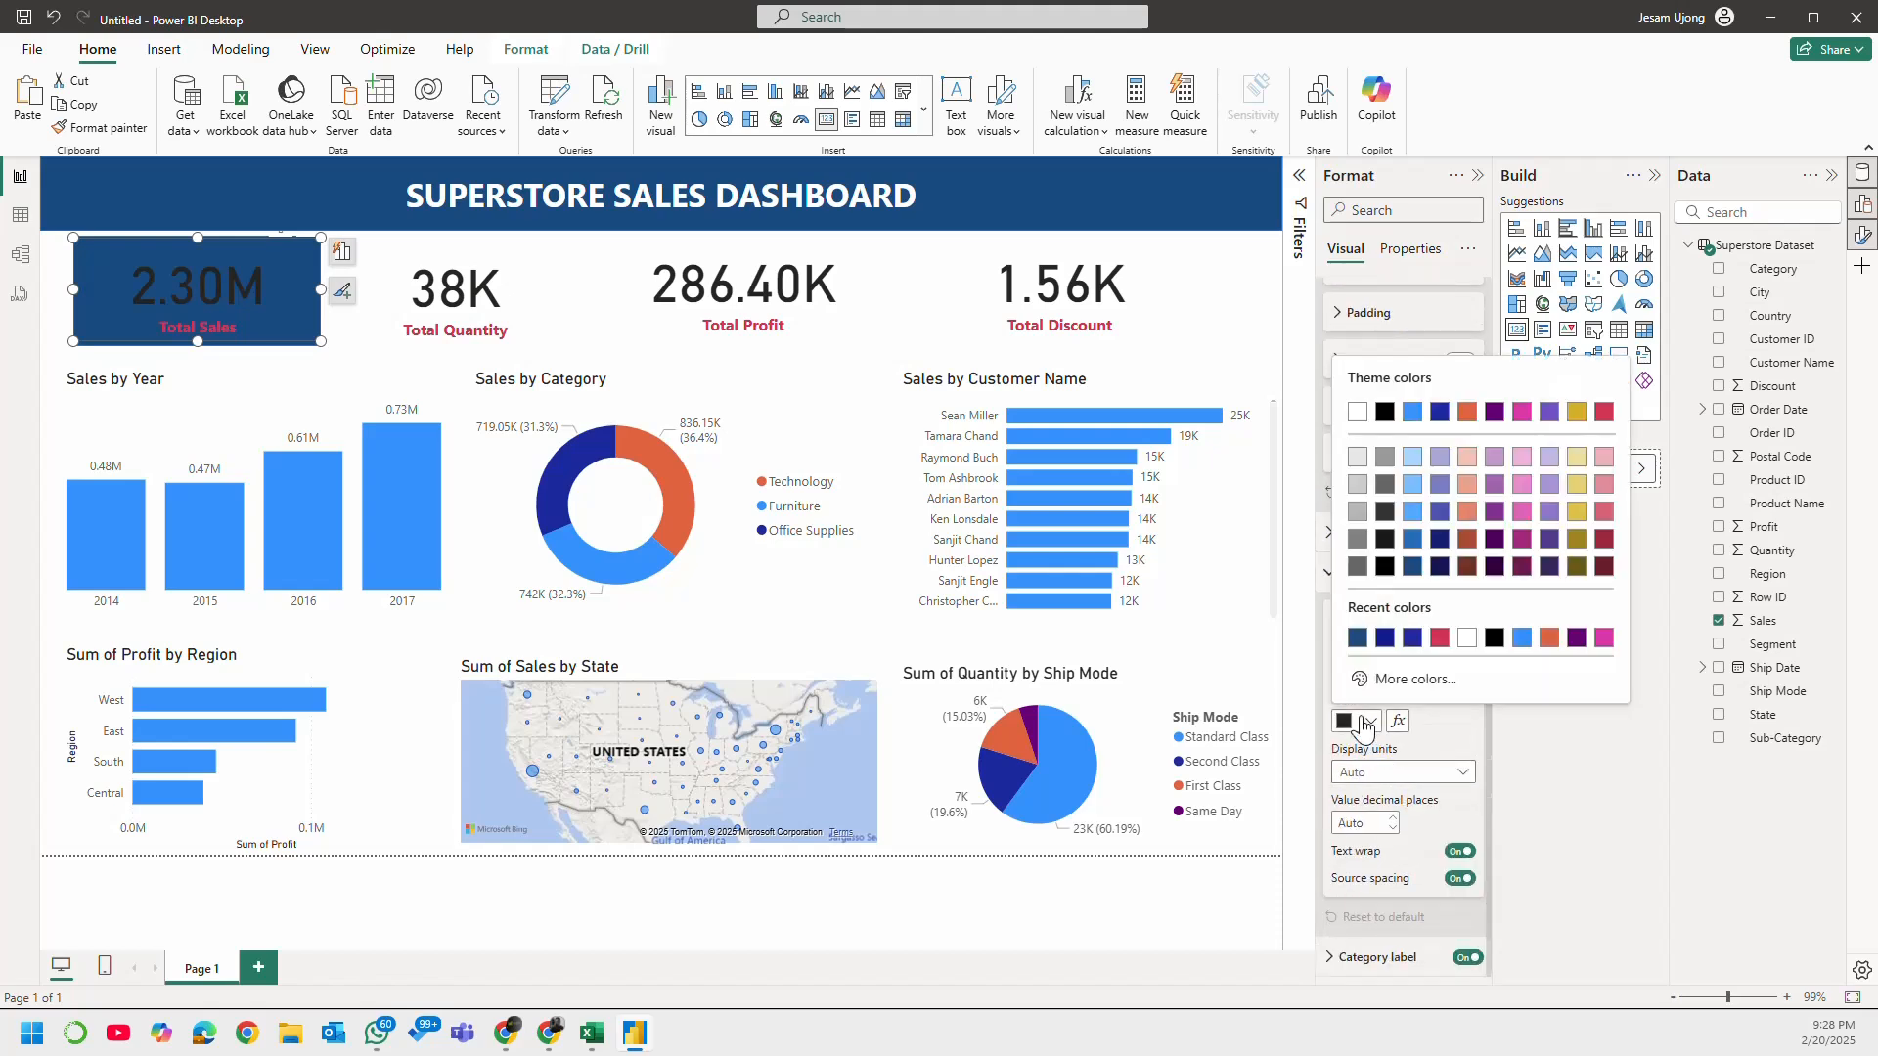
{"action": "left_click", "coordinate": [1463, 649]}
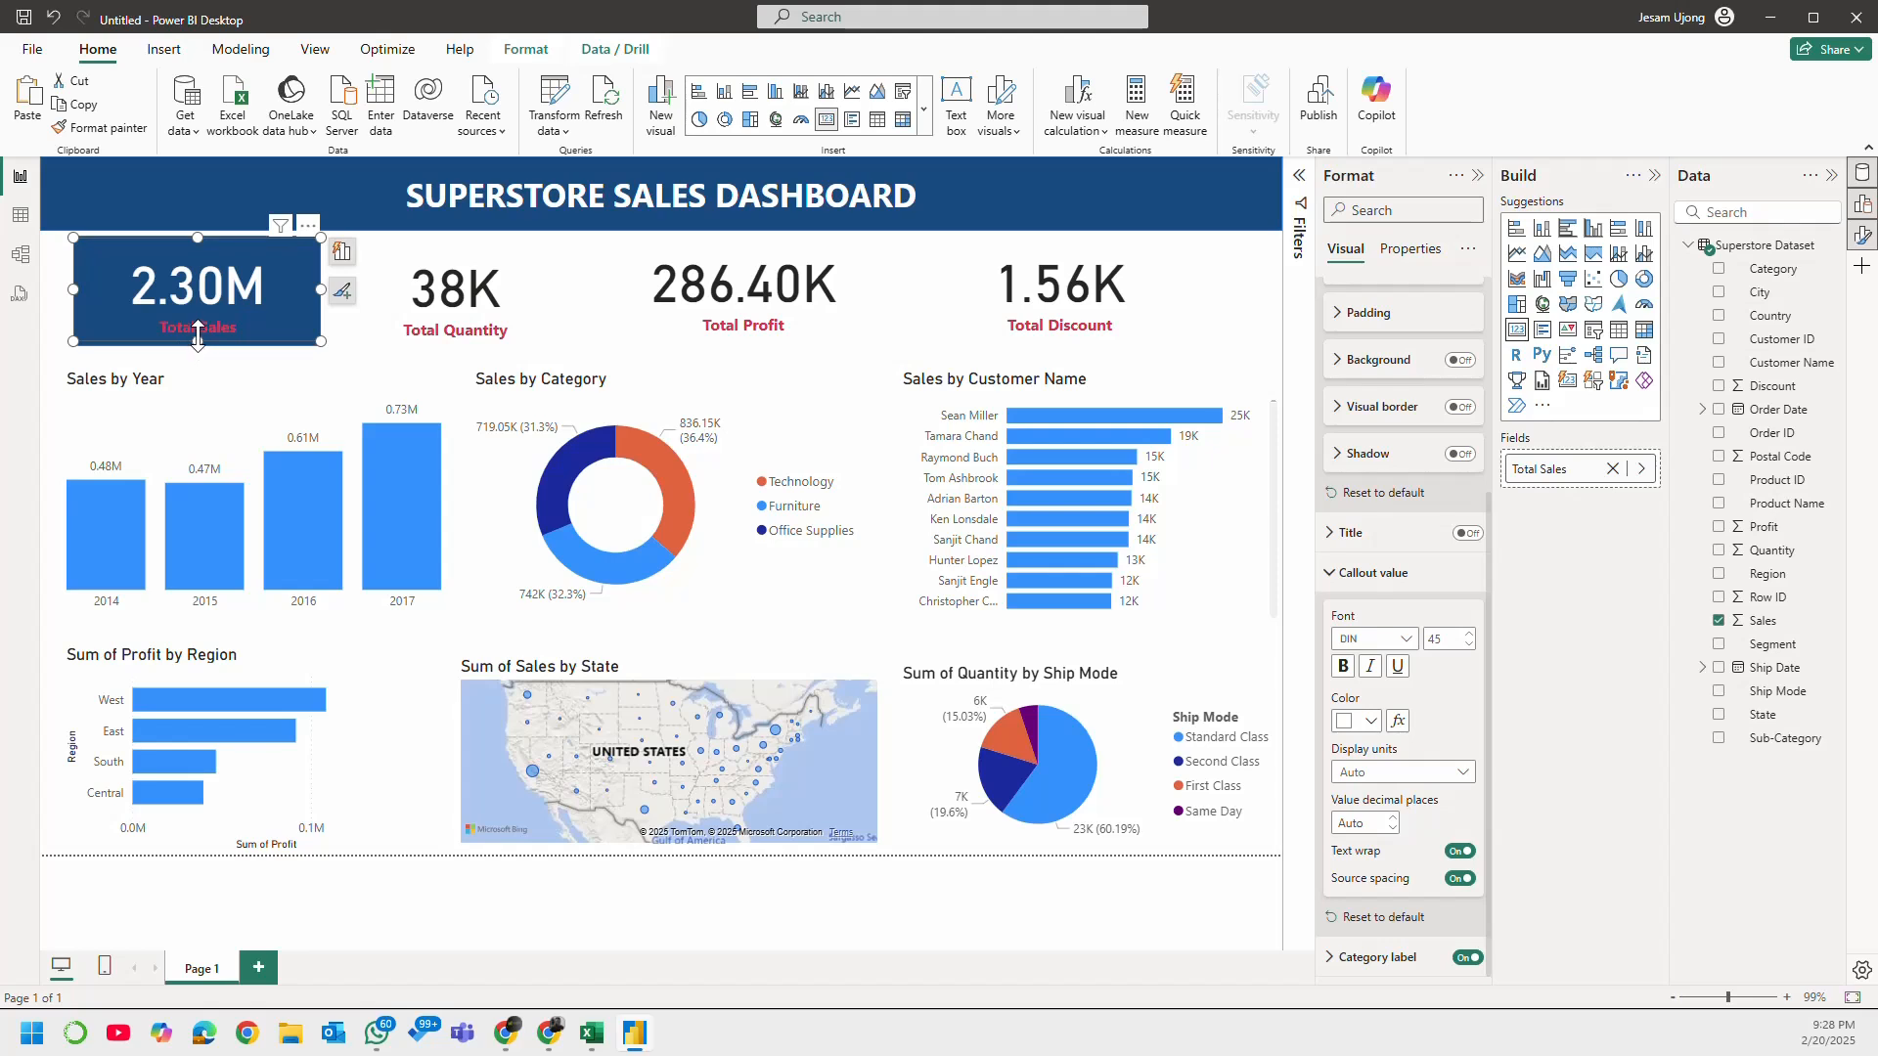
Step: Duplicate the dark blue rectangle behind the Total Sales card and place the copy over the Total Quantity card
{"action": "left_click", "coordinate": [249, 345]}
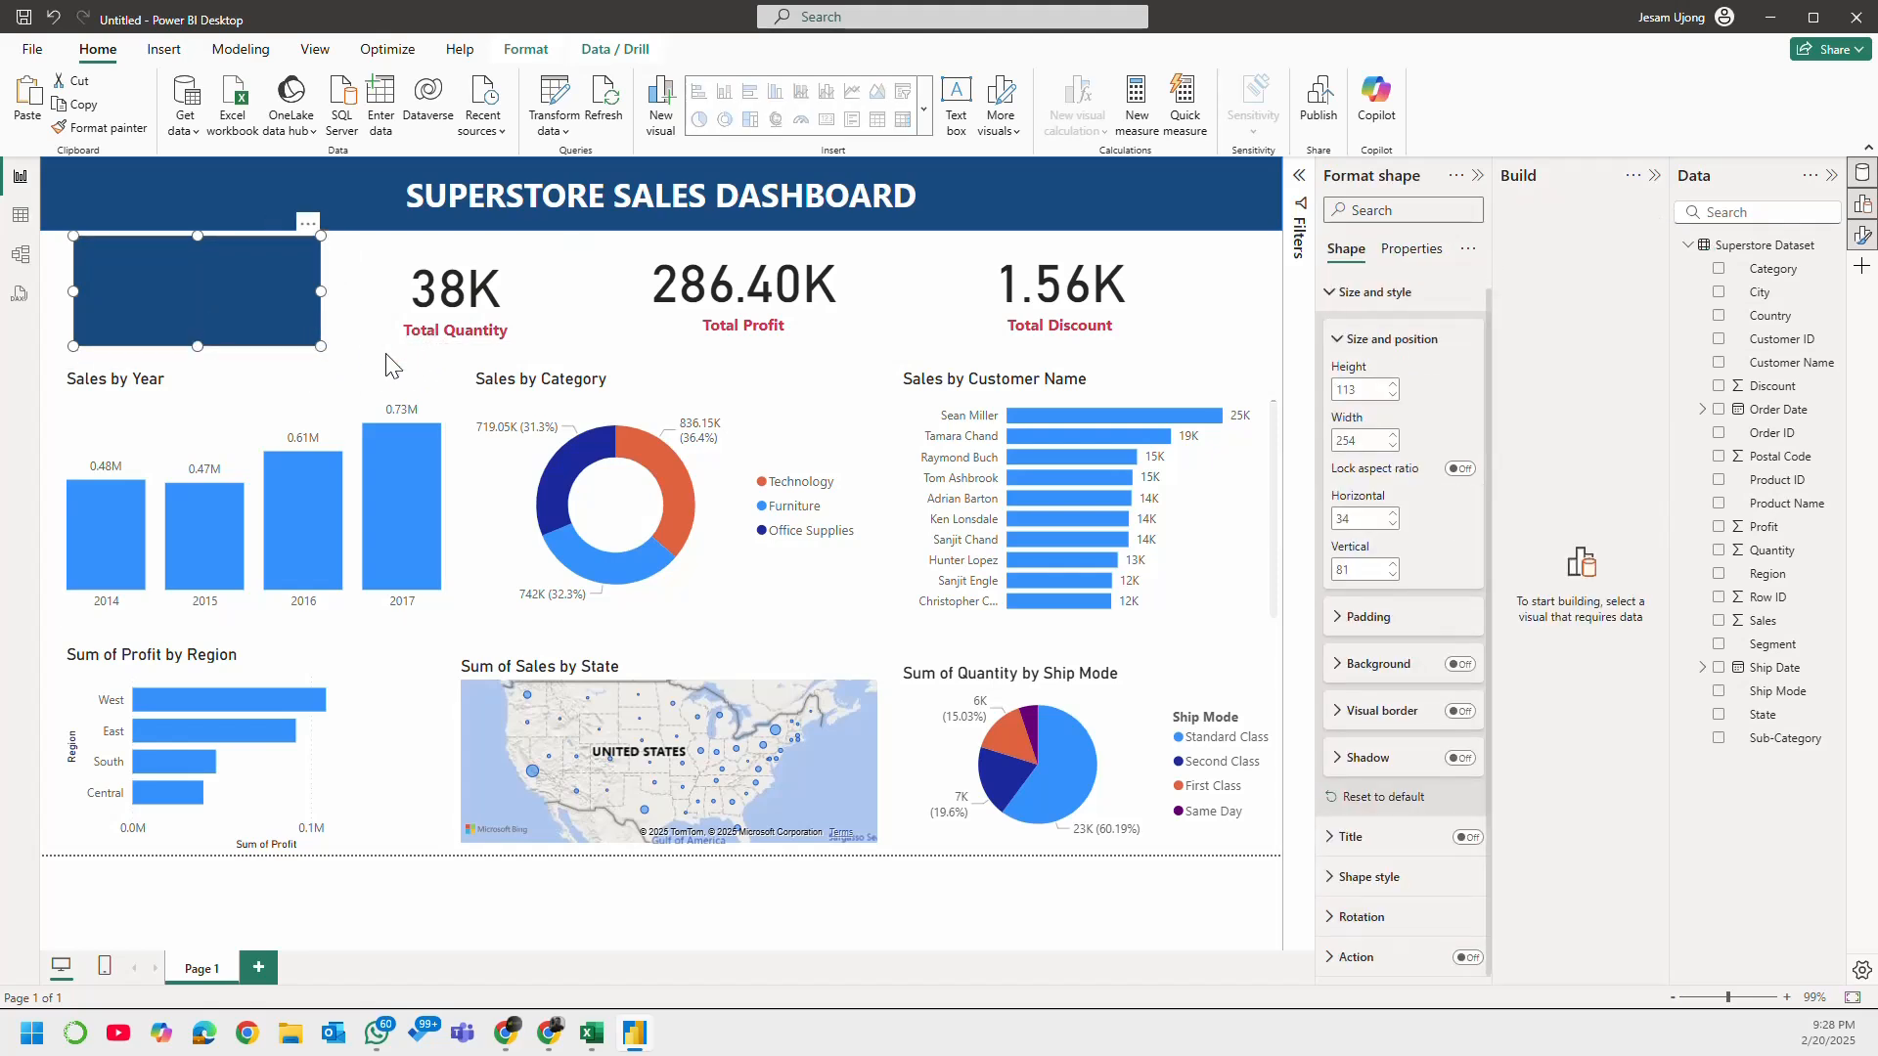
{"action": "left_click", "coordinate": [413, 370]}
{"action": "key", "text": "ctrl+v"}
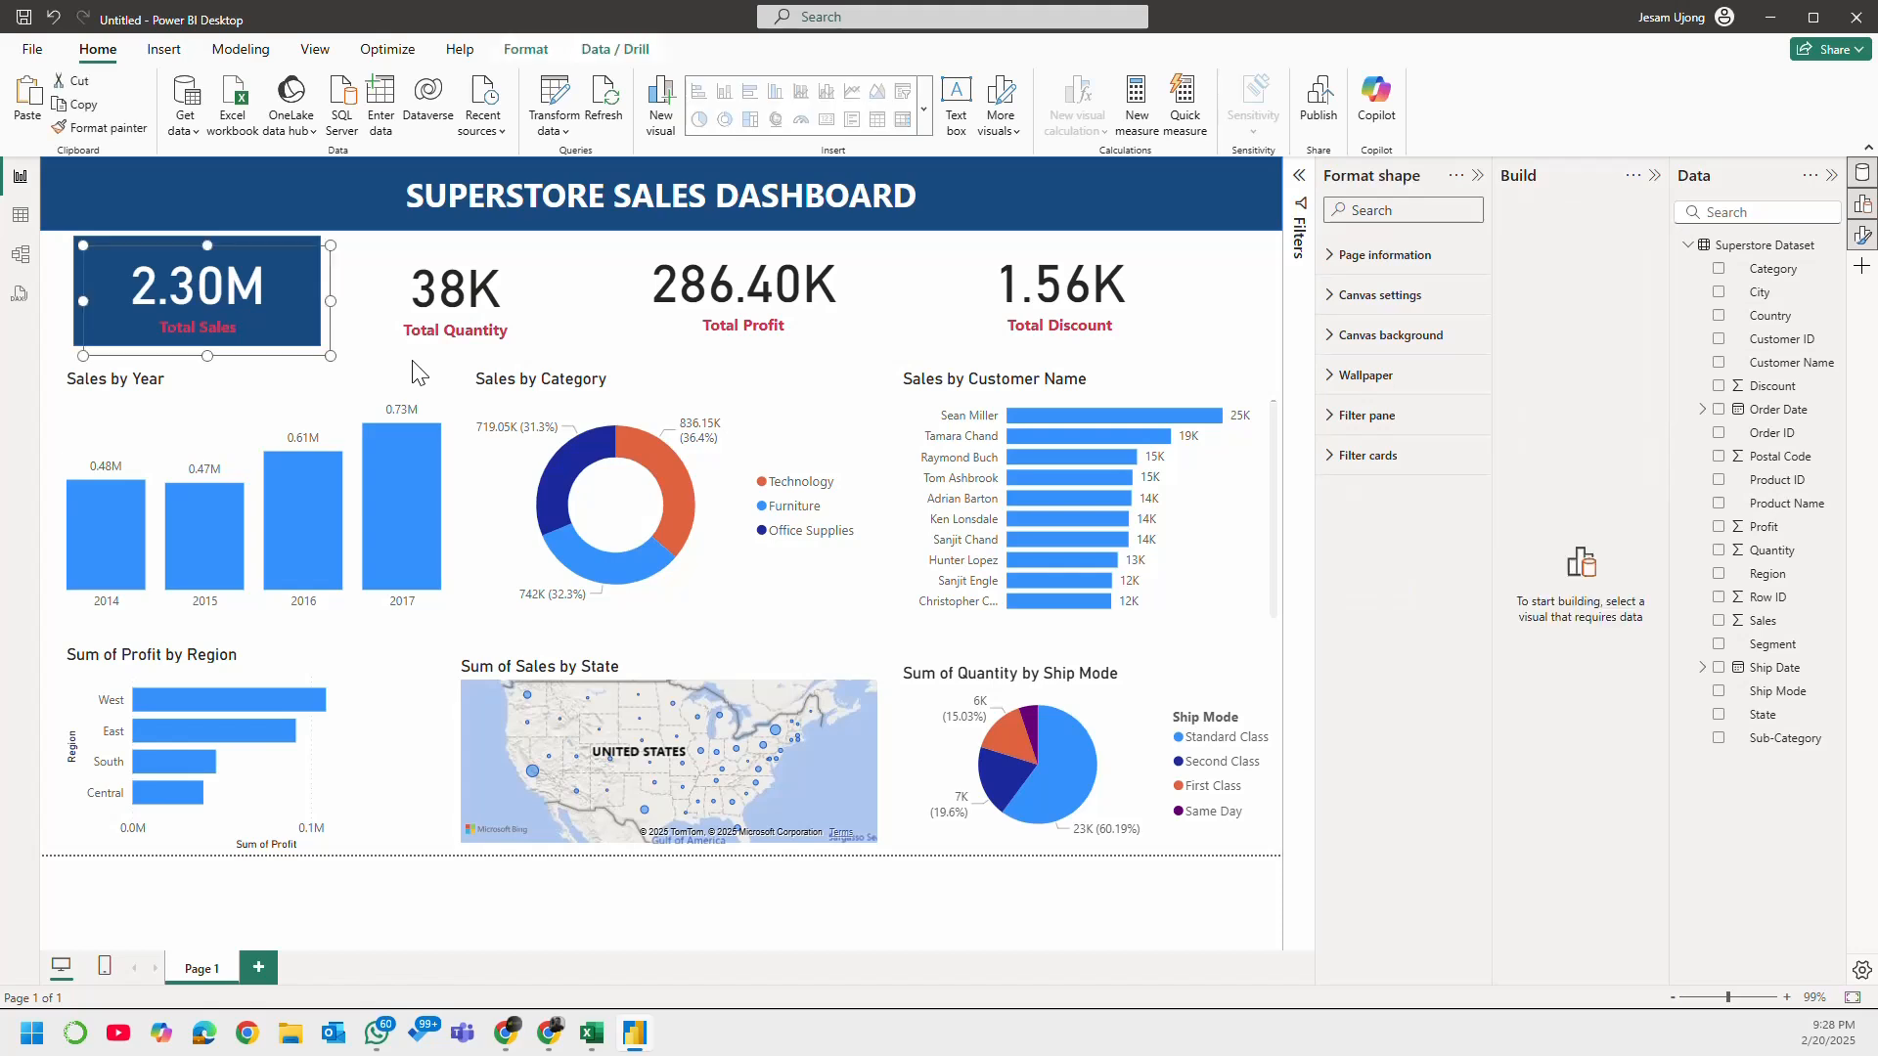
{"action": "left_click_drag", "start_coordinate": [325, 331], "coordinate": [519, 305]}
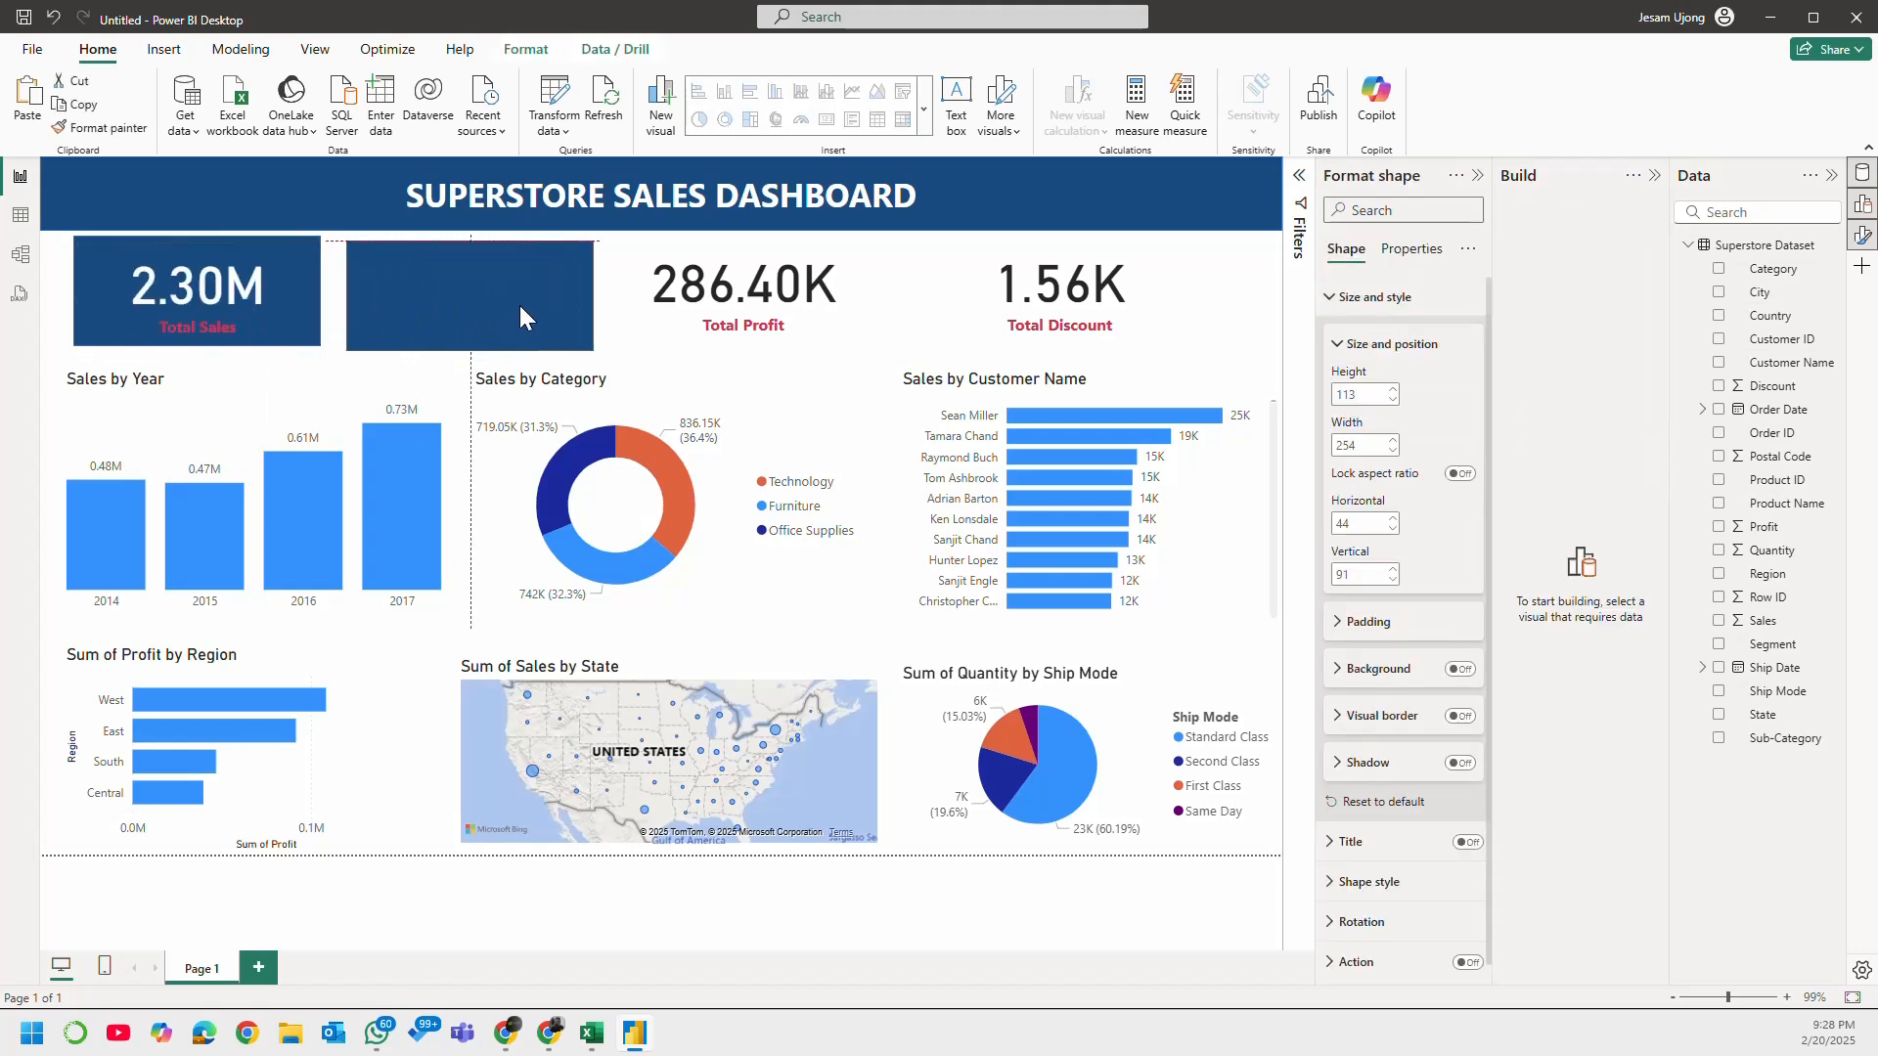
Step: Paste two more copies of the rectangle and place them over the Total Profit and Total Discount cards
{"action": "key", "text": "ctrl+v"}
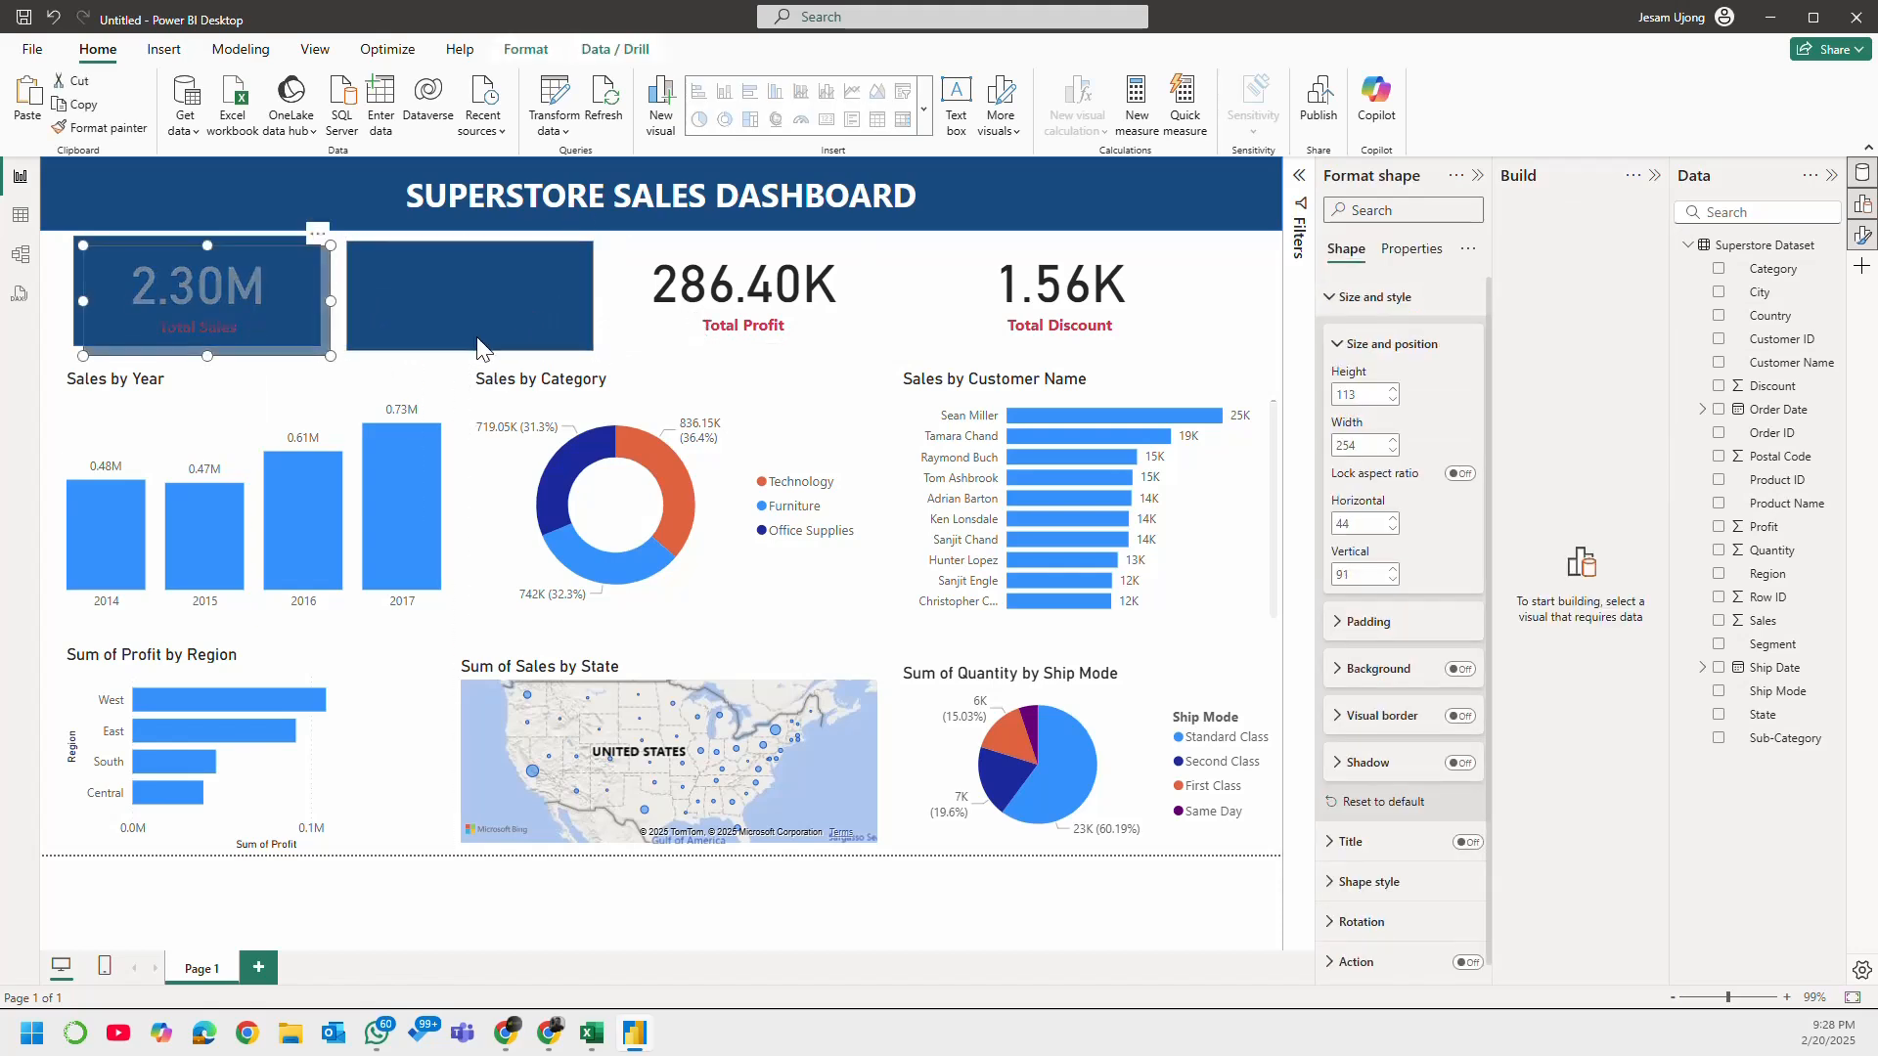
{"action": "left_click_drag", "start_coordinate": [237, 303], "coordinate": [777, 302]}
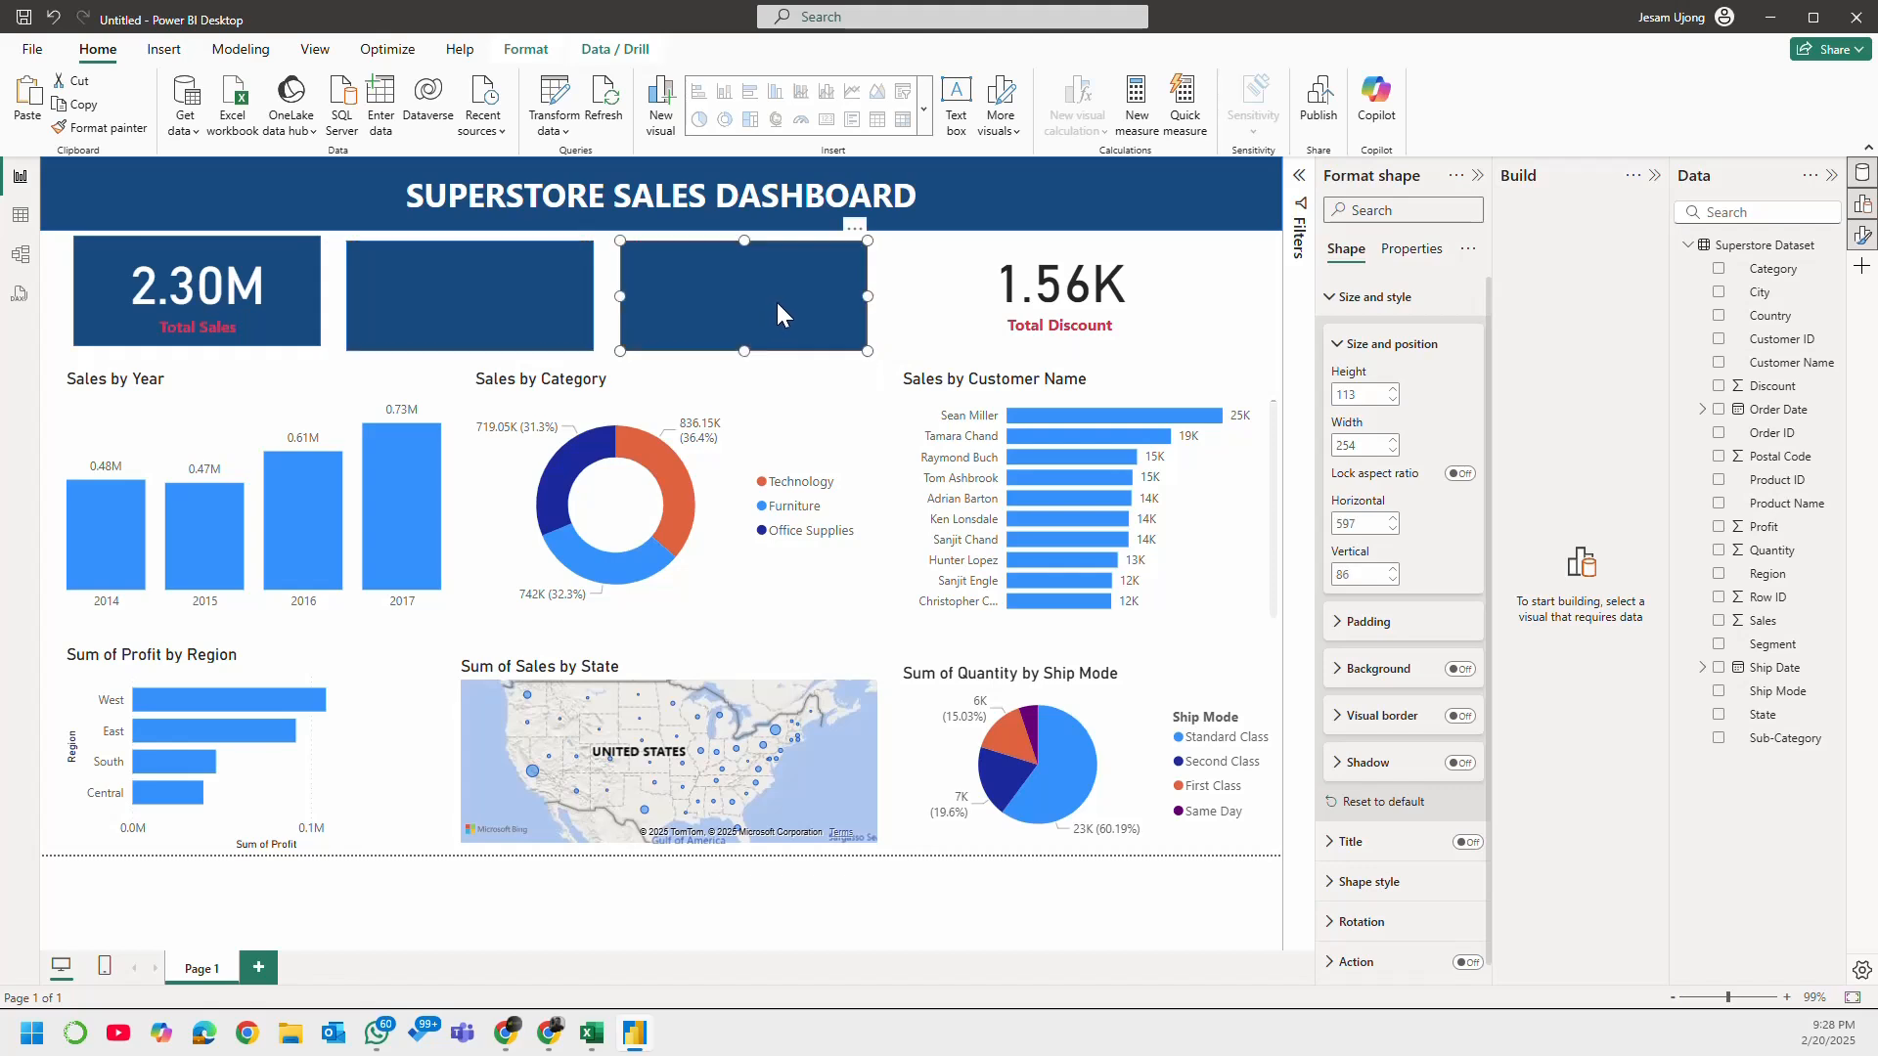
{"action": "key", "text": "ctrl+v"}
{"action": "left_click_drag", "start_coordinate": [283, 293], "coordinate": [1090, 286]}
{"action": "left_click_drag", "start_coordinate": [1091, 288], "coordinate": [1090, 288]}
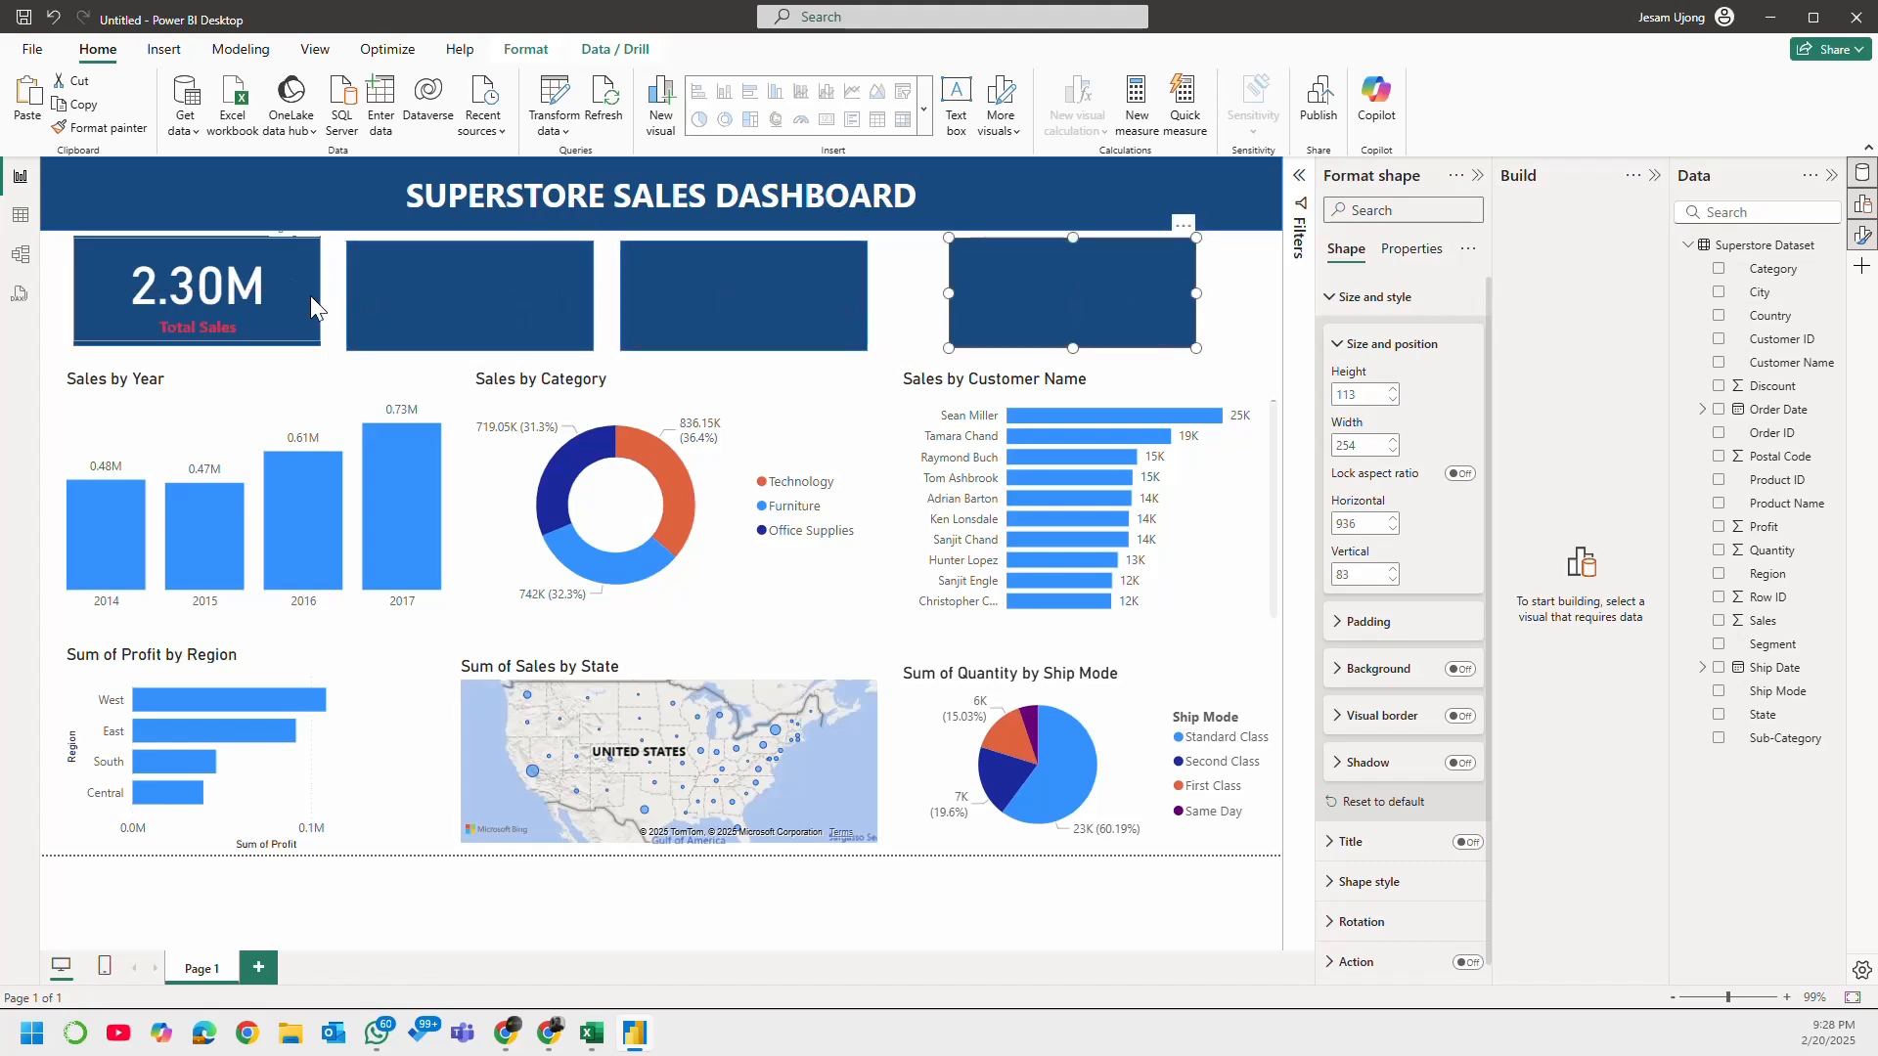
Step: Nudge the three empty dark rectangles over the Quantity, Profit and Discount cards into line with the Total Sales rectangle
{"action": "left_click_drag", "start_coordinate": [401, 301], "coordinate": [397, 293]}
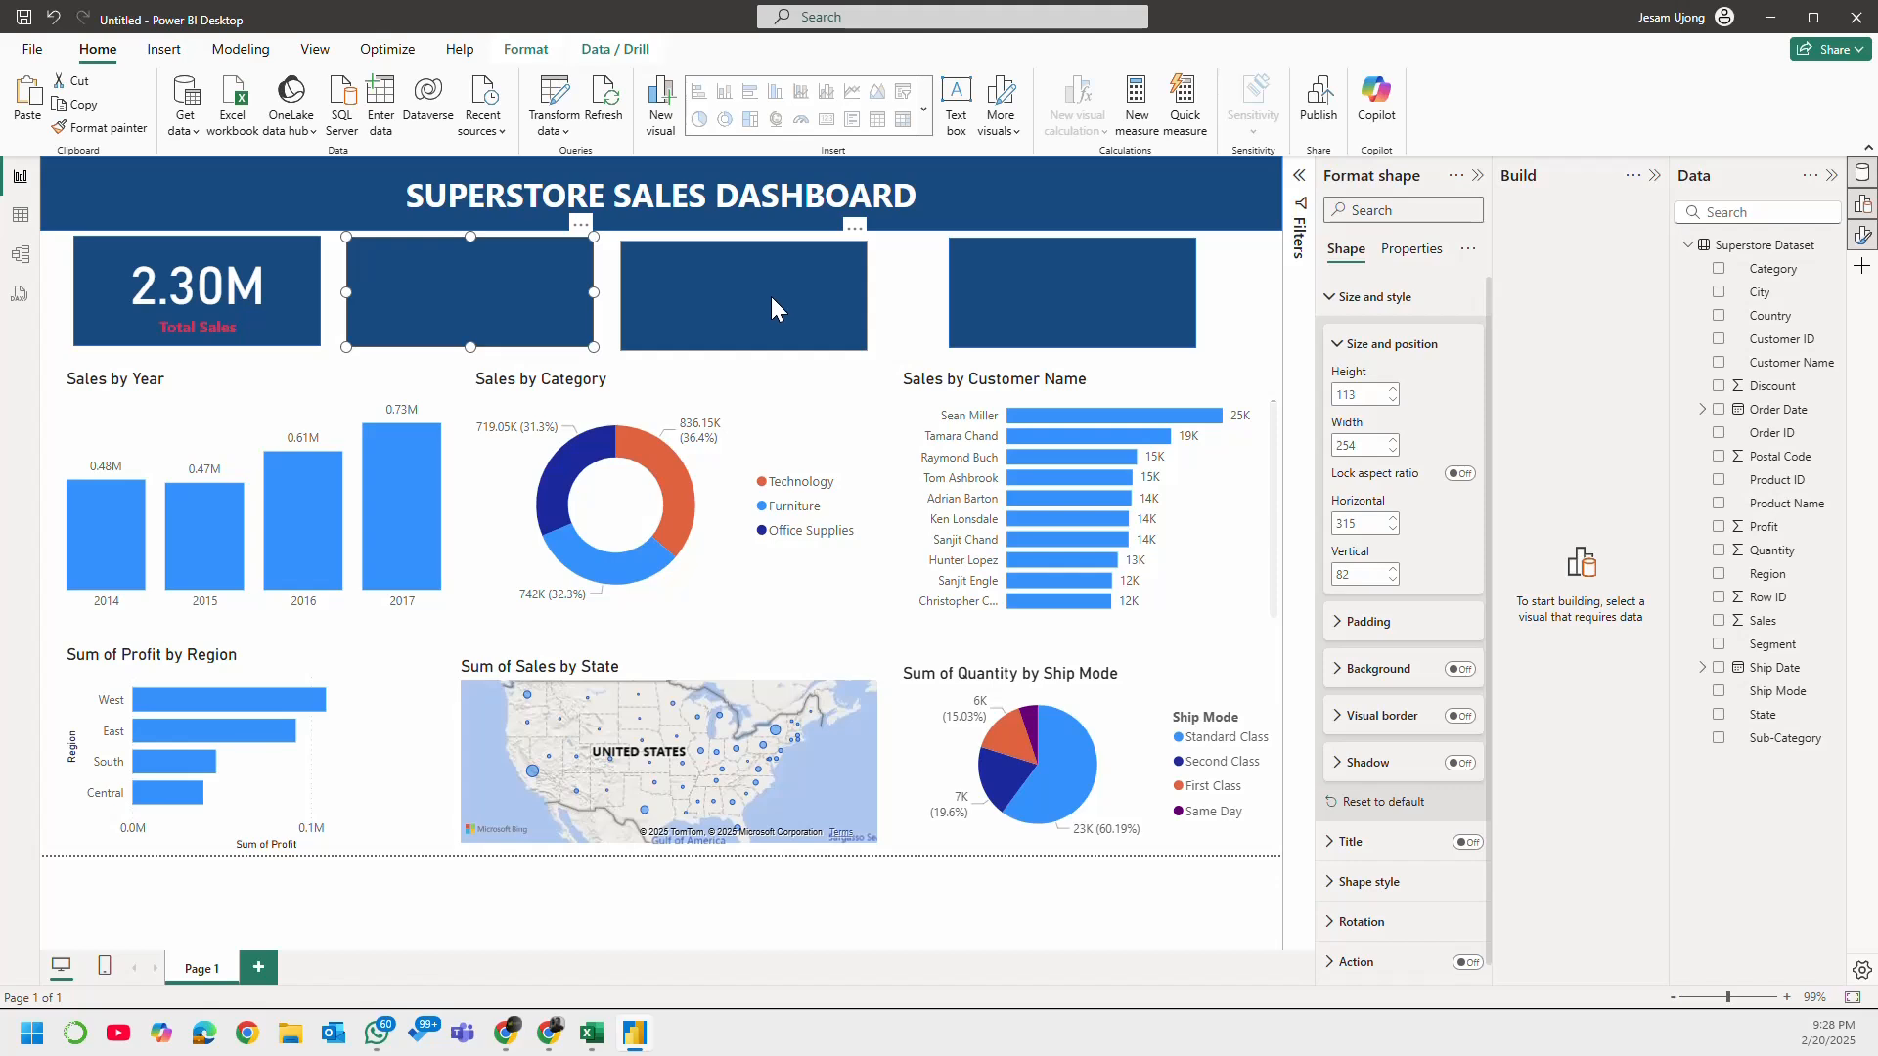
{"action": "left_click_drag", "start_coordinate": [771, 296], "coordinate": [775, 299]}
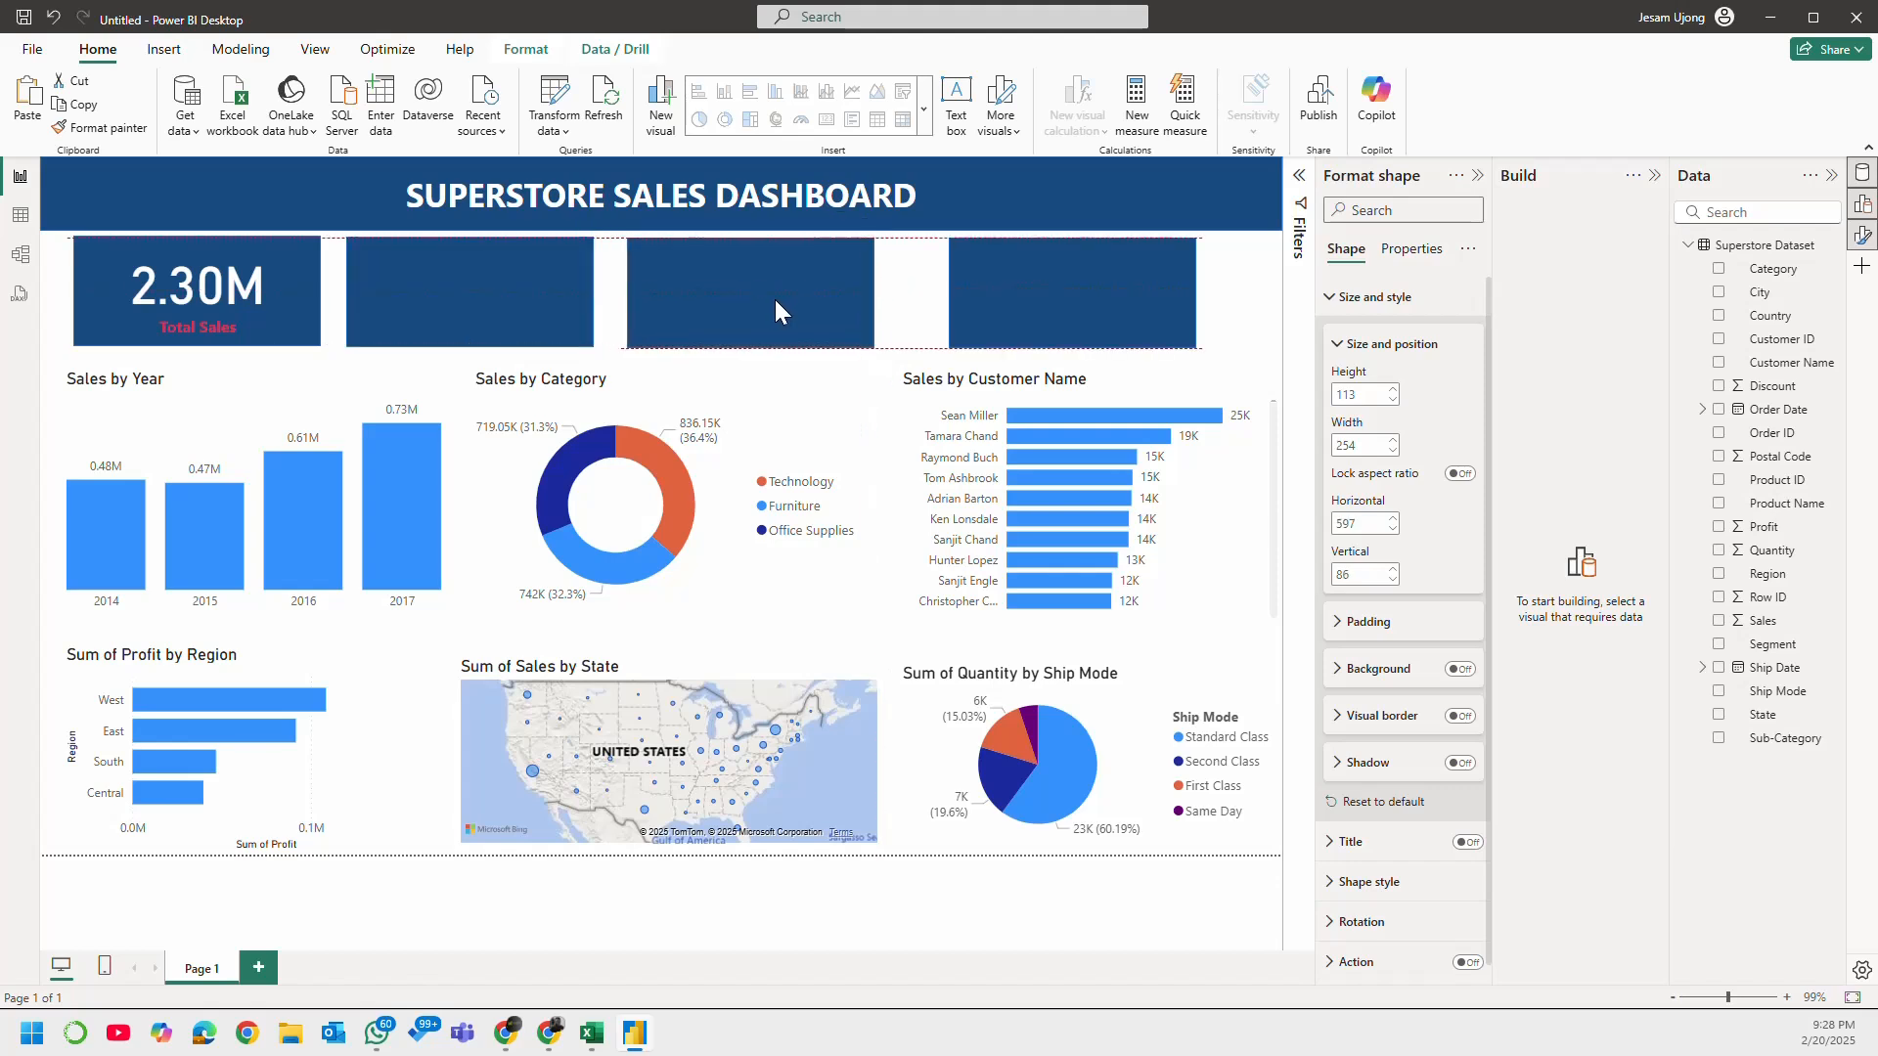
{"action": "left_click_drag", "start_coordinate": [1013, 291], "coordinate": [1015, 288]}
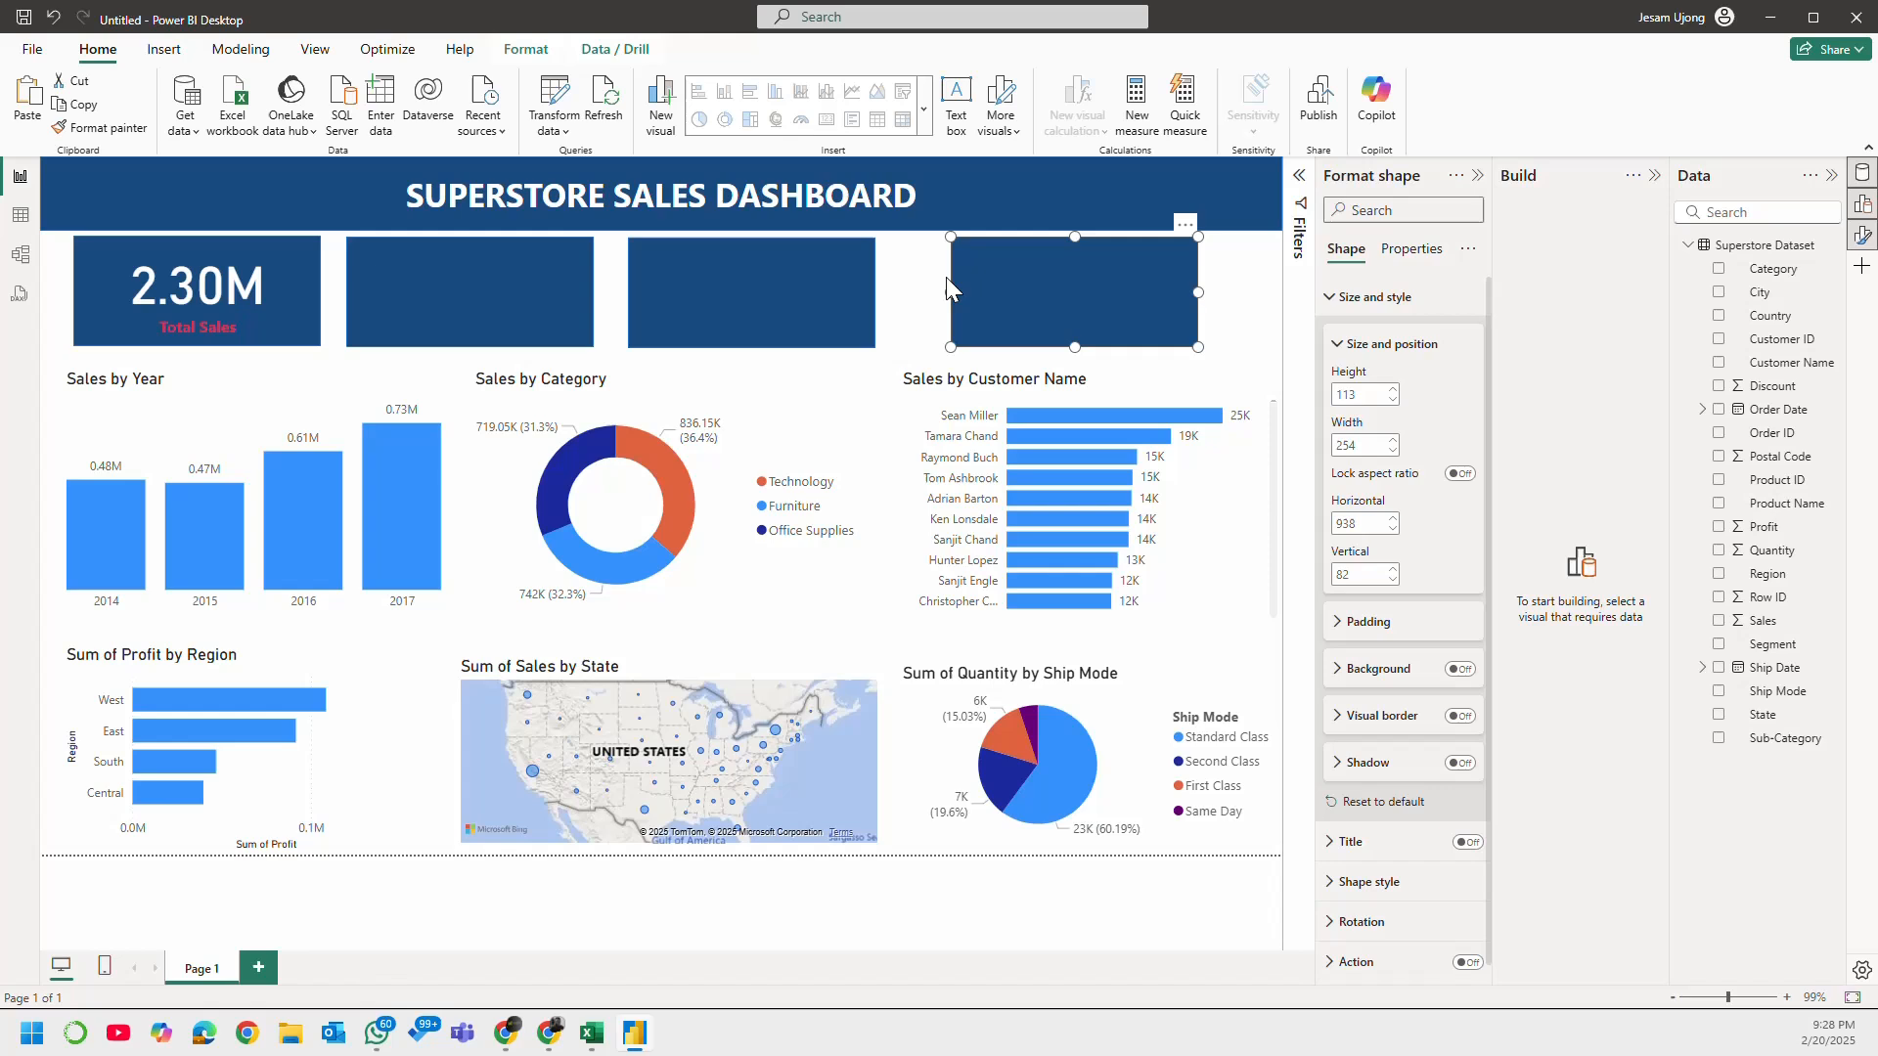
Step: Send the three dark rectangles covering the Total Quantity, Total Profit and Total Discount cards to the back
{"action": "left_click", "coordinate": [503, 290]}
{"action": "left_click", "coordinate": [775, 290], "text": "ctrl"}
{"action": "left_click", "coordinate": [1055, 300], "text": "ctrl"}
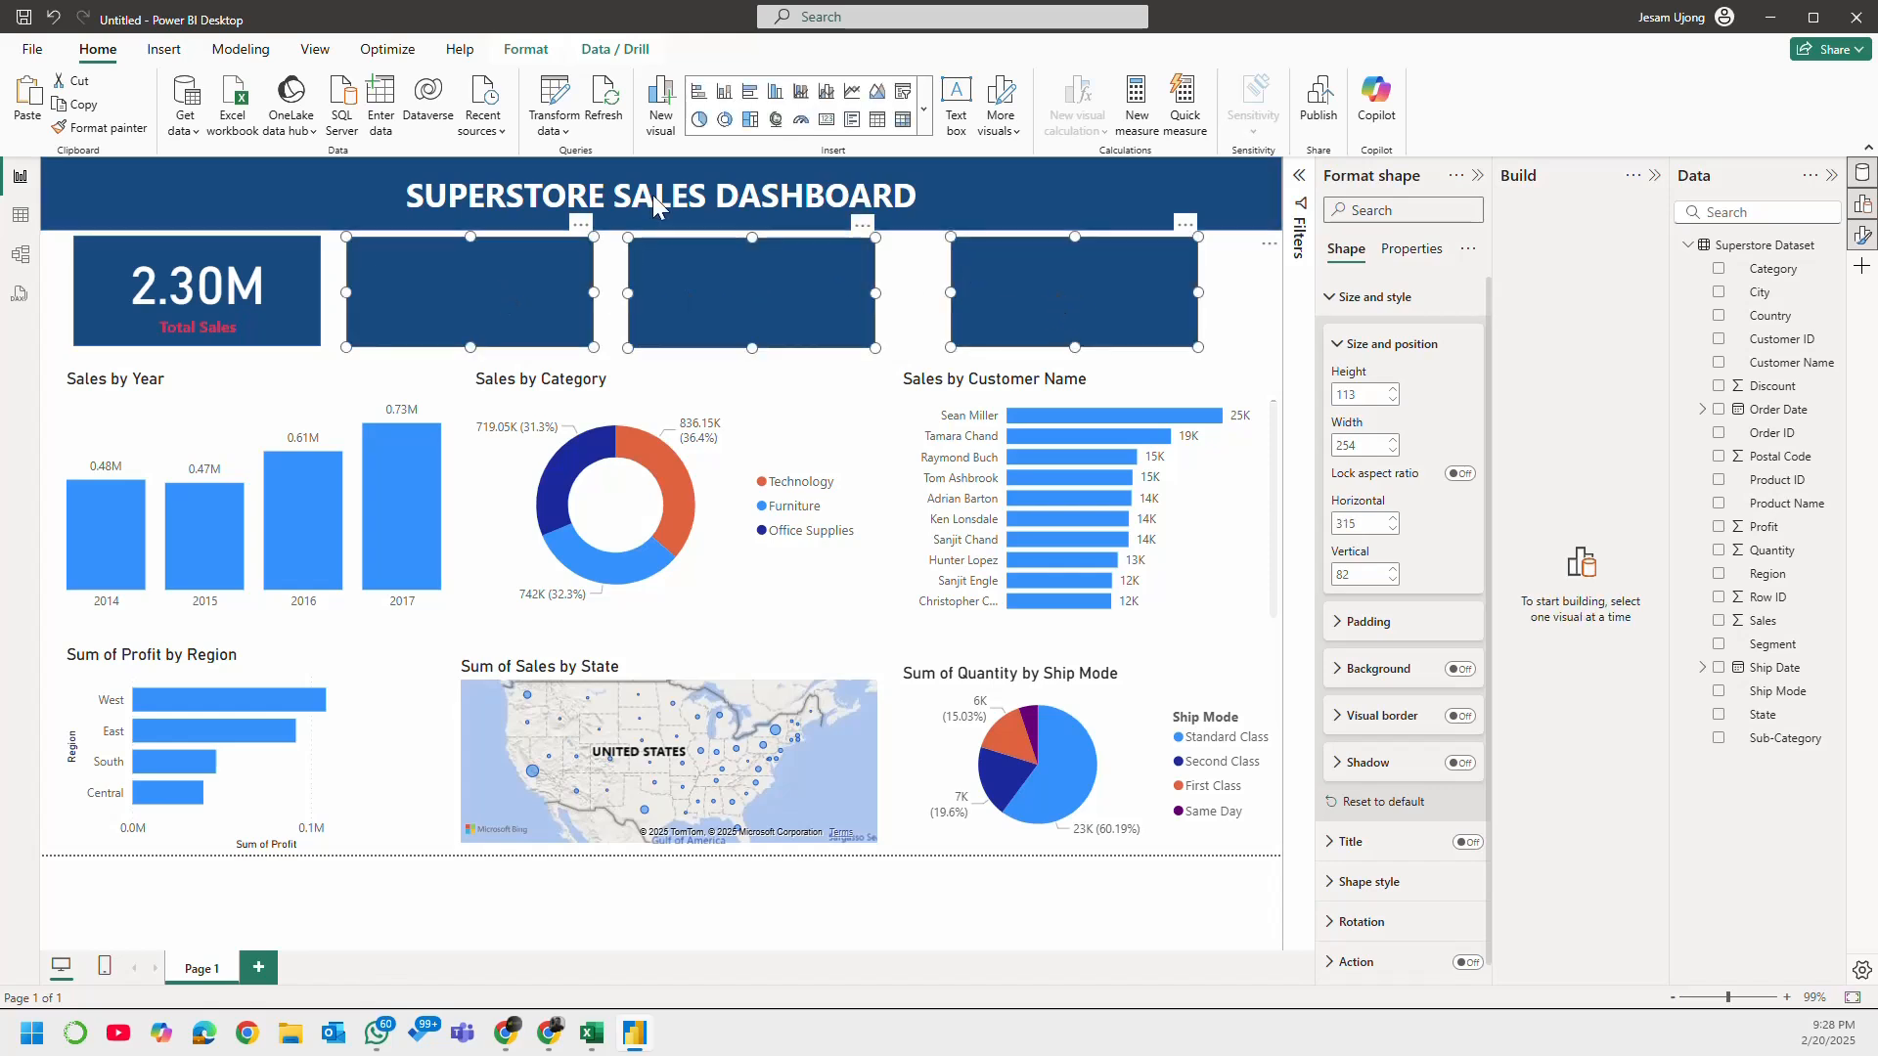
{"action": "left_click", "coordinate": [538, 50]}
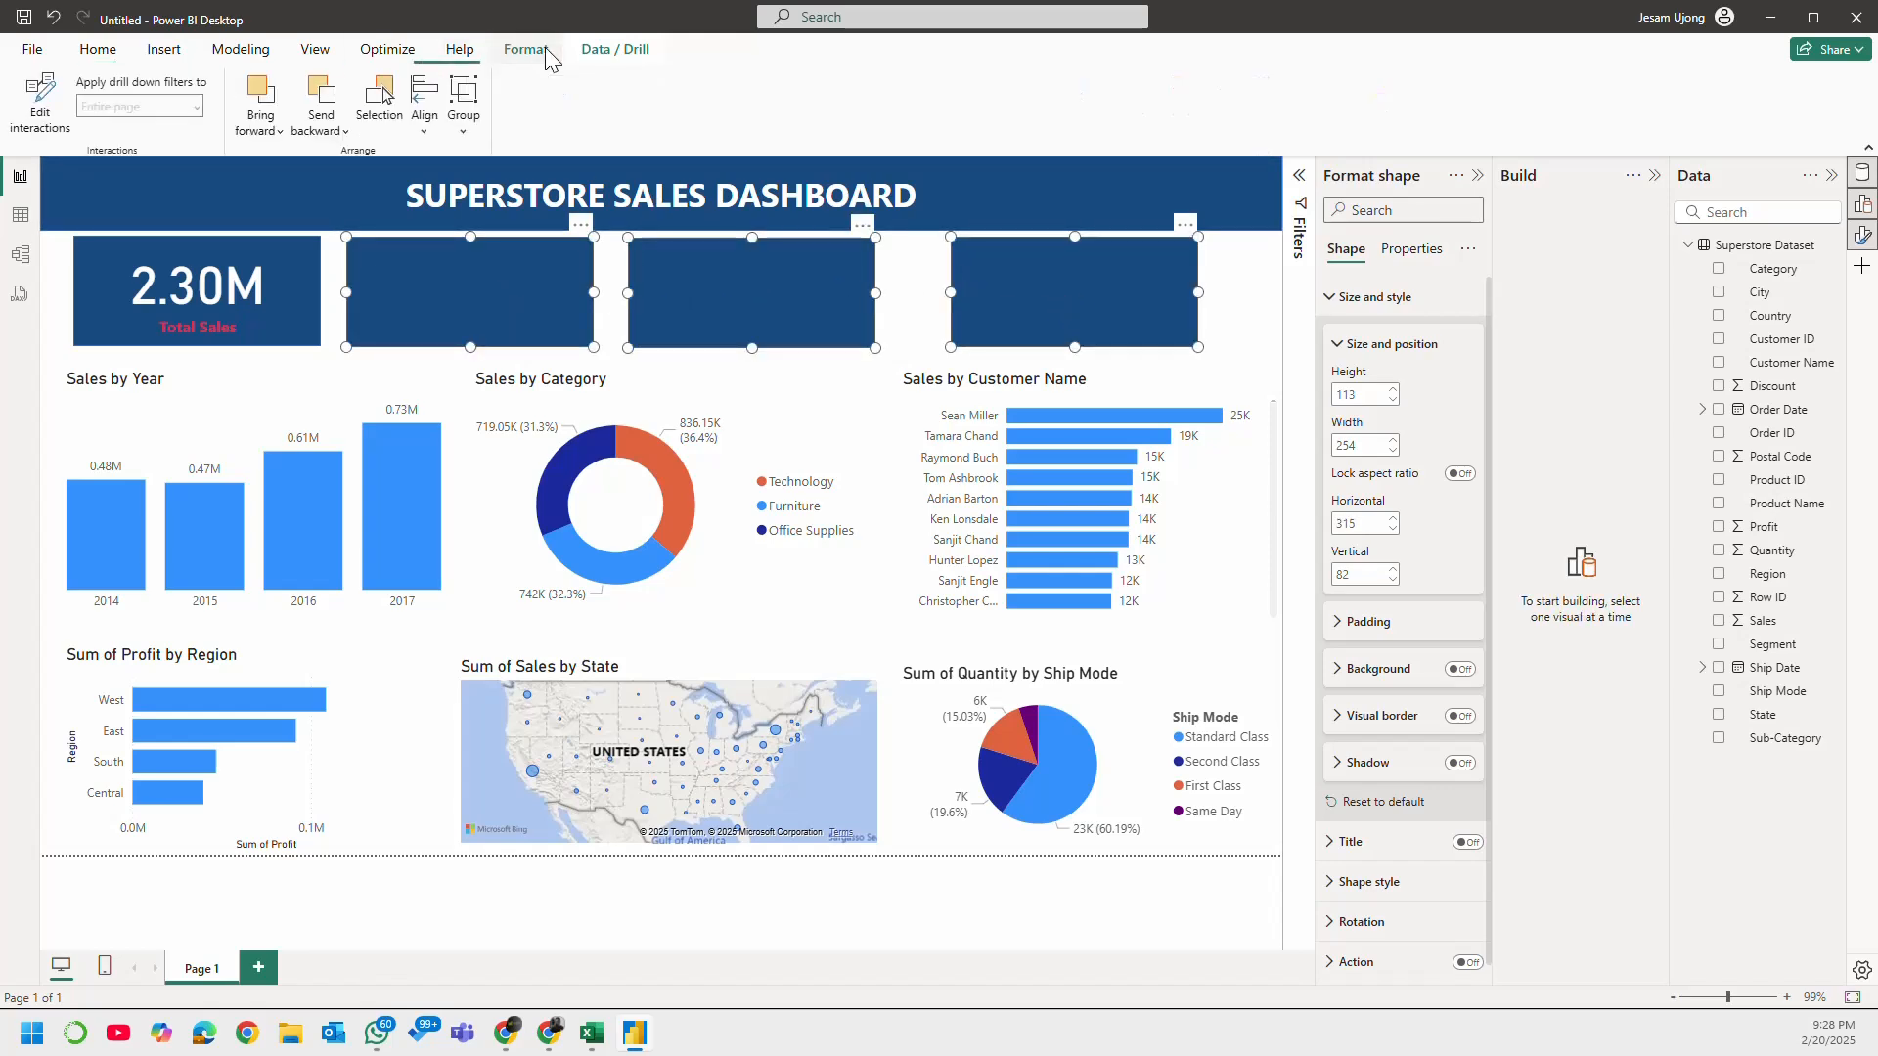
{"action": "left_click", "coordinate": [321, 107]}
{"action": "left_click", "coordinate": [354, 193]}
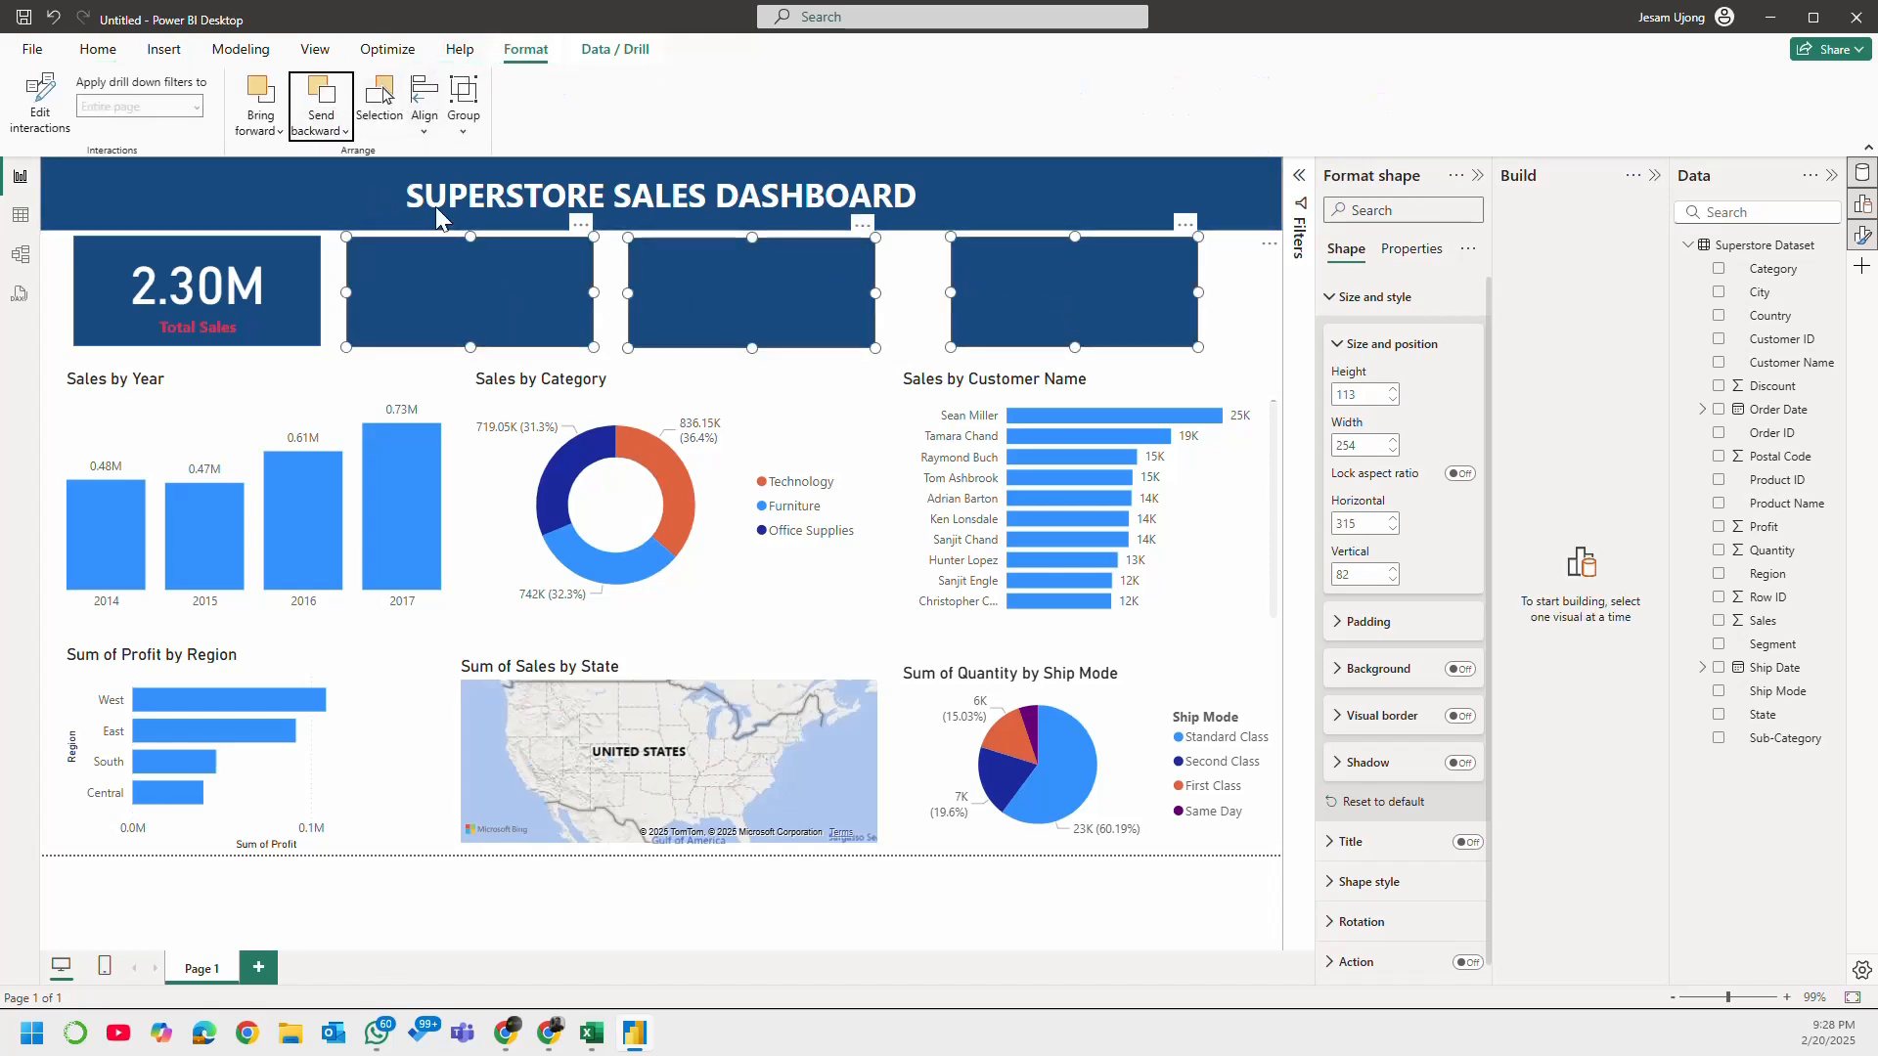
{"action": "left_click", "coordinate": [1264, 348]}
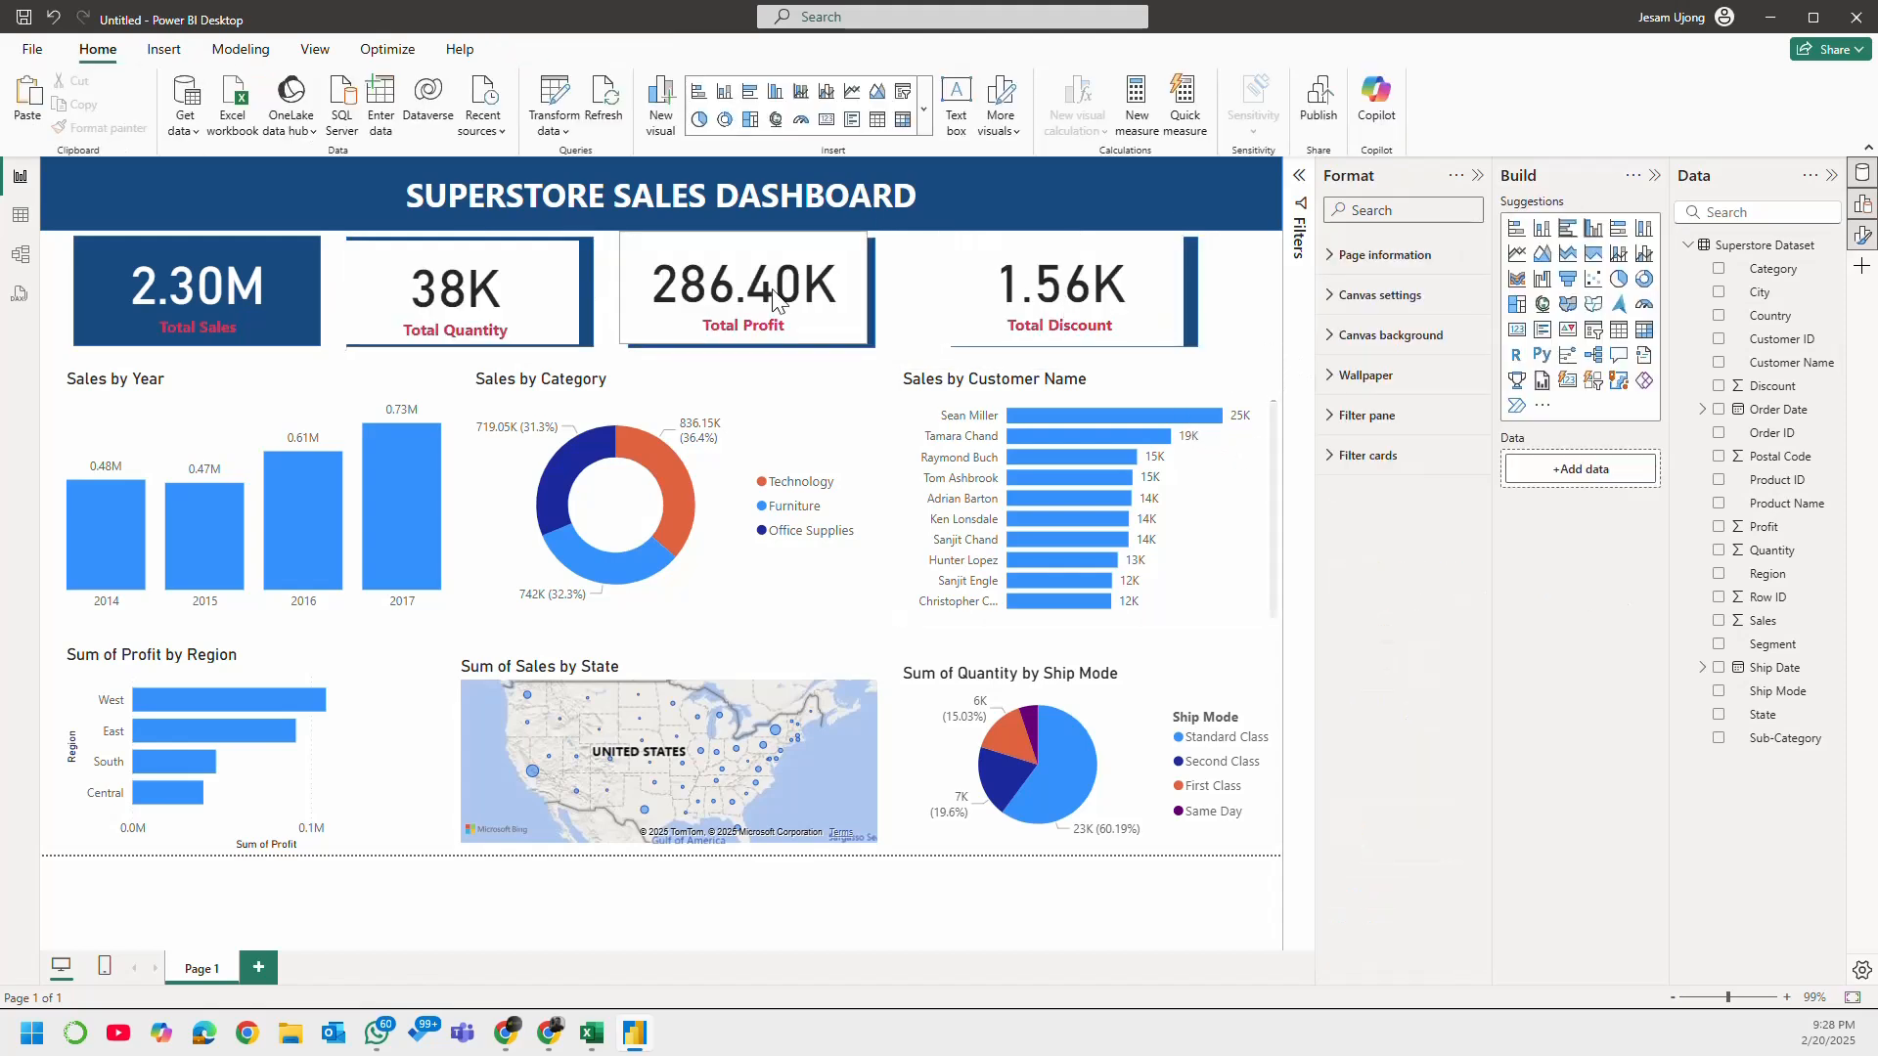
Step: Line up the Total Profit, Total Quantity and Total Discount cards with the dark rectangles behind them
{"action": "left_click_drag", "start_coordinate": [773, 291], "coordinate": [782, 295]}
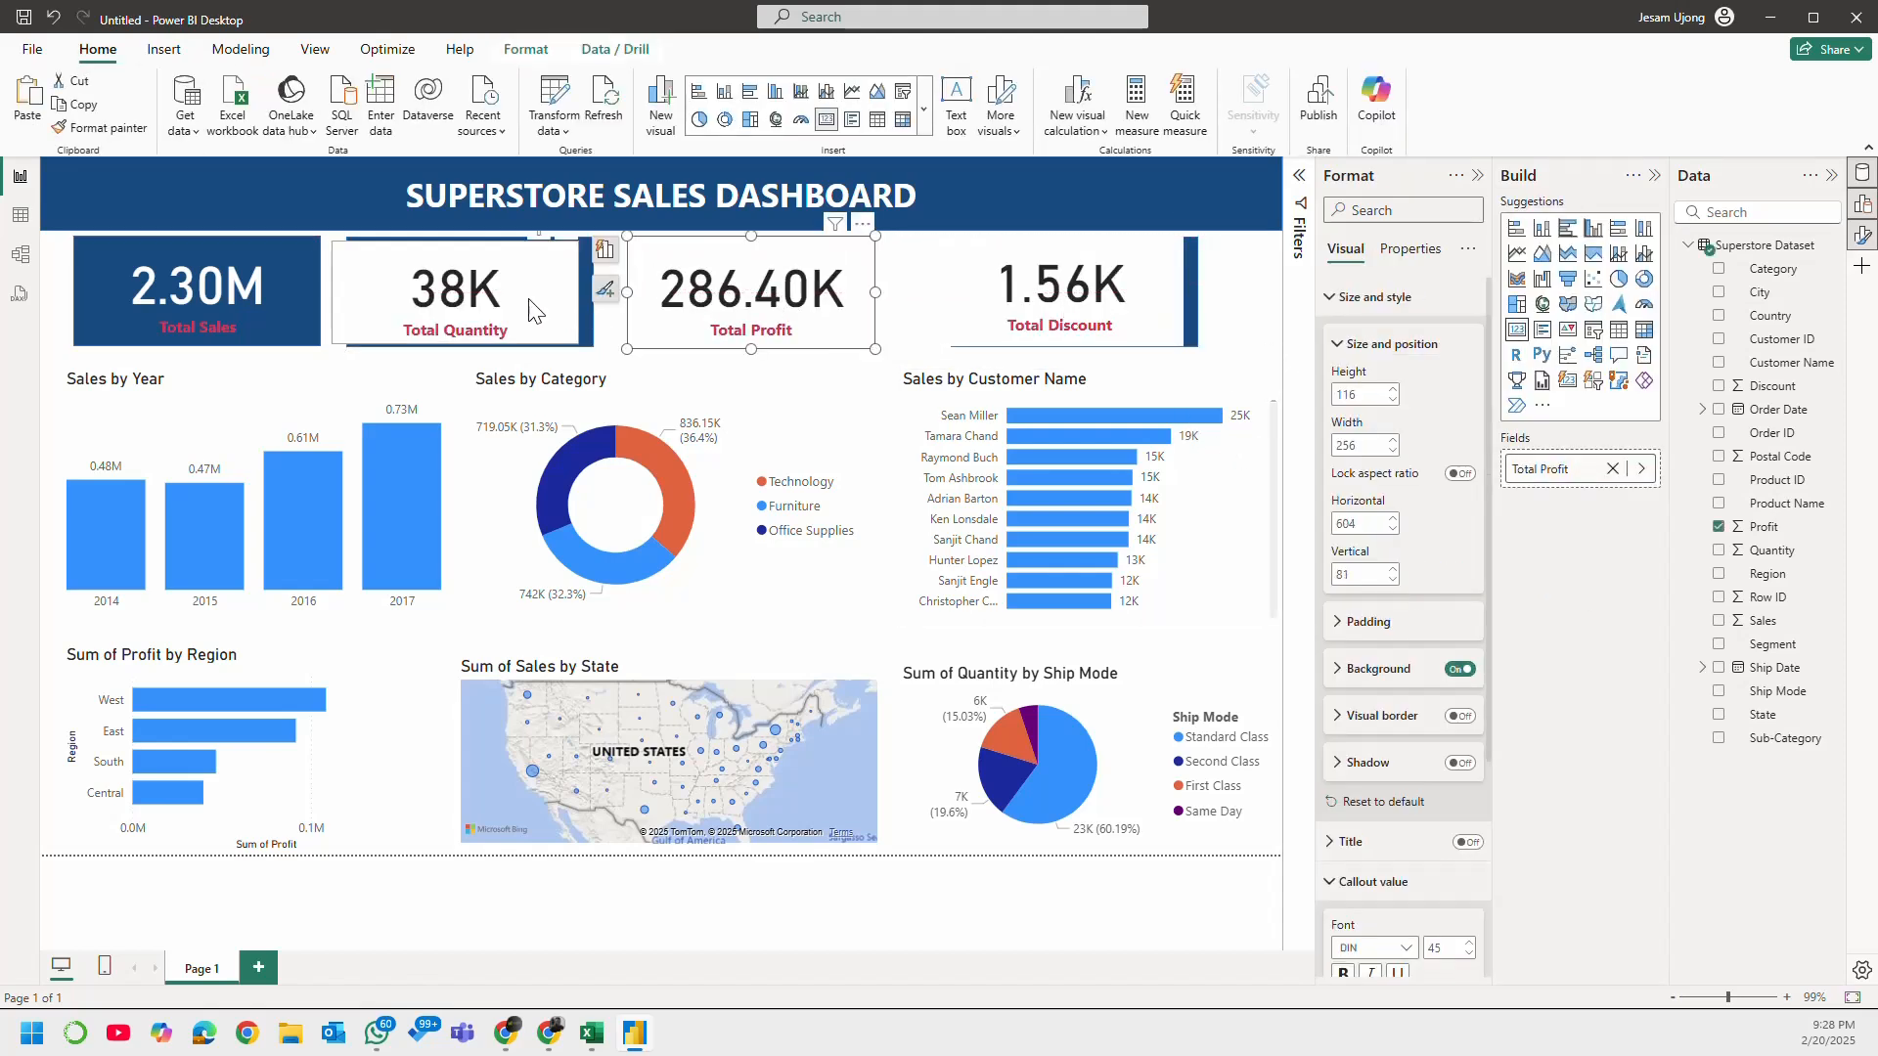
{"action": "mouse_move", "coordinate": [529, 299]}
{"action": "left_mouse_down"}
{"action": "mouse_move", "coordinate": [550, 288]}
{"action": "mouse_move", "coordinate": [545, 307]}
{"action": "left_mouse_up"}
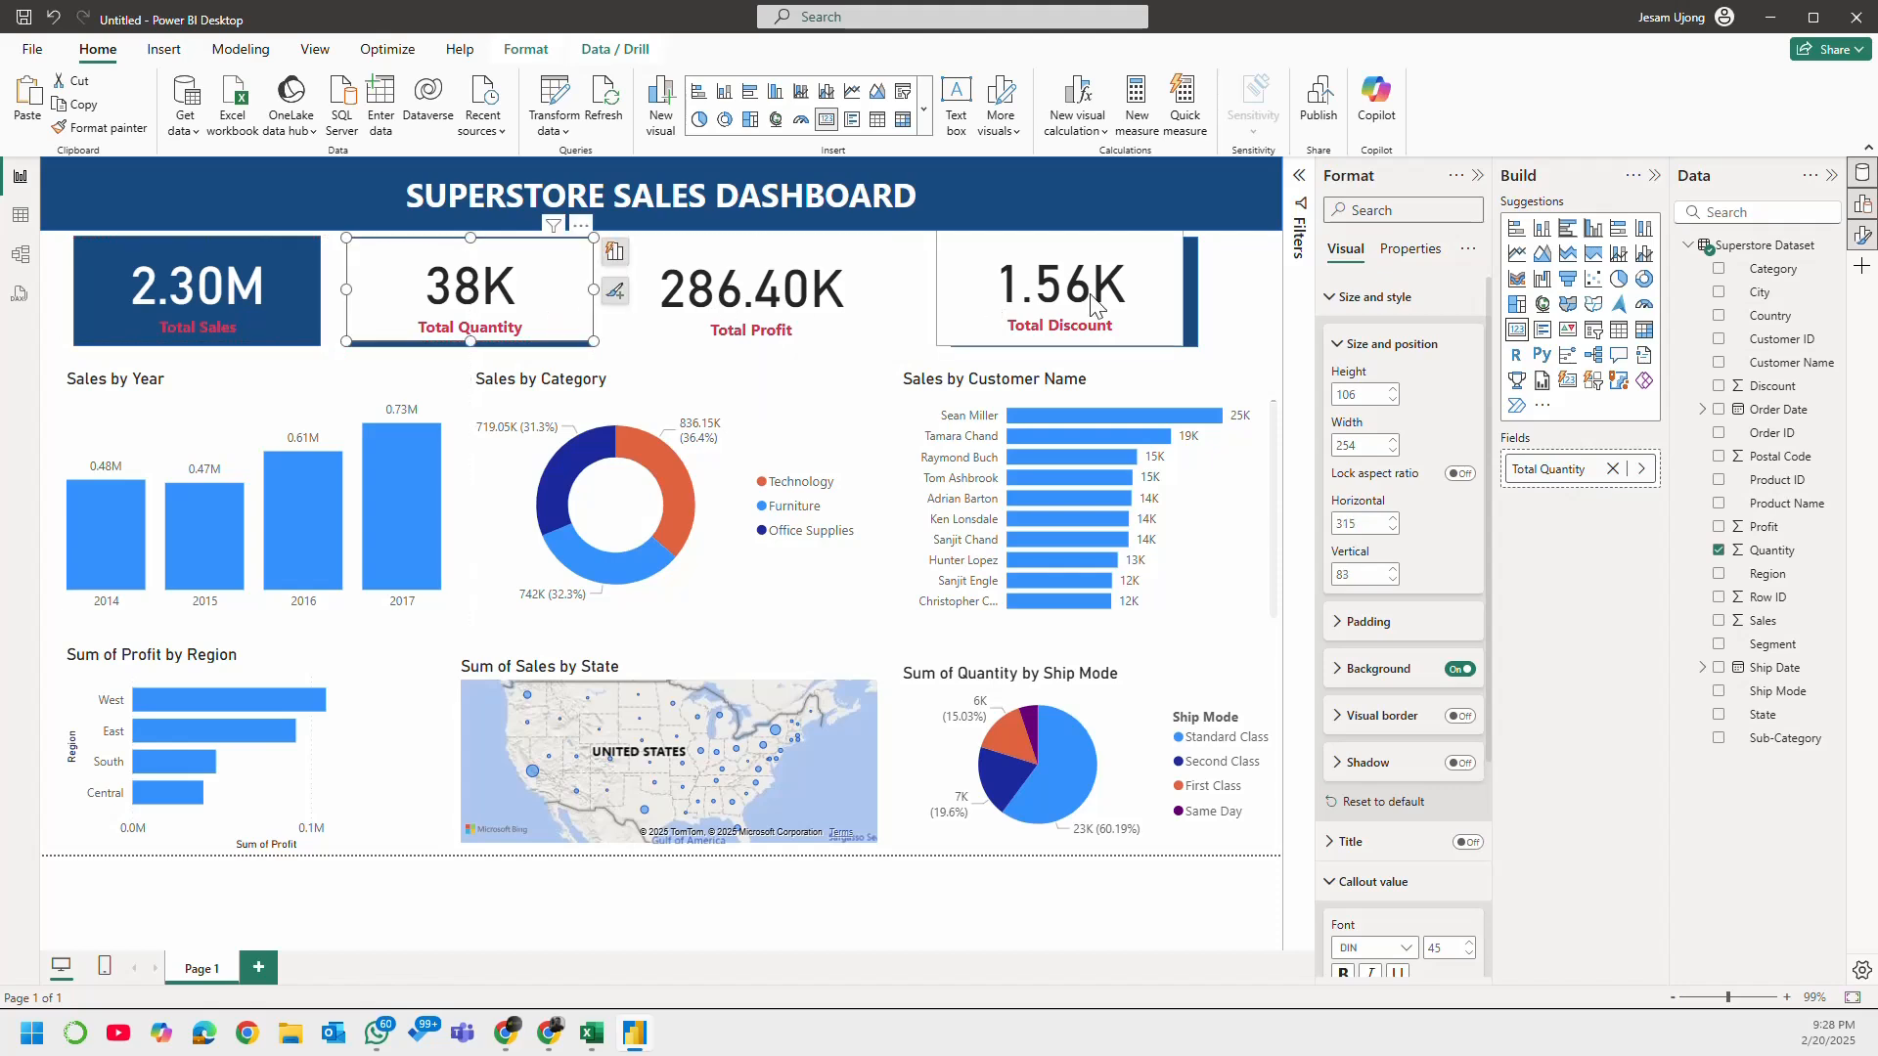
{"action": "left_click_drag", "start_coordinate": [1120, 306], "coordinate": [1133, 308]}
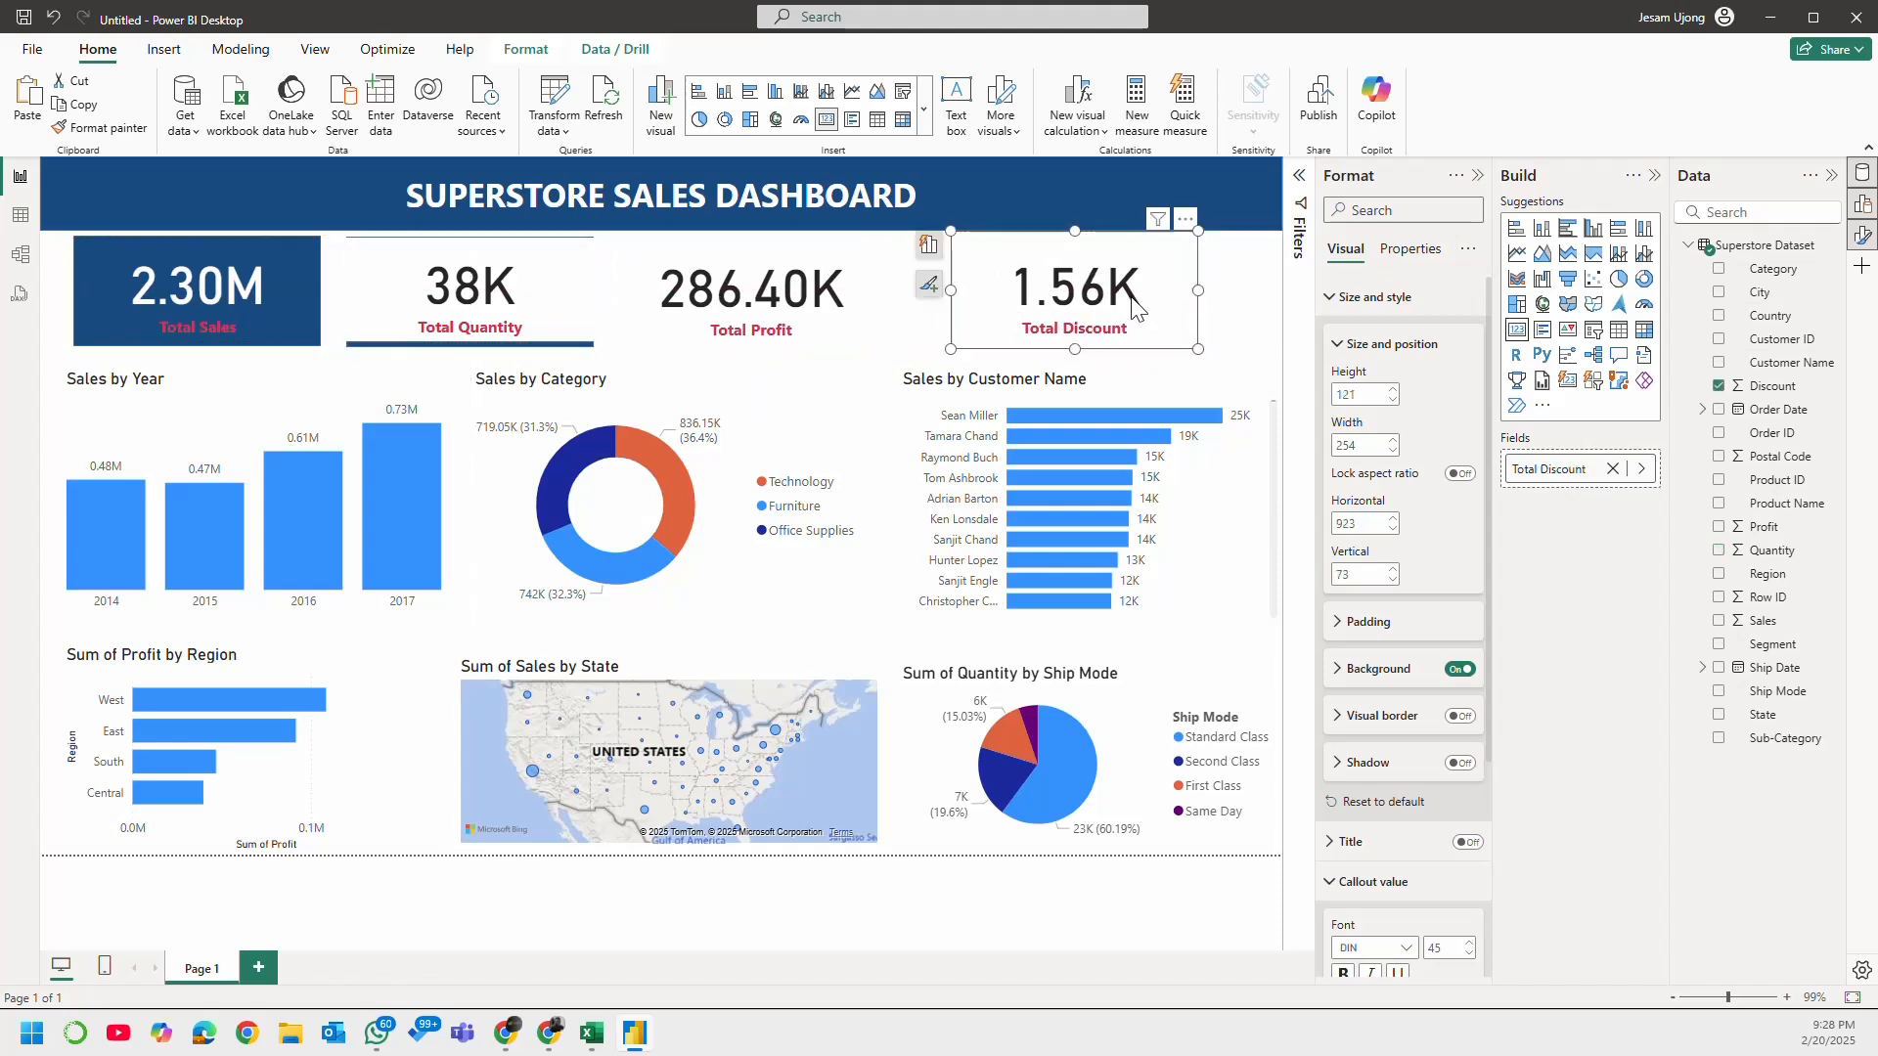
Step: Turn off the background of the Total Quantity, Total Profit and Total Discount cards together
{"action": "left_click", "coordinate": [578, 278]}
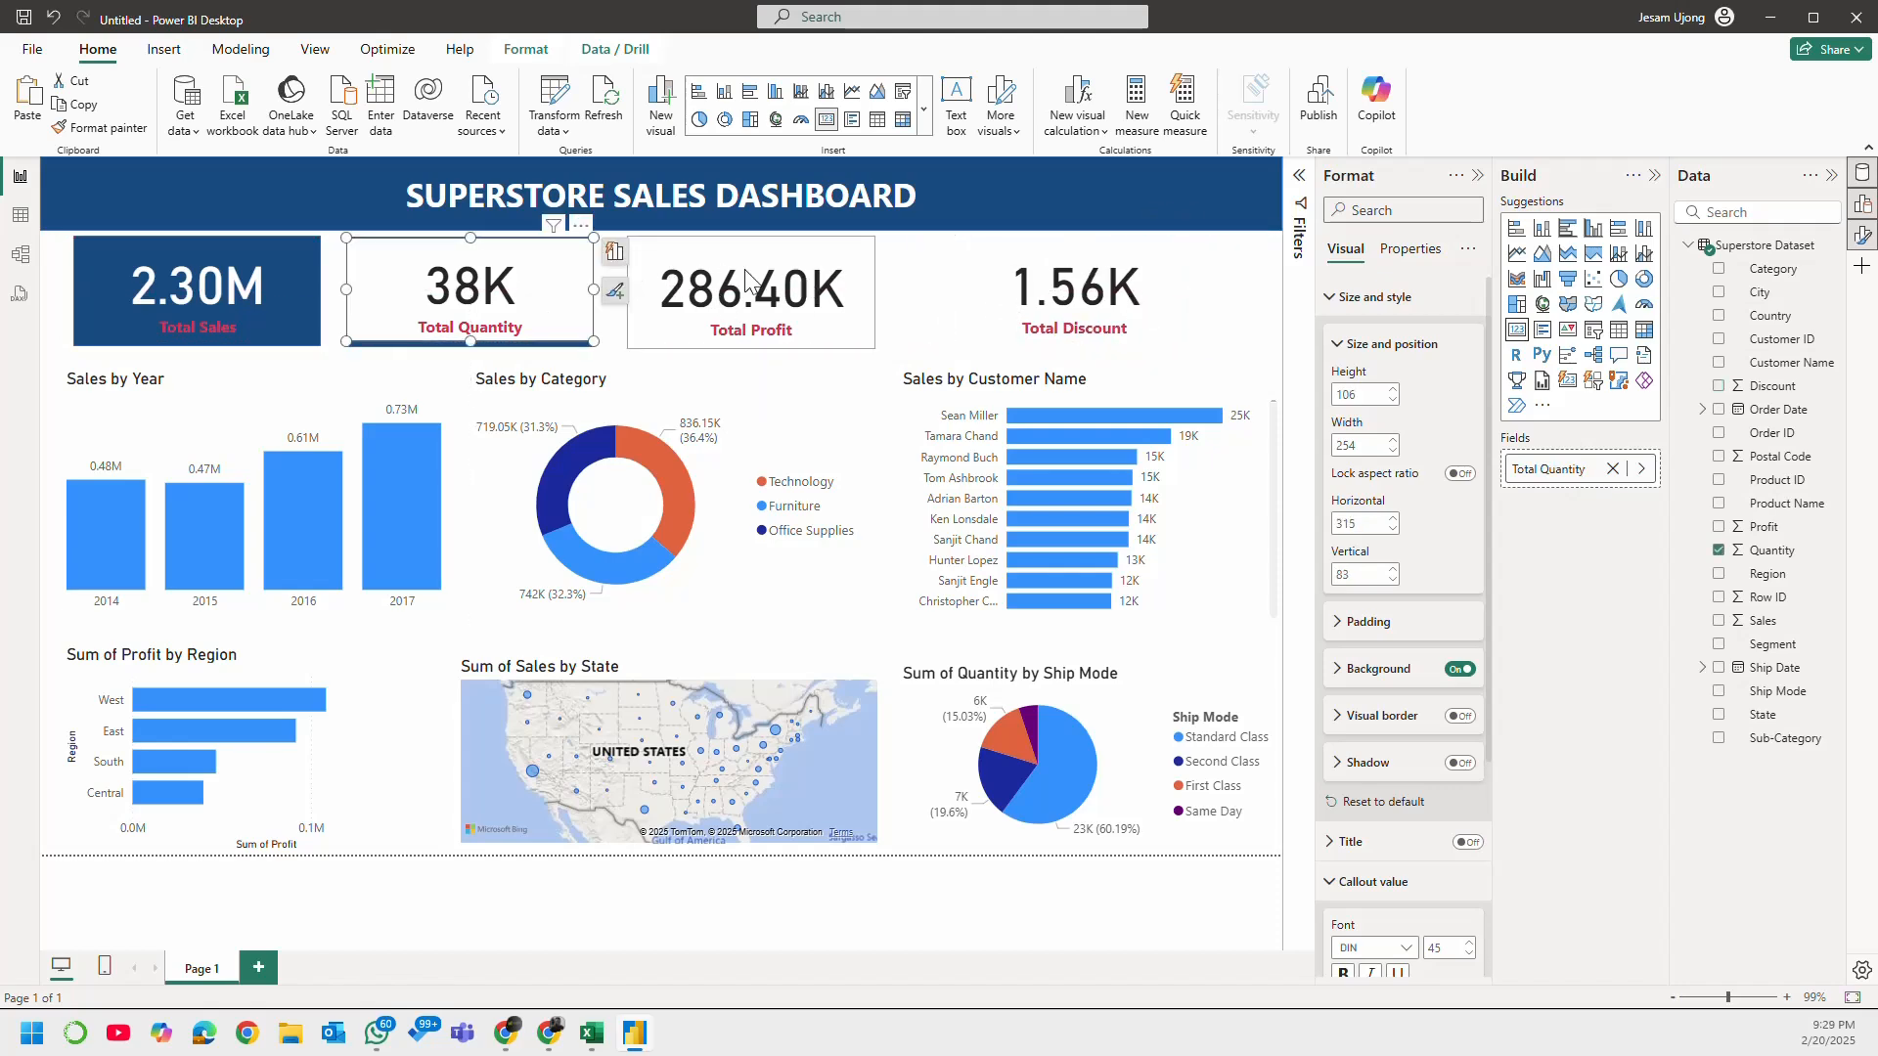
{"action": "left_click", "coordinate": [847, 279], "text": "ctrl"}
{"action": "left_click", "coordinate": [1032, 277], "text": "ctrl"}
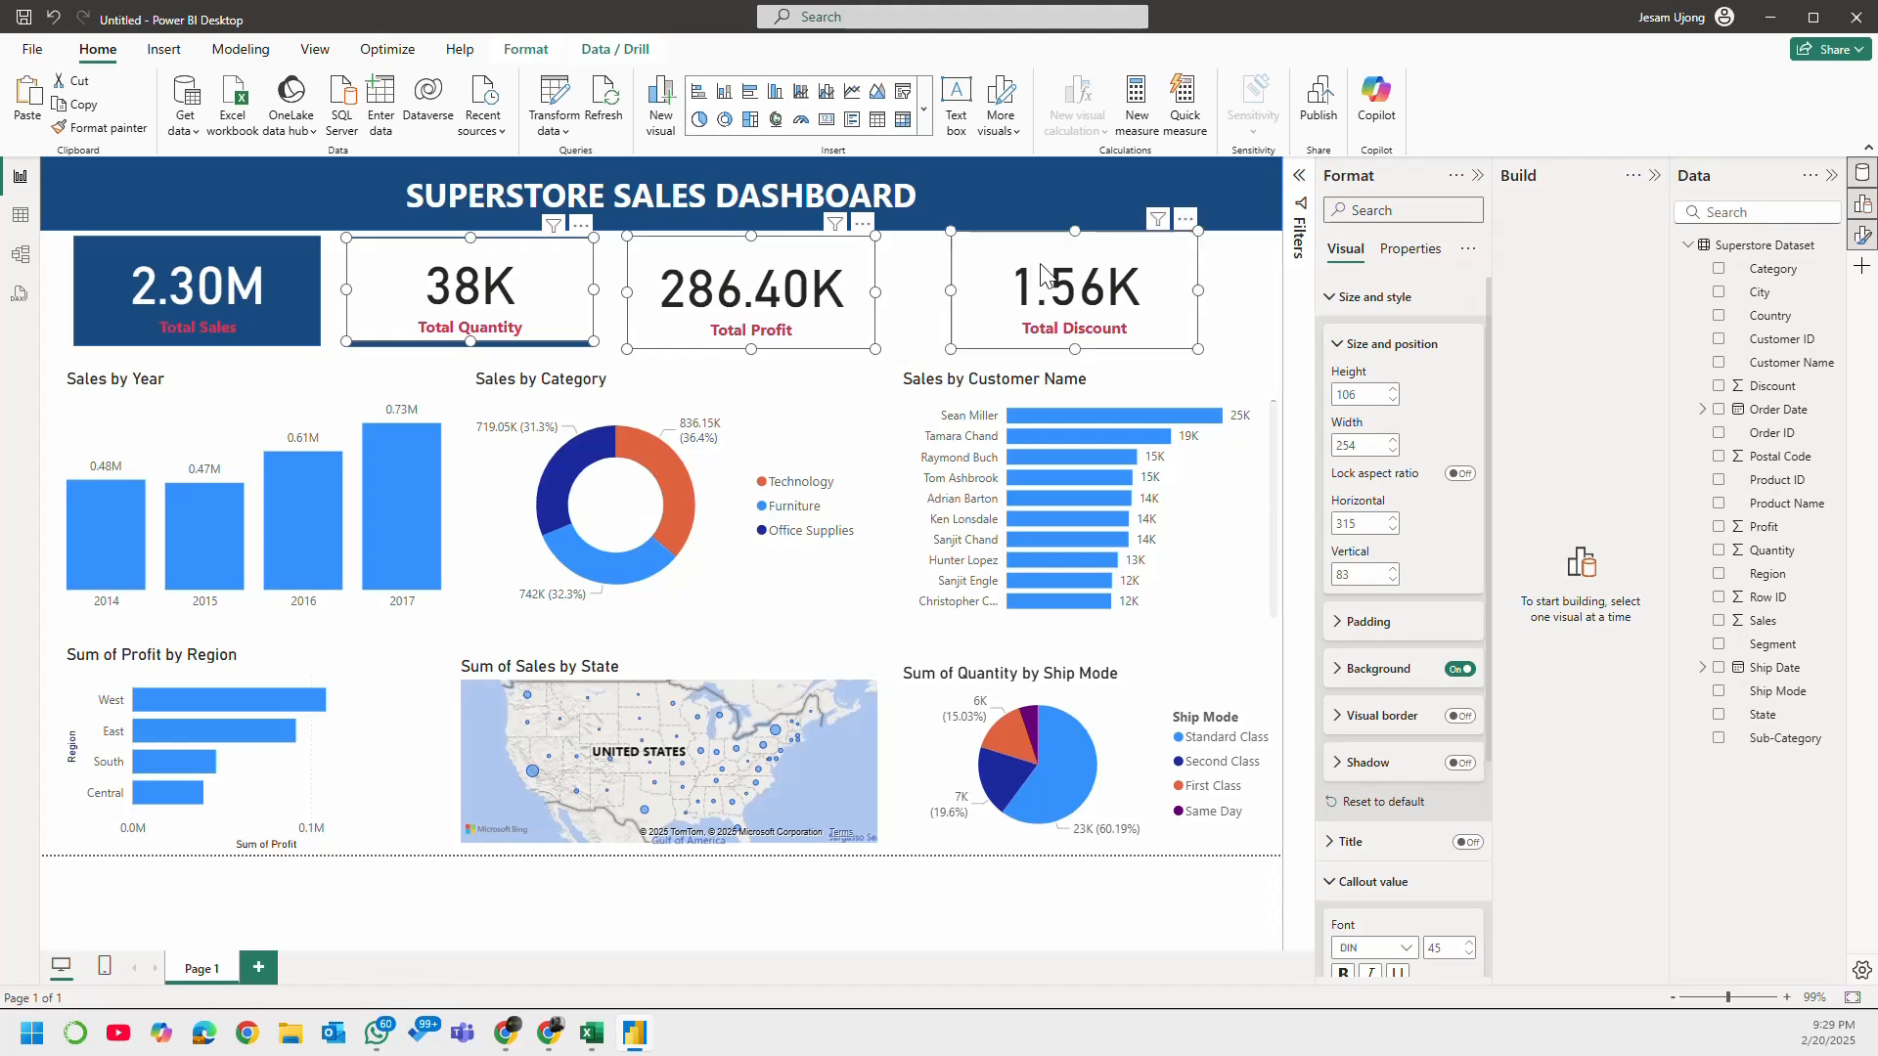
{"action": "left_click", "coordinate": [1458, 669]}
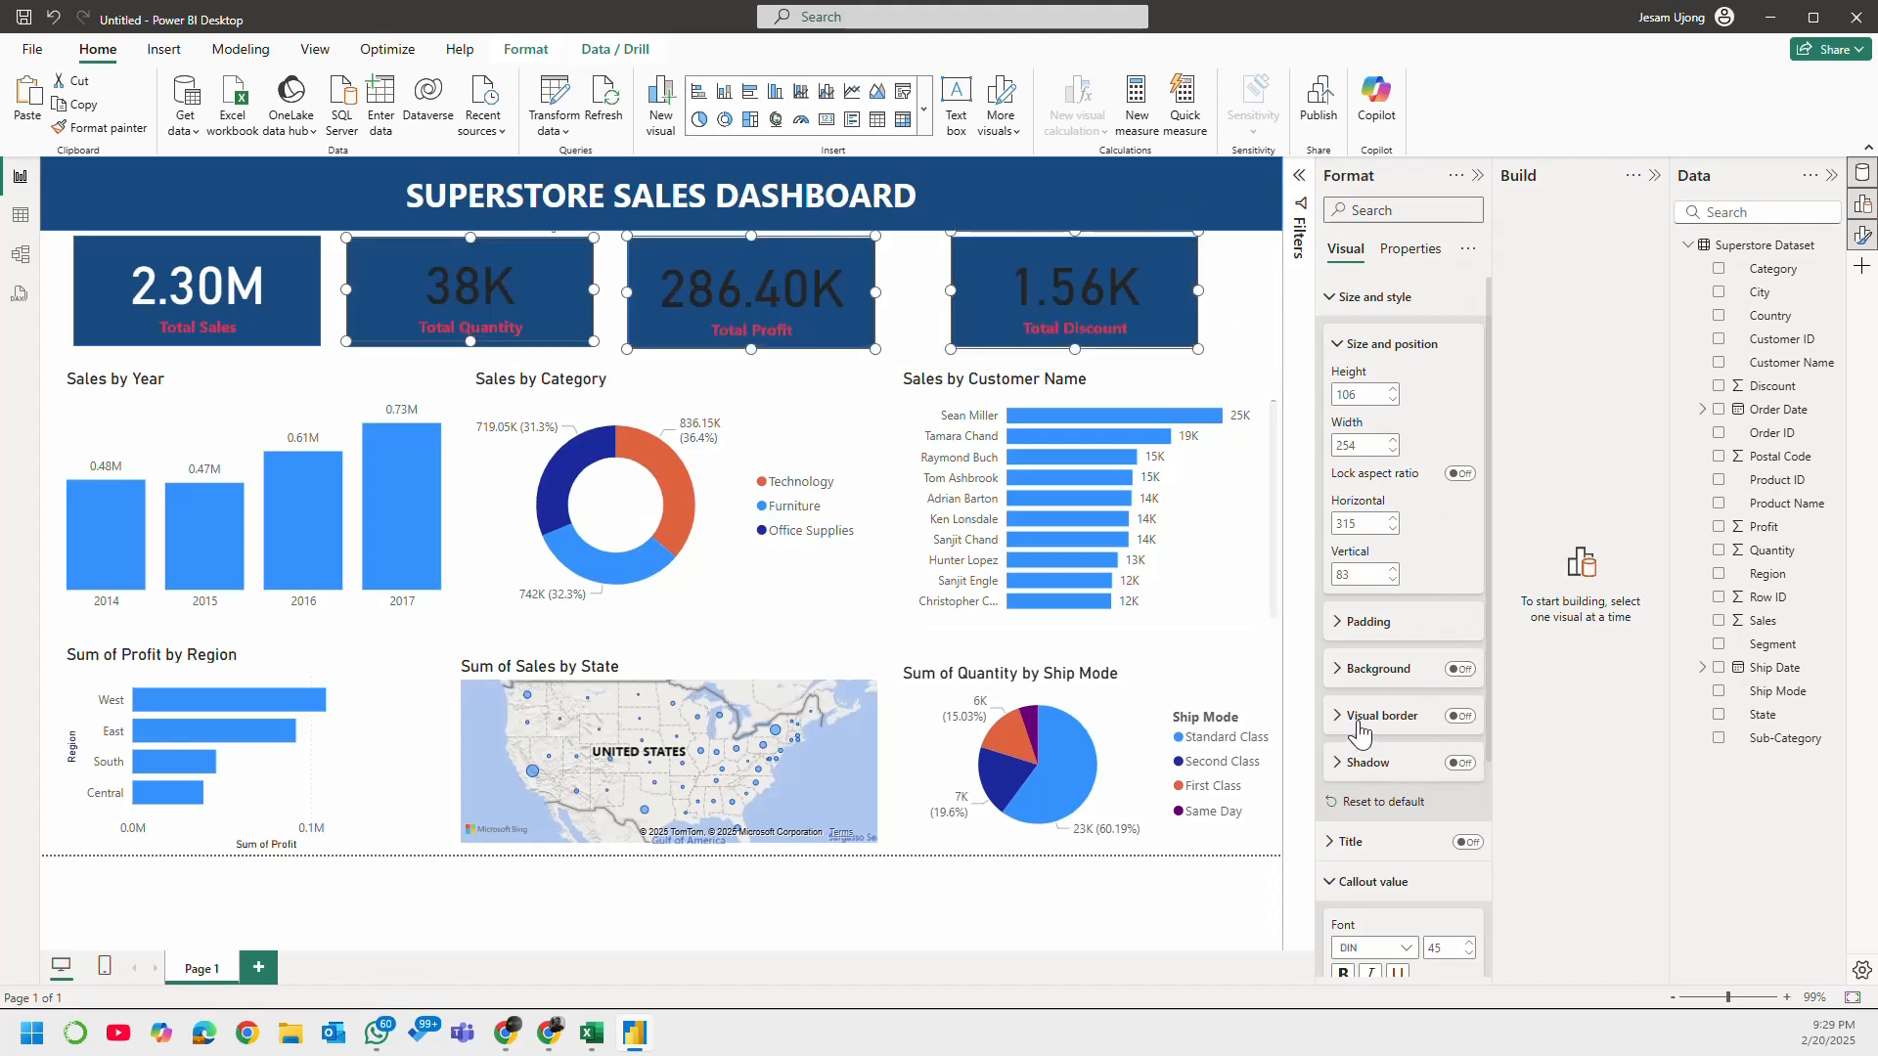
Step: Set the callout value colour of the Total Quantity, Total Profit and Total Discount cards to white
{"action": "scroll", "coordinate": [1367, 911], "scroll_direction": "down", "scroll_amount": 3}
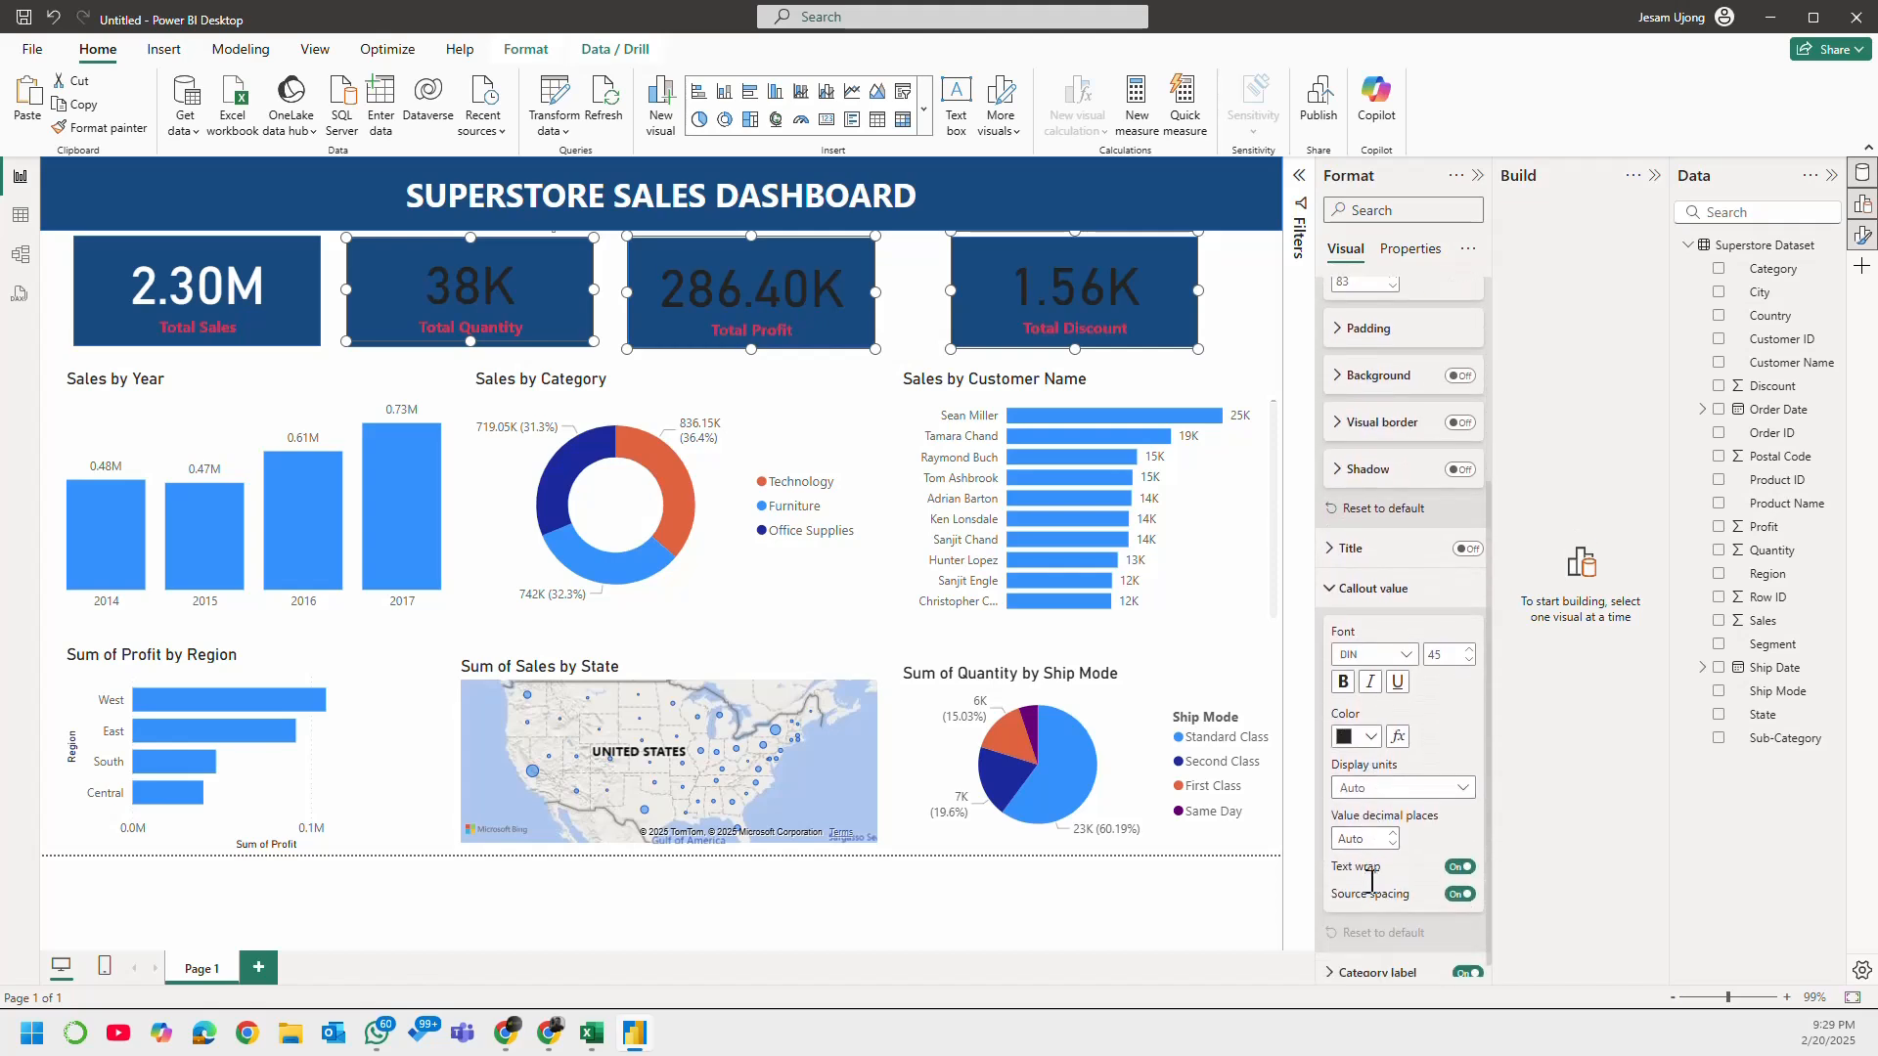
{"action": "left_click", "coordinate": [1361, 740]}
{"action": "left_click", "coordinate": [1363, 658]}
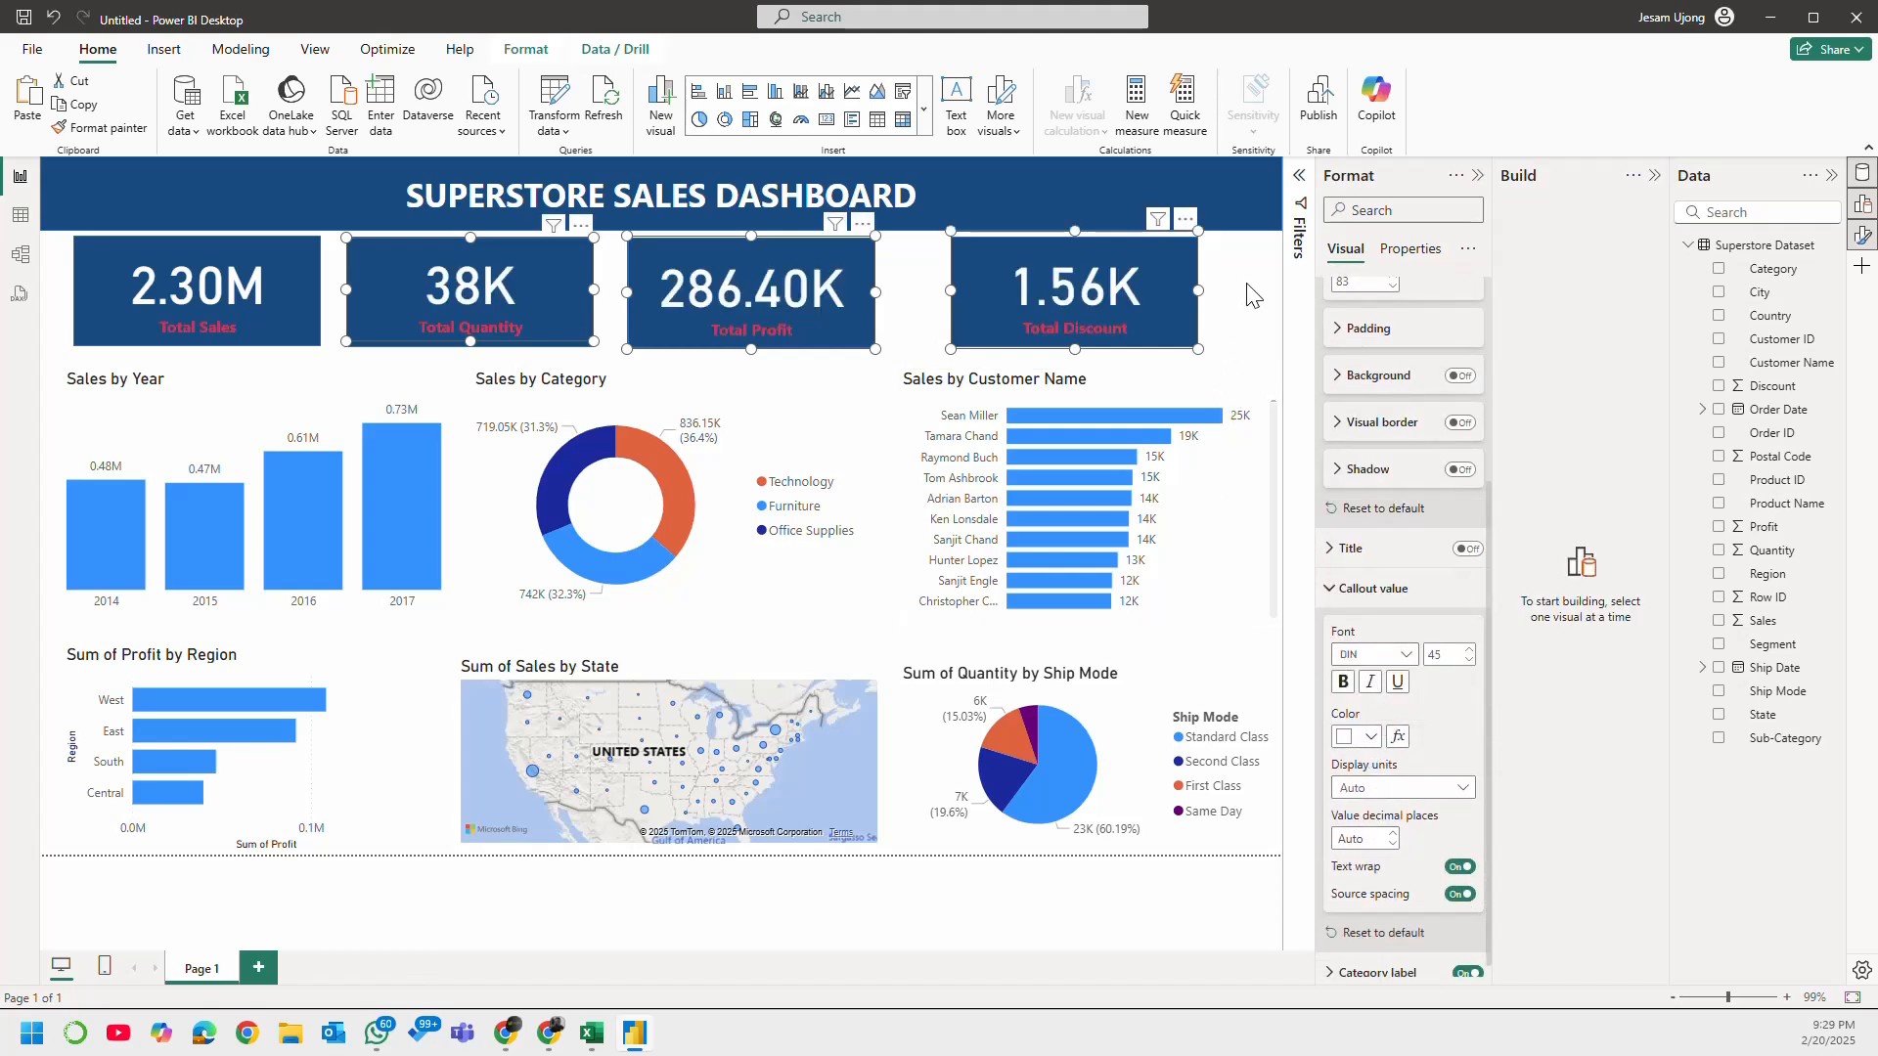
{"action": "left_click", "coordinate": [1246, 314]}
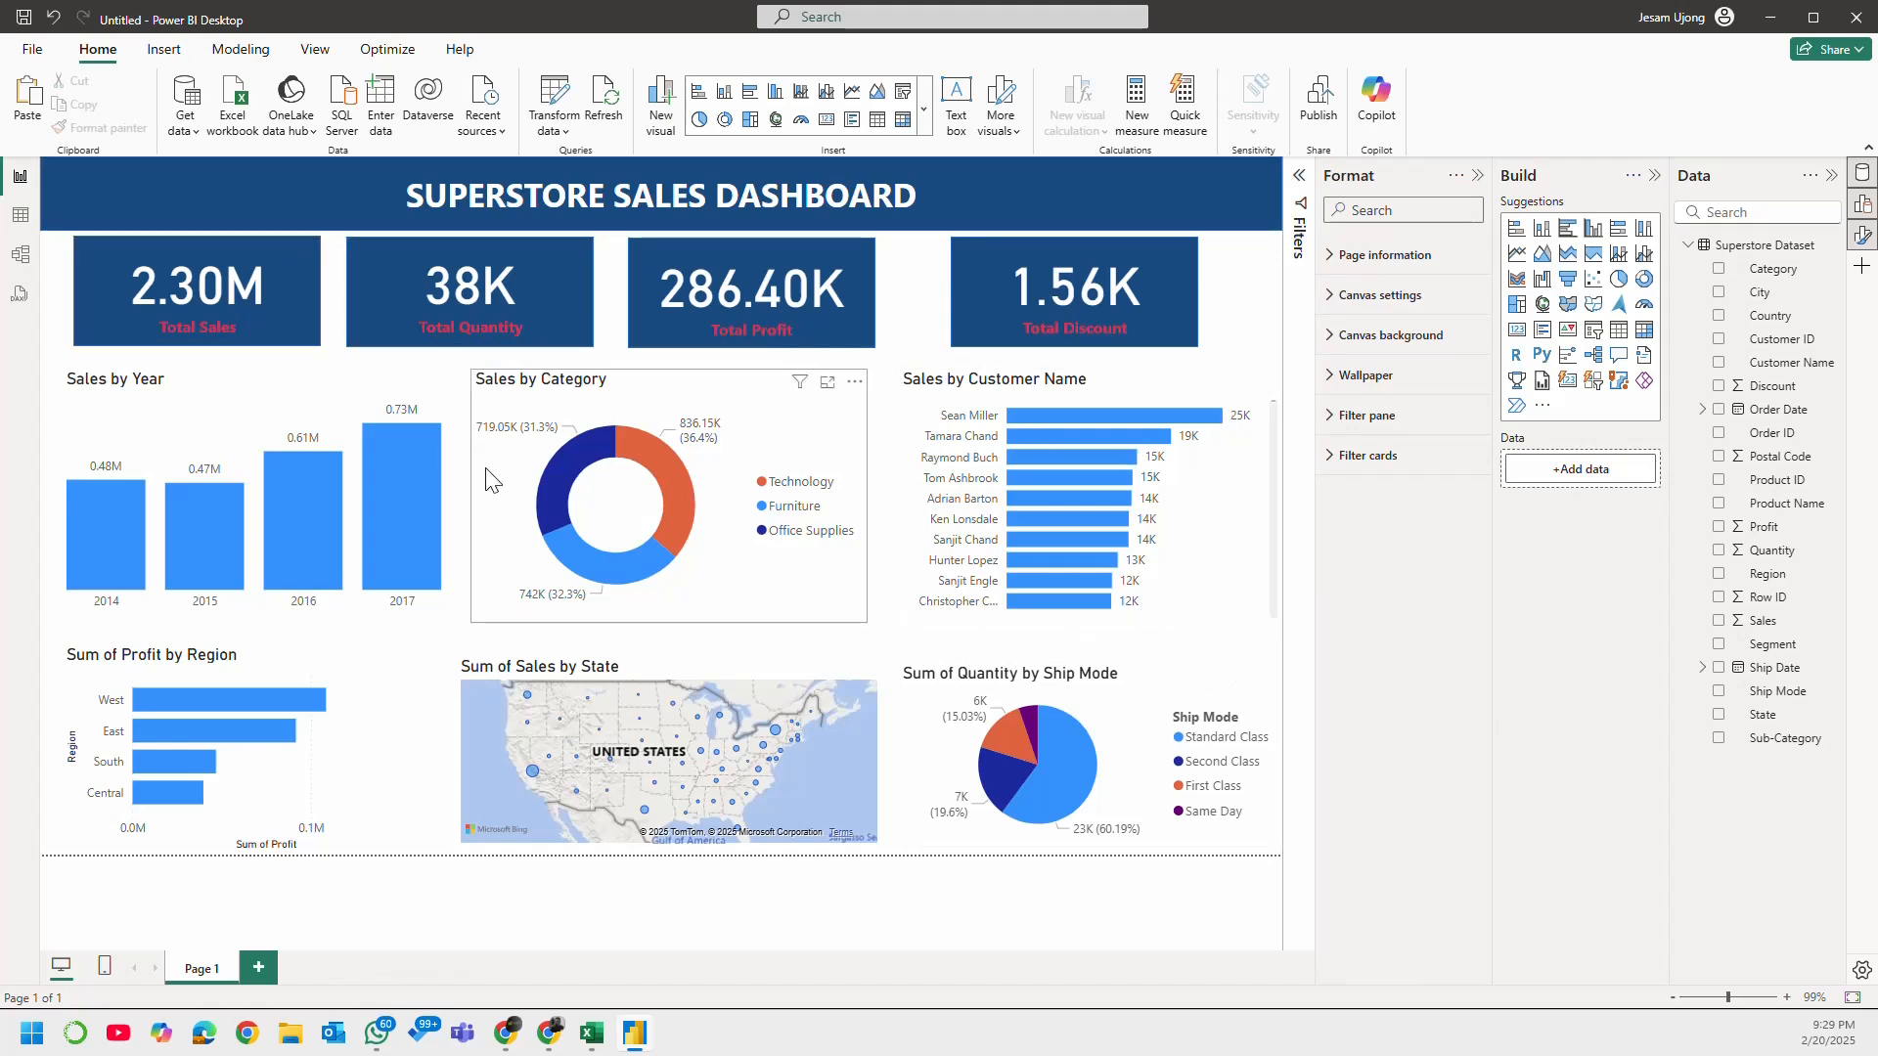
{"action": "left_click", "coordinate": [242, 396]}
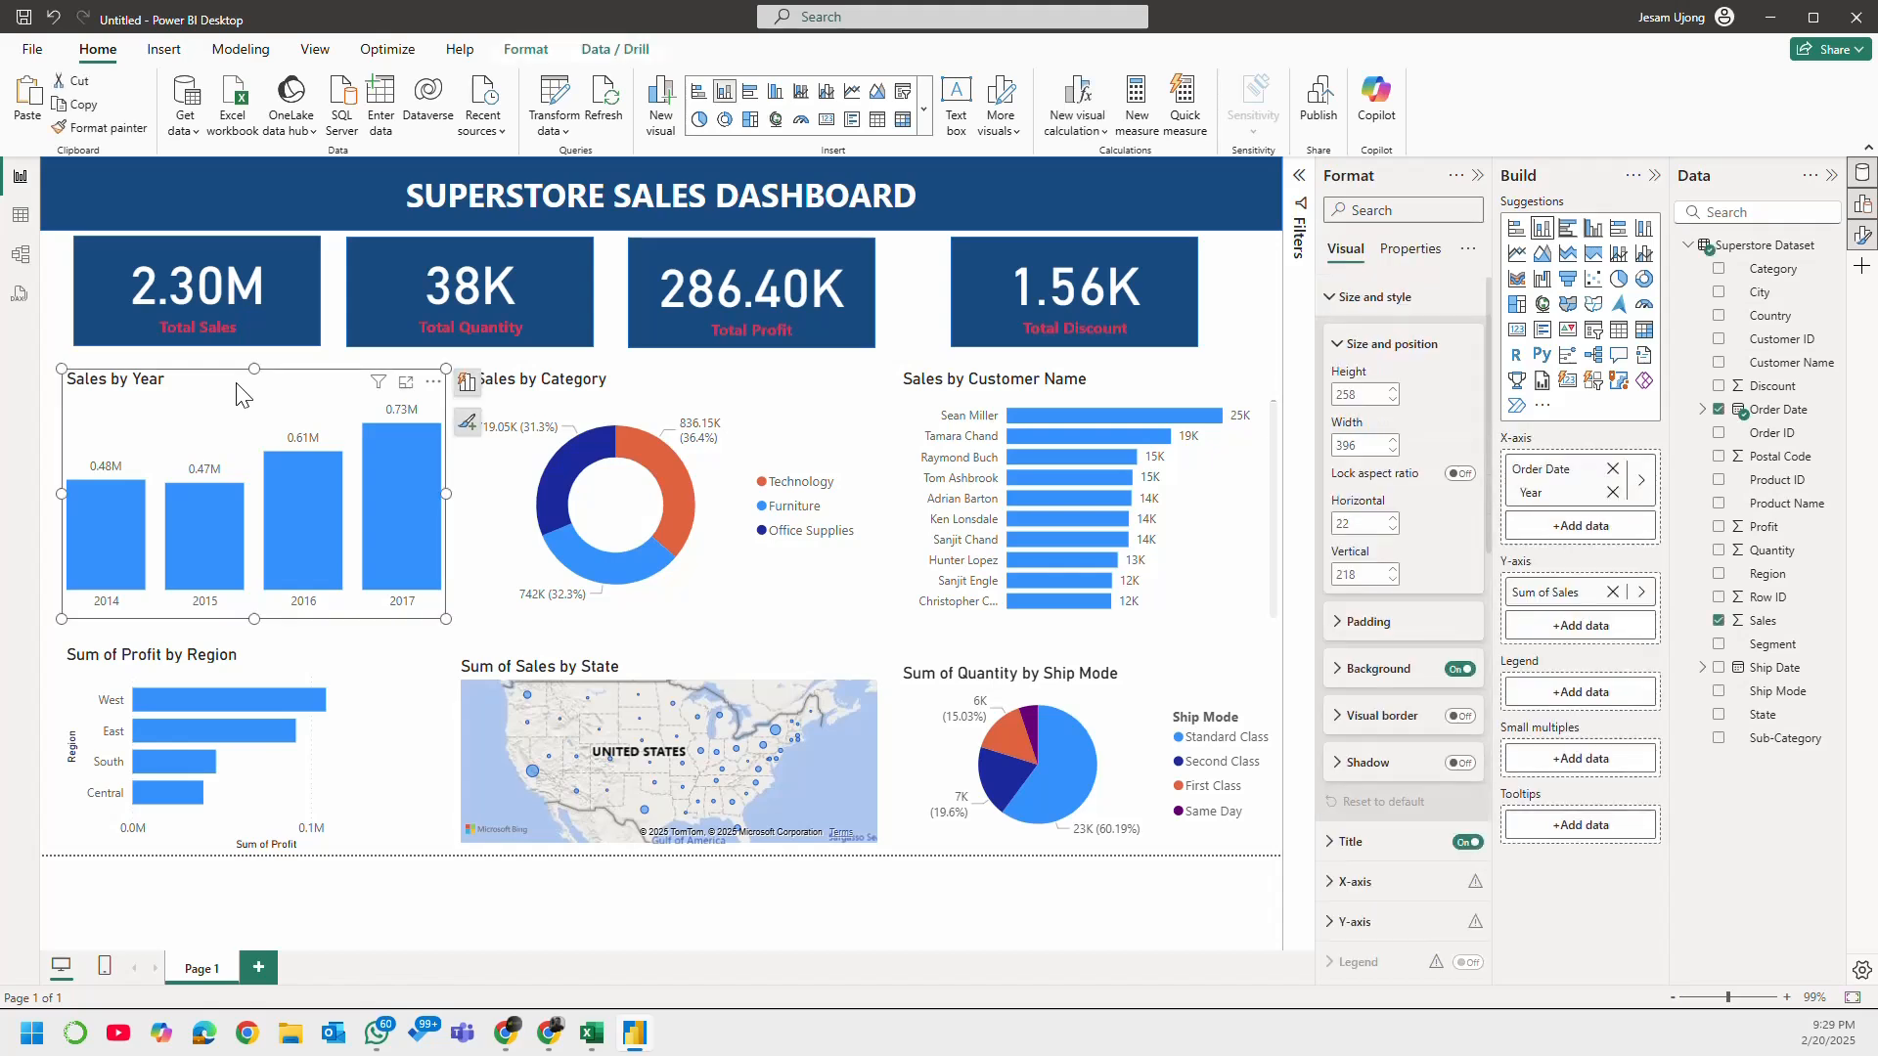
{"action": "left_click", "coordinate": [1233, 296]}
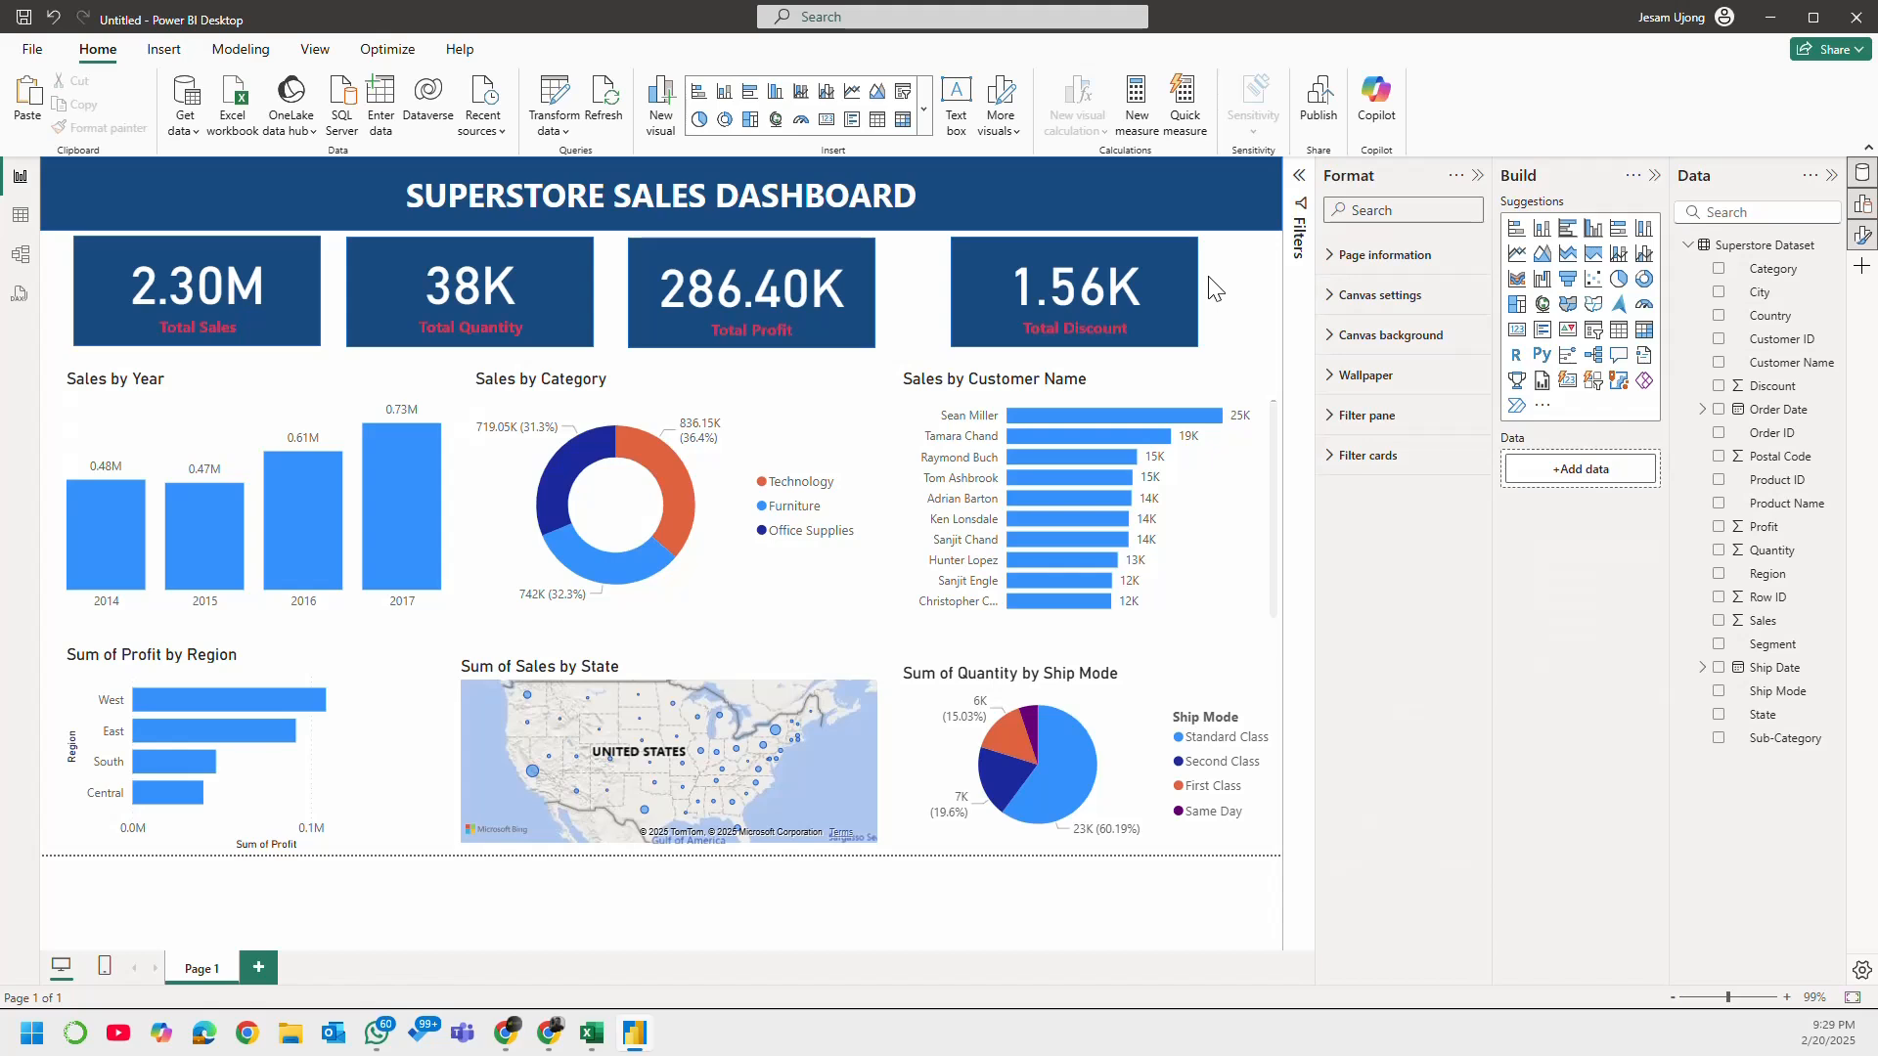
Step: Try the Accessible Default, City park, Tidal and Neutral themes on the report and keep Accessible Tidal
{"action": "left_click", "coordinate": [167, 55]}
{"action": "left_click", "coordinate": [321, 56]}
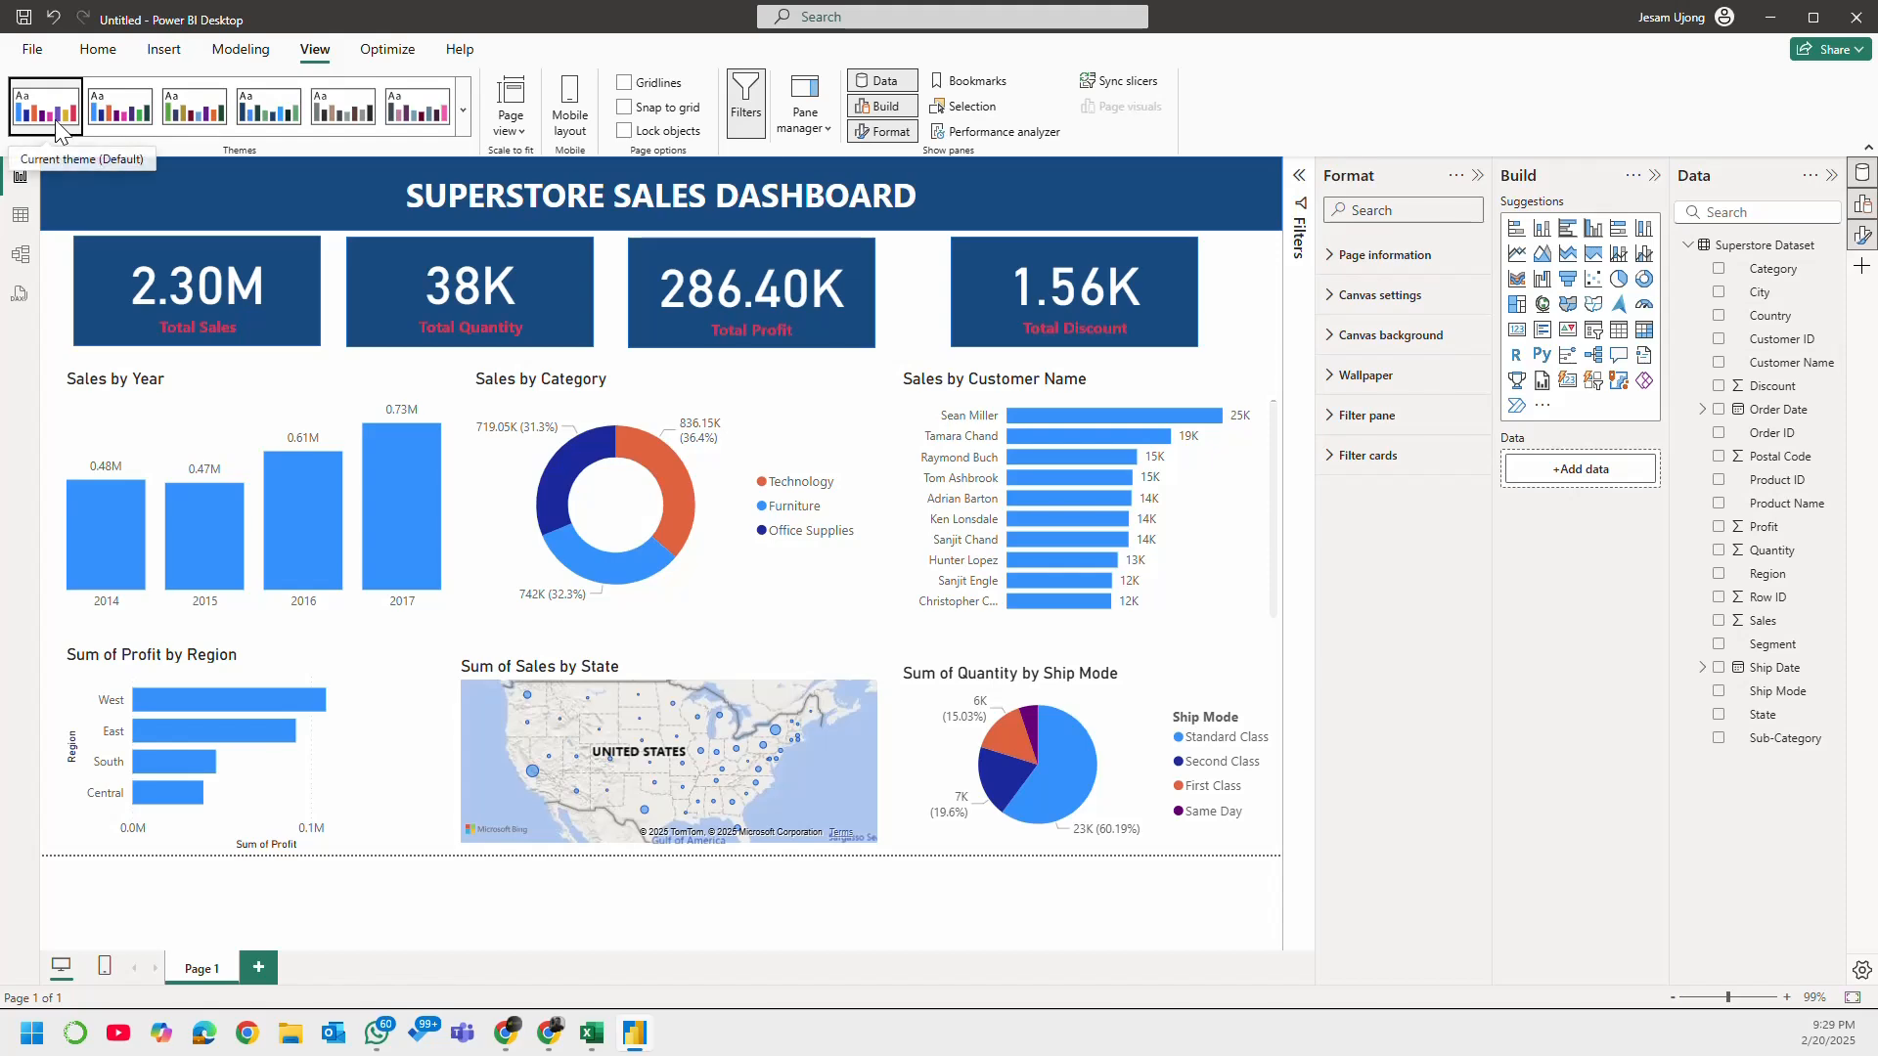
{"action": "left_click", "coordinate": [118, 125]}
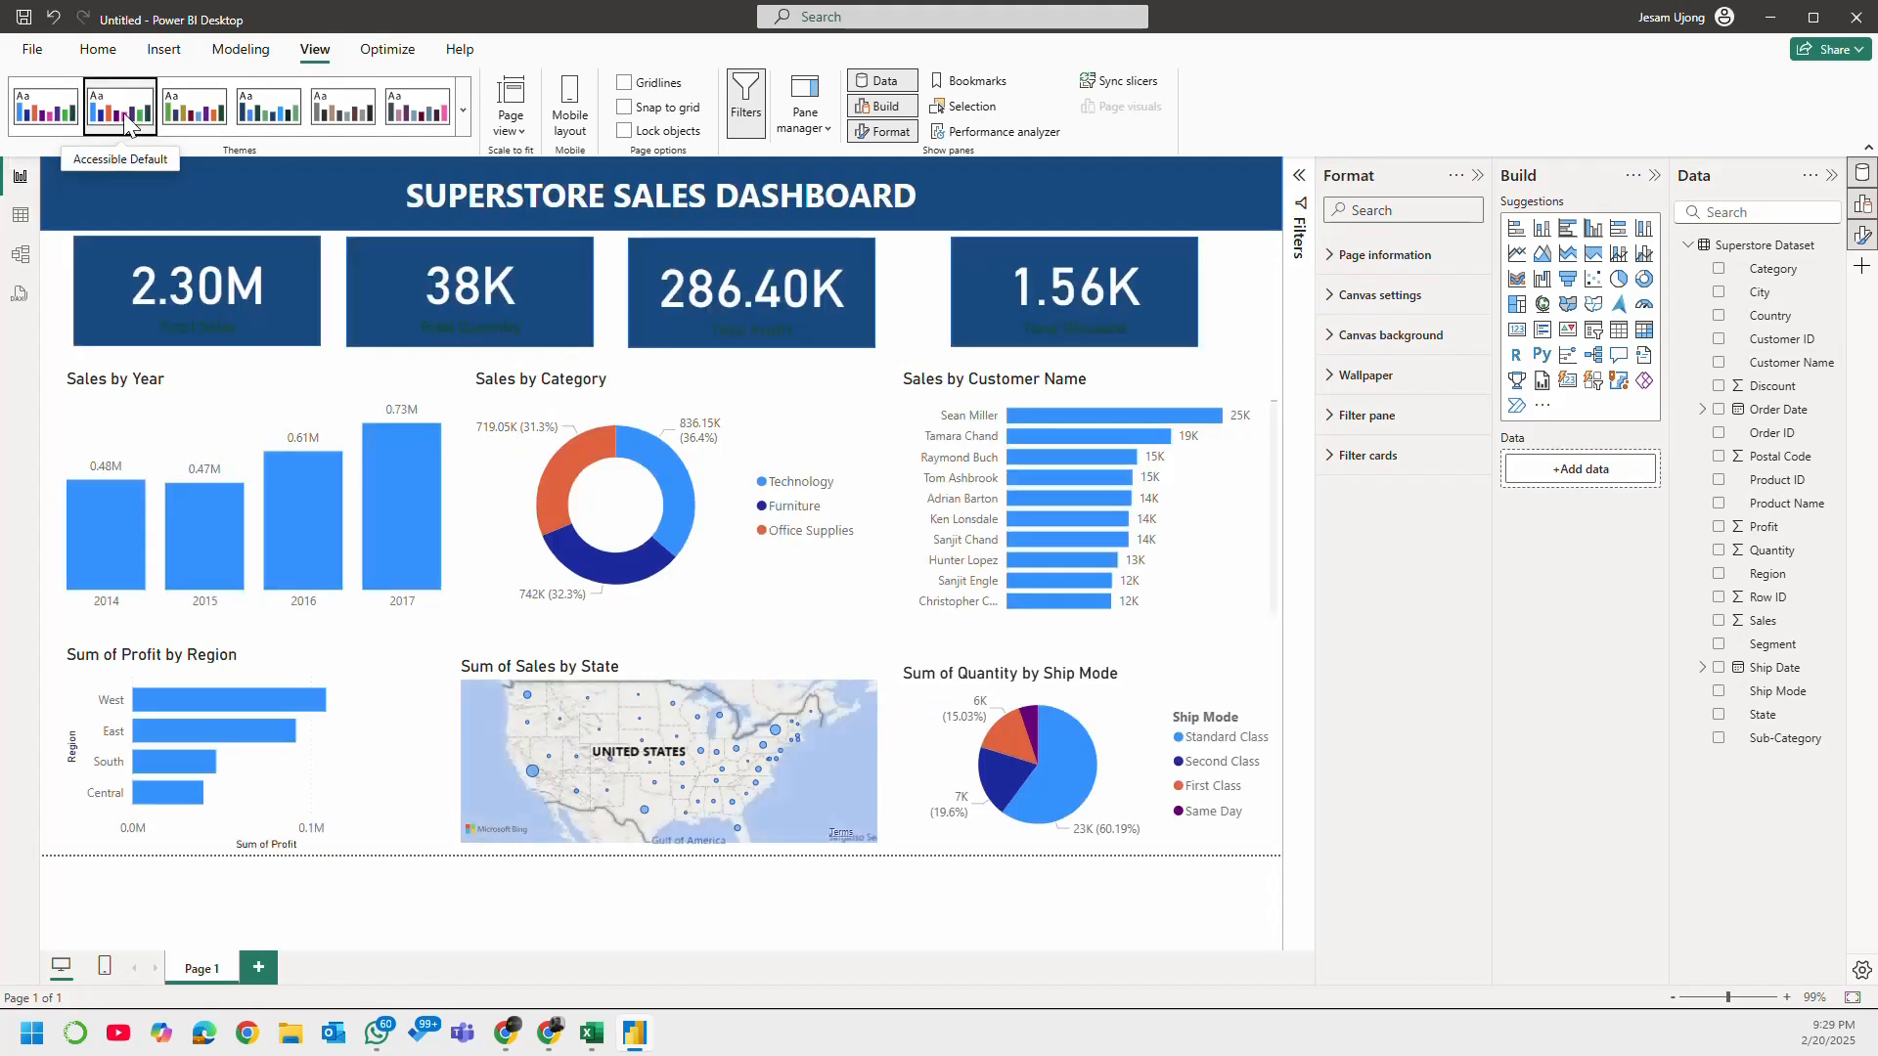
{"action": "left_click", "coordinate": [196, 119]}
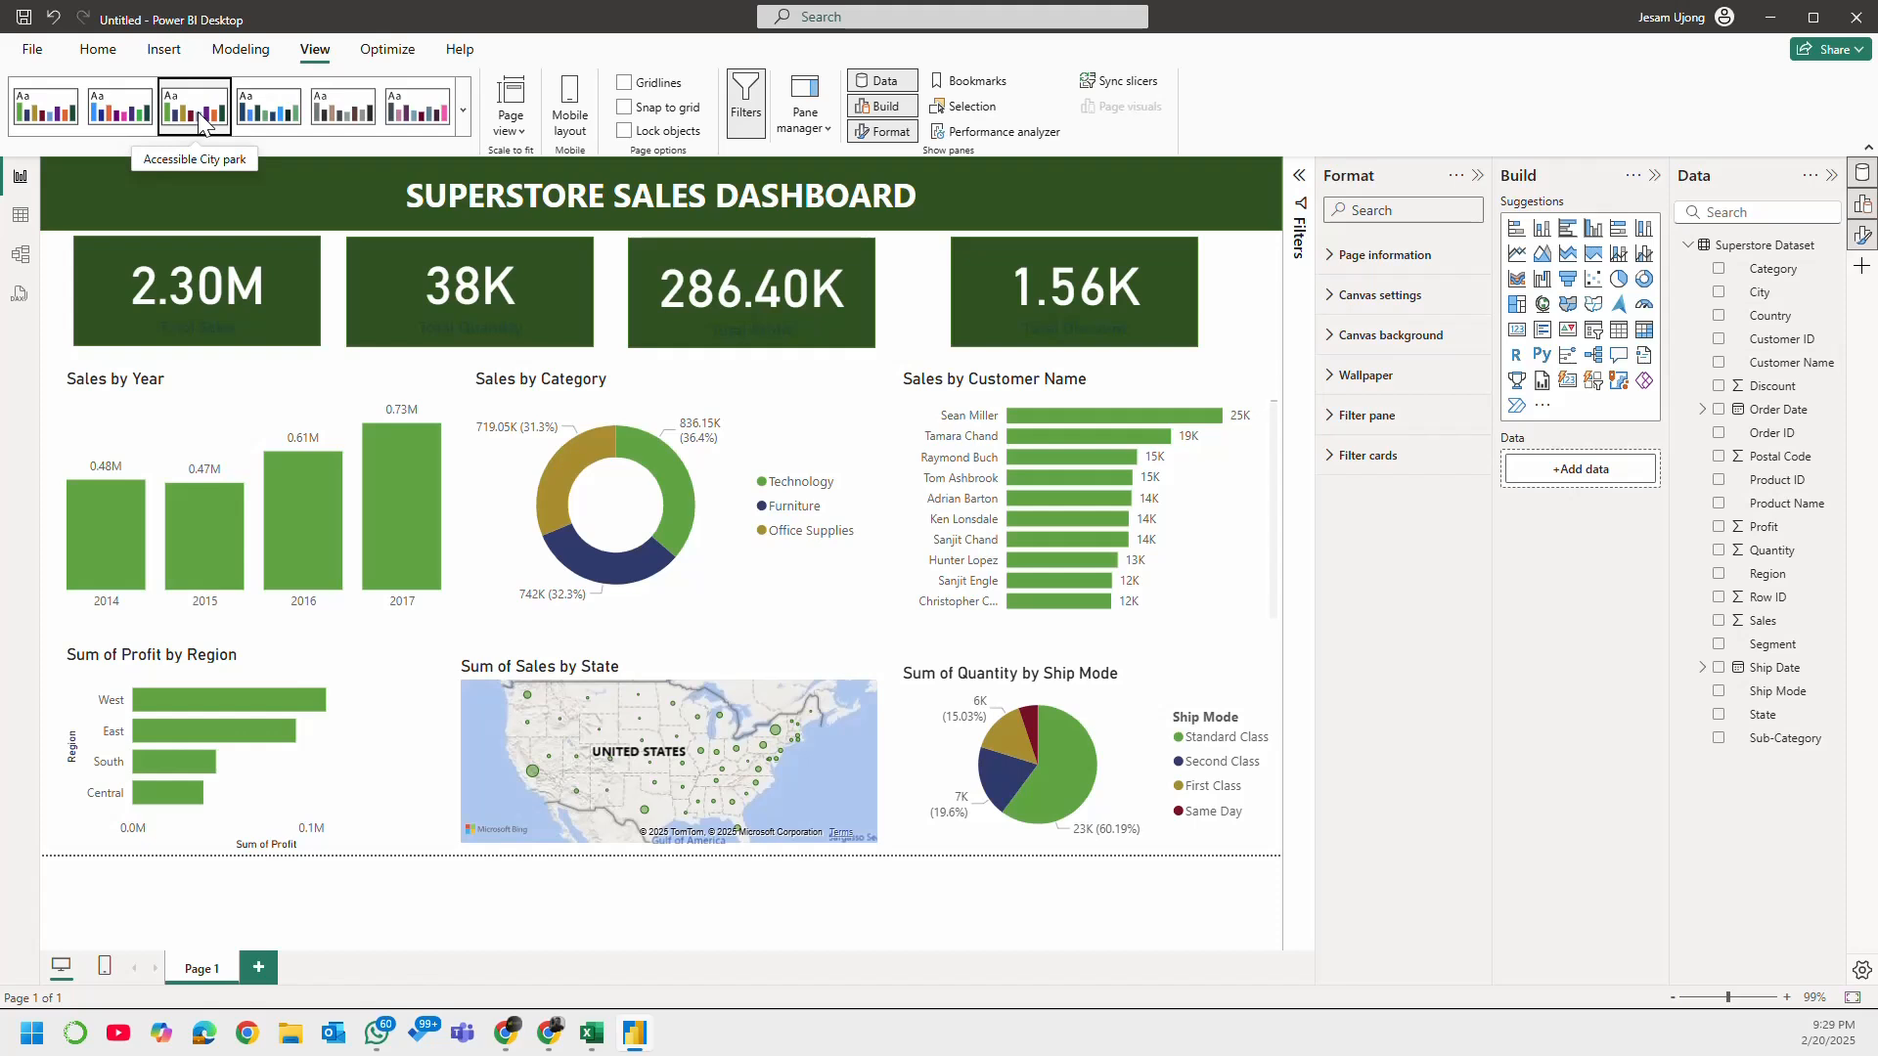
{"action": "left_click", "coordinate": [275, 118]}
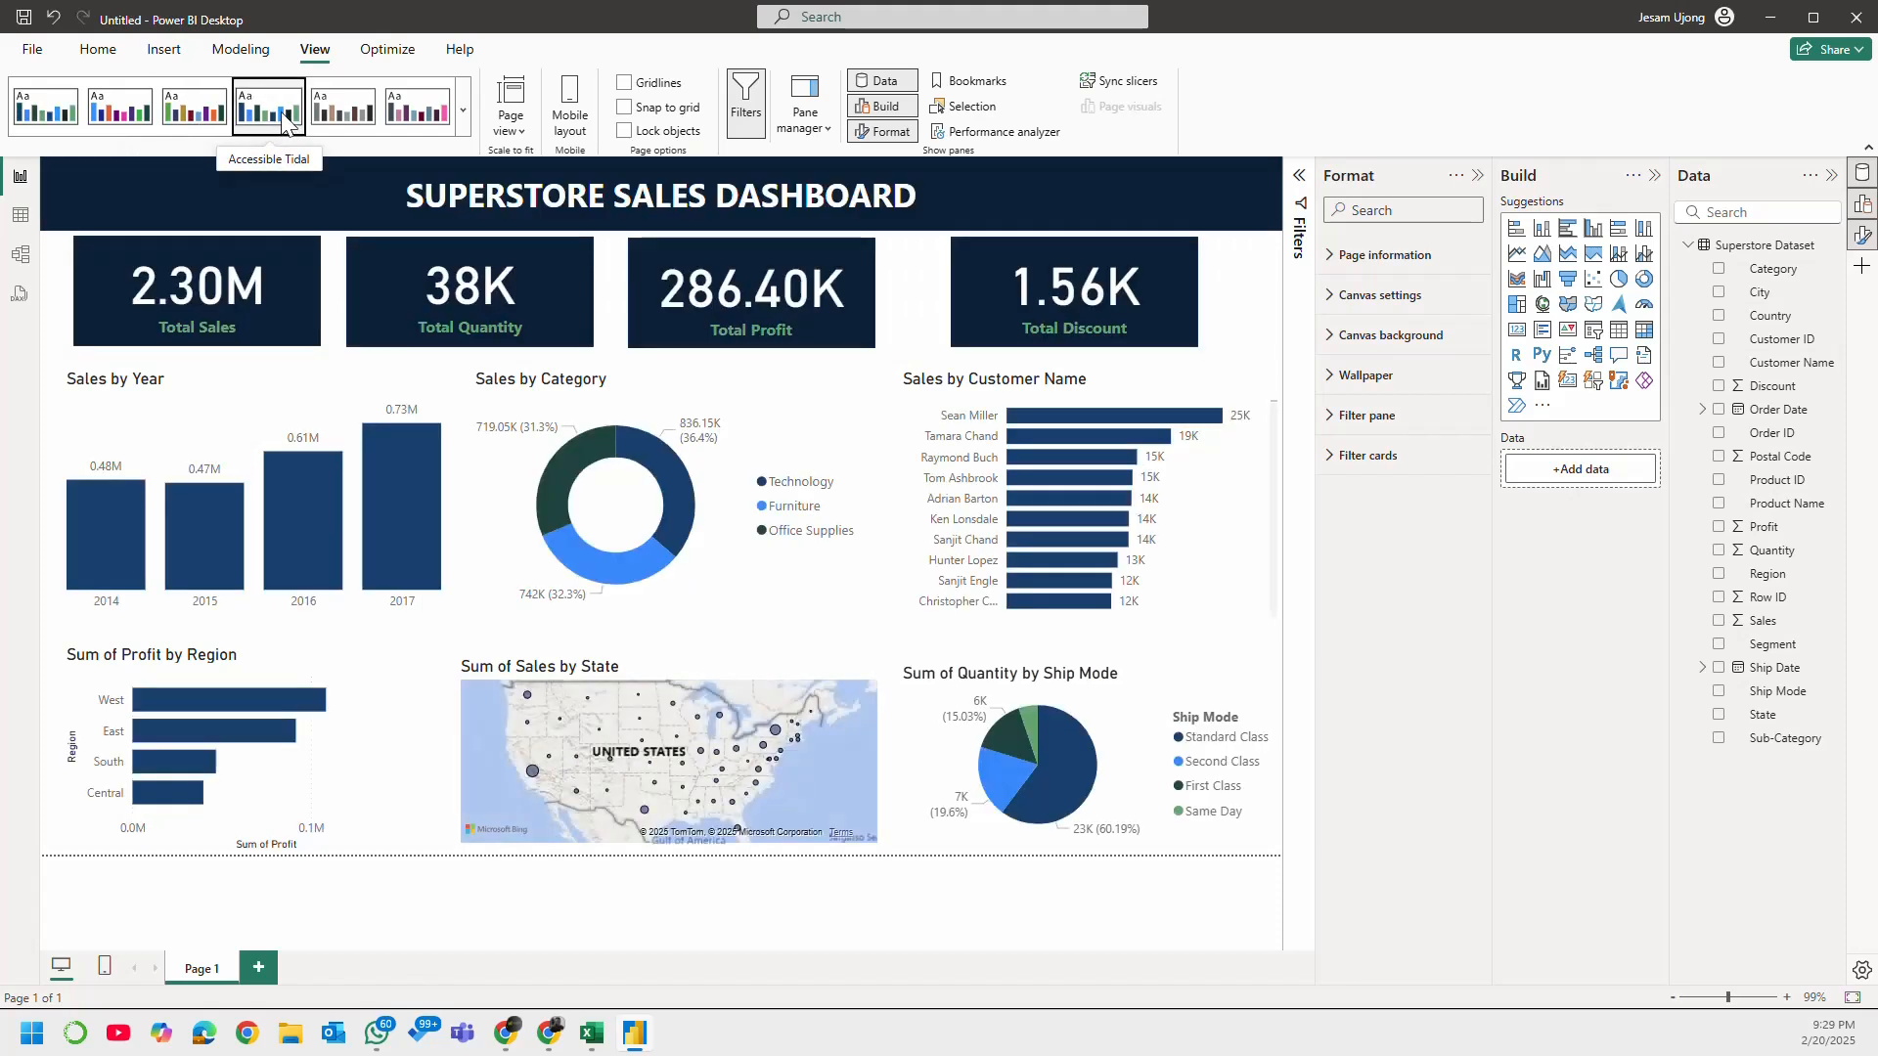
{"action": "left_click", "coordinate": [352, 110]}
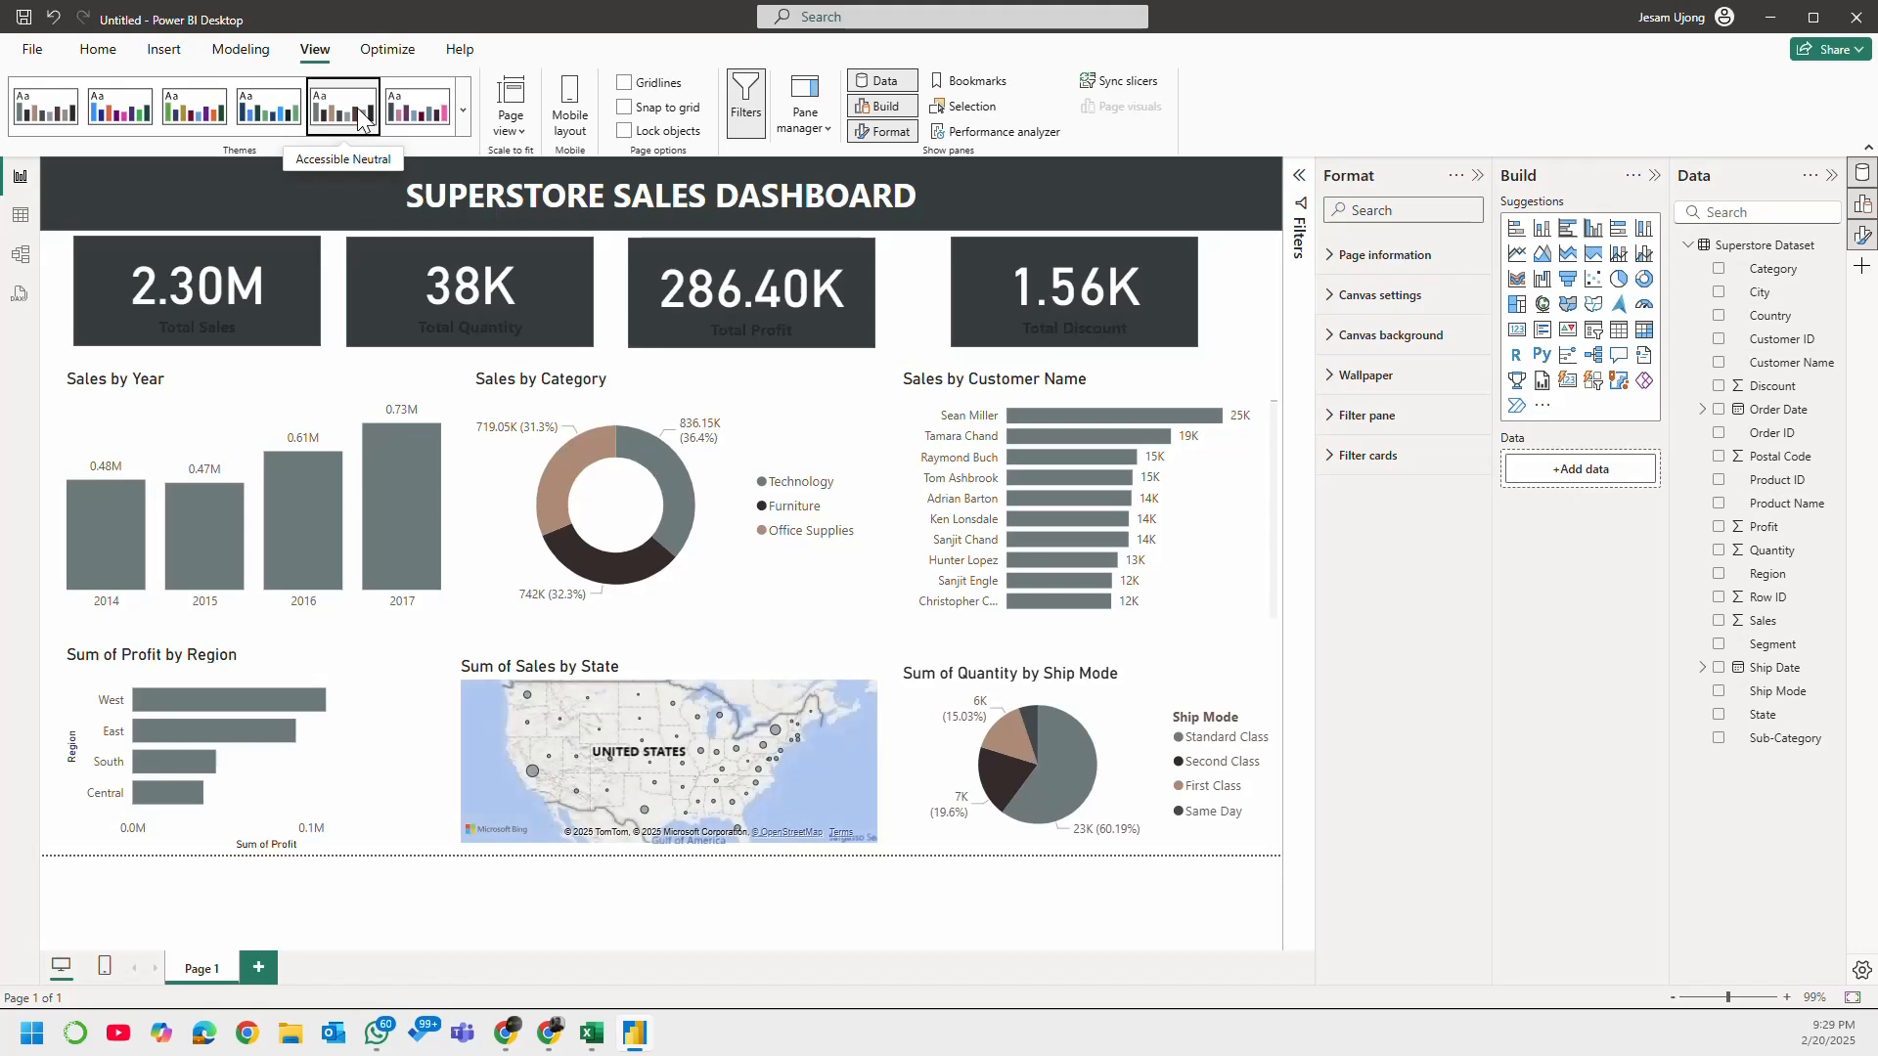
{"action": "left_click", "coordinate": [254, 120]}
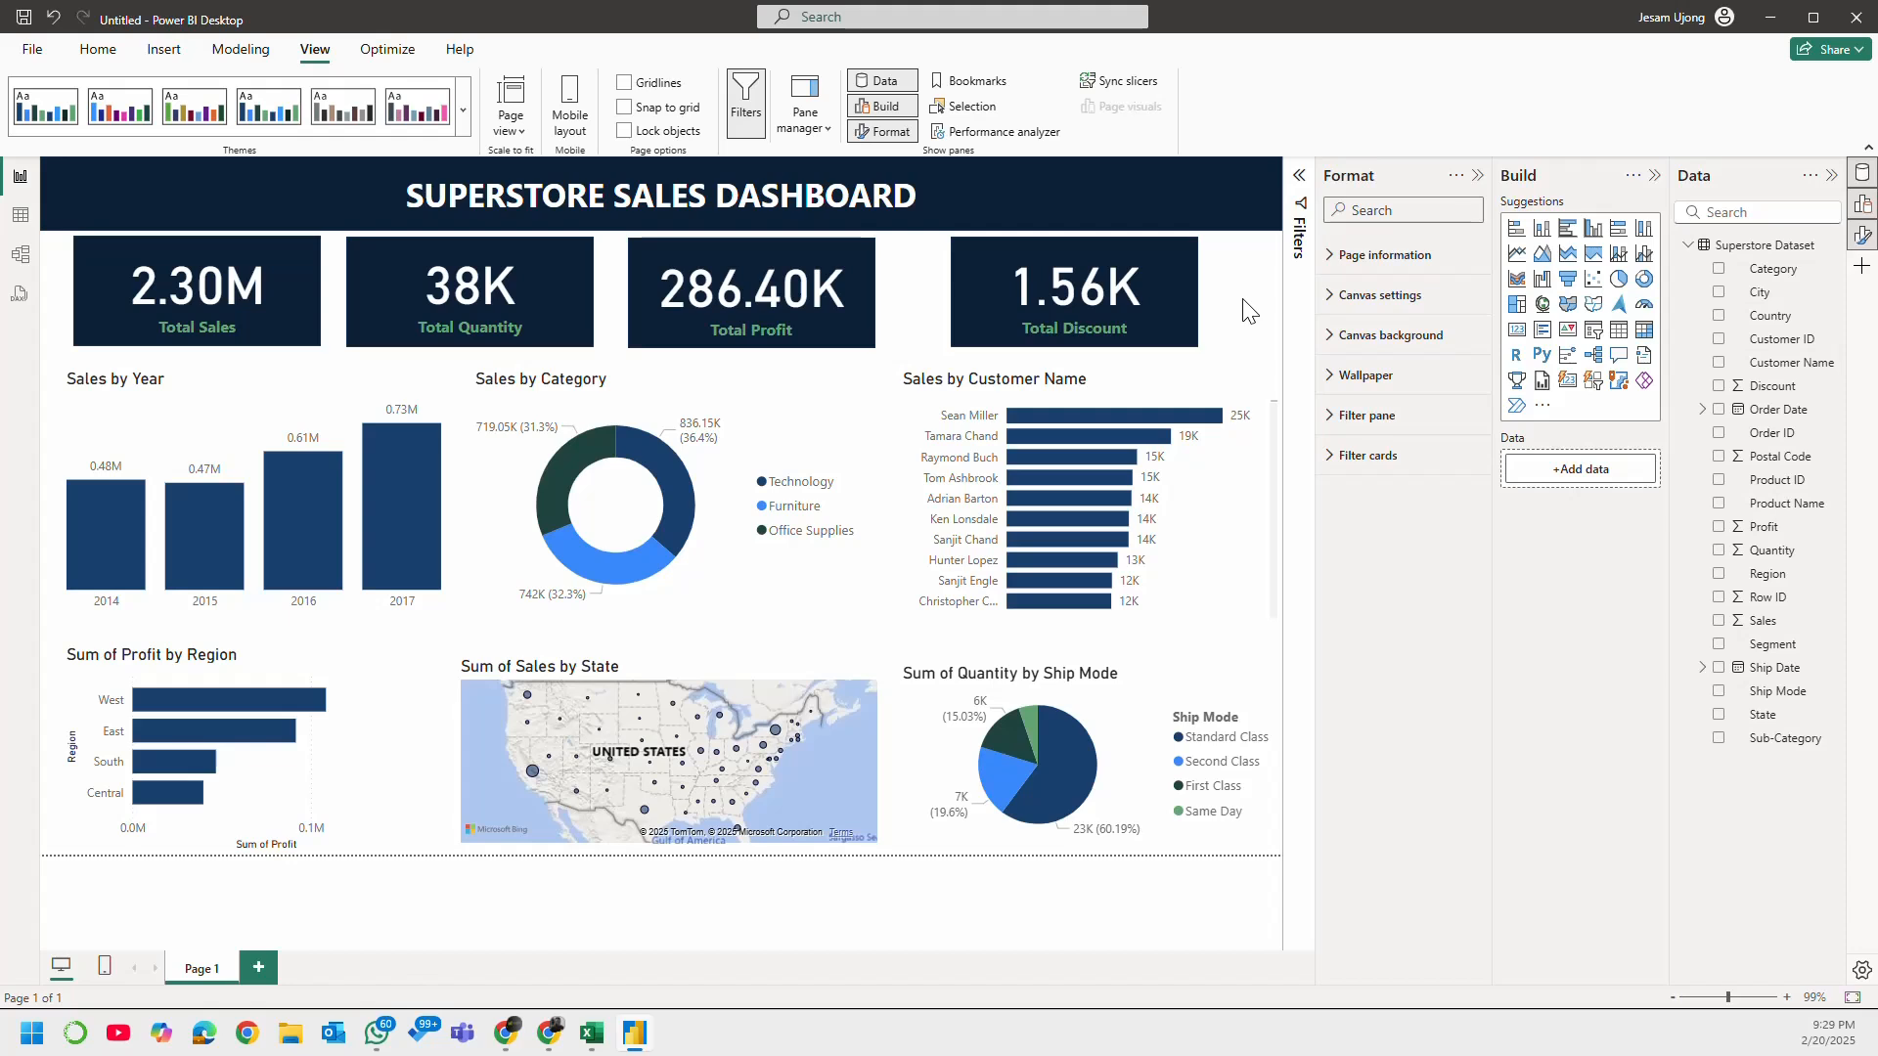
Step: Test cross-filtering with slices of the Sales by Category doughnut and the Standard Class slice of the ship mode pie, clearing each selection
{"action": "left_click", "coordinate": [556, 505]}
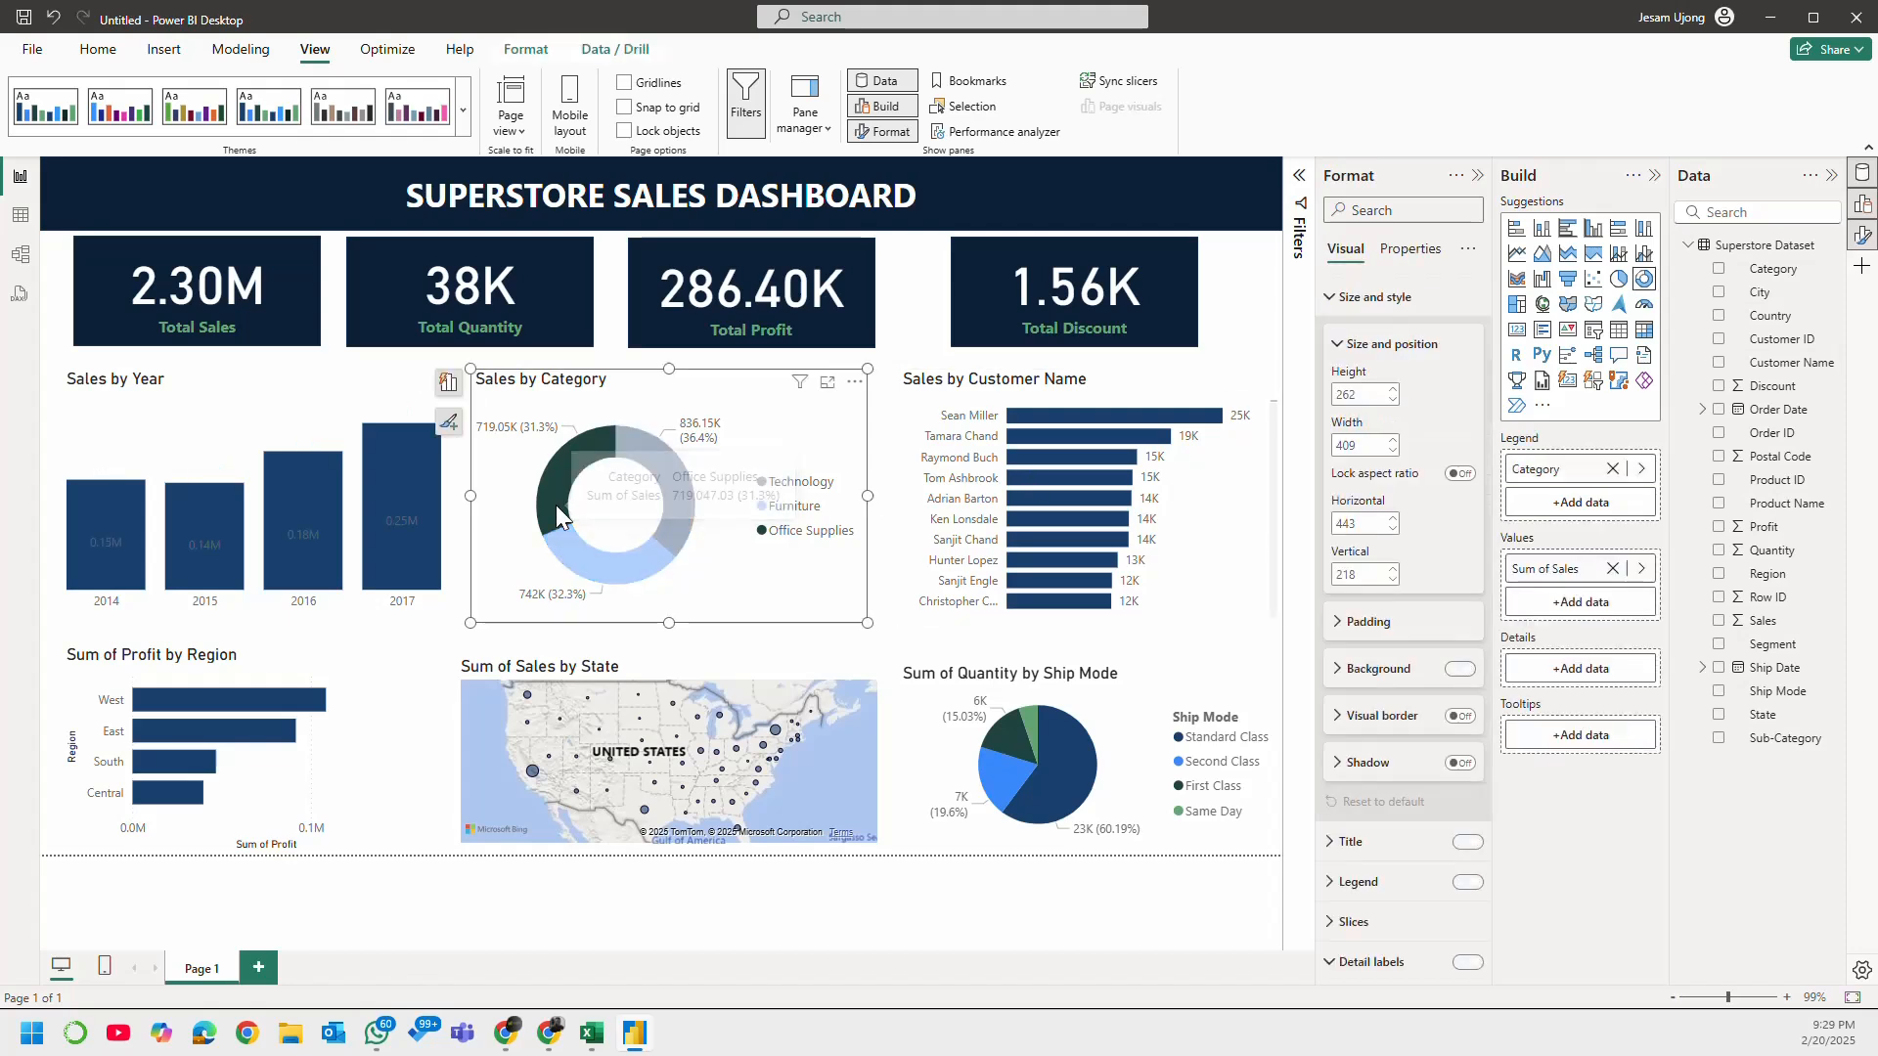
{"action": "left_click", "coordinate": [562, 475]}
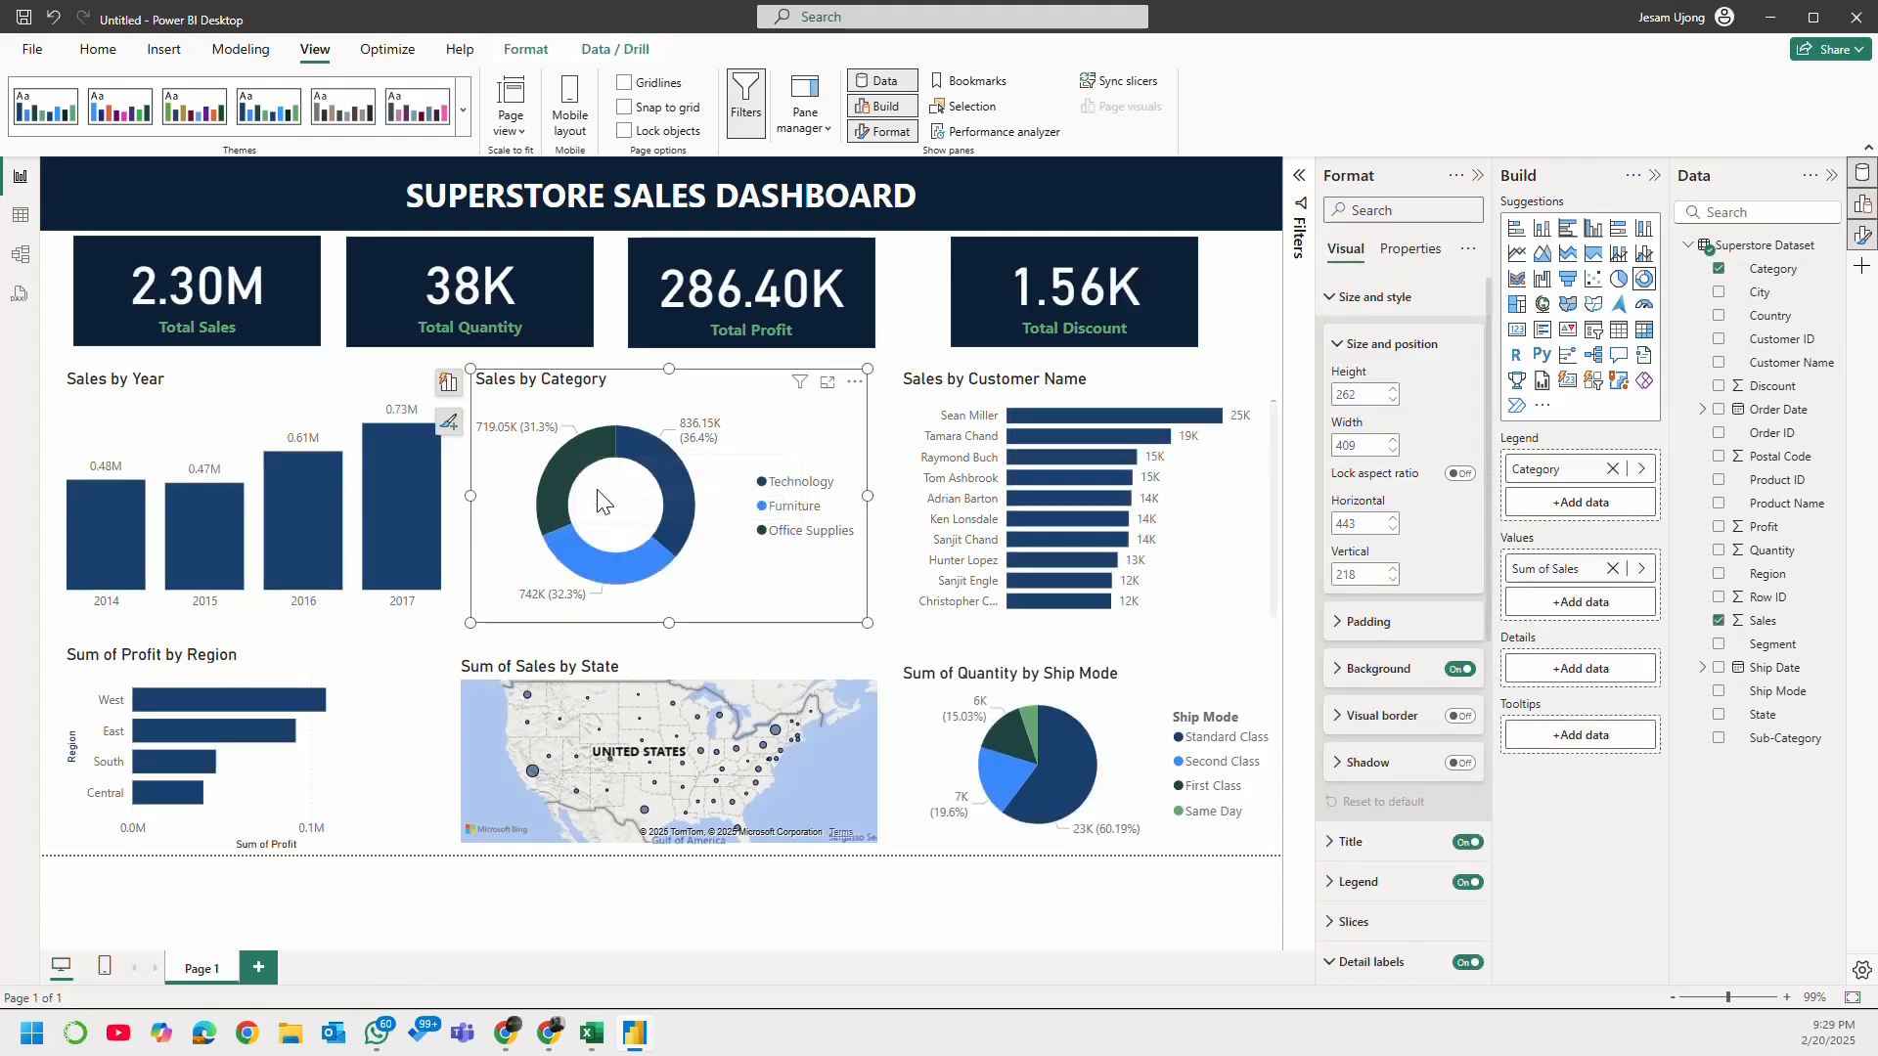
{"action": "left_click", "coordinate": [1068, 791]}
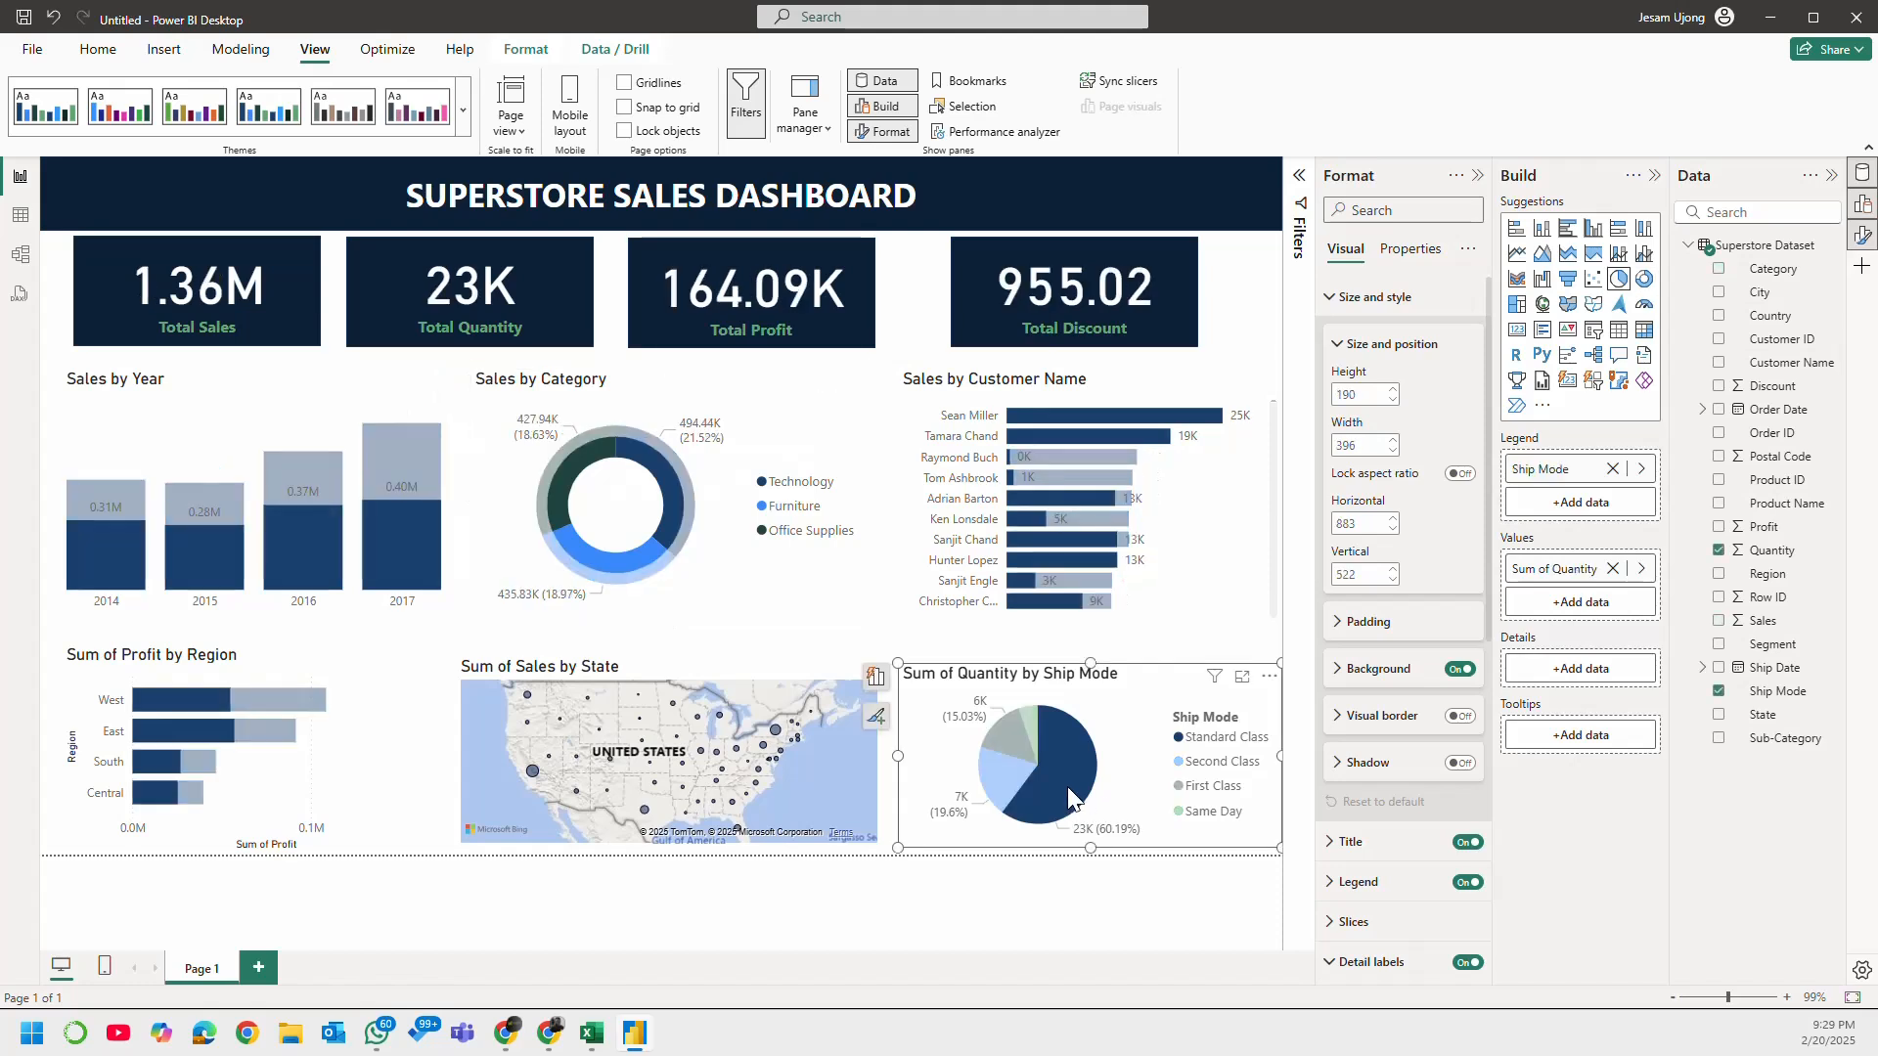
{"action": "left_click", "coordinate": [1067, 785]}
{"action": "left_click", "coordinate": [631, 561]}
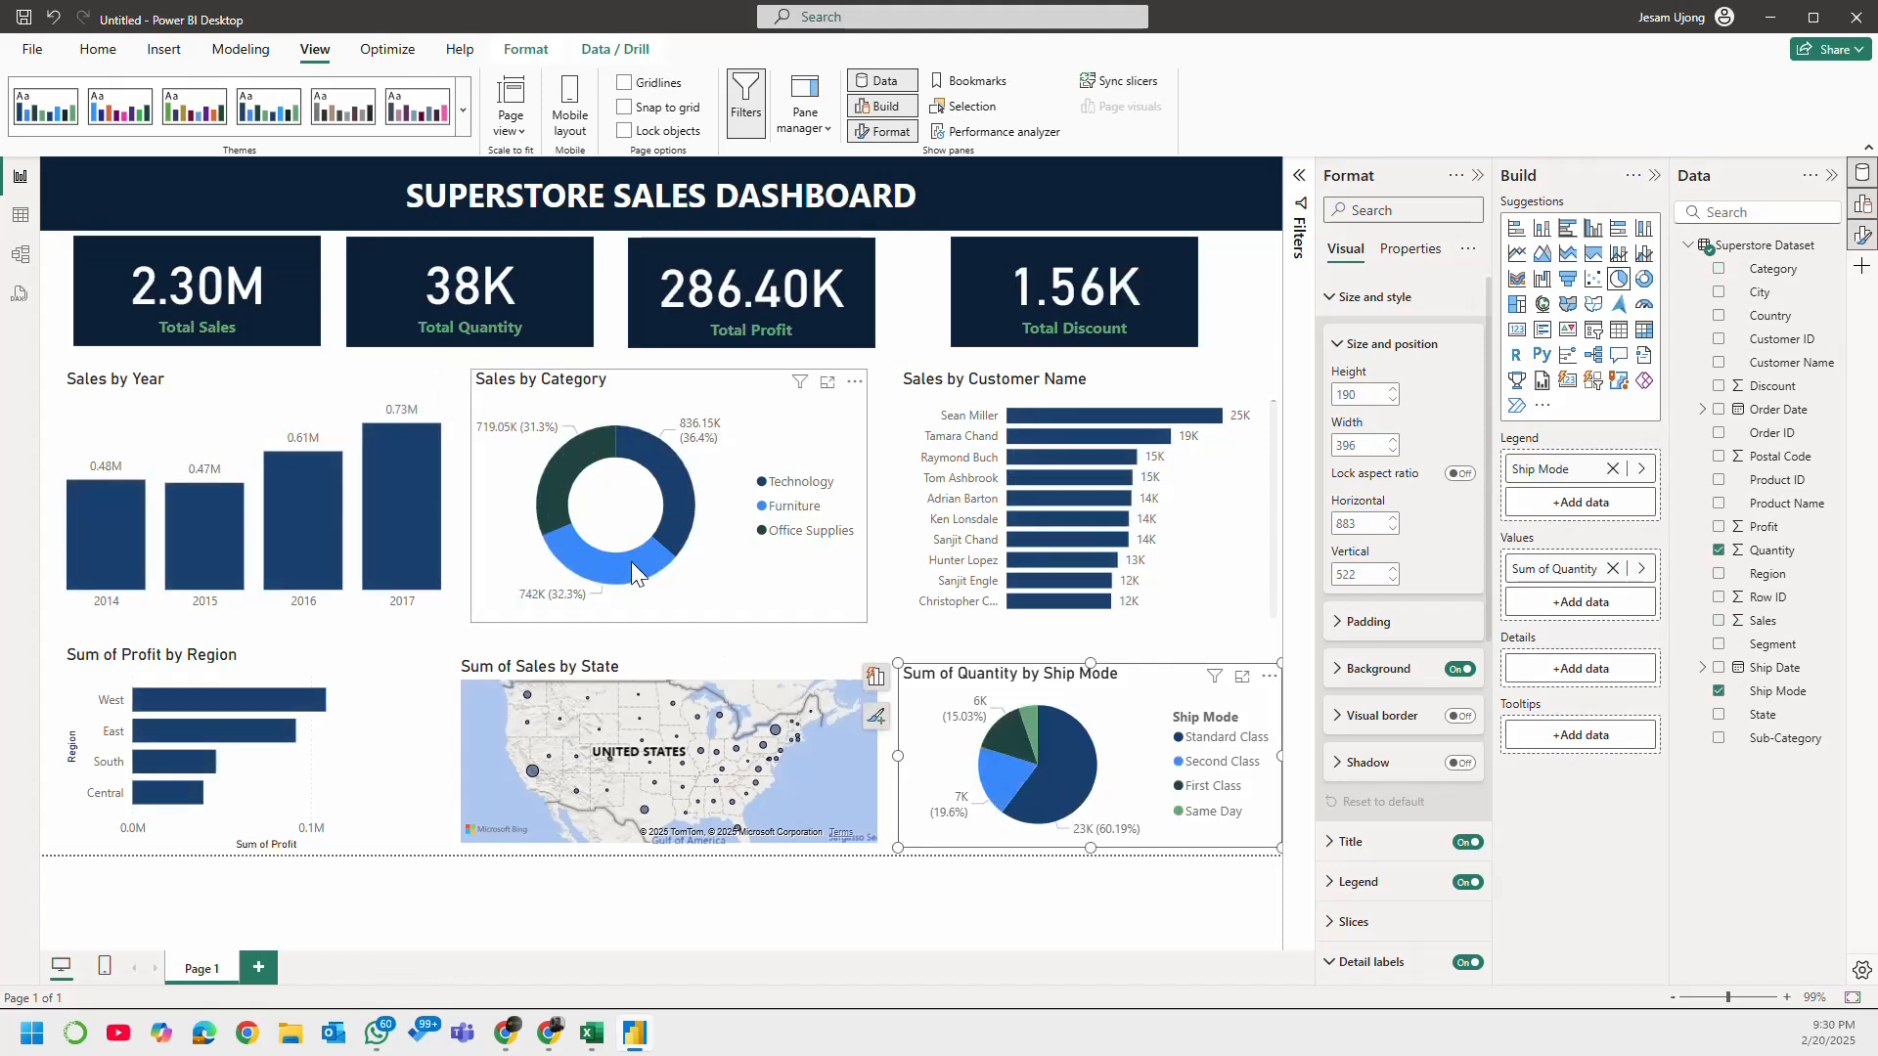
{"action": "left_click", "coordinate": [635, 561]}
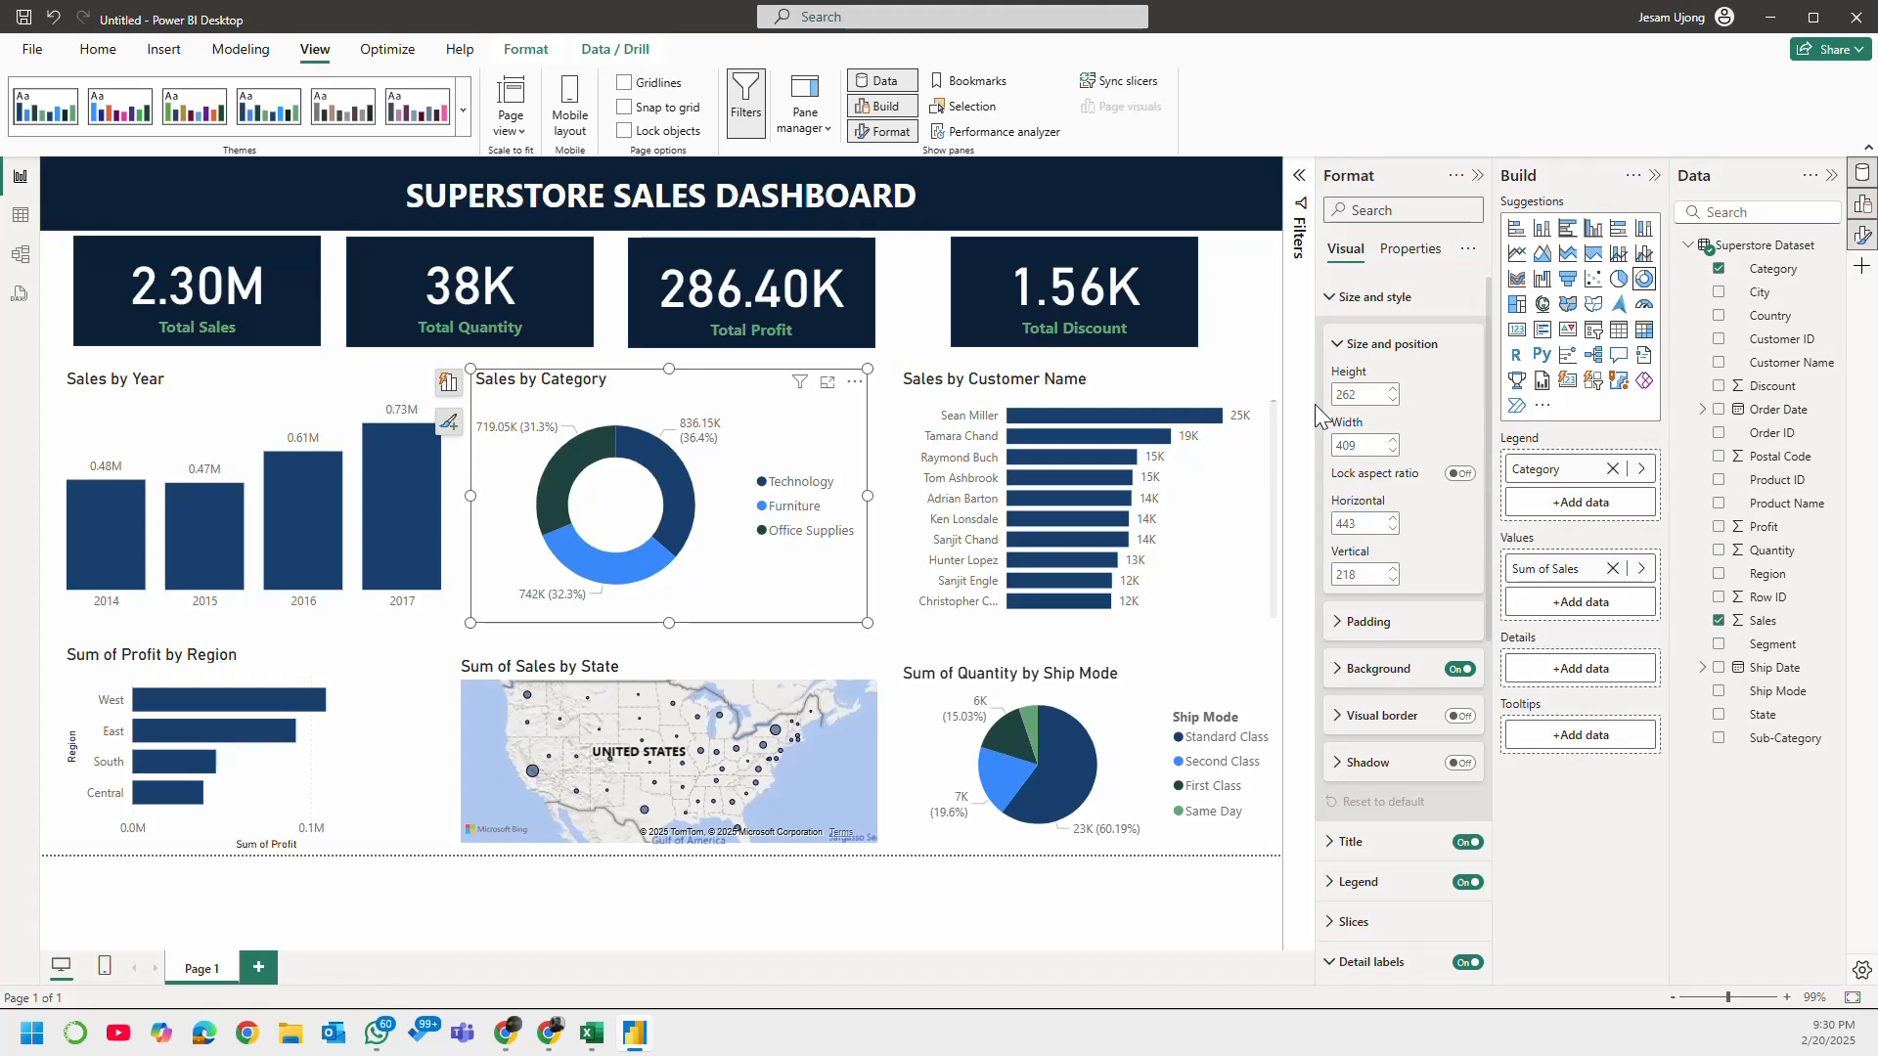
{"action": "left_click", "coordinate": [1249, 318]}
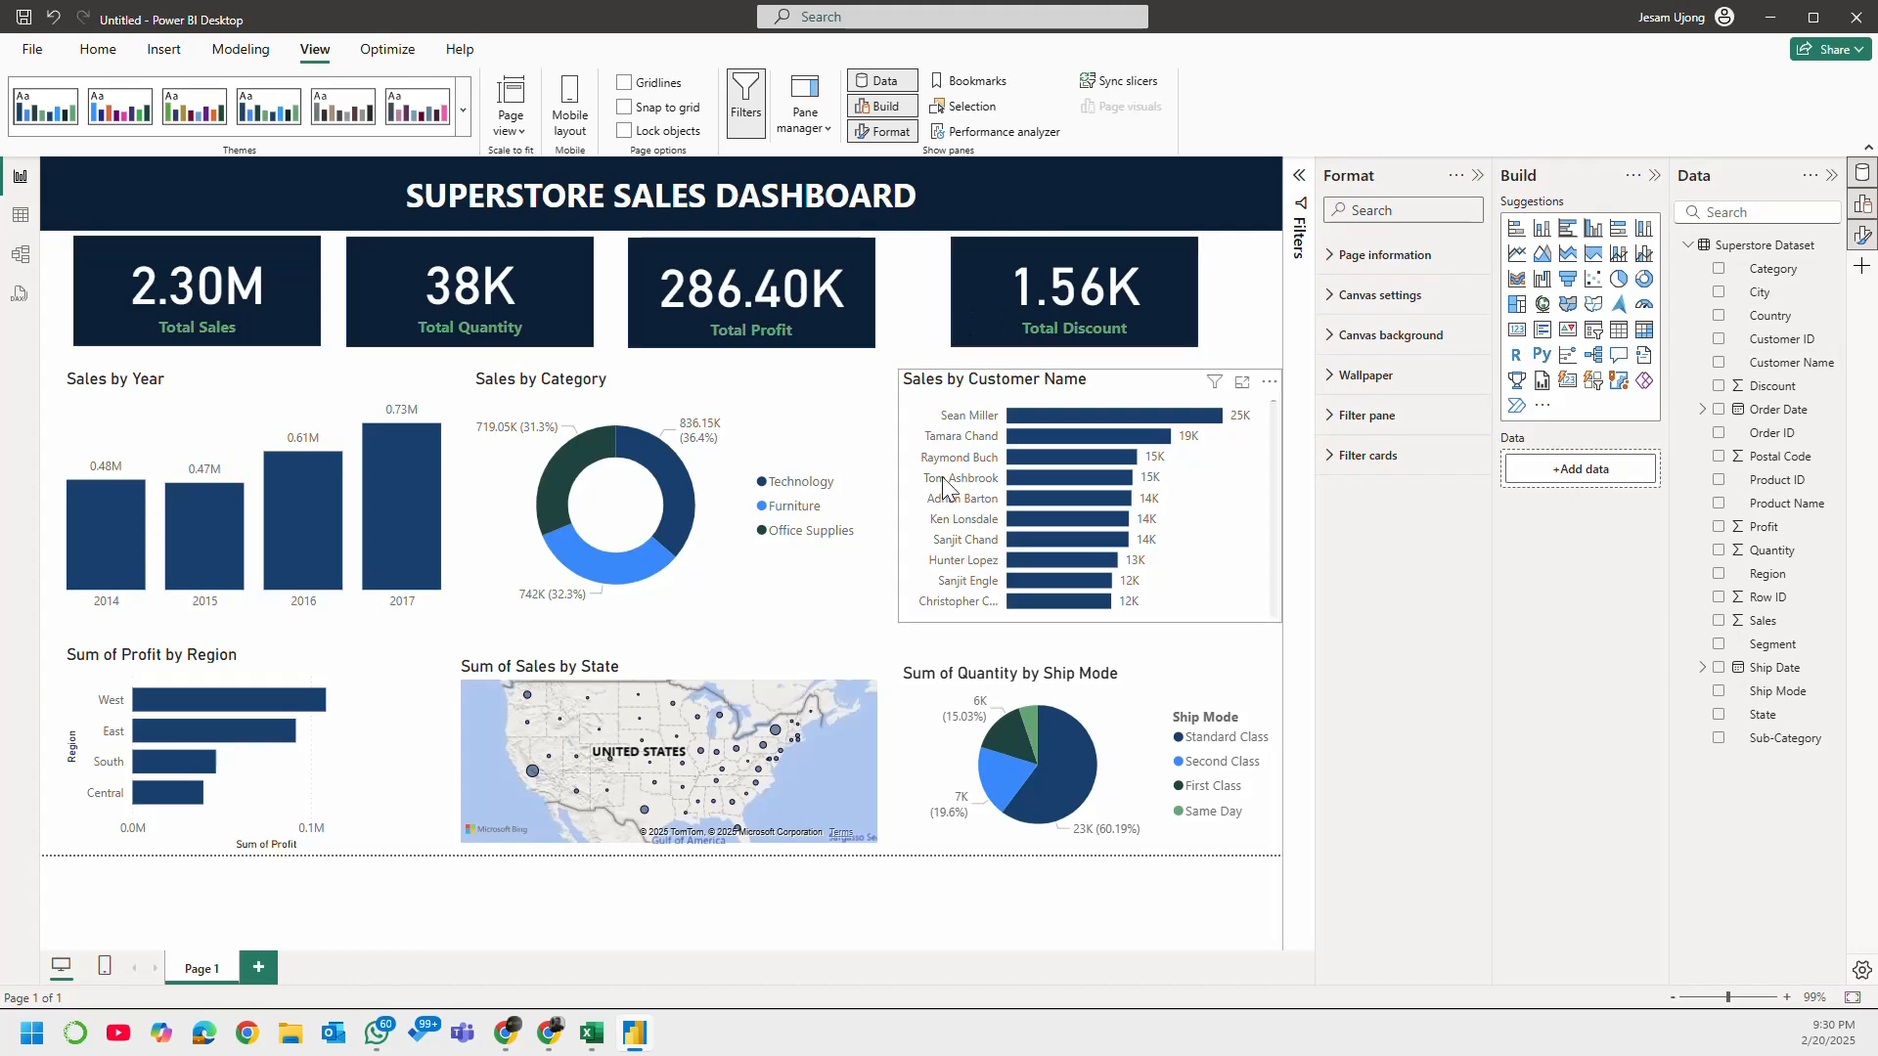
Step: Narrow the Sales by Category chart to about 361, the Sales by Year chart to about 374, and the Profit by Region chart slightly
{"action": "left_click", "coordinate": [847, 460]}
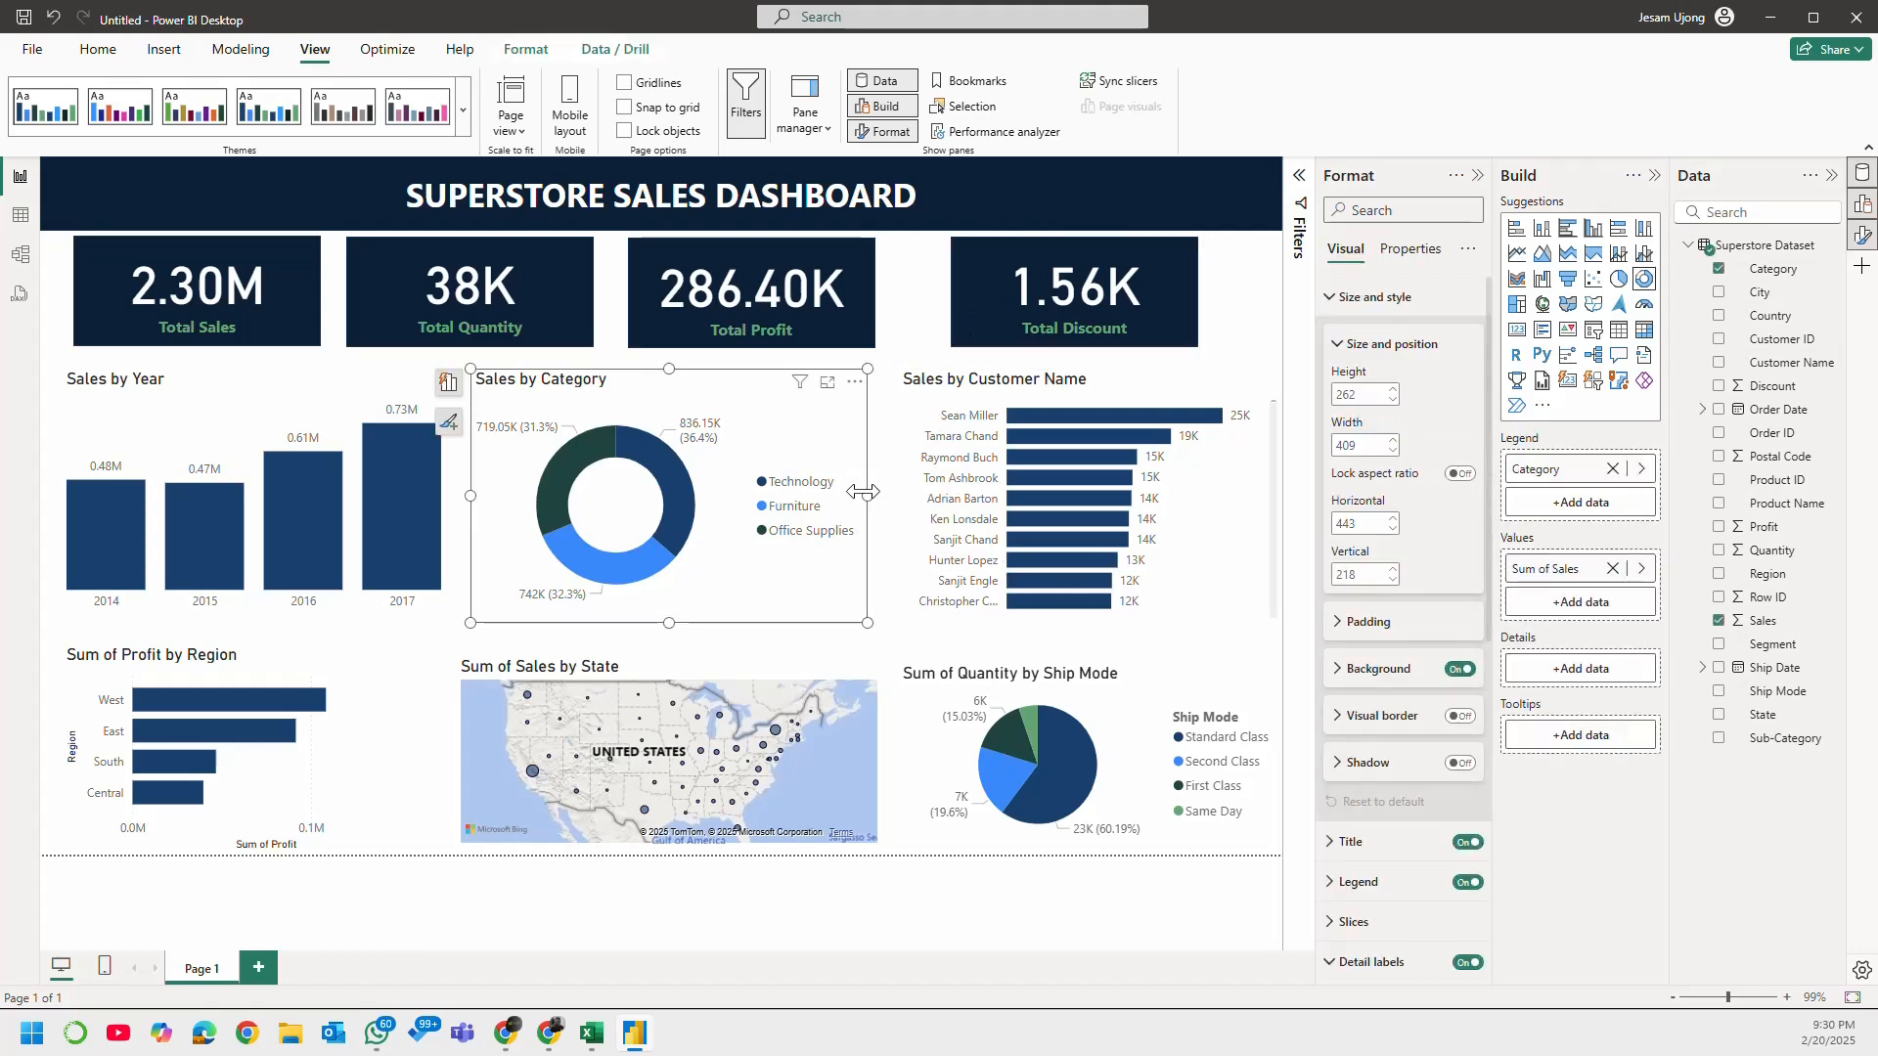
{"action": "left_click_drag", "start_coordinate": [867, 496], "coordinate": [824, 516]}
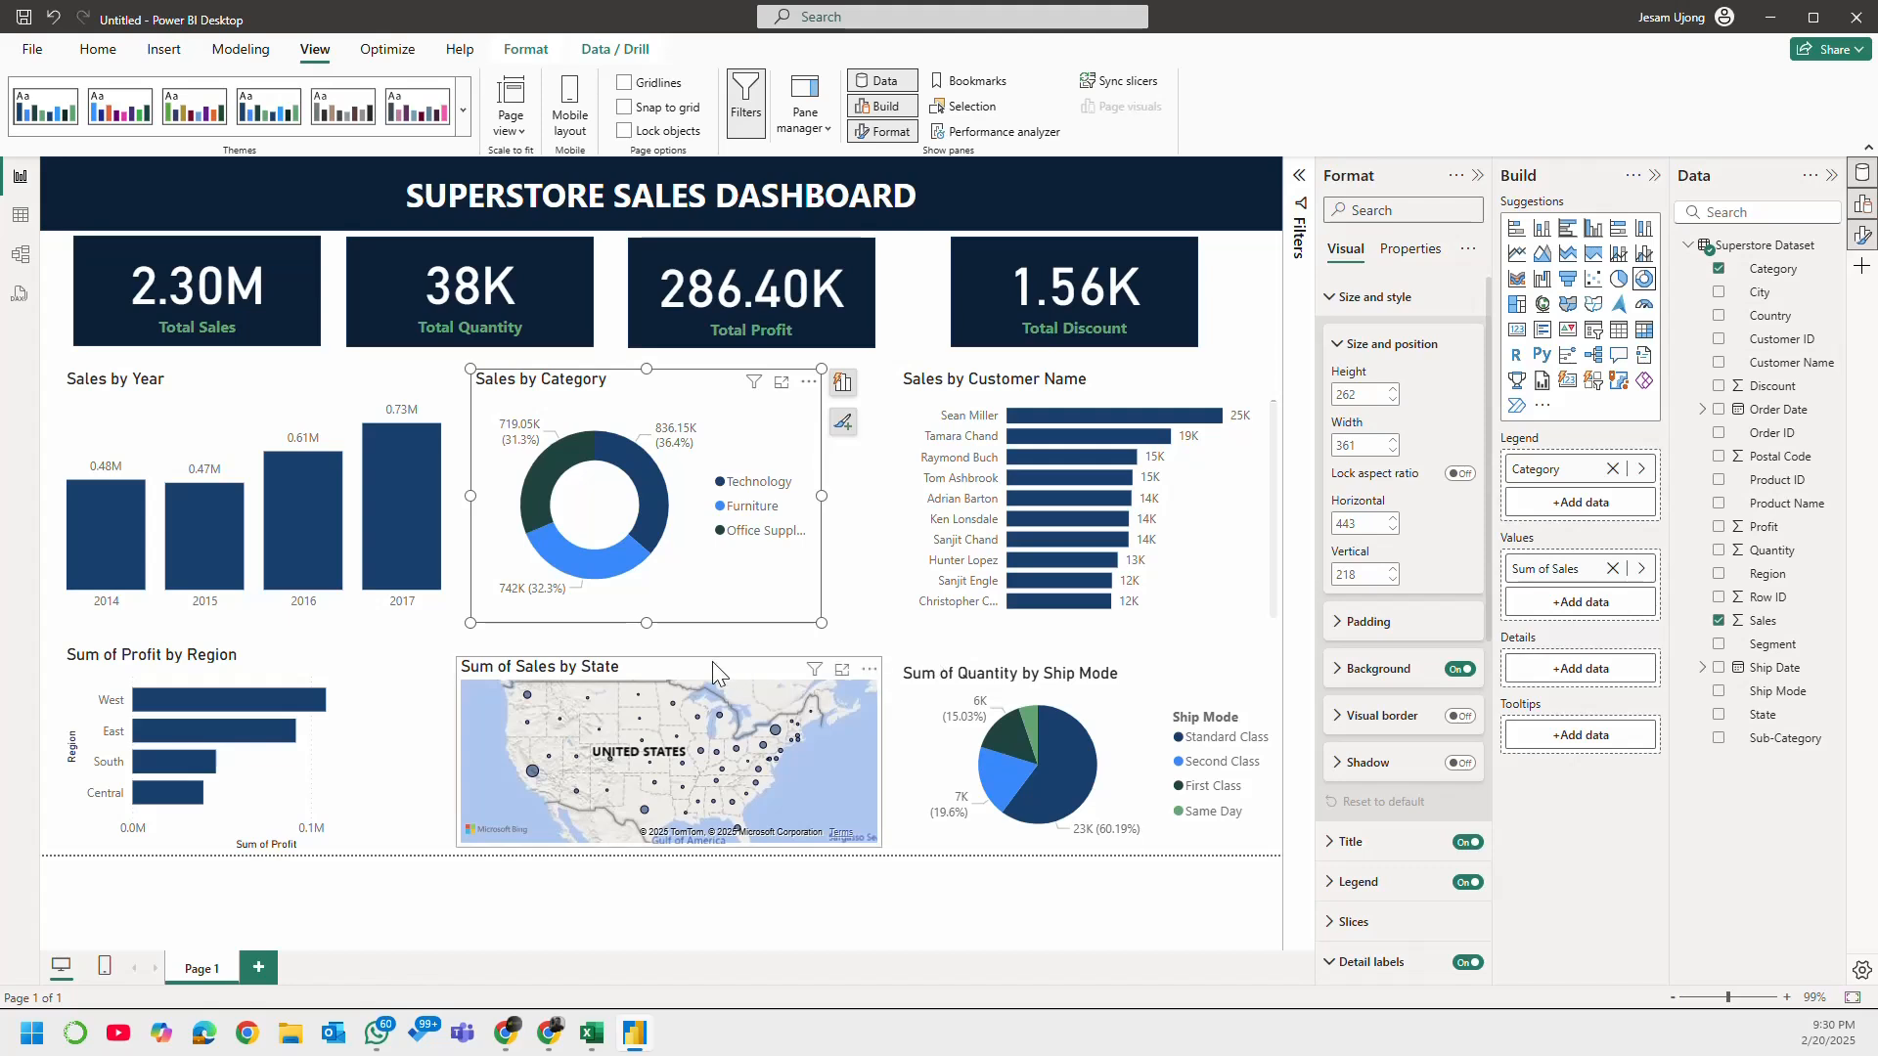
{"action": "left_click", "coordinate": [372, 411]}
{"action": "mouse_move", "coordinate": [446, 496]}
{"action": "left_mouse_down"}
{"action": "mouse_move", "coordinate": [336, 501]}
{"action": "mouse_move", "coordinate": [425, 494]}
{"action": "left_mouse_up"}
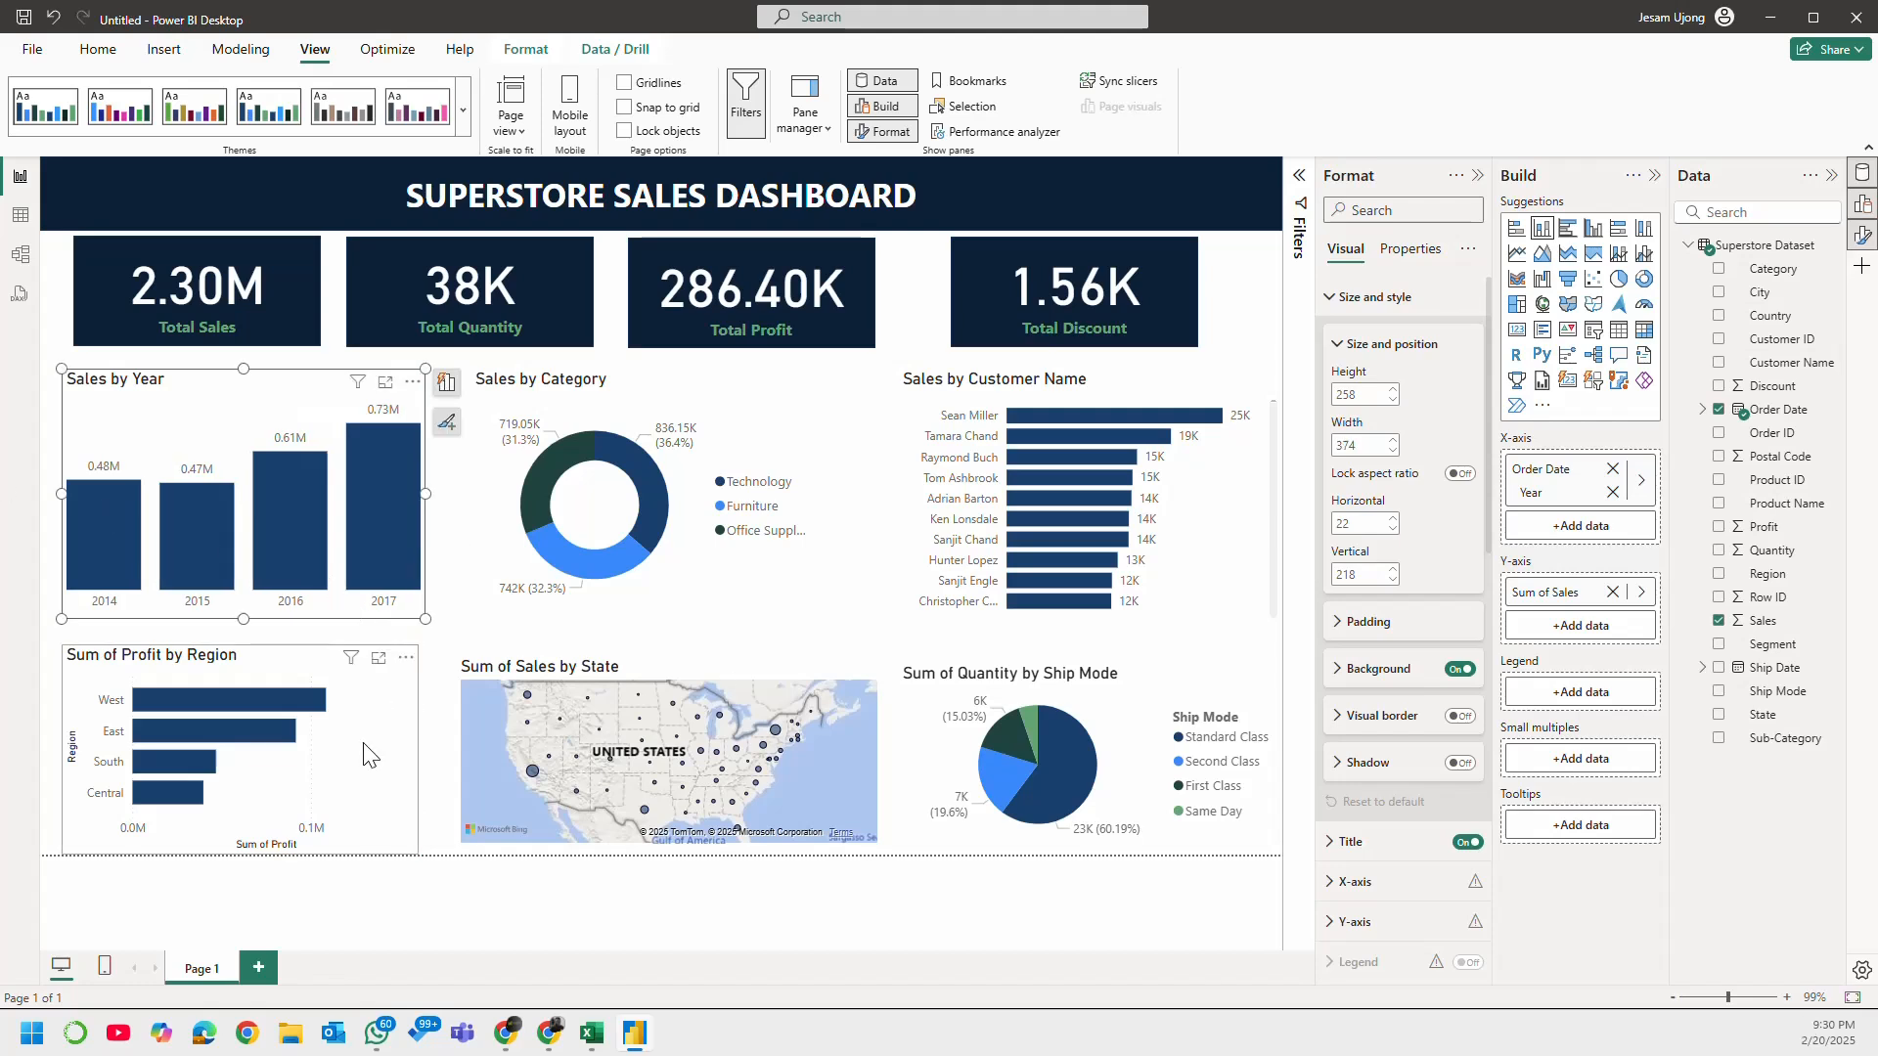
{"action": "left_click", "coordinate": [409, 773]}
{"action": "left_click_drag", "start_coordinate": [415, 753], "coordinate": [381, 753]}
Step: Move the Sum of Sales by State map next to the Profit by Region chart, at about 397 horizontal and 502 vertical, and narrow it
{"action": "left_click_drag", "start_coordinate": [706, 669], "coordinate": [671, 668]}
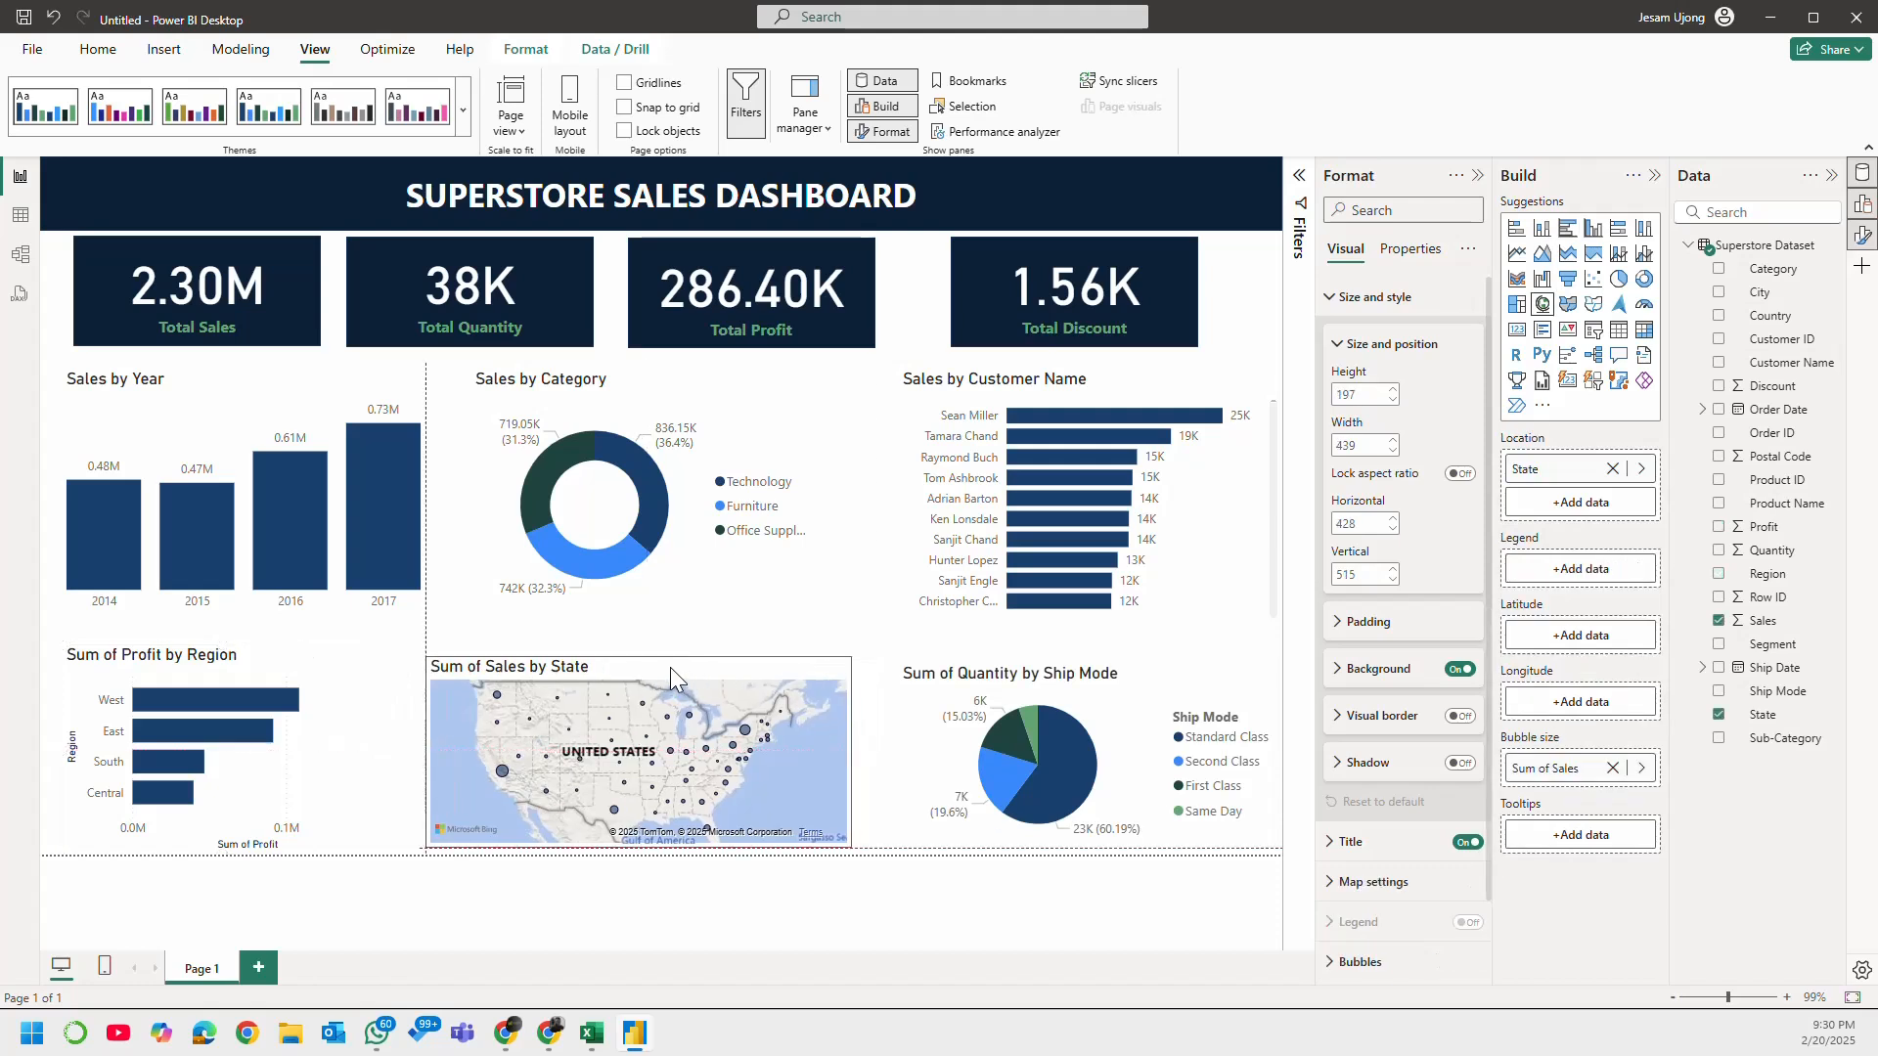
{"action": "left_click_drag", "start_coordinate": [852, 740], "coordinate": [731, 740]}
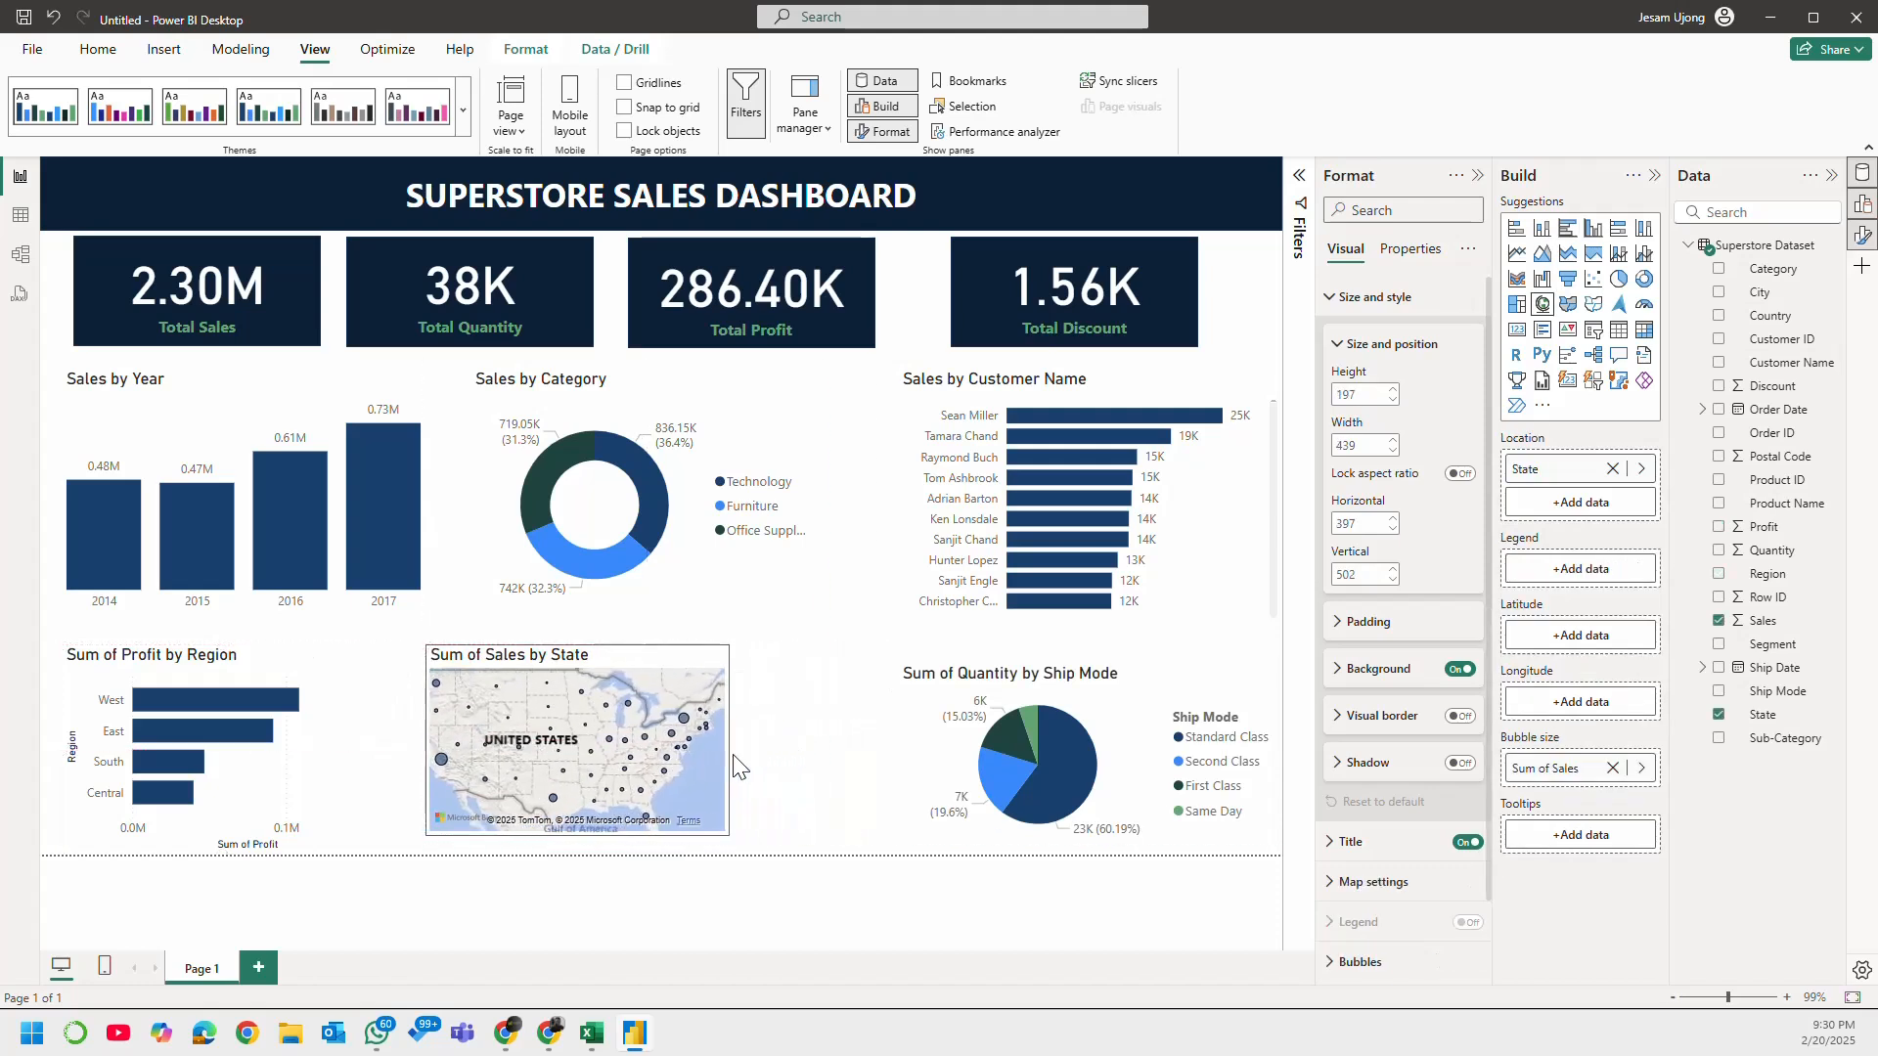
Step: Enlarge the Sum of Sales by State map to a height of about 222 and a width of about 348
{"action": "left_click", "coordinate": [578, 639]}
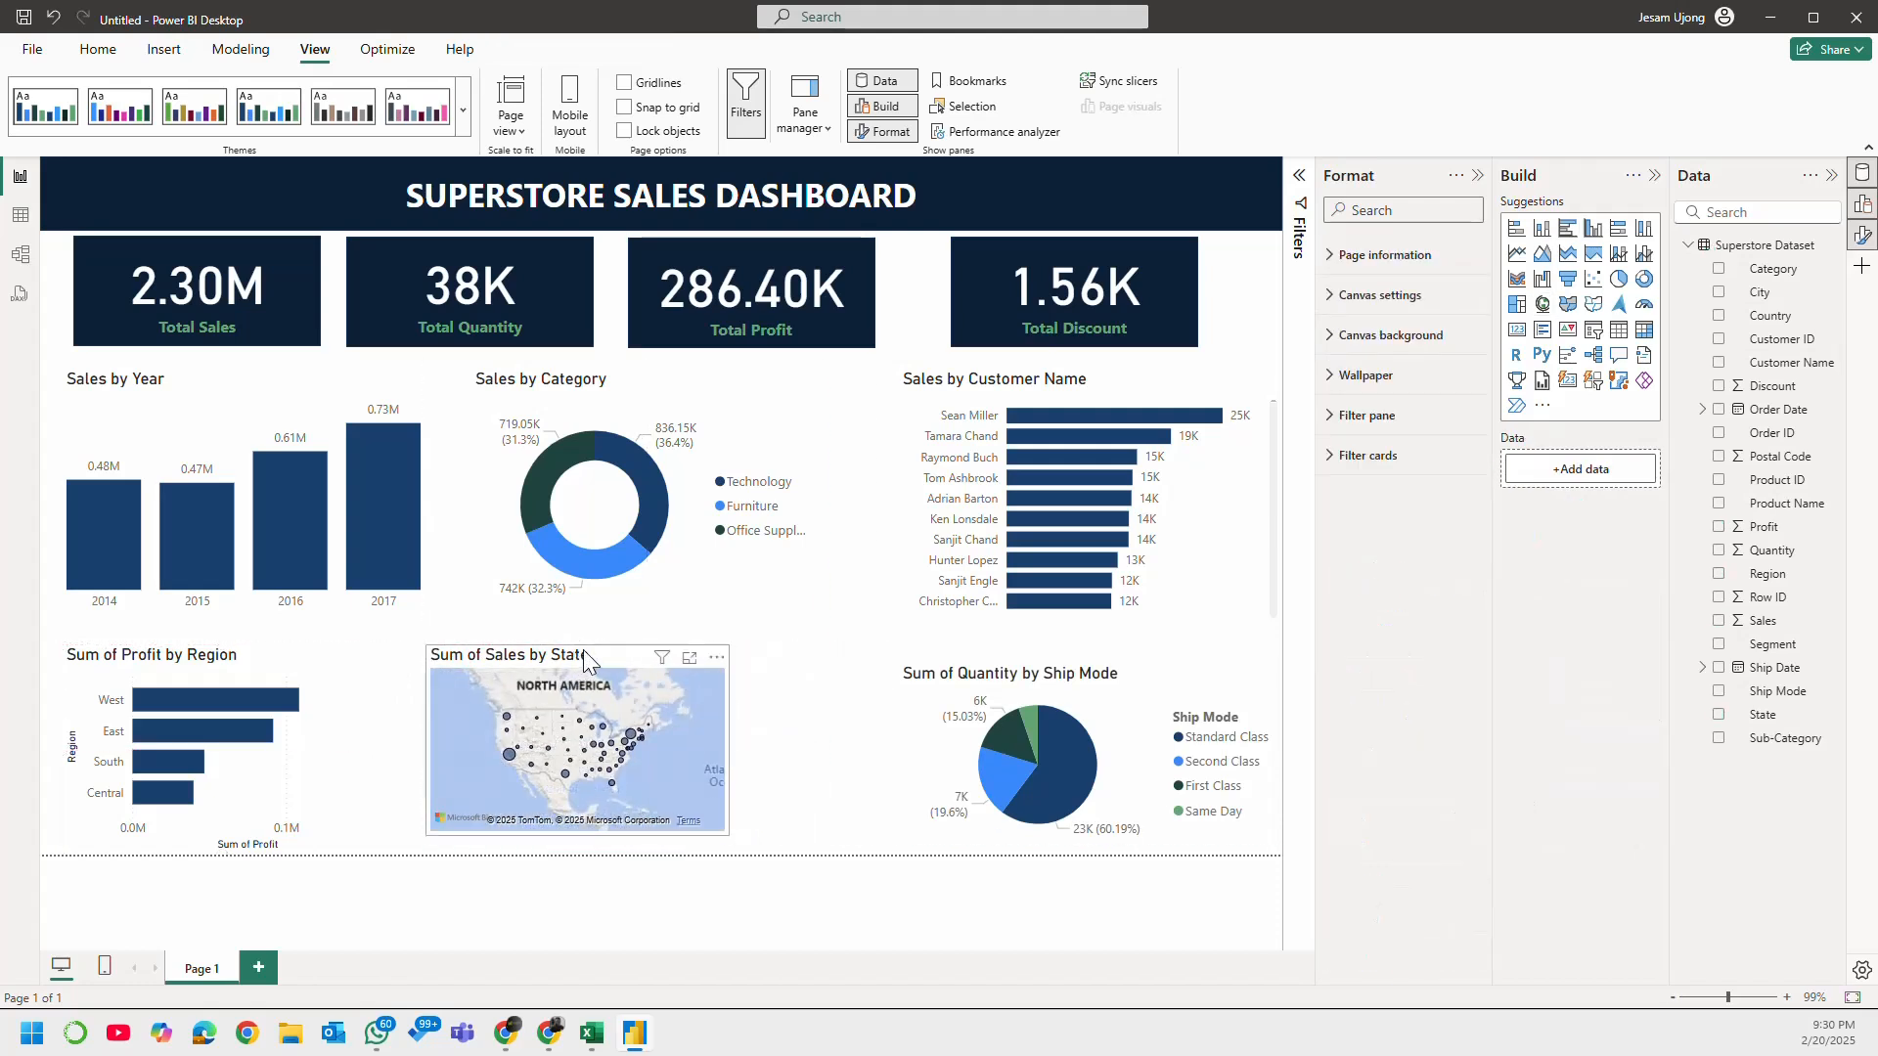
{"action": "left_click", "coordinate": [583, 650]}
{"action": "left_click_drag", "start_coordinate": [578, 645], "coordinate": [578, 632]}
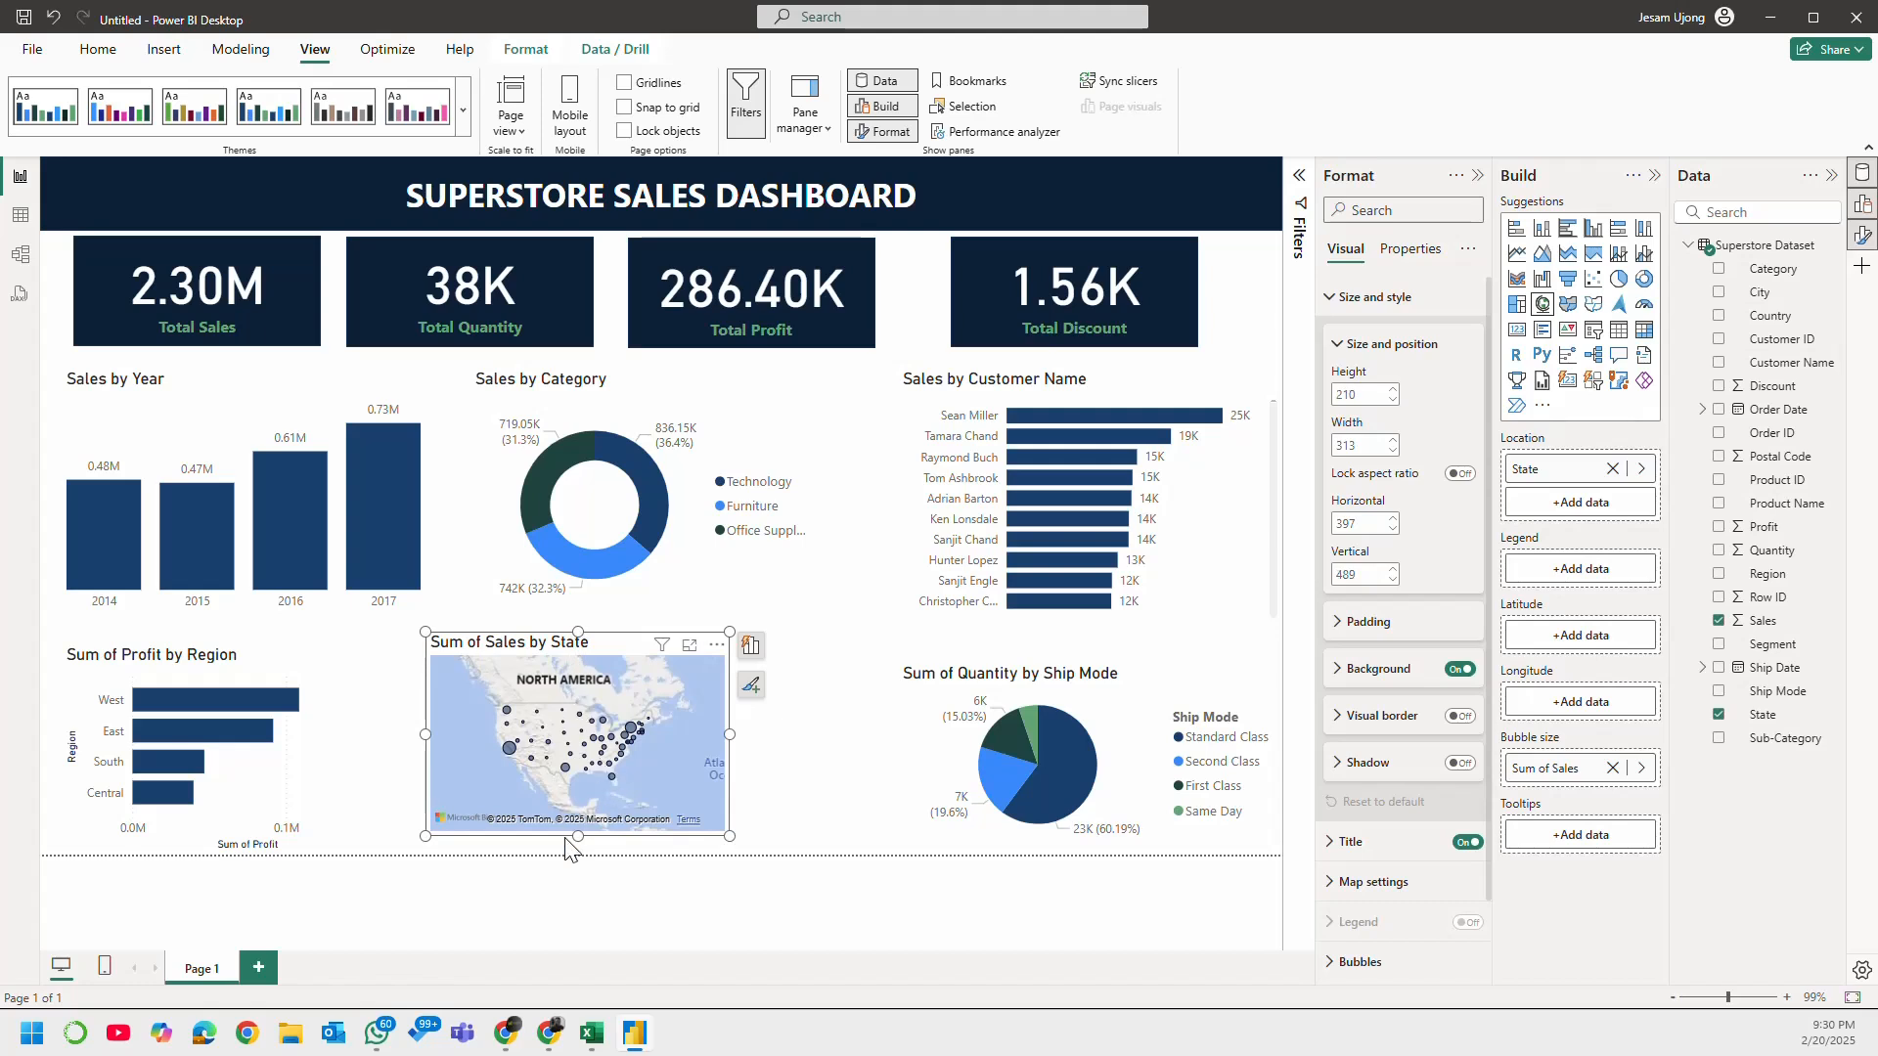
{"action": "left_click_drag", "start_coordinate": [578, 839], "coordinate": [579, 850]}
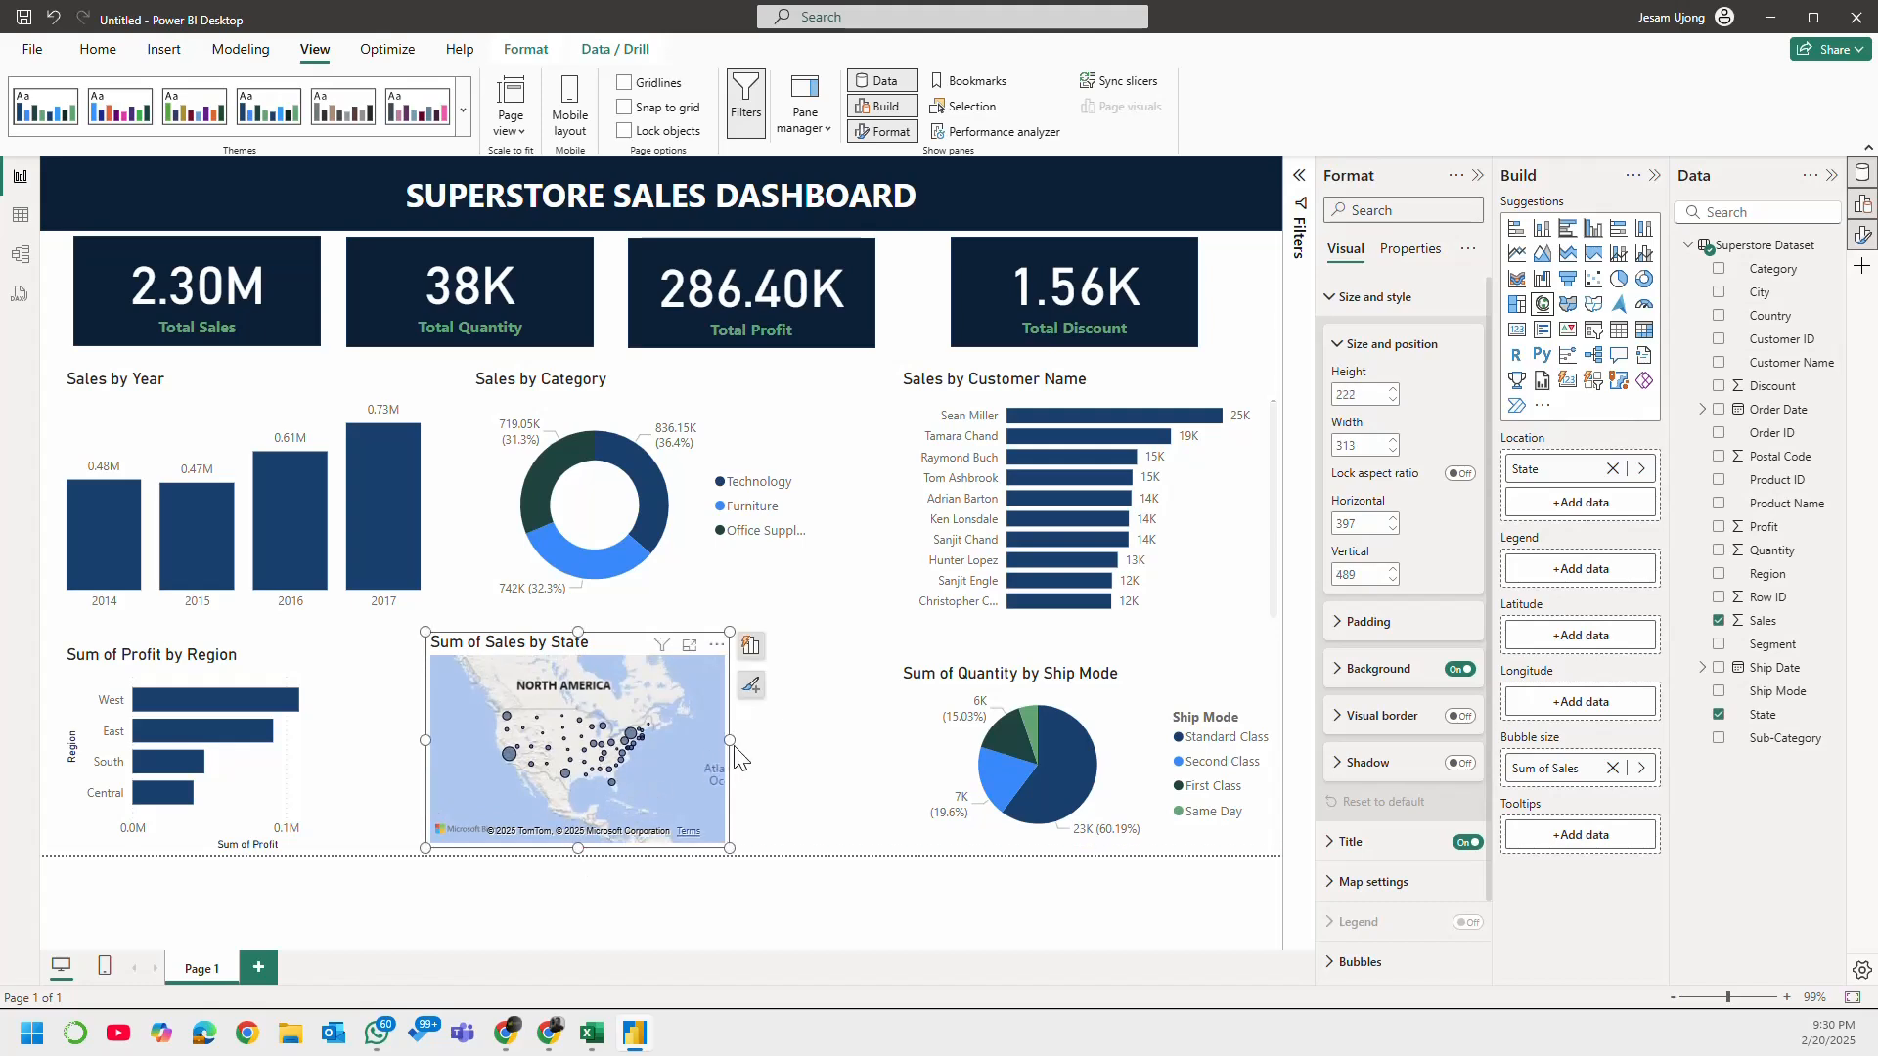
{"action": "left_click_drag", "start_coordinate": [735, 746], "coordinate": [769, 748]}
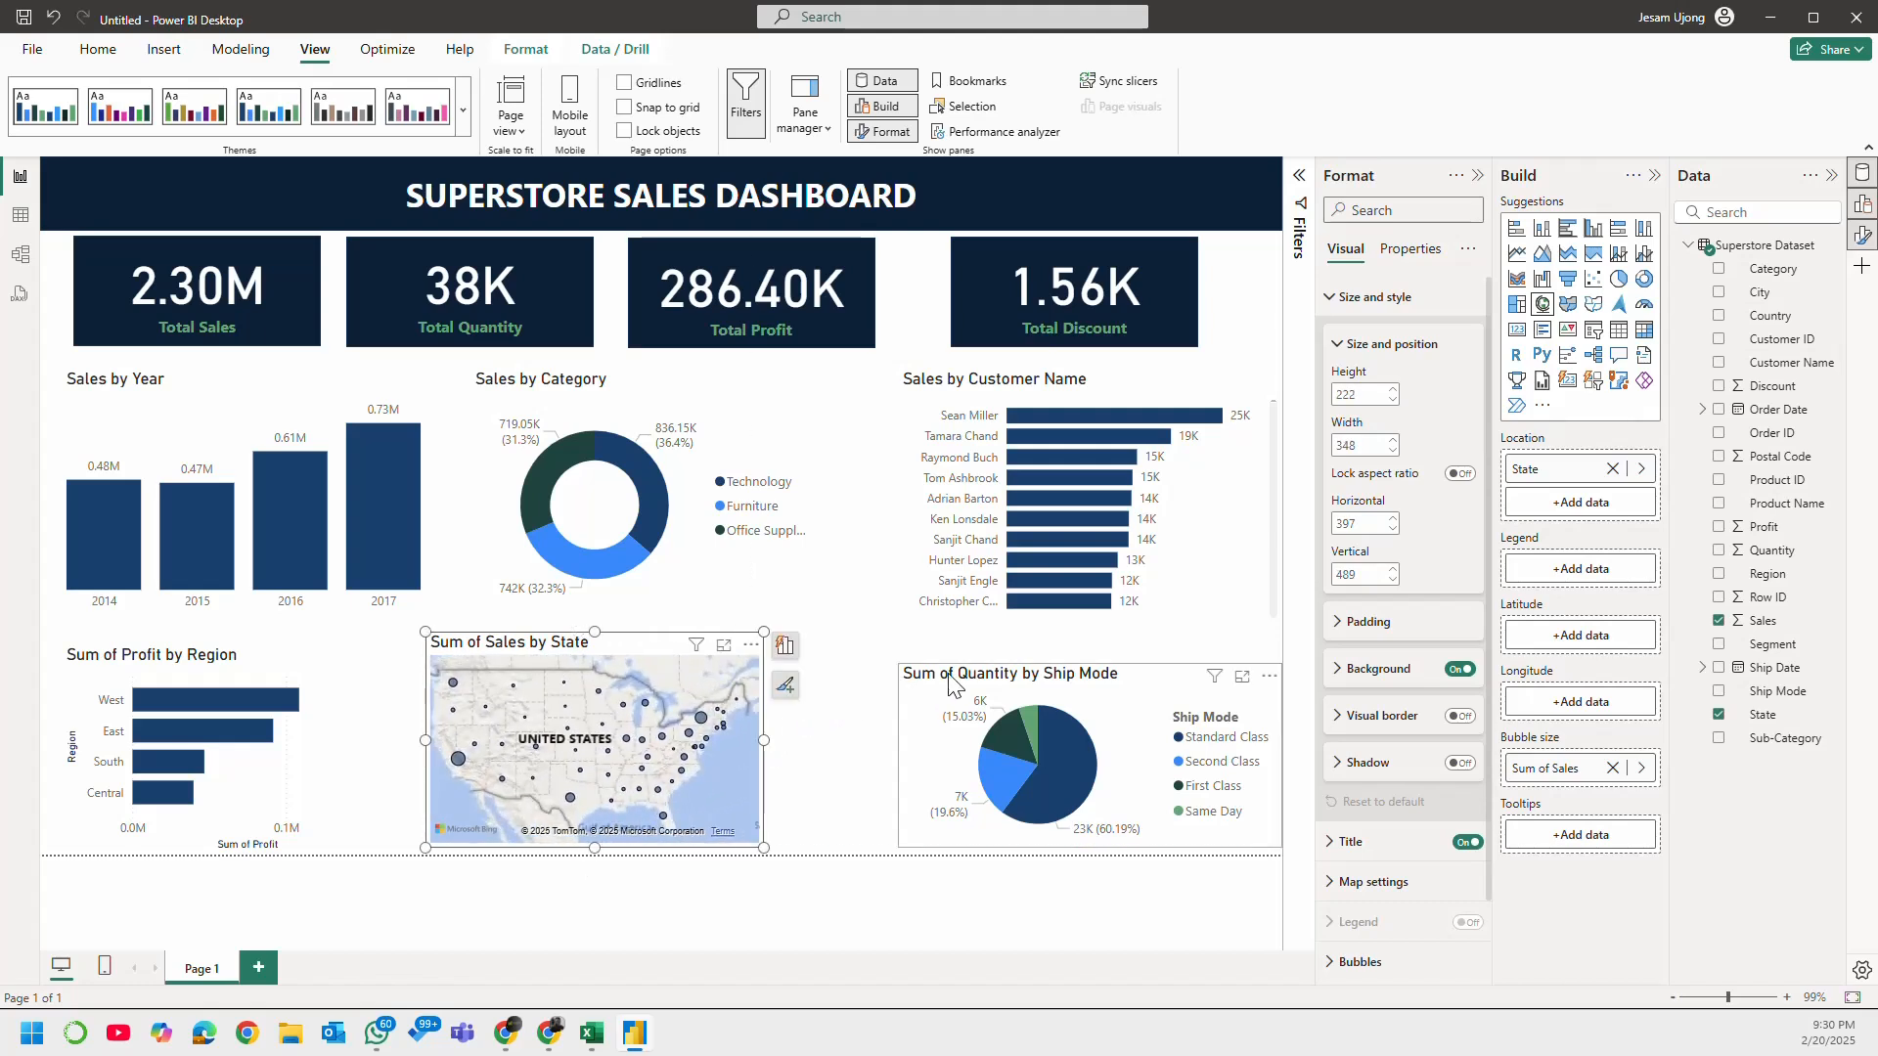
Step: Narrow the Sum of Quantity by Ship Mode pie to about 238 and move it closer to the map, at about 805 horizontal and 516 vertical
{"action": "left_click_drag", "start_coordinate": [963, 675], "coordinate": [908, 668]}
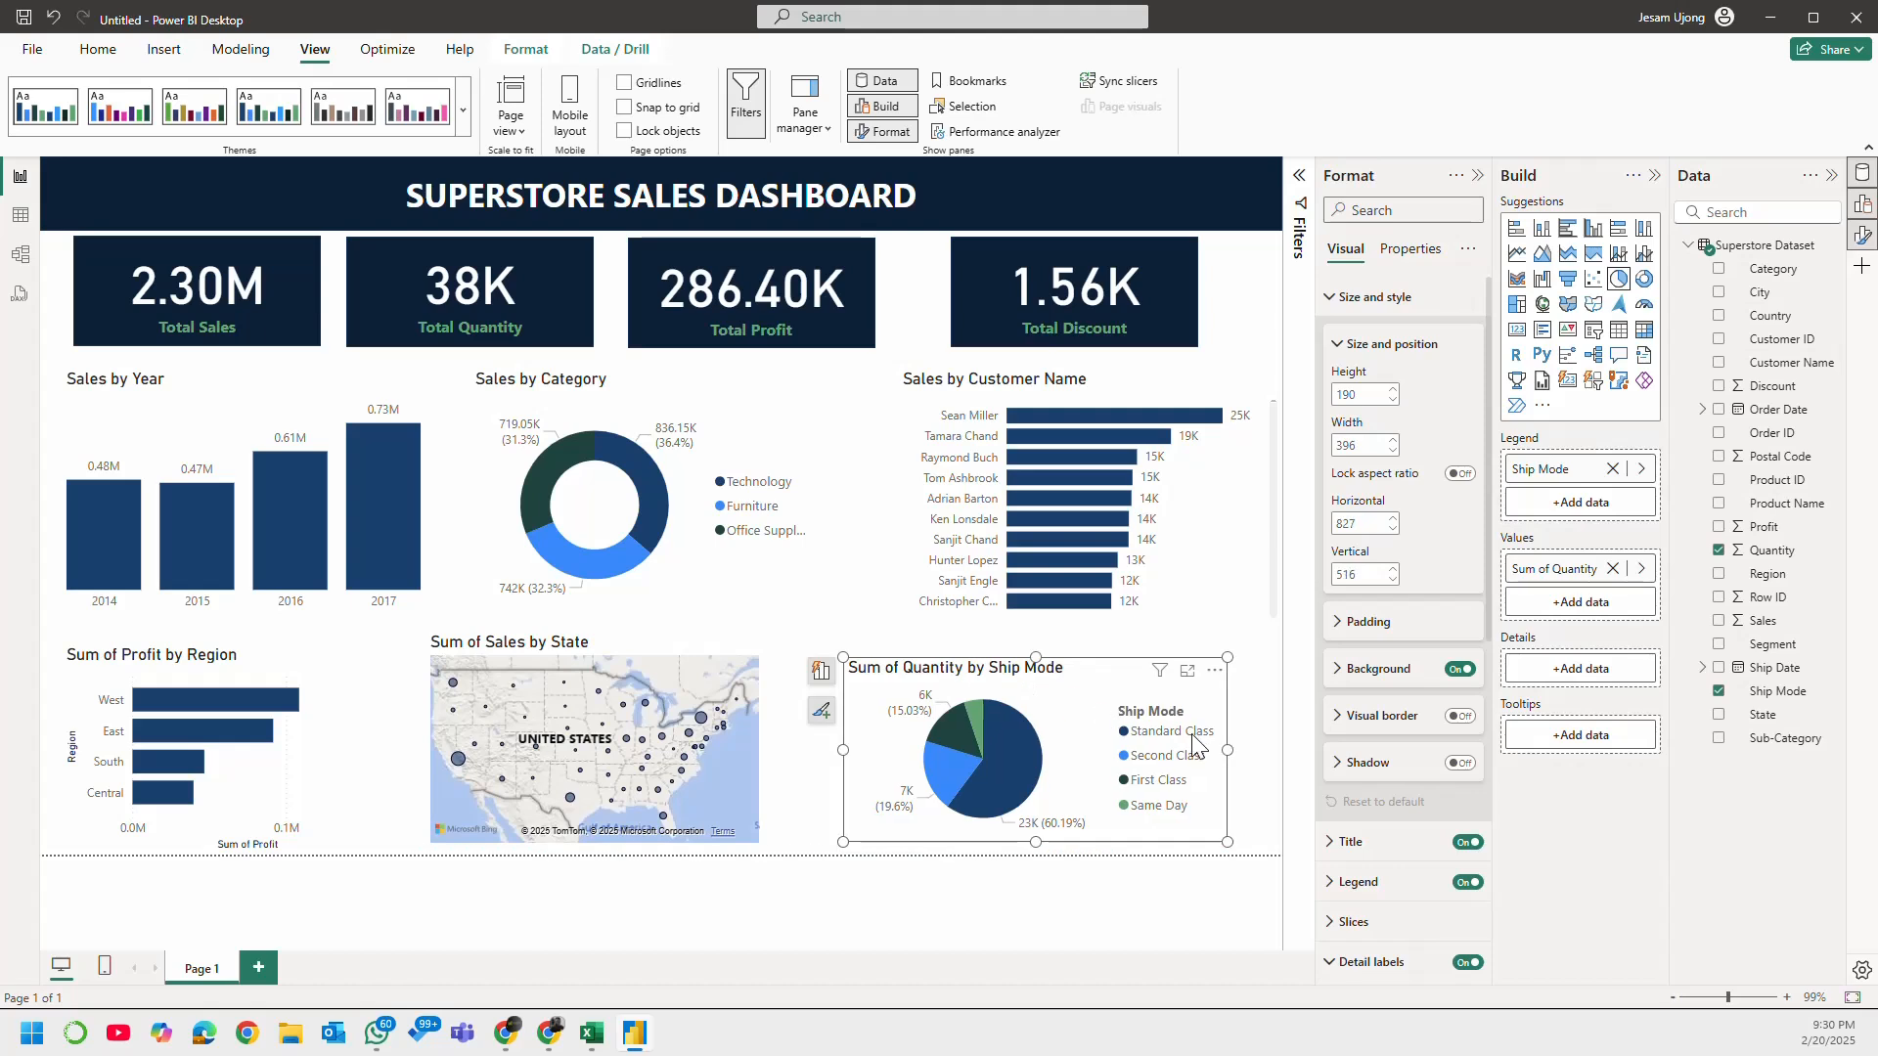
{"action": "left_click_drag", "start_coordinate": [1213, 768], "coordinate": [1074, 758]}
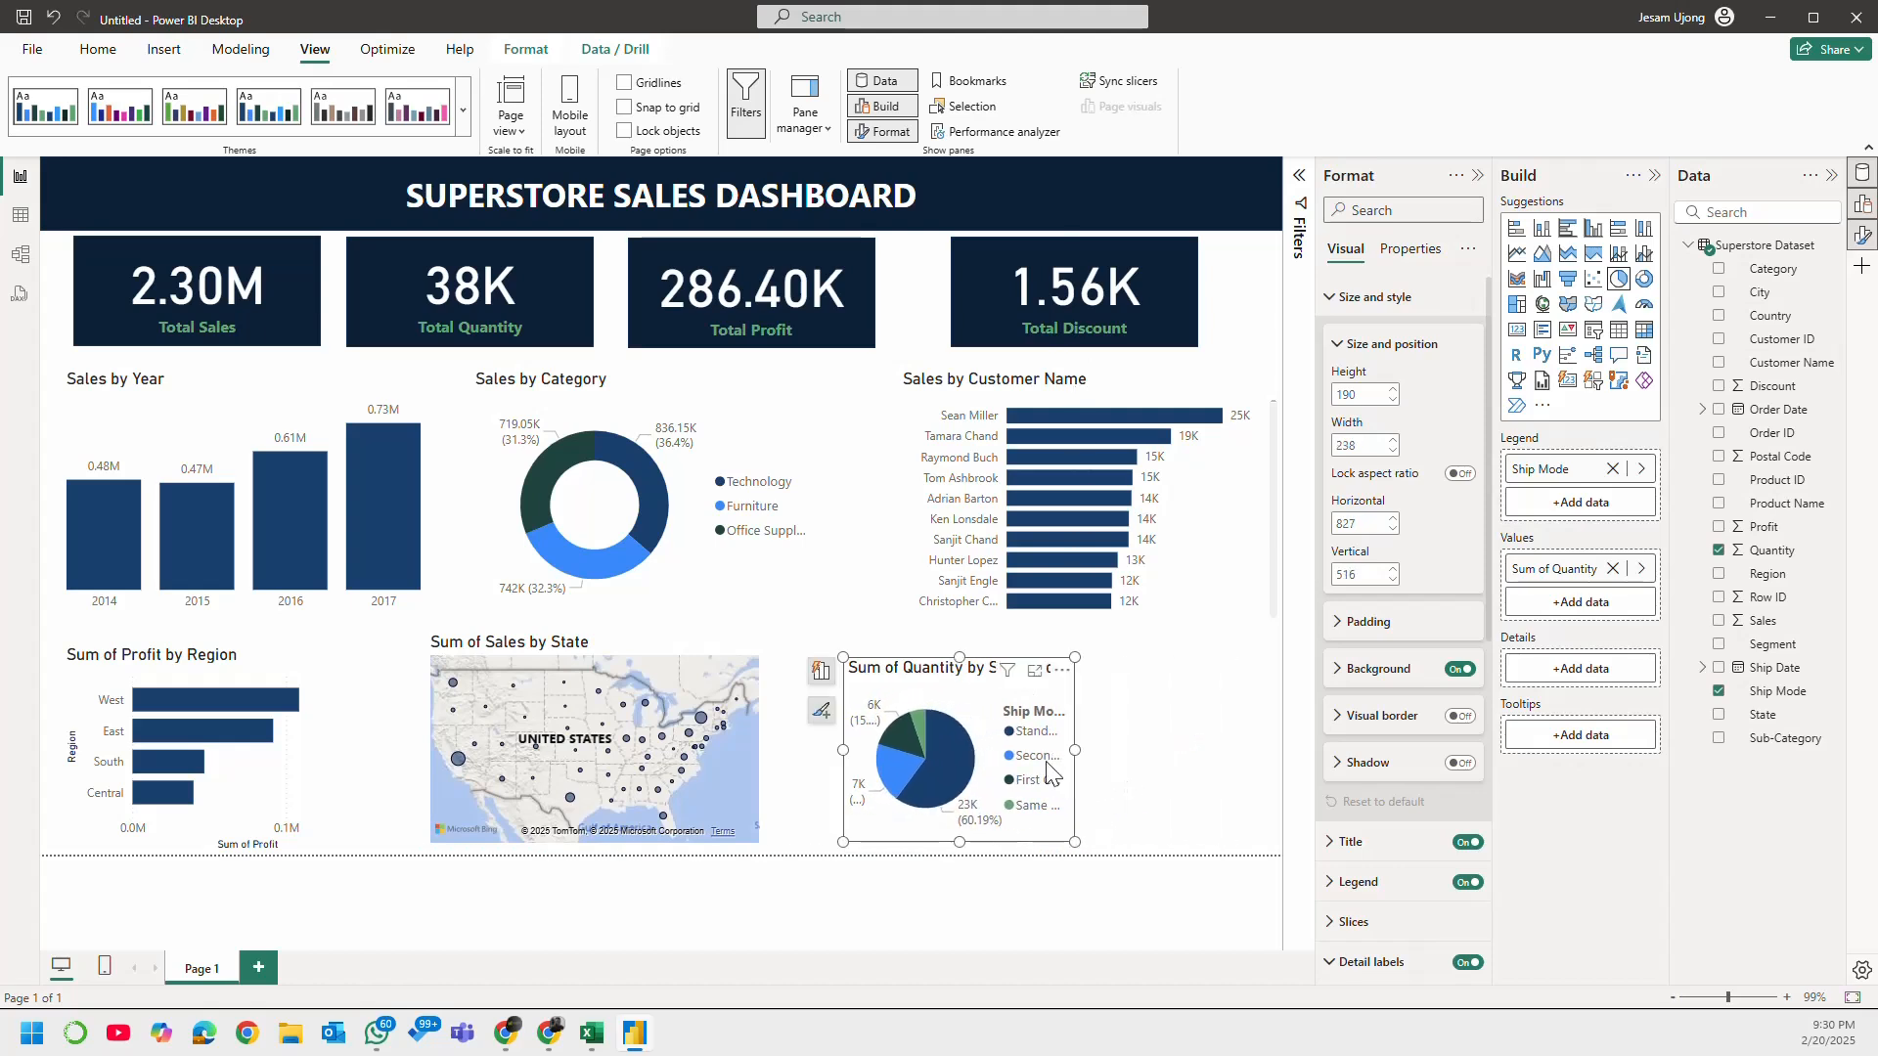
{"action": "left_click_drag", "start_coordinate": [955, 675], "coordinate": [934, 675]}
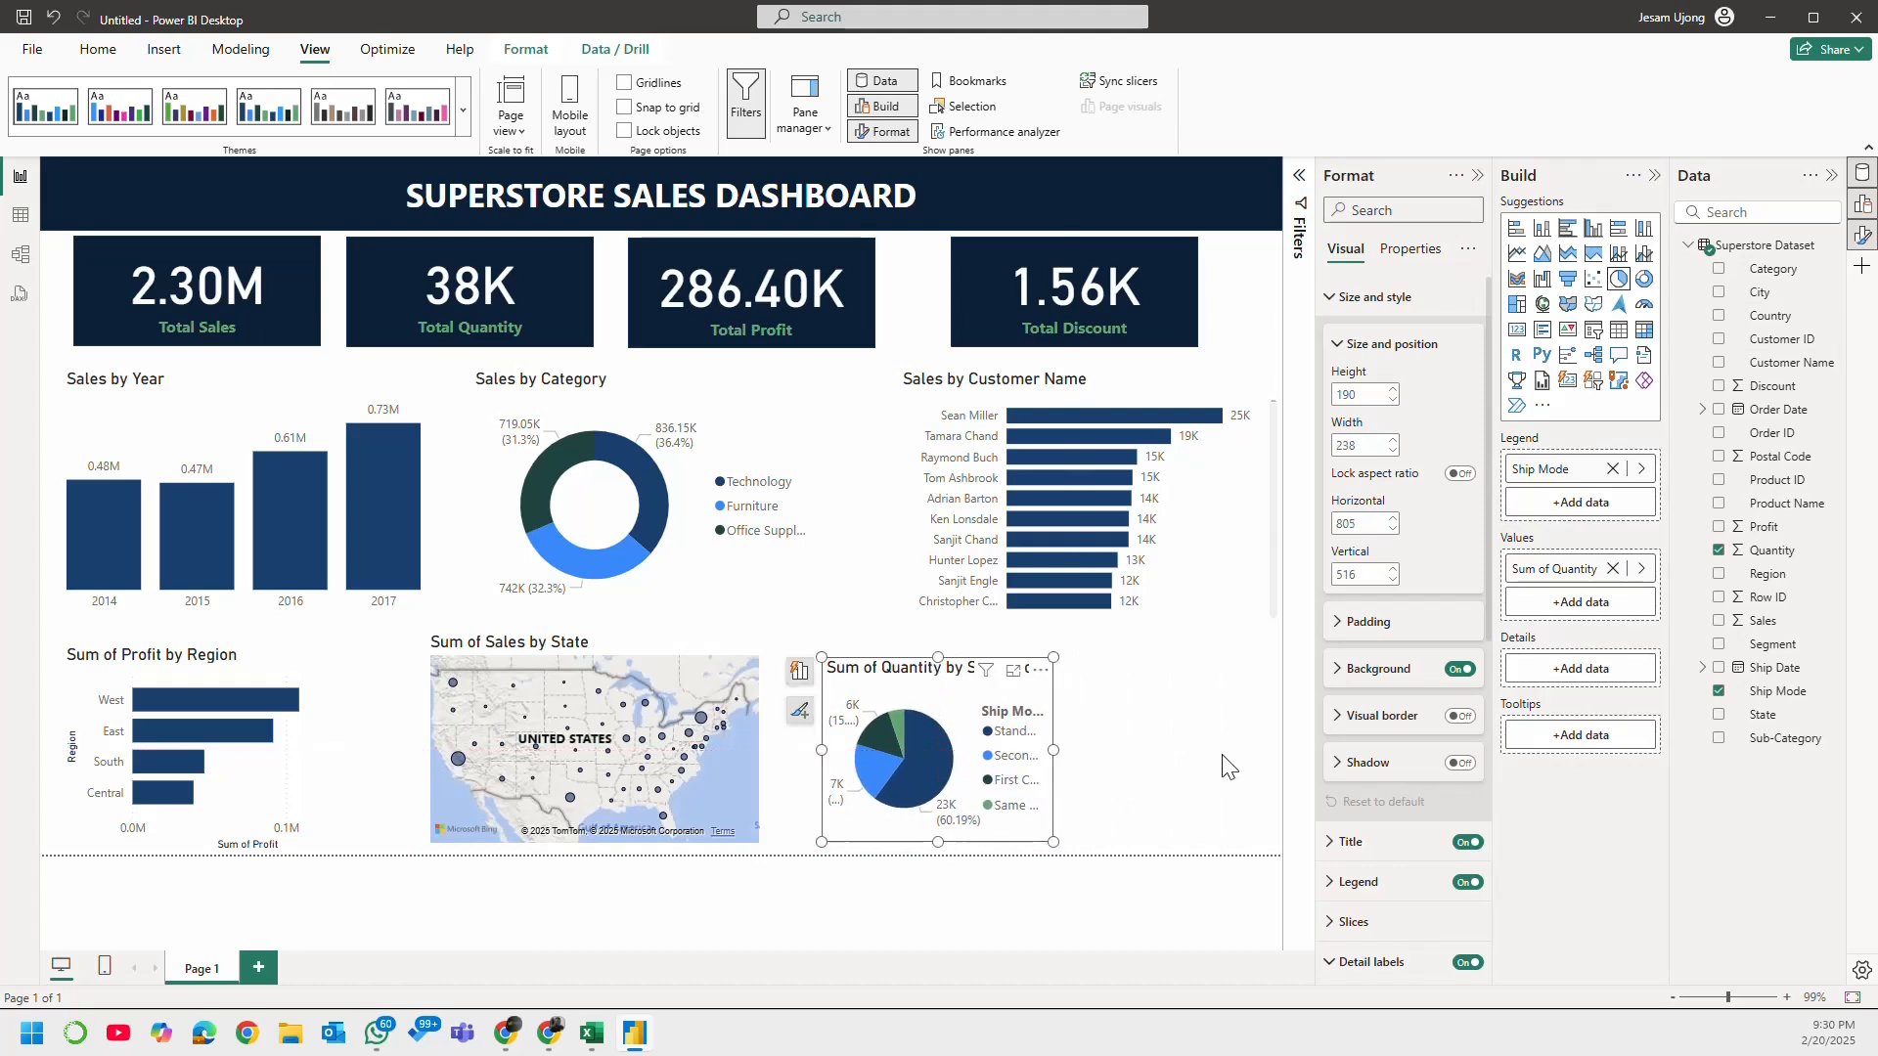
Step: Add an empty slicer visual to the report page
{"action": "left_click", "coordinate": [1203, 734]}
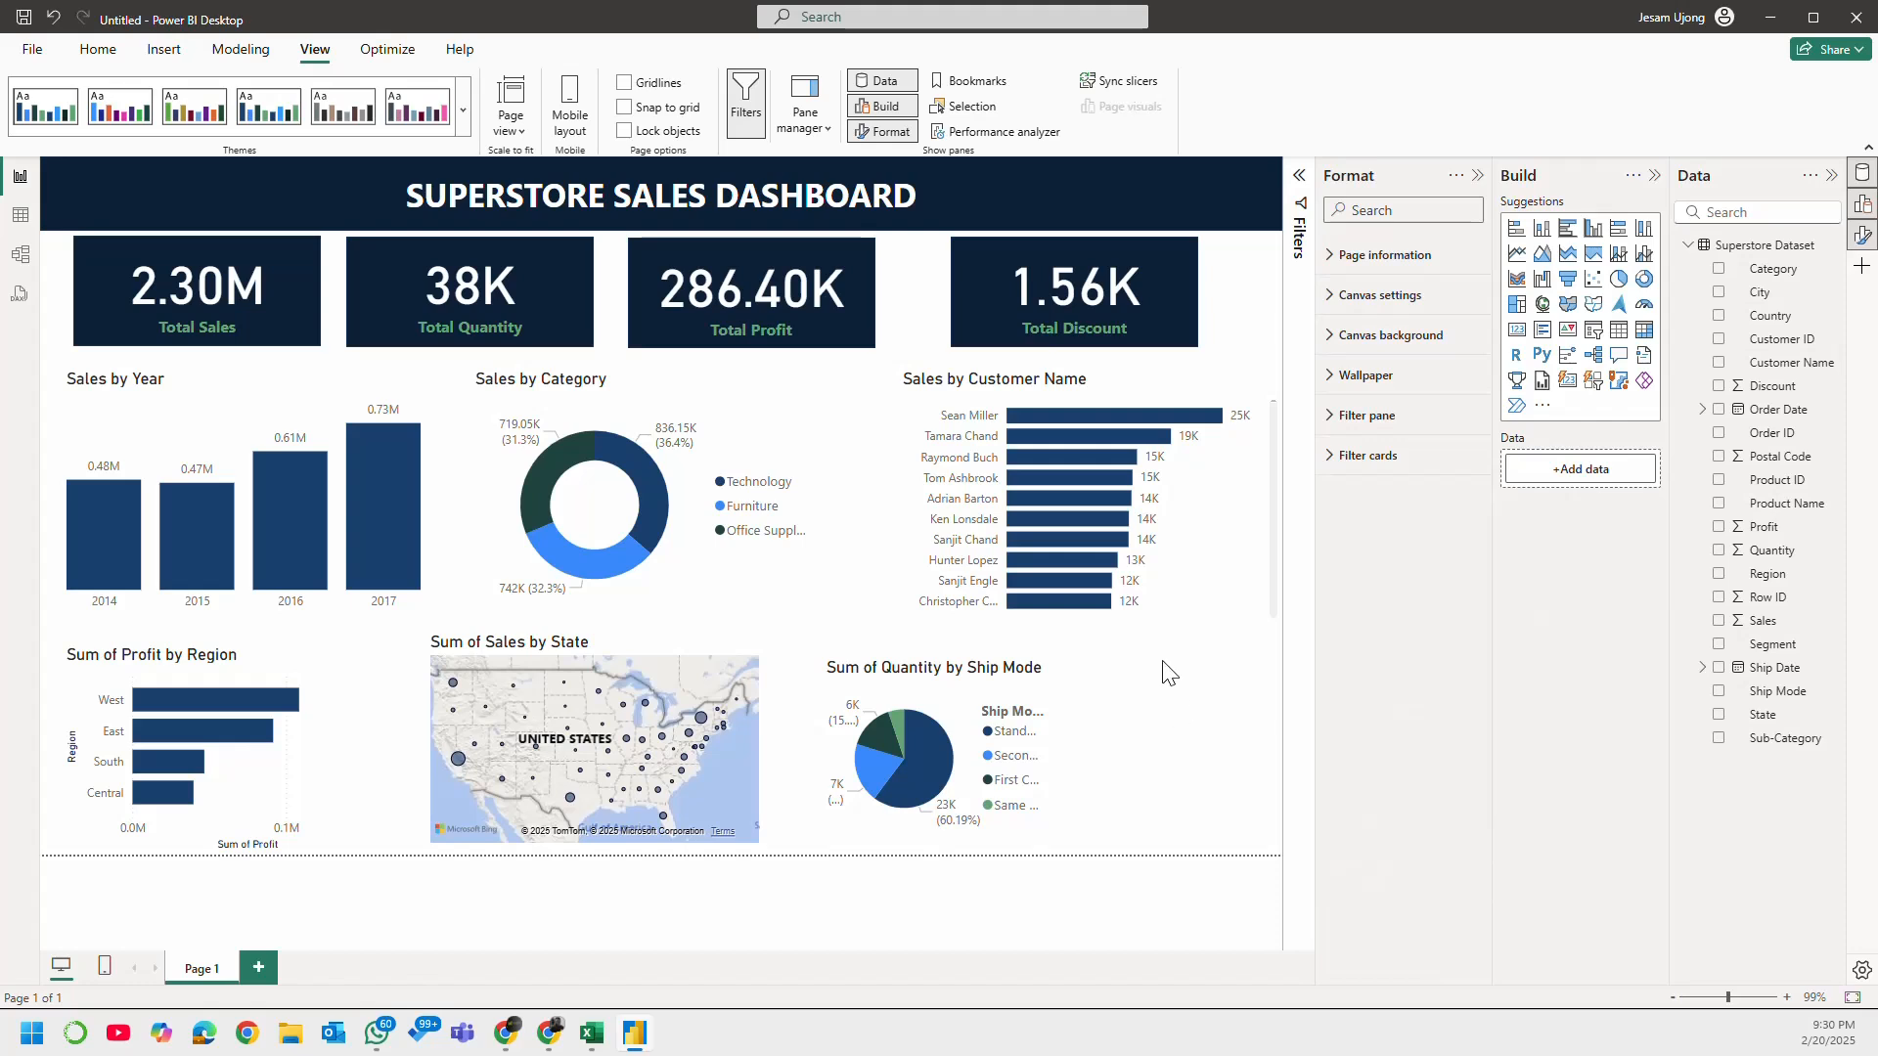
{"action": "left_click", "coordinate": [1594, 331]}
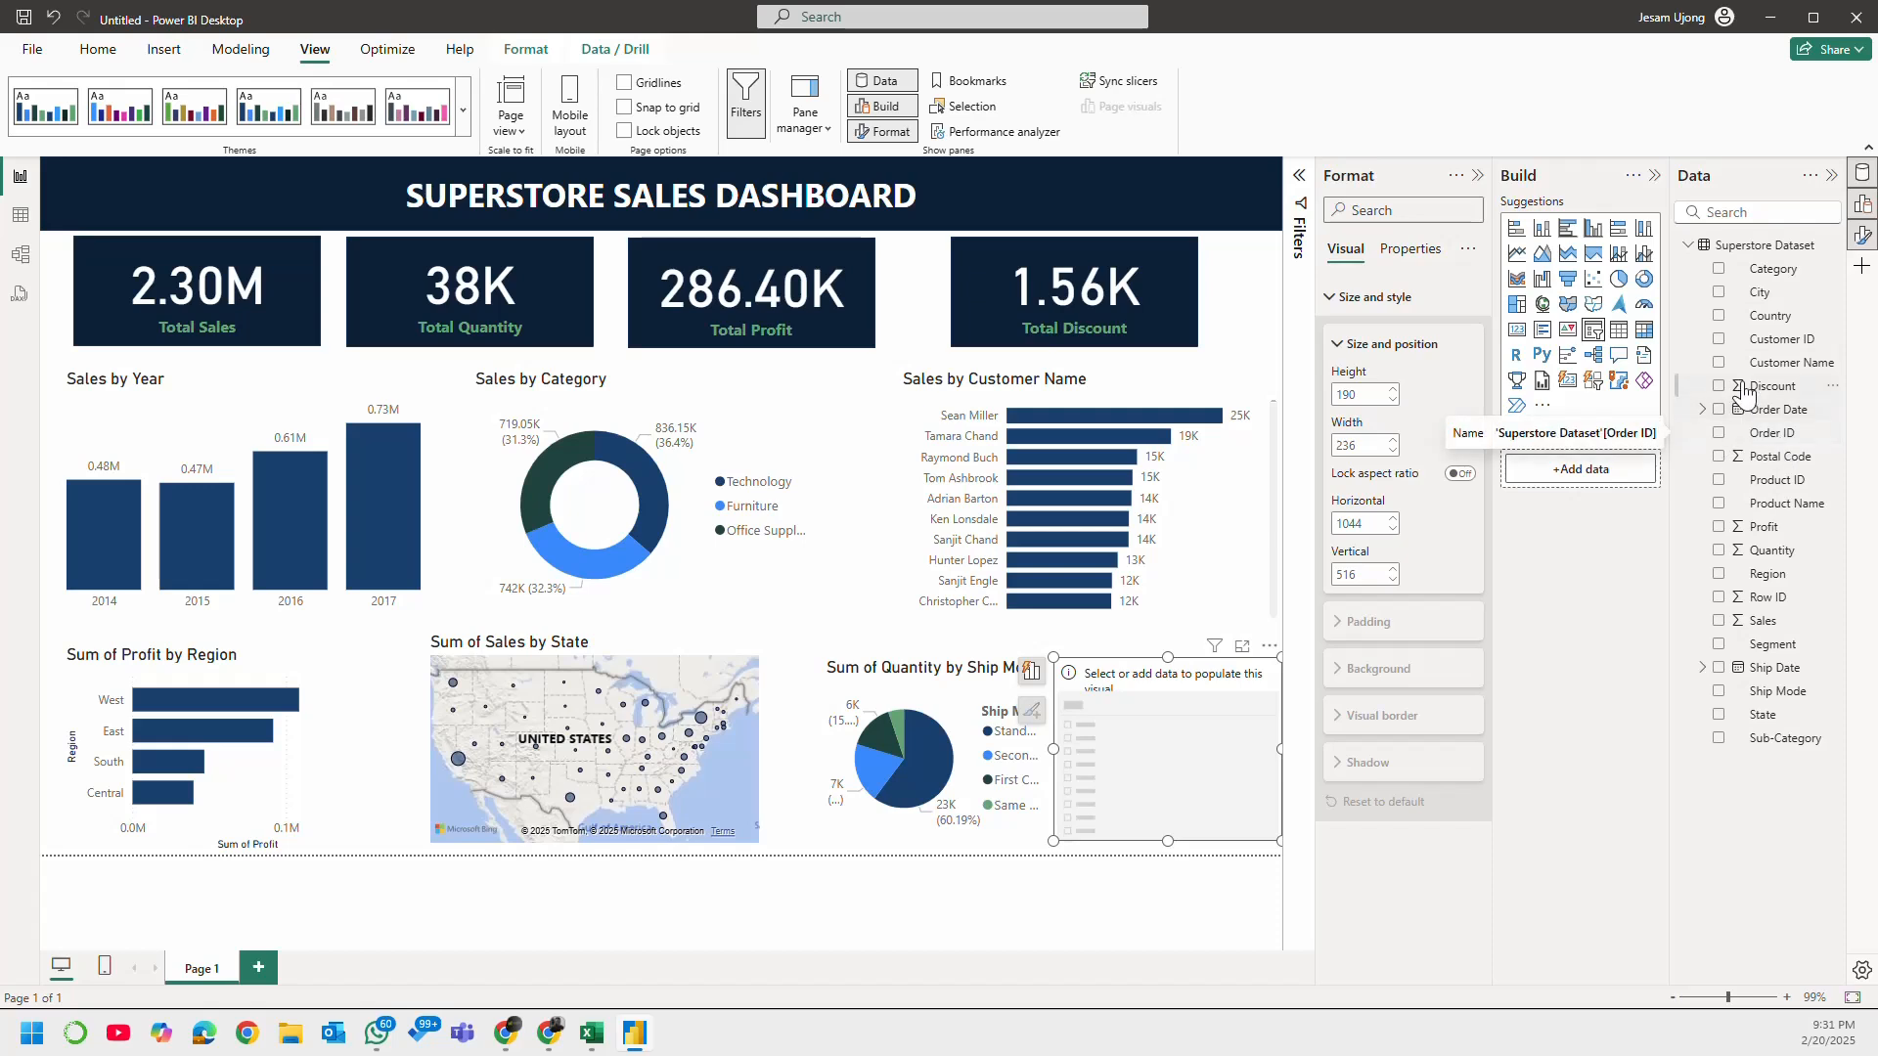
{"action": "left_click", "coordinate": [1719, 409]}
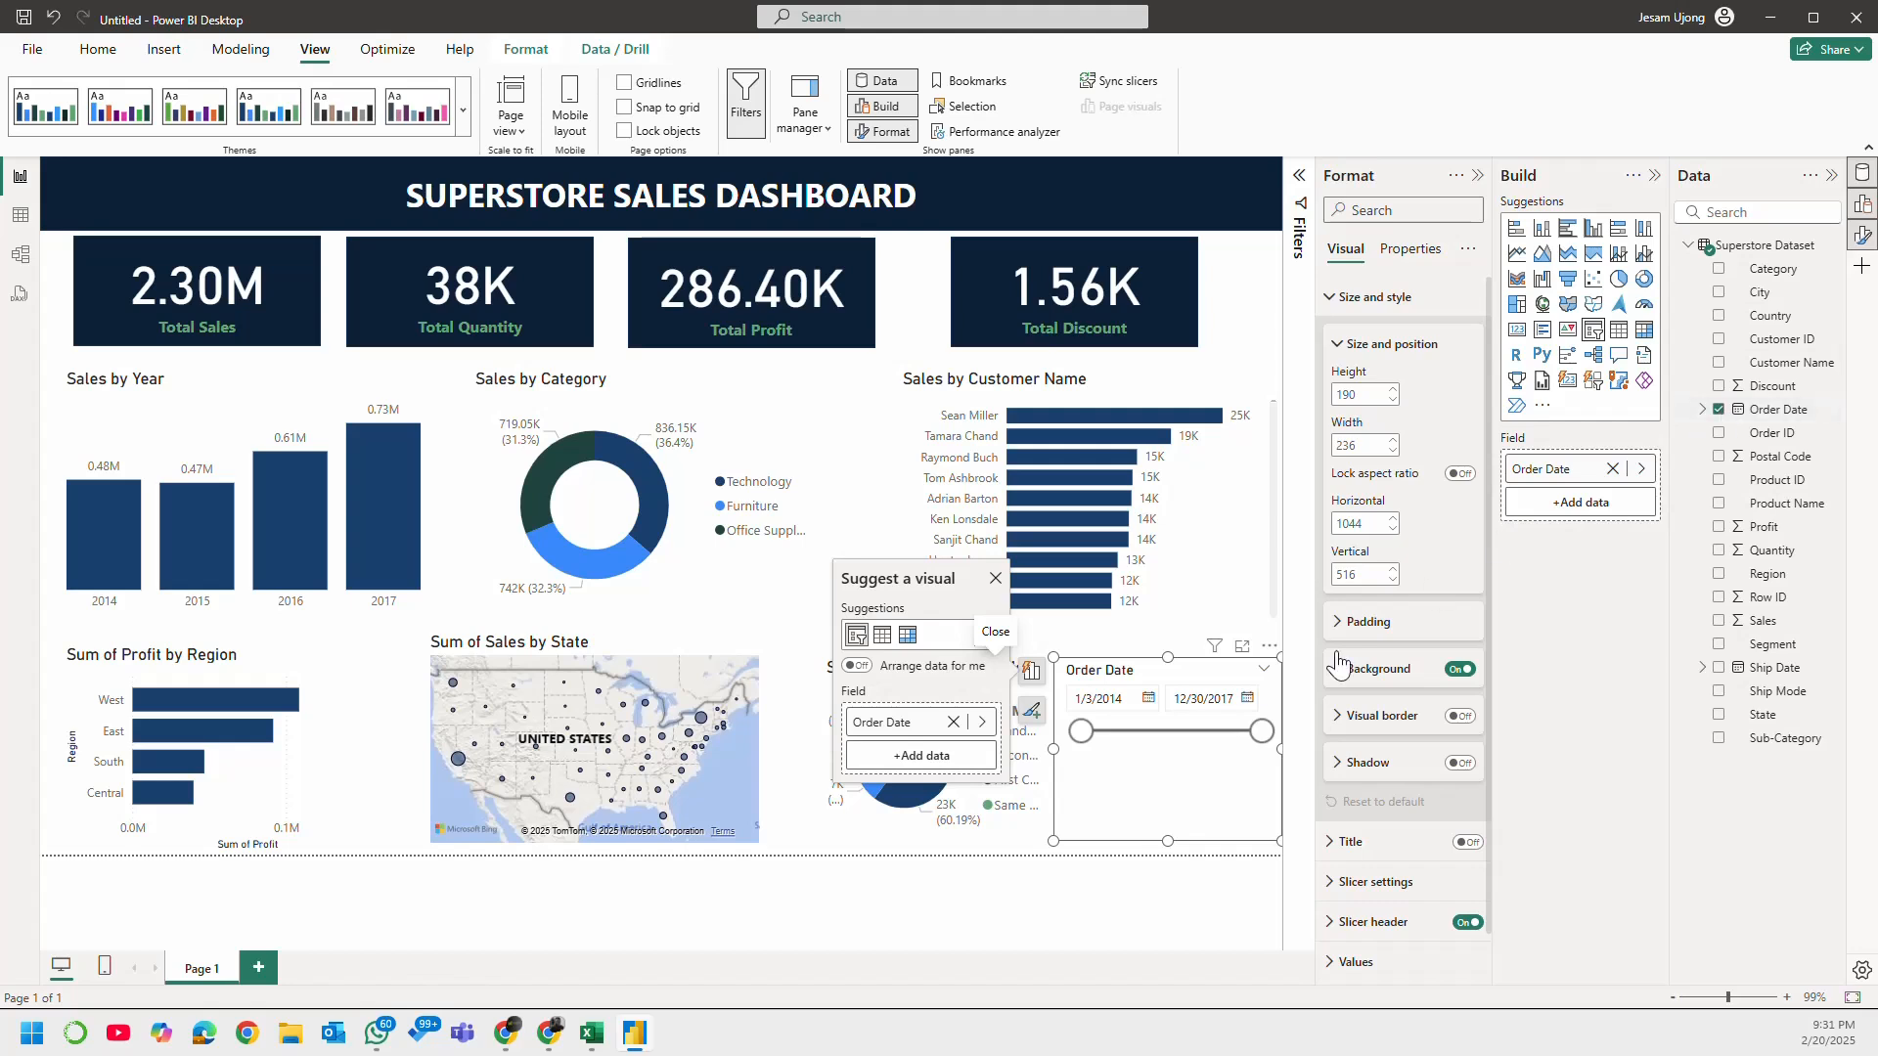
{"action": "left_click", "coordinate": [1613, 469]}
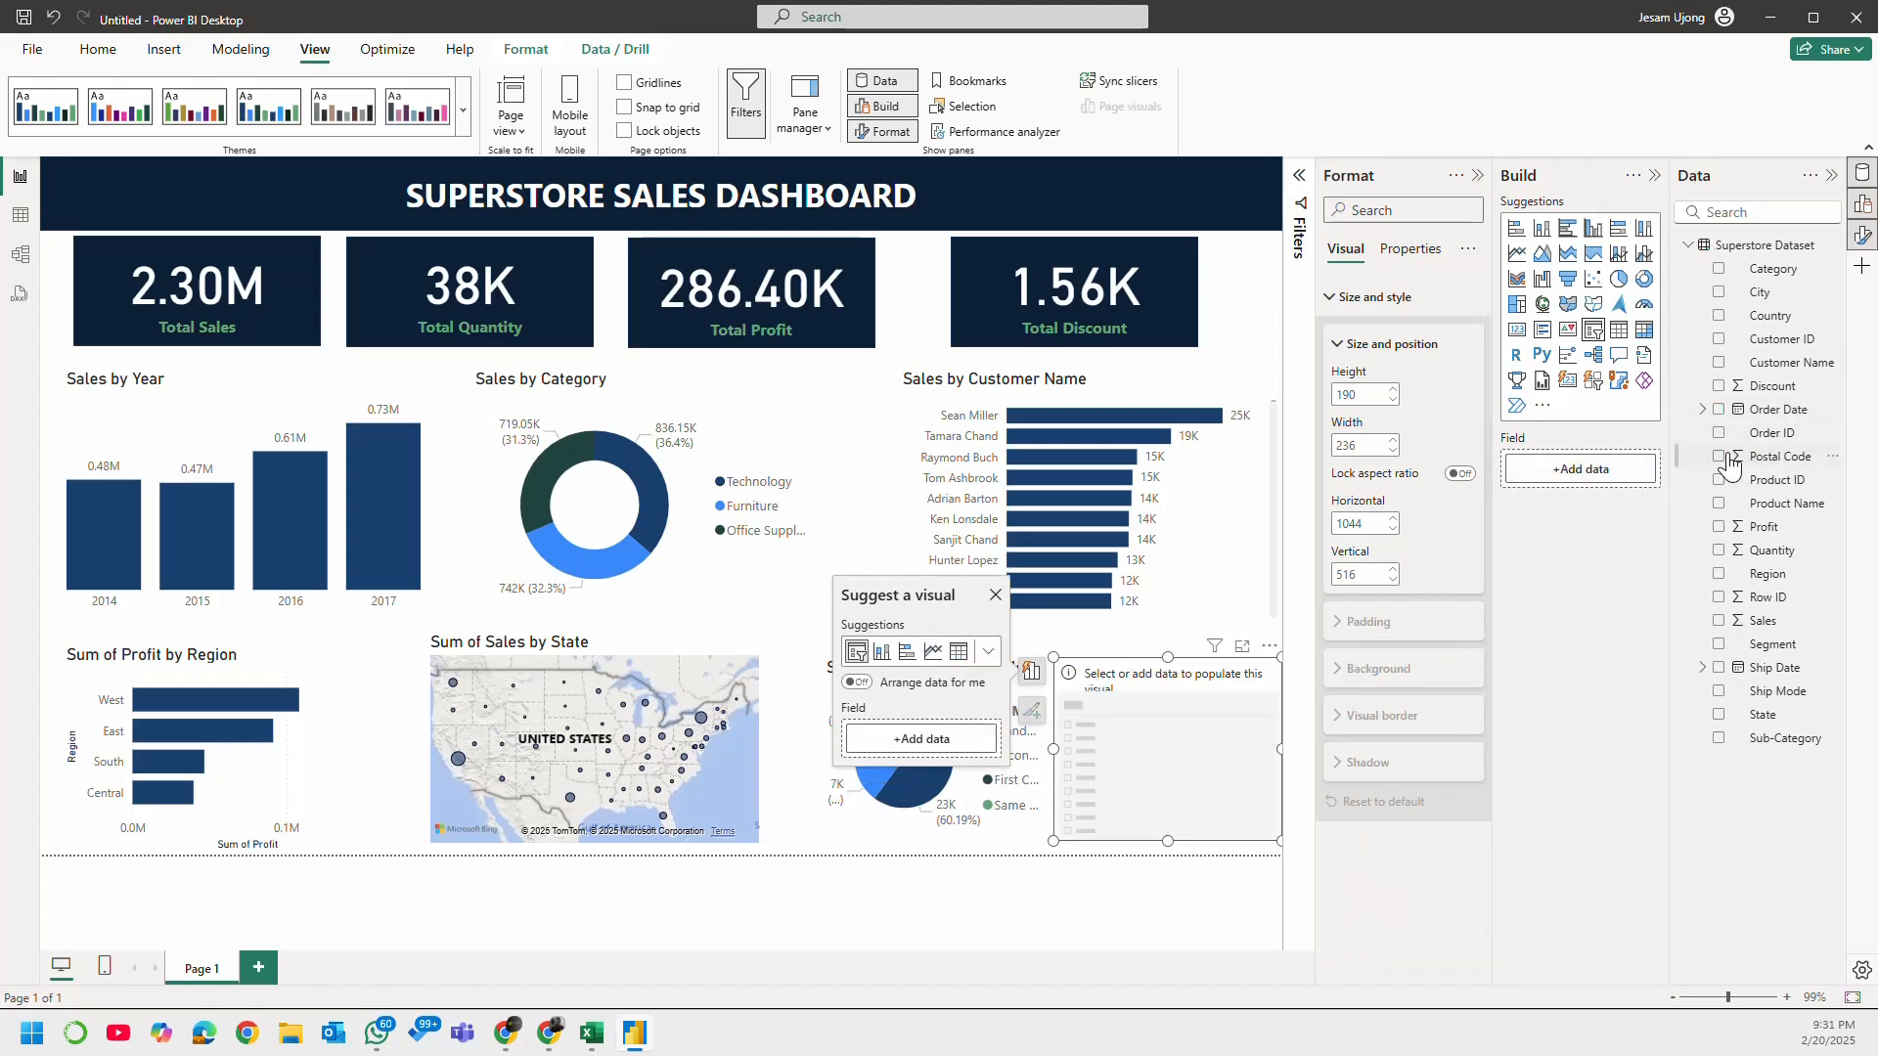
{"action": "left_click", "coordinate": [1719, 410]}
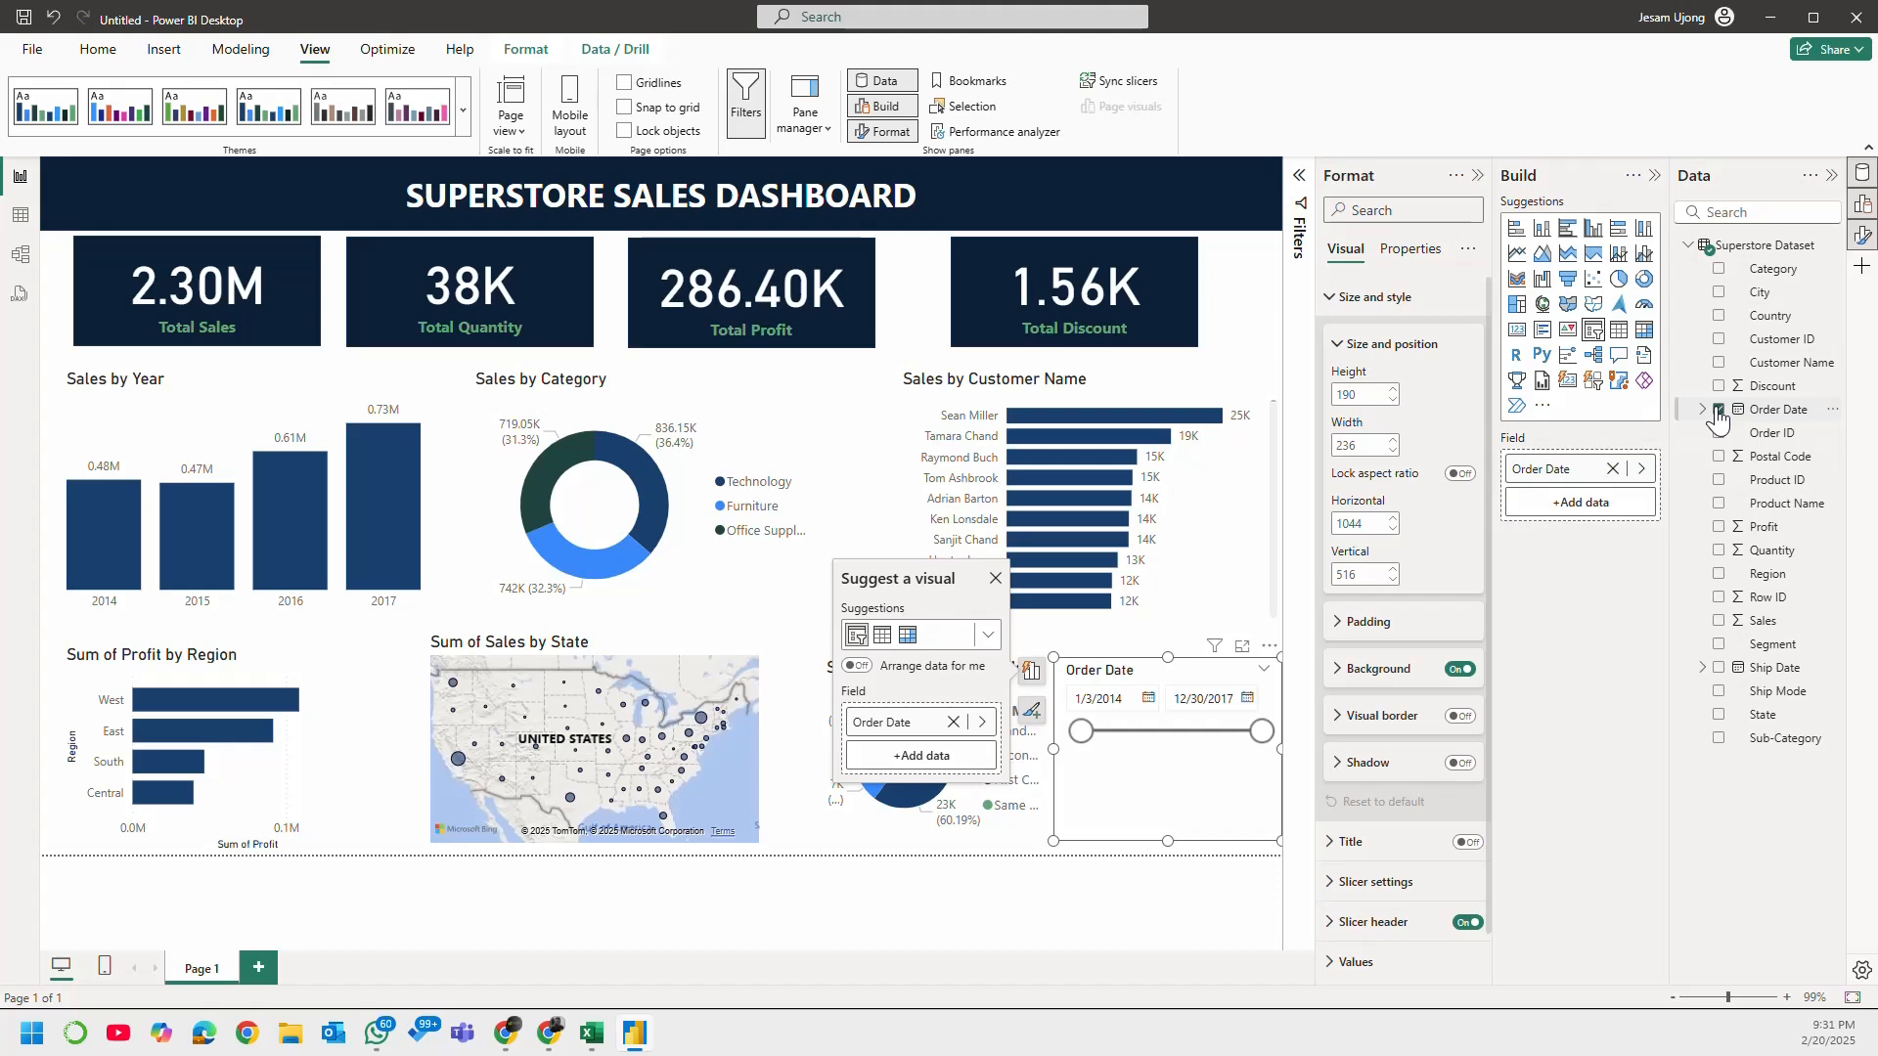
{"action": "left_click", "coordinate": [1719, 410]}
Step: Fill the slicer with the Order Date date hierarchy and remove Quarter, Month and Day so that only Year remains
{"action": "left_click", "coordinate": [1702, 410]}
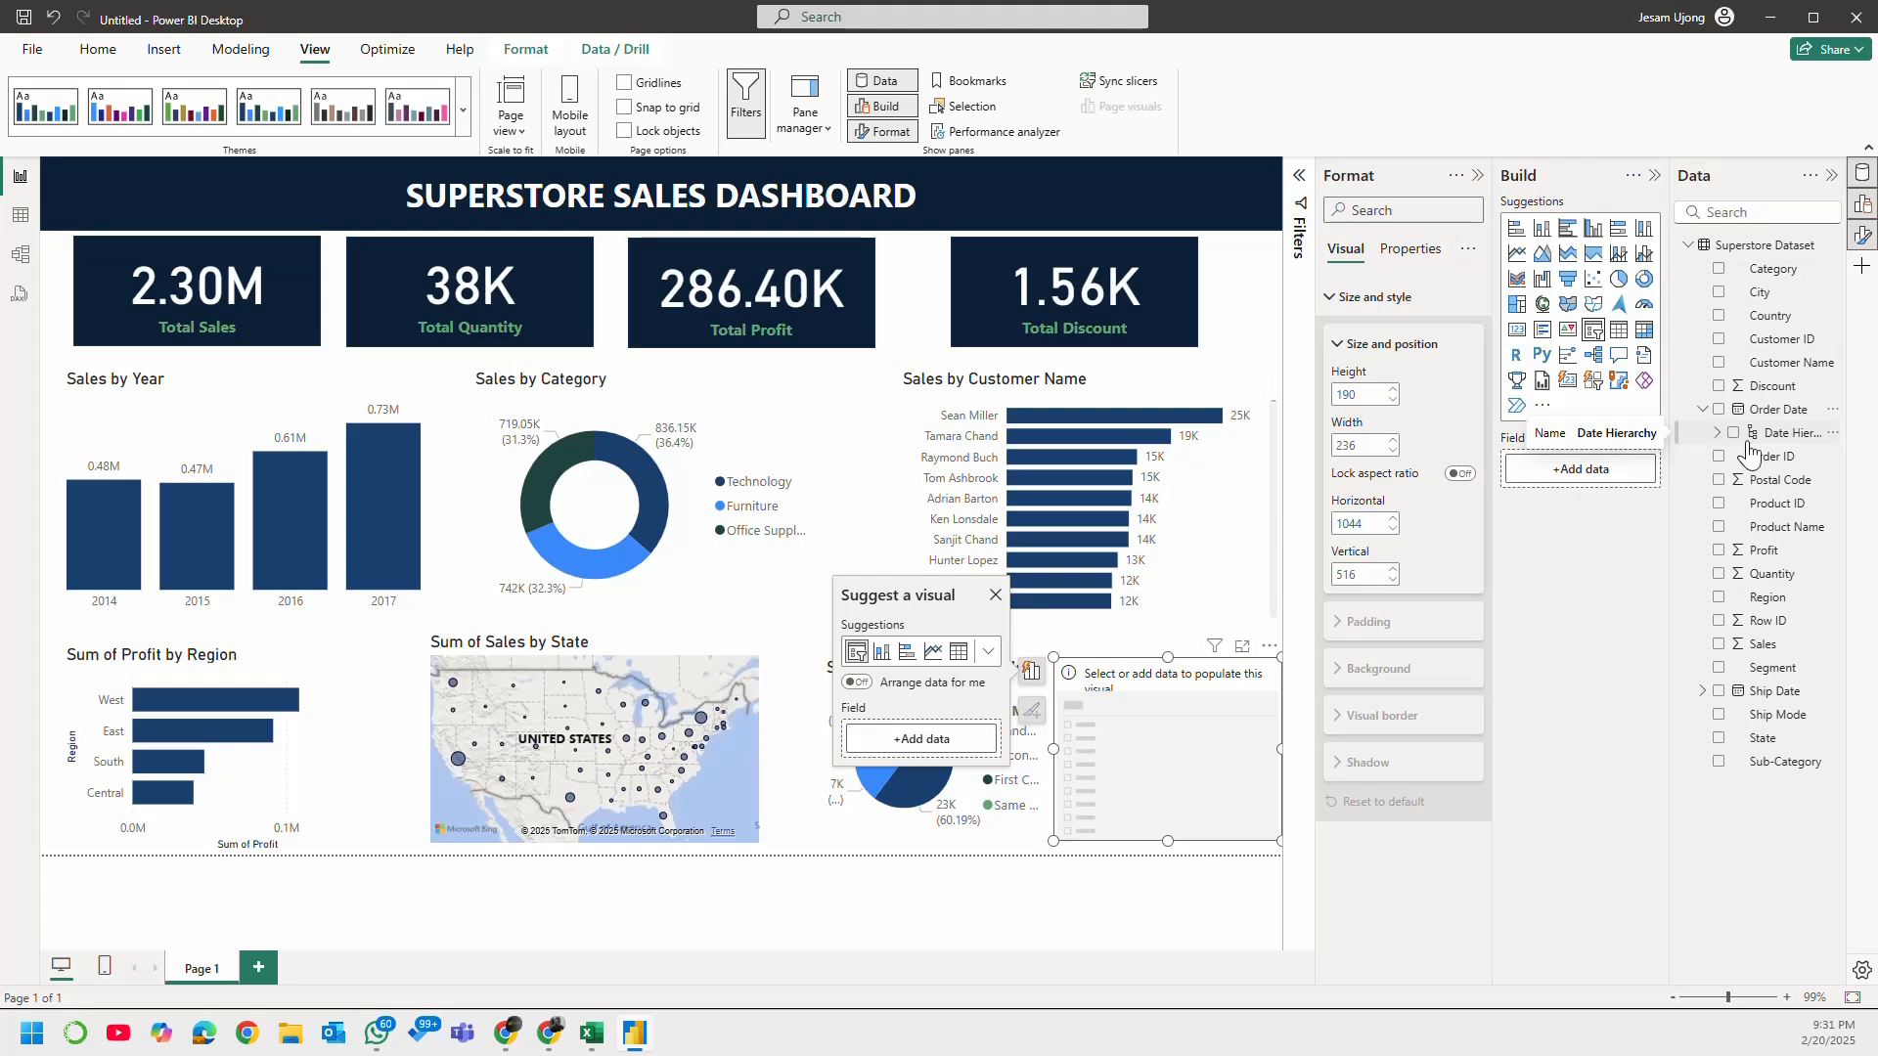
{"action": "left_click", "coordinate": [1733, 433]}
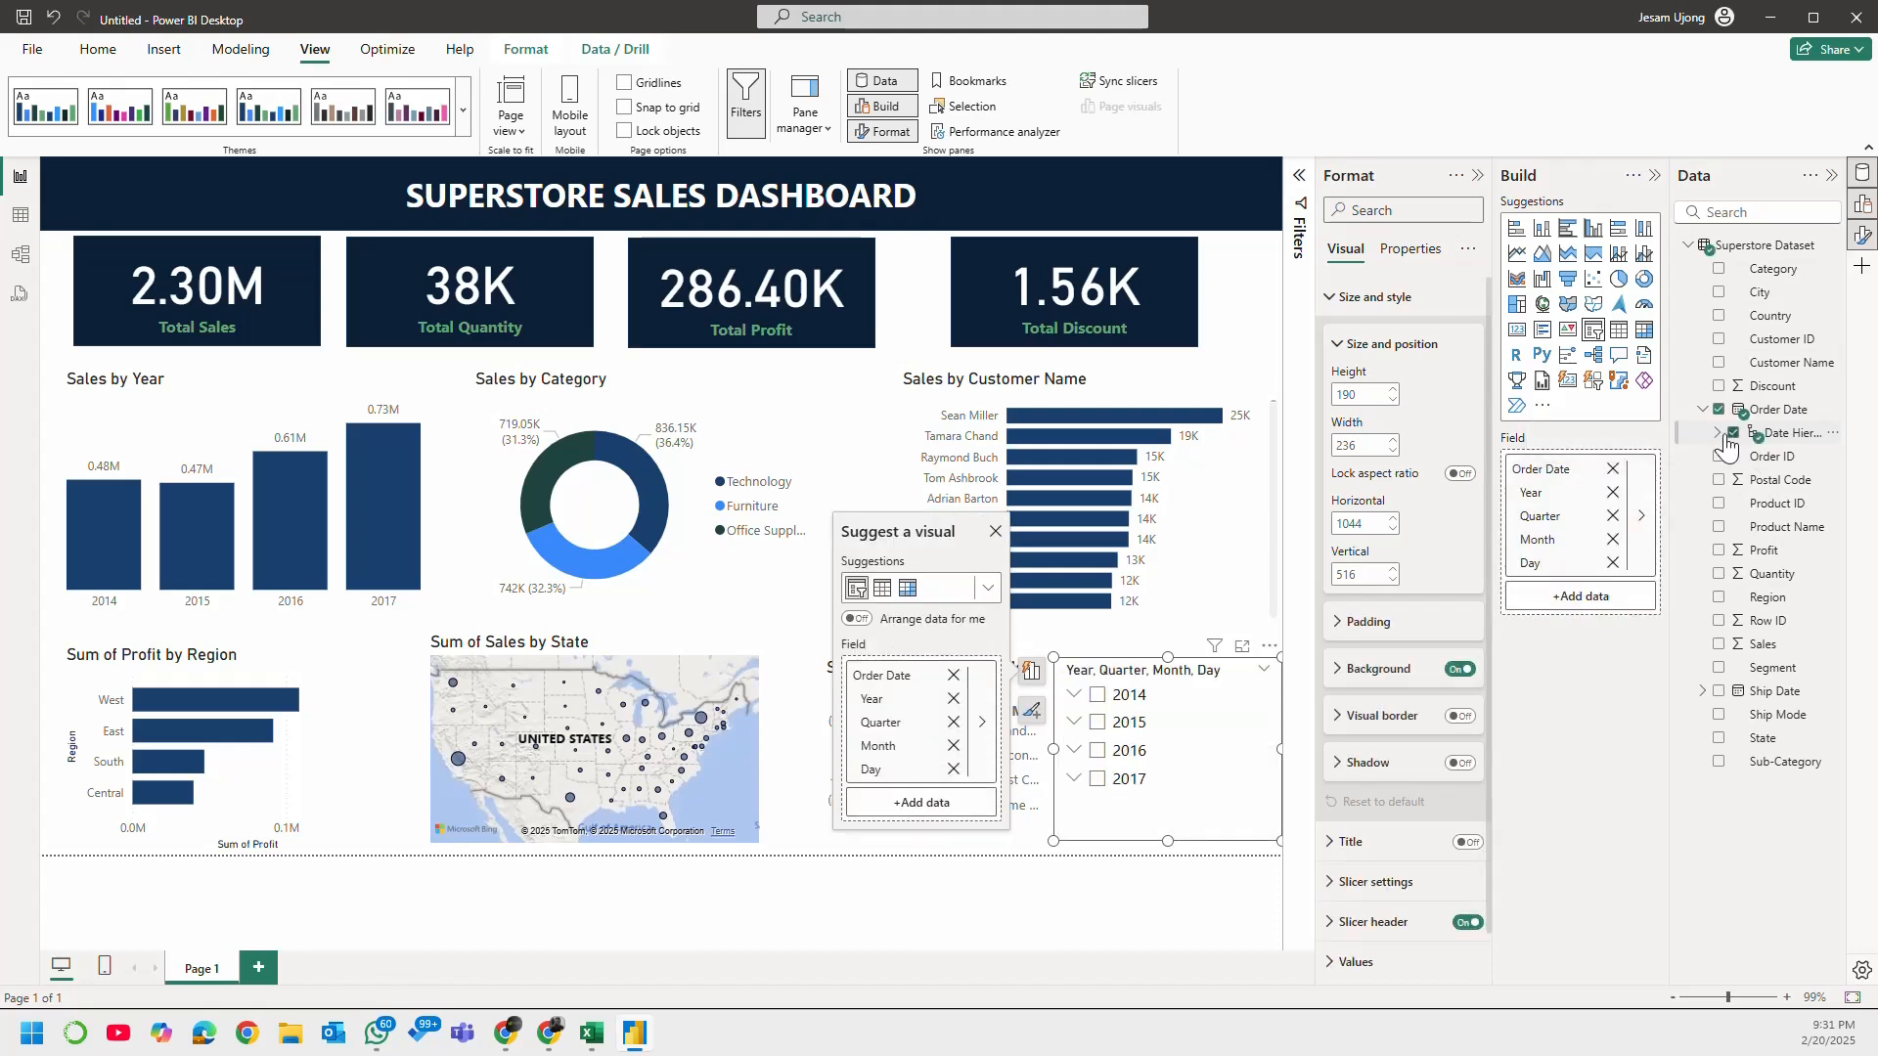
{"action": "left_click", "coordinate": [1613, 516]}
{"action": "left_click", "coordinate": [1613, 516]}
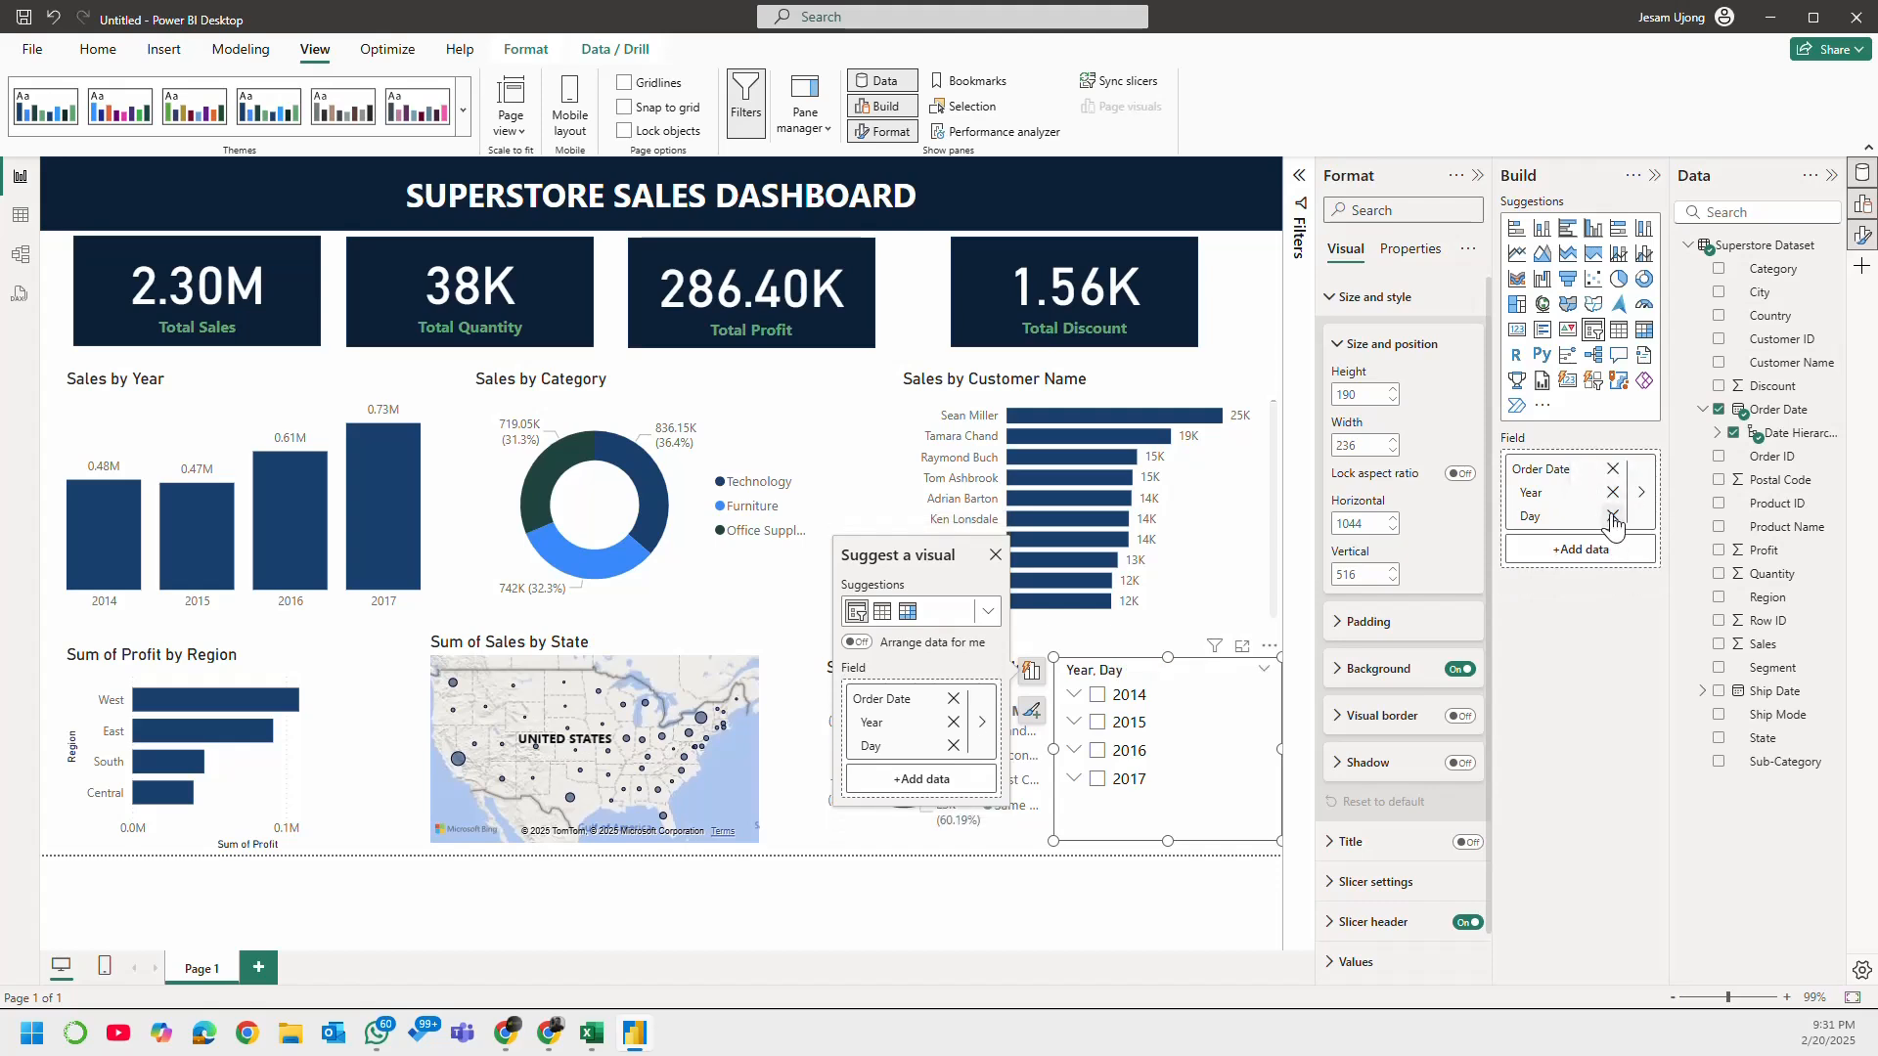
{"action": "left_click", "coordinate": [1613, 516]}
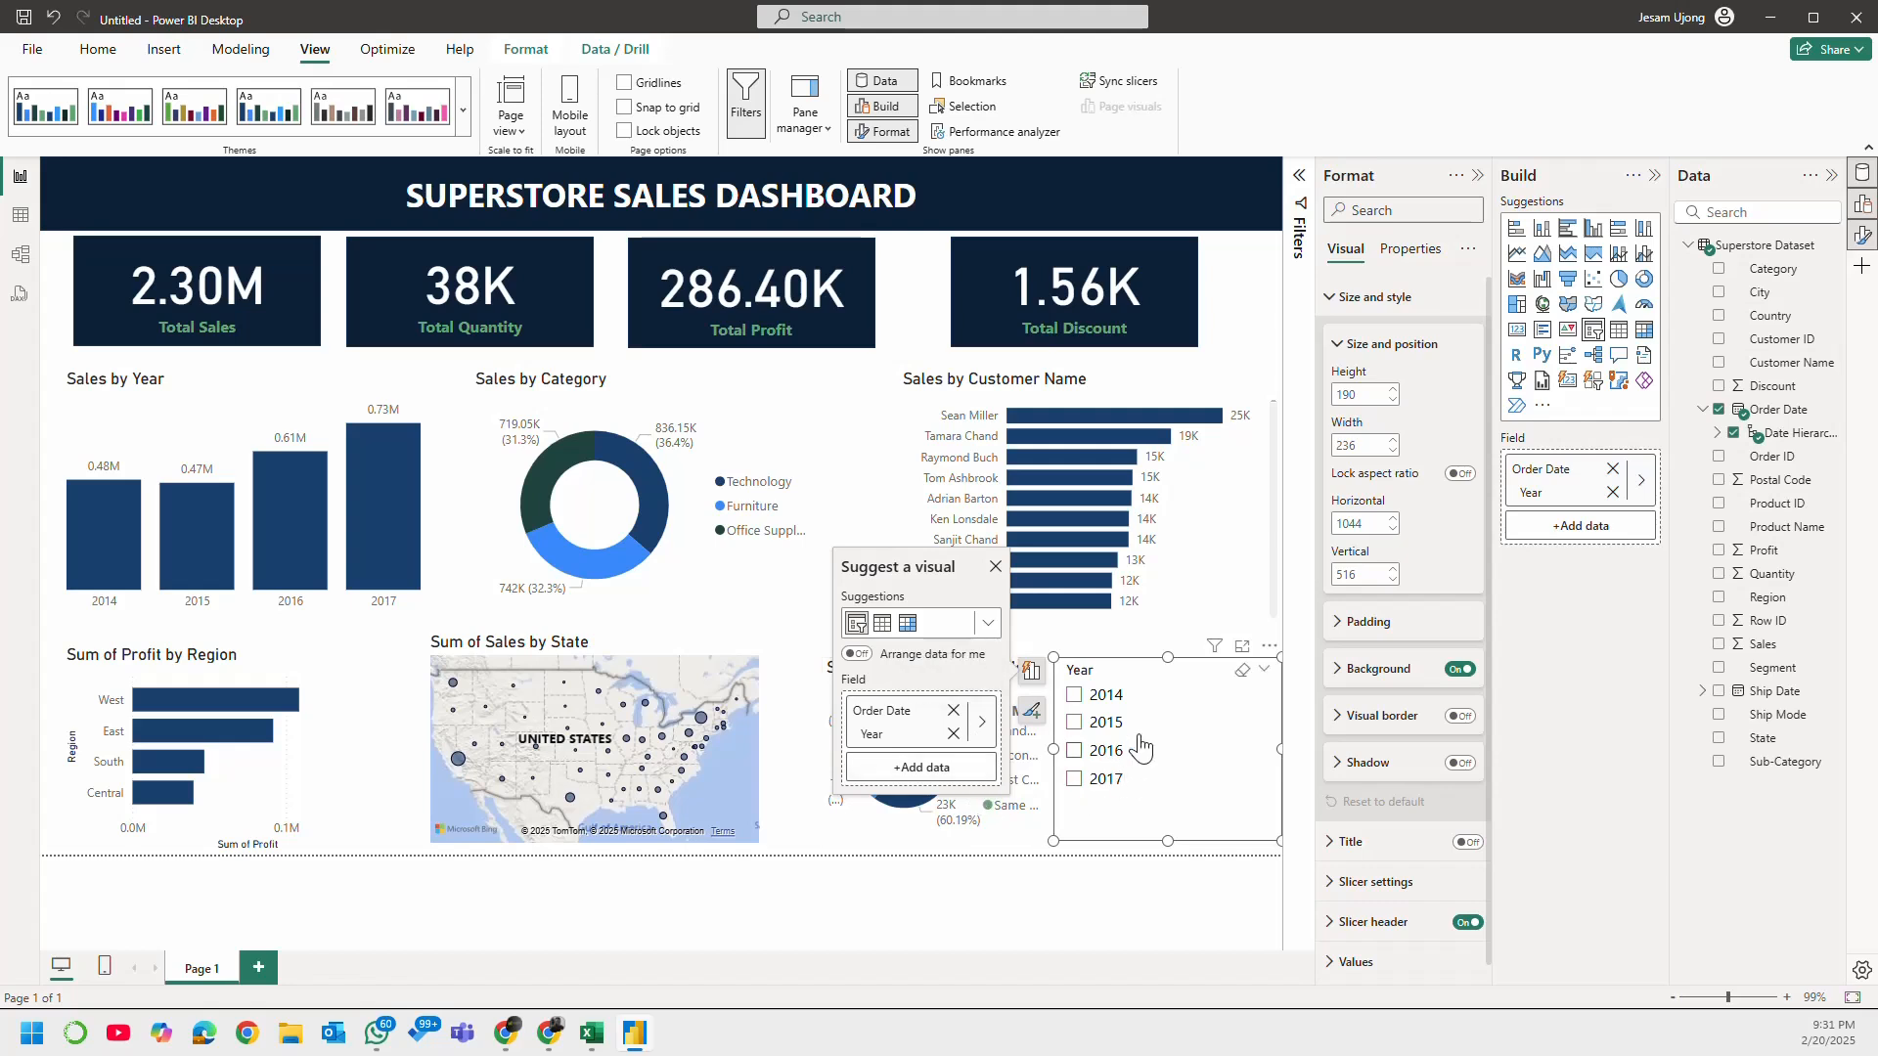
Step: Narrow the Year slicer to about 128 and place it at about 1128 horizontal and 502 vertical, and widen the ship mode pie to about 269
{"action": "left_click_drag", "start_coordinate": [1280, 751], "coordinate": [1181, 758]}
{"action": "left_click_drag", "start_coordinate": [1105, 669], "coordinate": [1187, 658]}
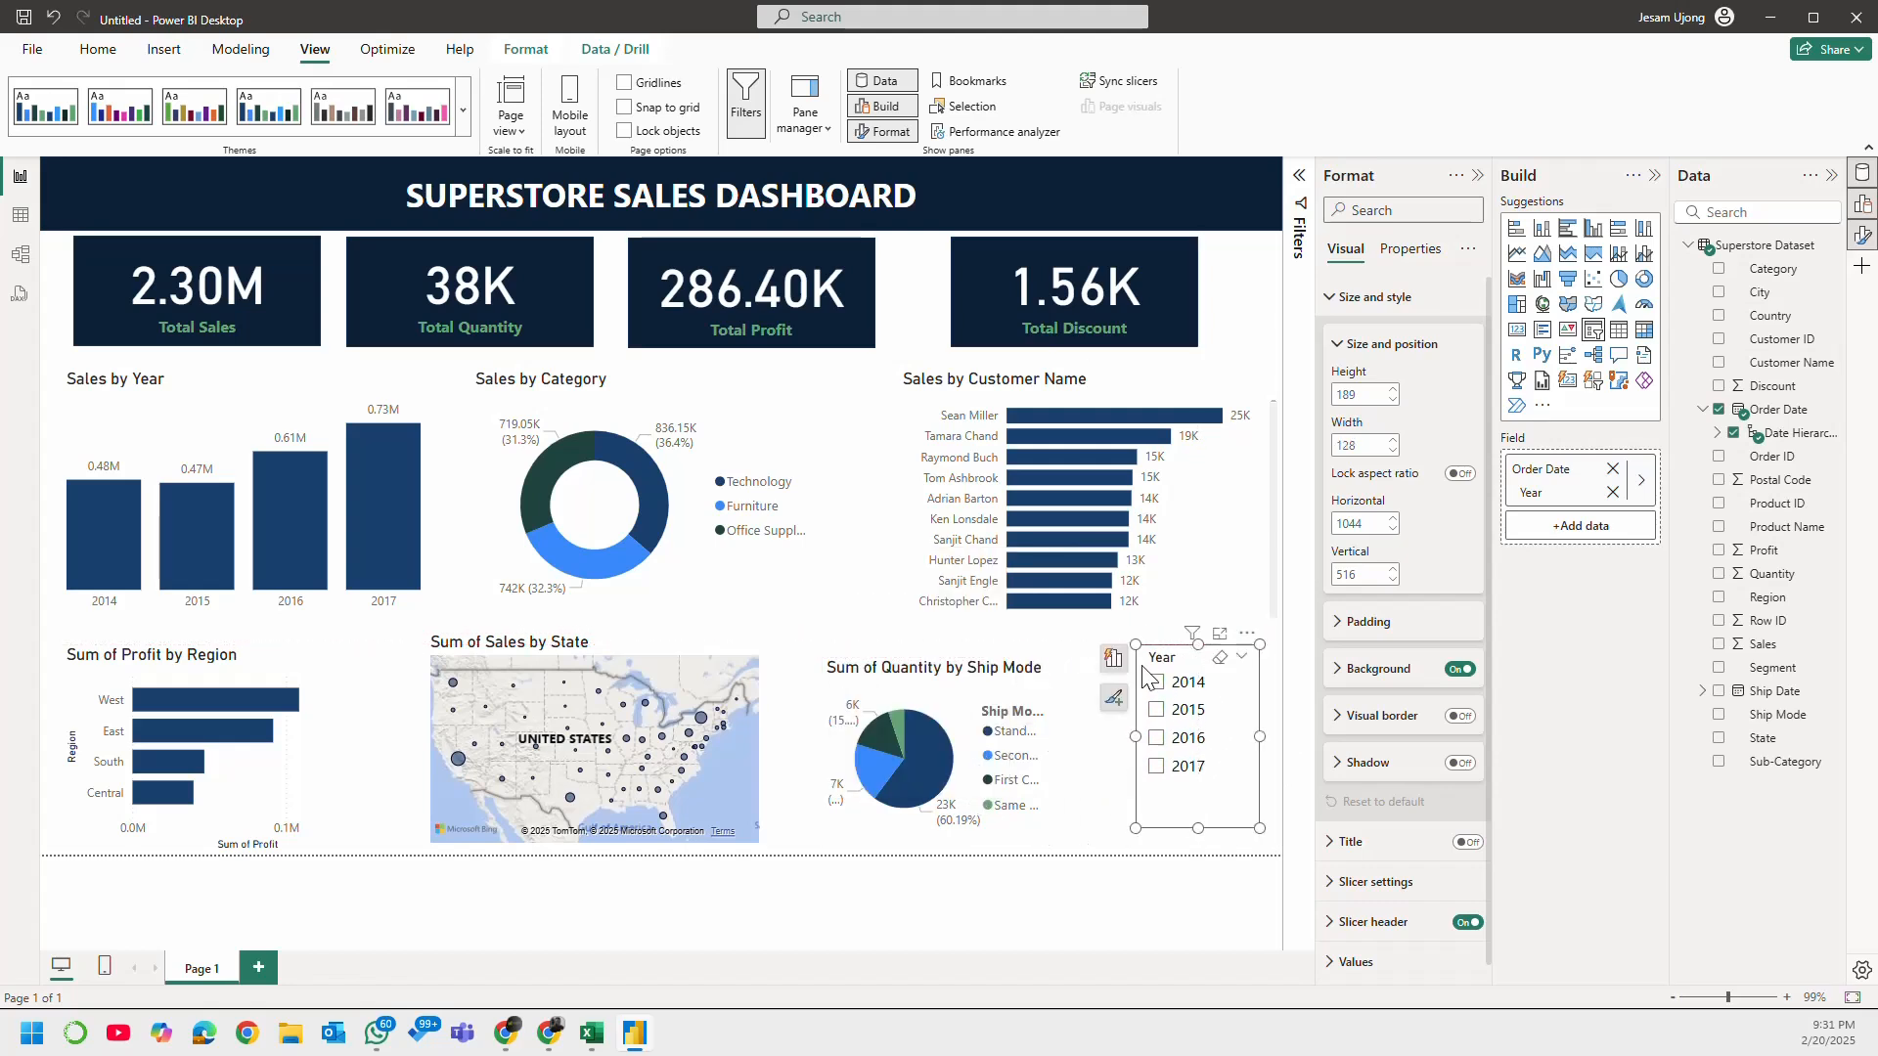
{"action": "left_click", "coordinate": [1055, 777]}
{"action": "left_click_drag", "start_coordinate": [1053, 750], "coordinate": [1083, 751]}
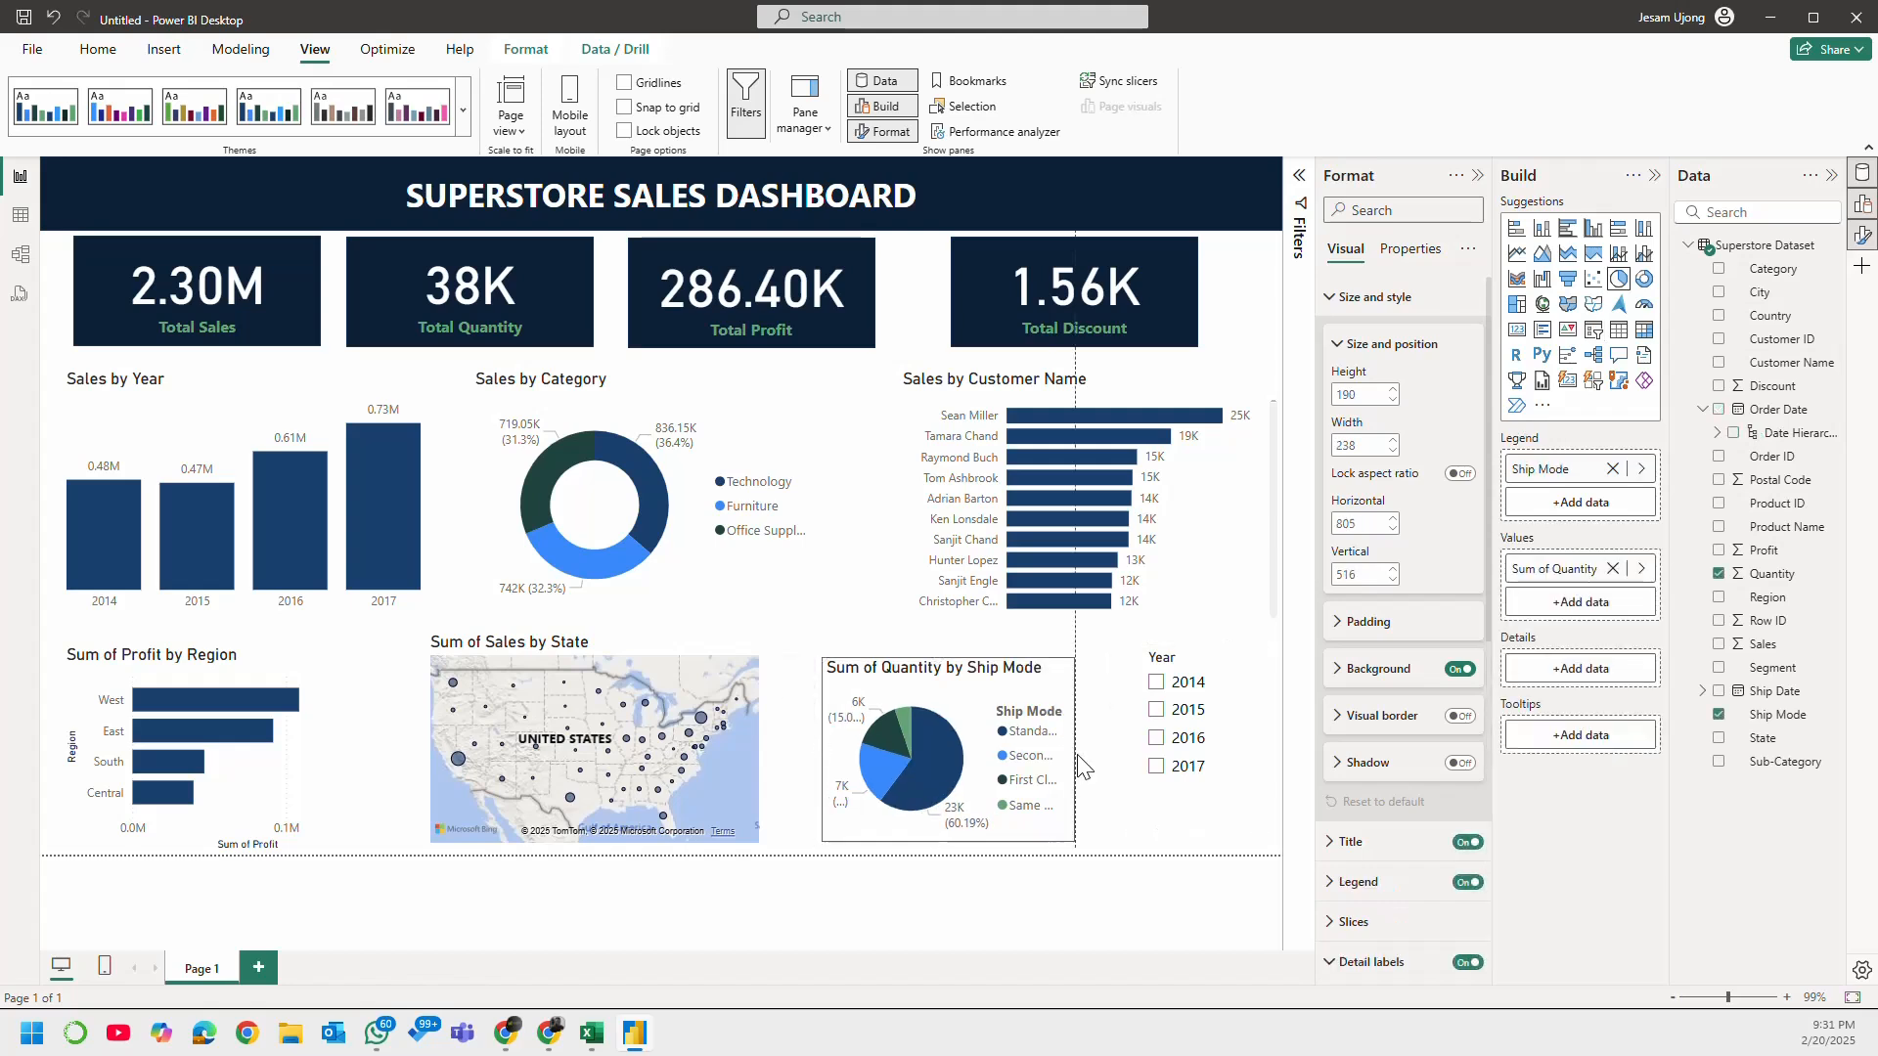
Step: Test the Year slicer by filtering the dashboard to 2014, 2015, 2016 and 2017 in turn, then back to 2014
{"action": "left_click", "coordinate": [1223, 814]}
{"action": "left_click", "coordinate": [1197, 690]}
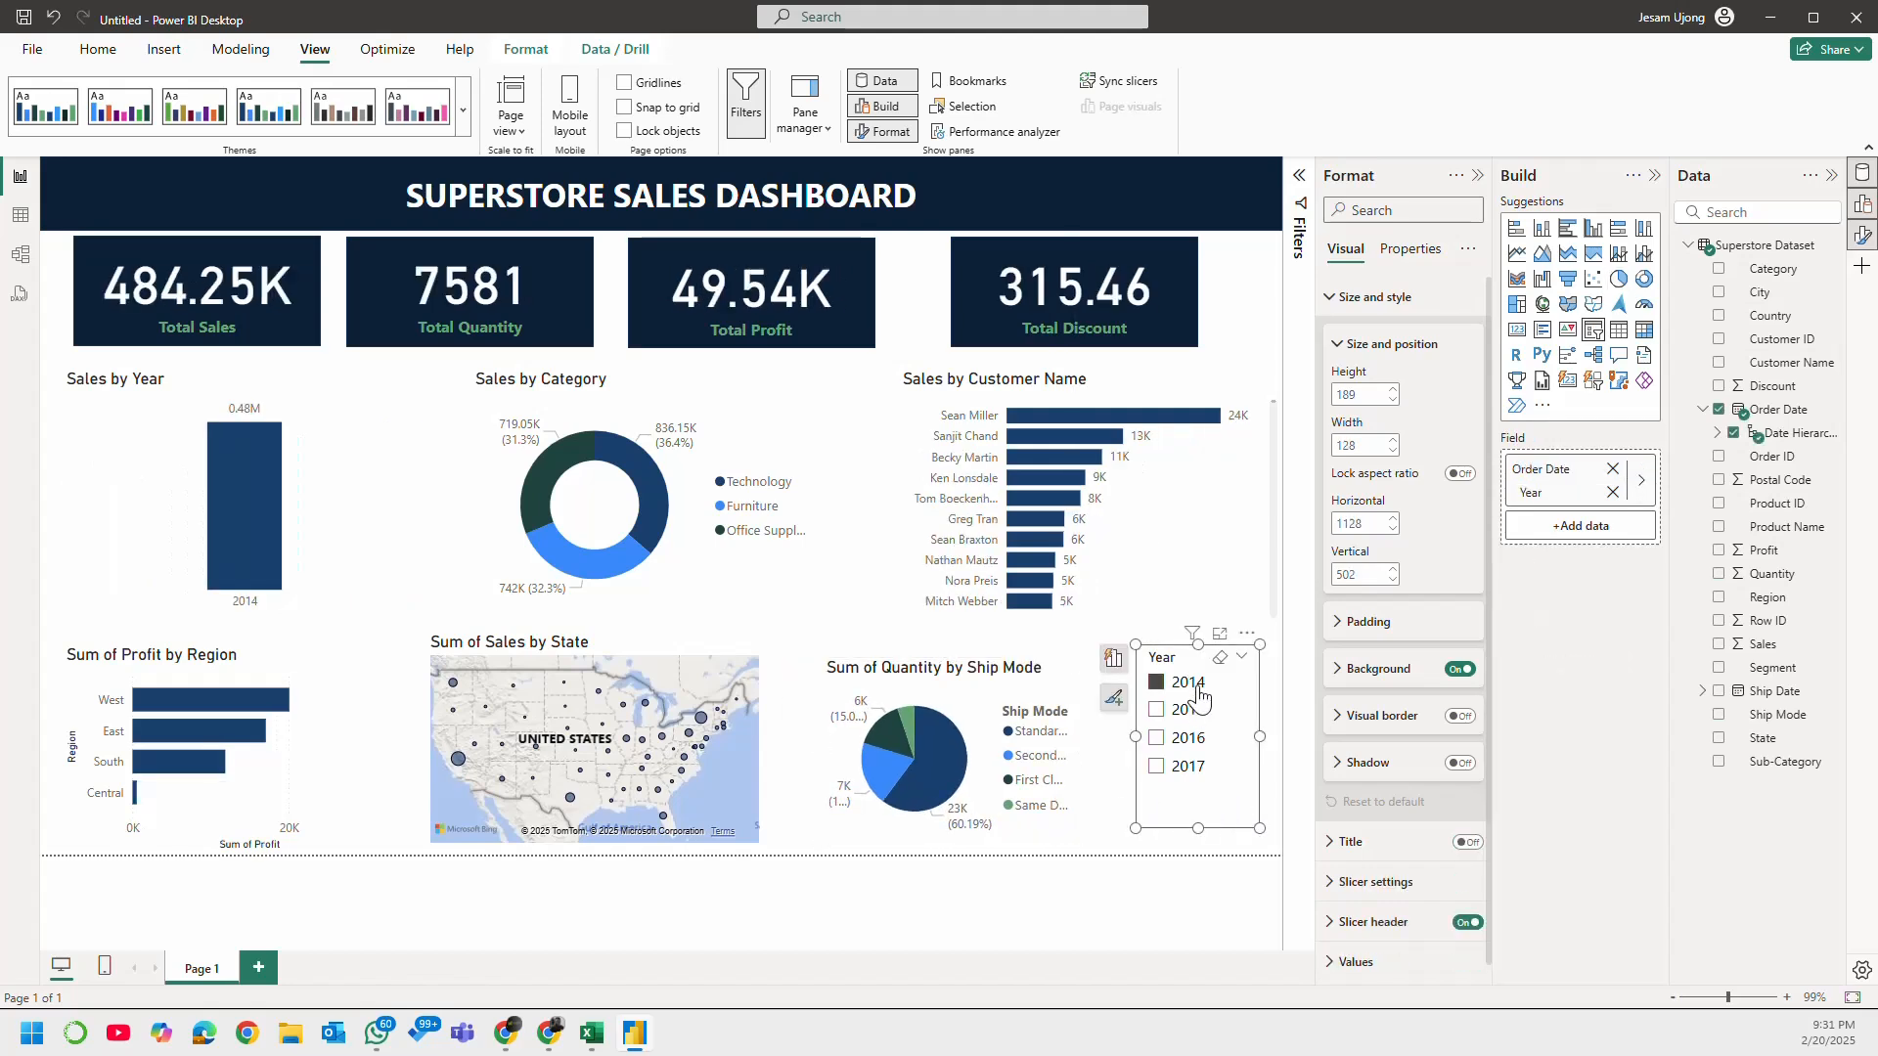
{"action": "left_click", "coordinate": [1191, 720]}
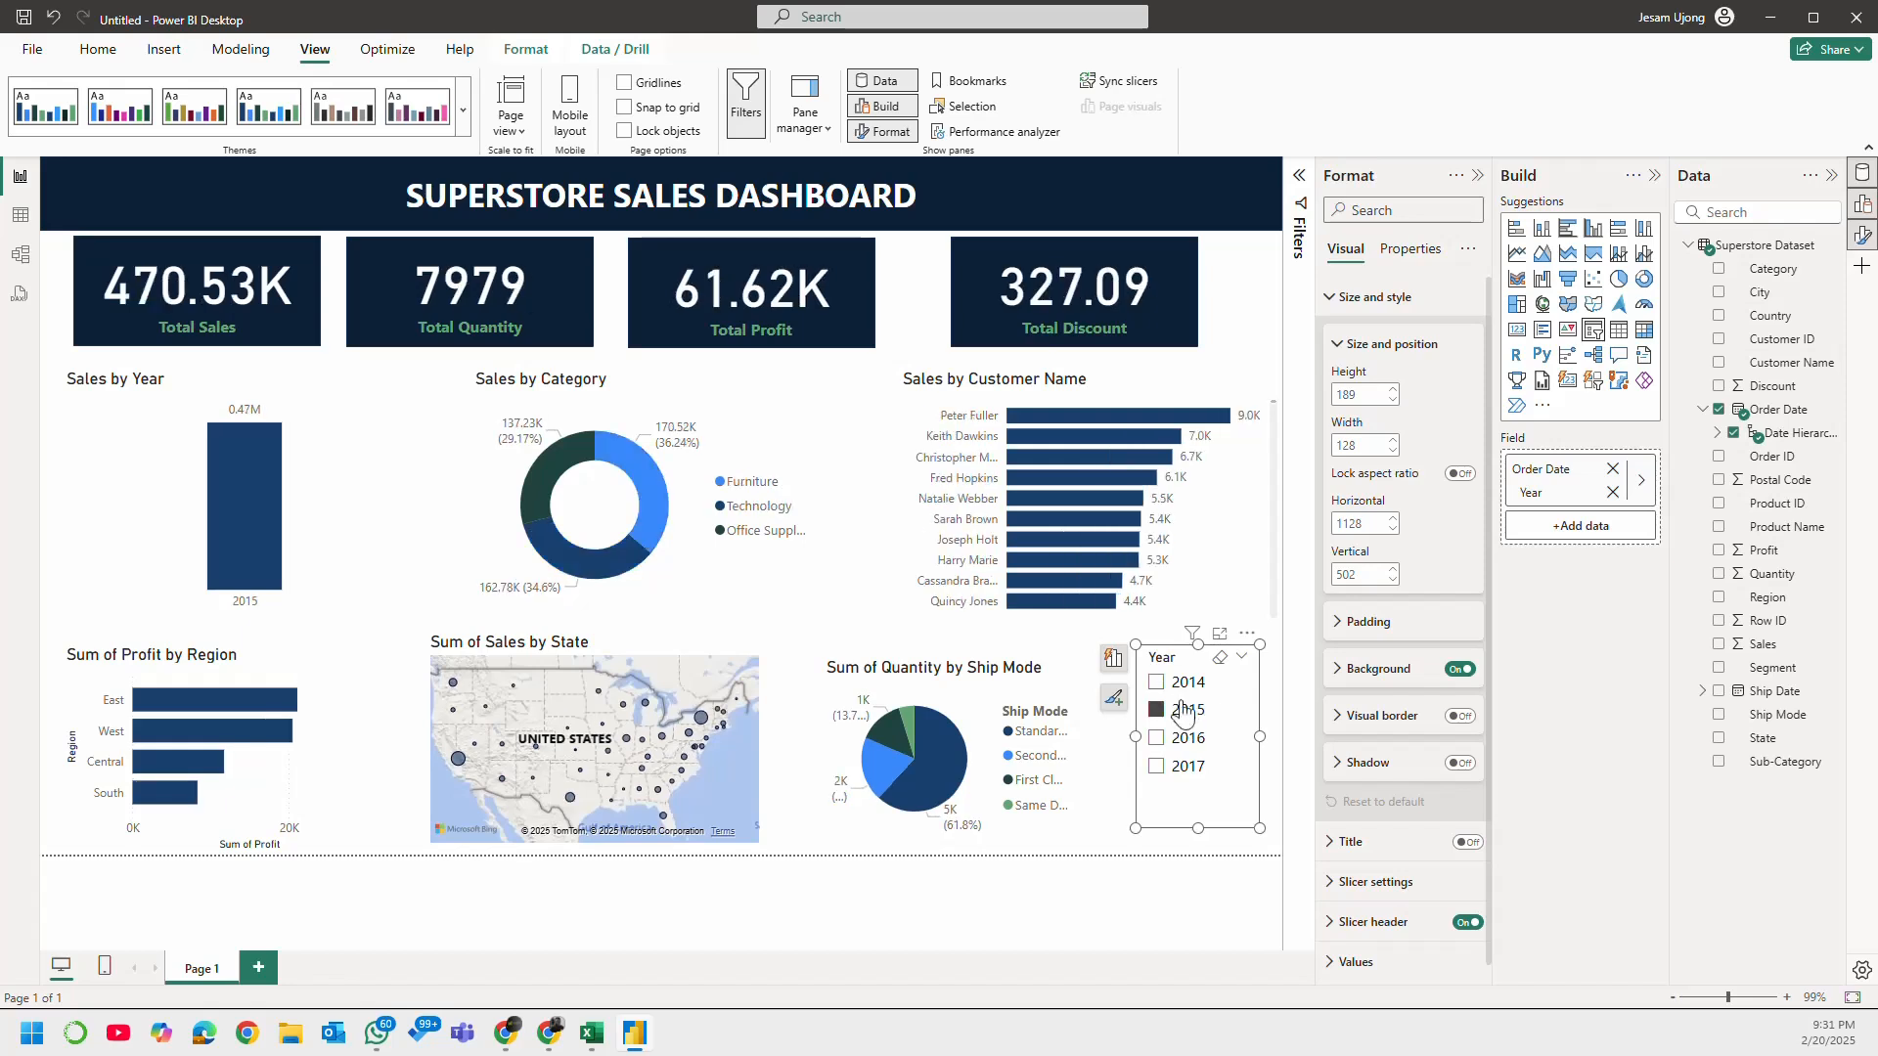
{"action": "left_click", "coordinate": [1188, 741]}
{"action": "left_click", "coordinate": [1186, 770]}
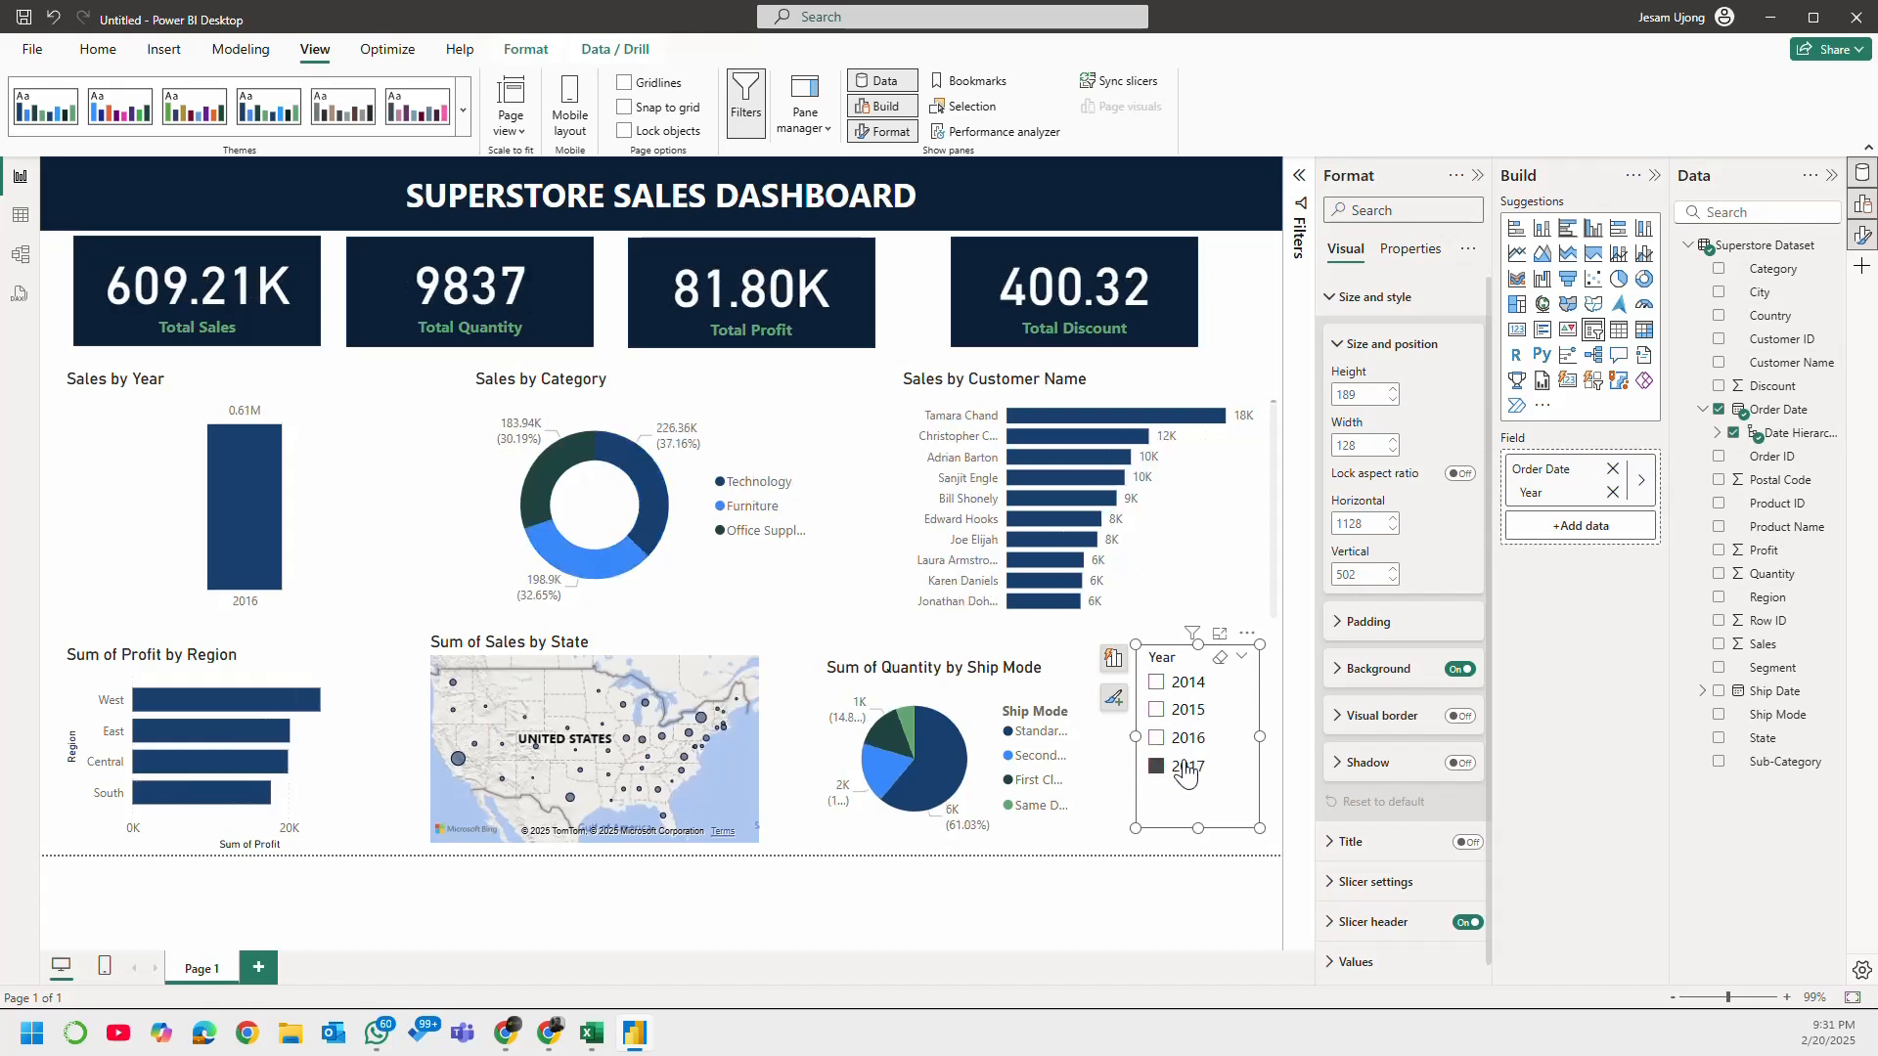
{"action": "left_click", "coordinate": [1201, 685]}
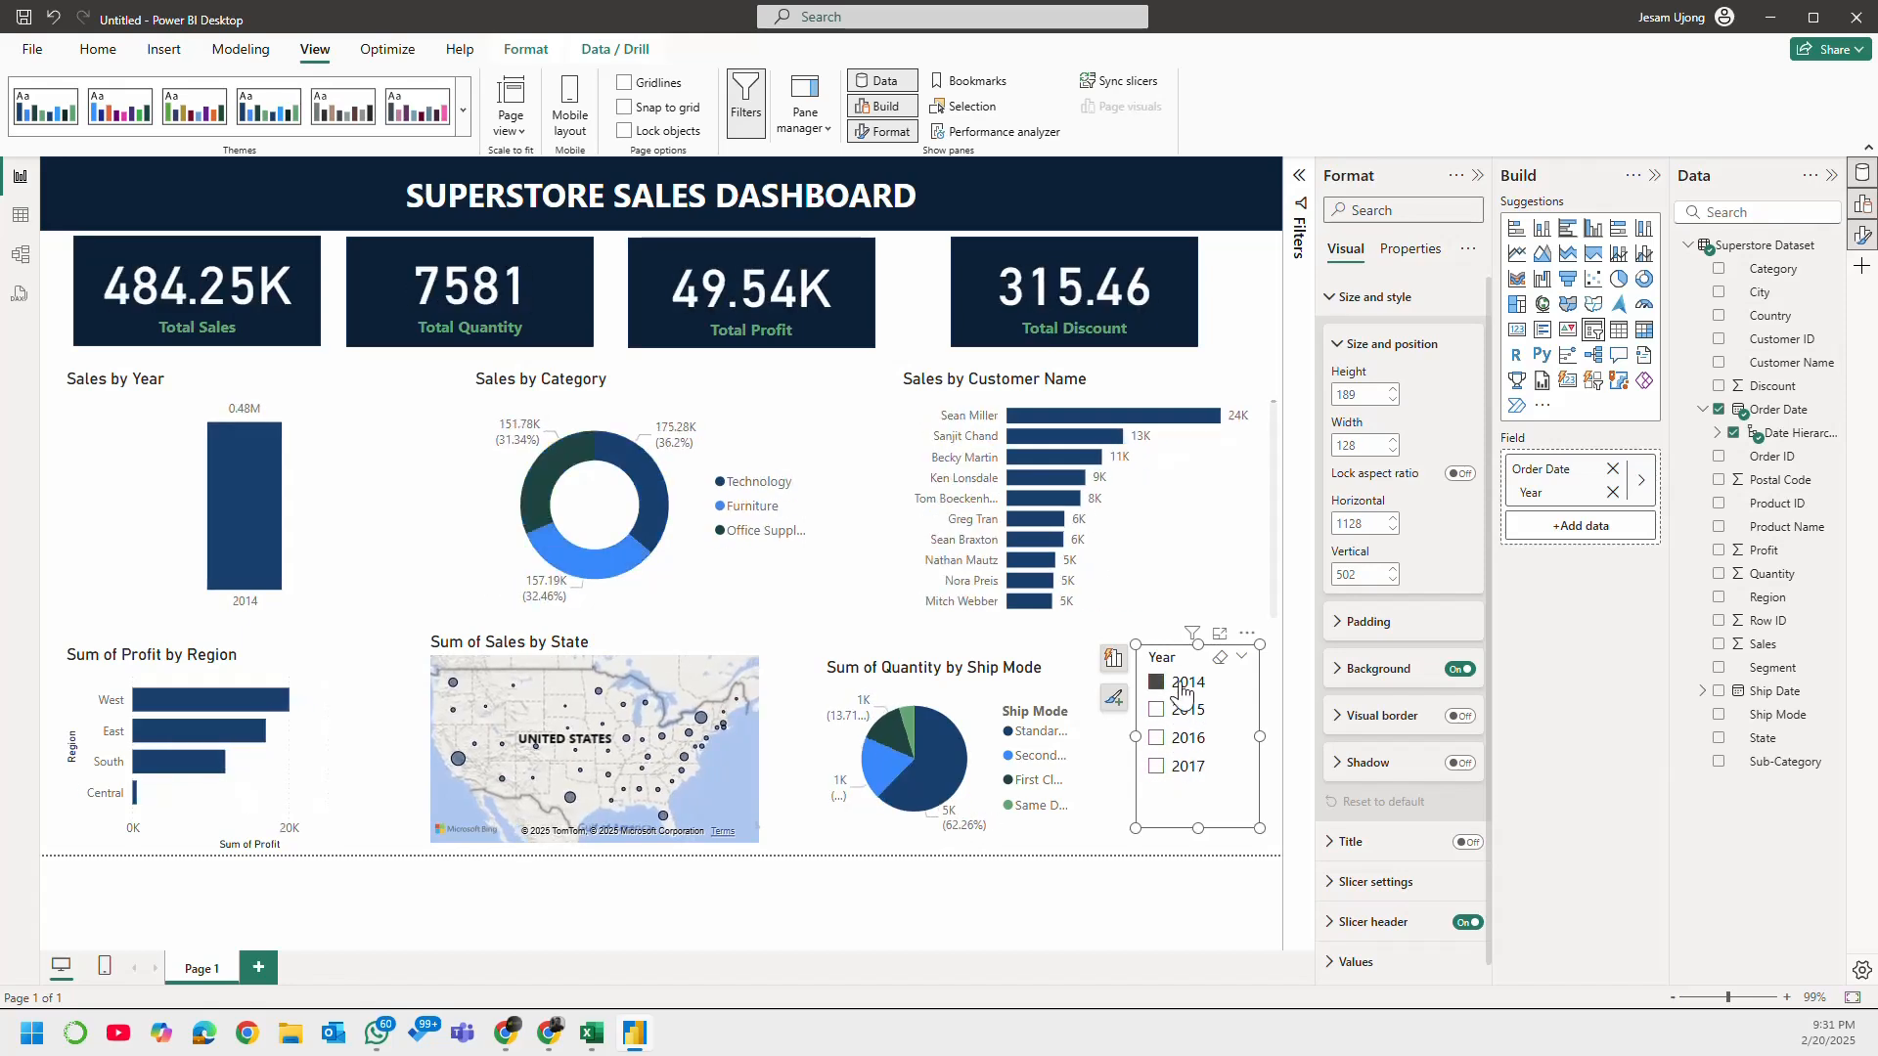
Step: Set the Year slicer's style to Tile
{"action": "left_click", "coordinate": [1379, 297]}
{"action": "left_click", "coordinate": [1354, 387]}
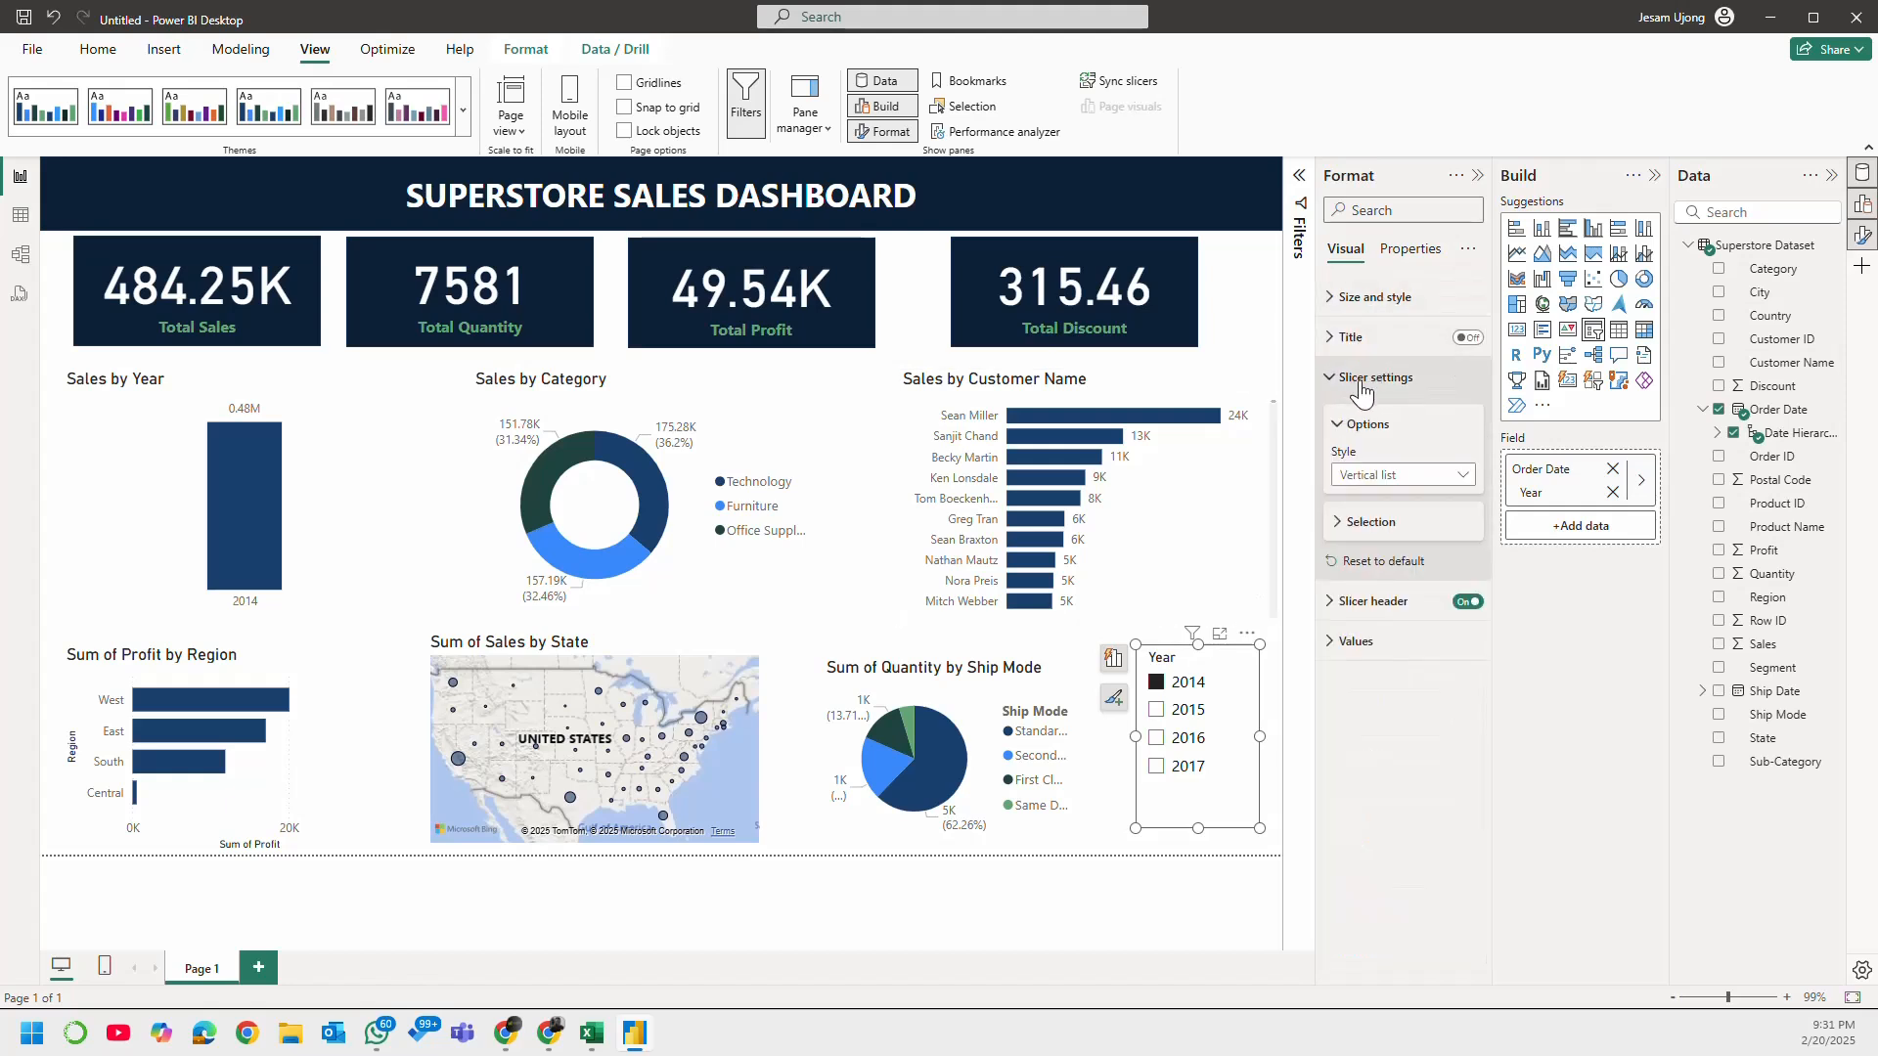
{"action": "left_click", "coordinate": [1415, 478]}
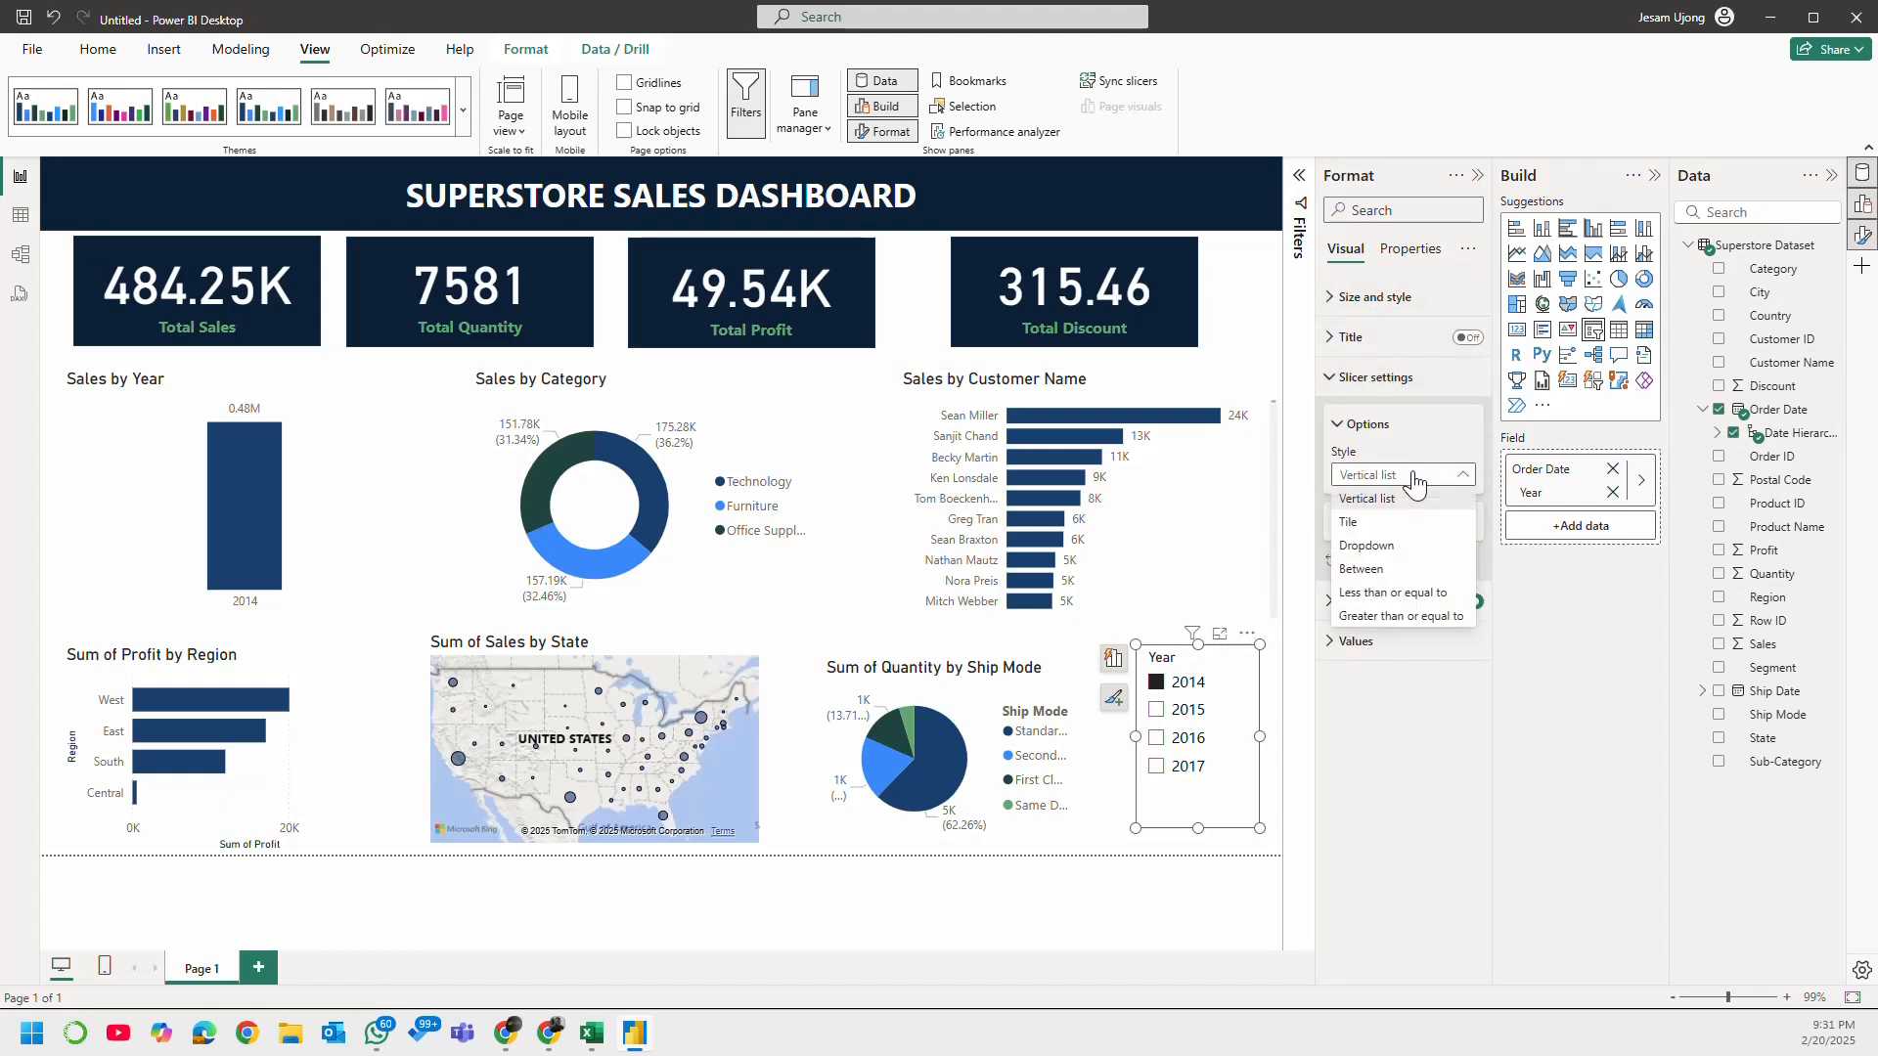
{"action": "left_click", "coordinate": [1425, 528]}
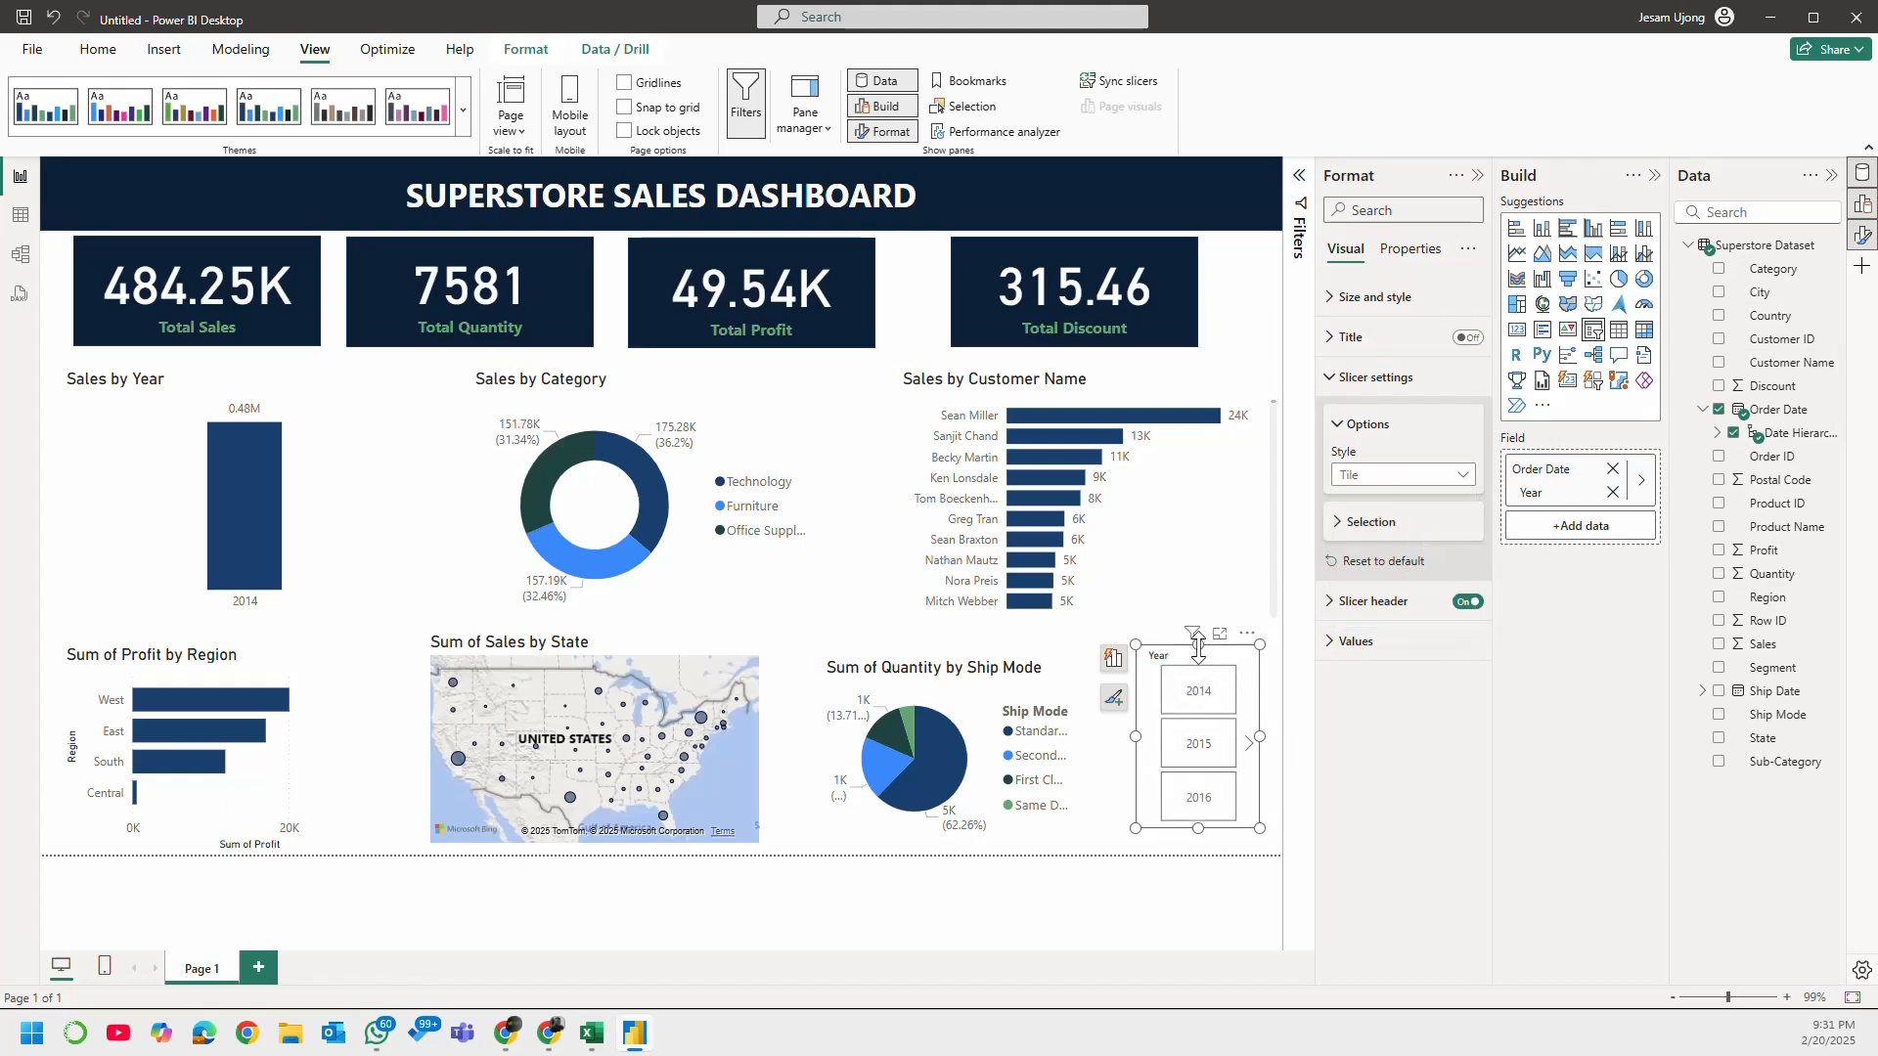
Step: Enlarge the Year slicer slightly in height and width so all four year tiles fit, and align it with the bottom row of charts
{"action": "left_click_drag", "start_coordinate": [1221, 645], "coordinate": [1220, 606]}
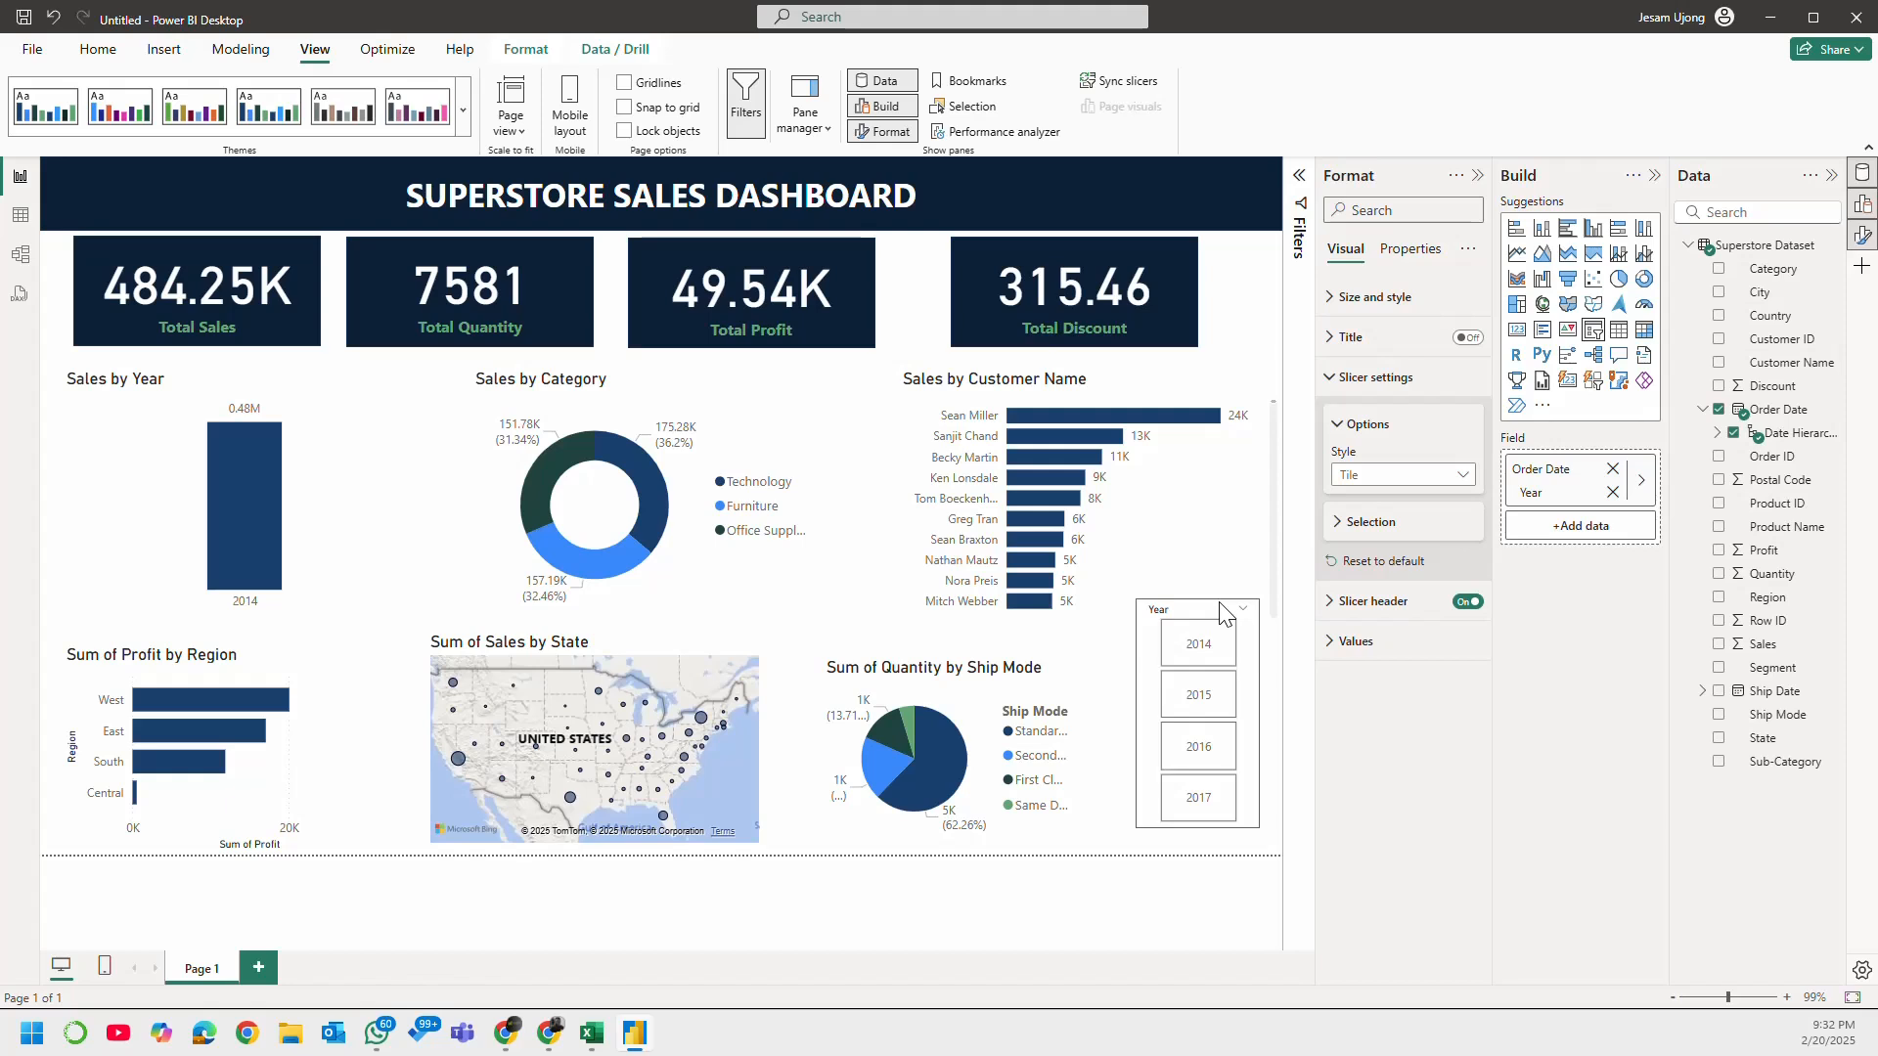
{"action": "left_click_drag", "start_coordinate": [1259, 723], "coordinate": [1276, 724]}
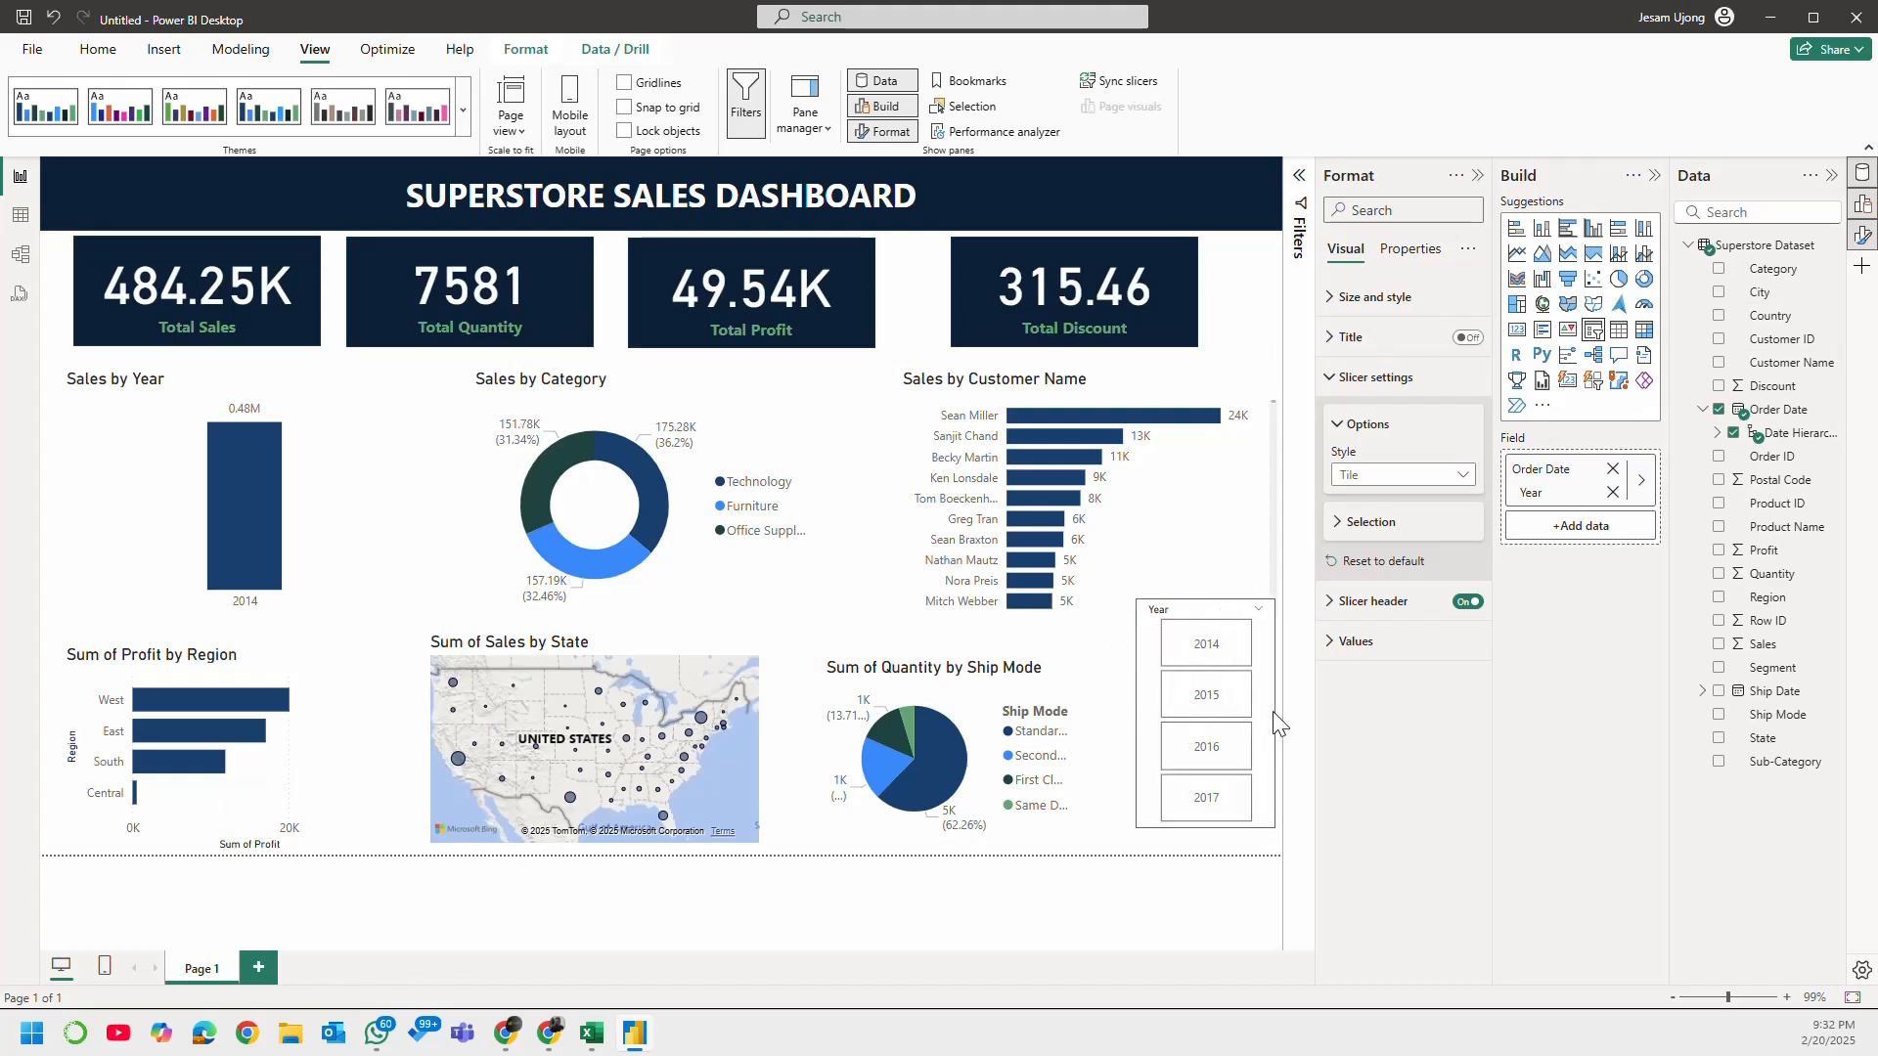
{"action": "left_click_drag", "start_coordinate": [1208, 603], "coordinate": [1207, 659]}
Step: Test the tile slicer by choosing the 2015, 2016 and 2014 tiles
{"action": "left_click", "coordinate": [1205, 722]}
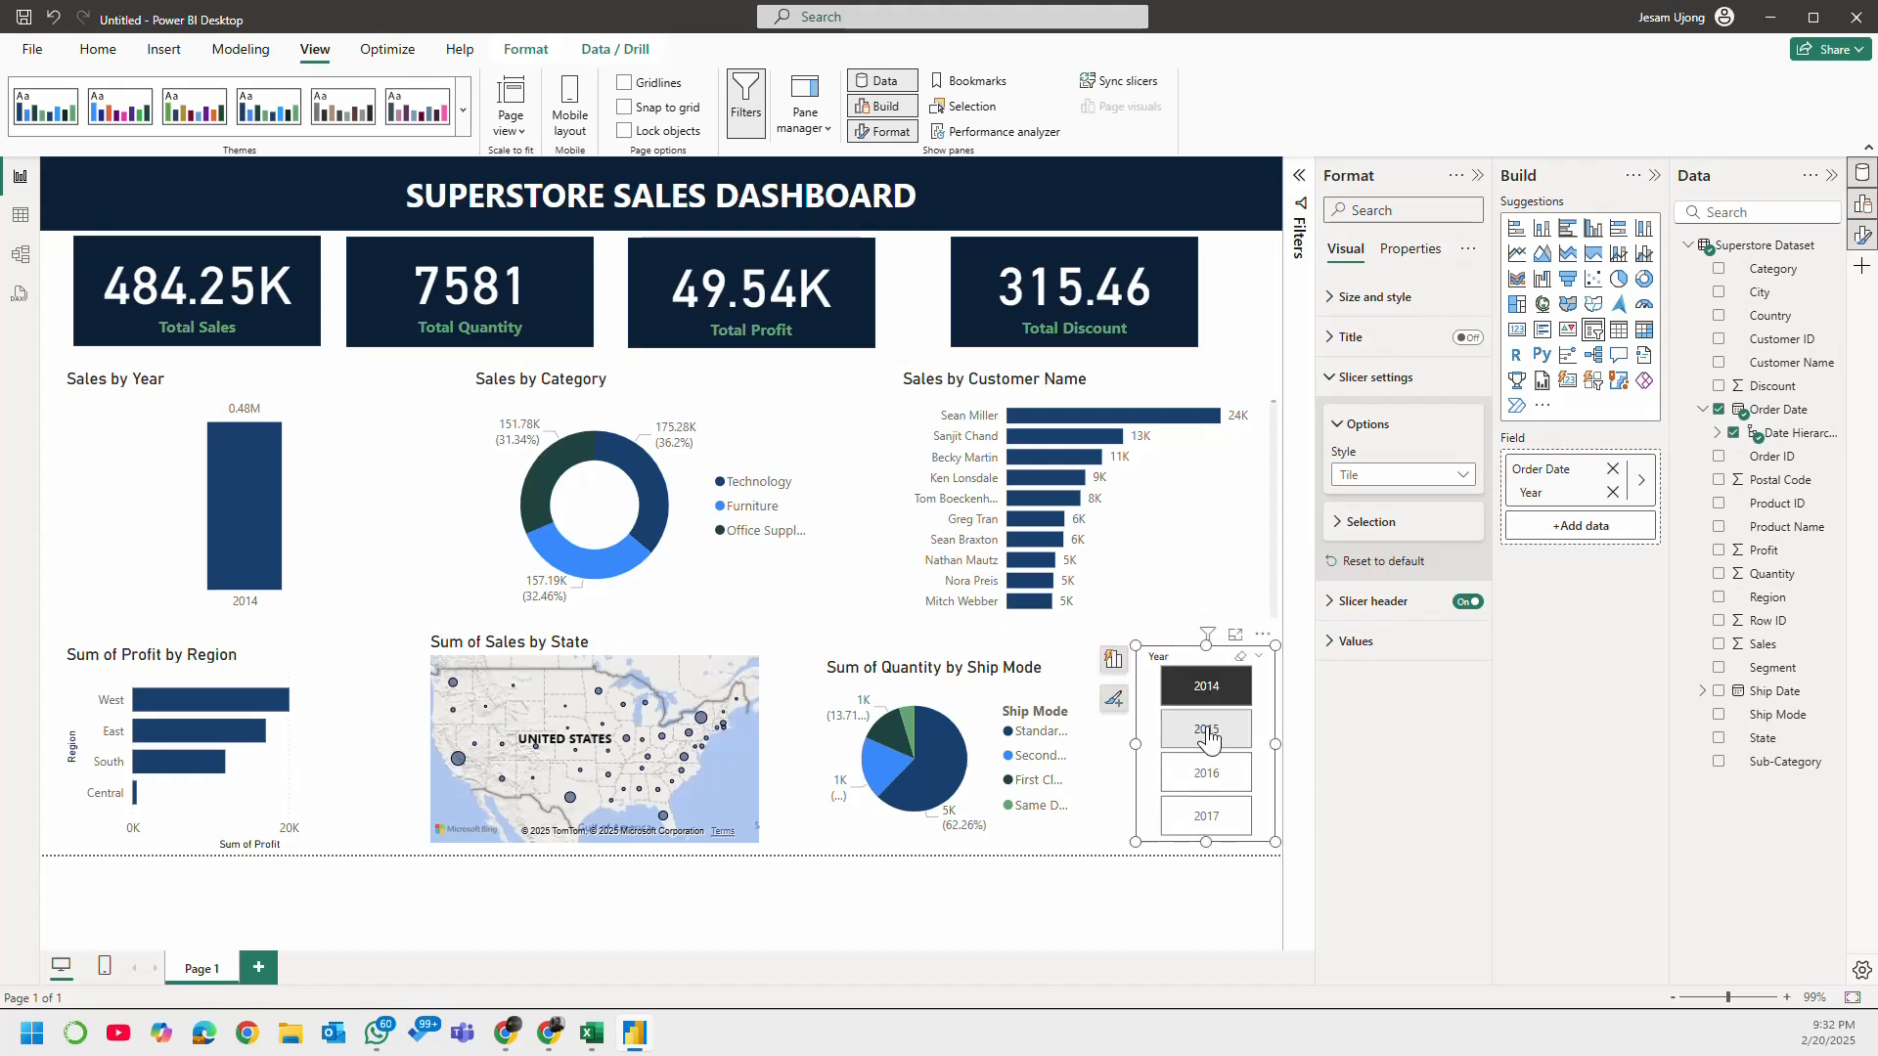
{"action": "left_click", "coordinate": [1209, 773]}
{"action": "left_click", "coordinate": [1222, 693]}
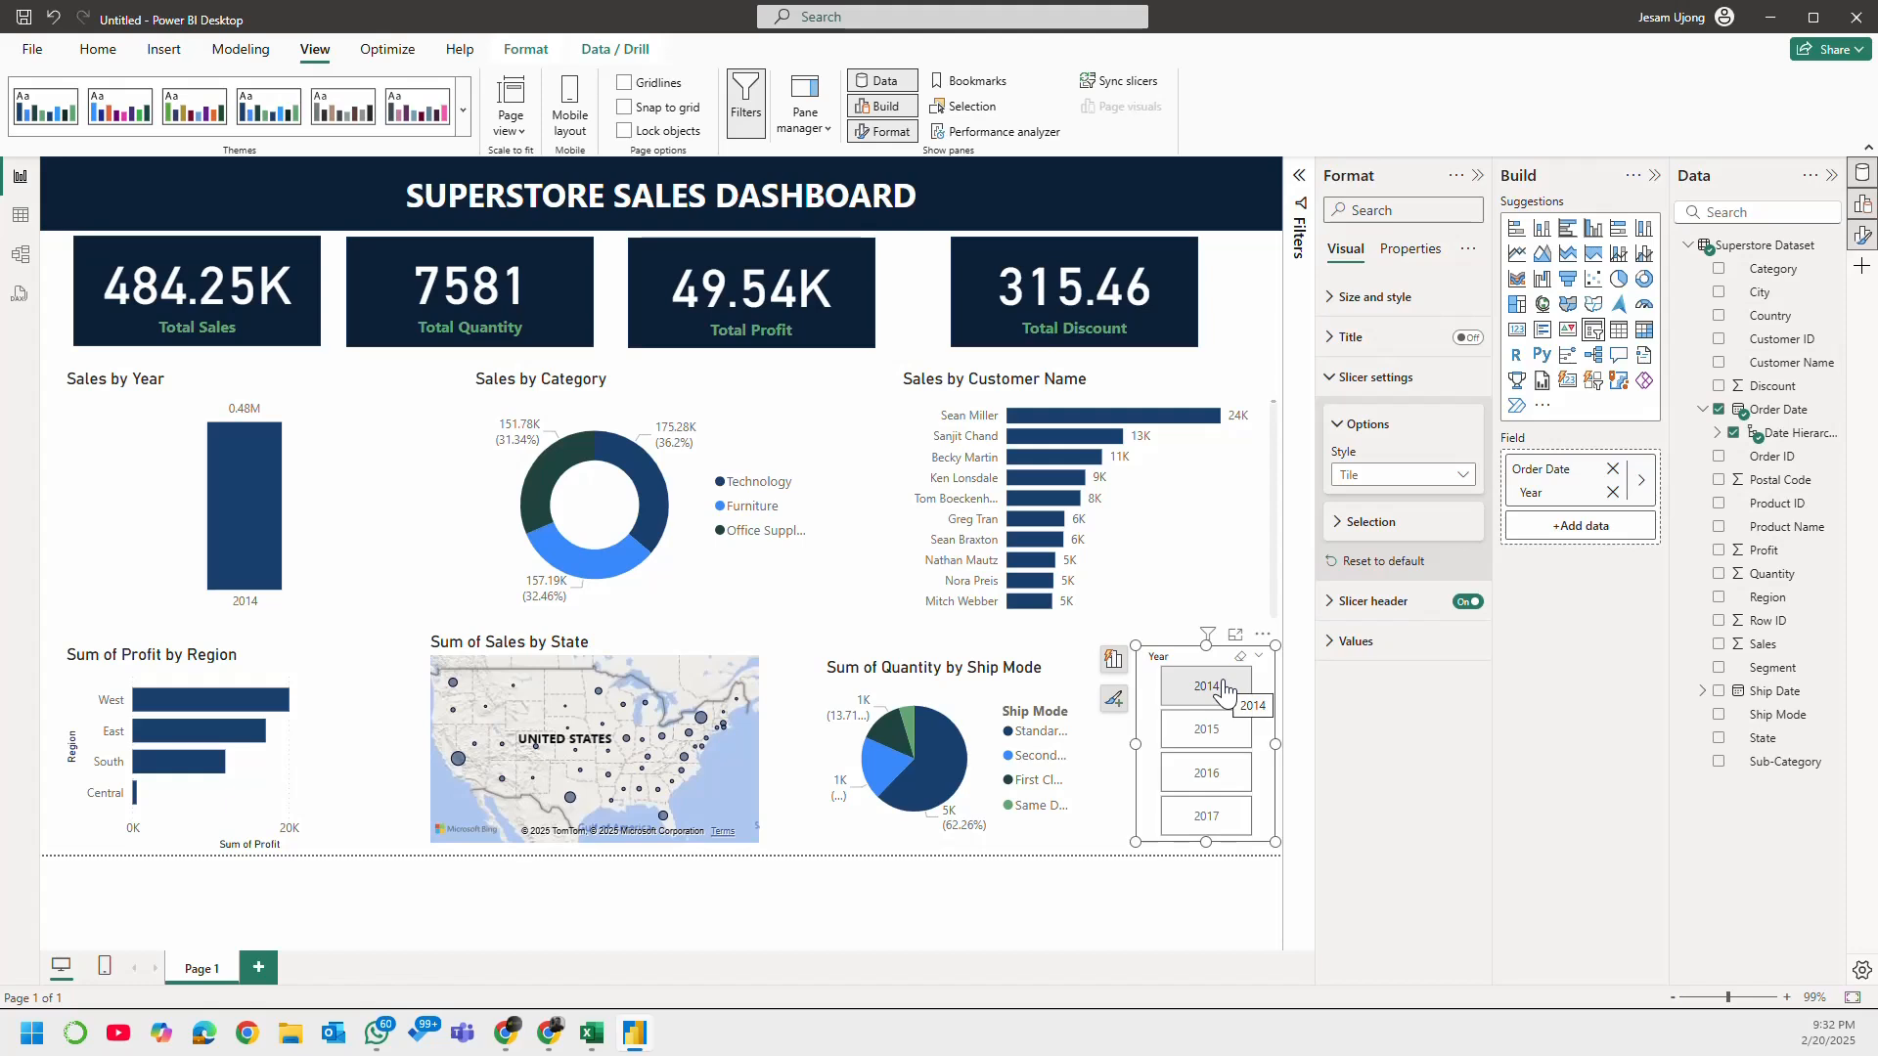
Step: Change the Year slicer's style to Dropdown and test it by selecting 2015 and clearing it again
{"action": "left_click", "coordinate": [1417, 471]}
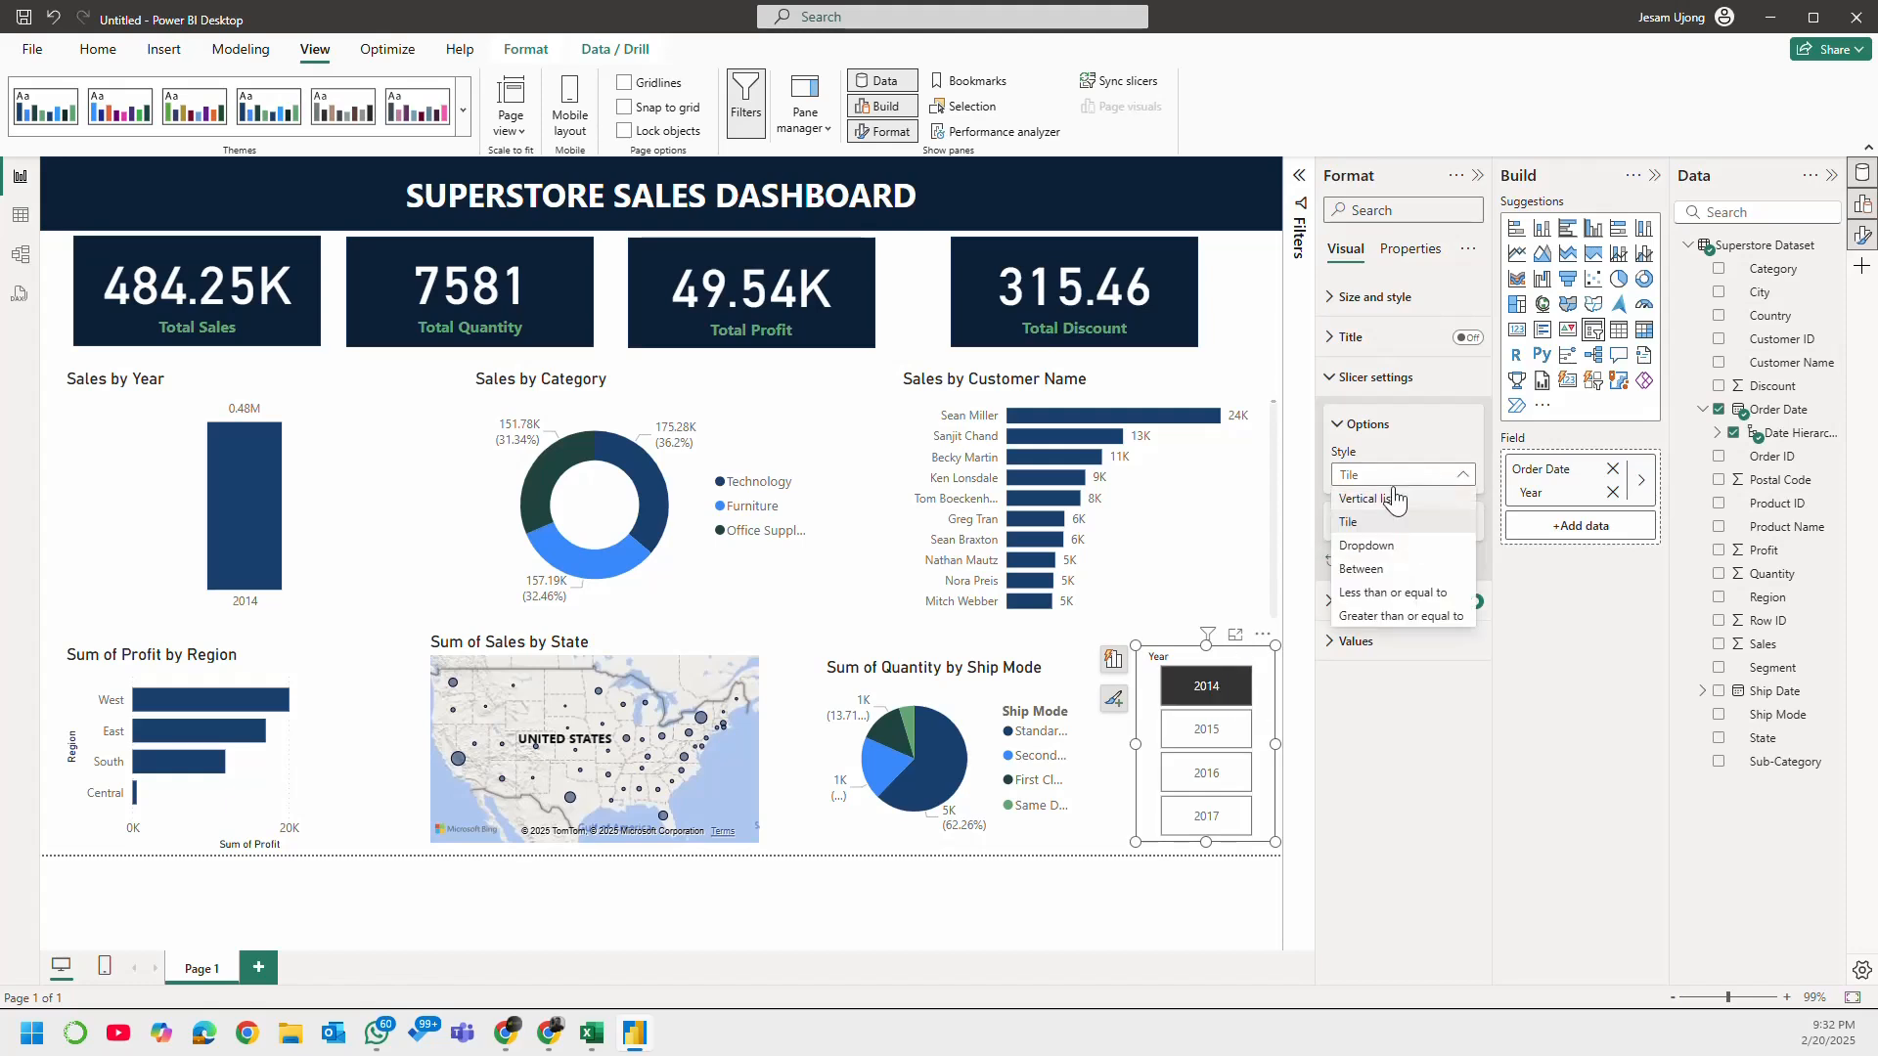
{"action": "left_click", "coordinate": [1375, 542]}
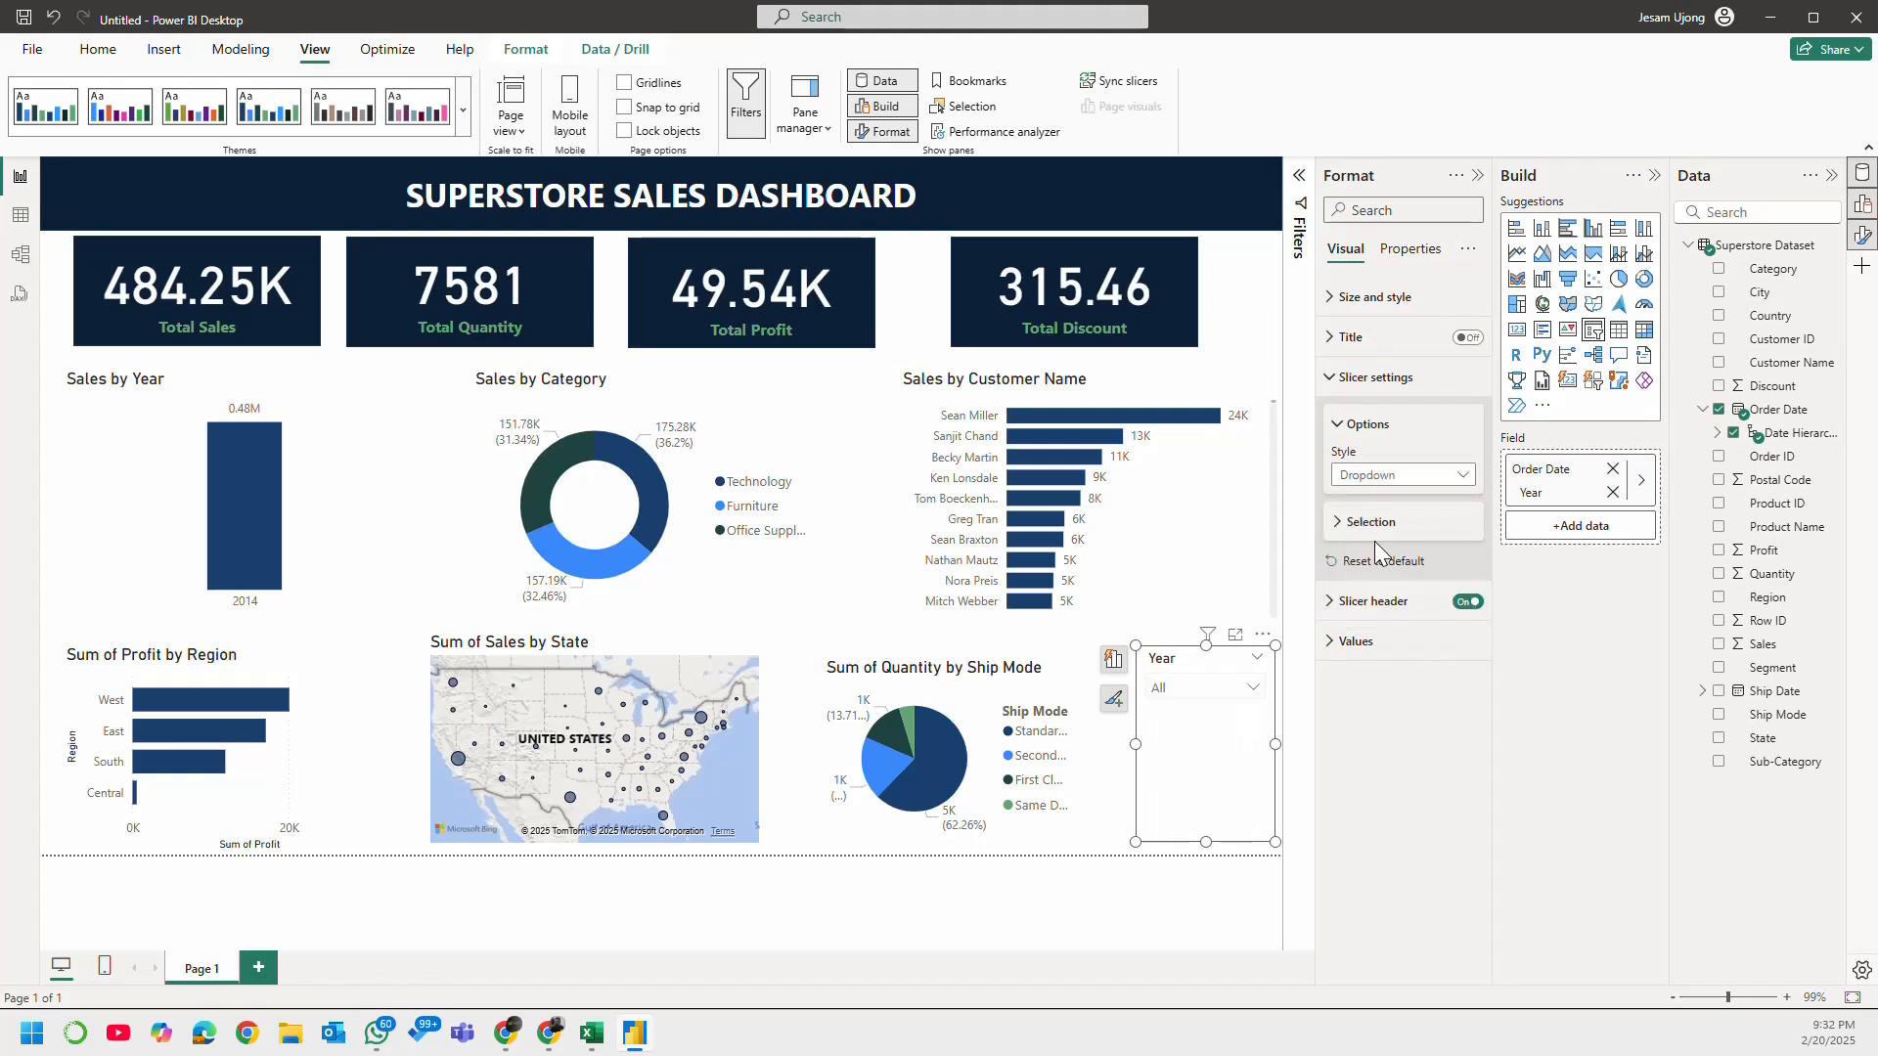
{"action": "left_click", "coordinate": [1251, 689]}
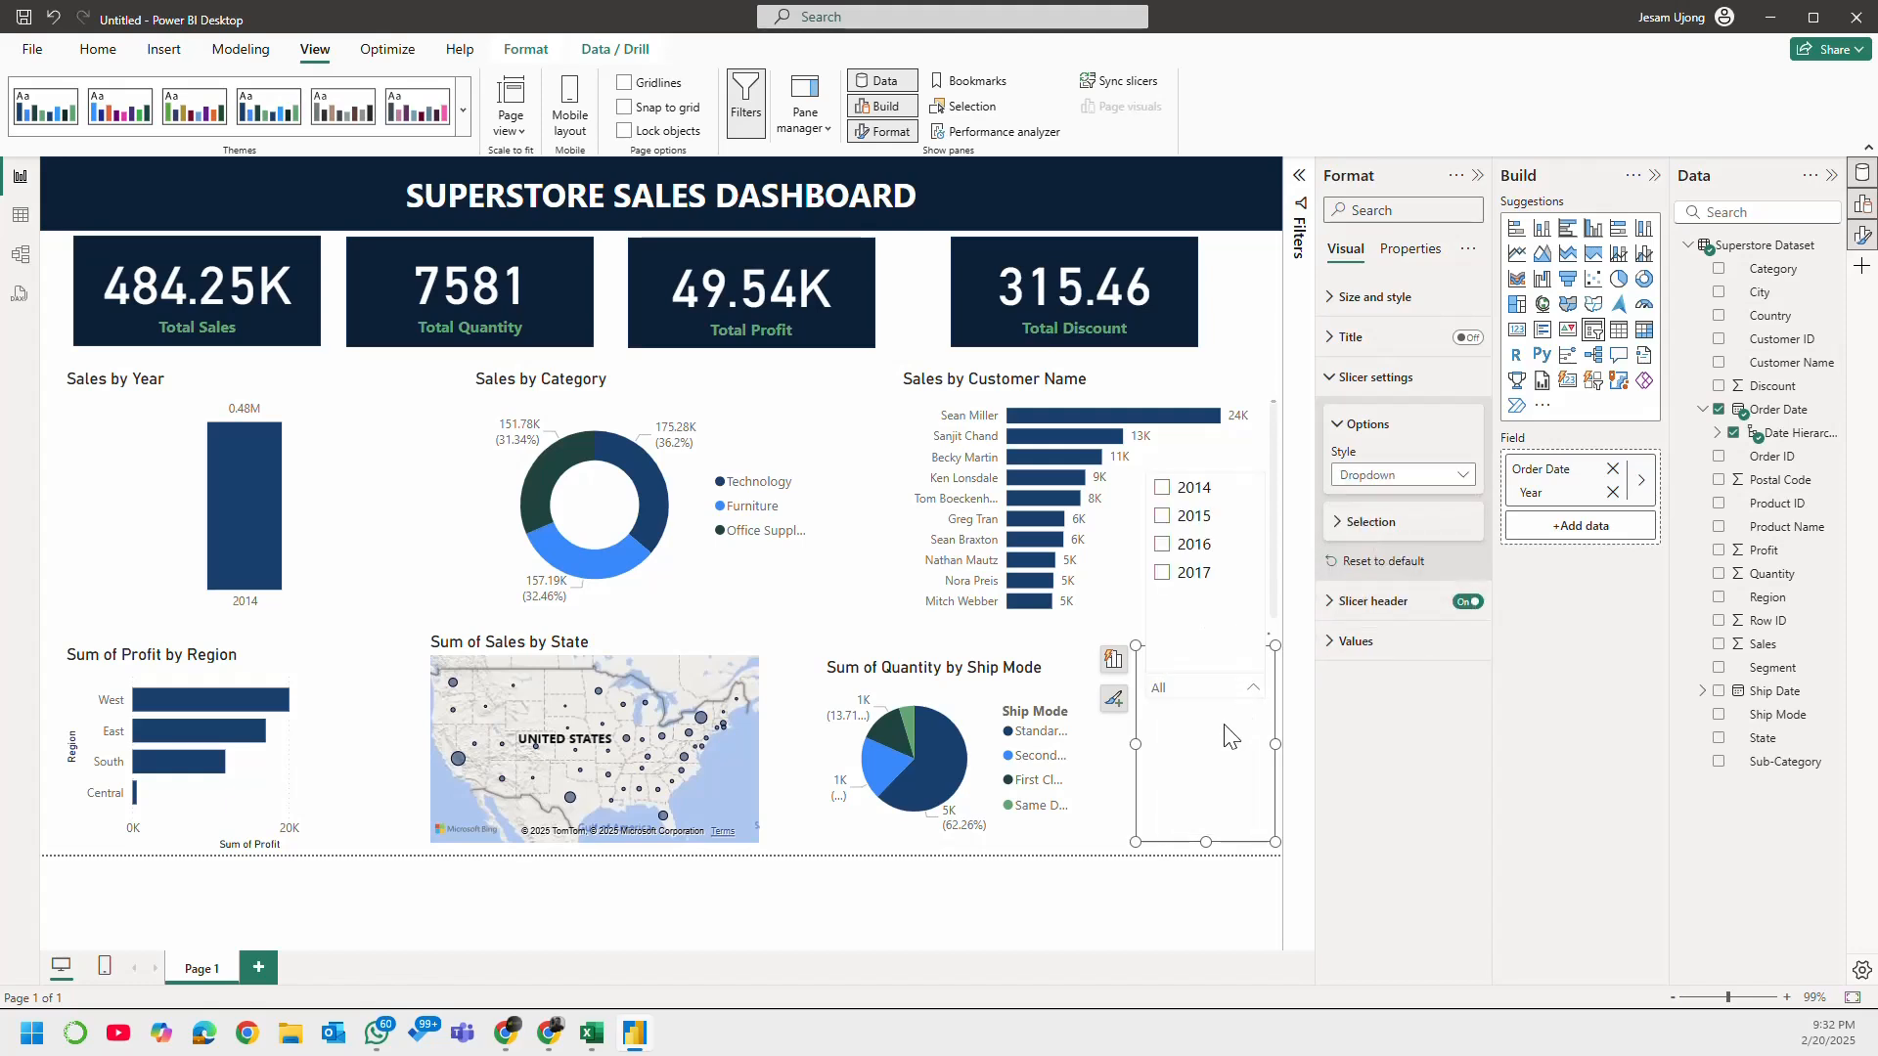
{"action": "left_click", "coordinate": [1169, 515]}
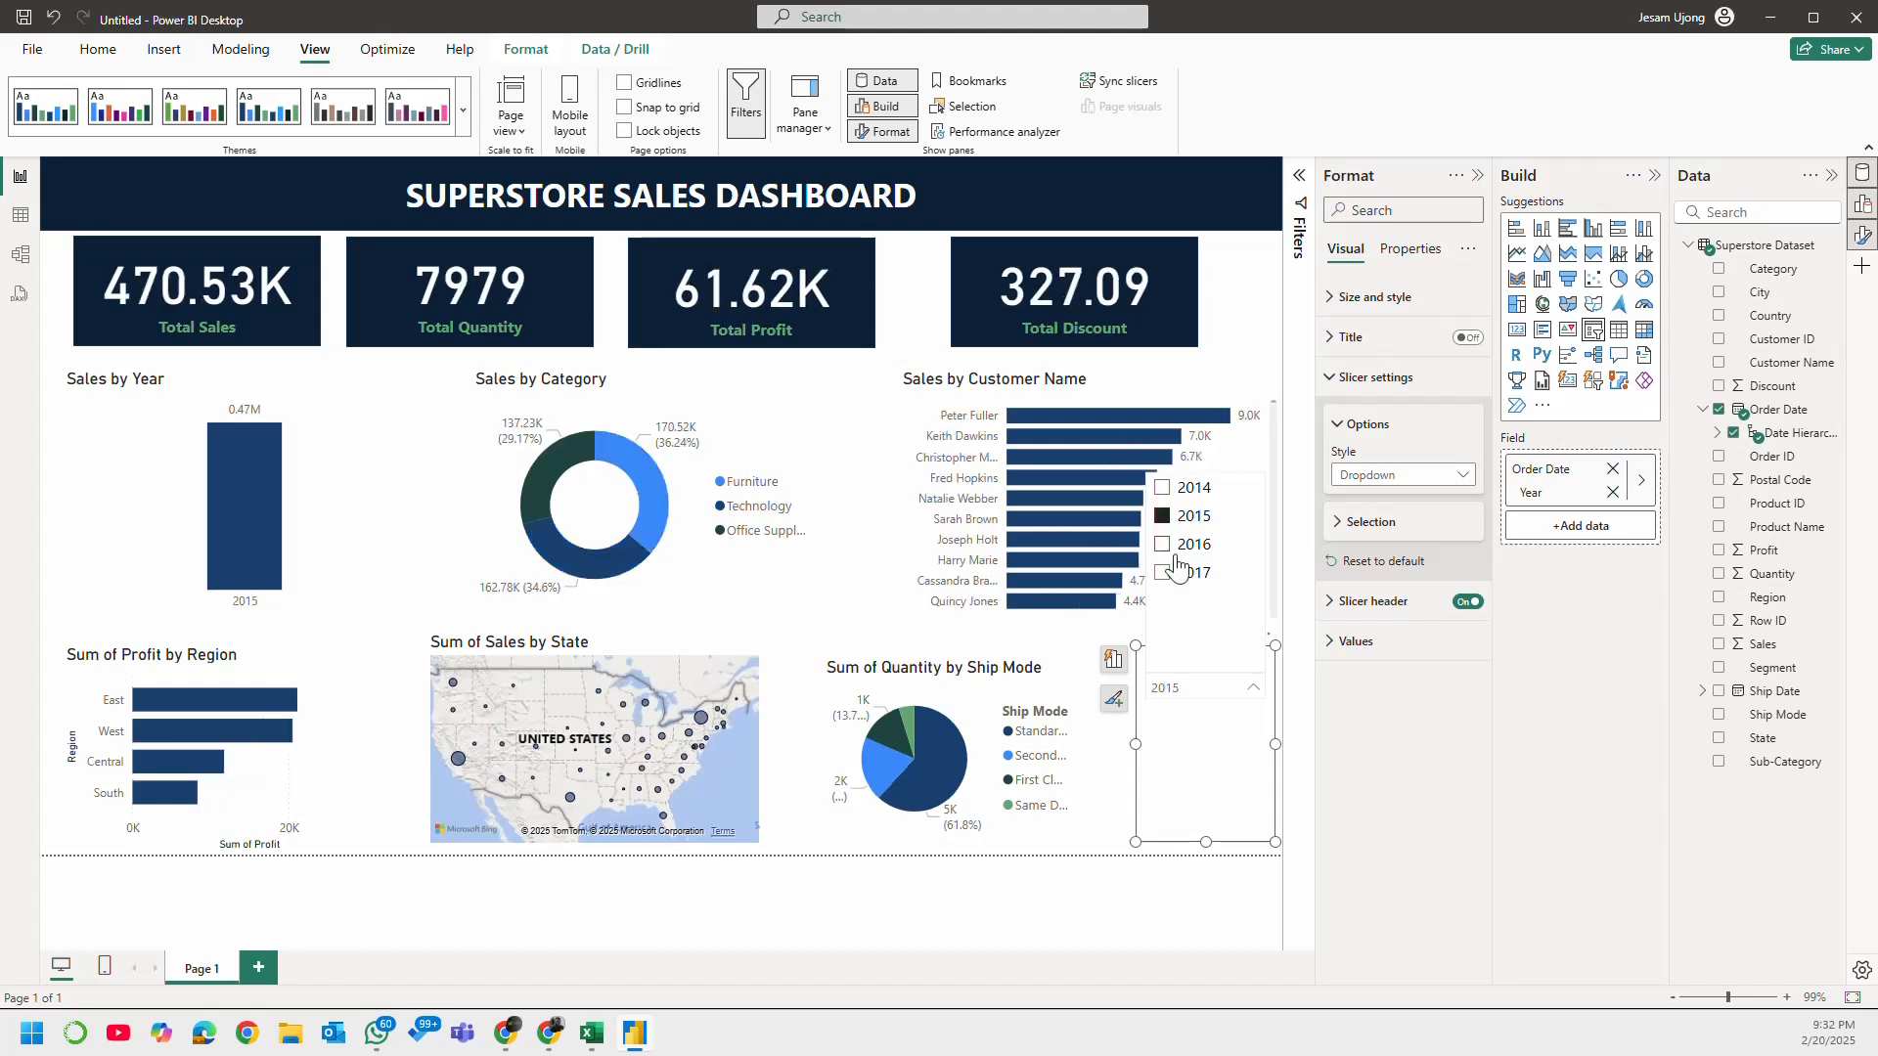
{"action": "left_click", "coordinate": [1166, 516]}
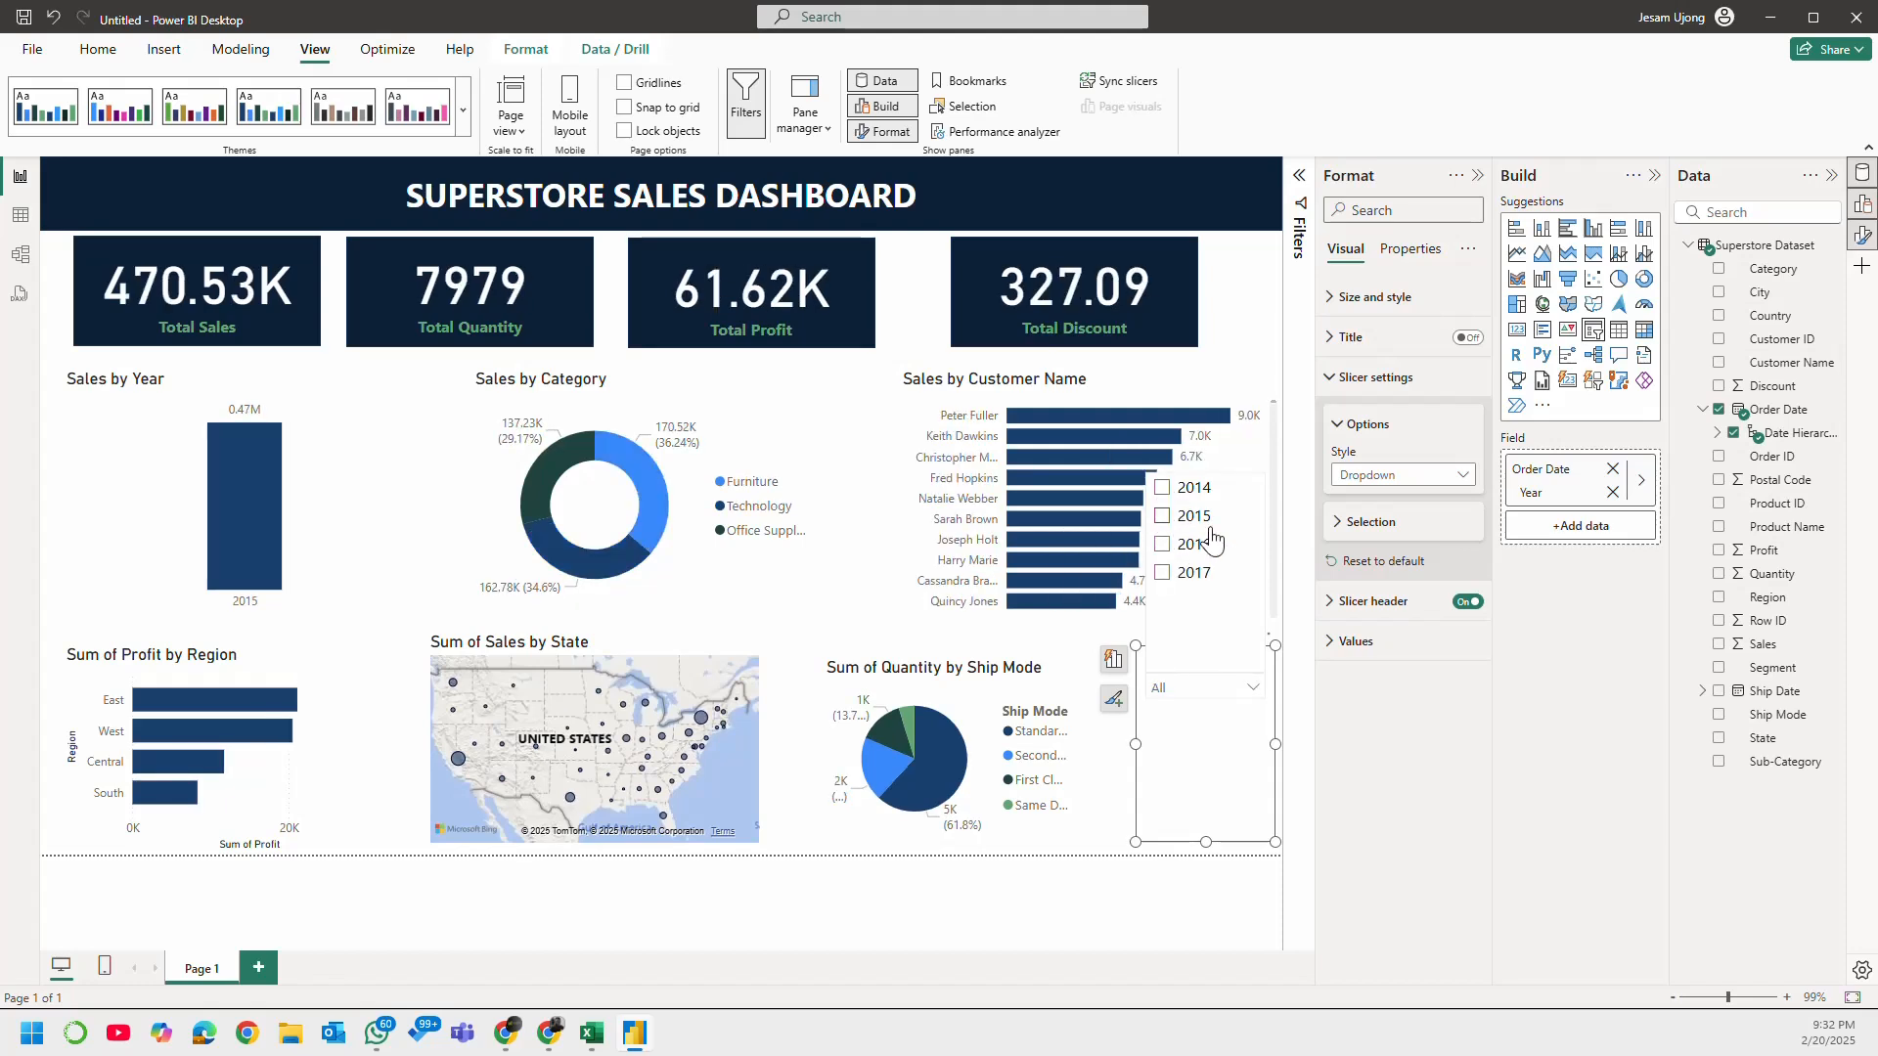
{"action": "left_click", "coordinate": [1204, 742]}
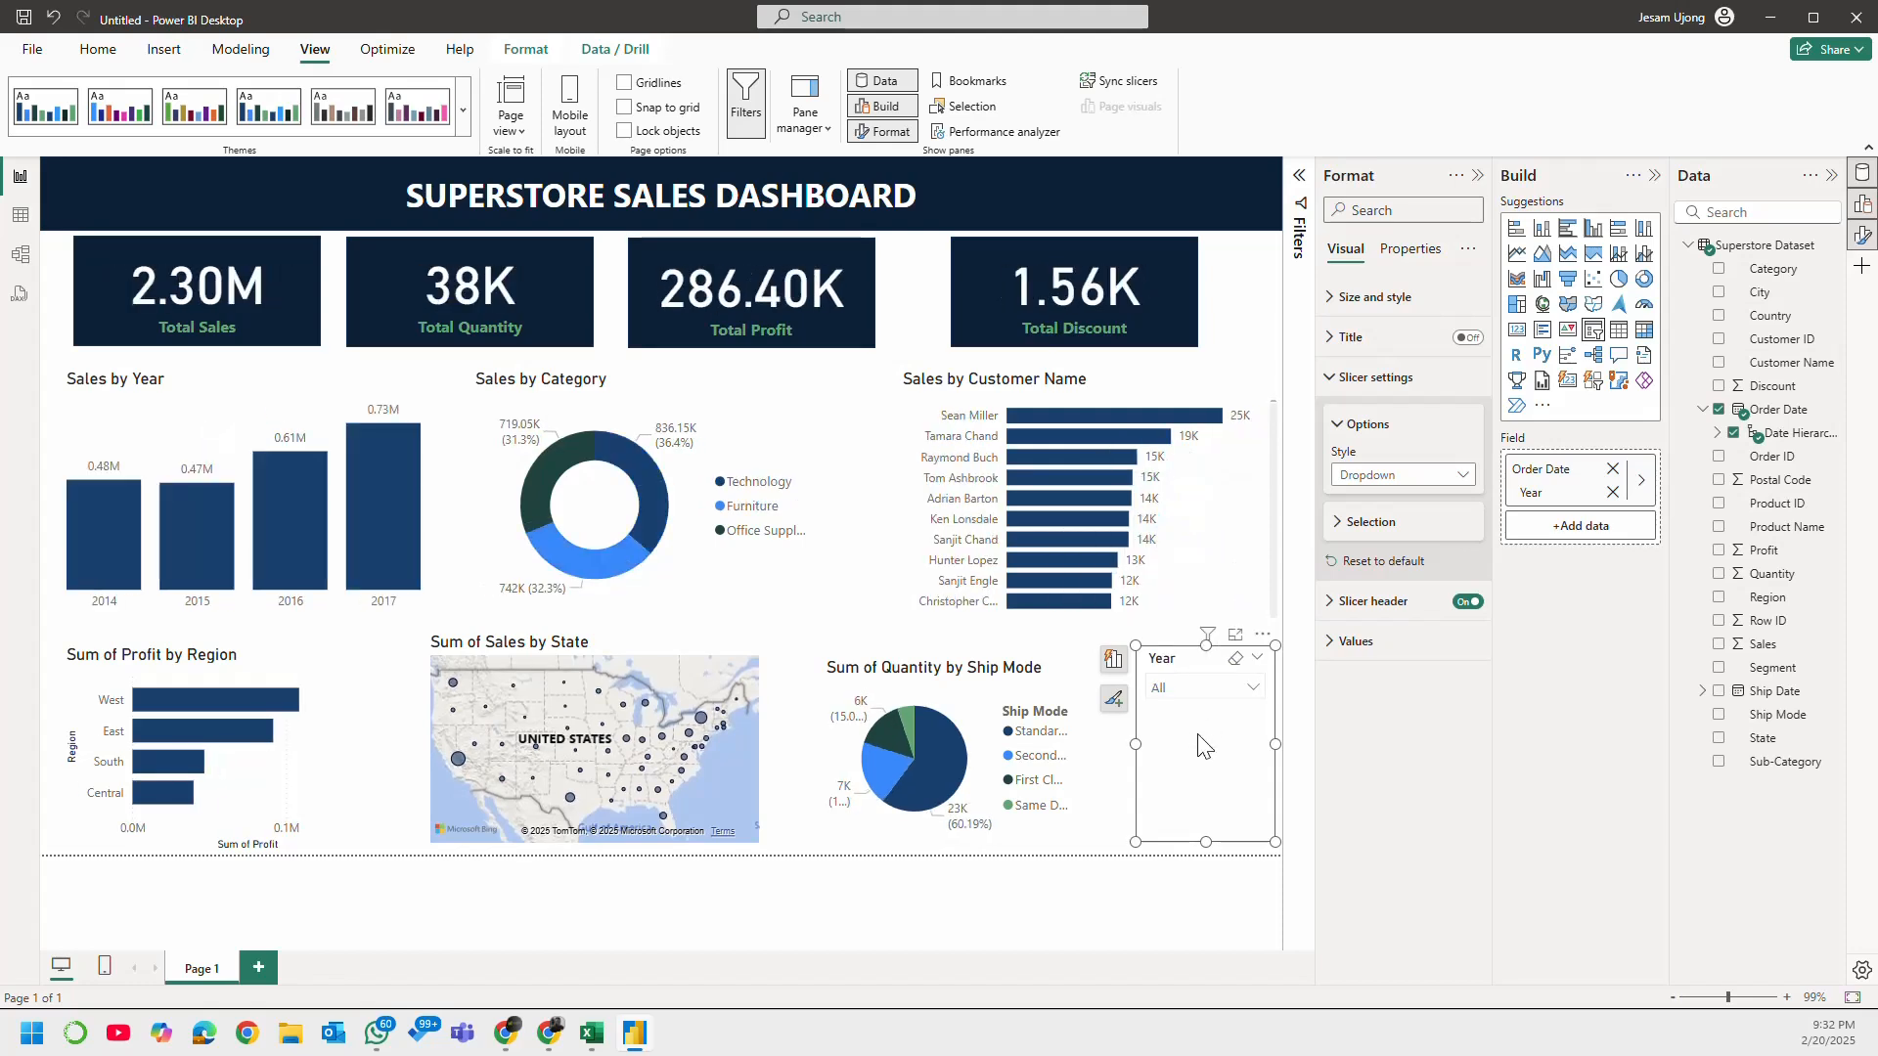
Step: Set the Year slicer's style back to Tile and make the slicer slightly taller
{"action": "left_click", "coordinate": [1414, 476]}
{"action": "left_click", "coordinate": [1393, 521]}
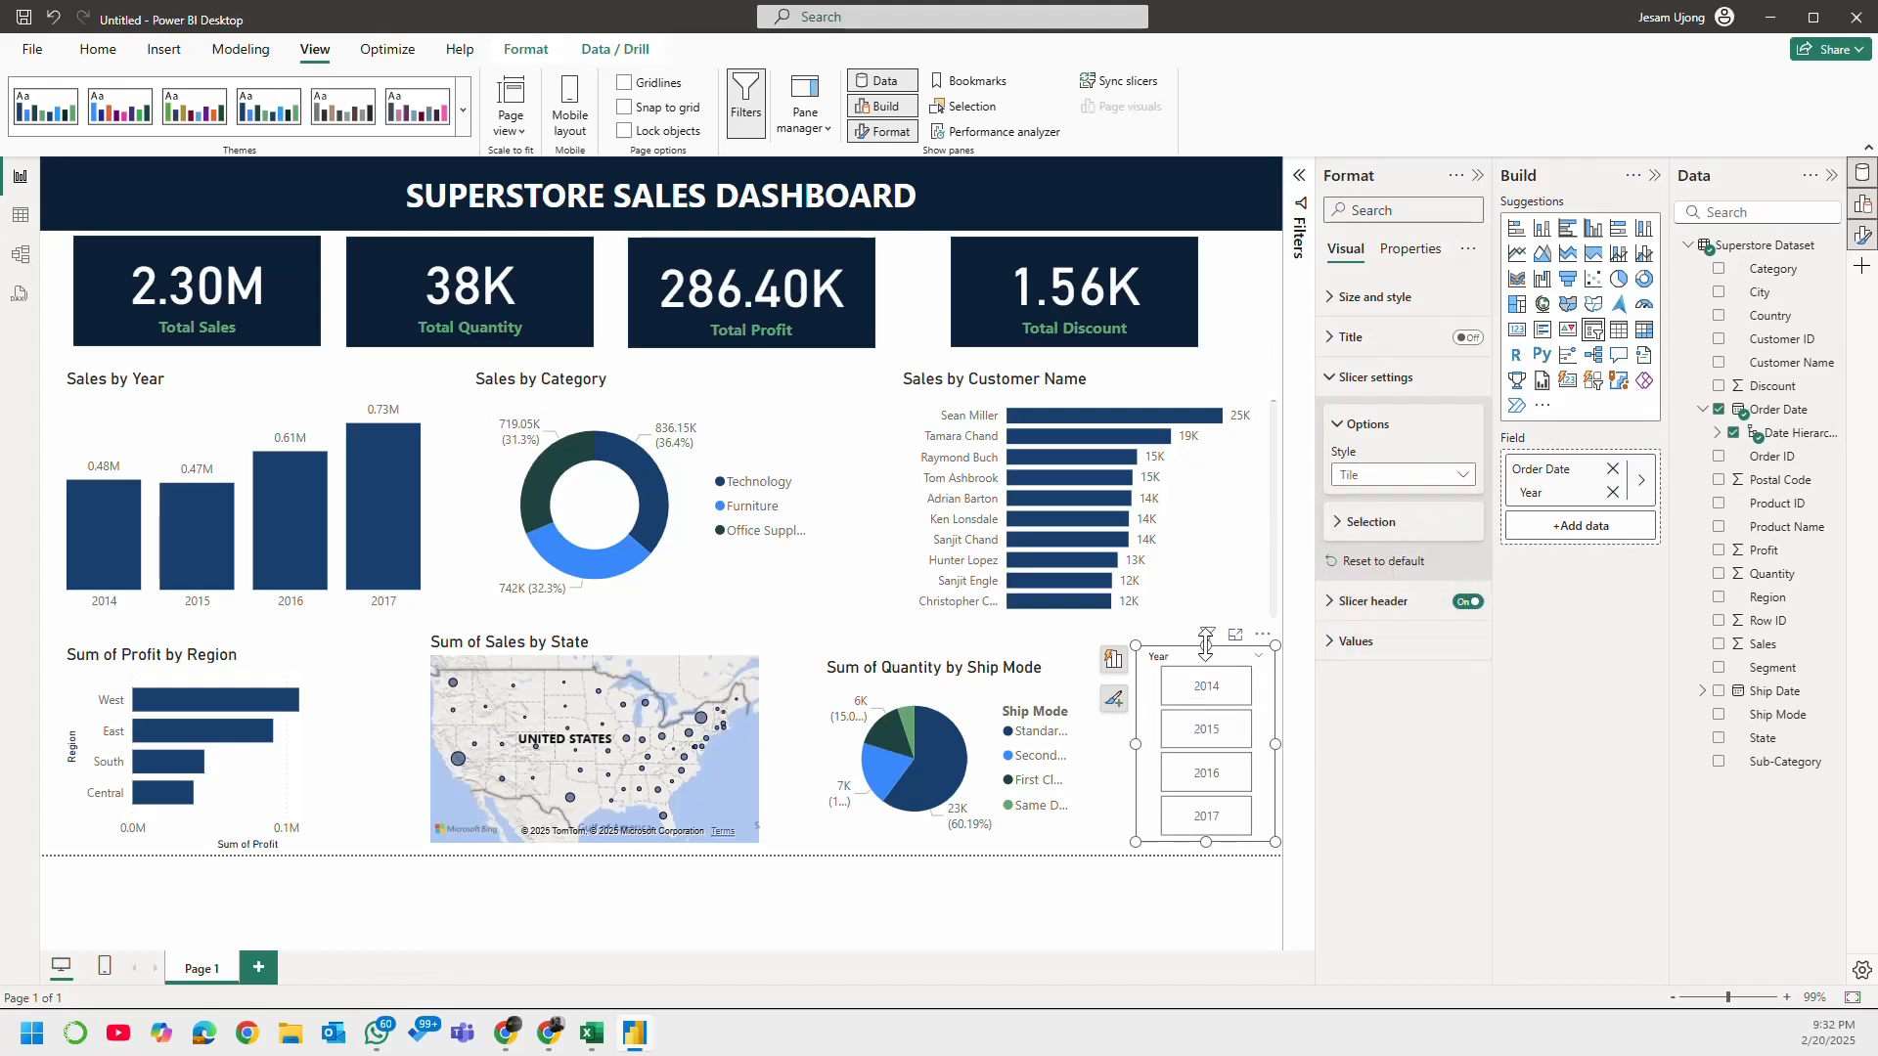
{"action": "left_click_drag", "start_coordinate": [1206, 646], "coordinate": [1210, 635]}
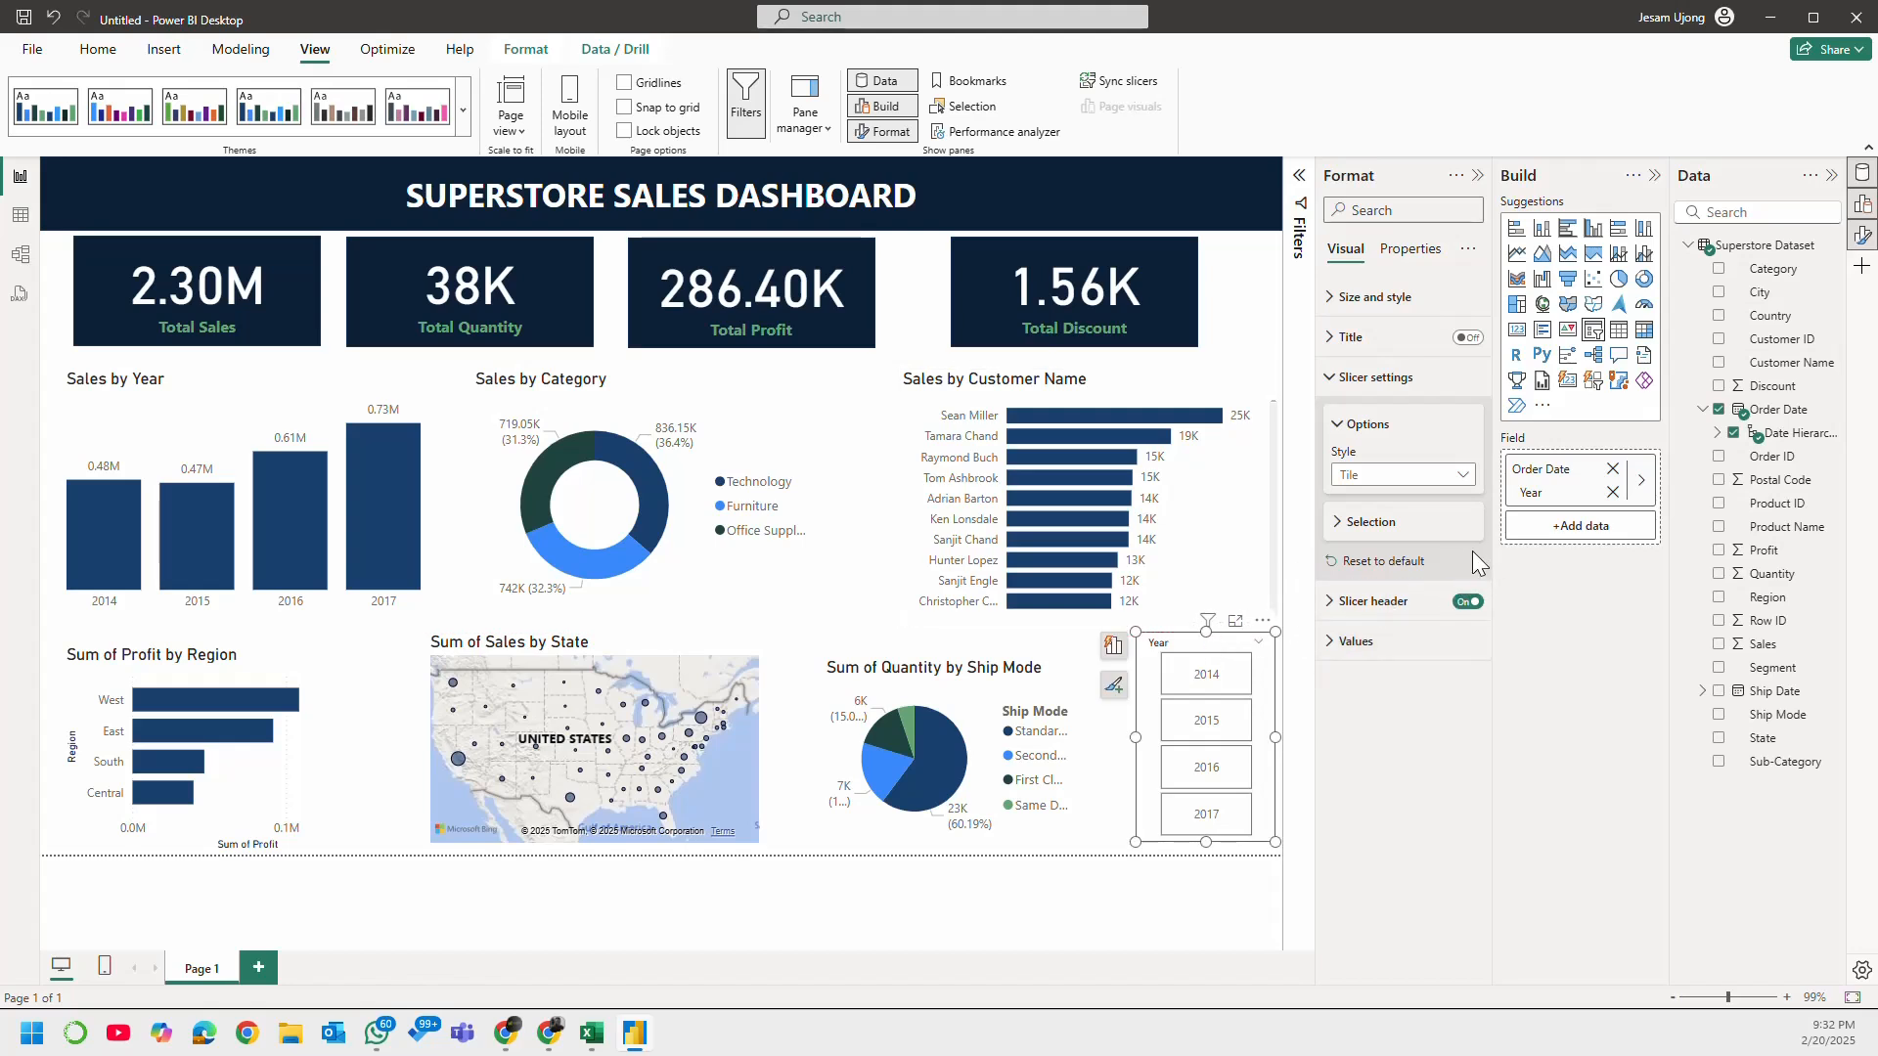
Step: Try the Single select option in the Year slicer's selection settings, leaving 2014 selected, and close the Format pane
{"action": "left_click", "coordinate": [1374, 522]}
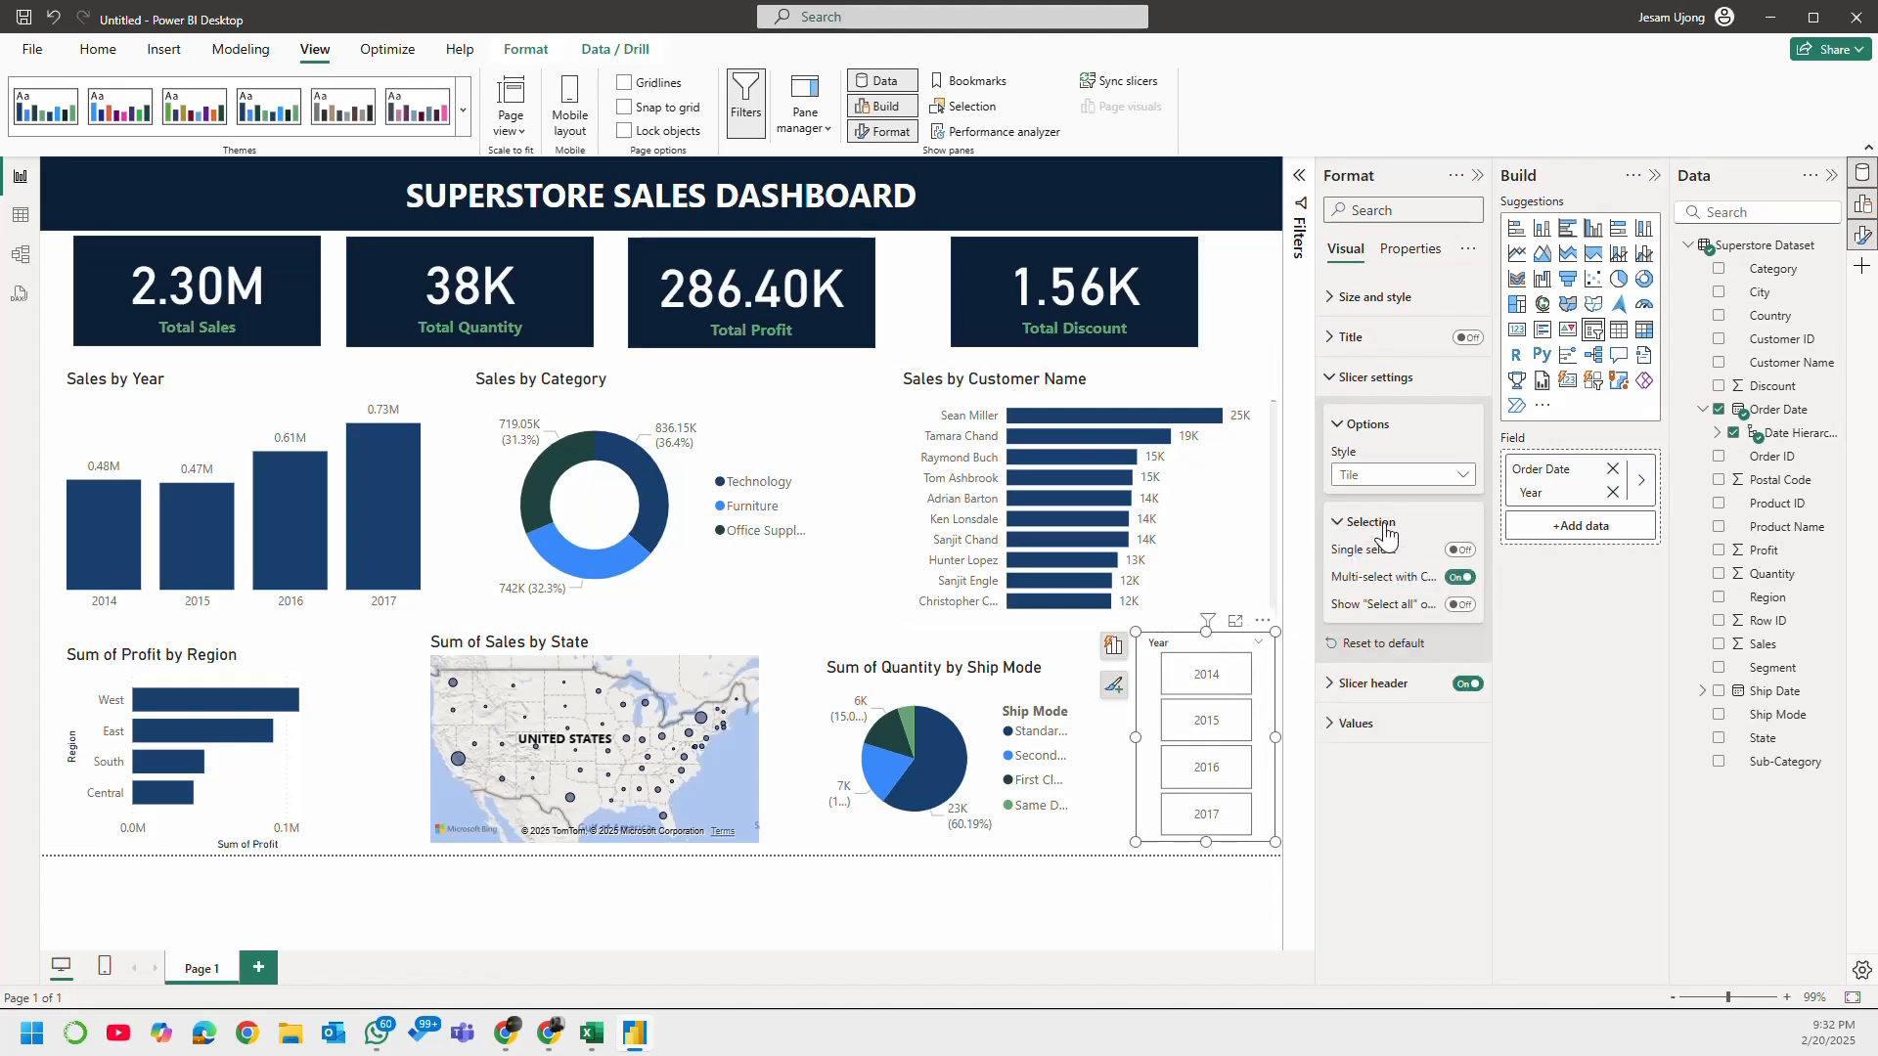
{"action": "left_click", "coordinate": [1462, 551]}
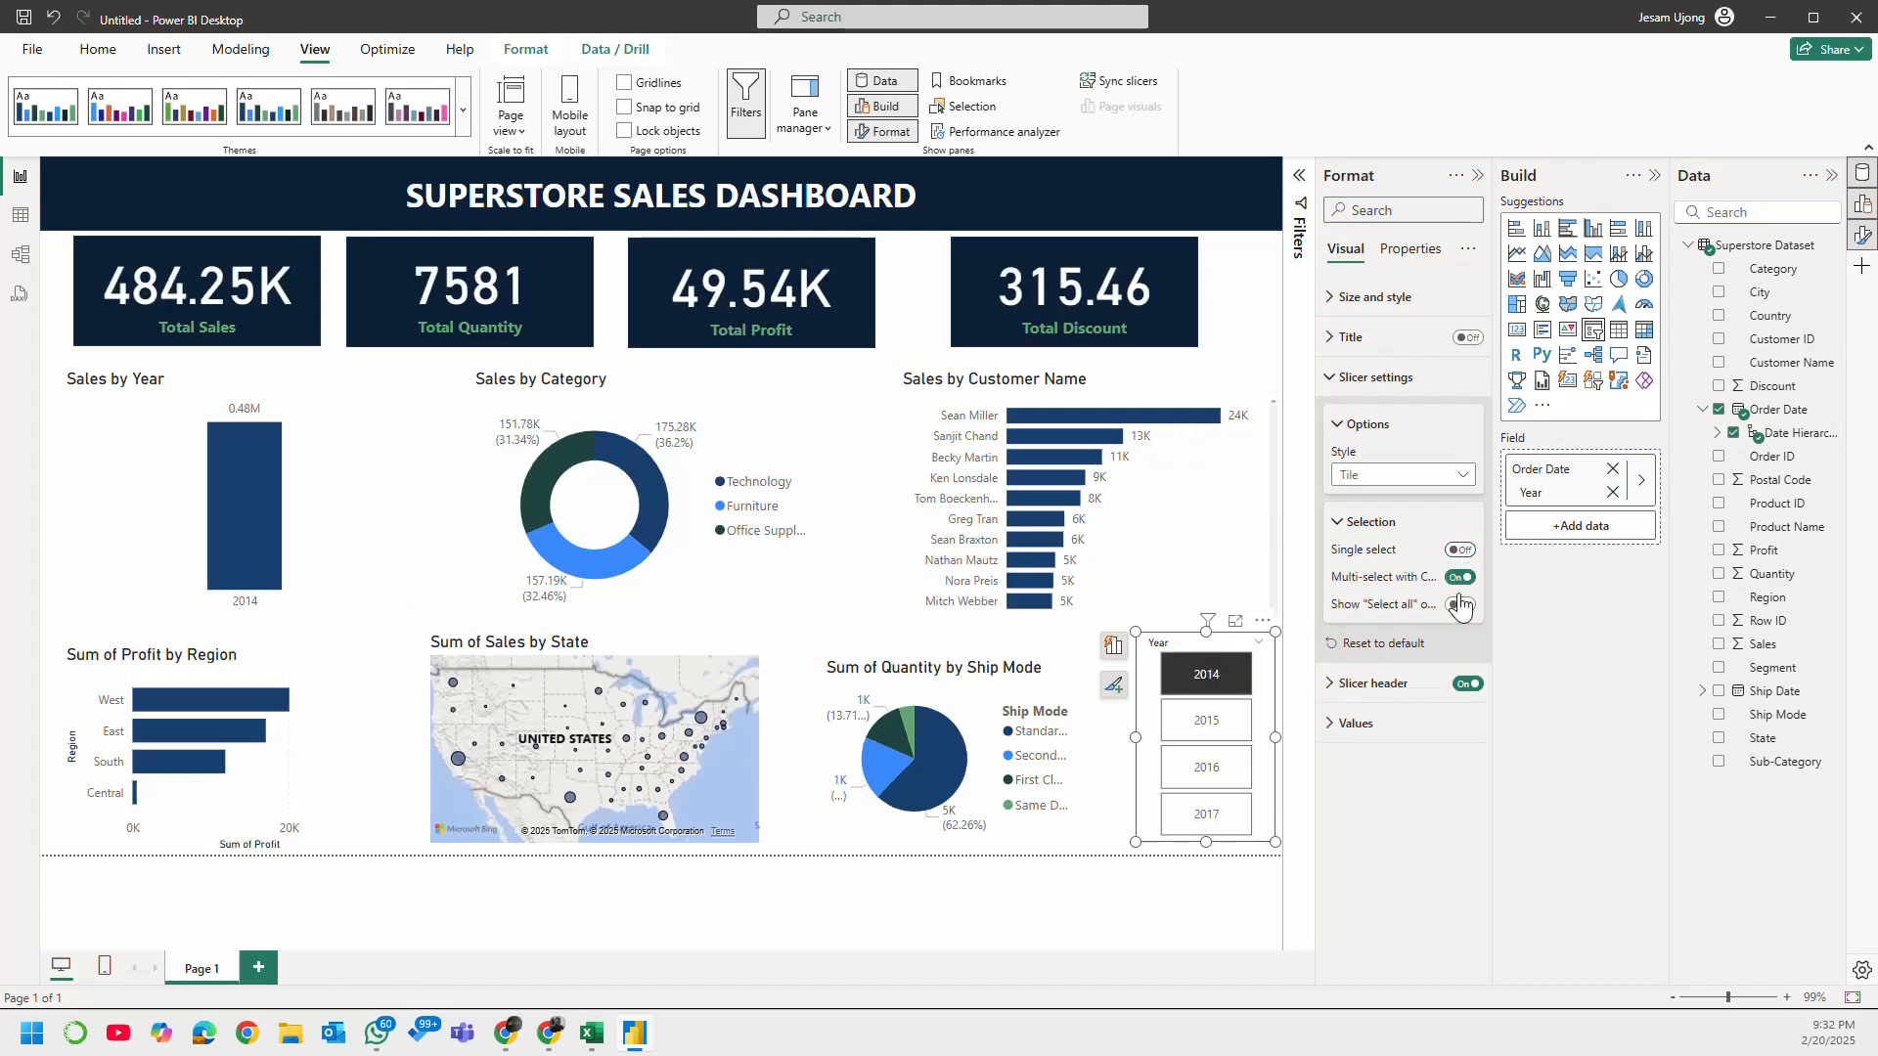
{"action": "left_click", "coordinate": [1477, 175]}
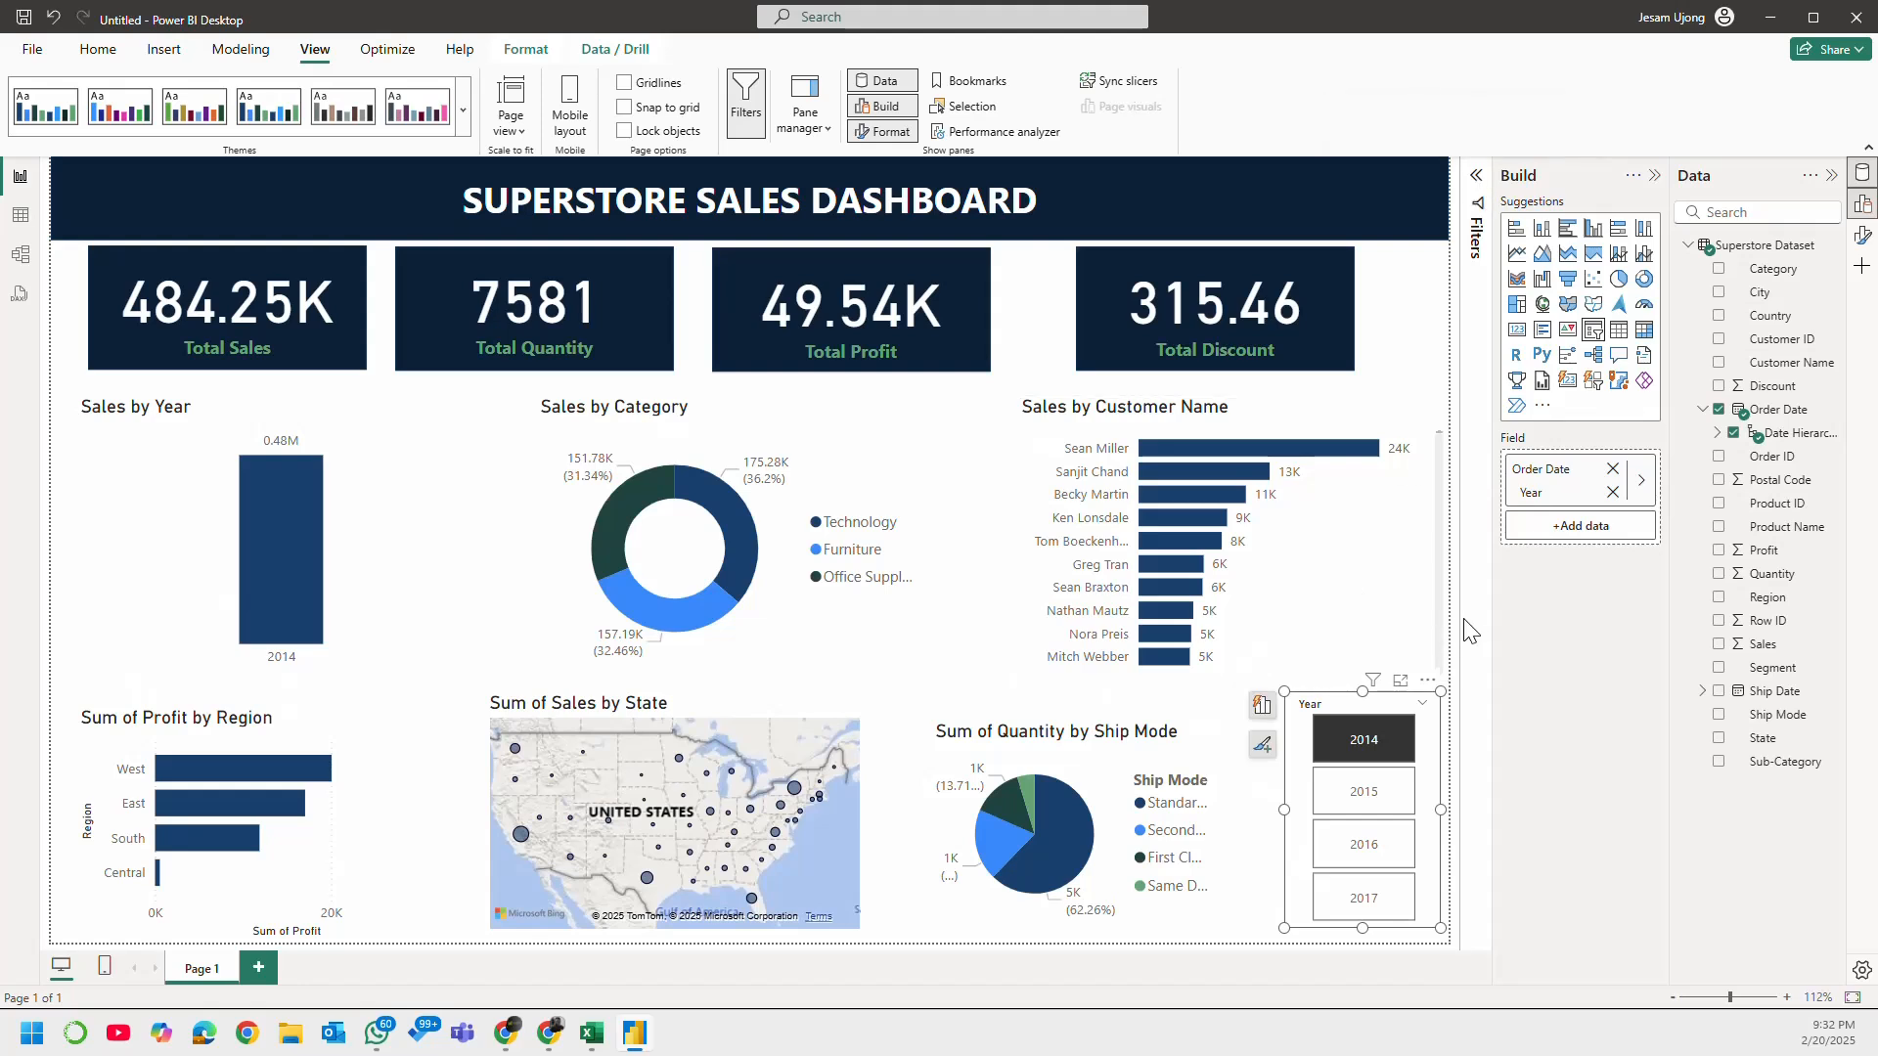
{"action": "left_click", "coordinate": [1442, 307]}
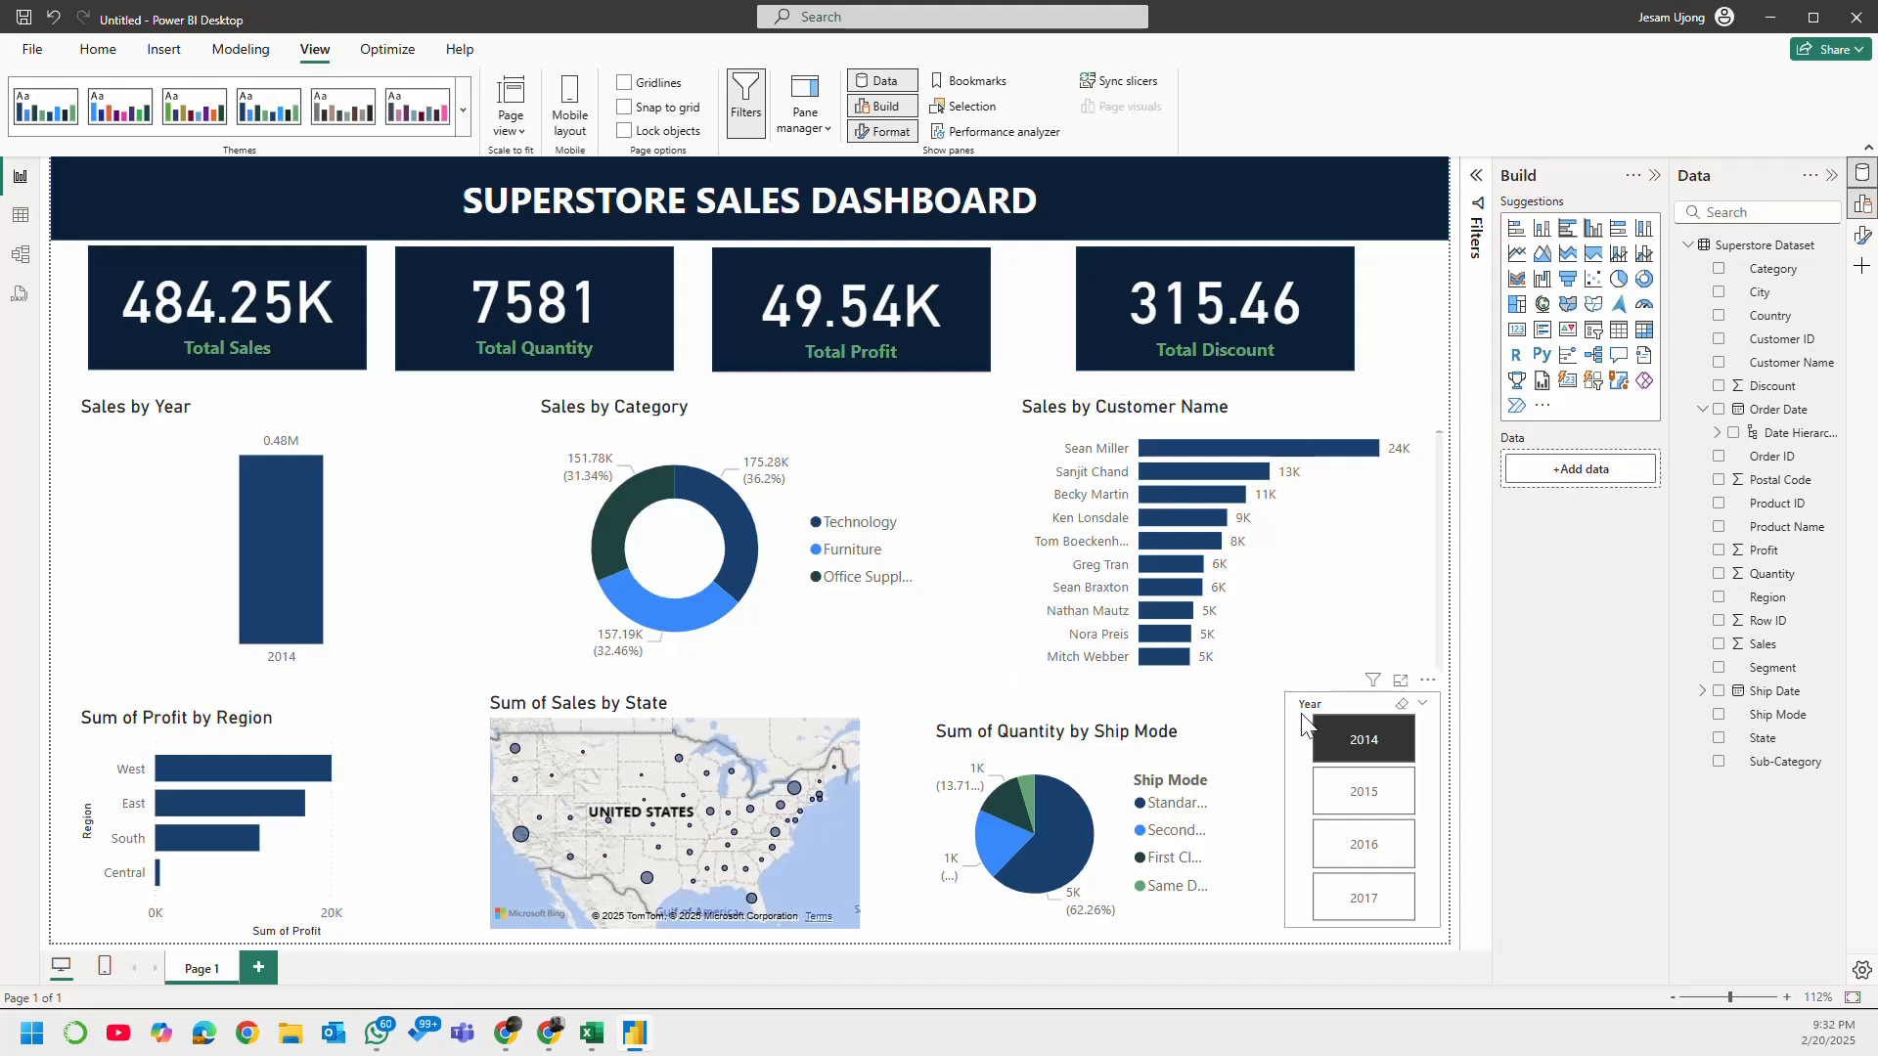
{"action": "left_click", "coordinate": [1302, 726]}
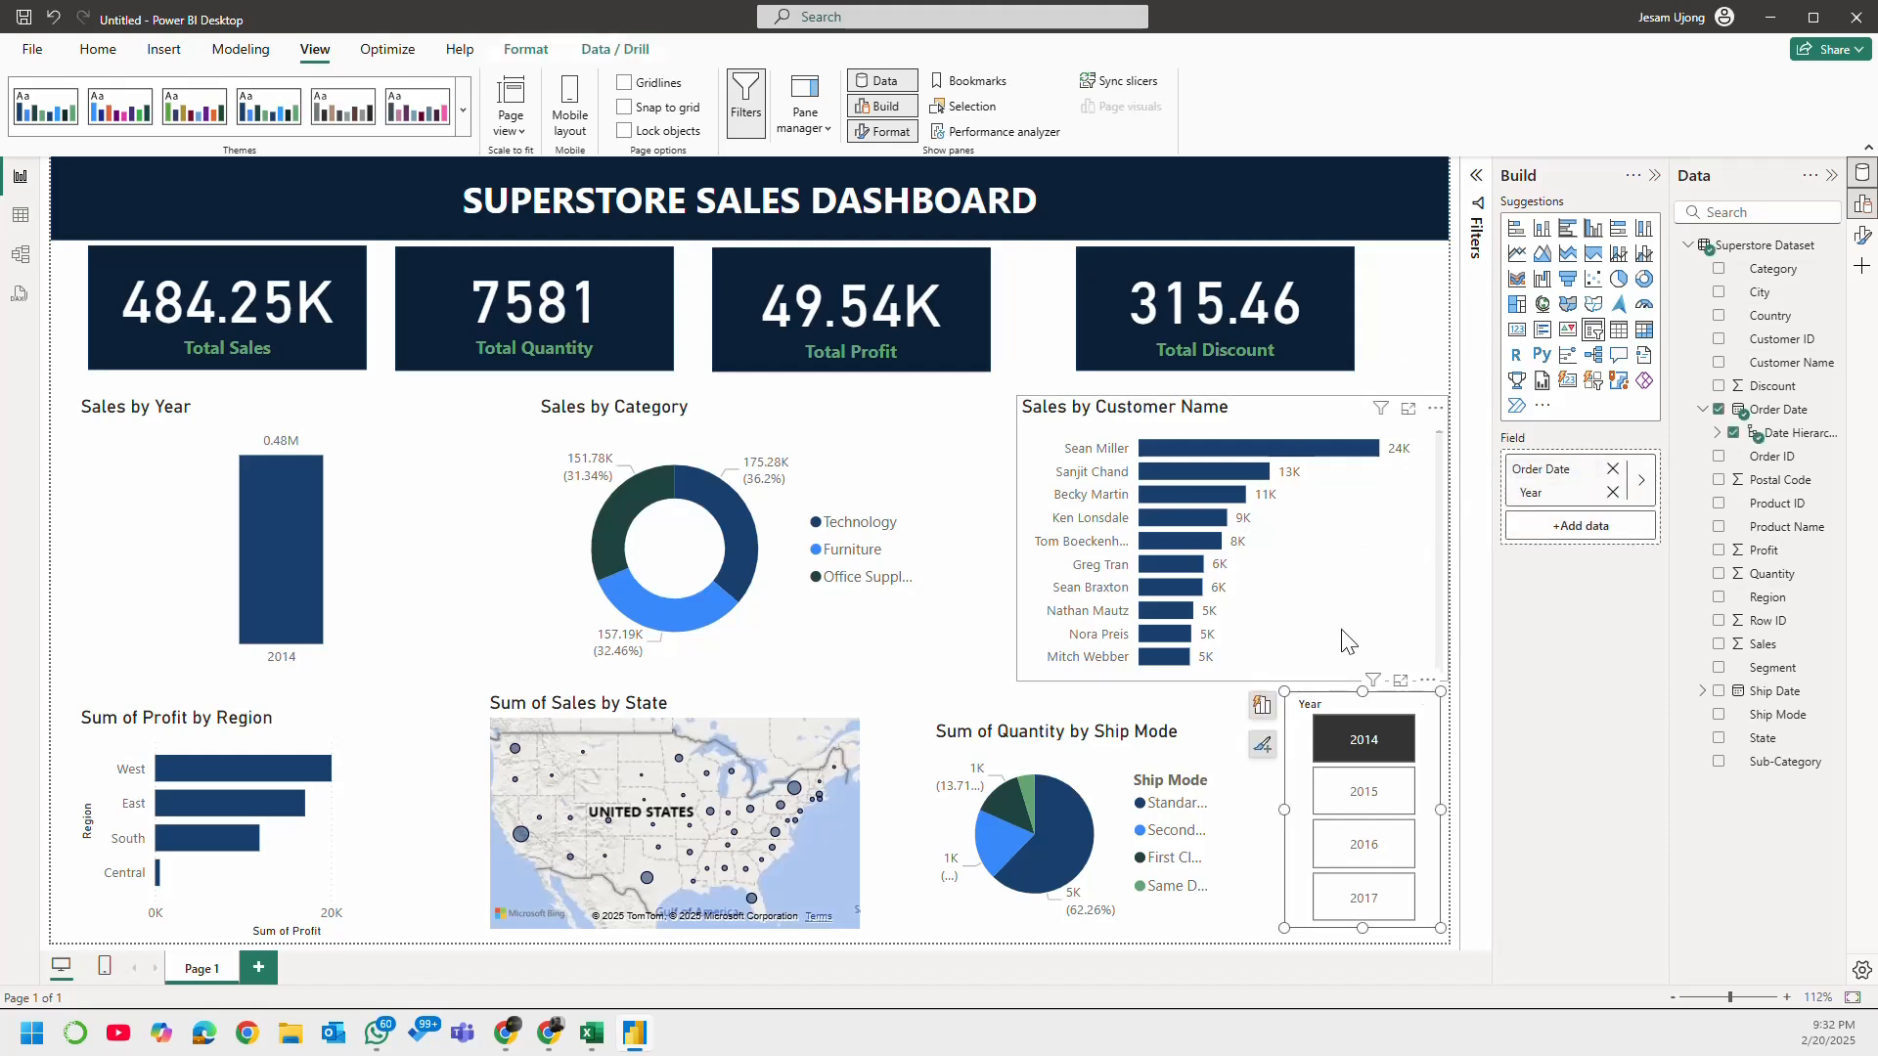
{"action": "left_click", "coordinate": [1407, 308]}
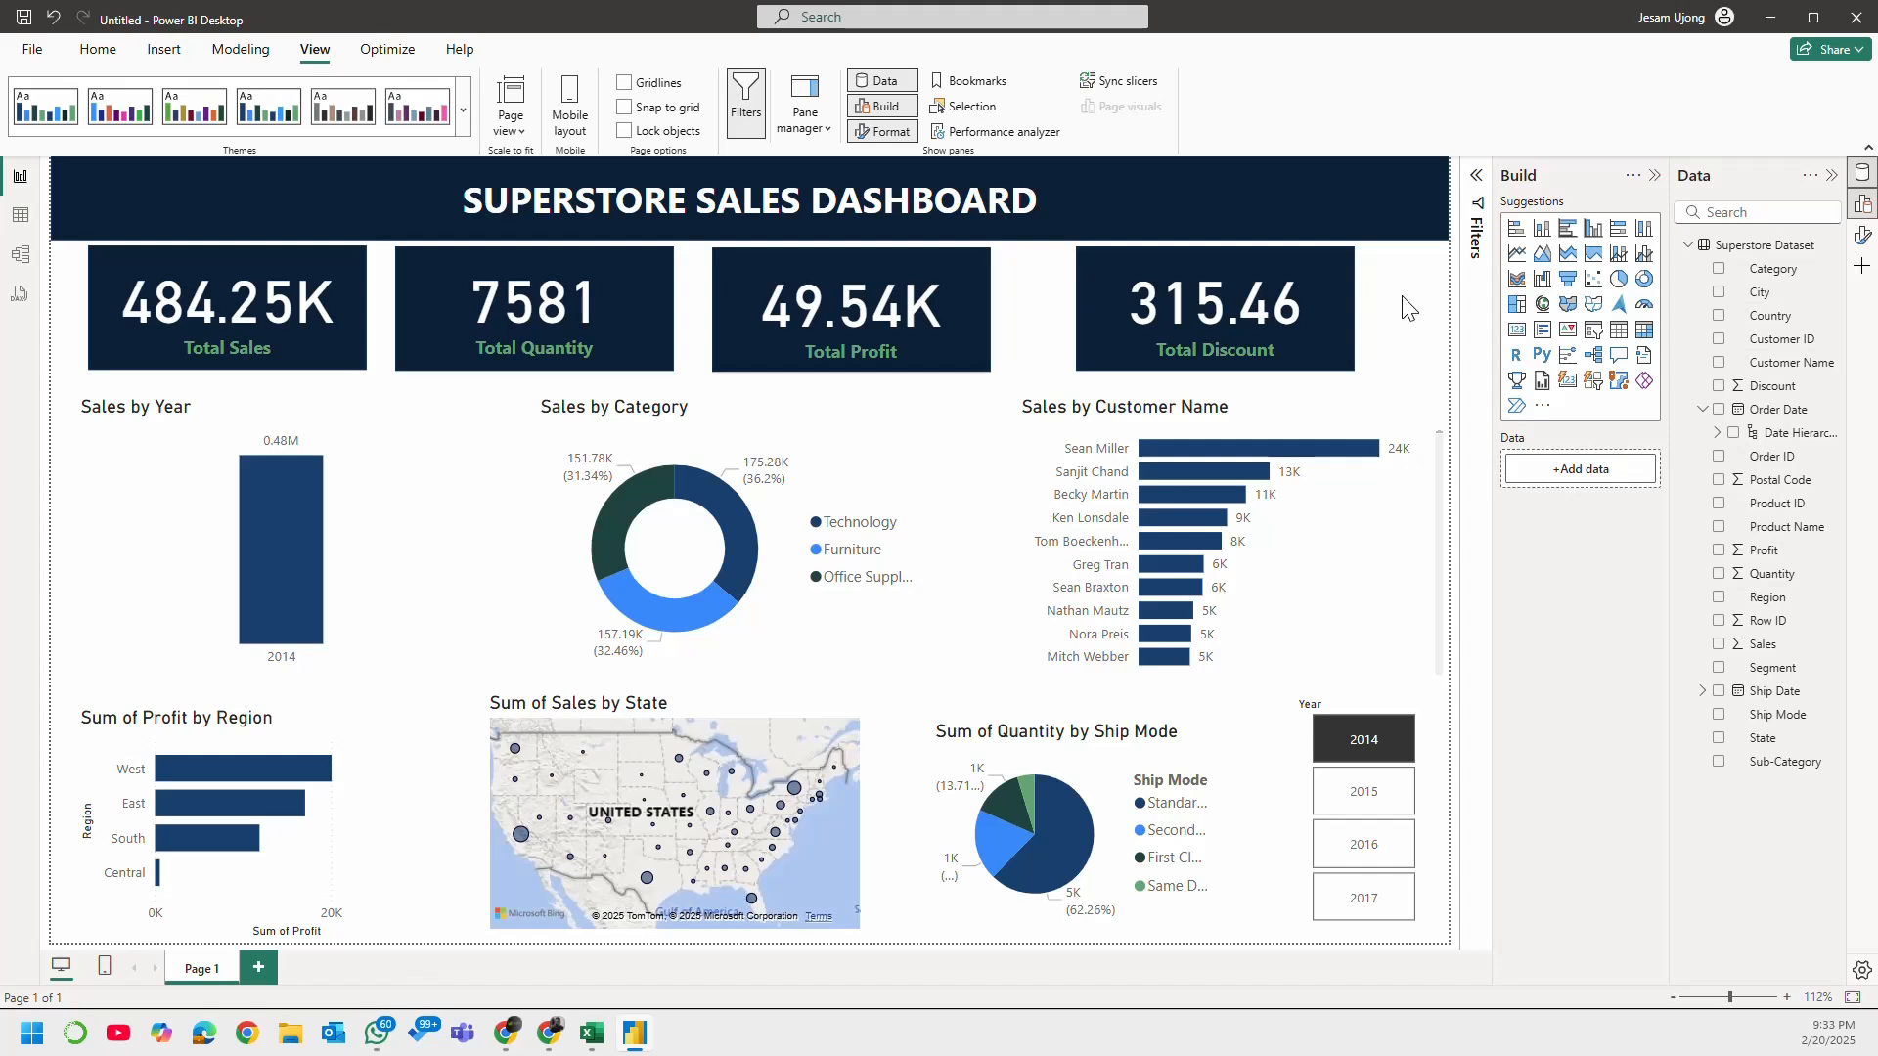
Step: Save the report as Superstore DB.v3 in the Desktop folder, cancelling any repeated save dialog
{"action": "left_click", "coordinate": [26, 16]}
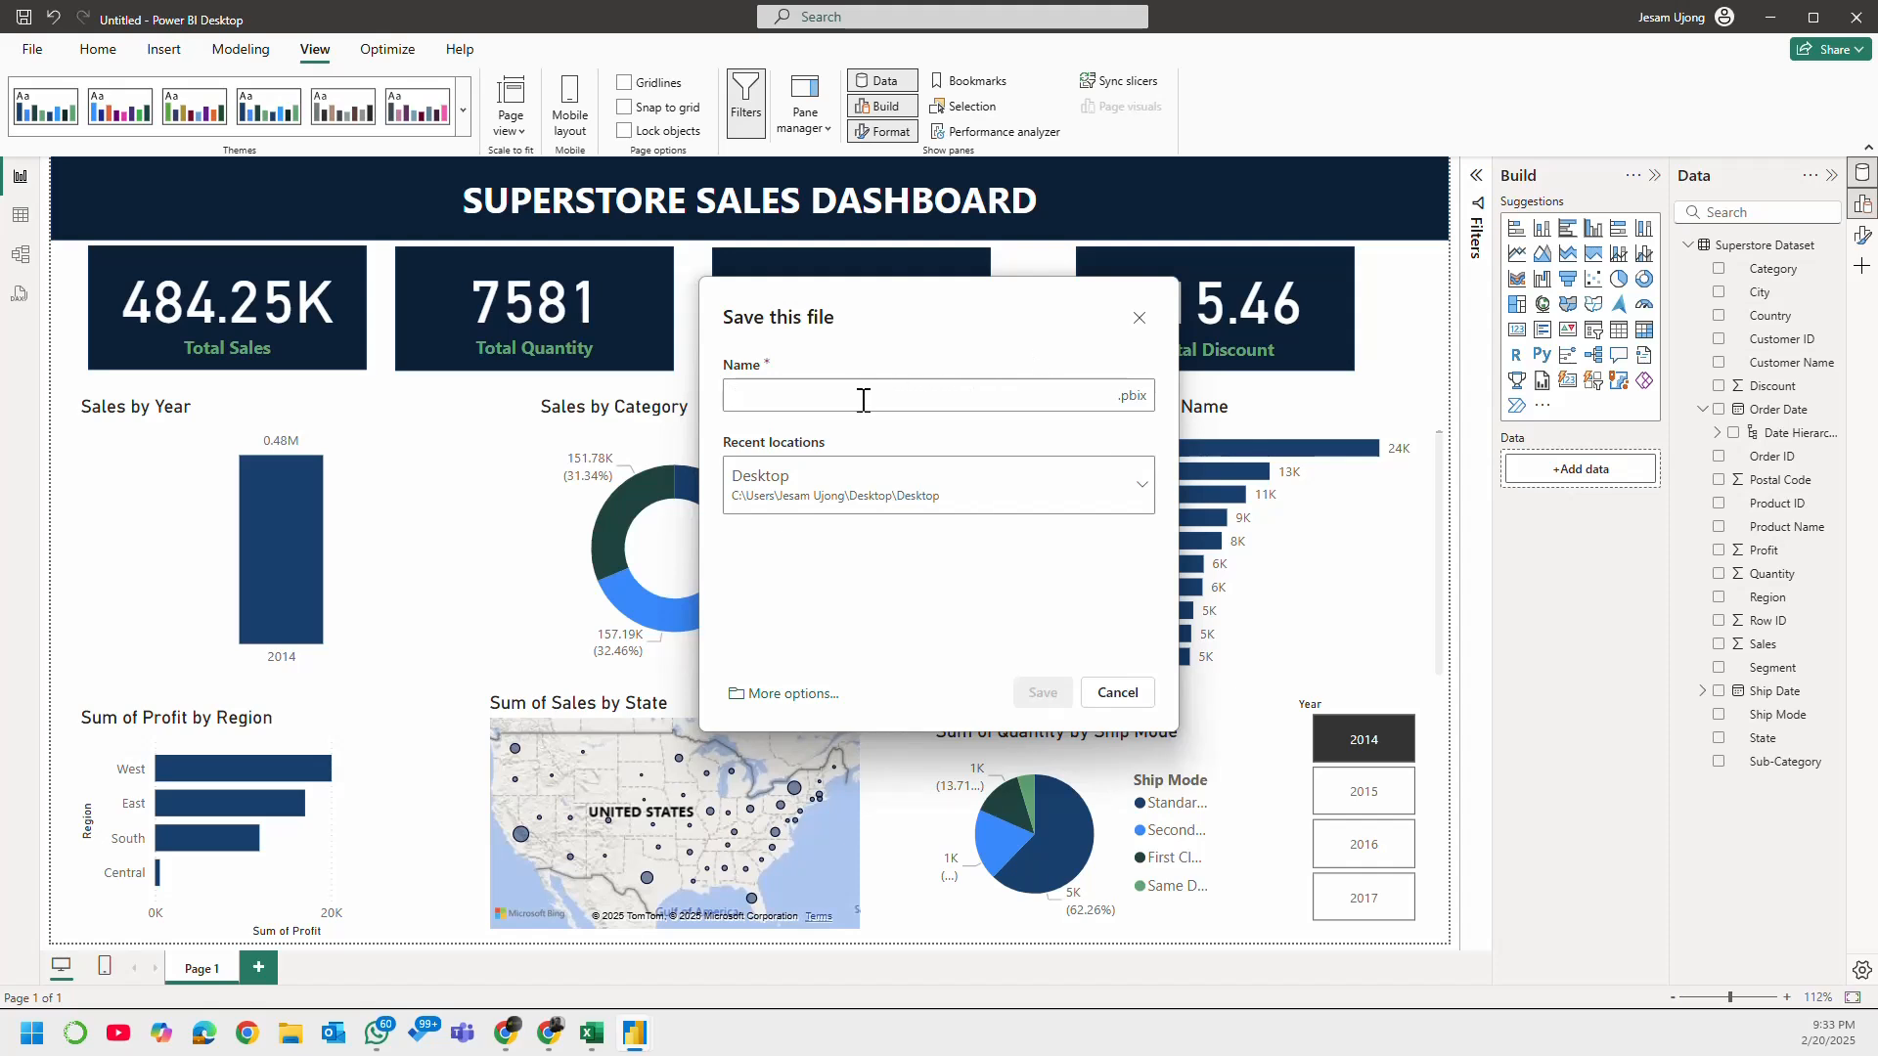
{"action": "type", "text": "sUP"}
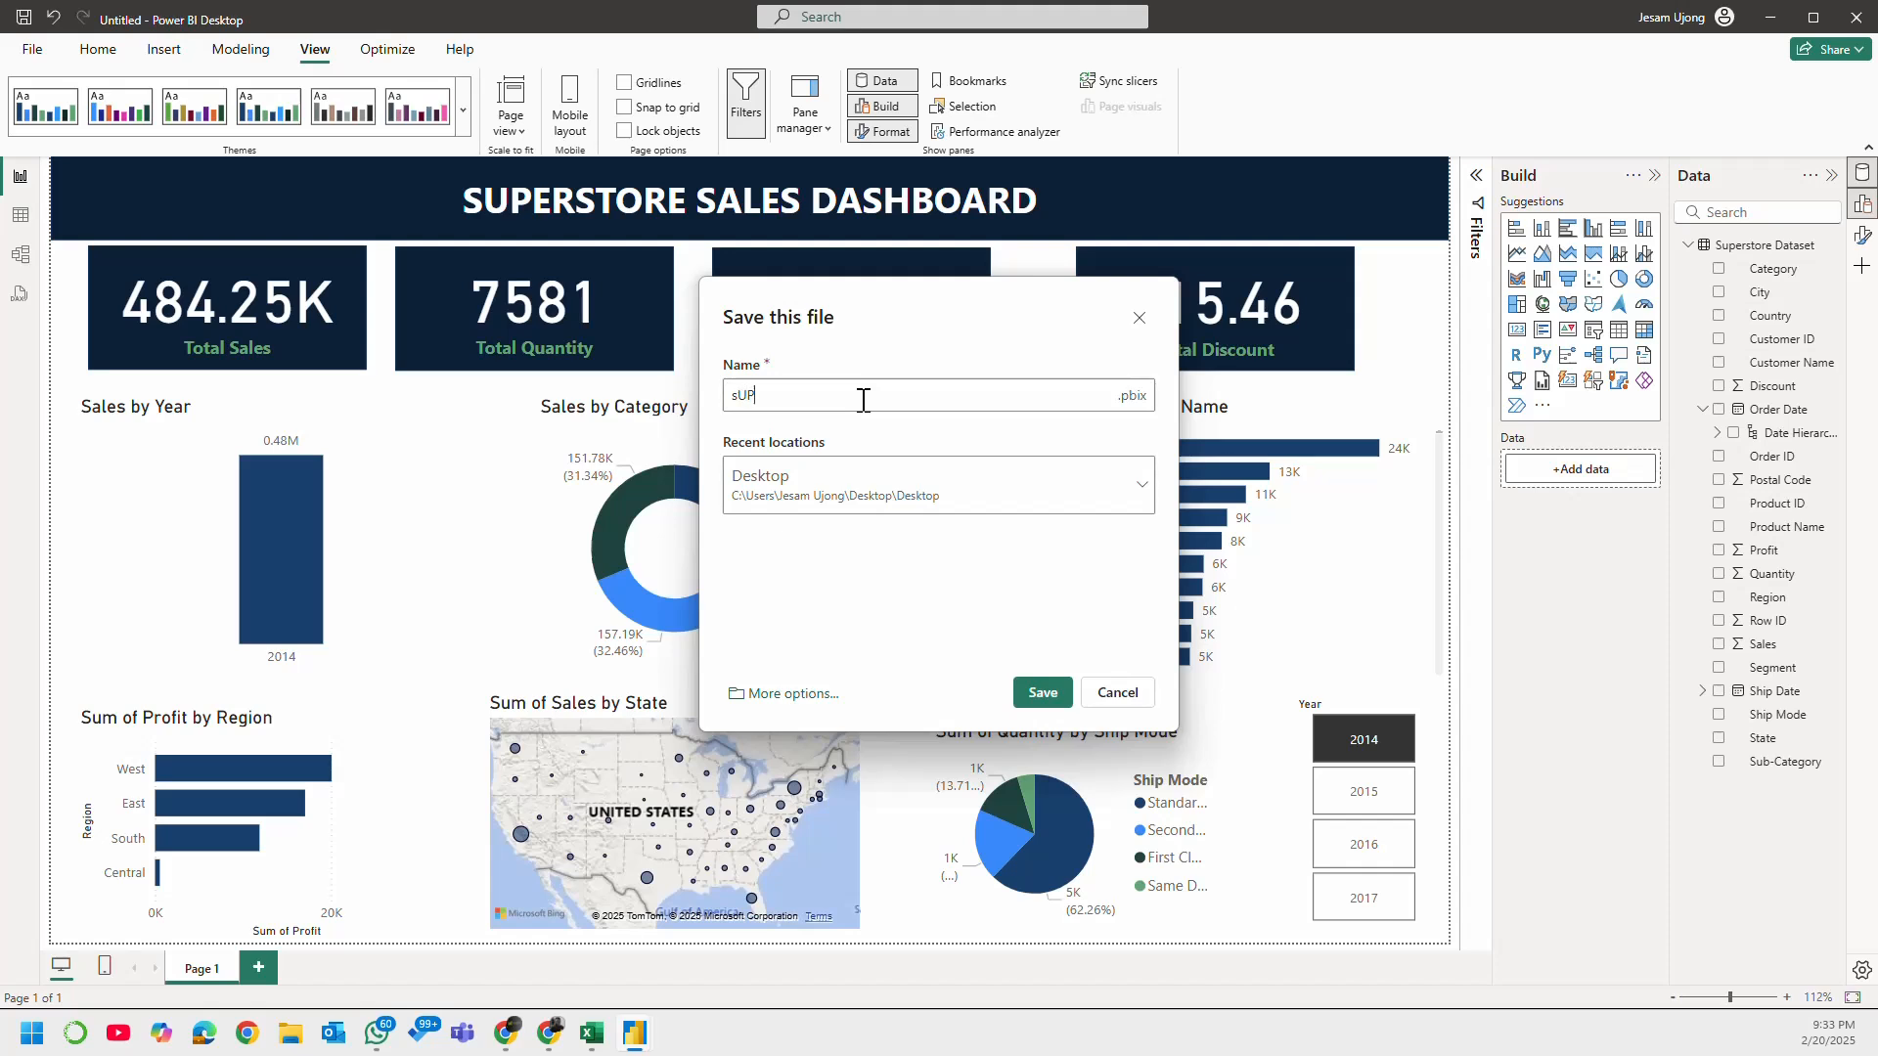
{"action": "type", "text": "E"}
{"action": "key", "text": "BackSpace"}
{"action": "key", "text": "BackSpace"}
{"action": "key", "text": "BackSpace"}
{"action": "key", "text": "BackSpace"}
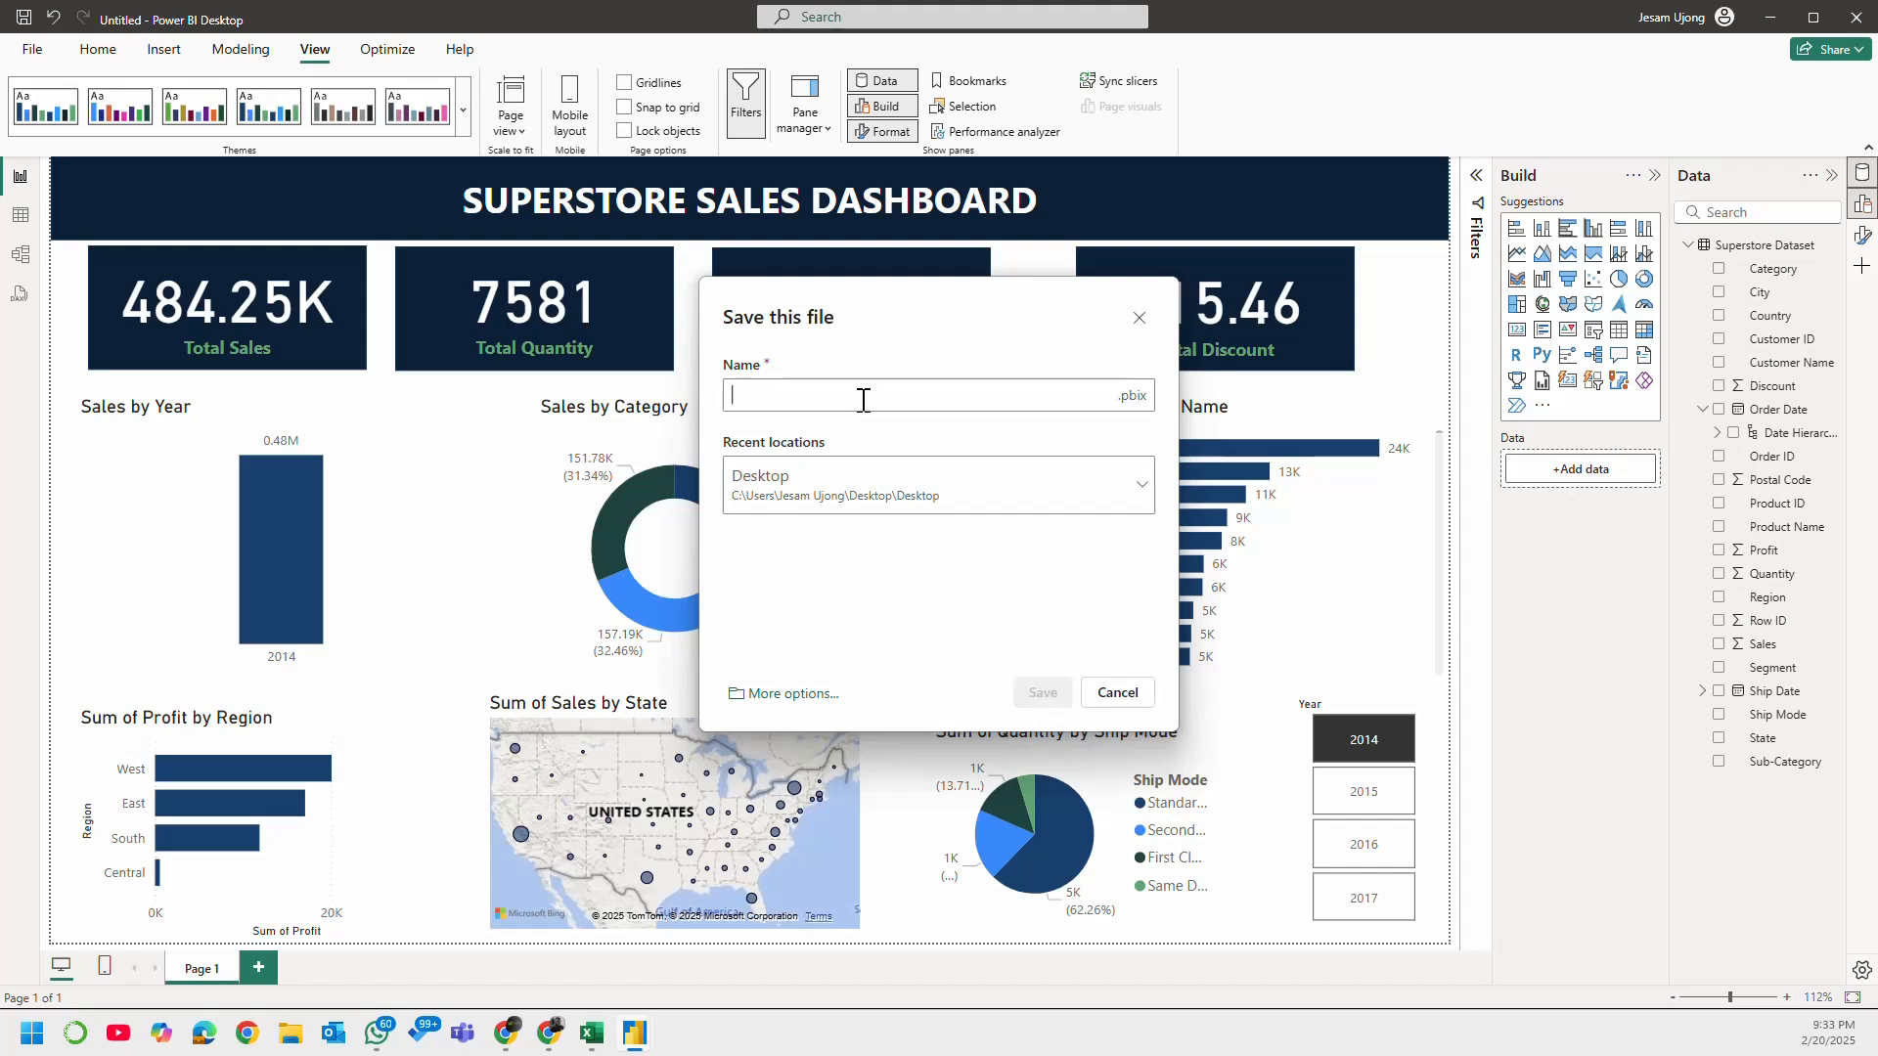
{"action": "type", "text": "Supers"}
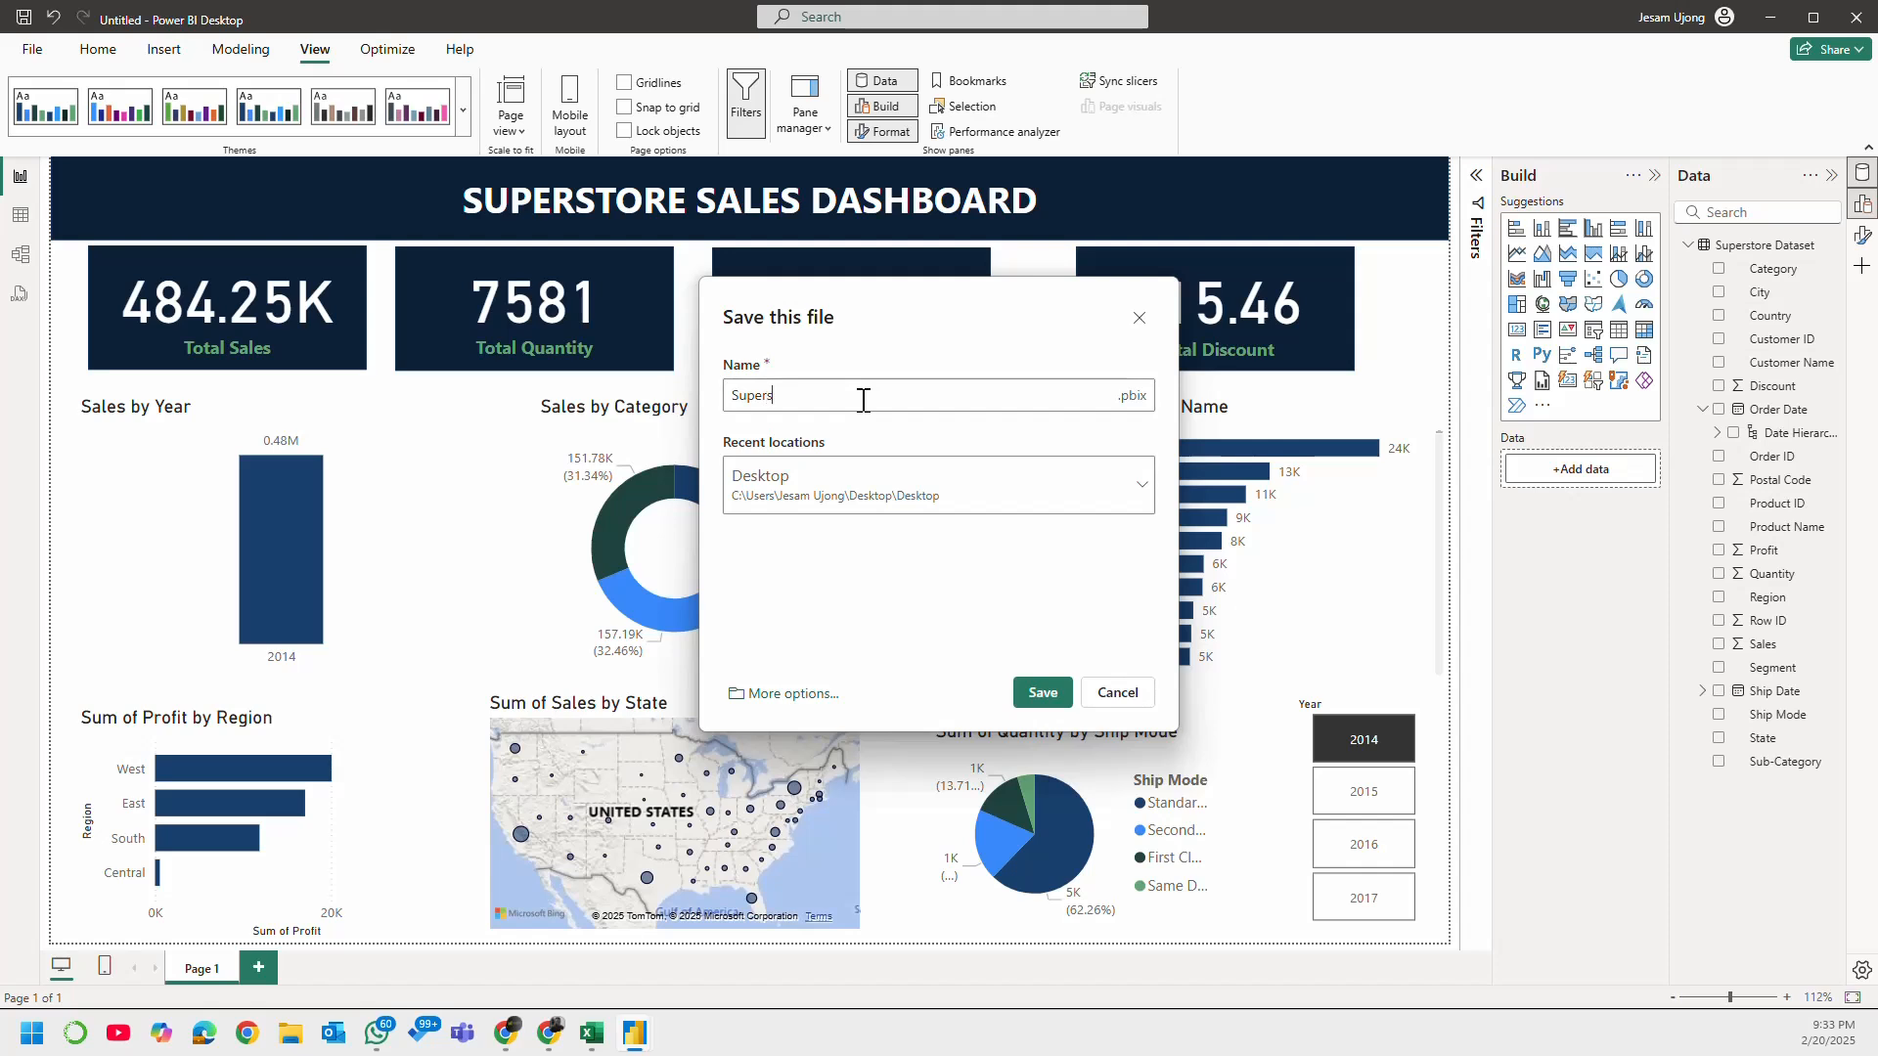
{"action": "type", "text": "tore DB.v3"}
{"action": "left_click", "coordinate": [1118, 504]}
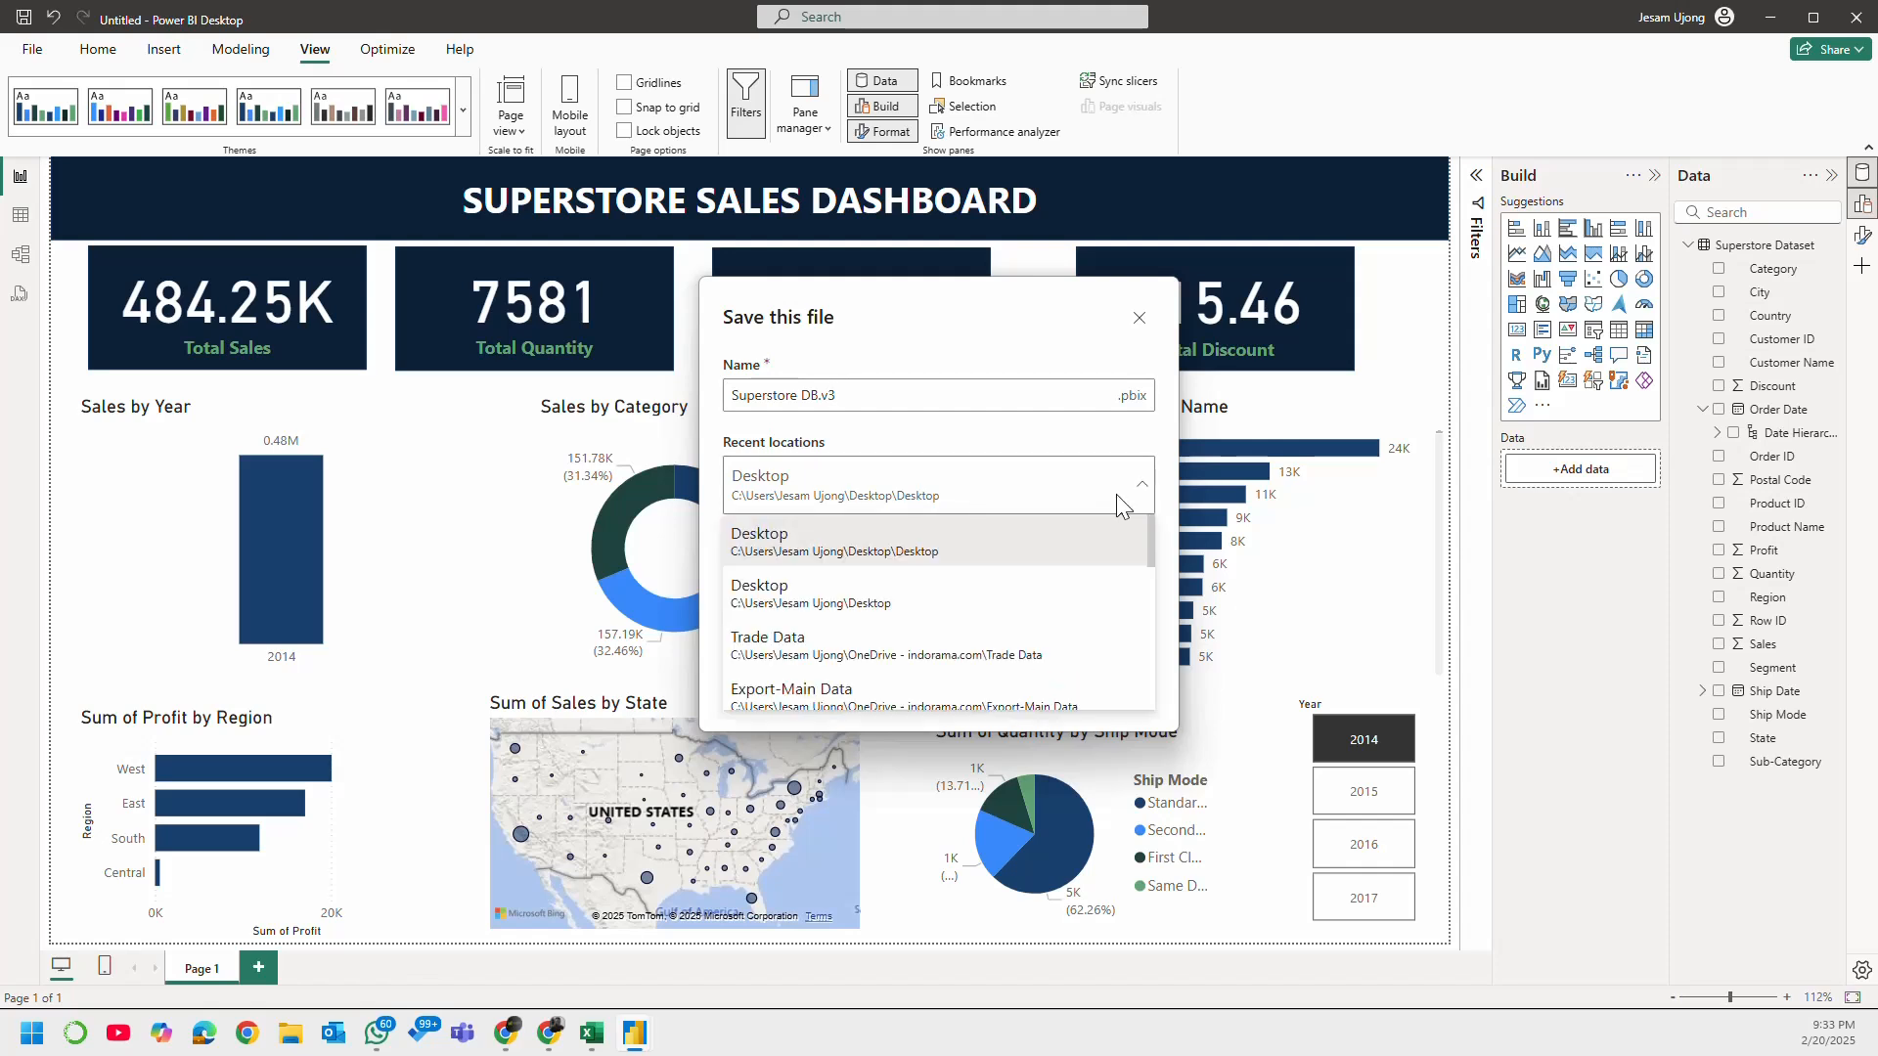
{"action": "left_click", "coordinate": [1063, 587]}
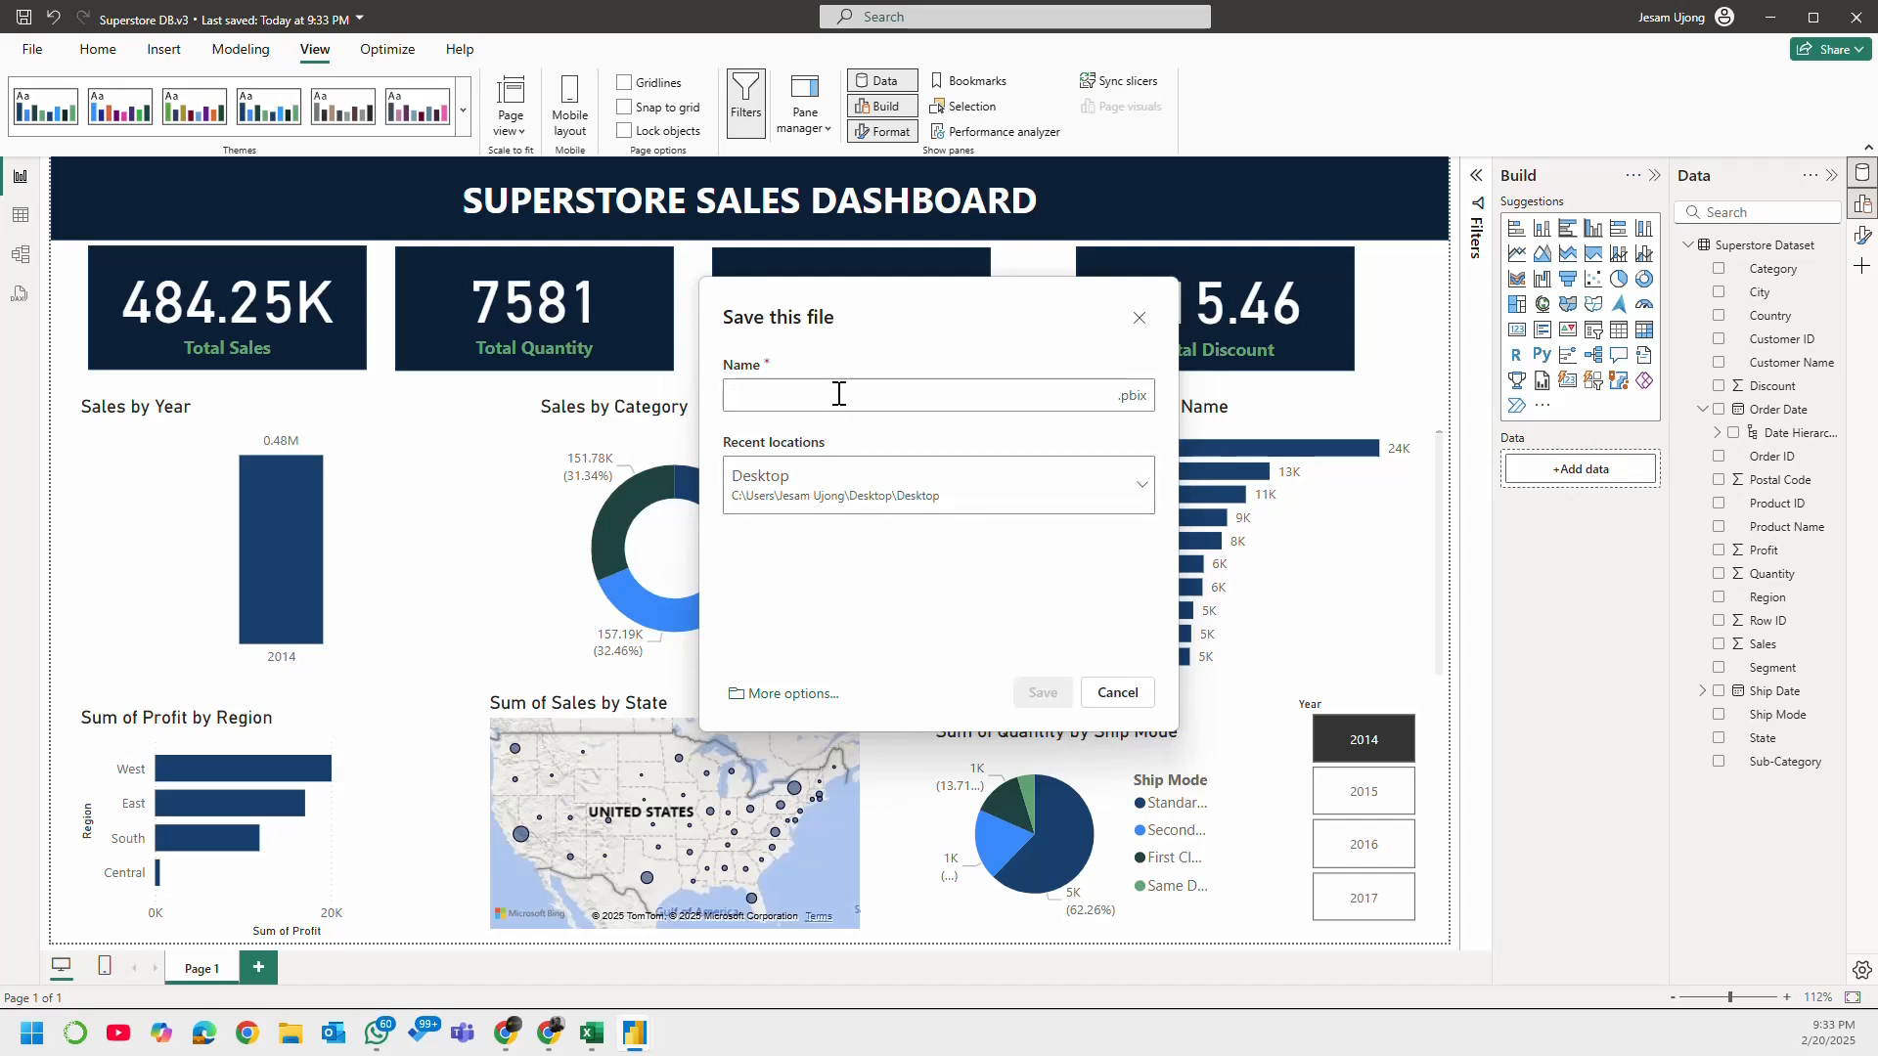
{"action": "type", "text": "Sue"}
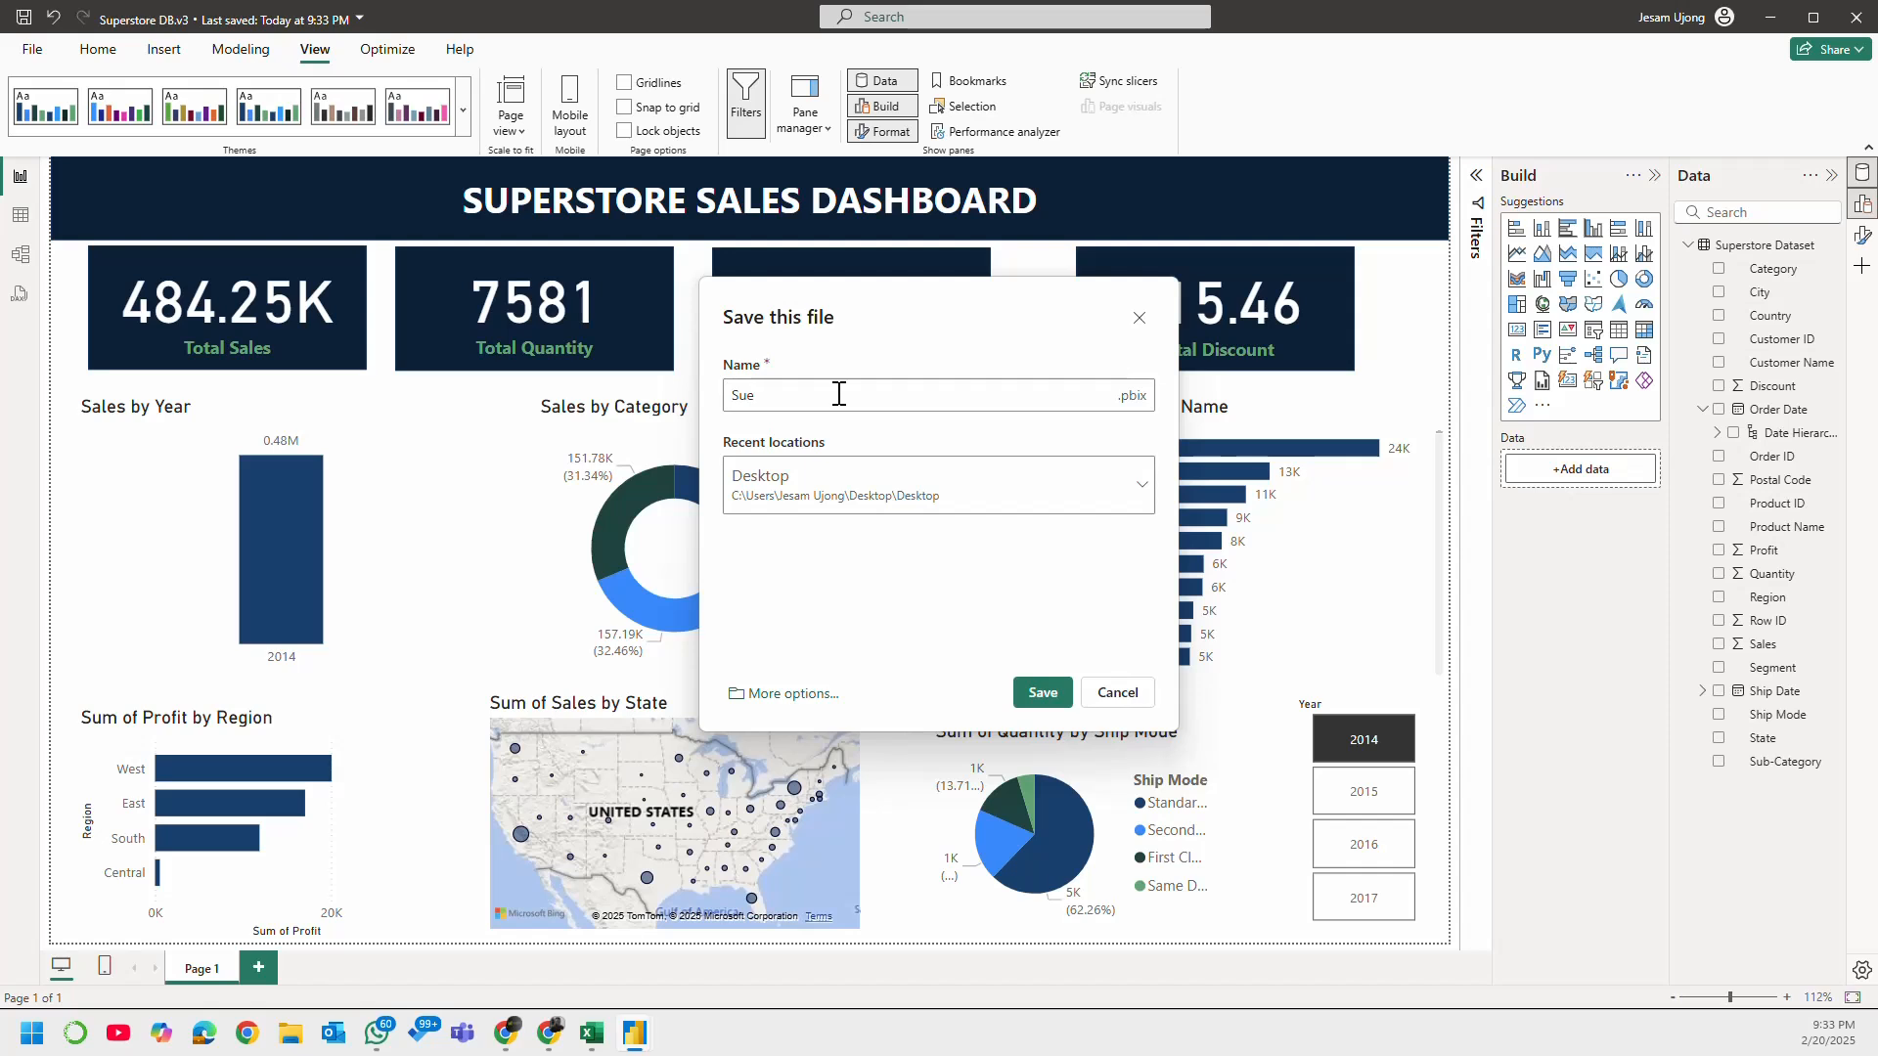
{"action": "left_click", "coordinate": [1118, 693]}
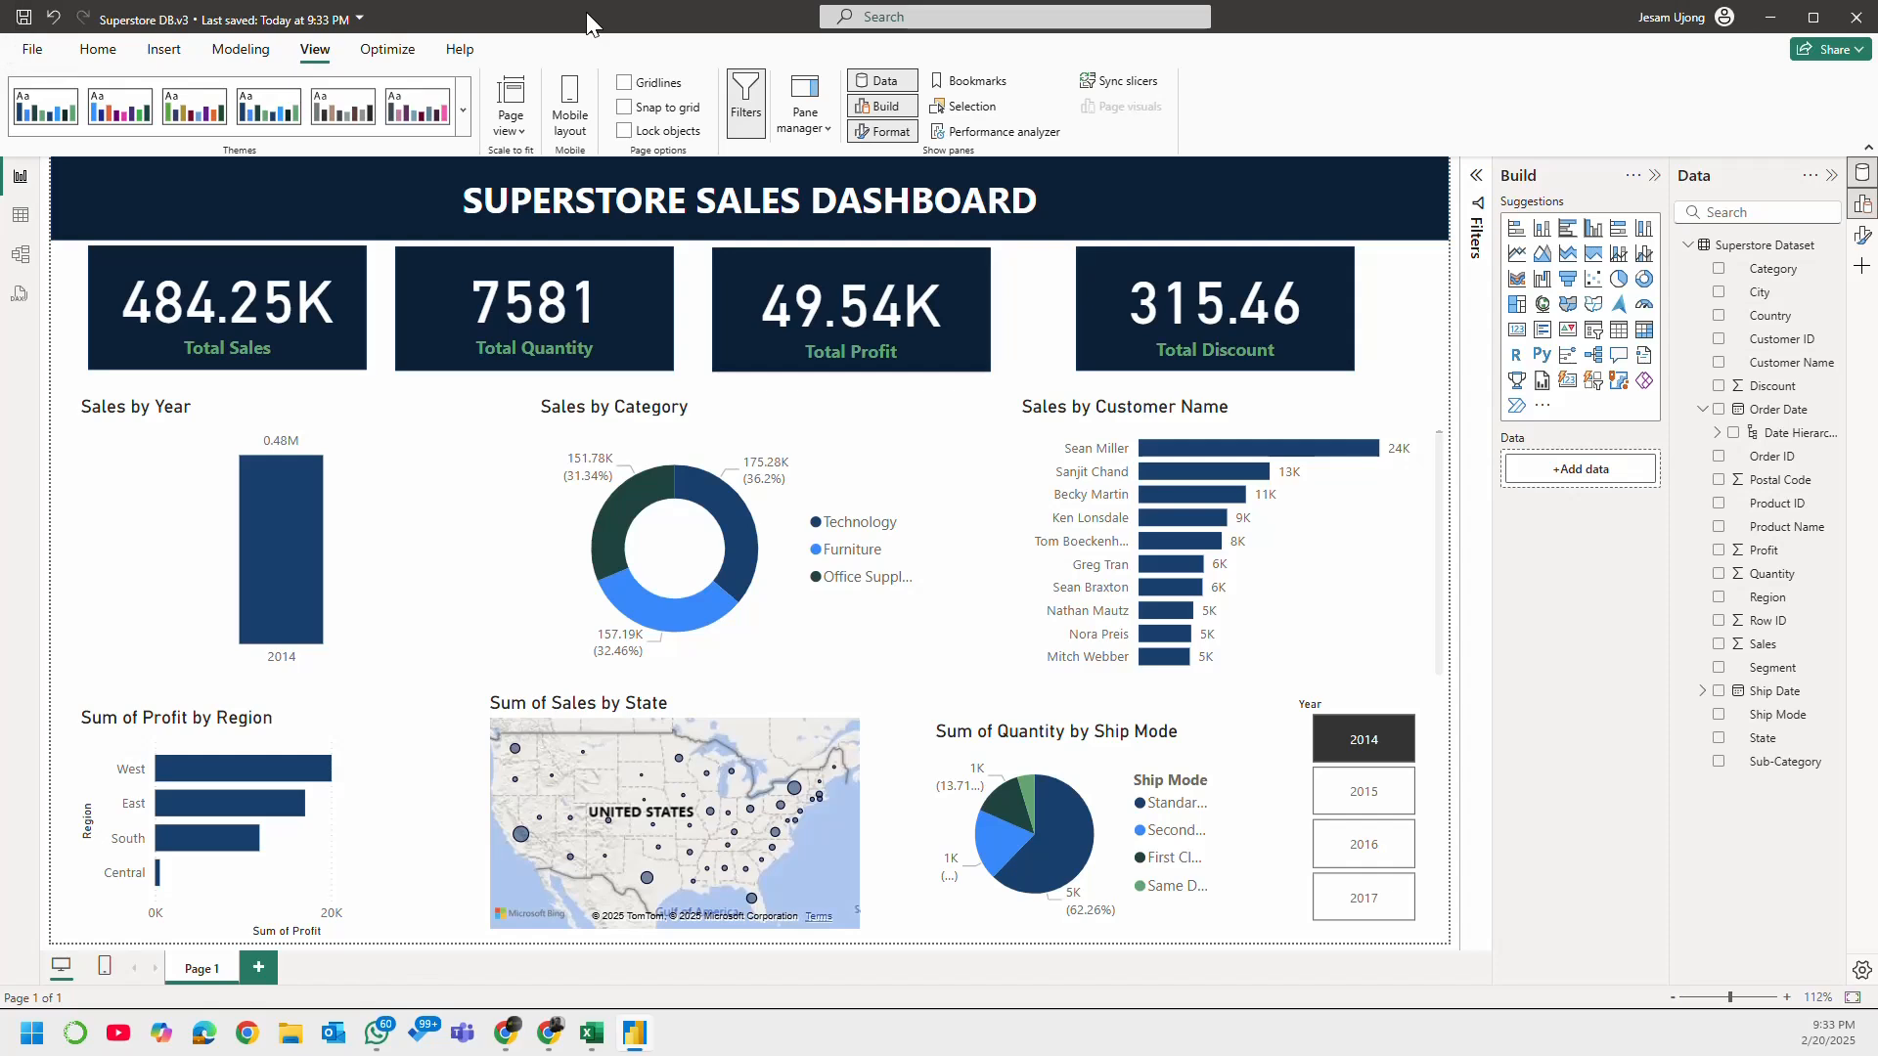
Step: Try the green Accessible City park theme and switch the report to the accessible theme with blue, orange and purple colors
{"action": "left_click", "coordinate": [466, 127]}
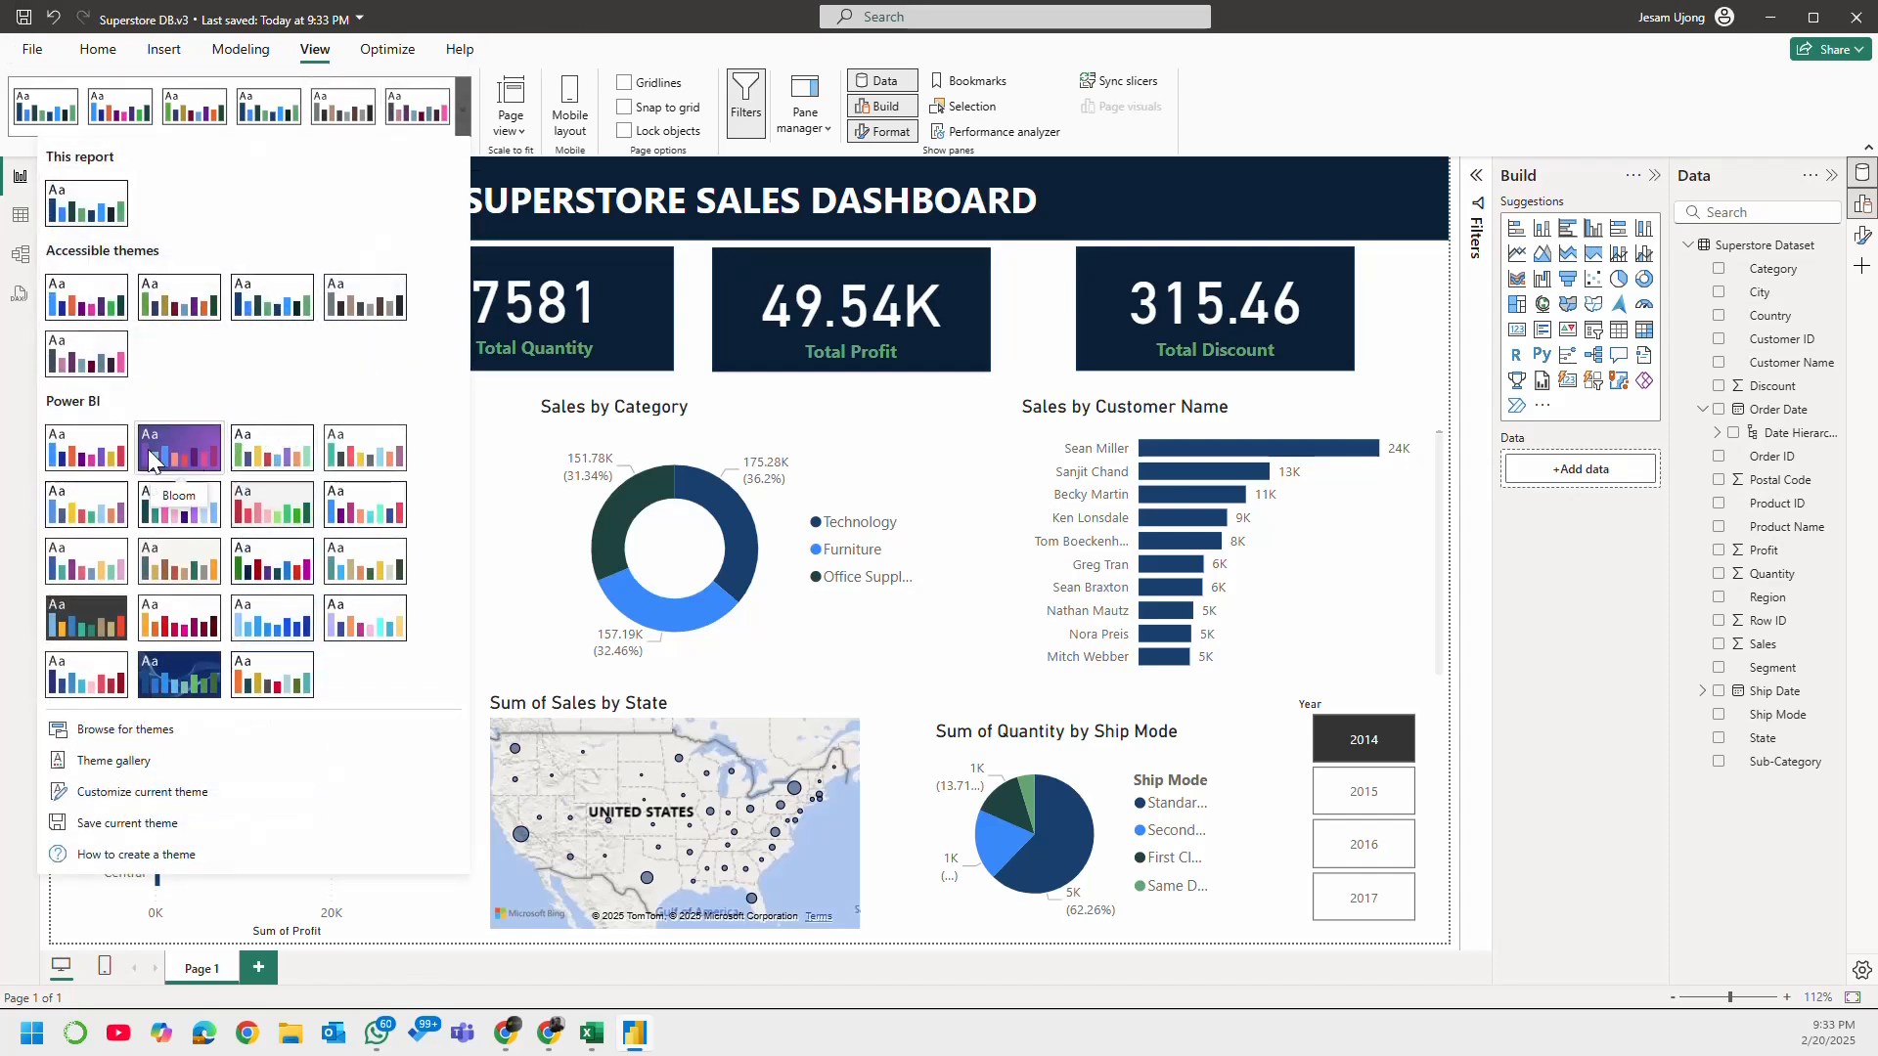
{"action": "left_click", "coordinate": [174, 311]}
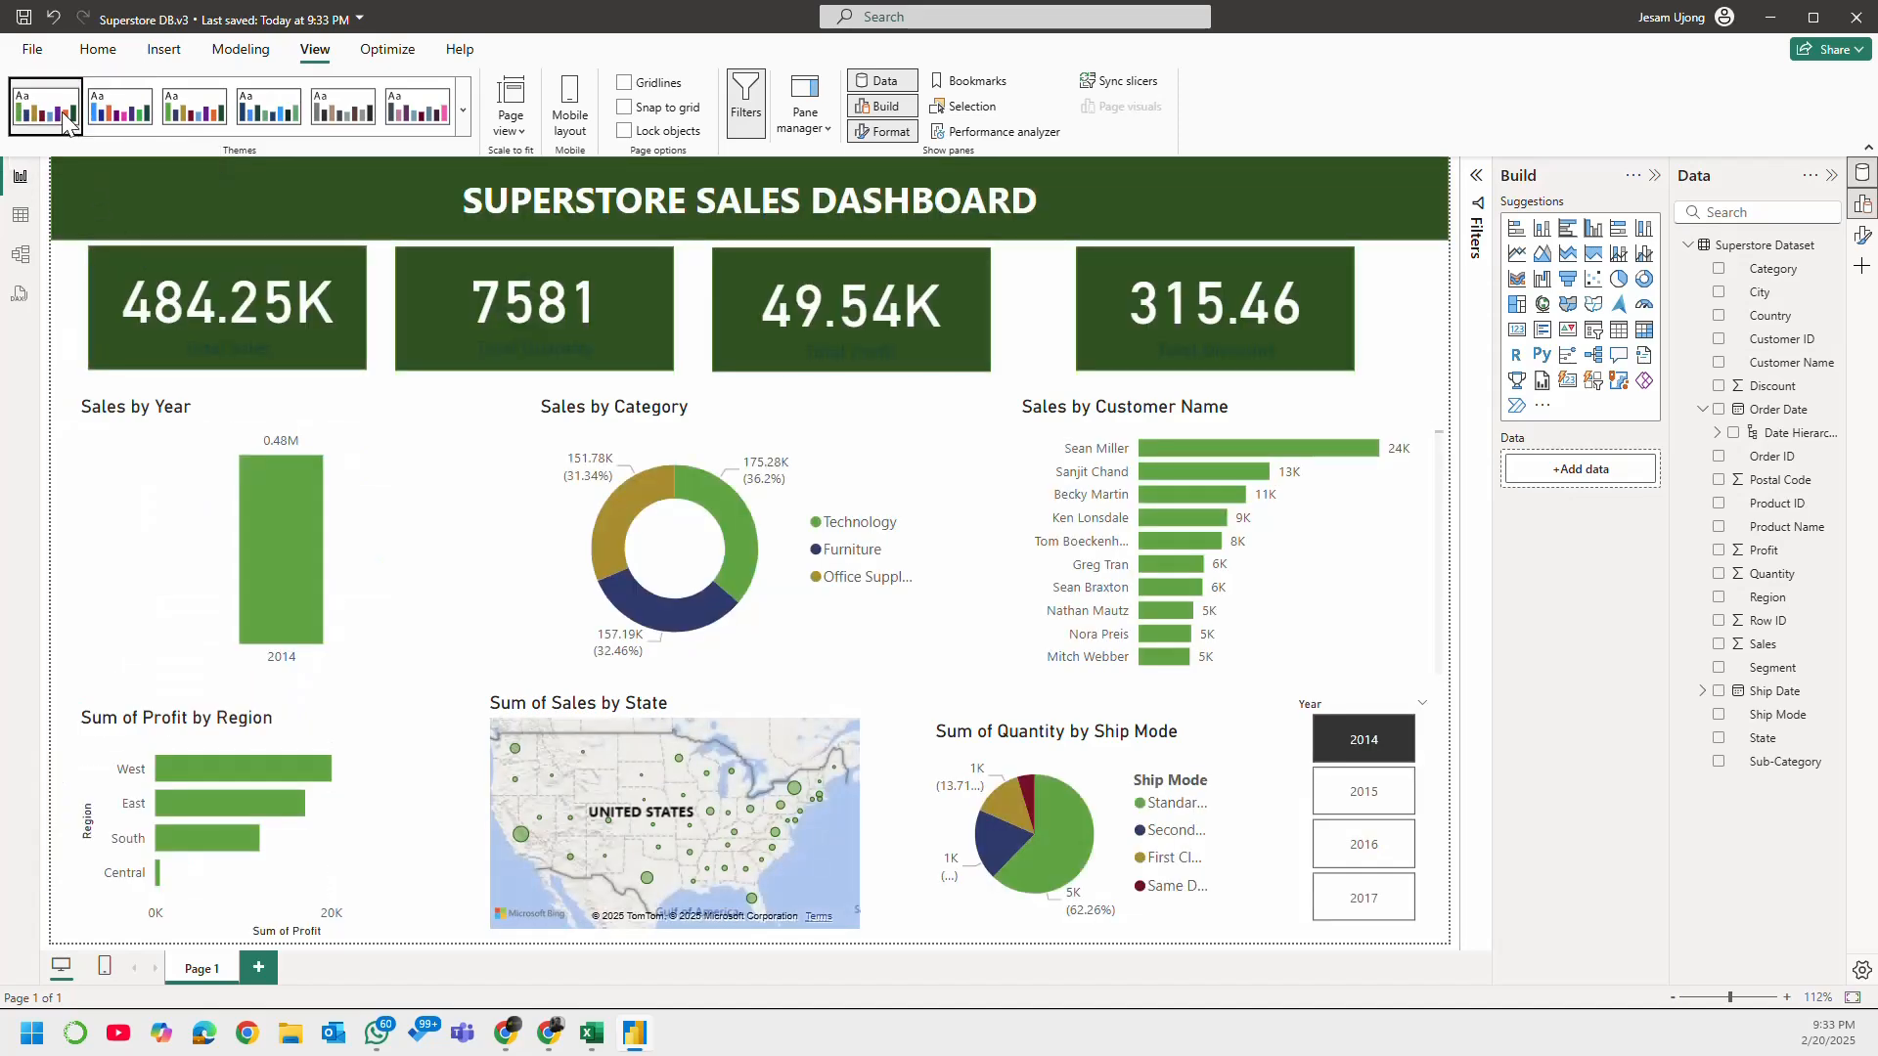
{"action": "left_click", "coordinate": [210, 116]}
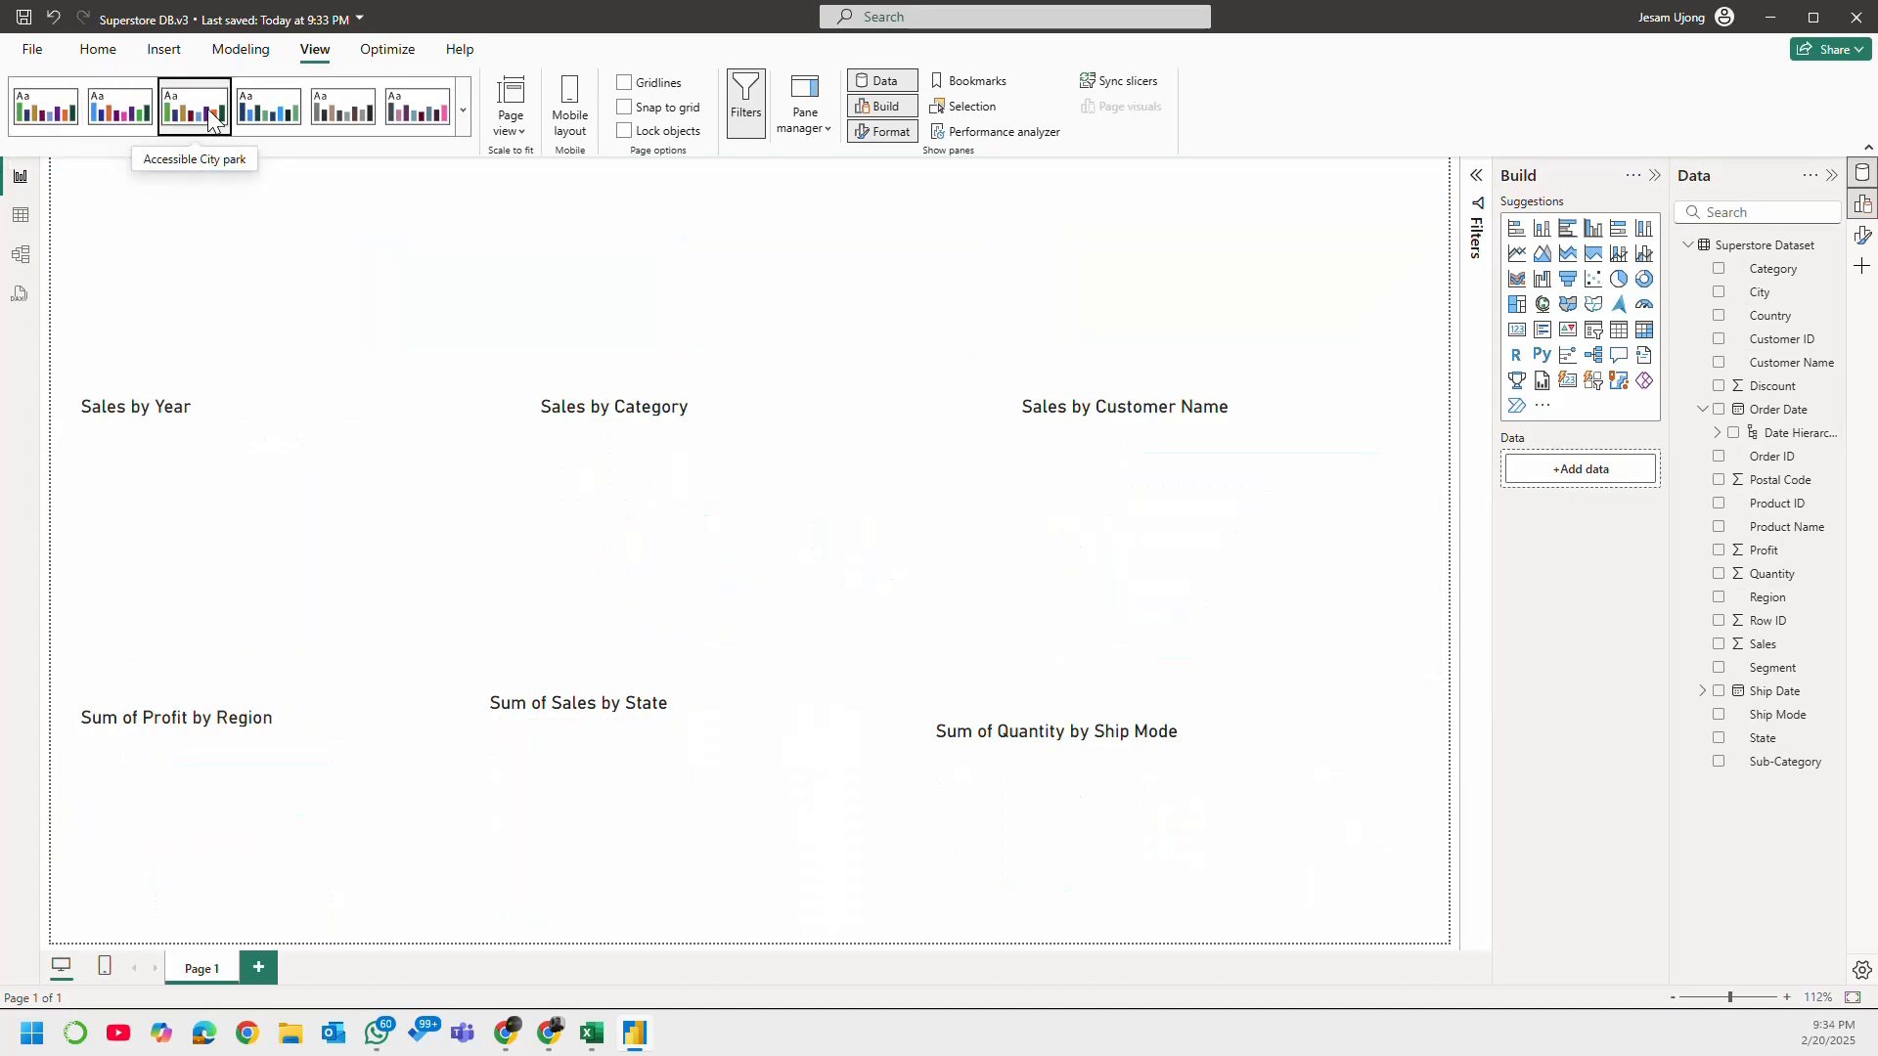
{"action": "left_click", "coordinate": [119, 115]}
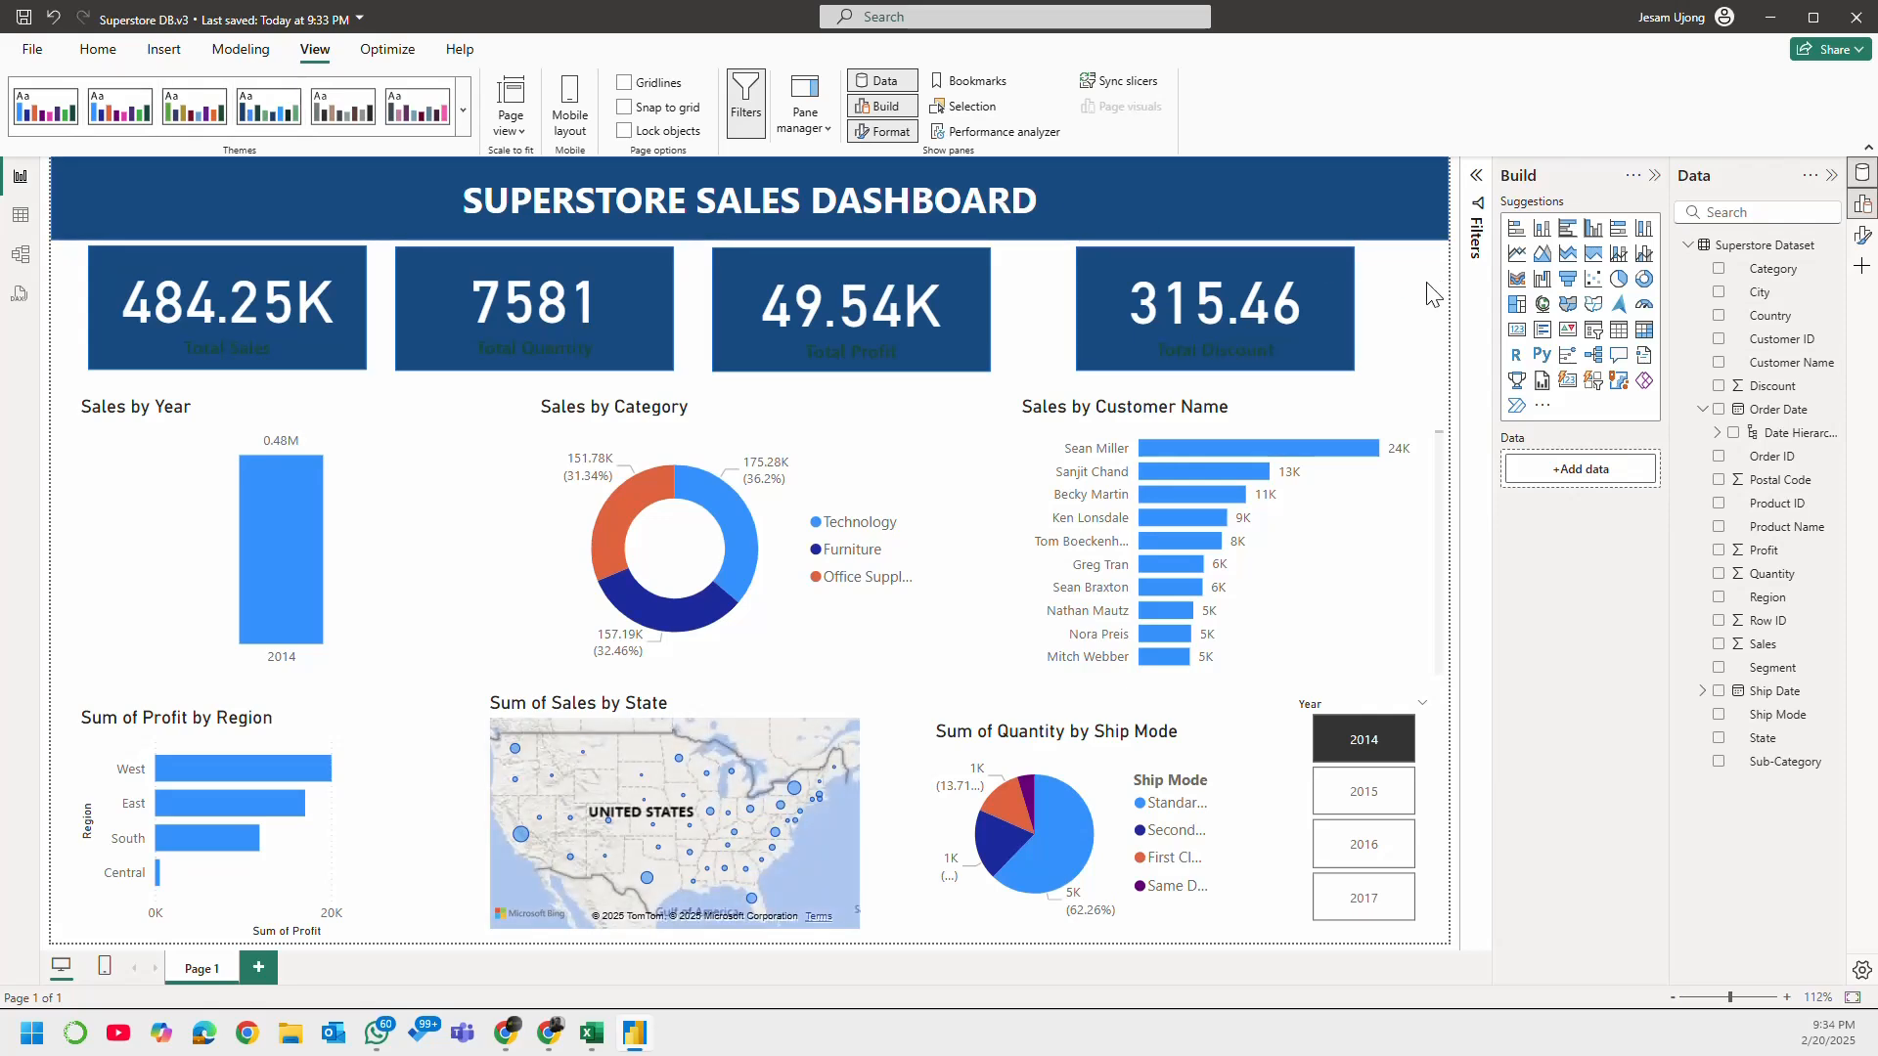
Step: Try white and light blue for the Total Sales card's category label, and settle on a light orange color
{"action": "left_click", "coordinate": [294, 354]}
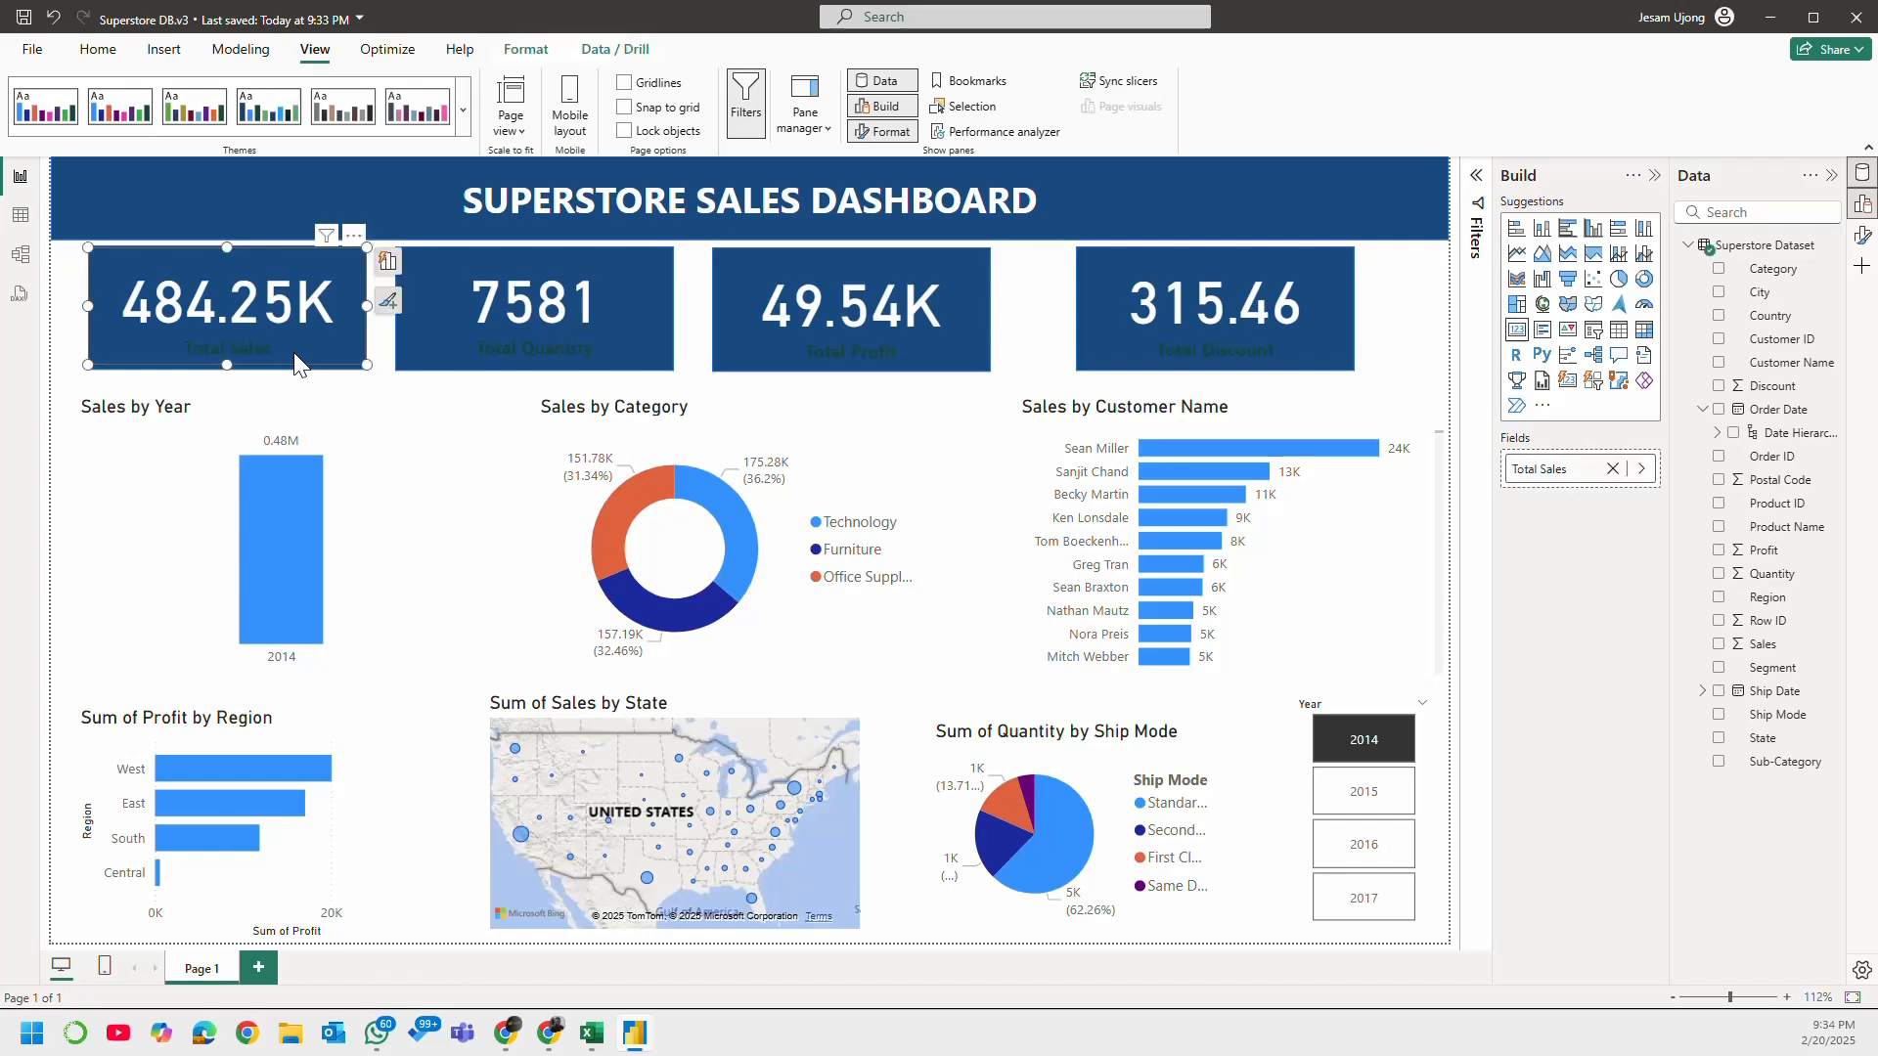
{"action": "left_click", "coordinate": [1862, 237]}
{"action": "left_click", "coordinate": [1362, 421]}
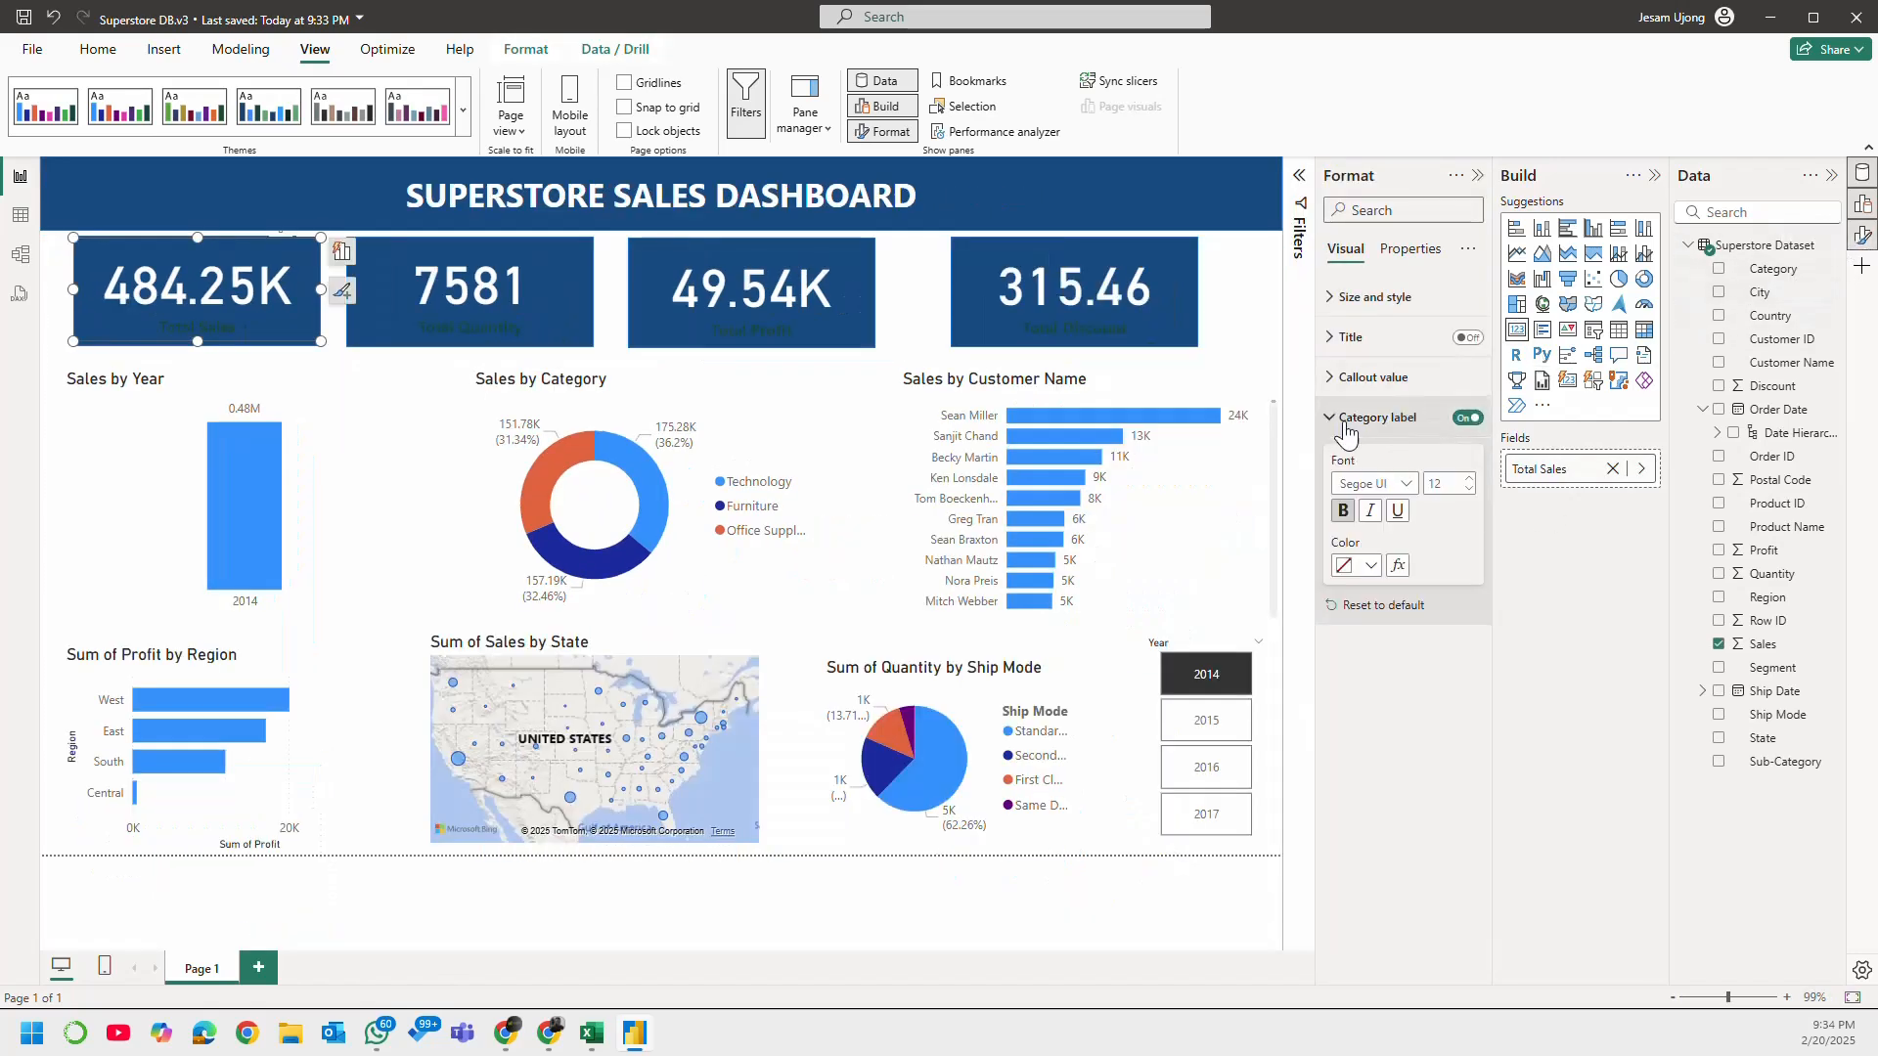
{"action": "left_click", "coordinate": [1370, 566]}
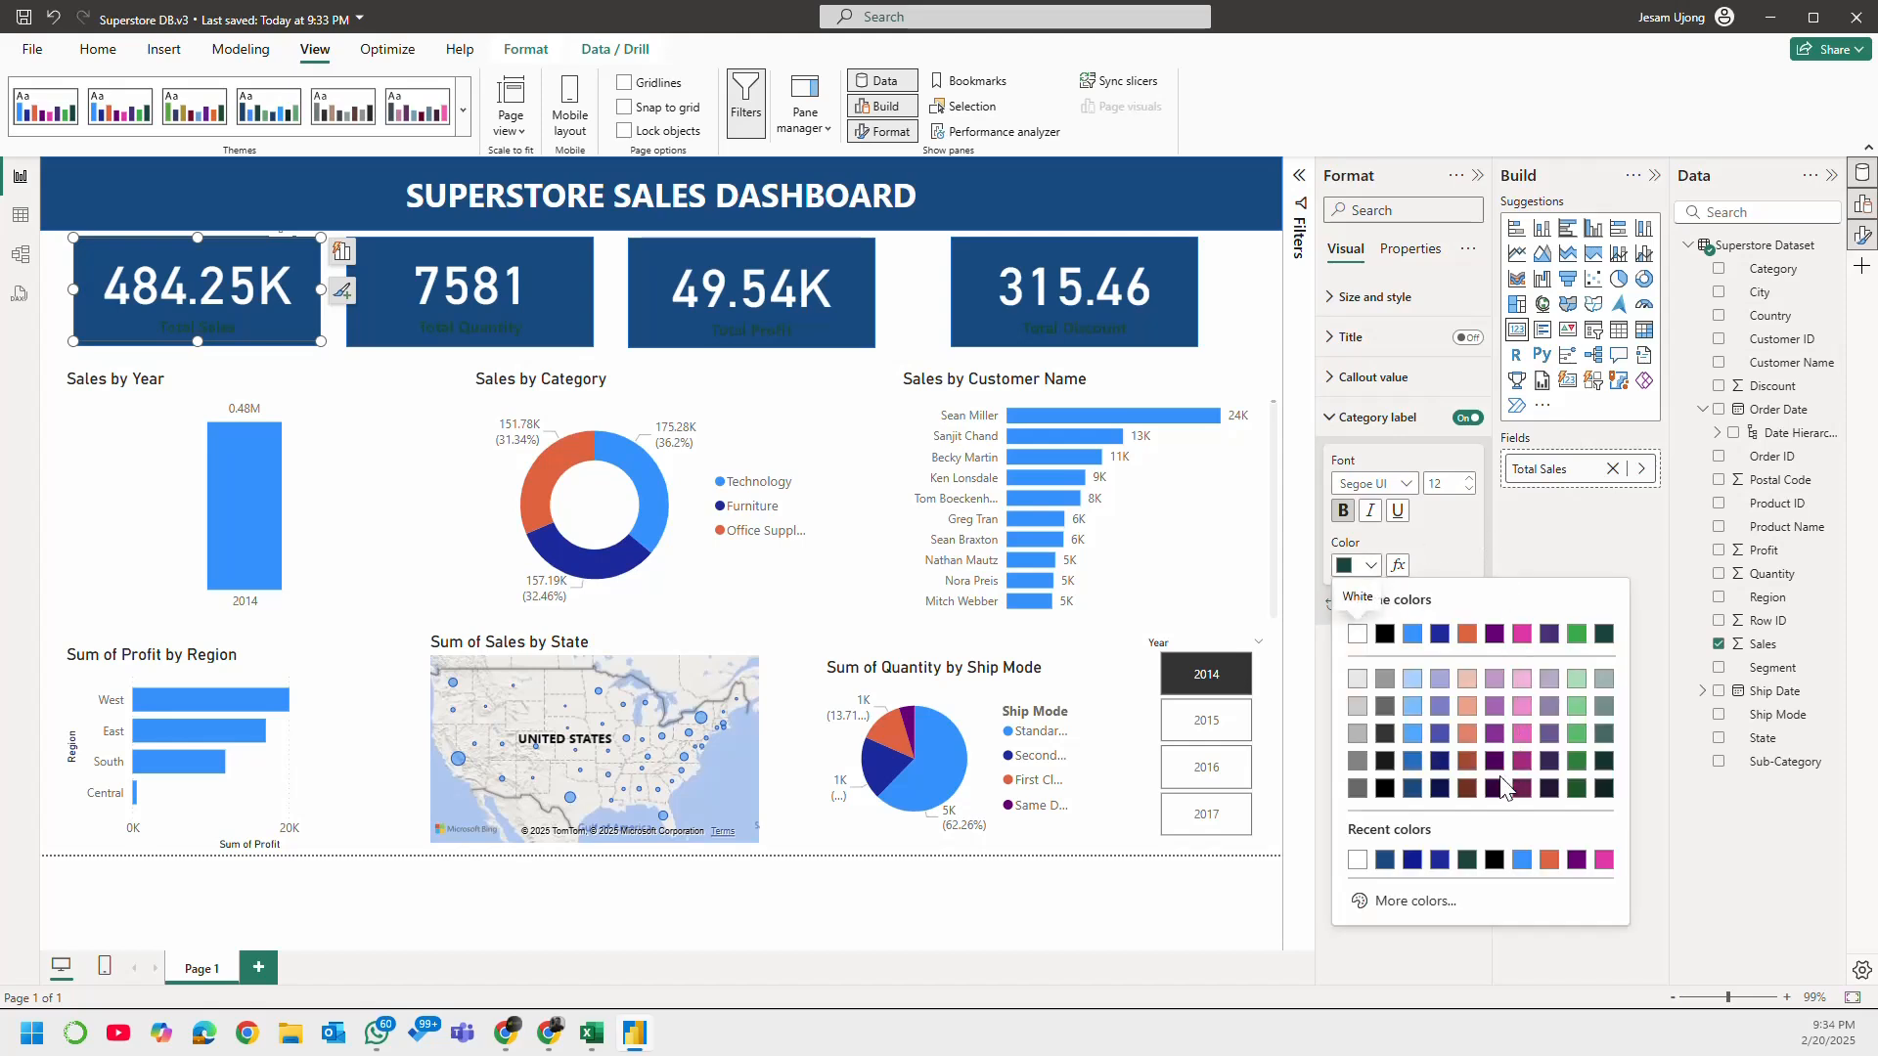
{"action": "left_click", "coordinate": [1357, 636]}
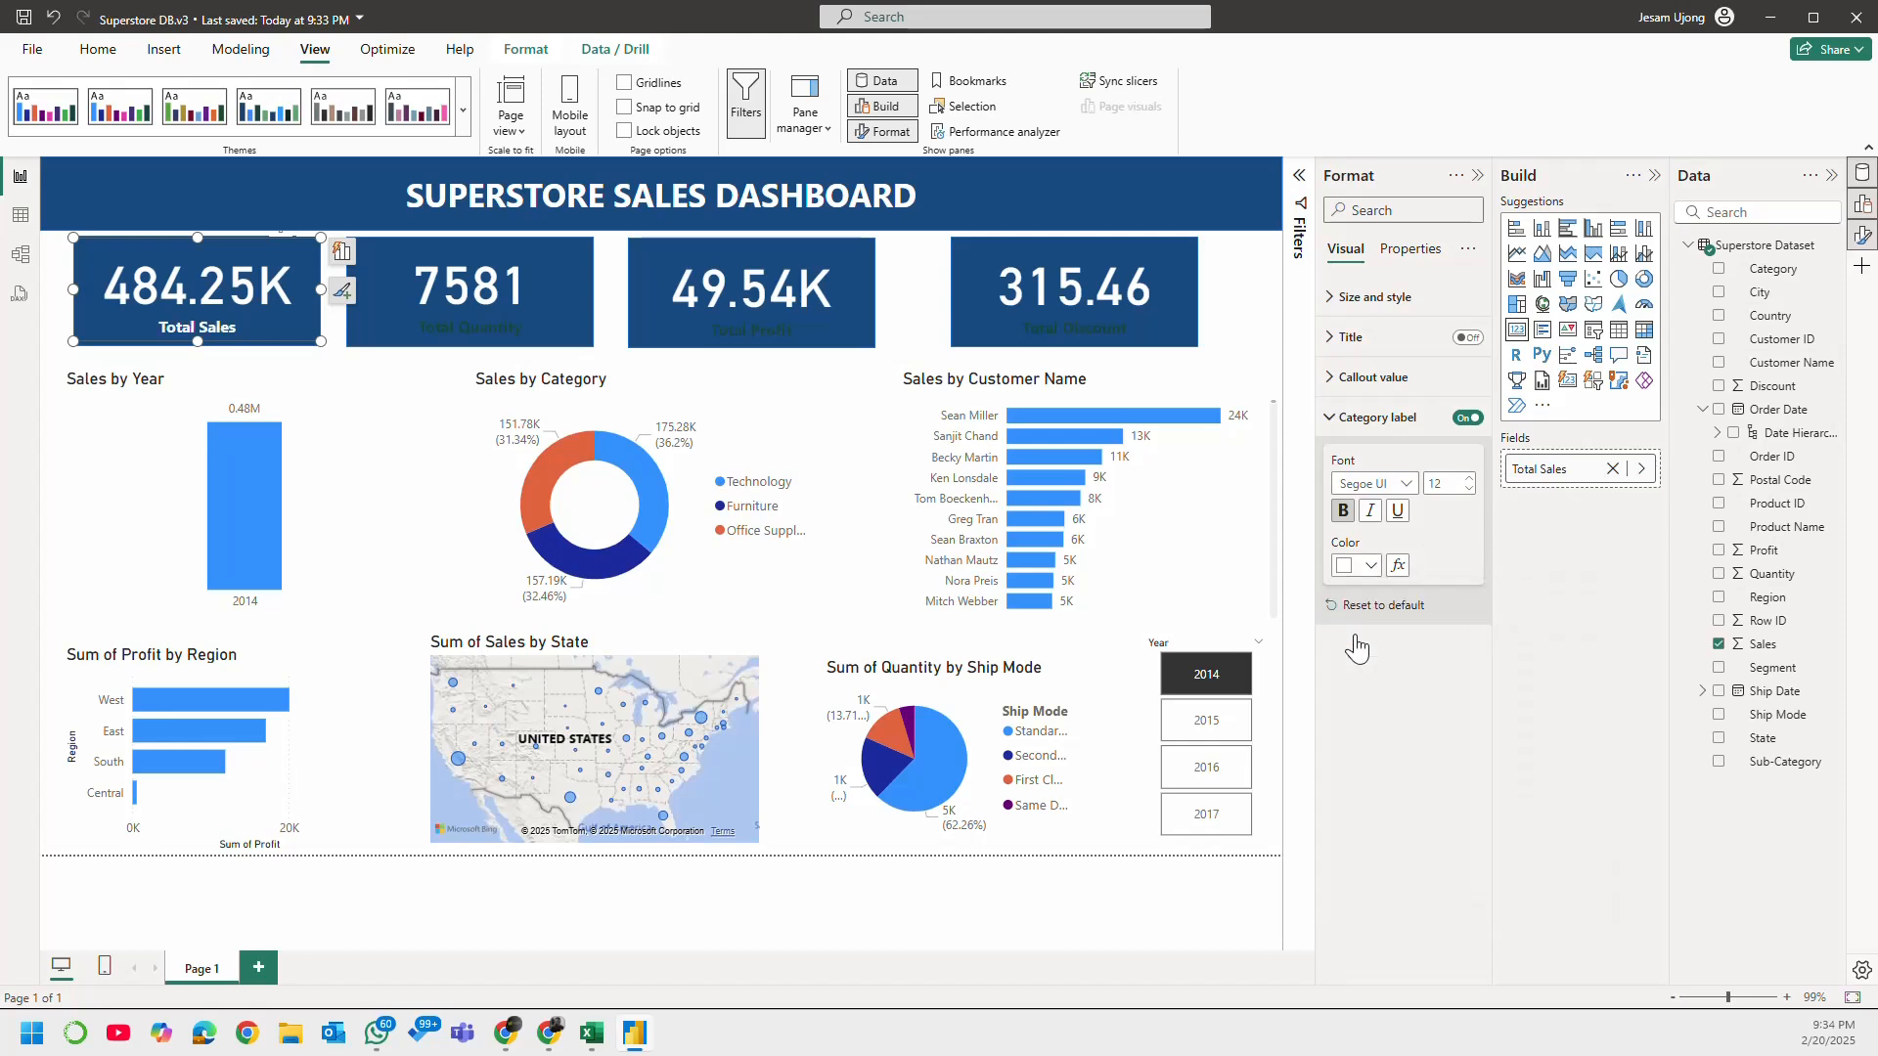
{"action": "left_click", "coordinate": [1372, 566]}
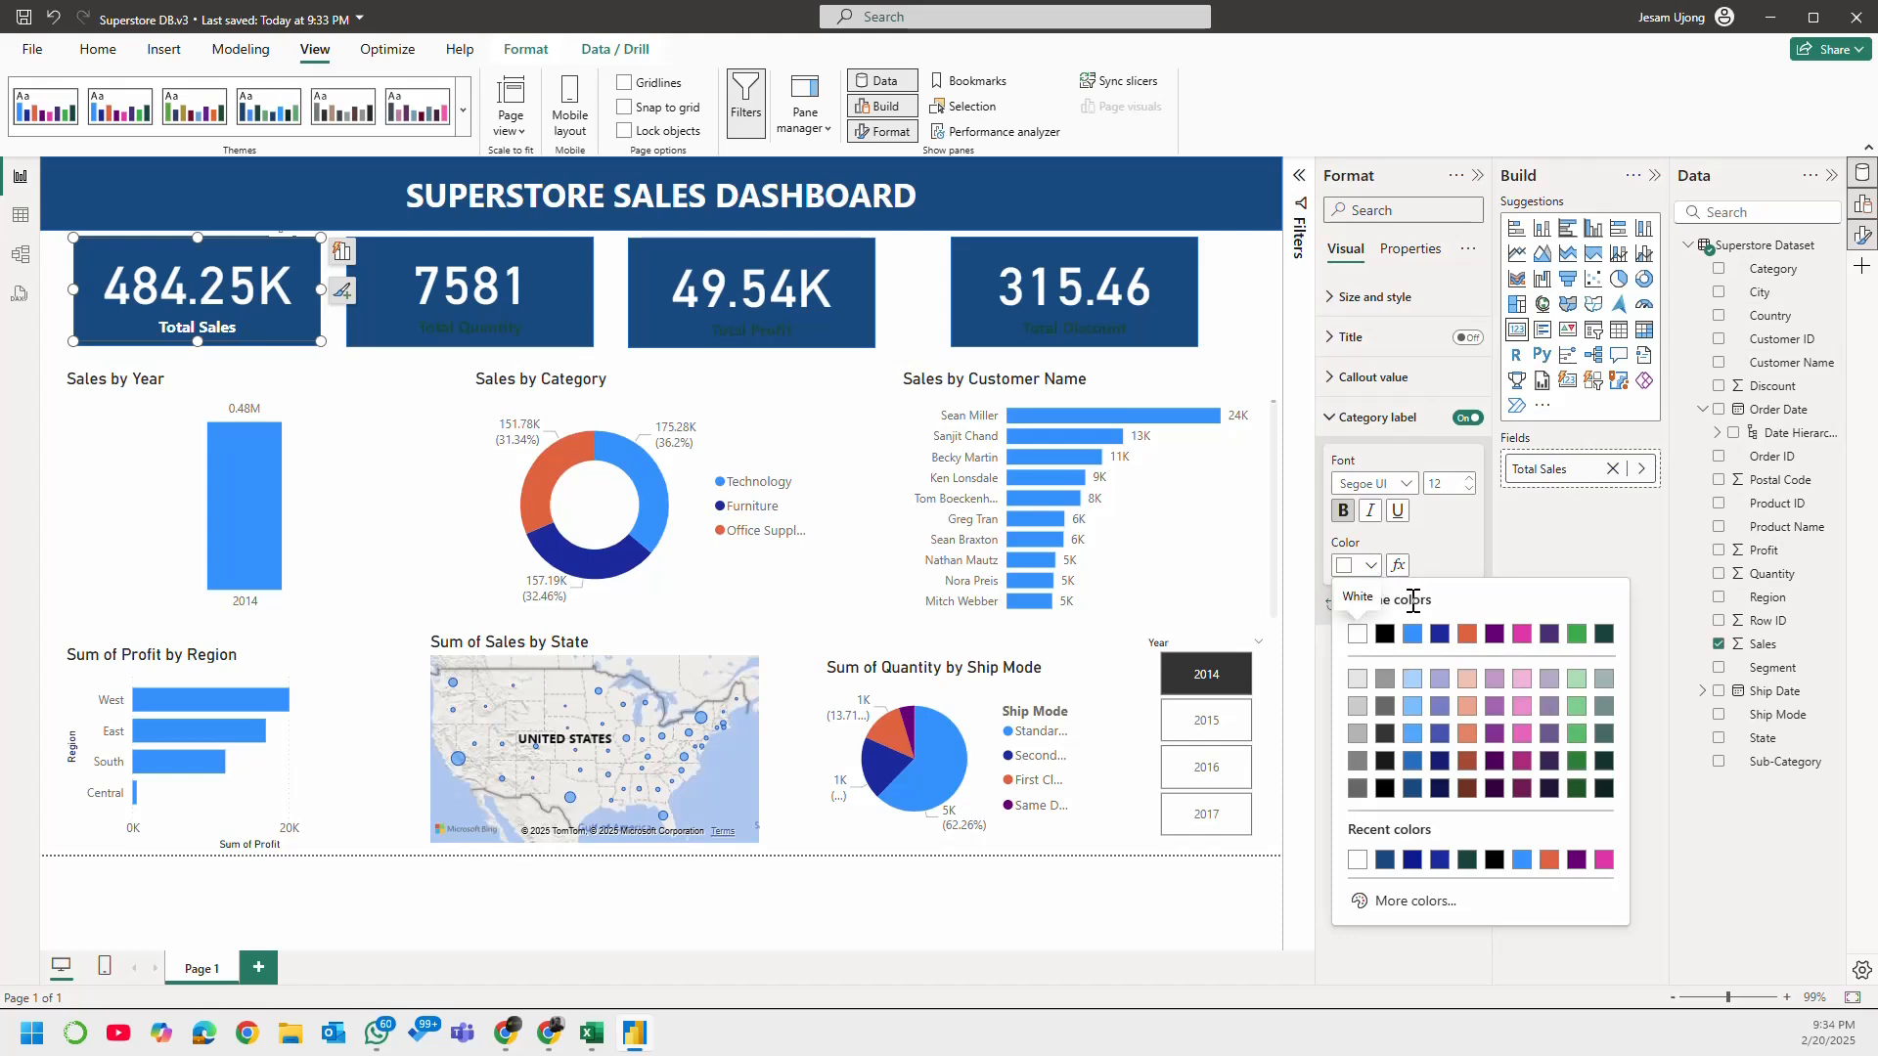
{"action": "left_click", "coordinate": [1415, 676]}
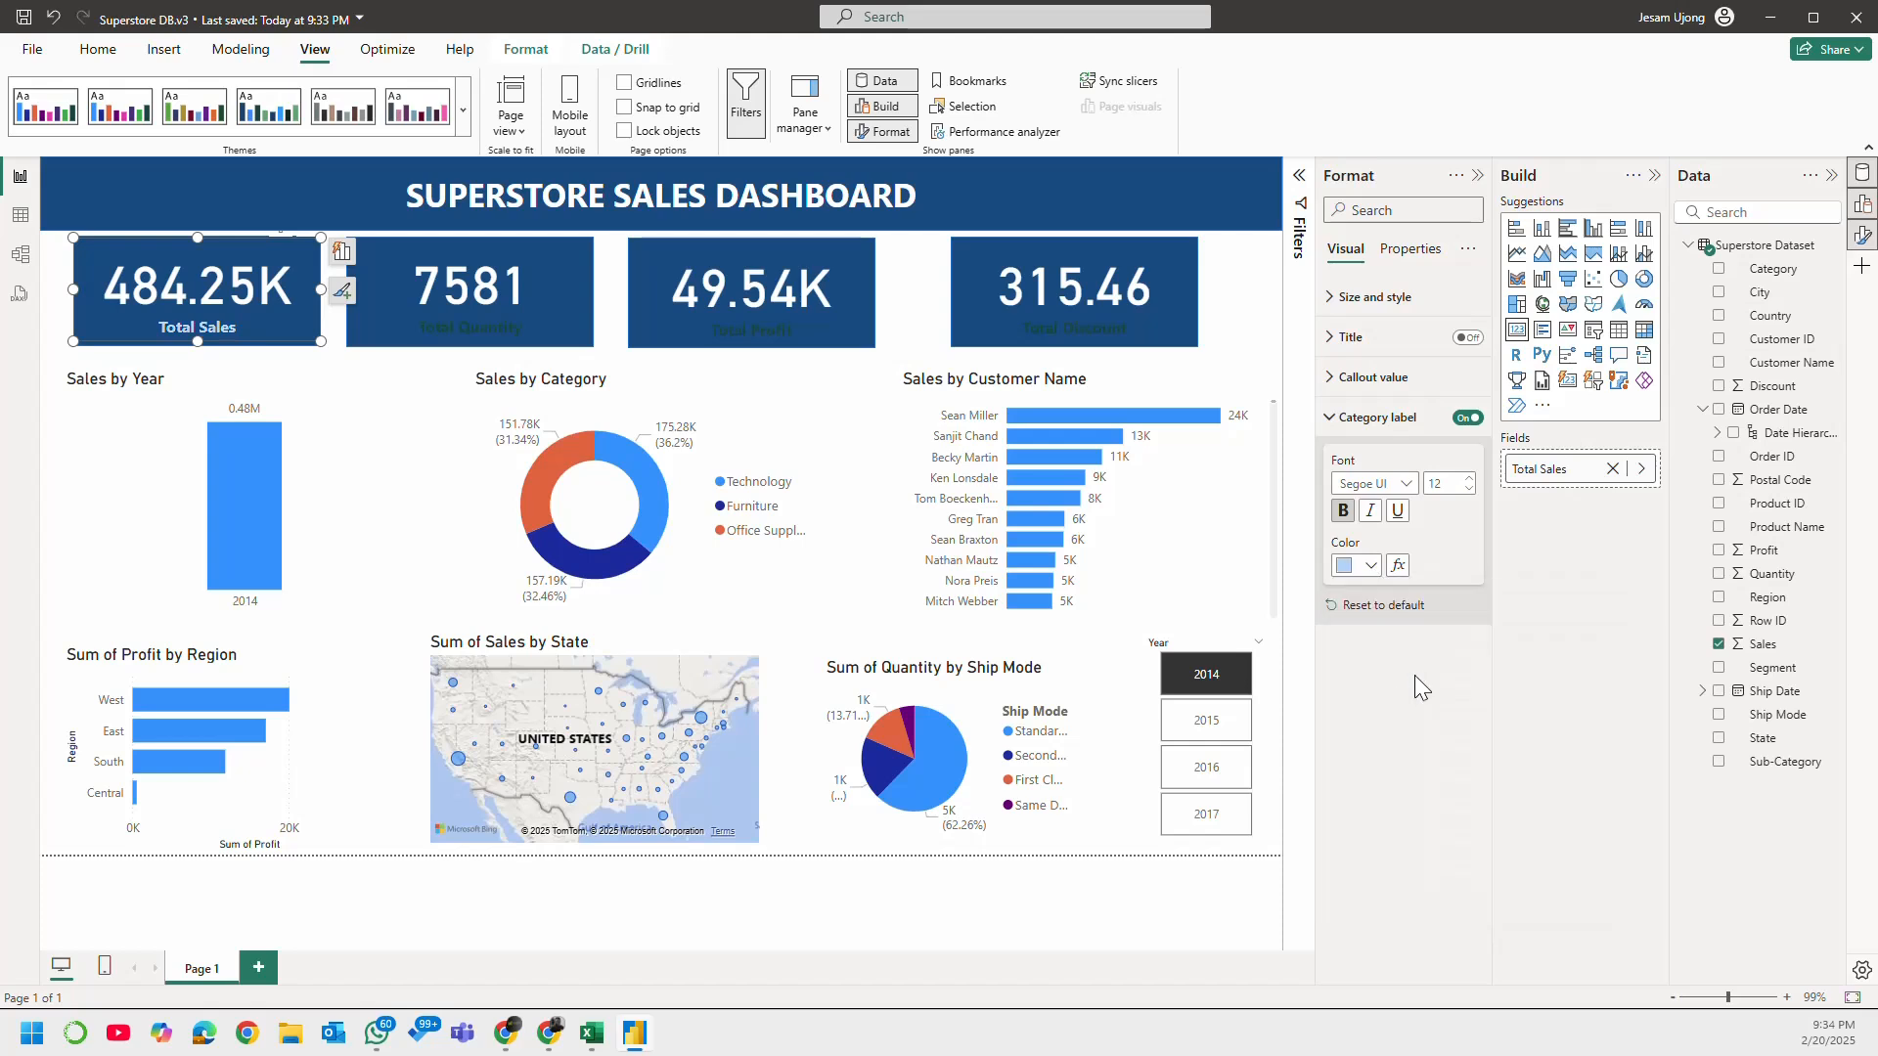
{"action": "left_click", "coordinate": [1371, 566]}
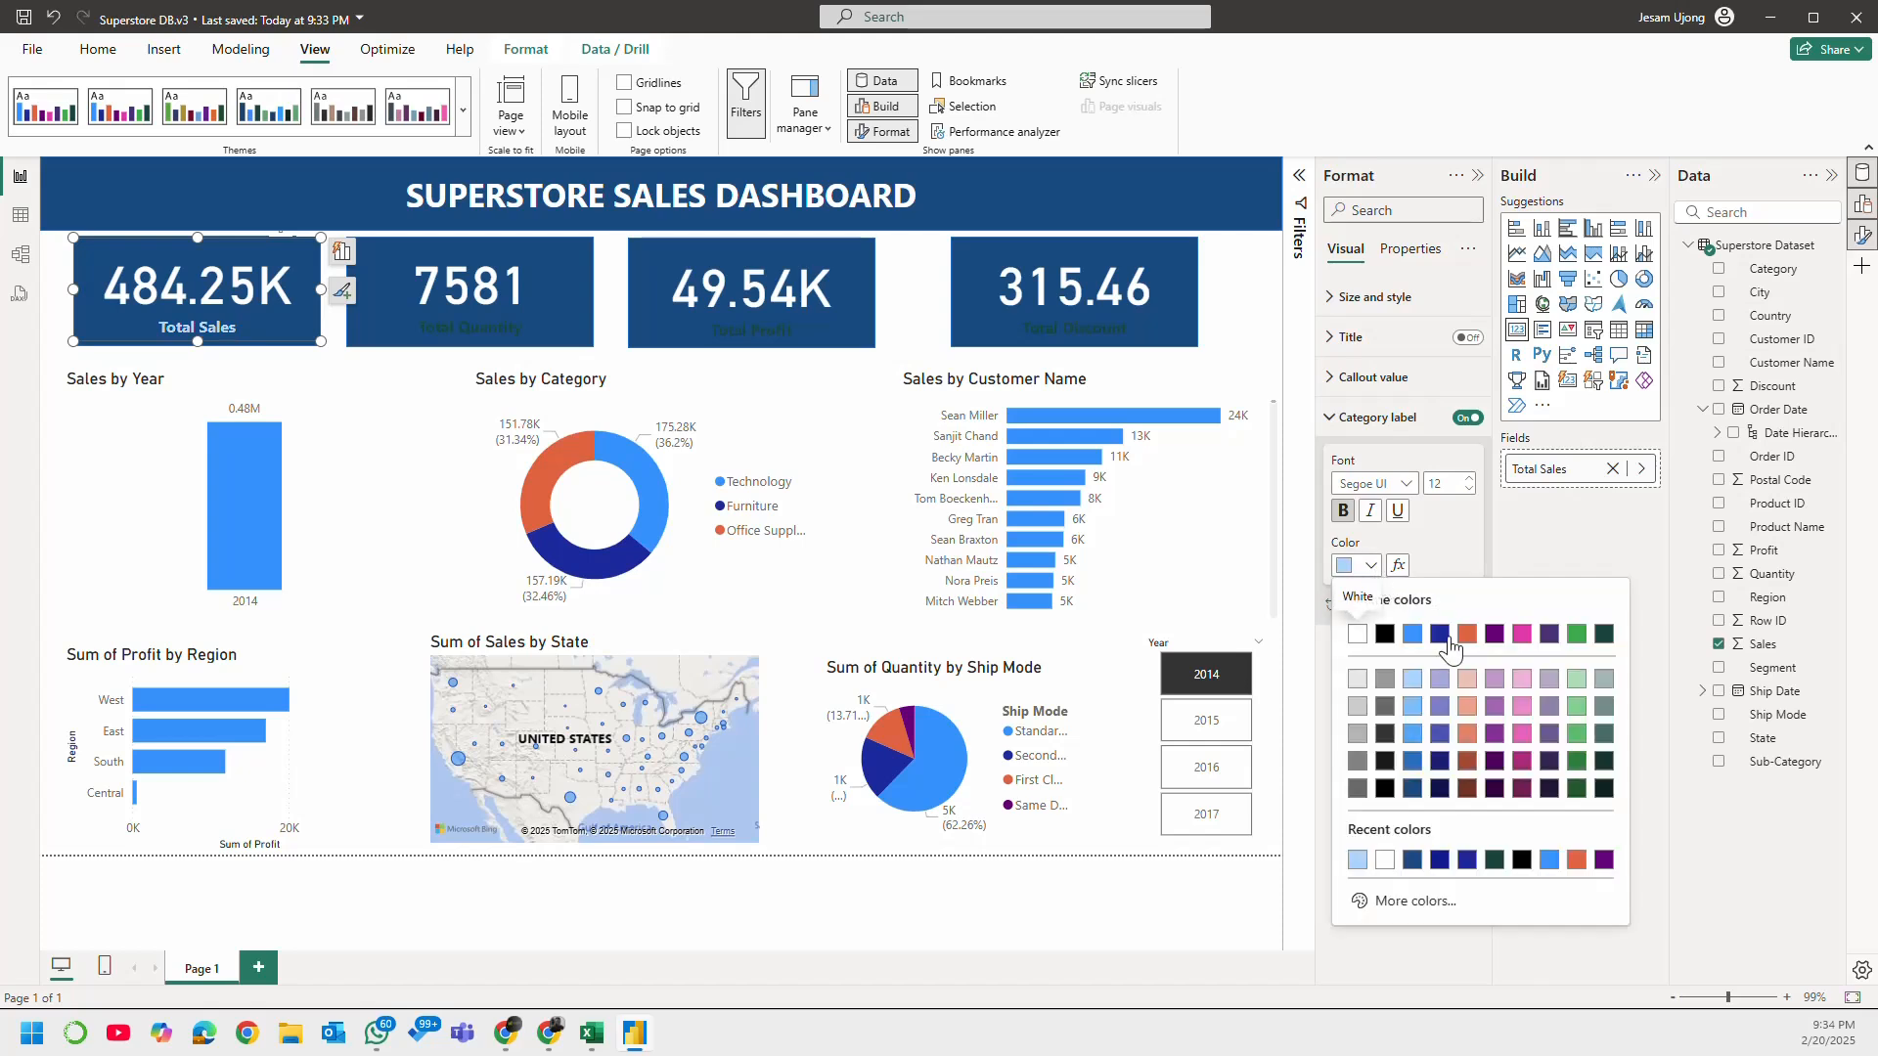
{"action": "left_click", "coordinate": [1469, 682]}
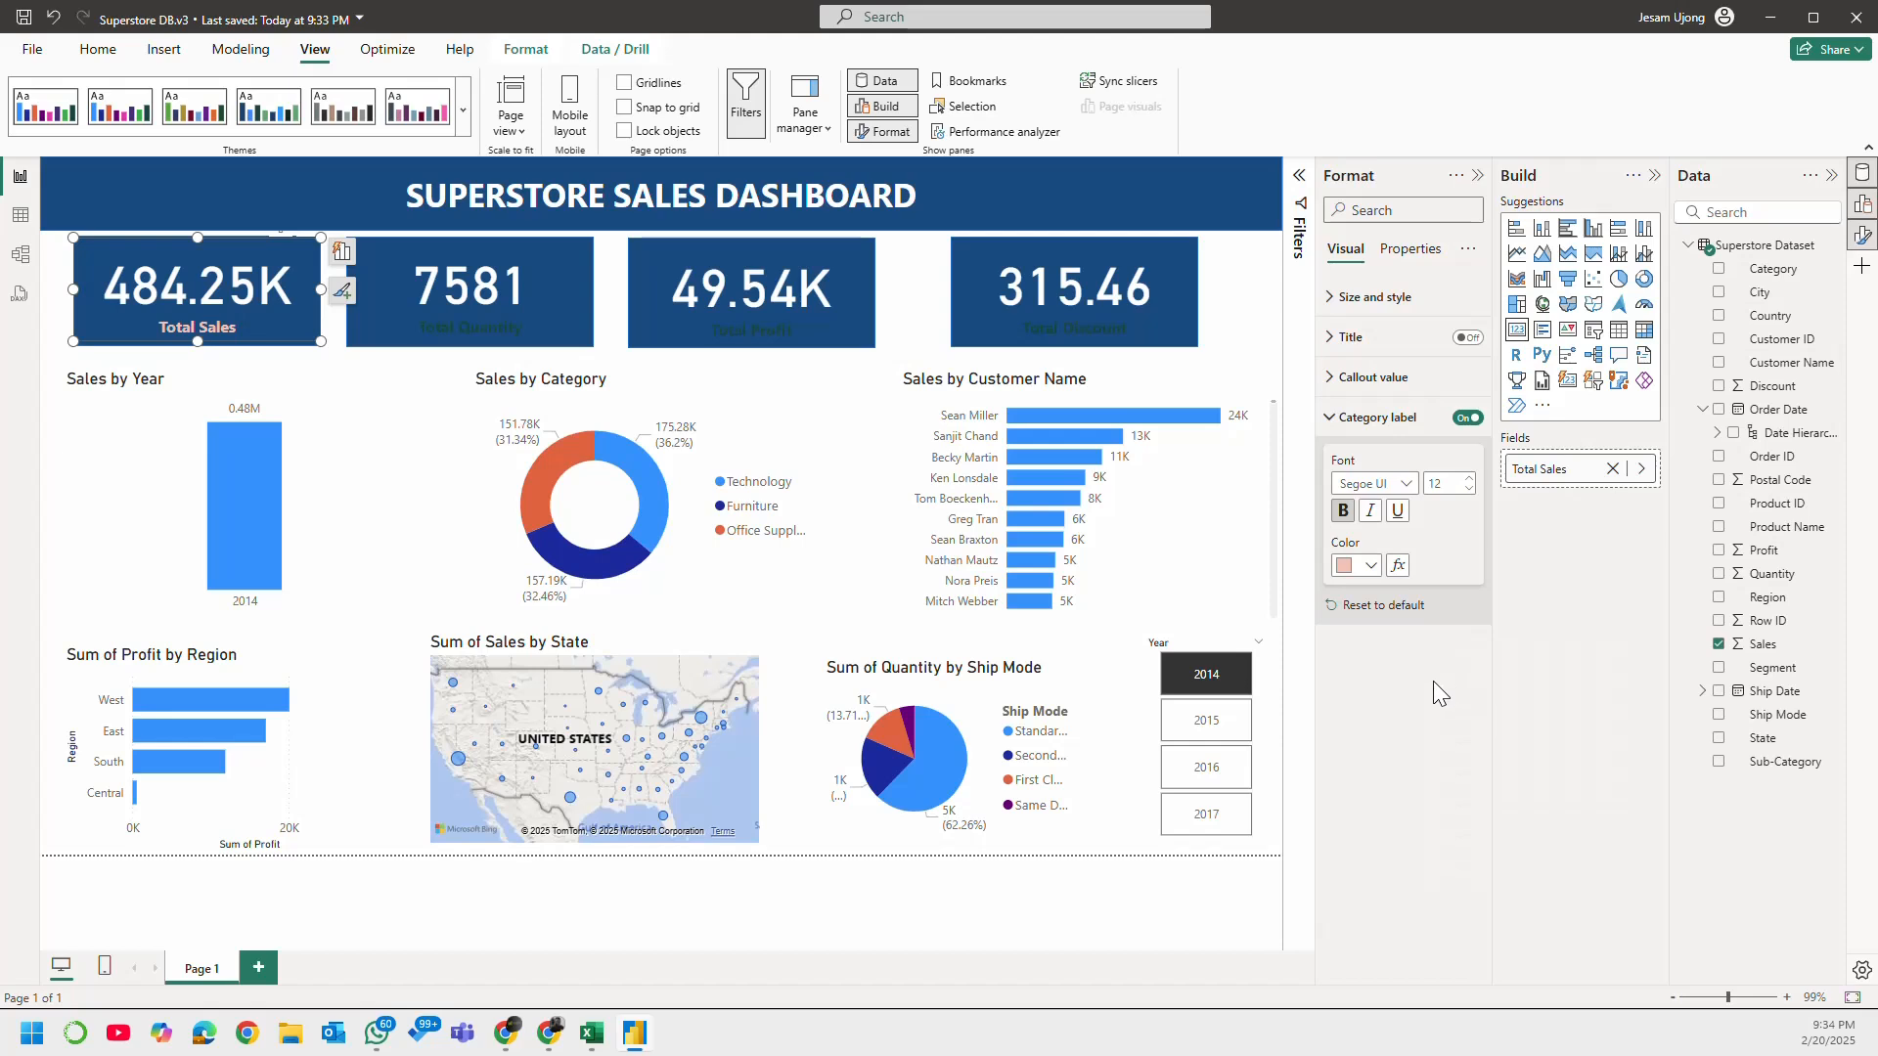
Step: Copy the Total Sales card's formatting to the Total Quantity, Total Profit and Total Discount cards with Format Painter, and save the report
{"action": "left_click", "coordinate": [98, 50]}
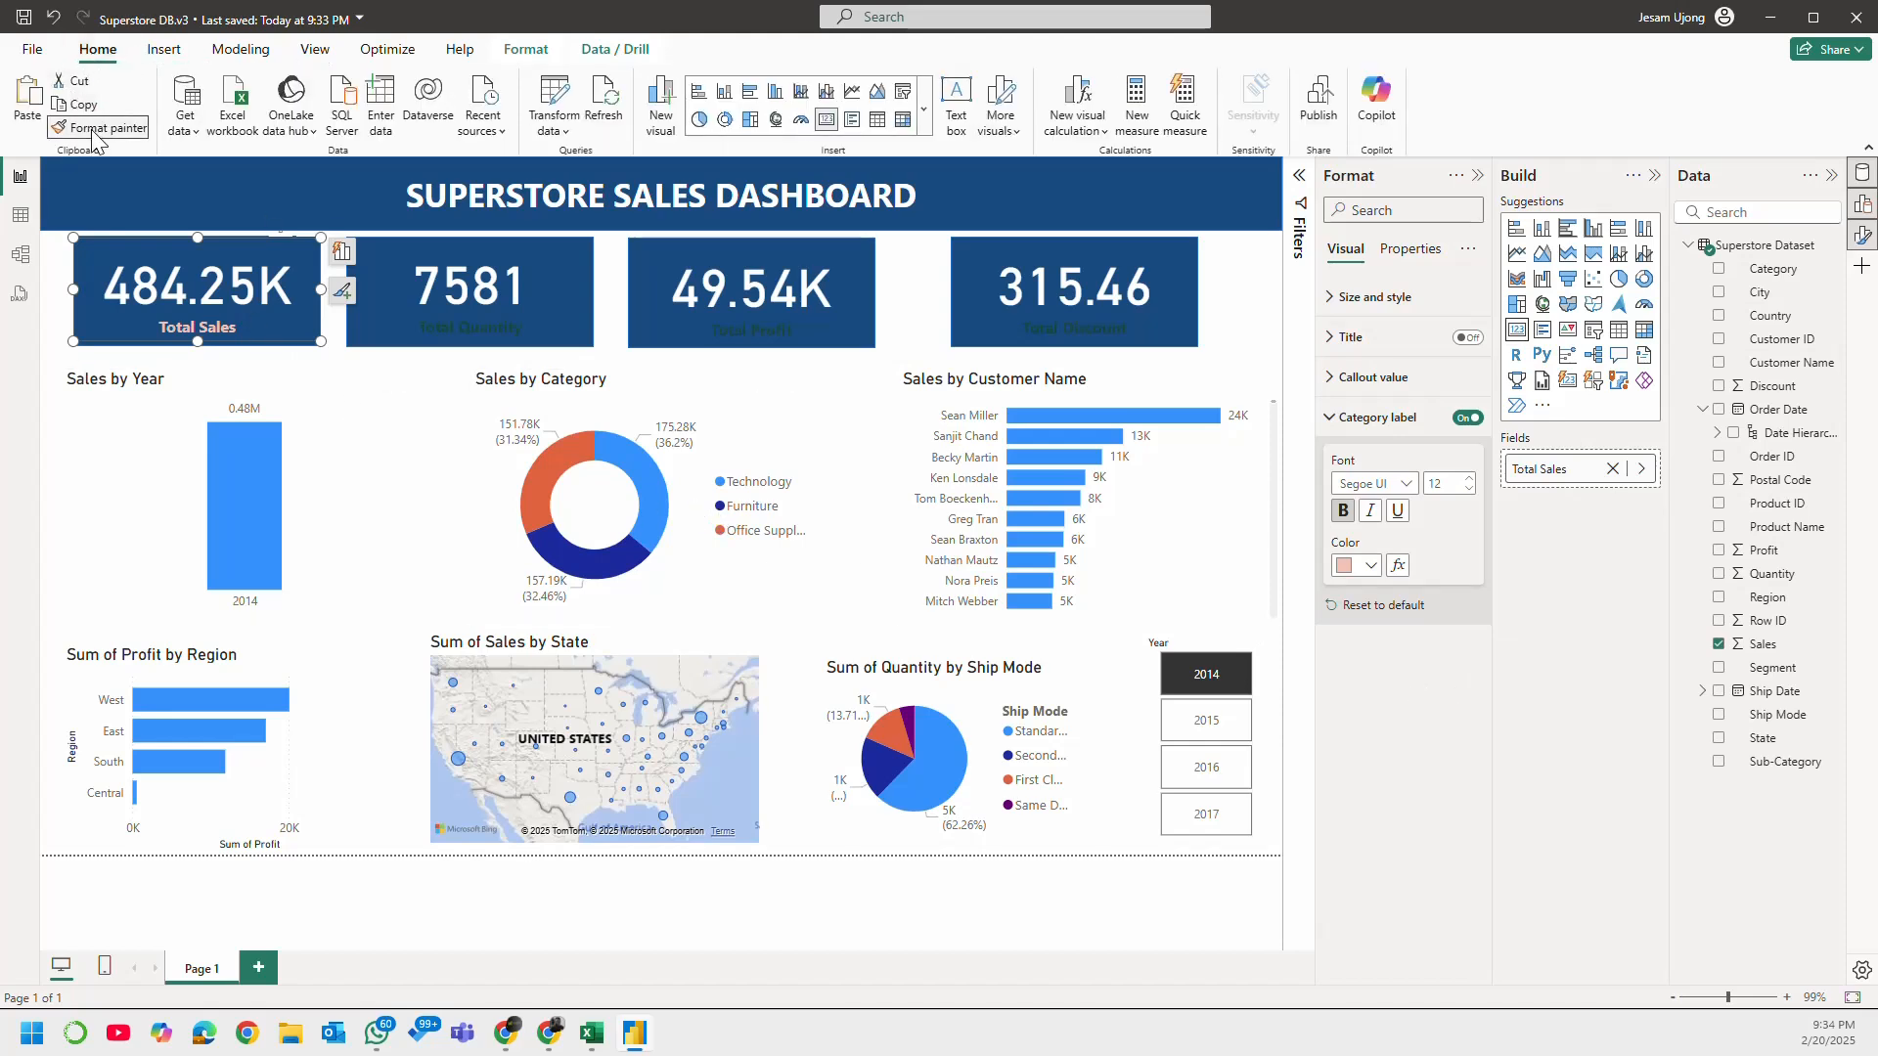
{"action": "left_click", "coordinate": [468, 299]}
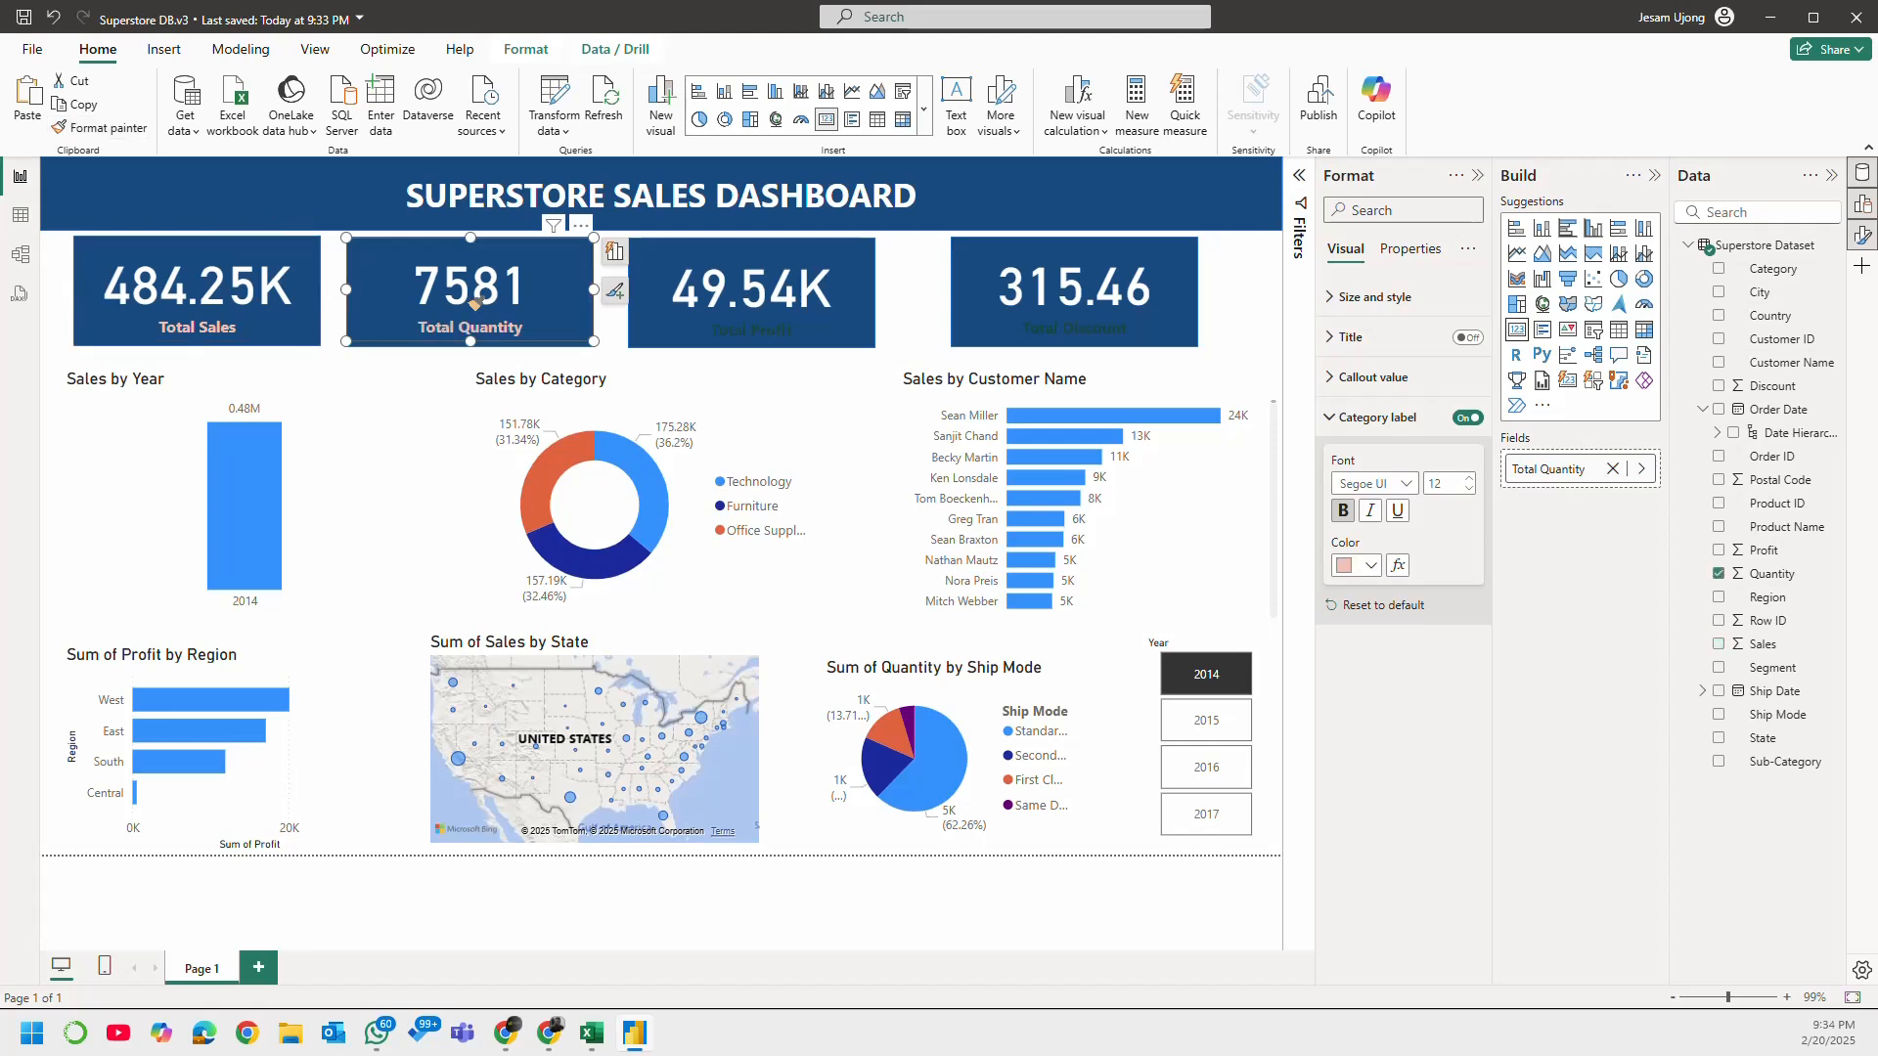
{"action": "left_click", "coordinate": [103, 127]}
{"action": "left_click", "coordinate": [748, 294]}
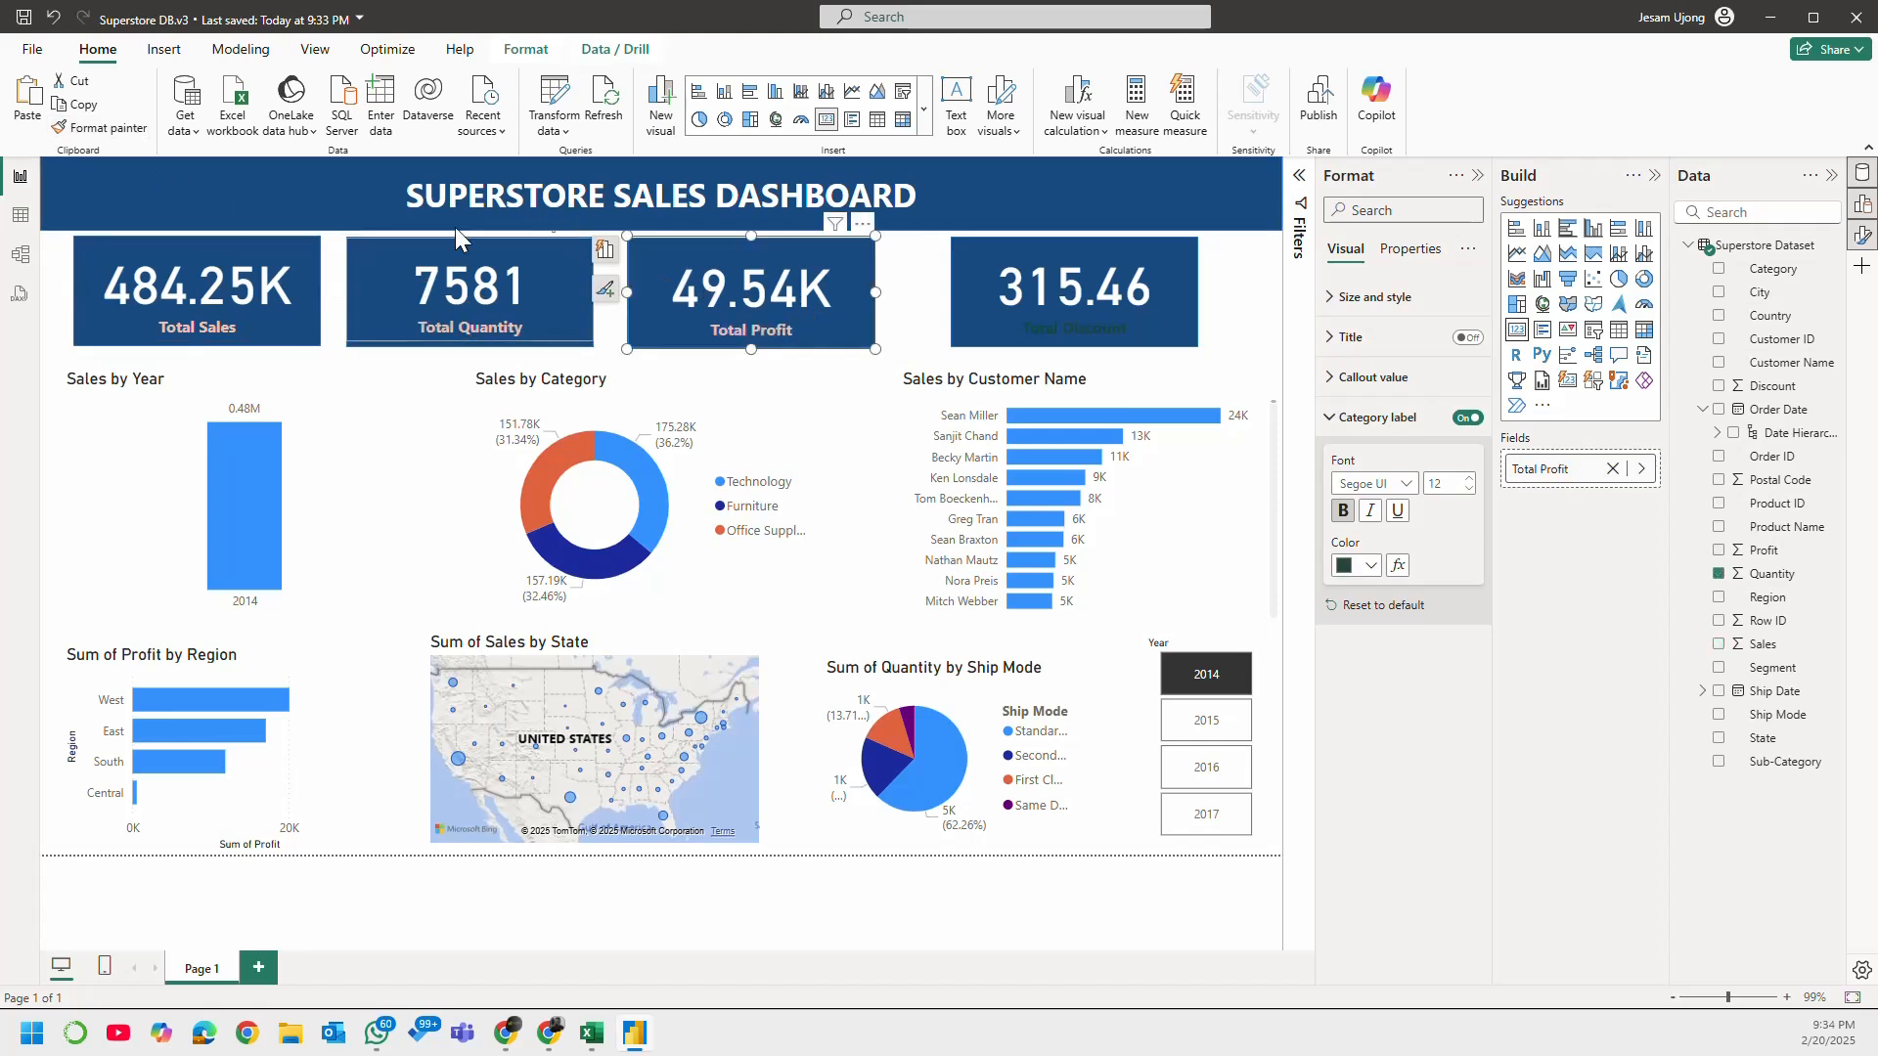
{"action": "left_click", "coordinate": [103, 127]}
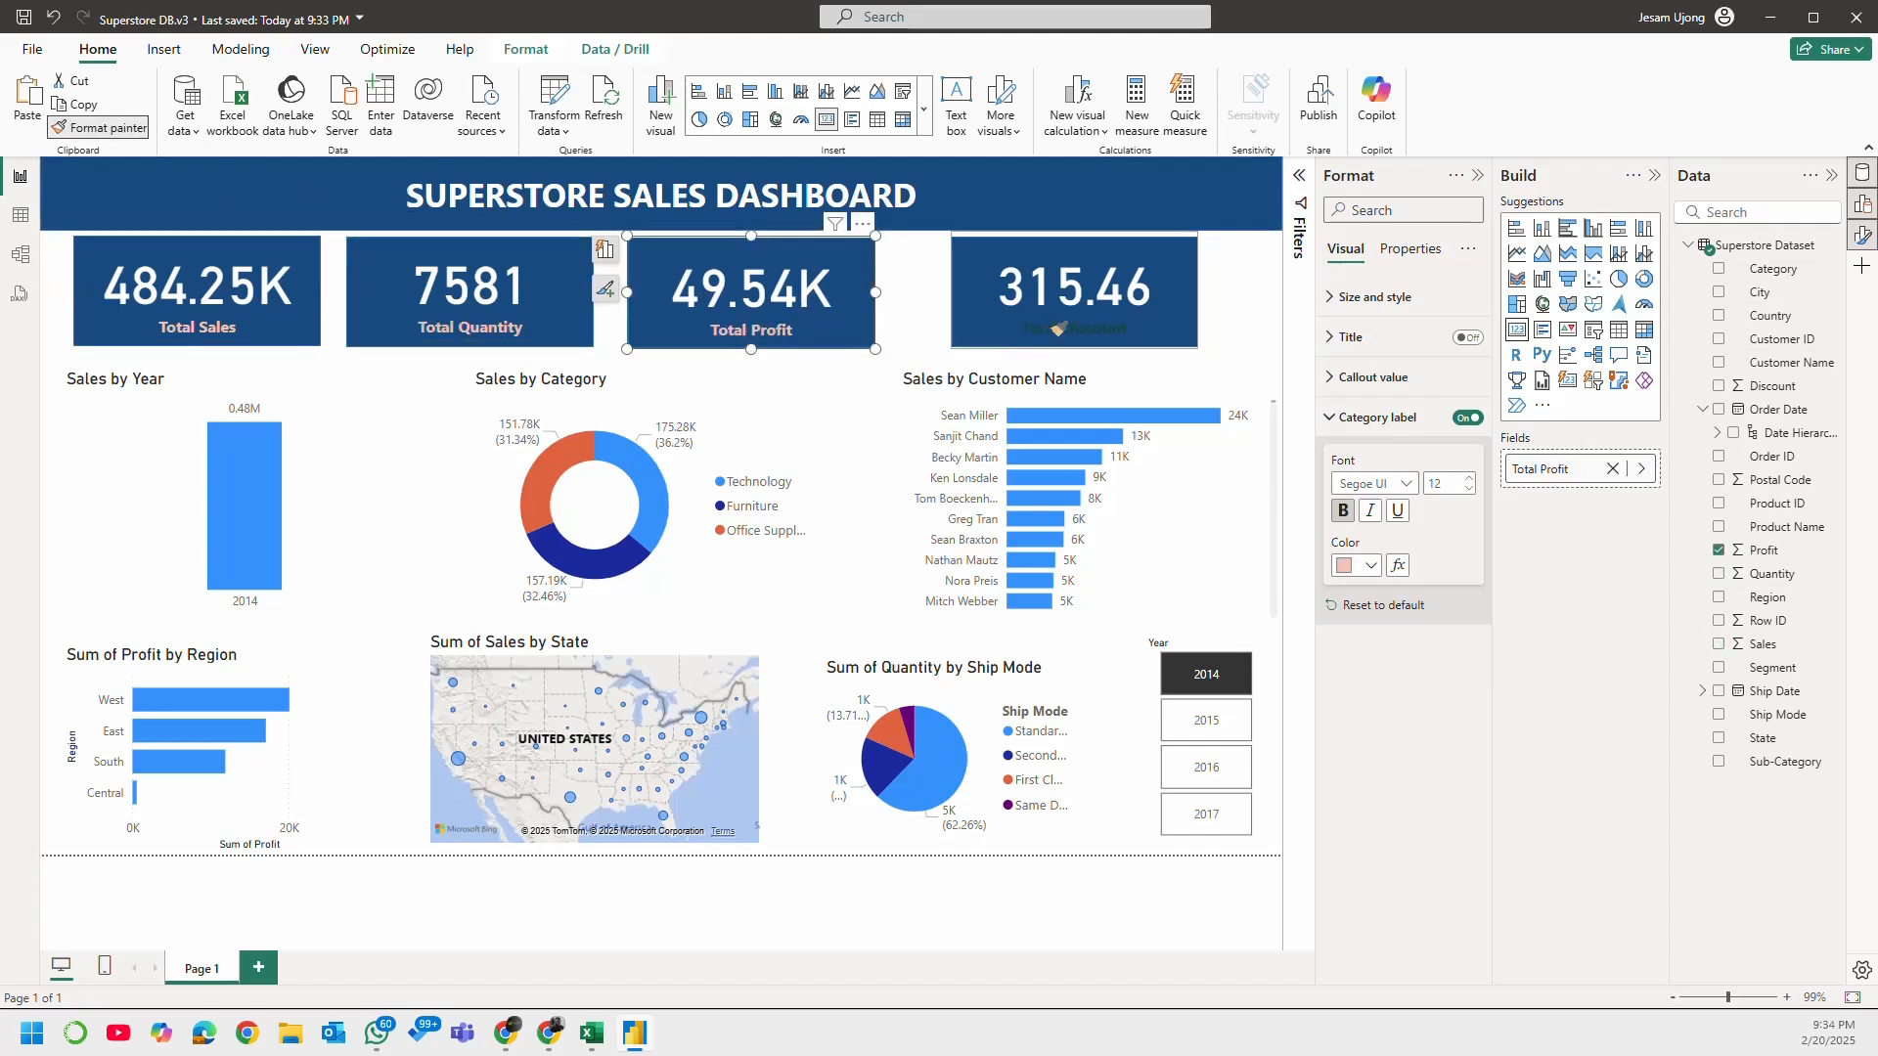
{"action": "left_click", "coordinate": [1057, 329]}
{"action": "left_click", "coordinate": [1253, 330]}
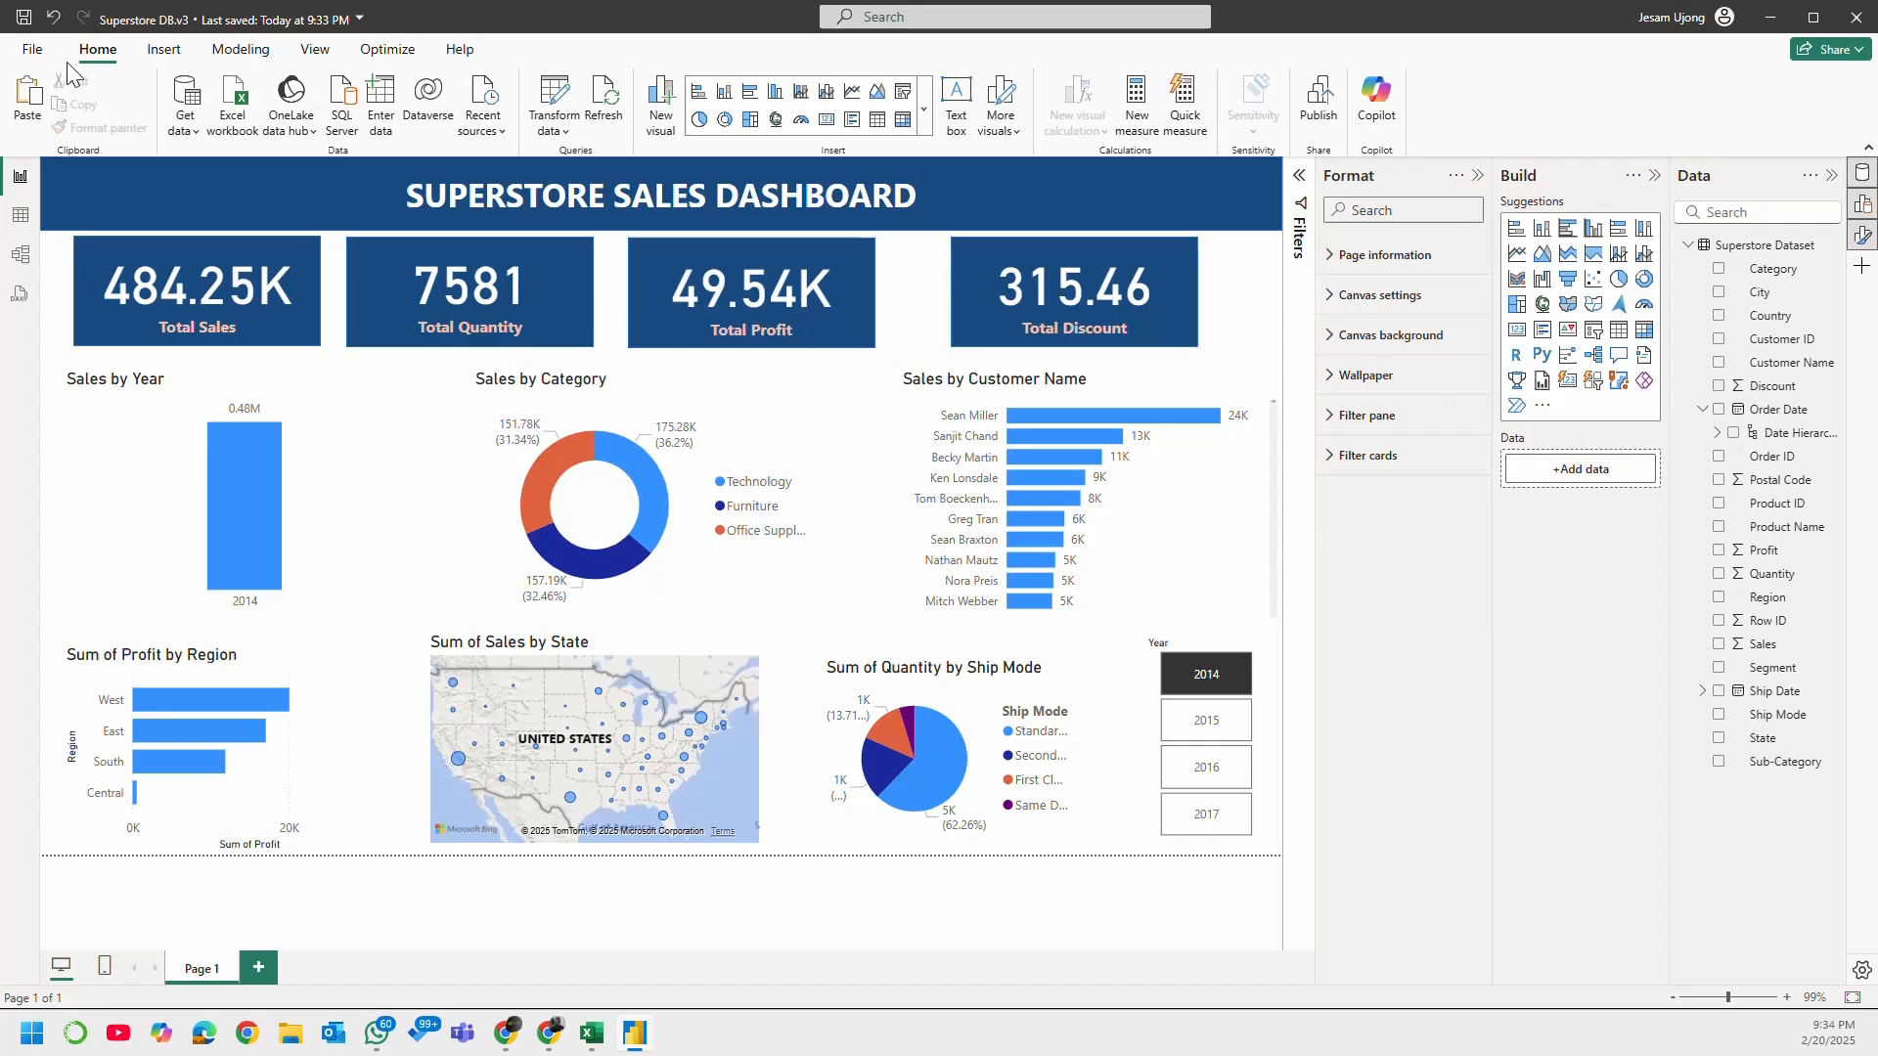
{"action": "left_click", "coordinate": [25, 19]}
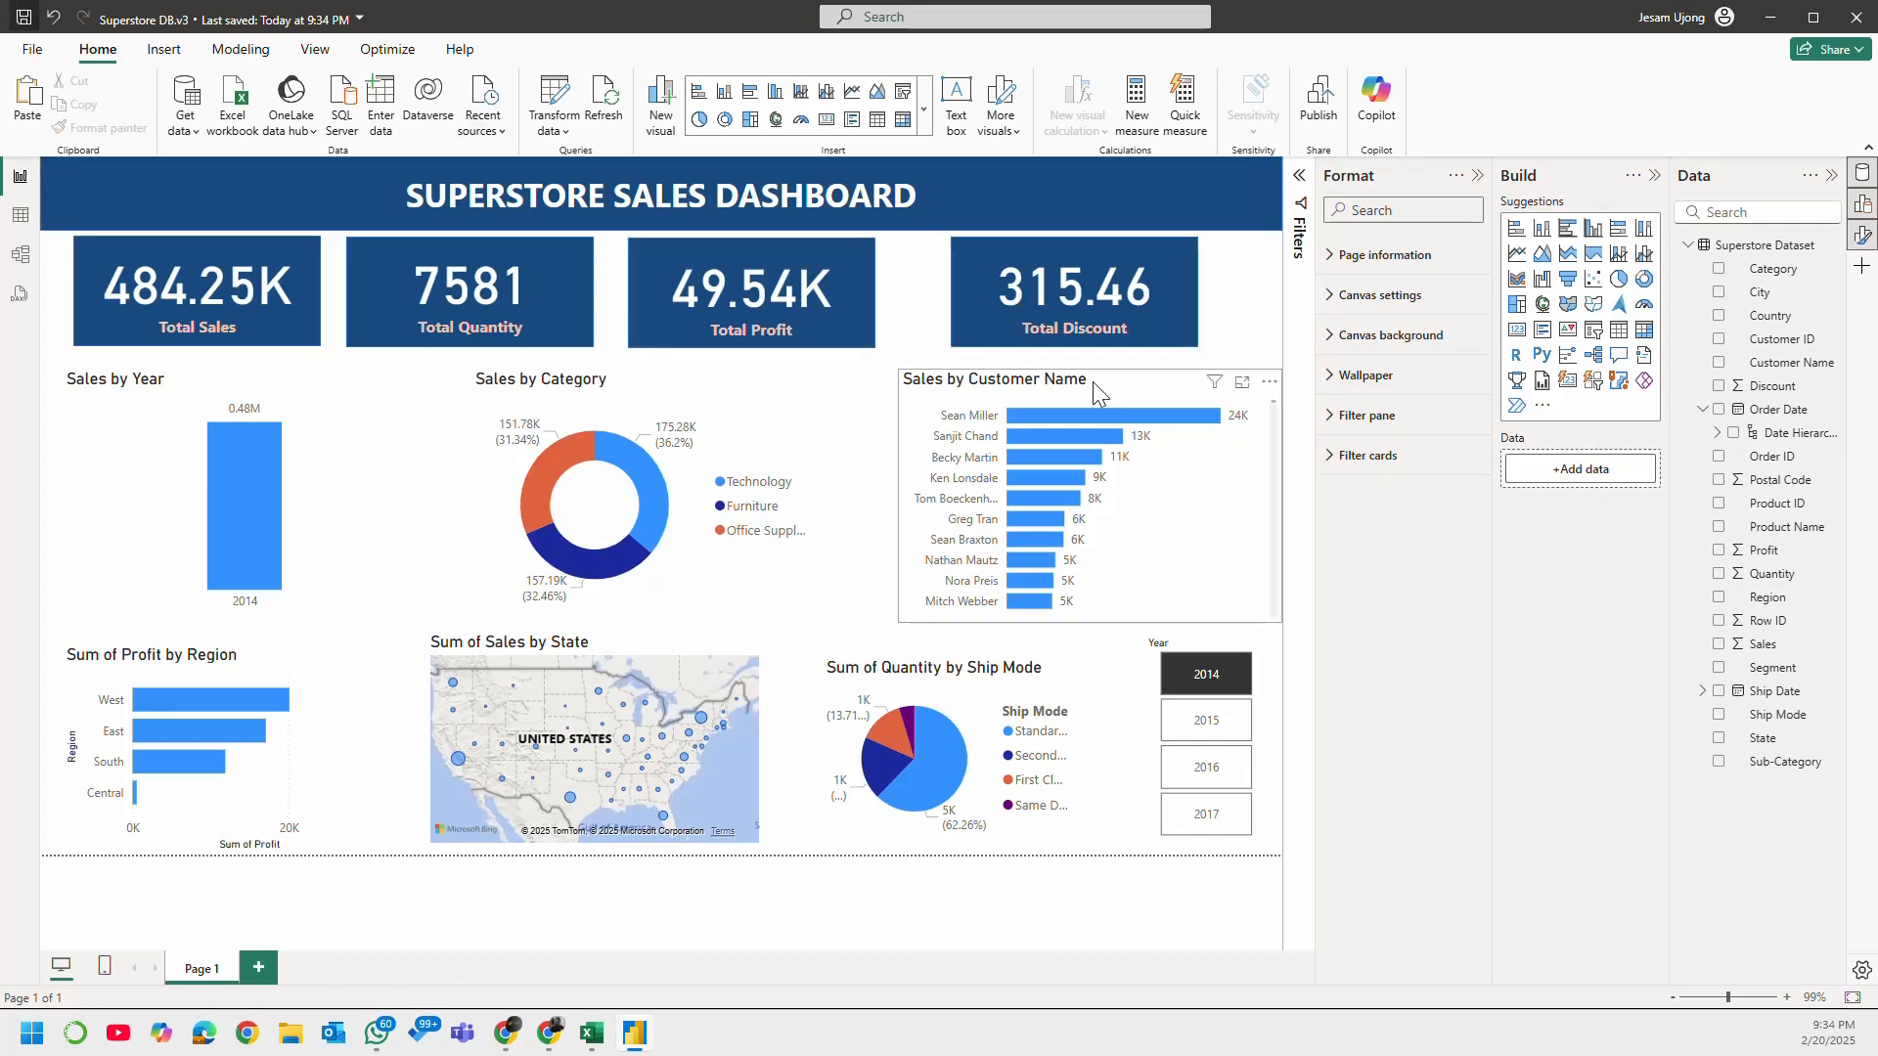